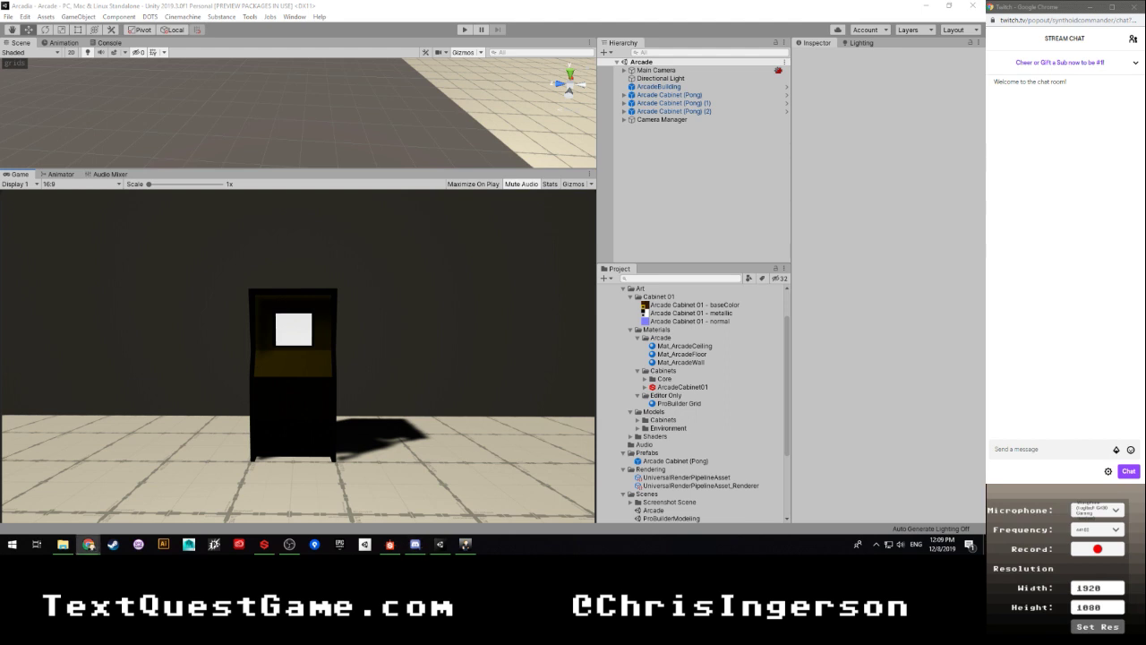
Step: Examine the arcade room, its game cabinets and the virtual cameras from several angles in the scene view
{"action": "left_click", "coordinate": [207, 358]}
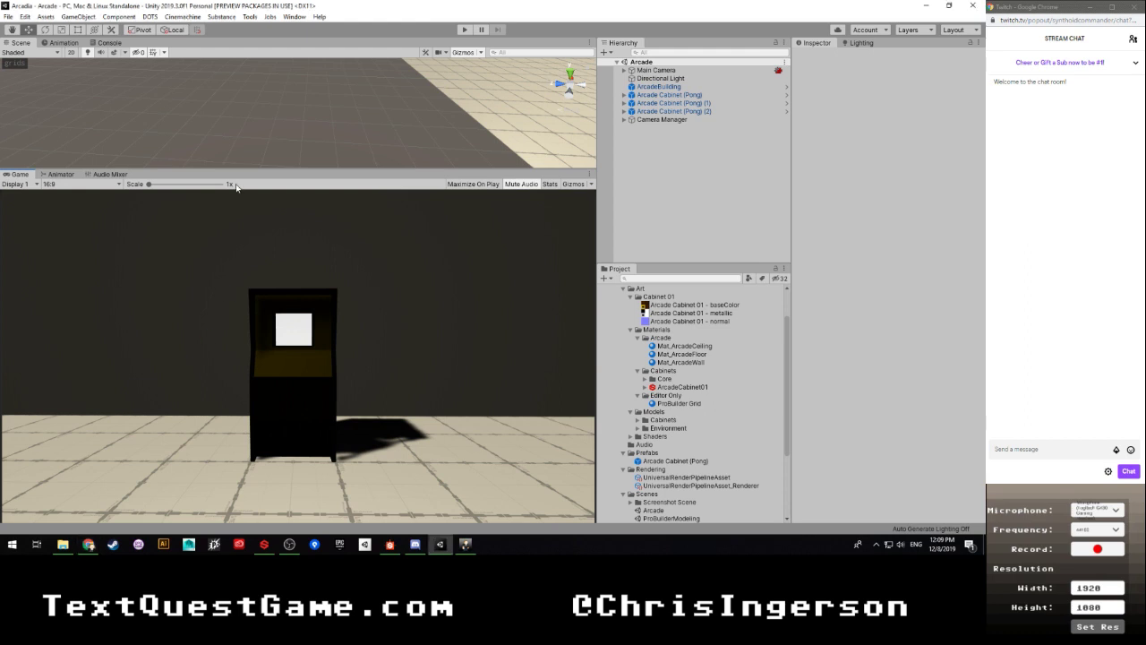
{"action": "key", "text": "s"}
{"action": "right_click_drag", "start_coordinate": [242, 142], "coordinate": [445, 27]}
{"action": "left_click_drag", "start_coordinate": [444, 27], "coordinate": [488, 46]}
{"action": "key", "text": "w"}
{"action": "right_click_drag", "start_coordinate": [488, 46], "coordinate": [885, 109]}
{"action": "key", "text": "a"}
{"action": "left_click_drag", "start_coordinate": [883, 108], "coordinate": [869, 128], "text": "alt"}
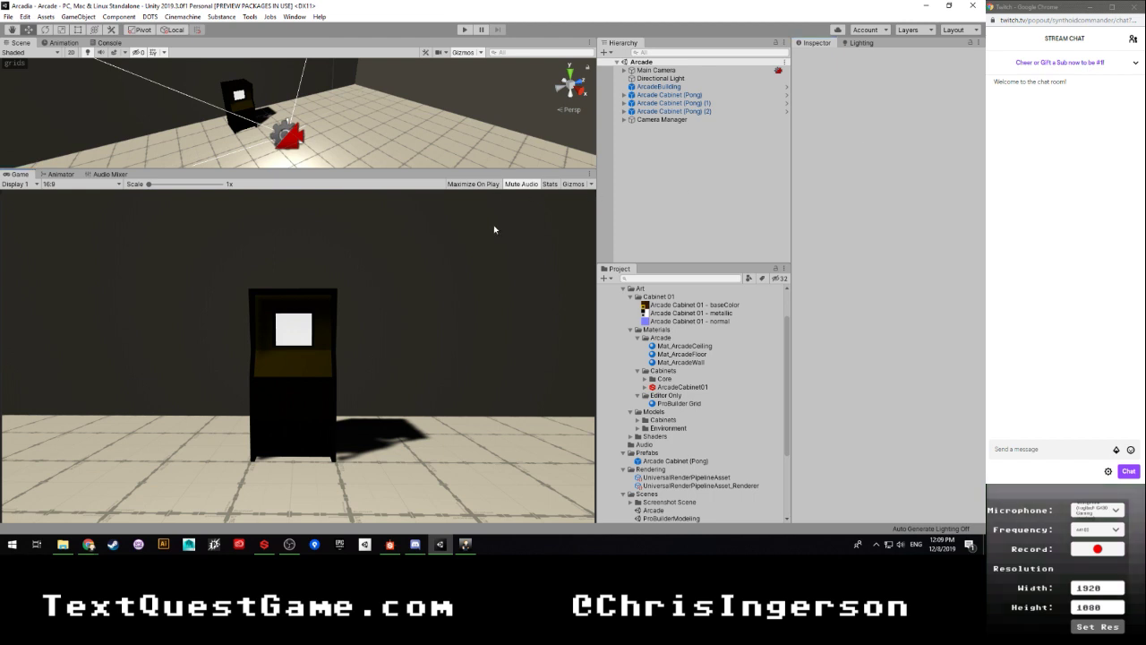
{"action": "right_click_drag", "start_coordinate": [435, 142], "coordinate": [959, 158]}
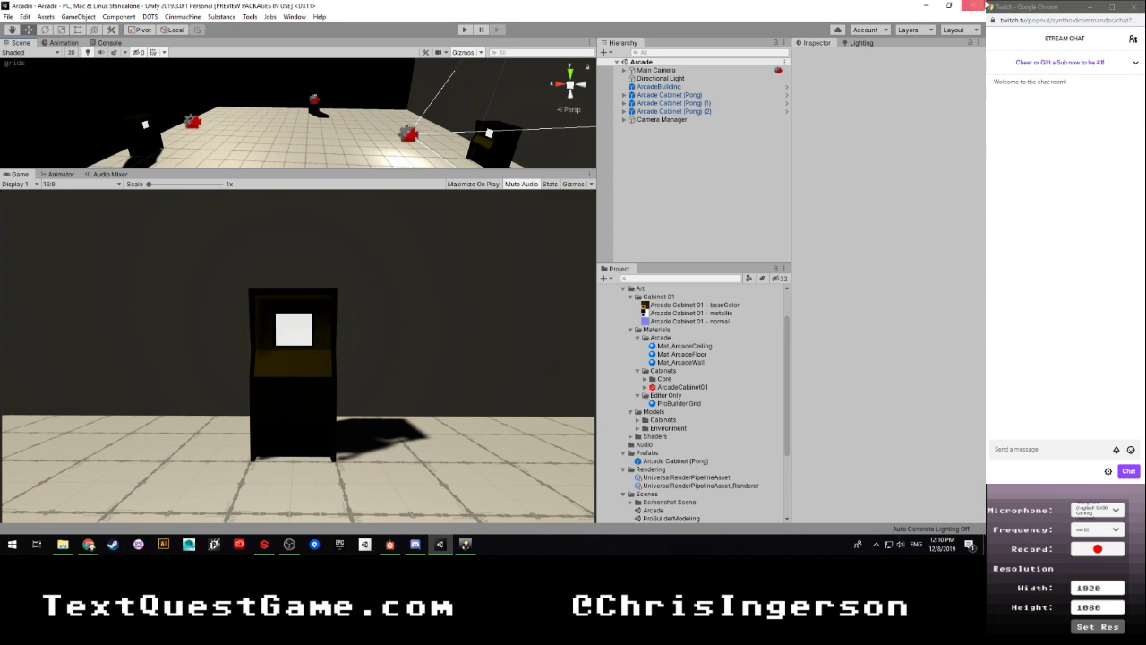
{"action": "right_click_drag", "start_coordinate": [264, 123], "coordinate": [224, 154]}
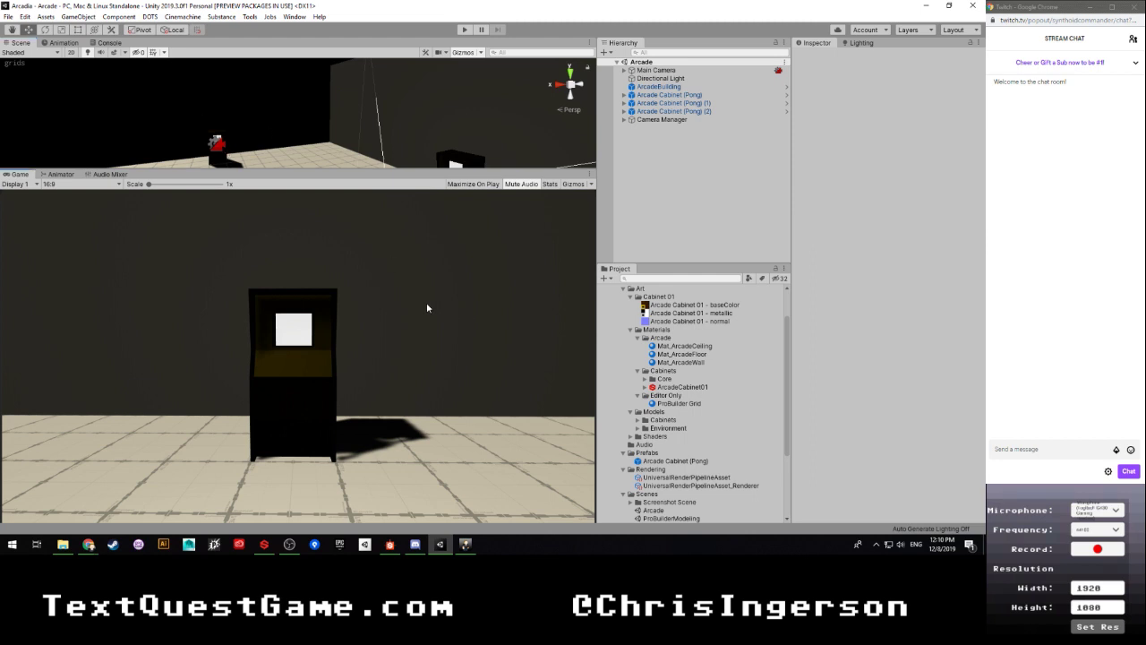
Step: Run the Arcade scene with the room overview camera and inspect the cabinet and camera placement in the scene view
{"action": "left_click", "coordinate": [464, 31]}
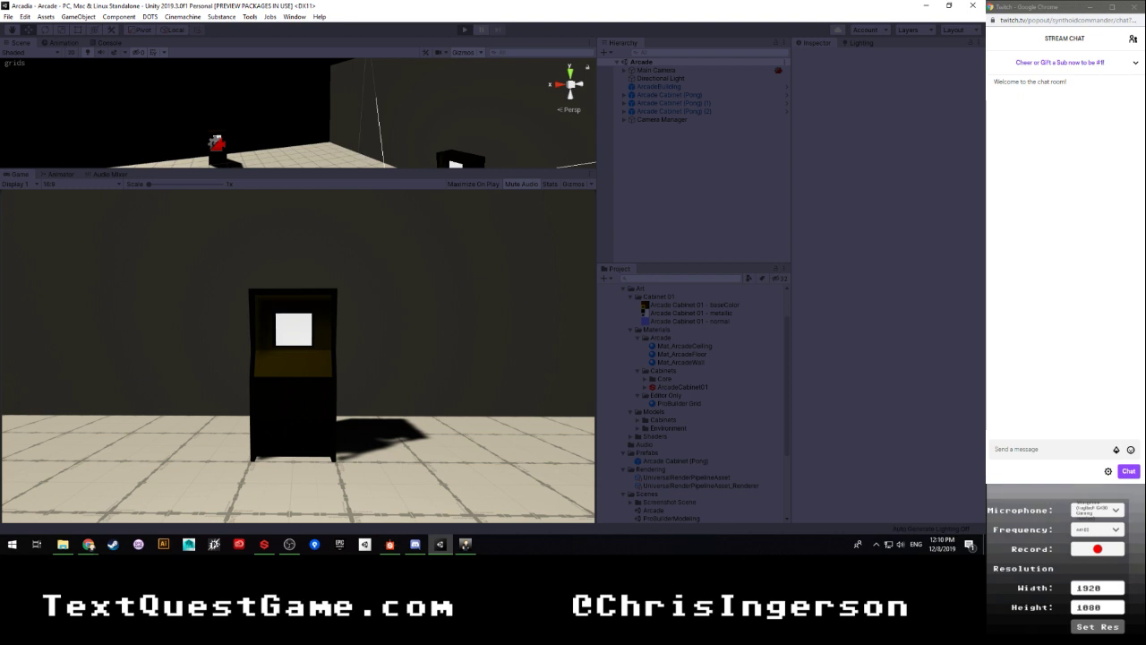
{"action": "key", "text": "alt+Tab"}
{"action": "left_click", "coordinate": [991, 491]}
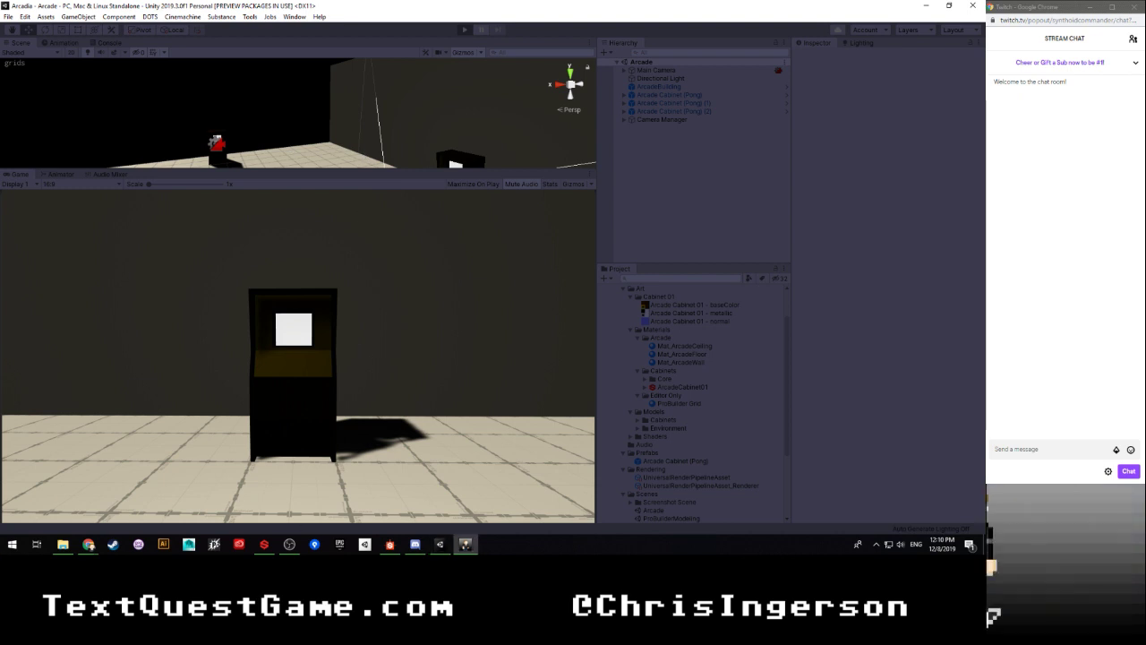
{"action": "key", "text": "ctrl+p"}
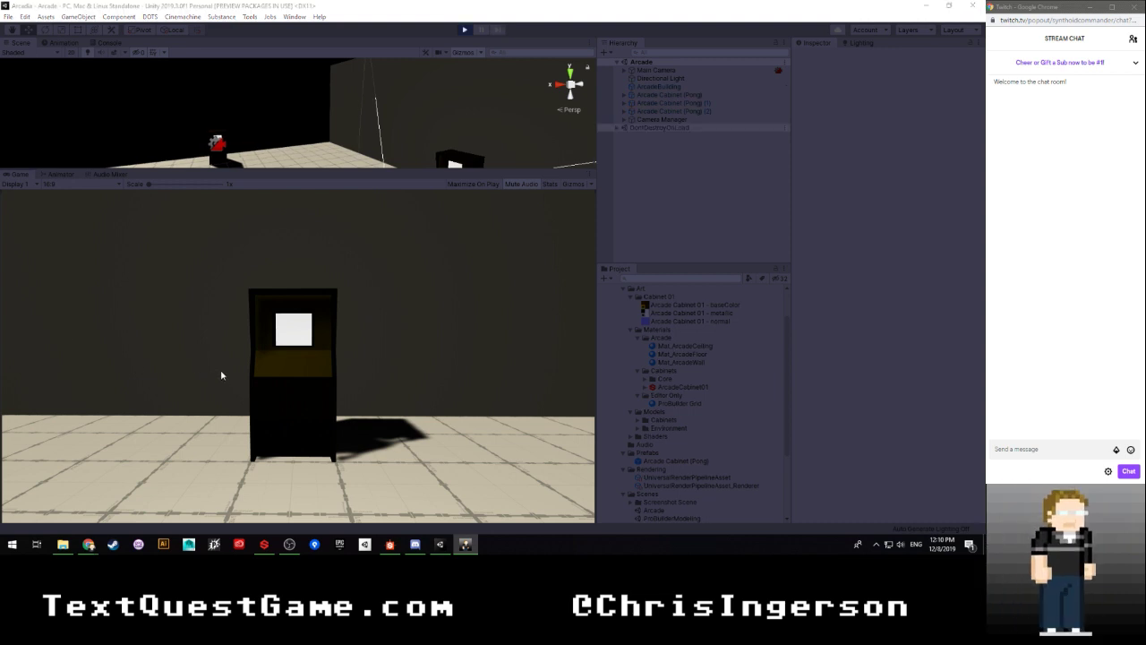
{"action": "left_click", "coordinate": [238, 316]}
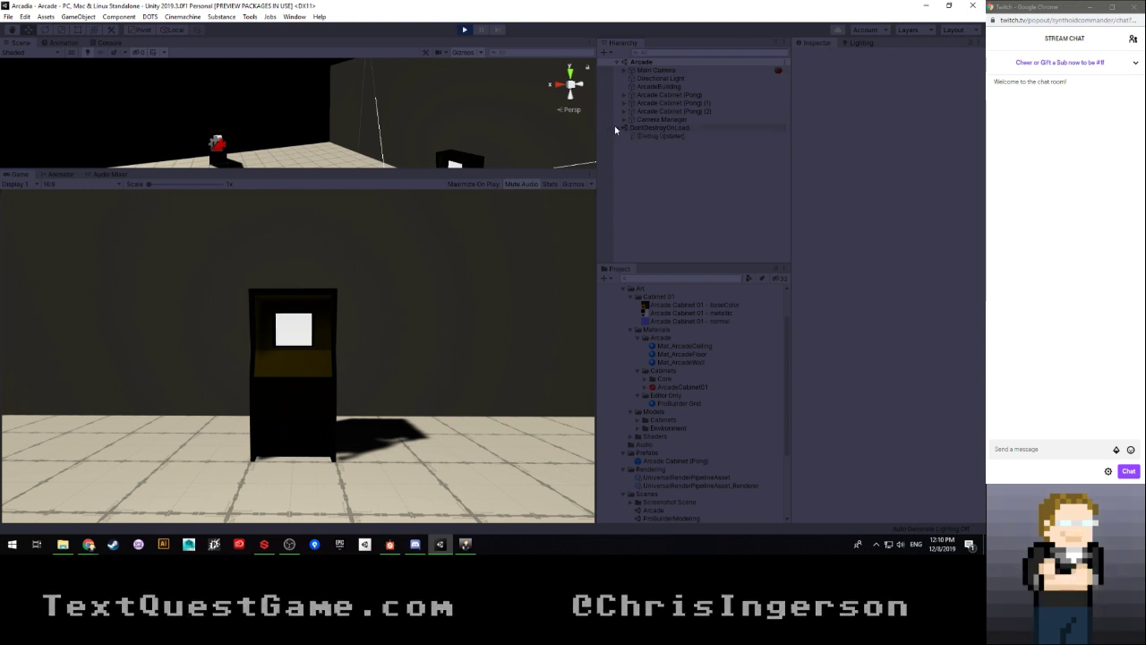
{"action": "left_click", "coordinate": [425, 327]}
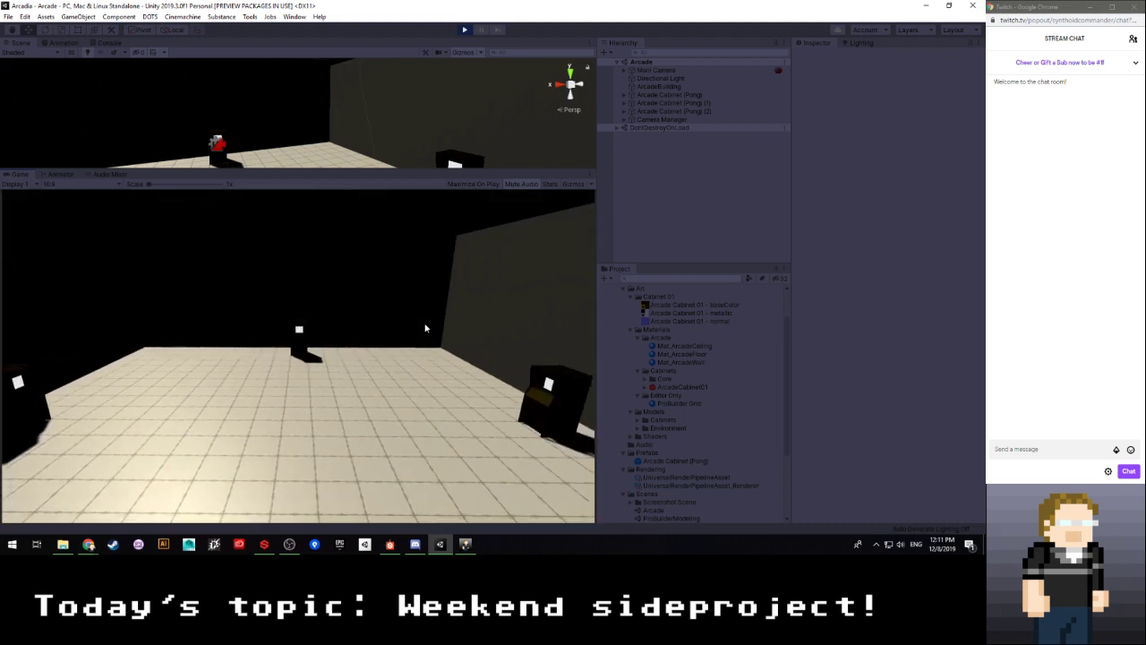
{"action": "right_click_drag", "start_coordinate": [370, 122], "coordinate": [540, 129]}
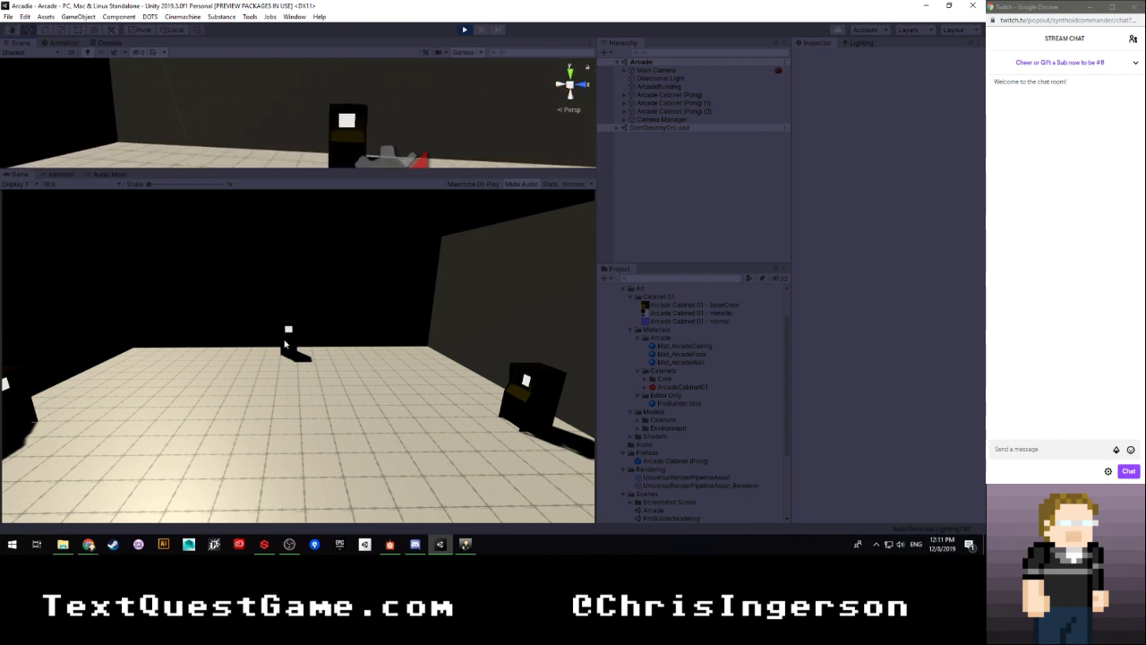
{"action": "right_click_drag", "start_coordinate": [411, 101], "coordinate": [190, 87]}
{"action": "key", "text": "w"}
{"action": "key", "text": "s"}
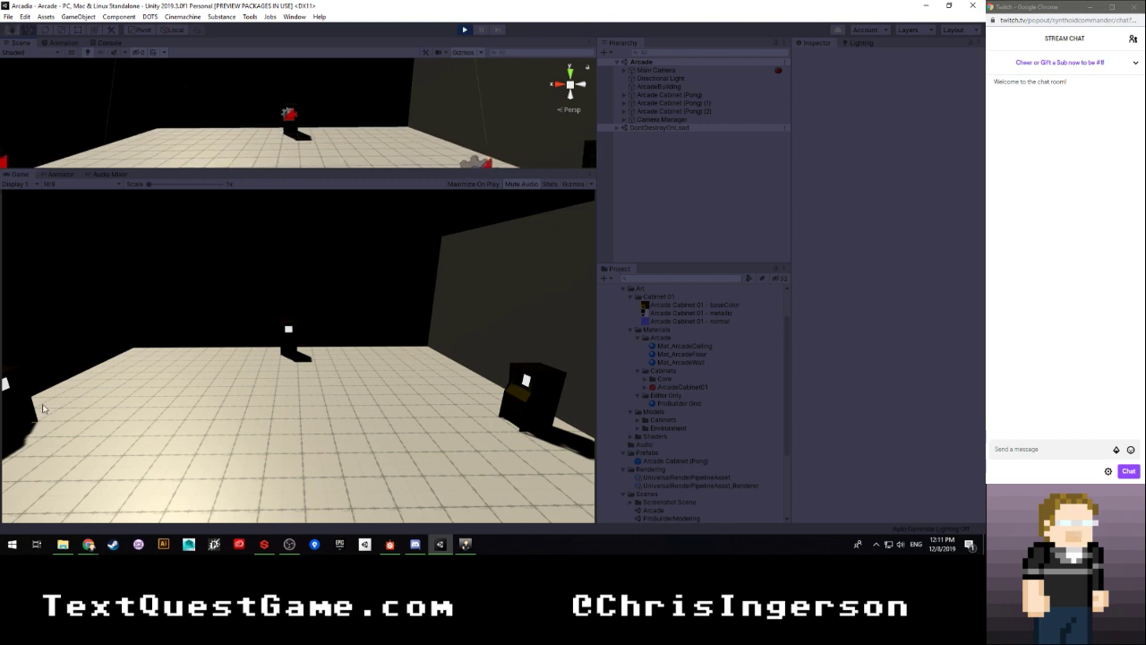
{"action": "mouse_move", "coordinate": [324, 99]}
{"action": "right_mouse_down"}
{"action": "mouse_move", "coordinate": [566, 117]}
{"action": "mouse_move", "coordinate": [303, 106]}
{"action": "mouse_move", "coordinate": [329, 45]}
{"action": "mouse_move", "coordinate": [336, 93]}
{"action": "right_mouse_up"}
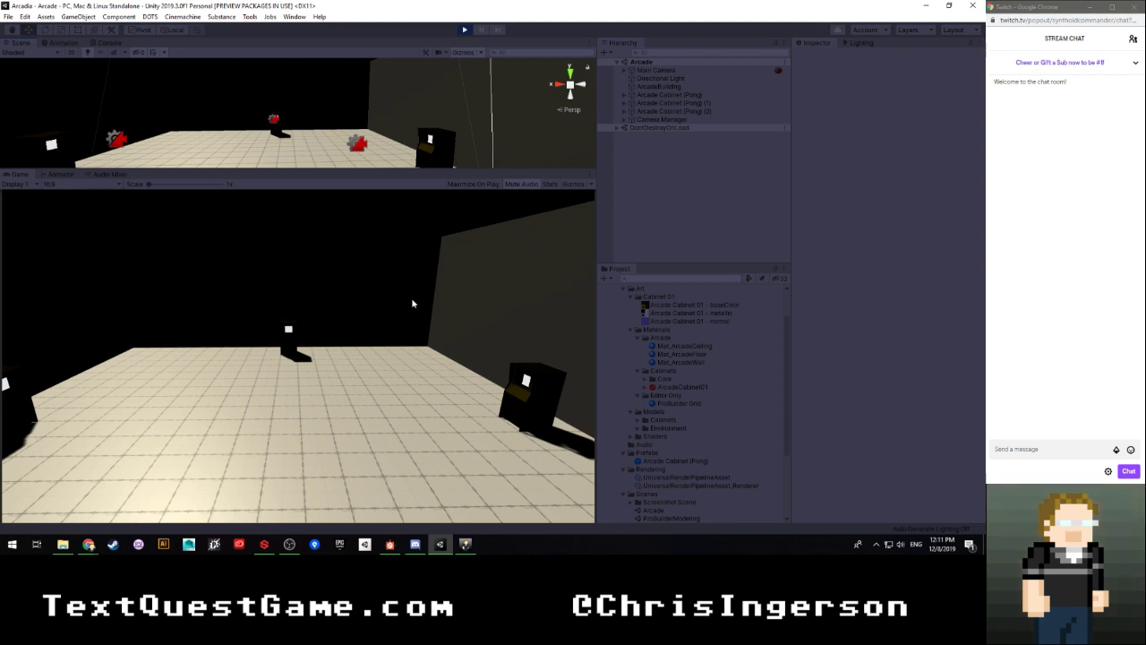
Step: Test the camera transitions between the three arcade cabinets and back to the room overview, and stop the running game
{"action": "key", "text": "Left"}
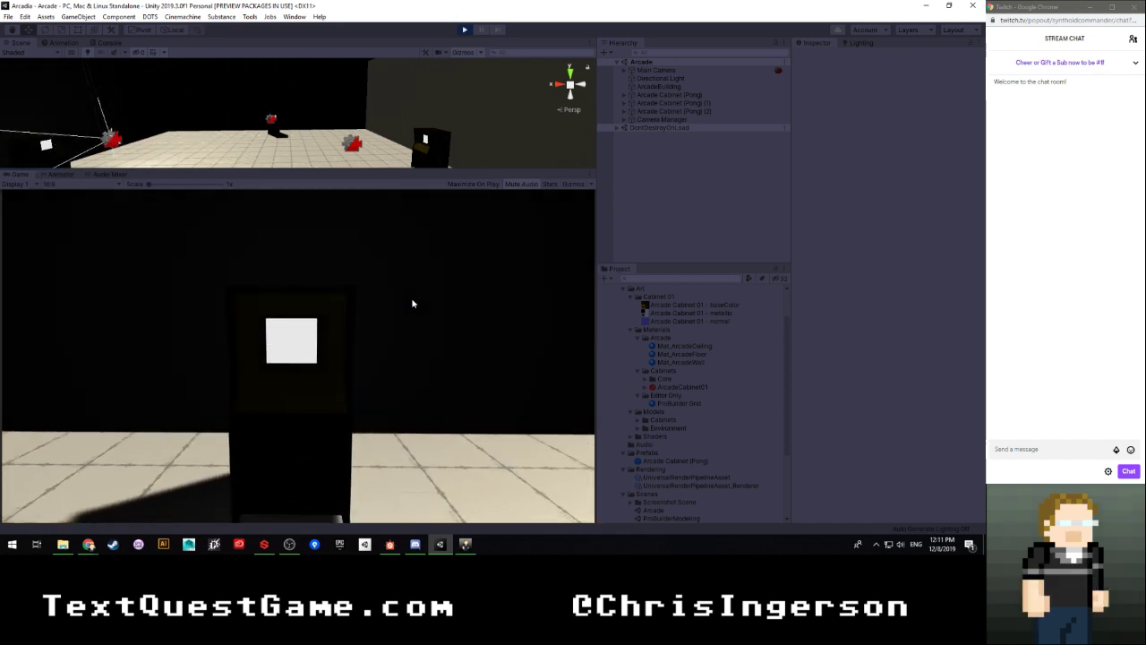
{"action": "key", "text": "Right"}
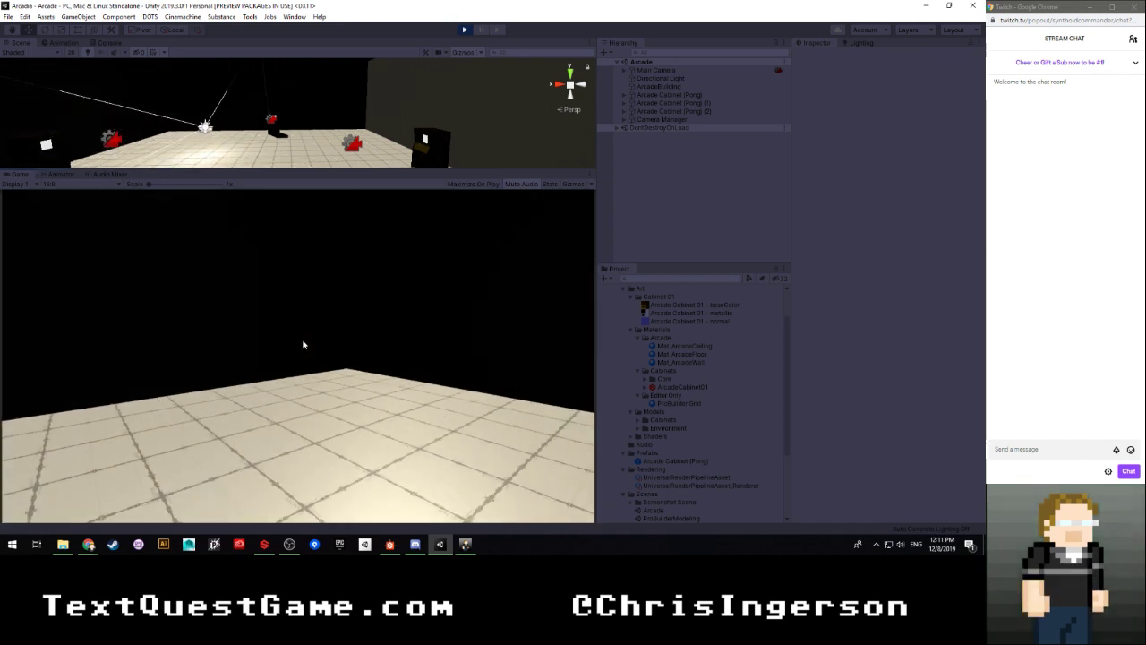
{"action": "key", "text": "Right"}
{"action": "key", "text": "s"}
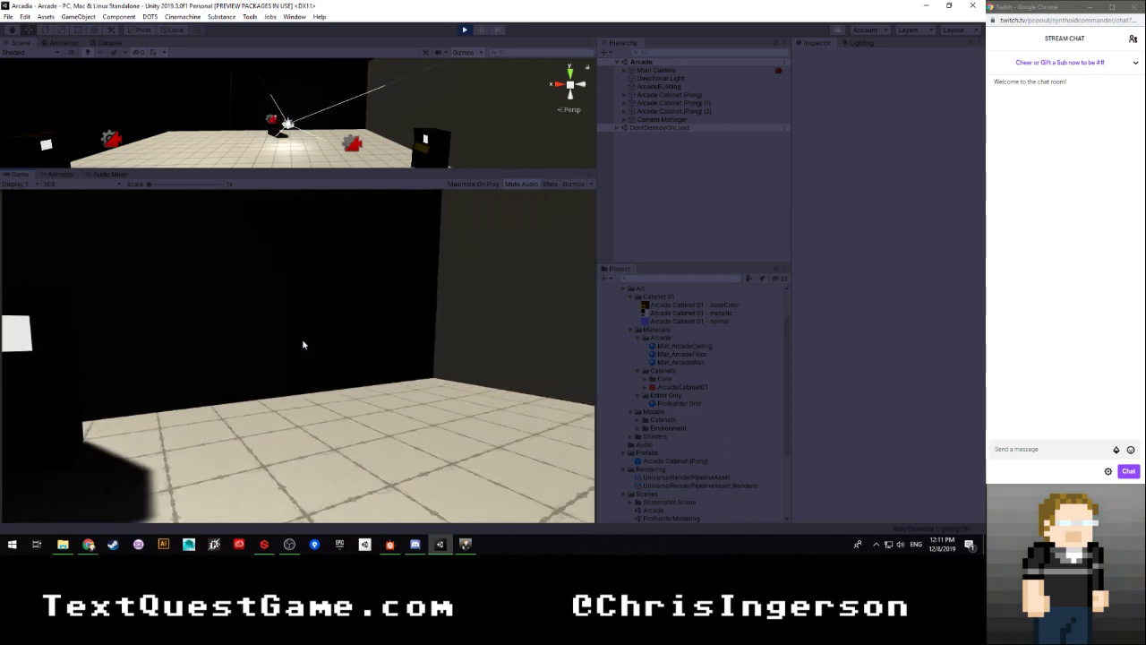
{"action": "key", "text": "Left"}
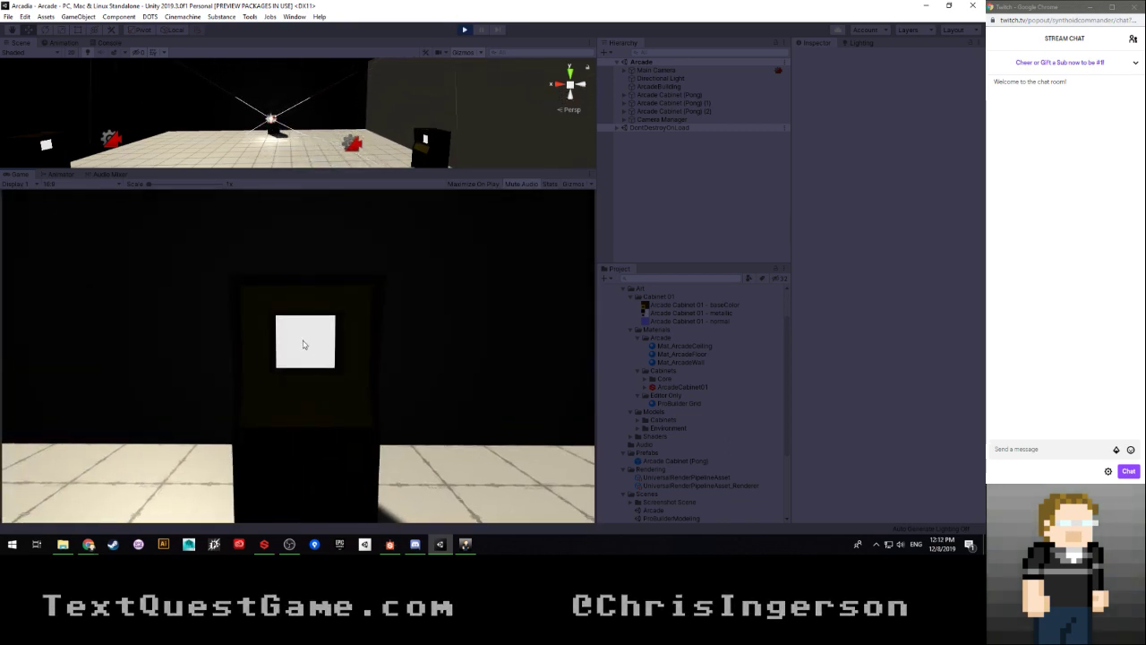
{"action": "key", "text": "Right"}
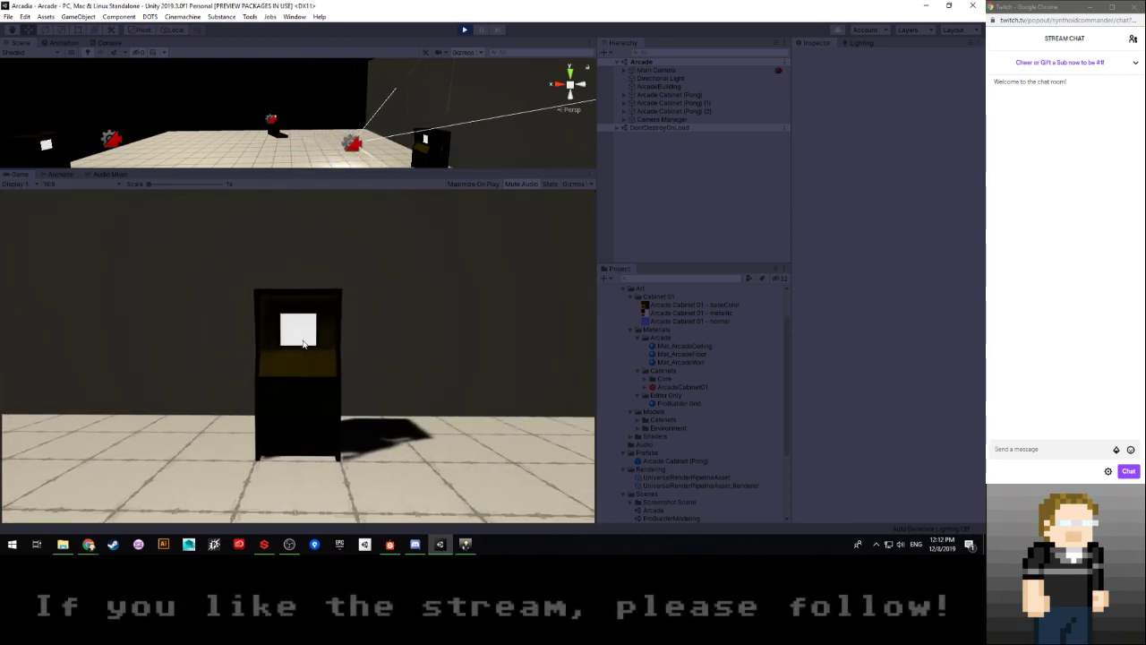
{"action": "key", "text": "Left"}
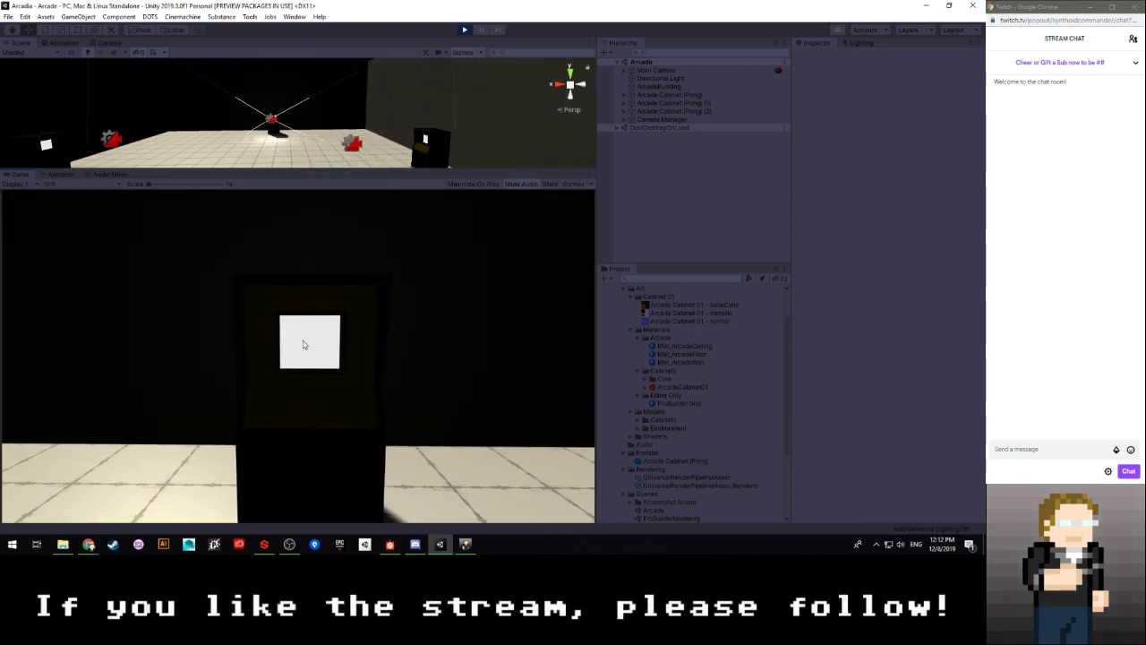
{"action": "key", "text": "Left"}
{"action": "key", "text": "a"}
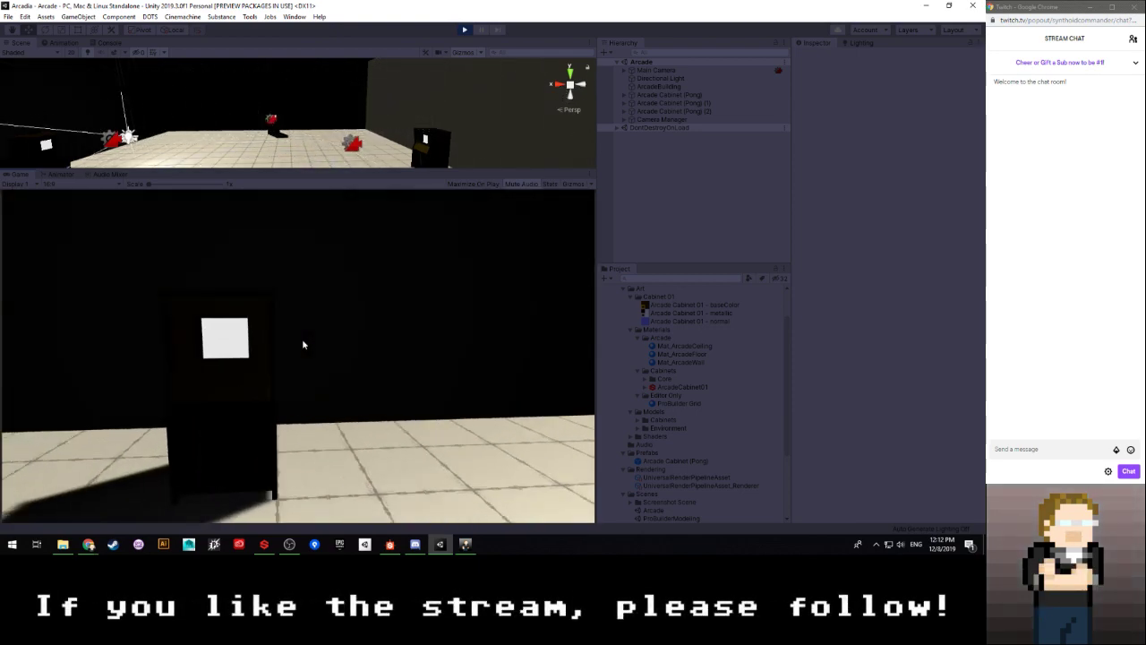
{"action": "key", "text": "s"}
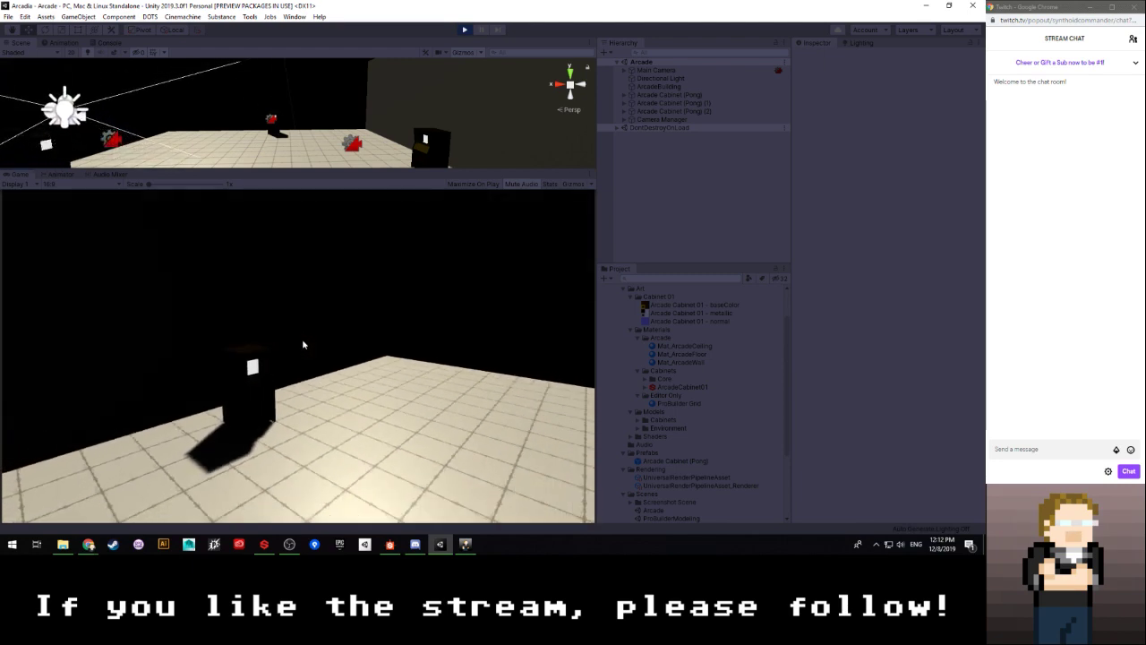
{"action": "left_click", "coordinate": [466, 28]}
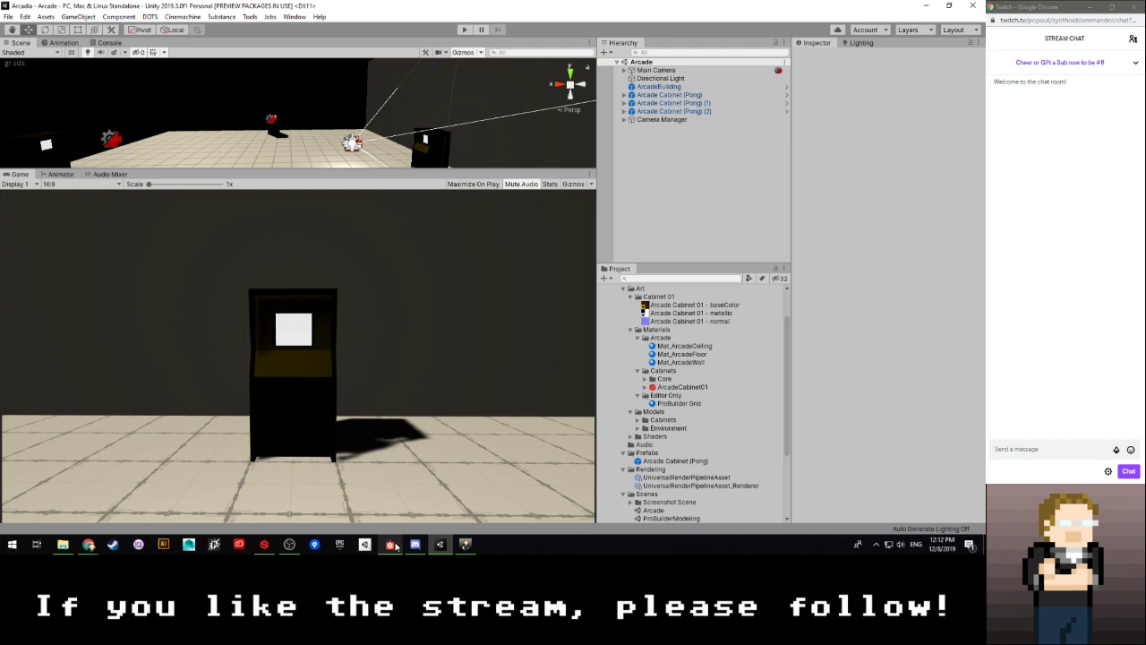
Step: Collapse the four camera position elements on the Camera Manager object and open its ArcadeCameraManager script for editing
{"action": "left_click", "coordinate": [660, 119]}
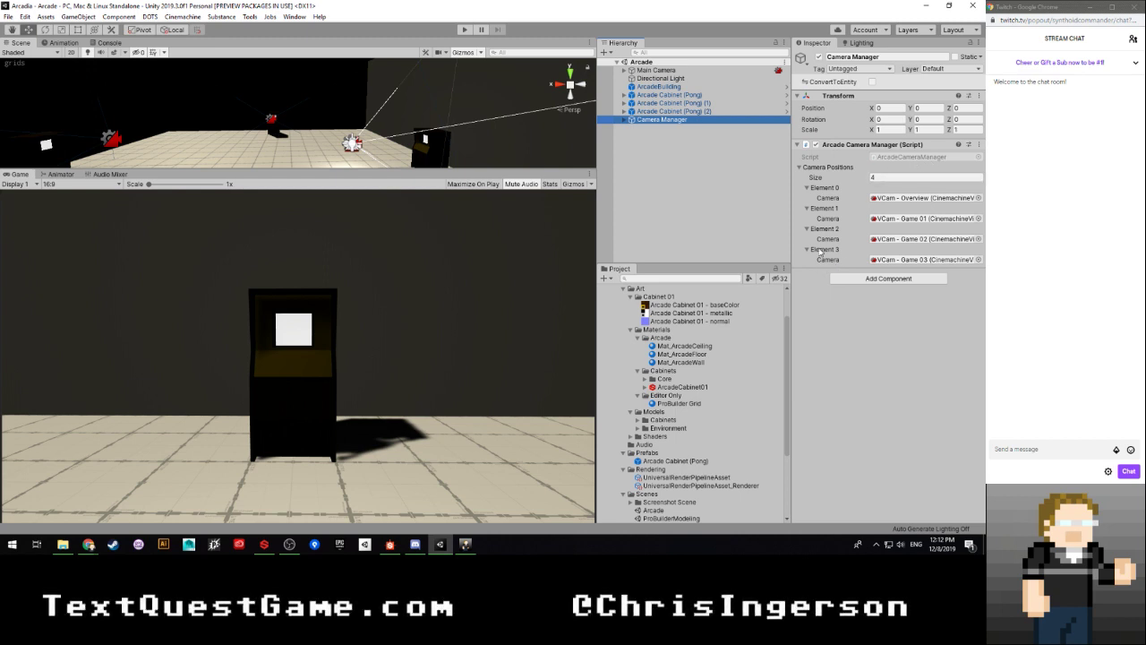
{"action": "left_click", "coordinate": [819, 249]}
{"action": "left_click", "coordinate": [818, 228]}
{"action": "left_click", "coordinate": [819, 207]}
{"action": "left_click", "coordinate": [818, 187]}
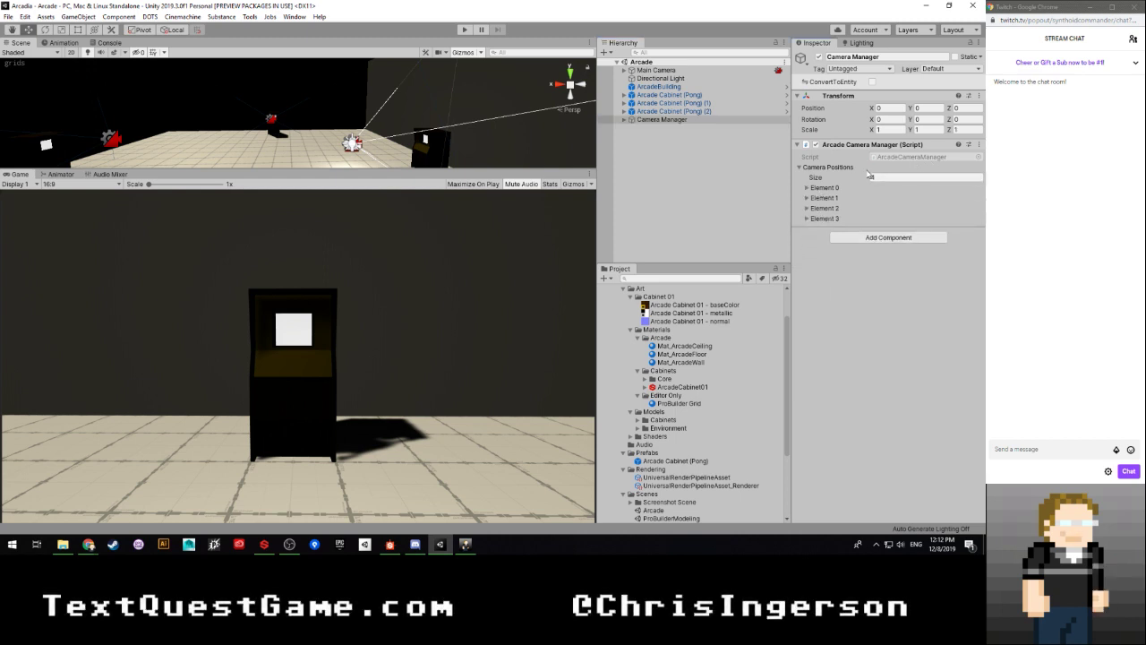
{"action": "double_click", "coordinate": [895, 157]}
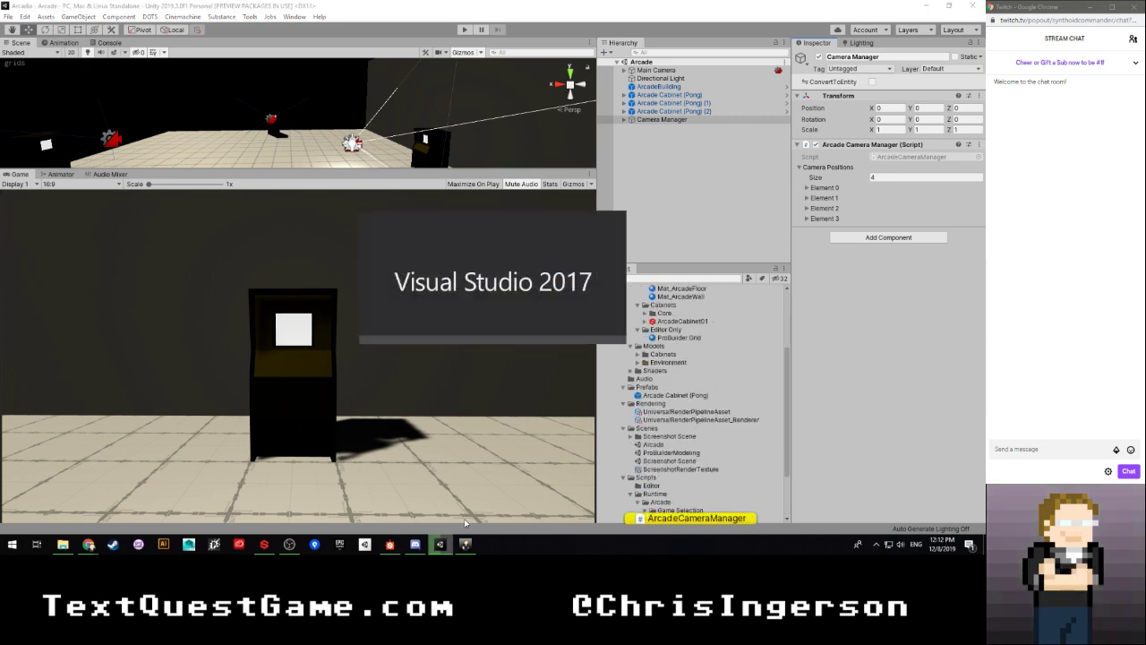
Step: Switch to Substance Designer and examine the ArcadeWall node graph and the brick material on the 3D preview cube
{"action": "left_click", "coordinate": [390, 543]}
{"action": "scroll", "coordinate": [380, 230], "scroll_direction": "up", "scroll_amount": 4}
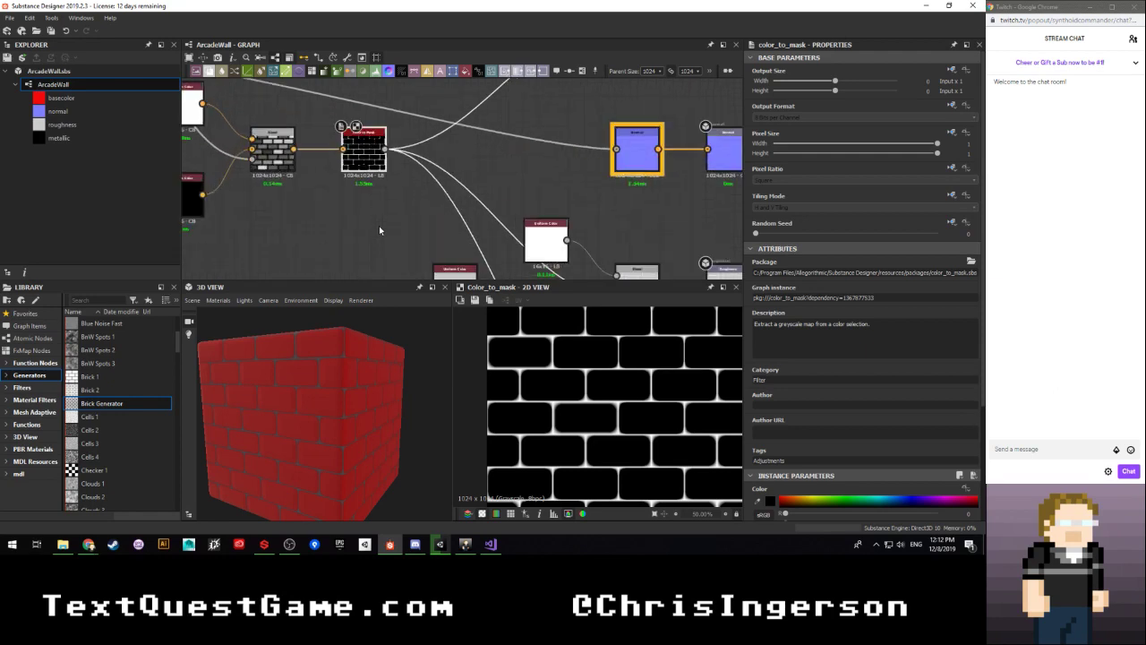
{"action": "scroll", "coordinate": [378, 230], "scroll_direction": "down", "scroll_amount": 8}
{"action": "scroll", "coordinate": [363, 230], "scroll_direction": "up", "scroll_amount": 3}
{"action": "scroll", "coordinate": [356, 238], "scroll_direction": "down", "scroll_amount": 2}
{"action": "middle_click_drag", "start_coordinate": [356, 237], "coordinate": [367, 176]}
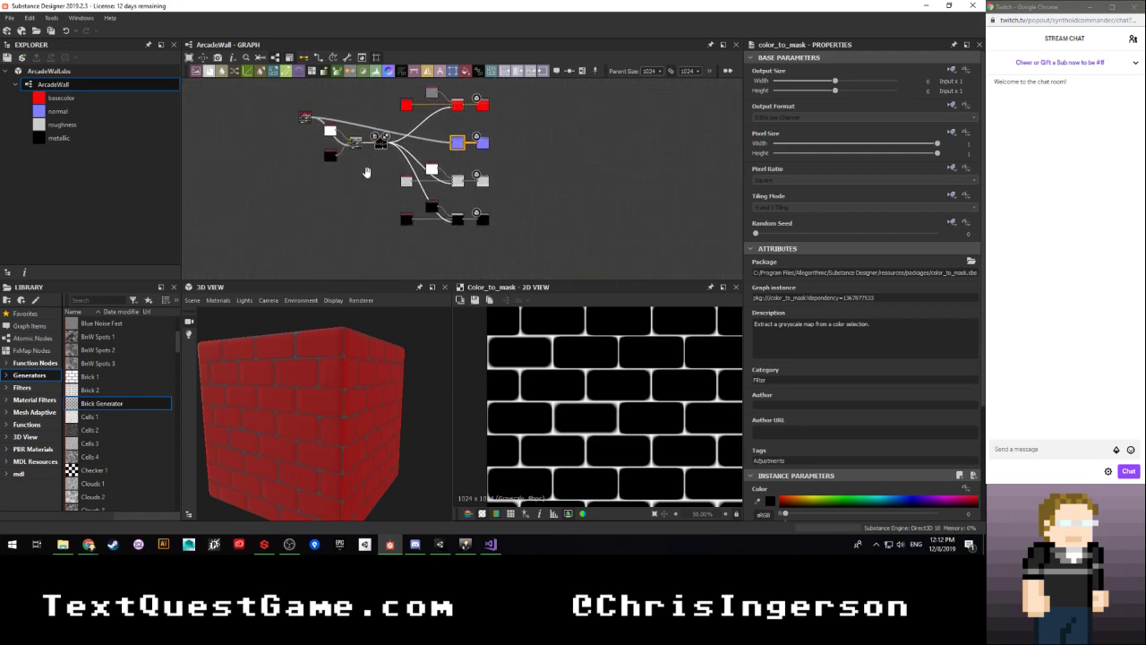
{"action": "scroll", "coordinate": [334, 331], "scroll_direction": "up", "scroll_amount": 4}
{"action": "scroll", "coordinate": [319, 346], "scroll_direction": "down", "scroll_amount": 3}
{"action": "left_click_drag", "start_coordinate": [259, 403], "coordinate": [287, 408]}
{"action": "scroll", "coordinate": [268, 413], "scroll_direction": "up", "scroll_amount": 4}
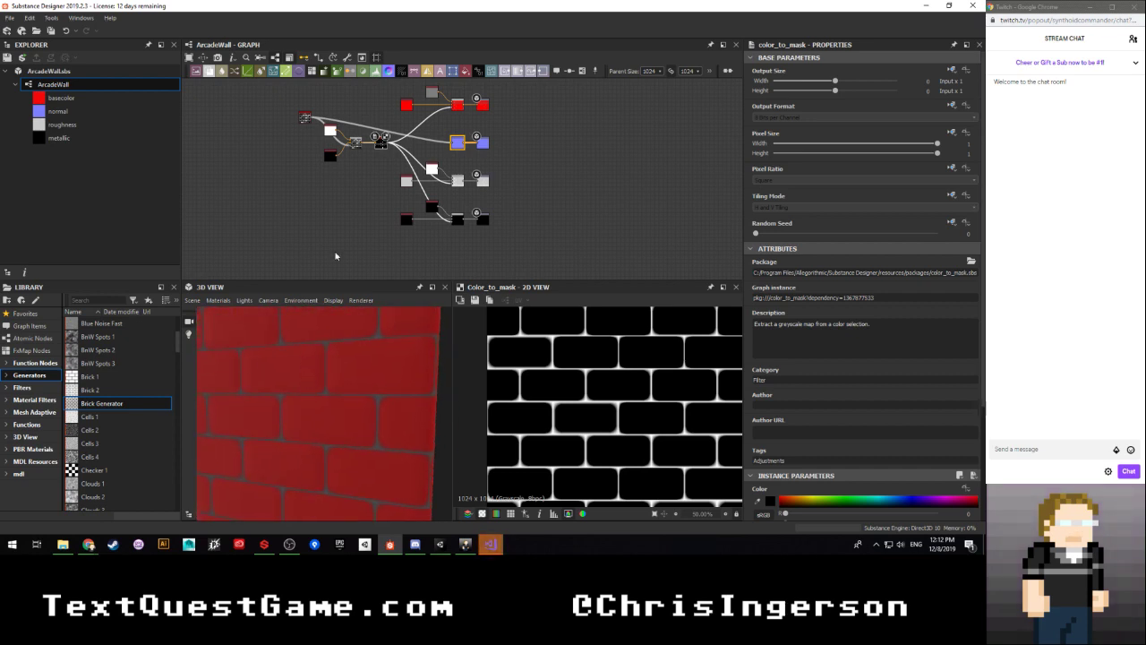
{"action": "scroll", "coordinate": [397, 215], "scroll_direction": "up", "scroll_amount": 2}
{"action": "scroll", "coordinate": [336, 246], "scroll_direction": "down", "scroll_amount": 2}
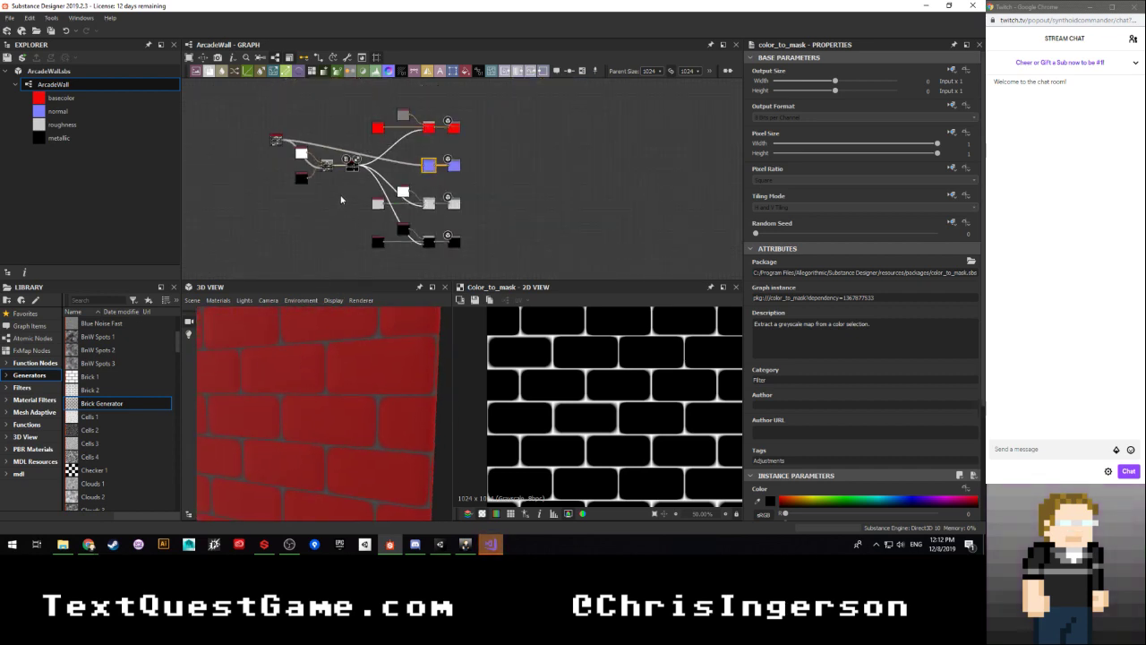
{"action": "scroll", "coordinate": [318, 206], "scroll_direction": "up", "scroll_amount": 3}
{"action": "middle_click_drag", "start_coordinate": [361, 161], "coordinate": [359, 234]}
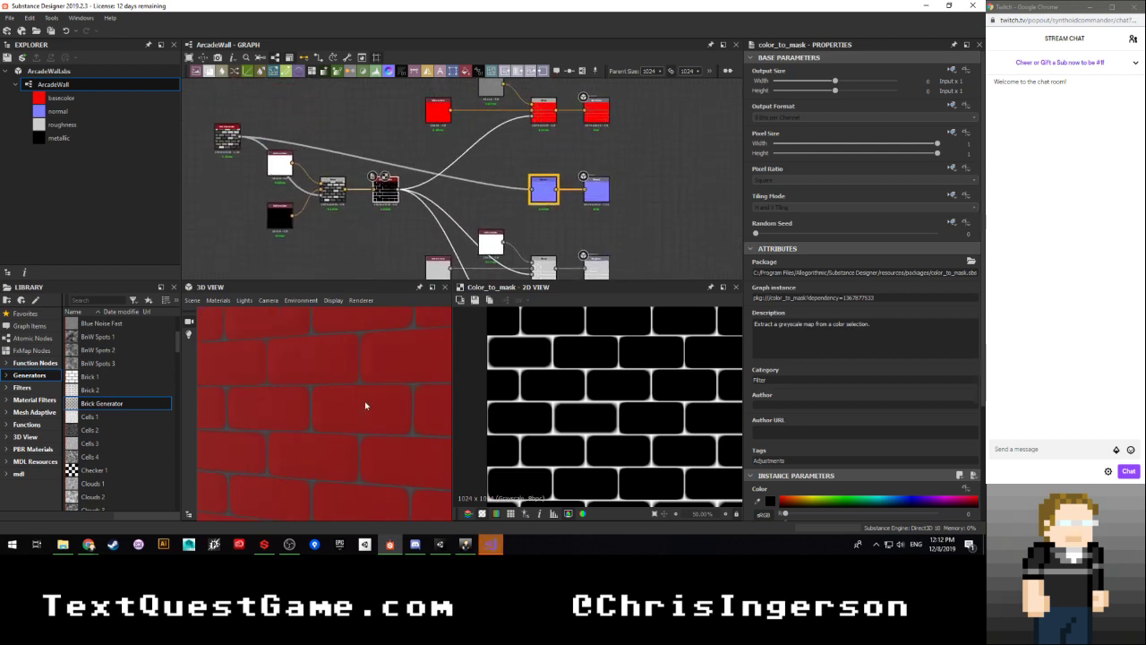
{"action": "left_click_drag", "start_coordinate": [367, 403], "coordinate": [335, 453]}
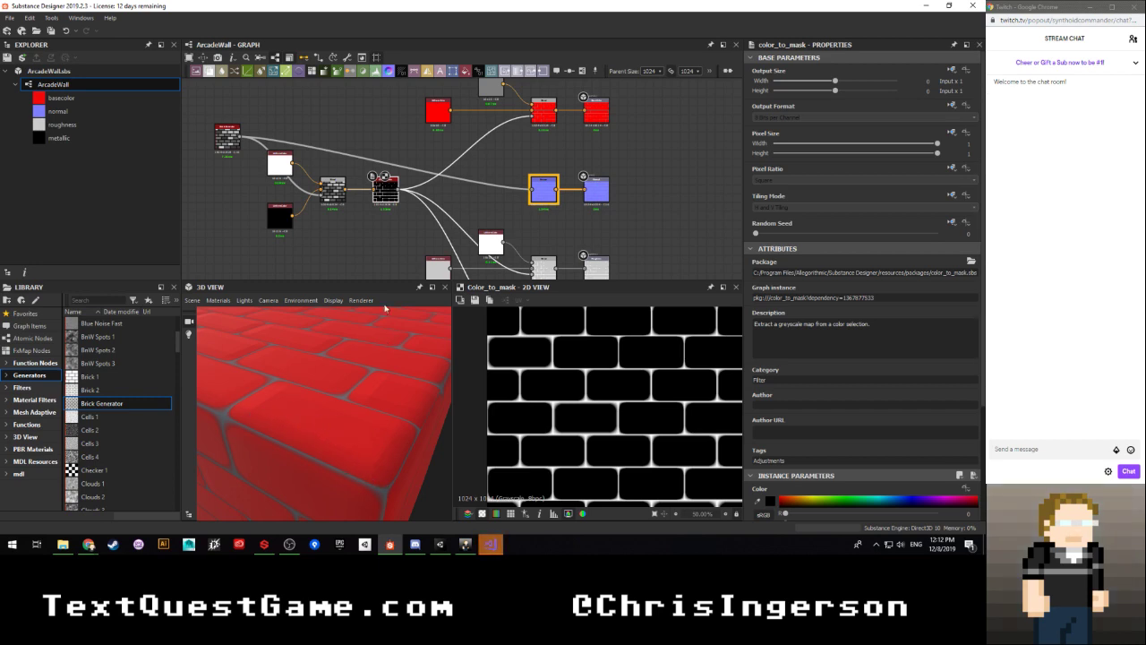
Step: Select the brick generator node and review its instance parameters against the bricks on the 3D preview cube
{"action": "left_click", "coordinate": [226, 134]}
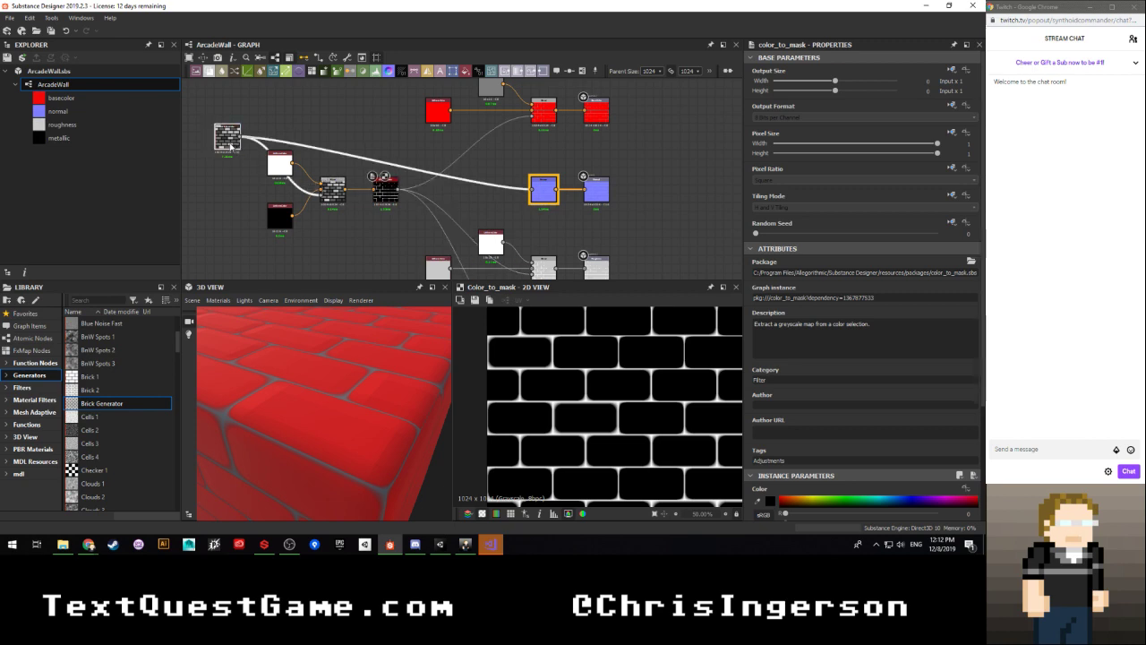
{"action": "scroll", "coordinate": [805, 382], "scroll_direction": "down", "scroll_amount": 3}
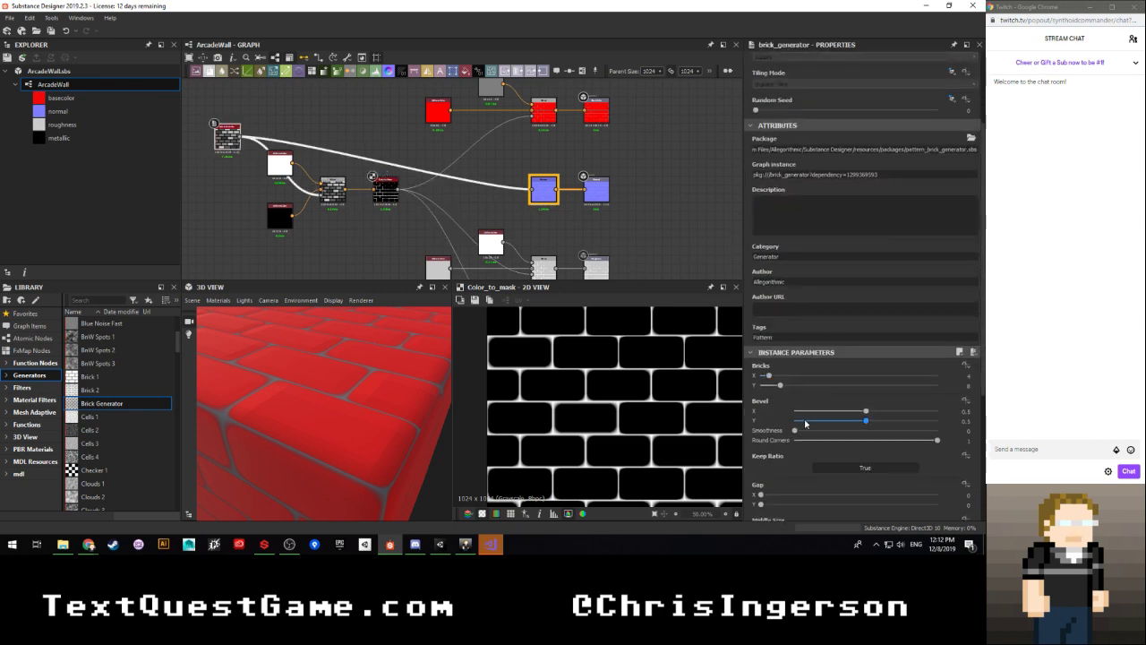
{"action": "scroll", "coordinate": [779, 375], "scroll_direction": "down", "scroll_amount": 3}
{"action": "scroll", "coordinate": [247, 409], "scroll_direction": "down", "scroll_amount": 6}
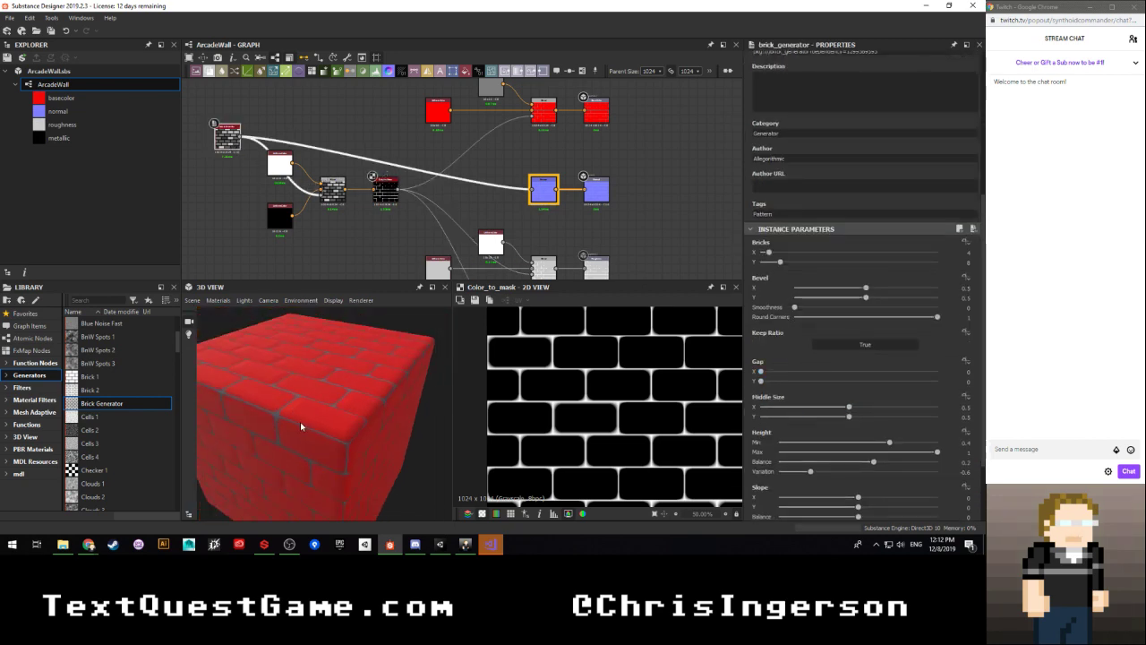
{"action": "left_click_drag", "start_coordinate": [318, 443], "coordinate": [365, 460], "text": "alt"}
{"action": "scroll", "coordinate": [842, 321], "scroll_direction": "down", "scroll_amount": 2}
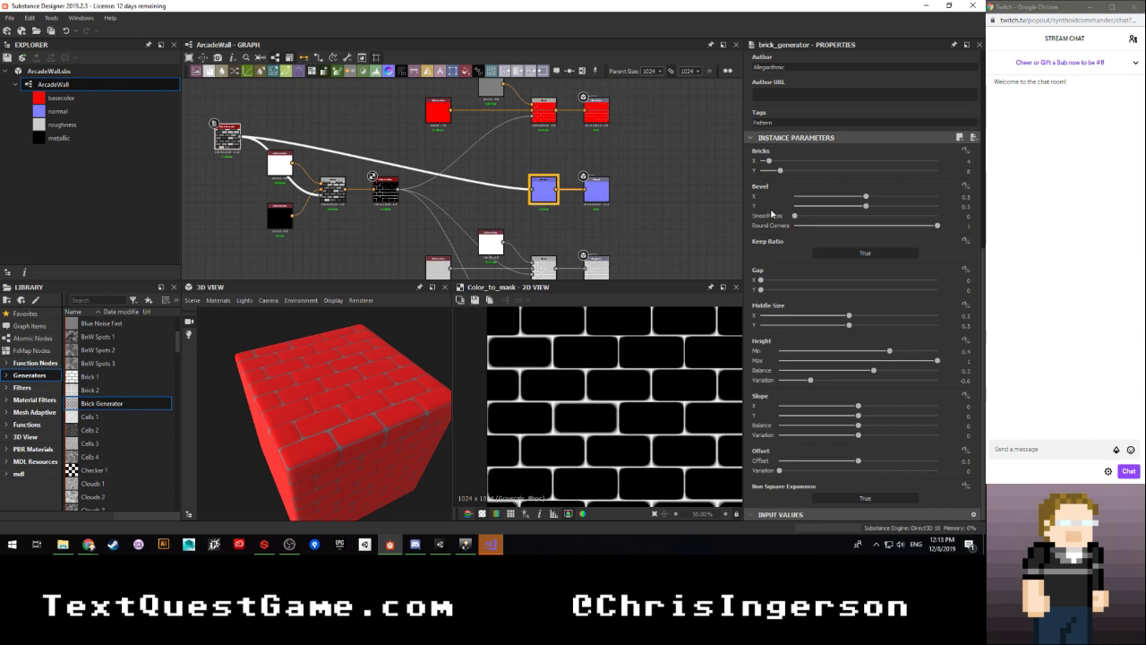
{"action": "scroll", "coordinate": [332, 430], "scroll_direction": "up", "scroll_amount": 10}
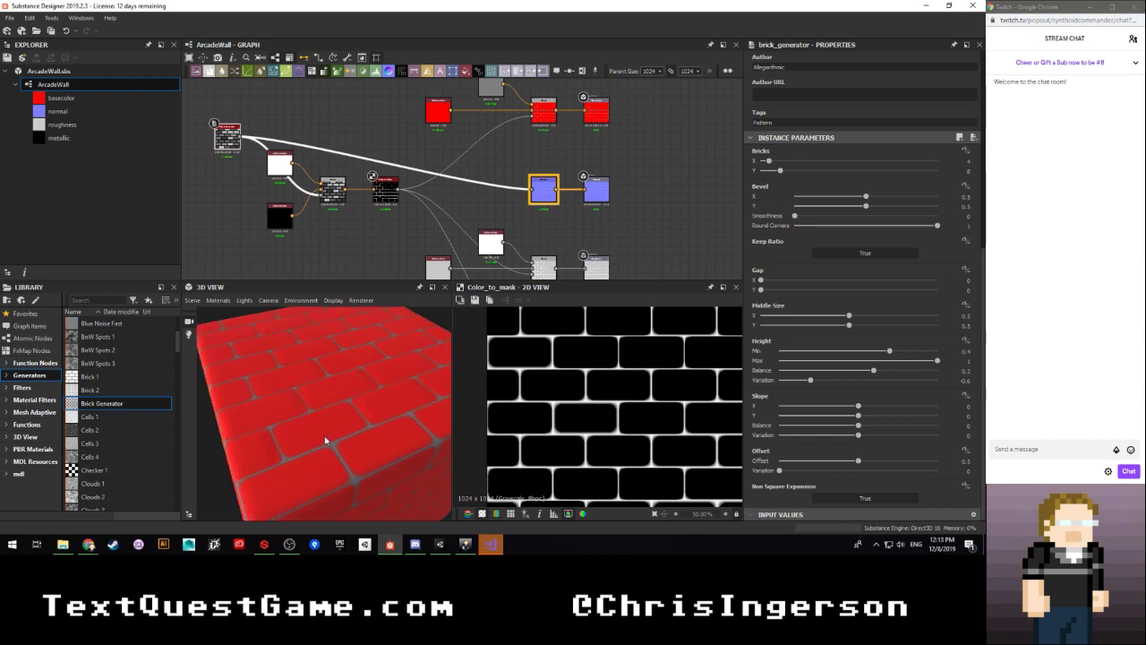
Step: Inspect the brick pattern on one face of the 3D preview cube, close up and from a distance
{"action": "scroll", "coordinate": [339, 367], "scroll_direction": "down", "scroll_amount": 5}
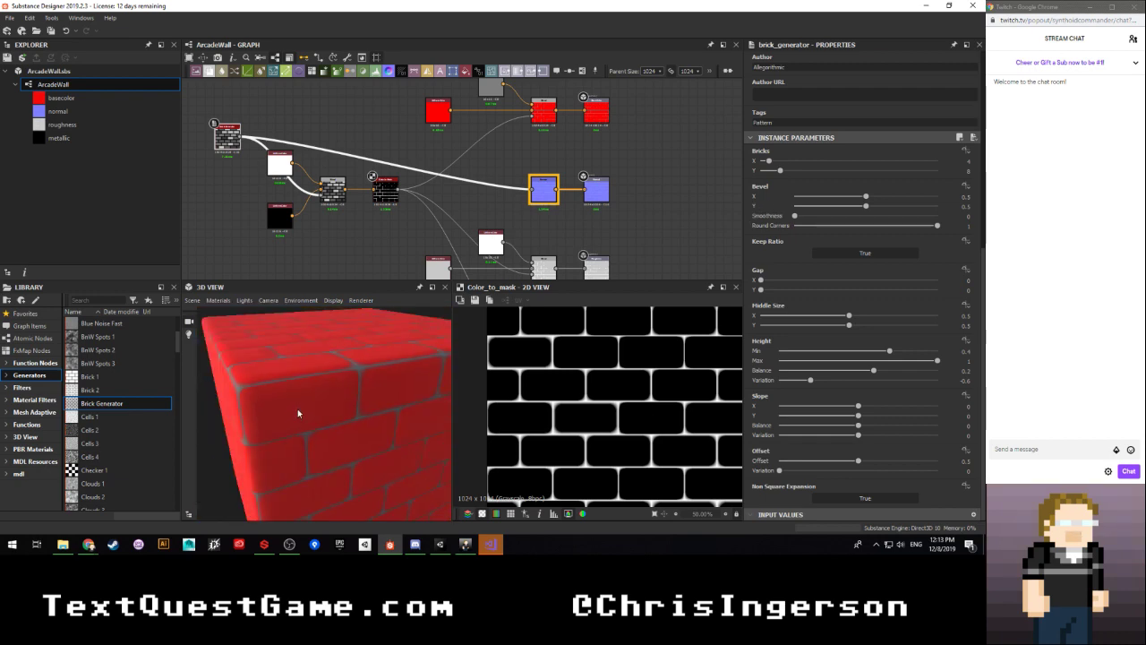
{"action": "left_click_drag", "start_coordinate": [296, 409], "coordinate": [391, 362]}
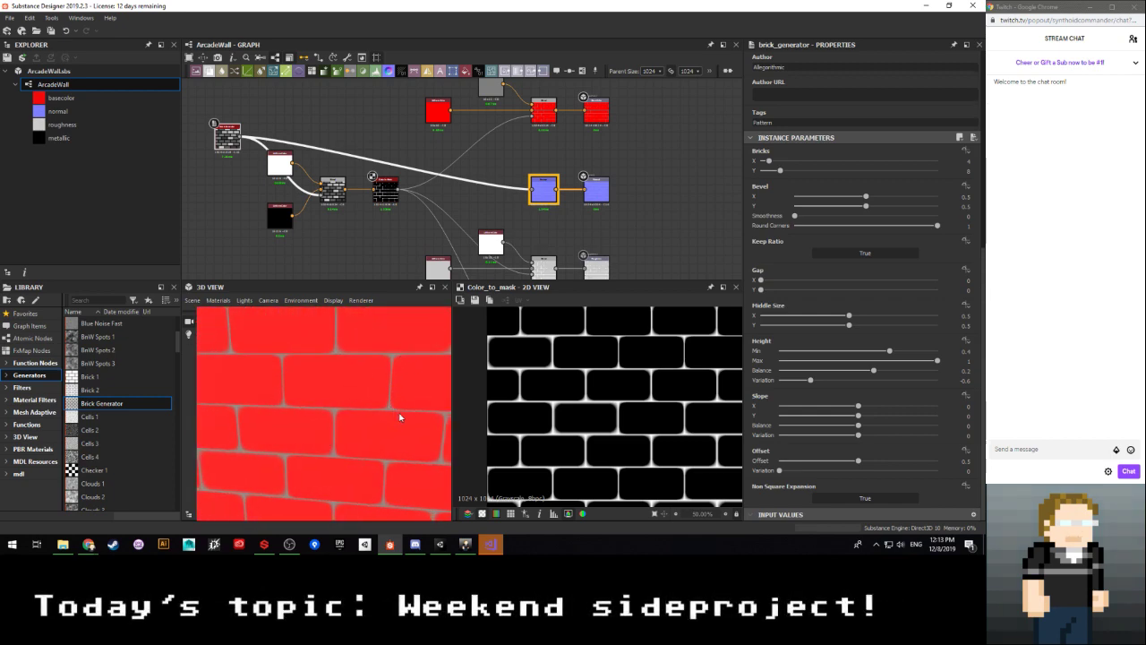
{"action": "scroll", "coordinate": [317, 425], "scroll_direction": "down", "scroll_amount": 5}
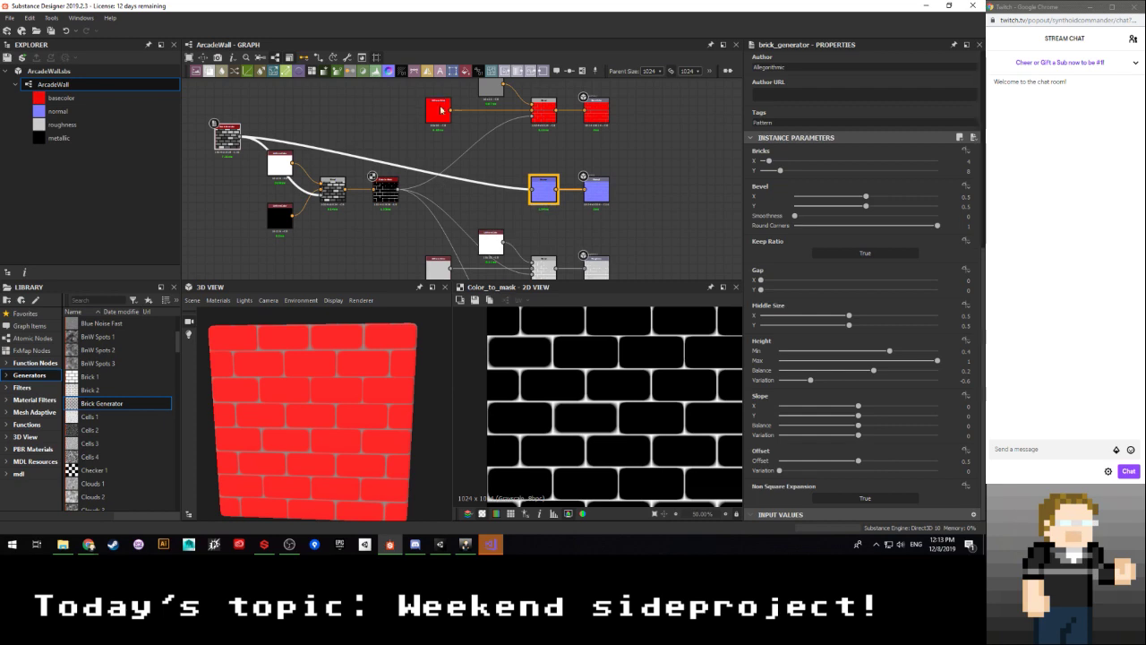
{"action": "scroll", "coordinate": [457, 153], "scroll_direction": "down", "scroll_amount": 2}
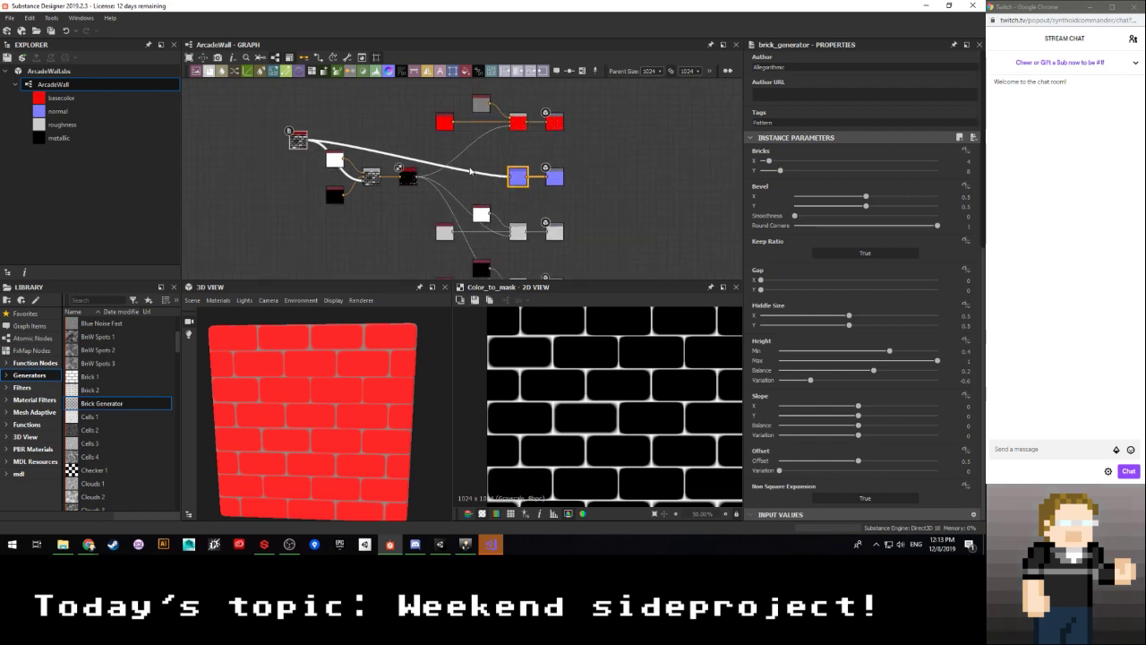
Step: Open the Normal node's output and parameters, and examine it alongside the brick mask nodes and the 3D preview
{"action": "scroll", "coordinate": [470, 171], "scroll_direction": "up", "scroll_amount": 2}
{"action": "left_click", "coordinate": [586, 193]}
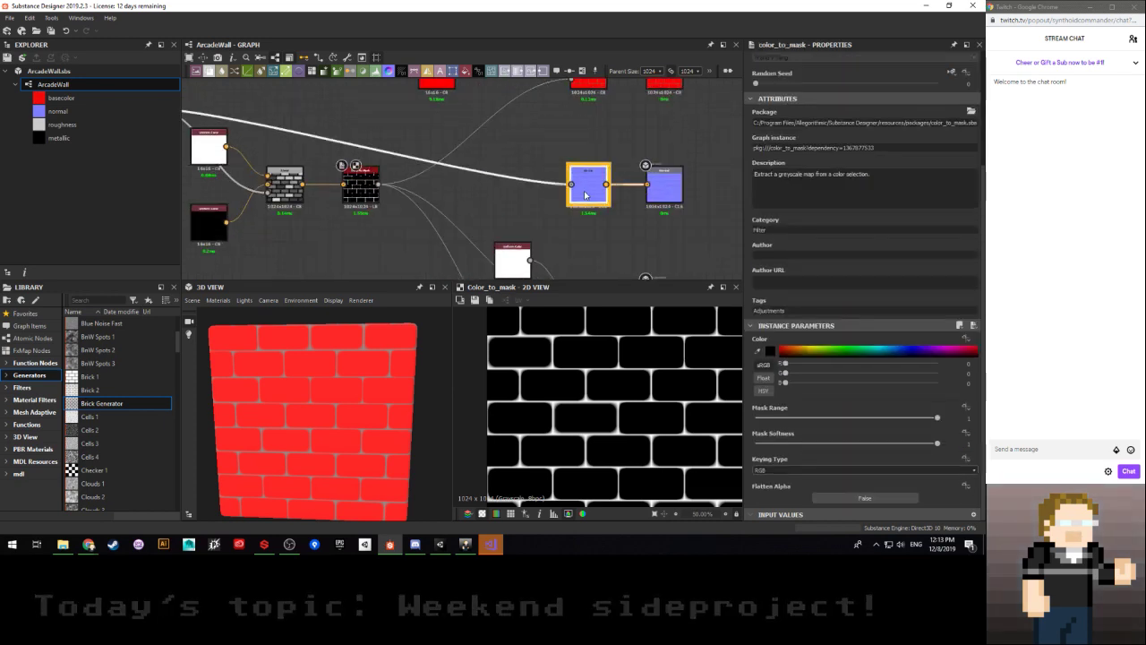
{"action": "double_click", "coordinate": [585, 194]}
{"action": "scroll", "coordinate": [595, 389], "scroll_direction": "down", "scroll_amount": 2}
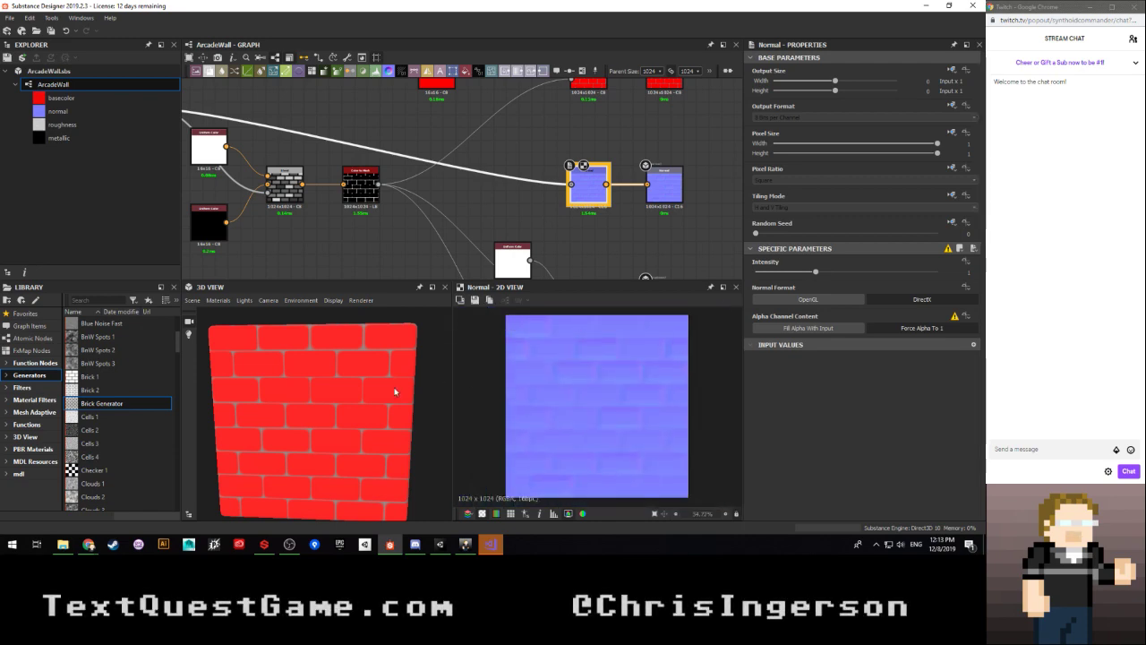
{"action": "scroll", "coordinate": [356, 398], "scroll_direction": "up", "scroll_amount": 2}
{"action": "scroll", "coordinate": [395, 252], "scroll_direction": "down", "scroll_amount": 2}
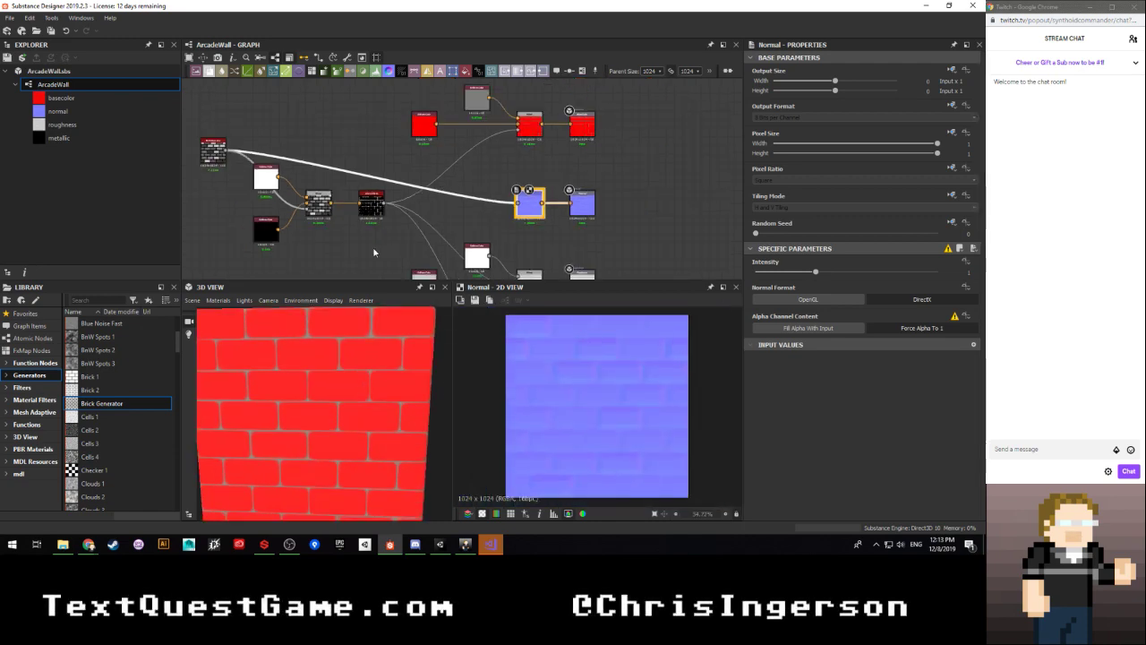
{"action": "scroll", "coordinate": [381, 219], "scroll_direction": "up", "scroll_amount": 4}
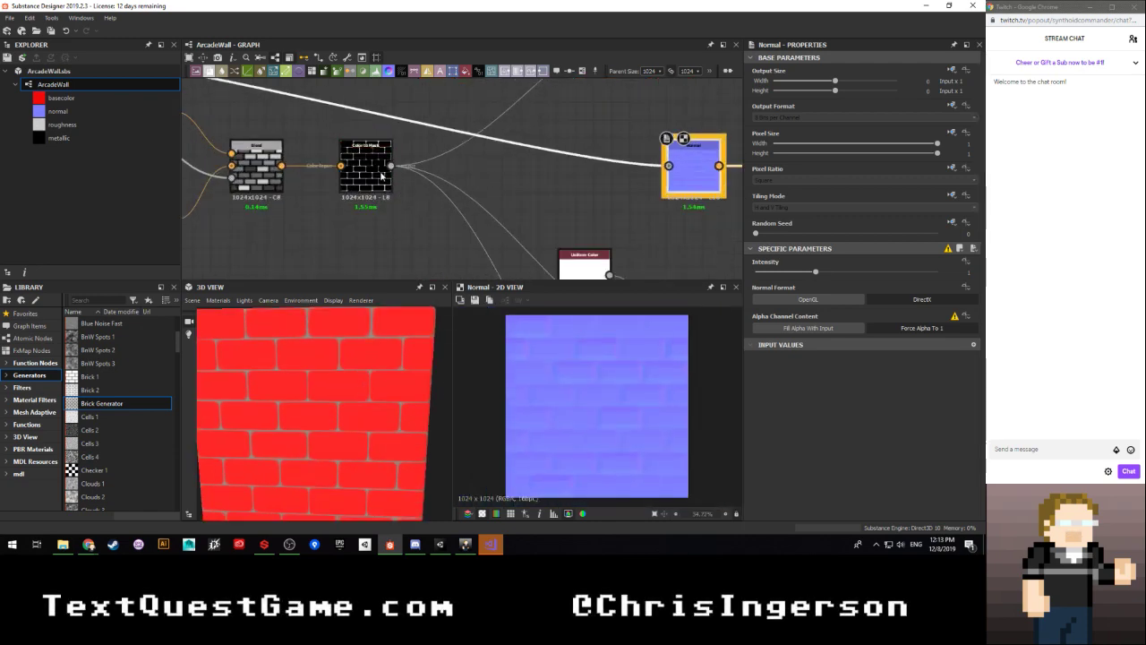
{"action": "scroll", "coordinate": [377, 186], "scroll_direction": "down", "scroll_amount": 2}
{"action": "scroll", "coordinate": [378, 175], "scroll_direction": "down", "scroll_amount": 2}
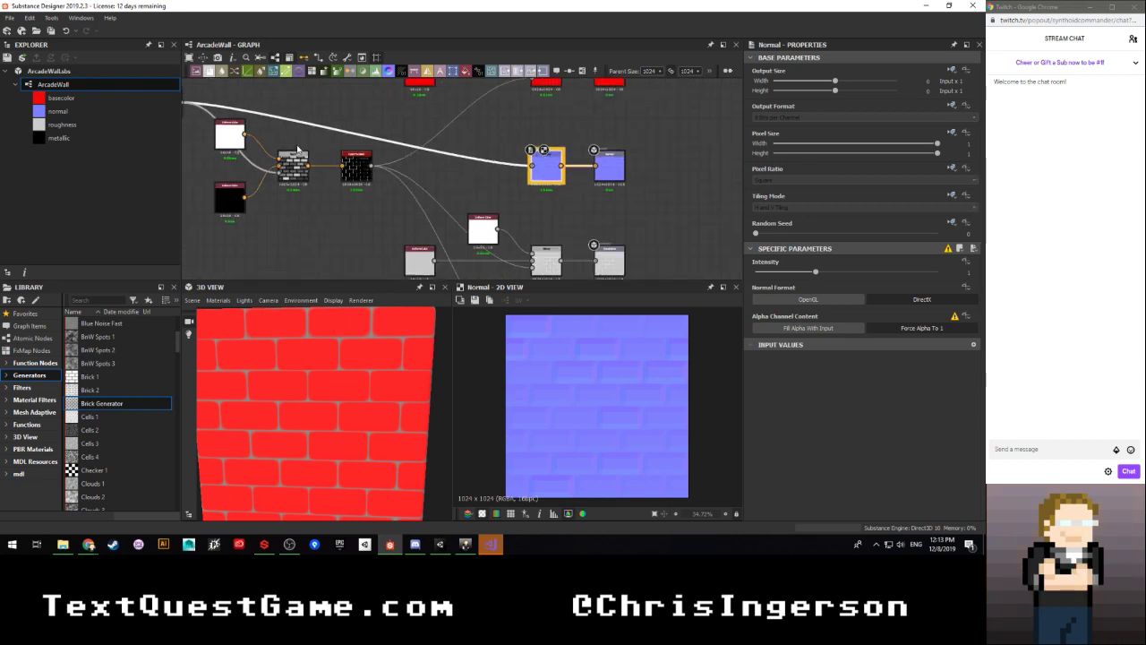
{"action": "scroll", "coordinate": [370, 195], "scroll_direction": "up", "scroll_amount": 4}
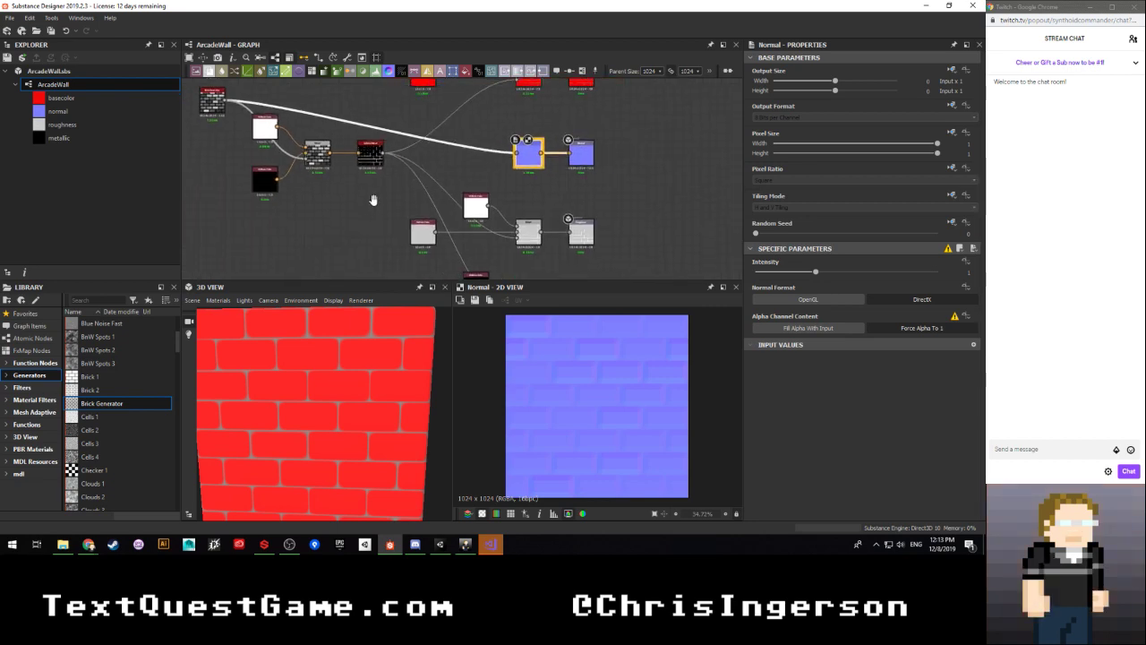
Step: Move the red Uniform Color node further away from the base color Blend node to free up space between them
{"action": "scroll", "coordinate": [385, 217], "scroll_direction": "down", "scroll_amount": 3}
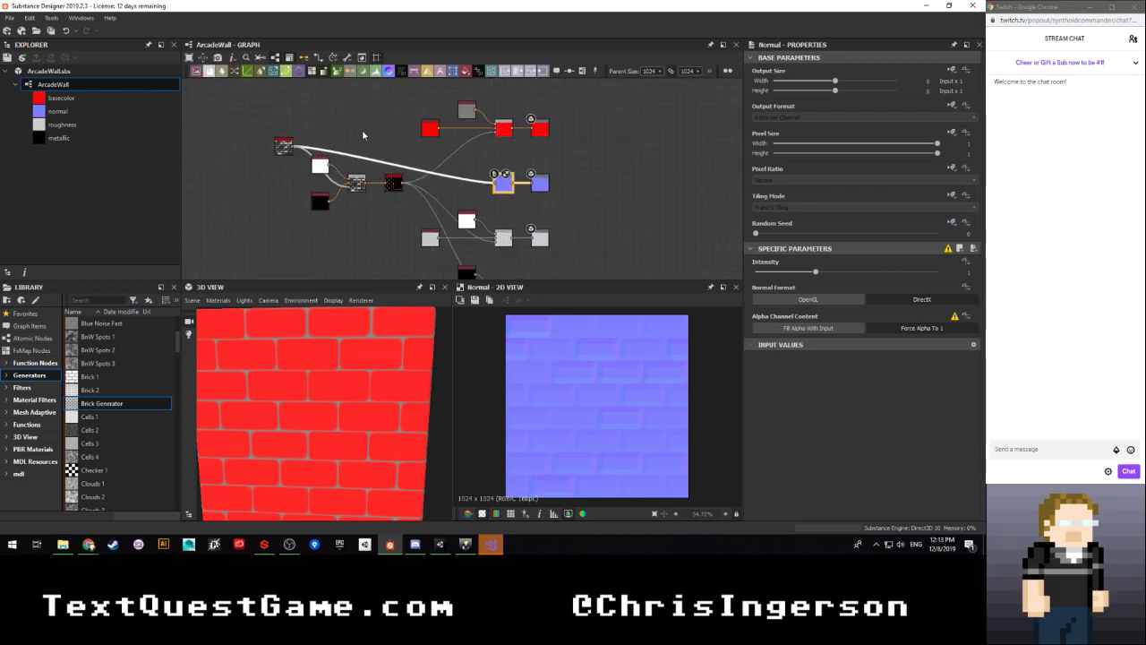
{"action": "middle_click_drag", "start_coordinate": [363, 136], "coordinate": [399, 148]}
{"action": "scroll", "coordinate": [381, 188], "scroll_direction": "up", "scroll_amount": 2}
{"action": "left_click_drag", "start_coordinate": [523, 191], "coordinate": [365, 190]}
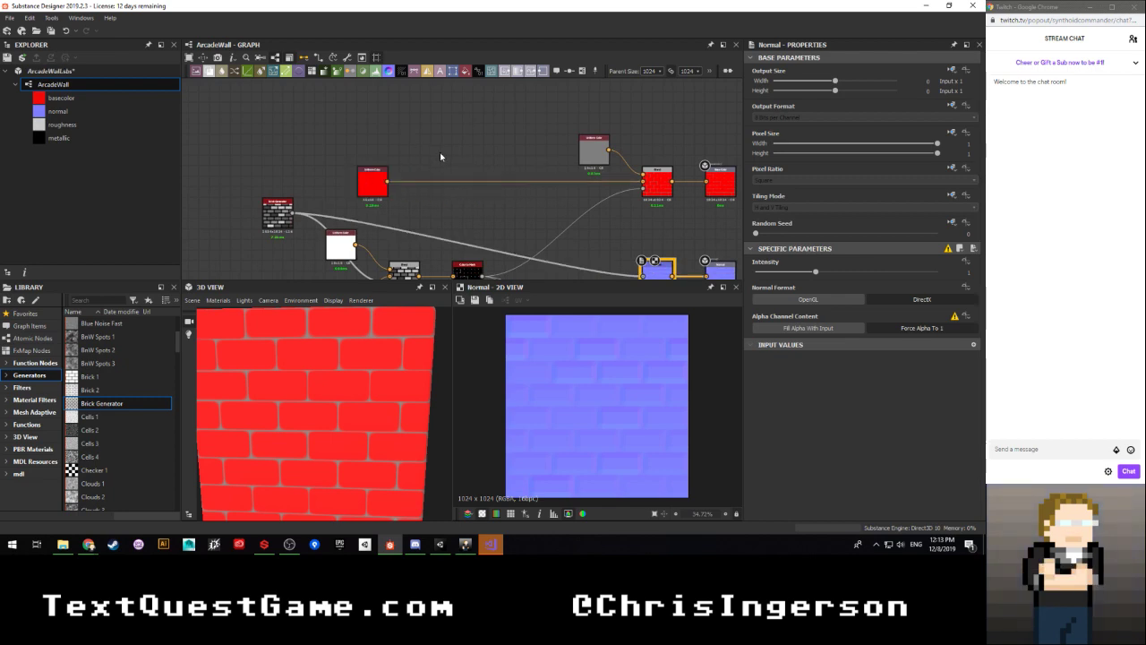
Step: Add a Blend node in the free space beside the red Uniform Color node
{"action": "key", "text": "space"}
{"action": "type", "text": "blend"}
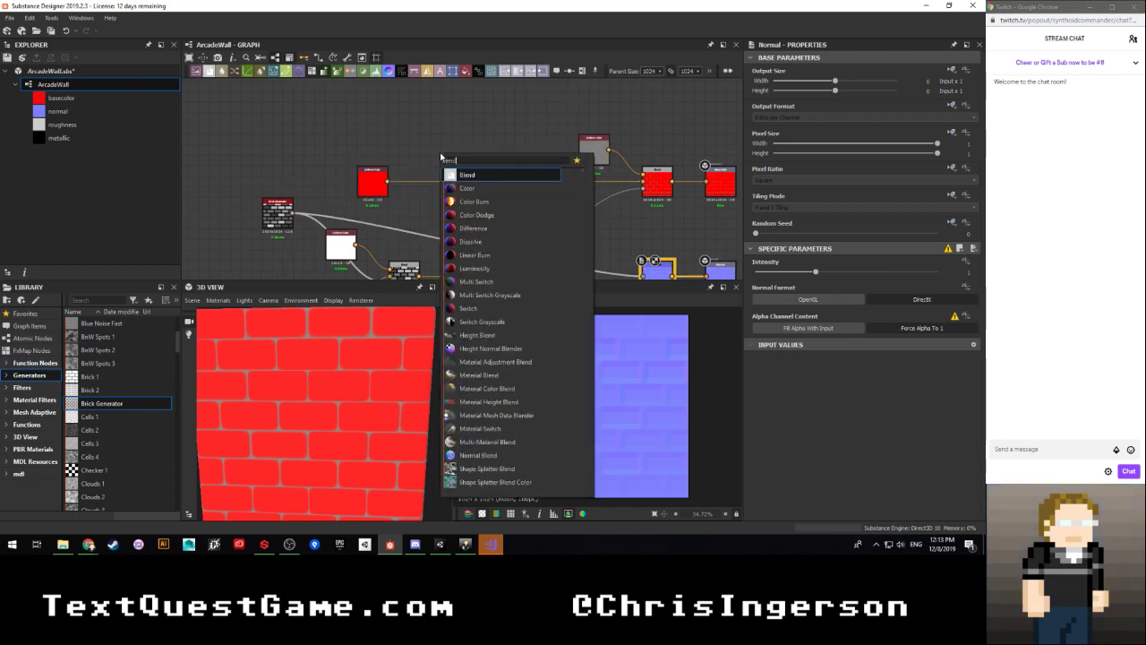
{"action": "key", "text": "Return"}
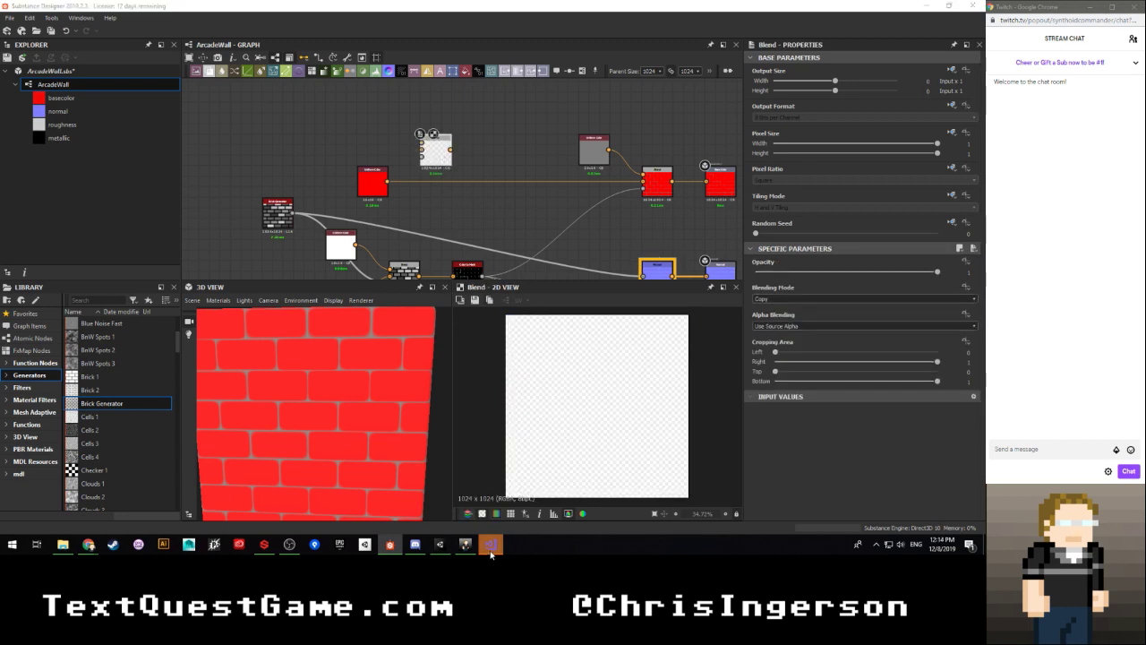
Step: Switch to Visual Studio and read through the ArcadeCameraManager script from the Index property to the Update method
{"action": "key", "text": "alt+Tab"}
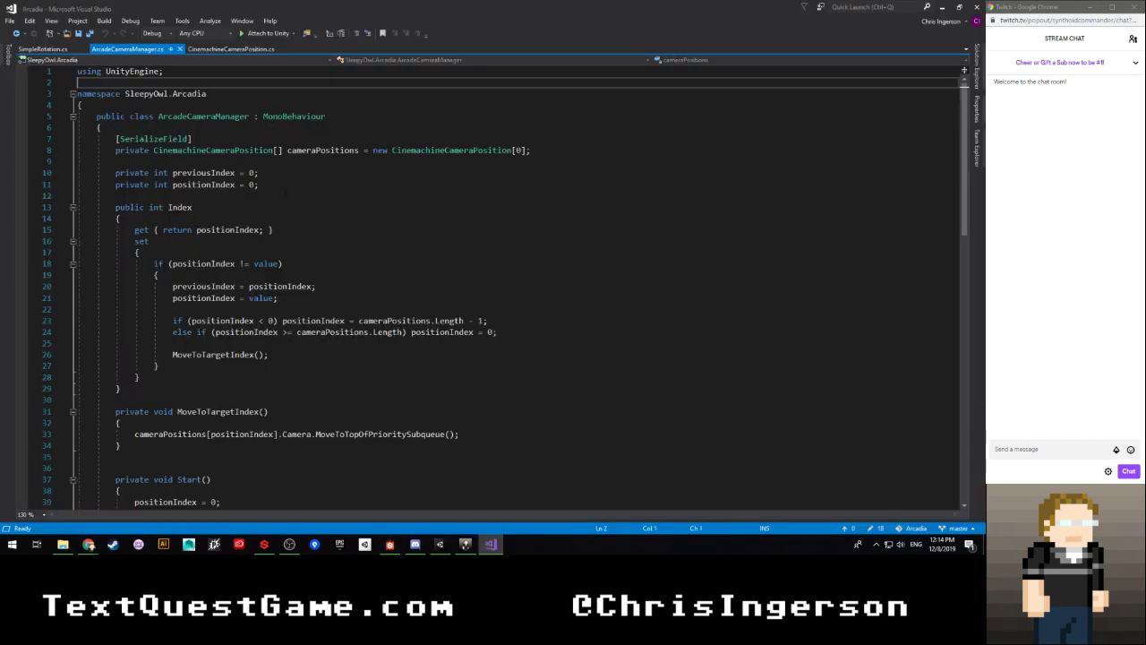
{"action": "scroll", "coordinate": [298, 243], "scroll_direction": "down", "scroll_amount": 9}
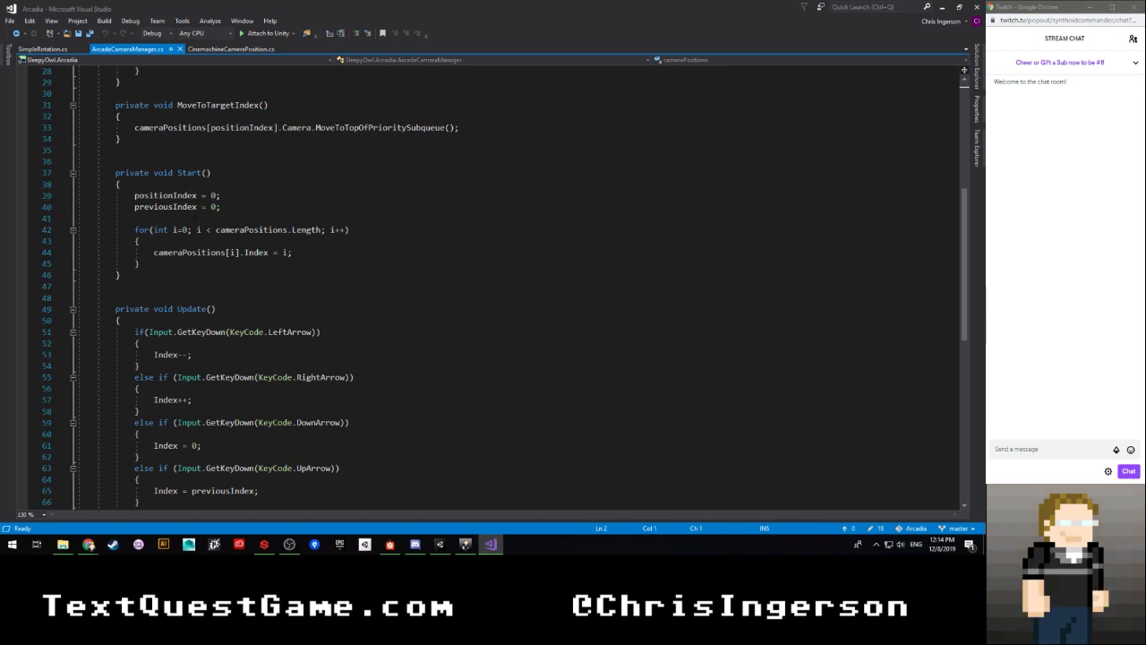
{"action": "scroll", "coordinate": [219, 269], "scroll_direction": "up", "scroll_amount": 8}
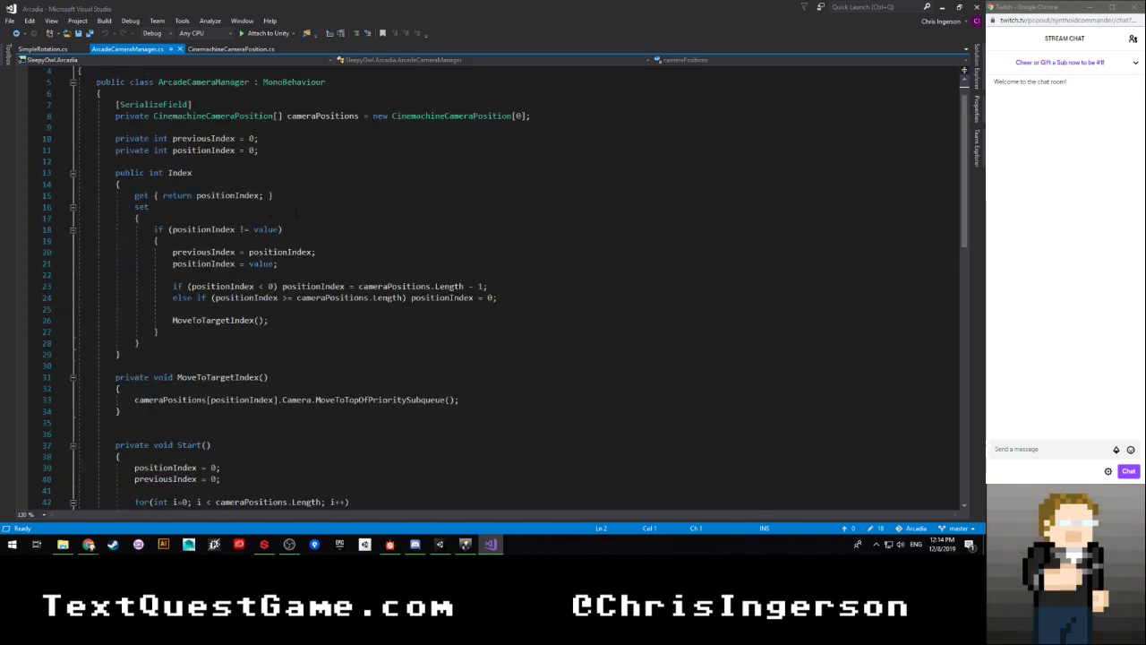
{"action": "scroll", "coordinate": [306, 185], "scroll_direction": "down", "scroll_amount": 2}
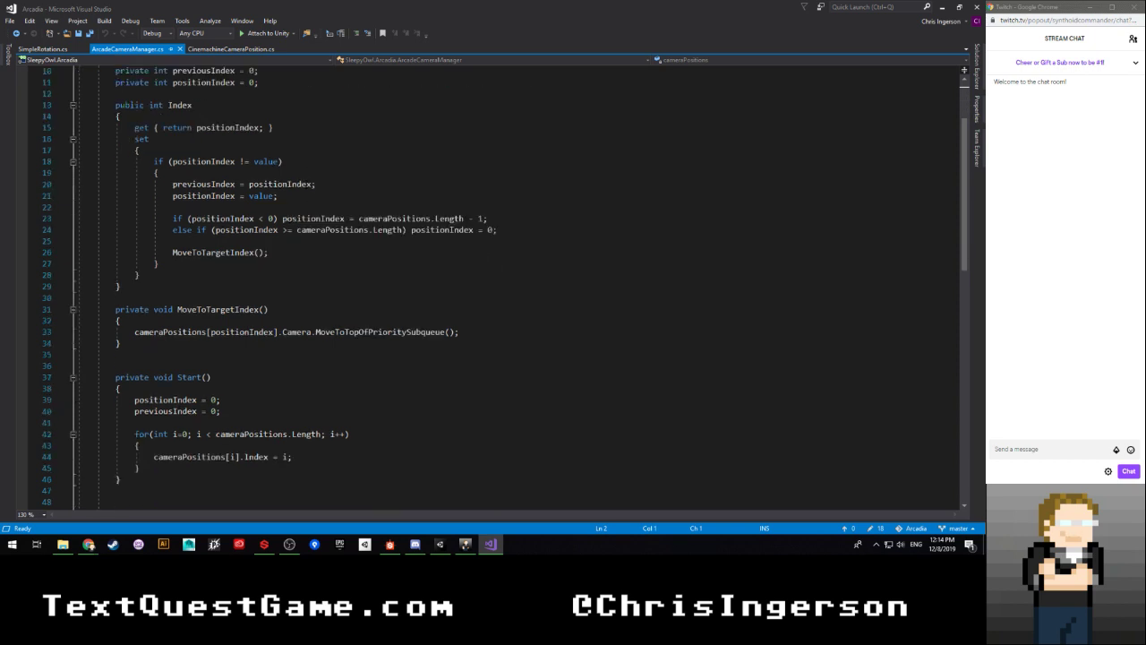
{"action": "scroll", "coordinate": [307, 185], "scroll_direction": "down", "scroll_amount": 2}
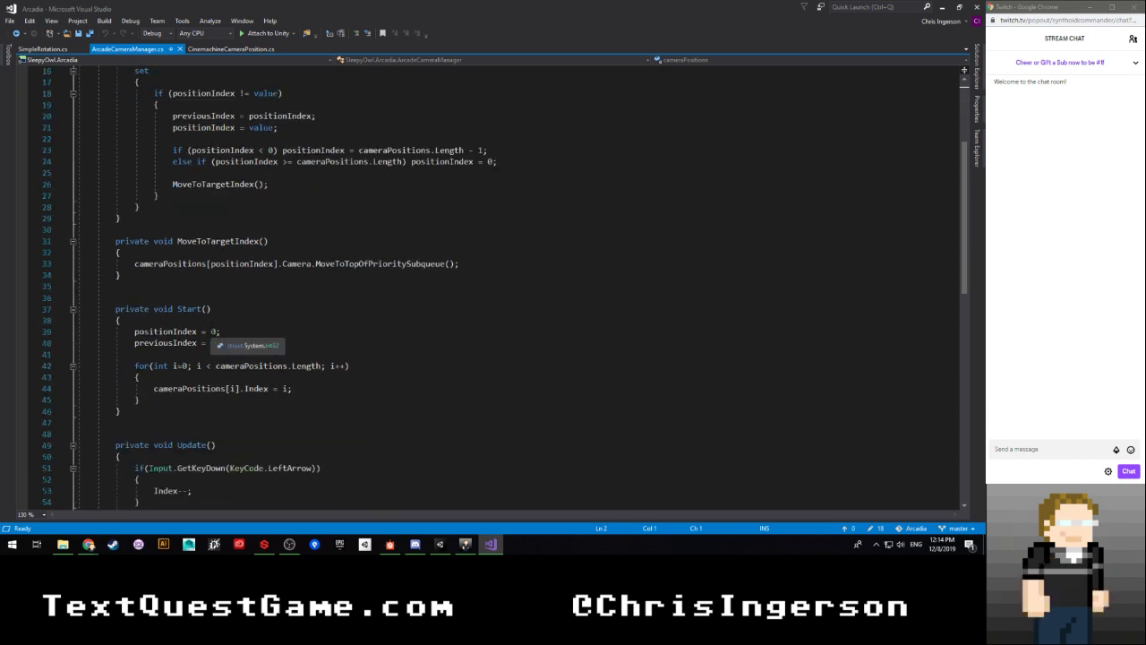
Step: Set positionIndex to 1 in the Start method and duplicate that line directly below it
{"action": "left_click", "coordinate": [213, 331]}
{"action": "key", "text": "shift+Right"}
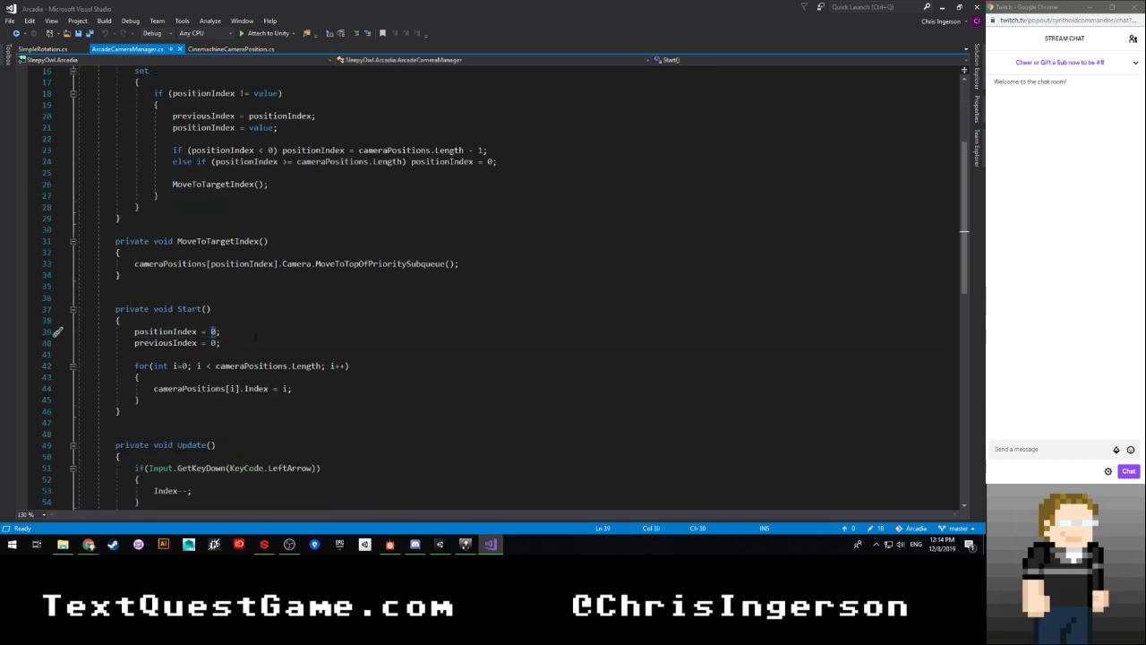
{"action": "type", "text": "1"}
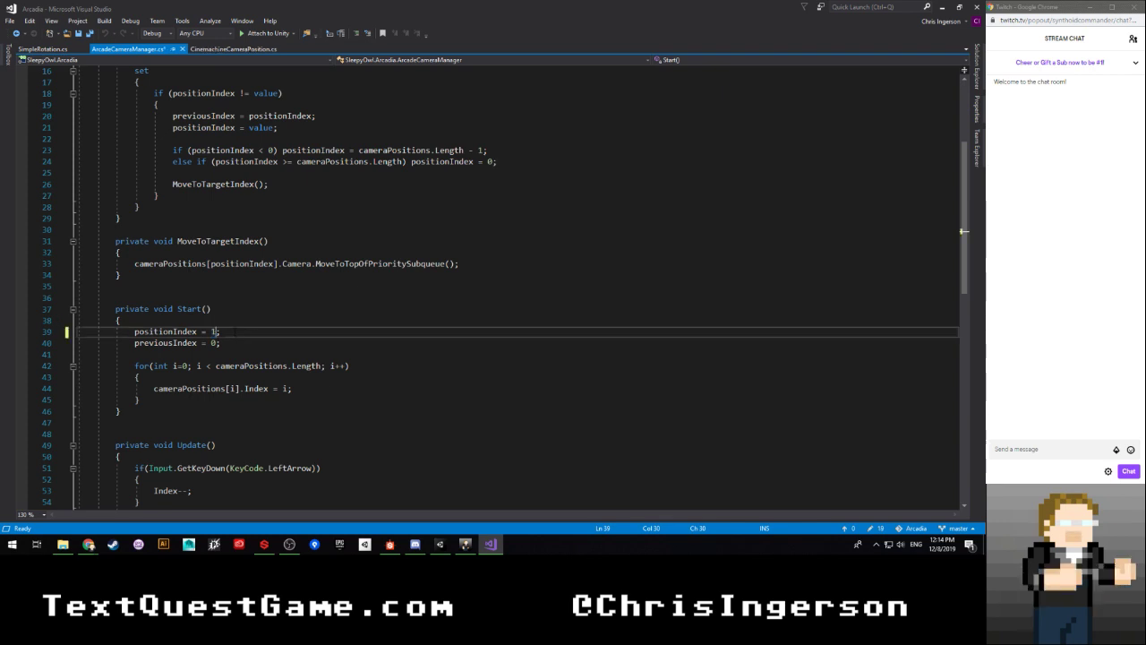
{"action": "left_click_drag", "start_coordinate": [234, 332], "coordinate": [233, 325]}
{"action": "key", "text": "ctrl+c"}
{"action": "key", "text": "ctrl+v"}
{"action": "key", "text": "ctrl+v"}
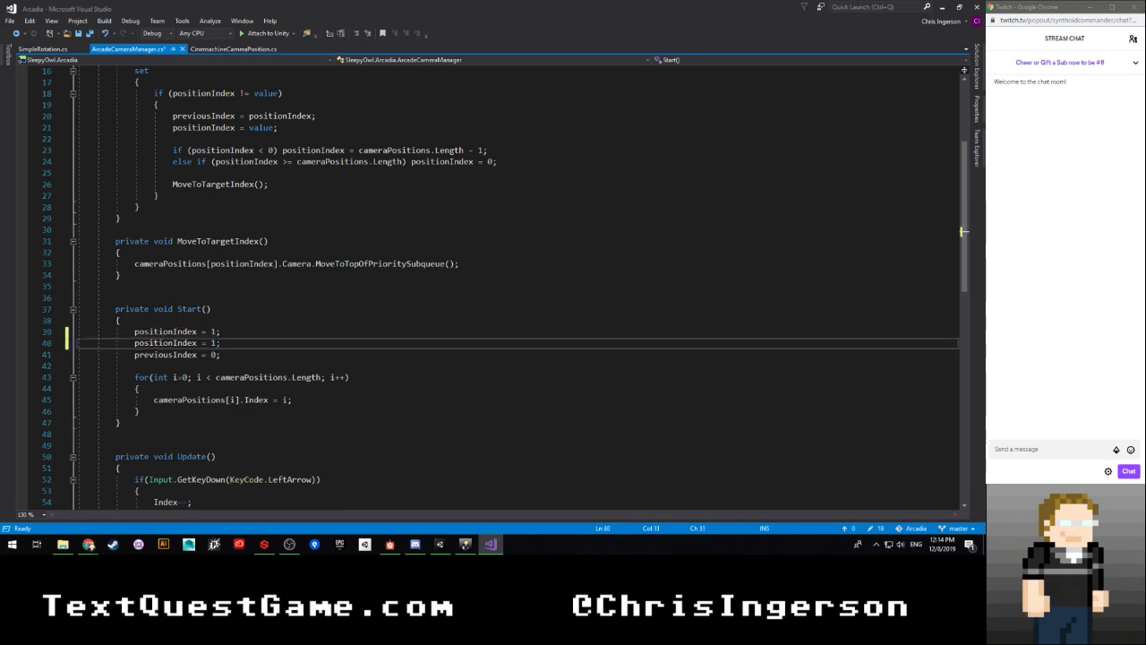
Step: Change the duplicated line in Start to PositionIndex = 0; and save the script
{"action": "double_click", "coordinate": [214, 342]}
{"action": "type", "text": "0"}
{"action": "key", "text": "Left"}
{"action": "key", "text": "Left"}
{"action": "key", "text": "Home"}
{"action": "key", "text": "shift+Right"}
{"action": "type", "text": "P"}
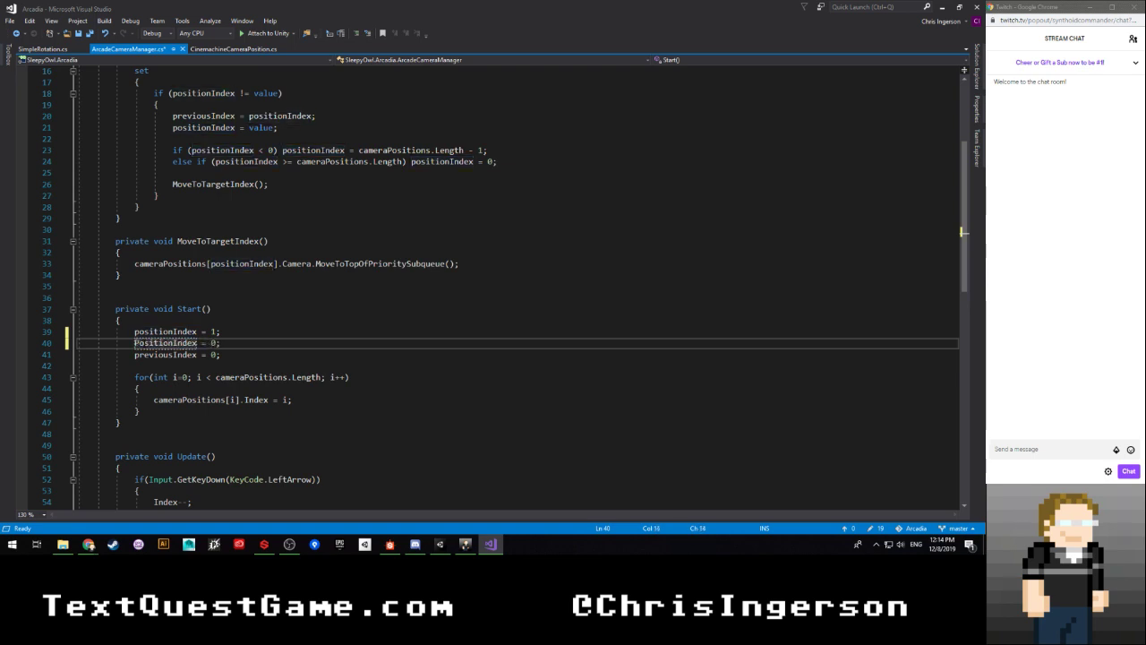
{"action": "key", "text": "ctrl+s"}
{"action": "scroll", "coordinate": [239, 331], "scroll_direction": "up", "scroll_amount": 3}
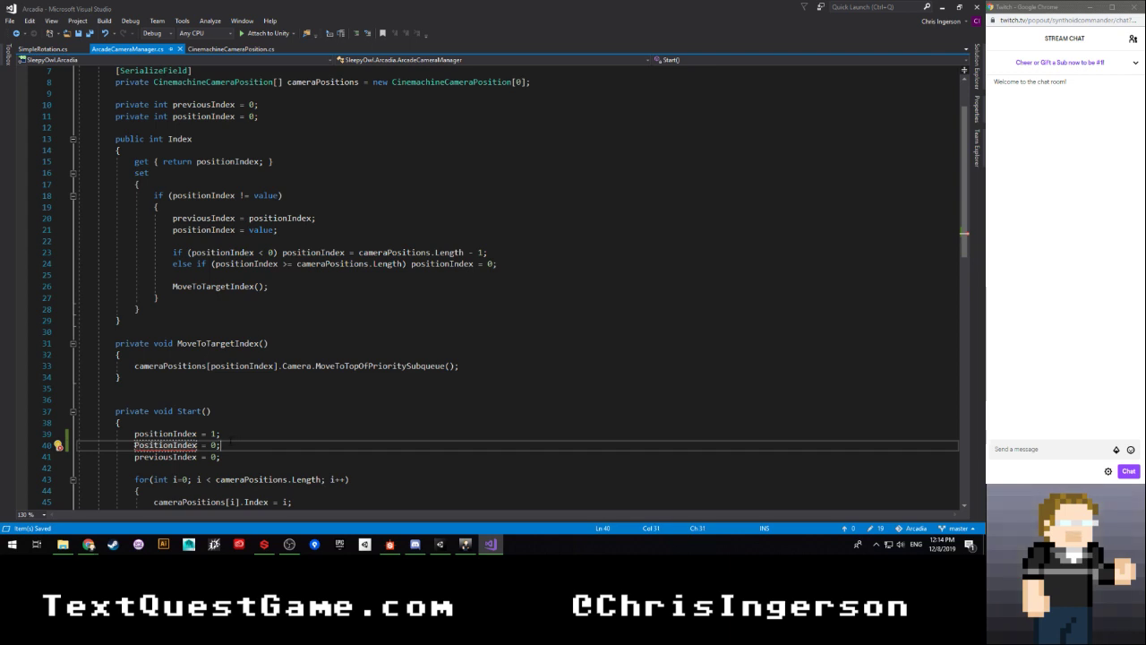
Step: Remove the duplicated PositionIndex line from Start and set positionIndex to 0
{"action": "key", "text": "shift+Up"}
{"action": "key", "text": "BackSpace"}
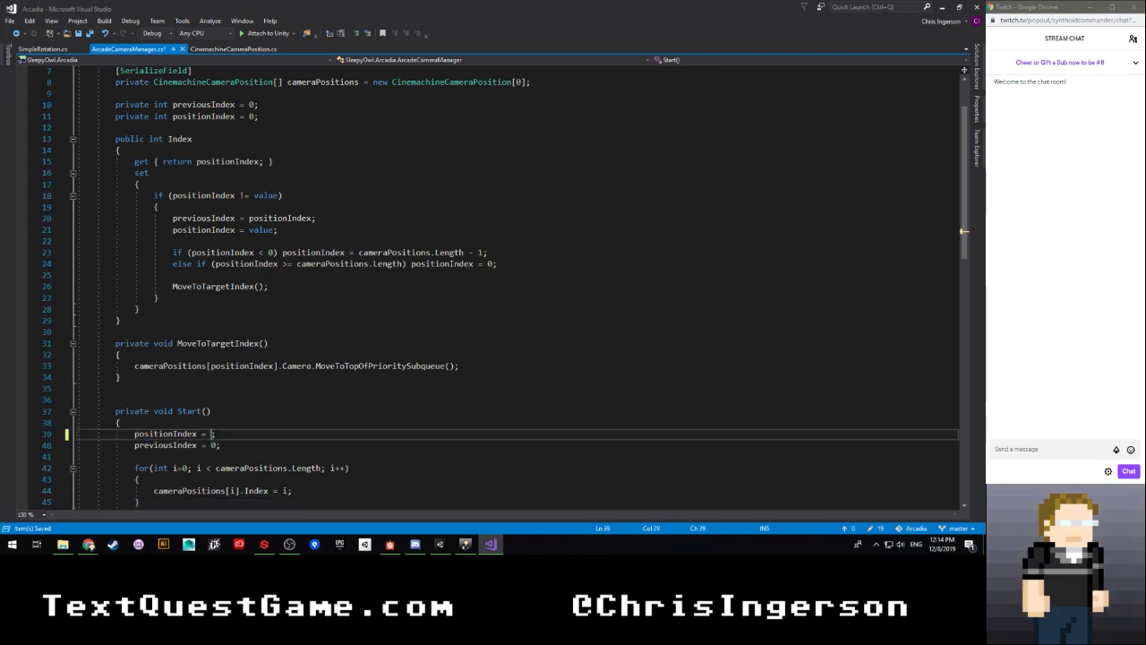
{"action": "type", "text": "0"}
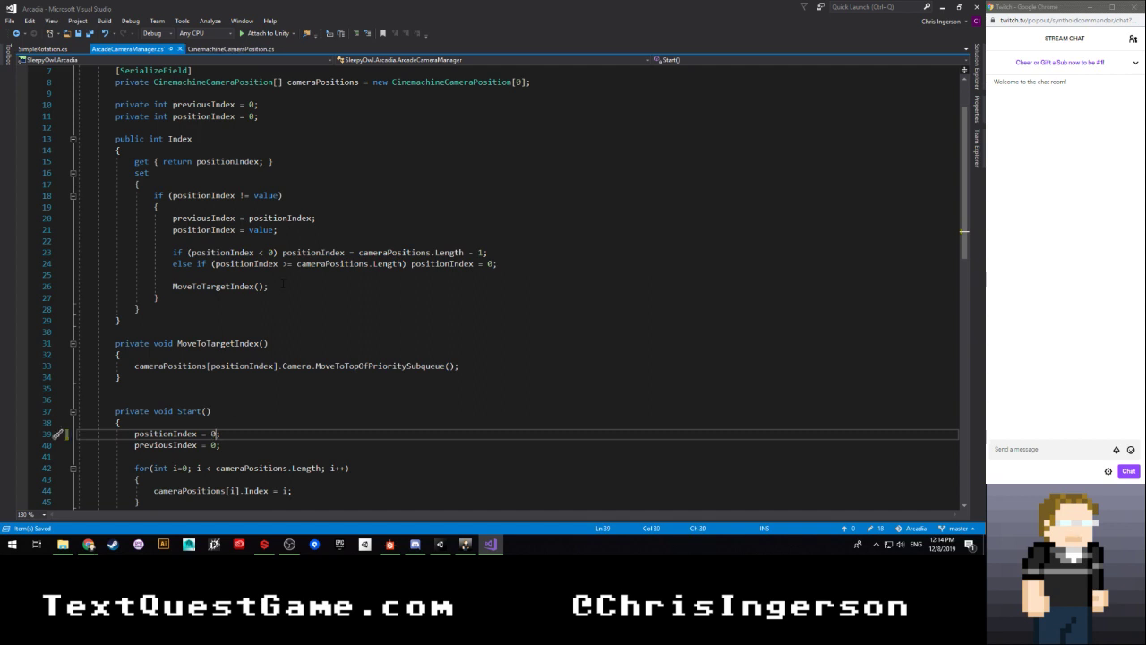
Step: Copy the MoveToTargetIndex(); call to the end of Start, separated from the for loop by a blank line, and save the script
{"action": "left_click_drag", "start_coordinate": [269, 286], "coordinate": [172, 287]}
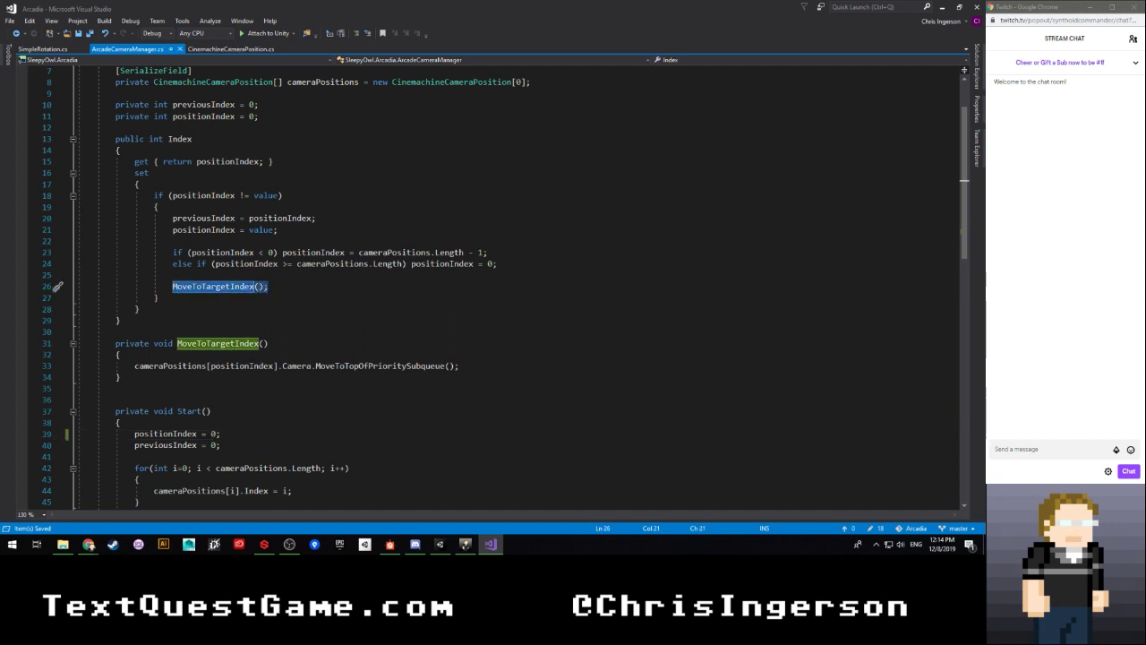
{"action": "scroll", "coordinate": [183, 300], "scroll_direction": "down", "scroll_amount": 3}
{"action": "left_click", "coordinate": [188, 403]}
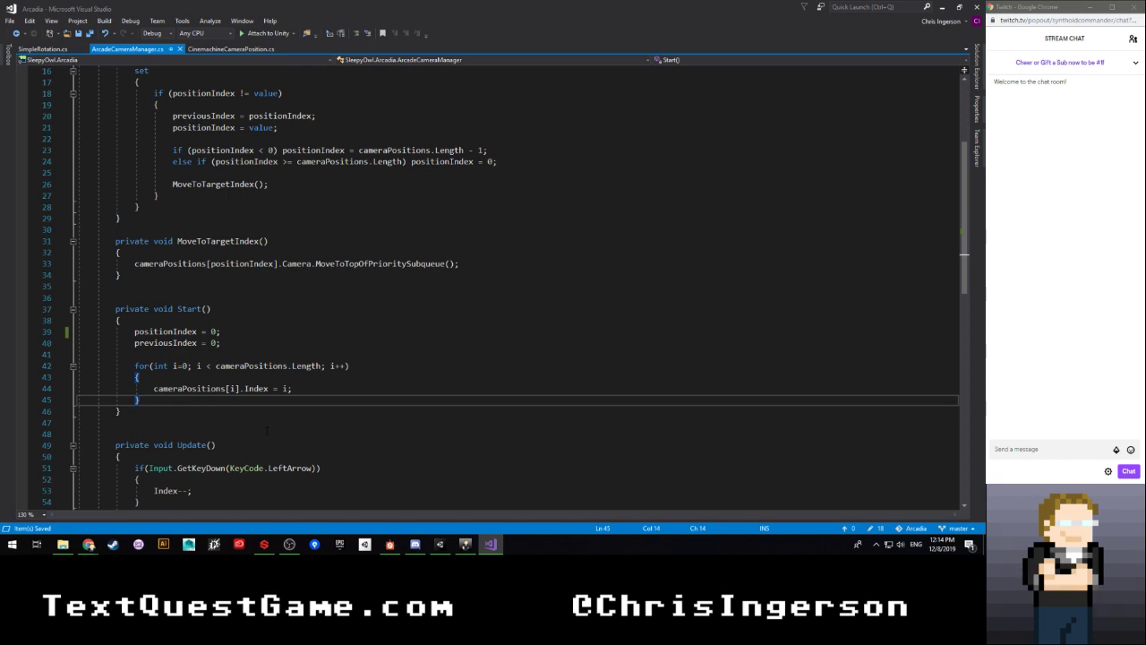
{"action": "key", "text": "Return"}
{"action": "key", "text": "ctrl+v"}
{"action": "key", "text": "ctrl+Return"}
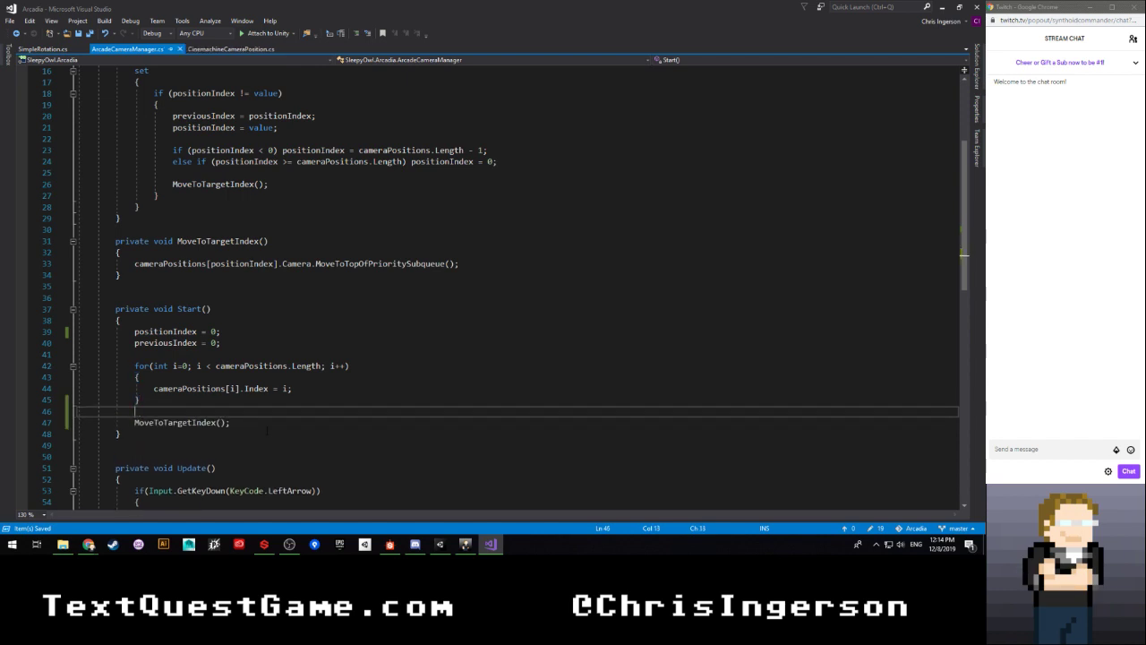
{"action": "scroll", "coordinate": [267, 431], "scroll_direction": "down", "scroll_amount": 4}
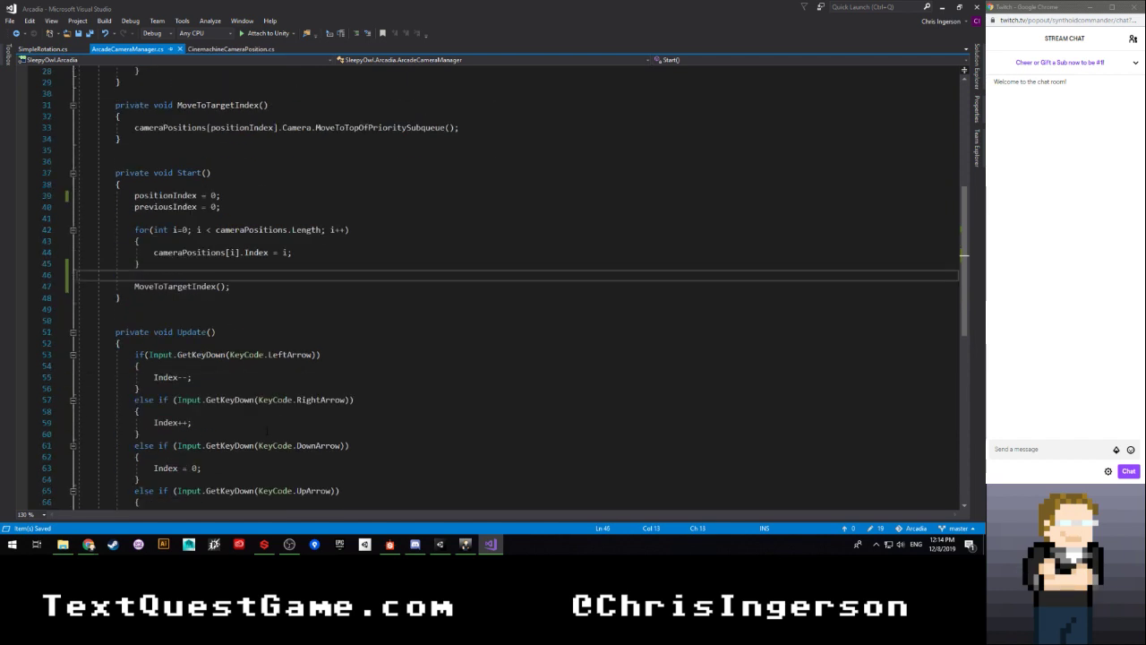
Step: Switch back to the ArcadeWall graph in Substance Designer
{"action": "left_click", "coordinate": [465, 546]}
{"action": "left_click", "coordinate": [391, 545]}
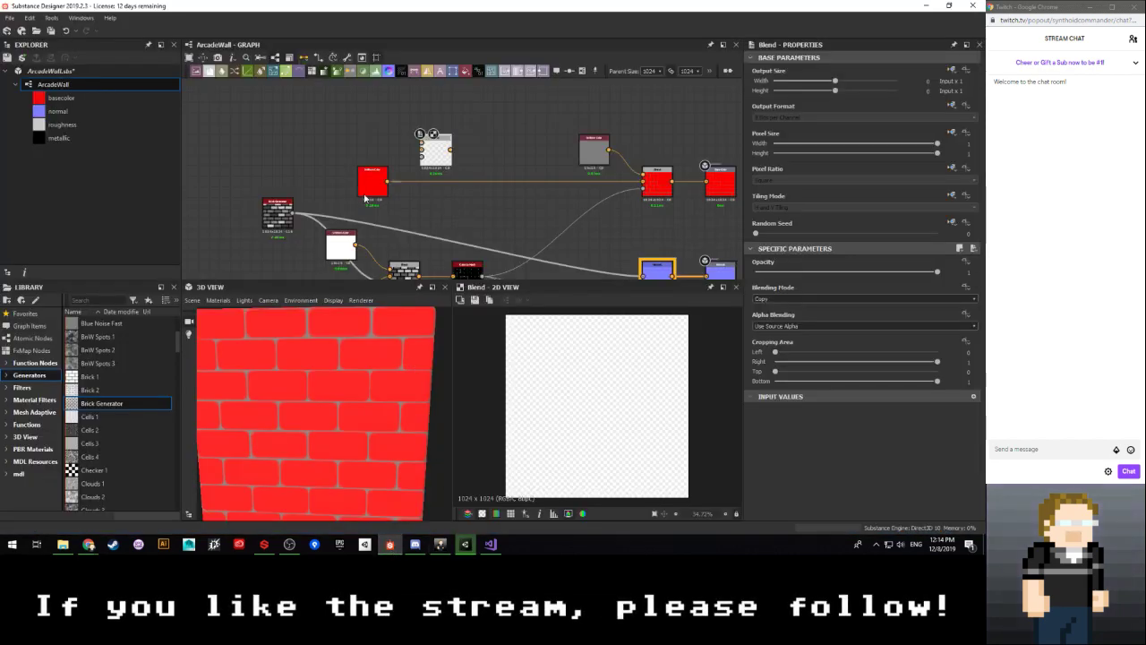
Step: Delete the unconnected Blend node beside the red Uniform Color node
{"action": "scroll", "coordinate": [411, 141], "scroll_direction": "down", "scroll_amount": 2}
{"action": "scroll", "coordinate": [400, 213], "scroll_direction": "up", "scroll_amount": 2}
{"action": "middle_click_drag", "start_coordinate": [446, 187], "coordinate": [390, 186]}
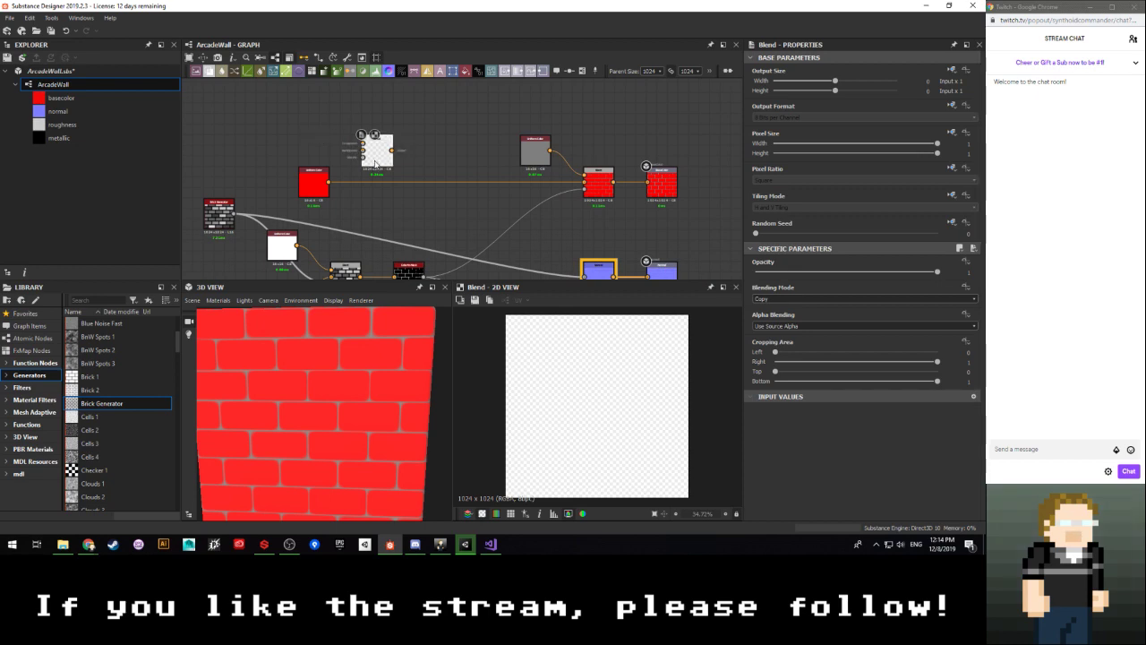
{"action": "key", "text": "Delete"}
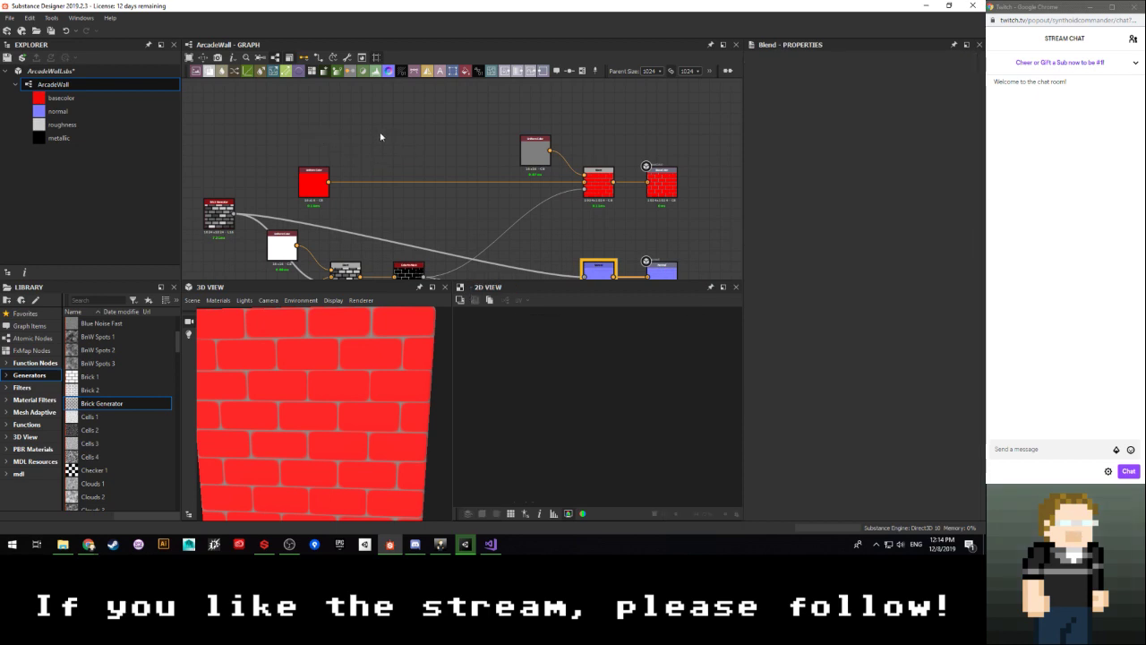
Step: Add a BnW Spots 1 noise node in the empty area above the red Uniform Color node
{"action": "scroll", "coordinate": [380, 136], "scroll_direction": "down", "scroll_amount": 2}
{"action": "middle_click_drag", "start_coordinate": [373, 146], "coordinate": [383, 200]}
{"action": "key", "text": "space"}
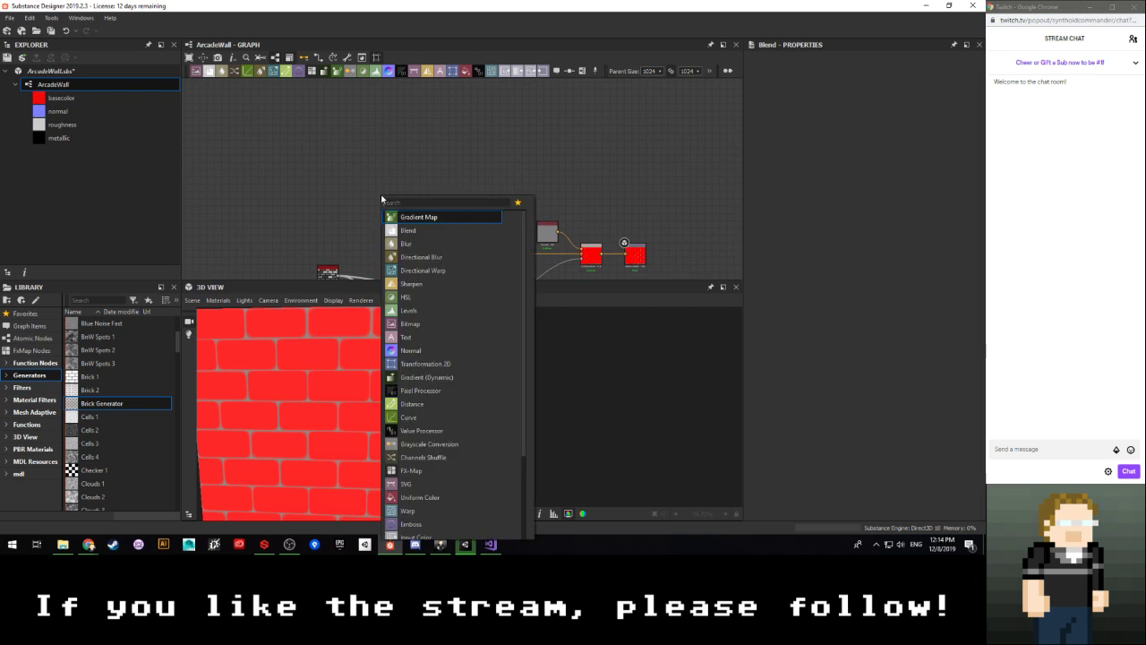
{"action": "type", "text": "noise"}
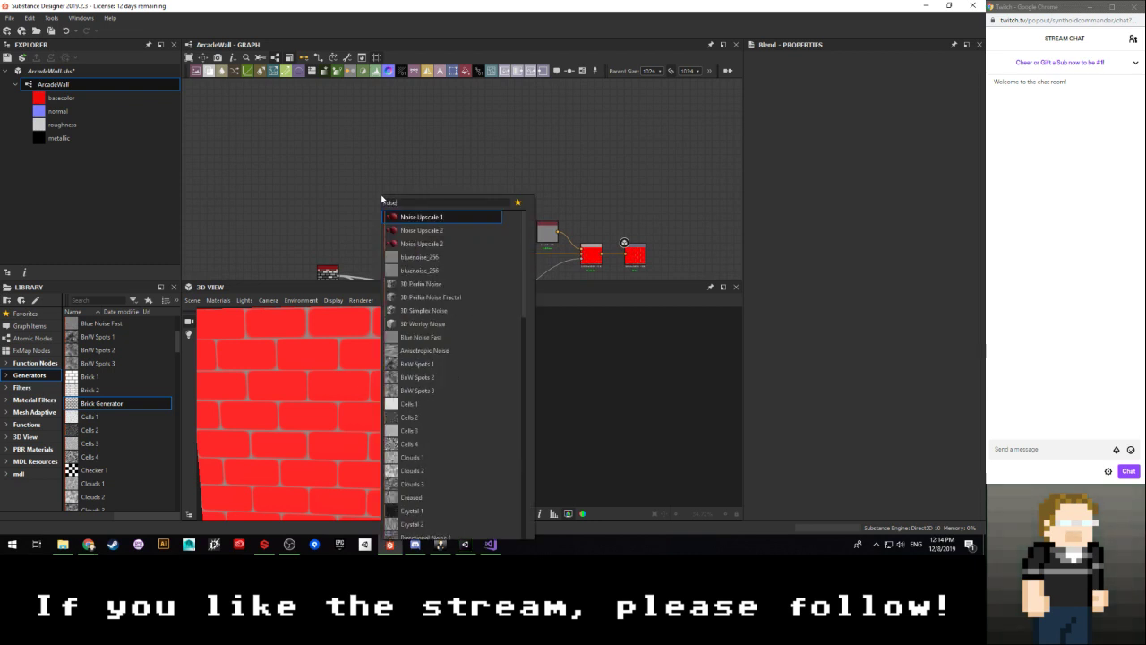
{"action": "left_click", "coordinate": [414, 366]}
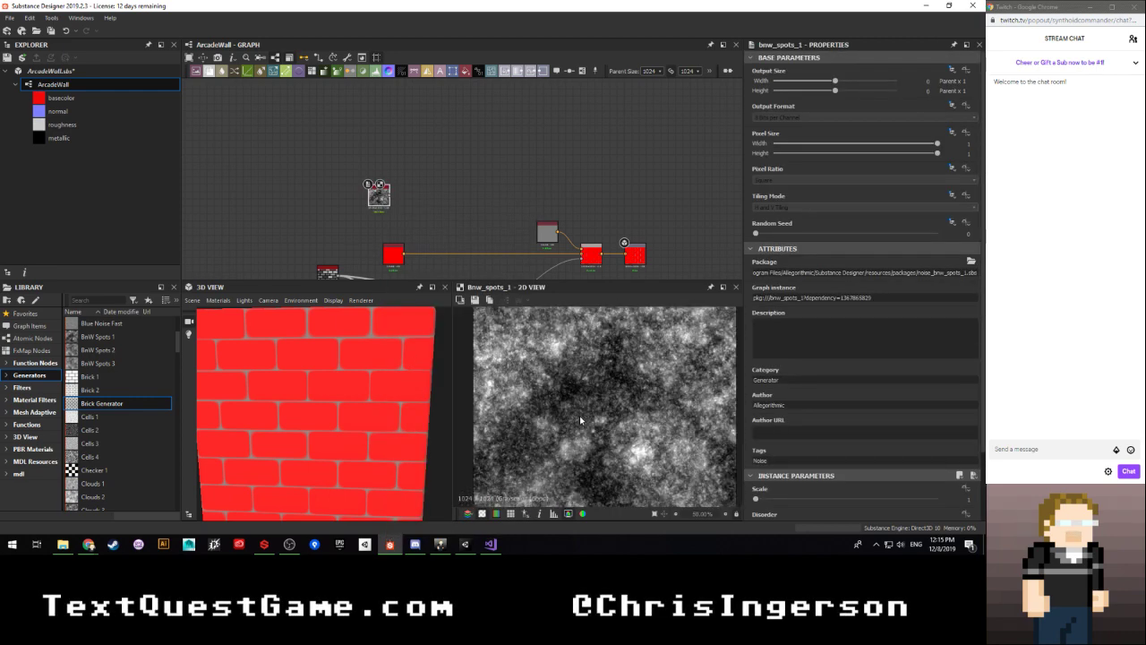
Step: Add a BnW Spots 2 noise node beside BnW Spots 1 and inspect its pattern up close
{"action": "key", "text": "space"}
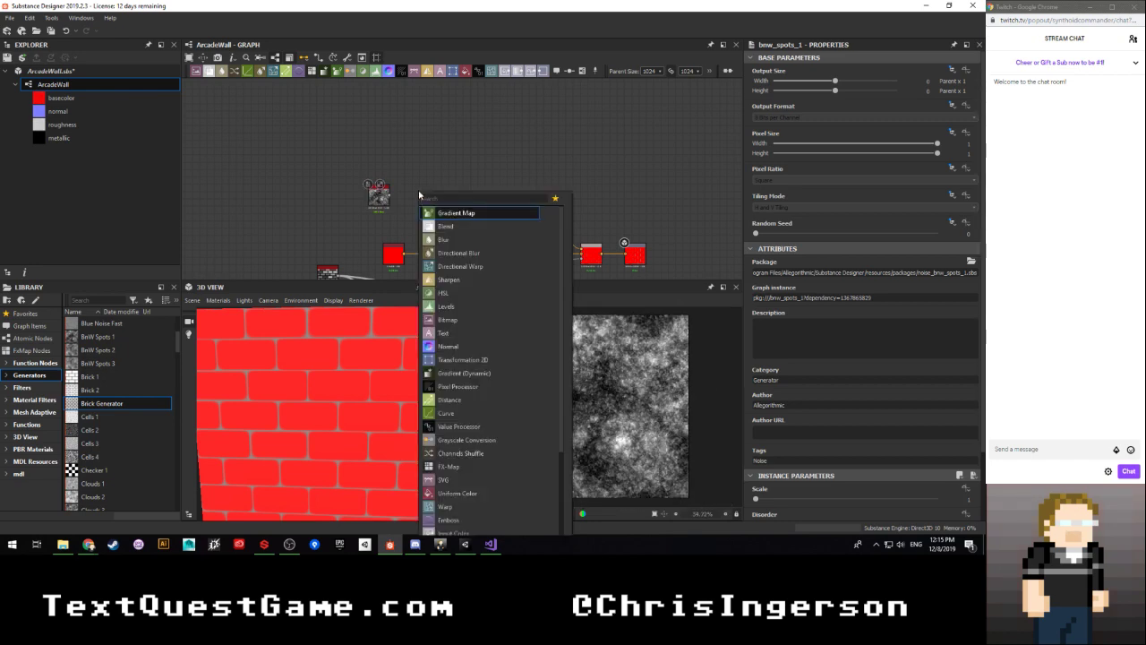
{"action": "type", "text": "noise"}
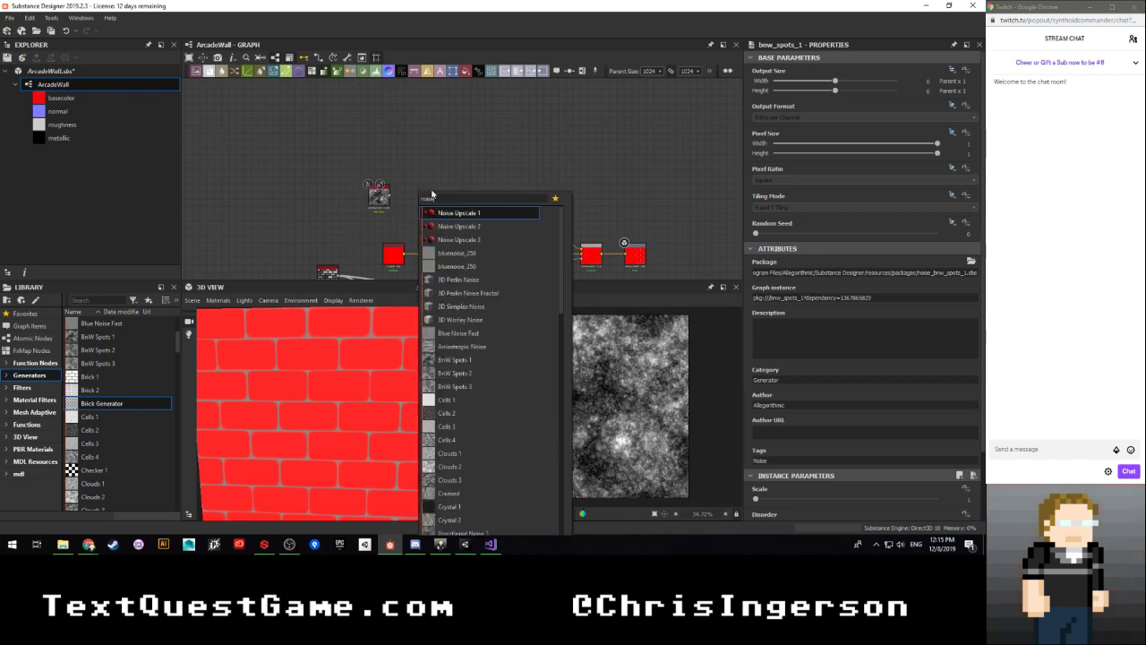
{"action": "left_click", "coordinate": [455, 373]}
{"action": "scroll", "coordinate": [581, 382], "scroll_direction": "up", "scroll_amount": 3}
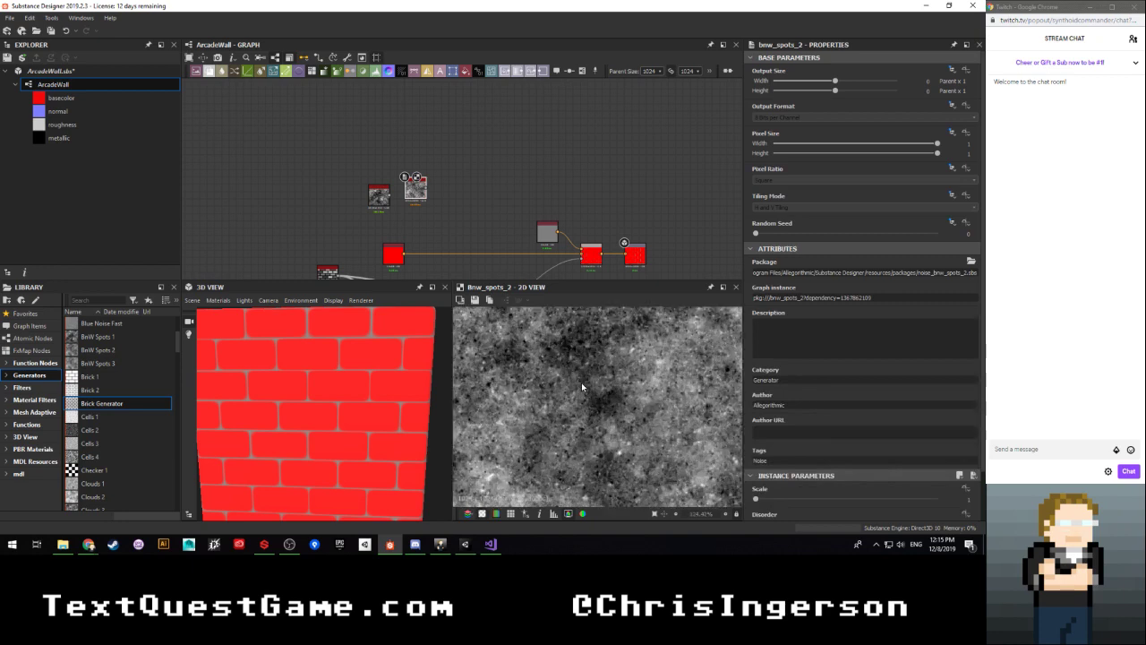
Step: Preview the BnW Spots 1 noise again for comparison and delete its node
{"action": "scroll", "coordinate": [581, 382], "scroll_direction": "down", "scroll_amount": 5}
{"action": "double_click", "coordinate": [374, 196]}
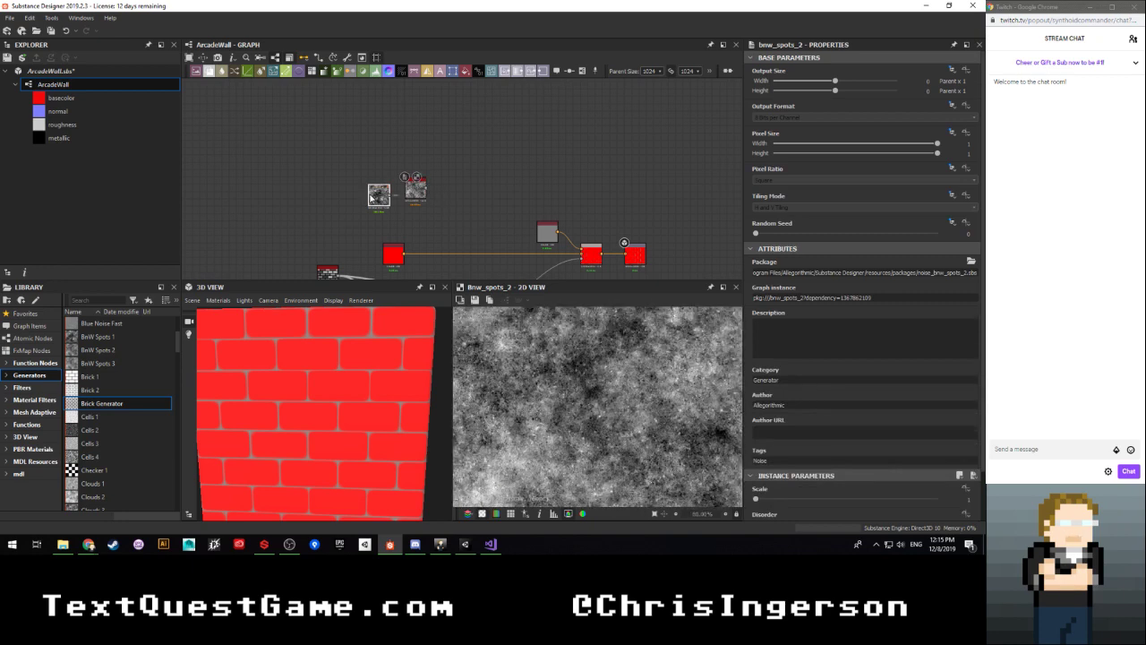
{"action": "scroll", "coordinate": [546, 412], "scroll_direction": "down", "scroll_amount": 3}
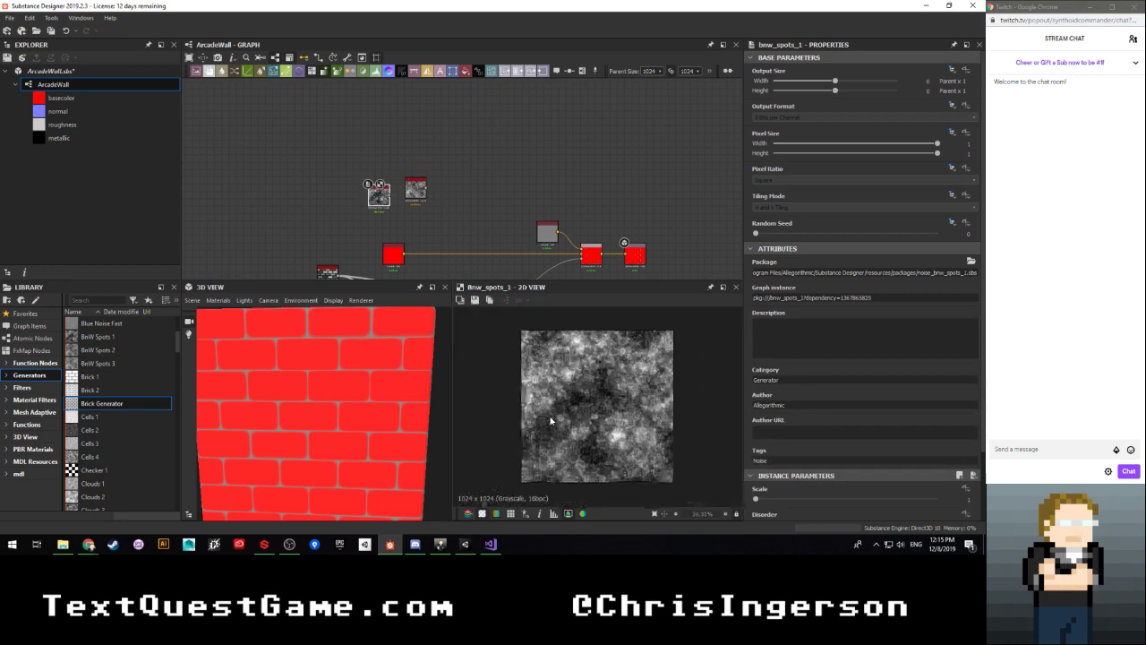
{"action": "left_click", "coordinate": [378, 195]}
{"action": "key", "text": "Delete"}
Step: Preview the BnW Spots 2 noise and shift its node aside to leave room for a following node
{"action": "double_click", "coordinate": [415, 188]}
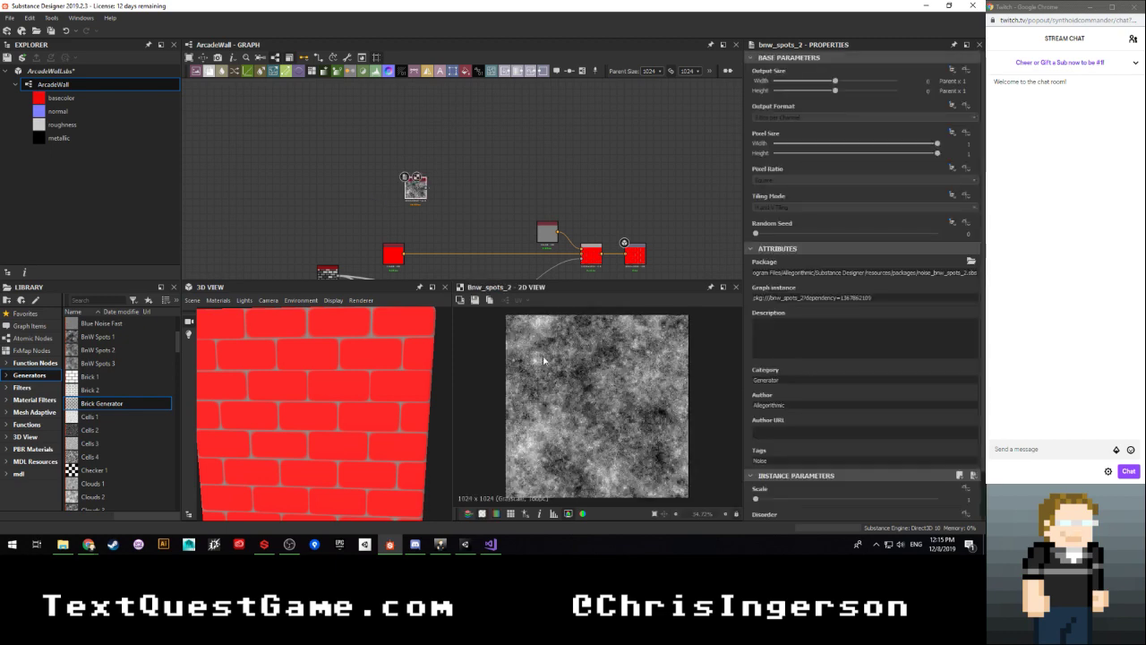
{"action": "scroll", "coordinate": [598, 388], "scroll_direction": "up", "scroll_amount": 5}
{"action": "scroll", "coordinate": [612, 409], "scroll_direction": "down", "scroll_amount": 3}
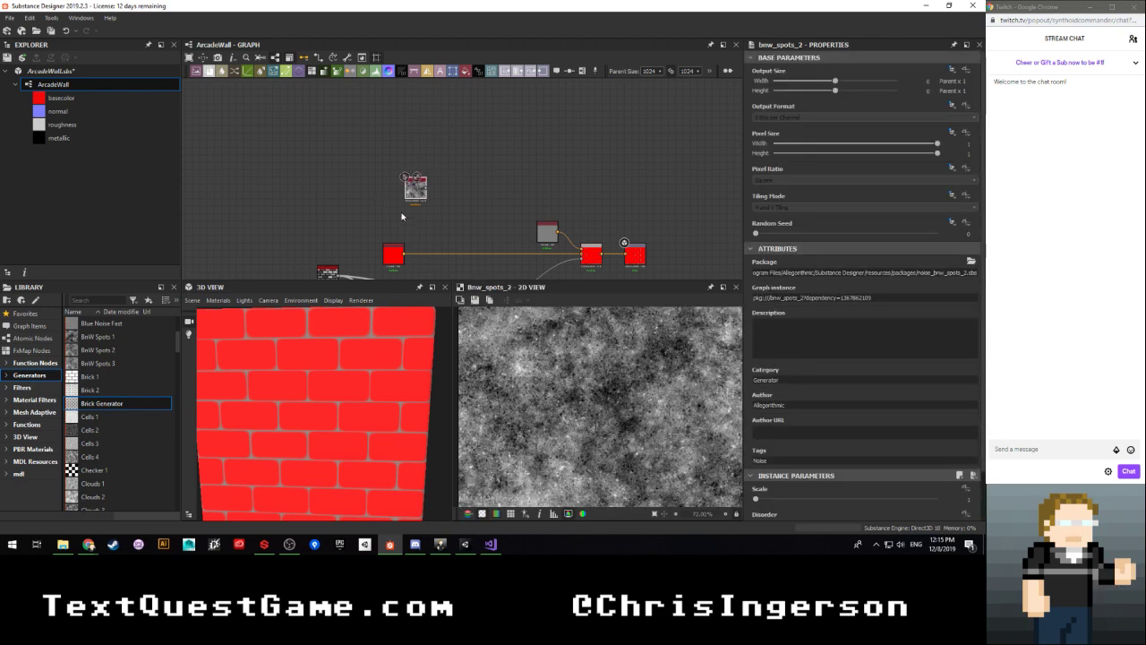
{"action": "left_click_drag", "start_coordinate": [415, 188], "coordinate": [349, 188]}
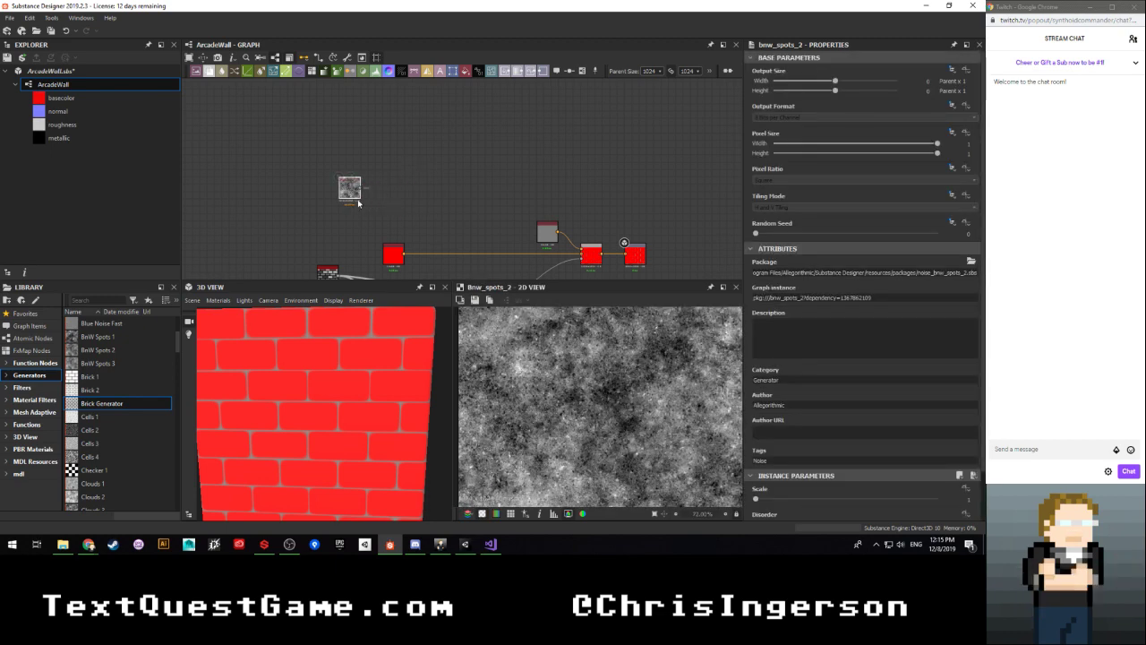
Step: Add a Levels node fed by the BnW Spots 2 output
{"action": "key", "text": "space"}
{"action": "type", "text": "lev"}
{"action": "key", "text": "Return"}
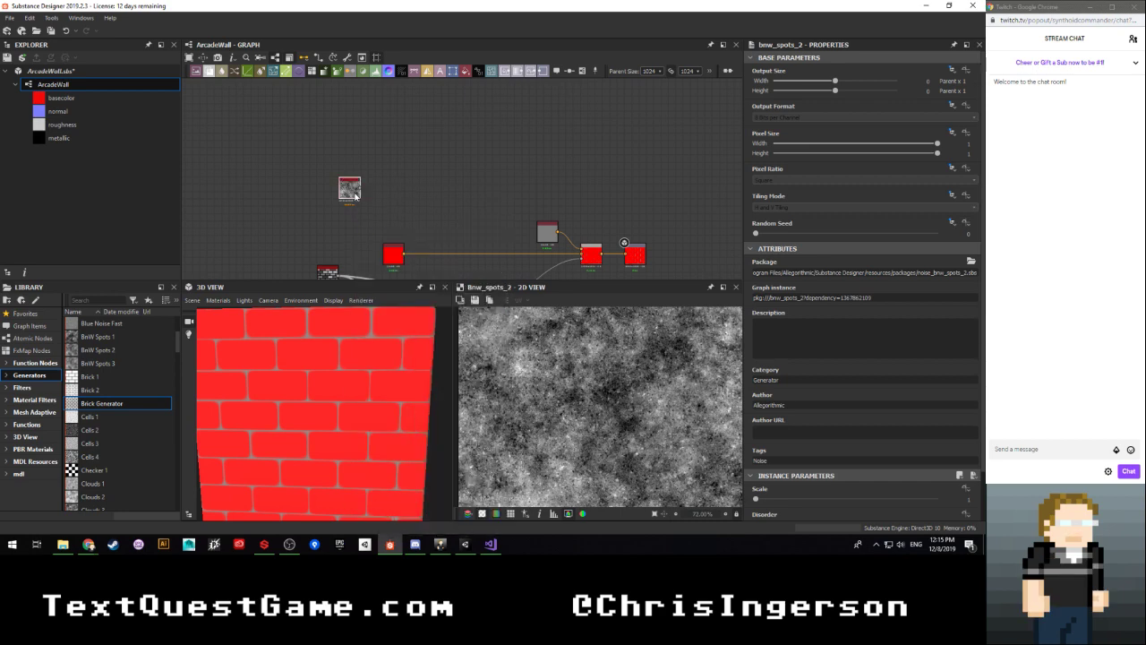
{"action": "scroll", "coordinate": [355, 195], "scroll_direction": "up", "scroll_amount": 3}
{"action": "scroll", "coordinate": [641, 392], "scroll_direction": "up", "scroll_amount": 3}
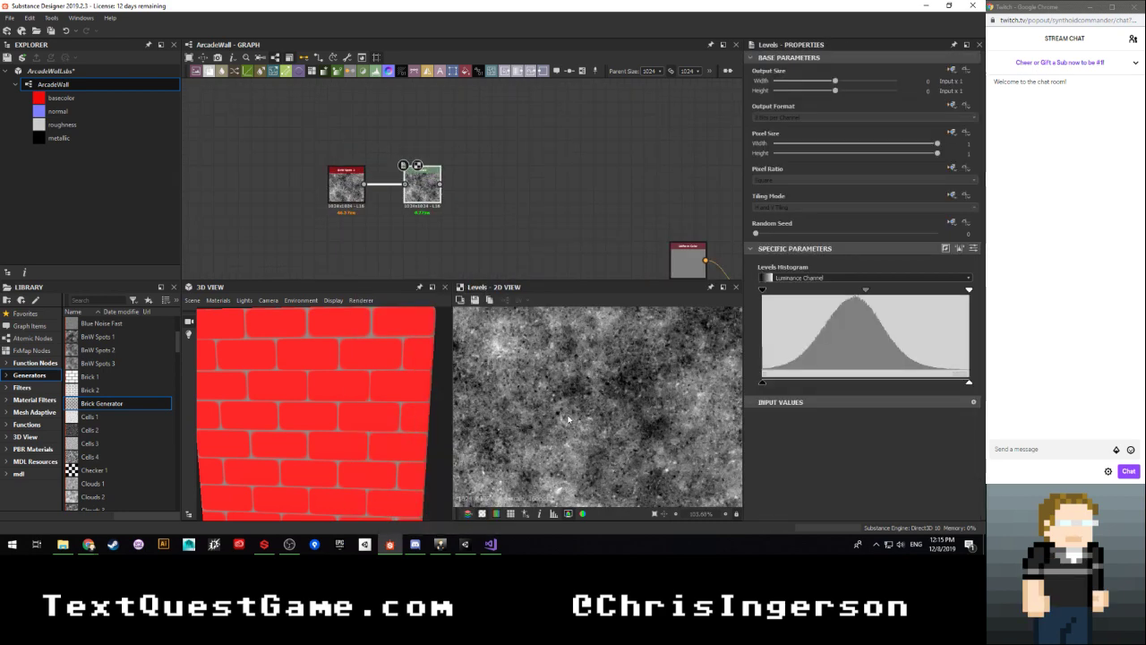
Step: Brighten the noise by shifting the Levels midtone point slightly toward the dark end, and check the result at several zoom levels
{"action": "left_click_drag", "start_coordinate": [865, 292], "coordinate": [855, 293]}
{"action": "scroll", "coordinate": [578, 418], "scroll_direction": "up", "scroll_amount": 5}
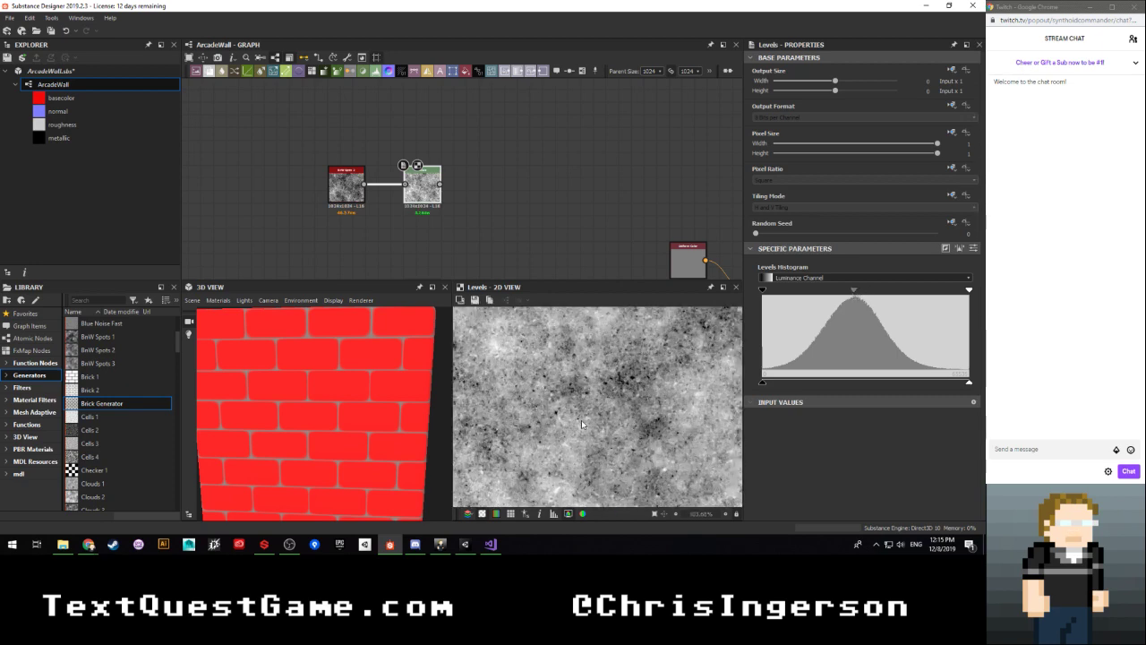
{"action": "scroll", "coordinate": [609, 415], "scroll_direction": "down", "scroll_amount": 3}
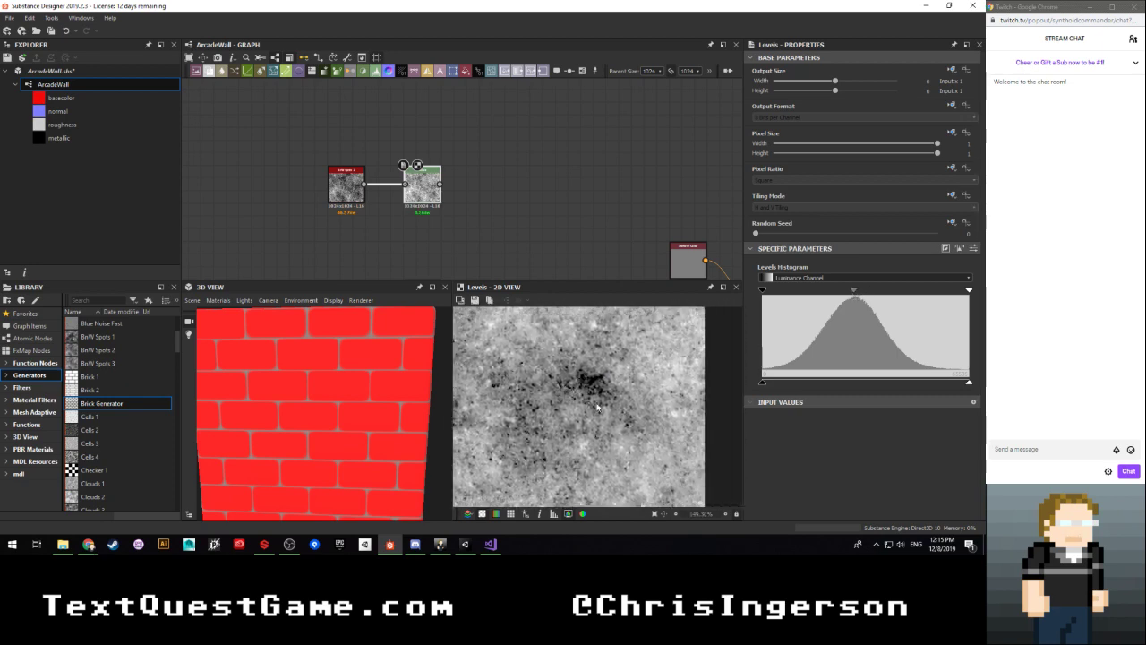
{"action": "scroll", "coordinate": [591, 392], "scroll_direction": "down", "scroll_amount": 5}
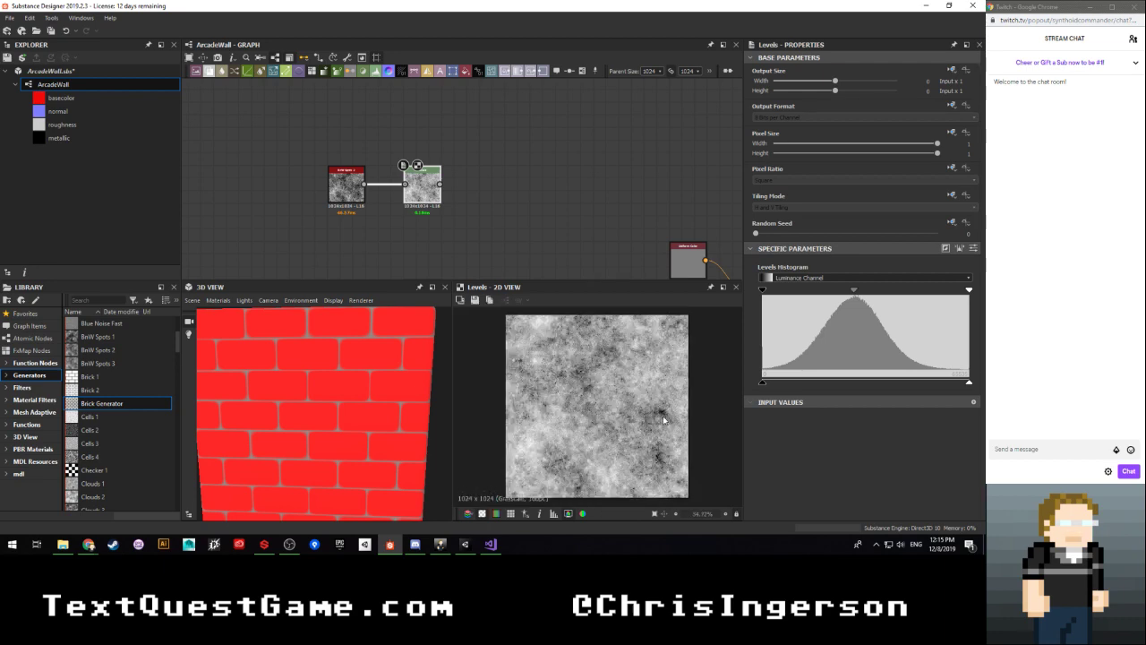
Step: Try to push the Levels white and black points beyond the ends of the histogram and fine-tune the midtone point
{"action": "mouse_move", "coordinate": [971, 291]}
{"action": "left_mouse_down"}
{"action": "mouse_move", "coordinate": [947, 293]}
{"action": "mouse_move", "coordinate": [987, 295]}
{"action": "left_mouse_up"}
{"action": "mouse_move", "coordinate": [969, 384]}
{"action": "left_mouse_down"}
{"action": "mouse_move", "coordinate": [898, 388]}
{"action": "mouse_move", "coordinate": [986, 384]}
{"action": "left_mouse_up"}
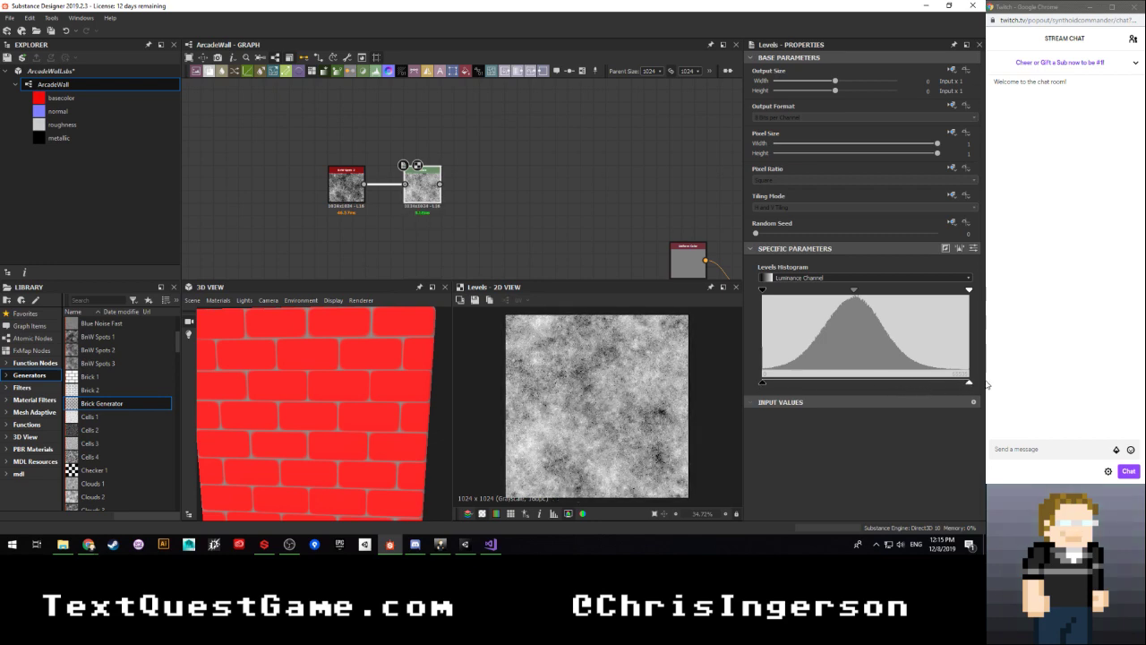
{"action": "left_click_drag", "start_coordinate": [764, 294], "coordinate": [741, 302]}
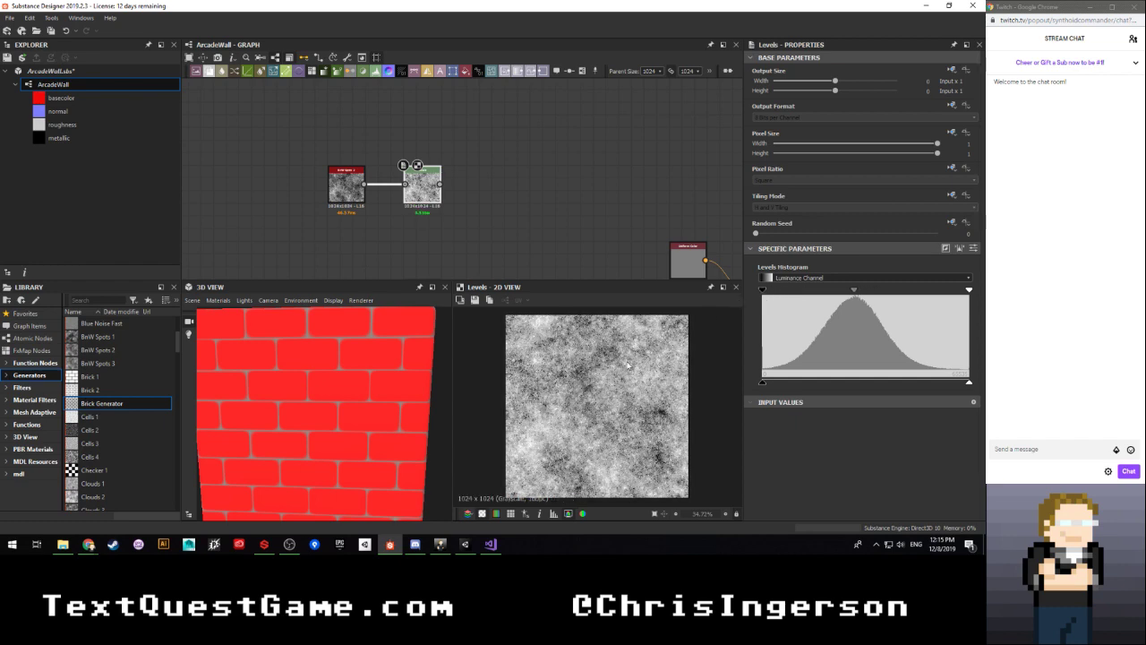
{"action": "scroll", "coordinate": [602, 377], "scroll_direction": "up", "scroll_amount": 1}
{"action": "scroll", "coordinate": [650, 432], "scroll_direction": "up", "scroll_amount": 2}
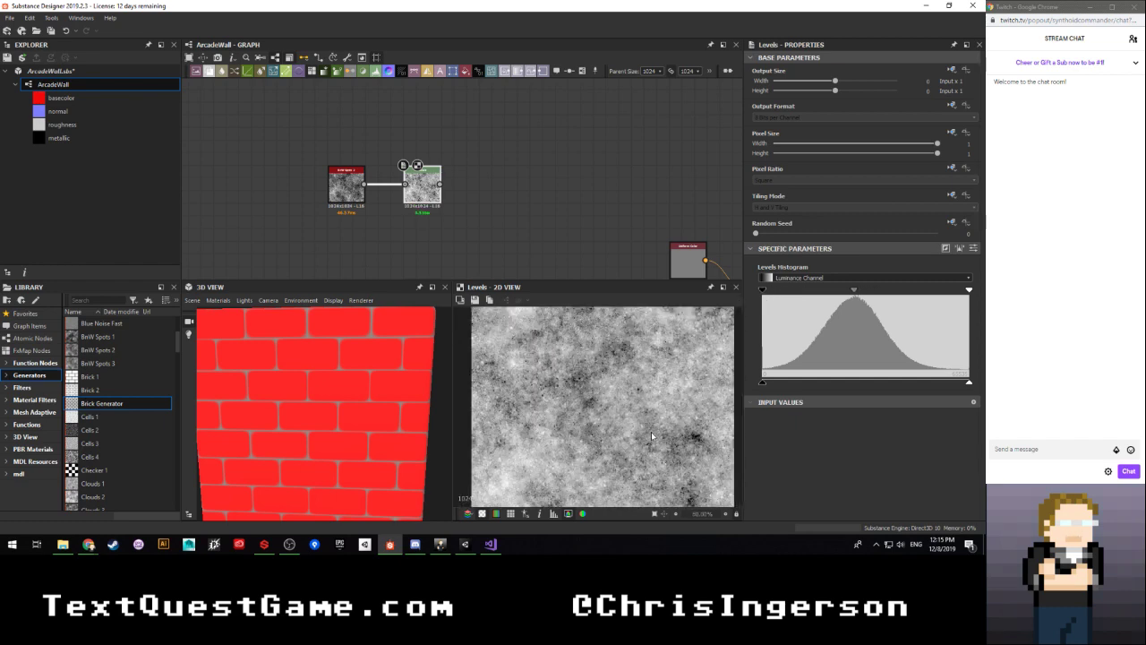
{"action": "left_click_drag", "start_coordinate": [854, 291], "coordinate": [855, 294]}
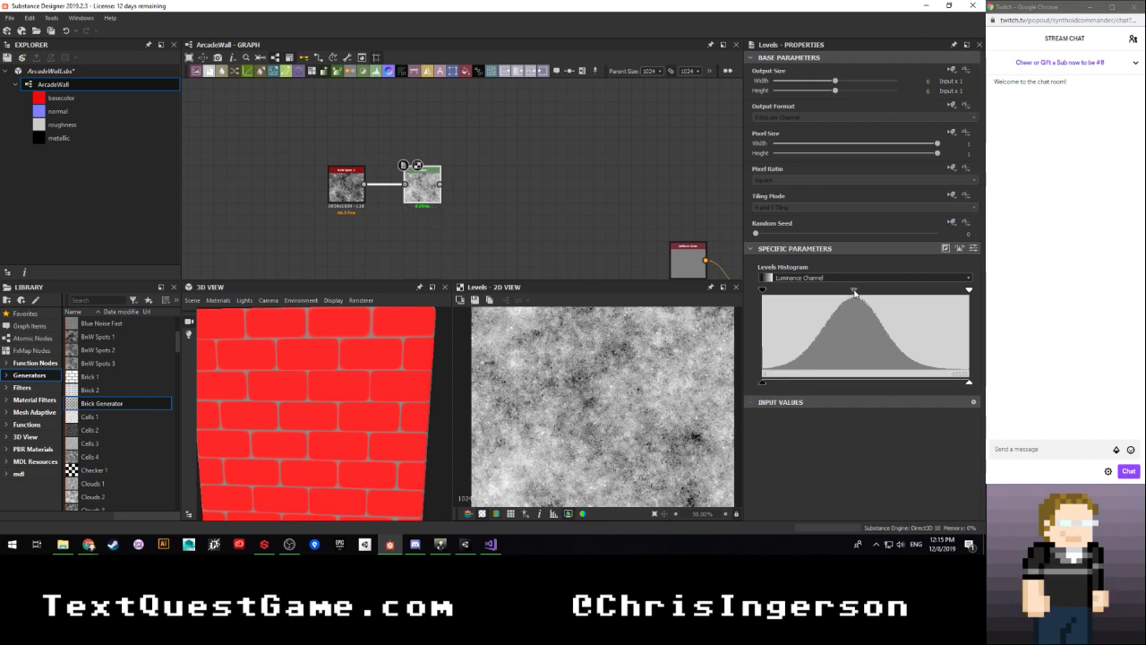
{"action": "scroll", "coordinate": [436, 230], "scroll_direction": "down", "scroll_amount": 3}
{"action": "middle_click_drag", "start_coordinate": [461, 239], "coordinate": [445, 161]}
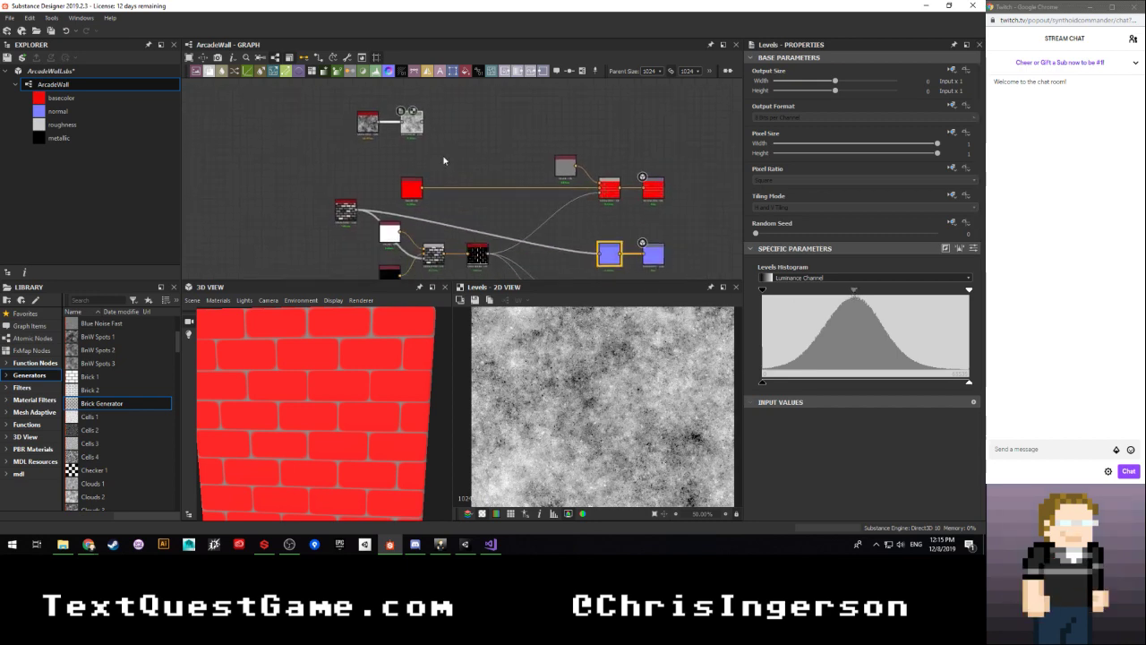
{"action": "key", "text": "space"}
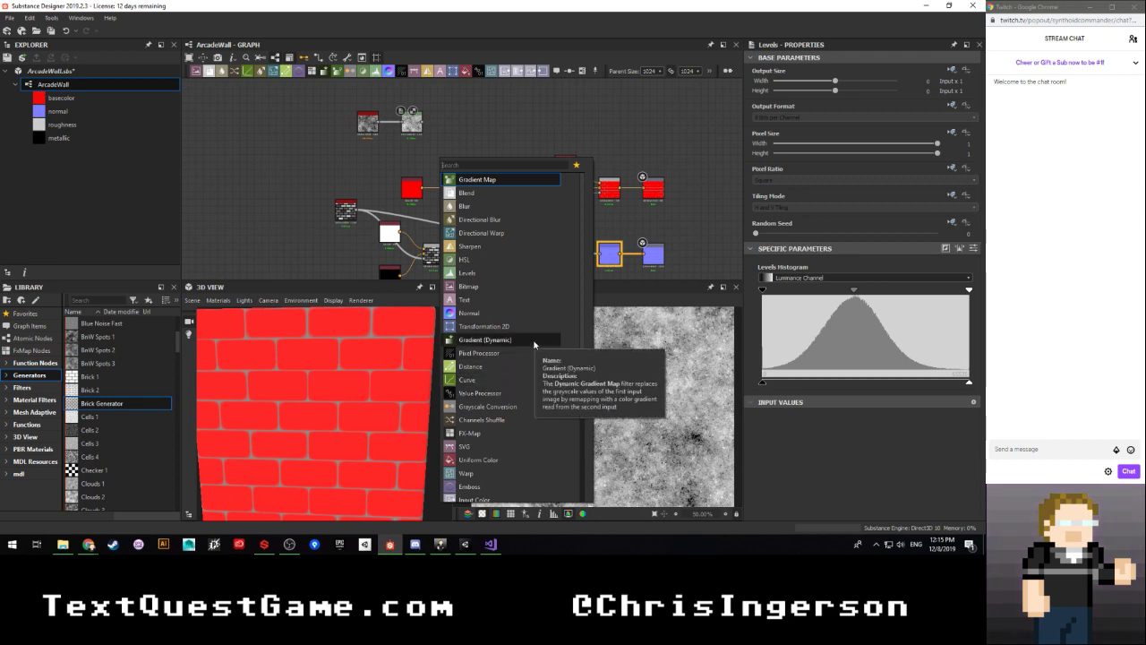
{"action": "type", "text": "se"}
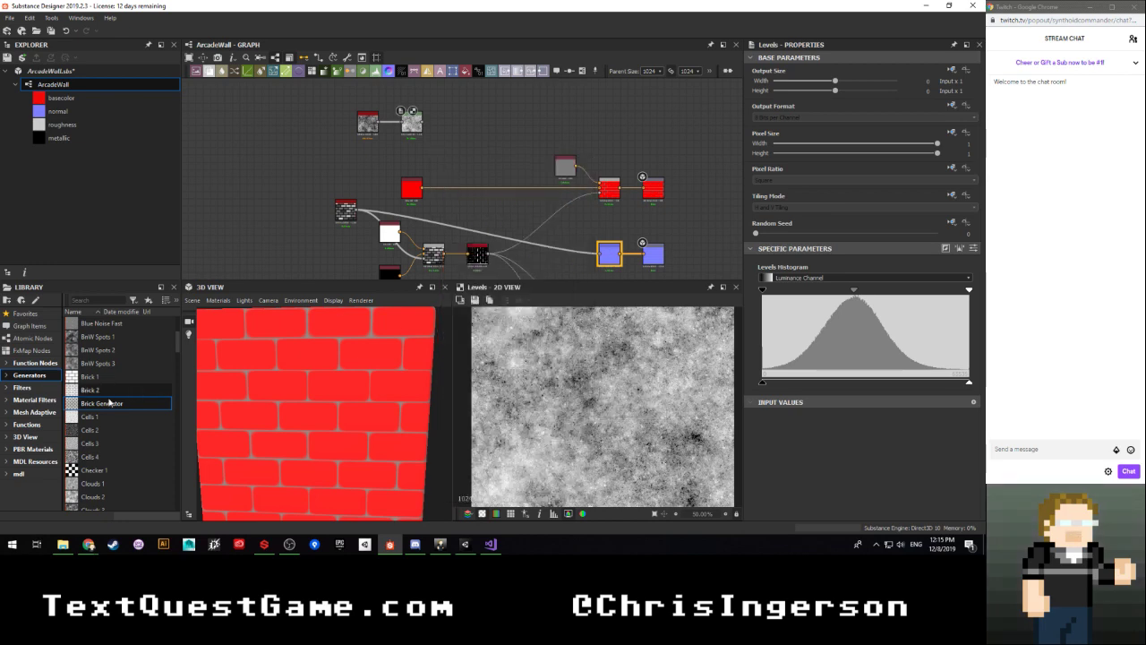
Step: Try out the Cells 2 generator from the library as a node in the graph and delete it again
{"action": "scroll", "coordinate": [92, 384], "scroll_direction": "down", "scroll_amount": 2}
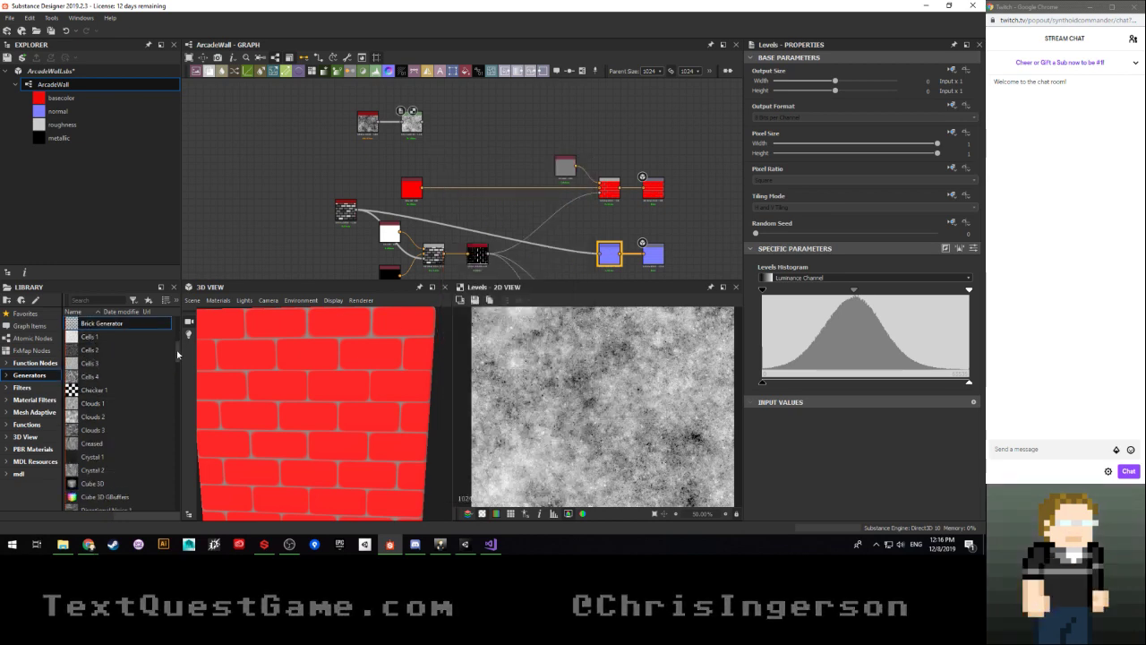
{"action": "left_click", "coordinate": [108, 363]}
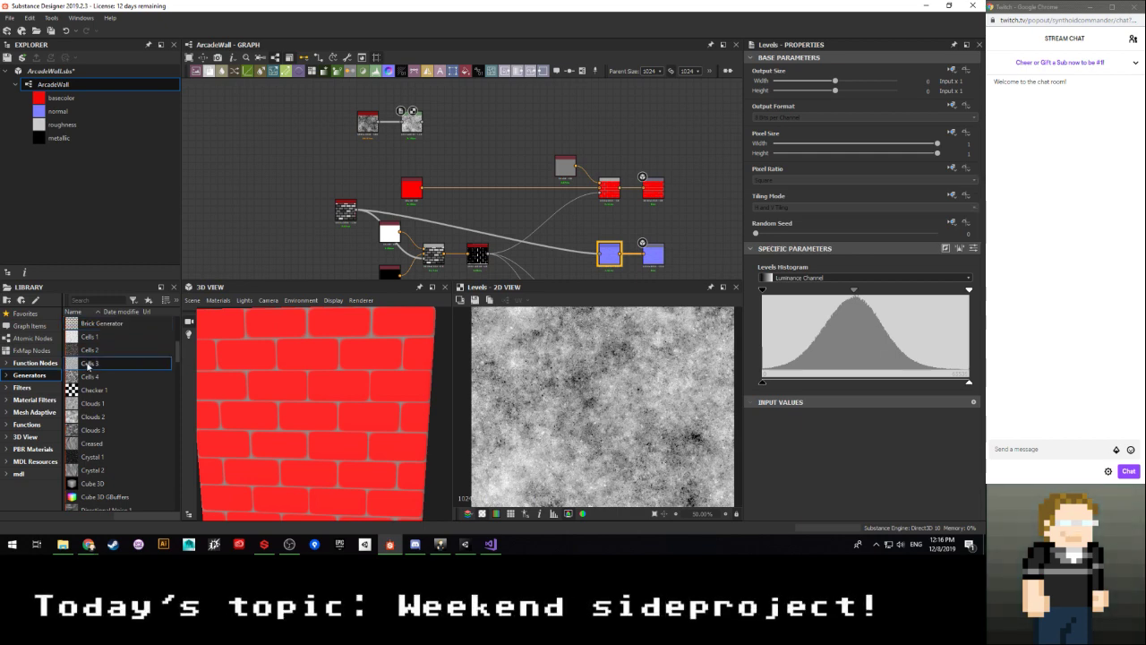
{"action": "left_click_drag", "start_coordinate": [88, 349], "coordinate": [243, 213]}
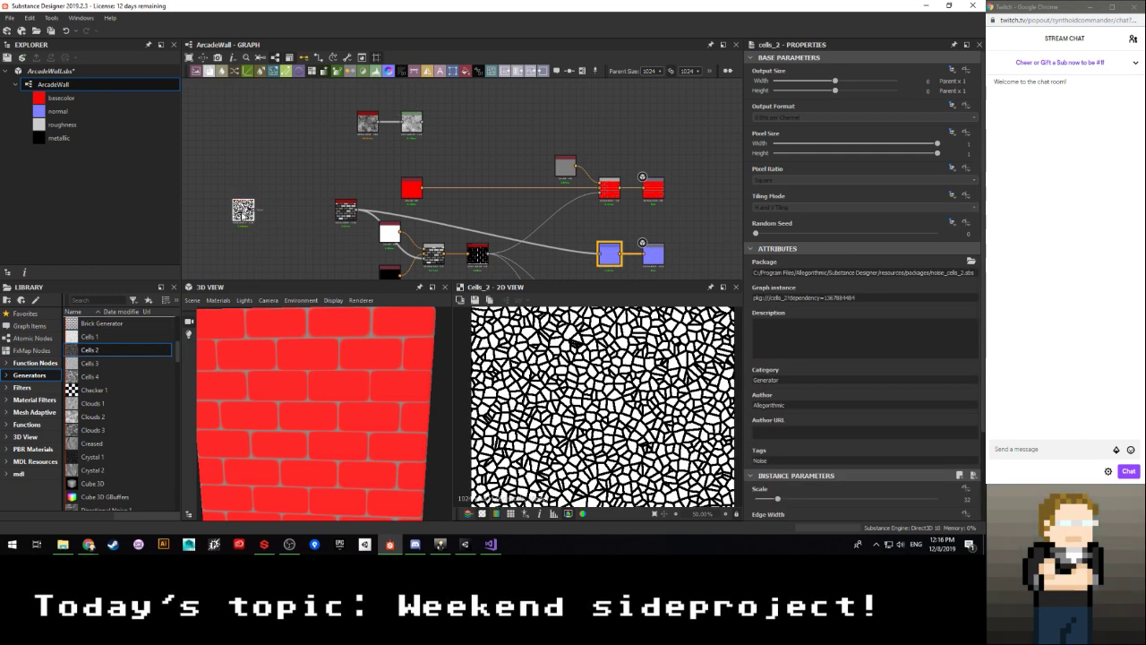
{"action": "key", "text": "Delete"}
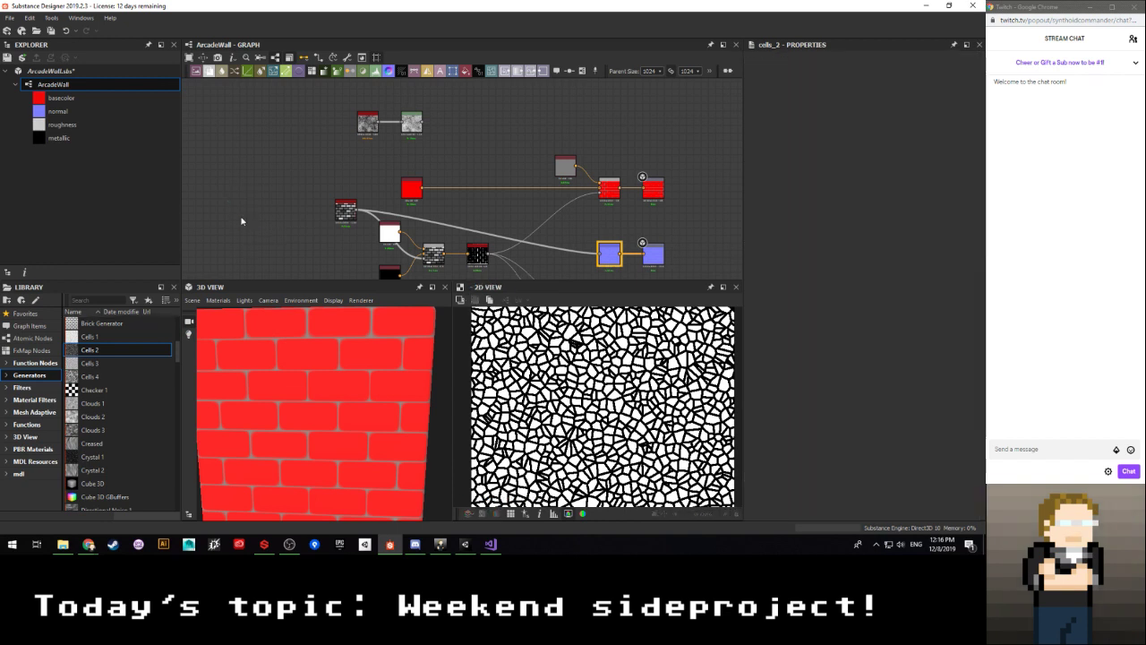
Step: Add a Cells 4 generator node and place it directly below the BnW Spots 2 node
{"action": "left_click_drag", "start_coordinate": [89, 376], "coordinate": [238, 234]}
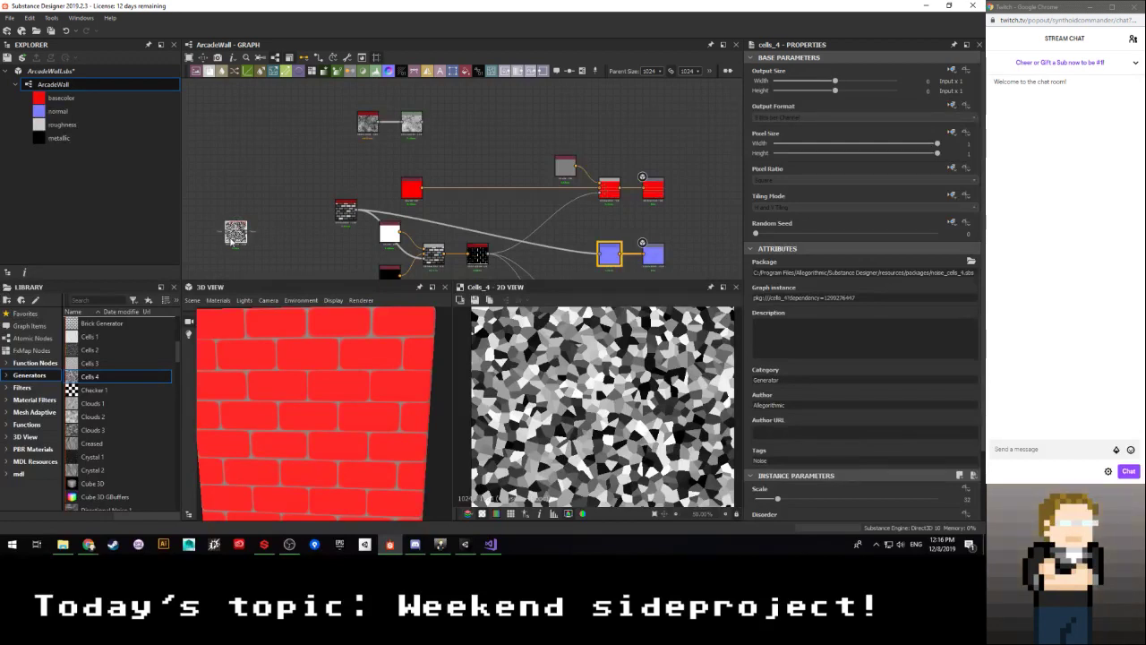
{"action": "left_click_drag", "start_coordinate": [231, 239], "coordinate": [362, 171]}
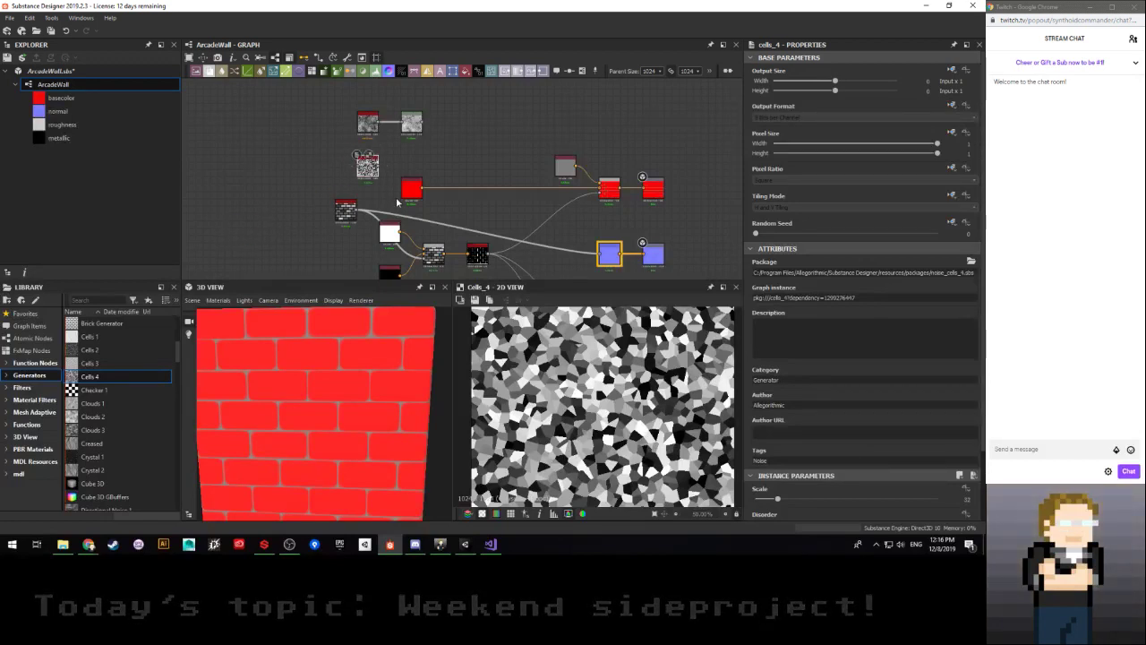
{"action": "scroll", "coordinate": [397, 199], "scroll_direction": "down", "scroll_amount": 1}
{"action": "middle_click_drag", "start_coordinate": [378, 190], "coordinate": [348, 171]}
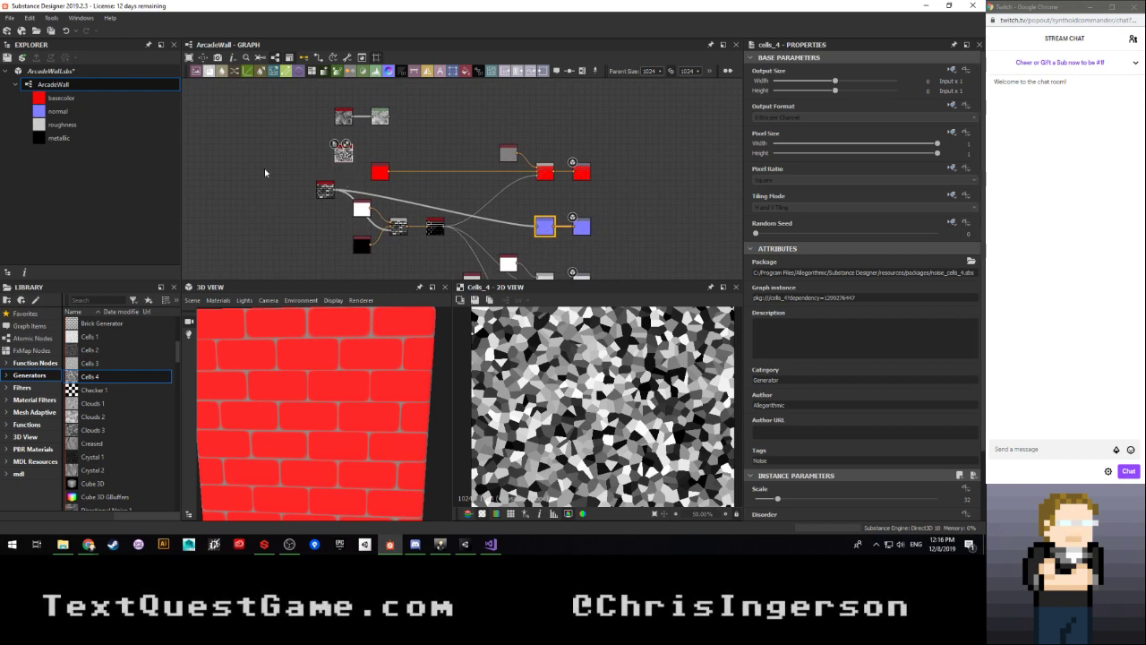
Step: Add a colour Mosaic filter node in the empty area beside the Brick Generator node
{"action": "key", "text": "space"}
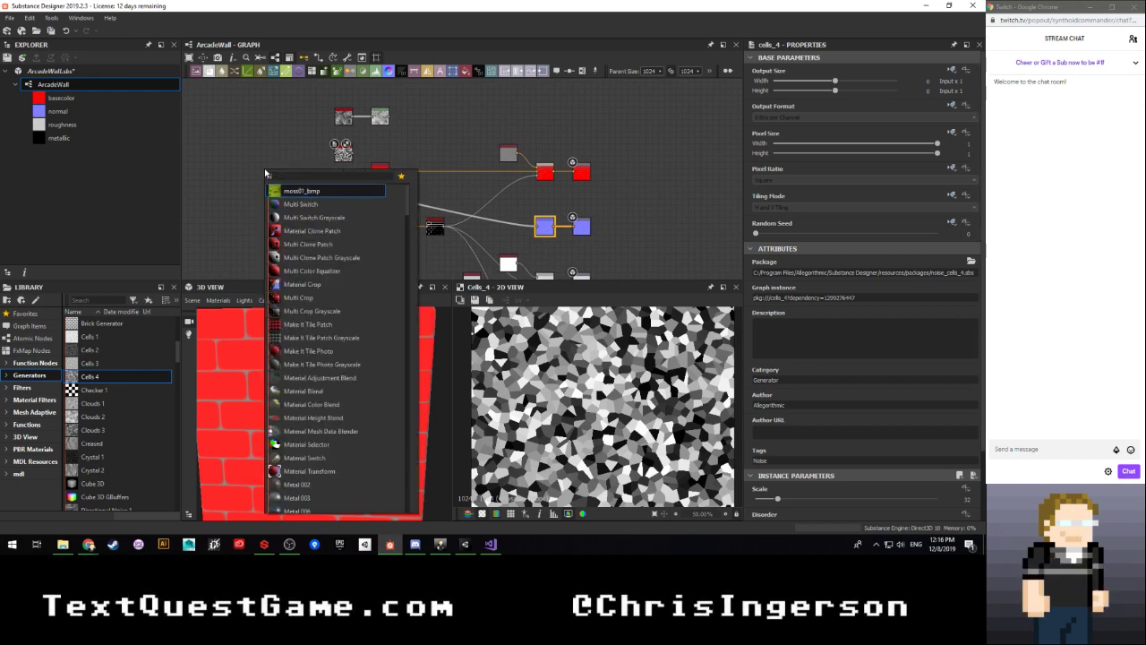
{"action": "type", "text": "mos"}
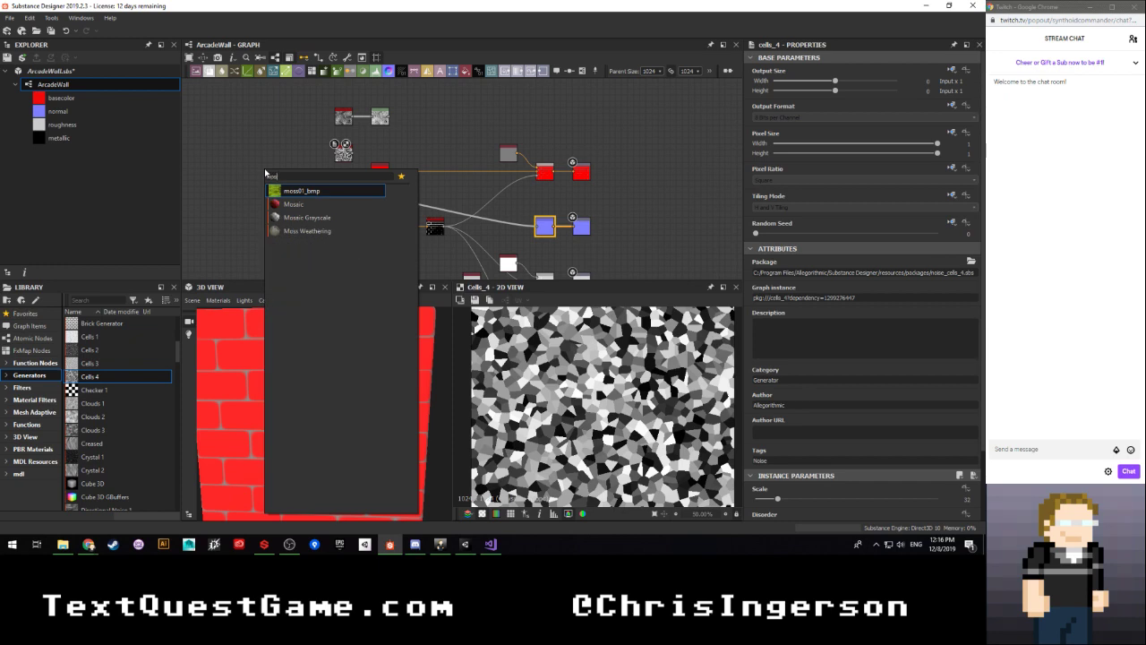
{"action": "key", "text": "Down"}
{"action": "key", "text": "Return"}
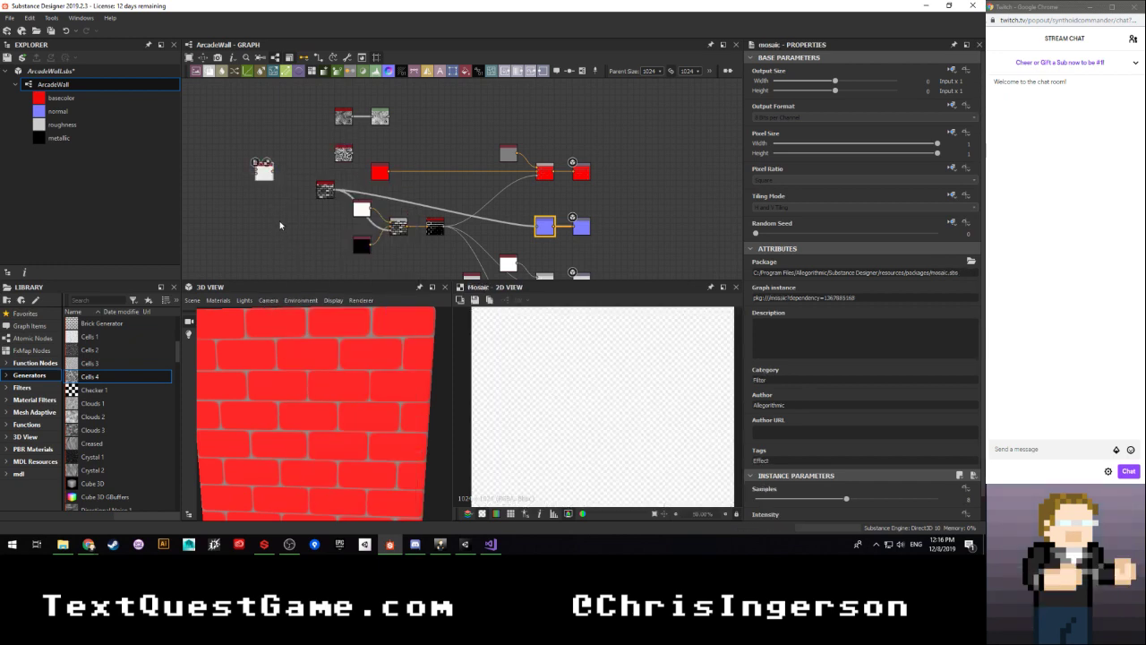
{"action": "scroll", "coordinate": [267, 192], "scroll_direction": "up", "scroll_amount": 5}
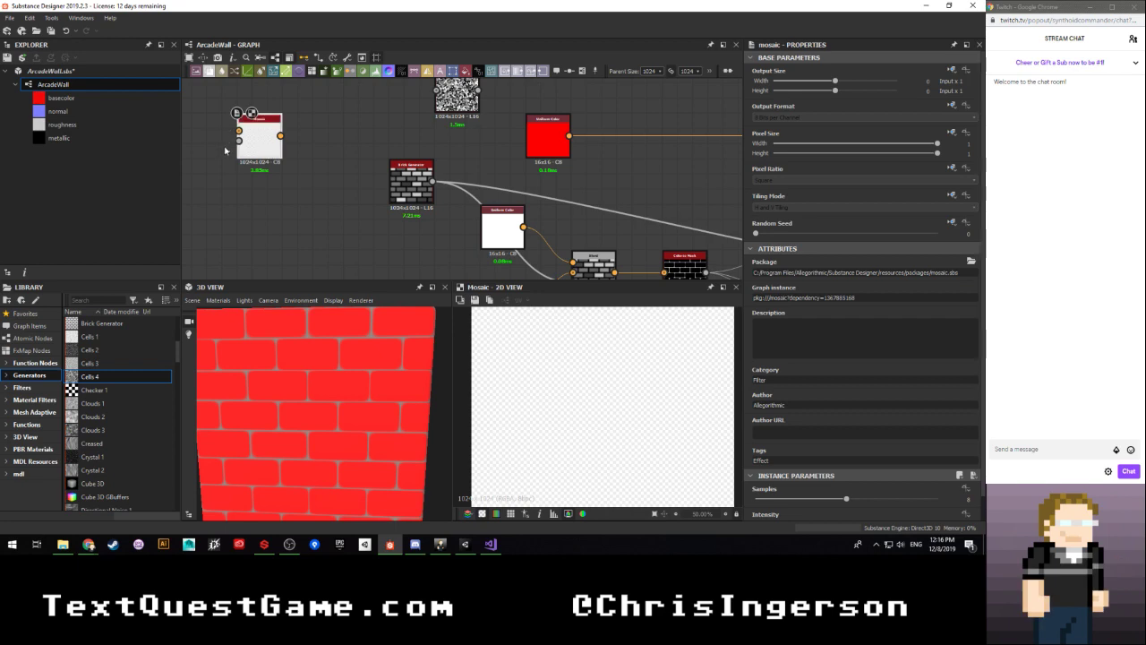
Step: Feed the red Uniform Color and the Cells 4 pattern into the Mosaic node, placing it beside Cells 4
{"action": "left_click_drag", "start_coordinate": [250, 154], "coordinate": [358, 146]}
{"action": "middle_click_drag", "start_coordinate": [358, 147], "coordinate": [219, 226]}
{"action": "mouse_move", "coordinate": [219, 226]}
{"action": "left_mouse_down"}
{"action": "mouse_move", "coordinate": [430, 173]}
{"action": "mouse_move", "coordinate": [399, 187]}
{"action": "mouse_move", "coordinate": [368, 178]}
{"action": "mouse_move", "coordinate": [387, 172]}
{"action": "left_mouse_up"}
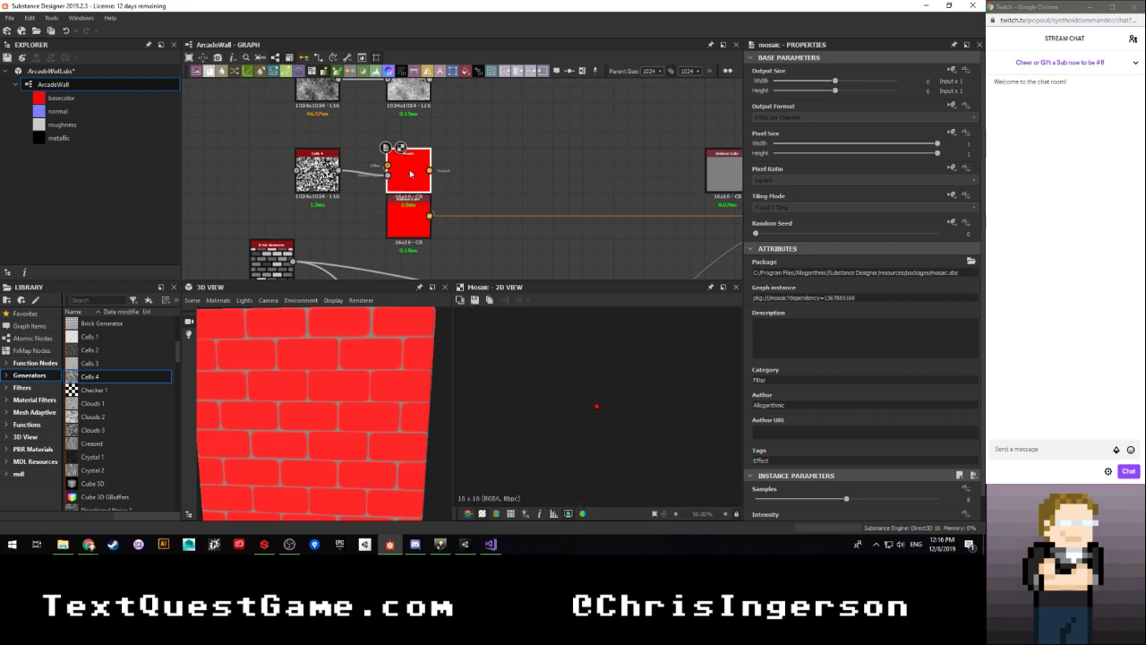
Step: Set the Mosaic node's output size to be relative to its parent
{"action": "scroll", "coordinate": [410, 175], "scroll_direction": "down", "scroll_amount": 1}
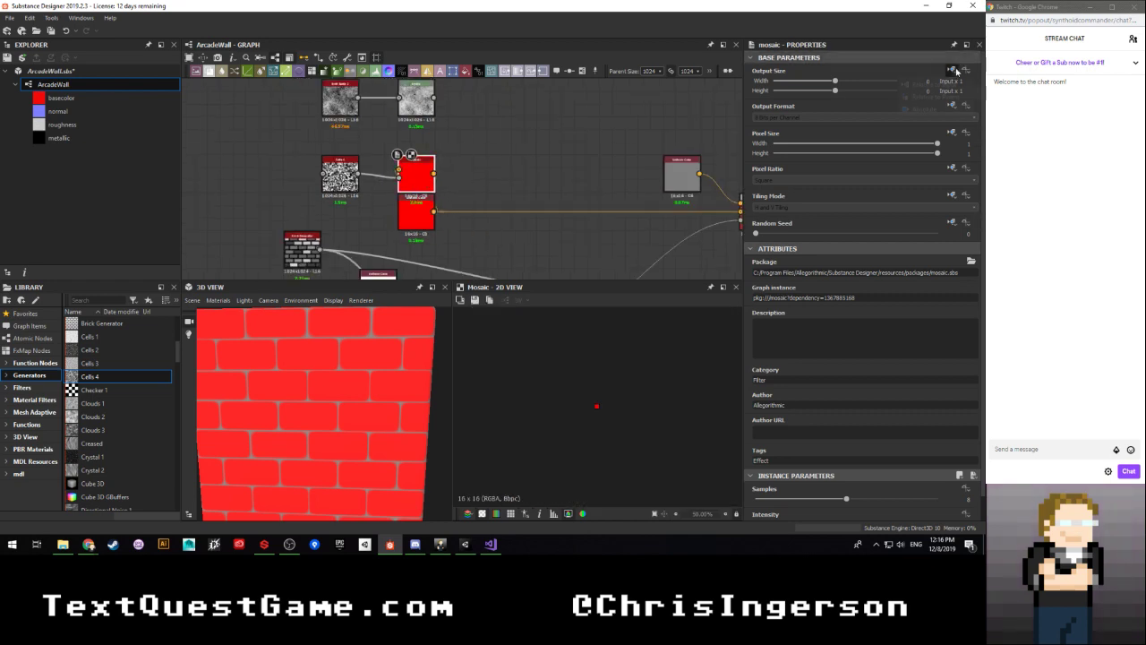
{"action": "left_click", "coordinate": [945, 98]}
{"action": "scroll", "coordinate": [465, 255], "scroll_direction": "down", "scroll_amount": 3}
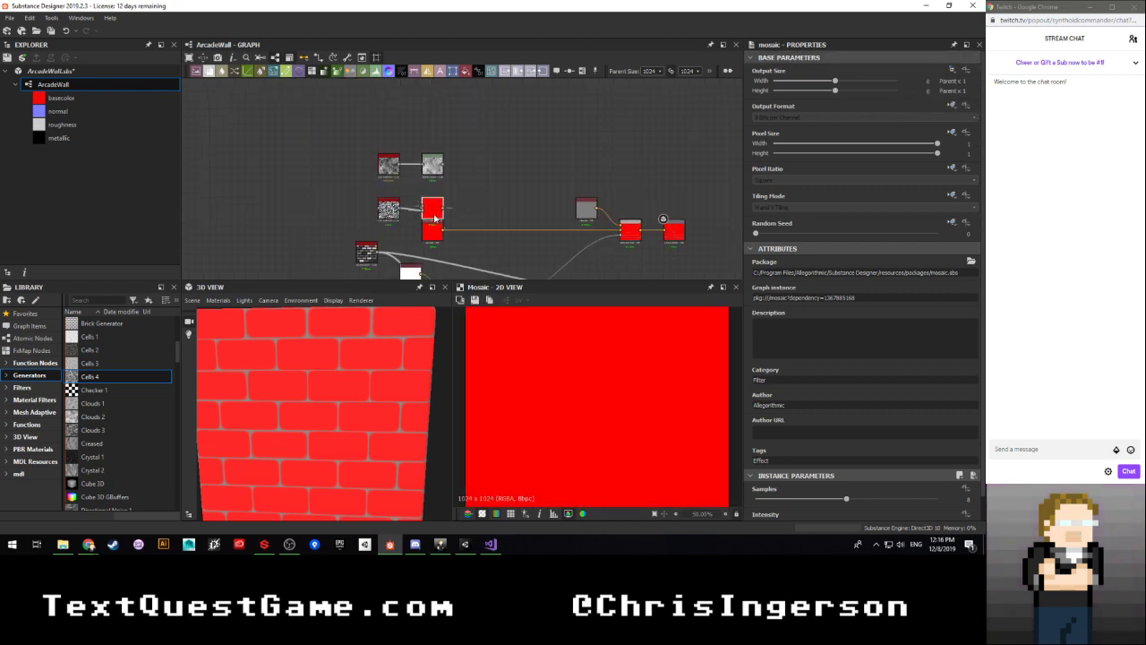
Step: Move the Mosaic node away from the red Uniform Color and remove the link between the two nodes
{"action": "left_click_drag", "start_coordinate": [430, 205], "coordinate": [472, 197]}
{"action": "scroll", "coordinate": [454, 205], "scroll_direction": "up", "scroll_amount": 3}
{"action": "left_click", "coordinate": [451, 205]}
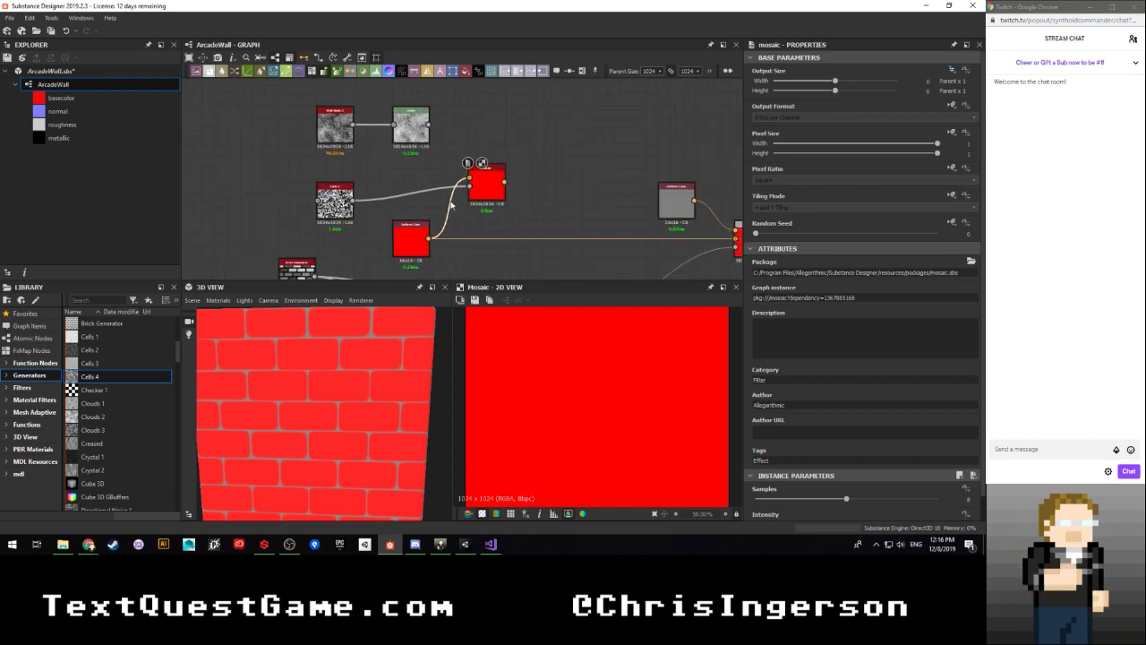
{"action": "key", "text": "Delete"}
{"action": "scroll", "coordinate": [430, 204], "scroll_direction": "up", "scroll_amount": 3}
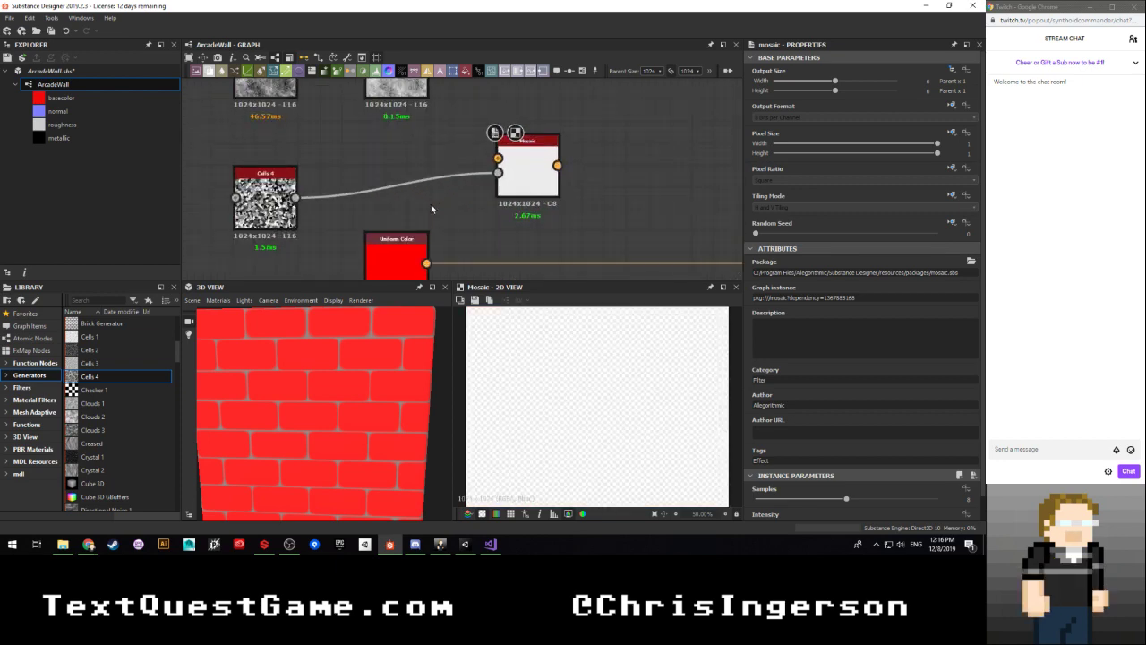
Step: Try feeding the output of the base-colour brick Blend into the Mosaic's colour input and inspect the bricks up close in the 2D preview
{"action": "scroll", "coordinate": [381, 184], "scroll_direction": "down", "scroll_amount": 3}
{"action": "scroll", "coordinate": [382, 183], "scroll_direction": "down", "scroll_amount": 3}
{"action": "middle_click_drag", "start_coordinate": [382, 184], "coordinate": [353, 153]}
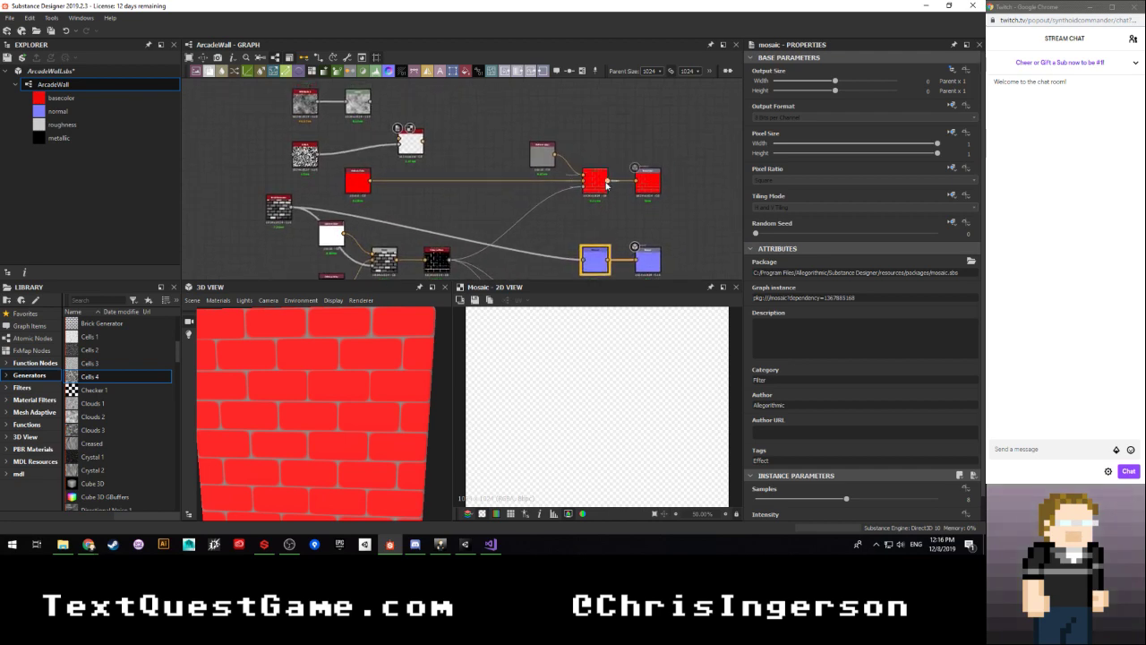
{"action": "left_click_drag", "start_coordinate": [359, 163], "coordinate": [399, 139]}
{"action": "left_click", "coordinate": [412, 143]}
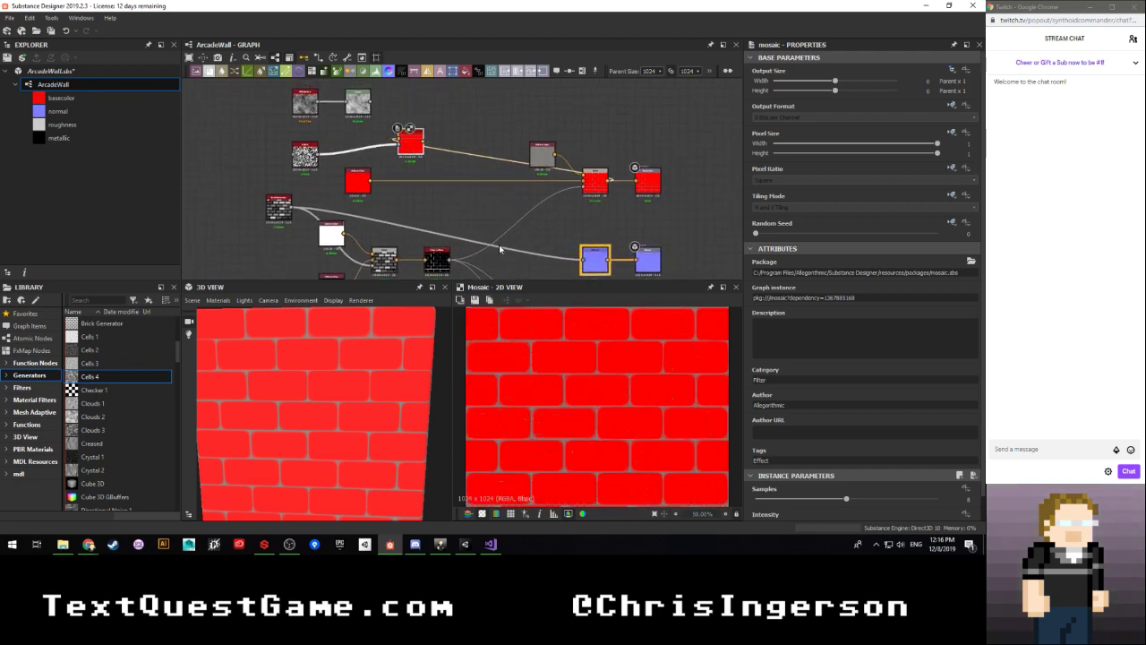
{"action": "scroll", "coordinate": [586, 403], "scroll_direction": "up", "scroll_amount": 2}
{"action": "scroll", "coordinate": [585, 403], "scroll_direction": "up", "scroll_amount": 3}
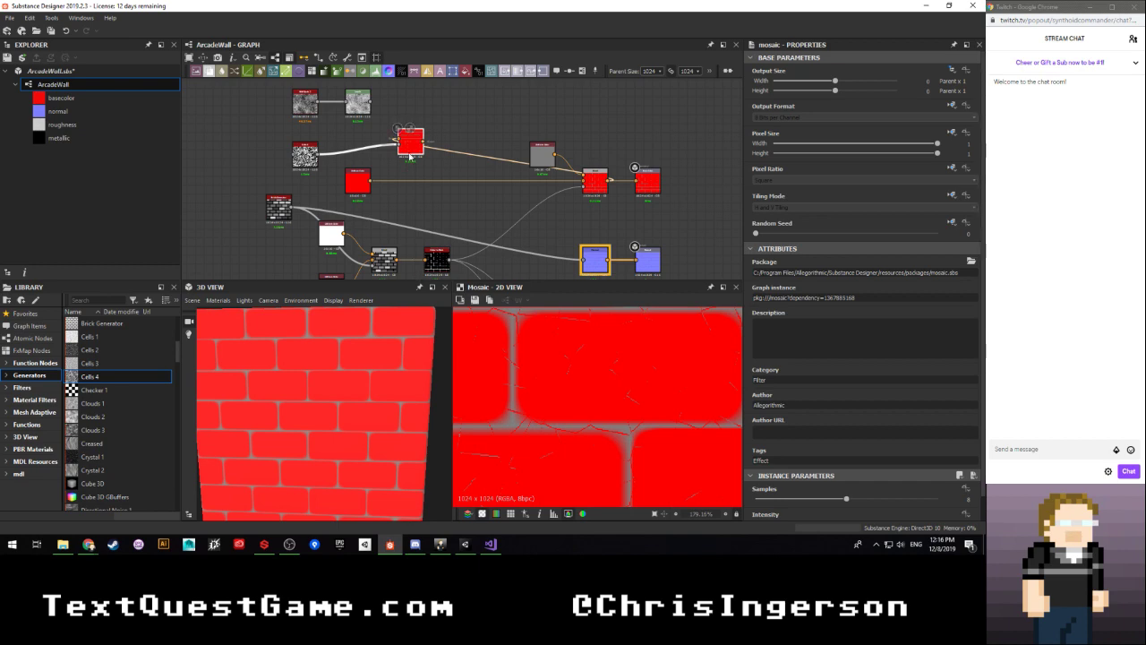
Step: Delete the Mosaic node from the graph
{"action": "key", "text": "Delete"}
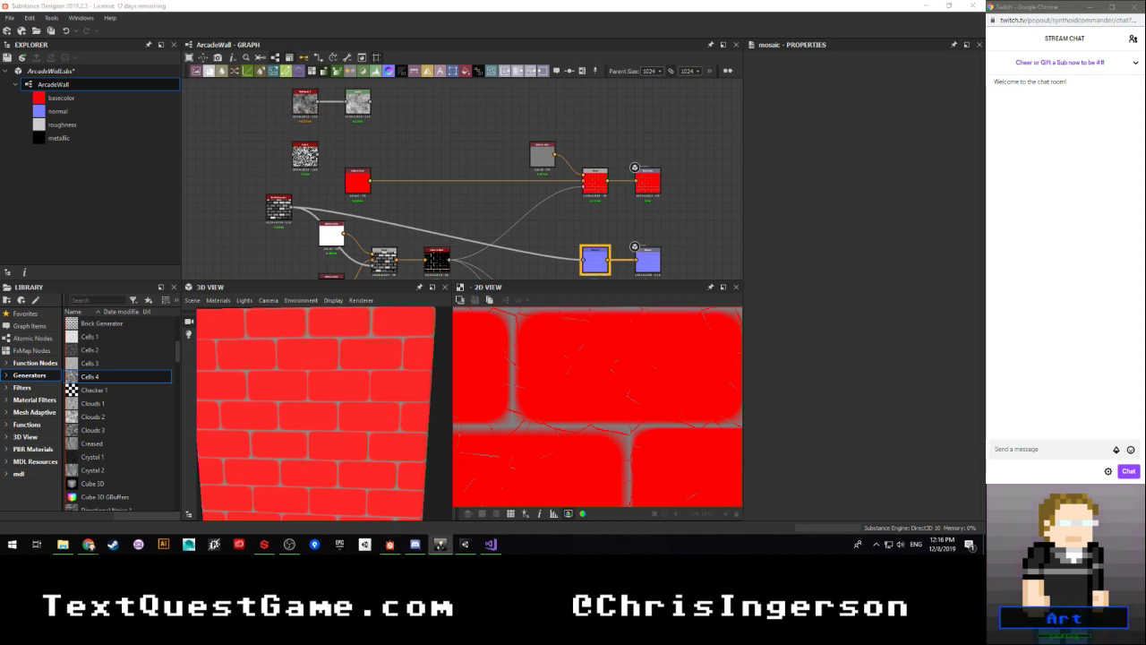
{"action": "left_click", "coordinate": [212, 214]}
{"action": "left_click", "coordinate": [237, 237]}
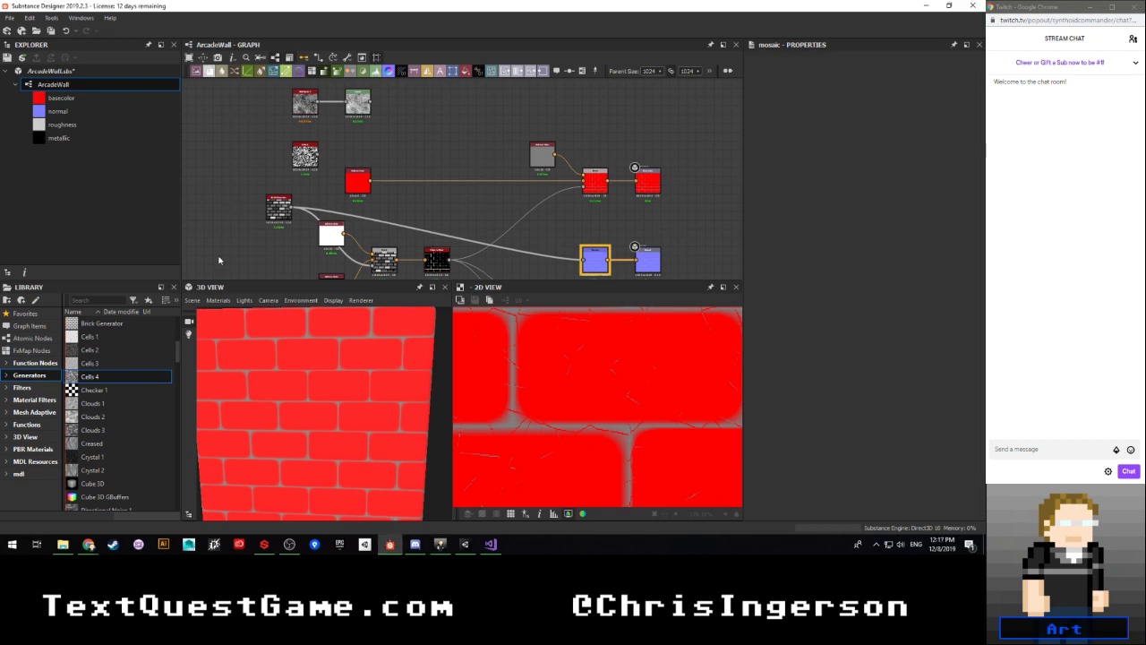
Step: Try out the Clouds 3 generator as a node near the Brick Generator and delete it again
{"action": "left_click_drag", "start_coordinate": [91, 430], "coordinate": [220, 252]}
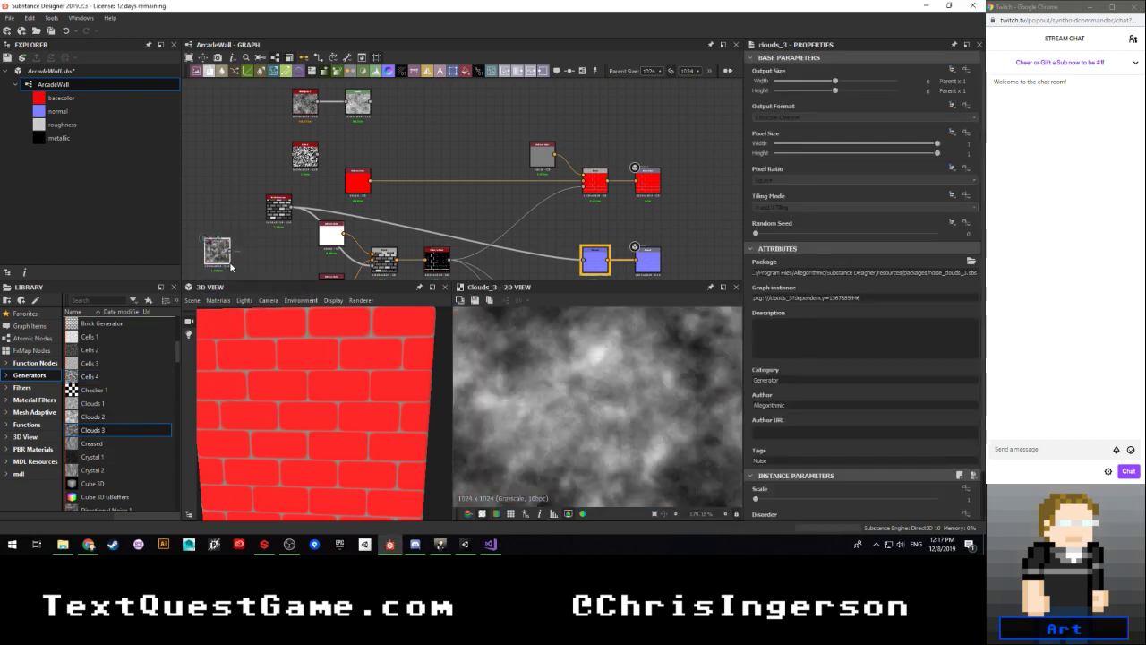
{"action": "scroll", "coordinate": [524, 397], "scroll_direction": "down", "scroll_amount": 2}
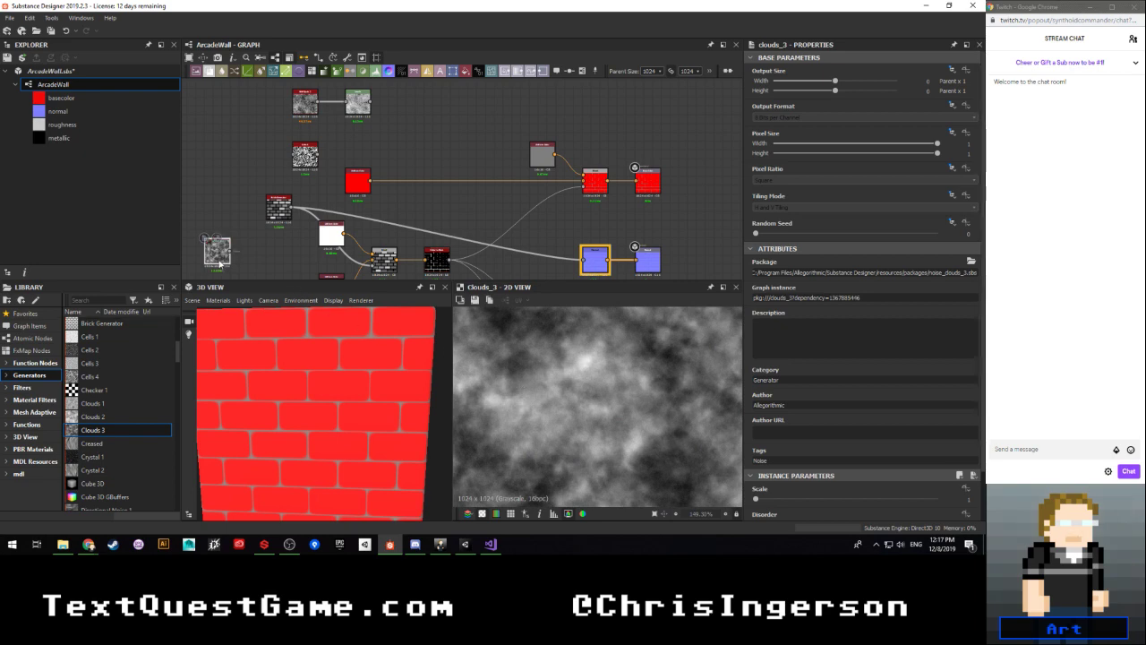
{"action": "key", "text": "Delete"}
Step: Add a Fractal Sum 2 generator node near the Brick Generator and inspect its noise pattern in the 2D preview
{"action": "scroll", "coordinate": [108, 403], "scroll_direction": "up", "scroll_amount": 2}
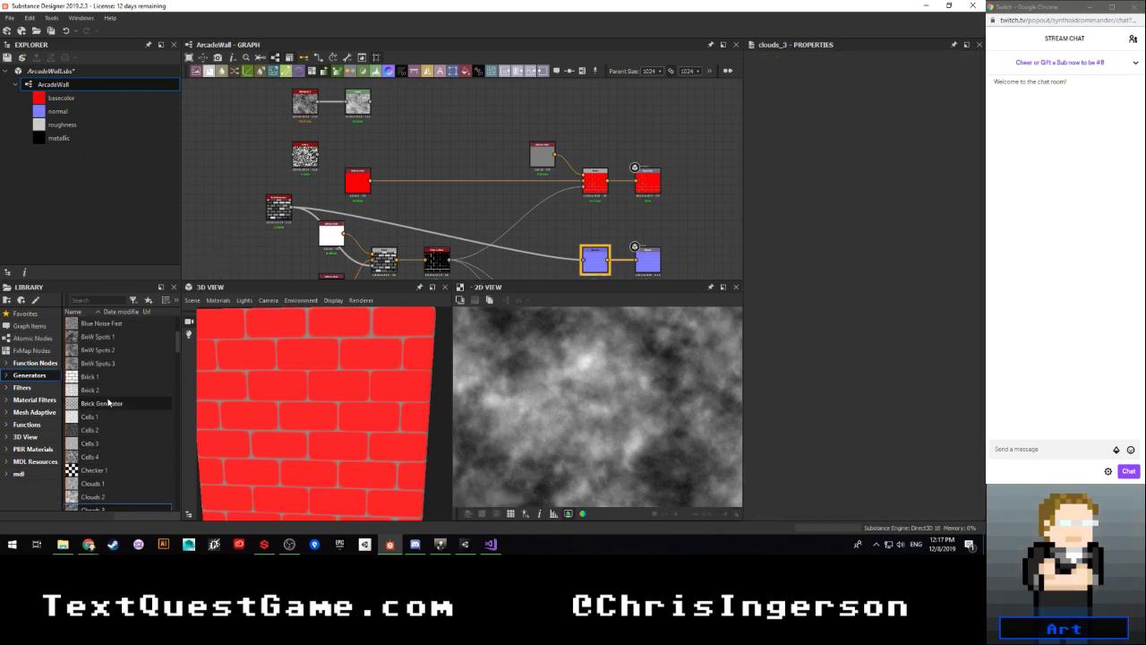
{"action": "scroll", "coordinate": [108, 403], "scroll_direction": "down", "scroll_amount": 4}
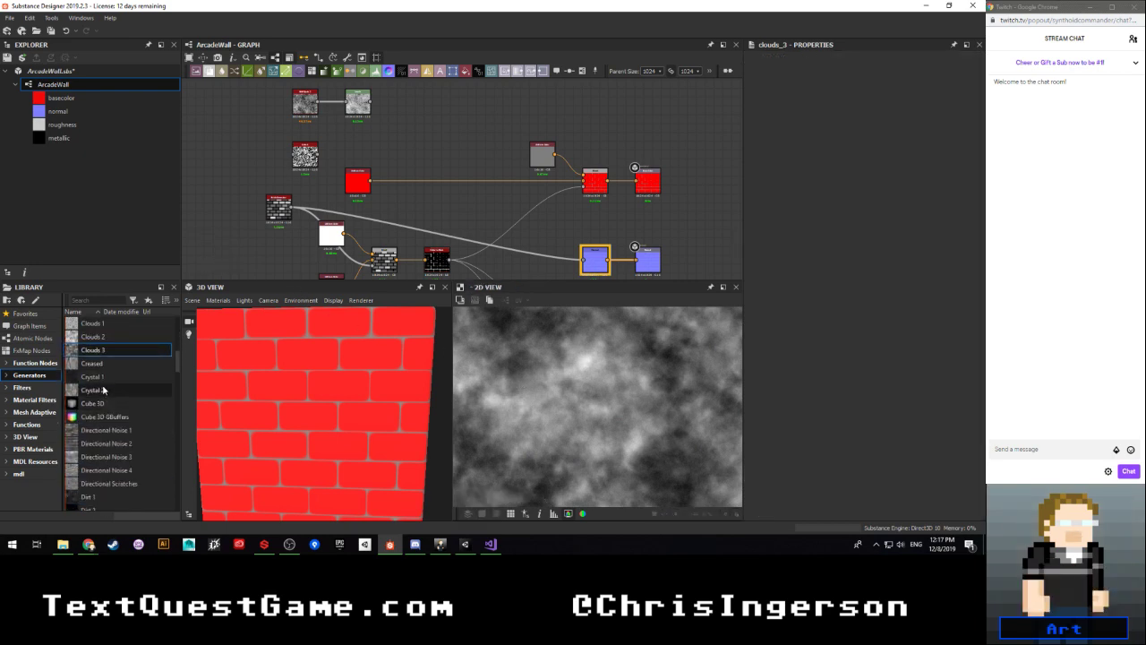
{"action": "scroll", "coordinate": [123, 430], "scroll_direction": "down", "scroll_amount": 3}
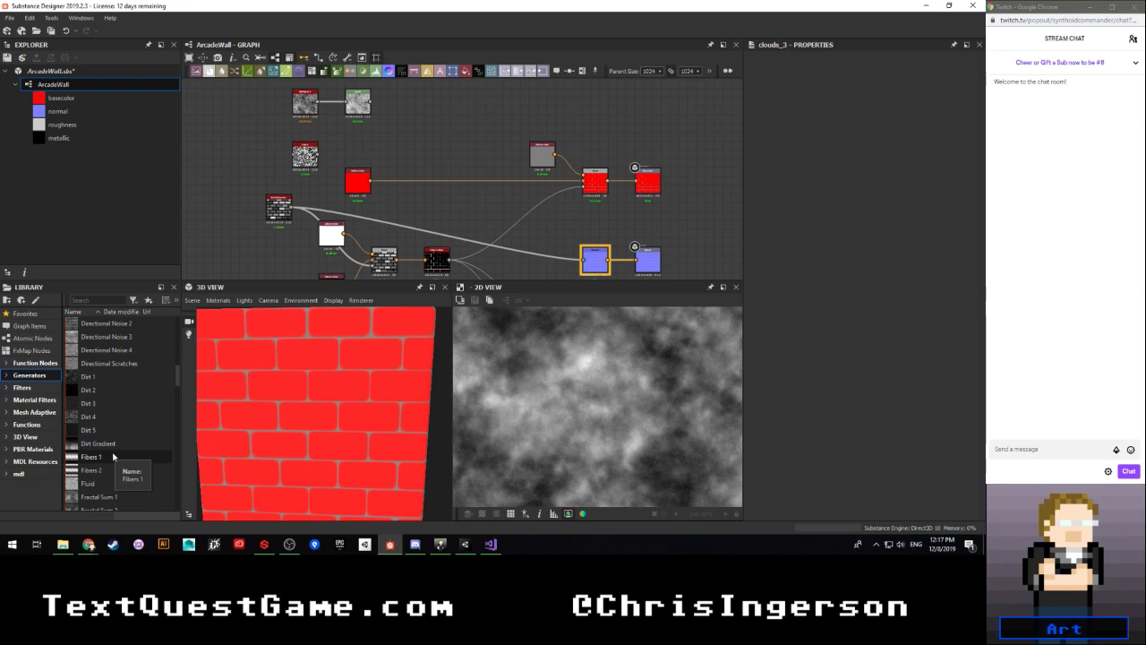
{"action": "scroll", "coordinate": [113, 455], "scroll_direction": "down", "scroll_amount": 1}
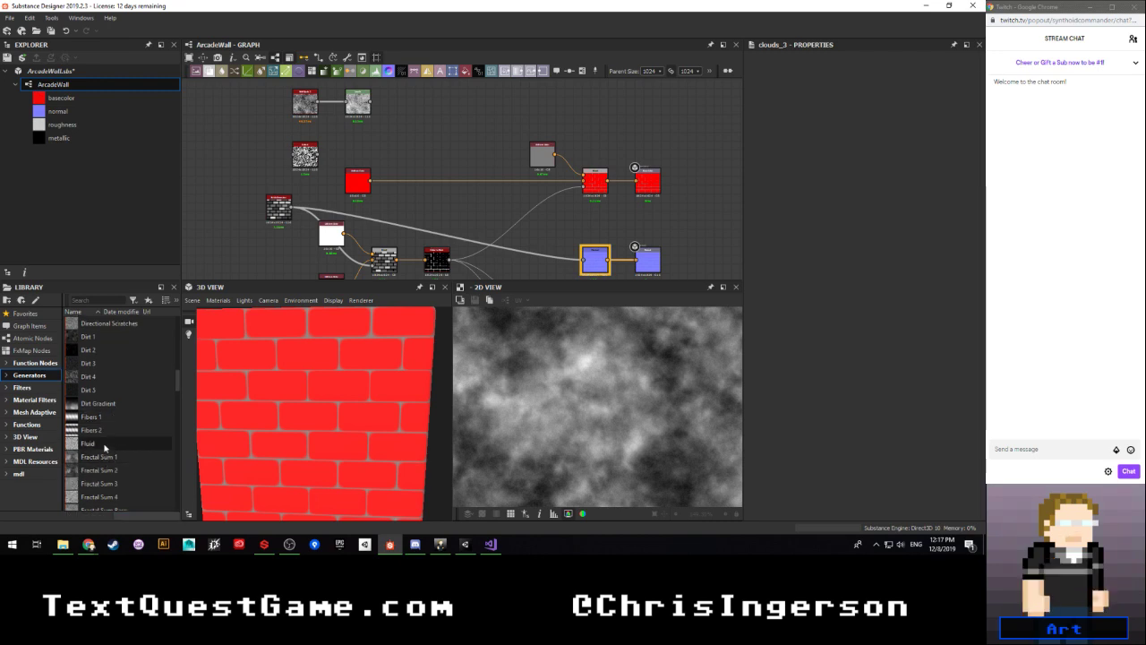
{"action": "left_click_drag", "start_coordinate": [96, 470], "coordinate": [228, 251]}
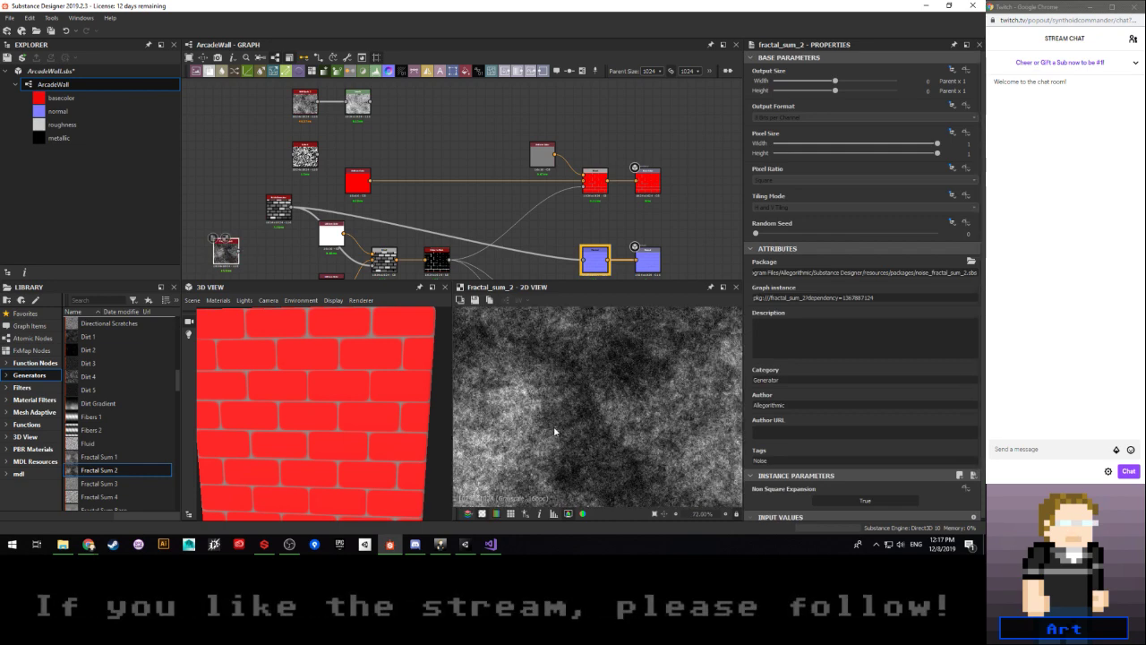
{"action": "scroll", "coordinate": [554, 432], "scroll_direction": "down", "scroll_amount": 4}
{"action": "scroll", "coordinate": [554, 432], "scroll_direction": "up", "scroll_amount": 7}
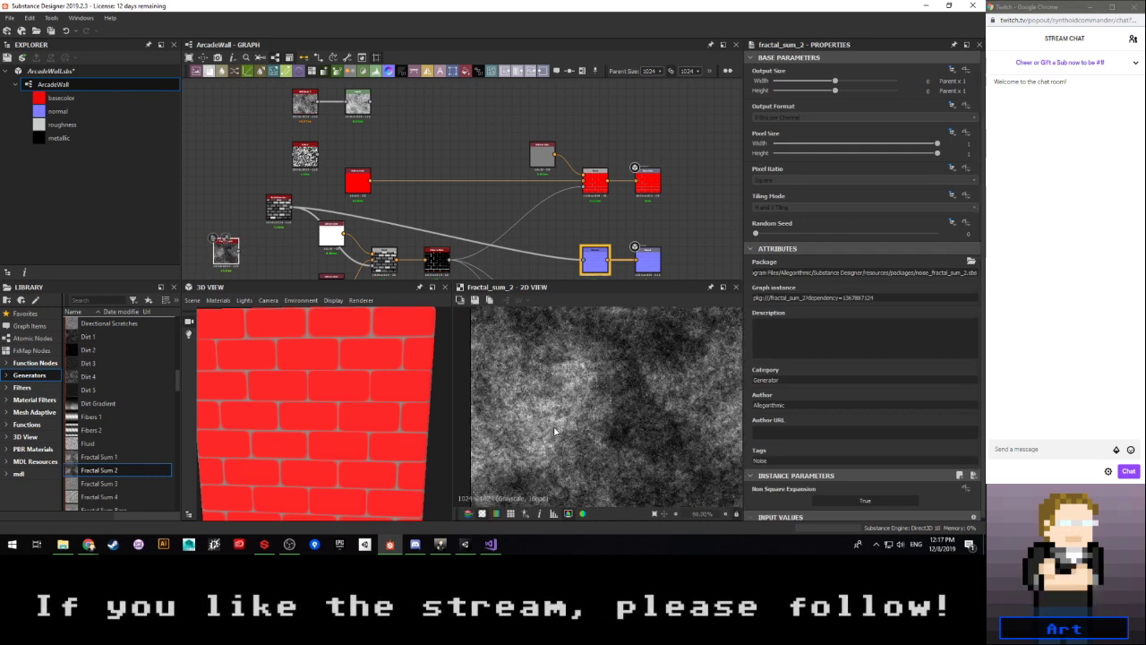
Step: Compare the BnW Spots 2 and Fractal Sum 2 patterns by previewing each node in turn
{"action": "double_click", "coordinate": [296, 113]}
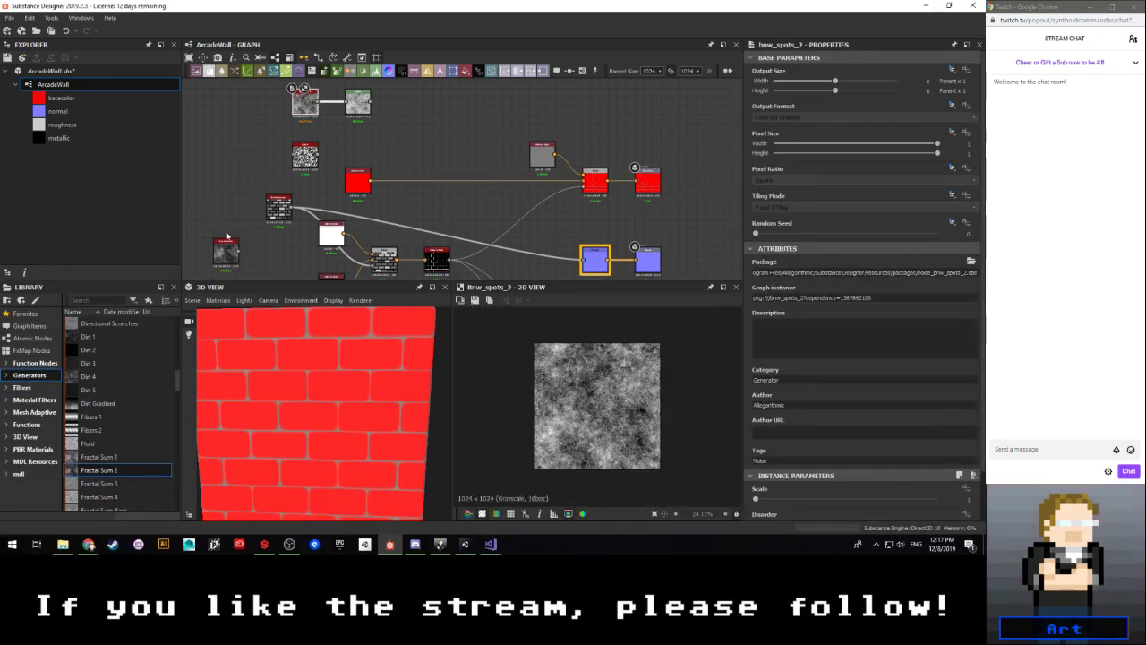
{"action": "double_click", "coordinate": [225, 252]}
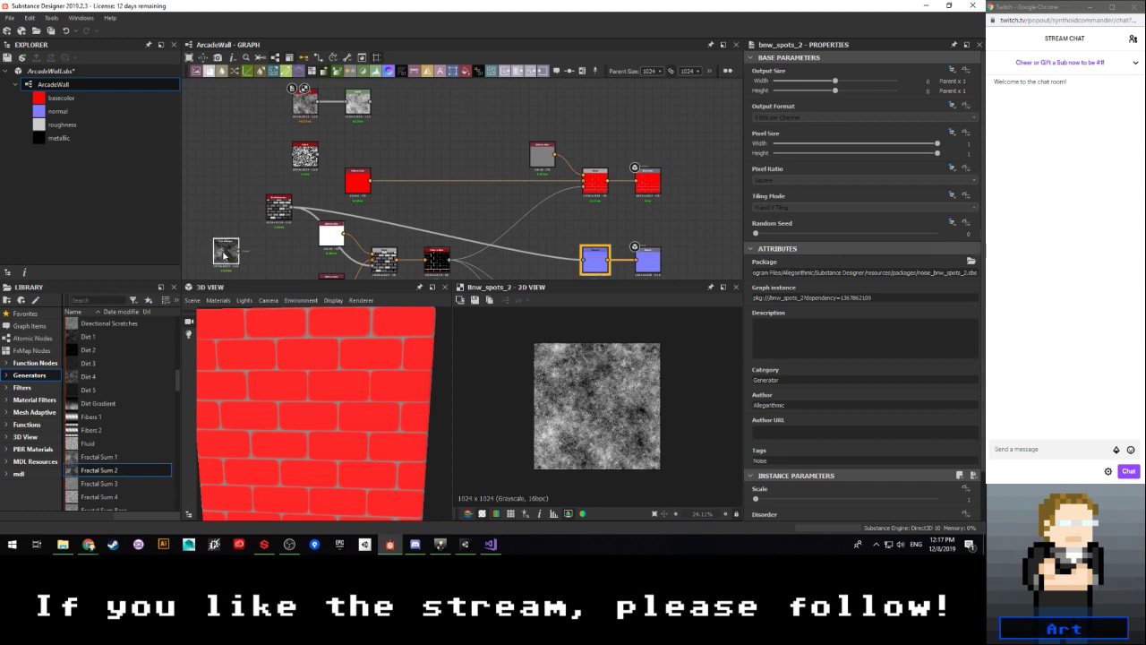
{"action": "double_click", "coordinate": [304, 115]}
{"action": "scroll", "coordinate": [582, 374], "scroll_direction": "up", "scroll_amount": 2}
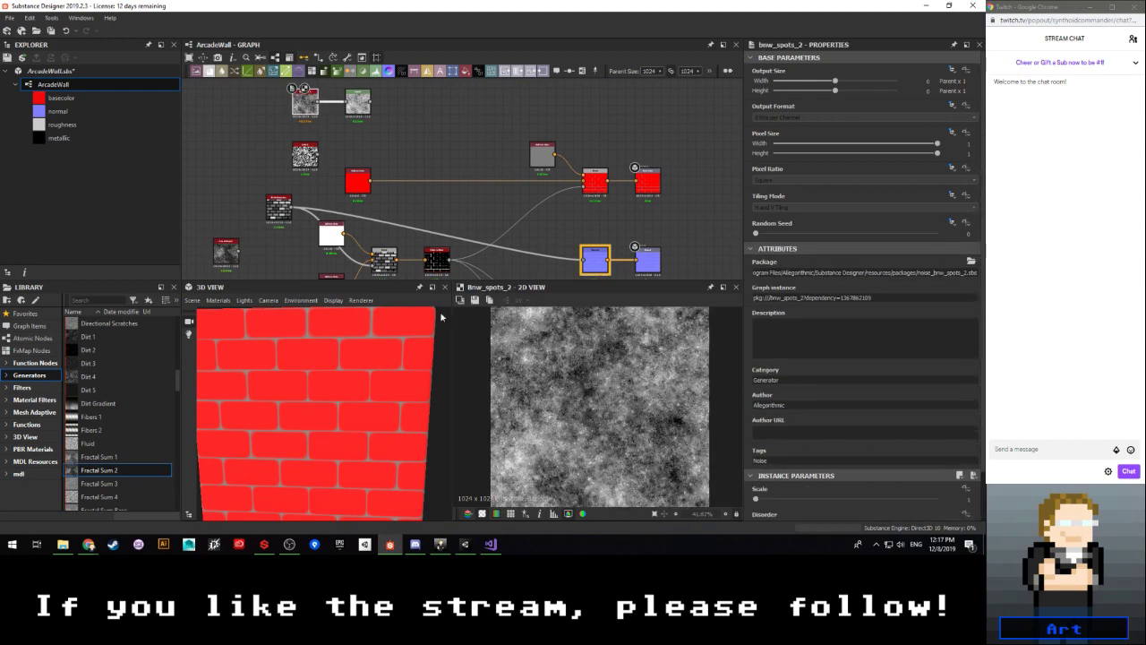
{"action": "double_click", "coordinate": [225, 251]}
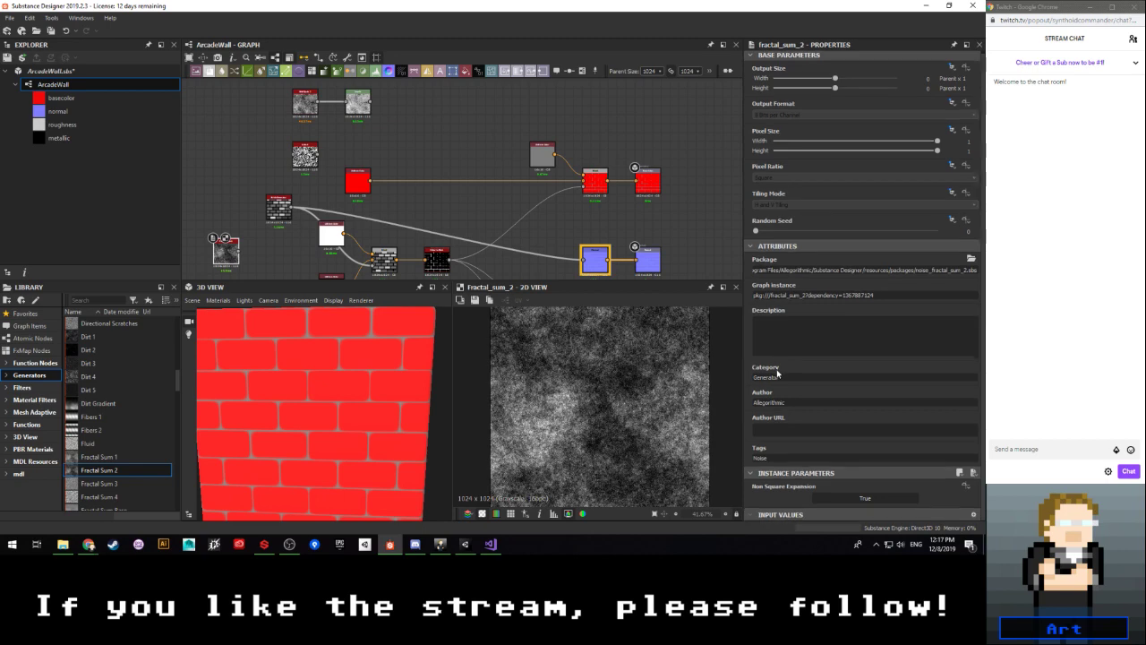
Step: Try toggling Non Square Expansion on the Fractal Sum 2 node, return it to True and inspect the pattern
{"action": "left_click", "coordinate": [835, 499]}
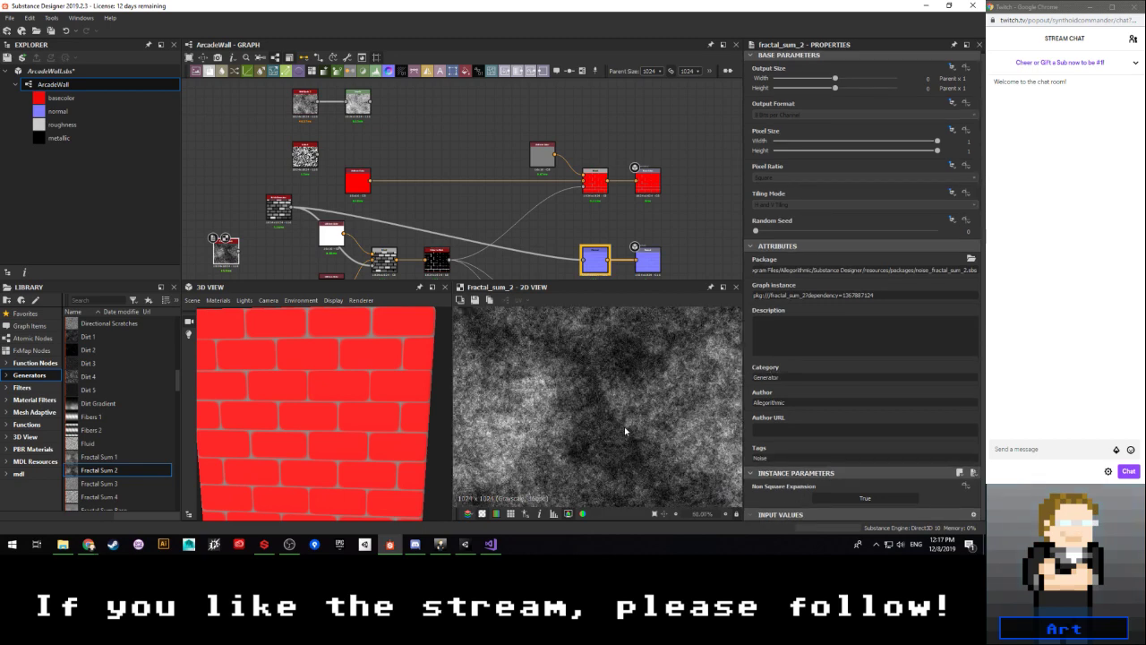
{"action": "left_click", "coordinate": [835, 499]}
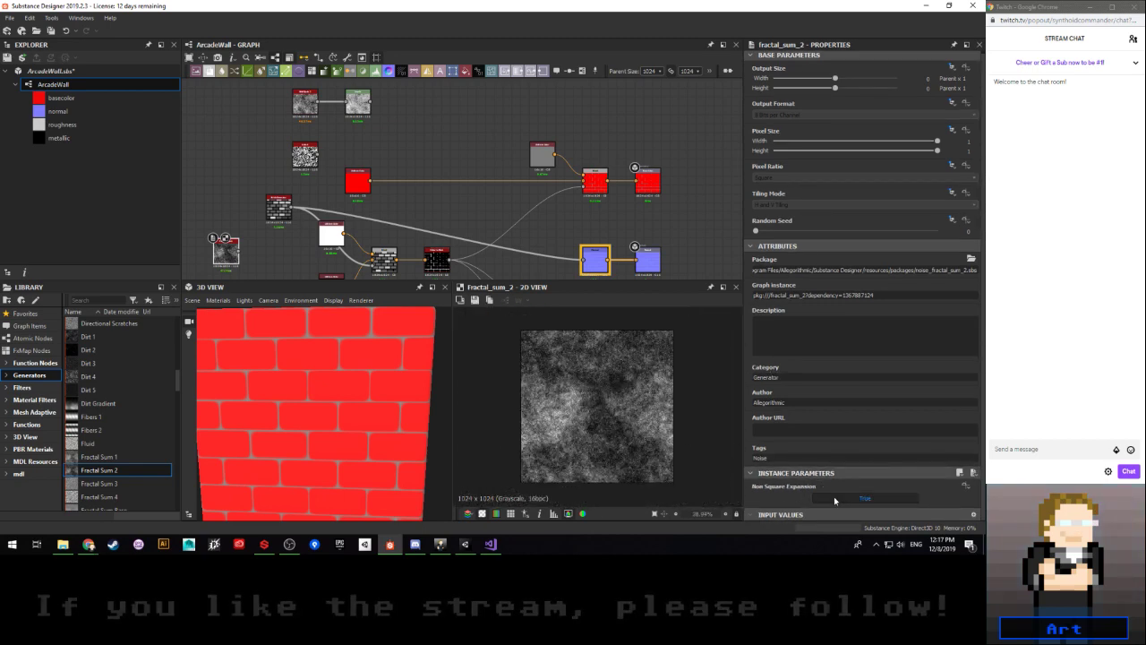
{"action": "scroll", "coordinate": [626, 421], "scroll_direction": "up", "scroll_amount": 3}
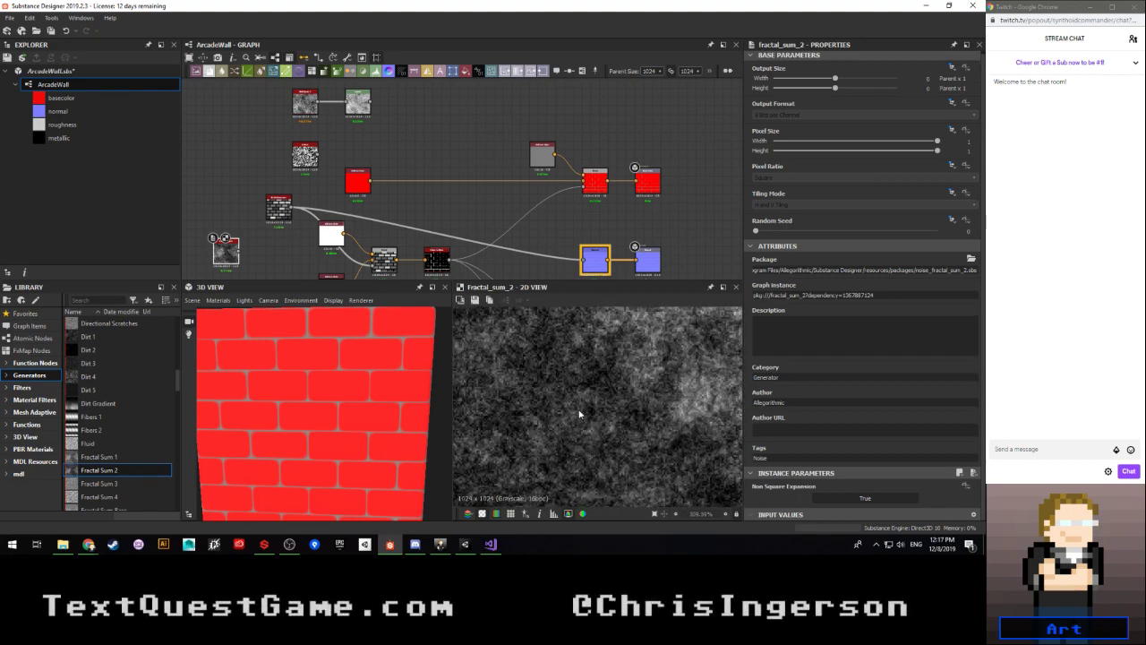
{"action": "scroll", "coordinate": [559, 401], "scroll_direction": "down", "scroll_amount": 3}
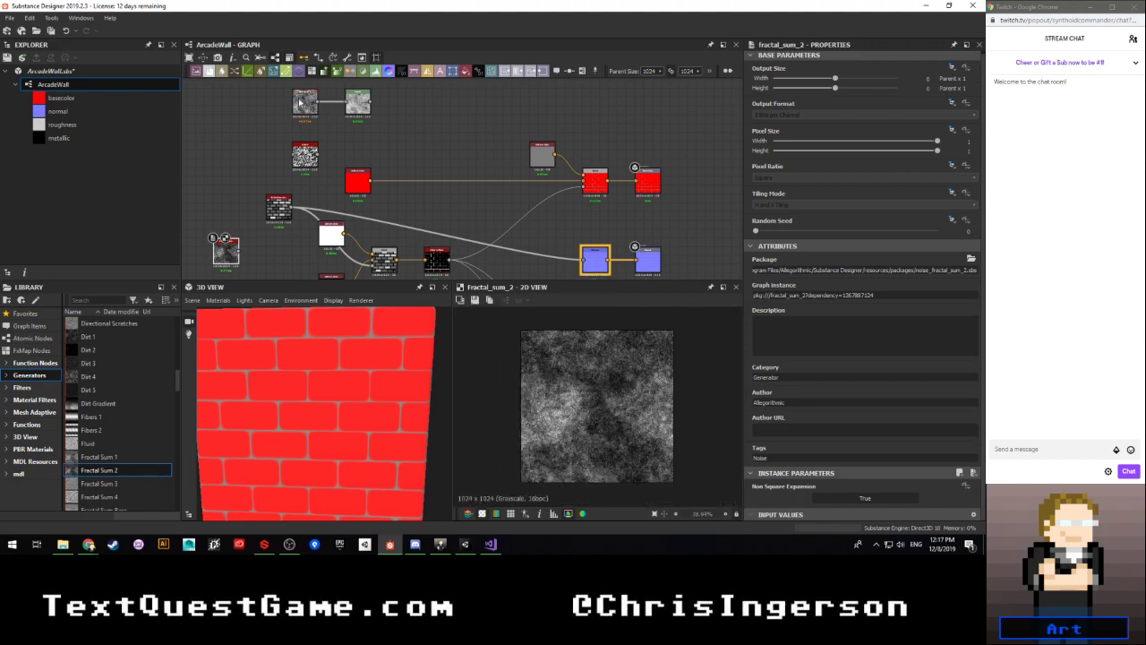
Step: Preview the BnW Spots 2 pattern again and delete the Fractal Sum 2 node
{"action": "double_click", "coordinate": [302, 101]}
{"action": "scroll", "coordinate": [526, 416], "scroll_direction": "up", "scroll_amount": 5}
{"action": "scroll", "coordinate": [603, 428], "scroll_direction": "down", "scroll_amount": 4}
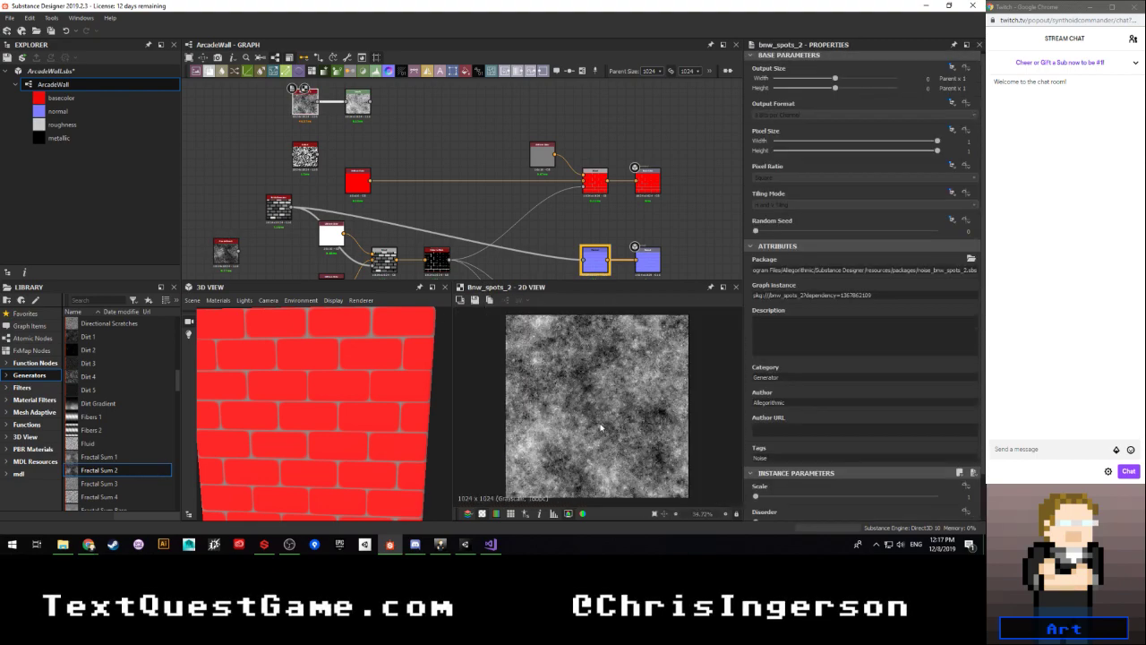
{"action": "left_click", "coordinate": [217, 256]}
{"action": "key", "text": "Delete"}
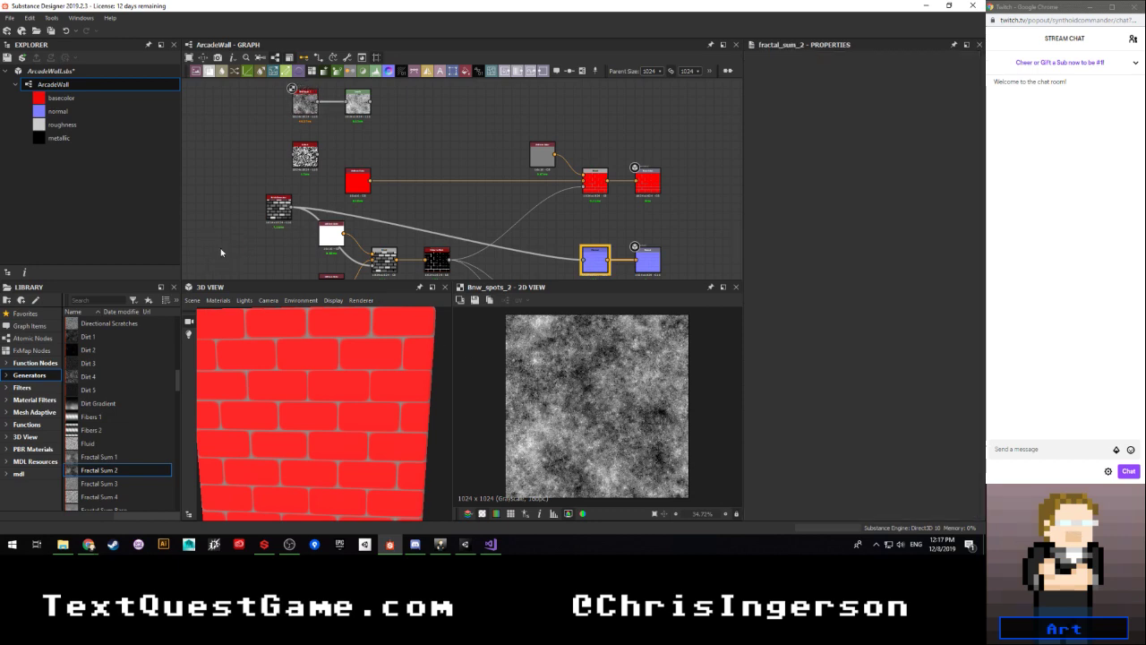
Step: Try out the Gaussian Noise generator as a node beside the Brick Generator and delete it again
{"action": "scroll", "coordinate": [125, 446], "scroll_direction": "down", "scroll_amount": 3}
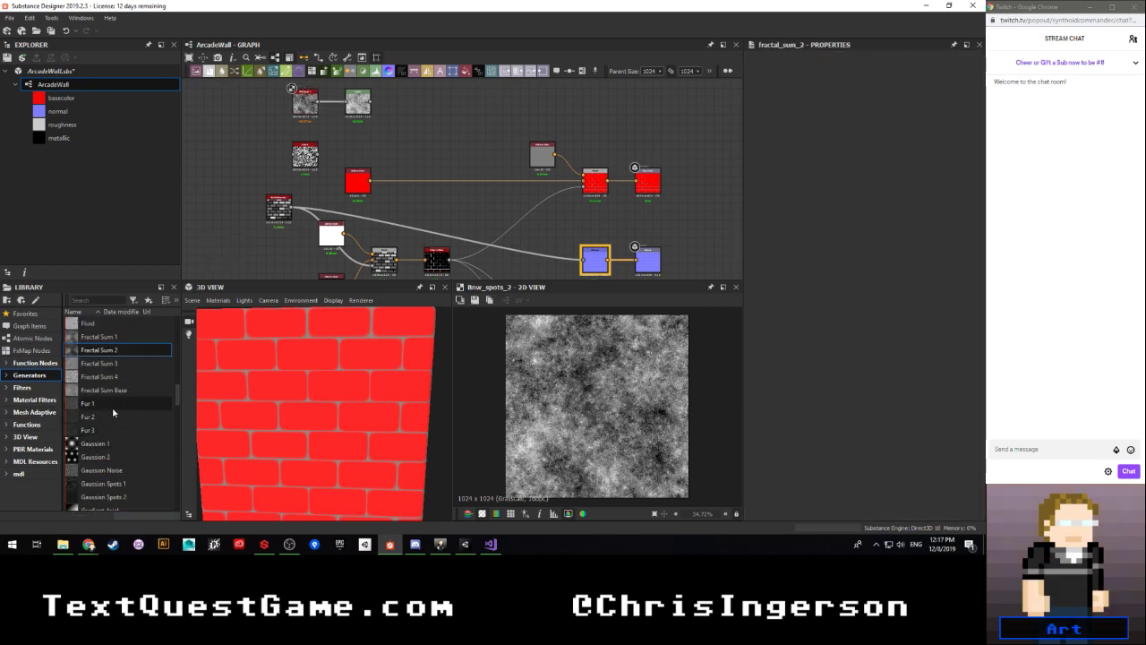
{"action": "scroll", "coordinate": [112, 406], "scroll_direction": "down", "scroll_amount": 2}
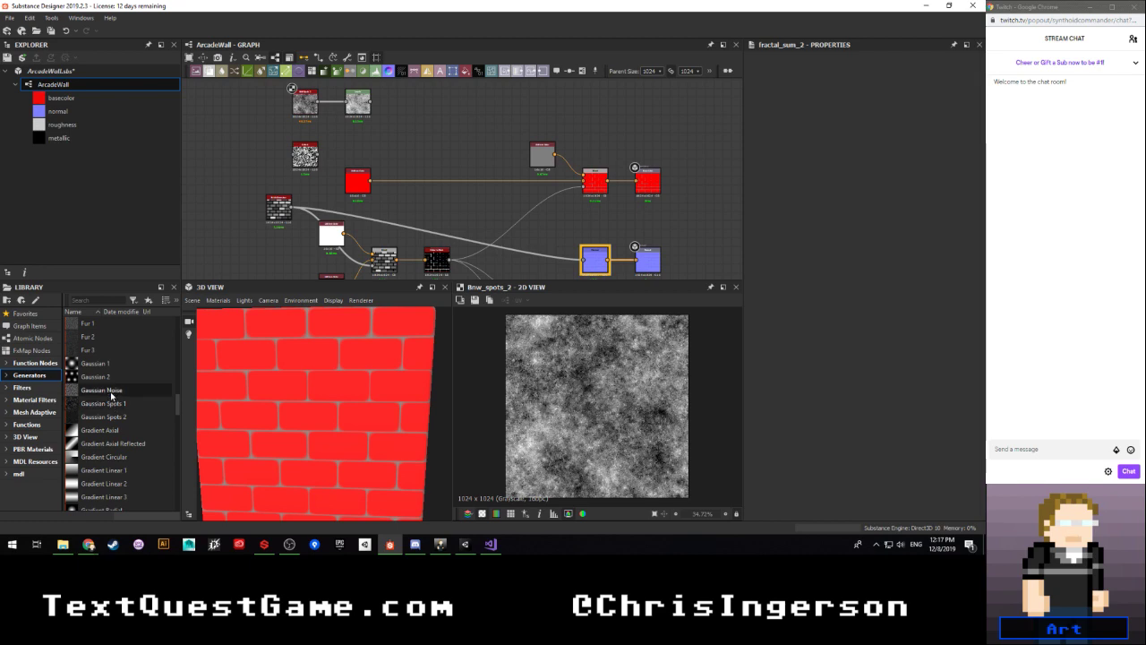
{"action": "left_click_drag", "start_coordinate": [106, 392], "coordinate": [223, 204]}
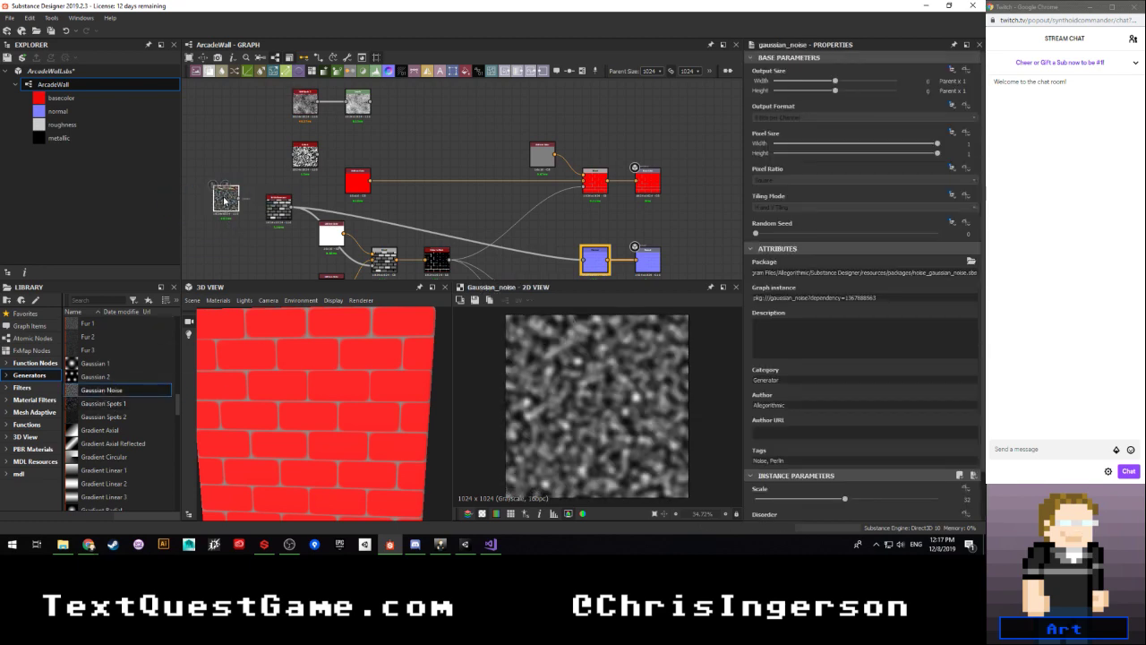
{"action": "key", "text": "Delete"}
Step: Look through the library's generators, from the grunge maps and noises back to the cells and clouds, for another suitable pattern
{"action": "scroll", "coordinate": [129, 421], "scroll_direction": "down", "scroll_amount": 2}
{"action": "scroll", "coordinate": [128, 420], "scroll_direction": "down", "scroll_amount": 10}
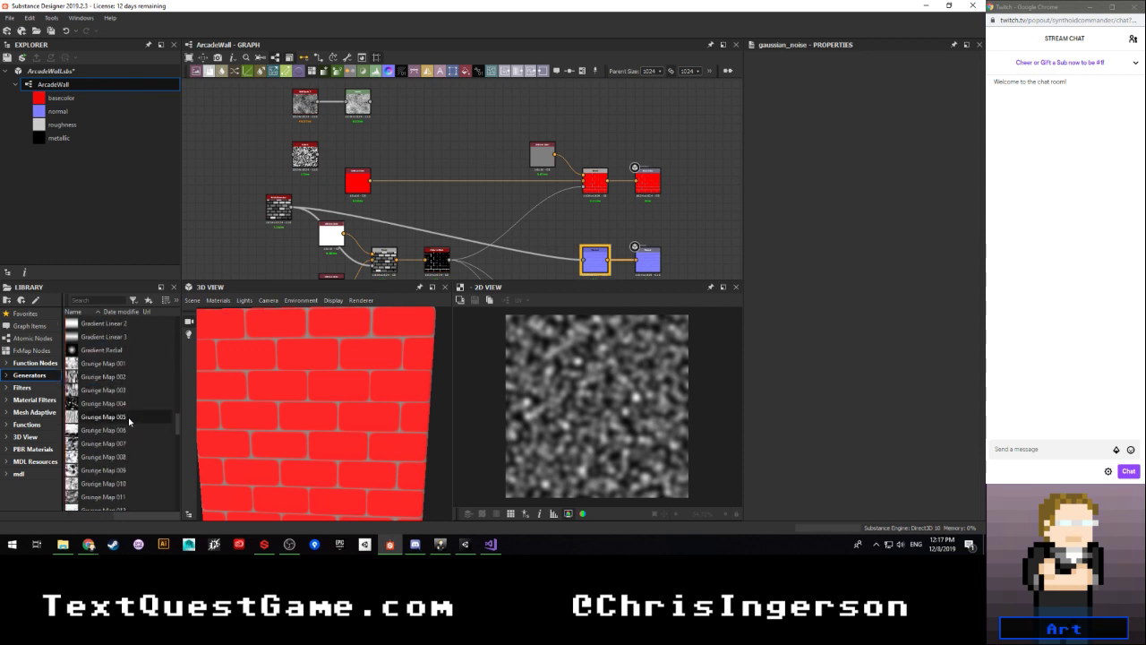
{"action": "scroll", "coordinate": [129, 421], "scroll_direction": "up", "scroll_amount": 3}
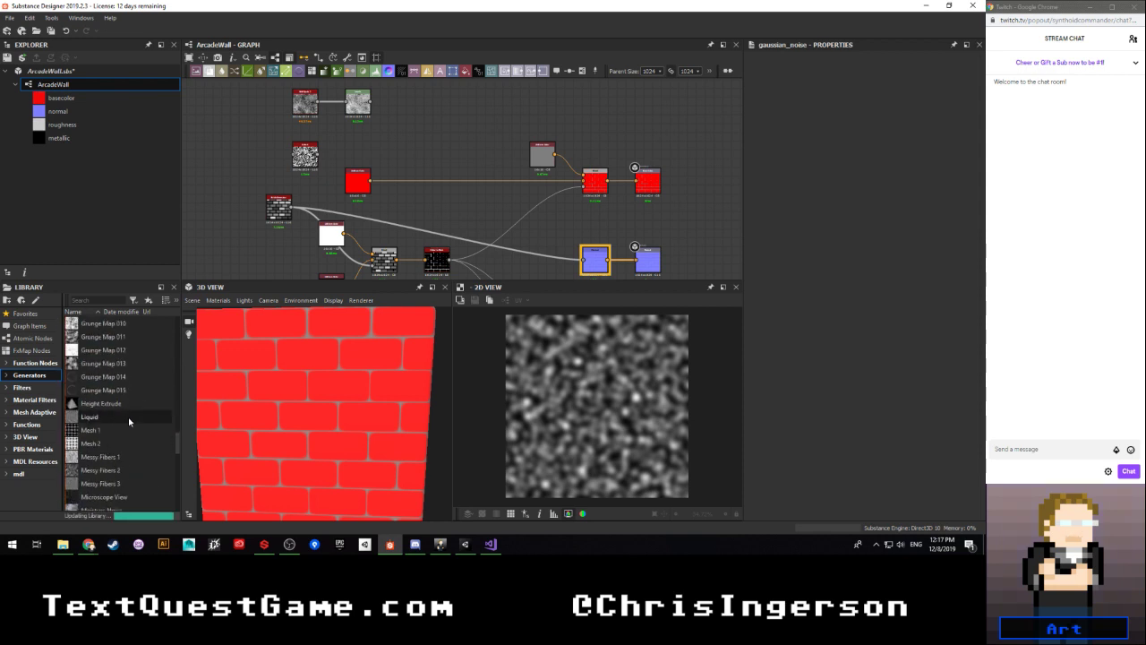
{"action": "scroll", "coordinate": [129, 421], "scroll_direction": "down", "scroll_amount": 2}
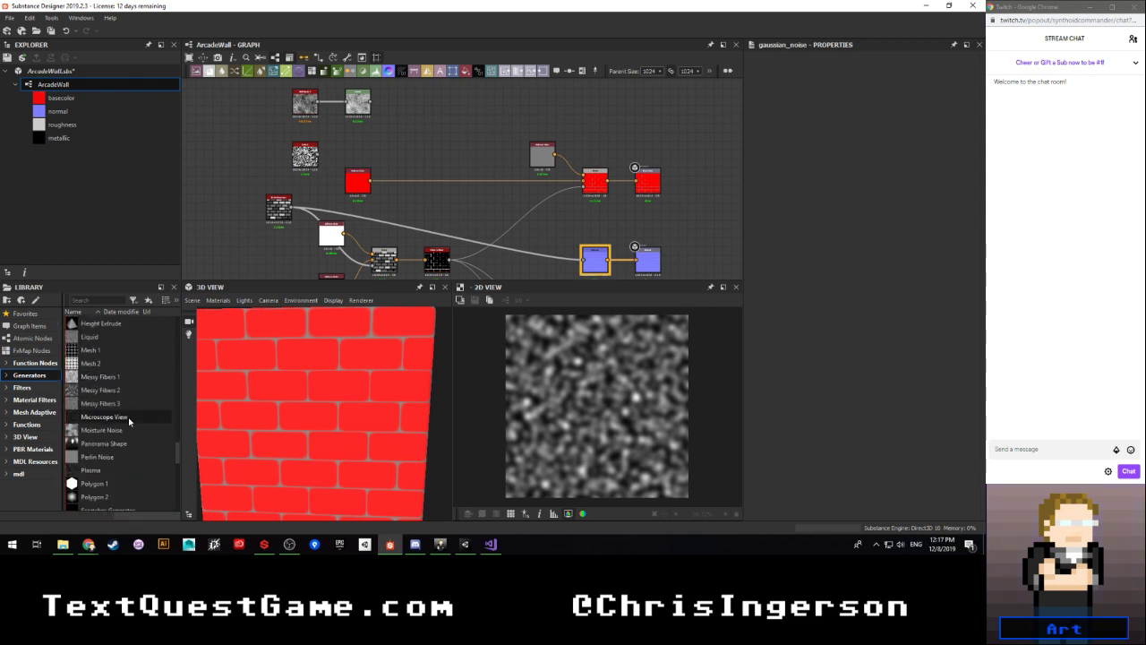
{"action": "scroll", "coordinate": [129, 421], "scroll_direction": "up", "scroll_amount": 12}
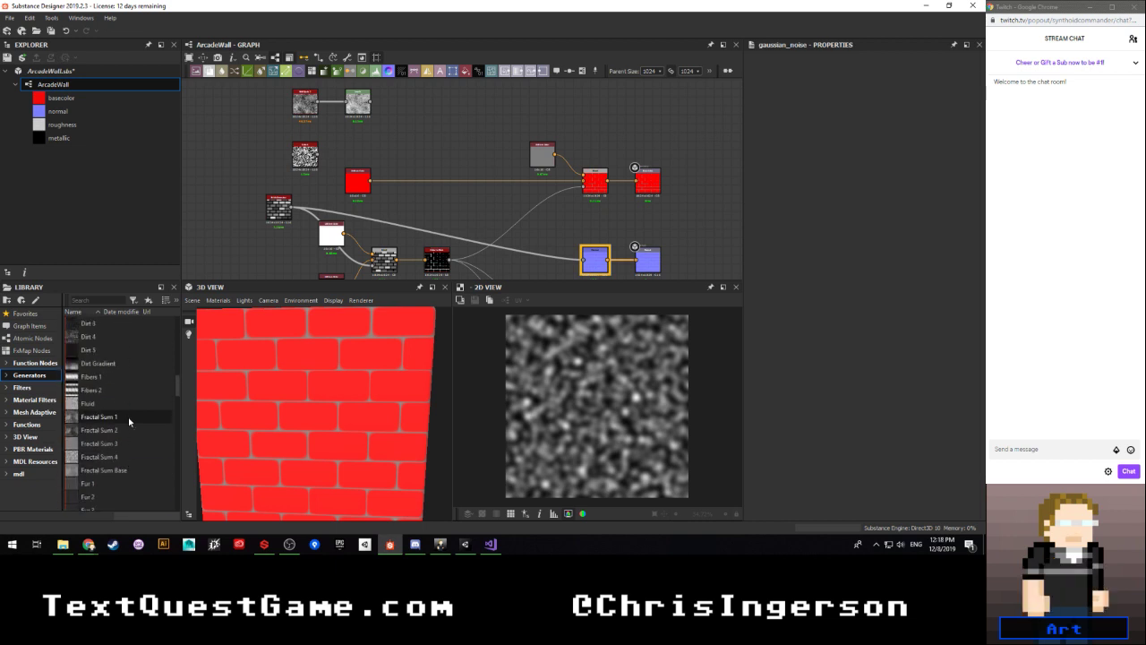
{"action": "scroll", "coordinate": [129, 420], "scroll_direction": "up", "scroll_amount": 3}
{"action": "scroll", "coordinate": [129, 420], "scroll_direction": "up", "scroll_amount": 3}
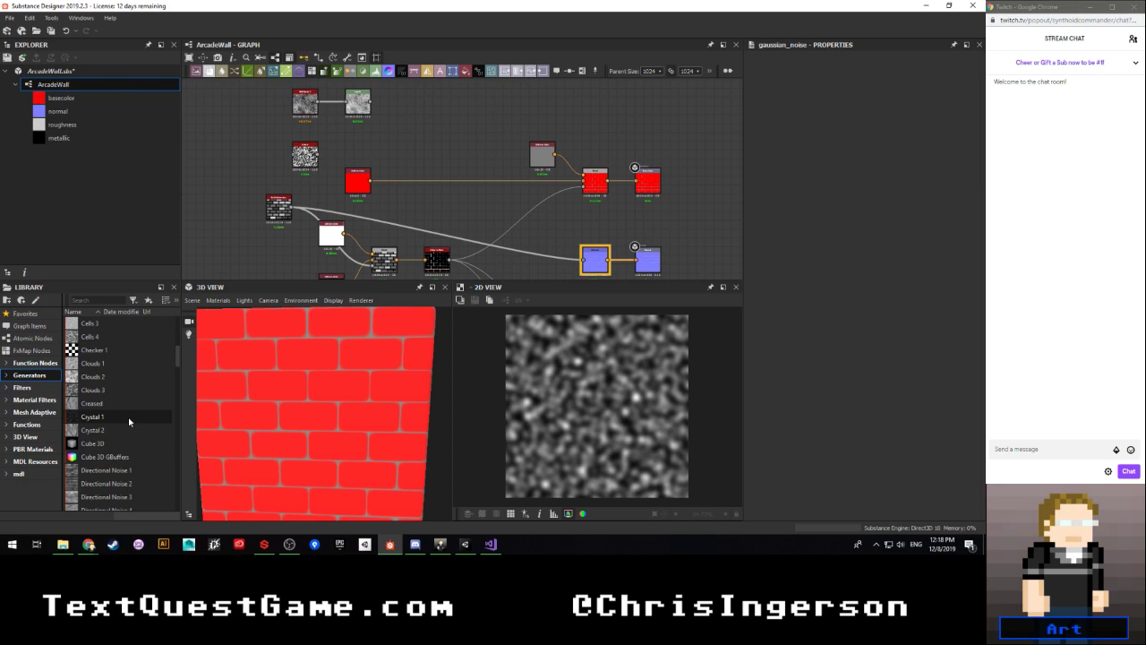
Step: Add the Crystal 1 generator as a node beside the Brick Generator and inspect its pattern
{"action": "left_click", "coordinate": [129, 421]}
{"action": "left_click_drag", "start_coordinate": [129, 421], "coordinate": [234, 207]}
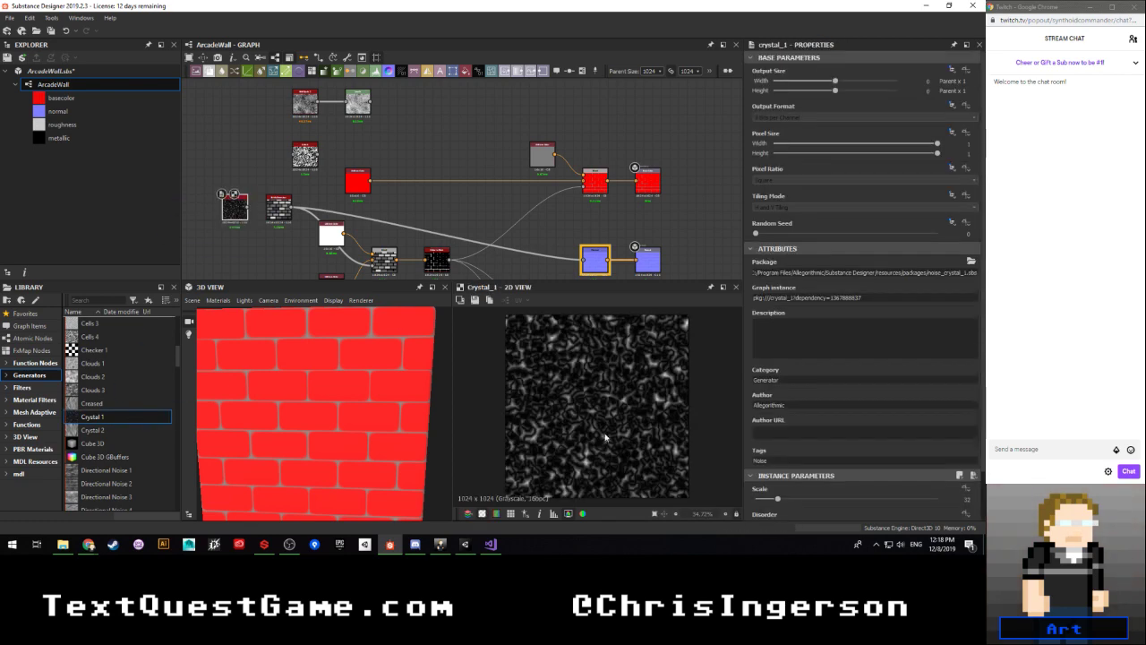
{"action": "scroll", "coordinate": [605, 437], "scroll_direction": "up", "scroll_amount": 2}
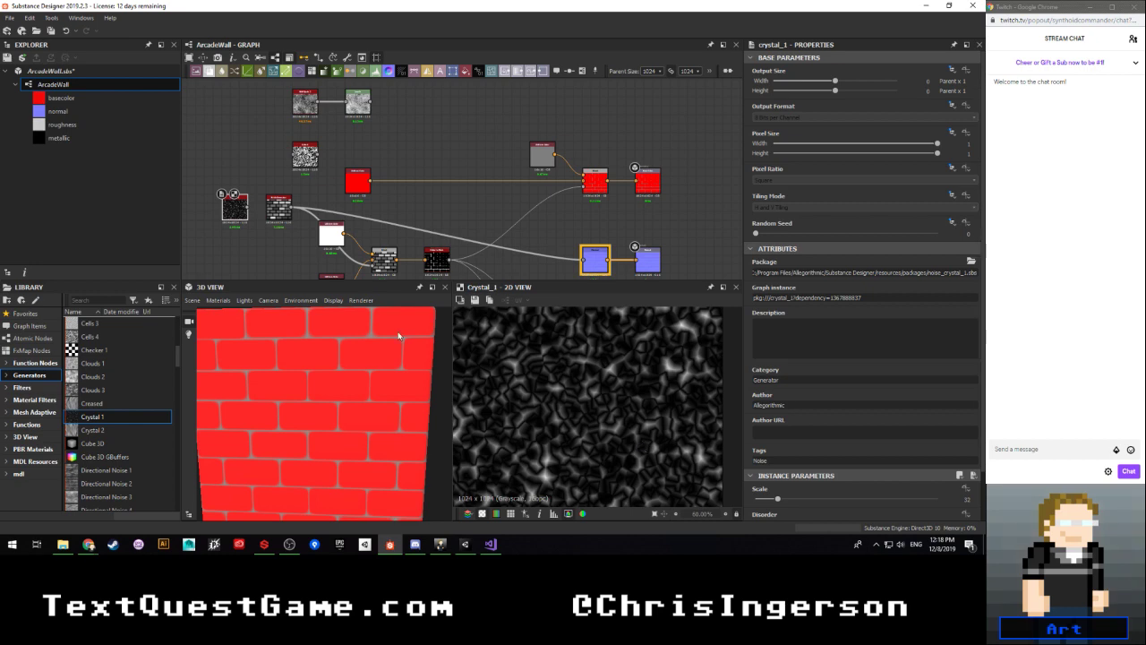
Step: Compare the Crystal 1 pattern with the Cells 4 pattern in the 2D preview
{"action": "left_click", "coordinate": [303, 154]}
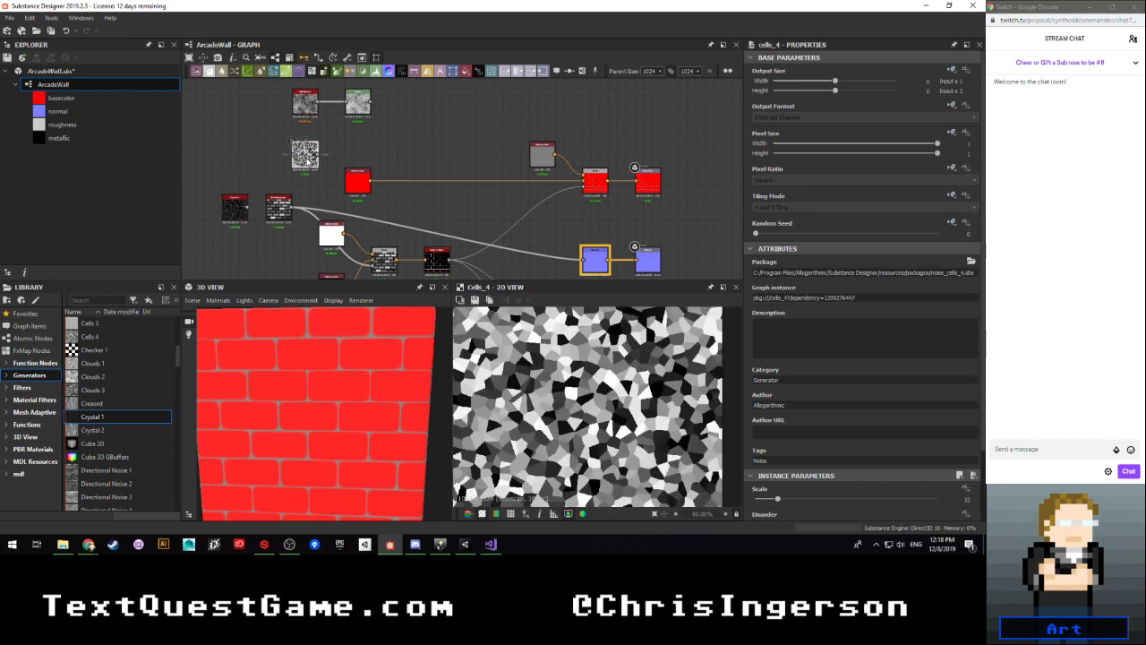
{"action": "left_click", "coordinate": [237, 205]}
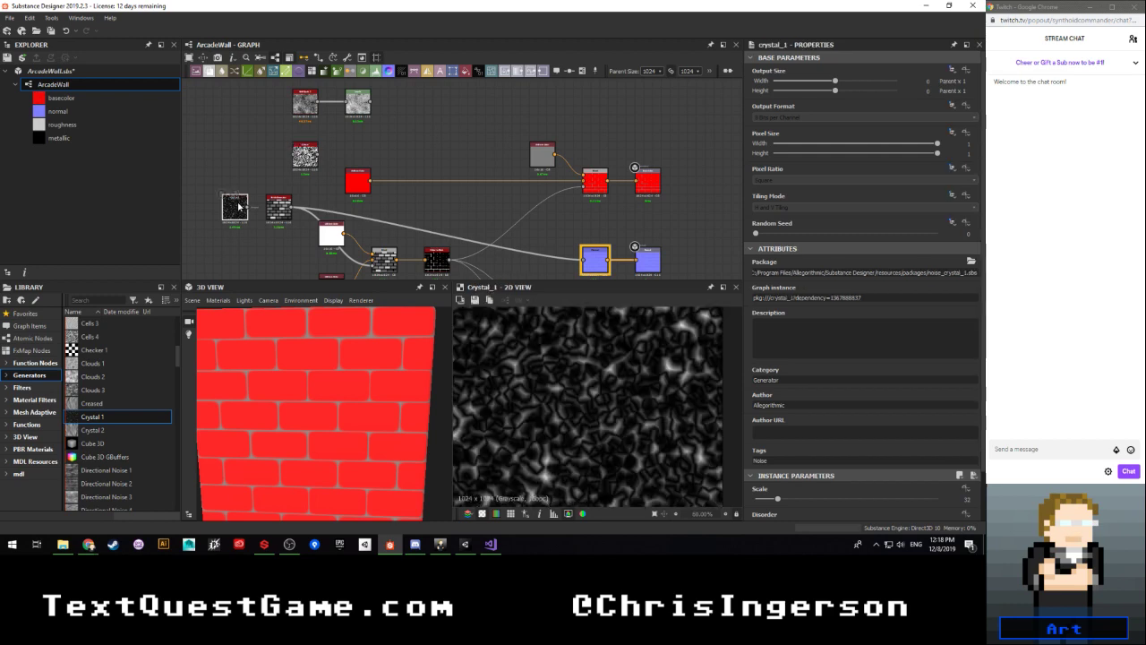
{"action": "left_click", "coordinate": [312, 154]}
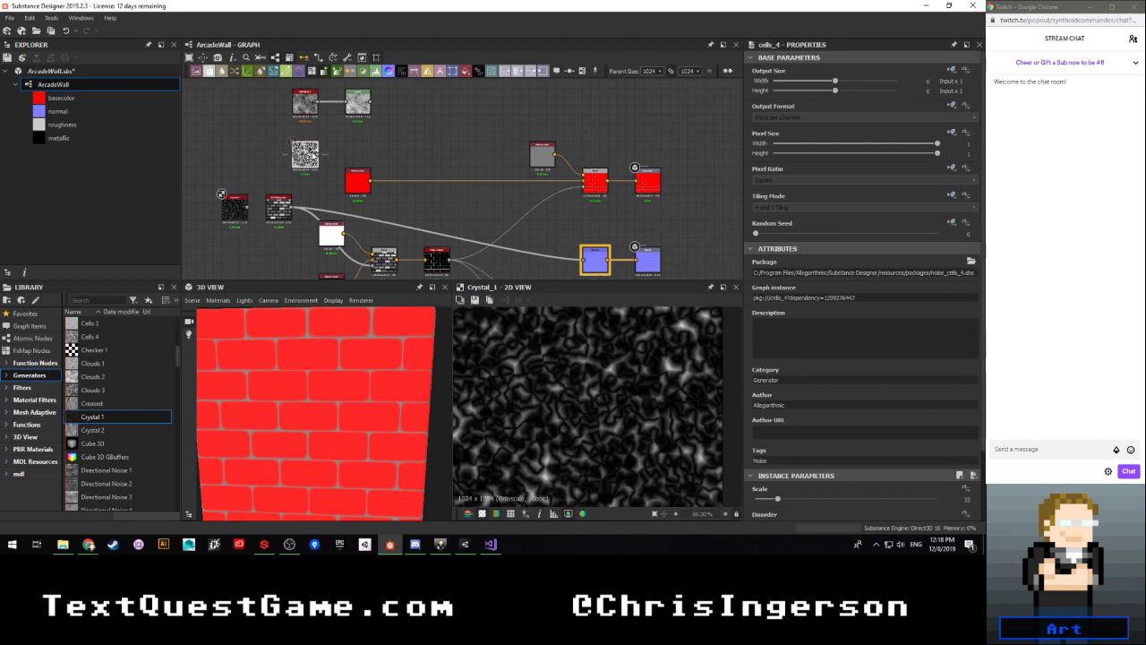
{"action": "double_click", "coordinate": [305, 158]}
{"action": "scroll", "coordinate": [543, 391], "scroll_direction": "down", "scroll_amount": 2}
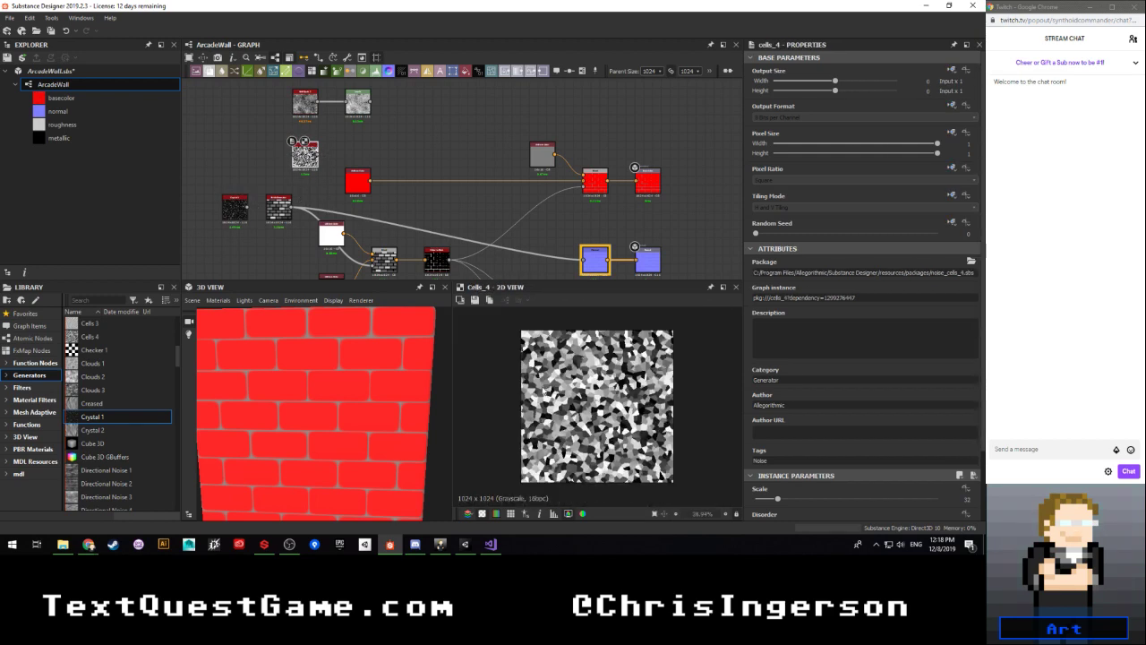
Step: Examine the Crystal 1 and Cells 4 patterns up close once more and delete the Crystal 1 node
{"action": "double_click", "coordinate": [236, 208]}
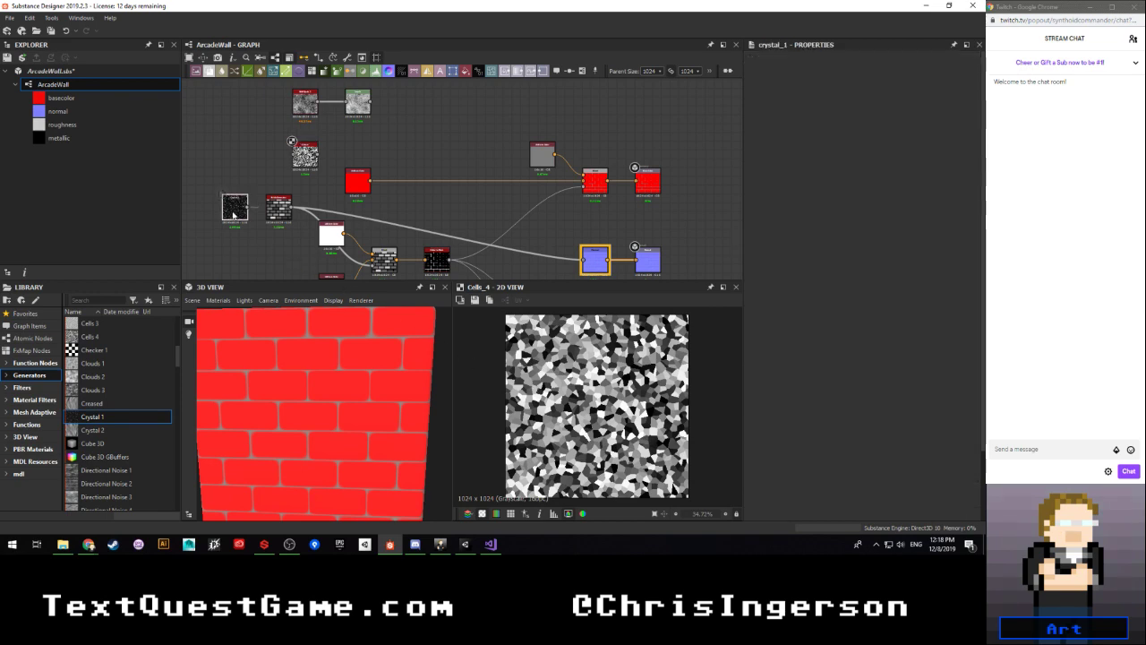
{"action": "scroll", "coordinate": [504, 403], "scroll_direction": "up", "scroll_amount": 3}
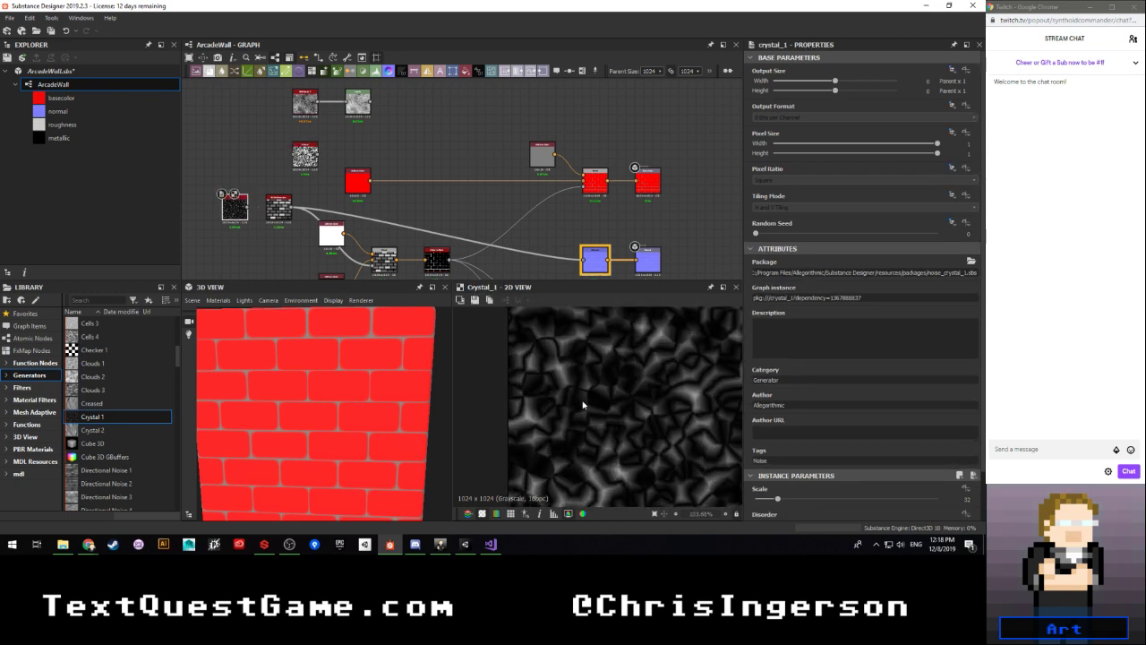
{"action": "scroll", "coordinate": [626, 409], "scroll_direction": "down", "scroll_amount": 3}
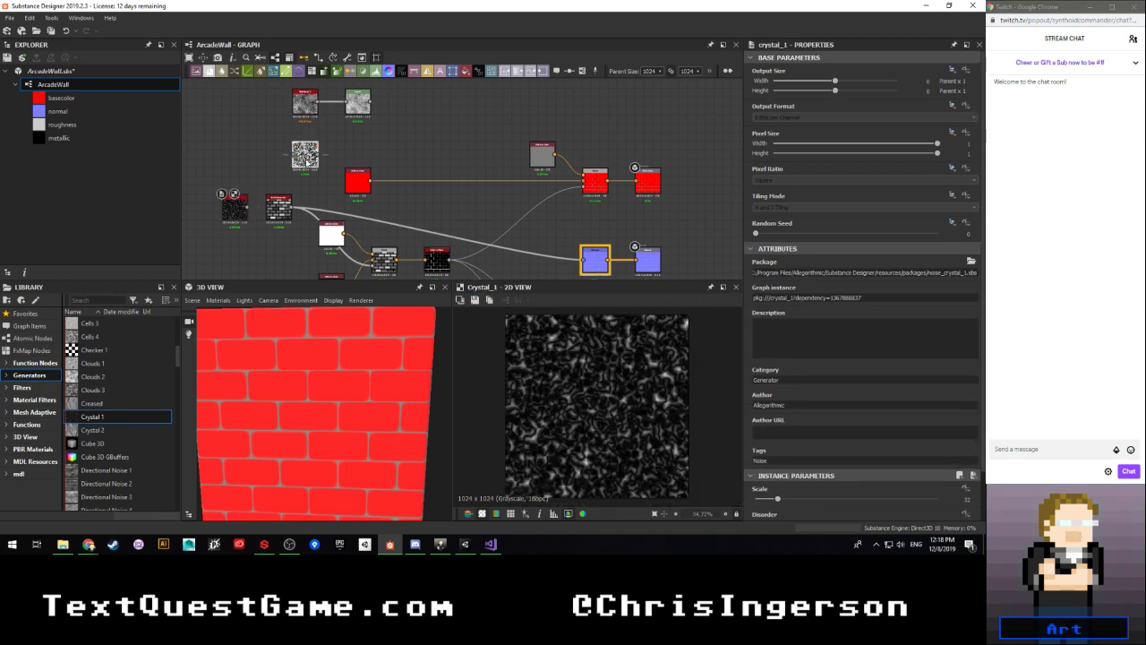
{"action": "double_click", "coordinate": [304, 154]}
{"action": "scroll", "coordinate": [597, 392], "scroll_direction": "up", "scroll_amount": 4}
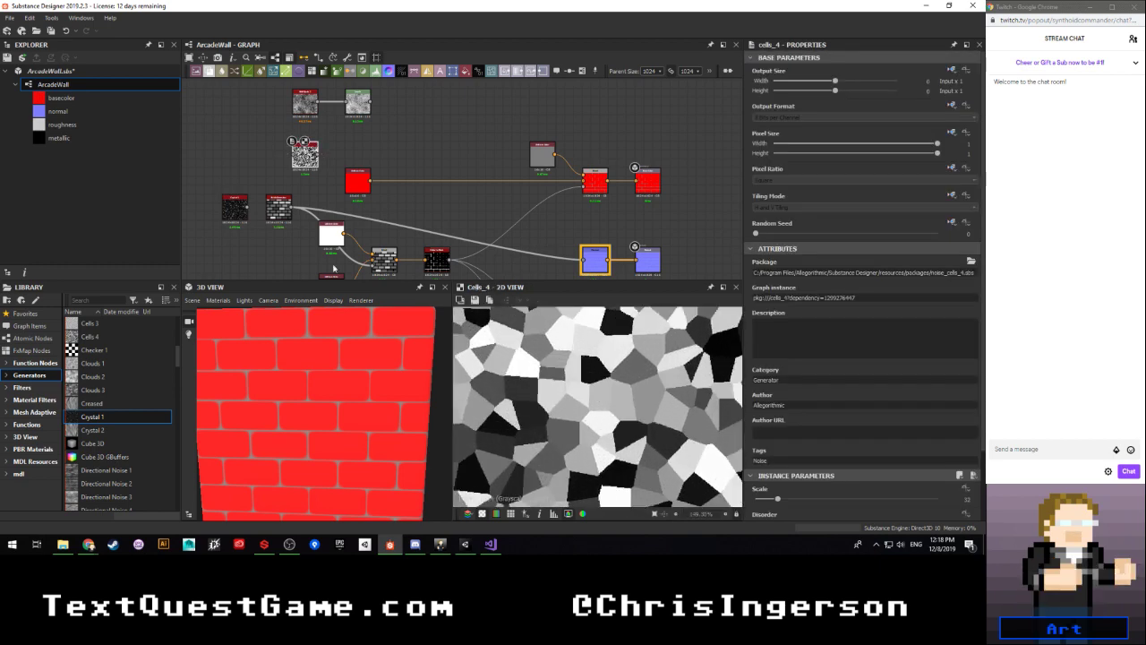
{"action": "left_click", "coordinate": [229, 216]}
{"action": "key", "text": "Delete"}
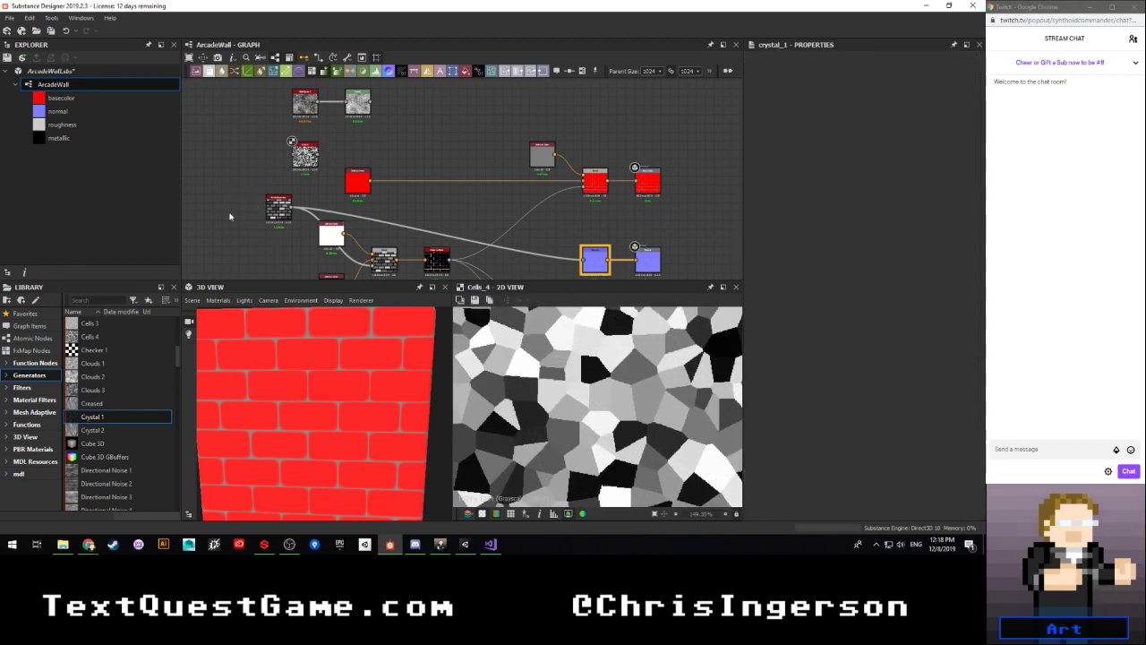
Step: Try feeding the Brick Generator into the Cells 4 node's input, remove that connection again and inspect the Cells 4 pattern
{"action": "left_click", "coordinate": [306, 155]}
{"action": "scroll", "coordinate": [312, 158], "scroll_direction": "up", "scroll_amount": 4}
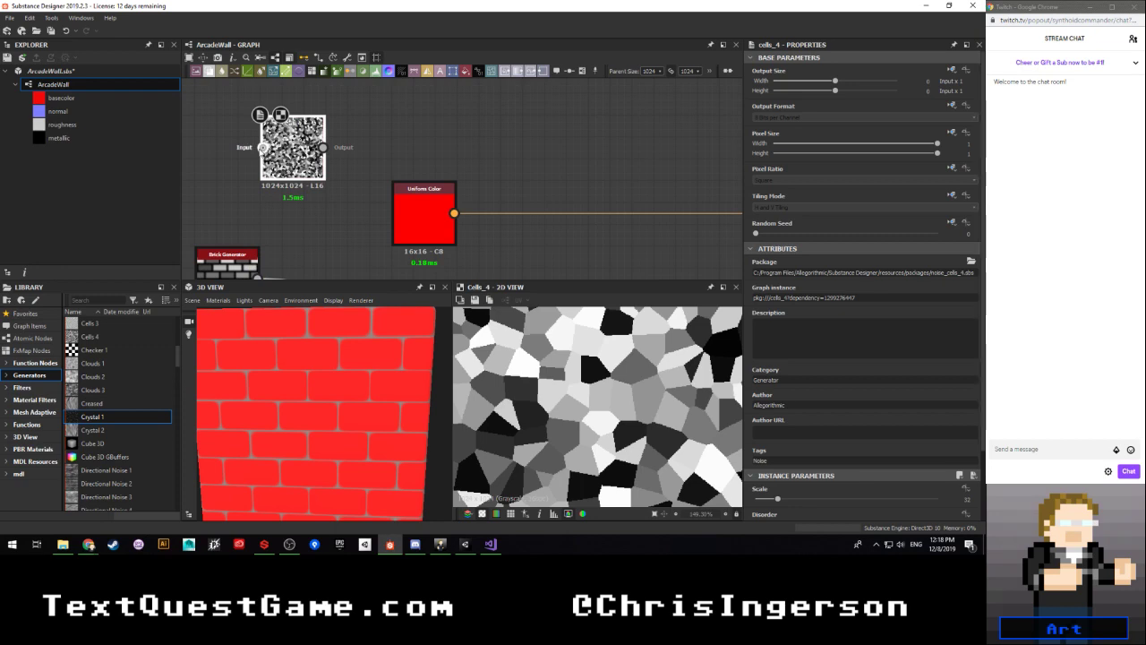
{"action": "scroll", "coordinate": [288, 143], "scroll_direction": "down", "scroll_amount": 5}
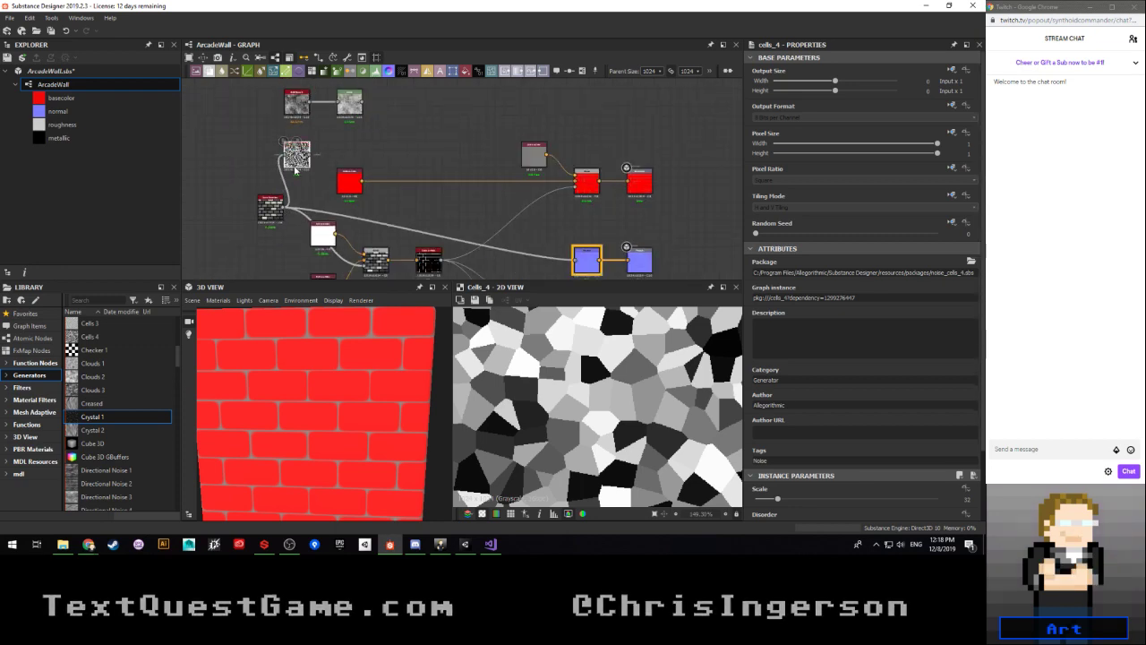
{"action": "scroll", "coordinate": [527, 358], "scroll_direction": "down", "scroll_amount": 5}
{"action": "scroll", "coordinate": [527, 358], "scroll_direction": "down", "scroll_amount": 1}
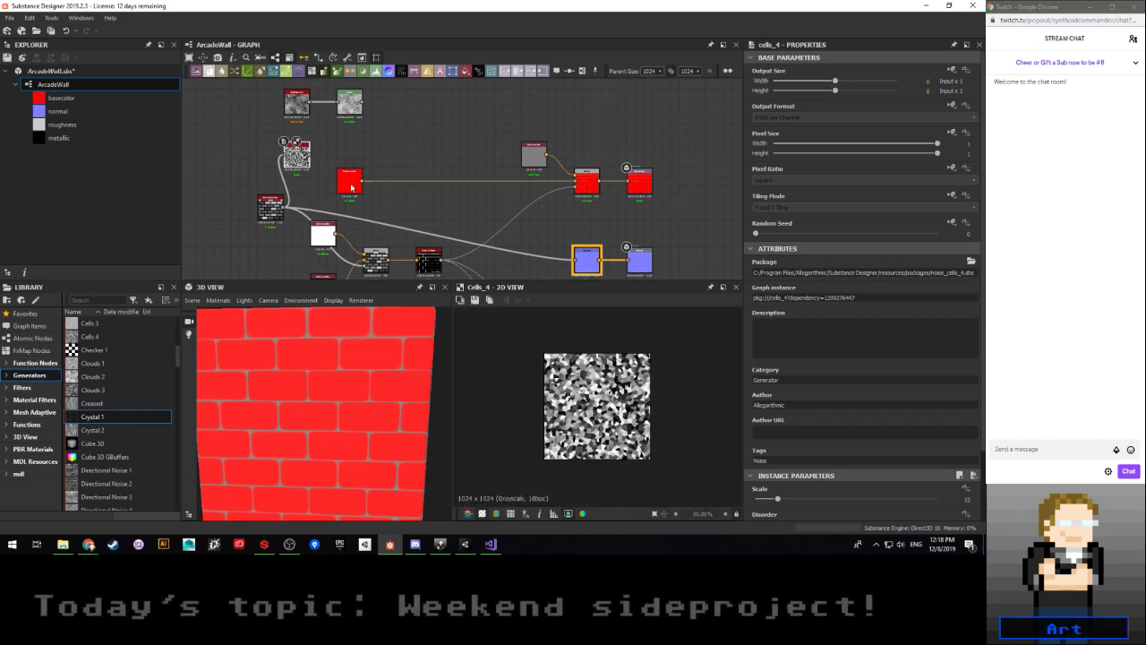
{"action": "scroll", "coordinate": [298, 172], "scroll_direction": "up", "scroll_amount": 6}
{"action": "left_click", "coordinate": [238, 174]}
{"action": "key", "text": "Delete"}
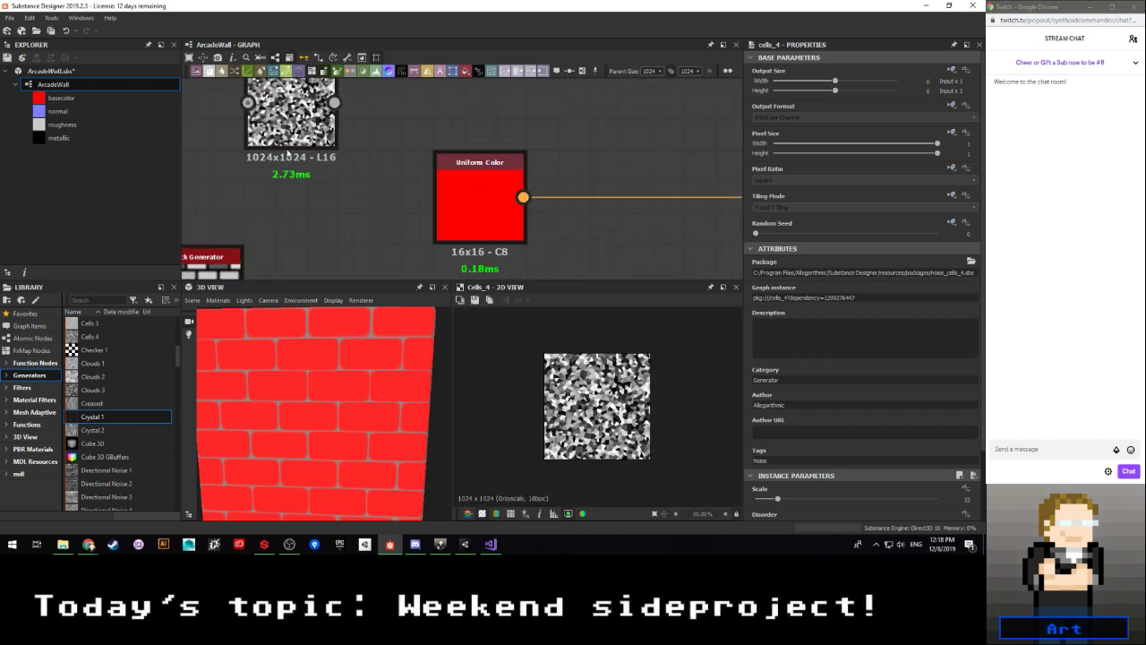
{"action": "scroll", "coordinate": [353, 171], "scroll_direction": "down", "scroll_amount": 6}
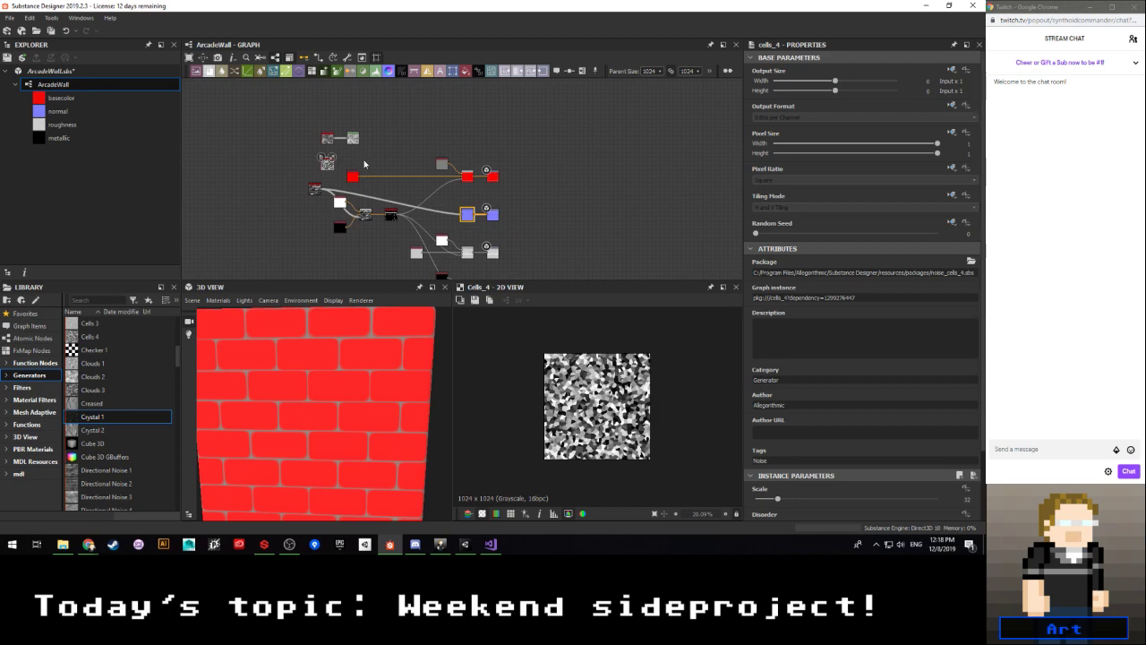
{"action": "scroll", "coordinate": [364, 162], "scroll_direction": "up", "scroll_amount": 4}
{"action": "scroll", "coordinate": [367, 163], "scroll_direction": "down", "scroll_amount": 2}
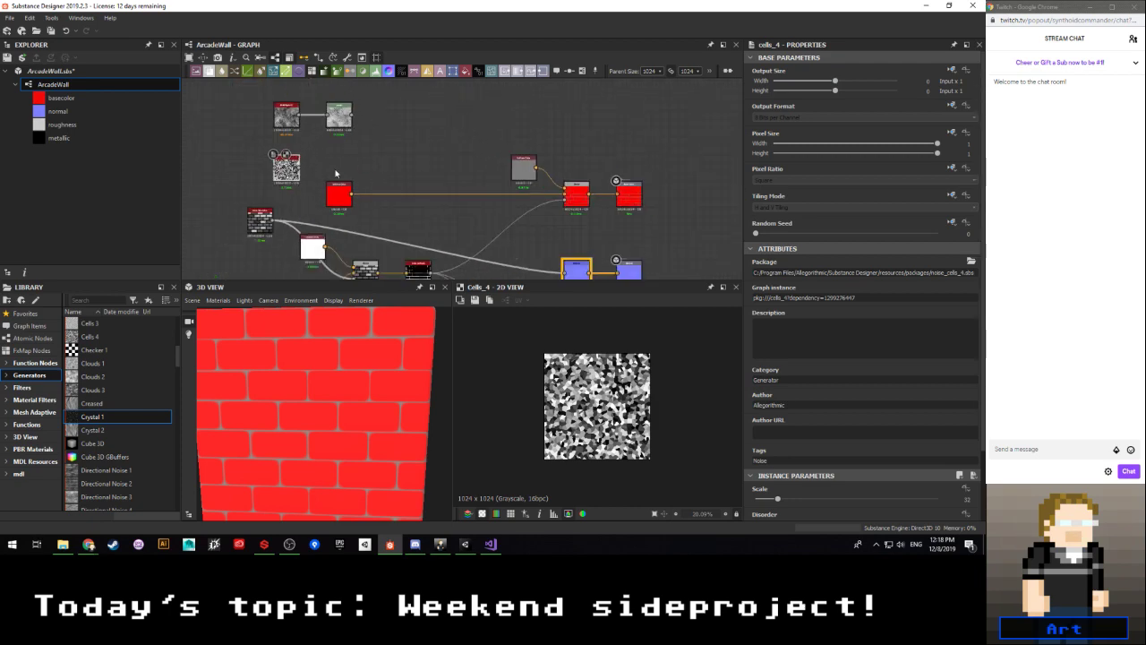
{"action": "scroll", "coordinate": [606, 397], "scroll_direction": "up", "scroll_amount": 10}
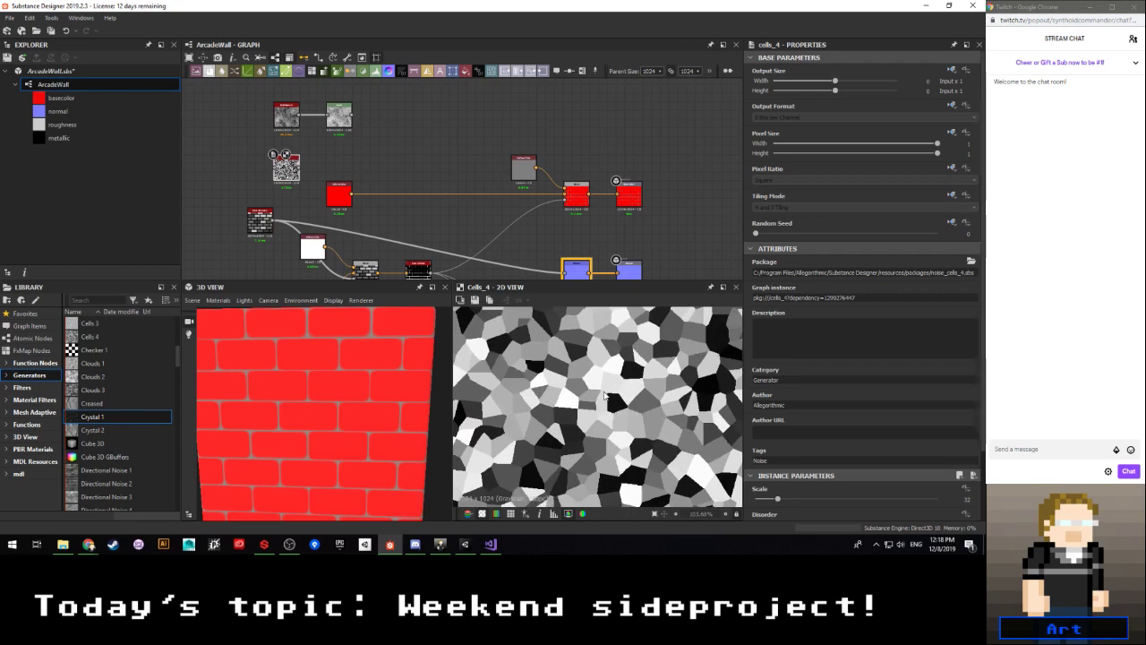
{"action": "scroll", "coordinate": [307, 163], "scroll_direction": "down", "scroll_amount": 2}
{"action": "scroll", "coordinate": [379, 185], "scroll_direction": "up", "scroll_amount": 2}
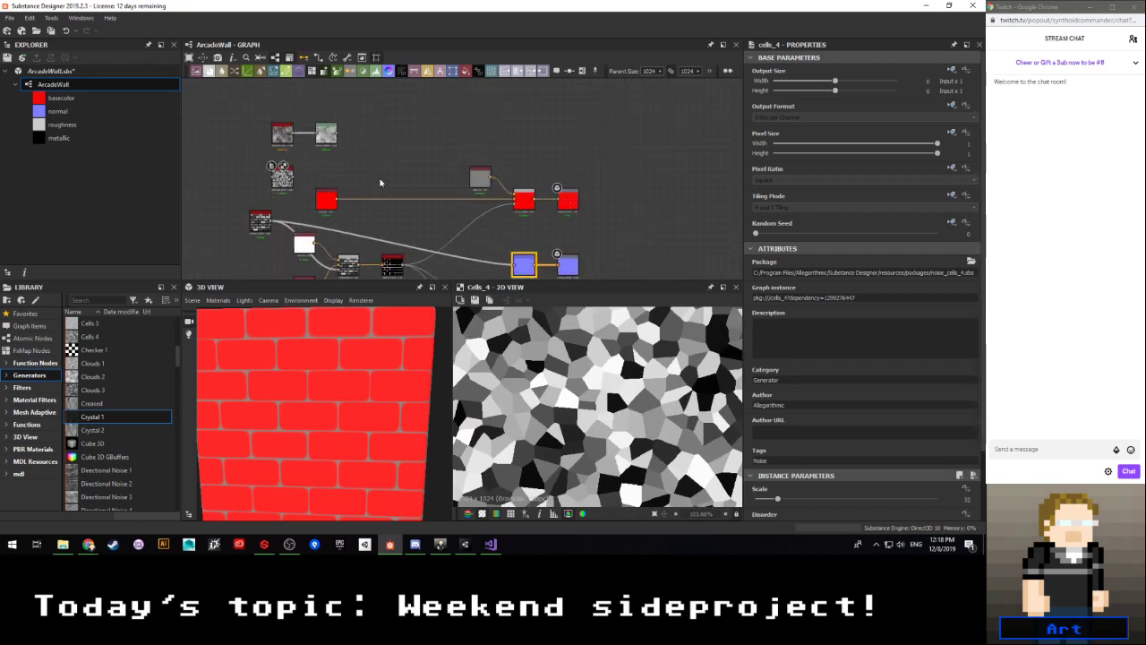
Step: Add a Blend node to the graph between the Cells 4 node and the grey Uniform Color node
{"action": "key", "text": "space"}
{"action": "type", "text": "blend"}
{"action": "key", "text": "Return"}
{"action": "scroll", "coordinate": [378, 182], "scroll_direction": "up", "scroll_amount": 6}
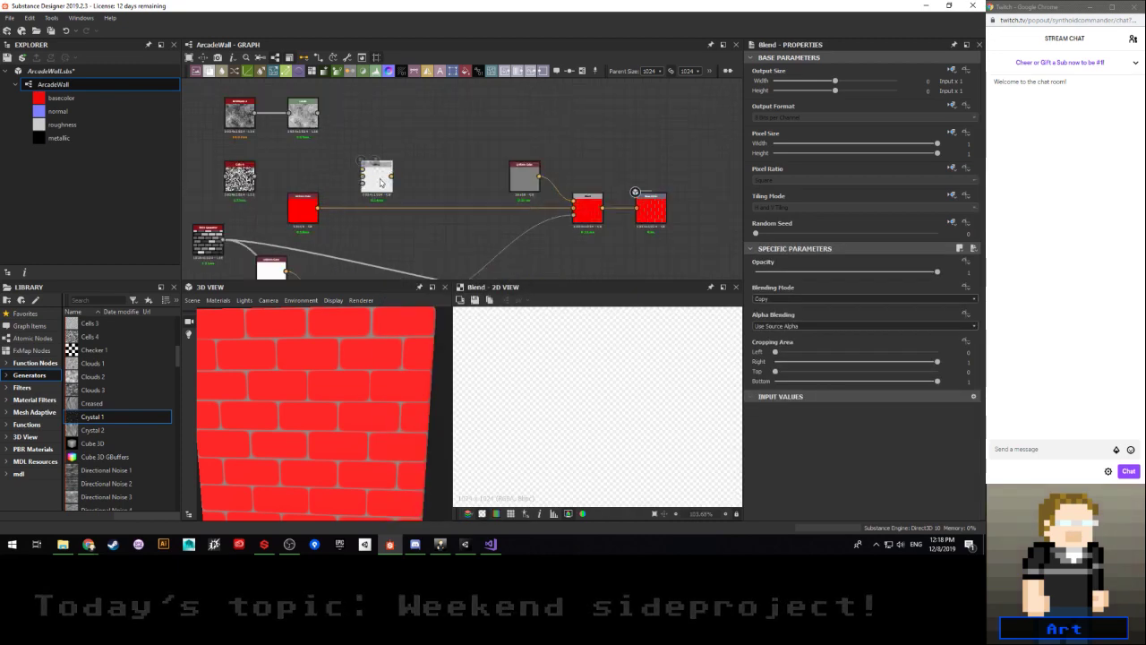
{"action": "scroll", "coordinate": [375, 181], "scroll_direction": "down", "scroll_amount": 3}
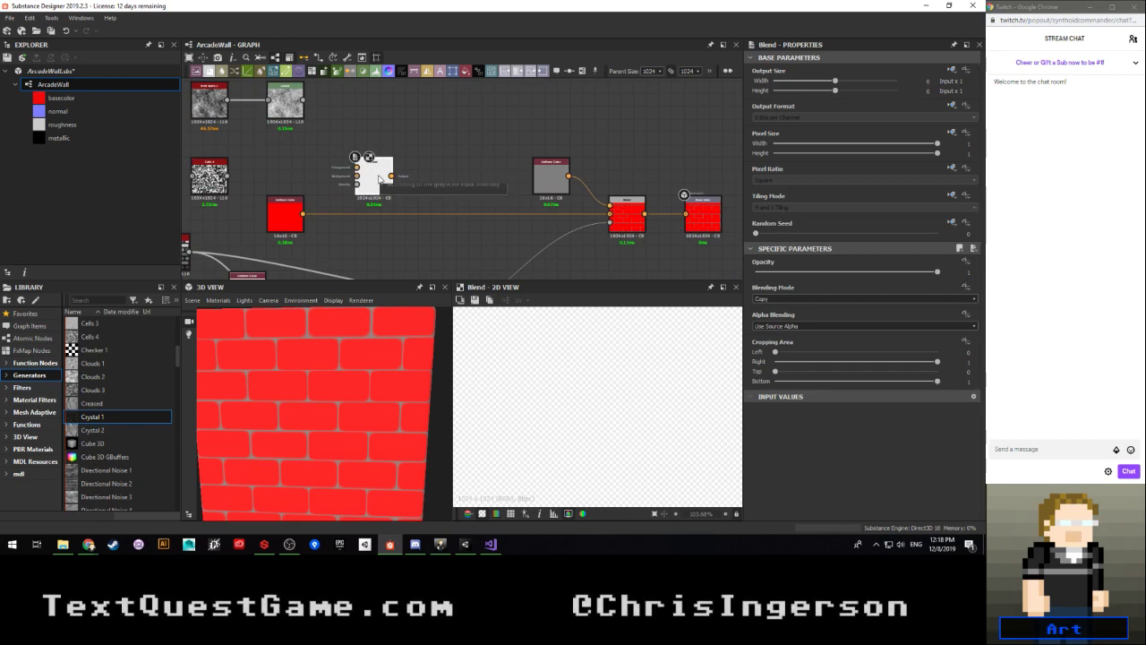
Step: Add a Multi Switch Grayscale node next to the Blend node and delete the Blend node
{"action": "key", "text": "space"}
{"action": "type", "text": "swi"}
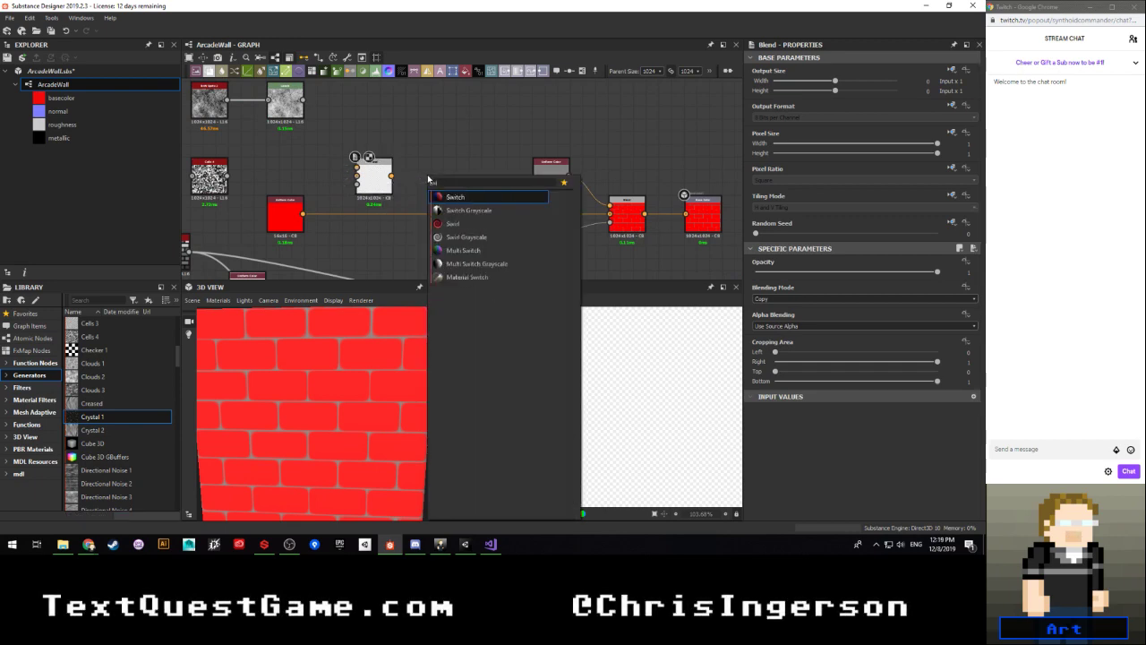
{"action": "key", "text": "Down"}
{"action": "key", "text": "Down"}
{"action": "key", "text": "Down"}
{"action": "key", "text": "Down"}
{"action": "key", "text": "Down"}
{"action": "key", "text": "Return"}
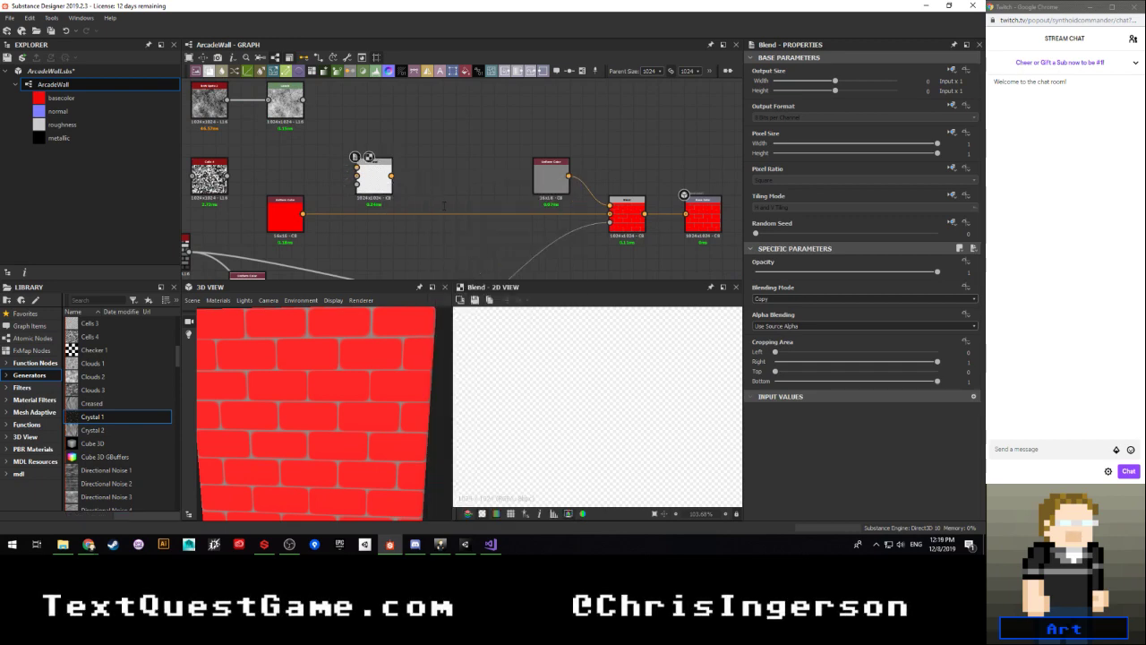
{"action": "scroll", "coordinate": [422, 179], "scroll_direction": "up", "scroll_amount": 3}
{"action": "left_click", "coordinate": [324, 154]}
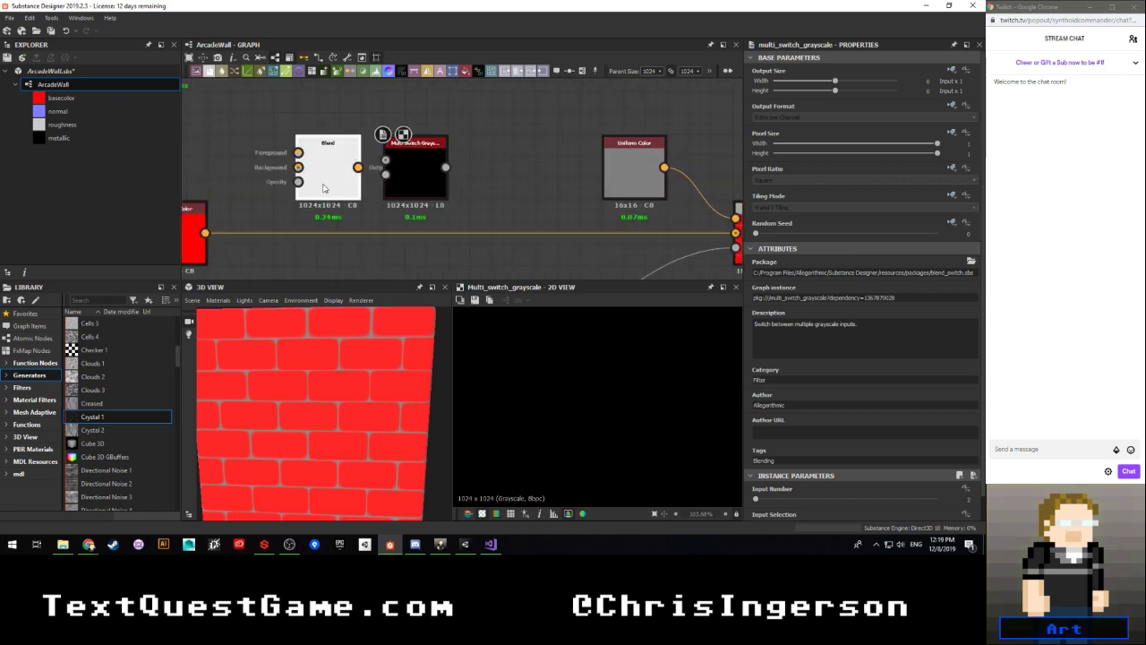
{"action": "key", "text": "Delete"}
Step: Set the Input Number of the Multi Switch Grayscale node to 3
{"action": "left_click", "coordinate": [415, 181]}
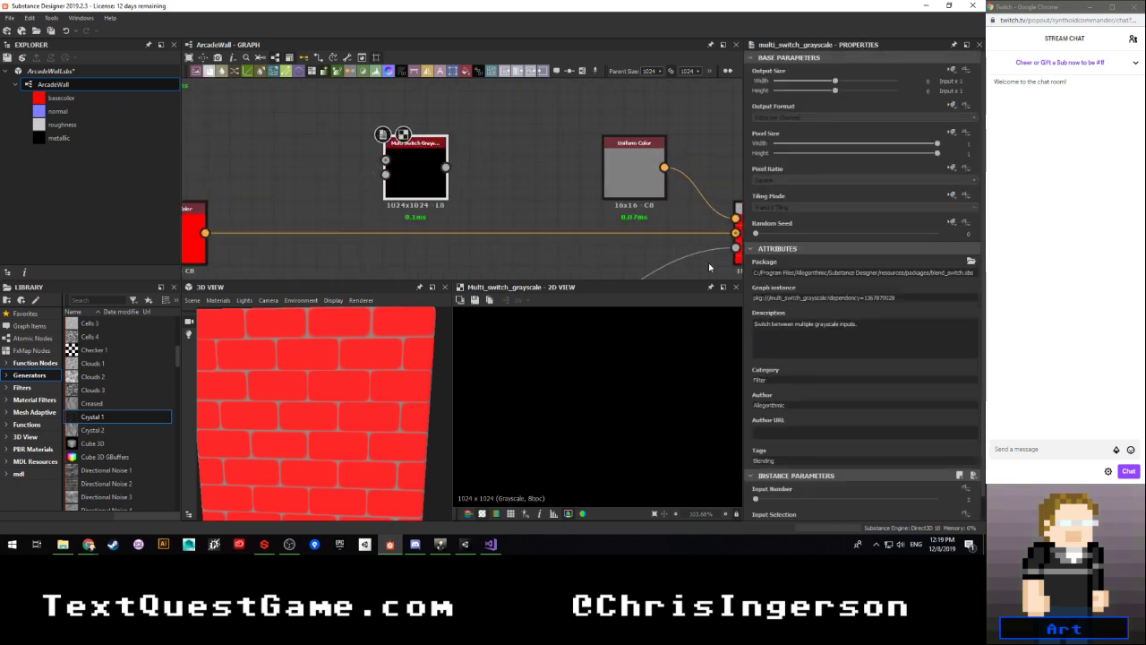
{"action": "scroll", "coordinate": [786, 322], "scroll_direction": "down", "scroll_amount": 1}
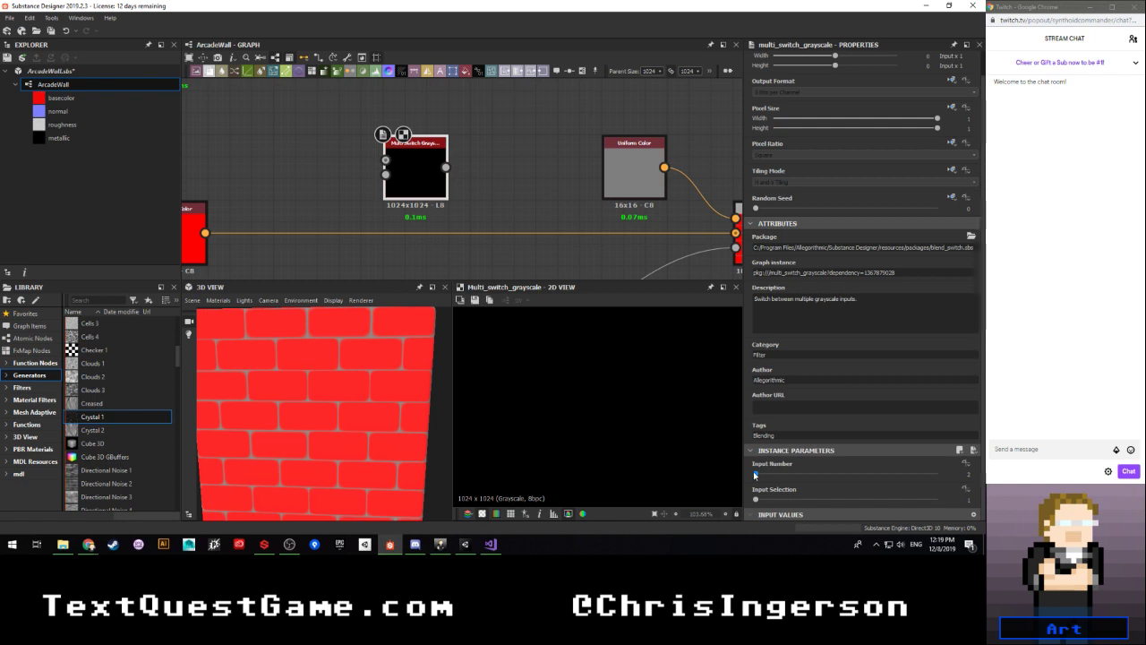
{"action": "left_click_drag", "start_coordinate": [754, 475], "coordinate": [764, 472]}
{"action": "key", "text": "f"}
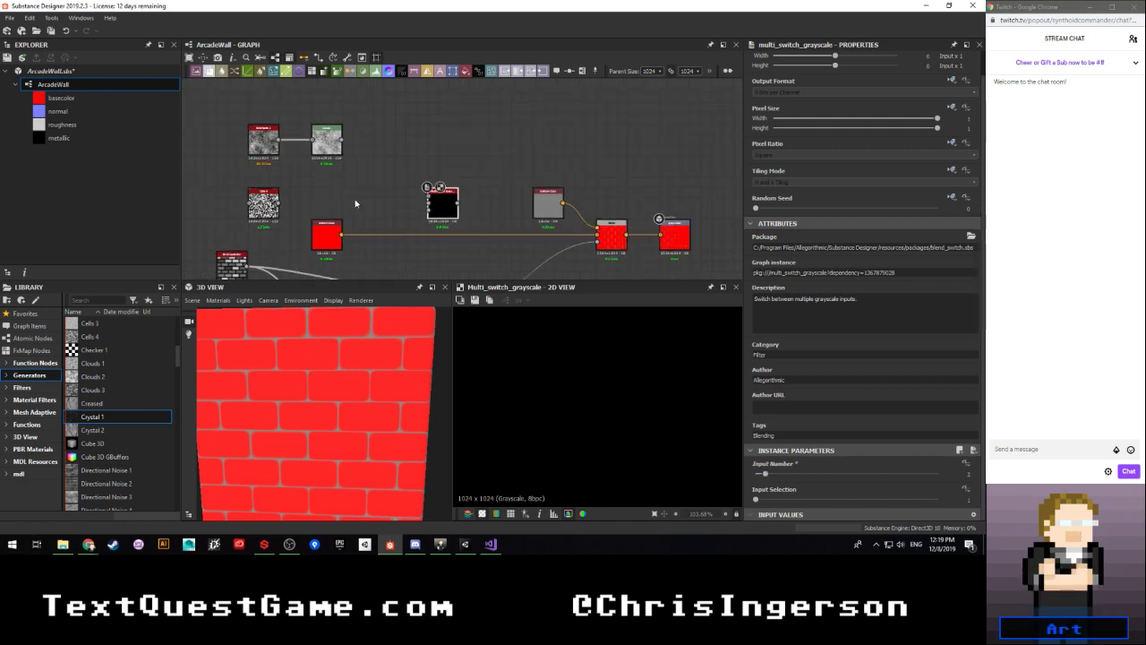
Step: Connect the Cells 4 node and the node fed by BnW Spots 2 to separate inputs of the Multi Switch Grayscale node
{"action": "middle_click_drag", "start_coordinate": [391, 212], "coordinate": [412, 202]}
{"action": "scroll", "coordinate": [423, 210], "scroll_direction": "up", "scroll_amount": 1}
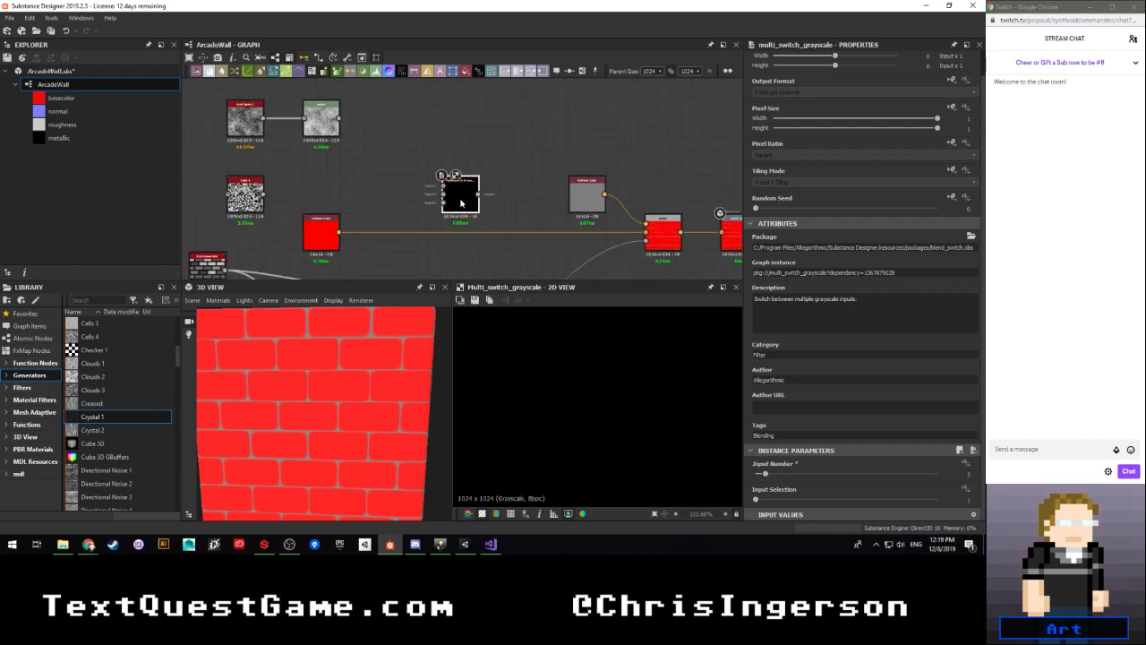
{"action": "scroll", "coordinate": [384, 205], "scroll_direction": "down", "scroll_amount": 3}
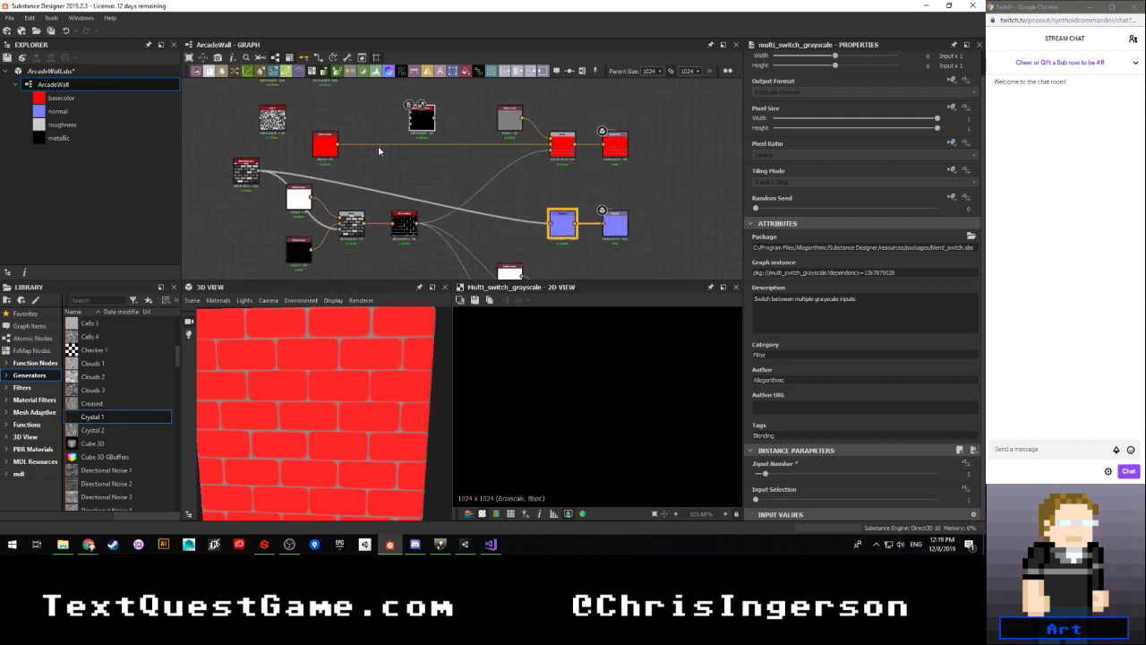
{"action": "scroll", "coordinate": [381, 170], "scroll_direction": "up", "scroll_amount": 2}
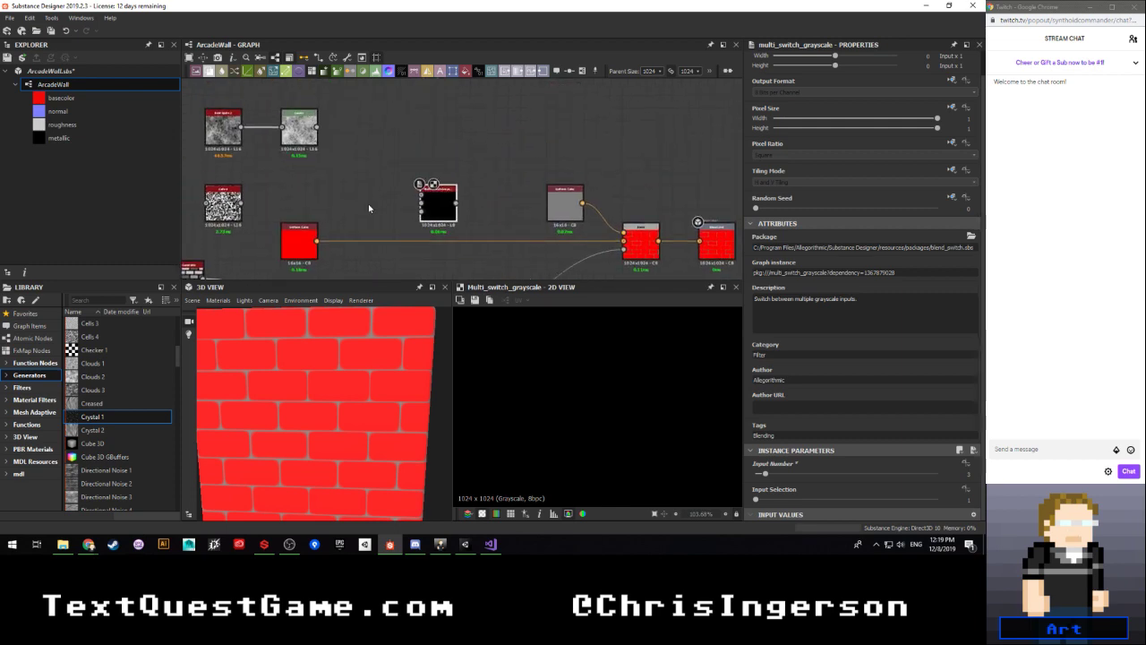
{"action": "scroll", "coordinate": [341, 203], "scroll_direction": "down", "scroll_amount": 3}
{"action": "middle_click_drag", "start_coordinate": [352, 210], "coordinate": [338, 180]}
{"action": "scroll", "coordinate": [337, 180], "scroll_direction": "up", "scroll_amount": 2}
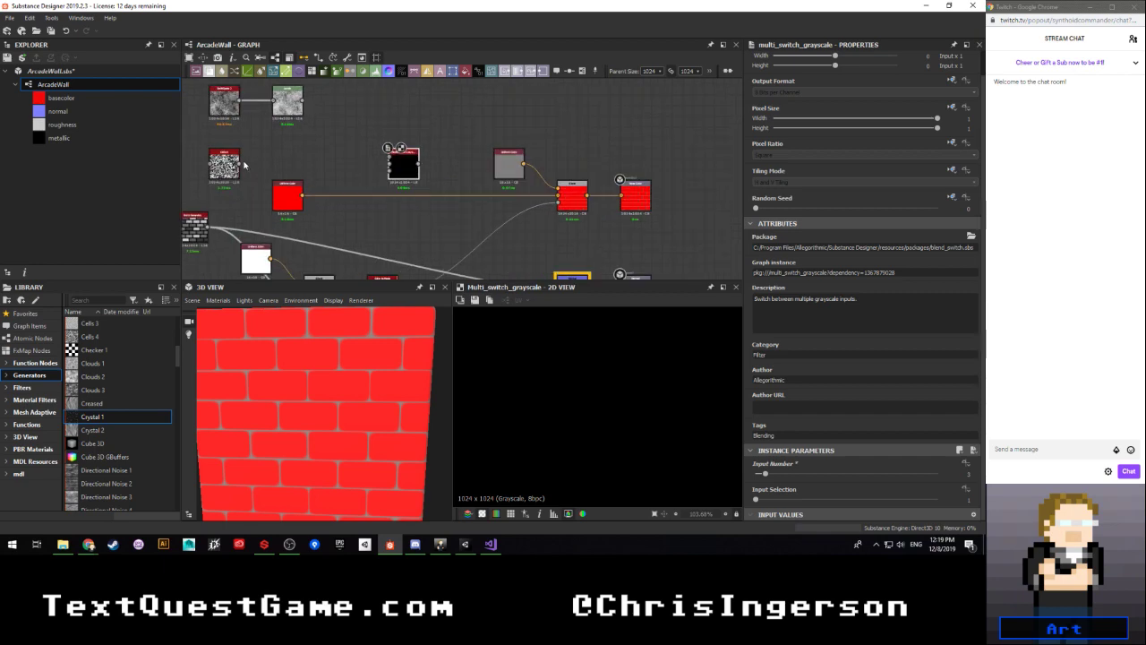
{"action": "left_click_drag", "start_coordinate": [240, 165], "coordinate": [390, 166]}
{"action": "left_click_drag", "start_coordinate": [304, 106], "coordinate": [390, 157]}
{"action": "scroll", "coordinate": [404, 146], "scroll_direction": "down", "scroll_amount": 2}
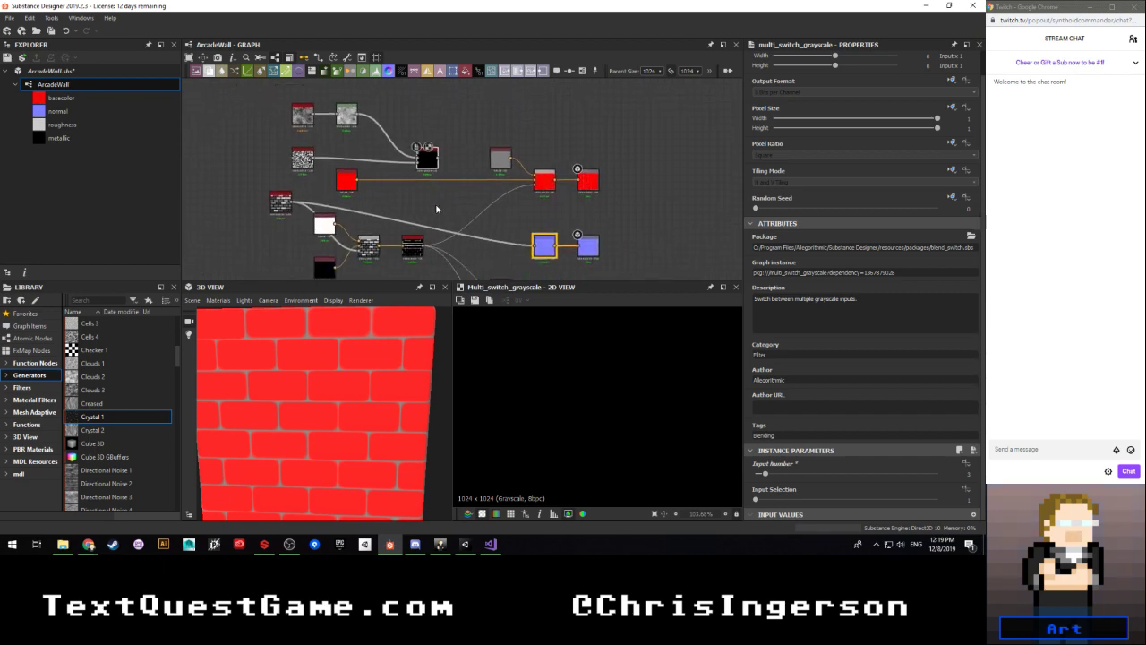
{"action": "scroll", "coordinate": [436, 209], "scroll_direction": "up", "scroll_amount": 3}
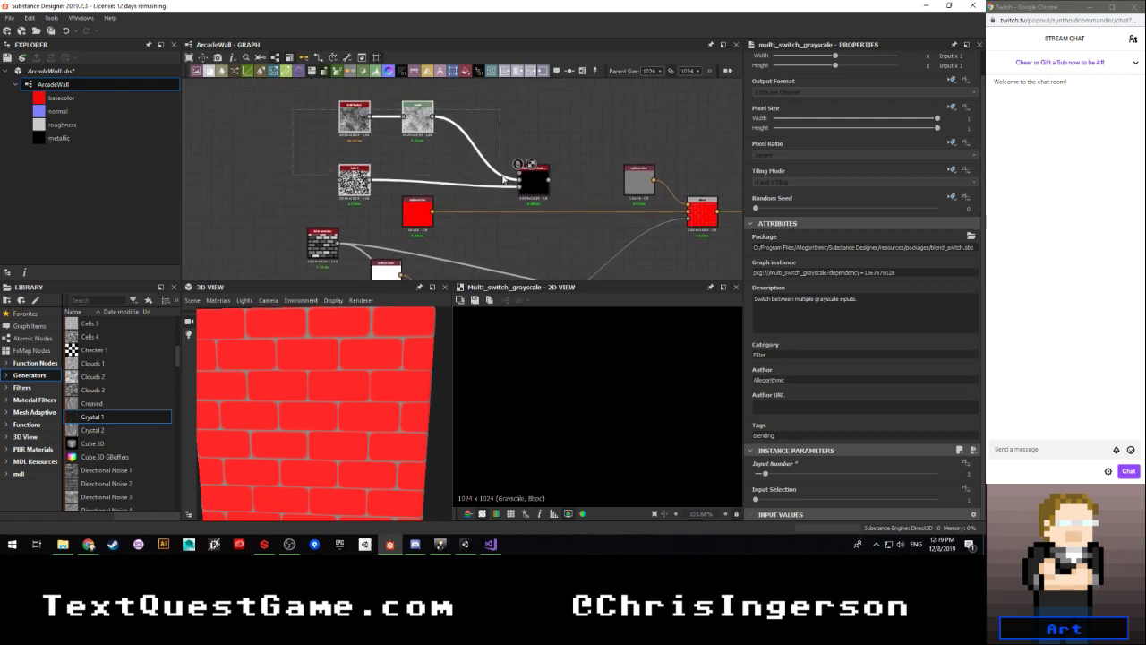
{"action": "left_click", "coordinate": [542, 133]}
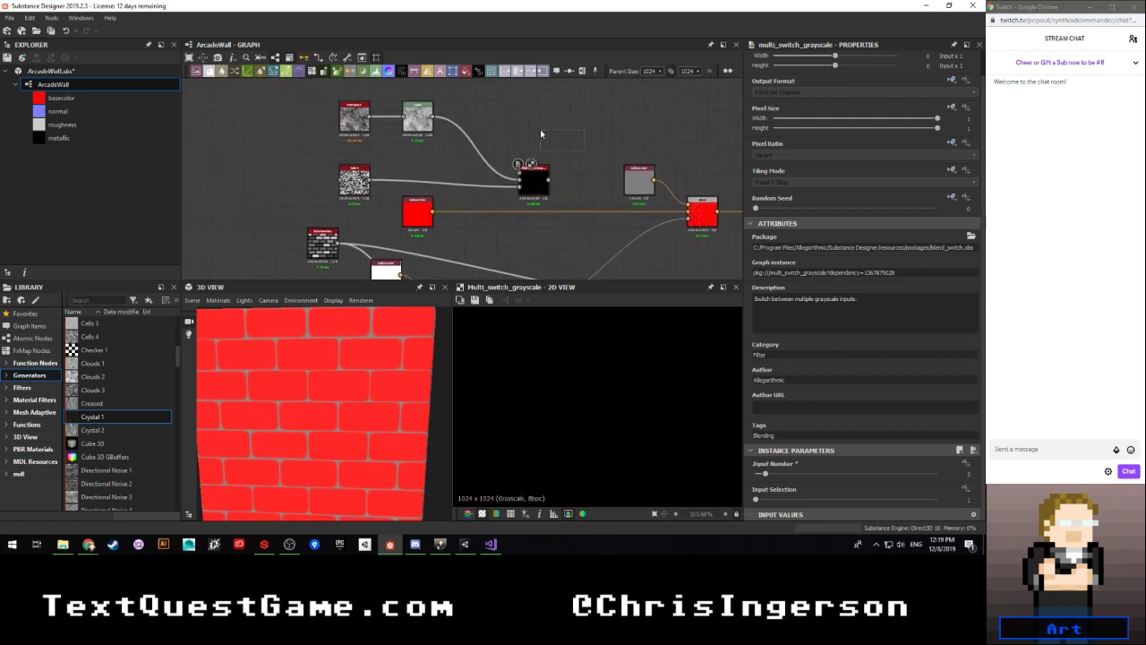
{"action": "middle_click_drag", "start_coordinate": [576, 168], "coordinate": [538, 149]}
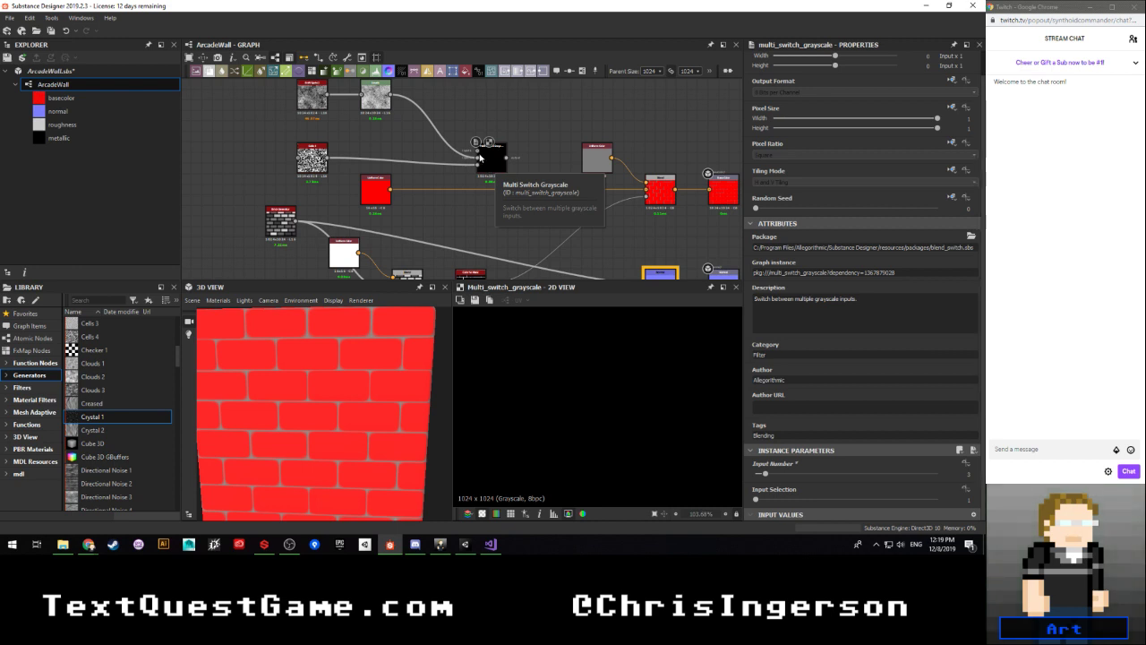
Step: Reposition the Multi Switch Grayscale node next to its source nodes and add a Blend node beside it
{"action": "scroll", "coordinate": [480, 157], "scroll_direction": "down", "scroll_amount": 3}
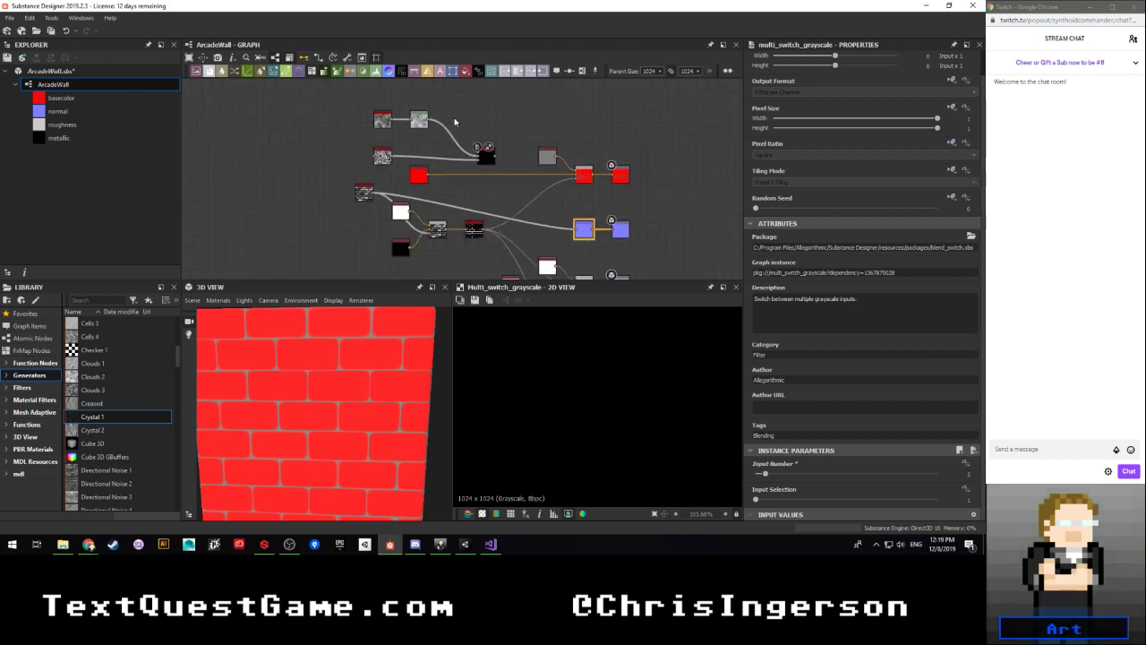
{"action": "middle_click_drag", "start_coordinate": [456, 121], "coordinate": [461, 149]}
{"action": "left_click_drag", "start_coordinate": [489, 188], "coordinate": [460, 169]}
{"action": "scroll", "coordinate": [509, 172], "scroll_direction": "up", "scroll_amount": 3}
{"action": "key", "text": "space"}
{"action": "type", "text": "blend"}
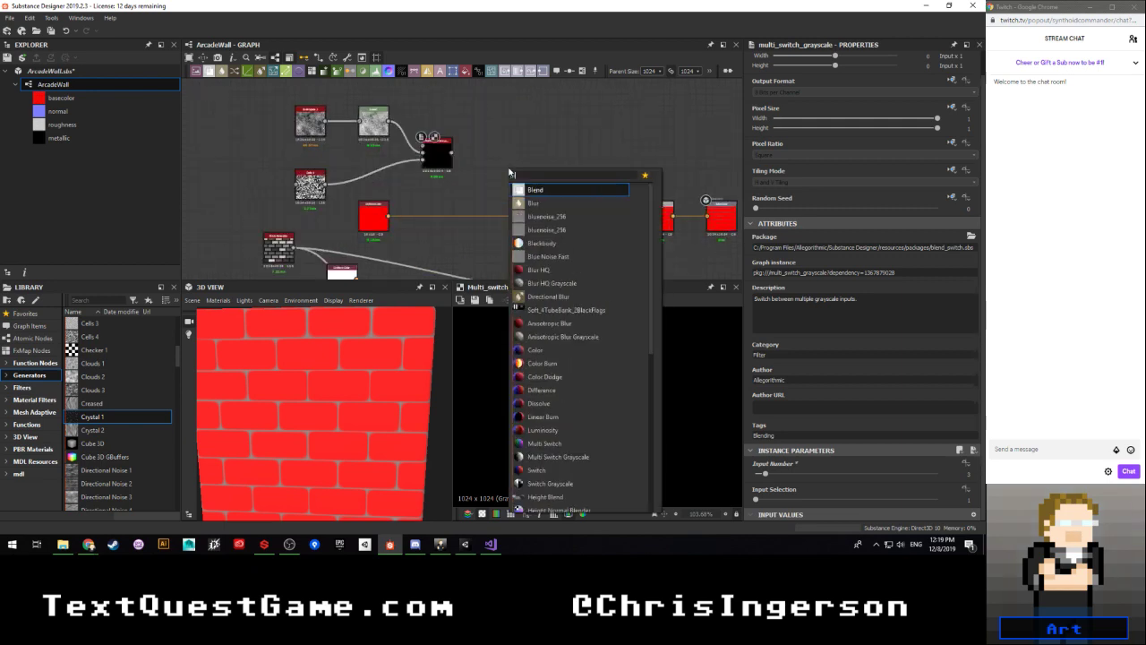
{"action": "key", "text": "Return"}
Step: Connect the red Uniform Color to the Blend node's foreground and the Multi Switch Grayscale to its opacity input, repositioning the Blend node
{"action": "scroll", "coordinate": [472, 202], "scroll_direction": "up", "scroll_amount": 3}
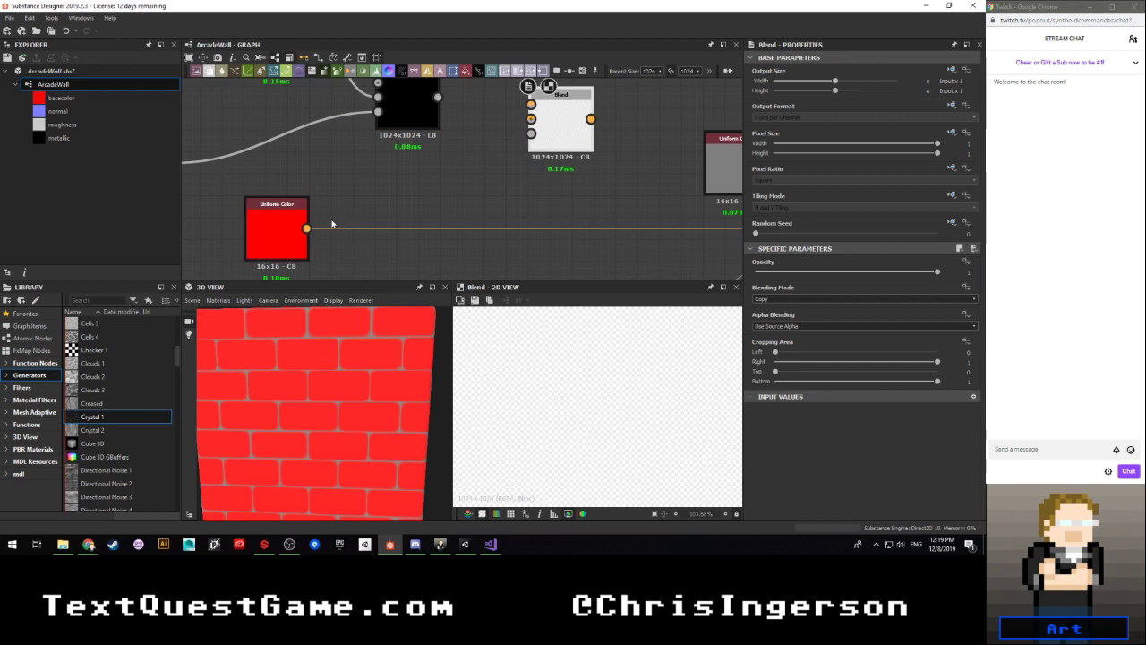
{"action": "scroll", "coordinate": [429, 208], "scroll_direction": "down", "scroll_amount": 2}
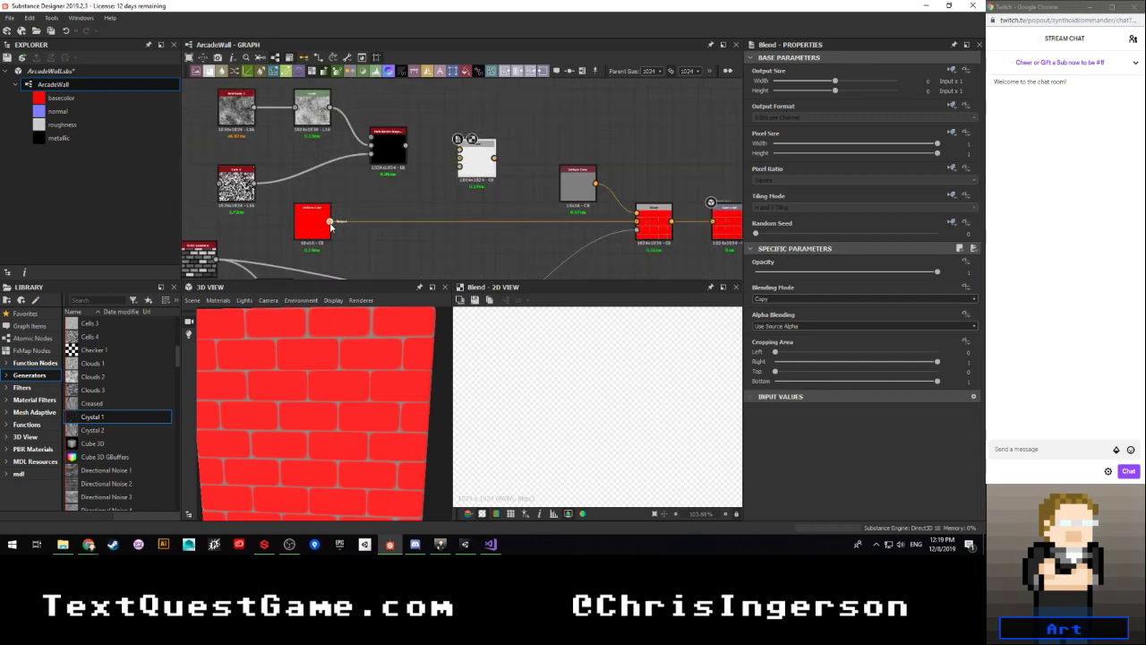
{"action": "left_click_drag", "start_coordinate": [437, 184], "coordinate": [487, 189]}
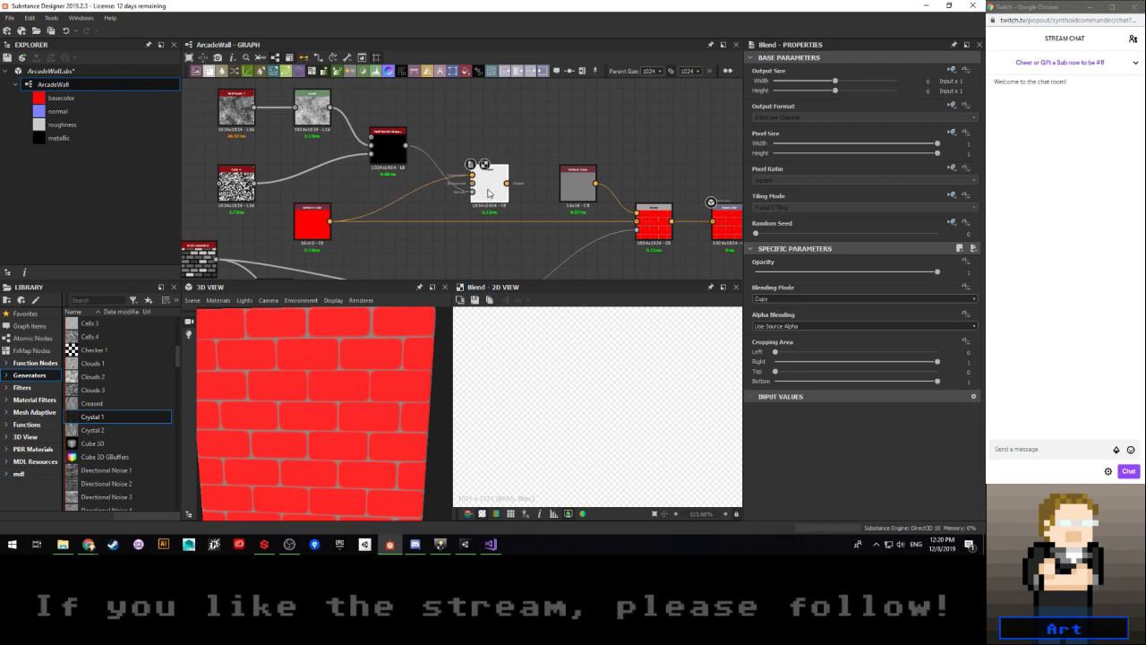
Step: Duplicate the red Uniform Color node and place the copy below the Blend node's inputs
{"action": "left_click", "coordinate": [313, 224]}
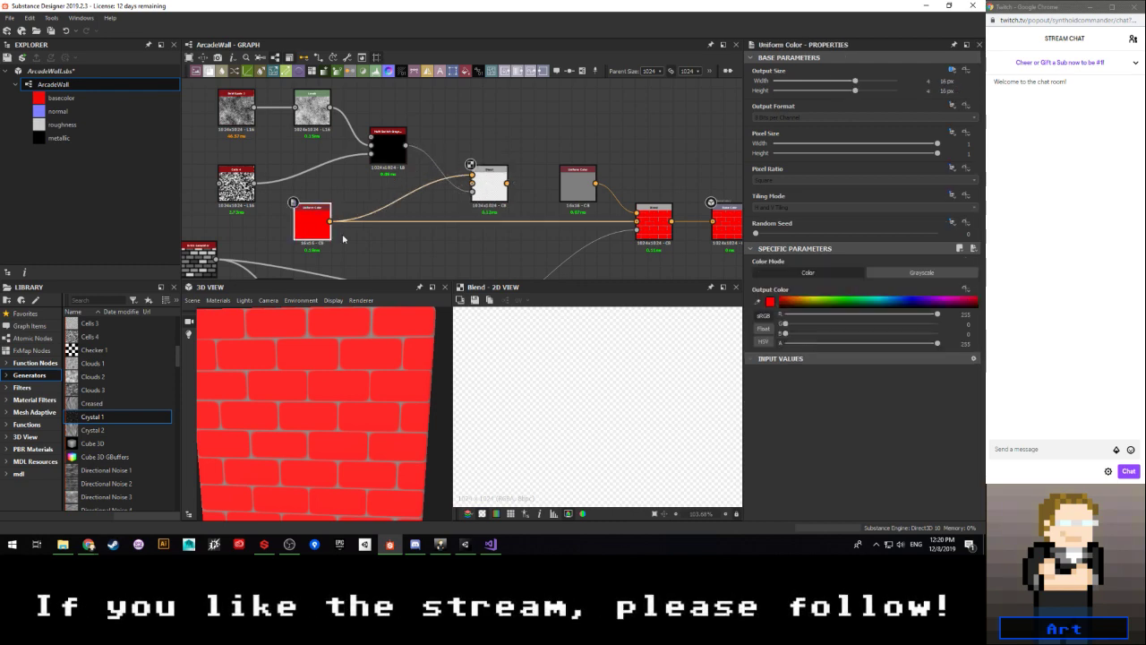
{"action": "key", "text": "ctrl+v"}
{"action": "left_click_drag", "start_coordinate": [473, 189], "coordinate": [401, 271]}
{"action": "left_click", "coordinate": [401, 271]}
Step: Set the copied Uniform Color to brown (R 145, G 70, B 0) and connect it to the Blend node's background
{"action": "left_click", "coordinate": [769, 303]}
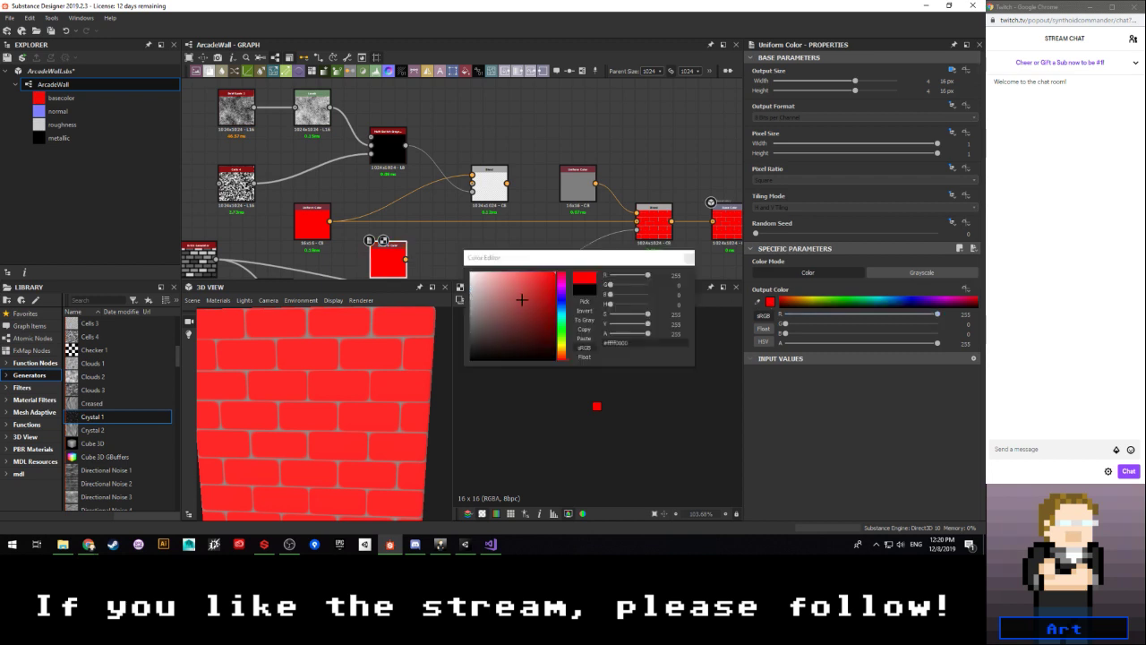
{"action": "left_click_drag", "start_coordinate": [521, 300], "coordinate": [562, 348]}
{"action": "left_click", "coordinate": [689, 258]}
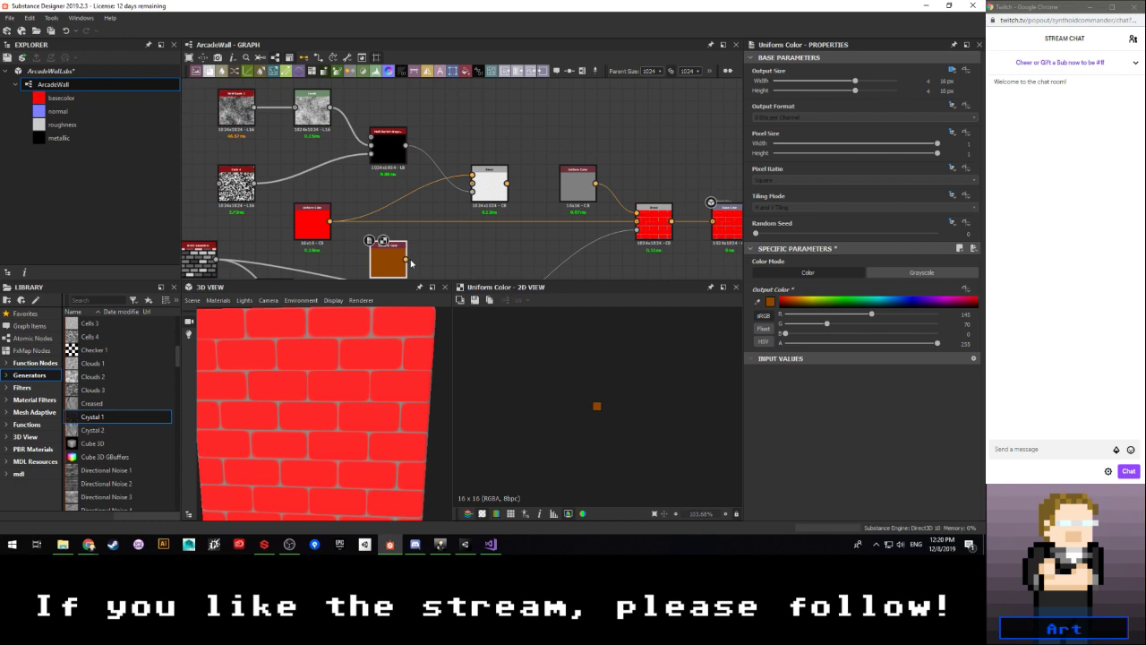
{"action": "double_click", "coordinate": [486, 187]}
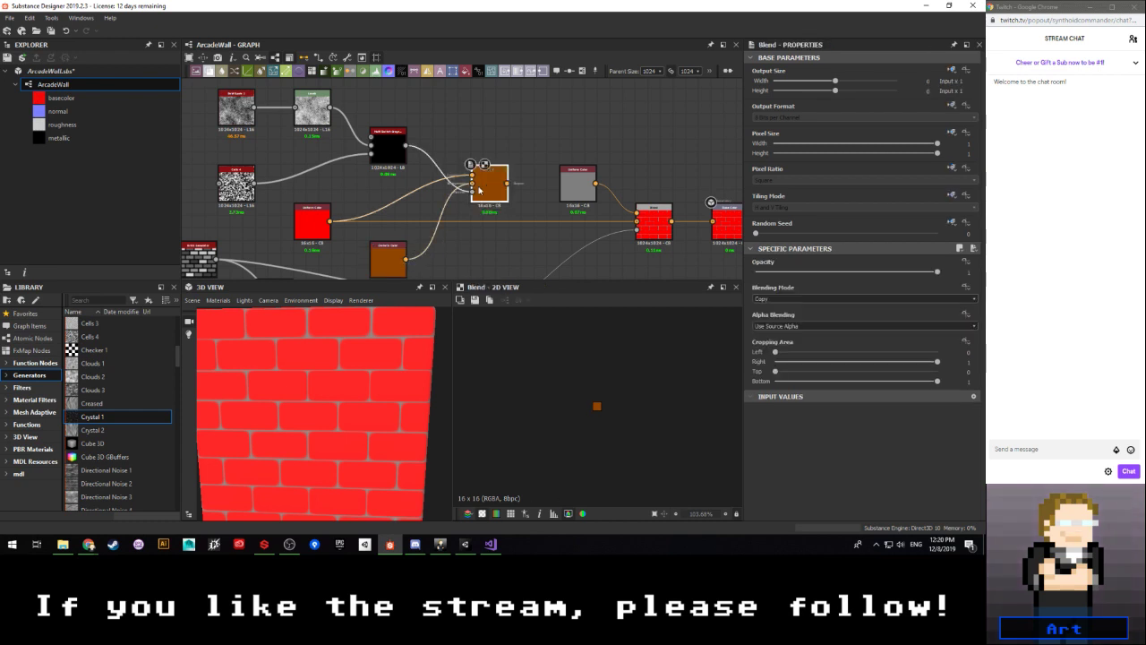
Step: Duplicate the white Uniform Color node from the brick mask section and place the copy above the Multi Switch Grayscale node
{"action": "middle_click_drag", "start_coordinate": [489, 210], "coordinate": [477, 204]}
{"action": "scroll", "coordinate": [477, 206], "scroll_direction": "up", "scroll_amount": 1}
{"action": "middle_click_drag", "start_coordinate": [380, 196], "coordinate": [451, 120]}
{"action": "scroll", "coordinate": [494, 196], "scroll_direction": "down", "scroll_amount": 3}
{"action": "left_click", "coordinate": [391, 192]}
{"action": "left_click", "coordinate": [390, 192]}
{"action": "scroll", "coordinate": [484, 179], "scroll_direction": "down", "scroll_amount": 2}
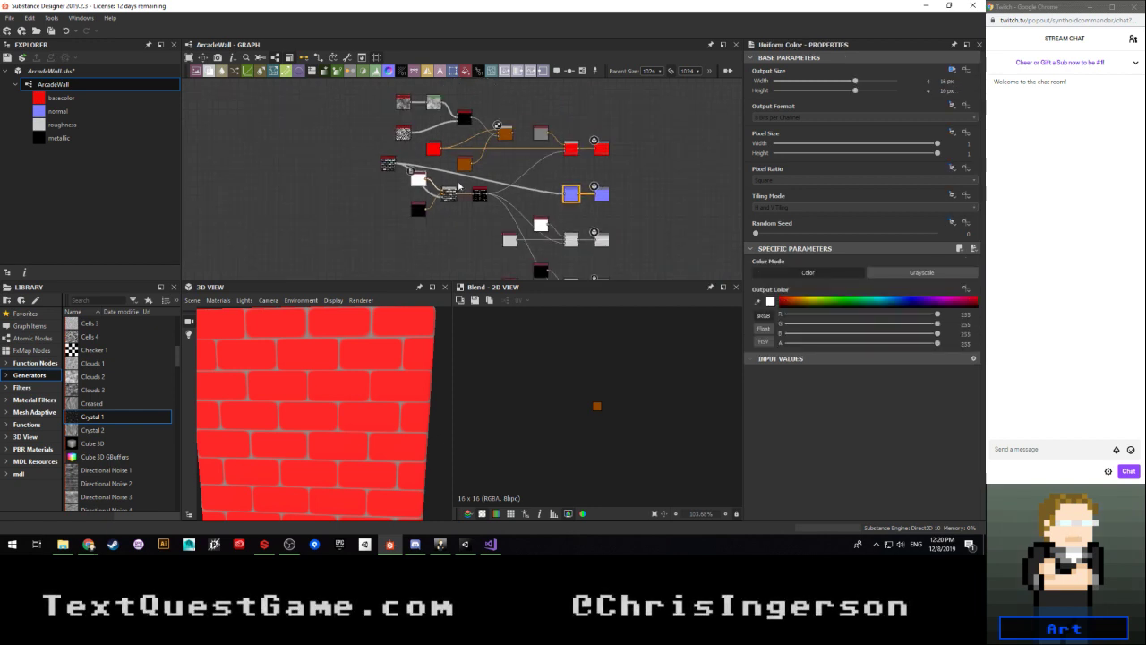
{"action": "middle_click_drag", "start_coordinate": [496, 217], "coordinate": [417, 238]}
{"action": "scroll", "coordinate": [415, 184], "scroll_direction": "up", "scroll_amount": 2}
{"action": "scroll", "coordinate": [413, 237], "scroll_direction": "up", "scroll_amount": 2}
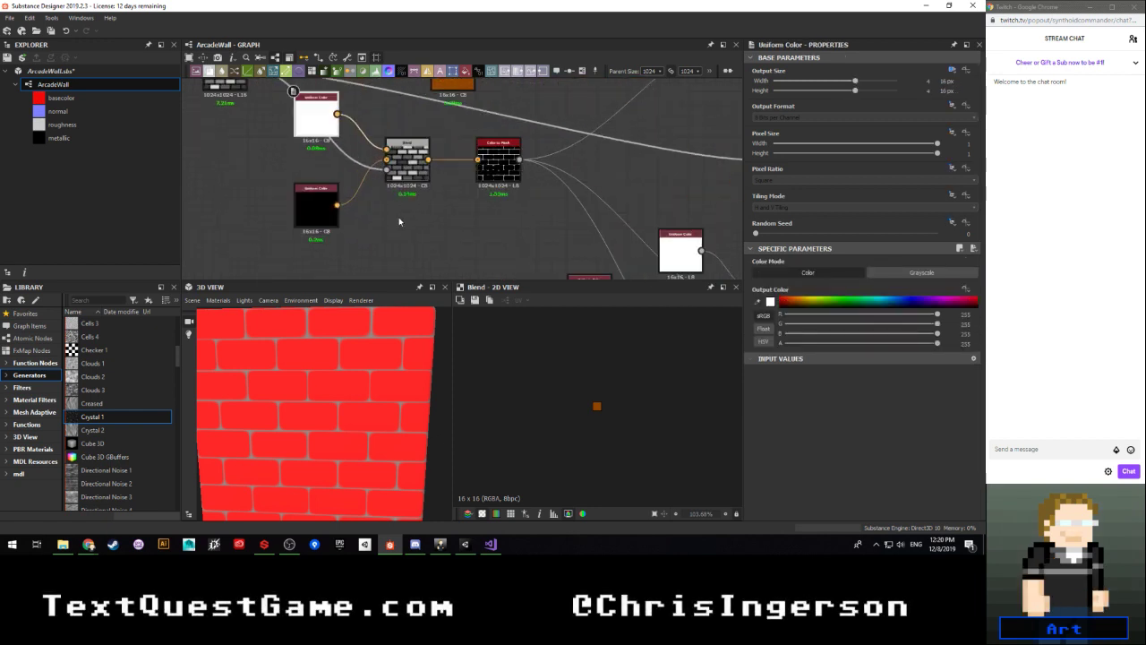
{"action": "scroll", "coordinate": [399, 217], "scroll_direction": "down", "scroll_amount": 2}
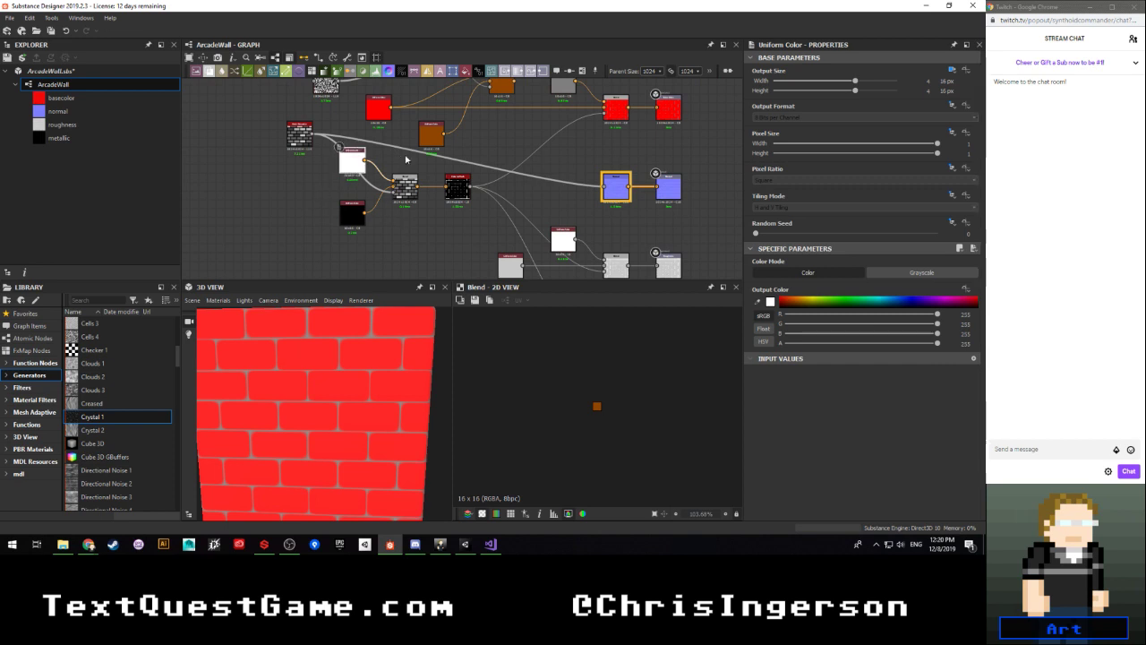
{"action": "middle_click_drag", "start_coordinate": [405, 159], "coordinate": [413, 278]}
{"action": "key", "text": "ctrl+v"}
{"action": "scroll", "coordinate": [503, 139], "scroll_direction": "up", "scroll_amount": 2}
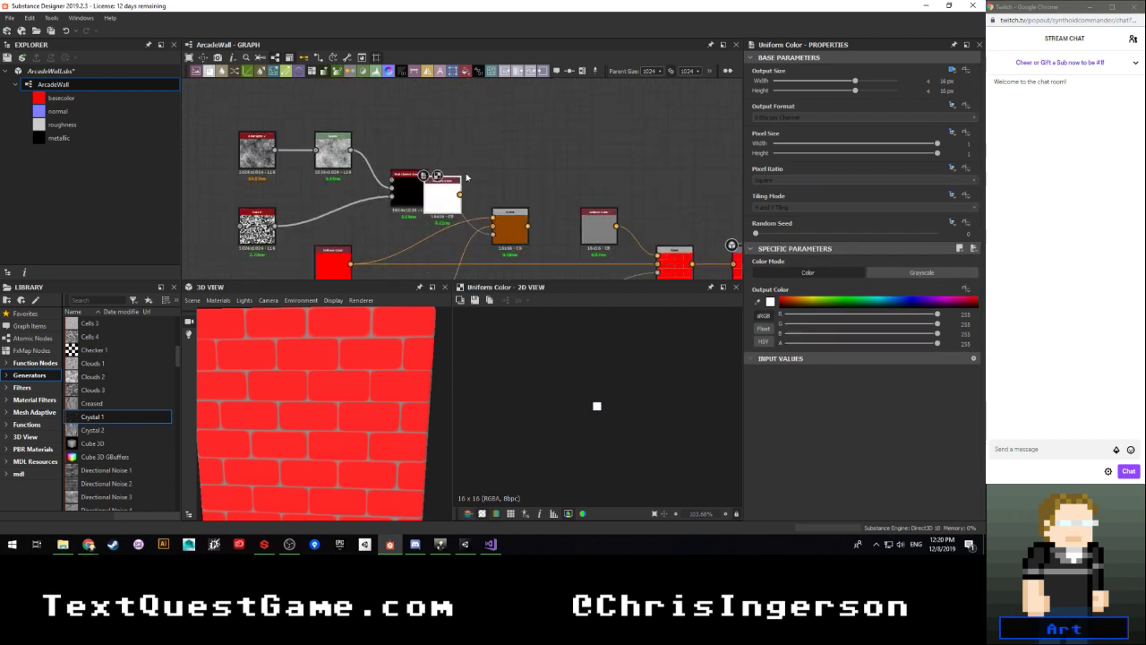
{"action": "left_click_drag", "start_coordinate": [444, 189], "coordinate": [450, 131]}
Step: Switch the white copy's Color Mode to Grayscale and connect it to the first input of the Multi Switch Grayscale node
{"action": "left_click", "coordinate": [896, 272]}
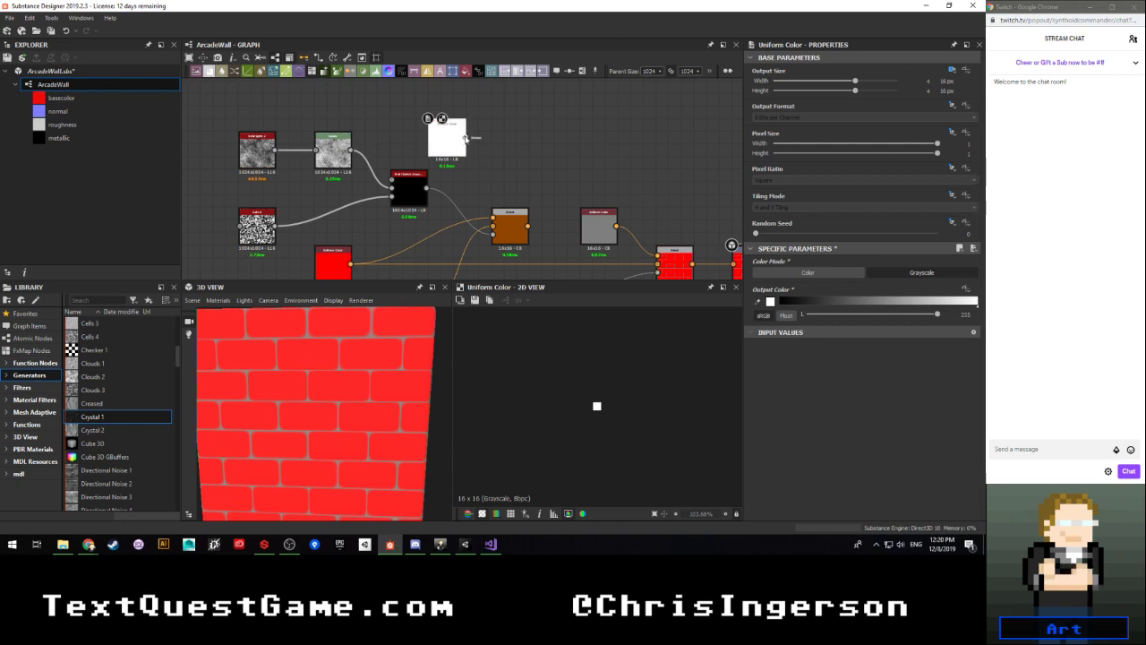
{"action": "left_click_drag", "start_coordinate": [389, 181], "coordinate": [391, 180]}
{"action": "double_click", "coordinate": [410, 190]}
Step: Set the new Blend node's Output Size to Relative to Parent
{"action": "double_click", "coordinate": [508, 235]}
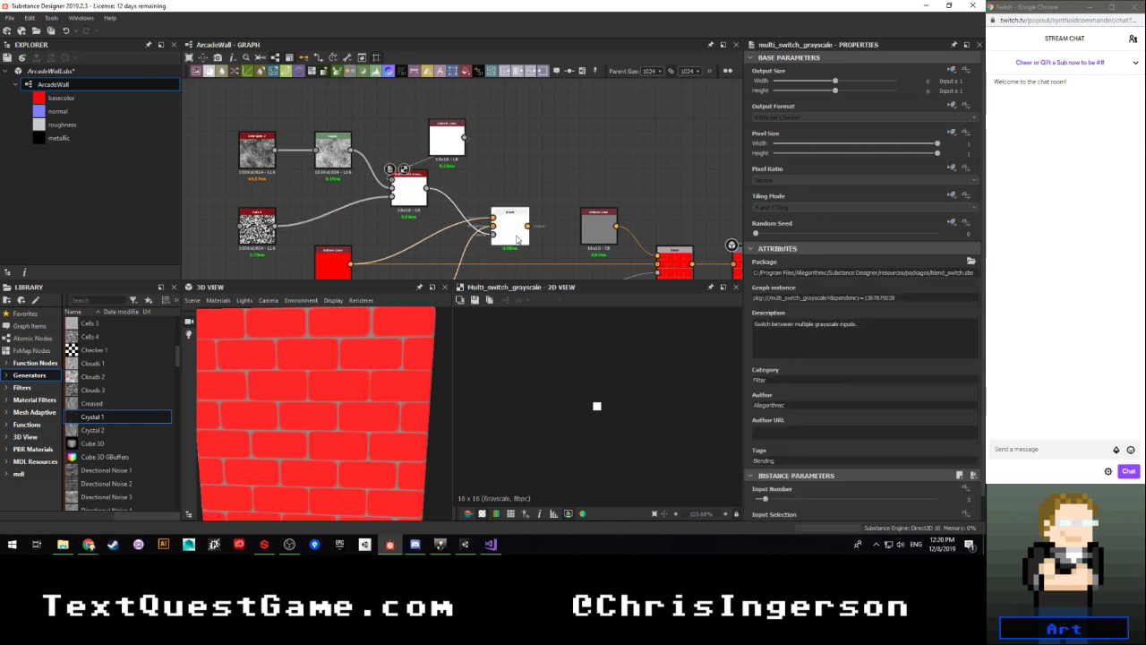
{"action": "left_click", "coordinate": [968, 71]}
{"action": "left_click", "coordinate": [940, 105]}
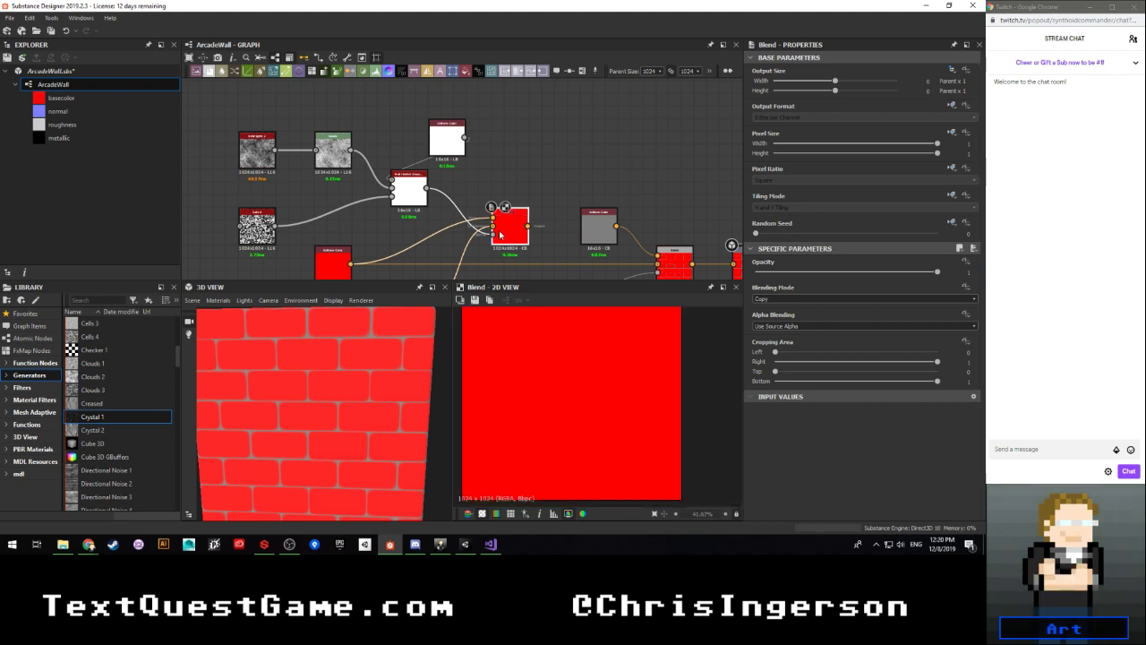
Step: Connect the new Blend node's output to the base color Blend in place of the red color, and align the node with that link
{"action": "scroll", "coordinate": [501, 234], "scroll_direction": "down", "scroll_amount": 3}
{"action": "middle_click_drag", "start_coordinate": [501, 235], "coordinate": [454, 182]}
{"action": "scroll", "coordinate": [451, 197], "scroll_direction": "up", "scroll_amount": 4}
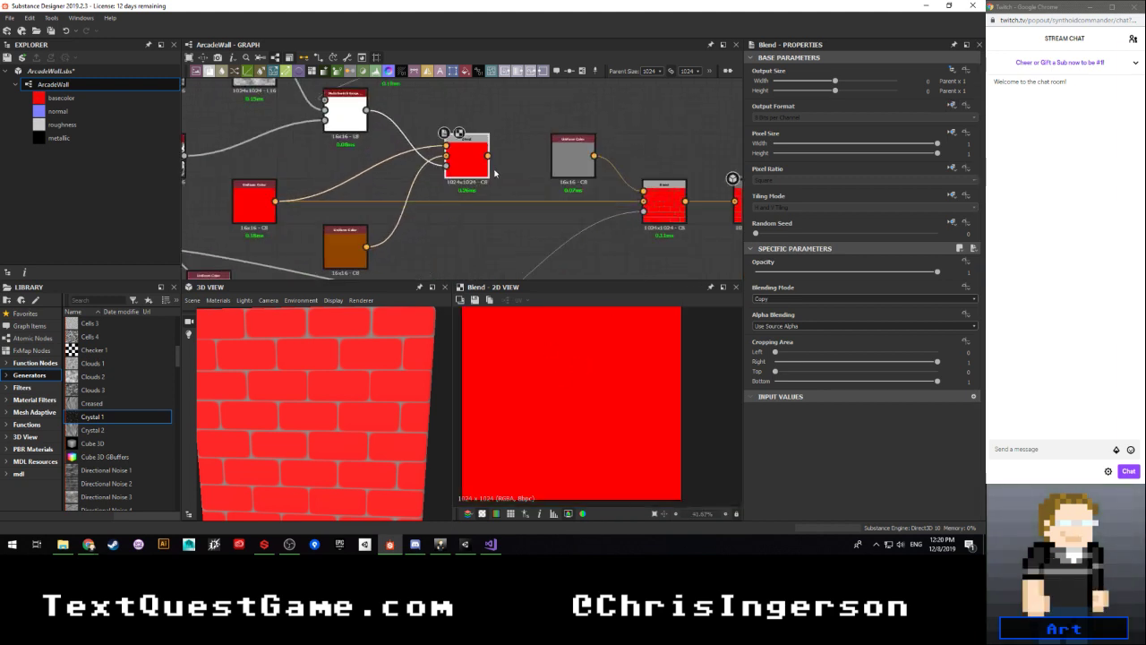
{"action": "left_click_drag", "start_coordinate": [488, 156], "coordinate": [644, 201]}
{"action": "scroll", "coordinate": [501, 197], "scroll_direction": "down", "scroll_amount": 2}
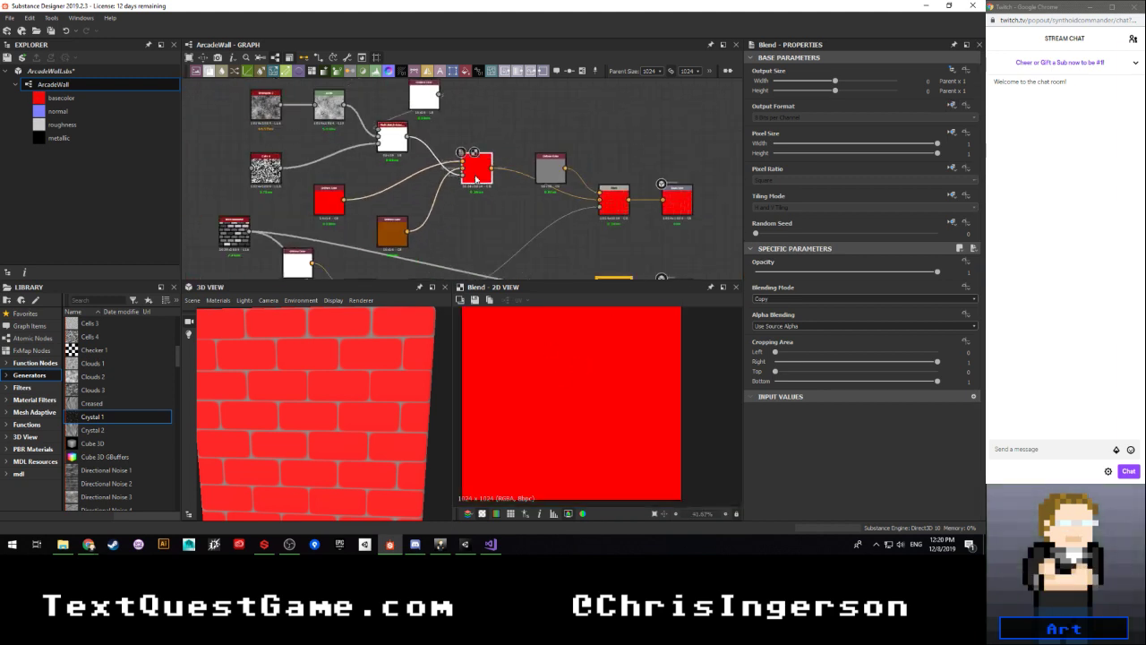
{"action": "left_click_drag", "start_coordinate": [476, 176], "coordinate": [487, 208]}
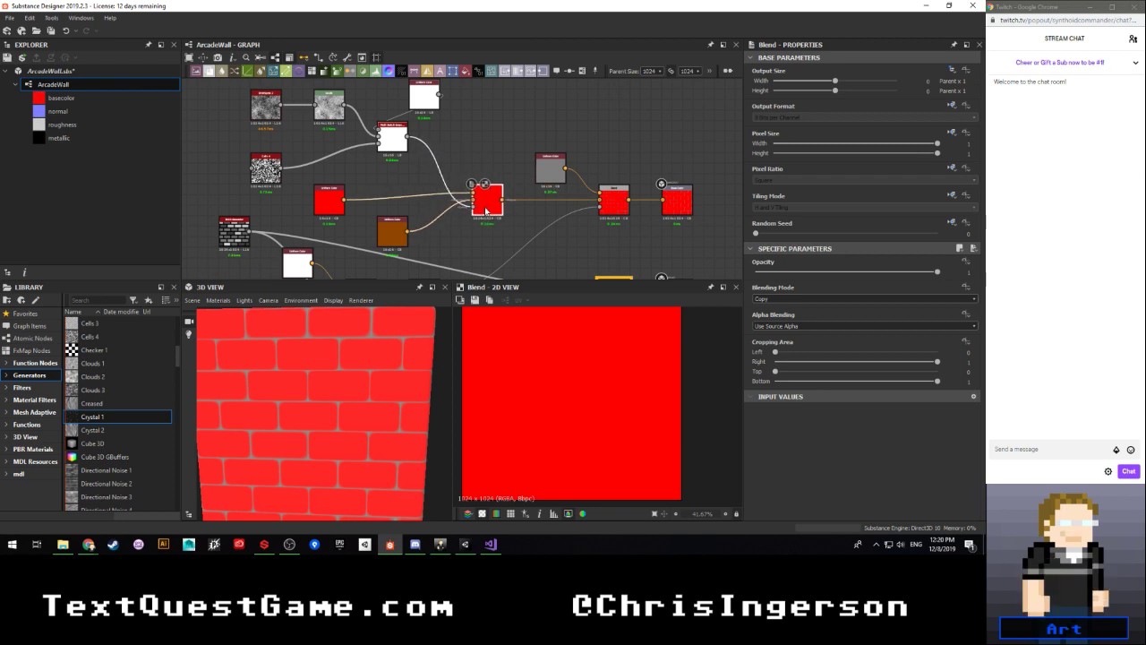
Step: Move the white grayscale Uniform Color node above the node fed by BnW Spots 2
{"action": "scroll", "coordinate": [486, 207], "scroll_direction": "down", "scroll_amount": 2}
{"action": "left_click_drag", "start_coordinate": [435, 123], "coordinate": [362, 105]}
{"action": "scroll", "coordinate": [364, 149], "scroll_direction": "up", "scroll_amount": 2}
{"action": "middle_click_drag", "start_coordinate": [335, 150], "coordinate": [348, 192]}
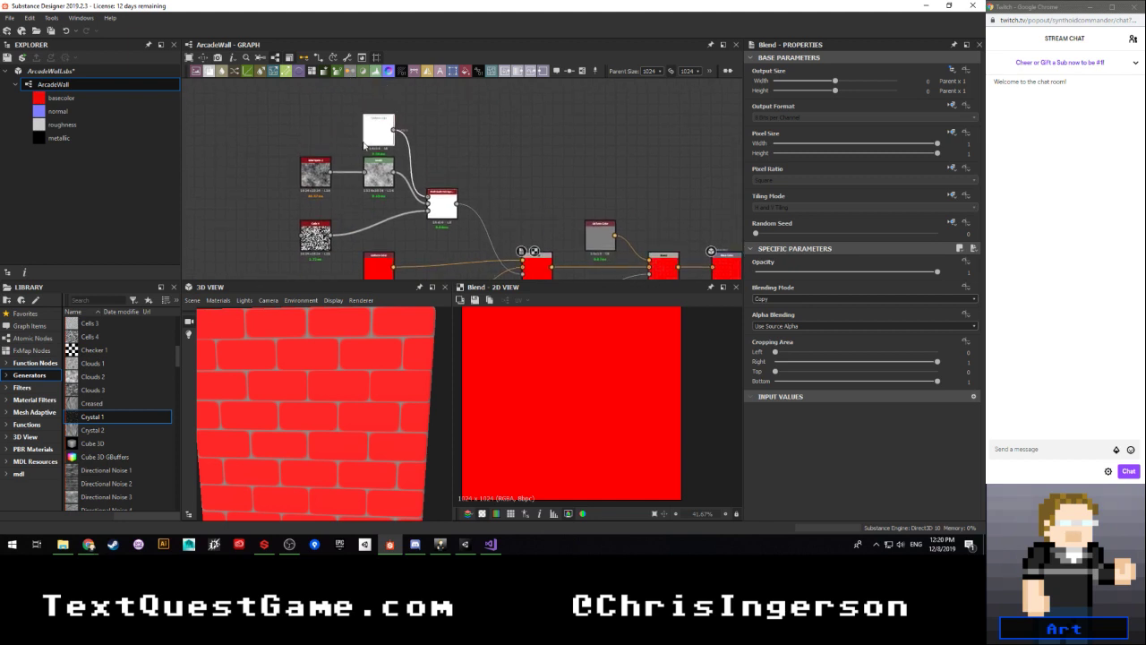
Step: Preview the BnW Spots 2 and Cells 4 patterns in the 2D view
{"action": "scroll", "coordinate": [334, 180], "scroll_direction": "down", "scroll_amount": 3}
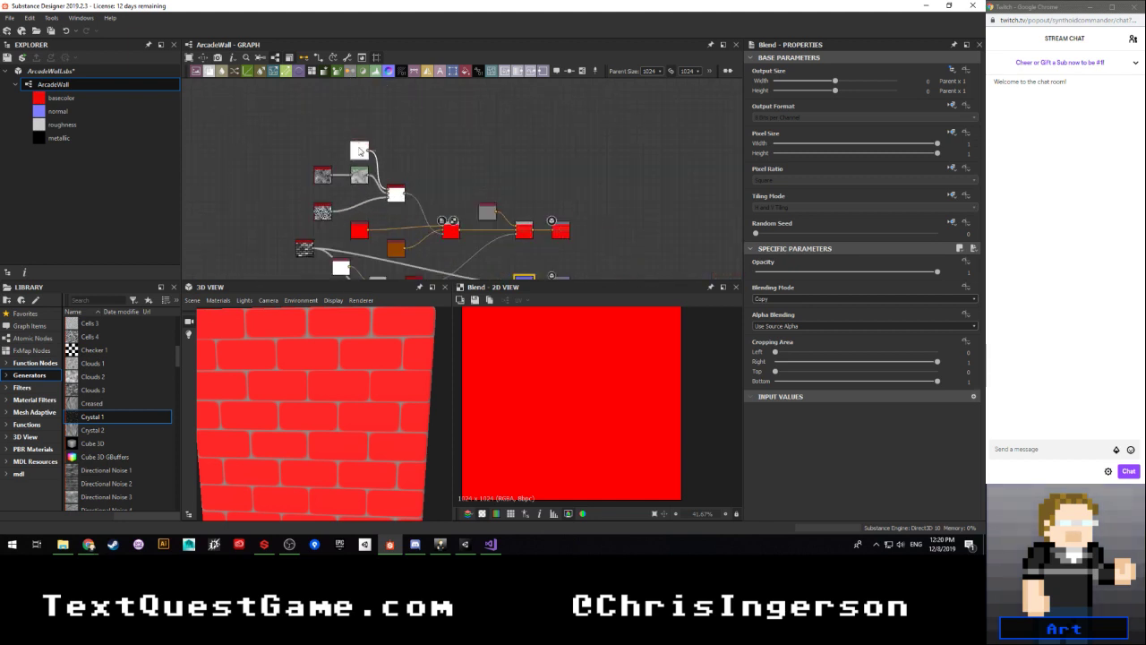
{"action": "left_click", "coordinate": [360, 150]}
{"action": "double_click", "coordinate": [322, 175]}
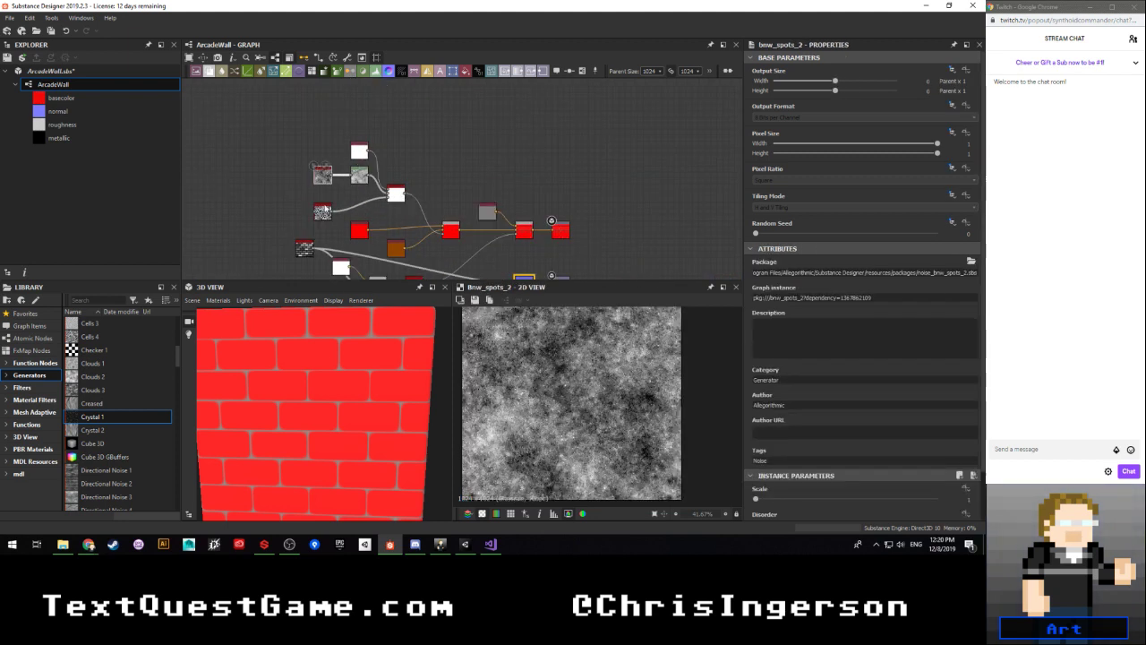
{"action": "double_click", "coordinate": [322, 213]}
{"action": "scroll", "coordinate": [391, 168], "scroll_direction": "up", "scroll_amount": 2}
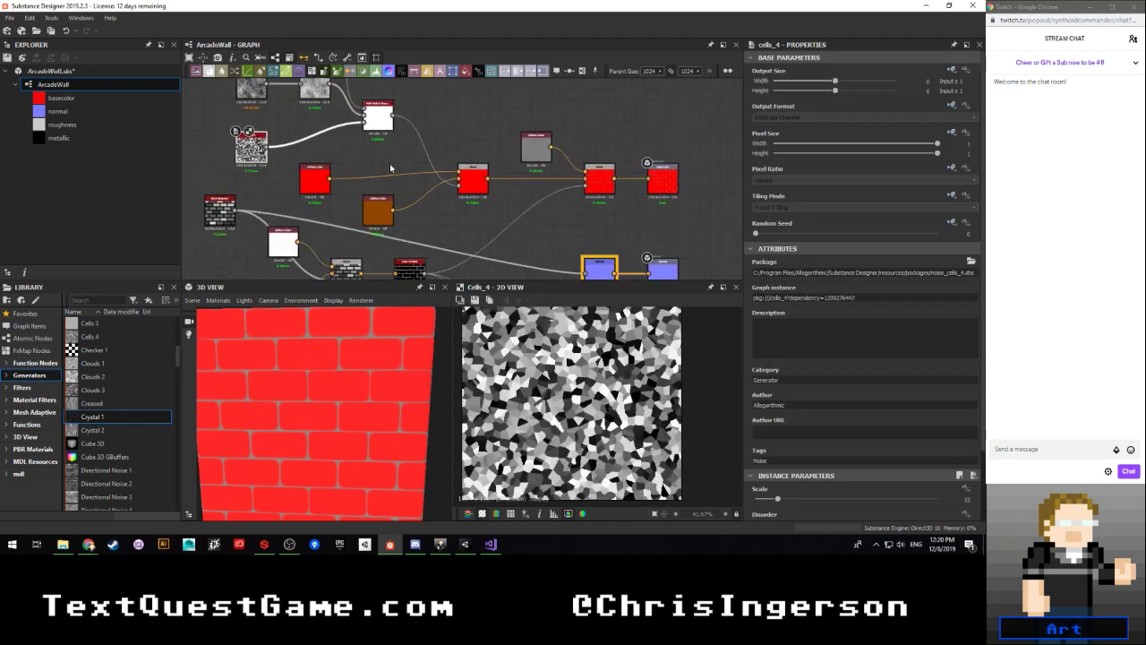
Step: Preview the new Blend node and change the Multi Switch Grayscale's Input Selection to the BnW Spots 2 noise
{"action": "double_click", "coordinate": [470, 182]}
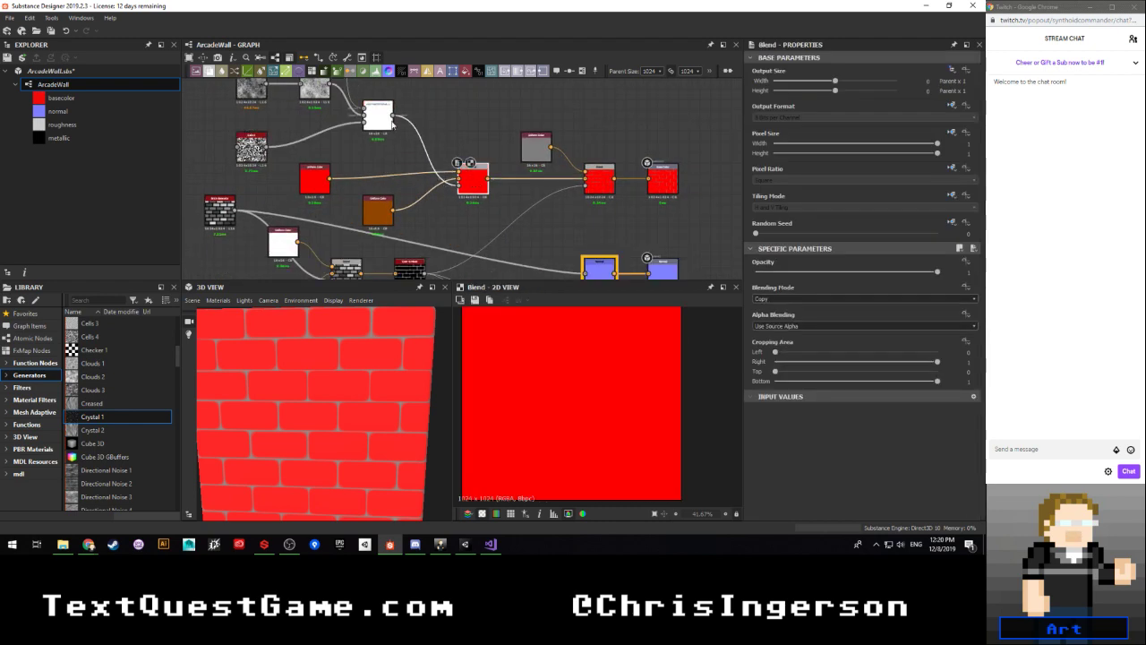
{"action": "left_click", "coordinate": [391, 123]}
{"action": "scroll", "coordinate": [803, 342], "scroll_direction": "down", "scroll_amount": 1}
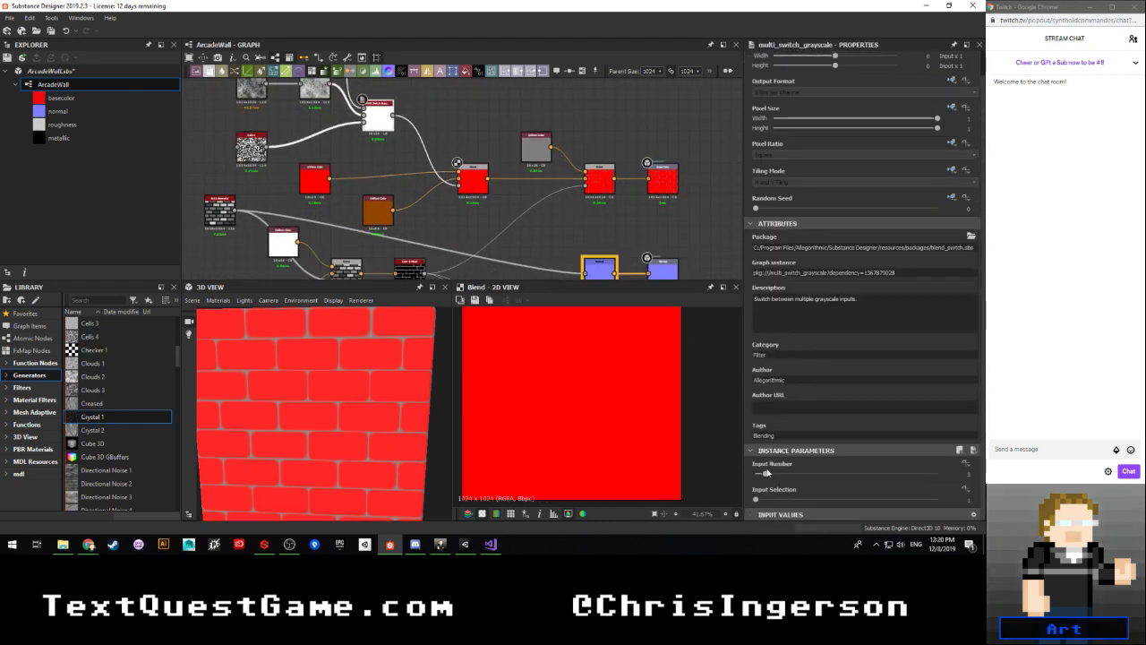
{"action": "left_click_drag", "start_coordinate": [759, 501], "coordinate": [763, 502]}
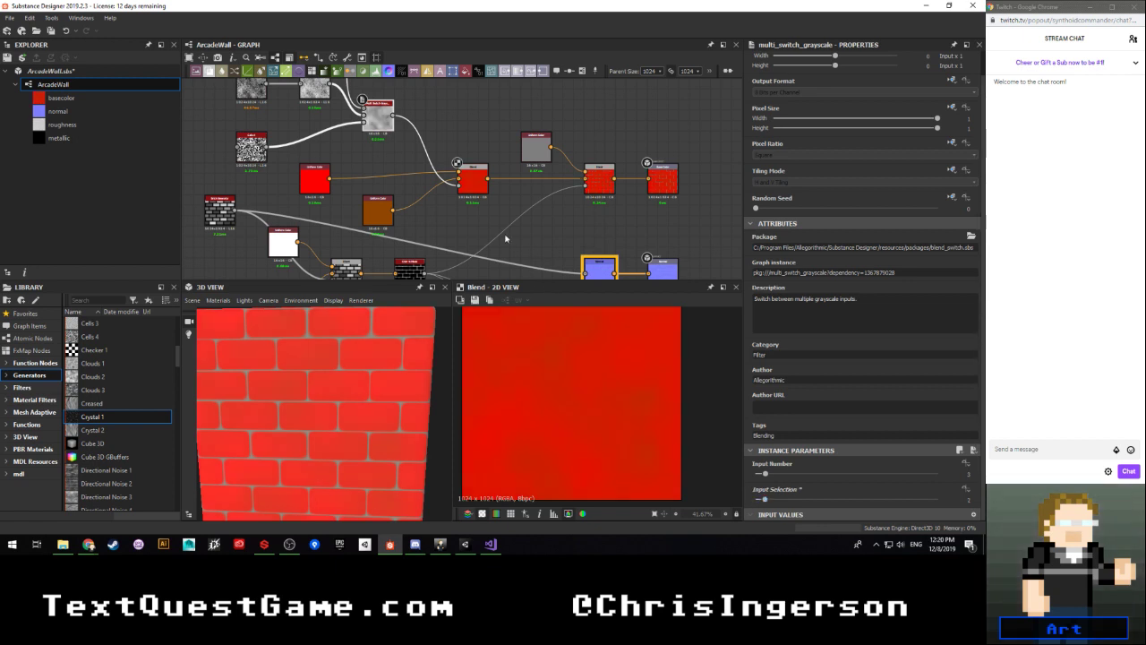
Step: Set the Multi Switch Grayscale node's Output Size to Relative to Parent
{"action": "left_click", "coordinate": [468, 188]}
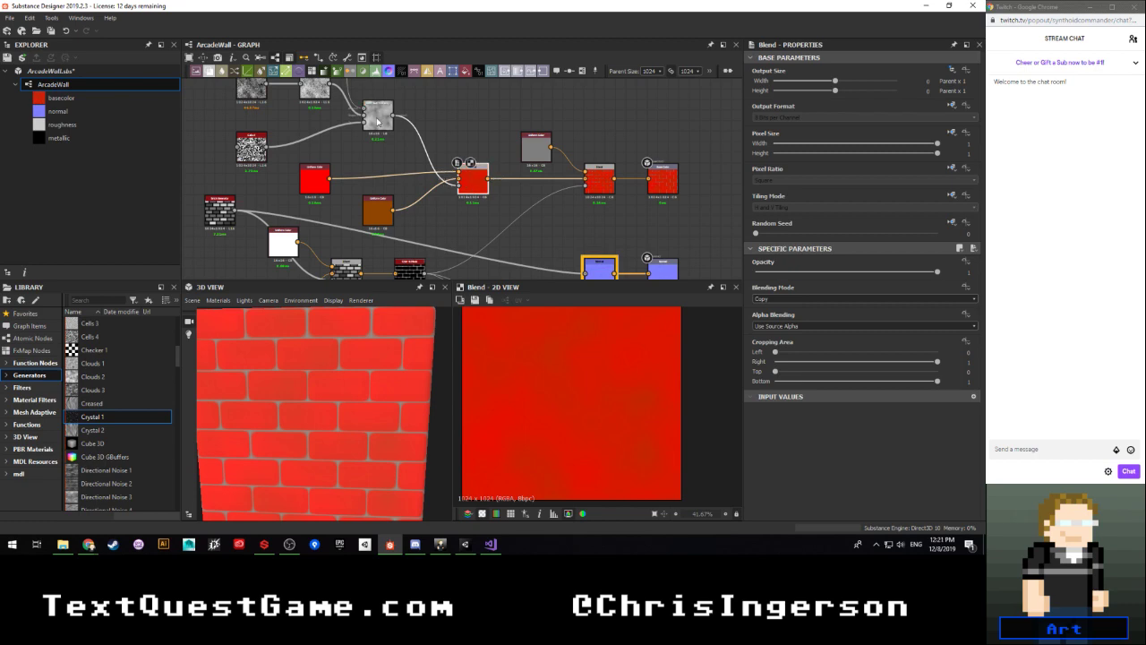
{"action": "left_click", "coordinate": [376, 117]}
{"action": "left_click", "coordinate": [950, 69]}
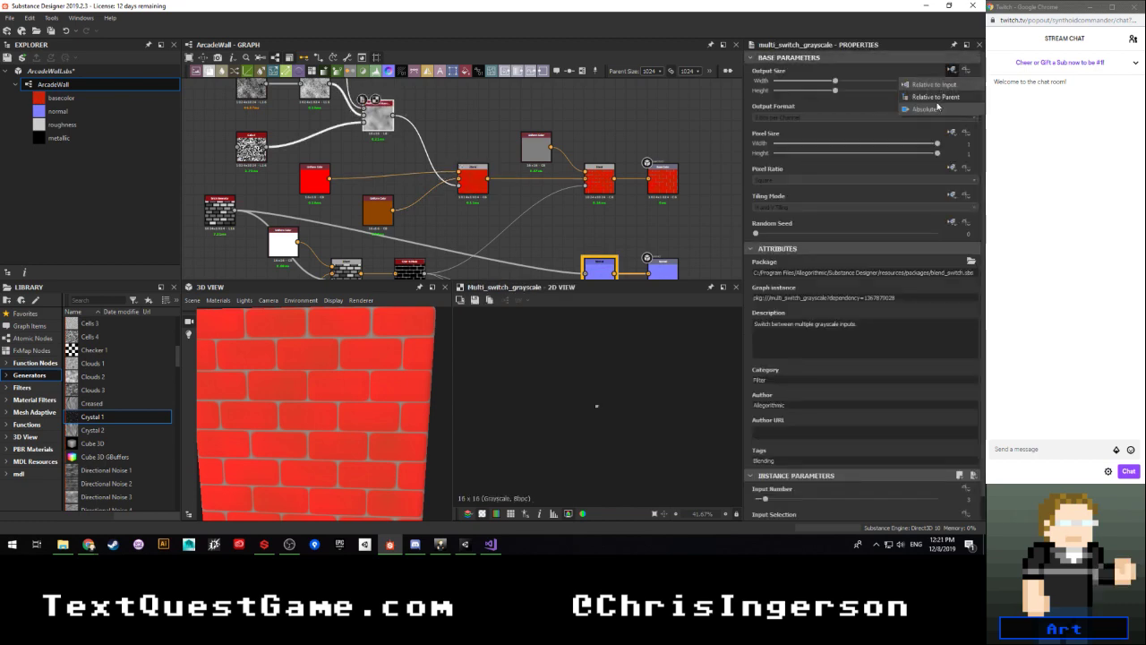
{"action": "left_click", "coordinate": [935, 97]}
Step: Inspect the bricks up close and change the brown Uniform Color to dark blue (R 0, G 20, B 145)
{"action": "scroll", "coordinate": [360, 392], "scroll_direction": "up", "scroll_amount": 5}
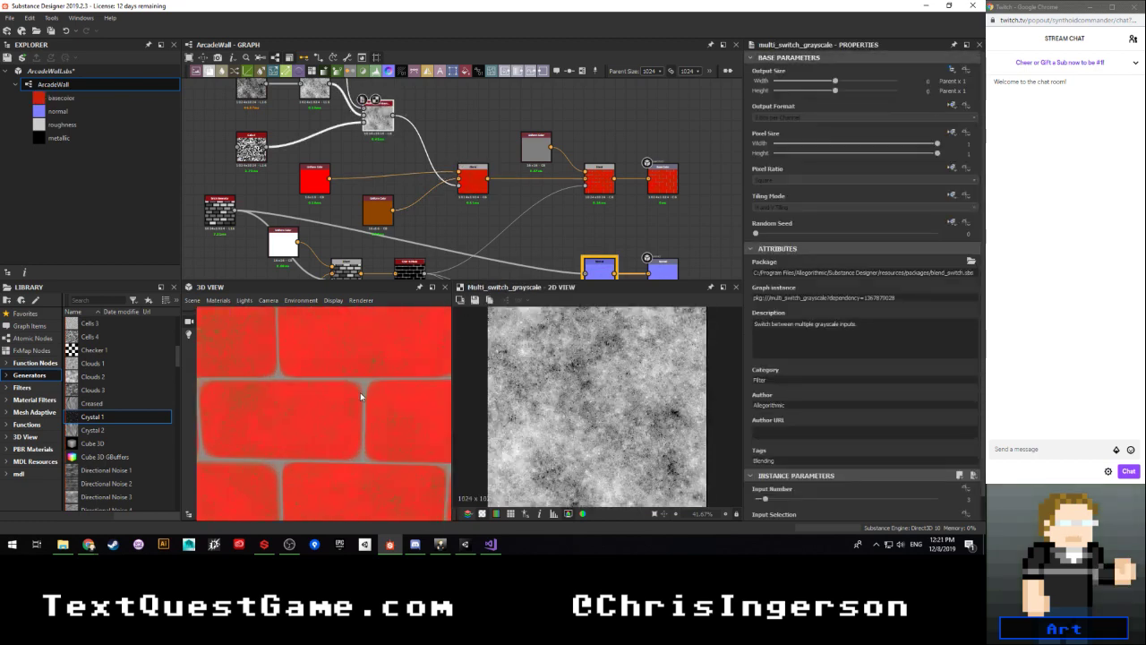
{"action": "mouse_move", "coordinate": [360, 392]}
{"action": "left_mouse_down"}
{"action": "mouse_move", "coordinate": [348, 418]}
{"action": "mouse_move", "coordinate": [371, 364]}
{"action": "mouse_move", "coordinate": [393, 373]}
{"action": "mouse_move", "coordinate": [377, 407]}
{"action": "left_mouse_up"}
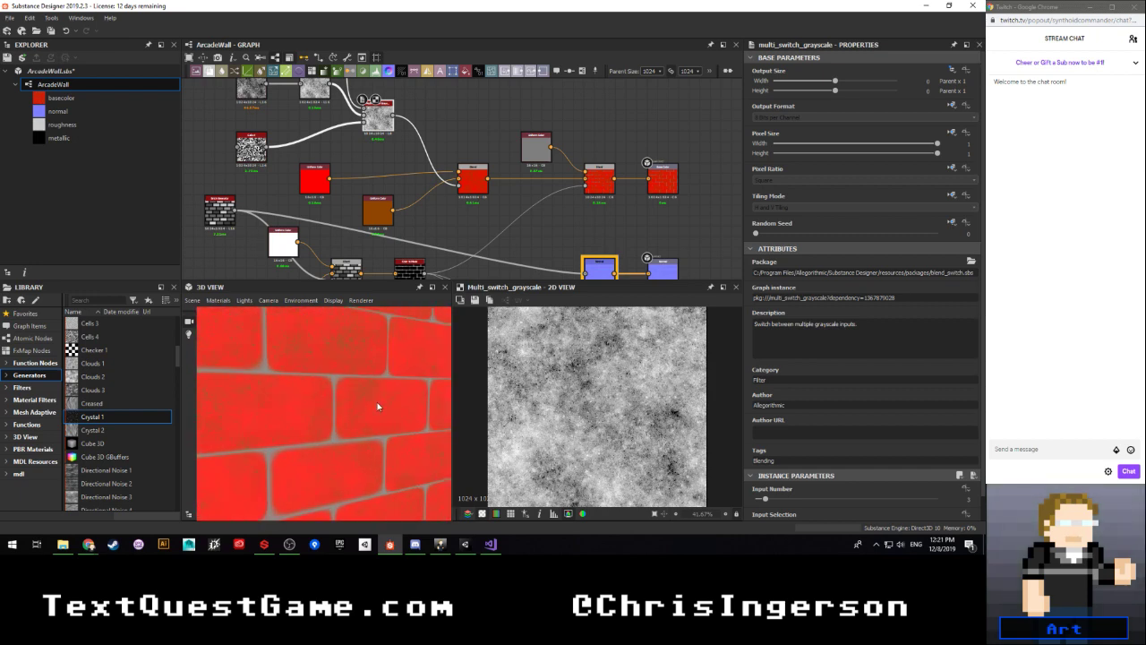
{"action": "scroll", "coordinate": [377, 406], "scroll_direction": "down", "scroll_amount": 2}
{"action": "scroll", "coordinate": [415, 201], "scroll_direction": "down", "scroll_amount": 4}
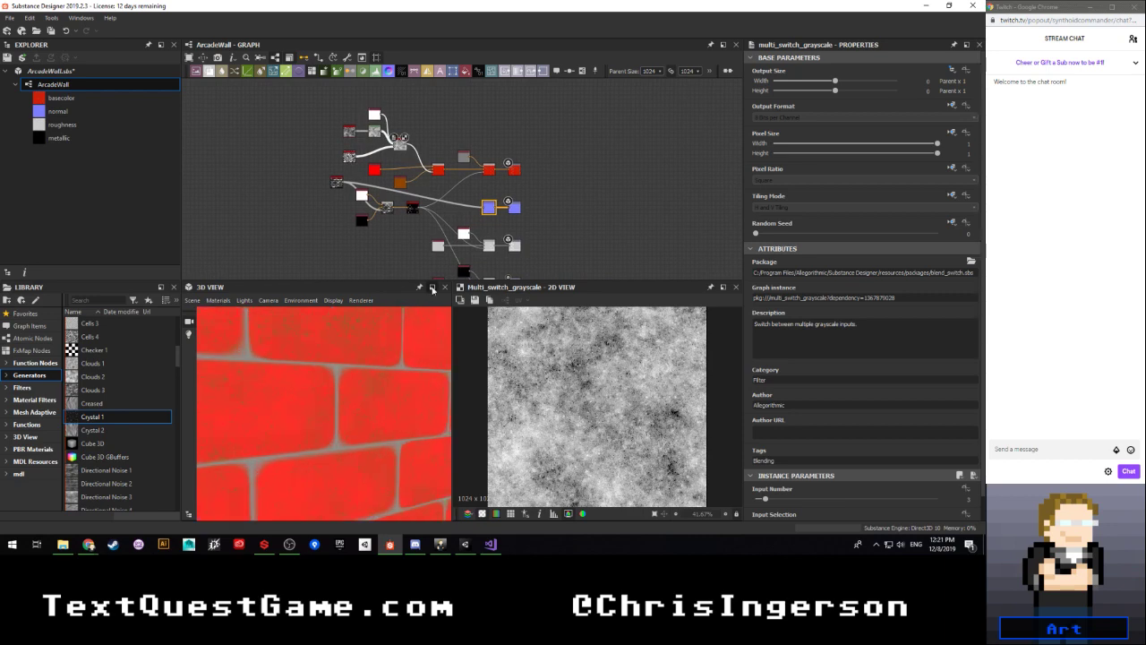
{"action": "left_click", "coordinate": [398, 181]}
{"action": "scroll", "coordinate": [452, 218], "scroll_direction": "up", "scroll_amount": 2}
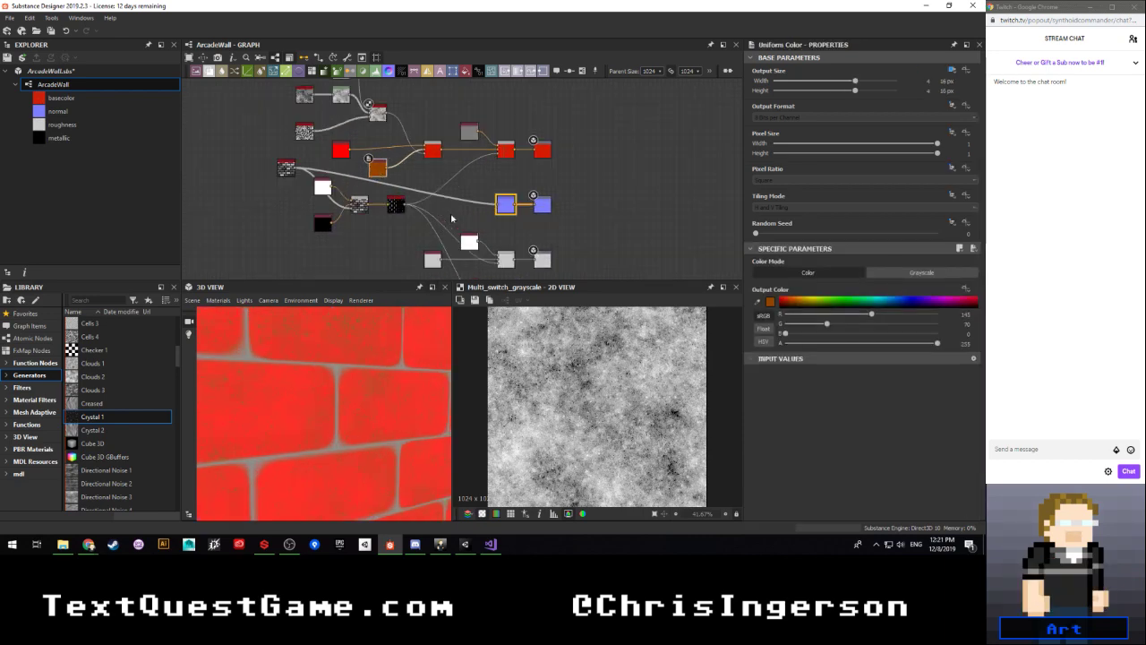
{"action": "left_click", "coordinate": [770, 303]}
{"action": "left_click", "coordinate": [559, 306]}
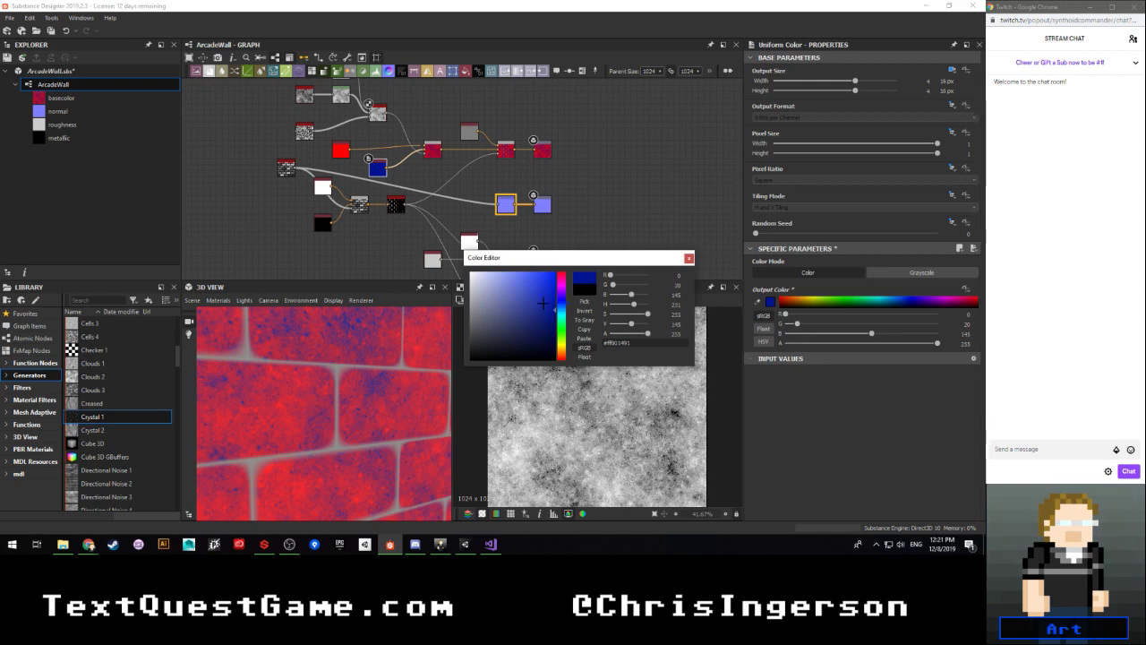
{"action": "left_click", "coordinate": [689, 258]}
Step: Set the Multi Switch Grayscale's Input Selection to 3 and inspect the cell pattern on the bricks in the 3D view
{"action": "scroll", "coordinate": [406, 364], "scroll_direction": "down", "scroll_amount": 5}
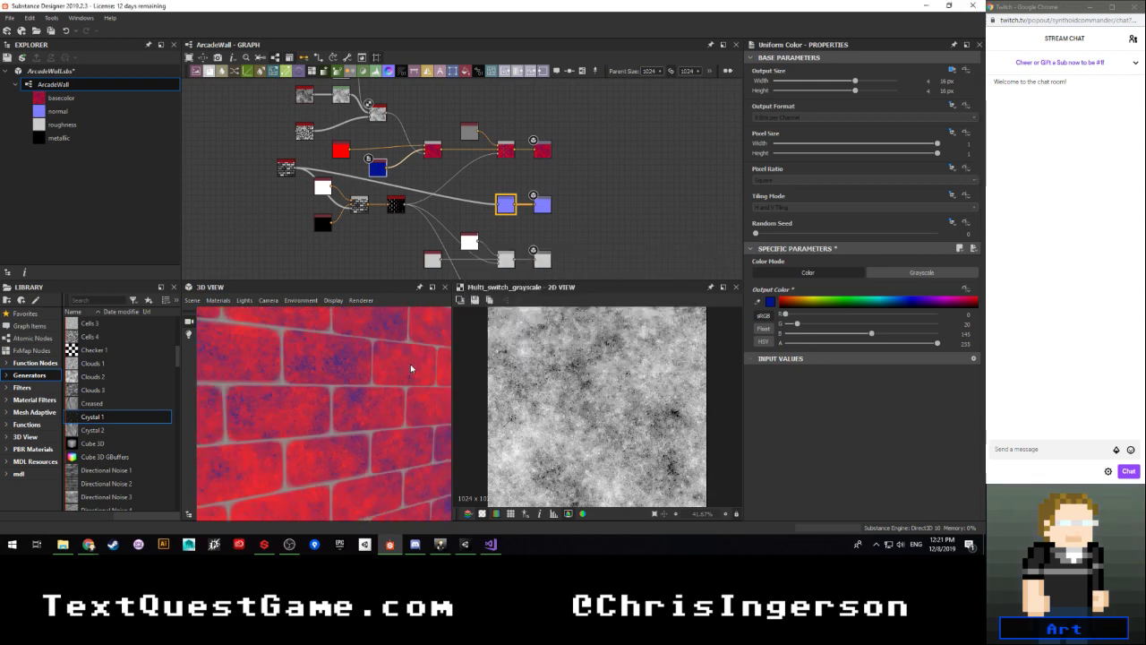
{"action": "left_click_drag", "start_coordinate": [400, 372], "coordinate": [384, 365]}
{"action": "left_click", "coordinate": [379, 117]}
{"action": "scroll", "coordinate": [839, 358], "scroll_direction": "down", "scroll_amount": 3}
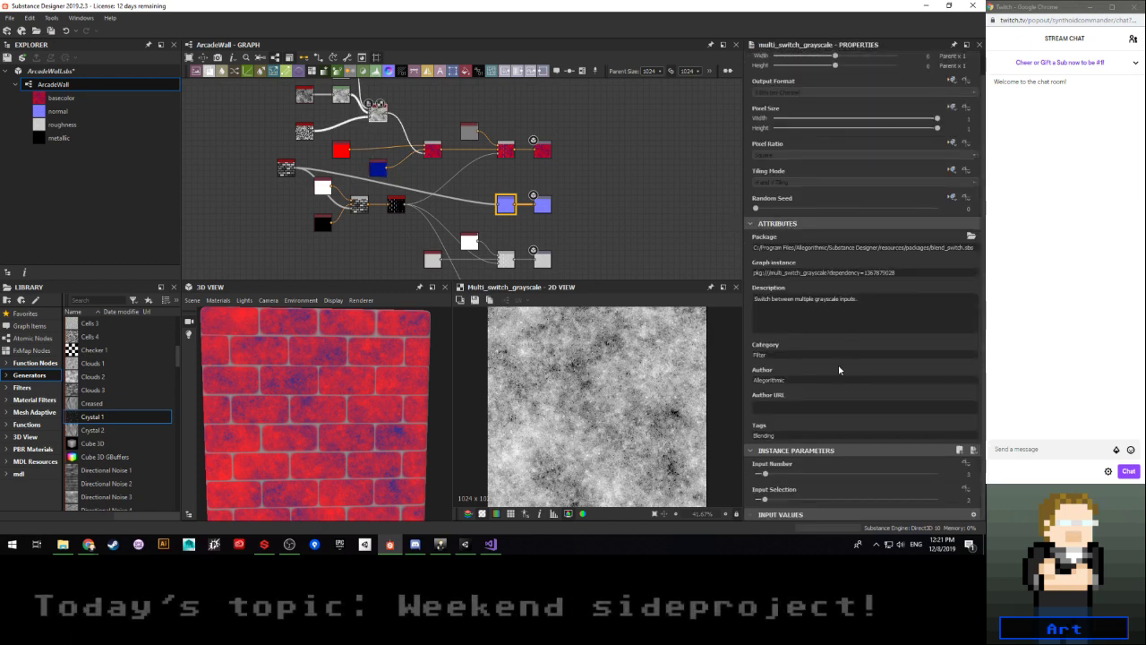
{"action": "mouse_move", "coordinate": [764, 499]}
{"action": "left_mouse_down"}
{"action": "mouse_move", "coordinate": [754, 502]}
{"action": "mouse_move", "coordinate": [775, 501]}
{"action": "left_mouse_up"}
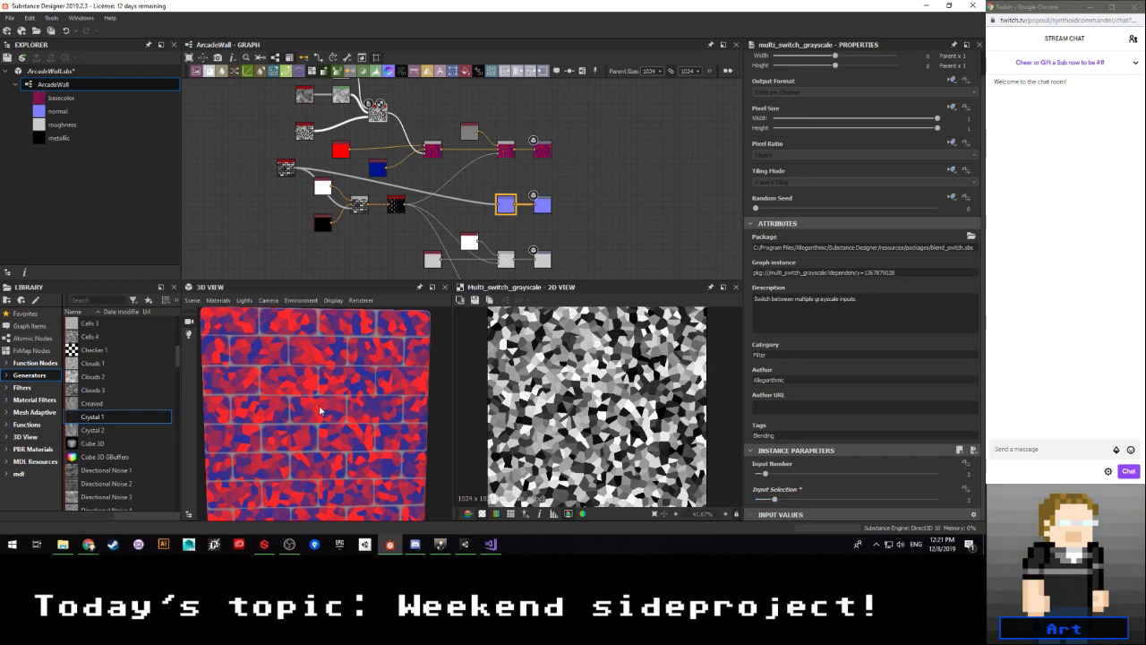
{"action": "left_click_drag", "start_coordinate": [326, 408], "coordinate": [311, 433]}
{"action": "scroll", "coordinate": [324, 412], "scroll_direction": "up", "scroll_amount": 5}
{"action": "scroll", "coordinate": [312, 434], "scroll_direction": "up", "scroll_amount": 4}
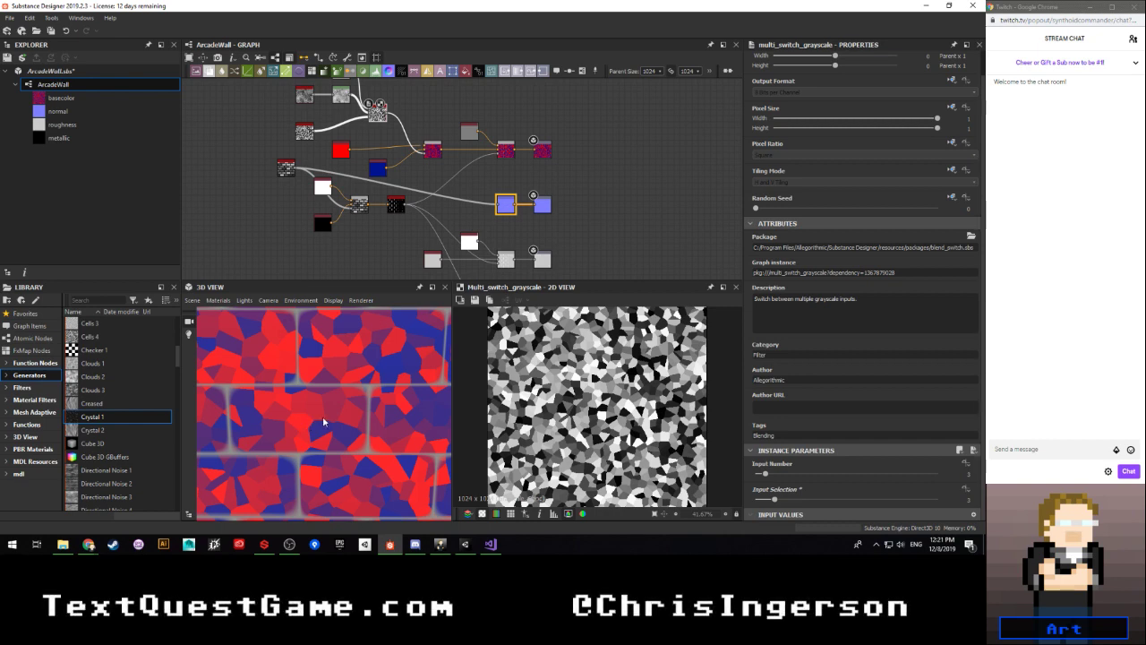
{"action": "scroll", "coordinate": [324, 415], "scroll_direction": "down", "scroll_amount": 4}
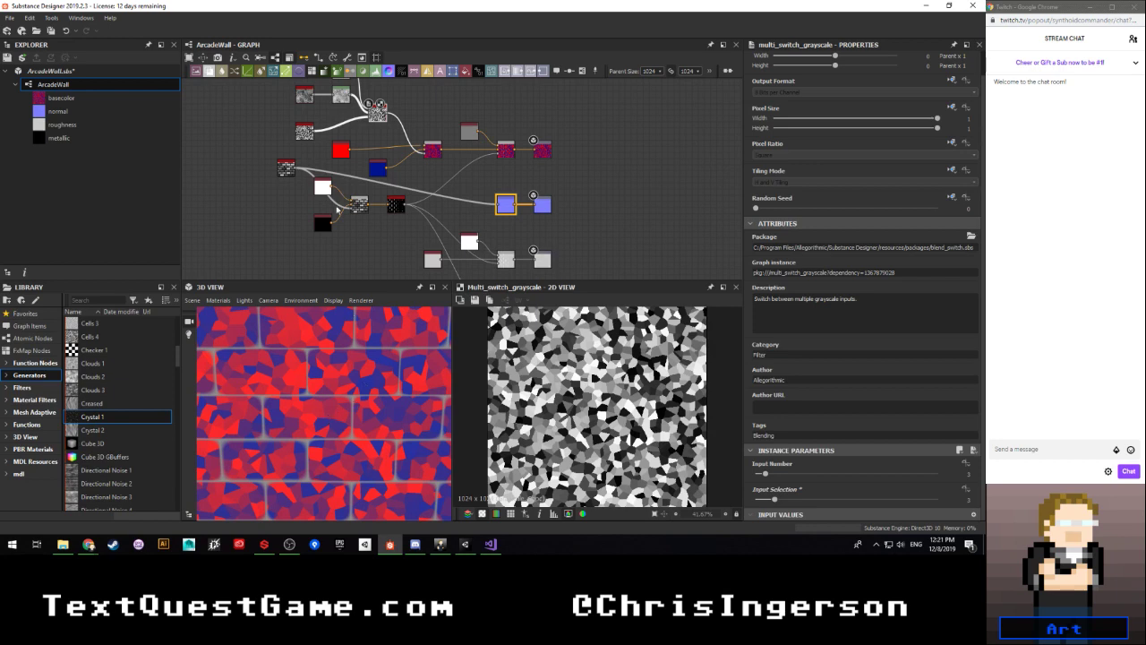
Step: Shift the brick mask nodes left in the graph and line up the brick pattern node with the white Uniform Color
{"action": "scroll", "coordinate": [394, 170], "scroll_direction": "down", "scroll_amount": 2}
{"action": "scroll", "coordinate": [394, 170], "scroll_direction": "up", "scroll_amount": 3}
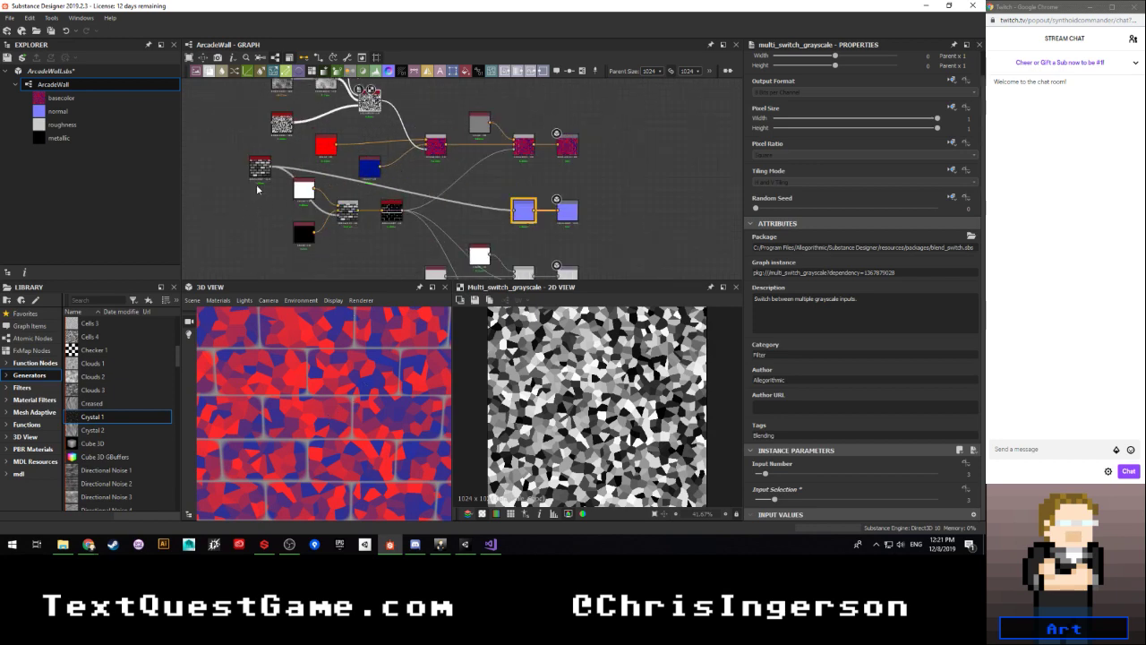
{"action": "scroll", "coordinate": [252, 254], "scroll_direction": "down", "scroll_amount": 2}
{"action": "scroll", "coordinate": [264, 232], "scroll_direction": "up", "scroll_amount": 2}
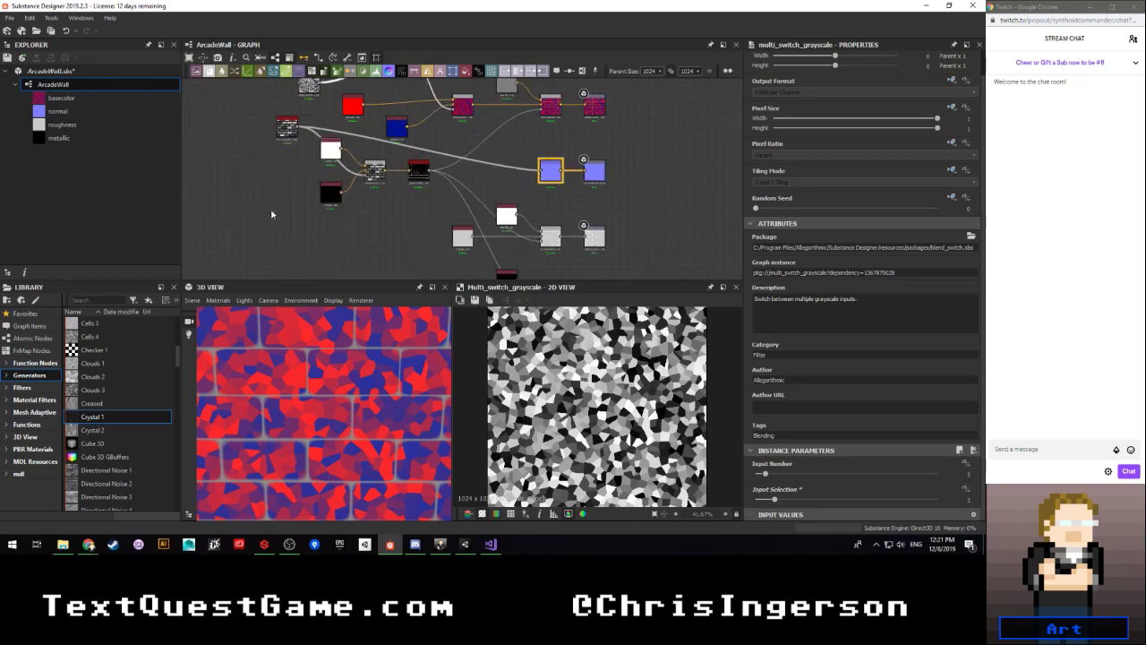
{"action": "left_click_drag", "start_coordinate": [263, 231], "coordinate": [435, 149]}
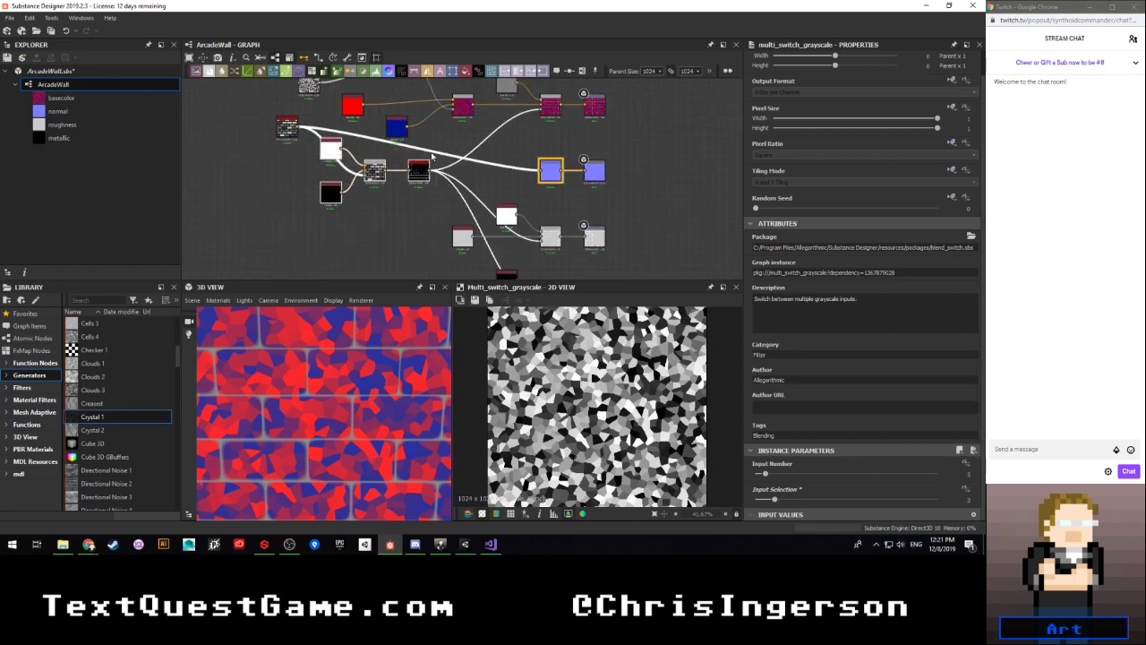
{"action": "left_click_drag", "start_coordinate": [325, 154], "coordinate": [281, 176]}
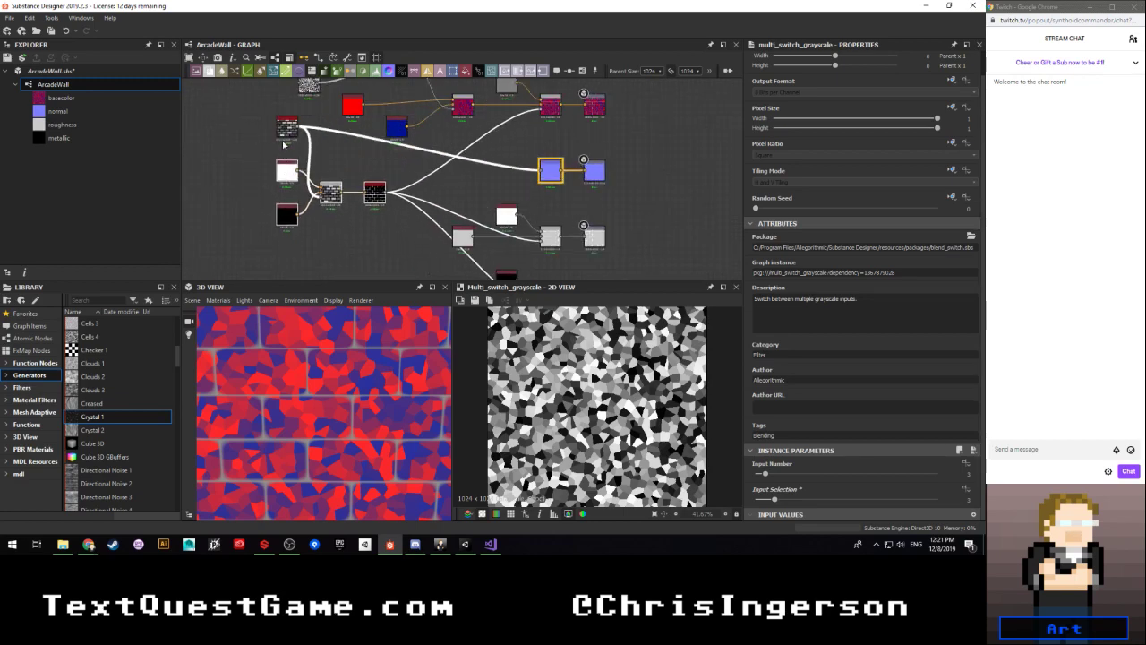
{"action": "left_click_drag", "start_coordinate": [279, 137], "coordinate": [245, 176]}
{"action": "scroll", "coordinate": [297, 165], "scroll_direction": "down", "scroll_amount": 3}
{"action": "middle_click_drag", "start_coordinate": [299, 165], "coordinate": [394, 165]}
{"action": "scroll", "coordinate": [275, 189], "scroll_direction": "up", "scroll_amount": 3}
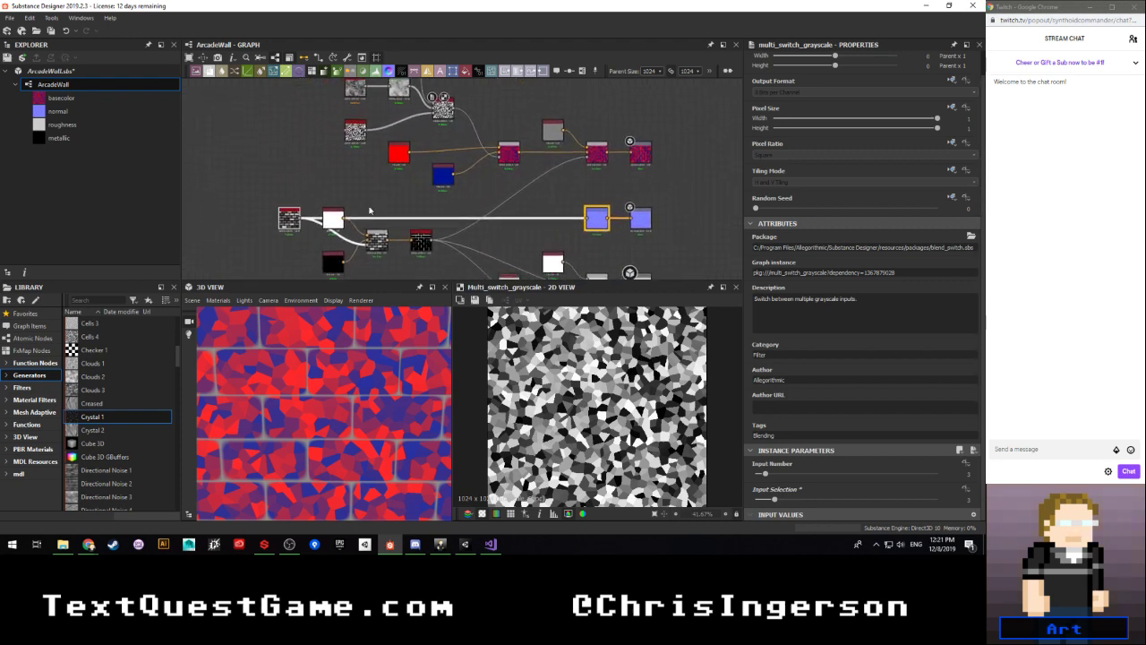
{"action": "middle_click_drag", "start_coordinate": [371, 210], "coordinate": [373, 169]}
{"action": "left_click_drag", "start_coordinate": [251, 164], "coordinate": [337, 188]}
Step: Move the Multi Switch Grayscale together with its noise, cell and white color input nodes below the brick mask nodes
{"action": "middle_click_drag", "start_coordinate": [340, 85], "coordinate": [313, 220]}
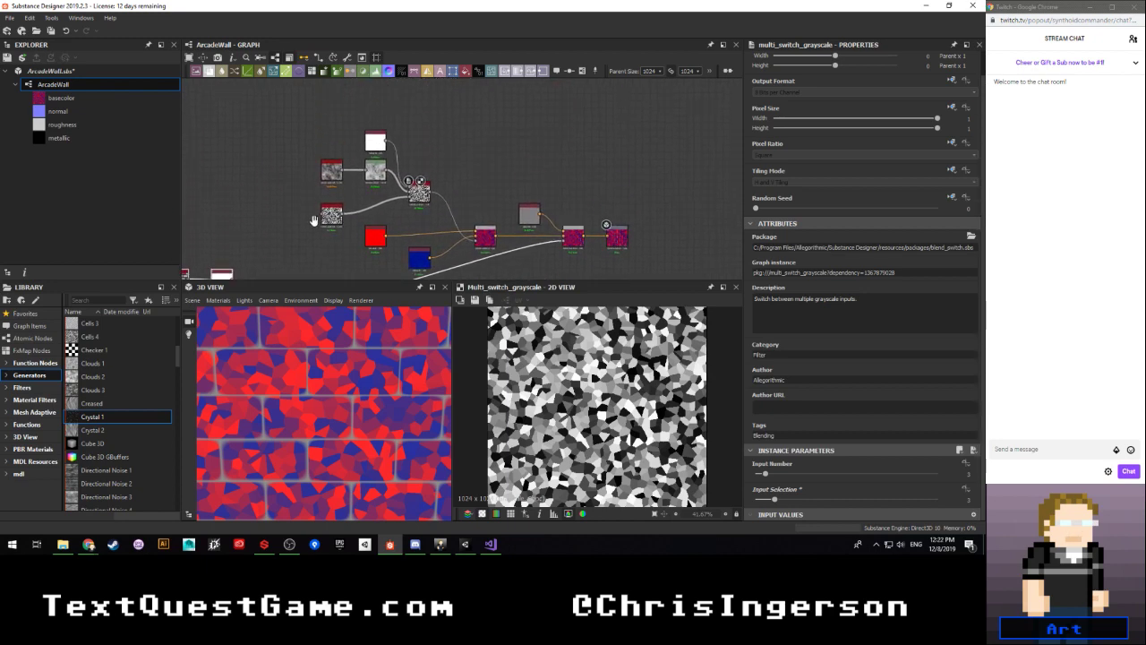
{"action": "middle_click_drag", "start_coordinate": [433, 224], "coordinate": [425, 122]}
{"action": "left_click_drag", "start_coordinate": [415, 93], "coordinate": [350, 273]}
{"action": "middle_click_drag", "start_coordinate": [364, 228], "coordinate": [343, 120]}
{"action": "left_click_drag", "start_coordinate": [326, 171], "coordinate": [325, 192]}
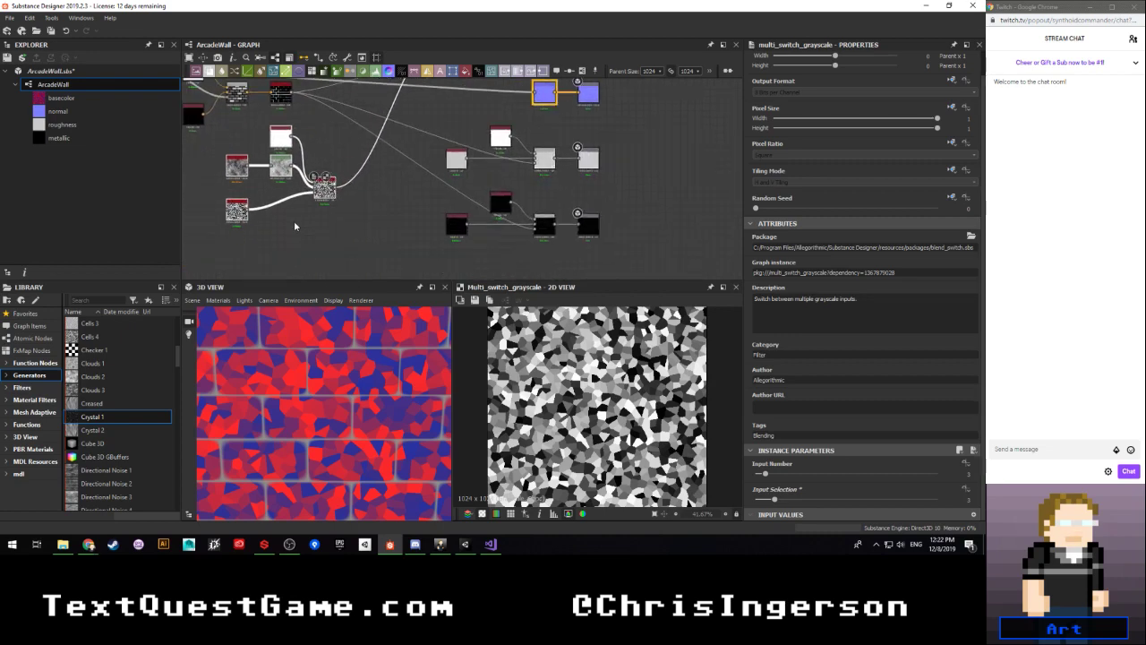
Step: Spread out the Multi Switch Grayscale and its input nodes, with BnW Spots 2 and Cells 4 stacked in a column on their left
{"action": "scroll", "coordinate": [295, 231], "scroll_direction": "up", "scroll_amount": 2}
{"action": "middle_click_drag", "start_coordinate": [296, 231], "coordinate": [358, 302]}
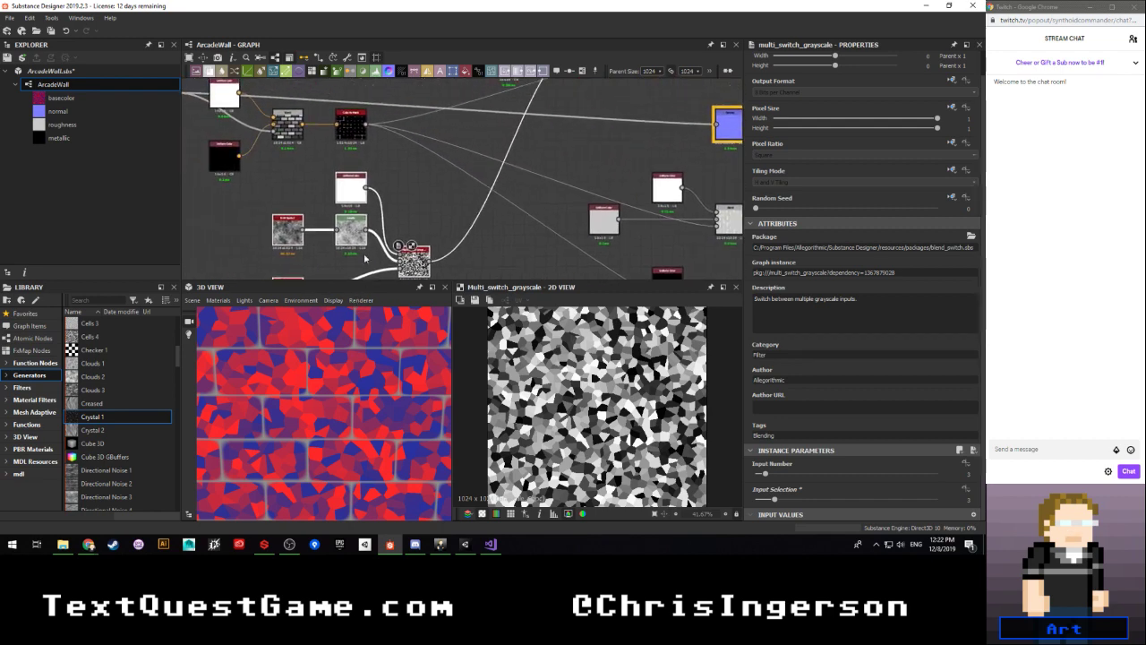
{"action": "middle_click_drag", "start_coordinate": [364, 258], "coordinate": [360, 184]}
{"action": "left_click_drag", "start_coordinate": [413, 188], "coordinate": [416, 210]}
{"action": "left_click", "coordinate": [400, 179]}
{"action": "left_click_drag", "start_coordinate": [285, 240], "coordinate": [221, 209]}
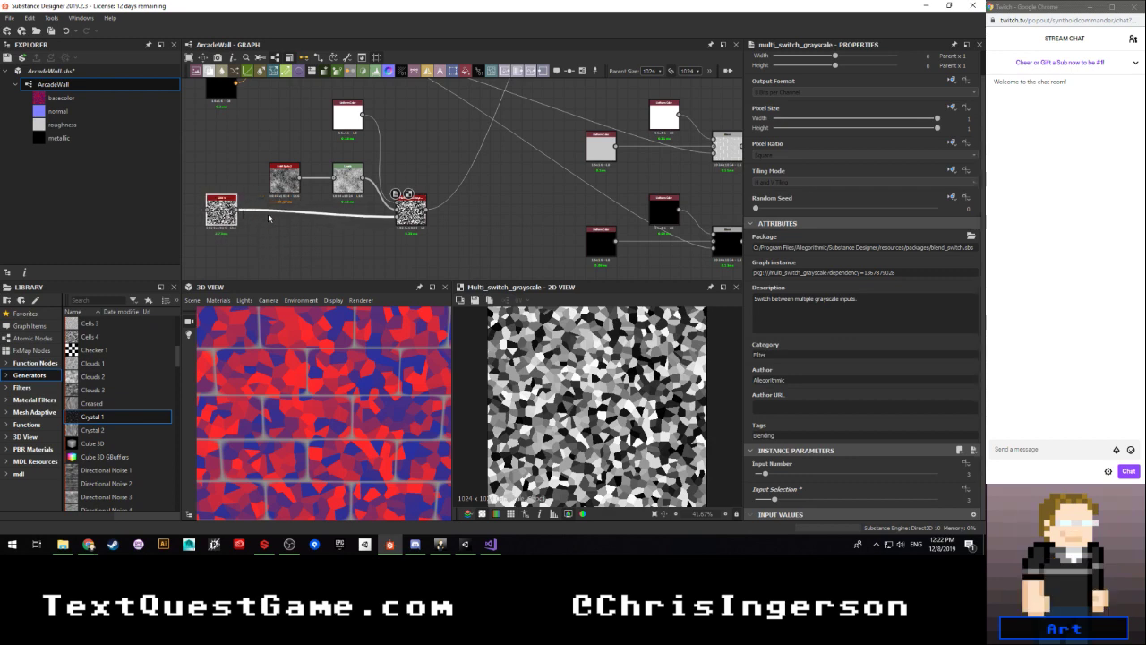
{"action": "middle_click_drag", "start_coordinate": [409, 162], "coordinate": [385, 177]}
{"action": "left_click_drag", "start_coordinate": [277, 185], "coordinate": [213, 157]}
{"action": "left_click_drag", "start_coordinate": [324, 187], "coordinate": [260, 187]}
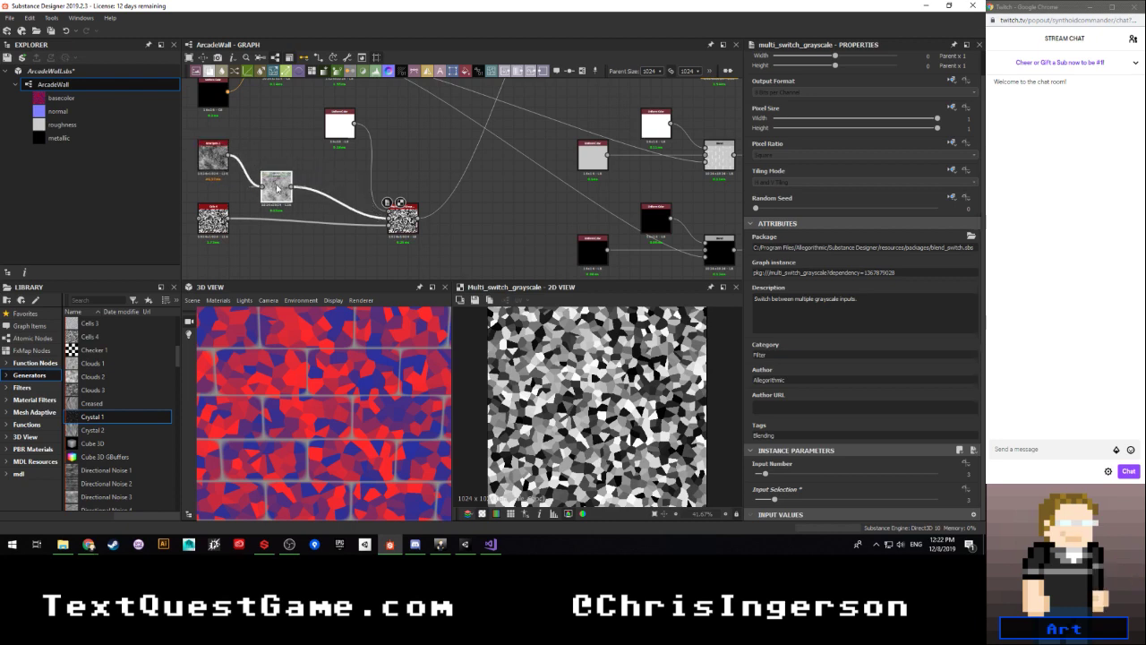
{"action": "left_click_drag", "start_coordinate": [337, 130], "coordinate": [337, 159]}
{"action": "scroll", "coordinate": [337, 160], "scroll_direction": "down", "scroll_amount": 4}
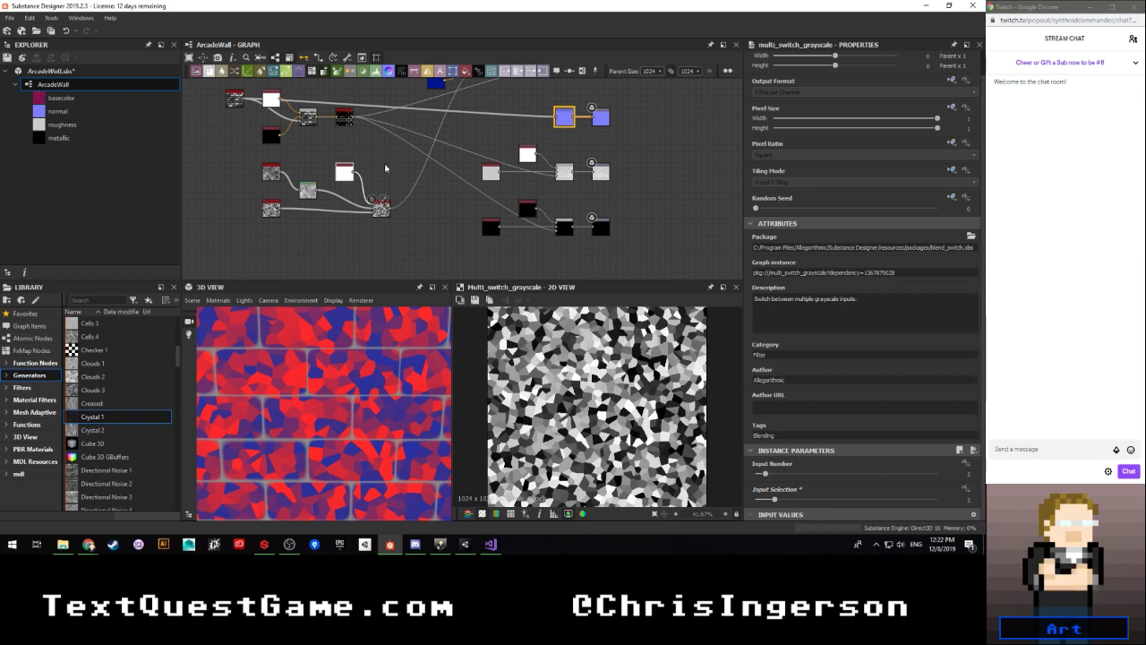
Step: Preview the Blend node that feeds the basecolor output in the 2D view
{"action": "middle_click_drag", "start_coordinate": [374, 138], "coordinate": [287, 206]}
{"action": "scroll", "coordinate": [319, 203], "scroll_direction": "up", "scroll_amount": 3}
{"action": "middle_click_drag", "start_coordinate": [346, 143], "coordinate": [329, 276]}
{"action": "scroll", "coordinate": [426, 183], "scroll_direction": "down", "scroll_amount": 1}
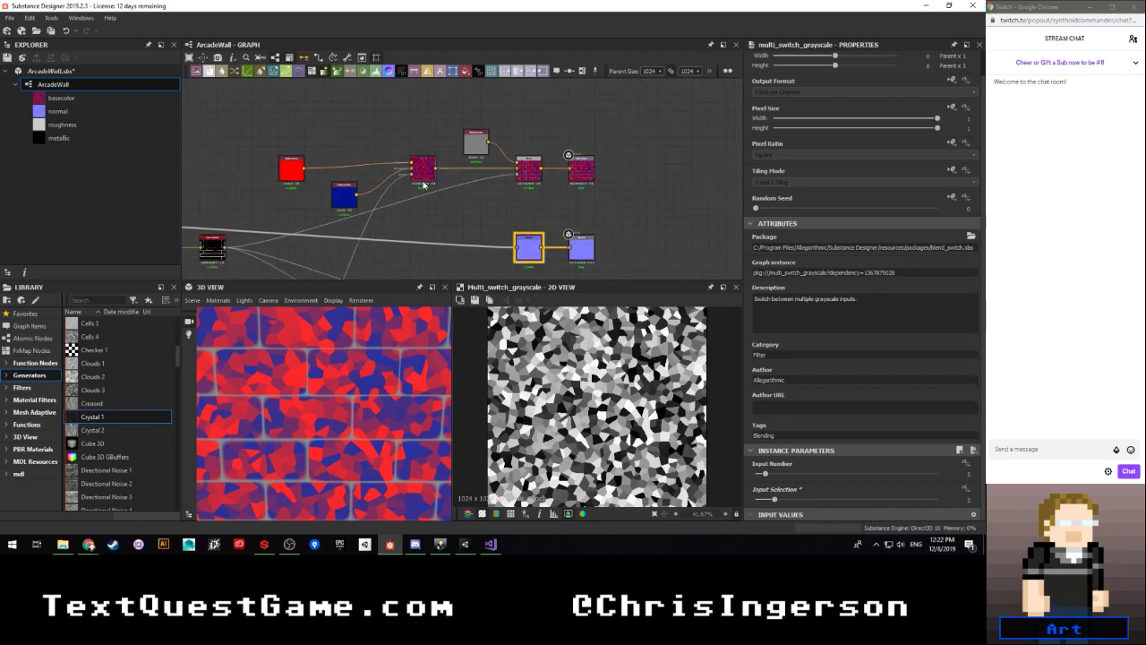
{"action": "scroll", "coordinate": [424, 184], "scroll_direction": "up", "scroll_amount": 2}
{"action": "scroll", "coordinate": [429, 191], "scroll_direction": "down", "scroll_amount": 1}
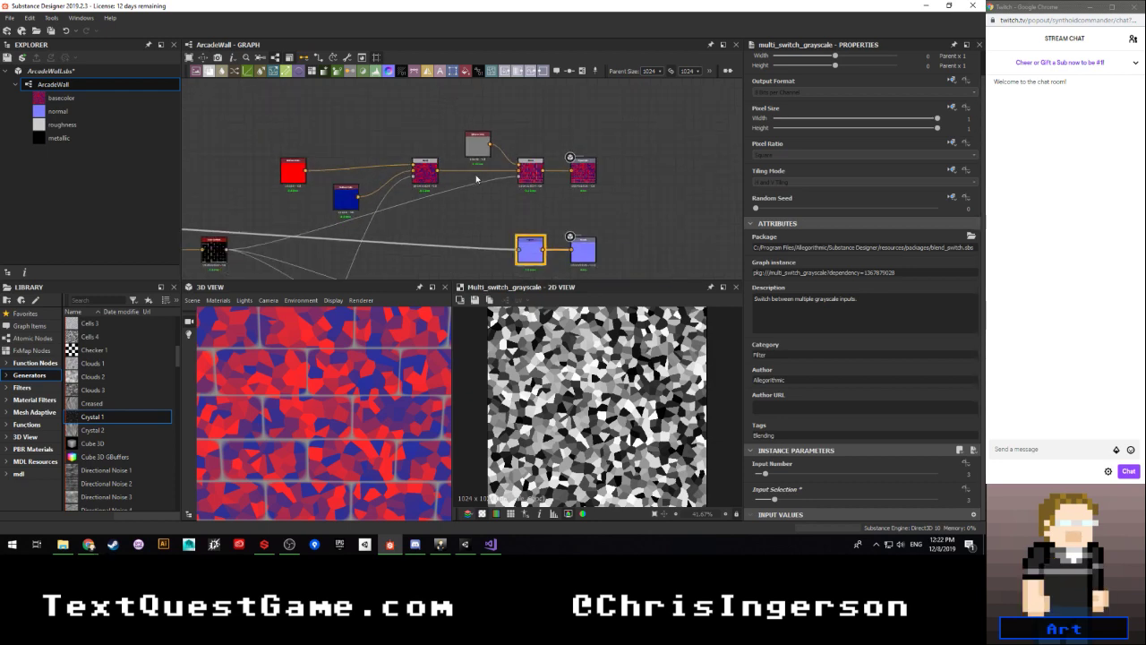
{"action": "double_click", "coordinate": [532, 175]}
{"action": "scroll", "coordinate": [564, 391], "scroll_direction": "down", "scroll_amount": 2}
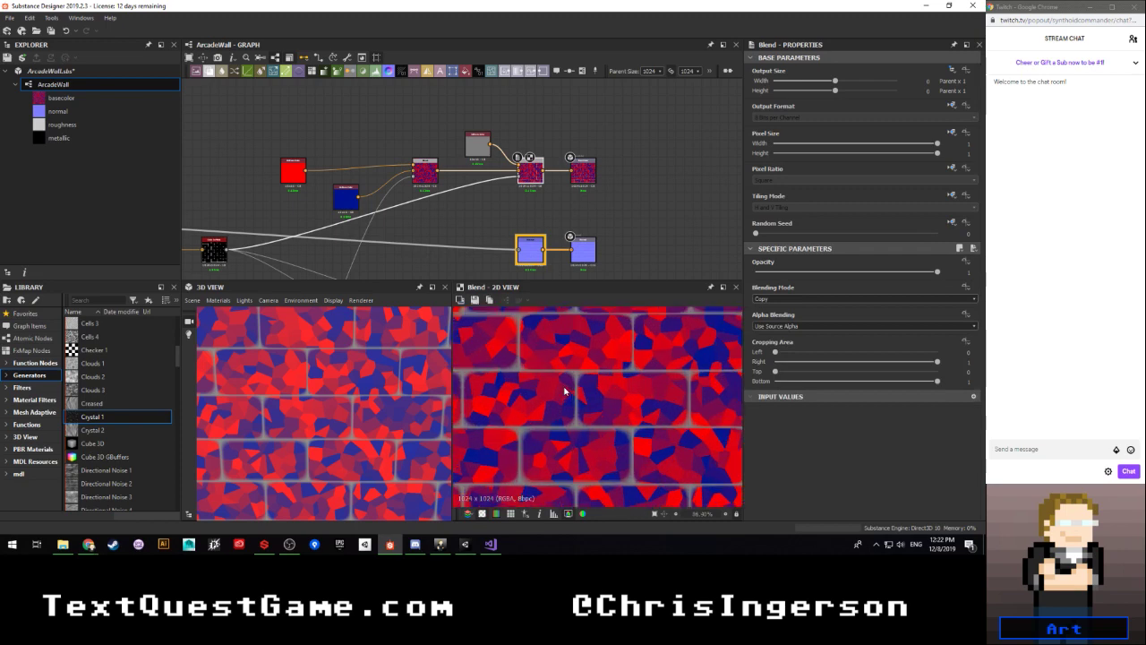
Step: Set the Multi Switch Grayscale's Input Selection to 1, the plain white input
{"action": "scroll", "coordinate": [483, 223], "scroll_direction": "down", "scroll_amount": 3}
{"action": "middle_click_drag", "start_coordinate": [441, 242], "coordinate": [439, 142]}
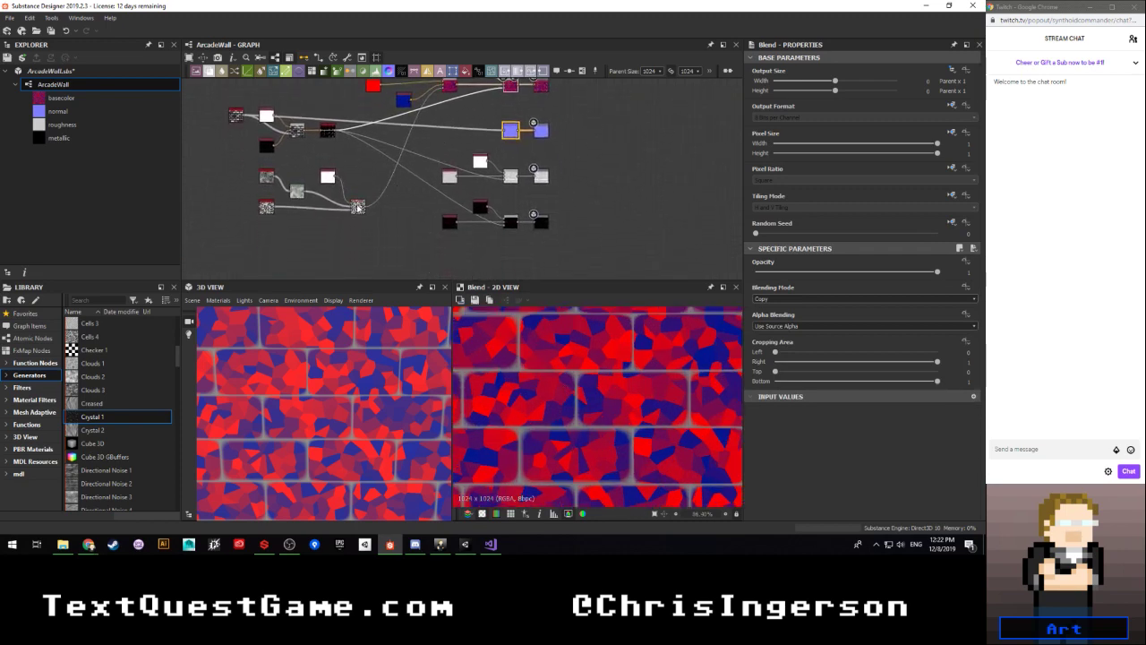
{"action": "scroll", "coordinate": [357, 206], "scroll_direction": "up", "scroll_amount": 2}
{"action": "left_click", "coordinate": [358, 207]}
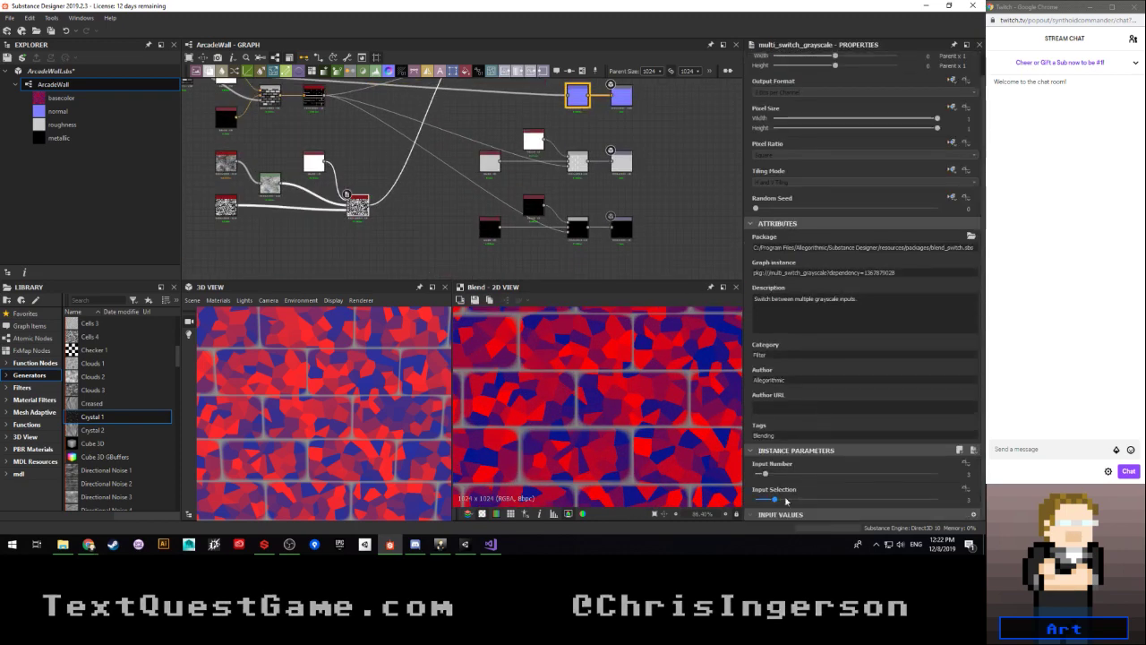
{"action": "left_click_drag", "start_coordinate": [785, 499], "coordinate": [754, 499]}
{"action": "scroll", "coordinate": [407, 267], "scroll_direction": "down", "scroll_amount": 1}
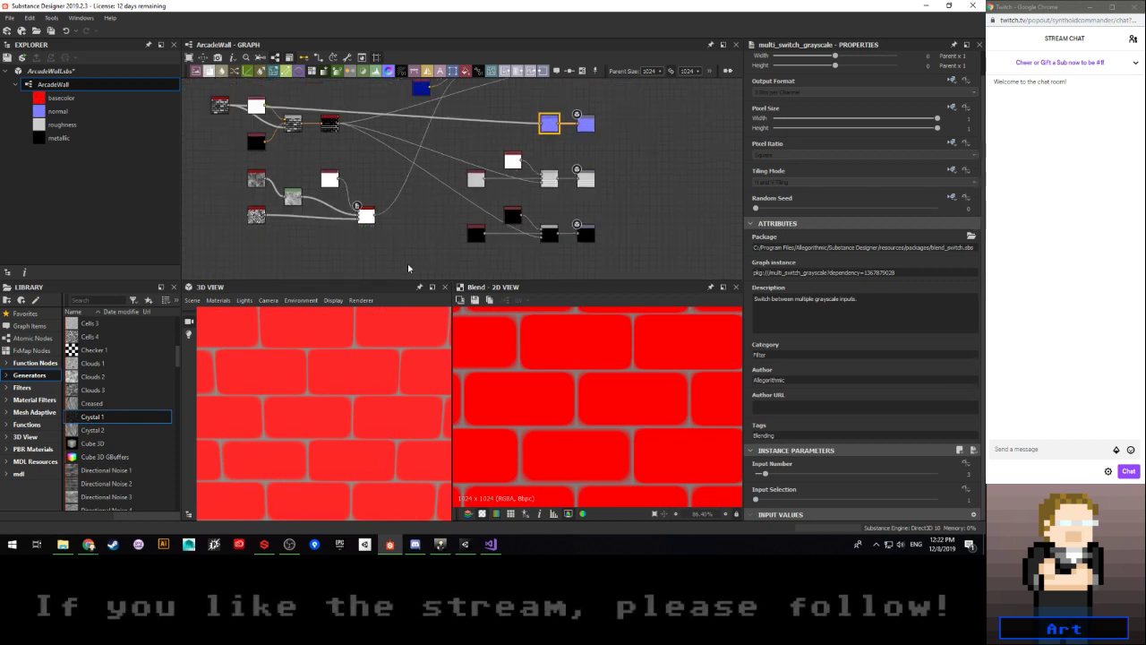
Step: Set the Multi Switch Grayscale's Input Selection to 2, the BnW Spots 2 noise
{"action": "scroll", "coordinate": [408, 267], "scroll_direction": "down", "scroll_amount": 2}
{"action": "middle_click_drag", "start_coordinate": [423, 221], "coordinate": [381, 125]}
{"action": "scroll", "coordinate": [361, 221], "scroll_direction": "up", "scroll_amount": 3}
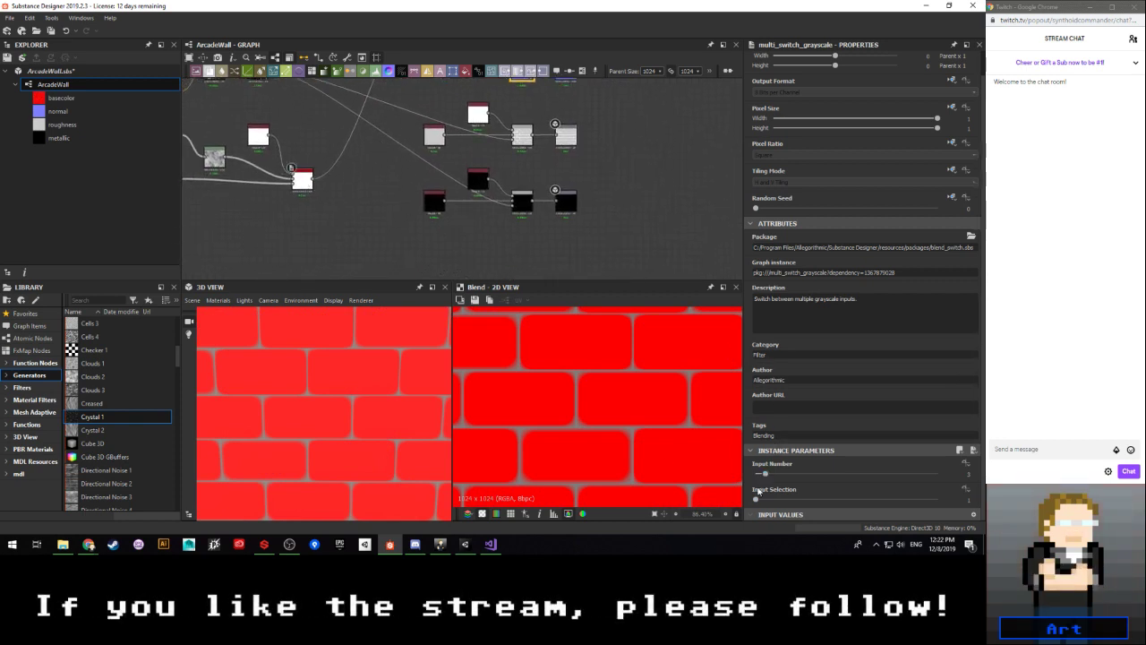
{"action": "left_click_drag", "start_coordinate": [757, 499], "coordinate": [766, 498]}
Step: Preview the gray Uniform Color feeding the roughness blend and check the Multi Switch Grayscale's properties
{"action": "middle_click_drag", "start_coordinate": [357, 183], "coordinate": [407, 242]}
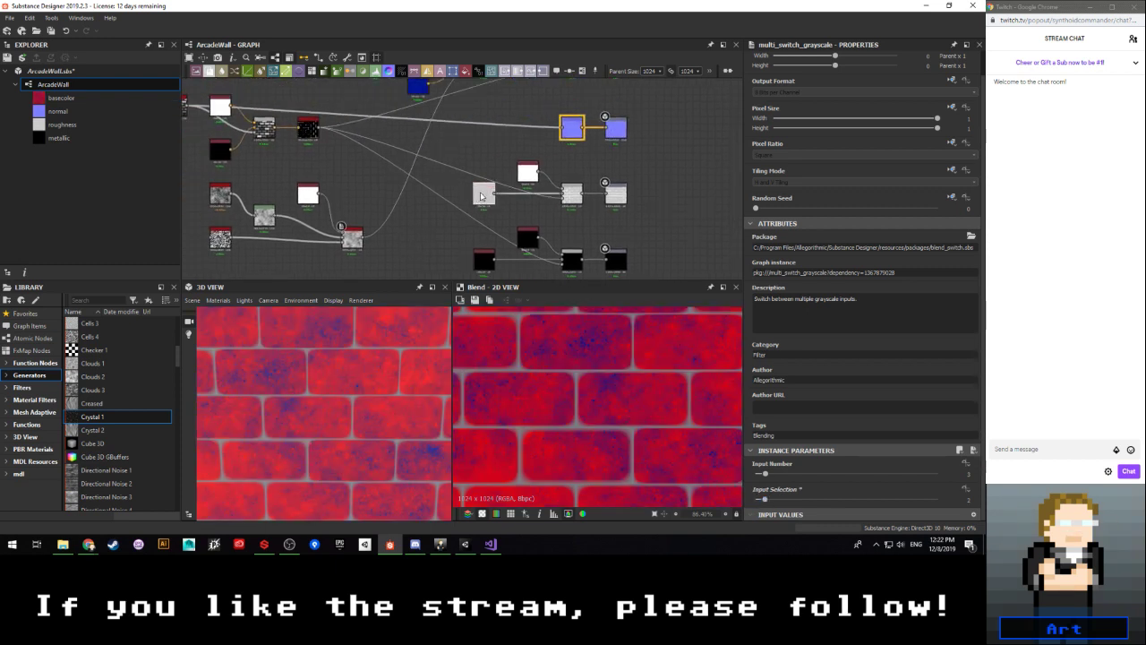
{"action": "double_click", "coordinate": [480, 195]}
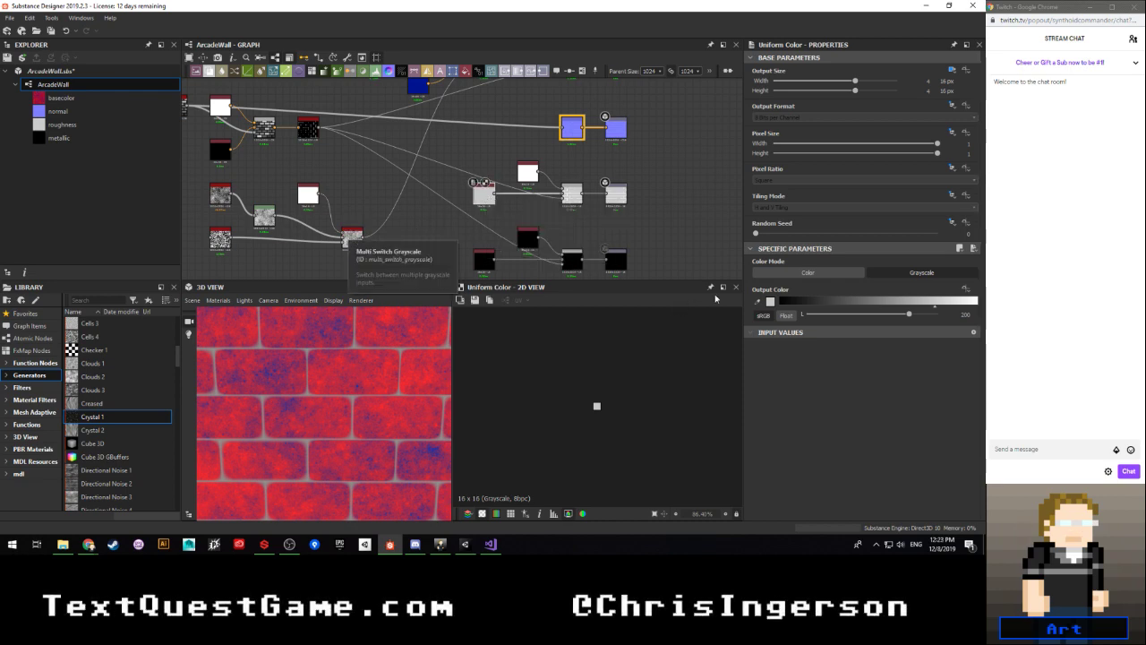
{"action": "left_click", "coordinate": [352, 238]}
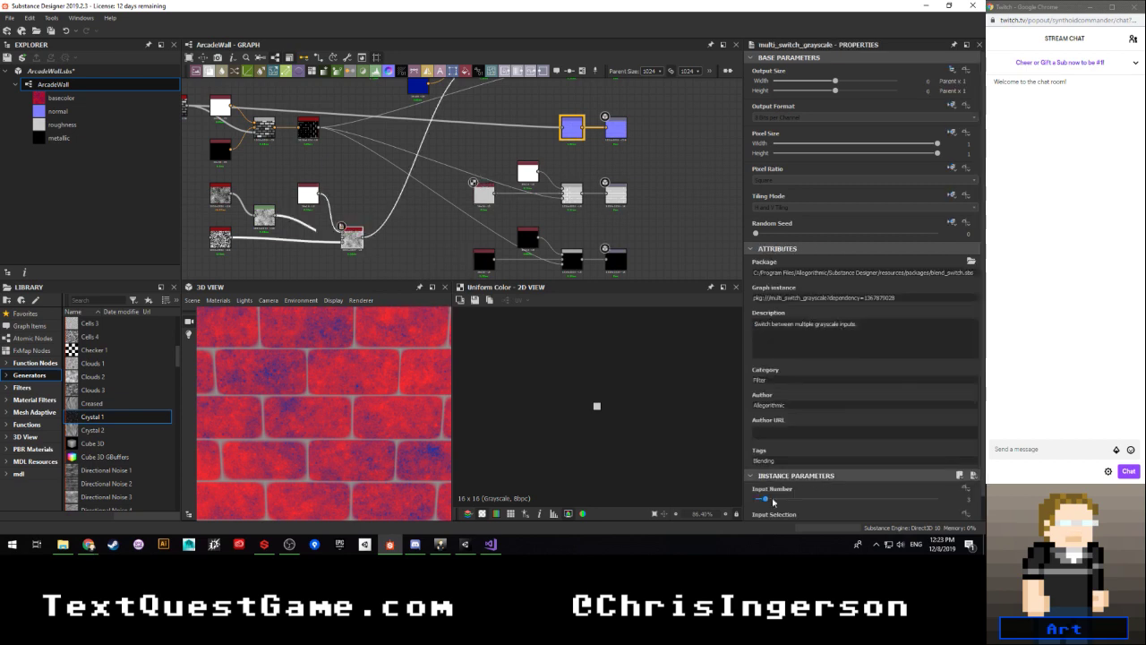
Step: Add a Blend node beside the brick mask nodes and connect the brick mask output to its Opacity input
{"action": "middle_click_drag", "start_coordinate": [521, 129], "coordinate": [497, 211]}
{"action": "scroll", "coordinate": [574, 181], "scroll_direction": "up", "scroll_amount": 1}
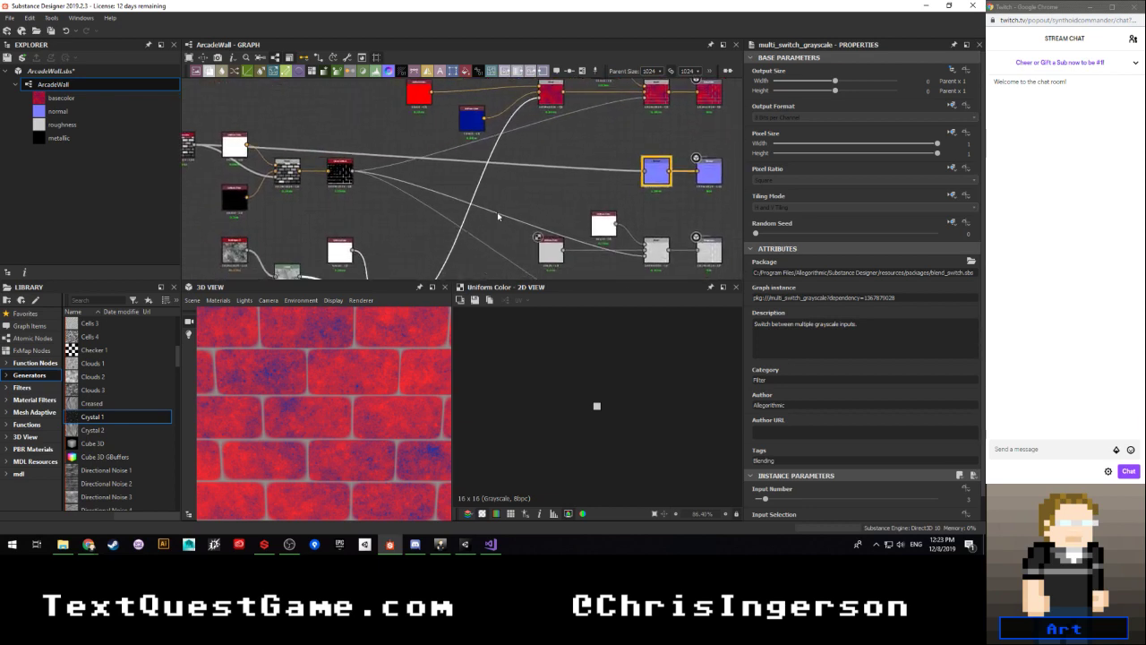
{"action": "mouse_move", "coordinate": [391, 215]}
{"action": "middle_mouse_down"}
{"action": "mouse_move", "coordinate": [387, 151]}
{"action": "mouse_move", "coordinate": [388, 204]}
{"action": "middle_mouse_up"}
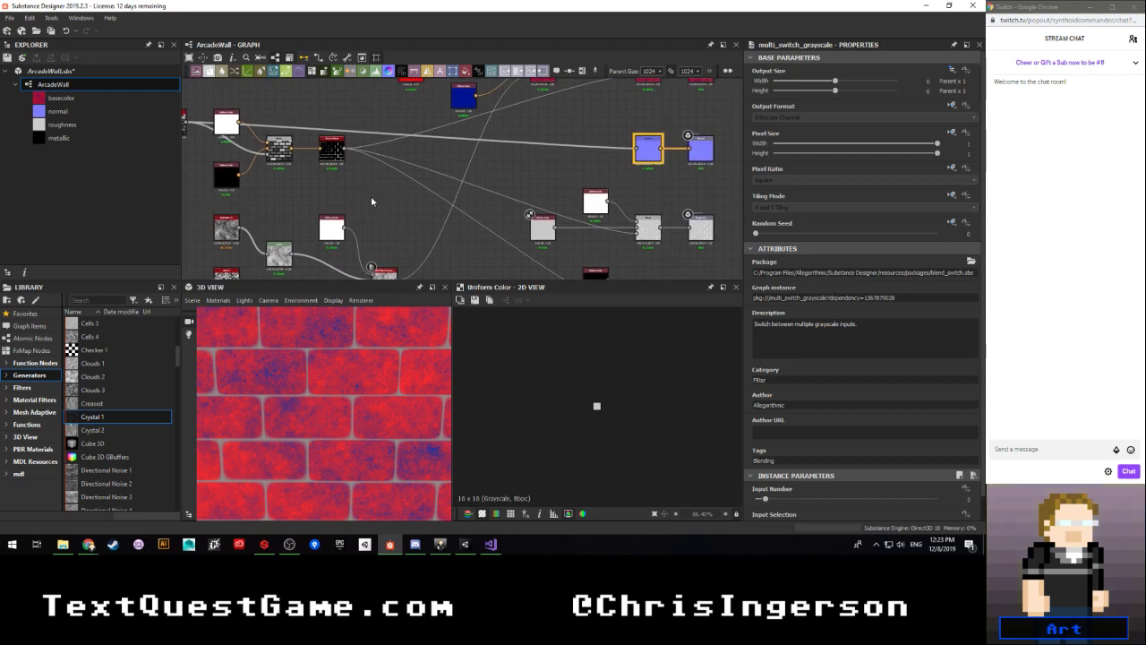
{"action": "key", "text": "space"}
{"action": "type", "text": "blend"}
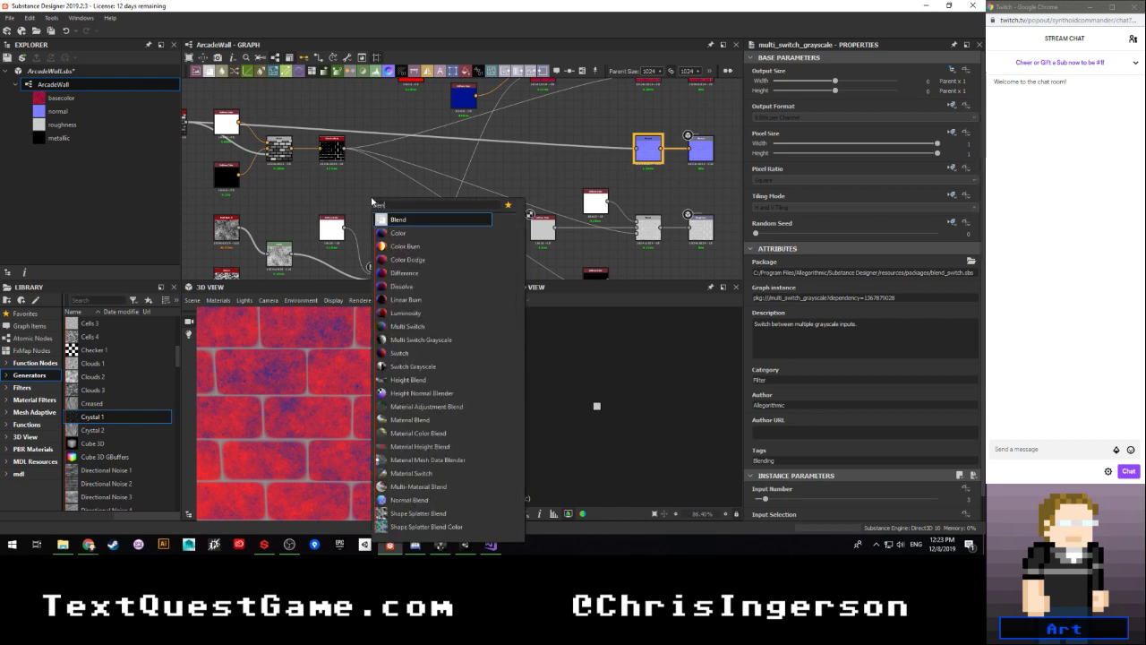
{"action": "key", "text": "Return"}
{"action": "scroll", "coordinate": [362, 199], "scroll_direction": "up", "scroll_amount": 2}
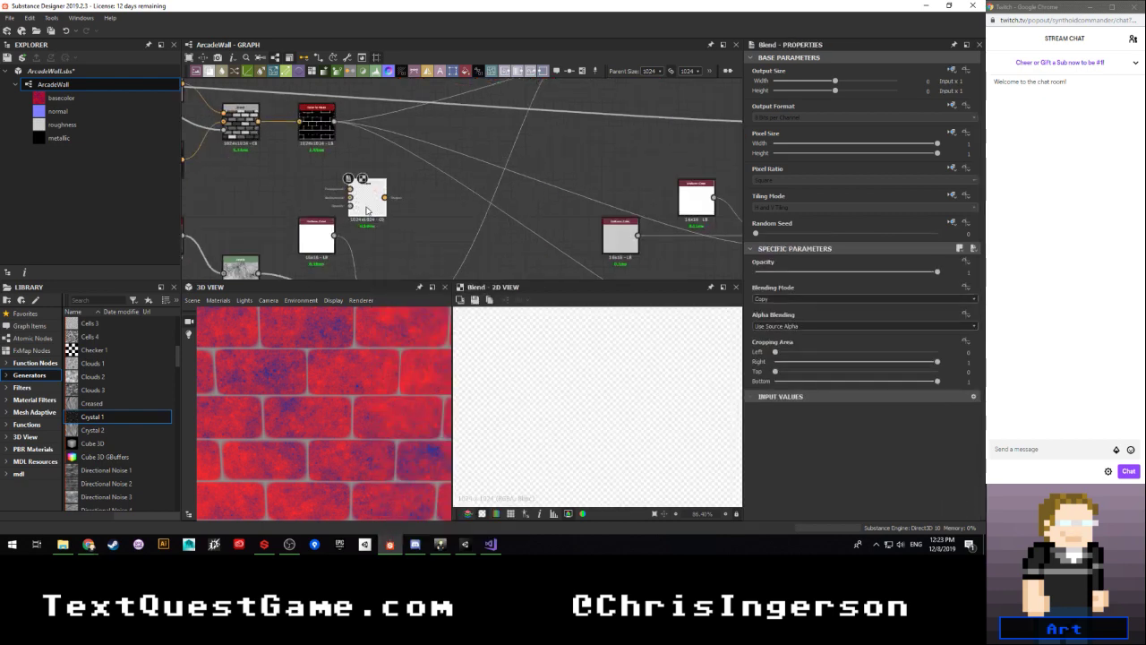
{"action": "left_click_drag", "start_coordinate": [364, 199], "coordinate": [428, 198]}
{"action": "left_click_drag", "start_coordinate": [333, 121], "coordinate": [412, 205]}
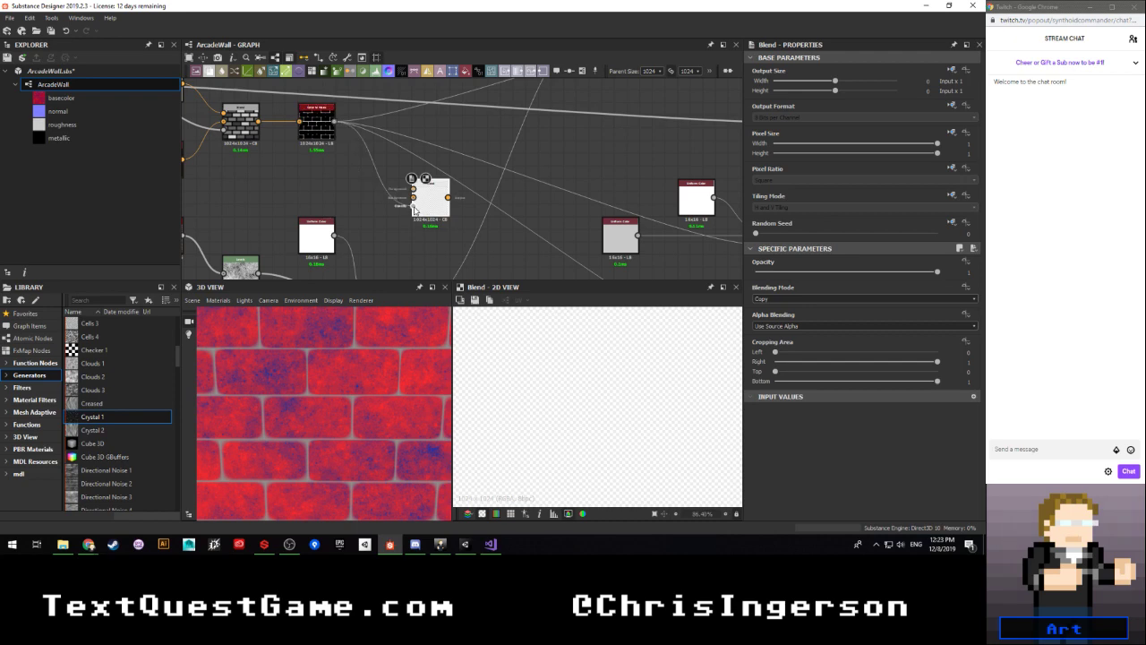
Step: Connect the Multi Switch Grayscale output to the new Blend node's Background input and preview the blend in the 2D view
{"action": "scroll", "coordinate": [369, 204], "scroll_direction": "down", "scroll_amount": 2}
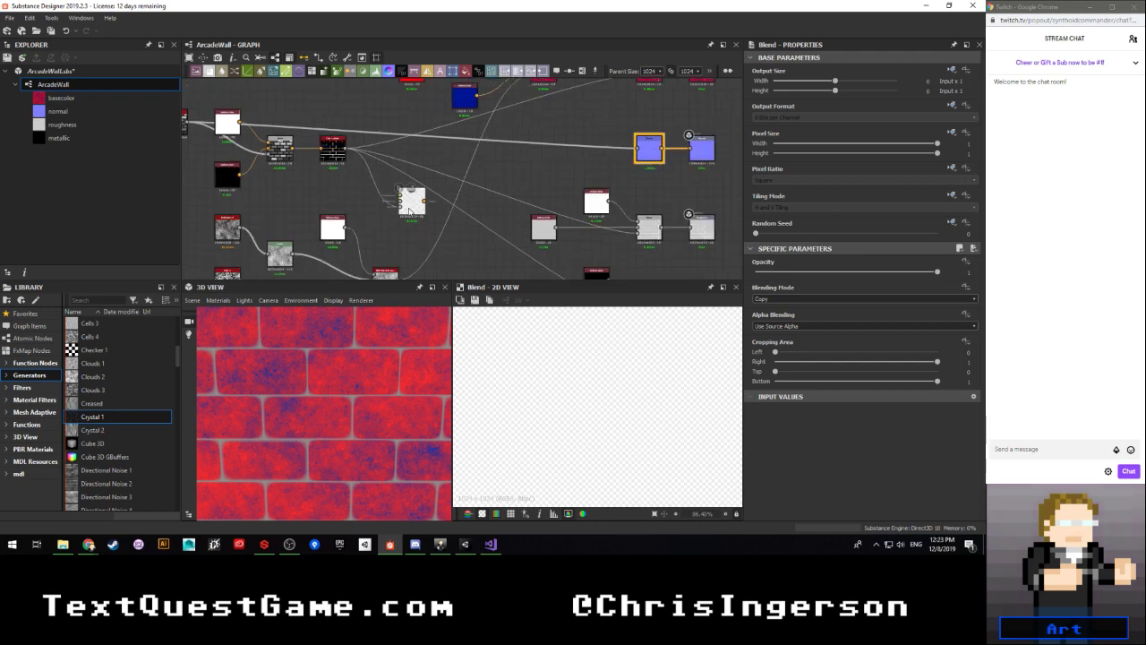
{"action": "scroll", "coordinate": [403, 199], "scroll_direction": "down", "scroll_amount": 1}
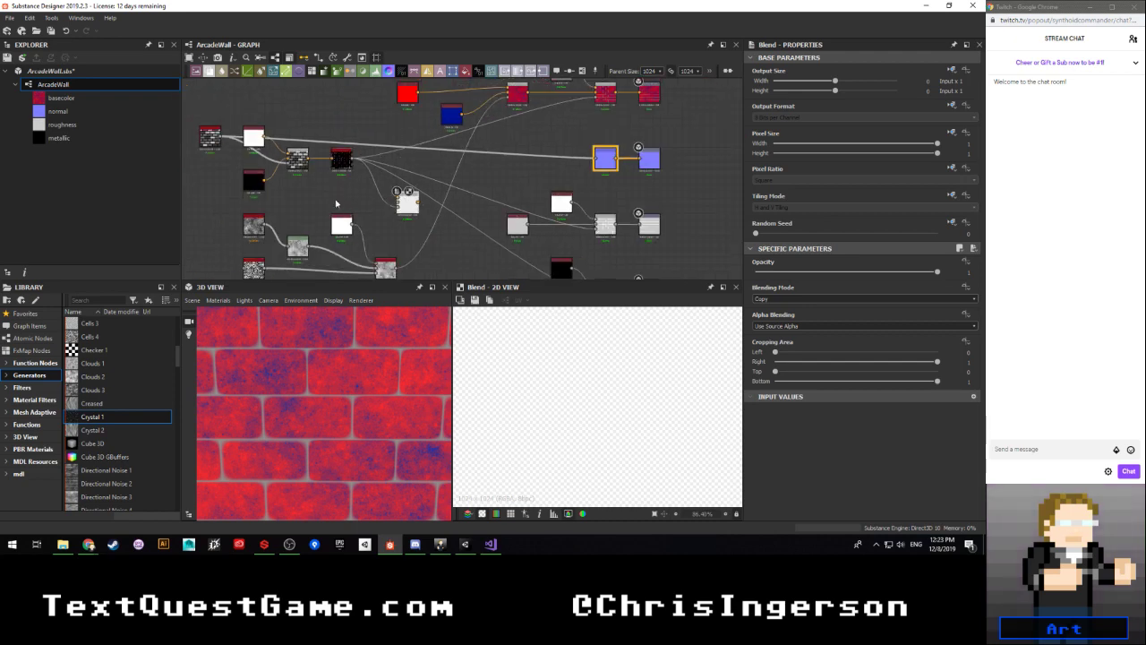
{"action": "mouse_move", "coordinate": [368, 204]}
{"action": "middle_mouse_down"}
{"action": "mouse_move", "coordinate": [349, 184]}
{"action": "mouse_move", "coordinate": [388, 194]}
{"action": "middle_mouse_up"}
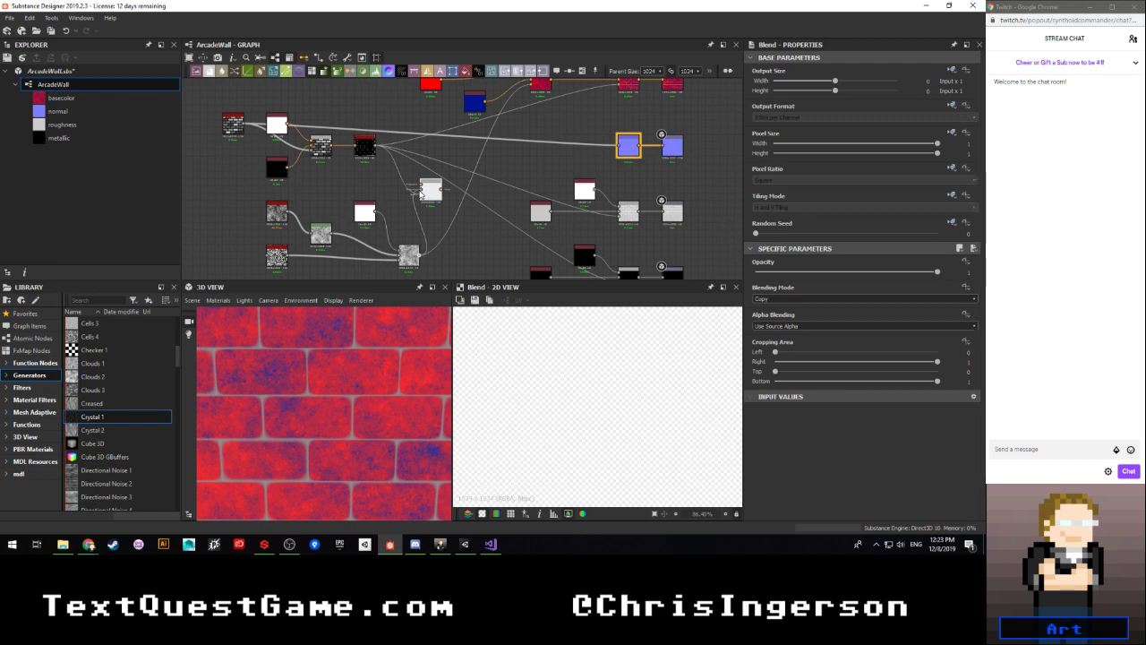
{"action": "double_click", "coordinate": [422, 192]}
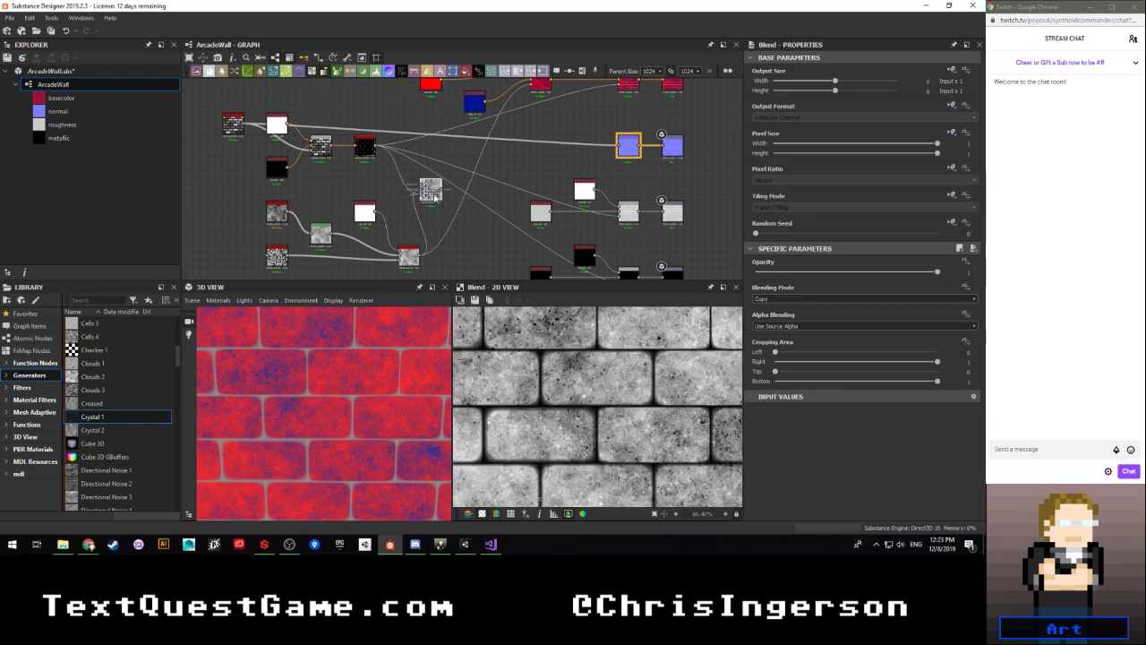
Step: Connect the masked noise Blend output to the Normal node's input and preview the resulting normal map in the 2D view
{"action": "scroll", "coordinate": [558, 360], "scroll_direction": "up", "scroll_amount": 3}
{"action": "scroll", "coordinate": [558, 360], "scroll_direction": "up", "scroll_amount": 5}
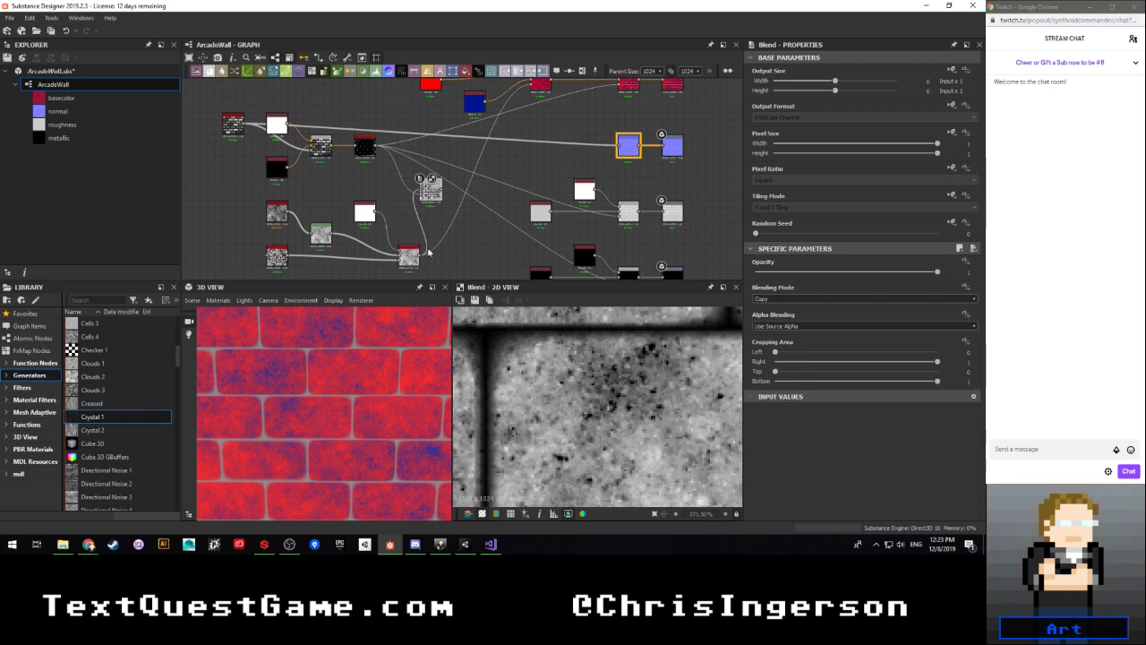
{"action": "scroll", "coordinate": [531, 369], "scroll_direction": "down", "scroll_amount": 10}
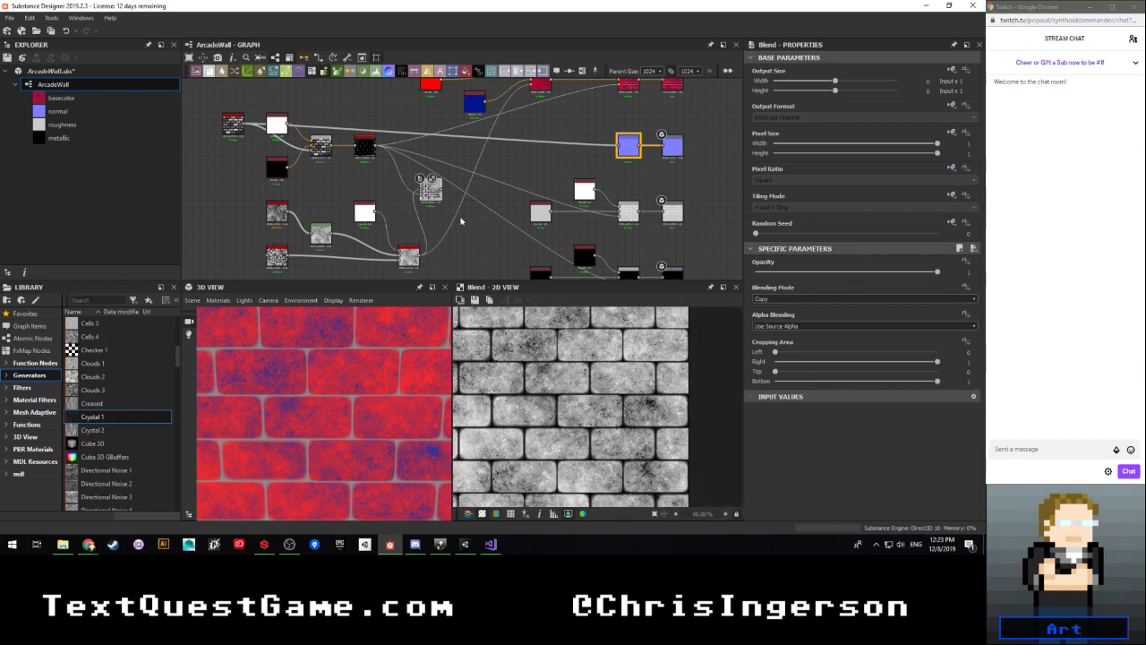
{"action": "left_click_drag", "start_coordinate": [442, 189], "coordinate": [620, 148]}
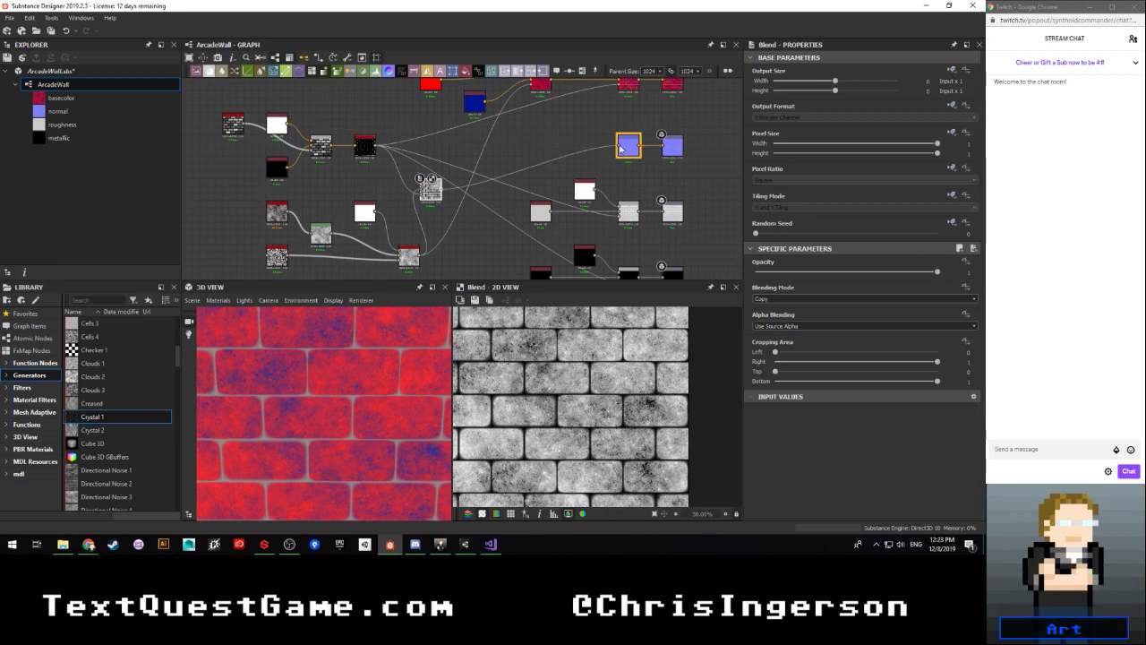
{"action": "left_click", "coordinate": [627, 150]}
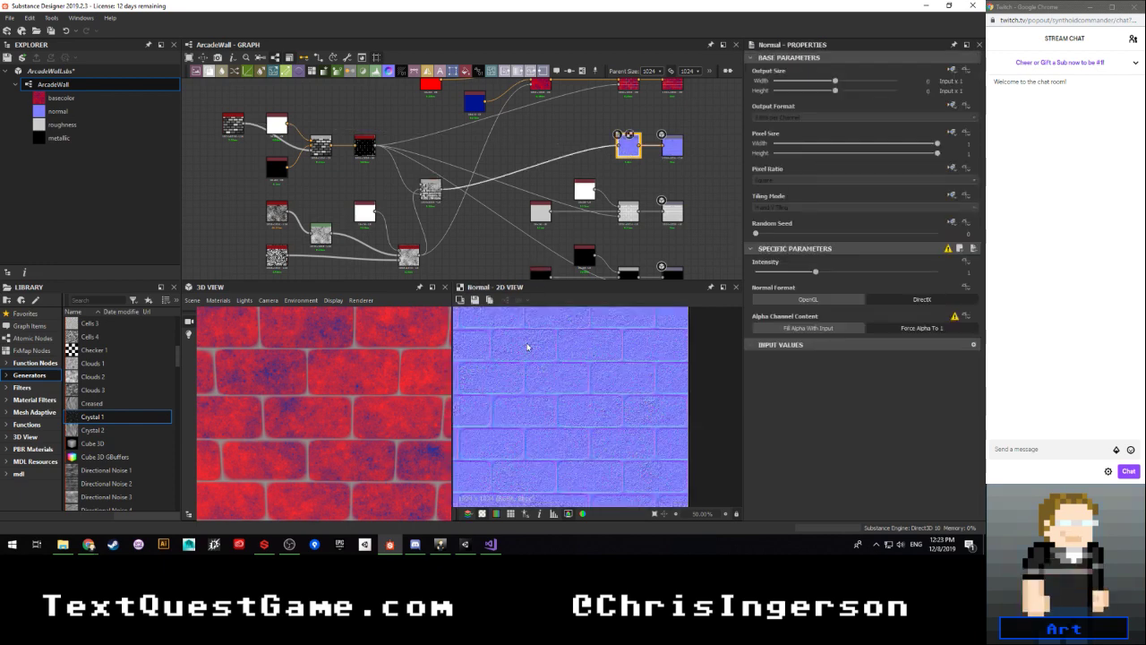
{"action": "scroll", "coordinate": [533, 358], "scroll_direction": "up", "scroll_amount": 3}
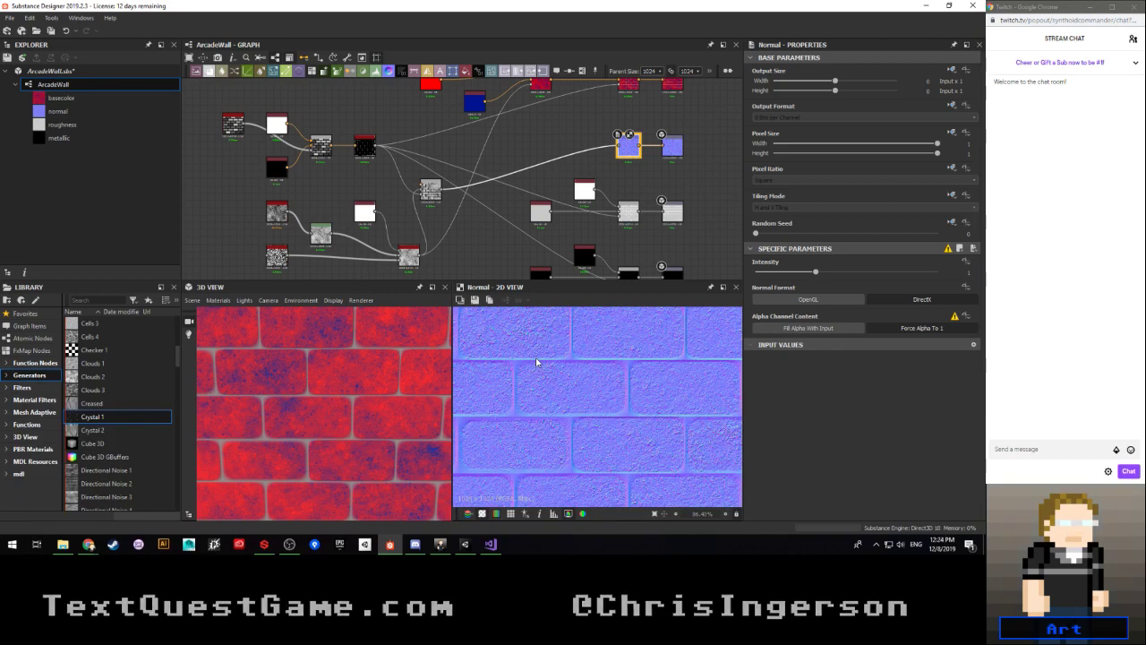
Step: Add a second Normal node to the graph and connect the brick generator's output to its input
{"action": "left_click", "coordinate": [232, 123]}
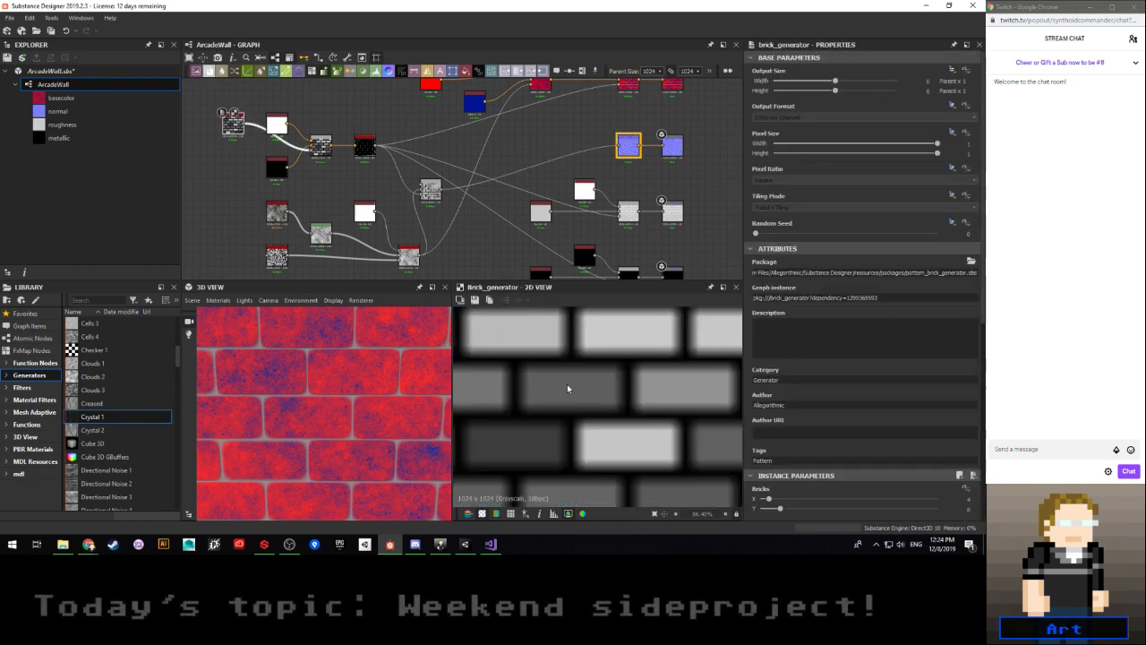
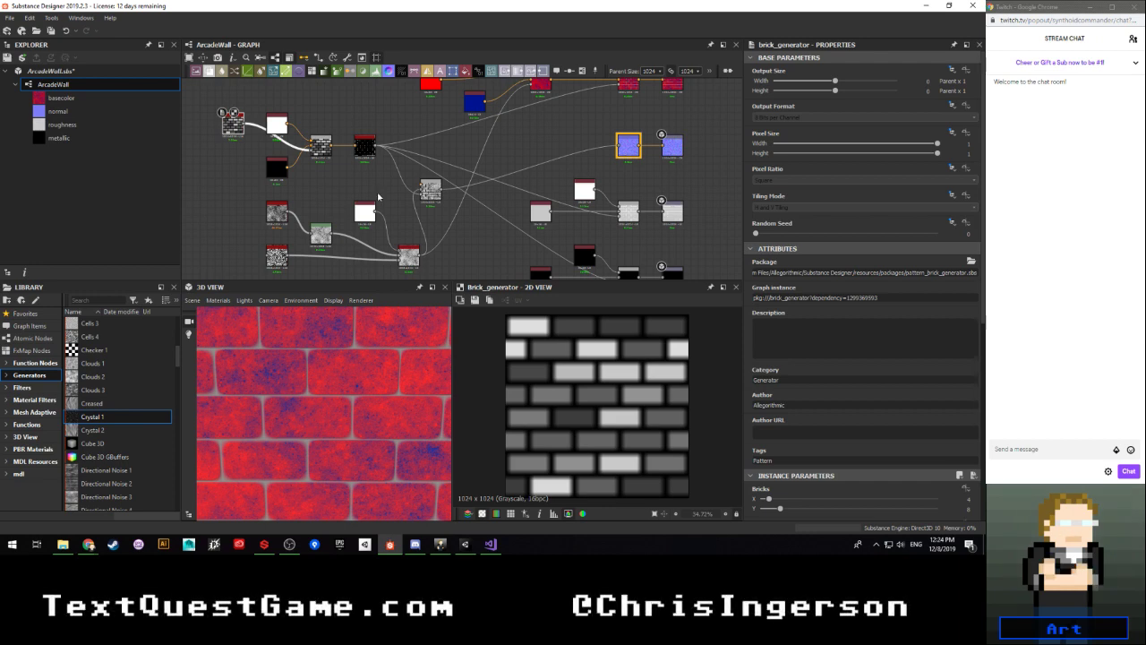
{"action": "scroll", "coordinate": [417, 207], "scroll_direction": "up", "scroll_amount": 4}
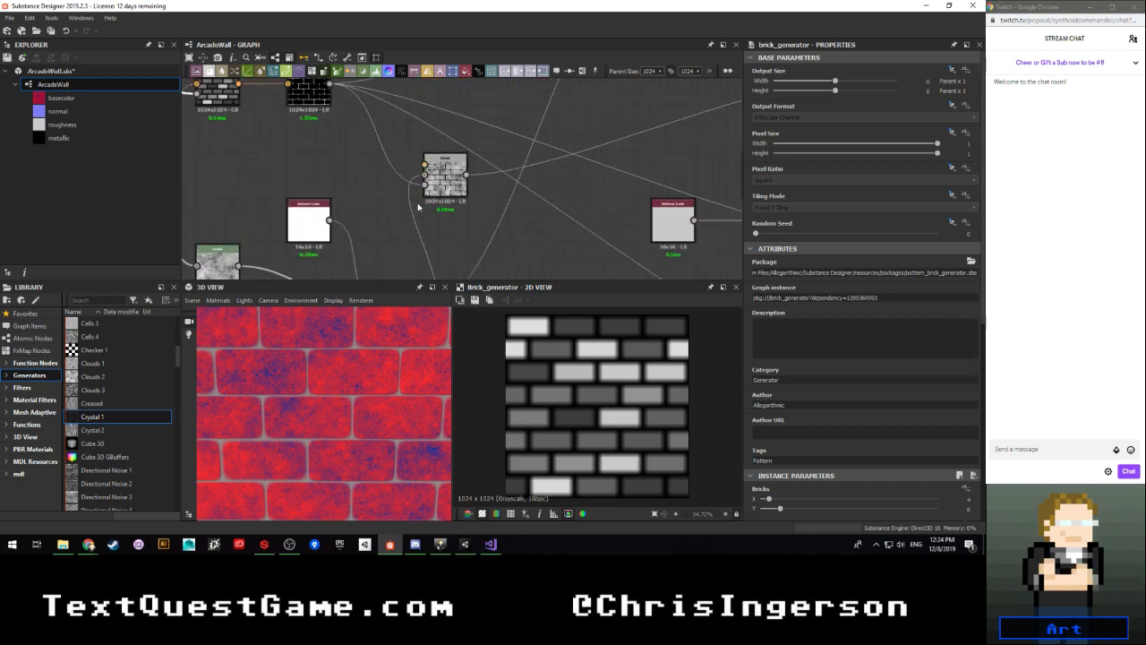
{"action": "scroll", "coordinate": [477, 175], "scroll_direction": "down", "scroll_amount": 2}
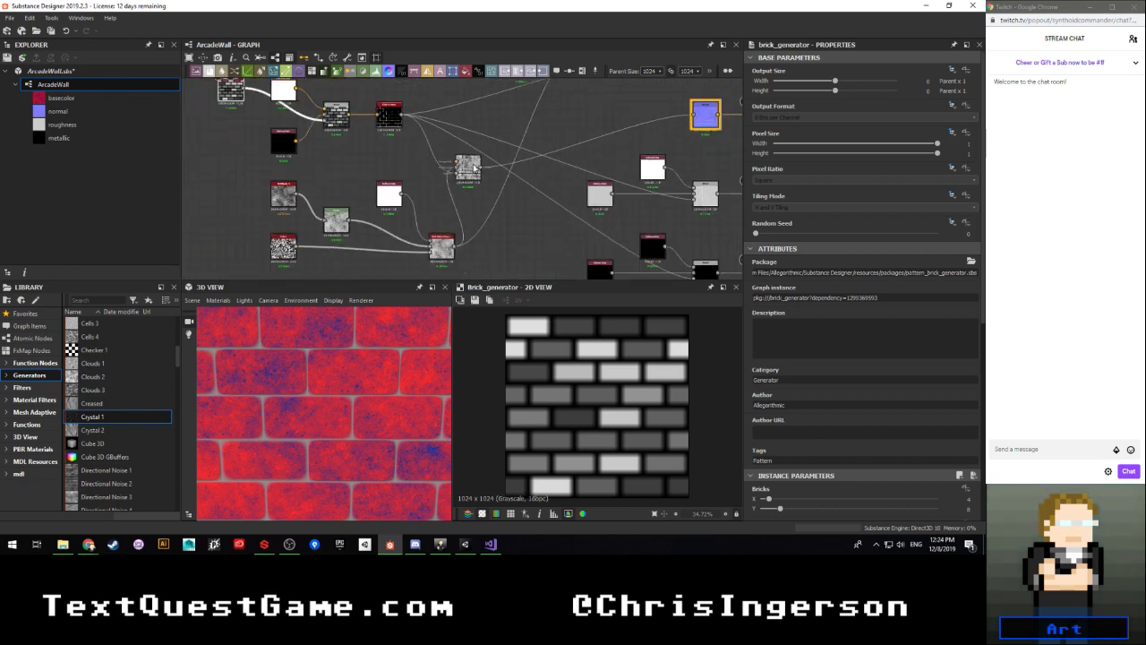
{"action": "middle_click_drag", "start_coordinate": [478, 211], "coordinate": [434, 191]}
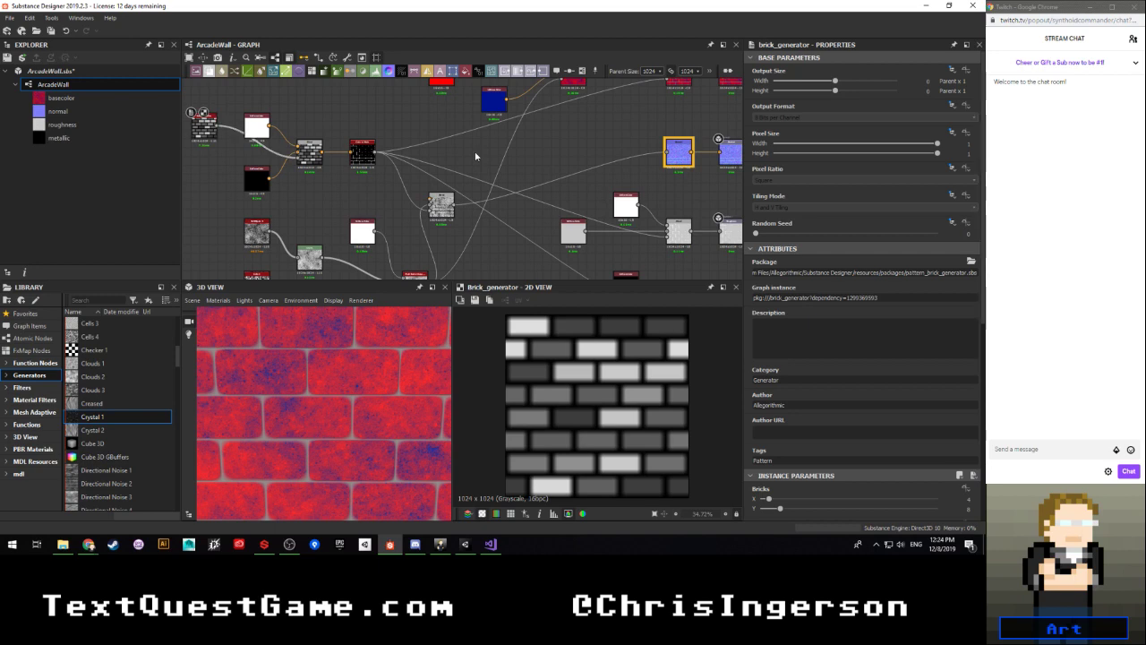
{"action": "key", "text": "space"}
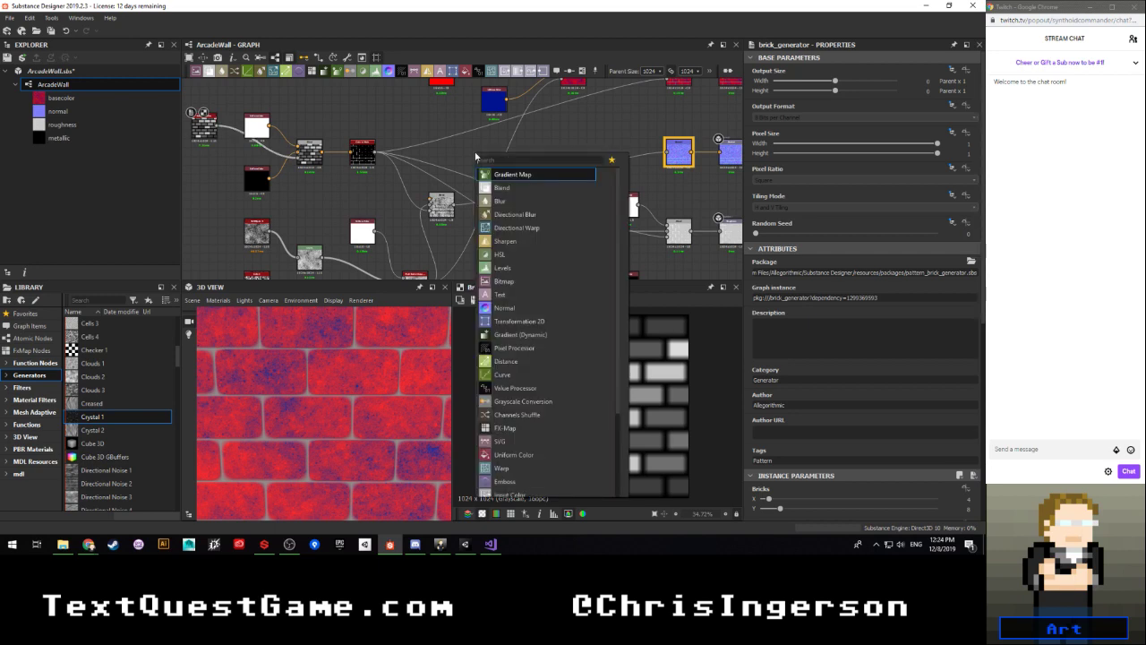
{"action": "type", "text": "normal"}
{"action": "key", "text": "Return"}
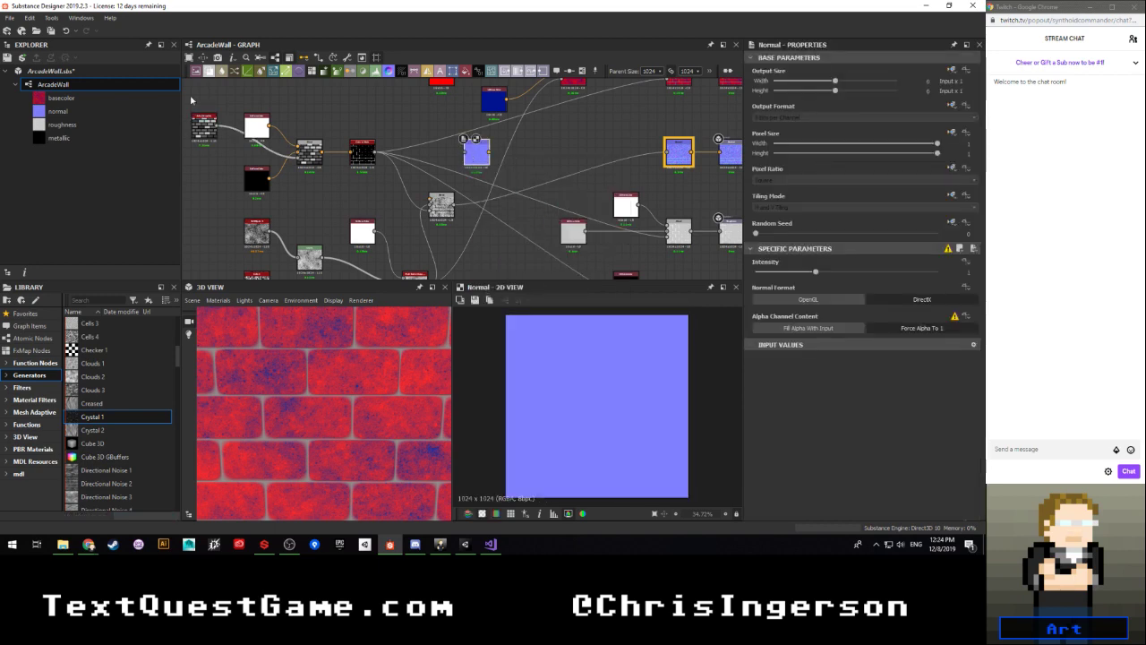
{"action": "left_click_drag", "start_coordinate": [219, 131], "coordinate": [601, 131]}
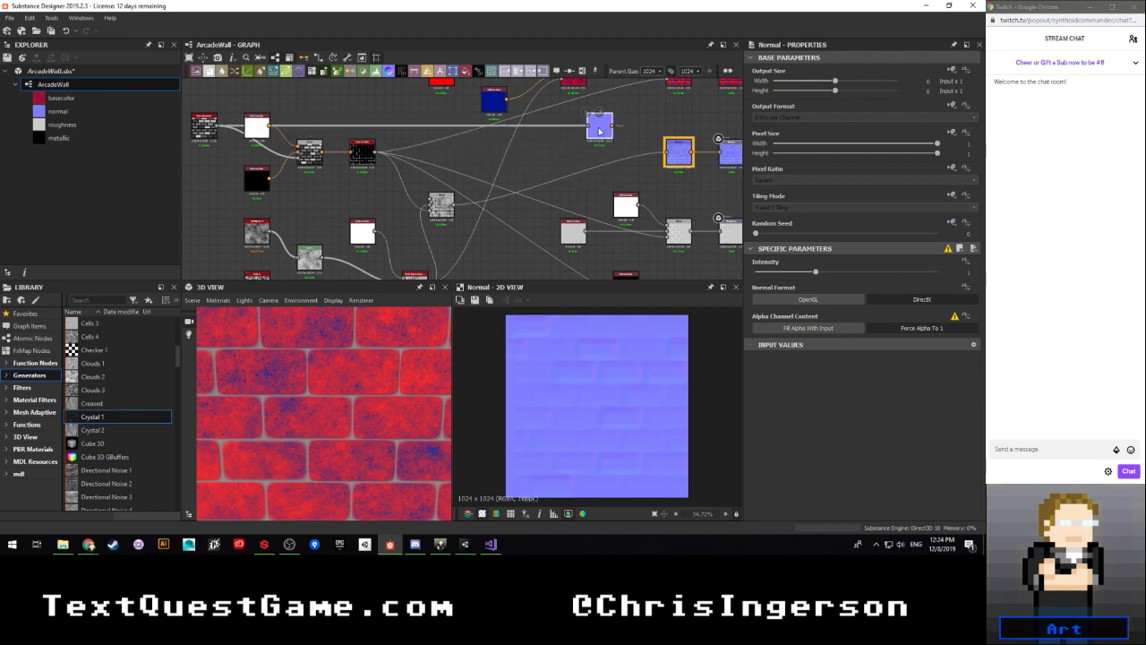
Step: Move both Normal nodes closer to the noise Blend and add a Normal Combine node after them
{"action": "left_click_drag", "start_coordinate": [680, 159], "coordinate": [549, 186]}
{"action": "left_click_drag", "start_coordinate": [597, 133], "coordinate": [519, 206]}
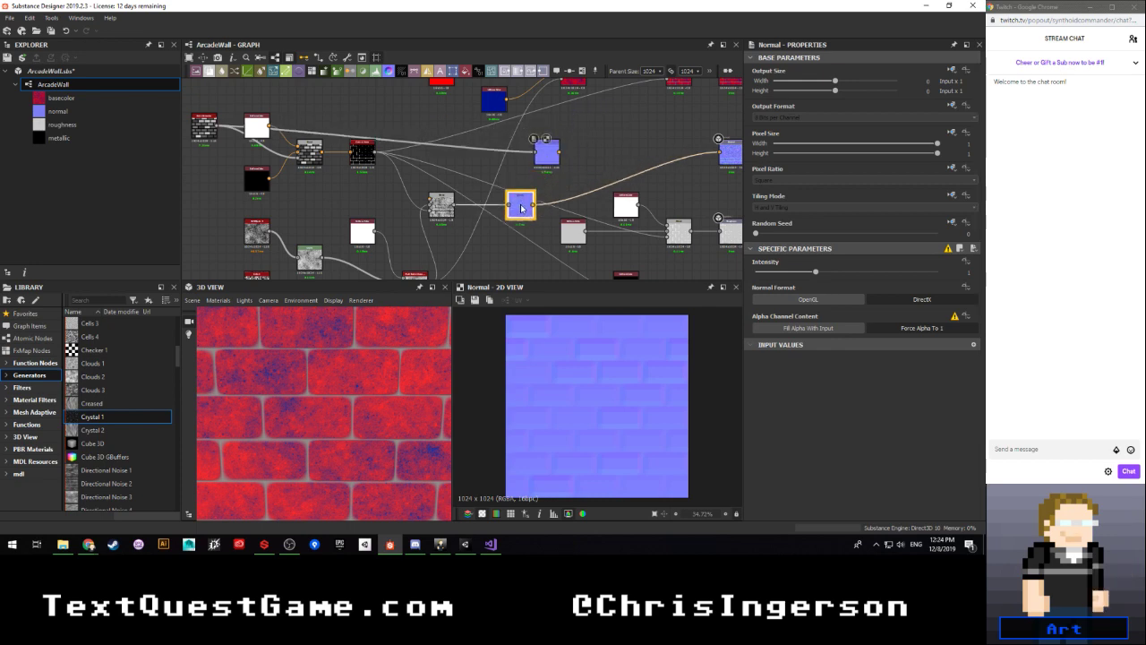
{"action": "middle_click_drag", "start_coordinate": [557, 178], "coordinate": [494, 201]}
{"action": "key", "text": "space"}
{"action": "type", "text": "Norm"}
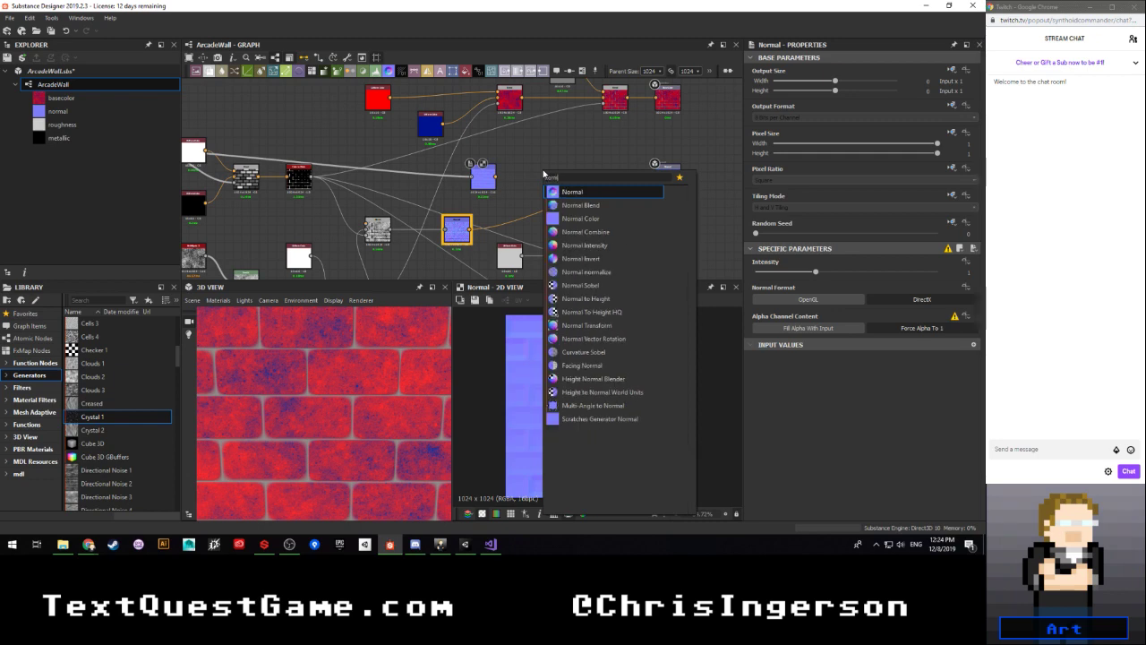
{"action": "left_click", "coordinate": [585, 232]}
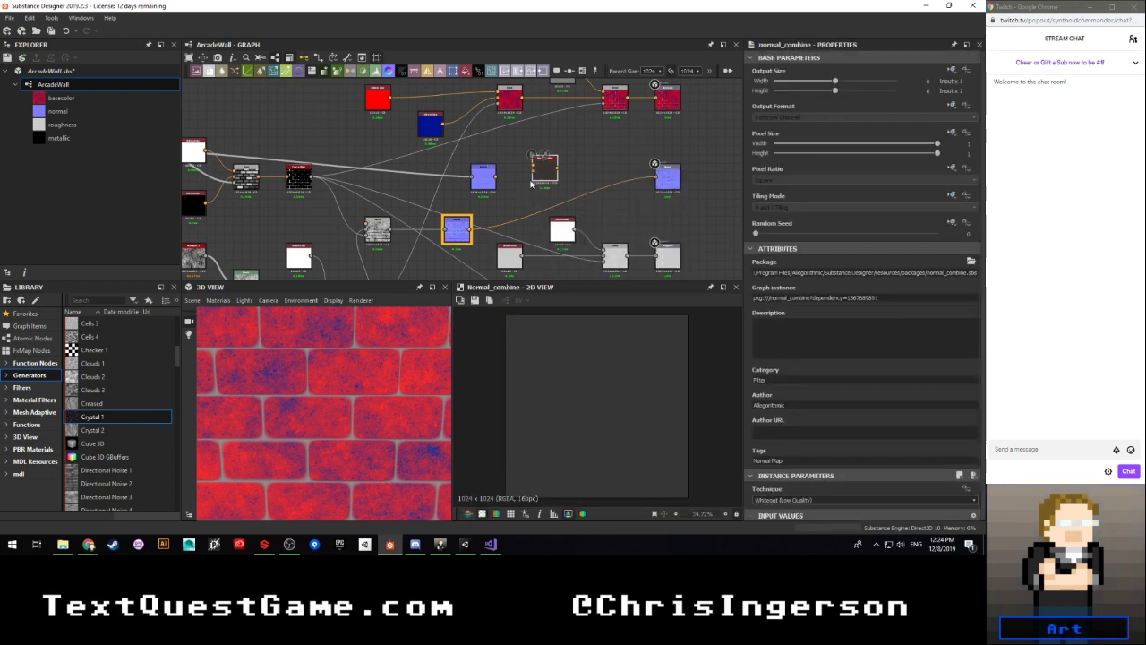
Step: Connect the brick Normal to the Normal Combine node's first input and the noise Normal to its second input
{"action": "scroll", "coordinate": [531, 183], "scroll_direction": "up", "scroll_amount": 3}
{"action": "left_click_drag", "start_coordinate": [456, 179], "coordinate": [520, 161]}
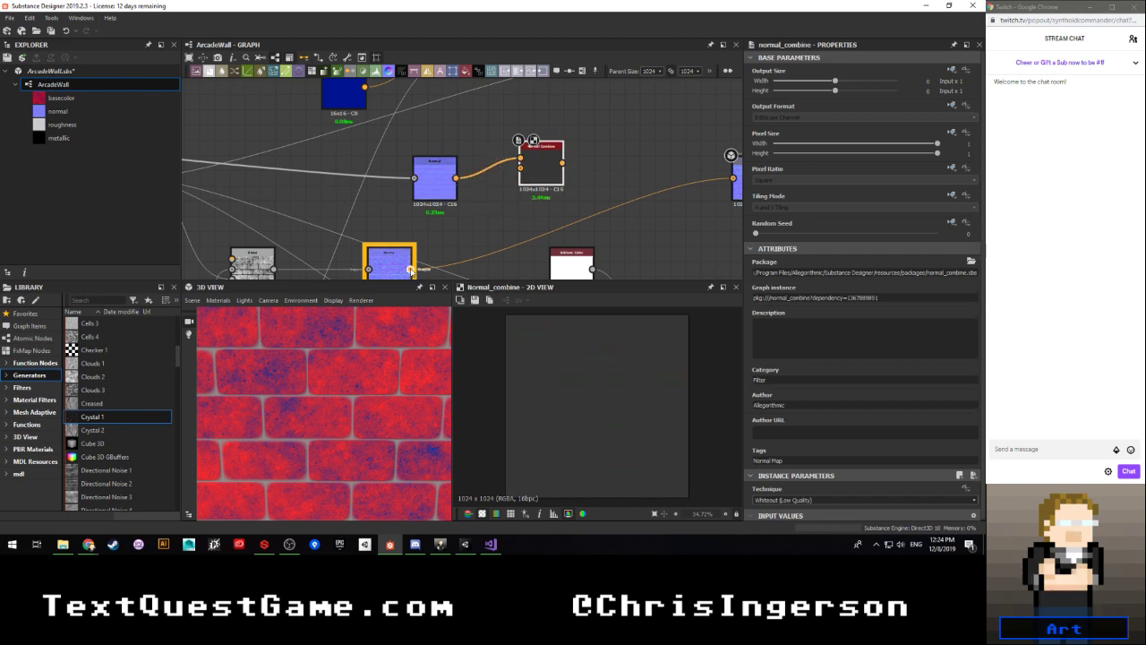
{"action": "left_click_drag", "start_coordinate": [411, 268], "coordinate": [521, 167]}
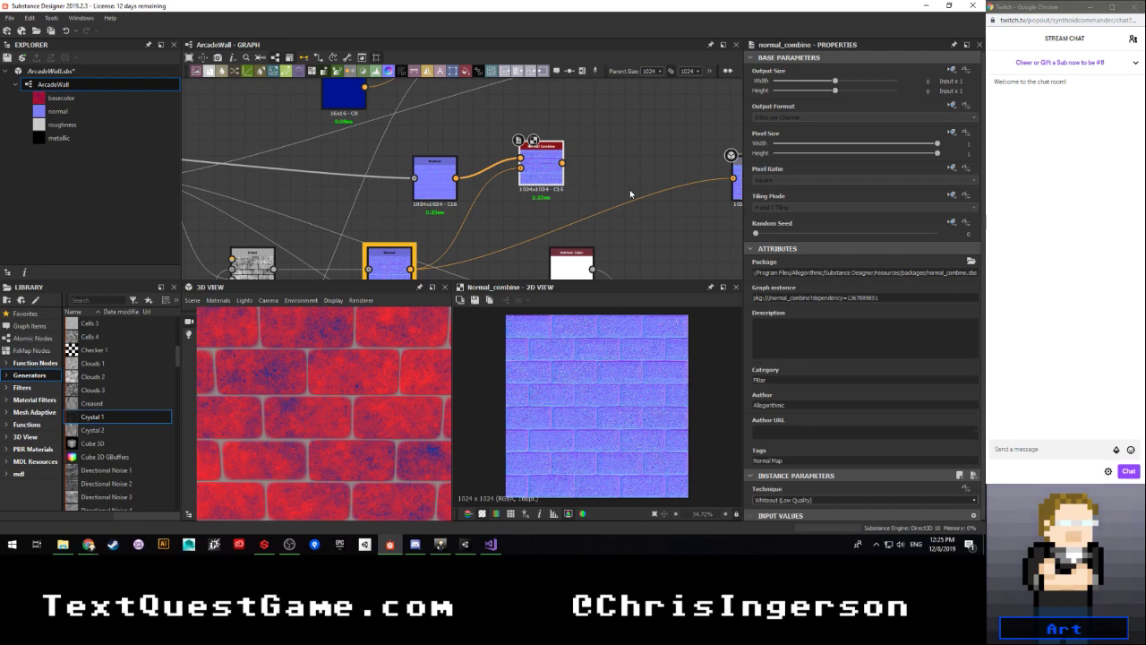
{"action": "scroll", "coordinate": [586, 372], "scroll_direction": "up", "scroll_amount": 3}
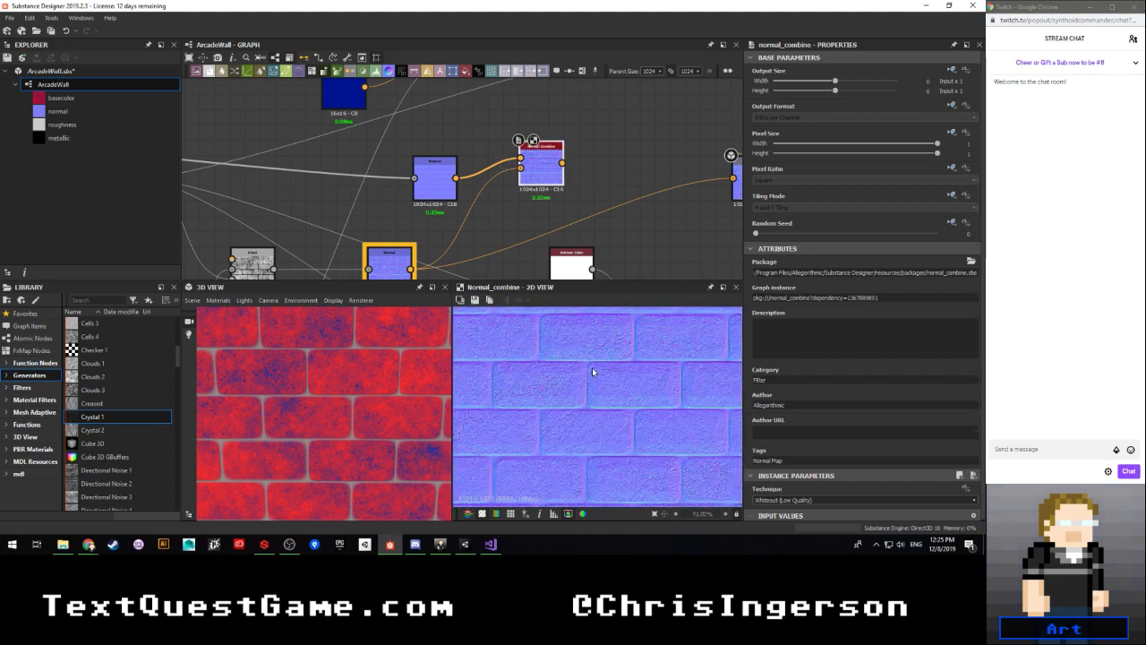
Step: Connect the Normal Combine output to the normal output node and inspect the combined normals in the 2D and 3D views
{"action": "middle_click_drag", "start_coordinate": [546, 219], "coordinate": [430, 216]}
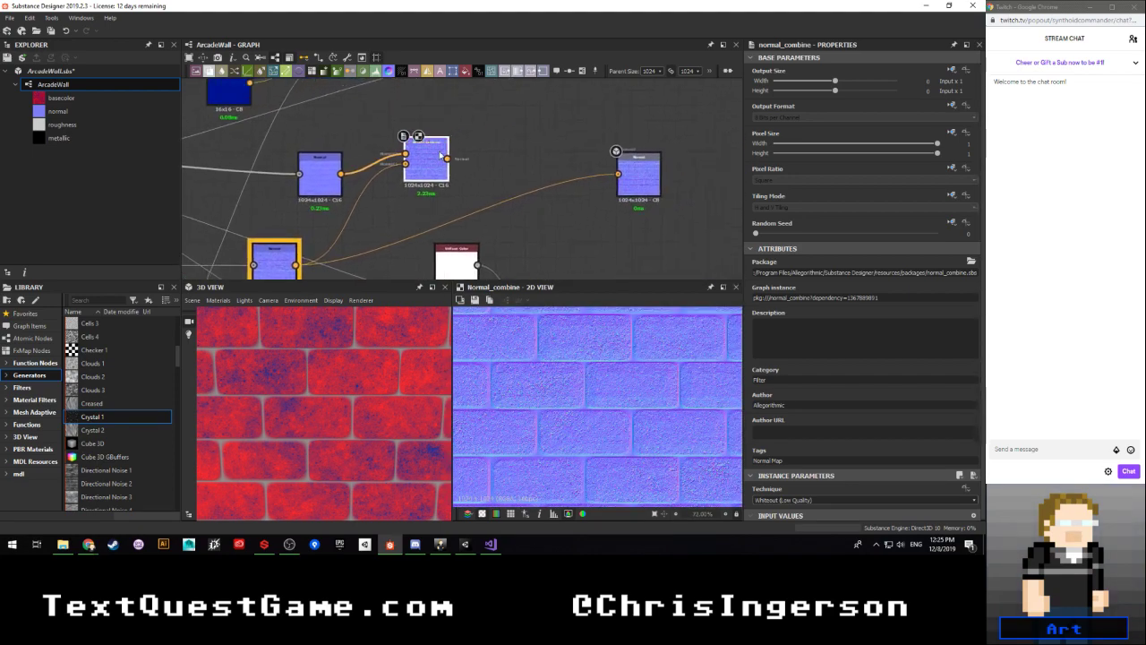
{"action": "left_click_drag", "start_coordinate": [447, 160], "coordinate": [620, 175]}
{"action": "double_click", "coordinate": [635, 178]}
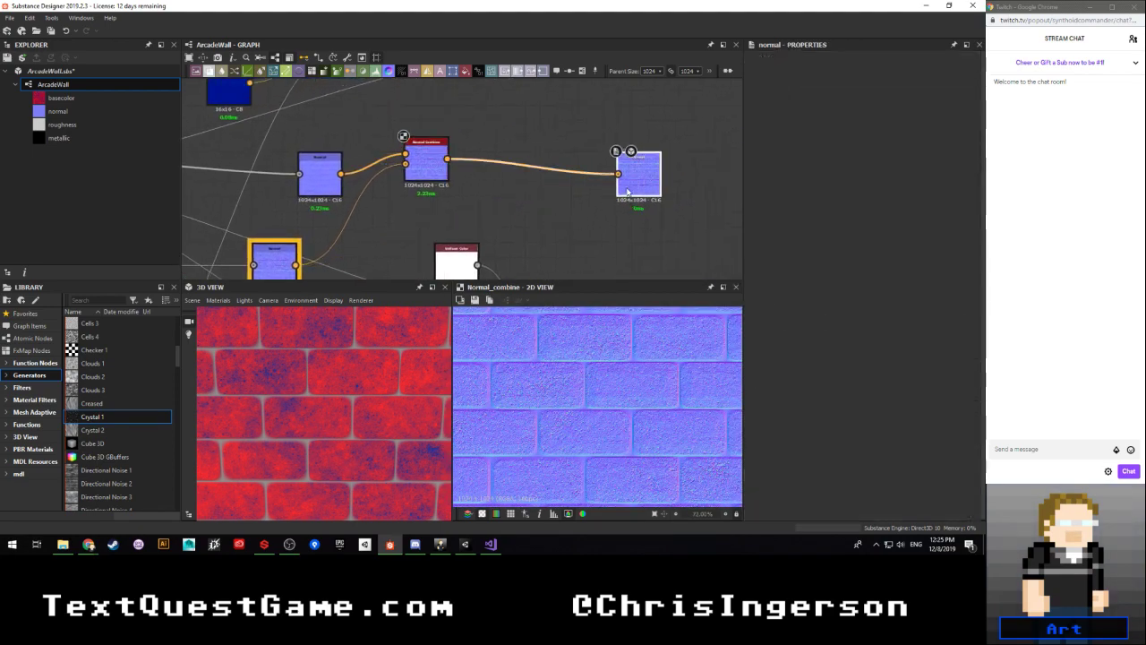
{"action": "scroll", "coordinate": [306, 423], "scroll_direction": "down", "scroll_amount": 3}
{"action": "left_click_drag", "start_coordinate": [305, 418], "coordinate": [356, 404]}
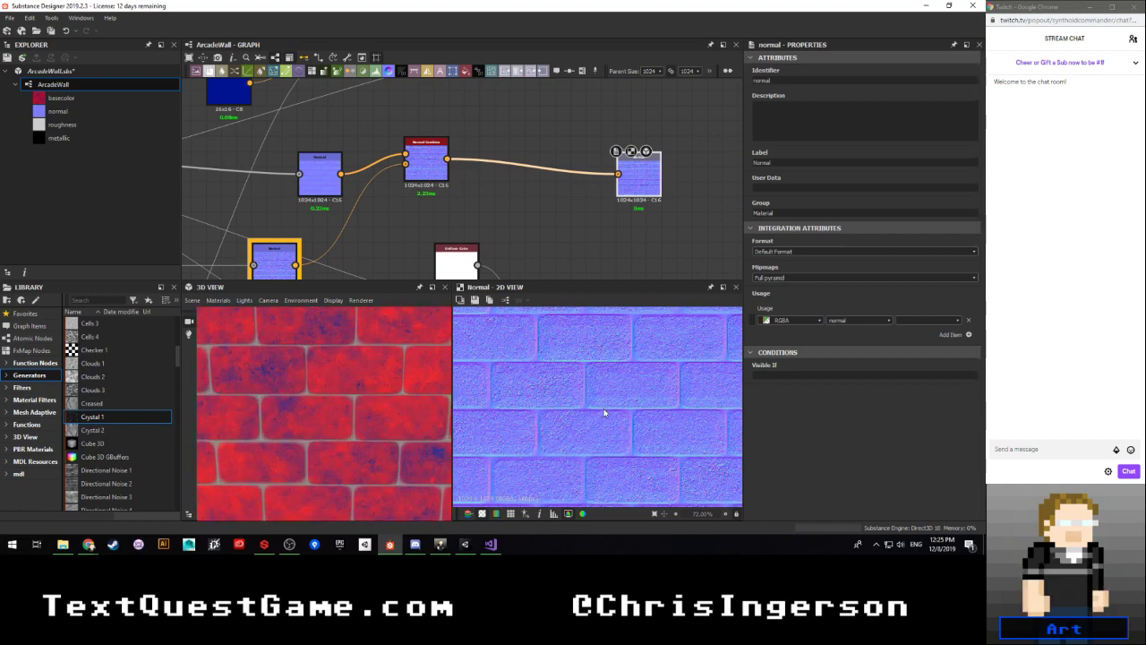
{"action": "scroll", "coordinate": [603, 403], "scroll_direction": "up", "scroll_amount": 2}
{"action": "scroll", "coordinate": [601, 396], "scroll_direction": "down", "scroll_amount": 5}
{"action": "scroll", "coordinate": [557, 399], "scroll_direction": "up", "scroll_amount": 5}
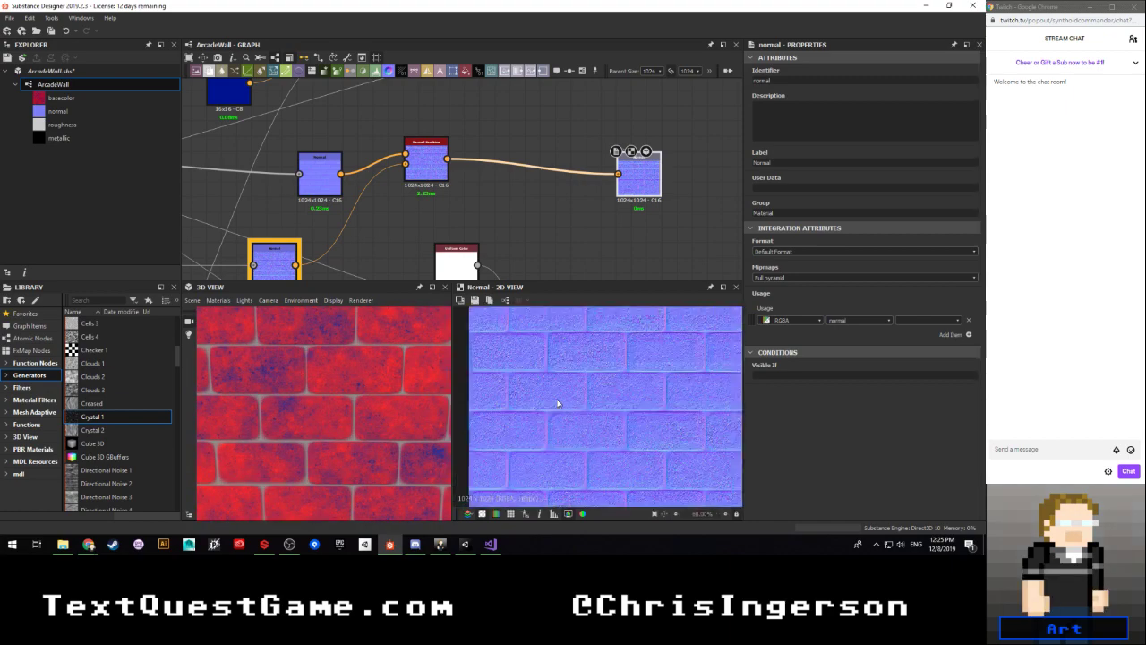
{"action": "scroll", "coordinate": [313, 243], "scroll_direction": "down", "scroll_amount": 2}
Step: Preview the brick generator's Normal node in the 2D view to examine its relief on its own
{"action": "middle_click_drag", "start_coordinate": [340, 244], "coordinate": [459, 200]}
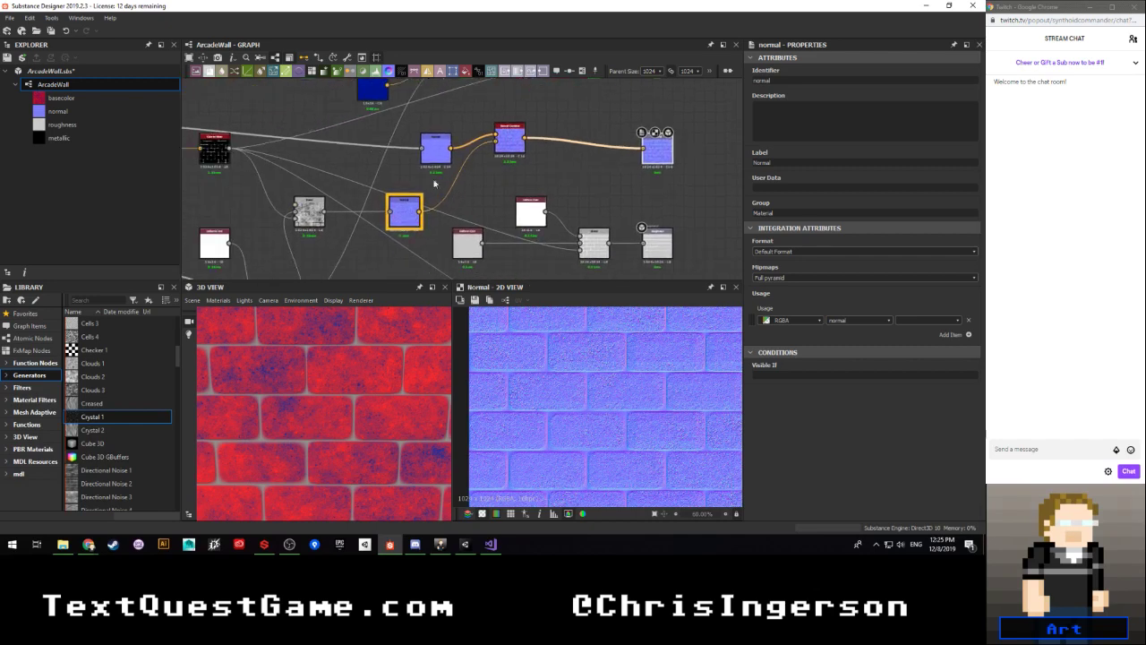
{"action": "double_click", "coordinate": [436, 156]}
{"action": "scroll", "coordinate": [565, 427], "scroll_direction": "up", "scroll_amount": 1}
{"action": "scroll", "coordinate": [564, 419], "scroll_direction": "down", "scroll_amount": 5}
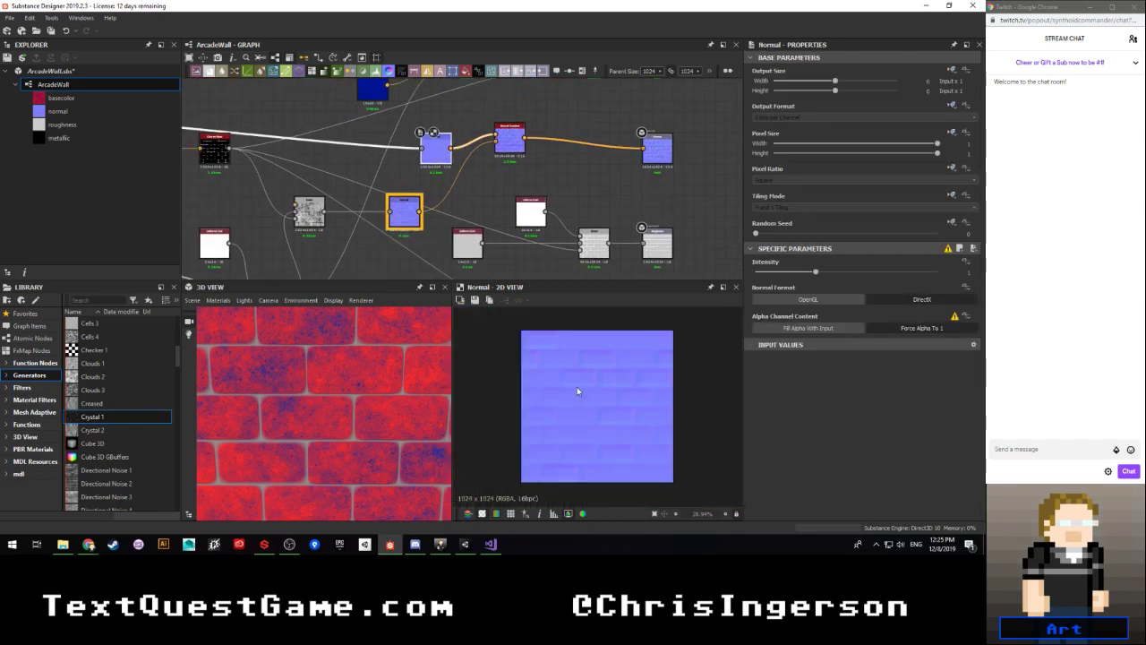
{"action": "scroll", "coordinate": [313, 231], "scroll_direction": "up", "scroll_amount": 1}
Step: Move the brick Normal node so it lines up directly above the noise Normal node
{"action": "middle_click_drag", "start_coordinate": [299, 230], "coordinate": [363, 219]}
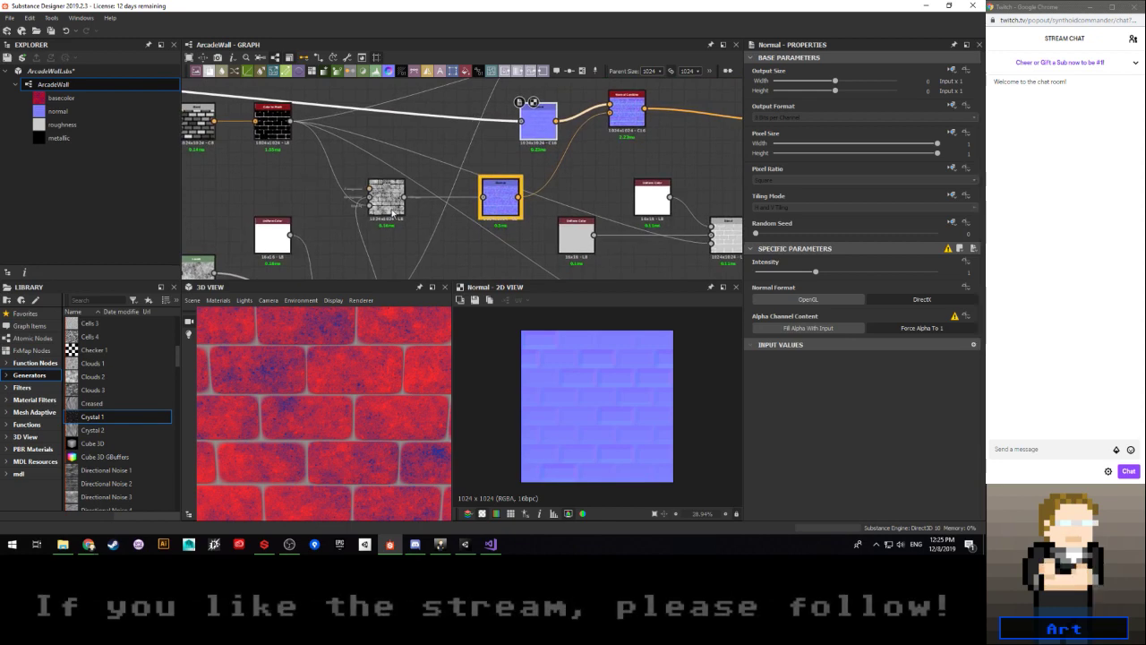
{"action": "scroll", "coordinate": [526, 191], "scroll_direction": "down", "scroll_amount": 2}
{"action": "scroll", "coordinate": [526, 191], "scroll_direction": "down", "scroll_amount": 3}
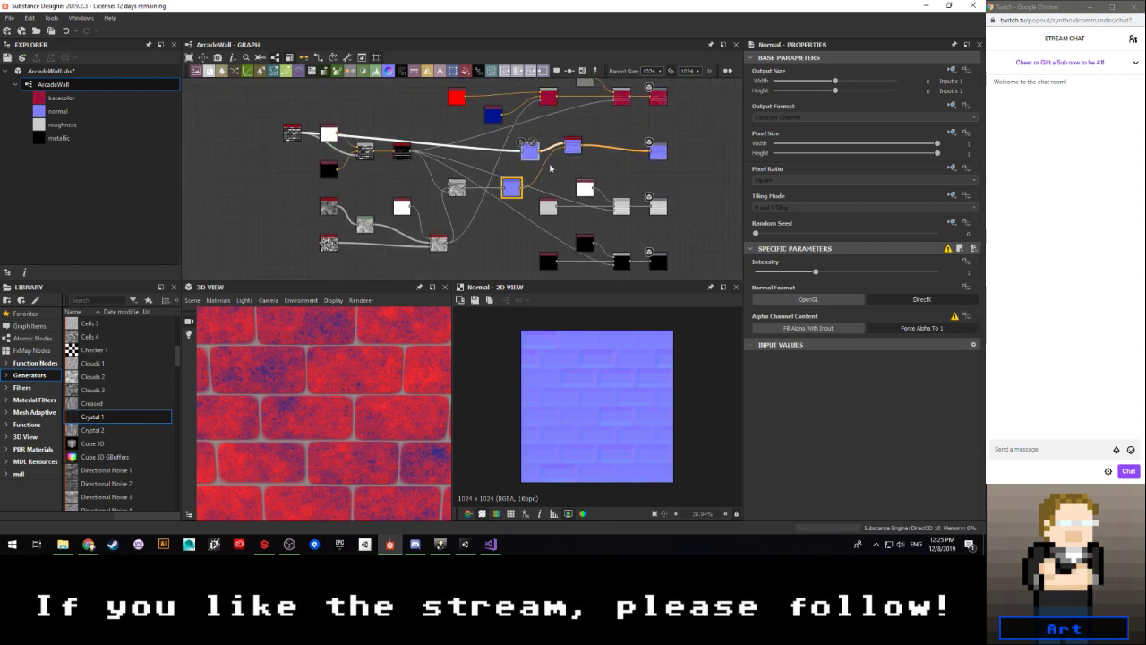
{"action": "scroll", "coordinate": [566, 163], "scroll_direction": "up", "scroll_amount": 3}
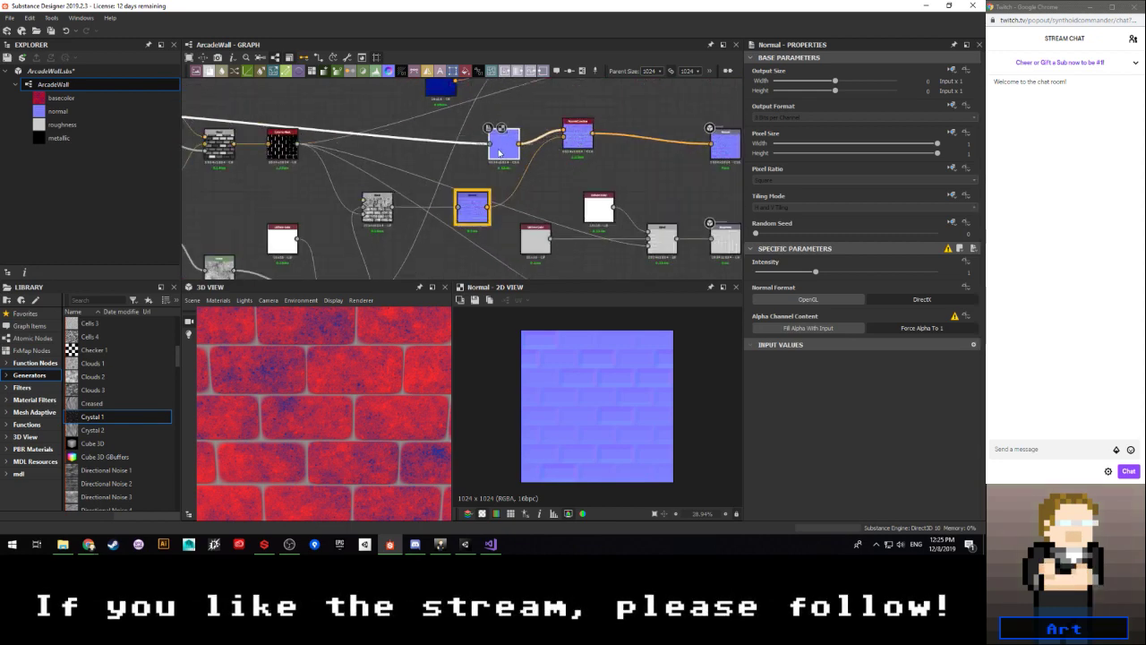
{"action": "left_click_drag", "start_coordinate": [507, 155], "coordinate": [477, 154]}
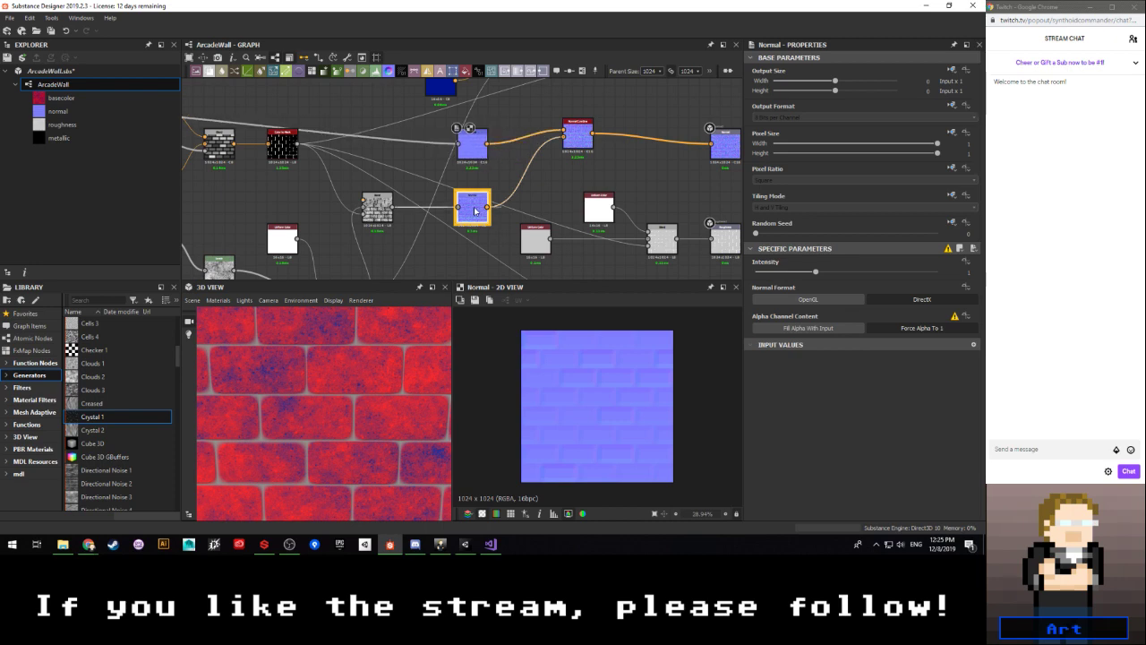
Step: Compare the 2D previews of the noise Normal, the brick Normal and the Normal Combine node
{"action": "scroll", "coordinate": [571, 413], "scroll_direction": "up", "scroll_amount": 2}
{"action": "double_click", "coordinate": [578, 134]}
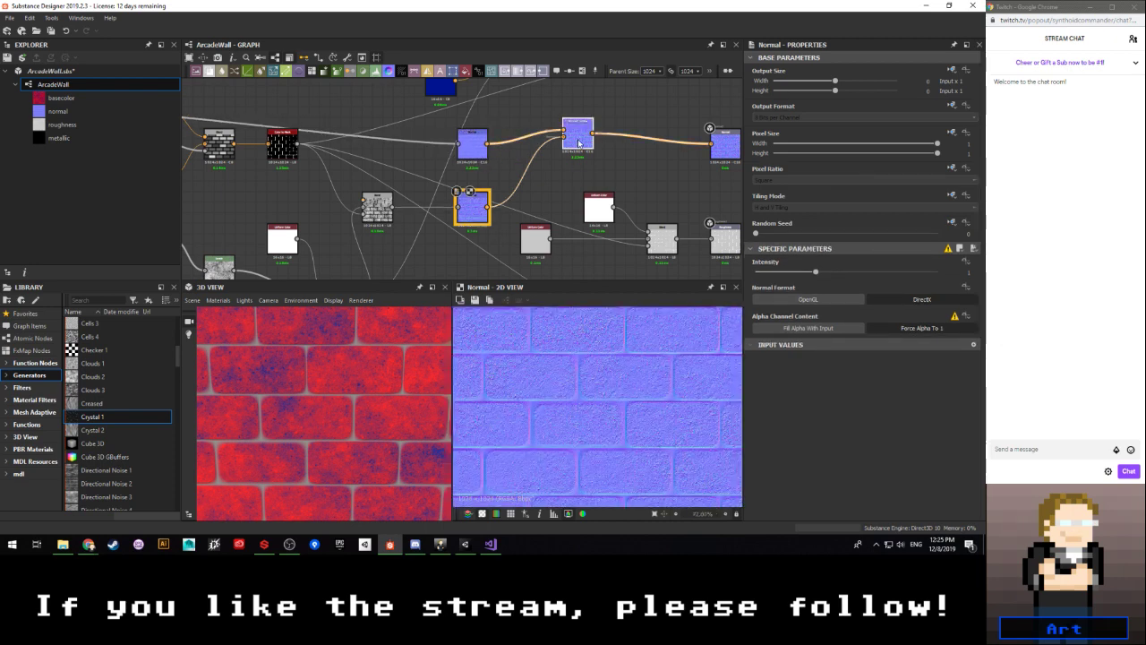
{"action": "left_click", "coordinate": [472, 208]}
{"action": "double_click", "coordinate": [471, 208]}
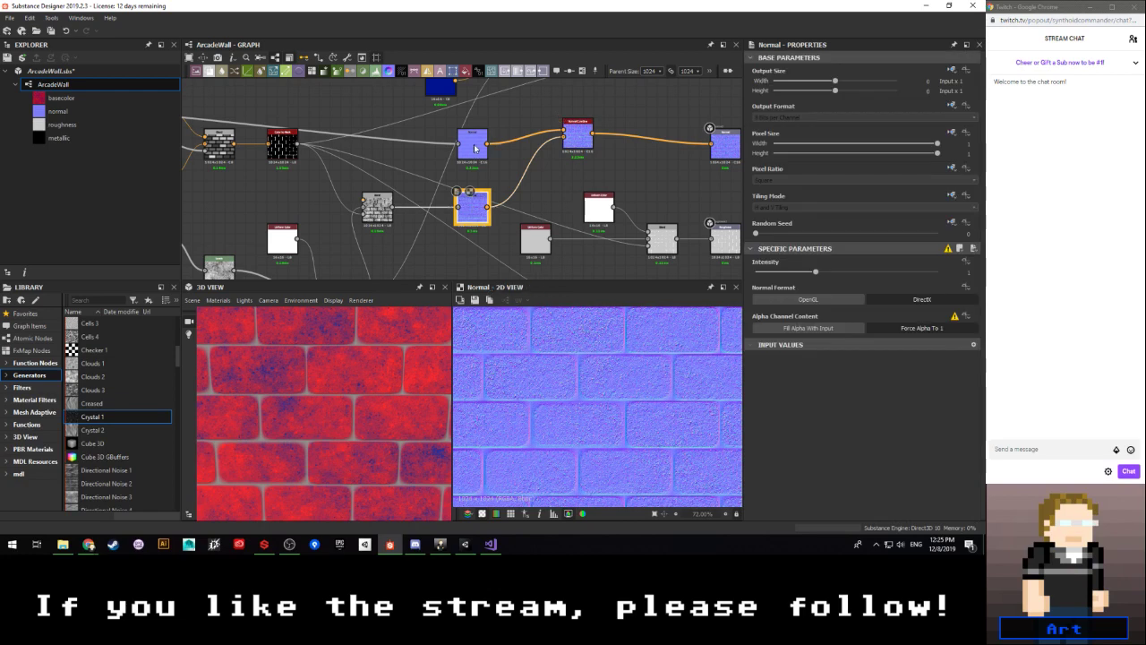
{"action": "double_click", "coordinate": [477, 146]}
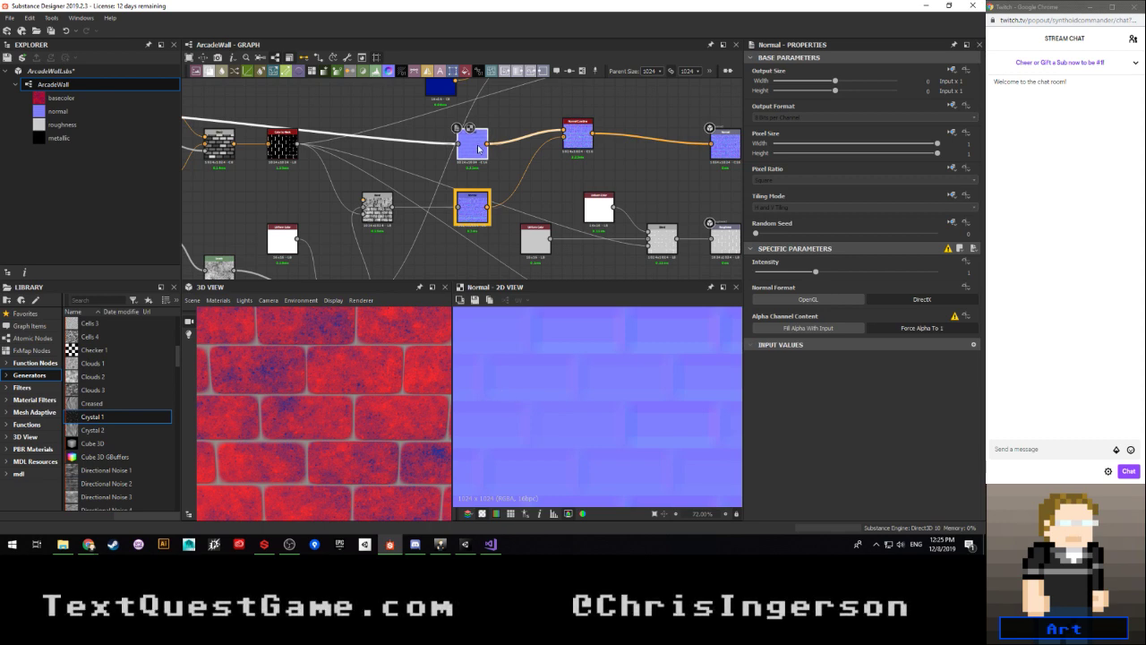
{"action": "double_click", "coordinate": [473, 210]}
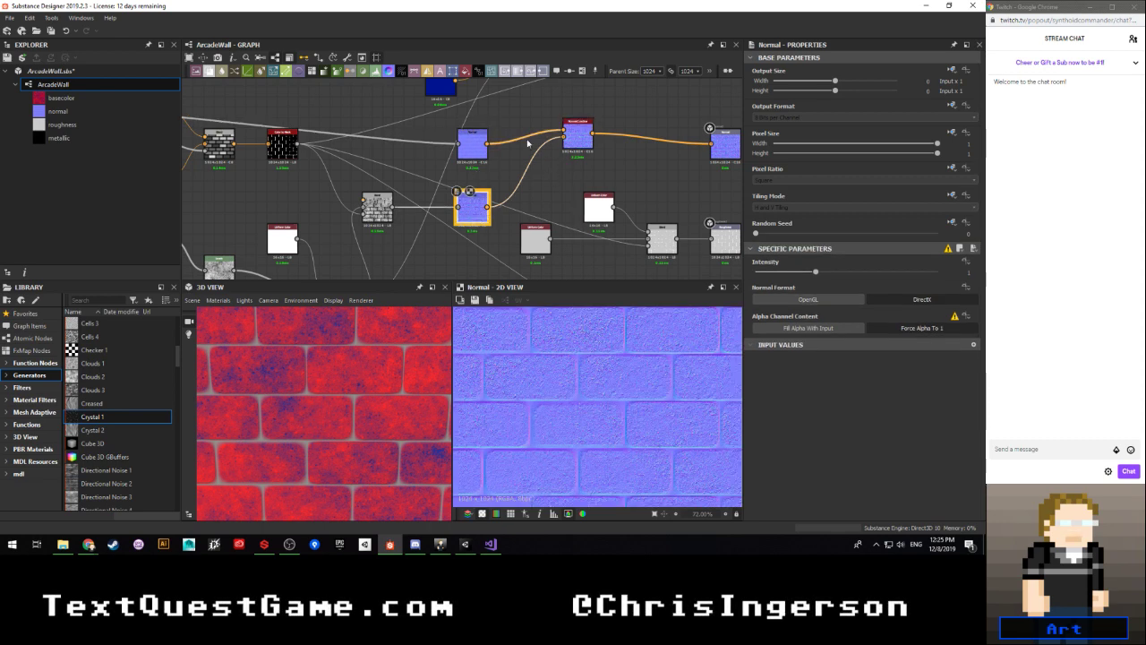
{"action": "double_click", "coordinate": [578, 134]}
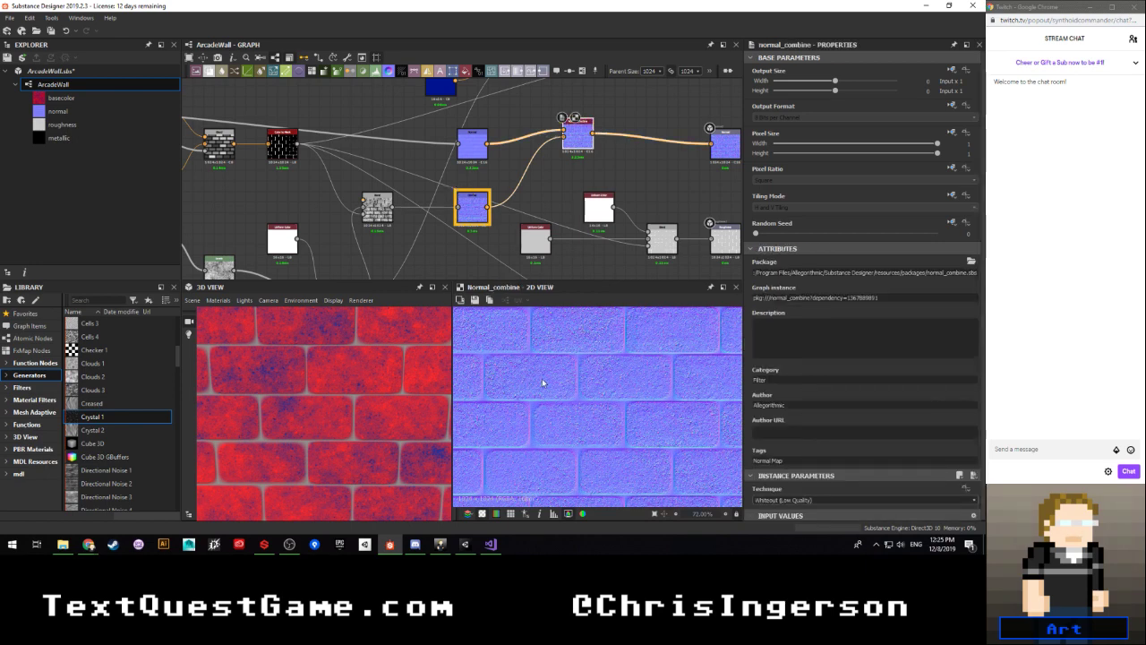
{"action": "scroll", "coordinate": [646, 372], "scroll_direction": "down", "scroll_amount": 1}
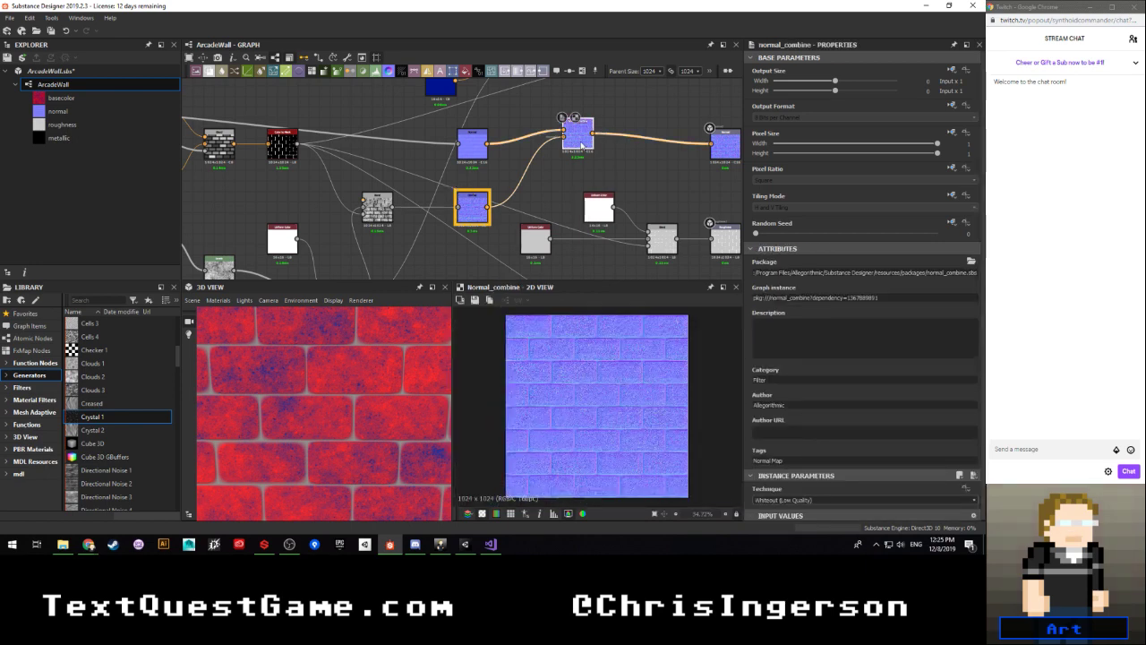
Step: Move the Normal Combine node so it sits in line directly beside the normal output node
{"action": "left_click_drag", "start_coordinate": [574, 148], "coordinate": [648, 150]}
{"action": "scroll", "coordinate": [517, 214], "scroll_direction": "down", "scroll_amount": 3}
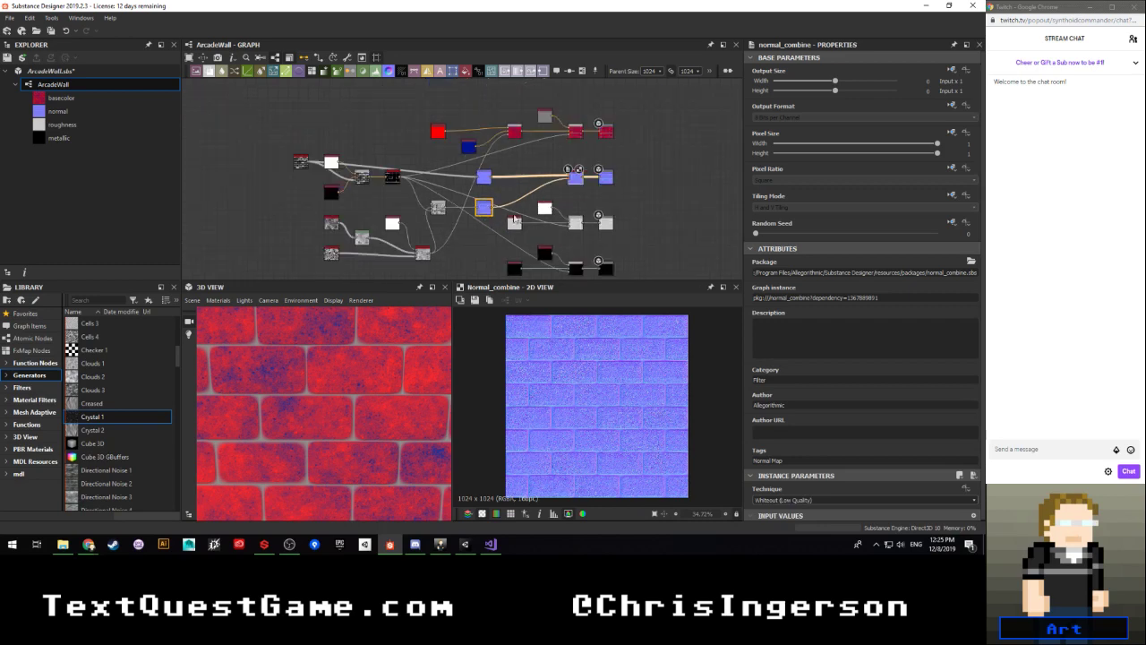
{"action": "middle_click_drag", "start_coordinate": [559, 209], "coordinate": [459, 212]}
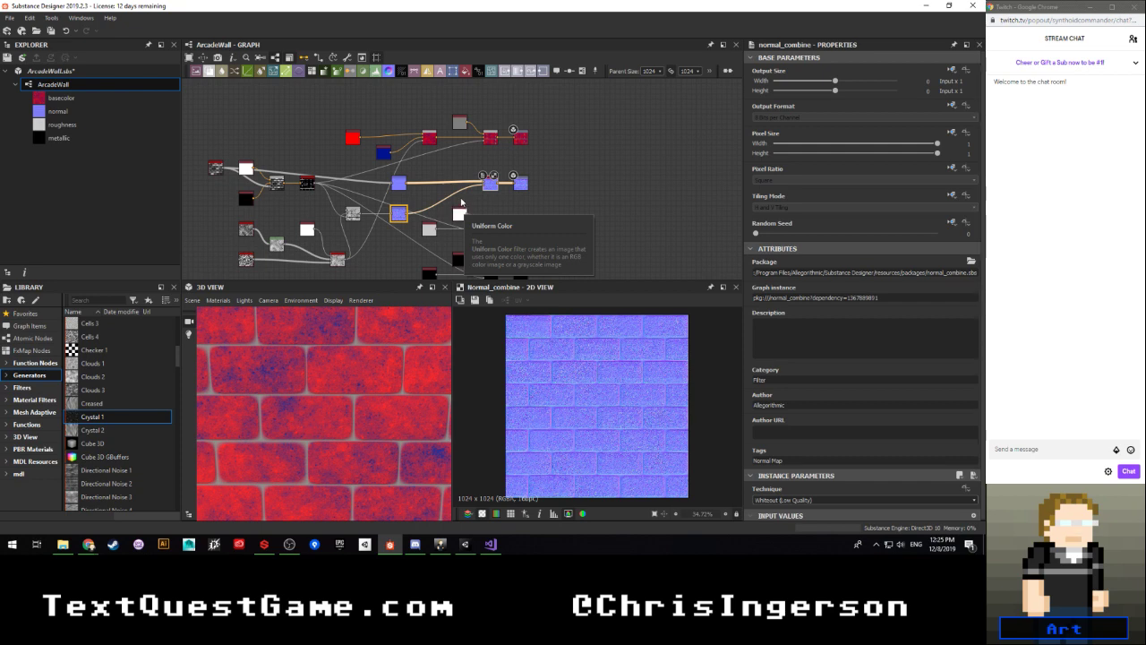
{"action": "key", "text": "alt+Tab"}
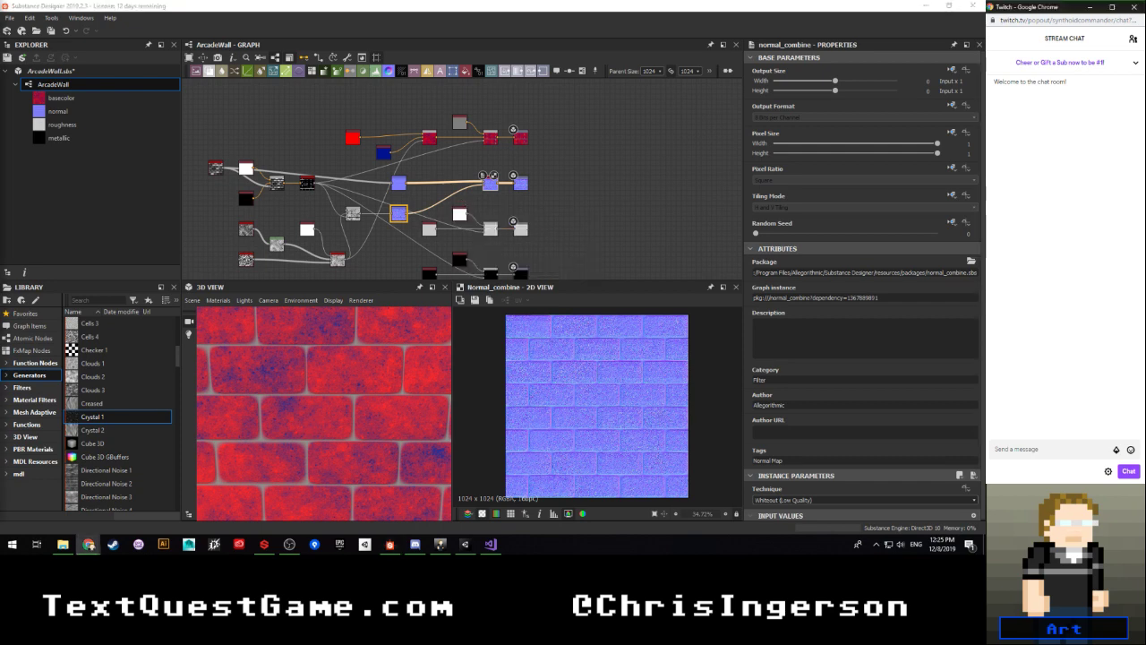
Step: Rearrange the red and blue Uniform Color nodes in front of the base color Blend, with red above and blue level with it
{"action": "scroll", "coordinate": [434, 170], "scroll_direction": "up", "scroll_amount": 4}
{"action": "middle_click_drag", "start_coordinate": [451, 130], "coordinate": [421, 181]}
{"action": "left_click_drag", "start_coordinate": [241, 155], "coordinate": [334, 123]}
{"action": "left_click_drag", "start_coordinate": [300, 190], "coordinate": [268, 159]}
{"action": "scroll", "coordinate": [313, 169], "scroll_direction": "down", "scroll_amount": 2}
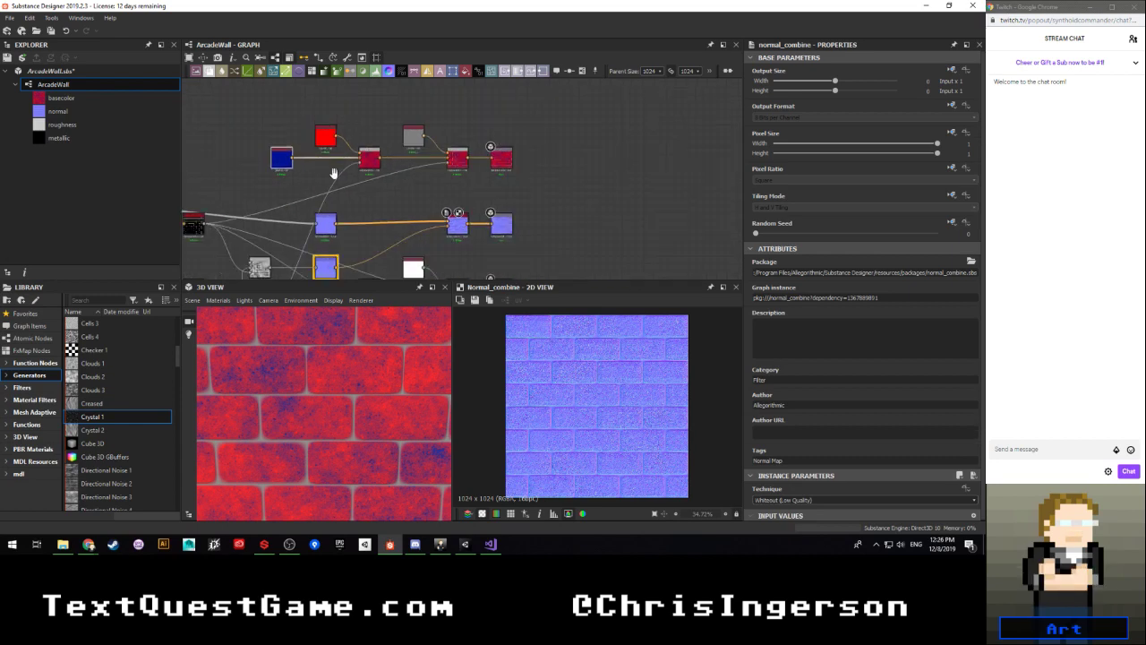
Step: Shift the base color row and the Normal Combine and normal output pair upward to space out the output rows
{"action": "middle_click_drag", "start_coordinate": [332, 171], "coordinate": [344, 189]}
{"action": "left_click_drag", "start_coordinate": [278, 127], "coordinate": [514, 157]}
{"action": "middle_click_drag", "start_coordinate": [486, 213], "coordinate": [521, 172]}
{"action": "left_click_drag", "start_coordinate": [547, 174], "coordinate": [547, 152]}
{"action": "left_click", "coordinate": [545, 182]}
Step: Stack the two Normal nodes just before Normal Combine and shift the masked noise Blend node closer to them
{"action": "scroll", "coordinate": [486, 187], "scroll_direction": "up", "scroll_amount": 2}
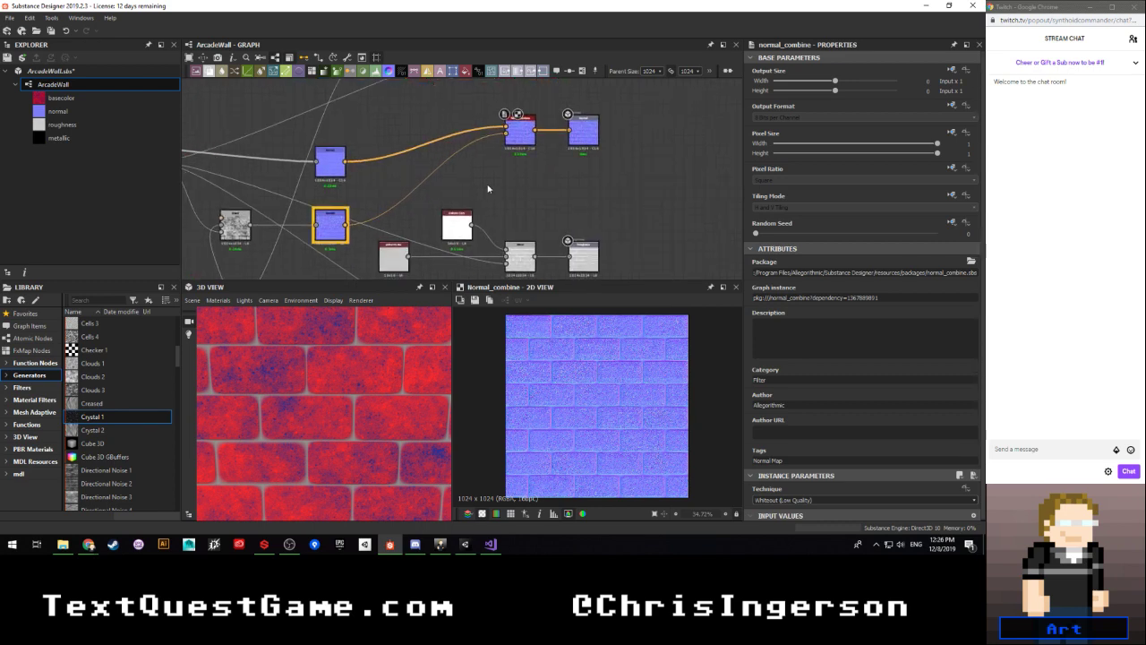
{"action": "middle_click_drag", "start_coordinate": [489, 187], "coordinate": [525, 220]}
{"action": "left_click_drag", "start_coordinate": [370, 186], "coordinate": [465, 123]}
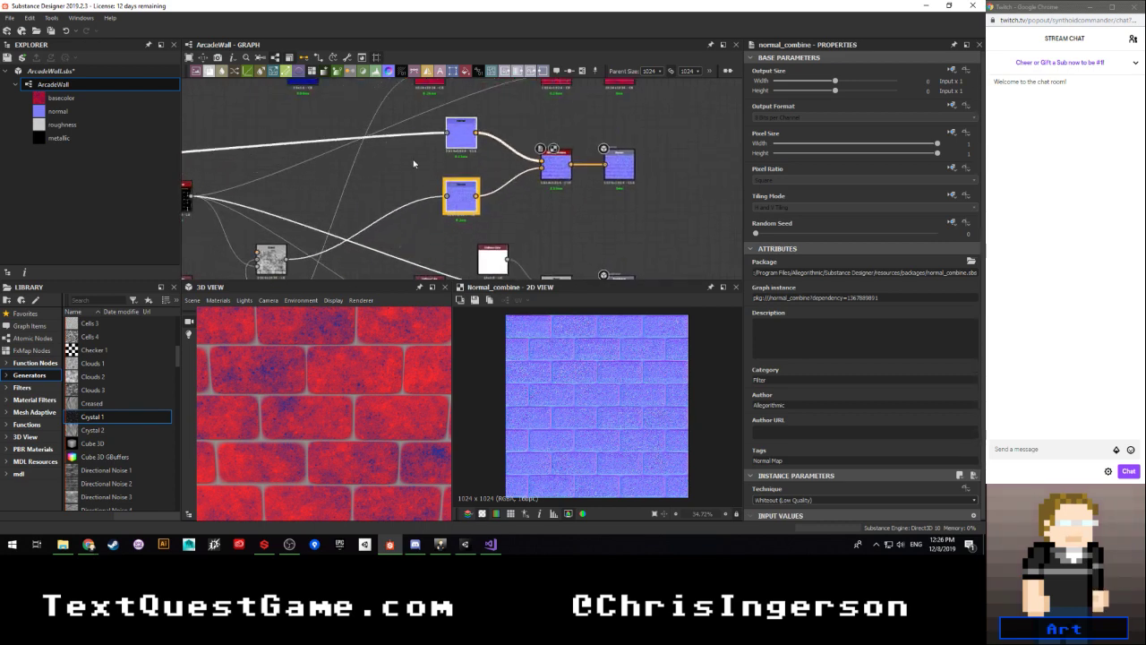
{"action": "scroll", "coordinate": [455, 168], "scroll_direction": "down", "scroll_amount": 3}
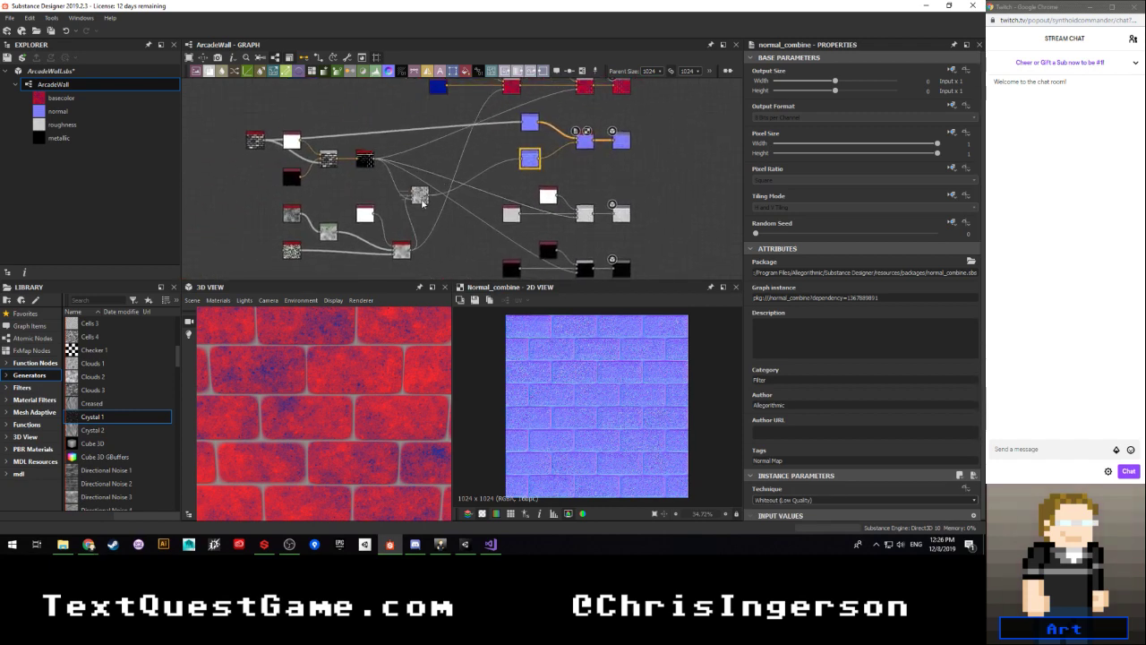
{"action": "left_click_drag", "start_coordinate": [423, 197], "coordinate": [441, 203]}
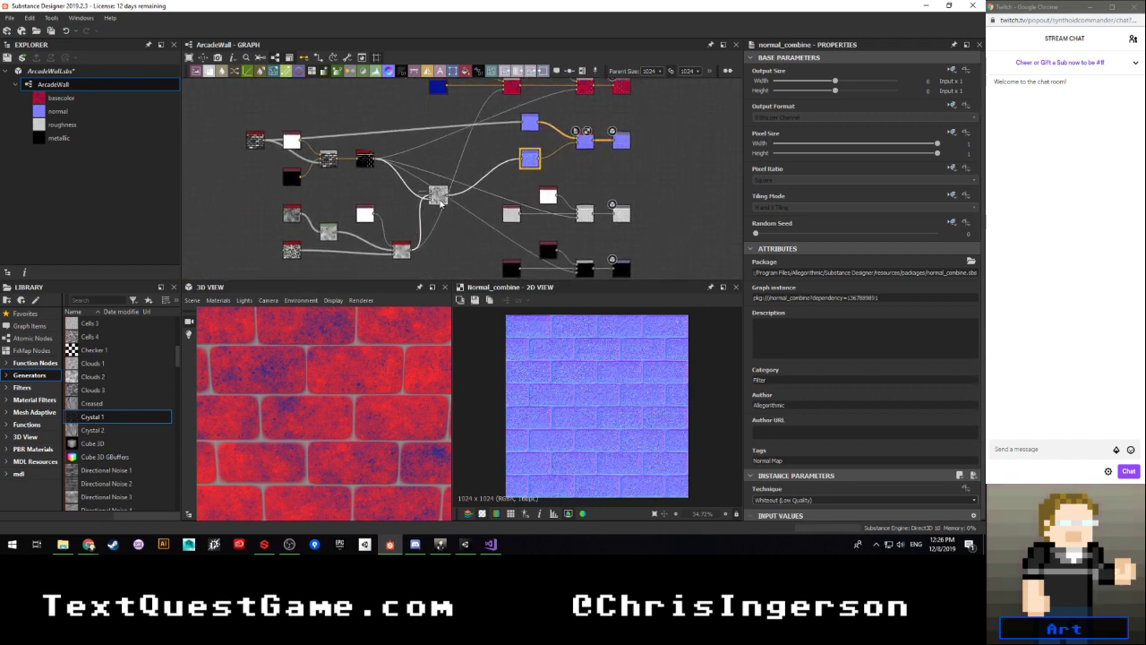
Step: Preview the masked noise Blend node in the 2D view and examine the noise across the bricks up close and as a whole
{"action": "double_click", "coordinate": [439, 195]}
{"action": "scroll", "coordinate": [577, 414], "scroll_direction": "up", "scroll_amount": 4}
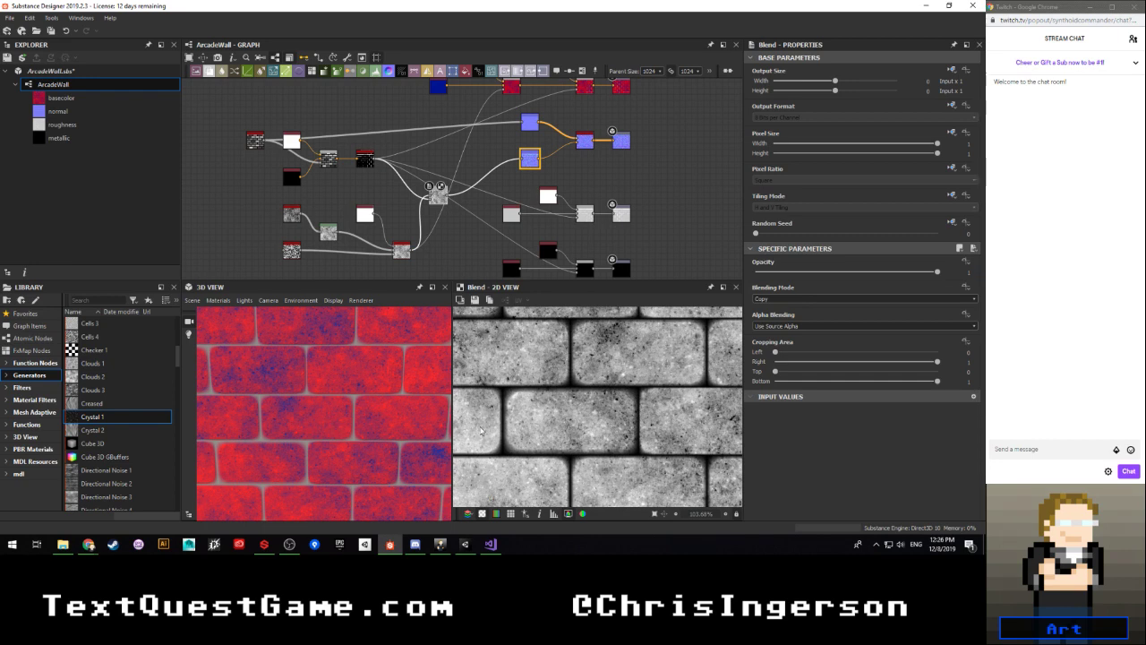
{"action": "scroll", "coordinate": [533, 419], "scroll_direction": "down", "scroll_amount": 3}
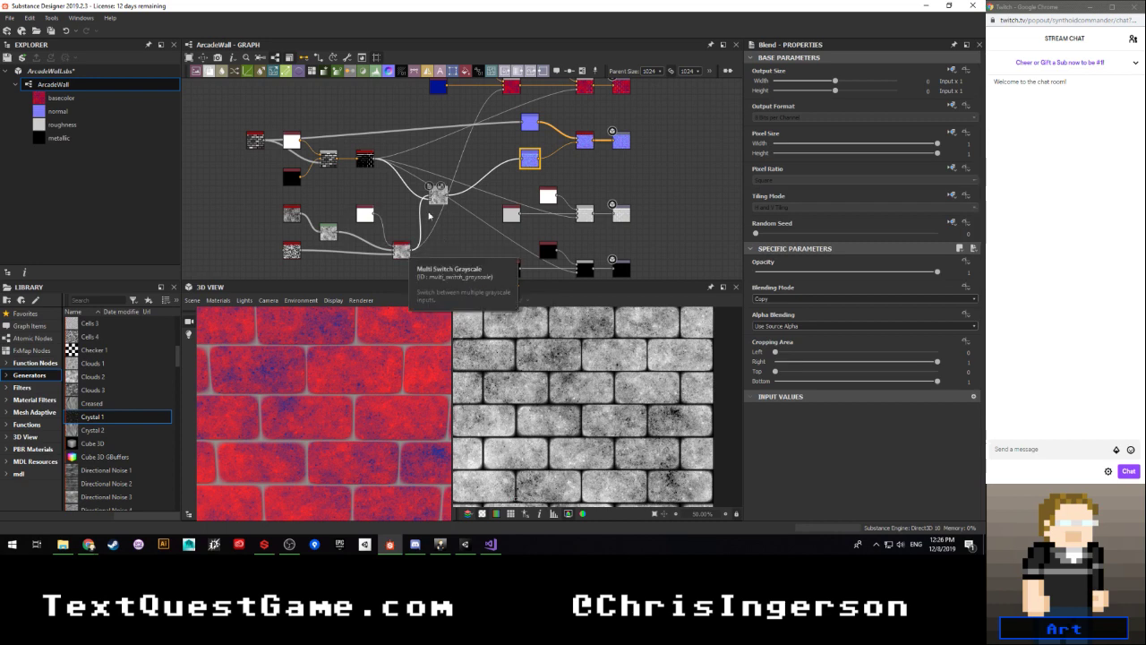
{"action": "scroll", "coordinate": [431, 199], "scroll_direction": "up", "scroll_amount": 2}
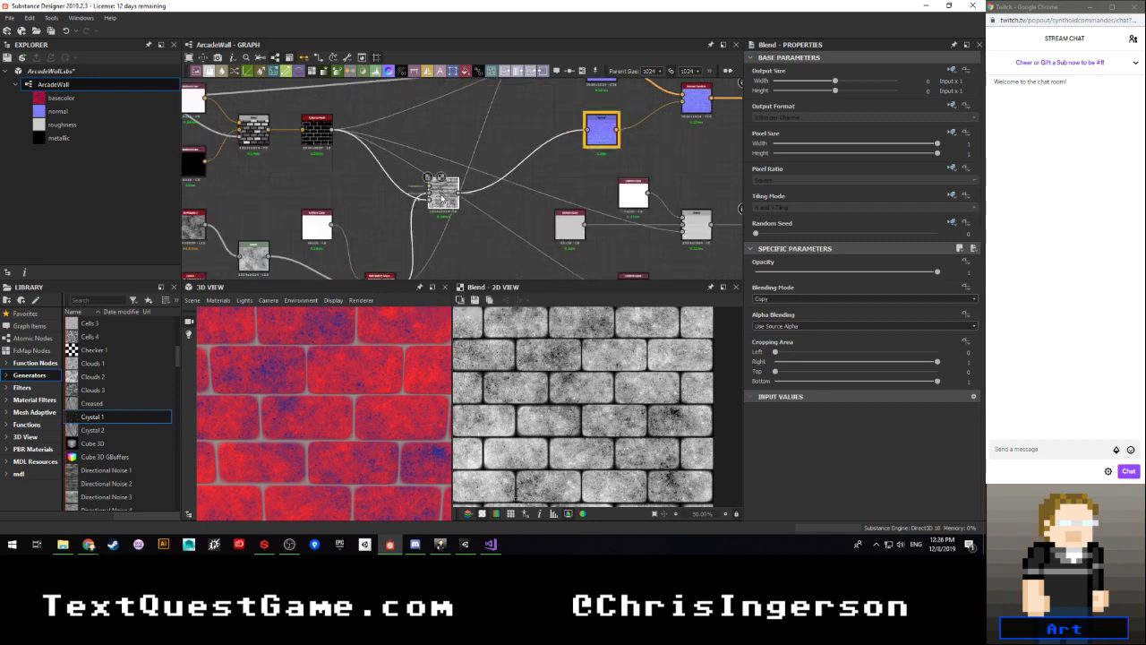
{"action": "middle_click_drag", "start_coordinate": [423, 221], "coordinate": [414, 171]}
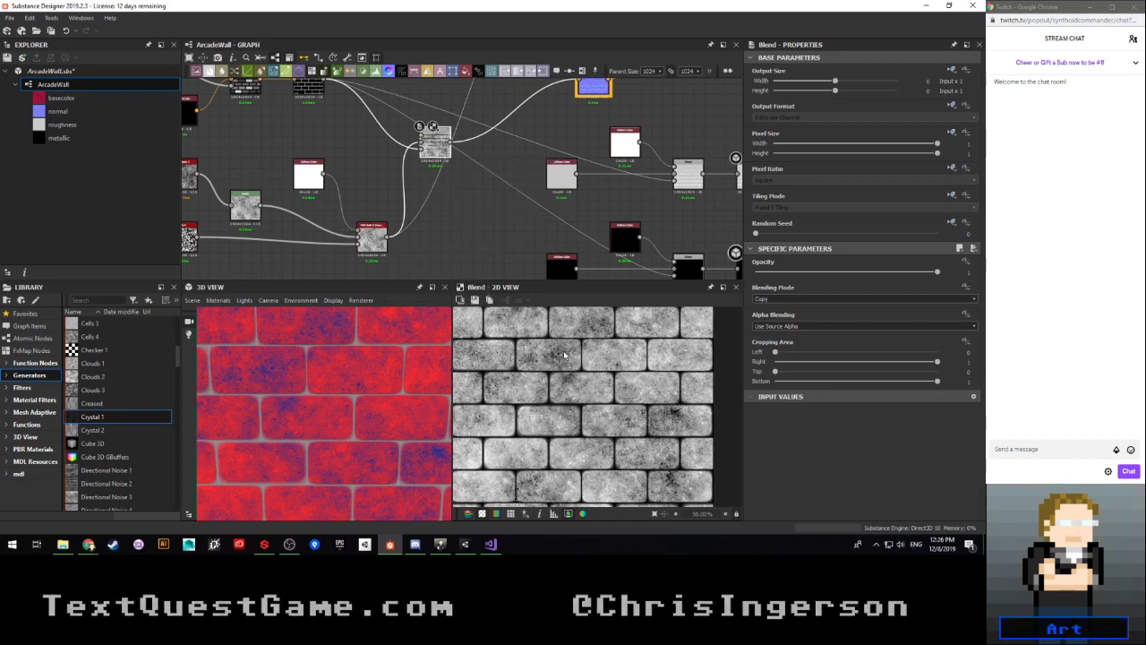
{"action": "scroll", "coordinate": [560, 358], "scroll_direction": "up", "scroll_amount": 3}
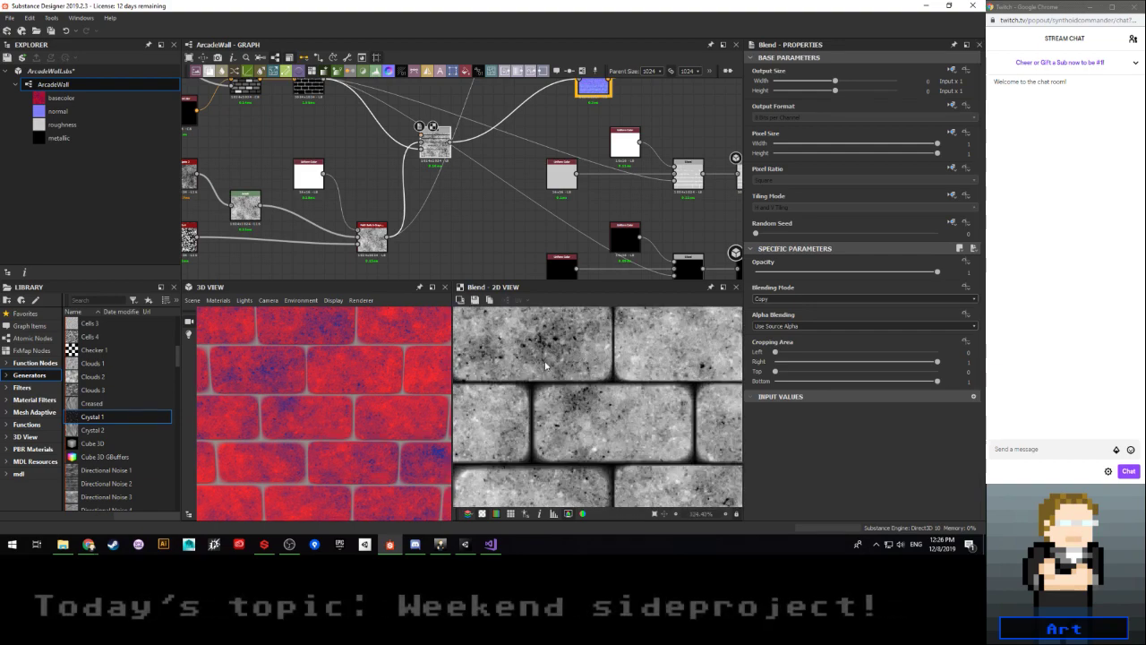
{"action": "scroll", "coordinate": [545, 365], "scroll_direction": "down", "scroll_amount": 3}
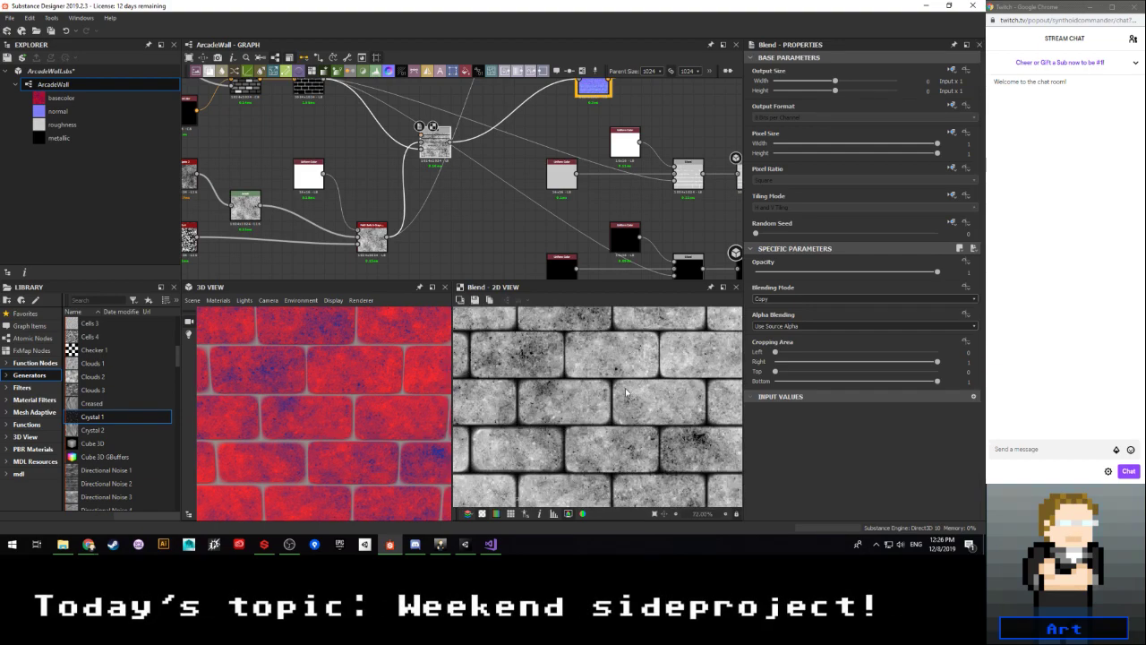
{"action": "scroll", "coordinate": [611, 392], "scroll_direction": "down", "scroll_amount": 3}
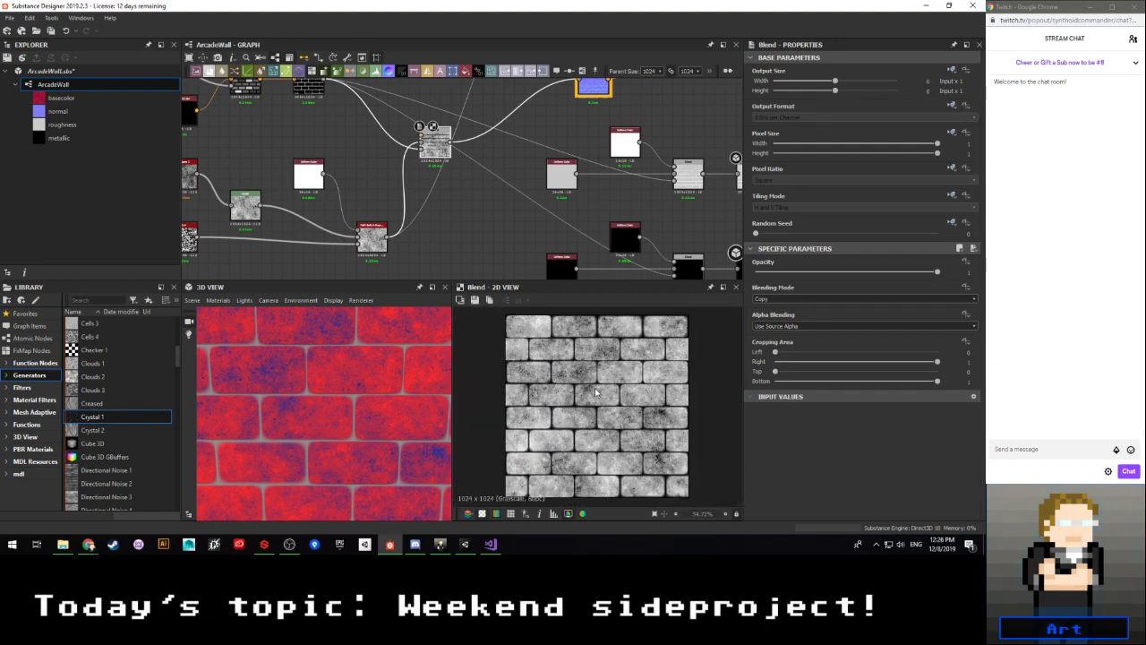
{"action": "scroll", "coordinate": [596, 391], "scroll_direction": "up", "scroll_amount": 2}
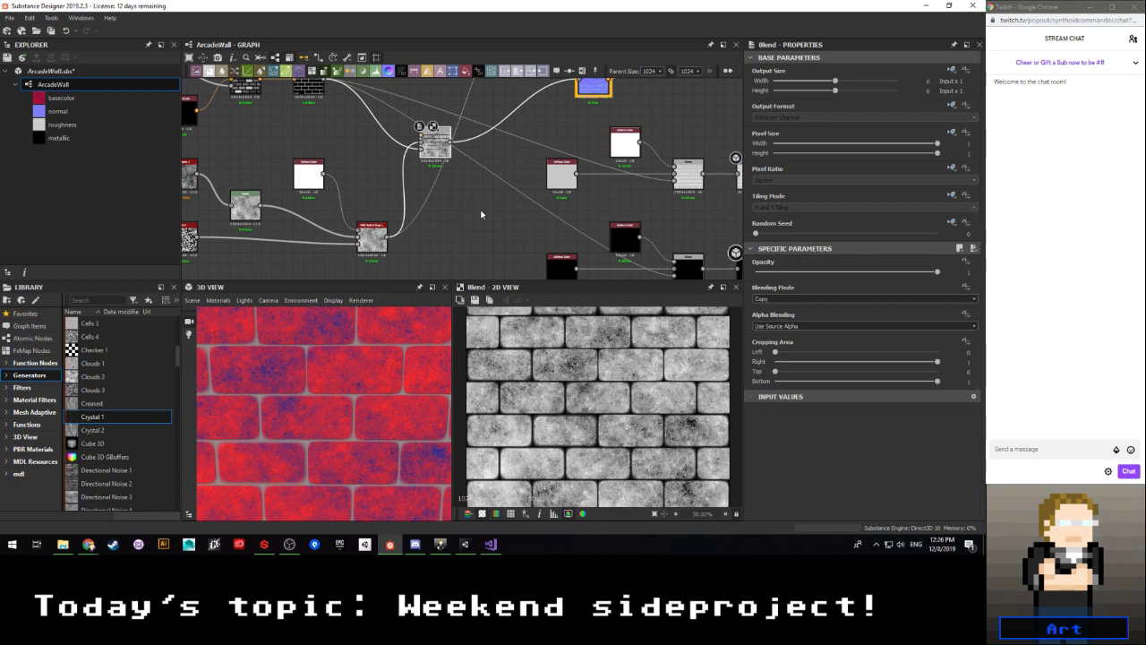
Step: Try Input Selection 3 on the noise Multi Switch Grayscale node and return it to 2
{"action": "left_click", "coordinate": [373, 238]}
{"action": "scroll", "coordinate": [788, 365], "scroll_direction": "down", "scroll_amount": 1}
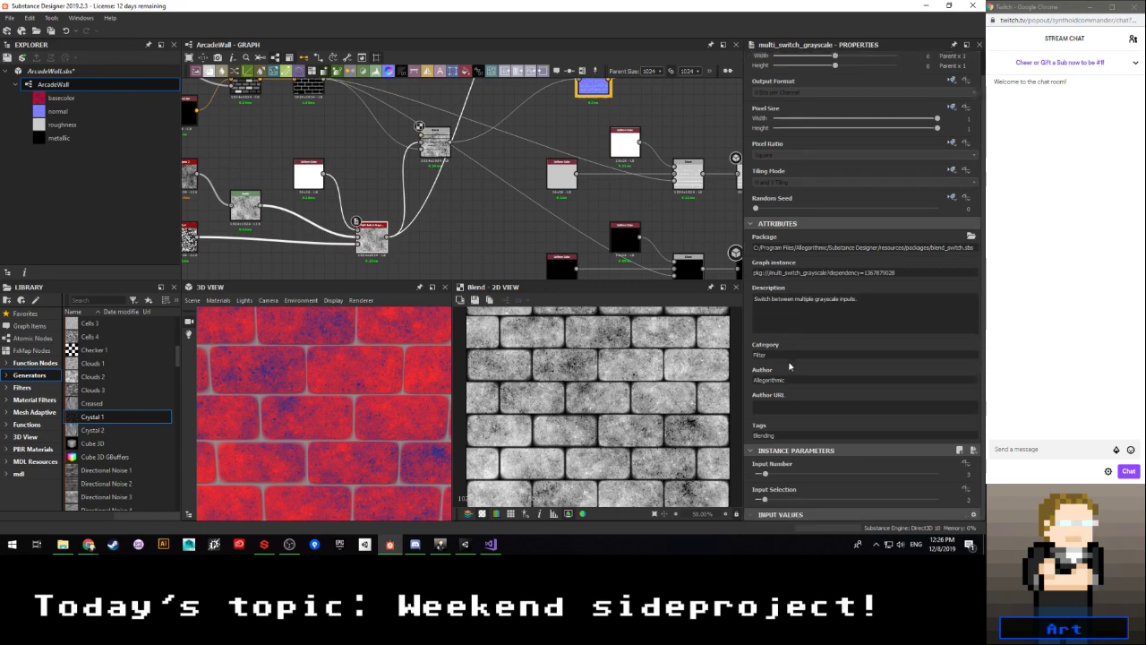
{"action": "left_click_drag", "start_coordinate": [766, 500], "coordinate": [772, 499]}
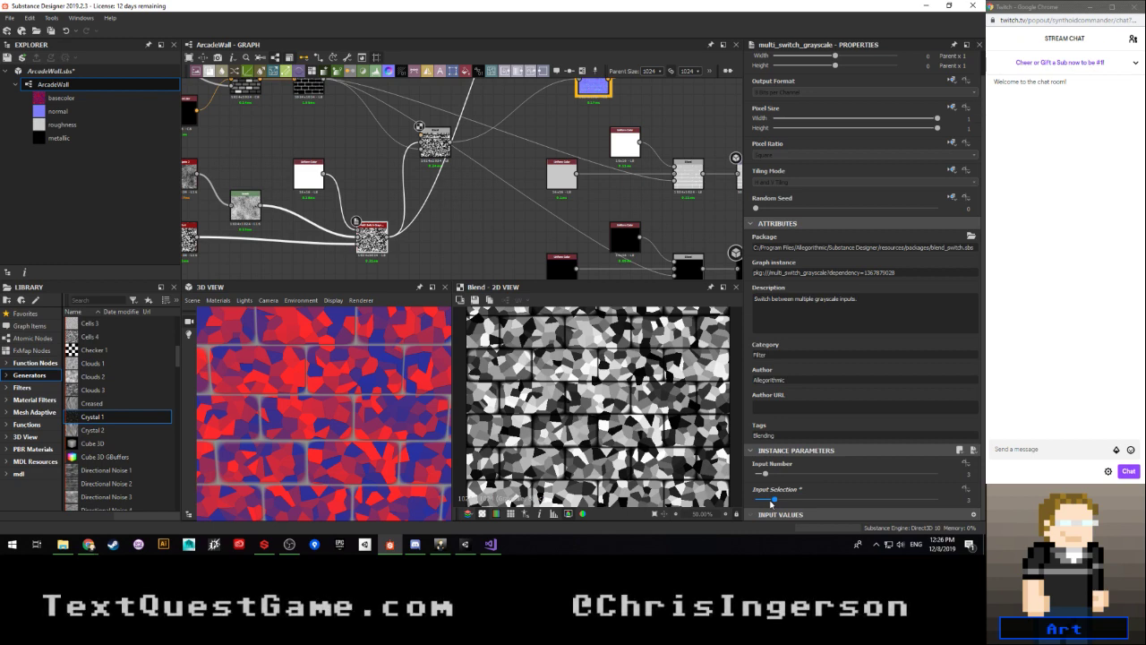
{"action": "left_click_drag", "start_coordinate": [773, 501], "coordinate": [770, 505]}
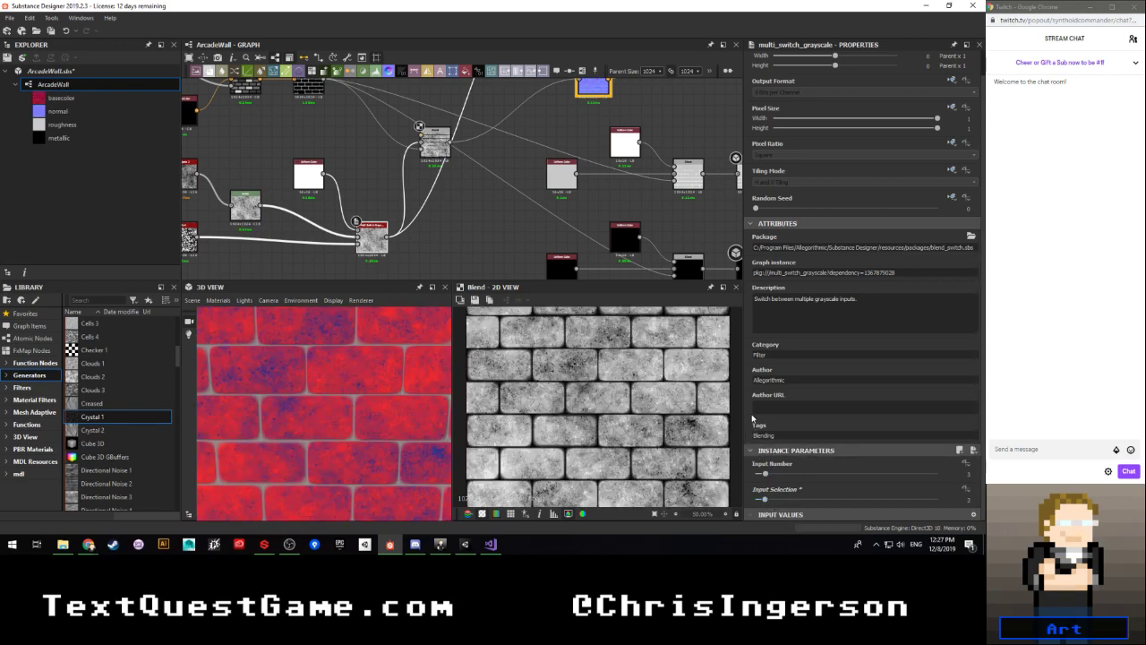
Step: Examine the blended noise detail in the 2D view and the brick surface from another angle in the 3D view
{"action": "scroll", "coordinate": [528, 255], "scroll_direction": "down", "scroll_amount": 3}
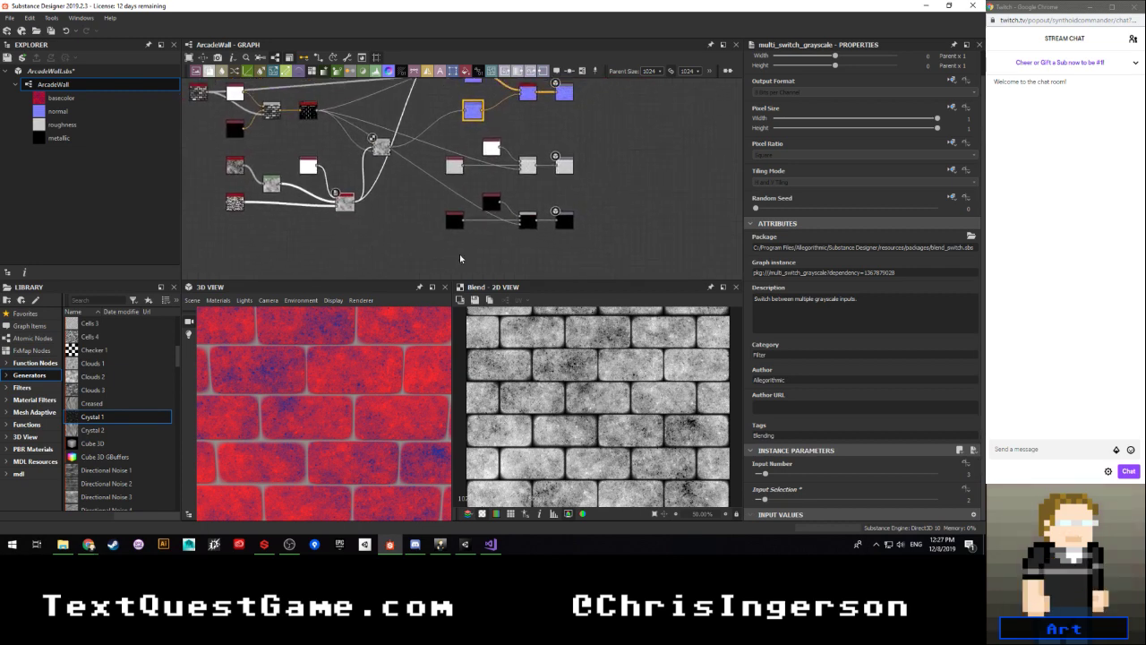
{"action": "scroll", "coordinate": [574, 359], "scroll_direction": "up", "scroll_amount": 5}
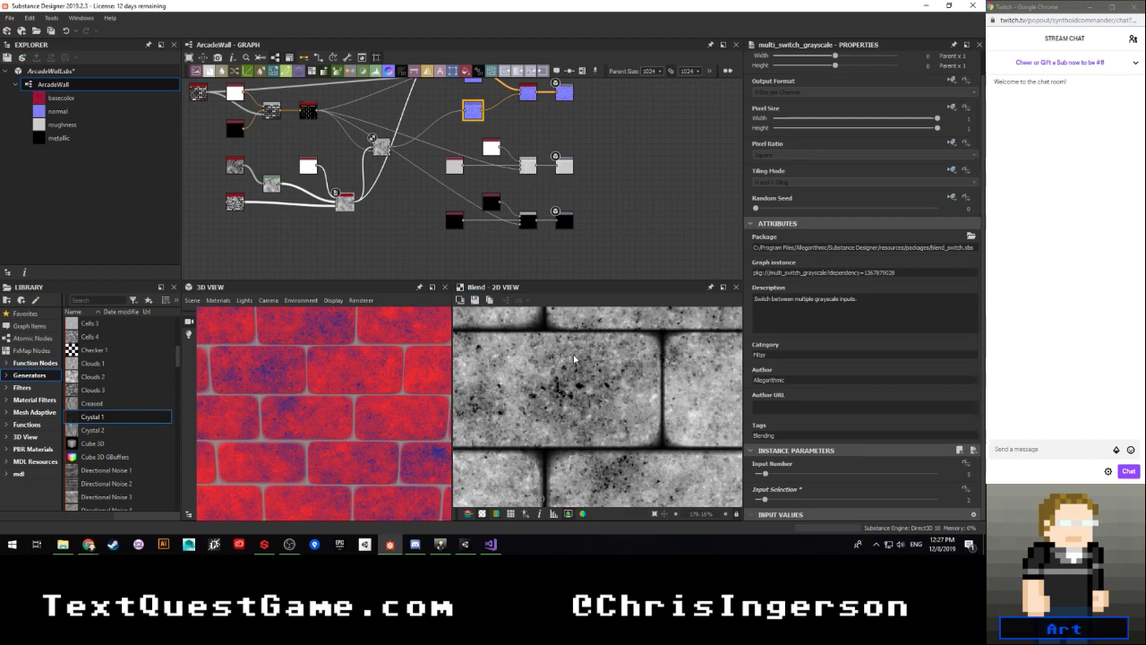
{"action": "scroll", "coordinate": [574, 353], "scroll_direction": "down", "scroll_amount": 5}
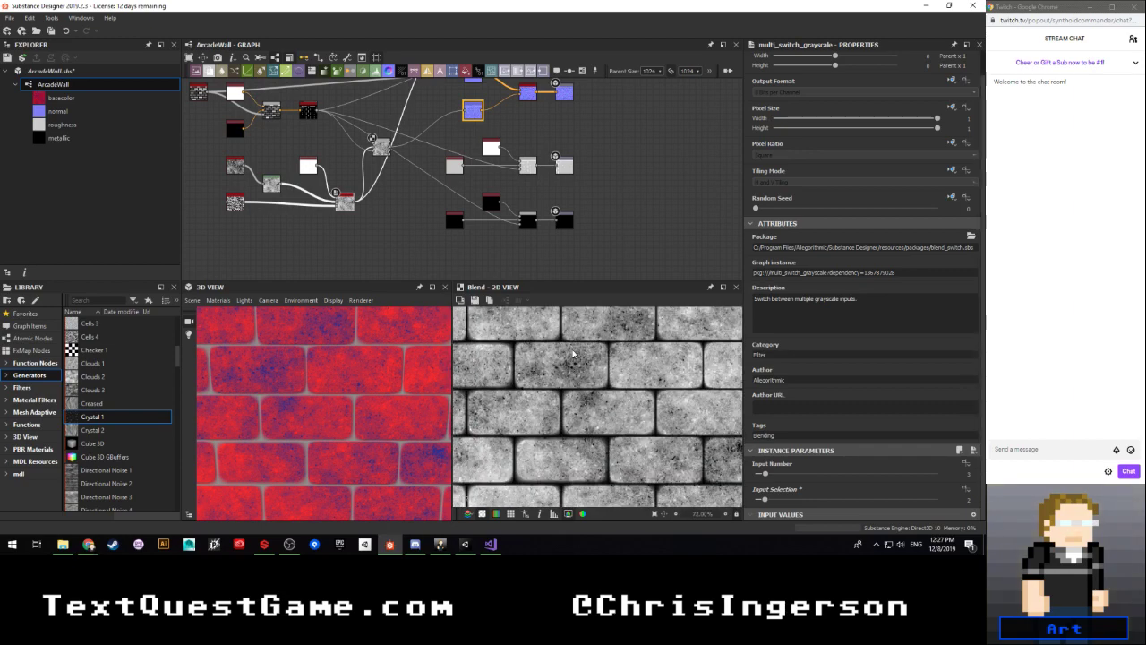
{"action": "scroll", "coordinate": [574, 356], "scroll_direction": "up", "scroll_amount": 1}
{"action": "scroll", "coordinate": [603, 417], "scroll_direction": "down", "scroll_amount": 3}
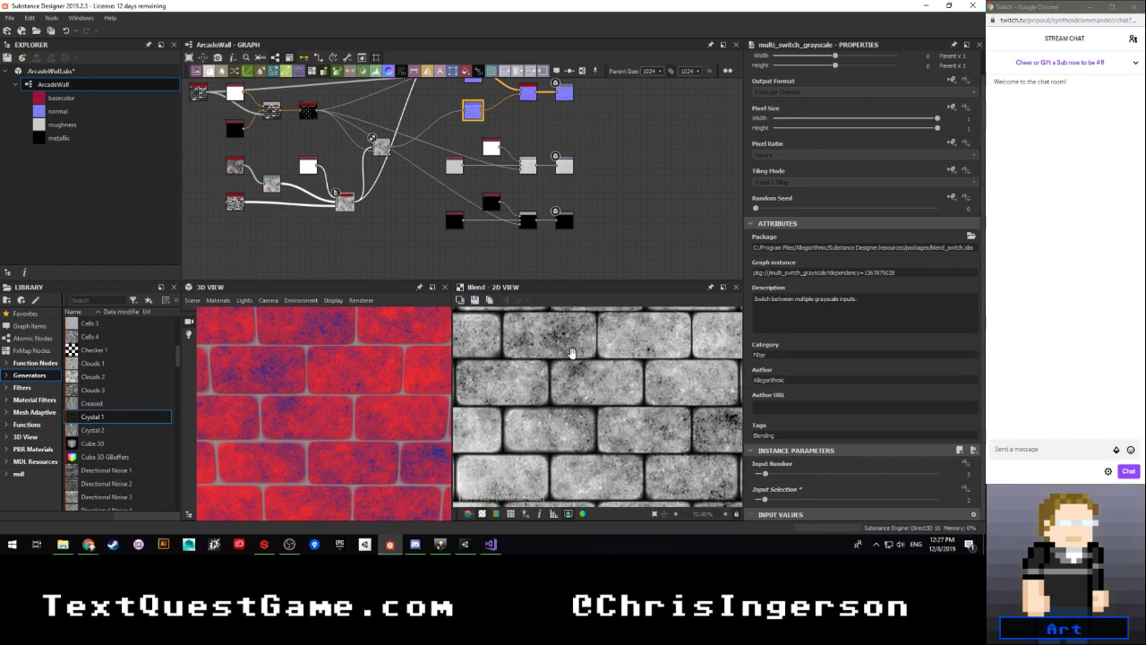
{"action": "left_click_drag", "start_coordinate": [305, 402], "coordinate": [441, 384]}
{"action": "scroll", "coordinate": [342, 382], "scroll_direction": "up", "scroll_amount": 4}
{"action": "scroll", "coordinate": [587, 385], "scroll_direction": "up", "scroll_amount": 3}
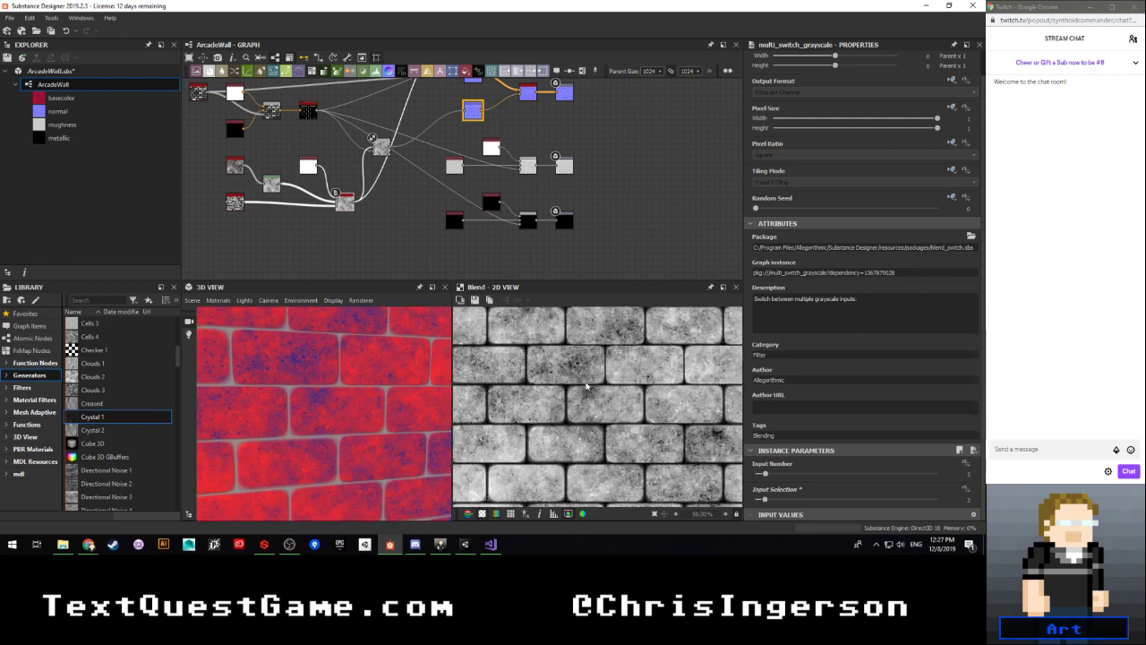
Step: Add a Levels node fed by the masked noise Blend node and place it below and after that Blend
{"action": "scroll", "coordinate": [396, 237], "scroll_direction": "up", "scroll_amount": 2}
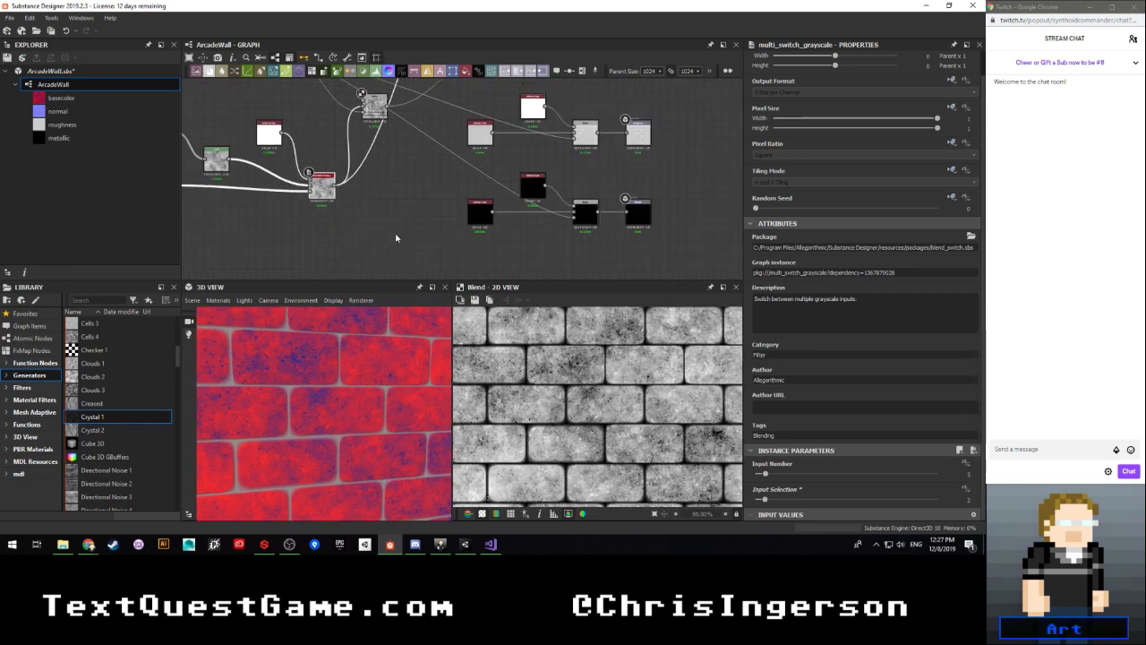
{"action": "middle_click_drag", "start_coordinate": [401, 161], "coordinate": [383, 194]}
{"action": "scroll", "coordinate": [384, 194], "scroll_direction": "up", "scroll_amount": 2}
{"action": "left_click", "coordinate": [344, 118]}
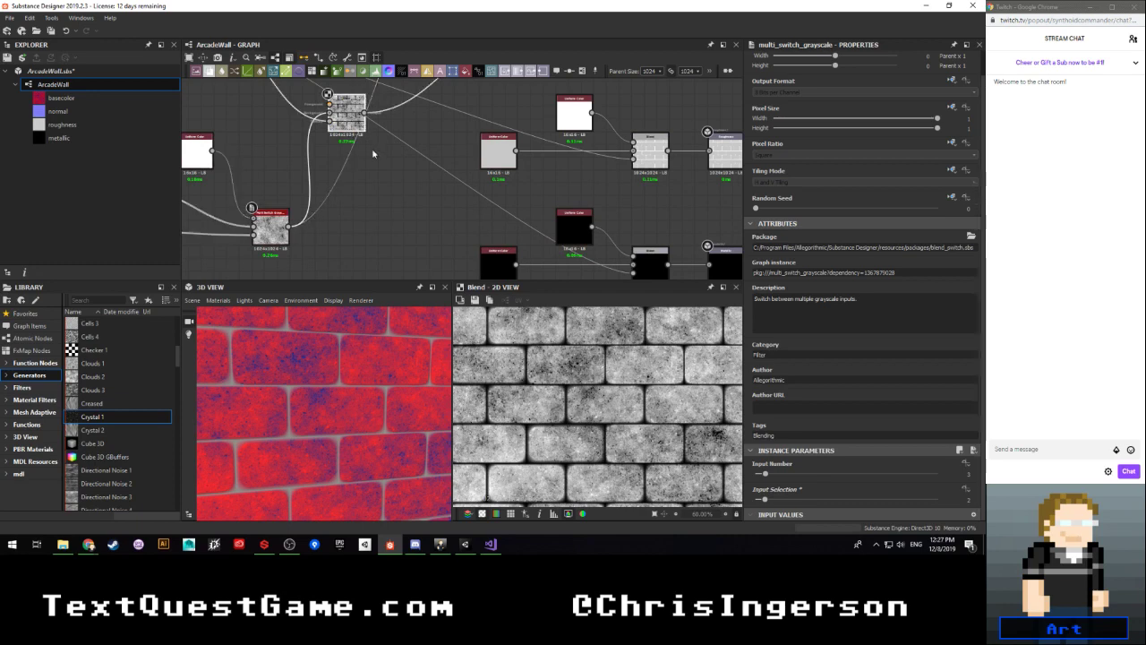
{"action": "left_click", "coordinate": [390, 180]}
{"action": "key", "text": "space"}
{"action": "type", "text": "levels"}
{"action": "key", "text": "Return"}
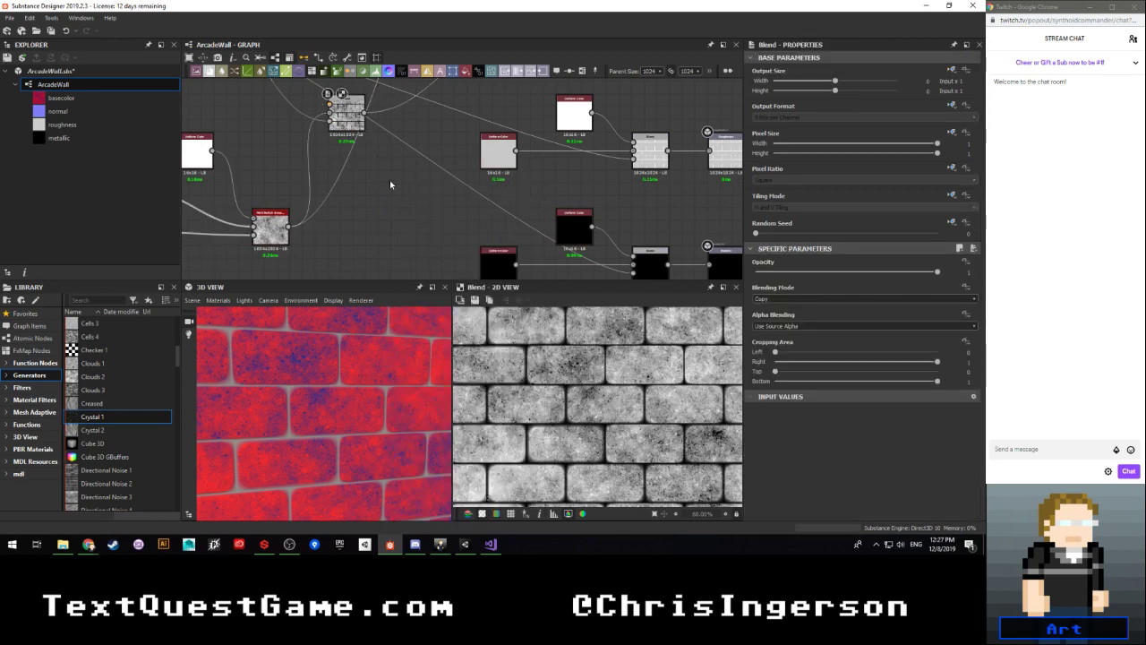
{"action": "left_click_drag", "start_coordinate": [390, 180], "coordinate": [426, 183]}
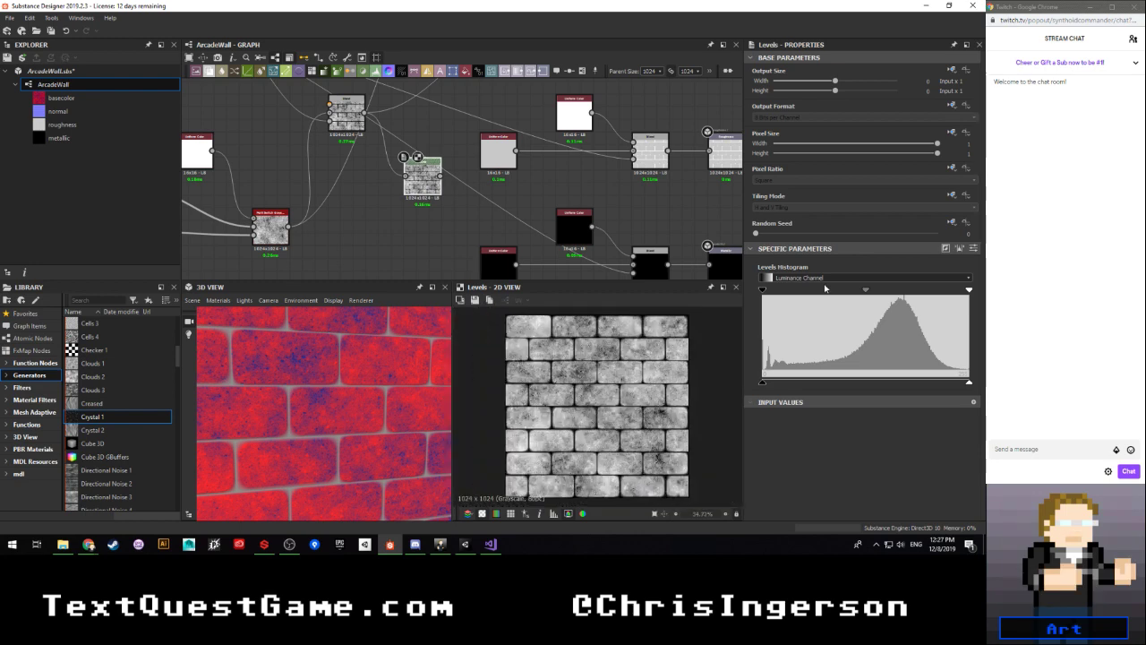
Step: Invert the Levels node by swapping its input black and white points, and inspect the result in the 2D view
{"action": "left_click_drag", "start_coordinate": [761, 289], "coordinate": [987, 299]}
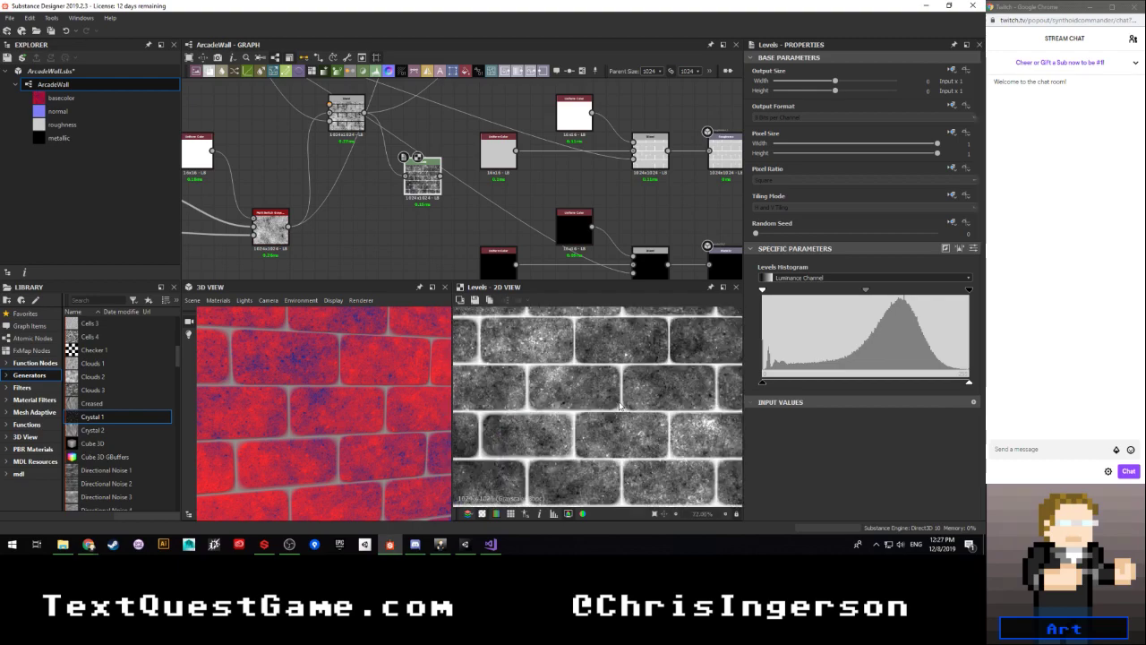
{"action": "scroll", "coordinate": [549, 358], "scroll_direction": "up", "scroll_amount": 2}
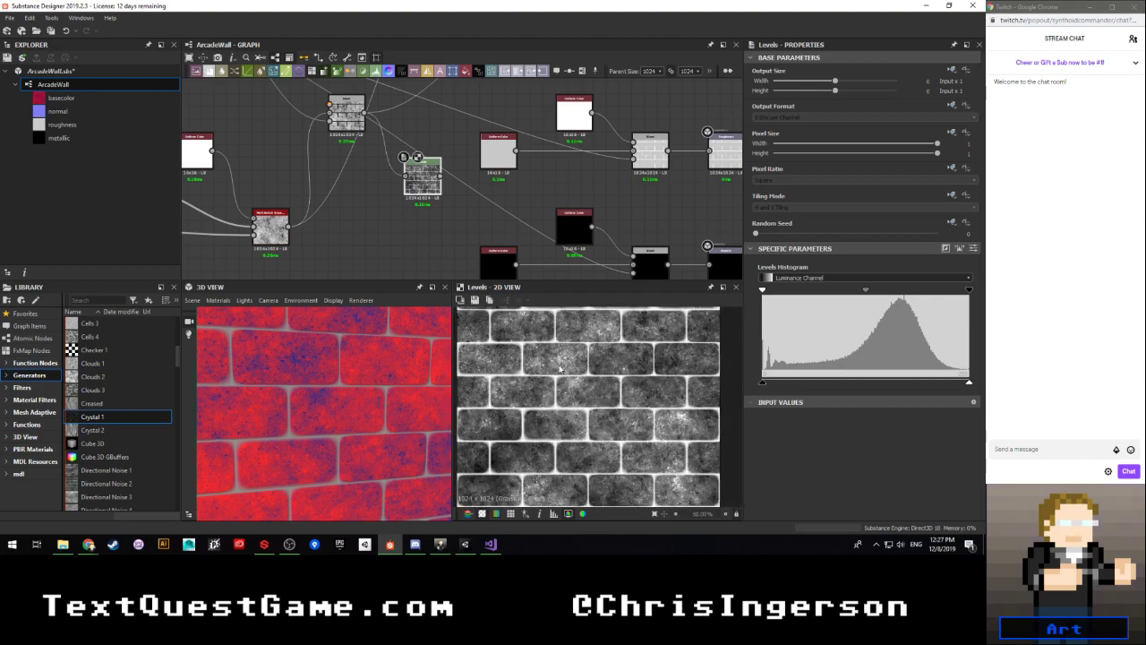
{"action": "scroll", "coordinate": [551, 367], "scroll_direction": "up", "scroll_amount": 1}
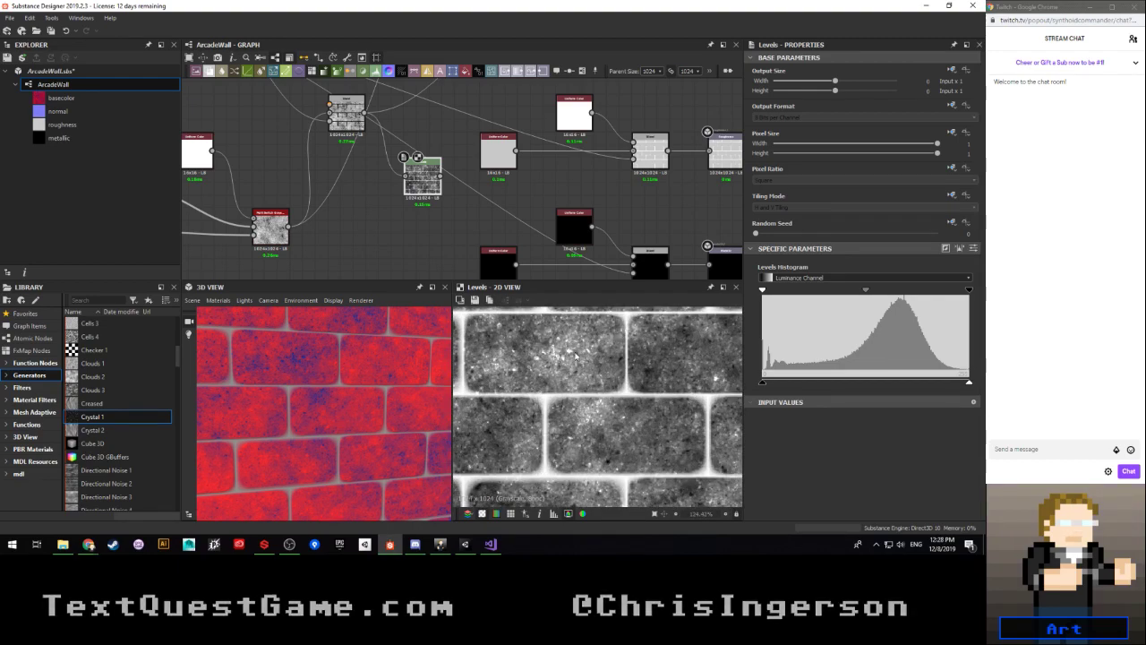
Step: Move the Levels input black point to about a third of the histogram range and check the remaining specks in the 2D view
{"action": "left_click_drag", "start_coordinate": [969, 291], "coordinate": [781, 297]}
{"action": "scroll", "coordinate": [606, 399], "scroll_direction": "down", "scroll_amount": 1}
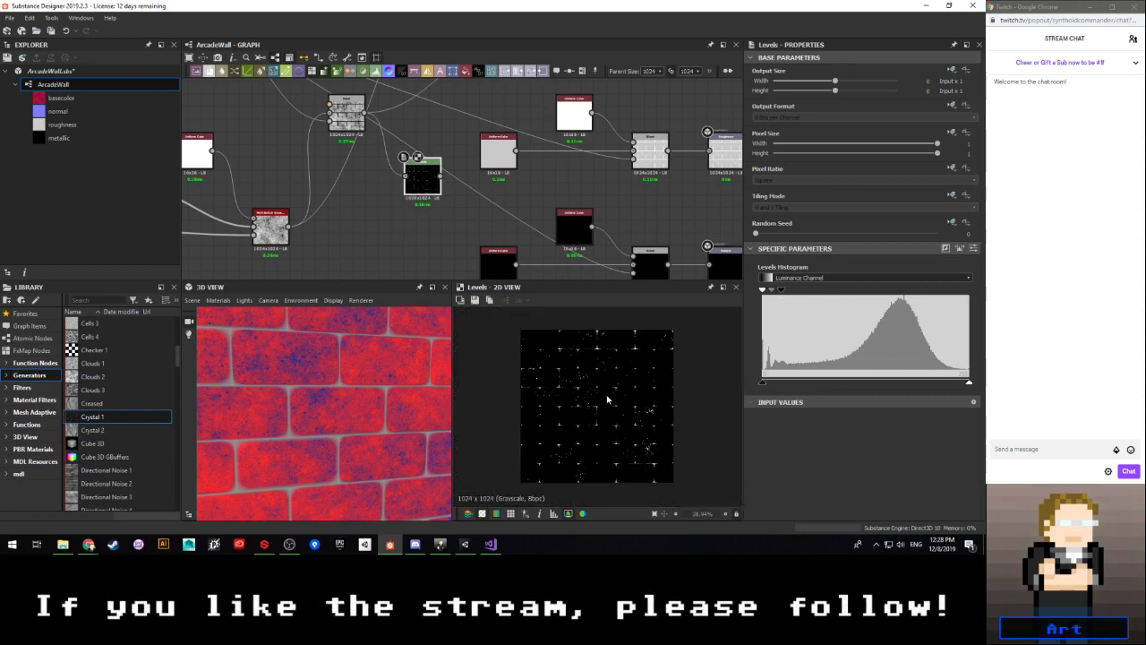
{"action": "scroll", "coordinate": [607, 399], "scroll_direction": "up", "scroll_amount": 1}
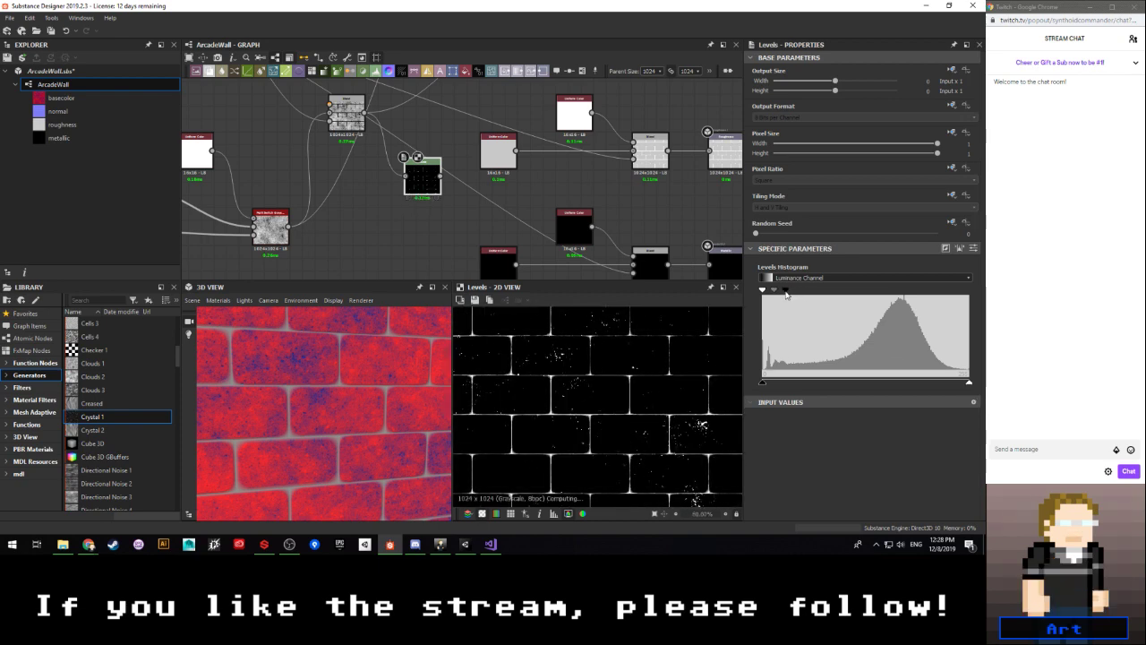
{"action": "left_click_drag", "start_coordinate": [782, 292], "coordinate": [830, 296]}
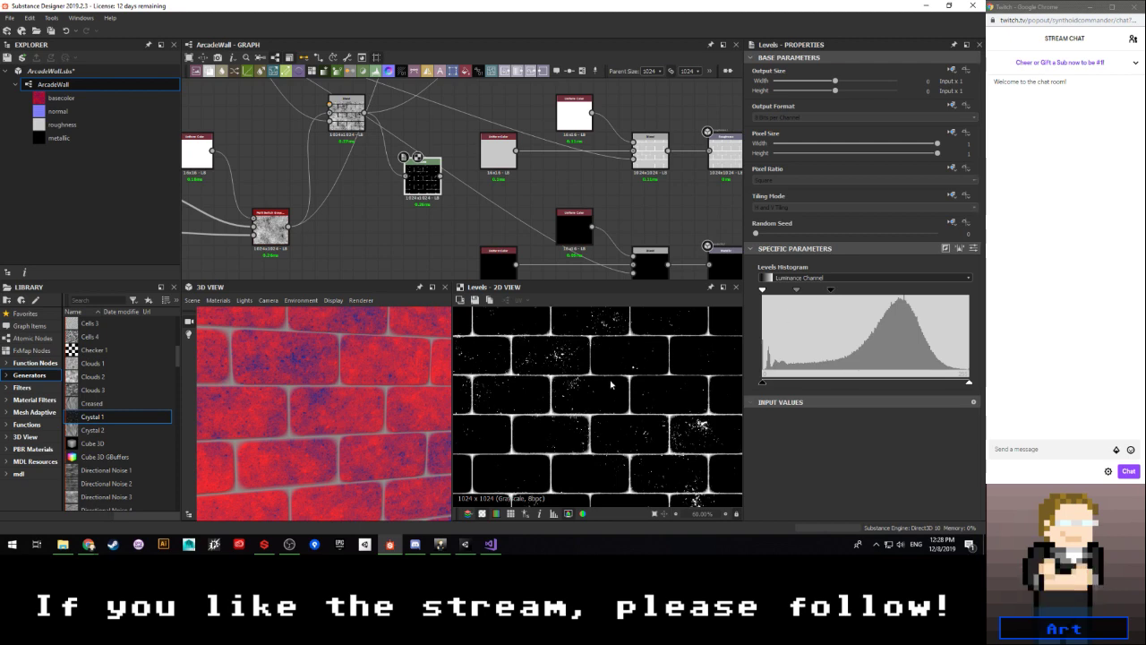
{"action": "scroll", "coordinate": [597, 389], "scroll_direction": "down", "scroll_amount": 1}
{"action": "scroll", "coordinate": [596, 390], "scroll_direction": "up", "scroll_amount": 5}
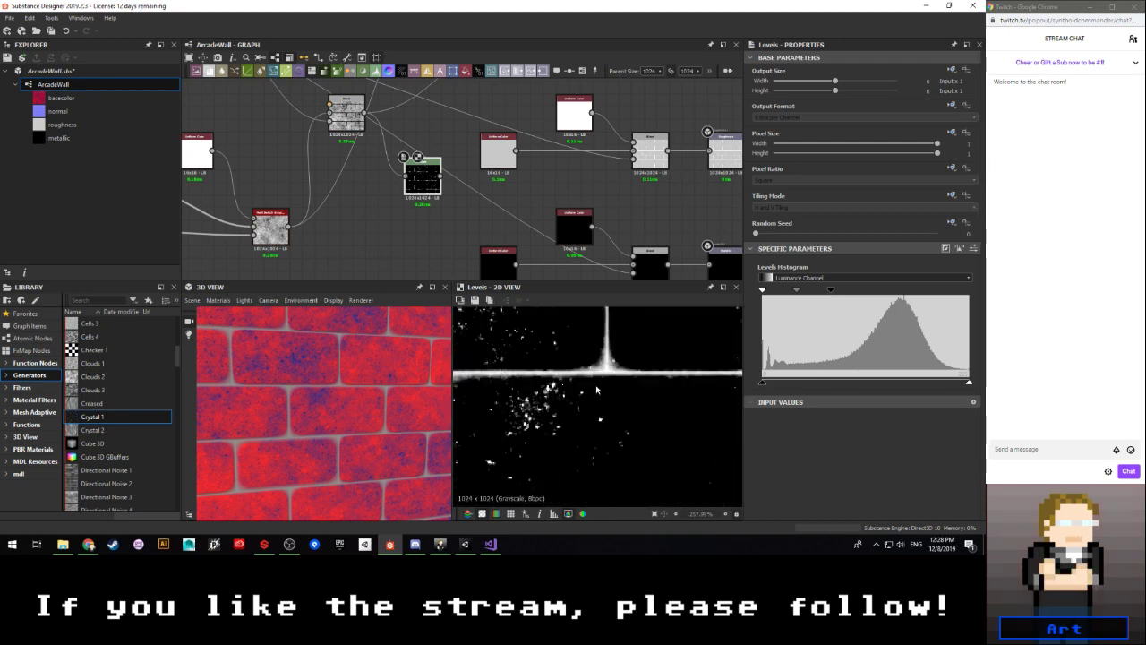
Step: Compare the masked noise Blend with the Levels output in the 2D view across the whole brick pattern
{"action": "double_click", "coordinate": [354, 119]}
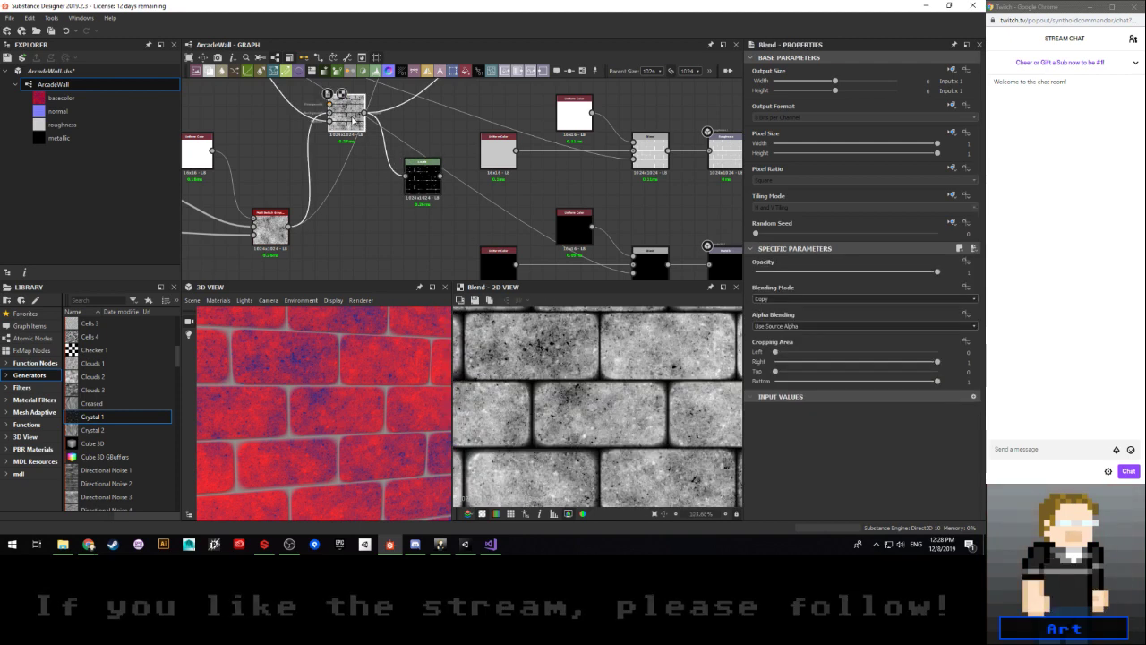
{"action": "double_click", "coordinate": [420, 175]}
{"action": "left_click", "coordinate": [404, 157]}
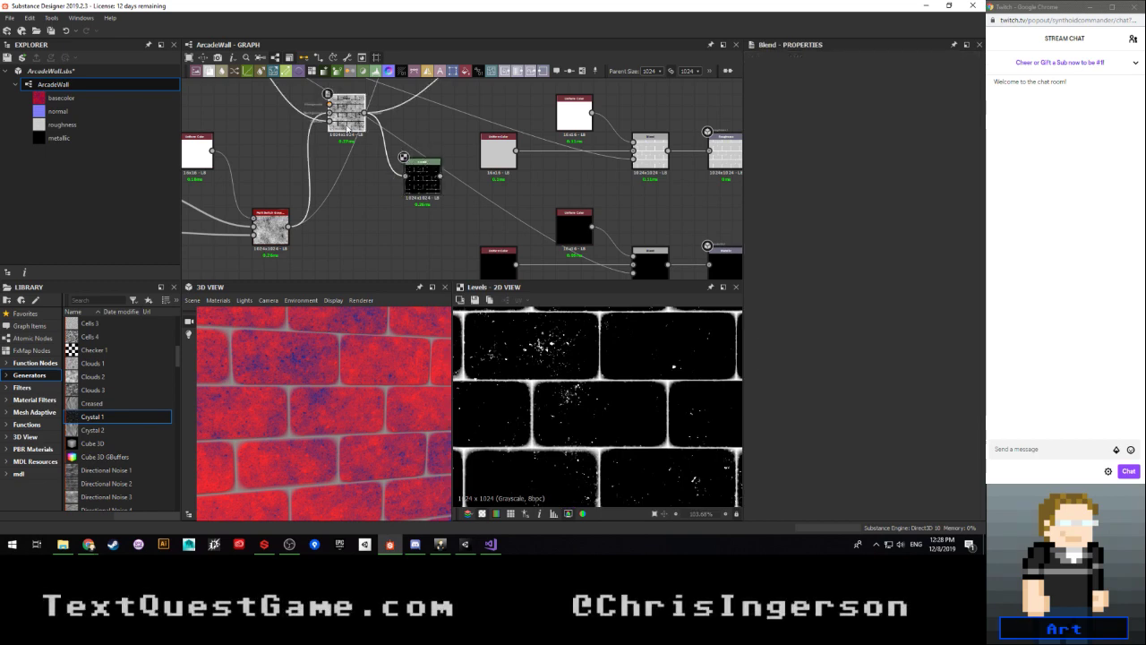
{"action": "double_click", "coordinate": [427, 182]}
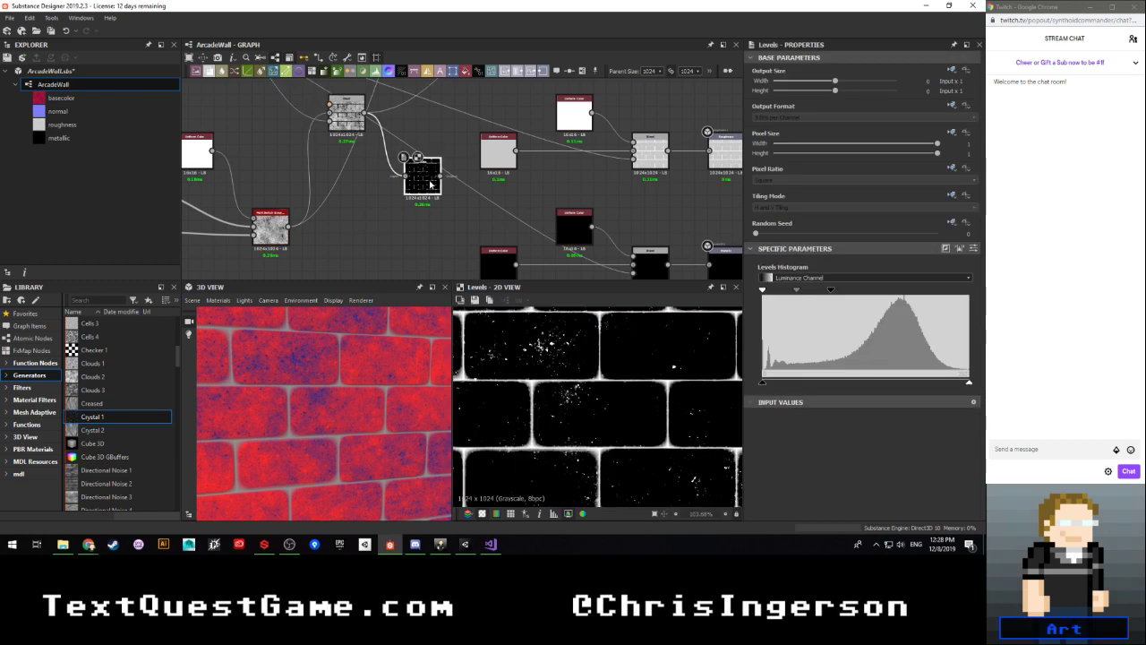
{"action": "scroll", "coordinate": [577, 430], "scroll_direction": "down", "scroll_amount": 2}
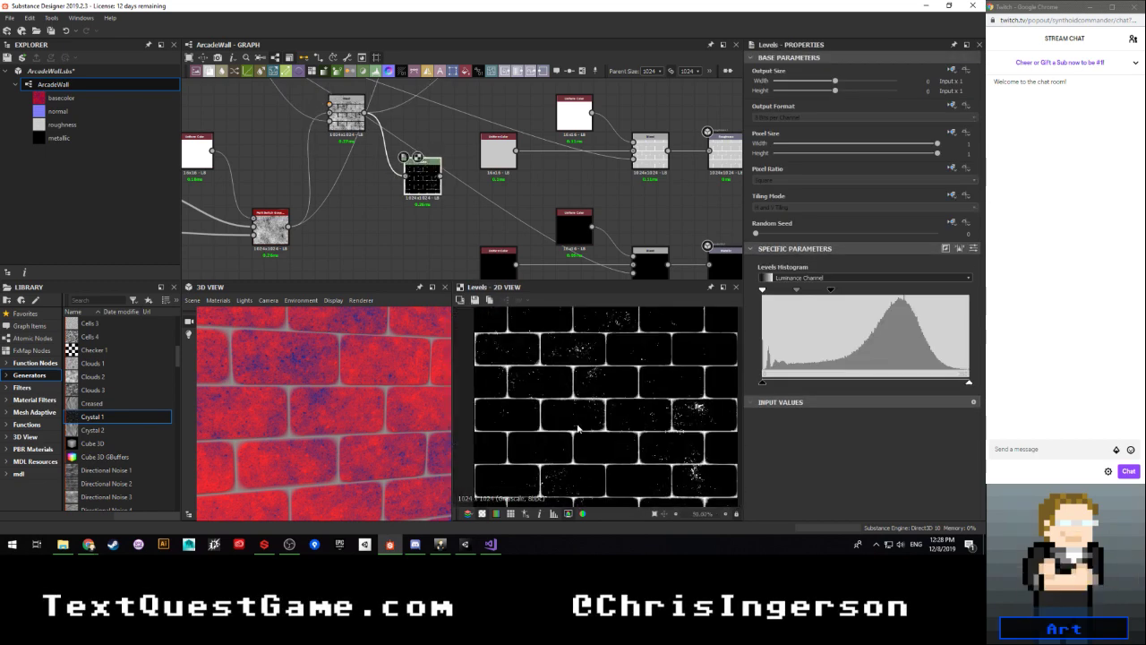
Step: Try input selection 3 on the Multi Switch Grayscale node to preview the cell pattern, and return it to 2
{"action": "middle_click_drag", "start_coordinate": [387, 239], "coordinate": [404, 218]}
{"action": "scroll", "coordinate": [399, 241], "scroll_direction": "down", "scroll_amount": 2}
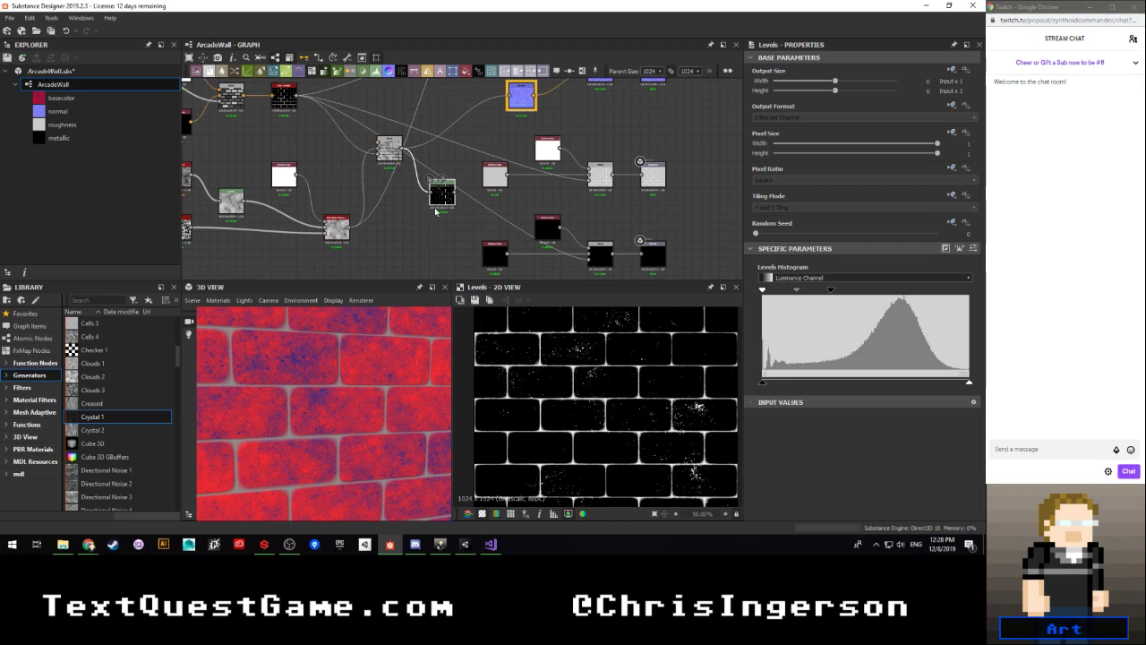
{"action": "left_click", "coordinate": [337, 229]}
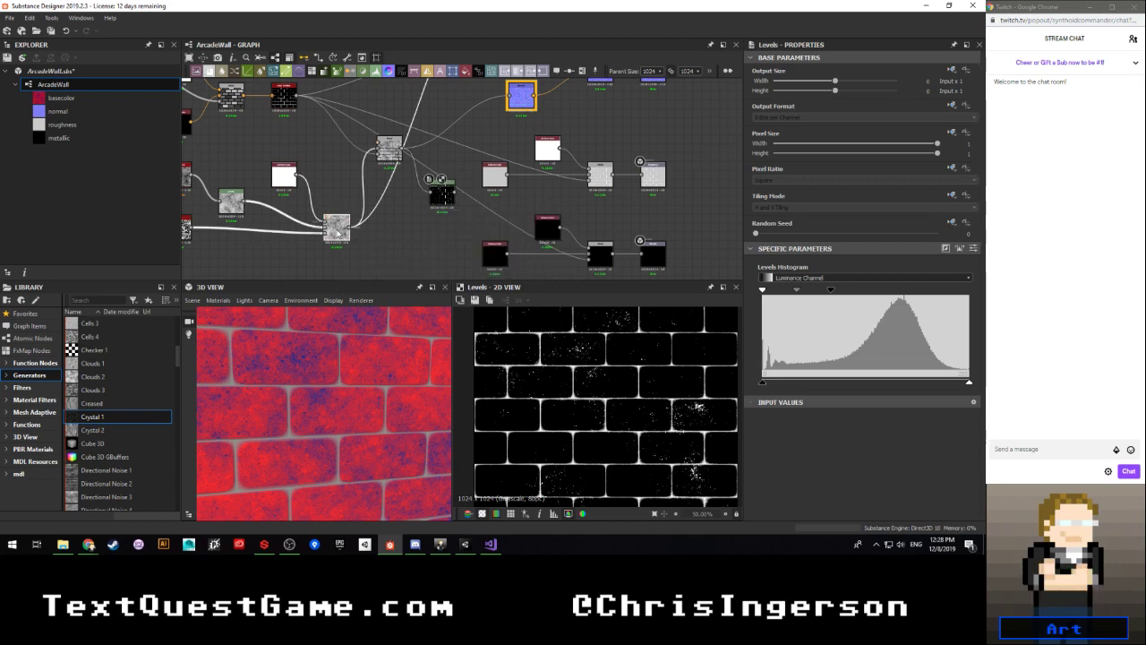
{"action": "scroll", "coordinate": [789, 408], "scroll_direction": "down", "scroll_amount": 1}
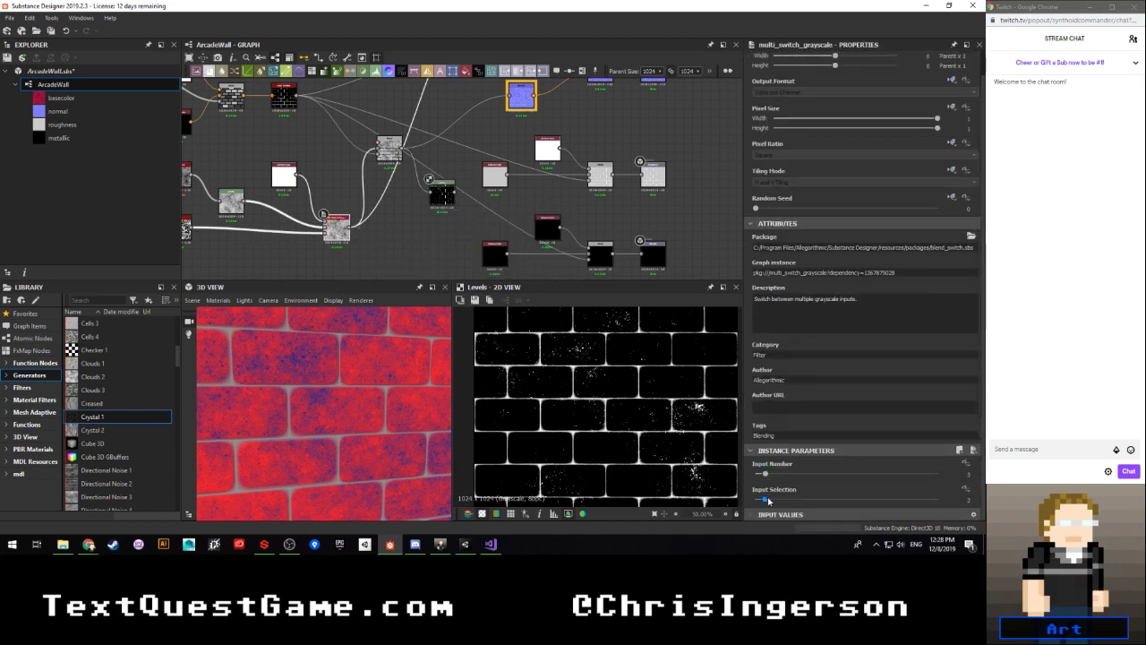
{"action": "left_click_drag", "start_coordinate": [766, 499], "coordinate": [773, 501]}
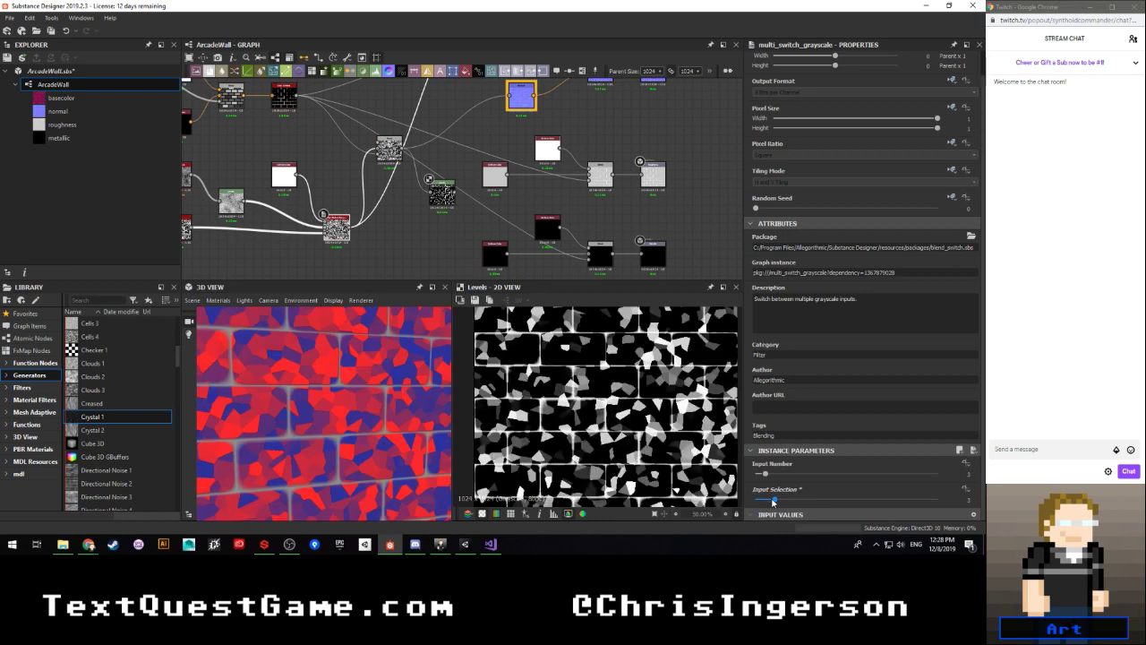
{"action": "left_click_drag", "start_coordinate": [774, 501], "coordinate": [773, 501]}
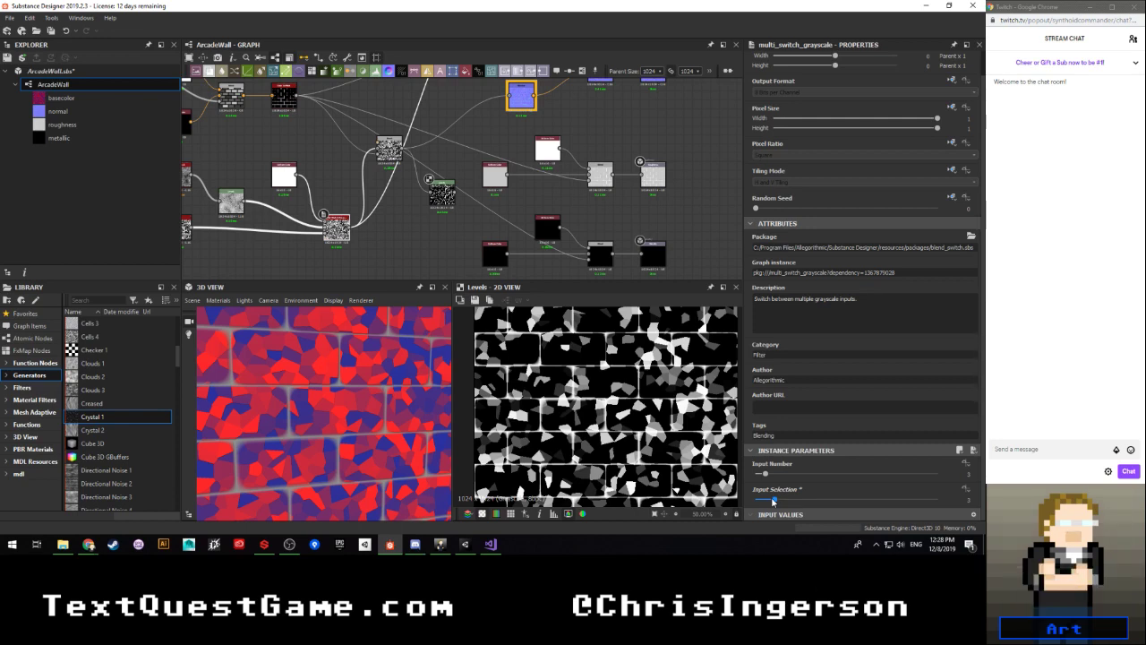
{"action": "left_click_drag", "start_coordinate": [771, 501], "coordinate": [773, 500]}
{"action": "left_click_drag", "start_coordinate": [772, 501], "coordinate": [768, 502]}
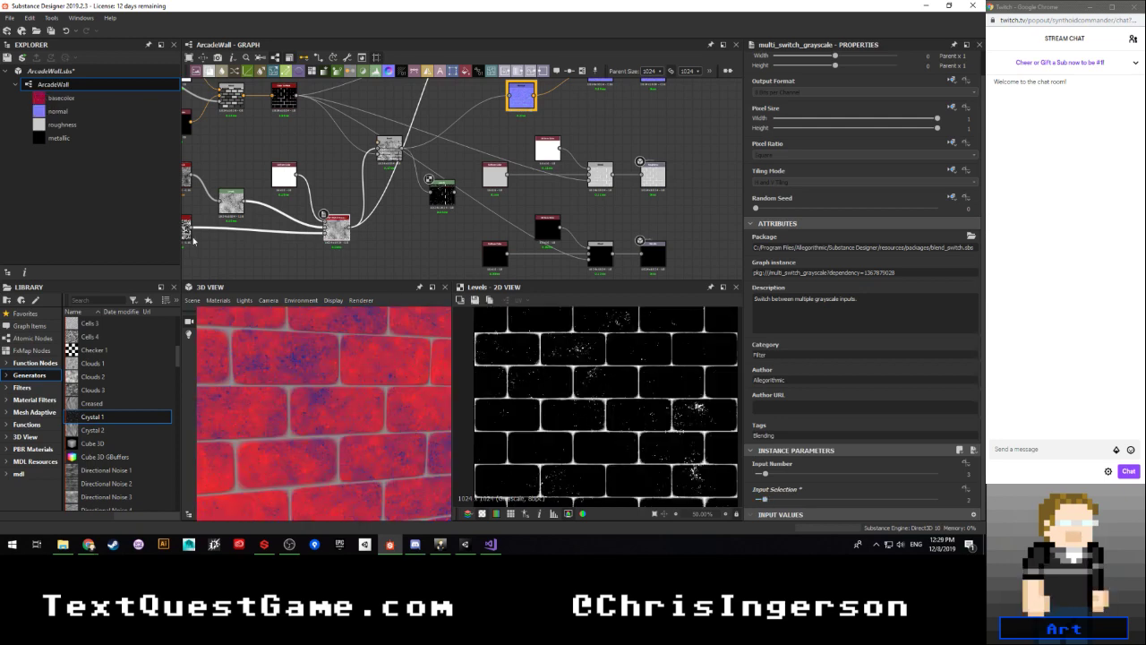
Step: Show the Cells 4 node in the 2D view and try its Scale, Color Source and Disorder parameters, keeping Color Source on Random
{"action": "middle_click_drag", "start_coordinate": [244, 262], "coordinate": [339, 248]}
{"action": "left_click", "coordinate": [262, 215]}
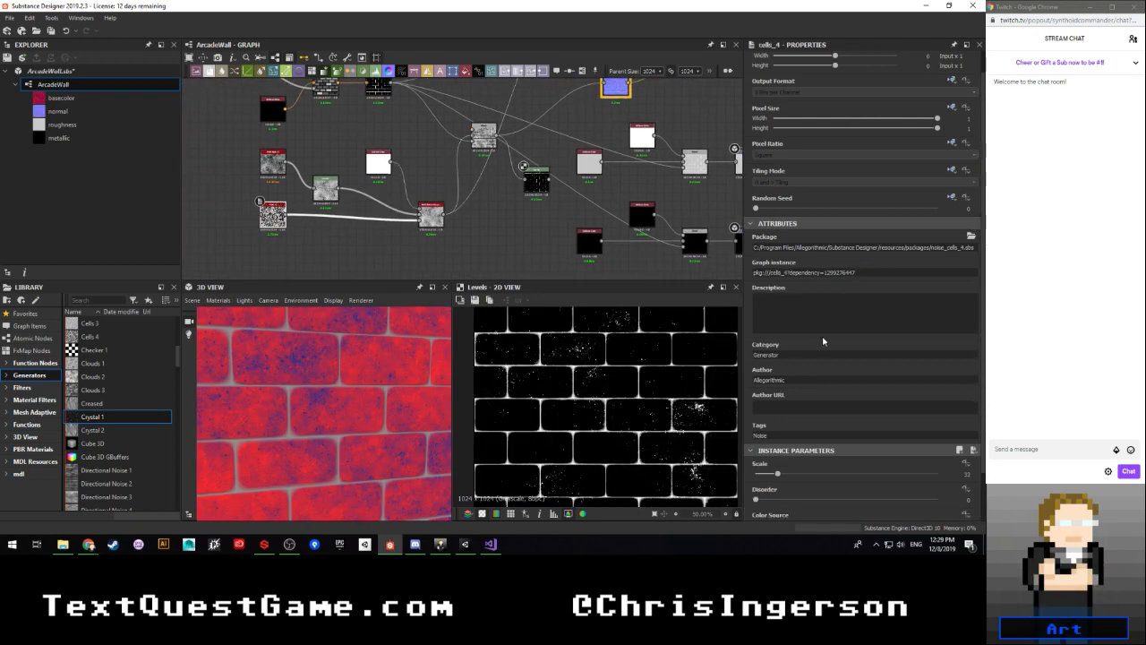
{"action": "scroll", "coordinate": [814, 340], "scroll_direction": "down", "scroll_amount": 2}
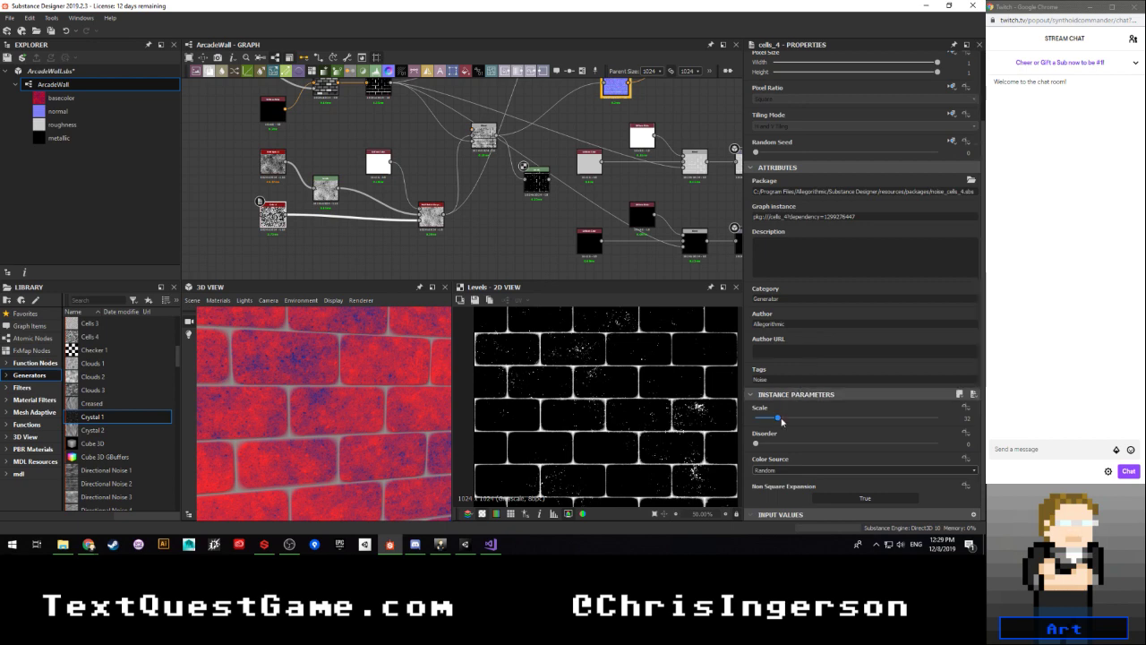
{"action": "double_click", "coordinate": [273, 215]}
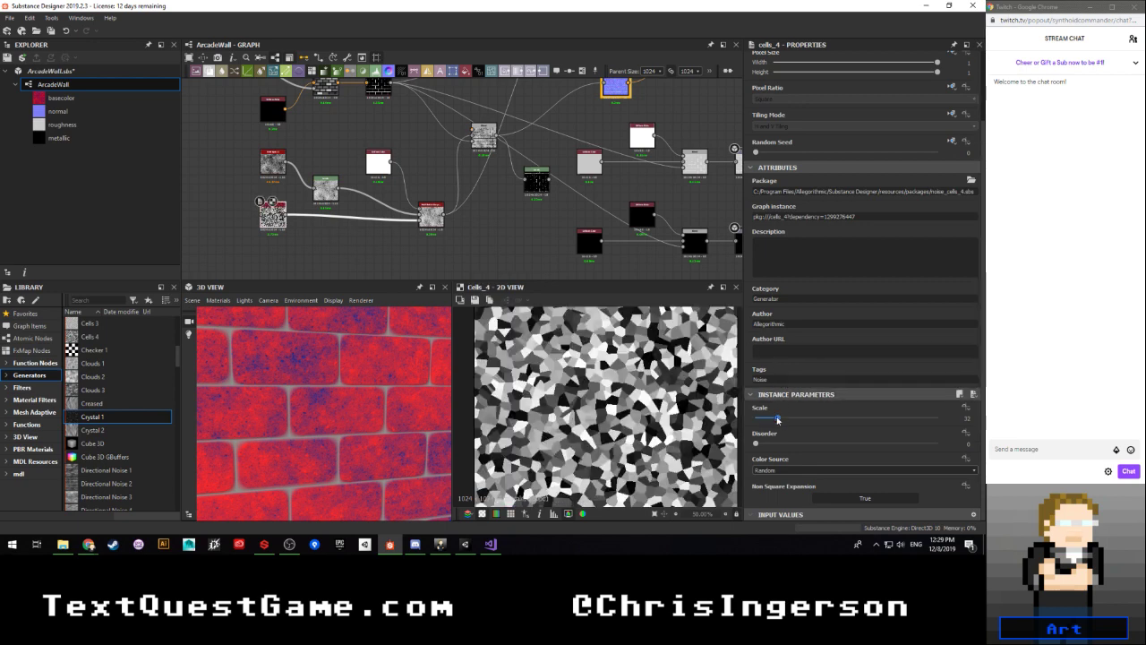
{"action": "left_click_drag", "start_coordinate": [778, 420], "coordinate": [777, 421]}
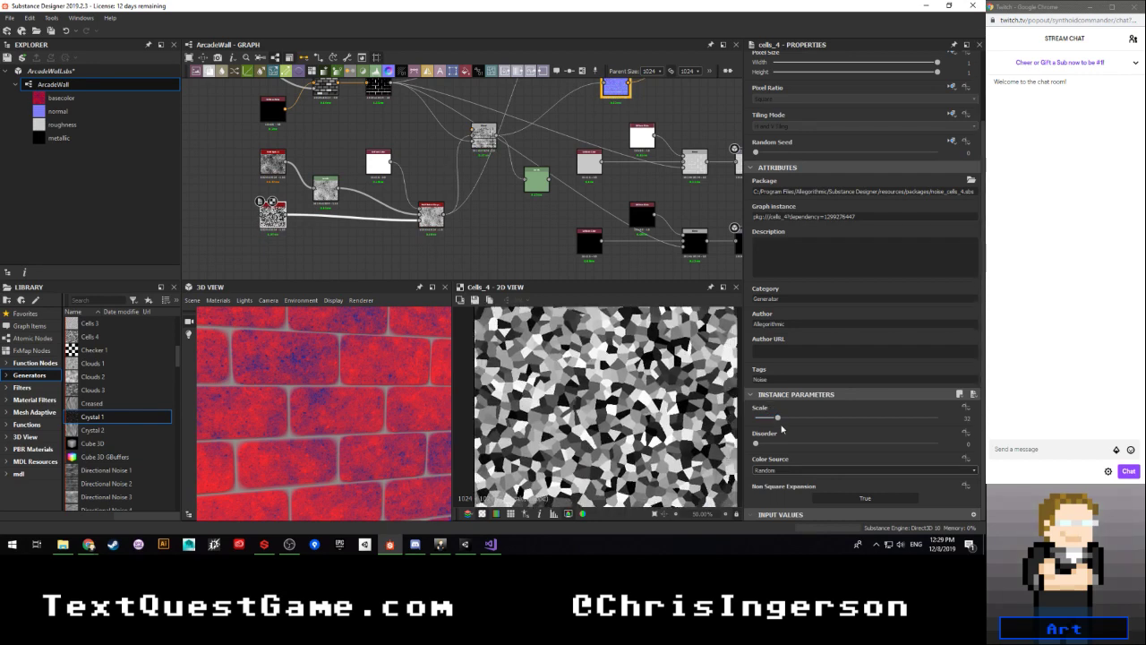
{"action": "left_click", "coordinate": [783, 468]}
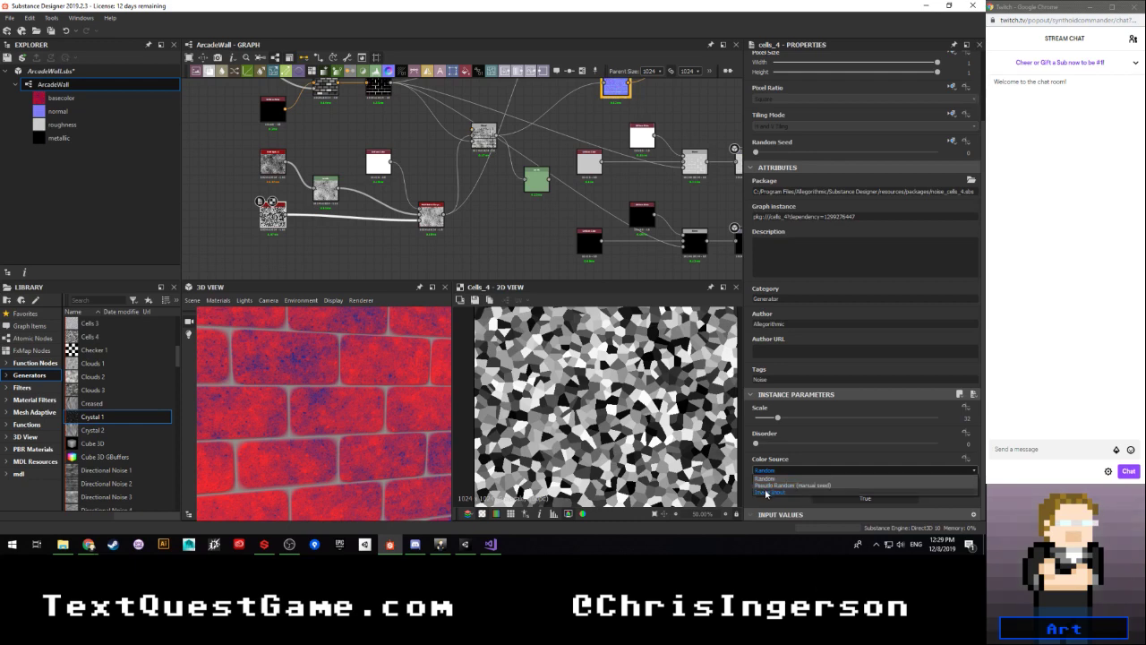
{"action": "left_click", "coordinate": [765, 478]}
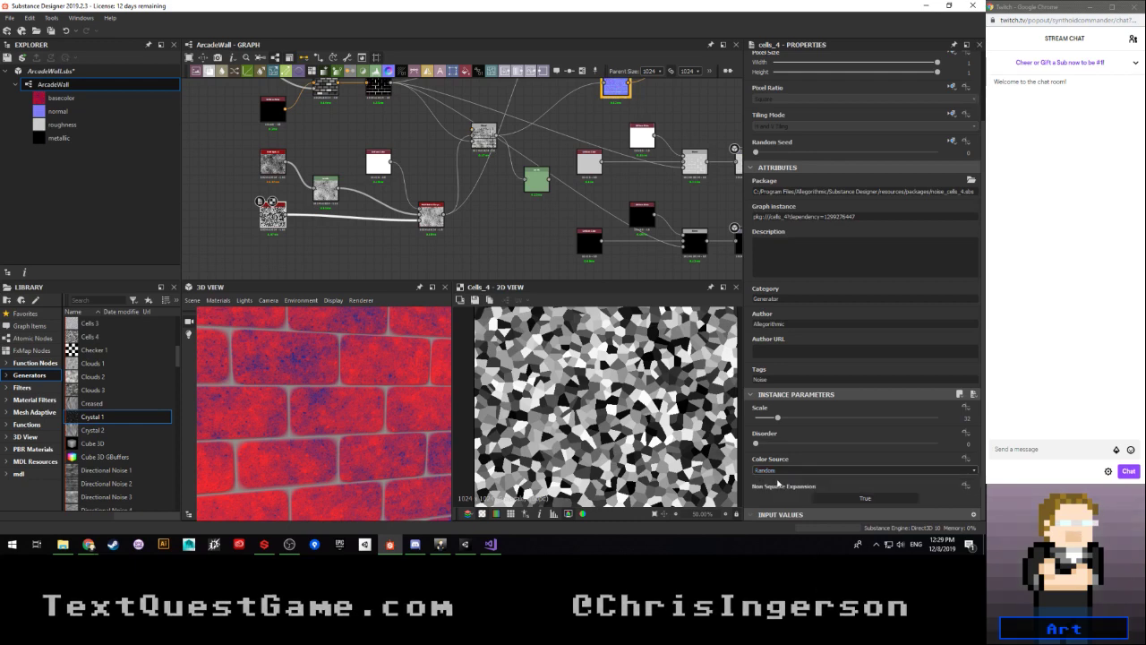
{"action": "left_click_drag", "start_coordinate": [757, 444], "coordinate": [732, 452]}
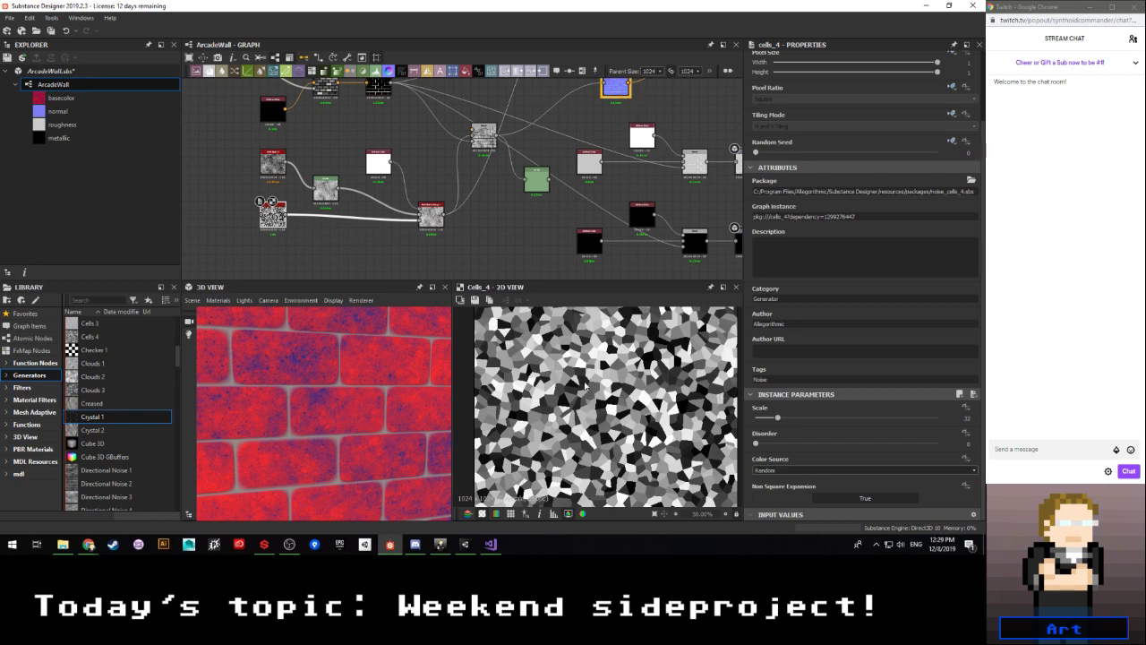
Step: Show the Levels output in the 2D view, test the switch's cell pattern with input selection 3, and restore input 2
{"action": "double_click", "coordinate": [536, 179]}
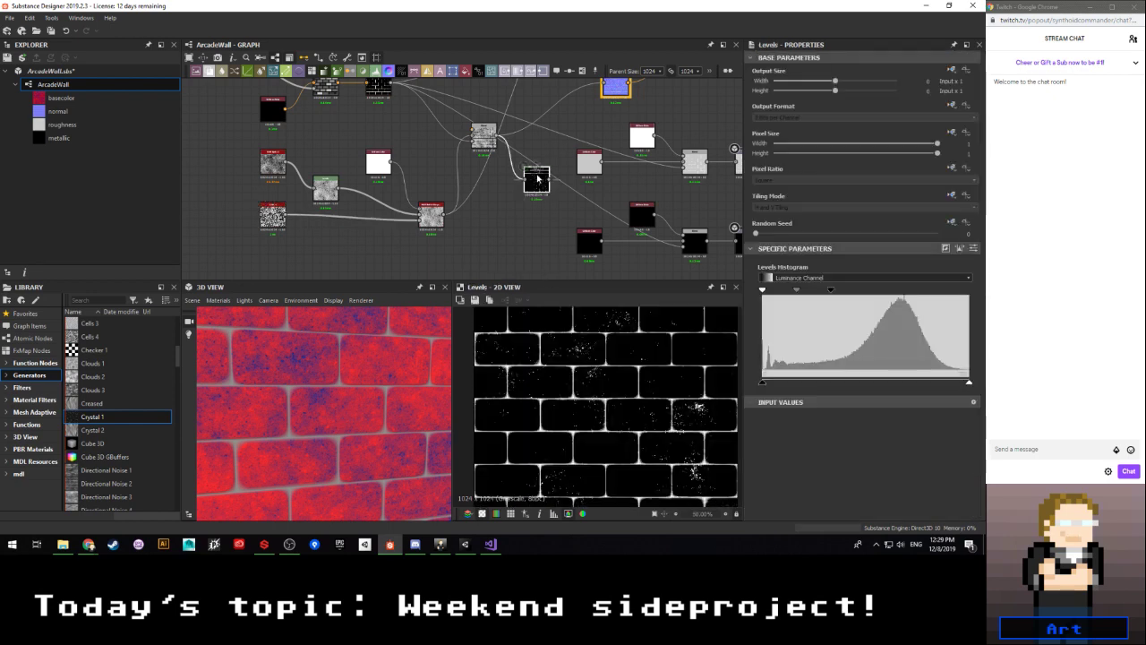
{"action": "left_click", "coordinate": [431, 215]}
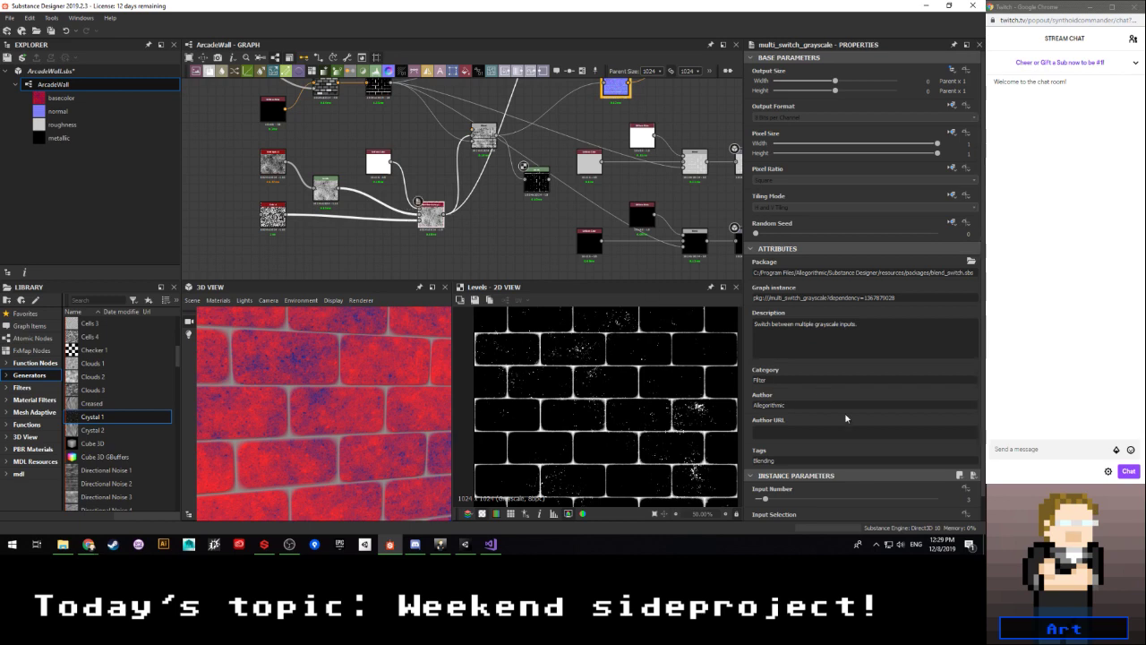
{"action": "scroll", "coordinate": [802, 410], "scroll_direction": "down", "scroll_amount": 1}
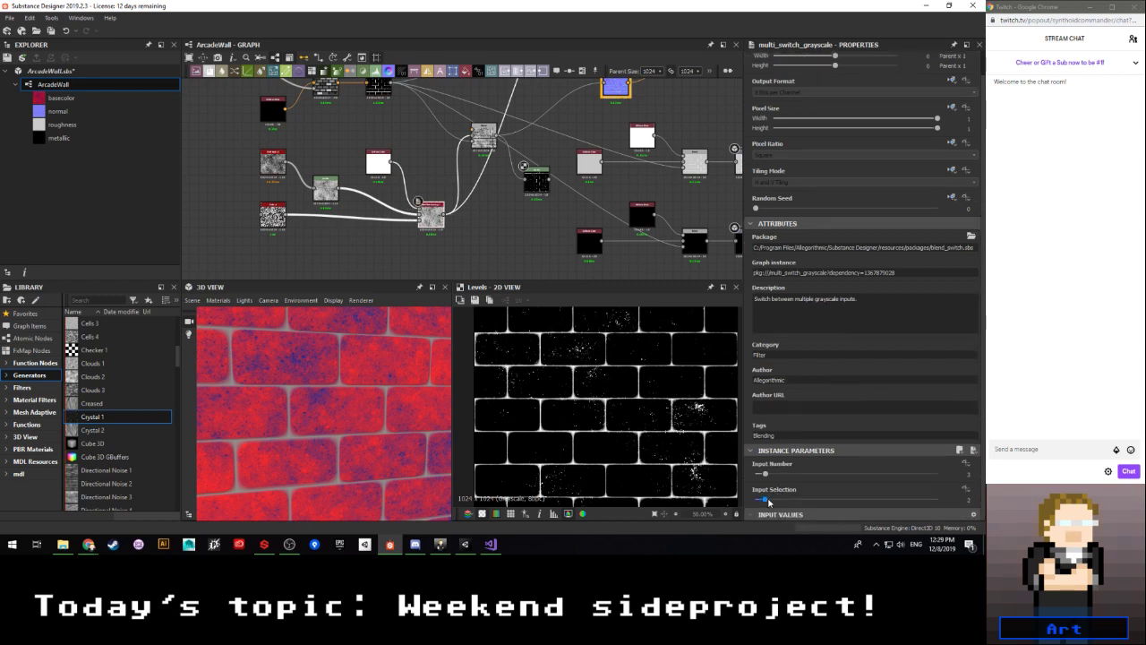
{"action": "left_click_drag", "start_coordinate": [768, 501], "coordinate": [771, 502]}
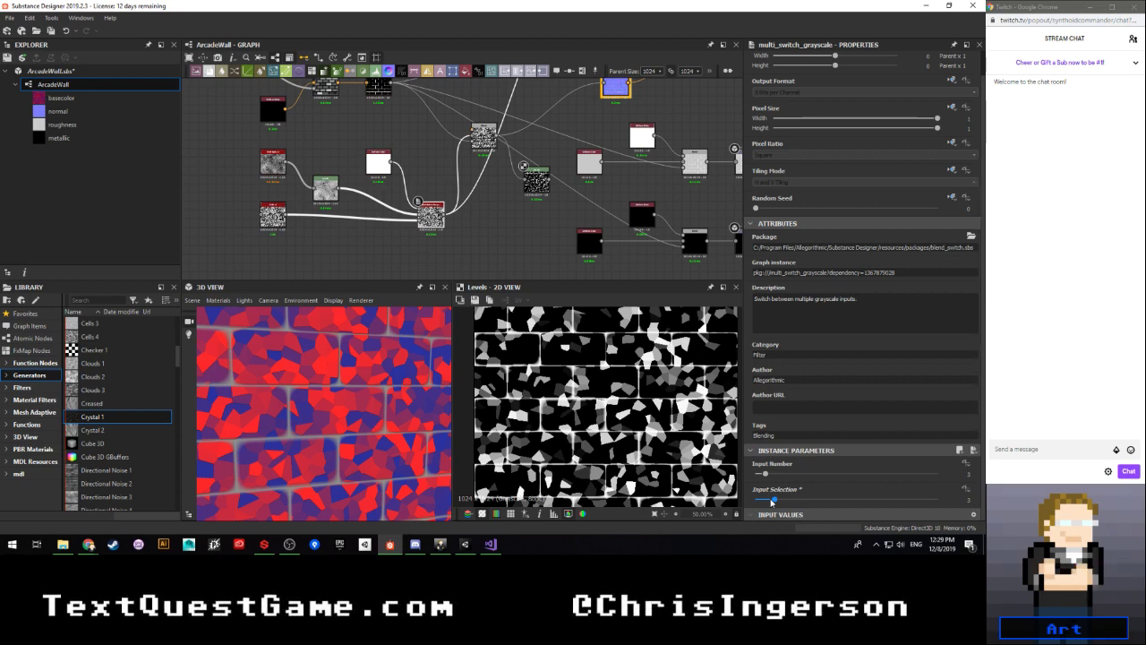
{"action": "left_click_drag", "start_coordinate": [770, 500], "coordinate": [768, 501]}
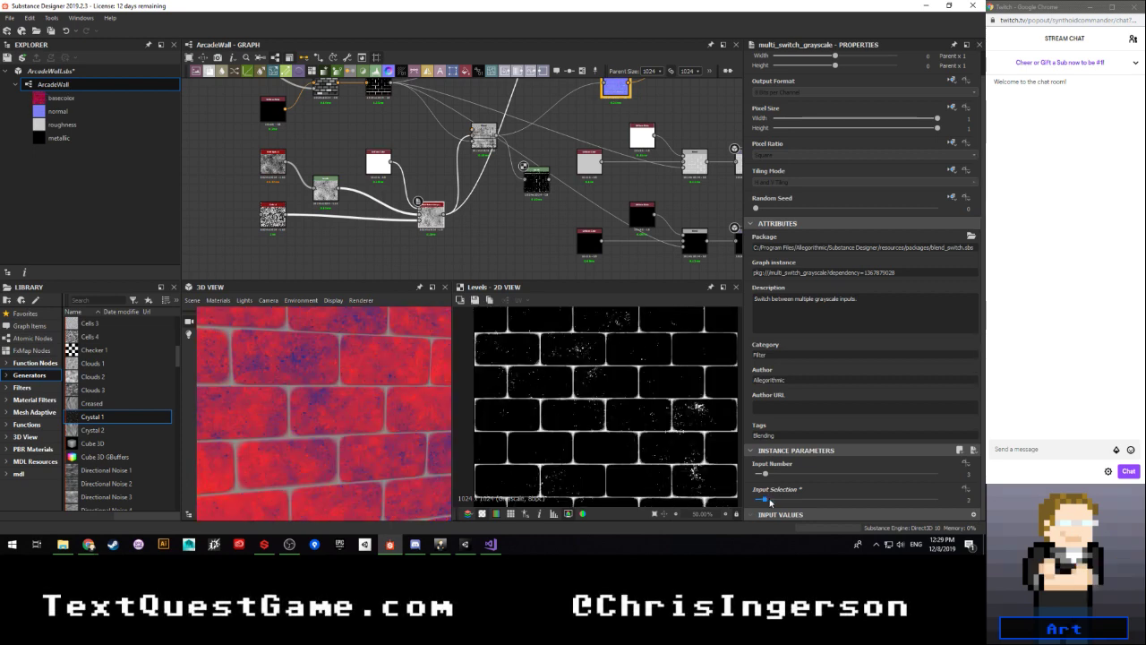
Step: Show the Normal Combine node's output in the 2D view to examine the combined brick and noise normals
{"action": "left_click", "coordinate": [480, 242]}
{"action": "scroll", "coordinate": [489, 239], "scroll_direction": "down", "scroll_amount": 3}
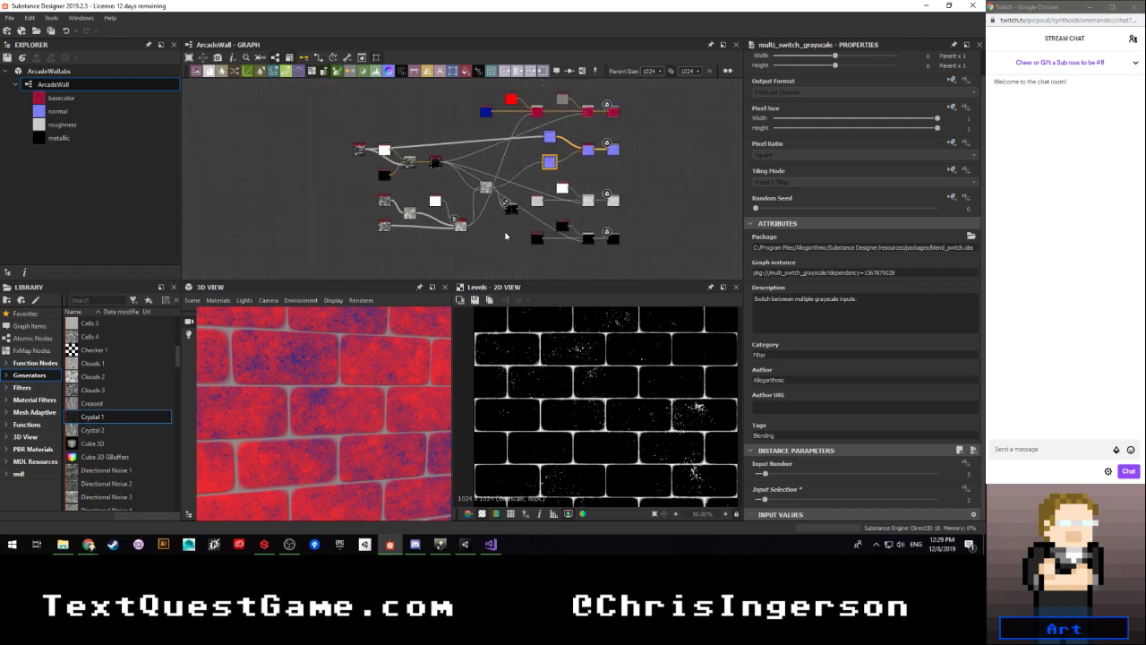
{"action": "middle_click_drag", "start_coordinate": [505, 234], "coordinate": [394, 232]}
{"action": "scroll", "coordinate": [460, 266], "scroll_direction": "up", "scroll_amount": 2}
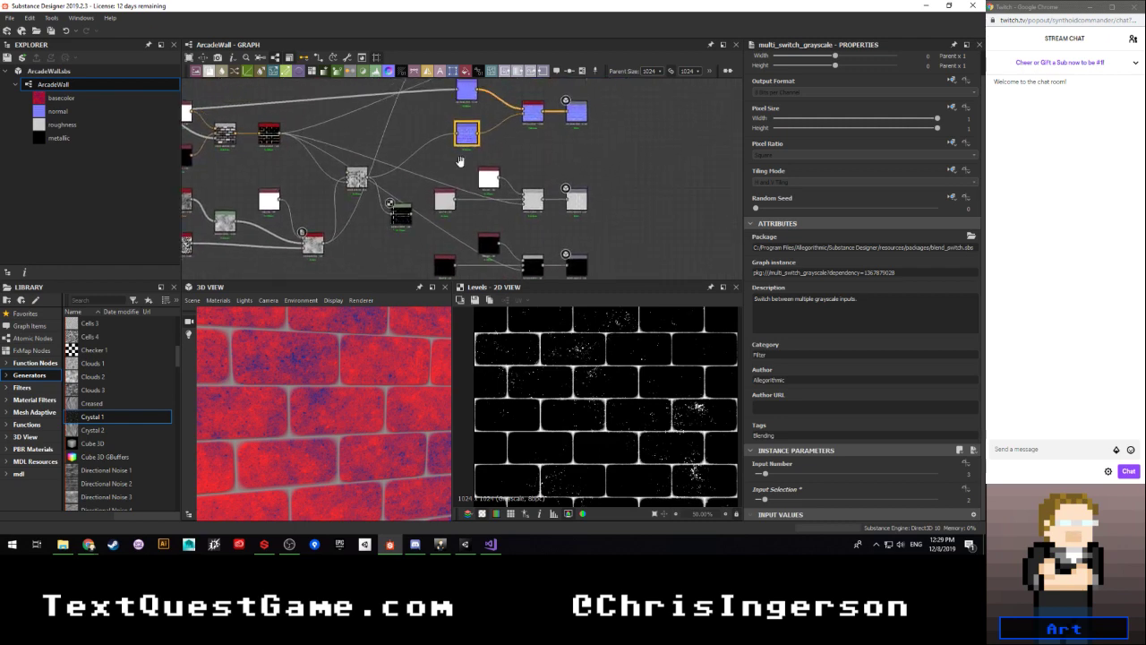
{"action": "middle_click_drag", "start_coordinate": [461, 157], "coordinate": [521, 222]}
{"action": "scroll", "coordinate": [522, 221], "scroll_direction": "up", "scroll_amount": 1}
{"action": "double_click", "coordinate": [608, 177]}
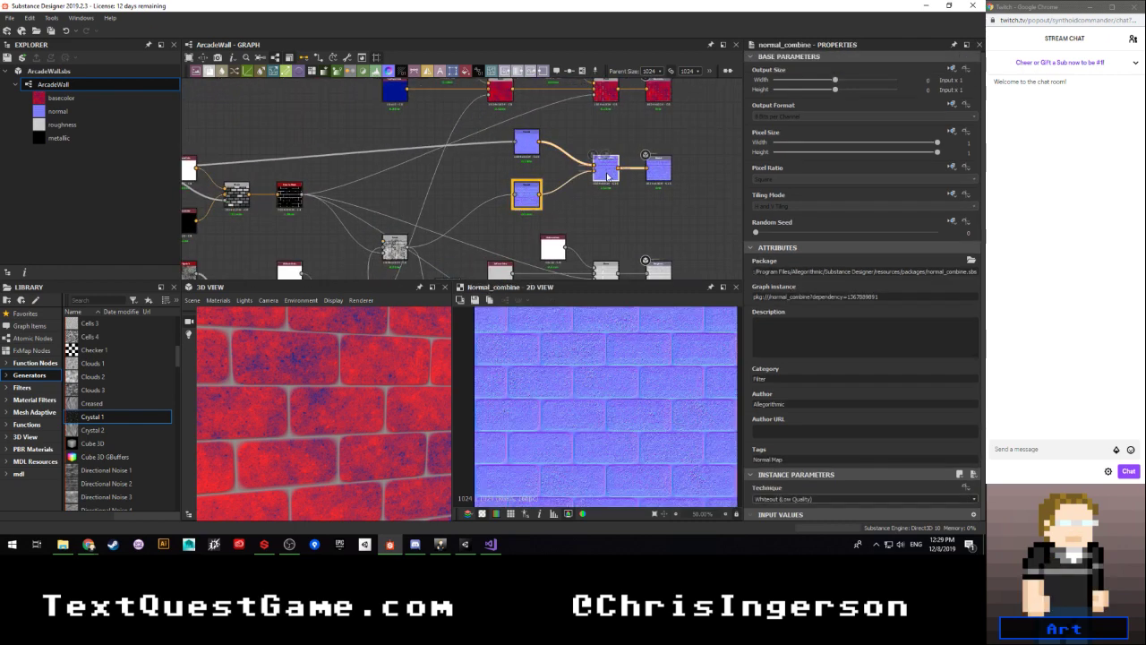
Step: Set the Multi Switch Grayscale input selection to 3 and inspect the cell pattern in the combined normal up close
{"action": "middle_click_drag", "start_coordinate": [381, 273], "coordinate": [429, 202]}
{"action": "left_click", "coordinate": [392, 235]}
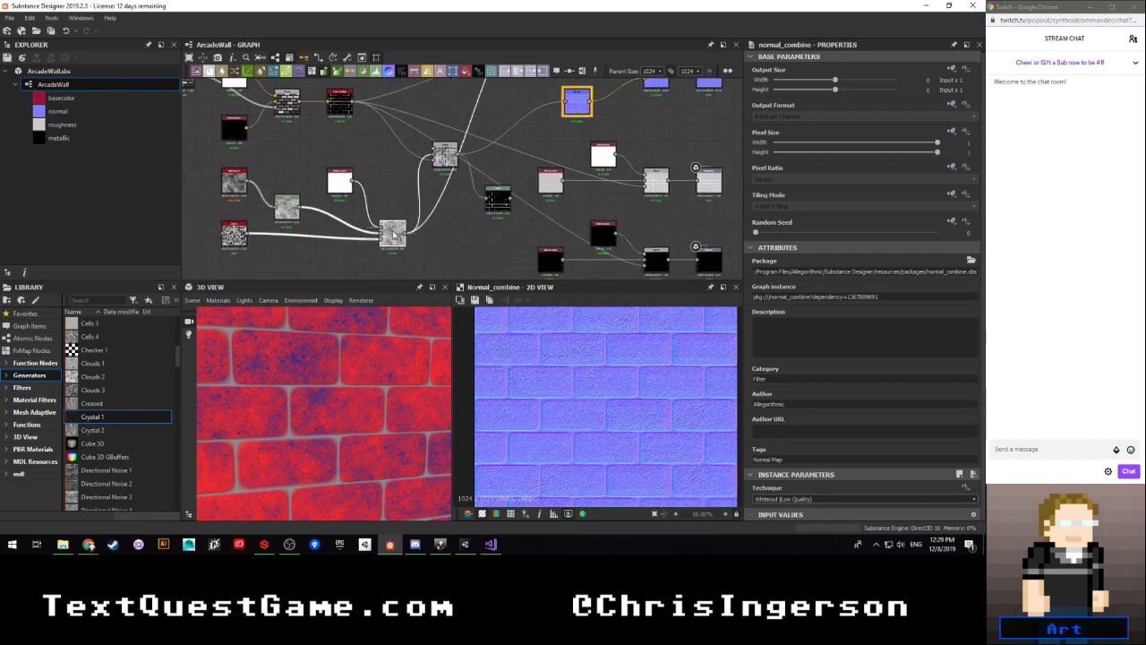
{"action": "scroll", "coordinate": [765, 490], "scroll_direction": "down", "scroll_amount": 1}
{"action": "left_click_drag", "start_coordinate": [760, 499], "coordinate": [772, 504]}
{"action": "scroll", "coordinate": [577, 432], "scroll_direction": "up", "scroll_amount": 5}
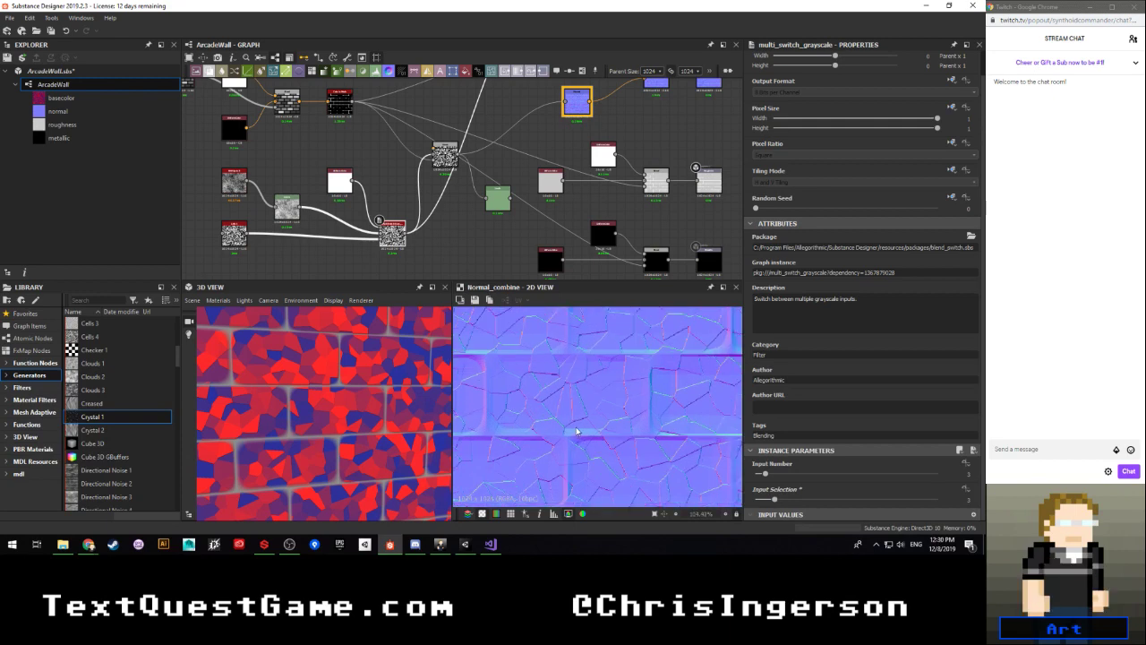
Step: Add a Normal Blend node and place it directly below the Normal Combine node
{"action": "middle_click_drag", "start_coordinate": [503, 158], "coordinate": [425, 214]}
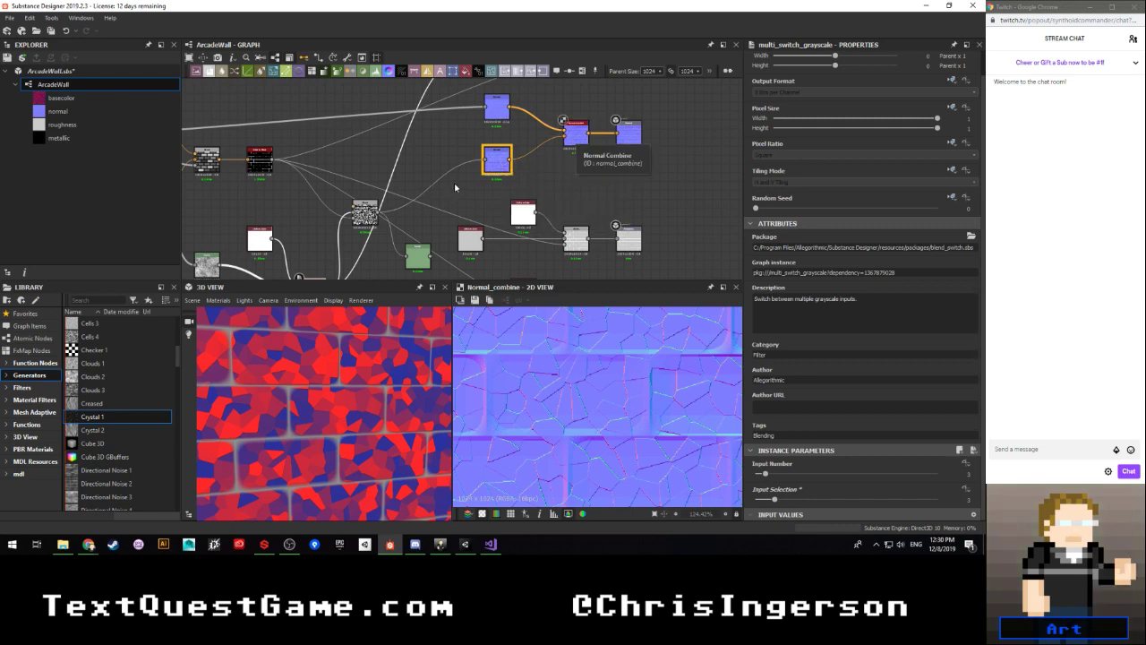
{"action": "middle_click_drag", "start_coordinate": [454, 182], "coordinate": [499, 195]}
{"action": "scroll", "coordinate": [498, 195], "scroll_direction": "up", "scroll_amount": 2}
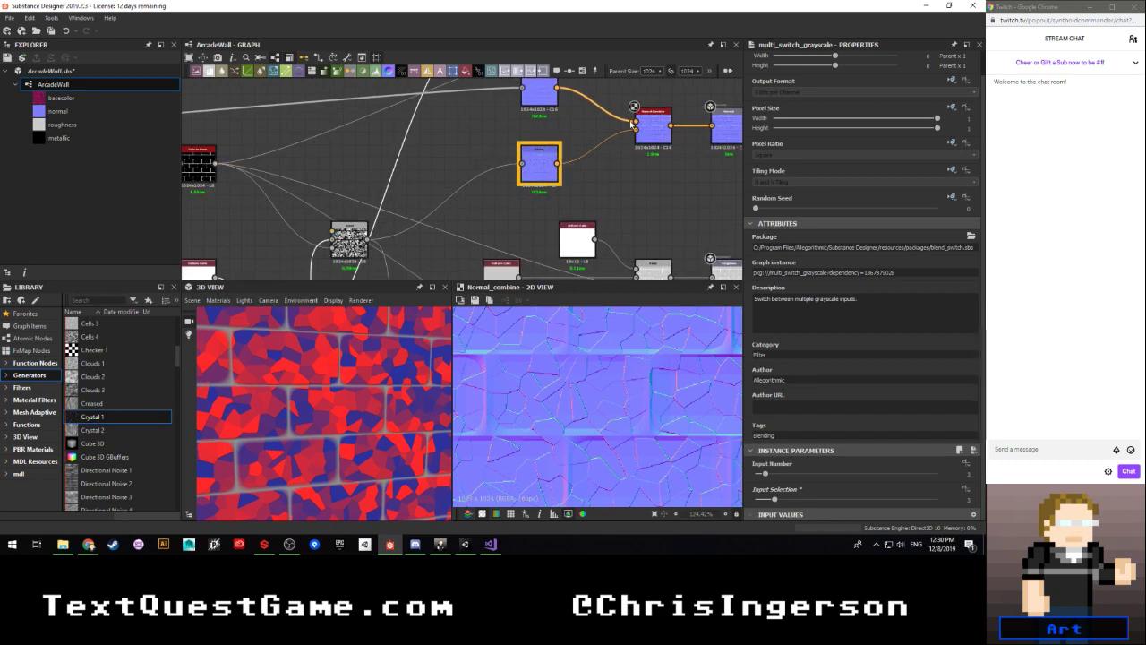
{"action": "left_click", "coordinate": [652, 124]}
{"action": "key", "text": "space"}
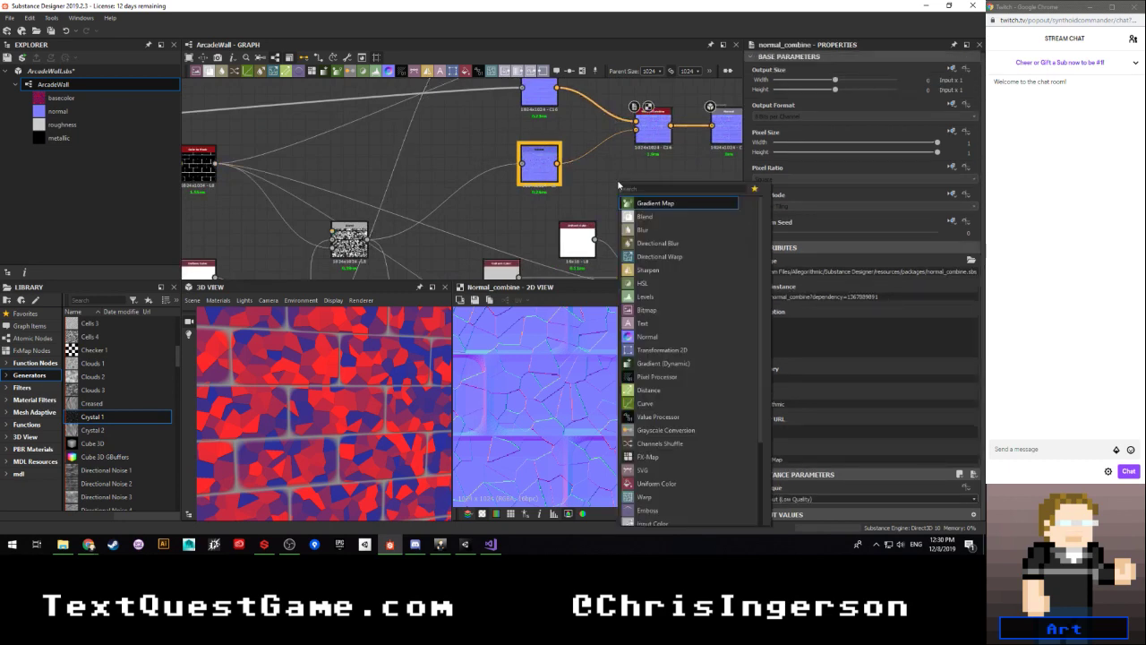
{"action": "type", "text": "normal"}
{"action": "key", "text": "Down"}
{"action": "key", "text": "Return"}
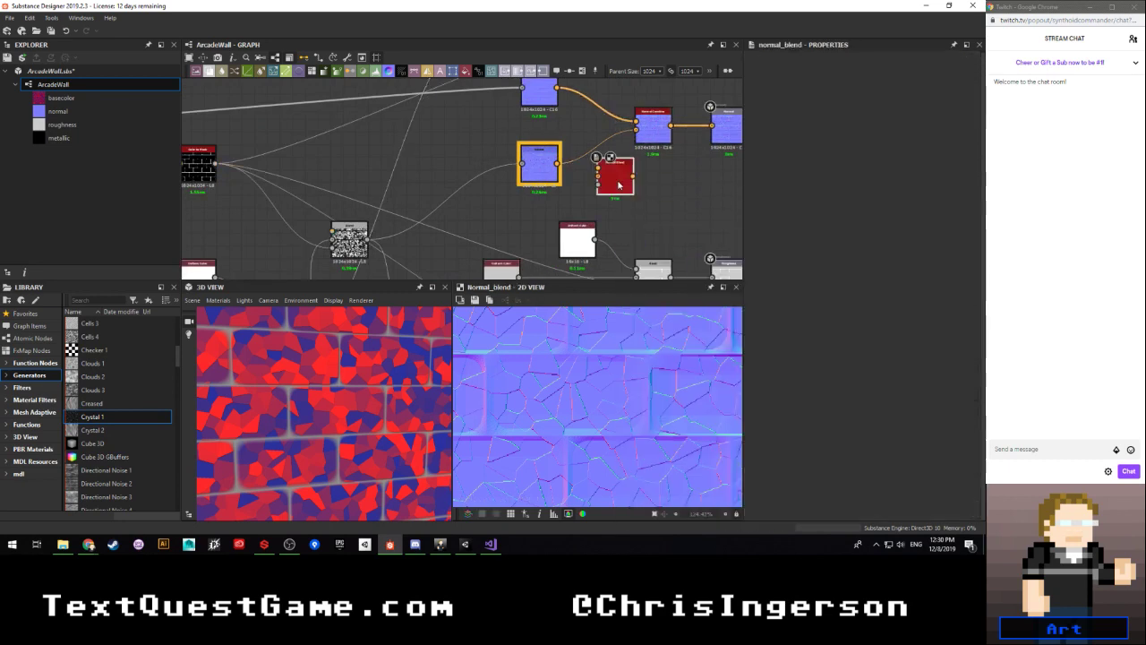
{"action": "scroll", "coordinate": [640, 191], "scroll_direction": "up", "scroll_amount": 3}
{"action": "left_click_drag", "start_coordinate": [640, 191], "coordinate": [686, 190]}
{"action": "scroll", "coordinate": [592, 190], "scroll_direction": "down", "scroll_amount": 3}
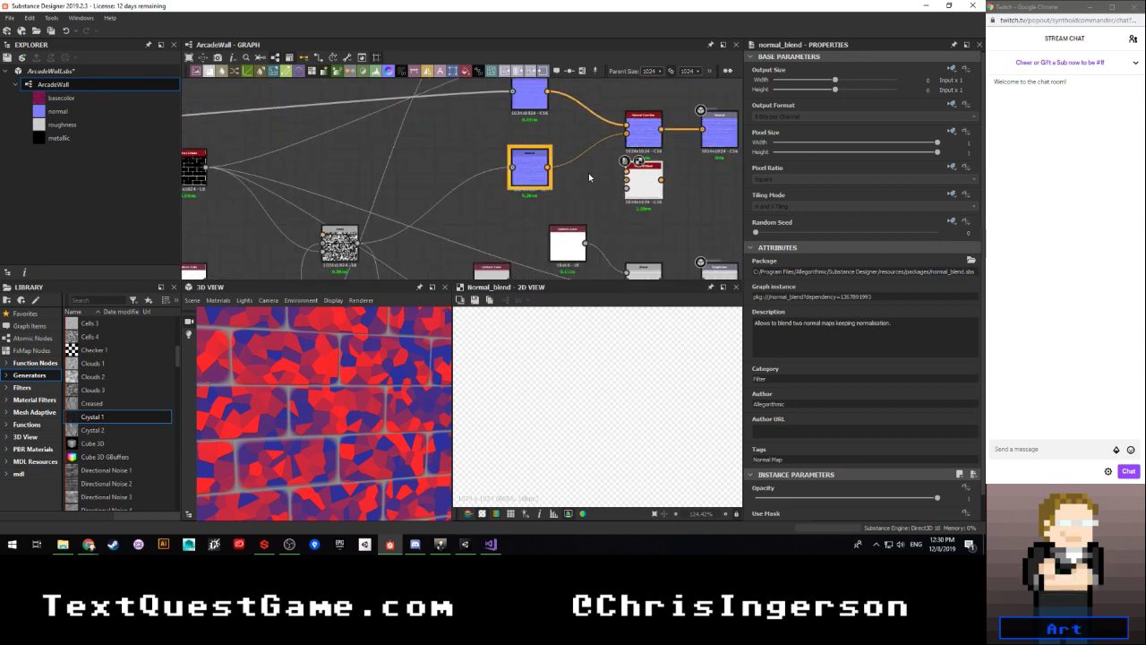
Step: Connect the noise-driven Normal node's output to the second input of the Normal Blend node
{"action": "middle_click_drag", "start_coordinate": [591, 176], "coordinate": [552, 211]}
{"action": "left_click_drag", "start_coordinate": [509, 204], "coordinate": [538, 208]}
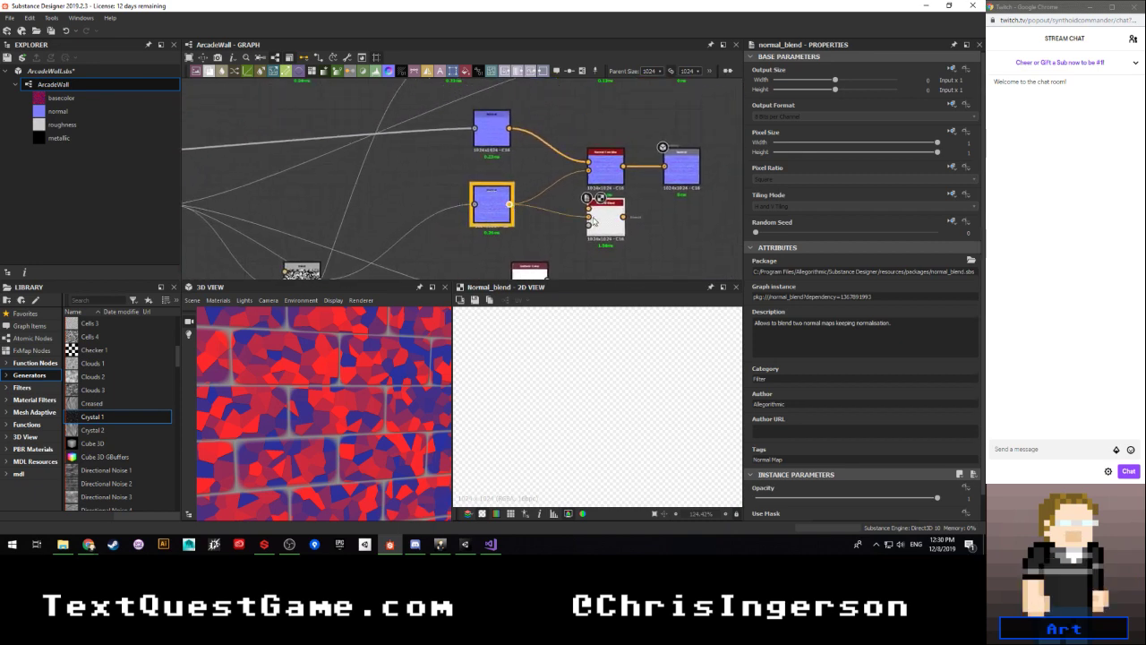
Step: Connect the upper Normal node's output to the Normal Blend's foreground input and preview the lower Normal node
{"action": "left_click_drag", "start_coordinate": [552, 181], "coordinate": [587, 209]}
{"action": "scroll", "coordinate": [515, 223], "scroll_direction": "down", "scroll_amount": 2}
{"action": "middle_click_drag", "start_coordinate": [492, 237], "coordinate": [536, 194]}
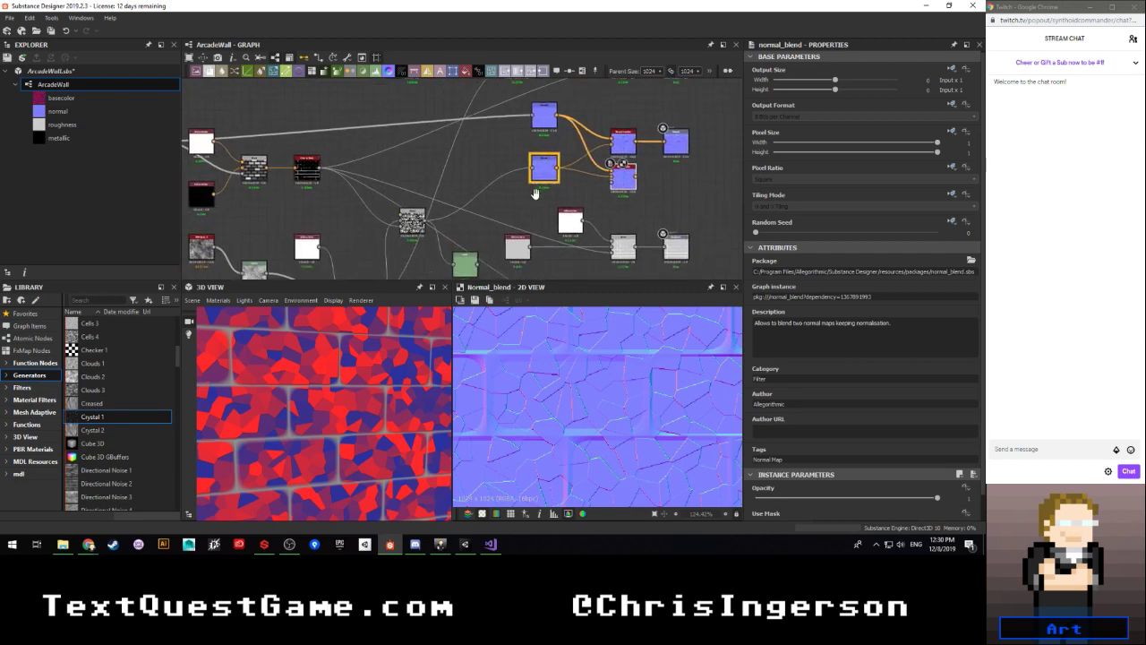
{"action": "scroll", "coordinate": [535, 186], "scroll_direction": "up", "scroll_amount": 4}
{"action": "scroll", "coordinate": [549, 162], "scroll_direction": "up", "scroll_amount": 3}
{"action": "left_click", "coordinate": [547, 158]}
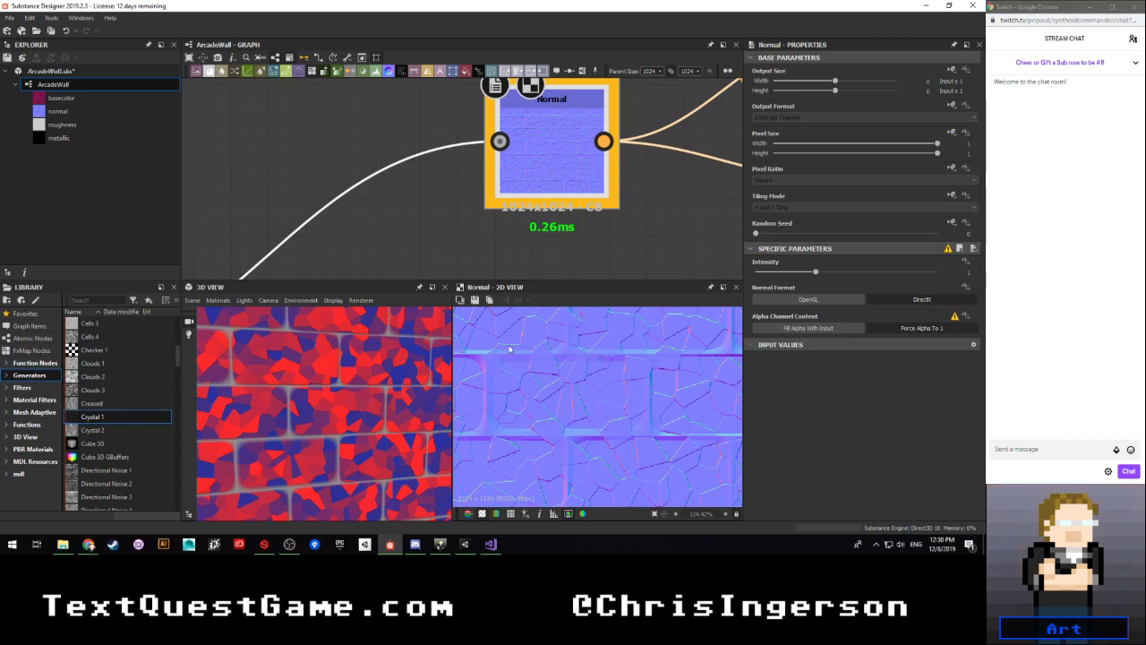
Step: Connect the black-and-white brick pattern node to the Normal Blend's mask input and preview the blend
{"action": "scroll", "coordinate": [371, 210], "scroll_direction": "down", "scroll_amount": 3}
{"action": "middle_click_drag", "start_coordinate": [372, 210], "coordinate": [475, 170]}
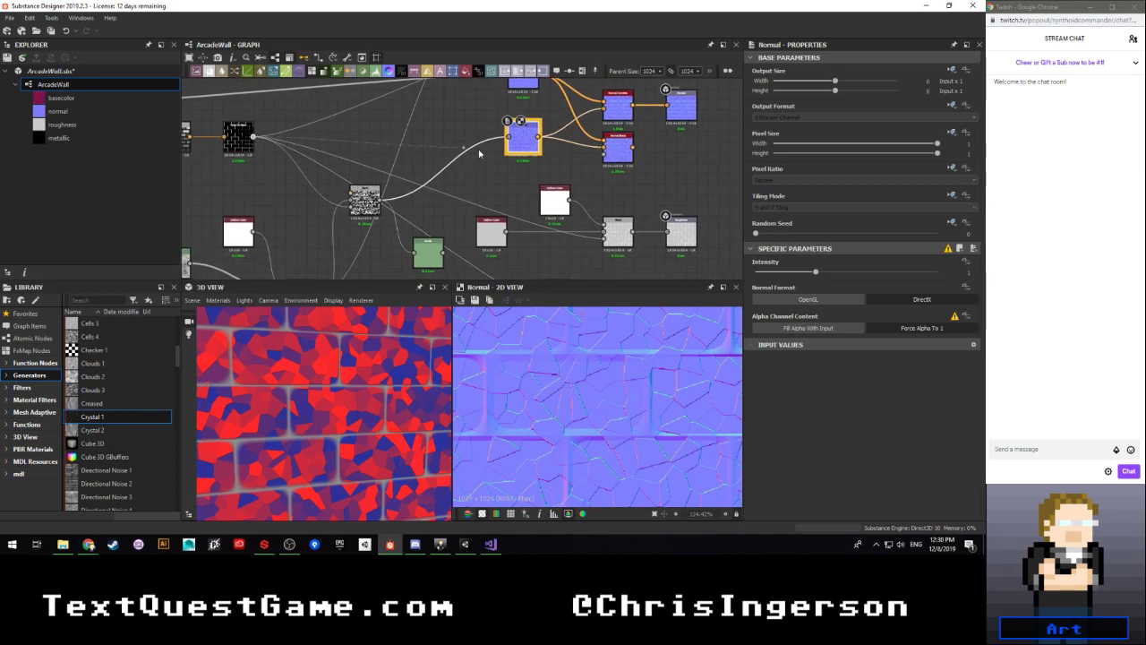
{"action": "left_click_drag", "start_coordinate": [606, 159], "coordinate": [606, 158]}
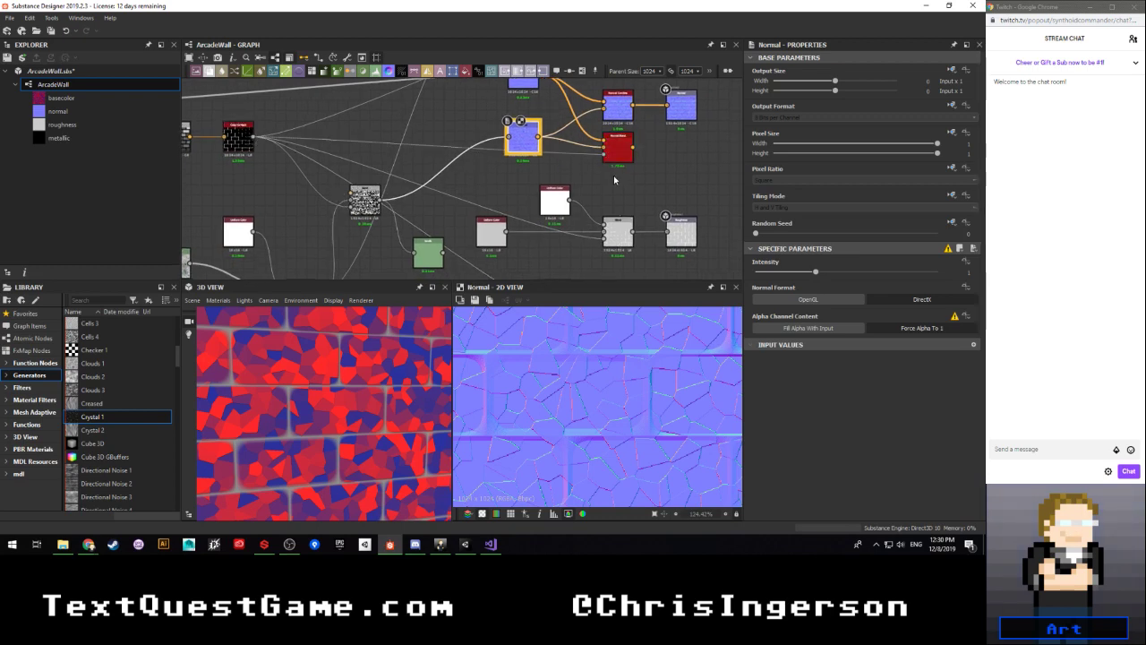
{"action": "double_click", "coordinate": [620, 152]}
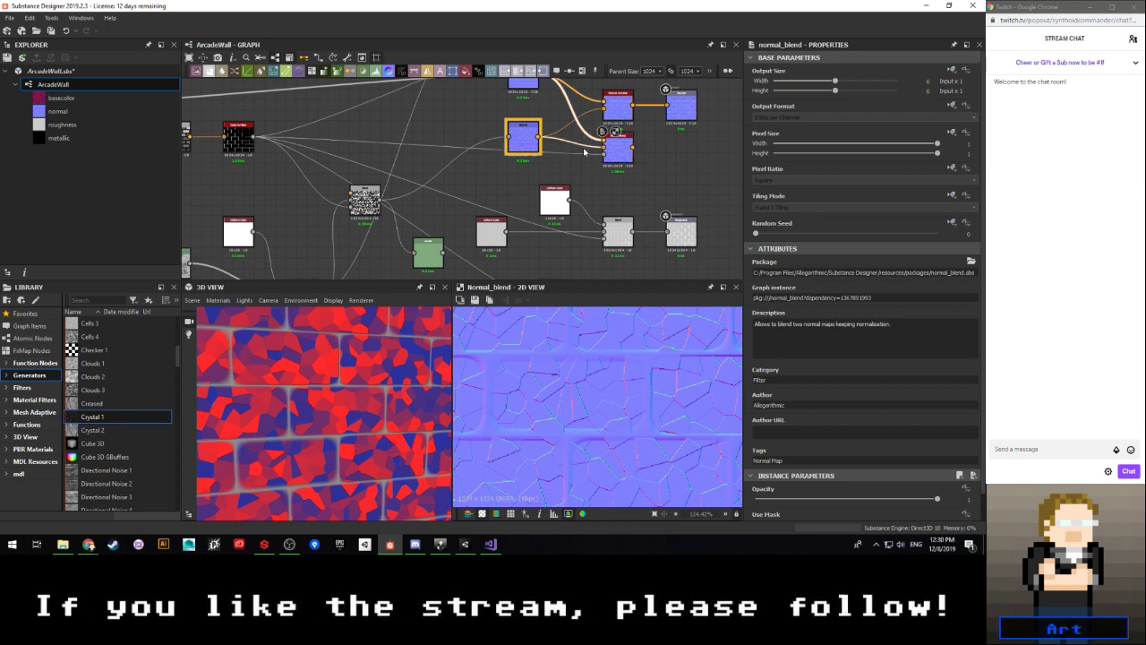
Step: Remove the upper Normal's link to the Normal Blend and place the blend after the lower Normal, keeping that node as its background input
{"action": "key", "text": "Delete"}
{"action": "left_click_drag", "start_coordinate": [624, 158], "coordinate": [466, 148]}
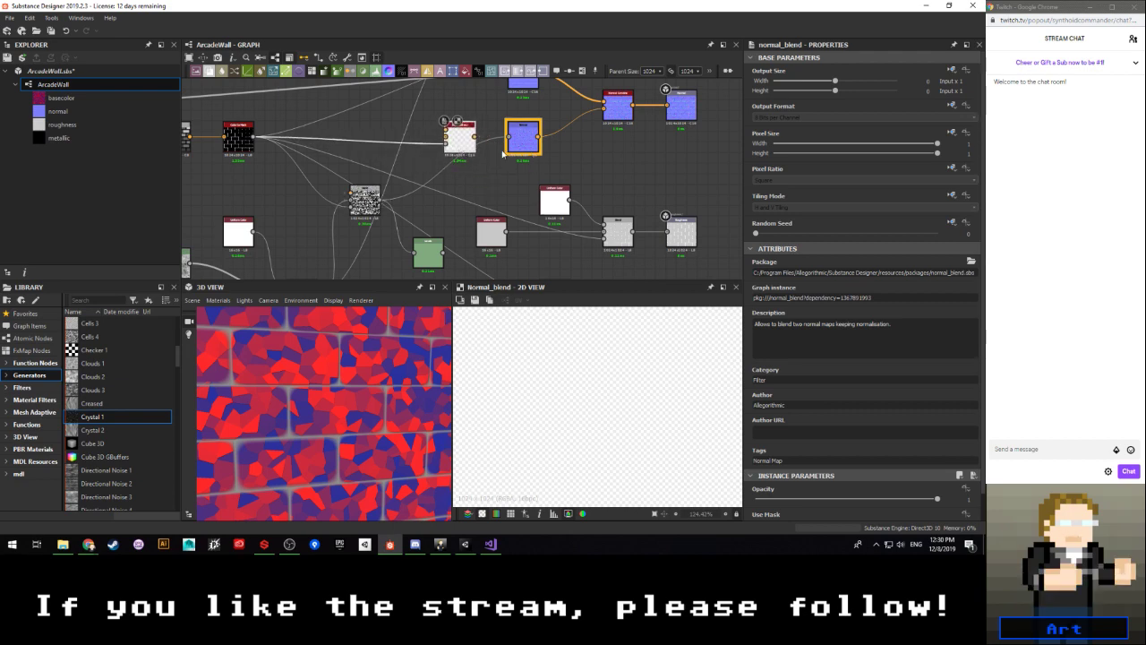
{"action": "mouse_move", "coordinate": [522, 139]}
{"action": "left_mouse_down"}
{"action": "mouse_move", "coordinate": [461, 182]}
{"action": "mouse_move", "coordinate": [448, 169]}
{"action": "mouse_move", "coordinate": [528, 142]}
{"action": "left_mouse_up"}
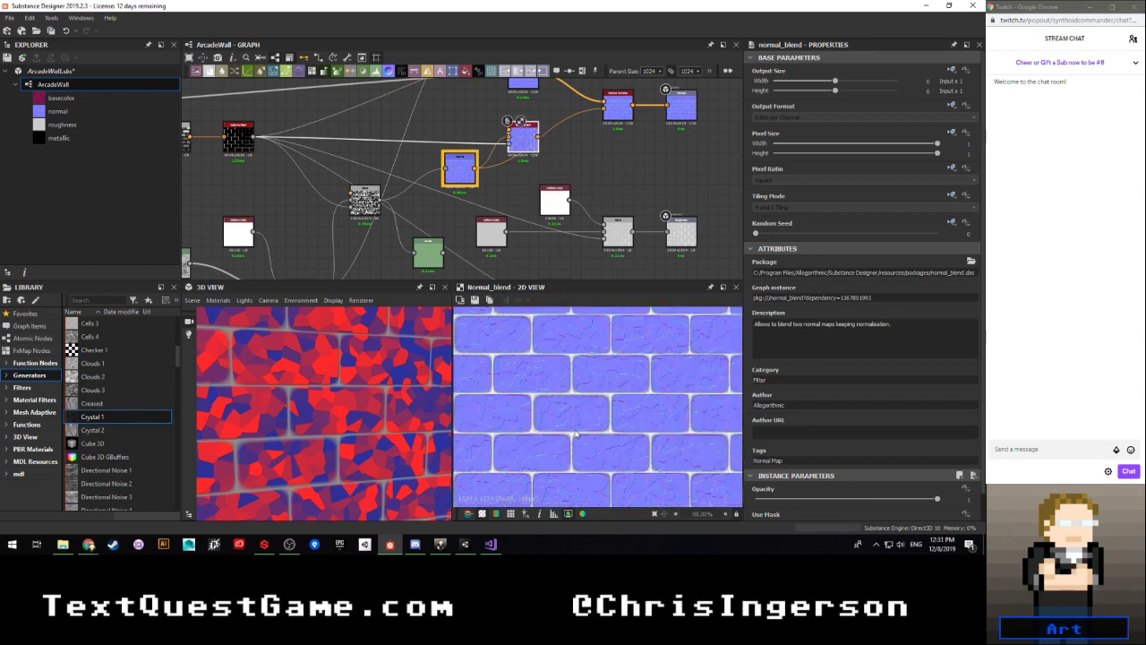
{"action": "middle_click_drag", "start_coordinate": [540, 136], "coordinate": [484, 170]}
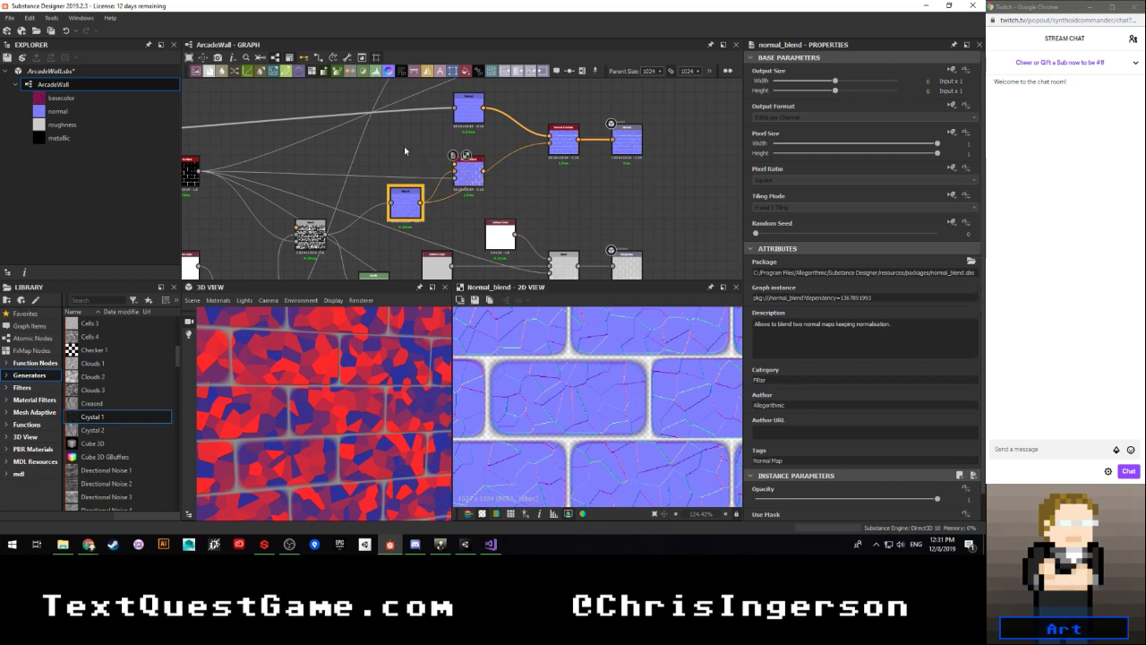
Step: Add a Normal Color node above the lower Normal node, connect it to the Normal Blend's foreground input and preview the blend
{"action": "key", "text": "space"}
{"action": "type", "text": "normal"}
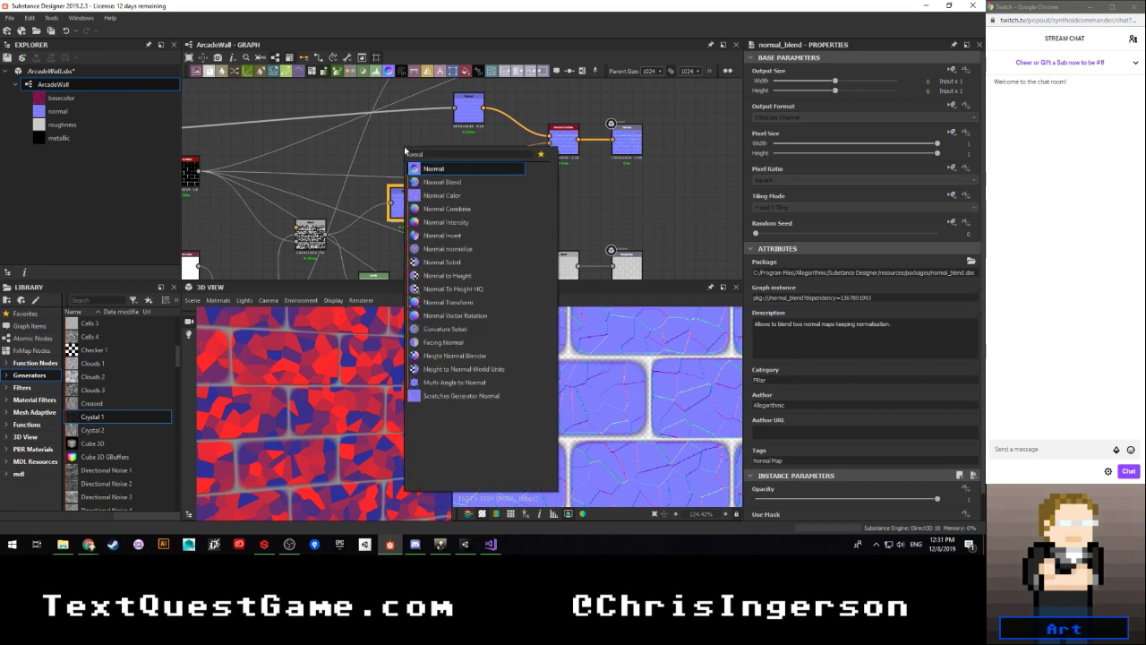
{"action": "left_click", "coordinate": [441, 197]}
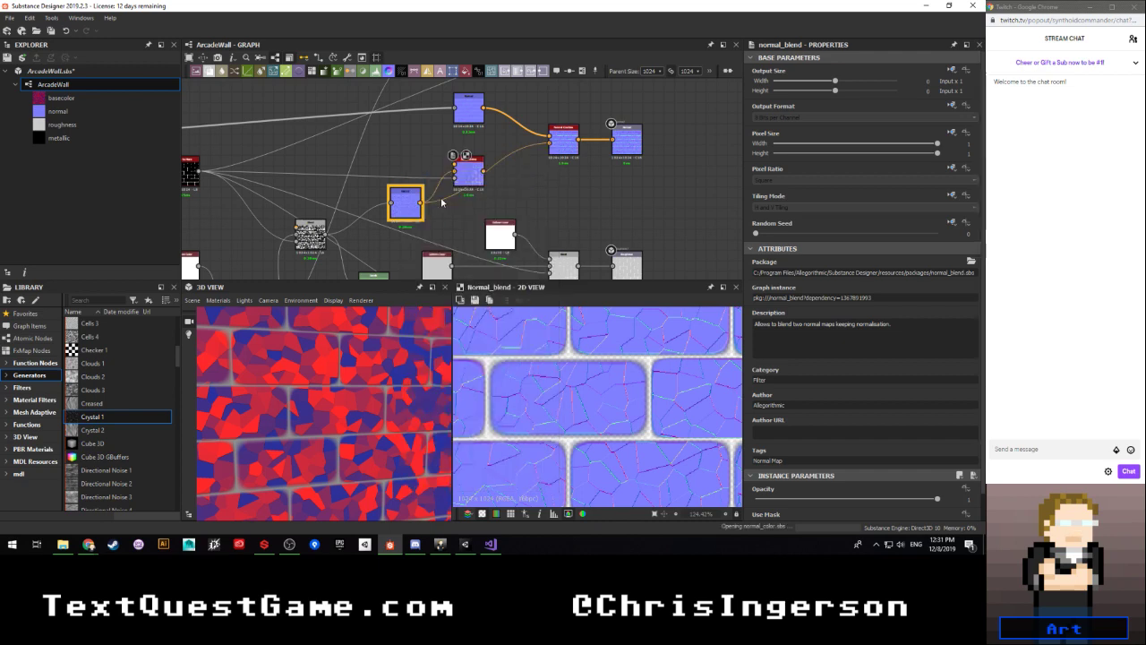
{"action": "scroll", "coordinate": [749, 394], "scroll_direction": "down", "scroll_amount": 3}
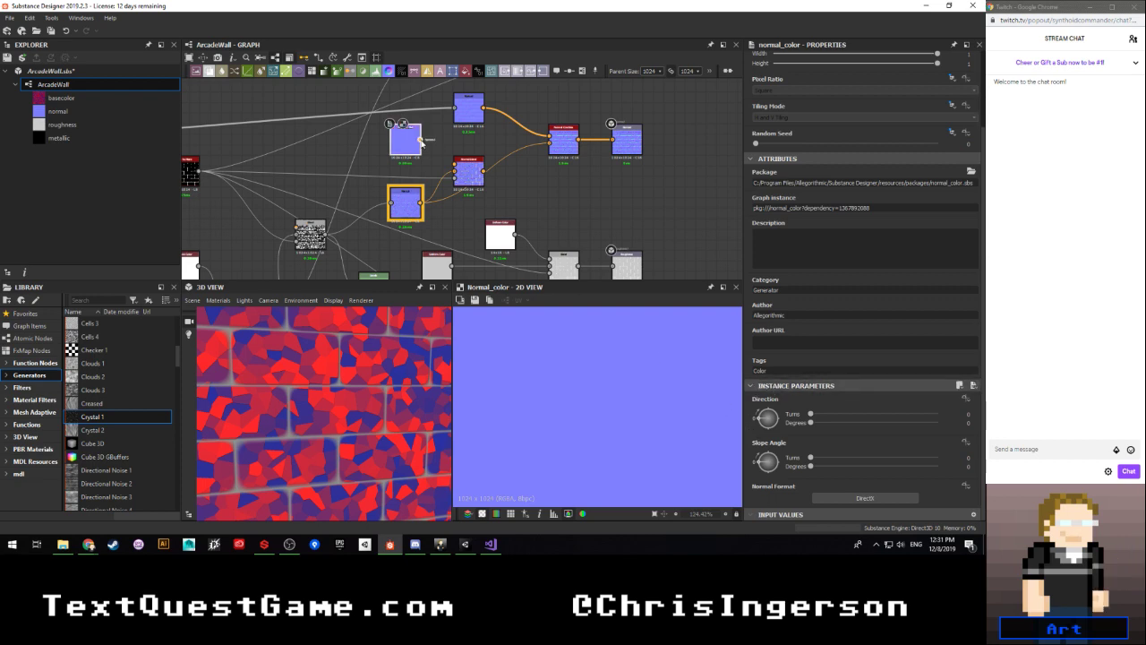
{"action": "double_click", "coordinate": [467, 174]}
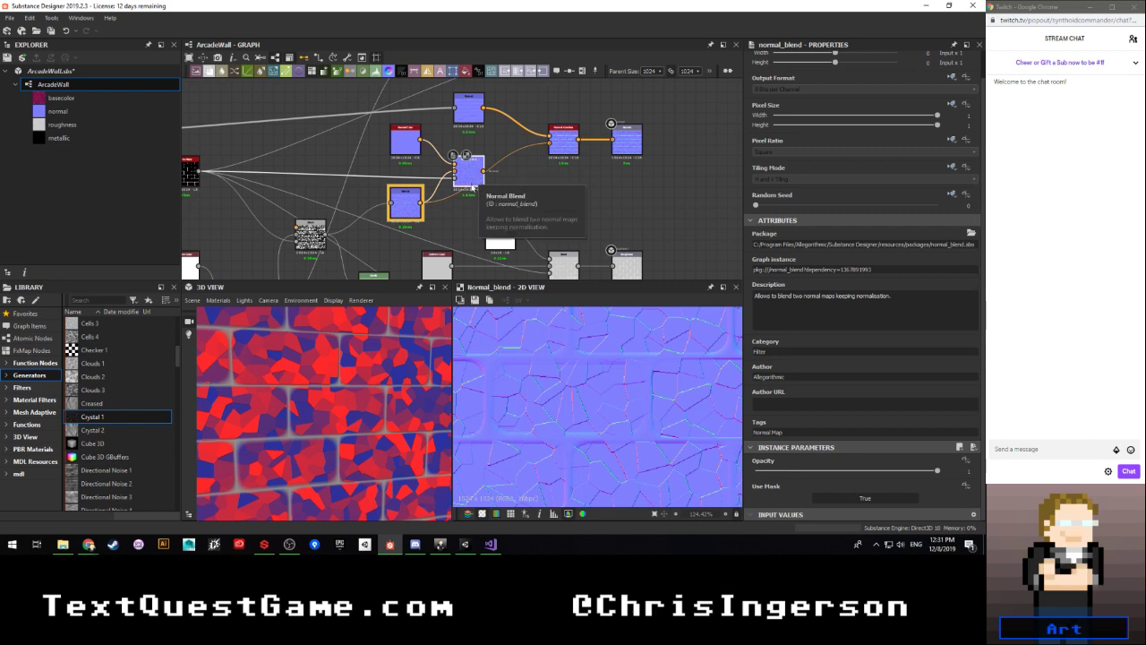
Step: Unlink the Normal Color, feed the Normal Blend into the Normal Combine in place of the lower Normal, and compare the result with the upper Normal
{"action": "double_click", "coordinate": [562, 148]}
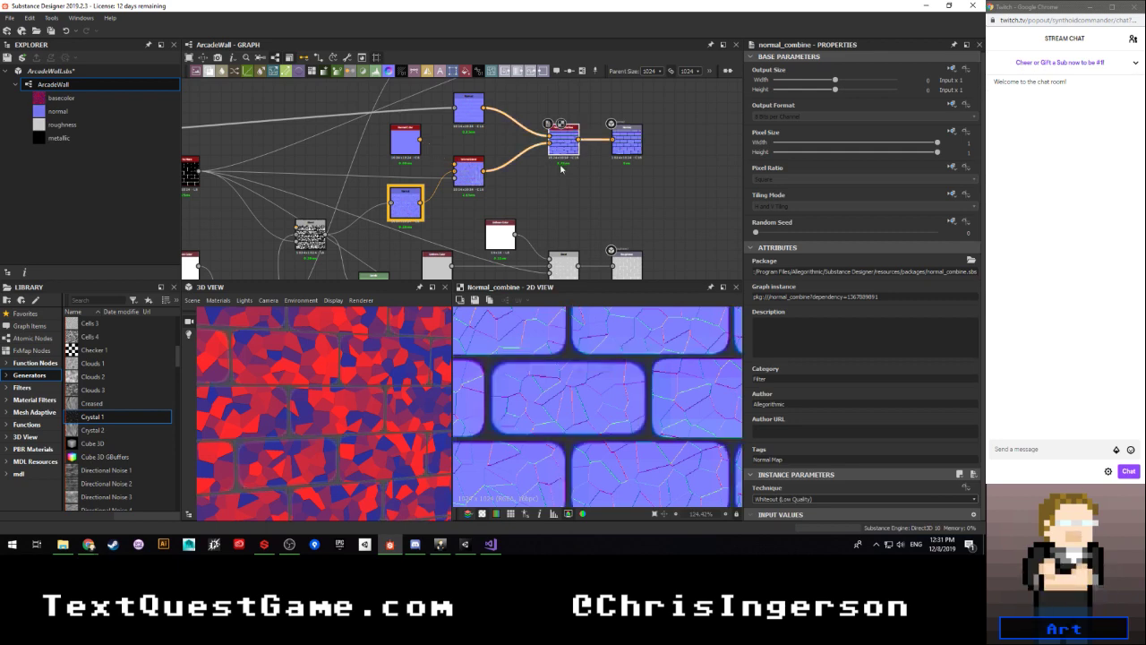
{"action": "scroll", "coordinate": [358, 372], "scroll_direction": "up", "scroll_amount": 2}
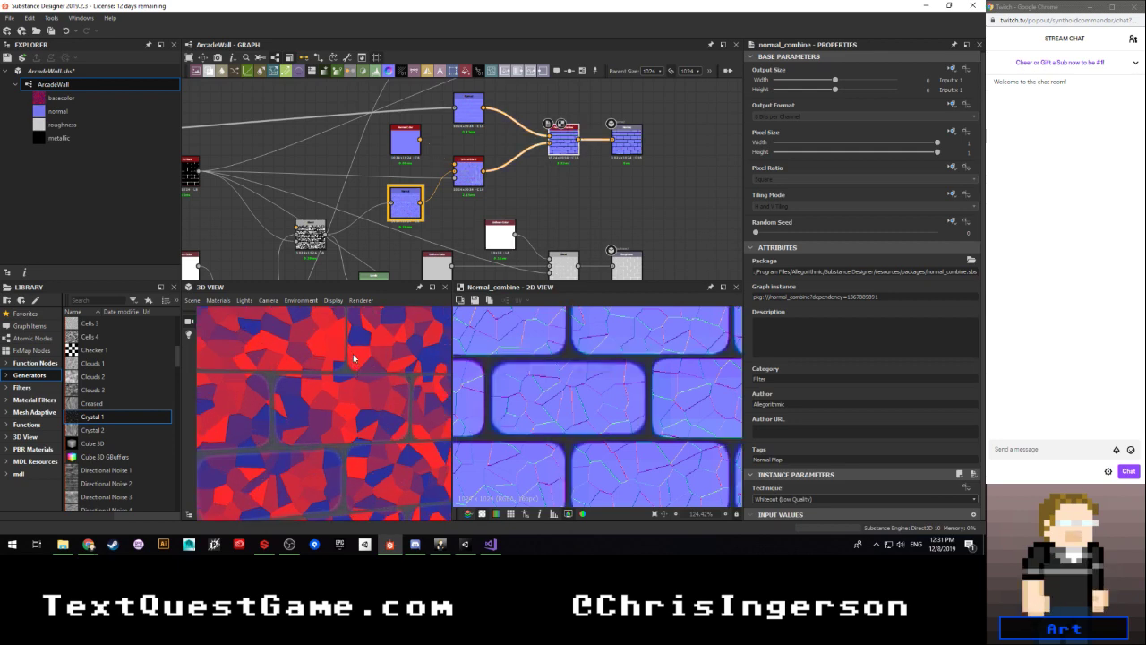
{"action": "scroll", "coordinate": [359, 382], "scroll_direction": "down", "scroll_amount": 5}
{"action": "scroll", "coordinate": [353, 372], "scroll_direction": "up", "scroll_amount": 4}
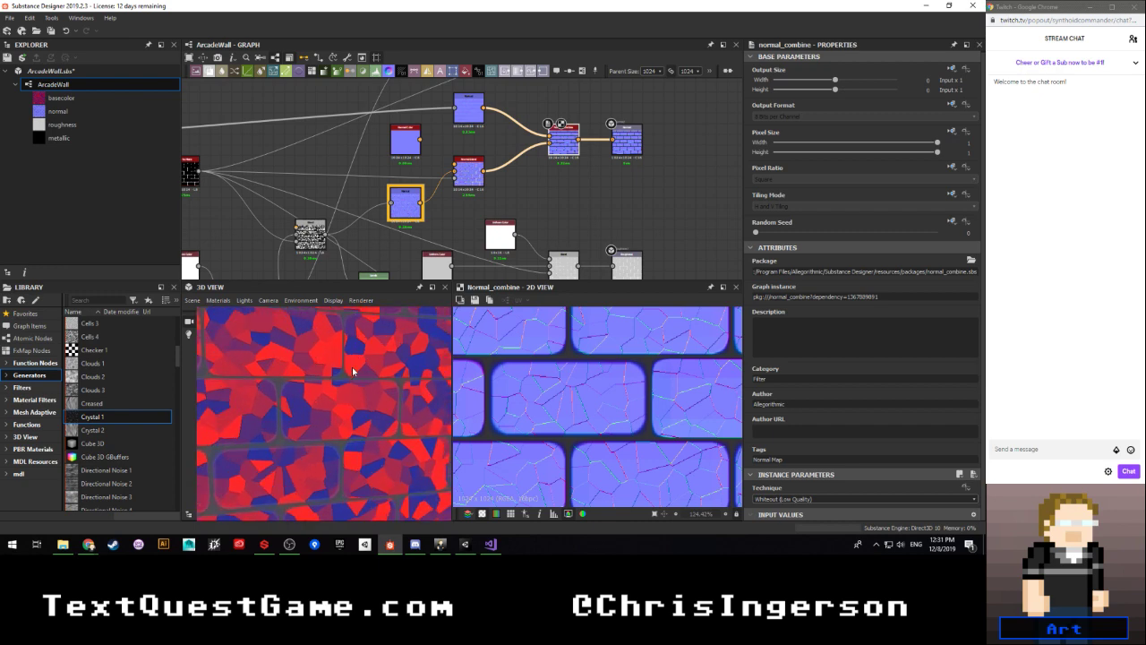
{"action": "left_click_drag", "start_coordinate": [307, 405], "coordinate": [368, 387]}
{"action": "double_click", "coordinate": [470, 114]}
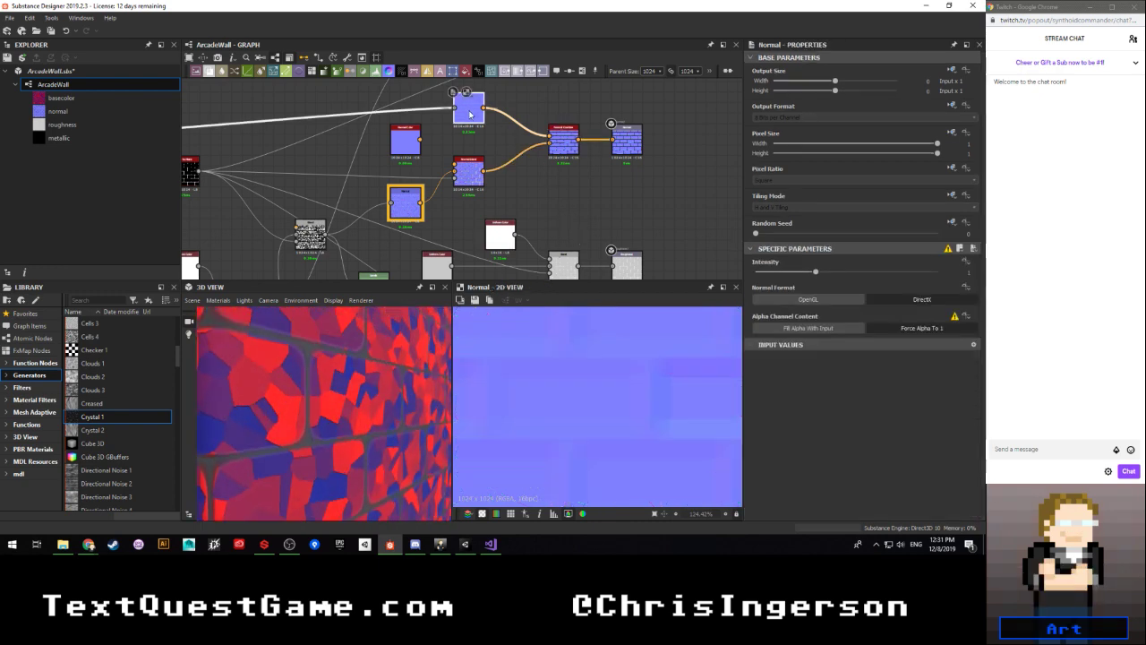
{"action": "double_click", "coordinate": [565, 145]}
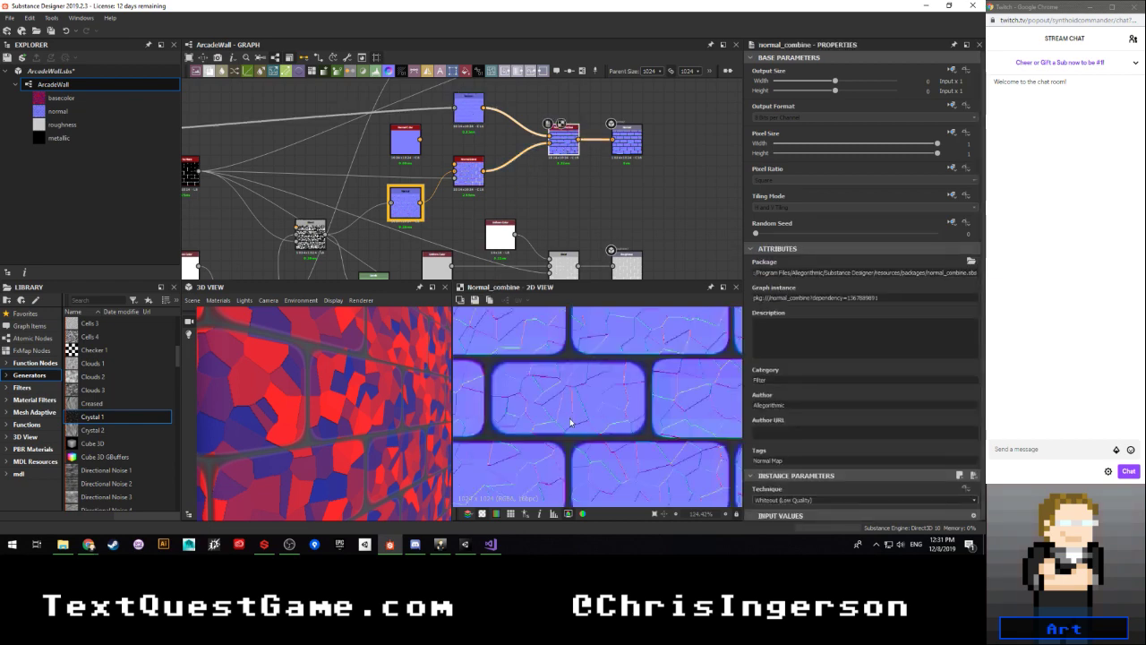
{"action": "scroll", "coordinate": [570, 422], "scroll_direction": "down", "scroll_amount": 5}
{"action": "scroll", "coordinate": [569, 421], "scroll_direction": "up", "scroll_amount": 3}
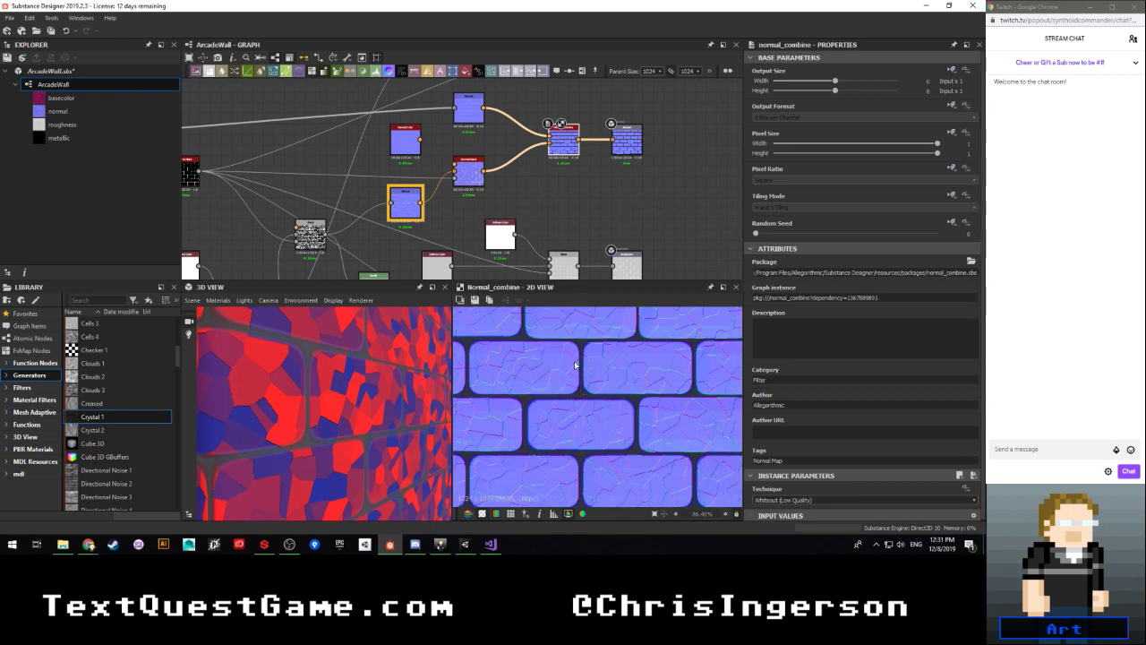
Step: Check the Normal Color node's direction and slope parameters, and delete the node from the graph
{"action": "double_click", "coordinate": [405, 148]}
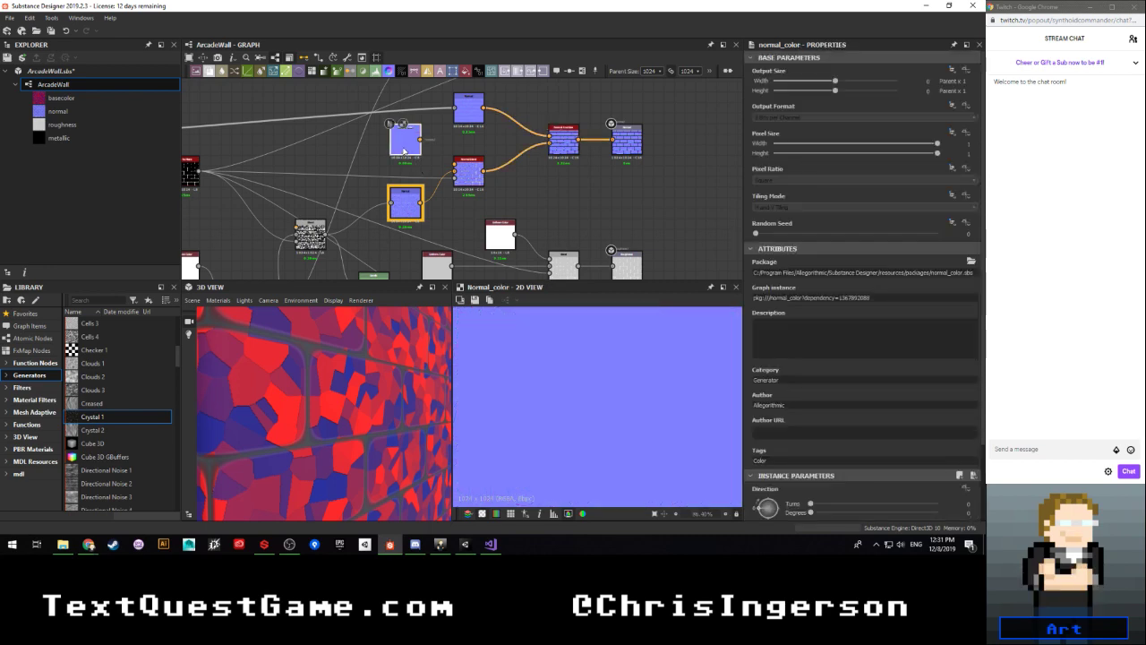
{"action": "scroll", "coordinate": [757, 393], "scroll_direction": "down", "scroll_amount": 3}
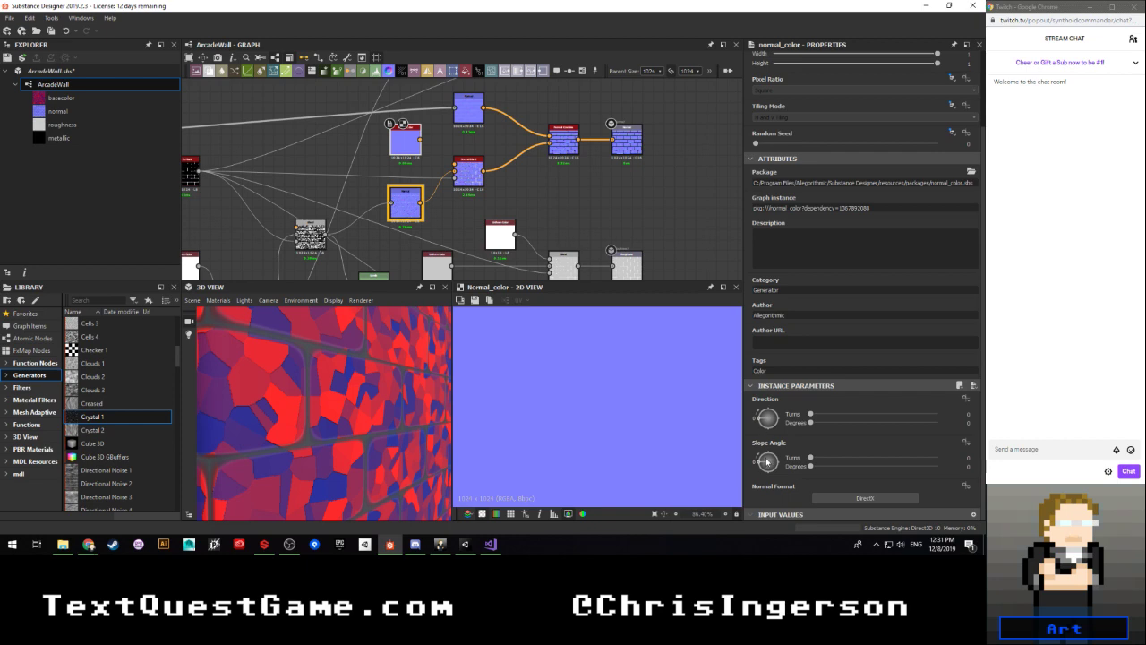
{"action": "scroll", "coordinate": [427, 162], "scroll_direction": "up", "scroll_amount": 2}
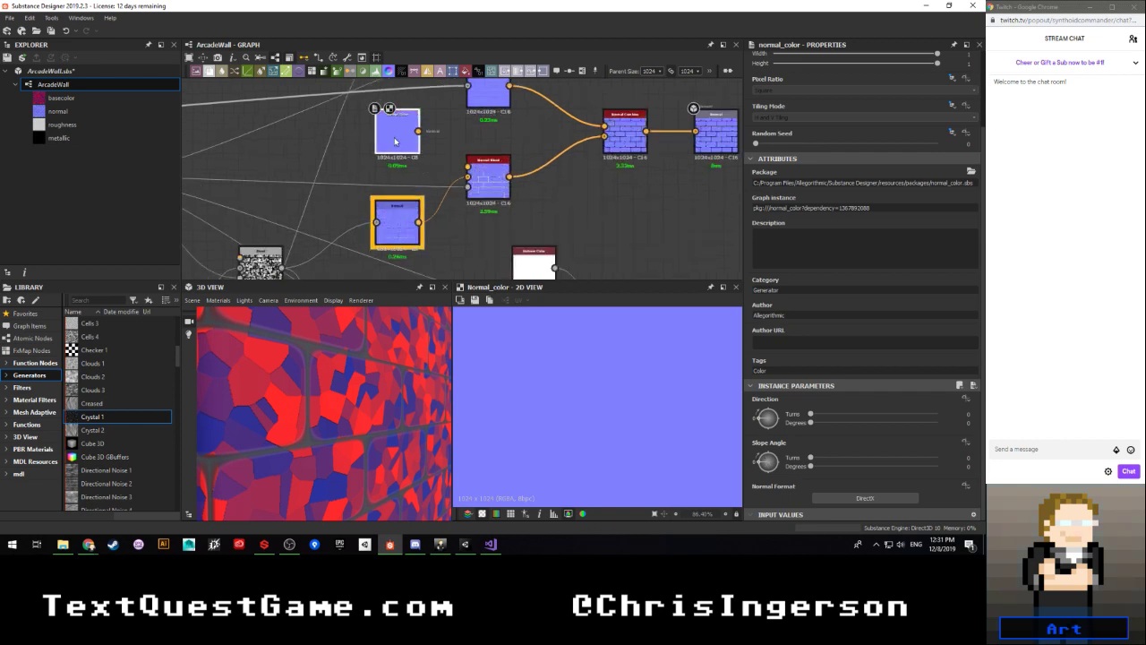
{"action": "key", "text": "Delete"}
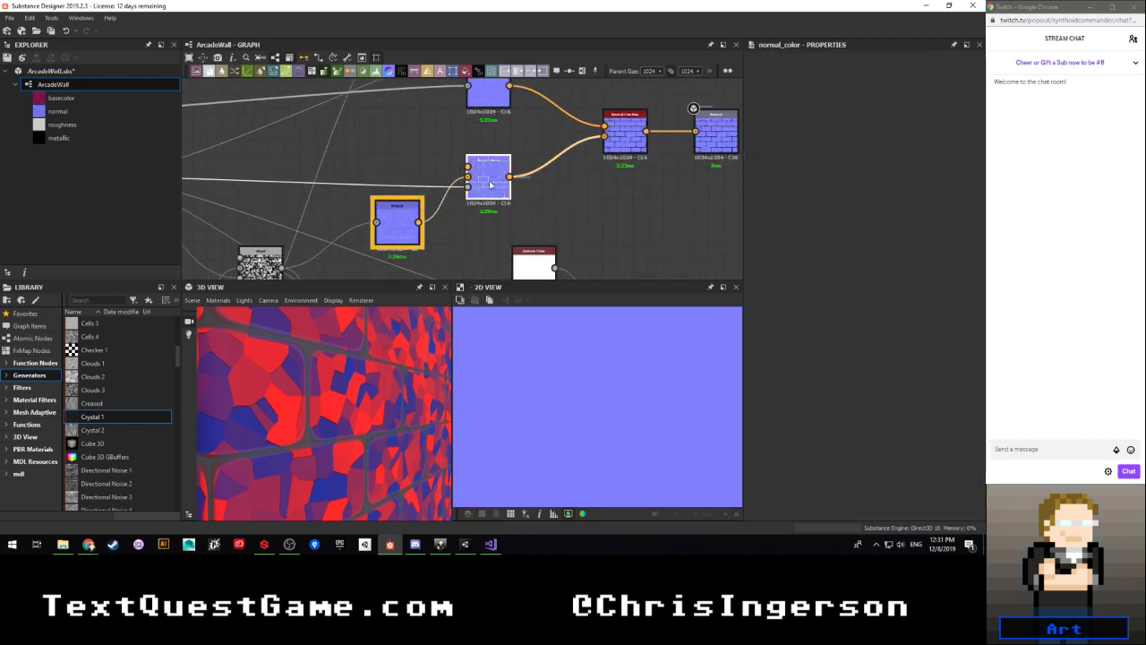
Step: Compare the outputs of the Normal Blend, the grayscale Blend and the lower Normal nodes, and examine the mortar lines in the 3D preview
{"action": "left_click", "coordinate": [492, 189]}
{"action": "scroll", "coordinate": [492, 191], "scroll_direction": "down", "scroll_amount": 2}
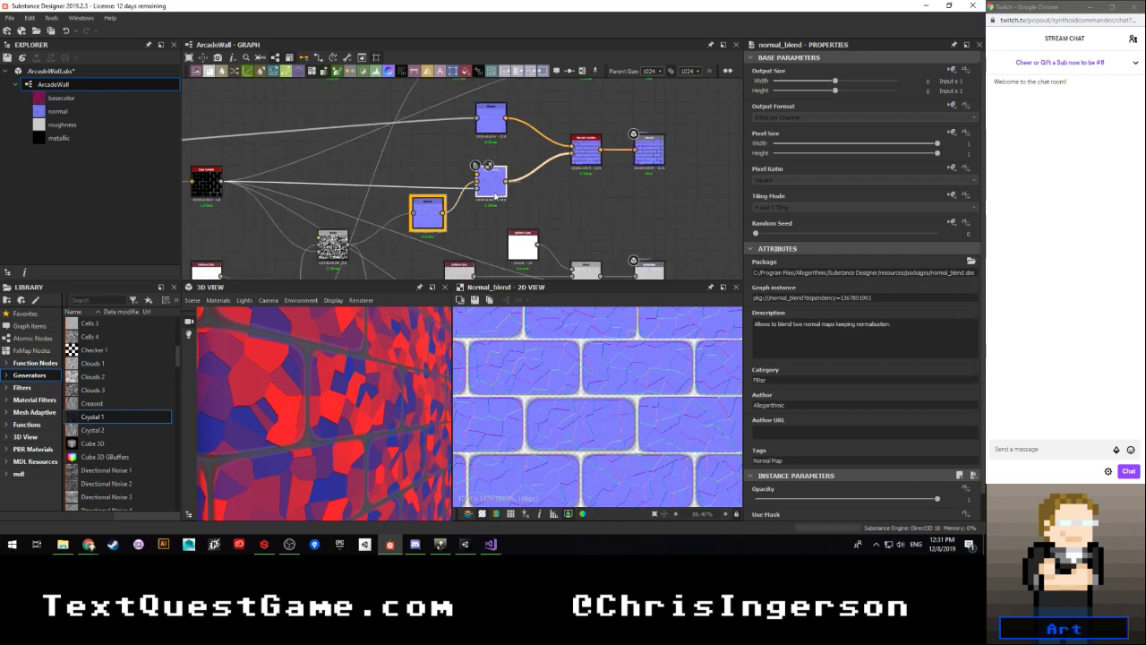
{"action": "scroll", "coordinate": [495, 195], "scroll_direction": "up", "scroll_amount": 1}
{"action": "scroll", "coordinate": [488, 192], "scroll_direction": "down", "scroll_amount": 2}
{"action": "middle_click_drag", "start_coordinate": [469, 233], "coordinate": [521, 192]}
{"action": "scroll", "coordinate": [383, 215], "scroll_direction": "up", "scroll_amount": 1}
{"action": "scroll", "coordinate": [383, 215], "scroll_direction": "up", "scroll_amount": 1}
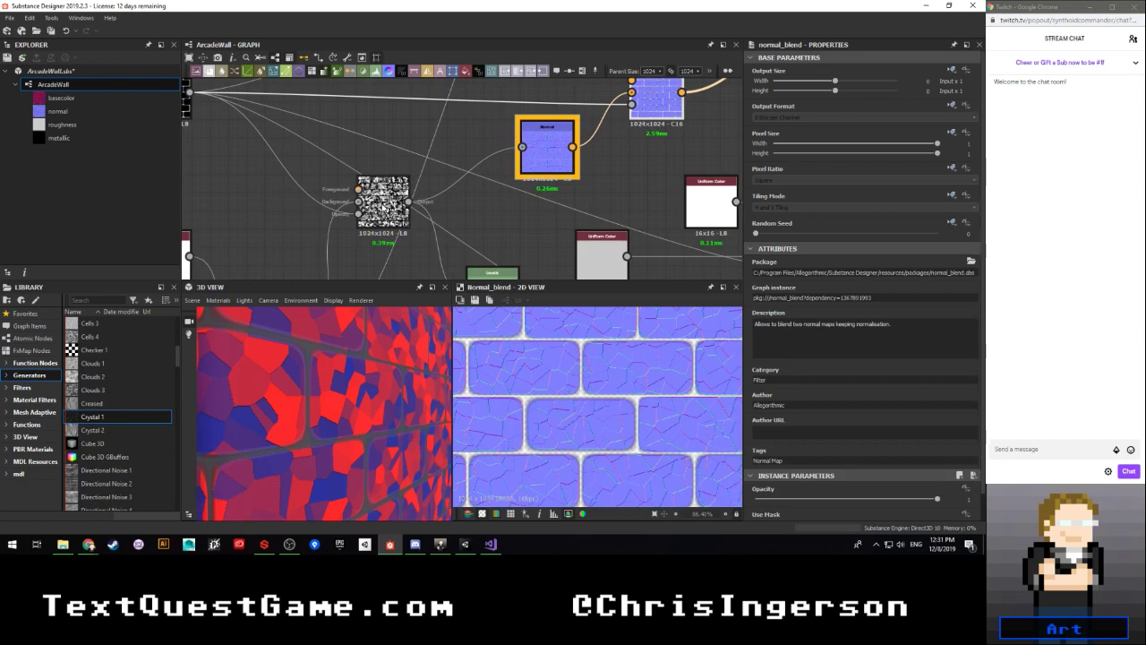
{"action": "left_click", "coordinate": [383, 204]}
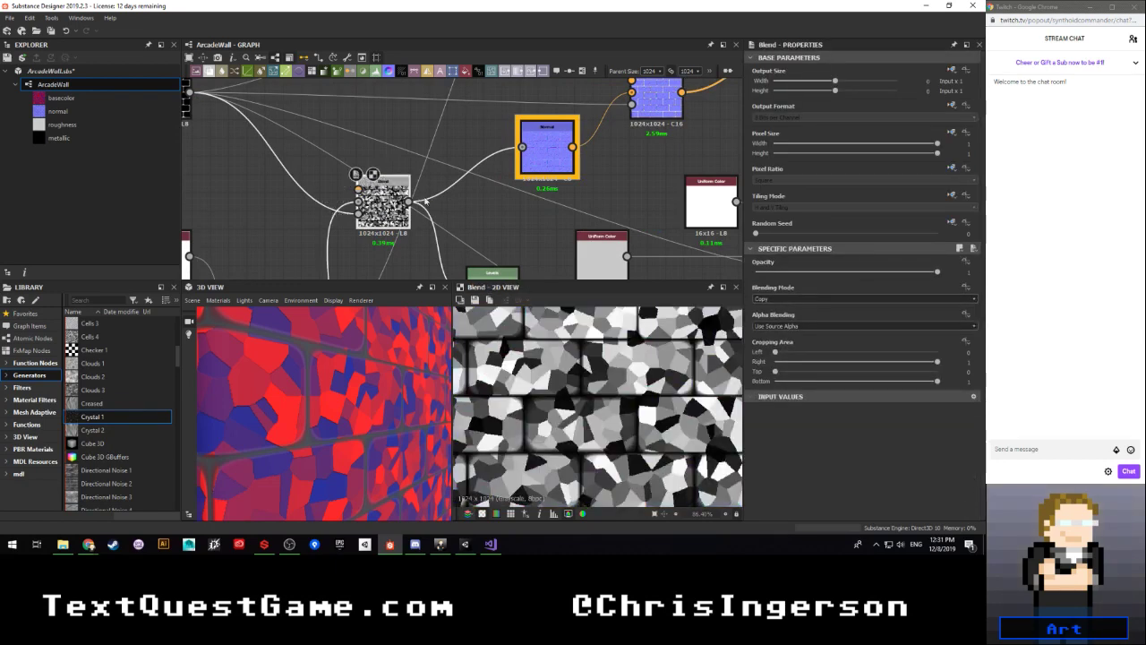
{"action": "left_click", "coordinate": [547, 145]}
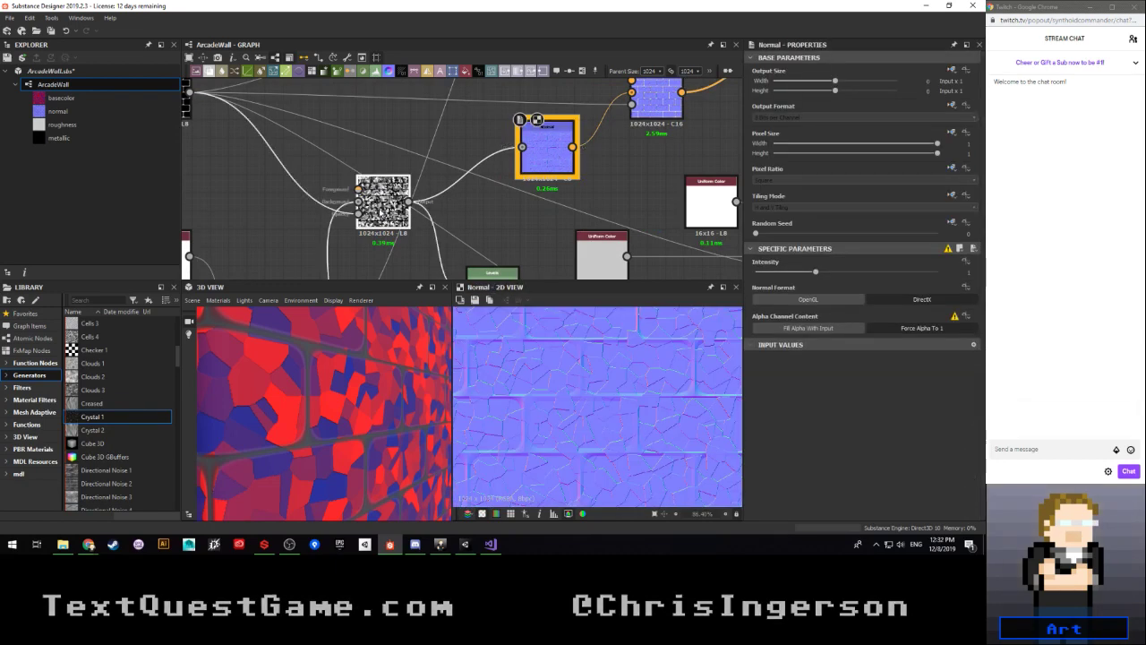
{"action": "left_click", "coordinate": [385, 202]}
{"action": "left_click", "coordinate": [660, 108]}
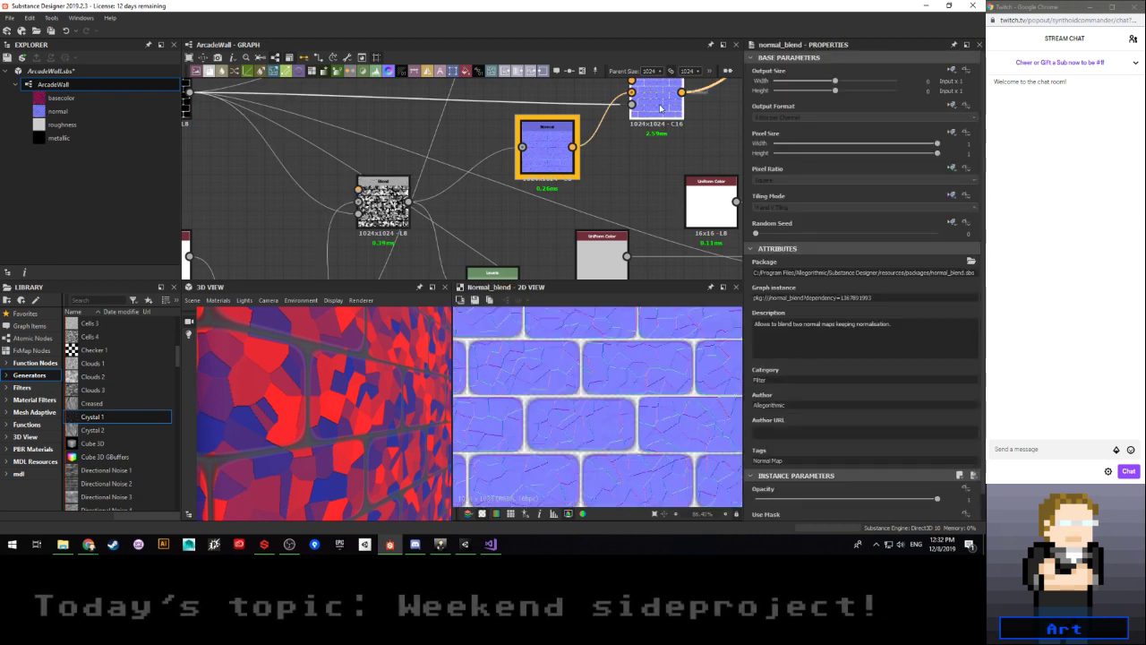
{"action": "mouse_move", "coordinate": [348, 391]}
{"action": "left_mouse_down"}
{"action": "mouse_move", "coordinate": [361, 370]}
{"action": "mouse_move", "coordinate": [385, 369]}
{"action": "mouse_move", "coordinate": [353, 365]}
{"action": "mouse_move", "coordinate": [369, 367]}
{"action": "mouse_move", "coordinate": [351, 377]}
{"action": "left_mouse_up"}
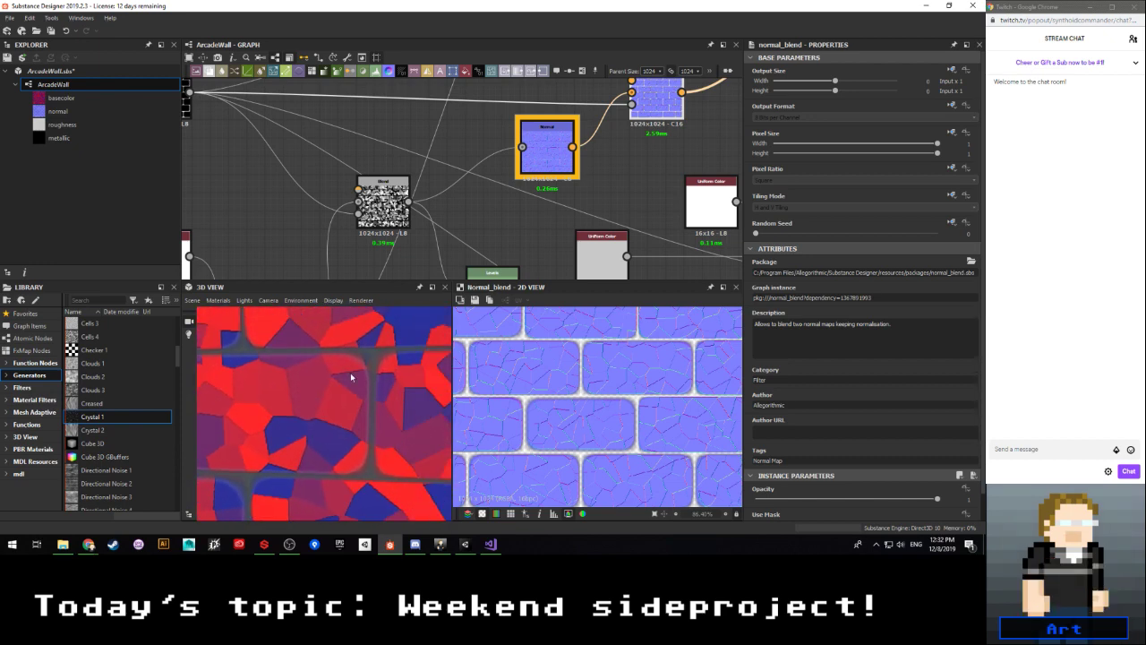
Step: Try the upper Normal node as the Normal Blend's foreground input and preview the Normal Combine
{"action": "scroll", "coordinate": [578, 205], "scroll_direction": "down", "scroll_amount": 2}
{"action": "middle_click_drag", "start_coordinate": [590, 184], "coordinate": [483, 244]}
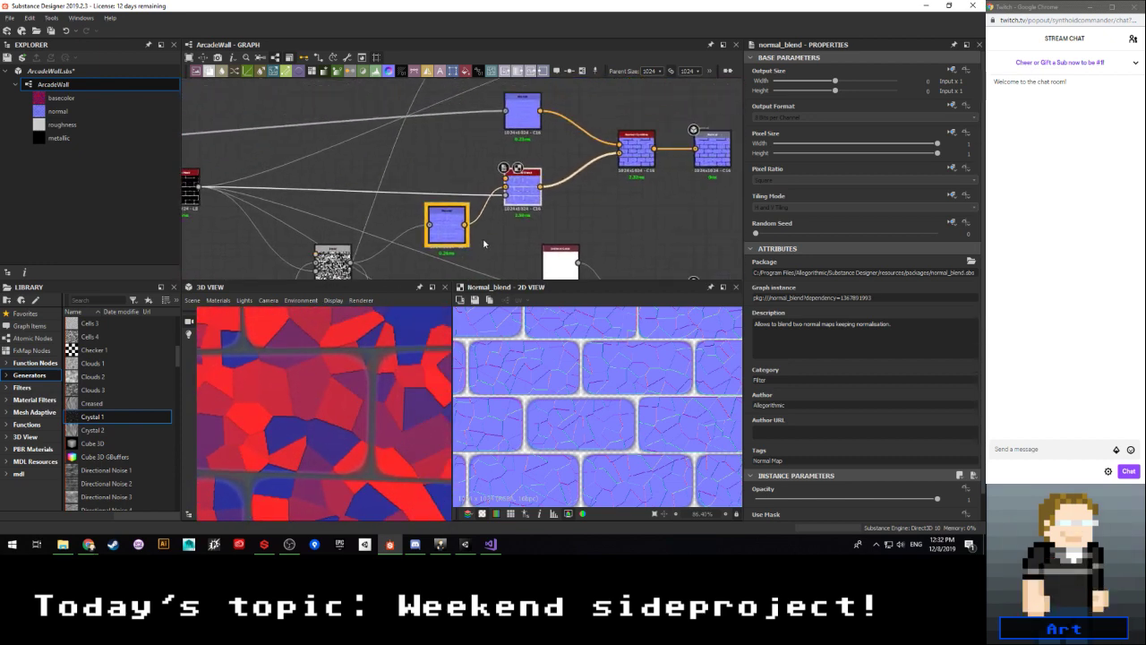
{"action": "left_click_drag", "start_coordinate": [540, 111], "coordinate": [619, 137]}
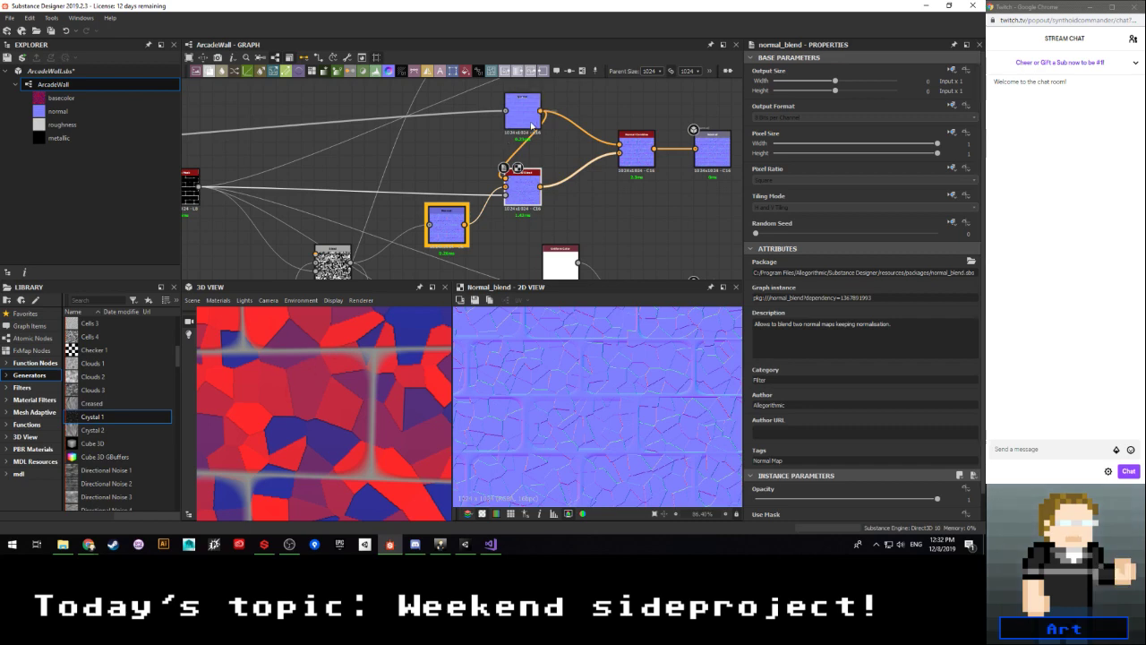
{"action": "left_click_drag", "start_coordinate": [505, 174], "coordinate": [517, 159]}
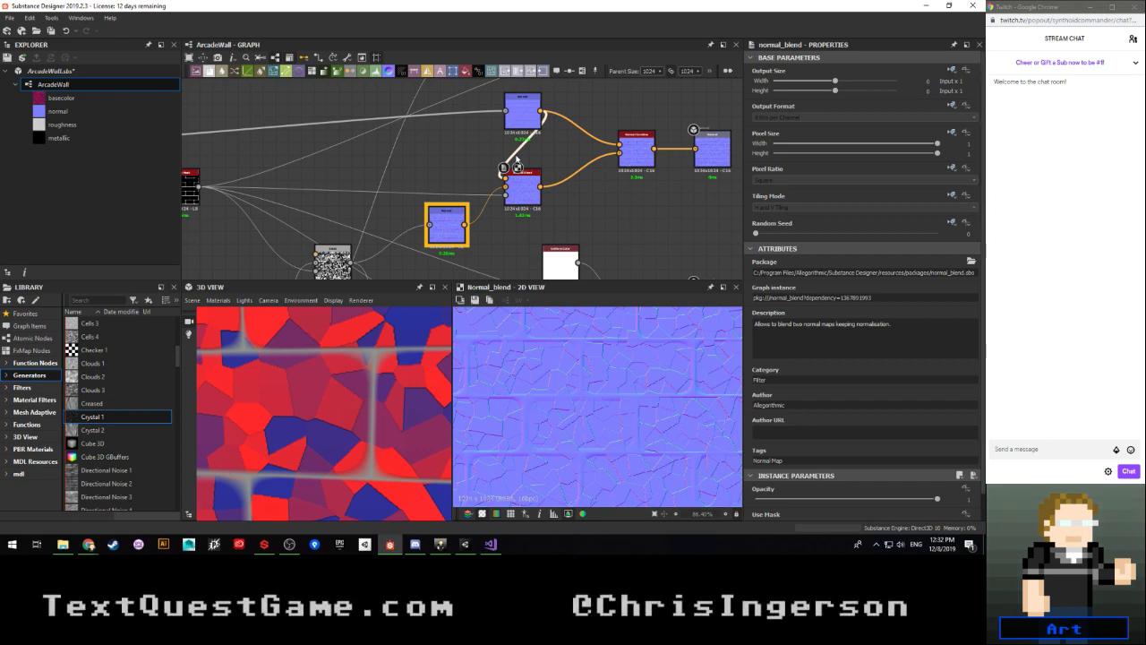
{"action": "left_click", "coordinate": [637, 155]}
{"action": "double_click", "coordinate": [637, 155]}
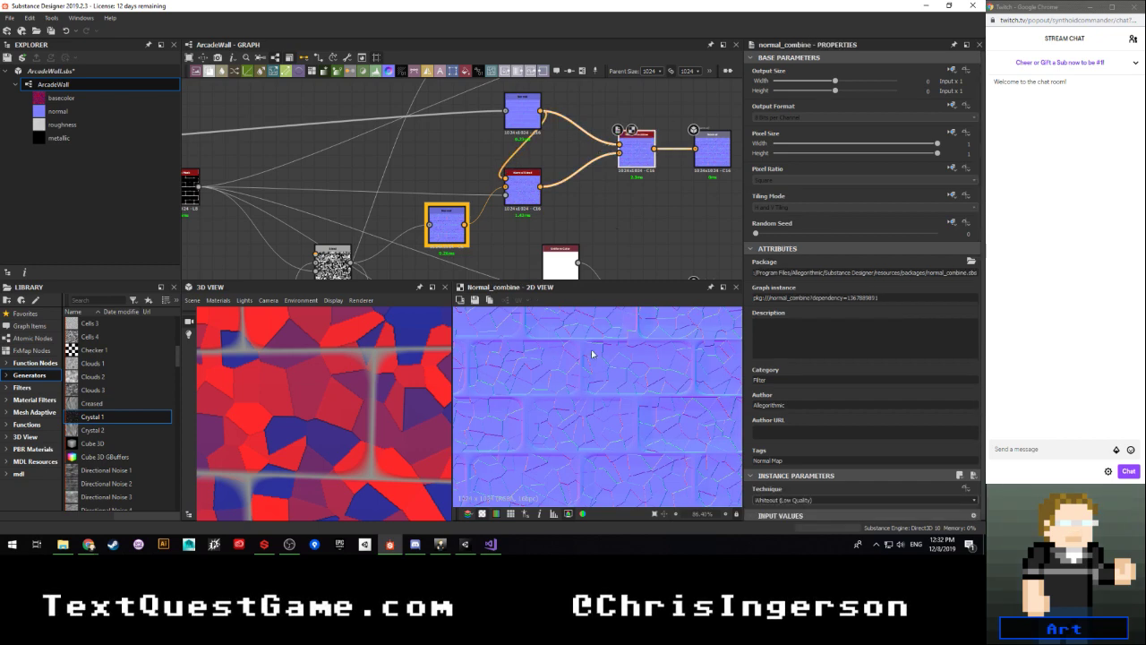
Step: Remove the upper Normal's link to the Normal Blend's foreground and compare the Normal Combine's mortar detail in close-up
{"action": "scroll", "coordinate": [592, 352], "scroll_direction": "up", "scroll_amount": 5}
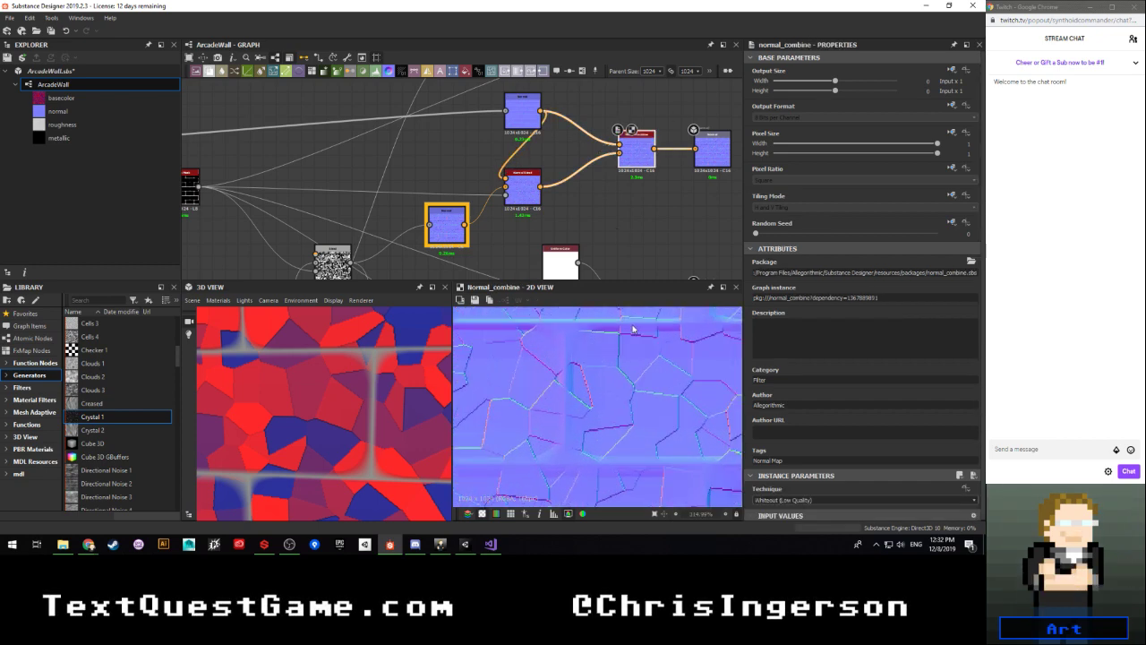
{"action": "scroll", "coordinate": [632, 330], "scroll_direction": "down", "scroll_amount": 3}
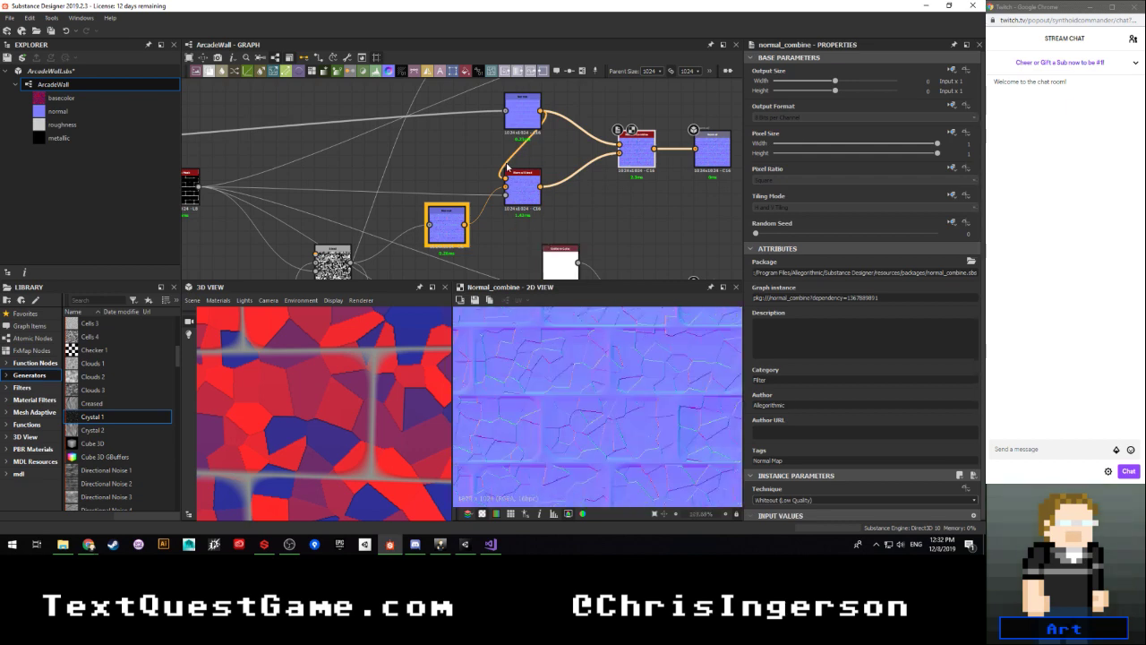
{"action": "scroll", "coordinate": [647, 327], "scroll_direction": "up", "scroll_amount": 5}
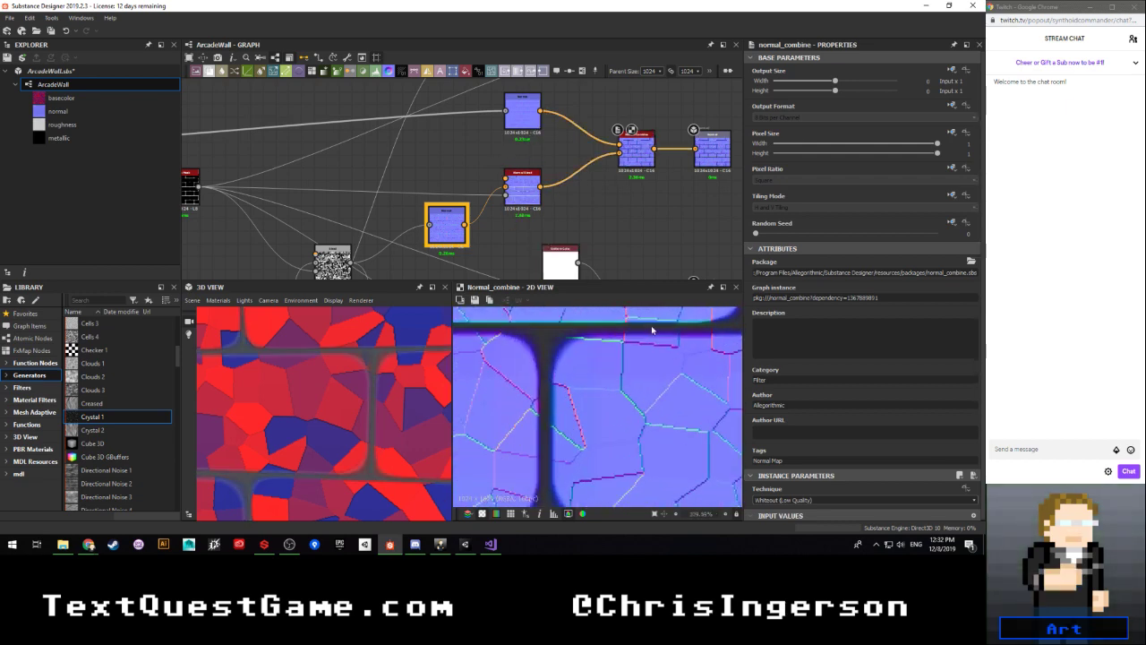
Step: Connect the upper Normal to the Normal Blend's foreground input, and examine the Normal Combine's mortar detail in the 2D and 3D previews
{"action": "scroll", "coordinate": [667, 333], "scroll_direction": "down", "scroll_amount": 1}
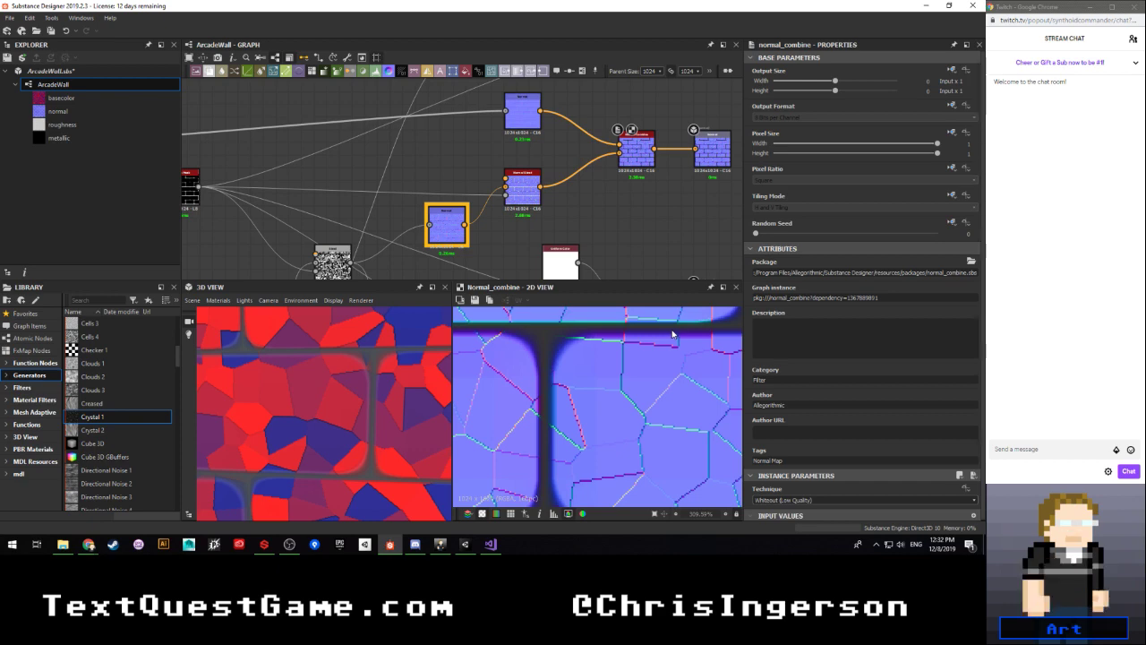
{"action": "scroll", "coordinate": [642, 336], "scroll_direction": "down", "scroll_amount": 1}
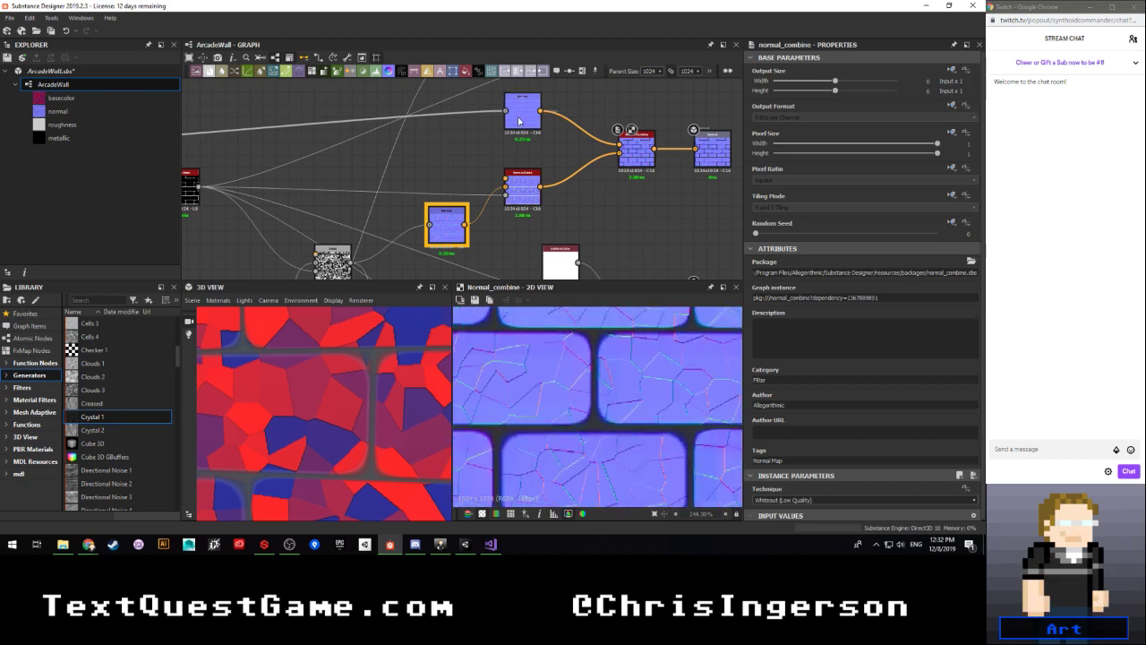
{"action": "left_click_drag", "start_coordinate": [541, 111], "coordinate": [507, 178]}
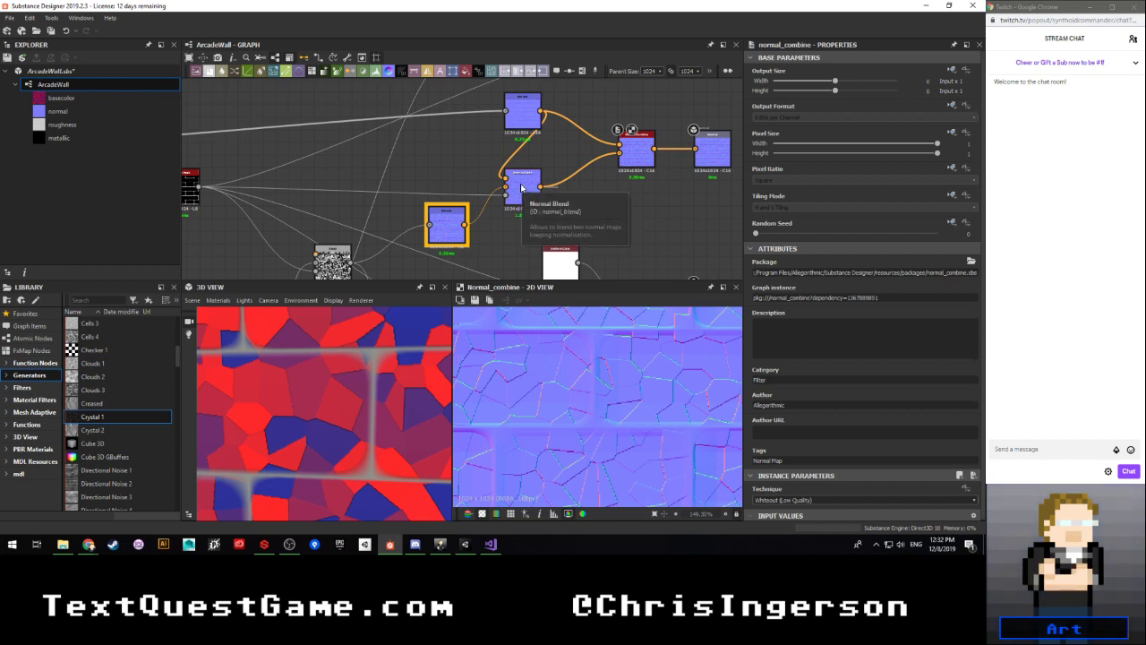
{"action": "left_click", "coordinate": [521, 187]}
{"action": "left_click", "coordinate": [642, 154]}
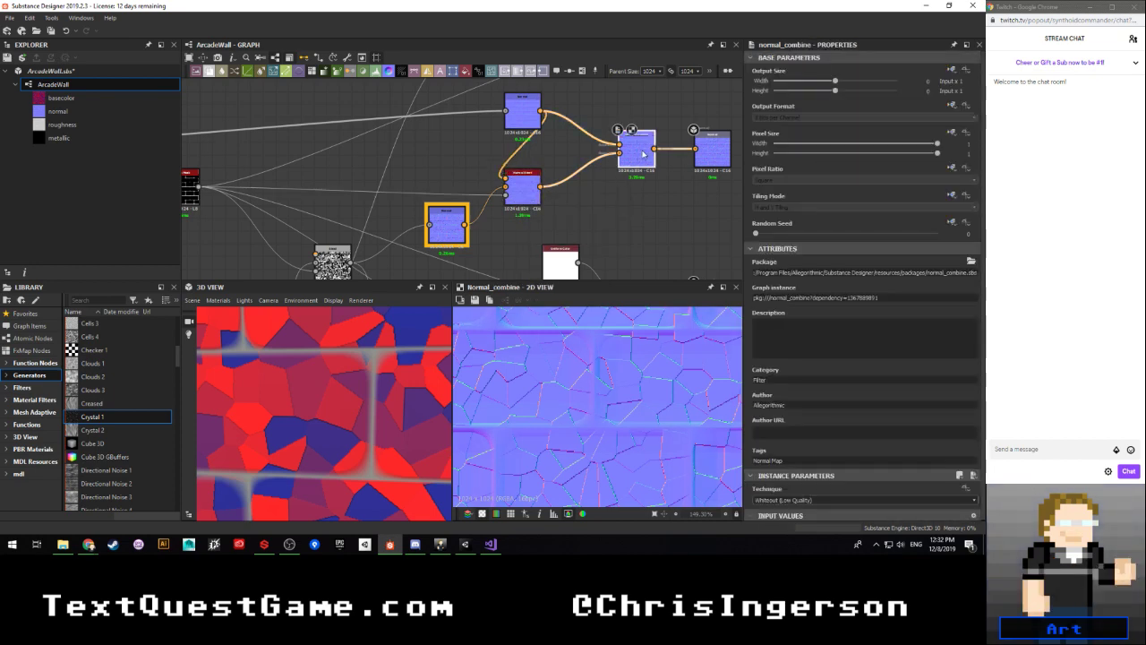
{"action": "scroll", "coordinate": [647, 357], "scroll_direction": "down", "scroll_amount": 3}
{"action": "scroll", "coordinate": [647, 361], "scroll_direction": "up", "scroll_amount": 5}
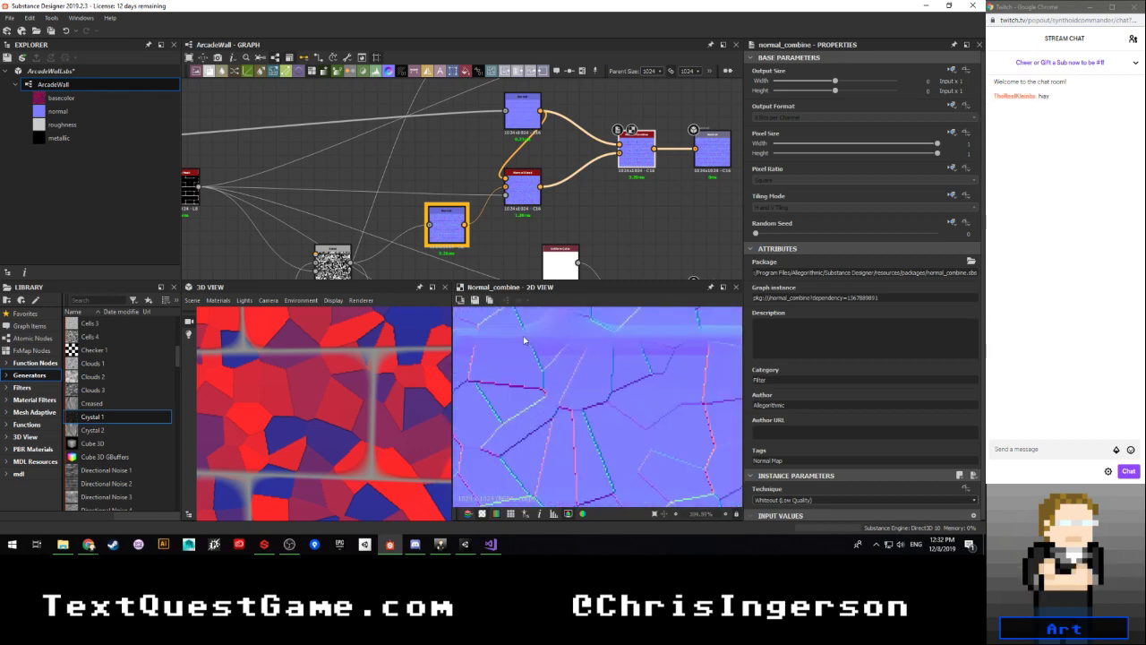
{"action": "scroll", "coordinate": [380, 377], "scroll_direction": "down", "scroll_amount": 5}
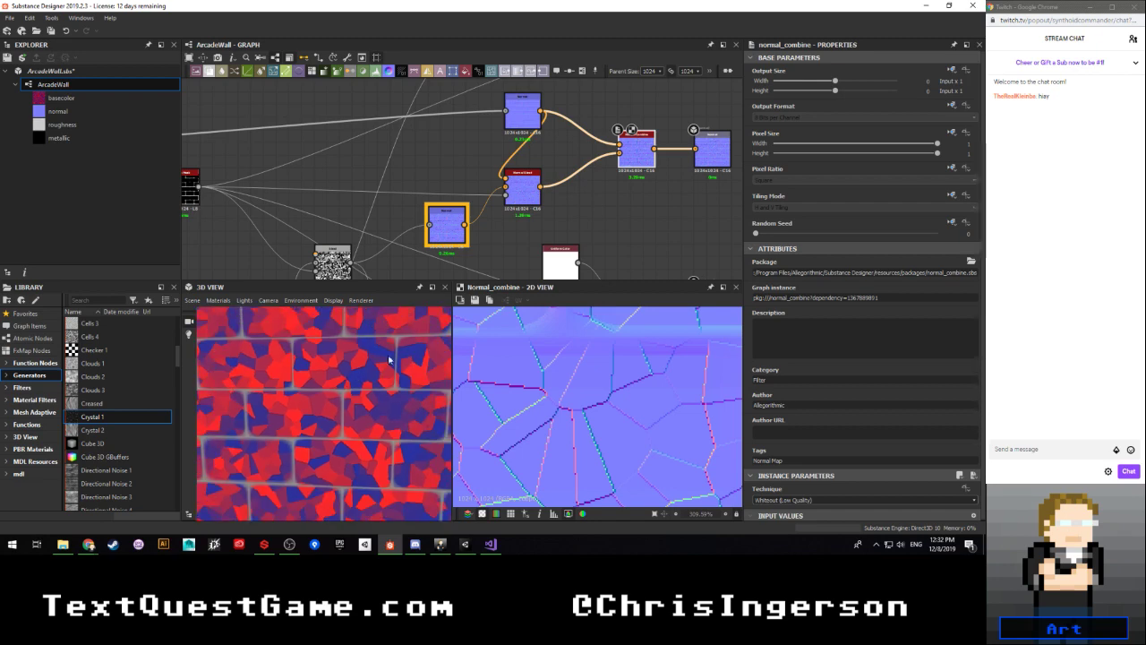
Step: Compare inputs 1 and 2 of the Multi Switch Grayscale node, and leave its Input Selection at 2
{"action": "scroll", "coordinate": [412, 224], "scroll_direction": "down", "scroll_amount": 3}
{"action": "middle_click_drag", "start_coordinate": [429, 242], "coordinate": [460, 127]}
{"action": "left_click", "coordinate": [350, 198]}
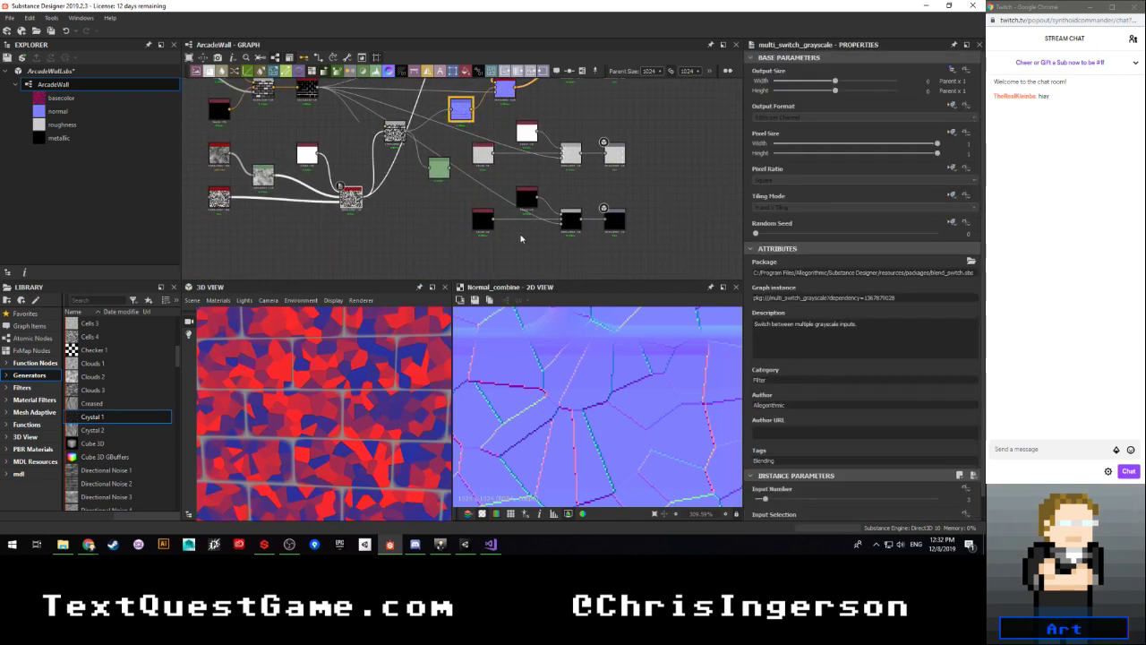
{"action": "scroll", "coordinate": [777, 492], "scroll_direction": "down", "scroll_amount": 1}
{"action": "left_click", "coordinate": [774, 498]}
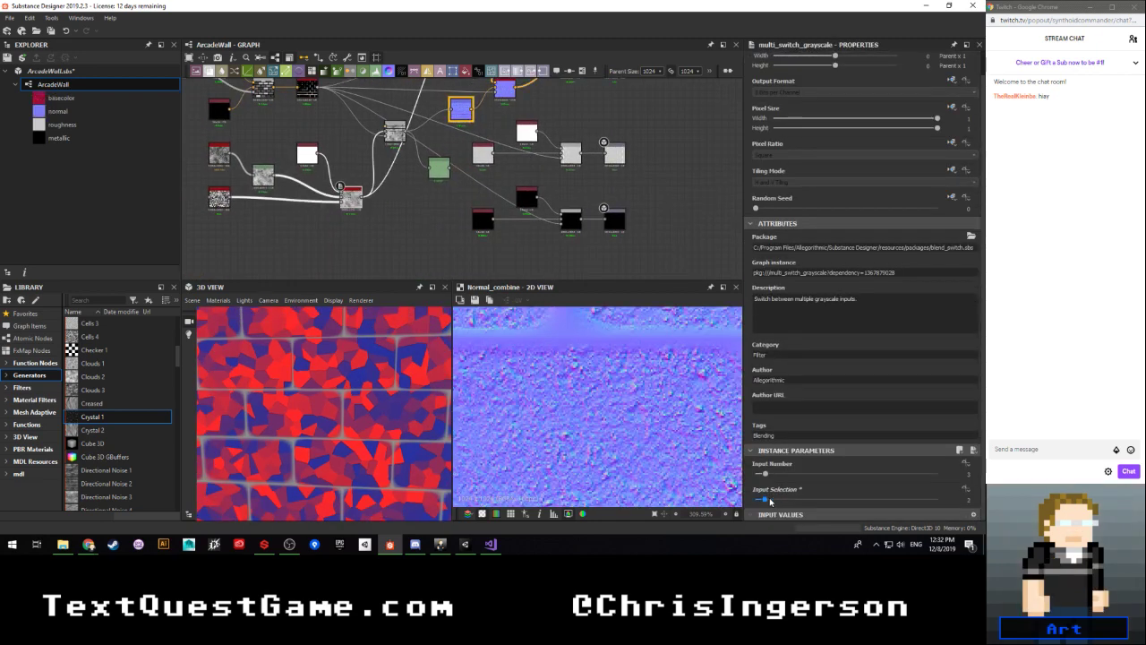
{"action": "scroll", "coordinate": [615, 436], "scroll_direction": "down", "scroll_amount": 4}
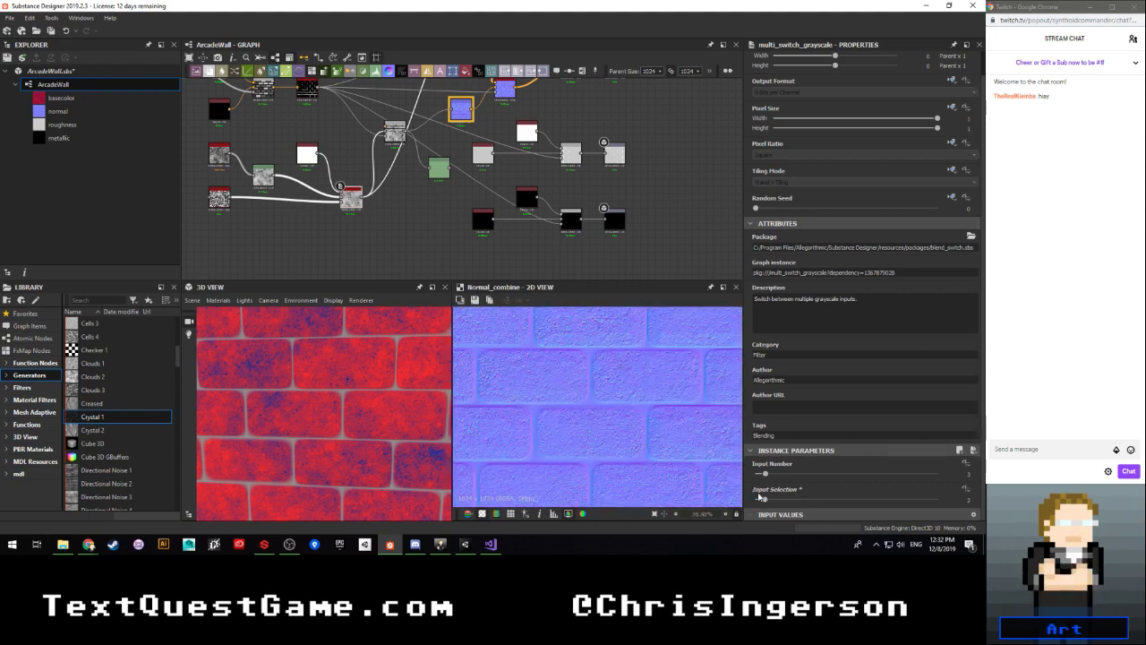
{"action": "left_click_drag", "start_coordinate": [764, 504], "coordinate": [752, 504]}
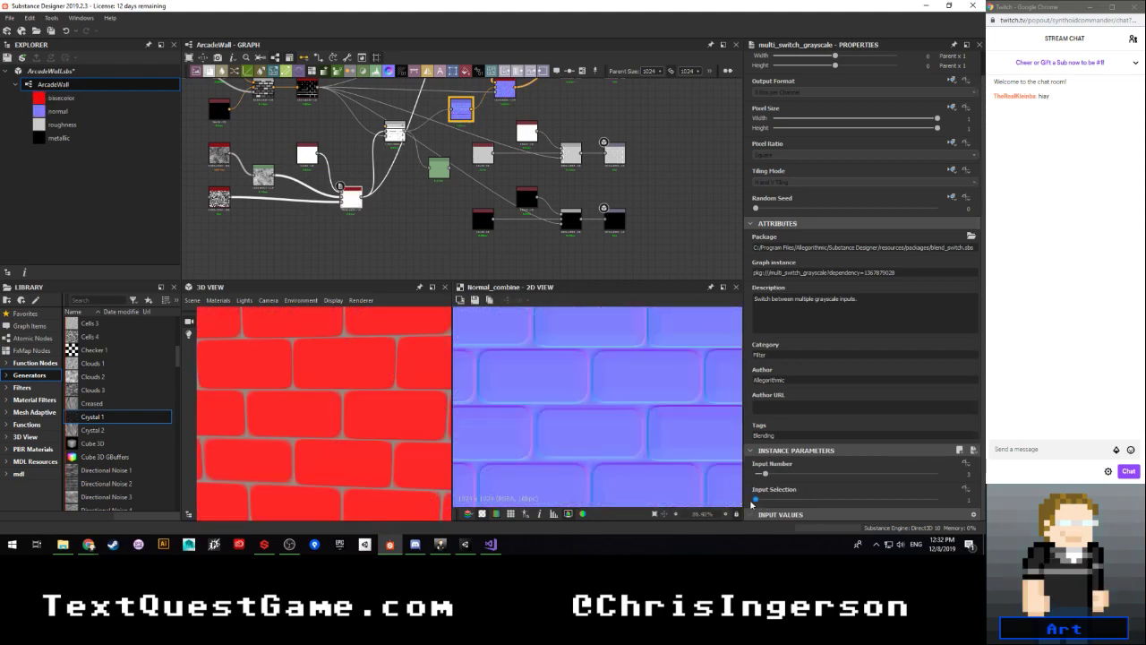
{"action": "mouse_move", "coordinate": [751, 504]}
{"action": "left_mouse_down"}
{"action": "mouse_move", "coordinate": [778, 505]}
{"action": "mouse_move", "coordinate": [763, 504]}
{"action": "left_mouse_up"}
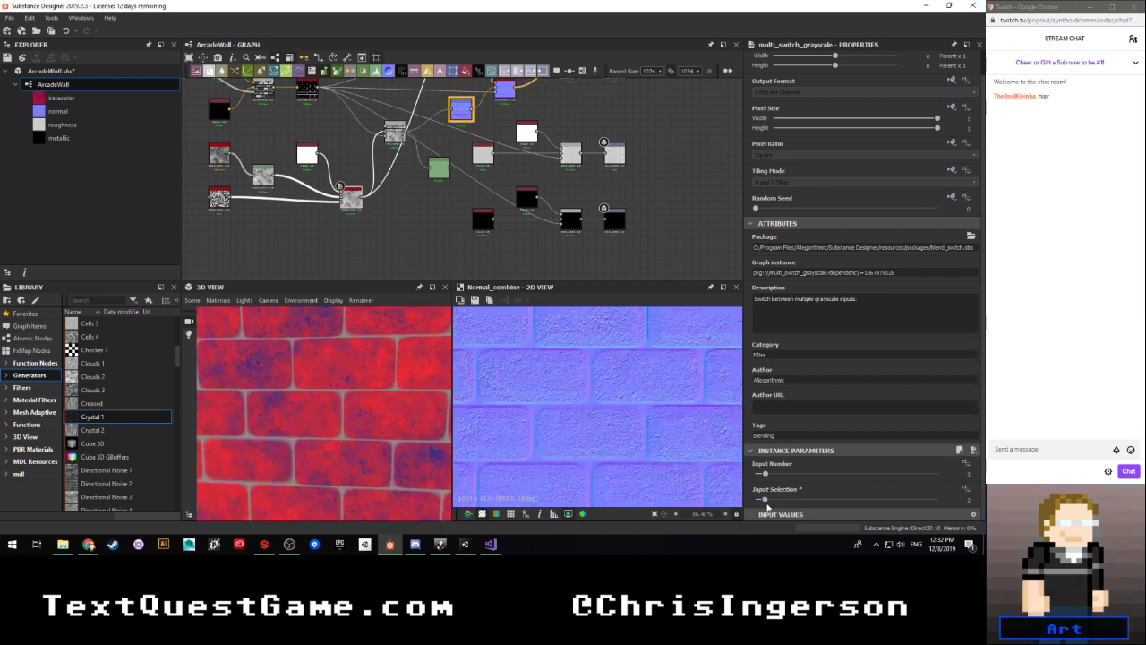
{"action": "scroll", "coordinate": [461, 249], "scroll_direction": "down", "scroll_amount": 1}
Step: Reposition the grayscale Blend node between the Multi Switch Grayscale and the lower Normal, and preview its output
{"action": "middle_click_drag", "start_coordinate": [473, 189], "coordinate": [456, 231]}
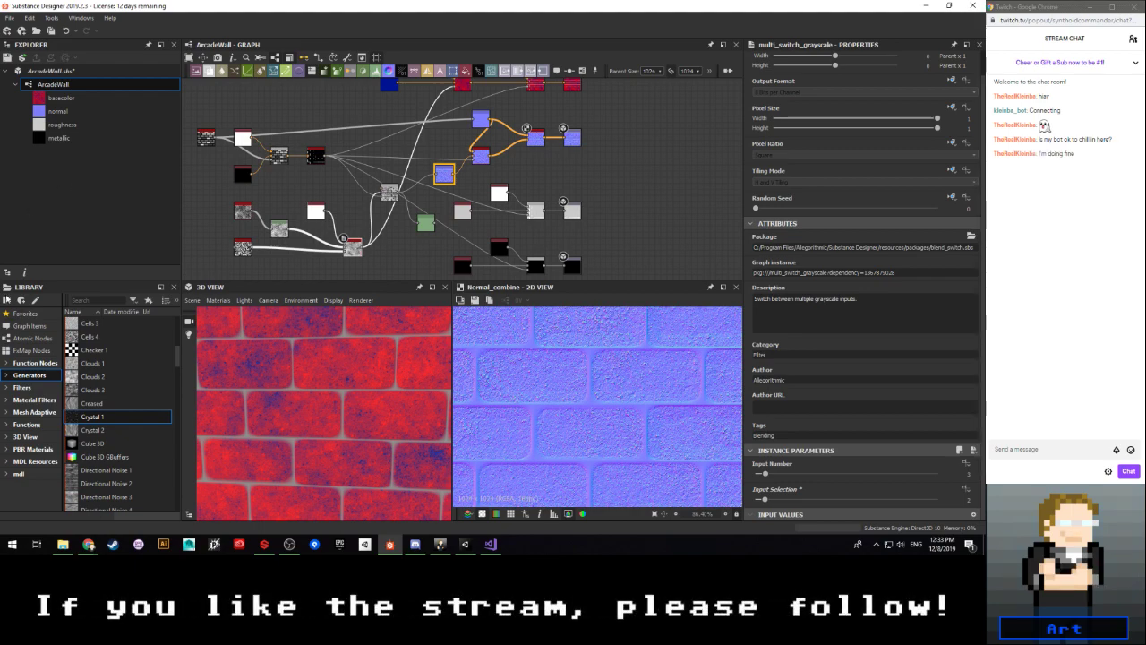
{"action": "scroll", "coordinate": [380, 126], "scroll_direction": "up", "scroll_amount": 4}
{"action": "scroll", "coordinate": [379, 158], "scroll_direction": "down", "scroll_amount": 3}
{"action": "mouse_move", "coordinate": [361, 190]}
{"action": "middle_mouse_down"}
{"action": "mouse_move", "coordinate": [407, 130]}
{"action": "mouse_move", "coordinate": [411, 180]}
{"action": "mouse_move", "coordinate": [410, 169]}
{"action": "mouse_move", "coordinate": [393, 192]}
{"action": "middle_mouse_up"}
{"action": "mouse_move", "coordinate": [364, 147]}
{"action": "middle_mouse_down"}
{"action": "mouse_move", "coordinate": [337, 207]}
{"action": "mouse_move", "coordinate": [338, 135]}
{"action": "middle_mouse_up"}
{"action": "left_click_drag", "start_coordinate": [434, 177], "coordinate": [419, 185]}
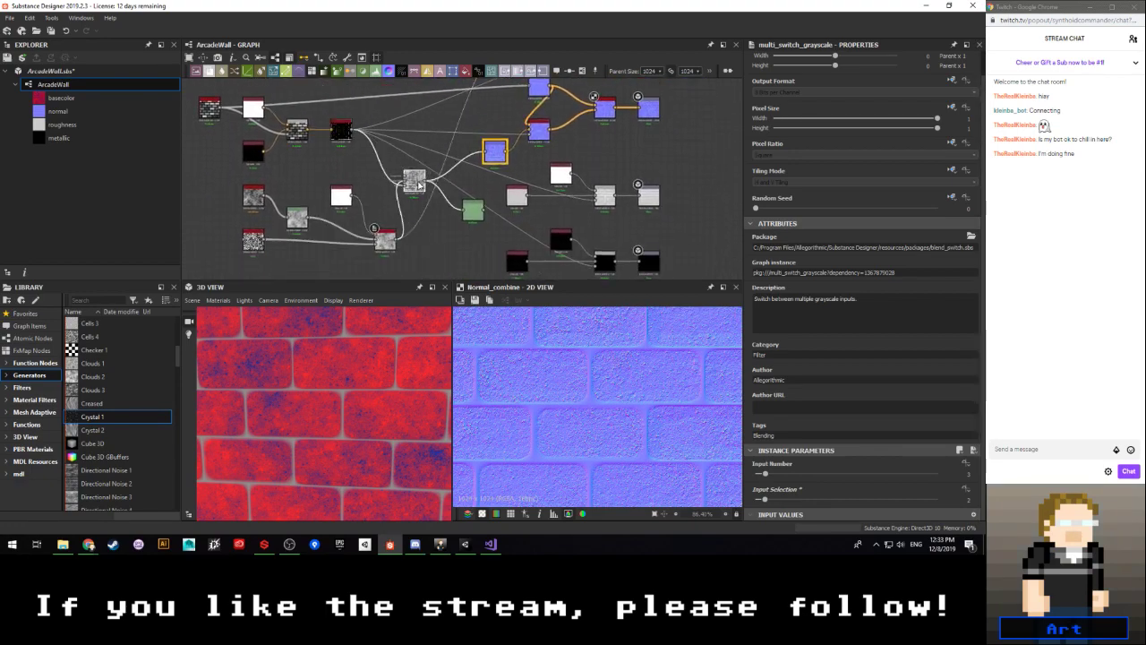
{"action": "scroll", "coordinate": [416, 183], "scroll_direction": "up", "scroll_amount": 3}
{"action": "double_click", "coordinate": [414, 180]}
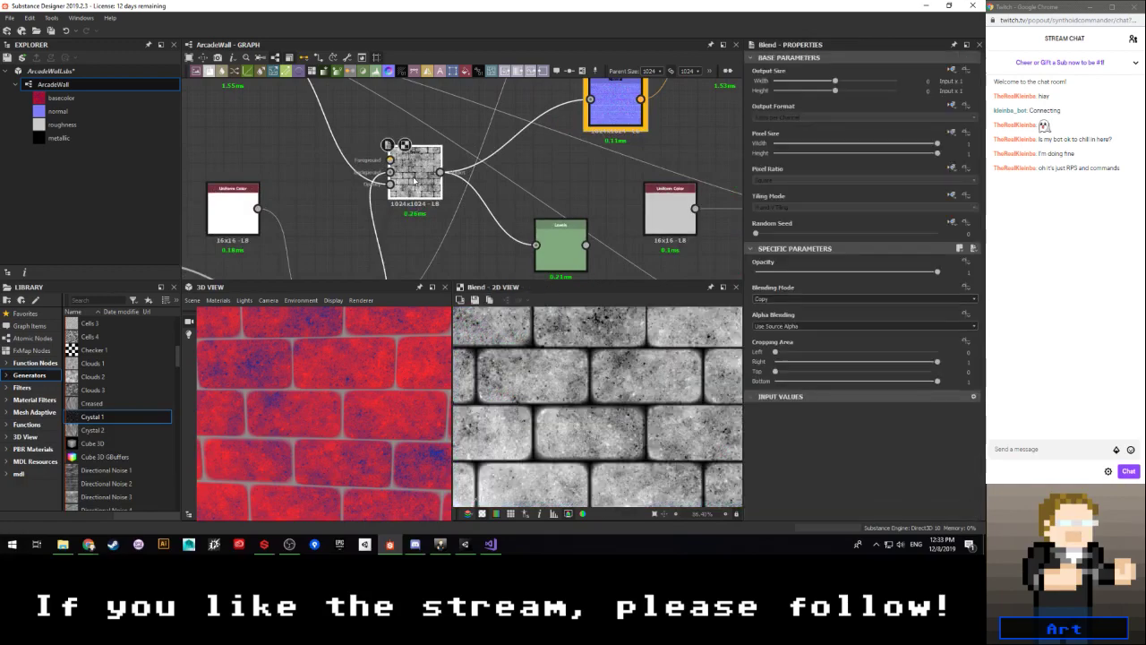
Step: Move the upper and lower Normal nodes farther back from the Normal Combine and Normal Blend to space out the normal branch
{"action": "scroll", "coordinate": [415, 181], "scroll_direction": "down", "scroll_amount": 5}
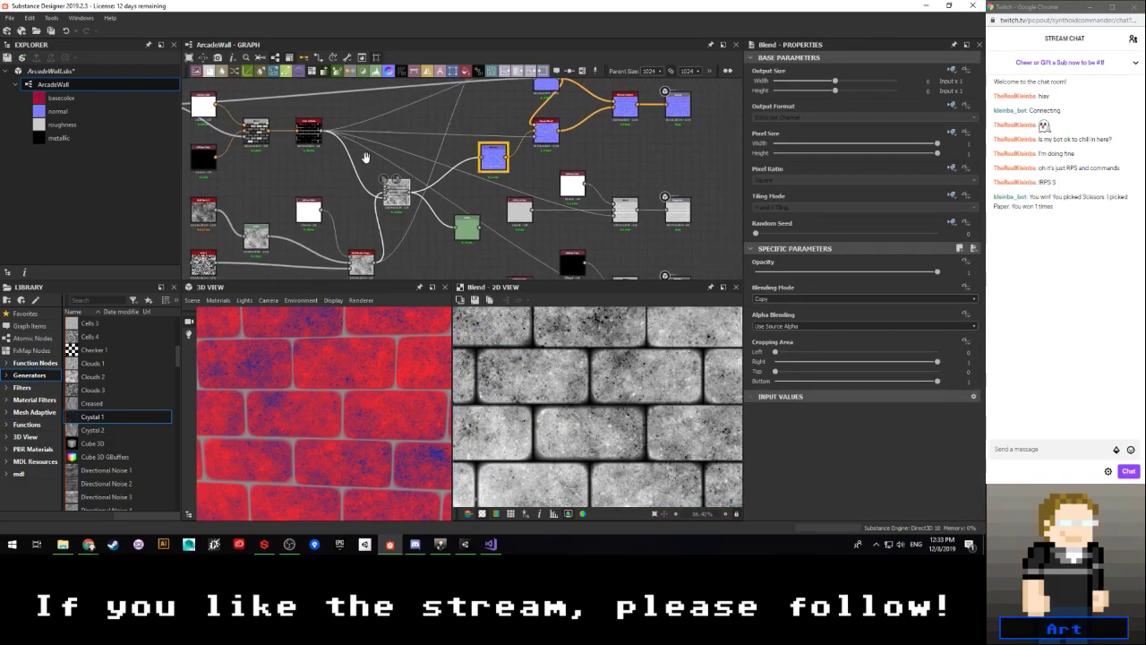
{"action": "scroll", "coordinate": [365, 157], "scroll_direction": "up", "scroll_amount": 3}
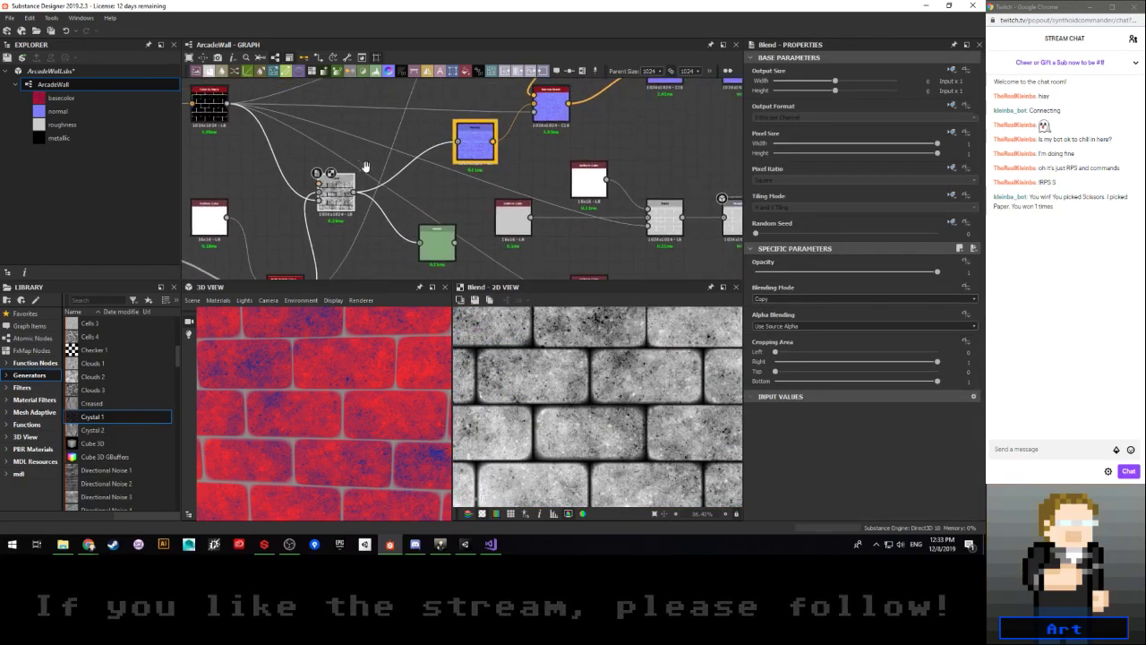
{"action": "middle_click_drag", "start_coordinate": [365, 166], "coordinate": [326, 213]}
{"action": "scroll", "coordinate": [397, 190], "scroll_direction": "down", "scroll_amount": 2}
{"action": "left_click_drag", "start_coordinate": [427, 191], "coordinate": [414, 165]}
{"action": "left_click_drag", "start_coordinate": [483, 115], "coordinate": [431, 115]}
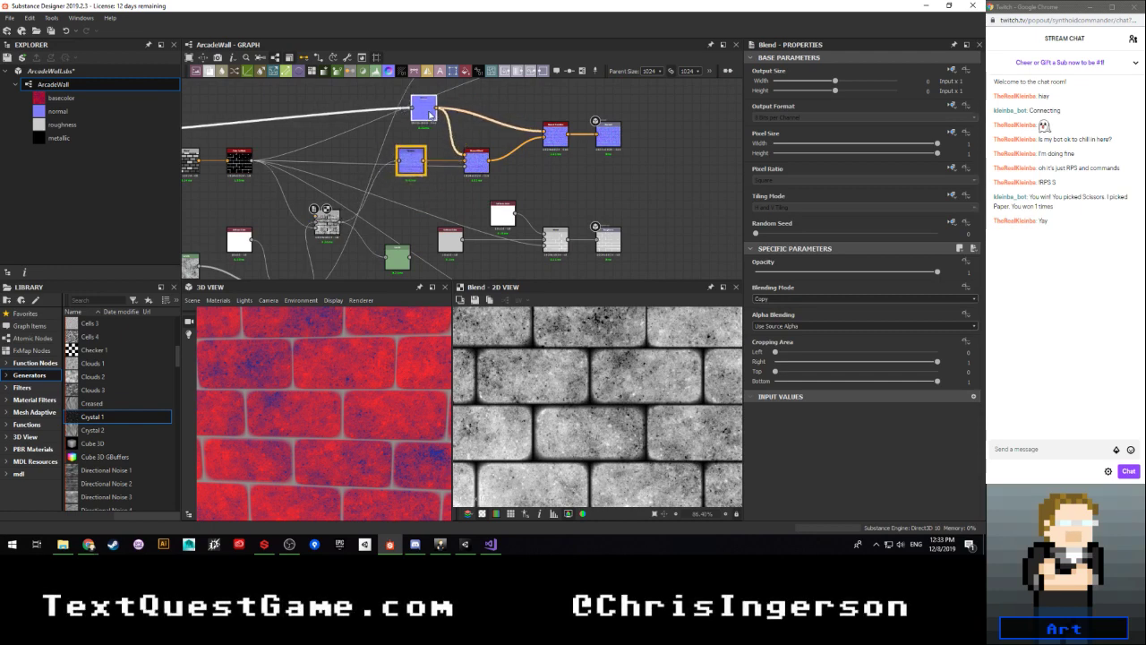
{"action": "left_click_drag", "start_coordinate": [417, 167], "coordinate": [400, 168]}
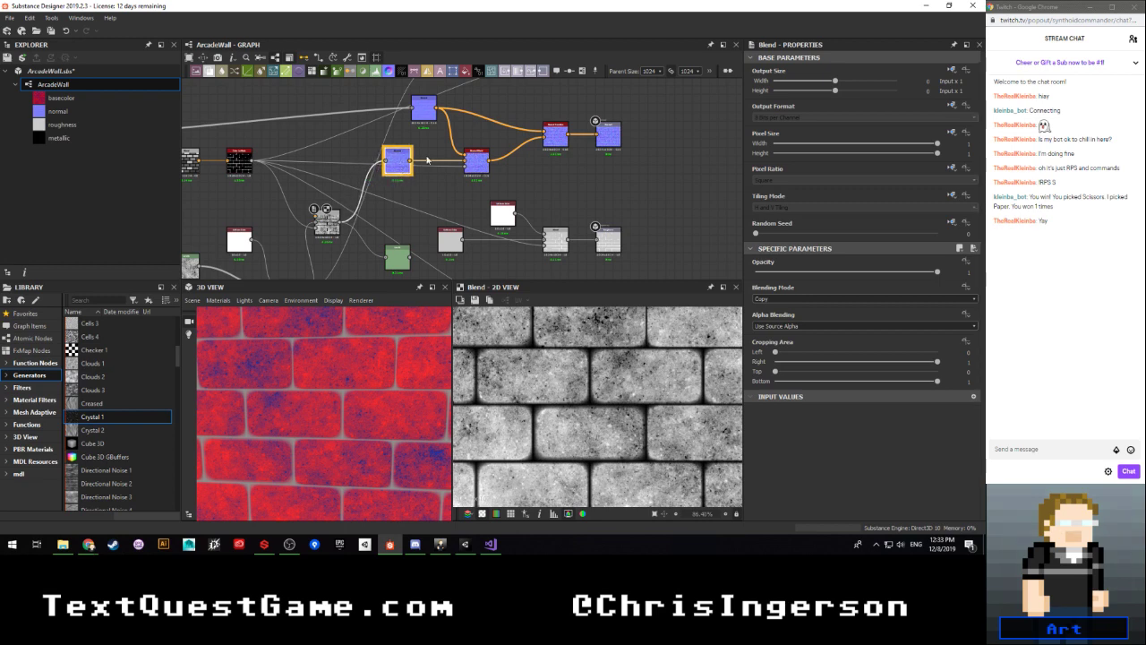
{"action": "scroll", "coordinate": [431, 145], "scroll_direction": "down", "scroll_amount": 2}
{"action": "middle_click_drag", "start_coordinate": [432, 143], "coordinate": [424, 168]}
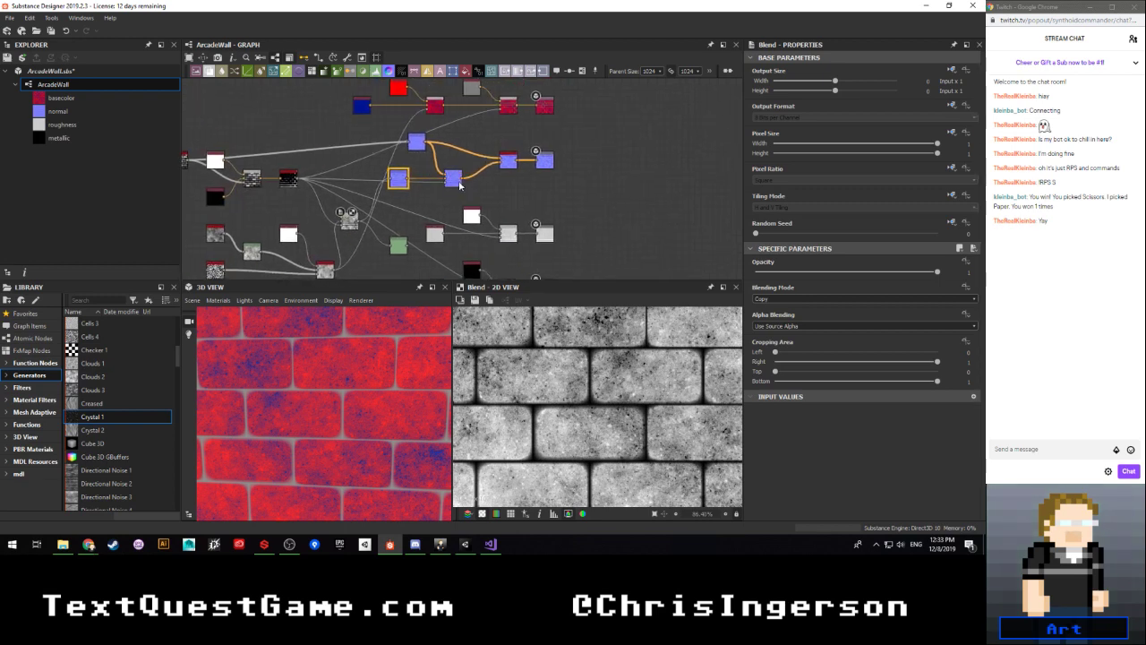
{"action": "scroll", "coordinate": [428, 170], "scroll_direction": "up", "scroll_amount": 3}
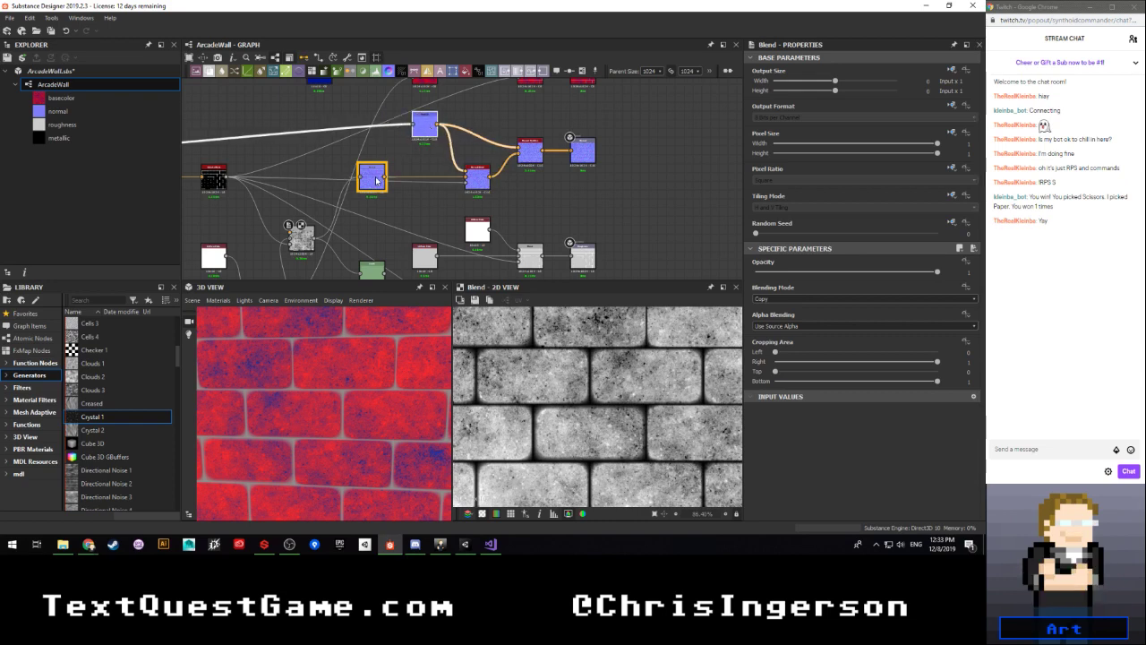
{"action": "scroll", "coordinate": [377, 180], "scroll_direction": "down", "scroll_amount": 3}
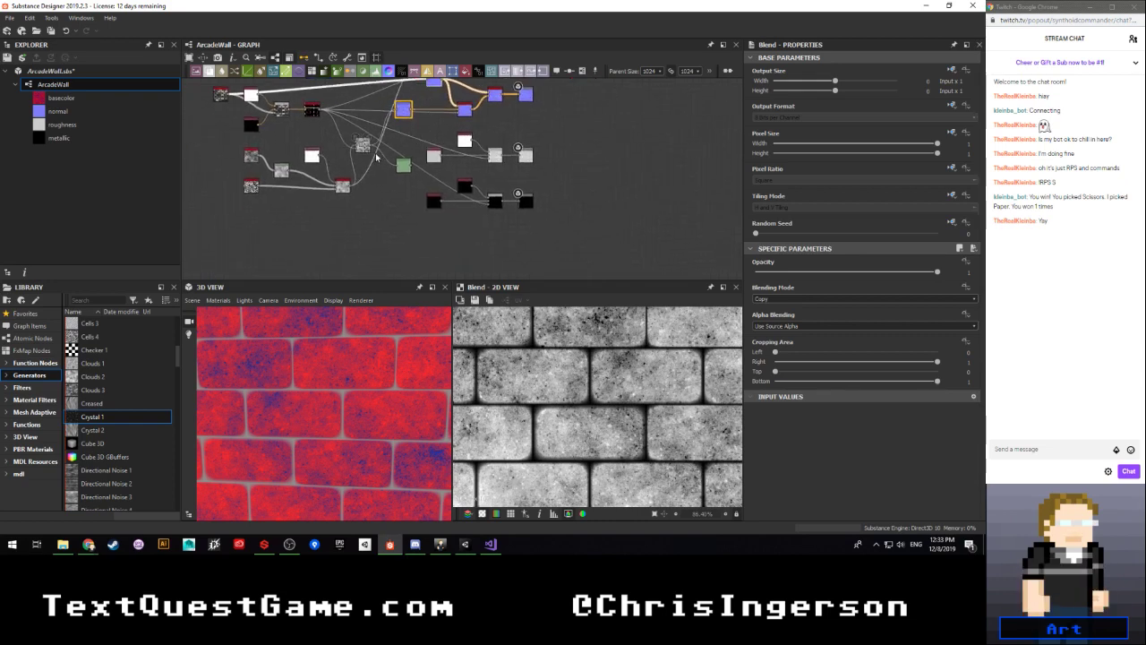
Step: Shift the group of brick mask and noise source nodes away from the Normal nodes, and reposition the grayscale Blend
{"action": "scroll", "coordinate": [377, 158], "scroll_direction": "up", "scroll_amount": 3}
{"action": "middle_click_drag", "start_coordinate": [323, 185], "coordinate": [411, 198]}
{"action": "scroll", "coordinate": [424, 181], "scroll_direction": "down", "scroll_amount": 2}
{"action": "scroll", "coordinate": [259, 171], "scroll_direction": "down", "scroll_amount": 4}
{"action": "scroll", "coordinate": [269, 171], "scroll_direction": "up", "scroll_amount": 2}
{"action": "left_click_drag", "start_coordinate": [202, 239], "coordinate": [230, 220]}
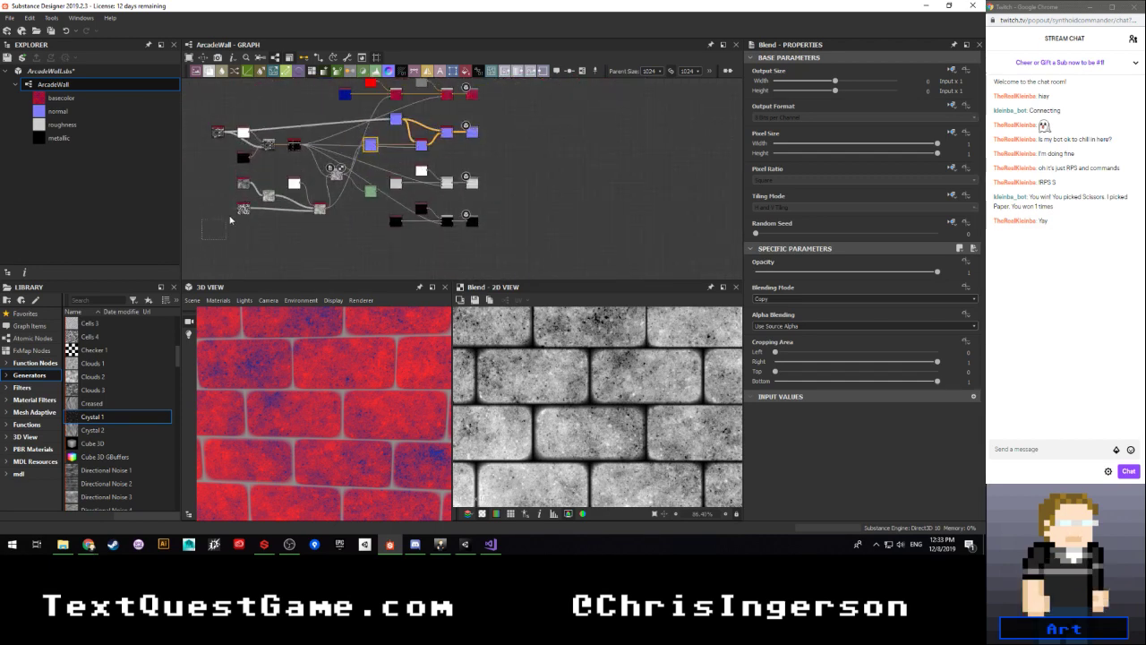
{"action": "scroll", "coordinate": [339, 177], "scroll_direction": "up", "scroll_amount": 3}
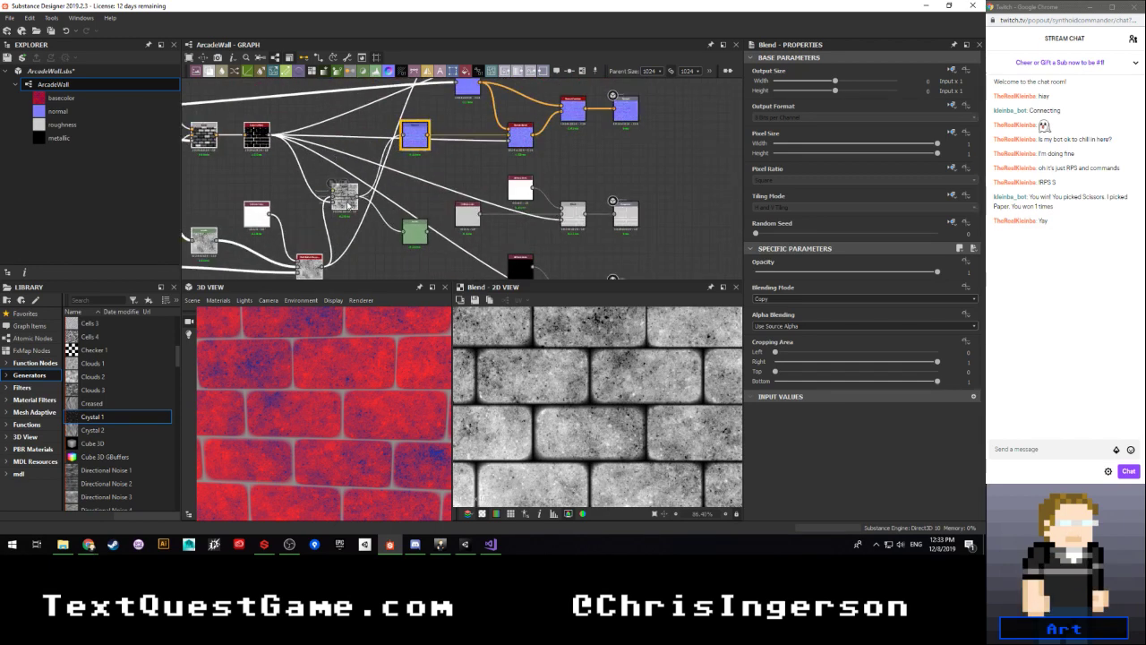
{"action": "middle_click_drag", "start_coordinate": [297, 196], "coordinate": [312, 148]}
{"action": "left_click_drag", "start_coordinate": [324, 222], "coordinate": [298, 222]}
{"action": "mouse_move", "coordinate": [333, 148]}
{"action": "left_mouse_down"}
{"action": "mouse_move", "coordinate": [358, 152]}
{"action": "mouse_move", "coordinate": [352, 144]}
{"action": "left_mouse_up"}
{"action": "scroll", "coordinate": [359, 170], "scroll_direction": "down", "scroll_amount": 3}
{"action": "middle_click_drag", "start_coordinate": [376, 191], "coordinate": [343, 232]}
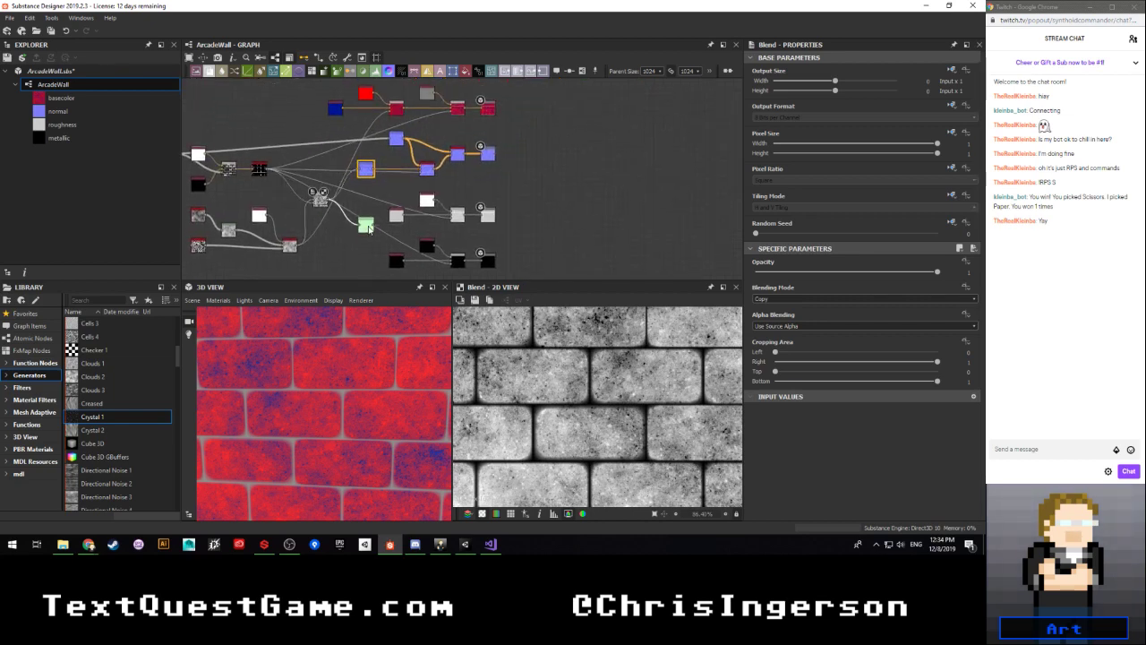
Step: Preview the Levels node fed by the grayscale Blend, and examine how the roughness and metallic branches are wired
{"action": "left_click", "coordinate": [367, 226]}
{"action": "scroll", "coordinate": [358, 179], "scroll_direction": "up", "scroll_amount": 3}
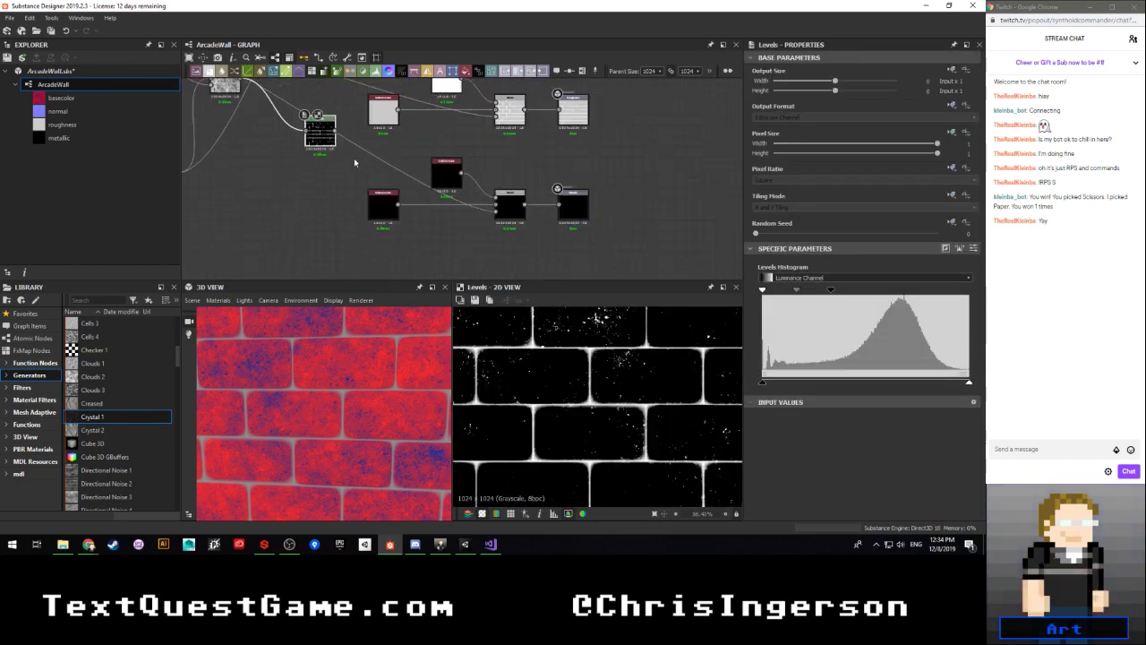
{"action": "scroll", "coordinate": [344, 154], "scroll_direction": "up", "scroll_amount": 2}
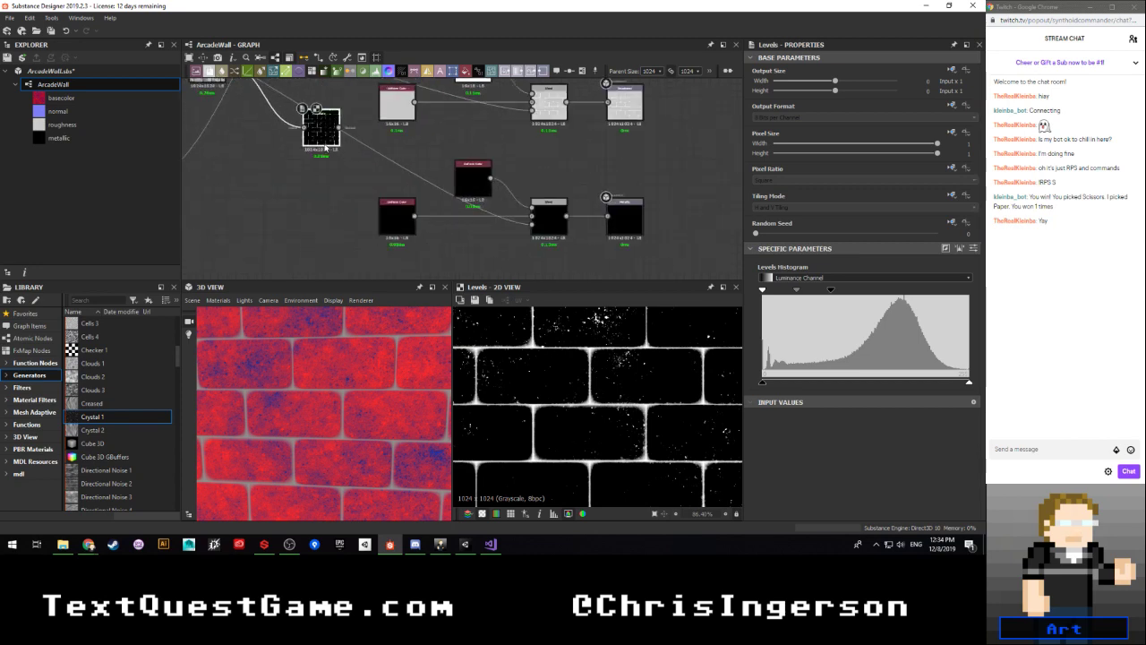
{"action": "scroll", "coordinate": [367, 173], "scroll_direction": "down", "scroll_amount": 3}
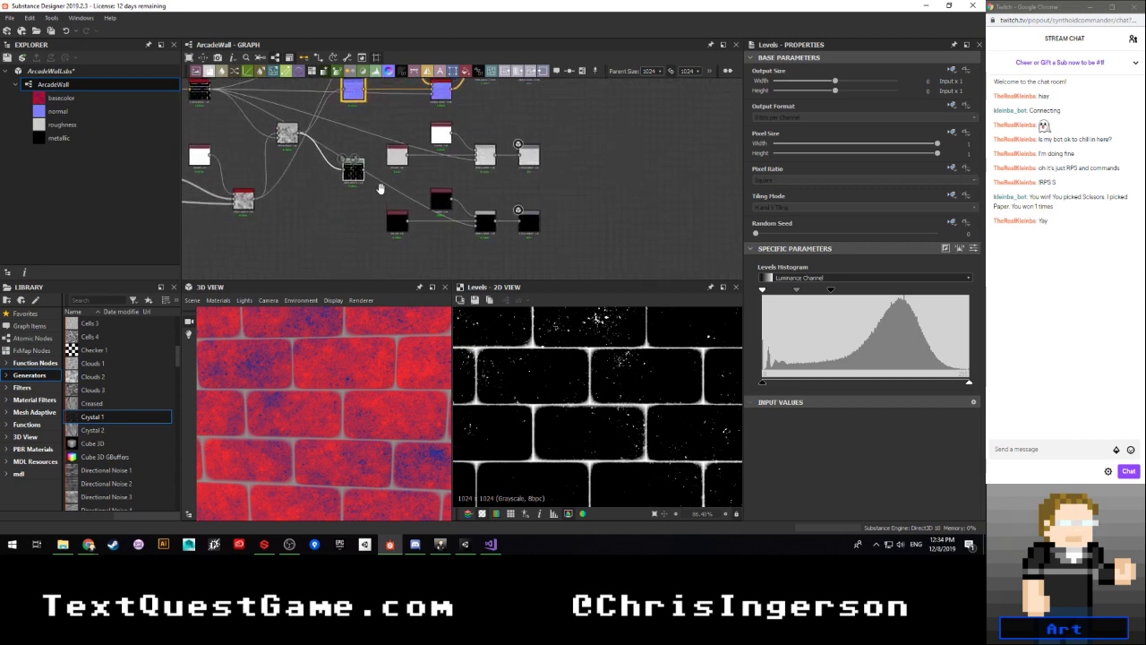
{"action": "mouse_move", "coordinate": [373, 189]}
{"action": "middle_mouse_down"}
{"action": "mouse_move", "coordinate": [427, 174]}
{"action": "mouse_move", "coordinate": [371, 121]}
{"action": "mouse_move", "coordinate": [361, 203]}
{"action": "middle_mouse_up"}
{"action": "scroll", "coordinate": [364, 202], "scroll_direction": "up", "scroll_amount": 2}
{"action": "scroll", "coordinate": [408, 144], "scroll_direction": "up", "scroll_amount": 1}
{"action": "middle_click_drag", "start_coordinate": [409, 143], "coordinate": [412, 192]}
{"action": "scroll", "coordinate": [400, 193], "scroll_direction": "down", "scroll_amount": 3}
{"action": "scroll", "coordinate": [465, 165], "scroll_direction": "up", "scroll_amount": 2}
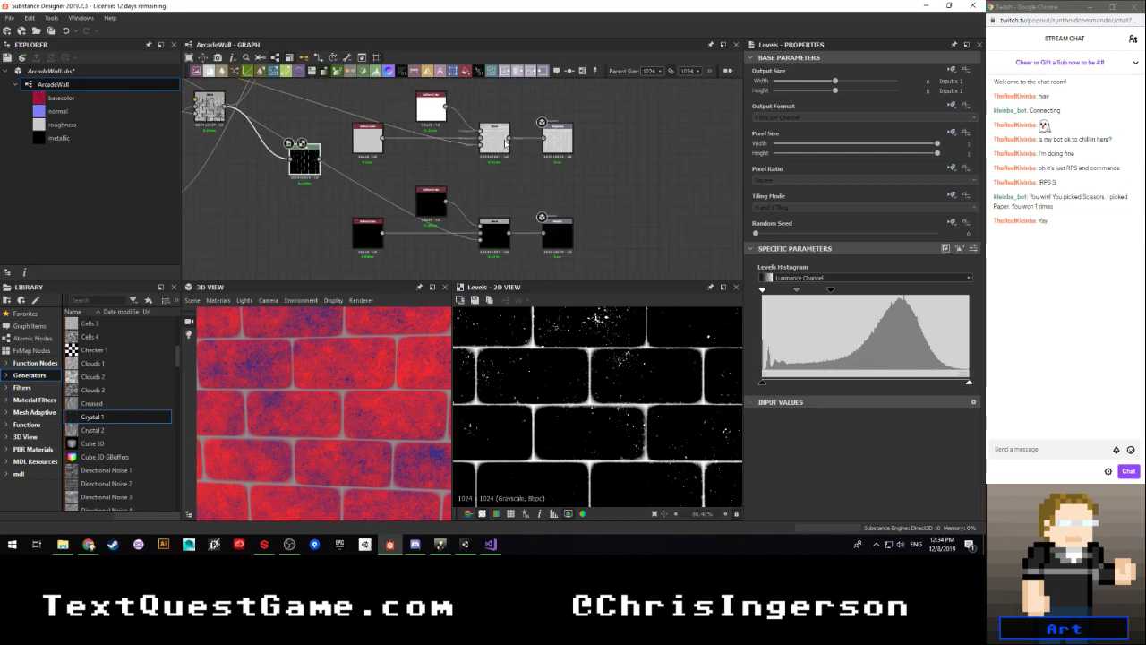
Step: Check the light grey Uniform Color feeding the roughness Blend, and preview the Multi Switch Grayscale's output
{"action": "left_click", "coordinate": [369, 148]}
{"action": "double_click", "coordinate": [369, 148]}
{"action": "scroll", "coordinate": [369, 148], "scroll_direction": "down", "scroll_amount": 3}
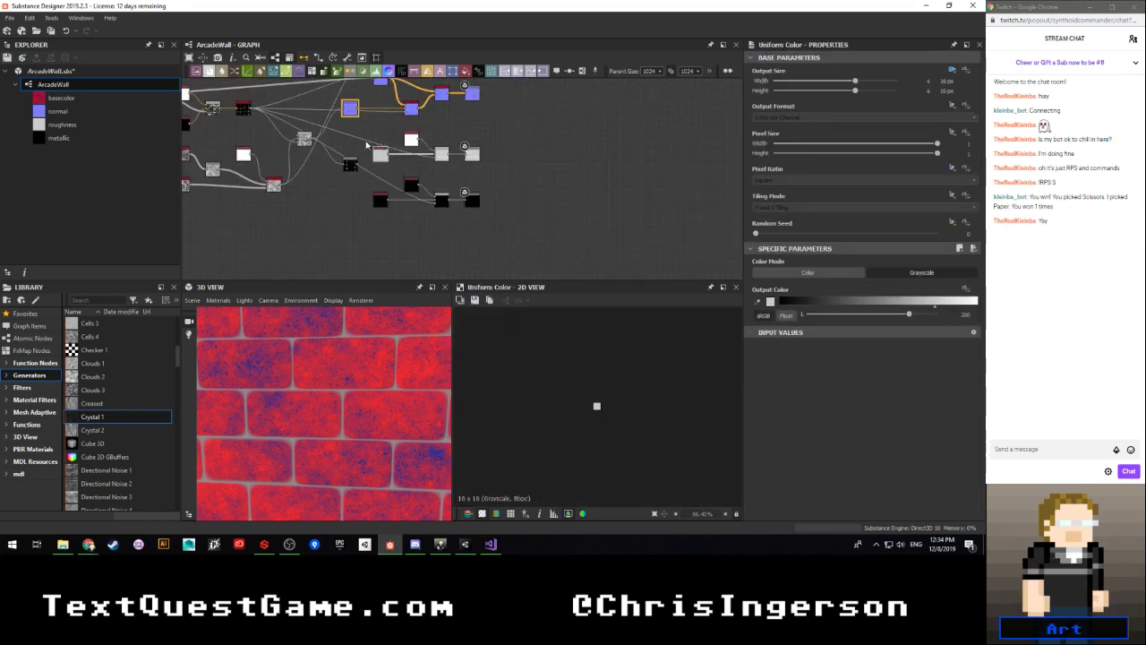
{"action": "middle_click_drag", "start_coordinate": [371, 146], "coordinate": [481, 270]}
{"action": "scroll", "coordinate": [399, 204], "scroll_direction": "down", "scroll_amount": 2}
{"action": "mouse_move", "coordinate": [399, 204]}
{"action": "middle_mouse_down"}
{"action": "mouse_move", "coordinate": [391, 181]}
{"action": "mouse_move", "coordinate": [436, 84]}
{"action": "middle_mouse_up"}
{"action": "scroll", "coordinate": [389, 182], "scroll_direction": "up", "scroll_amount": 4}
{"action": "middle_click_drag", "start_coordinate": [354, 240], "coordinate": [391, 174]}
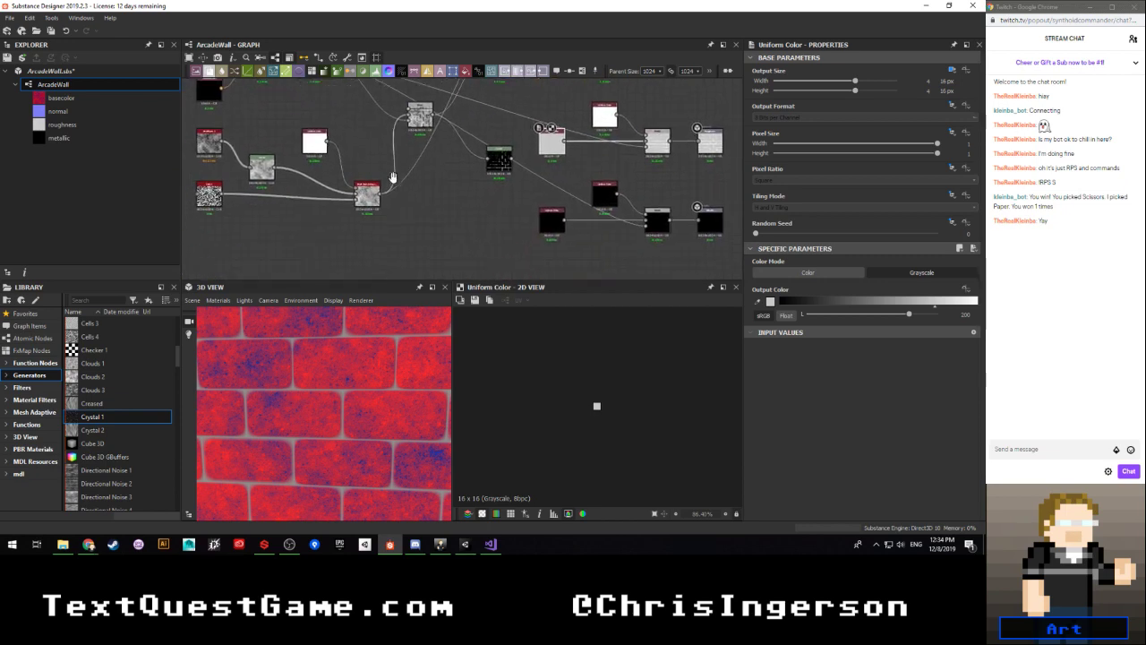
{"action": "double_click", "coordinate": [376, 199]}
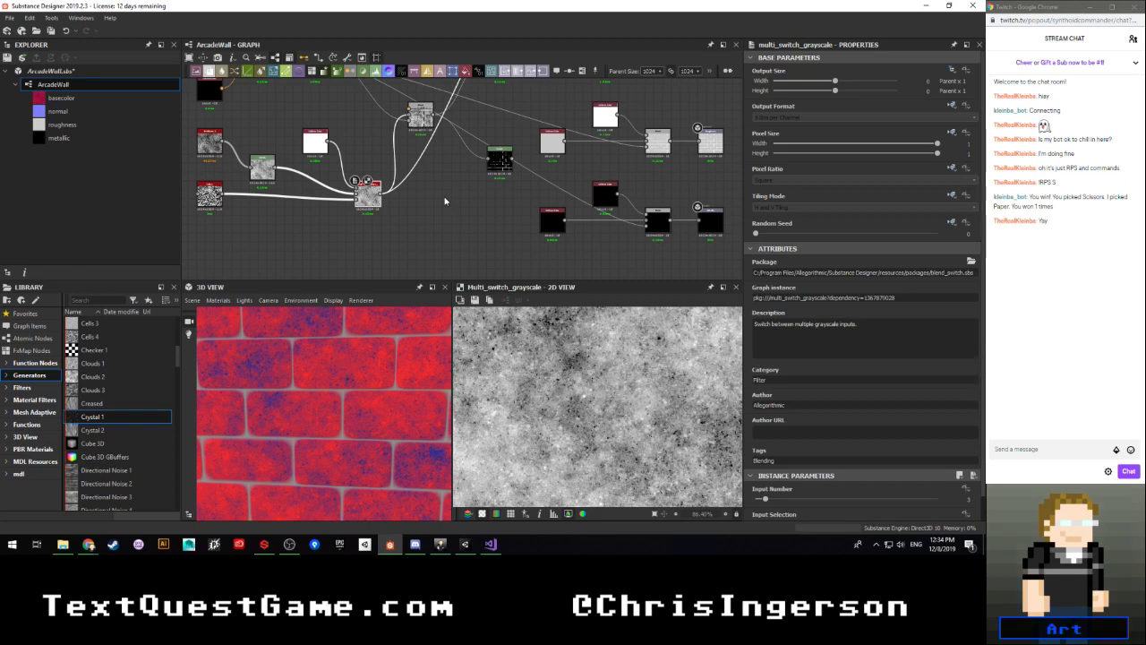
{"action": "left_click", "coordinate": [467, 213]}
{"action": "left_click", "coordinate": [370, 204]}
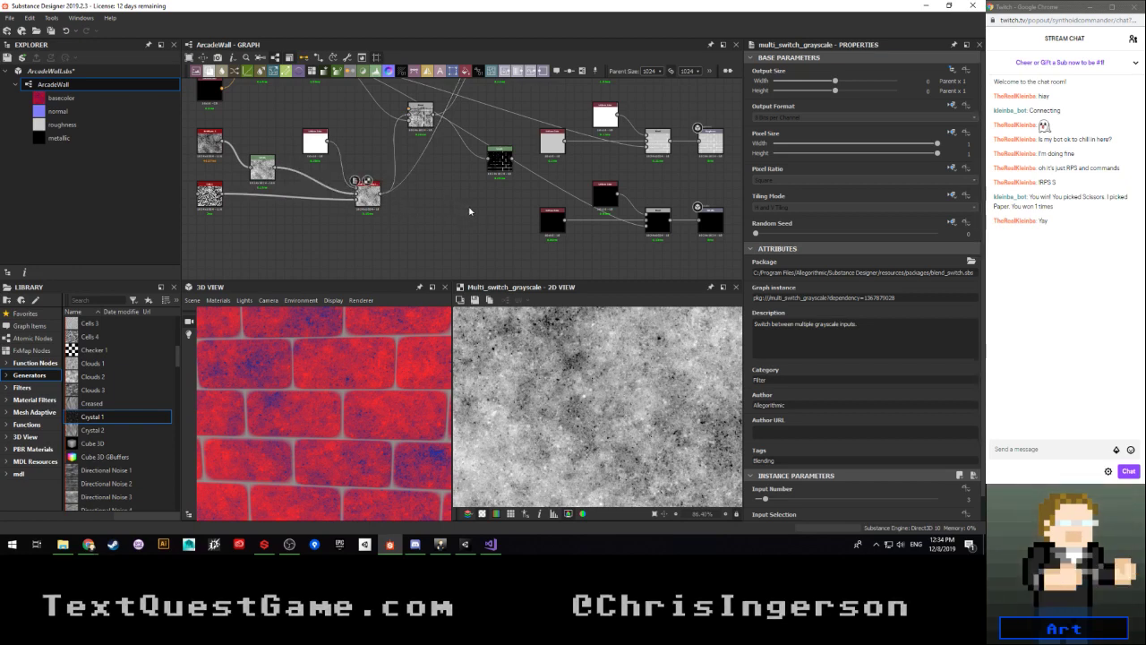
{"action": "key", "text": "ctrl+v"}
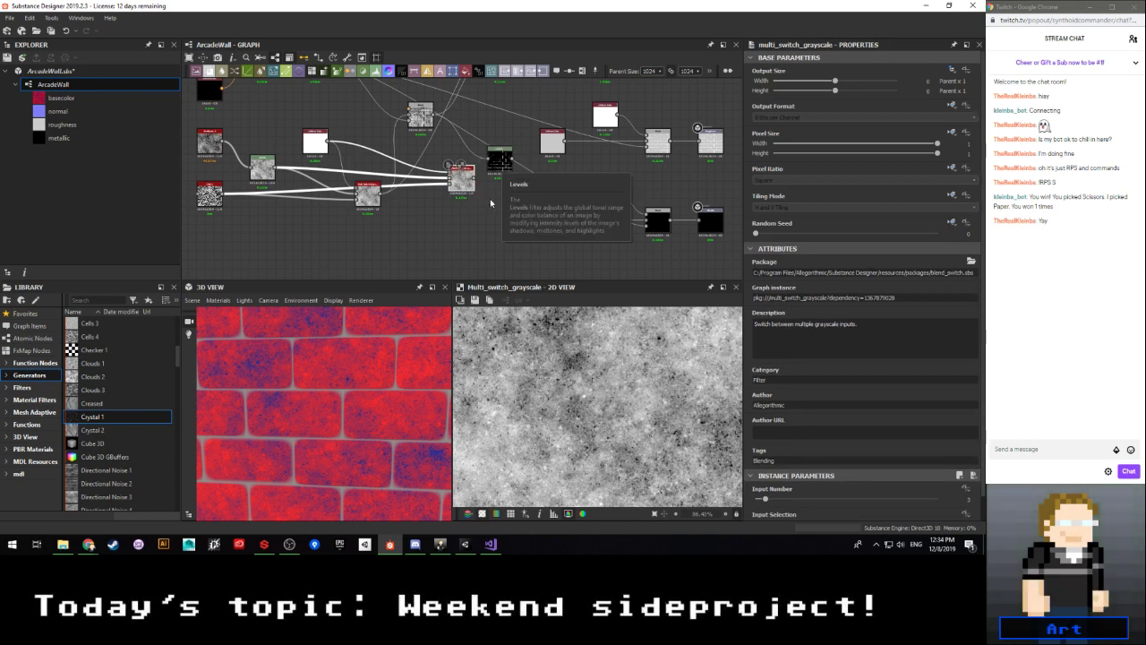
{"action": "key", "text": "Delete"}
Step: Move the Levels node closer to the grayscale Blend, and add a new Blend node beside it with Levels feeding its opacity input
{"action": "left_click_drag", "start_coordinate": [506, 162], "coordinate": [474, 182]}
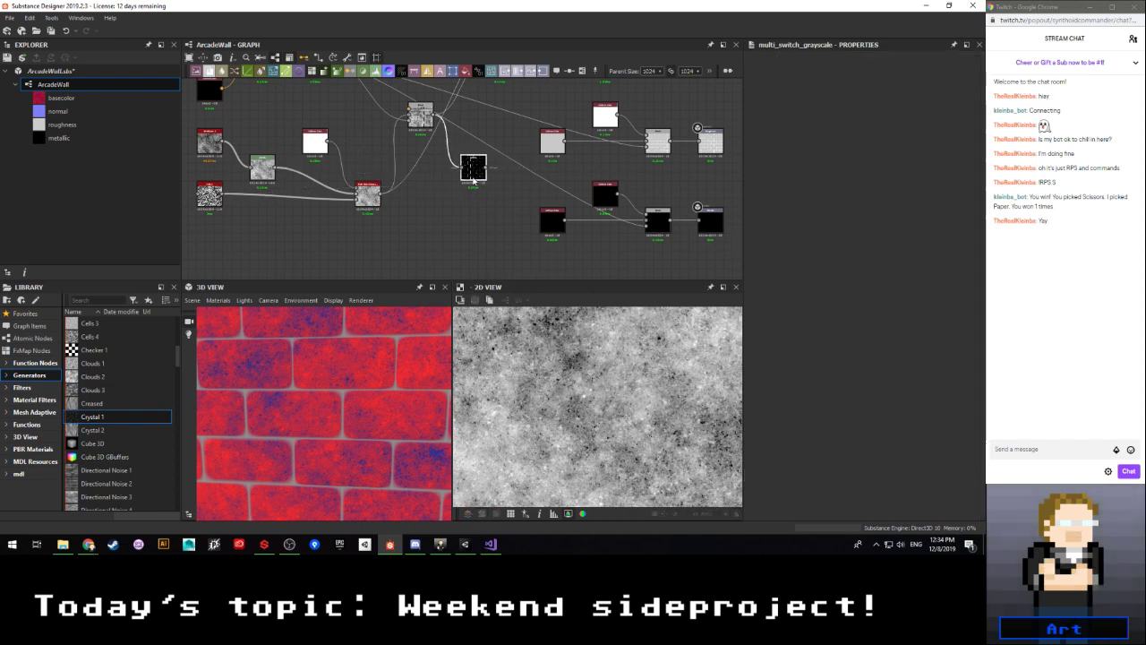
{"action": "left_click", "coordinate": [511, 185]}
{"action": "key", "text": "space"}
{"action": "type", "text": "blend"}
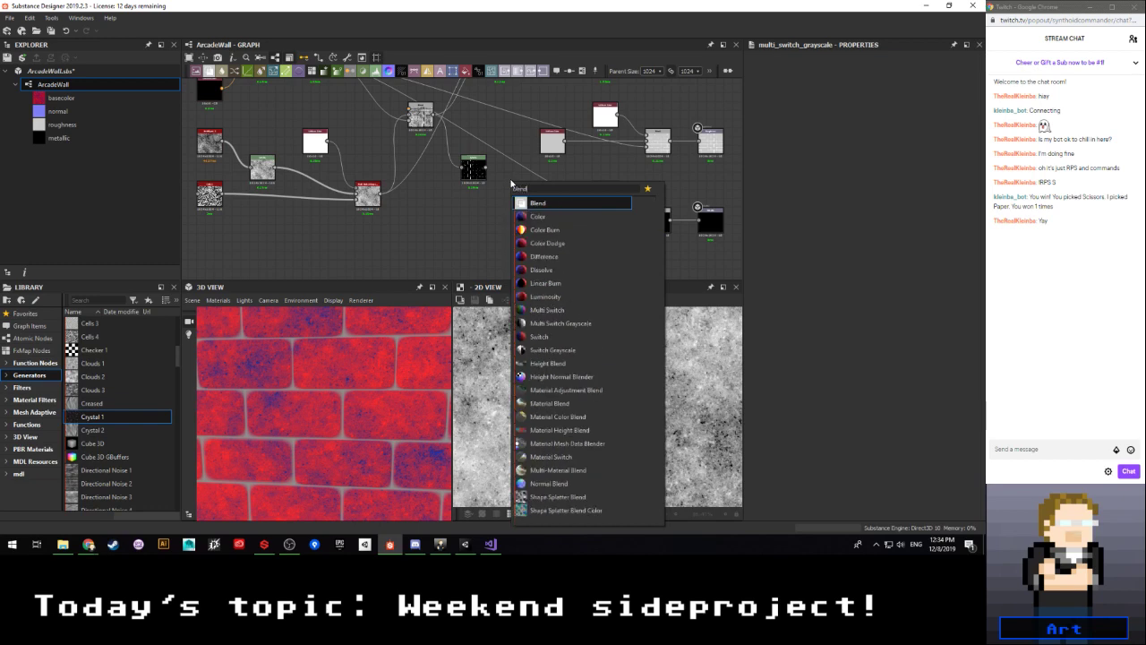
{"action": "key", "text": "Return"}
{"action": "scroll", "coordinate": [479, 193], "scroll_direction": "up", "scroll_amount": 3}
{"action": "left_click_drag", "start_coordinate": [517, 189], "coordinate": [518, 151]}
{"action": "scroll", "coordinate": [470, 202], "scroll_direction": "down", "scroll_amount": 4}
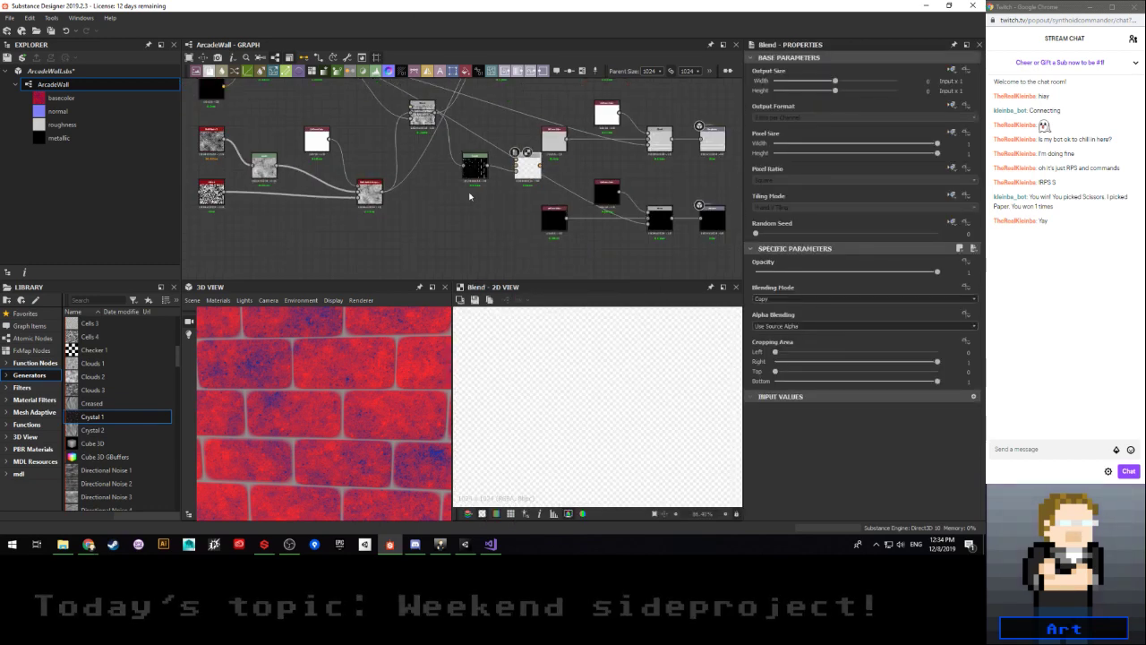
{"action": "scroll", "coordinate": [469, 202], "scroll_direction": "up", "scroll_amount": 3}
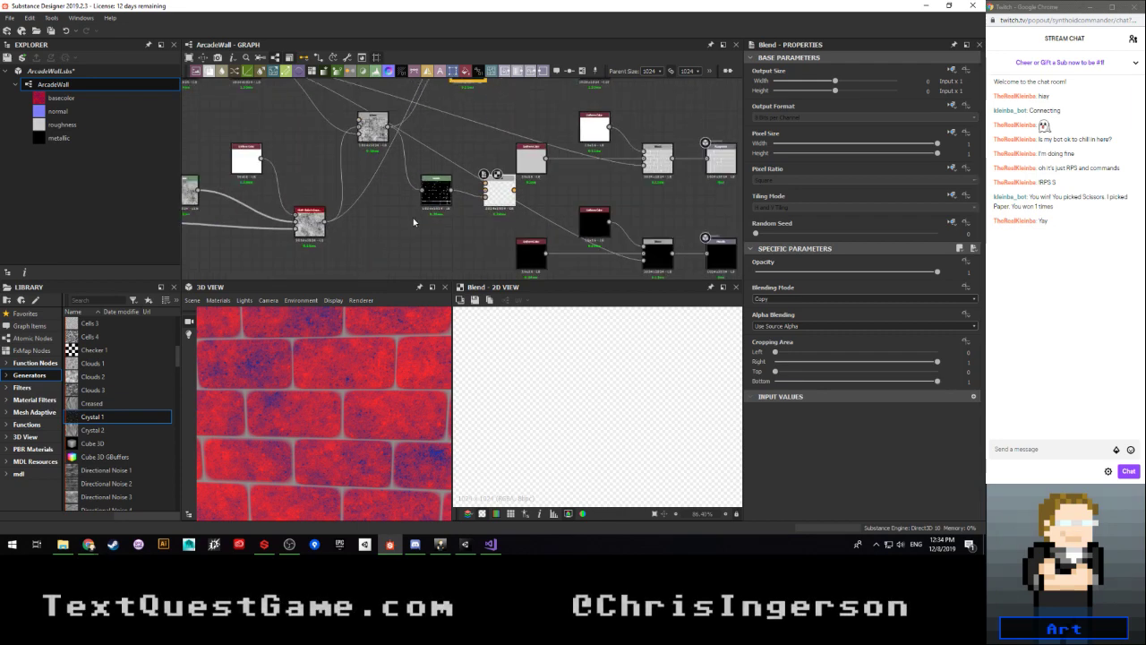
Step: Preview the Levels node and set the Multi Switch Grayscale's Input Selection to 2
{"action": "double_click", "coordinate": [436, 190]}
{"action": "left_click", "coordinate": [308, 217]}
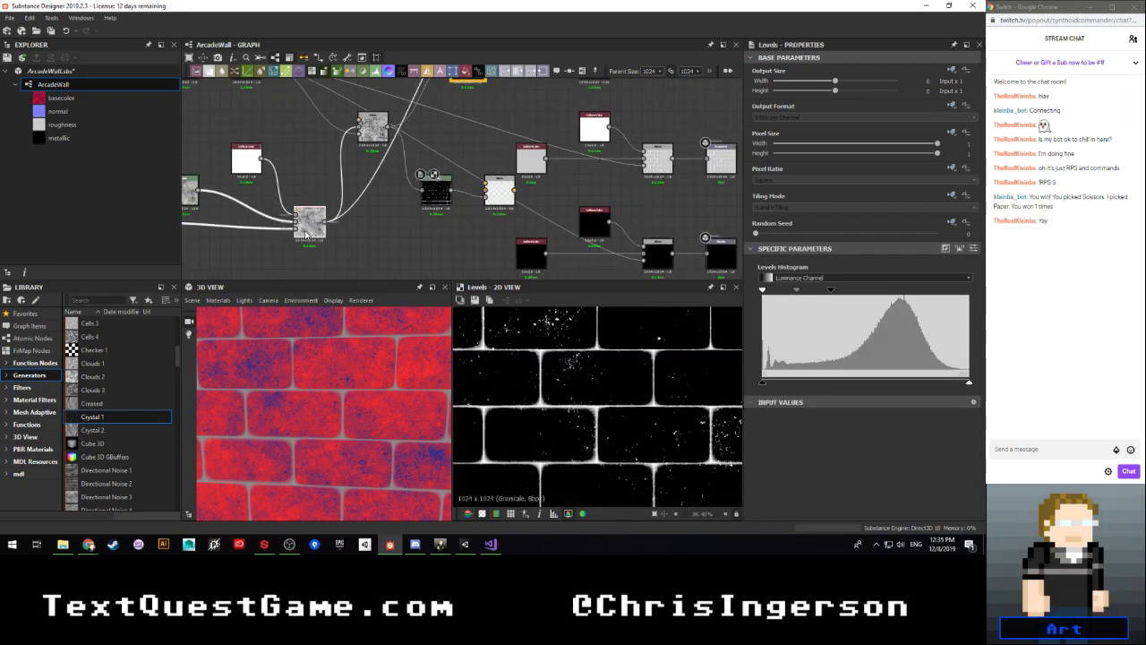
{"action": "scroll", "coordinate": [751, 359], "scroll_direction": "down", "scroll_amount": 1}
{"action": "mouse_move", "coordinate": [765, 499]}
{"action": "left_mouse_down"}
{"action": "mouse_move", "coordinate": [734, 501]}
{"action": "mouse_move", "coordinate": [768, 504]}
{"action": "left_mouse_up"}
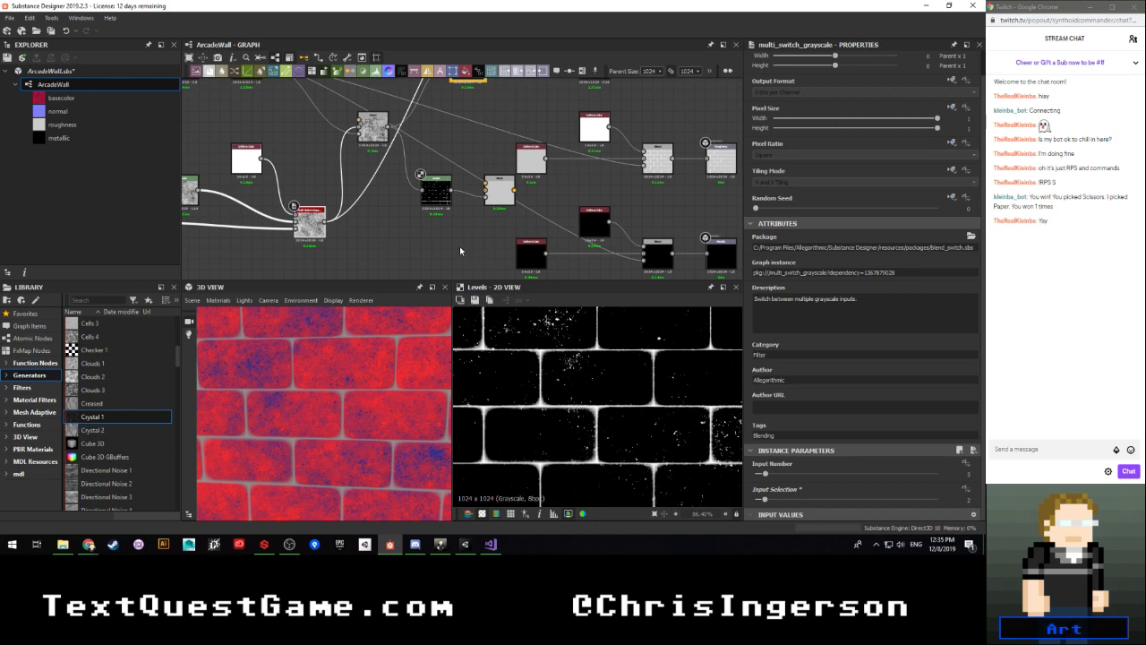
{"action": "scroll", "coordinate": [459, 246], "scroll_direction": "up", "scroll_amount": 2}
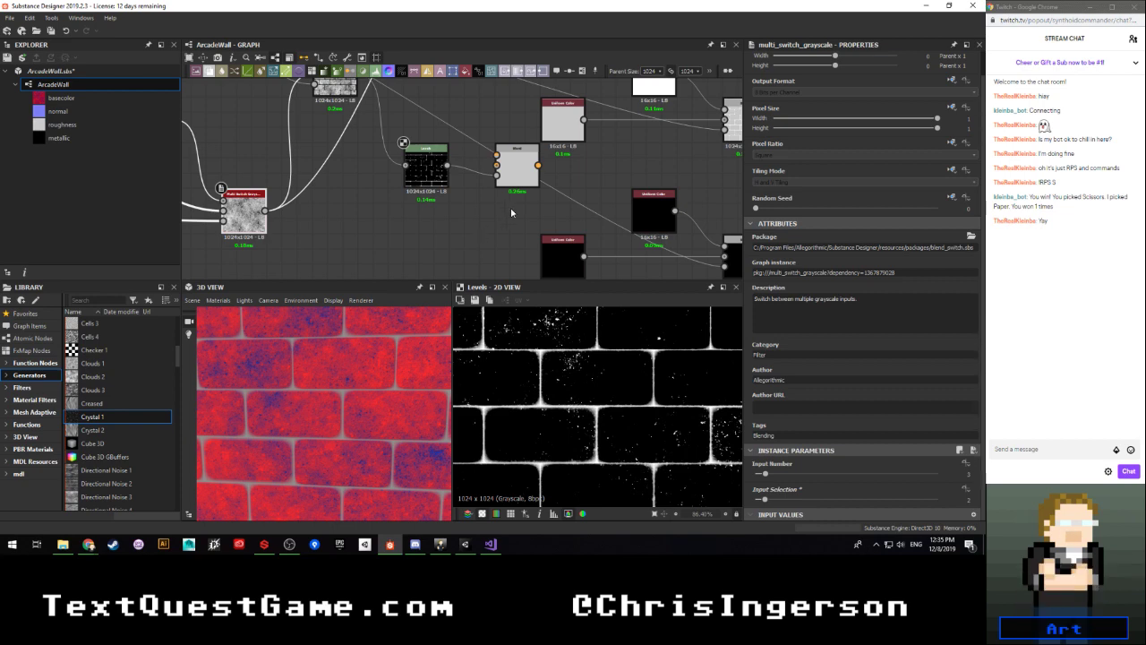
Step: Preview the output of the new Blend node fed by Levels
{"action": "scroll", "coordinate": [509, 210], "scroll_direction": "down", "scroll_amount": 3}
{"action": "middle_click_drag", "start_coordinate": [503, 231], "coordinate": [383, 245]}
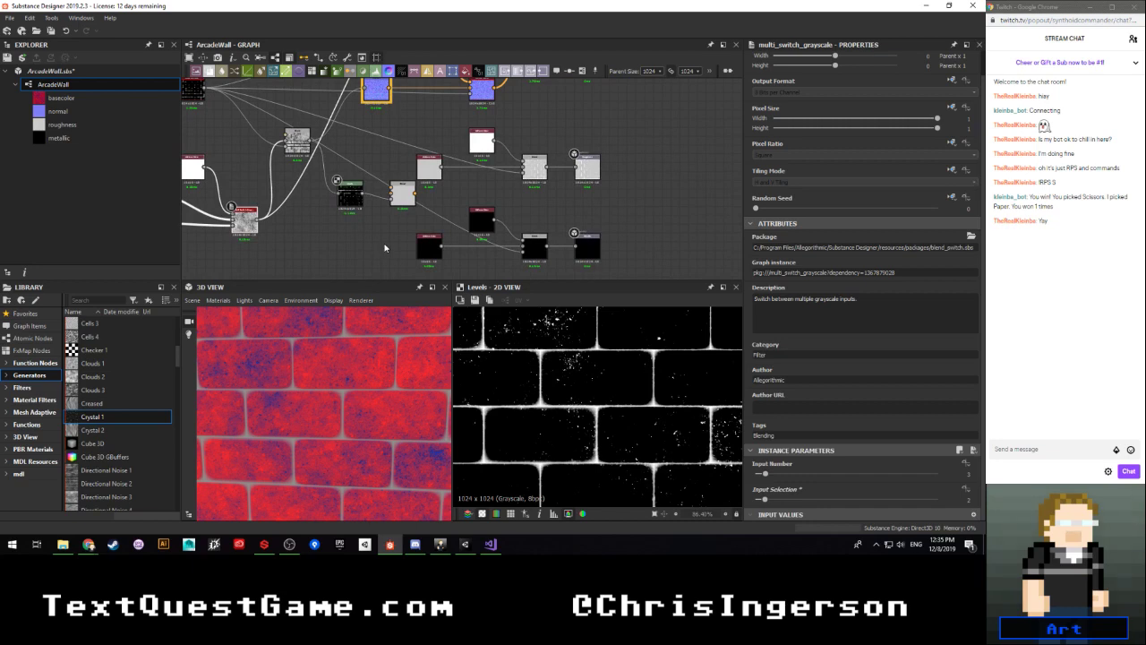
{"action": "scroll", "coordinate": [394, 240], "scroll_direction": "up", "scroll_amount": 2}
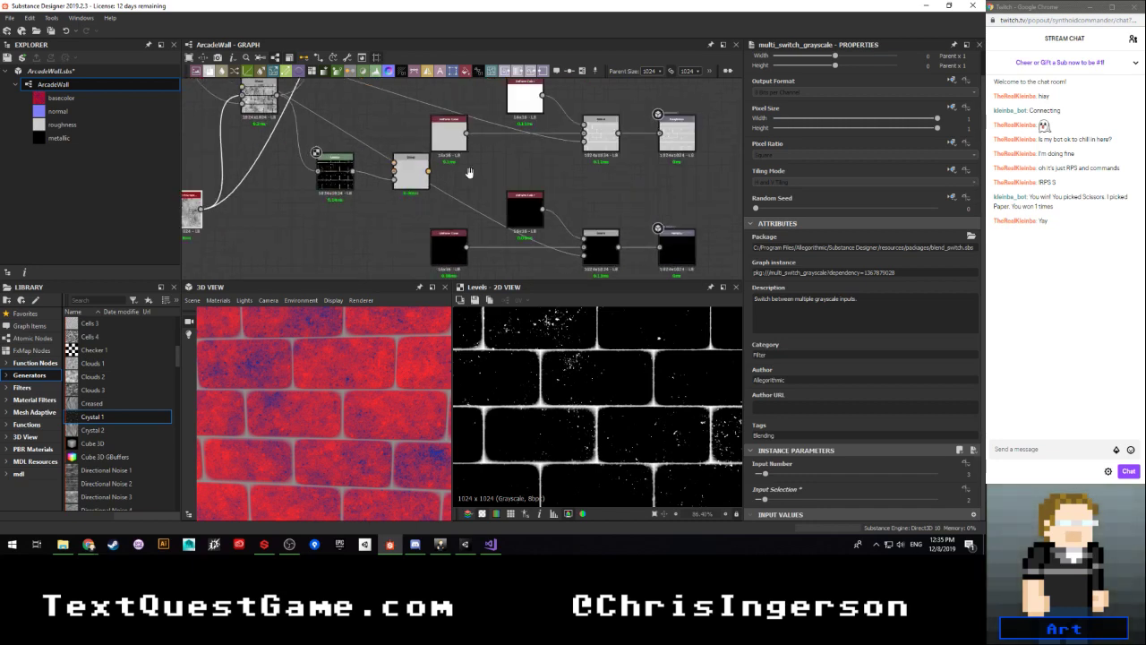
{"action": "middle_click_drag", "start_coordinate": [469, 172], "coordinate": [561, 184]}
{"action": "double_click", "coordinate": [366, 204]}
Step: Shift the brick mask, noise source and grayscale Blend nodes back, and move Levels and its new Blend away from the roughness and metallic branches
{"action": "scroll", "coordinate": [474, 215], "scroll_direction": "down", "scroll_amount": 3}
{"action": "middle_click_drag", "start_coordinate": [430, 218], "coordinate": [490, 243]}
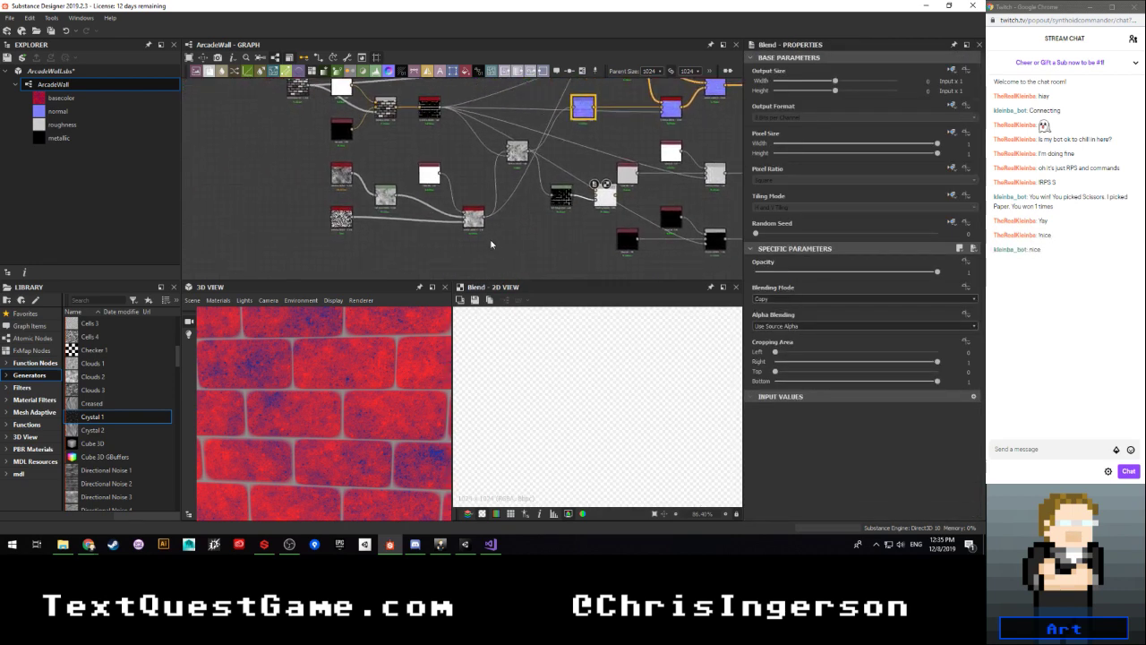
{"action": "scroll", "coordinate": [465, 247], "scroll_direction": "down", "scroll_amount": 2}
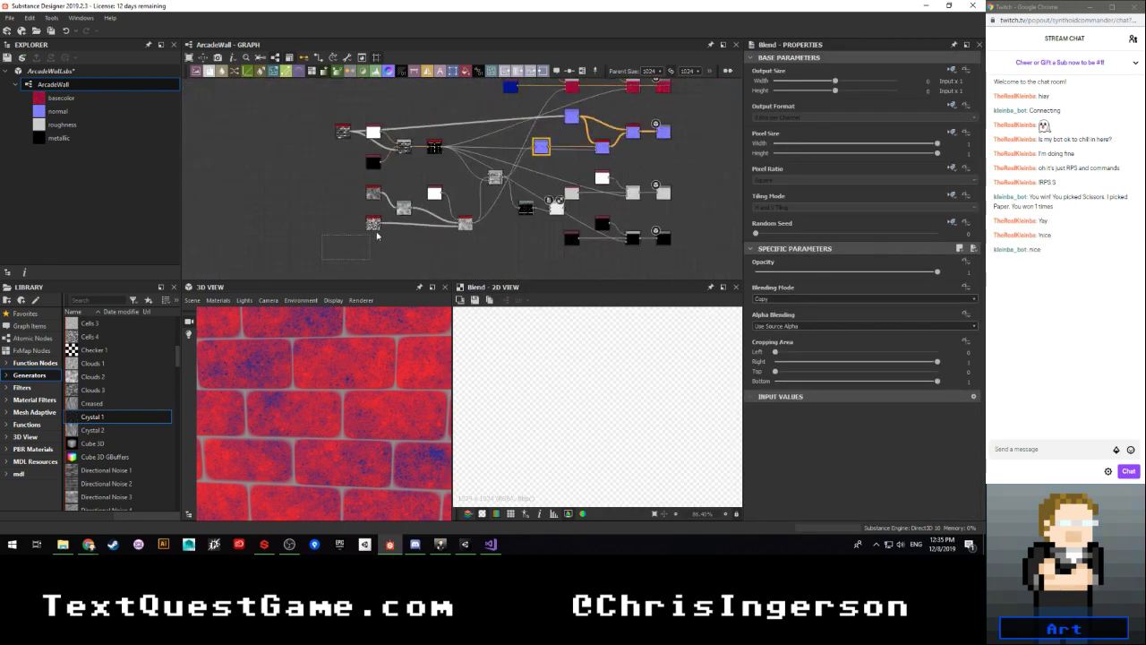
{"action": "left_click_drag", "start_coordinate": [377, 233], "coordinate": [498, 131]}
{"action": "scroll", "coordinate": [464, 184], "scroll_direction": "up", "scroll_amount": 3}
{"action": "left_click_drag", "start_coordinate": [466, 258], "coordinate": [391, 260]}
{"action": "left_click", "coordinate": [445, 184]}
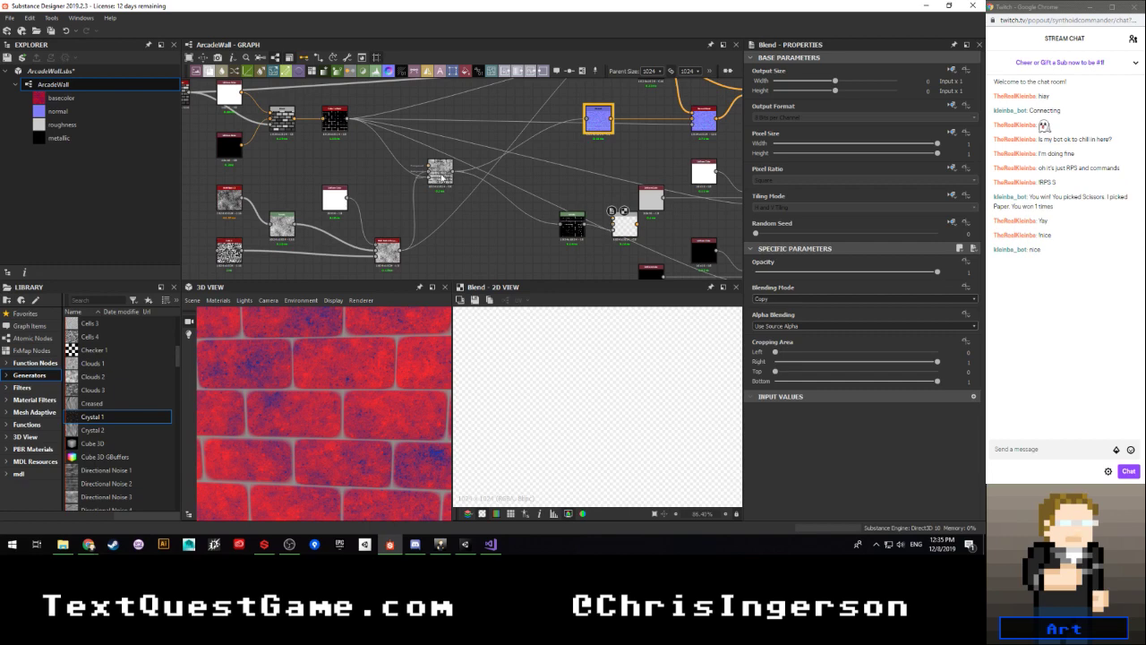
{"action": "middle_click_drag", "start_coordinate": [515, 220], "coordinate": [386, 169]}
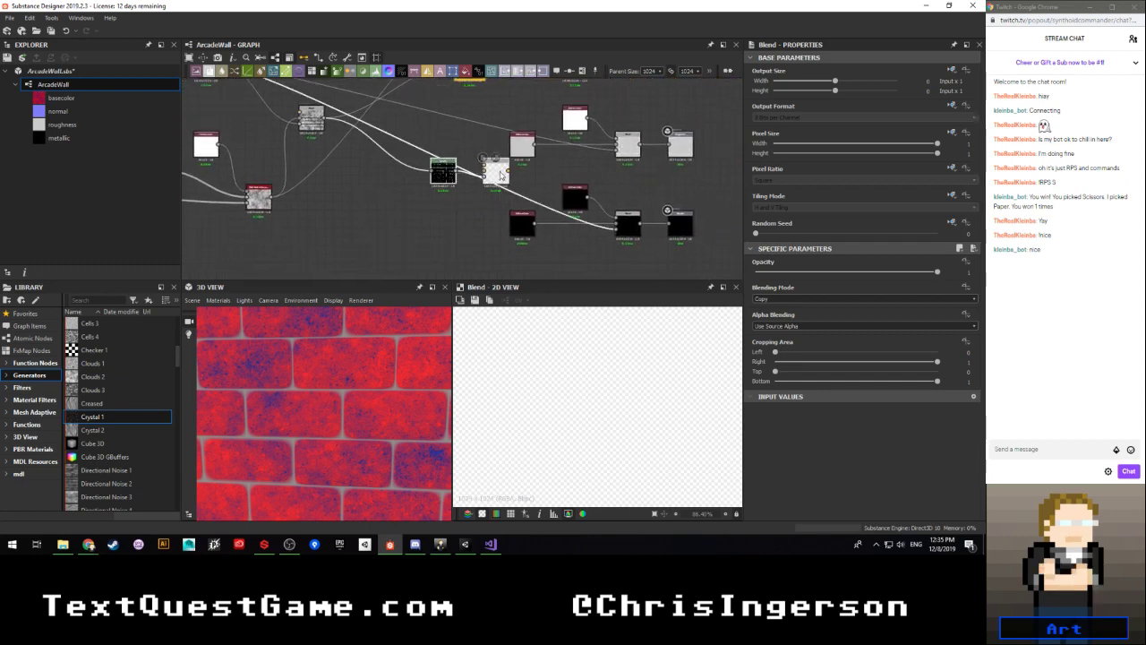
{"action": "left_click_drag", "start_coordinate": [502, 175], "coordinate": [447, 176]}
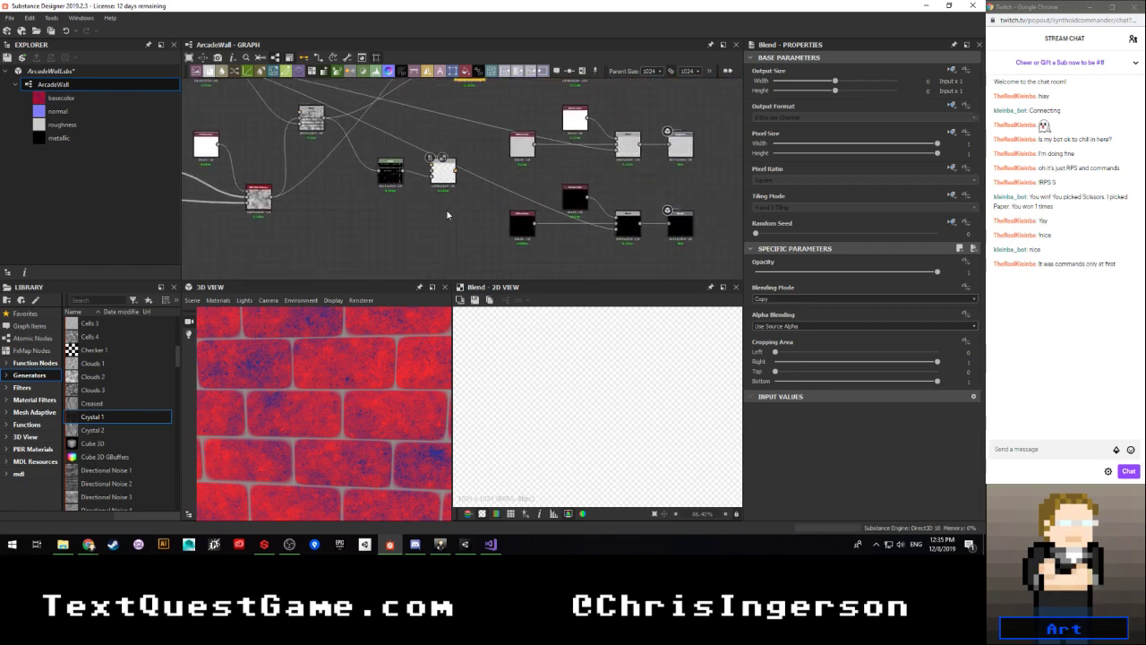
Step: Examine the new Blend's inputs and its placement relative to the roughness and metallic branches
{"action": "middle_click_drag", "start_coordinate": [447, 215], "coordinate": [409, 243]}
{"action": "scroll", "coordinate": [412, 229], "scroll_direction": "up", "scroll_amount": 2}
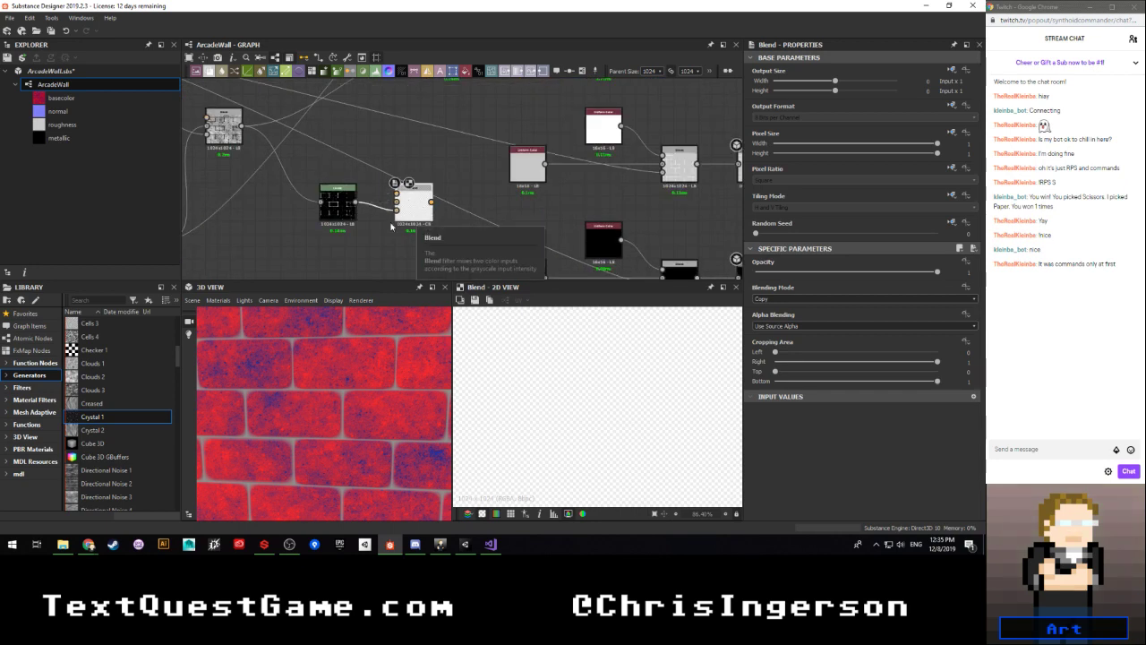
{"action": "scroll", "coordinate": [383, 235], "scroll_direction": "down", "scroll_amount": 2}
{"action": "middle_click_drag", "start_coordinate": [385, 234], "coordinate": [401, 200]}
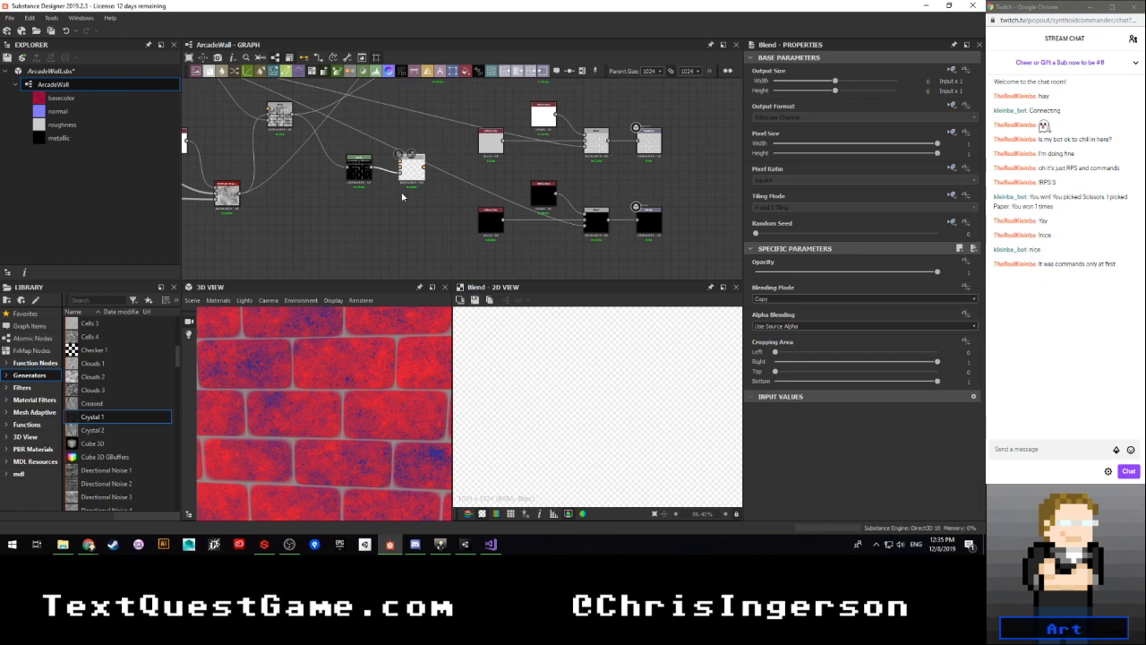
{"action": "scroll", "coordinate": [402, 197], "scroll_direction": "up", "scroll_amount": 2}
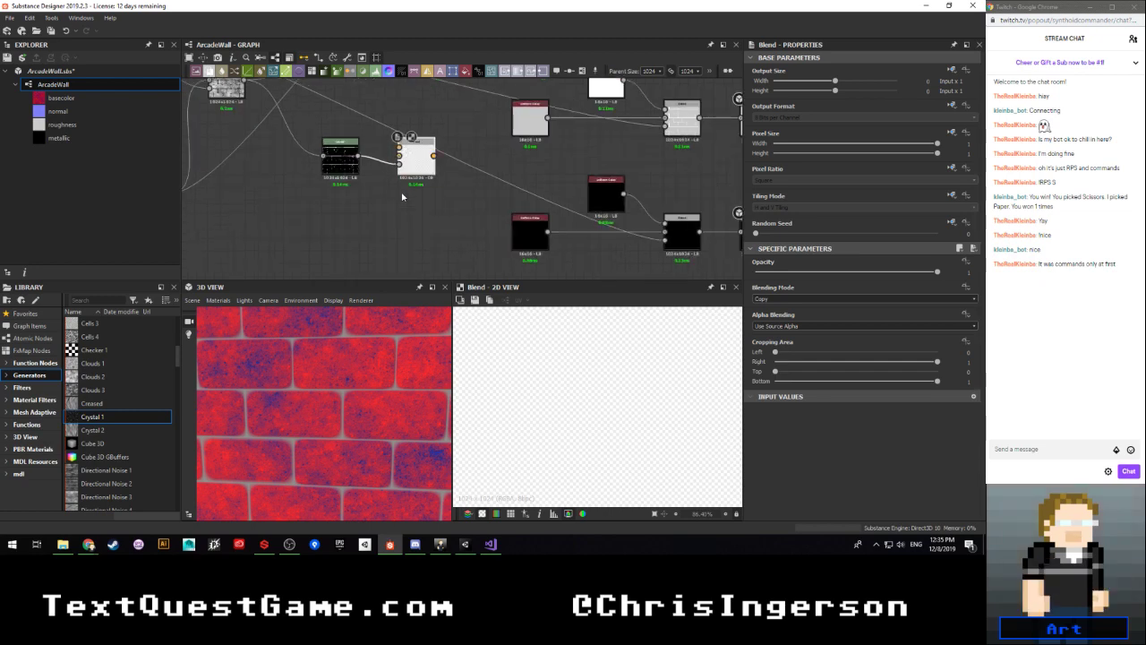
{"action": "scroll", "coordinate": [402, 197], "scroll_direction": "down", "scroll_amount": 1}
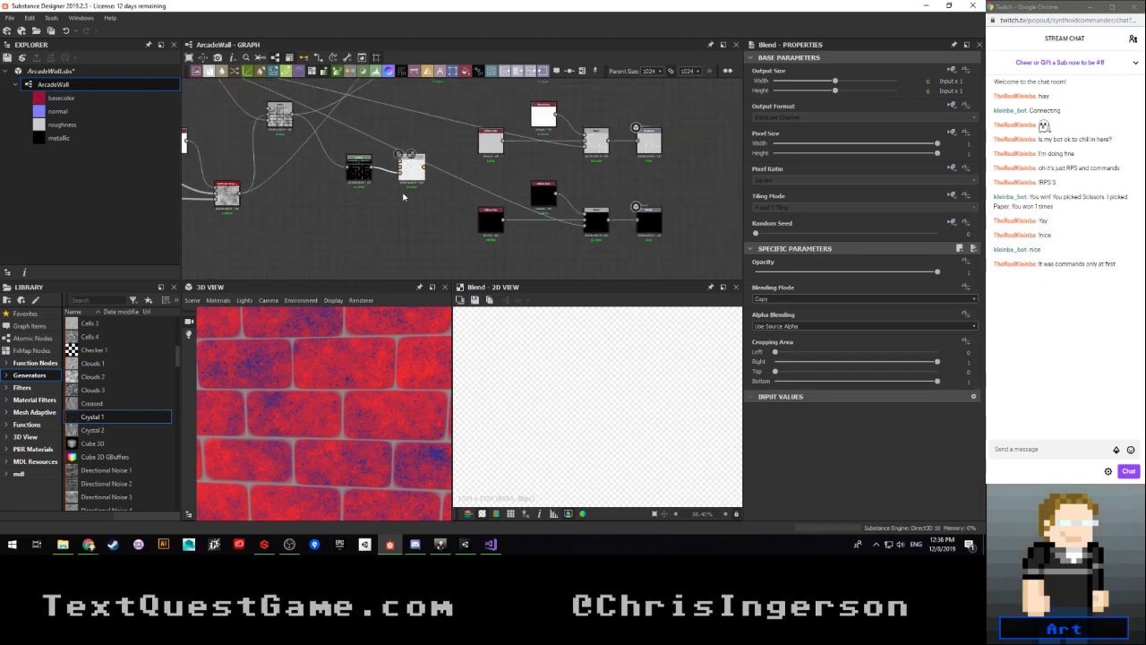
{"action": "scroll", "coordinate": [367, 202], "scroll_direction": "down", "scroll_amount": 2}
{"action": "scroll", "coordinate": [369, 184], "scroll_direction": "up", "scroll_amount": 1}
{"action": "scroll", "coordinate": [376, 172], "scroll_direction": "up", "scroll_amount": 1}
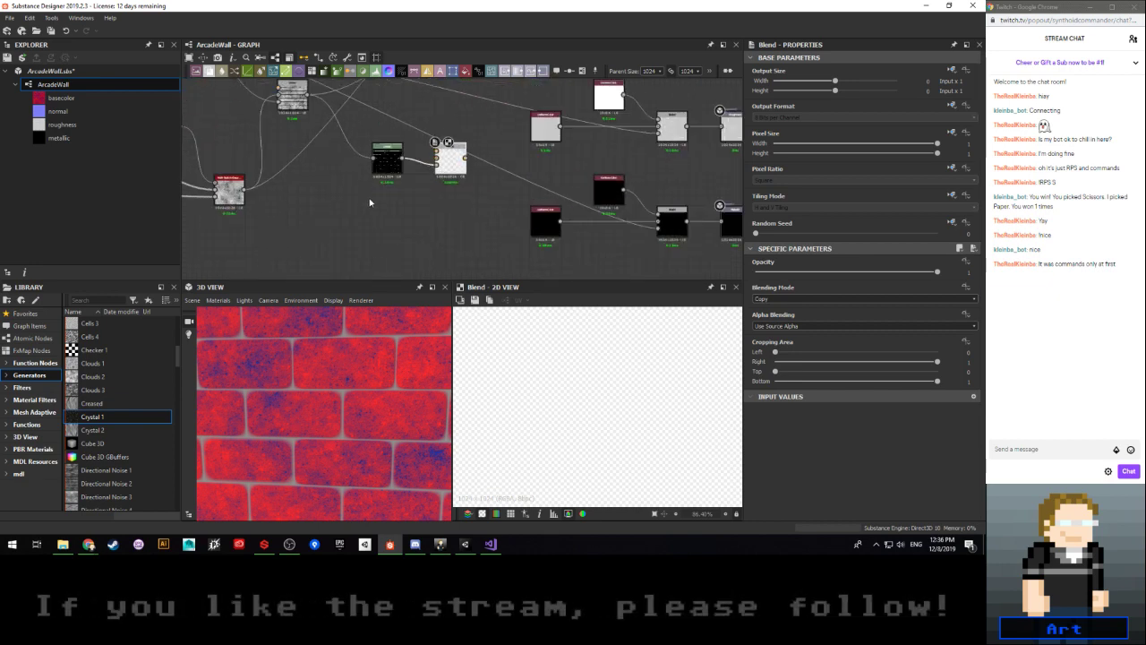
Step: Move the metallic branch's background Uniform Color back so it sits beneath the Levels-driven Blend
{"action": "scroll", "coordinate": [390, 223], "scroll_direction": "up", "scroll_amount": 2}
{"action": "middle_click_drag", "start_coordinate": [395, 244], "coordinate": [352, 159]}
{"action": "scroll", "coordinate": [537, 203], "scroll_direction": "up", "scroll_amount": 1}
{"action": "left_click", "coordinate": [542, 202]}
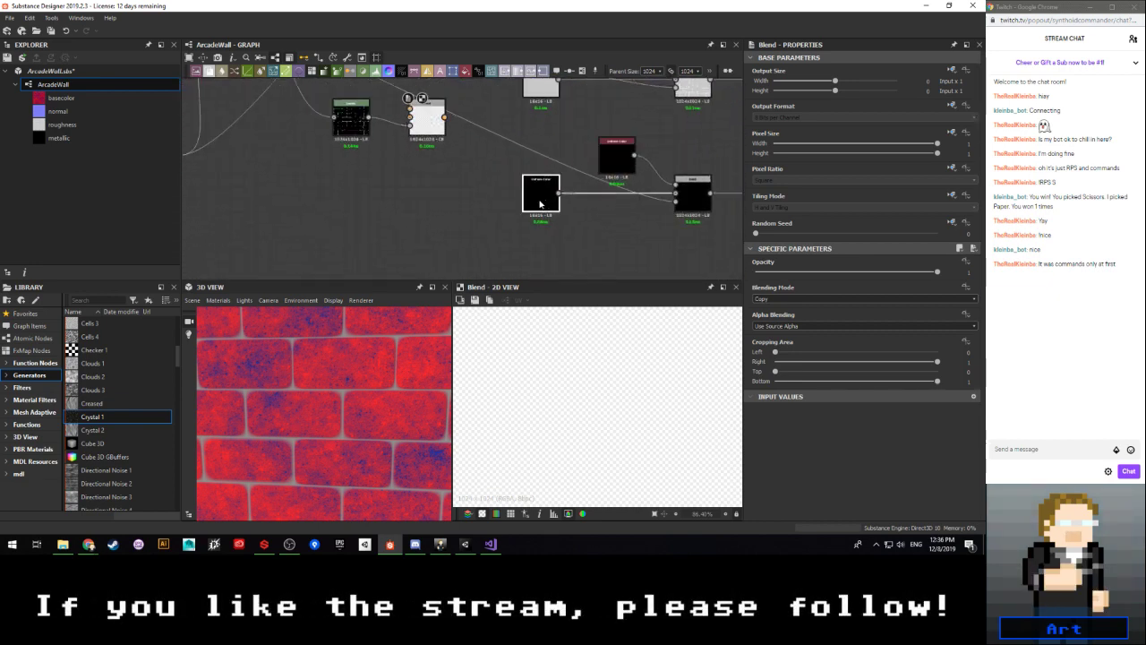
{"action": "left_click_drag", "start_coordinate": [540, 204], "coordinate": [427, 204]}
{"action": "left_click", "coordinate": [500, 225]}
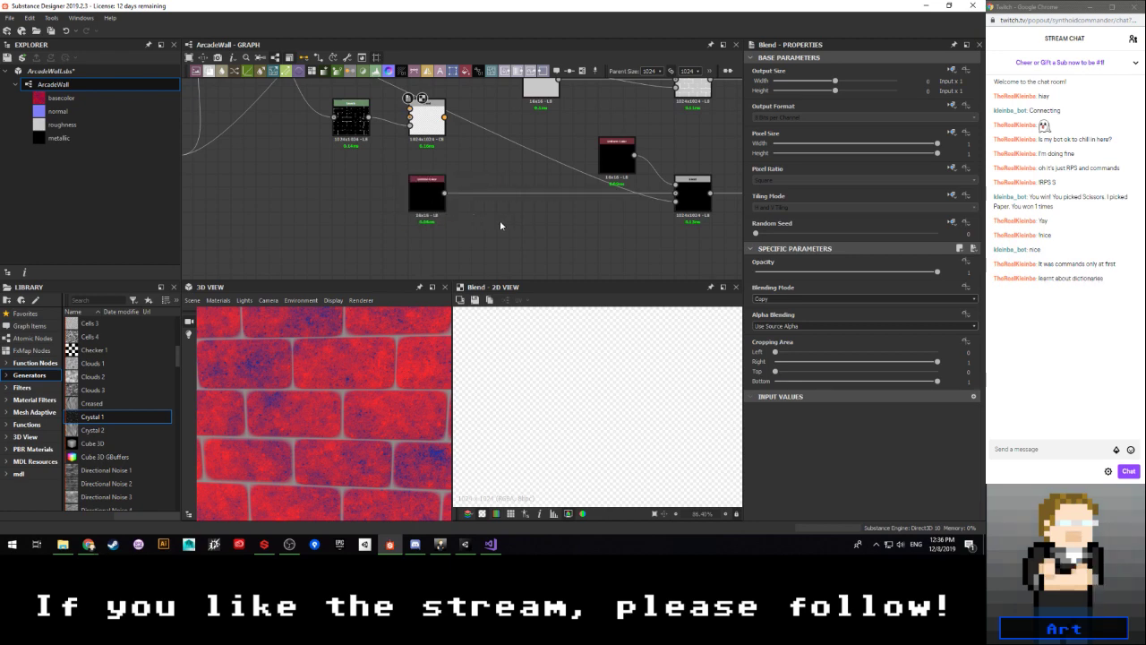
Step: Add another Blend node near the metallic branch's background Uniform Color
{"action": "middle_click_drag", "start_coordinate": [500, 225], "coordinate": [454, 250]}
{"action": "key", "text": "space"}
{"action": "type", "text": "blend"}
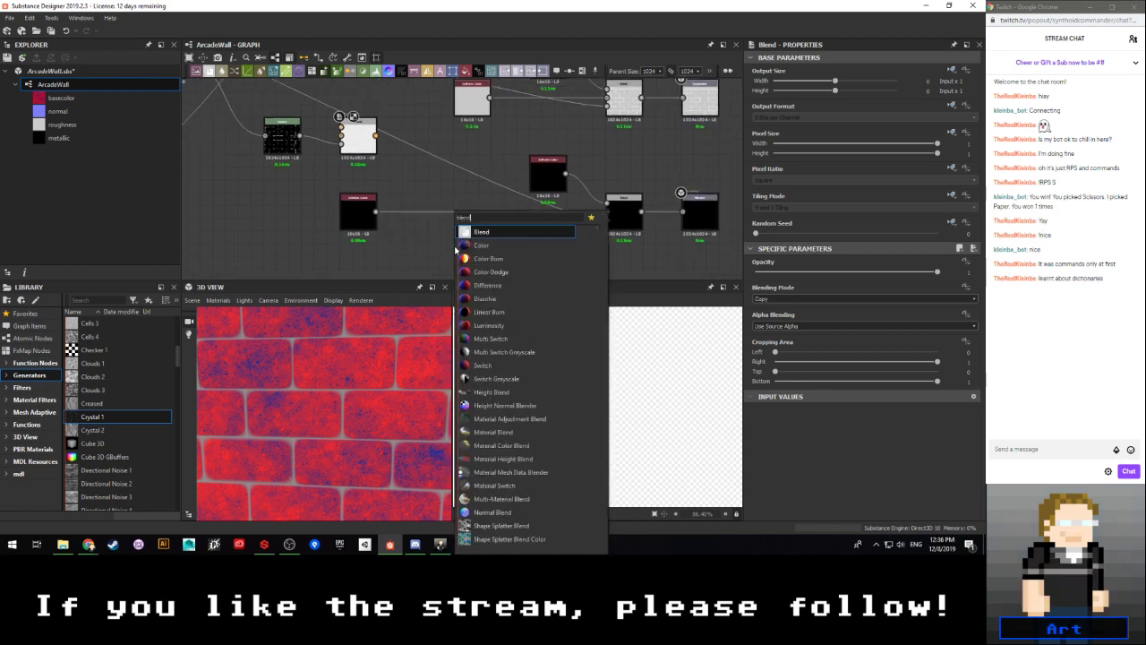
{"action": "key", "text": "Return"}
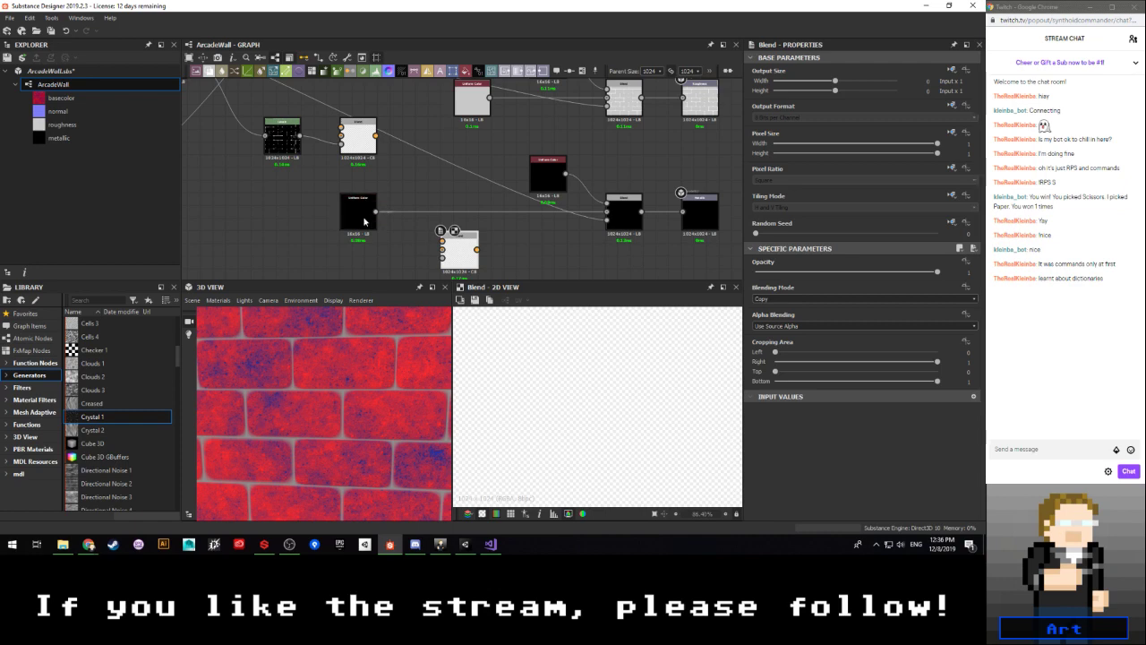
Step: Set the output color of the metallic branch's background Uniform Color to near white, 251
{"action": "left_click", "coordinate": [357, 221]}
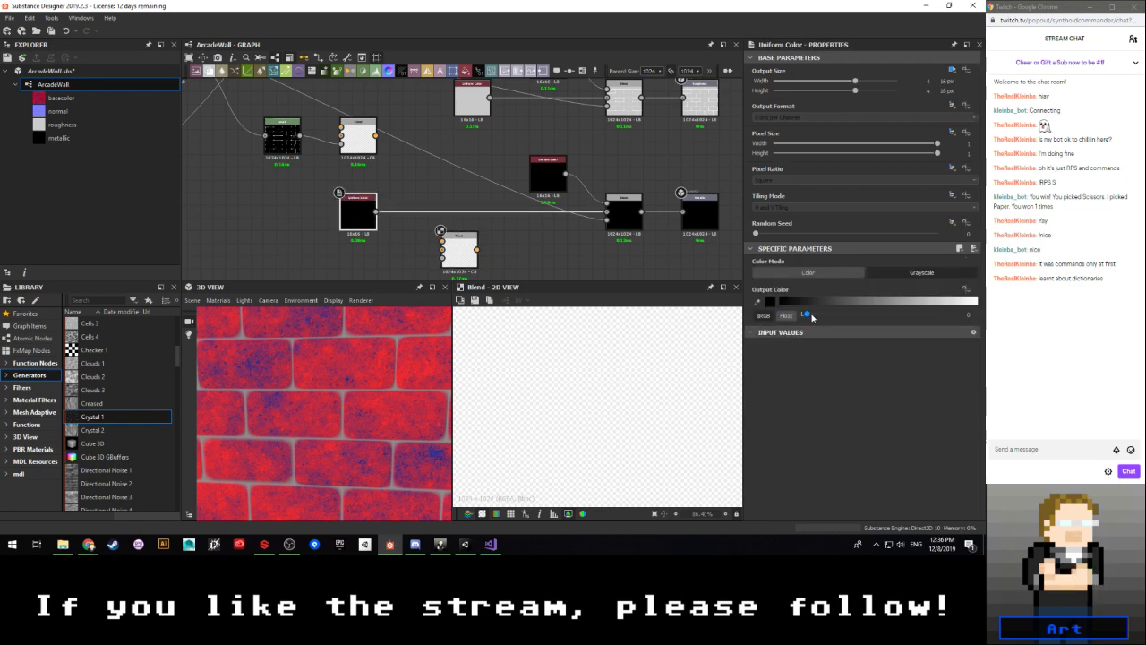
{"action": "left_click_drag", "start_coordinate": [814, 318], "coordinate": [936, 315]}
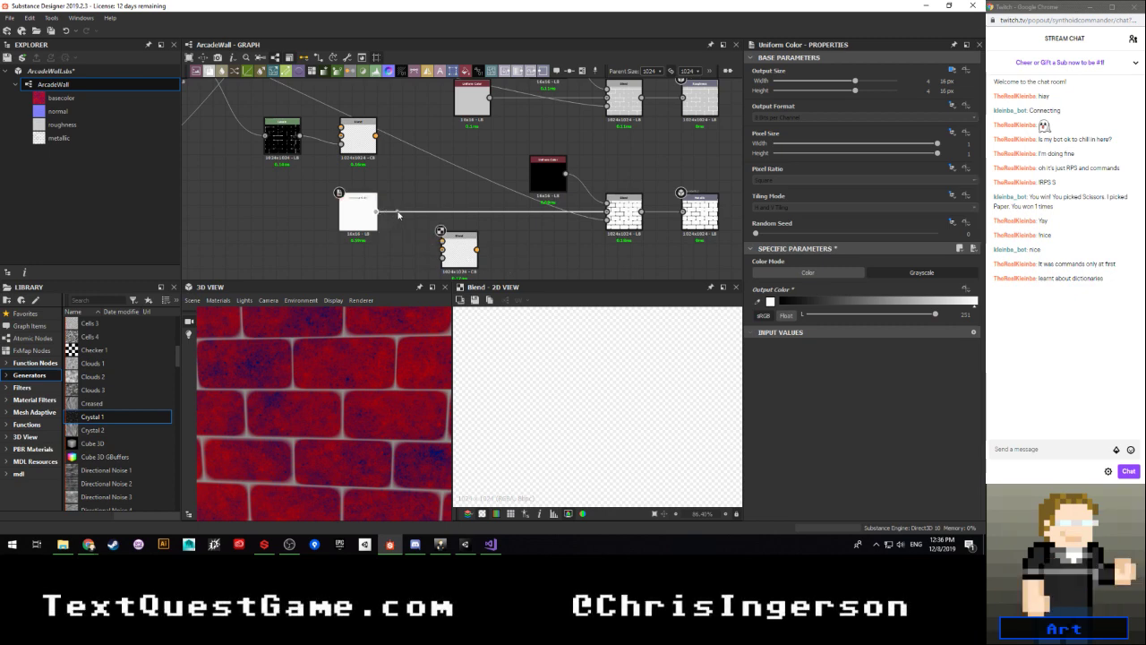
Step: Try feeding the near-white Uniform Color into the lower Blend, and remove that connection
{"action": "left_click_drag", "start_coordinate": [437, 240], "coordinate": [441, 240]}
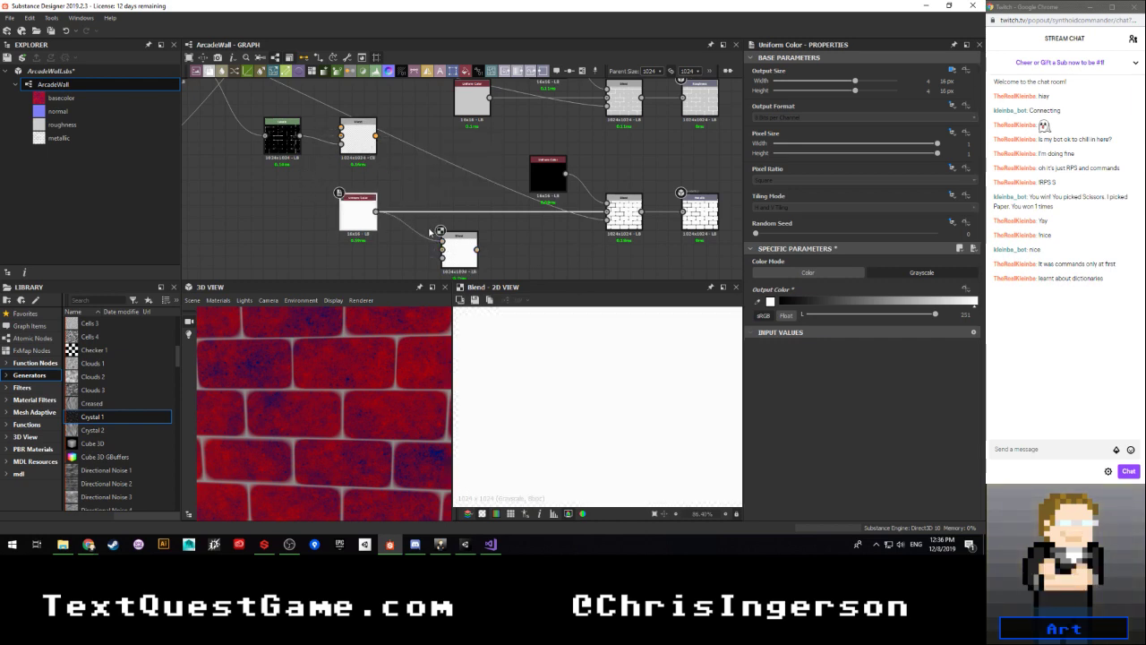
{"action": "left_click_drag", "start_coordinate": [430, 230], "coordinate": [412, 247]}
{"action": "key", "text": "Delete"}
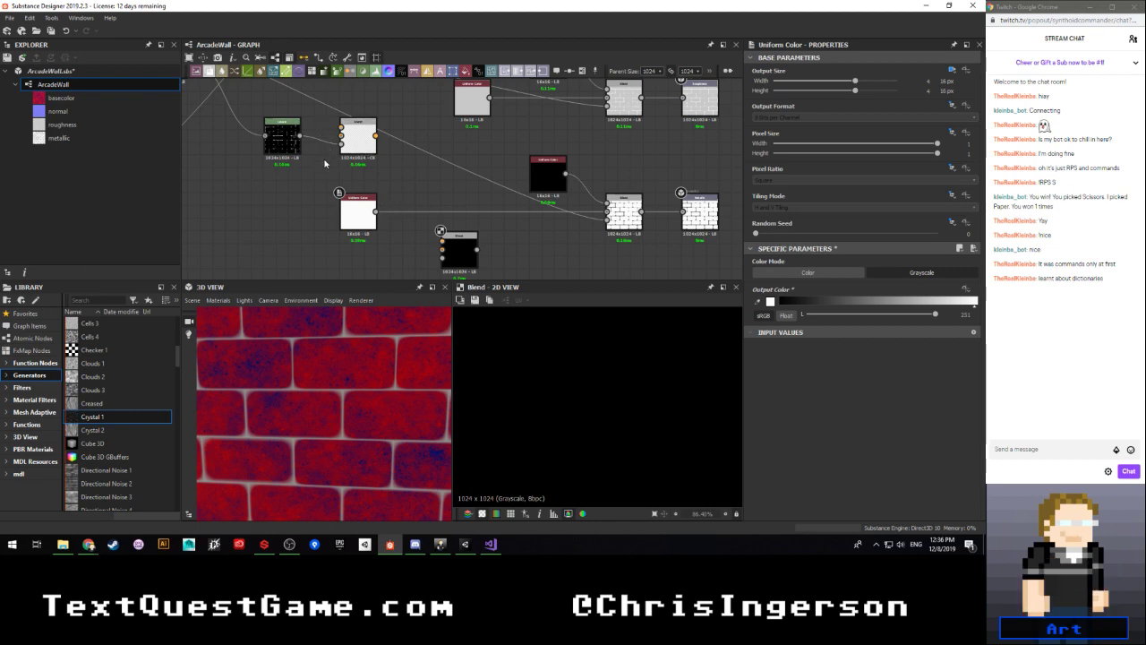
Step: Connect the near-white Uniform Color to the Levels-driven Blend, and set that Blend's output size relative to parent
{"action": "left_click_drag", "start_coordinate": [377, 213], "coordinate": [419, 191]}
{"action": "left_click", "coordinate": [357, 142]}
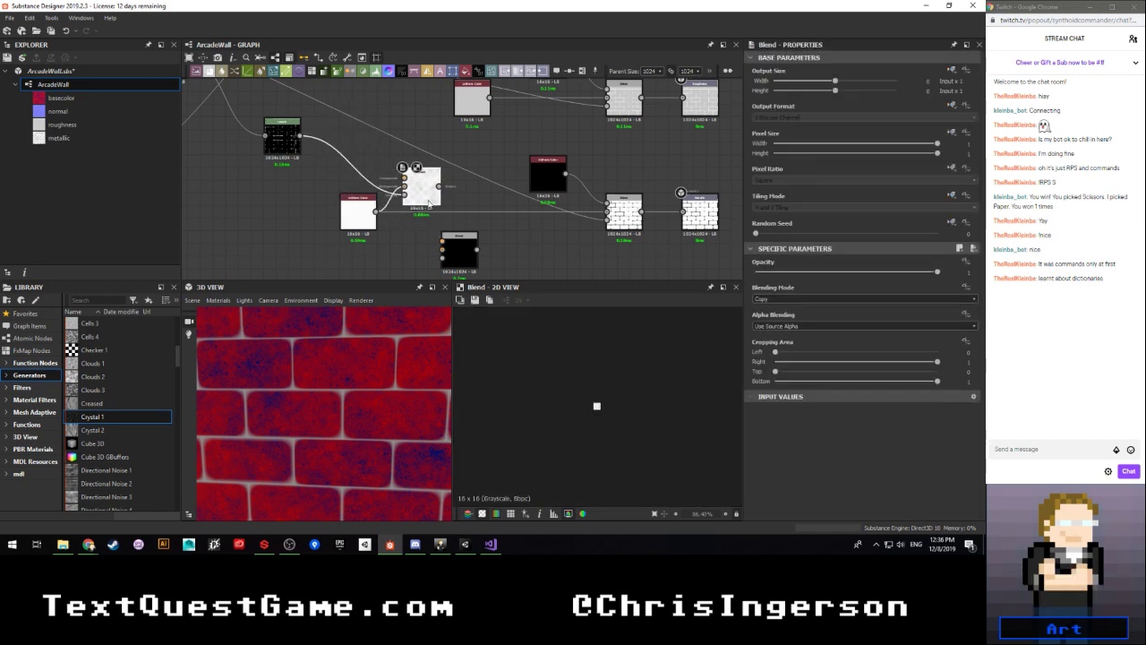
{"action": "left_click", "coordinate": [950, 73]}
{"action": "left_click", "coordinate": [944, 103]}
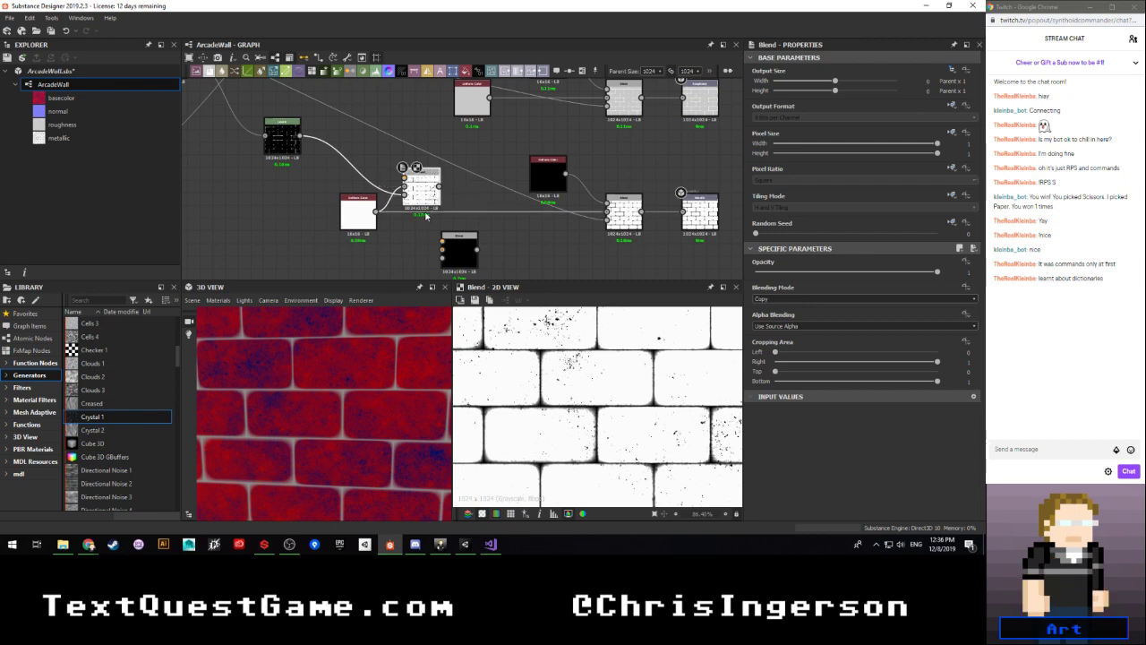
Step: Delete the unused black Blend node below the Levels-driven Blend
{"action": "scroll", "coordinate": [318, 200], "scroll_direction": "down", "scroll_amount": 3}
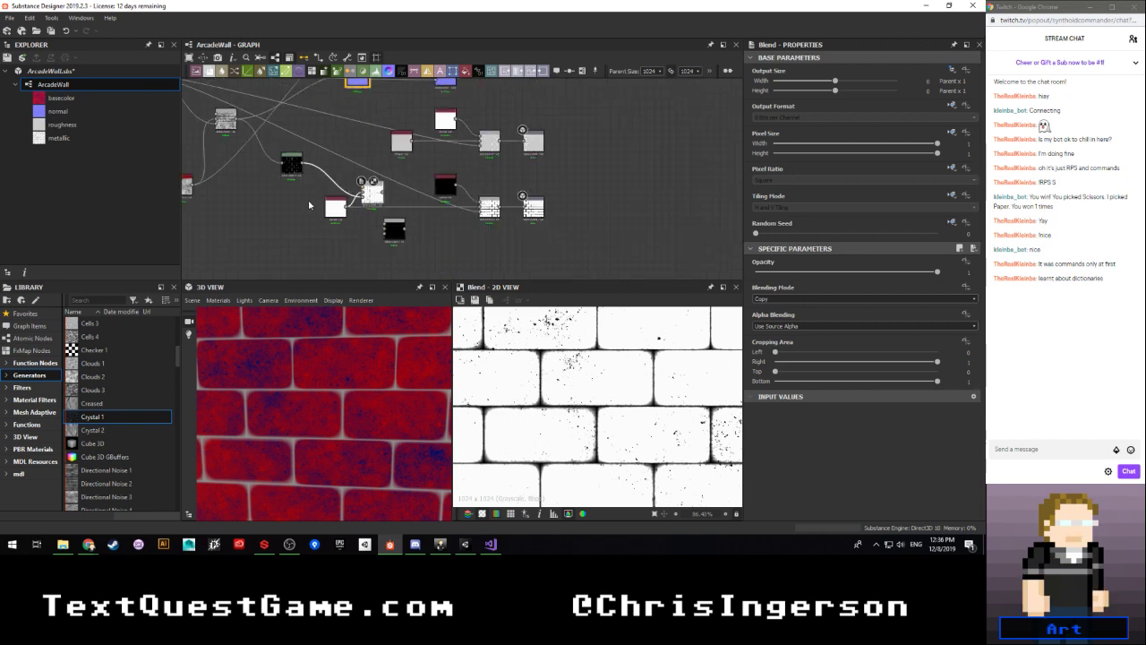
{"action": "scroll", "coordinate": [310, 203], "scroll_direction": "up", "scroll_amount": 2}
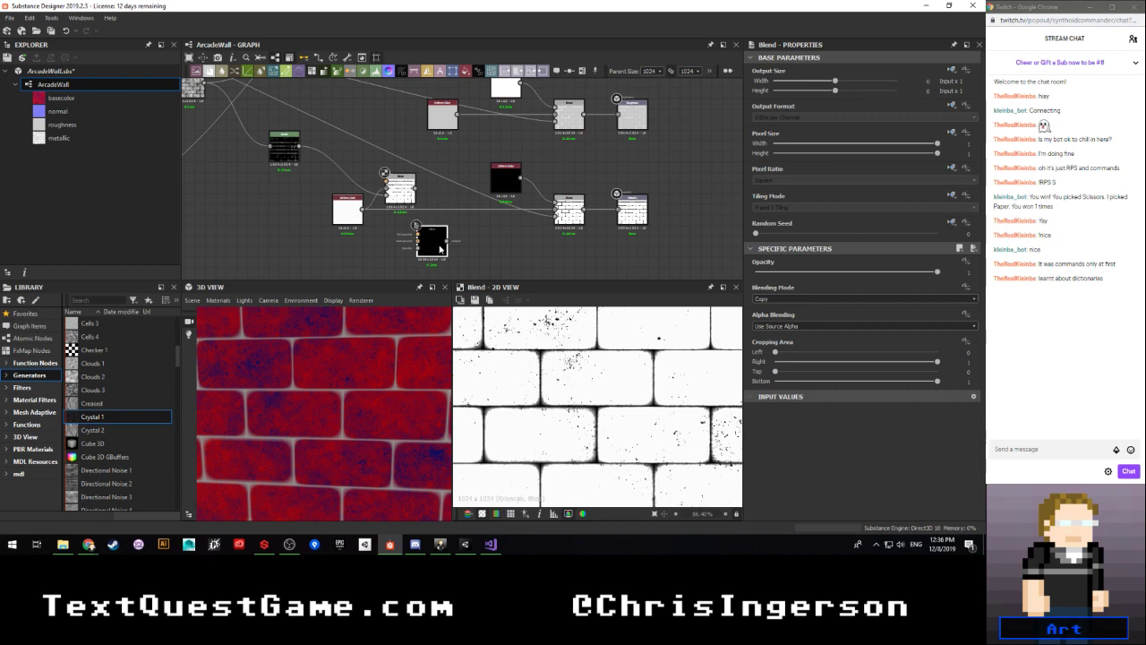
{"action": "key", "text": "Delete"}
Step: Duplicate the near-white Uniform Color as the Levels-driven Blend's foreground, and line that Blend up with the metallic branch
{"action": "left_click", "coordinate": [347, 219]}
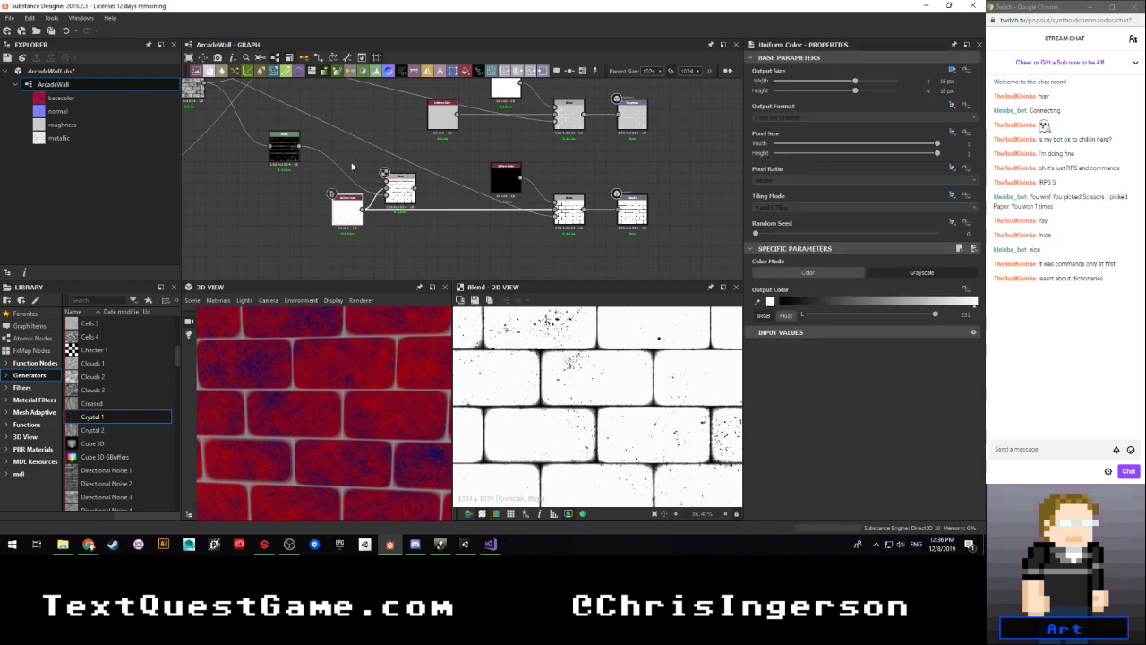
{"action": "key", "text": "ctrl+v"}
{"action": "left_click_drag", "start_coordinate": [460, 181], "coordinate": [448, 221]}
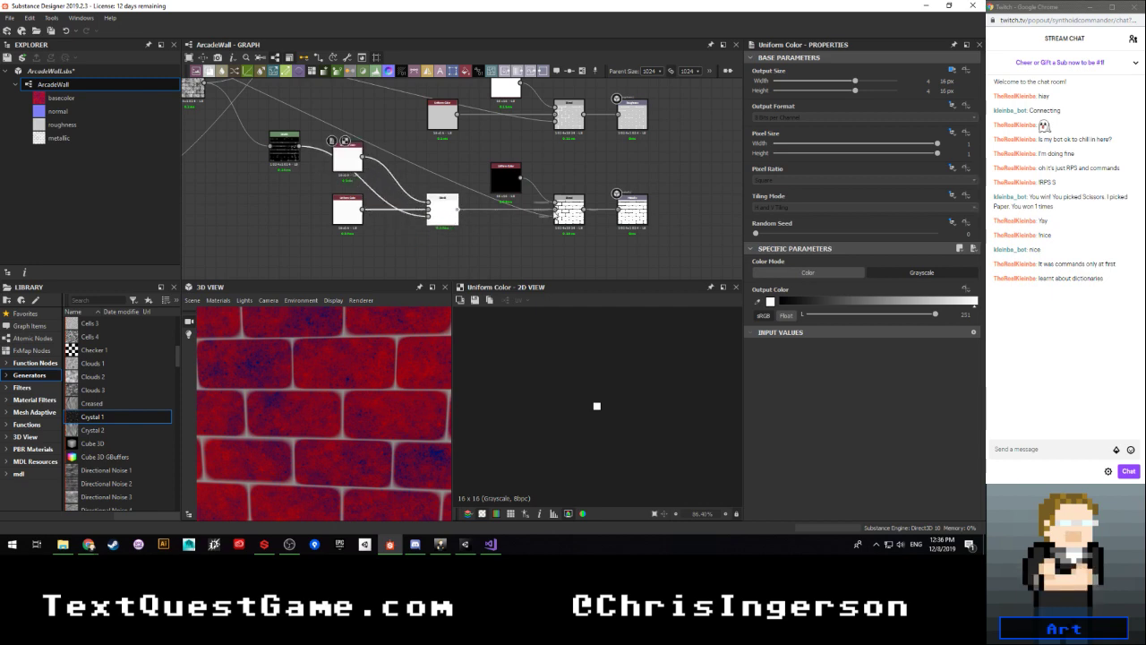
Step: Connect the Levels-driven Blend to the metallic Blend's background input, and preview the metallic Blend
{"action": "left_click_drag", "start_coordinate": [554, 210], "coordinate": [556, 210]}
{"action": "left_click", "coordinate": [573, 212]}
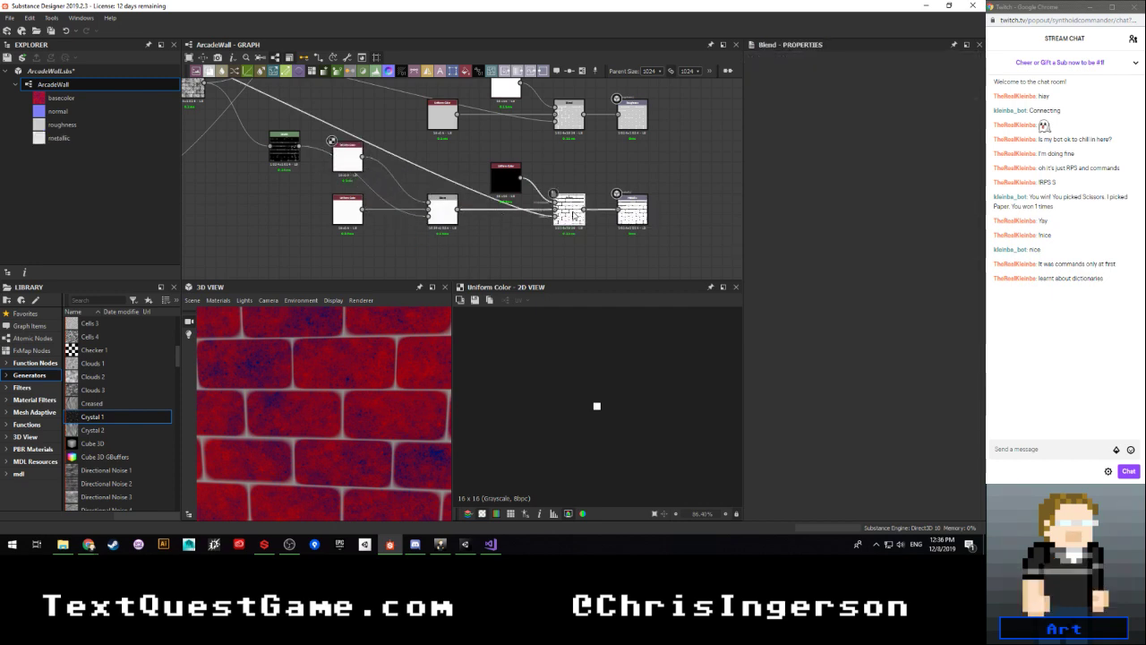
{"action": "double_click", "coordinate": [573, 215]}
Step: Darken the foreground Uniform Color of the Levels-driven metallic Blend to a near-black value of 16
{"action": "left_click", "coordinate": [354, 167]}
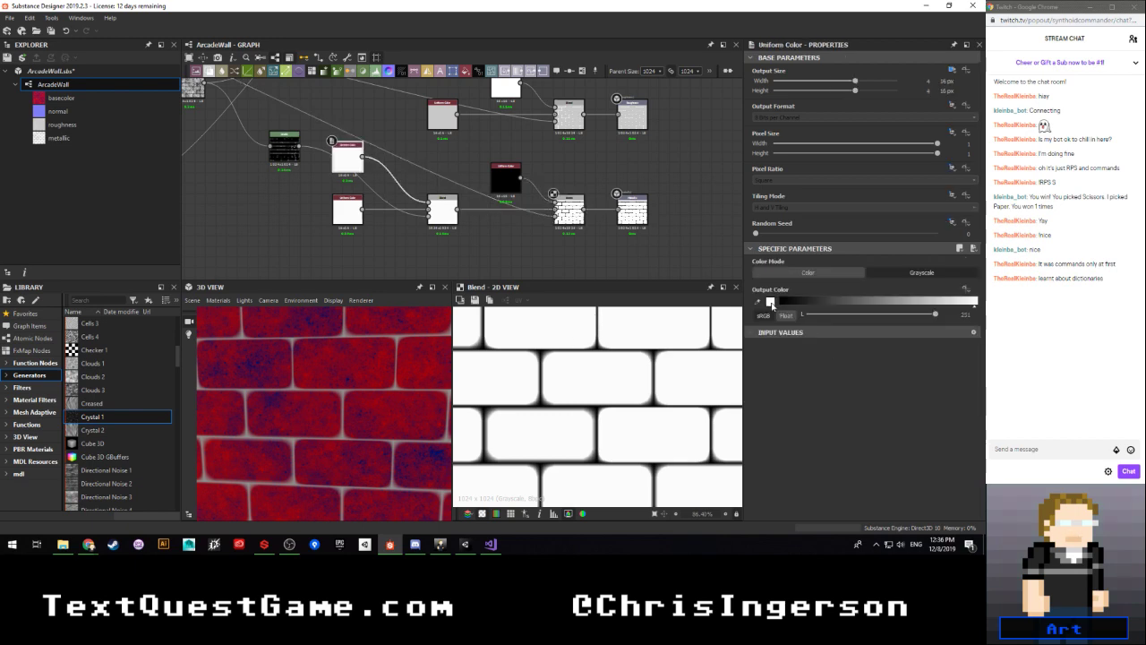
{"action": "left_click", "coordinate": [813, 314]}
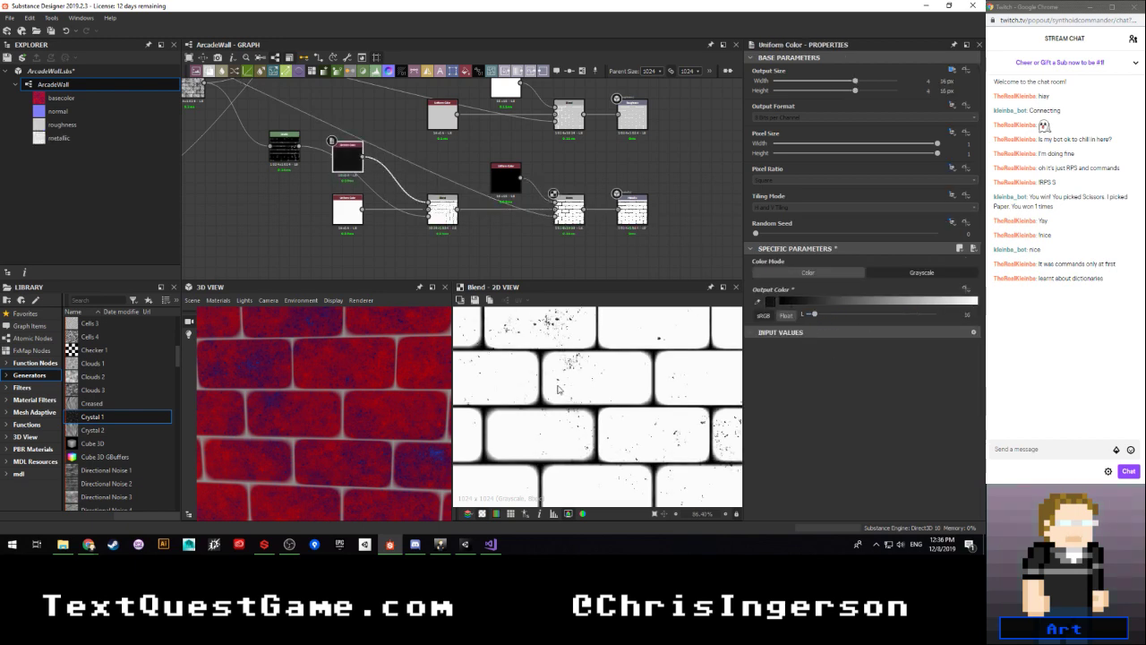
{"action": "scroll", "coordinate": [558, 389], "scroll_direction": "down", "scroll_amount": 1}
{"action": "scroll", "coordinate": [536, 174], "scroll_direction": "down", "scroll_amount": 2}
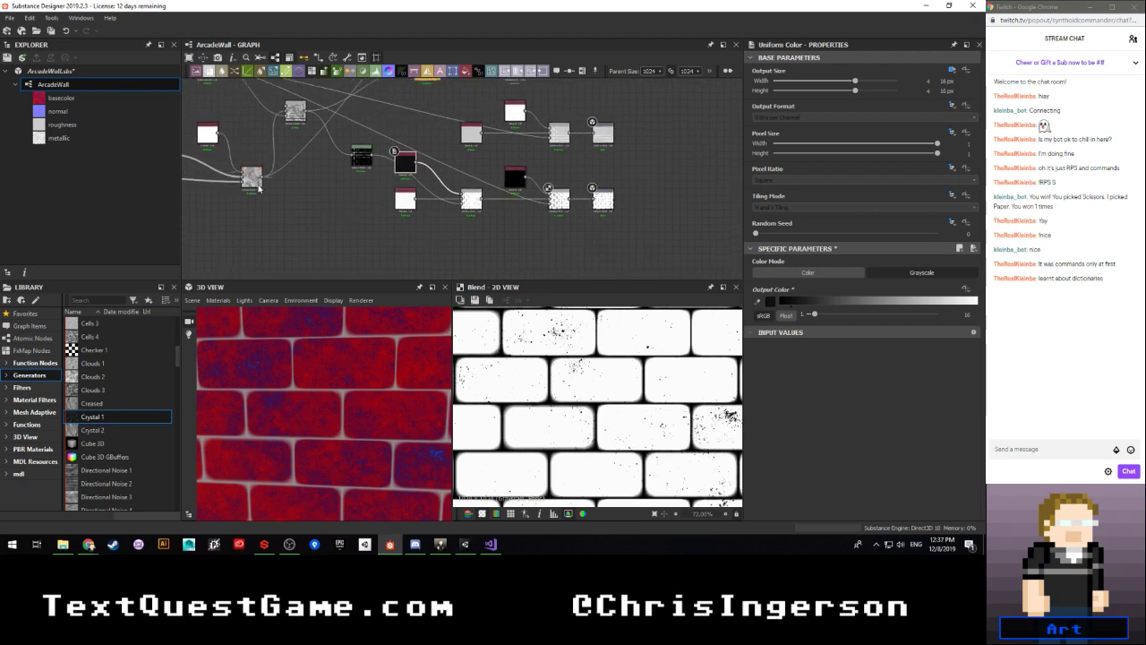
Step: Set the Input Selection of the multi_switch_grayscale node to 2
{"action": "left_click", "coordinate": [259, 187]}
{"action": "scroll", "coordinate": [795, 409], "scroll_direction": "down", "scroll_amount": 2}
{"action": "mouse_move", "coordinate": [762, 499]}
{"action": "left_mouse_down"}
{"action": "mouse_move", "coordinate": [730, 501]}
{"action": "mouse_move", "coordinate": [767, 501]}
{"action": "left_mouse_up"}
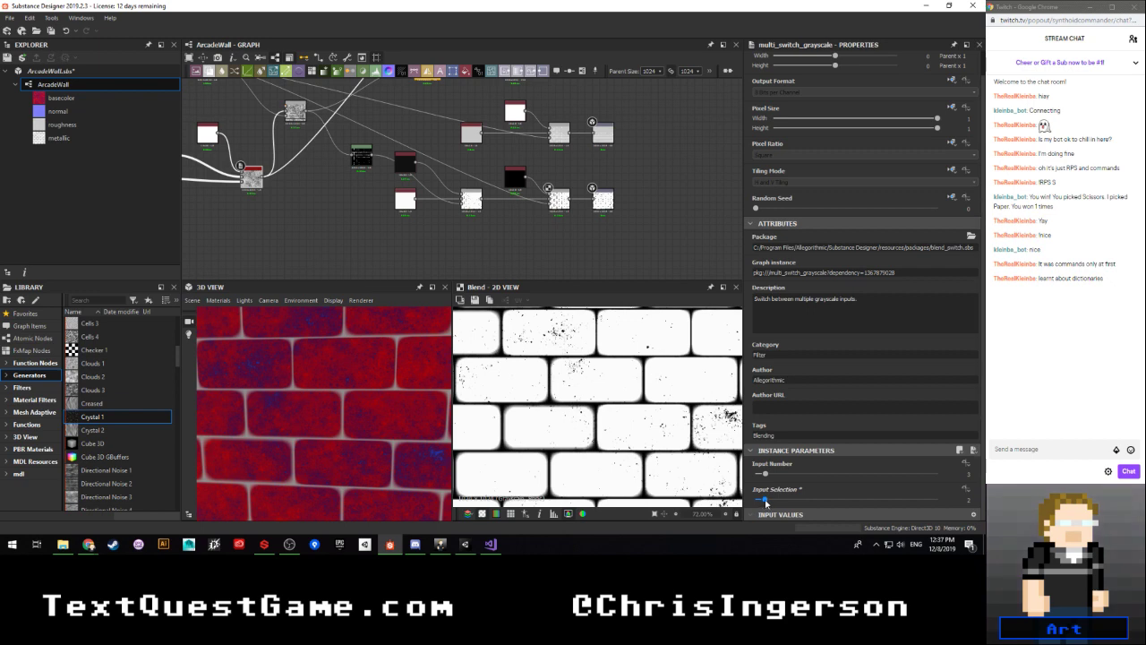
Step: Move the Levels node up, in line with the Blend that feeds it and clear of the metallic Uniform Colors
{"action": "scroll", "coordinate": [428, 221], "scroll_direction": "up", "scroll_amount": 2}
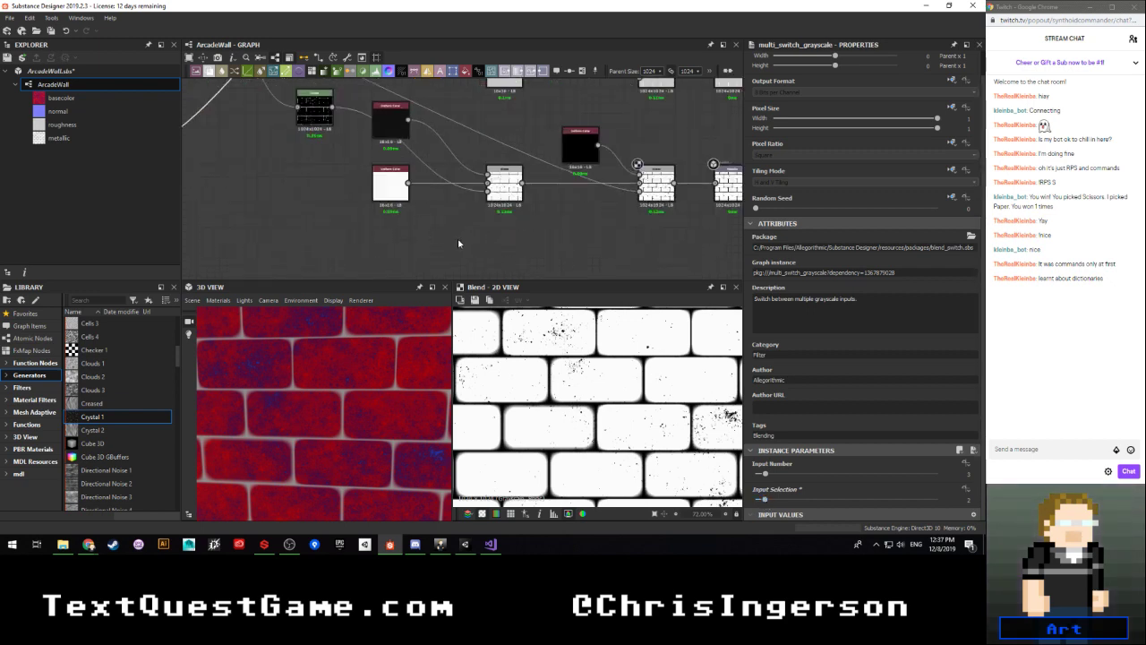
{"action": "scroll", "coordinate": [474, 246], "scroll_direction": "down", "scroll_amount": 3}
{"action": "middle_click_drag", "start_coordinate": [441, 232], "coordinate": [418, 254]}
{"action": "left_click_drag", "start_coordinate": [352, 202], "coordinate": [360, 154]}
{"action": "scroll", "coordinate": [367, 196], "scroll_direction": "up", "scroll_amount": 3}
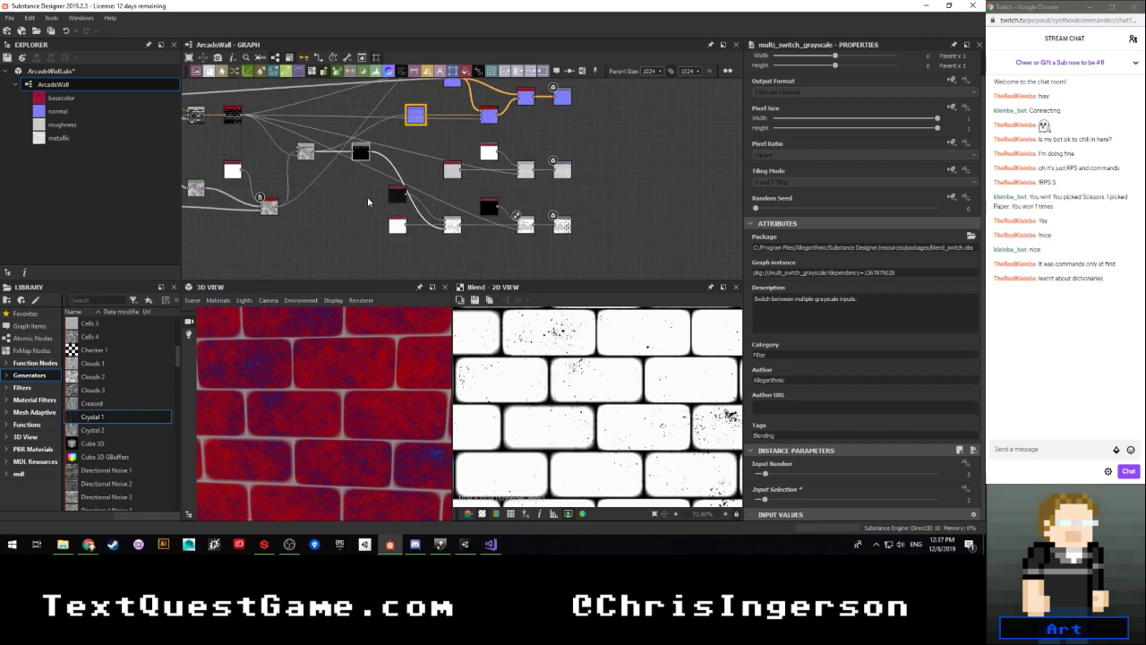
Step: Shift the metallic branch's white Uniform Color left and place the near-black one between it and the Levels-driven Blend
{"action": "scroll", "coordinate": [387, 202], "scroll_direction": "down", "scroll_amount": 2}
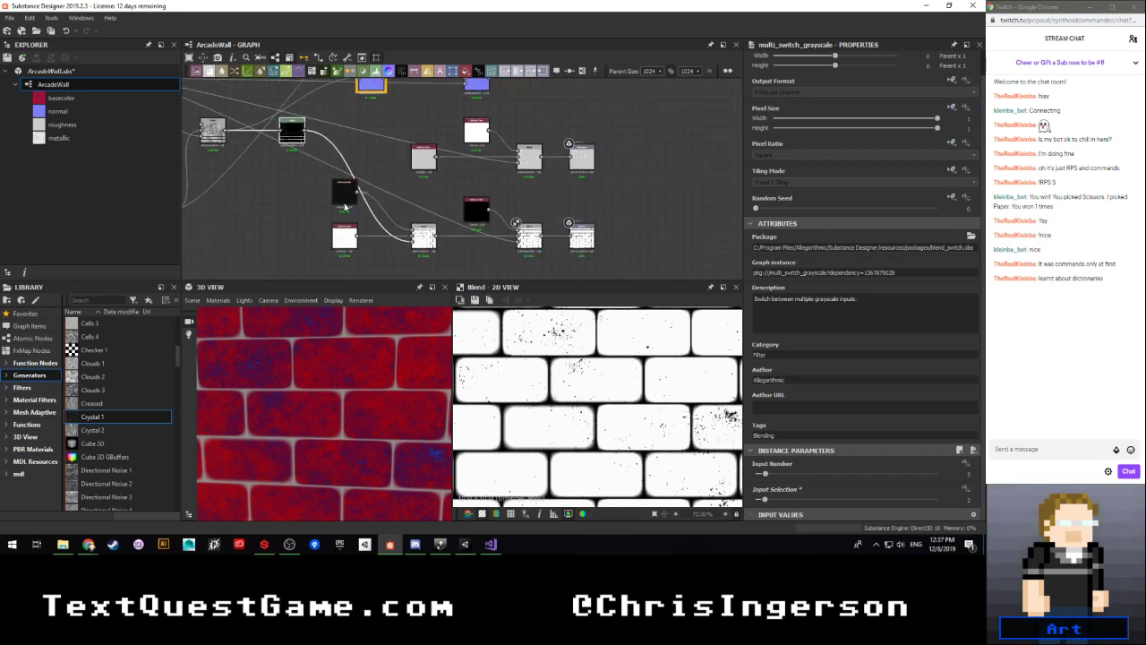
{"action": "middle_click_drag", "start_coordinate": [316, 235], "coordinate": [328, 202]}
{"action": "left_click_drag", "start_coordinate": [358, 211], "coordinate": [335, 211]}
{"action": "left_click_drag", "start_coordinate": [353, 162], "coordinate": [380, 176]}
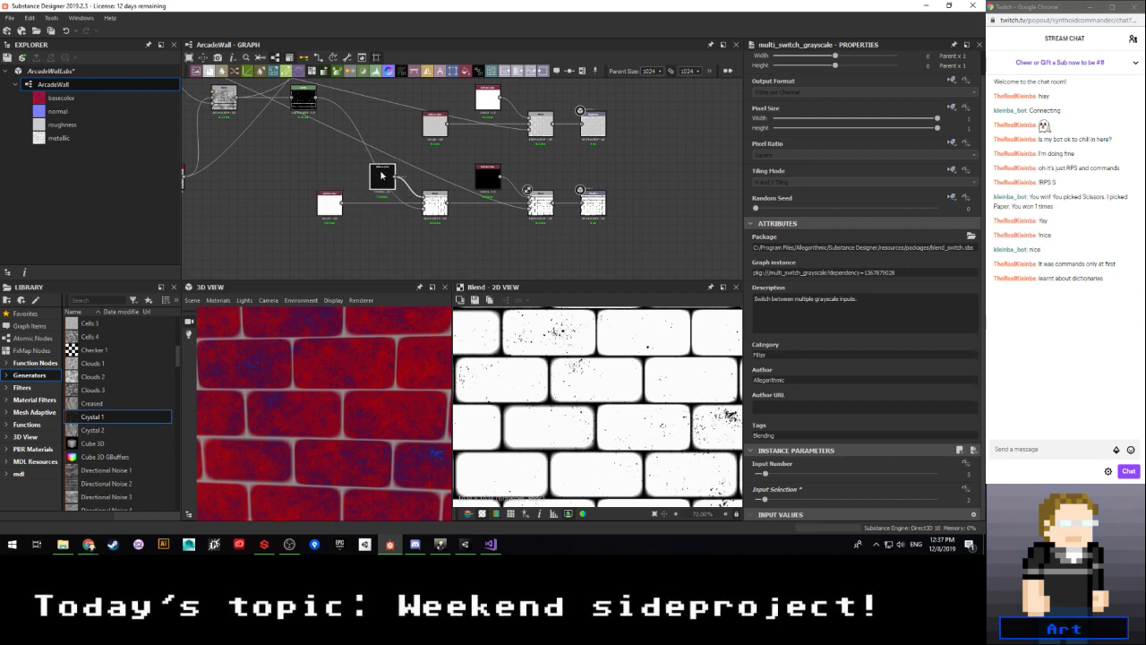
Step: Move the roughness branch's grey Uniform Color left to make room for another Blend
{"action": "middle_click_drag", "start_coordinate": [433, 180], "coordinate": [419, 204]}
{"action": "scroll", "coordinate": [399, 202], "scroll_direction": "up", "scroll_amount": 1}
{"action": "left_click", "coordinate": [420, 152]}
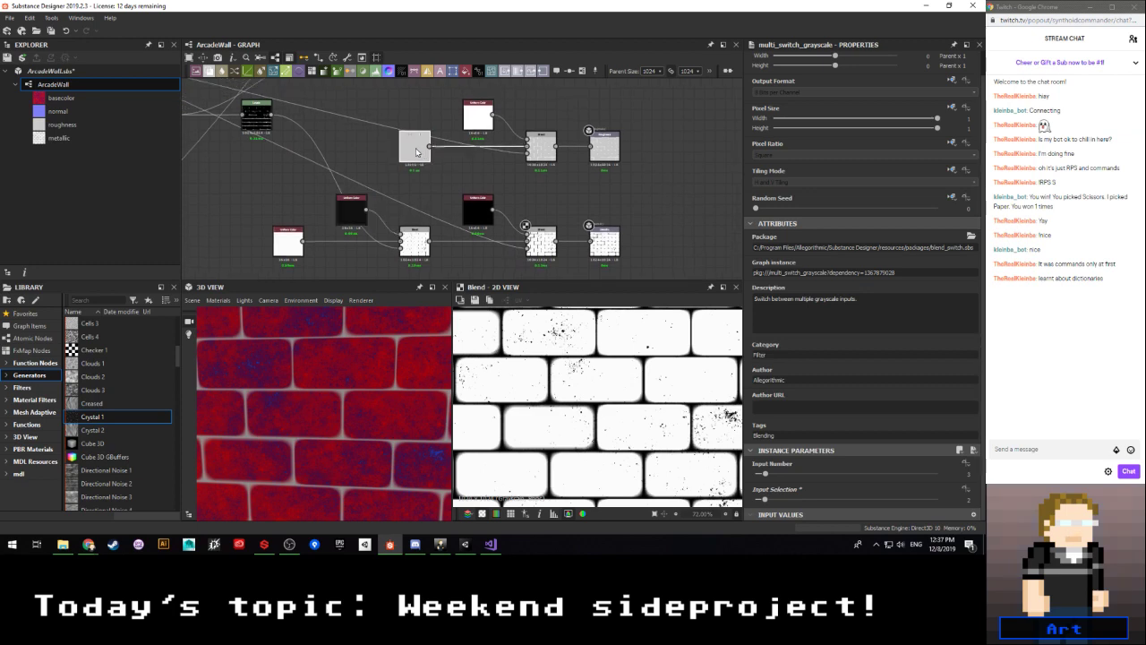
{"action": "left_click_drag", "start_coordinate": [416, 152], "coordinate": [289, 152]}
Step: Duplicate the grey Uniform Color and combine both copies in a new Levels-masked Blend feeding the roughness Blend's background
{"action": "left_click", "coordinate": [299, 147]}
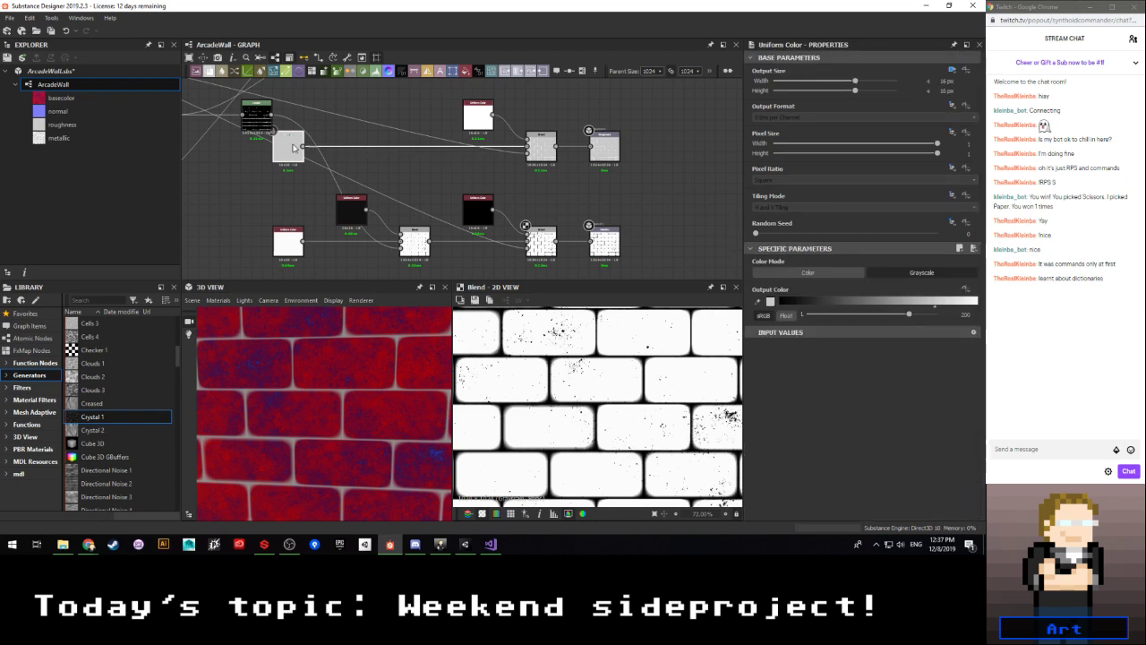
{"action": "key", "text": "ctrl+v"}
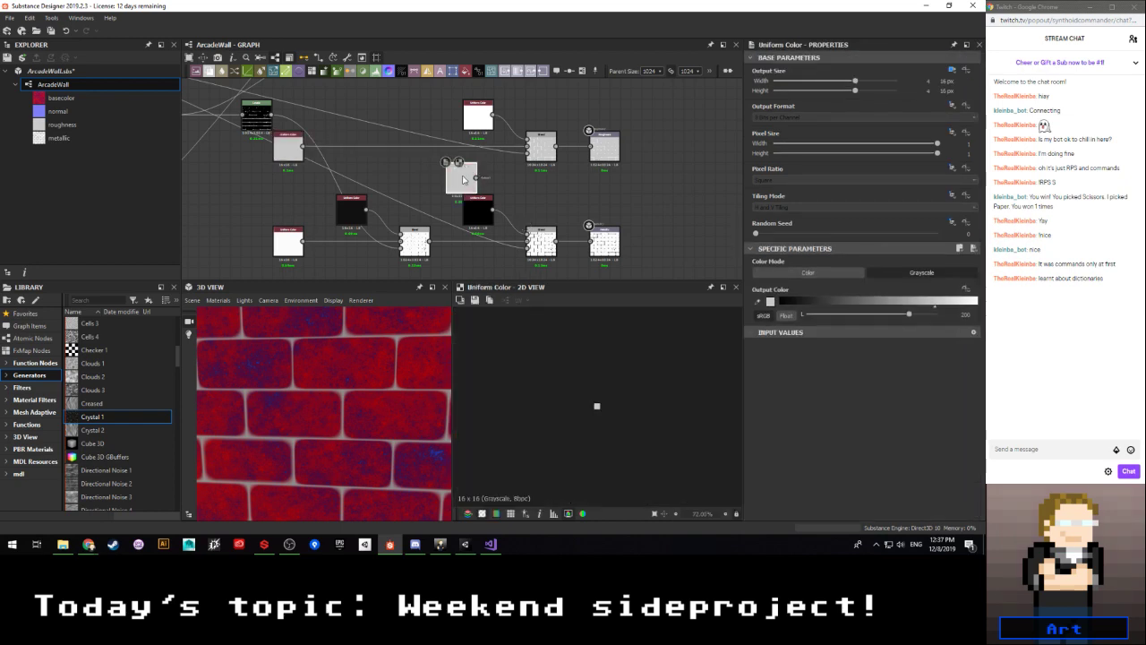
{"action": "mouse_move", "coordinate": [464, 179]}
{"action": "left_mouse_down"}
{"action": "mouse_move", "coordinate": [355, 115]}
{"action": "mouse_move", "coordinate": [401, 234]}
{"action": "mouse_move", "coordinate": [452, 188]}
{"action": "mouse_move", "coordinate": [400, 152]}
{"action": "left_mouse_up"}
{"action": "left_click", "coordinate": [414, 242]}
{"action": "double_click", "coordinate": [414, 242]}
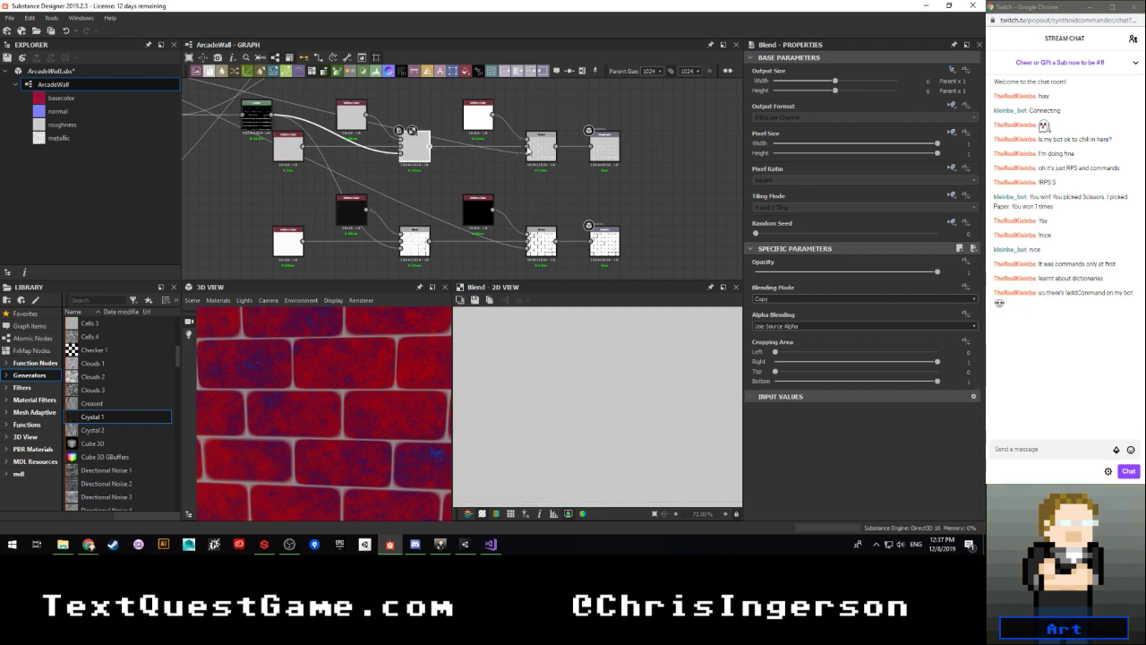
{"action": "scroll", "coordinate": [573, 397], "scroll_direction": "down", "scroll_amount": 3}
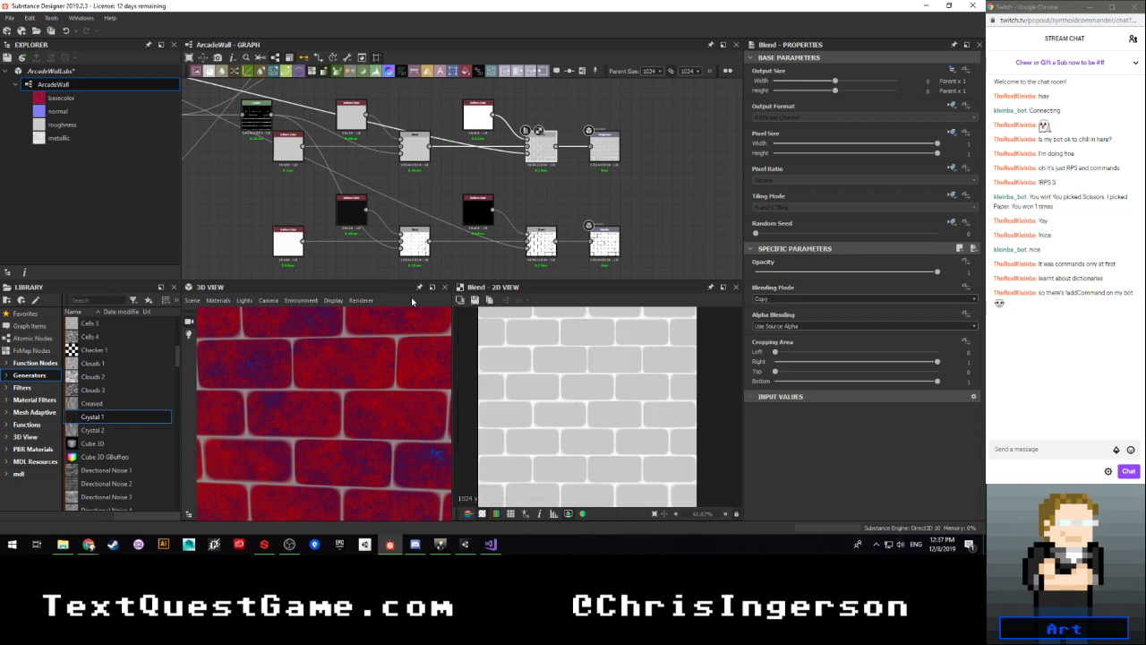
Step: Set the foreground Uniform Color of the new roughness Blend to white, 255, and inspect the final roughness Blend
{"action": "scroll", "coordinate": [287, 209], "scroll_direction": "down", "scroll_amount": 2}
{"action": "middle_click_drag", "start_coordinate": [287, 208], "coordinate": [349, 198]}
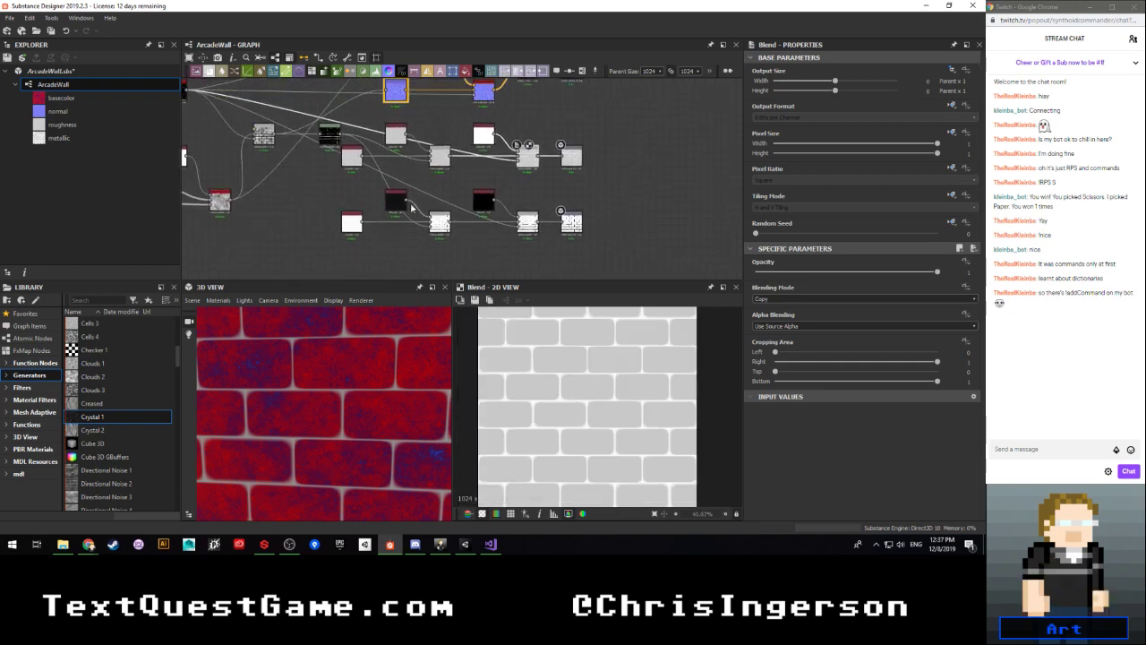
{"action": "scroll", "coordinate": [388, 153], "scroll_direction": "up", "scroll_amount": 2}
{"action": "left_click", "coordinate": [401, 134]}
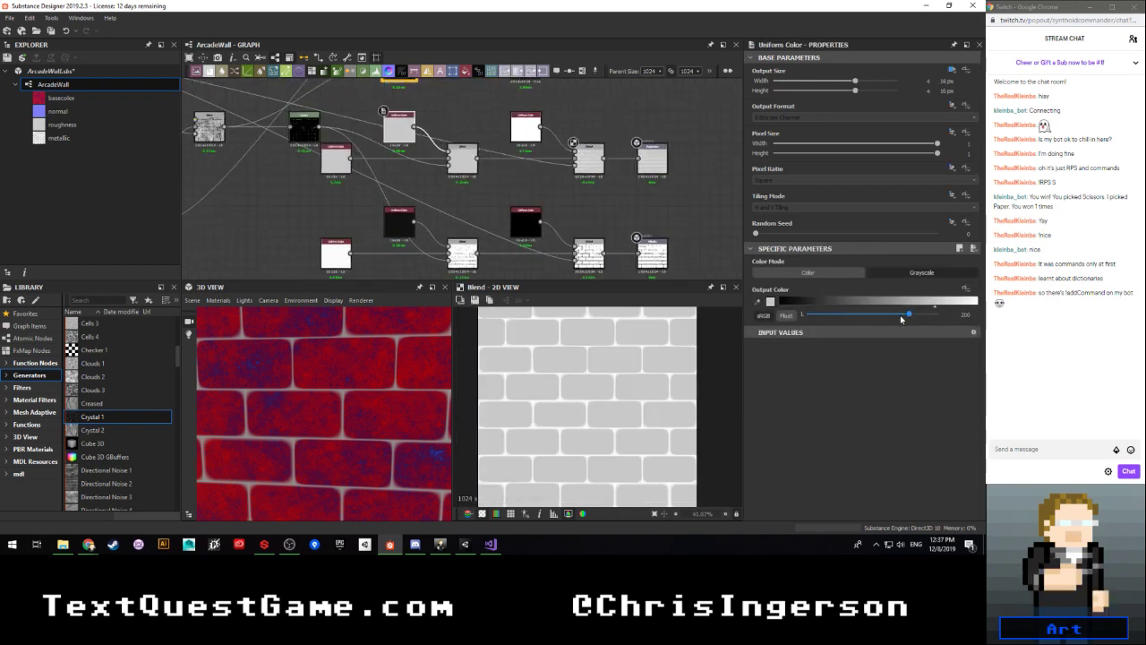
{"action": "left_click_drag", "start_coordinate": [909, 315], "coordinate": [939, 315]}
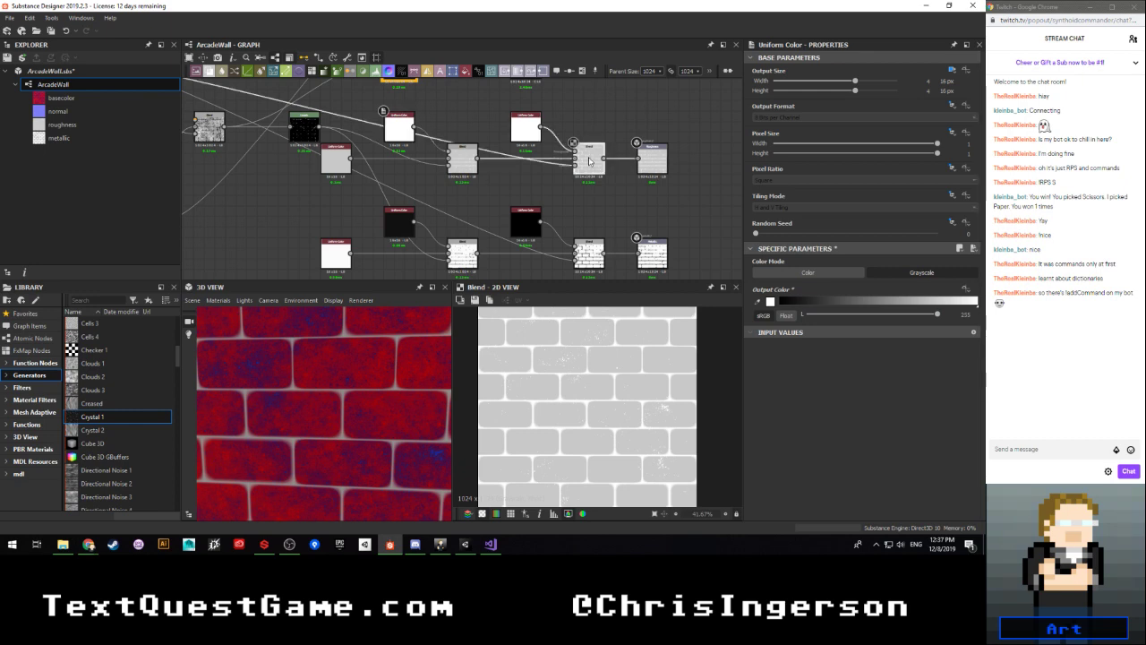
{"action": "left_click", "coordinate": [589, 161]}
{"action": "scroll", "coordinate": [579, 399], "scroll_direction": "up", "scroll_amount": 2}
{"action": "scroll", "coordinate": [578, 398], "scroll_direction": "down", "scroll_amount": 3}
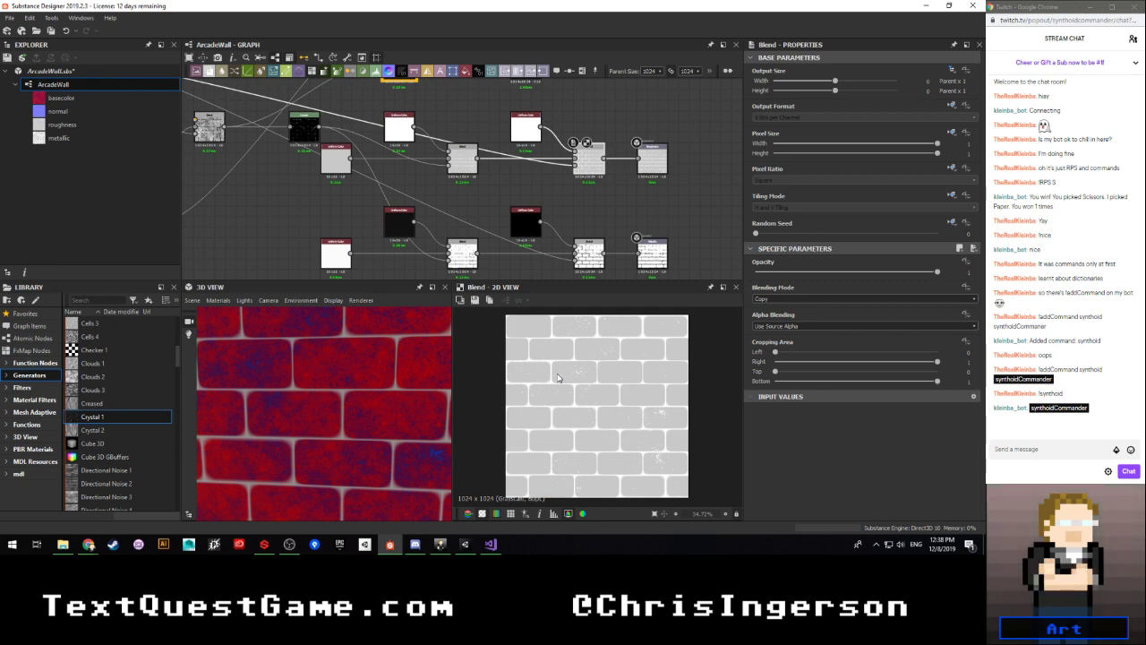
Step: Move the Levels node closer to the Blend that feeds it, clear of the grey Uniform Color
{"action": "scroll", "coordinate": [371, 186], "scroll_direction": "down", "scroll_amount": 4}
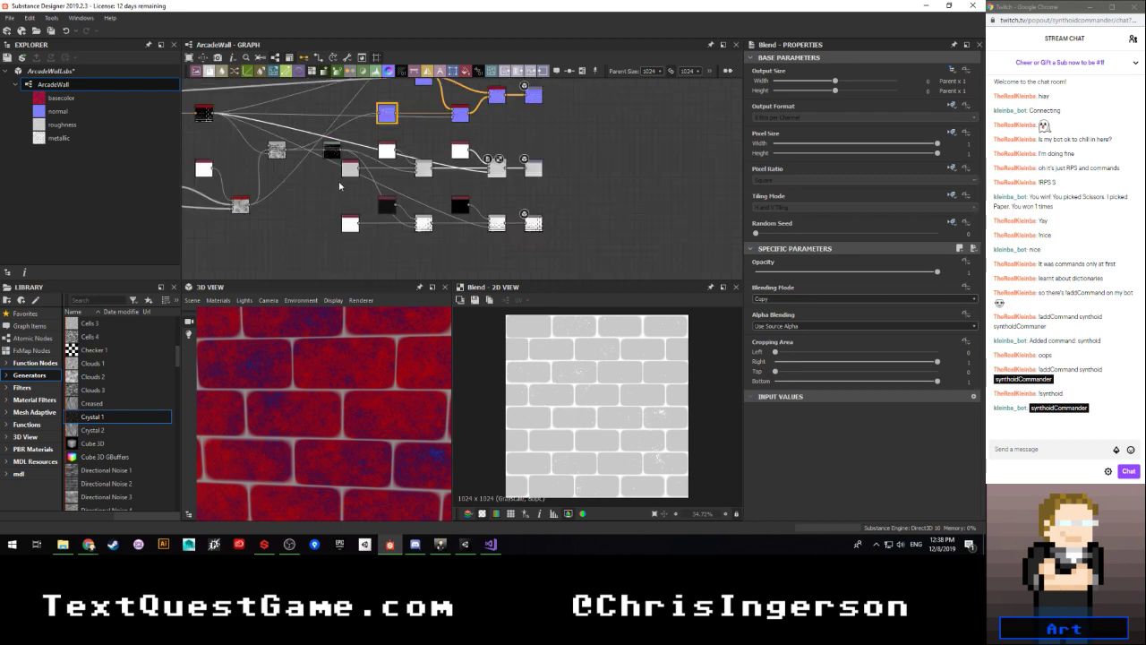
{"action": "middle_click_drag", "start_coordinate": [331, 188], "coordinate": [416, 234]}
{"action": "scroll", "coordinate": [360, 240], "scroll_direction": "up", "scroll_amount": 5}
{"action": "scroll", "coordinate": [352, 238], "scroll_direction": "down", "scroll_amount": 2}
{"action": "scroll", "coordinate": [417, 226], "scroll_direction": "down", "scroll_amount": 4}
{"action": "scroll", "coordinate": [418, 215], "scroll_direction": "up", "scroll_amount": 4}
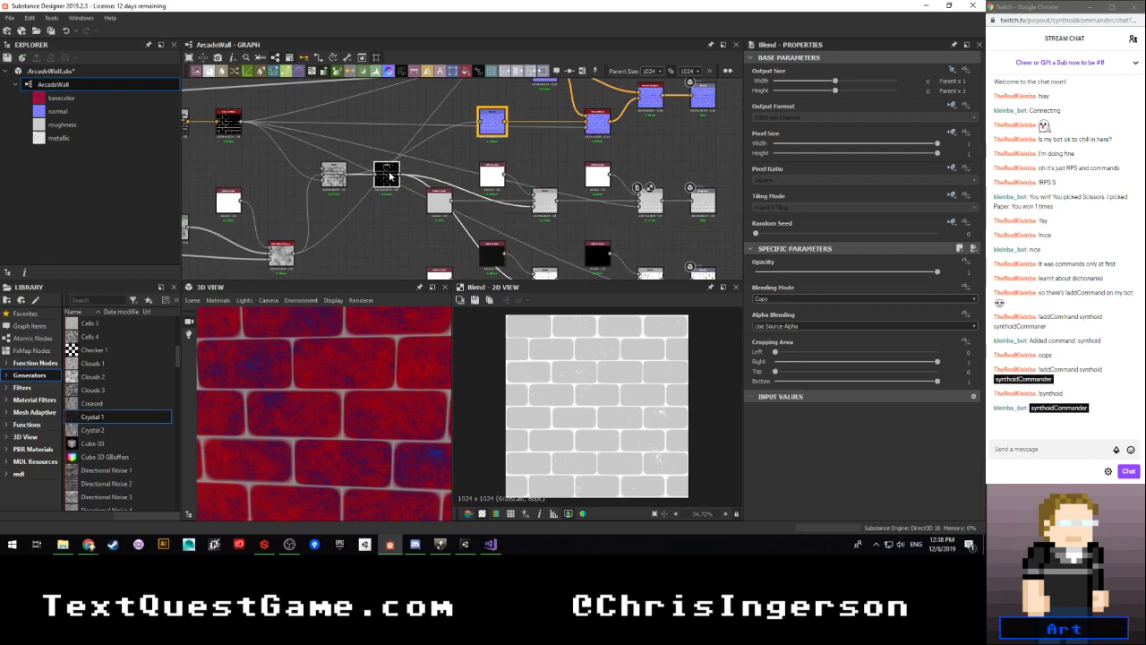
Step: Move the whole group of source nodes, including the Levels node, left and away from the output branches
{"action": "scroll", "coordinate": [382, 227], "scroll_direction": "down", "scroll_amount": 3}
{"action": "middle_click_drag", "start_coordinate": [346, 253], "coordinate": [412, 227]}
{"action": "scroll", "coordinate": [440, 179], "scroll_direction": "up", "scroll_amount": 4}
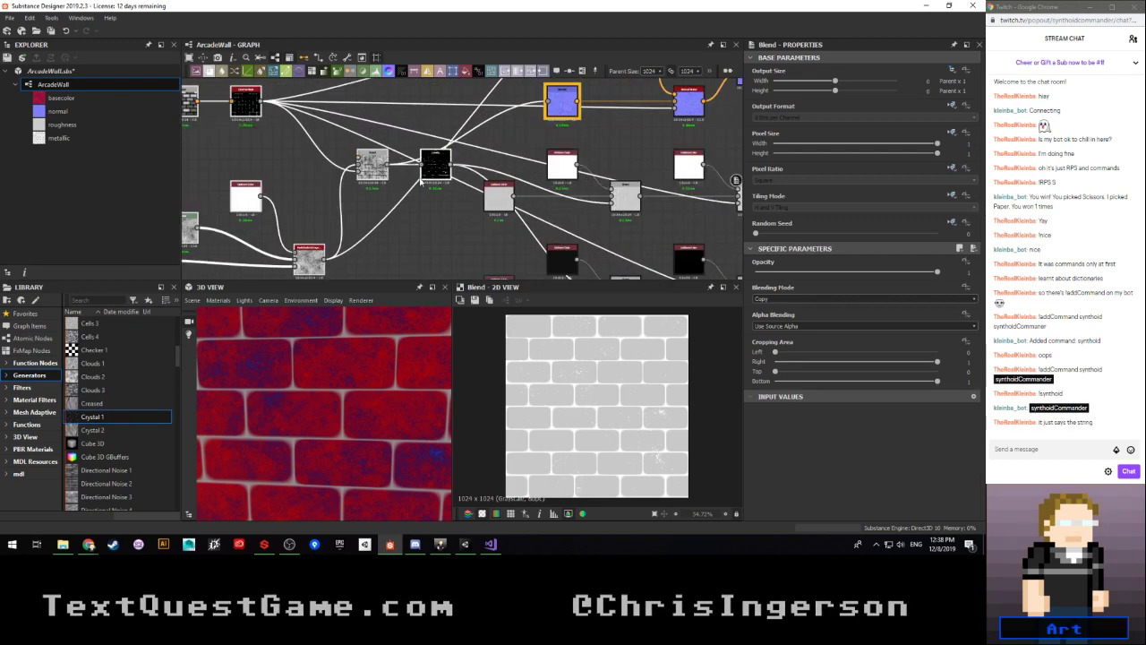
{"action": "middle_click_drag", "start_coordinate": [441, 179], "coordinate": [409, 173]}
{"action": "scroll", "coordinate": [409, 175], "scroll_direction": "down", "scroll_amount": 3}
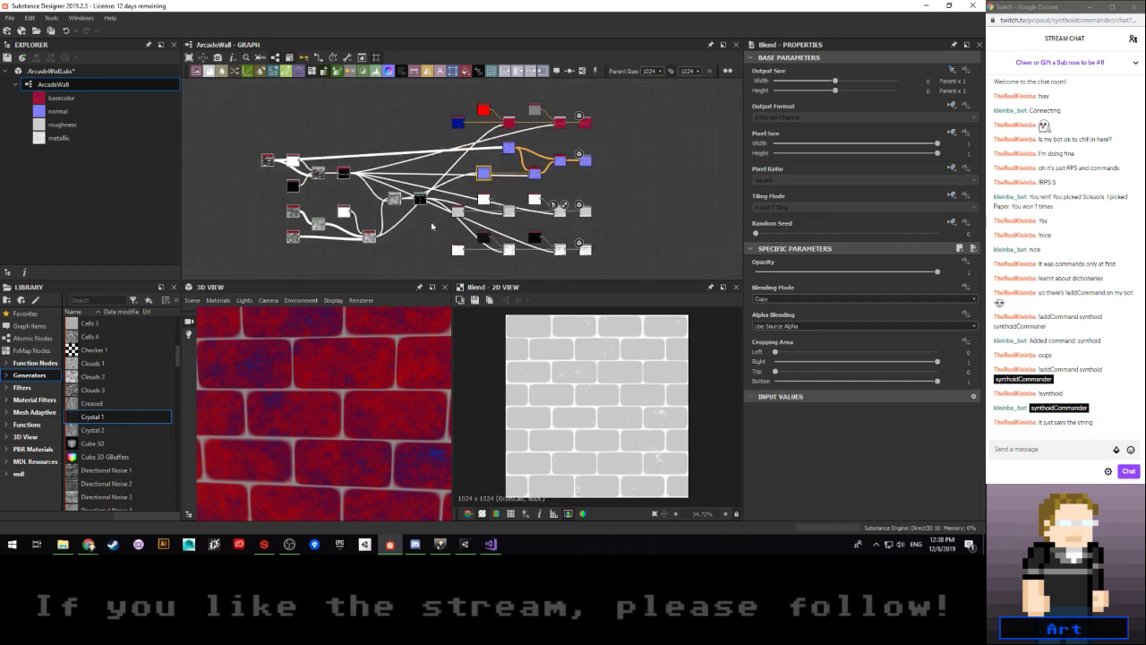
Step: Move the roughness and metallic branches down to widen the gaps between the output rows
{"action": "middle_click_drag", "start_coordinate": [434, 235], "coordinate": [353, 179]}
{"action": "scroll", "coordinate": [373, 229], "scroll_direction": "up", "scroll_amount": 5}
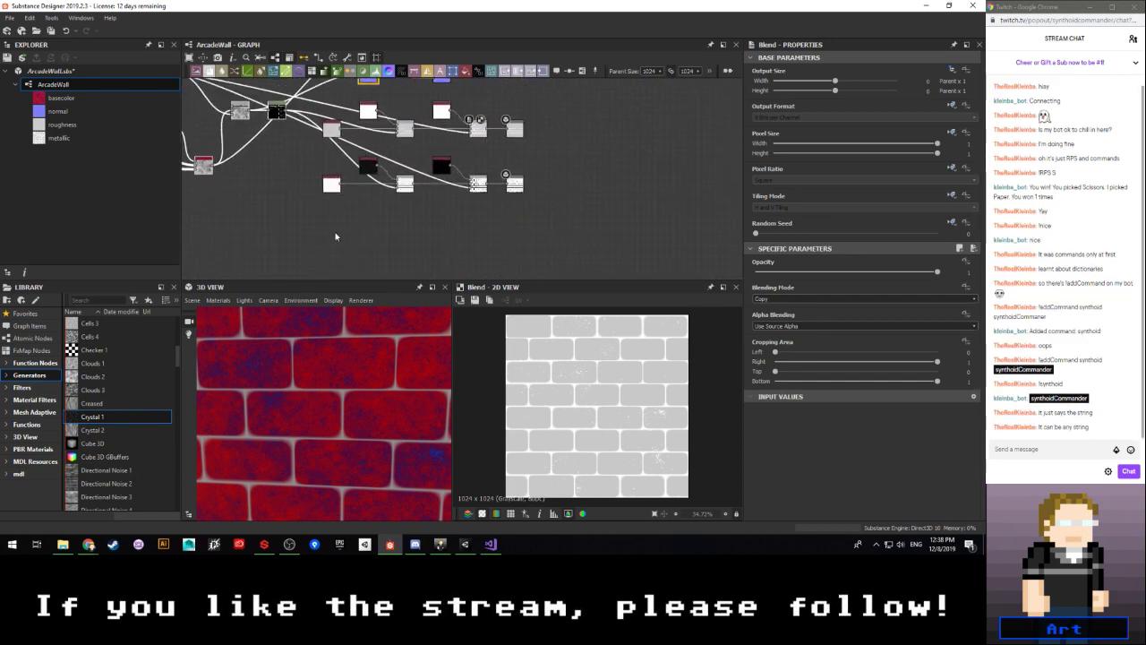
{"action": "middle_click_drag", "start_coordinate": [510, 142], "coordinate": [510, 181]}
{"action": "middle_click_drag", "start_coordinate": [468, 271], "coordinate": [512, 147]}
{"action": "scroll", "coordinate": [496, 169], "scroll_direction": "down", "scroll_amount": 3}
{"action": "left_click_drag", "start_coordinate": [313, 220], "coordinate": [530, 190]}
{"action": "left_click", "coordinate": [527, 167]}
{"action": "middle_click_drag", "start_coordinate": [503, 138], "coordinate": [528, 245]}
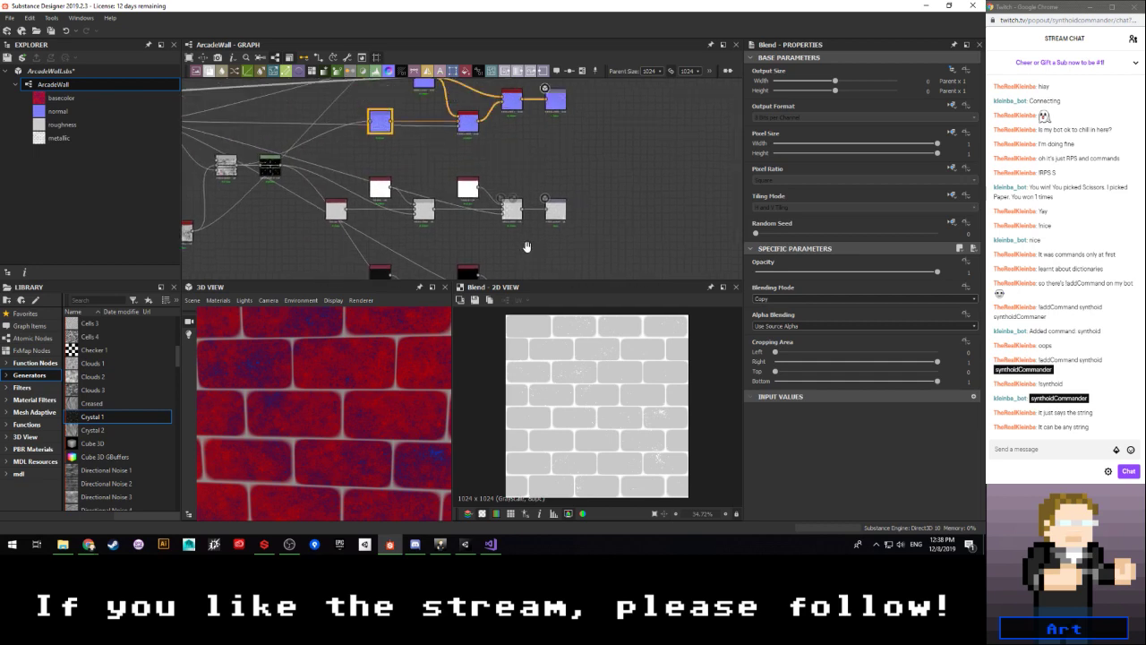
Step: Move the basecolor branch up, away from the normal branch, and save the package
{"action": "middle_click_drag", "start_coordinate": [513, 159], "coordinate": [512, 254]}
{"action": "left_click_drag", "start_coordinate": [366, 124], "coordinate": [555, 113]}
{"action": "left_click", "coordinate": [550, 135]}
{"action": "scroll", "coordinate": [550, 134], "scroll_direction": "down", "scroll_amount": 2}
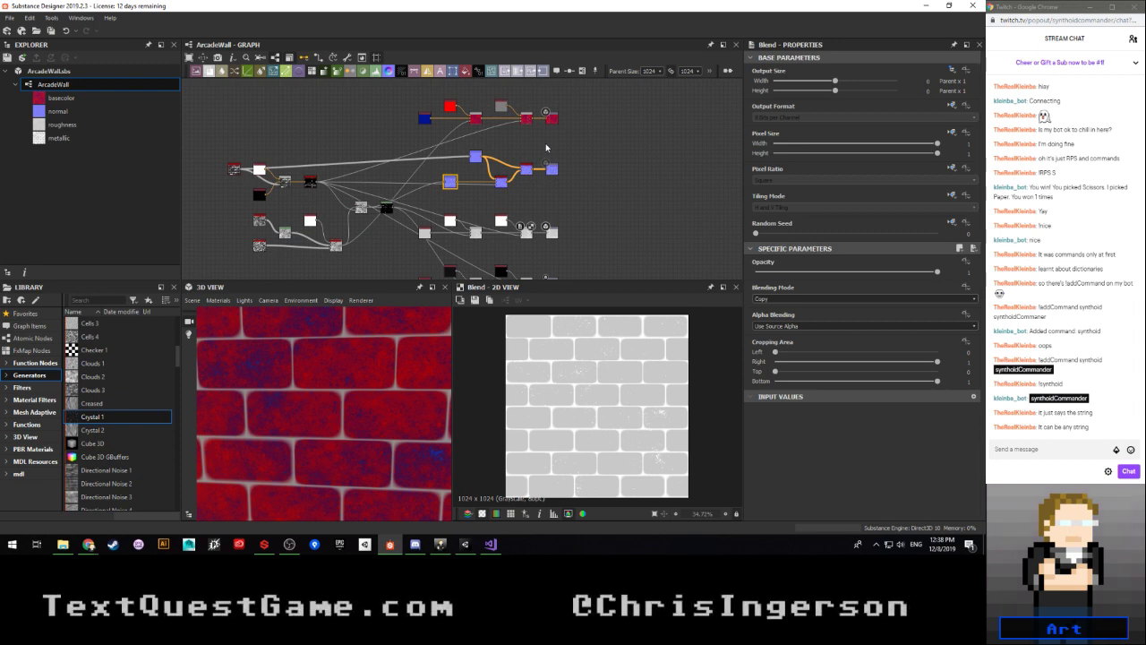
Step: Examine the layout and row spacing of the rearranged node graph
{"action": "scroll", "coordinate": [458, 151], "scroll_direction": "down", "scroll_amount": 3}
{"action": "middle_click_drag", "start_coordinate": [460, 190], "coordinate": [452, 234]}
{"action": "scroll", "coordinate": [415, 212], "scroll_direction": "up", "scroll_amount": 2}
{"action": "scroll", "coordinate": [446, 159], "scroll_direction": "up", "scroll_amount": 3}
{"action": "scroll", "coordinate": [446, 159], "scroll_direction": "down", "scroll_amount": 2}
{"action": "scroll", "coordinate": [460, 146], "scroll_direction": "down", "scroll_amount": 2}
{"action": "scroll", "coordinate": [450, 233], "scroll_direction": "up", "scroll_amount": 2}
{"action": "middle_click_drag", "start_coordinate": [378, 199], "coordinate": [411, 180]}
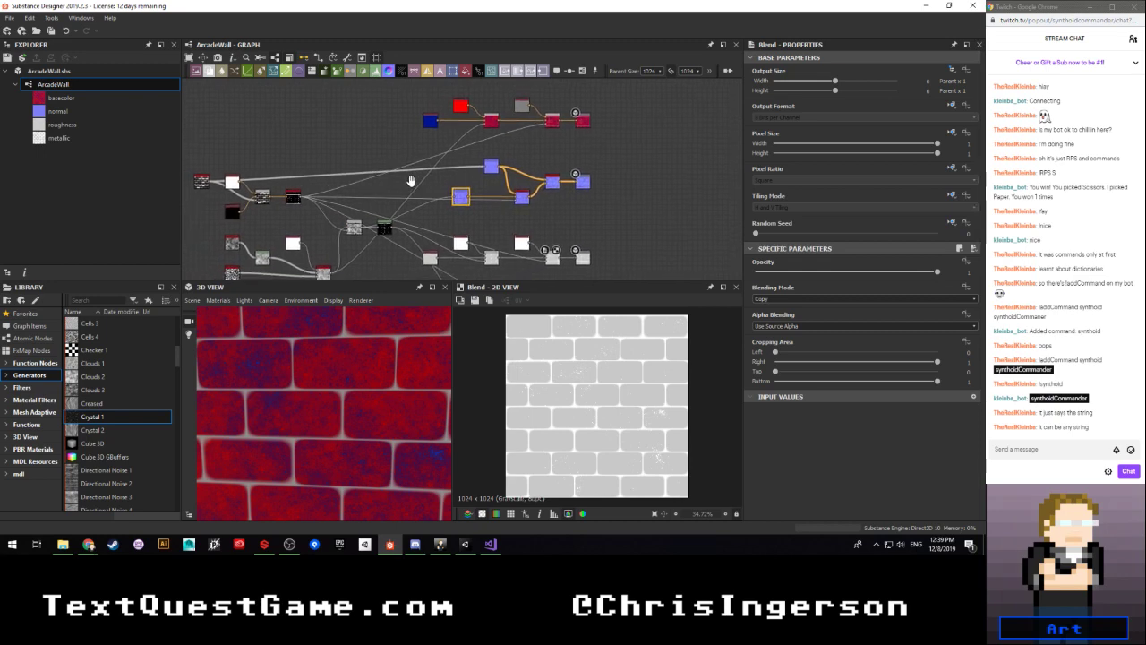
{"action": "scroll", "coordinate": [351, 136], "scroll_direction": "down", "scroll_amount": 2}
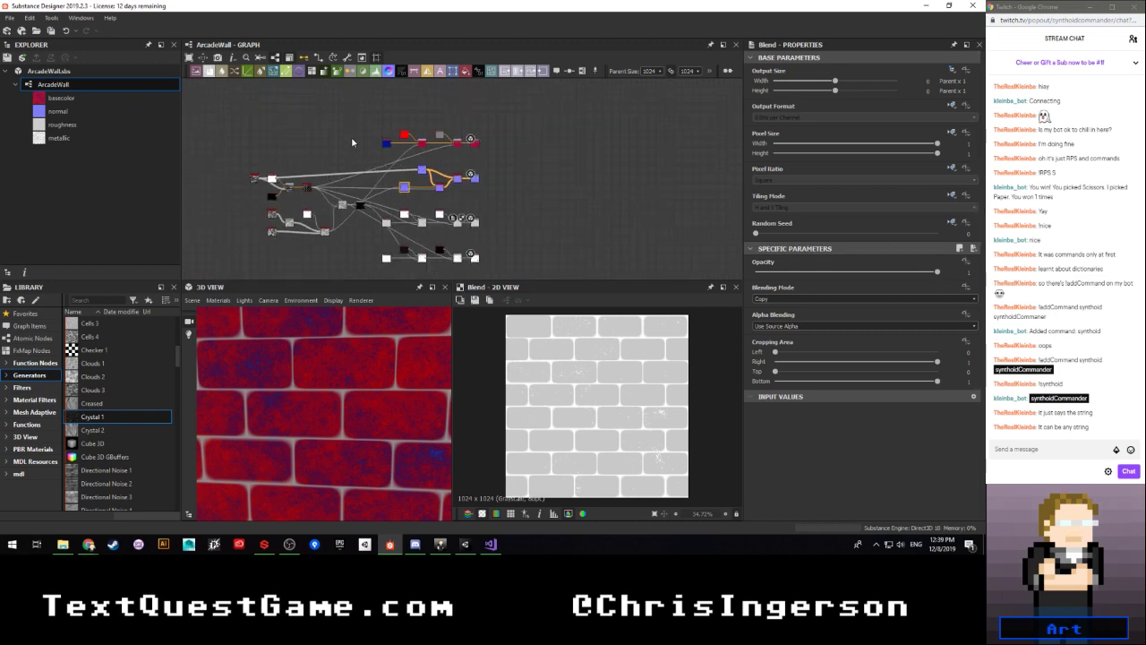
Step: Add a frame around the basecolor branch's Uniform Color and Blend nodes, leaving out the output node
{"action": "middle_click_drag", "start_coordinate": [351, 136], "coordinate": [324, 169]}
{"action": "scroll", "coordinate": [323, 170], "scroll_direction": "up", "scroll_amount": 2}
{"action": "middle_click_drag", "start_coordinate": [386, 150], "coordinate": [320, 153]}
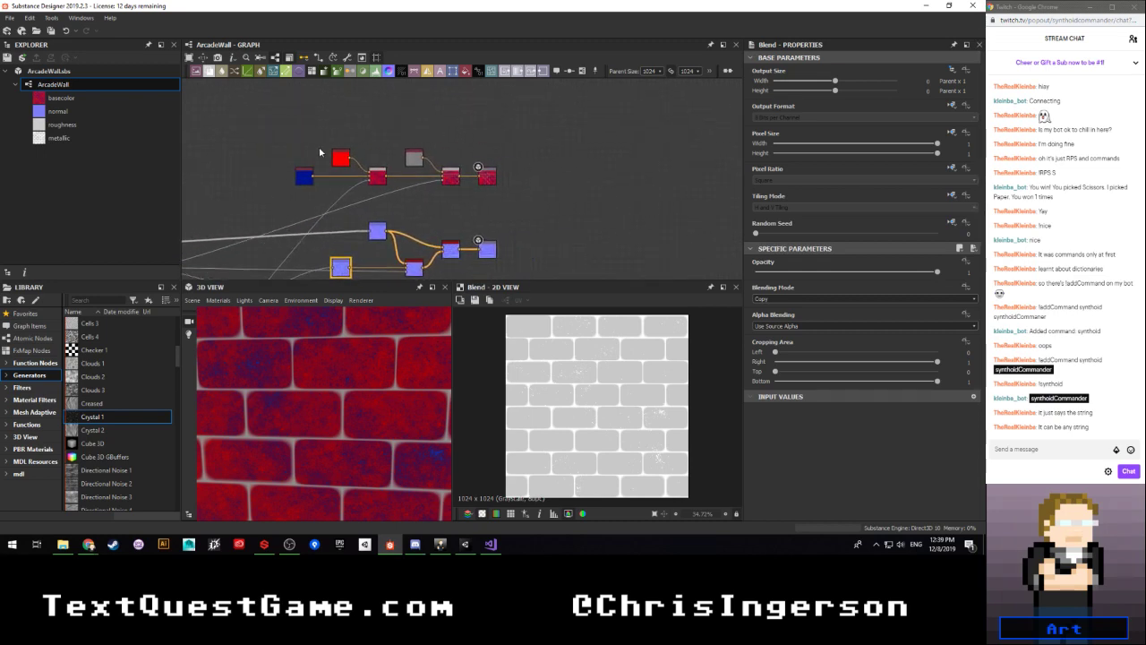
{"action": "left_click_drag", "start_coordinate": [344, 174], "coordinate": [448, 181]}
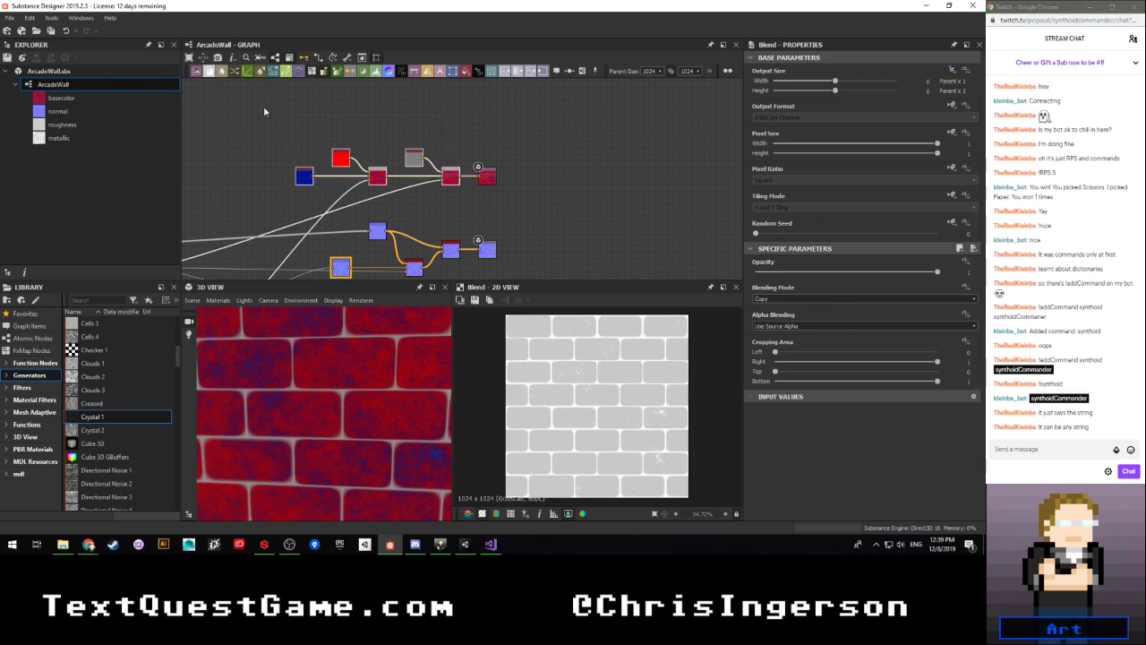
{"action": "left_click_drag", "start_coordinate": [264, 111], "coordinate": [451, 199]}
{"action": "right_click", "coordinate": [456, 178]}
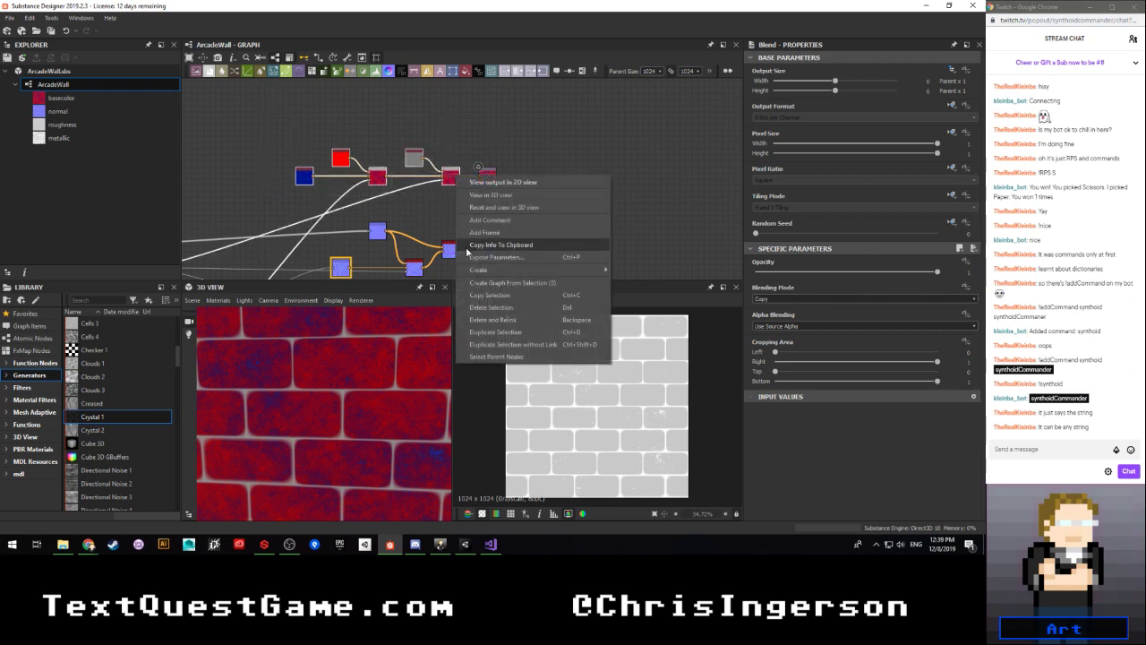
{"action": "left_click", "coordinate": [484, 237]}
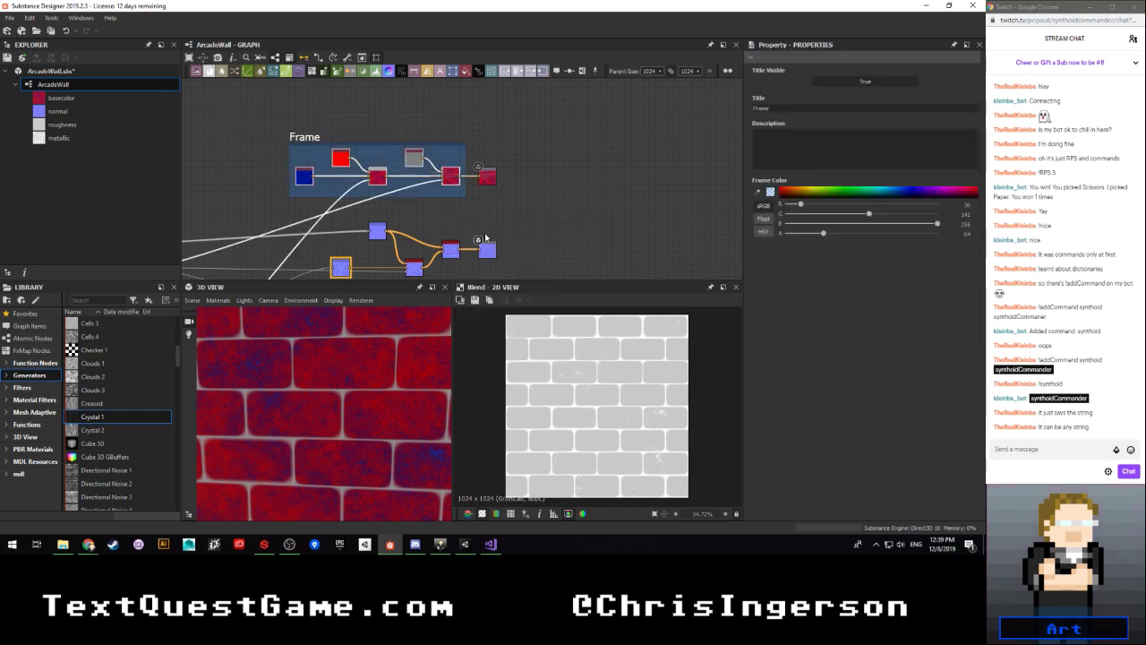
Step: Title the frame around the basecolor nodes "Color"
{"action": "left_click", "coordinate": [314, 137]}
{"action": "double_click", "coordinate": [781, 108]}
{"action": "type", "text": "Ce"}
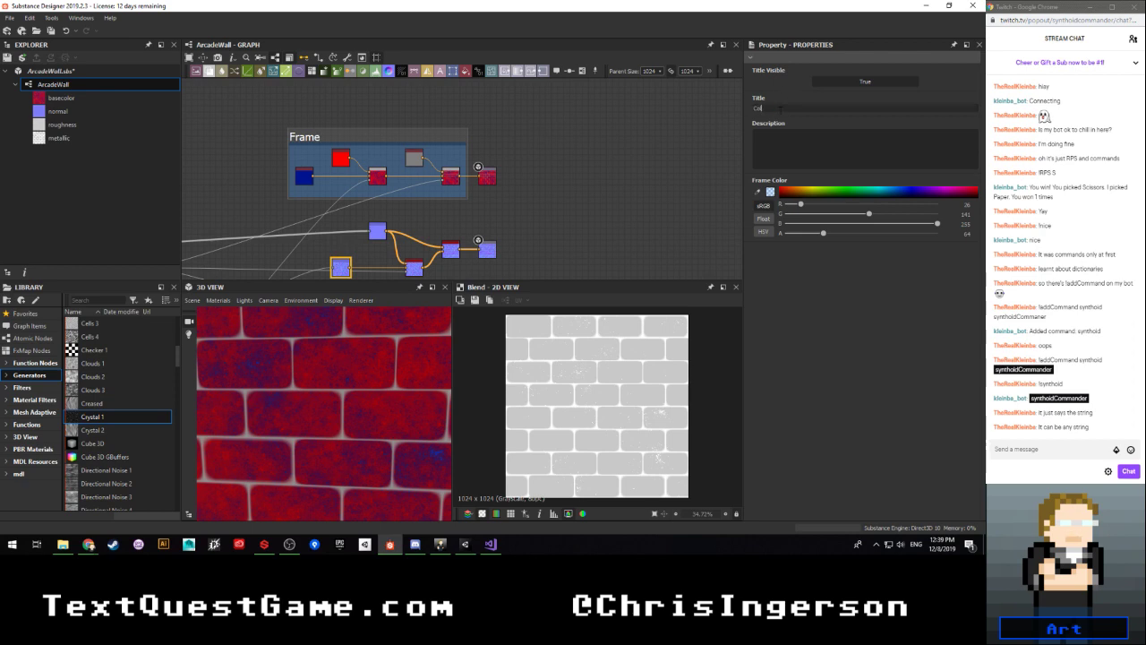
{"action": "key", "text": "Return"}
Step: Turn the Color frame green by setting its frame color's green value to 255 and blue value to 141
{"action": "left_click", "coordinate": [974, 216]}
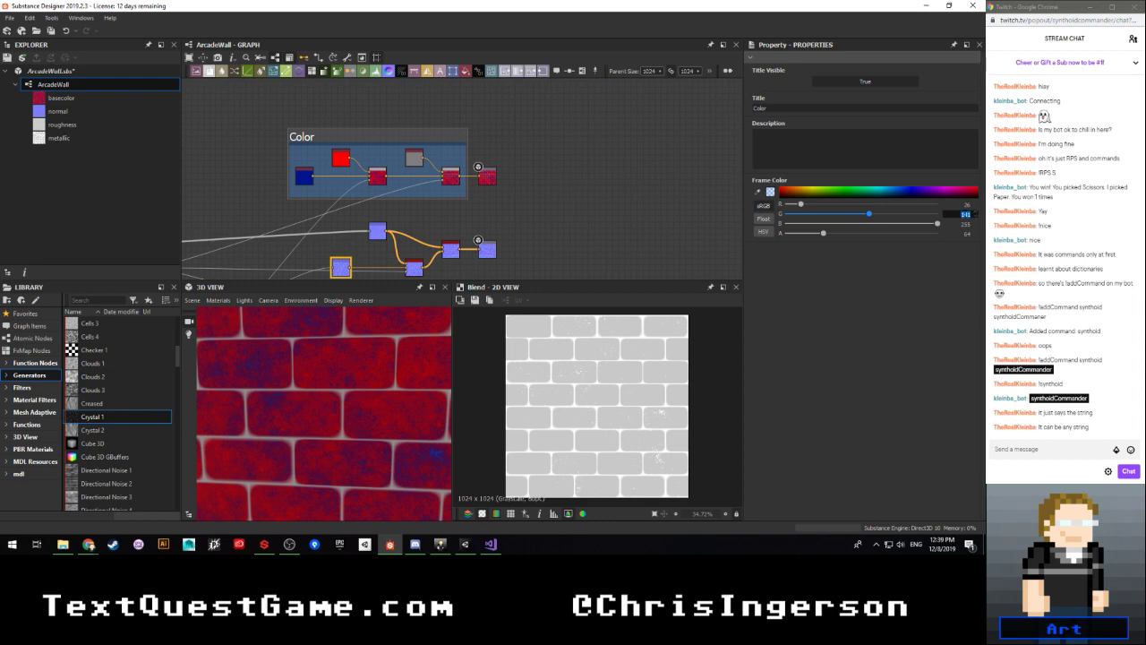
{"action": "type", "text": "218"}
{"action": "key", "text": "Tab"}
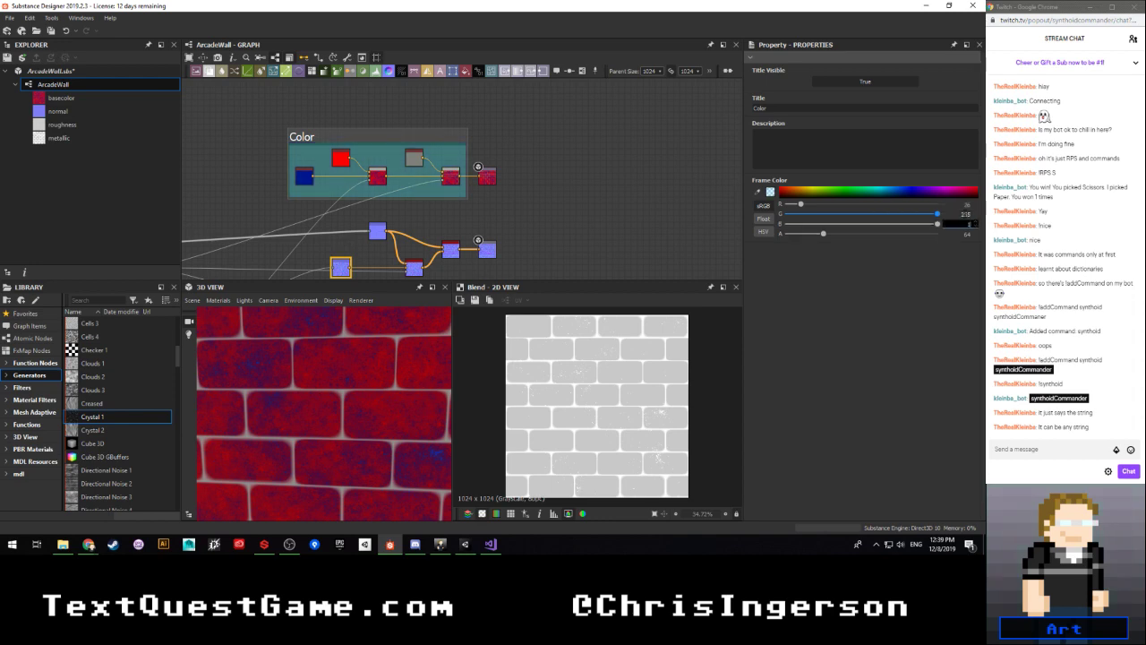
{"action": "key", "text": "Return"}
Step: Add a frame around the normal branch's nodes, leaving out the output node, and title it "Normal"
{"action": "middle_click_drag", "start_coordinate": [600, 233], "coordinate": [606, 134]}
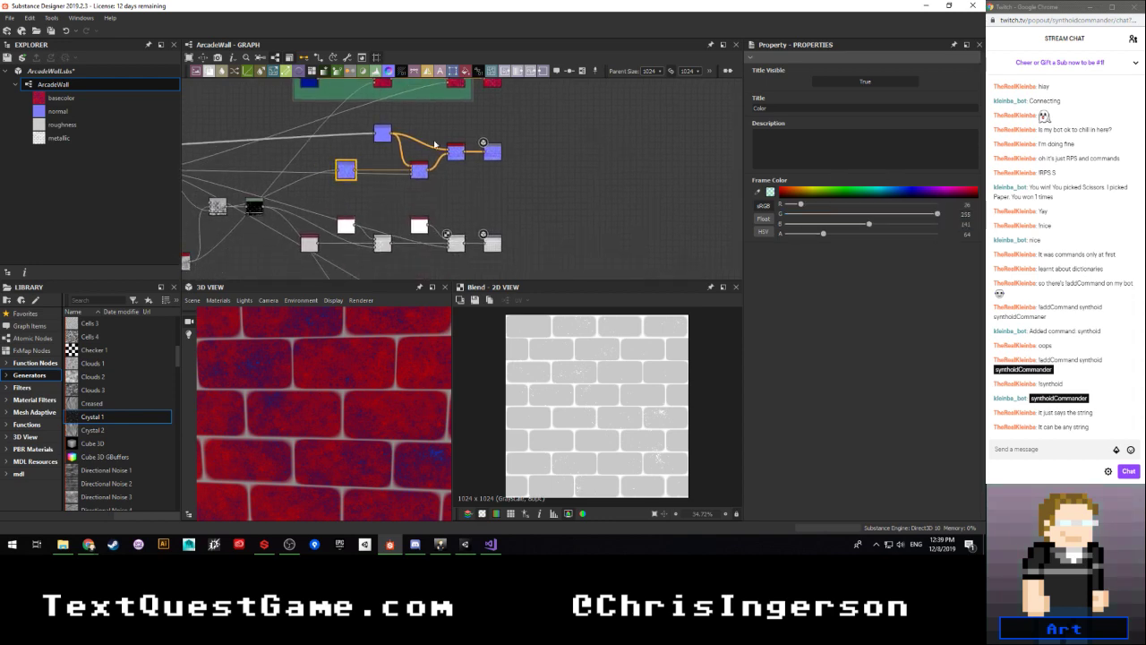
{"action": "scroll", "coordinate": [446, 129], "scroll_direction": "down", "scroll_amount": 2}
{"action": "middle_click_drag", "start_coordinate": [429, 121], "coordinate": [482, 140]}
{"action": "scroll", "coordinate": [483, 140], "scroll_direction": "up", "scroll_amount": 2}
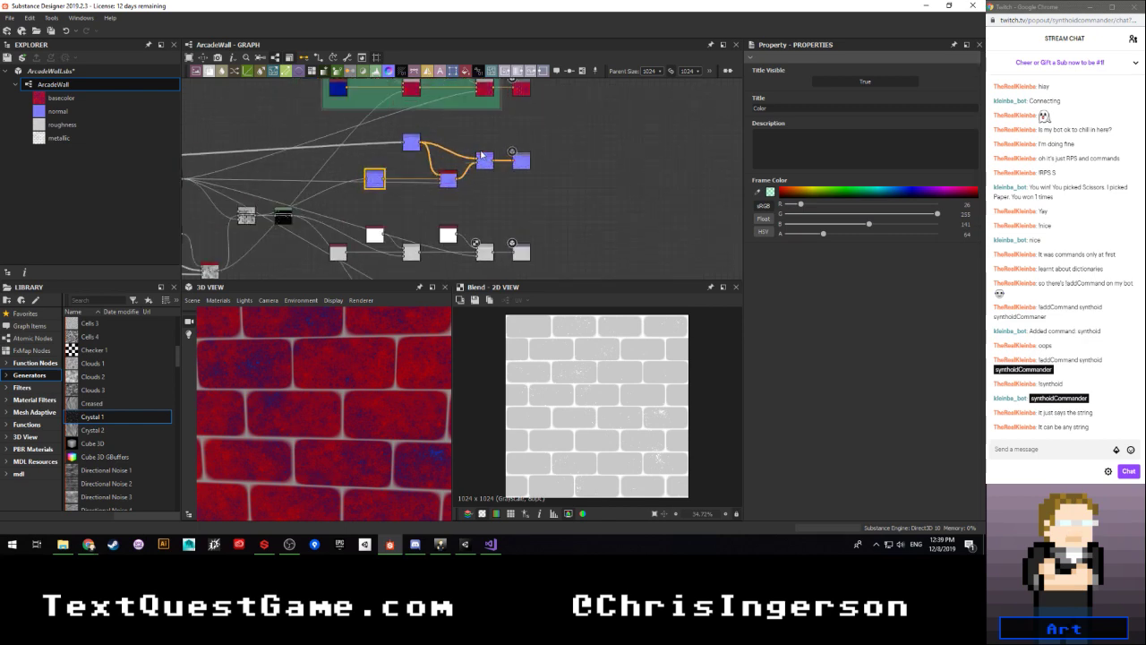
{"action": "left_click_drag", "start_coordinate": [485, 137], "coordinate": [370, 195]}
{"action": "right_click", "coordinate": [375, 180]}
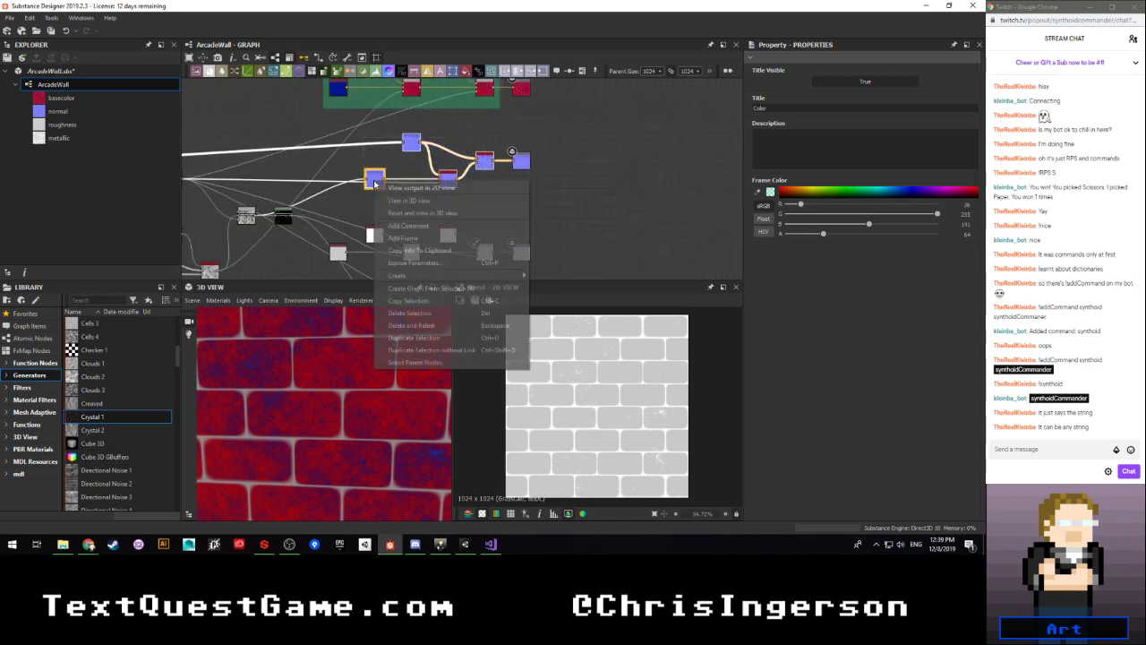
{"action": "left_click", "coordinate": [411, 236]}
{"action": "left_click", "coordinate": [402, 120]}
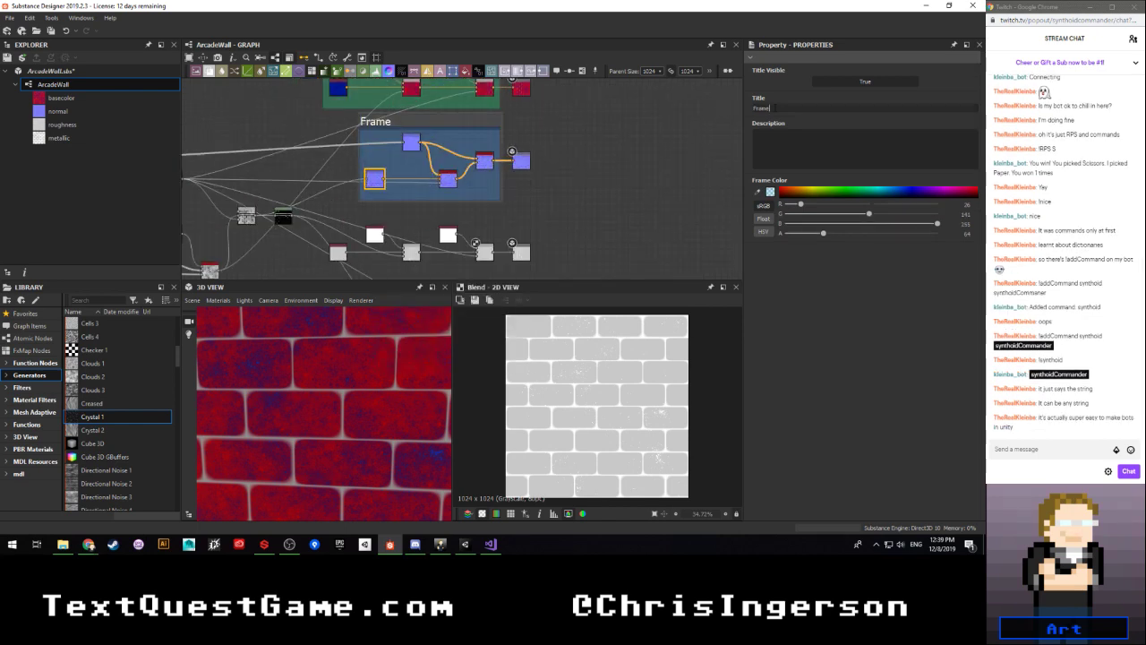
{"action": "double_click", "coordinate": [774, 108]}
{"action": "type", "text": "Normal"}
Step: Add a frame around the roughness branch's Uniform Color and Blend nodes, leaving out the output node, and title it "Rough"
{"action": "middle_click_drag", "start_coordinate": [532, 213], "coordinate": [544, 154]}
{"action": "left_click", "coordinate": [532, 159]}
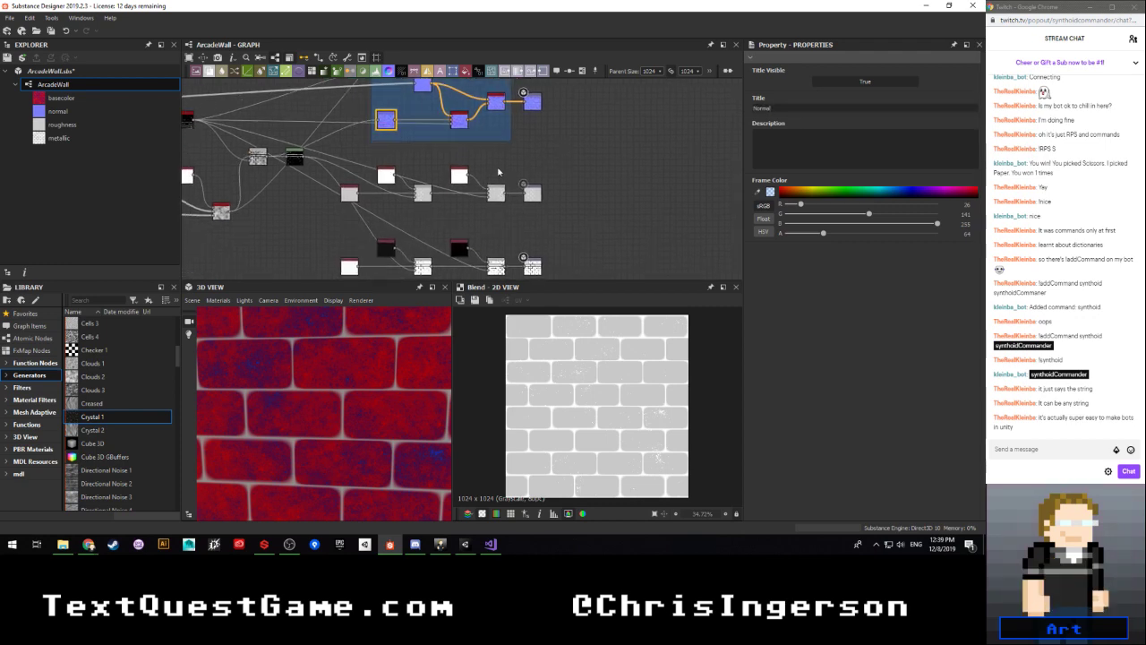
{"action": "right_click", "coordinate": [385, 182]}
{"action": "left_click", "coordinate": [417, 240]}
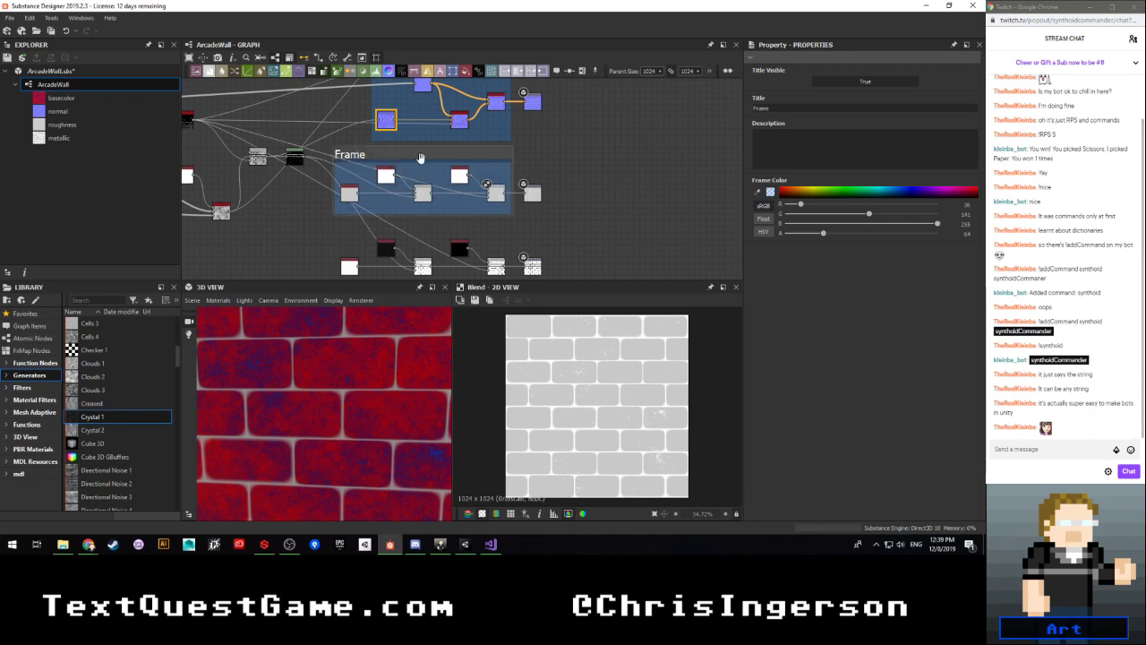
{"action": "double_click", "coordinate": [797, 107]}
{"action": "type", "text": "Roug"}
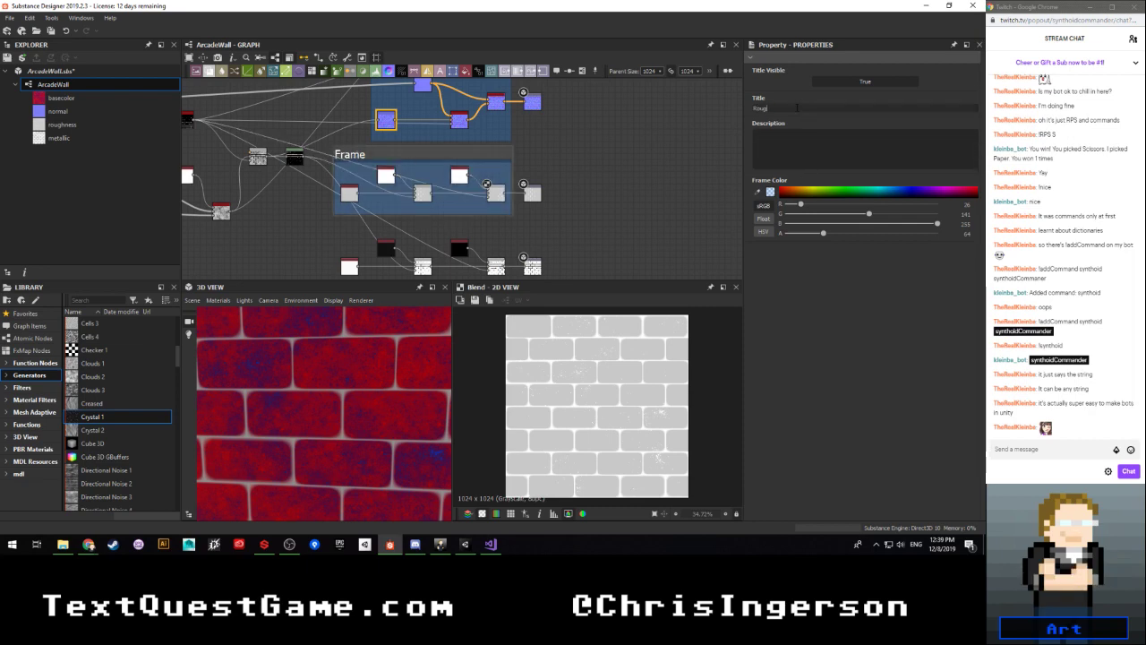
{"action": "type", "text": "h"}
{"action": "key", "text": "Return"}
Step: Turn the Rough frame purple by setting its frame color's red value to 255
{"action": "double_click", "coordinate": [966, 205]}
{"action": "type", "text": "255"}
{"action": "key", "text": "Return"}
Step: Add a frame around the metallic branch's nodes, leaving out the output node, and title it "Metallic"
{"action": "middle_click_drag", "start_coordinate": [495, 247], "coordinate": [511, 196]}
{"action": "left_click_drag", "start_coordinate": [511, 196], "coordinate": [358, 226]}
{"action": "right_click", "coordinate": [403, 190]}
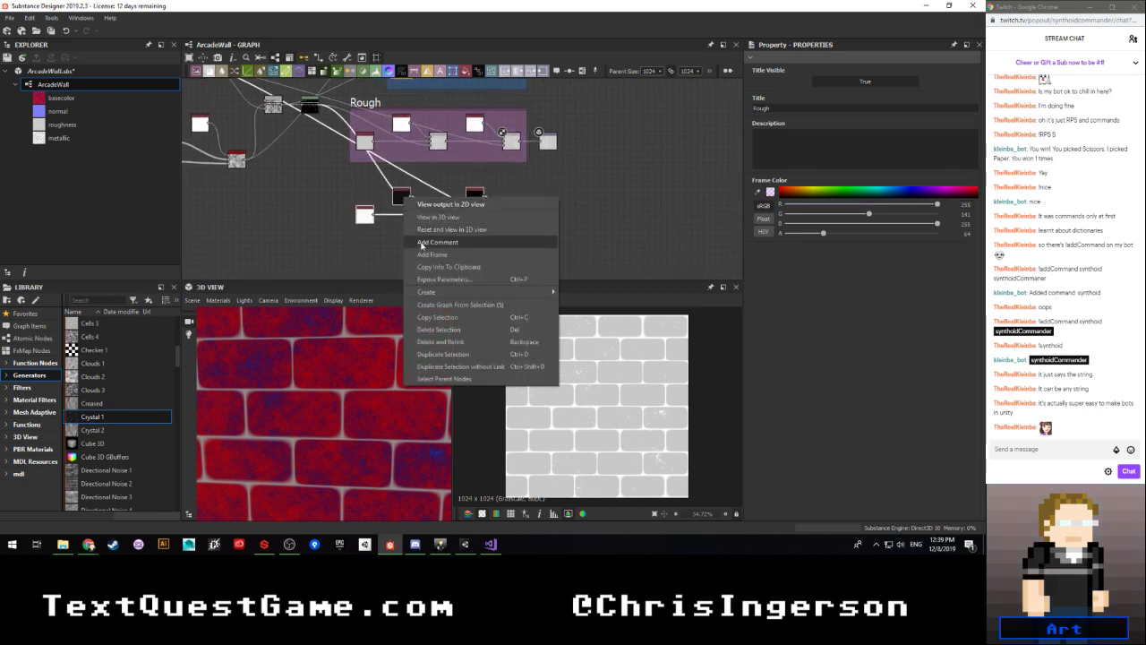
{"action": "left_click", "coordinate": [438, 258]}
{"action": "left_click", "coordinate": [372, 167]}
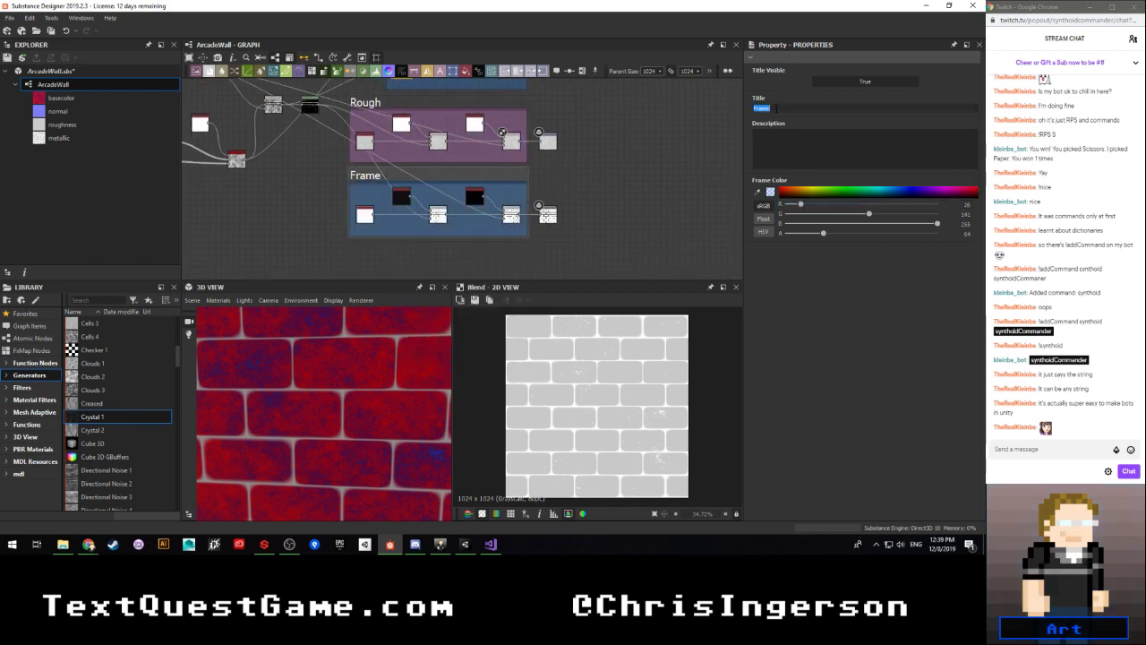
{"action": "type", "text": "Metallic"}
{"action": "key", "text": "Return"}
Step: Turn the Metallic frame teal by setting its frame color's green value to 255
{"action": "left_click", "coordinate": [964, 214]}
{"action": "type", "text": "25"}
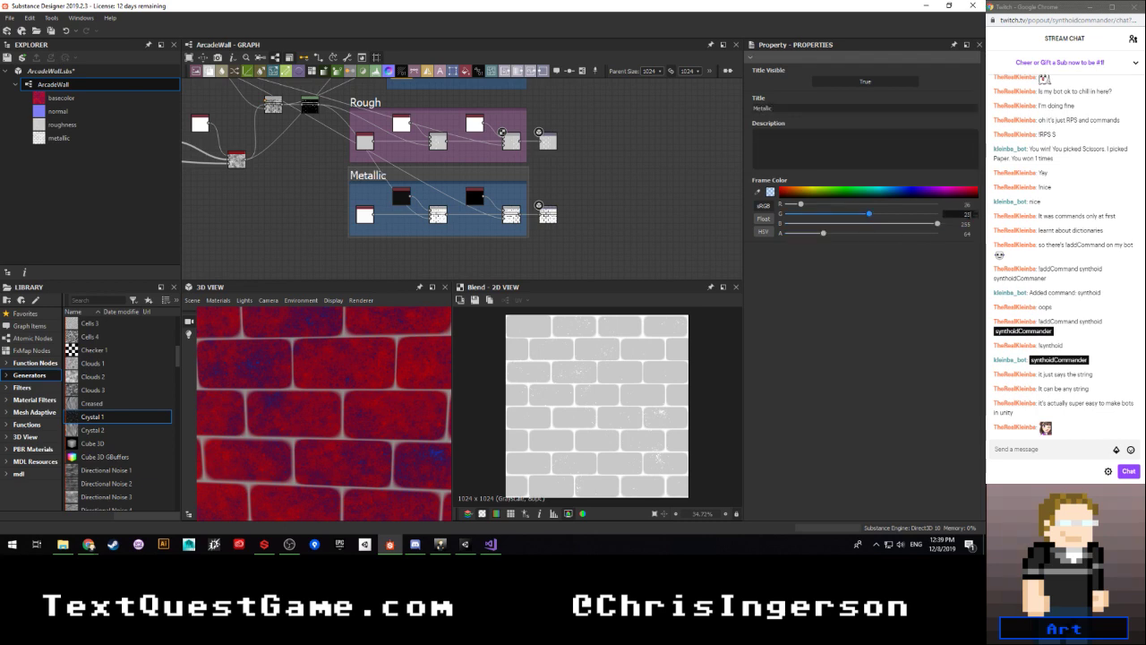
{"action": "type", "text": "5"}
{"action": "key", "text": "Return"}
{"action": "left_click", "coordinate": [726, 180]}
Step: Expose the output color of the red Uniform Color node in the Color frame as a new input named "color"
{"action": "scroll", "coordinate": [555, 191], "scroll_direction": "down", "scroll_amount": 5}
{"action": "middle_click_drag", "start_coordinate": [622, 143], "coordinate": [613, 204]}
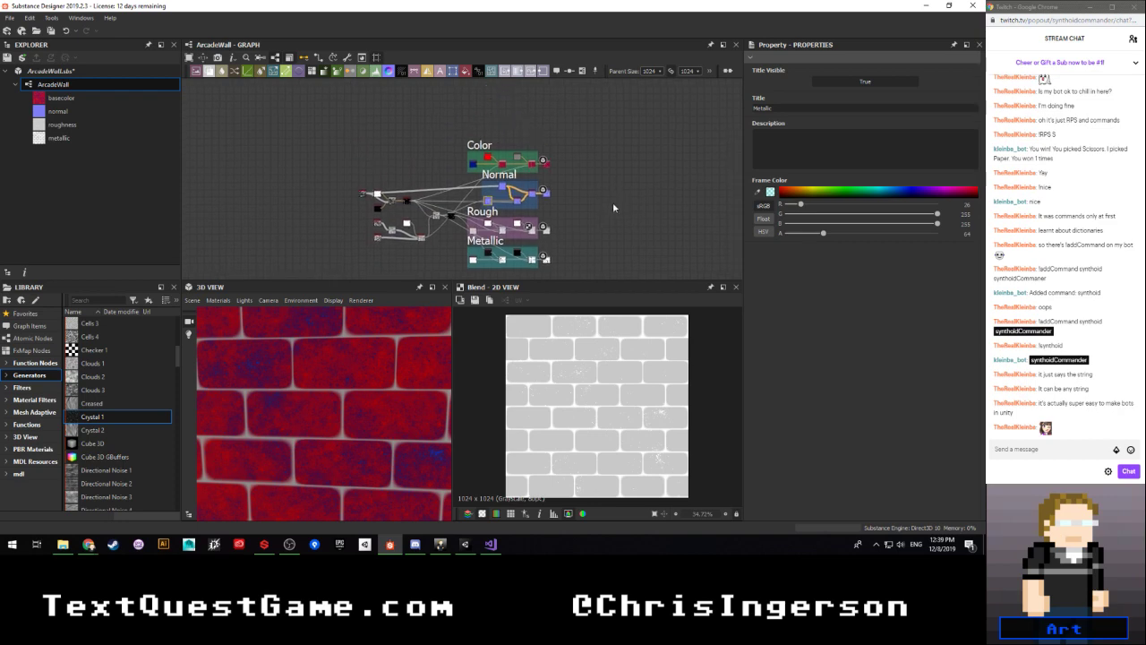
{"action": "scroll", "coordinate": [612, 208], "scroll_direction": "up", "scroll_amount": 2}
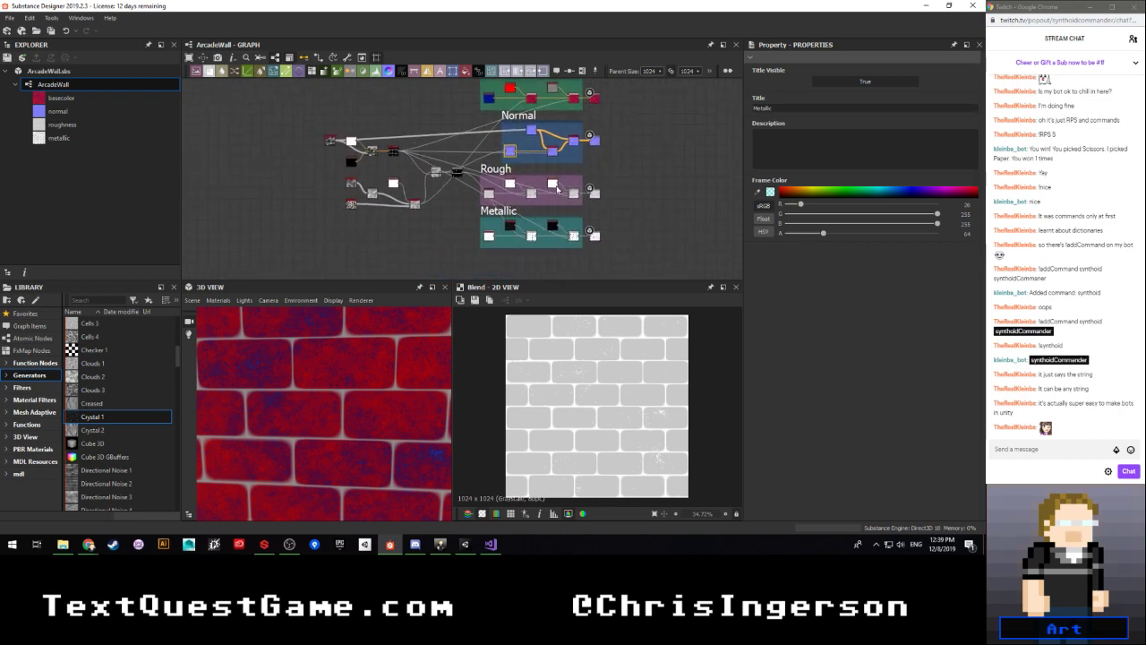
{"action": "middle_click_drag", "start_coordinate": [637, 154], "coordinate": [567, 201]}
{"action": "scroll", "coordinate": [568, 201], "scroll_direction": "up", "scroll_amount": 3}
{"action": "middle_click_drag", "start_coordinate": [543, 159], "coordinate": [606, 220]}
{"action": "scroll", "coordinate": [634, 234], "scroll_direction": "up", "scroll_amount": 2}
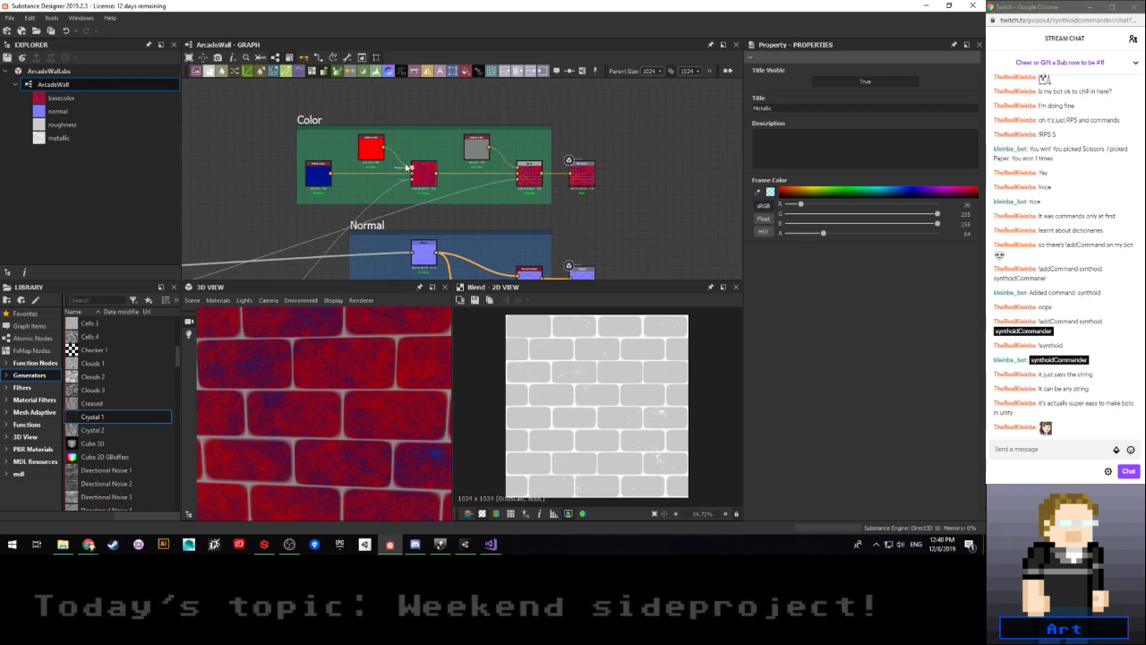
{"action": "left_click", "coordinate": [374, 157]}
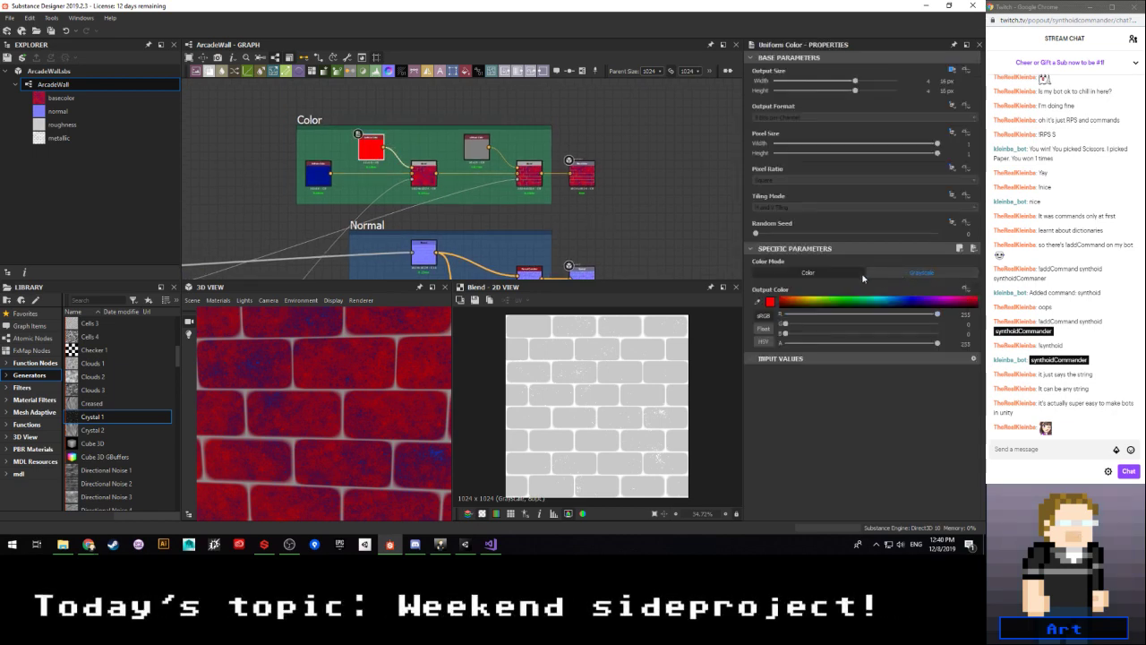
{"action": "left_click", "coordinate": [968, 291]}
{"action": "left_click", "coordinate": [925, 316]}
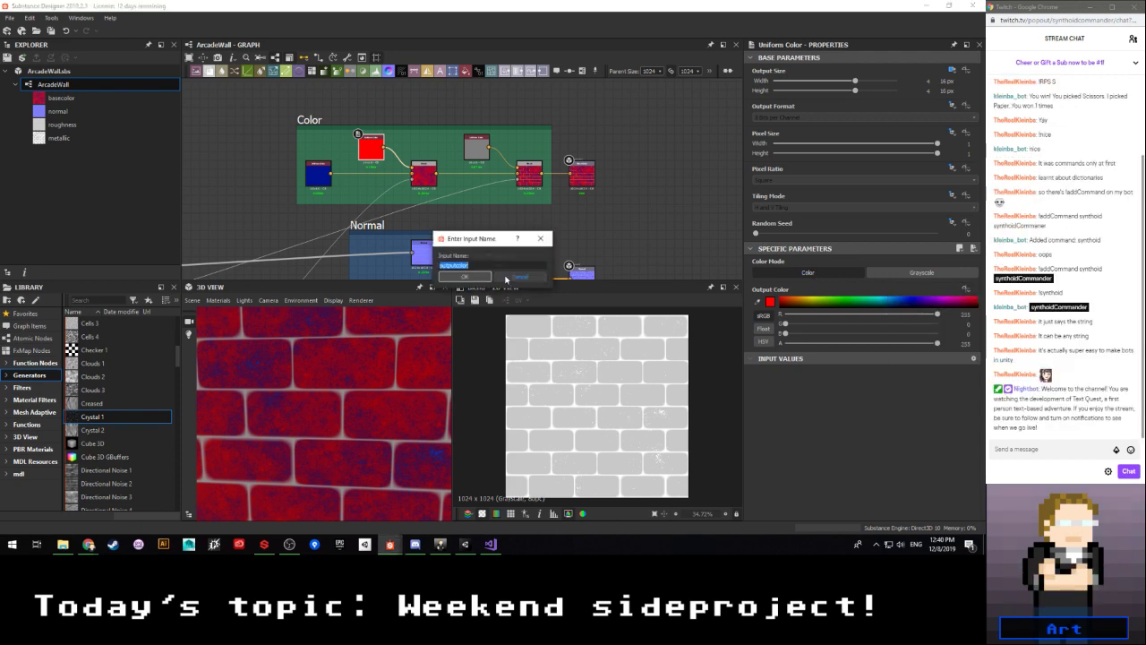
{"action": "type", "text": "color"}
{"action": "left_click", "coordinate": [465, 278]}
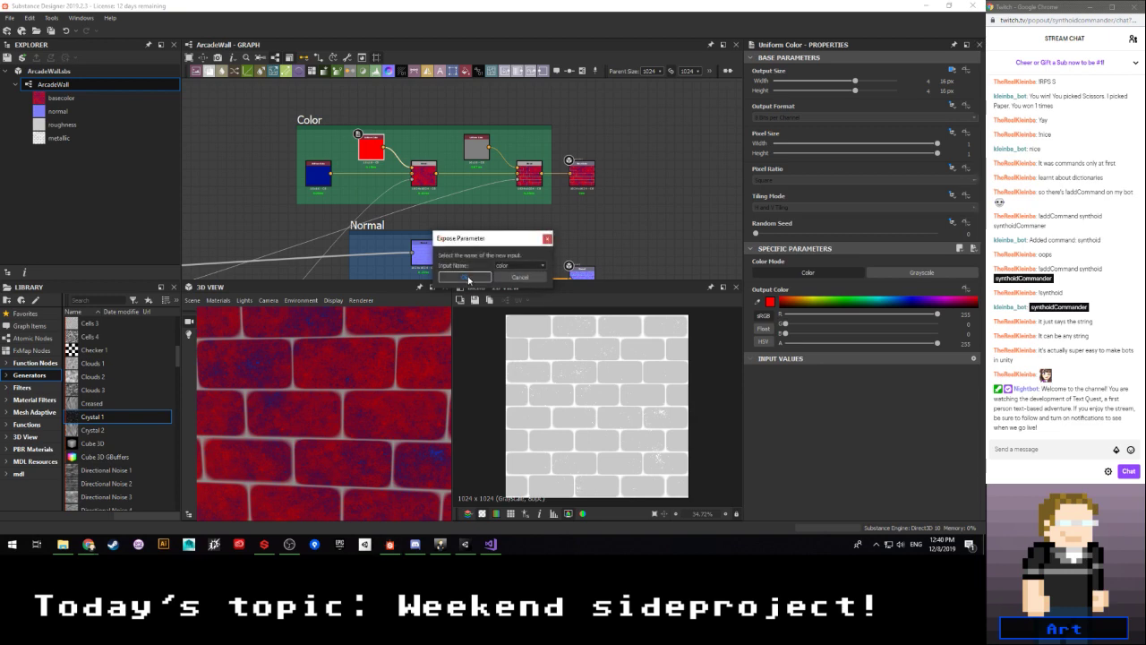
Step: Expose the blue Uniform Color node's output color as a new input named "accentColor"
{"action": "left_click", "coordinate": [318, 173]}
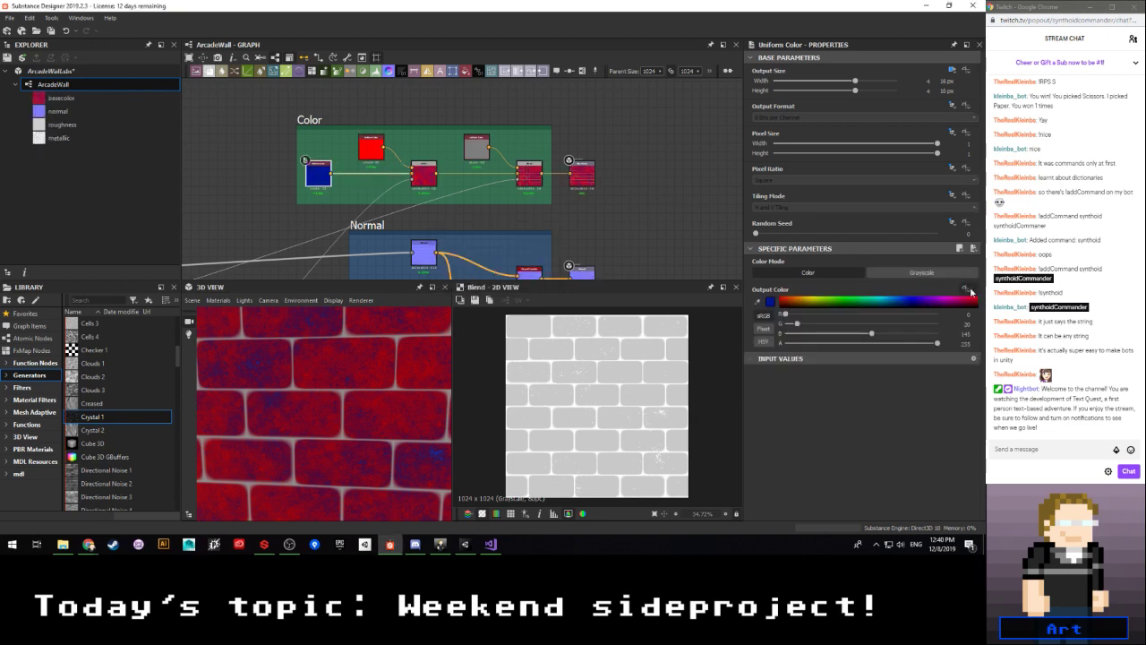
{"action": "left_click", "coordinate": [968, 290]}
{"action": "left_click", "coordinate": [931, 316]}
{"action": "left_click", "coordinate": [532, 266]}
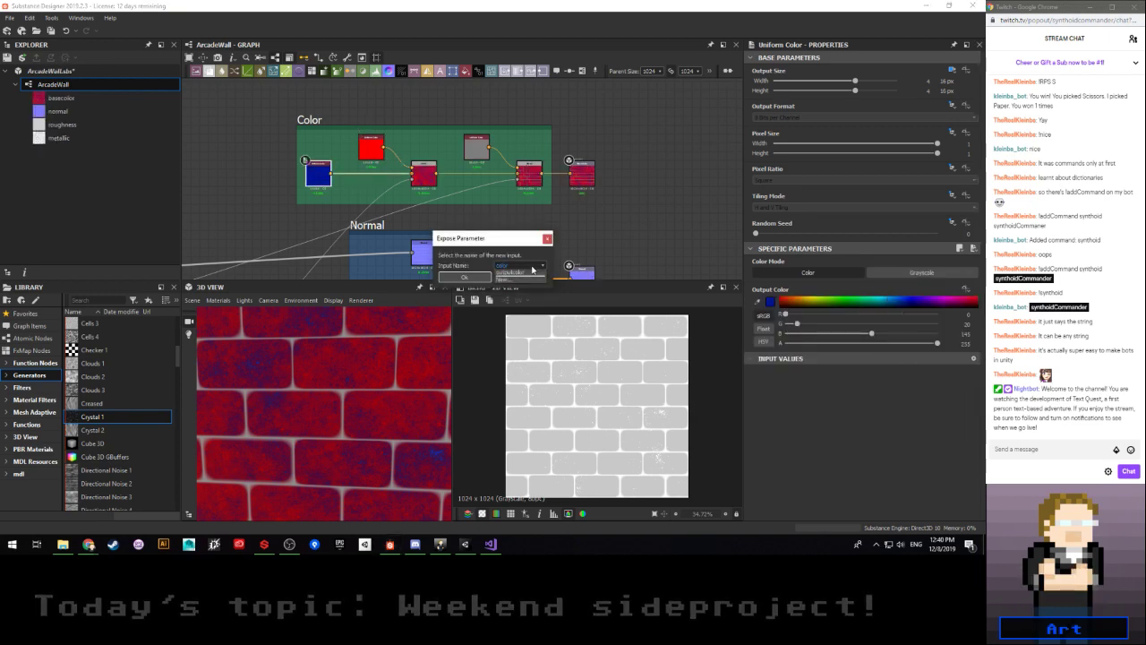
{"action": "left_click", "coordinate": [505, 279]}
{"action": "type", "text": "al"}
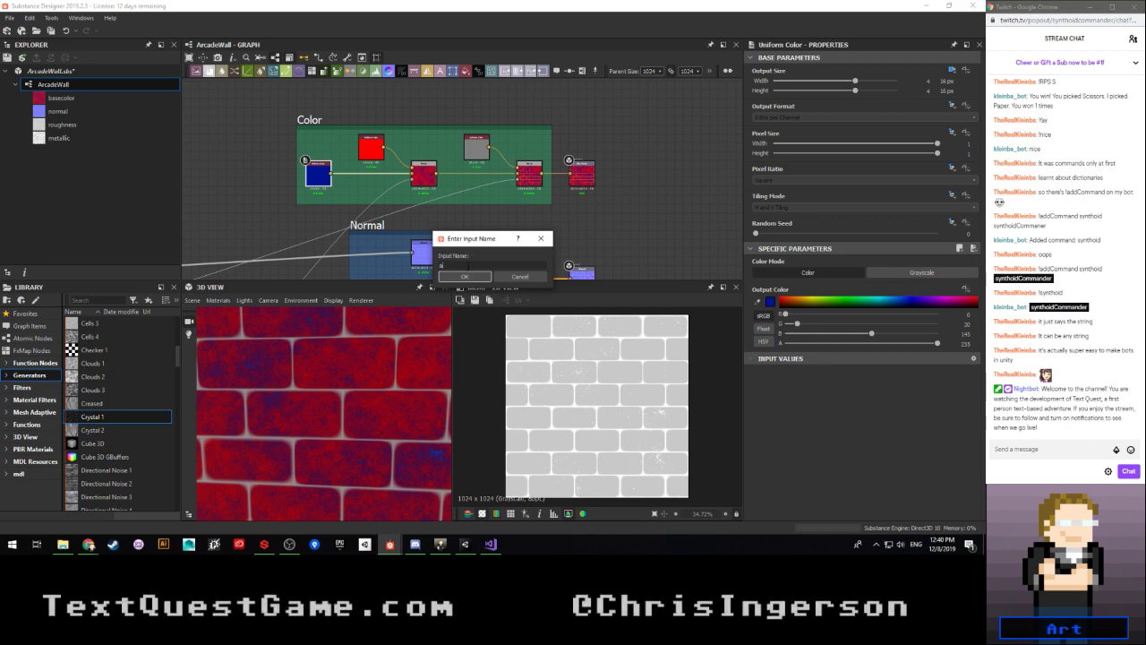
{"action": "type", "text": "centColor"}
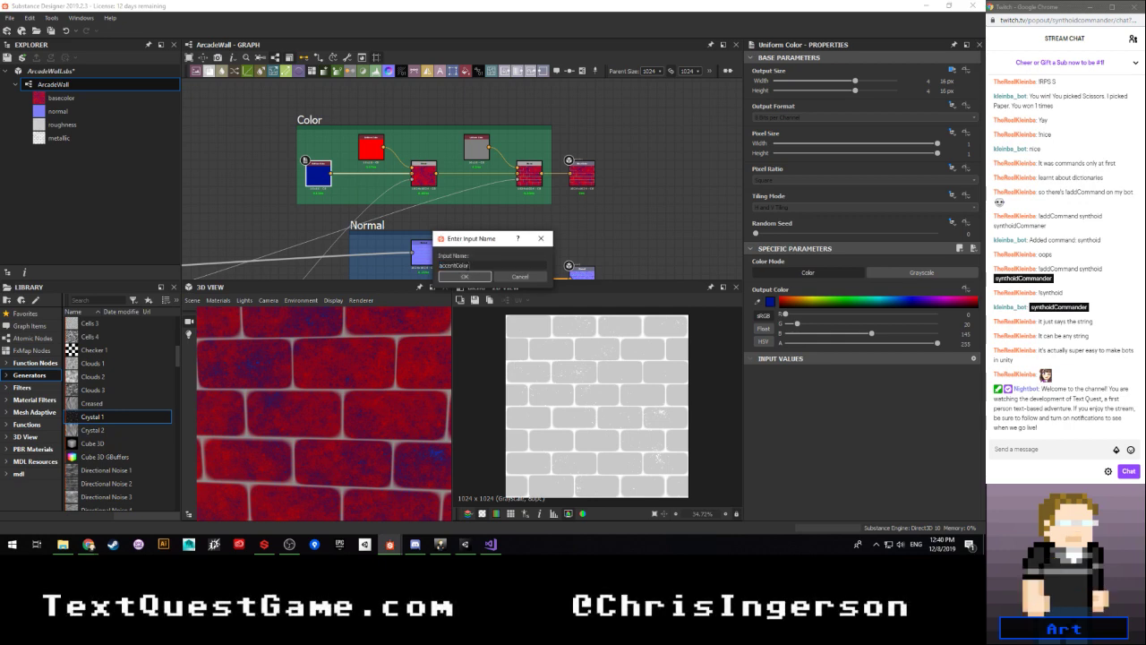
{"action": "left_click", "coordinate": [462, 277]}
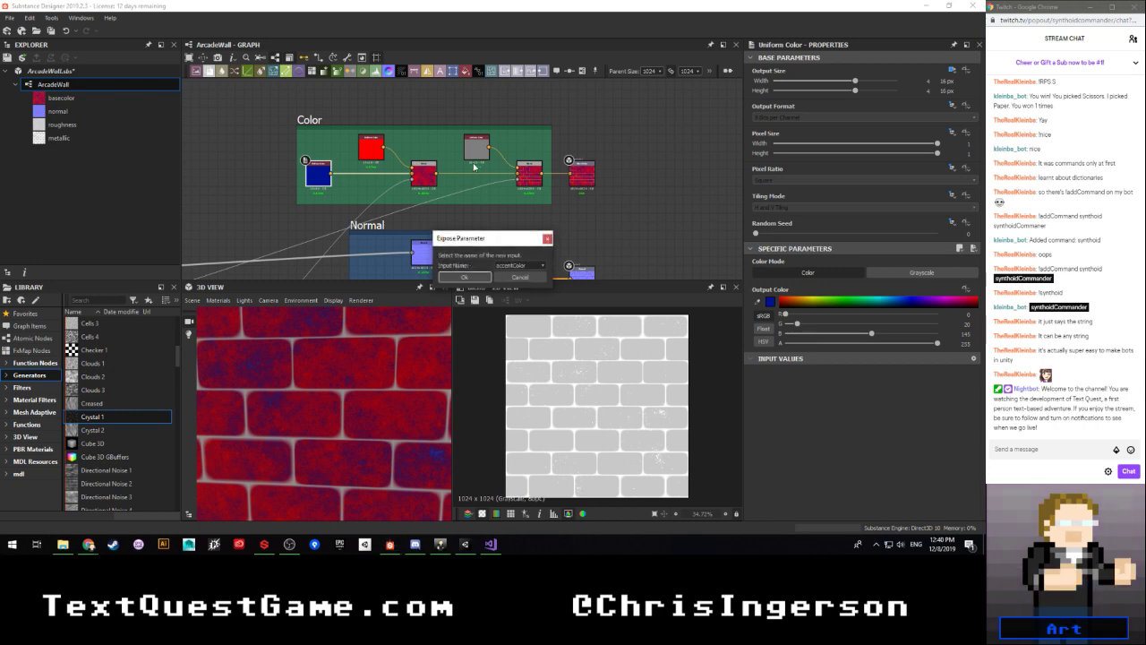
Step: Expose the gray Uniform Color node's output color as a new input named "mortarColor"
{"action": "left_click", "coordinate": [472, 152]}
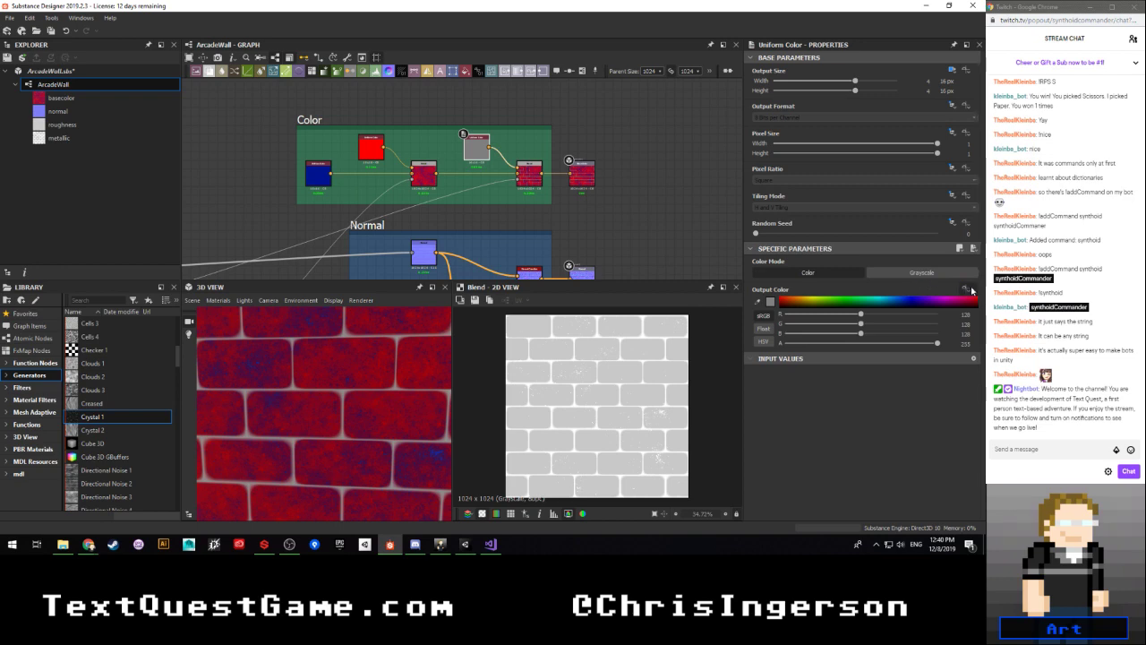
{"action": "left_click", "coordinate": [965, 289]}
{"action": "left_click", "coordinate": [911, 318]}
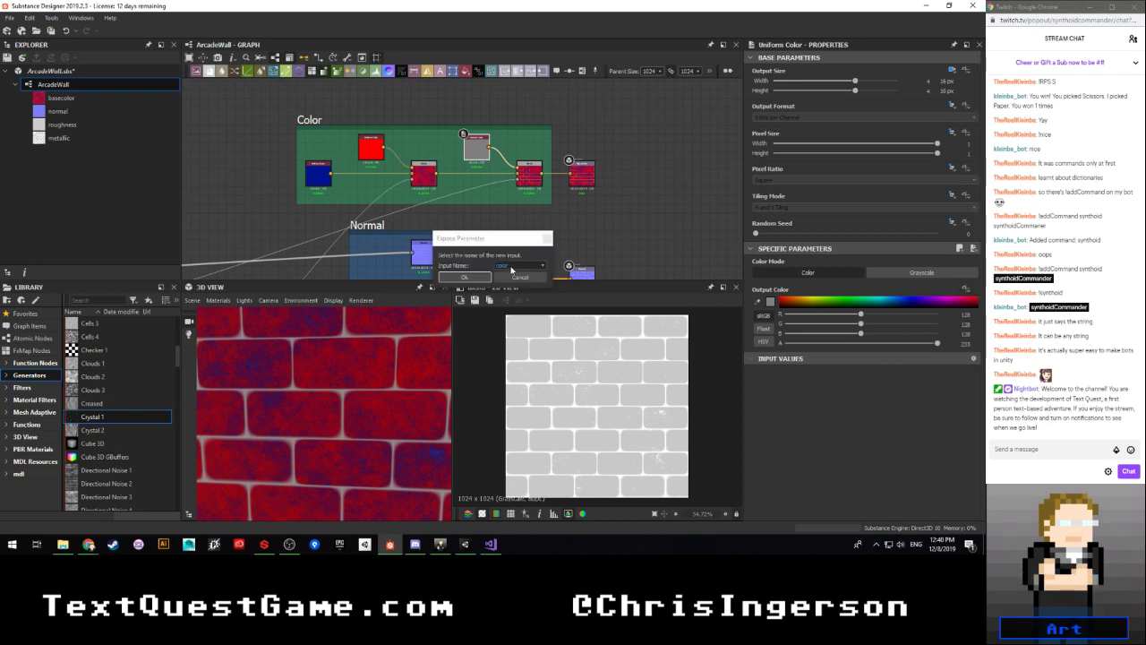
{"action": "key", "text": "Return"}
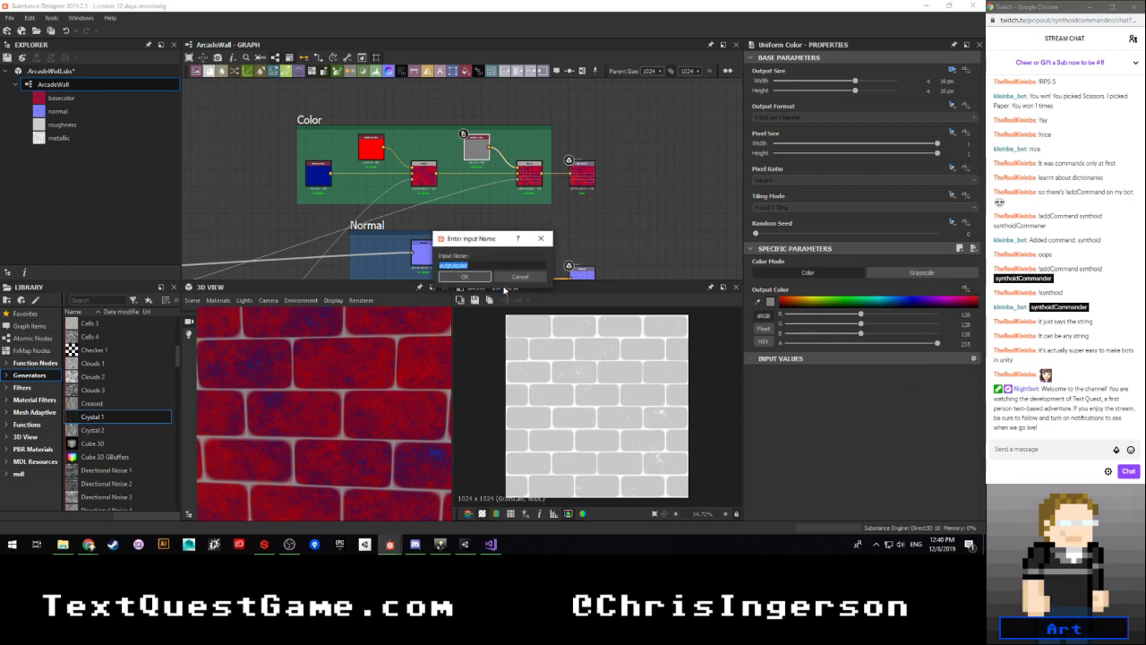
{"action": "type", "text": "mortarC"}
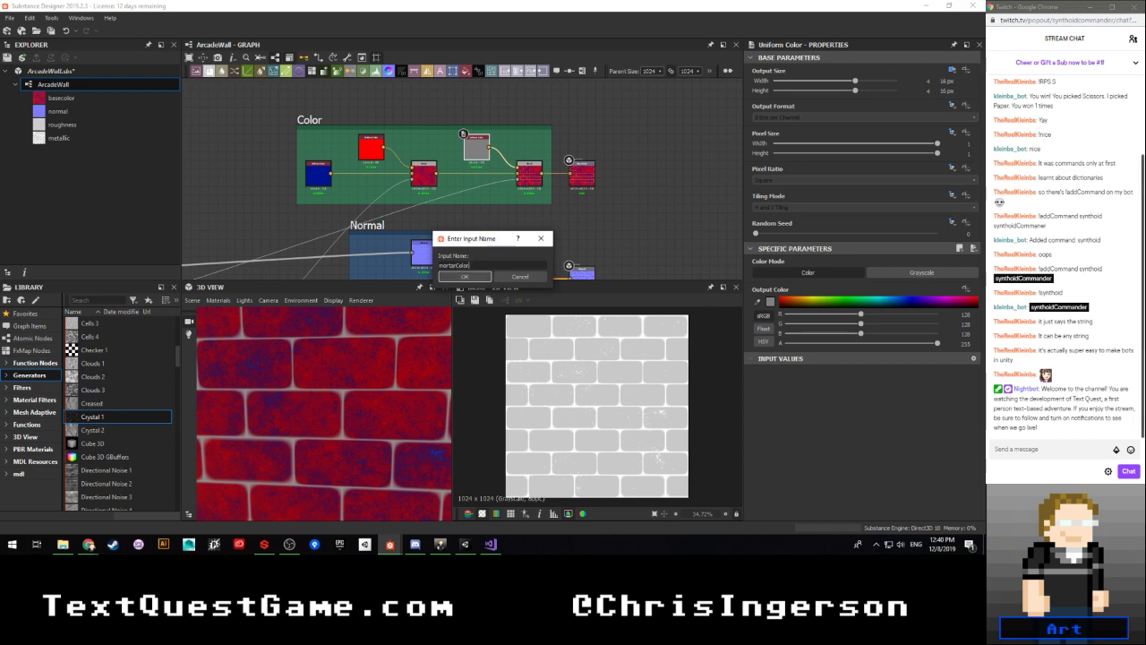
{"action": "left_click", "coordinate": [1050, 450]}
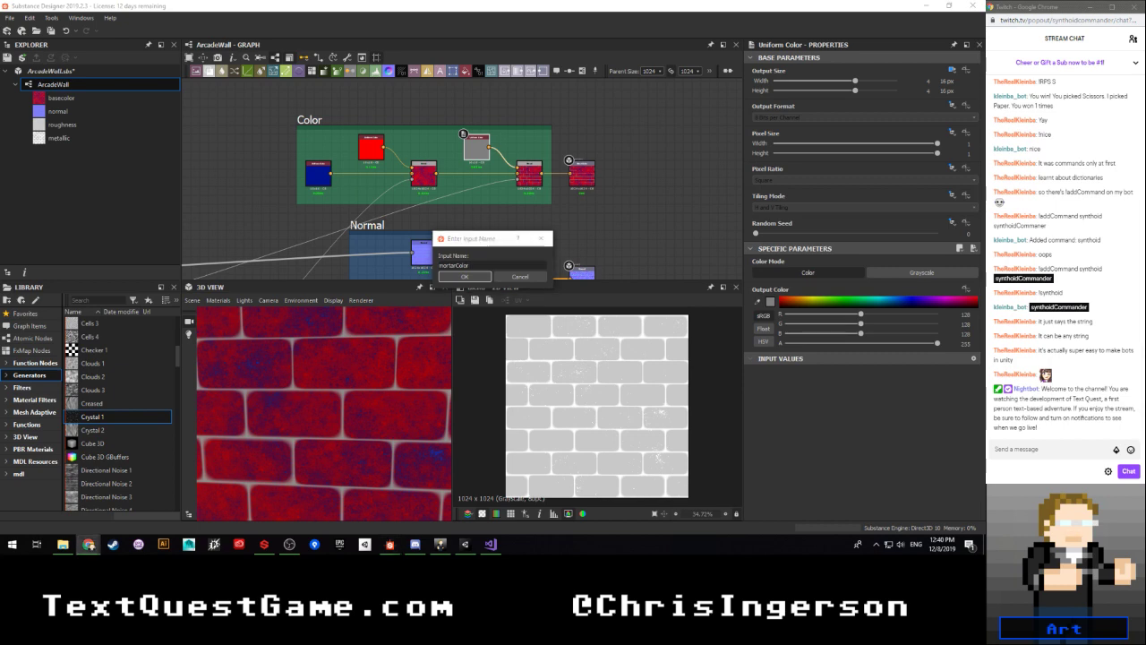
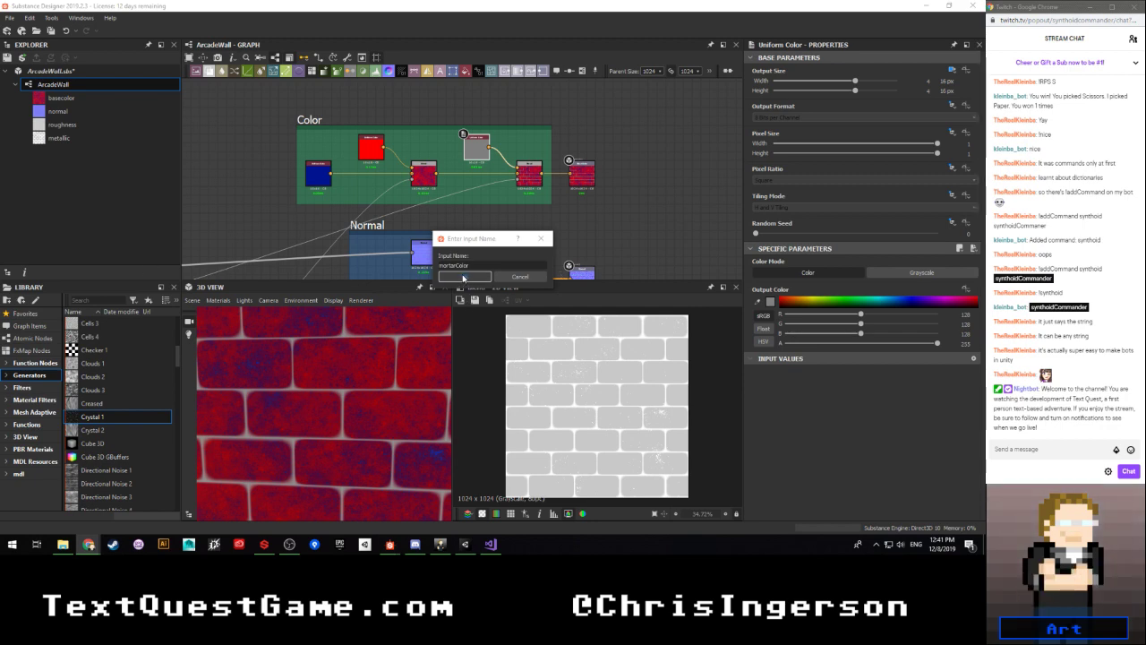
{"action": "left_click", "coordinate": [464, 276]}
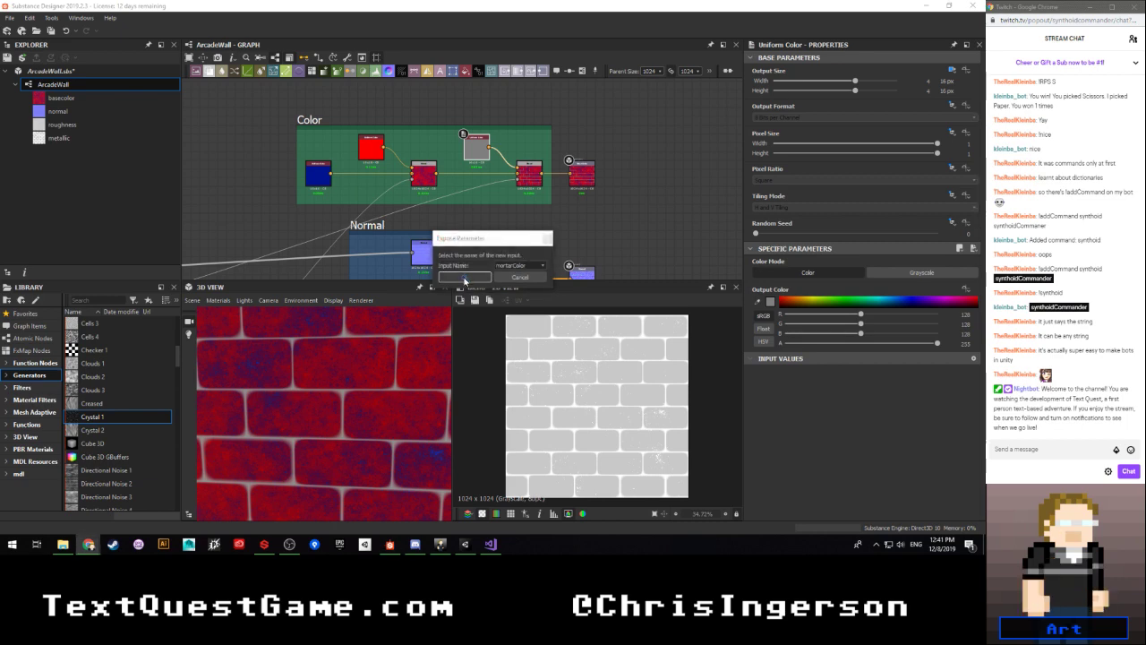
{"action": "left_click", "coordinate": [463, 278]}
Step: Set the alpha channel content of the Normal node feeding the normal combine to Fill Alpha With Input
{"action": "scroll", "coordinate": [497, 214], "scroll_direction": "down", "scroll_amount": 3}
{"action": "middle_click_drag", "start_coordinate": [467, 213], "coordinate": [453, 140]}
{"action": "scroll", "coordinate": [451, 178], "scroll_direction": "up", "scroll_amount": 4}
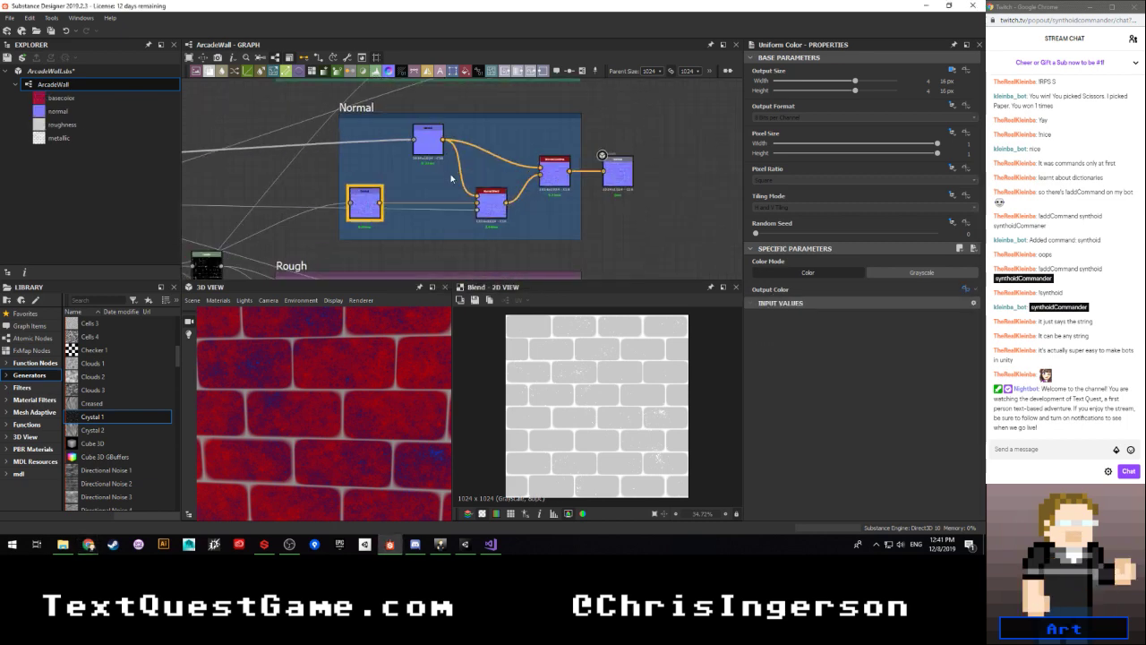
{"action": "left_click", "coordinate": [428, 138]}
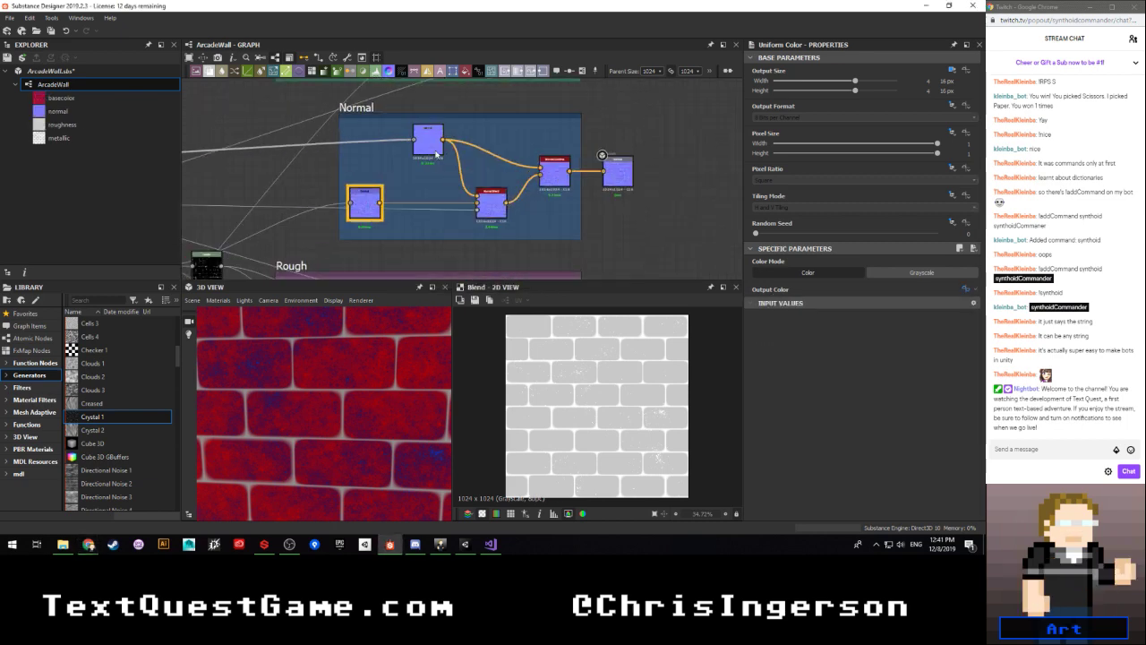
{"action": "left_click", "coordinate": [554, 172]}
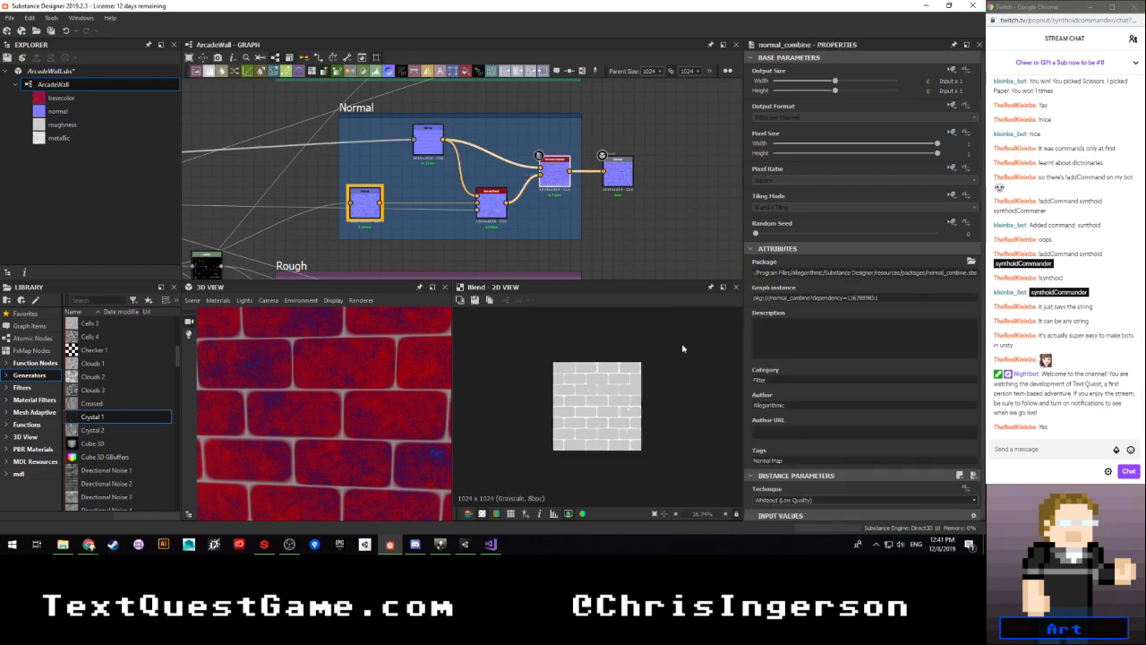
{"action": "scroll", "coordinate": [683, 349], "scroll_direction": "up", "scroll_amount": 3}
{"action": "left_click", "coordinate": [428, 139]}
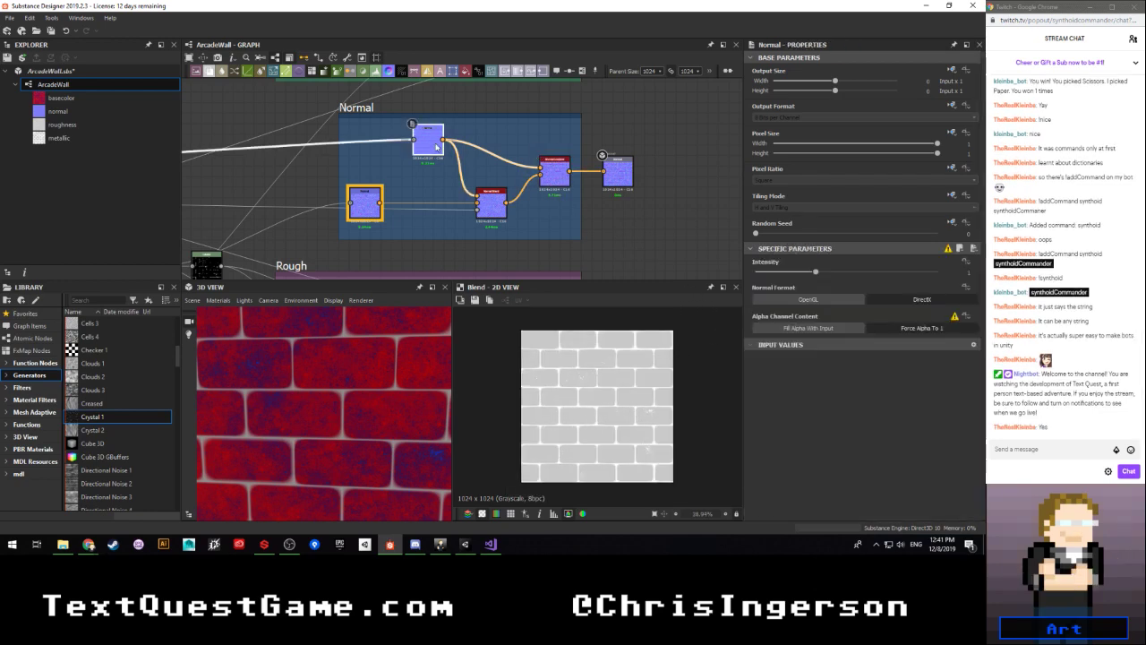
{"action": "left_click", "coordinate": [904, 330]}
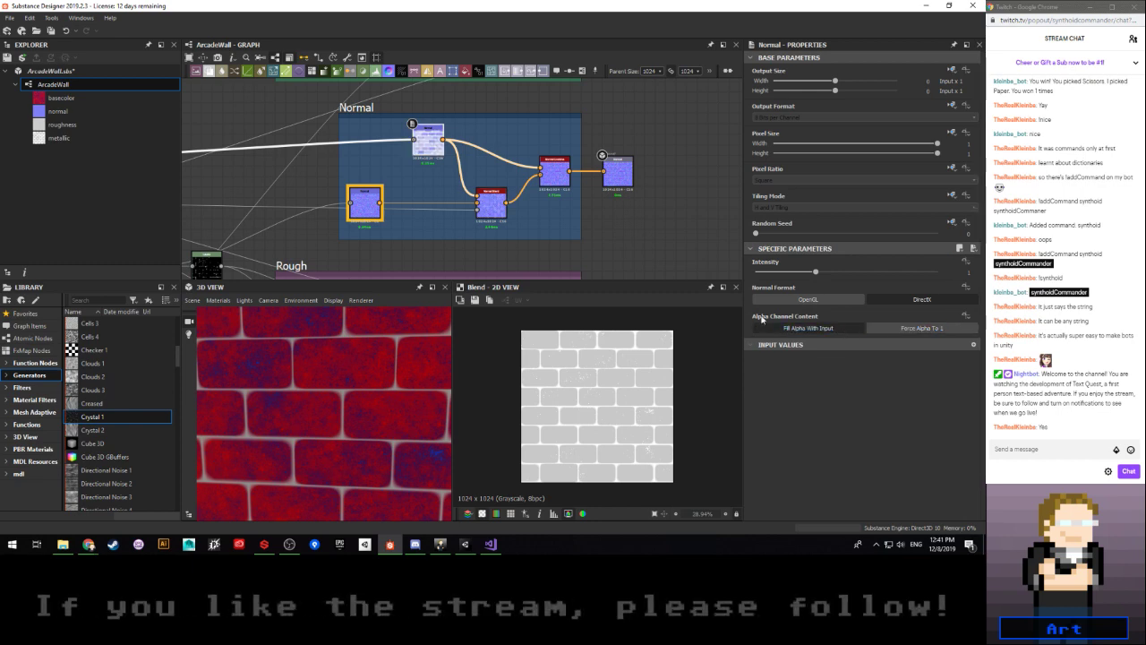
{"action": "left_click", "coordinate": [809, 328]}
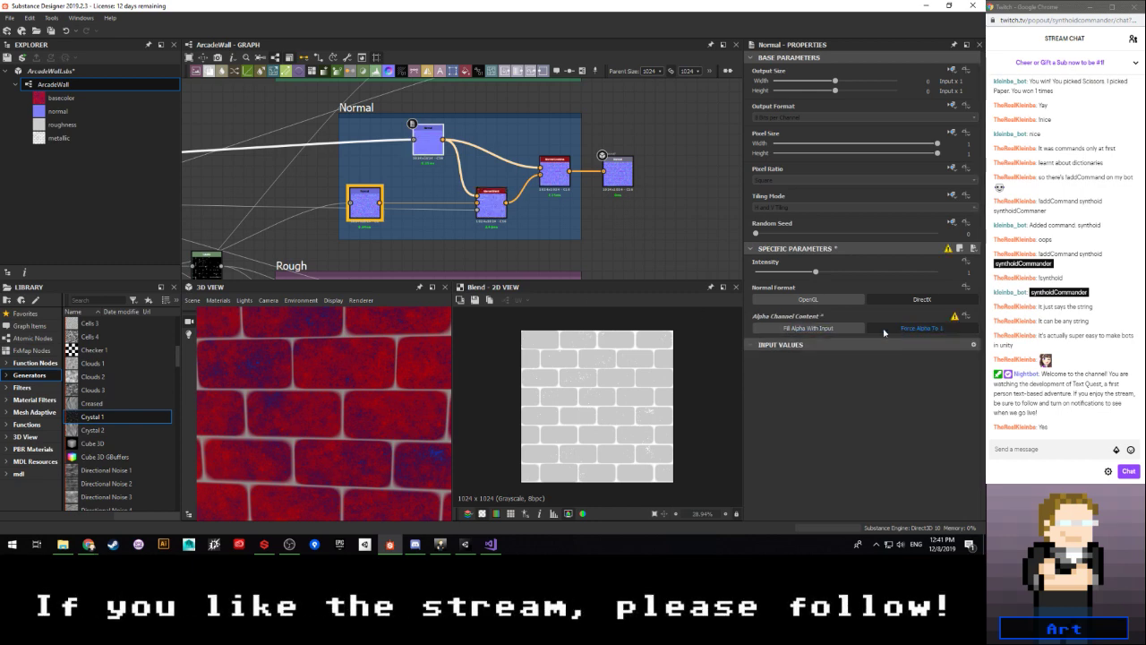
{"action": "left_click", "coordinate": [883, 333]}
{"action": "scroll", "coordinate": [484, 204], "scroll_direction": "up", "scroll_amount": 3}
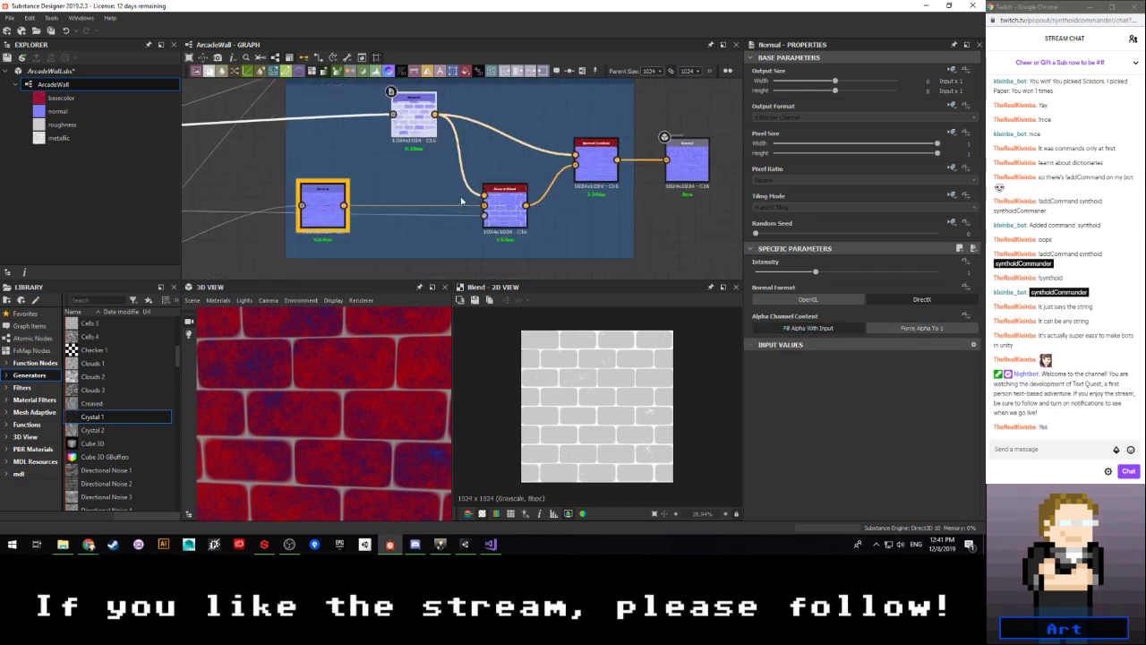
Step: Preview the Normal Blend node's output and check the alpha channel setting of the lower Normal node feeding it
{"action": "double_click", "coordinate": [508, 210]}
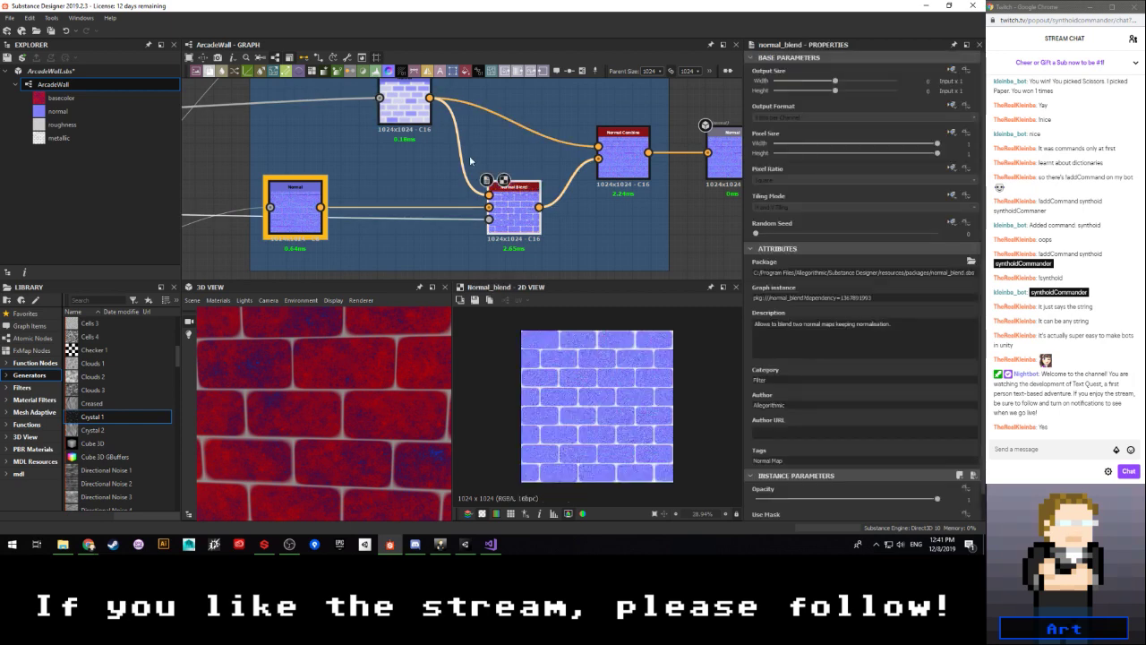
{"action": "double_click", "coordinate": [297, 212]}
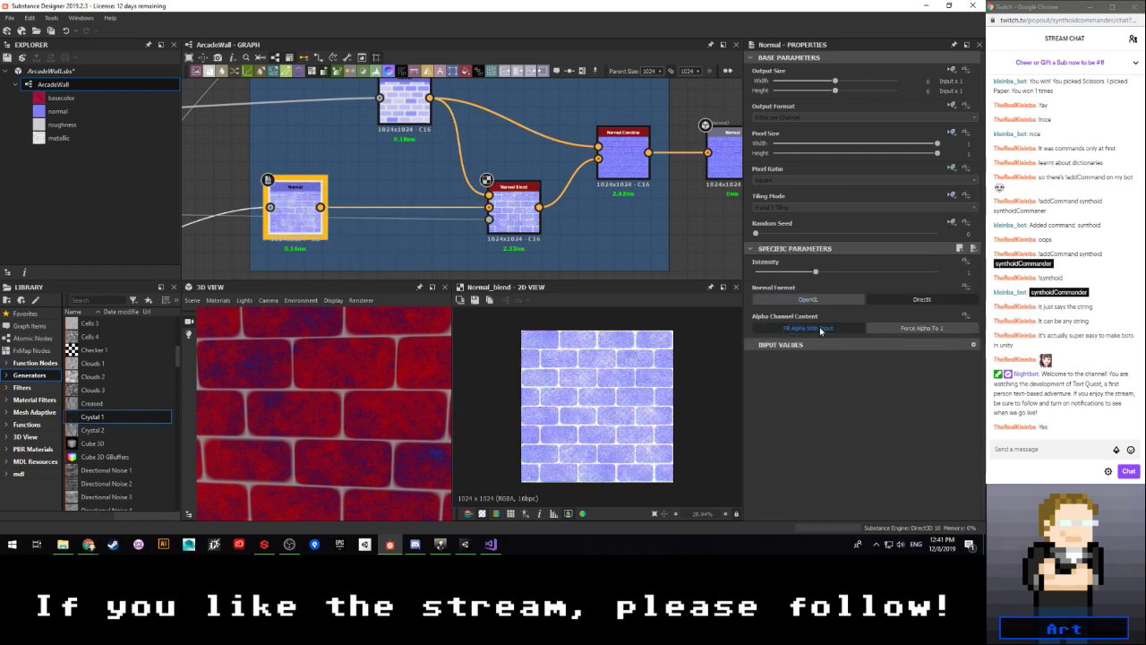
{"action": "left_click", "coordinate": [515, 209]}
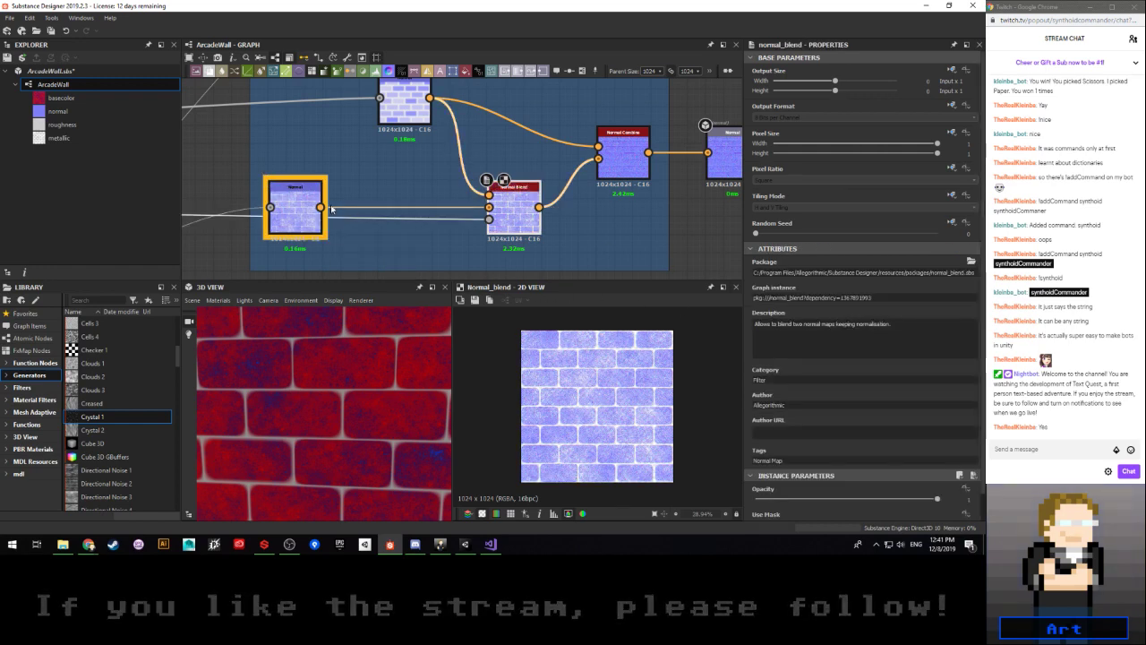
Step: Try feeding the lower Normal node directly into Normal Combine, bypassing Normal Blend, and inspect the combined normal map
{"action": "left_click_drag", "start_coordinate": [321, 207], "coordinate": [598, 158]}
{"action": "double_click", "coordinate": [626, 164]}
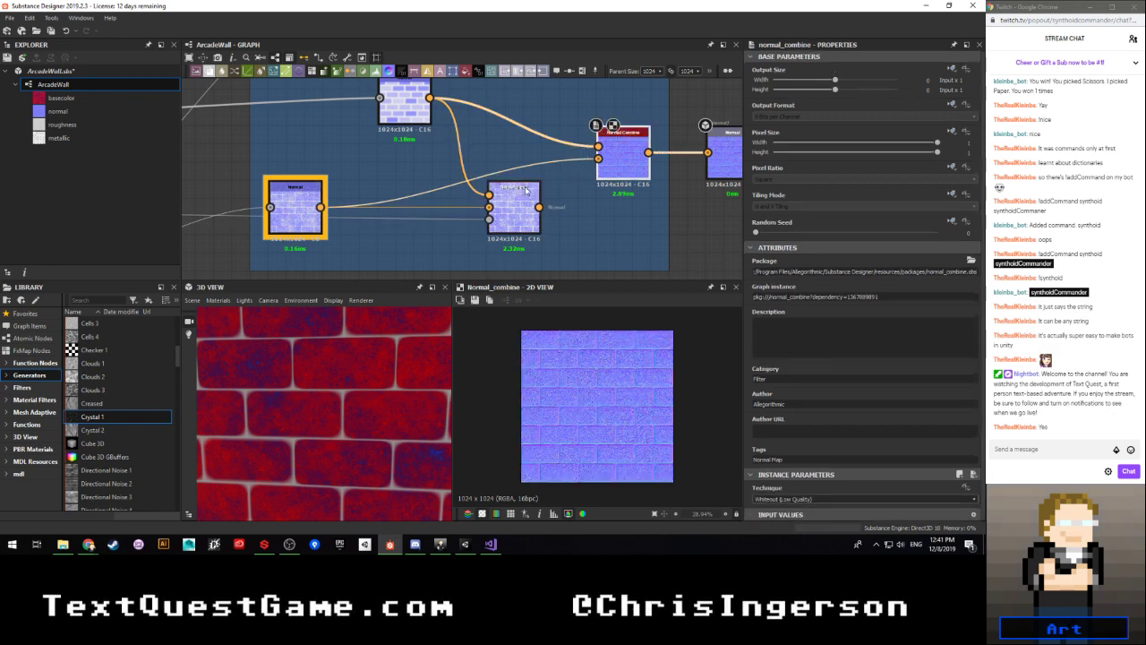
{"action": "left_click_drag", "start_coordinate": [538, 207], "coordinate": [598, 158]}
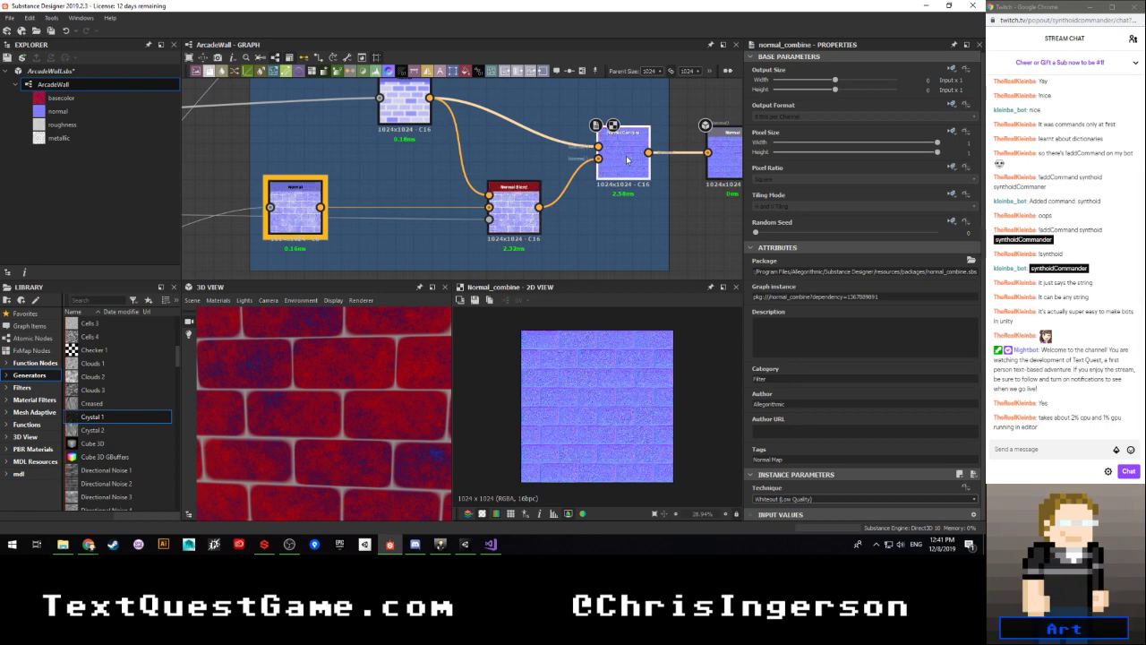
{"action": "scroll", "coordinate": [613, 436], "scroll_direction": "up", "scroll_amount": 5}
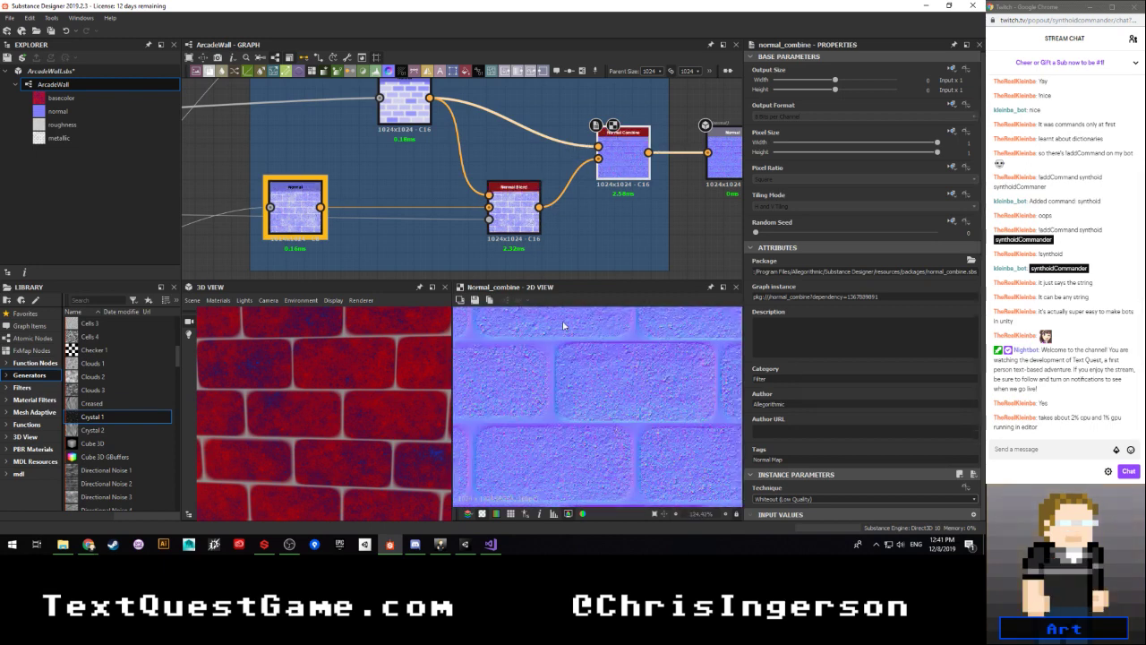
{"action": "scroll", "coordinate": [371, 201], "scroll_direction": "down", "scroll_amount": 3}
{"action": "middle_click_drag", "start_coordinate": [384, 220], "coordinate": [450, 195]}
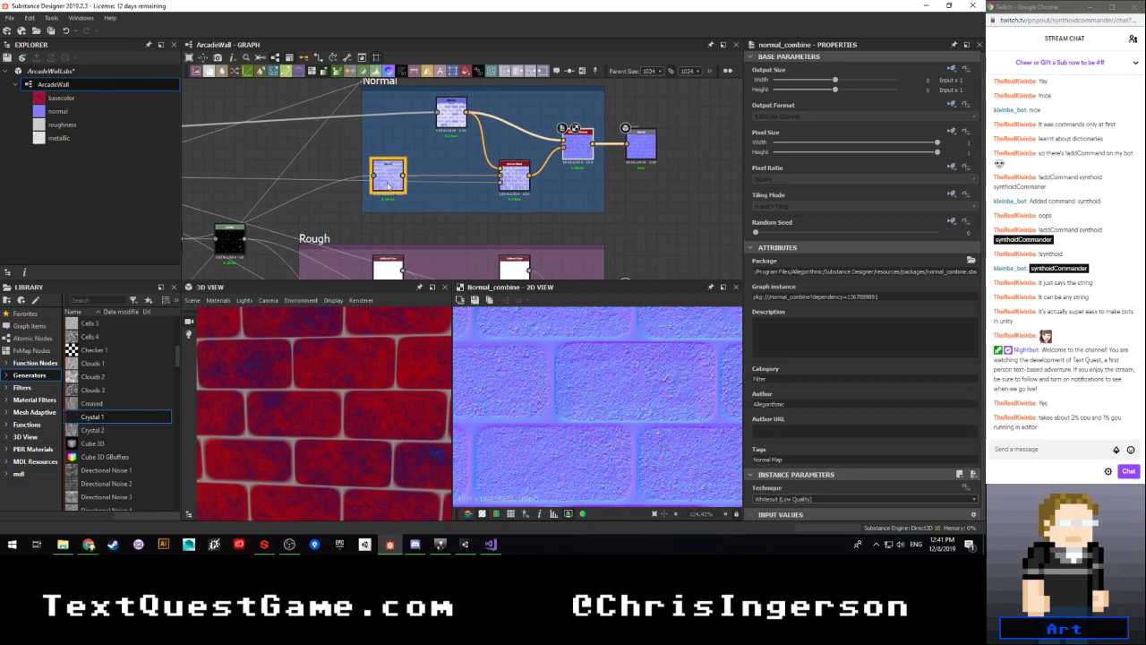
{"action": "mouse_move", "coordinate": [392, 183]}
{"action": "left_mouse_down"}
{"action": "mouse_move", "coordinate": [451, 180]}
{"action": "mouse_move", "coordinate": [390, 179]}
{"action": "left_mouse_up"}
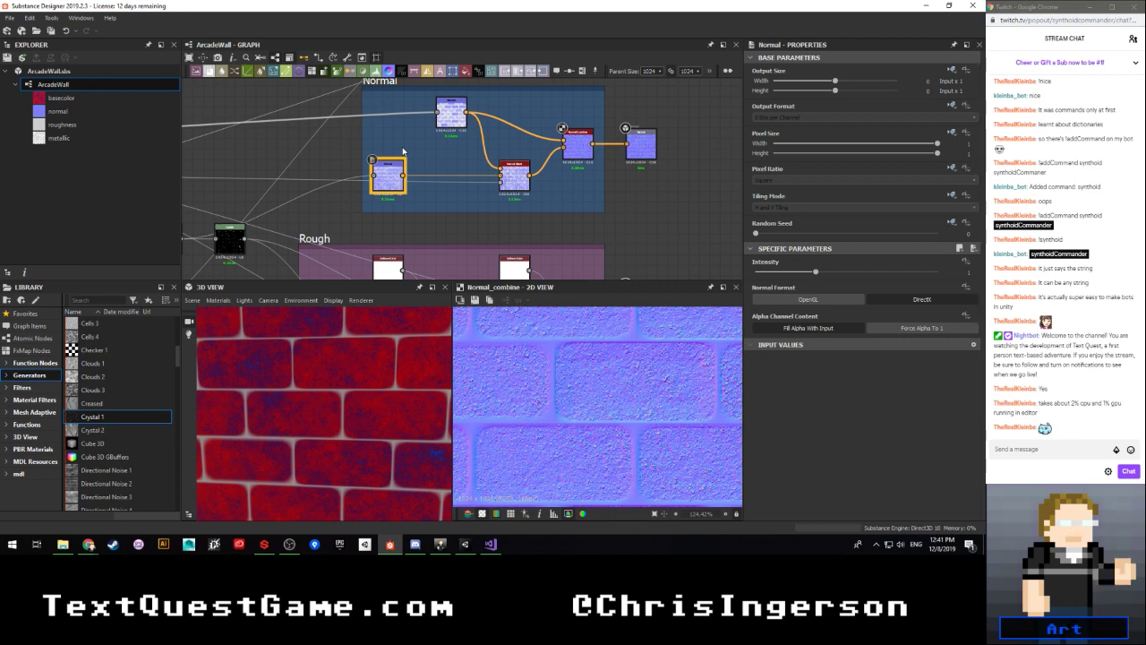
{"action": "scroll", "coordinate": [403, 152], "scroll_direction": "down", "scroll_amount": 3}
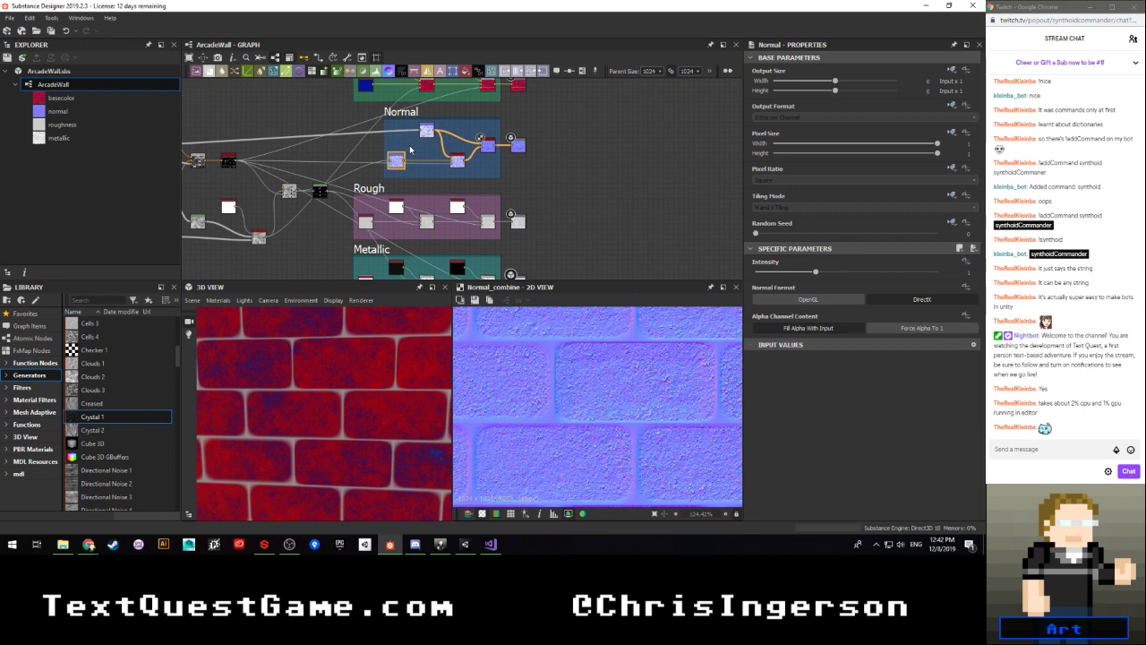
{"action": "scroll", "coordinate": [370, 182], "scroll_direction": "up", "scroll_amount": 2}
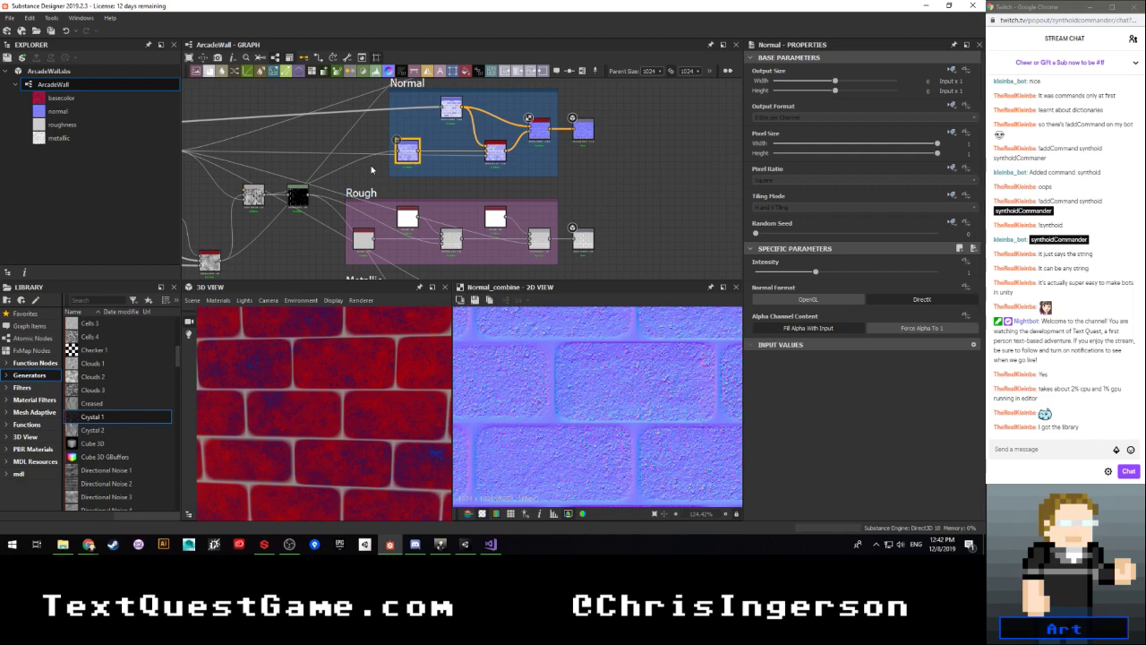
{"action": "scroll", "coordinate": [372, 169], "scroll_direction": "up", "scroll_amount": 3}
{"action": "middle_click_drag", "start_coordinate": [408, 214], "coordinate": [335, 108]}
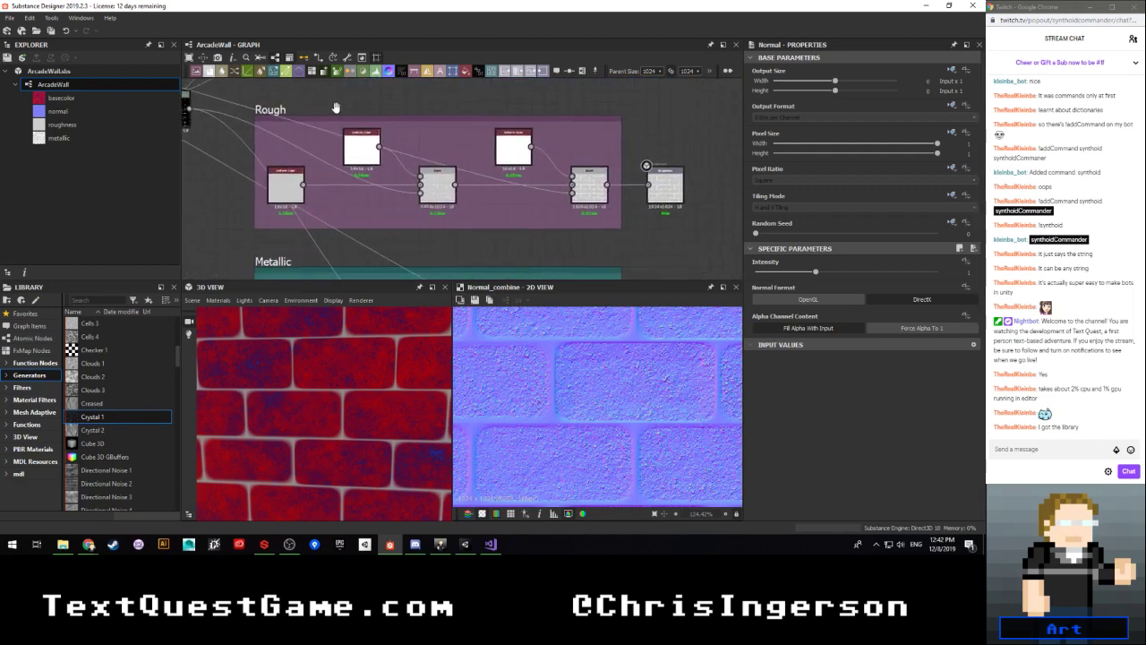
Step: Expose the normal format of the upper Normal node in the Normal frame as a new input named "normalFormat"
{"action": "scroll", "coordinate": [345, 150], "scroll_direction": "down", "scroll_amount": 3}
{"action": "middle_click_drag", "start_coordinate": [348, 149], "coordinate": [334, 278]}
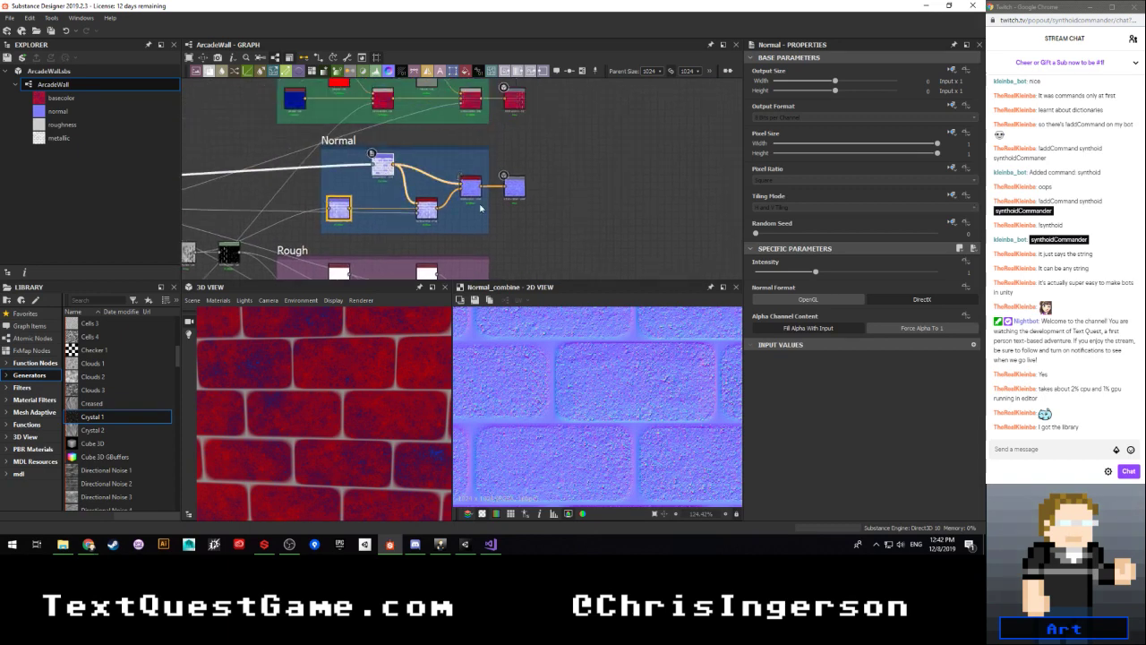
{"action": "left_click", "coordinate": [965, 287]}
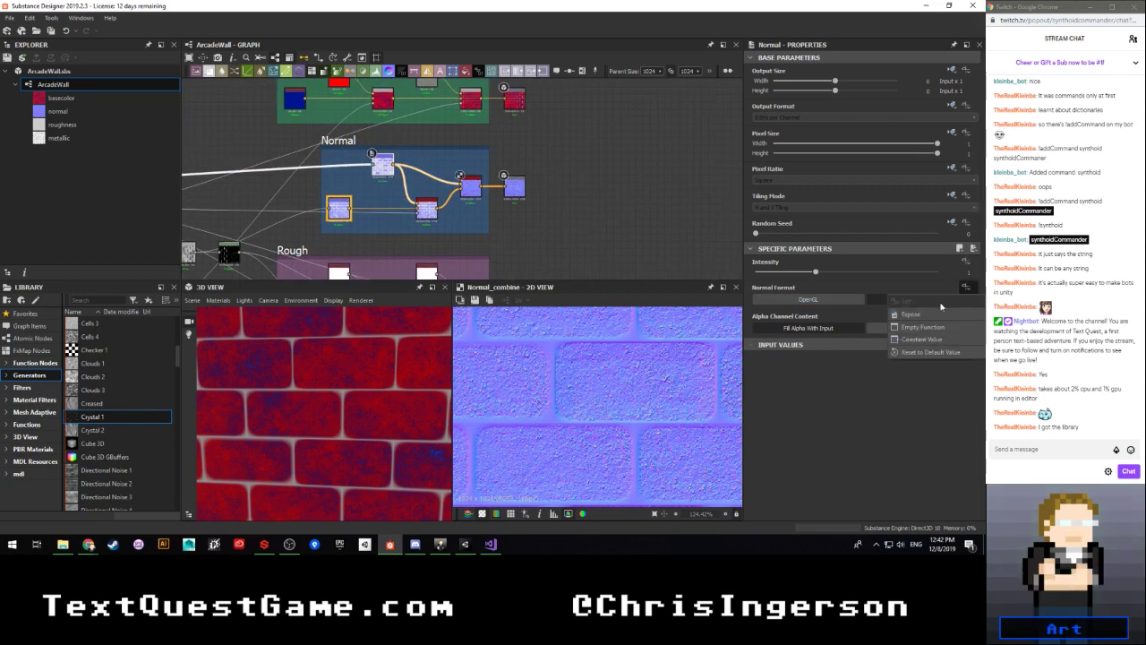
{"action": "left_click", "coordinate": [915, 318]}
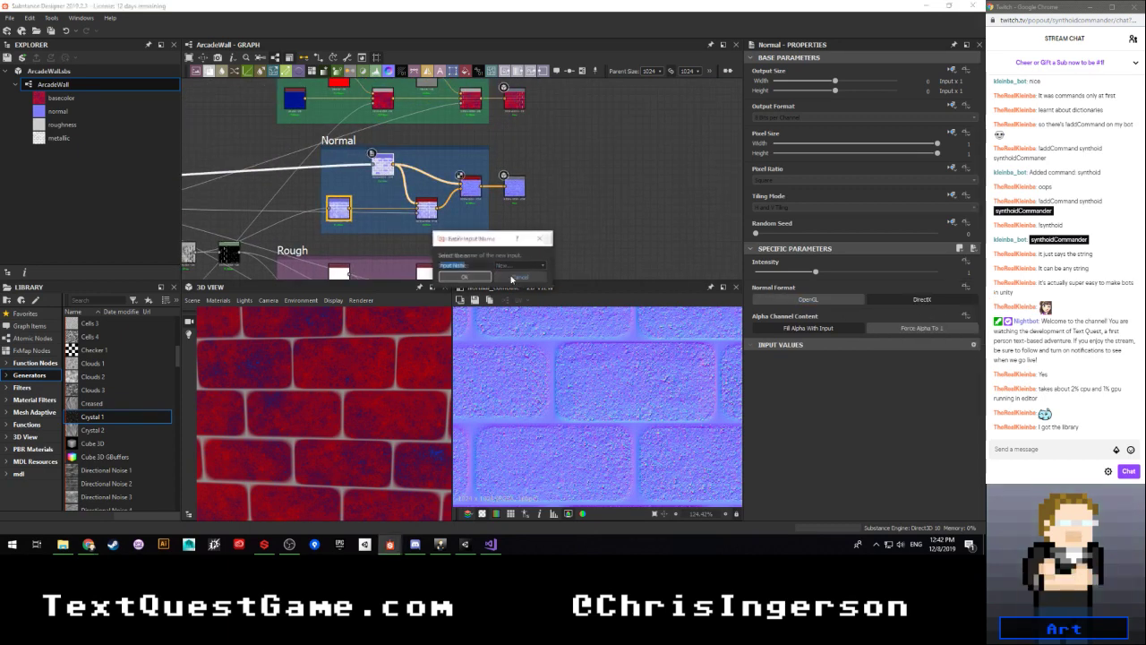
{"action": "type", "text": "normalf"}
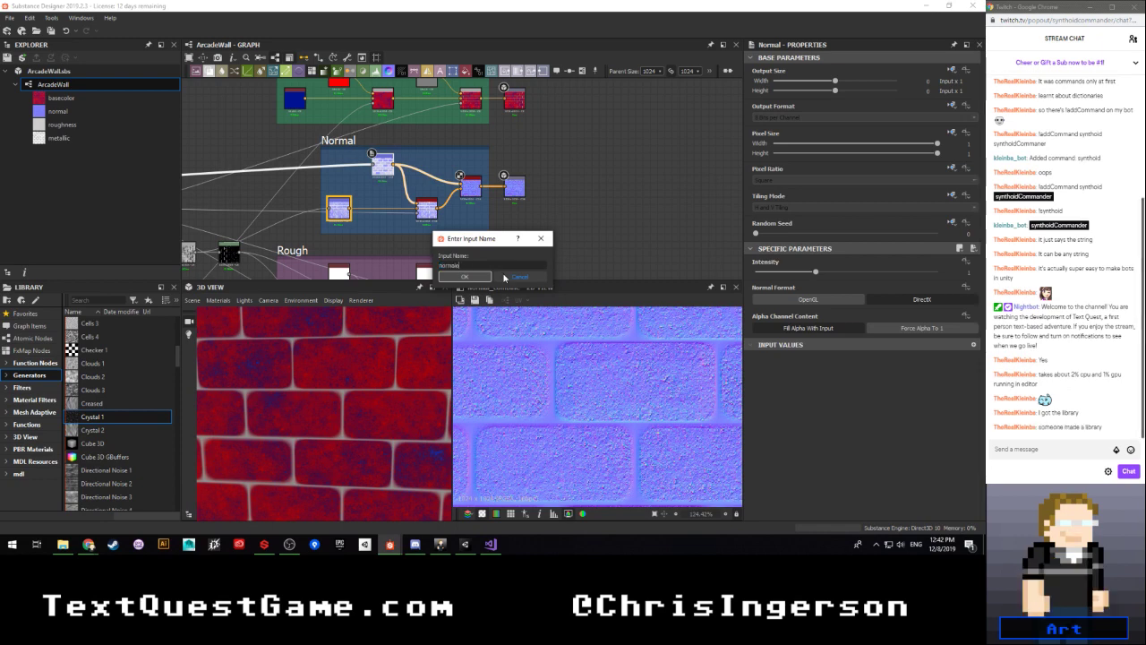
{"action": "key", "text": "BackSpace"}
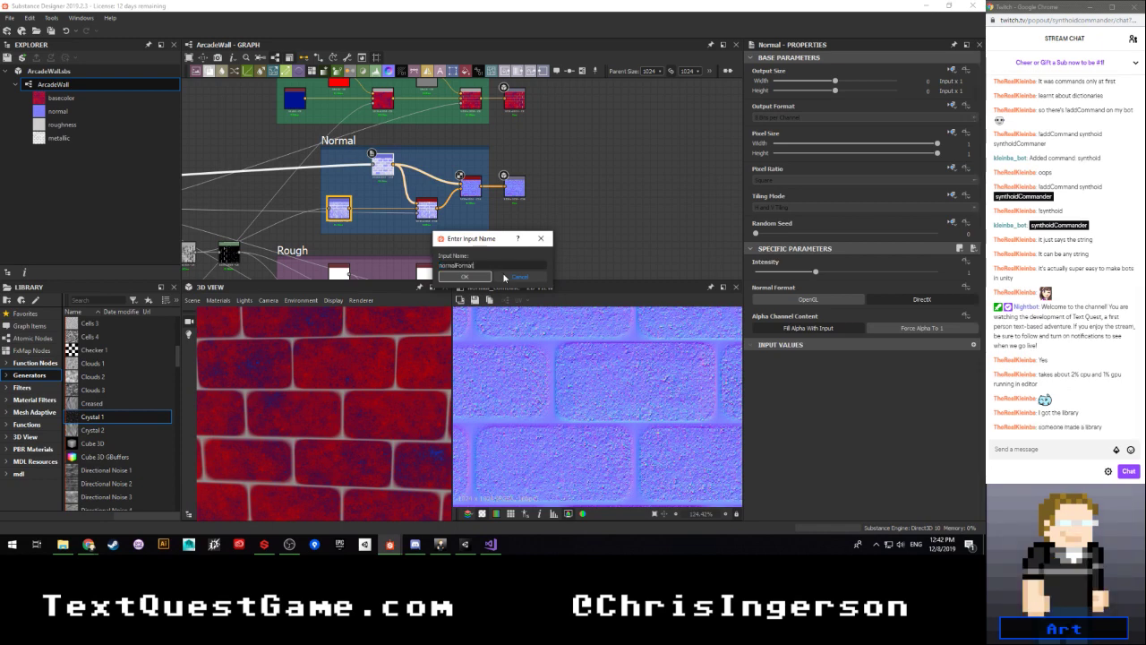
{"action": "key", "text": "Return"}
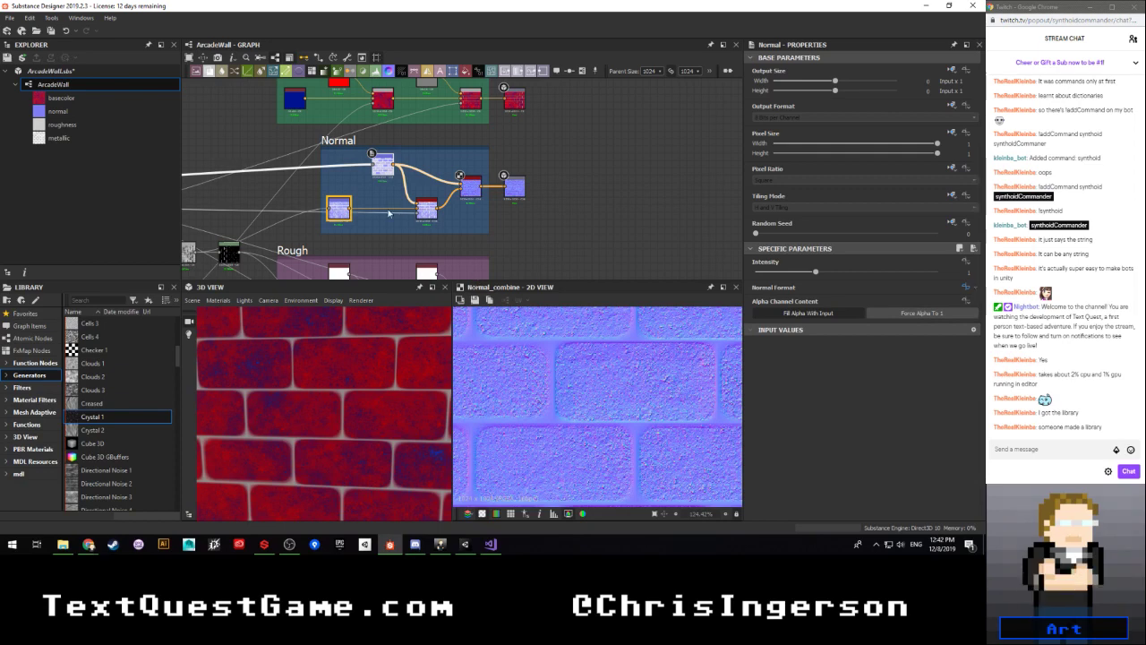
Step: Expose the lower Normal node's normal format through the existing "normalFormat" input
{"action": "left_click", "coordinate": [965, 288]}
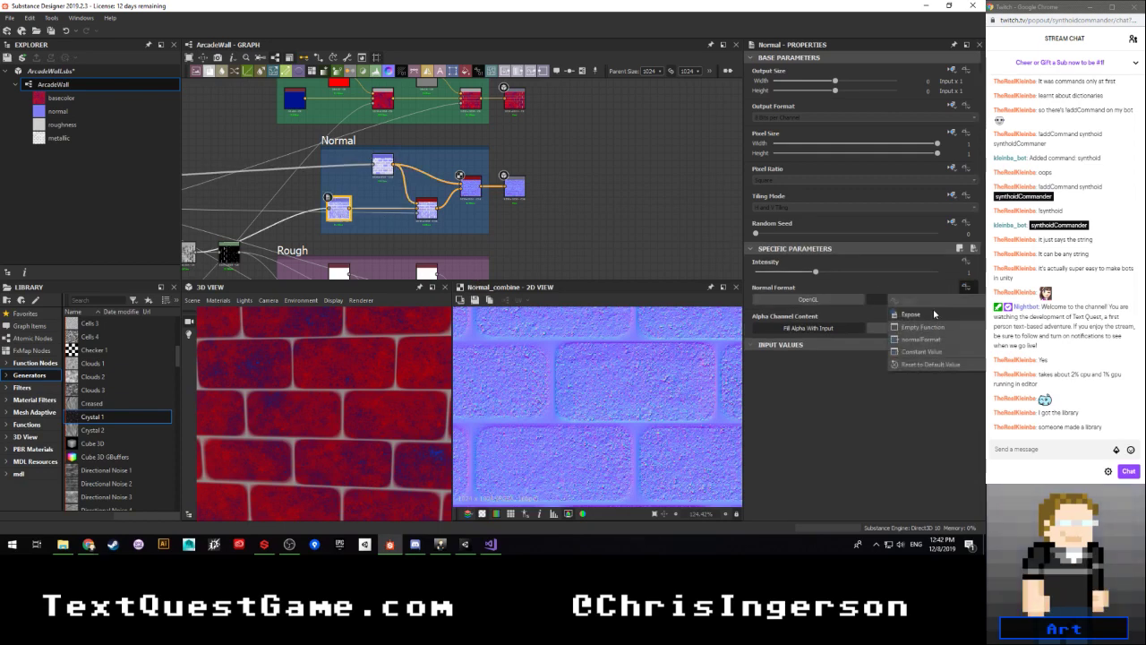
{"action": "left_click", "coordinate": [928, 315]}
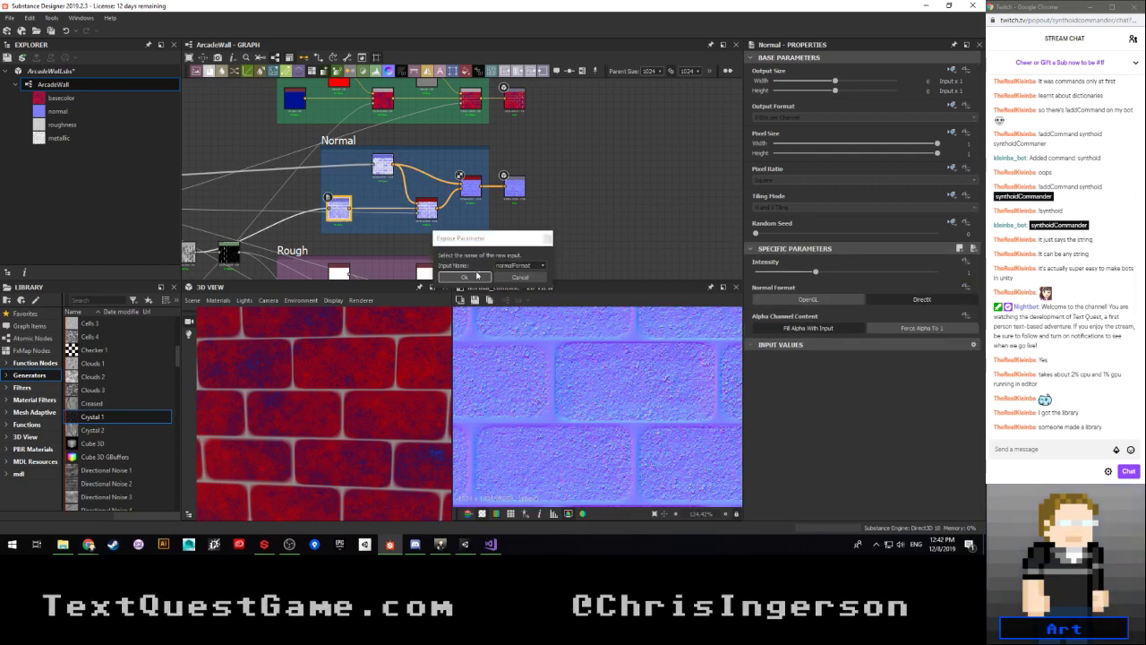
{"action": "scroll", "coordinate": [360, 230], "scroll_direction": "up", "scroll_amount": 2}
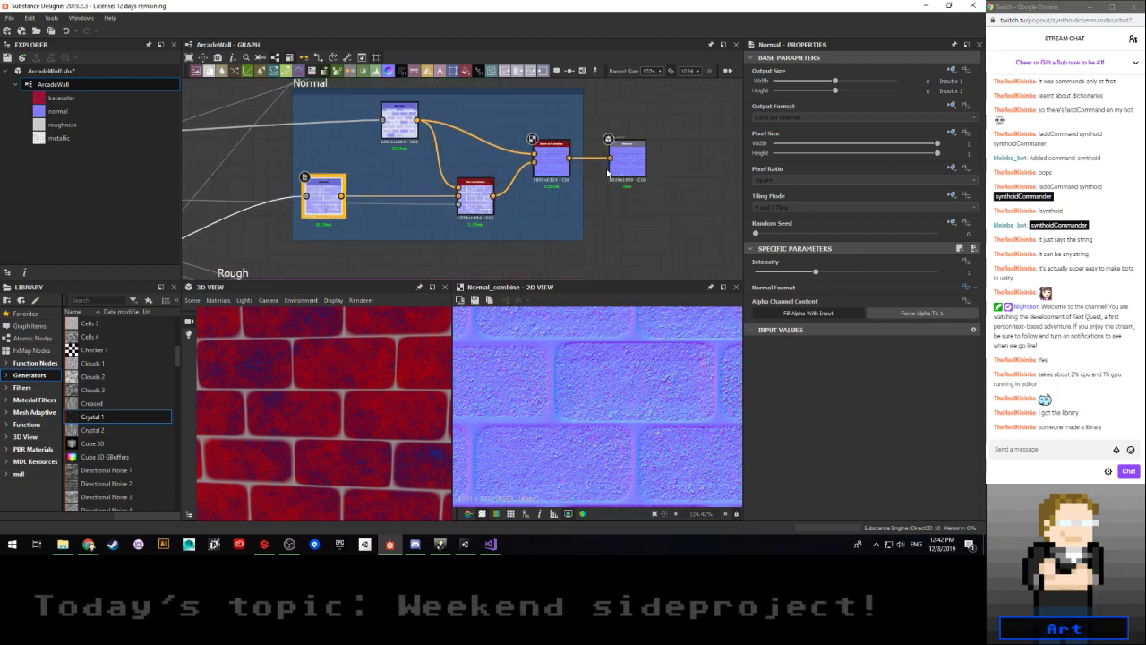
Step: Expose the output color of the light gray Uniform Color node in the Rough frame as a new input named "rough"
{"action": "middle_click_drag", "start_coordinate": [319, 267], "coordinate": [469, 162]}
{"action": "scroll", "coordinate": [474, 235], "scroll_direction": "down", "scroll_amount": 2}
{"action": "middle_click_drag", "start_coordinate": [474, 238], "coordinate": [421, 174]}
{"action": "scroll", "coordinate": [422, 175], "scroll_direction": "up", "scroll_amount": 3}
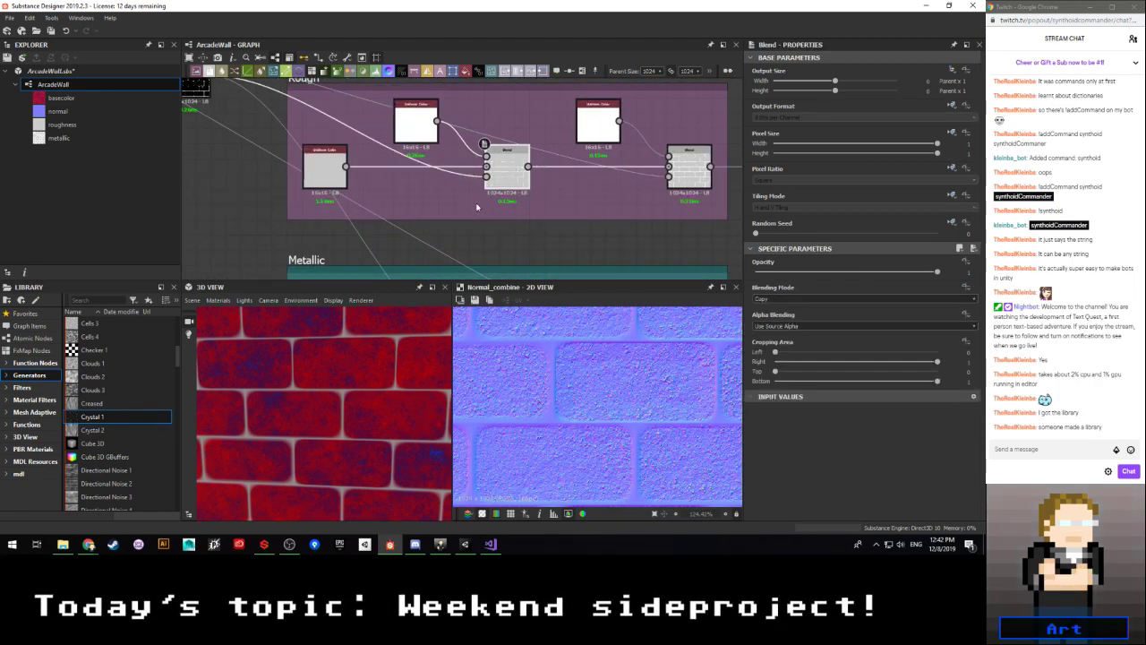
{"action": "left_click", "coordinate": [328, 179]}
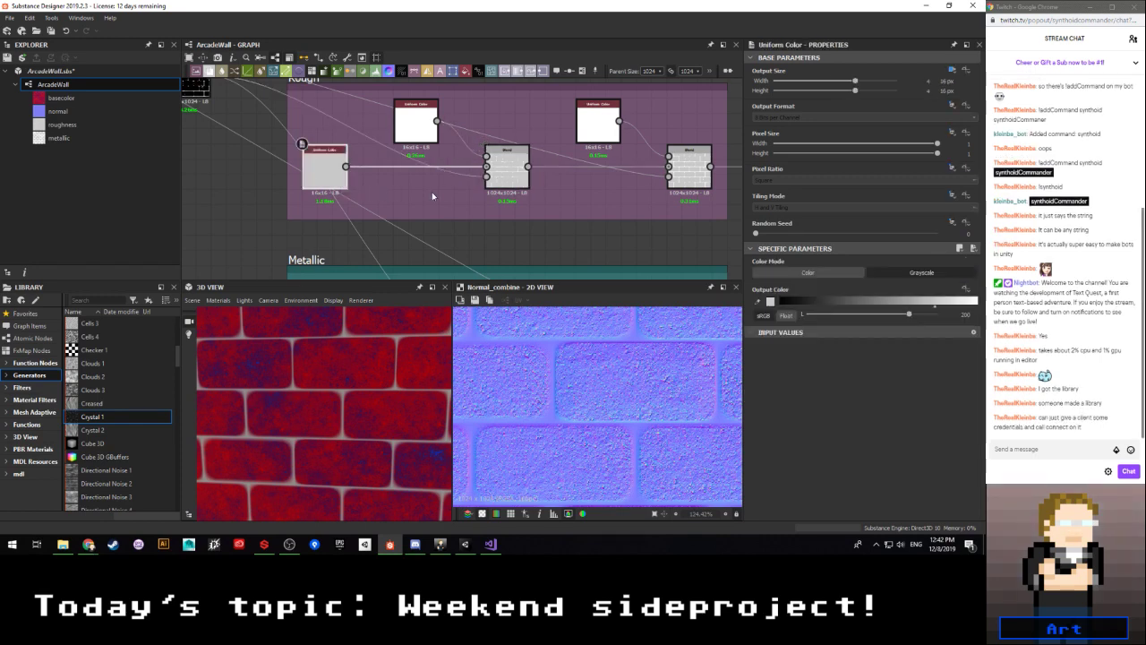
{"action": "left_click", "coordinate": [965, 289]}
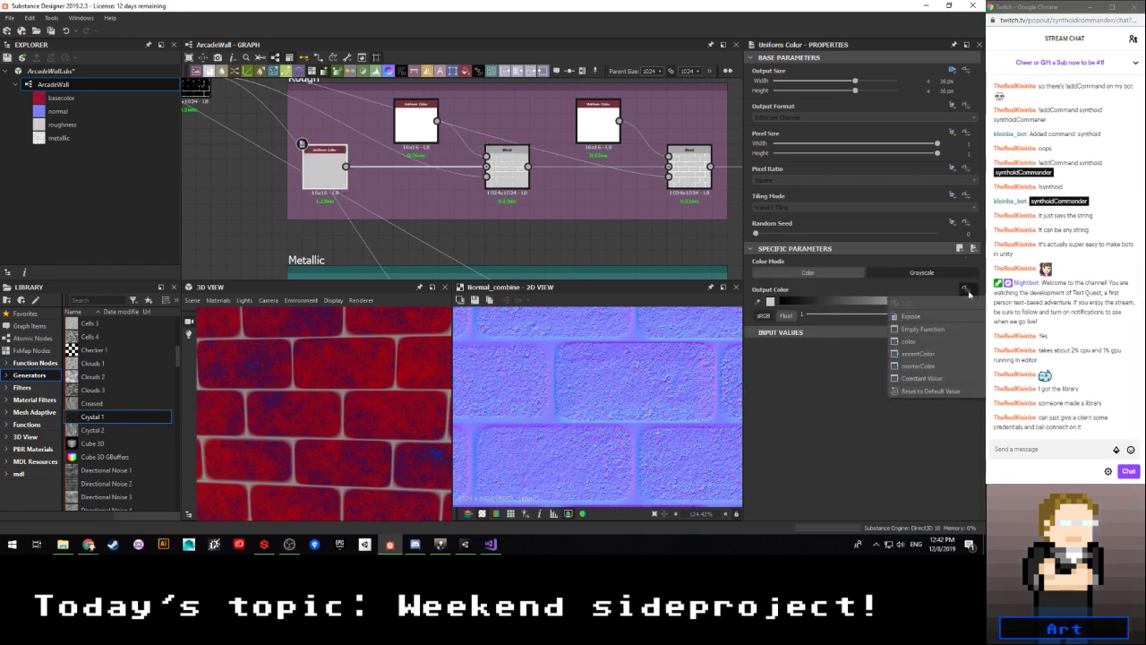
{"action": "left_click", "coordinate": [910, 316]}
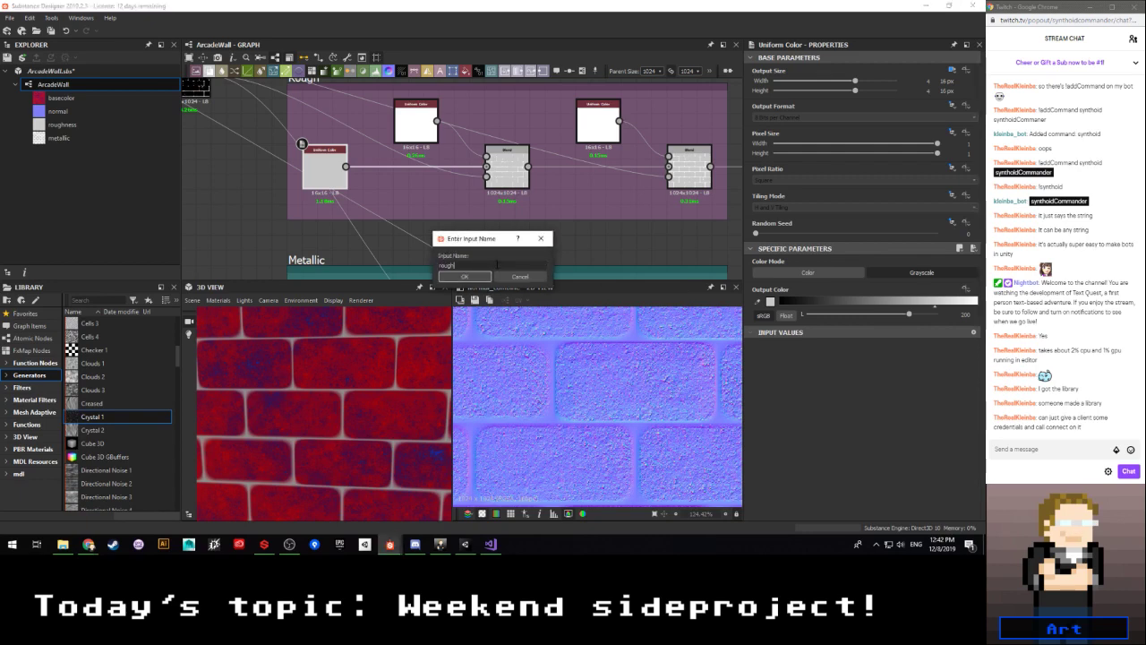
{"action": "type", "text": "rough"}
{"action": "left_click", "coordinate": [464, 276]}
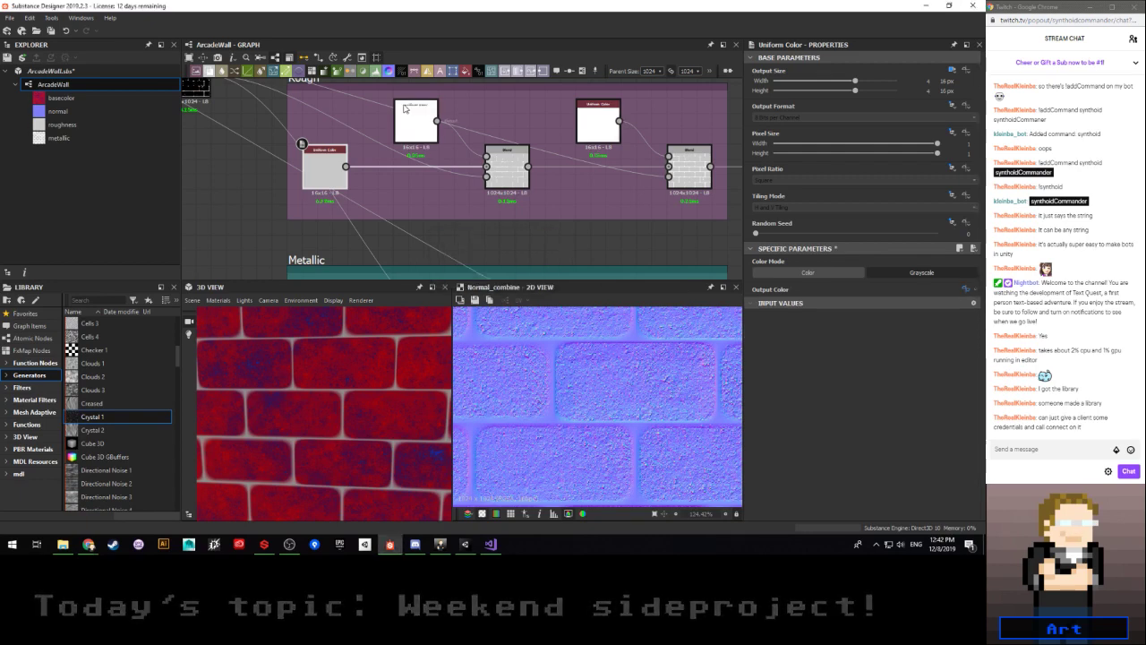
Step: Expose the output color of the white Uniform Color feeding the first Blend in the Rough frame as a new input named "accentRough"
{"action": "left_click", "coordinate": [965, 288]}
{"action": "left_click", "coordinate": [913, 309]}
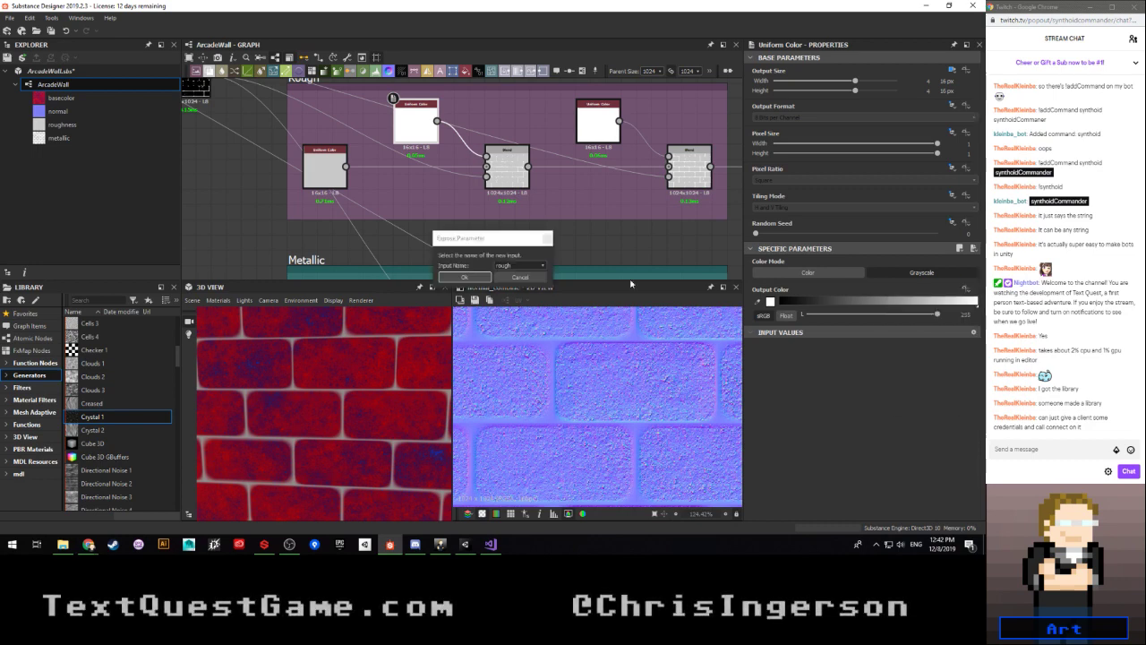
{"action": "left_click", "coordinate": [541, 267]}
{"action": "left_click", "coordinate": [508, 288]}
{"action": "type", "text": "accentR"}
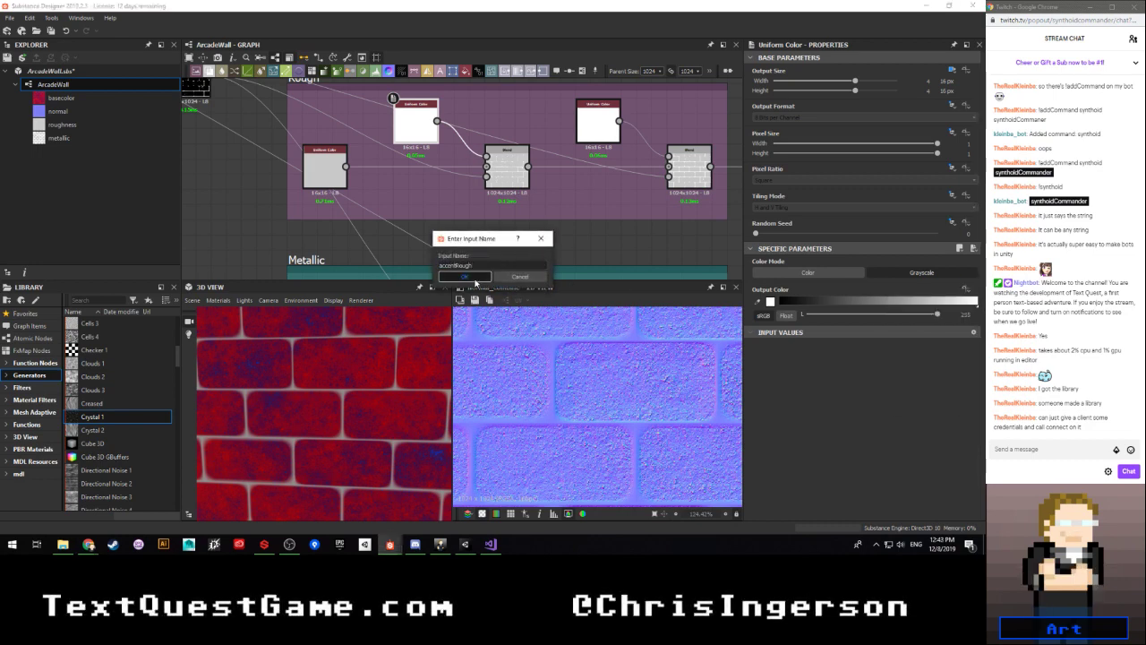
{"action": "left_click", "coordinate": [467, 277]}
{"action": "left_click", "coordinate": [469, 276]}
Step: Expose the output color of the white Uniform Color feeding the Rough frame's last Blend as a new input named "mortarRough"
{"action": "left_click", "coordinate": [595, 136]}
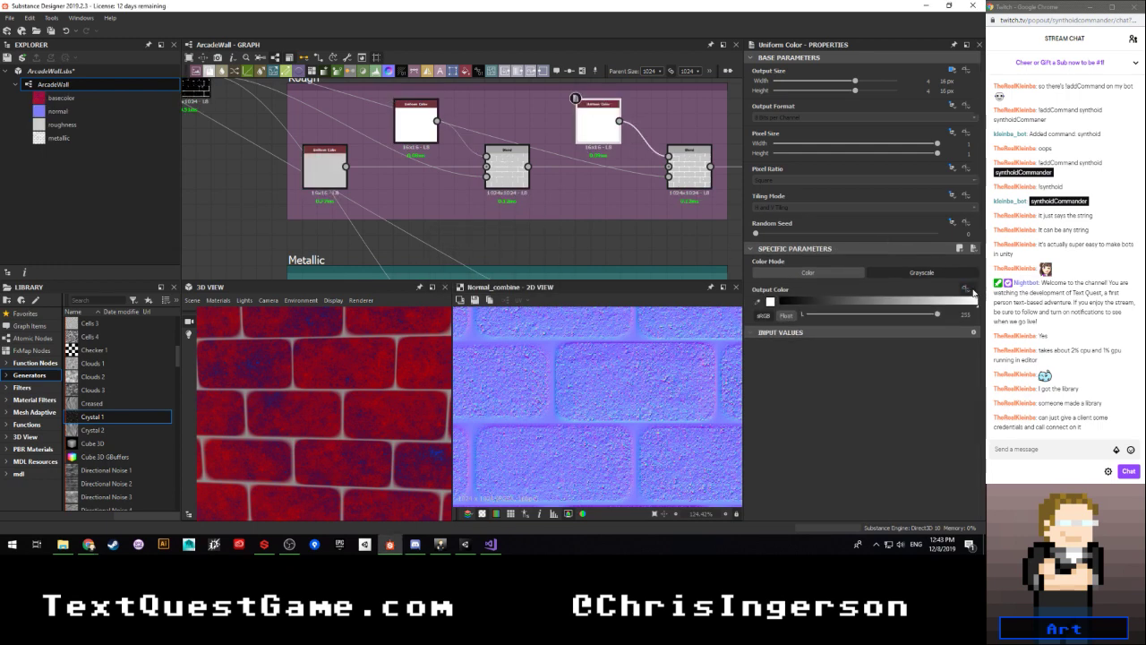
{"action": "left_click", "coordinate": [965, 289]}
{"action": "left_click", "coordinate": [913, 309]}
{"action": "left_click", "coordinate": [511, 267]}
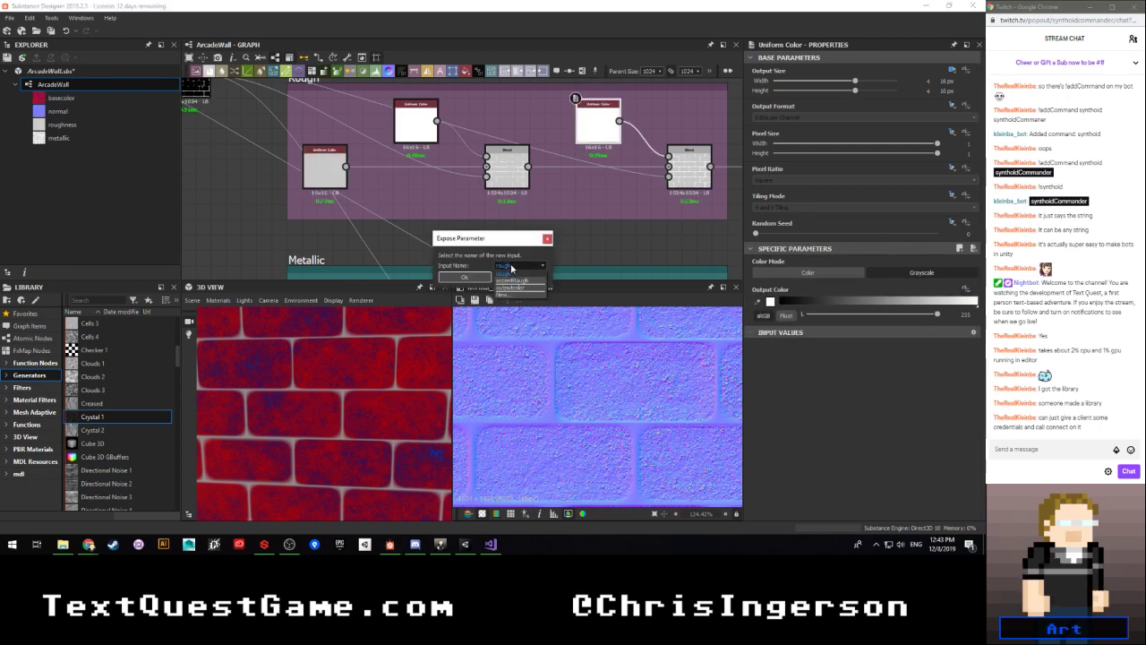
{"action": "left_click", "coordinate": [504, 295]}
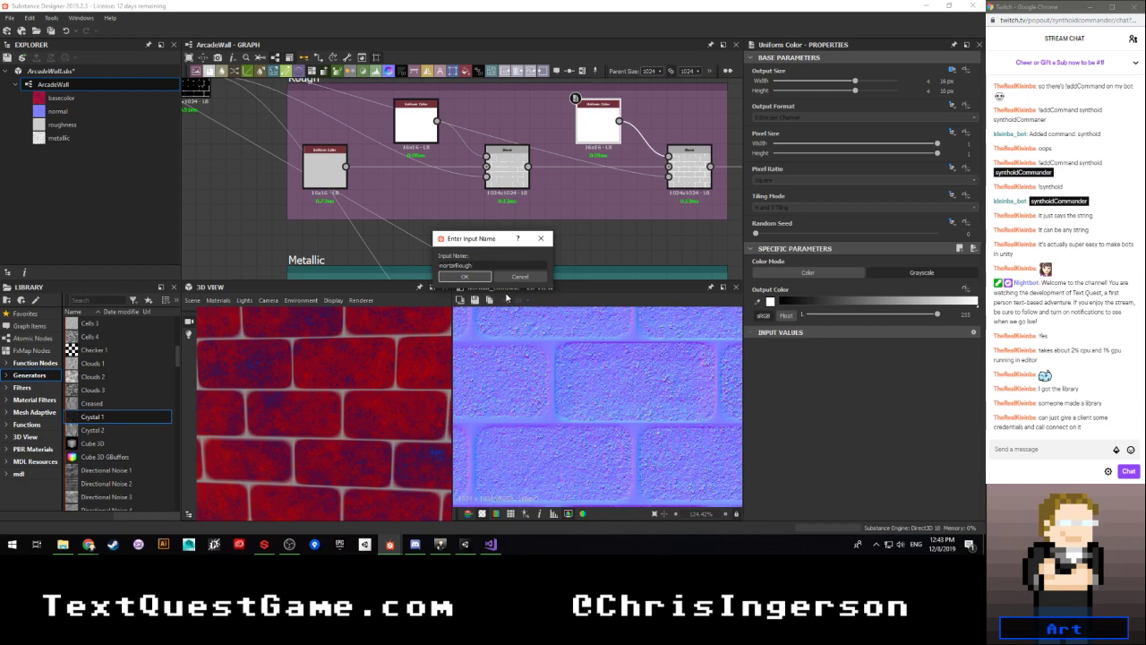
{"action": "left_click", "coordinate": [466, 278]}
{"action": "left_click", "coordinate": [461, 277]}
Step: Expose the output color of the white Uniform Color node in the Metallic frame as a new input named "metallic"
{"action": "scroll", "coordinate": [433, 223], "scroll_direction": "down", "scroll_amount": 3}
{"action": "middle_click_drag", "start_coordinate": [432, 226], "coordinate": [439, 123]}
{"action": "scroll", "coordinate": [440, 124], "scroll_direction": "up", "scroll_amount": 2}
{"action": "left_click", "coordinate": [328, 208]}
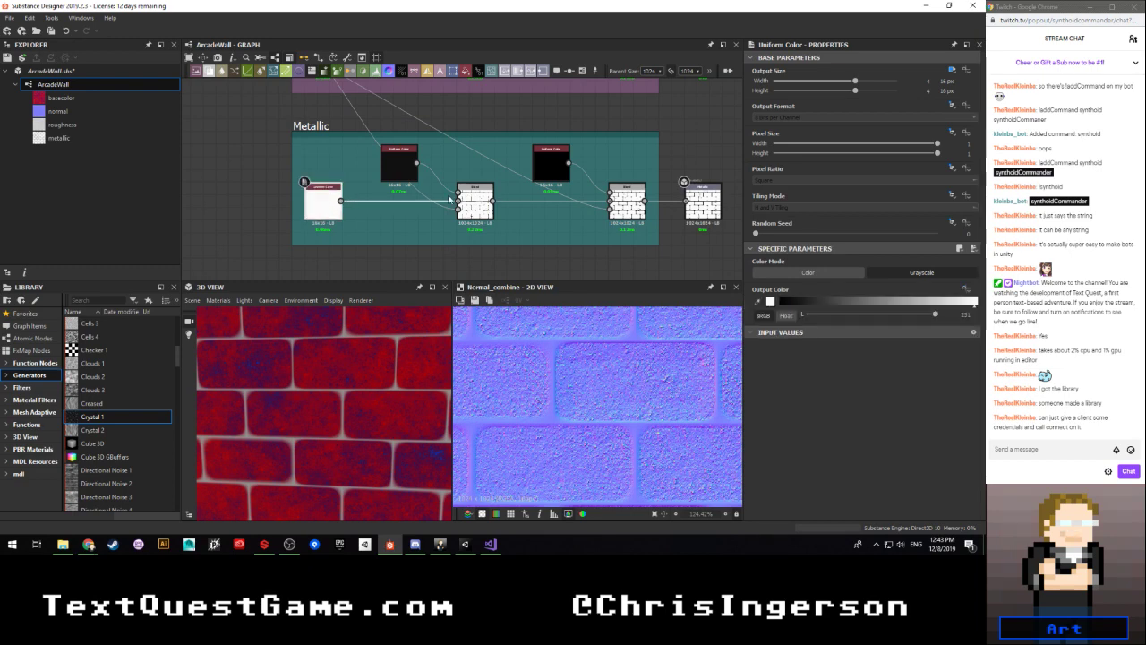
{"action": "left_click", "coordinate": [966, 290]}
{"action": "left_click", "coordinate": [913, 311]}
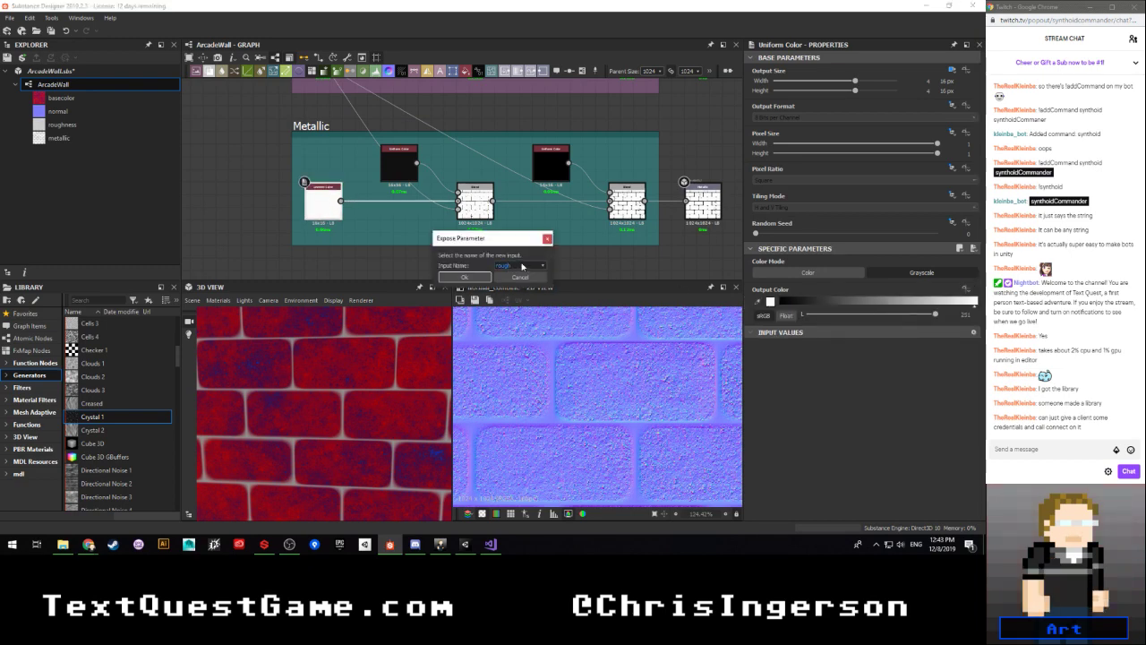
{"action": "left_click", "coordinate": [523, 266]}
{"action": "left_click", "coordinate": [504, 301]}
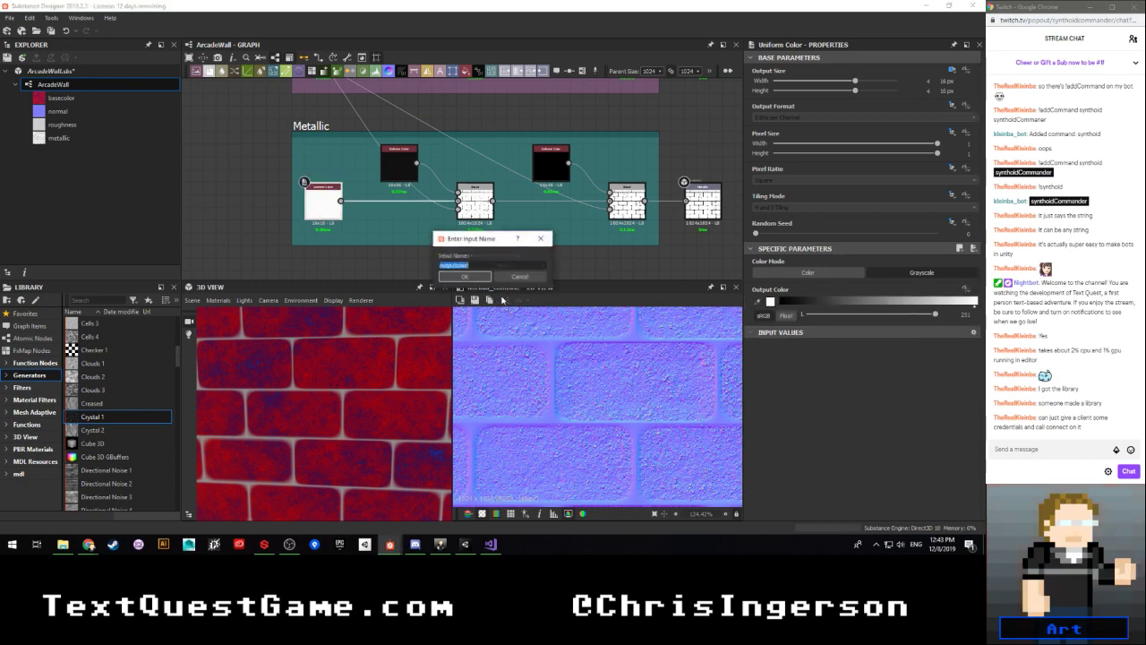
{"action": "type", "text": "metallic"}
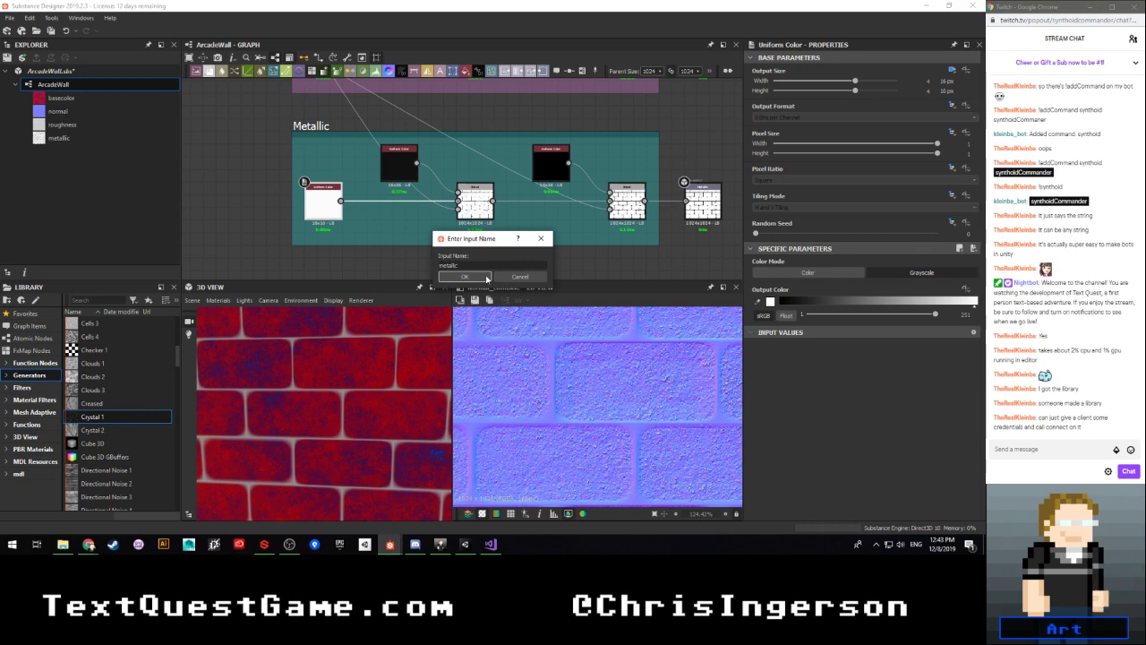
{"action": "left_click", "coordinate": [465, 278]}
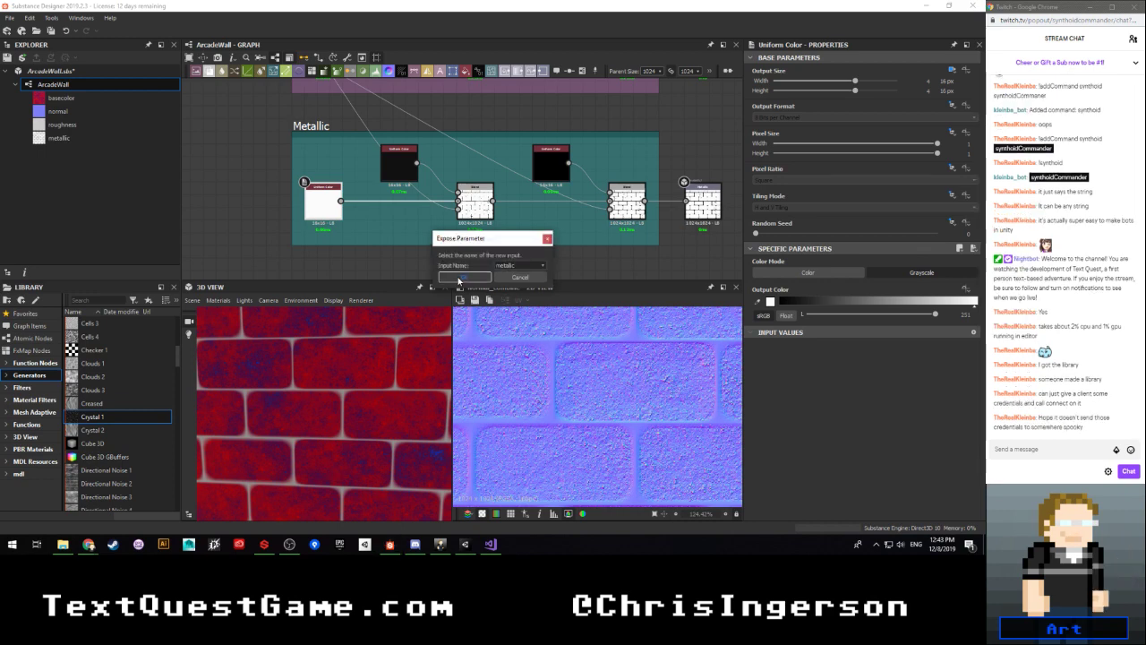
{"action": "left_click", "coordinate": [459, 278]}
Step: Expose the output color of the dark Uniform Color feeding the Metallic frame's first Blend as a new input named "accentMetallic"
{"action": "left_click", "coordinate": [401, 166]}
{"action": "left_click", "coordinate": [965, 288]}
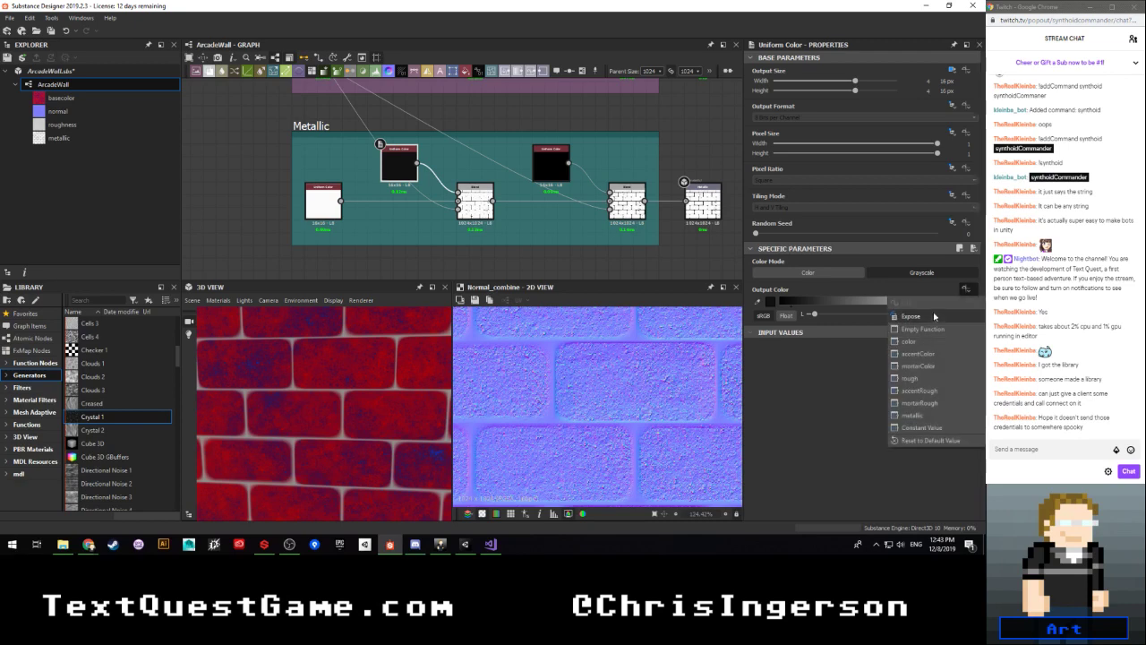
{"action": "left_click", "coordinate": [934, 316]}
{"action": "left_click", "coordinate": [501, 265]}
{"action": "left_click", "coordinate": [499, 310]}
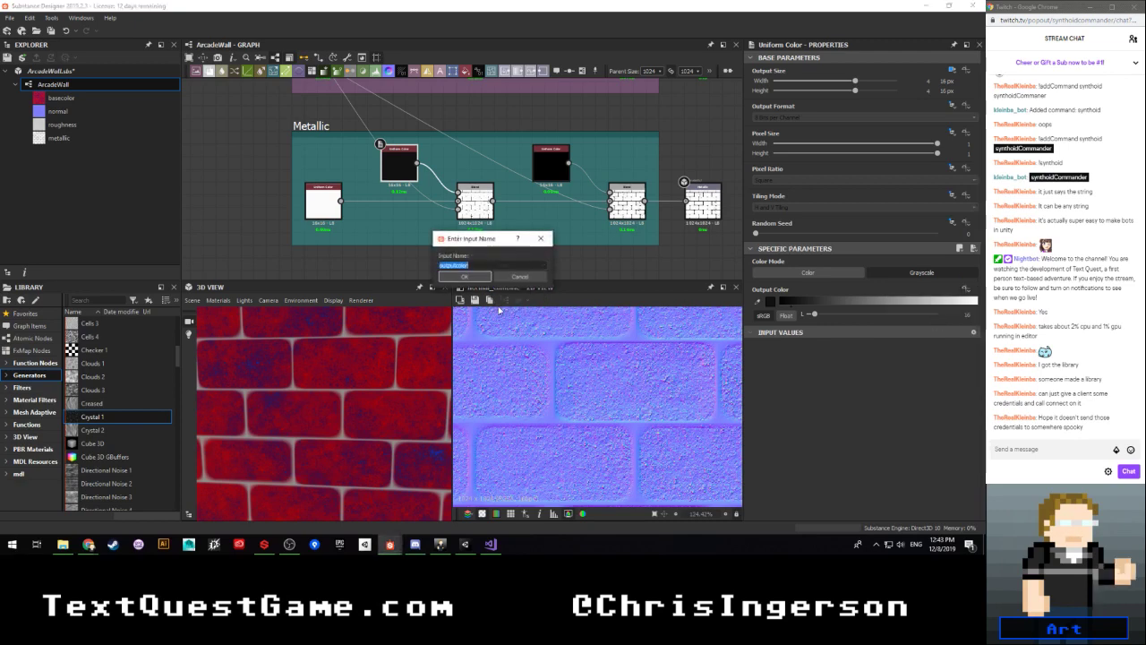
{"action": "type", "text": "accentM"}
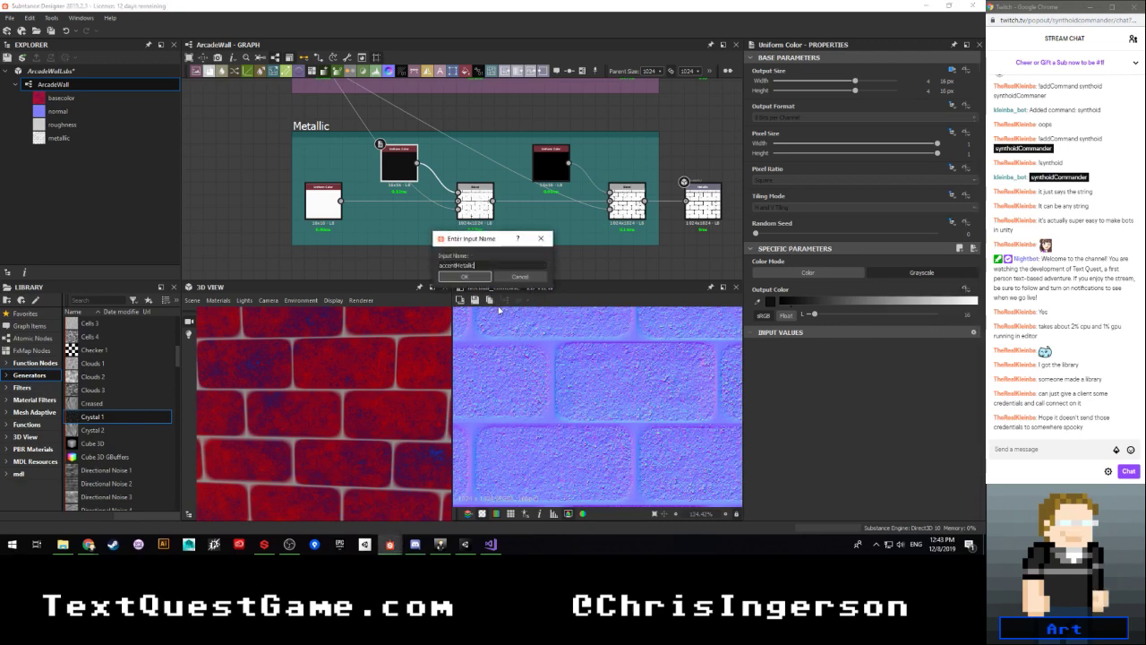
{"action": "type", "text": "etallic"}
{"action": "left_click", "coordinate": [464, 275]}
Step: Expose the output color of the black Uniform Color feeding the Metallic frame's last Blend as a new input named "mortarMetallic"
{"action": "left_click", "coordinate": [551, 164]}
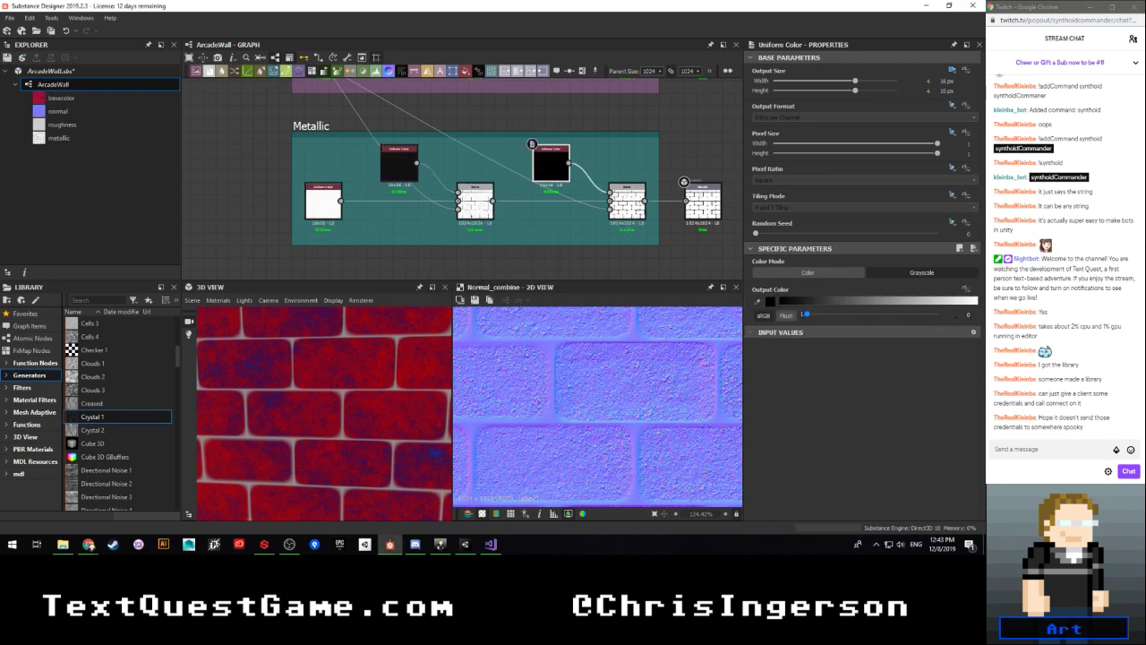
{"action": "left_click", "coordinate": [964, 290]}
{"action": "left_click", "coordinate": [934, 316]}
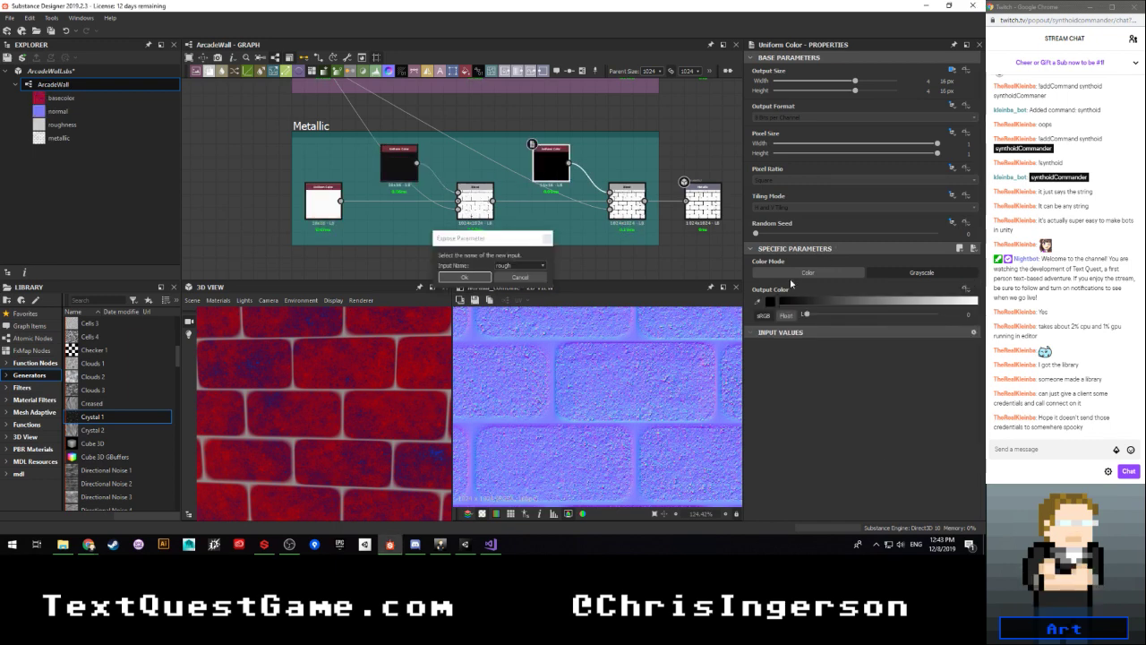
{"action": "left_click", "coordinate": [512, 266]}
{"action": "left_click", "coordinate": [505, 316]}
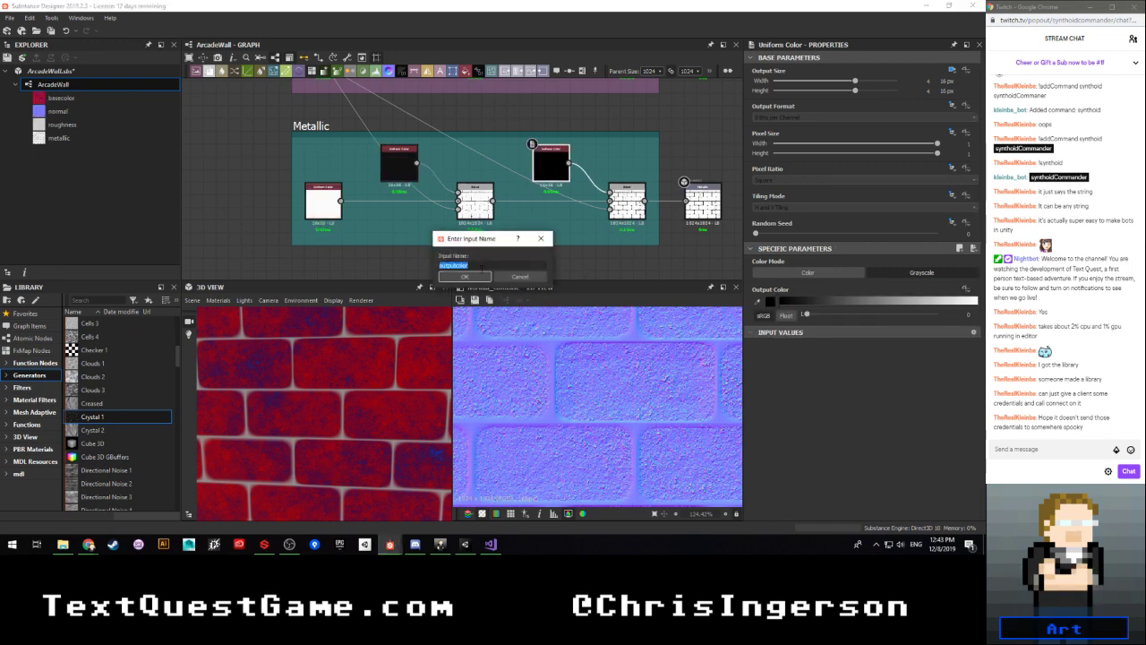
{"action": "type", "text": "morta"}
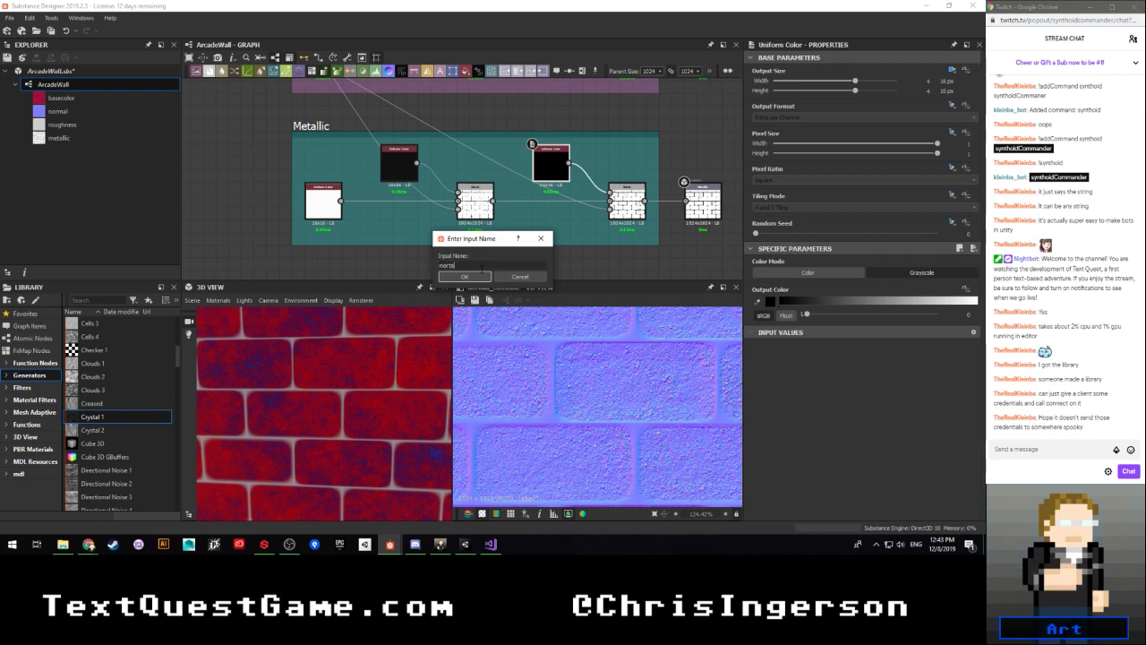
{"action": "type", "text": "rMa"}
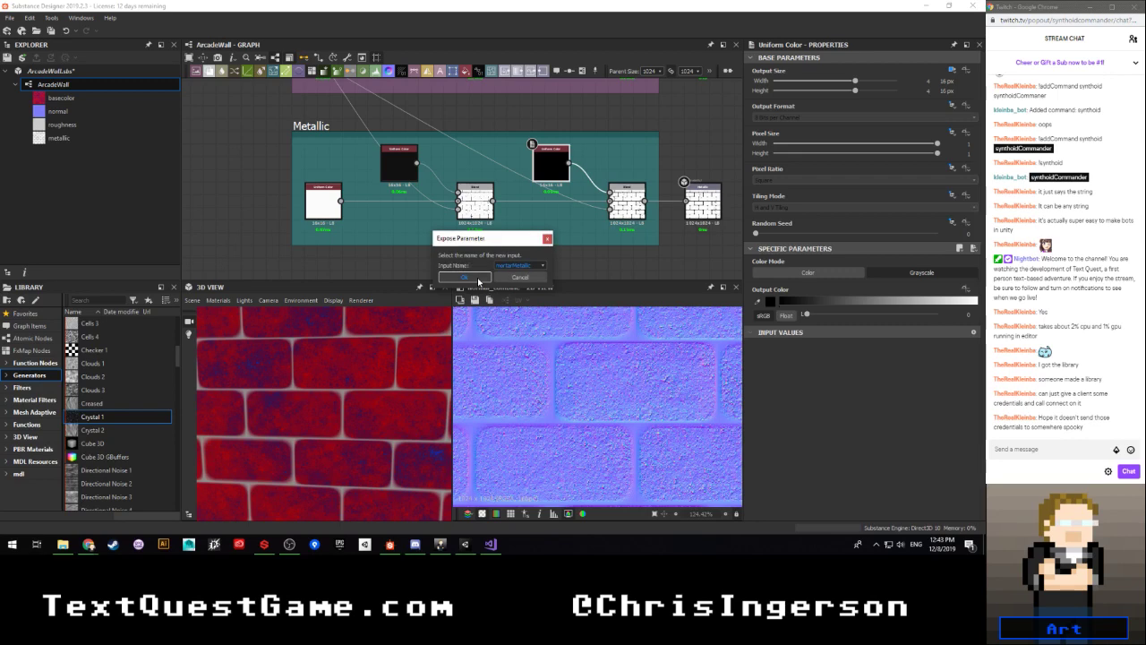
{"action": "left_click", "coordinate": [477, 277]}
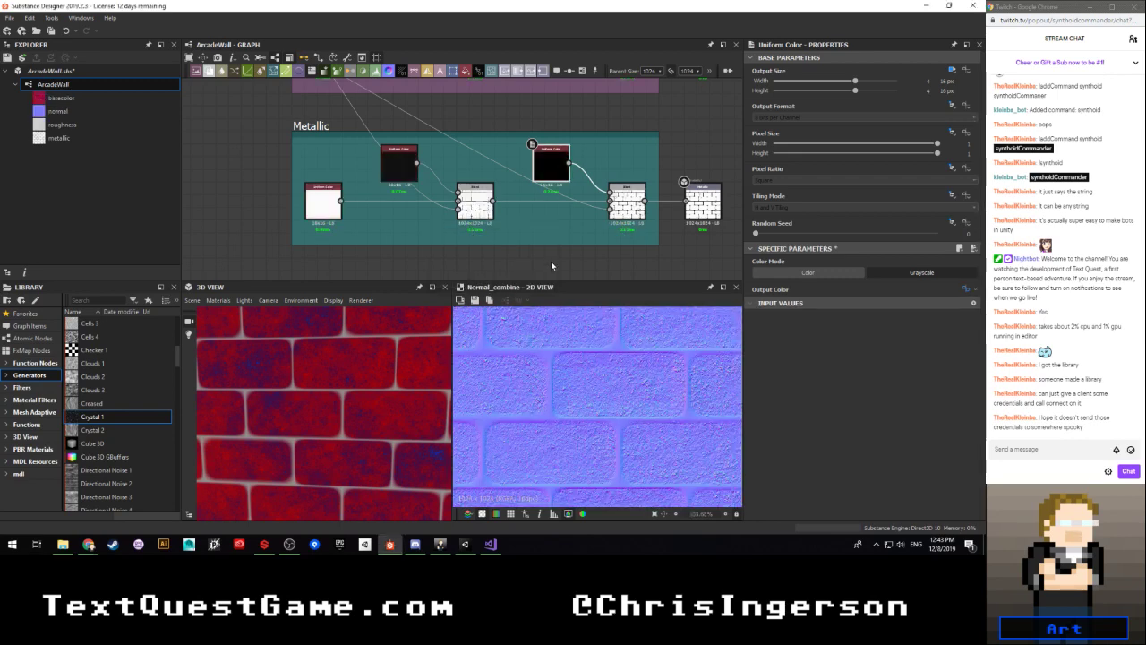
Step: Expose the Input Selection of the Multi Switch Grayscale node that combines the noise sources as a new input named "brickType"
{"action": "scroll", "coordinate": [547, 260], "scroll_direction": "down", "scroll_amount": 2}
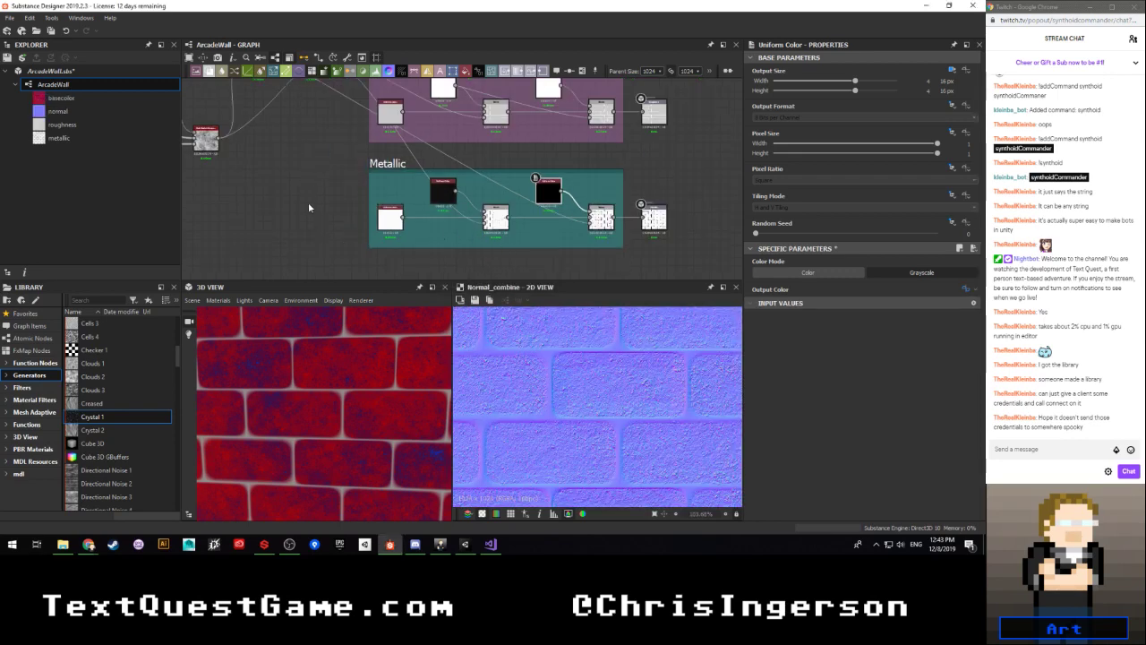
{"action": "middle_click_drag", "start_coordinate": [424, 245], "coordinate": [550, 258]}
{"action": "scroll", "coordinate": [409, 203], "scroll_direction": "down", "scroll_amount": 3}
{"action": "middle_click_drag", "start_coordinate": [407, 206], "coordinate": [445, 255]}
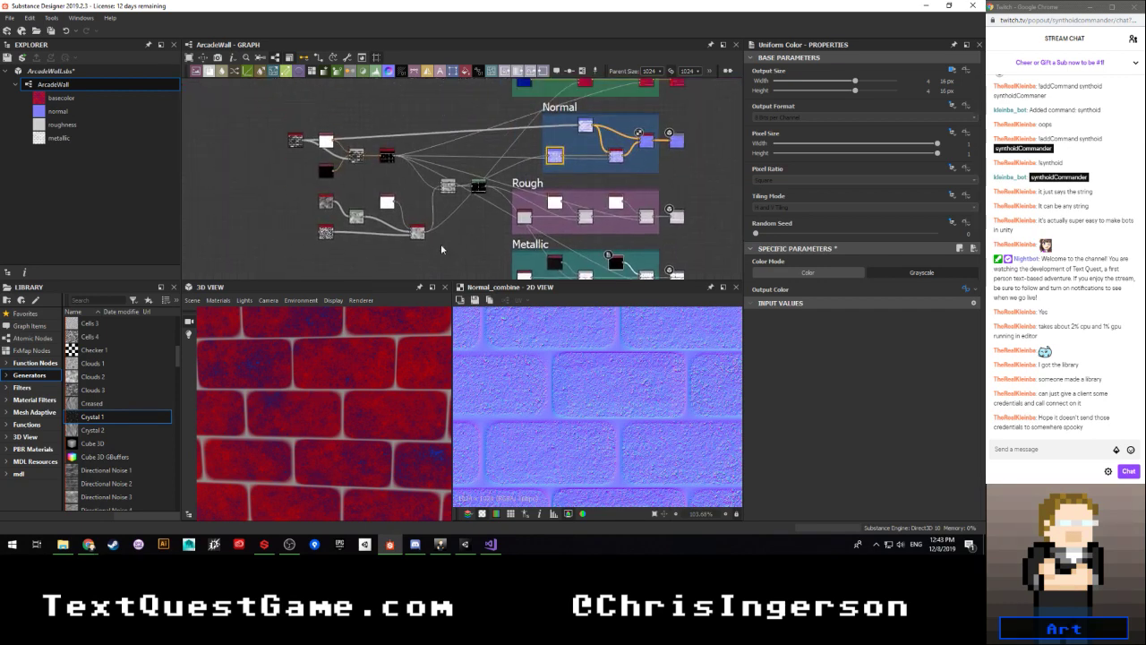
{"action": "scroll", "coordinate": [441, 249], "scroll_direction": "up", "scroll_amount": 3}
{"action": "middle_click_drag", "start_coordinate": [388, 172], "coordinate": [409, 134]}
{"action": "scroll", "coordinate": [335, 169], "scroll_direction": "up", "scroll_amount": 3}
{"action": "scroll", "coordinate": [351, 234], "scroll_direction": "down", "scroll_amount": 1}
{"action": "scroll", "coordinate": [351, 233], "scroll_direction": "down", "scroll_amount": 1}
{"action": "left_click", "coordinate": [409, 190]}
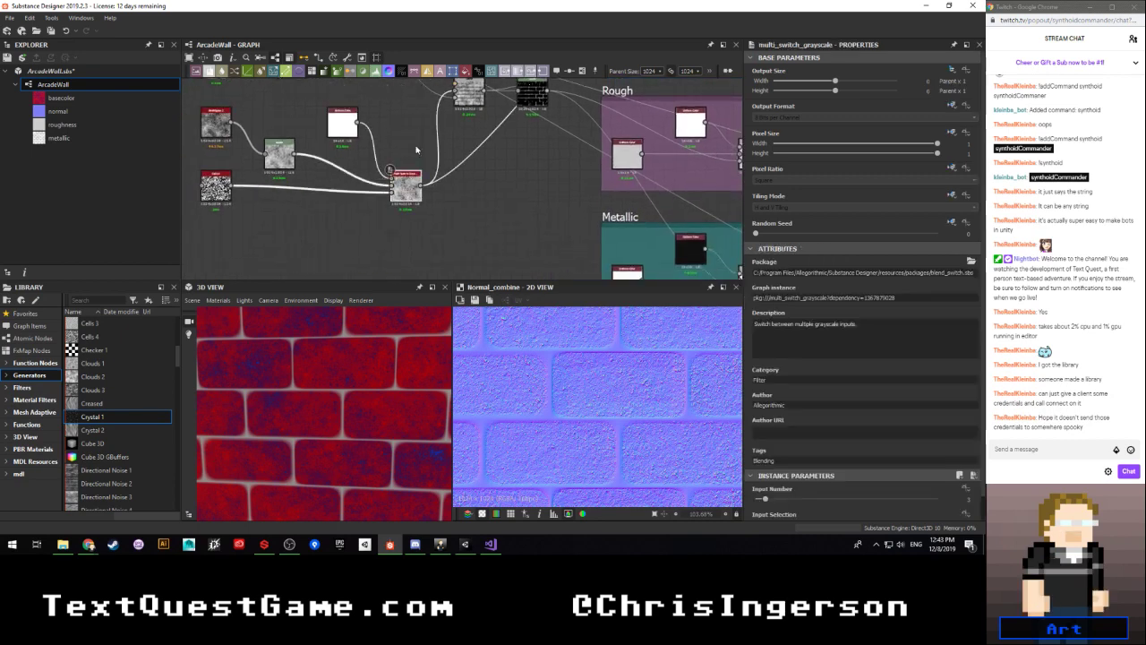
{"action": "scroll", "coordinate": [755, 355], "scroll_direction": "down", "scroll_amount": 1}
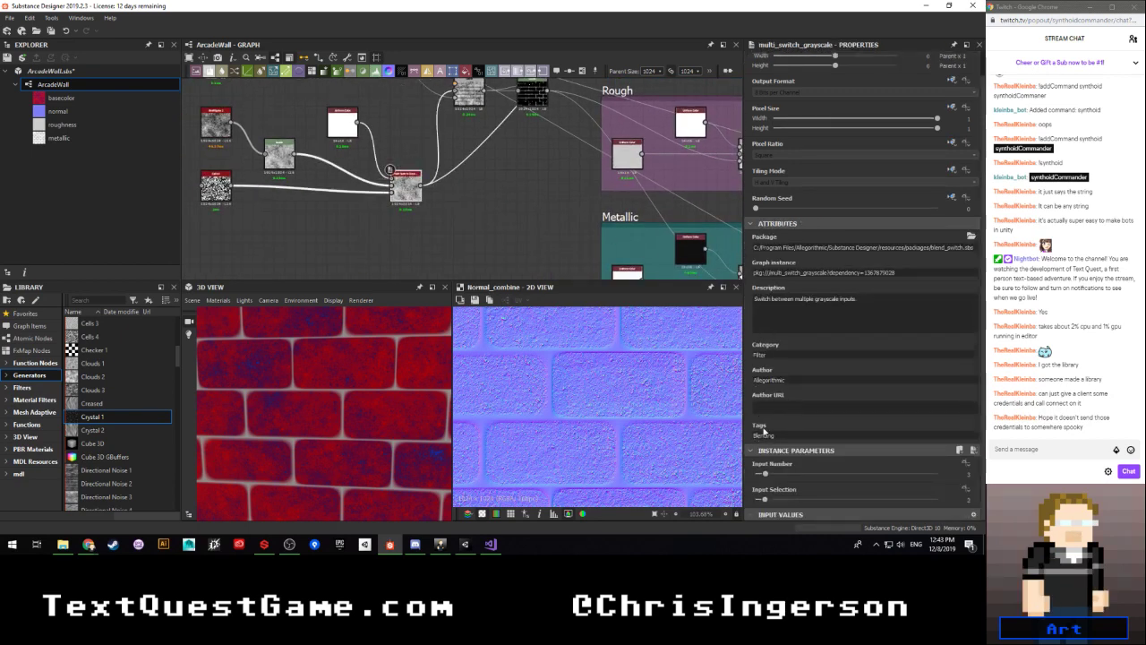
{"action": "left_click", "coordinate": [966, 490]}
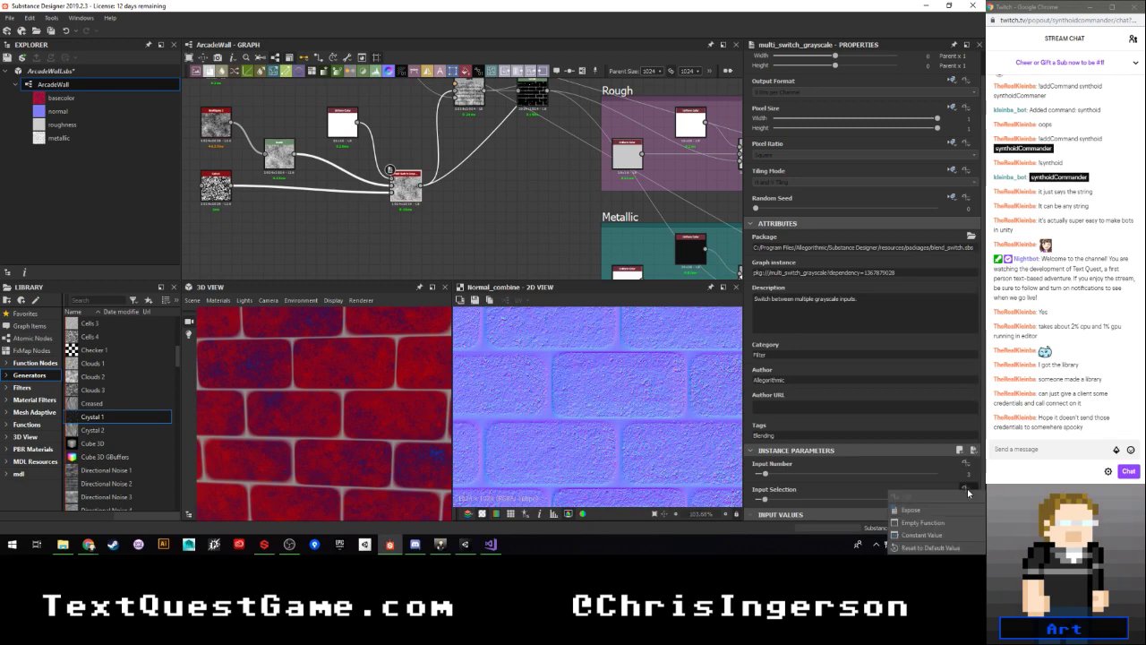
{"action": "left_click", "coordinate": [910, 509]}
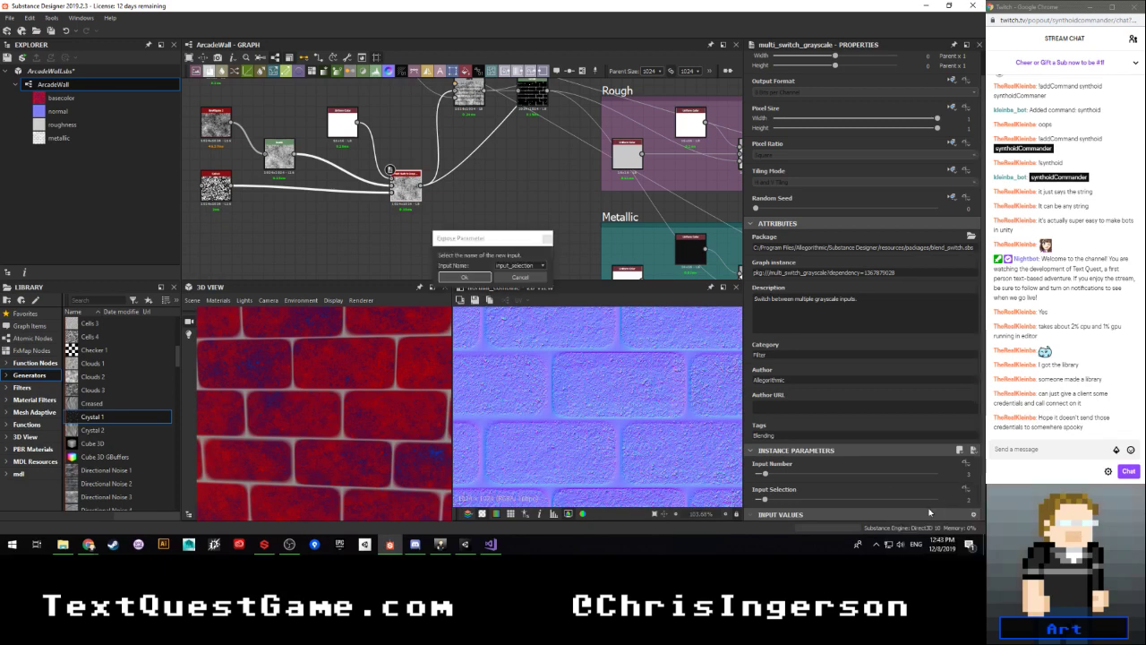
{"action": "left_click", "coordinate": [519, 266]}
{"action": "left_click", "coordinate": [506, 281]}
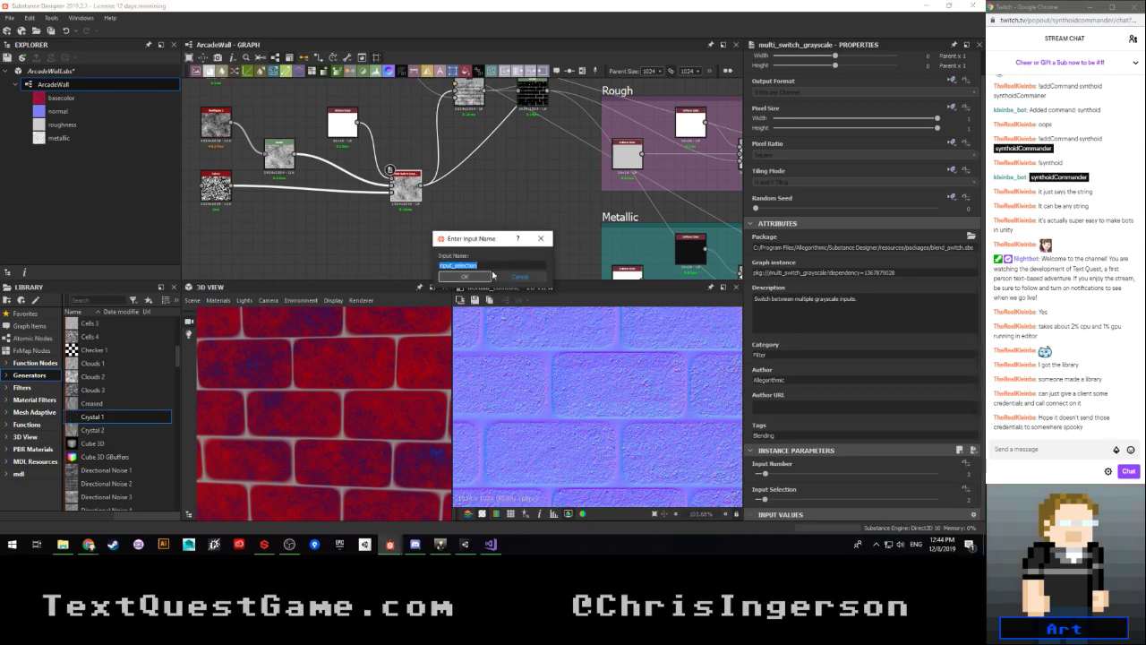
{"action": "type", "text": "brickType"}
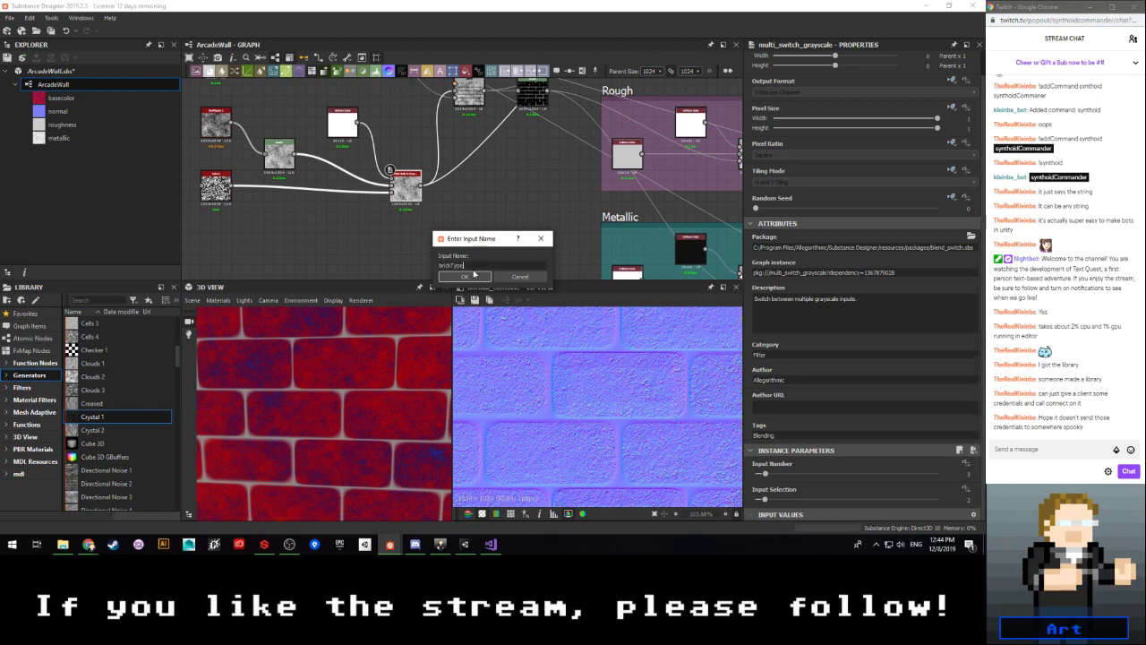
{"action": "left_click", "coordinate": [470, 275]}
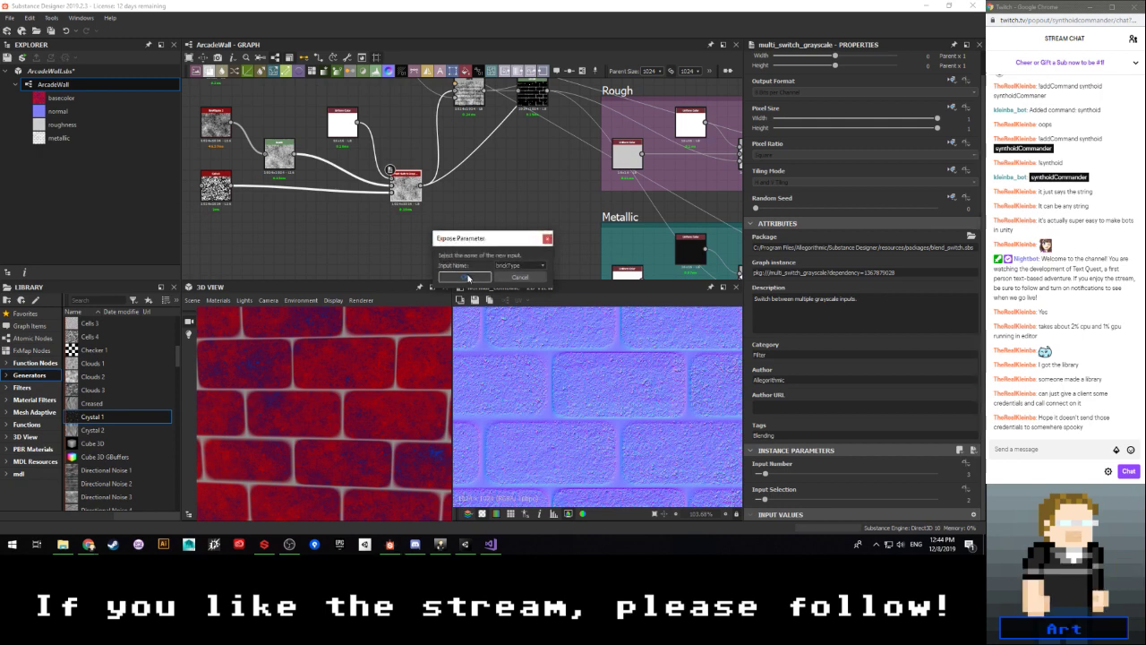
{"action": "left_click", "coordinate": [466, 276]}
Step: Examine the unframed mask nodes, the brick surface up close in 3D, and the overall normal map in 2D
{"action": "middle_click_drag", "start_coordinate": [340, 226], "coordinate": [427, 256]}
{"action": "middle_click_drag", "start_coordinate": [430, 152], "coordinate": [338, 207]}
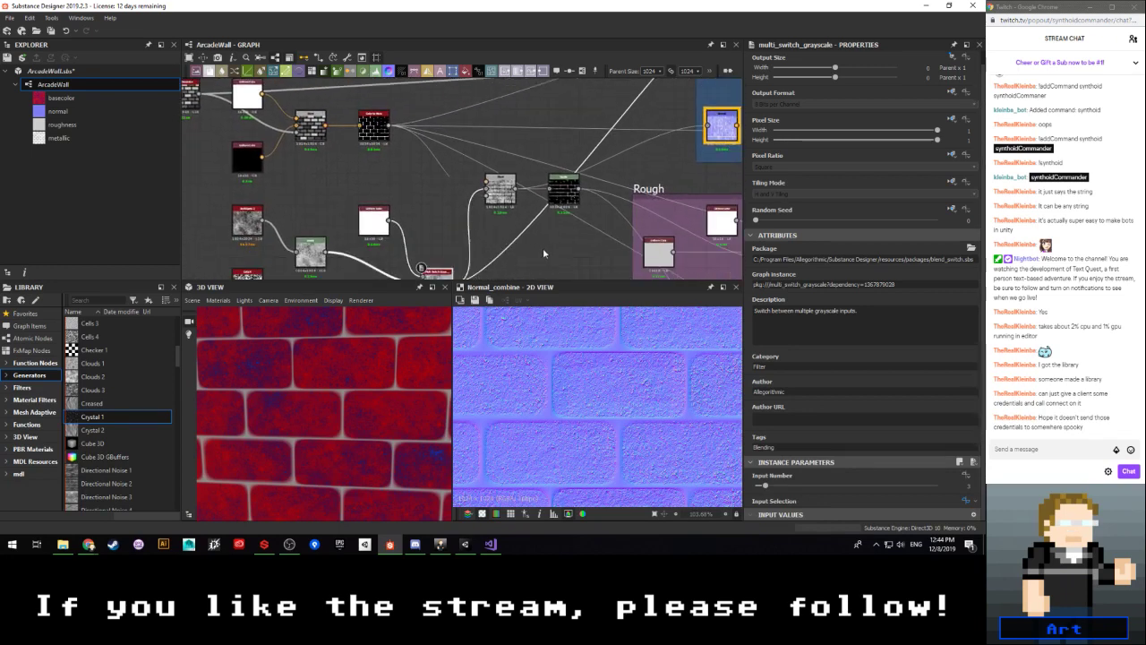
{"action": "middle_click_drag", "start_coordinate": [543, 247], "coordinate": [479, 227]}
{"action": "scroll", "coordinate": [479, 228], "scroll_direction": "down", "scroll_amount": 2}
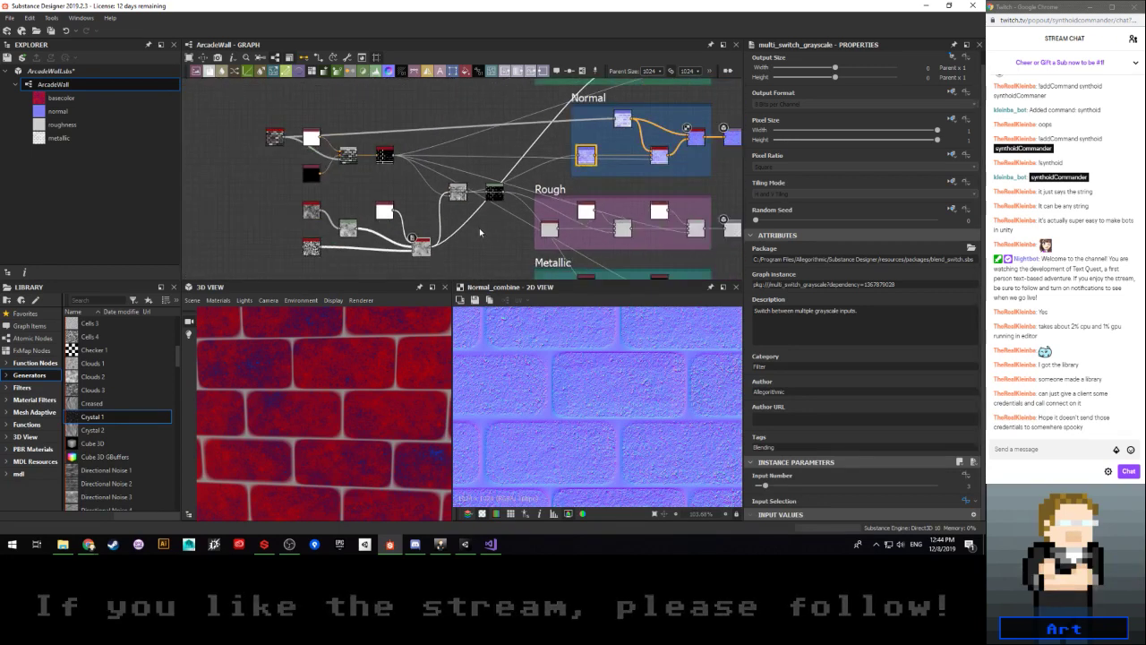
{"action": "scroll", "coordinate": [458, 243], "scroll_direction": "up", "scroll_amount": 3}
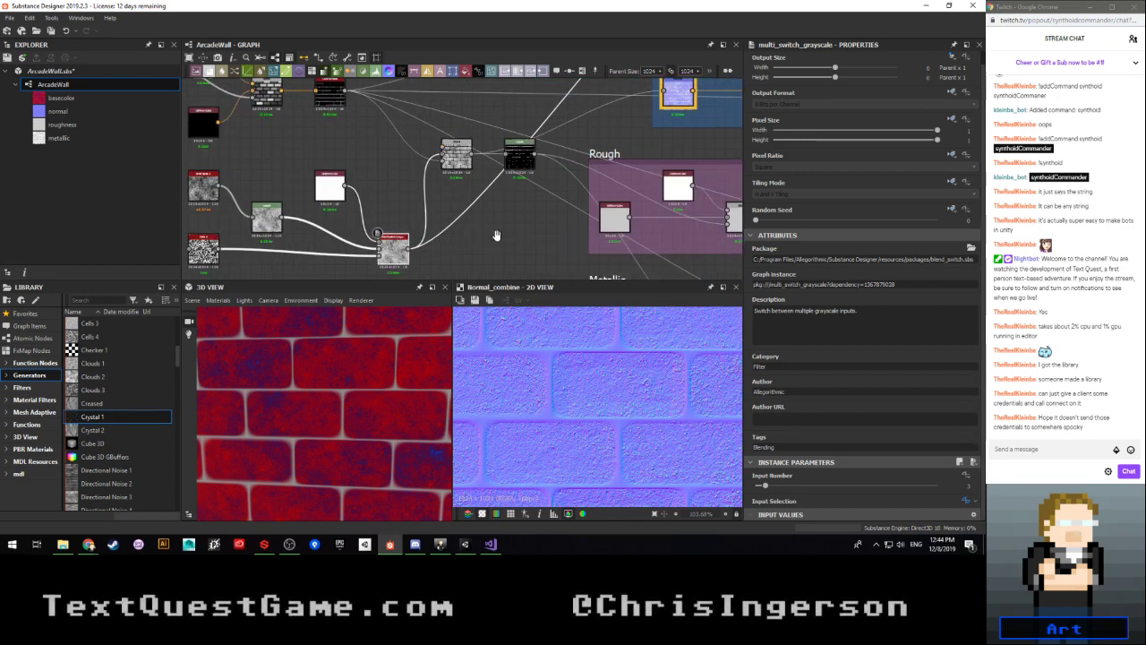
{"action": "middle_click_drag", "start_coordinate": [497, 234], "coordinate": [503, 274]}
{"action": "mouse_move", "coordinate": [352, 198]}
{"action": "middle_mouse_down"}
{"action": "mouse_move", "coordinate": [392, 229]}
{"action": "mouse_move", "coordinate": [460, 242]}
{"action": "mouse_move", "coordinate": [343, 194]}
{"action": "middle_mouse_up"}
{"action": "scroll", "coordinate": [363, 369], "scroll_direction": "up", "scroll_amount": 5}
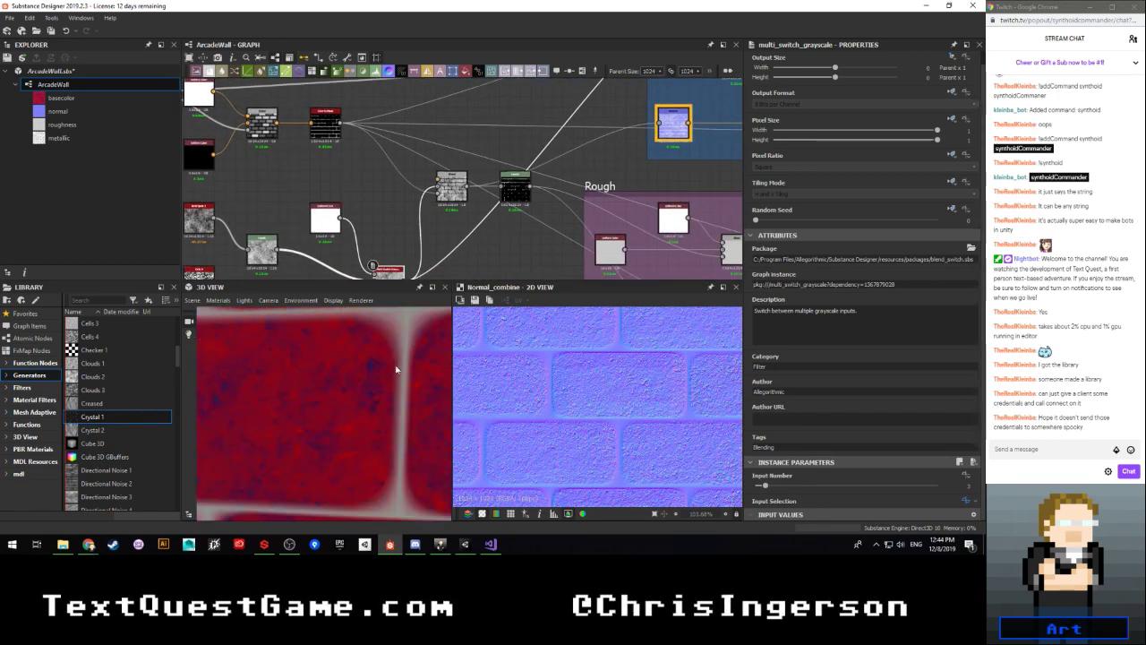
{"action": "scroll", "coordinate": [396, 368], "scroll_direction": "down", "scroll_amount": 3}
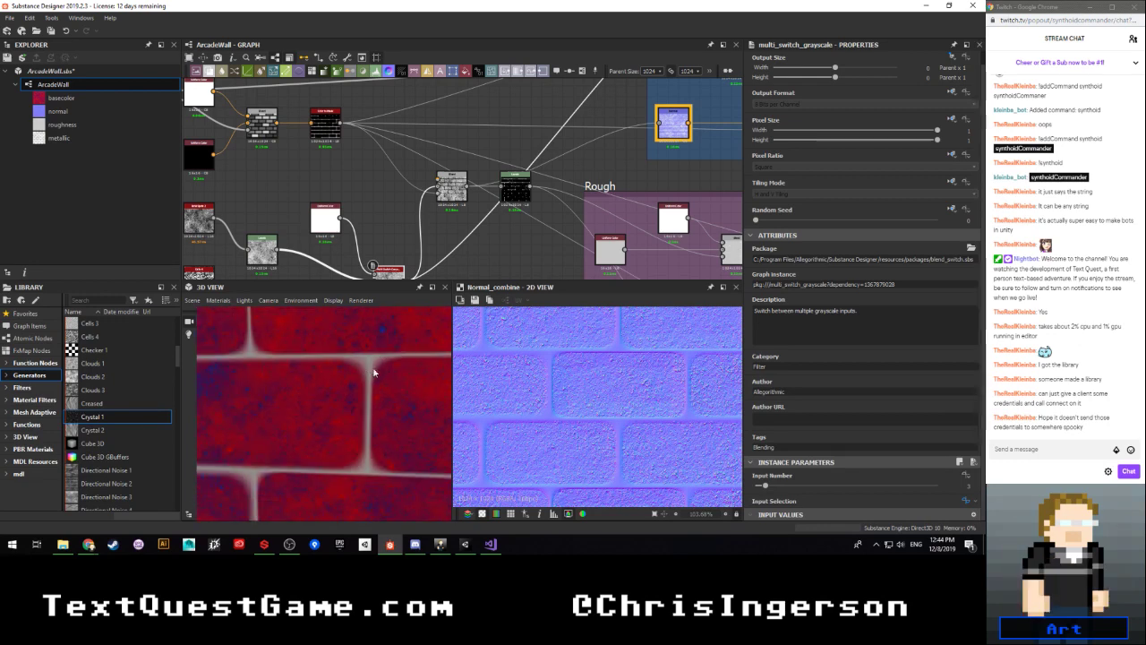
{"action": "scroll", "coordinate": [367, 374], "scroll_direction": "up", "scroll_amount": 2}
{"action": "scroll", "coordinate": [370, 376], "scroll_direction": "down", "scroll_amount": 2}
{"action": "scroll", "coordinate": [370, 379], "scroll_direction": "down", "scroll_amount": 3}
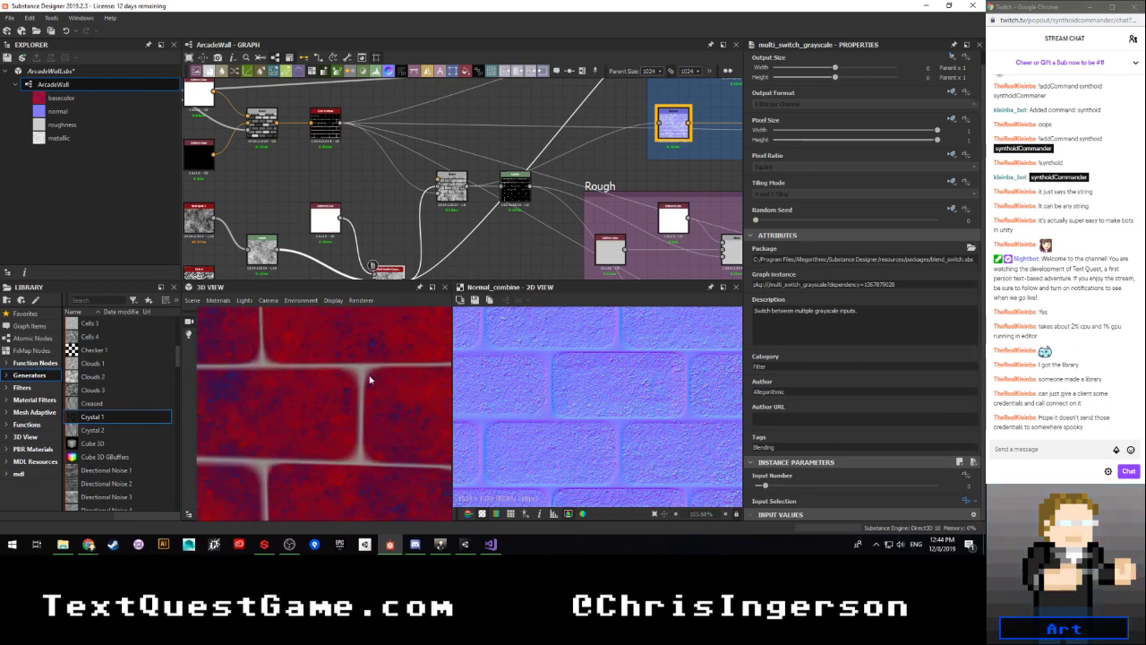
{"action": "scroll", "coordinate": [502, 388], "scroll_direction": "up", "scroll_amount": 4}
{"action": "scroll", "coordinate": [502, 388], "scroll_direction": "down", "scroll_amount": 8}
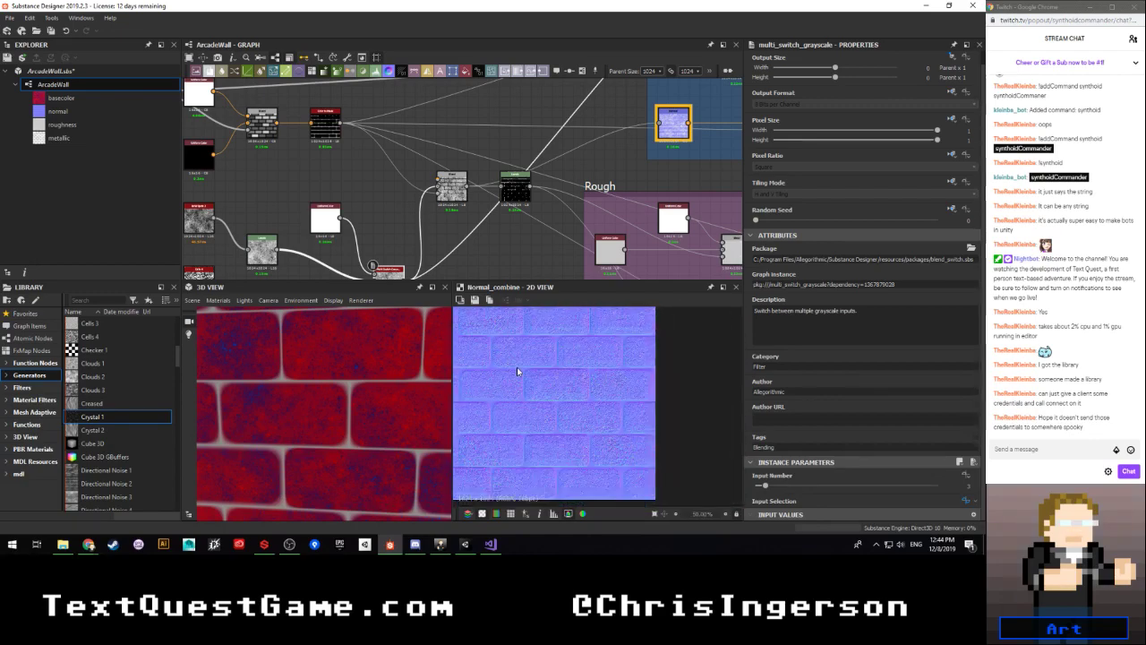
Step: Examine the properties of the BnW Spots 2 noise node and the Brick Generator node for further parameters to expose
{"action": "middle_click_drag", "start_coordinate": [258, 224], "coordinate": [423, 212]}
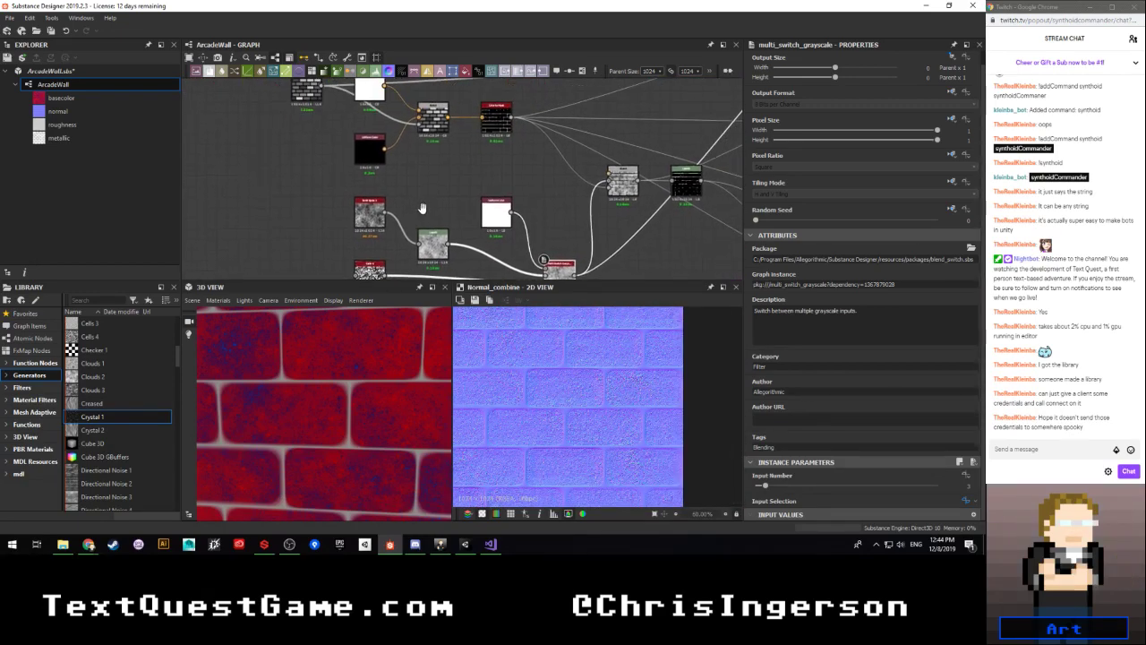
{"action": "middle_click_drag", "start_coordinate": [555, 214], "coordinate": [553, 187]}
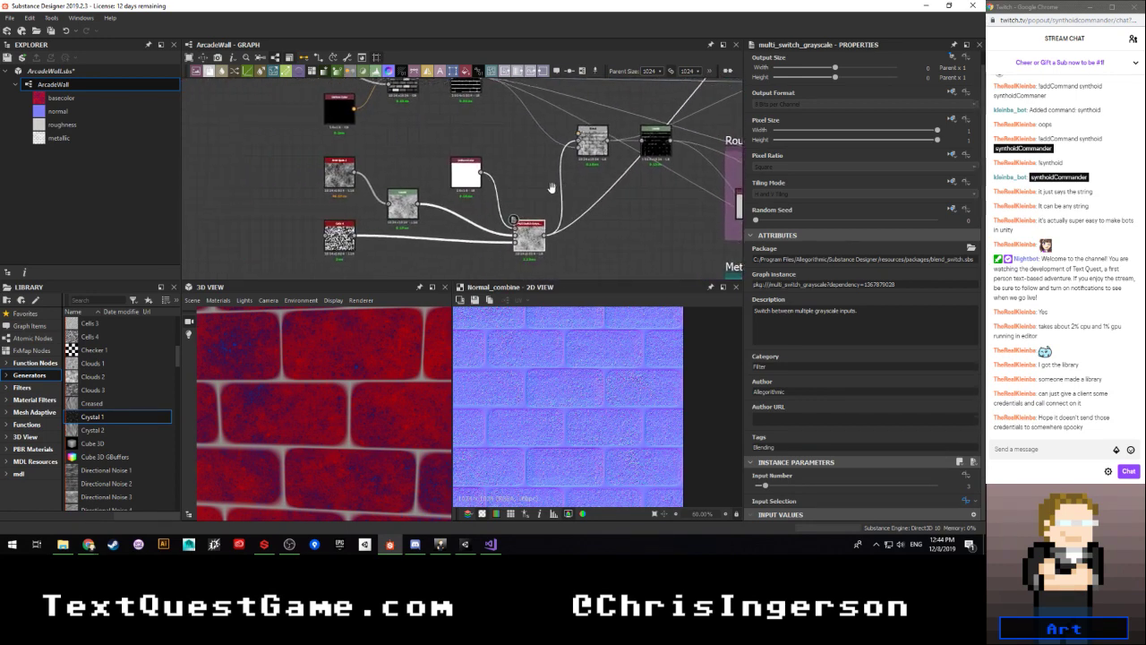
{"action": "scroll", "coordinate": [338, 184], "scroll_direction": "up", "scroll_amount": 3}
{"action": "left_click", "coordinate": [329, 181]}
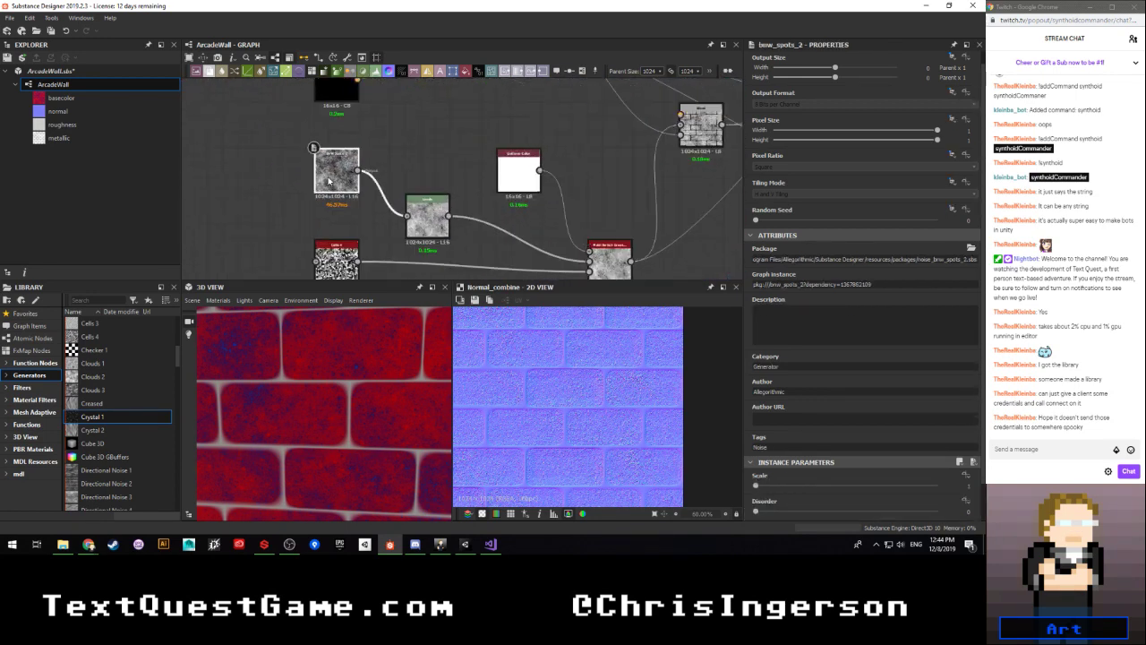
{"action": "middle_click_drag", "start_coordinate": [414, 149], "coordinate": [394, 287]}
{"action": "scroll", "coordinate": [375, 217], "scroll_direction": "down", "scroll_amount": 2}
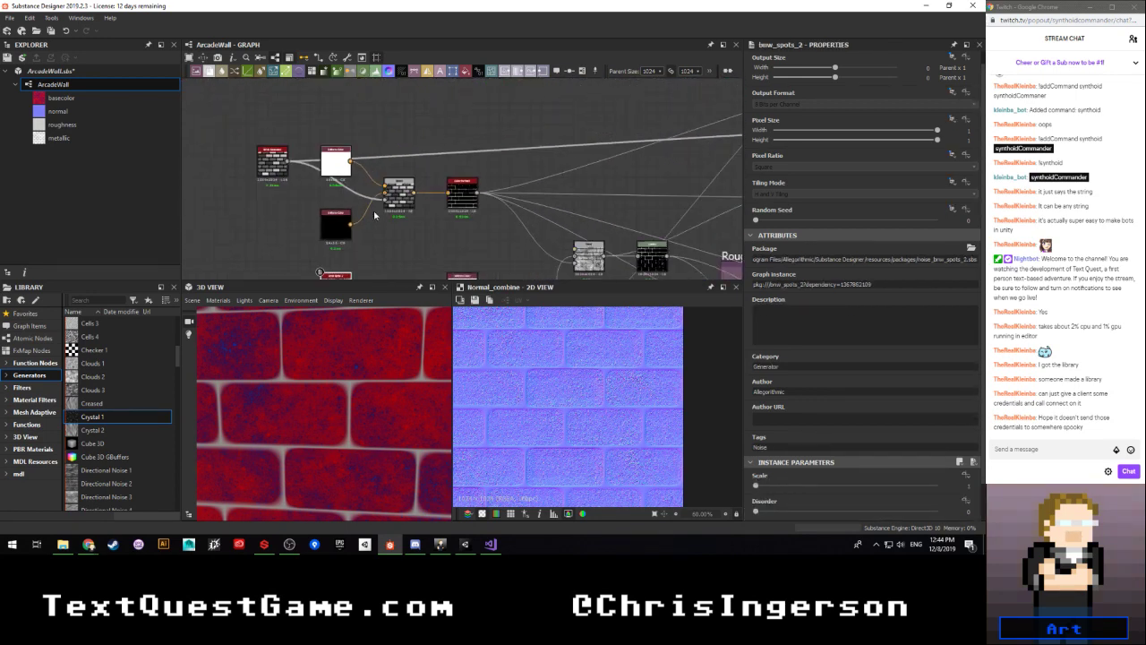
{"action": "left_click", "coordinate": [281, 168]}
{"action": "scroll", "coordinate": [511, 249], "scroll_direction": "down", "scroll_amount": 4}
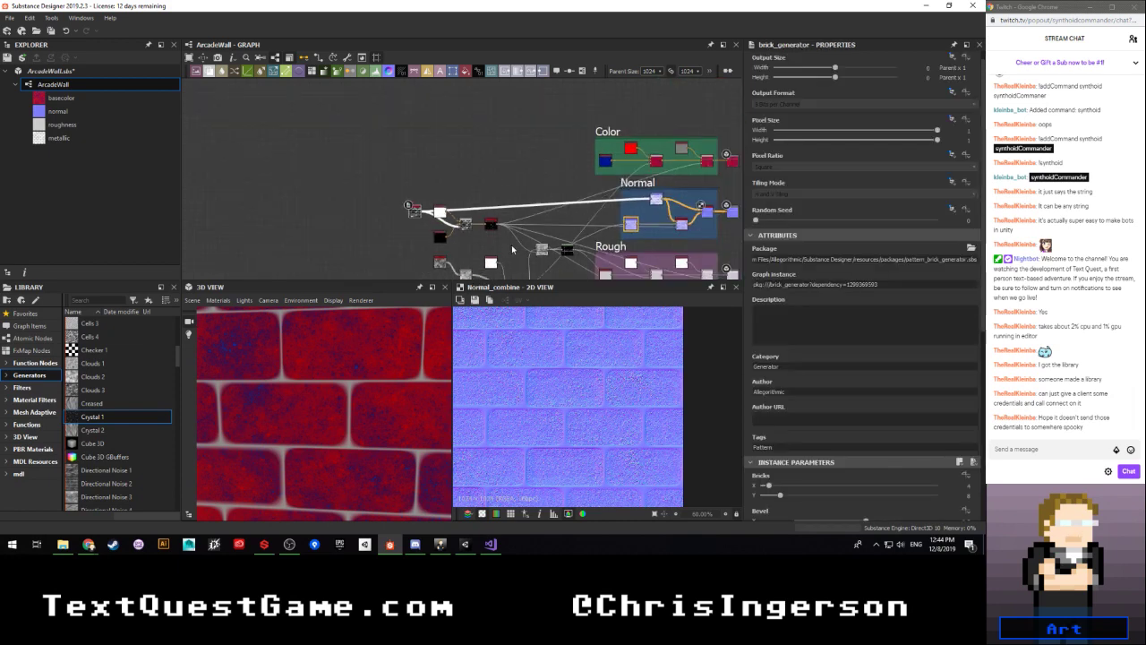
Step: Expose the Bricks parameter of the Brick Generator node as a new input named "Bricks"
{"action": "middle_click_drag", "start_coordinate": [575, 210], "coordinate": [402, 114]}
{"action": "scroll", "coordinate": [826, 395], "scroll_direction": "down", "scroll_amount": 3}
{"action": "scroll", "coordinate": [766, 410], "scroll_direction": "down", "scroll_amount": 1}
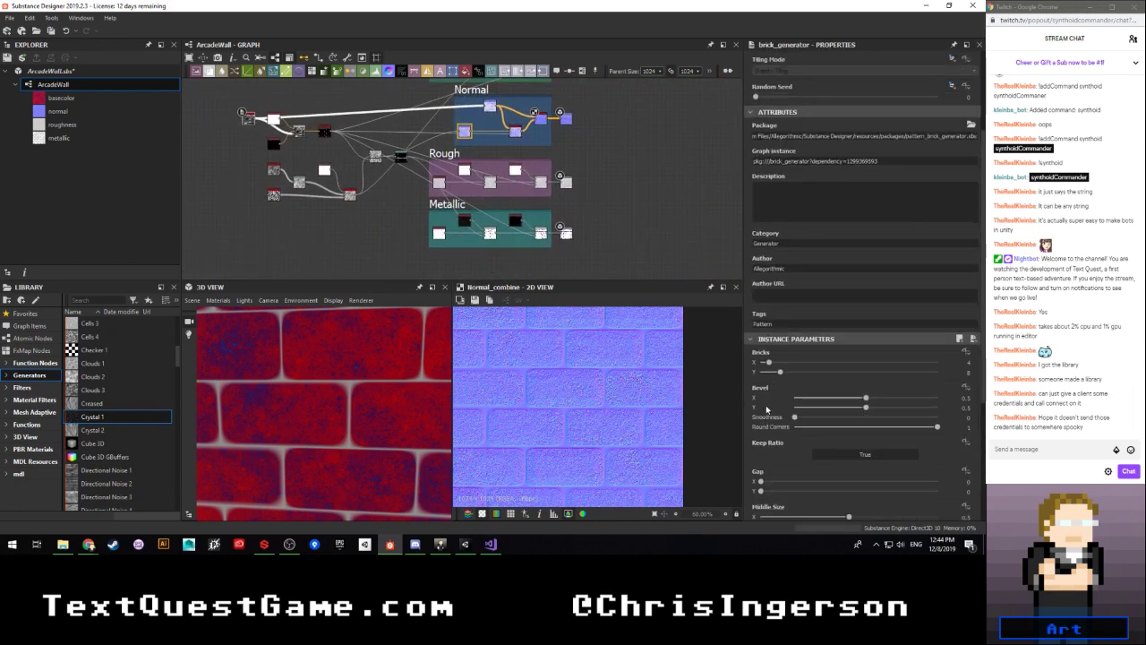
{"action": "left_click", "coordinate": [968, 358]}
{"action": "left_click", "coordinate": [931, 360]}
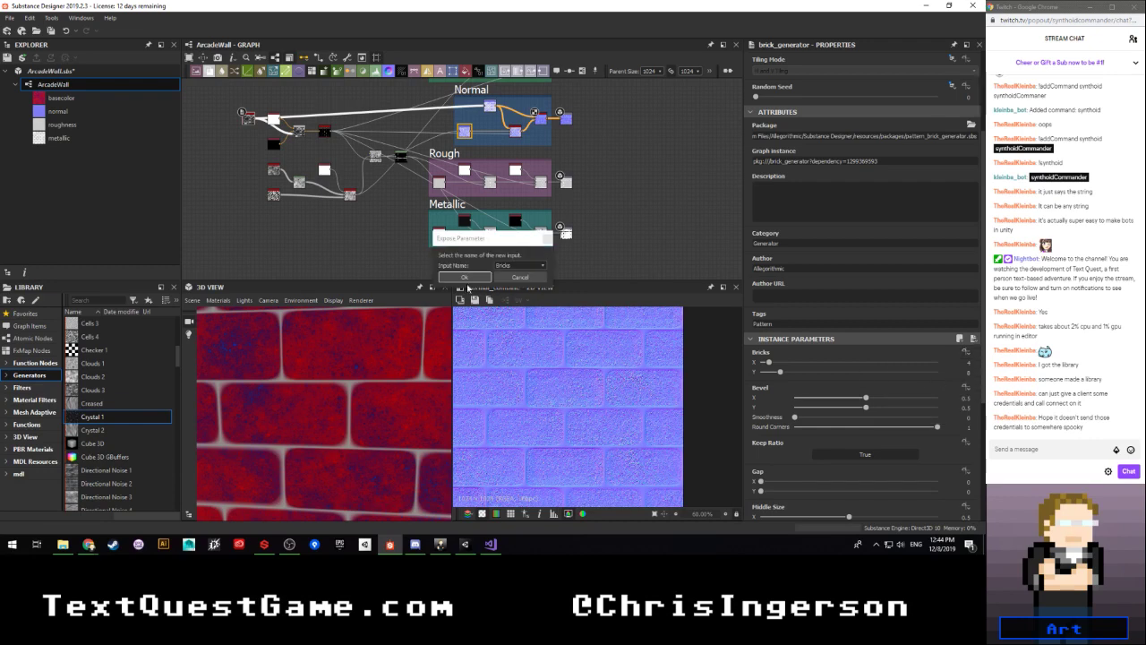
{"action": "left_click", "coordinate": [521, 266]}
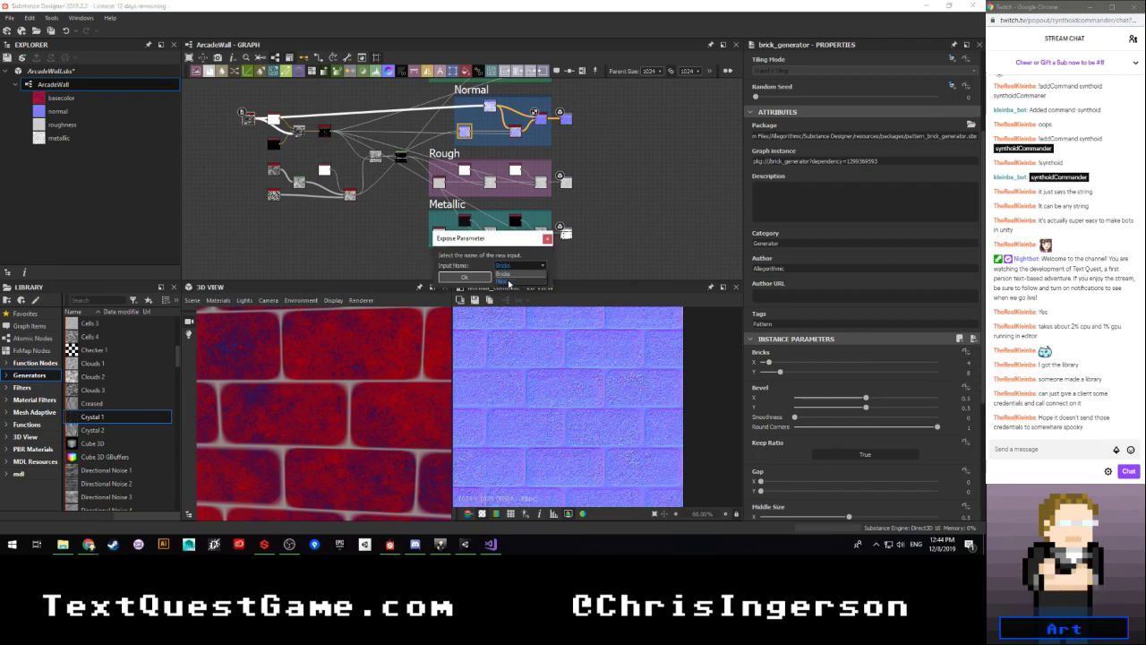
{"action": "left_click", "coordinate": [508, 281]}
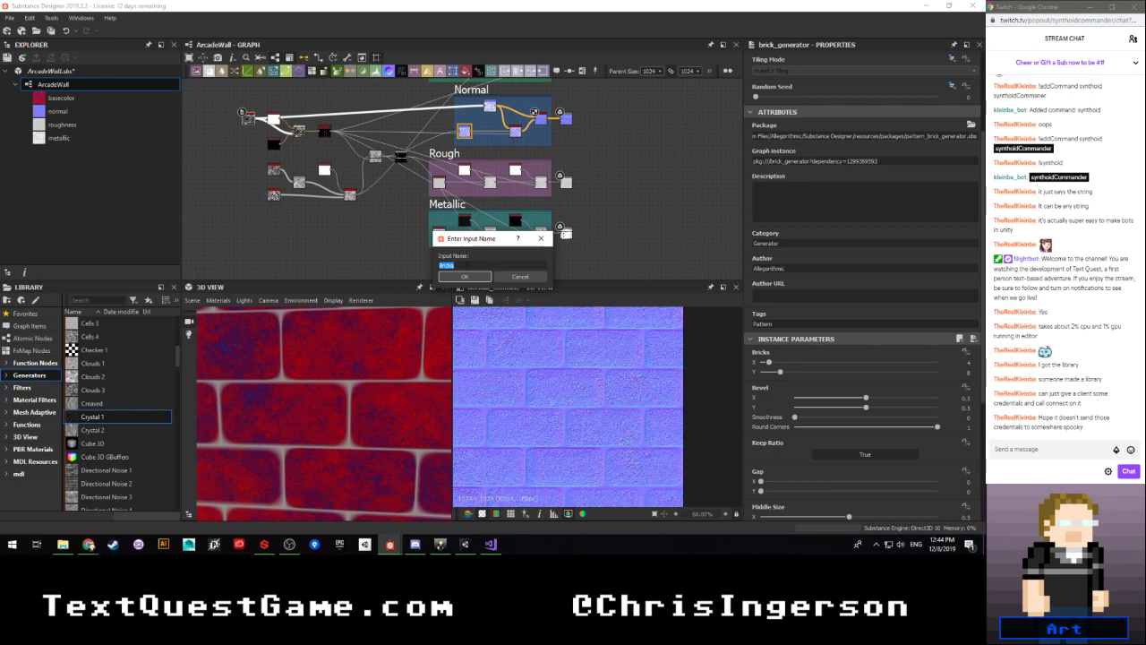
{"action": "left_click", "coordinate": [464, 276]}
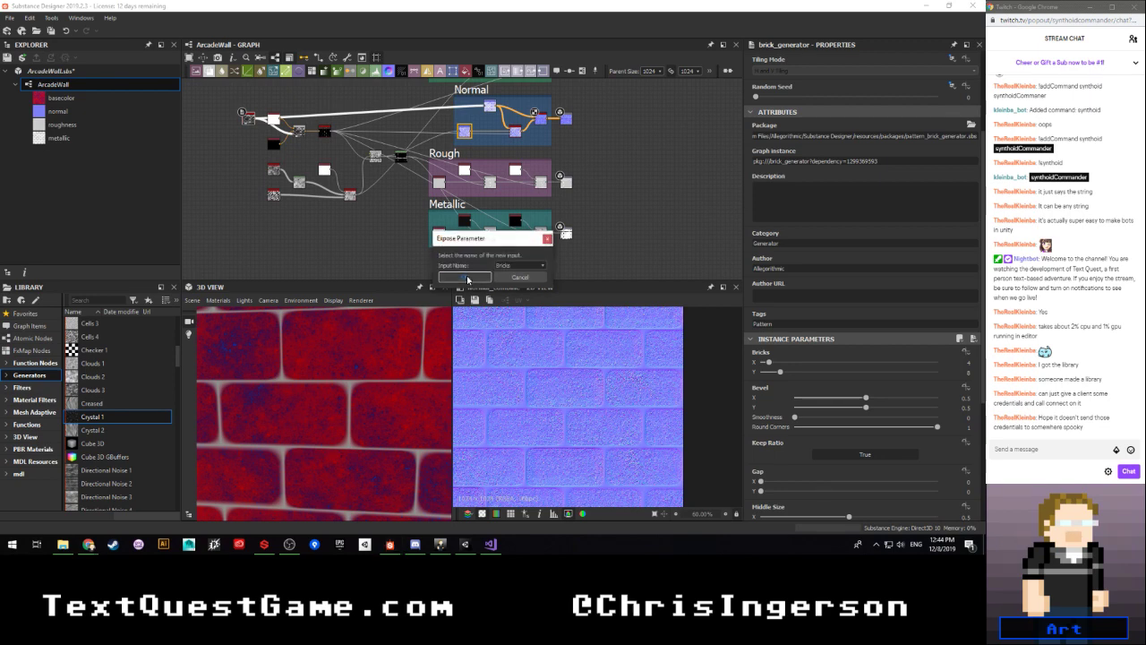
{"action": "left_click", "coordinate": [465, 277]}
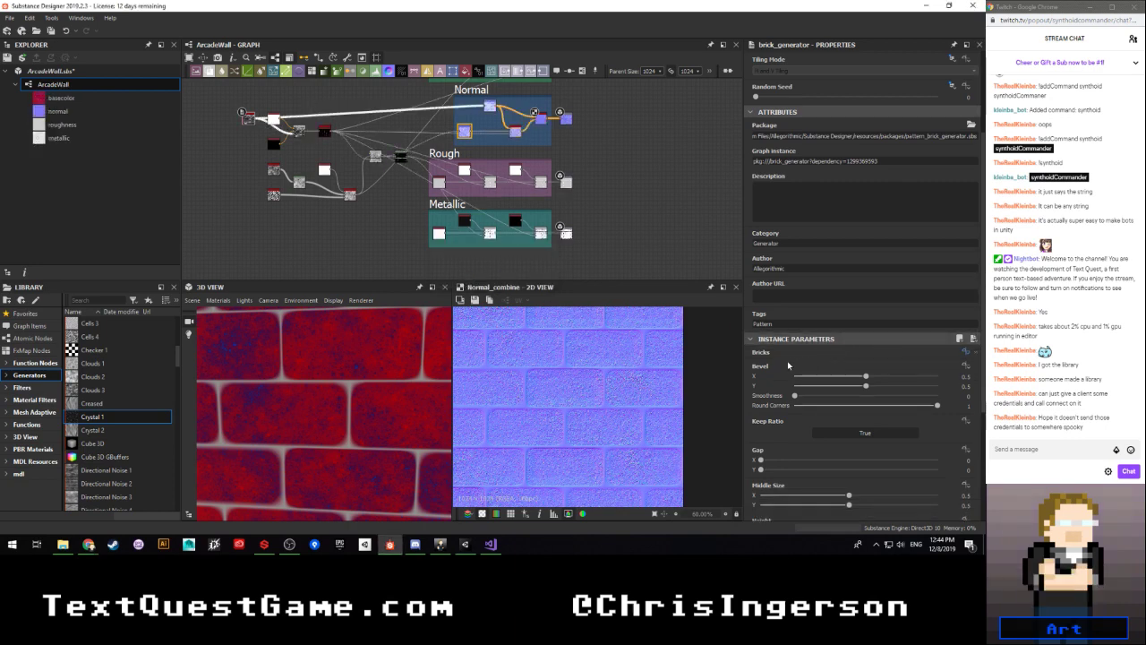
Step: Try the Brick Generator's Keep Ratio set to False and restore it to True
{"action": "scroll", "coordinate": [783, 366], "scroll_direction": "down", "scroll_amount": 1}
{"action": "scroll", "coordinate": [750, 385], "scroll_direction": "down", "scroll_amount": 2}
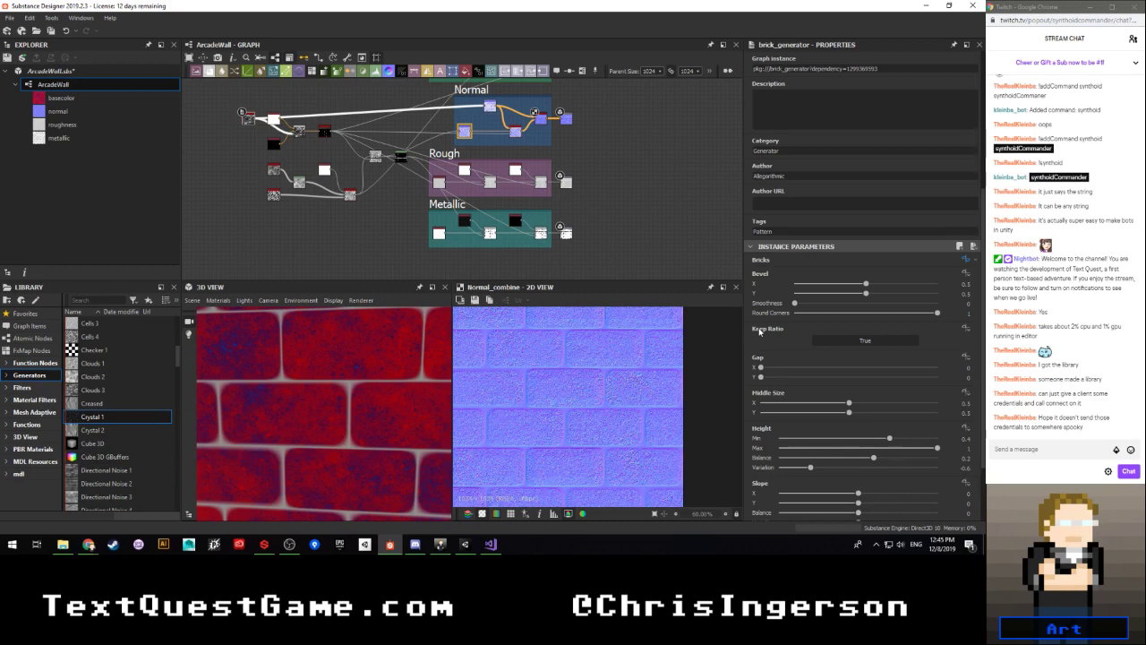
{"action": "left_click", "coordinate": [851, 342]}
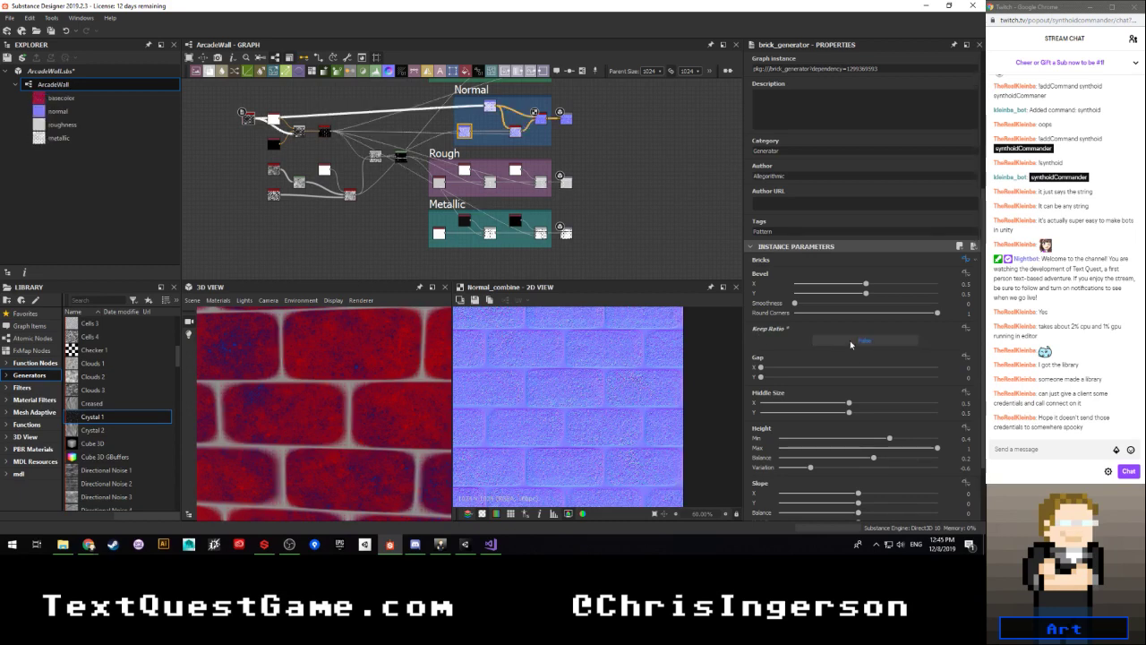
{"action": "left_click", "coordinate": [850, 342]}
{"action": "left_click", "coordinate": [851, 341]}
{"action": "left_click", "coordinate": [850, 341]}
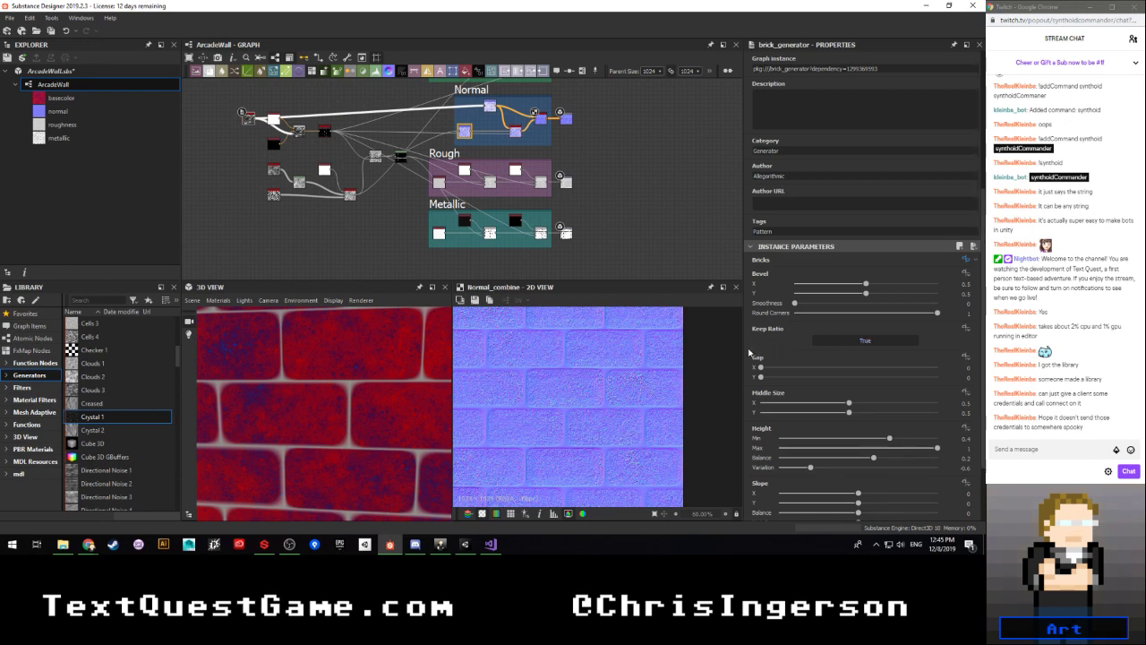
Step: Expose the Brick Generator's Gap parameter as an input named "Gap"
{"action": "left_click", "coordinate": [965, 357]}
{"action": "left_click", "coordinate": [926, 370]}
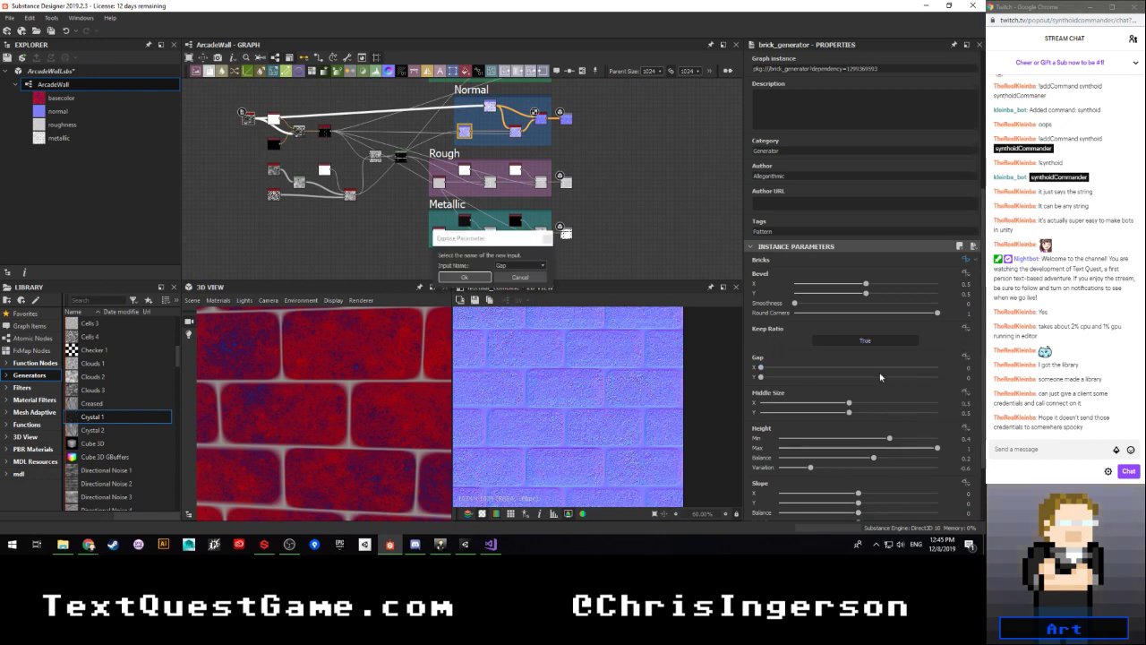
{"action": "left_click", "coordinate": [448, 276]}
Step: Expose the Brick Generator's Middle Size parameter as an input named "Middle_Size"
{"action": "scroll", "coordinate": [751, 374], "scroll_direction": "down", "scroll_amount": 1}
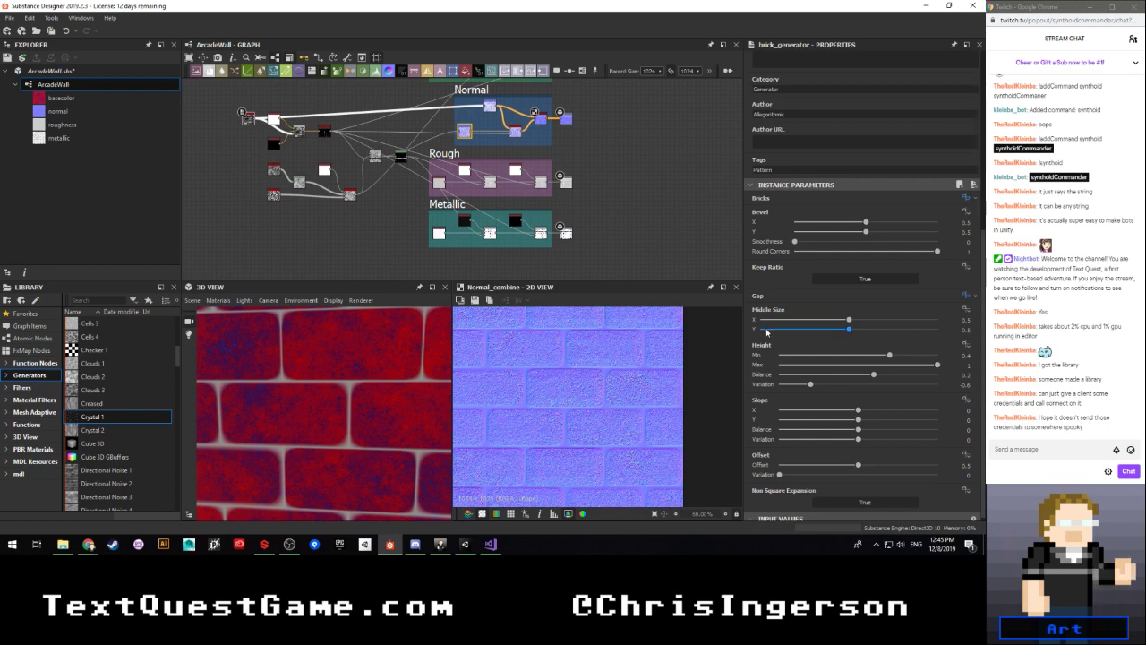
{"action": "left_click", "coordinate": [967, 310]}
{"action": "left_click", "coordinate": [933, 338]}
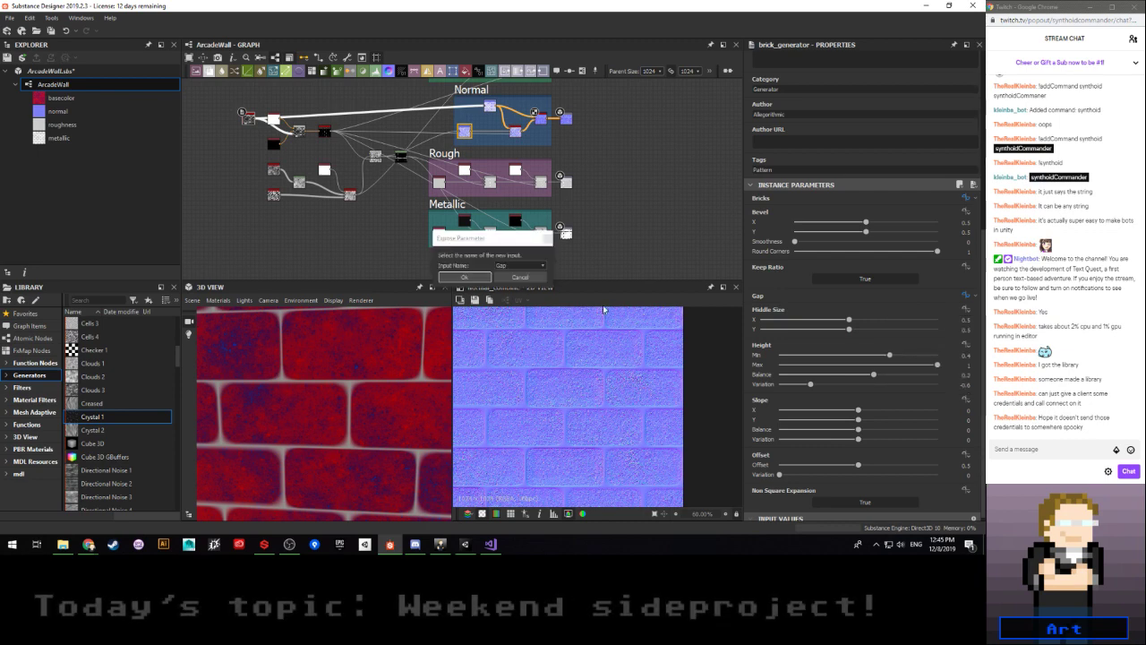
{"action": "left_click", "coordinate": [530, 266]}
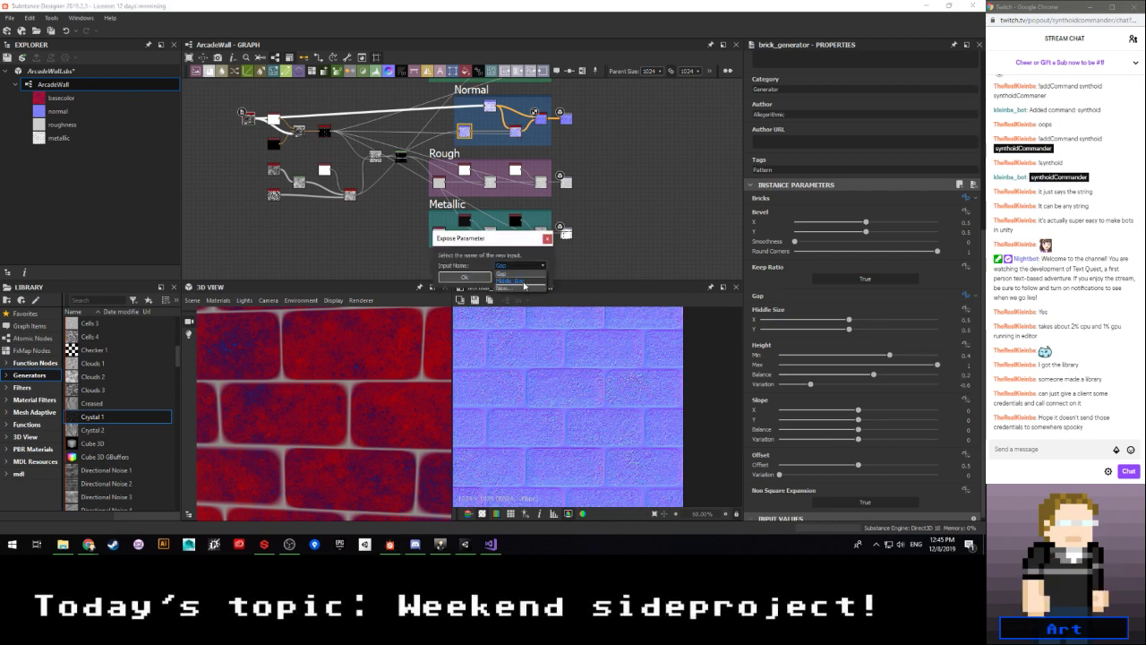
{"action": "left_click", "coordinate": [523, 281]}
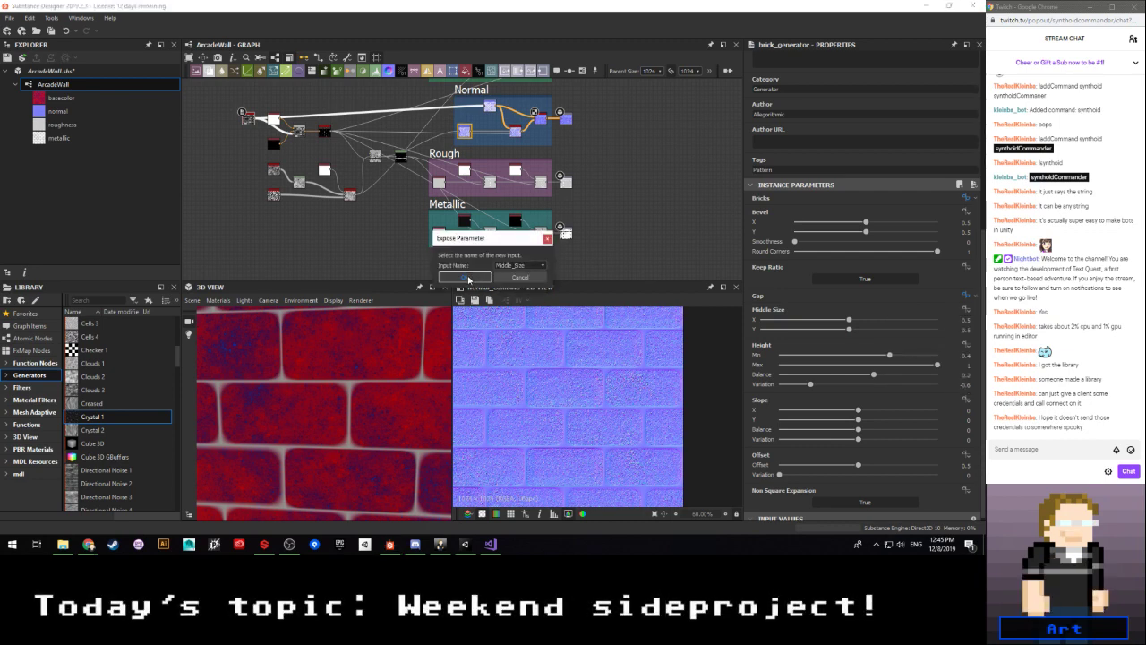
{"action": "left_click", "coordinate": [467, 278]}
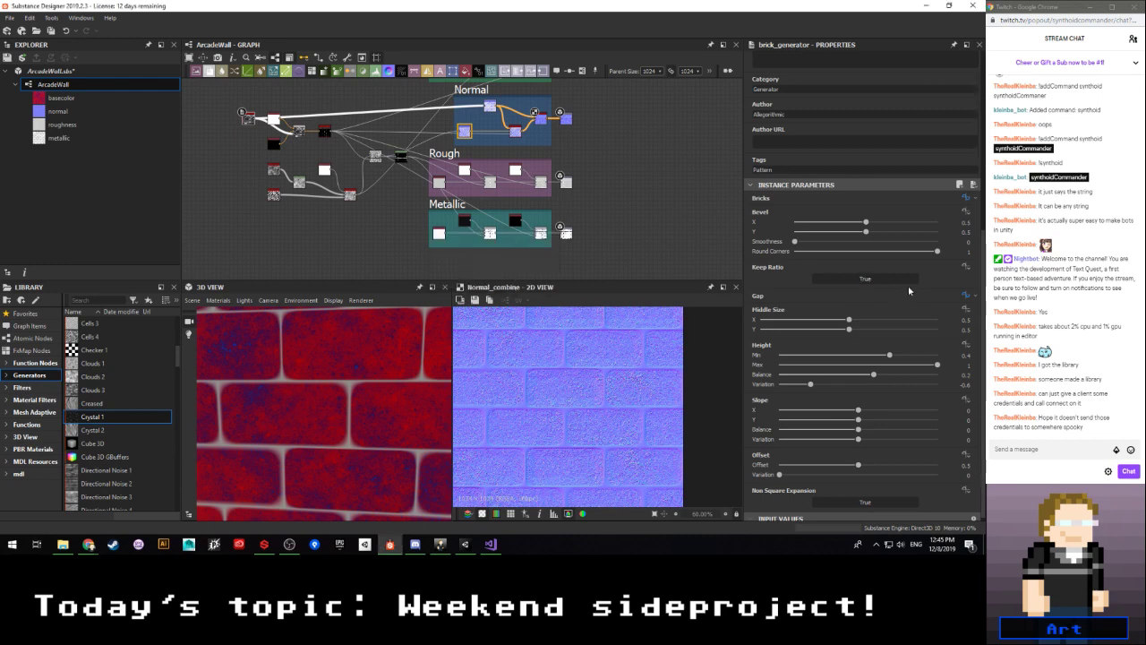
{"action": "left_click", "coordinate": [969, 309]}
{"action": "left_click", "coordinate": [930, 328]}
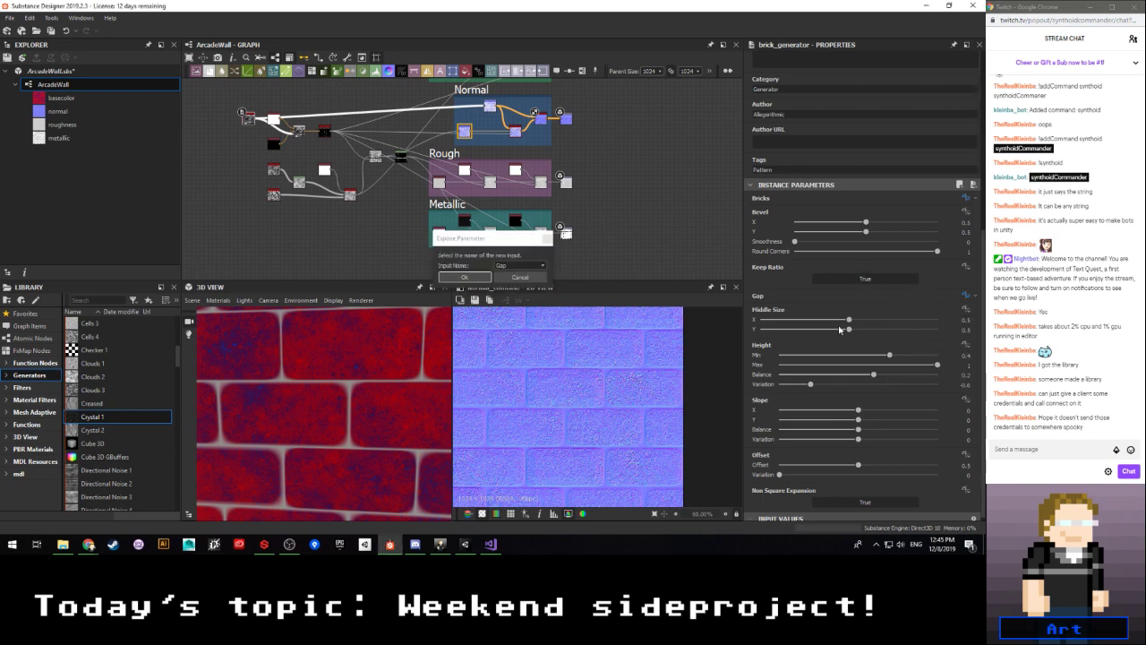
{"action": "left_click", "coordinate": [517, 269]}
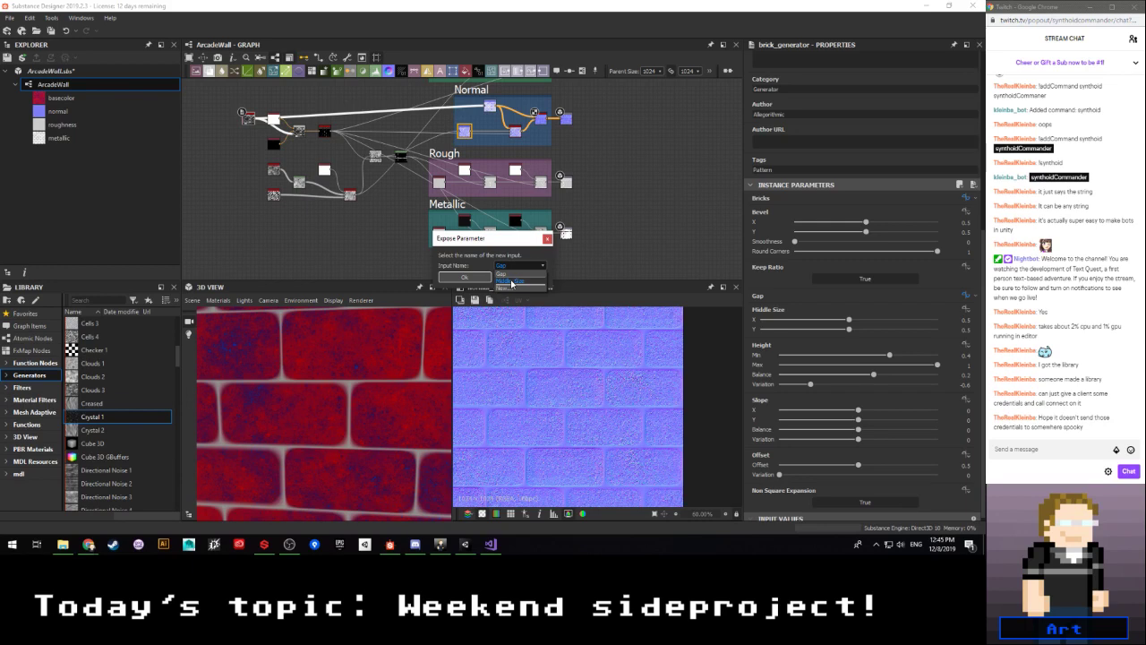
{"action": "left_click", "coordinate": [512, 281]}
{"action": "left_click", "coordinate": [488, 279]}
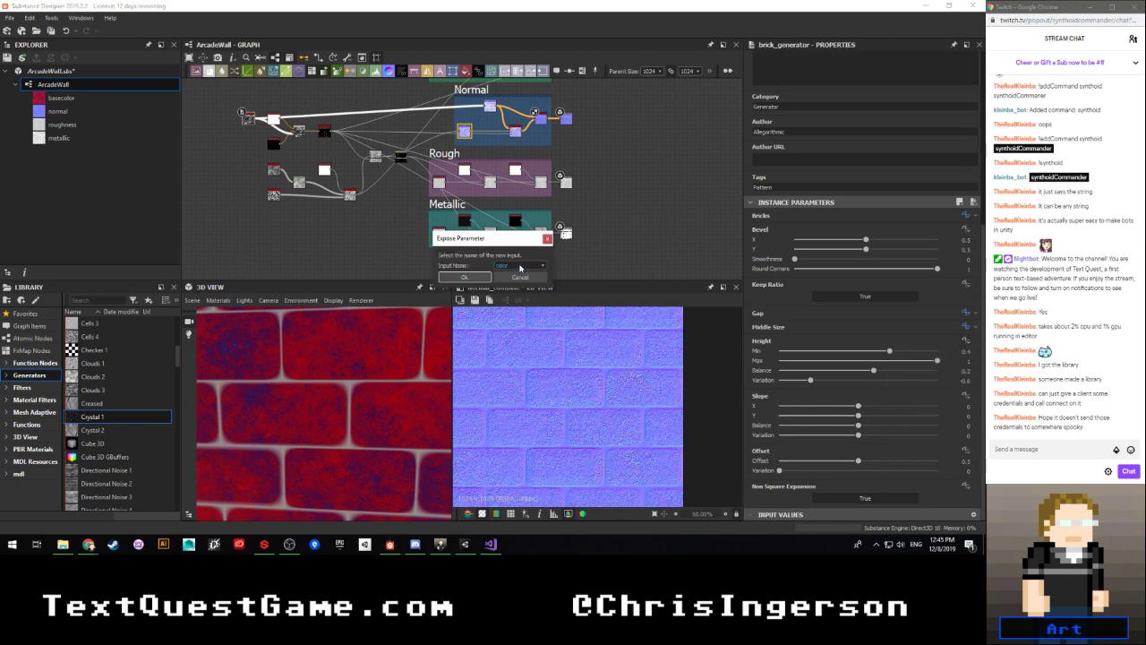
Step: Expose the Brick Generator's Height and Offset parameters as inputs named "Height" and "Offset"
{"action": "left_click", "coordinate": [522, 265]}
{"action": "left_click", "coordinate": [509, 295]}
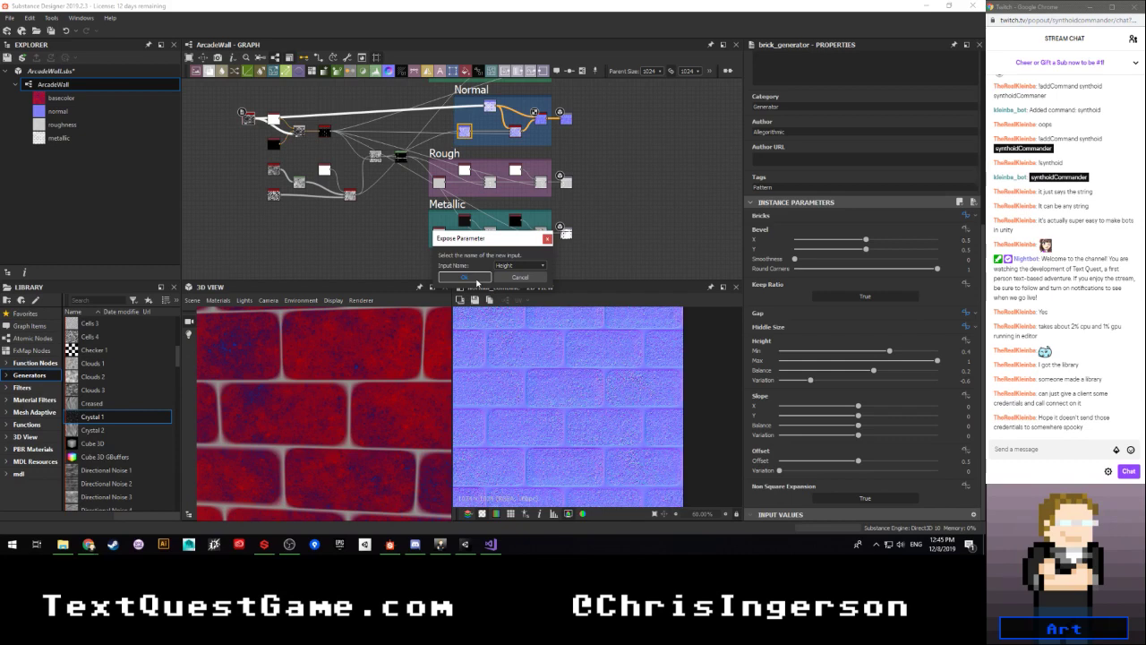
{"action": "left_click", "coordinate": [477, 279]}
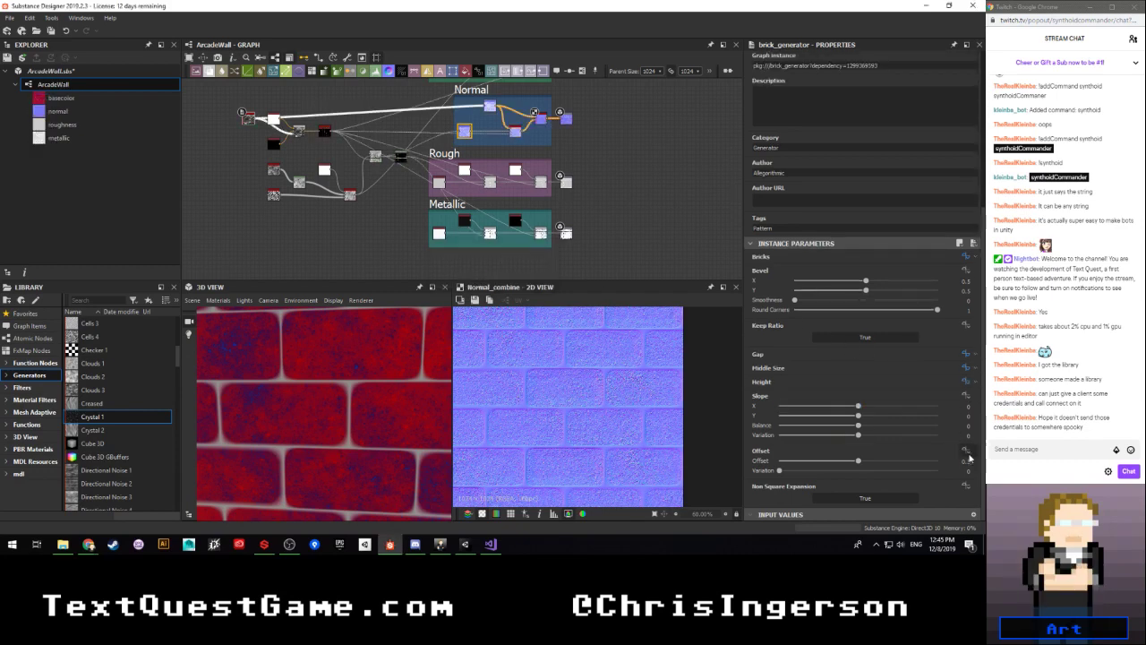
{"action": "left_click", "coordinate": [966, 452]}
{"action": "left_click", "coordinate": [936, 478]}
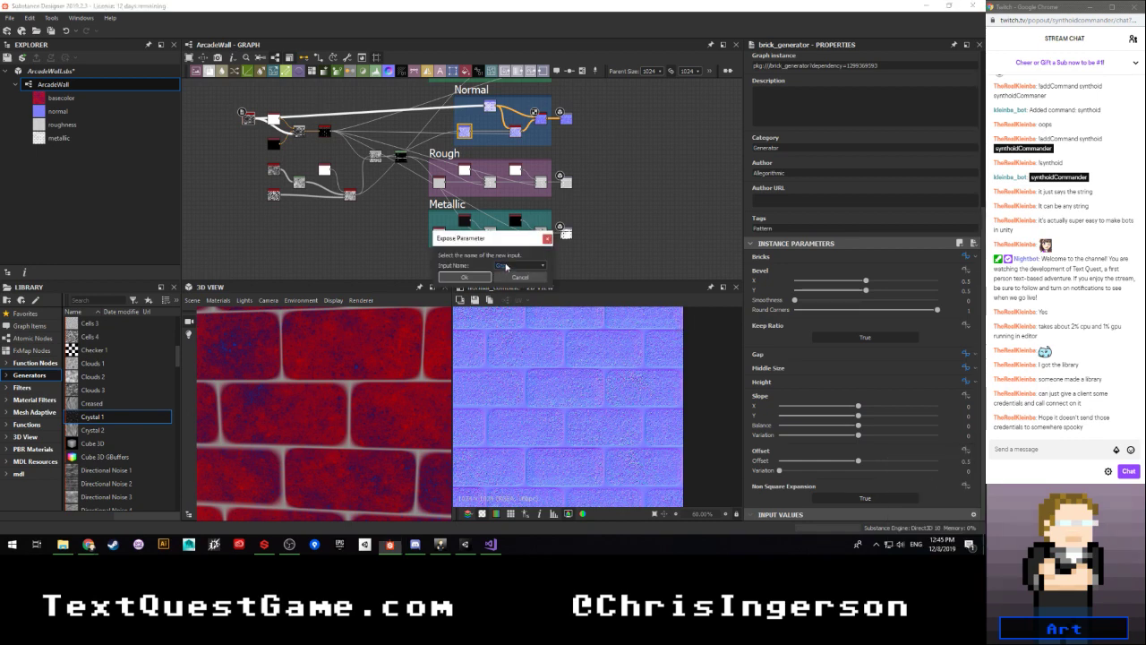
{"action": "left_click", "coordinate": [506, 267]}
{"action": "left_click", "coordinate": [507, 289]}
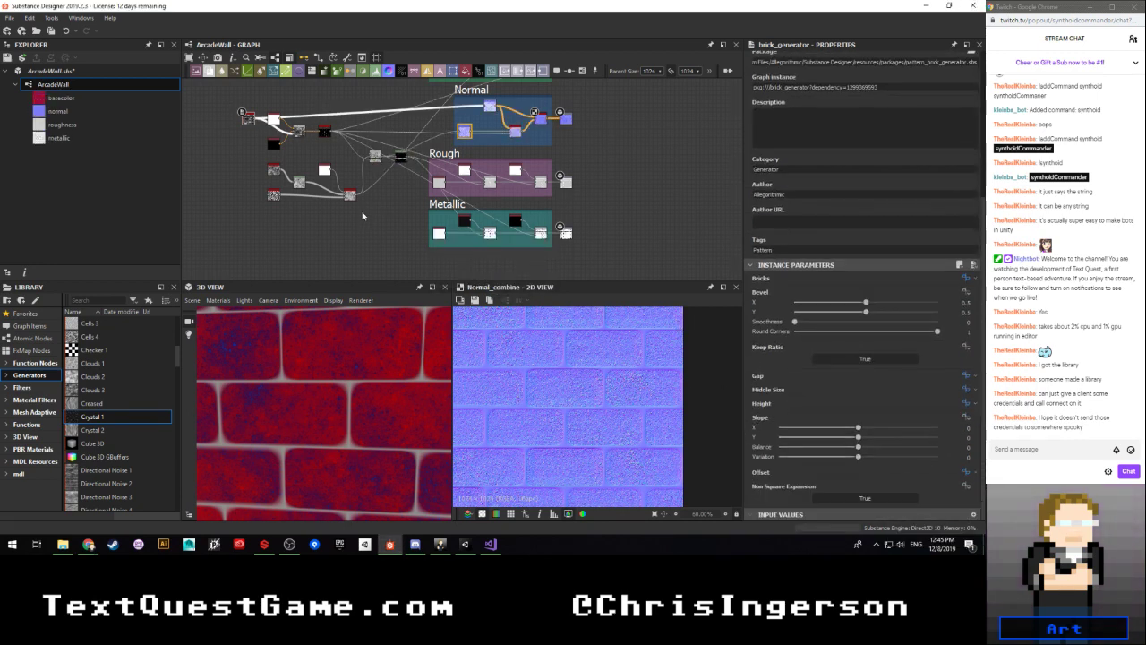
Step: Examine the graph's unframed mask nodes and the Color, Normal, Rough and Metallic frames for anything left to expose
{"action": "scroll", "coordinate": [387, 218], "scroll_direction": "up", "scroll_amount": 2}
{"action": "mouse_move", "coordinate": [385, 170]}
{"action": "middle_mouse_down"}
{"action": "mouse_move", "coordinate": [306, 276]}
{"action": "mouse_move", "coordinate": [311, 249]}
{"action": "mouse_move", "coordinate": [418, 172]}
{"action": "mouse_move", "coordinate": [502, 143]}
{"action": "middle_mouse_up"}
{"action": "scroll", "coordinate": [501, 143], "scroll_direction": "down", "scroll_amount": 2}
{"action": "middle_click_drag", "start_coordinate": [480, 203], "coordinate": [413, 221]}
{"action": "middle_click_drag", "start_coordinate": [420, 154], "coordinate": [404, 200]}
{"action": "scroll", "coordinate": [404, 200], "scroll_direction": "up", "scroll_amount": 4}
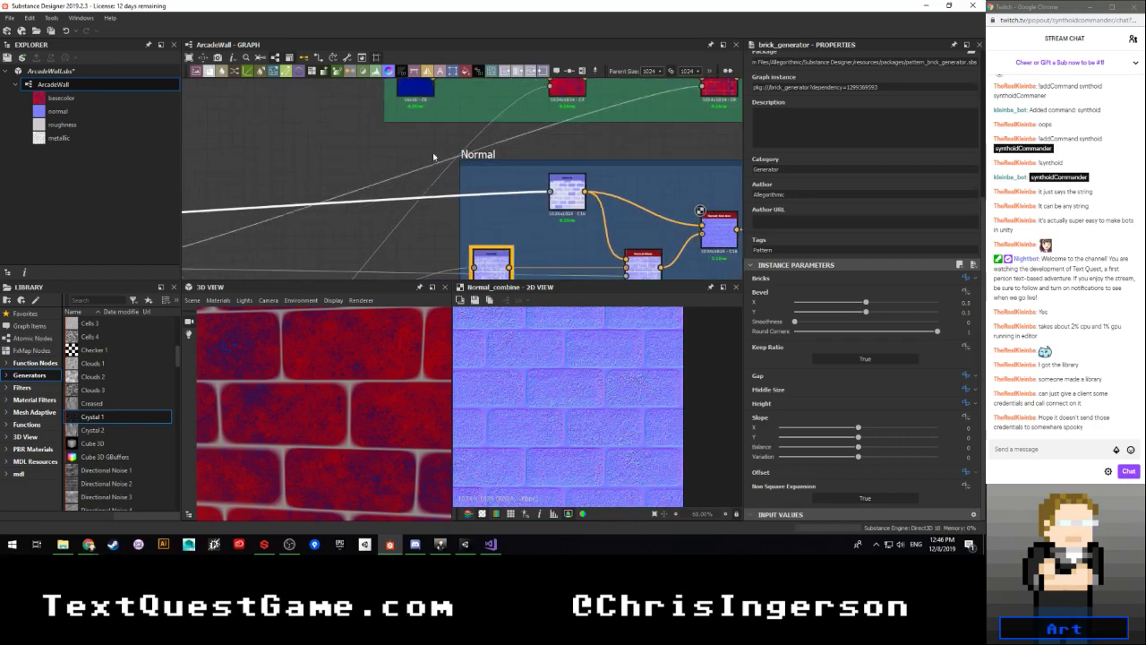
{"action": "mouse_move", "coordinate": [450, 127]}
{"action": "middle_mouse_down"}
{"action": "mouse_move", "coordinate": [372, 217]}
{"action": "mouse_move", "coordinate": [336, 156]}
{"action": "middle_mouse_up"}
{"action": "middle_click_drag", "start_coordinate": [500, 166], "coordinate": [377, 231]}
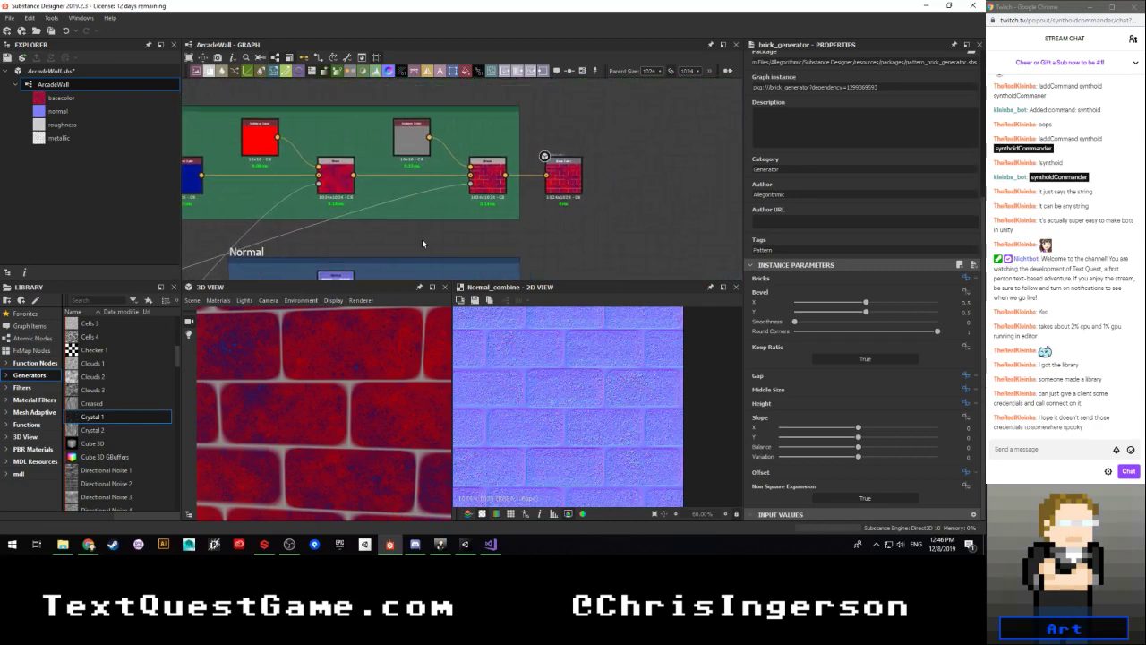
{"action": "middle_click_drag", "start_coordinate": [442, 245], "coordinate": [410, 166]}
{"action": "middle_click_drag", "start_coordinate": [386, 249], "coordinate": [534, 111]}
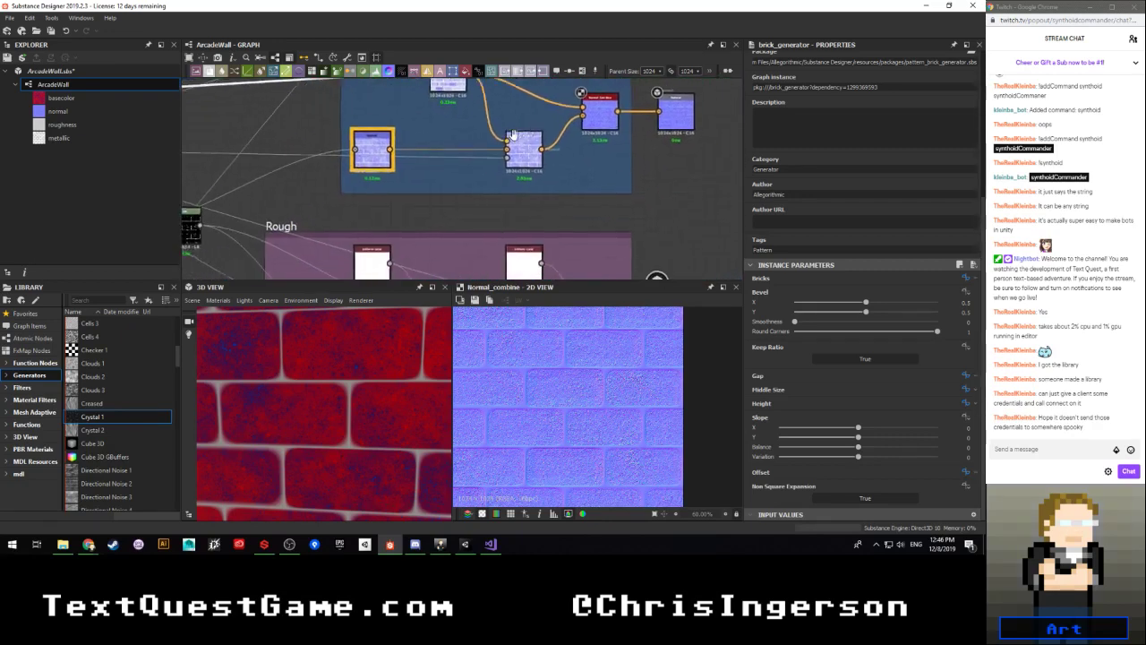
{"action": "scroll", "coordinate": [429, 206], "scroll_direction": "down", "scroll_amount": 2}
{"action": "scroll", "coordinate": [429, 204], "scroll_direction": "down", "scroll_amount": 1}
{"action": "middle_click_drag", "start_coordinate": [349, 206], "coordinate": [388, 215]}
{"action": "scroll", "coordinate": [363, 205], "scroll_direction": "down", "scroll_amount": 3}
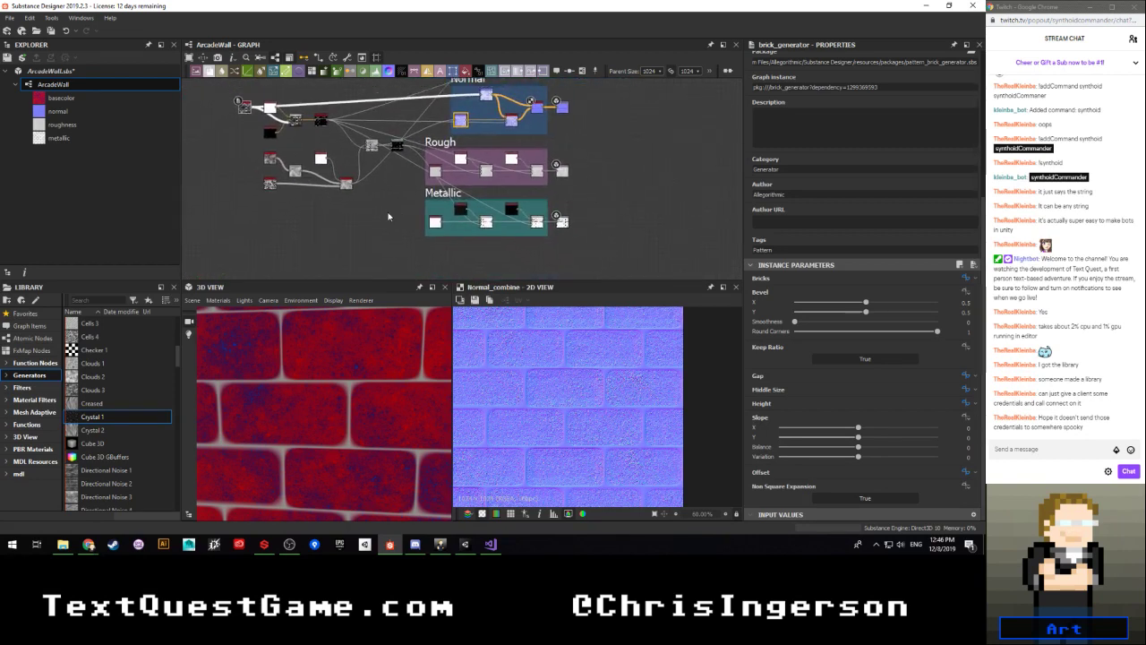
Step: Save the package and show the ArcadeWall graph's list of input parameters
{"action": "key", "text": "ctrl+s"}
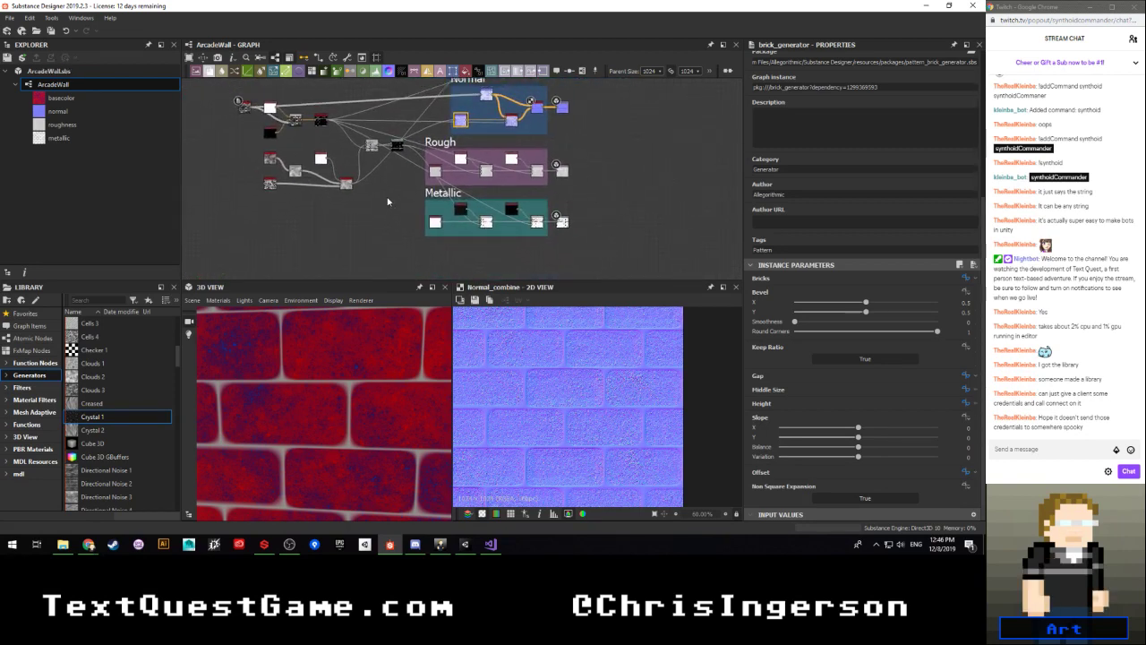
{"action": "scroll", "coordinate": [383, 206], "scroll_direction": "up", "scroll_amount": 2}
{"action": "left_click", "coordinate": [71, 82]}
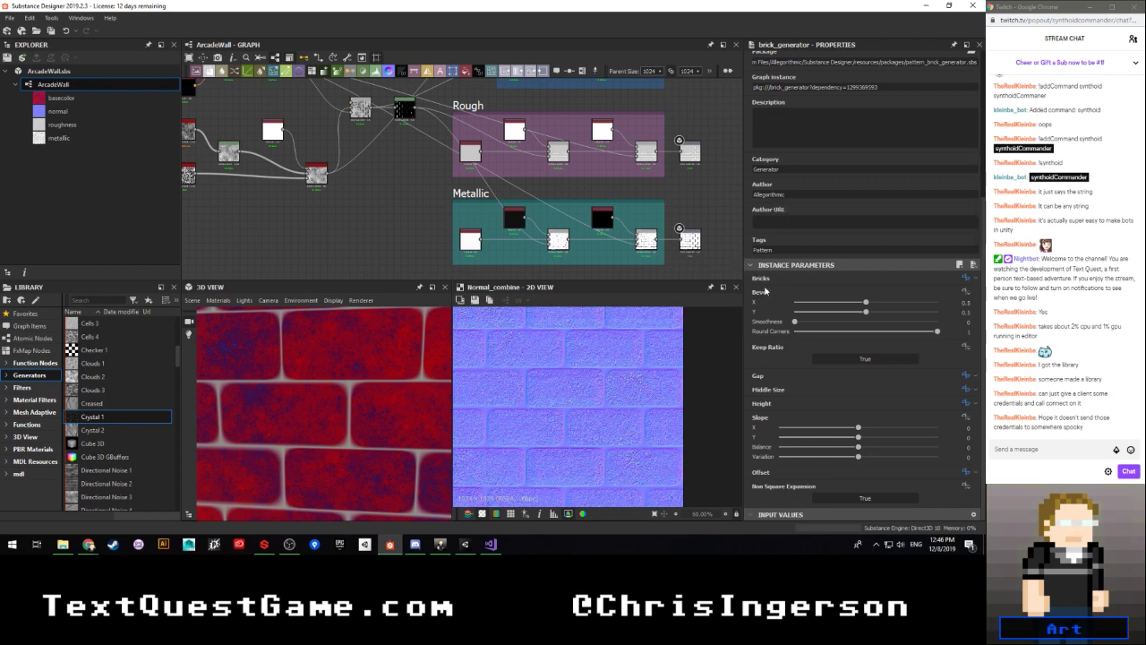
{"action": "scroll", "coordinate": [767, 204], "scroll_direction": "down", "scroll_amount": 4}
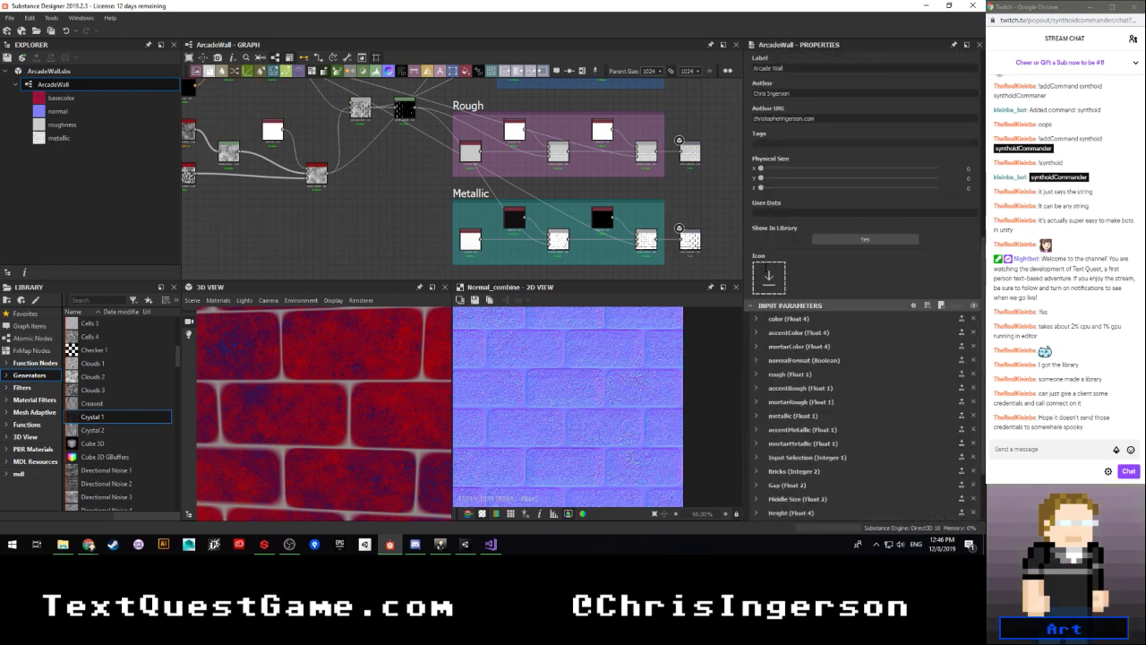
{"action": "scroll", "coordinate": [752, 412], "scroll_direction": "down", "scroll_amount": 2}
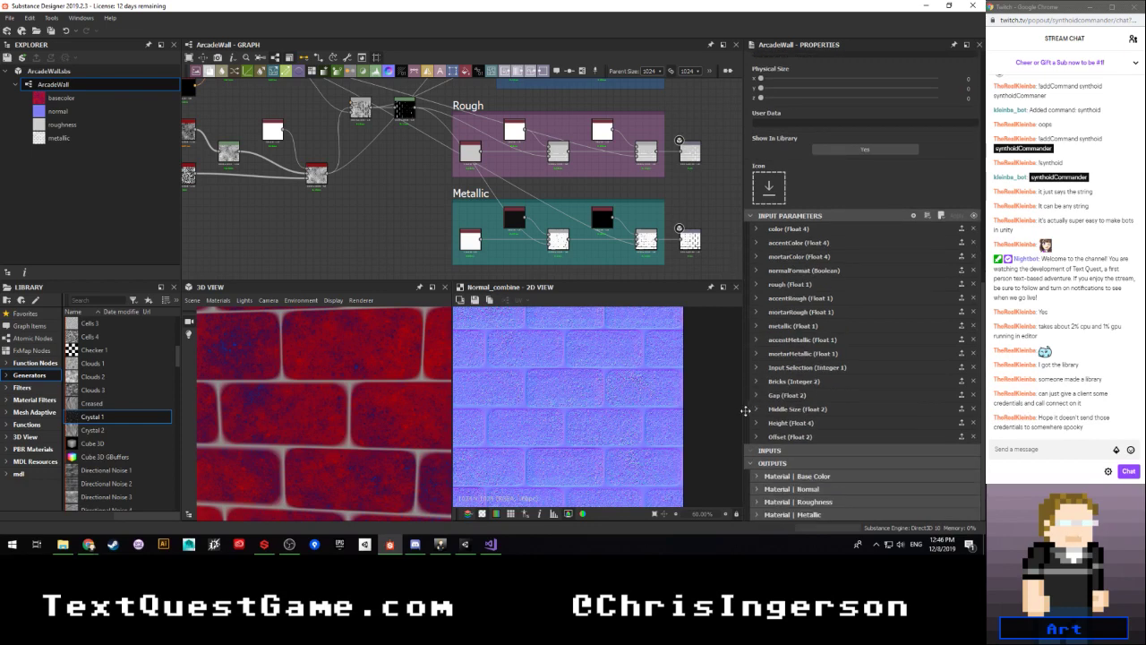
Step: Expand the settings of the ten input parameters from mortarMetallic back to color
{"action": "left_click", "coordinate": [755, 352]}
{"action": "left_click", "coordinate": [755, 340]}
{"action": "left_click", "coordinate": [755, 326]}
{"action": "left_click", "coordinate": [756, 311]}
{"action": "left_click", "coordinate": [755, 298]}
{"action": "left_click", "coordinate": [755, 284]}
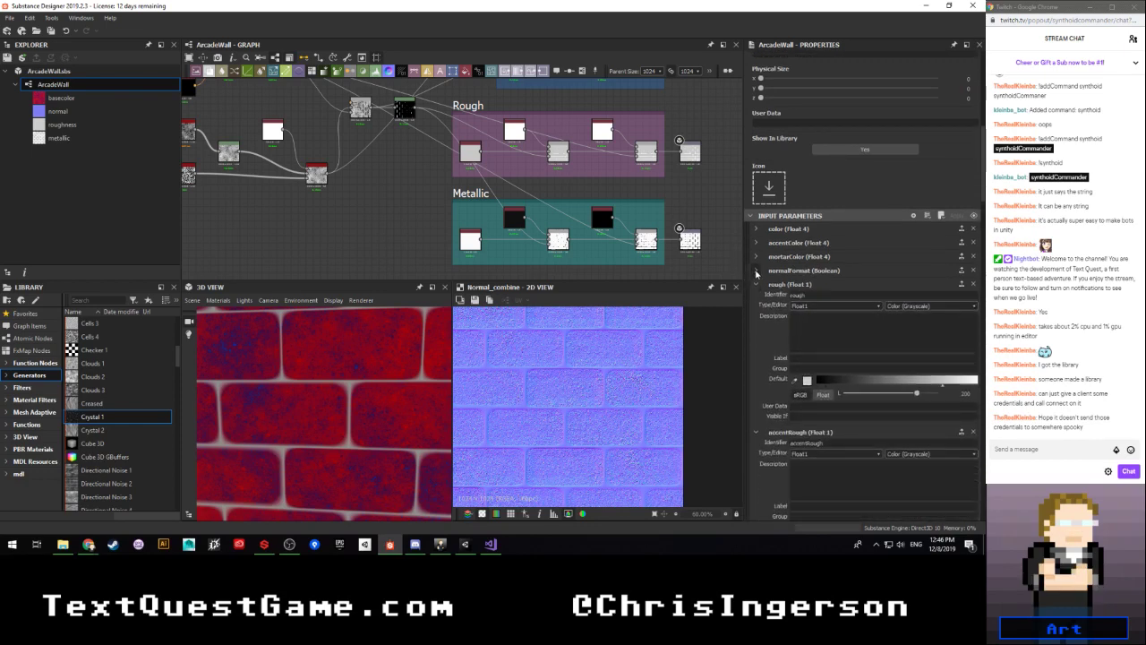
{"action": "left_click", "coordinate": [755, 270]}
{"action": "left_click", "coordinate": [756, 256]}
{"action": "left_click", "coordinate": [756, 242]}
{"action": "left_click", "coordinate": [755, 228]}
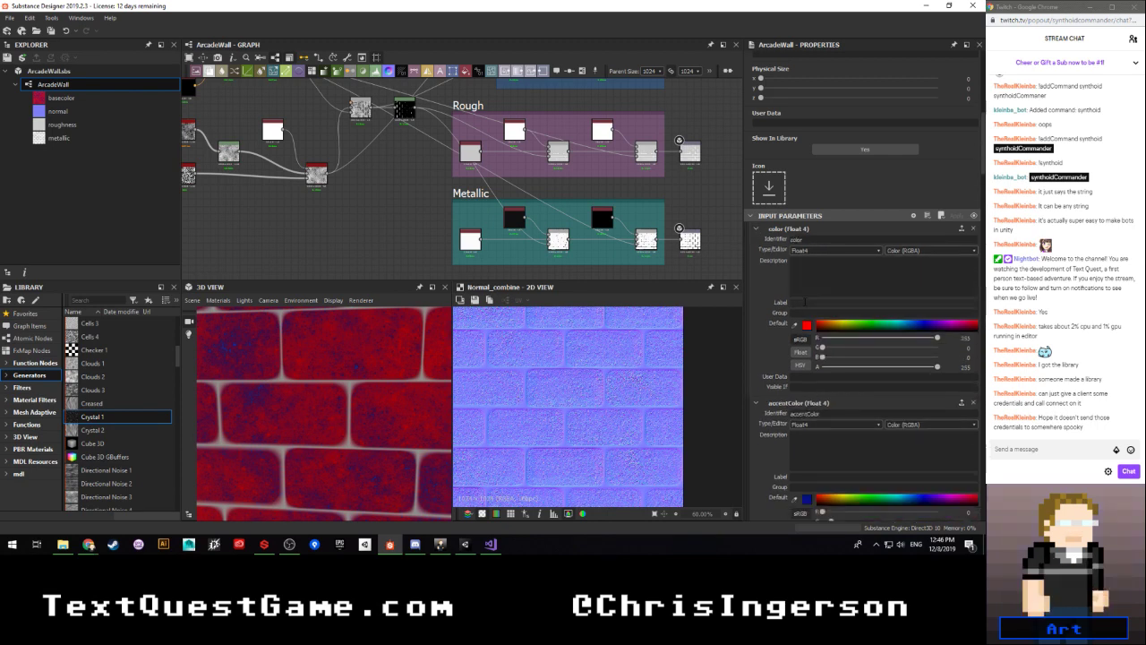
Step: Label the color input "Bricks", assign it to the group "Color", and collapse its settings
{"action": "left_click", "coordinate": [804, 303]}
{"action": "type", "text": "Bricks"}
{"action": "key", "text": "Tab"}
{"action": "type", "text": "Color"}
{"action": "left_click", "coordinate": [755, 229]}
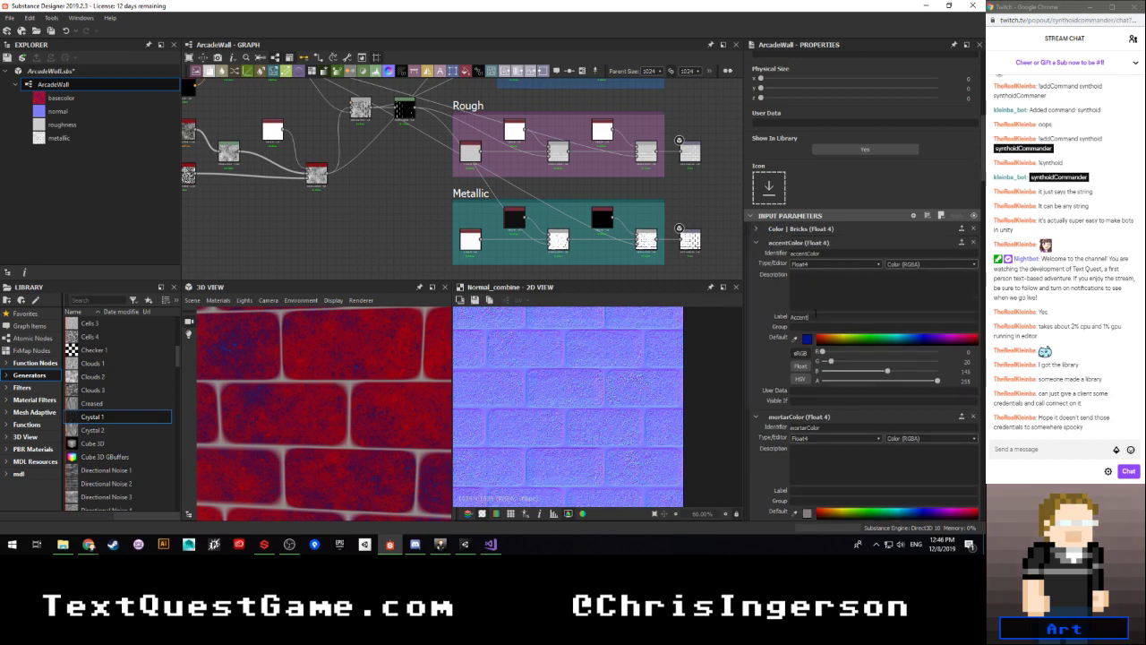
Step: Label the accentColor input "Accent" and assign it to the group "Color"
{"action": "key", "text": "Tab"}
{"action": "type", "text": "Color"}
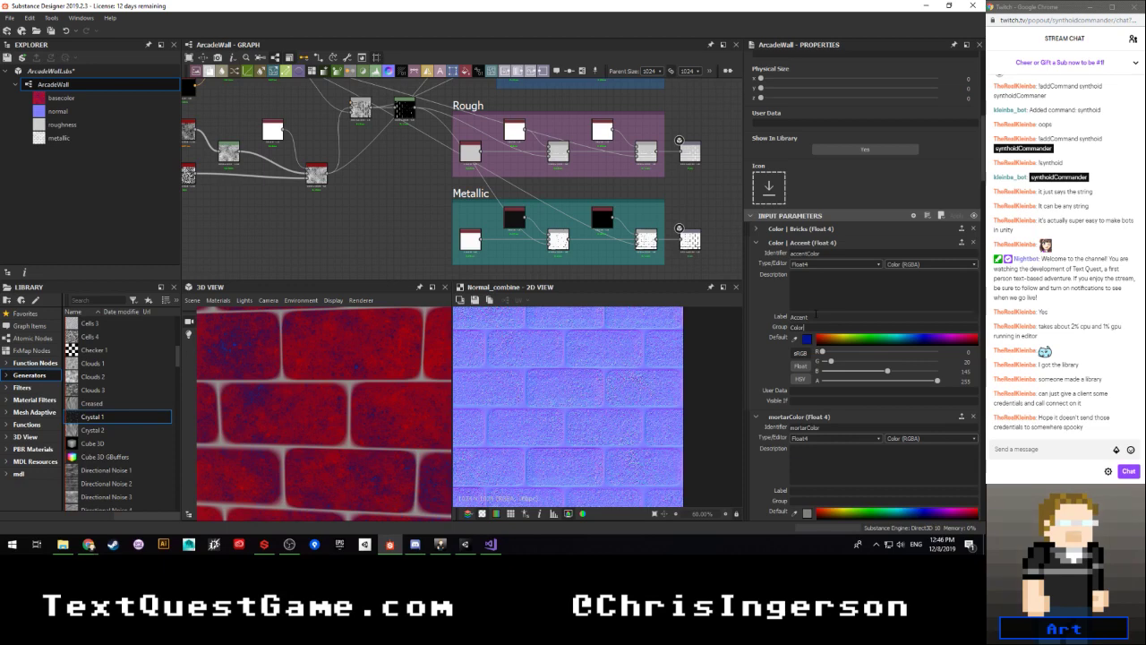
{"action": "left_click", "coordinate": [793, 400]}
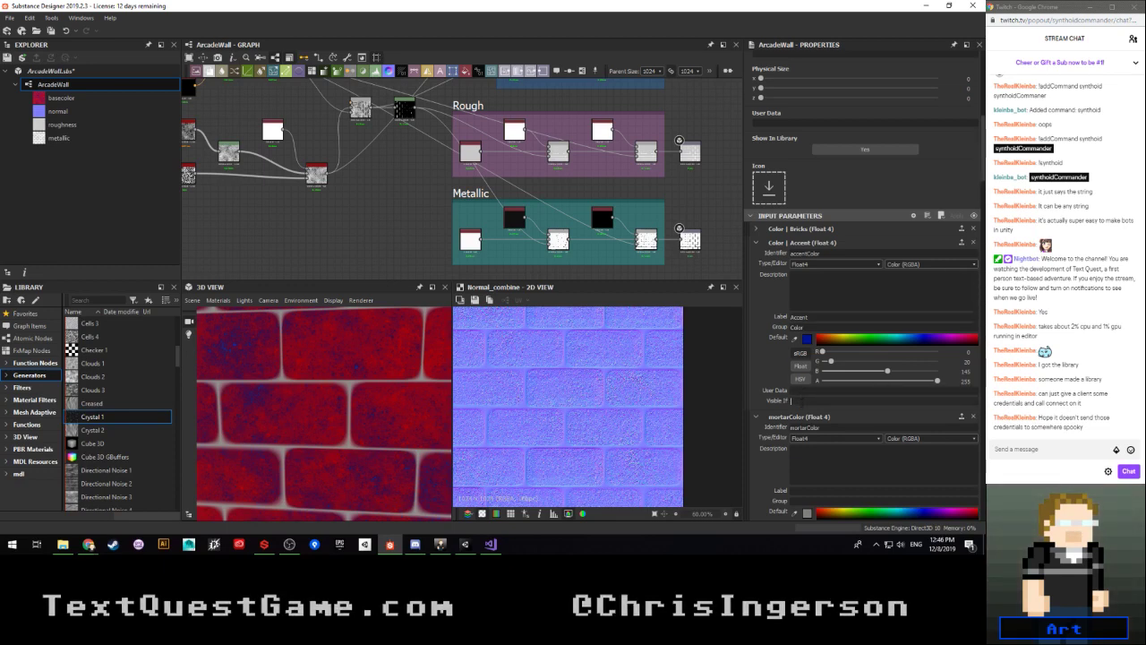
Step: Set the accentColor input's visibility condition to input["brickType"]!=1 and collapse its settings
{"action": "type", "text": "input[\""}
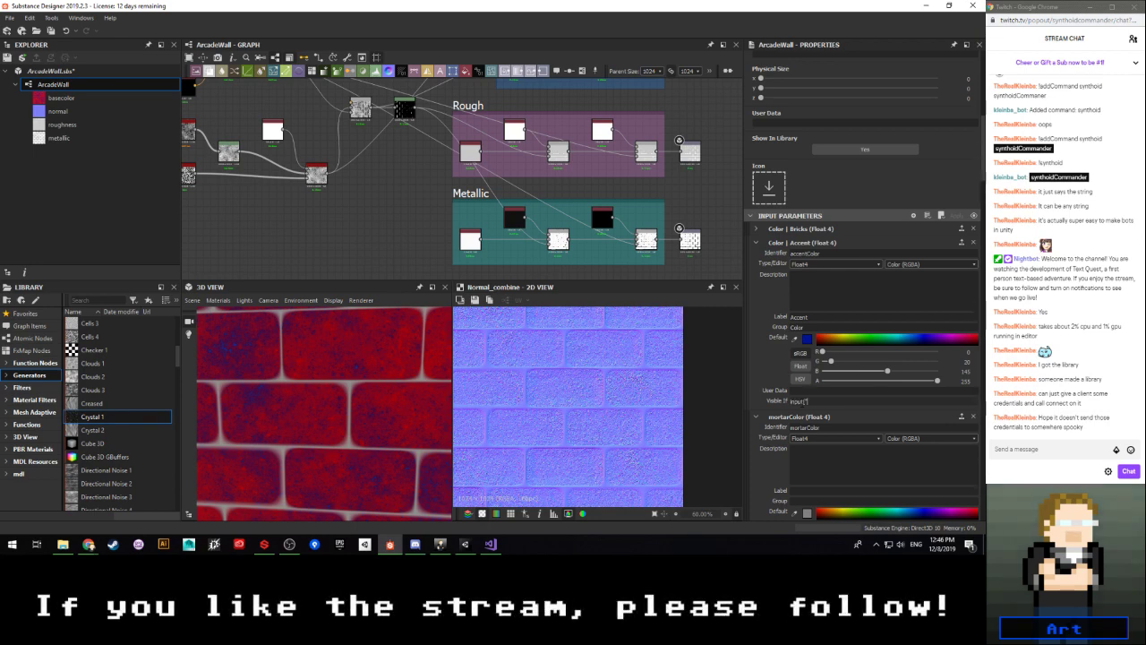
{"action": "type", "text": "bri"}
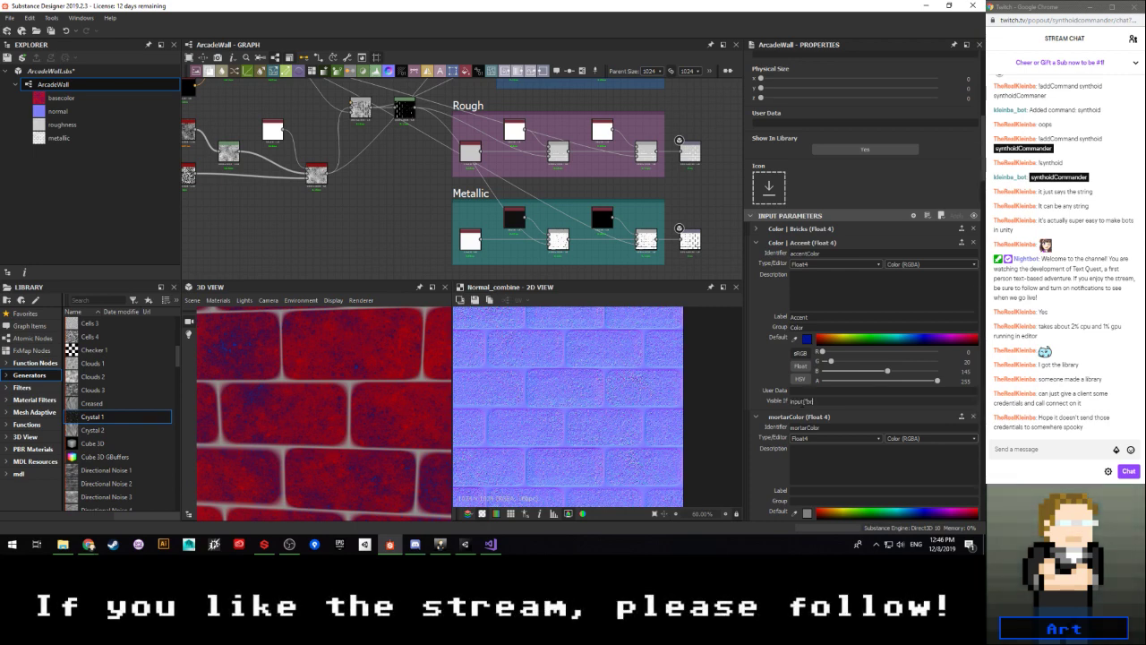
{"action": "type", "text": "ckType"}
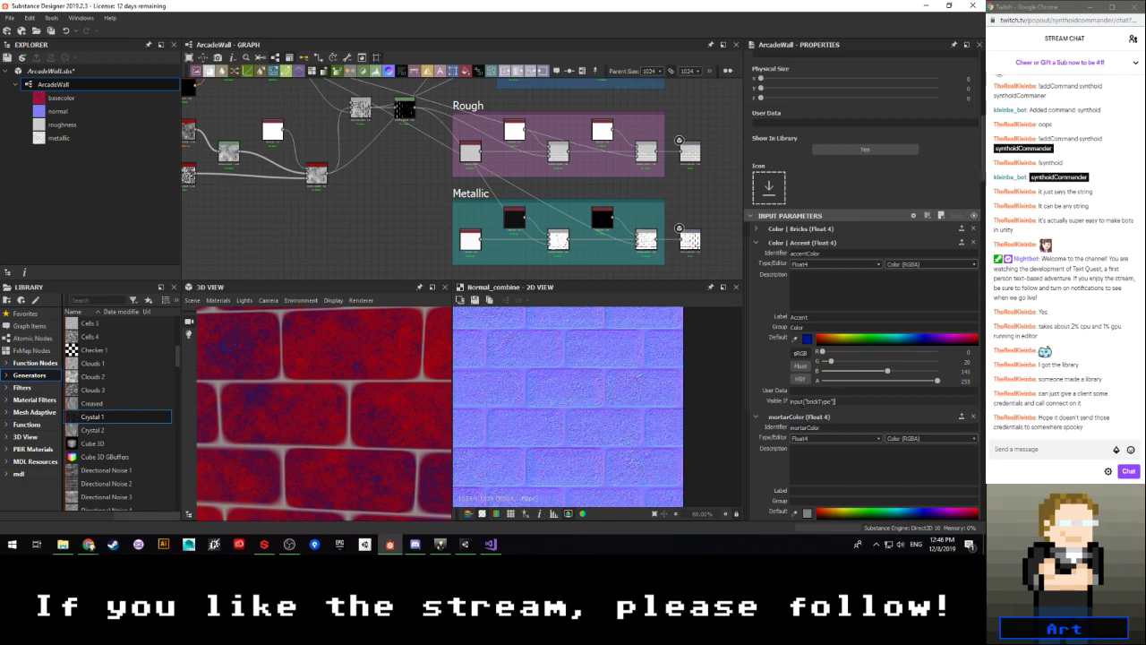
{"action": "type", "text": "!="}
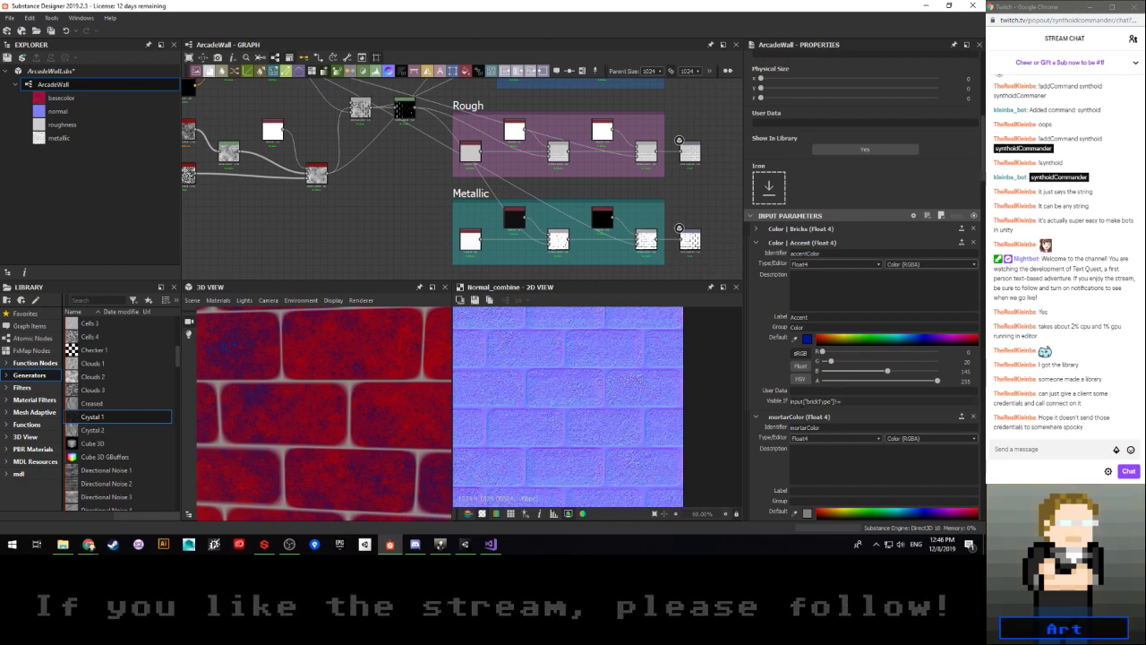
{"action": "type", "text": "1"}
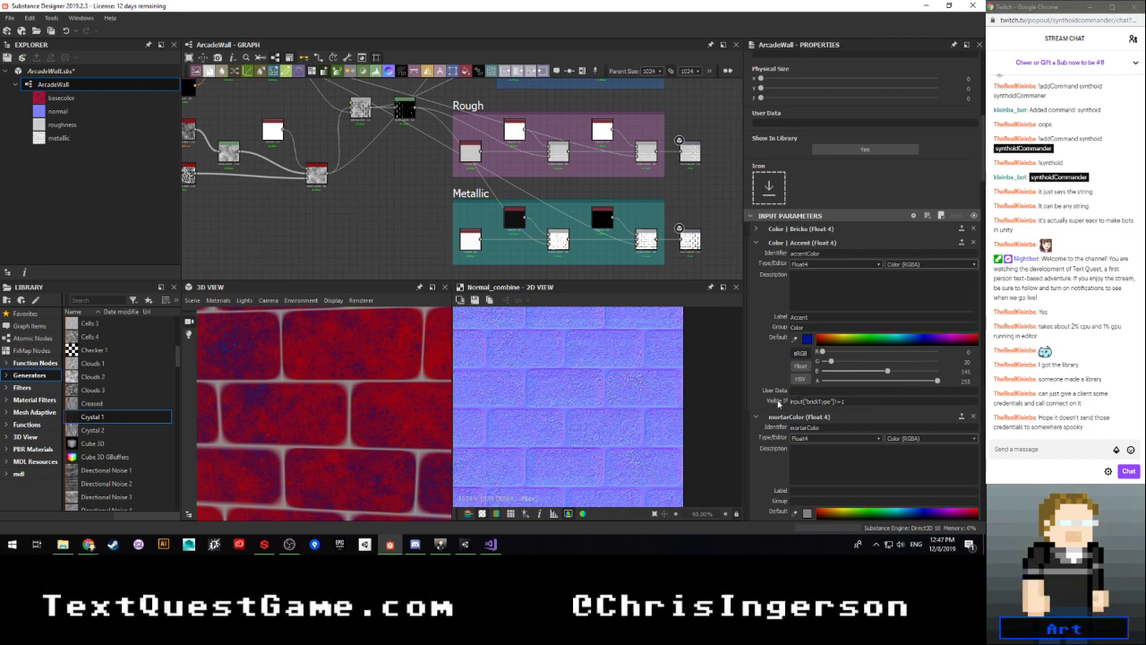
{"action": "scroll", "coordinate": [778, 403], "scroll_direction": "down", "scroll_amount": 2}
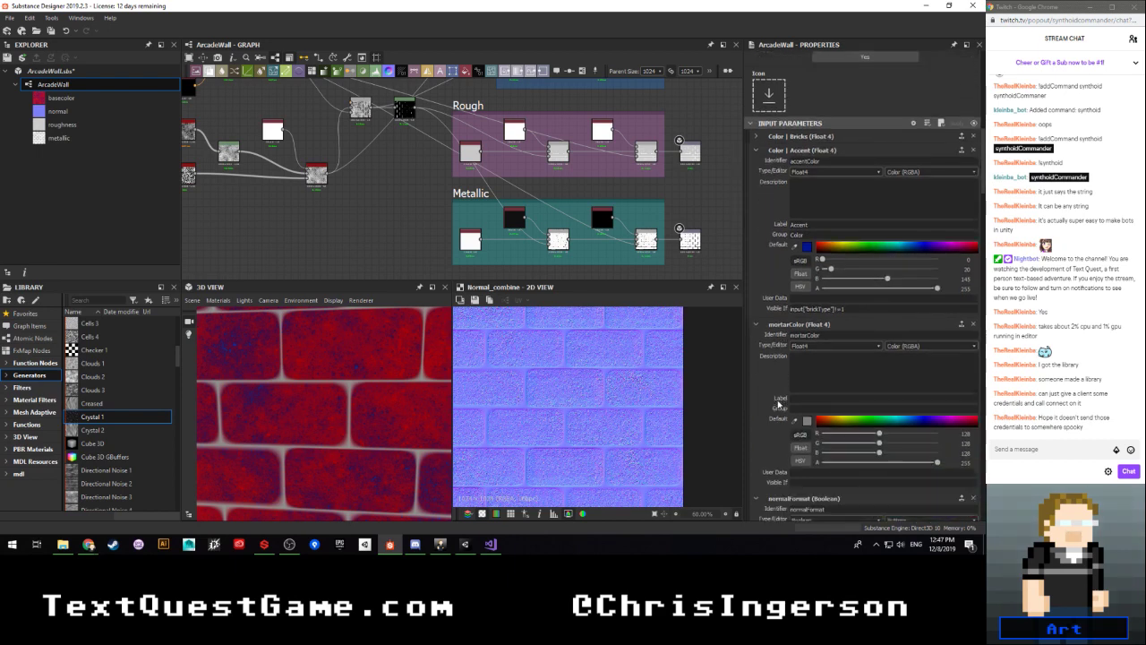
{"action": "scroll", "coordinate": [350, 199], "scroll_direction": "up", "scroll_amount": 4}
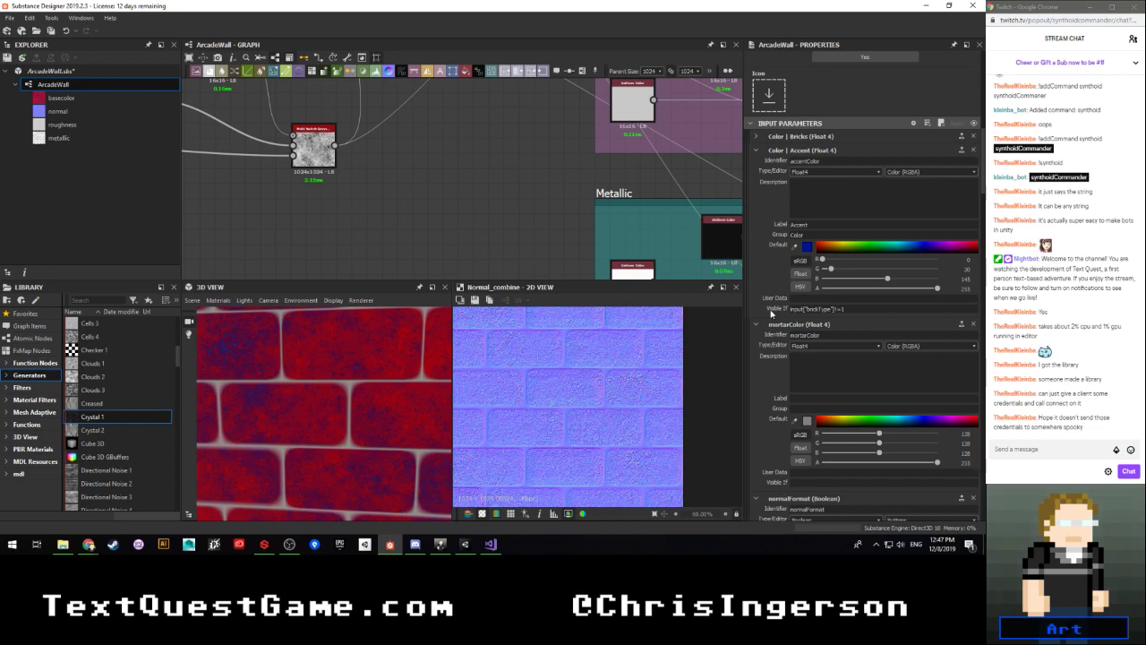
{"action": "scroll", "coordinate": [771, 313], "scroll_direction": "down", "scroll_amount": 1}
{"action": "scroll", "coordinate": [770, 313], "scroll_direction": "down", "scroll_amount": 1}
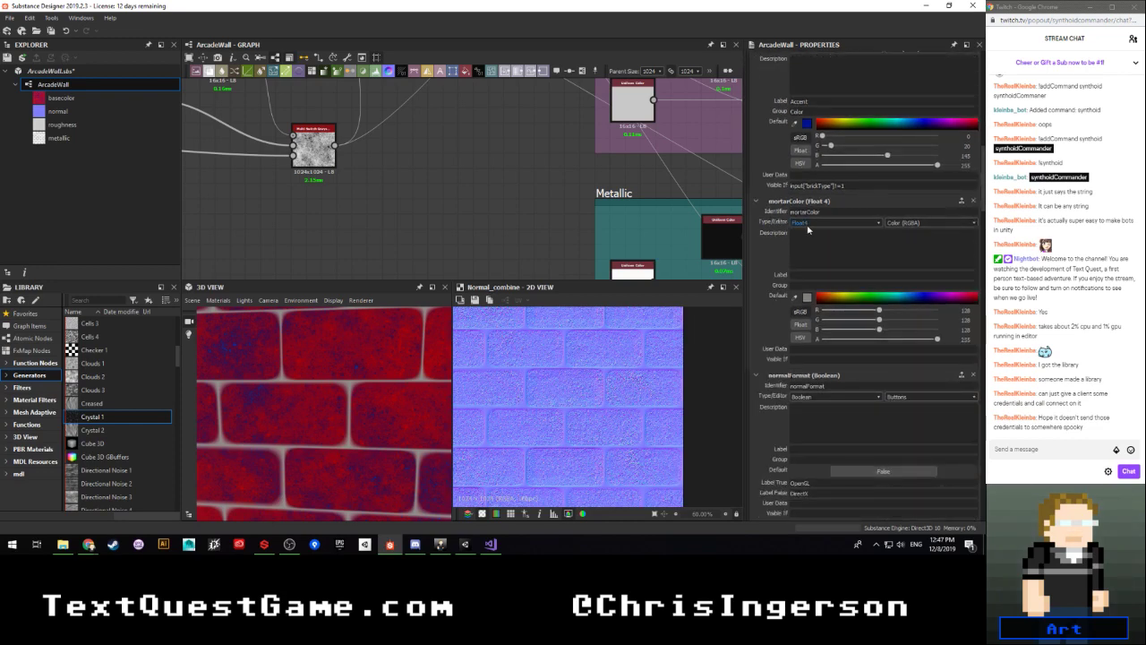
{"action": "scroll", "coordinate": [762, 242], "scroll_direction": "up", "scroll_amount": 1}
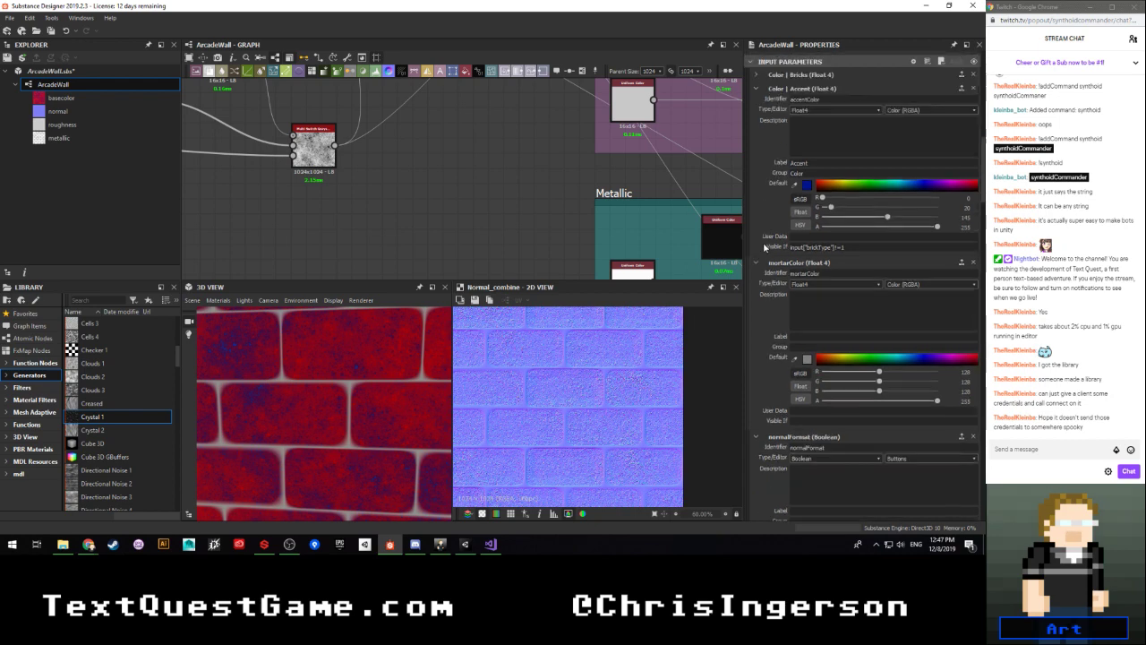
{"action": "left_click", "coordinate": [756, 89]}
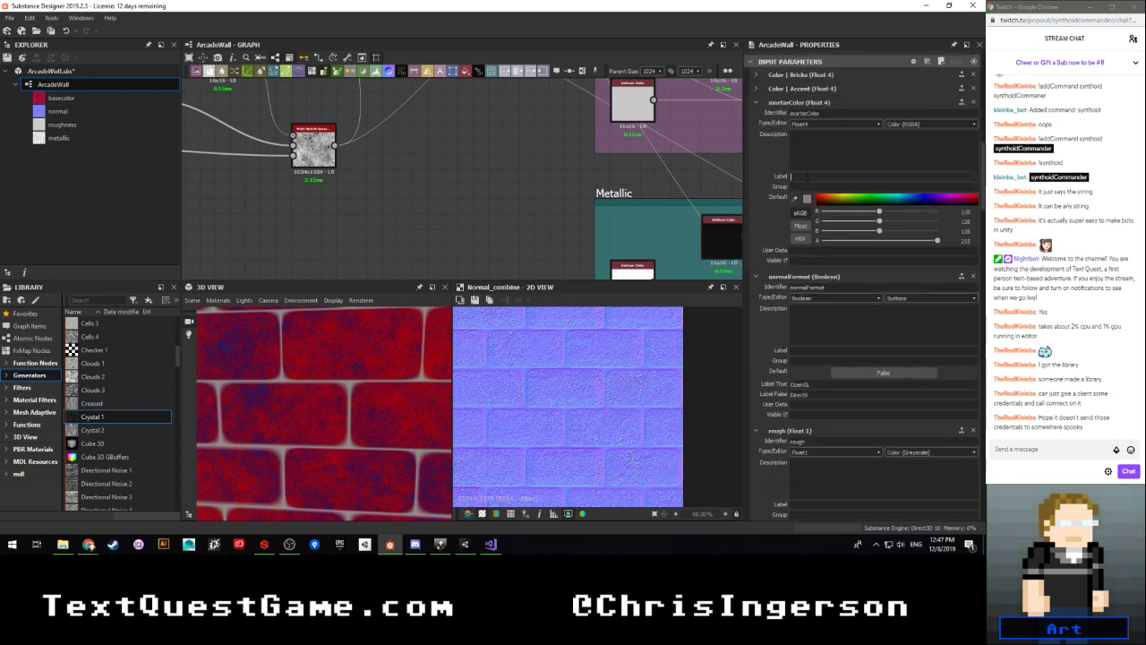
Step: Label the mortarColor input "Mortar", assign it to the group "Color", and collapse its settings
{"action": "type", "text": "s"}
{"action": "key", "text": "BackSpace"}
{"action": "type", "text": "rtar"}
{"action": "key", "text": "Tab"}
{"action": "type", "text": "Color"}
{"action": "key", "text": "Return"}
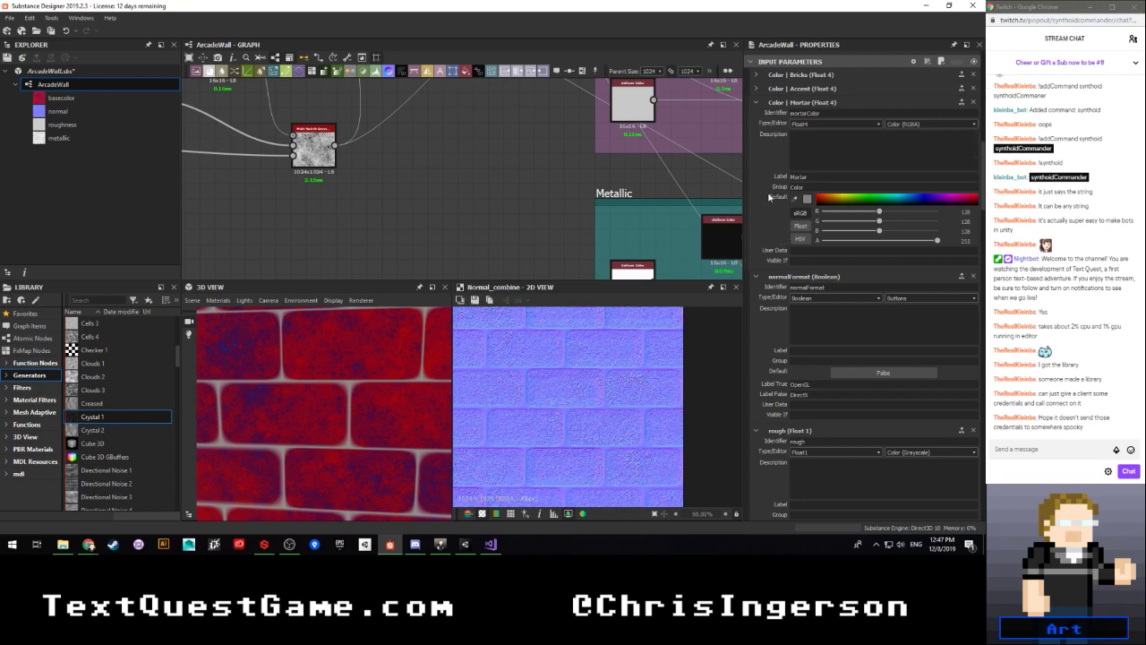
{"action": "left_click", "coordinate": [757, 103]}
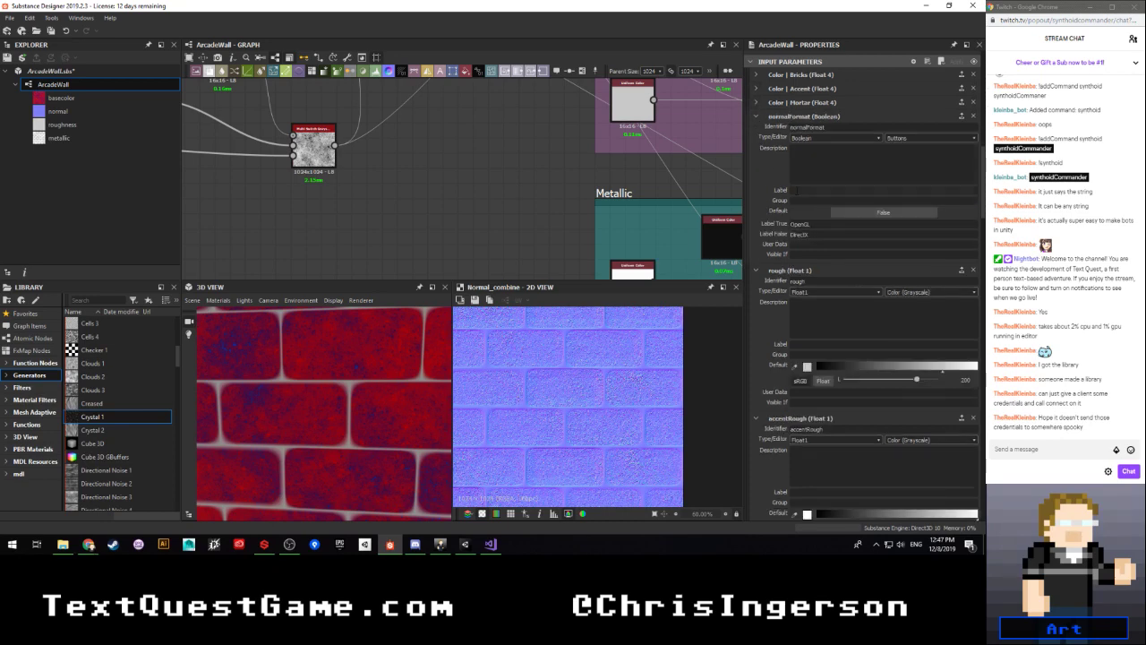
Step: Label the normalFormat input "Normal Format", assign it to the group "Normal", and collapse its settings
{"action": "left_click", "coordinate": [805, 190]}
{"action": "type", "text": "Normal For"}
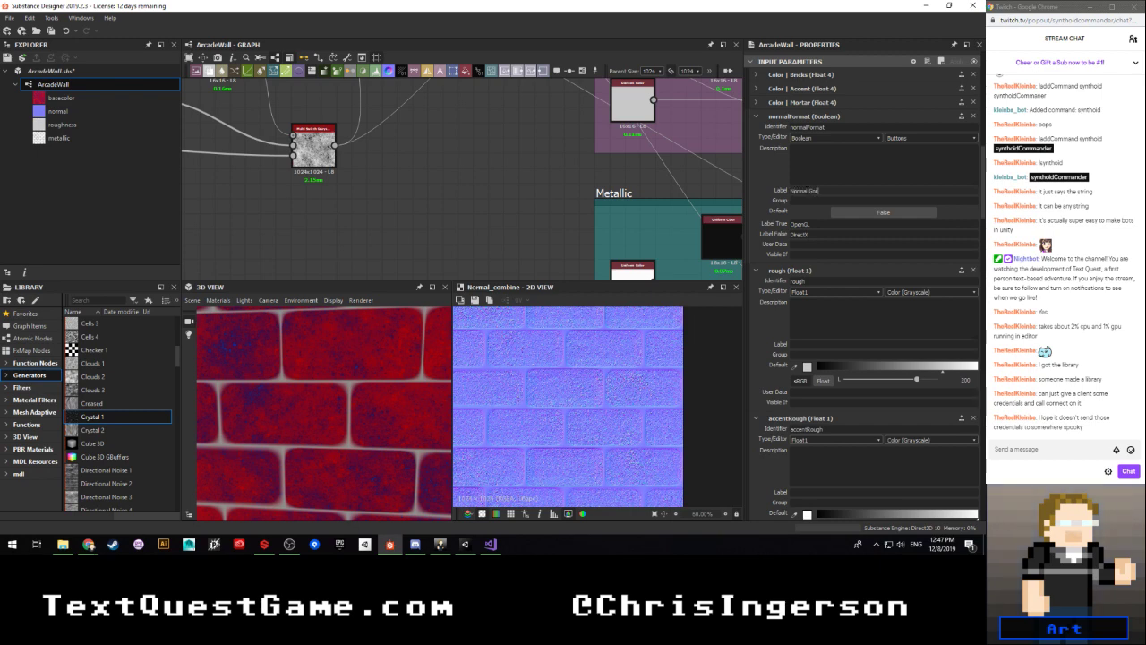
{"action": "type", "text": "mat"}
{"action": "key", "text": "Tab"}
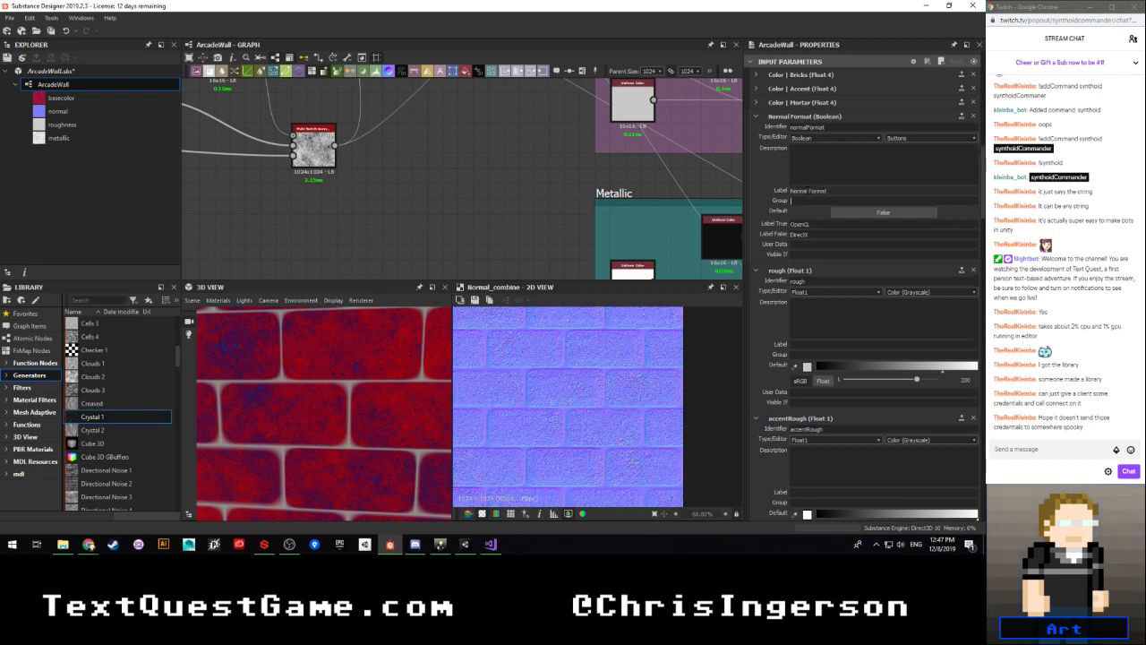
{"action": "type", "text": "Normal"}
{"action": "key", "text": "Return"}
{"action": "left_click", "coordinate": [755, 116]}
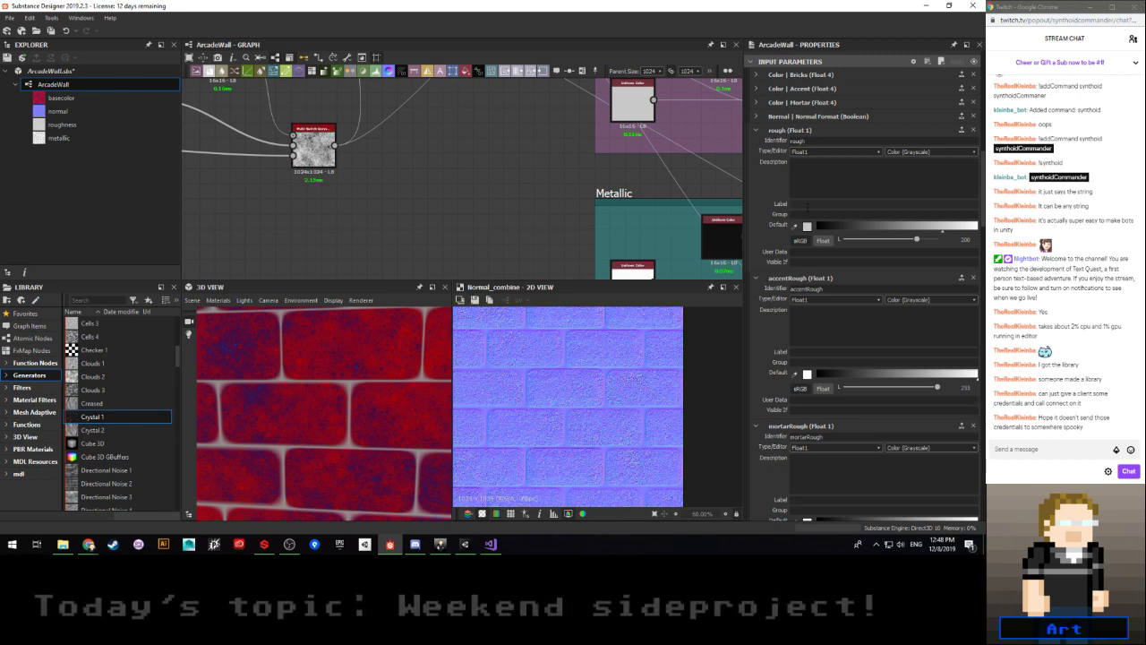
Step: Label the rough input "Bricks", assign it to the group "Rough", and change its editor to Slider
{"action": "left_click", "coordinate": [808, 208]}
{"action": "type", "text": "R"}
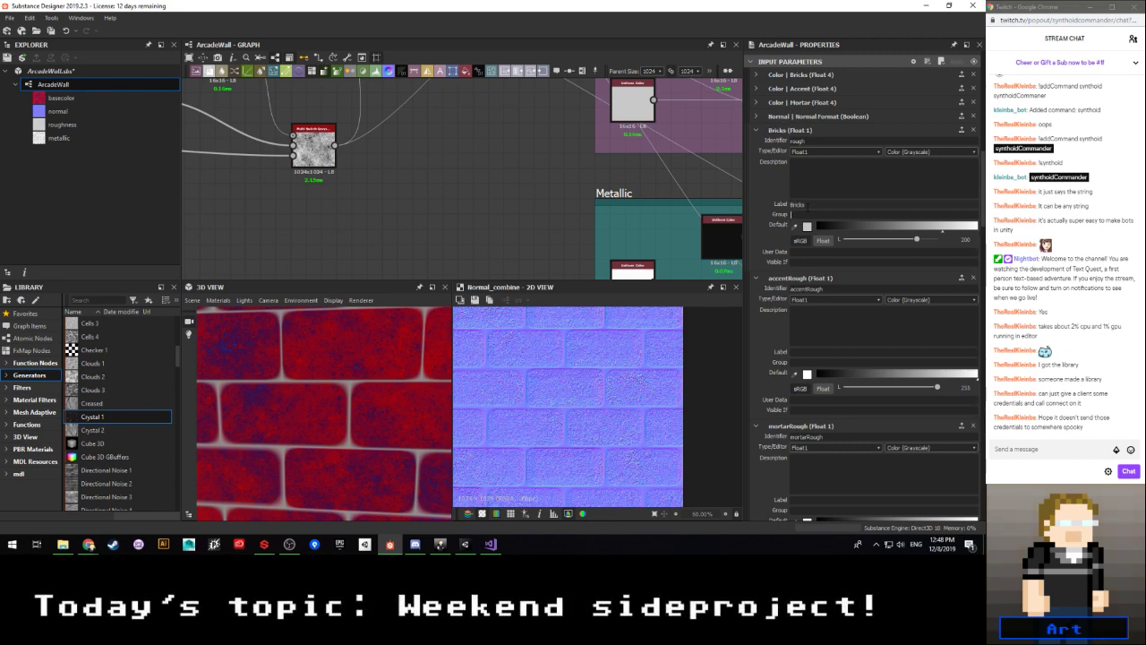
{"action": "type", "text": "Rough"}
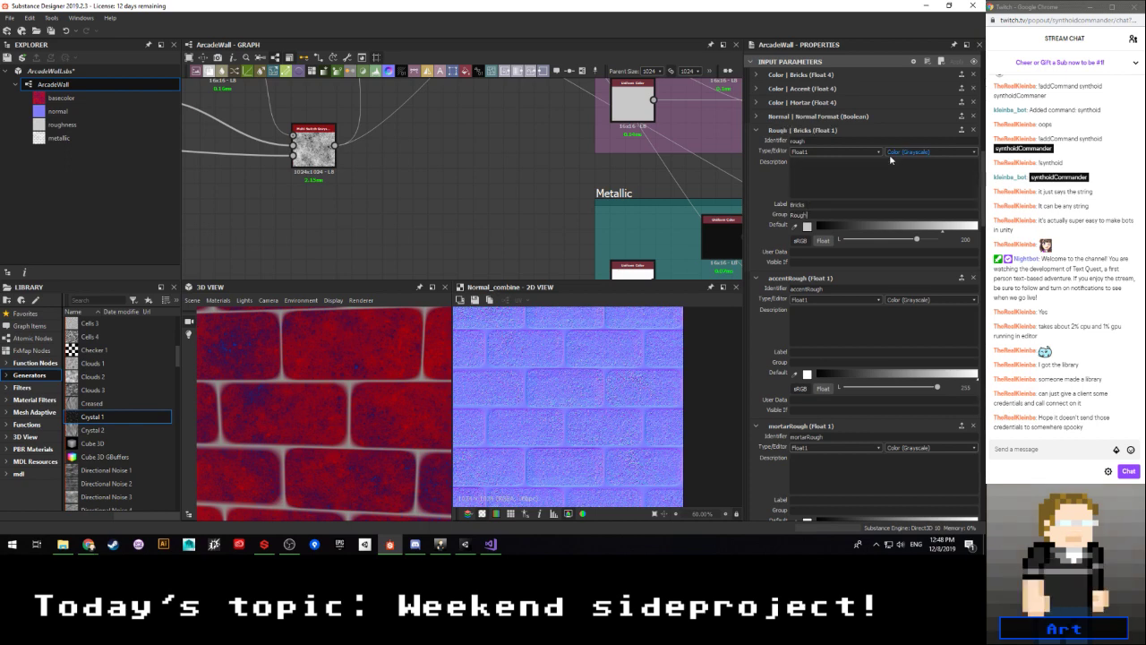
{"action": "left_click", "coordinate": [890, 159]}
{"action": "left_click", "coordinate": [900, 163]}
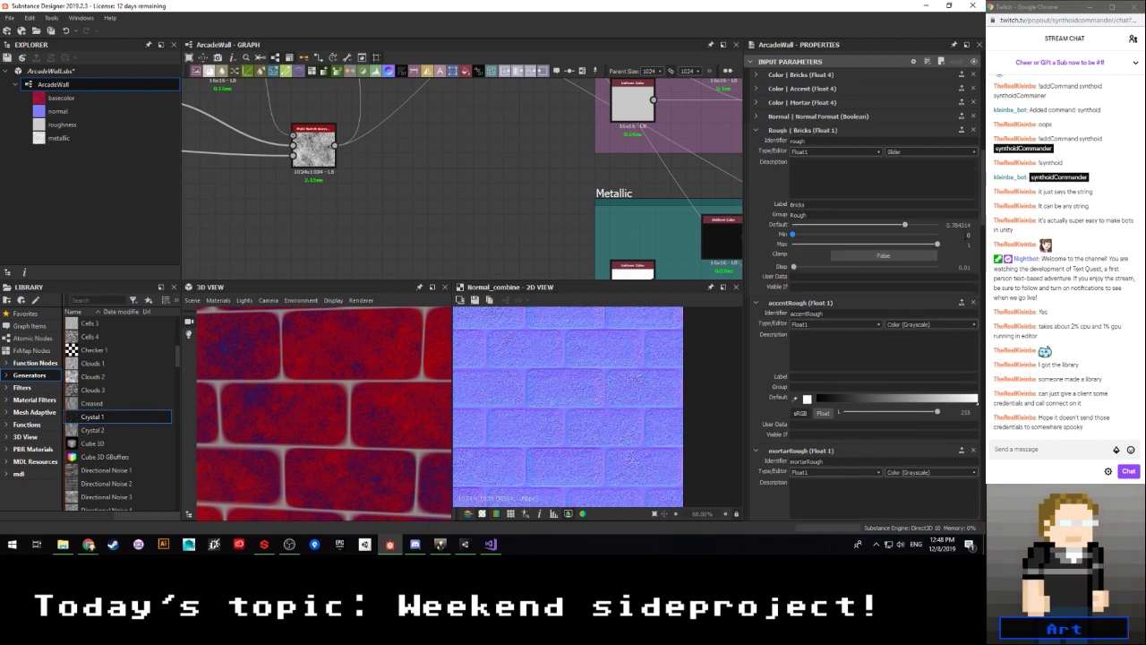
Step: Set the rough input's default to 0.75, enable its clamping, and collapse its settings
{"action": "left_click_drag", "start_coordinate": [955, 225], "coordinate": [983, 229]}
{"action": "type", "text": "5"}
{"action": "key", "text": "Return"}
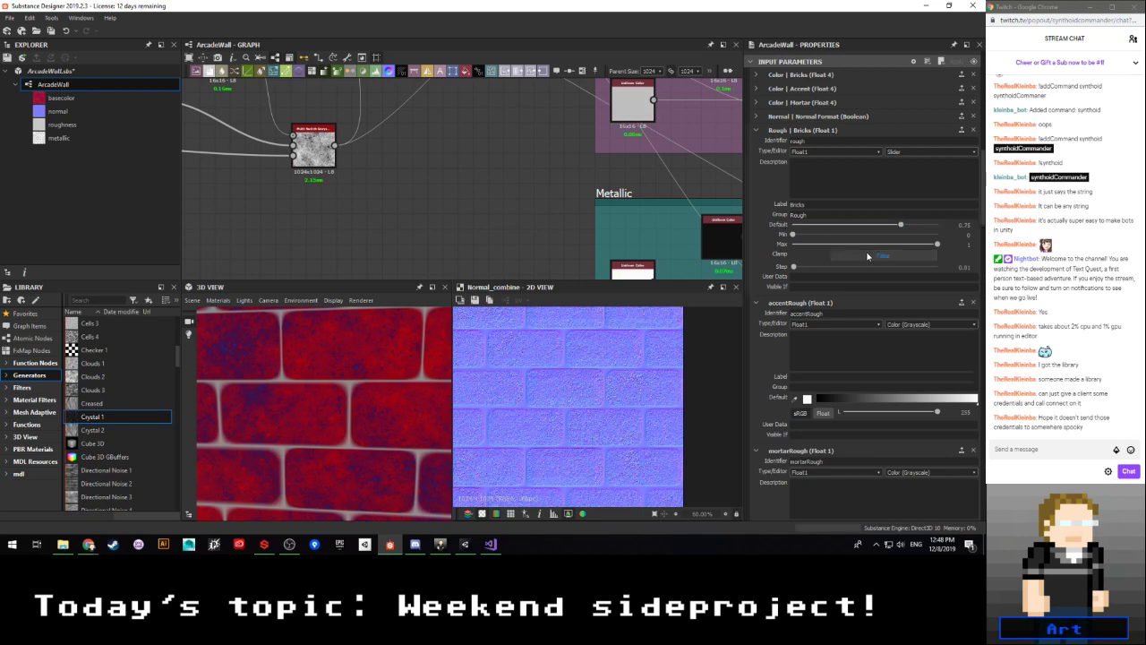
{"action": "left_click", "coordinate": [866, 257]}
{"action": "left_click", "coordinate": [756, 131]}
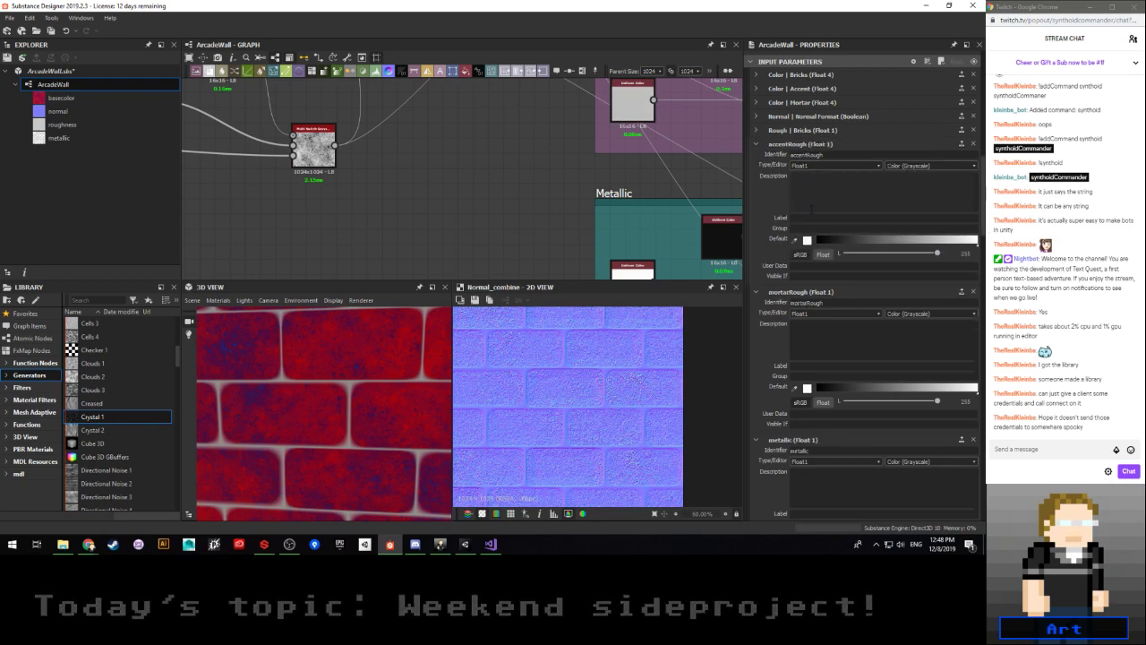
Step: Label the accentRough input "Accent" and assign it to the group "Rough"
{"action": "left_click", "coordinate": [811, 218]}
{"action": "type", "text": "Accent"}
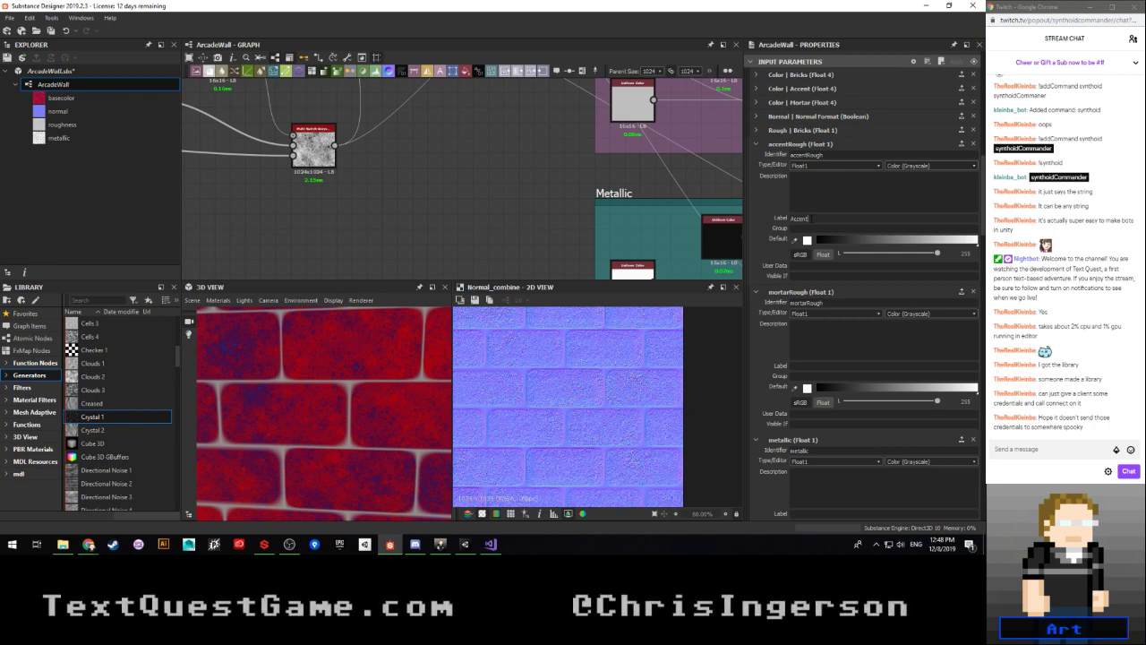
{"action": "key", "text": "Tab"}
{"action": "type", "text": "Rough"}
{"action": "key", "text": "Return"}
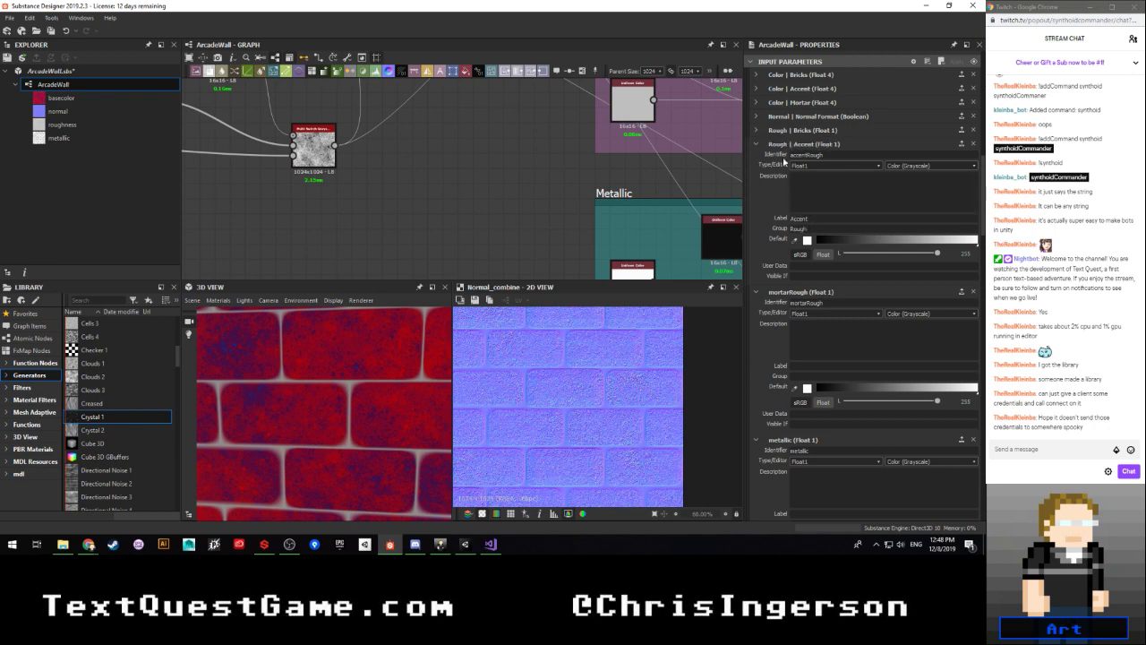
Step: Copy the accentColor input's visibility condition input["brickType"]!=1 to the accentRough input and collapse both inputs' settings
{"action": "left_click", "coordinate": [757, 88]}
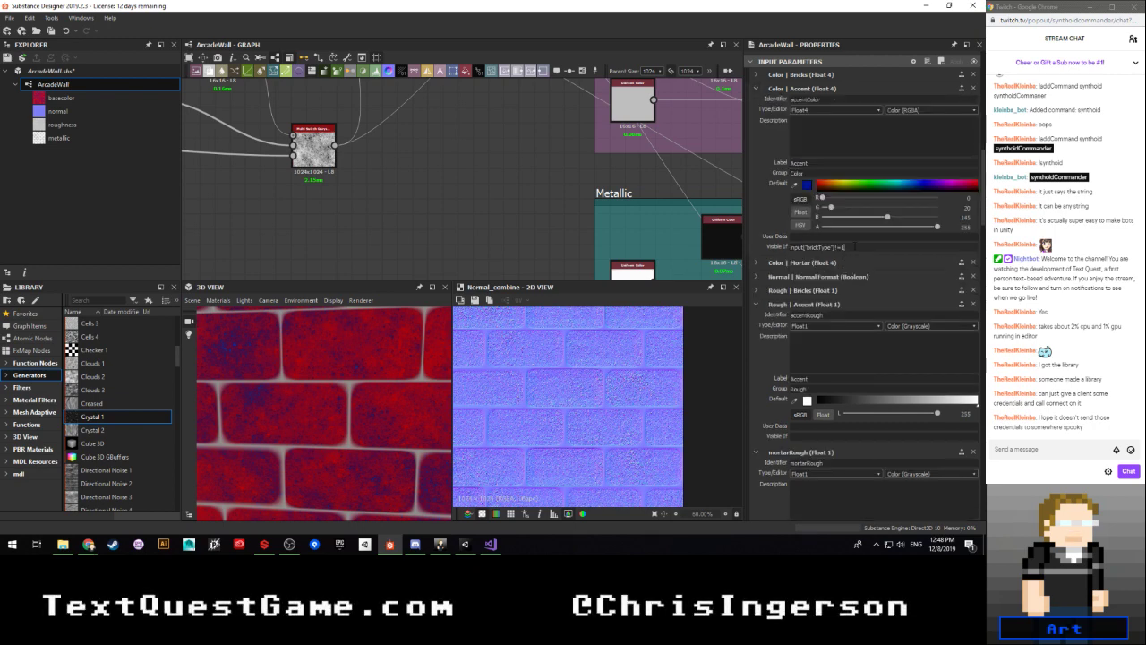
{"action": "left_click_drag", "start_coordinate": [860, 245], "coordinate": [758, 248]}
{"action": "key", "text": "ctrl+c"}
{"action": "left_click", "coordinate": [756, 89]}
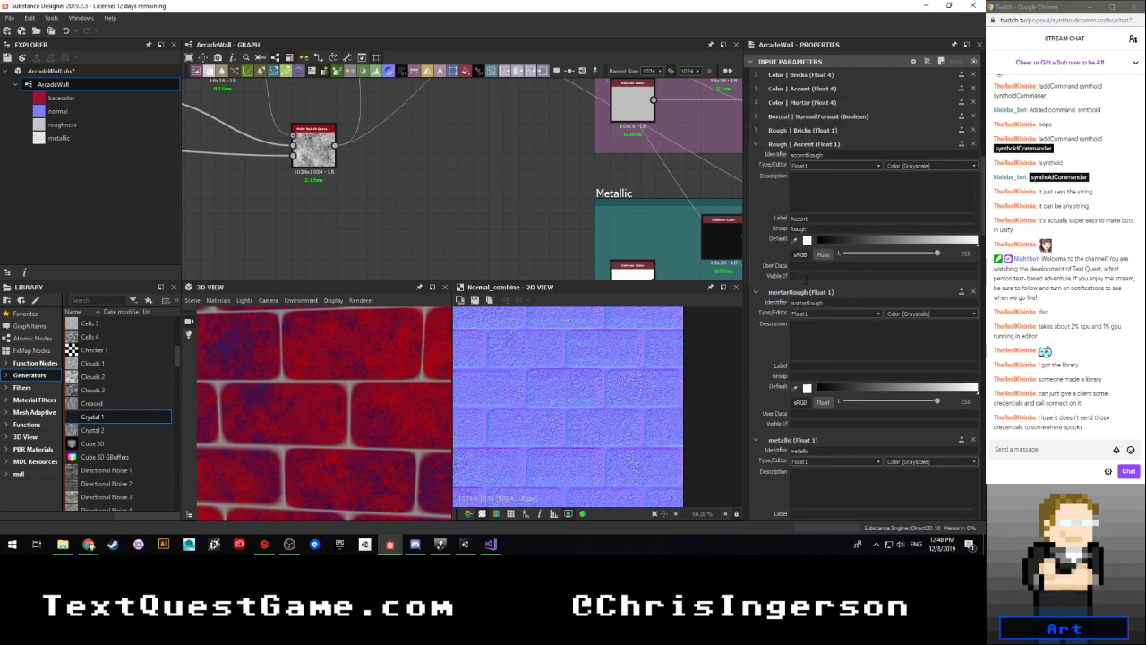
{"action": "key", "text": "ctrl+v"}
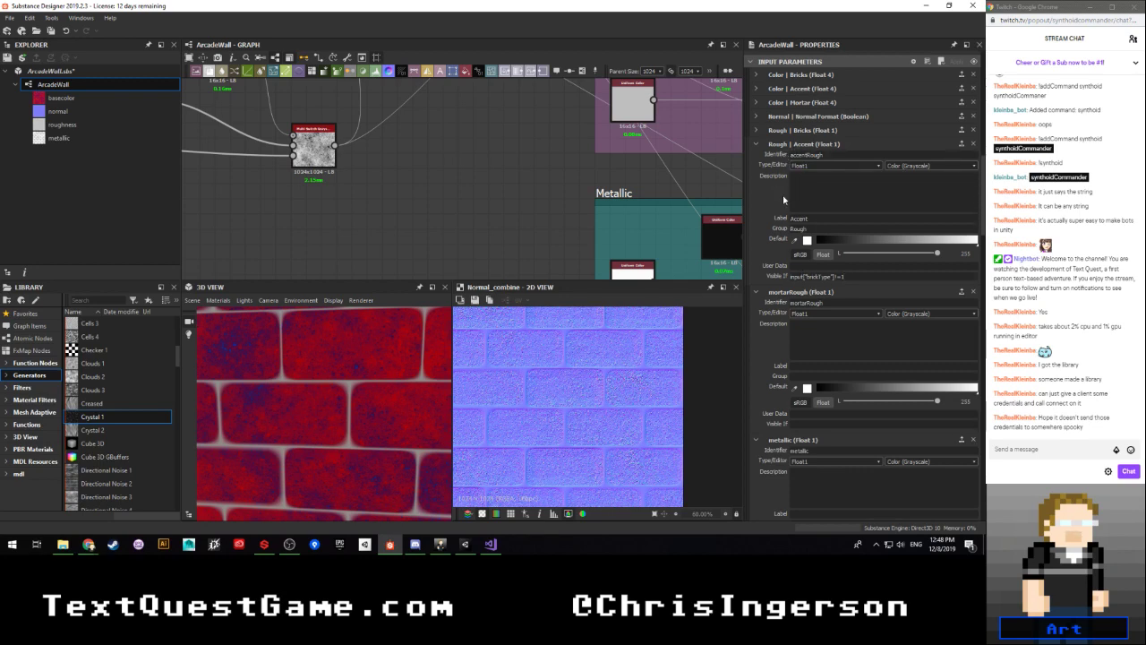
{"action": "left_click", "coordinate": [756, 145]}
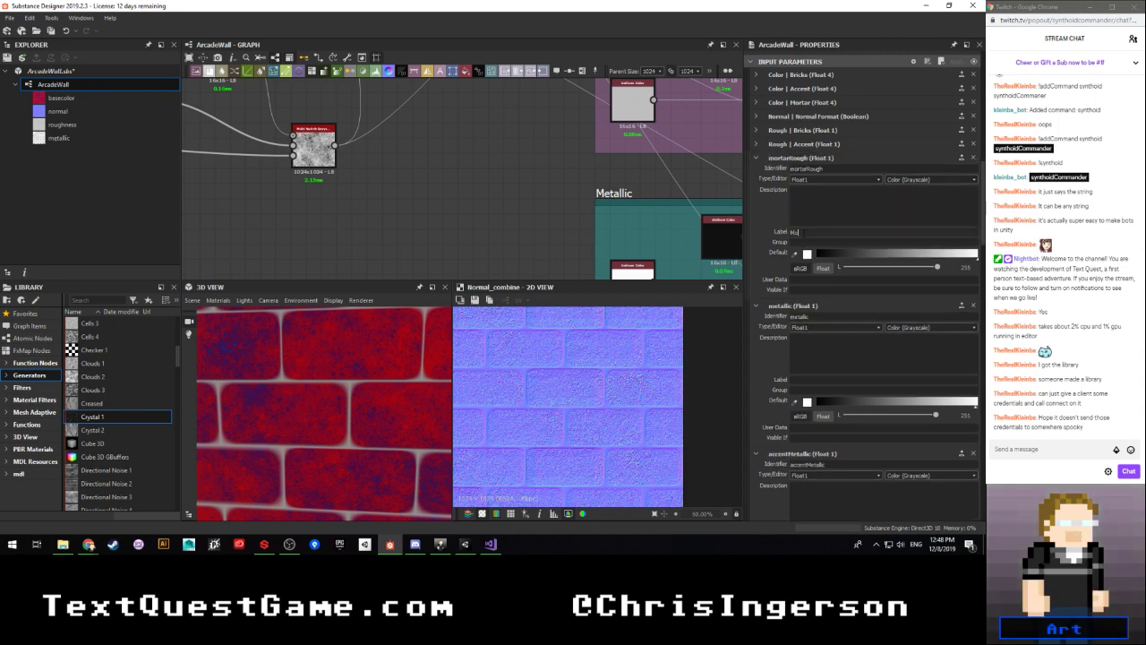
Step: Label the mortarRough input "Mortar", assign it to the group "Rough", and change its editor to Slider
{"action": "type", "text": "ar"}
{"action": "key", "text": "Tab"}
{"action": "type", "text": "Rough"}
{"action": "left_click", "coordinate": [896, 181]}
{"action": "left_click", "coordinate": [899, 191]}
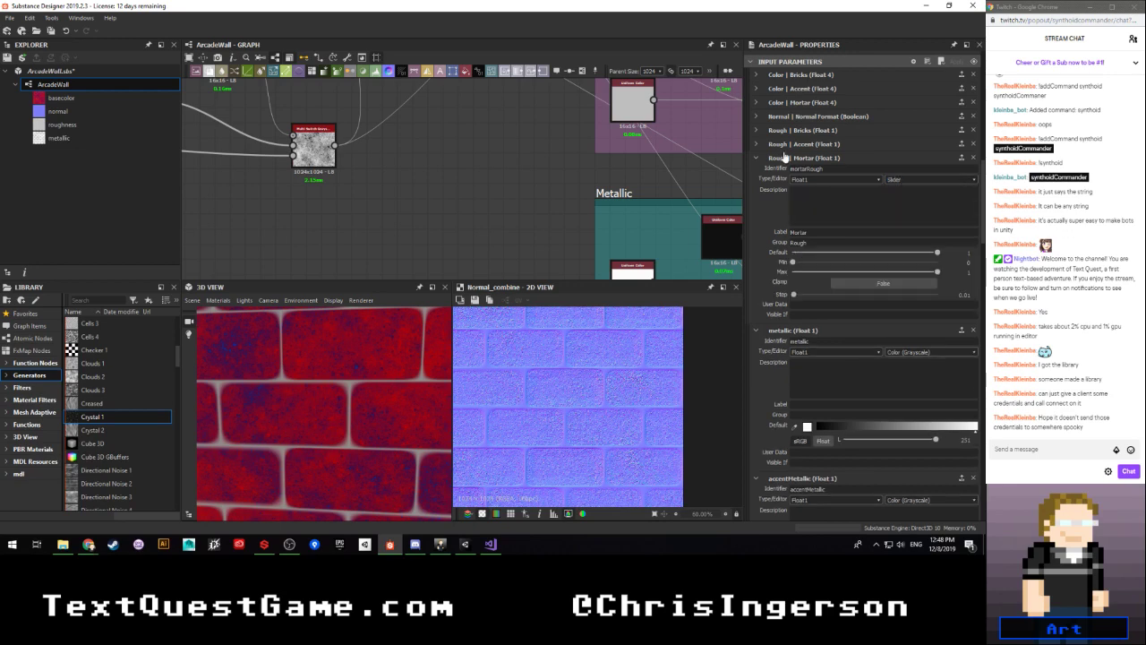
Step: Change the accentRough input's editor to Slider, enable its clamping, and collapse the accentRough and mortarRough settings
{"action": "left_click", "coordinate": [756, 144]}
{"action": "left_click", "coordinate": [901, 167]}
{"action": "left_click", "coordinate": [905, 179]}
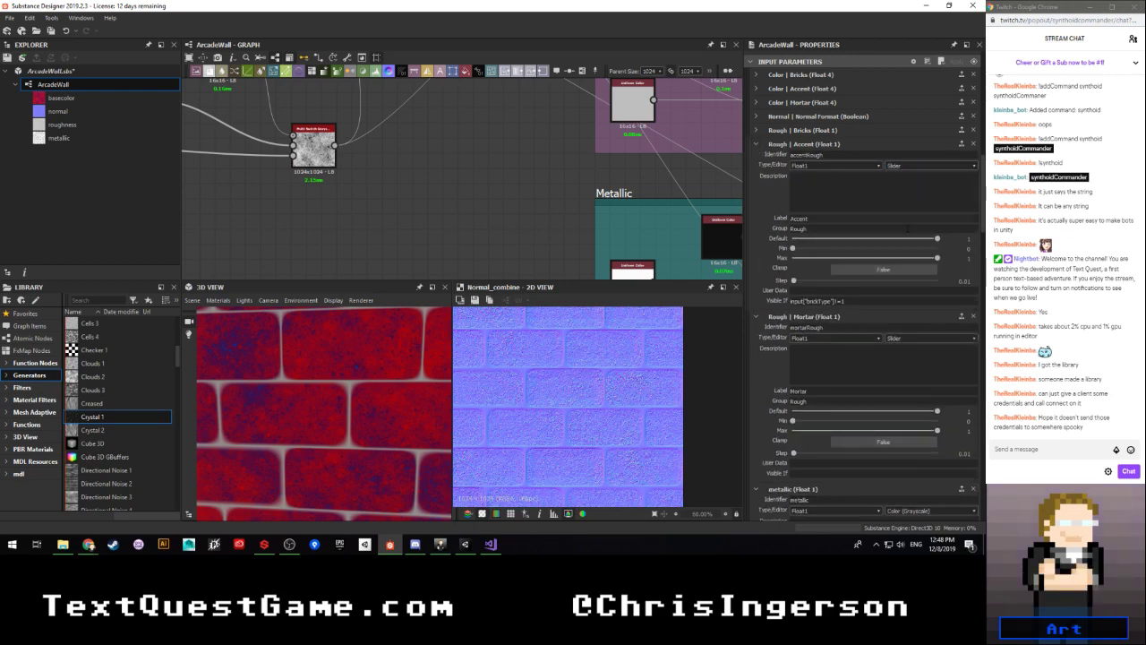
{"action": "left_click", "coordinate": [882, 269]}
{"action": "left_click", "coordinate": [757, 144]}
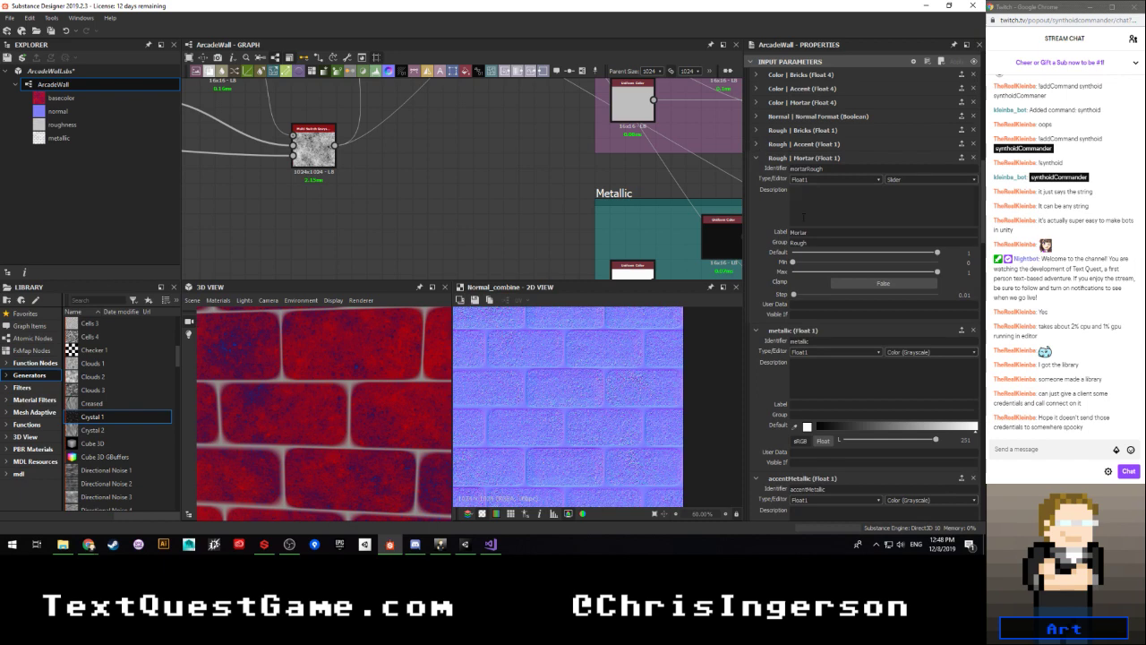
{"action": "left_click", "coordinate": [757, 159]}
Step: Label the metallic input "Bricks", assign it to the group "Metallic", and change its editor to Slider
{"action": "left_click", "coordinate": [792, 245]}
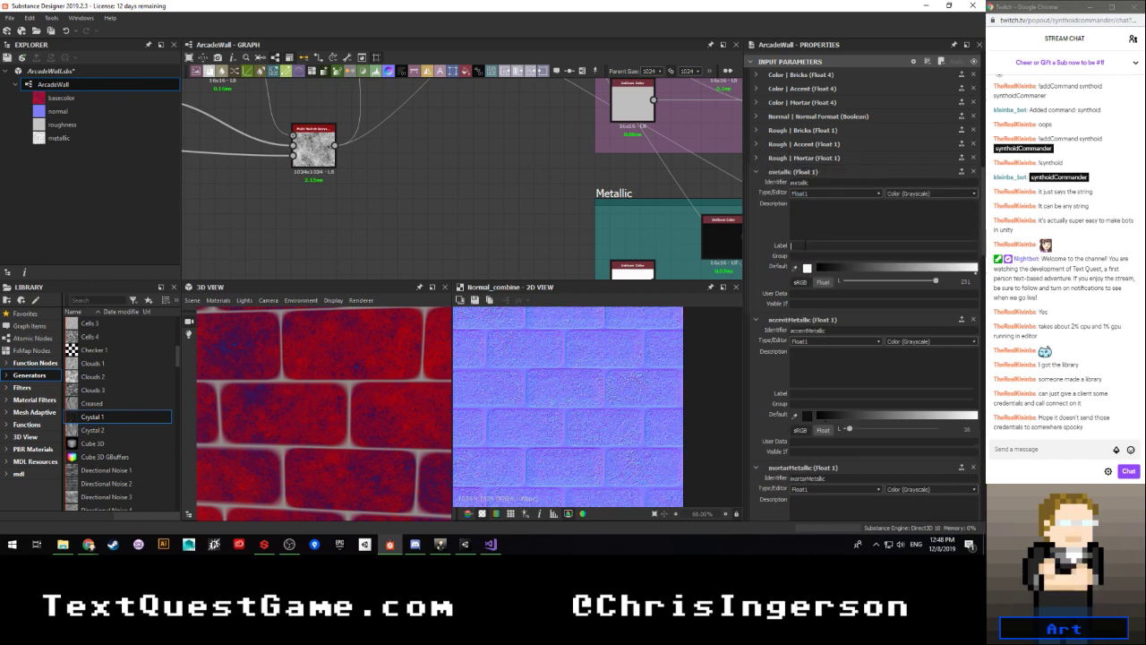
{"action": "type", "text": "Bricks"}
{"action": "key", "text": "Tab"}
{"action": "type", "text": "Metallic"}
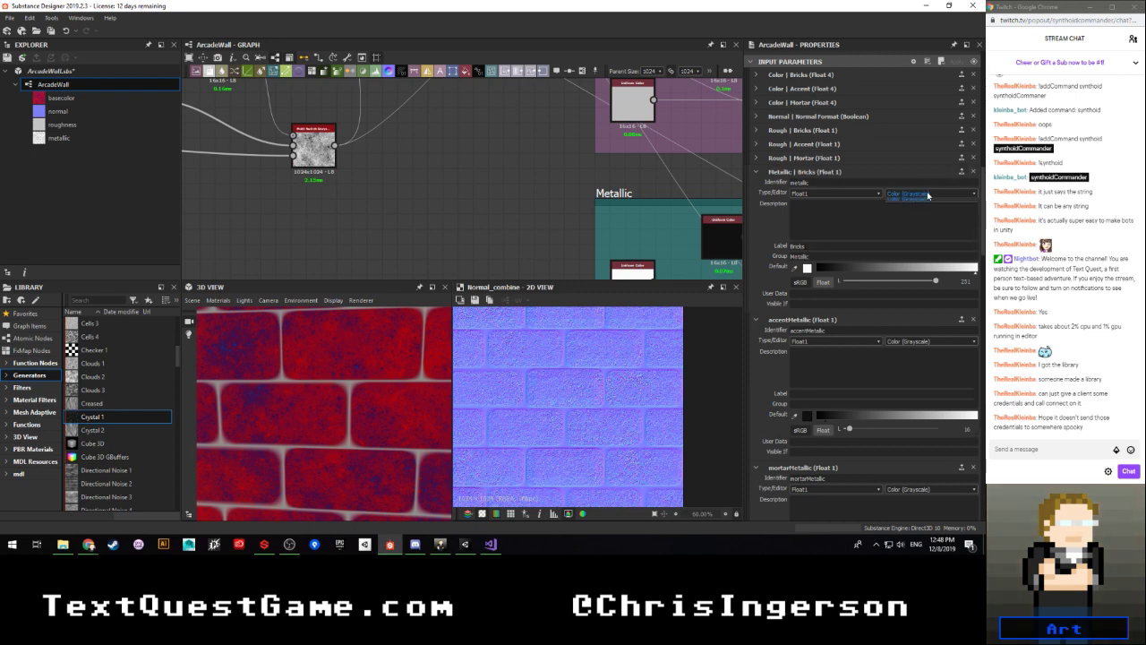
{"action": "left_click", "coordinate": [931, 194]}
{"action": "left_click", "coordinate": [931, 212]}
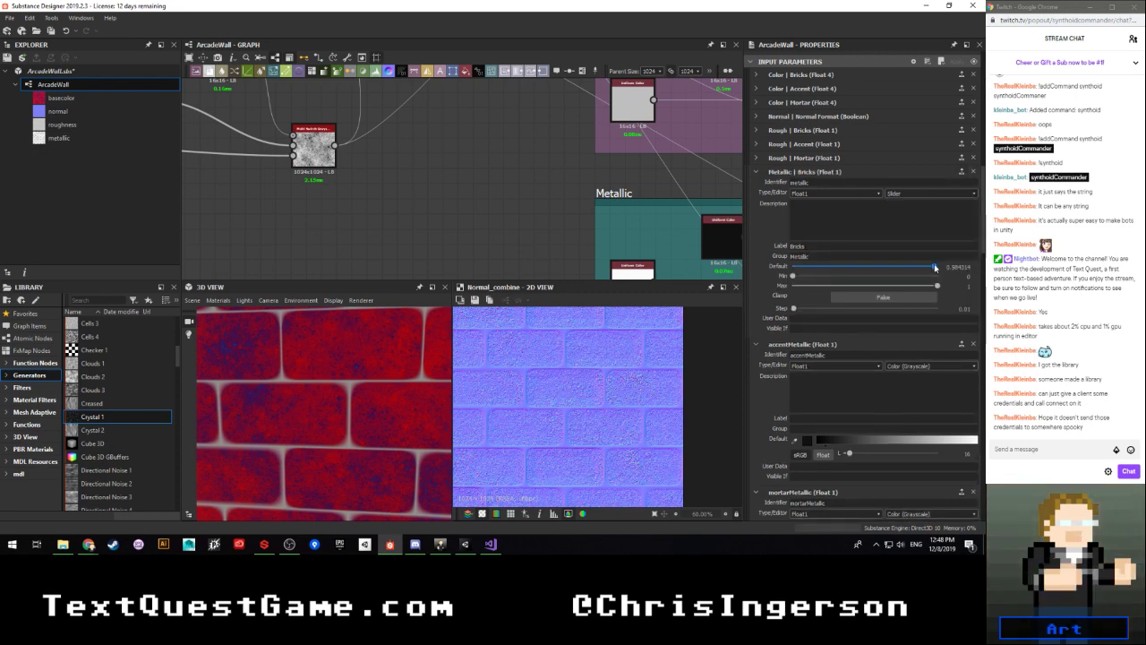
Step: Set the metallic input's default to 0 and collapse its settings
{"action": "left_click_drag", "start_coordinate": [933, 266], "coordinate": [792, 267]}
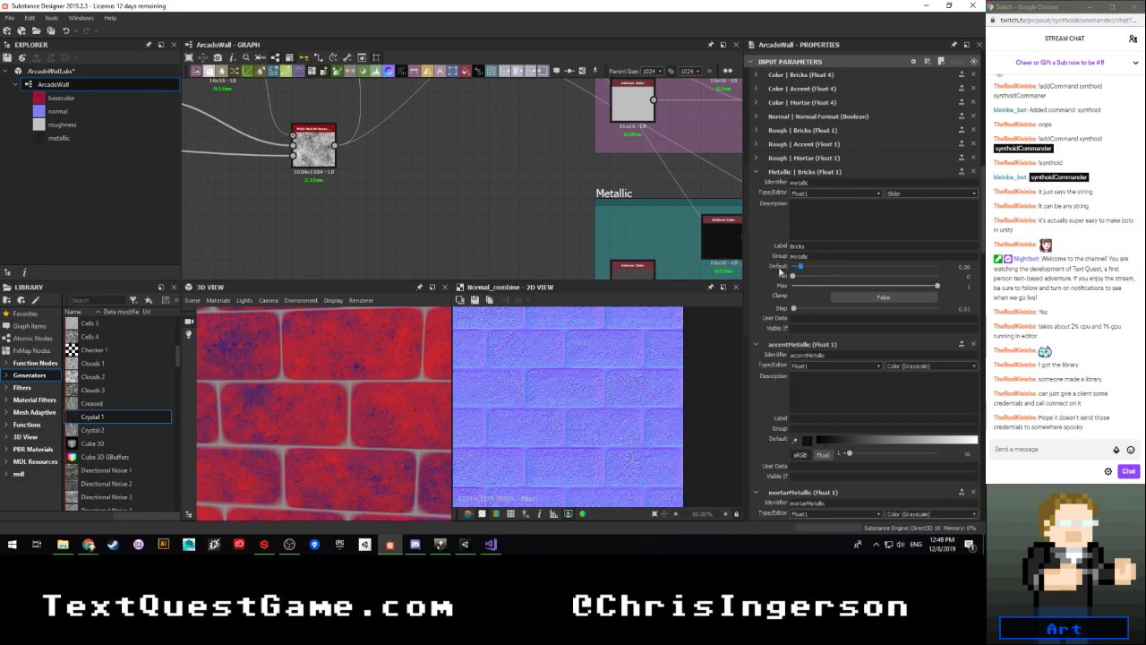
{"action": "scroll", "coordinate": [410, 186], "scroll_direction": "down", "scroll_amount": 3}
{"action": "middle_click_drag", "start_coordinate": [410, 186], "coordinate": [380, 186]}
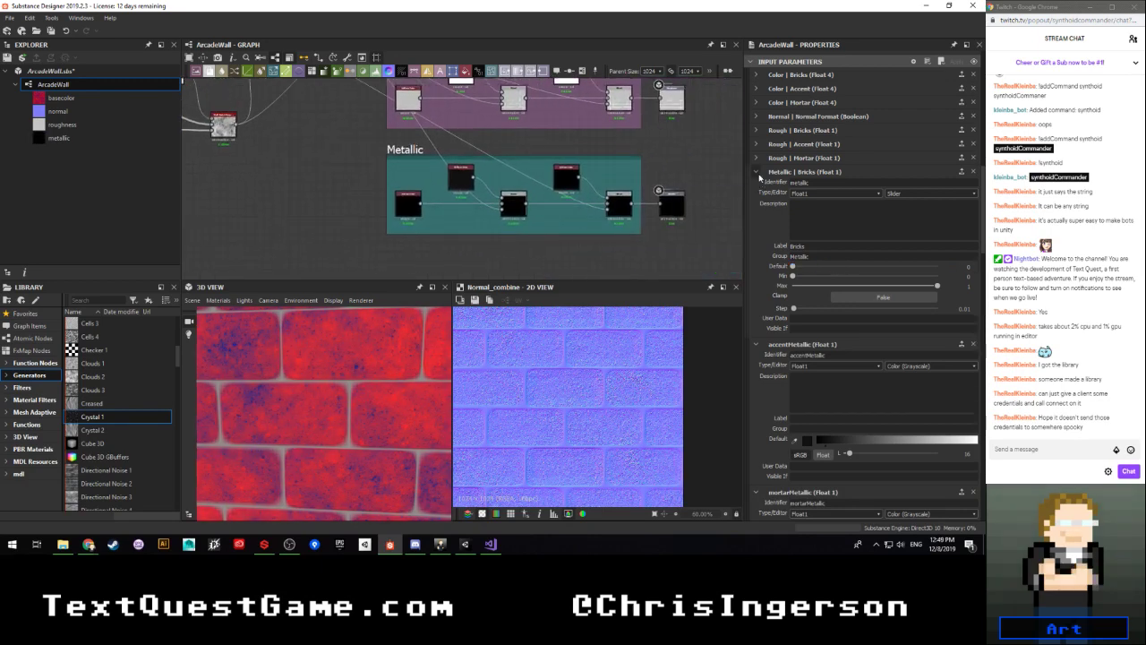
{"action": "left_click", "coordinate": [756, 172]}
Step: Label the accentMetallic input "Accent", assign it to the group "Metallic", and change its editor to Slider
{"action": "left_click", "coordinate": [806, 258]}
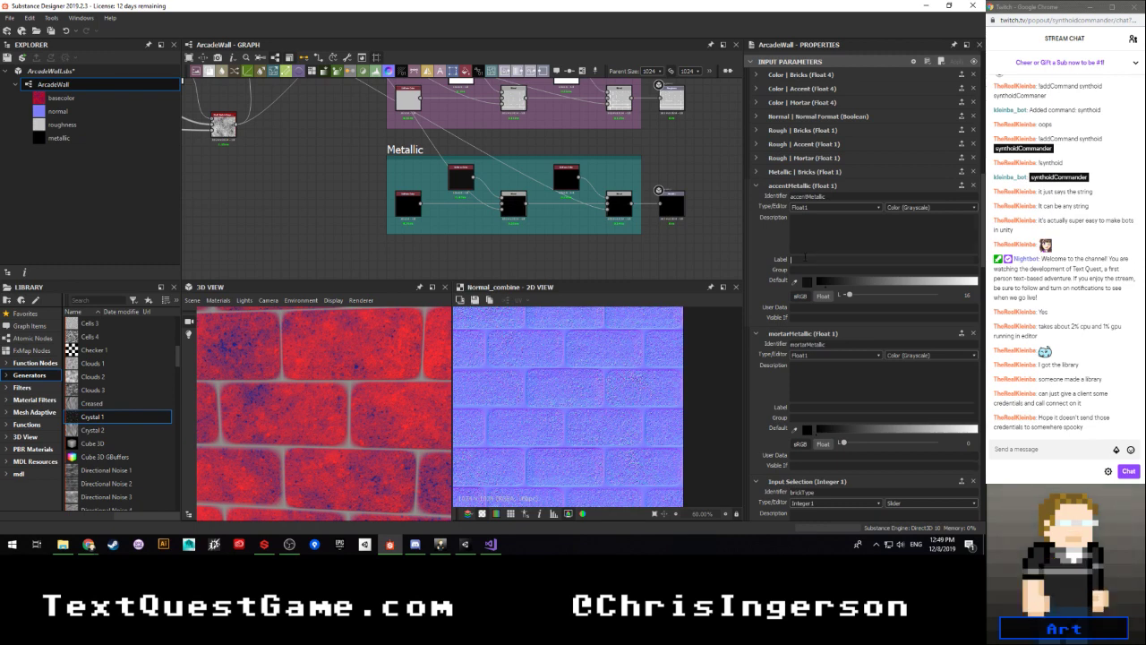
{"action": "type", "text": "Accent"}
{"action": "key", "text": "Tab"}
{"action": "type", "text": "Meta"}
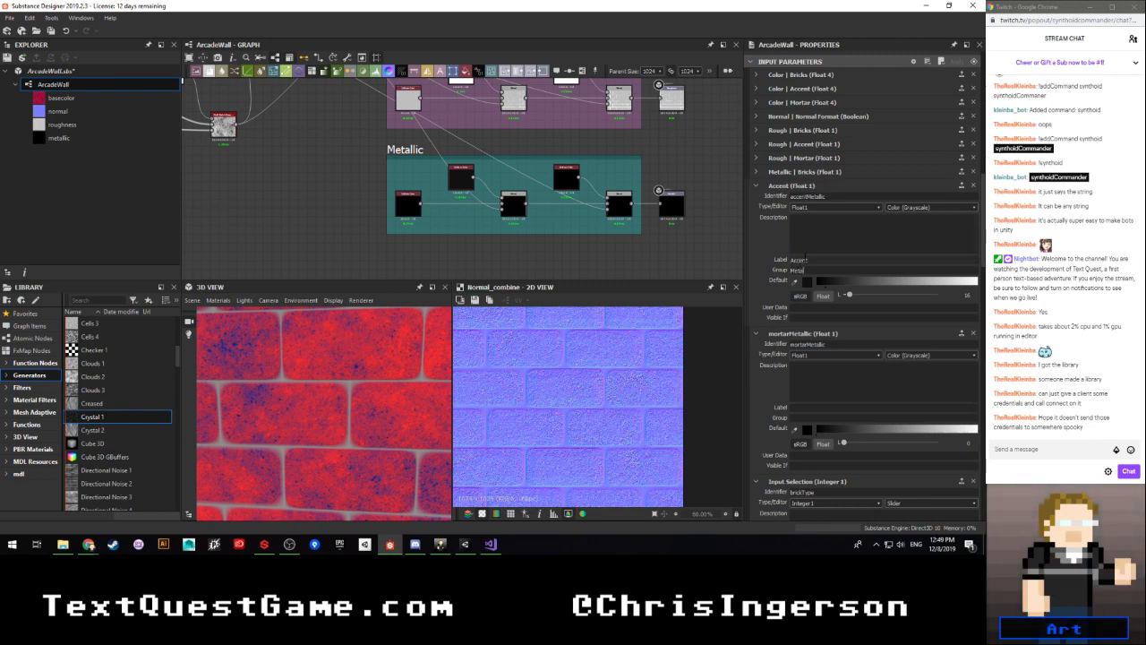
{"action": "type", "text": "llic"}
{"action": "key", "text": "Return"}
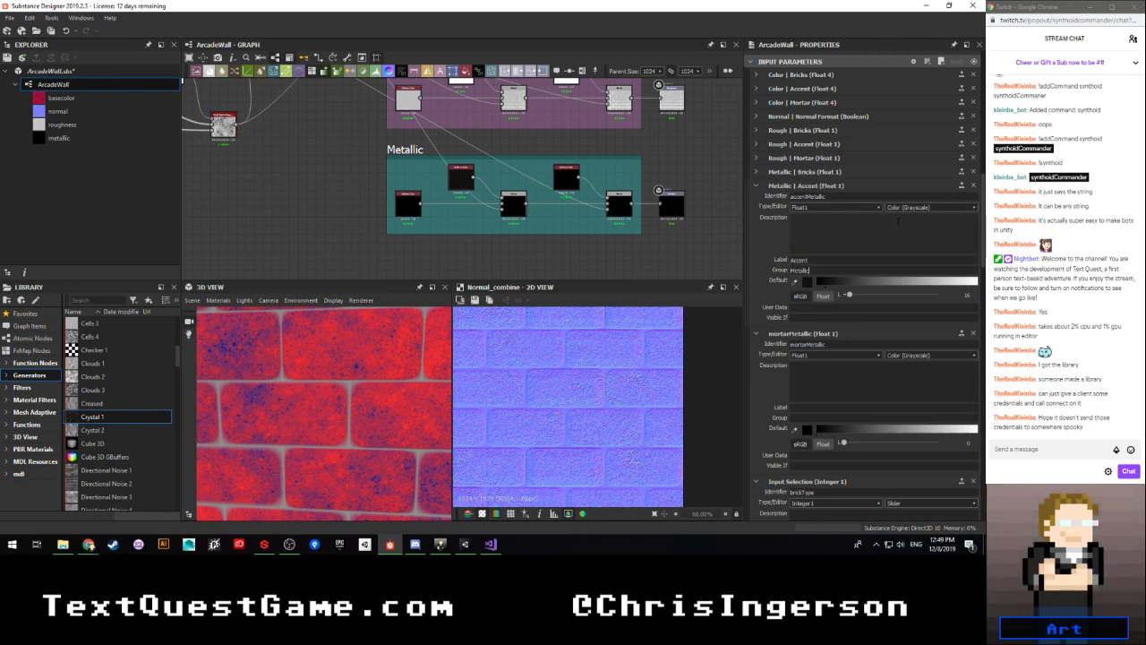
{"action": "left_click", "coordinate": [902, 208]}
{"action": "left_click", "coordinate": [896, 216]}
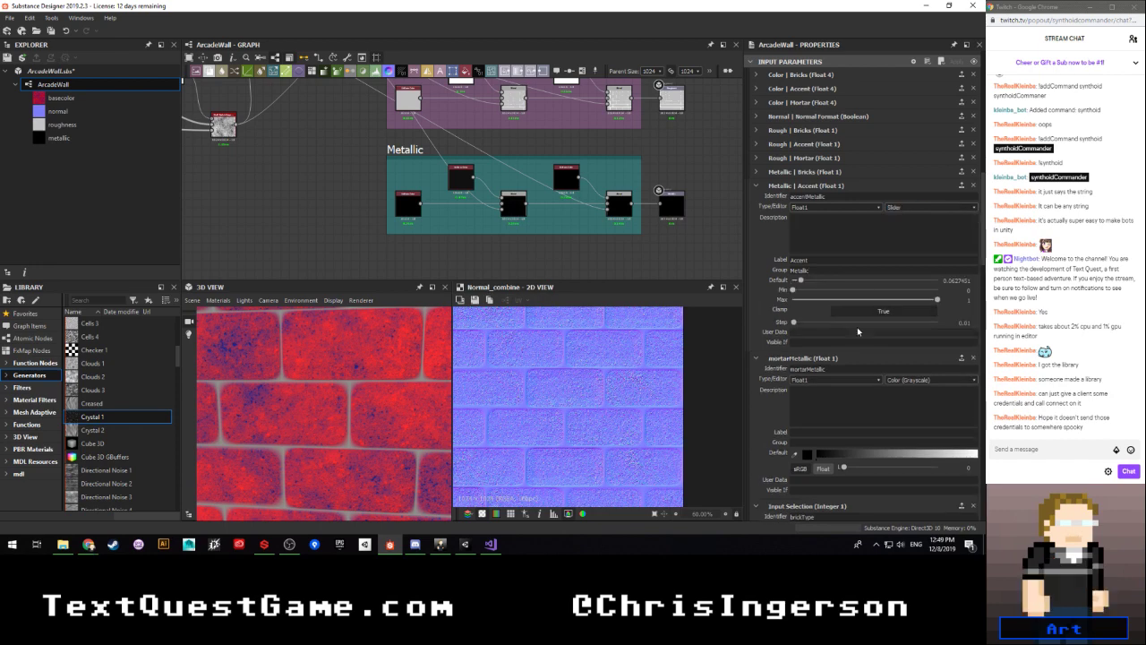
Step: Set the accentMetallic input's default to 0, add the visibility condition input["brickType"]!=3, and collapse its settings
{"action": "left_click_drag", "start_coordinate": [801, 282], "coordinate": [781, 284]}
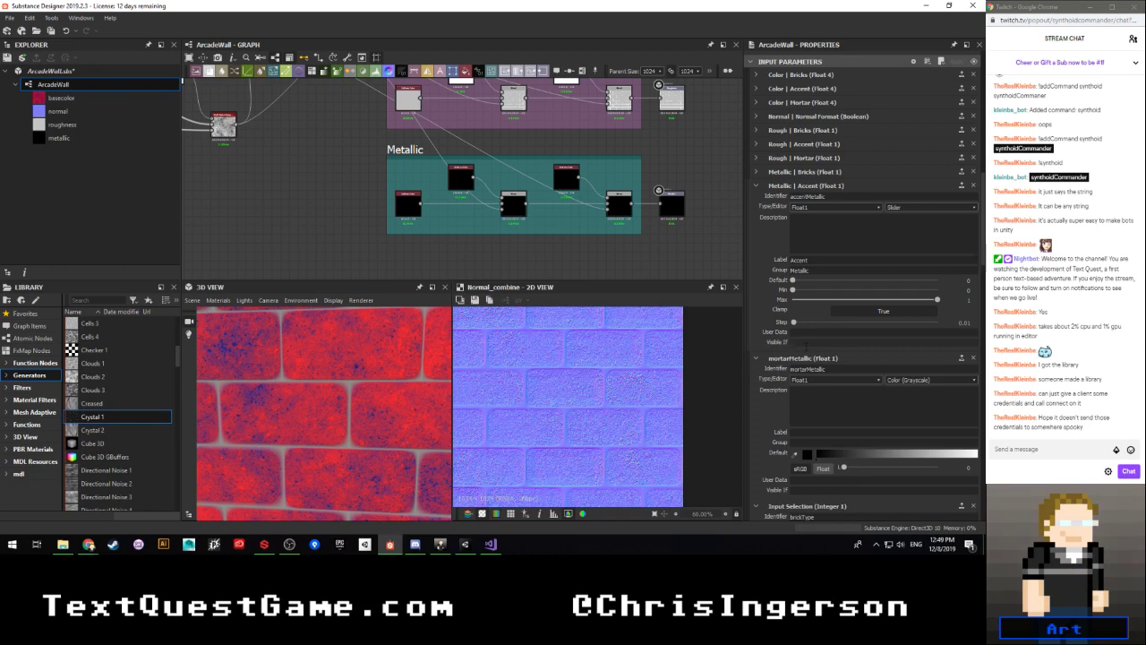
{"action": "type", "text": "input[\"brickType\"]!=3"}
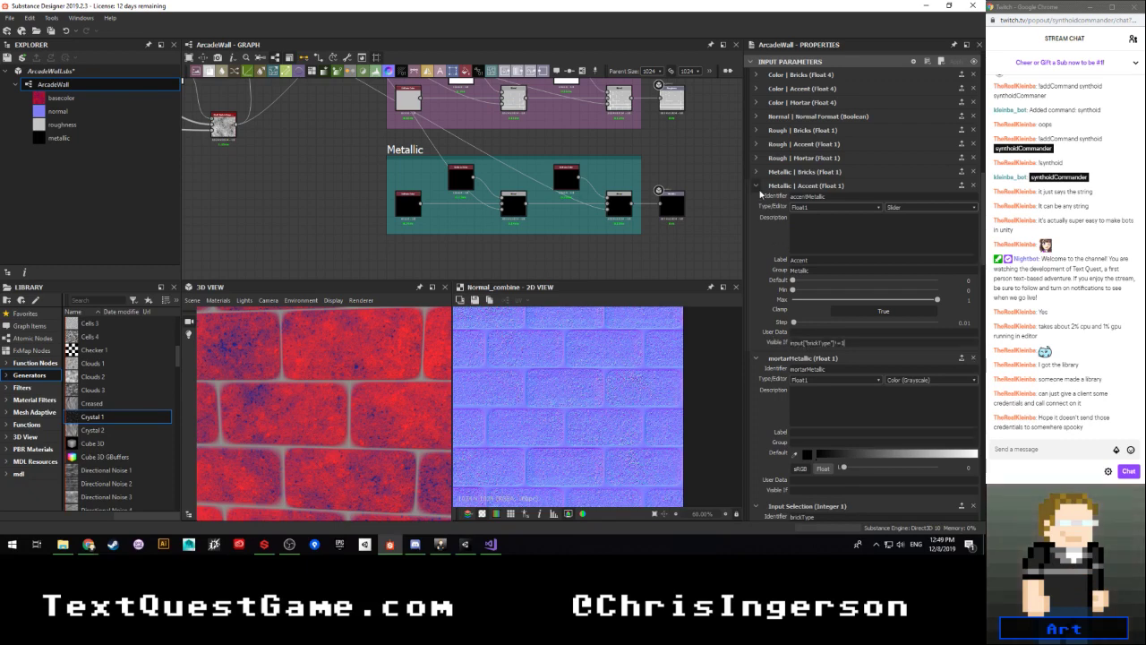
{"action": "left_click", "coordinate": [756, 185]}
Step: Label the mortarMetallic input "Mortar", assign it to the group "Metallic", change its editor to Slider, and collapse it
{"action": "left_click", "coordinate": [811, 273]}
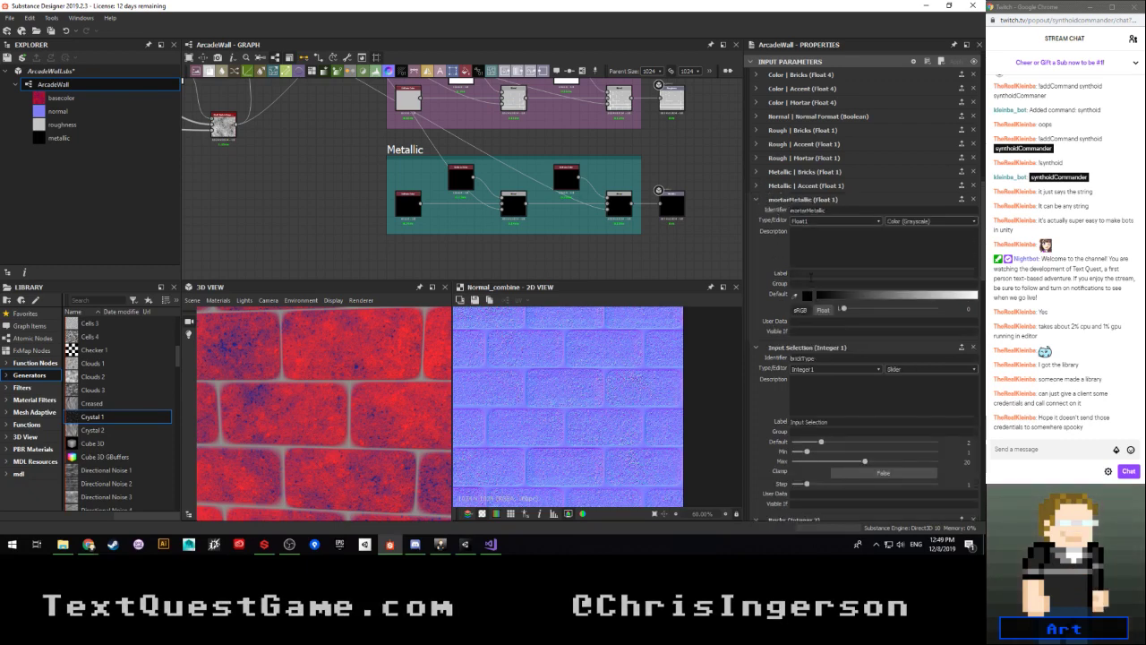
{"action": "type", "text": "Mortar"}
{"action": "key", "text": "Tab"}
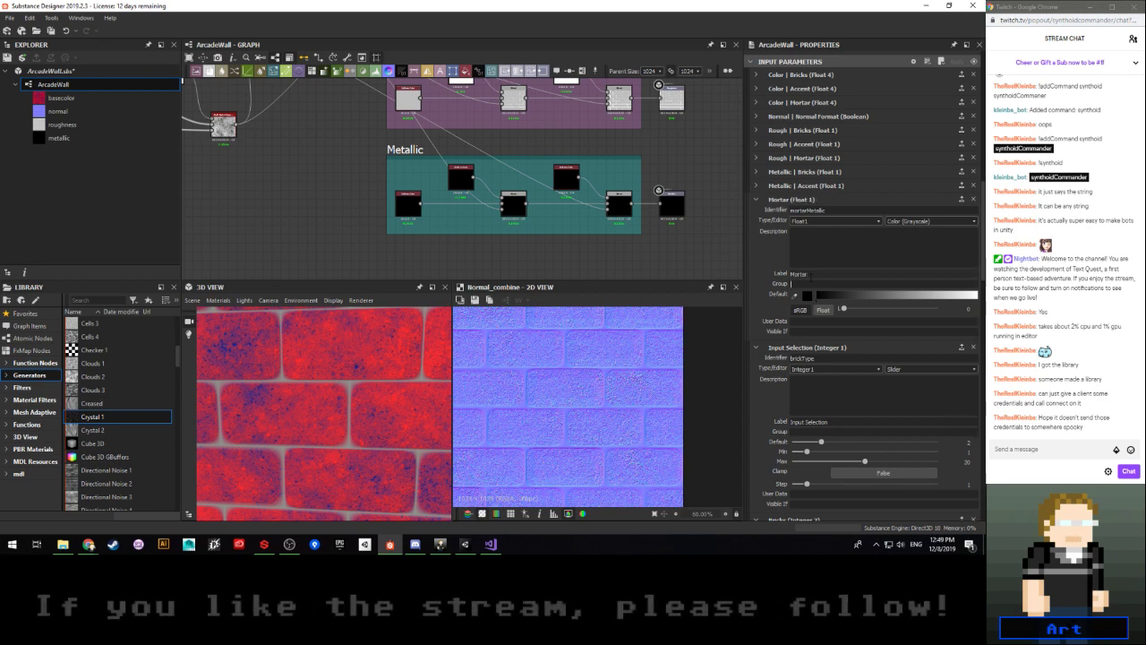
{"action": "type", "text": "Metallic"}
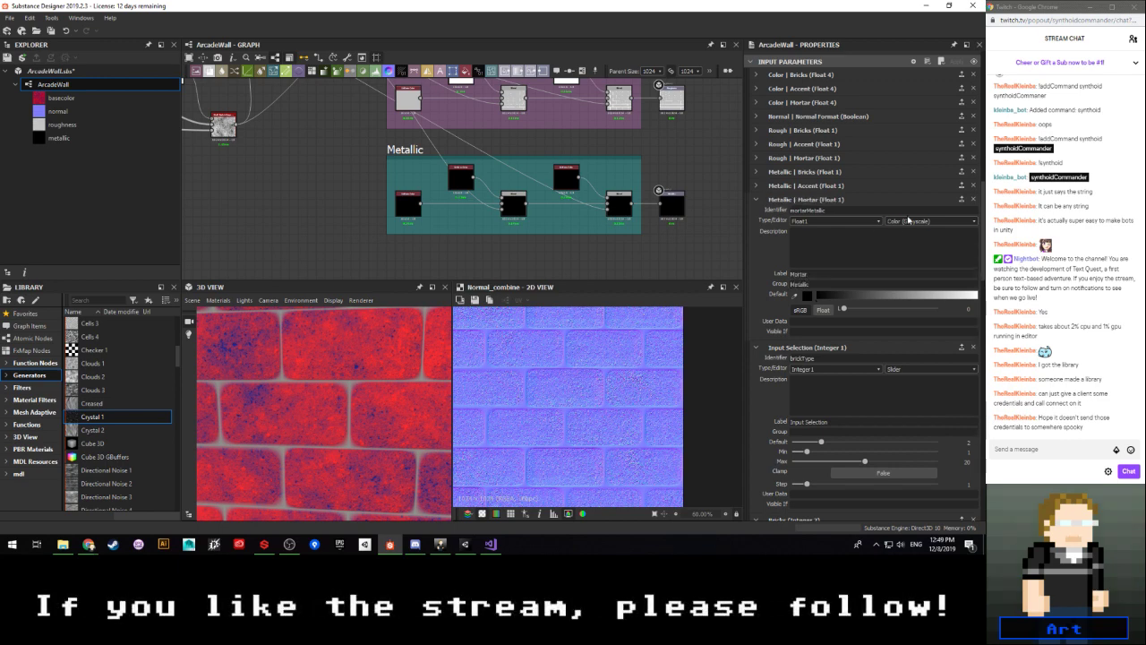
{"action": "left_click", "coordinate": [931, 220]}
{"action": "left_click", "coordinate": [922, 238]}
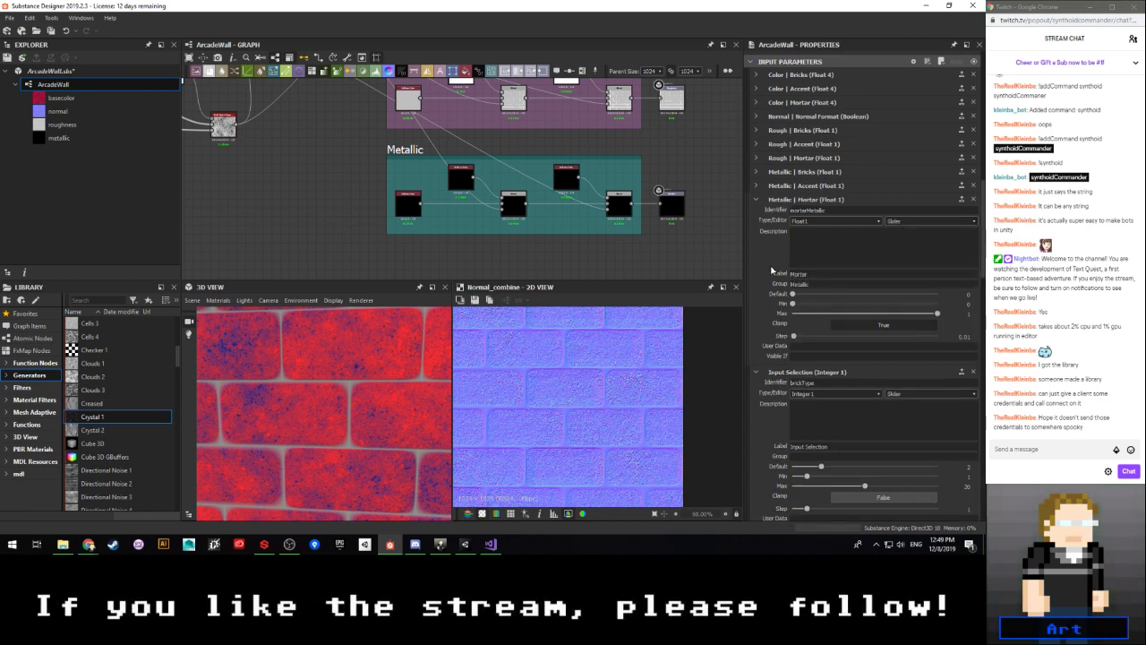
{"action": "left_click", "coordinate": [756, 200]}
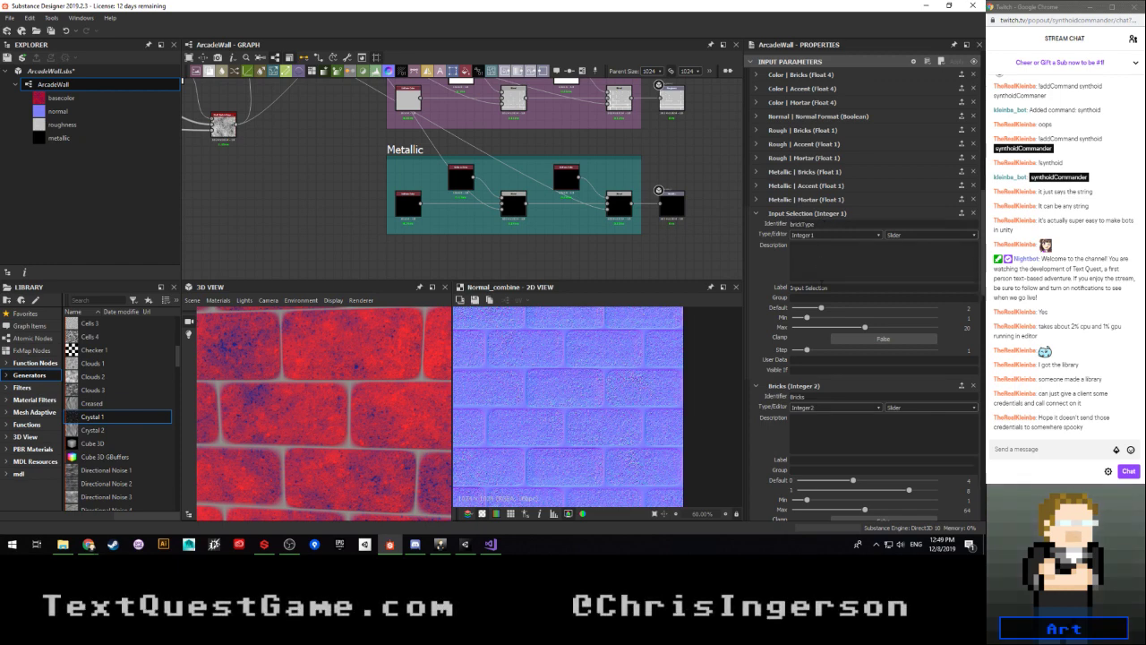
Step: Relabel the brickType input "Brick Type" and assign it to the group "Bricks"
{"action": "left_click_drag", "start_coordinate": [825, 288], "coordinate": [784, 293]}
{"action": "type", "text": "Brick Type"}
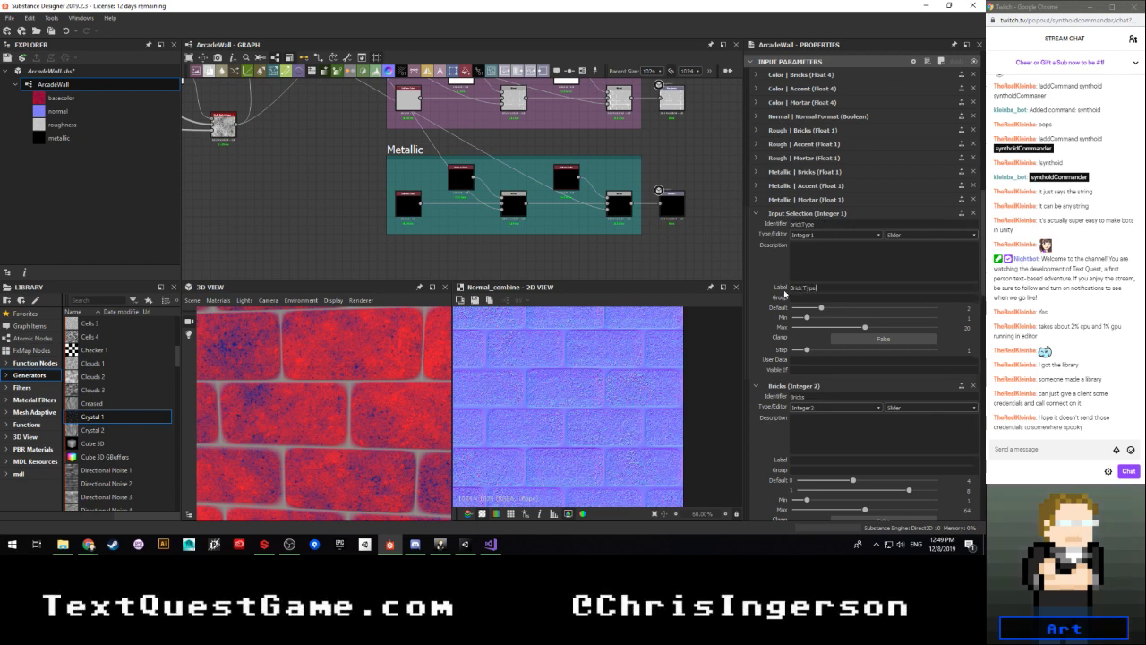
{"action": "key", "text": "Tab"}
{"action": "key", "text": "Return"}
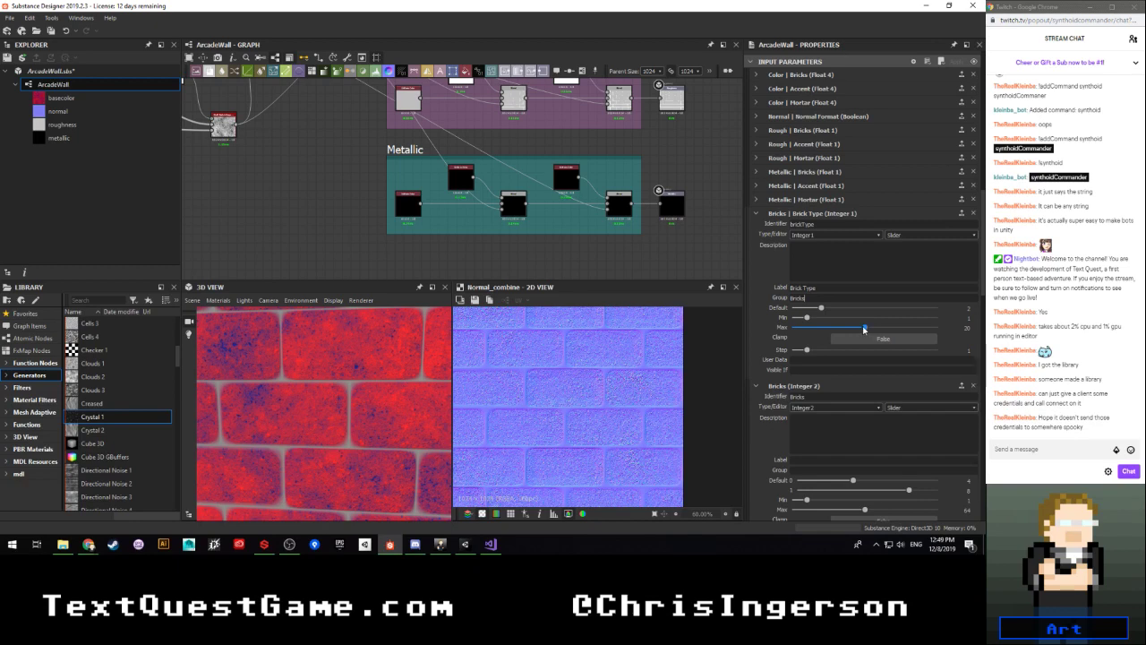
Step: Set the brickType input's default to 1 and maximum to 3, enable its clamping, and collapse its settings
{"action": "left_click_drag", "start_coordinate": [821, 308], "coordinate": [806, 309]}
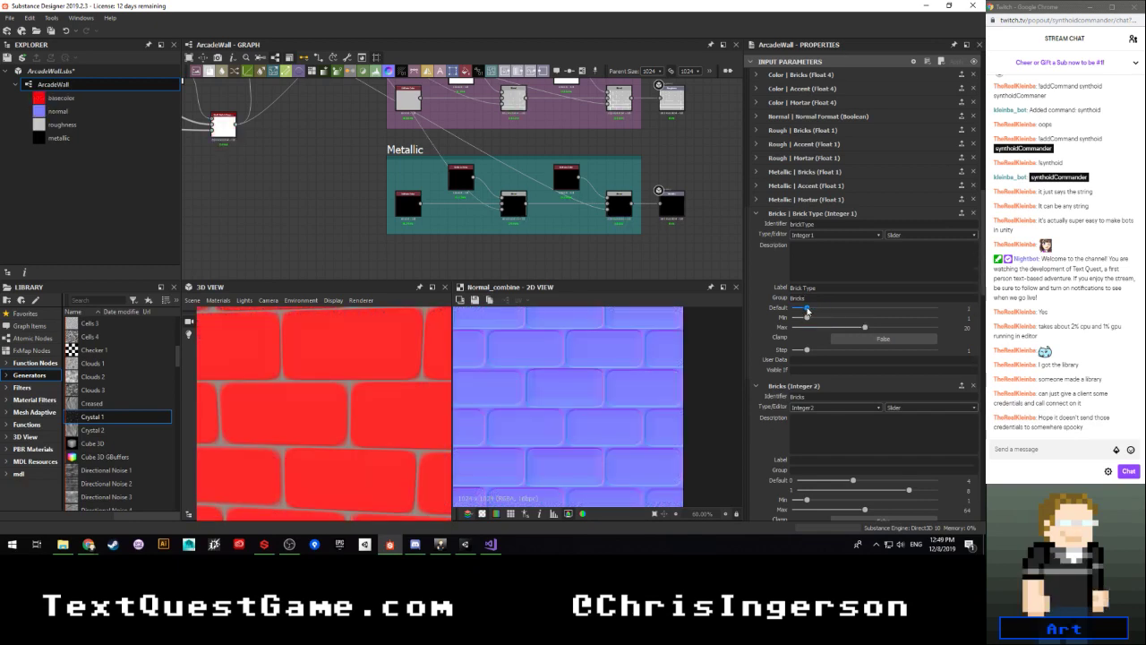
{"action": "left_click_drag", "start_coordinate": [864, 328], "coordinate": [810, 310]}
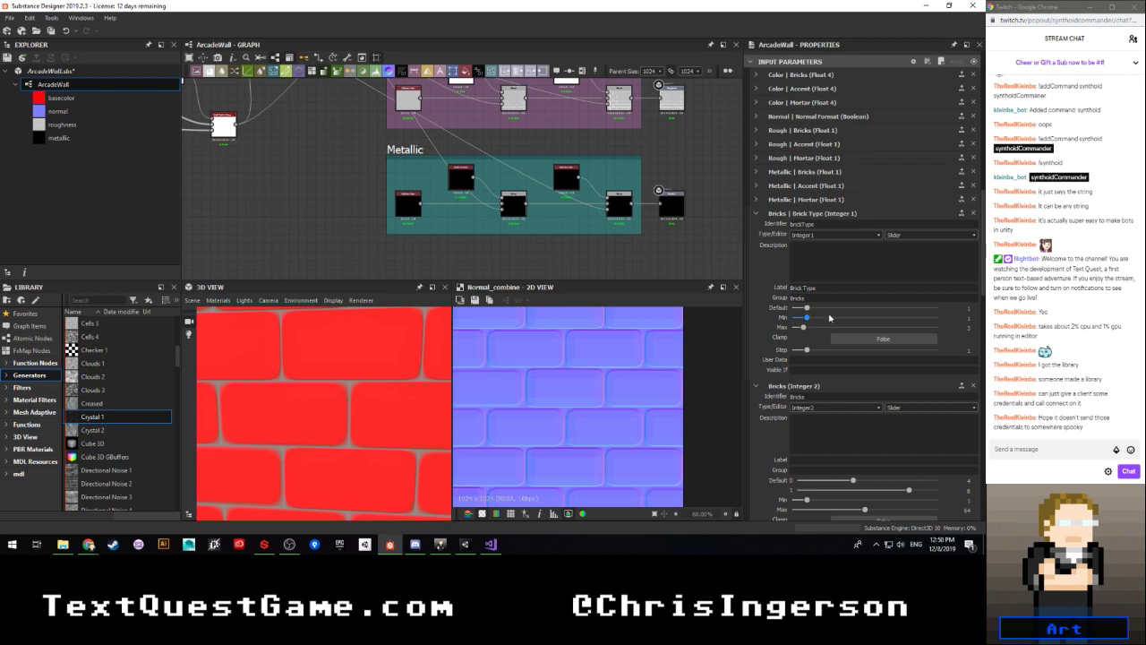
{"action": "scroll", "coordinate": [810, 338], "scroll_direction": "down", "scroll_amount": 1}
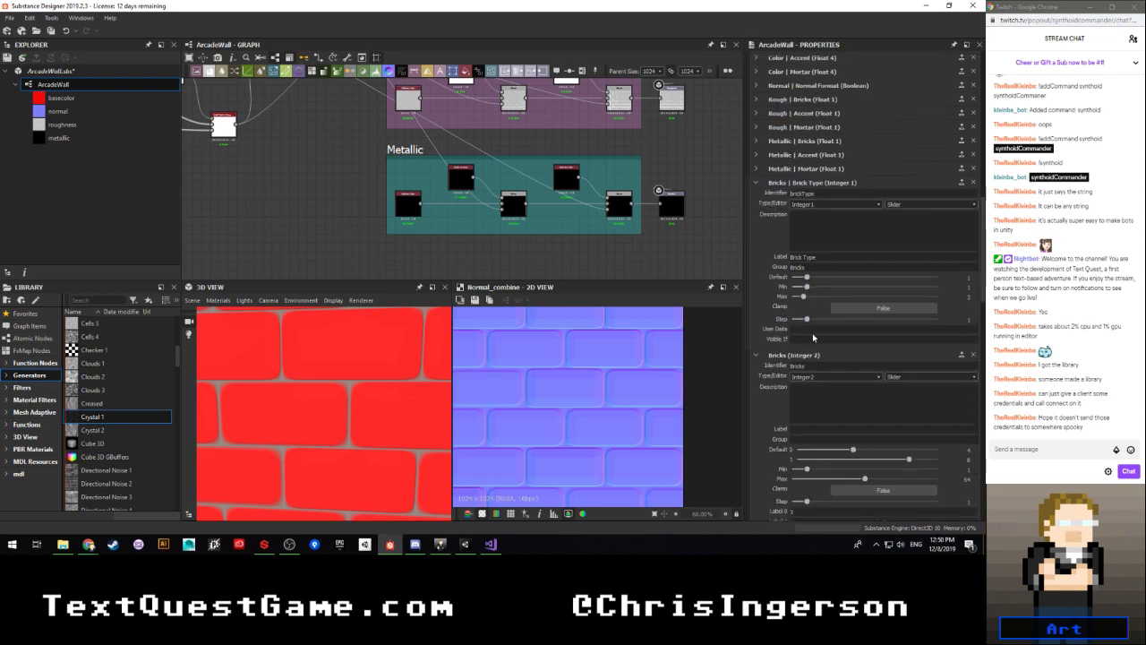
{"action": "left_click", "coordinate": [852, 310]}
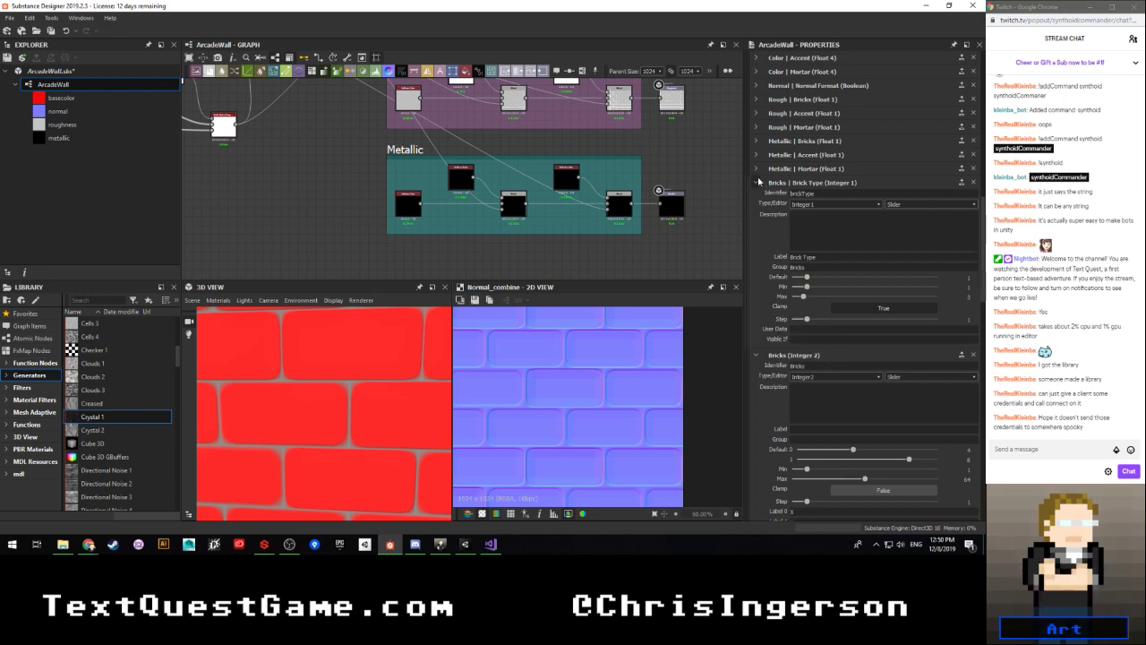
{"action": "left_click", "coordinate": [755, 155]}
{"action": "left_click", "coordinate": [756, 155]}
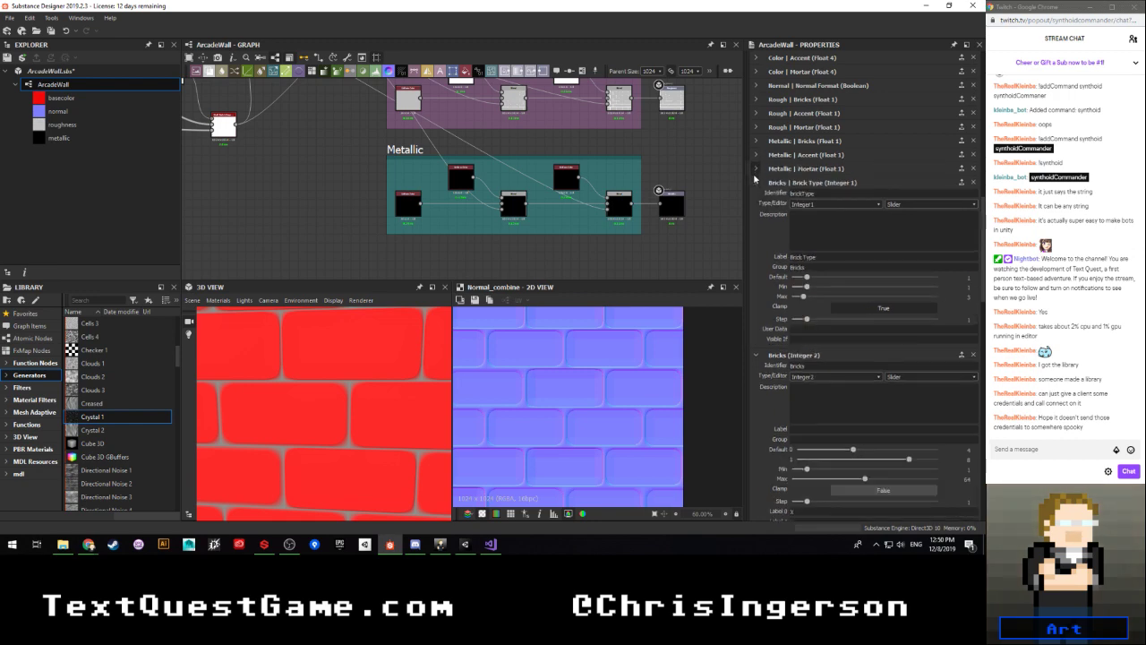
{"action": "left_click", "coordinate": [756, 182]}
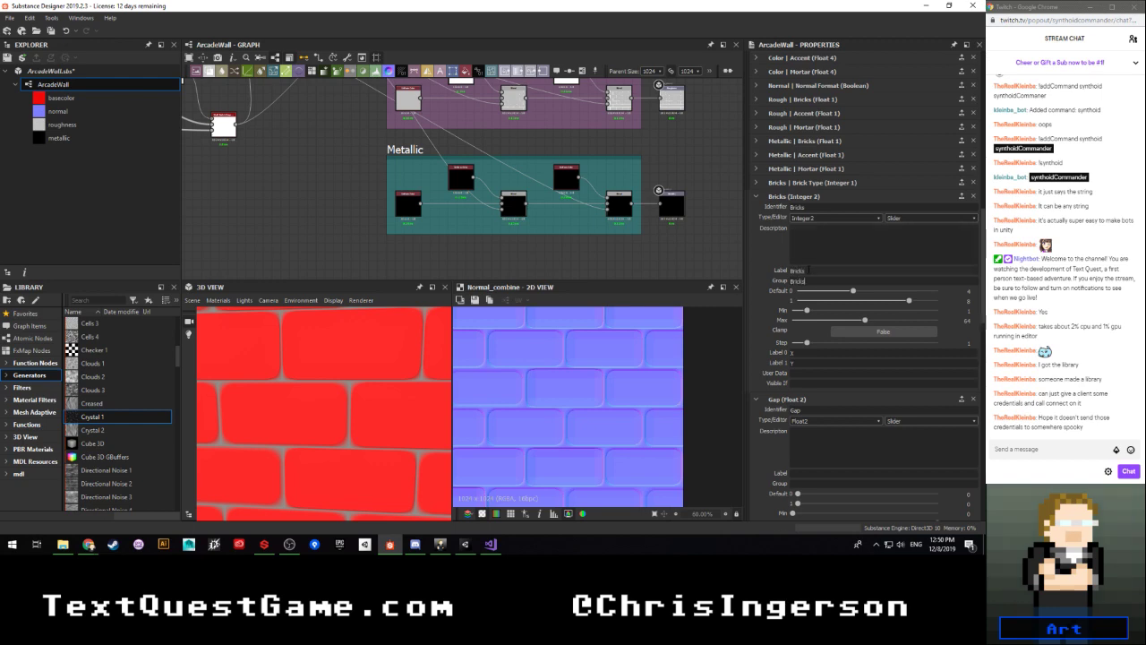
Step: Label the Integer2 Bricks input "Bricks", assign it to the group "Bricks", keep the Slider editor, and collapse it
{"action": "key", "text": "Return"}
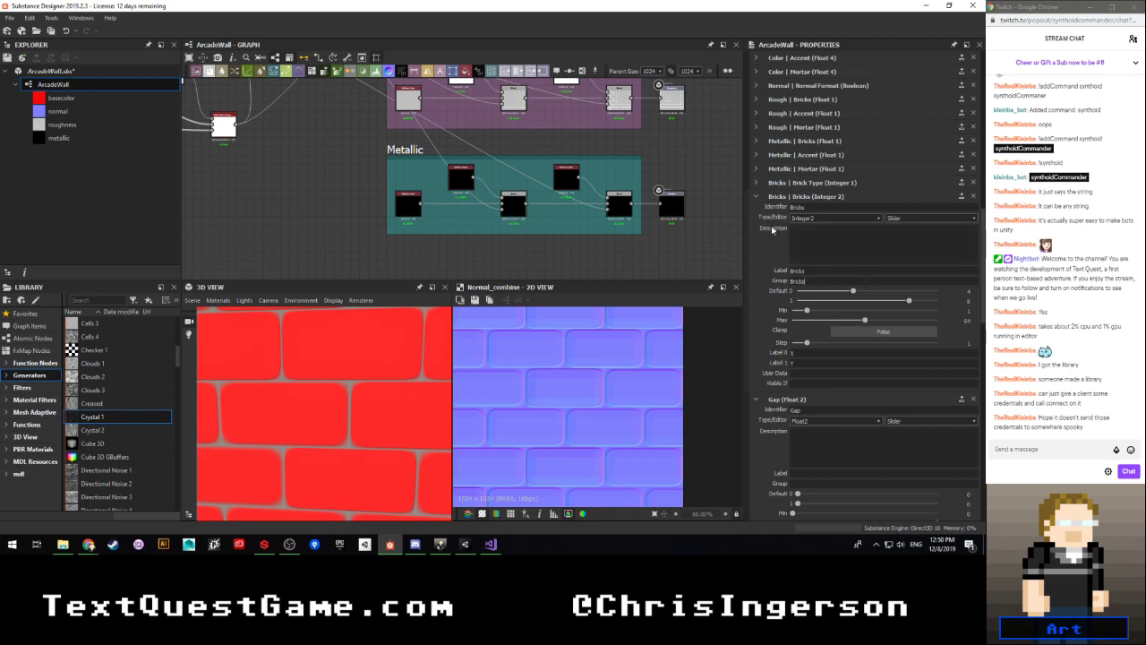
{"action": "left_click", "coordinate": [920, 218]}
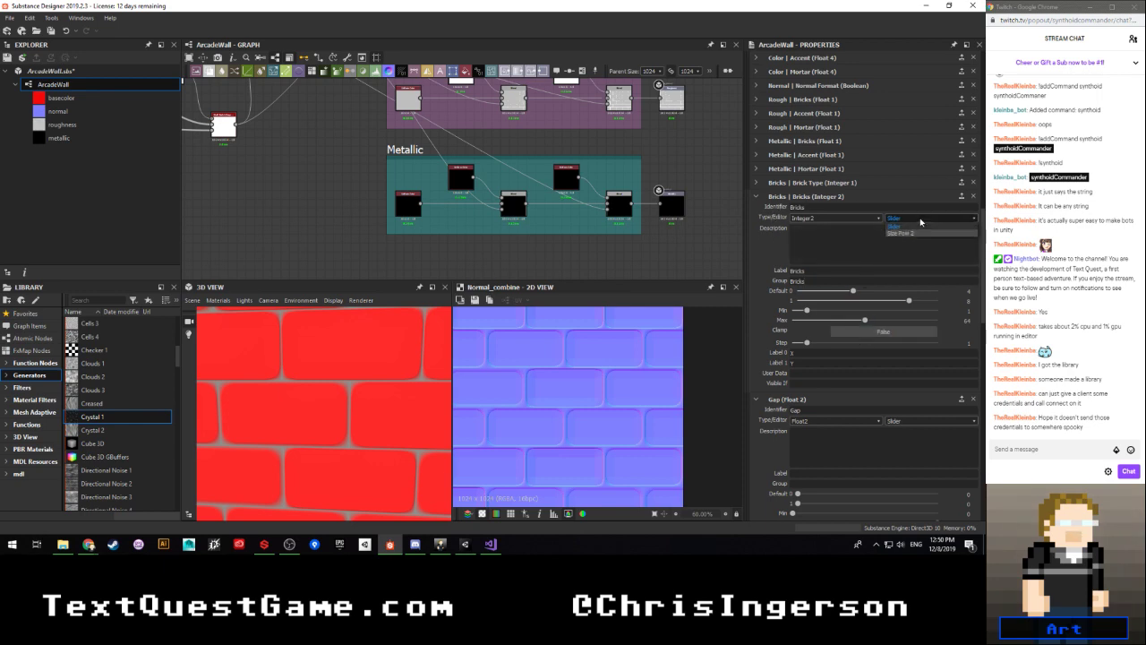
{"action": "left_click", "coordinate": [762, 222]}
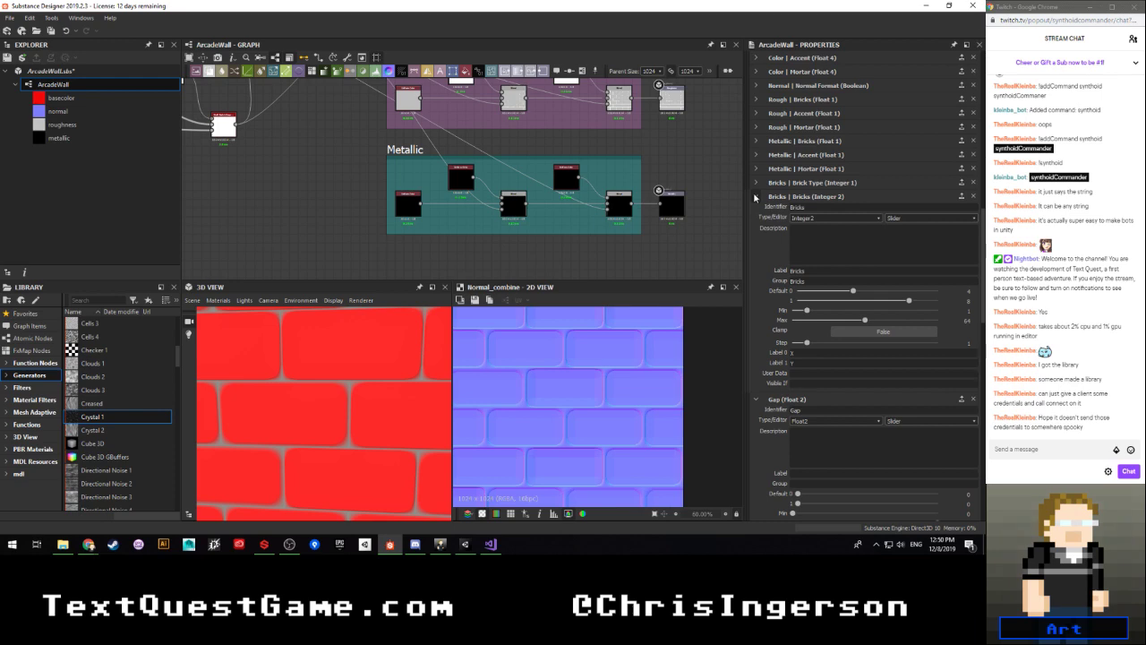
{"action": "left_click", "coordinate": [754, 197]}
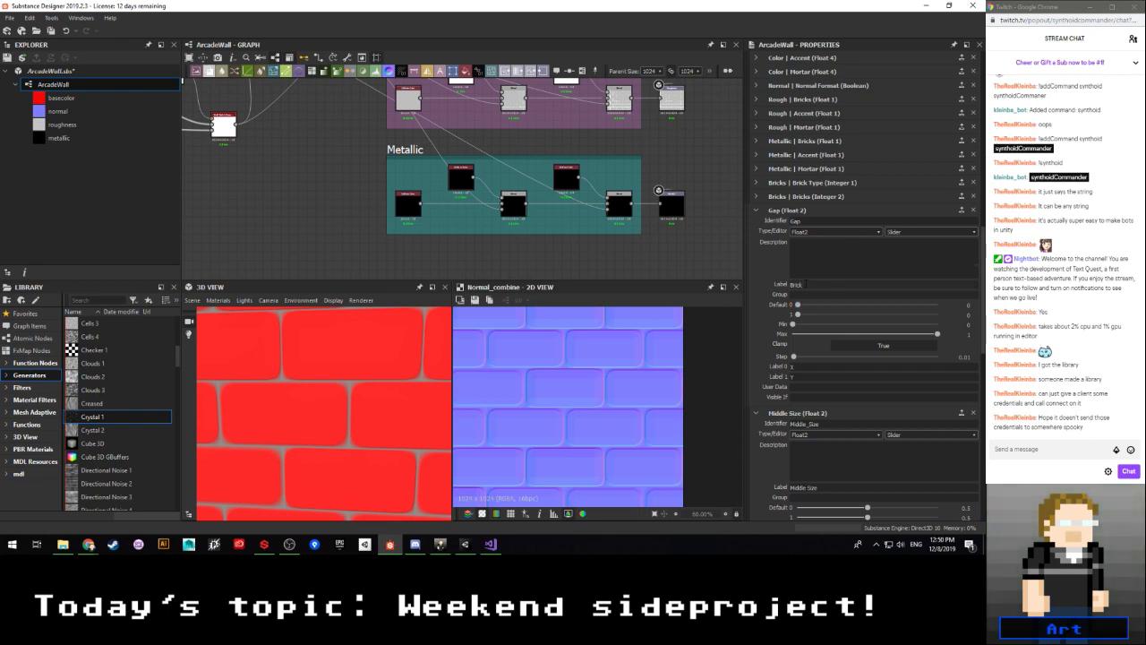
Step: Label the Gap input "Brick Gaps", assign it to the group "Bricks", and collapse its settings
{"action": "type", "text": "Gaps"}
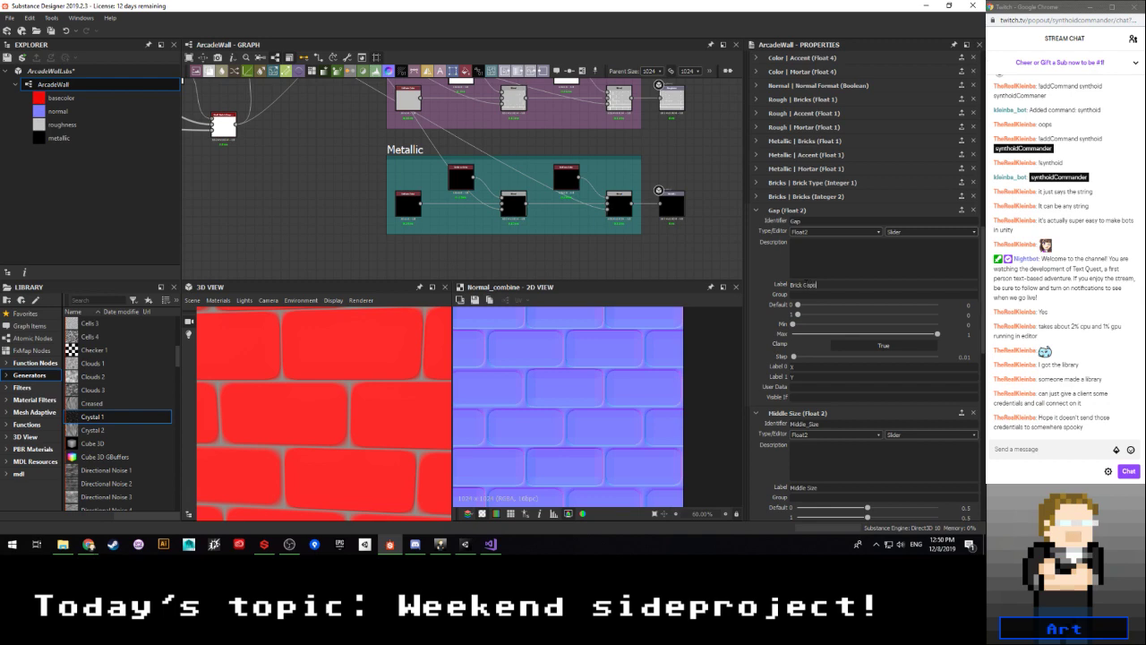
{"action": "key", "text": "Tab"}
{"action": "type", "text": "BRicks"}
{"action": "key", "text": "Return"}
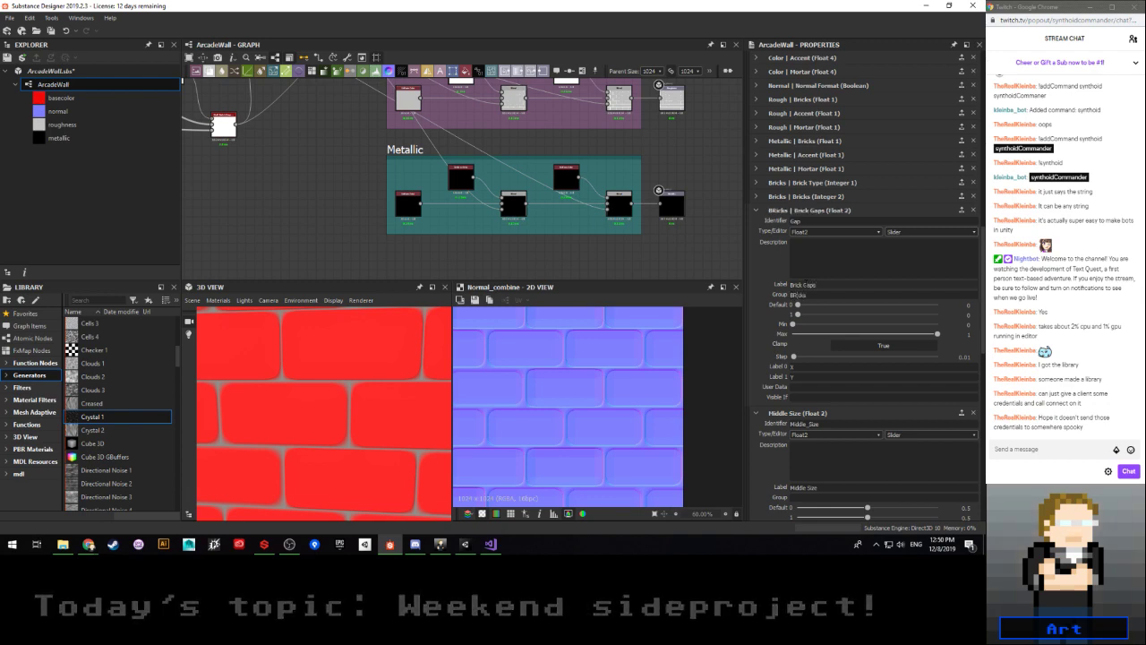
{"action": "left_click", "coordinate": [755, 210]}
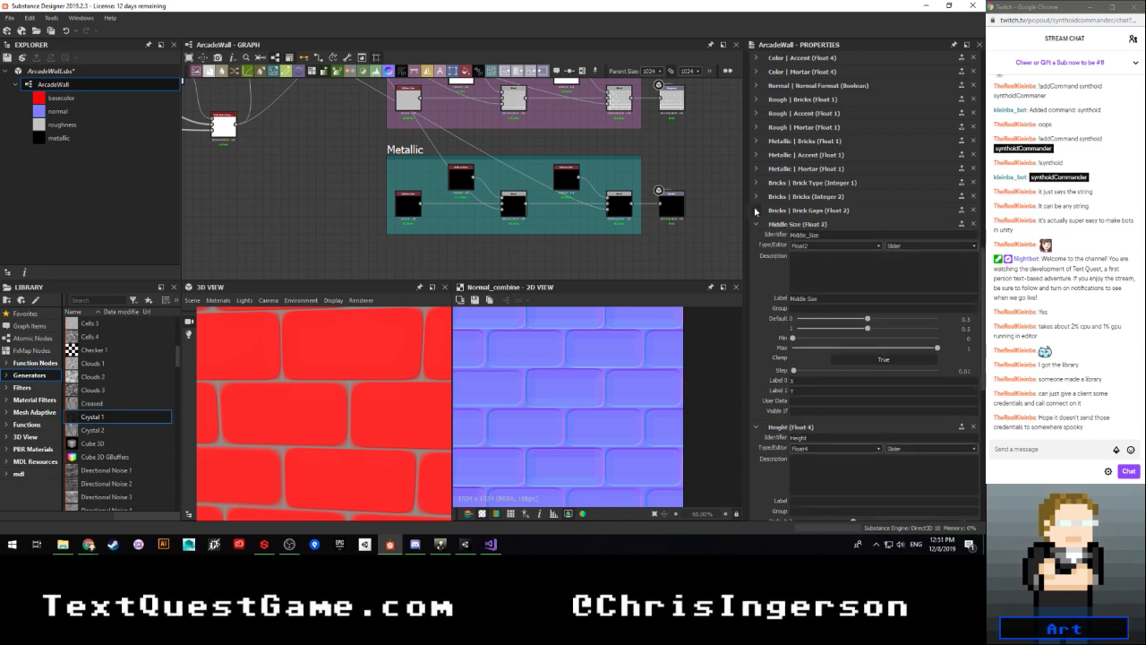
Step: Reopen the Gap input's settings, shorten its label to "Gap", and collapse them again
{"action": "left_click", "coordinate": [755, 211]}
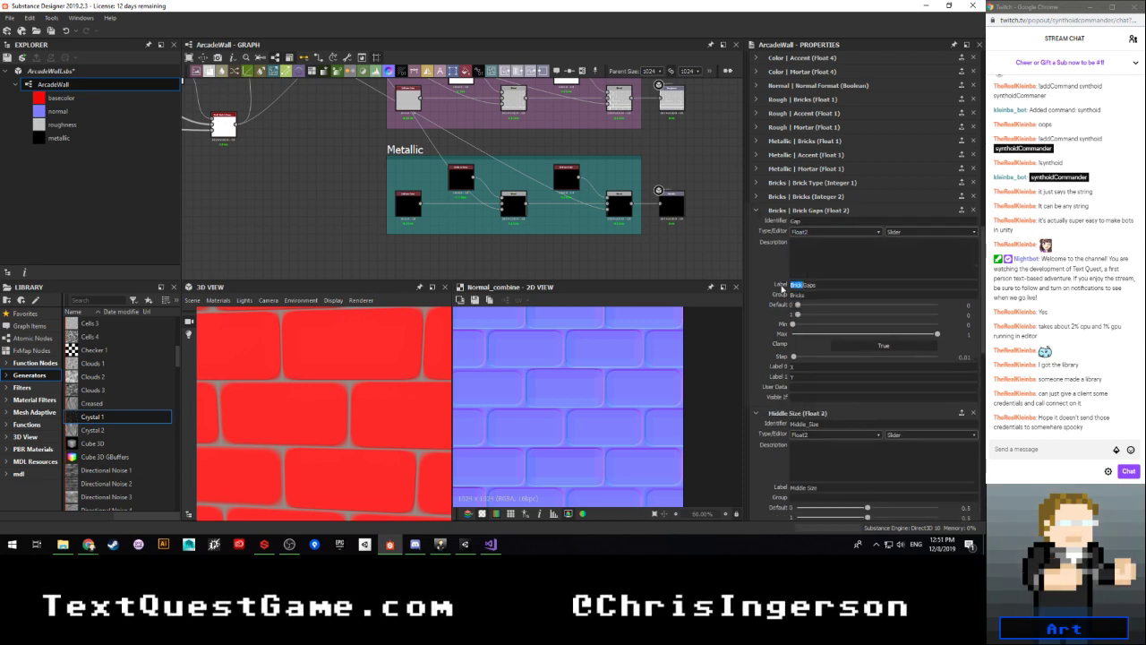
{"action": "key", "text": "Delete"}
{"action": "left_click", "coordinate": [755, 210]}
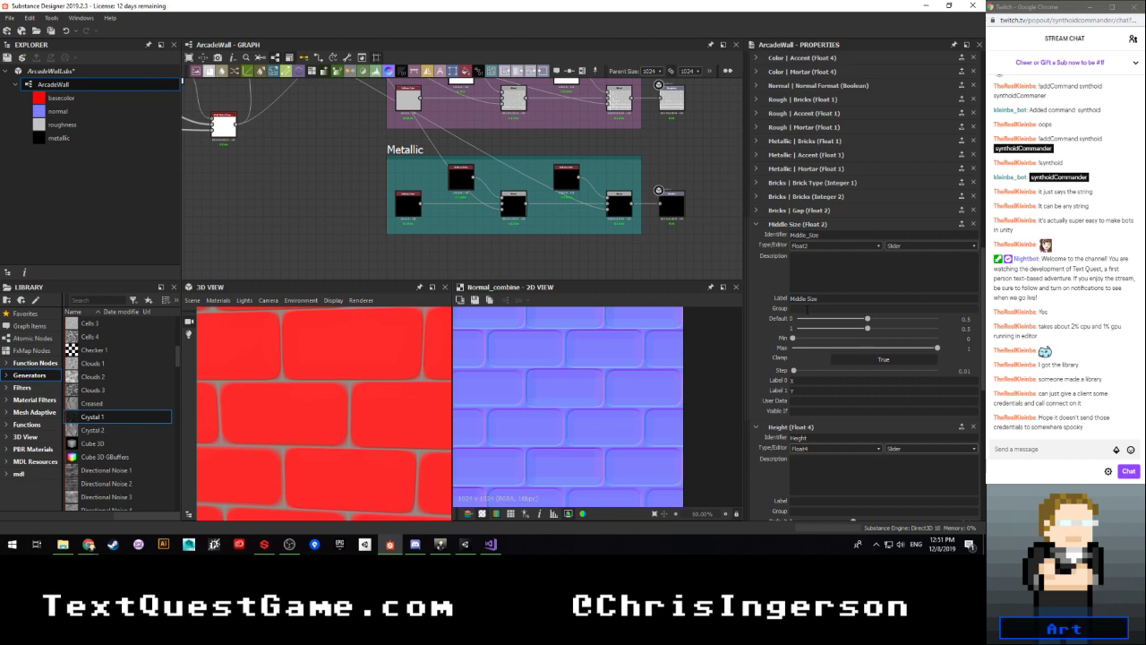
Step: Assign the Middle_Size input to the group "Bricks" and collapse its settings
{"action": "left_click", "coordinate": [795, 308]}
{"action": "type", "text": "Bricks"}
{"action": "left_click", "coordinate": [755, 224]}
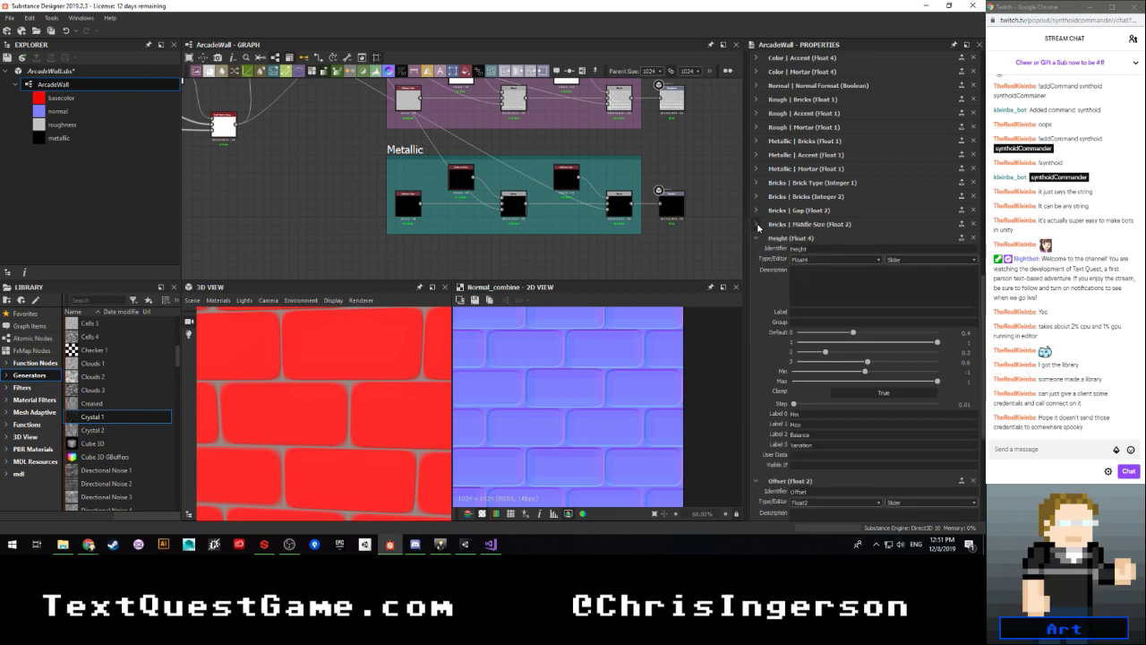
{"action": "left_click", "coordinate": [755, 211]}
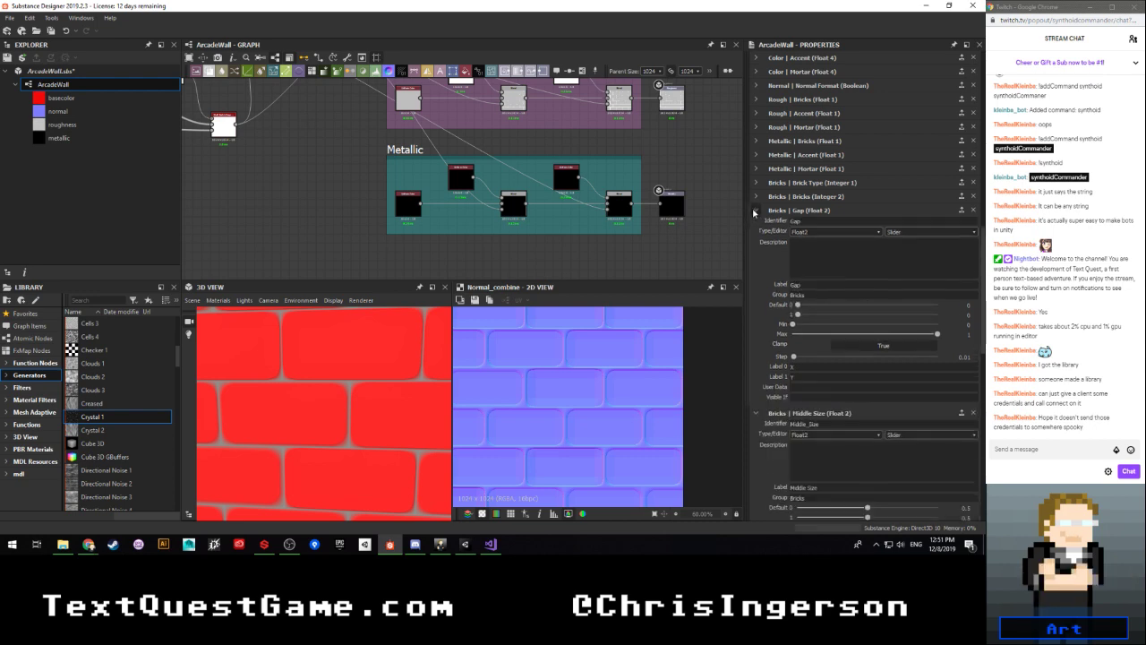
{"action": "left_click", "coordinate": [756, 197]}
{"action": "left_click", "coordinate": [756, 196]}
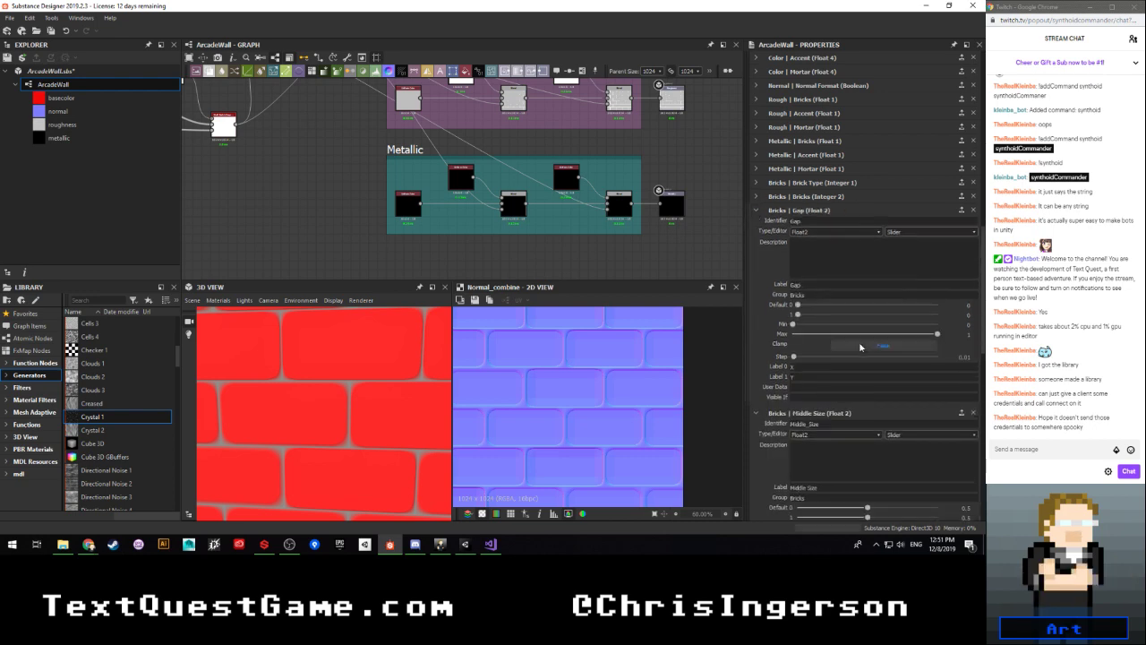
{"action": "left_click", "coordinate": [860, 346]}
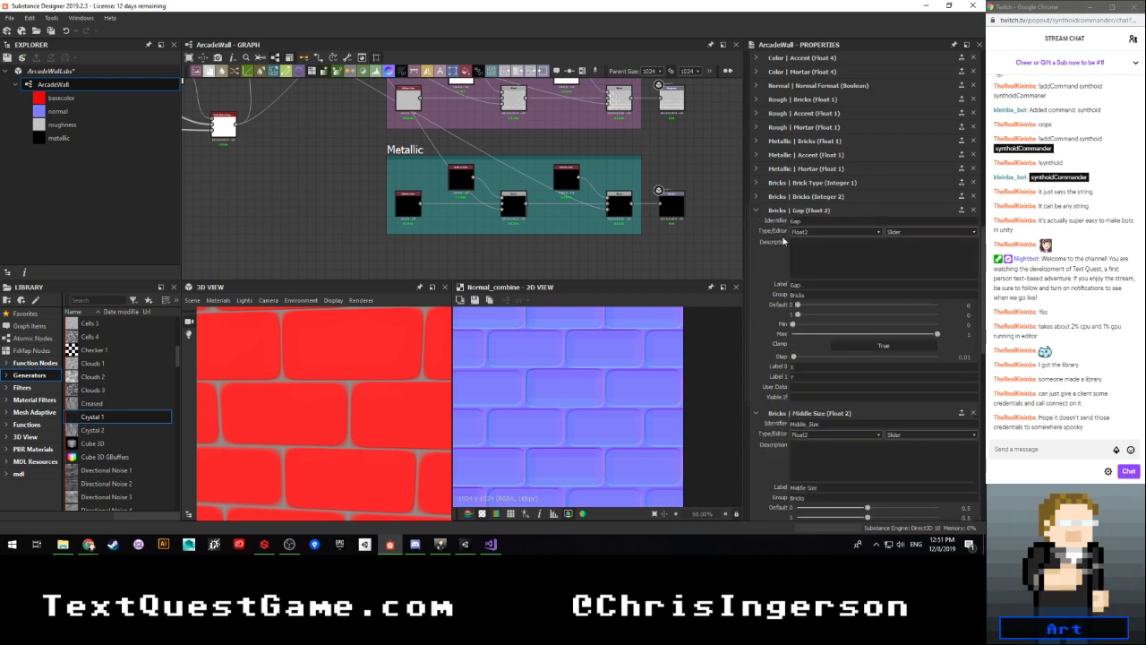
{"action": "left_click", "coordinate": [756, 210]}
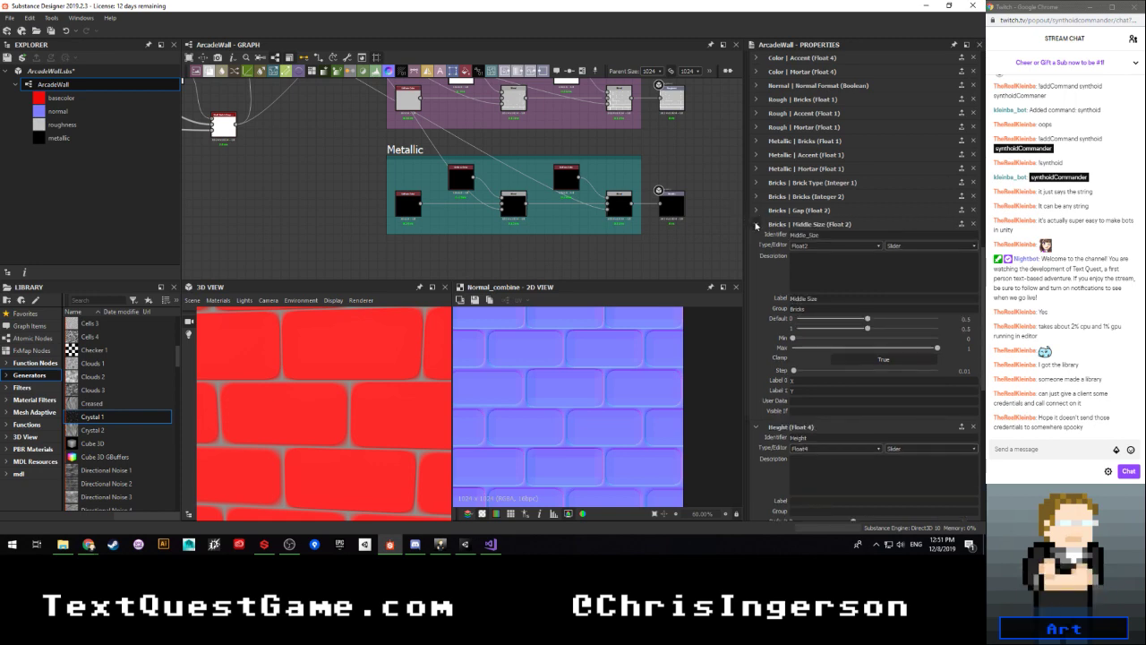
Step: Collapse the Middle_Size settings, label the Height input "Height", assign it to the group "Bricks", and collapse it
{"action": "left_click", "coordinate": [757, 224]}
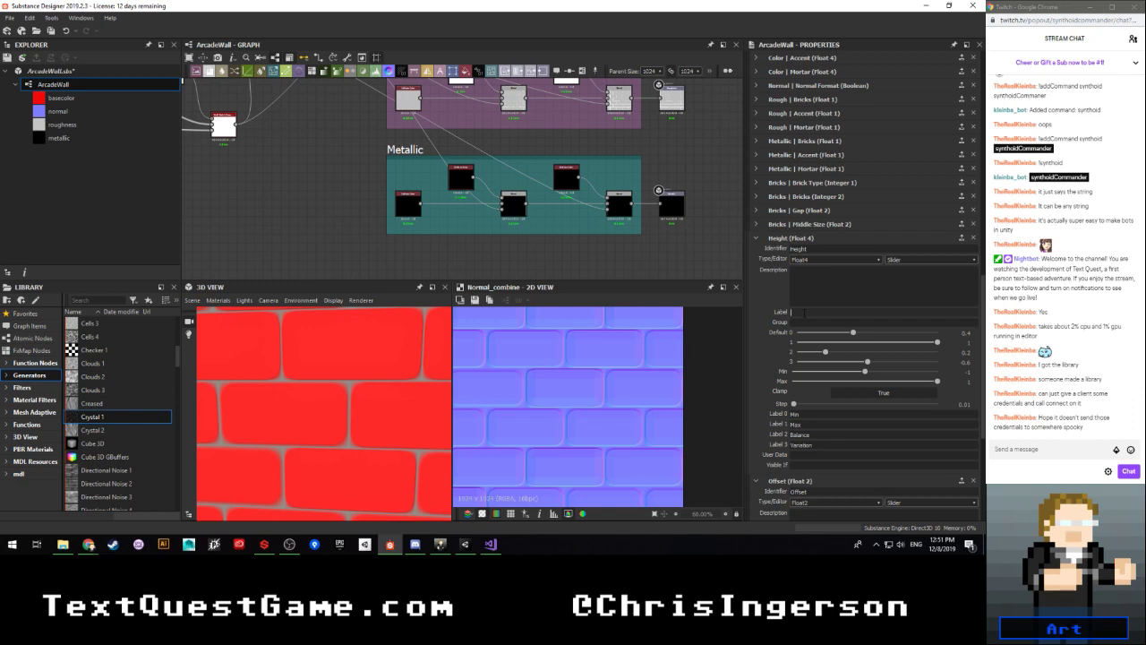
{"action": "left_click", "coordinate": [803, 314]}
{"action": "type", "text": "Height"}
{"action": "type", "text": "Bricks"}
{"action": "key", "text": "Return"}
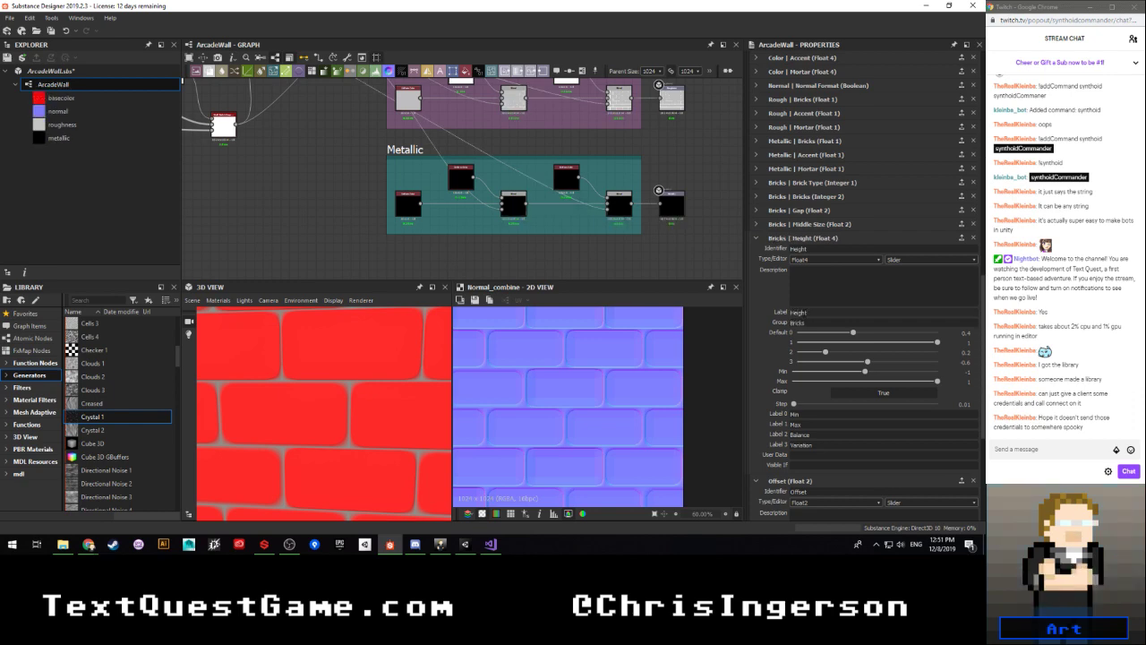
{"action": "left_click", "coordinate": [756, 238]}
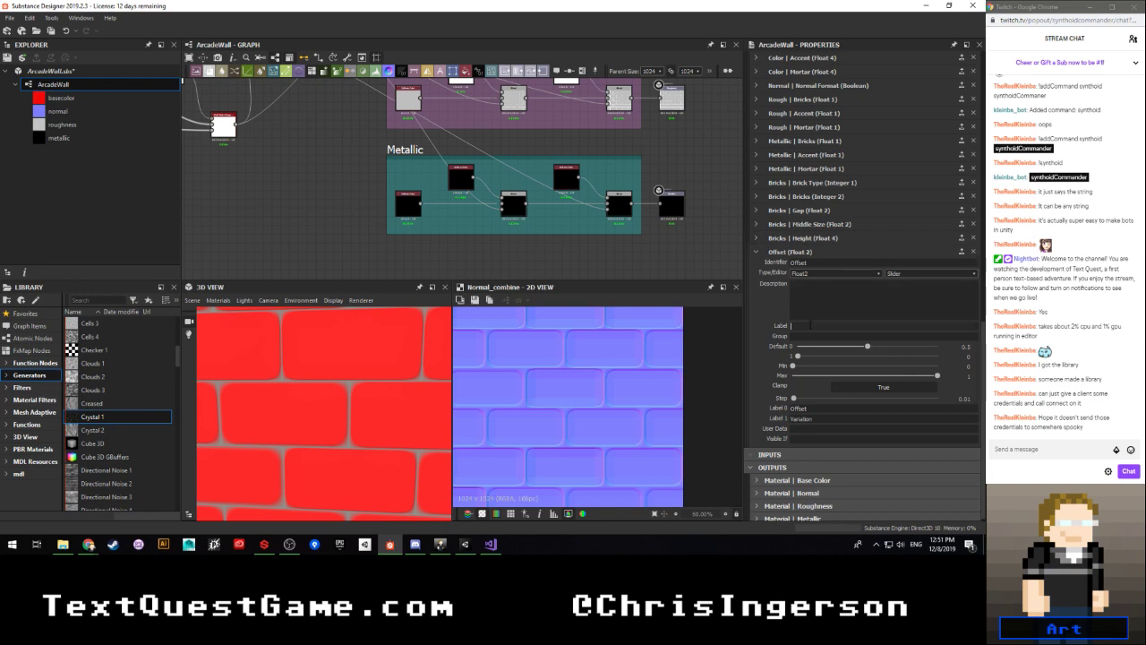
Step: Label the Offset input "Offset", assign it to the group "Bricks", and collapse its settings
{"action": "type", "text": "Offset"}
{"action": "key", "text": "Tab"}
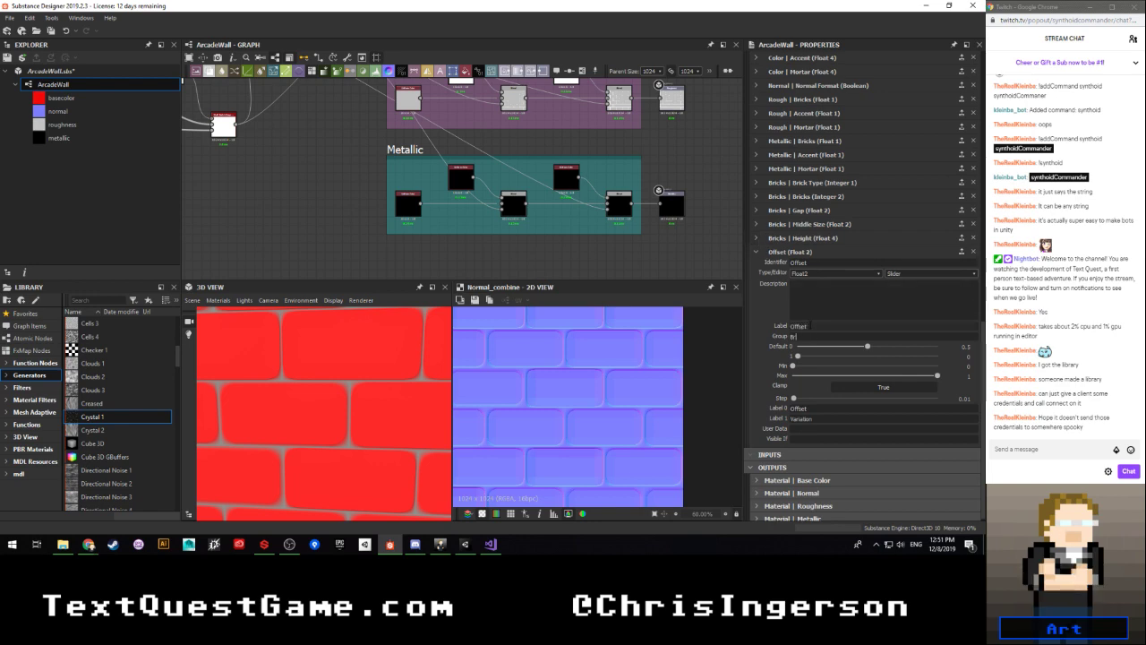
{"action": "key", "text": "Return"}
{"action": "left_click", "coordinate": [755, 252]}
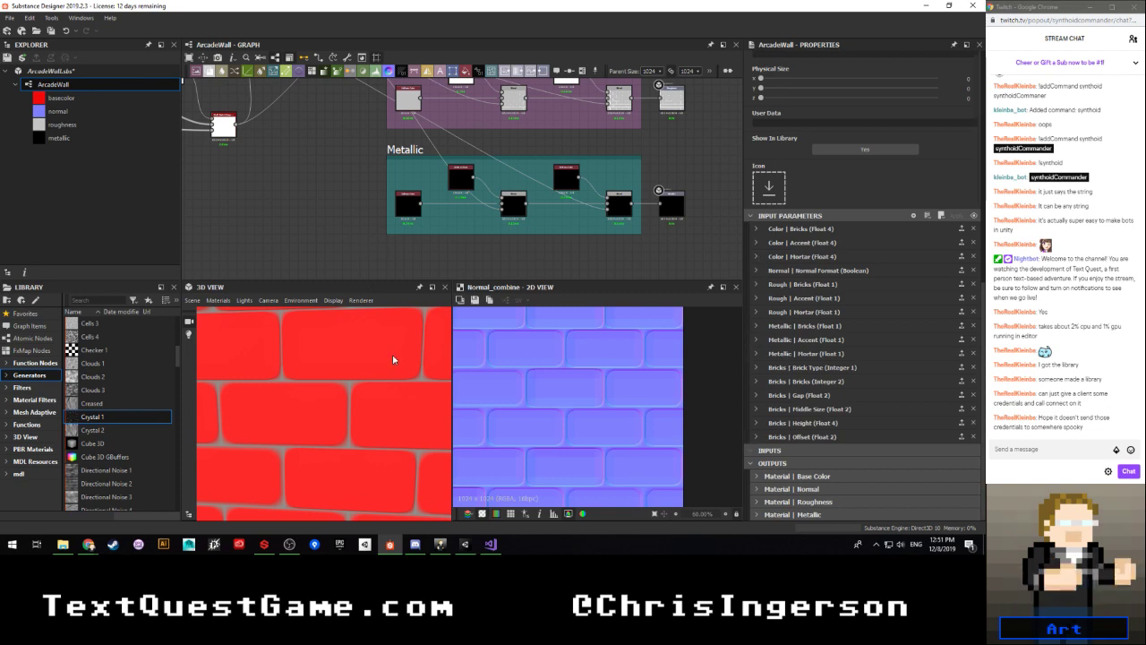
{"action": "scroll", "coordinate": [394, 353], "scroll_direction": "down", "scroll_amount": 3}
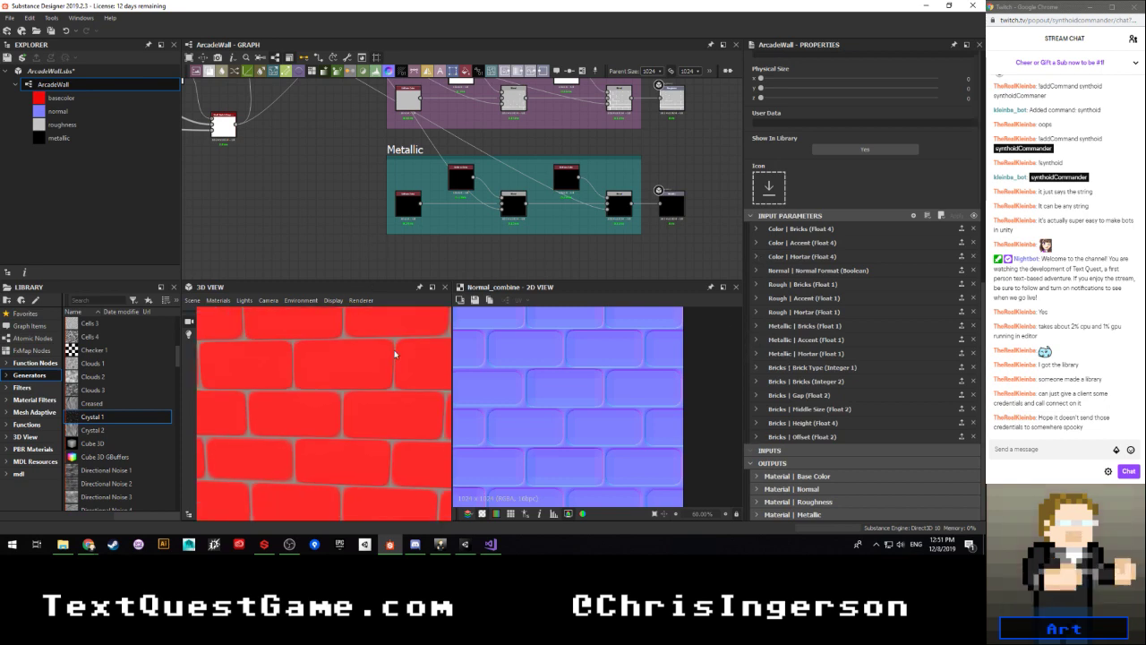
Step: Save the ArcadeWall package and publish it as ArcadeWall.sbsar in the Substances folder with the default archive options
{"action": "scroll", "coordinate": [427, 367], "scroll_direction": "down", "scroll_amount": 2}
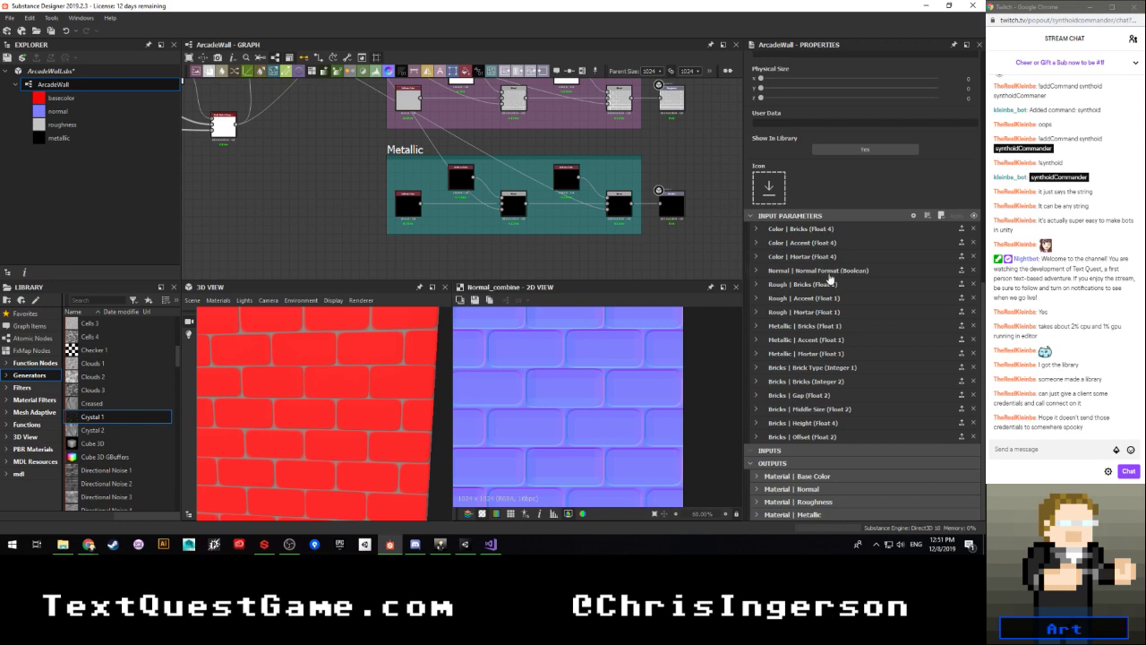
{"action": "scroll", "coordinate": [403, 208], "scroll_direction": "down", "scroll_amount": 3}
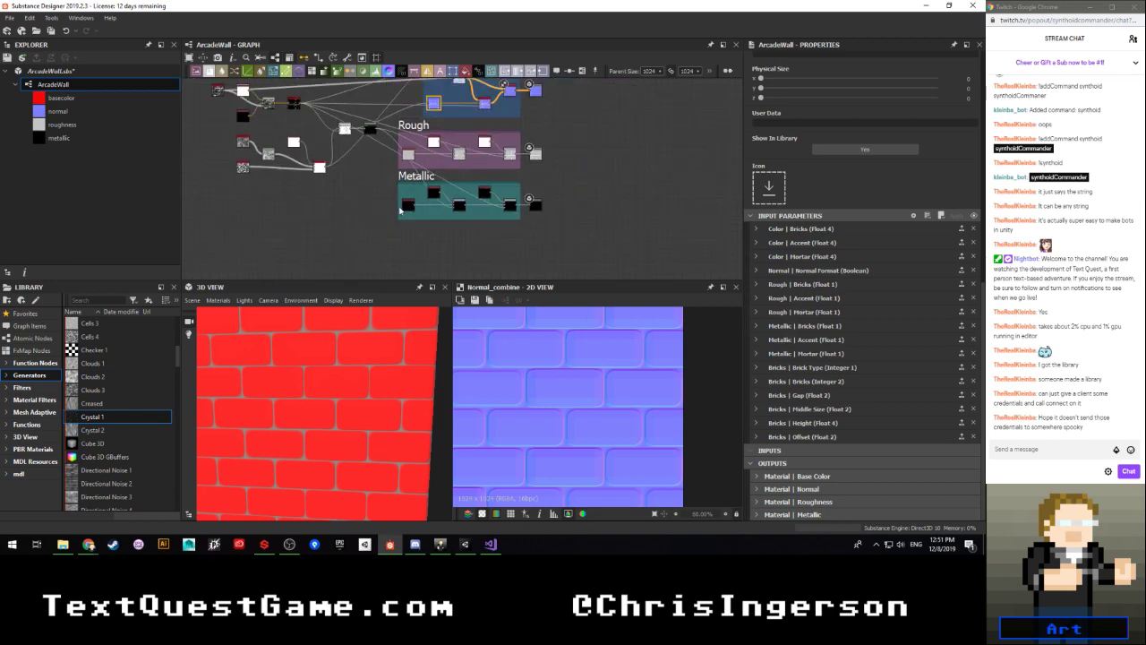
{"action": "middle_click_drag", "start_coordinate": [375, 143], "coordinate": [396, 202]}
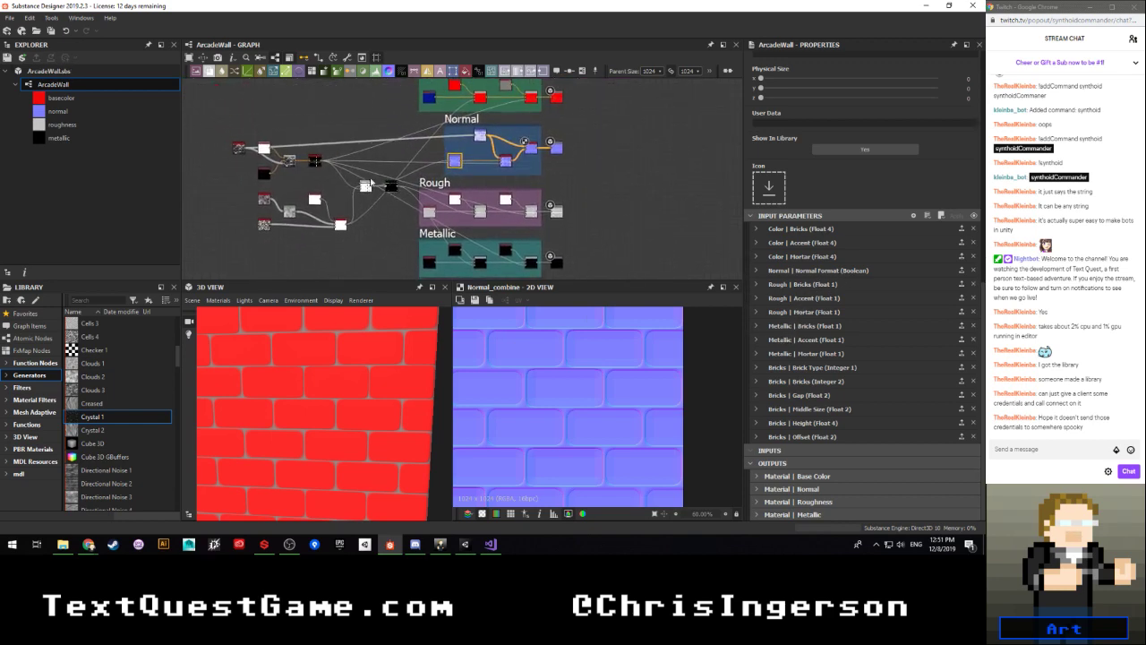
{"action": "key", "text": "ctrl+s"}
{"action": "left_click", "coordinate": [87, 74]}
{"action": "left_click", "coordinate": [34, 58]}
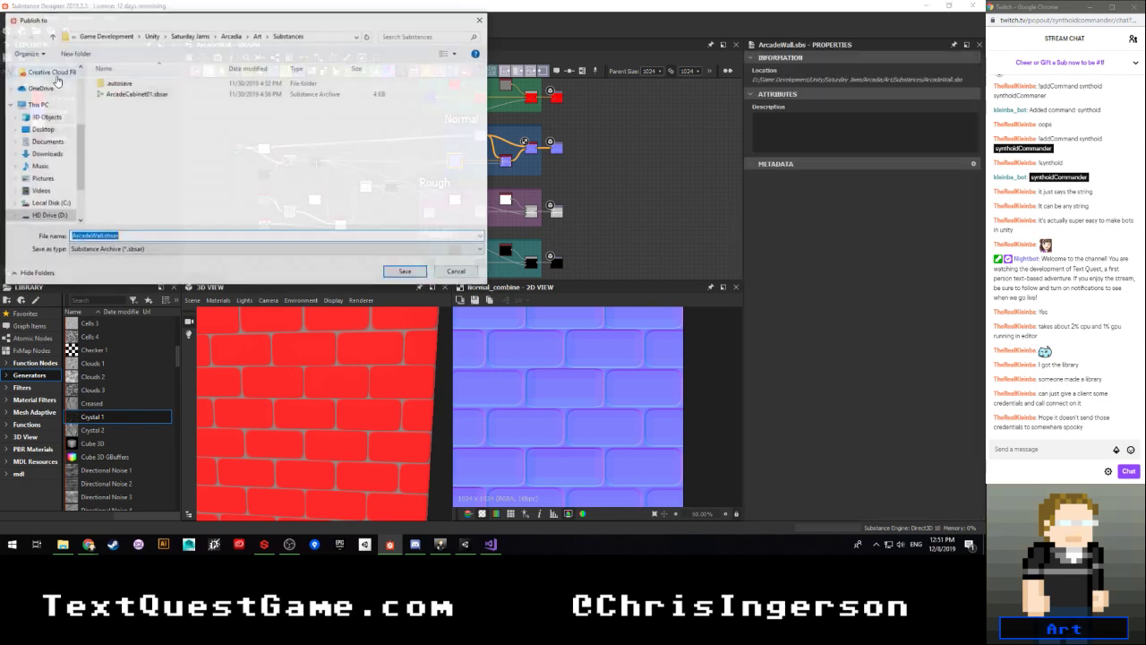
{"action": "left_click", "coordinate": [405, 271]}
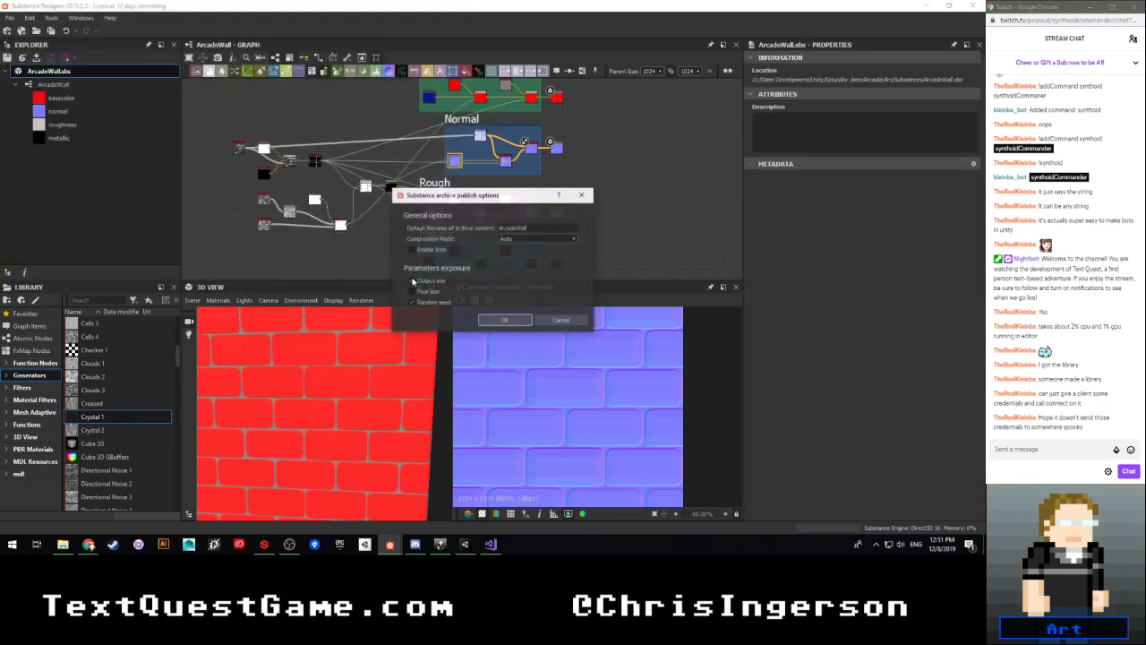
{"action": "left_click", "coordinate": [503, 320]}
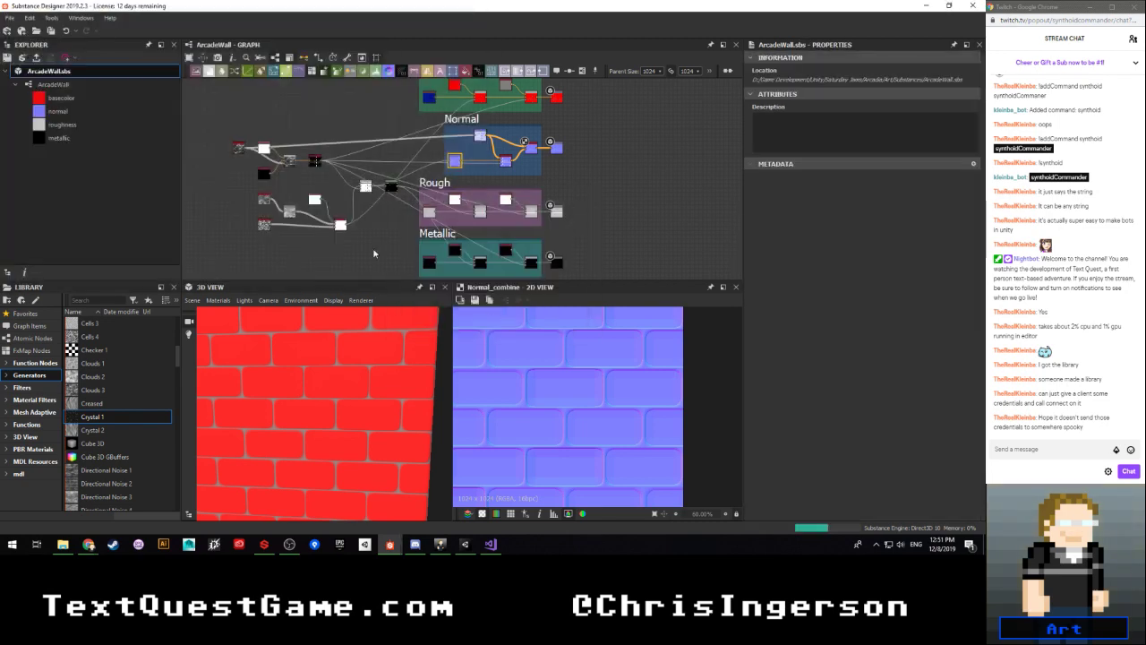
Step: Switch to File Explorer, browse to Unity > Saturday Jams > Arcadia > Art > Substances, and open ArcadeWall.sbsar in Substance Player
{"action": "left_click", "coordinate": [63, 544]}
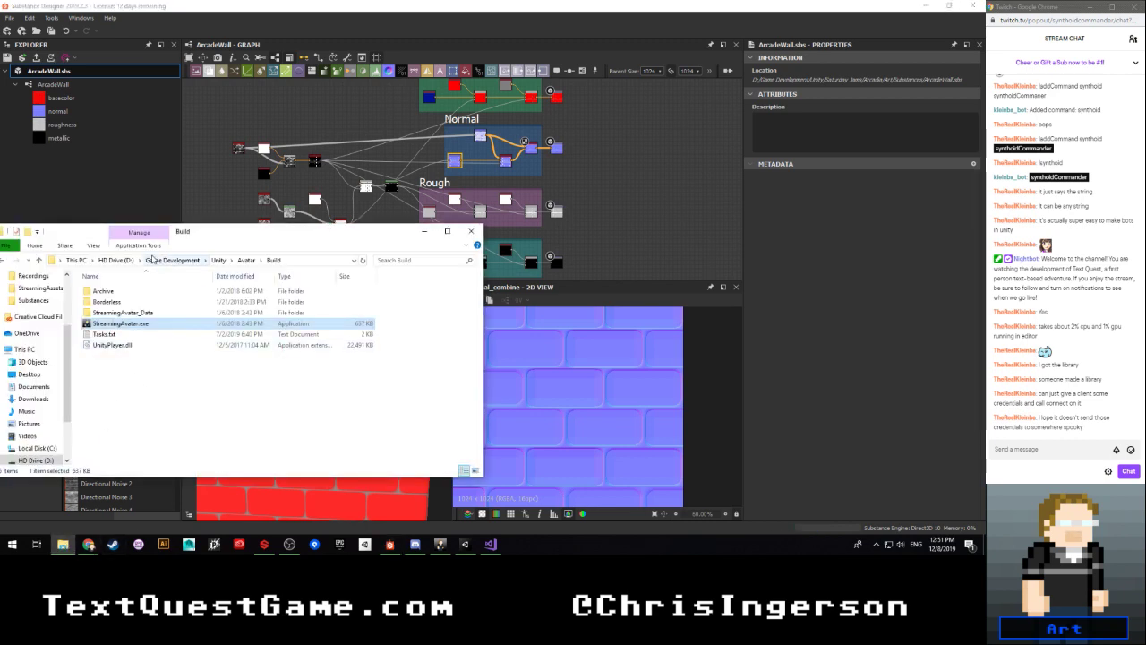
{"action": "left_click", "coordinate": [183, 261]}
{"action": "double_click", "coordinate": [108, 421]}
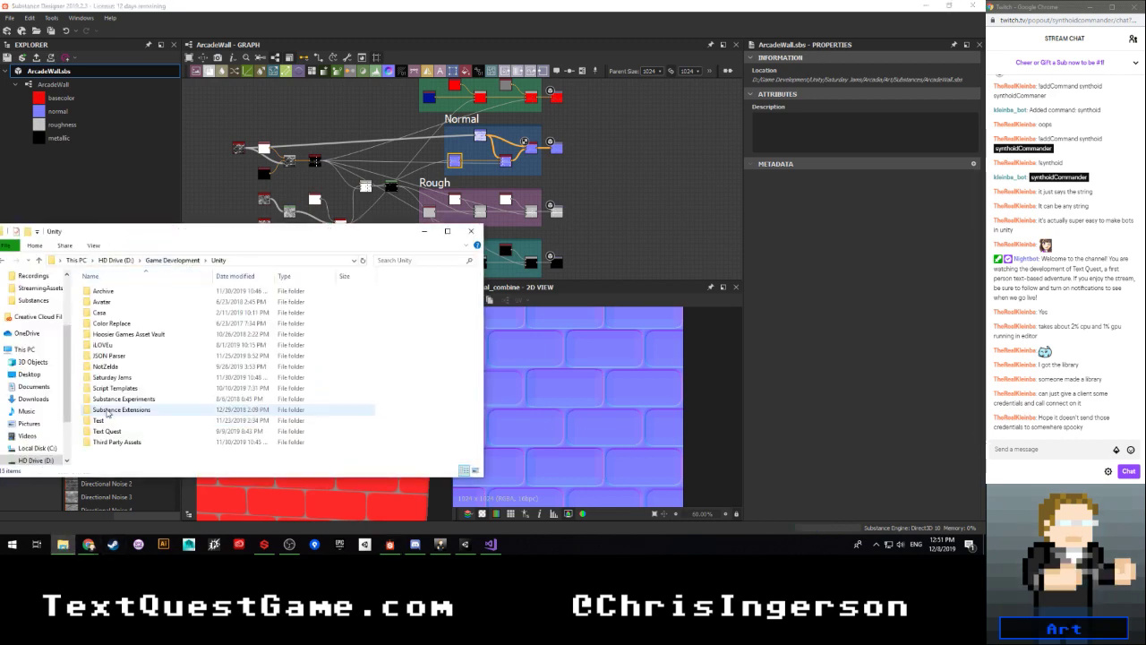
{"action": "double_click", "coordinate": [112, 377]}
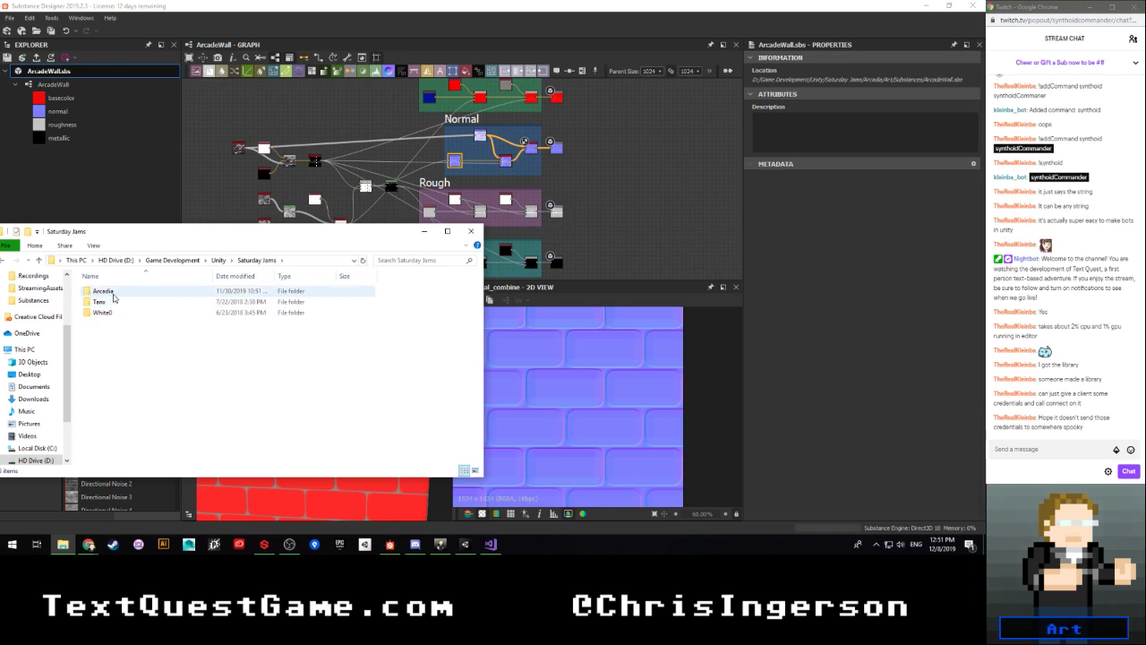
{"action": "double_click", "coordinate": [109, 292]}
{"action": "double_click", "coordinate": [112, 293]}
{"action": "double_click", "coordinate": [112, 292]}
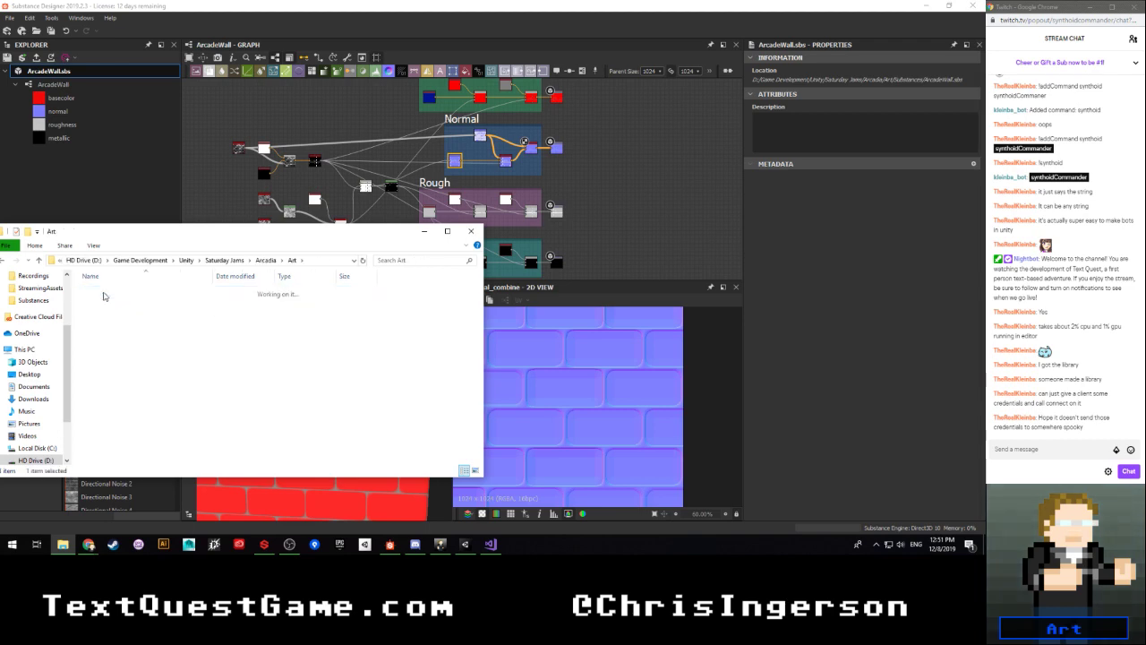
{"action": "left_click", "coordinate": [115, 334]}
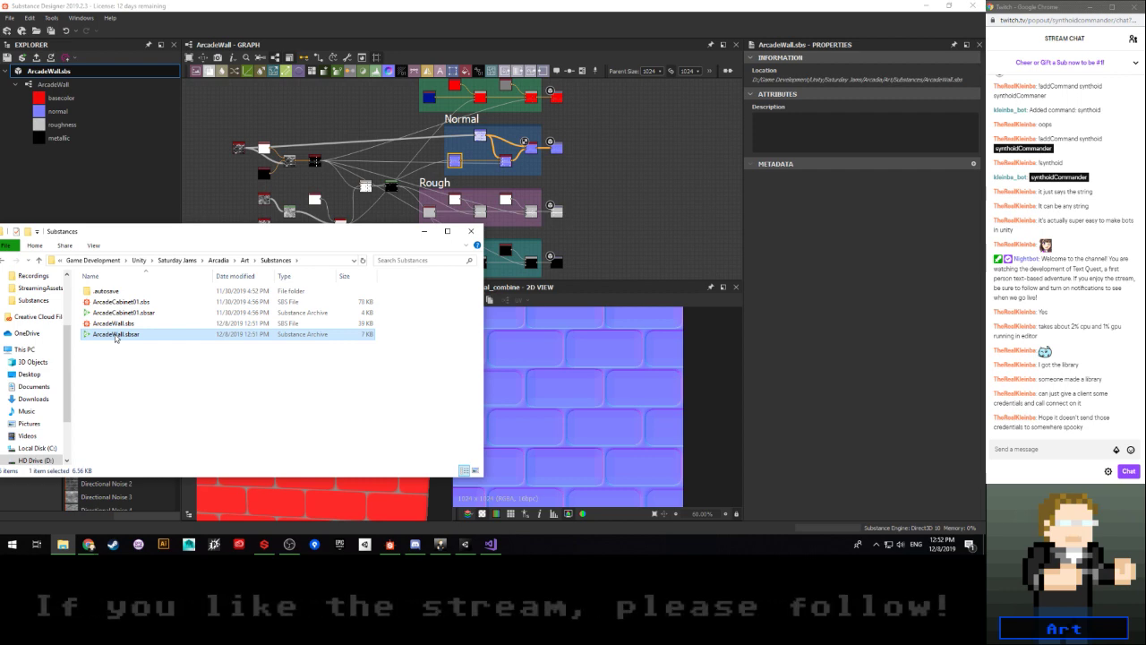
{"action": "double_click", "coordinate": [115, 335]}
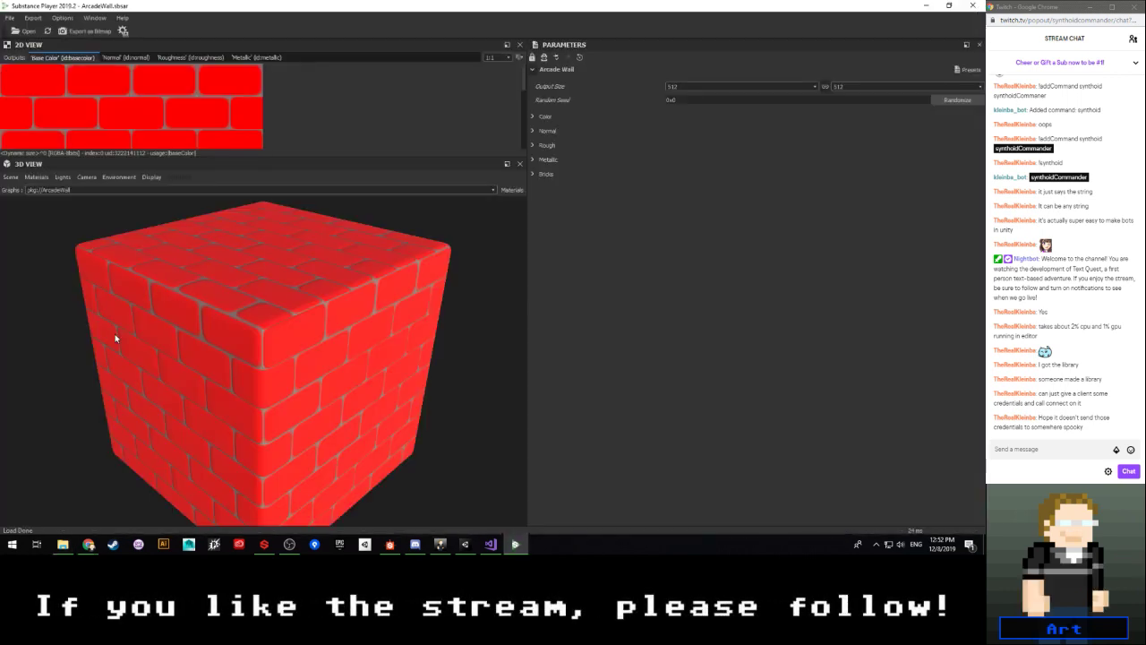
Step: Set the Arcade Wall output size to 1024 by 1024 and check the brick cube from several angles
{"action": "left_click_drag", "start_coordinate": [251, 334], "coordinate": [233, 350]}
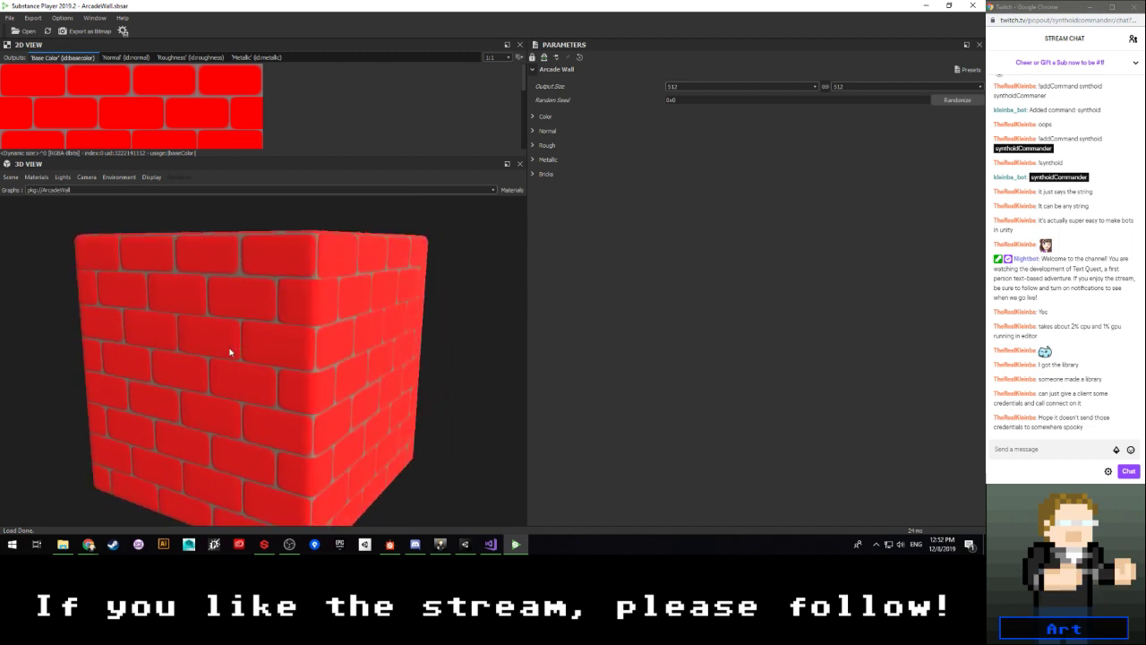
{"action": "left_click", "coordinate": [671, 87]}
{"action": "left_click", "coordinate": [674, 142]}
{"action": "scroll", "coordinate": [358, 282], "scroll_direction": "down", "scroll_amount": 4}
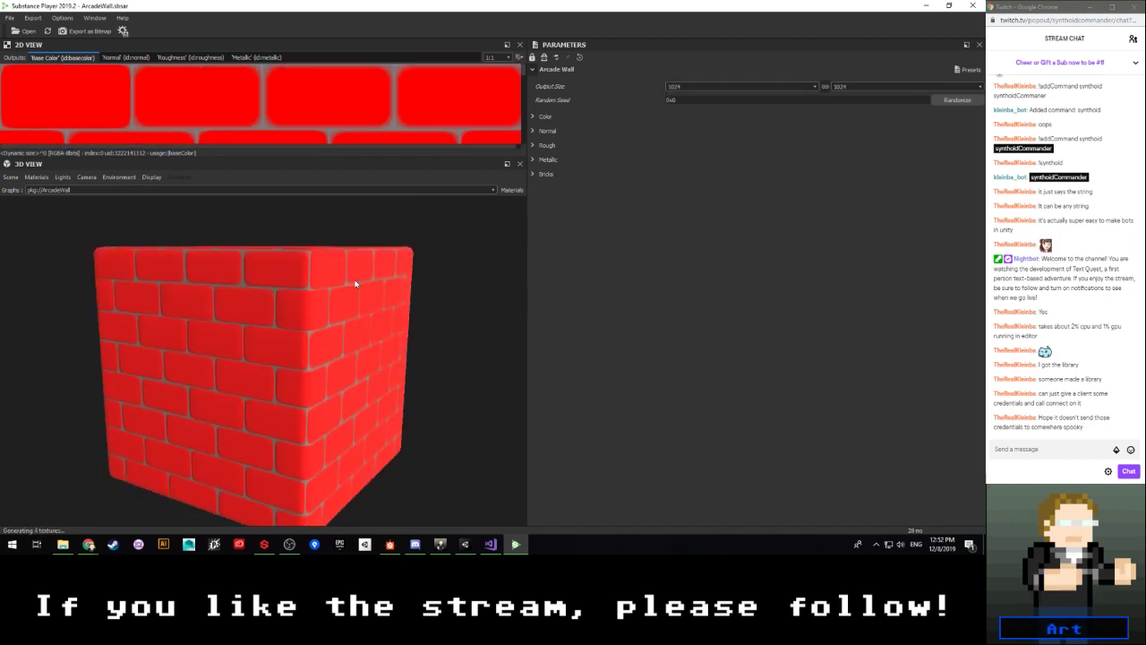
{"action": "left_click_drag", "start_coordinate": [340, 286], "coordinate": [335, 312]}
{"action": "scroll", "coordinate": [275, 361], "scroll_direction": "up", "scroll_amount": 6}
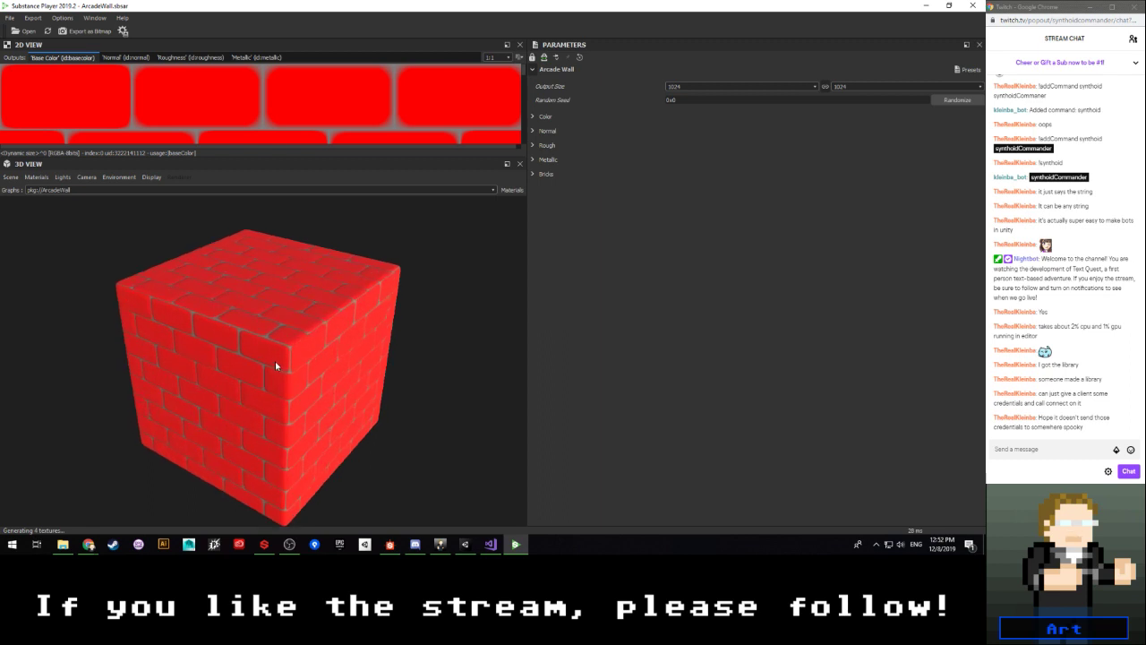
{"action": "mouse_move", "coordinate": [286, 365]}
{"action": "left_mouse_down"}
{"action": "mouse_move", "coordinate": [305, 329]}
{"action": "mouse_move", "coordinate": [276, 354]}
{"action": "mouse_move", "coordinate": [285, 359]}
{"action": "left_mouse_up"}
Step: Expand the Color and Bricks parameter groups and set Brick Type to 2
{"action": "left_click", "coordinate": [543, 115]}
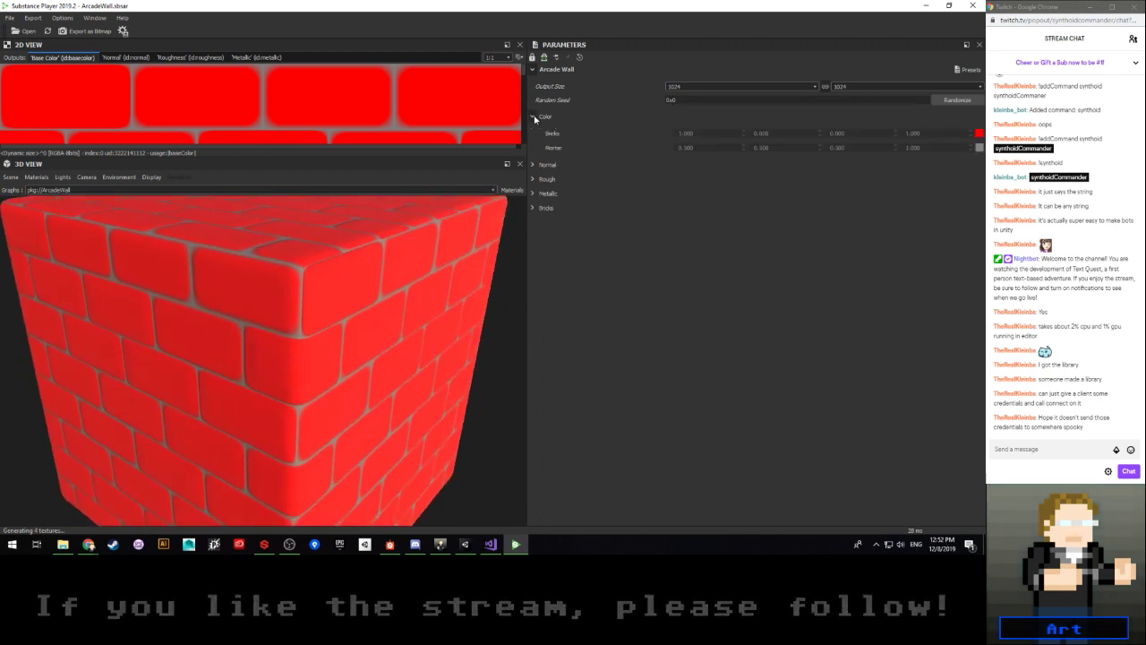
{"action": "left_click", "coordinate": [545, 207]}
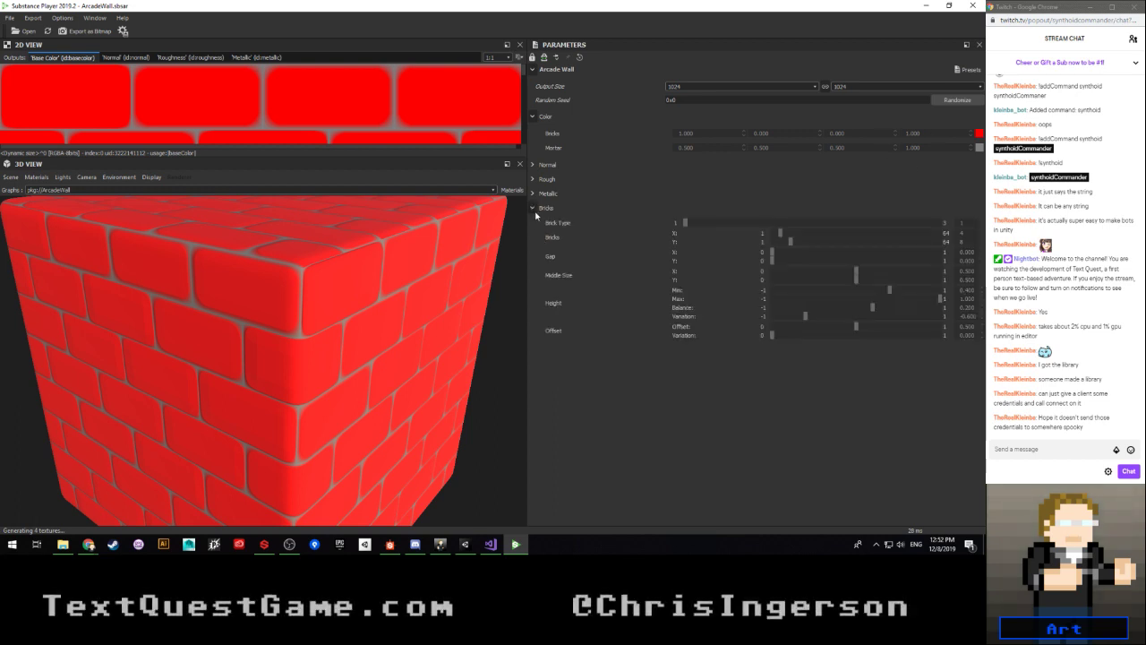
{"action": "left_click", "coordinate": [685, 224]}
{"action": "left_click_drag", "start_coordinate": [727, 230], "coordinate": [799, 228]}
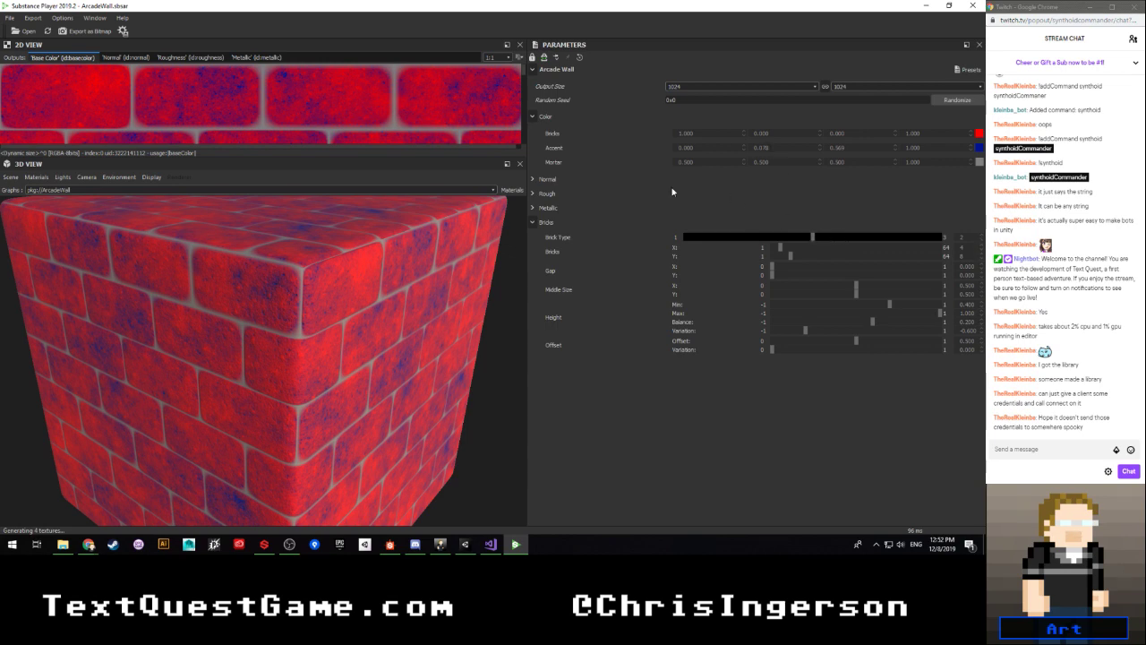
Step: Expand the Rough and Metallic parameter groups and examine the accented bricks on the cube's side face
{"action": "left_click", "coordinate": [535, 193]}
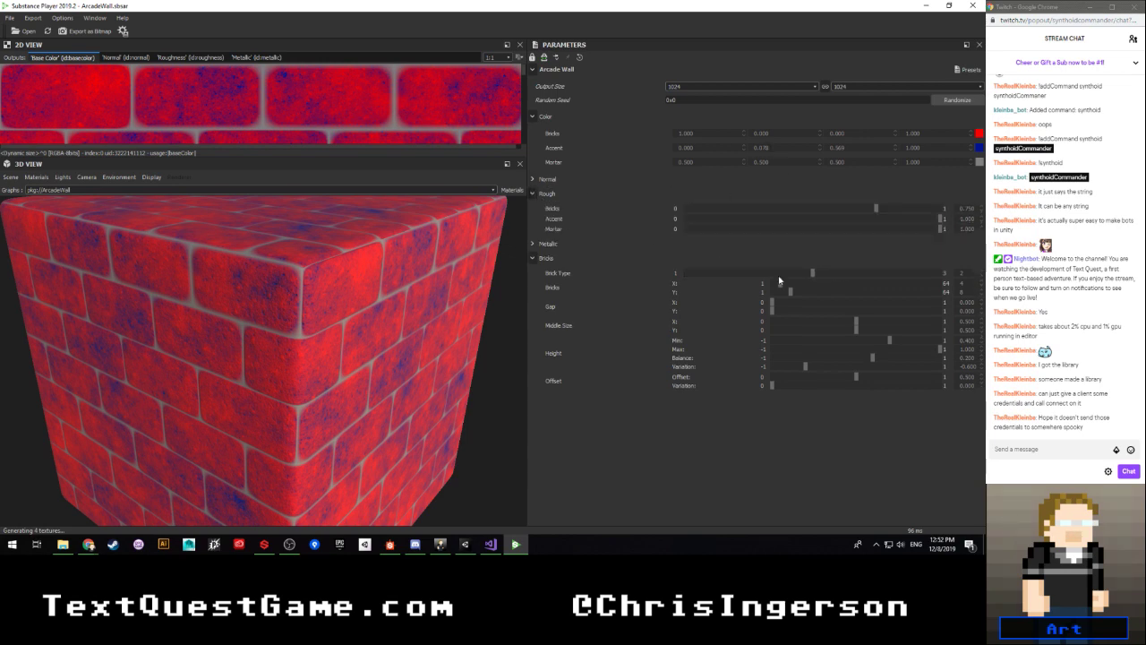
{"action": "left_click", "coordinate": [534, 243]}
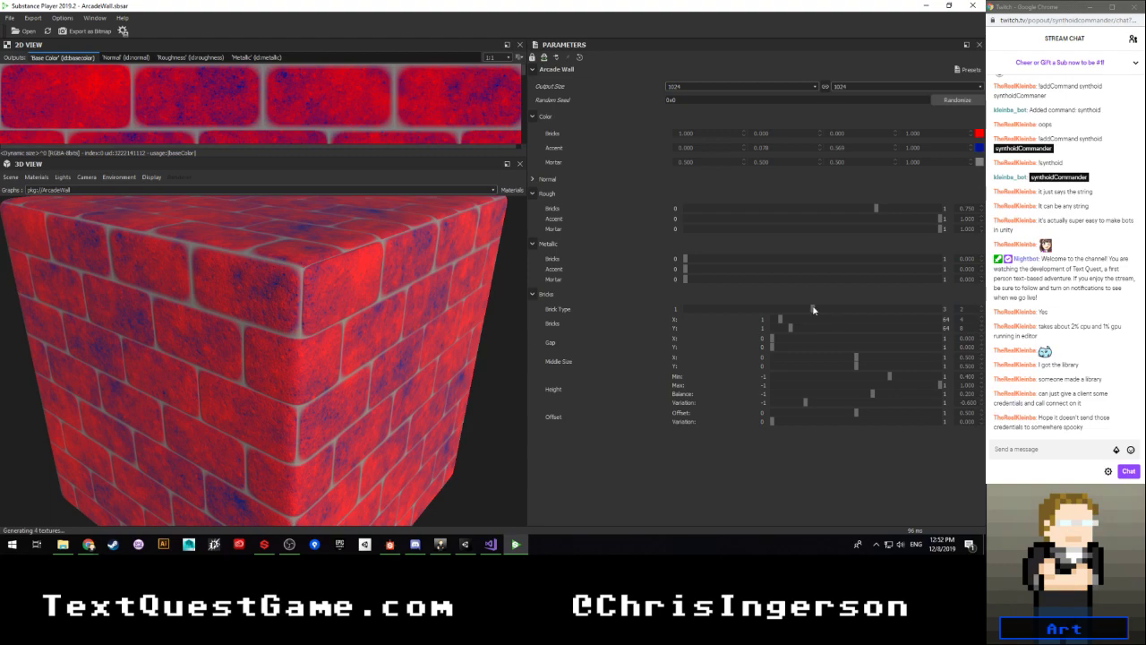
{"action": "mouse_move", "coordinate": [813, 309]}
{"action": "left_mouse_down"}
{"action": "mouse_move", "coordinate": [713, 315]}
{"action": "mouse_move", "coordinate": [799, 305]}
{"action": "left_mouse_up"}
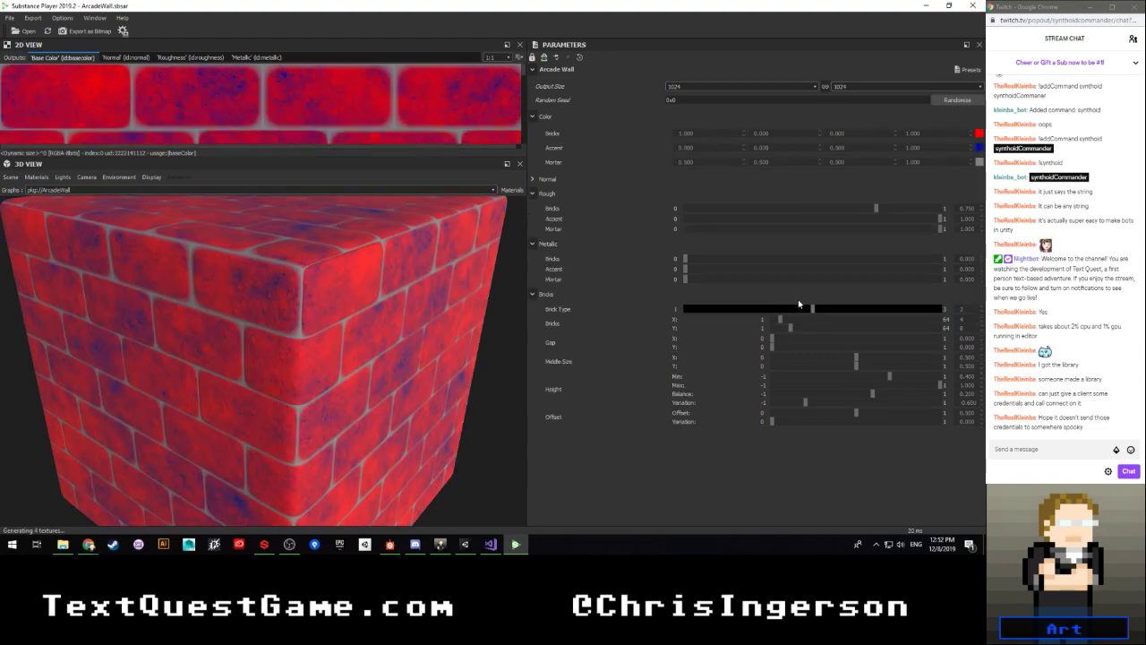
{"action": "scroll", "coordinate": [417, 277], "scroll_direction": "down", "scroll_amount": 2}
{"action": "scroll", "coordinate": [392, 285], "scroll_direction": "up", "scroll_amount": 2}
{"action": "left_click_drag", "start_coordinate": [389, 284], "coordinate": [314, 354]}
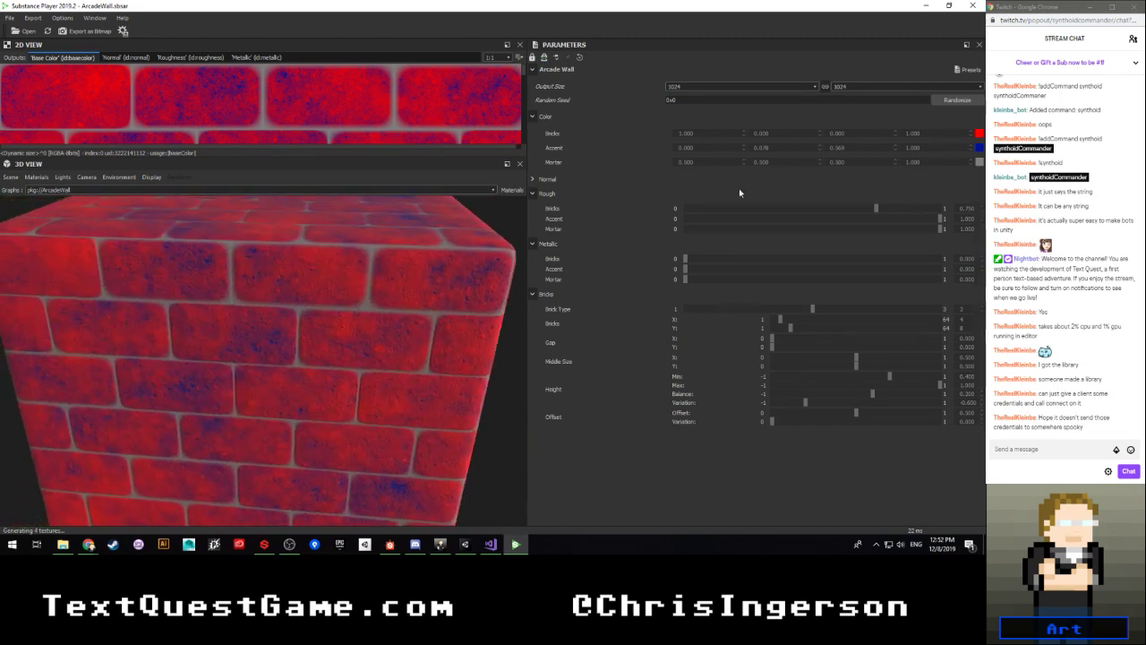
Step: Try black as the Bricks color with a dark yellow Accent color (RGB 145, 120, 0)
{"action": "left_click", "coordinate": [979, 134]}
{"action": "left_click_drag", "start_coordinate": [510, 313], "coordinate": [448, 385]}
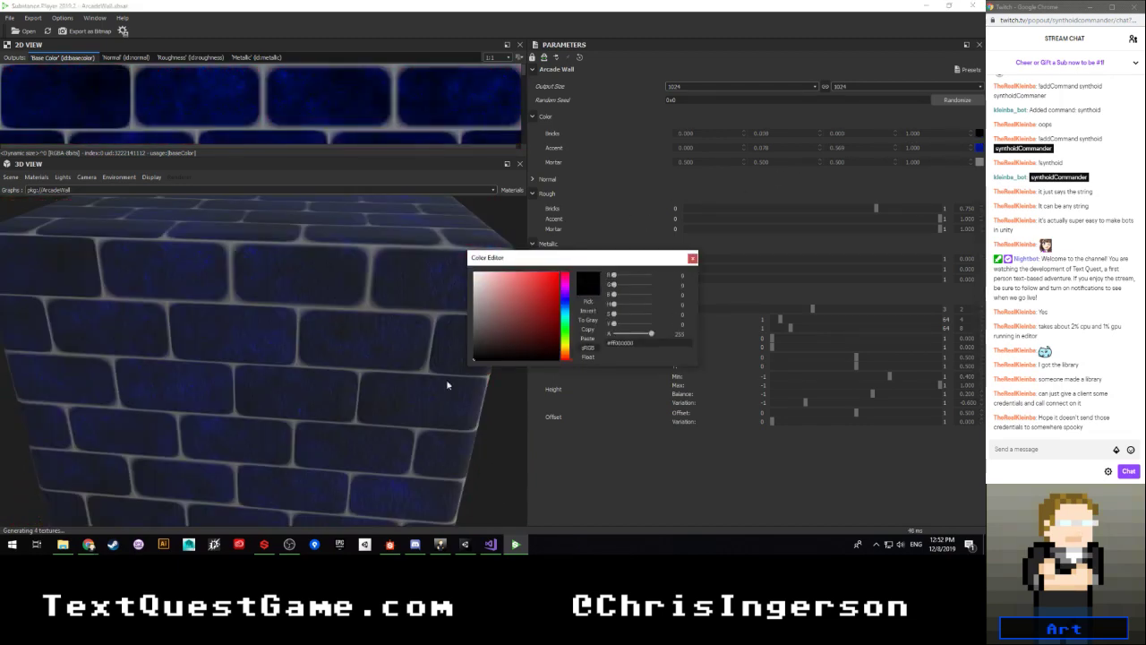
{"action": "left_click", "coordinate": [691, 260]}
{"action": "left_click_drag", "start_coordinate": [358, 346], "coordinate": [376, 313]}
{"action": "left_click", "coordinate": [979, 148]}
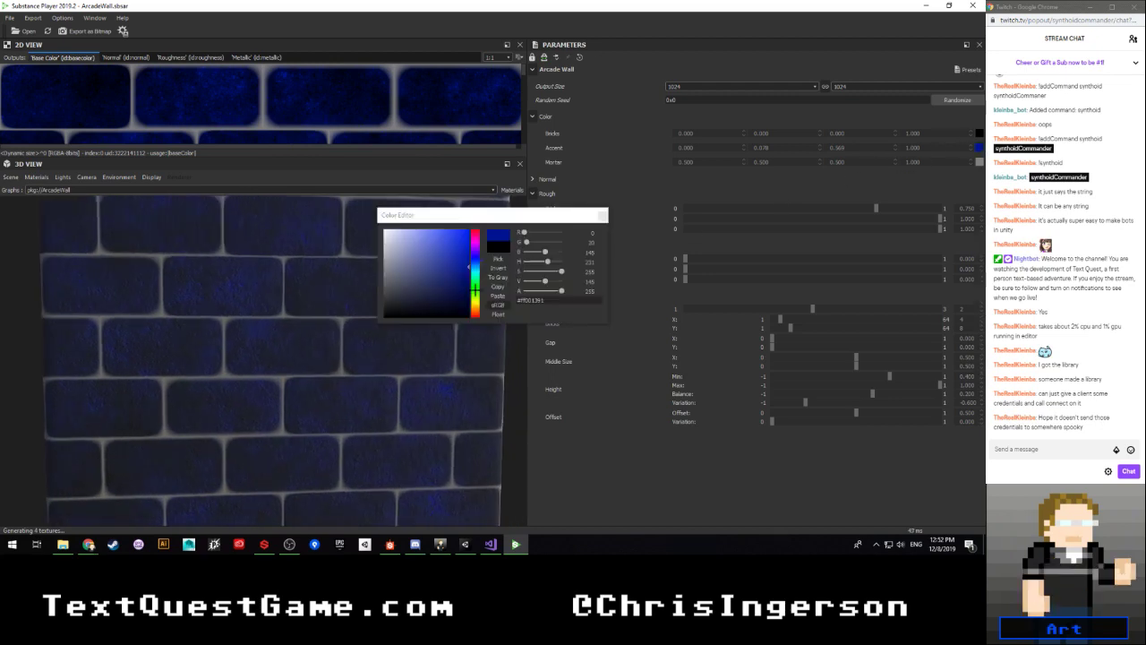
{"action": "left_click_drag", "start_coordinate": [476, 283], "coordinate": [476, 305]}
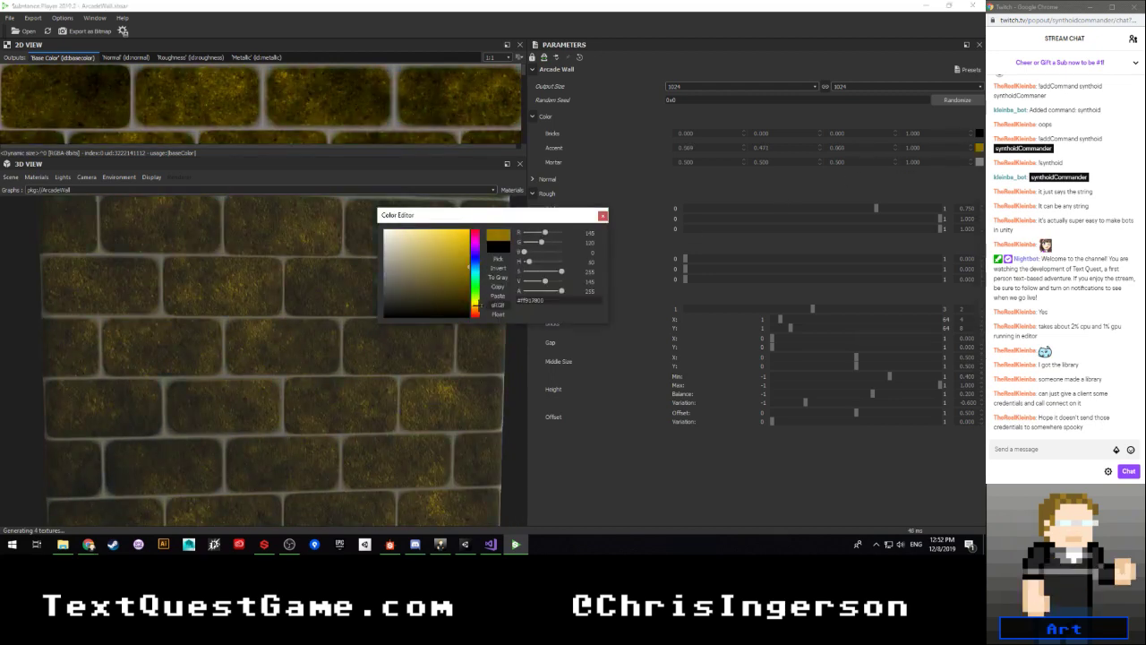
{"action": "left_click", "coordinate": [602, 217]}
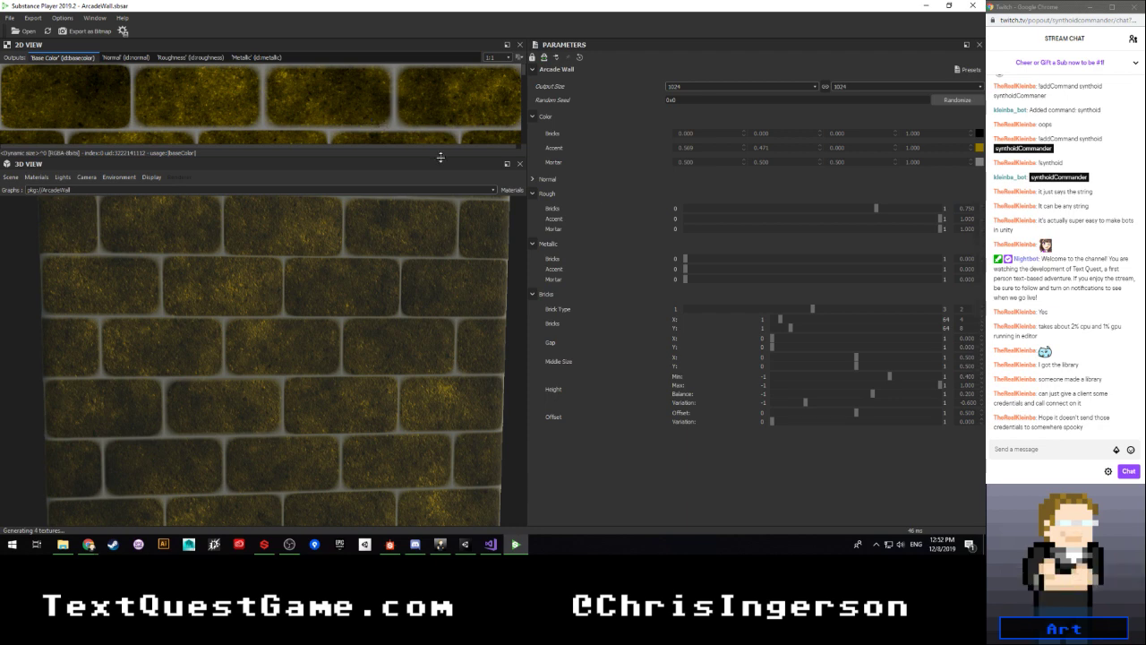
Step: Try an orange Bricks color (#ffb000) with a black Accent color
{"action": "left_click", "coordinate": [981, 135]}
{"action": "left_click_drag", "start_coordinate": [434, 258], "coordinate": [401, 298]}
{"action": "mouse_move", "coordinate": [478, 294]}
{"action": "left_mouse_down"}
{"action": "mouse_move", "coordinate": [478, 307]}
{"action": "mouse_move", "coordinate": [438, 288]}
{"action": "mouse_move", "coordinate": [462, 281]}
{"action": "mouse_move", "coordinate": [469, 230]}
{"action": "left_mouse_up"}
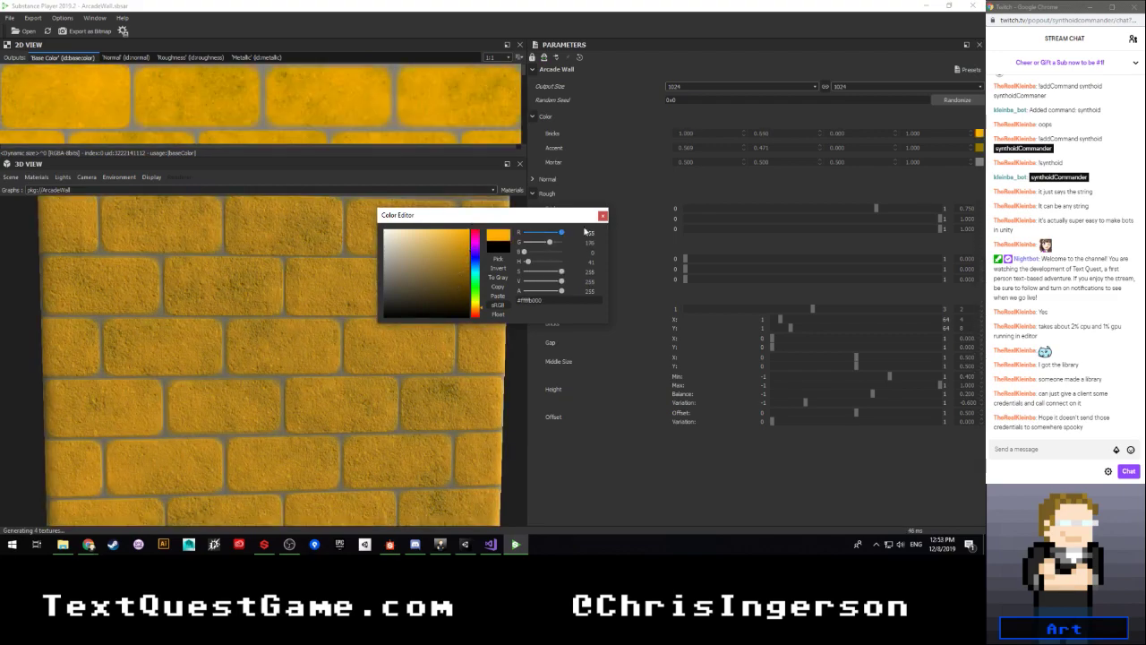
{"action": "left_click", "coordinate": [602, 215]}
{"action": "left_click", "coordinate": [978, 148]}
{"action": "left_click_drag", "start_coordinate": [422, 261], "coordinate": [353, 350]}
{"action": "scroll", "coordinate": [316, 306], "scroll_direction": "down", "scroll_amount": 2}
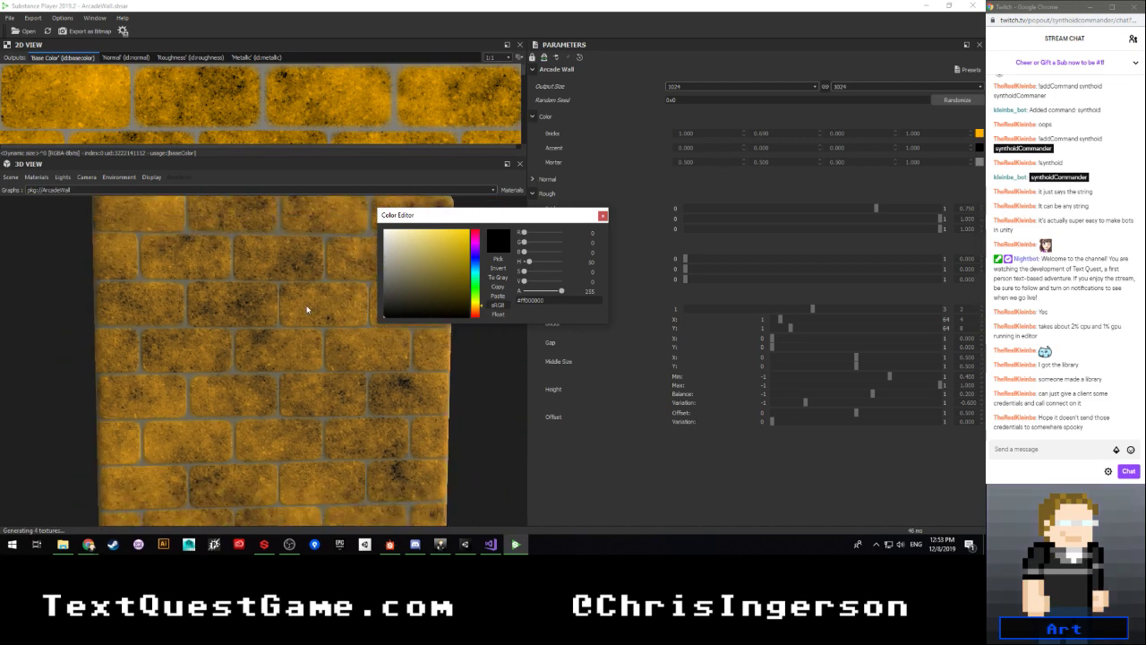
{"action": "left_click", "coordinate": [603, 215]}
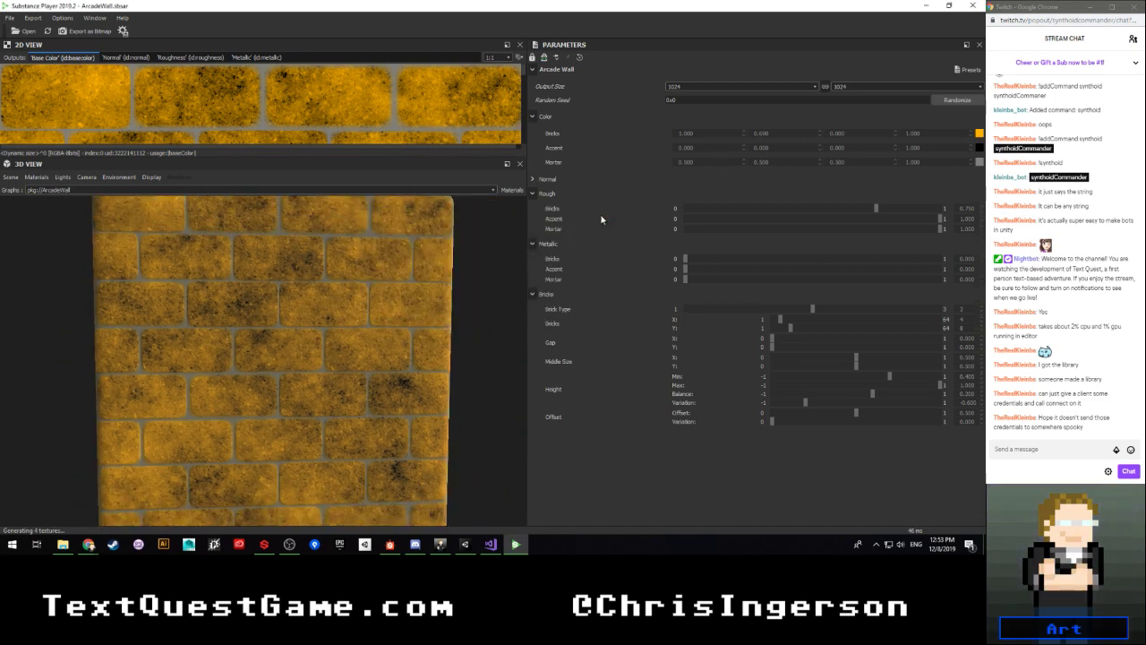
Step: Set the Accent color to orange (1.000, 0.655, 0.000) and the Bricks color to black, and inspect the cube
{"action": "left_click", "coordinate": [979, 149]}
{"action": "left_click_drag", "start_coordinate": [476, 298], "coordinate": [493, 199]}
{"action": "left_click", "coordinate": [498, 259]}
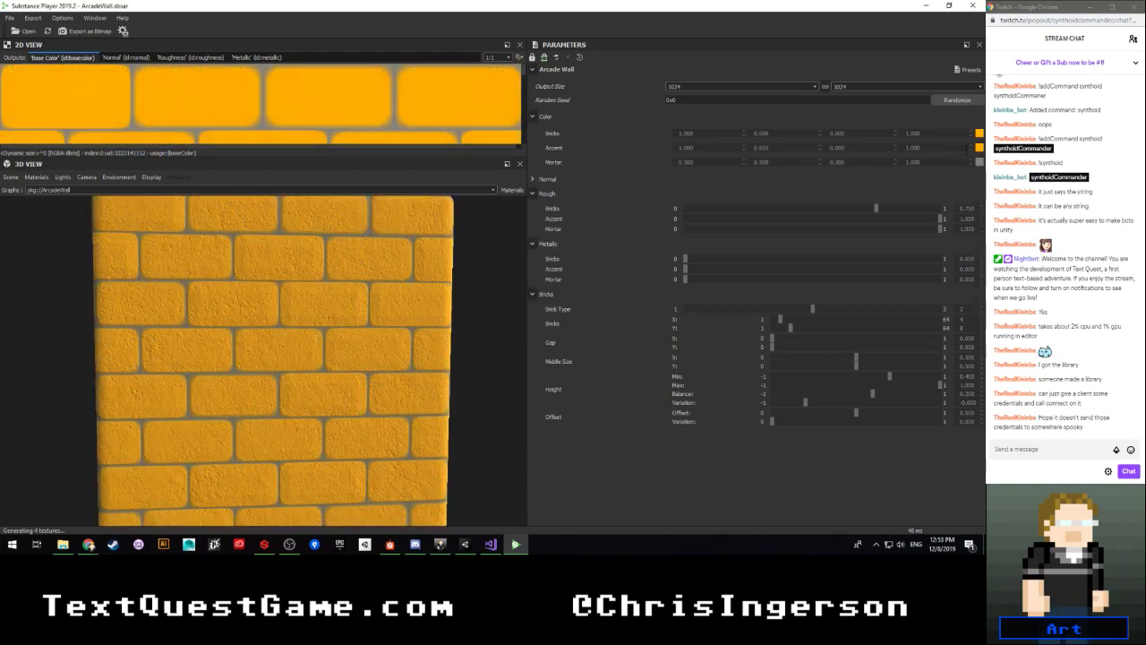
{"action": "left_click", "coordinate": [367, 325]}
{"action": "left_click", "coordinate": [432, 317]}
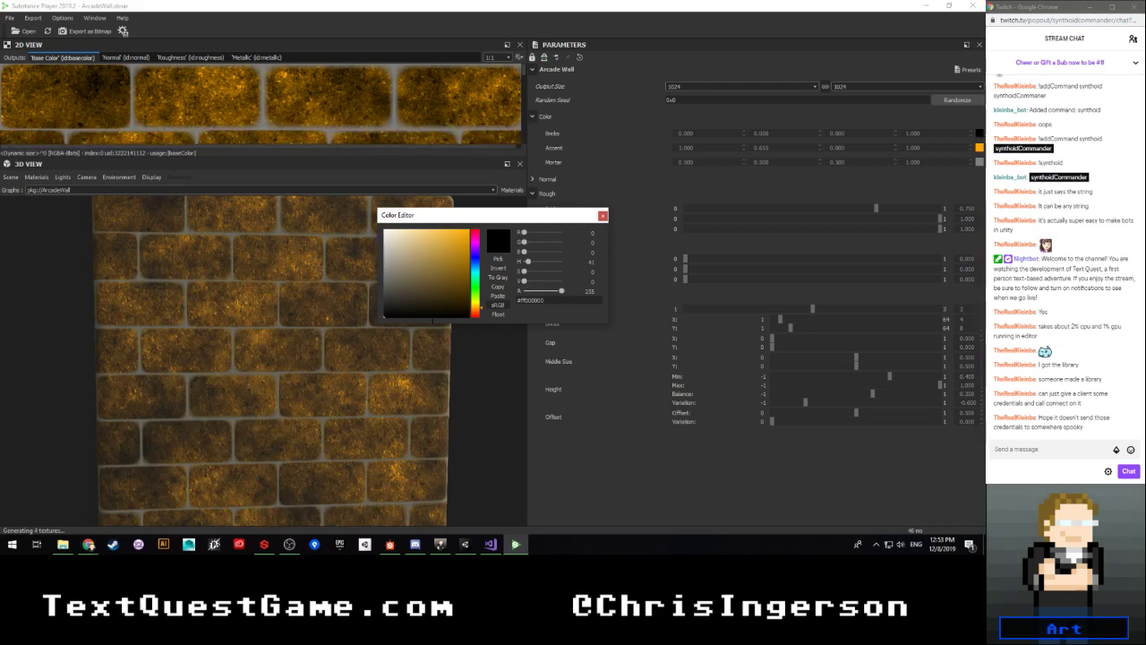
{"action": "left_click", "coordinate": [603, 216]}
{"action": "left_click_drag", "start_coordinate": [346, 340], "coordinate": [329, 389]}
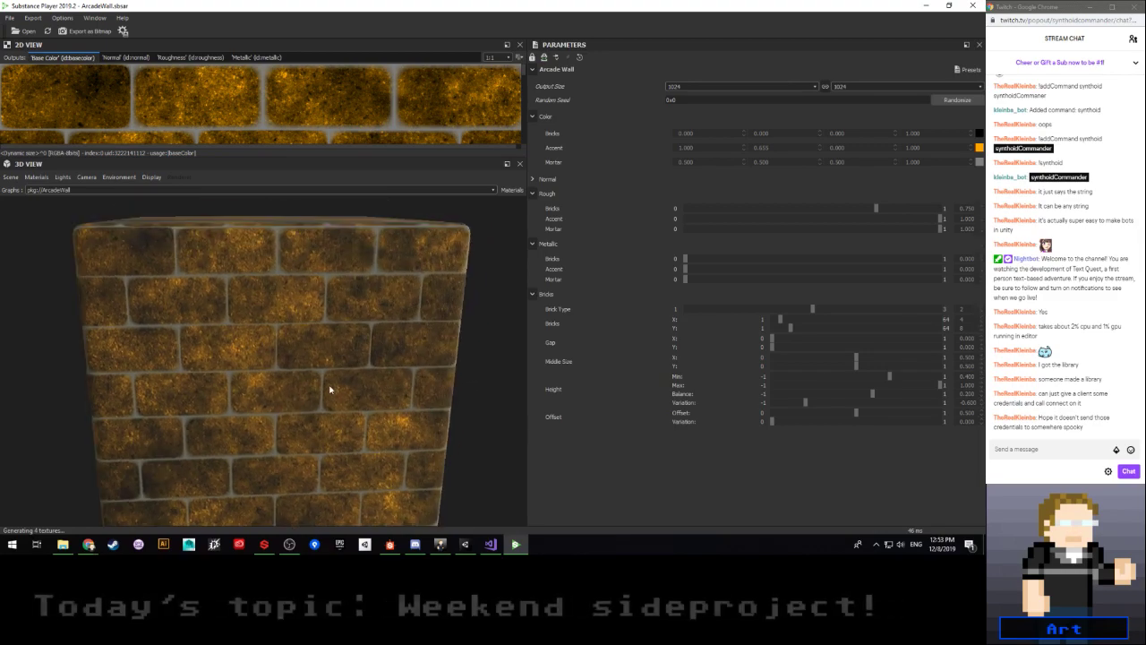
{"action": "scroll", "coordinate": [329, 390], "scroll_direction": "up", "scroll_amount": 10}
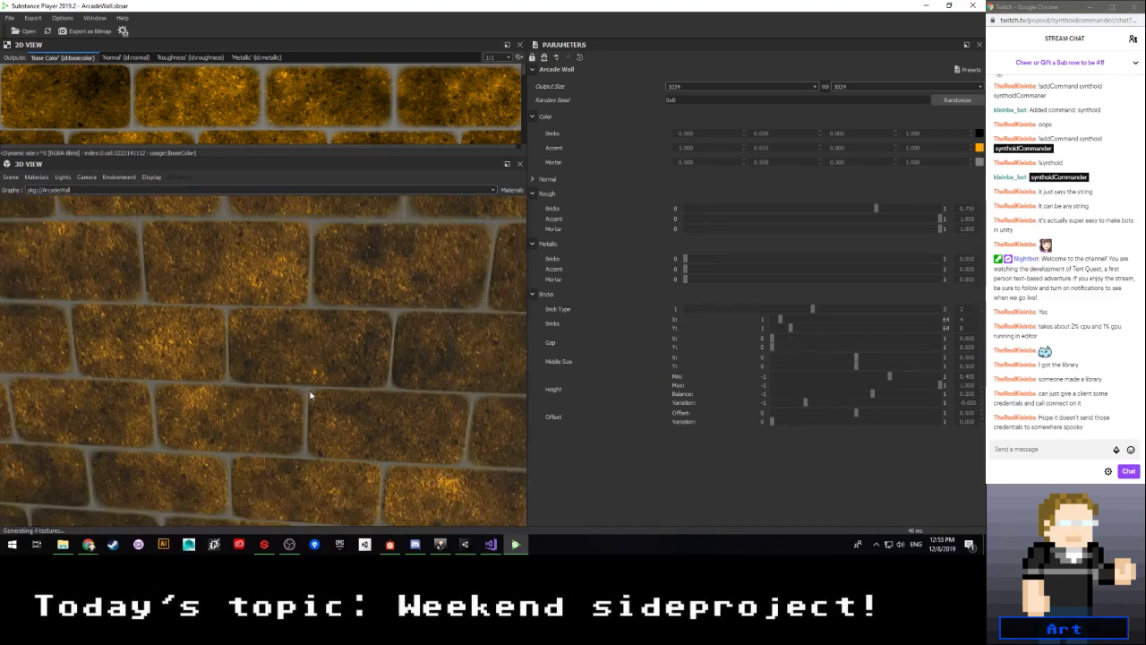
{"action": "scroll", "coordinate": [311, 395], "scroll_direction": "down", "scroll_amount": 10}
{"action": "left_click_drag", "start_coordinate": [281, 417], "coordinate": [339, 383]}
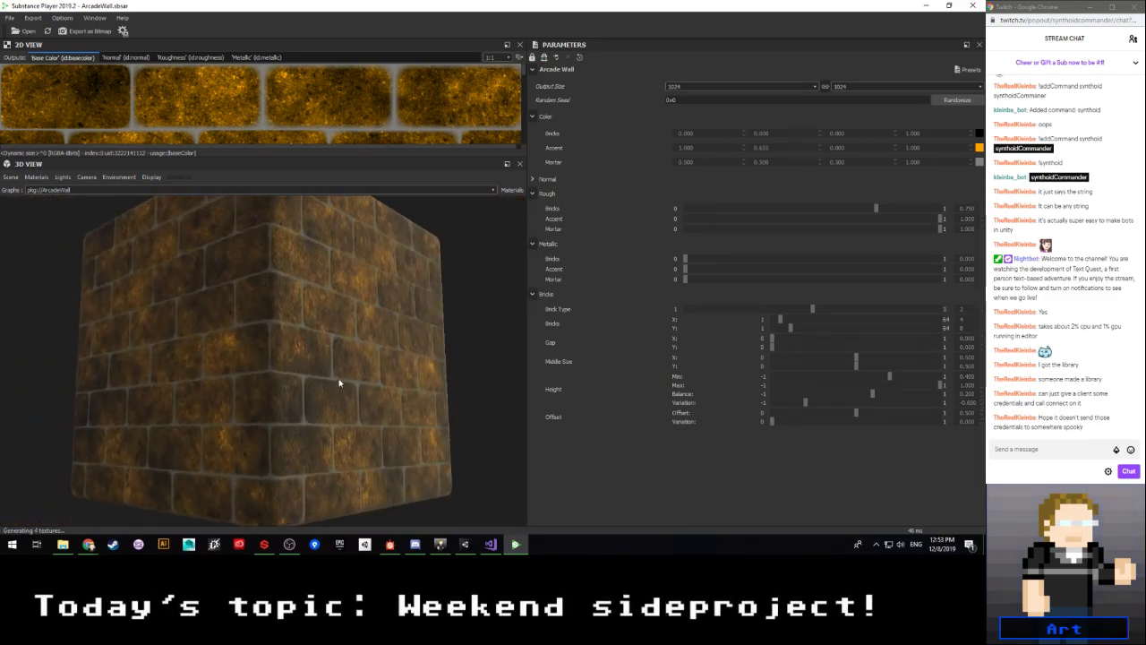
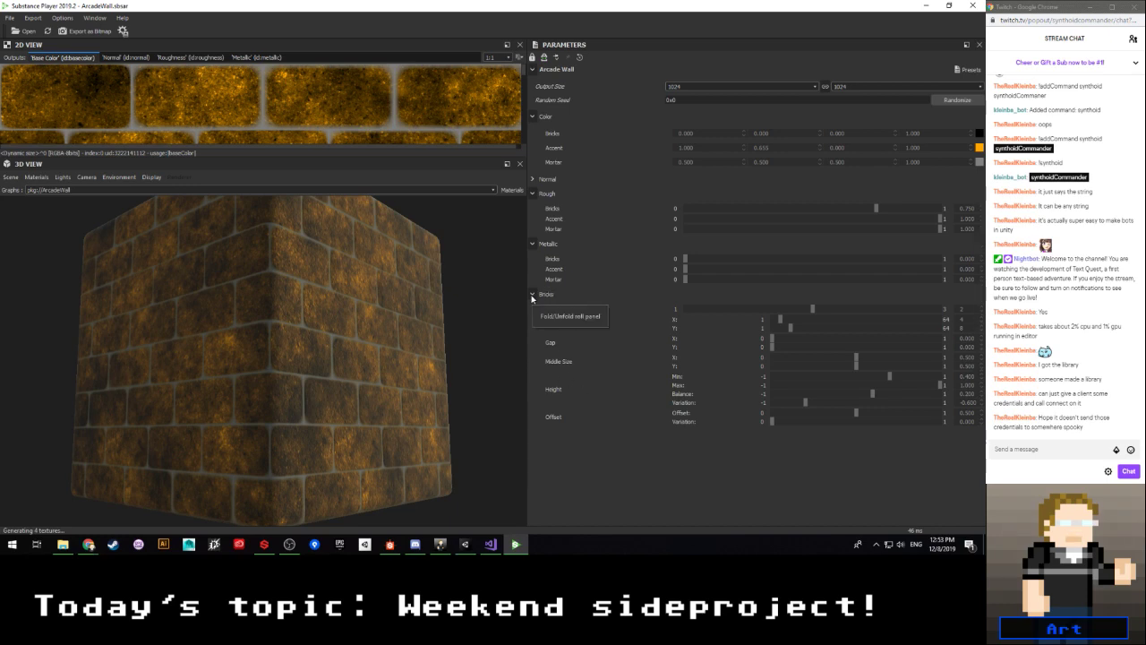
Step: Set the Metallic value for Accent to 1.000 and the Rough value for Accent to 0.000
{"action": "left_click_drag", "start_coordinate": [686, 269], "coordinate": [955, 271]}
{"action": "left_click_drag", "start_coordinate": [403, 313], "coordinate": [343, 313]}
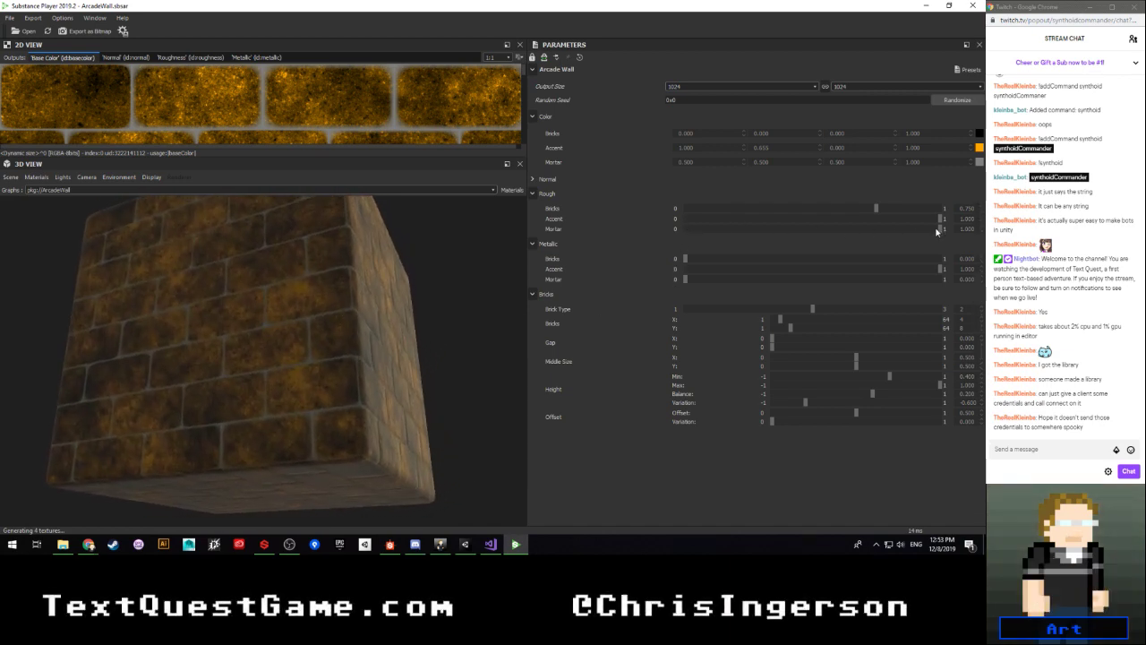
{"action": "left_click_drag", "start_coordinate": [939, 223], "coordinate": [867, 224]}
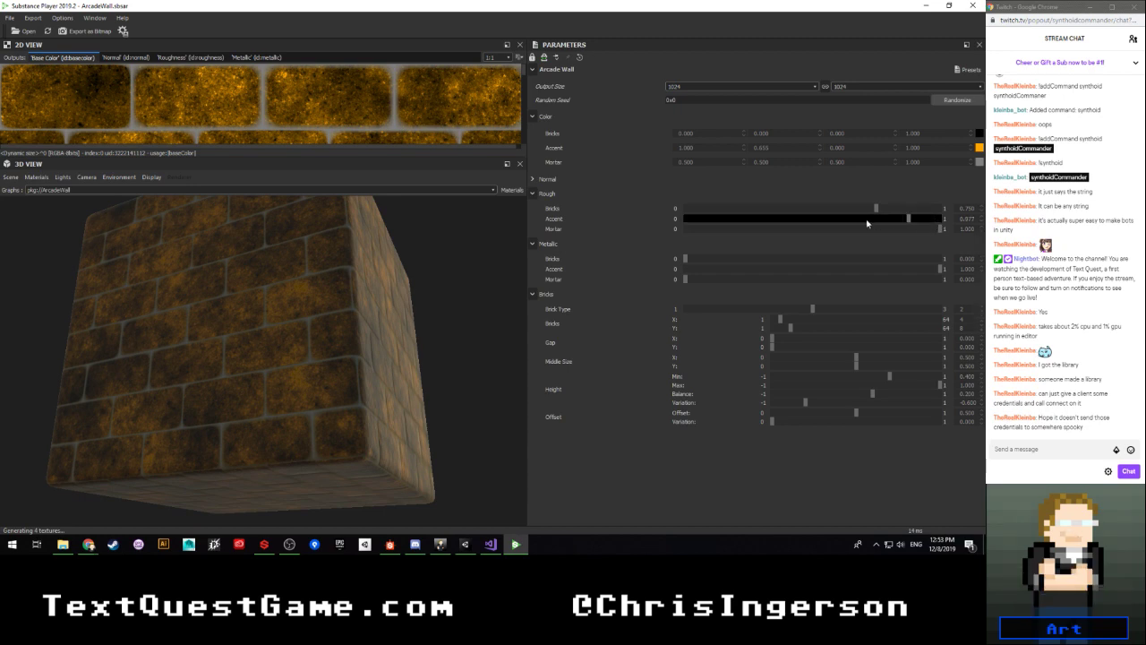
Step: Examine the metallic accent on the cube's brick face up close and from farther away
{"action": "left_click_drag", "start_coordinate": [517, 233], "coordinate": [255, 352]}
{"action": "scroll", "coordinate": [255, 353], "scroll_direction": "up", "scroll_amount": 8}
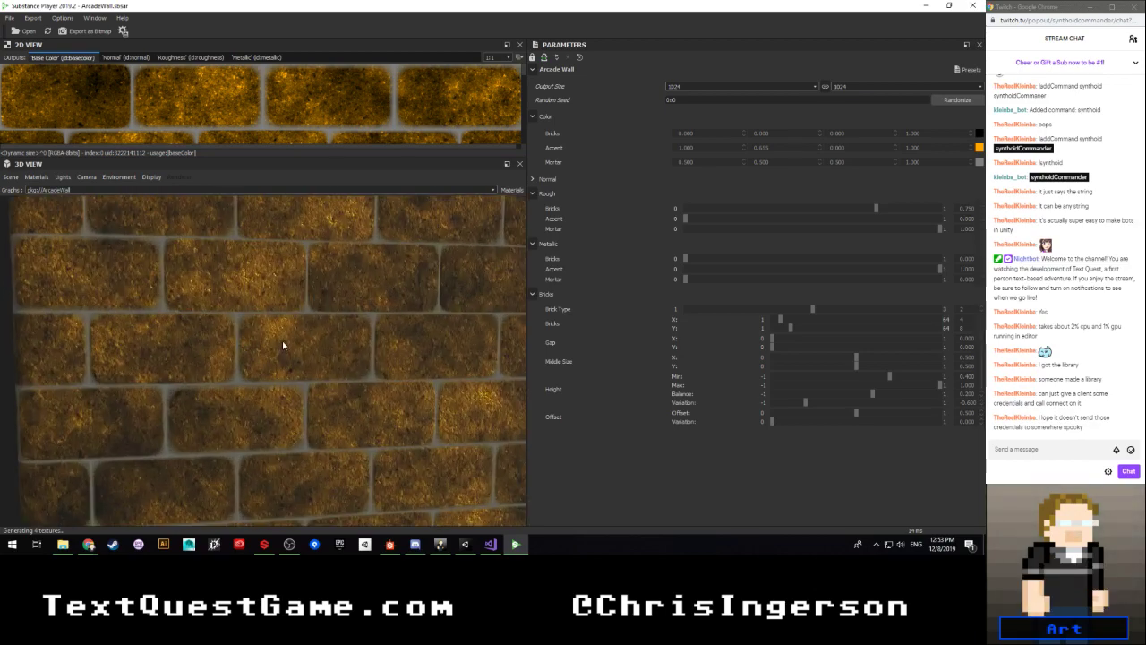
{"action": "scroll", "coordinate": [260, 337], "scroll_direction": "up", "scroll_amount": 8}
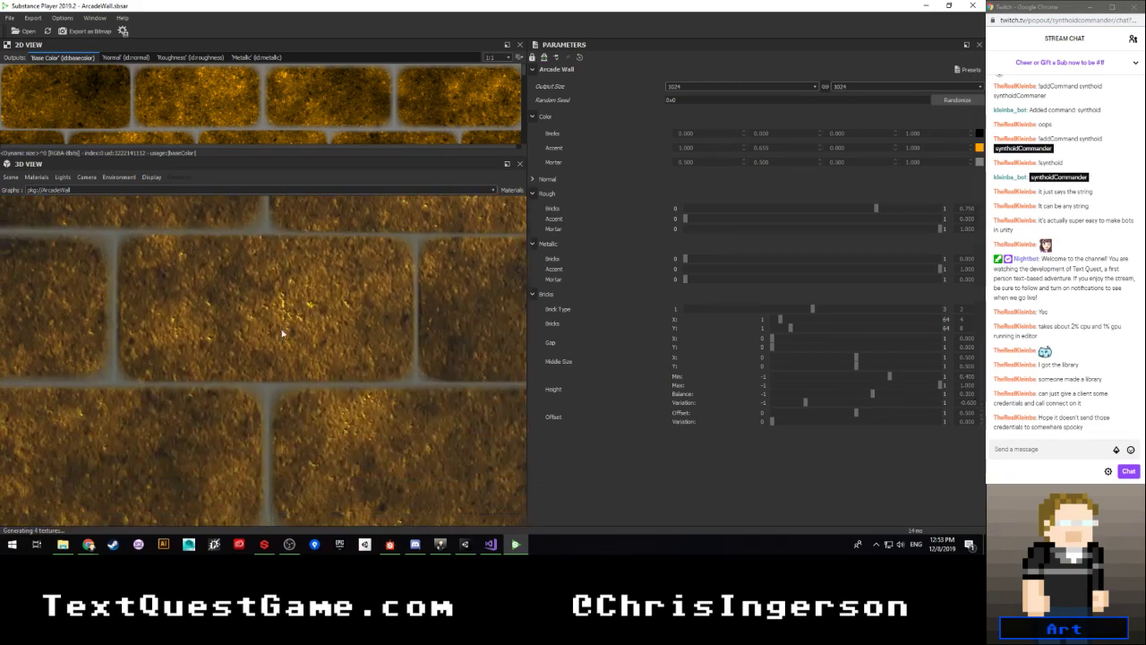
{"action": "scroll", "coordinate": [283, 340], "scroll_direction": "down", "scroll_amount": 5}
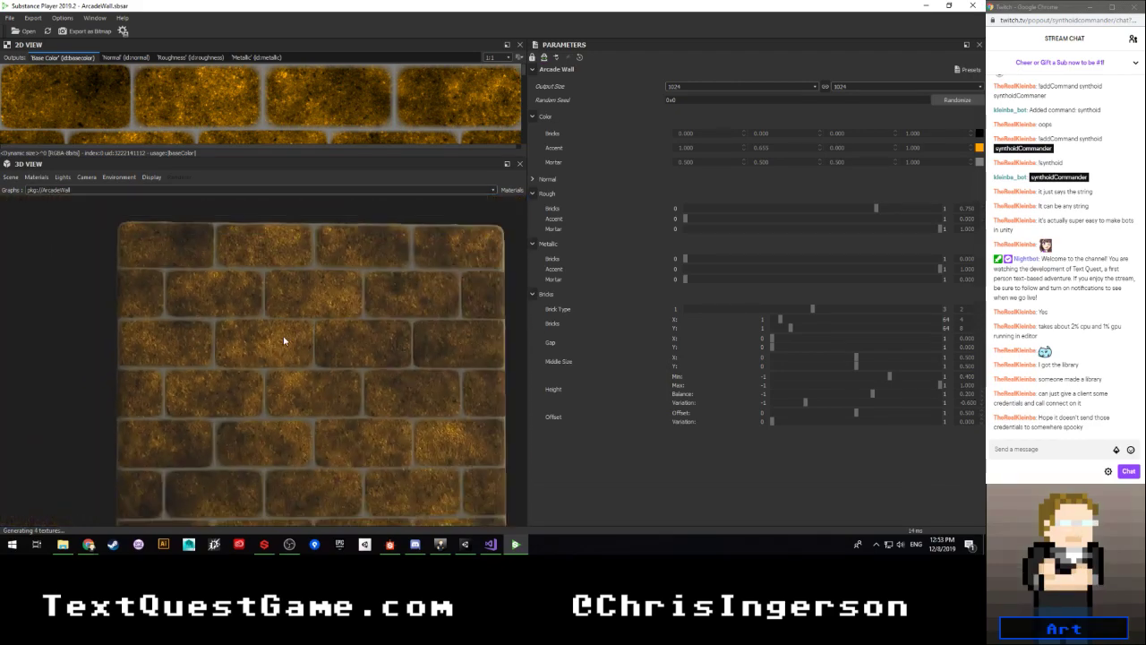
{"action": "scroll", "coordinate": [284, 340], "scroll_direction": "up", "scroll_amount": 3}
{"action": "scroll", "coordinate": [283, 341], "scroll_direction": "up", "scroll_amount": 2}
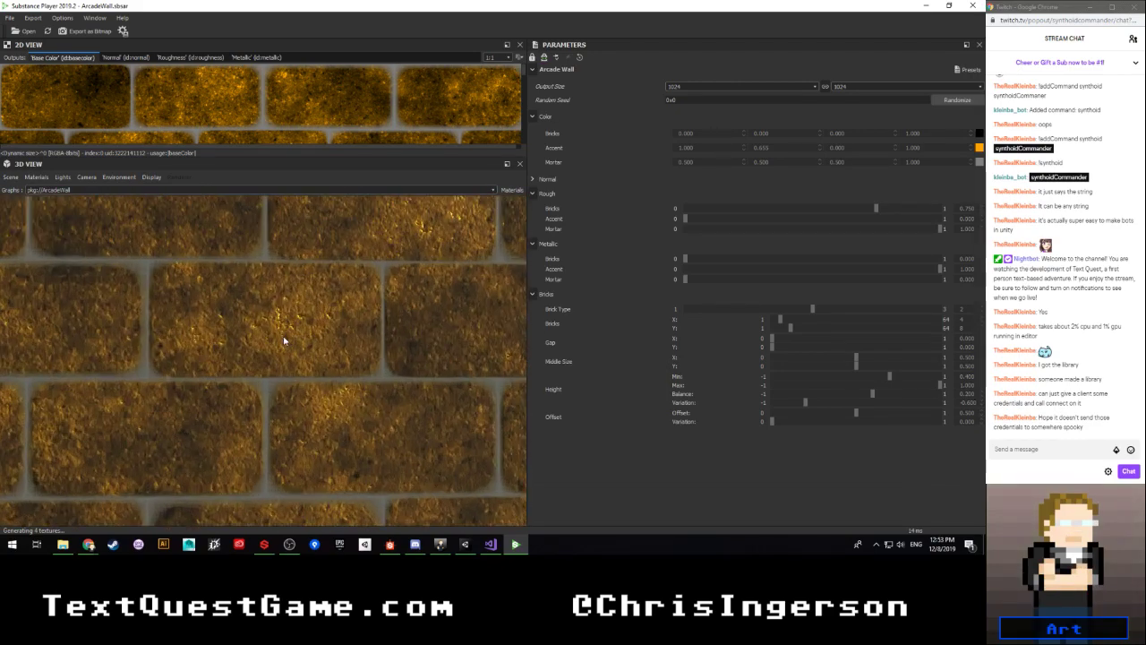
{"action": "scroll", "coordinate": [284, 340], "scroll_direction": "down", "scroll_amount": 4}
{"action": "scroll", "coordinate": [284, 341], "scroll_direction": "up", "scroll_amount": 1}
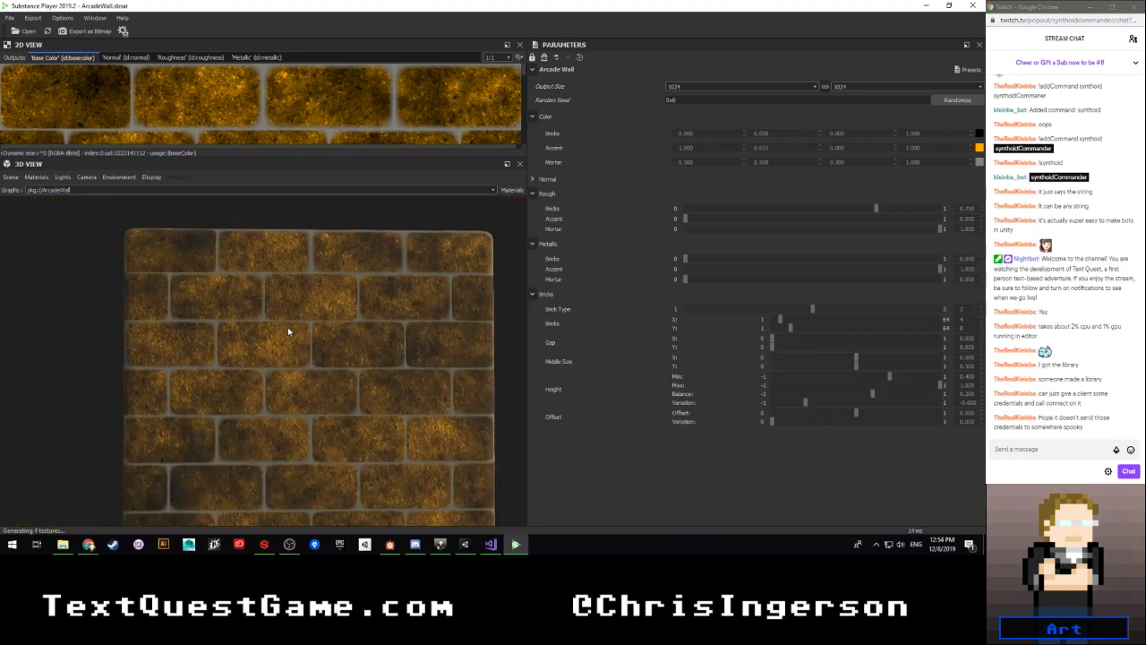
Step: Close Substance Player, switch to Substance Designer and preview the Levels node that feeds the Rough and Metallic groups
{"action": "left_click", "coordinate": [973, 6]}
{"action": "left_click", "coordinate": [391, 544]}
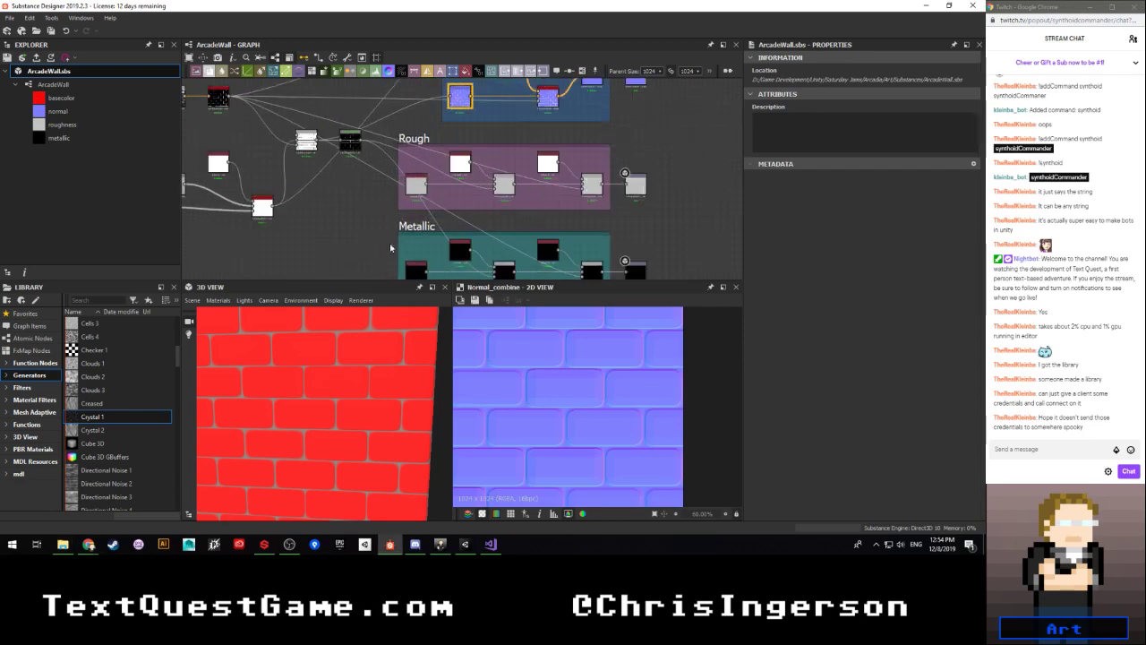
{"action": "scroll", "coordinate": [385, 242], "scroll_direction": "up", "scroll_amount": 1}
{"action": "middle_click_drag", "start_coordinate": [310, 196], "coordinate": [409, 222]}
{"action": "scroll", "coordinate": [406, 221], "scroll_direction": "up", "scroll_amount": 2}
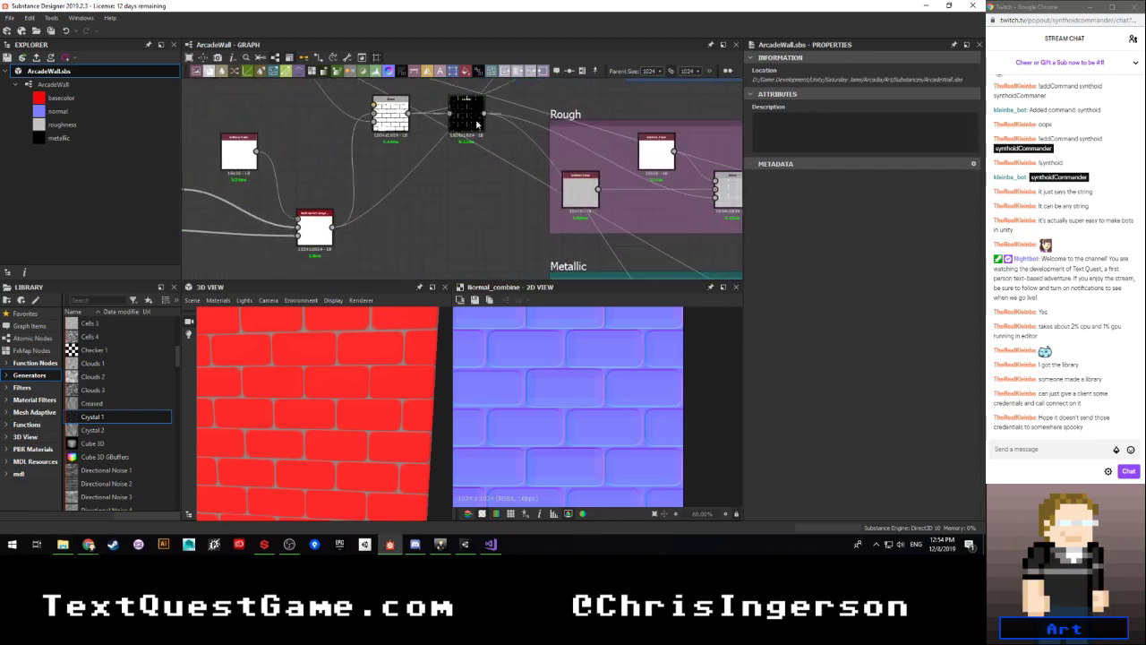
{"action": "double_click", "coordinate": [475, 122]}
{"action": "scroll", "coordinate": [470, 183], "scroll_direction": "down", "scroll_amount": 2}
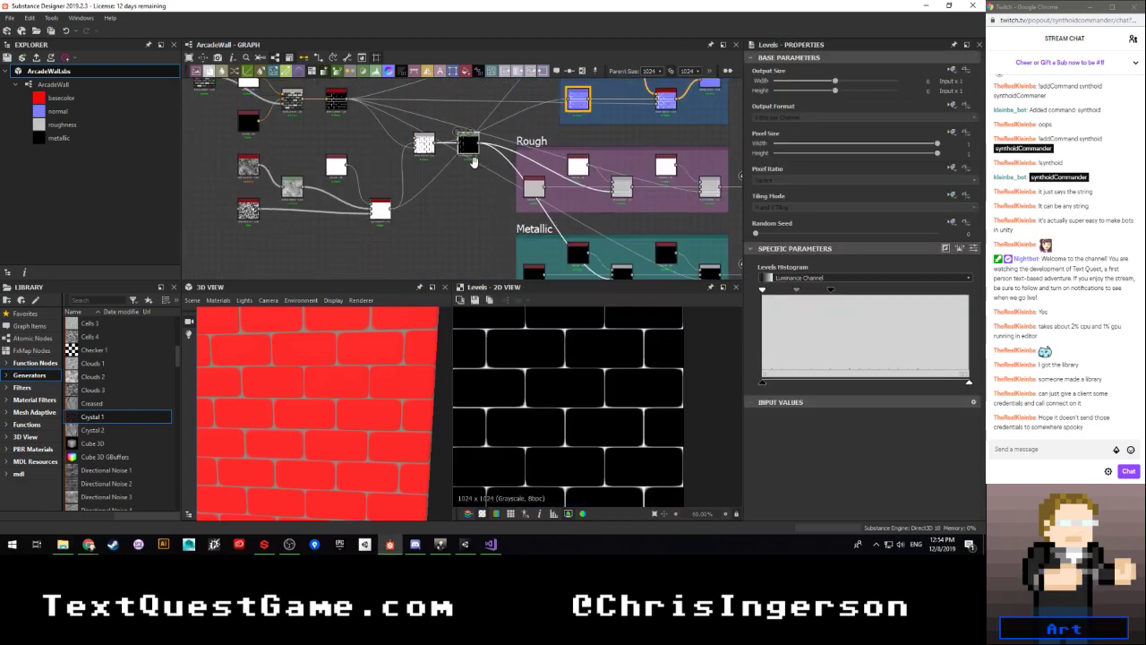
Step: Preview the BnW Spots 2 noise node and the Levels node connected to its output
{"action": "middle_click_drag", "start_coordinate": [474, 162], "coordinate": [427, 136]}
{"action": "scroll", "coordinate": [412, 222], "scroll_direction": "up", "scroll_amount": 2}
{"action": "scroll", "coordinate": [358, 201], "scroll_direction": "up", "scroll_amount": 2}
{"action": "middle_click_drag", "start_coordinate": [355, 220], "coordinate": [523, 212]}
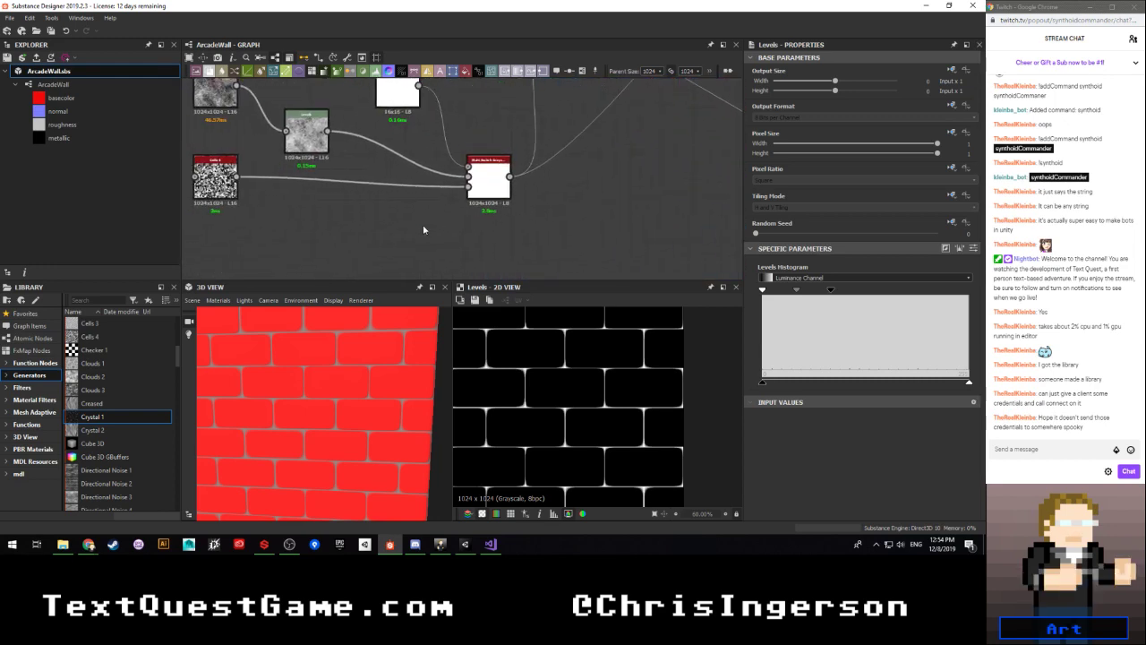
{"action": "double_click", "coordinate": [225, 99]}
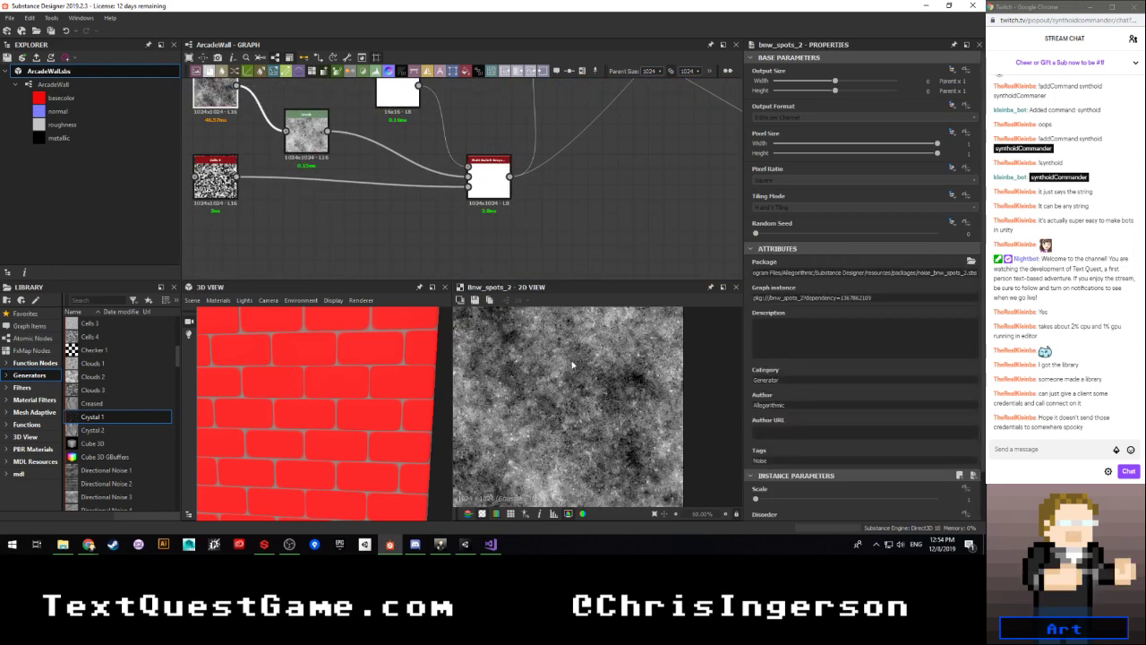
{"action": "left_click", "coordinate": [309, 138]}
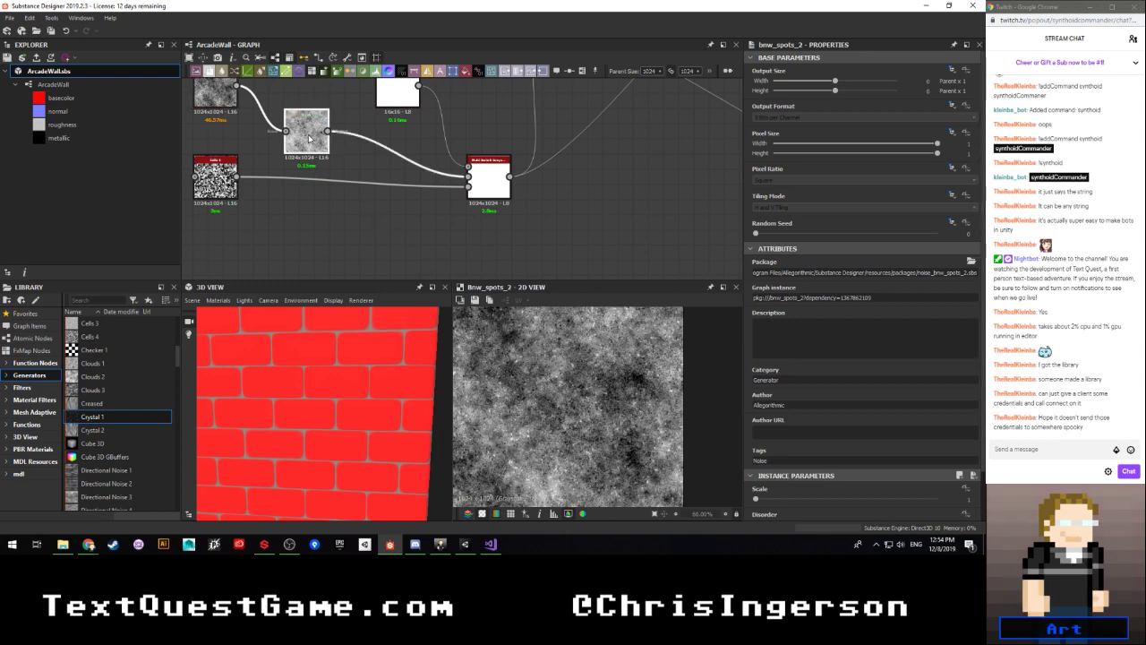
{"action": "scroll", "coordinate": [395, 167], "scroll_direction": "down", "scroll_amount": 3}
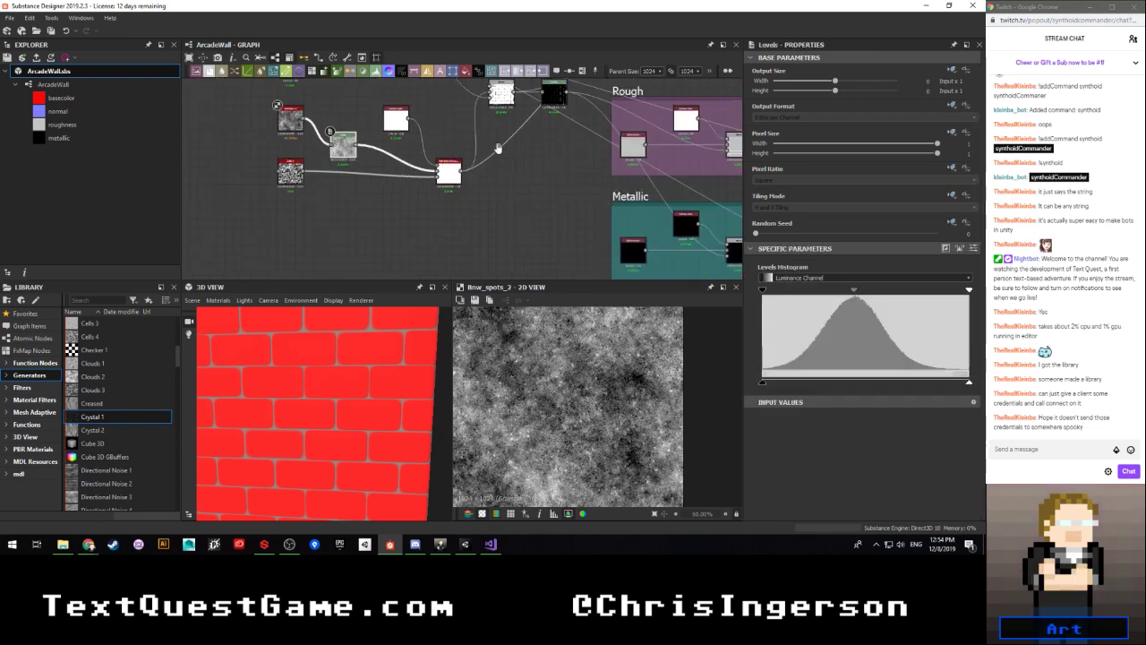
{"action": "middle_click_drag", "start_coordinate": [500, 149], "coordinate": [412, 198]}
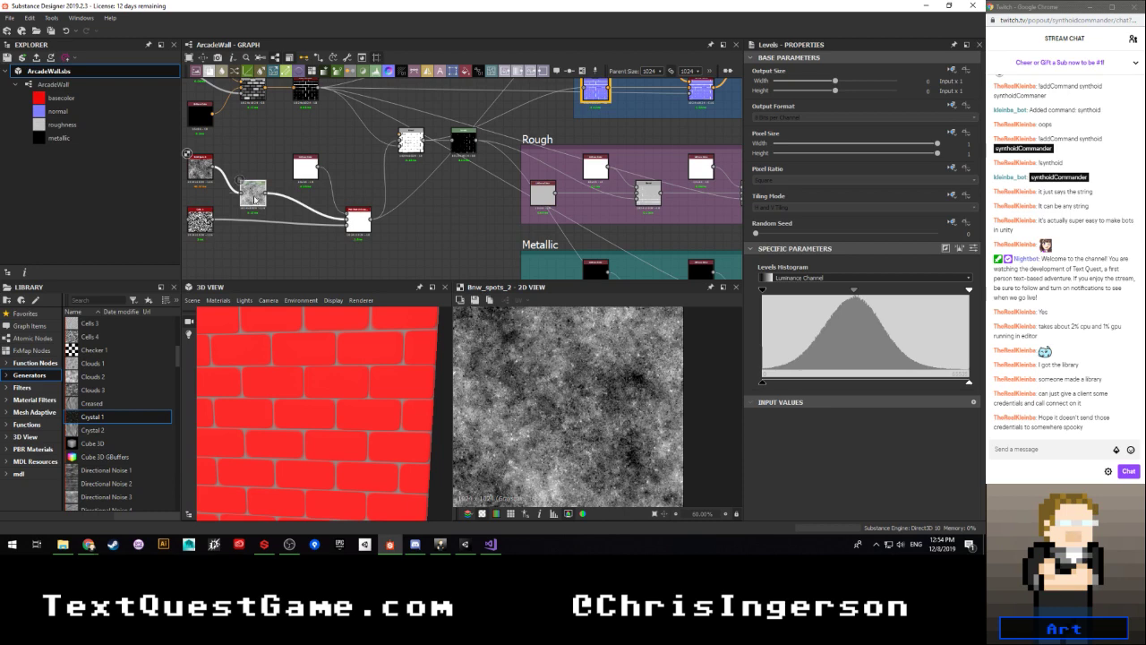
{"action": "double_click", "coordinate": [254, 191]}
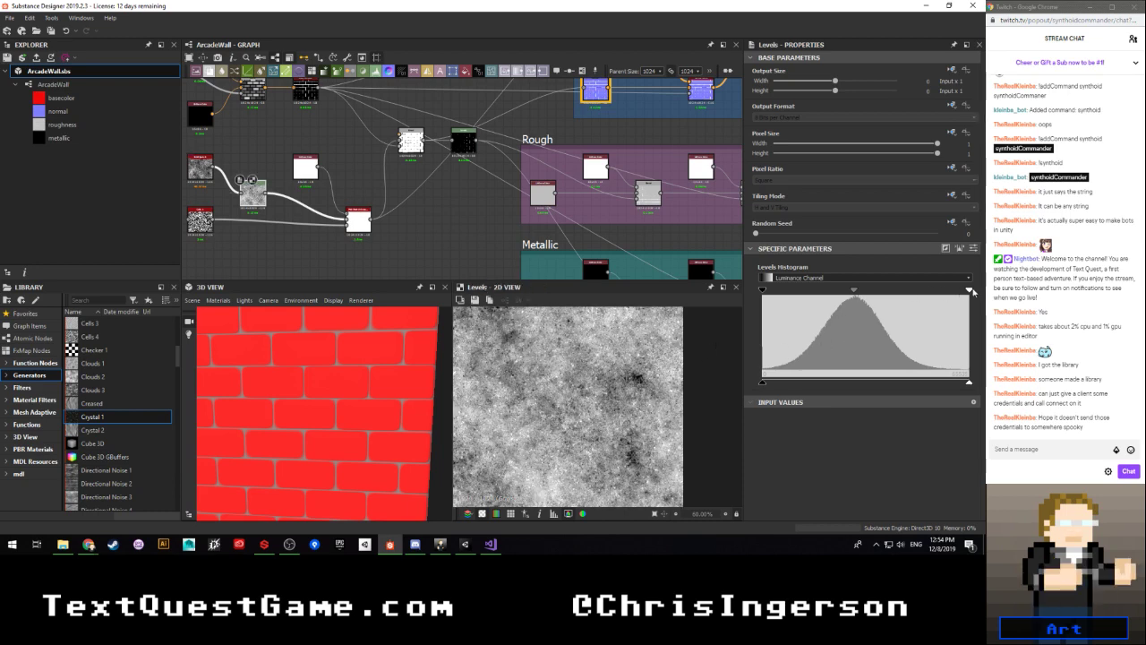
Step: Try lowering the white input level of the noise's Levels node, and undo the change
{"action": "mouse_move", "coordinate": [970, 291]}
{"action": "left_mouse_down"}
{"action": "mouse_move", "coordinate": [916, 289]}
{"action": "mouse_move", "coordinate": [988, 294]}
{"action": "left_mouse_up"}
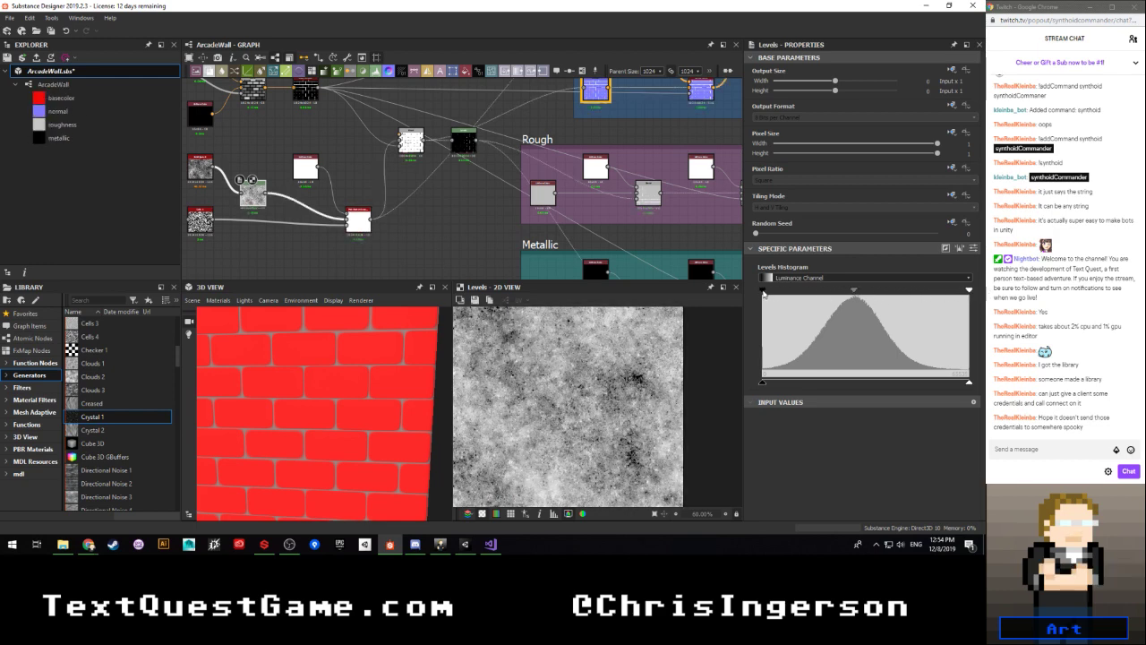
{"action": "left_click_drag", "start_coordinate": [857, 295], "coordinate": [814, 295]}
{"action": "key", "text": "ctrl+z"}
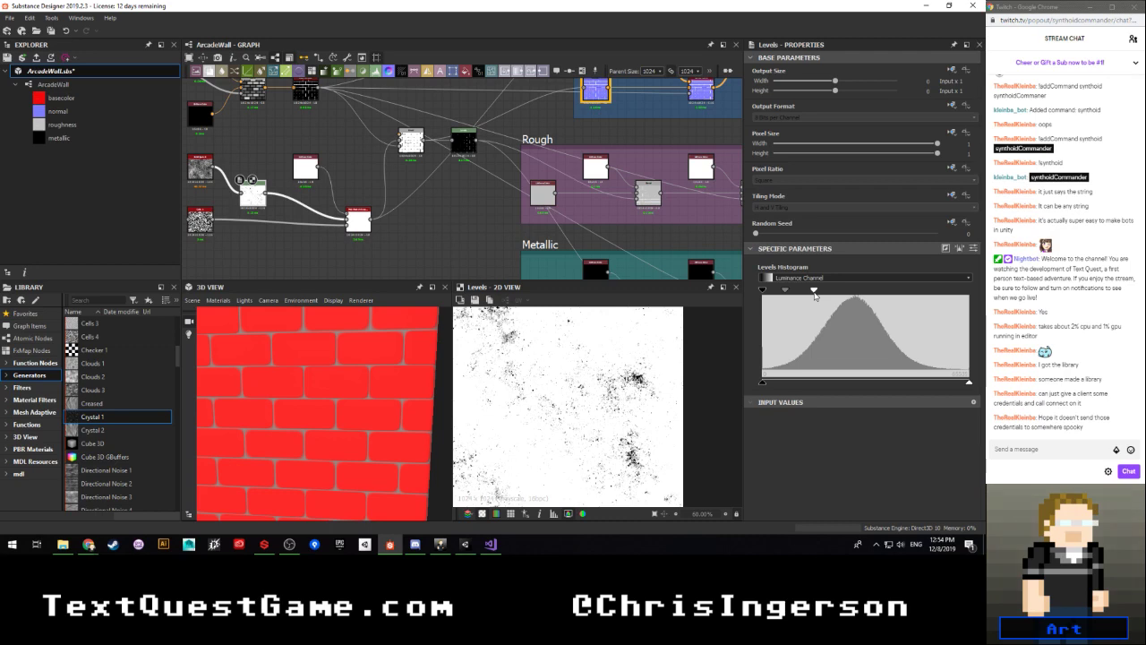
{"action": "key", "text": "ctrl+z"}
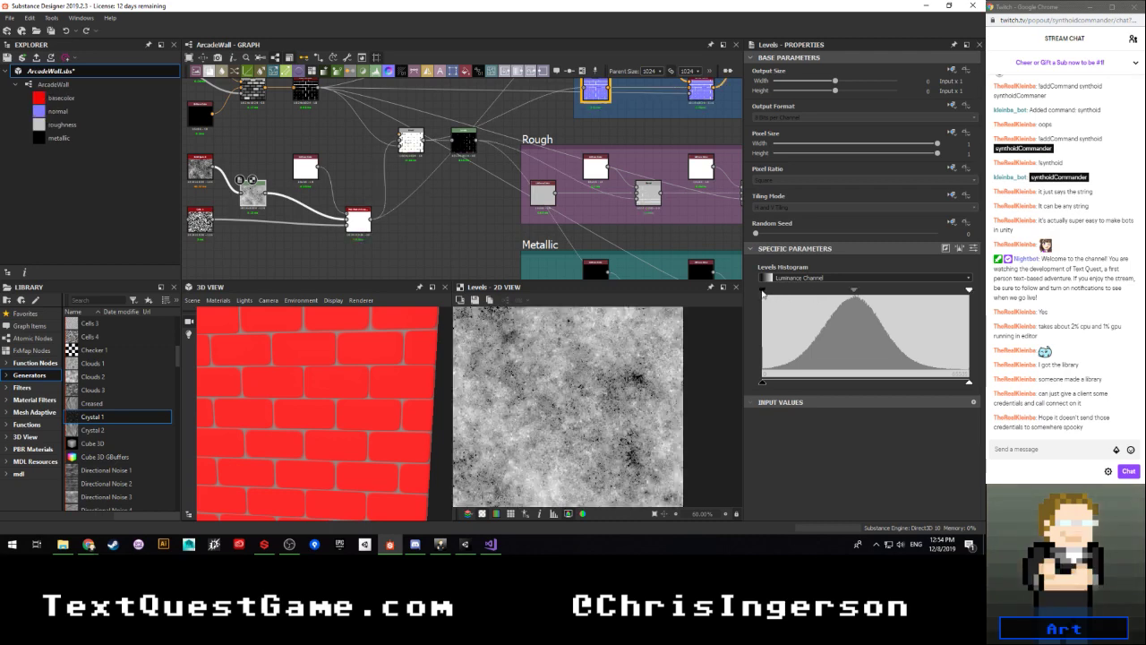
Step: Set the default of the ArcadeWall graph's Brick Type input parameter to 2
{"action": "left_click", "coordinate": [59, 85]}
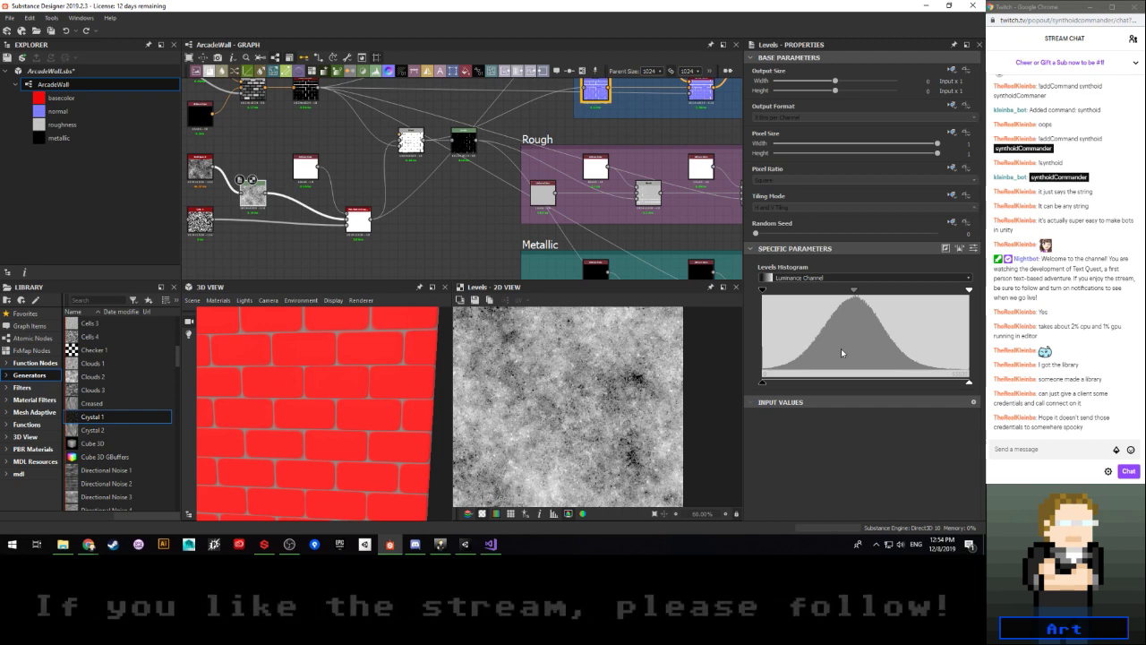
{"action": "left_click", "coordinate": [595, 239]}
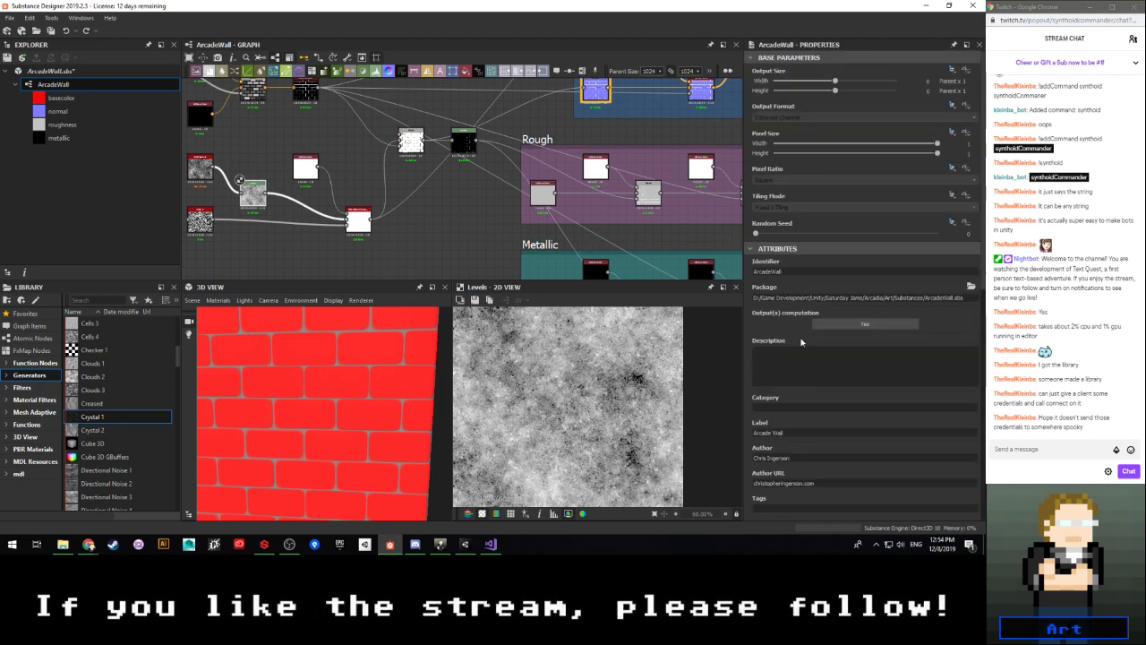
{"action": "scroll", "coordinate": [761, 376], "scroll_direction": "down", "scroll_amount": 10}
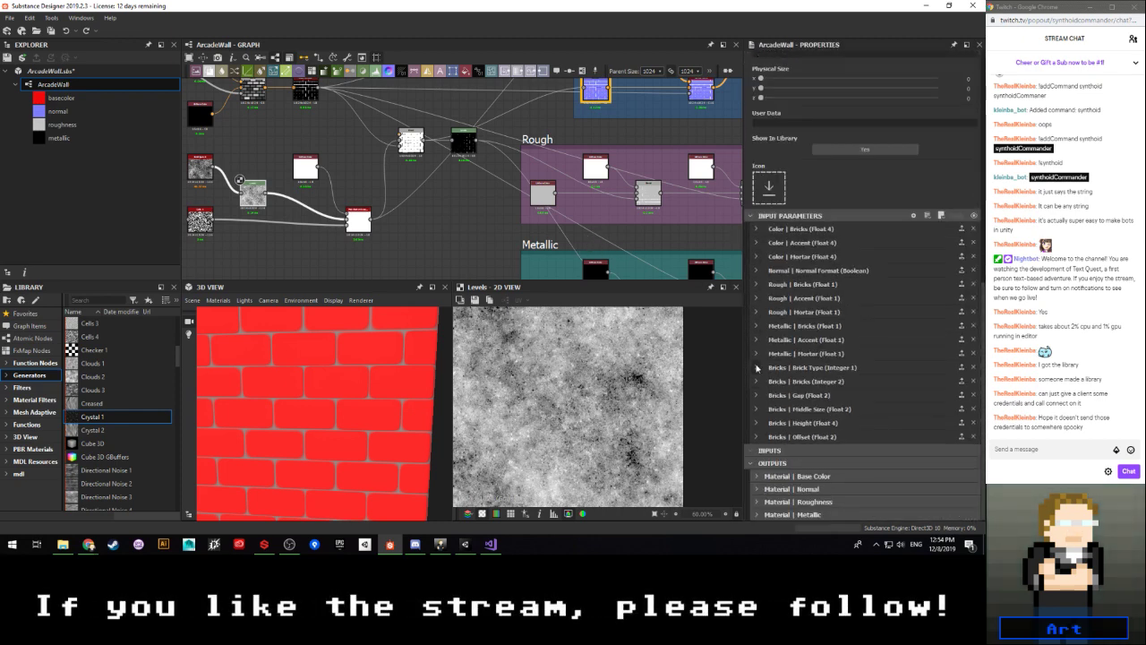
{"action": "left_click", "coordinate": [756, 367]}
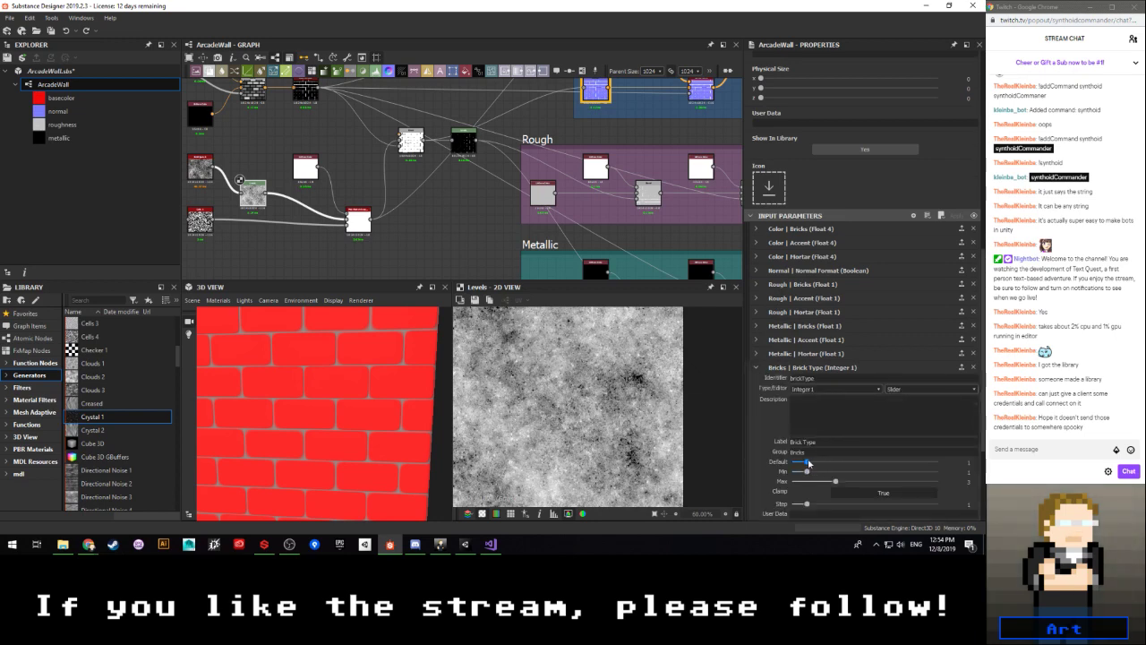
{"action": "left_click_drag", "start_coordinate": [808, 462], "coordinate": [815, 463]}
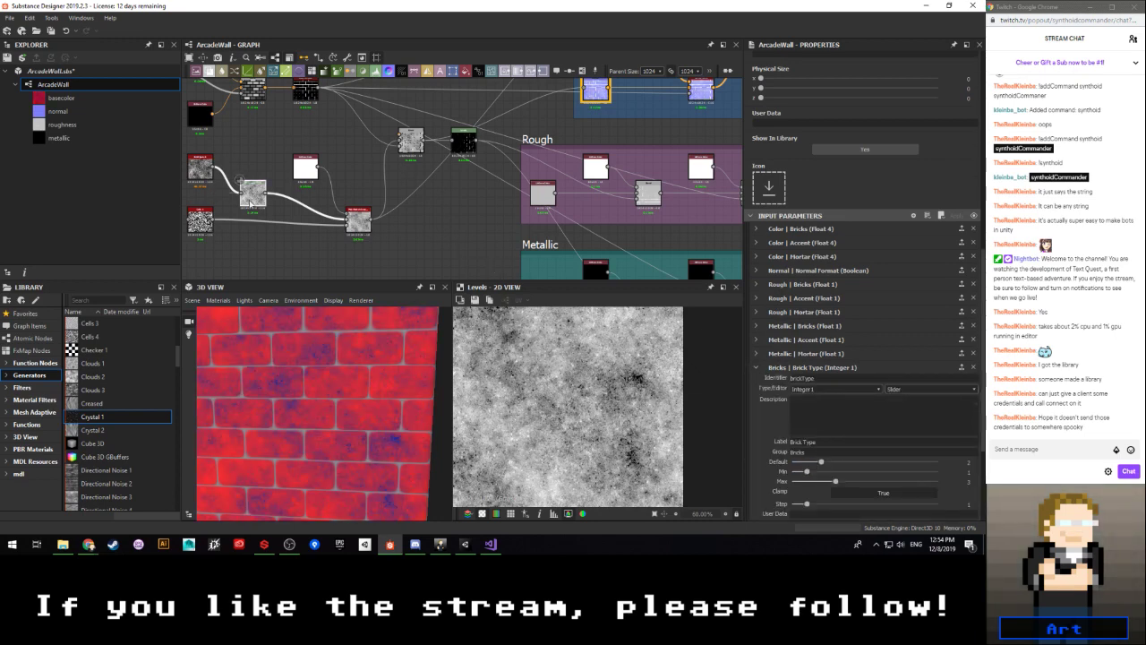
Step: Select the noise's Levels node and examine its pattern in the 2D preview and on the 3D brick wall
{"action": "left_click", "coordinate": [250, 200]}
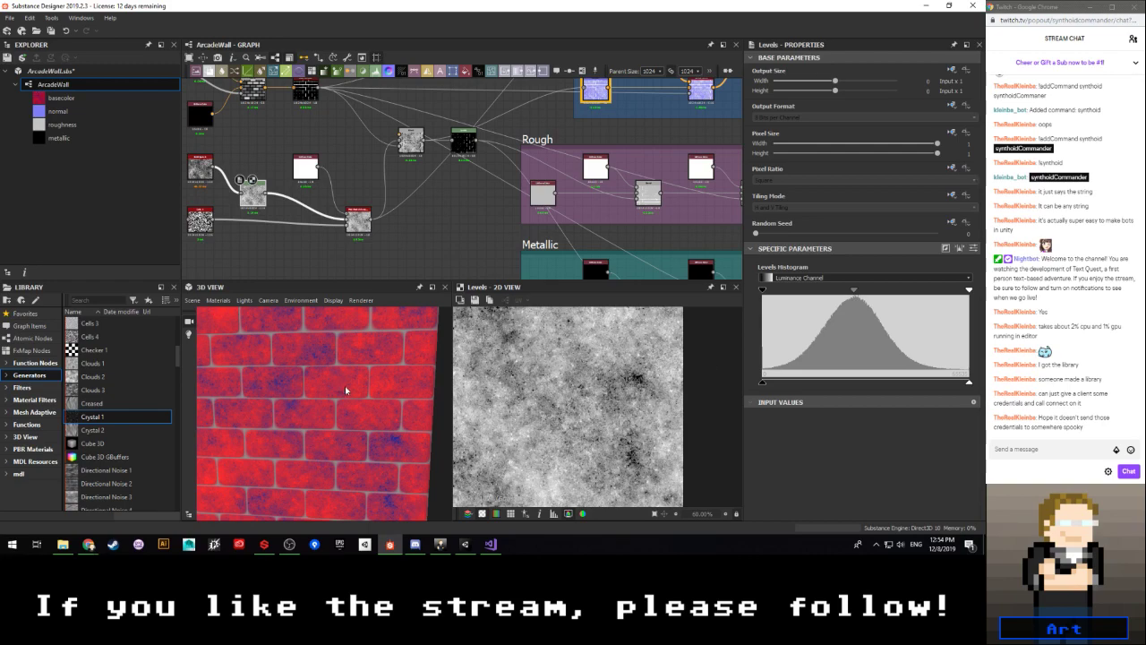
{"action": "scroll", "coordinate": [344, 386], "scroll_direction": "up", "scroll_amount": 5}
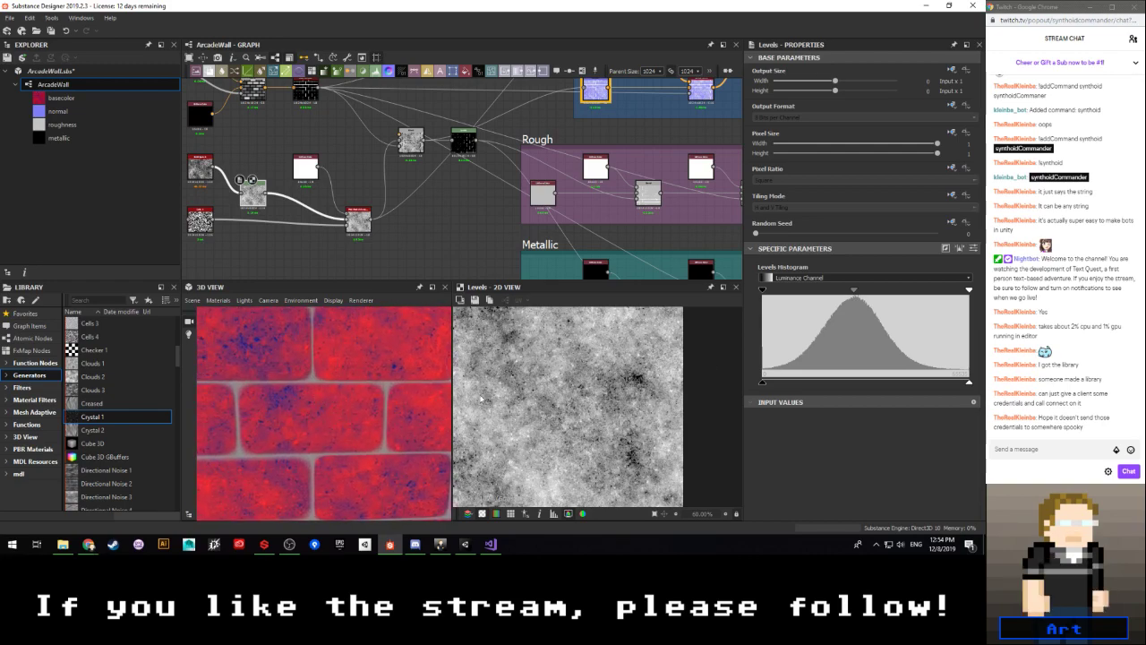
{"action": "scroll", "coordinate": [514, 400], "scroll_direction": "down", "scroll_amount": 1}
{"action": "scroll", "coordinate": [514, 400], "scroll_direction": "up", "scroll_amount": 1}
{"action": "scroll", "coordinate": [340, 391], "scroll_direction": "down", "scroll_amount": 3}
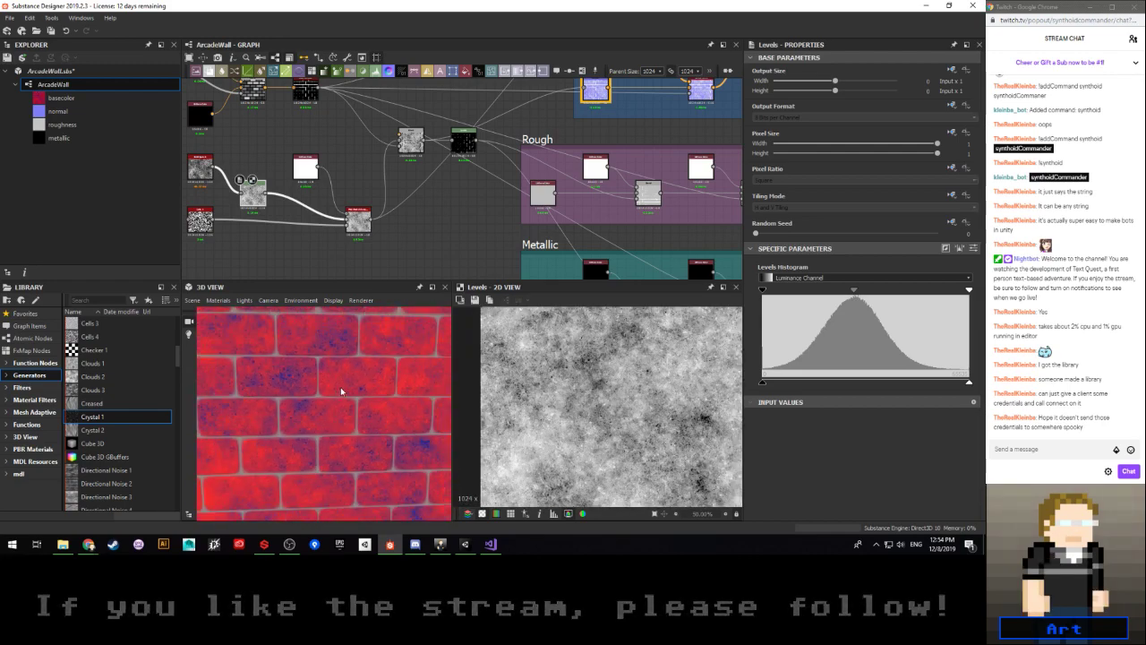
{"action": "scroll", "coordinate": [340, 392], "scroll_direction": "down", "scroll_amount": 4}
{"action": "scroll", "coordinate": [341, 391], "scroll_direction": "up", "scroll_amount": 2}
{"action": "scroll", "coordinate": [588, 411], "scroll_direction": "down", "scroll_amount": 2}
{"action": "scroll", "coordinate": [588, 411], "scroll_direction": "up", "scroll_amount": 1}
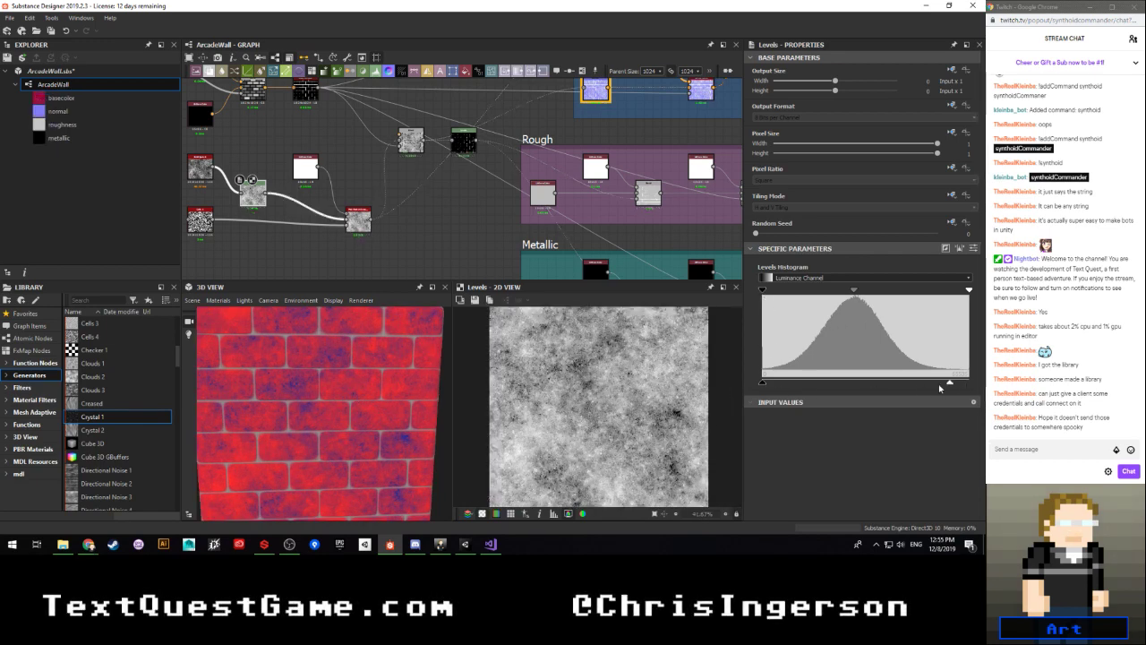
Step: Try a lower white output level and a higher black input level on the noise's Levels node, undoing each change
{"action": "left_click_drag", "start_coordinate": [969, 385], "coordinate": [843, 384]}
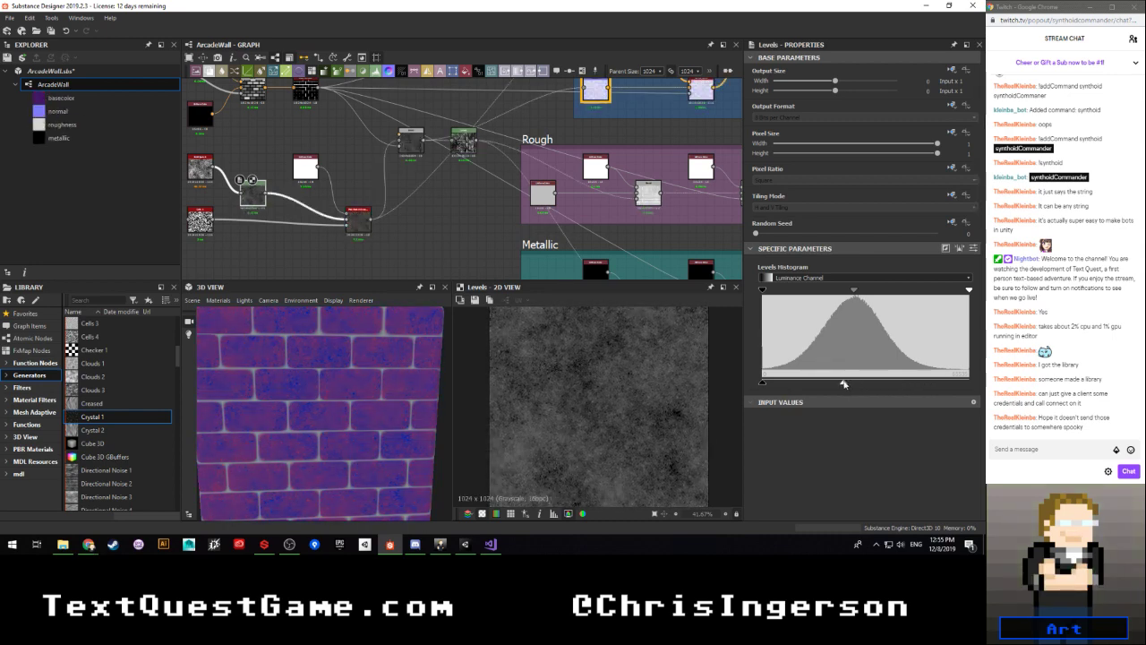
{"action": "key", "text": "ctrl+z"}
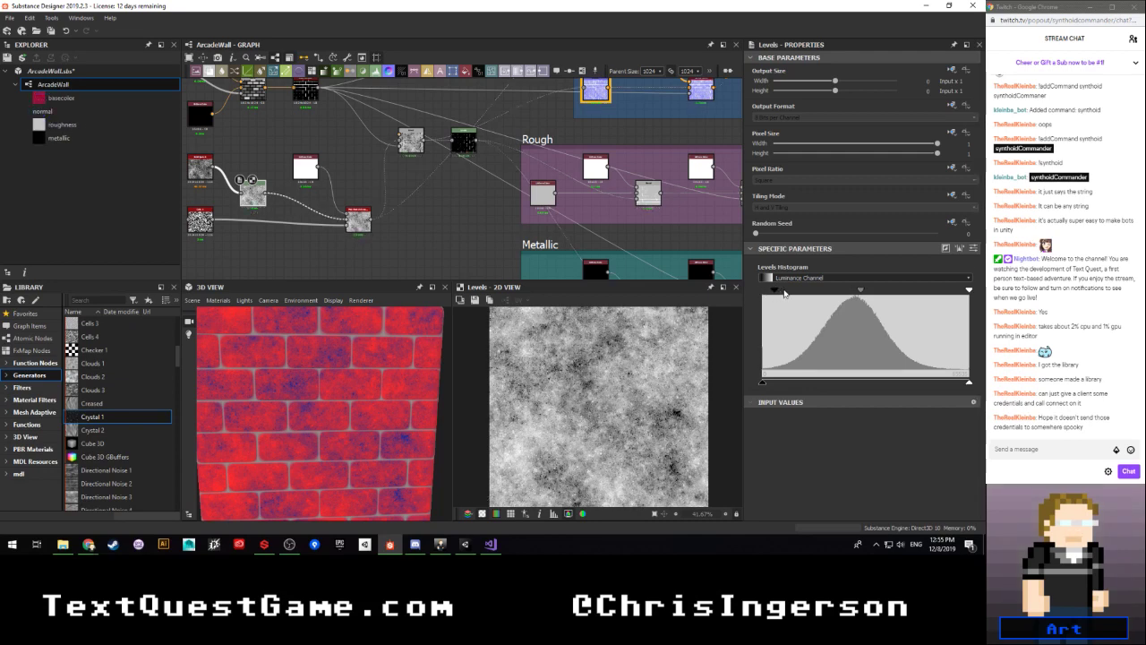
{"action": "left_click_drag", "start_coordinate": [764, 292], "coordinate": [804, 292]}
{"action": "key", "text": "ctrl+z"}
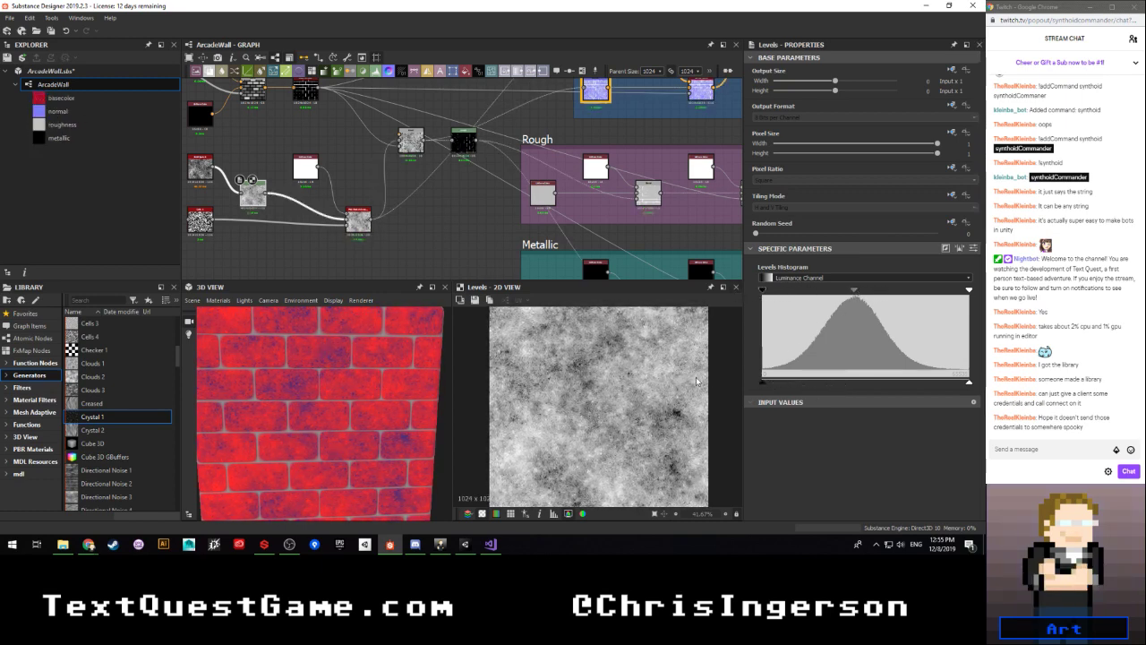
Step: Shift the midtone input level of the noise's Levels node close to the black end and inspect the 3D wall
{"action": "left_click_drag", "start_coordinate": [855, 291], "coordinate": [924, 291]}
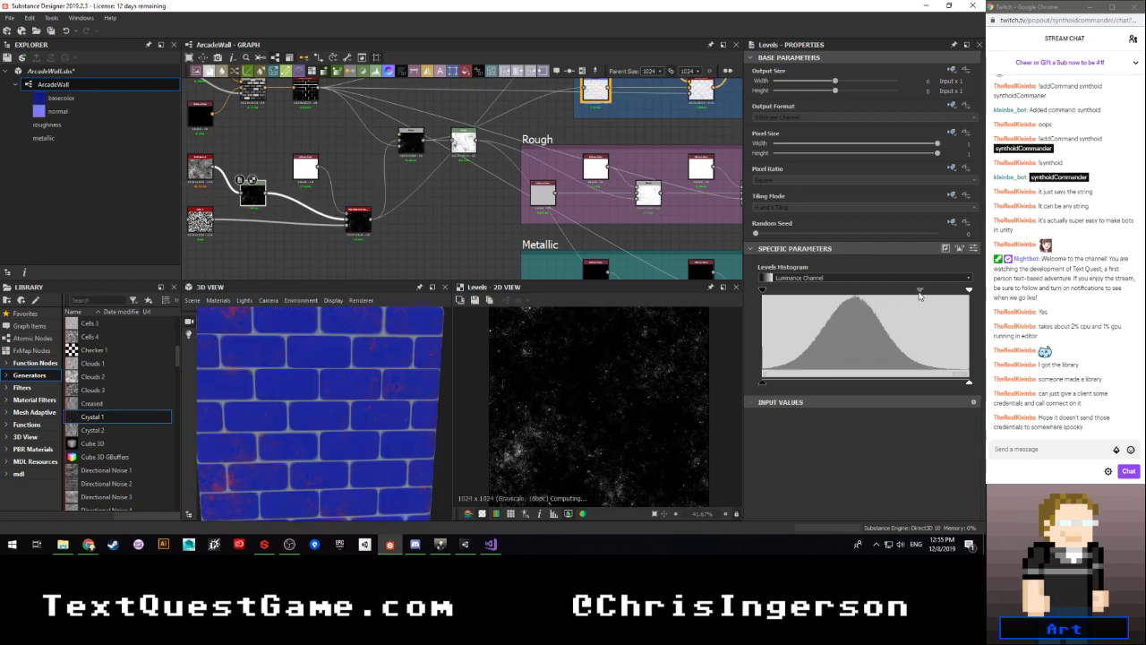
{"action": "left_click_drag", "start_coordinate": [923, 291], "coordinate": [787, 298]}
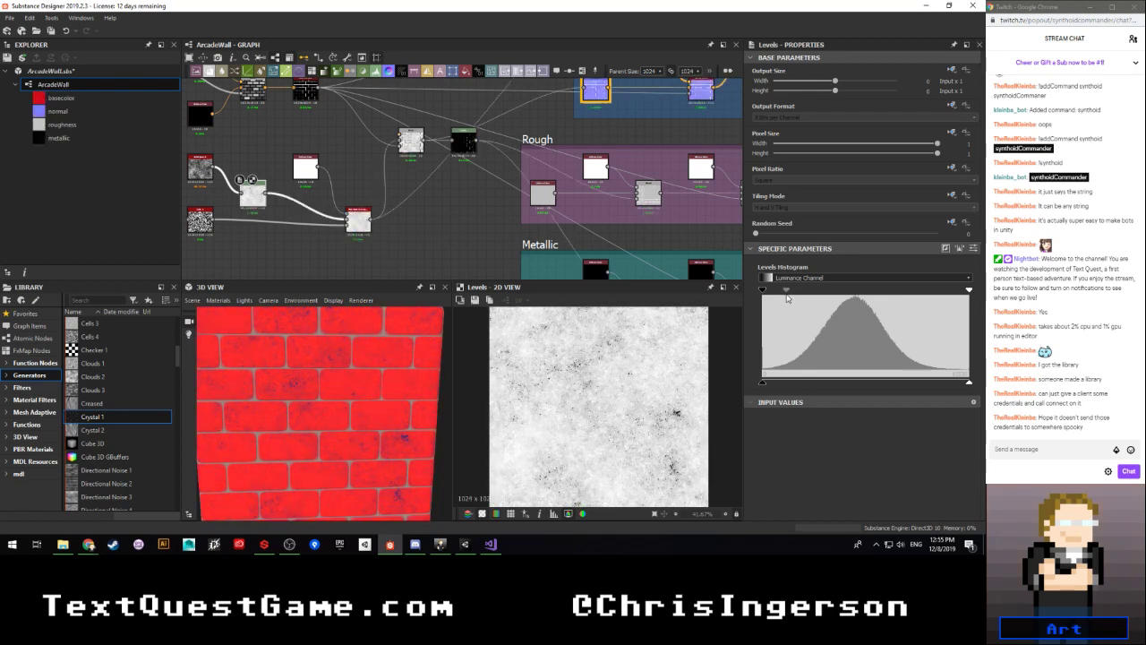
{"action": "scroll", "coordinate": [621, 426], "scroll_direction": "up", "scroll_amount": 3}
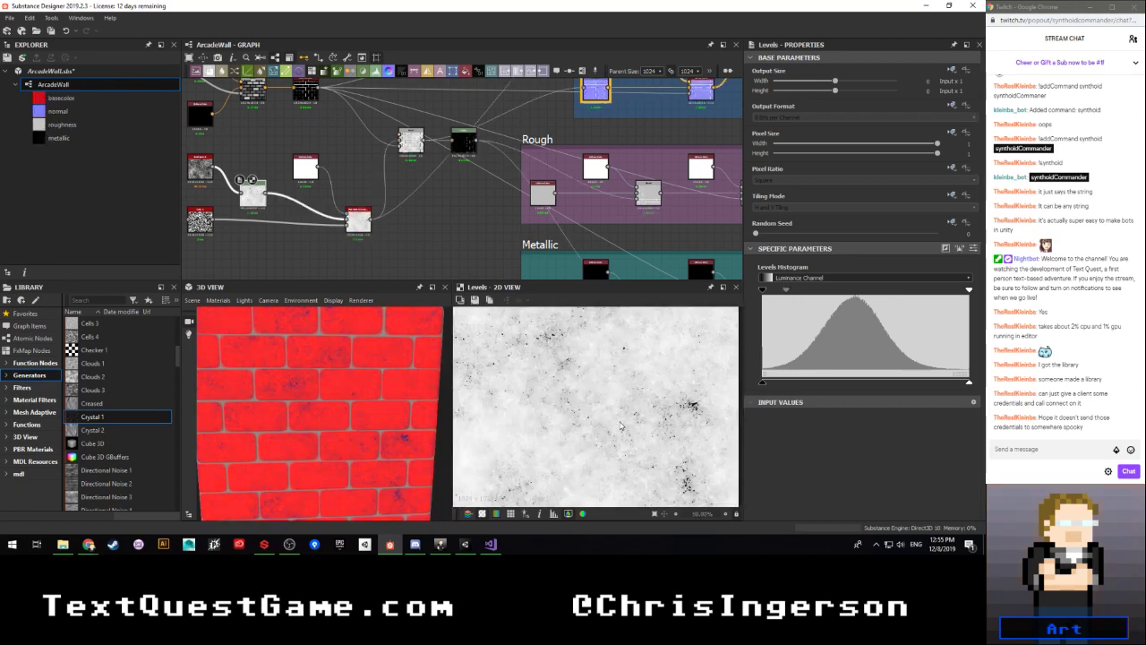
{"action": "mouse_move", "coordinate": [371, 404]}
{"action": "left_mouse_down"}
{"action": "mouse_move", "coordinate": [381, 381]}
{"action": "mouse_move", "coordinate": [356, 428]}
{"action": "mouse_move", "coordinate": [295, 403]}
{"action": "mouse_move", "coordinate": [369, 425]}
{"action": "mouse_move", "coordinate": [373, 394]}
{"action": "left_mouse_up"}
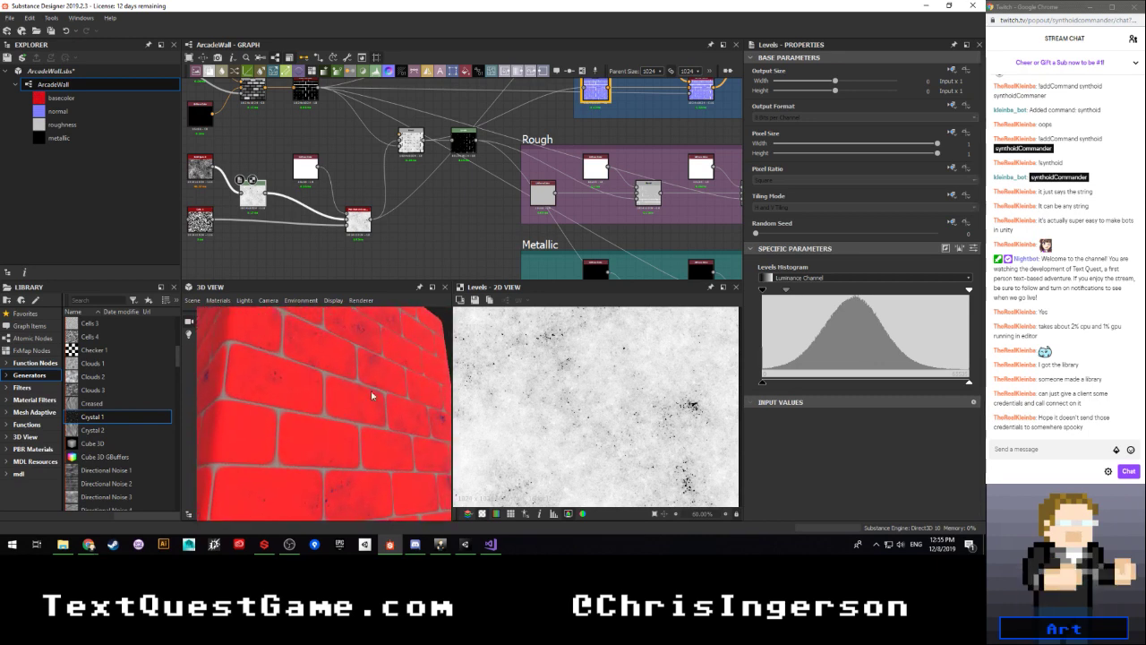
Step: Compare the brick mask's Levels output beside the Blend node with the noise's Levels output in the 2D preview
{"action": "double_click", "coordinate": [464, 144]}
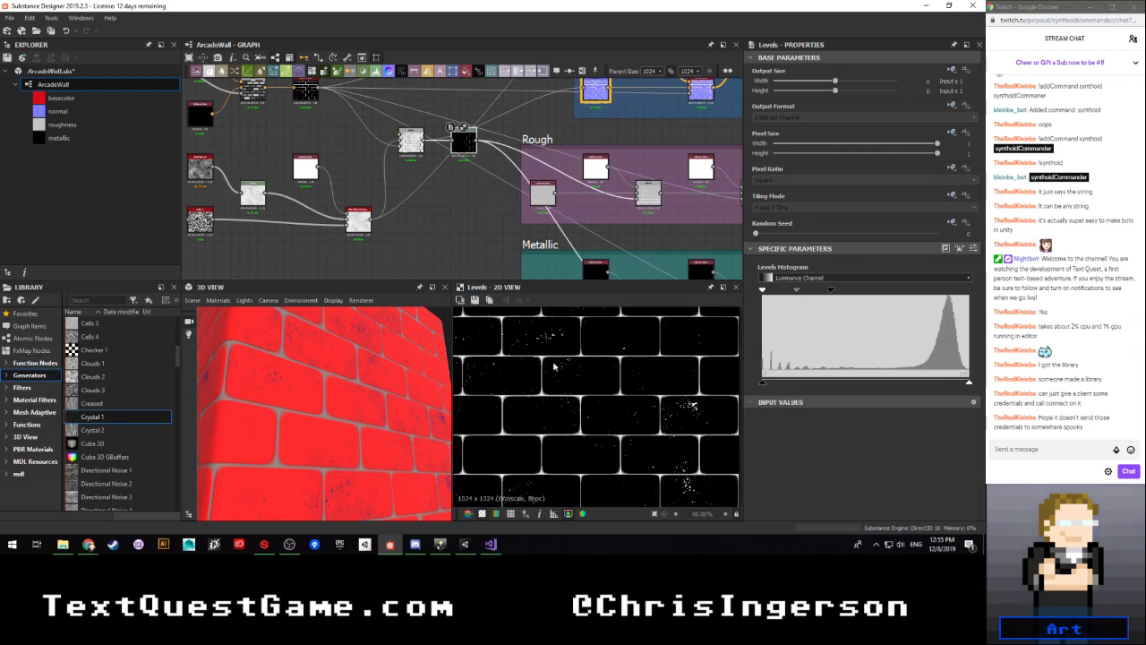
{"action": "scroll", "coordinate": [557, 372], "scroll_direction": "up", "scroll_amount": 2}
{"action": "scroll", "coordinate": [557, 372], "scroll_direction": "down", "scroll_amount": 5}
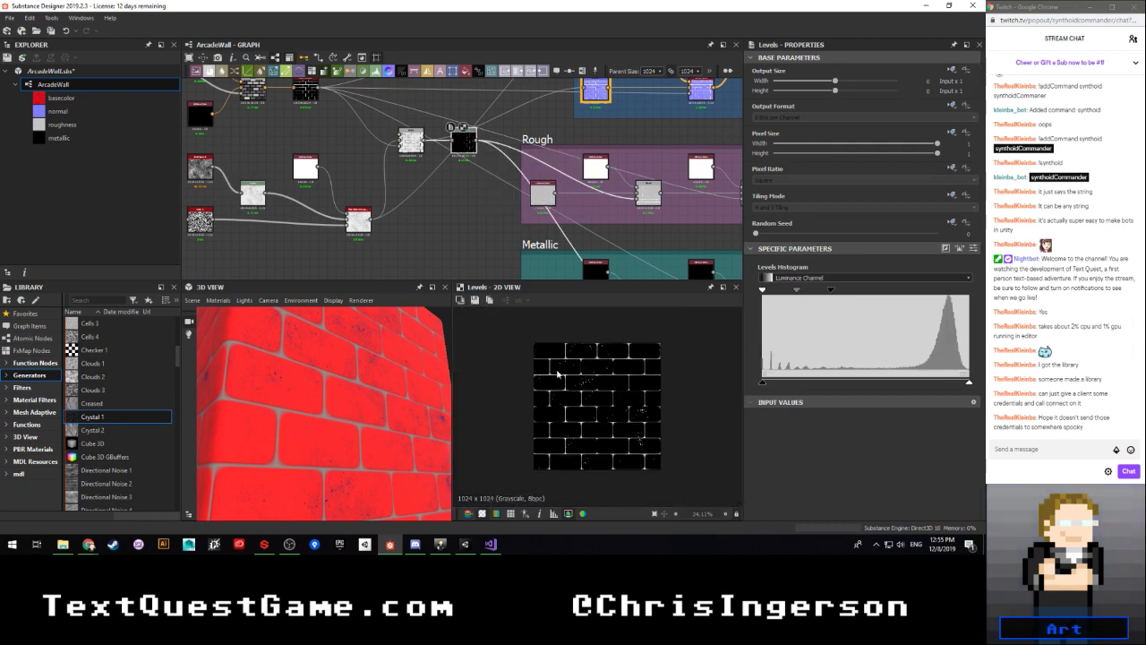
{"action": "scroll", "coordinate": [557, 372], "scroll_direction": "up", "scroll_amount": 2}
{"action": "double_click", "coordinate": [255, 195]}
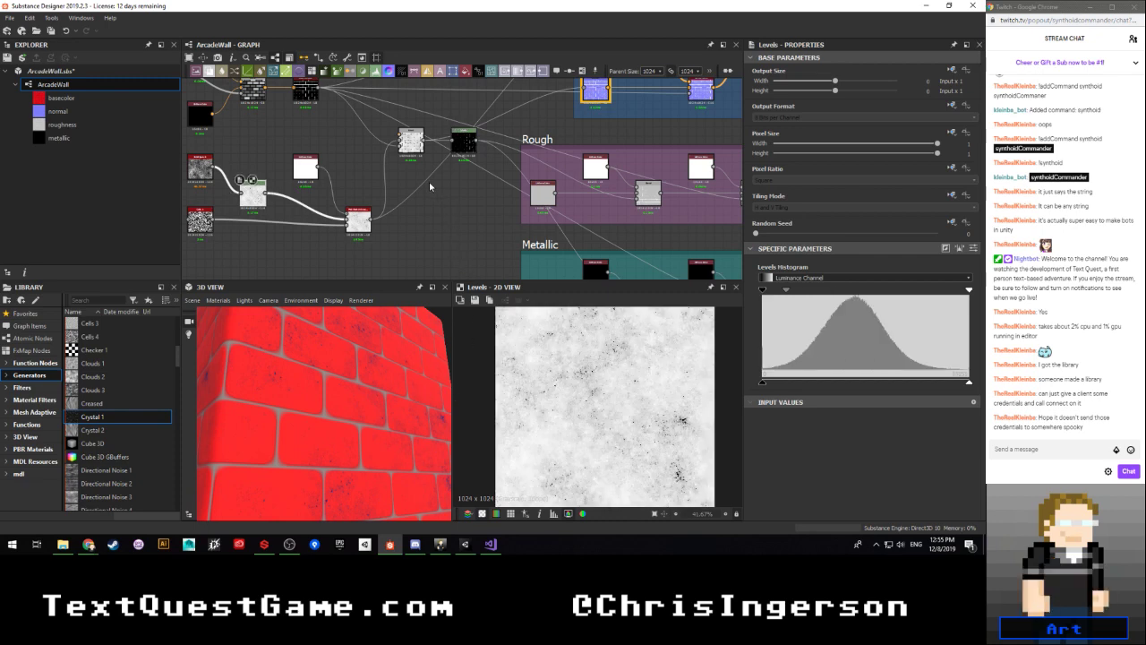
Step: Preview the Blend node combining bricks and accent noise in 2D and examine its spots alongside the 3D wall
{"action": "middle_click_drag", "start_coordinate": [464, 170], "coordinate": [368, 317]}
{"action": "left_click_drag", "start_coordinate": [363, 323], "coordinate": [353, 411]}
{"action": "scroll", "coordinate": [352, 411], "scroll_direction": "up", "scroll_amount": 2}
{"action": "middle_click_drag", "start_coordinate": [354, 243], "coordinate": [436, 143]}
{"action": "scroll", "coordinate": [404, 188], "scroll_direction": "up", "scroll_amount": 3}
{"action": "middle_click_drag", "start_coordinate": [319, 217], "coordinate": [461, 179]}
{"action": "double_click", "coordinate": [589, 106]}
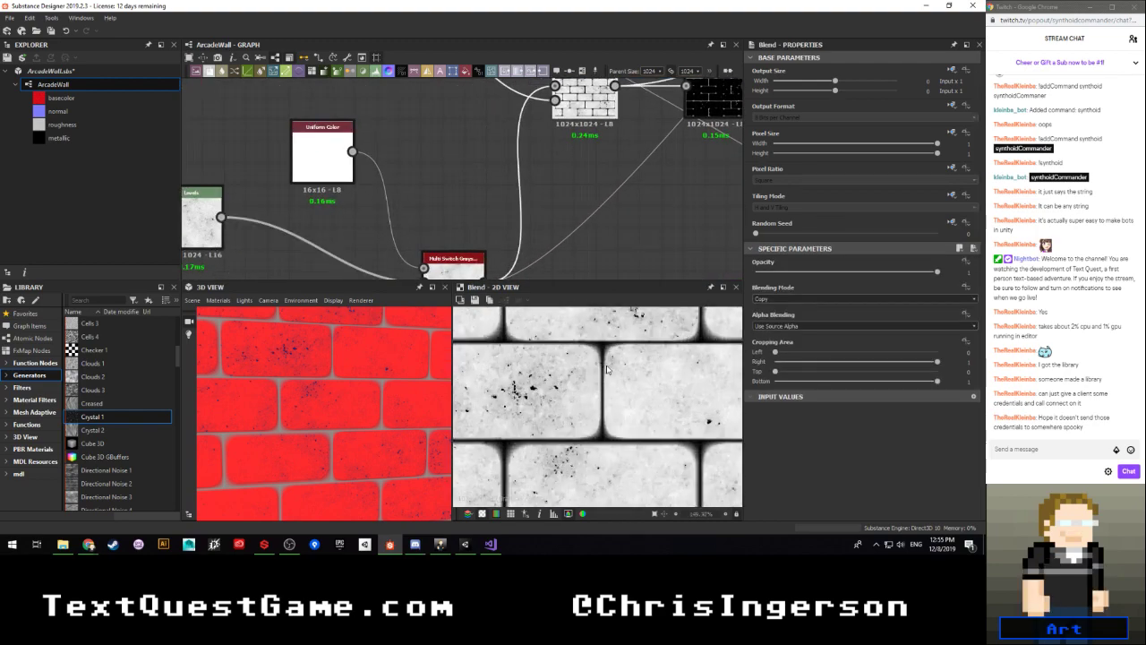
{"action": "scroll", "coordinate": [309, 191], "scroll_direction": "down", "scroll_amount": 2}
{"action": "scroll", "coordinate": [388, 198], "scroll_direction": "up", "scroll_amount": 3}
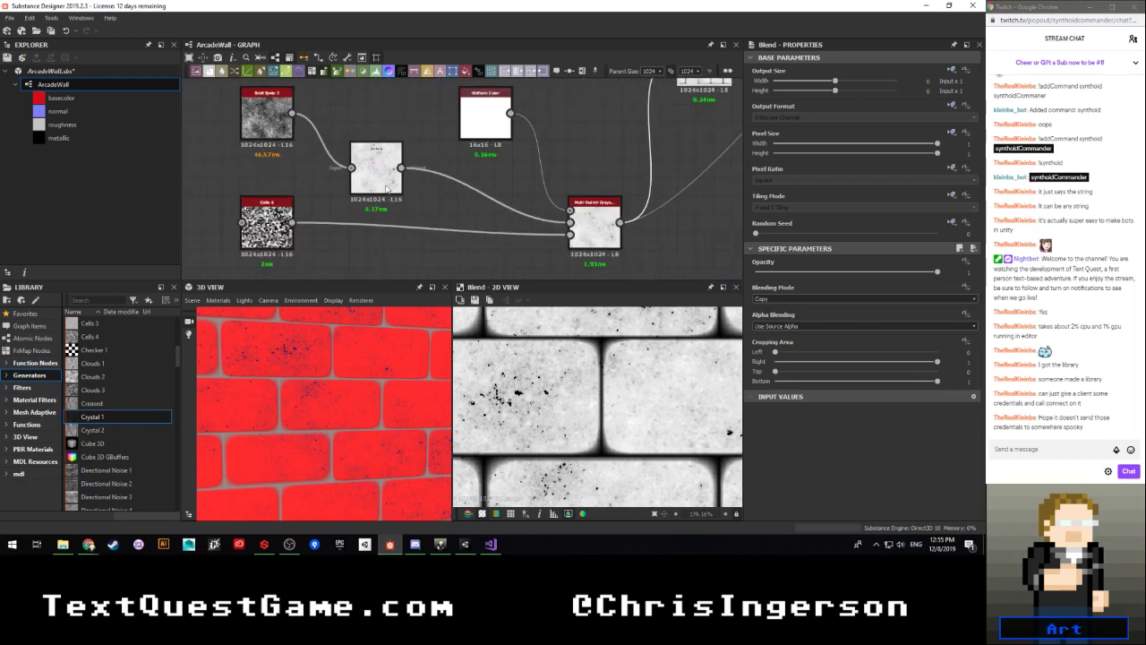
Step: Try moving the midtone input level of the noise's Levels node slightly closer to black and inspect the blended bricks
{"action": "left_click", "coordinate": [376, 170]}
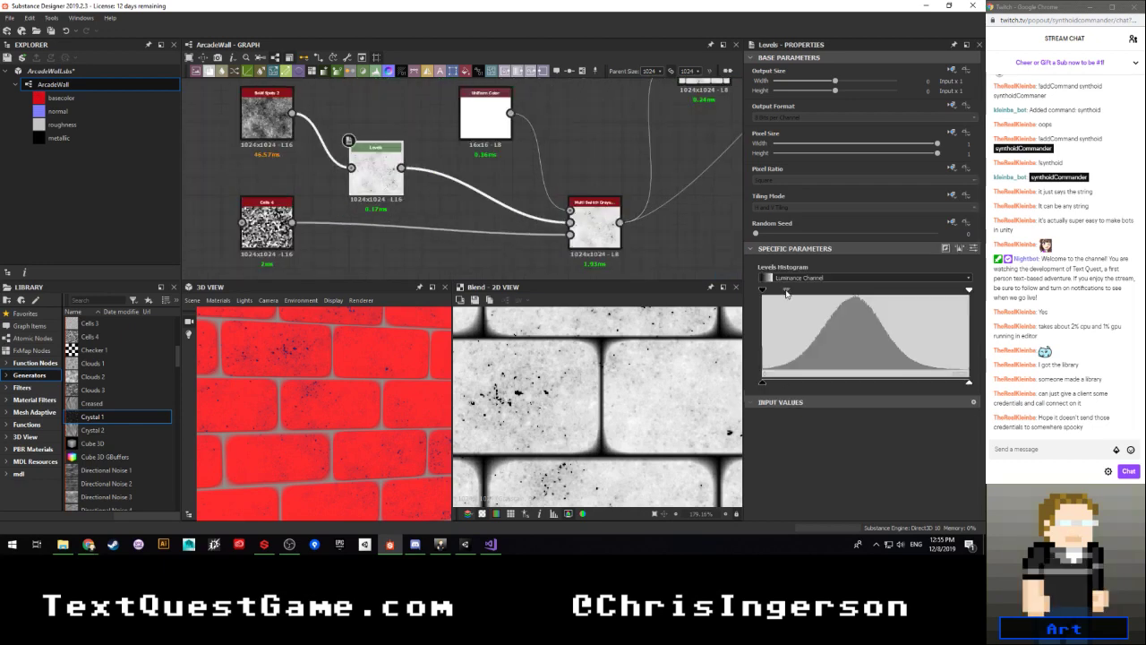
{"action": "mouse_move", "coordinate": [786, 294]}
{"action": "left_mouse_down"}
{"action": "mouse_move", "coordinate": [763, 298]}
{"action": "mouse_move", "coordinate": [908, 298]}
{"action": "mouse_move", "coordinate": [781, 303]}
{"action": "left_mouse_up"}
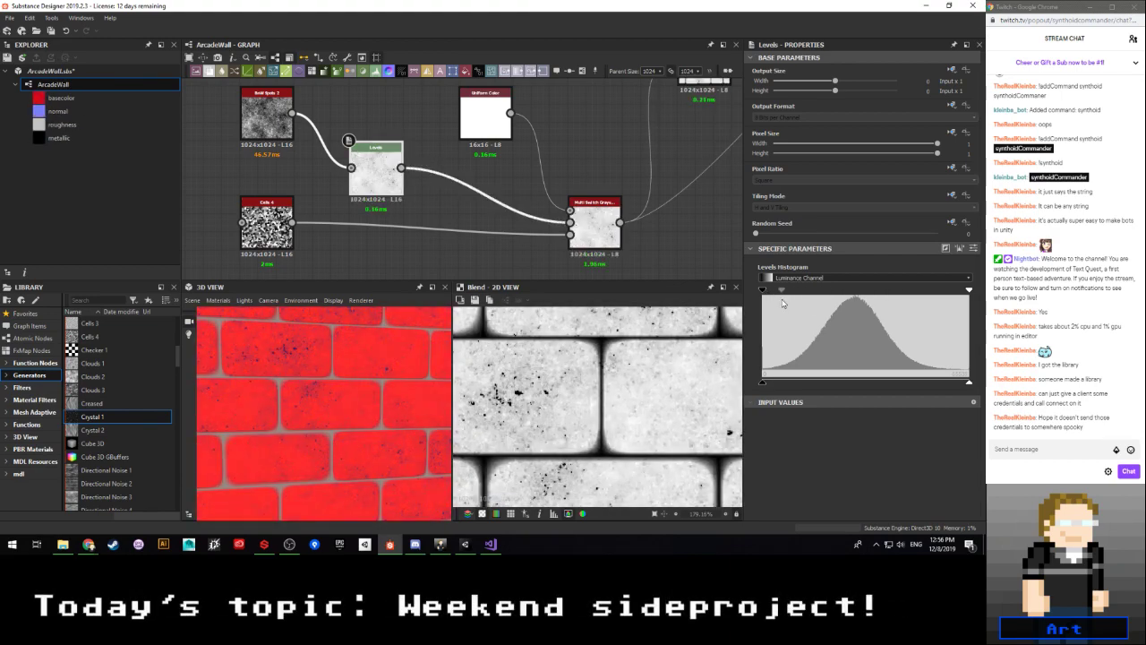
{"action": "scroll", "coordinate": [547, 426], "scroll_direction": "down", "scroll_amount": 6}
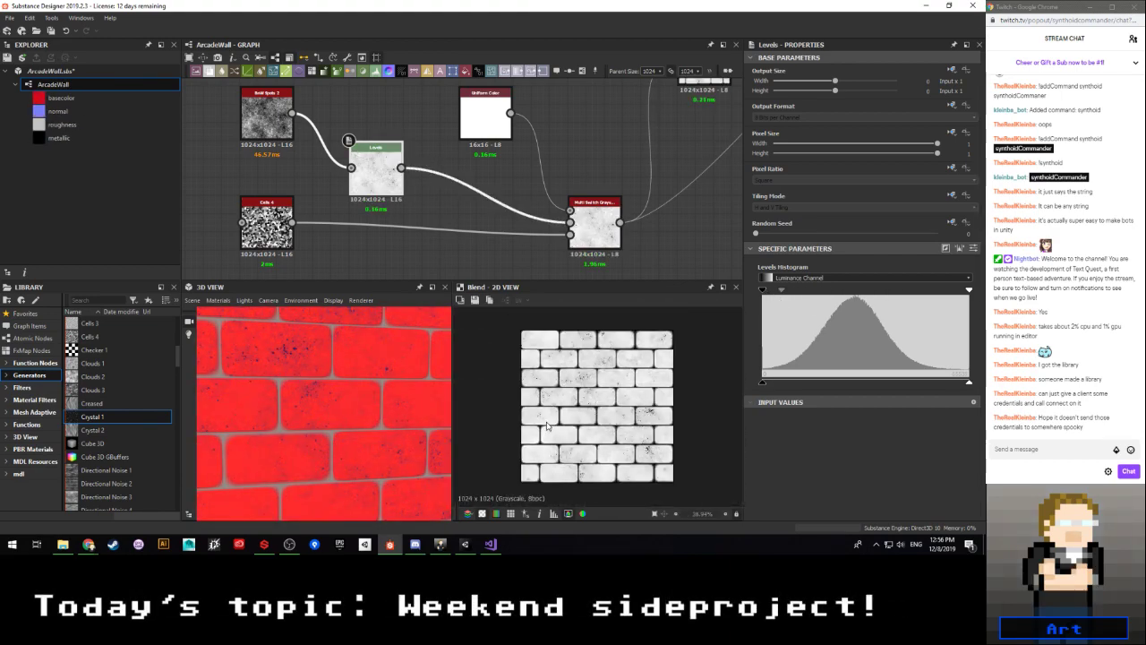
{"action": "scroll", "coordinate": [547, 427], "scroll_direction": "up", "scroll_amount": 5}
{"action": "scroll", "coordinate": [546, 426], "scroll_direction": "down", "scroll_amount": 2}
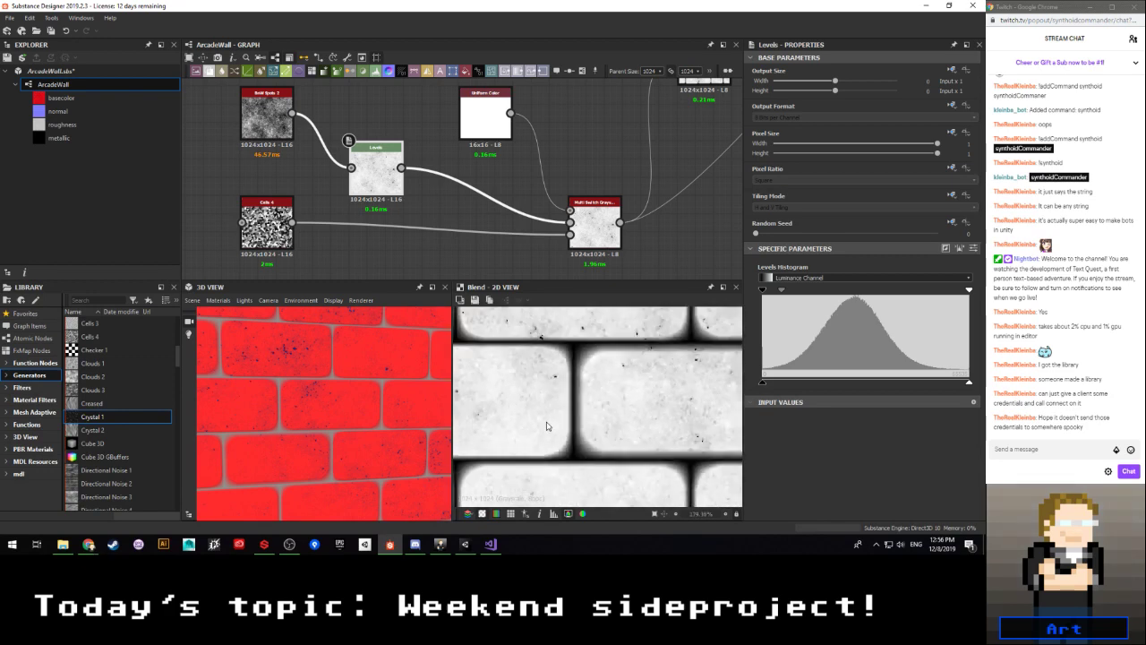
{"action": "scroll", "coordinate": [344, 412], "scroll_direction": "down", "scroll_amount": 3}
{"action": "scroll", "coordinate": [346, 416], "scroll_direction": "up", "scroll_amount": 3}
{"action": "left_click_drag", "start_coordinate": [345, 416], "coordinate": [319, 430]}
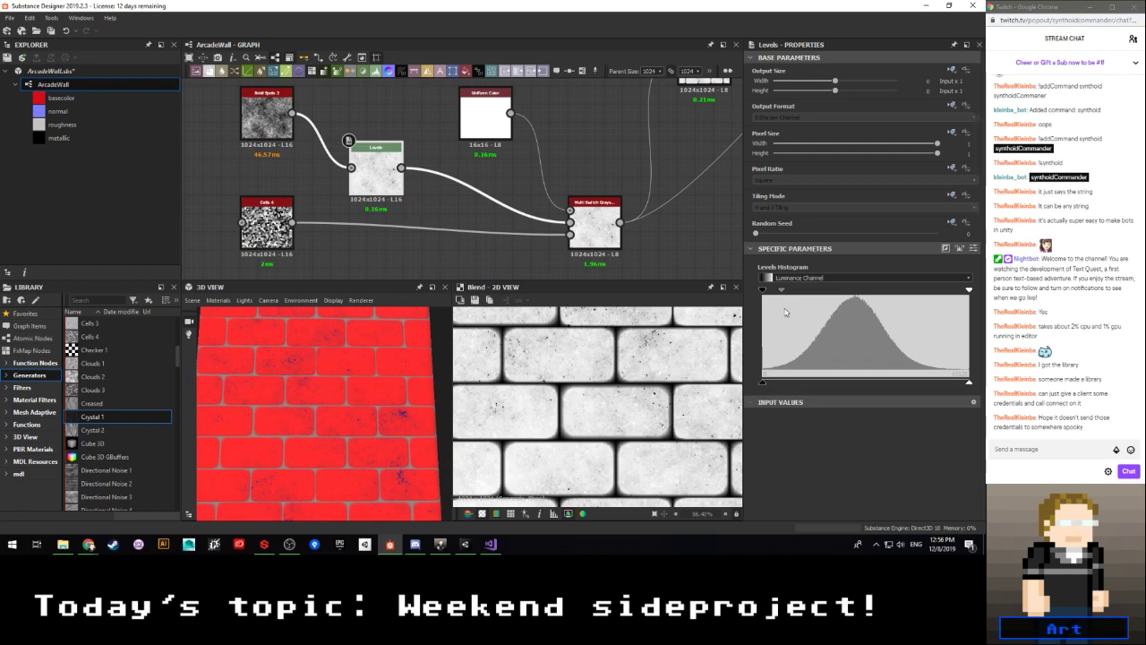
Step: Shift the noise's Levels midtone input slightly away from the black end and check the accents on the 3D wall
{"action": "mouse_move", "coordinate": [781, 290]}
{"action": "left_mouse_down"}
{"action": "mouse_move", "coordinate": [805, 293]}
{"action": "mouse_move", "coordinate": [794, 298]}
{"action": "left_mouse_up"}
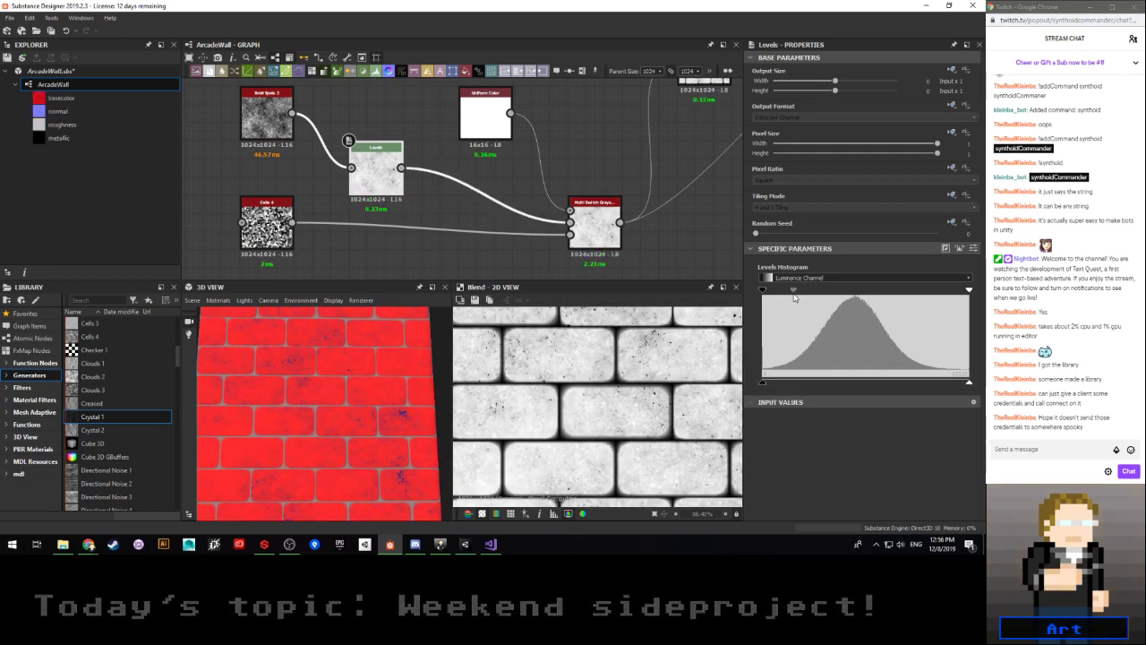
{"action": "scroll", "coordinate": [324, 418], "scroll_direction": "up", "scroll_amount": 4}
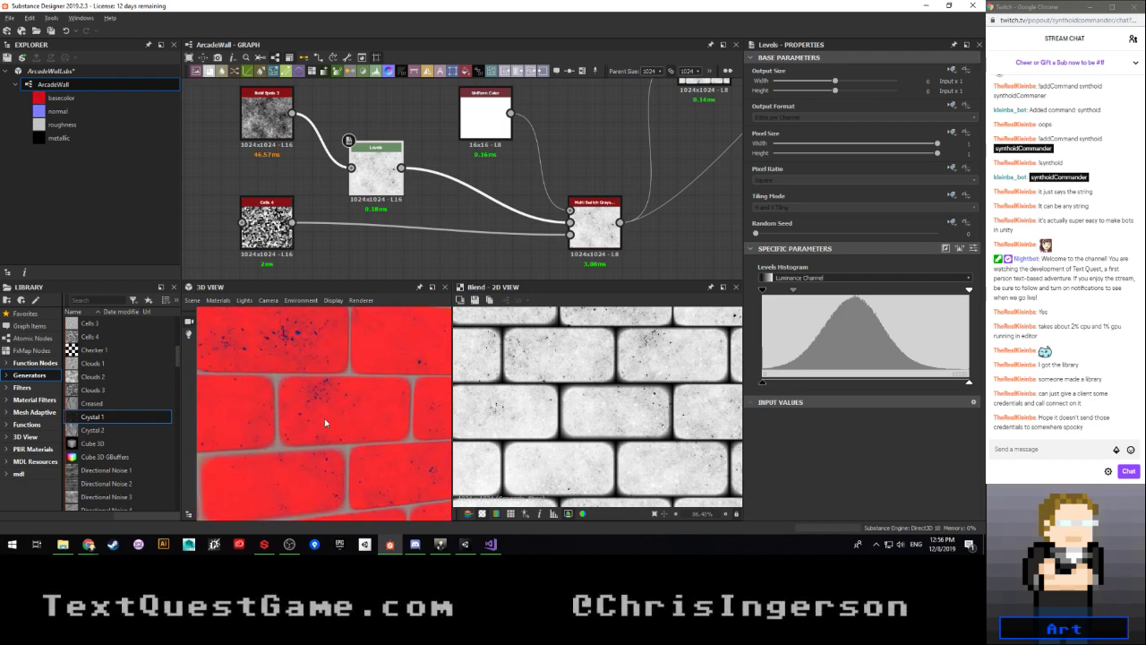
{"action": "mouse_move", "coordinate": [325, 420]}
{"action": "left_mouse_down"}
{"action": "mouse_move", "coordinate": [379, 422]}
{"action": "mouse_move", "coordinate": [326, 402]}
{"action": "left_mouse_up"}
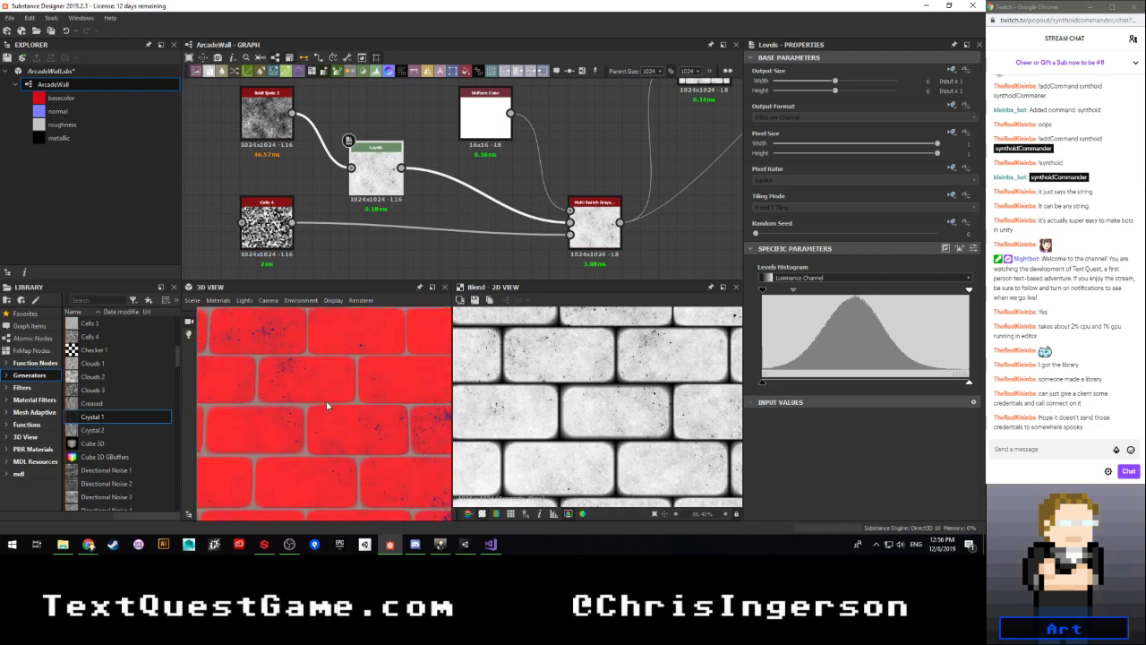
{"action": "scroll", "coordinate": [326, 399], "scroll_direction": "down", "scroll_amount": 5}
{"action": "left_click_drag", "start_coordinate": [389, 384], "coordinate": [353, 415], "text": "alt"}
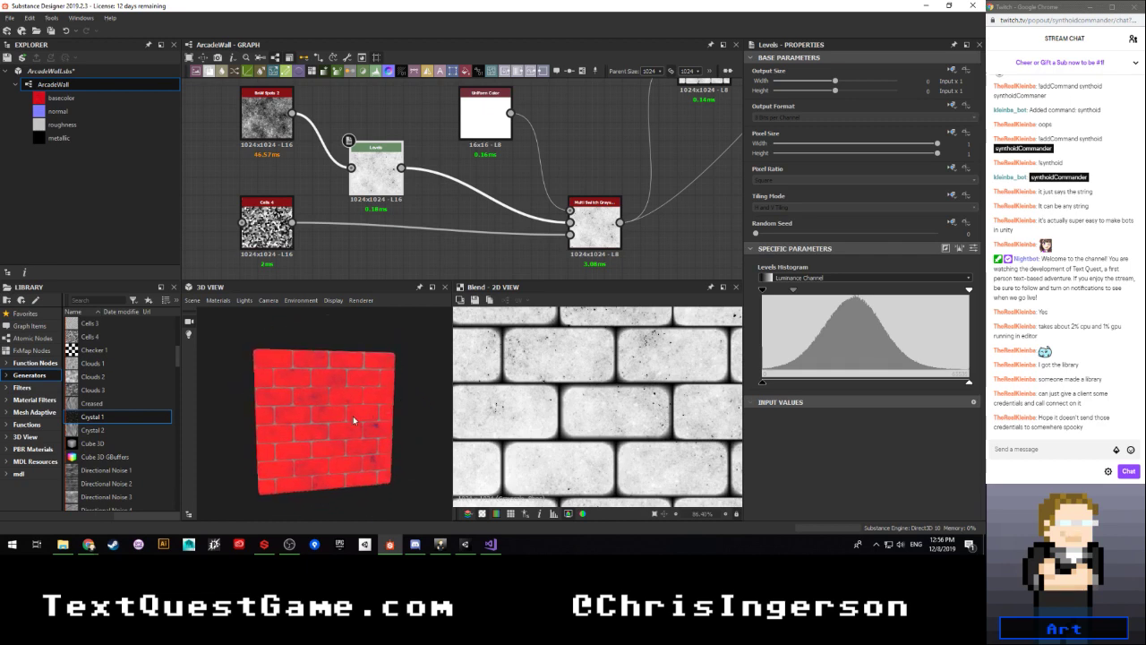
{"action": "scroll", "coordinate": [336, 423], "scroll_direction": "up", "scroll_amount": 5}
{"action": "scroll", "coordinate": [337, 424], "scroll_direction": "down", "scroll_amount": 3}
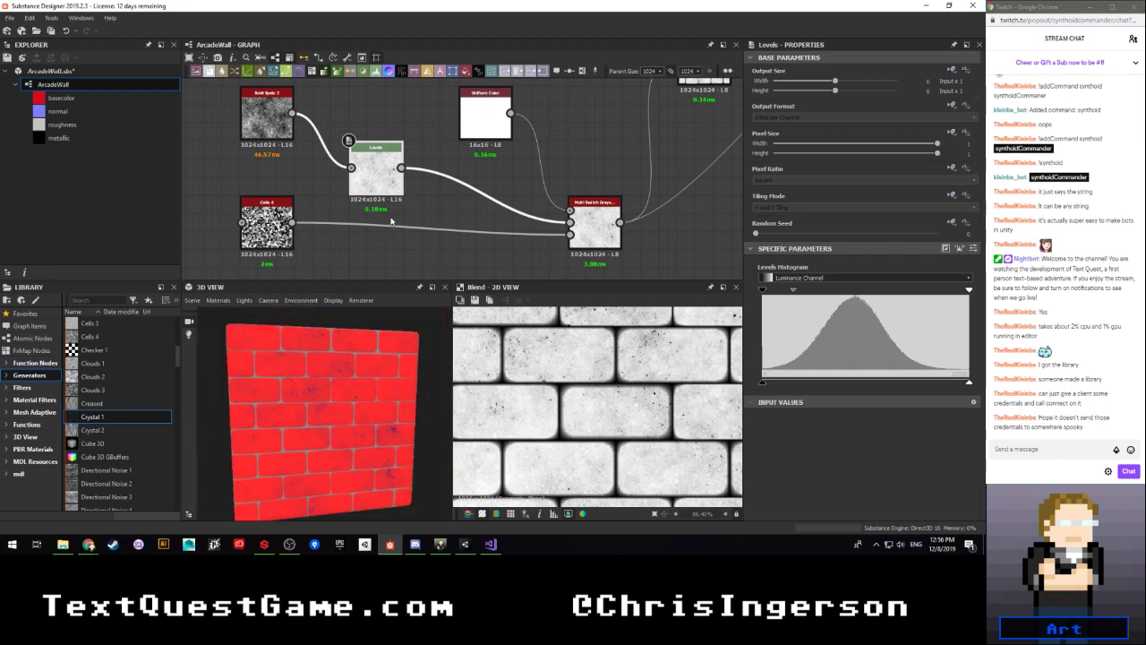
Step: Try other Scale and Disorder settings on the bnw_spots_2 noise node
{"action": "scroll", "coordinate": [391, 221], "scroll_direction": "down", "scroll_amount": 2}
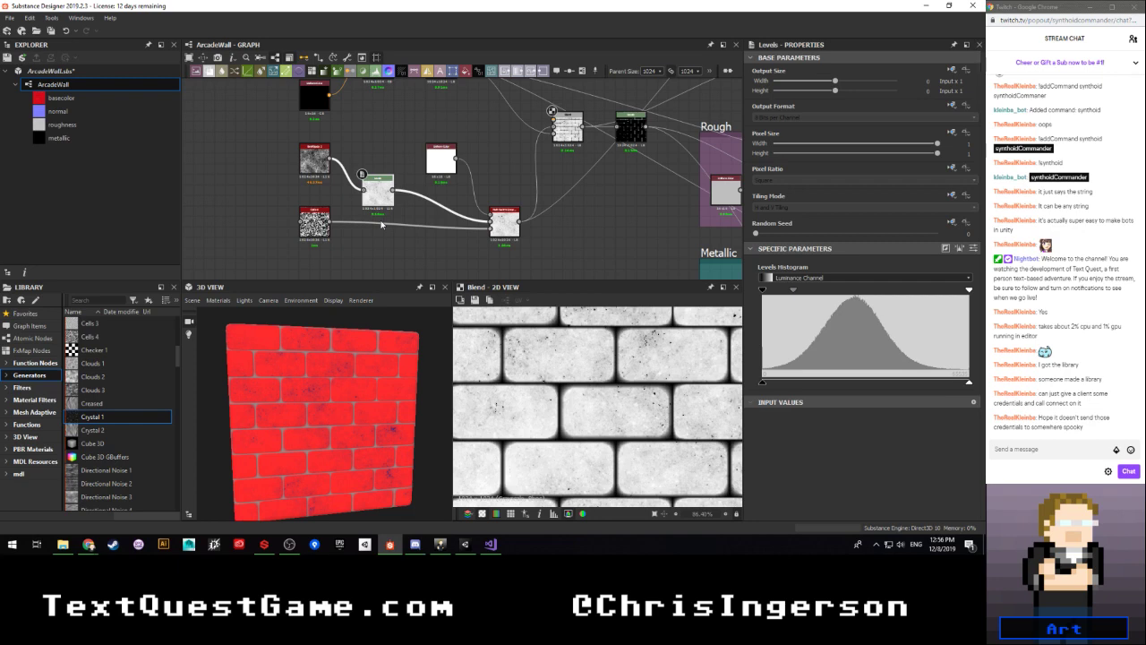
{"action": "left_click", "coordinate": [313, 159]}
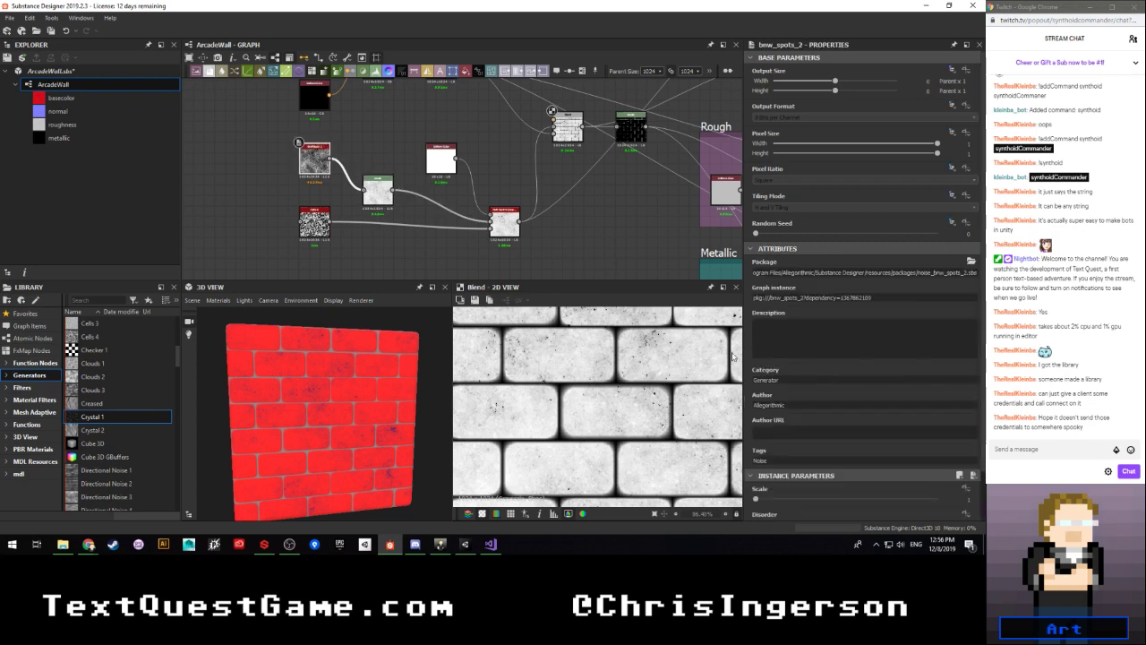
{"action": "scroll", "coordinate": [825, 356], "scroll_direction": "down", "scroll_amount": 1}
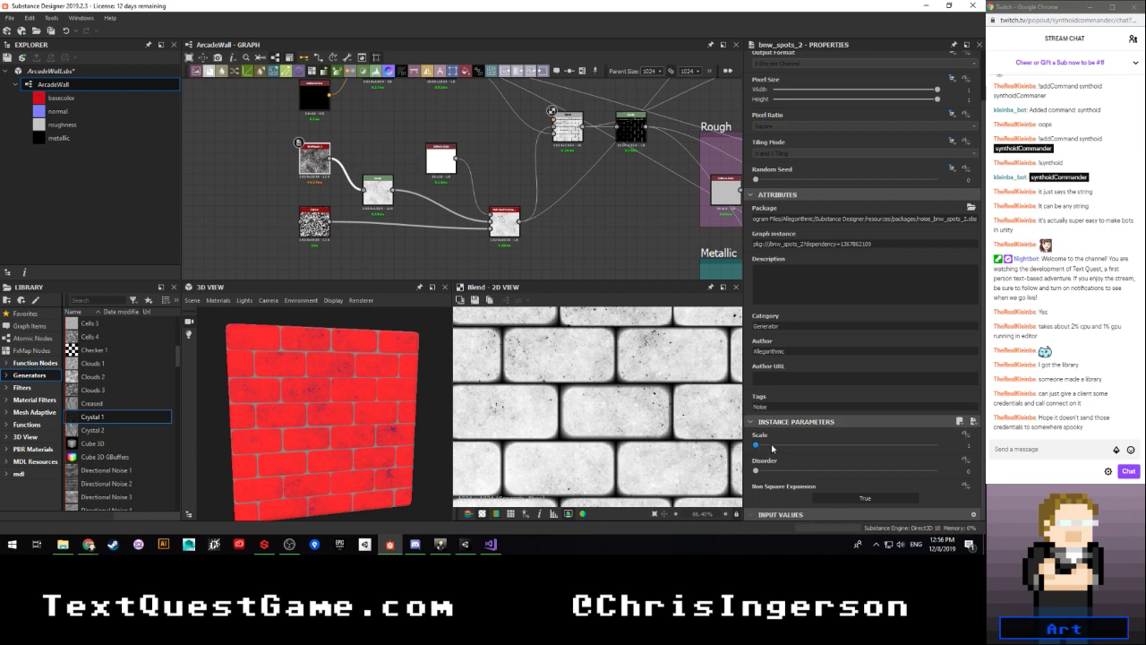
{"action": "left_click_drag", "start_coordinate": [772, 447], "coordinate": [715, 489]}
{"action": "scroll", "coordinate": [363, 211], "scroll_direction": "up", "scroll_amount": 2}
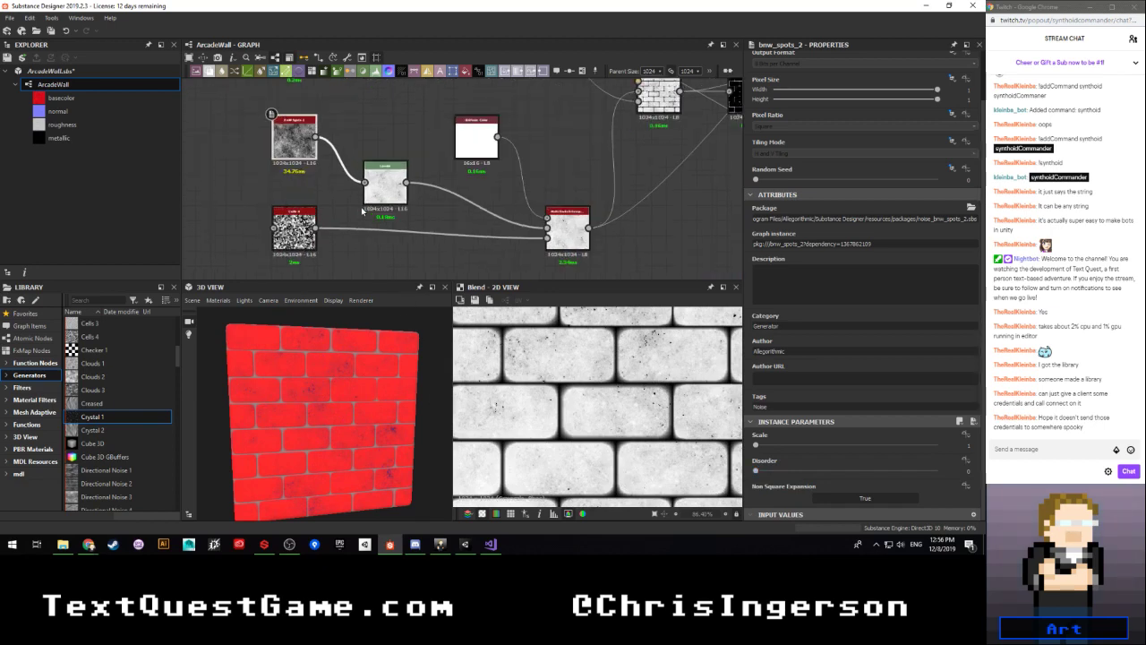
{"action": "scroll", "coordinate": [361, 208], "scroll_direction": "down", "scroll_amount": 2}
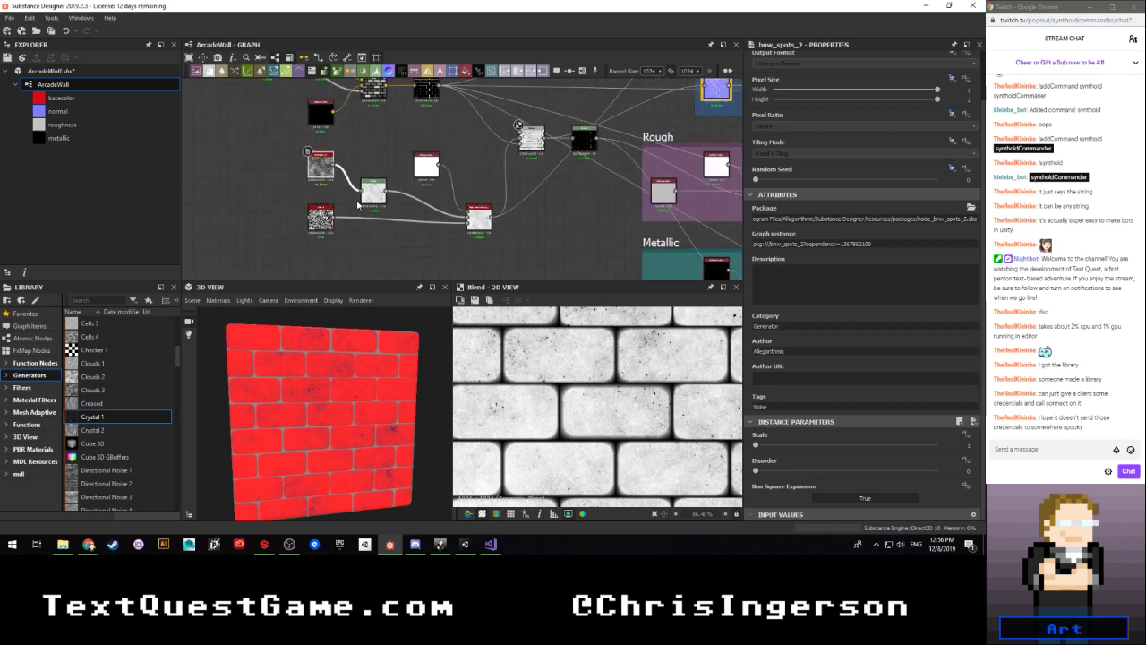
{"action": "scroll", "coordinate": [362, 205], "scroll_direction": "up", "scroll_amount": 1}
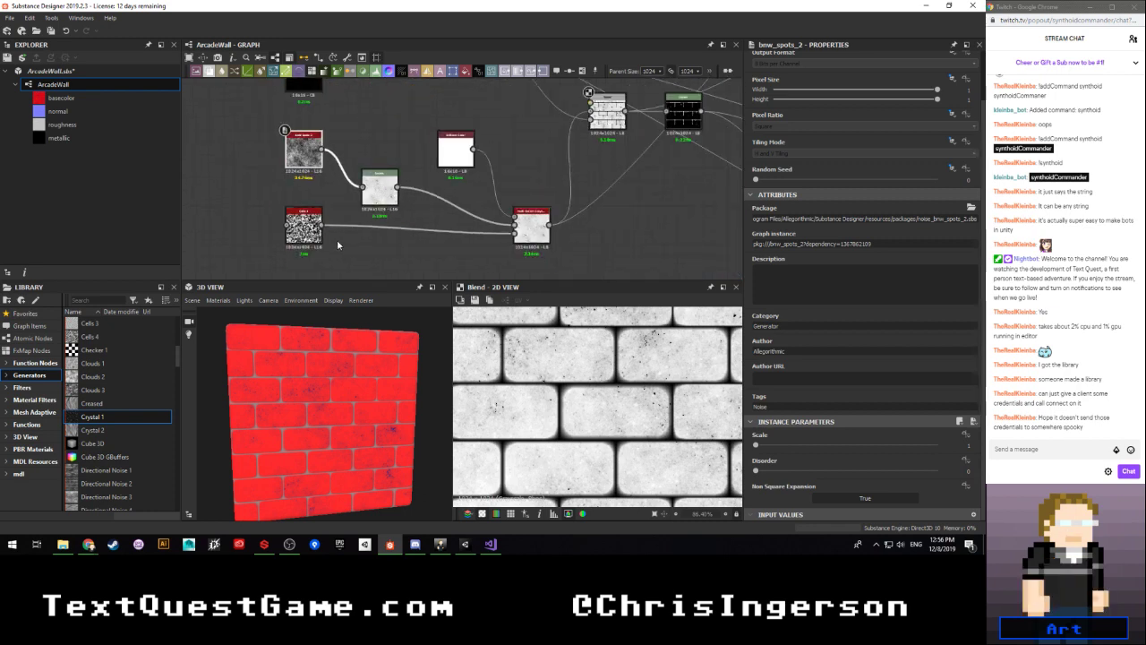
Step: Preview the Multi Switch Grayscale output and move the accent noise node group farther from the Blend node
{"action": "left_click", "coordinate": [310, 236]}
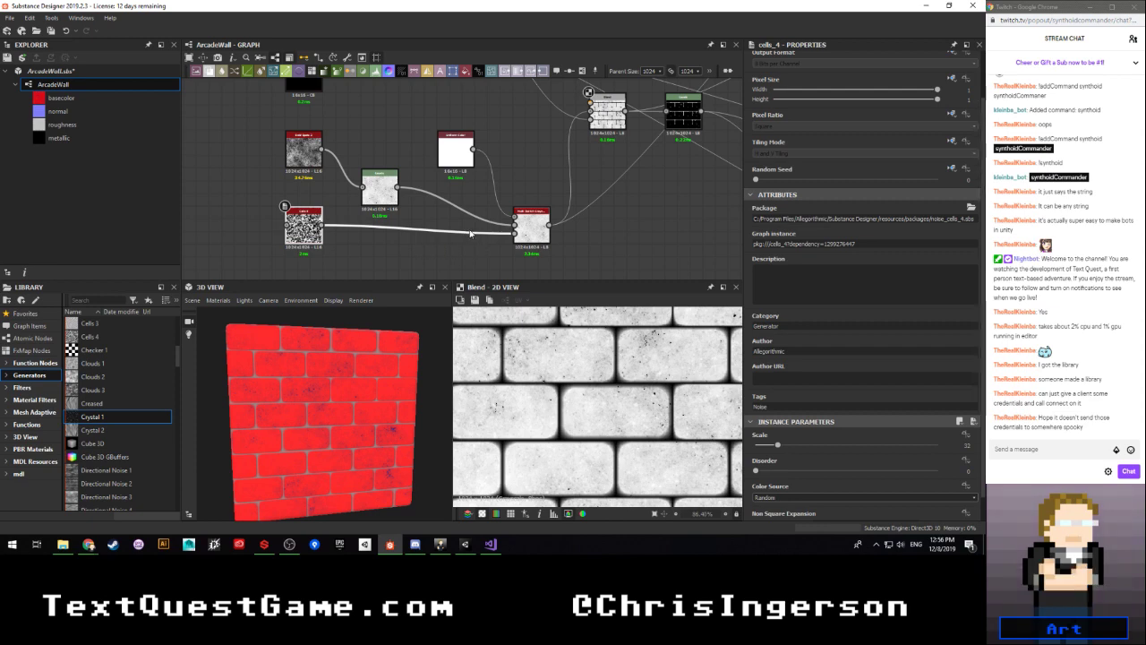
{"action": "double_click", "coordinate": [533, 235]}
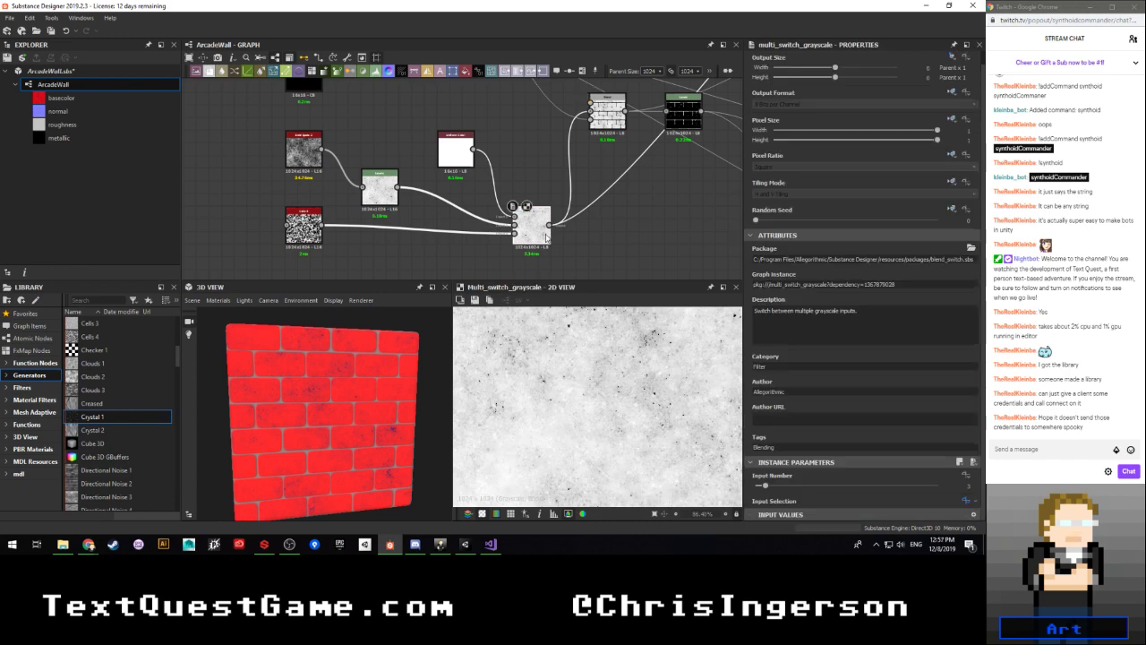
{"action": "scroll", "coordinate": [532, 235], "scroll_direction": "down", "scroll_amount": 1}
{"action": "middle_click_drag", "start_coordinate": [476, 238], "coordinate": [394, 218]}
{"action": "left_click_drag", "start_coordinate": [265, 241], "coordinate": [496, 148]}
{"action": "left_click_drag", "start_coordinate": [502, 218], "coordinate": [398, 217]}
{"action": "left_click", "coordinate": [479, 217]}
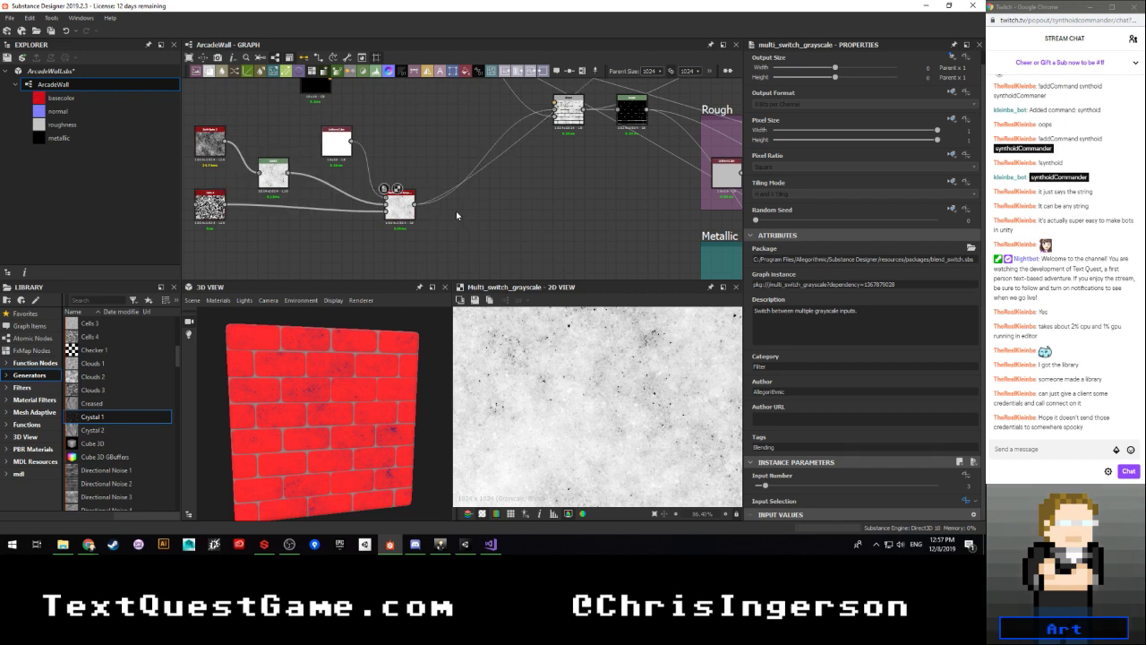
Step: Insert a Transformation 2D node after the Multi Switch Grayscale node and place it just beside it
{"action": "left_click", "coordinate": [400, 212]}
{"action": "scroll", "coordinate": [515, 190], "scroll_direction": "down", "scroll_amount": 2}
{"action": "middle_click_drag", "start_coordinate": [514, 190], "coordinate": [446, 161]}
{"action": "scroll", "coordinate": [387, 179], "scroll_direction": "up", "scroll_amount": 3}
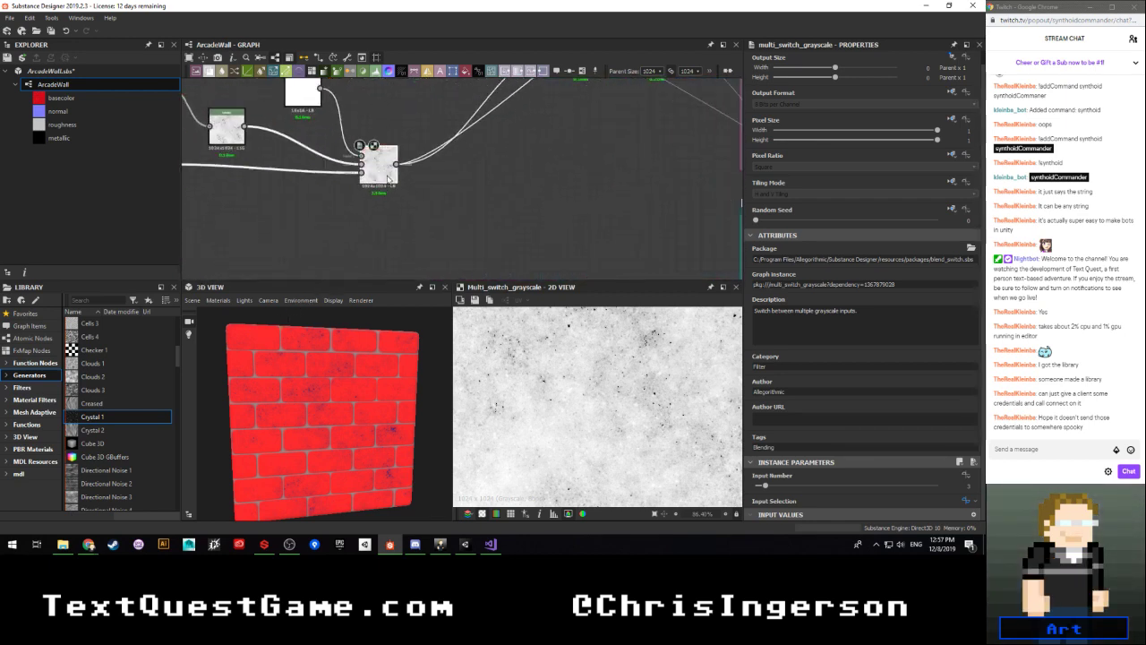
{"action": "key", "text": "space"}
{"action": "type", "text": "trans"}
{"action": "key", "text": "Return"}
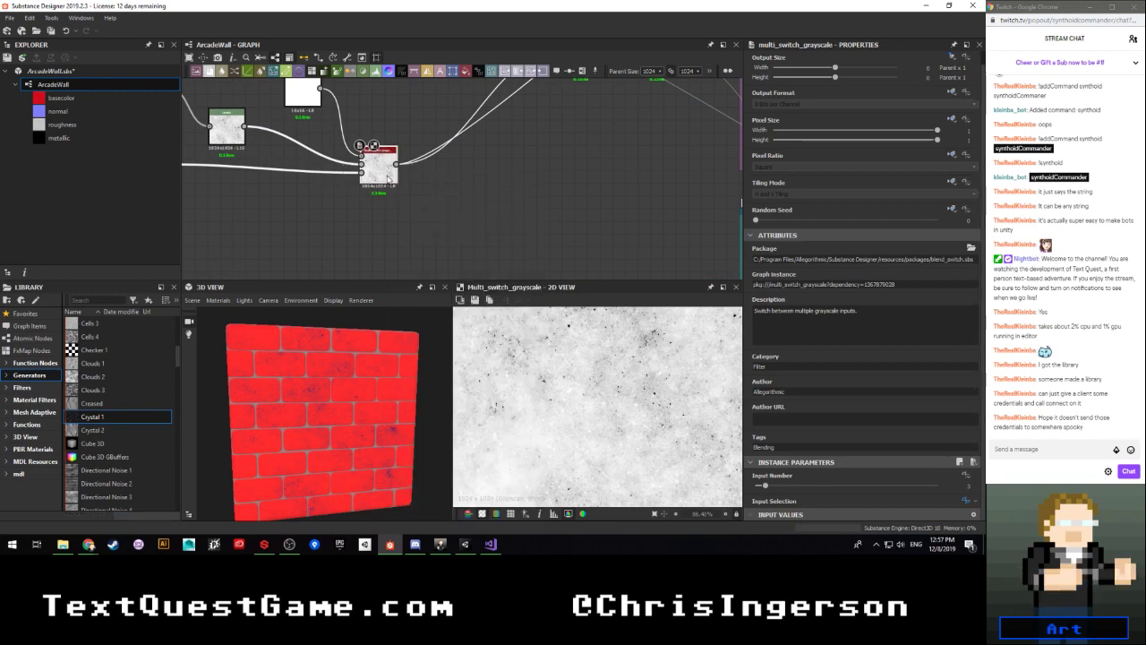
{"action": "left_click_drag", "start_coordinate": [443, 176], "coordinate": [463, 177]}
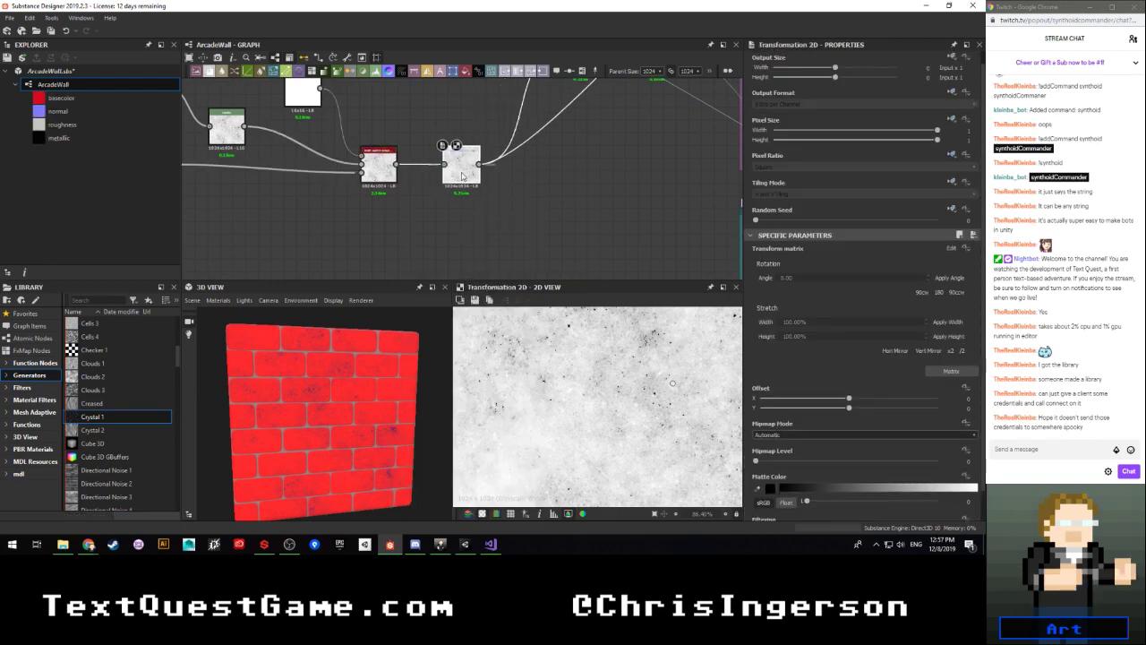
Step: Move the noise nodes and Transformation 2D node together slightly closer to the Blend node and review the transformation's parameters
{"action": "scroll", "coordinate": [462, 176], "scroll_direction": "down", "scroll_amount": 5}
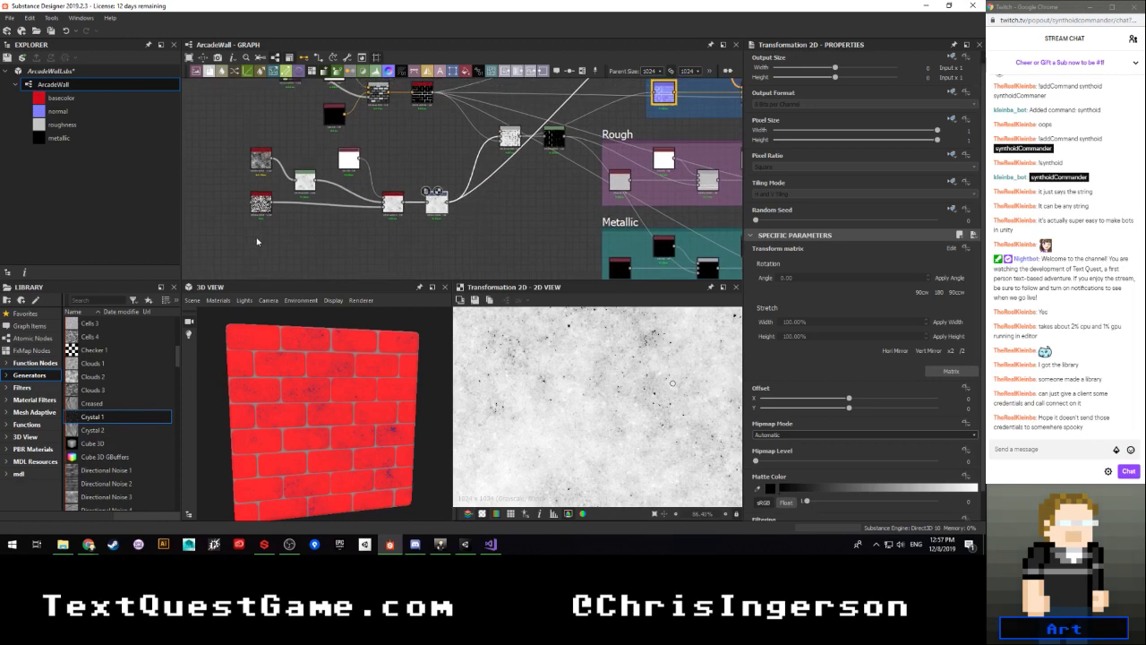
{"action": "left_click_drag", "start_coordinate": [348, 164], "coordinate": [364, 163]}
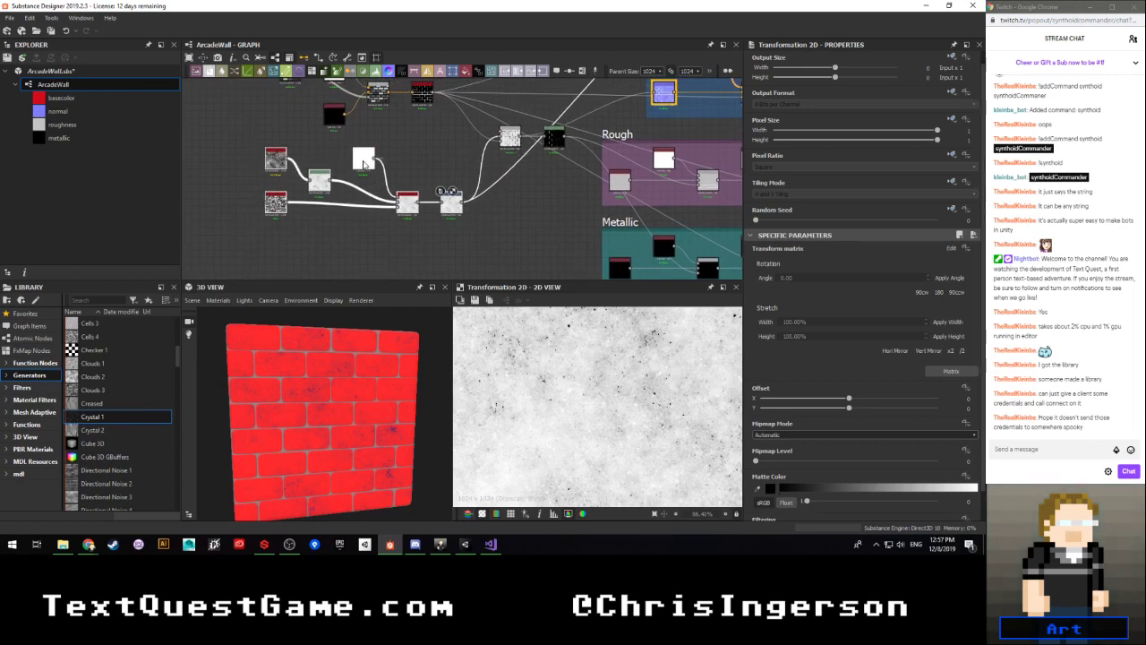
{"action": "scroll", "coordinate": [444, 190], "scroll_direction": "up", "scroll_amount": 4}
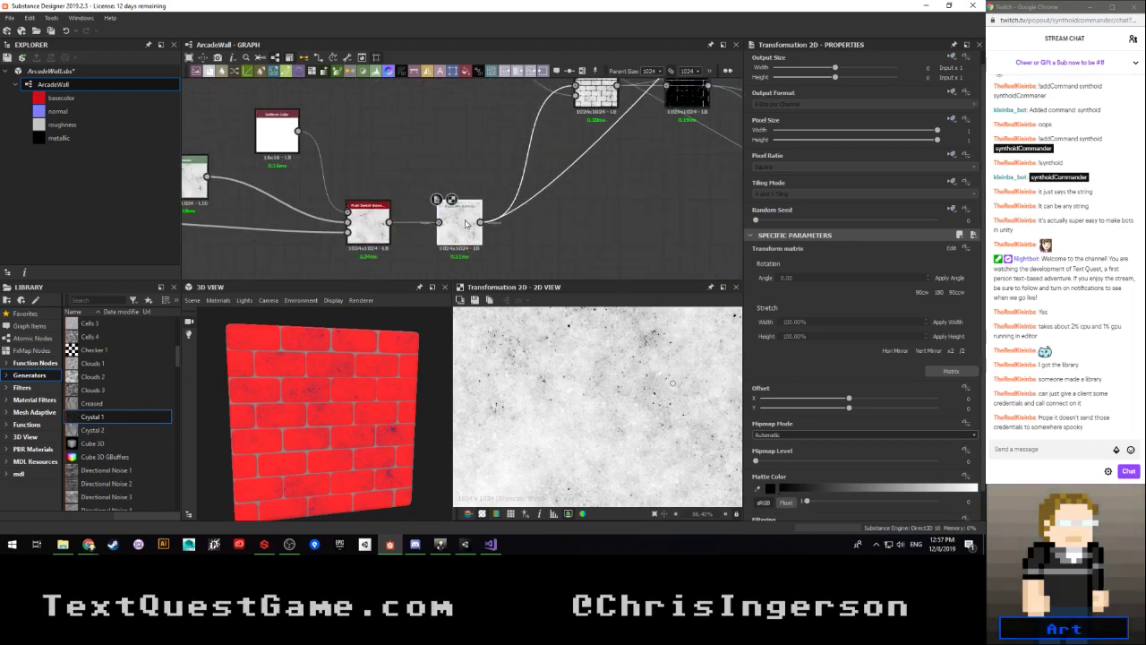
{"action": "scroll", "coordinate": [753, 364], "scroll_direction": "down", "scroll_amount": 1}
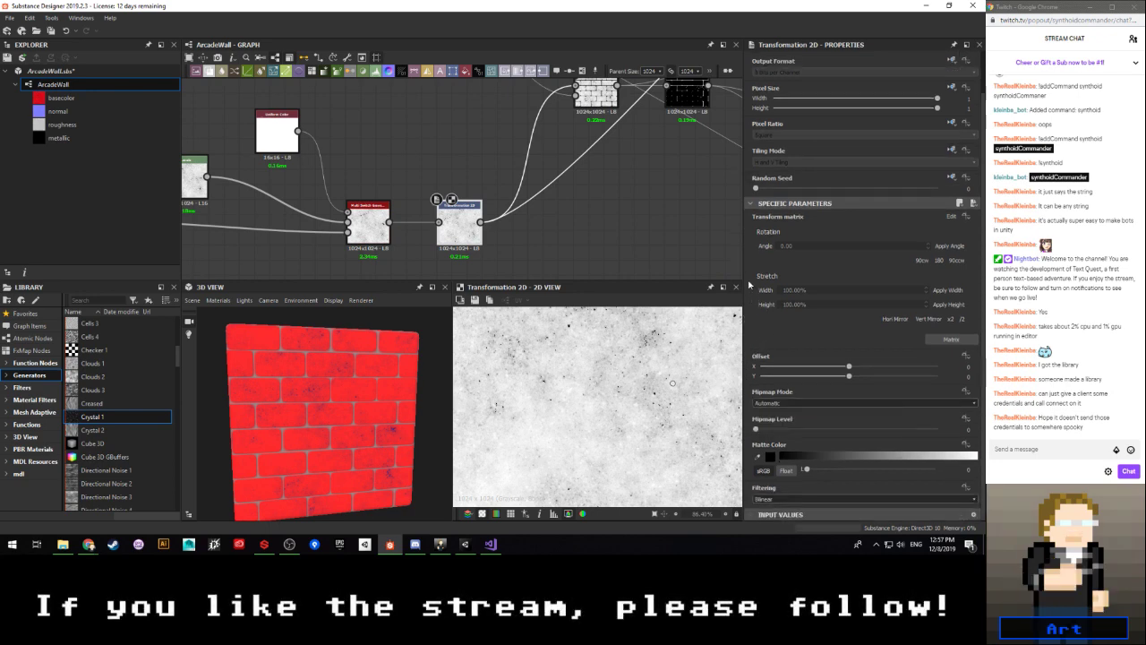
{"action": "scroll", "coordinate": [751, 285], "scroll_direction": "up", "scroll_amount": 1}
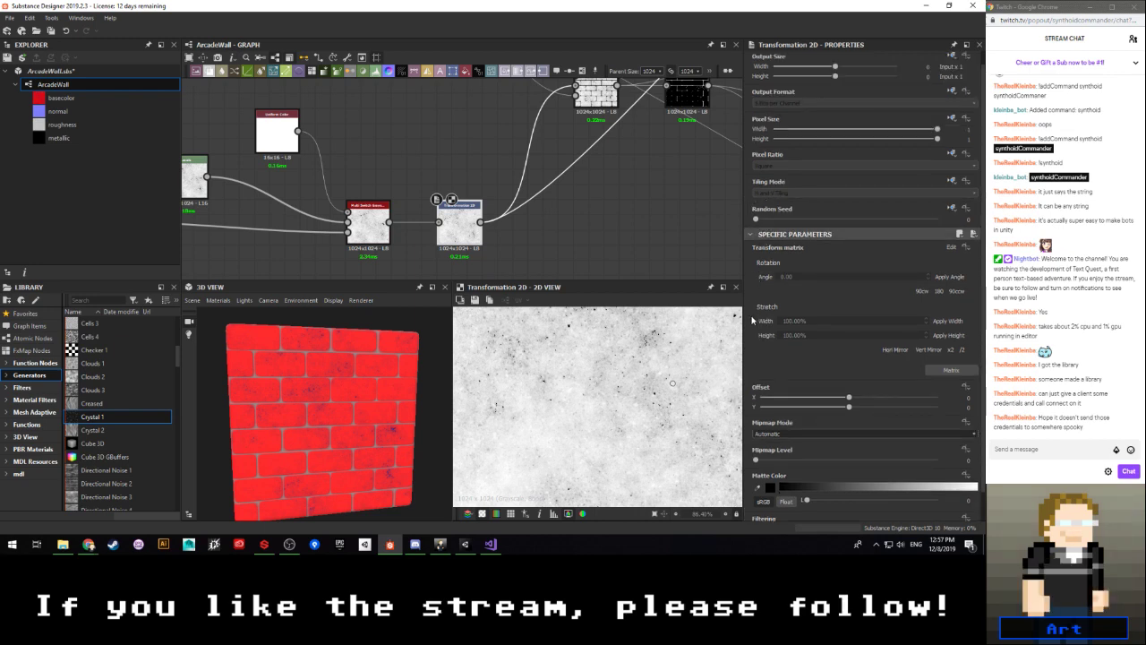
{"action": "scroll", "coordinate": [752, 320], "scroll_direction": "down", "scroll_amount": 1}
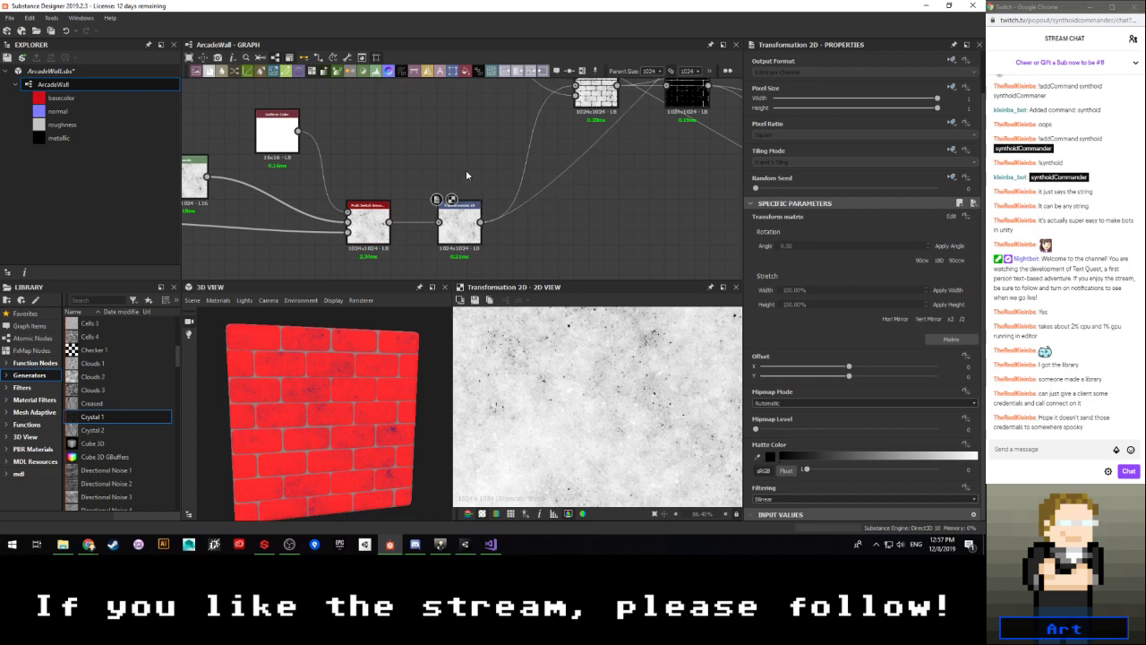
Step: Look through the tile-related nodes available for the graph
{"action": "key", "text": "space"}
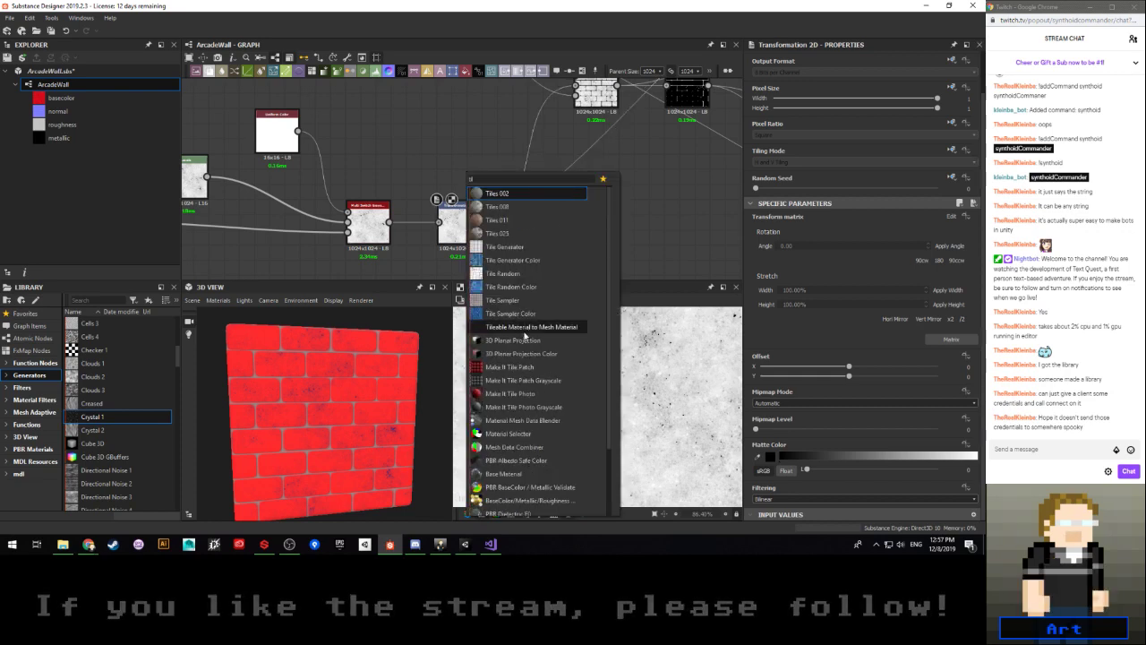
{"action": "scroll", "coordinate": [525, 343], "scroll_direction": "down", "scroll_amount": 2}
{"action": "key", "text": "Escape"}
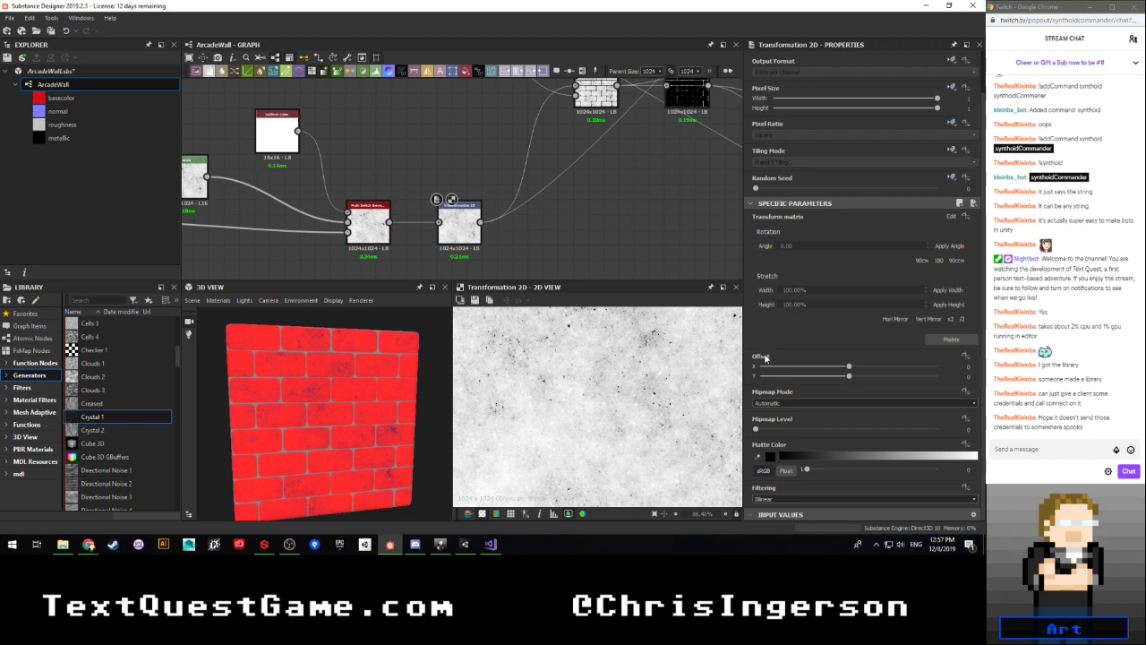
Step: Try a 50% stretch width on the Transformation 2D node and apply it
{"action": "scroll", "coordinate": [748, 437], "scroll_direction": "up", "scroll_amount": 2}
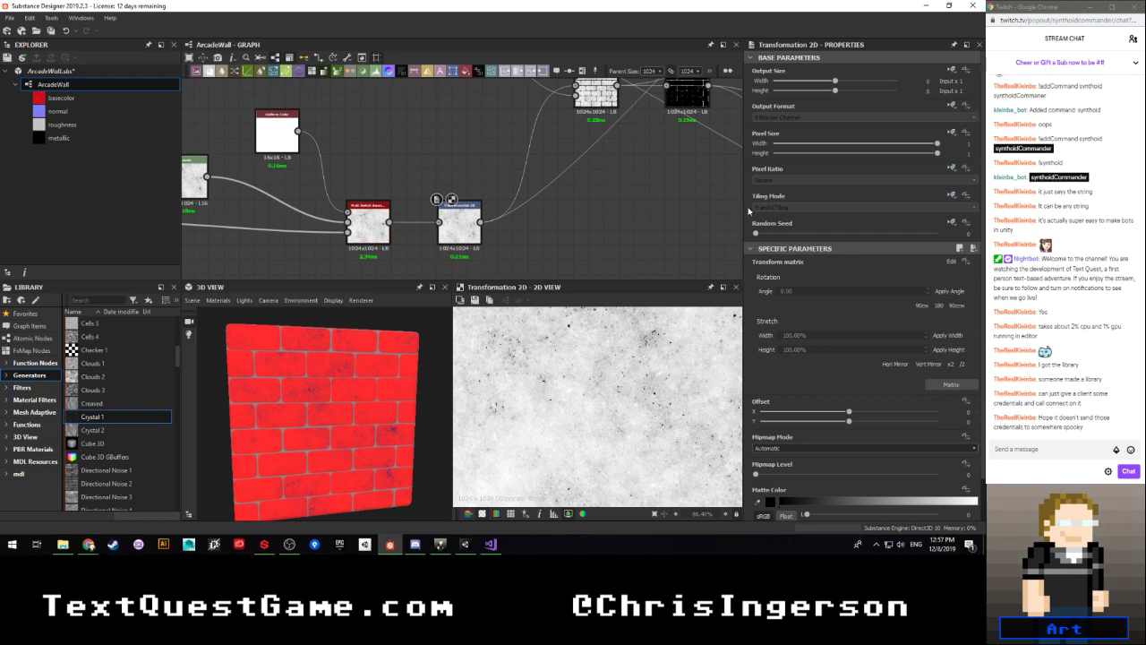
{"action": "scroll", "coordinate": [561, 248], "scroll_direction": "down", "scroll_amount": 2}
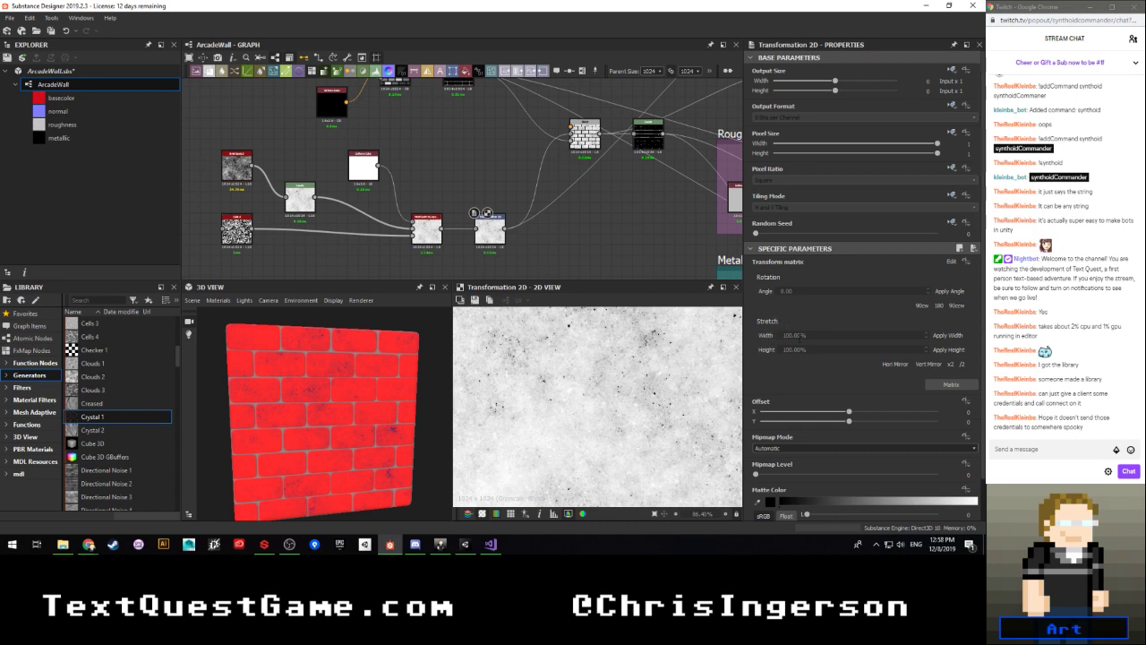
{"action": "left_click", "coordinate": [775, 337]}
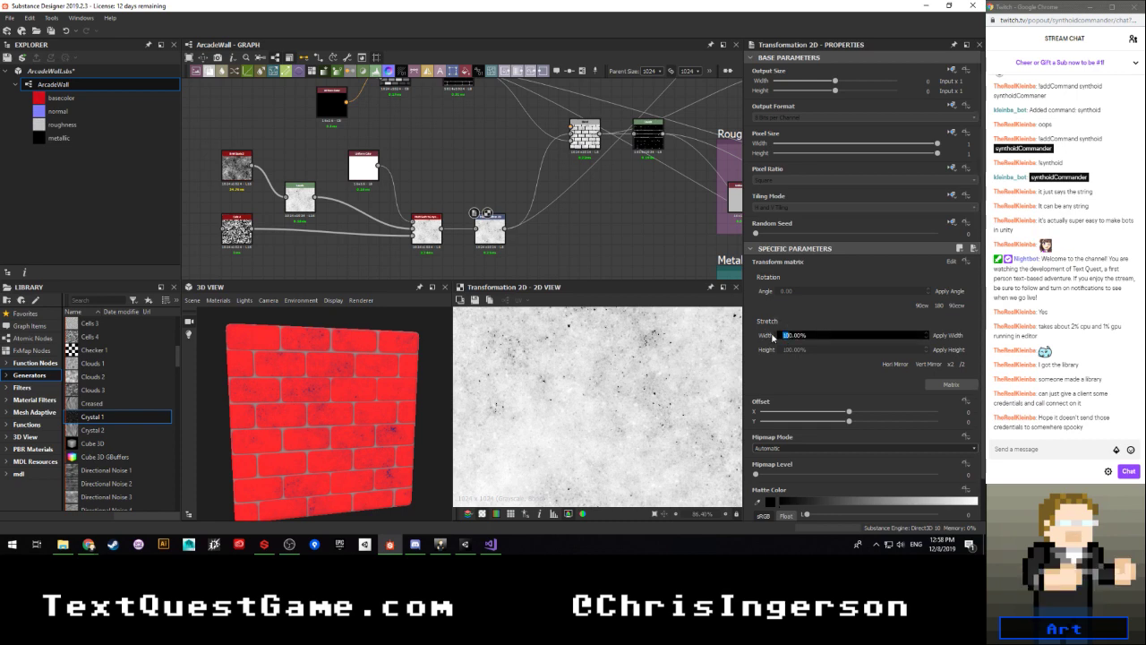
{"action": "key", "text": "Return"}
{"action": "scroll", "coordinate": [573, 400], "scroll_direction": "down", "scroll_amount": 10}
{"action": "scroll", "coordinate": [573, 399], "scroll_direction": "up", "scroll_amount": 6}
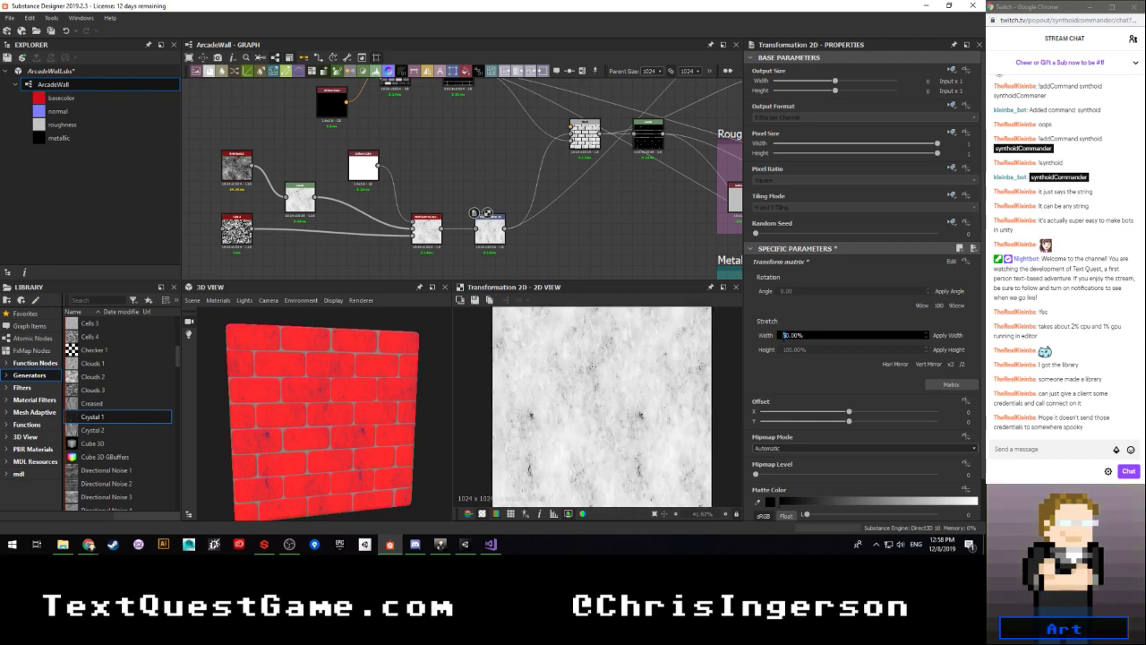
{"action": "left_click", "coordinate": [942, 337]}
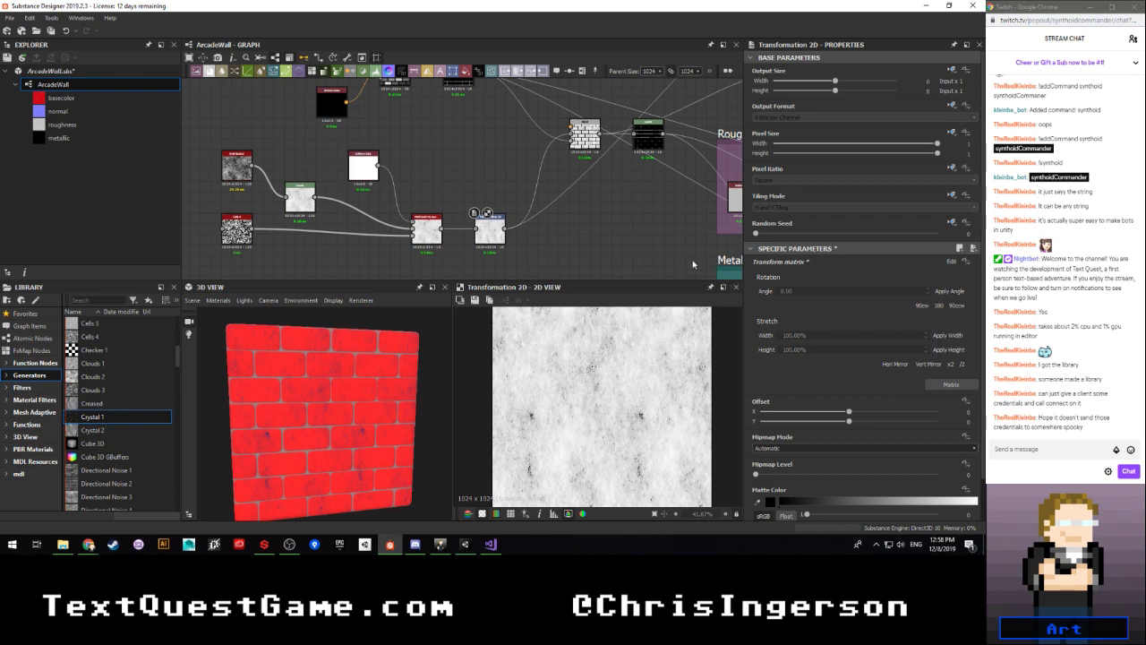
Step: Undo the stretch width change and the last move of the noise nodes
{"action": "key", "text": "ctrl+z"}
{"action": "key", "text": "ctrl+z"}
{"action": "key", "text": "ctrl+z"}
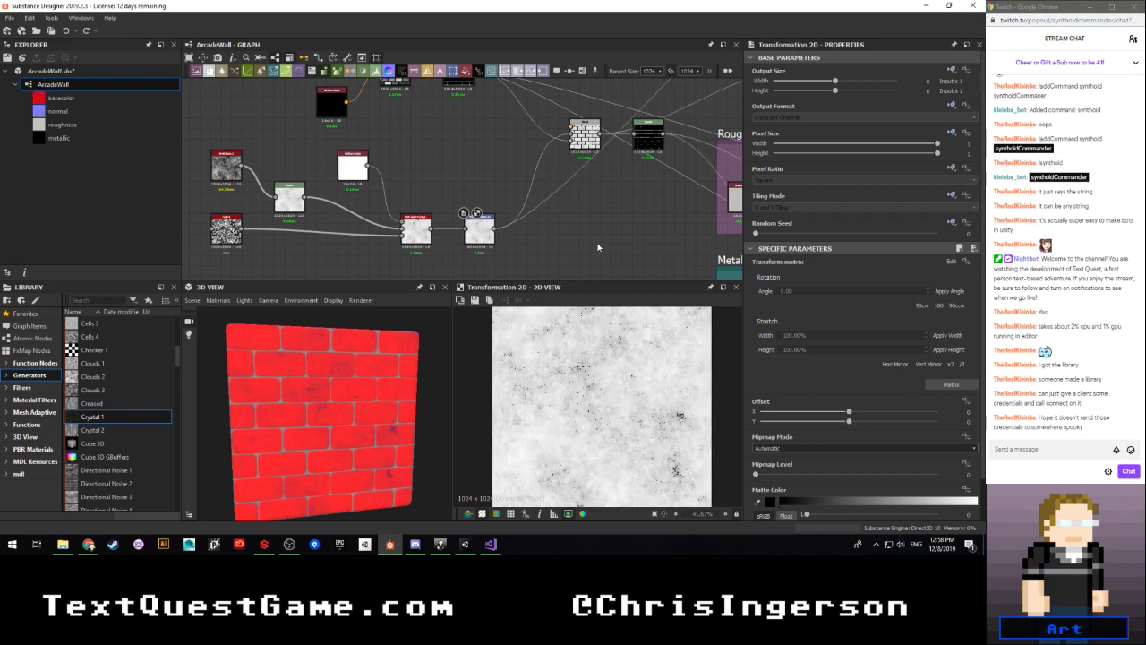
Step: Move the Transformation 2D node slightly toward the Blend node and bring the noise nodes back up beside it
{"action": "scroll", "coordinate": [511, 241], "scroll_direction": "up", "scroll_amount": 3}
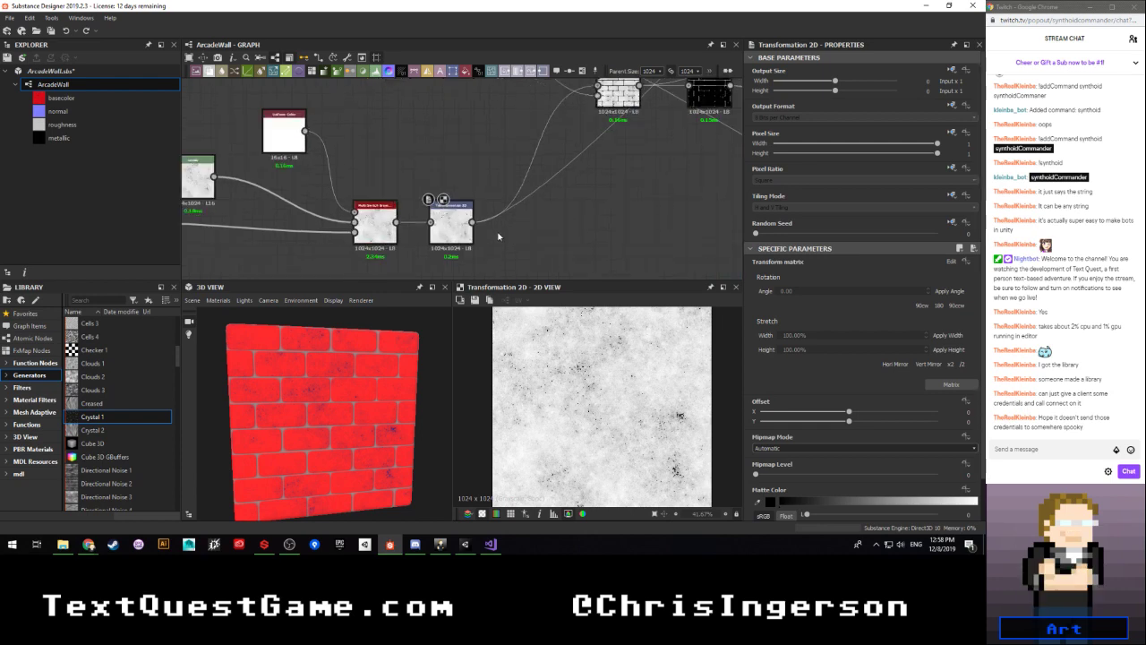
{"action": "left_click_drag", "start_coordinate": [455, 233], "coordinate": [484, 237]}
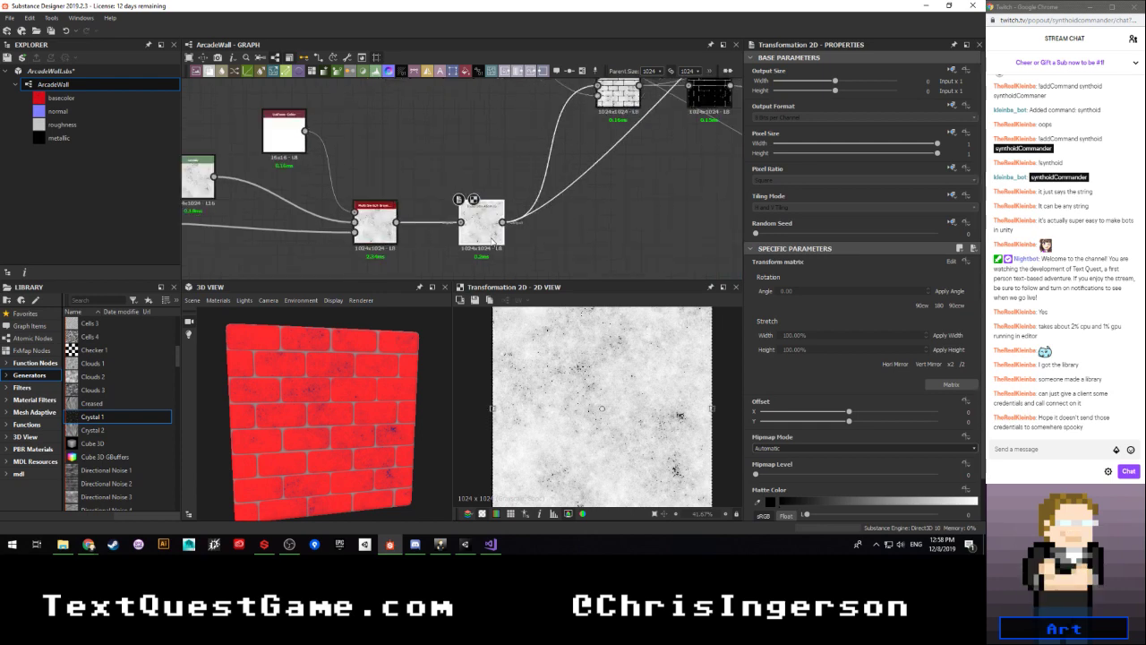
{"action": "scroll", "coordinate": [492, 240], "scroll_direction": "down", "scroll_amount": 3}
{"action": "middle_click_drag", "start_coordinate": [469, 189], "coordinate": [490, 164]}
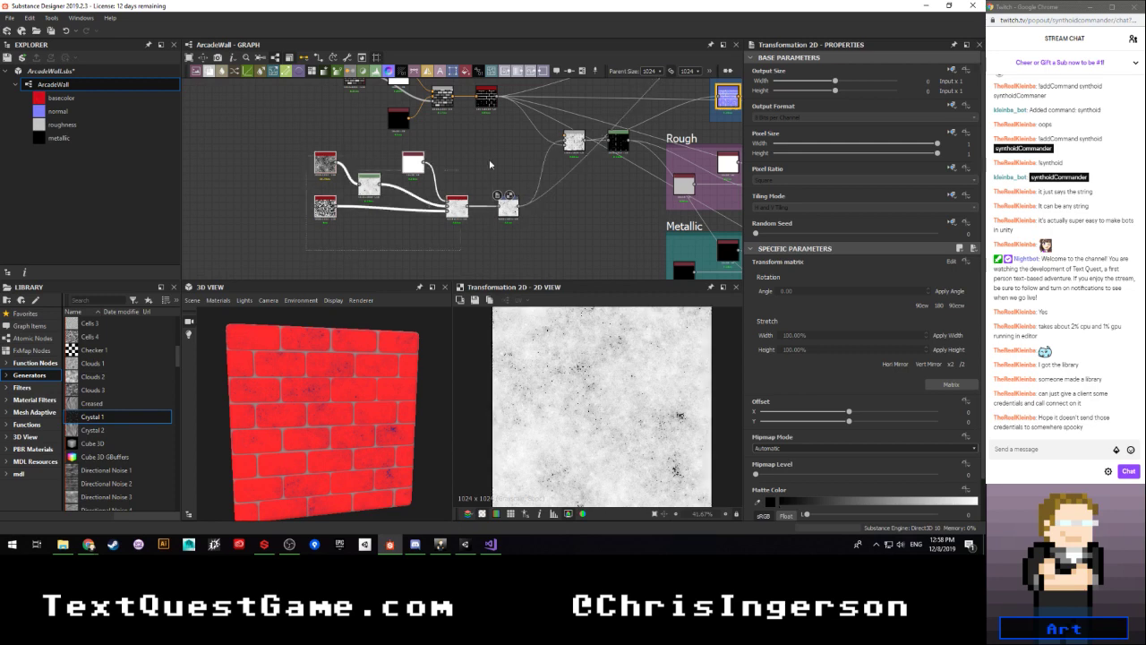
{"action": "scroll", "coordinate": [453, 209], "scroll_direction": "up", "scroll_amount": 3}
{"action": "left_click_drag", "start_coordinate": [470, 209], "coordinate": [483, 210]}
{"action": "left_click", "coordinate": [489, 153]}
{"action": "scroll", "coordinate": [493, 154], "scroll_direction": "down", "scroll_amount": 3}
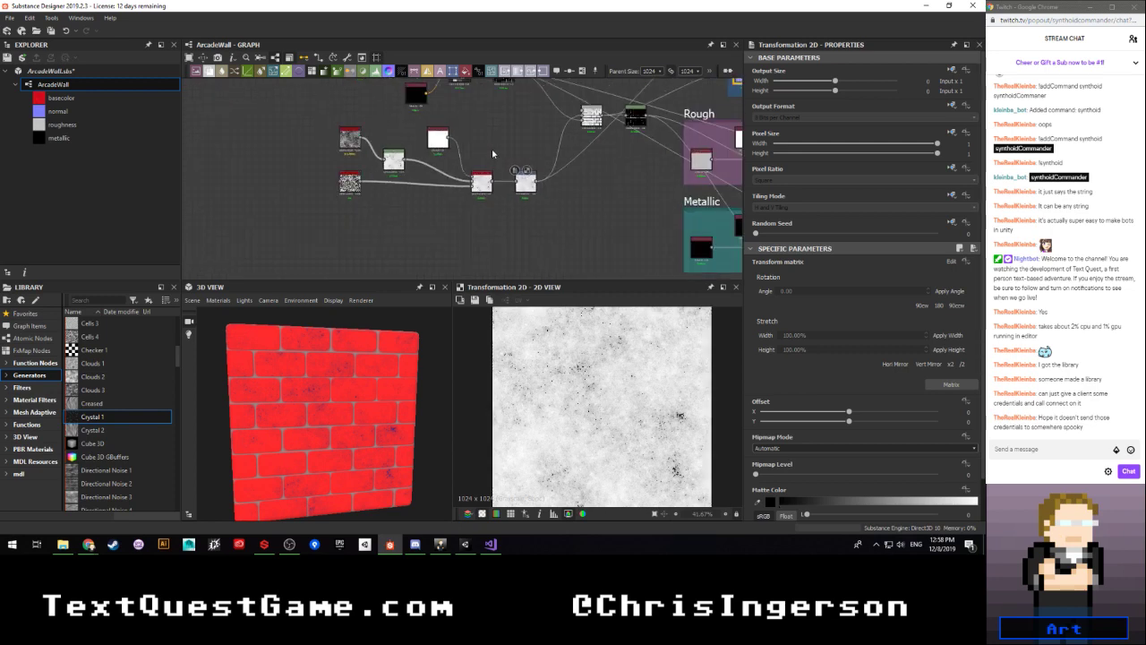
Step: Add a Make It Tile Patch Grayscale node below the Transformation 2D node and feed it from the Multi Switch Grayscale output
{"action": "scroll", "coordinate": [493, 154], "scroll_direction": "up", "scroll_amount": 3}
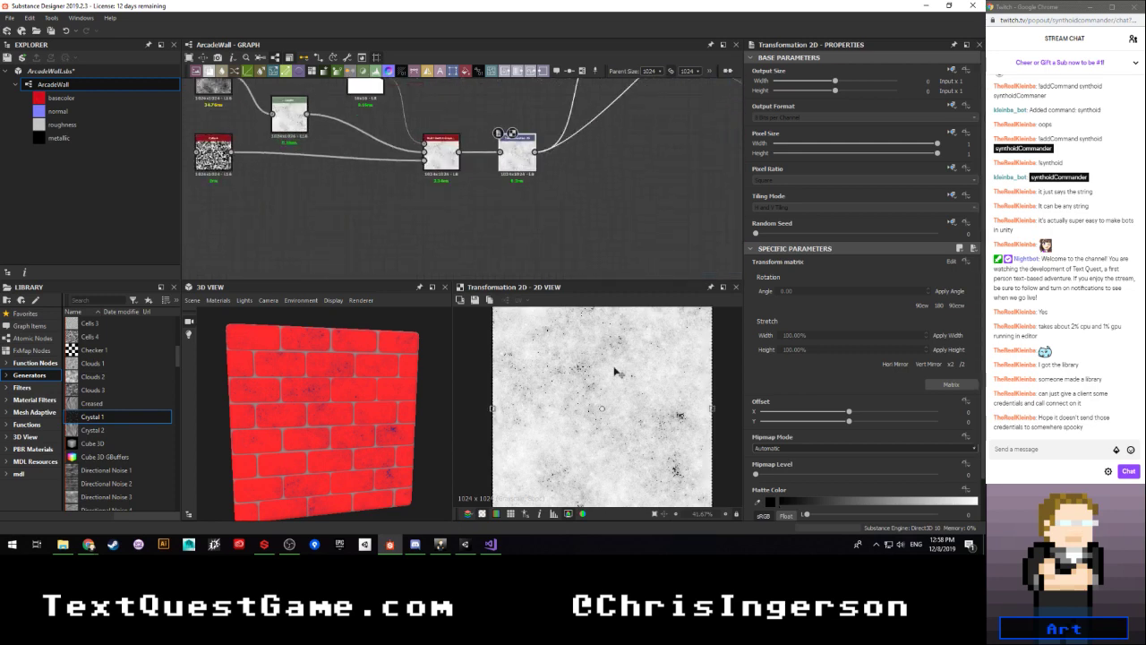
{"action": "scroll", "coordinate": [549, 402], "scroll_direction": "down", "scroll_amount": 1}
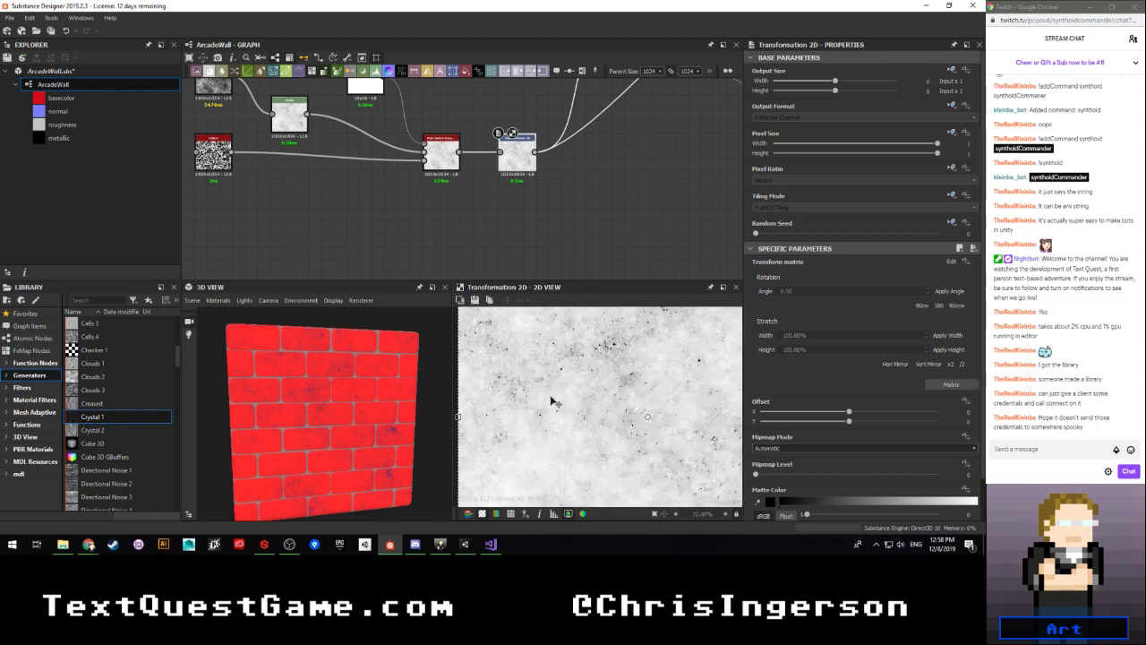
{"action": "scroll", "coordinate": [550, 397], "scroll_direction": "down", "scroll_amount": 1}
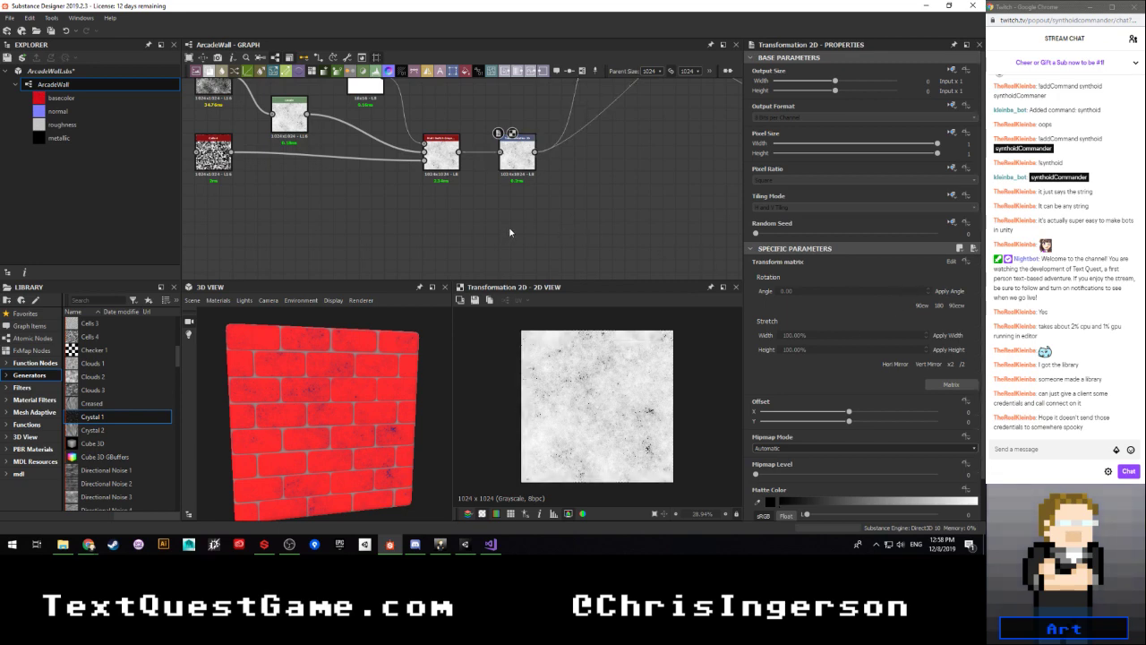
{"action": "key", "text": "space"}
{"action": "type", "text": "tile"}
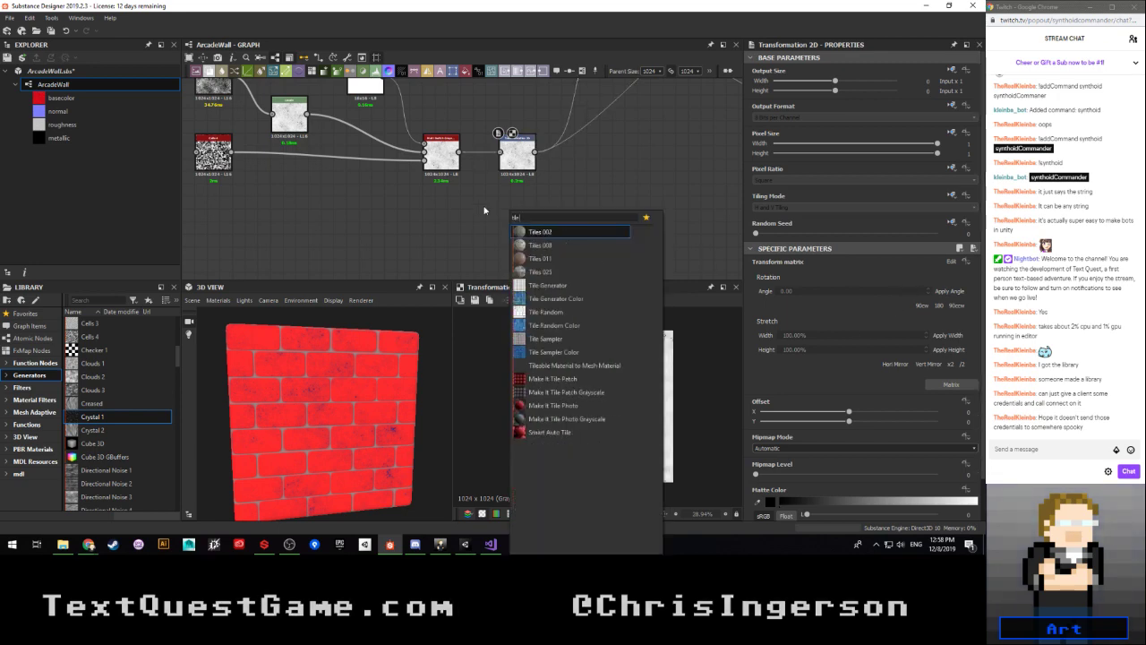
{"action": "left_click", "coordinate": [566, 418]}
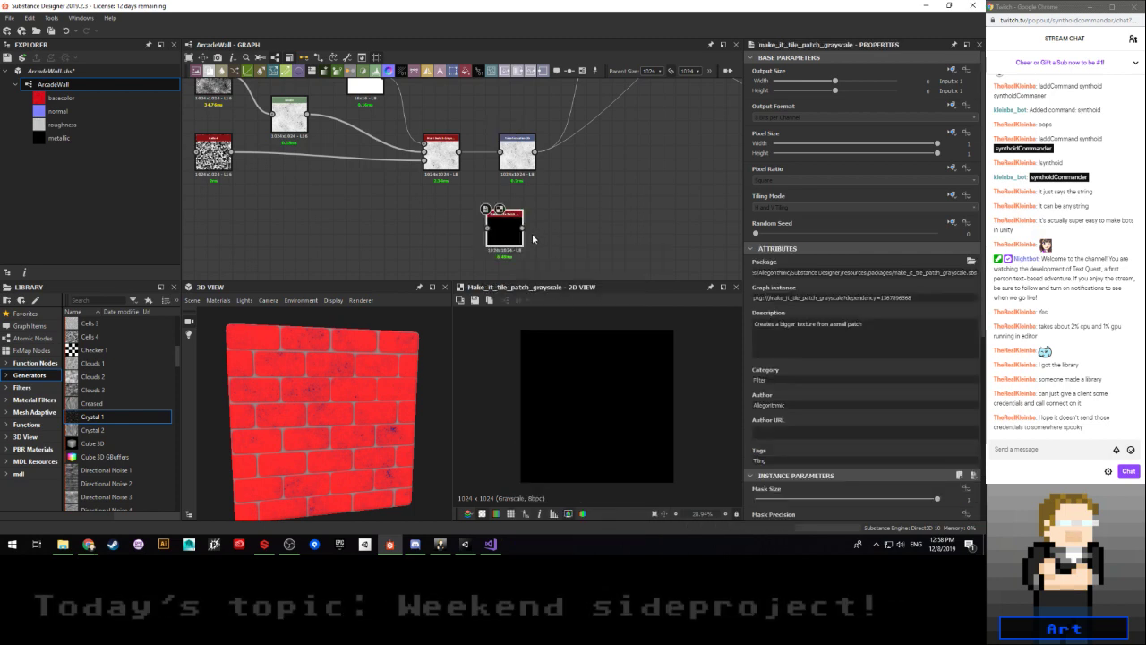
{"action": "scroll", "coordinate": [513, 238], "scroll_direction": "up", "scroll_amount": 2}
{"action": "left_click_drag", "start_coordinate": [435, 114], "coordinate": [524, 221]}
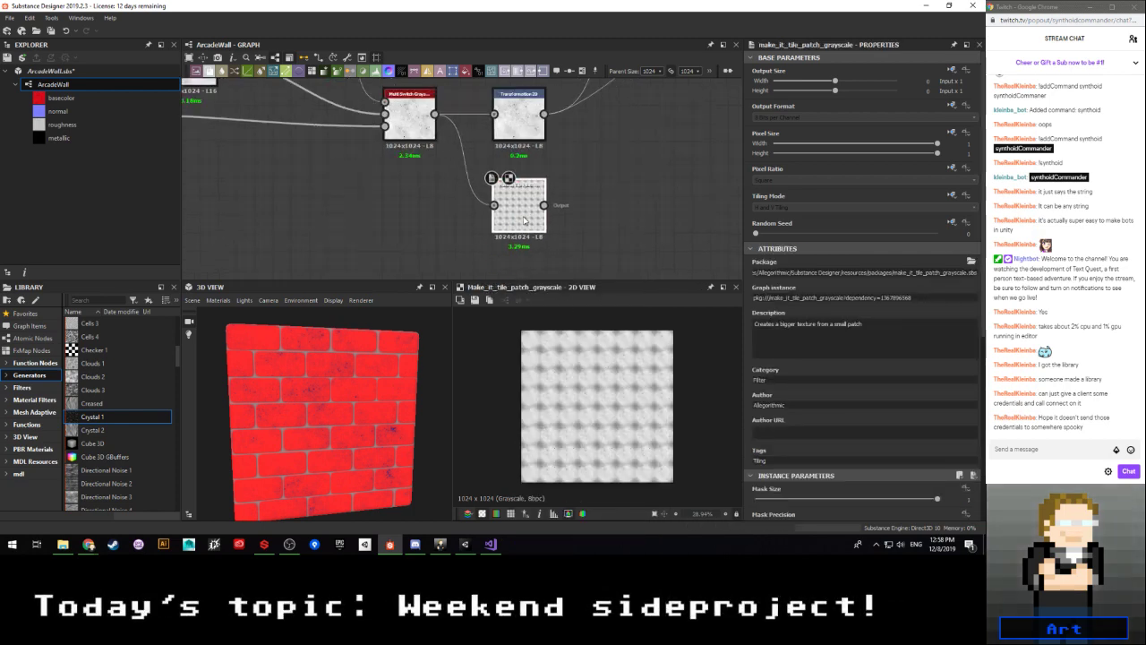
Step: Set the Make It Tile Patch node's Octave to 0 and compare its preview with the Multi Switch Grayscale output
{"action": "scroll", "coordinate": [813, 366], "scroll_direction": "down", "scroll_amount": 5}
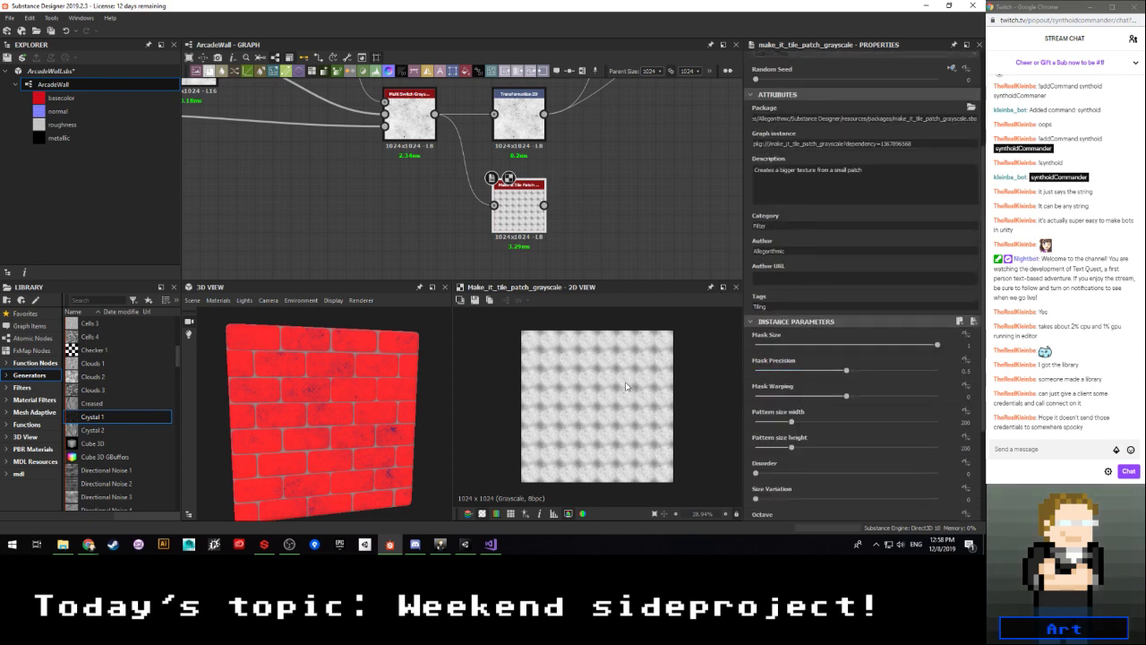
{"action": "scroll", "coordinate": [624, 383], "scroll_direction": "up", "scroll_amount": 5}
{"action": "double_click", "coordinate": [410, 117]}
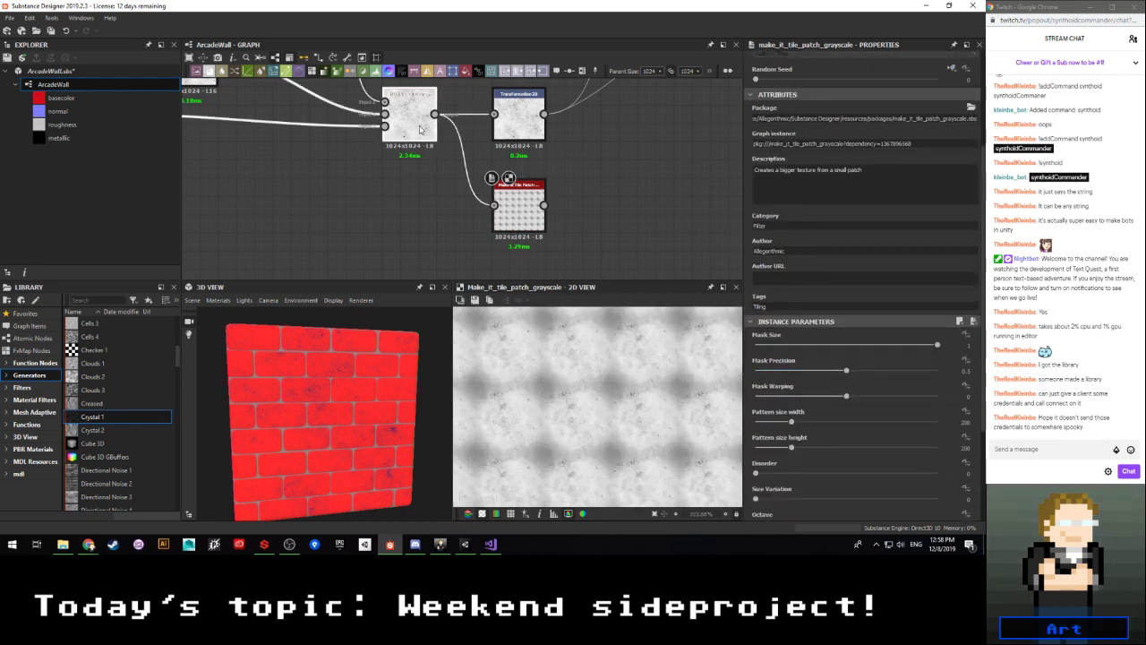
{"action": "double_click", "coordinate": [517, 211]}
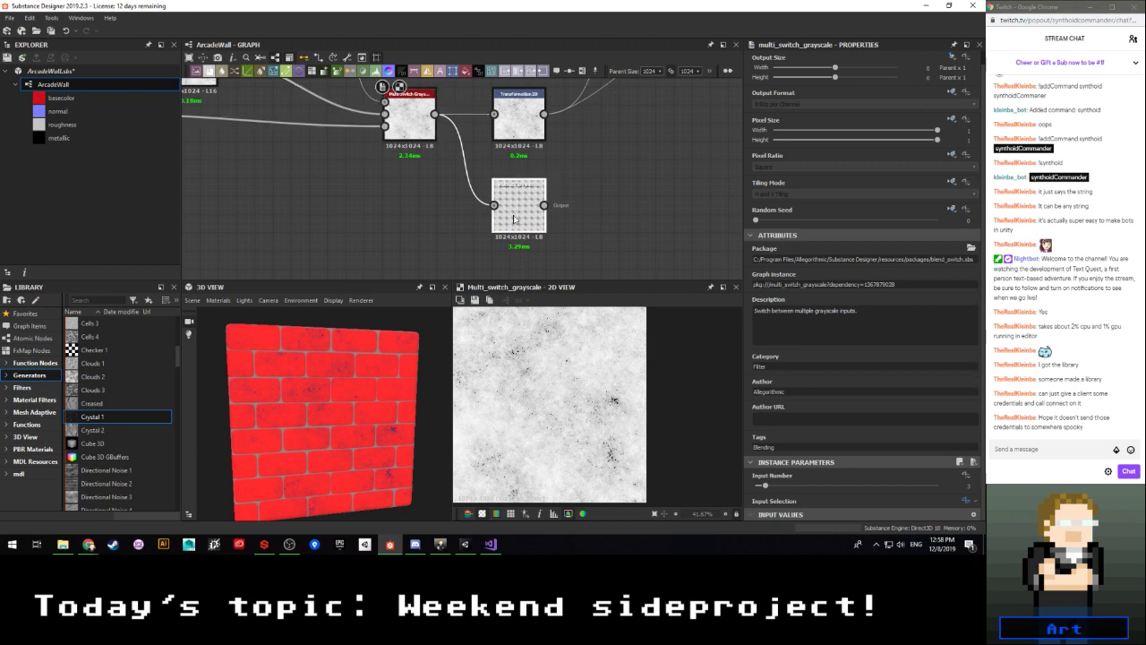
{"action": "scroll", "coordinate": [776, 397], "scroll_direction": "down", "scroll_amount": 3}
{"action": "scroll", "coordinate": [776, 398], "scroll_direction": "down", "scroll_amount": 3}
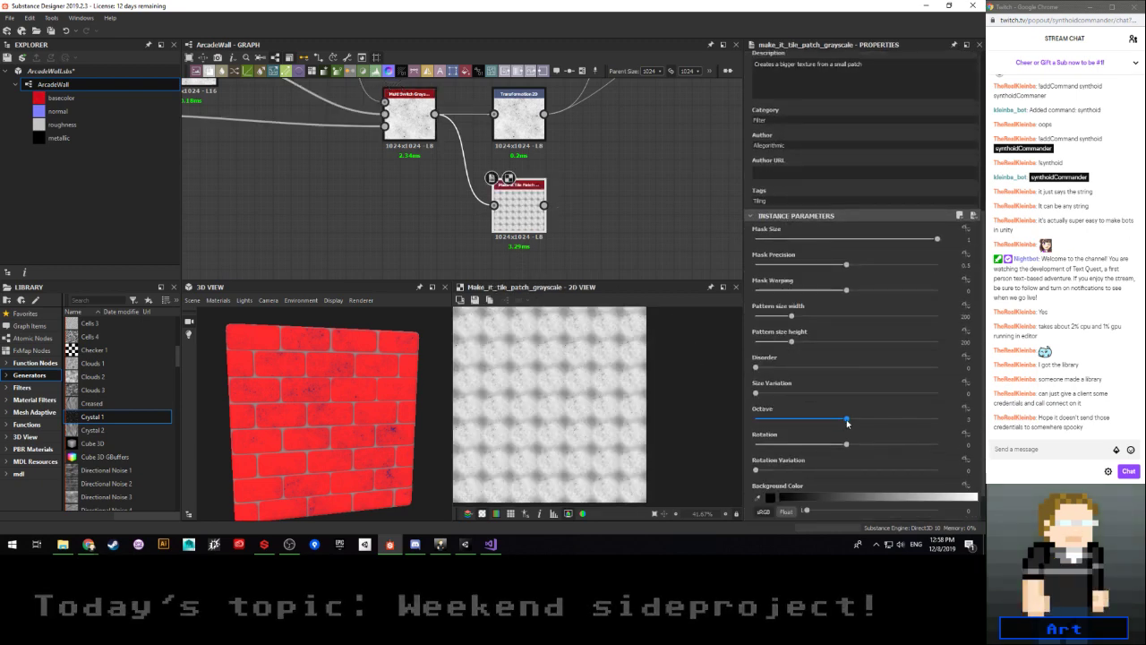
{"action": "left_click_drag", "start_coordinate": [838, 424], "coordinate": [741, 420]}
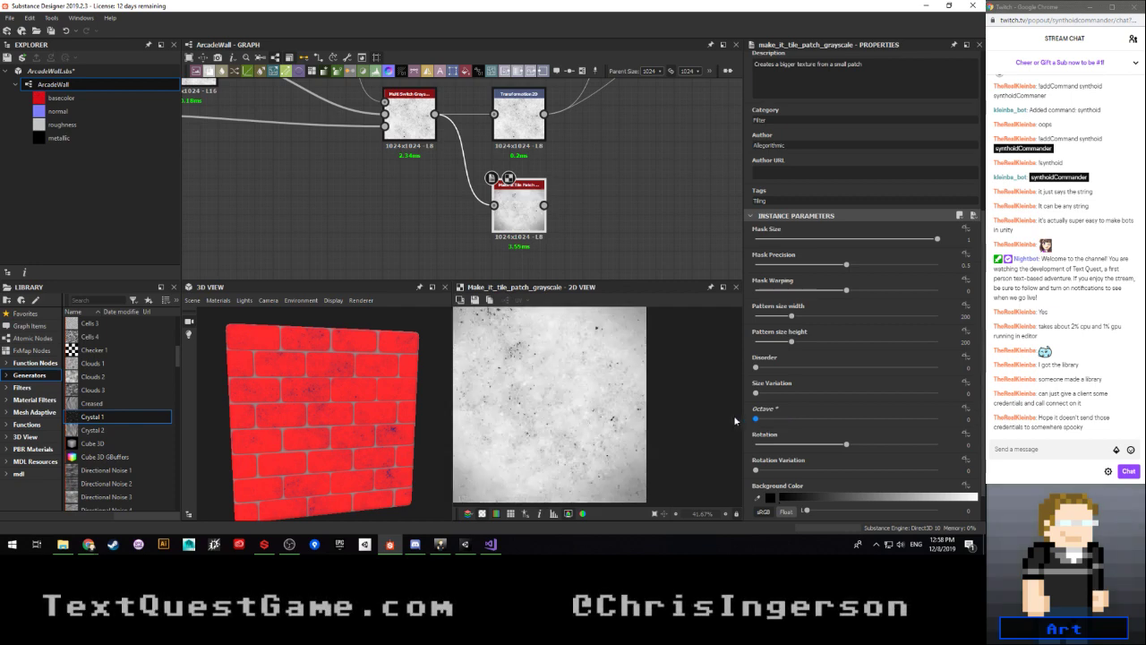
{"action": "double_click", "coordinate": [400, 131]}
{"action": "double_click", "coordinate": [499, 200]}
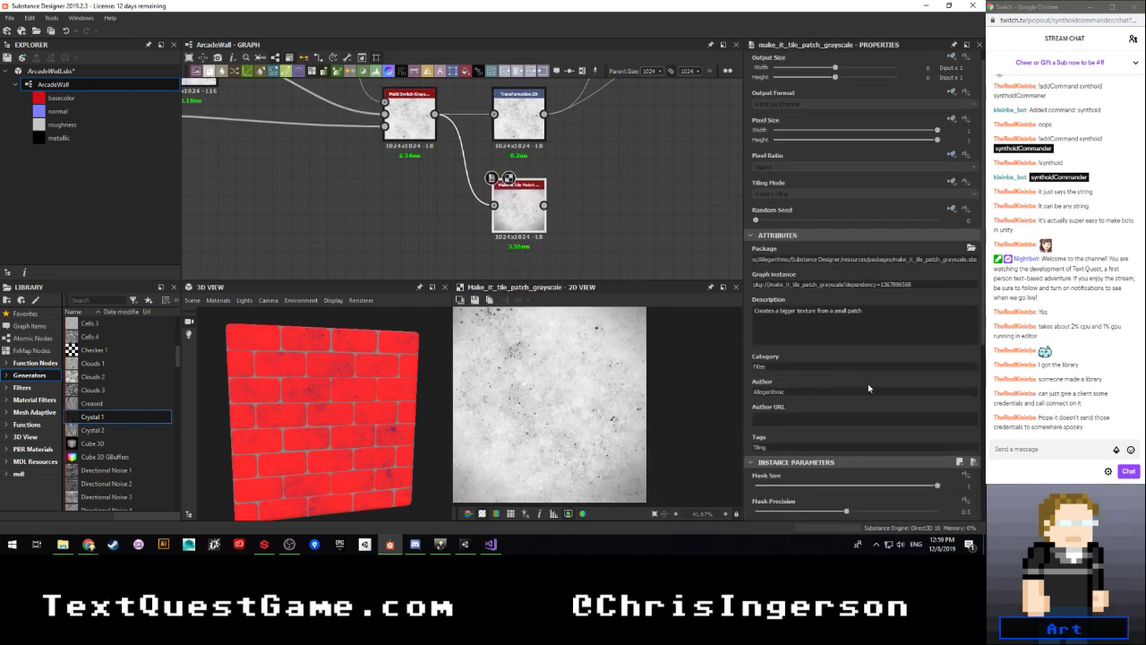
Step: Test the Octave and Pattern size height of the Make It Tile Patch node, setting them back to 0 and 200
{"action": "scroll", "coordinate": [867, 383], "scroll_direction": "down", "scroll_amount": 5}
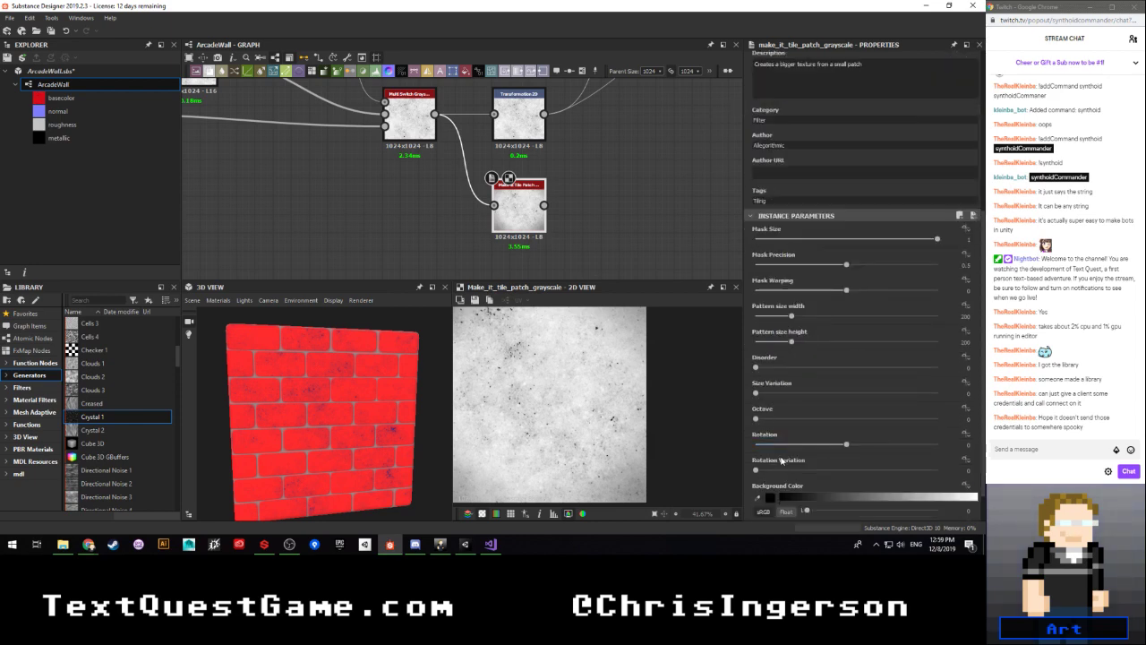
{"action": "scroll", "coordinate": [778, 453], "scroll_direction": "down", "scroll_amount": 1}
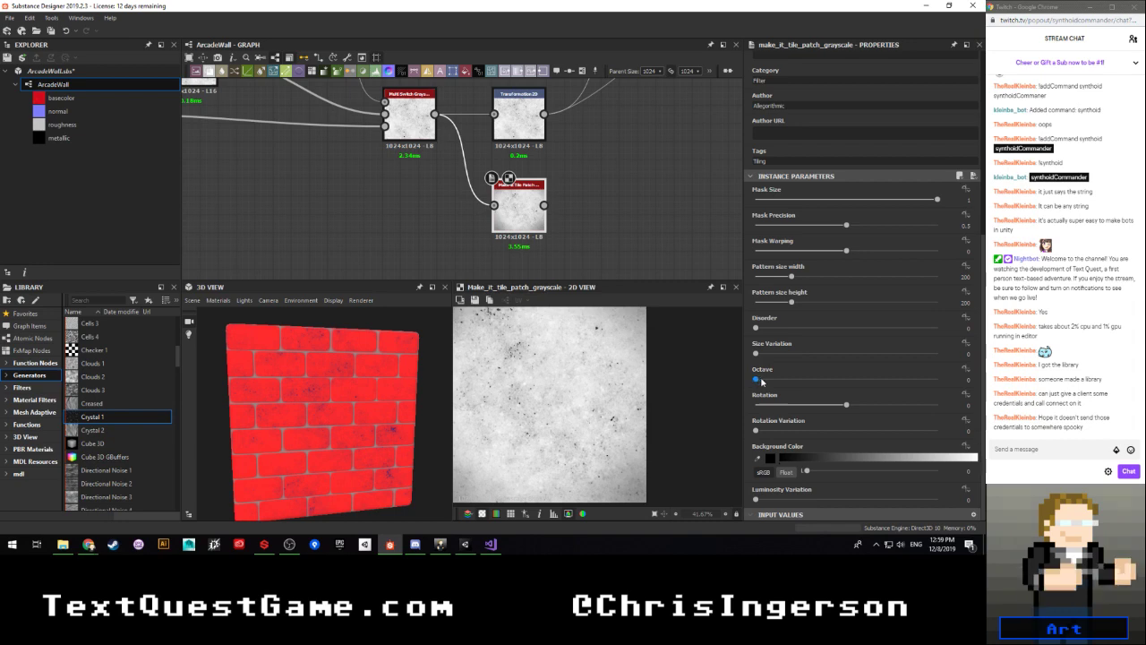
{"action": "left_click_drag", "start_coordinate": [756, 378], "coordinate": [622, 350]}
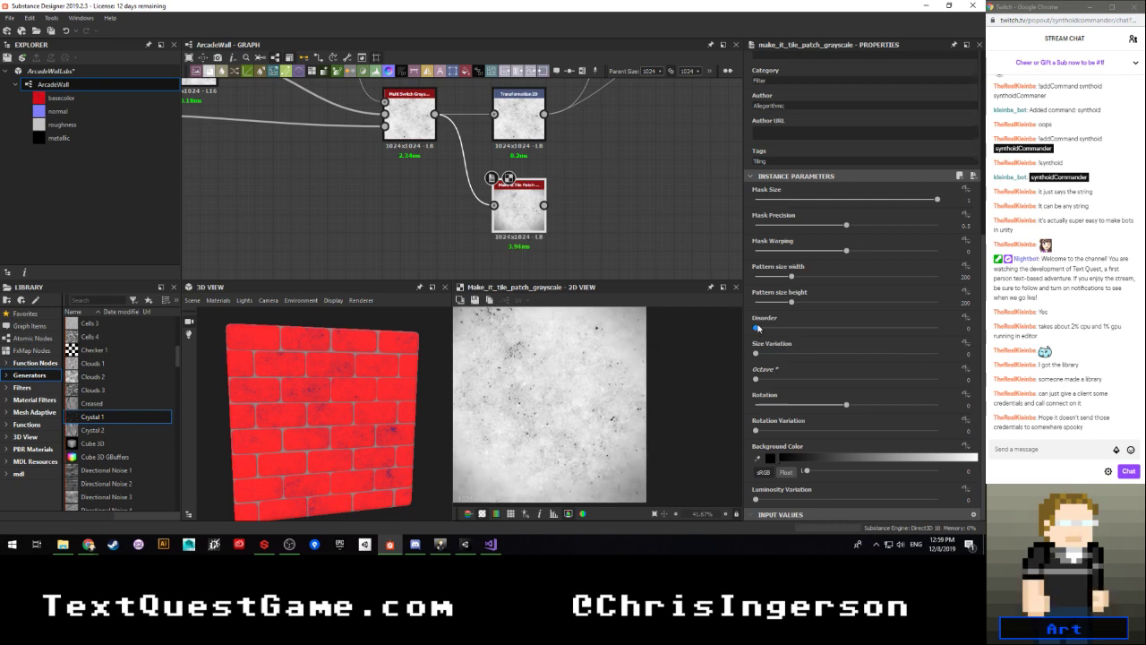
{"action": "left_click_drag", "start_coordinate": [791, 305], "coordinate": [795, 304]}
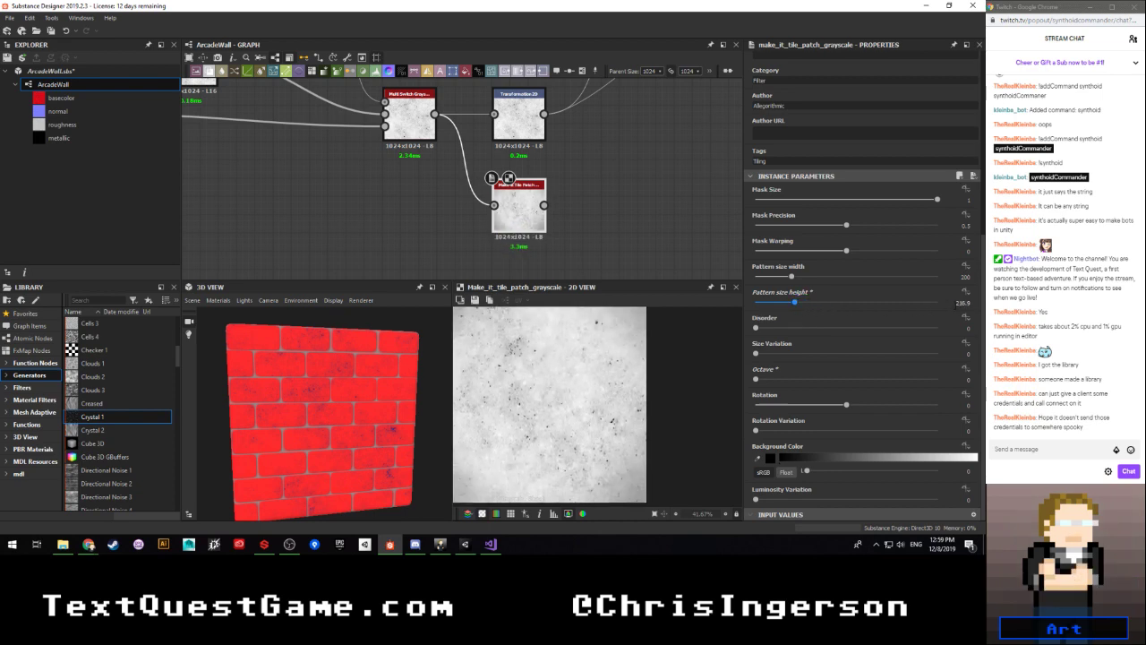
{"action": "double_click", "coordinate": [962, 303]}
{"action": "type", "text": "200"}
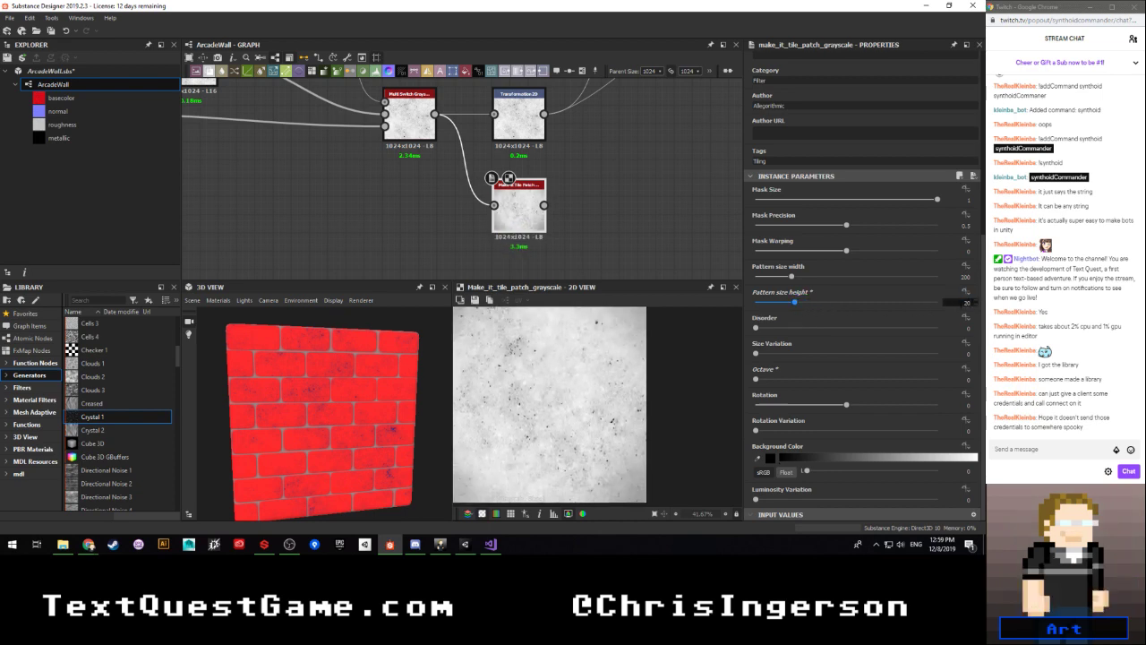
{"action": "key", "text": "Return"}
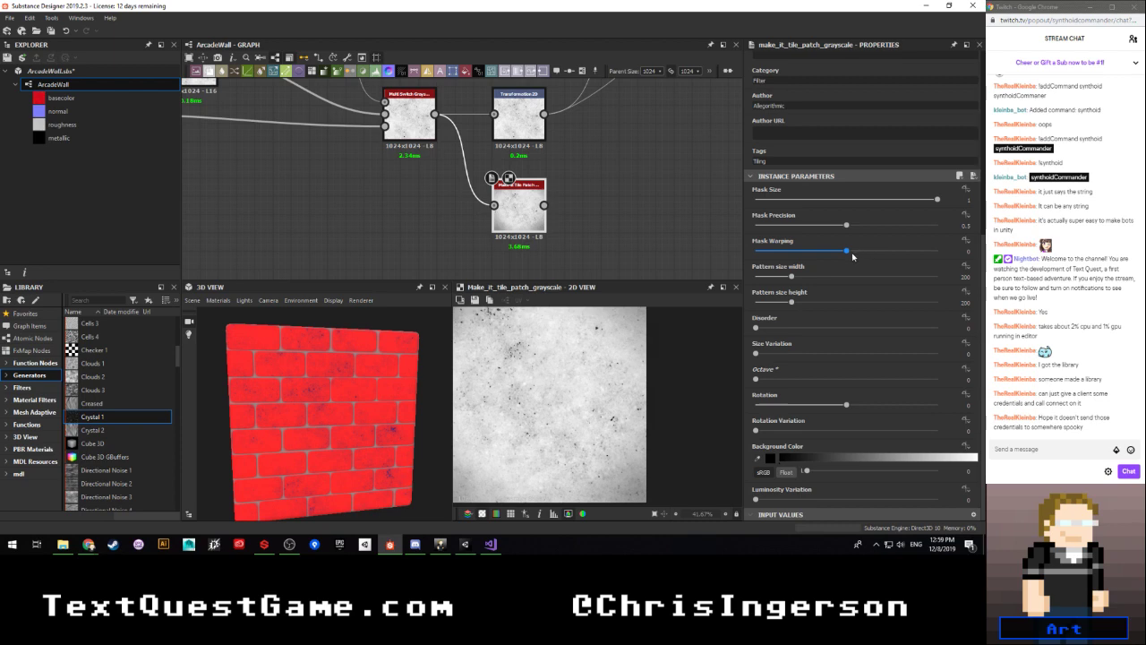
Step: Try a Mask Precision of 1 and a smaller Mask Size on the Make It Tile Patch node, and delete the node
{"action": "left_click_drag", "start_coordinate": [846, 225], "coordinate": [988, 234]}
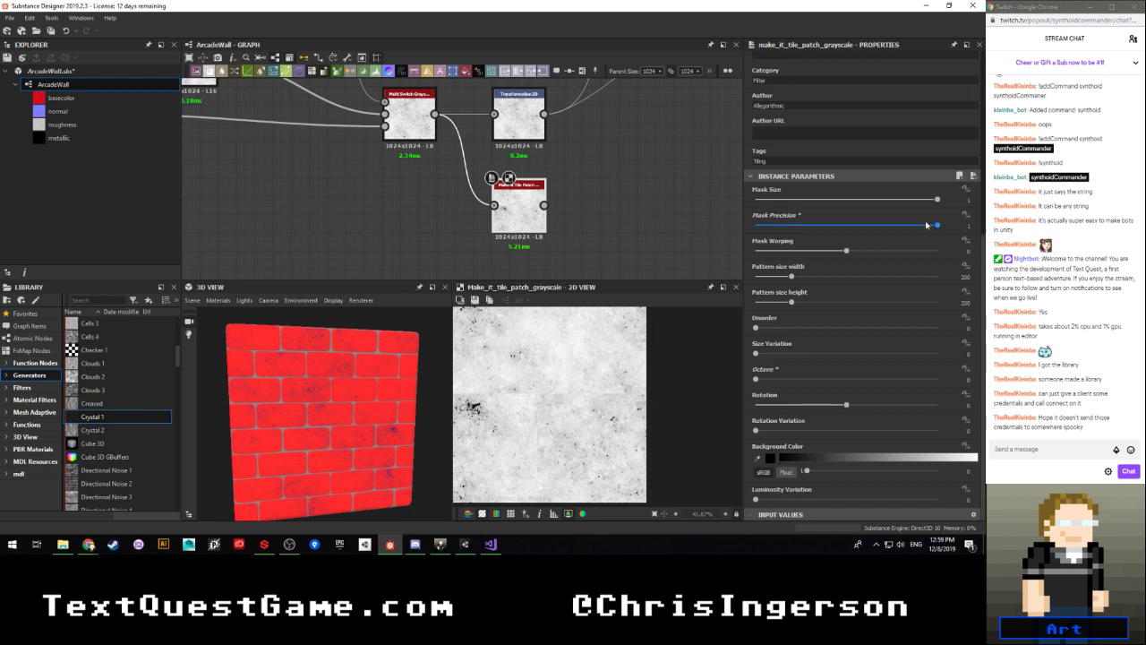
{"action": "left_click", "coordinate": [814, 201]}
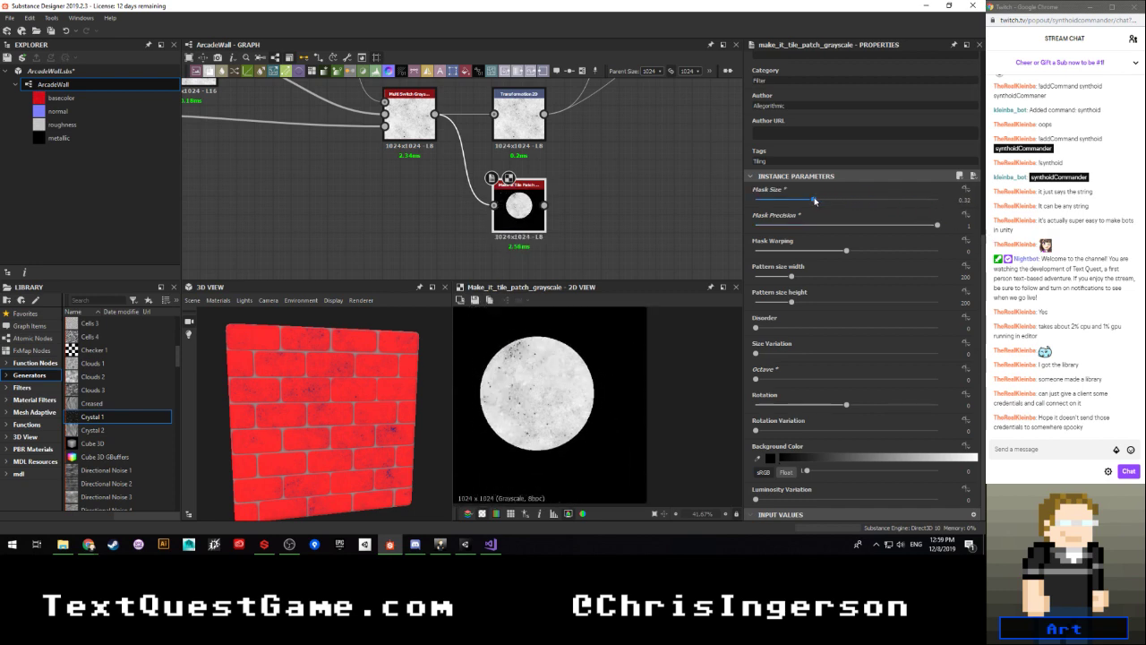
{"action": "left_click_drag", "start_coordinate": [814, 201], "coordinate": [988, 203]}
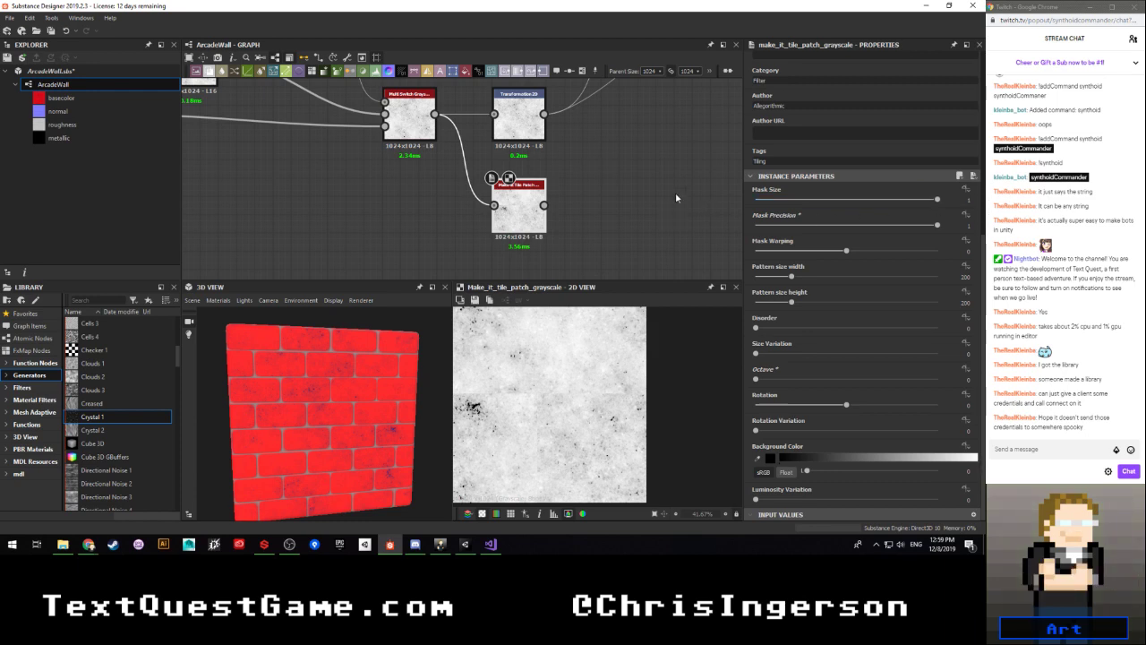
{"action": "key", "text": "Delete"}
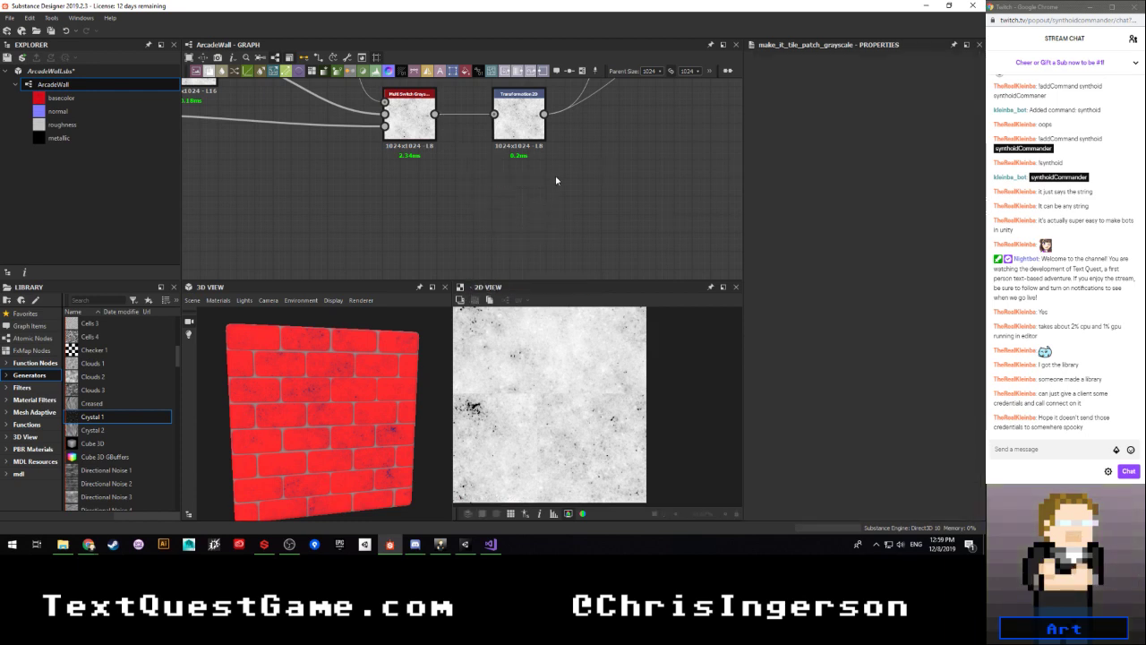
Step: Set the Transformation 2D node's stretch width and height to 50%, apply both, and inspect the accent noise on the bricks
{"action": "double_click", "coordinate": [531, 125]}
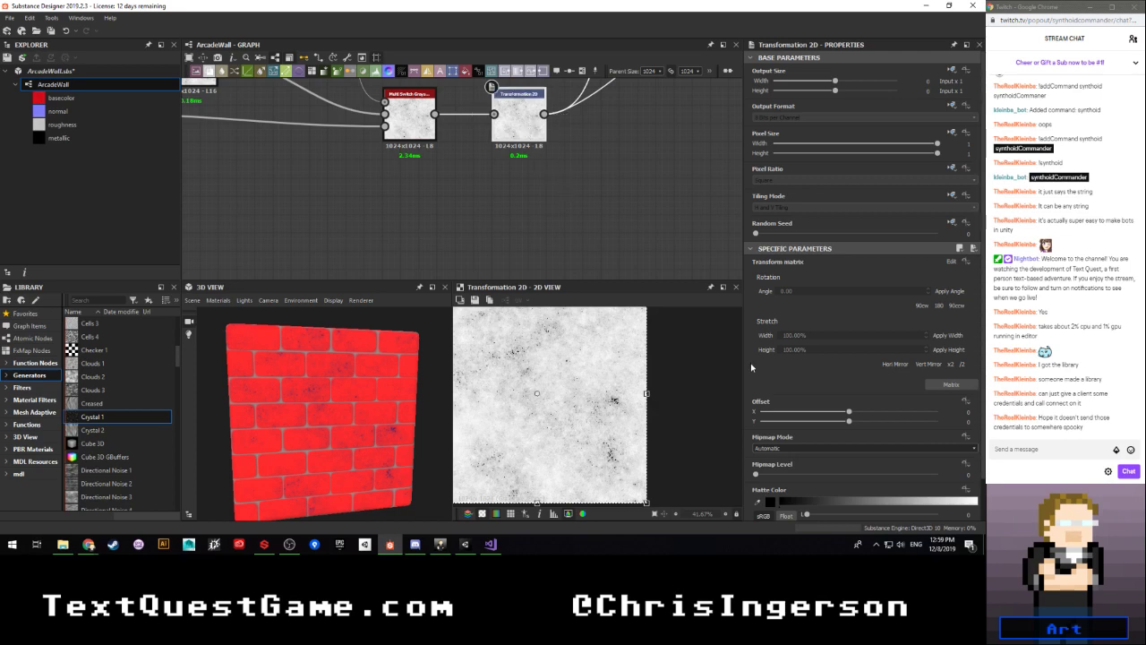
{"action": "left_click_drag", "start_coordinate": [791, 335], "coordinate": [783, 336]}
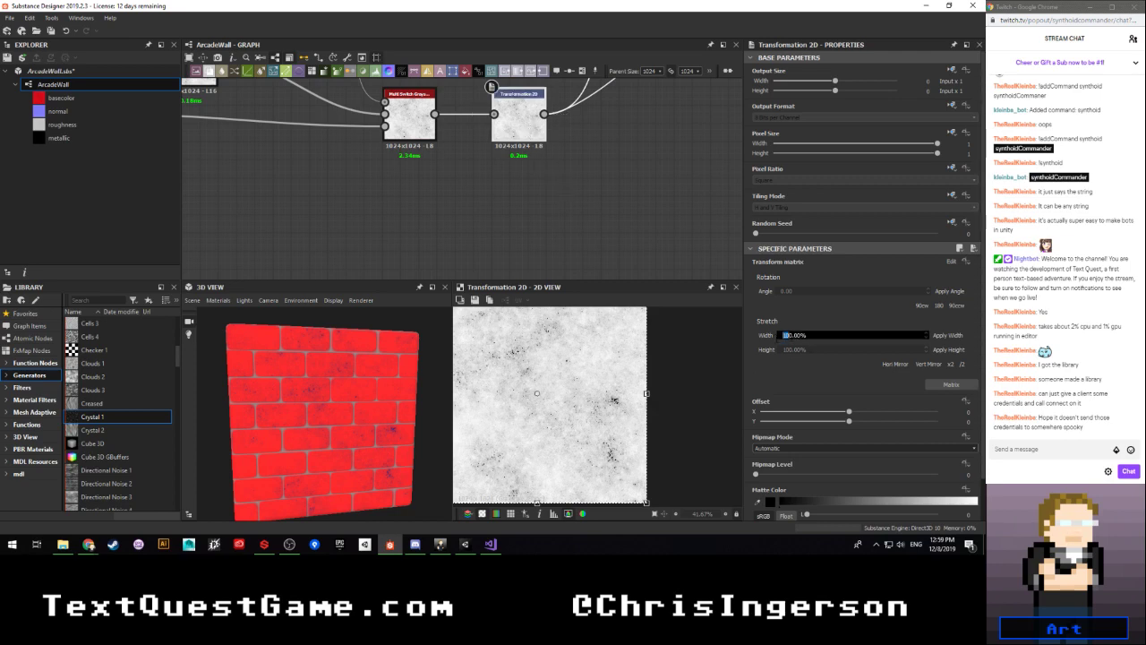
{"action": "type", "text": "50"}
{"action": "double_click", "coordinate": [785, 349]}
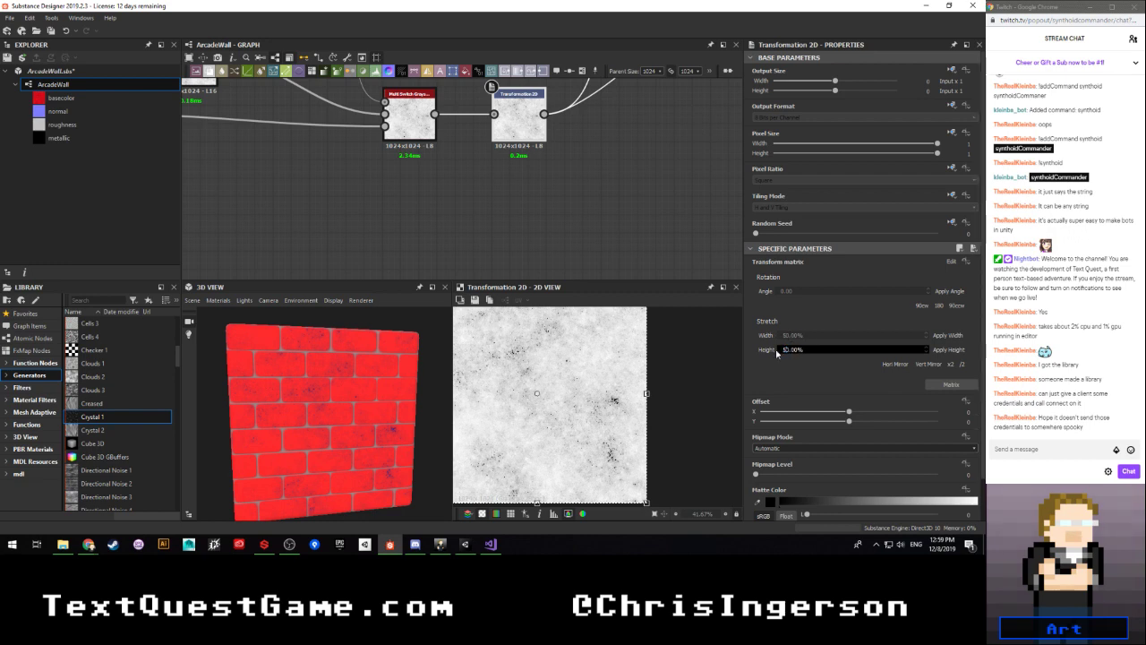
{"action": "key", "text": "Return"}
{"action": "left_click", "coordinate": [698, 364]}
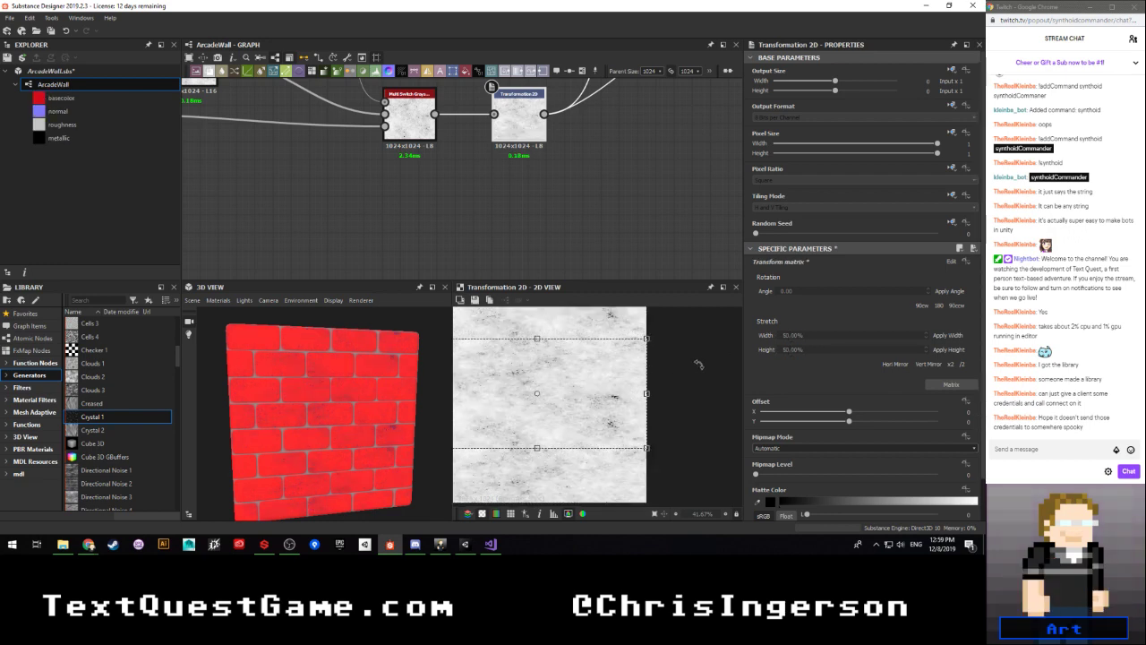
{"action": "left_click", "coordinate": [648, 243]}
{"action": "scroll", "coordinate": [619, 421], "scroll_direction": "down", "scroll_amount": 3}
{"action": "scroll", "coordinate": [616, 444], "scroll_direction": "up", "scroll_amount": 2}
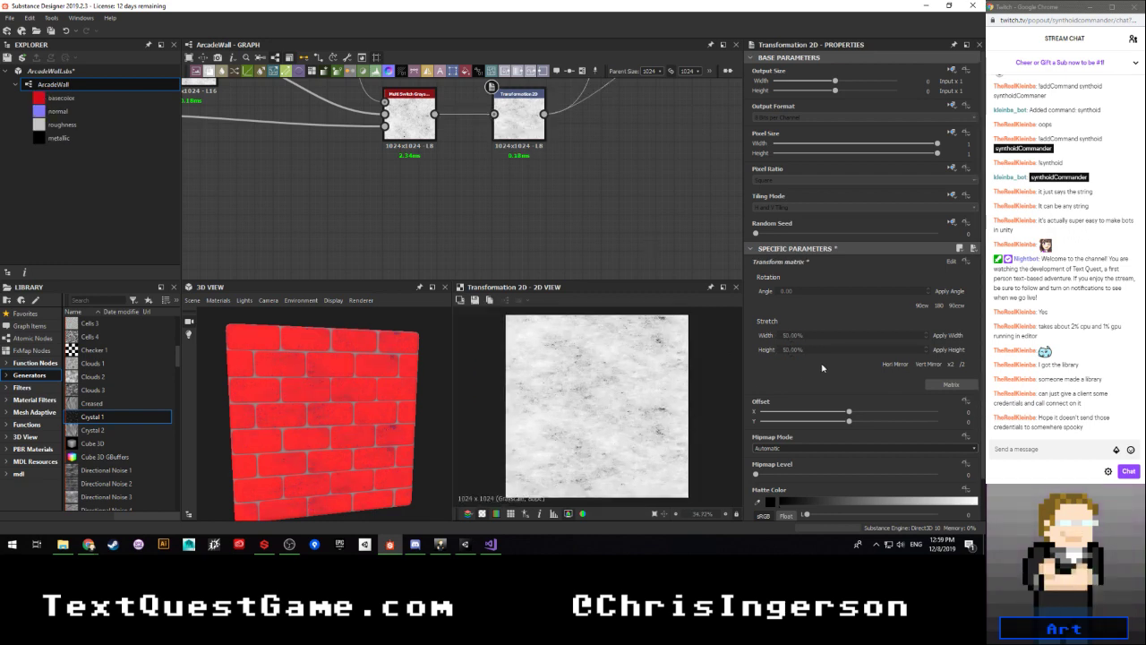
{"action": "left_click", "coordinate": [947, 336]}
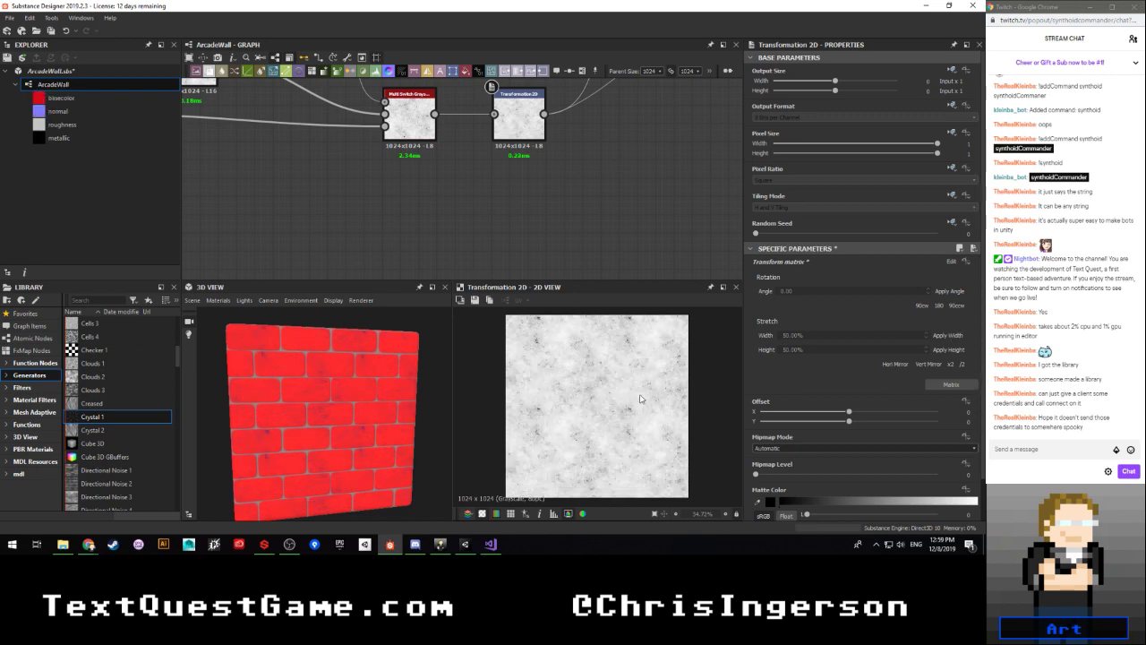
{"action": "scroll", "coordinate": [424, 408], "scroll_direction": "up", "scroll_amount": 3}
{"action": "mouse_move", "coordinate": [355, 438]}
{"action": "left_mouse_down"}
{"action": "mouse_move", "coordinate": [355, 402]}
{"action": "mouse_move", "coordinate": [356, 467]}
{"action": "mouse_move", "coordinate": [347, 444]}
{"action": "left_mouse_up"}
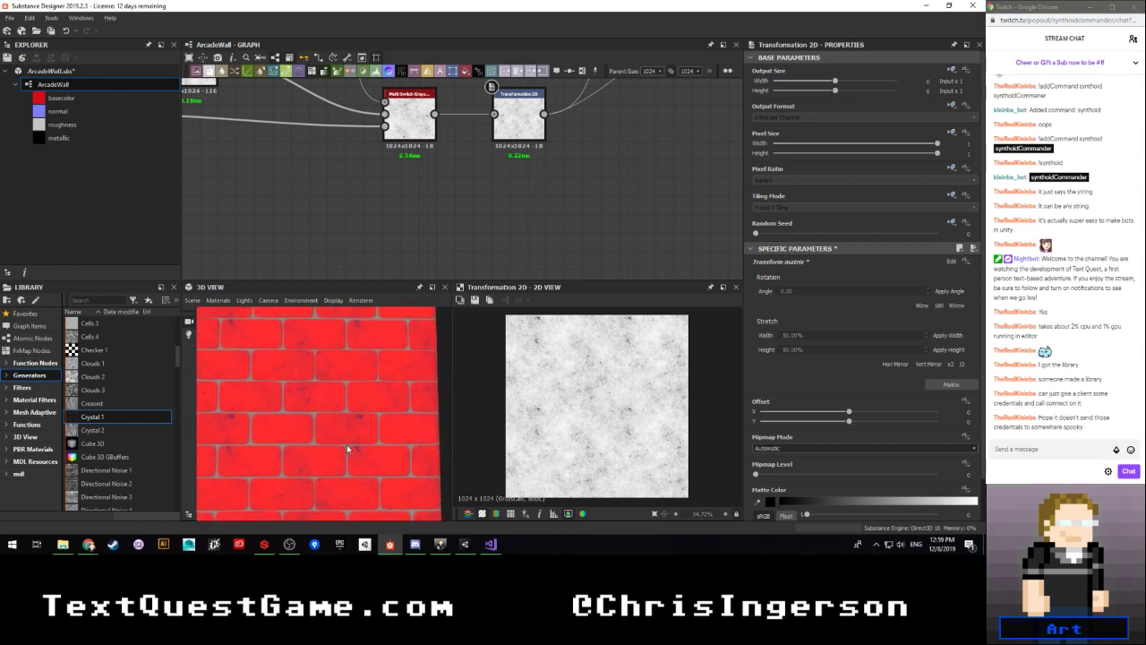
{"action": "scroll", "coordinate": [347, 444], "scroll_direction": "up", "scroll_amount": 4}
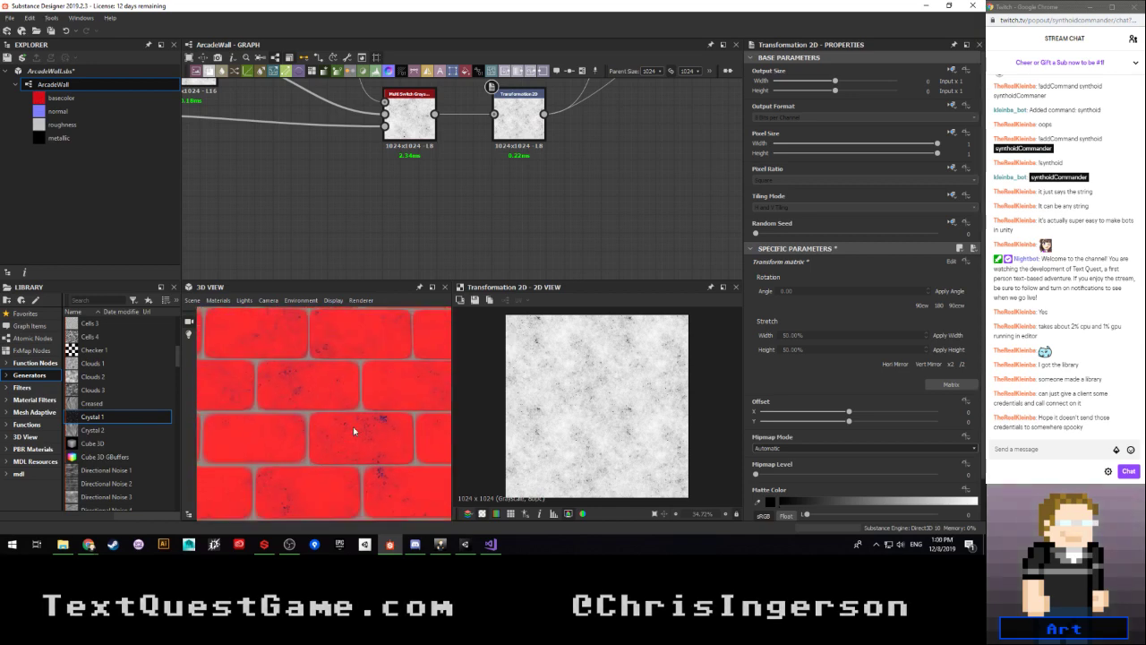
{"action": "scroll", "coordinate": [566, 183], "scroll_direction": "down", "scroll_amount": 6}
Step: Test the ArcadeWall graph's Brick Type input at defaults of 3 and 2, and set its default to 1
{"action": "mouse_move", "coordinate": [595, 168]}
{"action": "middle_mouse_down"}
{"action": "mouse_move", "coordinate": [476, 238]}
{"action": "mouse_move", "coordinate": [474, 227]}
{"action": "mouse_move", "coordinate": [586, 172]}
{"action": "middle_mouse_up"}
{"action": "scroll", "coordinate": [475, 235], "scroll_direction": "up", "scroll_amount": 3}
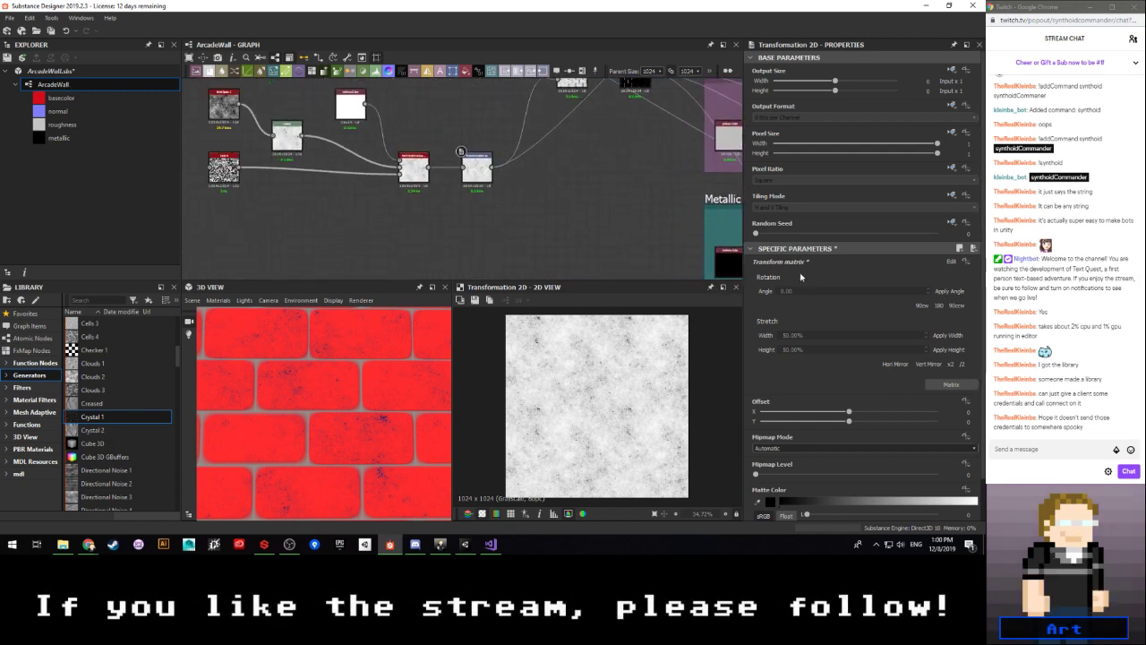
{"action": "key", "text": "Escape"}
{"action": "scroll", "coordinate": [804, 285], "scroll_direction": "down", "scroll_amount": 10}
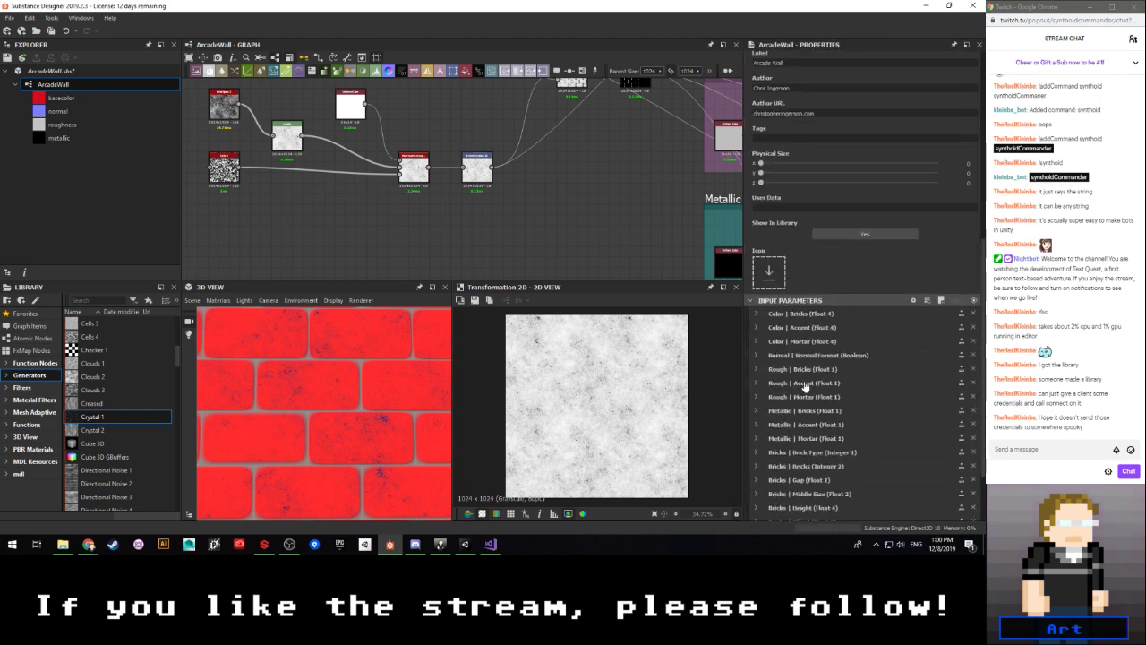
{"action": "left_click", "coordinate": [755, 367]}
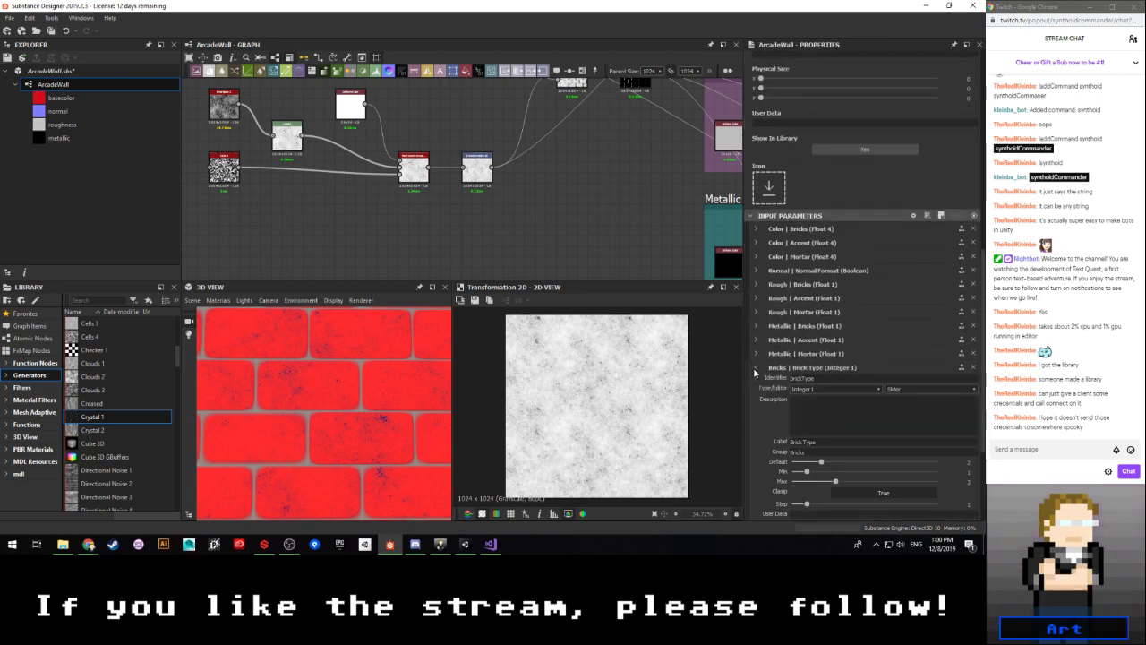
{"action": "scroll", "coordinate": [755, 367], "scroll_direction": "down", "scroll_amount": 2}
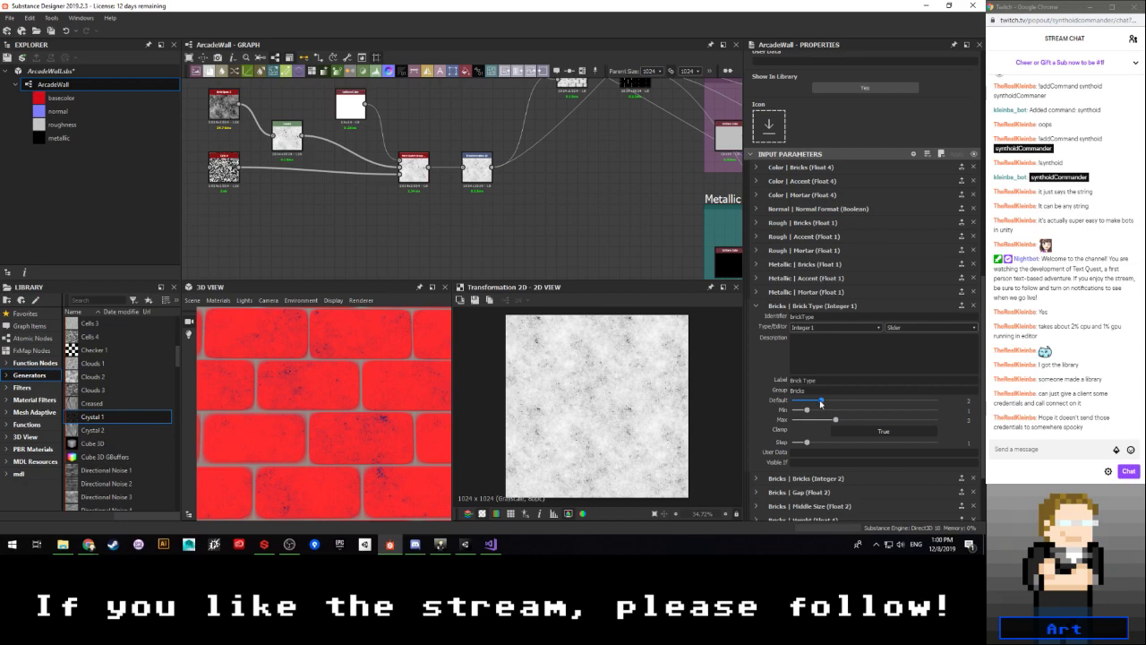
{"action": "left_click_drag", "start_coordinate": [815, 405], "coordinate": [833, 404]}
{"action": "scroll", "coordinate": [336, 377], "scroll_direction": "down", "scroll_amount": 5}
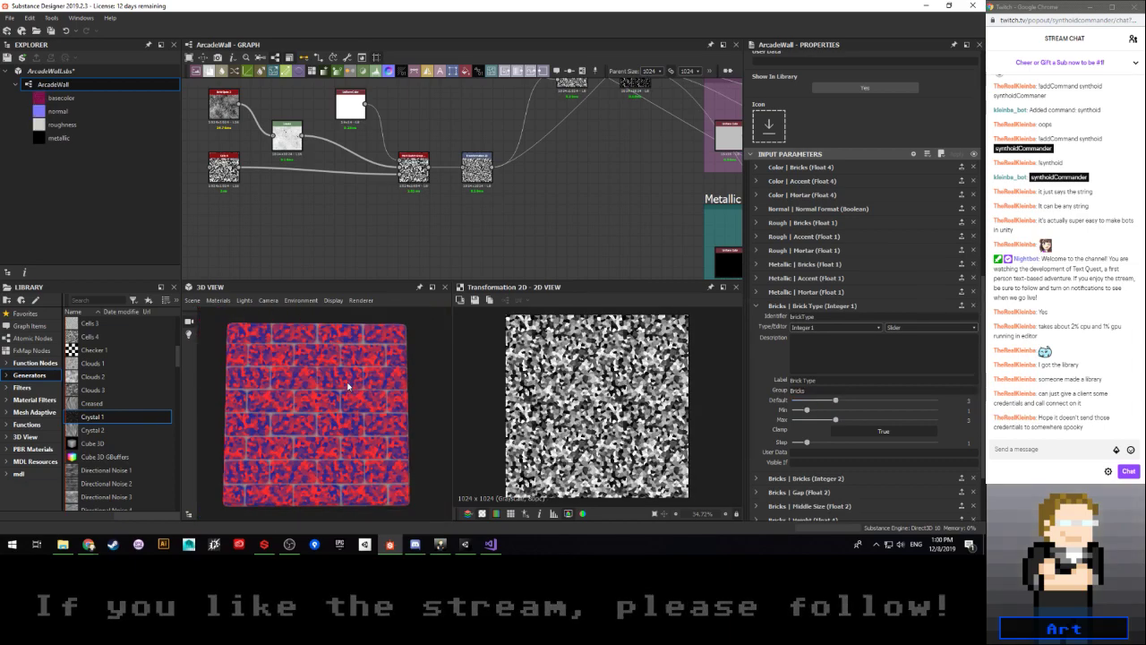
{"action": "scroll", "coordinate": [335, 377], "scroll_direction": "up", "scroll_amount": 5}
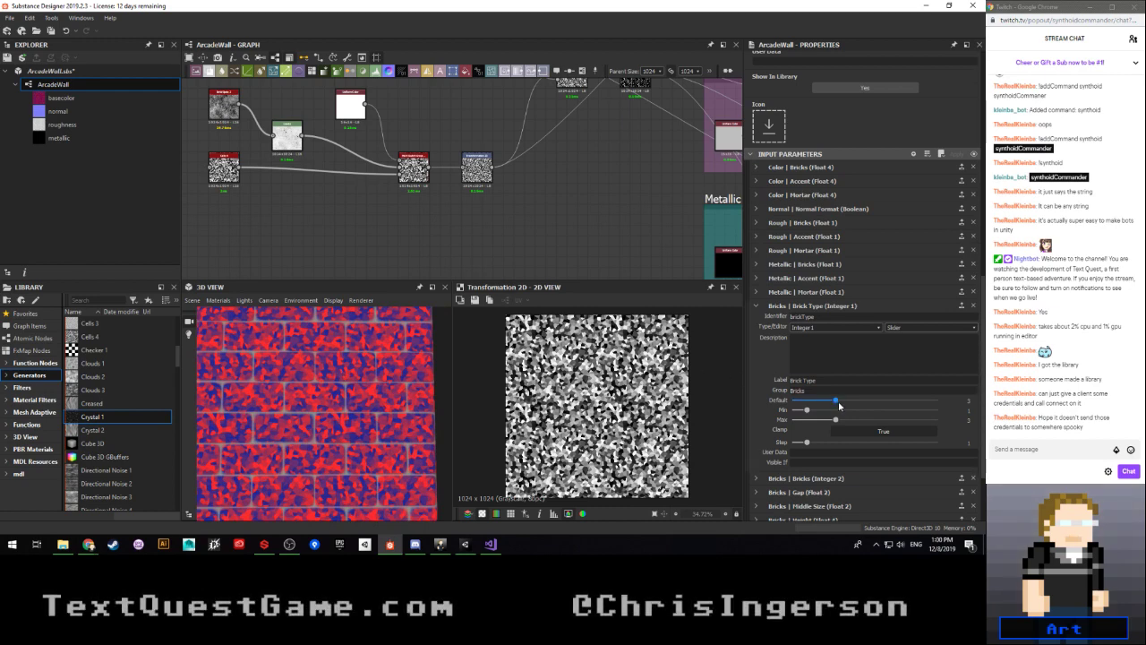
{"action": "left_click_drag", "start_coordinate": [830, 404], "coordinate": [824, 405]}
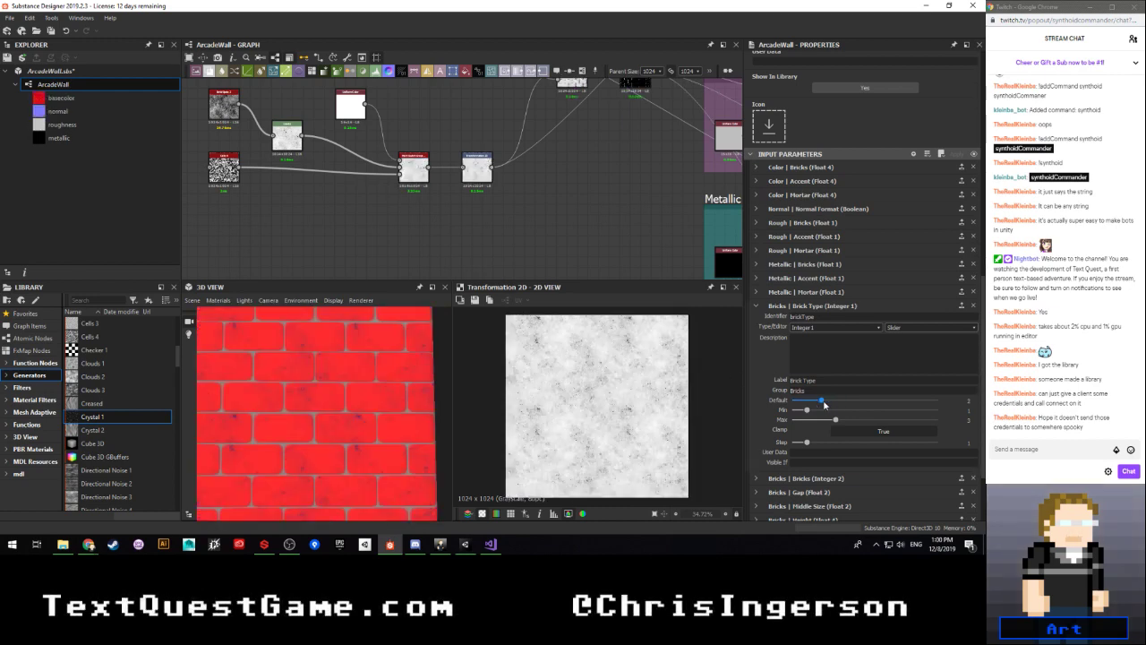
{"action": "left_click_drag", "start_coordinate": [822, 404], "coordinate": [807, 403]}
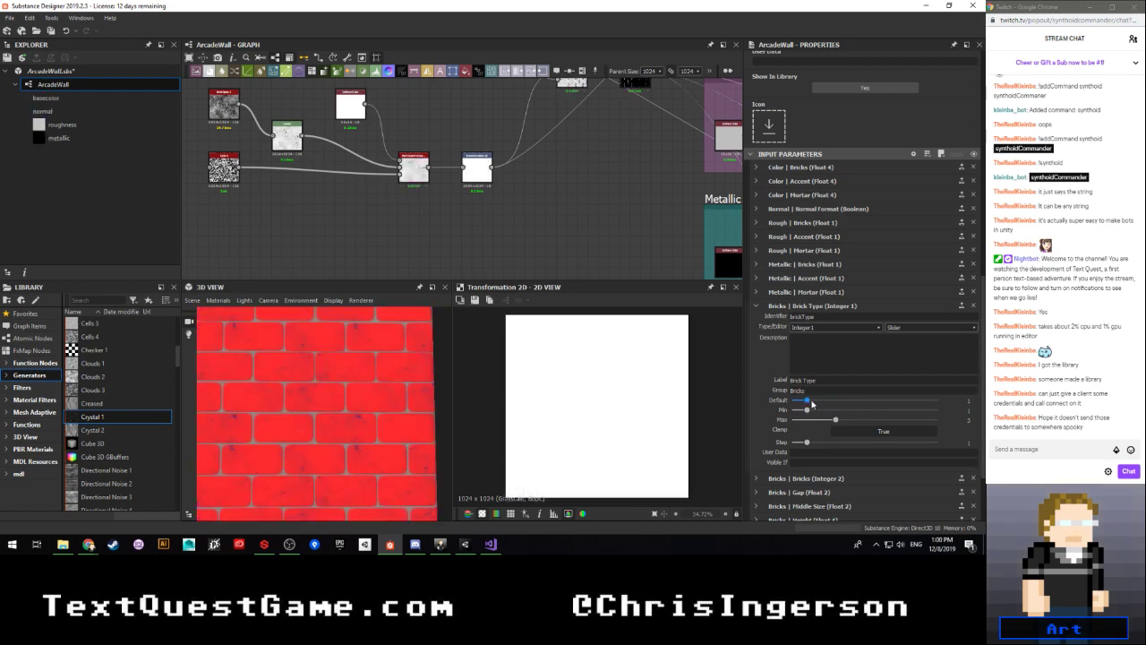
{"action": "scroll", "coordinate": [385, 251], "scroll_direction": "down", "scroll_amount": 3}
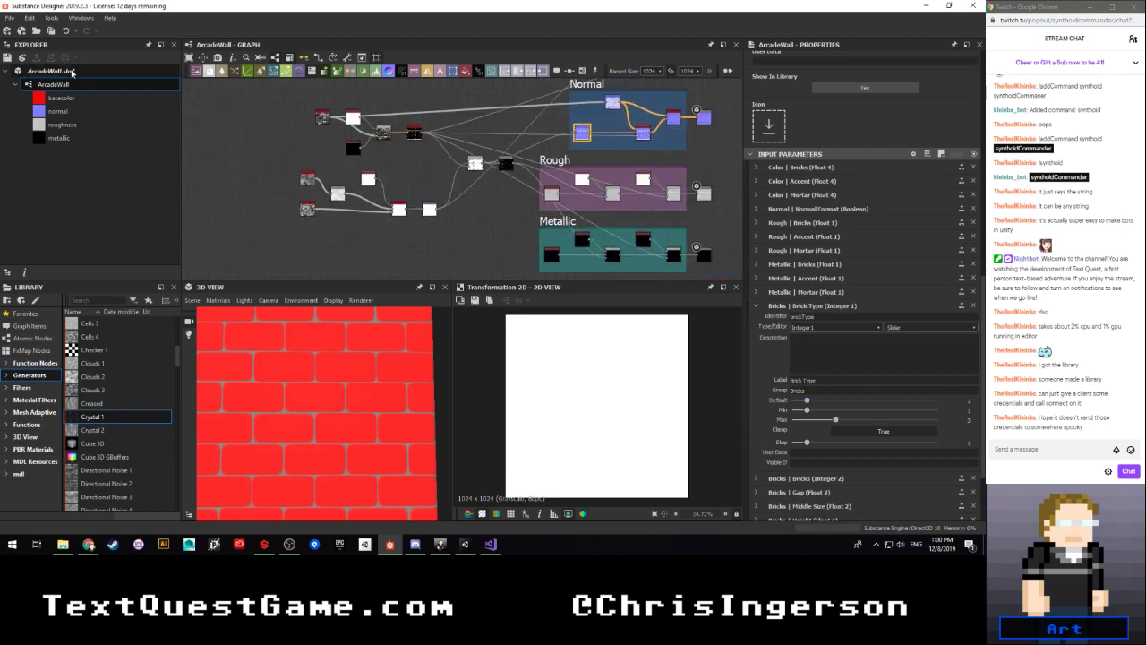
Step: Publish the ArcadeWall package as ArcadeWall.sbsar in the Substances folder, replacing the existing archive
{"action": "left_click", "coordinate": [72, 72]}
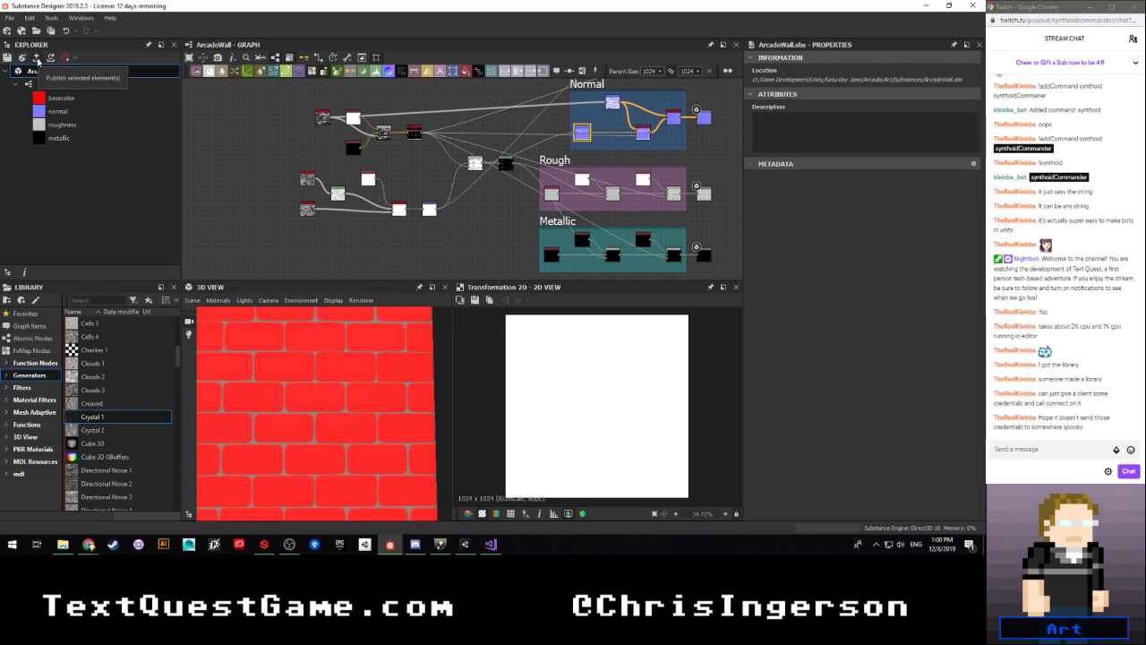
{"action": "left_click", "coordinate": [38, 59]}
{"action": "left_click", "coordinate": [129, 104]}
{"action": "left_click", "coordinate": [425, 273]}
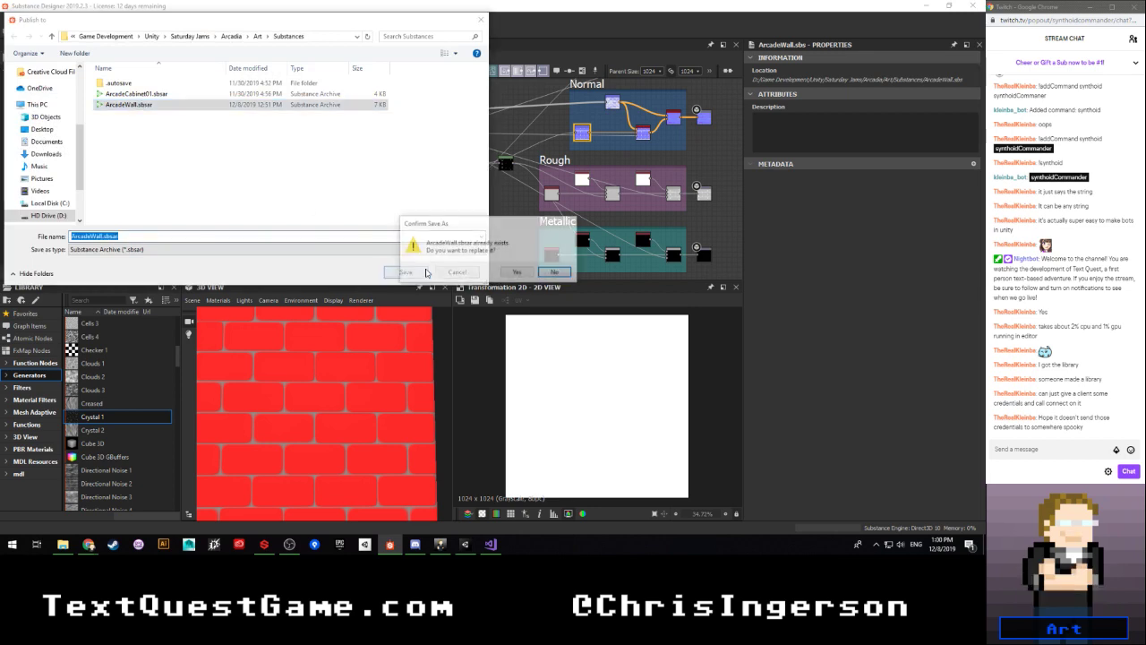
{"action": "left_click", "coordinate": [517, 272]}
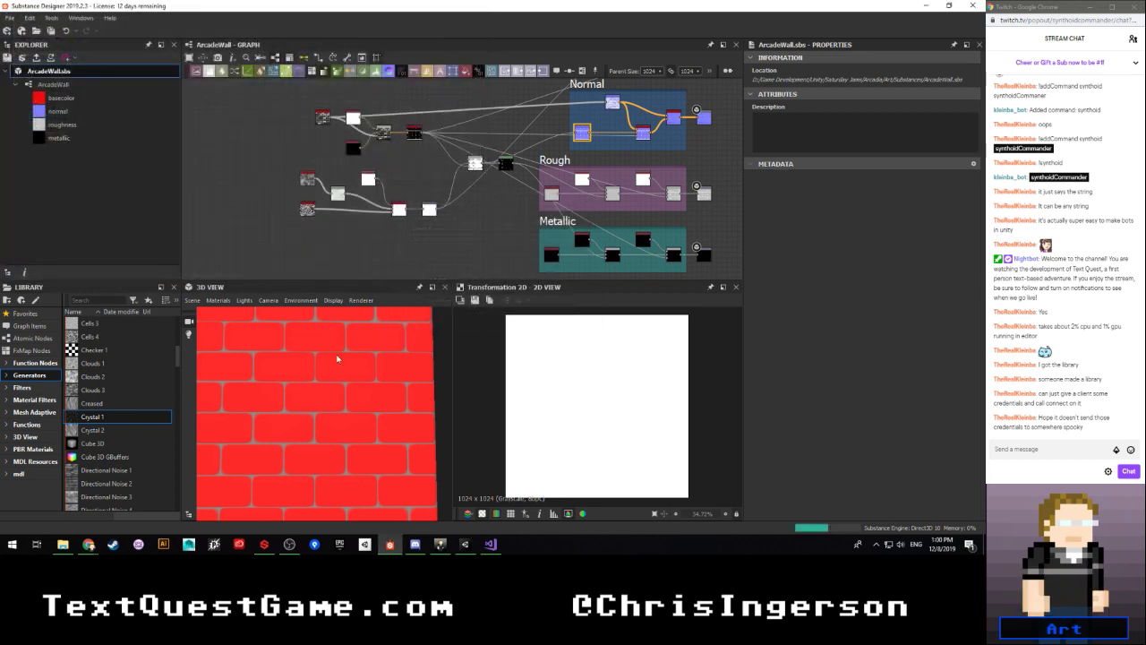
{"action": "left_click_drag", "start_coordinate": [274, 435], "coordinate": [336, 473]}
Step: Open the published ArcadeWall.sbsar from File Explorer in Substance Player and set its output size to 1024
{"action": "left_click", "coordinate": [62, 544]}
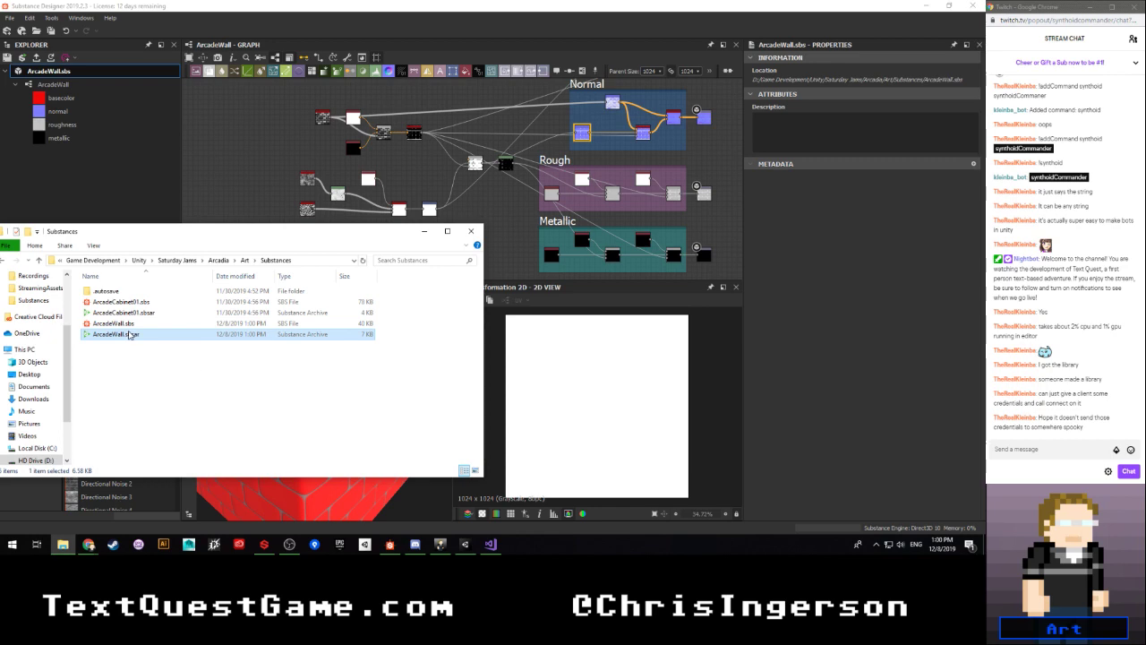
{"action": "double_click", "coordinate": [130, 334]}
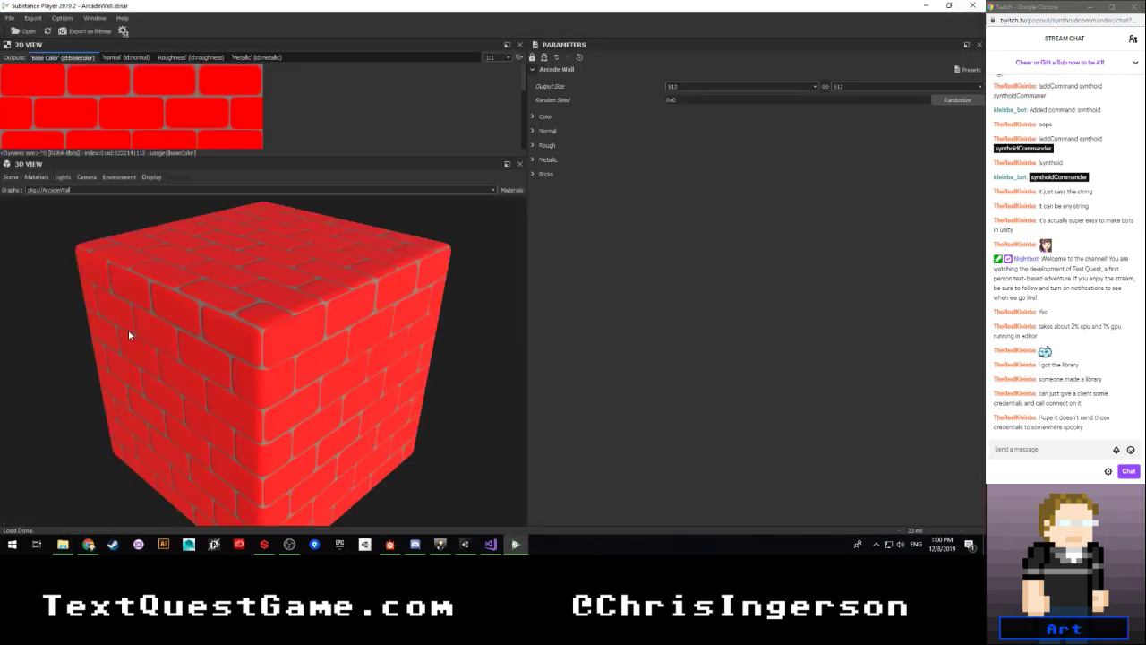
{"action": "left_click", "coordinate": [686, 86]}
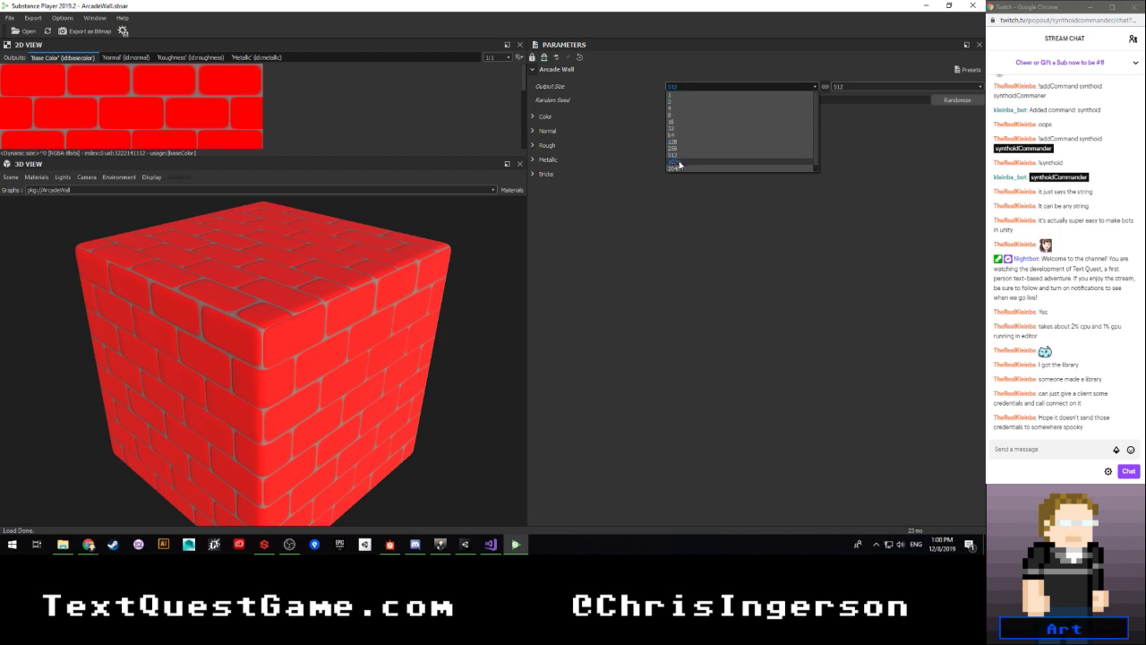
{"action": "left_click", "coordinate": [716, 108]}
Step: Show the Color and Bricks parameters of the wall, set Brick Type to 2, and turn the preview cube toward one face
{"action": "left_click", "coordinate": [532, 117]}
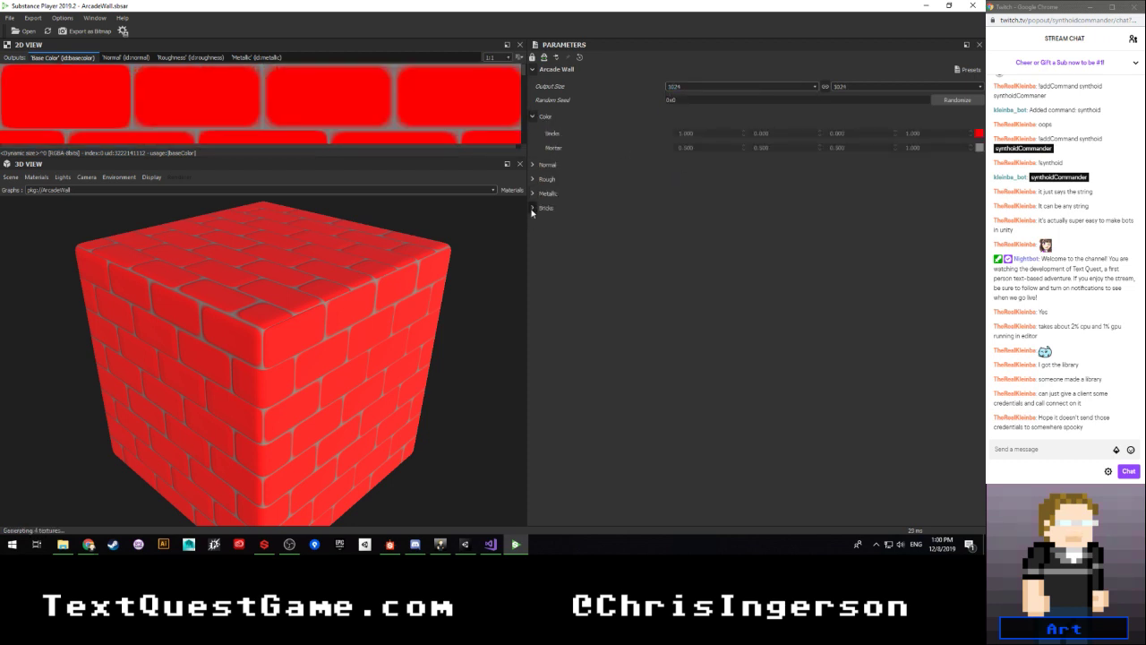
{"action": "left_click", "coordinate": [533, 208]}
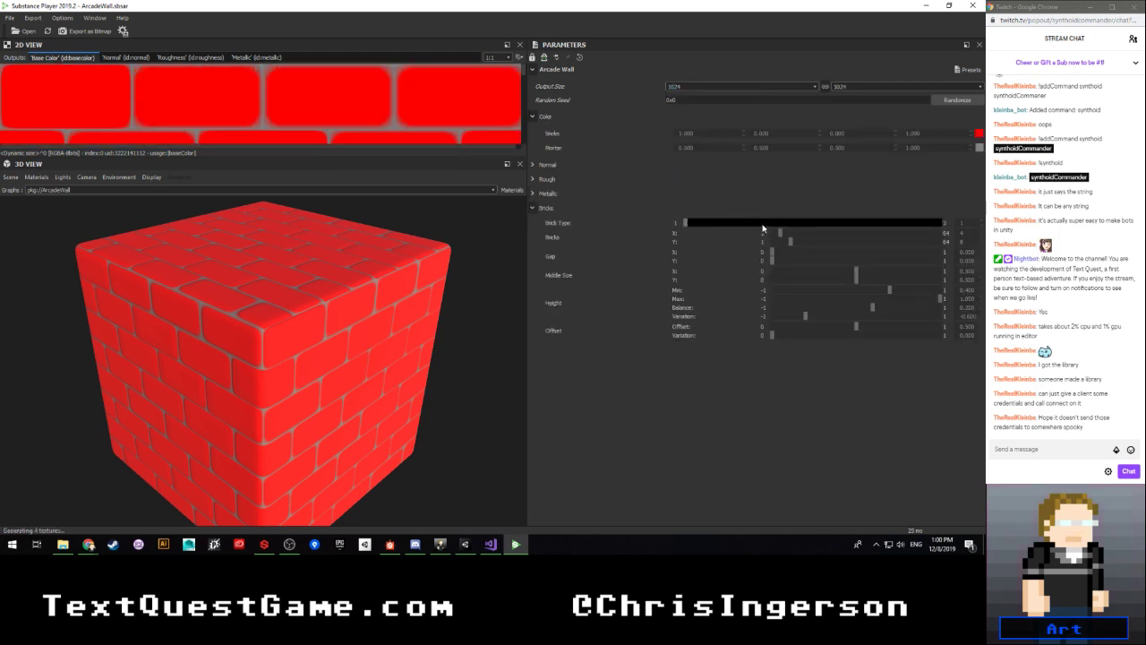
{"action": "left_click_drag", "start_coordinate": [763, 224], "coordinate": [811, 230]}
{"action": "left_click_drag", "start_coordinate": [321, 326], "coordinate": [364, 308]}
Step: Try black as the Bricks color and a dark gold, RGB 145, 105, 0, as the Accent color
{"action": "left_click", "coordinate": [980, 134]}
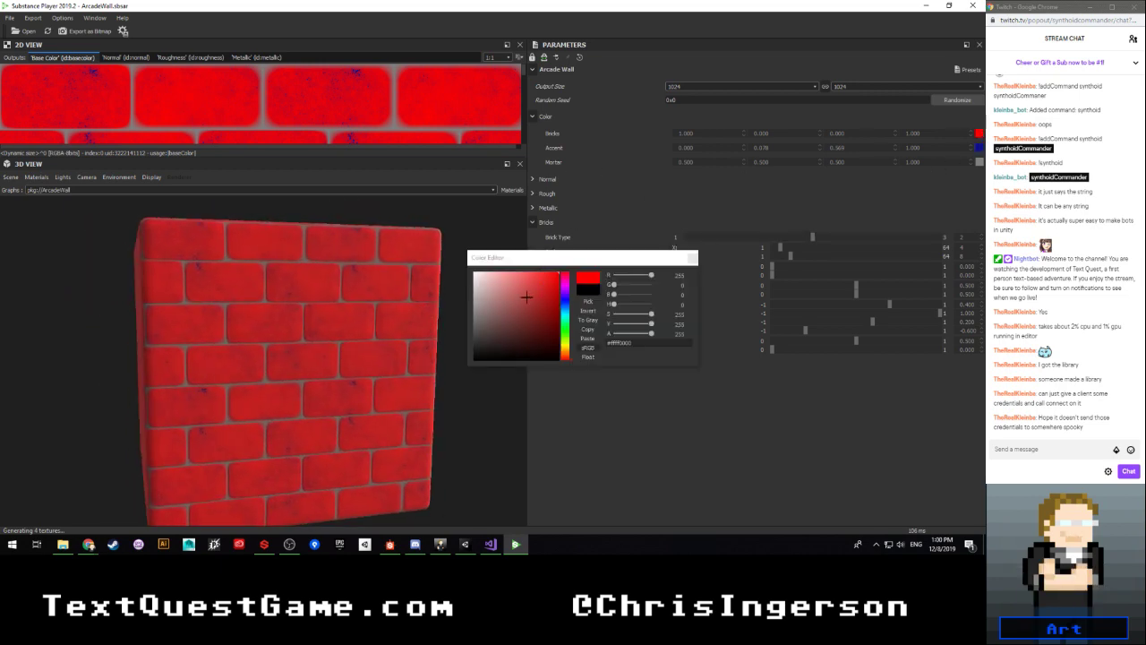
{"action": "left_click_drag", "start_coordinate": [526, 297], "coordinate": [424, 410]}
{"action": "left_click", "coordinate": [692, 259]}
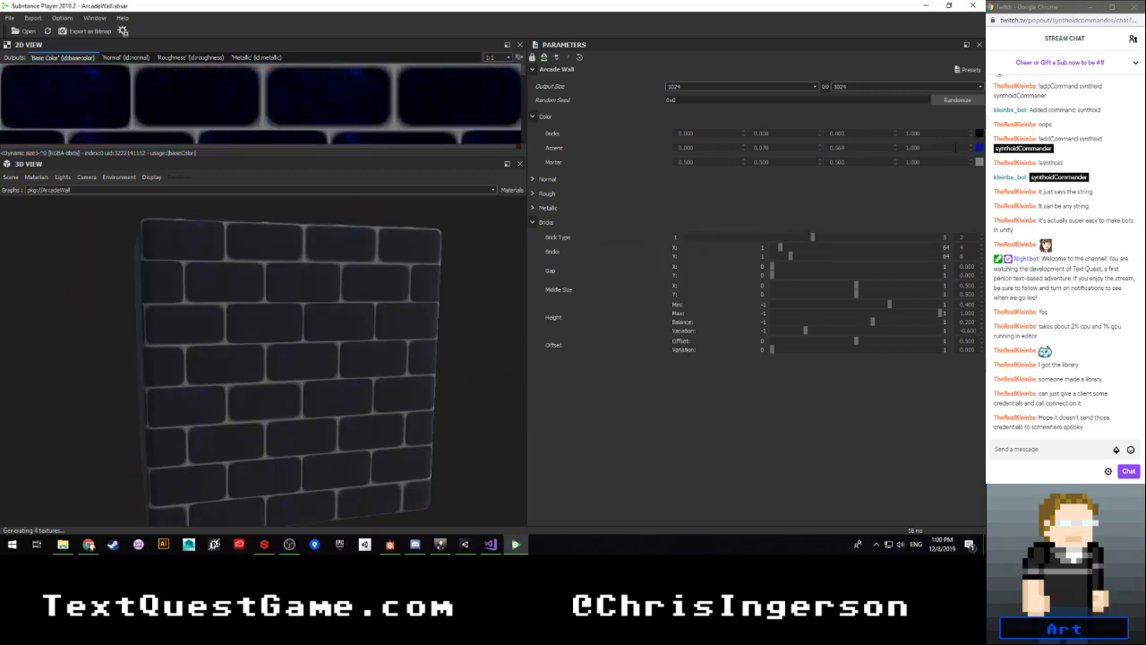
{"action": "left_click", "coordinate": [980, 148]}
{"action": "left_click_drag", "start_coordinate": [473, 274], "coordinate": [475, 306]}
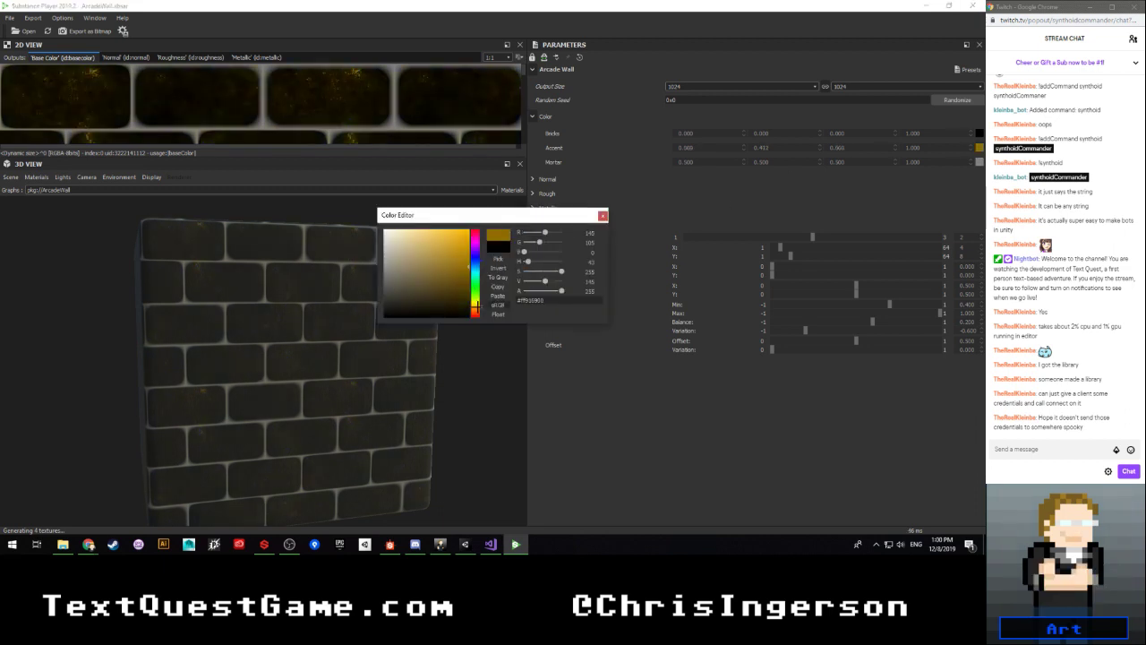
{"action": "left_click", "coordinate": [602, 218]}
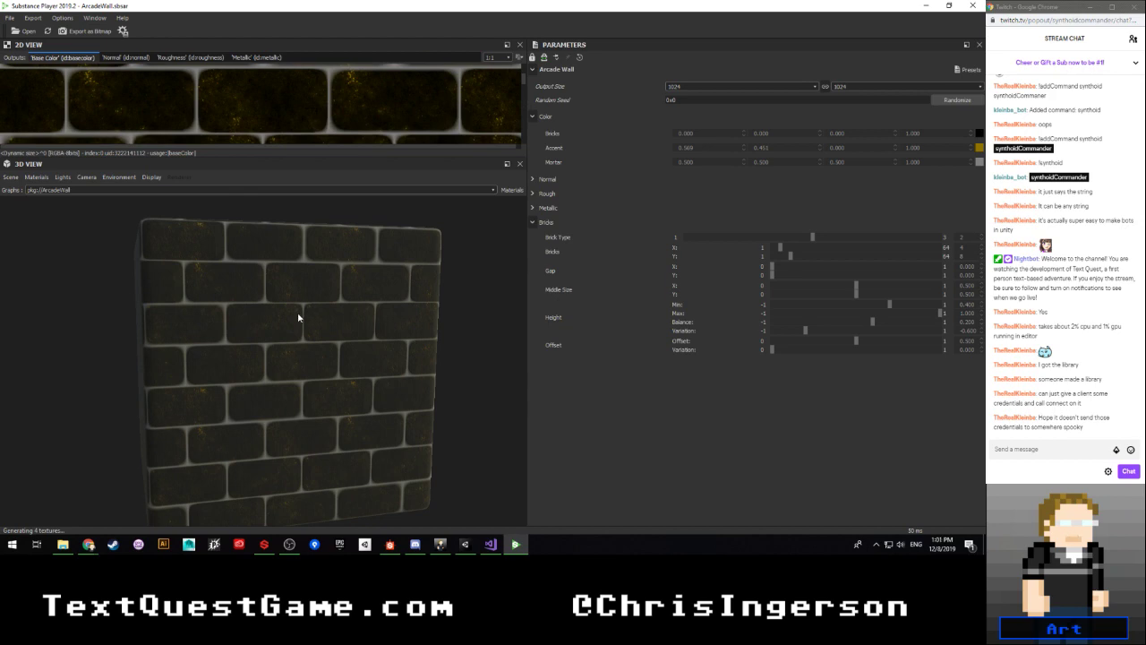
Step: Test the Accent with a roughness of 0 and a metallic value of 1, and examine the wall from several angles
{"action": "scroll", "coordinate": [299, 316], "scroll_direction": "up", "scroll_amount": 5}
{"action": "mouse_move", "coordinate": [297, 316]}
{"action": "left_mouse_down"}
{"action": "mouse_move", "coordinate": [324, 316]}
{"action": "mouse_move", "coordinate": [313, 315]}
{"action": "left_mouse_up"}
{"action": "left_click", "coordinate": [532, 193]}
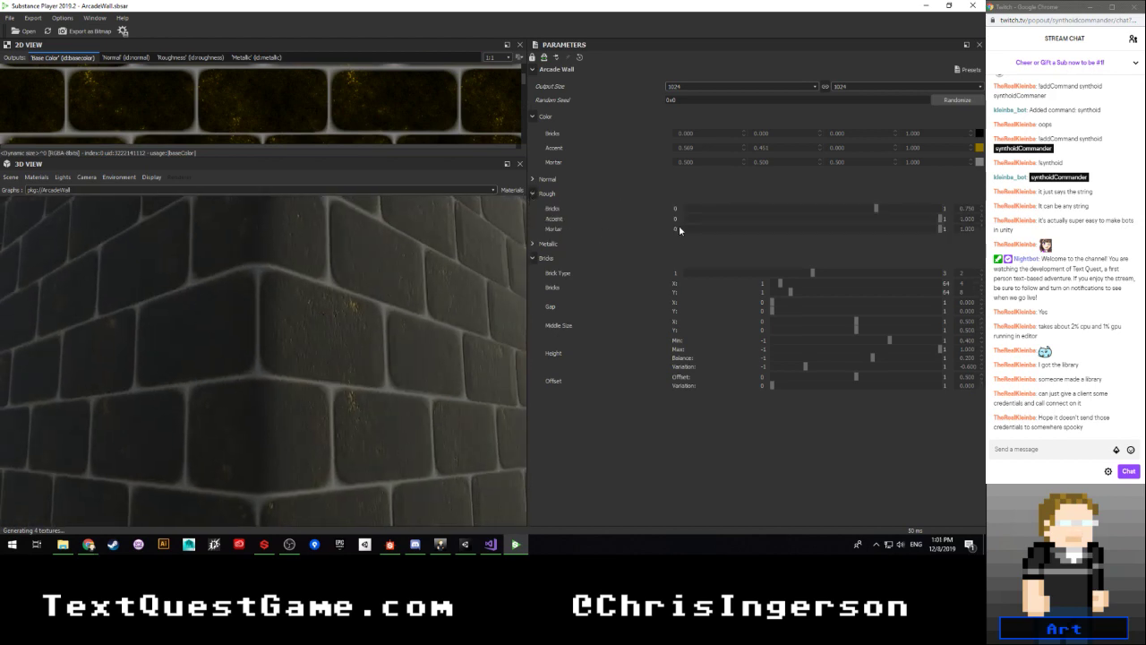
{"action": "left_click_drag", "start_coordinate": [903, 219], "coordinate": [588, 221]}
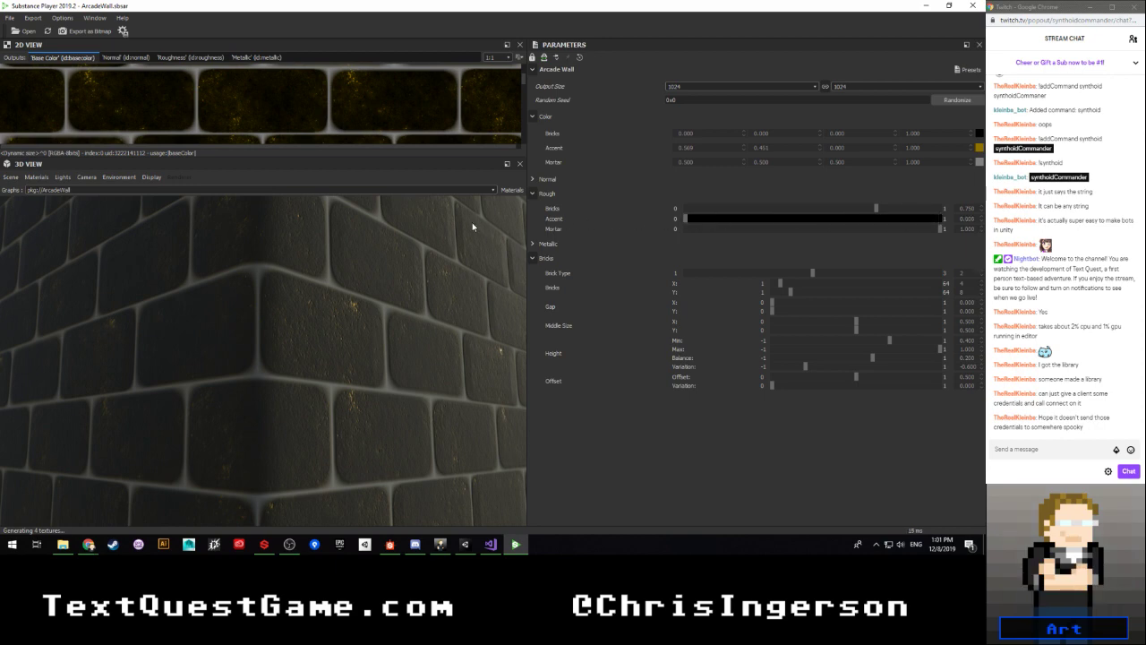
{"action": "left_click", "coordinate": [545, 242]}
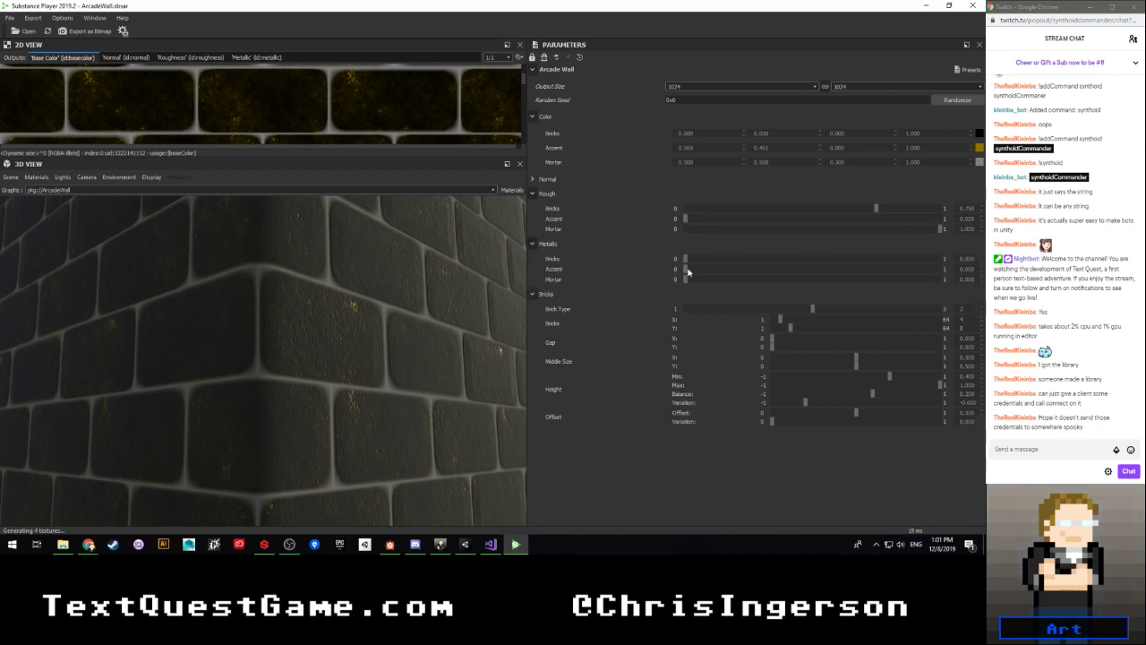
{"action": "left_click_drag", "start_coordinate": [687, 271], "coordinate": [946, 277]}
{"action": "scroll", "coordinate": [385, 314], "scroll_direction": "down", "scroll_amount": 3}
{"action": "scroll", "coordinate": [384, 317], "scroll_direction": "up", "scroll_amount": 5}
{"action": "left_click_drag", "start_coordinate": [384, 319], "coordinate": [275, 362]}
{"action": "scroll", "coordinate": [307, 341], "scroll_direction": "down", "scroll_amount": 8}
{"action": "scroll", "coordinate": [278, 351], "scroll_direction": "up", "scroll_amount": 5}
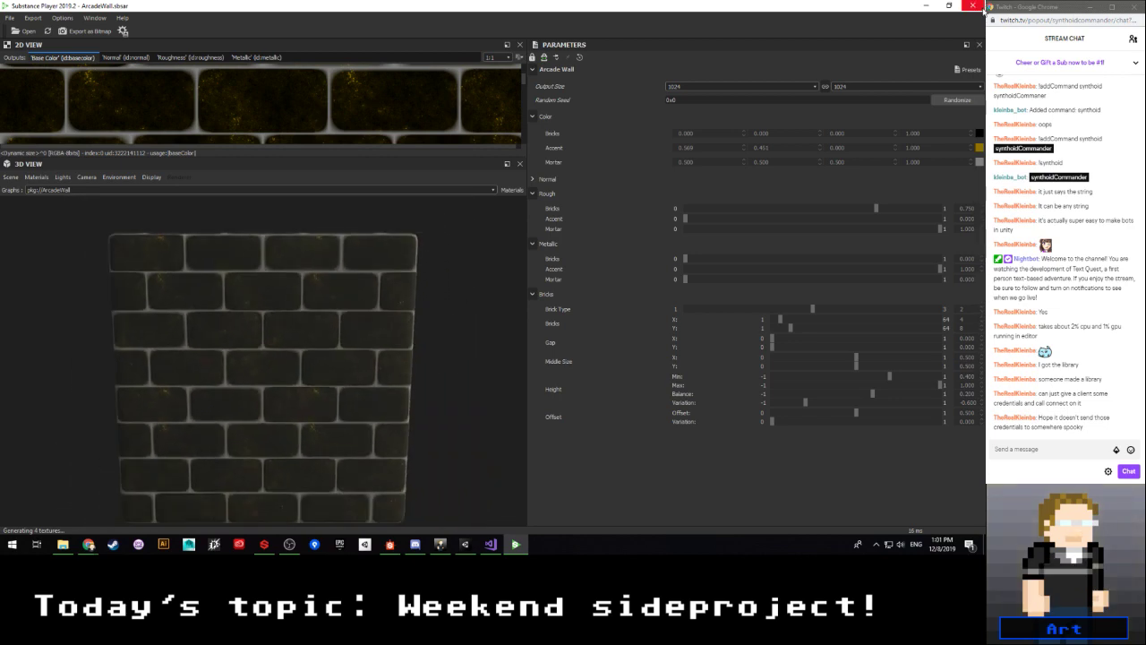
Step: Close Substance Player and switch to the Arcadia project in the Unity editor
{"action": "left_click", "coordinate": [972, 6]}
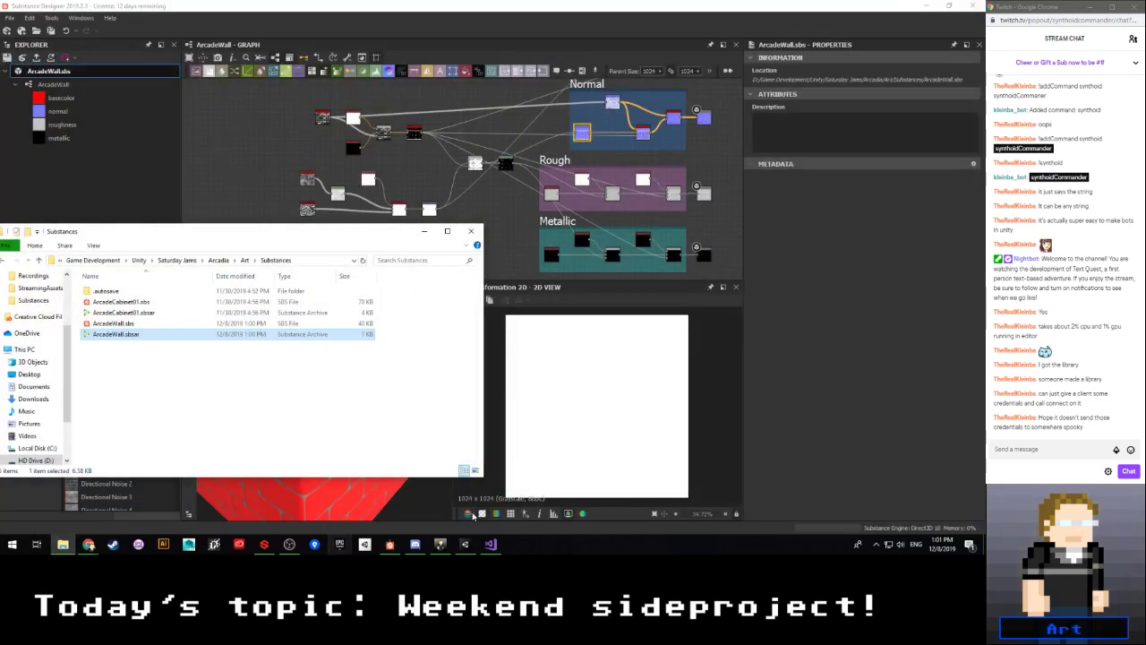
{"action": "left_click", "coordinate": [465, 544]}
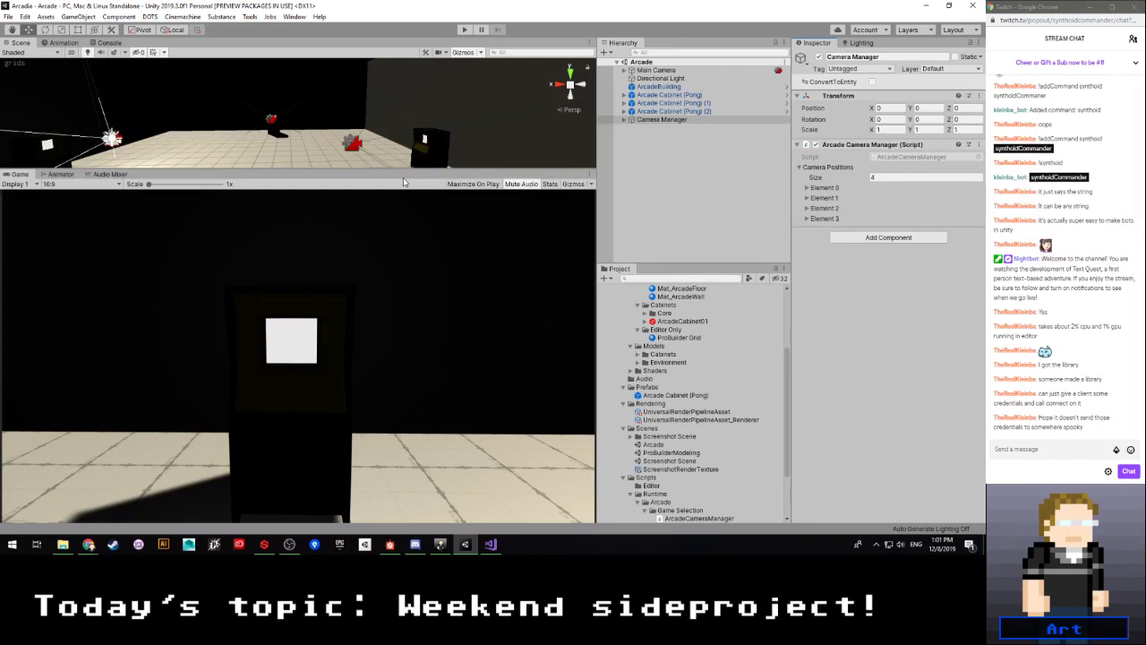
Step: Look through the Arcade and Cabinets material folders of the project
{"action": "right_click_drag", "start_coordinate": [355, 128], "coordinate": [501, 124]}
{"action": "scroll", "coordinate": [641, 385], "scroll_direction": "up", "scroll_amount": 4}
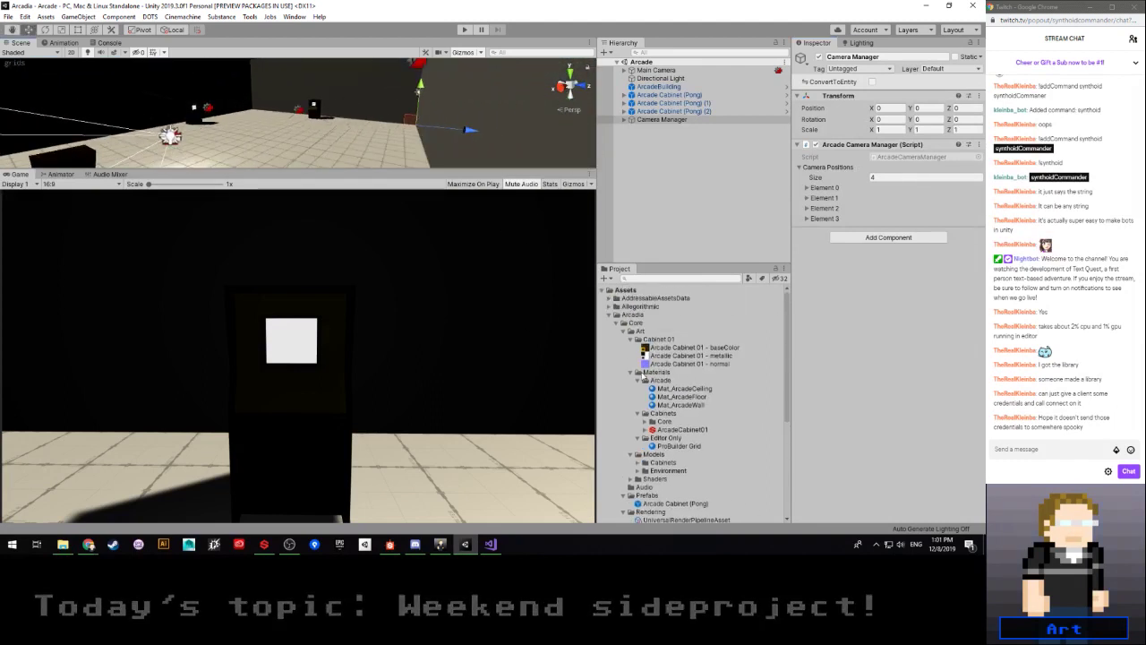
{"action": "left_click", "coordinate": [638, 380]}
{"action": "left_click", "coordinate": [637, 388]}
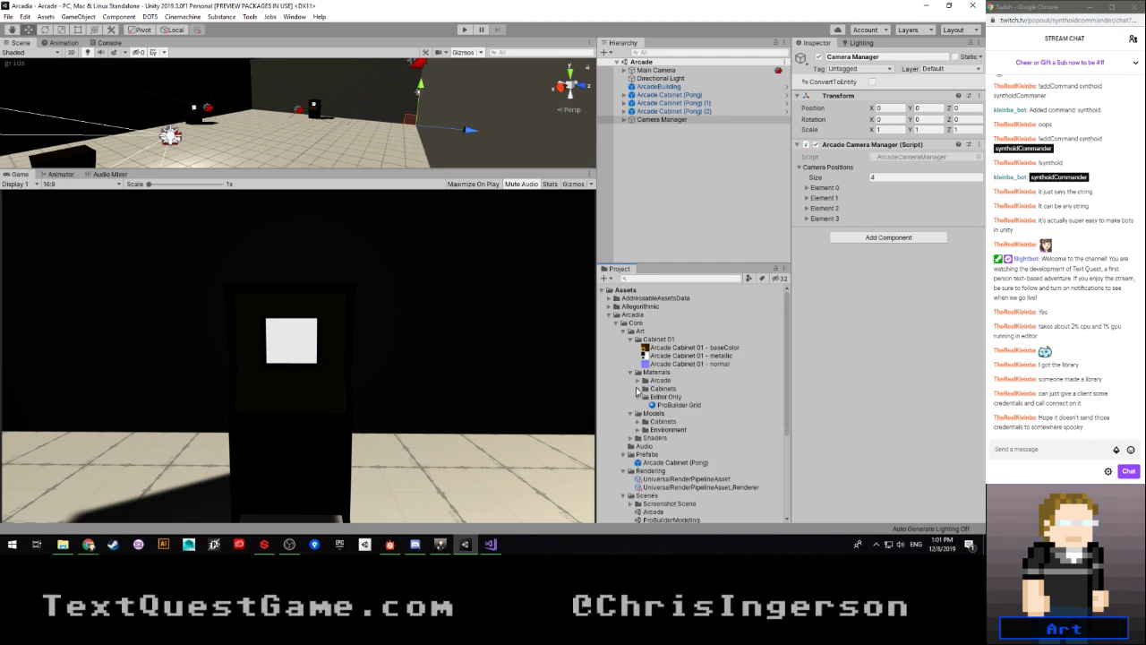
{"action": "left_click", "coordinate": [637, 388]}
{"action": "left_click", "coordinate": [637, 380]}
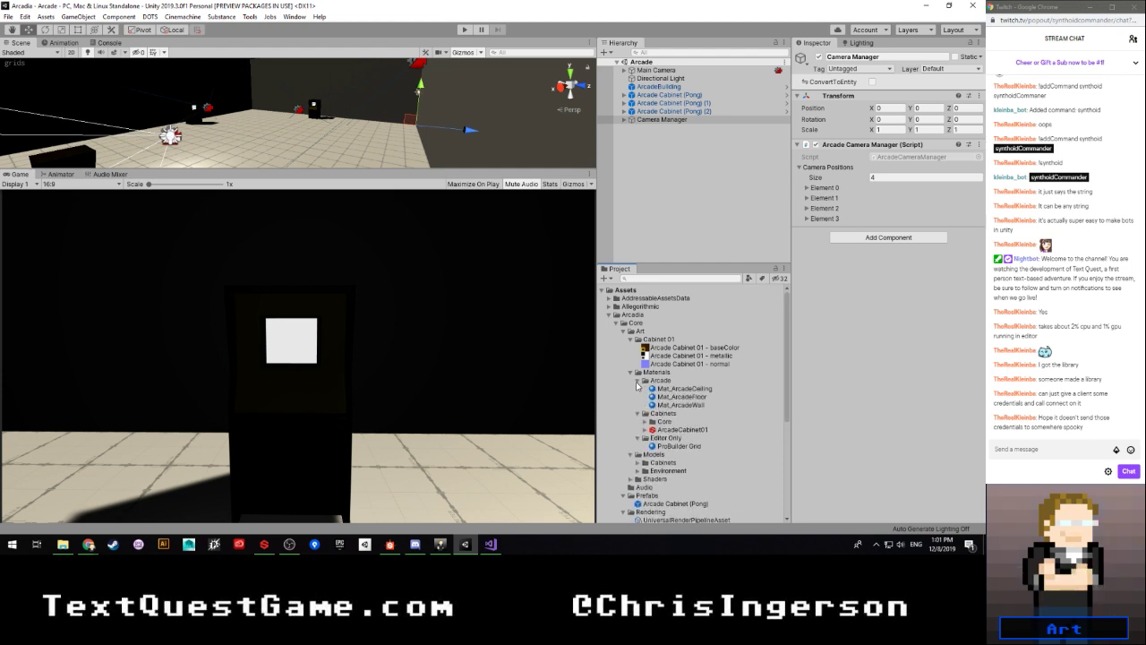
{"action": "left_click", "coordinate": [646, 423]}
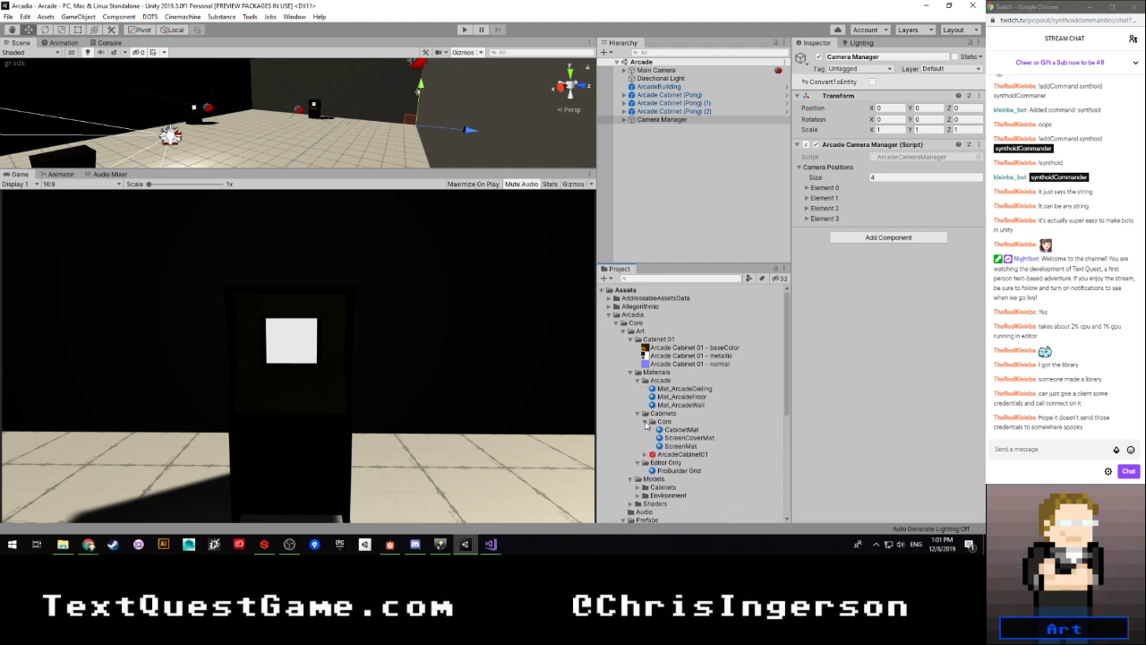
{"action": "left_click", "coordinate": [645, 423]}
{"action": "left_click", "coordinate": [658, 380]}
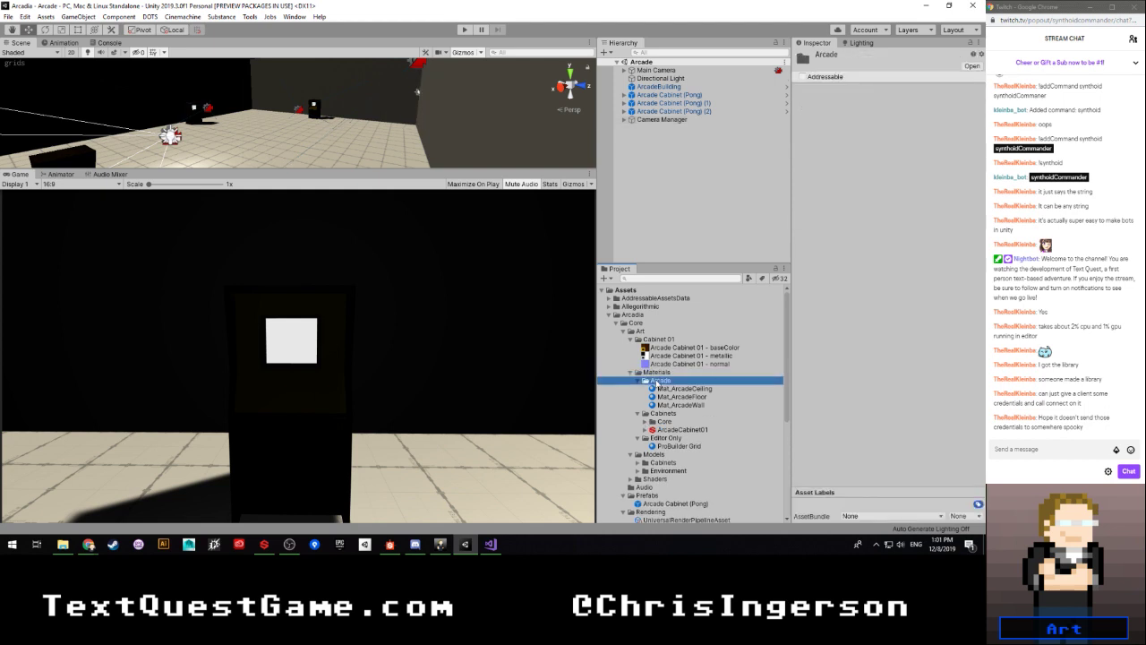
Step: Create a folder named Substance inside the Art folder
{"action": "right_click", "coordinate": [645, 331]}
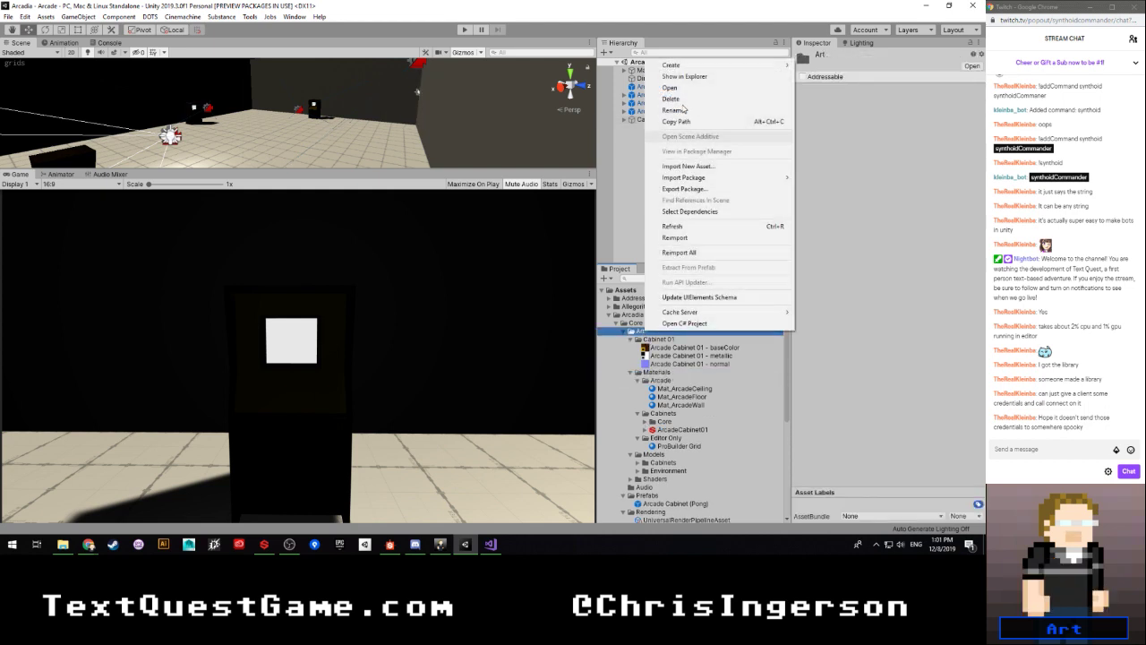
{"action": "mouse_move", "coordinate": [716, 65]}
{"action": "left_click", "coordinate": [845, 47]}
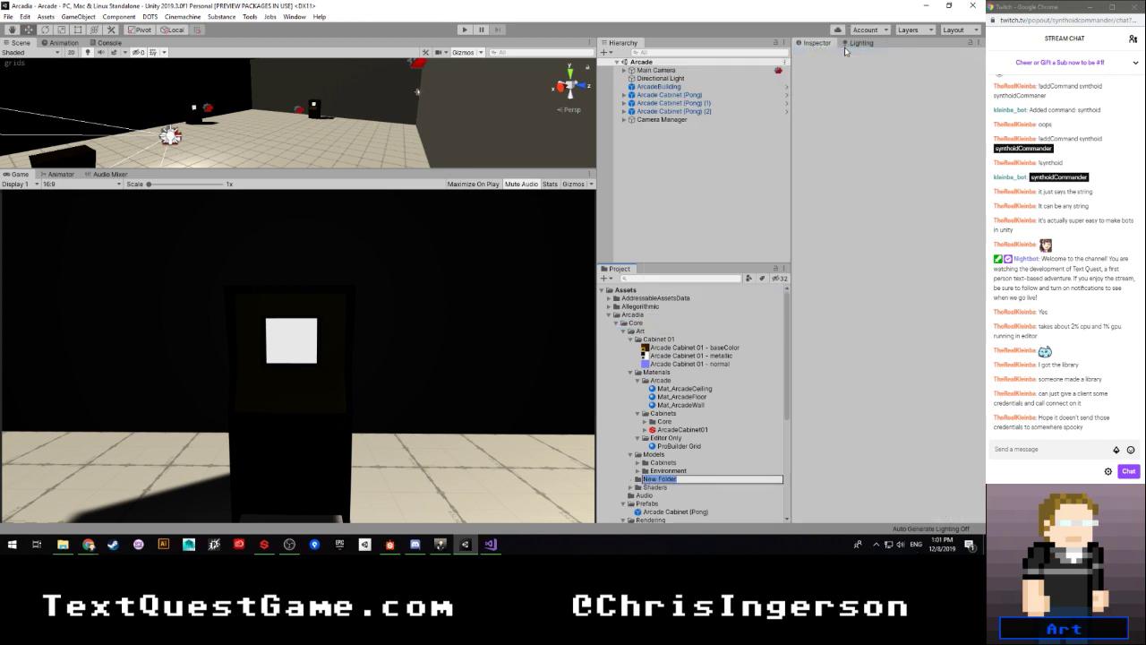
{"action": "type", "text": "Substances"}
{"action": "key", "text": "BackSpace"}
{"action": "key", "text": "Return"}
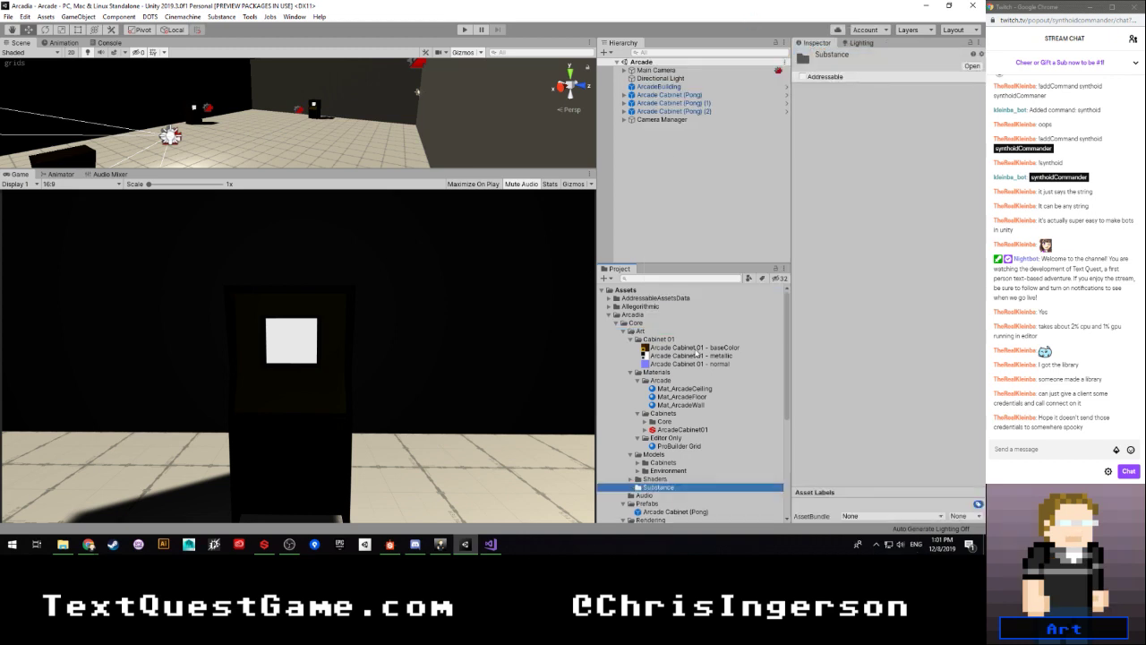
Step: Add a subfolder named Arcade to the Substance folder
{"action": "right_click", "coordinate": [646, 491]}
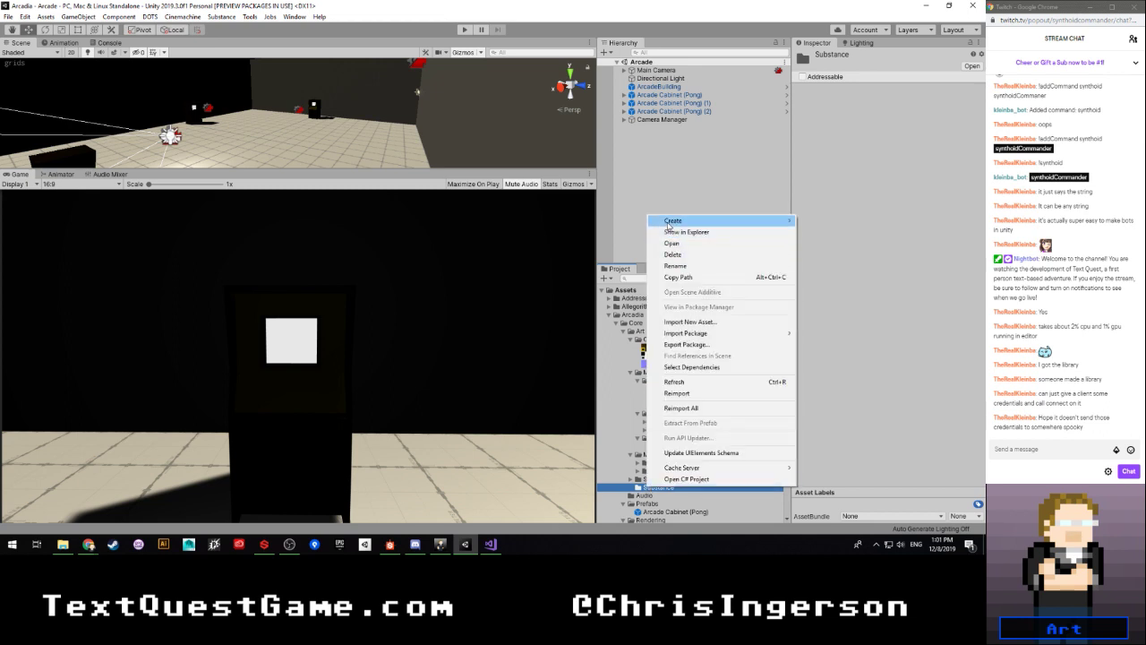
{"action": "mouse_move", "coordinate": [707, 220]}
{"action": "left_click", "coordinate": [819, 49]}
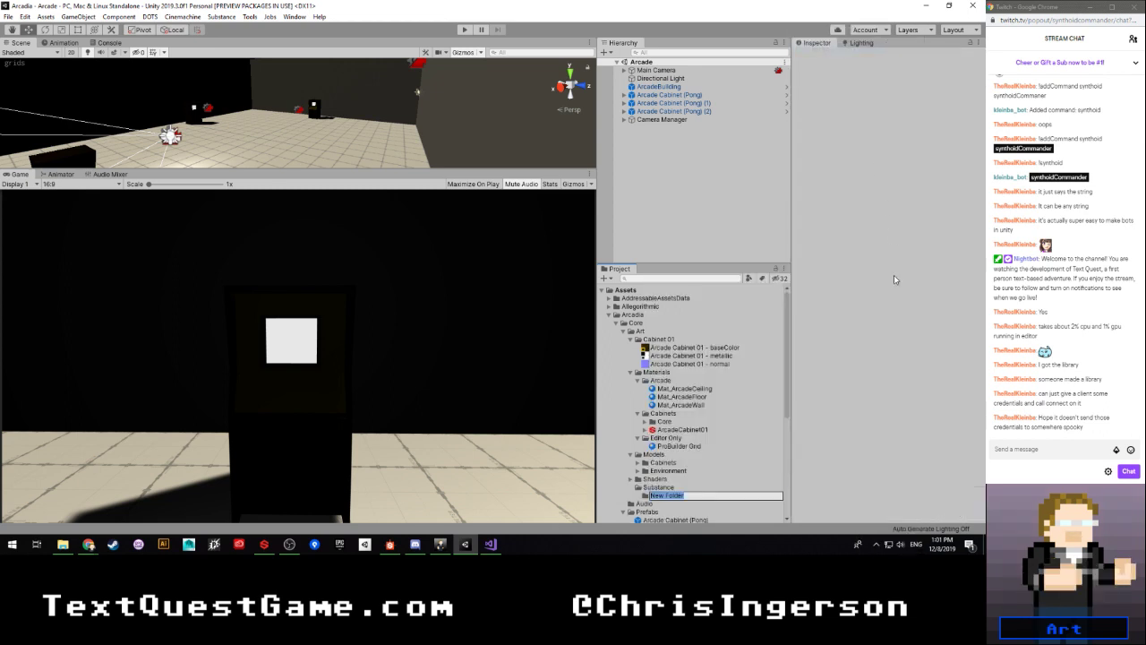
{"action": "type", "text": "Arcade"}
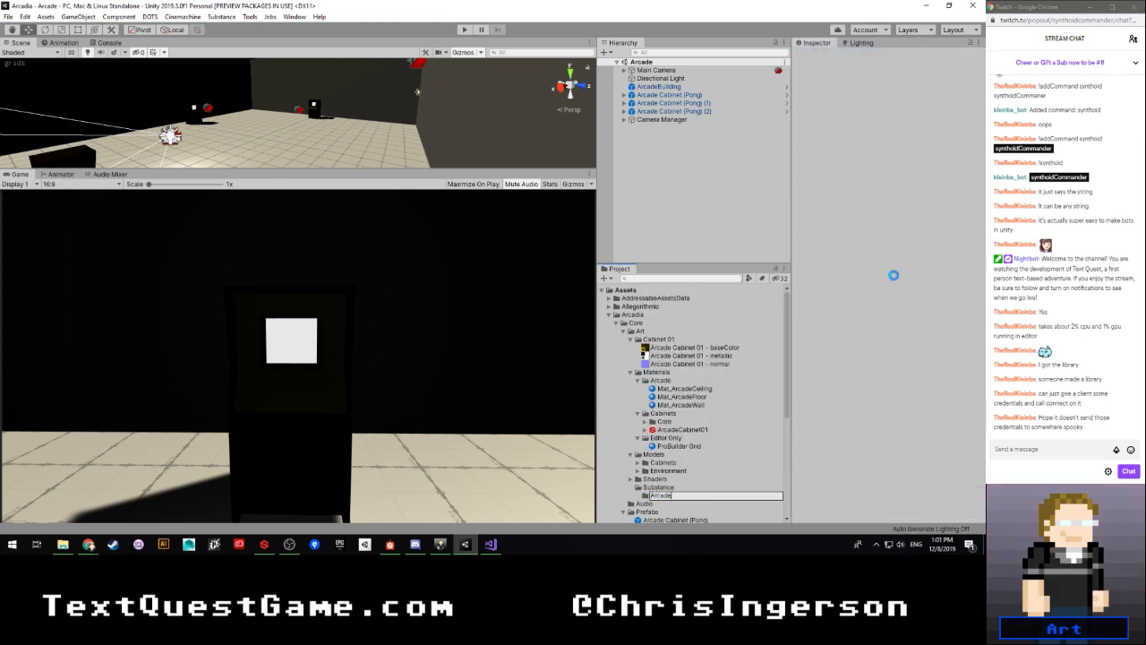
{"action": "key", "text": "Return"}
Step: Add a Cabinets subfolder to the Substance folder and move the ArcadeCabinet01 substance into it
{"action": "scroll", "coordinate": [704, 431], "scroll_direction": "down", "scroll_amount": 3}
{"action": "scroll", "coordinate": [678, 409], "scroll_direction": "up", "scroll_amount": 2}
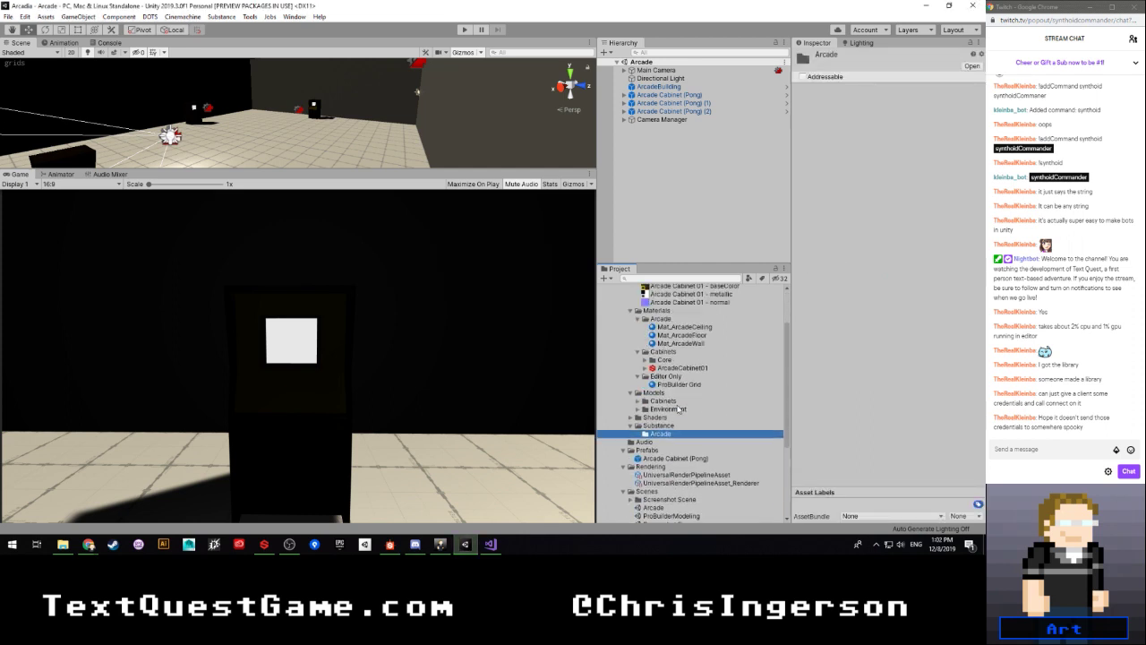
{"action": "right_click", "coordinate": [659, 426]}
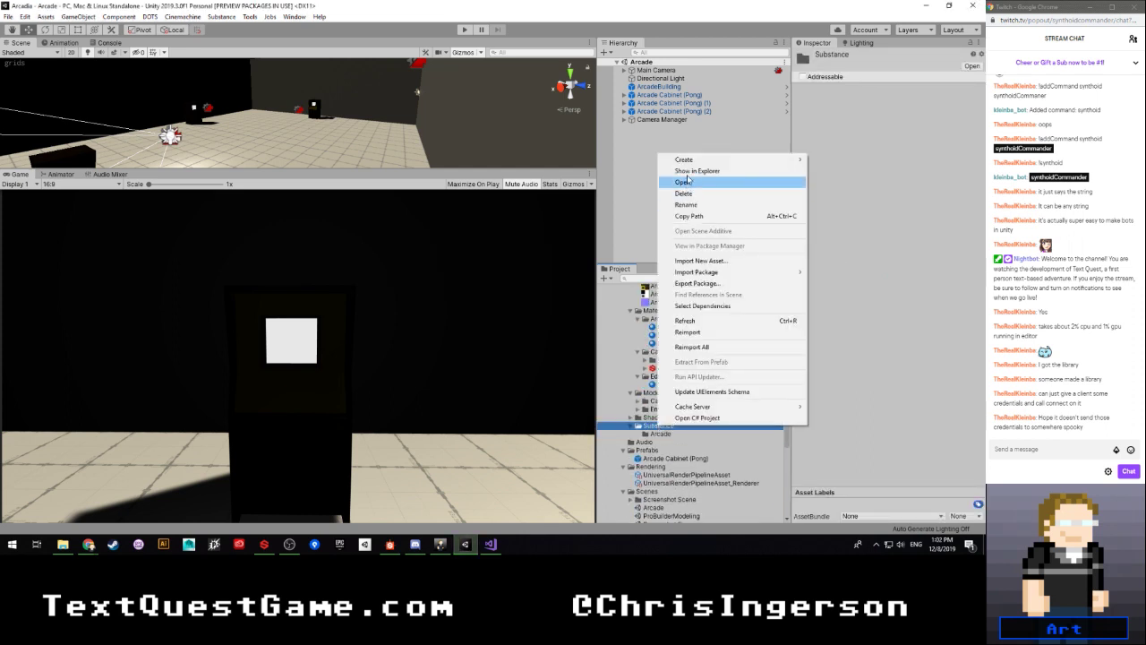
{"action": "mouse_move", "coordinate": [695, 162]}
{"action": "left_click", "coordinate": [833, 52]}
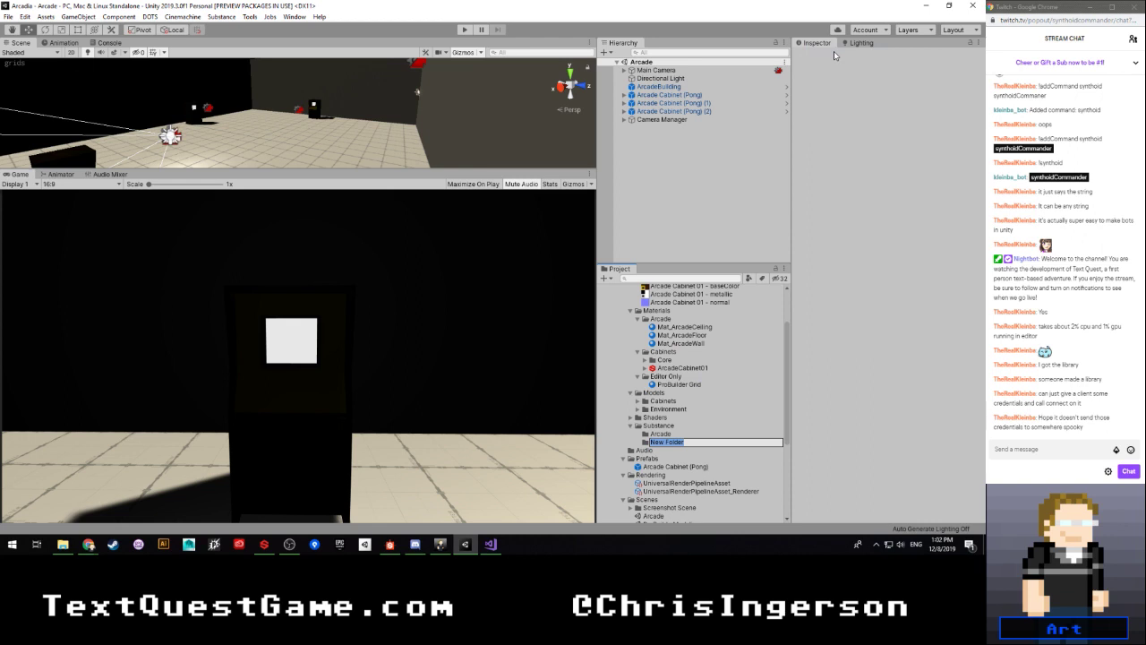
{"action": "type", "text": "Cabinets"}
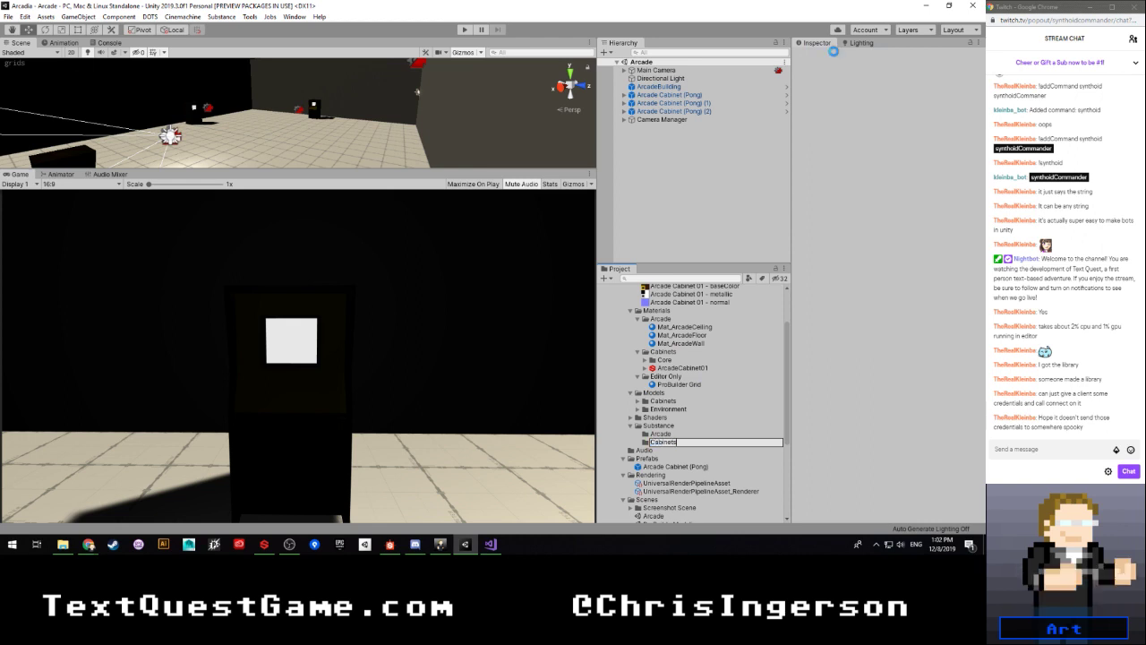
{"action": "key", "text": "Return"}
{"action": "left_click_drag", "start_coordinate": [658, 367], "coordinate": [662, 441]}
{"action": "left_click", "coordinate": [638, 434]}
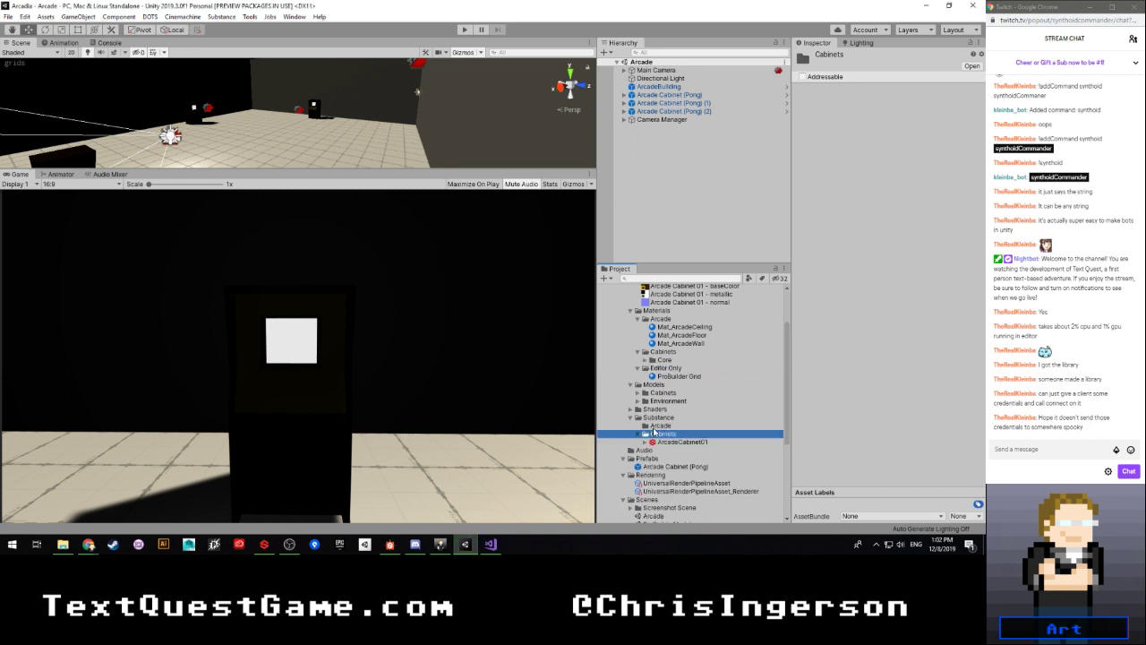
Step: Import ArcadeWall.sbsar from the Substances directory into the Substance/Arcade folder and inspect the imported substance
{"action": "left_click", "coordinate": [654, 427]}
{"action": "left_click", "coordinate": [63, 544]}
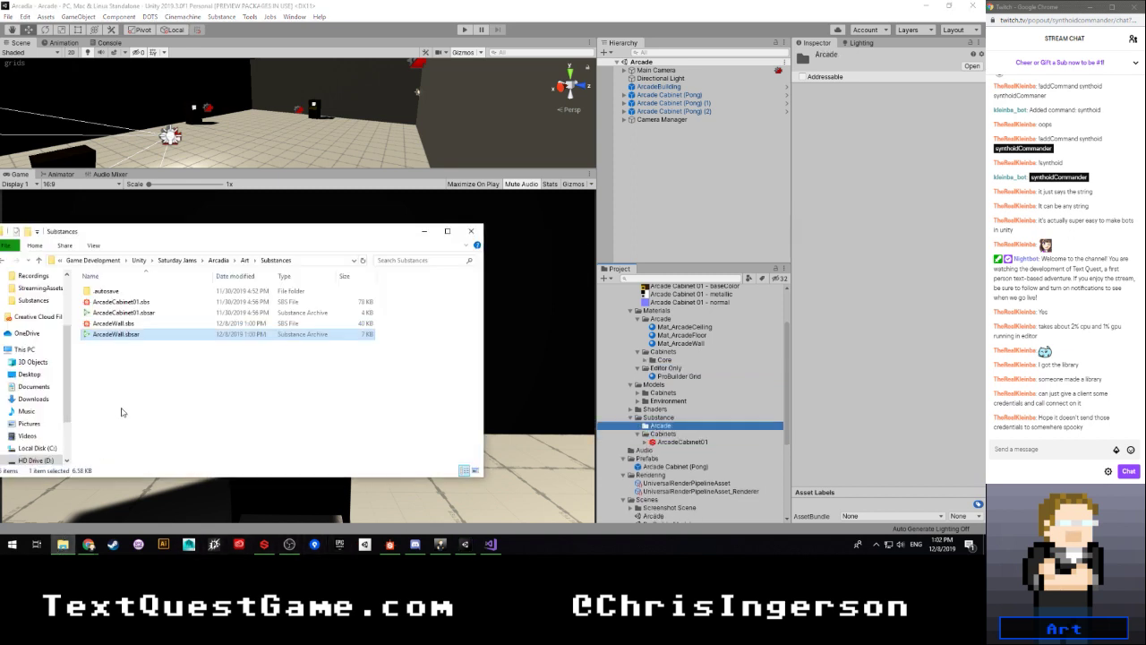
{"action": "left_click_drag", "start_coordinate": [136, 338], "coordinate": [665, 433]}
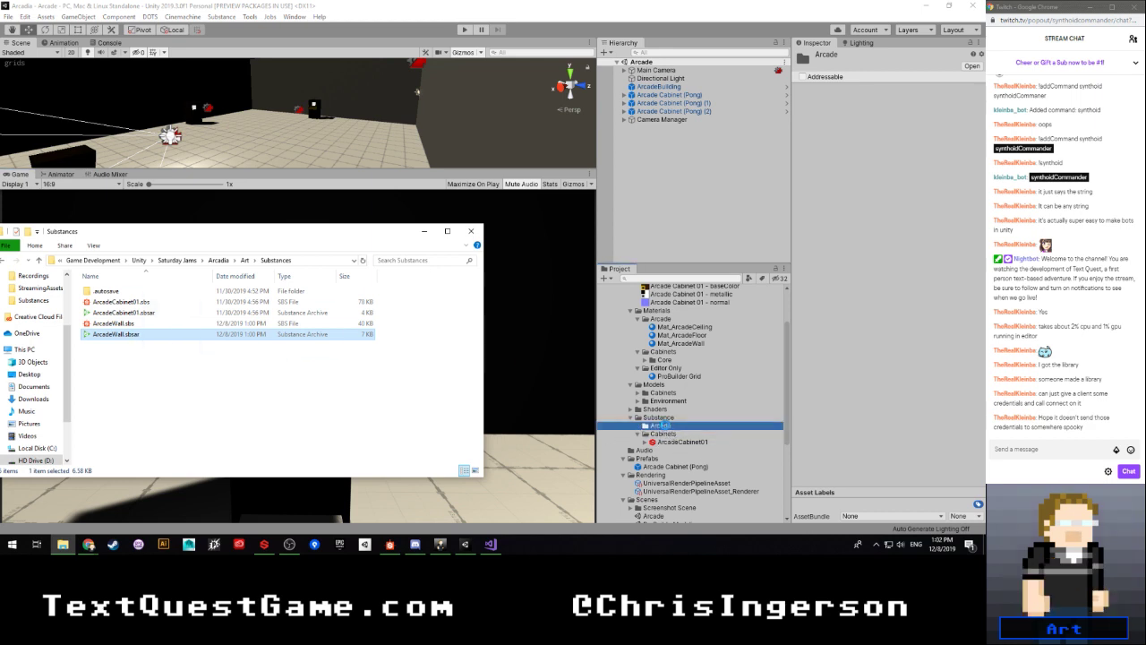
{"action": "left_click", "coordinate": [638, 427]}
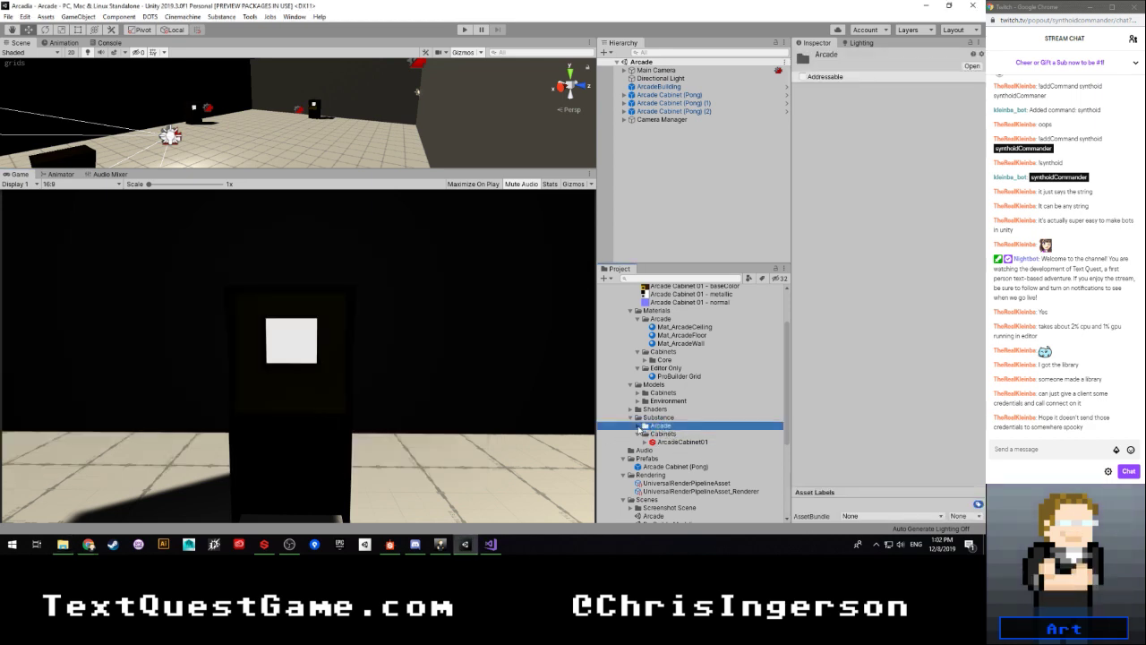
{"action": "left_click", "coordinate": [638, 426]}
{"action": "left_click", "coordinate": [658, 434]}
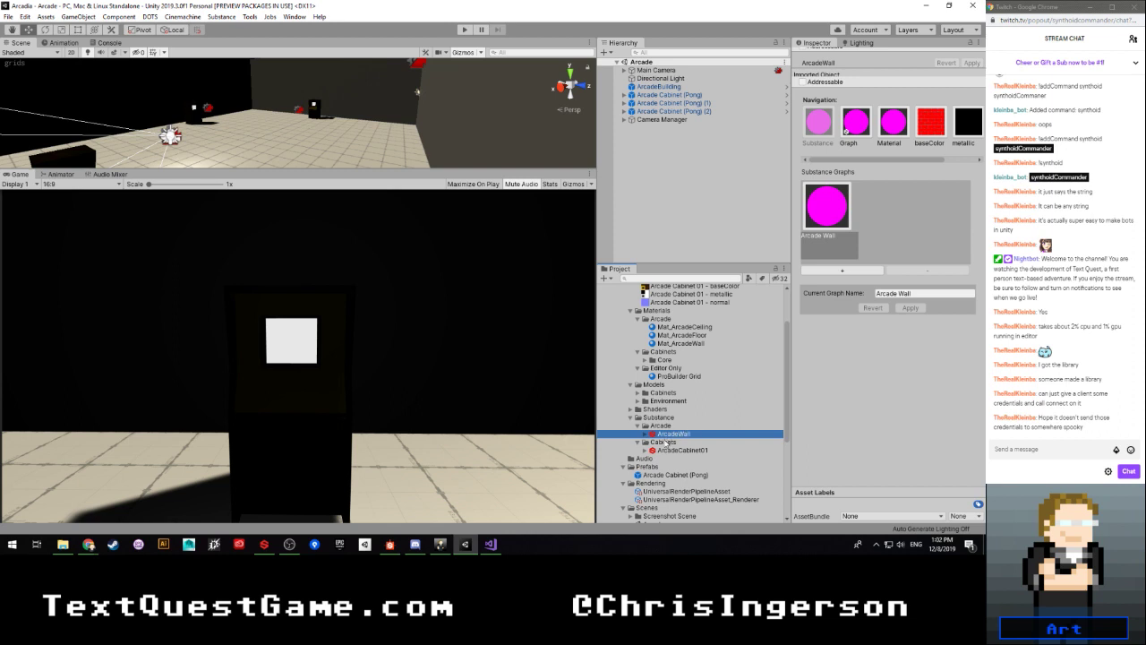
{"action": "left_click", "coordinate": [645, 434]}
{"action": "left_click", "coordinate": [645, 434]}
Step: Assign the Arcade Wall baseColor texture as the Base Map of Mat_ArcadeWall and set its tint to white, FFFFFF
{"action": "scroll", "coordinate": [656, 421], "scroll_direction": "up", "scroll_amount": 3}
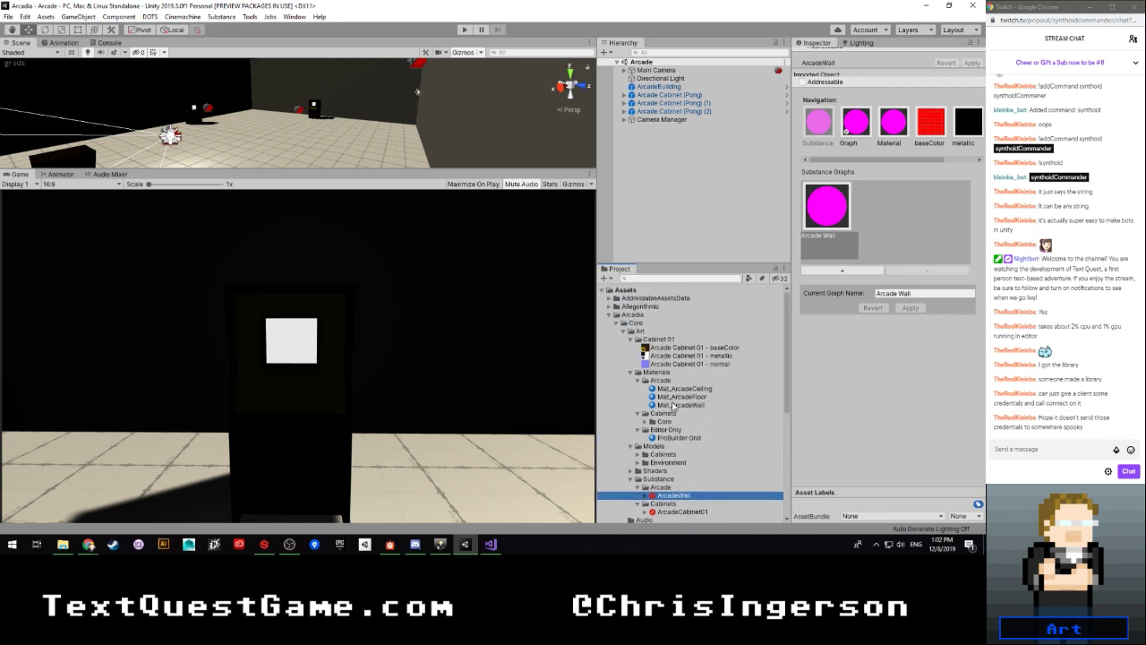
{"action": "left_click", "coordinate": [684, 388]}
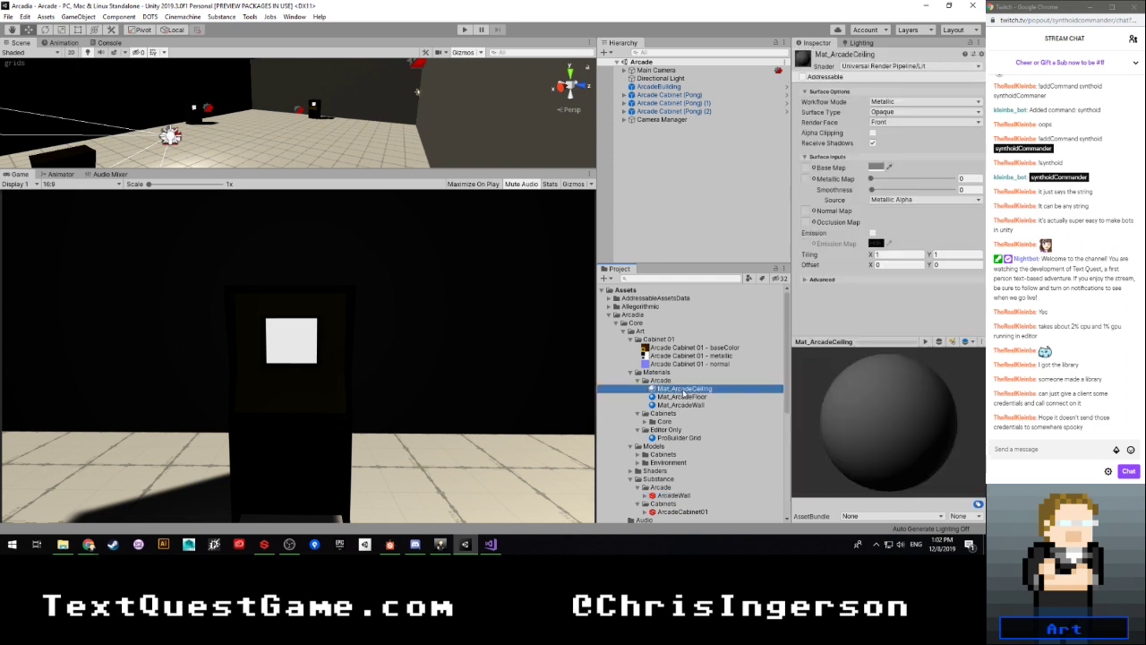
{"action": "left_click", "coordinate": [693, 397]}
{"action": "left_click", "coordinate": [696, 405]}
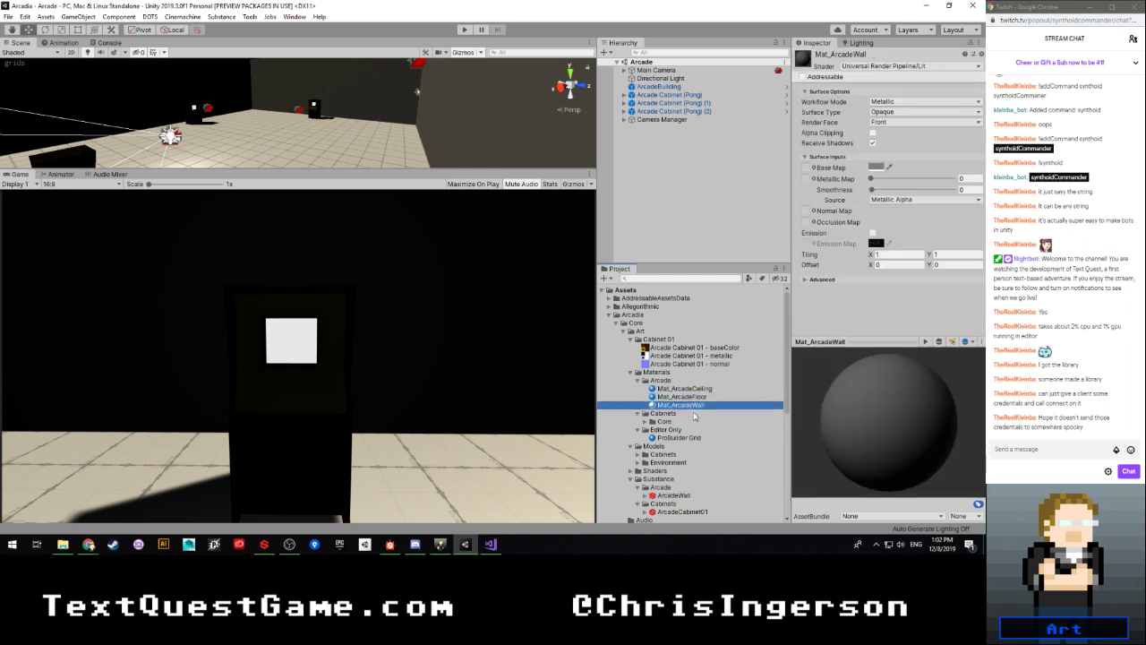
{"action": "scroll", "coordinate": [644, 426], "scroll_direction": "down", "scroll_amount": 3}
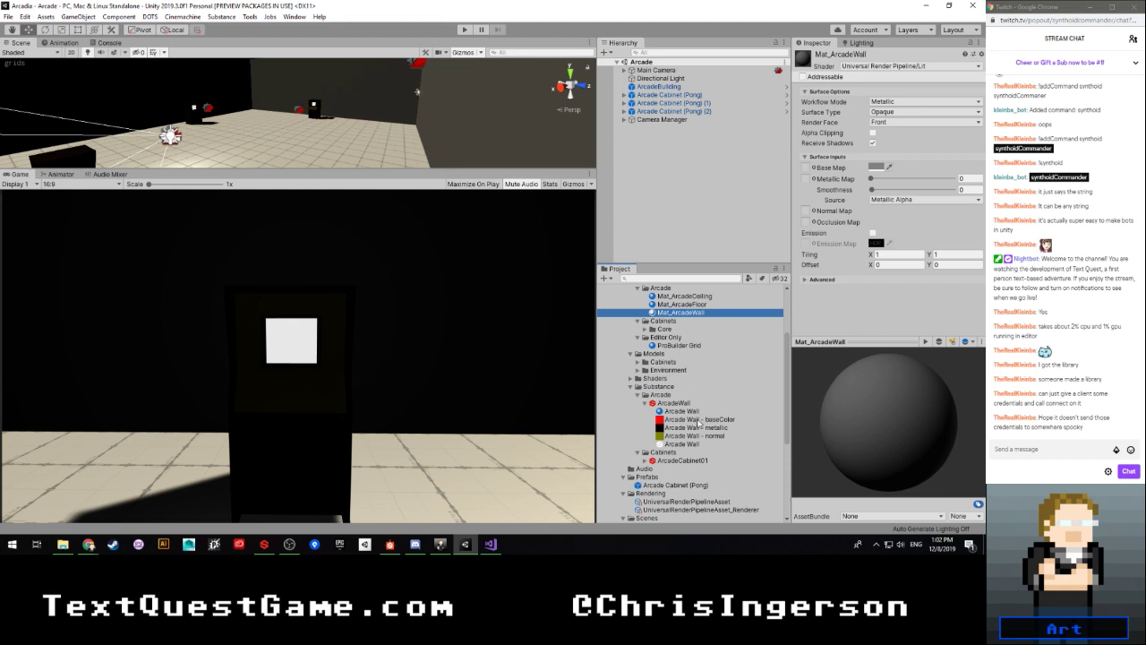
{"action": "left_click", "coordinate": [853, 298]}
{"action": "left_click_drag", "start_coordinate": [805, 167], "coordinate": [806, 167]}
{"action": "left_click", "coordinate": [877, 168]}
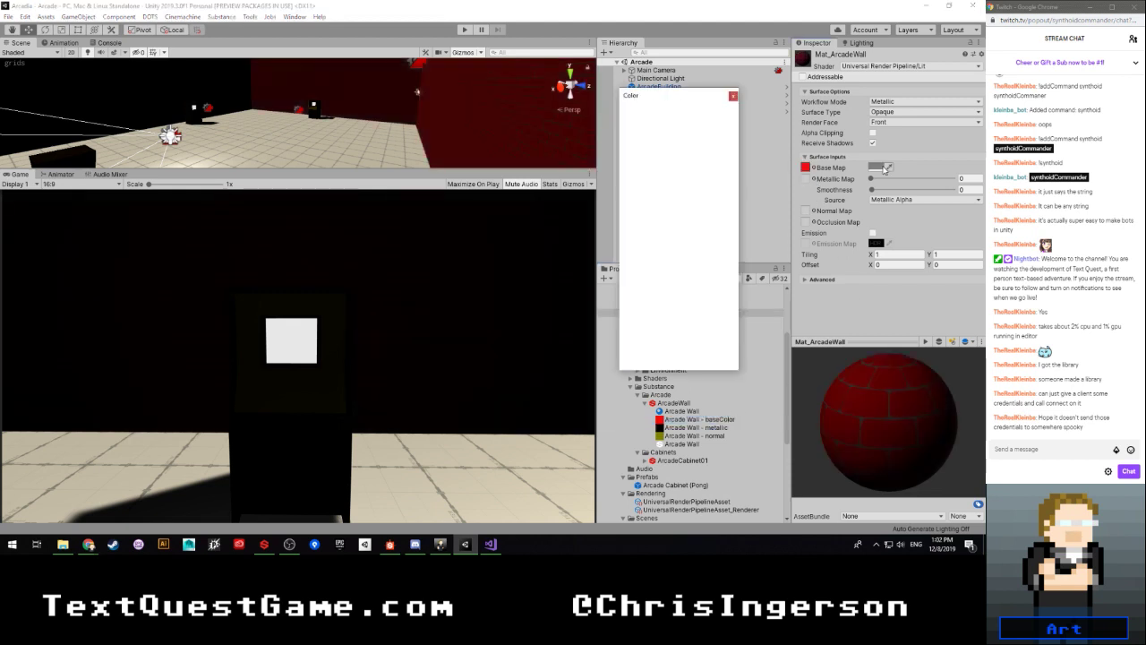
{"action": "left_click_drag", "start_coordinate": [686, 188], "coordinate": [612, 114]}
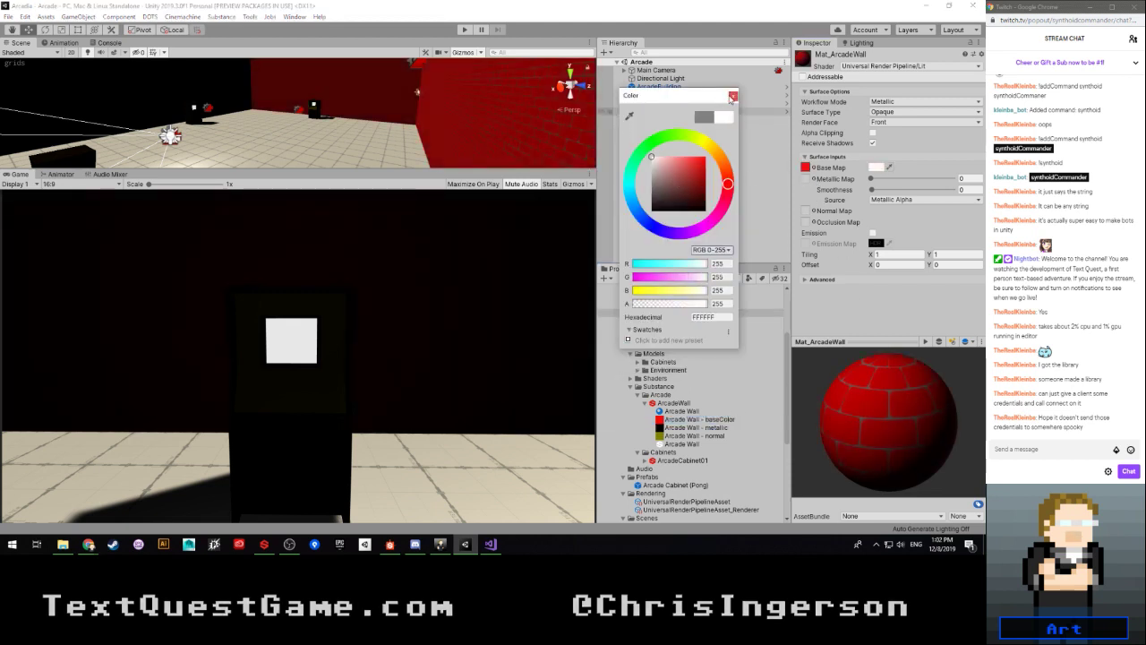
{"action": "left_click", "coordinate": [731, 97]}
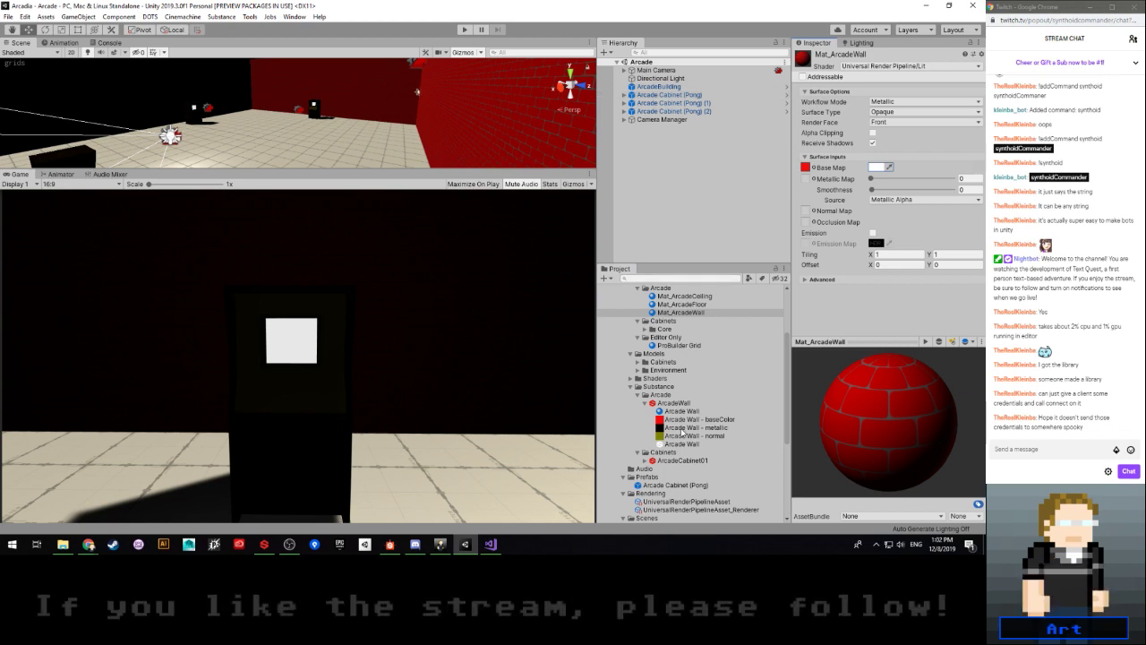
Step: Assign the Arcade Wall metallic and normal textures to the Metallic Map and Normal Map of Mat_ArcadeWall
{"action": "left_click_drag", "start_coordinate": [680, 427], "coordinate": [805, 179]}
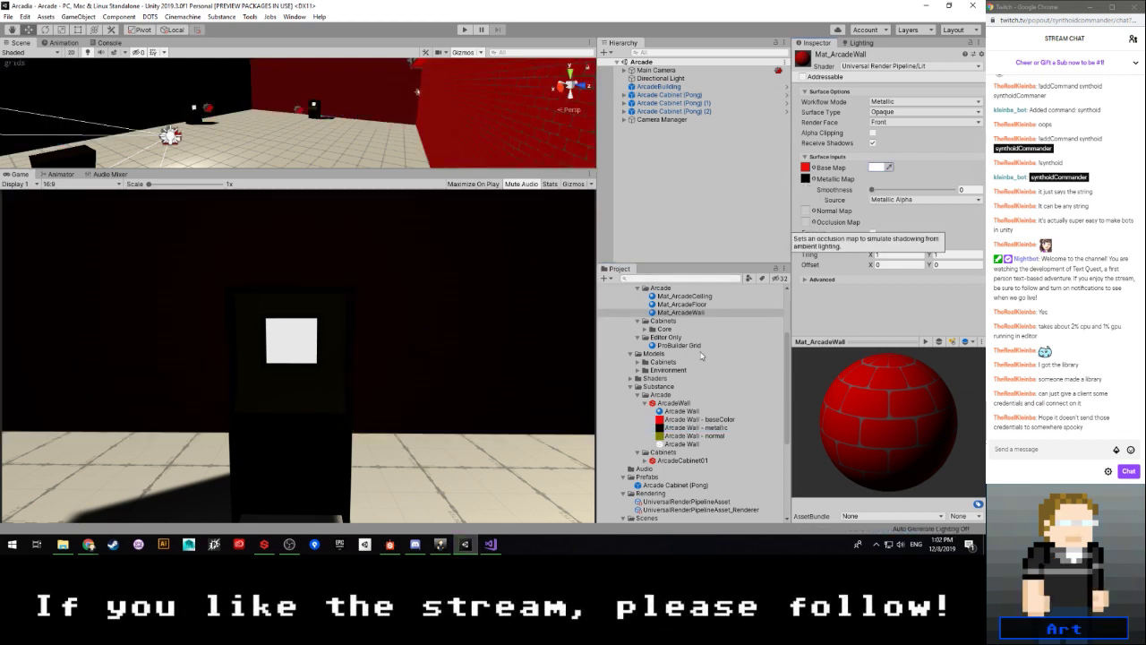
{"action": "left_click_drag", "start_coordinate": [707, 438], "coordinate": [807, 215]}
{"action": "left_click_drag", "start_coordinate": [877, 405], "coordinate": [903, 389]}
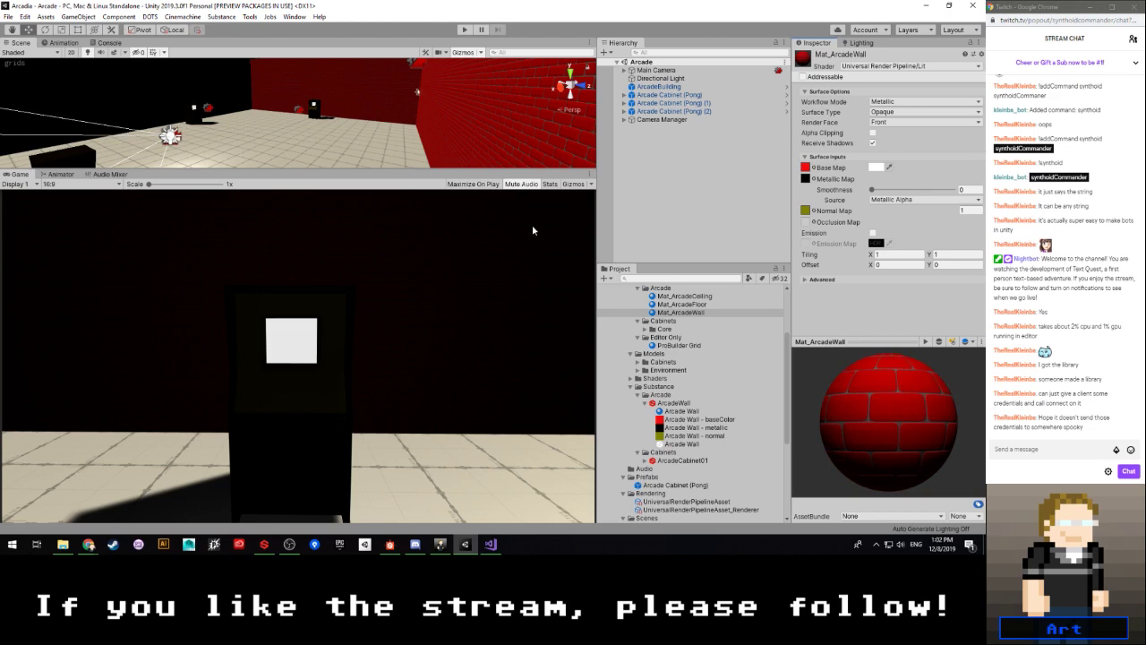
Step: Examine the textured brick walls and an arcade cabinet in the scene up close and from a distance
{"action": "key", "text": "w"}
{"action": "right_click_drag", "start_coordinate": [451, 129], "coordinate": [126, 102]}
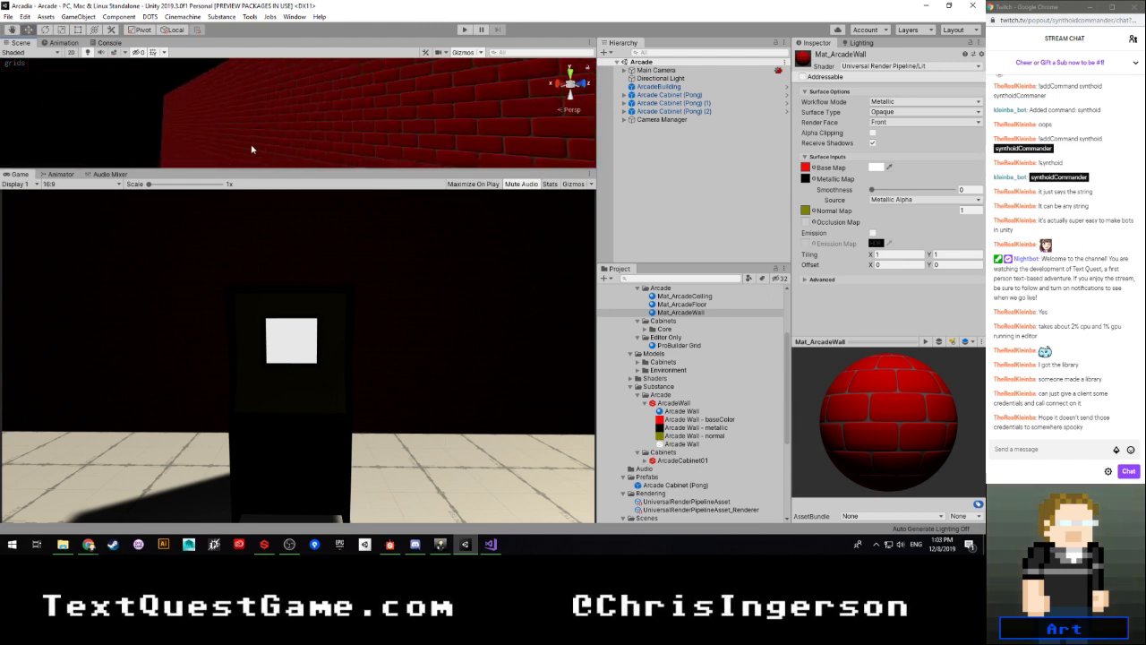
{"action": "right_click_drag", "start_coordinate": [206, 126], "coordinate": [330, 199]}
{"action": "left_click_drag", "start_coordinate": [330, 199], "coordinate": [328, 161]}
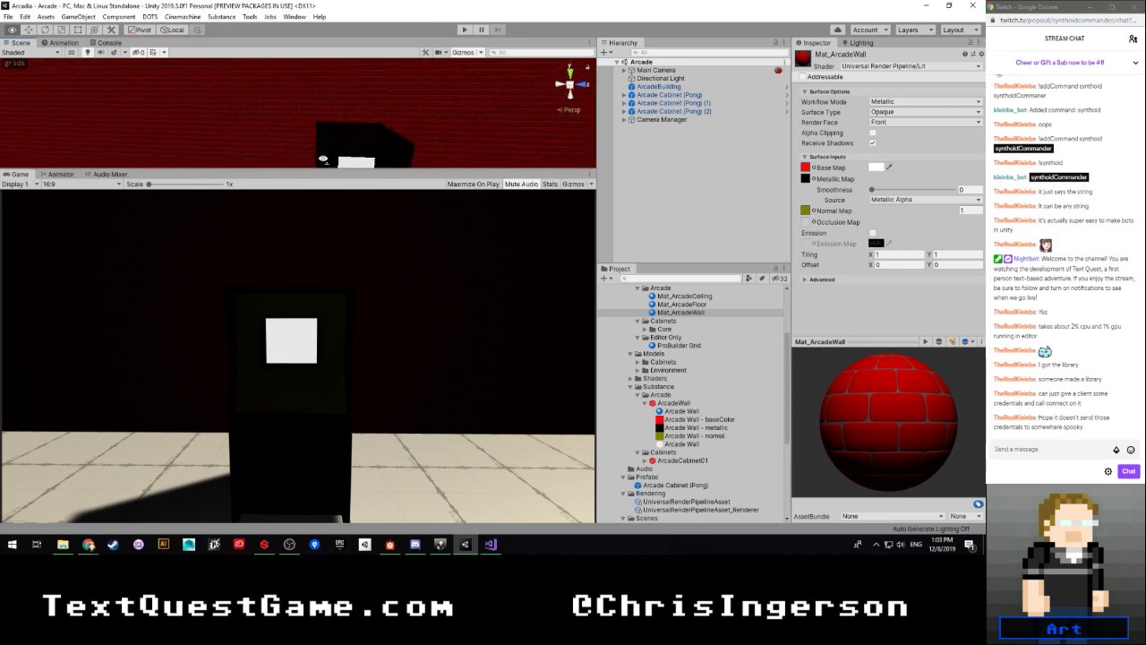
{"action": "right_click_drag", "start_coordinate": [328, 161], "coordinate": [330, 171]}
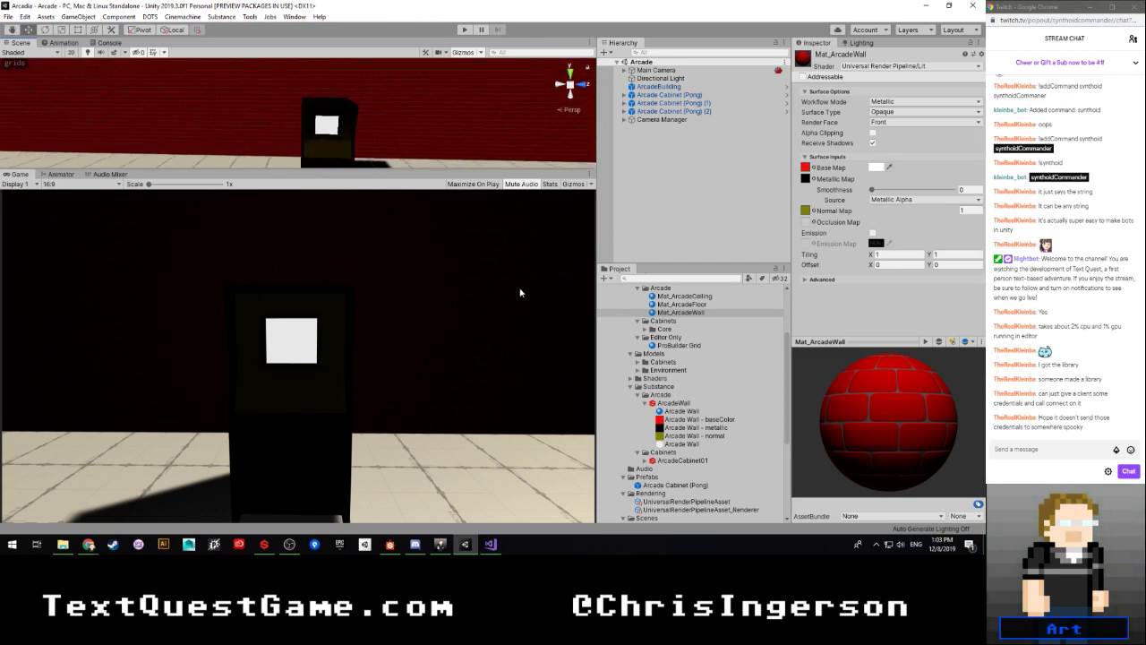
{"action": "scroll", "coordinate": [337, 154], "scroll_direction": "down", "scroll_amount": 2}
{"action": "right_click_drag", "start_coordinate": [341, 168], "coordinate": [337, 115]}
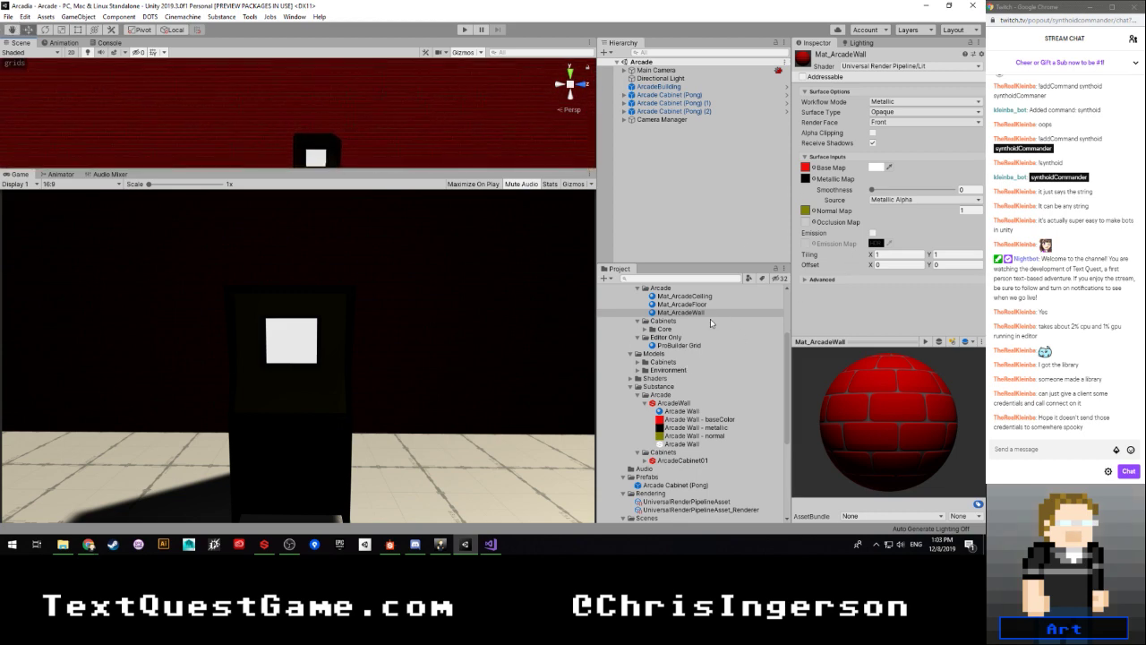
Step: Set the Arcade Wall substance's Brick Type to 2 and inspect the brick wall up close
{"action": "left_click", "coordinate": [673, 444]}
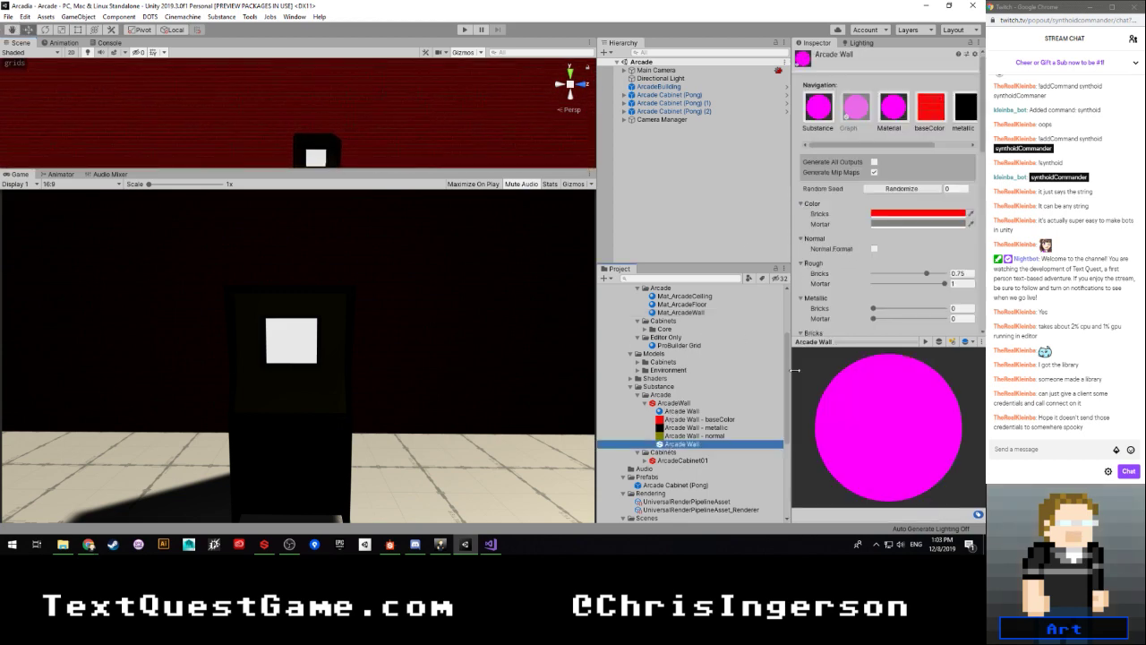
{"action": "scroll", "coordinate": [827, 273], "scroll_direction": "down", "scroll_amount": 6}
{"action": "scroll", "coordinate": [827, 251], "scroll_direction": "up", "scroll_amount": 6}
{"action": "scroll", "coordinate": [828, 249], "scroll_direction": "down", "scroll_amount": 3}
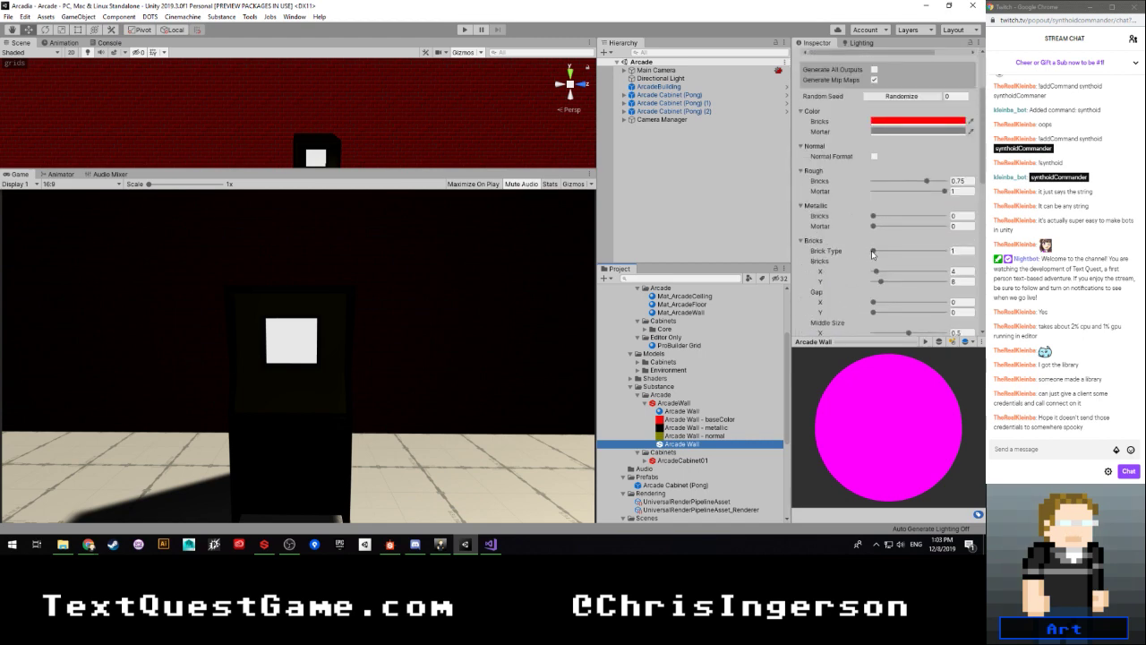
{"action": "left_click", "coordinate": [873, 252]}
{"action": "left_click", "coordinate": [904, 251]}
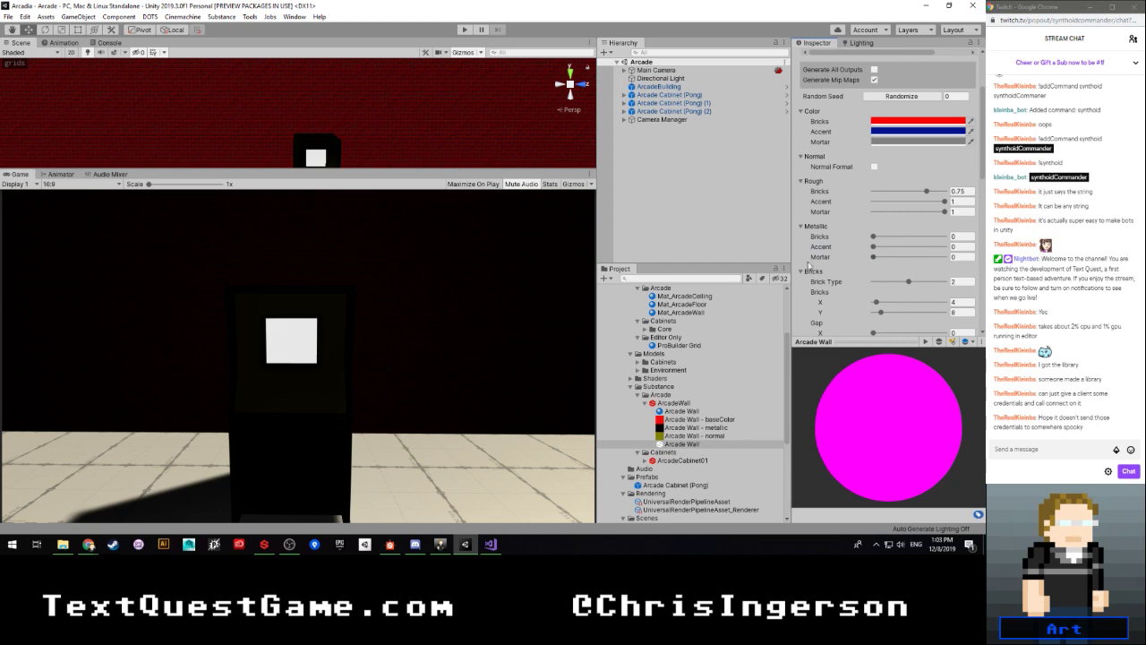
{"action": "mouse_move", "coordinate": [407, 126]}
{"action": "right_mouse_down"}
{"action": "mouse_move", "coordinate": [361, 81]}
{"action": "mouse_move", "coordinate": [361, 94]}
{"action": "mouse_move", "coordinate": [396, 112]}
{"action": "right_mouse_up"}
{"action": "key", "text": "w"}
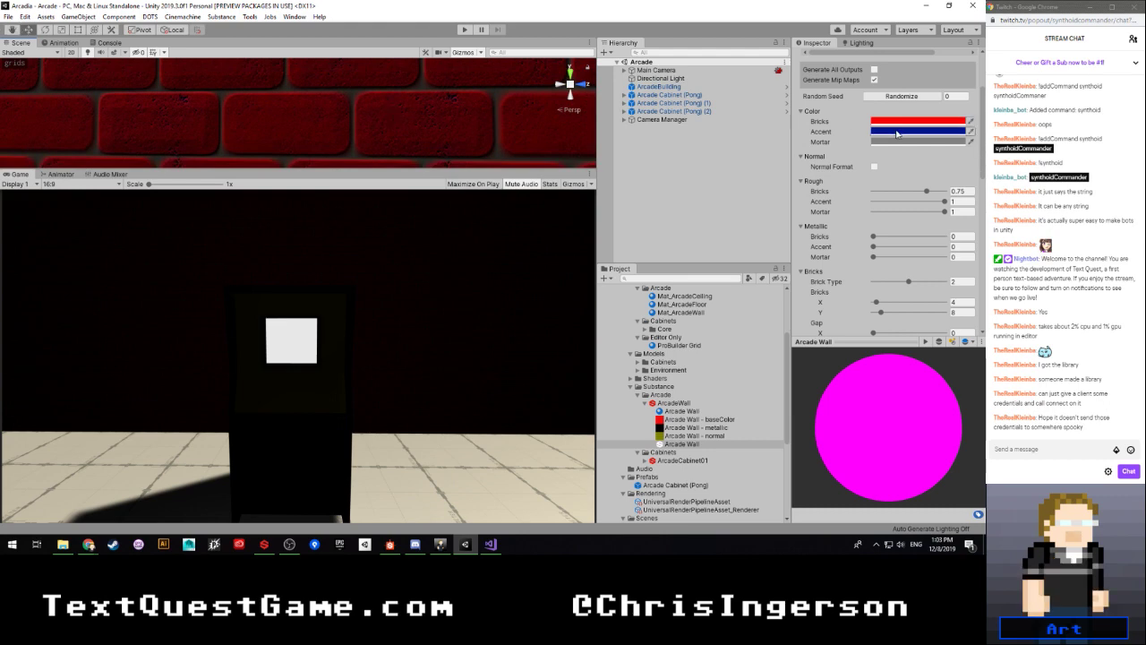
Step: Switch the substance's Brick Type to 1 and back to 2 to compare the two patterns
{"action": "left_click", "coordinate": [897, 131]}
{"action": "left_click", "coordinate": [732, 95]}
{"action": "left_click_drag", "start_coordinate": [916, 282], "coordinate": [892, 284]}
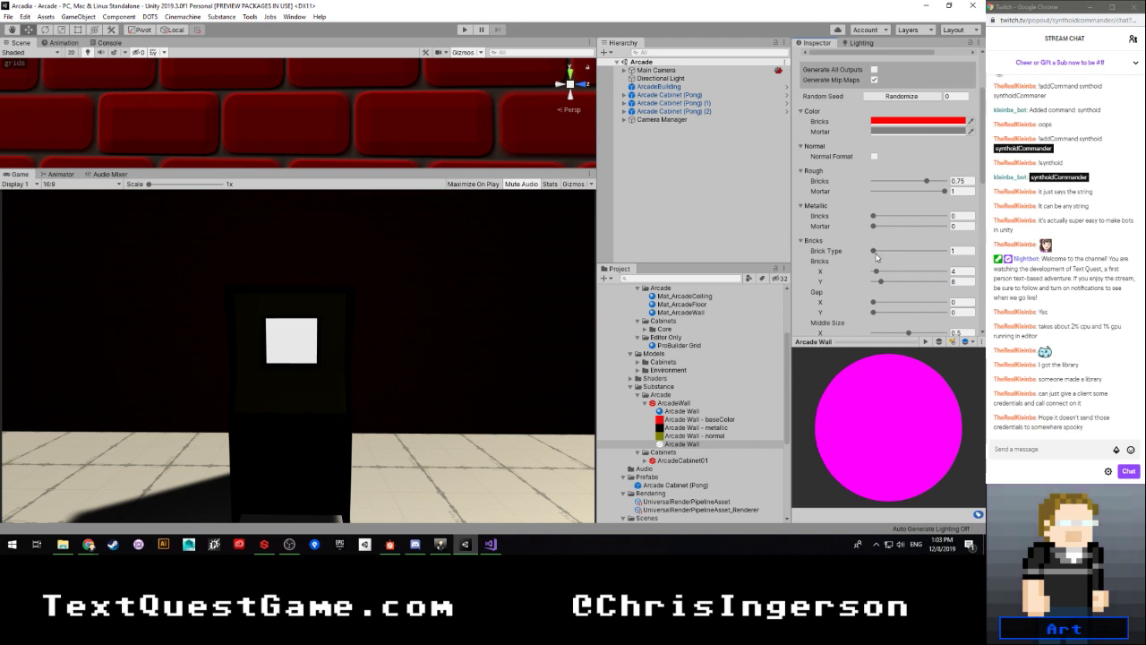
{"action": "left_click_drag", "start_coordinate": [875, 250], "coordinate": [917, 256]}
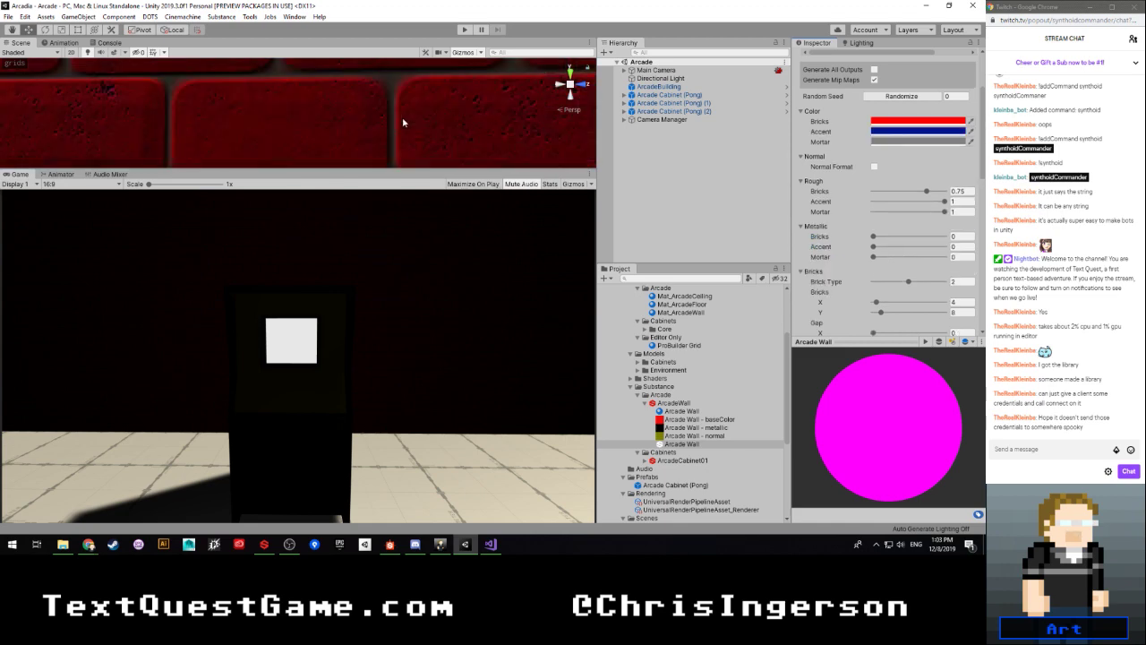
Step: Change the substance's Accent color to orange, FFA600
{"action": "left_click", "coordinate": [918, 131]}
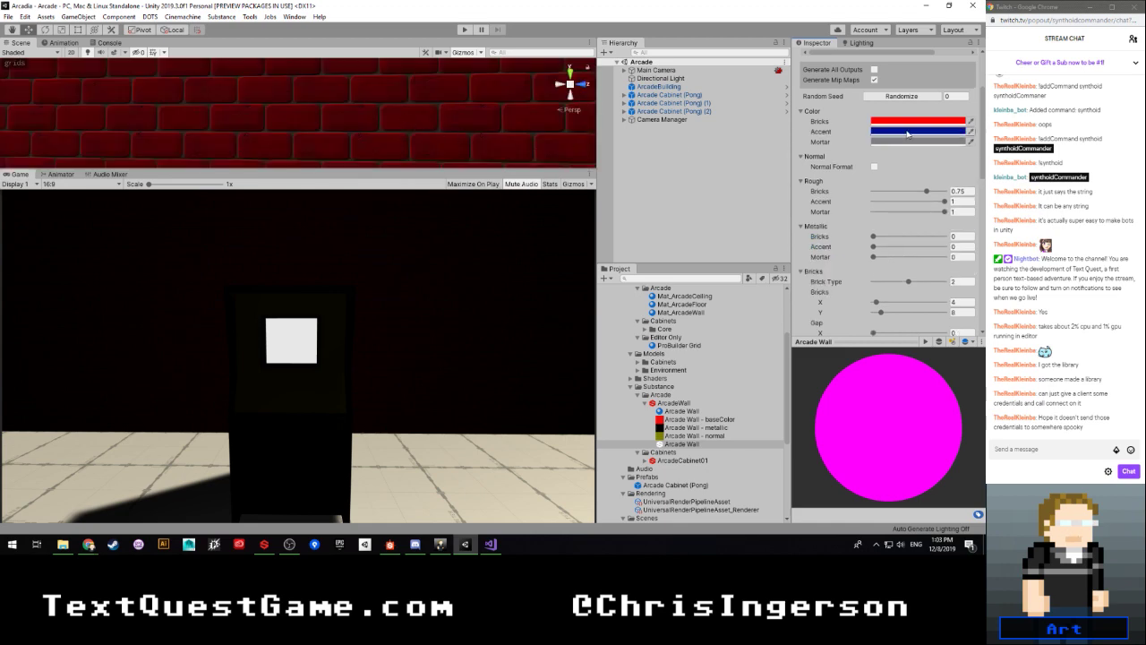
{"action": "left_click", "coordinate": [714, 153]}
{"action": "left_click_drag", "start_coordinate": [701, 168], "coordinate": [723, 150]}
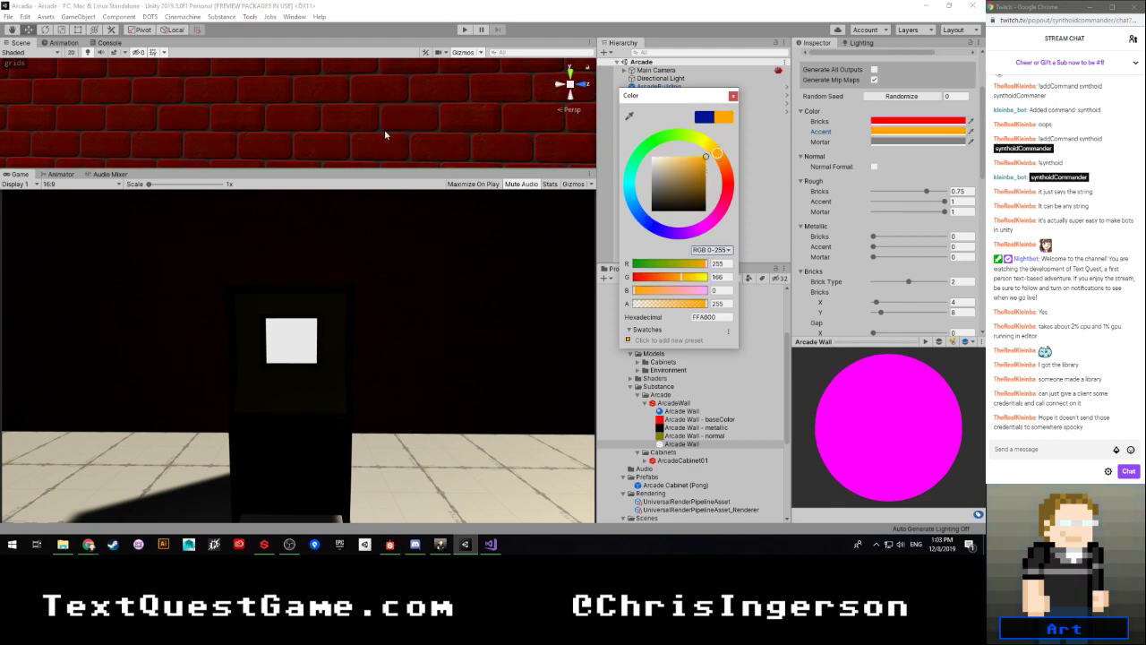
{"action": "left_click", "coordinate": [732, 96]}
Step: Check the generated textures and the available Target Width sizes, keeping 512
{"action": "scroll", "coordinate": [884, 224], "scroll_direction": "down", "scroll_amount": 10}
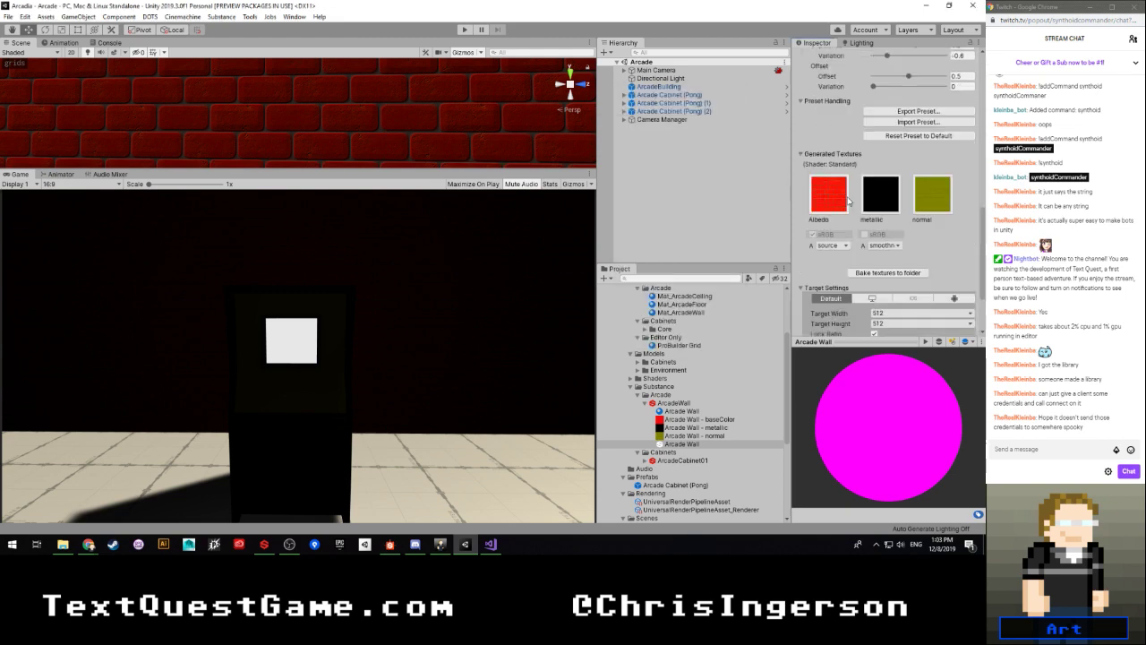
{"action": "left_click", "coordinate": [884, 231]}
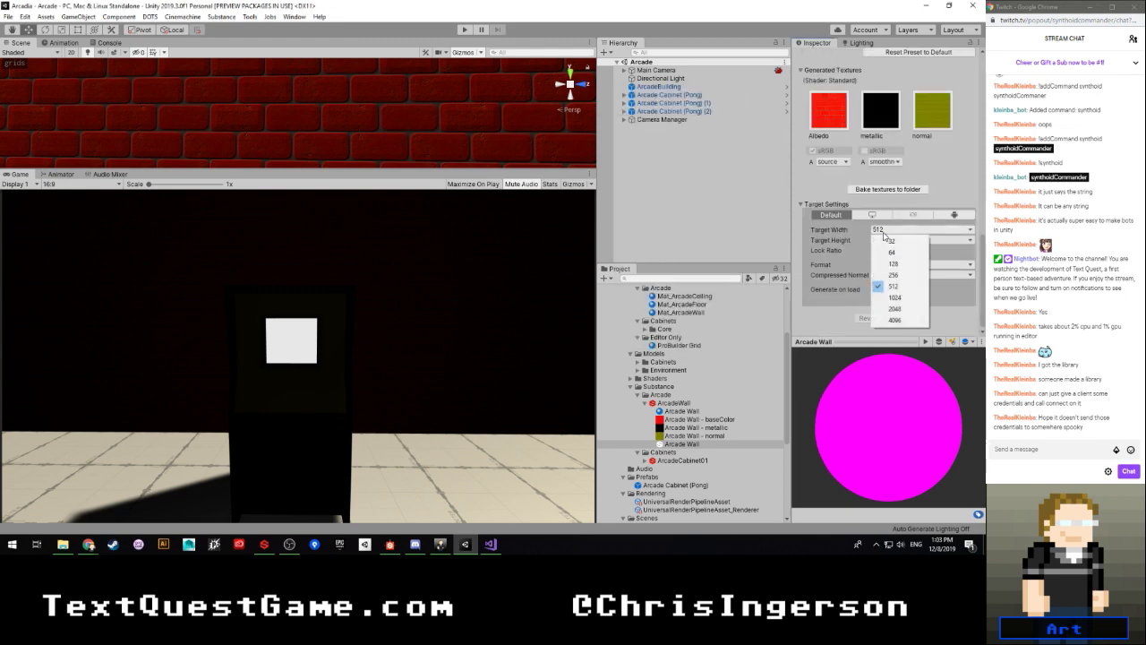
{"action": "left_click", "coordinate": [894, 288]}
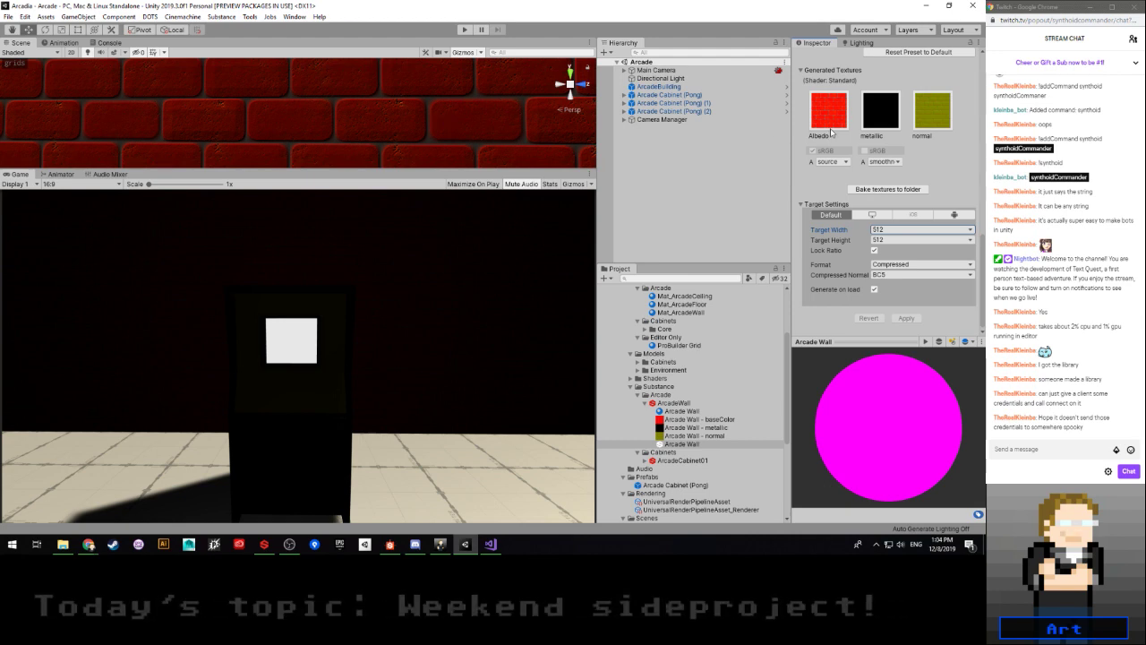
{"action": "scroll", "coordinate": [863, 161], "scroll_direction": "up", "scroll_amount": 10}
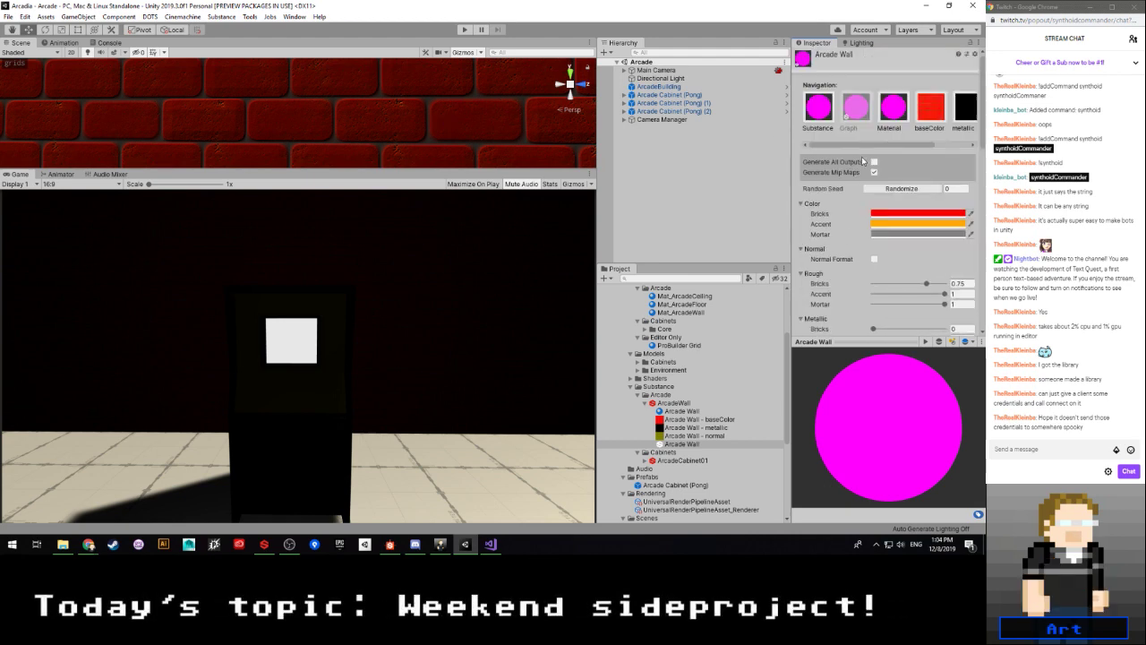
Step: Try pink FF0073 and blue 1000FF as the Accent color, and settle on orange, FF9C00
{"action": "left_click", "coordinate": [878, 224]}
{"action": "left_click", "coordinate": [732, 196]}
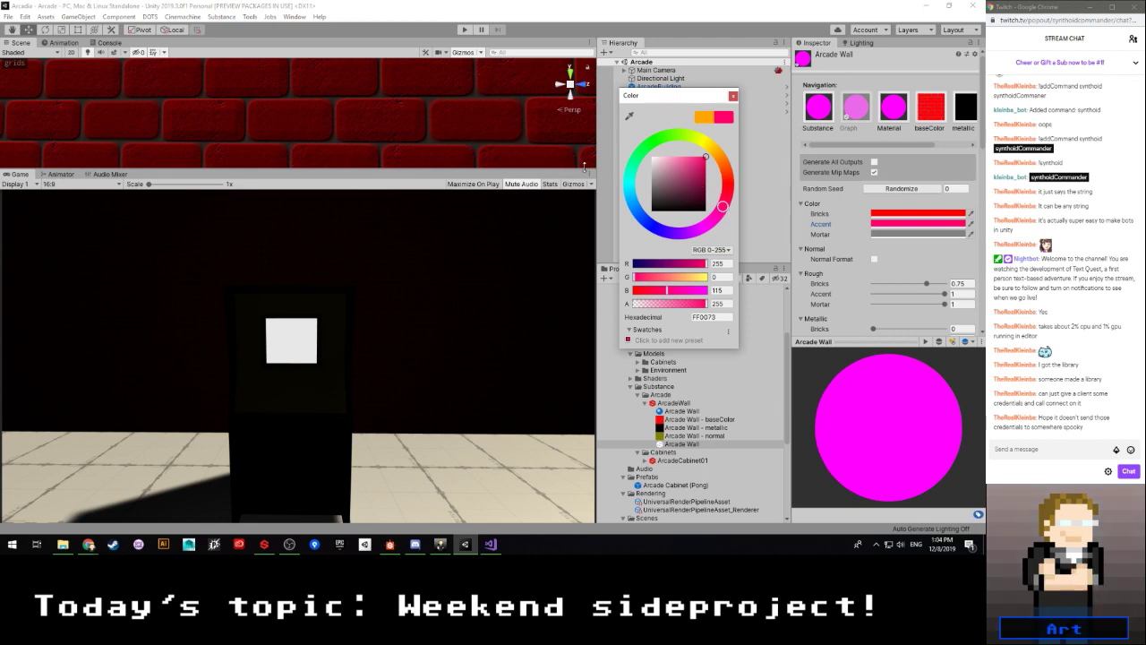
{"action": "mouse_move", "coordinate": [673, 234]}
{"action": "left_mouse_down"}
{"action": "mouse_move", "coordinate": [651, 225]}
{"action": "mouse_move", "coordinate": [659, 231]}
{"action": "left_mouse_up"}
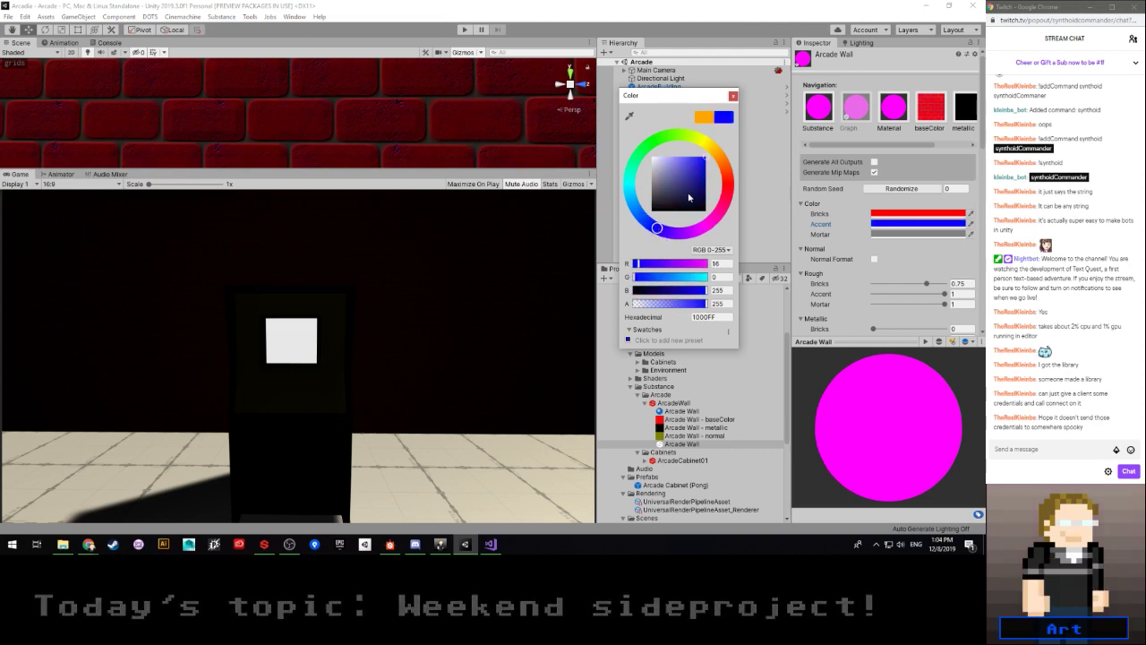
{"action": "left_click", "coordinate": [711, 157]}
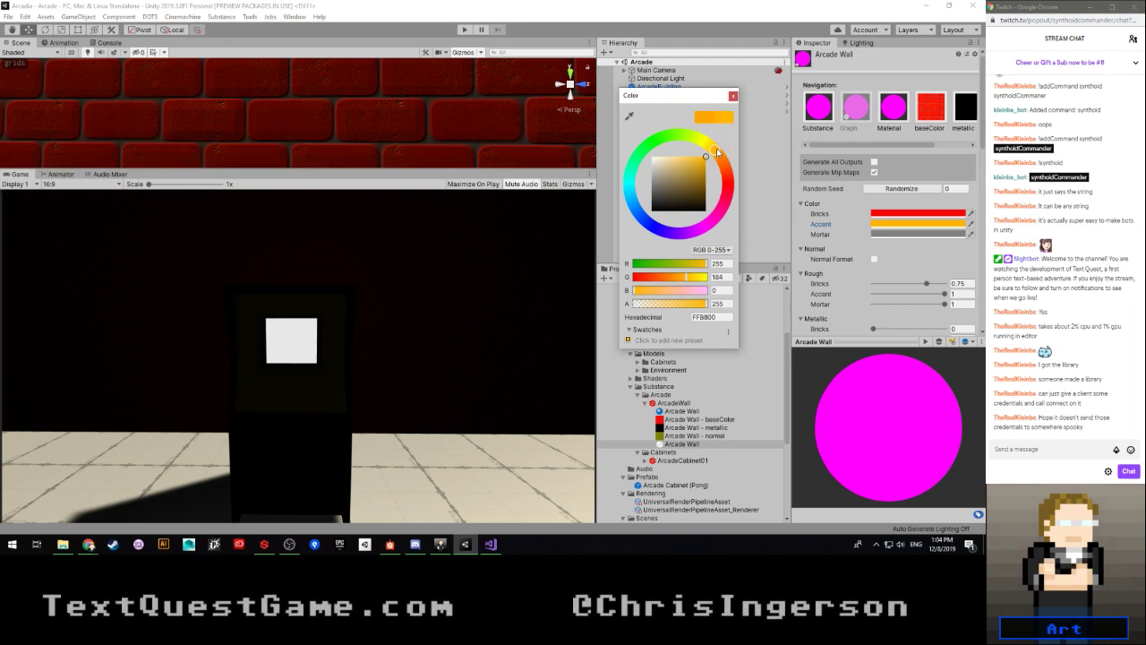
{"action": "left_click_drag", "start_coordinate": [720, 154], "coordinate": [724, 157]}
{"action": "left_click", "coordinate": [733, 96]}
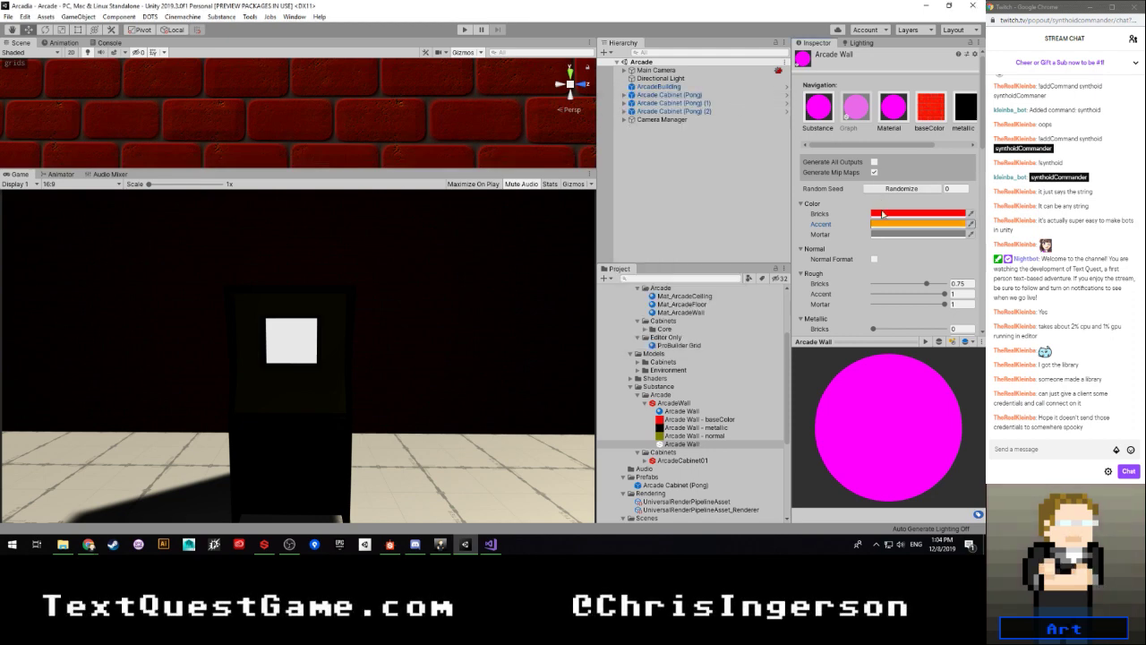
Step: Set the Bricks color to black, 000000, and keep the Accent color at orange, FF9C00
{"action": "left_click", "coordinate": [917, 213]}
{"action": "left_click_drag", "start_coordinate": [684, 205], "coordinate": [632, 228]}
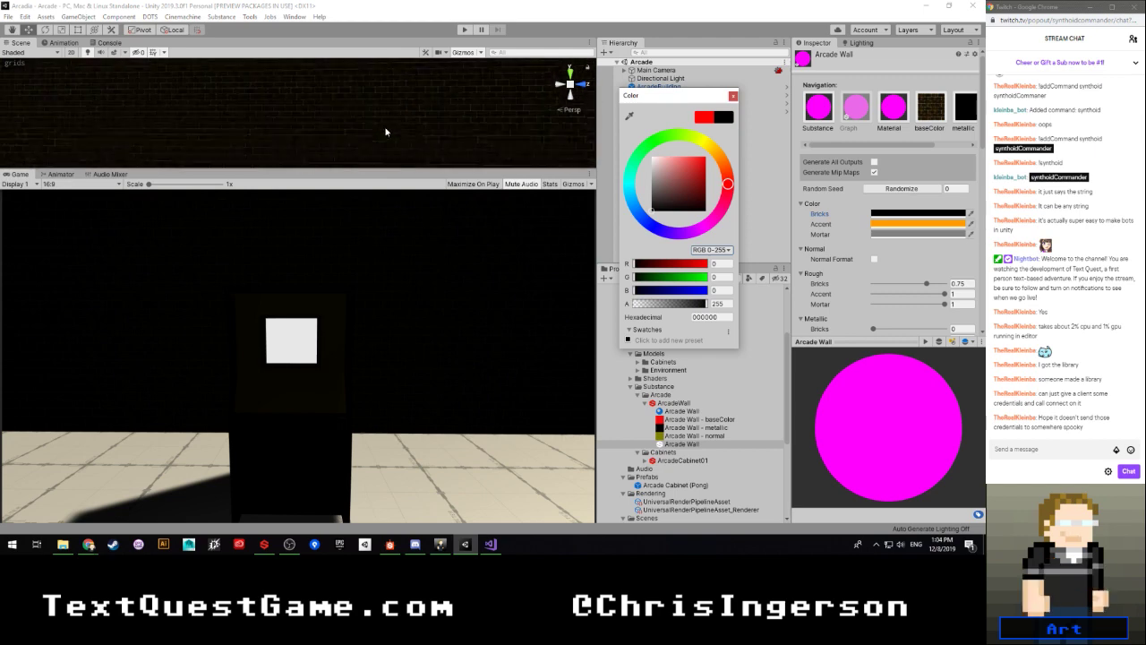
{"action": "left_click", "coordinate": [734, 96]}
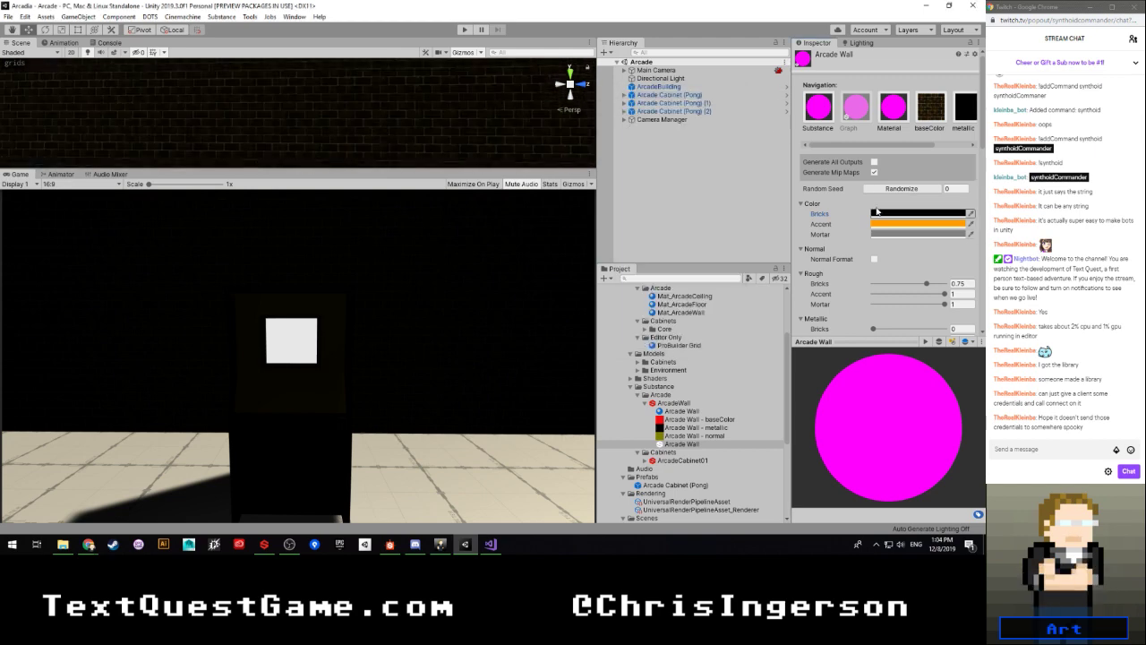
{"action": "left_click", "coordinate": [873, 223]}
{"action": "mouse_move", "coordinate": [668, 175]}
{"action": "left_mouse_down"}
{"action": "mouse_move", "coordinate": [640, 170]}
{"action": "mouse_move", "coordinate": [735, 149]}
{"action": "left_mouse_up"}
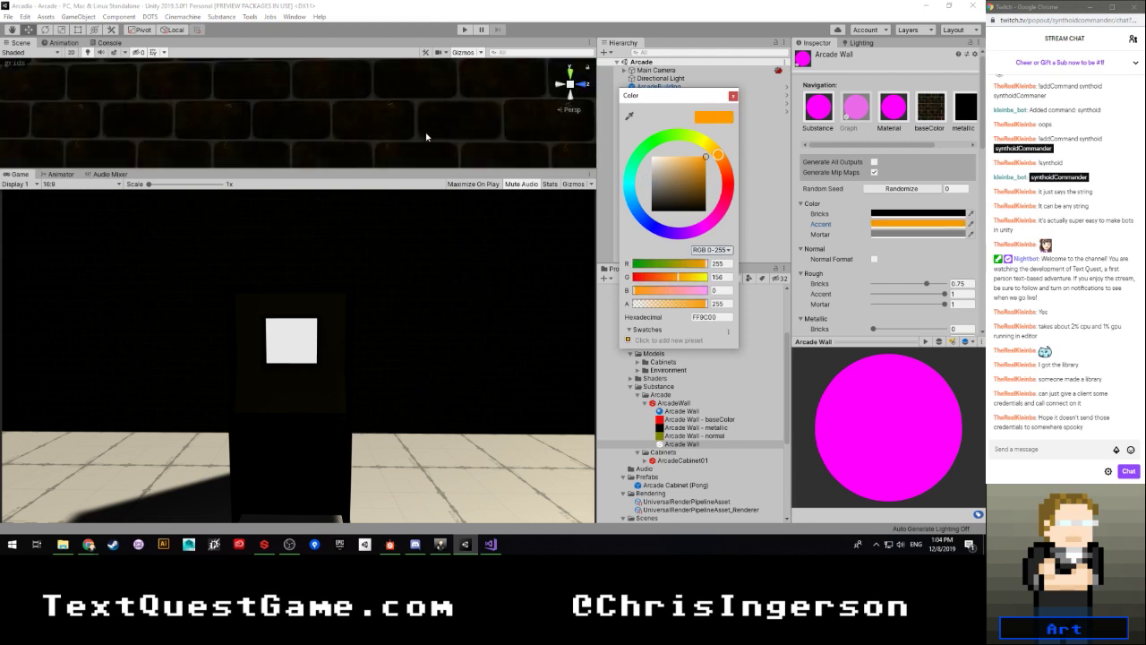
{"action": "left_click", "coordinate": [732, 96]}
Step: Set the Accent roughness to 0 and the Accent metallic value to 1
{"action": "scroll", "coordinate": [829, 201], "scroll_direction": "down", "scroll_amount": 3}
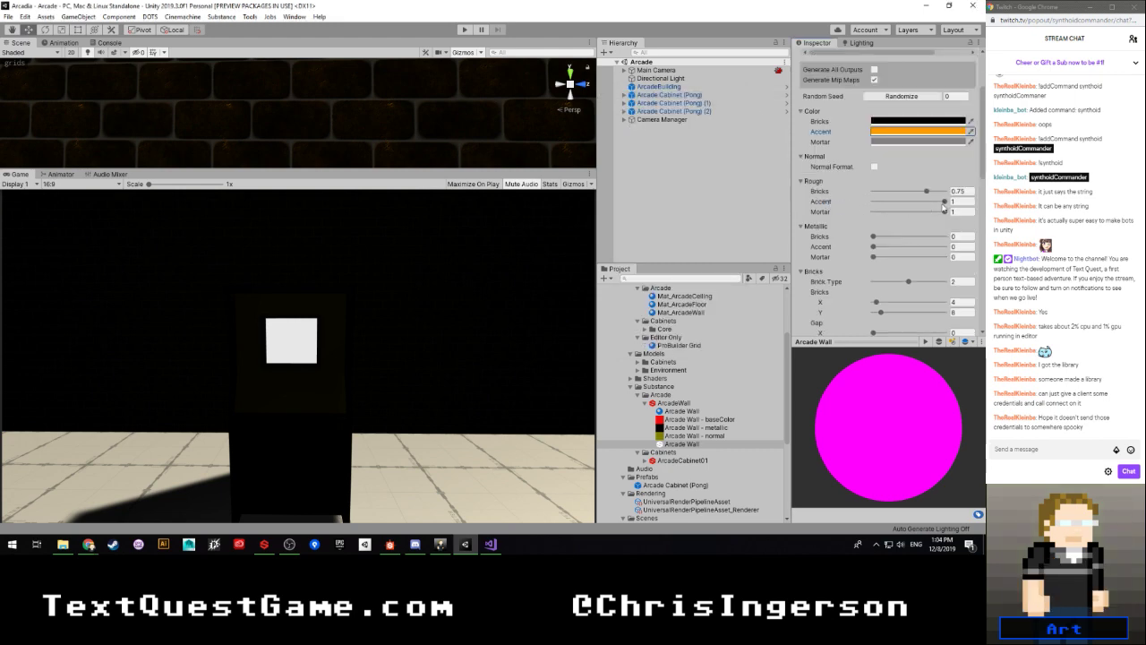
{"action": "left_click", "coordinate": [944, 203]}
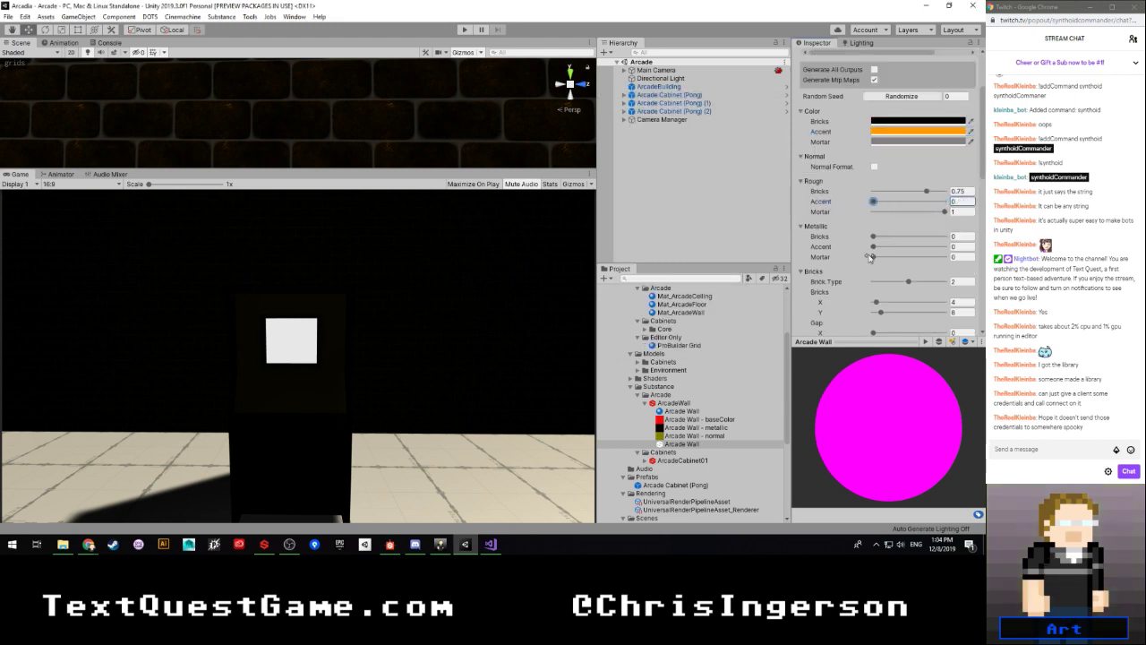
{"action": "left_click_drag", "start_coordinate": [872, 246], "coordinate": [912, 247]}
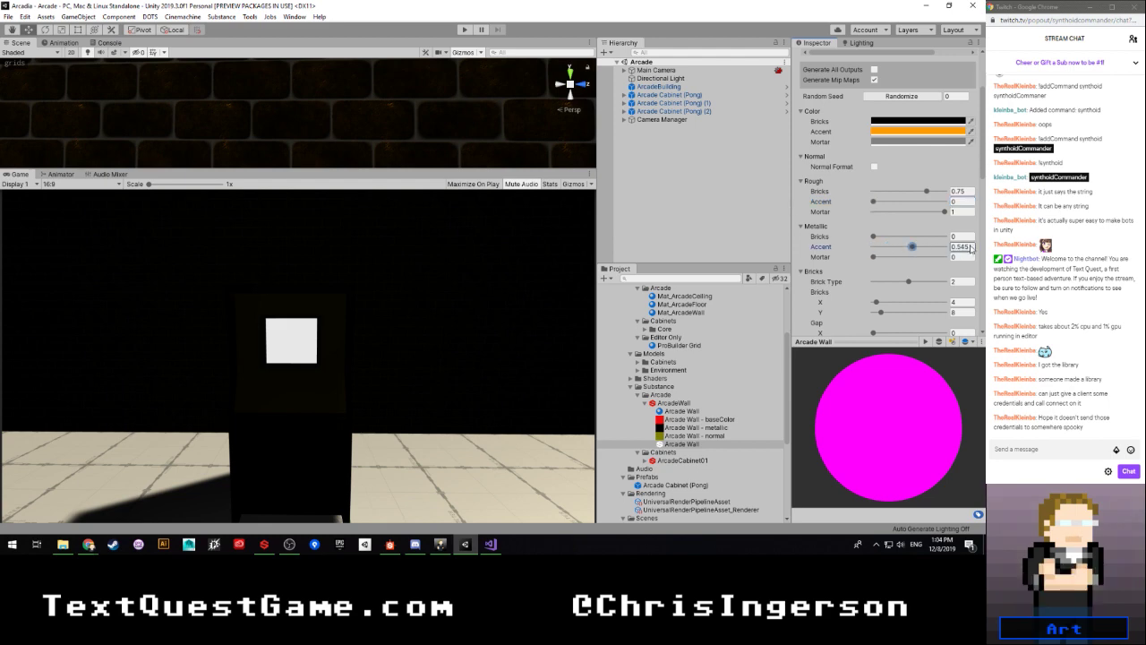
{"action": "scroll", "coordinate": [358, 112], "scroll_direction": "down", "scroll_amount": 4}
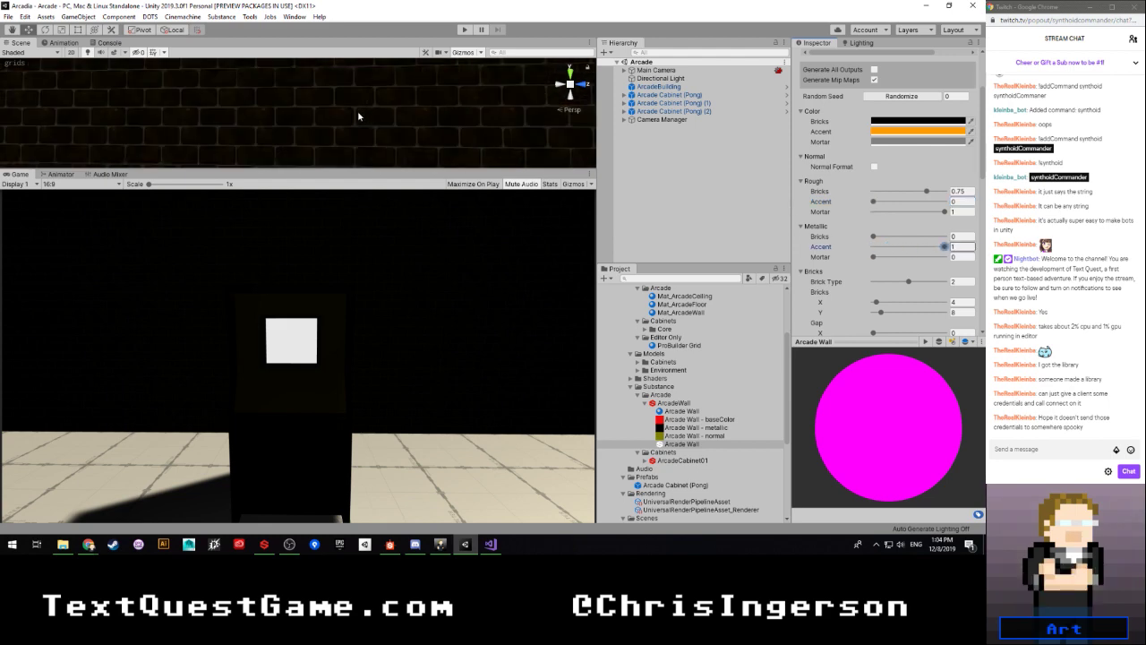
Step: Set the brick counts to 2 in X and 4 in Y and inspect the larger bricks on the wall
{"action": "scroll", "coordinate": [832, 230], "scroll_direction": "down", "scroll_amount": 5}
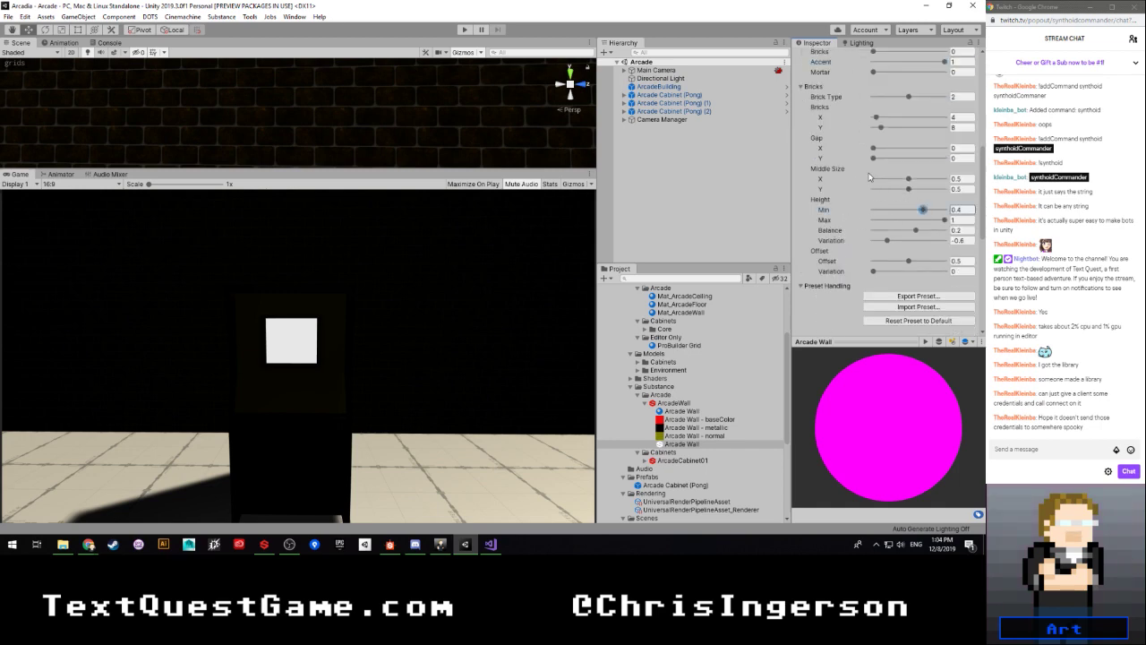
{"action": "scroll", "coordinate": [869, 177], "scroll_direction": "up", "scroll_amount": 3}
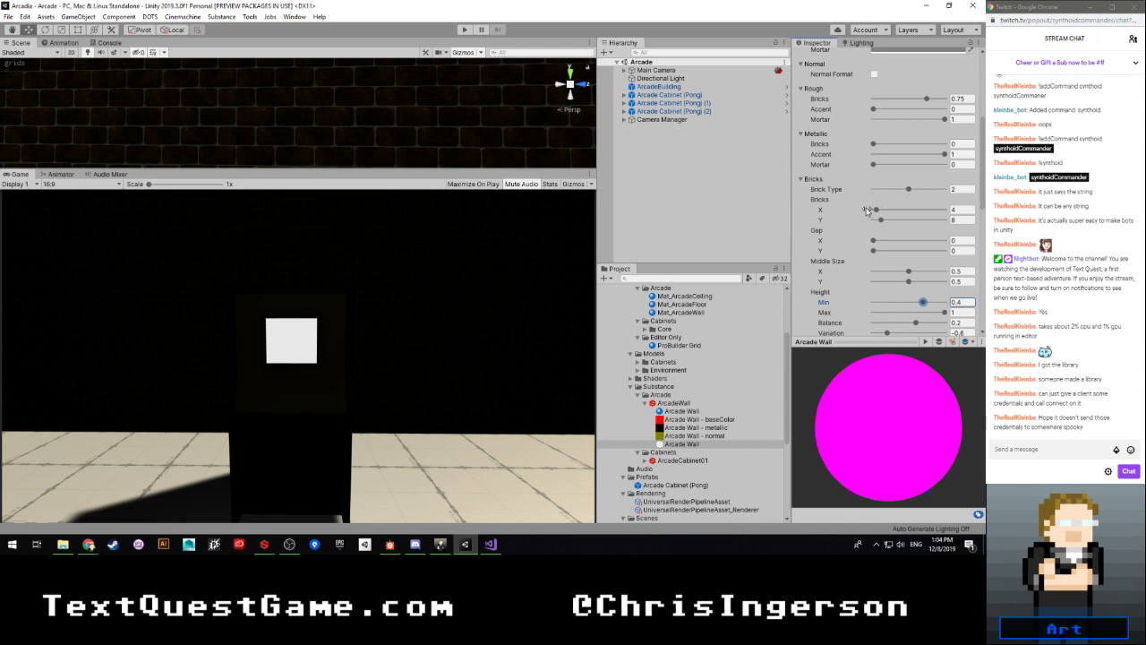
{"action": "left_click_drag", "start_coordinate": [877, 211], "coordinate": [876, 222]}
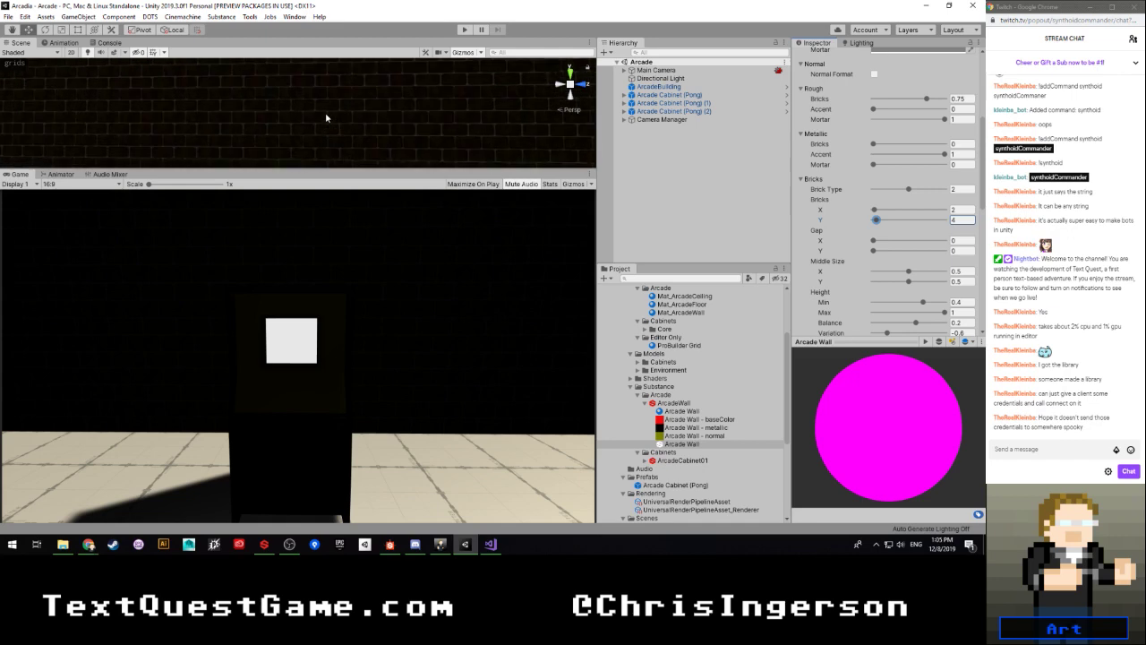
{"action": "mouse_move", "coordinate": [325, 113]}
{"action": "right_mouse_down"}
{"action": "mouse_move", "coordinate": [183, 125]}
{"action": "mouse_move", "coordinate": [625, 126]}
{"action": "mouse_move", "coordinate": [427, 133]}
{"action": "mouse_move", "coordinate": [316, 119]}
{"action": "mouse_move", "coordinate": [336, 128]}
{"action": "right_mouse_up"}
Step: Darken the substance's Accent color from orange to brown
{"action": "scroll", "coordinate": [823, 156], "scroll_direction": "up", "scroll_amount": 5}
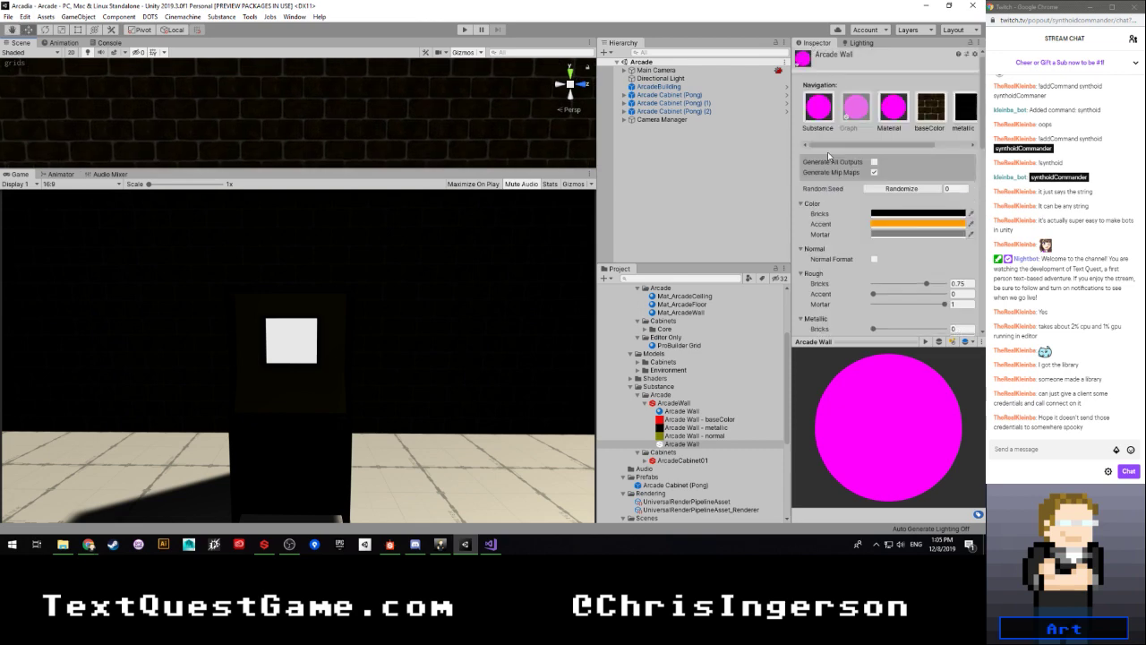
{"action": "left_click", "coordinate": [895, 223]}
{"action": "left_click_drag", "start_coordinate": [701, 176], "coordinate": [720, 184]}
{"action": "left_click", "coordinate": [733, 96]}
Step: Enlarge the Scene view and look around the room at the walls and the arcade cabinet
{"action": "right_click_drag", "start_coordinate": [430, 116], "coordinate": [600, 126]}
{"action": "key", "text": "w"}
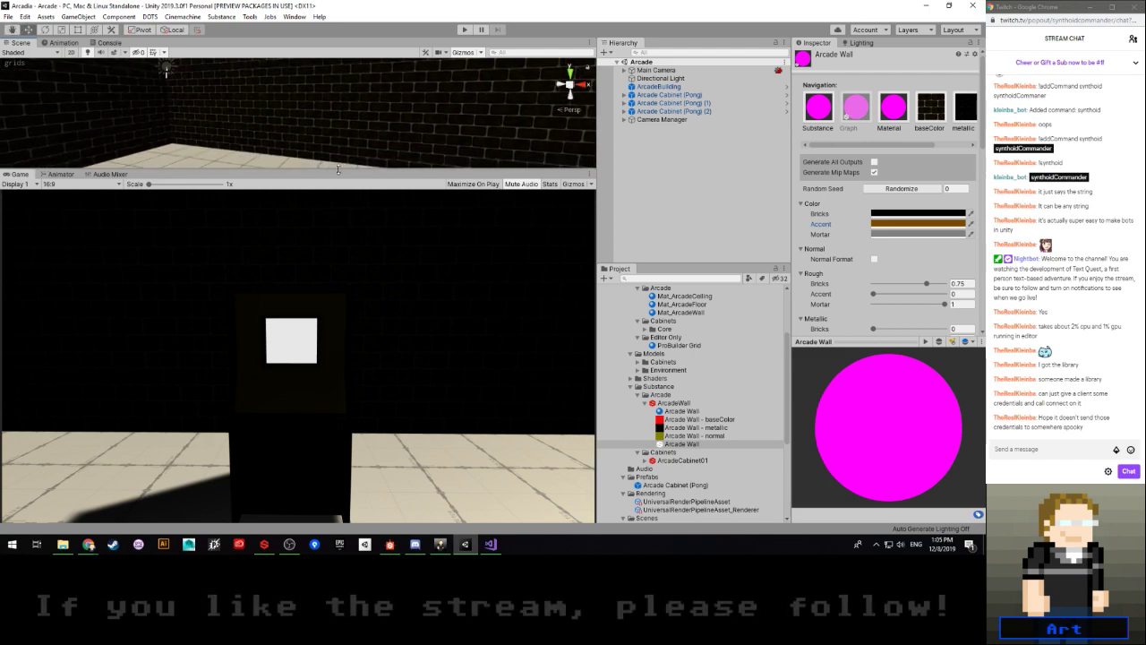
{"action": "left_click_drag", "start_coordinate": [342, 169], "coordinate": [341, 262]}
{"action": "right_click_drag", "start_coordinate": [363, 225], "coordinate": [13, 188]}
{"action": "right_click_drag", "start_coordinate": [955, 195], "coordinate": [175, 231]}
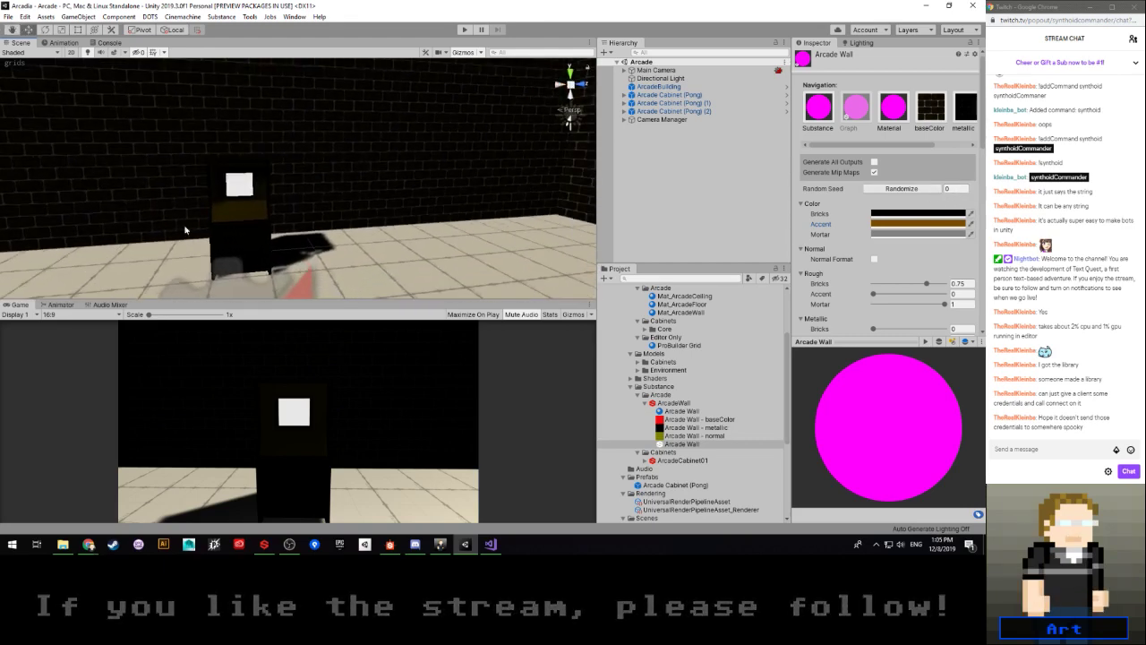
Step: Review the Arcade Wall parameters and textures, and examine Mat_ArcadeWall in its preview and on the walls
{"action": "scroll", "coordinate": [832, 274], "scroll_direction": "down", "scroll_amount": 5}
{"action": "scroll", "coordinate": [833, 275], "scroll_direction": "down", "scroll_amount": 2}
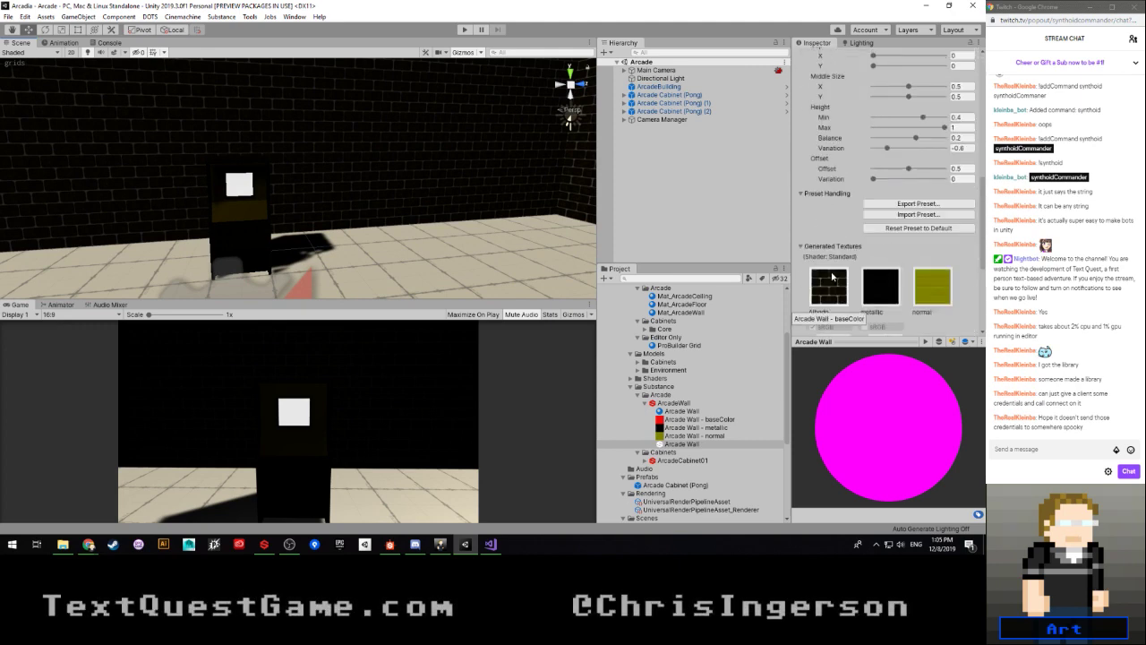
{"action": "scroll", "coordinate": [833, 275], "scroll_direction": "up", "scroll_amount": 2}
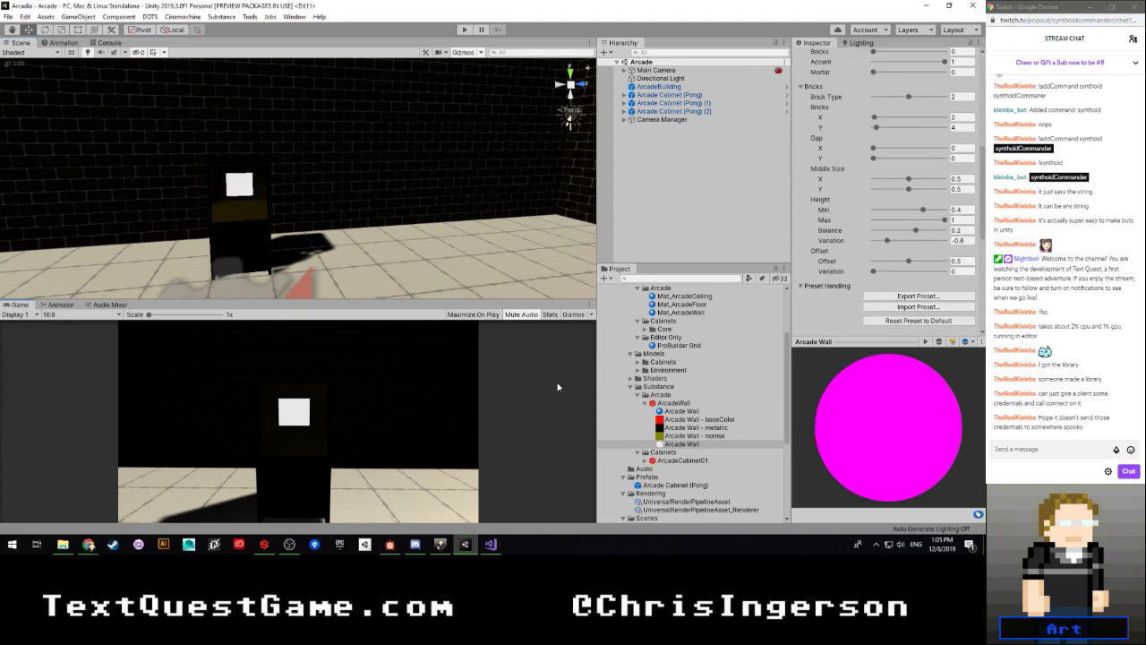
{"action": "scroll", "coordinate": [691, 356], "scroll_direction": "up", "scroll_amount": 2}
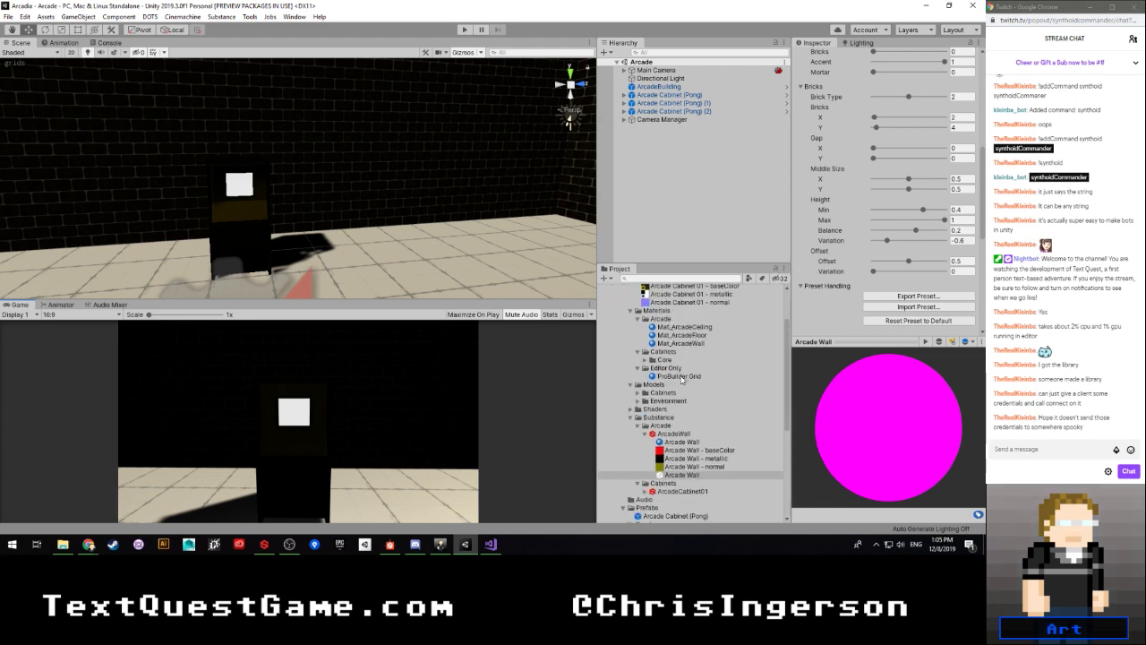
{"action": "left_click_drag", "start_coordinate": [683, 342], "coordinate": [701, 328]}
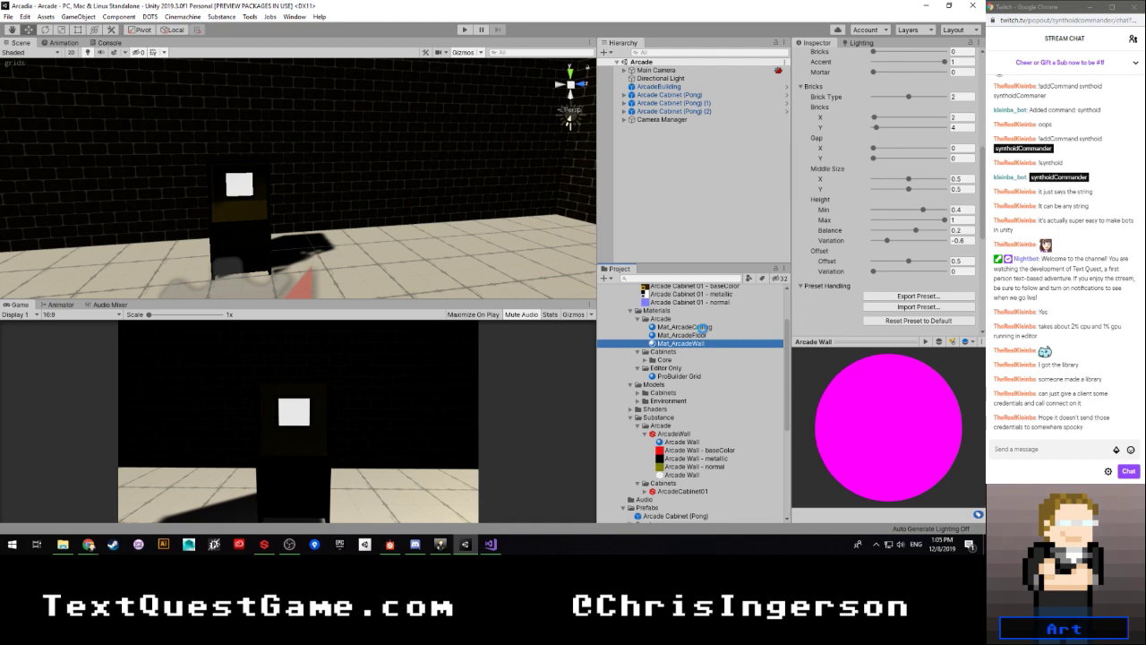
{"action": "left_click_drag", "start_coordinate": [911, 430], "coordinate": [929, 415]}
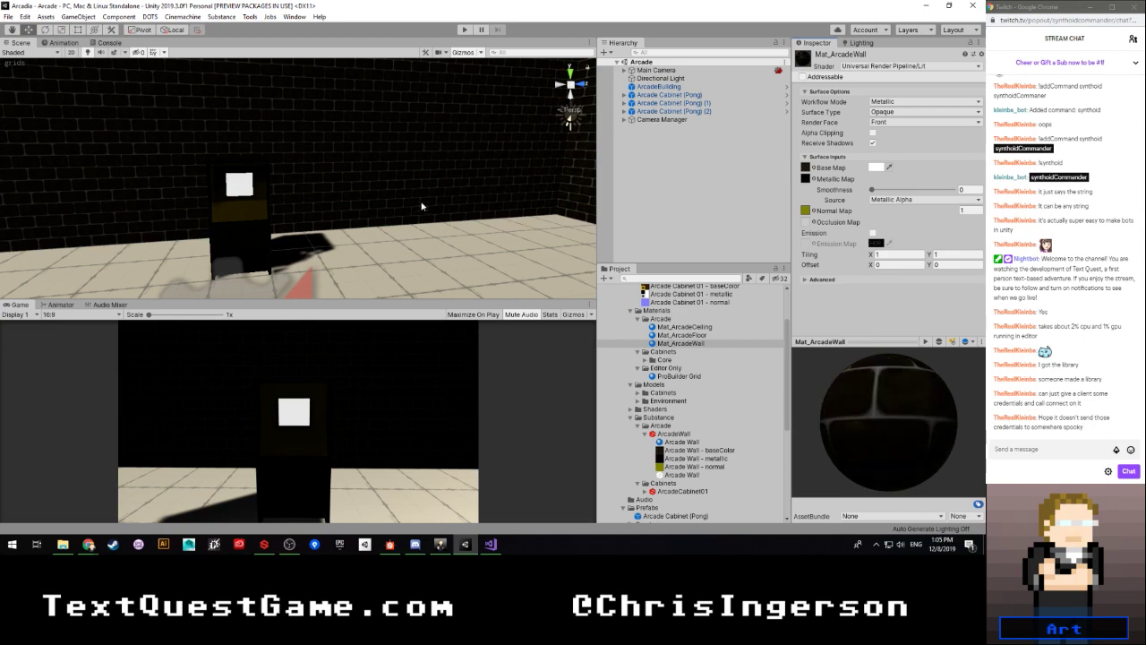
{"action": "right_click_drag", "start_coordinate": [433, 198], "coordinate": [434, 136]}
{"action": "right_click_drag", "start_coordinate": [566, 138], "coordinate": [396, 231]}
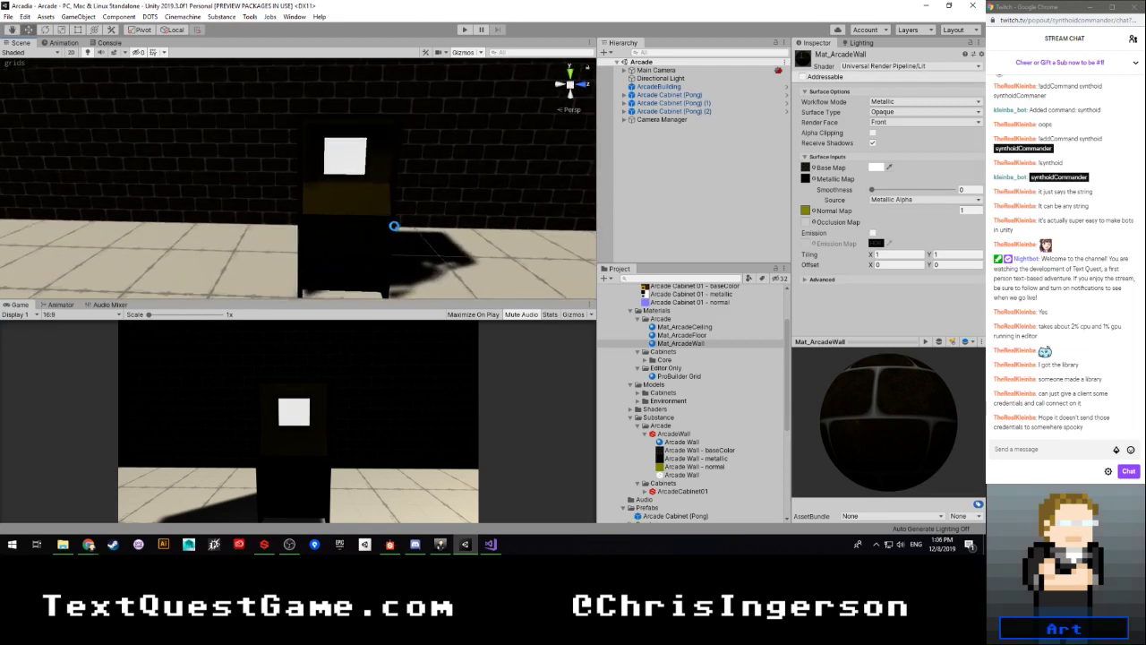
Step: Enlarge the Game view and run the scene in play mode to check the brick walls, then stop it
{"action": "left_click", "coordinate": [666, 136]}
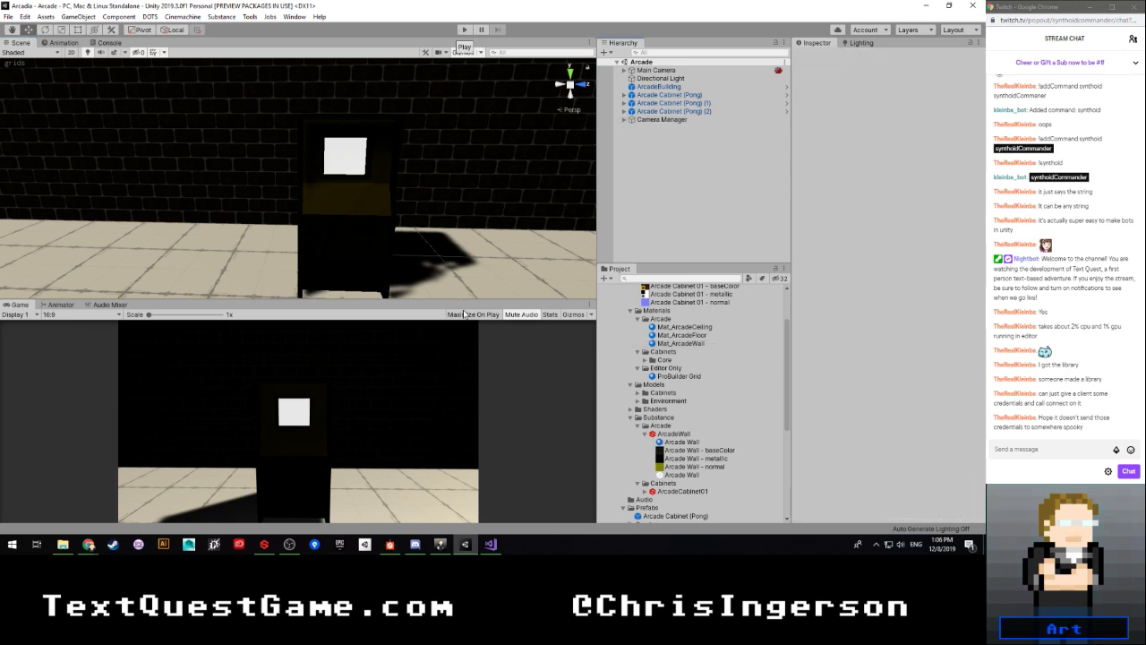
{"action": "left_click_drag", "start_coordinate": [463, 300], "coordinate": [448, 168]}
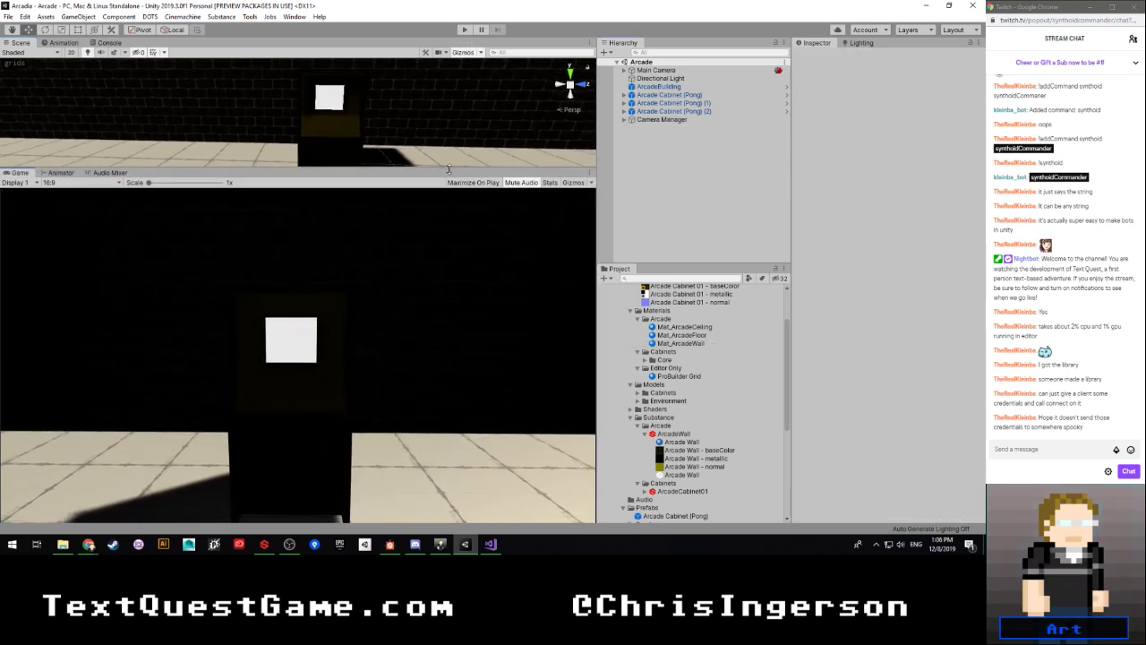
{"action": "left_click", "coordinate": [464, 30]}
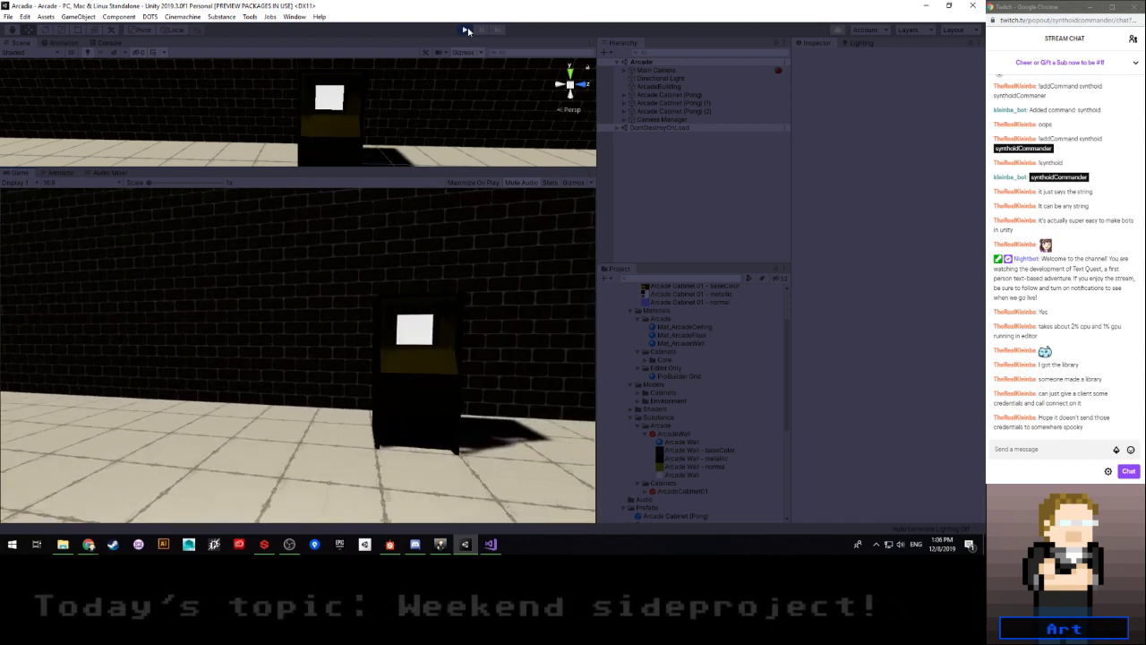
{"action": "left_click", "coordinate": [465, 31]}
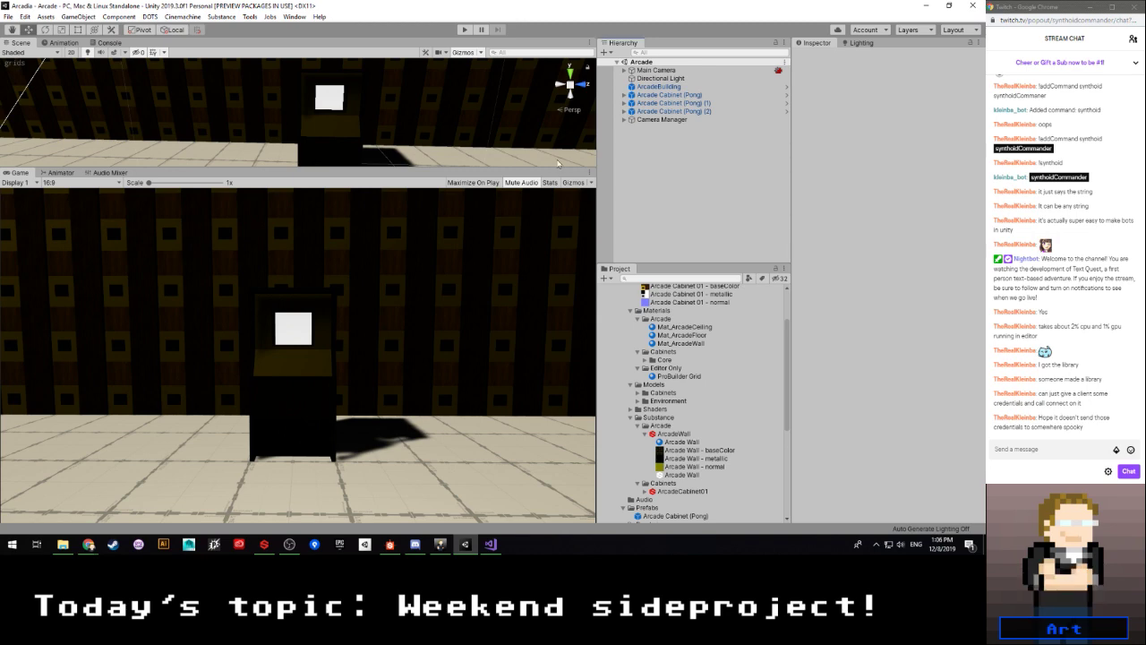
Step: Inspect Mat_ArcadeWall, locate its Base Map source, and preview the Arcade Wall baseColor texture
{"action": "right_click_drag", "start_coordinate": [556, 163], "coordinate": [236, 83]}
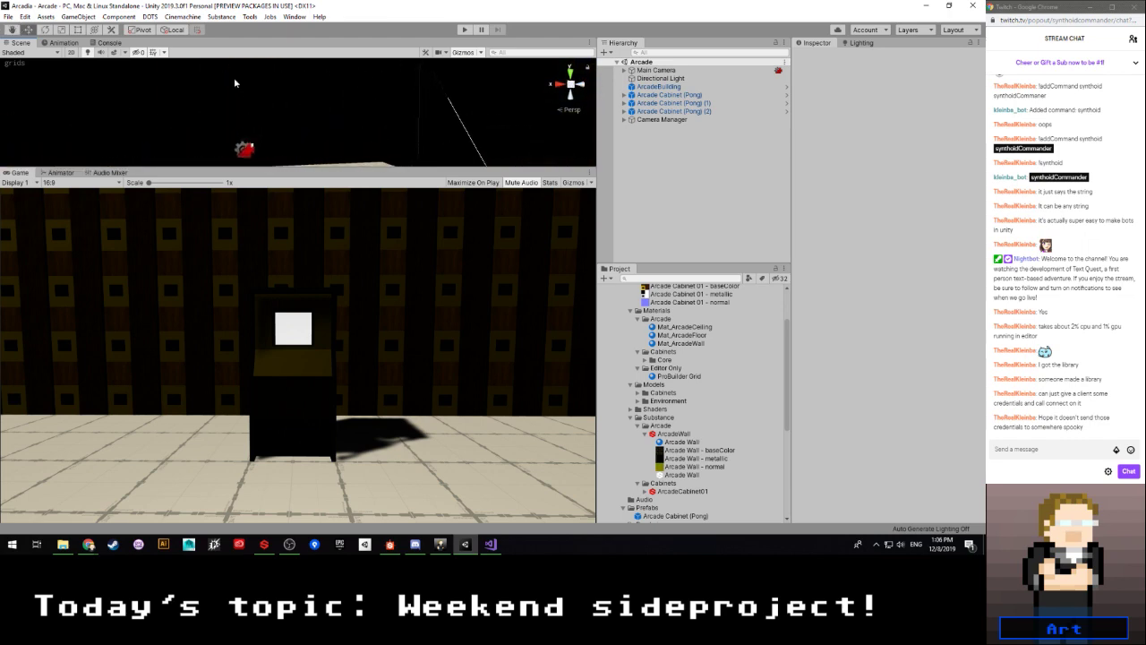
{"action": "left_click", "coordinate": [681, 334]}
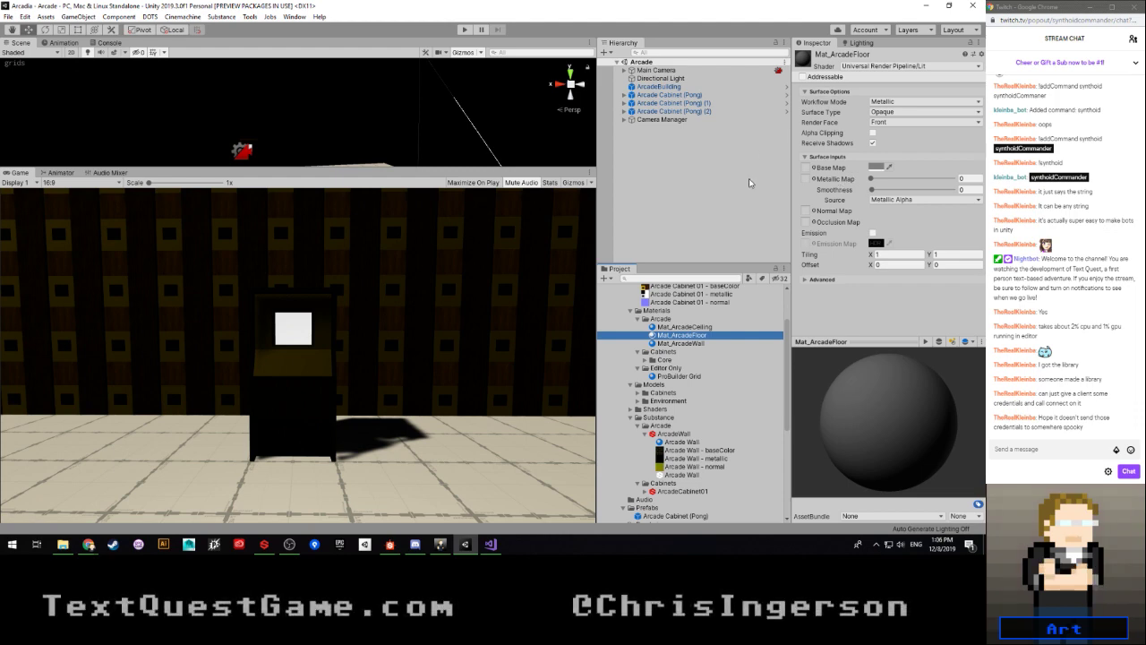
{"action": "left_click", "coordinate": [726, 346]}
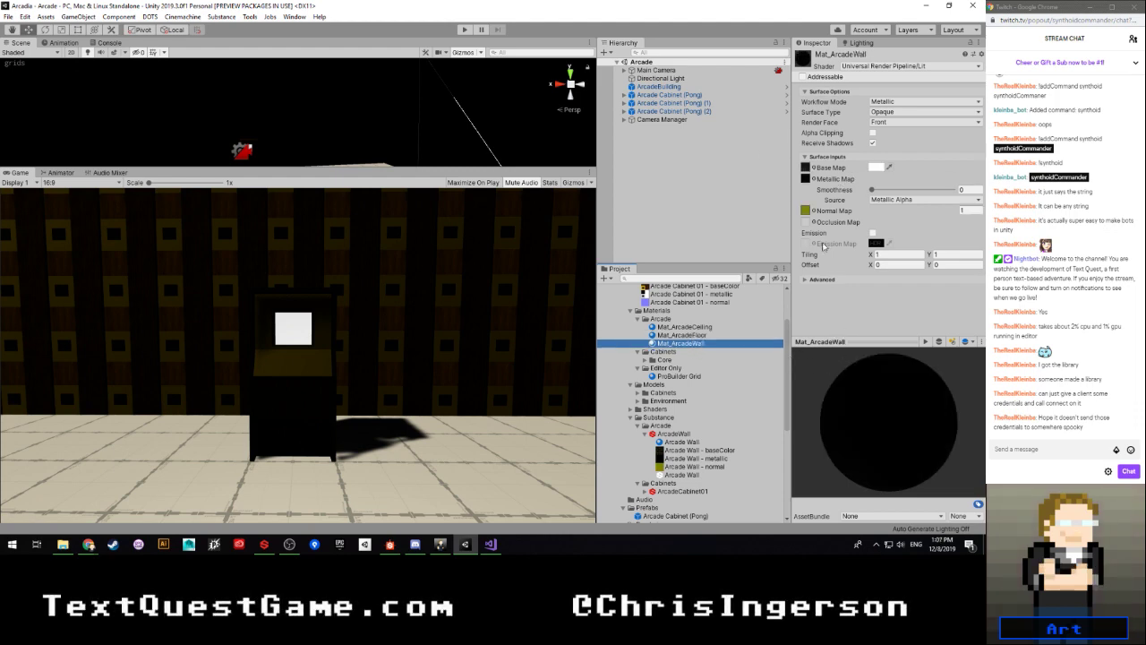
{"action": "left_click", "coordinate": [806, 167]}
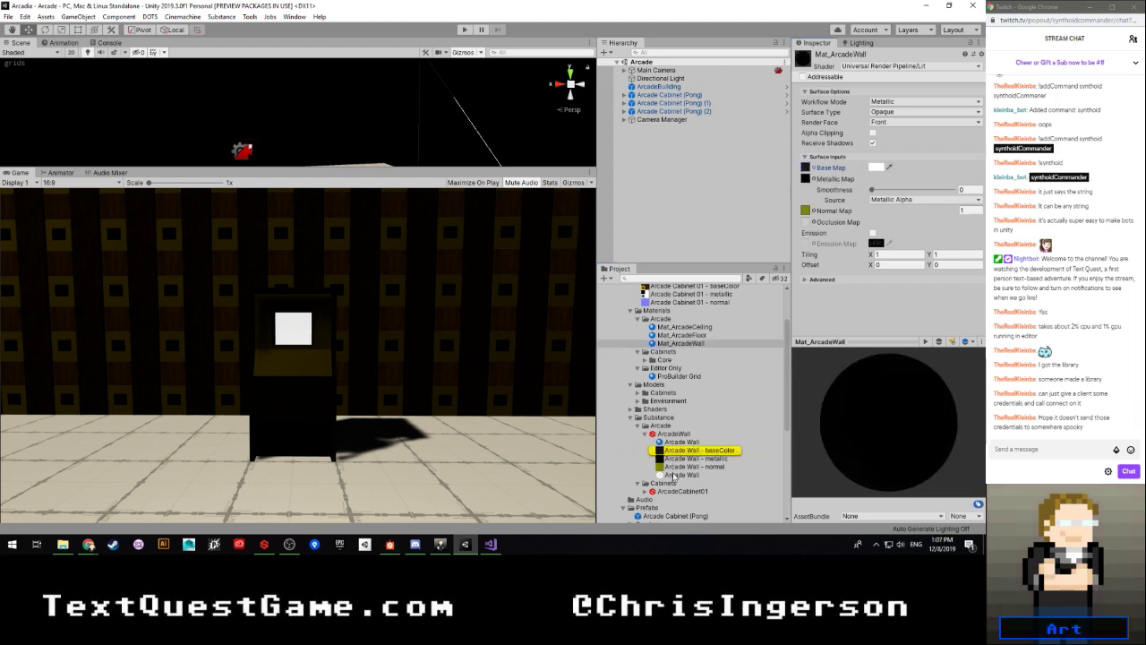
{"action": "left_click", "coordinate": [681, 475]}
{"action": "left_click", "coordinate": [684, 451]}
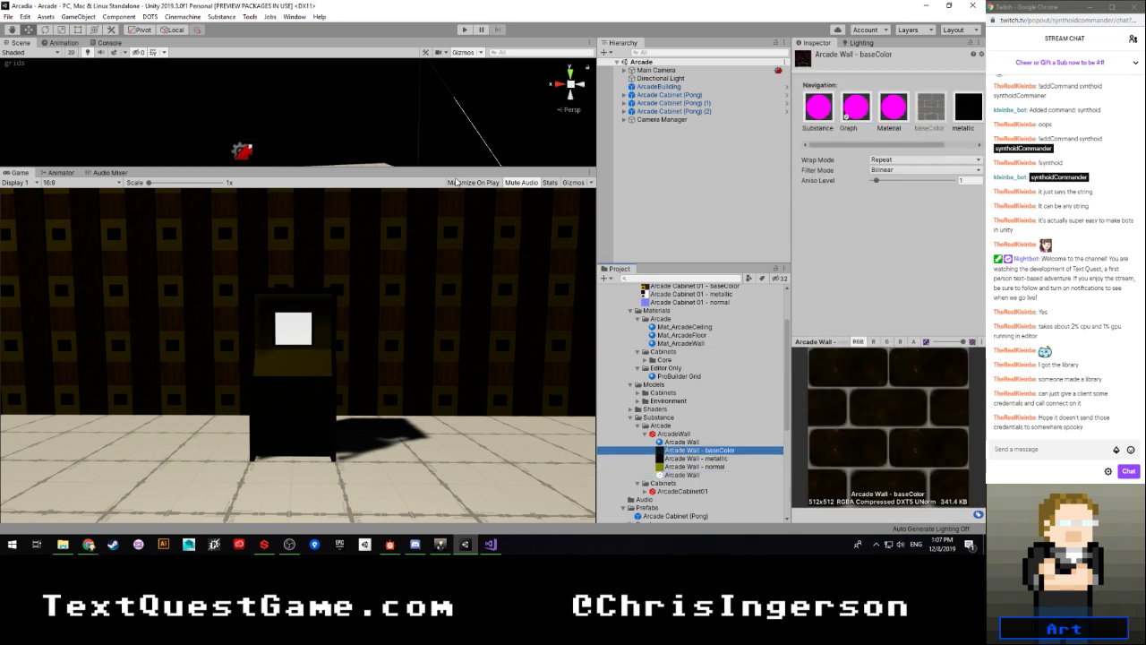
Step: Check which material ArcadeBuilding uses in Element 2 and inspect Mat_ArcadeWall's Base Map and Metallic Map assignments
{"action": "left_click", "coordinate": [498, 105]}
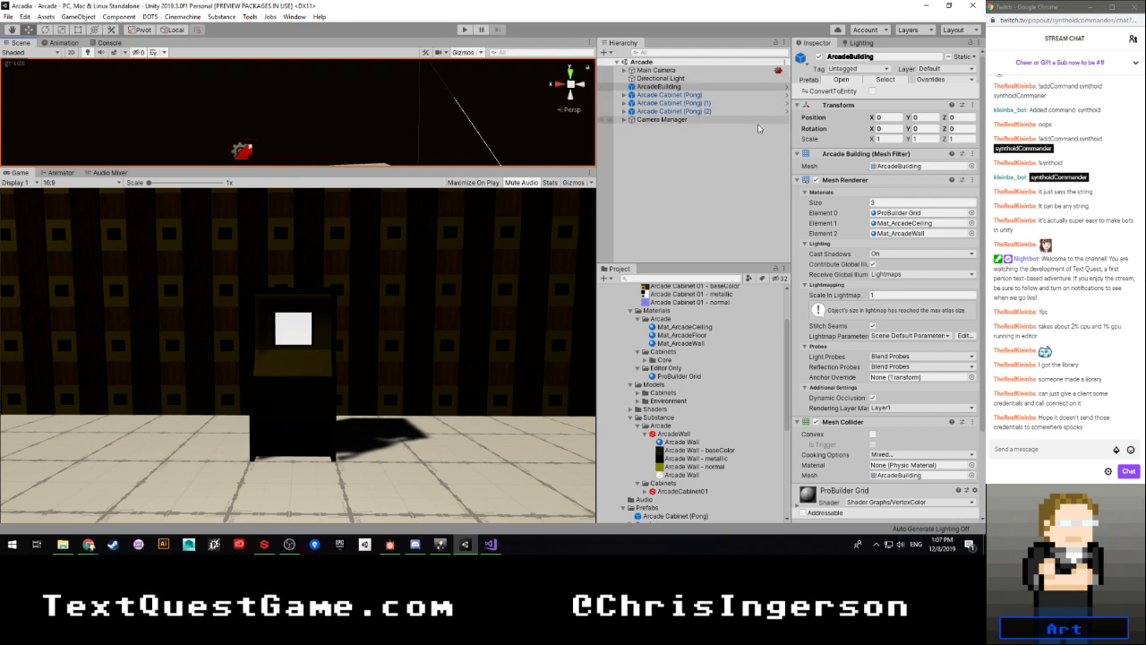
{"action": "left_click", "coordinate": [918, 232]}
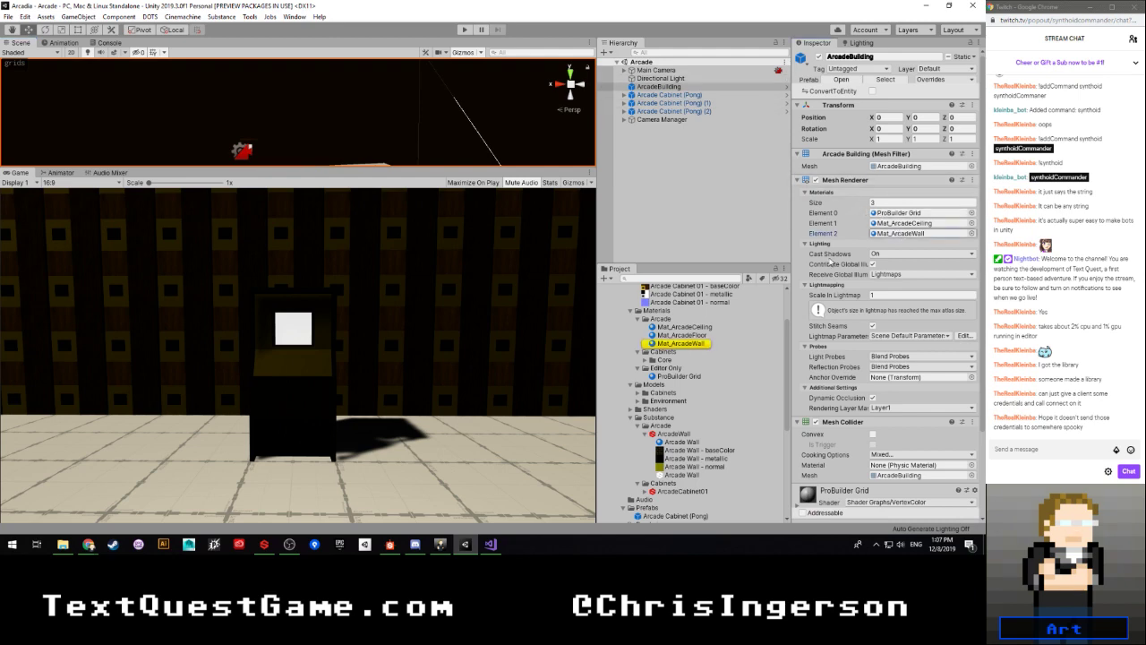
{"action": "left_click", "coordinate": [683, 343]}
{"action": "left_click", "coordinate": [842, 407]}
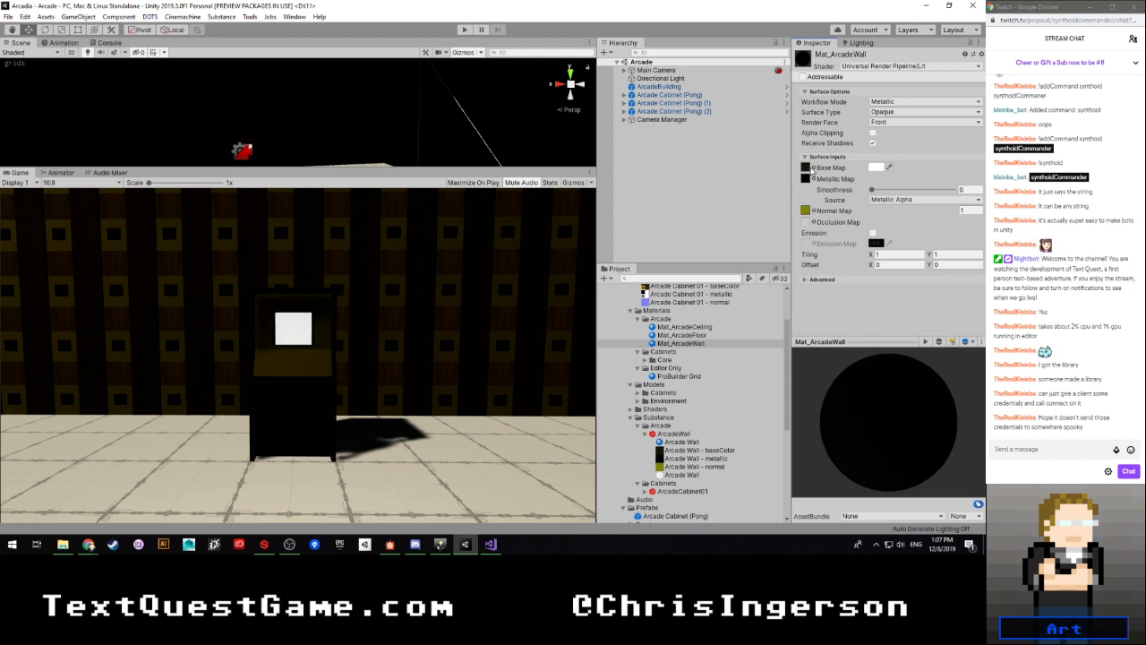
{"action": "left_click", "coordinate": [808, 167]}
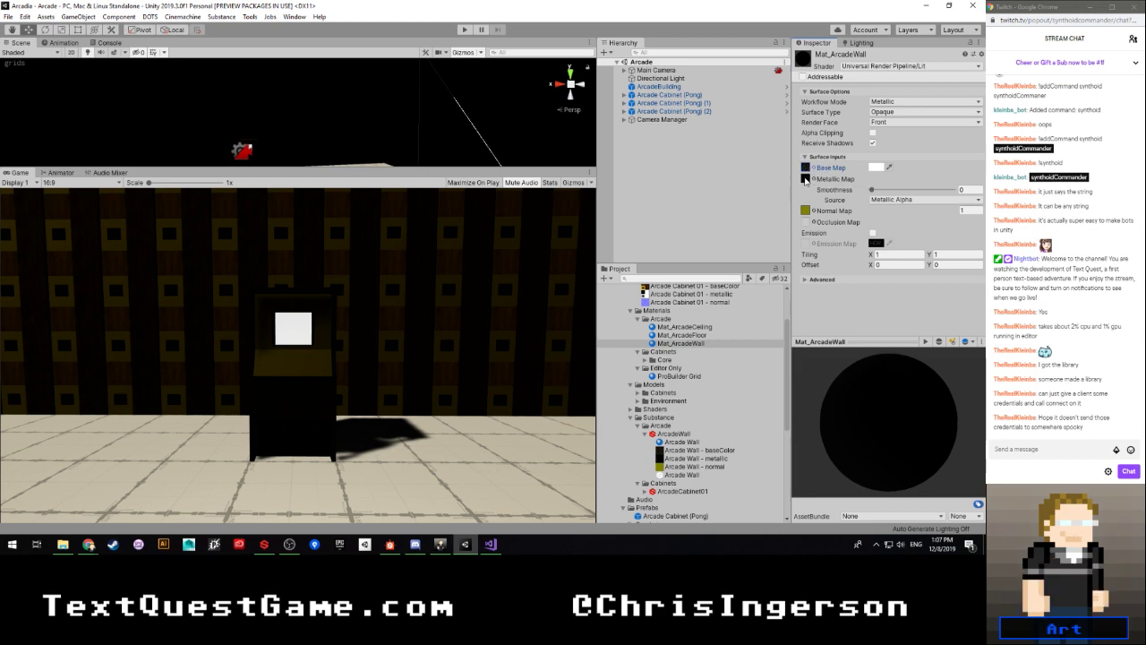
{"action": "left_click", "coordinate": [806, 179]}
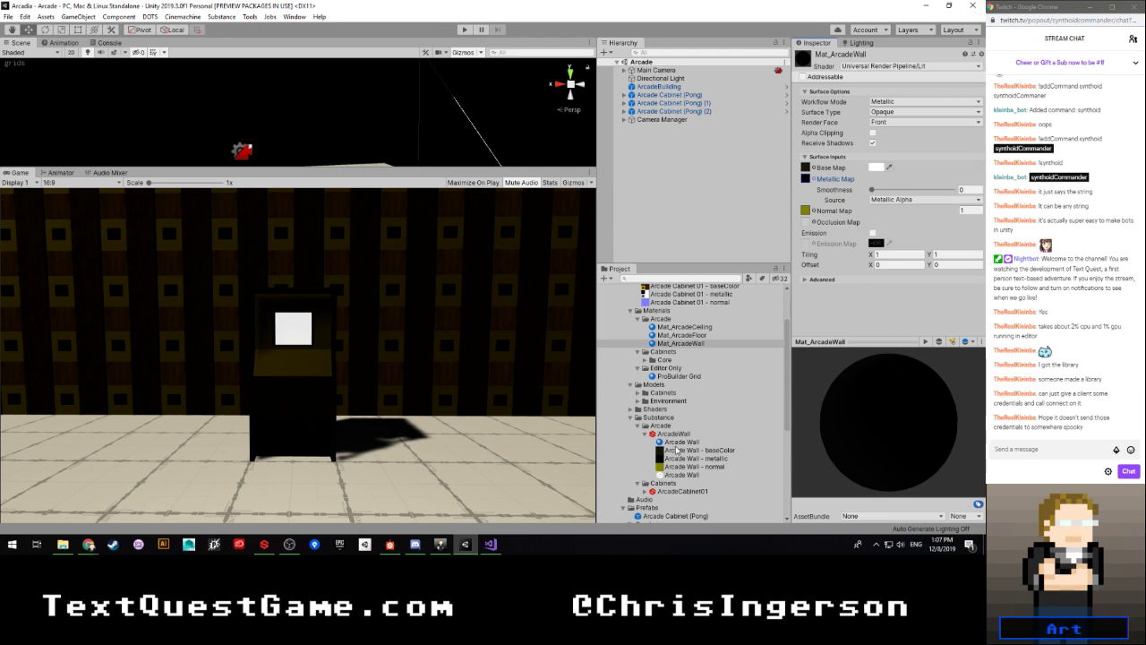
Step: Start baking the Arcade Wall graph's generated textures to a folder and browse to the project's Arcadia/Core/Art folder
{"action": "left_click", "coordinate": [679, 474]}
{"action": "scroll", "coordinate": [804, 254], "scroll_direction": "down", "scroll_amount": 10}
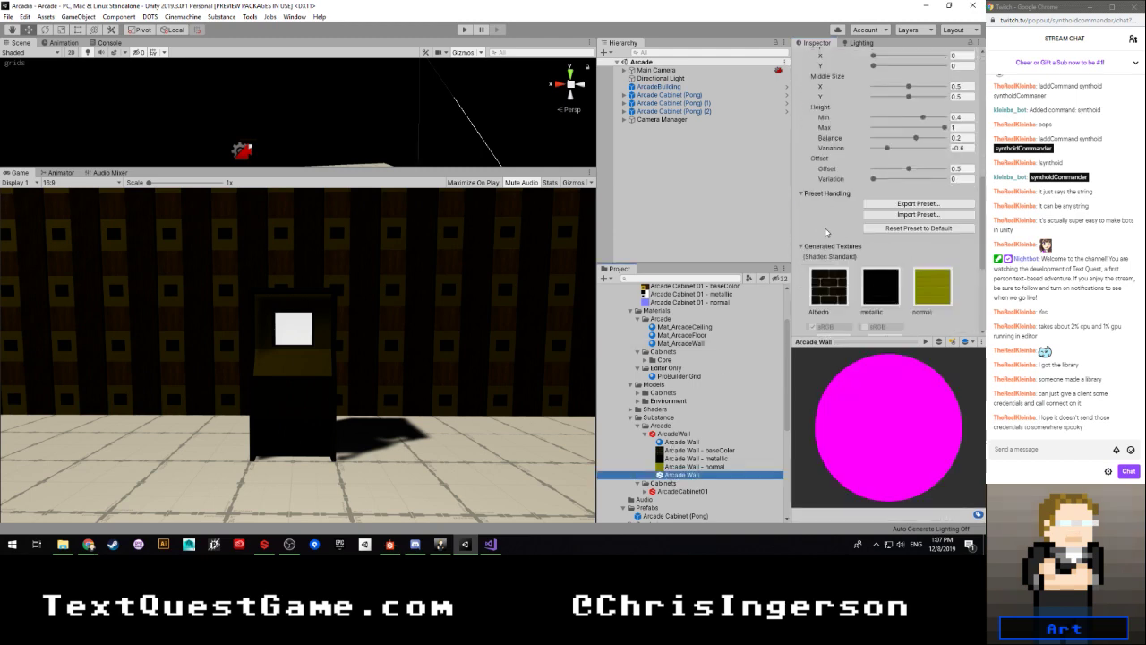
{"action": "left_click", "coordinate": [869, 273]}
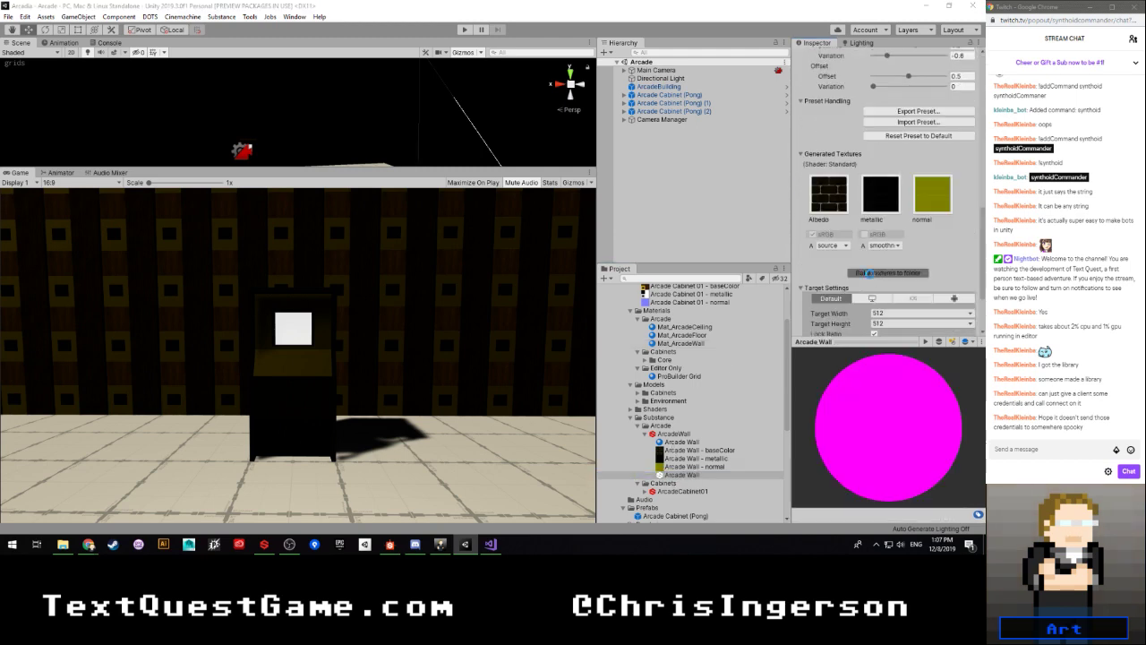
{"action": "left_click", "coordinate": [141, 119]}
{"action": "double_click", "coordinate": [141, 117]}
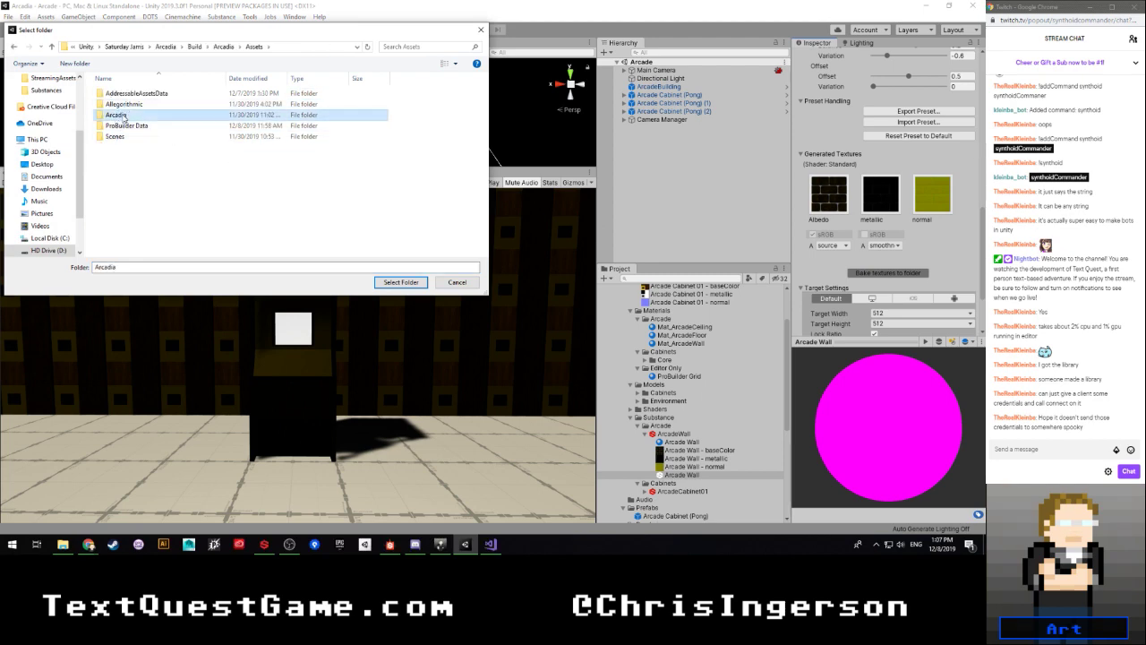
{"action": "double_click", "coordinate": [116, 115]}
{"action": "double_click", "coordinate": [119, 95]}
{"action": "double_click", "coordinate": [110, 93]}
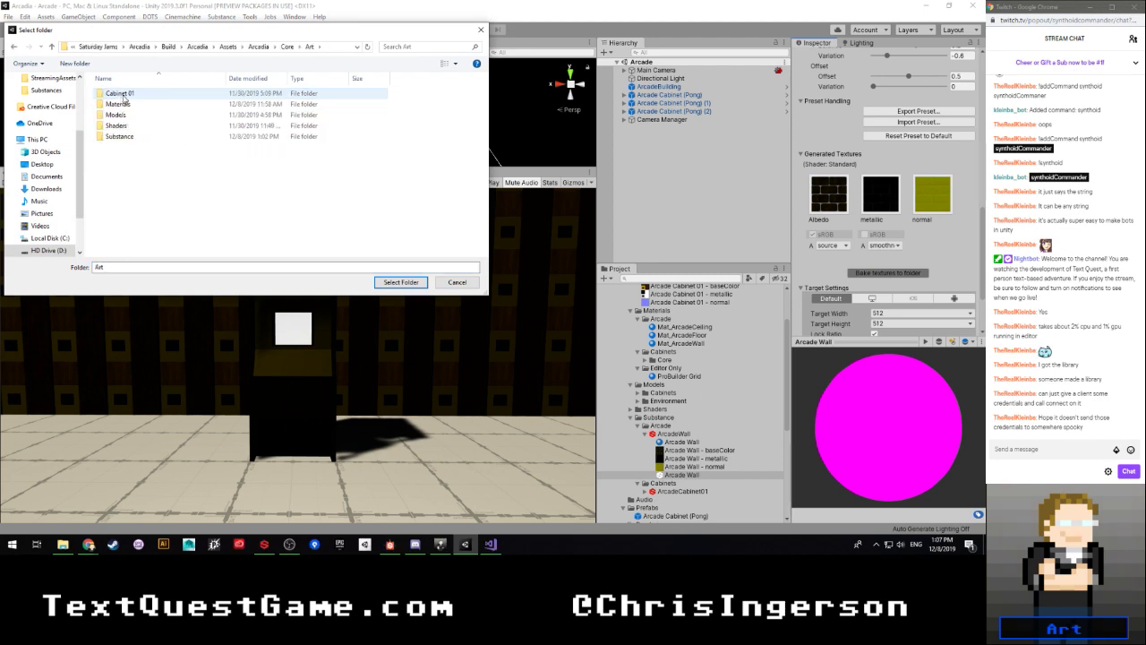
{"action": "double_click", "coordinate": [120, 104]}
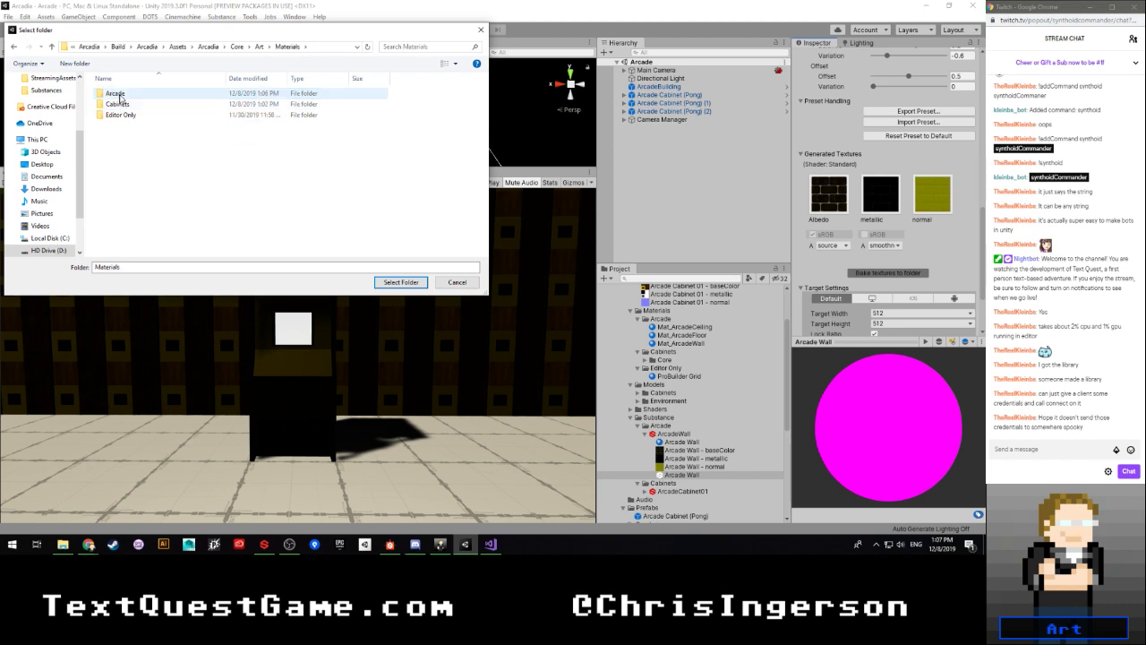
{"action": "double_click", "coordinate": [116, 94]}
{"action": "left_click", "coordinate": [285, 46]}
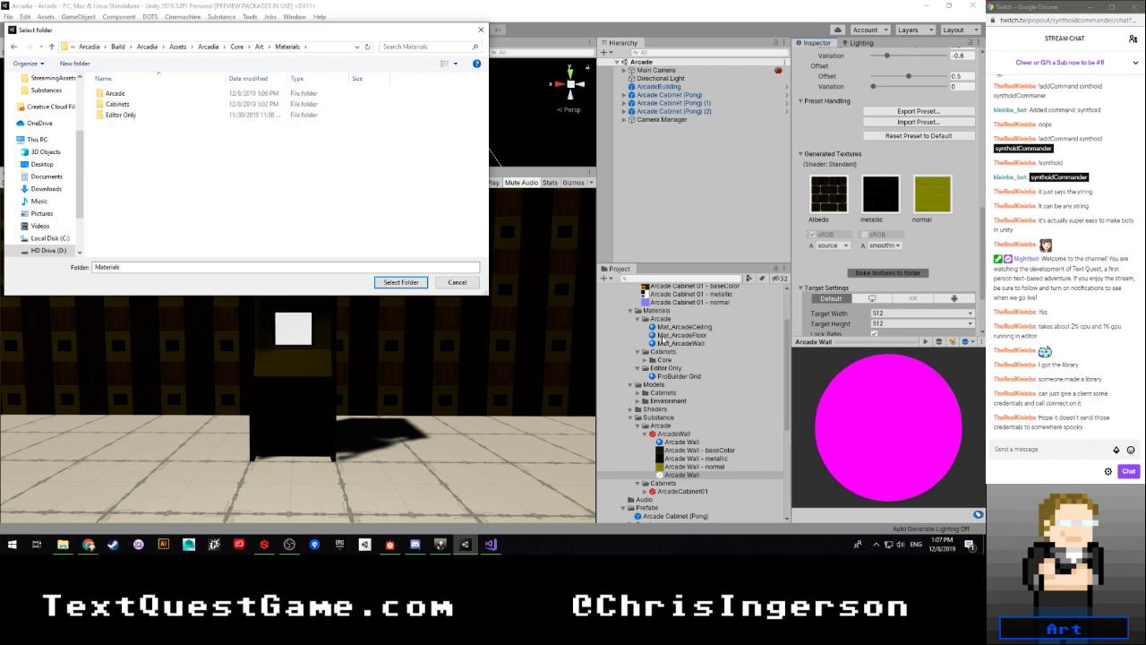
{"action": "left_click", "coordinate": [258, 47]}
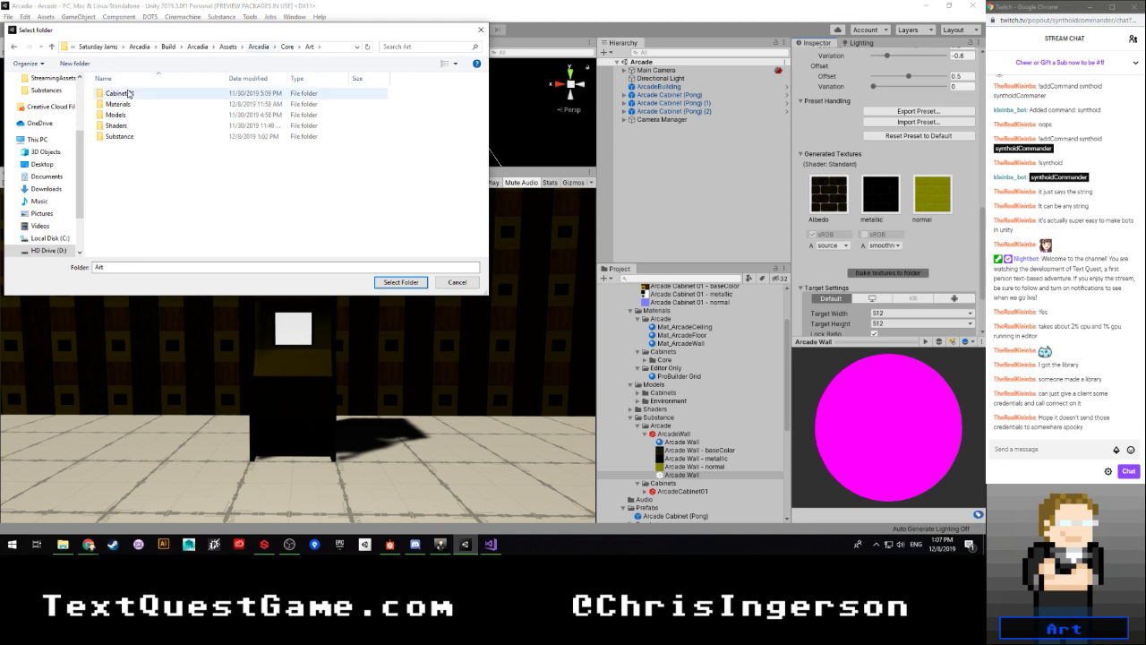
Step: Create a folder named Substance Textures inside the Art folder and open it
{"action": "right_click", "coordinate": [128, 162]}
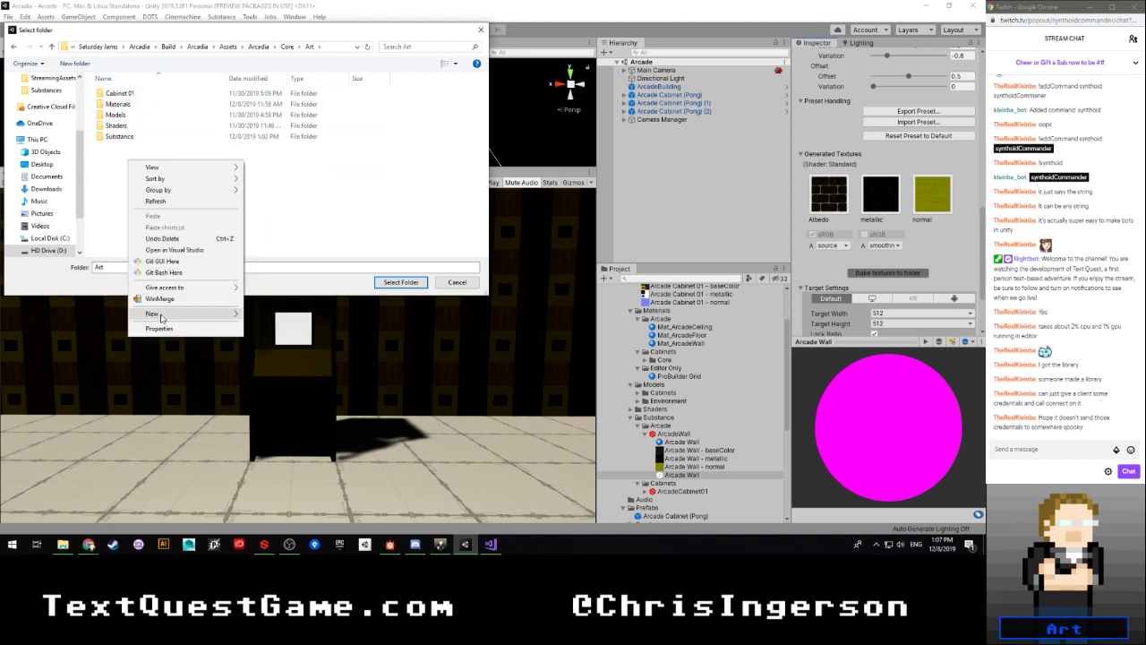
{"action": "mouse_move", "coordinate": [162, 318]}
{"action": "left_click", "coordinate": [273, 314]}
{"action": "type", "text": "Substance Textures"}
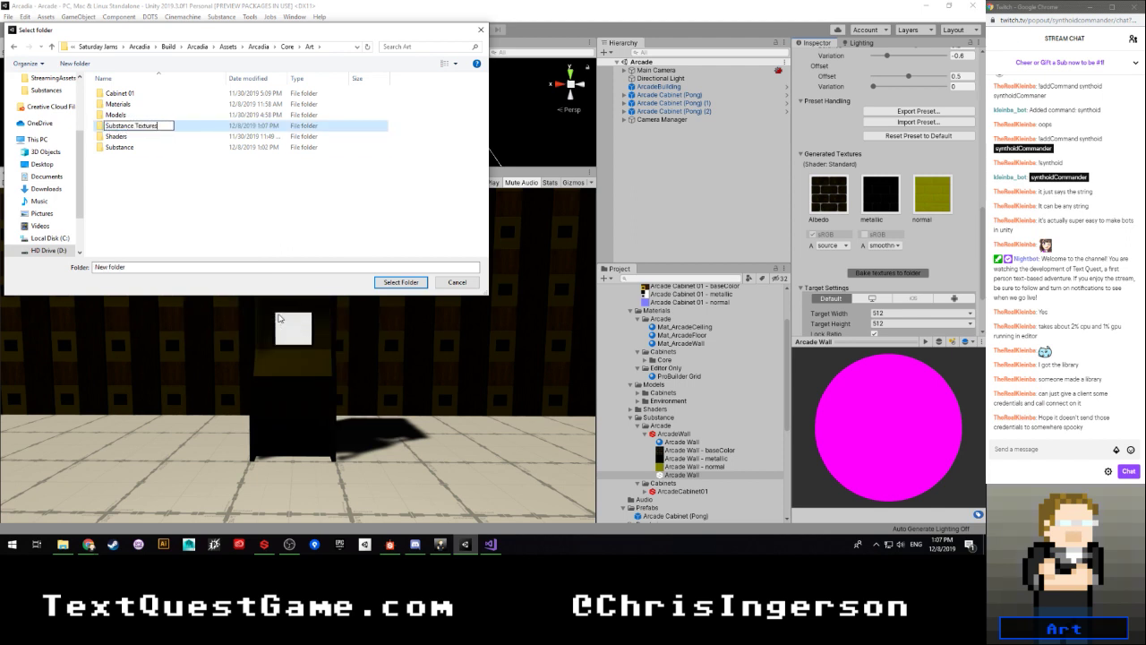
{"action": "key", "text": "Return"}
{"action": "double_click", "coordinate": [126, 147]}
Step: Create an Arcade subfolder in Substance Textures and bake the Arcade Wall textures into it
{"action": "right_click", "coordinate": [133, 150]}
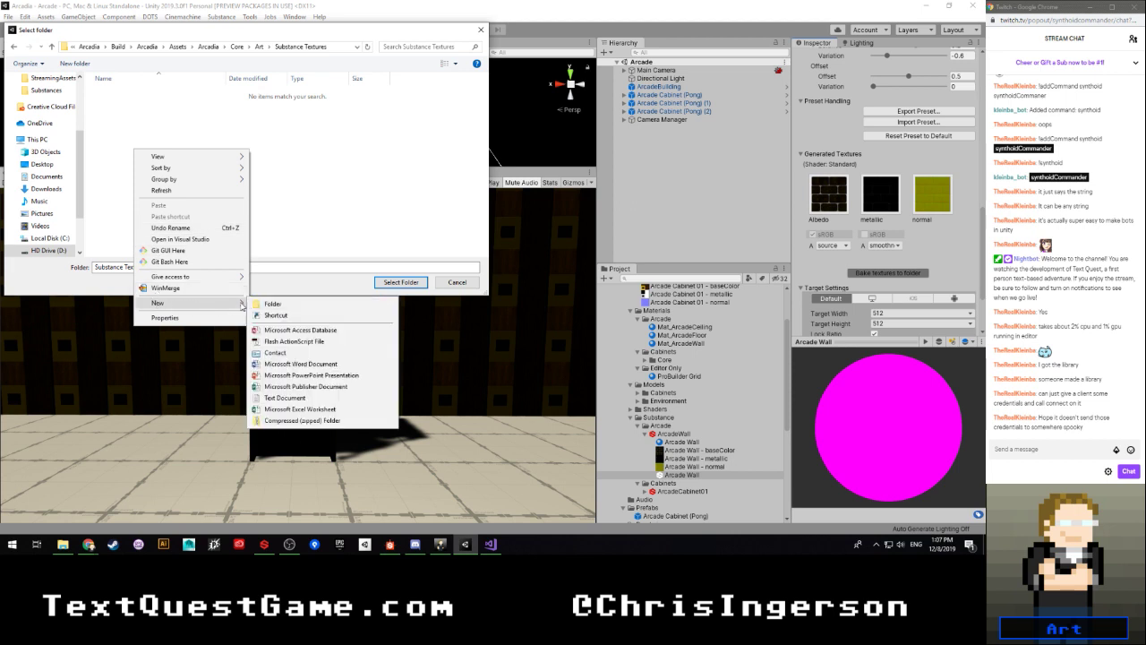
{"action": "left_click", "coordinate": [256, 302]}
{"action": "type", "text": "Ad"}
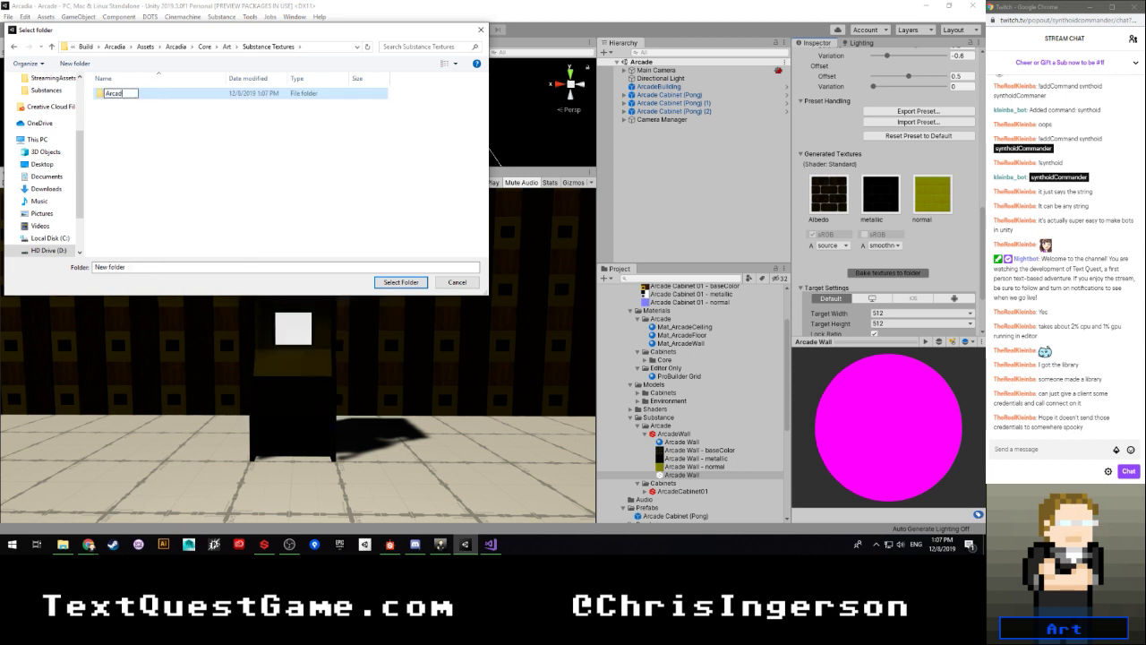
{"action": "key", "text": "Return"}
{"action": "key", "text": "Return"}
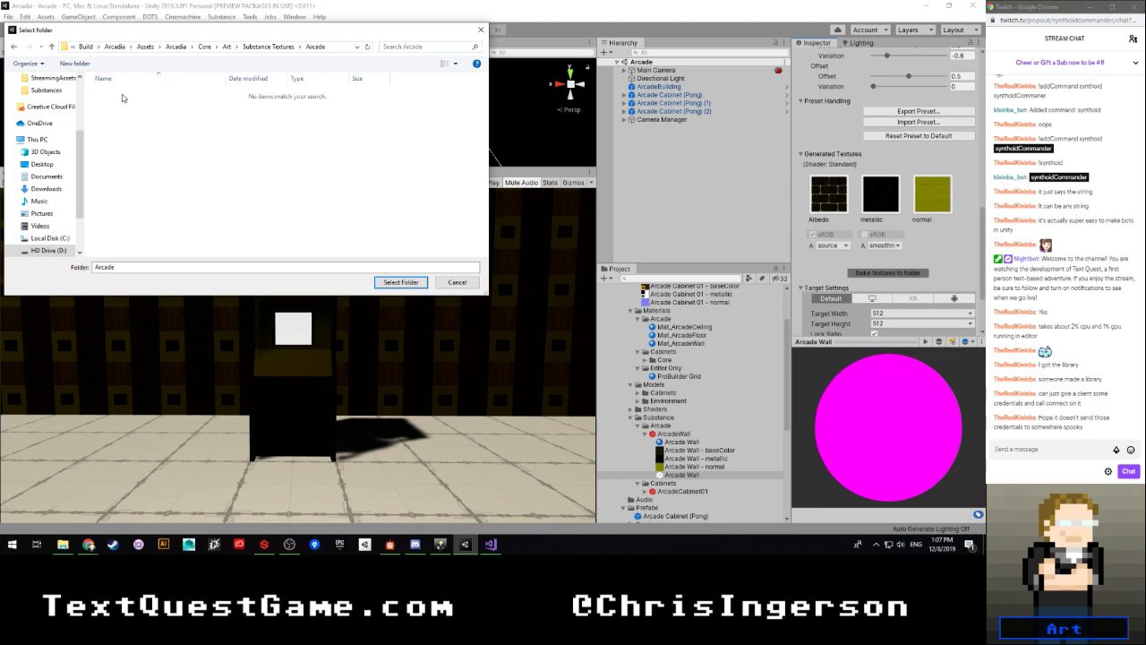
{"action": "left_click", "coordinate": [398, 283]}
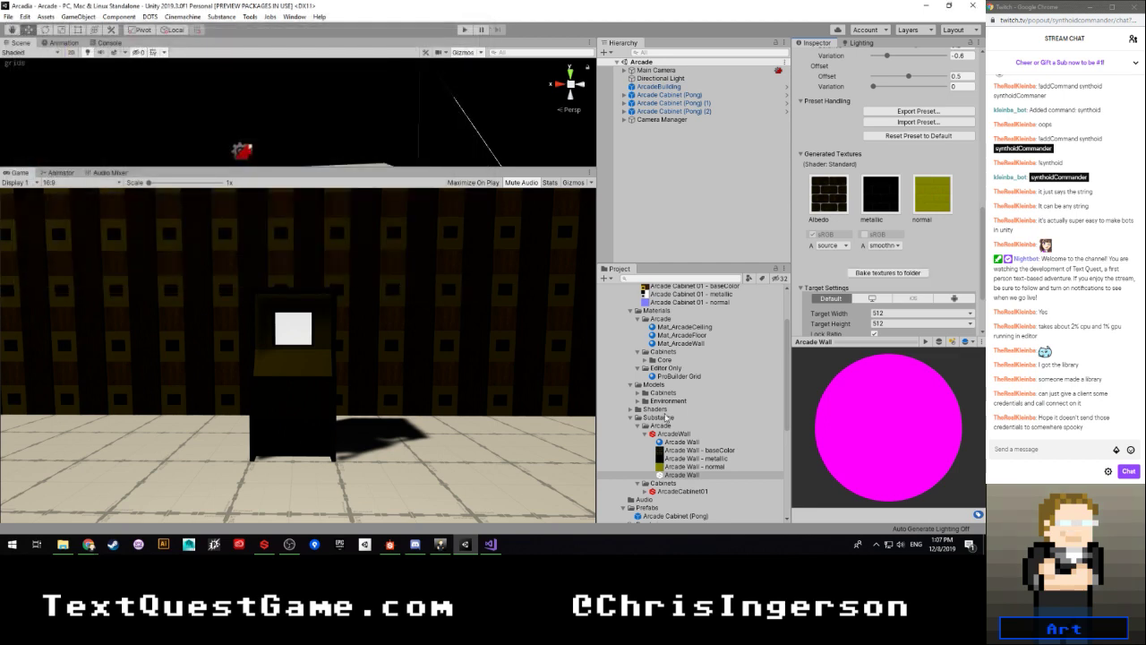
Step: Expand the Substance Textures folder and its Arcade subfolder in the project to reveal the baked wall textures
{"action": "left_click", "coordinate": [663, 409]}
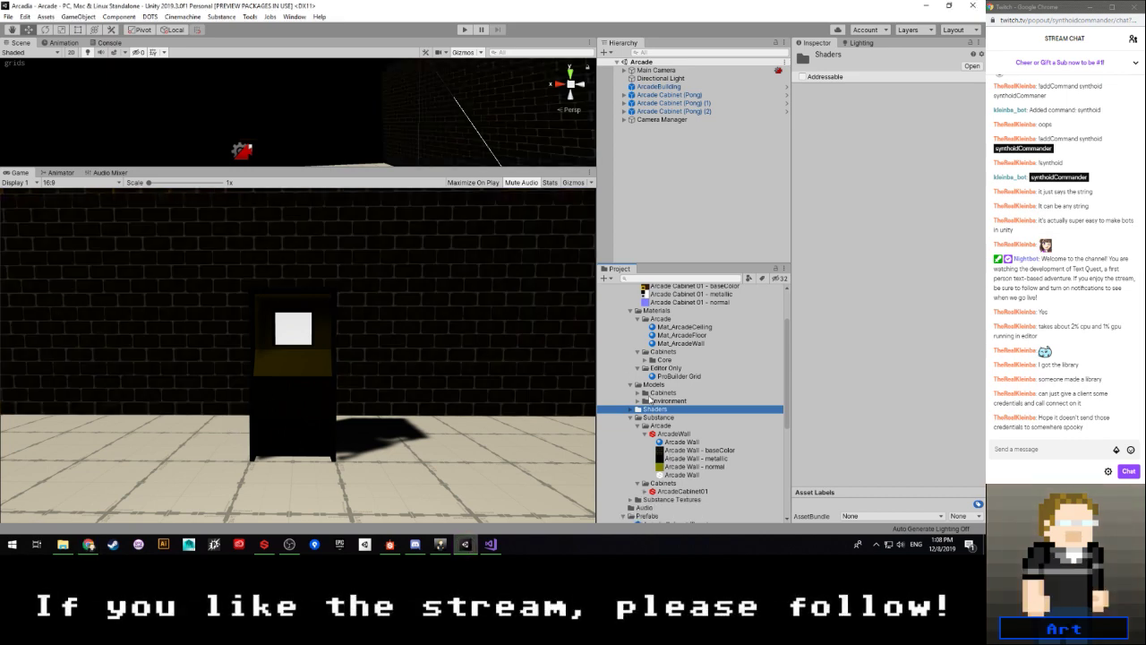
{"action": "scroll", "coordinate": [669, 403], "scroll_direction": "down", "scroll_amount": 2}
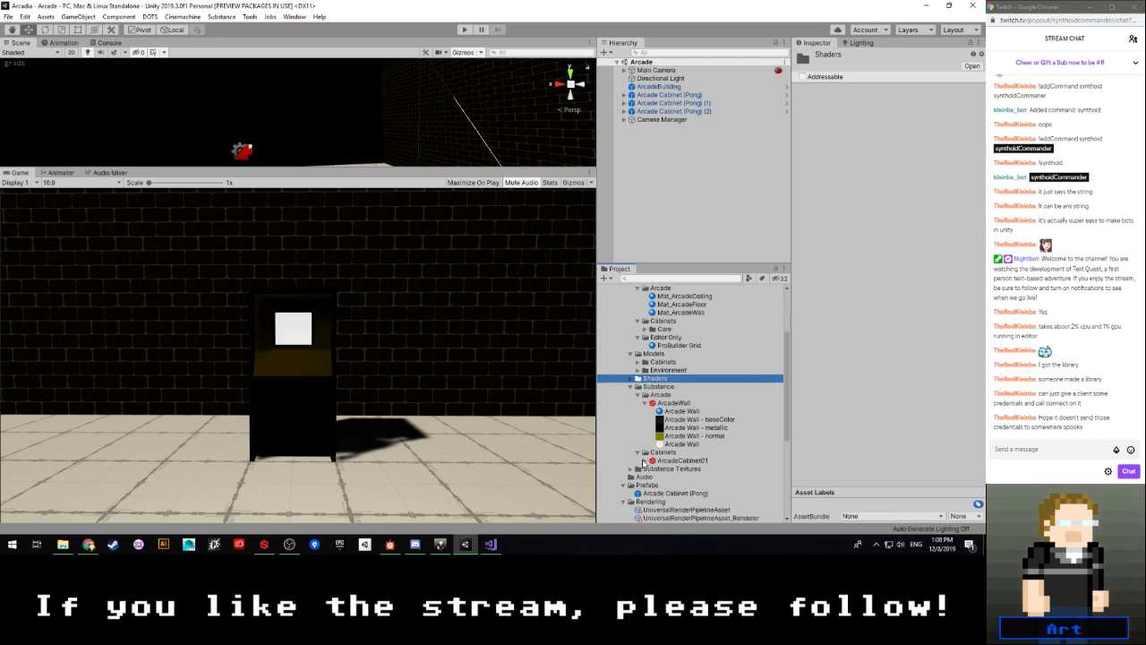
{"action": "left_click", "coordinate": [630, 468]}
{"action": "left_click", "coordinate": [630, 468]}
{"action": "left_click", "coordinate": [637, 476]}
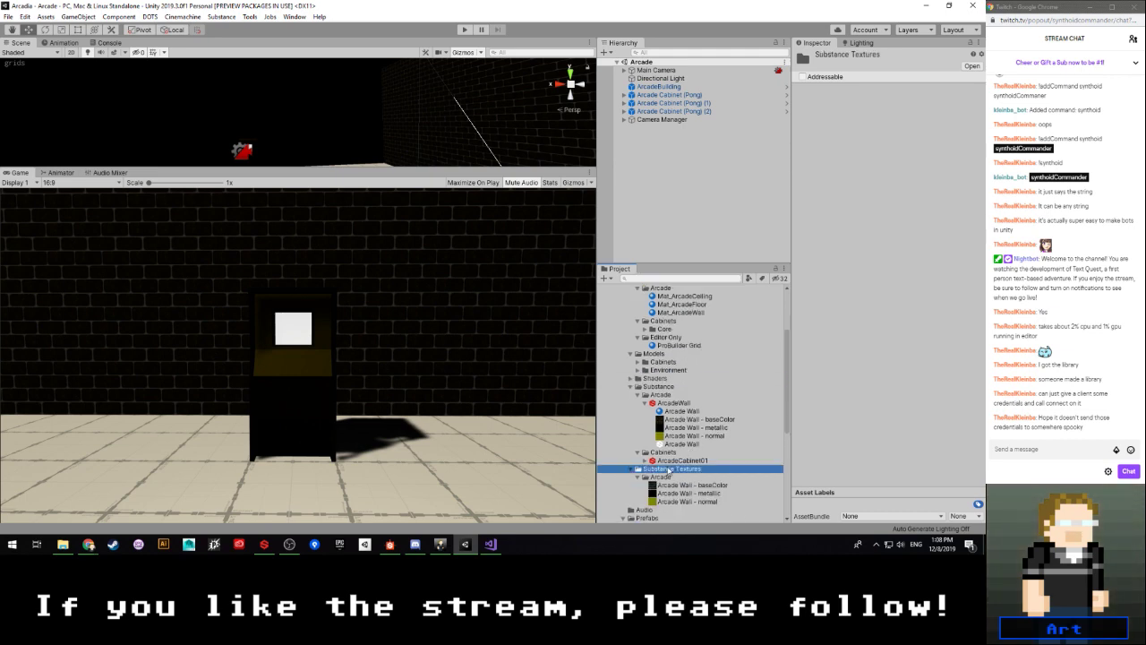
{"action": "scroll", "coordinate": [668, 468], "scroll_direction": "down", "scroll_amount": 2}
{"action": "scroll", "coordinate": [687, 367], "scroll_direction": "up", "scroll_amount": 5}
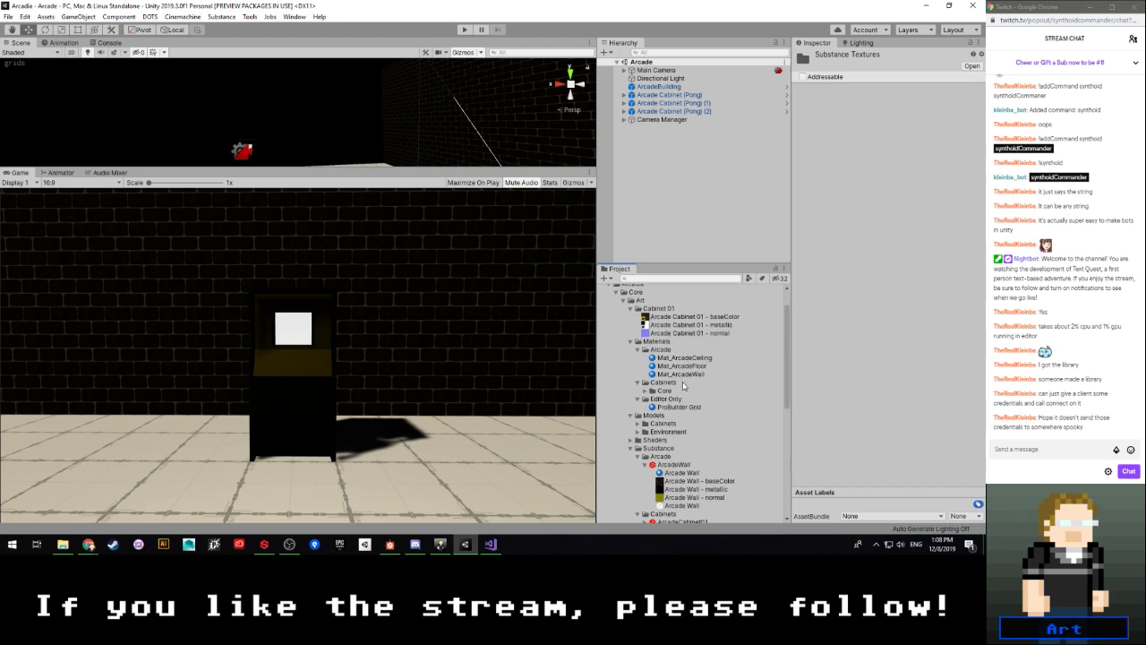
Step: Assign the baked Arcade Wall baseColor, metallic and normal textures to Mat_ArcadeWall's Base Map, Metallic Map and Normal Map
{"action": "left_click", "coordinate": [685, 375]}
{"action": "scroll", "coordinate": [691, 378], "scroll_direction": "down", "scroll_amount": 6}
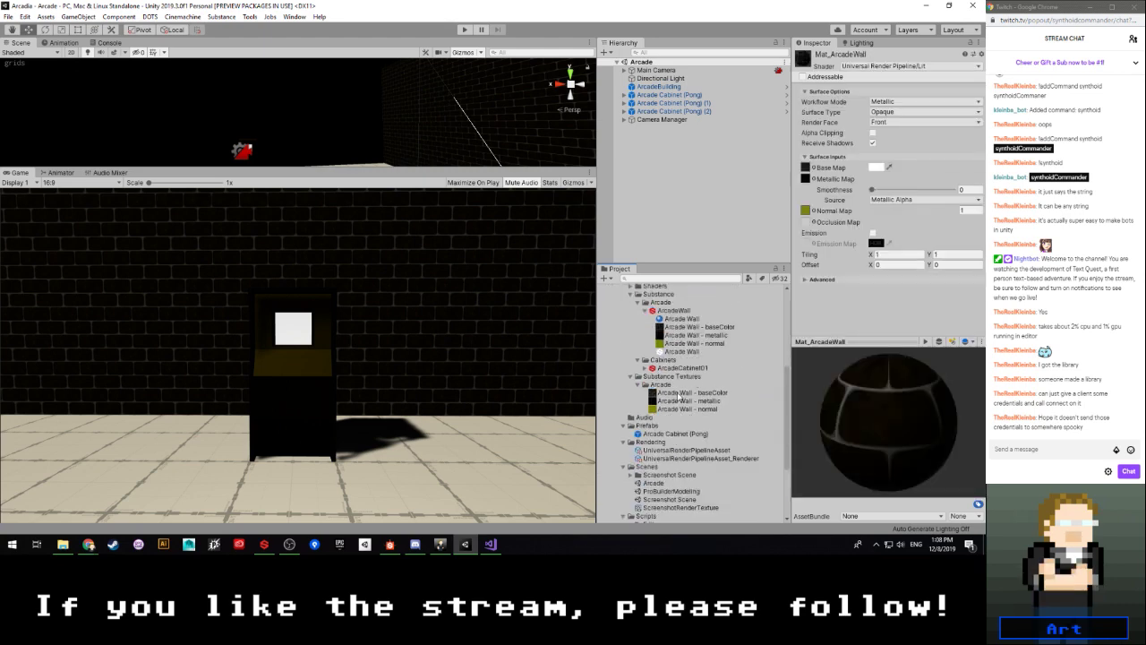
{"action": "left_click_drag", "start_coordinate": [805, 170], "coordinate": [805, 170]}
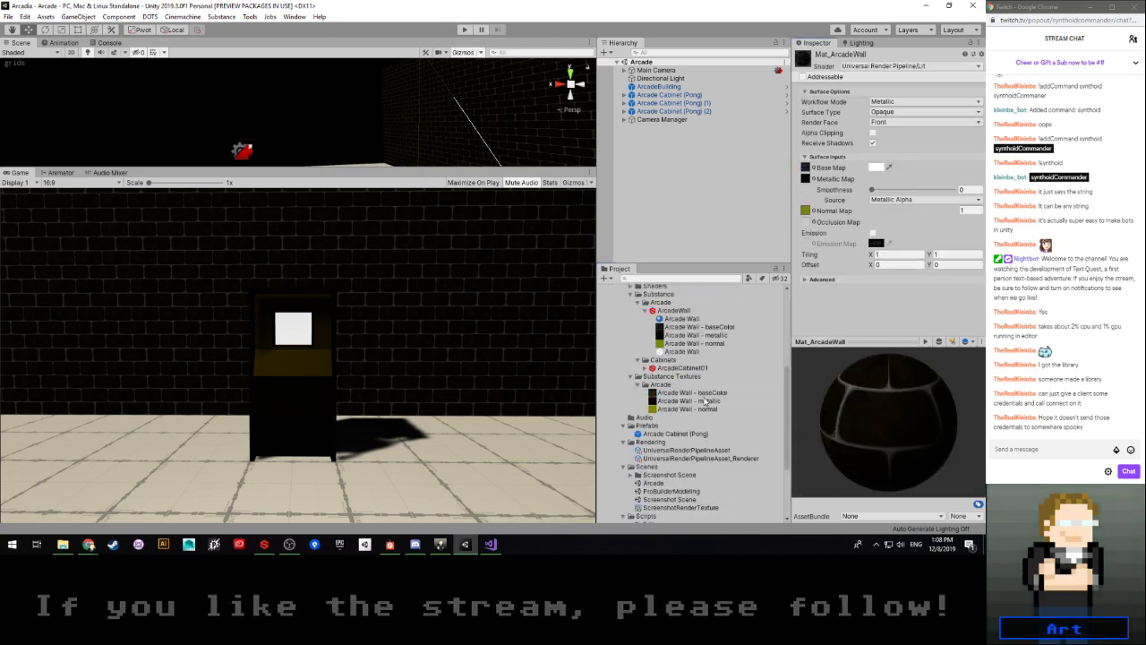
{"action": "left_click_drag", "start_coordinate": [694, 402], "coordinate": [805, 180]}
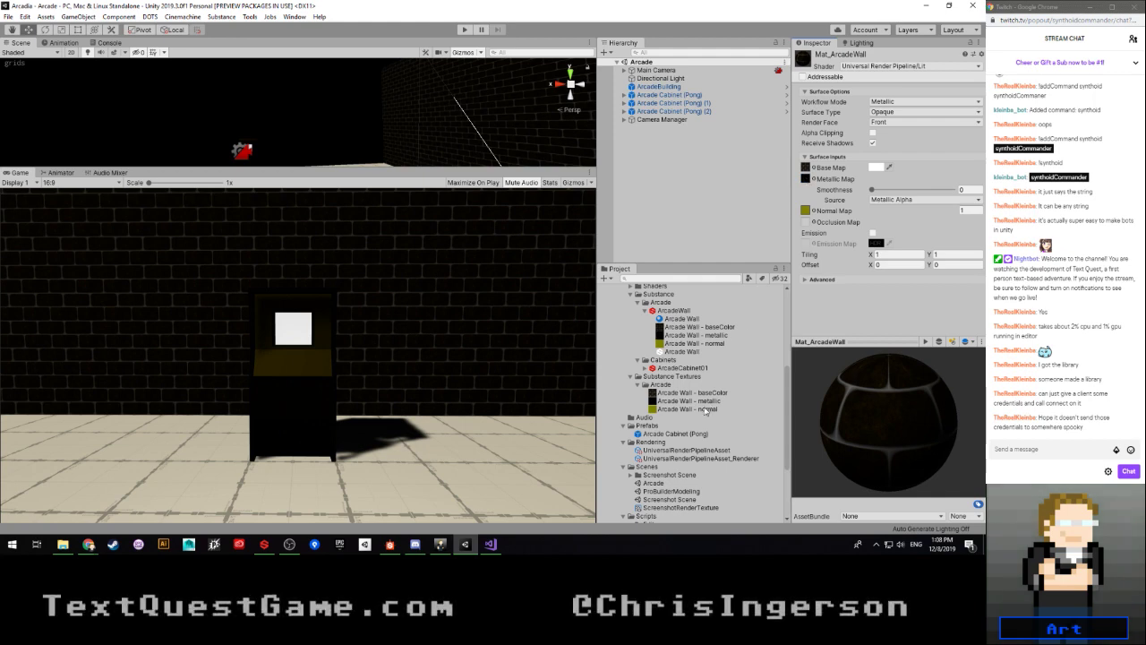
{"action": "left_click_drag", "start_coordinate": [689, 409], "coordinate": [807, 214]}
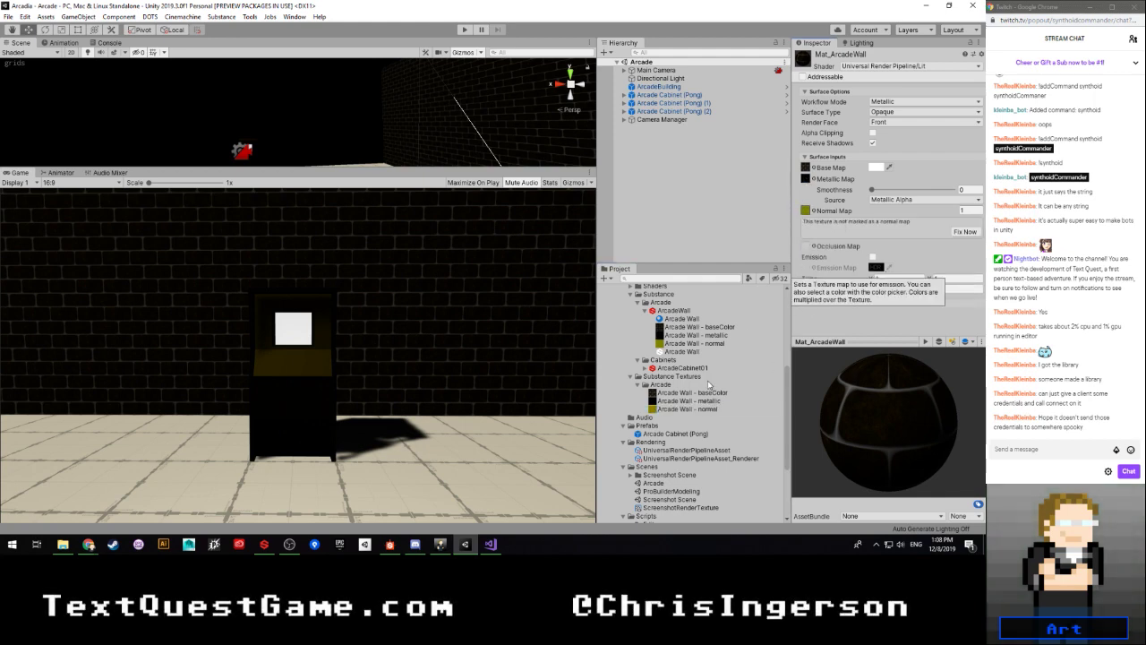
Step: Set the baked Arcade Wall normal texture's type to Normal map and apply the import settings
{"action": "left_click", "coordinate": [690, 408]}
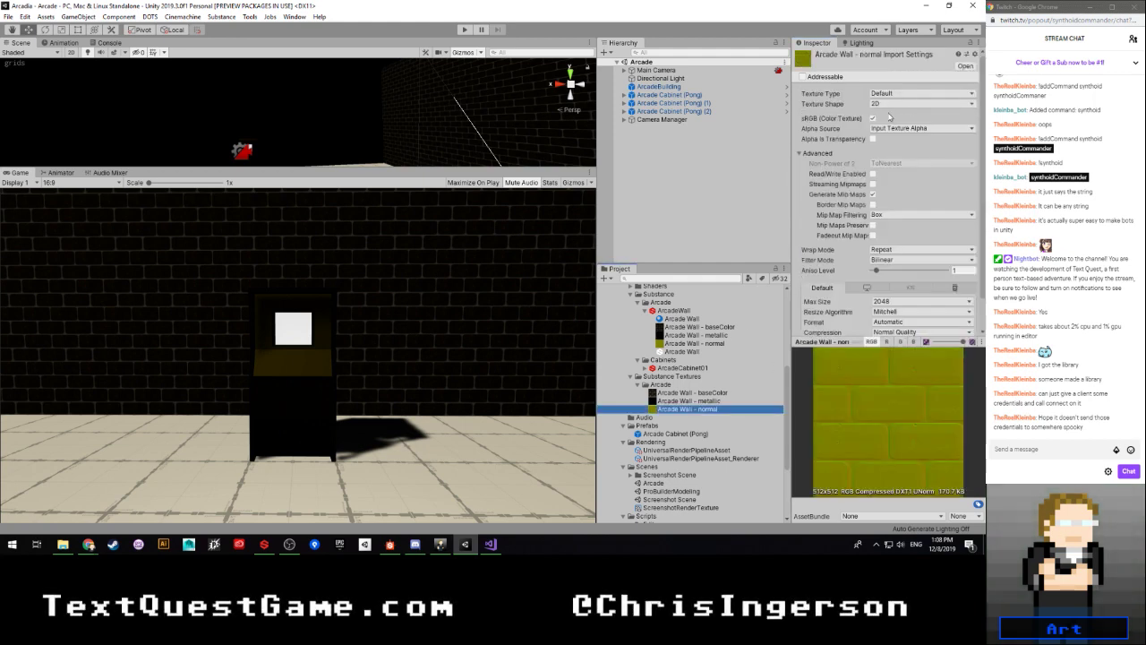
{"action": "left_click", "coordinate": [891, 96]}
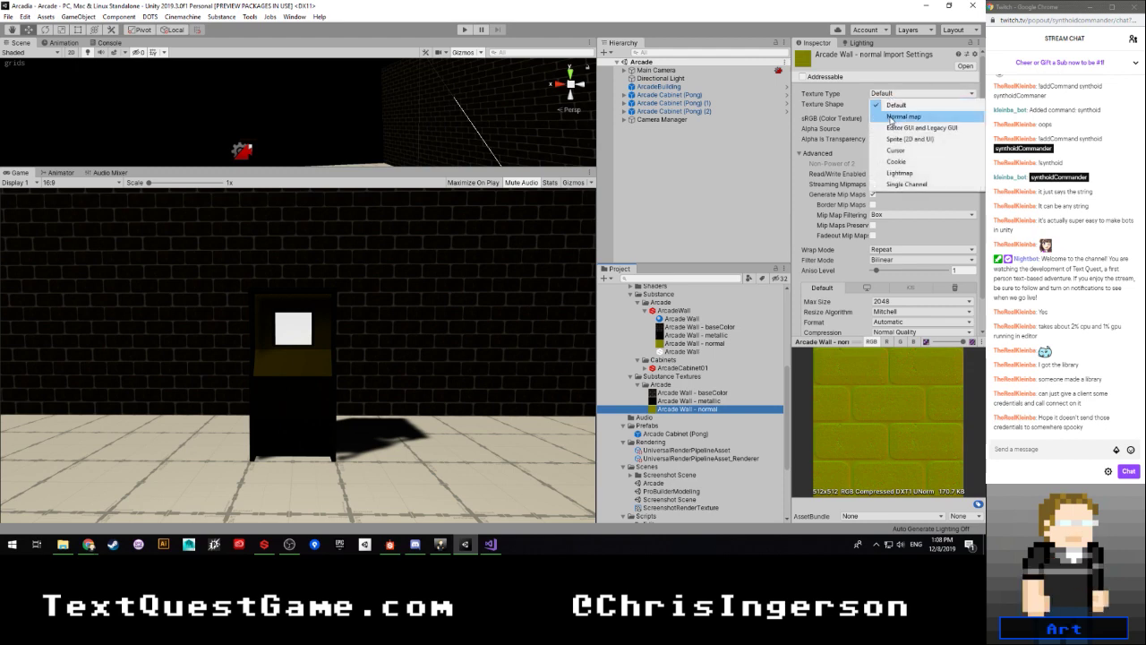
{"action": "left_click", "coordinate": [926, 114]}
{"action": "left_click", "coordinate": [833, 185]}
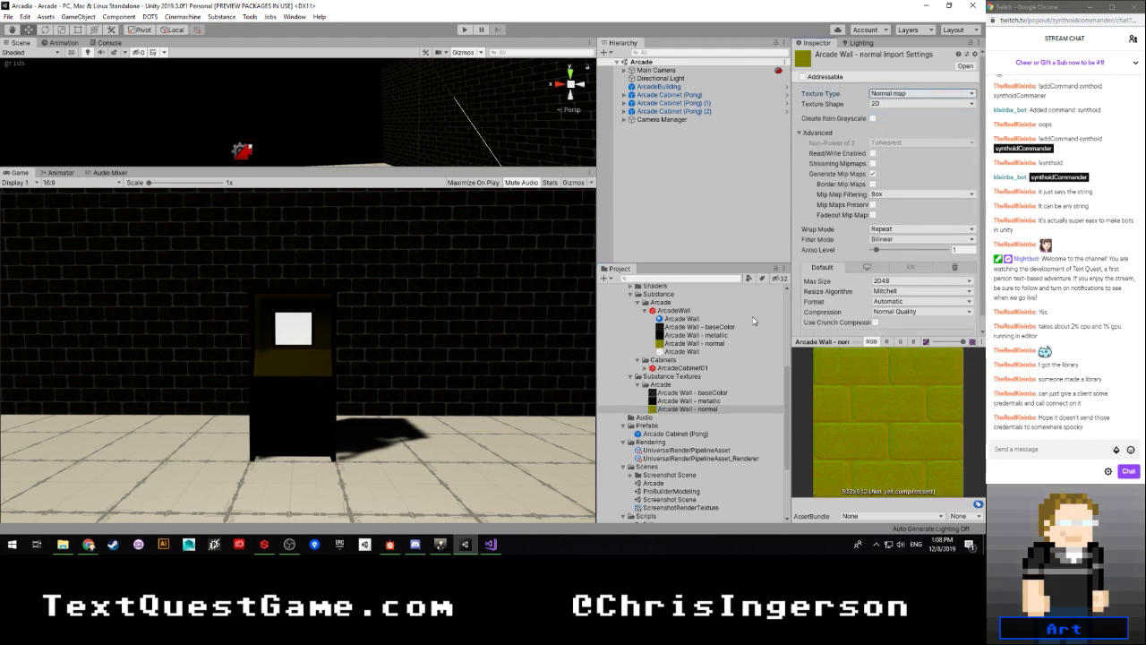
{"action": "scroll", "coordinate": [813, 280], "scroll_direction": "down", "scroll_amount": 1}
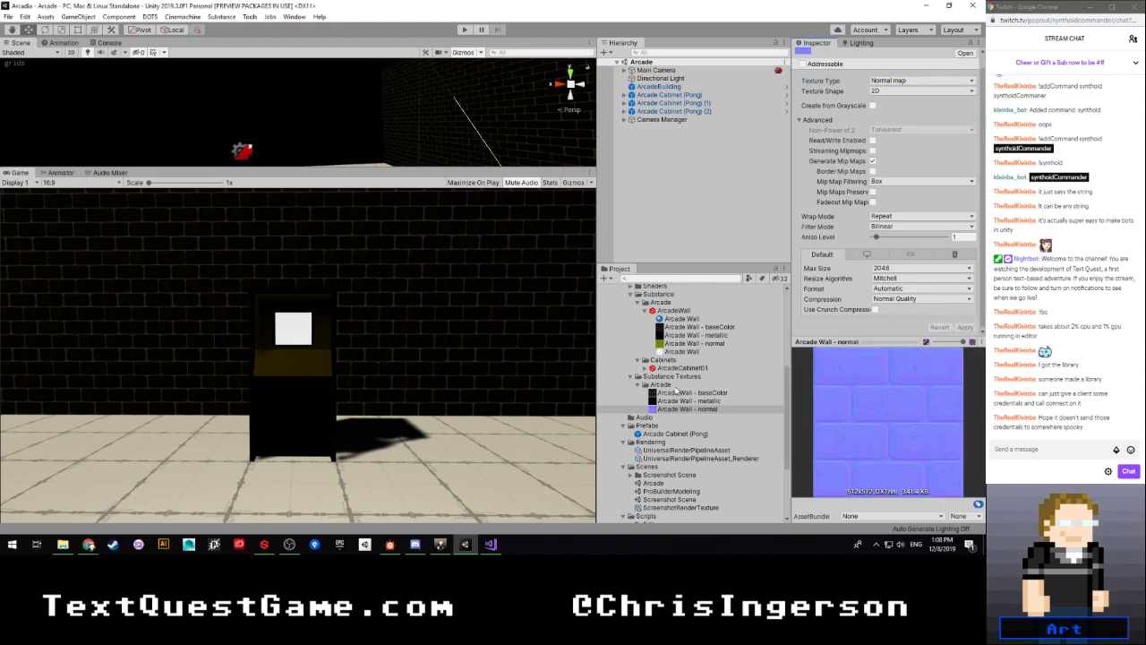
Step: Inspect Mat_ArcadeWall's preview and the textured walls in the scene, and collapse the ArcadeWall substance in the project
{"action": "scroll", "coordinate": [672, 340], "scroll_direction": "up", "scroll_amount": 4}
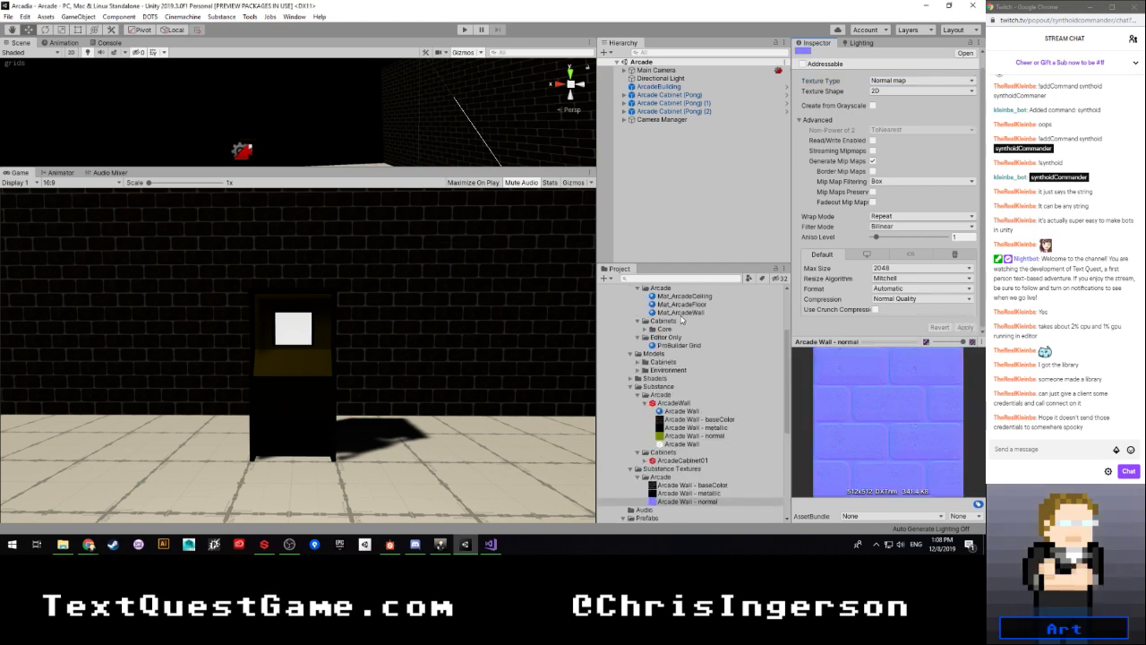
{"action": "left_click", "coordinate": [681, 311]}
{"action": "left_click_drag", "start_coordinate": [891, 414], "coordinate": [929, 434]}
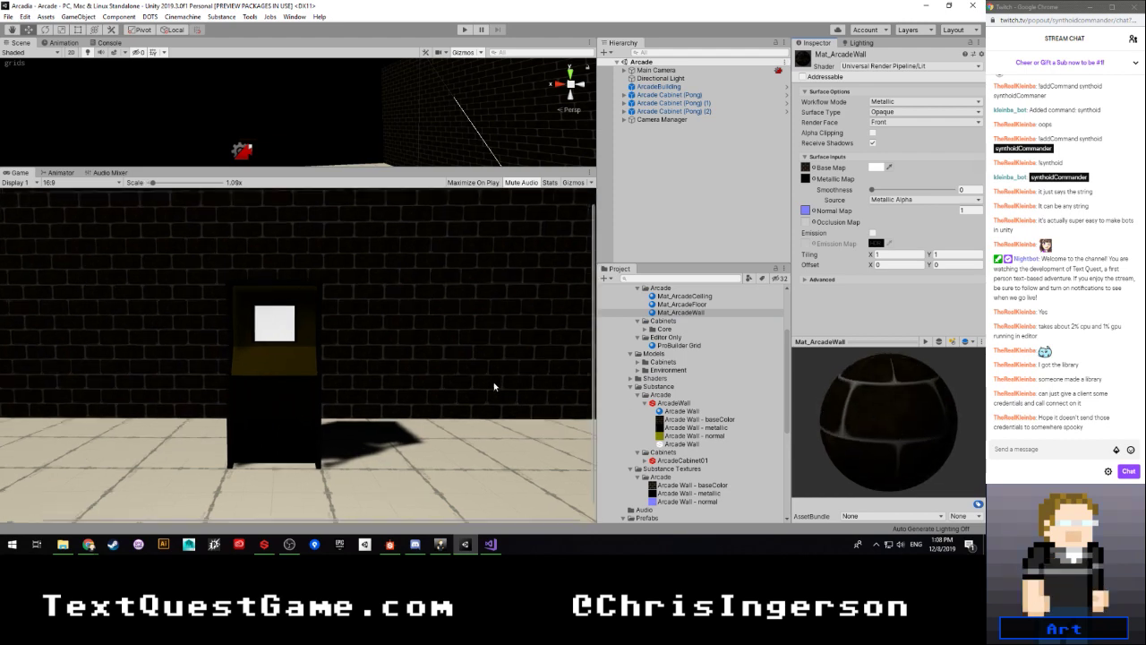
{"action": "right_click_drag", "start_coordinate": [391, 137], "coordinate": [624, 158]}
{"action": "key", "text": "s"}
{"action": "left_click", "coordinate": [672, 195]}
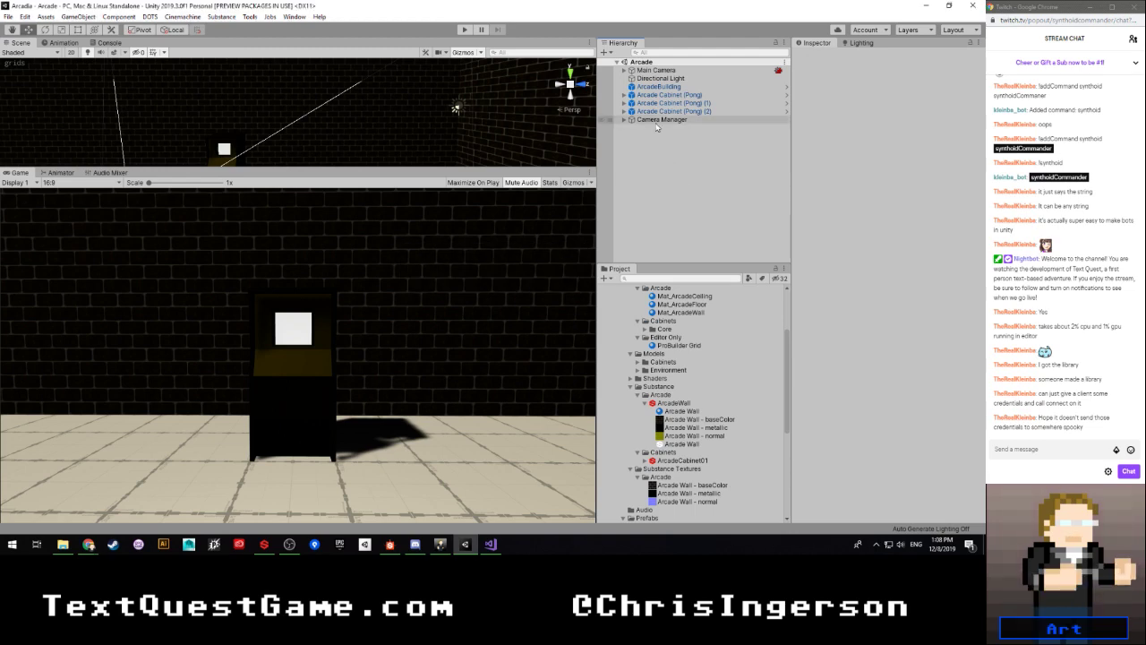
{"action": "left_click", "coordinate": [645, 403]}
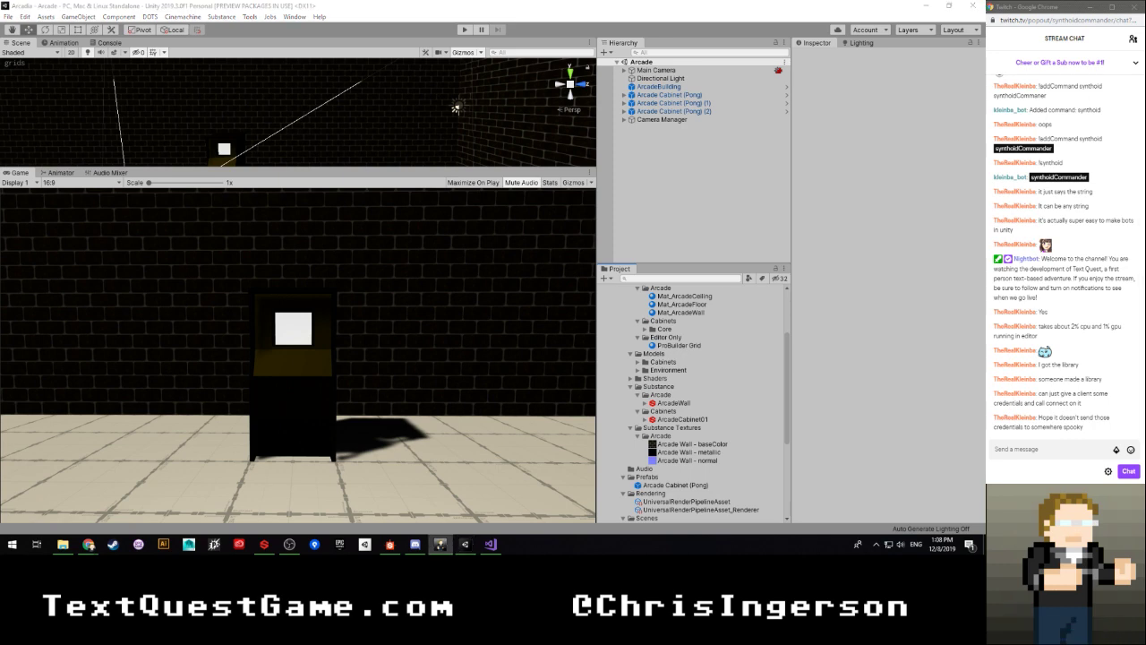
{"action": "left_click", "coordinate": [89, 544]}
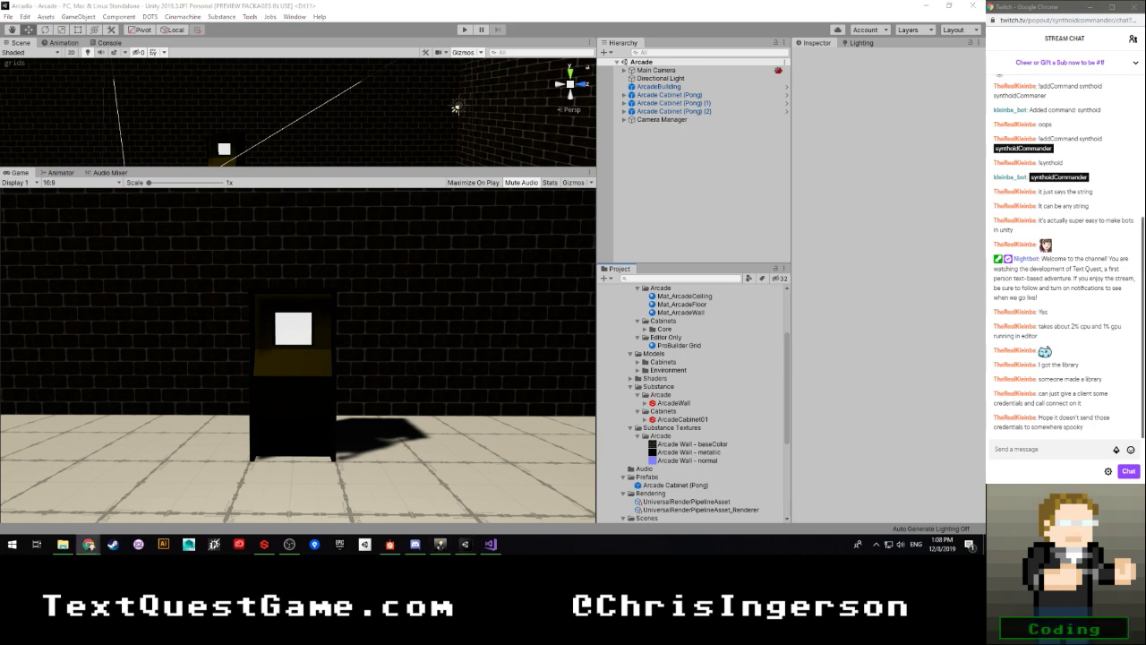
{"action": "left_click", "coordinate": [218, 305]}
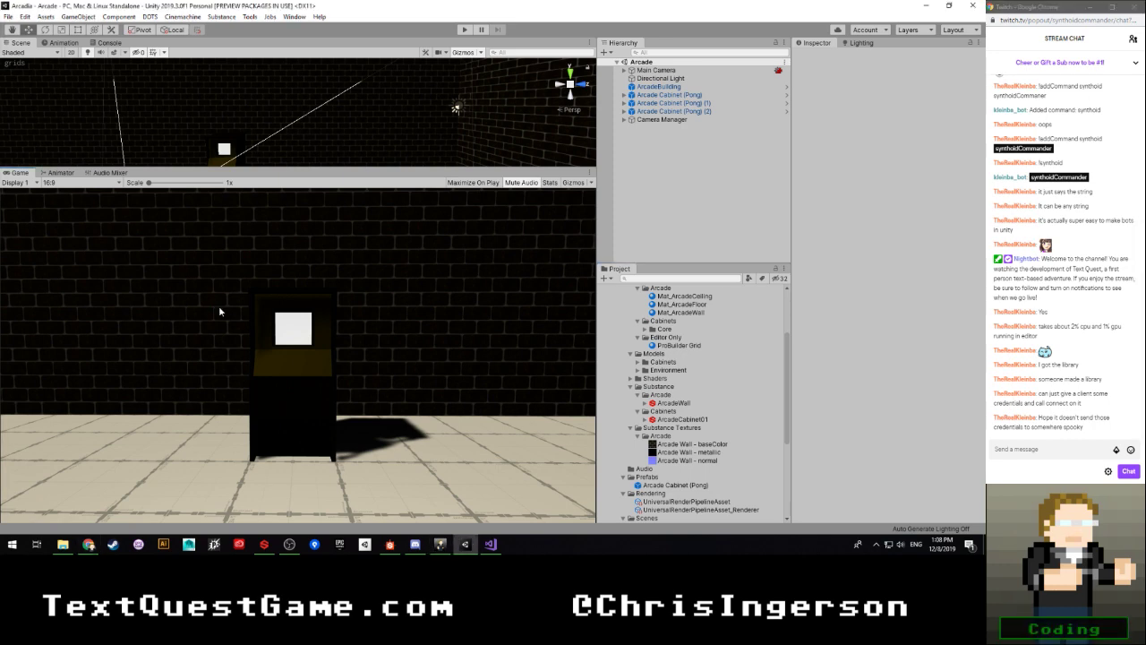
{"action": "right_click_drag", "start_coordinate": [343, 128], "coordinate": [298, 131]}
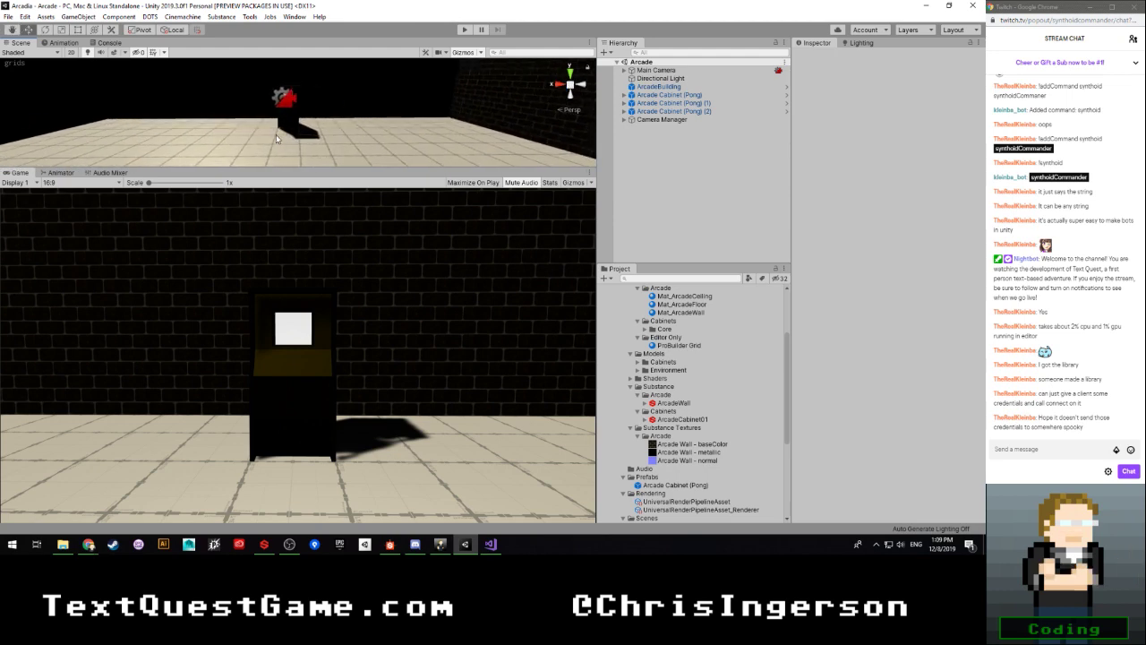
{"action": "left_click", "coordinate": [663, 120]}
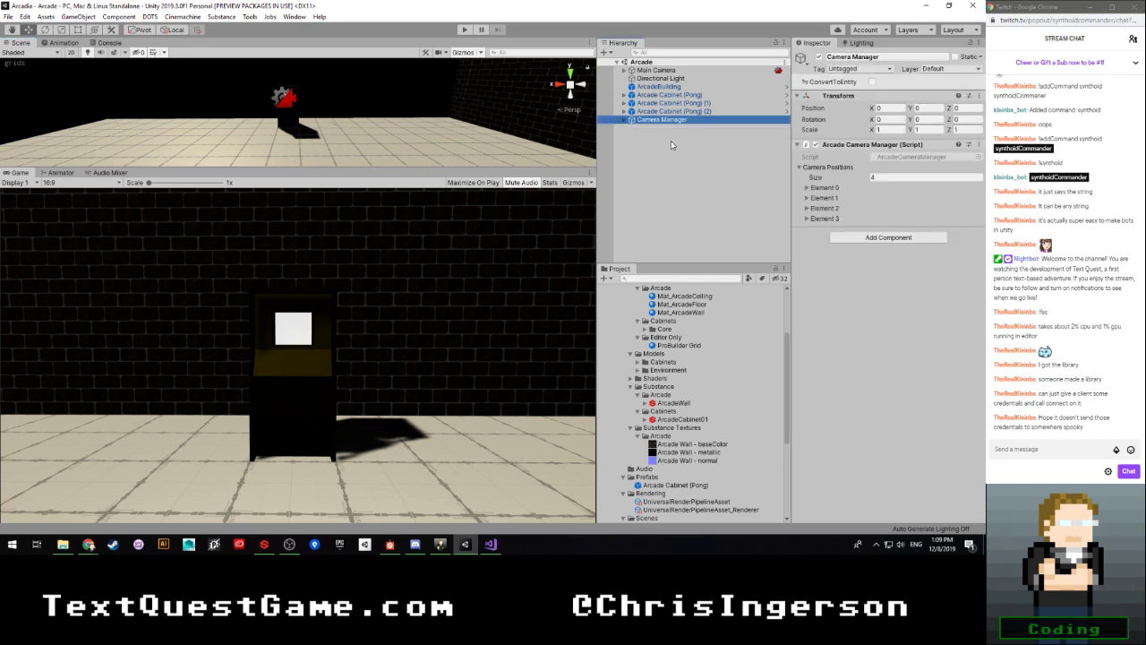
{"action": "left_click", "coordinate": [671, 140]}
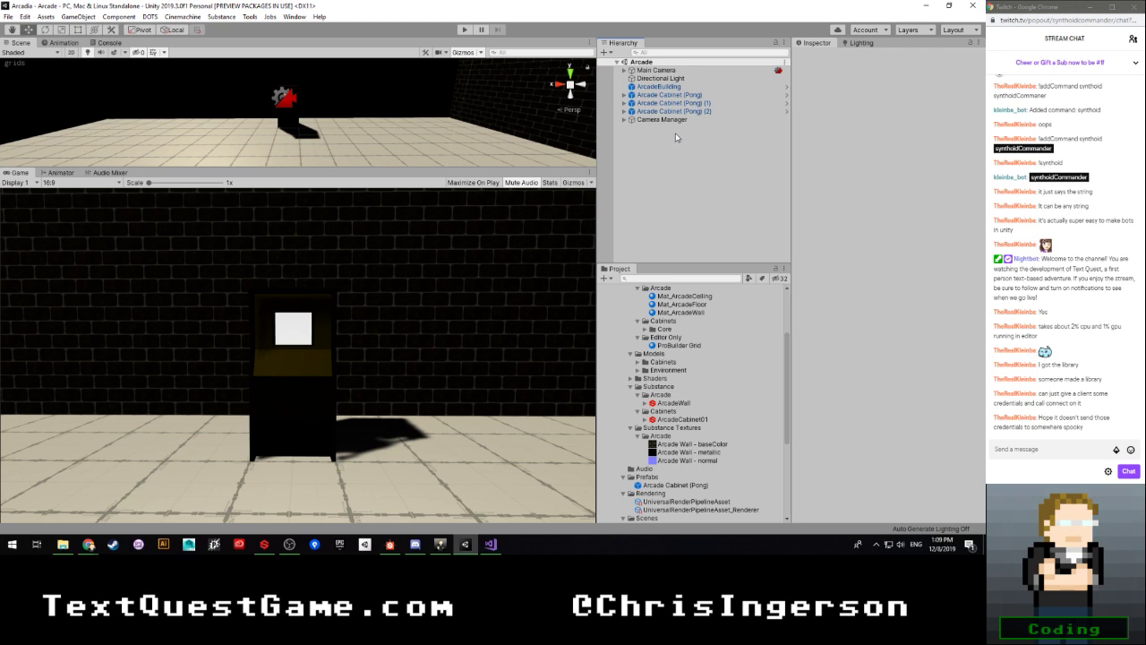
Step: Collapse the Substance and Substance Textures folders along with their subfolders in the project
{"action": "left_click", "coordinate": [637, 395]}
{"action": "left_click", "coordinate": [637, 403]}
{"action": "left_click", "coordinate": [630, 387]}
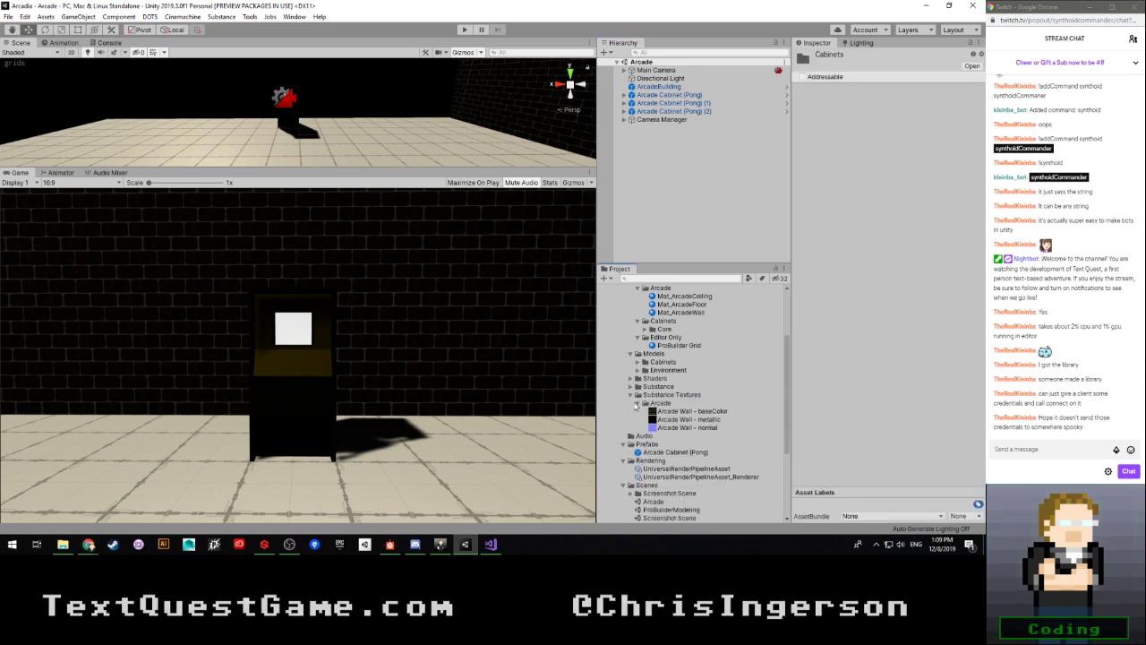
{"action": "left_click", "coordinate": [639, 402]}
{"action": "left_click", "coordinate": [637, 403]}
{"action": "left_click", "coordinate": [630, 395]}
{"action": "scroll", "coordinate": [643, 346], "scroll_direction": "up", "scroll_amount": 2}
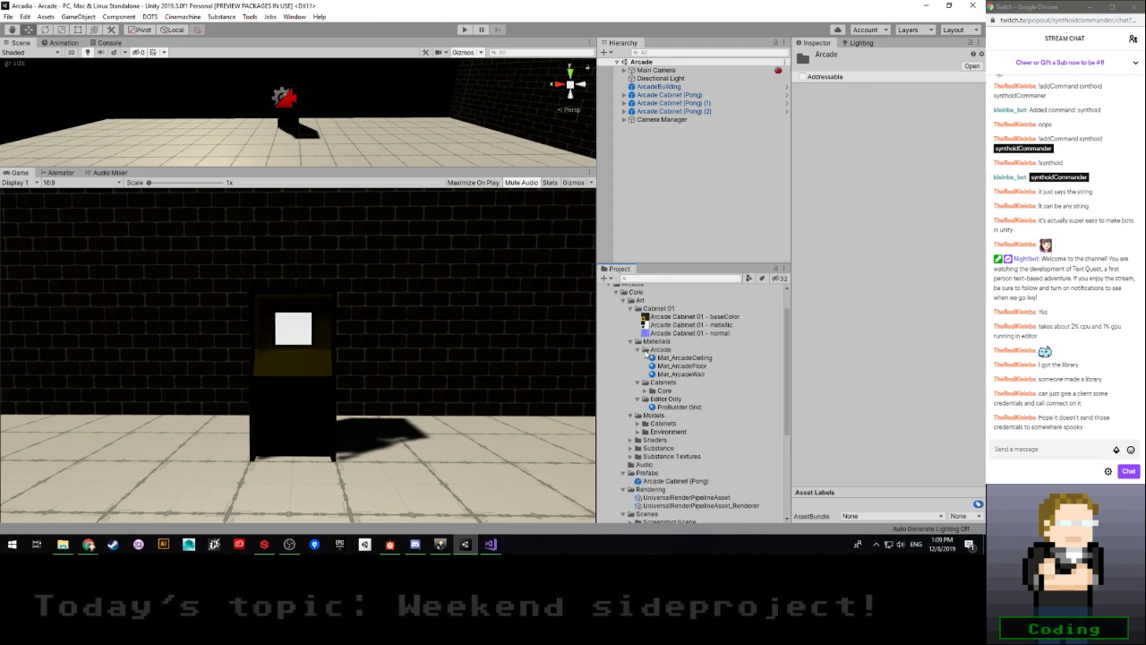
Step: Collapse the Materials folder with its subfolders and the whole Art folder in the project
{"action": "left_click", "coordinate": [637, 350]}
{"action": "left_click", "coordinate": [637, 358]}
{"action": "left_click", "coordinate": [637, 366]}
{"action": "left_click", "coordinate": [631, 342]}
{"action": "left_click", "coordinate": [630, 342]}
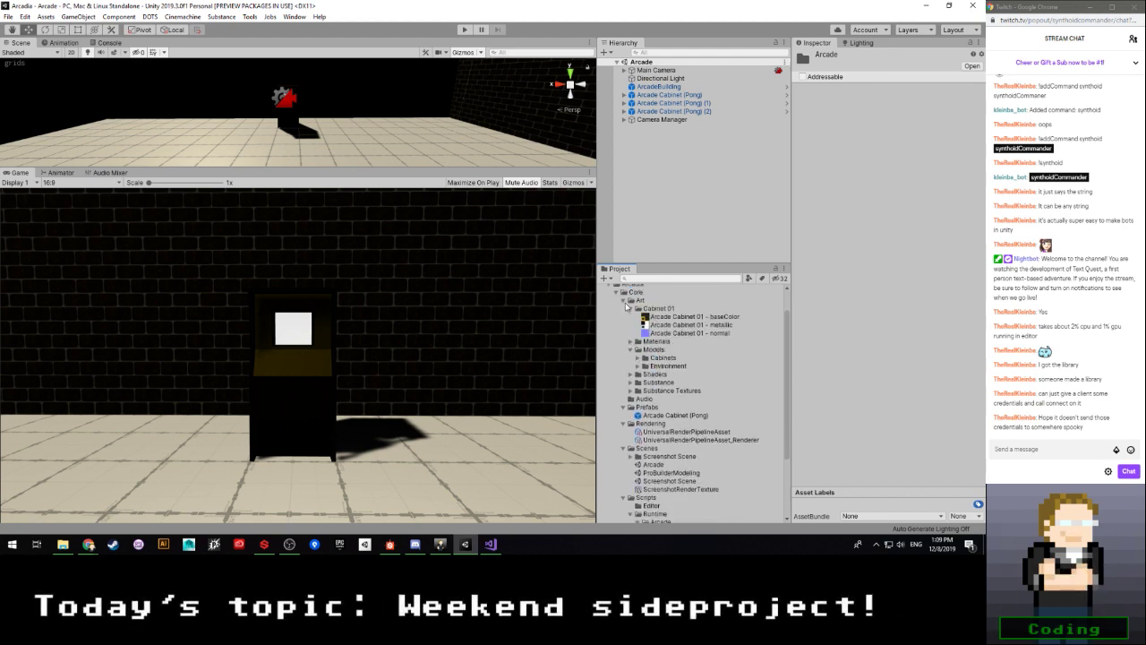
{"action": "left_click", "coordinate": [624, 300]}
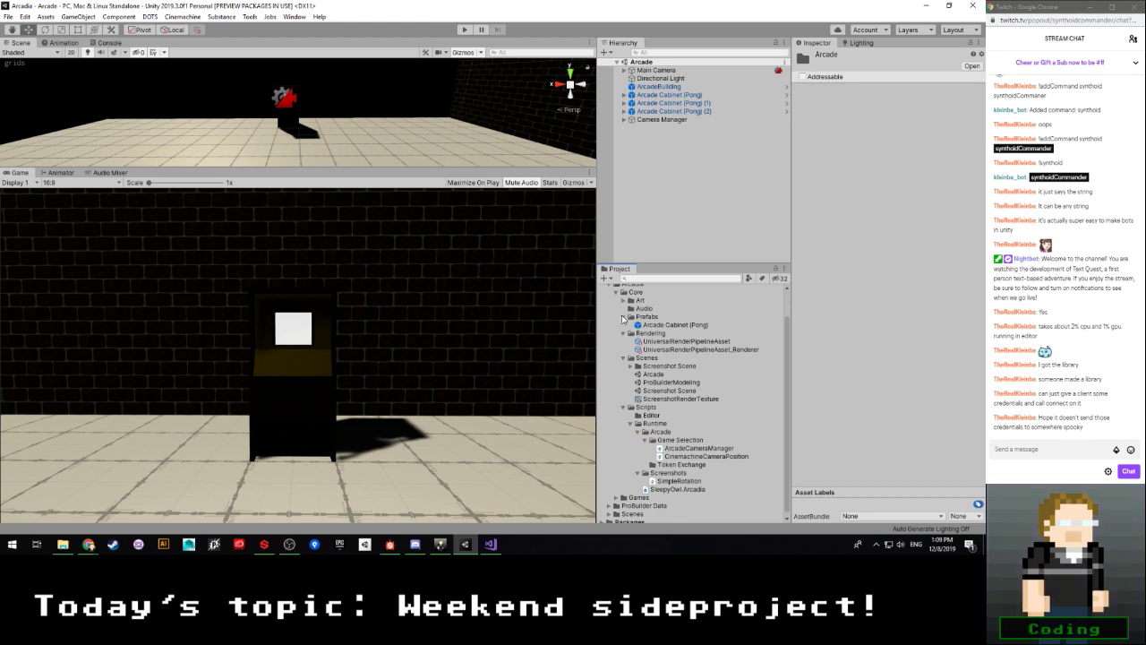
Step: Collapse the Rendering, Scenes and Game Selection folders in Core, viewing the CinemachineCameraPosition script along the way
{"action": "left_click", "coordinate": [624, 334]}
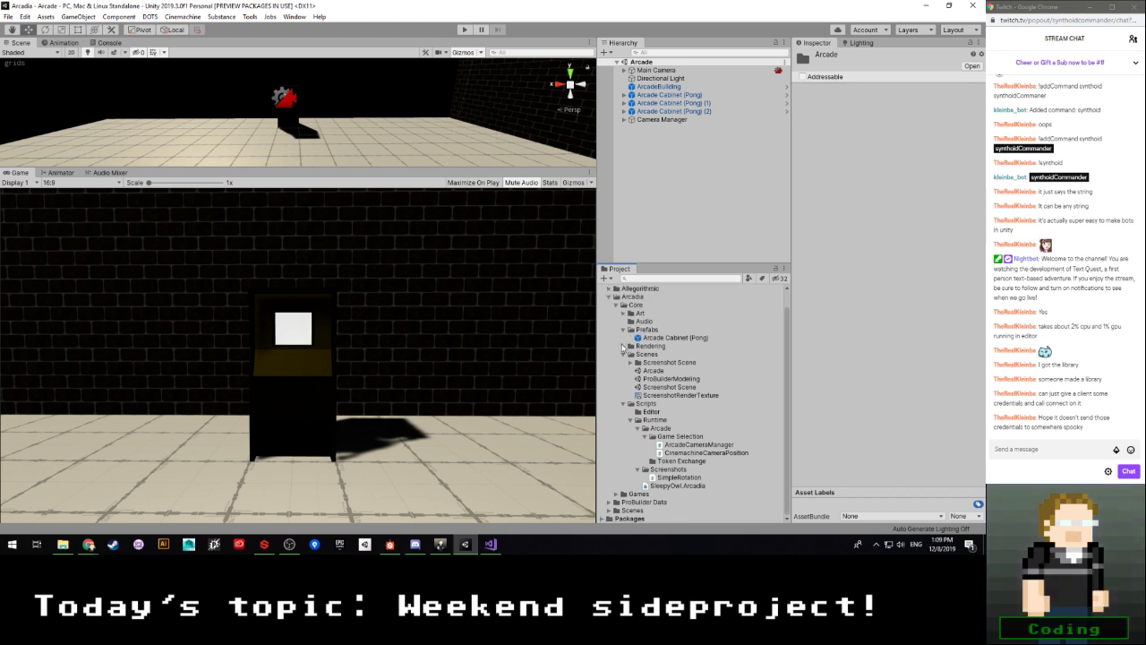
{"action": "left_click", "coordinate": [624, 354]}
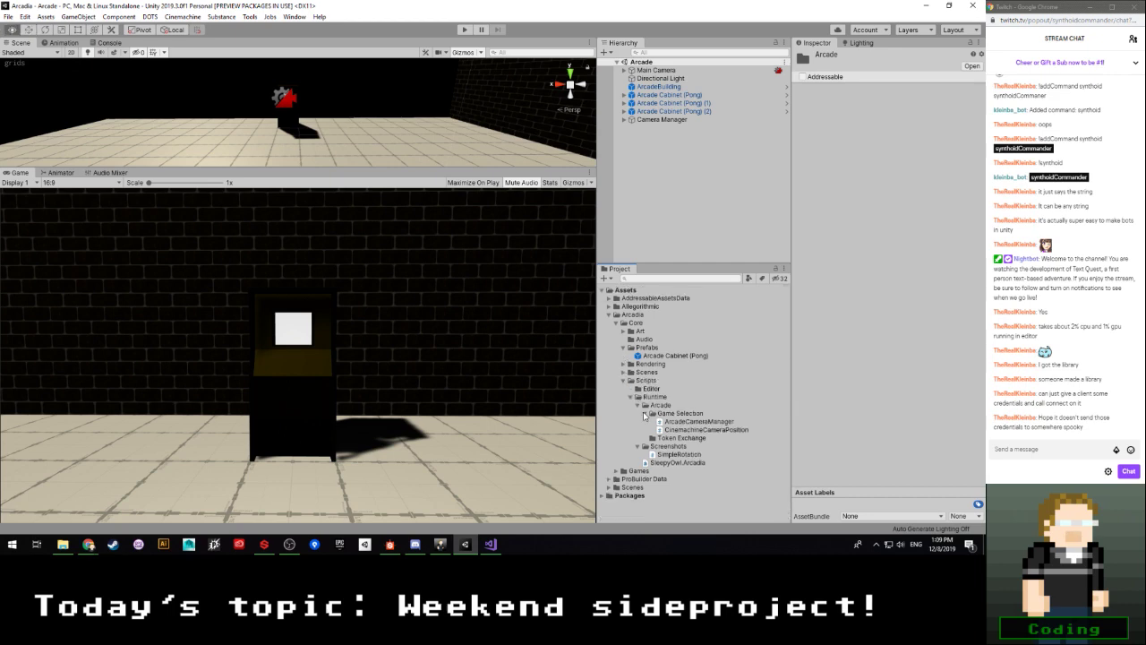
{"action": "left_click", "coordinate": [643, 414]}
{"action": "left_click", "coordinate": [643, 414]}
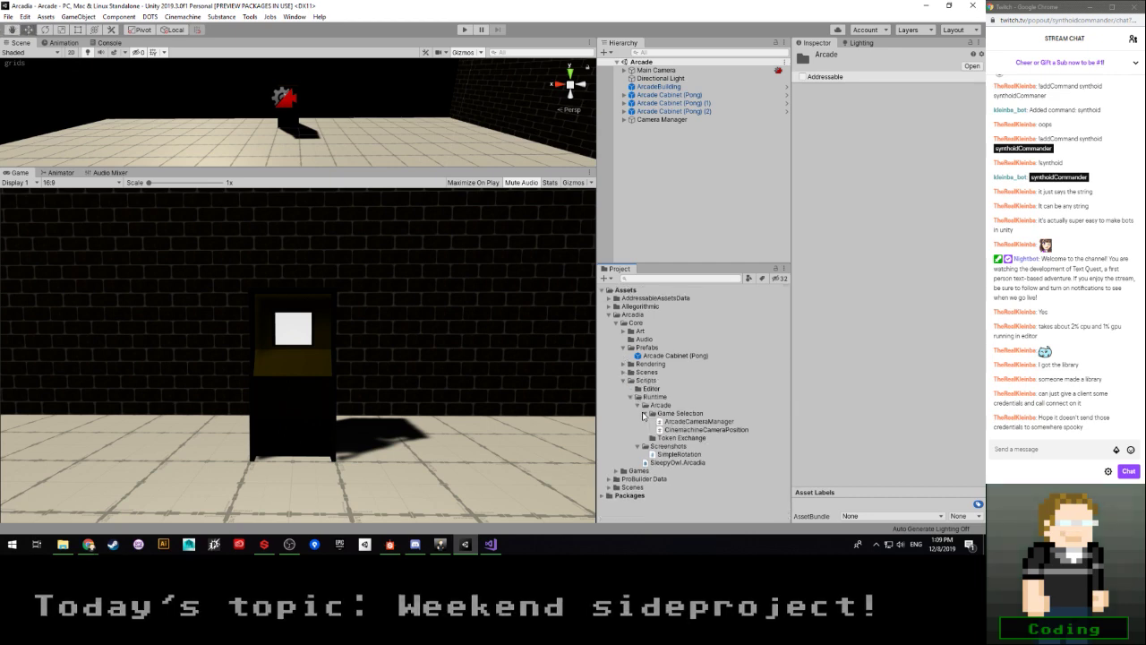
{"action": "left_click", "coordinate": [699, 430]}
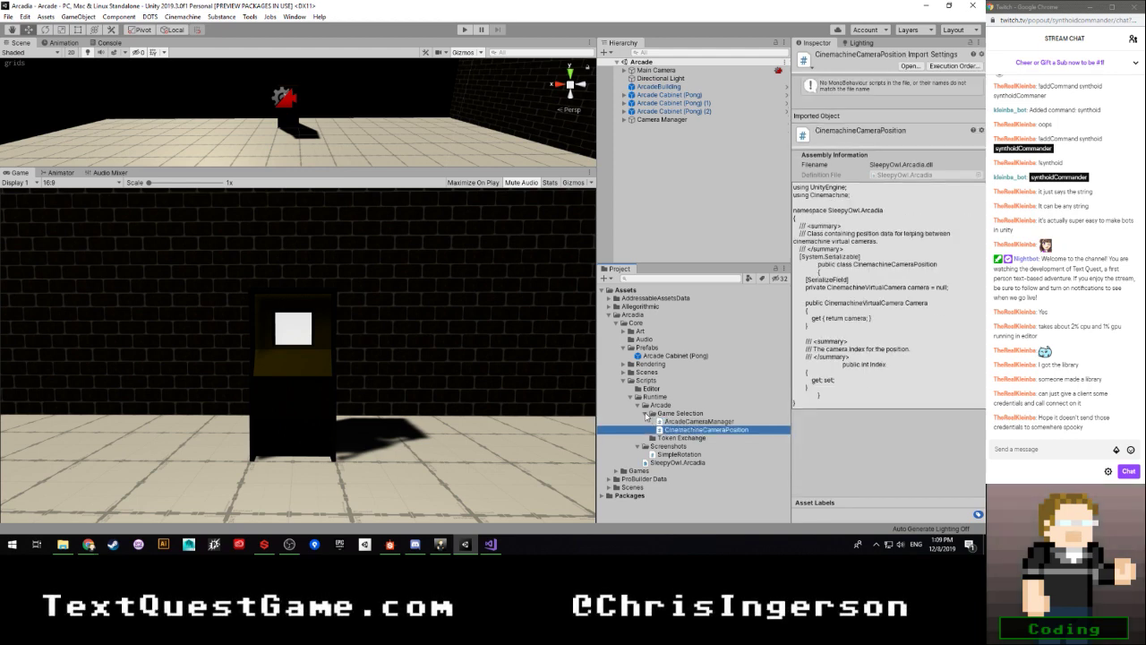
{"action": "left_click", "coordinate": [653, 413]}
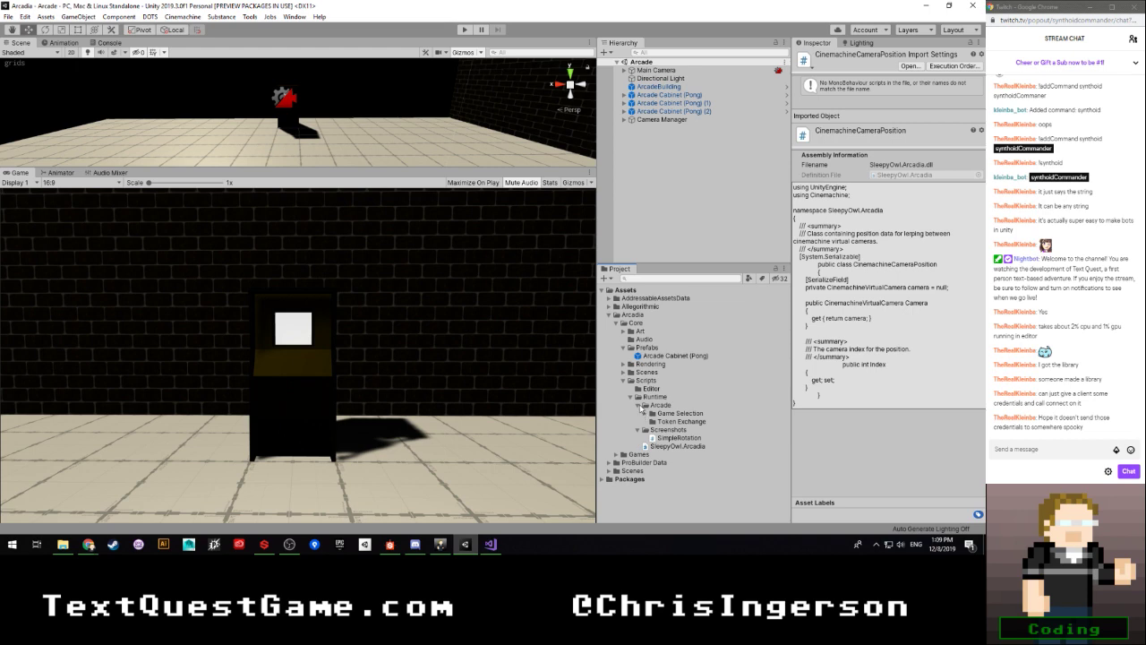
{"action": "double_click", "coordinate": [626, 334]}
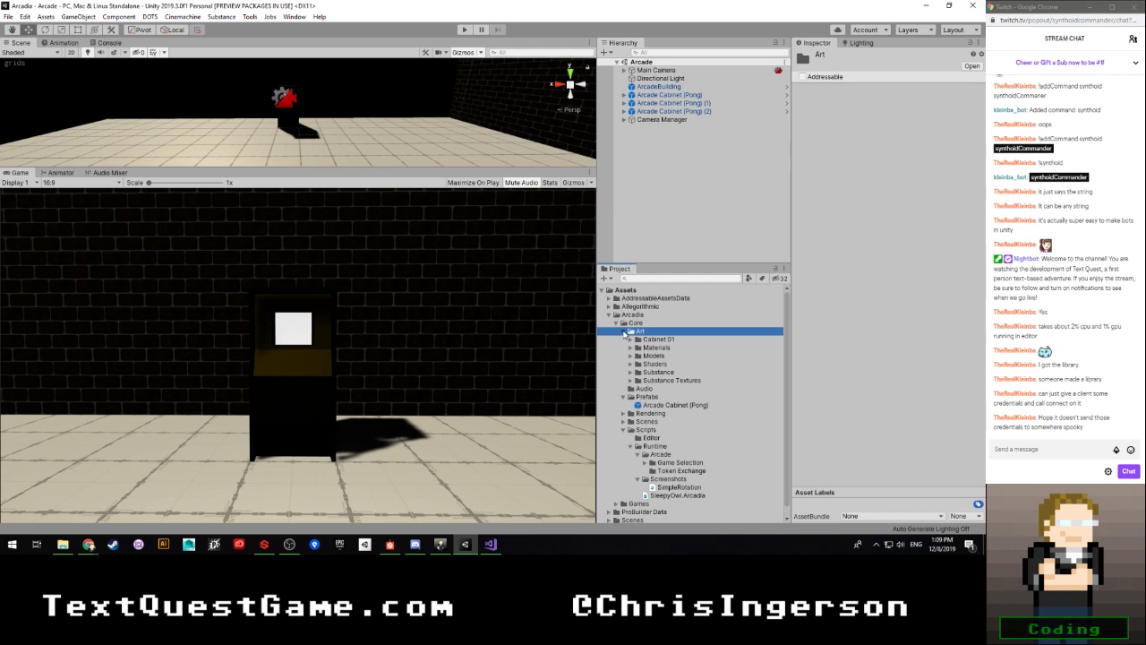
{"action": "left_click", "coordinate": [624, 332]}
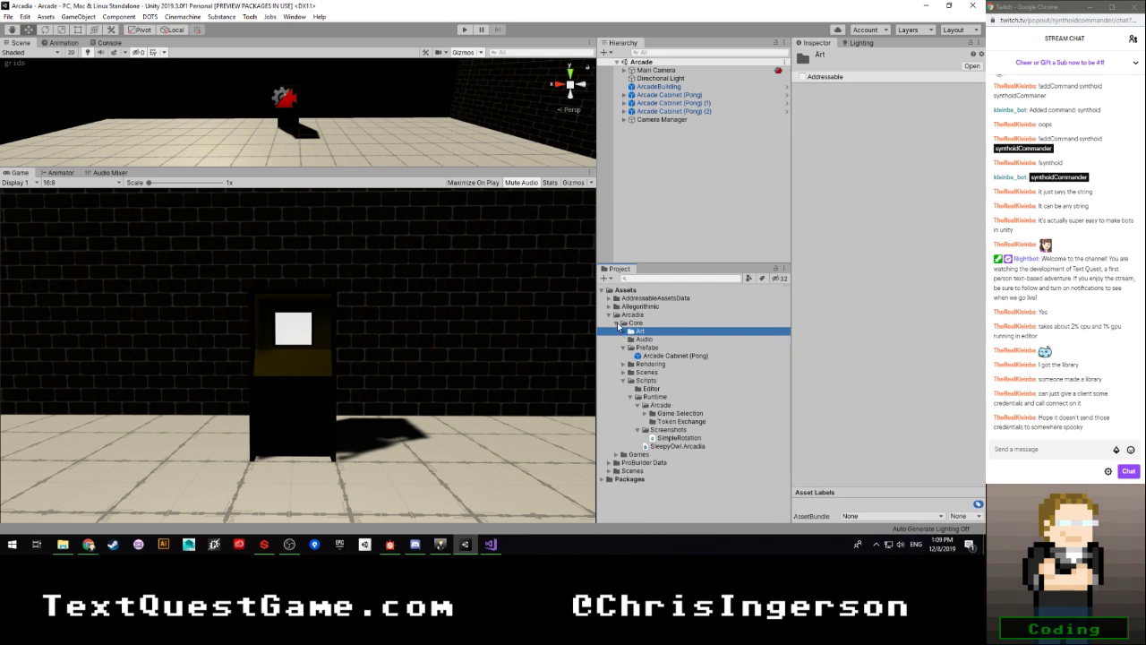
Step: Expand the Games folder, its Dwarf-Man folder and that game's Scripts folder, and select Dwarf-Man
{"action": "left_click", "coordinate": [615, 454]}
{"action": "left_click", "coordinate": [624, 462]}
{"action": "scroll", "coordinate": [628, 484], "scroll_direction": "down", "scroll_amount": 1}
{"action": "left_click", "coordinate": [630, 493]}
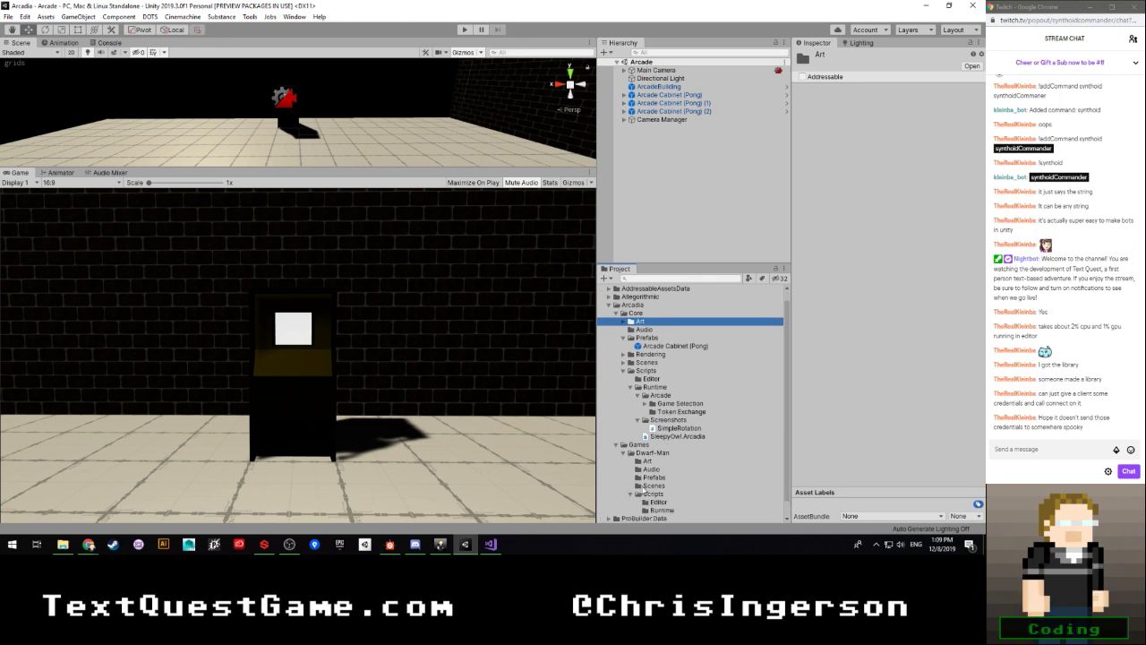
{"action": "scroll", "coordinate": [653, 483], "scroll_direction": "down", "scroll_amount": 2}
{"action": "left_click", "coordinate": [654, 436]}
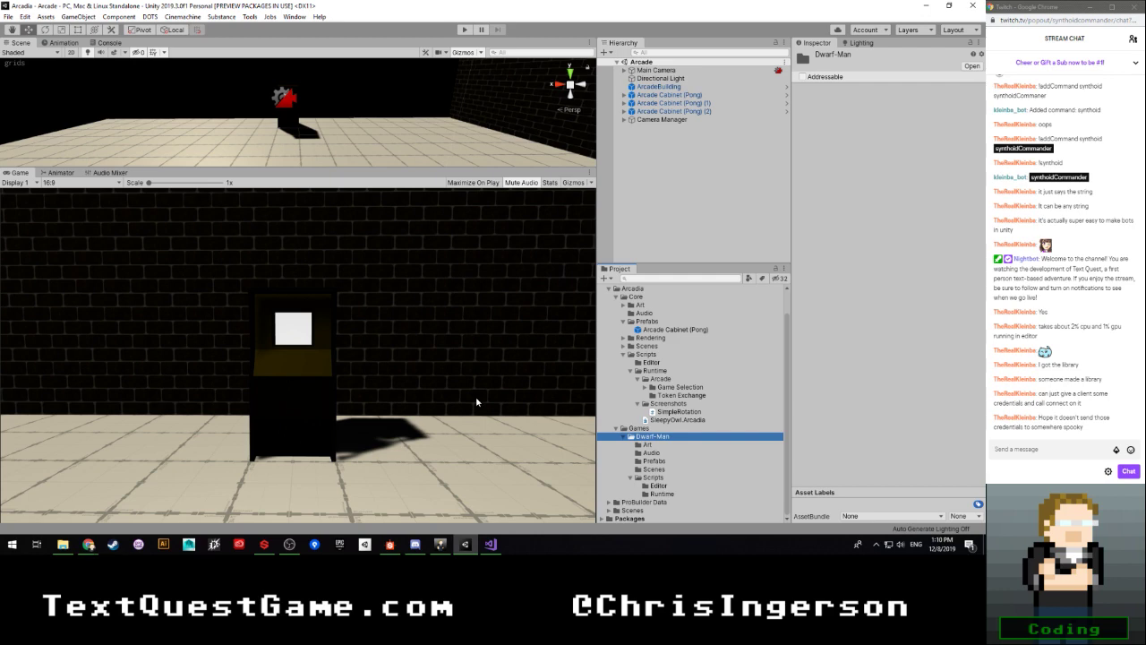
Step: Create a folder named Core inside the Games folder
{"action": "right_click", "coordinate": [638, 428]}
{"action": "mouse_move", "coordinate": [676, 161]}
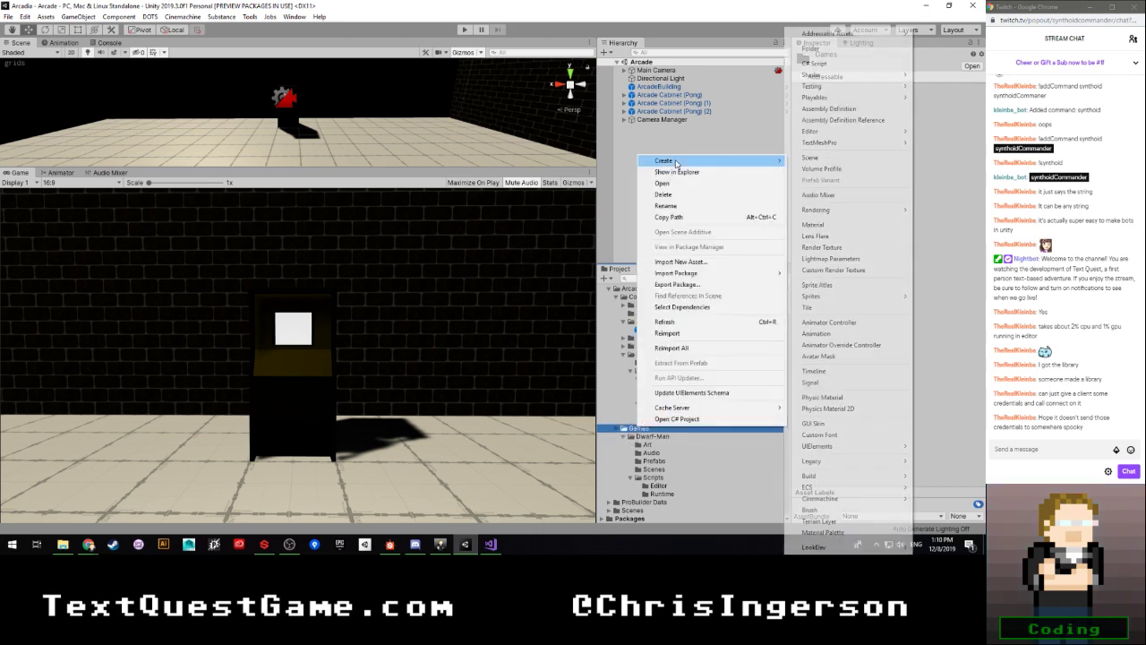
{"action": "left_click", "coordinate": [817, 52]}
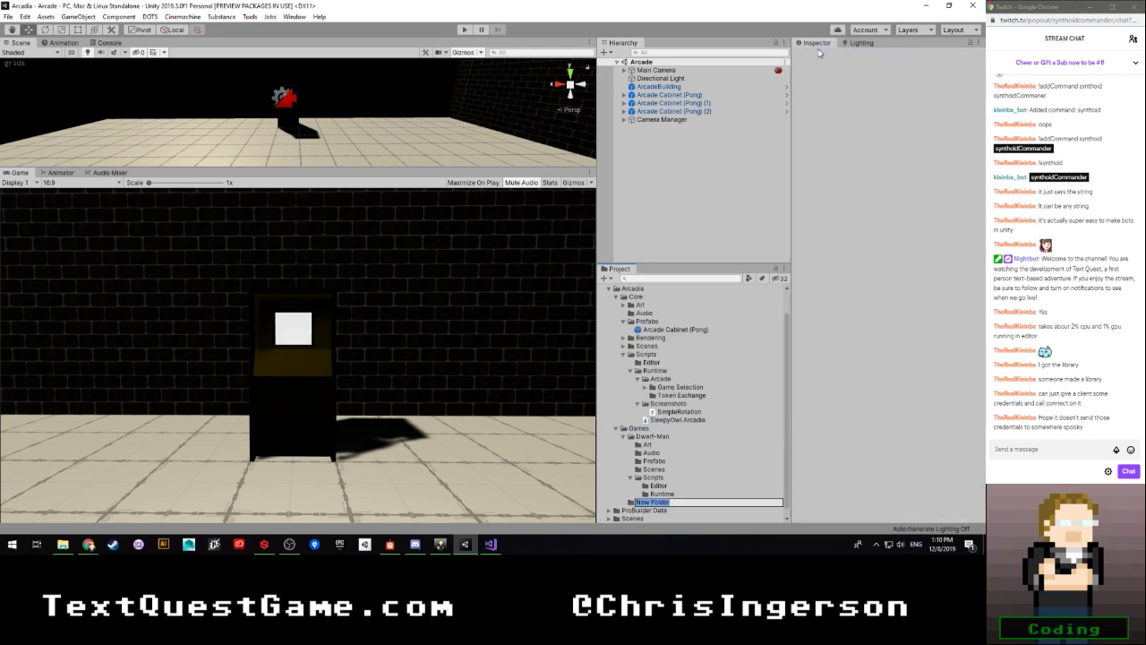
{"action": "type", "text": "Core"}
{"action": "key", "text": "Return"}
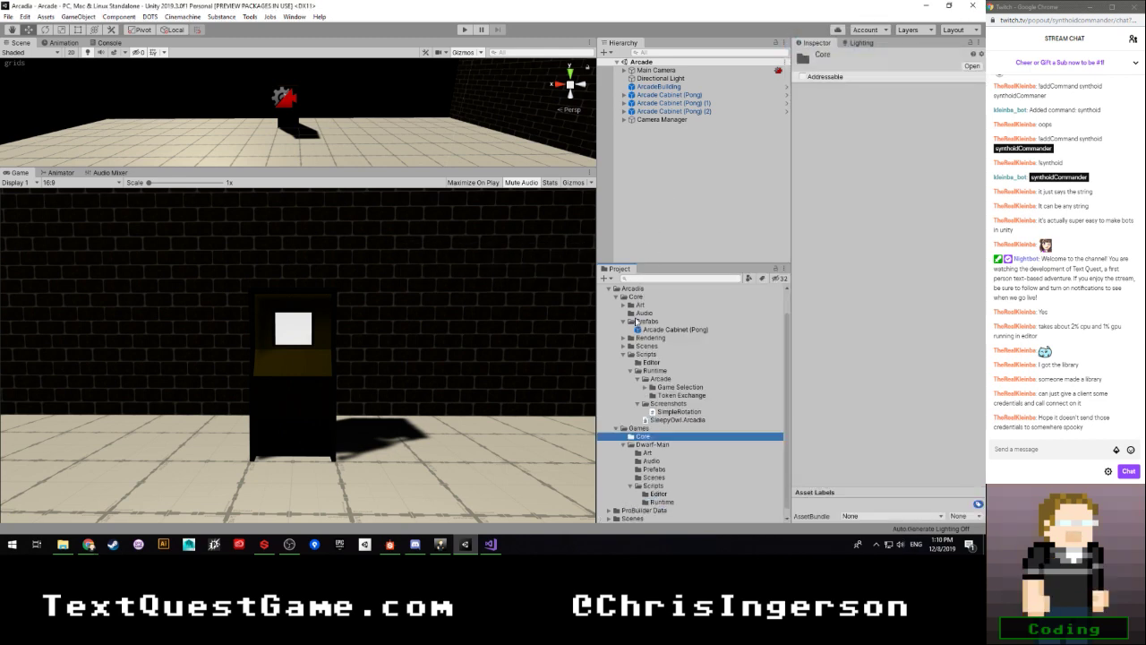
Step: Create a Scripts folder inside the Core folder of Games
{"action": "right_click", "coordinate": [638, 438]}
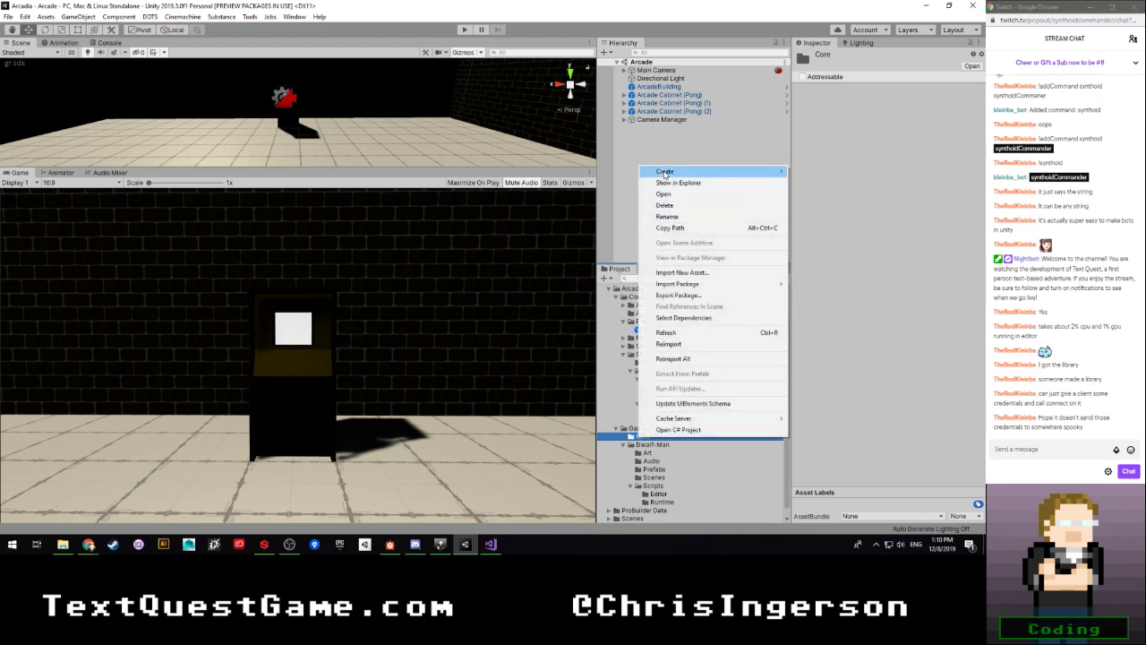
{"action": "mouse_move", "coordinate": [681, 171]}
{"action": "left_click", "coordinate": [811, 49]}
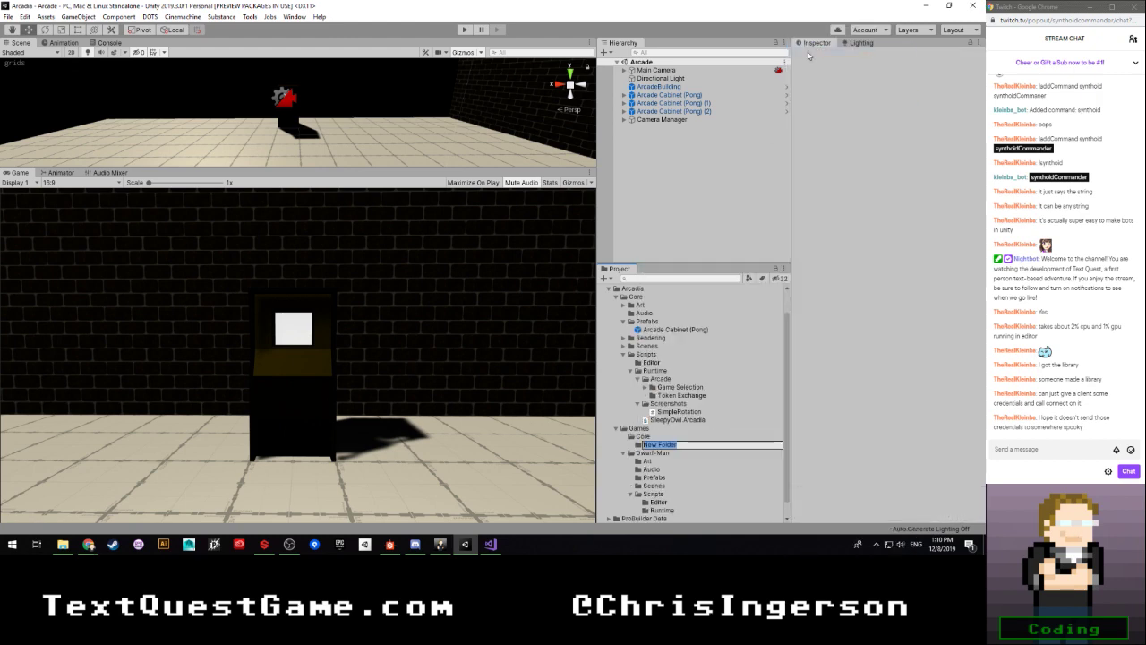
{"action": "type", "text": "Scripts"}
{"action": "key", "text": "Return"}
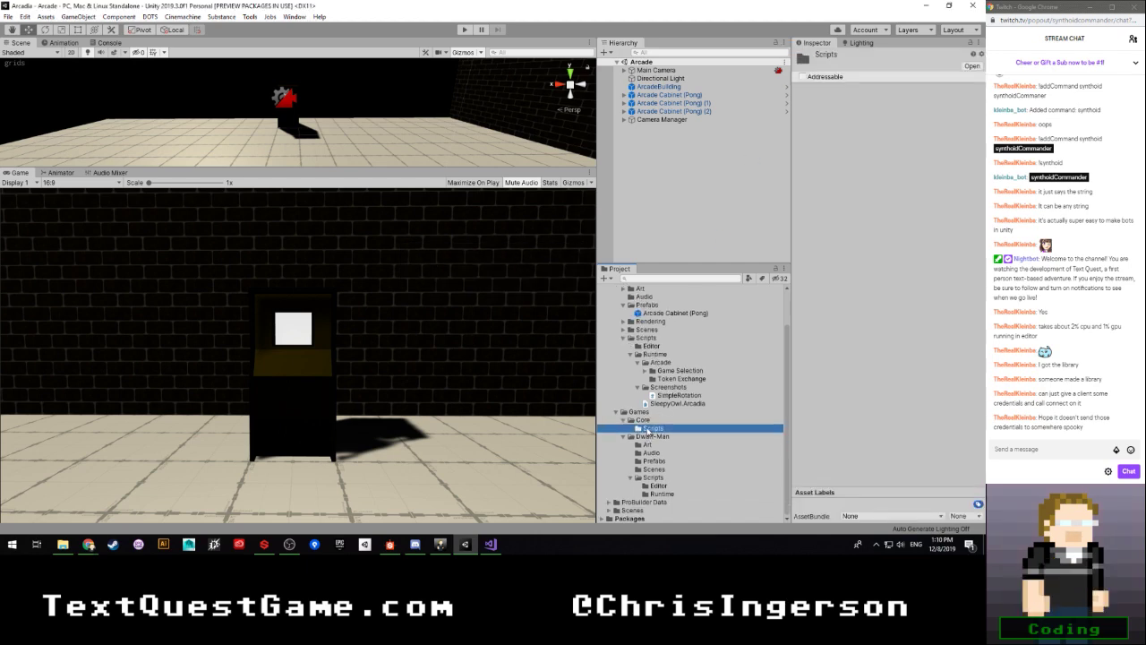
Step: Create a Runtime folder inside the Scripts folder of Games' Core
{"action": "right_click", "coordinate": [653, 430]}
{"action": "mouse_move", "coordinate": [674, 162]}
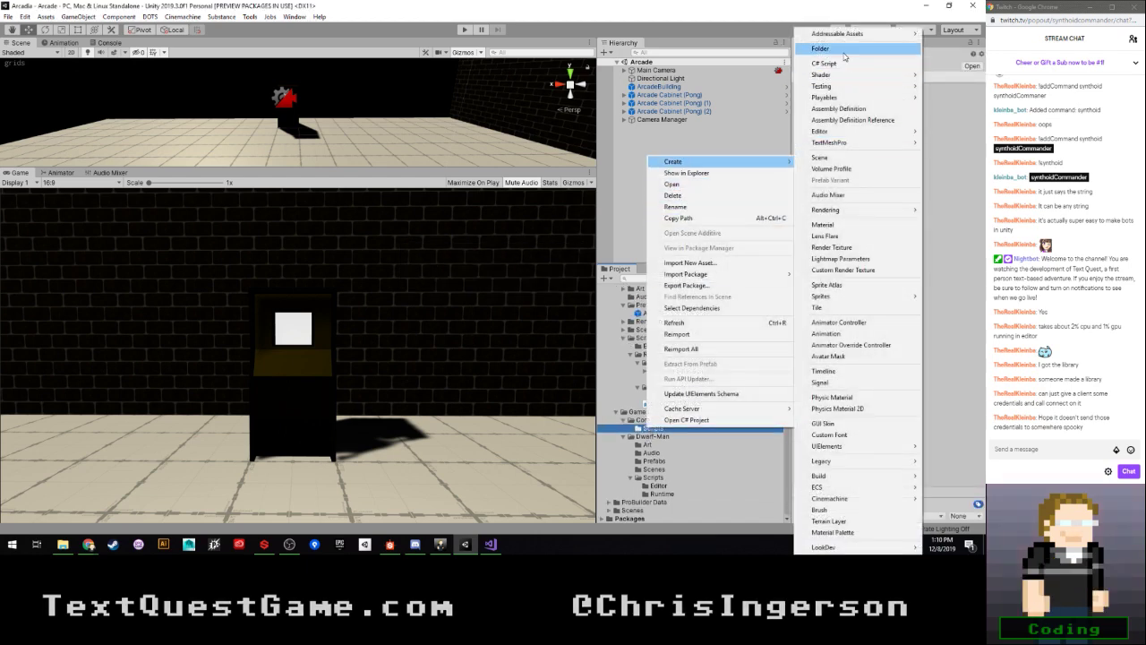
{"action": "left_click", "coordinate": [811, 49]}
{"action": "type", "text": "Runtime"}
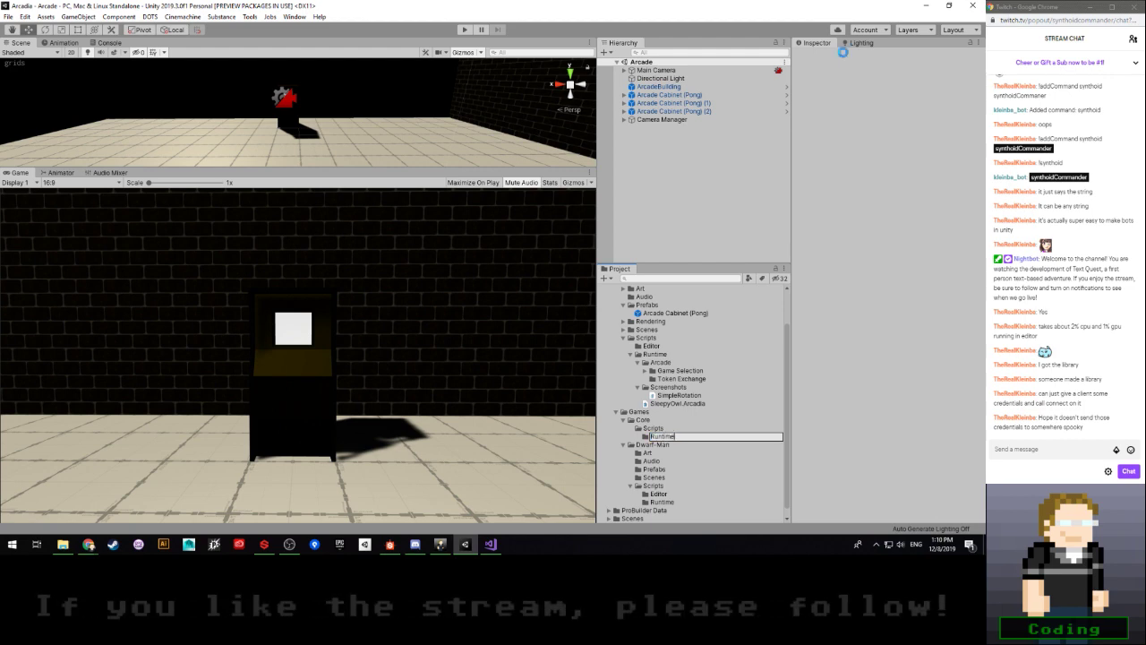
{"action": "key", "text": "Return"}
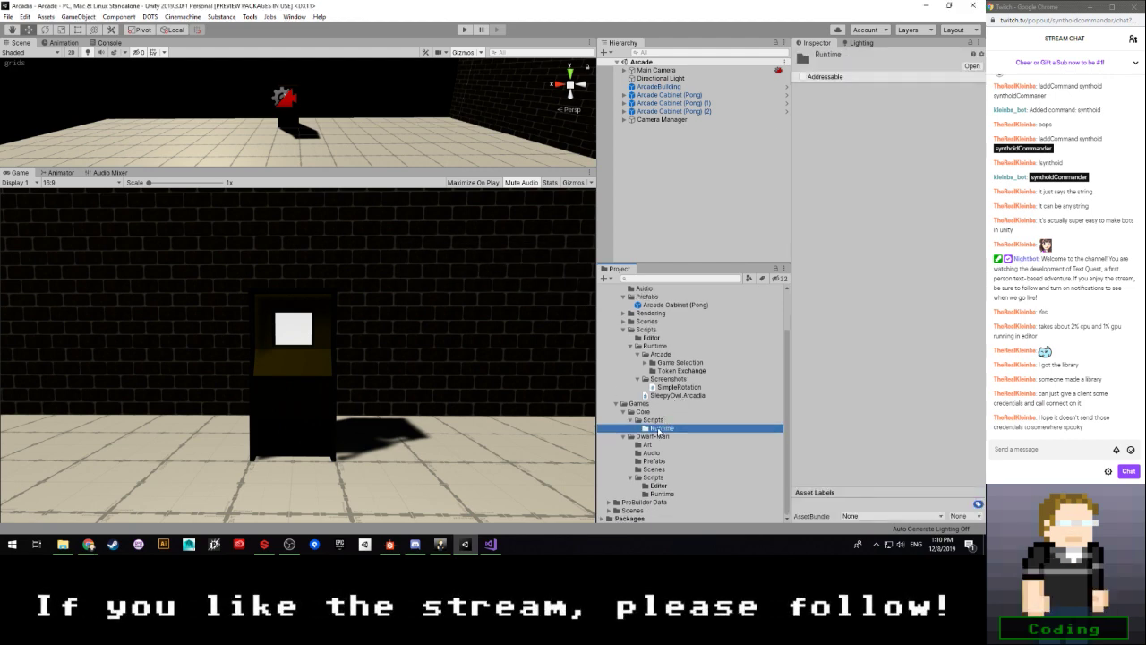
Step: Create a folder named UI inside the Runtime folder of Core's Scripts
{"action": "right_click", "coordinate": [659, 431]}
{"action": "mouse_move", "coordinate": [685, 162]}
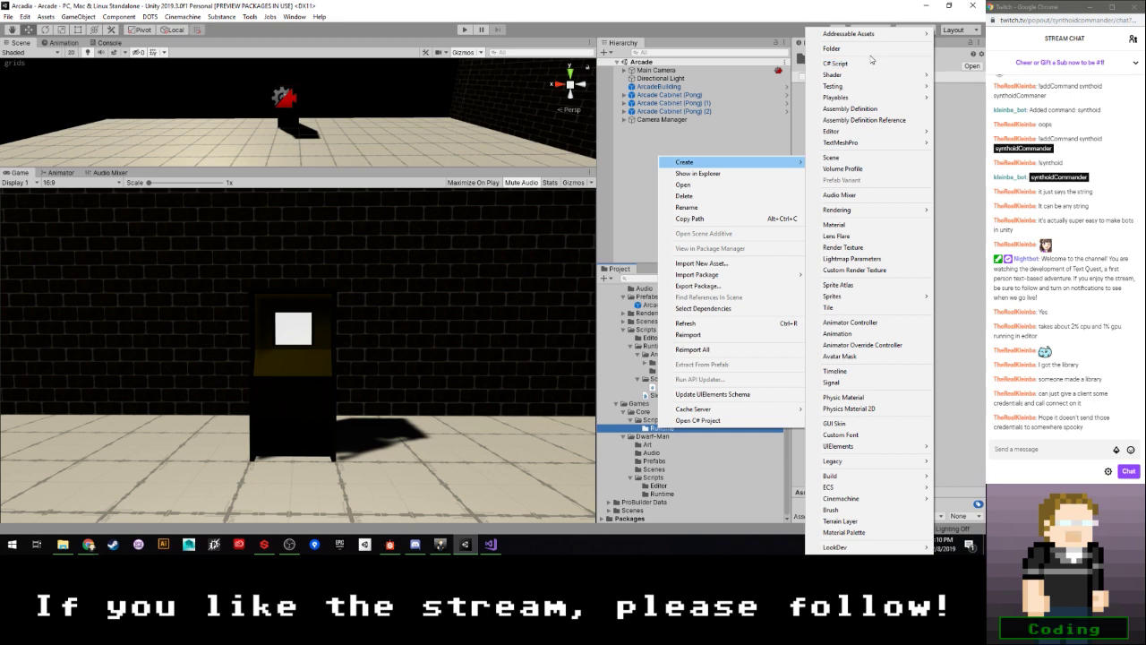
{"action": "left_click", "coordinate": [874, 48]}
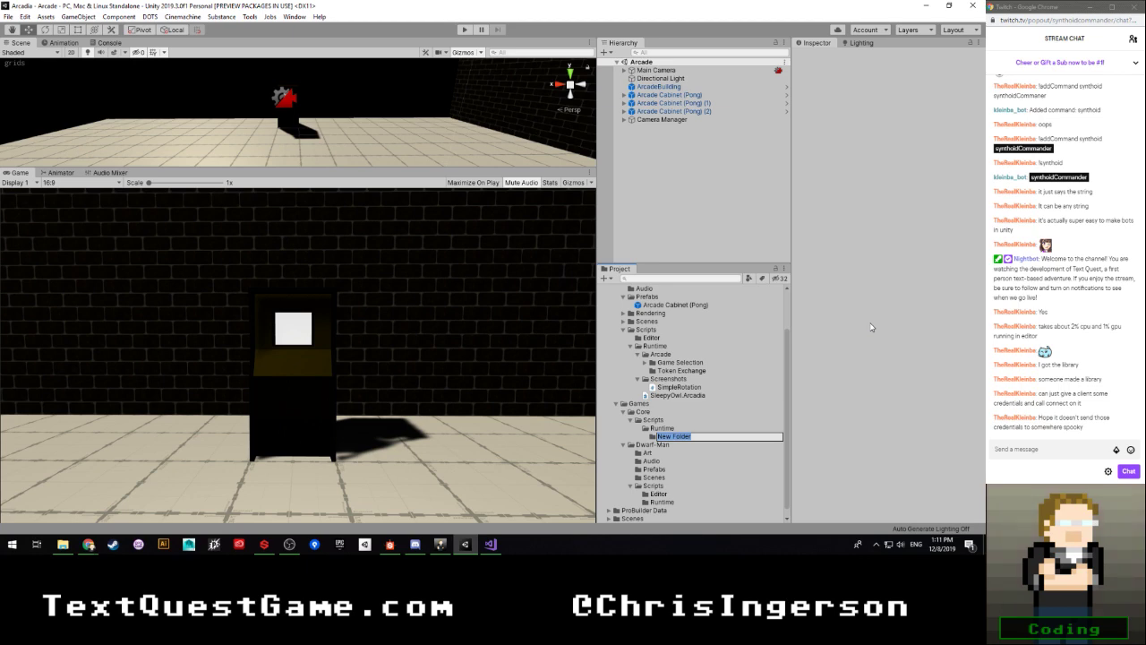
{"action": "type", "text": "UI"}
{"action": "key", "text": "Return"}
Step: Create a folder named Gameplay inside Core's Runtime folder, alongside UI
{"action": "right_click", "coordinate": [680, 429]}
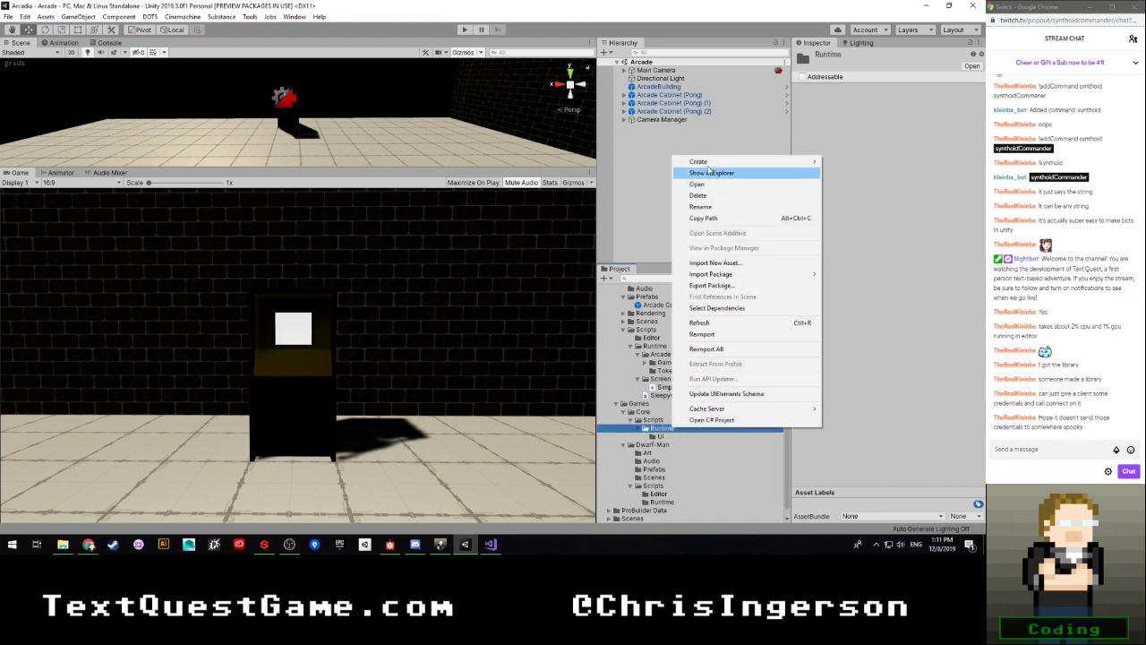
{"action": "mouse_move", "coordinate": [716, 161]}
{"action": "left_click", "coordinate": [845, 48]}
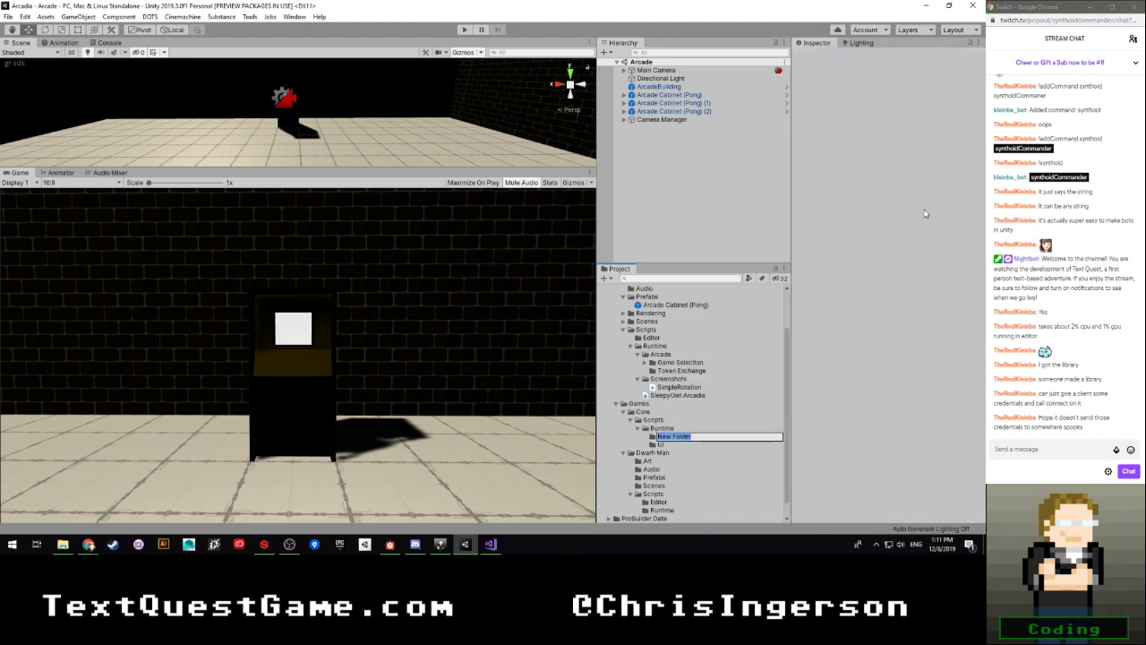
{"action": "type", "text": "Gameplay"}
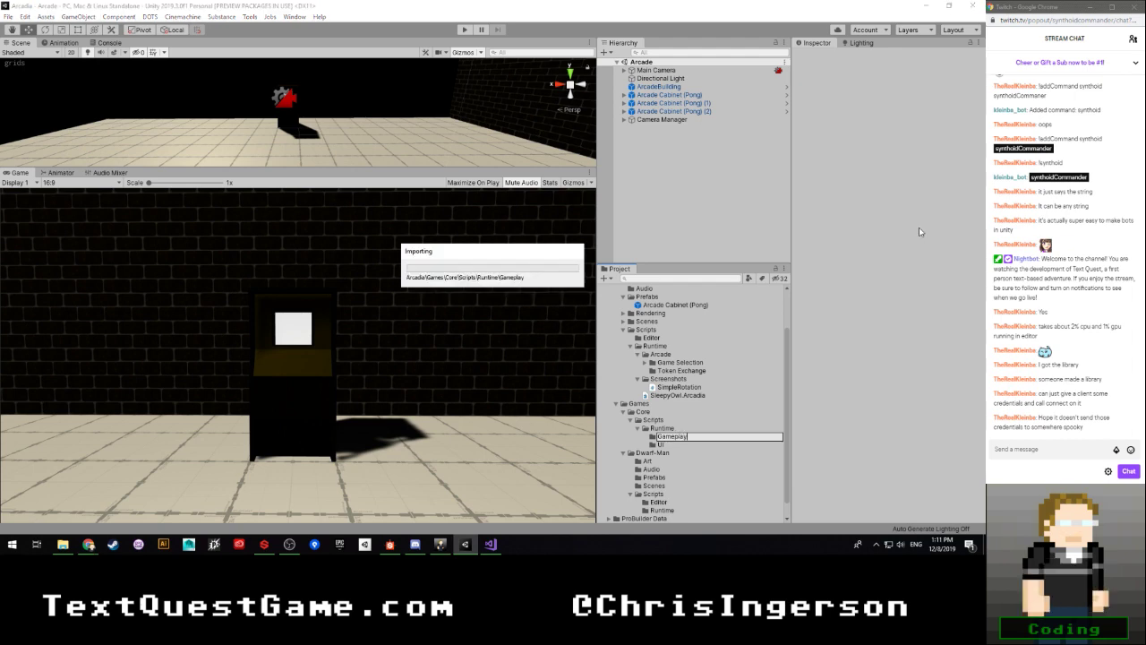
{"action": "key", "text": "Return"}
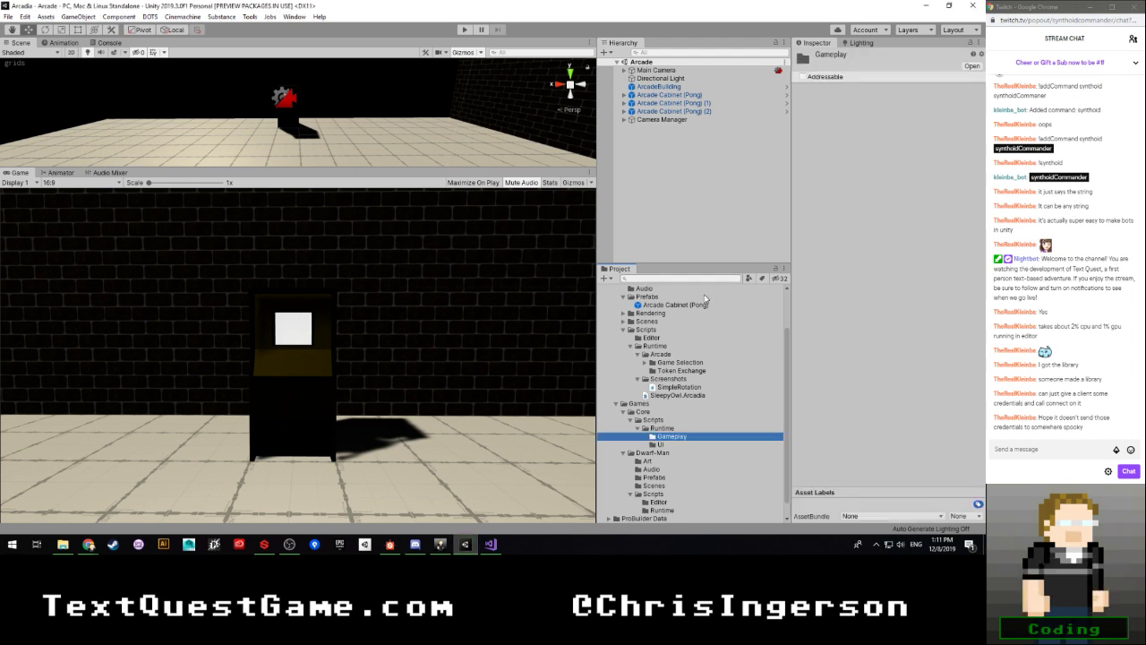
Step: Create a C# script named ArcadeGameBase inside the Gameplay folder
{"action": "right_click", "coordinate": [674, 438]}
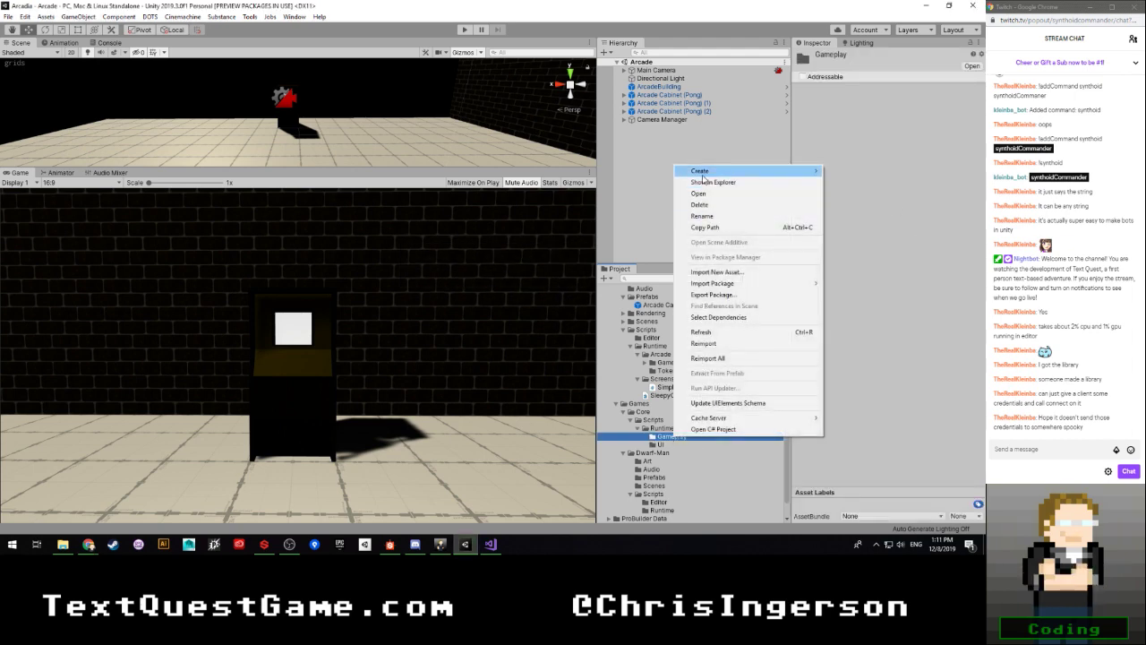
{"action": "mouse_move", "coordinate": [703, 170]}
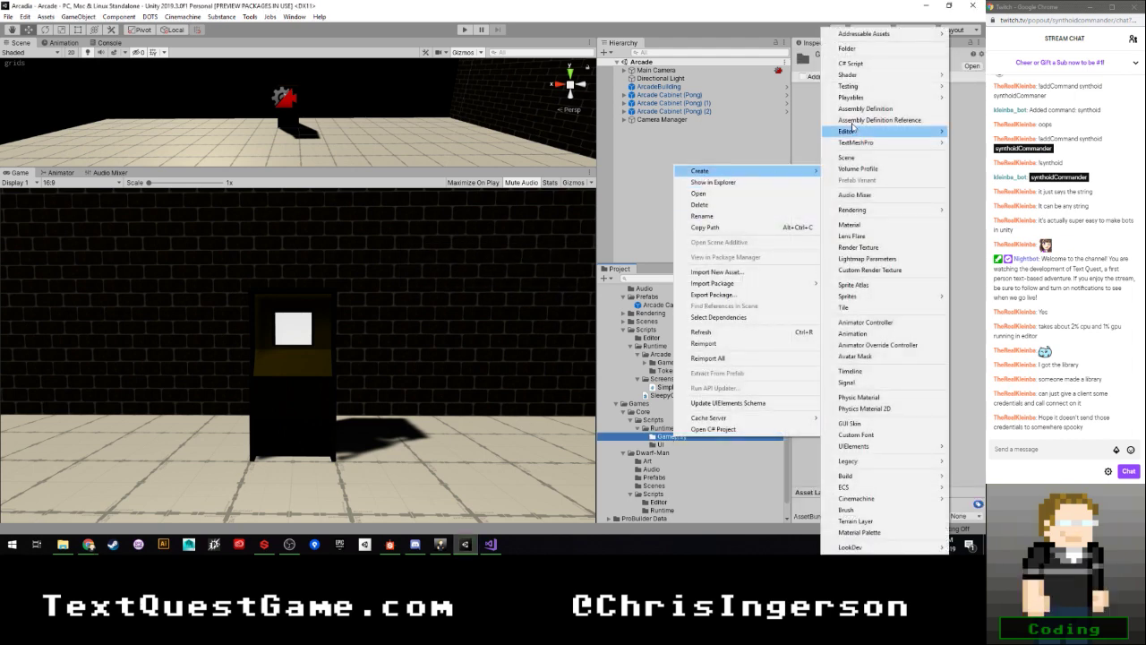
{"action": "left_click", "coordinate": [867, 64]}
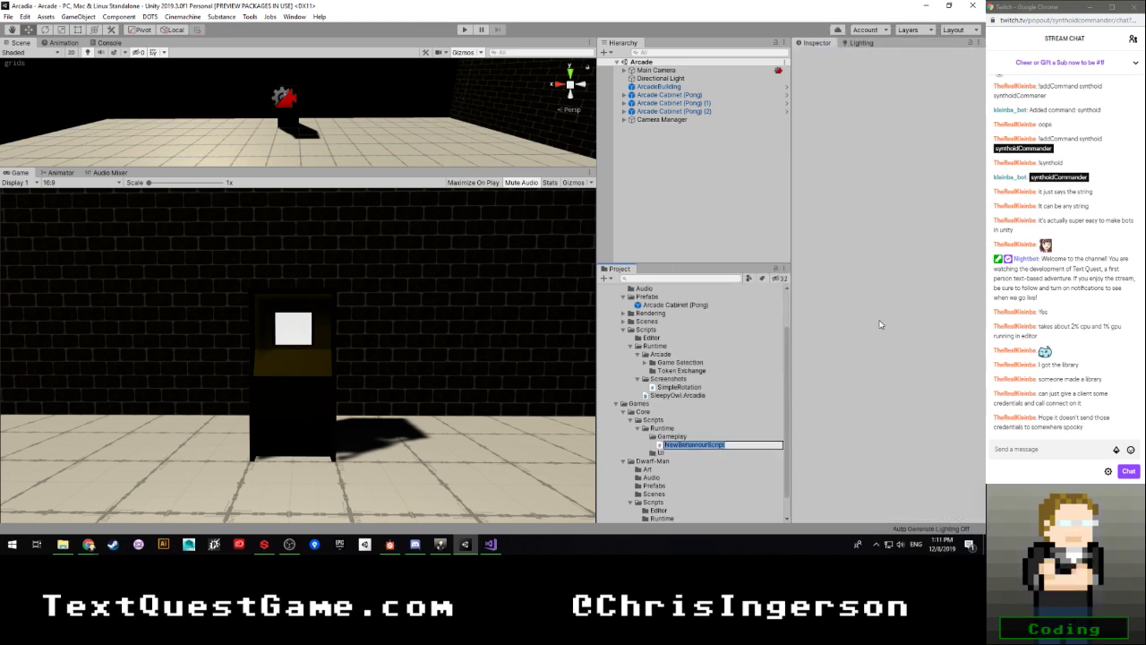
{"action": "type", "text": "ArcadeGameB"}
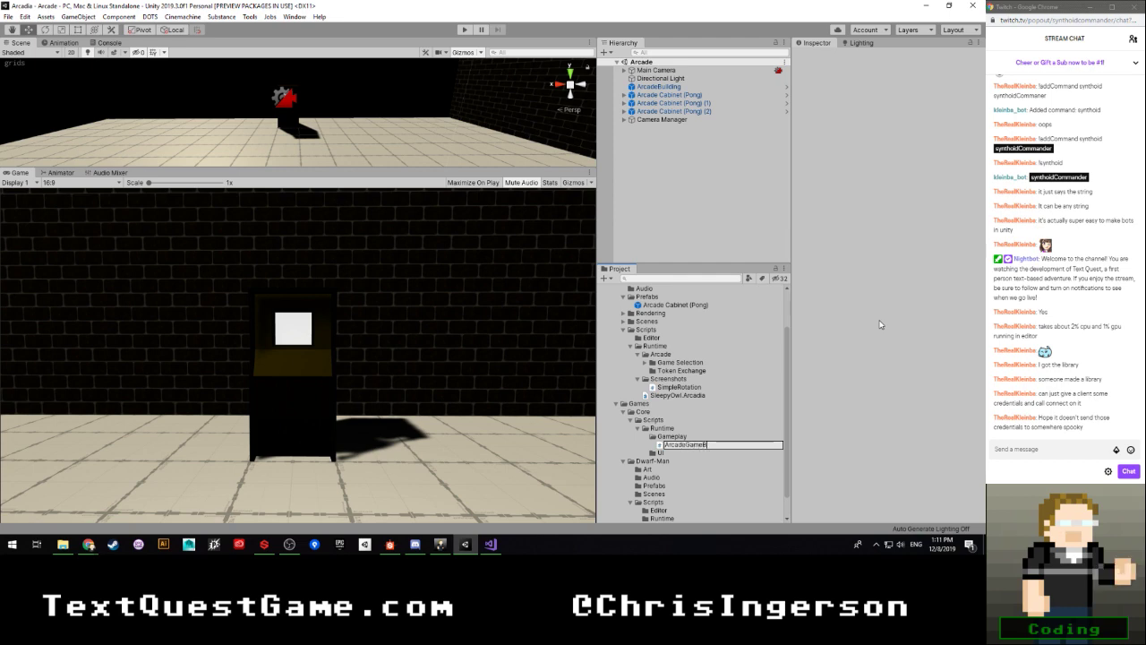
{"action": "type", "text": "ase"}
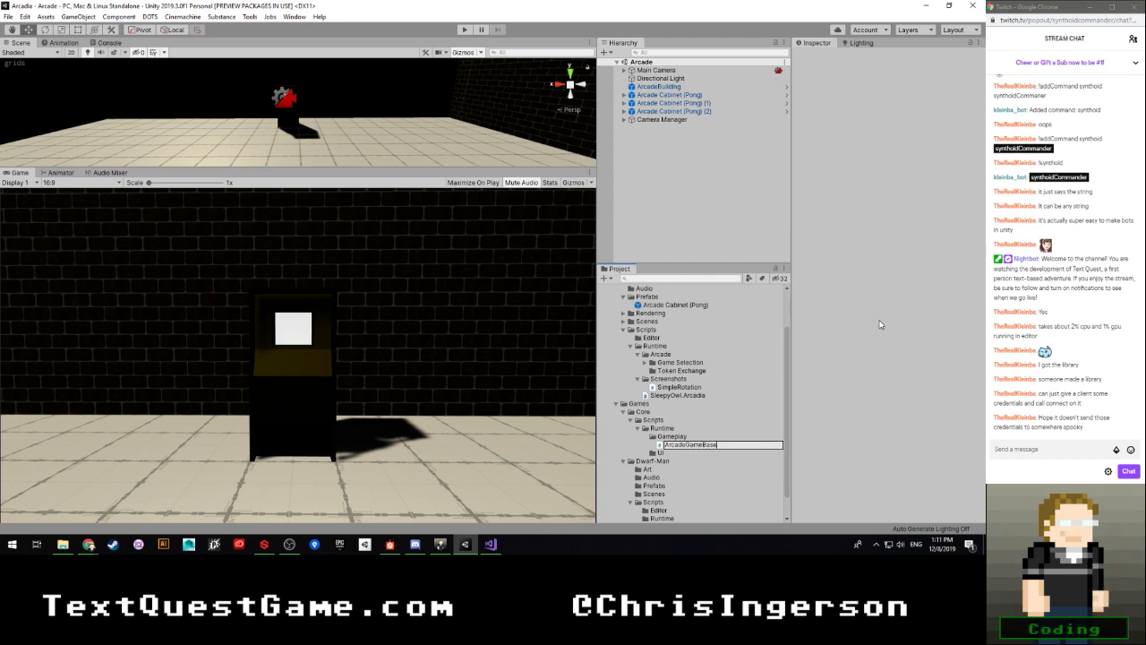
{"action": "key", "text": "Return"}
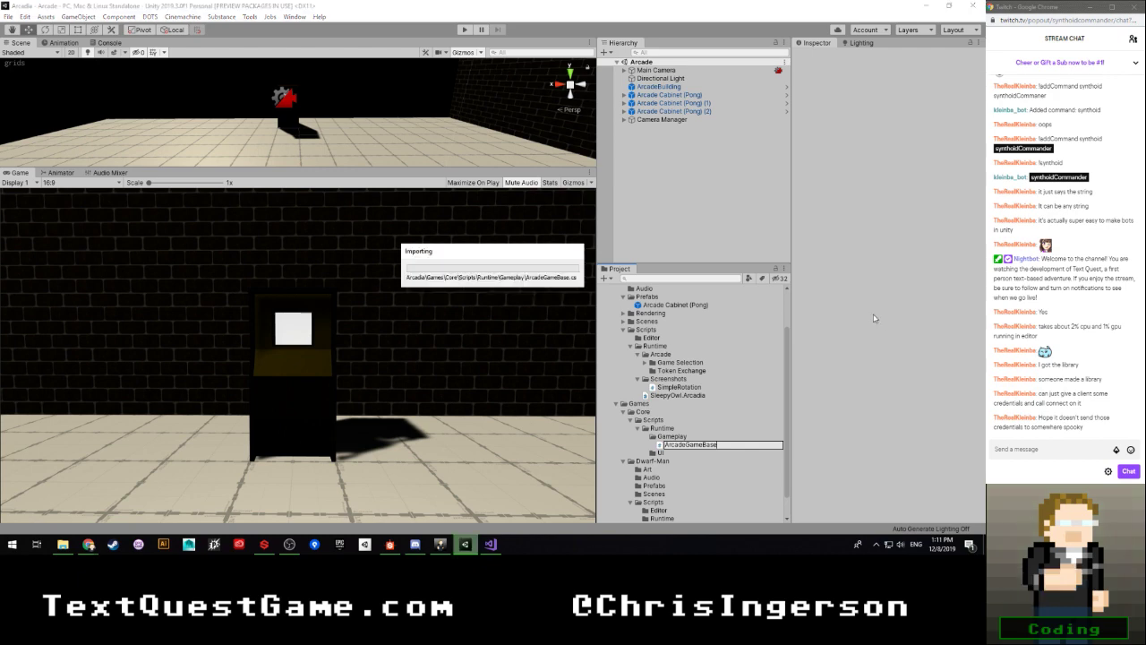
Step: Open the ArcadeGameBase script in Visual Studio and close the ArcadeCameraManager.cs and CinemachineCameraPosition.cs files
{"action": "double_click", "coordinate": [698, 445]}
{"action": "left_click", "coordinate": [457, 296]}
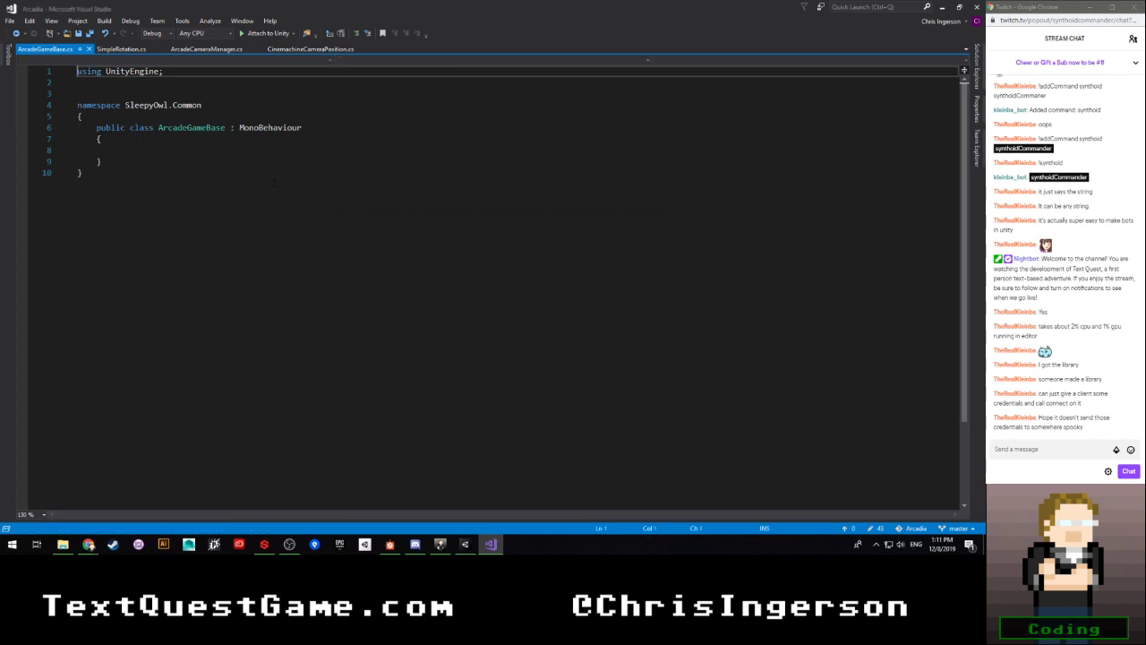
{"action": "left_click", "coordinate": [218, 49]}
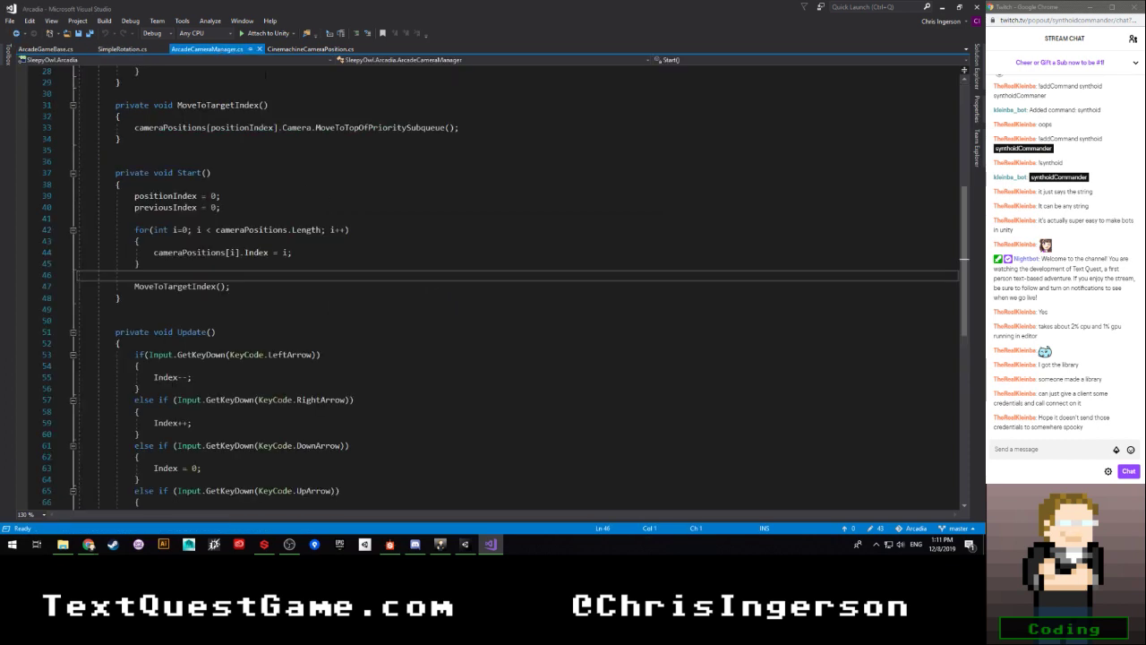
{"action": "left_click", "coordinate": [362, 50]}
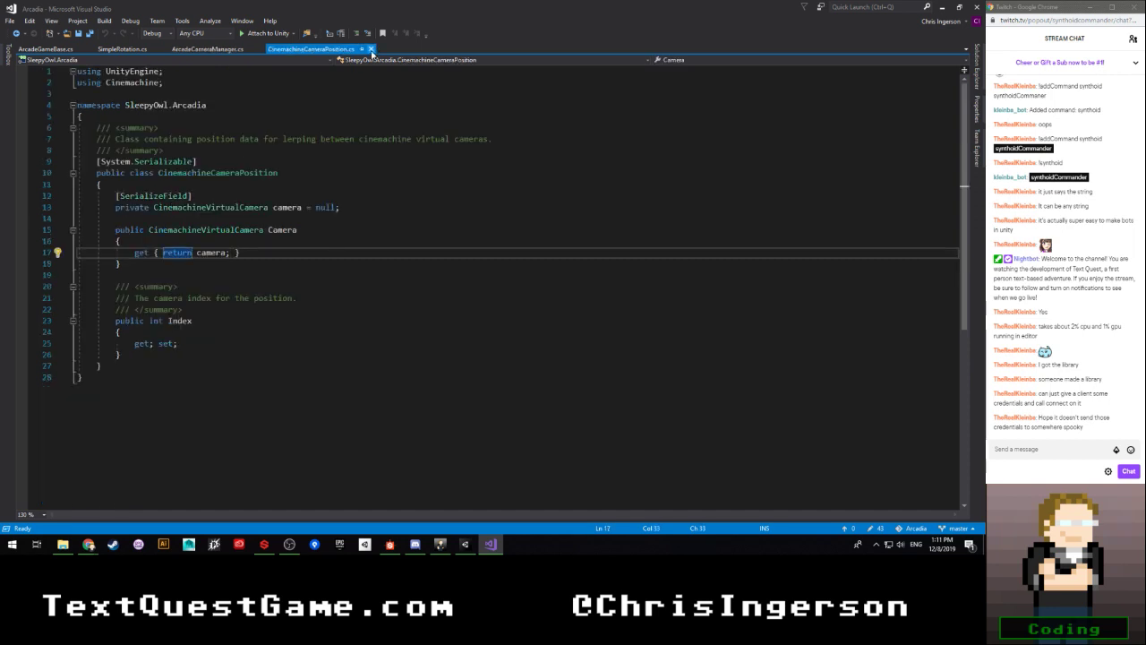
{"action": "left_click", "coordinate": [370, 50]}
{"action": "left_click", "coordinate": [260, 50]}
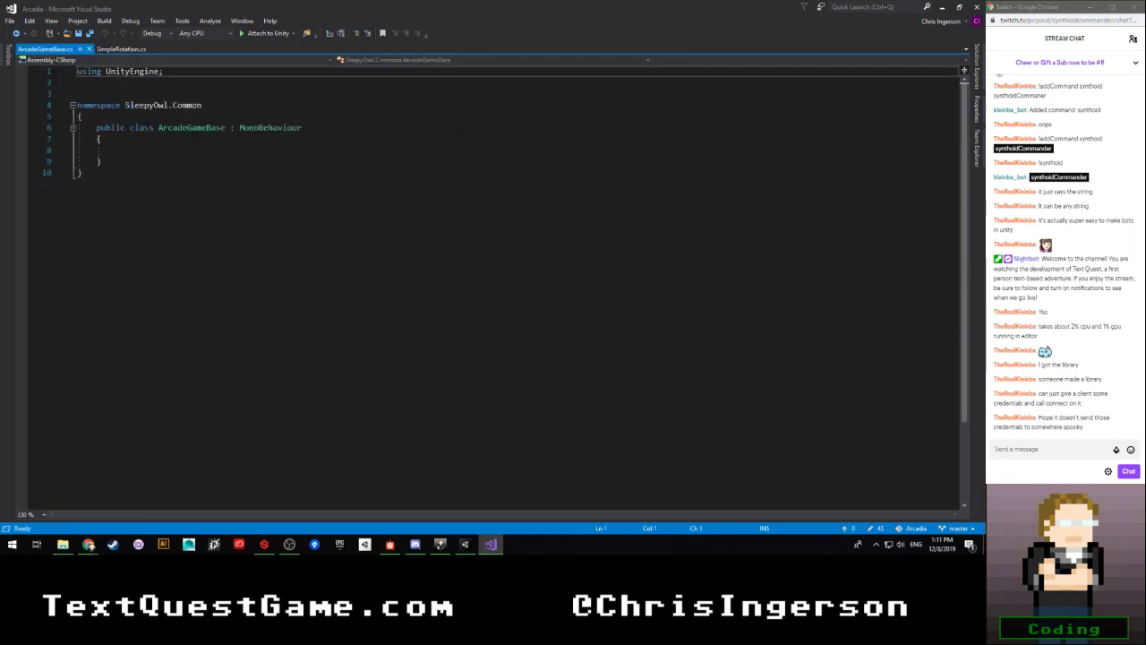
Step: Change the script's namespace to SleepyOwl.Arcadia, save the file, and place the cursor inside the empty class body
{"action": "double_click", "coordinate": [188, 105]}
{"action": "type", "text": "Arcadia"}
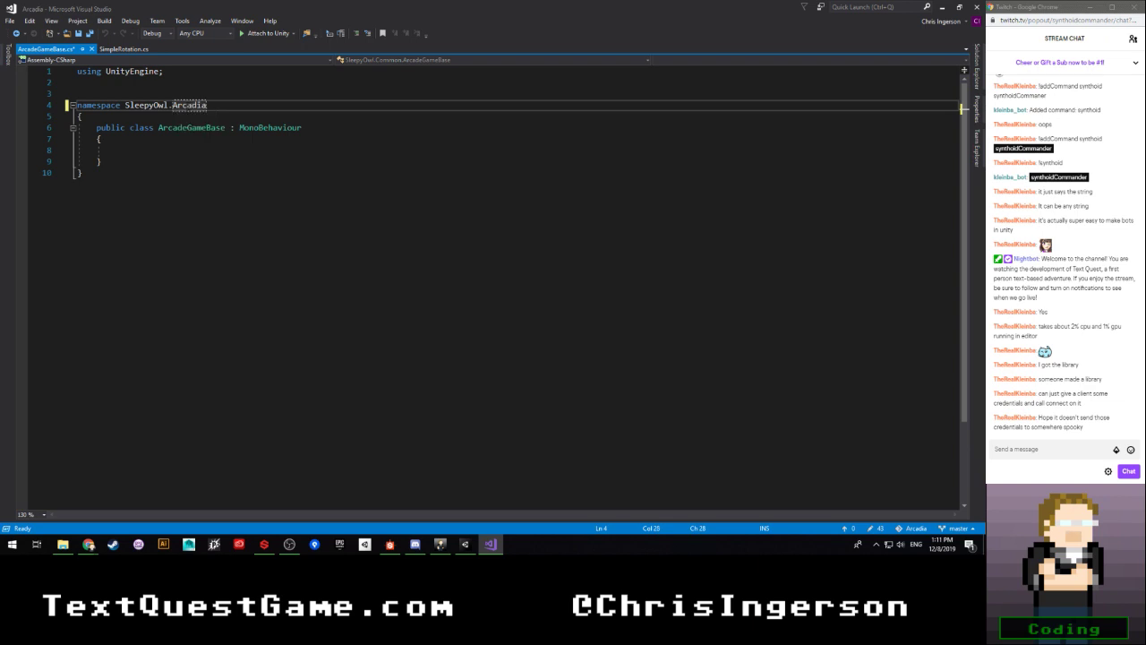
{"action": "key", "text": "ctrl+s"}
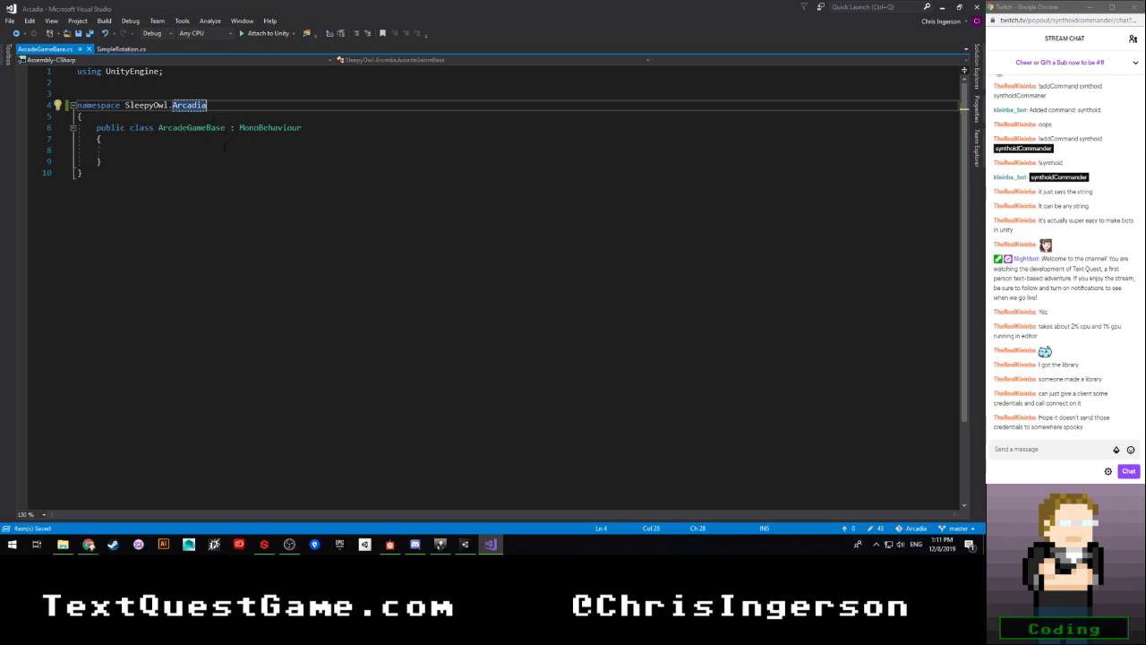
{"action": "left_click", "coordinate": [107, 149]}
{"action": "double_click", "coordinate": [271, 128]}
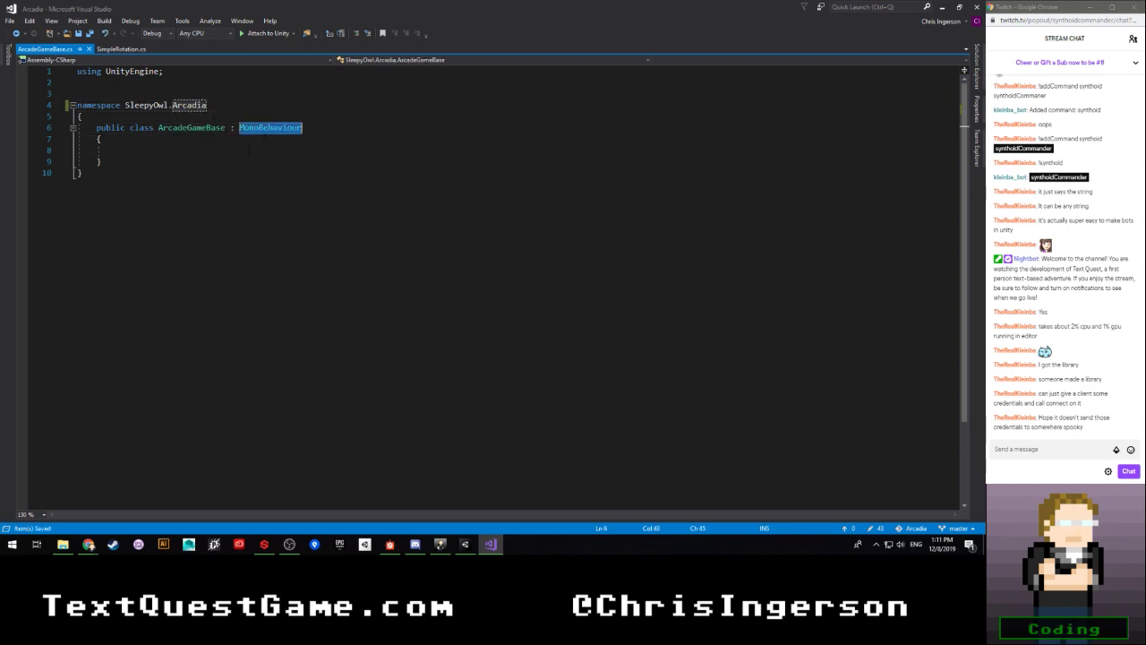
{"action": "left_click", "coordinate": [235, 150]}
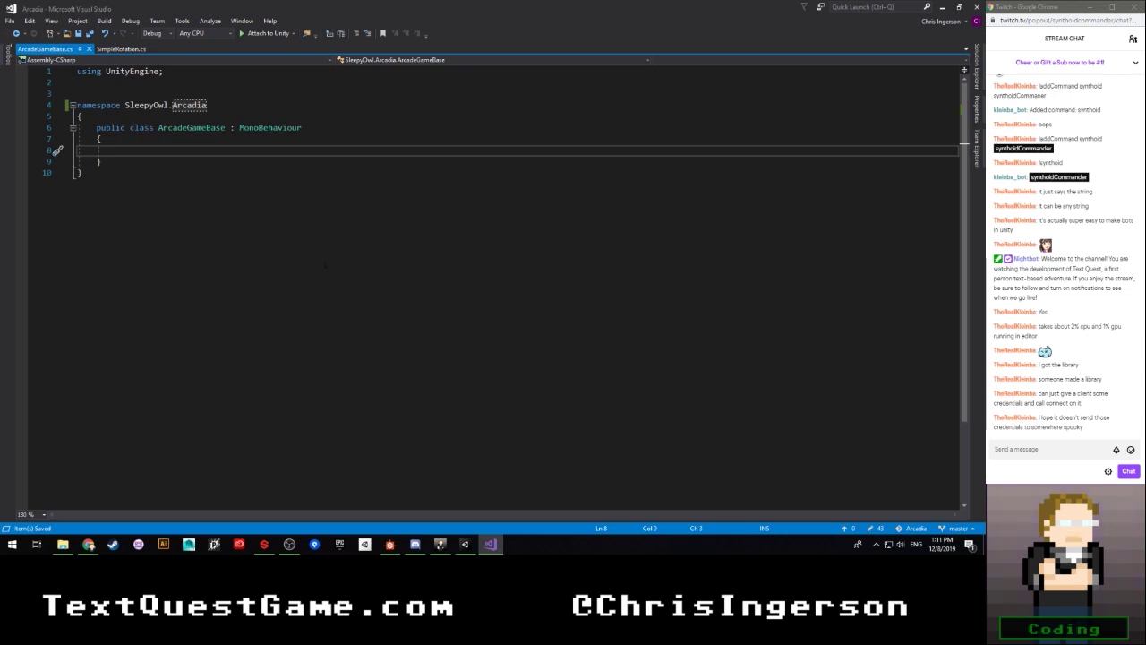
Step: Switch back to Unity and add an empty root game object to the Arcade scene at position 0, 0, 0
{"action": "left_click", "coordinate": [464, 544]}
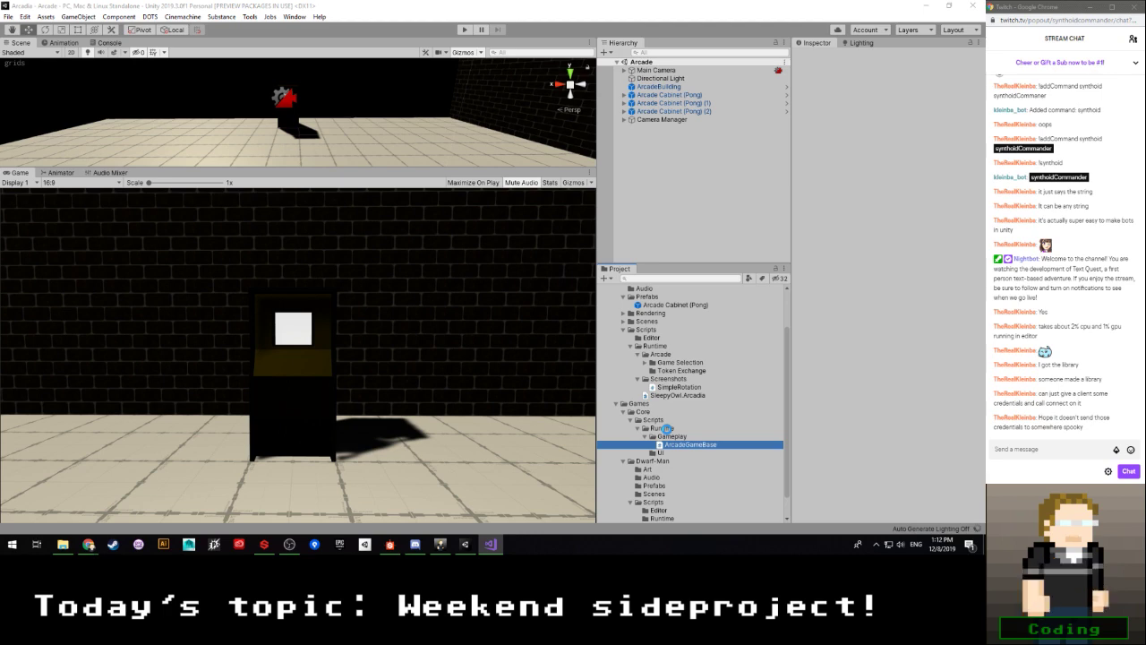
{"action": "left_click", "coordinate": [664, 429]}
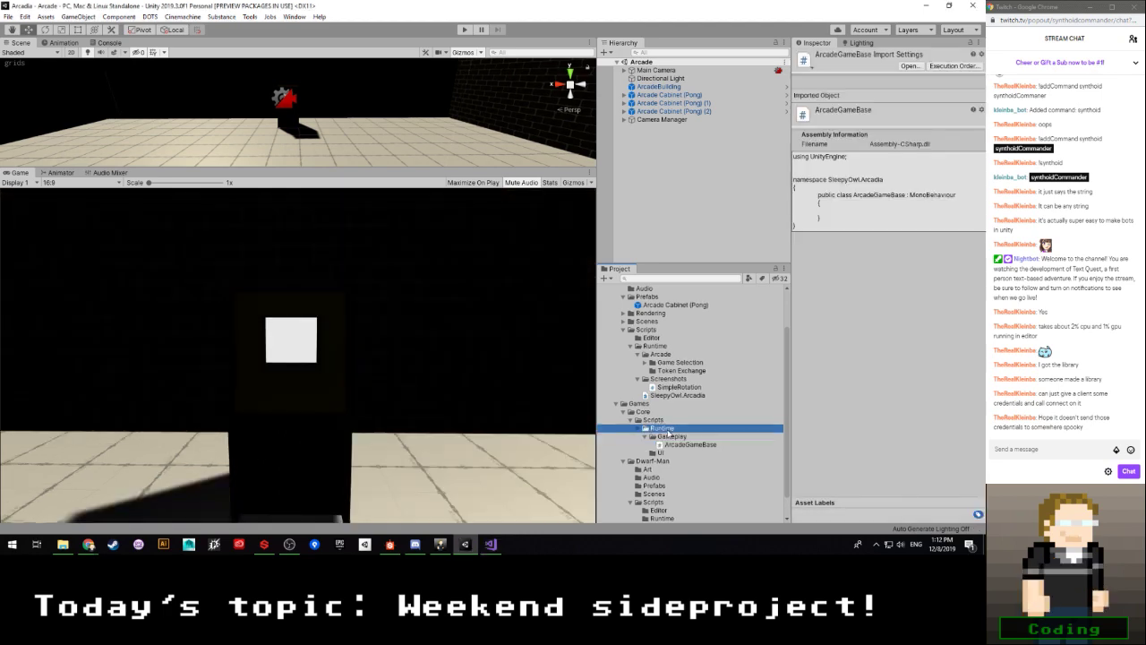
{"action": "left_click", "coordinate": [658, 142]}
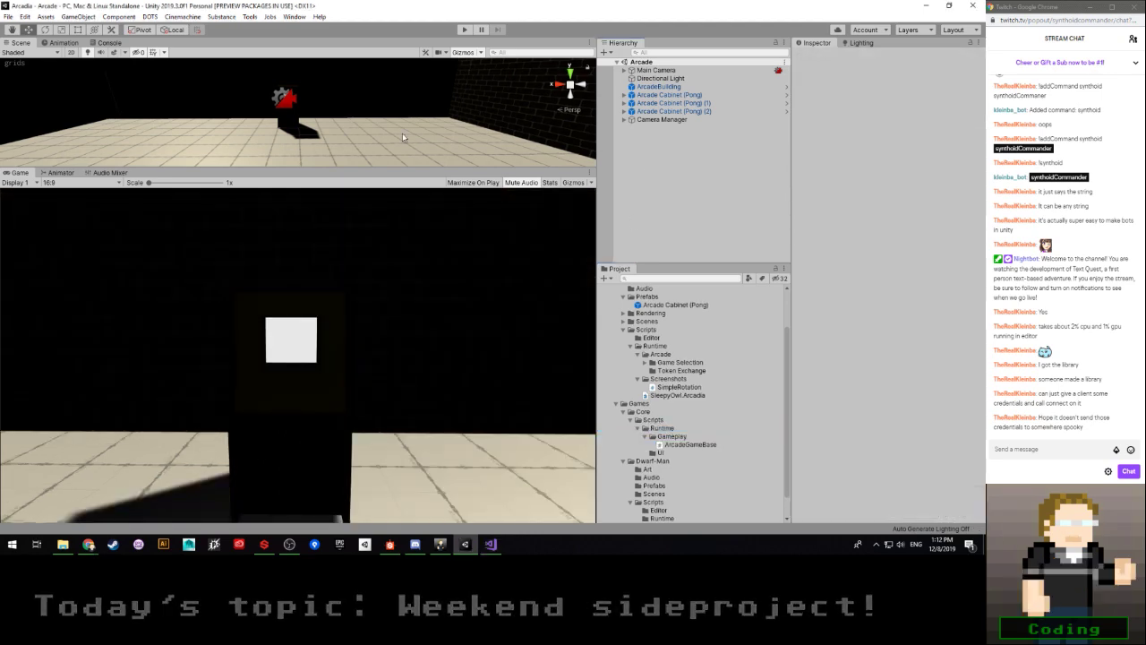
{"action": "right_click_drag", "start_coordinate": [402, 133], "coordinate": [367, 136]}
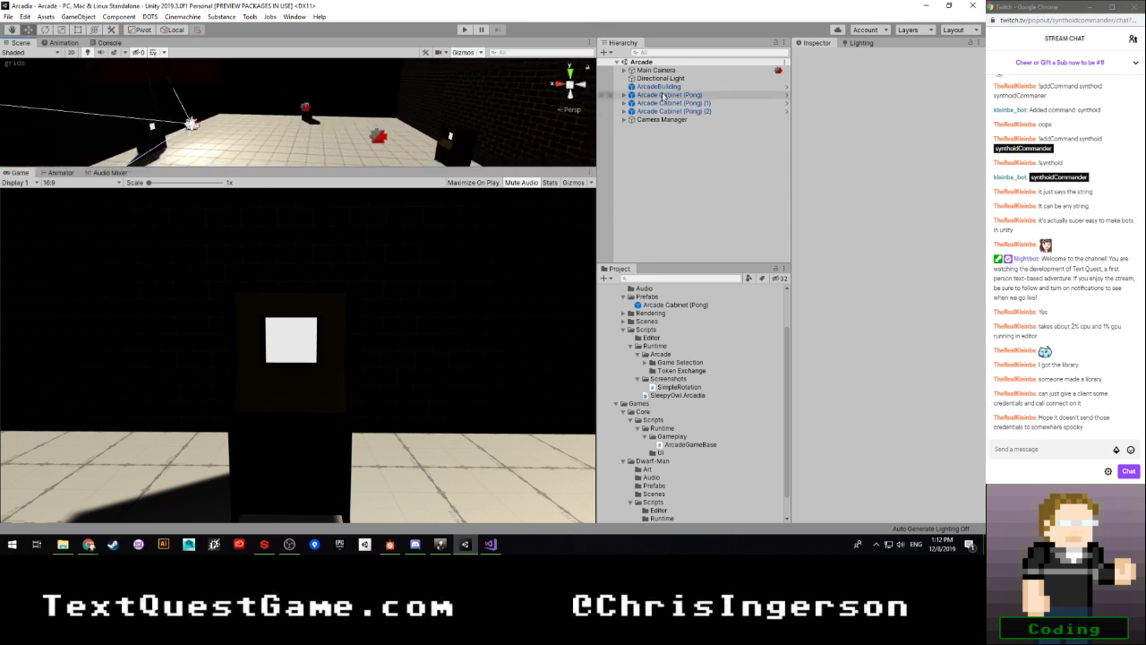
{"action": "left_click", "coordinate": [656, 142]}
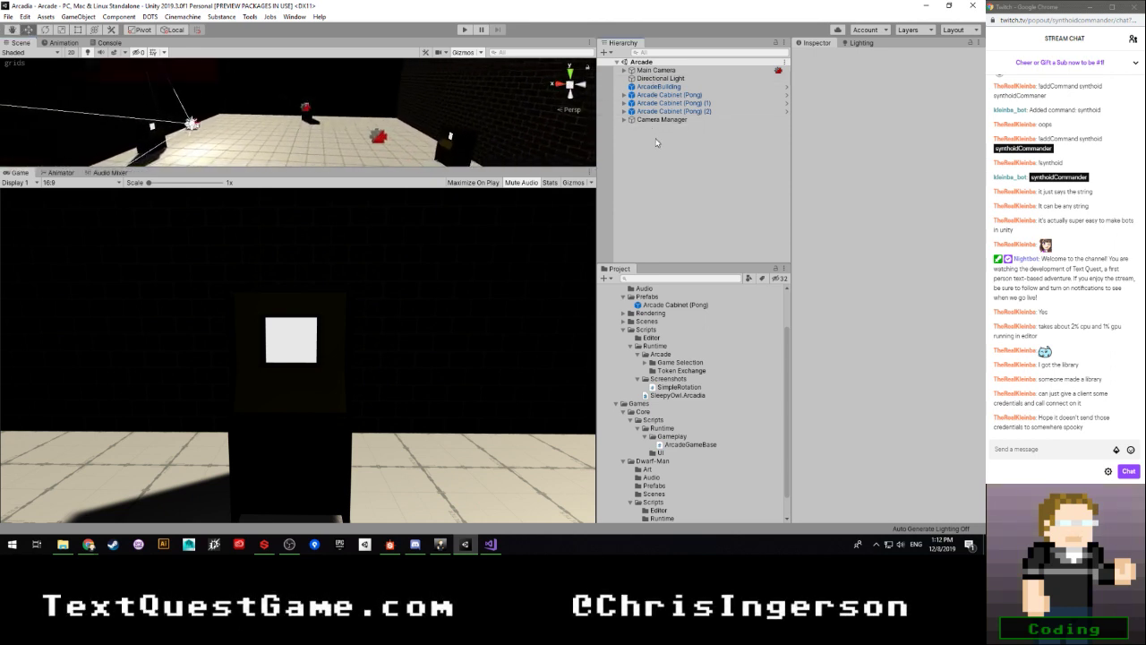
{"action": "key", "text": "alt+shift+n"}
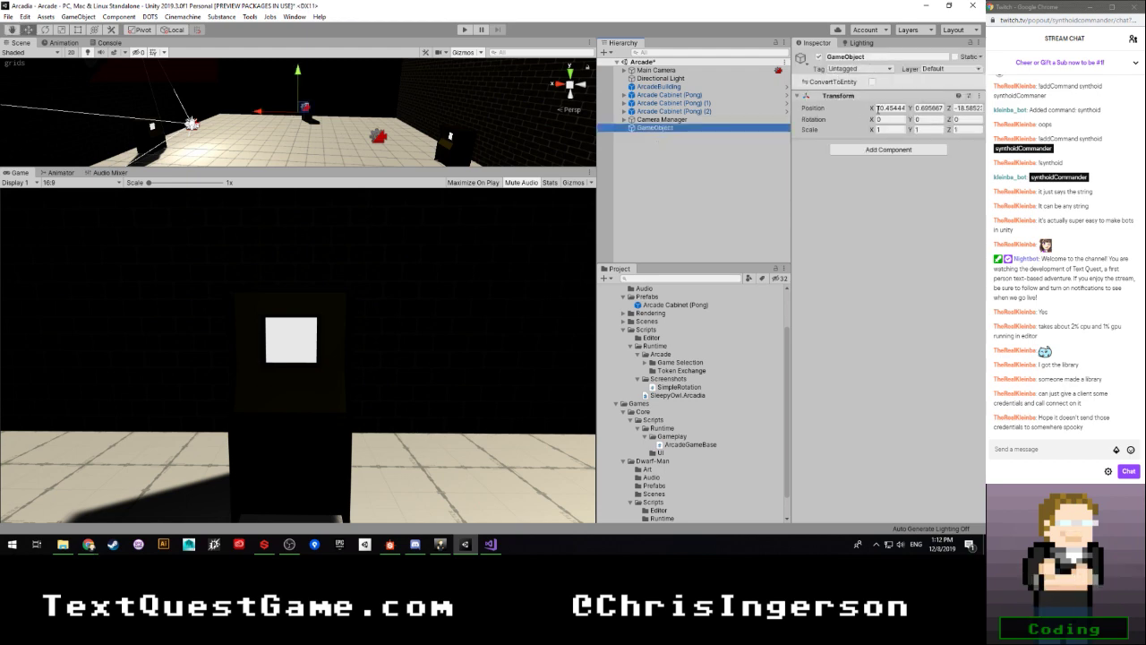
{"action": "left_click", "coordinate": [888, 107]}
{"action": "type", "text": "0"}
{"action": "key", "text": "Tab"}
{"action": "type", "text": "0"}
{"action": "key", "text": "Tab"}
{"action": "type", "text": "0"}
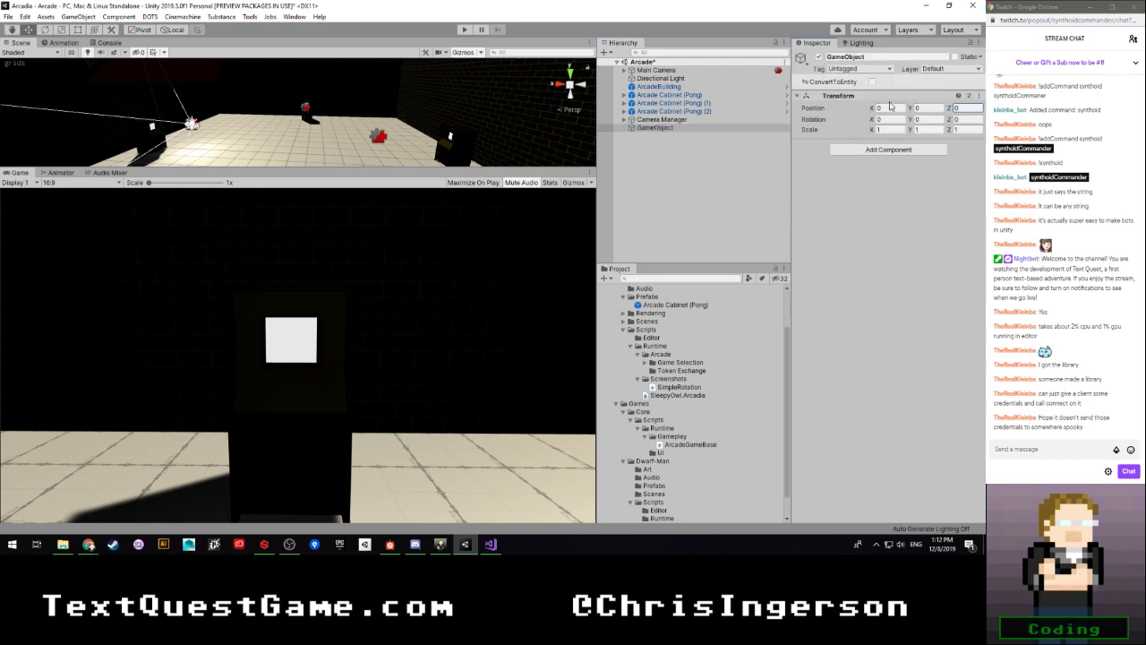
Step: Rename the new empty object as Environment and make ArcadeBuilding its child
{"action": "left_click", "coordinate": [882, 53]}
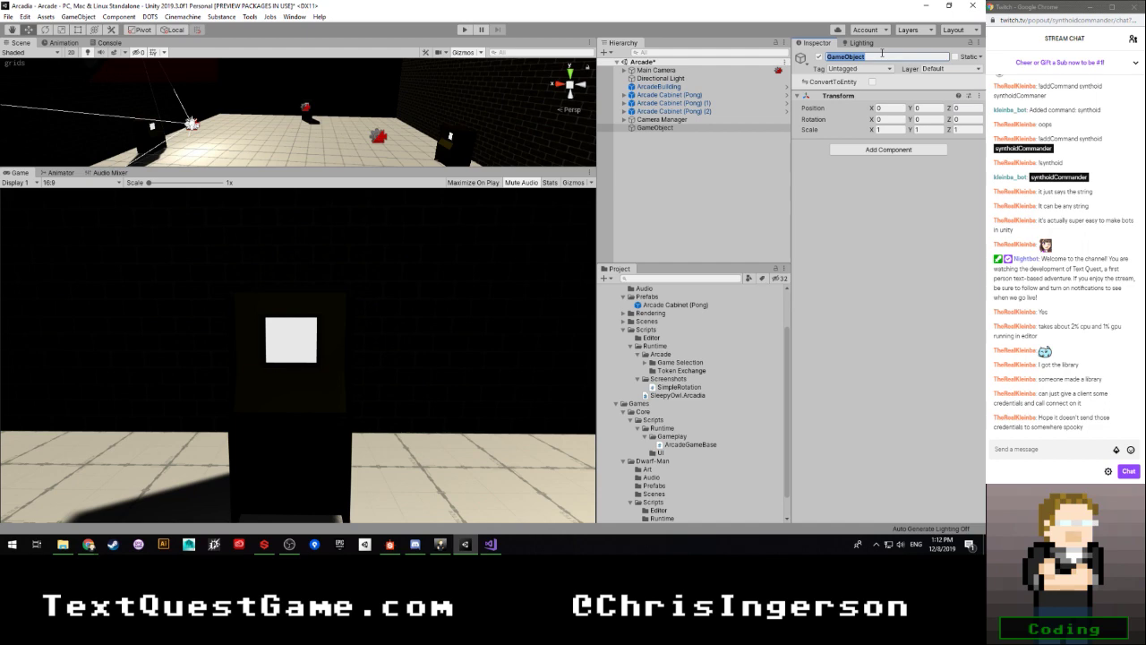
{"action": "type", "text": "Environ"}
{"action": "type", "text": "ma"}
{"action": "left_click", "coordinate": [649, 87]}
{"action": "left_click_drag", "start_coordinate": [650, 87], "coordinate": [651, 131]}
{"action": "left_click_drag", "start_coordinate": [653, 134], "coordinate": [653, 131]}
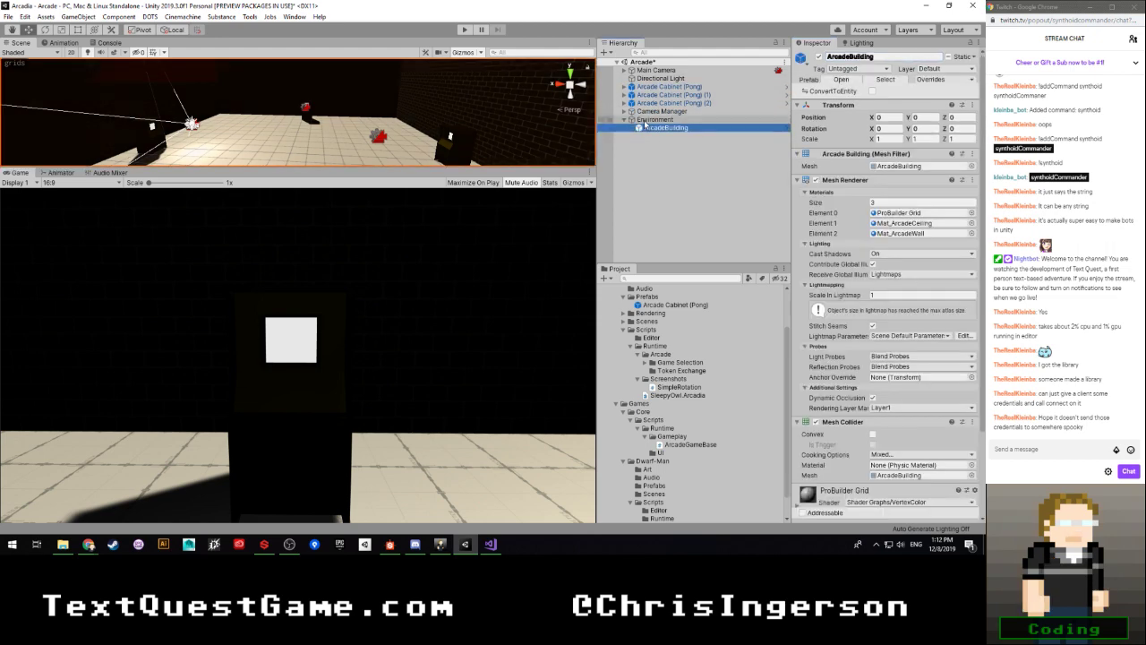
Step: Add an empty child named Lighting under Environment and move the Directional Light into it
{"action": "left_click", "coordinate": [651, 121]}
{"action": "key", "text": "alt+shift+n"}
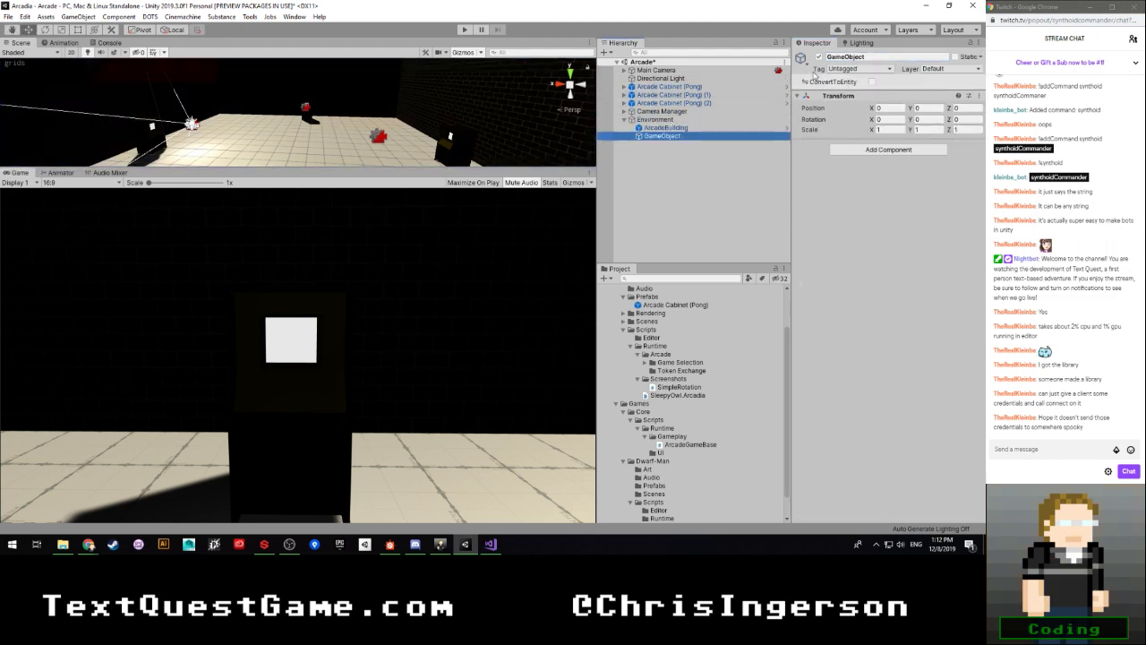
{"action": "left_click", "coordinate": [864, 57]}
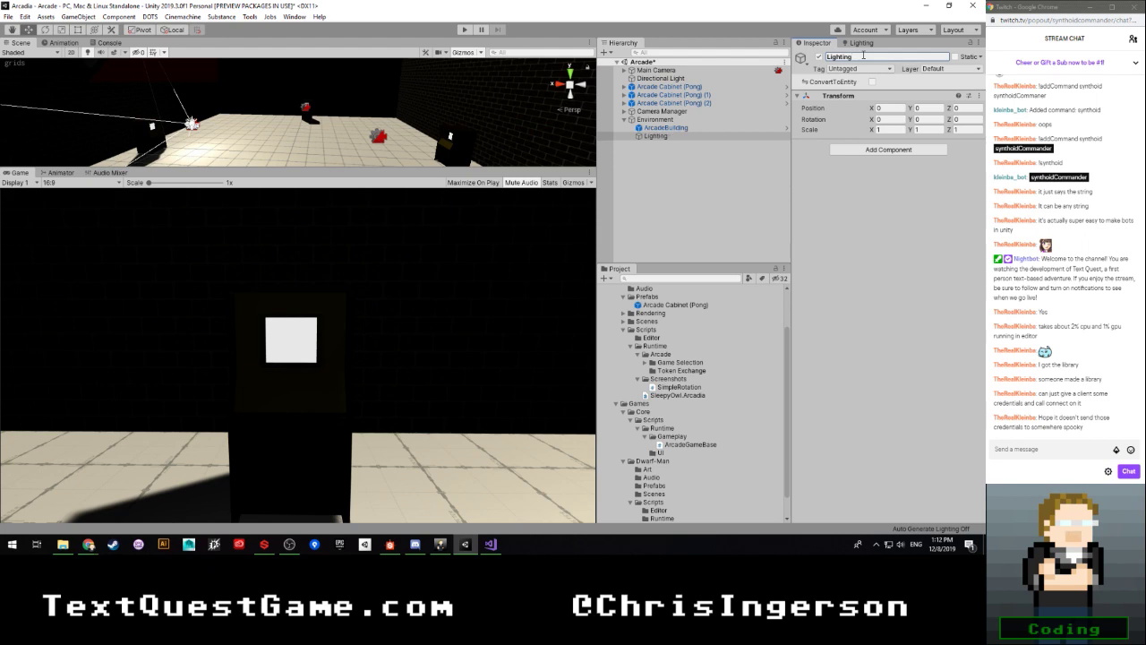
{"action": "left_click", "coordinate": [666, 78]}
{"action": "left_click_drag", "start_coordinate": [668, 140], "coordinate": [667, 136]}
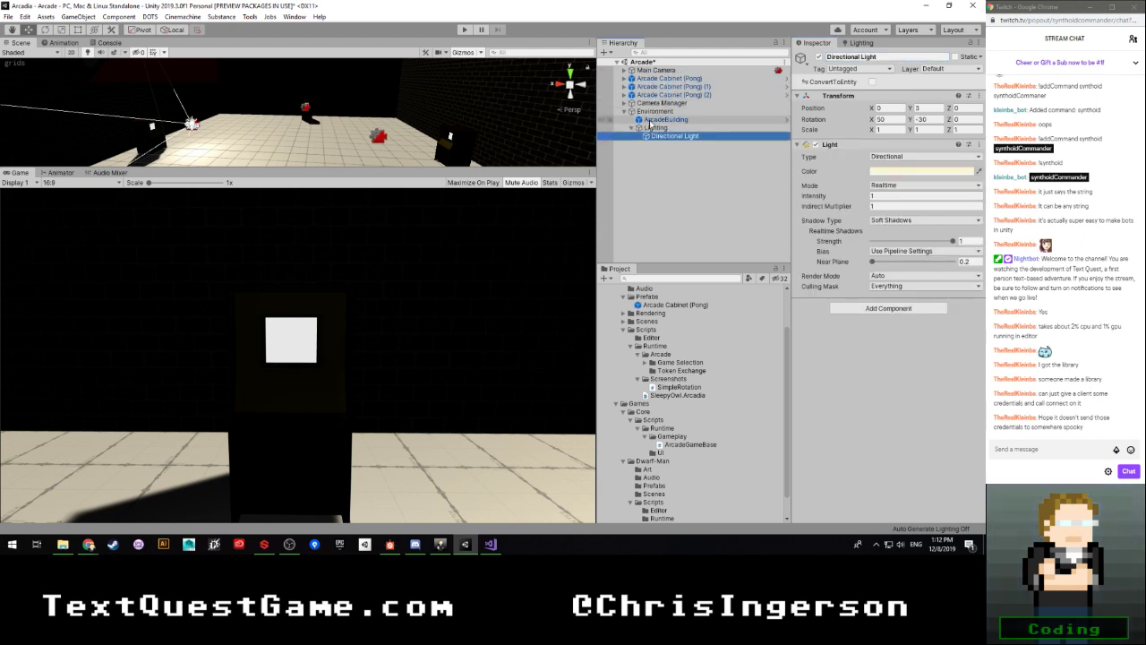
Step: Add another empty child object under Environment and start editing its name
{"action": "left_click", "coordinate": [654, 112]}
{"action": "key", "text": "ctrl+shift+n"}
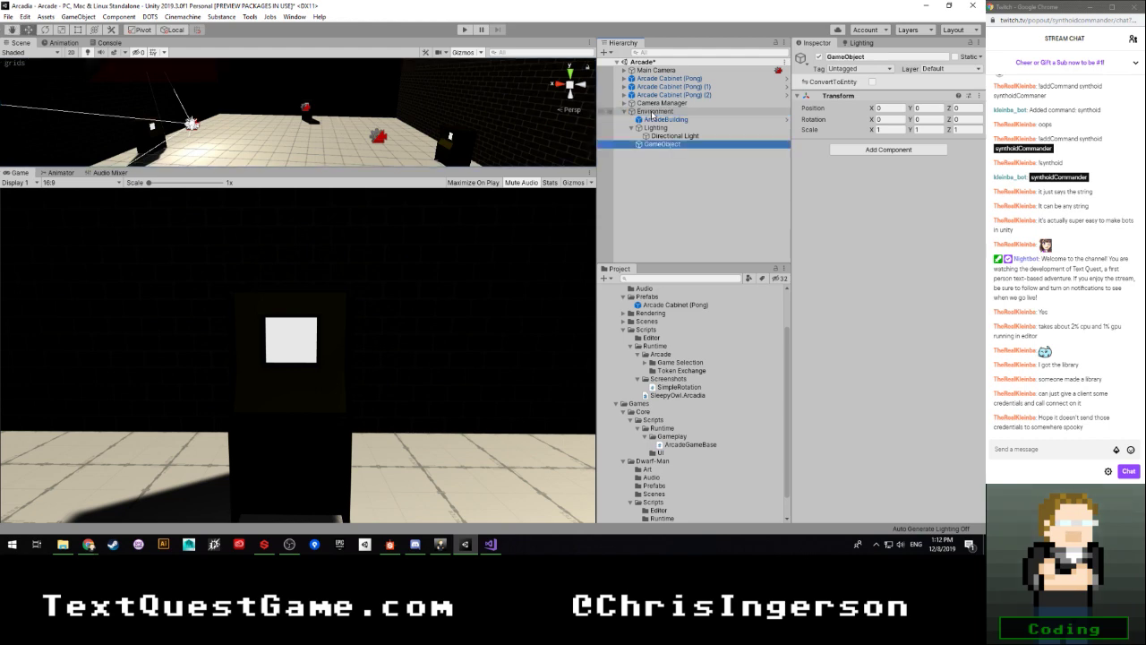
{"action": "left_click", "coordinate": [870, 57]}
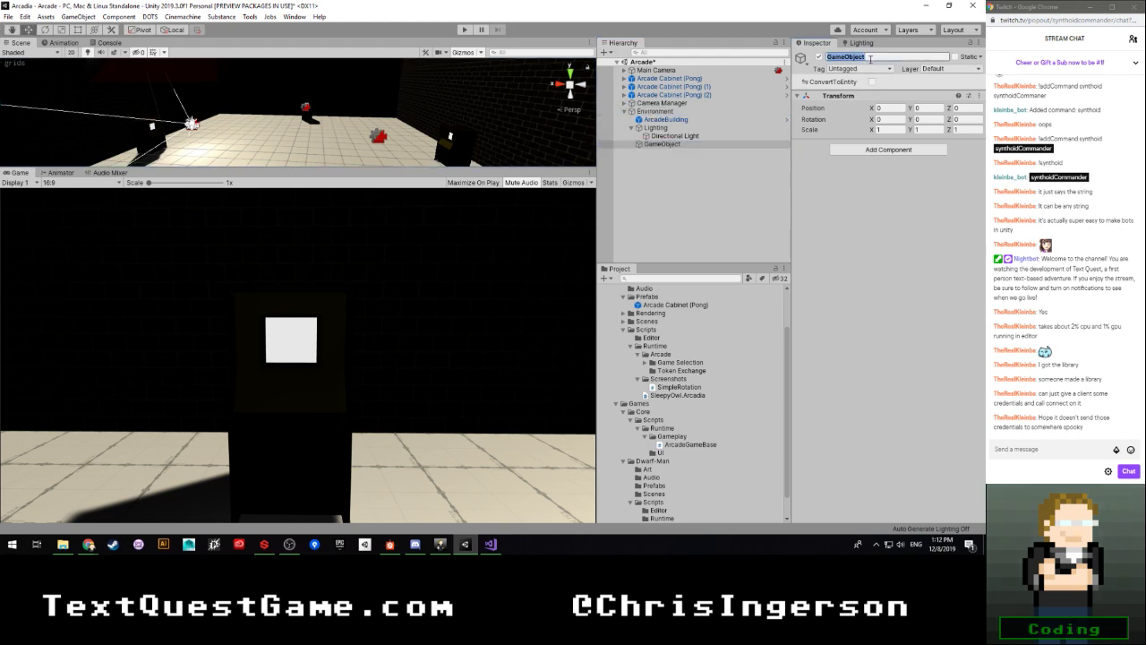
Step: Name the new empty object Props, and parent ArcadeBuilding and the three Arcade Cabinet (Pong) objects to it
{"action": "type", "text": "Props"}
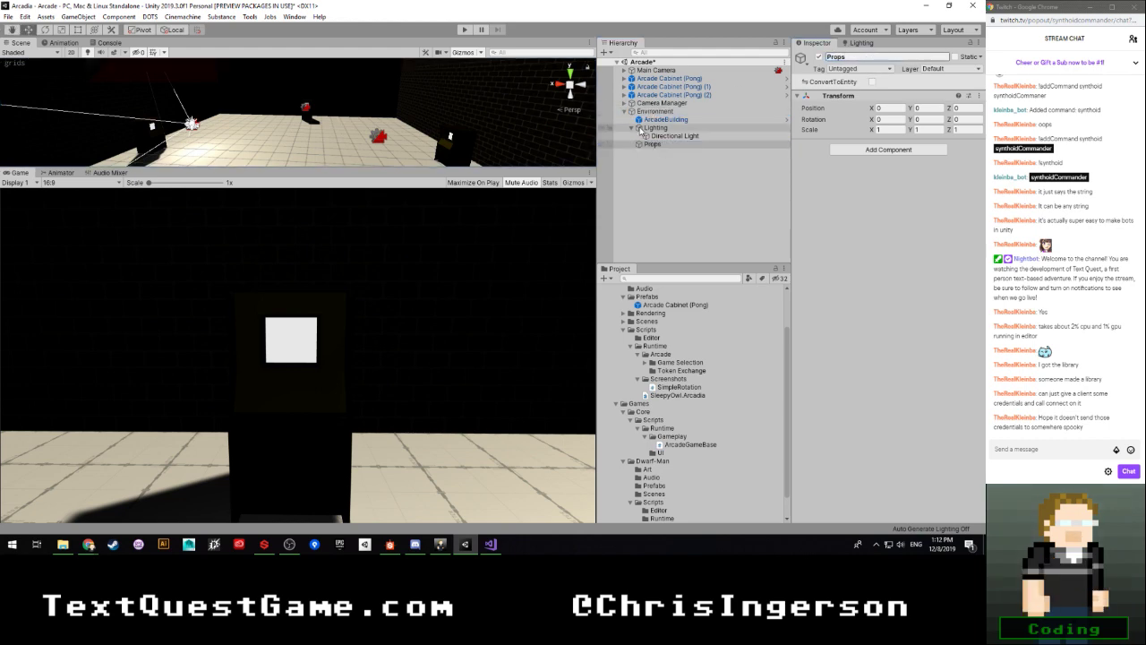
{"action": "left_click_drag", "start_coordinate": [651, 144], "coordinate": [657, 128]}
{"action": "left_click", "coordinate": [652, 80]}
{"action": "left_click", "coordinate": [651, 95], "text": "shift"}
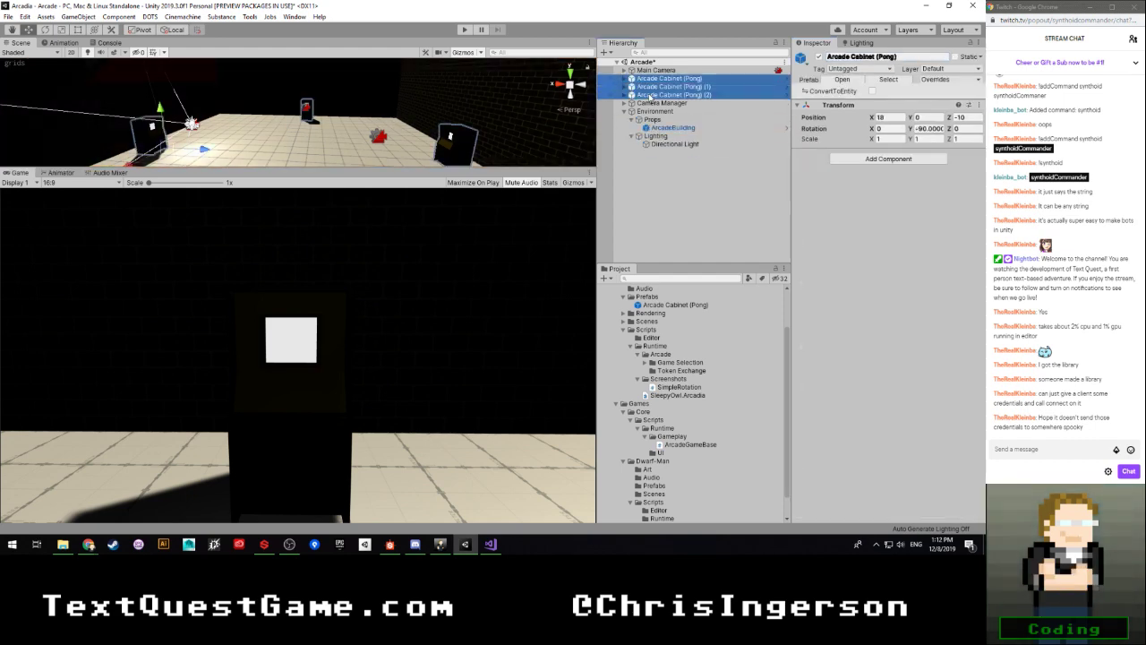
{"action": "left_click_drag", "start_coordinate": [656, 123], "coordinate": [656, 123]}
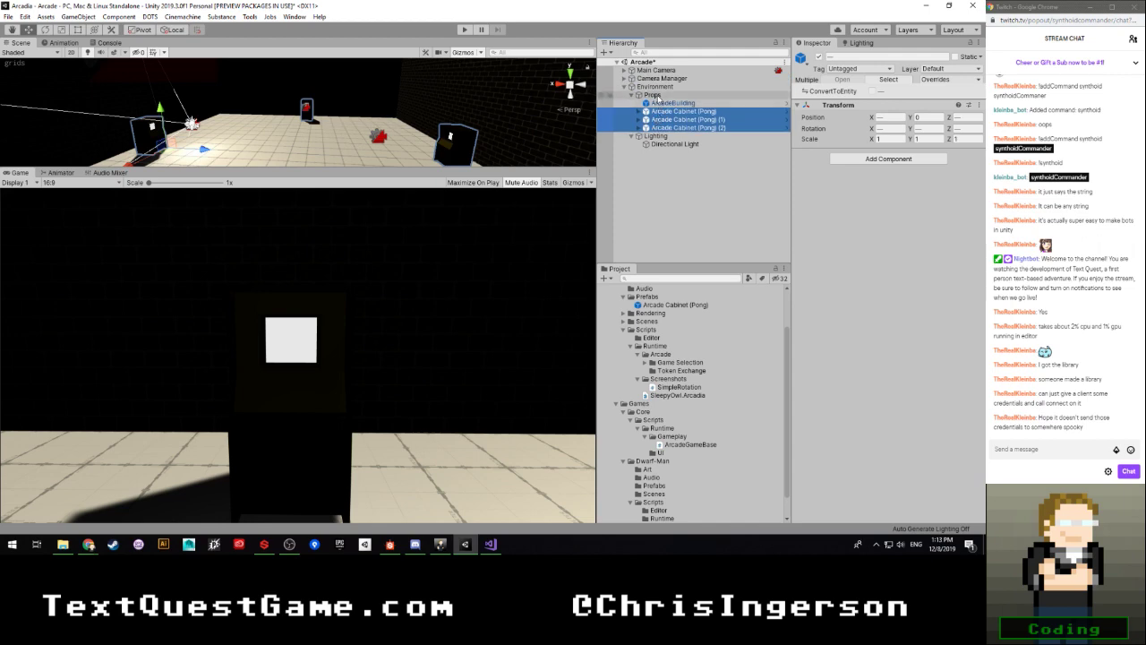
Step: Create an empty child object under Props and name it Cabinets
{"action": "left_click", "coordinate": [658, 95]}
{"action": "key", "text": "alt+shift+n"}
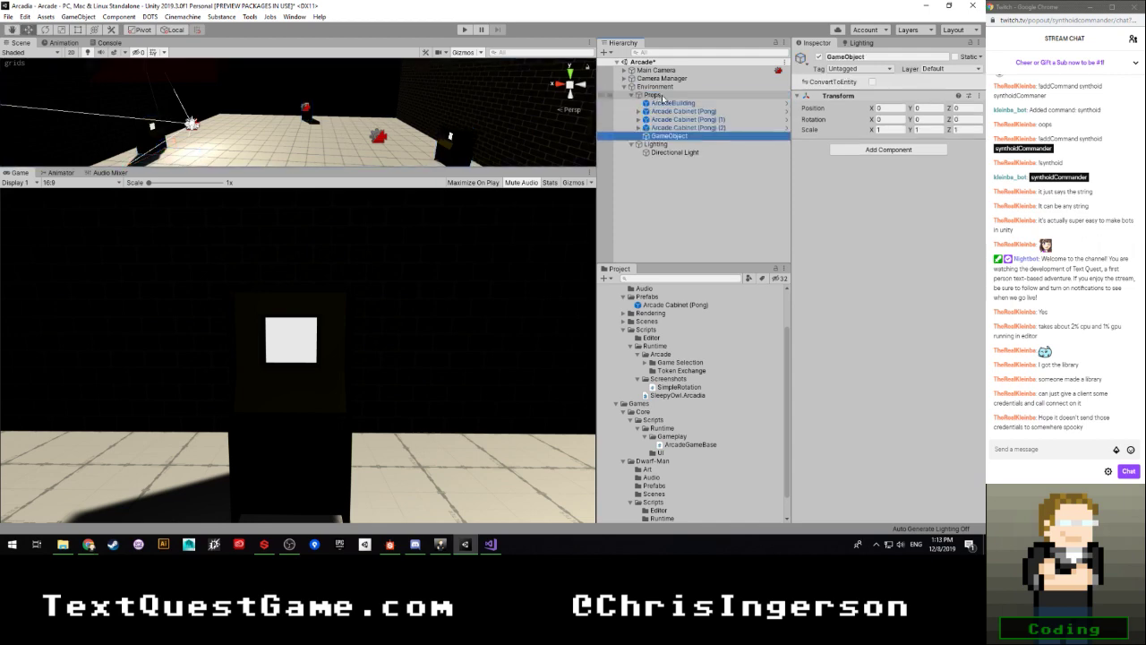
{"action": "left_click", "coordinate": [878, 57]}
{"action": "type", "text": "Cabinets"}
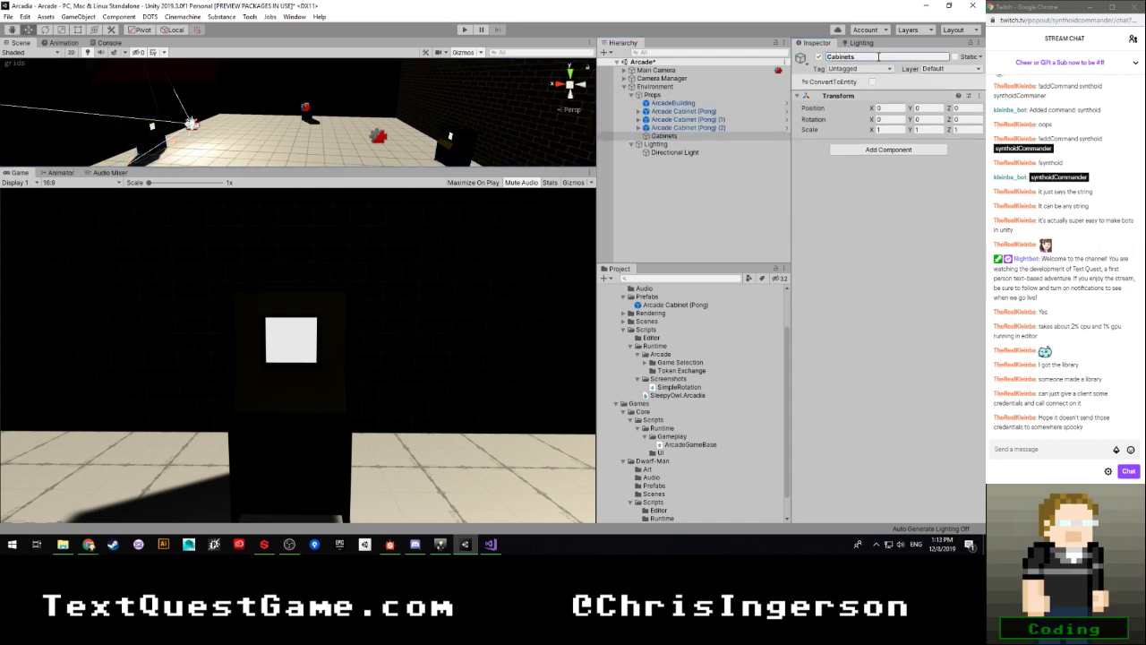
Step: Move the three Arcade Cabinet (Pong) objects into Cabinets, collapse Props and save the scene
{"action": "left_click", "coordinate": [667, 129]}
{"action": "left_click", "coordinate": [668, 113], "text": "shift"}
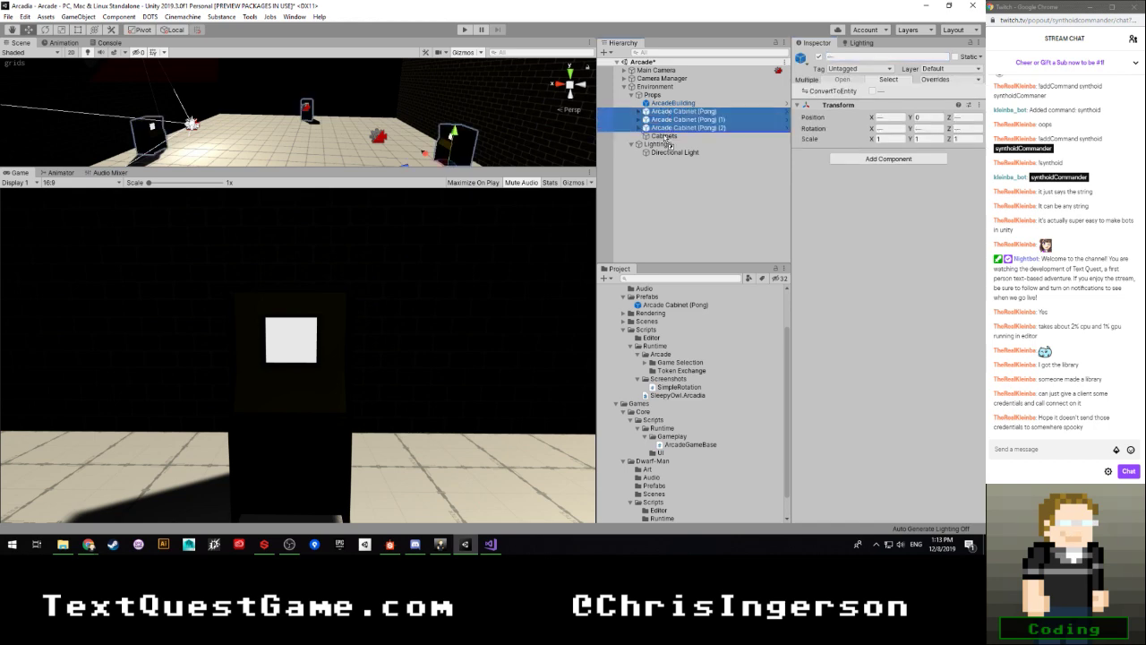
{"action": "left_click_drag", "start_coordinate": [667, 143], "coordinate": [665, 137]}
{"action": "left_click", "coordinate": [640, 114]}
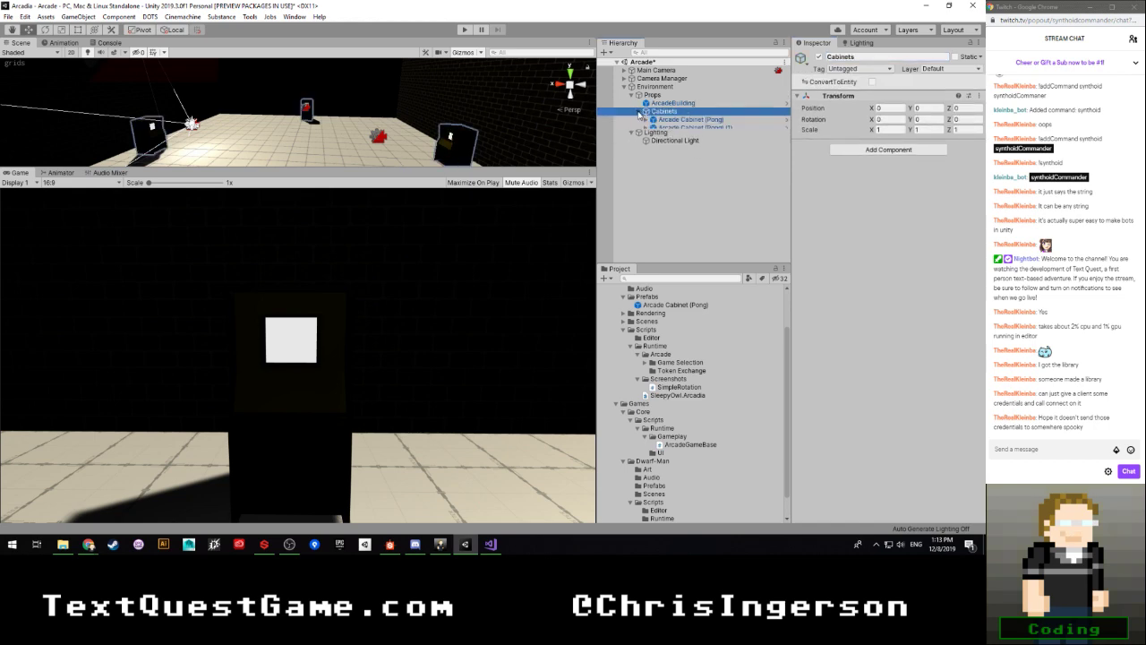
{"action": "left_click", "coordinate": [631, 95]}
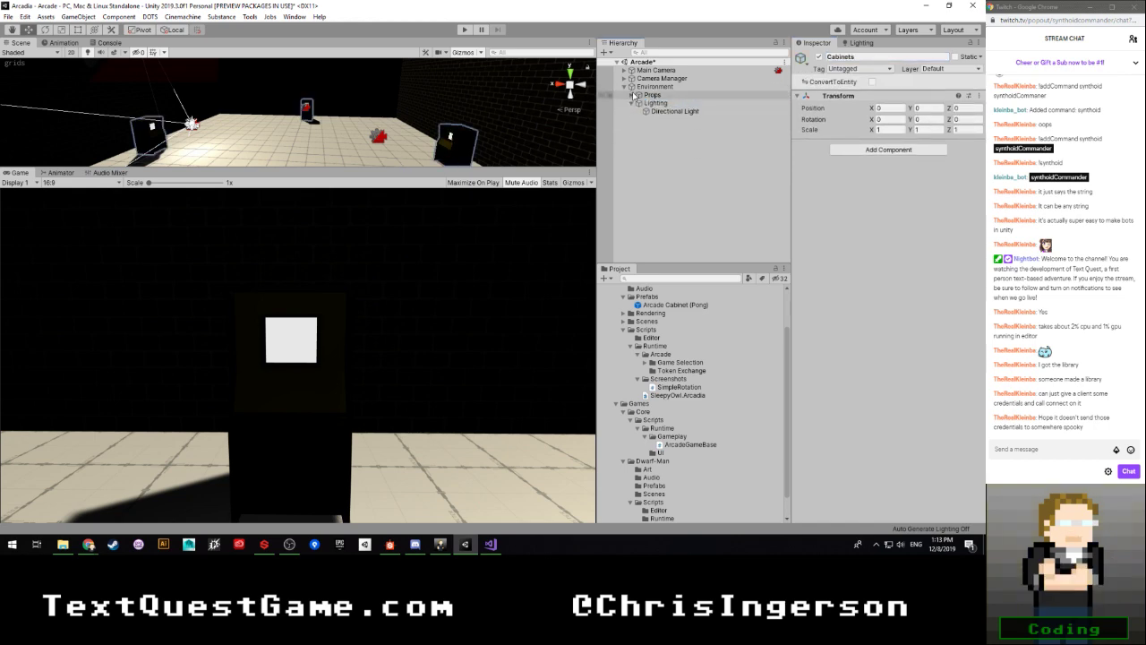
{"action": "left_click", "coordinate": [667, 111]}
{"action": "left_click", "coordinate": [654, 104]}
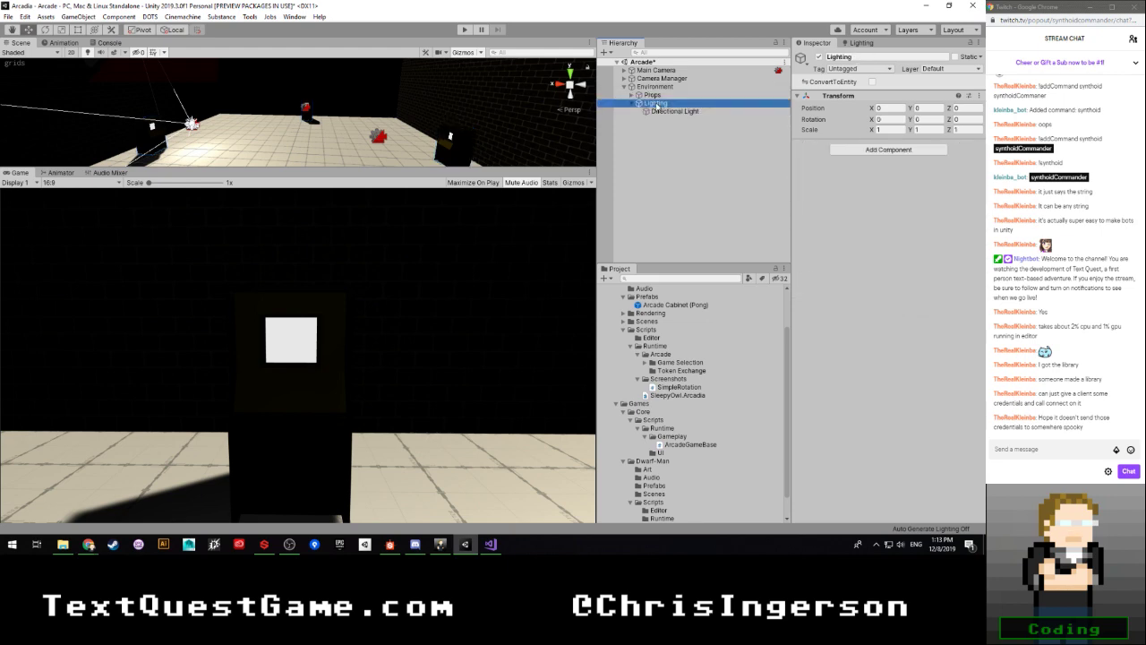
{"action": "key", "text": "ctrl+s"}
Step: Add an area light under Lighting, rotated 90 on X, and place it at about 4.5, 3.25, -8.5 above a cabinet
{"action": "right_click_drag", "start_coordinate": [394, 119], "coordinate": [530, 107]}
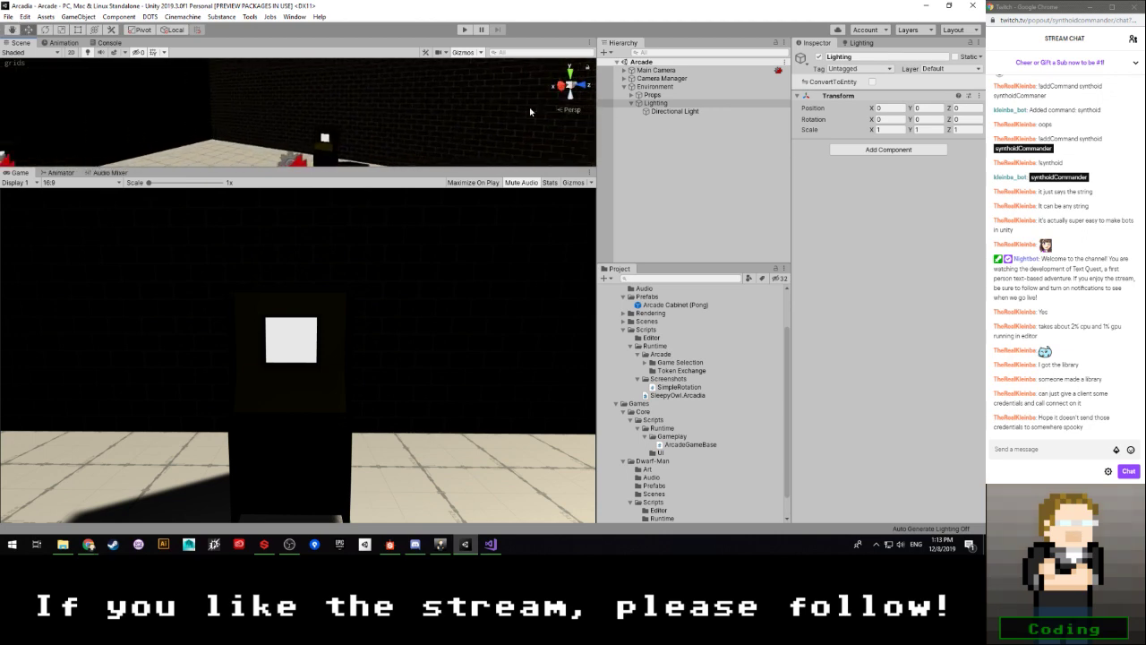
{"action": "right_click", "coordinate": [657, 105]}
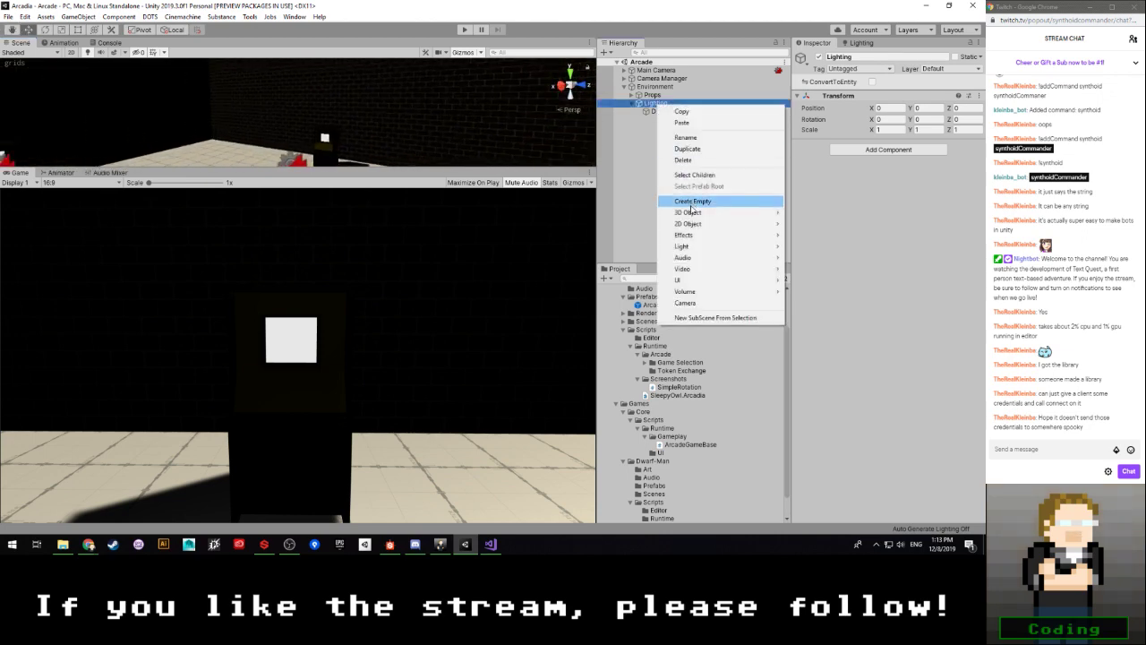
{"action": "mouse_move", "coordinate": [694, 254]}
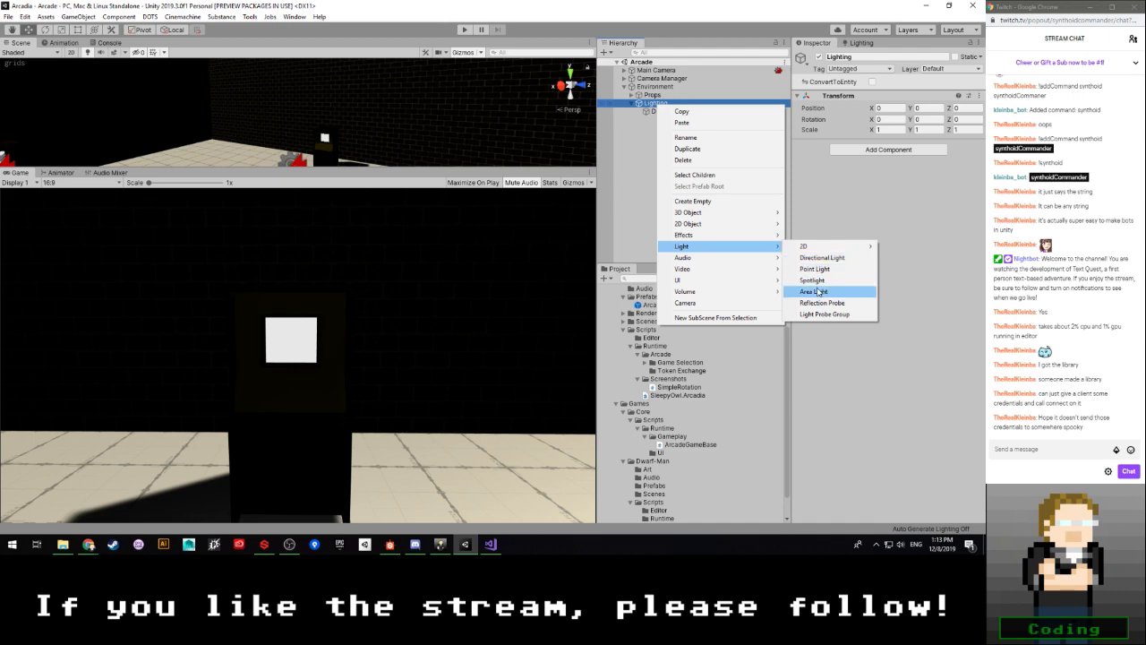
{"action": "left_click", "coordinate": [817, 292]}
{"action": "right_click_drag", "start_coordinate": [507, 114], "coordinate": [421, 158]}
{"action": "left_click_drag", "start_coordinate": [421, 158], "coordinate": [239, 135]}
{"action": "right_click_drag", "start_coordinate": [238, 135], "coordinate": [430, 137]}
{"action": "left_click_drag", "start_coordinate": [320, 149], "coordinate": [320, 68]}
{"action": "right_click_drag", "start_coordinate": [318, 94], "coordinate": [287, 94]}
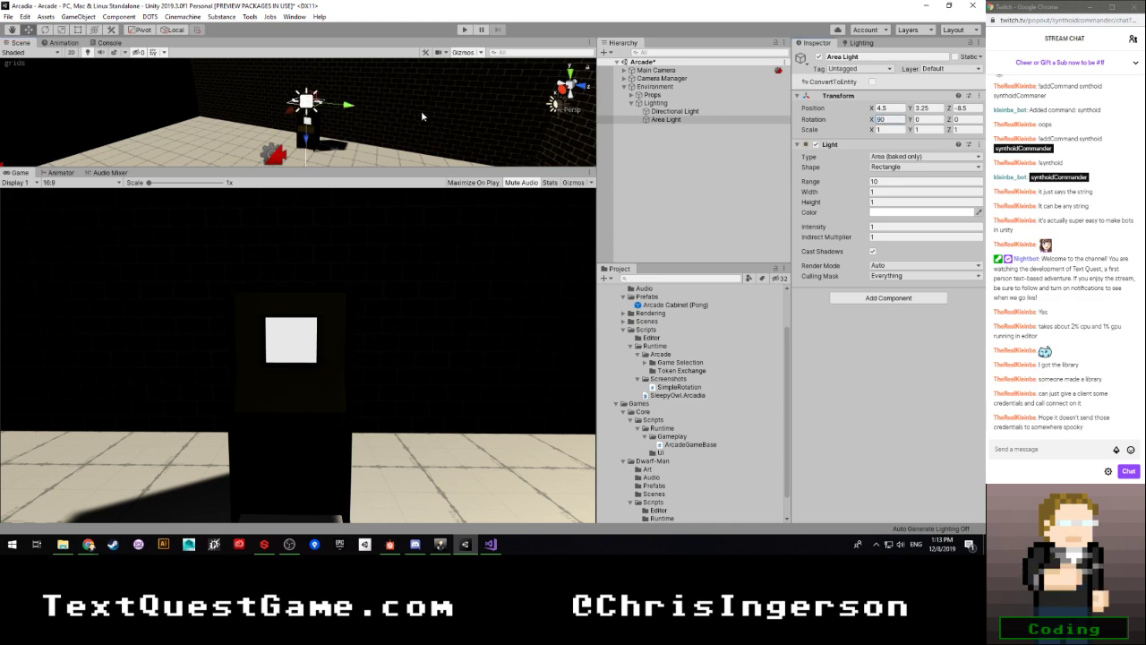
{"action": "right_click_drag", "start_coordinate": [422, 116], "coordinate": [452, 127]}
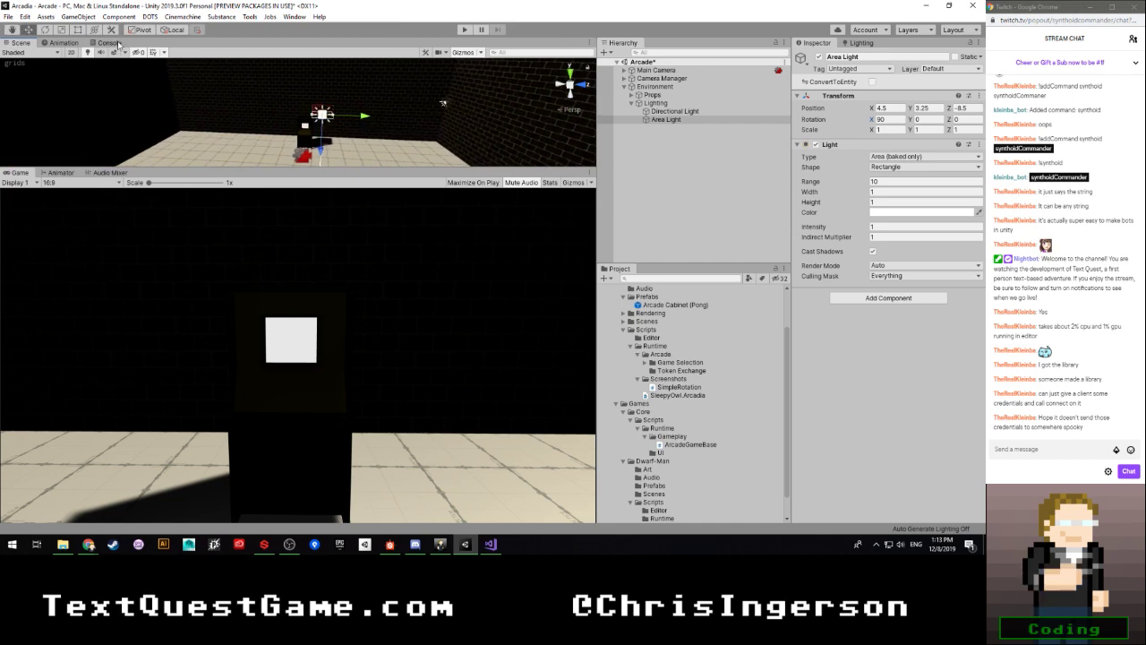
Step: Set the grid snap value to 1 and move the area light to position 4, 5, -10
{"action": "left_click", "coordinate": [16, 62]}
{"action": "left_click", "coordinate": [15, 71]}
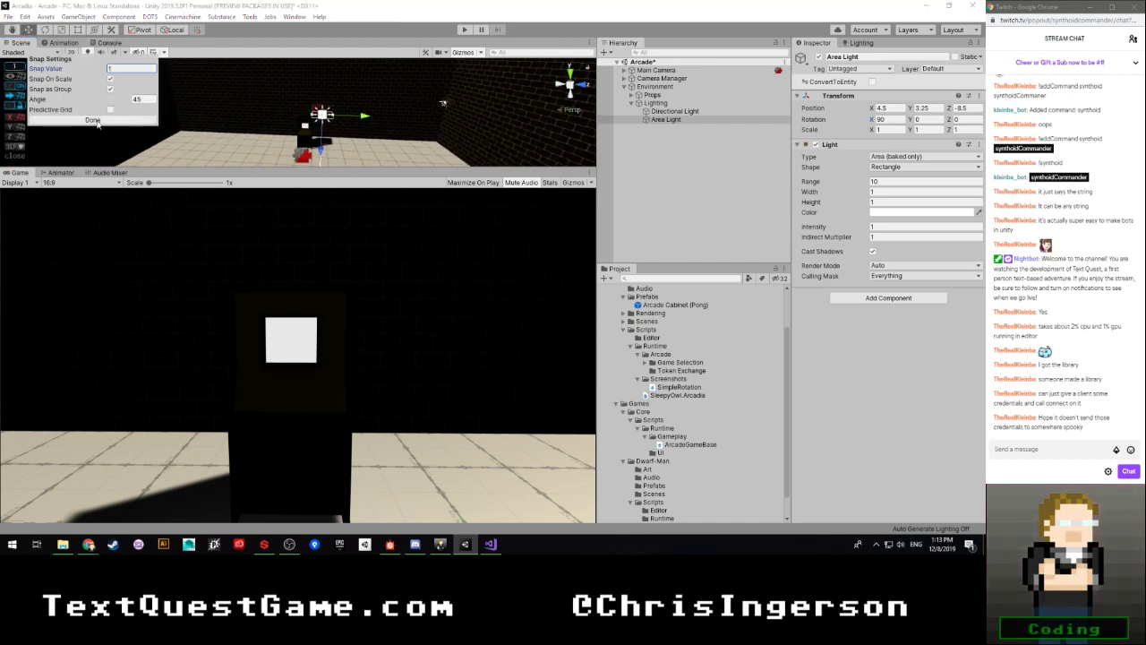
{"action": "left_click", "coordinate": [93, 120]}
{"action": "mouse_move", "coordinate": [332, 116]}
{"action": "left_mouse_down", "text": "alt"}
{"action": "mouse_move", "coordinate": [324, 134]}
{"action": "mouse_move", "coordinate": [238, 109]}
{"action": "mouse_move", "coordinate": [376, 133]}
{"action": "mouse_move", "coordinate": [313, 124]}
{"action": "left_mouse_up", "text": "alt"}
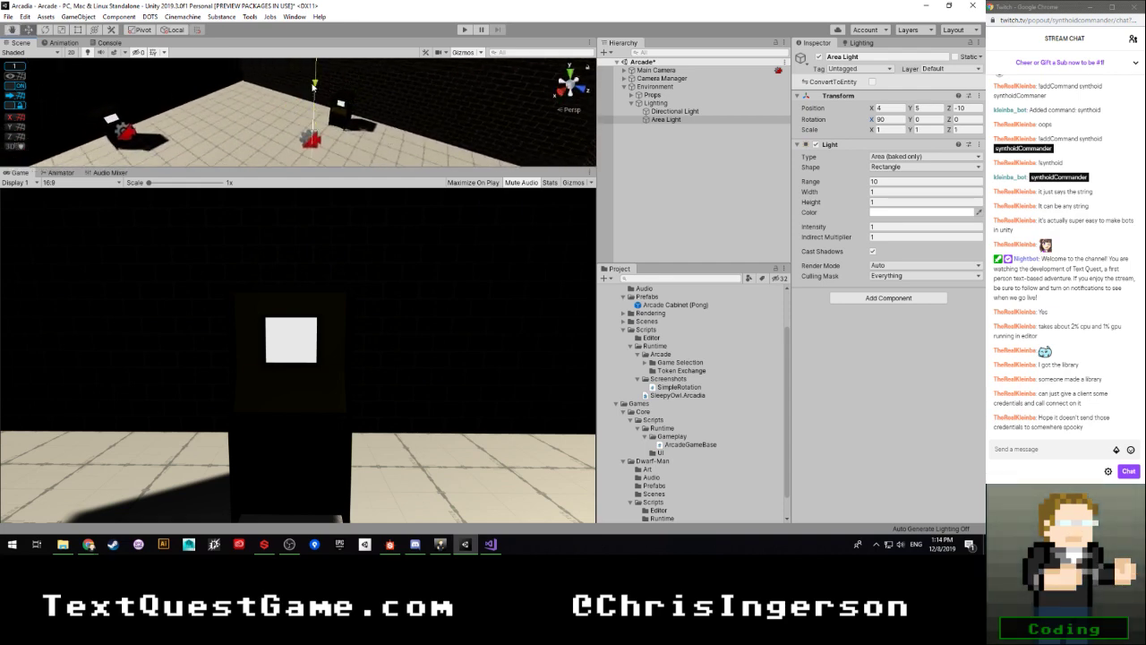
{"action": "right_click_drag", "start_coordinate": [313, 87], "coordinate": [397, 65]}
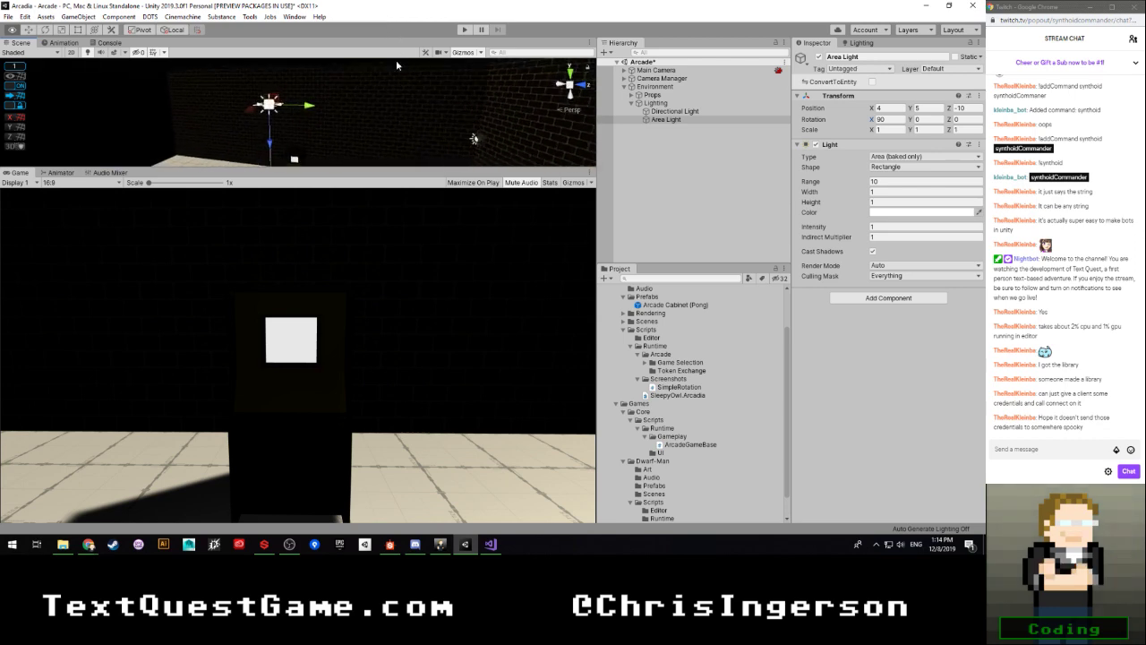
{"action": "left_click_drag", "start_coordinate": [396, 65], "coordinate": [560, 116], "text": "alt"}
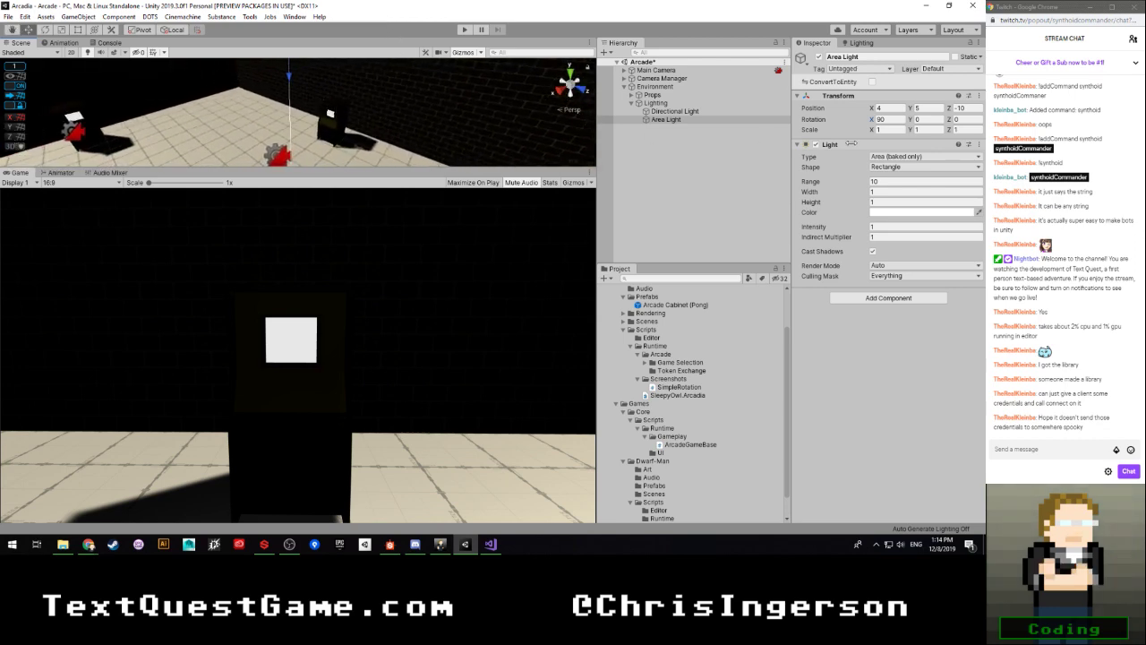
Step: Try the Disc shape on the area light and switch it back to Rectangle
{"action": "left_click", "coordinate": [907, 157]}
{"action": "left_click", "coordinate": [857, 159]}
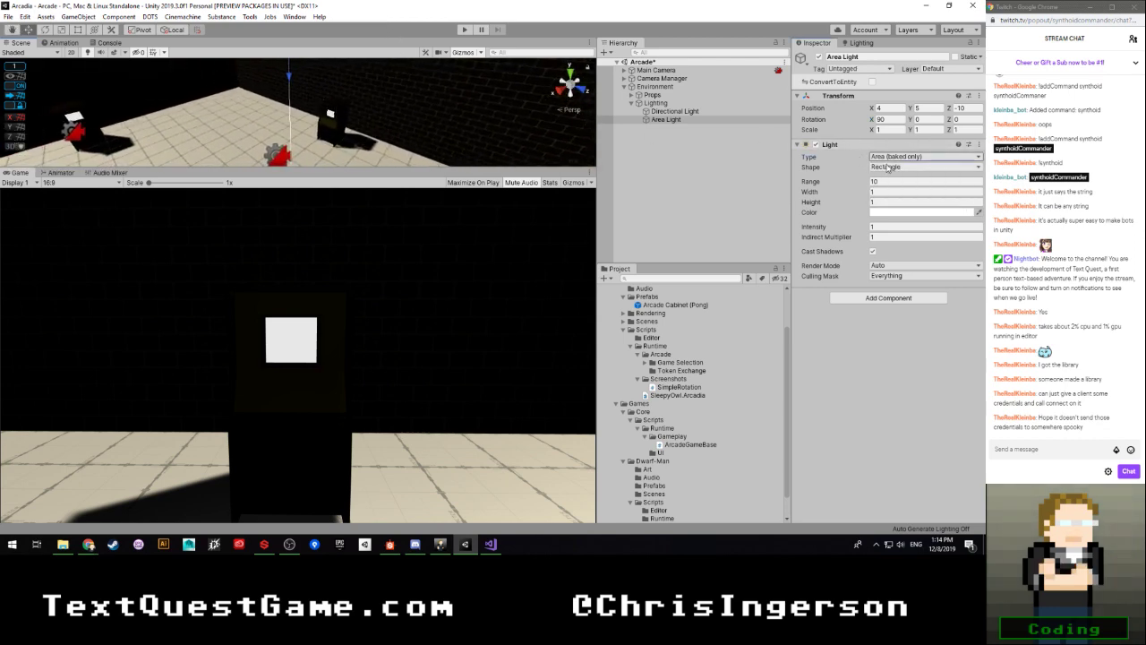
{"action": "left_click", "coordinate": [886, 193]}
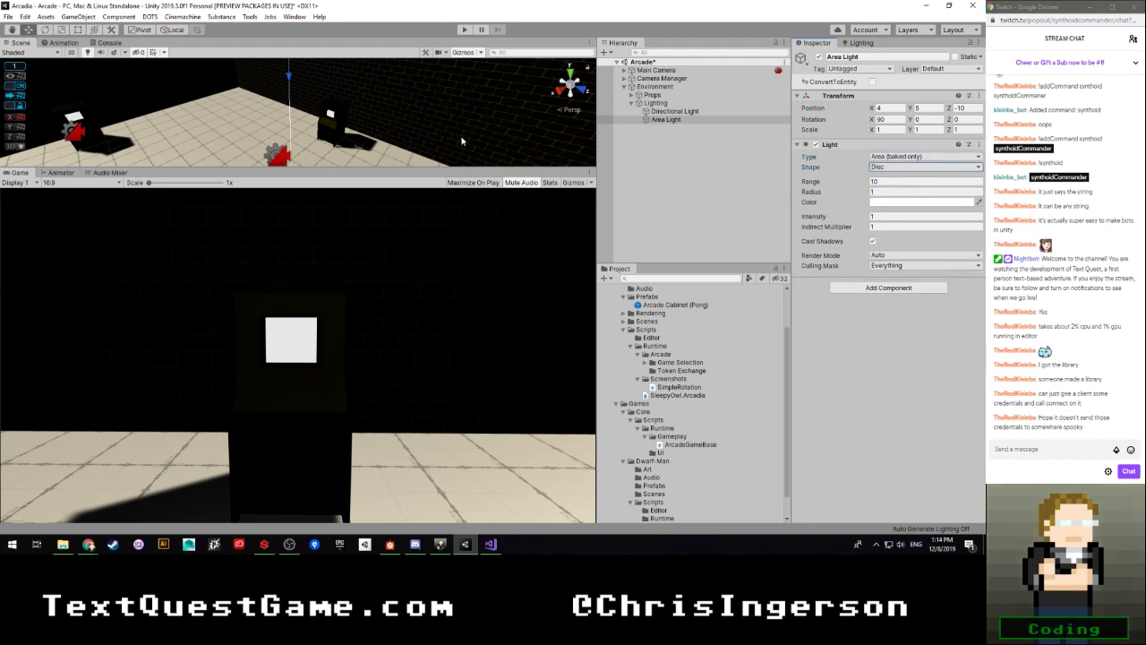
{"action": "right_click_drag", "start_coordinate": [429, 135], "coordinate": [453, 123]}
{"action": "key", "text": "w"}
{"action": "key", "text": "s"}
{"action": "left_click", "coordinate": [901, 179]}
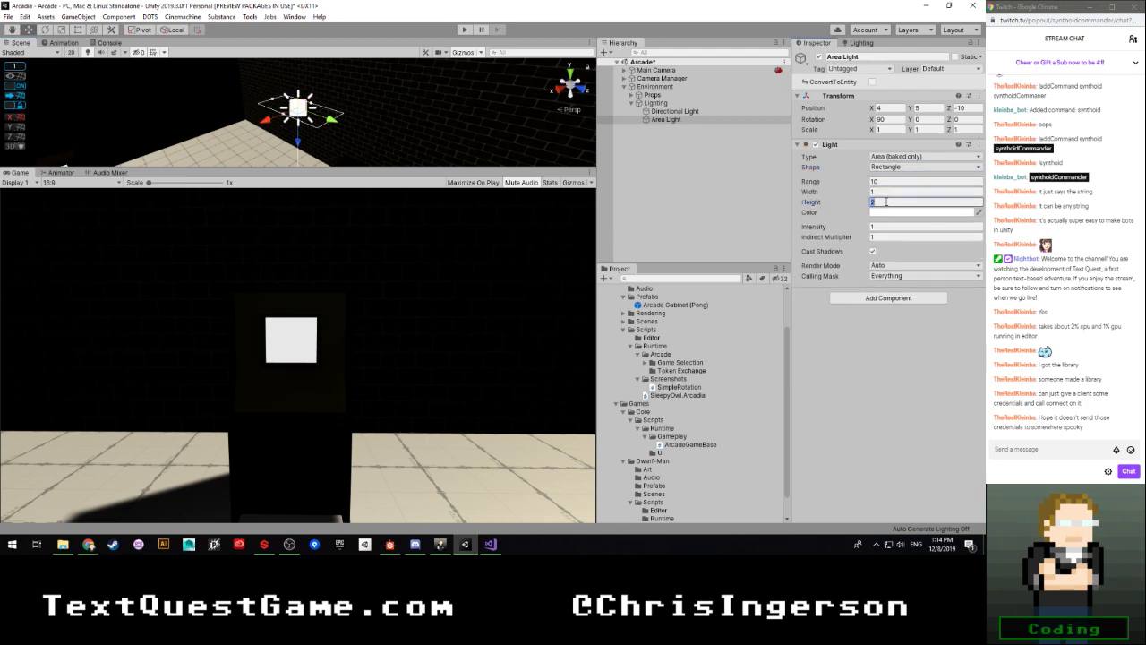
Step: Stretch the rectangular area light along the room by setting its height to 15
{"action": "right_click_drag", "start_coordinate": [475, 134], "coordinate": [518, 182]}
{"action": "key", "text": "s"}
{"action": "left_click_drag", "start_coordinate": [517, 182], "coordinate": [315, 114], "text": "alt"}
{"action": "left_click_drag", "start_coordinate": [377, 151], "coordinate": [351, 144], "text": "alt"}
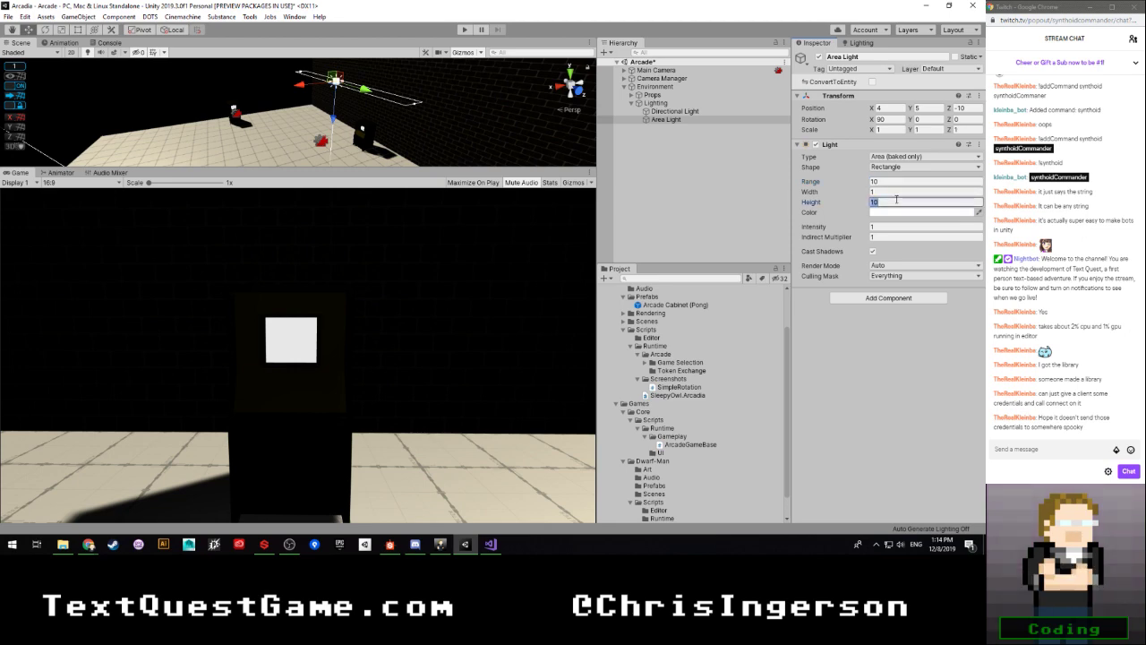
{"action": "left_click_drag", "start_coordinate": [555, 152], "coordinate": [424, 130], "text": "alt"}
Step: Duplicate the area light and move the copy along X to position 10, 5, -10
{"action": "left_click", "coordinate": [667, 120]}
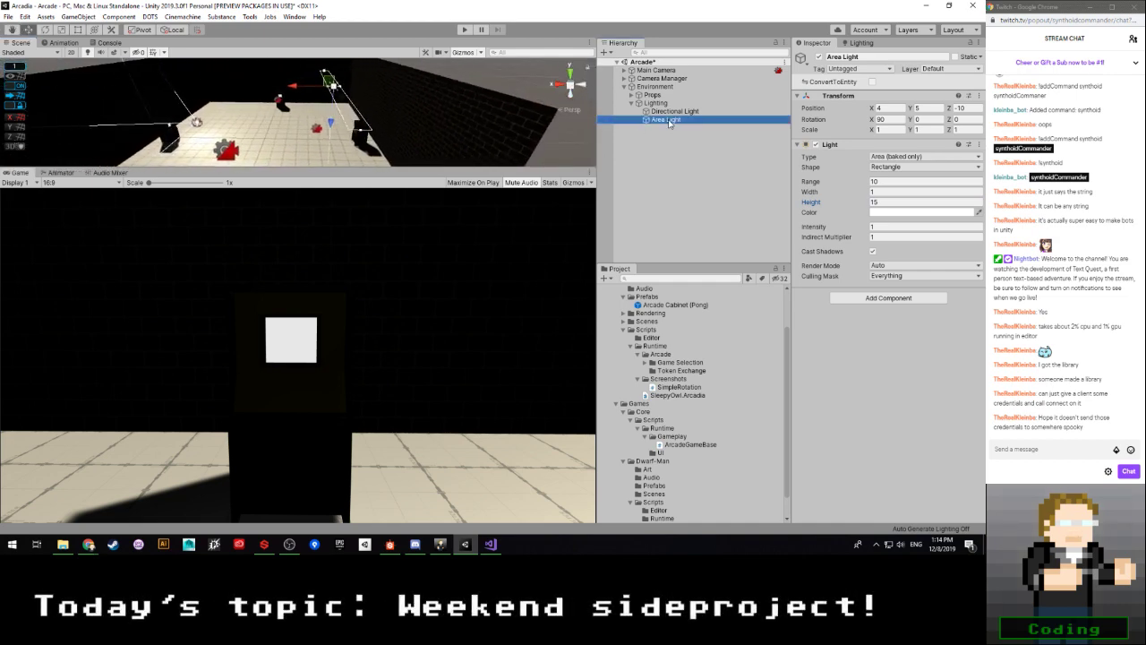
{"action": "key", "text": "ctrl+d"}
{"action": "left_click_drag", "start_coordinate": [300, 92], "coordinate": [230, 92]}
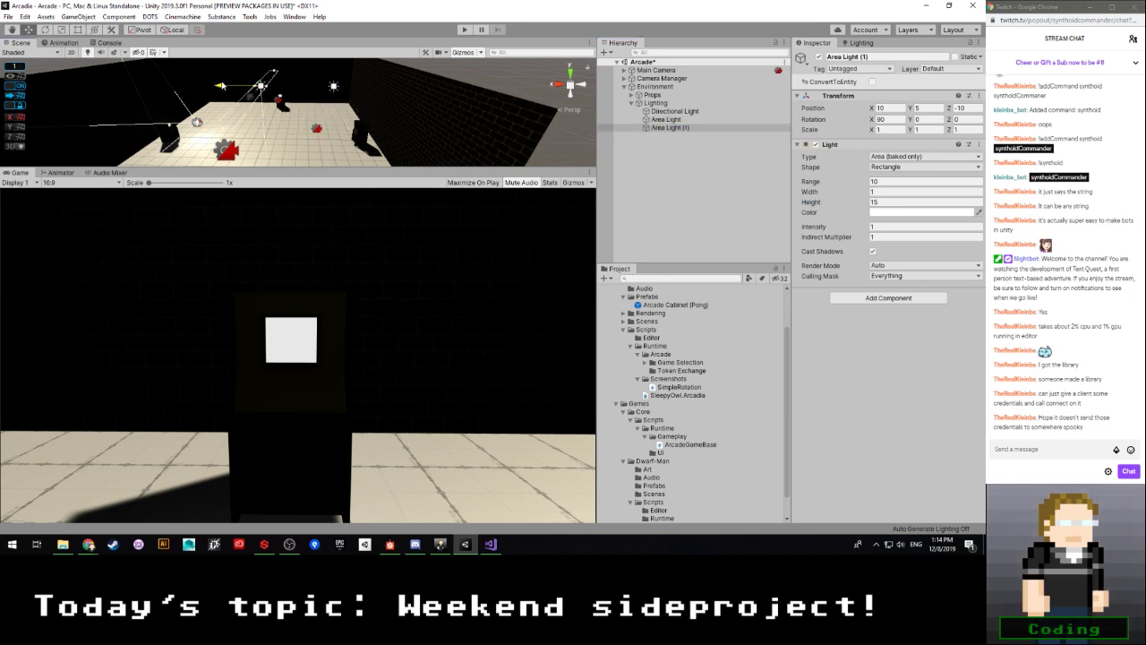
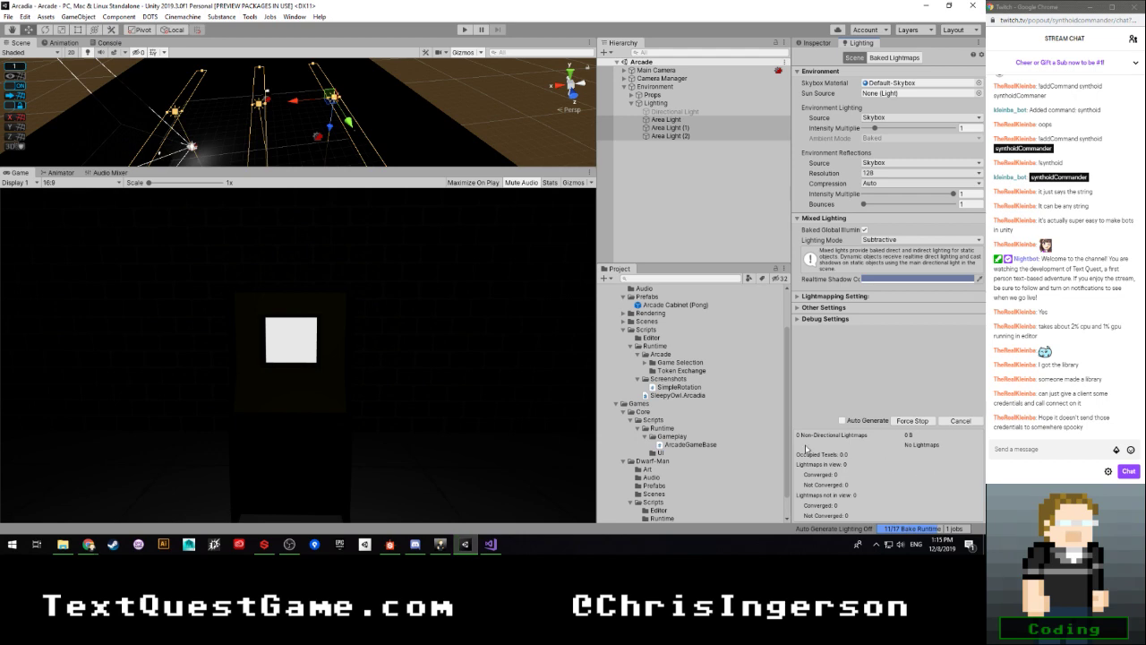
{"action": "left_click", "coordinate": [496, 553]}
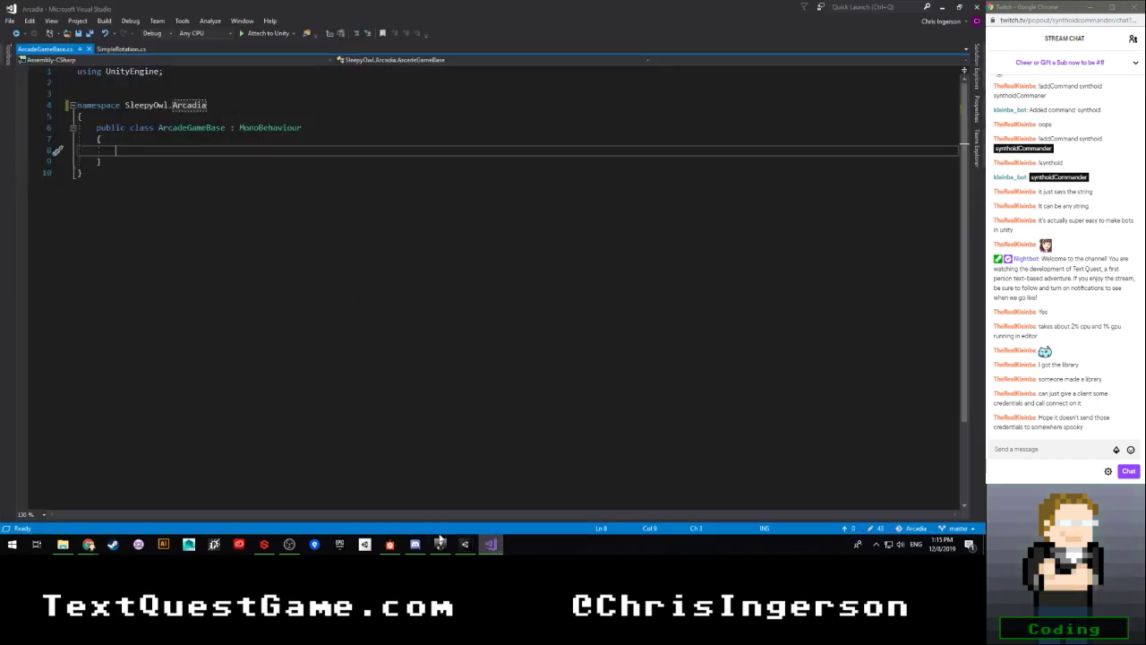
{"action": "left_click", "coordinate": [465, 543]}
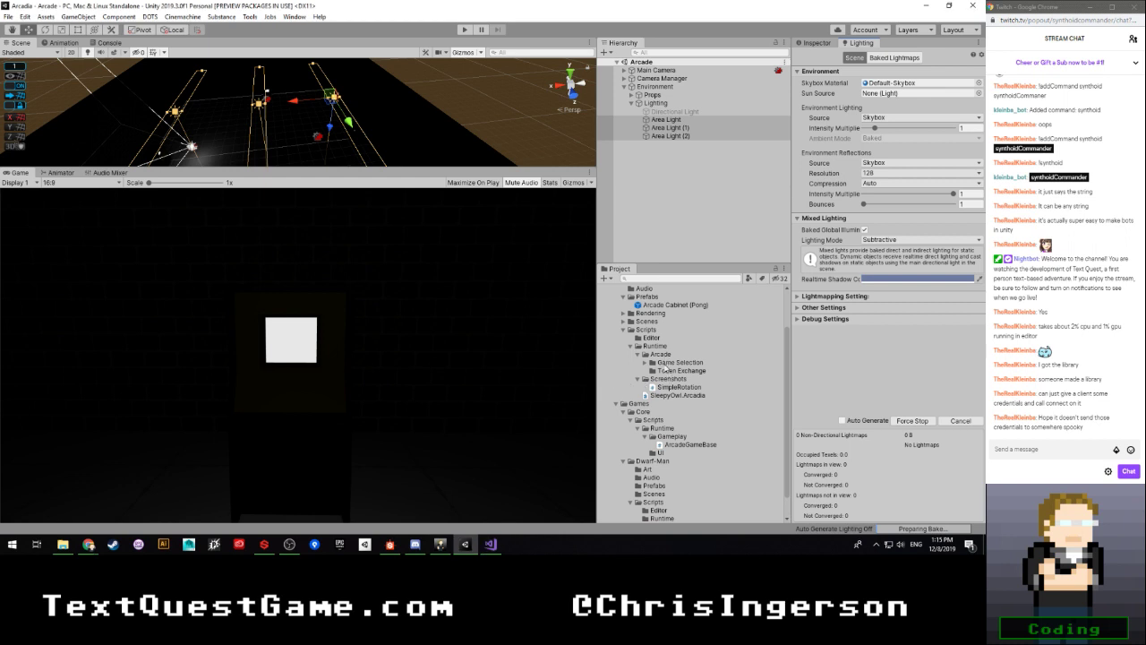
Step: Create an assembly definition named SleepyOwl.Arcadia.Games in the Games/Core/Scripts/Runtime folder, and reload the Arcadia solution in Visual Studio
{"action": "scroll", "coordinate": [670, 385], "scroll_direction": "up", "scroll_amount": 2}
{"action": "scroll", "coordinate": [674, 409], "scroll_direction": "down", "scroll_amount": 4}
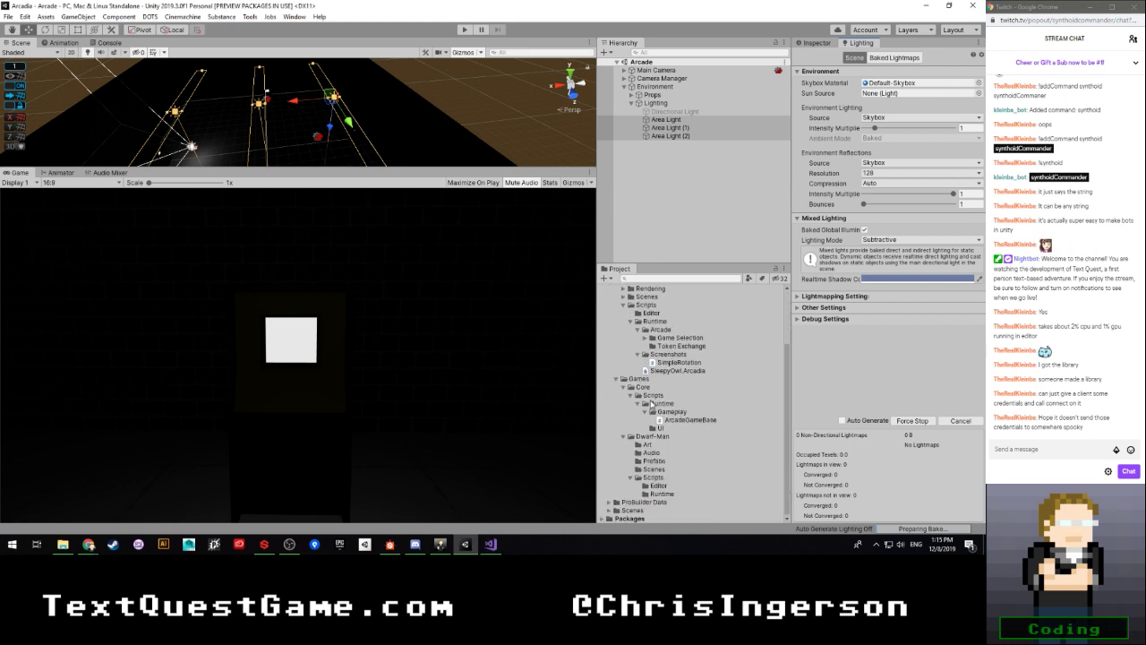
{"action": "right_click", "coordinate": [658, 404]}
{"action": "mouse_move", "coordinate": [690, 138]}
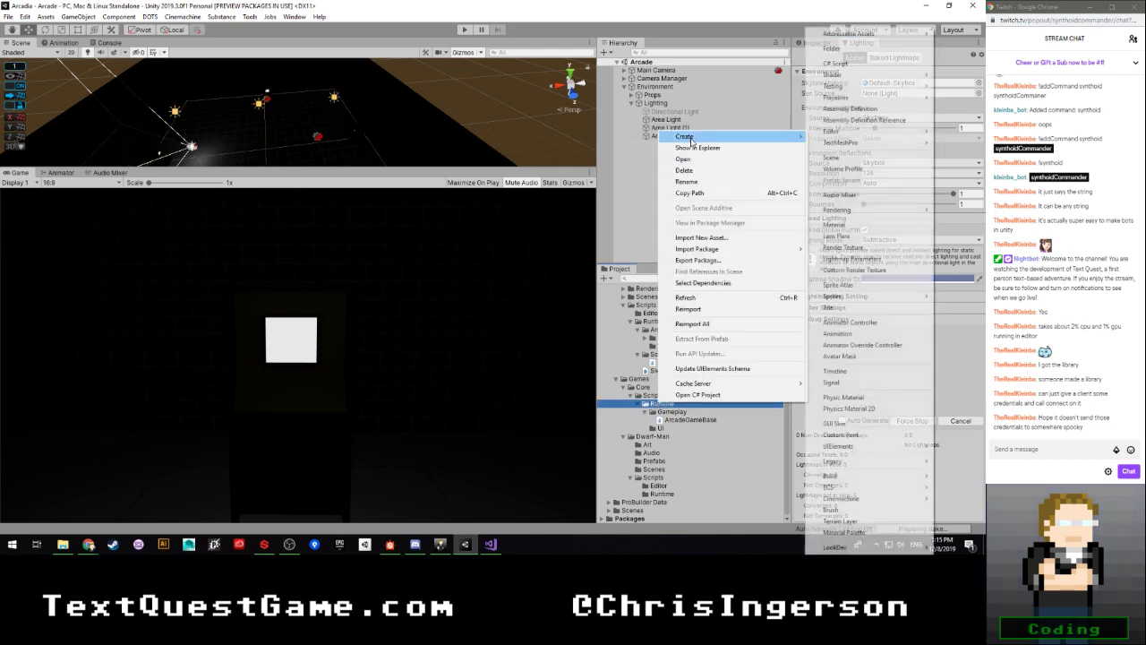
{"action": "left_click", "coordinate": [849, 111]}
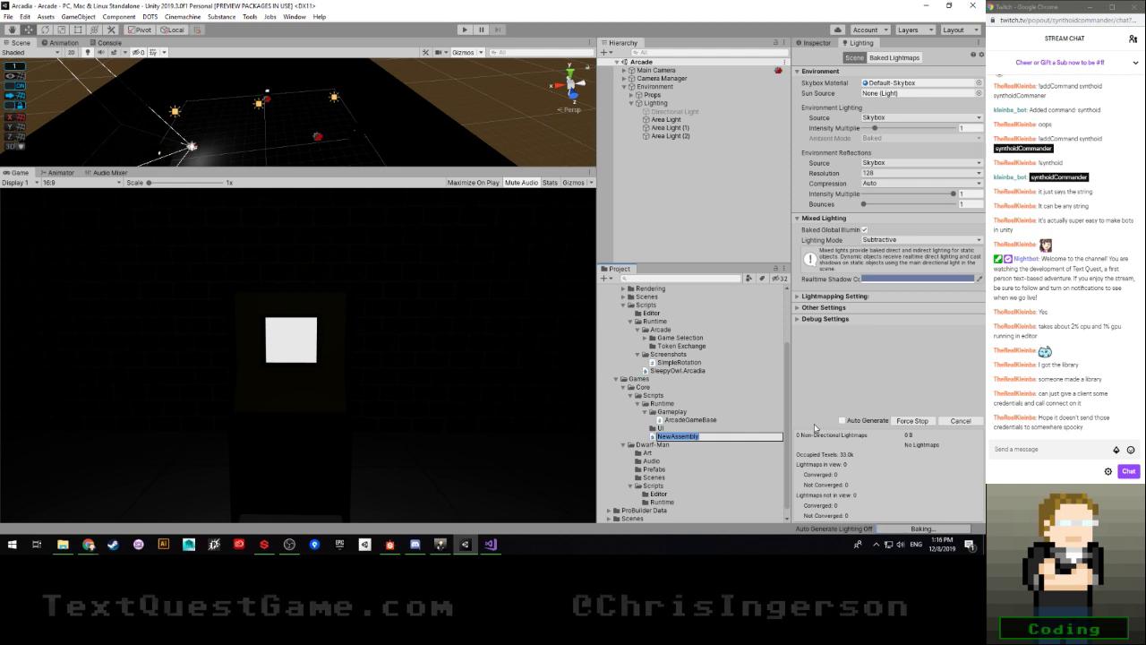
{"action": "type", "text": "SleepyO"}
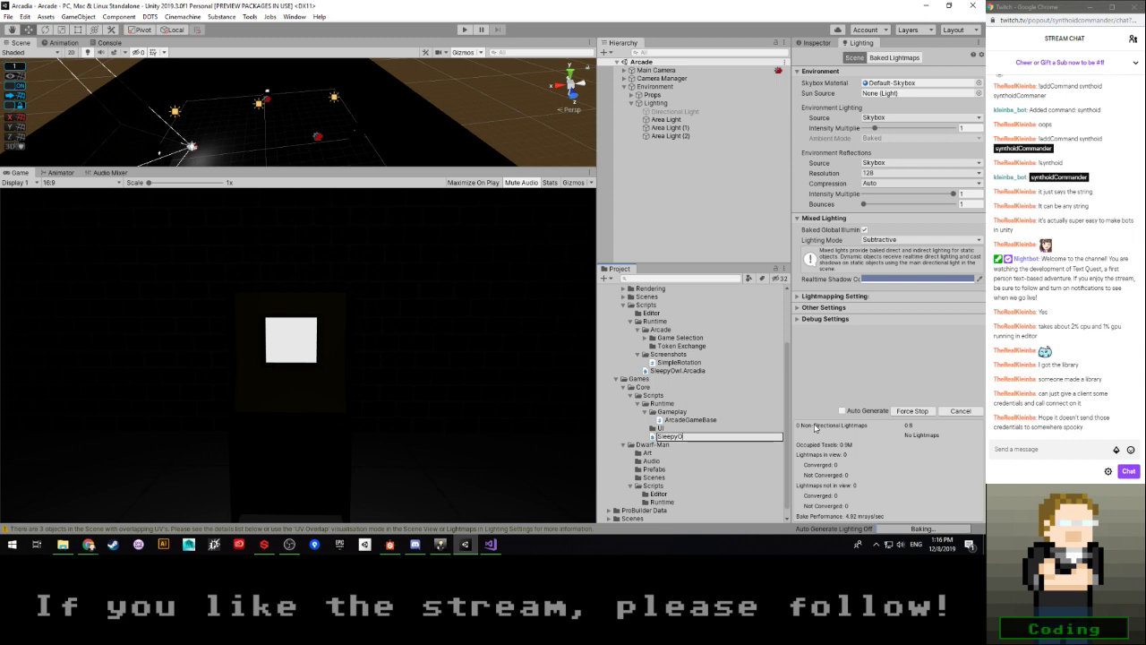
{"action": "type", "text": "wl.Arcadia.Games"}
{"action": "key", "text": "Return"}
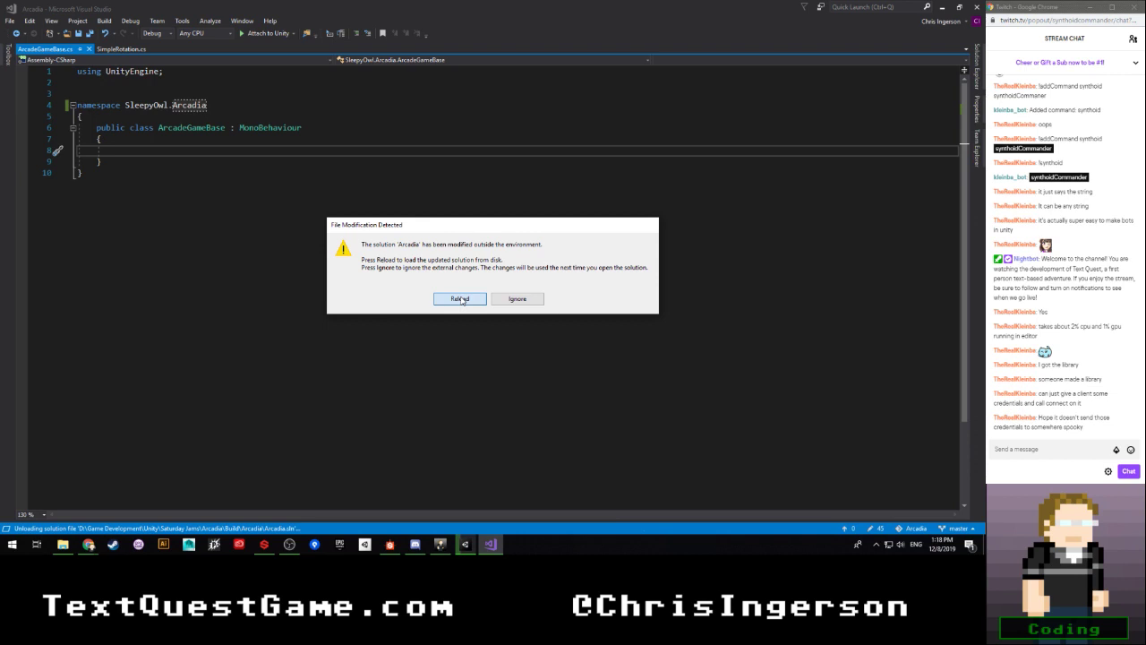
{"action": "left_click", "coordinate": [460, 299]}
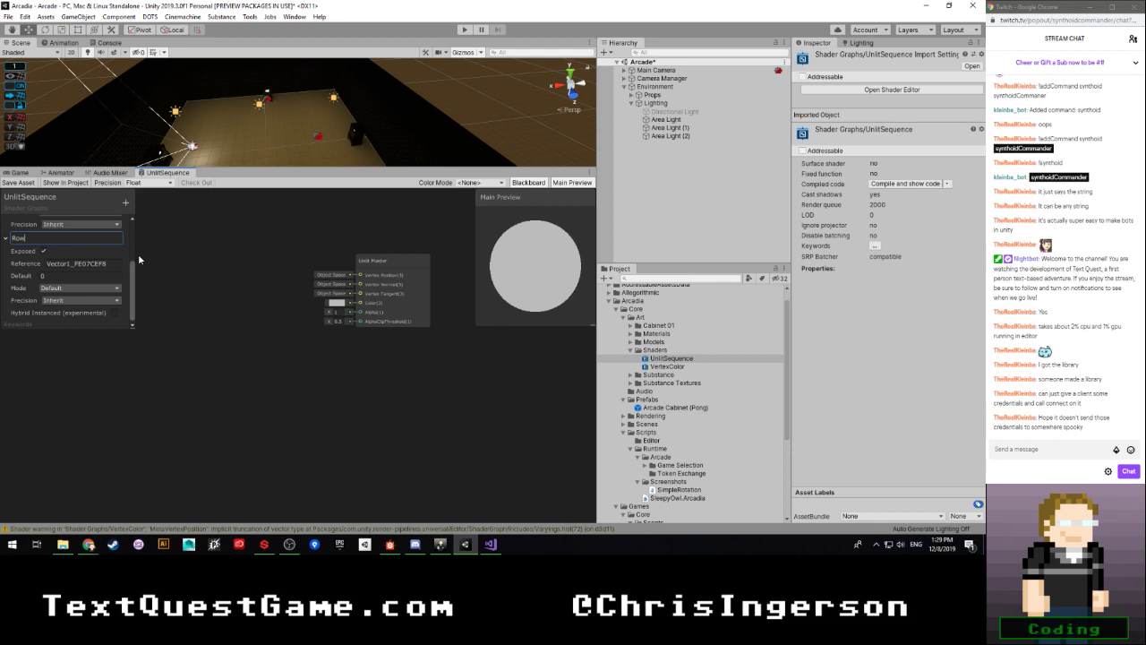
Step: Name the UnlitSequence graph's new Vector1 property Row Count and set its reference to rowCount
{"action": "type", "text": "Count"}
{"action": "key", "text": "Tab"}
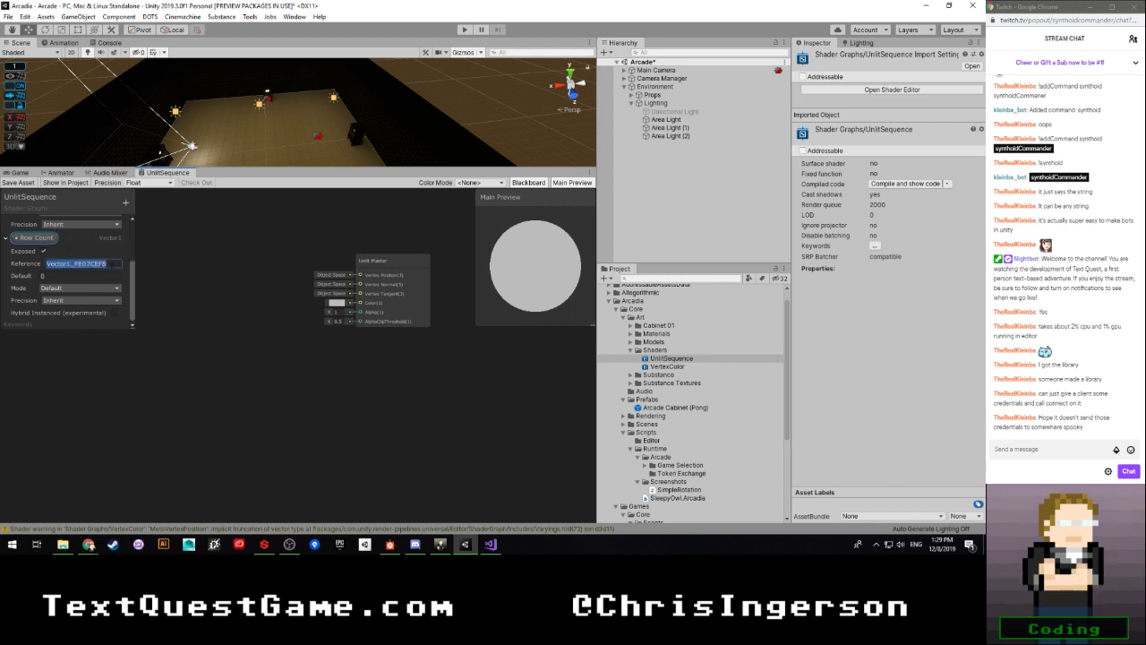
{"action": "type", "text": "rowCount"}
{"action": "key", "text": "Return"}
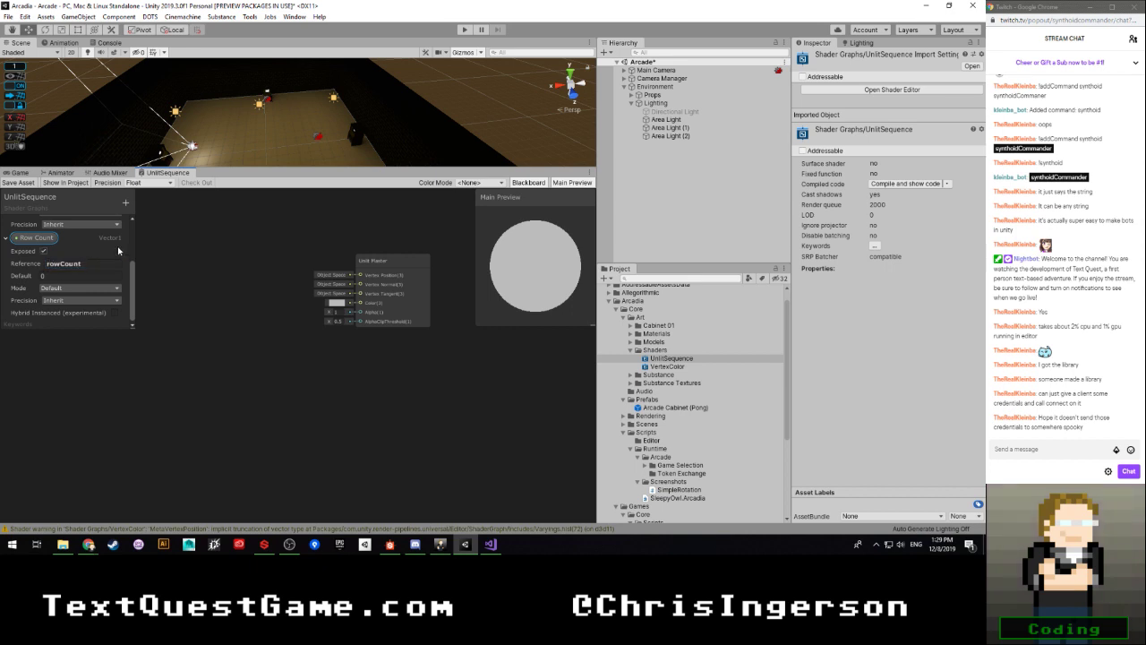
Step: Add another Vector1 property to the UnlitSequence graph and name it Column Count
{"action": "left_click", "coordinate": [129, 202]}
{"action": "left_click", "coordinate": [153, 207]}
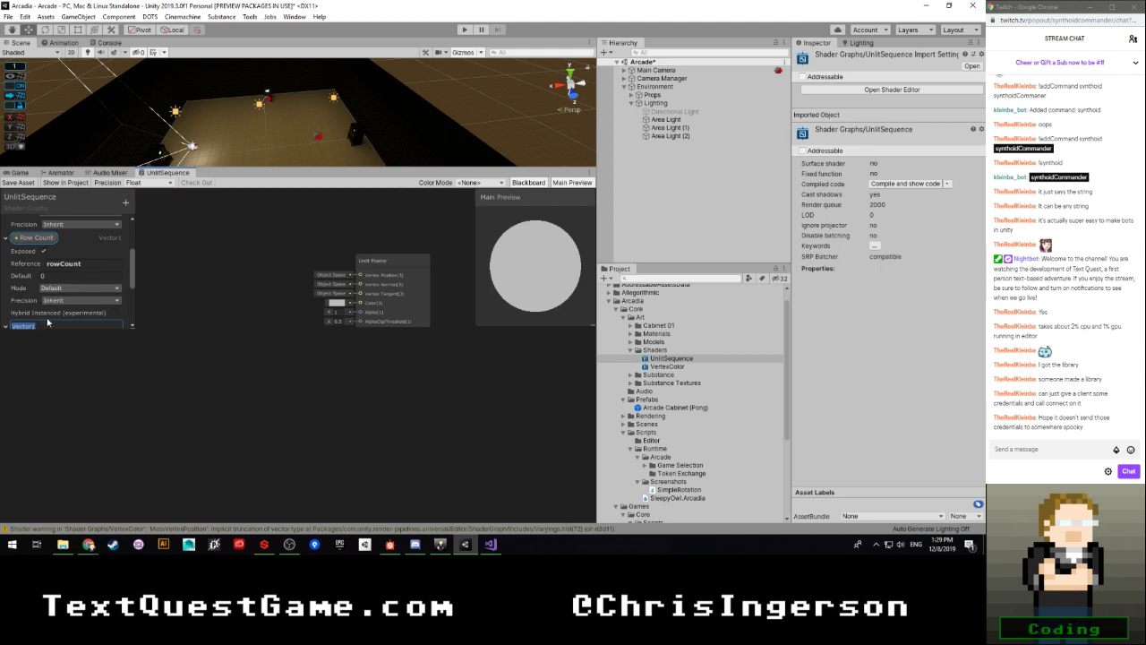
{"action": "type", "text": "Column Count"}
{"action": "key", "text": "Return"}
Step: Set the mode of both the Row Count and Column Count properties to Integer
{"action": "left_click", "coordinate": [66, 321]}
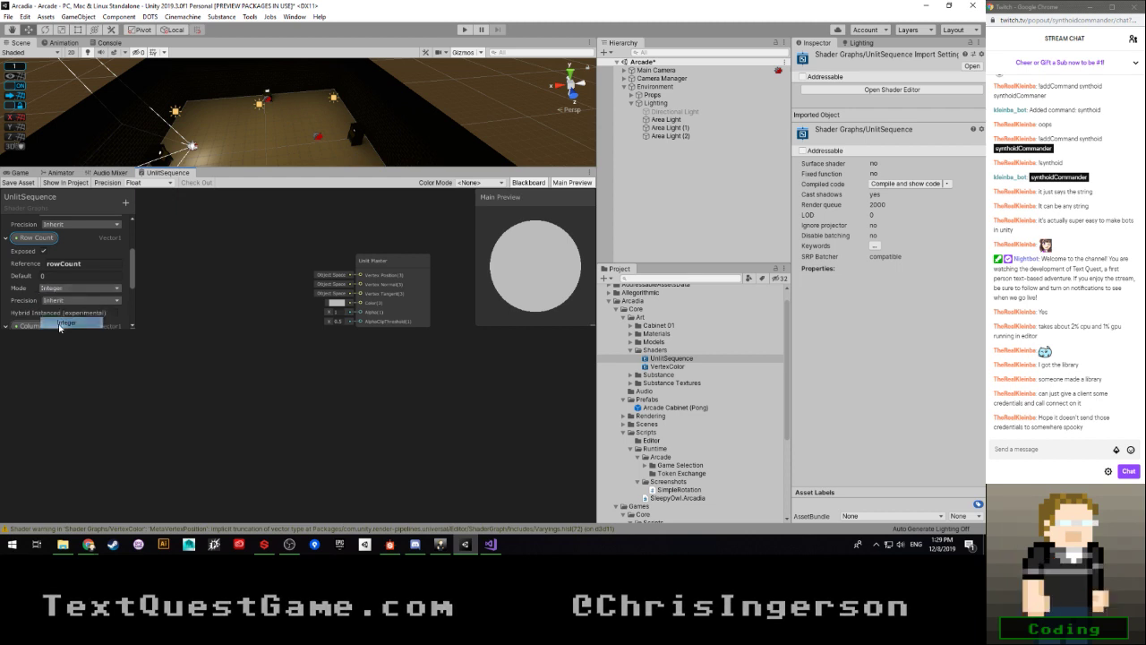
{"action": "scroll", "coordinate": [59, 316], "scroll_direction": "down", "scroll_amount": 2}
{"action": "left_click", "coordinate": [59, 316]}
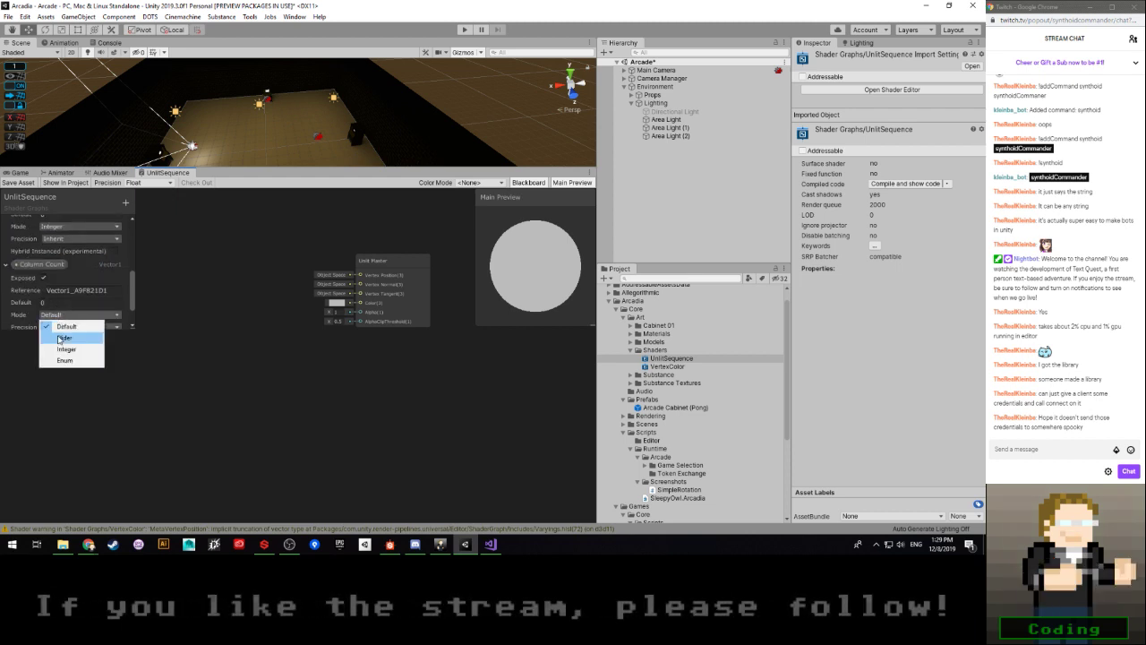
{"action": "left_click", "coordinate": [59, 340]}
Step: Set the Column Count property's reference to columnCount
{"action": "left_click", "coordinate": [80, 290]}
{"action": "type", "text": "co"}
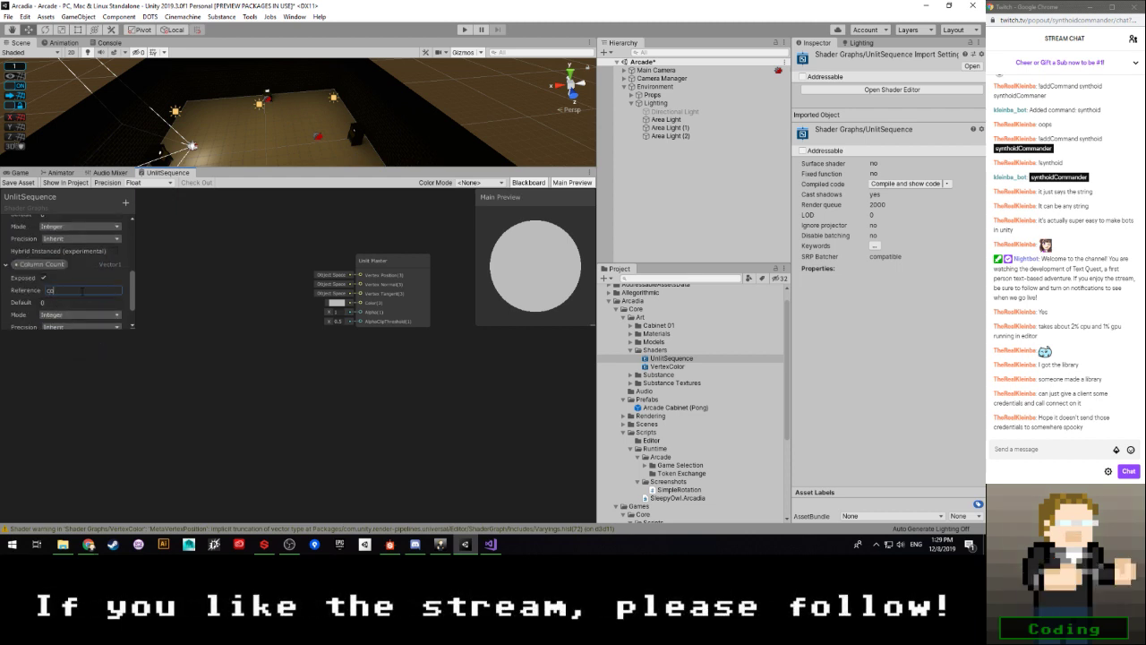
{"action": "type", "text": "lumnCount"}
{"action": "key", "text": "Return"}
Step: Set the default value of both the Row Count and Column Count properties to 1
{"action": "scroll", "coordinate": [19, 293], "scroll_direction": "up", "scroll_amount": 2}
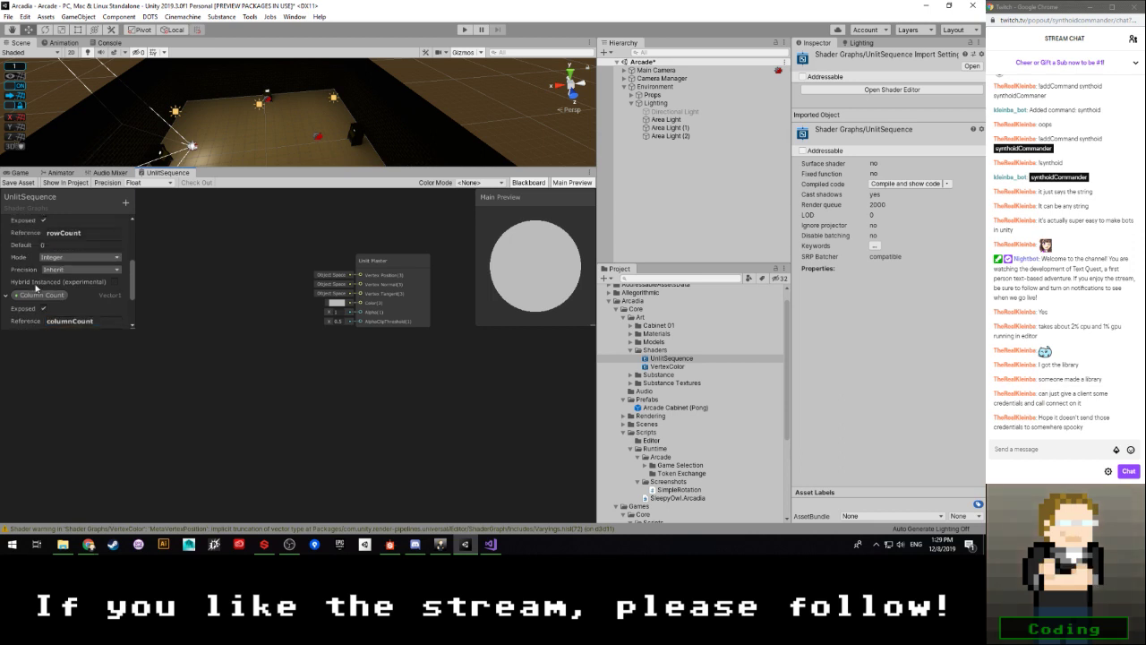
{"action": "left_click", "coordinate": [81, 245]}
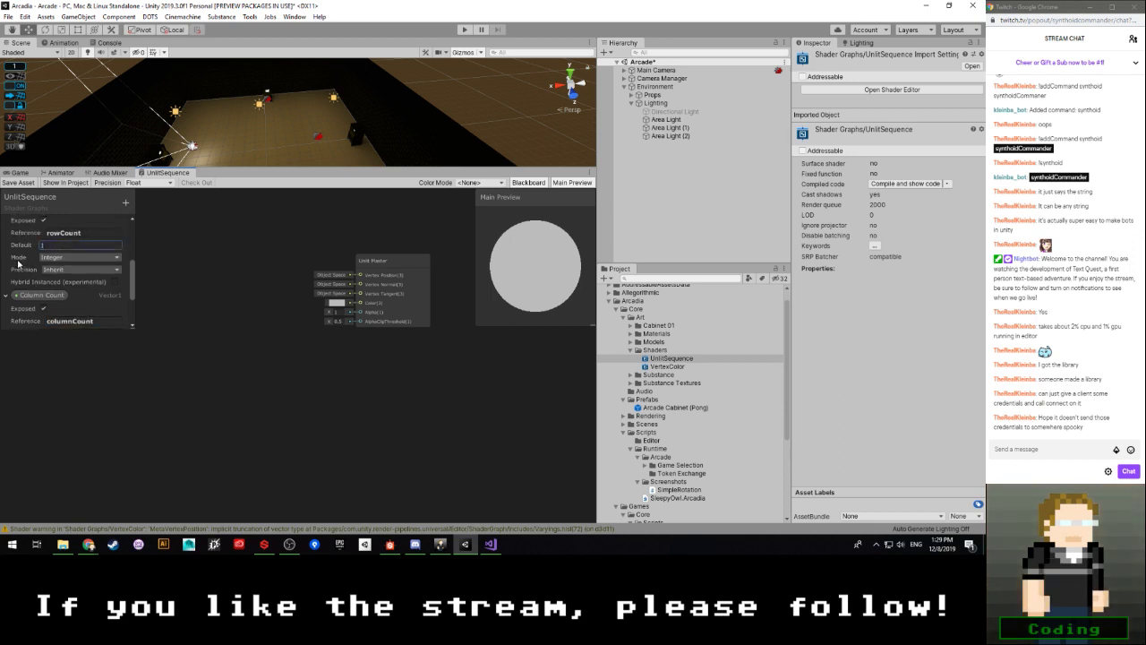
{"action": "scroll", "coordinate": [22, 262], "scroll_direction": "down", "scroll_amount": 2}
{"action": "left_click", "coordinate": [55, 276]}
{"action": "type", "text": "1"}
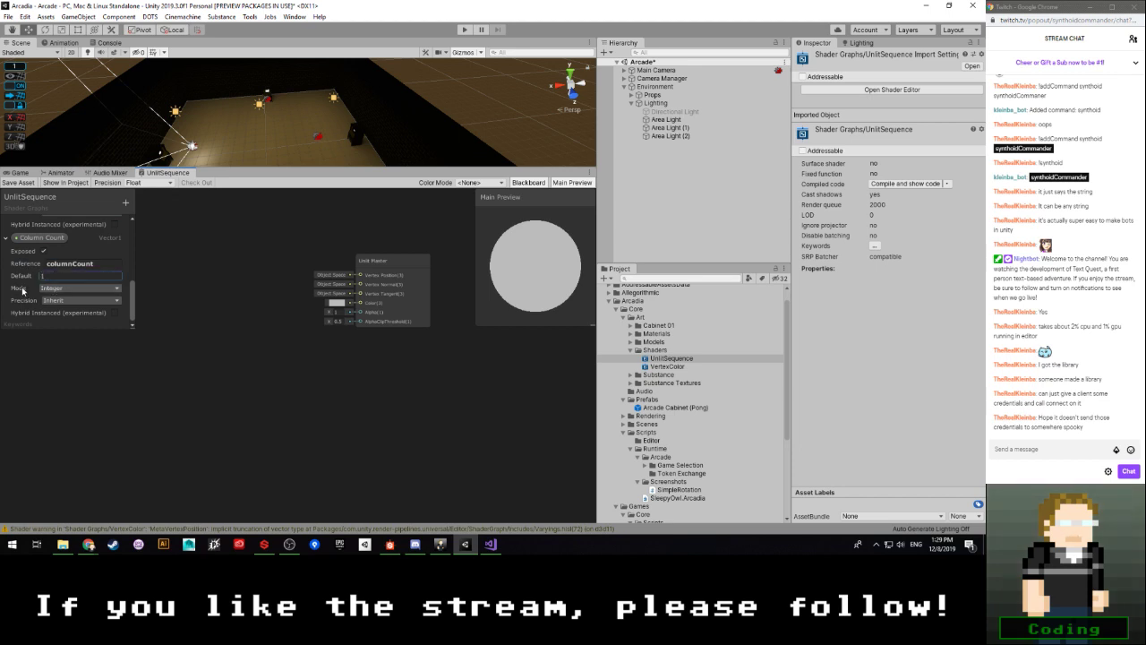
{"action": "scroll", "coordinate": [22, 288], "scroll_direction": "up", "scroll_amount": 1}
{"action": "scroll", "coordinate": [21, 312], "scroll_direction": "up", "scroll_amount": 2}
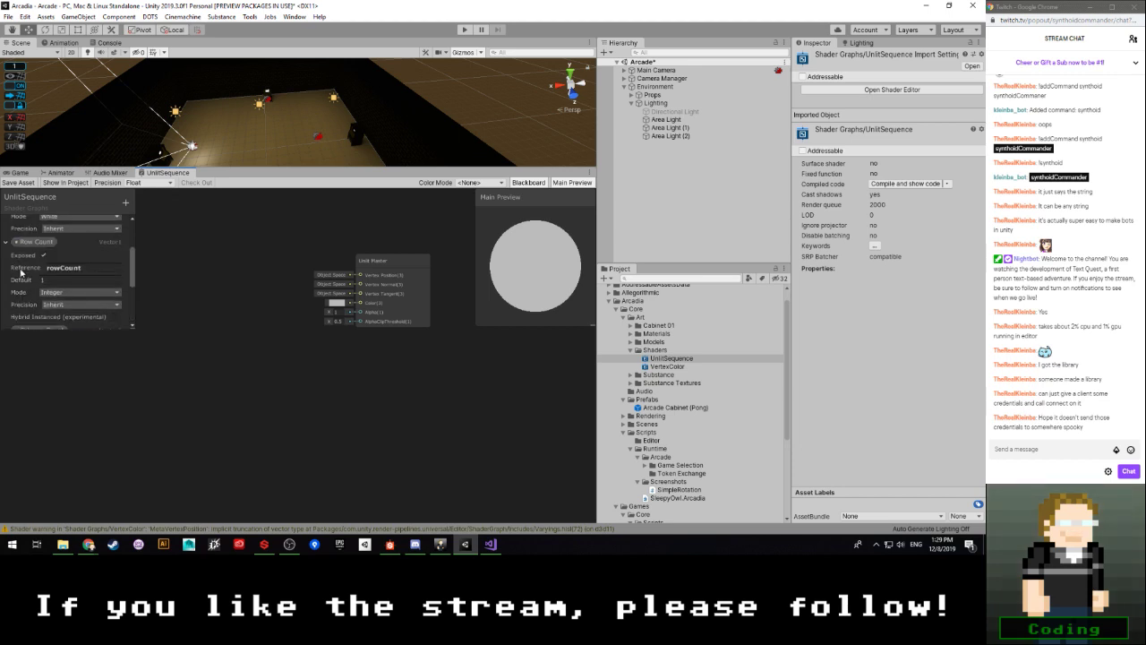
Step: Collapse the Texture, Row Count and Column Count property details in the graph's property list
{"action": "left_click", "coordinate": [6, 242]}
{"action": "scroll", "coordinate": [7, 244], "scroll_direction": "up", "scroll_amount": 2}
{"action": "left_click", "coordinate": [6, 228]}
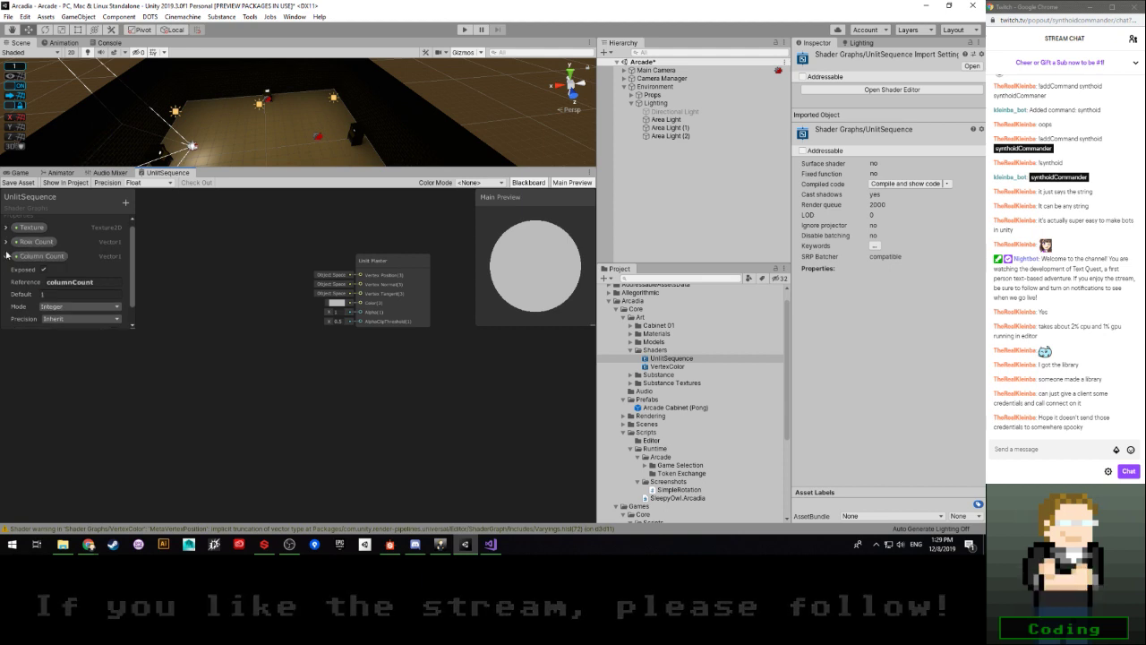
{"action": "left_click", "coordinate": [7, 257]}
{"action": "scroll", "coordinate": [300, 332], "scroll_direction": "up", "scroll_amount": 1}
{"action": "scroll", "coordinate": [292, 333], "scroll_direction": "down", "scroll_amount": 1}
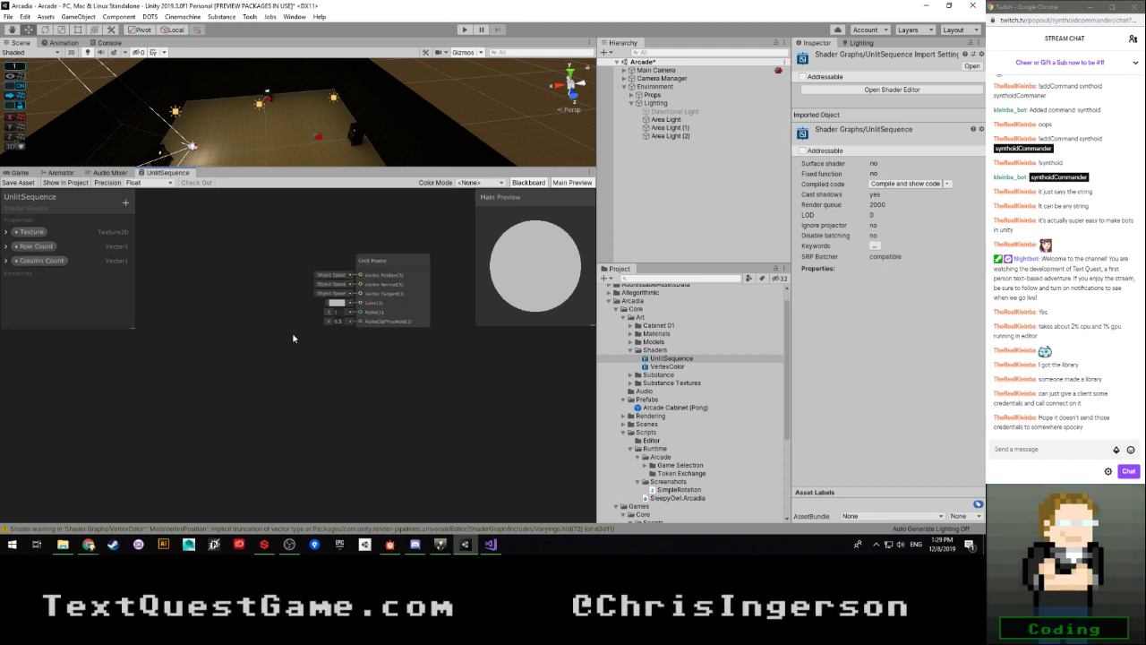
Step: Add a Sample Texture 2D node to the graph in front of the Unlit Master node
{"action": "middle_click_drag", "start_coordinate": [271, 313], "coordinate": [306, 337]}
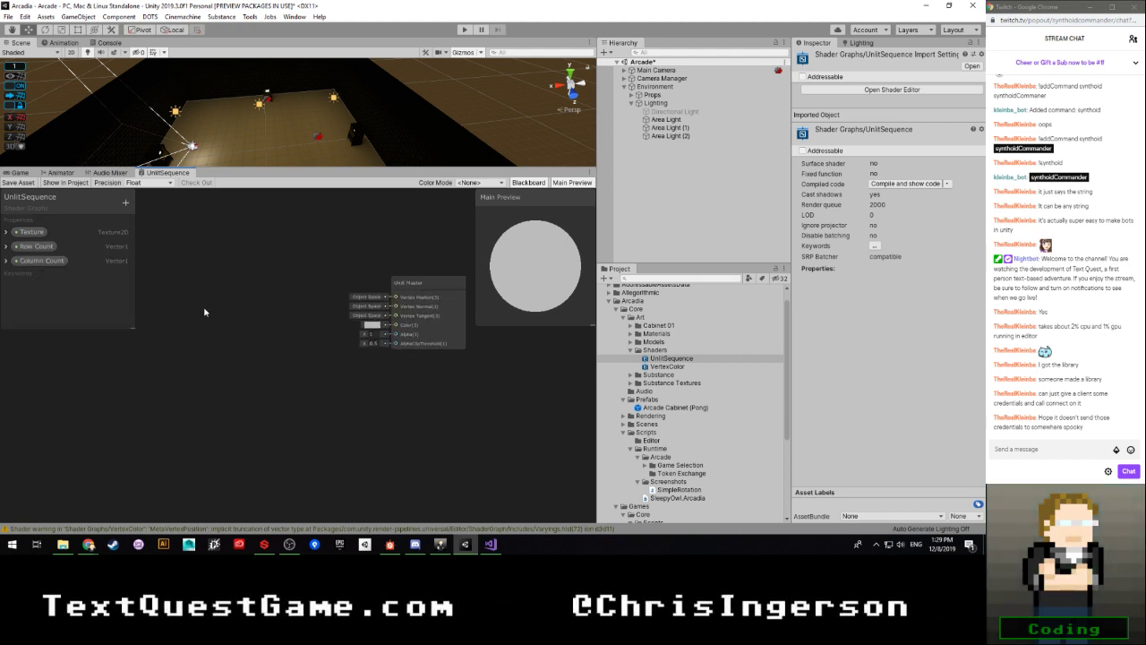
{"action": "key", "text": "space"}
{"action": "type", "text": "sampl"}
{"action": "key", "text": "Down"}
{"action": "key", "text": "Down"}
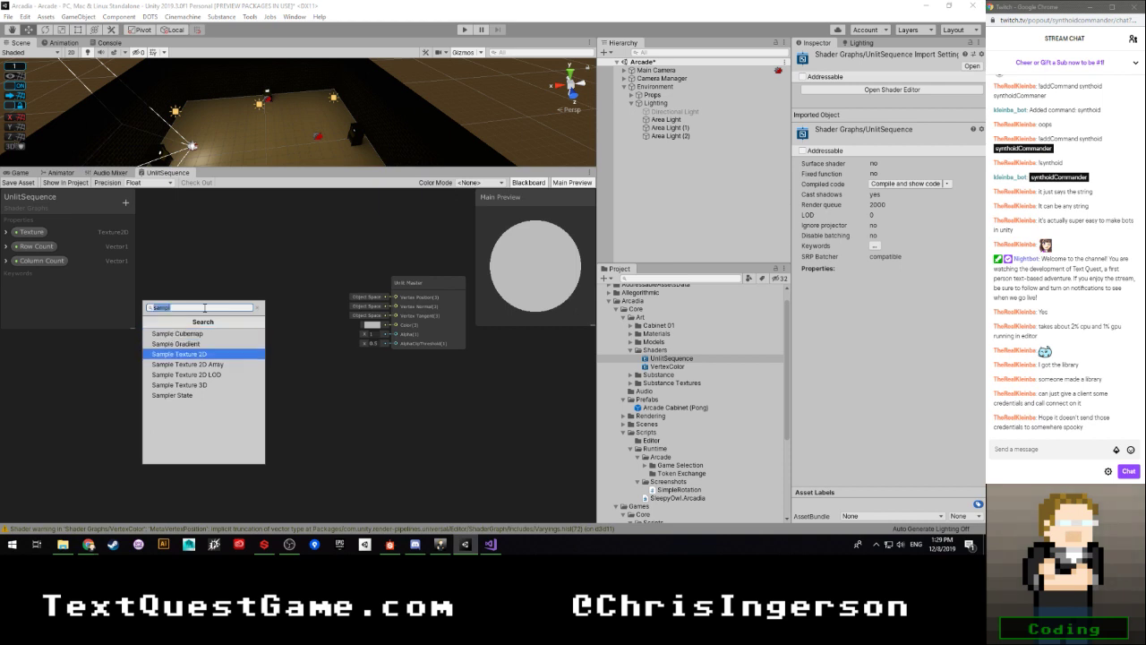
{"action": "key", "text": "Return"}
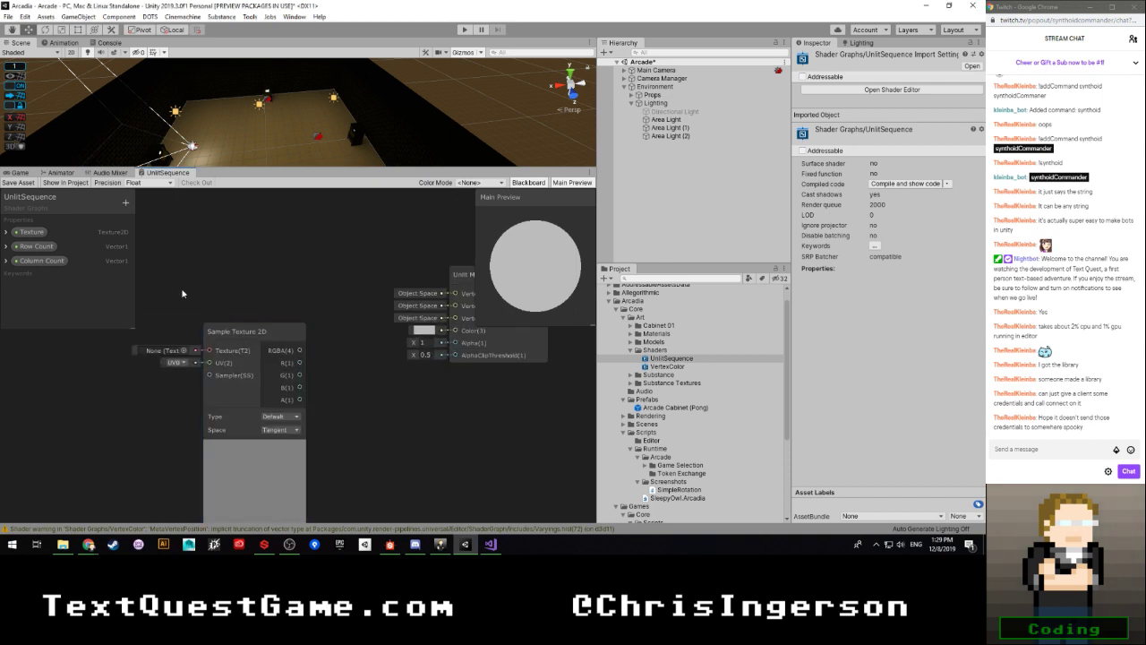
Step: Add the Texture property node and connect it to the Texture input of Sample Texture 2D
{"action": "key", "text": "space"}
{"action": "type", "text": "texture"}
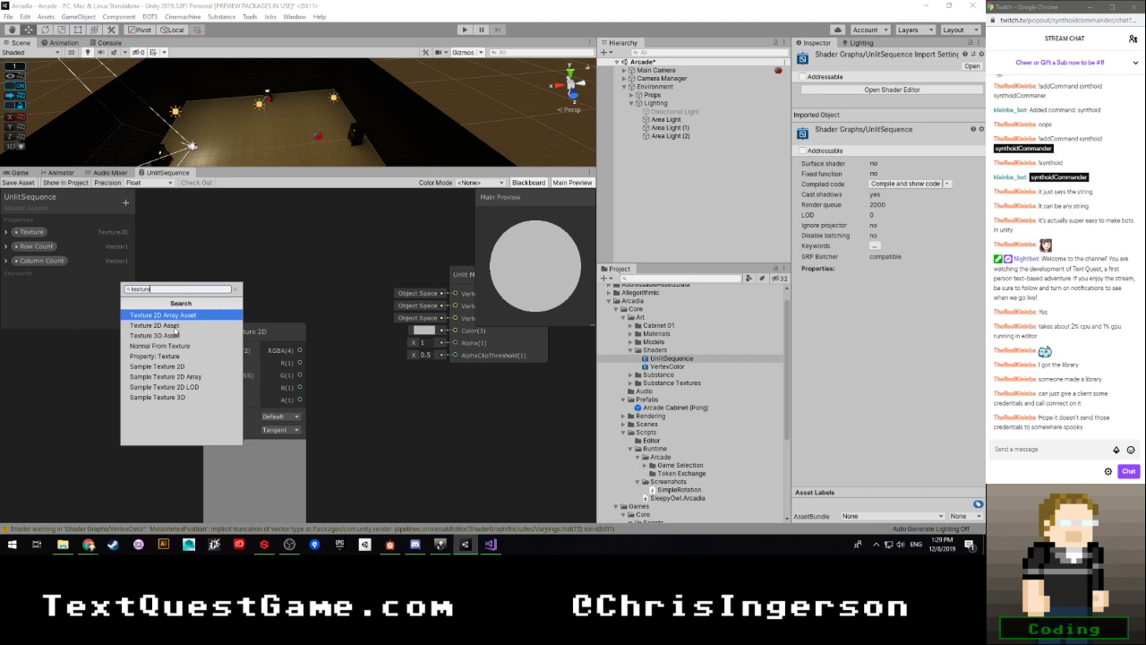
{"action": "left_click", "coordinate": [182, 356]}
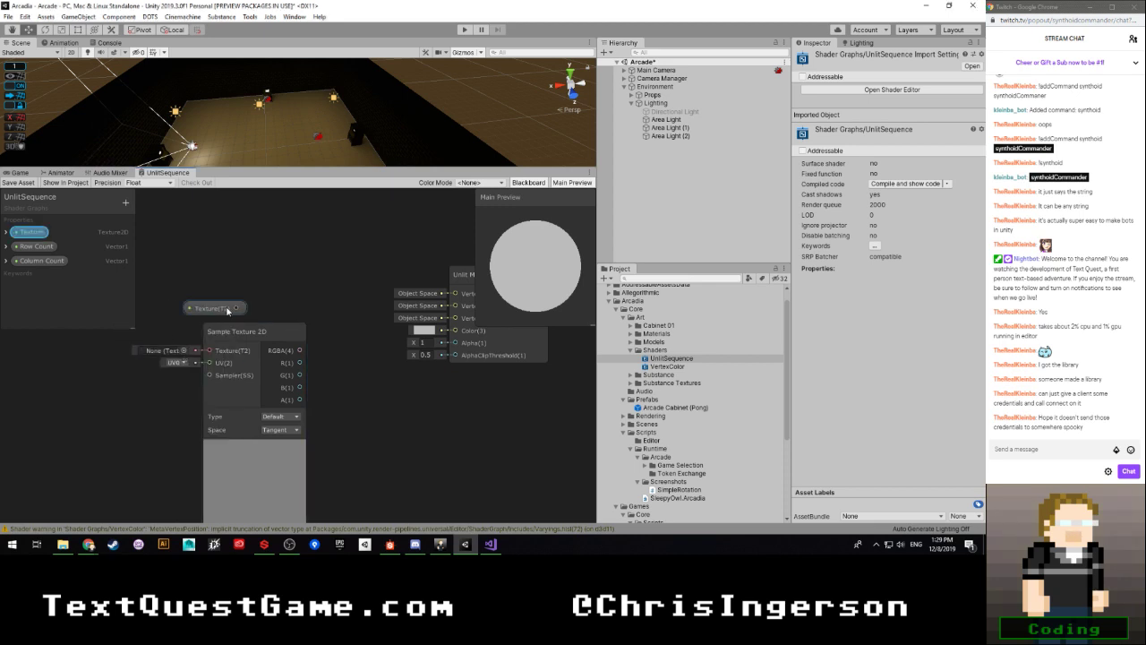
{"action": "left_click_drag", "start_coordinate": [228, 310], "coordinate": [210, 350]}
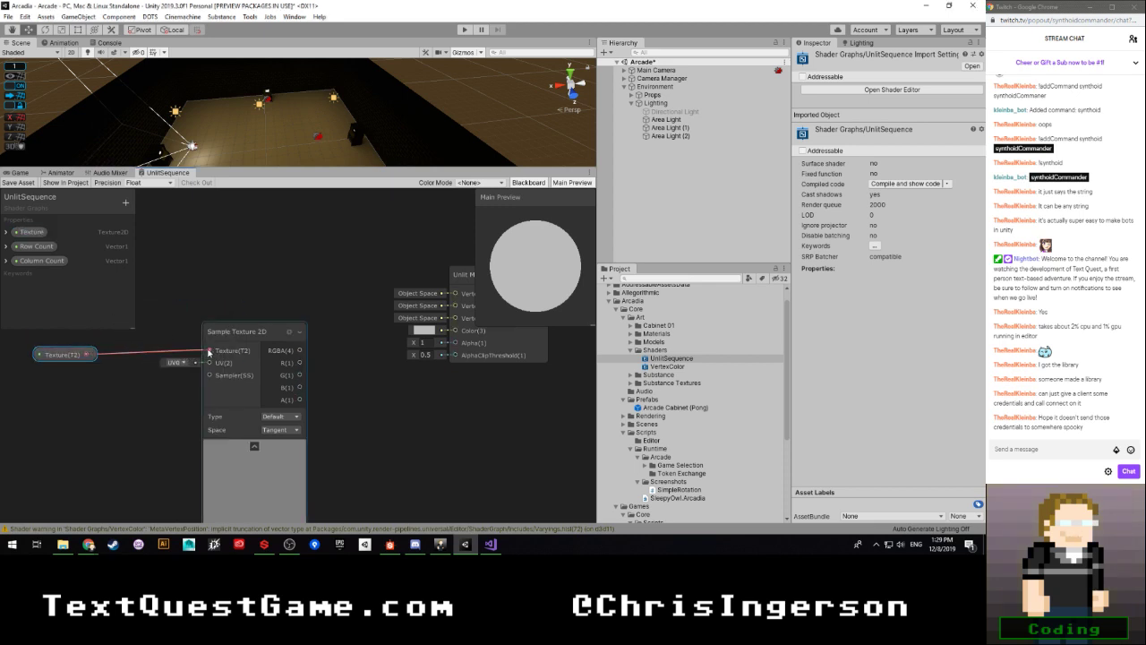
{"action": "left_click_drag", "start_coordinate": [74, 359], "coordinate": [93, 354]}
Step: Connect the RGBA output of Sample Texture 2D to the Color input of Unlit Master
{"action": "scroll", "coordinate": [175, 337], "scroll_direction": "down", "scroll_amount": 3}
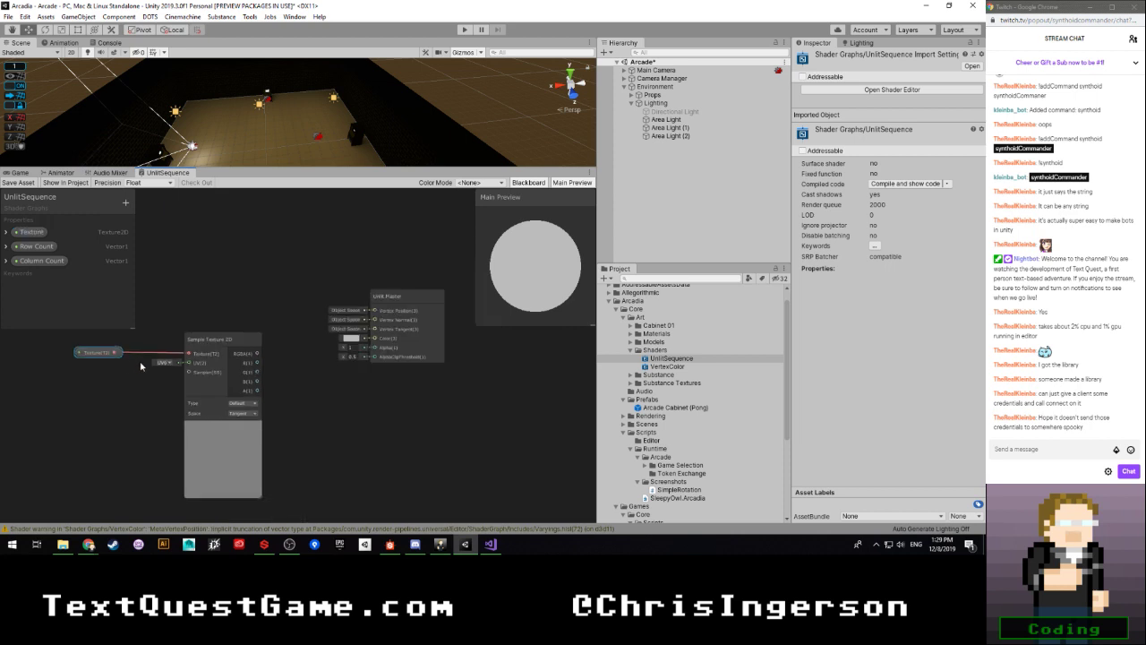
{"action": "left_click_drag", "start_coordinate": [238, 328], "coordinate": [390, 327]}
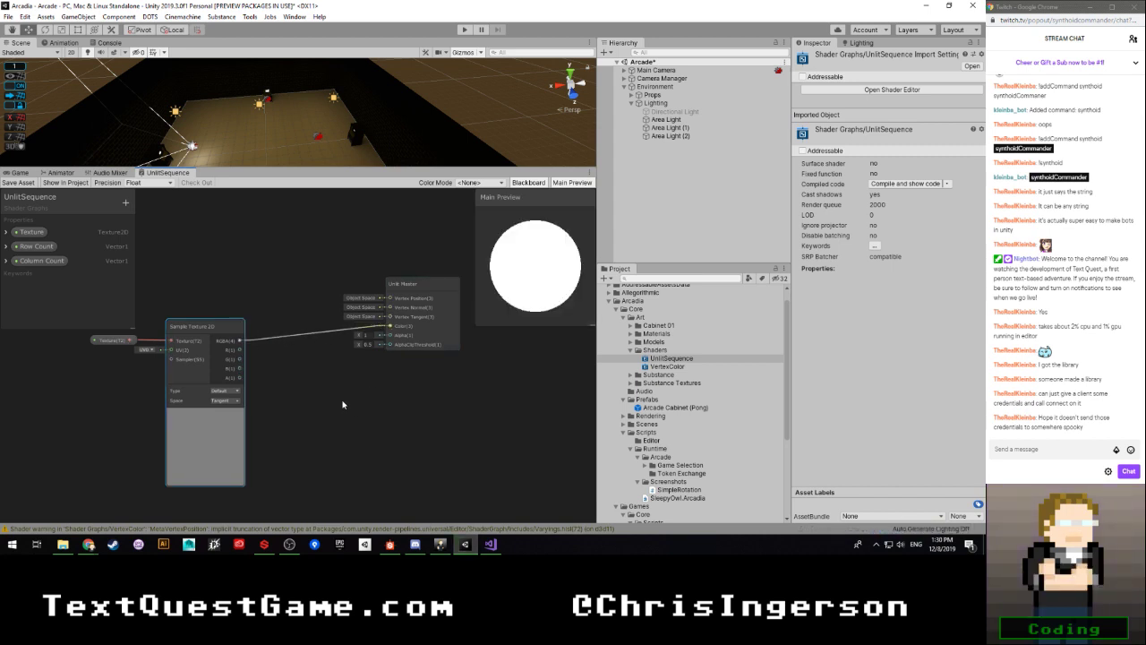
{"action": "scroll", "coordinate": [342, 402], "scroll_direction": "down", "scroll_amount": 2}
{"action": "middle_click_drag", "start_coordinate": [337, 401], "coordinate": [355, 374]}
{"action": "scroll", "coordinate": [403, 378], "scroll_direction": "up", "scroll_amount": 3}
{"action": "left_click", "coordinate": [131, 390]}
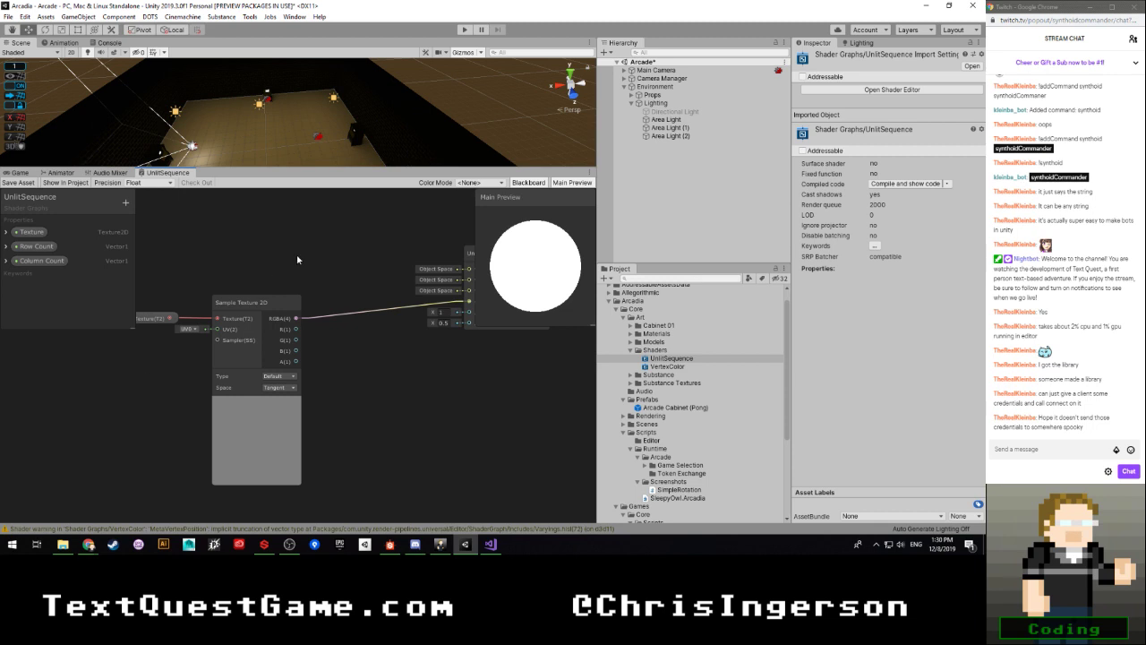
Step: Add a UV node to the graph and place it ahead of the Sample Texture 2D node
{"action": "middle_click_drag", "start_coordinate": [356, 294], "coordinate": [233, 353]}
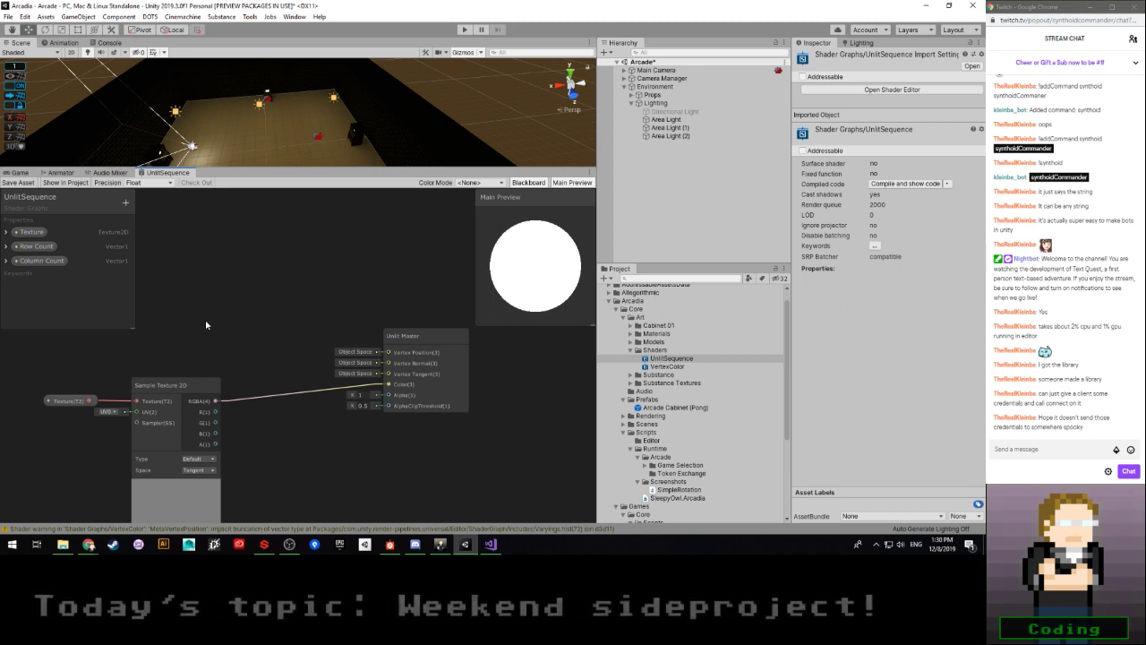
{"action": "scroll", "coordinate": [224, 317], "scroll_direction": "up", "scroll_amount": 1}
{"action": "middle_click_drag", "start_coordinate": [224, 317], "coordinate": [373, 270]}
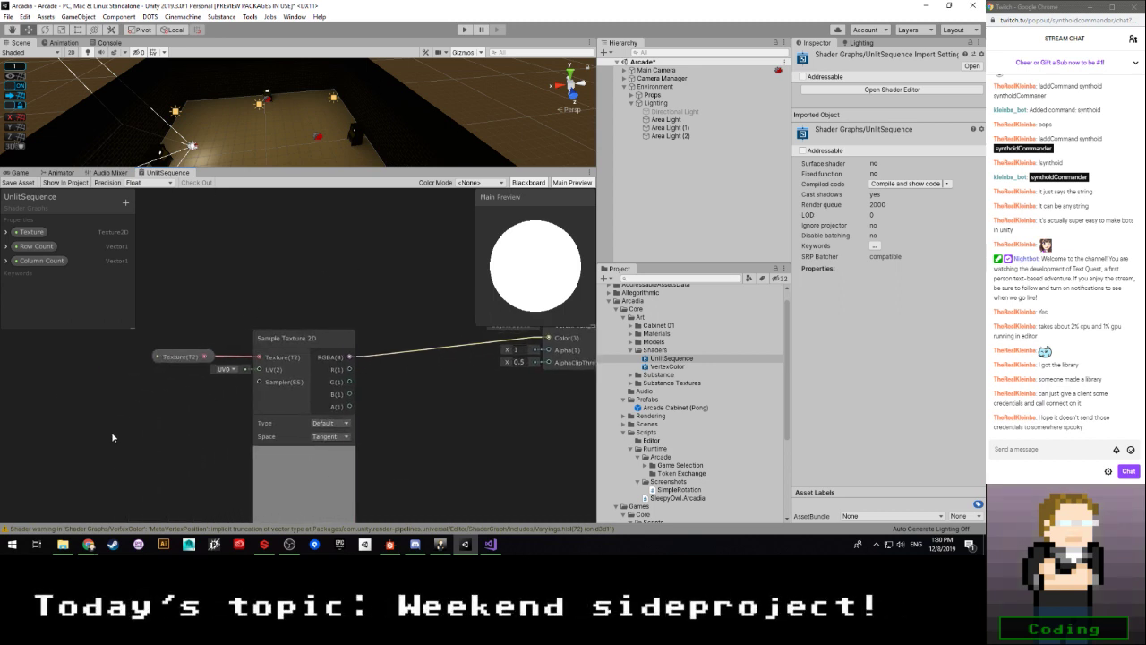
{"action": "key", "text": "space"}
{"action": "type", "text": "uv"}
{"action": "key", "text": "Return"}
{"action": "scroll", "coordinate": [137, 433], "scroll_direction": "down", "scroll_amount": 2}
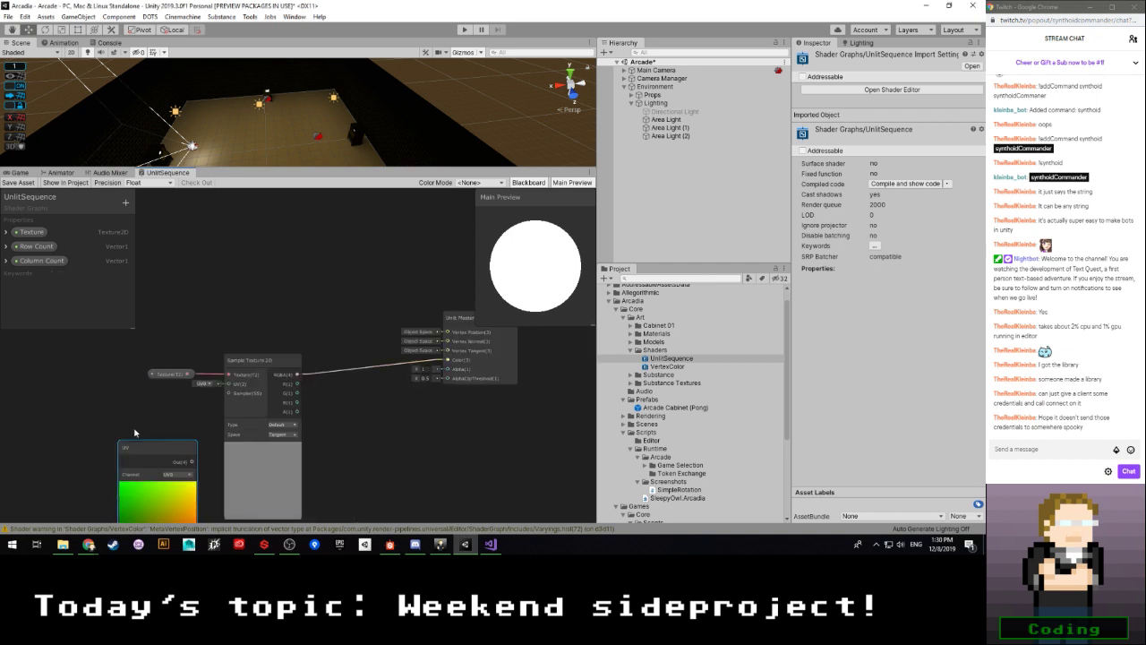
{"action": "middle_click_drag", "start_coordinate": [136, 433], "coordinate": [203, 373]}
{"action": "scroll", "coordinate": [204, 375], "scroll_direction": "up", "scroll_amount": 1}
{"action": "left_click_drag", "start_coordinate": [224, 387], "coordinate": [52, 358]}
{"action": "middle_click_drag", "start_coordinate": [52, 358], "coordinate": [153, 367]}
{"action": "middle_click_drag", "start_coordinate": [248, 378], "coordinate": [184, 393]}
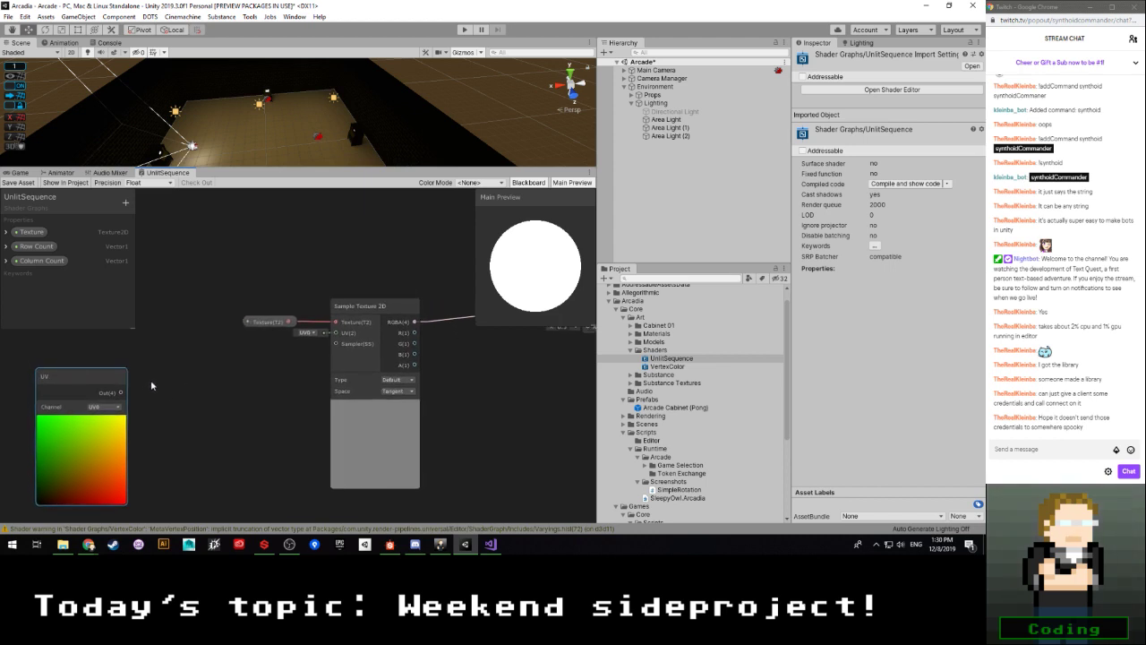
Step: Add a Tiling And Offset node ahead of the Sample Texture 2D node
{"action": "left_click", "coordinate": [190, 392]}
{"action": "key", "text": "space"}
{"action": "type", "text": "tiling"}
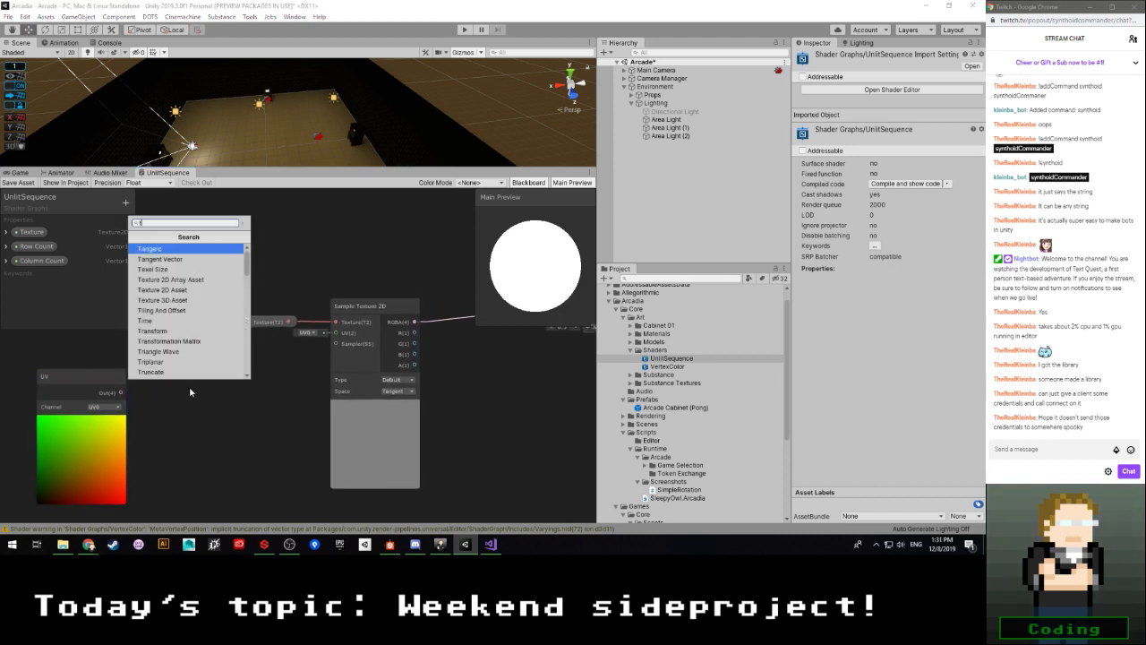
{"action": "key", "text": "Return"}
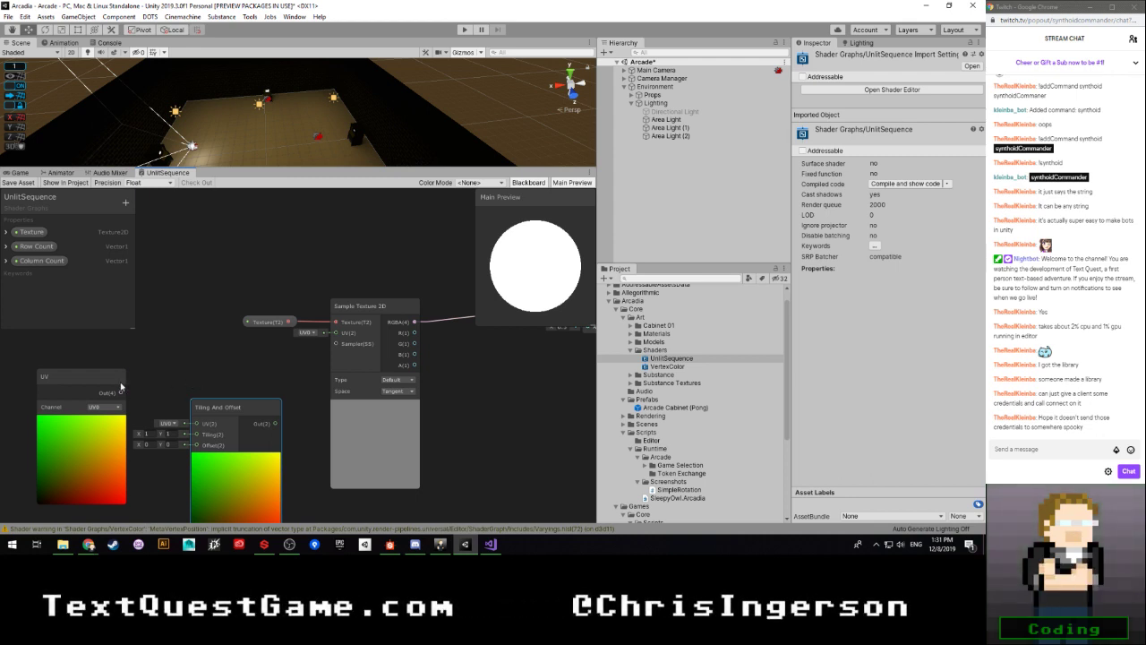
Step: Delete the UV node from the graph
{"action": "left_click", "coordinate": [64, 381]}
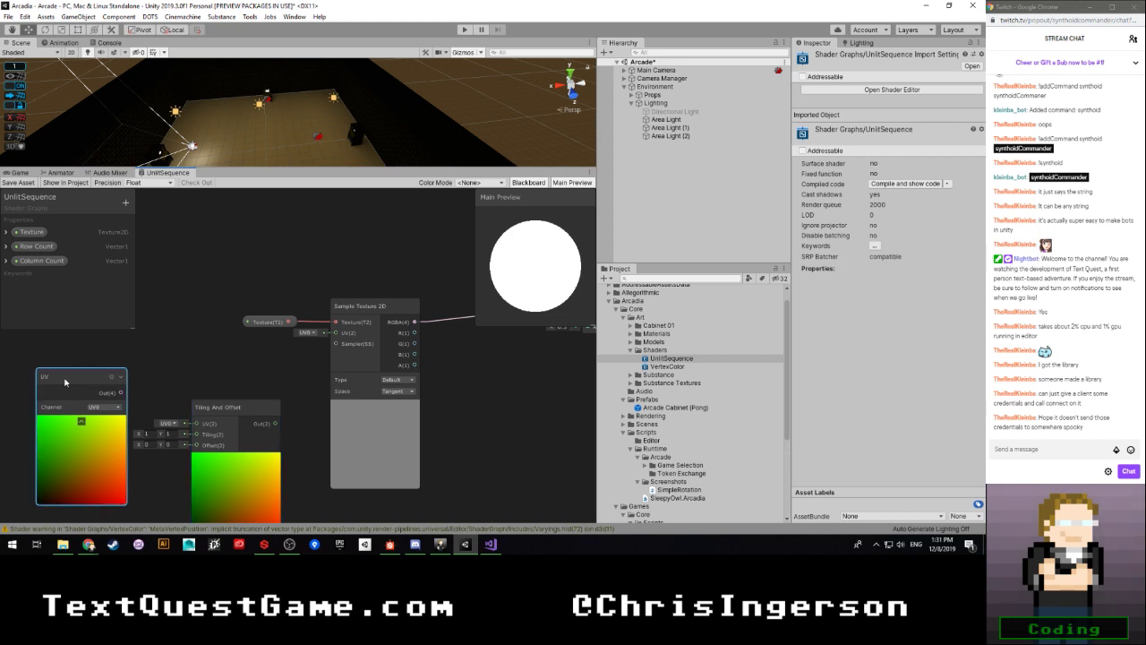
{"action": "key", "text": "Delete"}
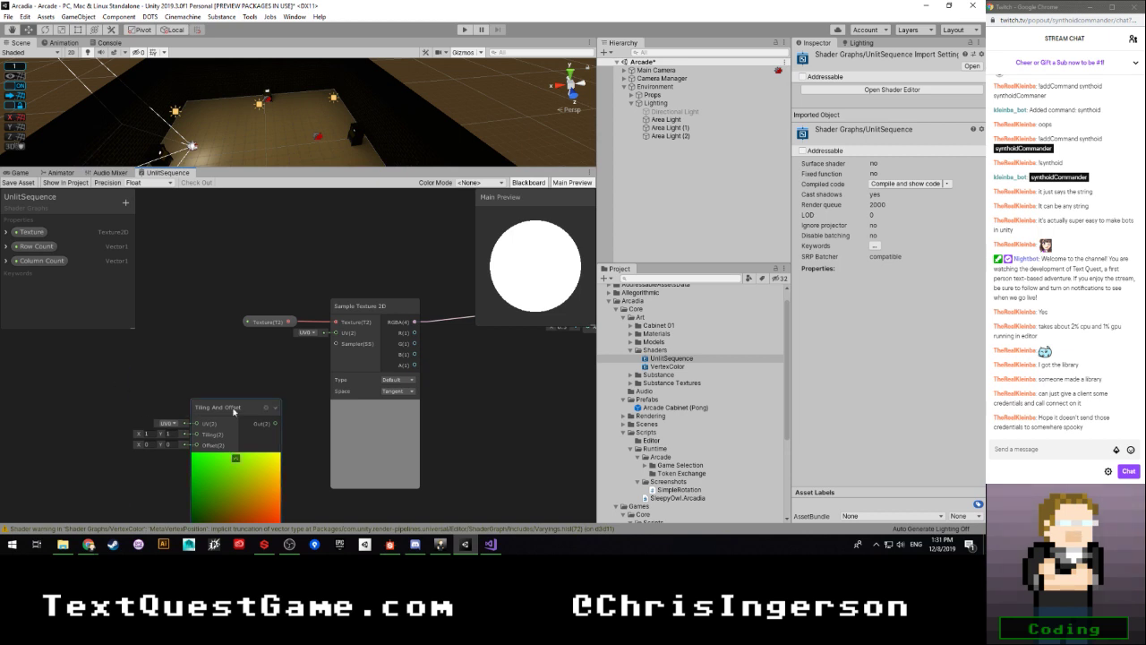
Step: Connect the Tiling And Offset node's output to the UV input of Sample Texture 2D
{"action": "left_click_drag", "start_coordinate": [223, 407], "coordinate": [335, 332]}
{"action": "scroll", "coordinate": [389, 406], "scroll_direction": "down", "scroll_amount": 2}
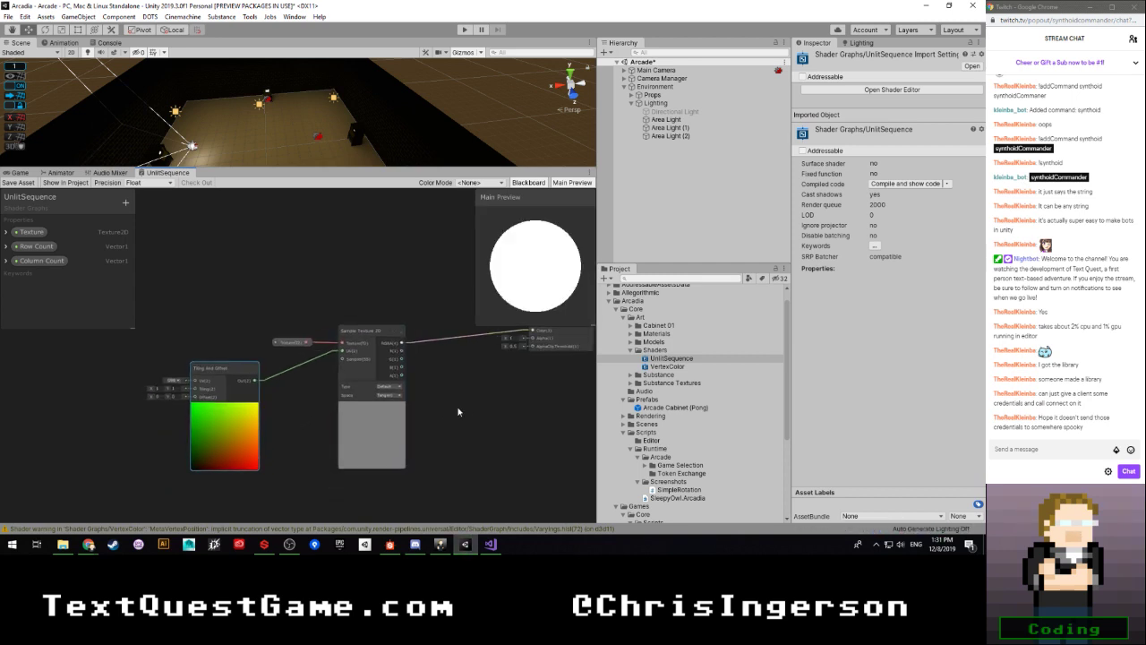
{"action": "middle_click_drag", "start_coordinate": [457, 409], "coordinate": [343, 447]}
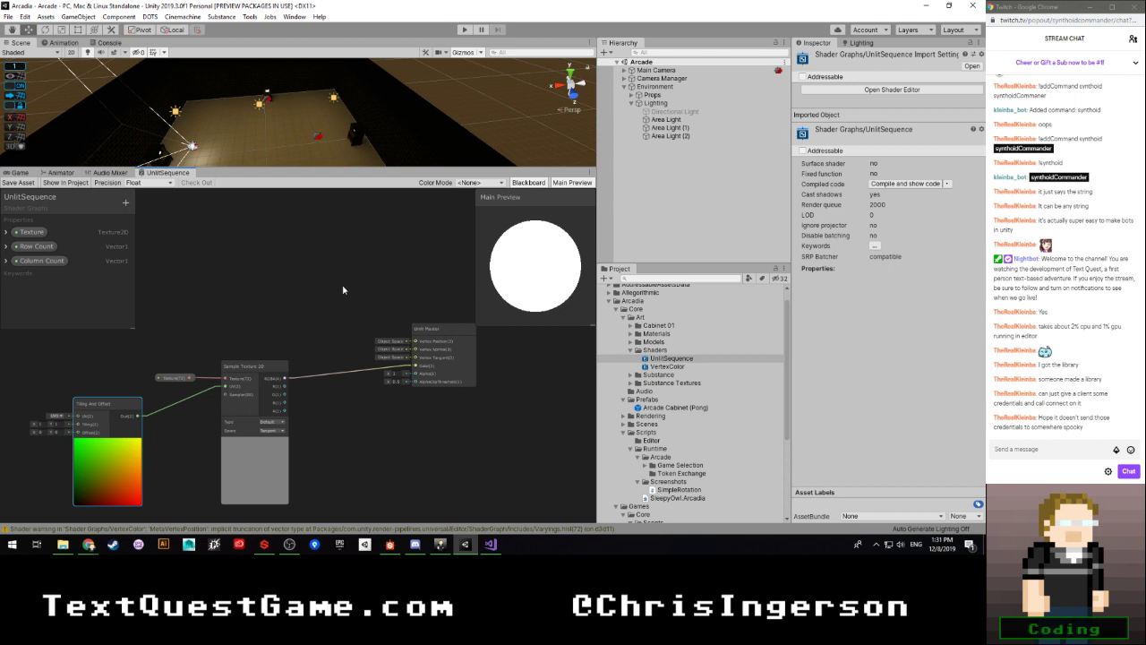
Step: Examine the arcade cabinet's screen up close in the scene and list the objects under Props
{"action": "scroll", "coordinate": [324, 120], "scroll_direction": "up", "scroll_amount": 3}
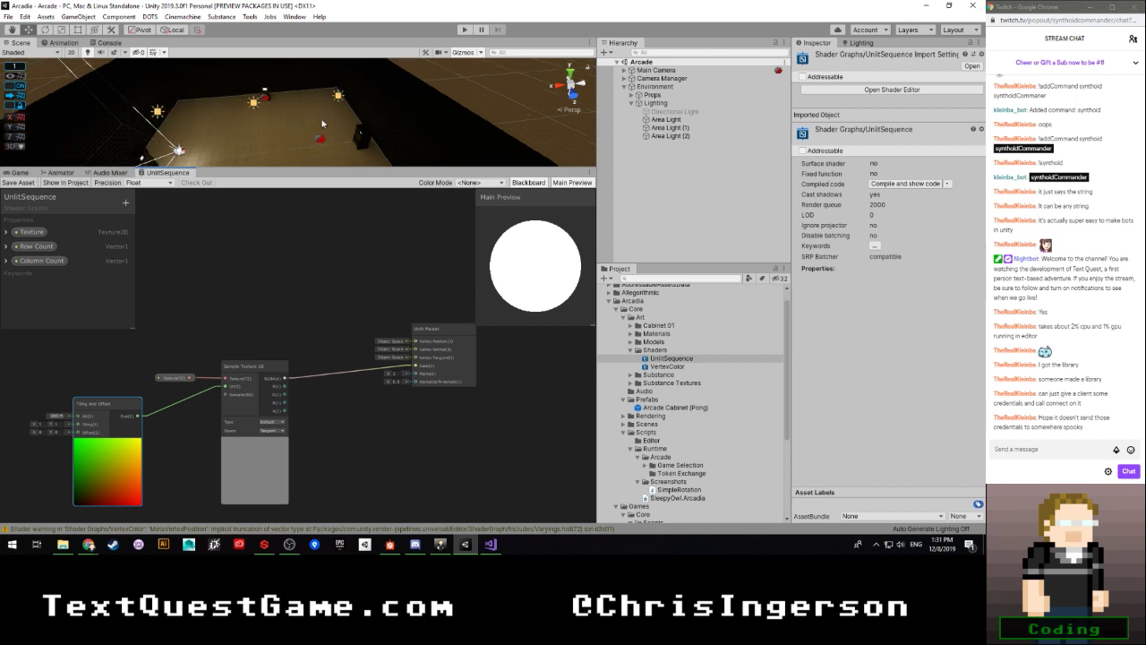
{"action": "left_click_drag", "start_coordinate": [322, 121], "coordinate": [244, 102], "text": "alt"}
{"action": "key", "text": "w"}
{"action": "right_click_drag", "start_coordinate": [276, 116], "coordinate": [117, 67]}
{"action": "key", "text": "w"}
{"action": "key", "text": "s"}
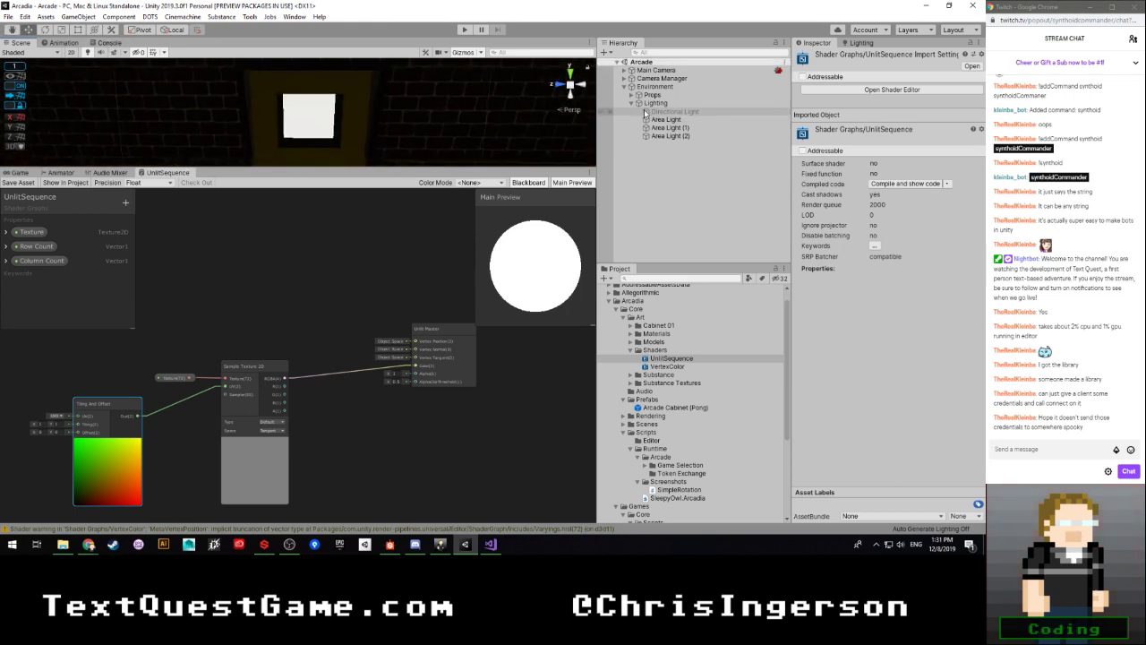
{"action": "left_click", "coordinate": [632, 95]}
{"action": "right_click_drag", "start_coordinate": [378, 110], "coordinate": [210, 103]}
{"action": "key", "text": "s"}
{"action": "key", "text": "w"}
{"action": "key", "text": "w"}
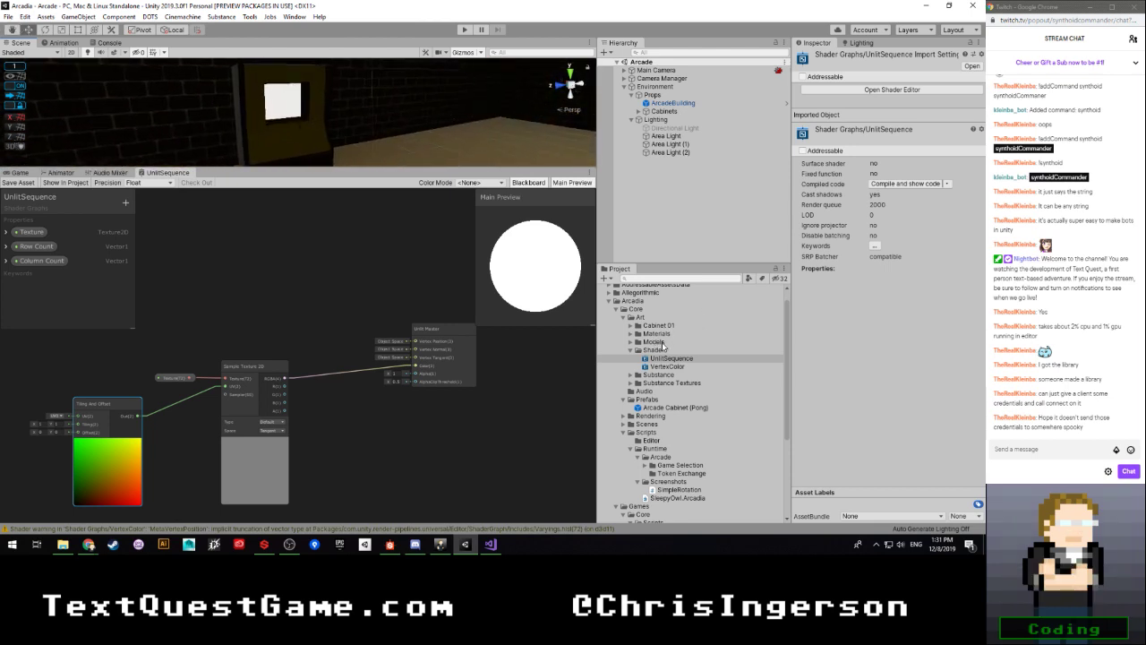
Step: Expand the Materials, Cabinets and Core art folders, and create a new material from the UnlitSequence shader
{"action": "left_click", "coordinate": [631, 334]}
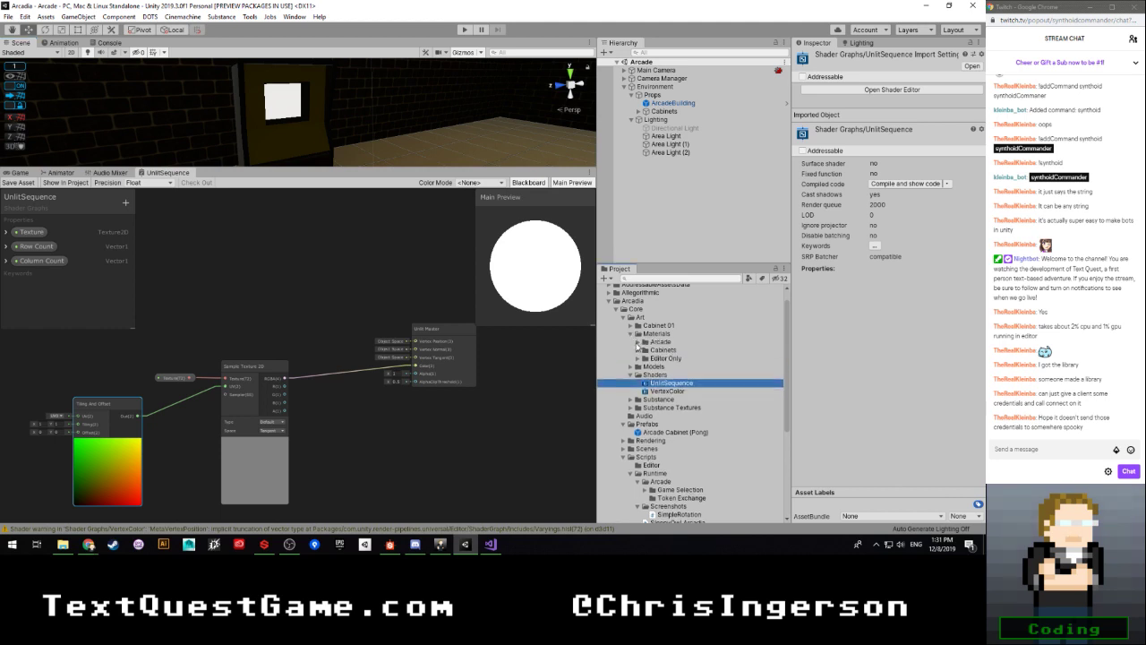
{"action": "left_click", "coordinate": [638, 350]}
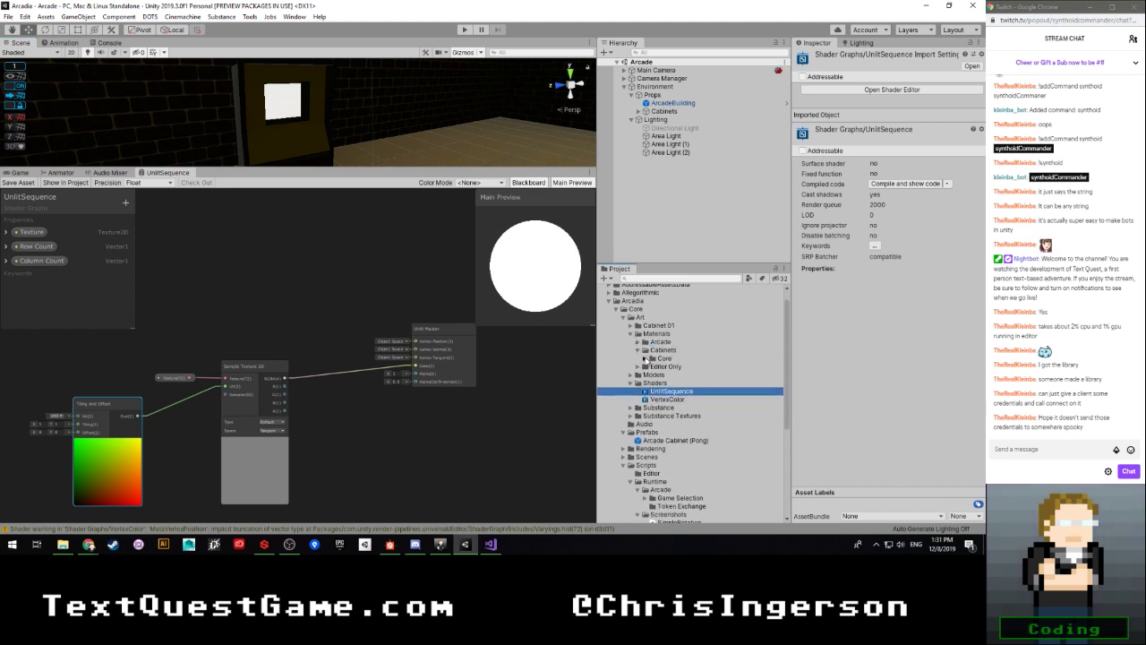
{"action": "left_click", "coordinate": [644, 358]}
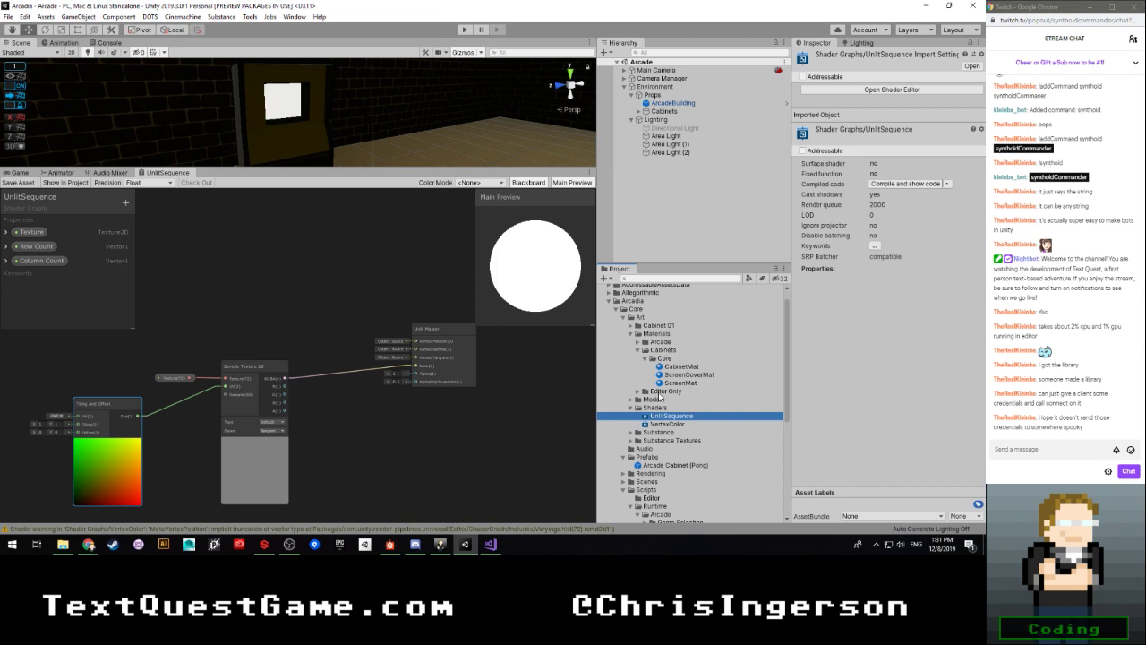
{"action": "right_click", "coordinate": [659, 418]}
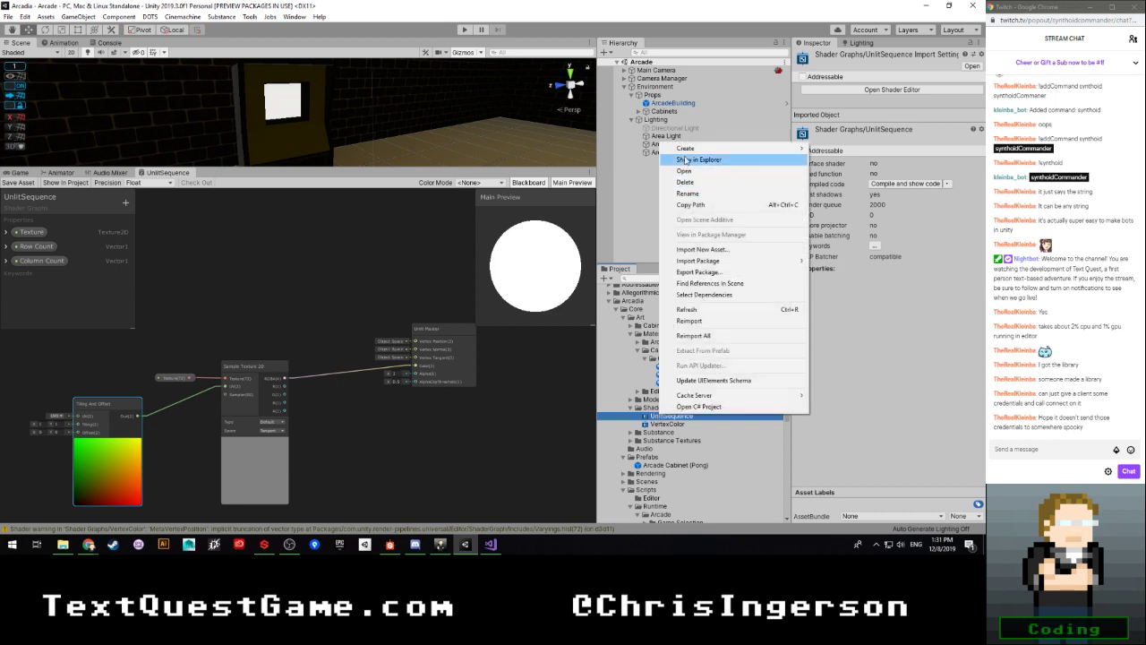
{"action": "mouse_move", "coordinate": [687, 150]}
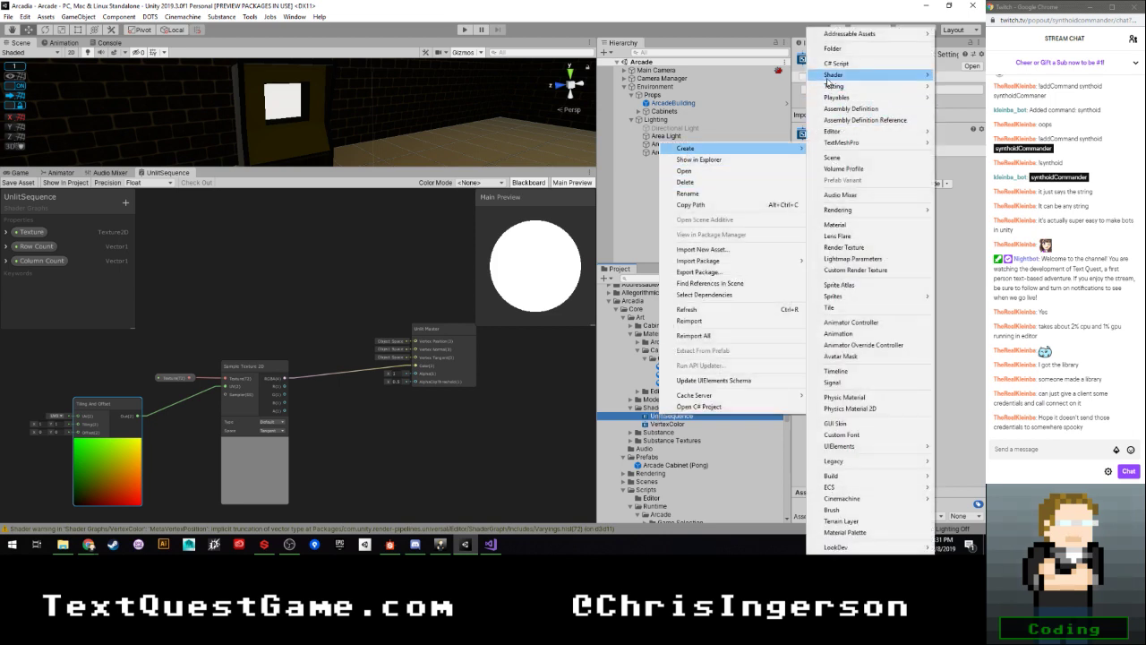
{"action": "left_click", "coordinate": [836, 224]}
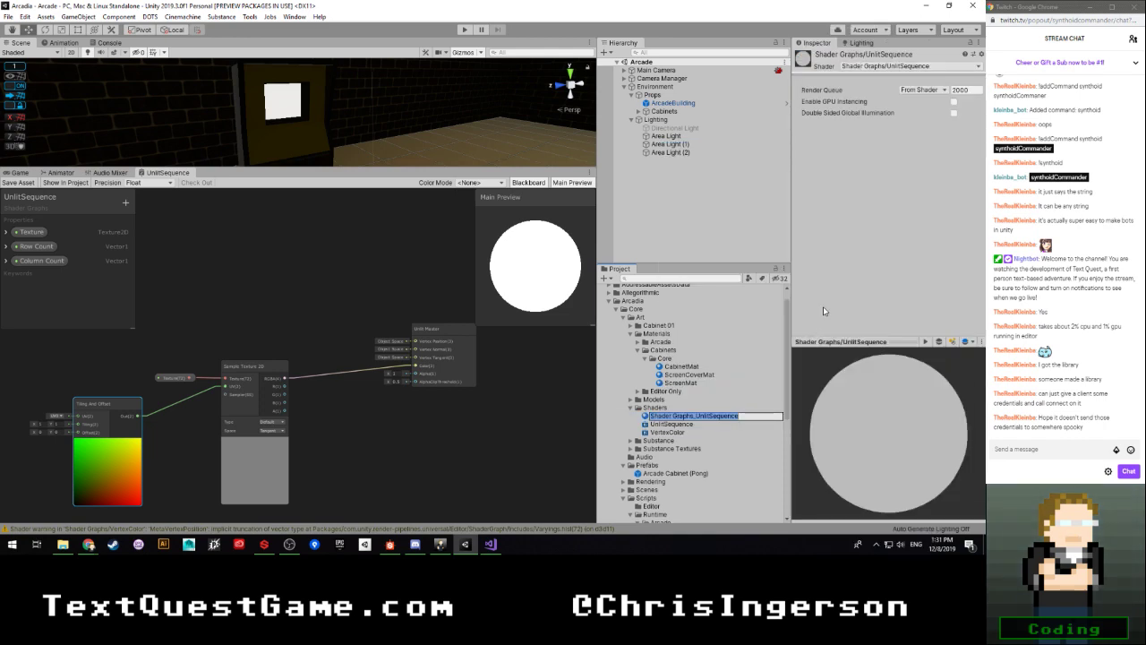
Step: Name the new material Mat_ScreenAnimation
{"action": "type", "text": "ScreenA"}
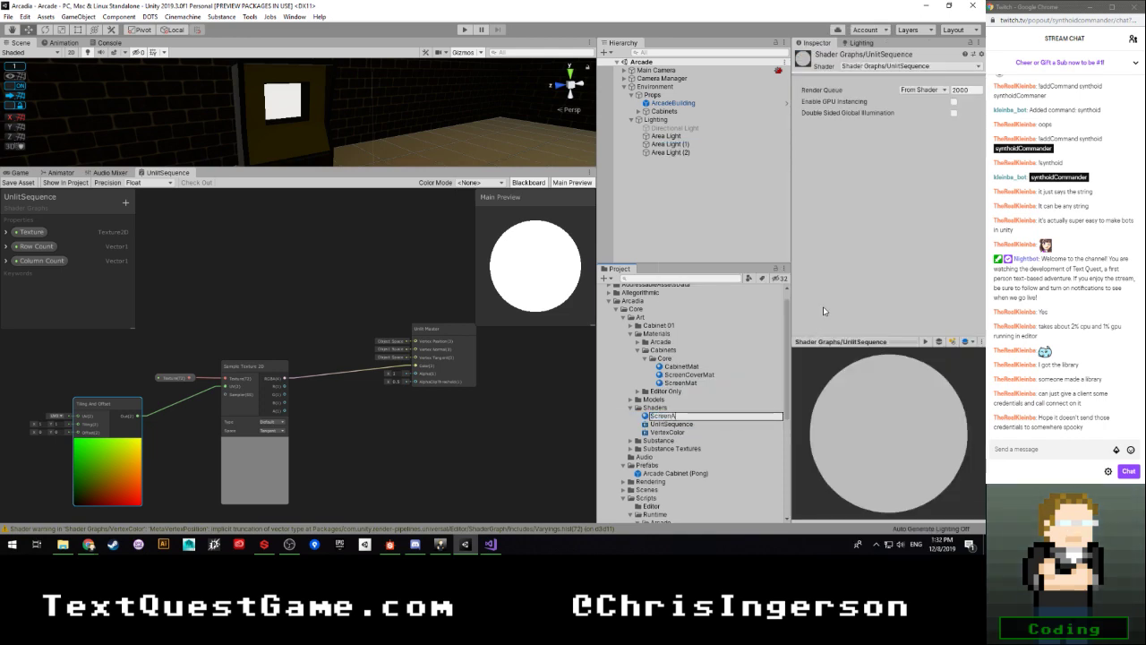
{"action": "type", "text": "nimationMatter"}
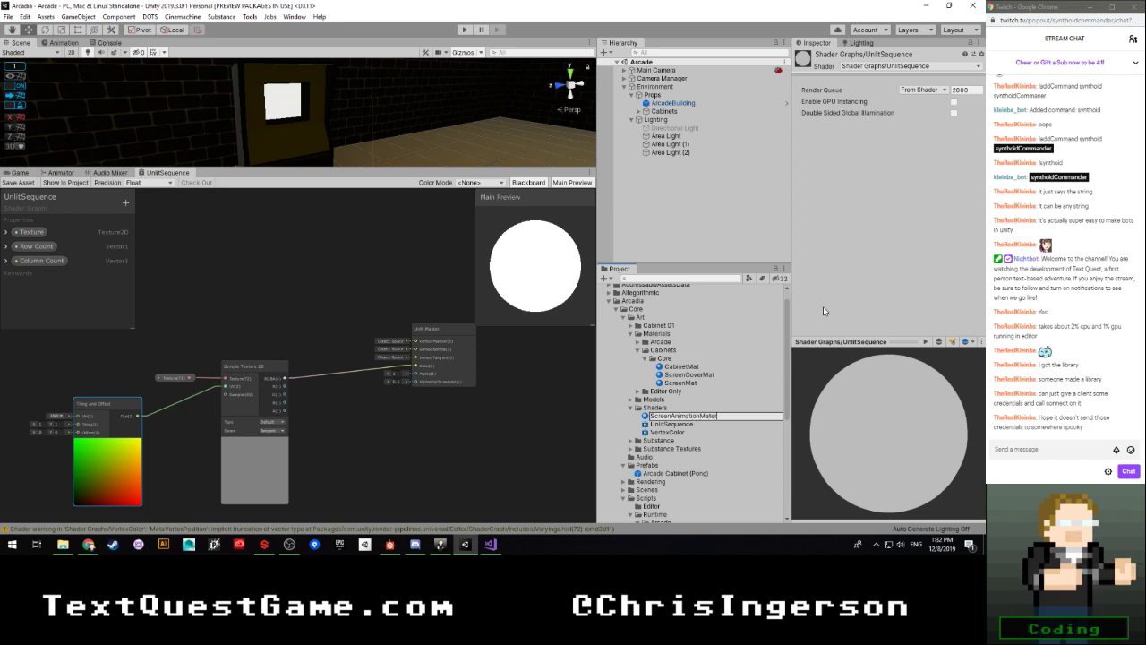
{"action": "key", "text": "BackSpace"}
{"action": "key", "text": "BackSpace"}
{"action": "key", "text": "BackSpace"}
{"action": "key", "text": "BackSpace"}
{"action": "key", "text": "BackSpace"}
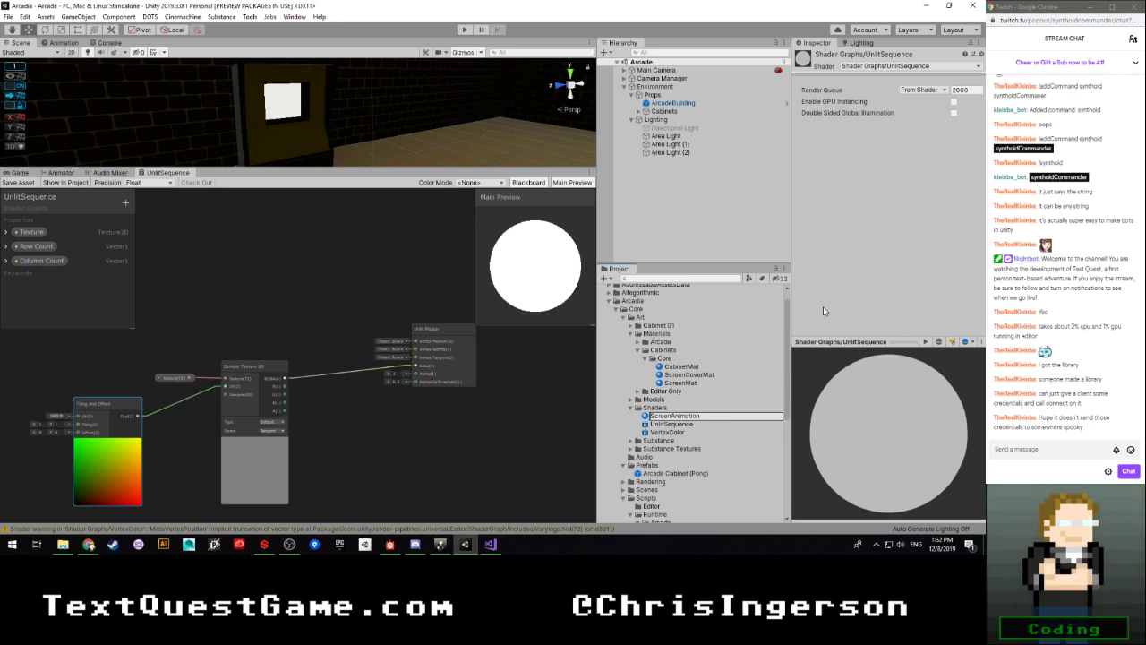
{"action": "key", "text": "Home"}
{"action": "type", "text": "Mat_"}
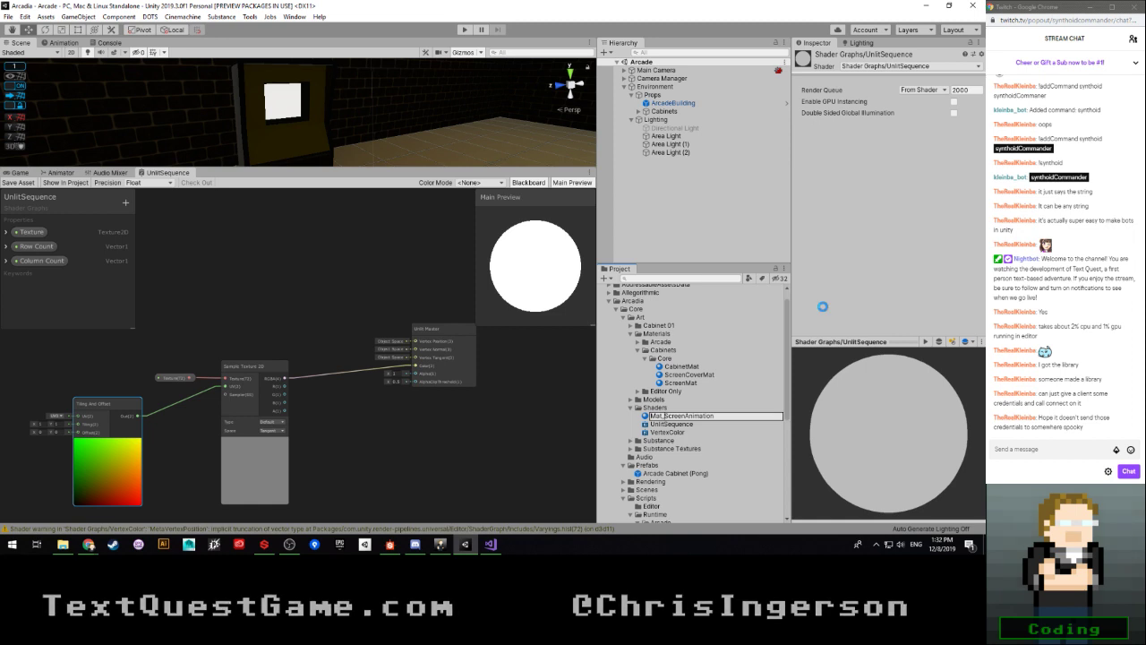
{"action": "key", "text": "Return"}
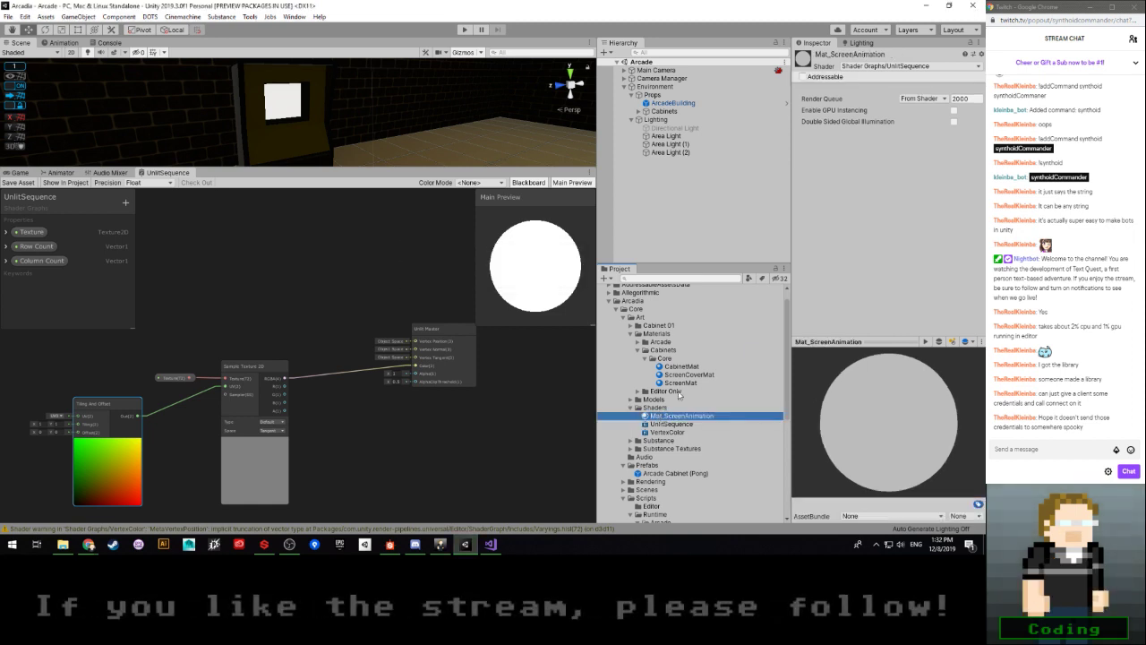
Step: Move Mat_ScreenAnimation into the Core folder of the Cabinets materials and save the UnlitSequence shader graph
{"action": "left_click_drag", "start_coordinate": [679, 394], "coordinate": [666, 362]}
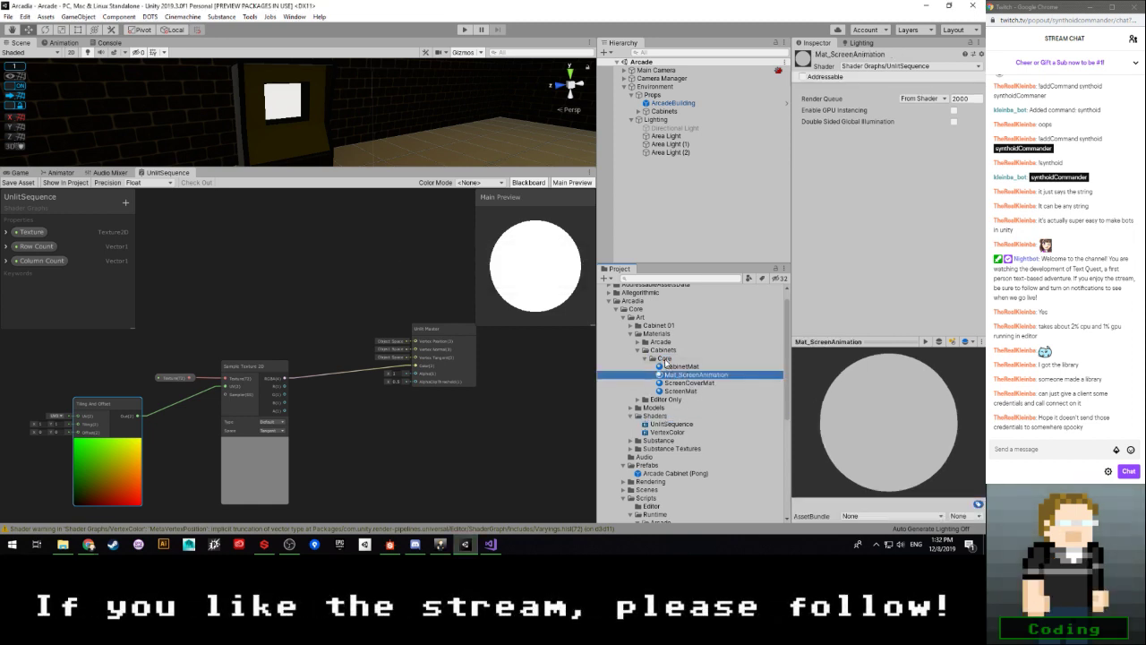
{"action": "left_click", "coordinate": [680, 368]}
{"action": "left_click", "coordinate": [678, 376]}
{"action": "left_click", "coordinate": [20, 182]}
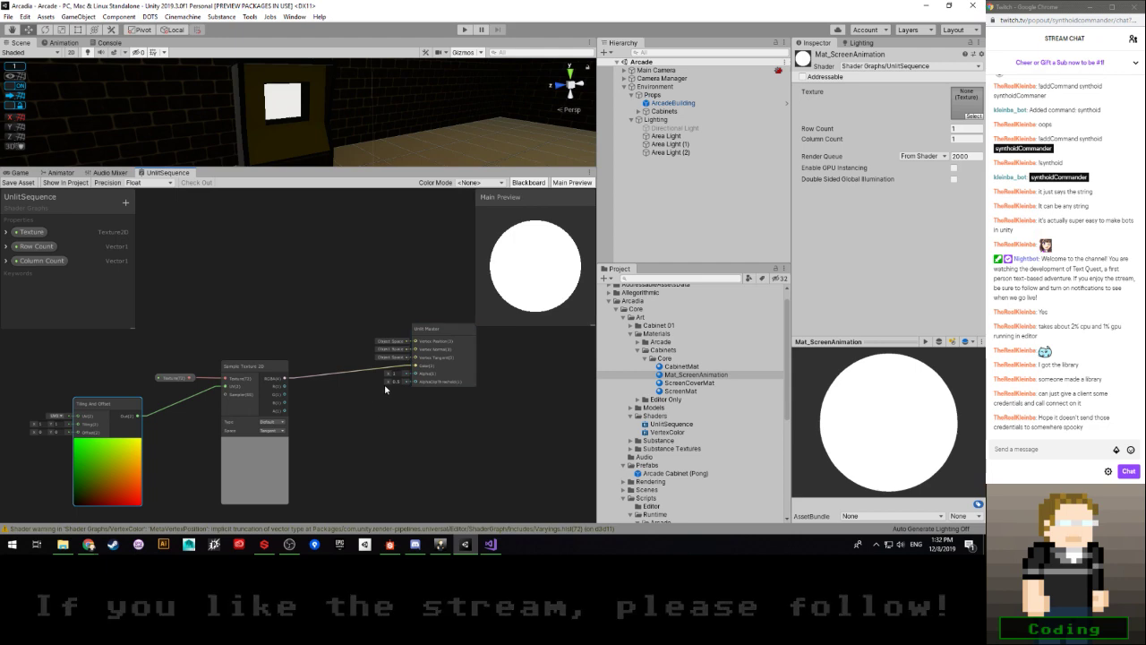
Step: Launch Photoshop 21.0.1 from Creative Cloud Desktop and close the Creative Cloud window
{"action": "left_click", "coordinate": [242, 546]}
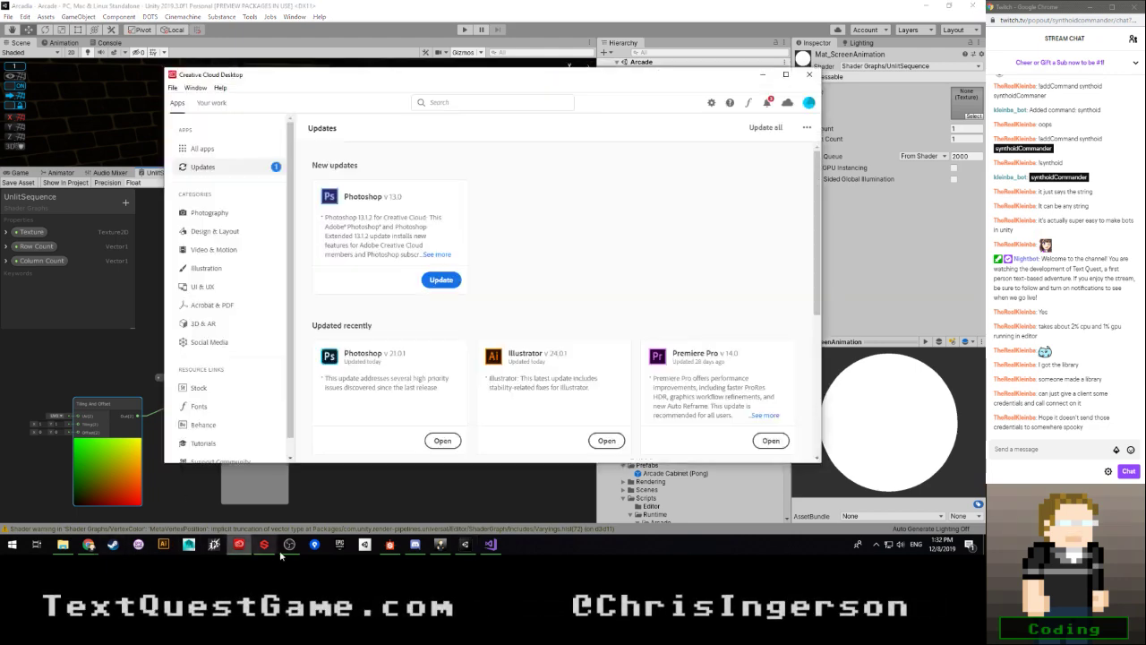
{"action": "left_click", "coordinate": [226, 156]}
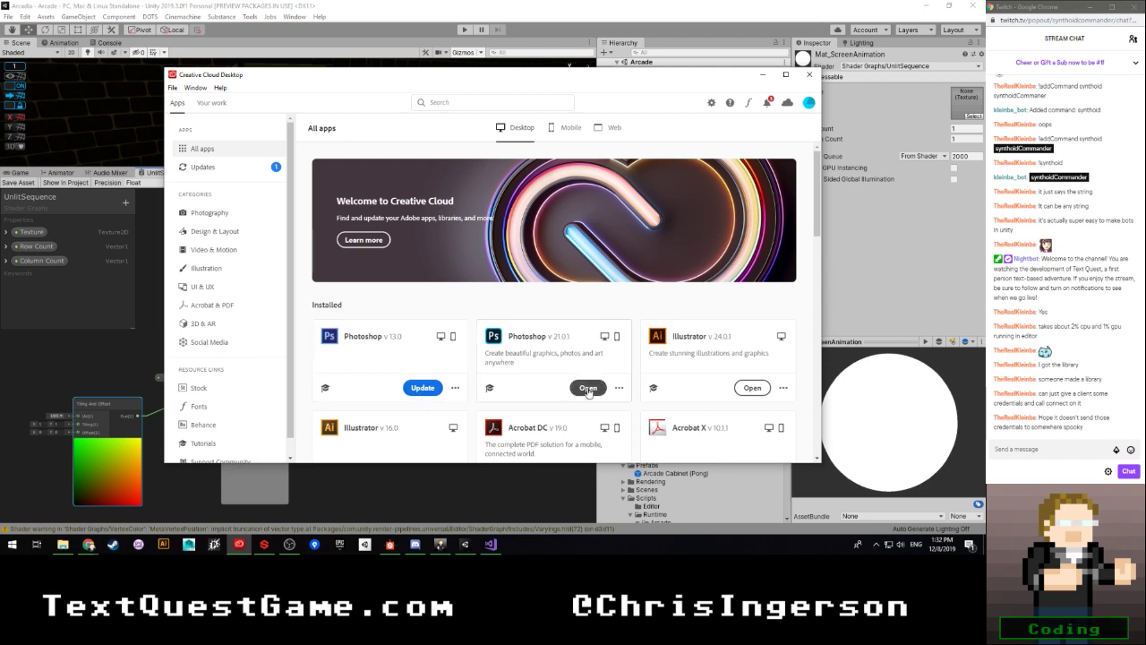
{"action": "left_click", "coordinate": [588, 389]}
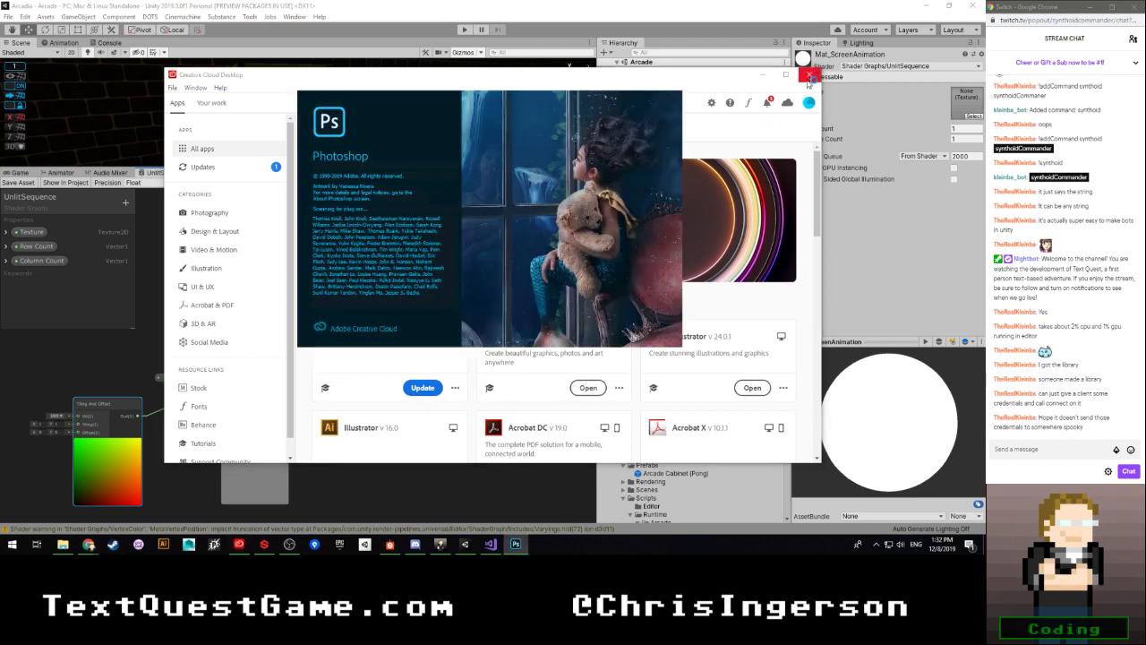
{"action": "left_click", "coordinate": [809, 77]}
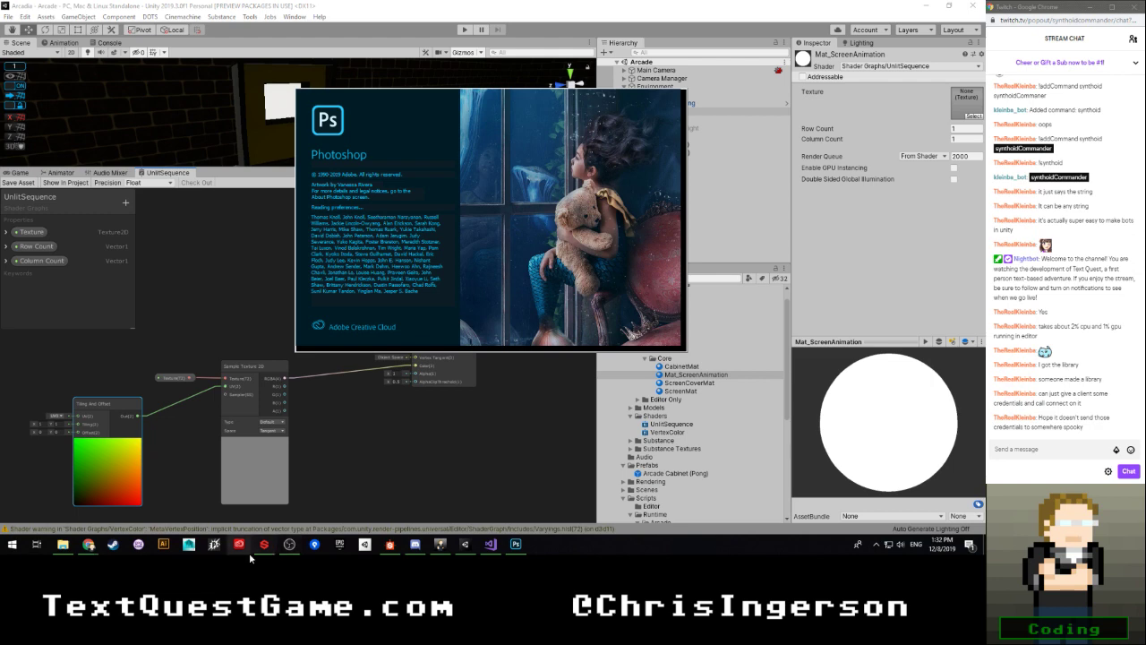
Step: Close the Substance launcher window
{"action": "mouse_move", "coordinate": [265, 550]}
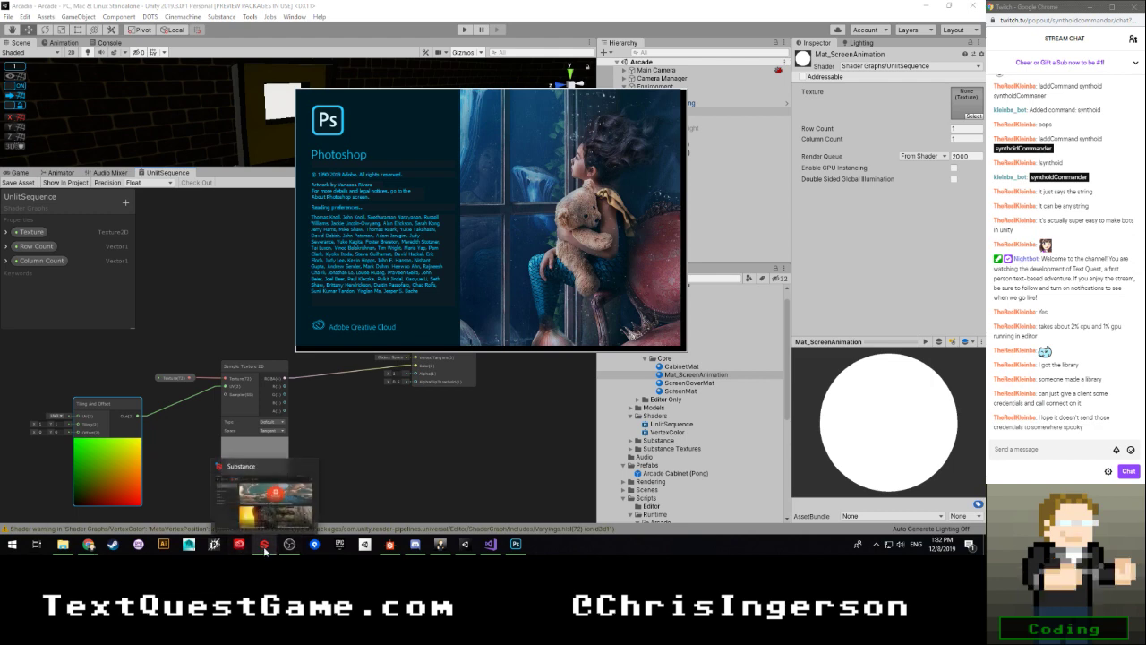
{"action": "left_click", "coordinate": [264, 497]}
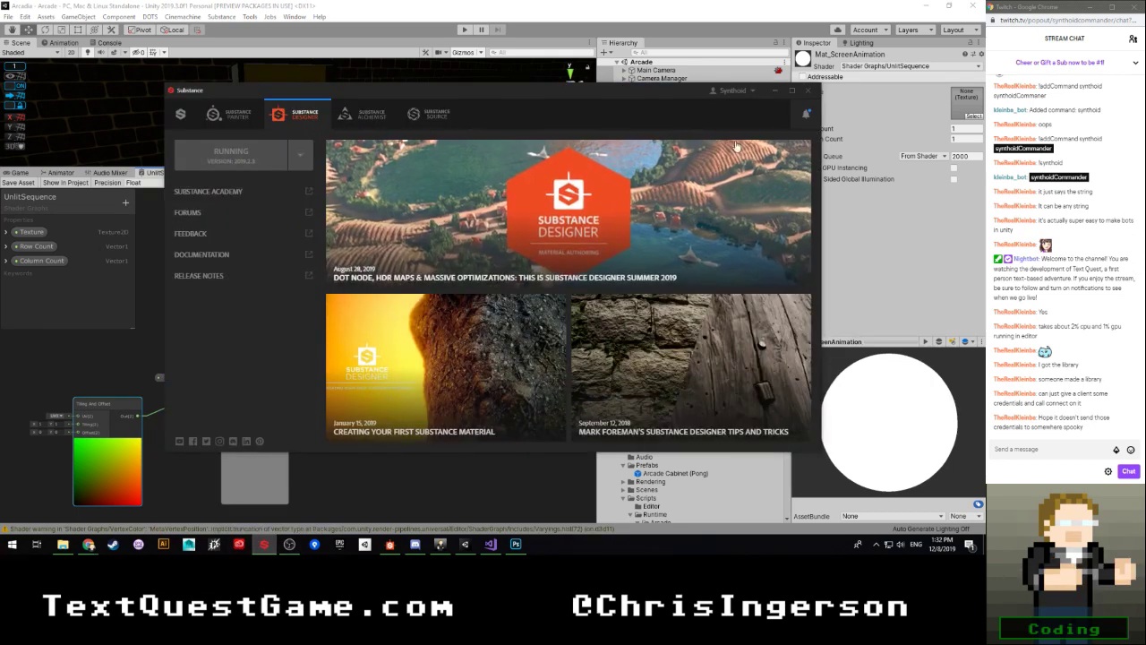
{"action": "left_click", "coordinate": [808, 92]}
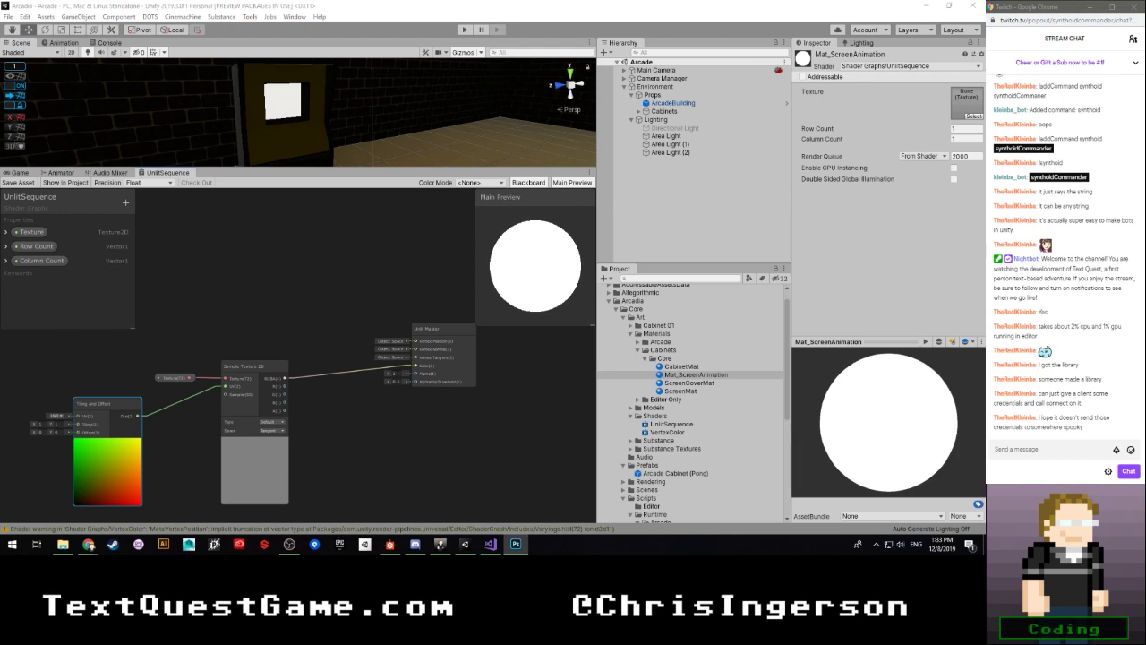
Step: Switch to Photoshop and make a 128 x 256 px rectangular selection in the canvas's upper-left corner
{"action": "left_click", "coordinate": [516, 543]}
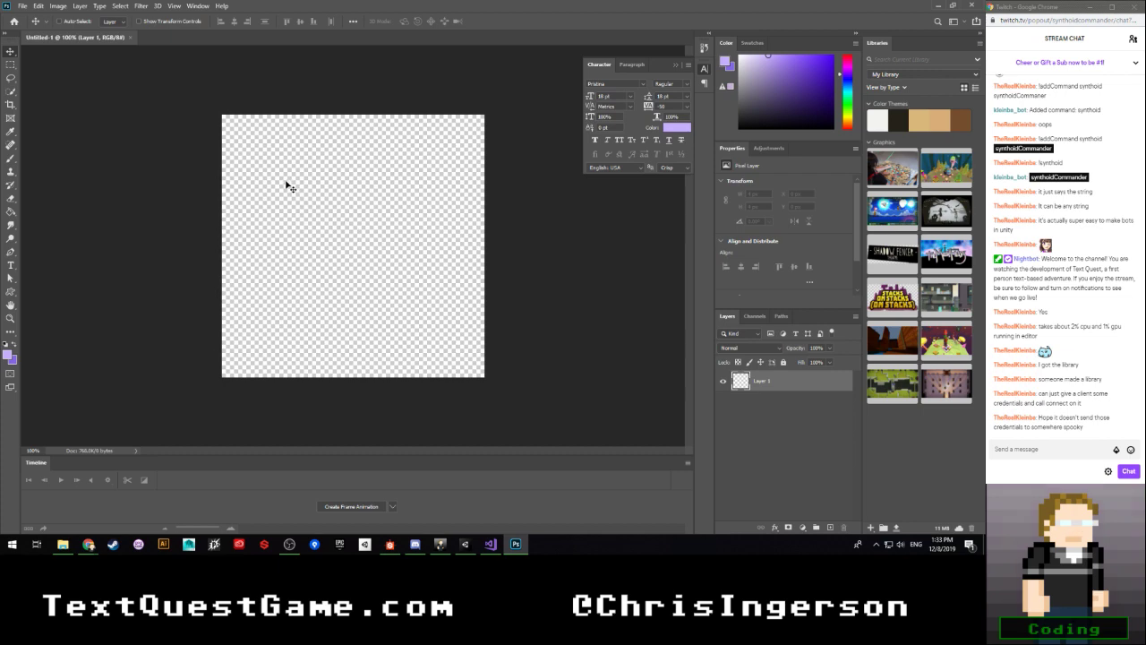
{"action": "key", "text": "m"}
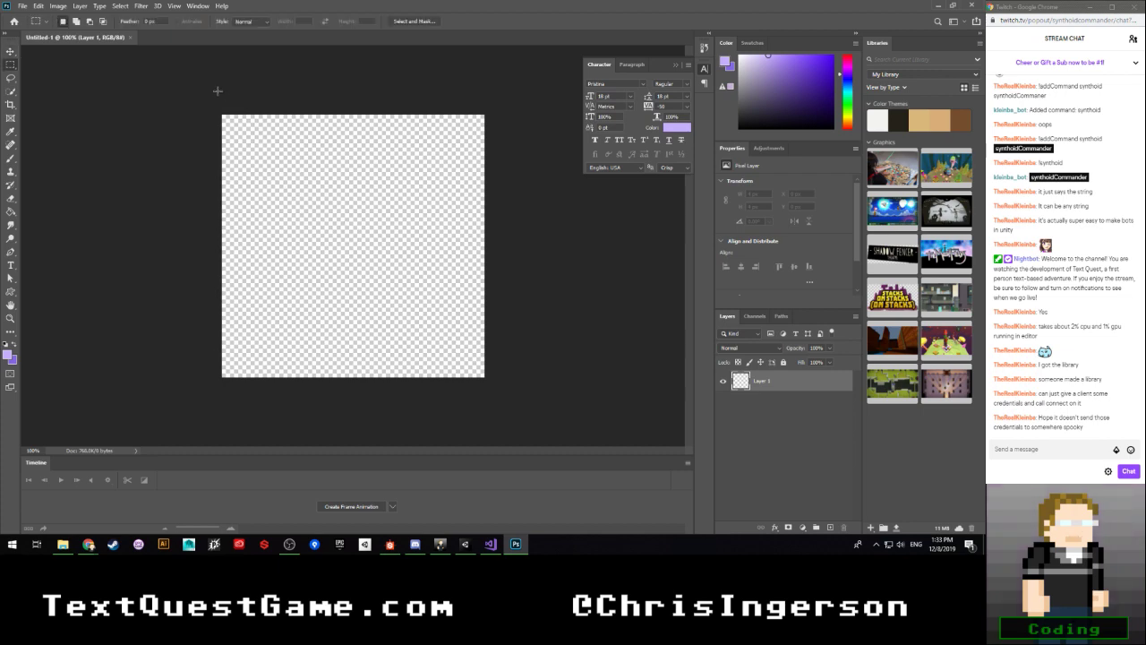
{"action": "left_click_drag", "start_coordinate": [243, 100], "coordinate": [312, 204]}
{"action": "left_click", "coordinate": [351, 255]}
{"action": "left_click_drag", "start_coordinate": [222, 115], "coordinate": [287, 413]}
{"action": "left_click", "coordinate": [286, 413]}
{"action": "left_click_drag", "start_coordinate": [205, 397], "coordinate": [297, 244], "text": "alt"}
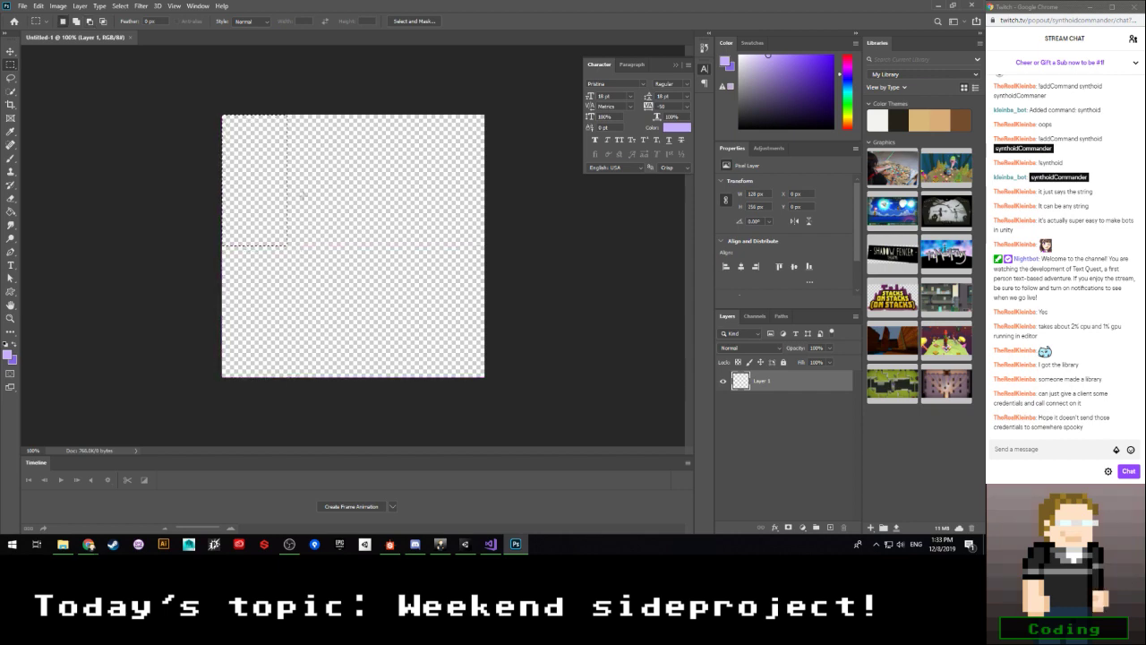
Step: Set the foreground colour to pure red and fill the selected cell with it
{"action": "key", "text": "i"}
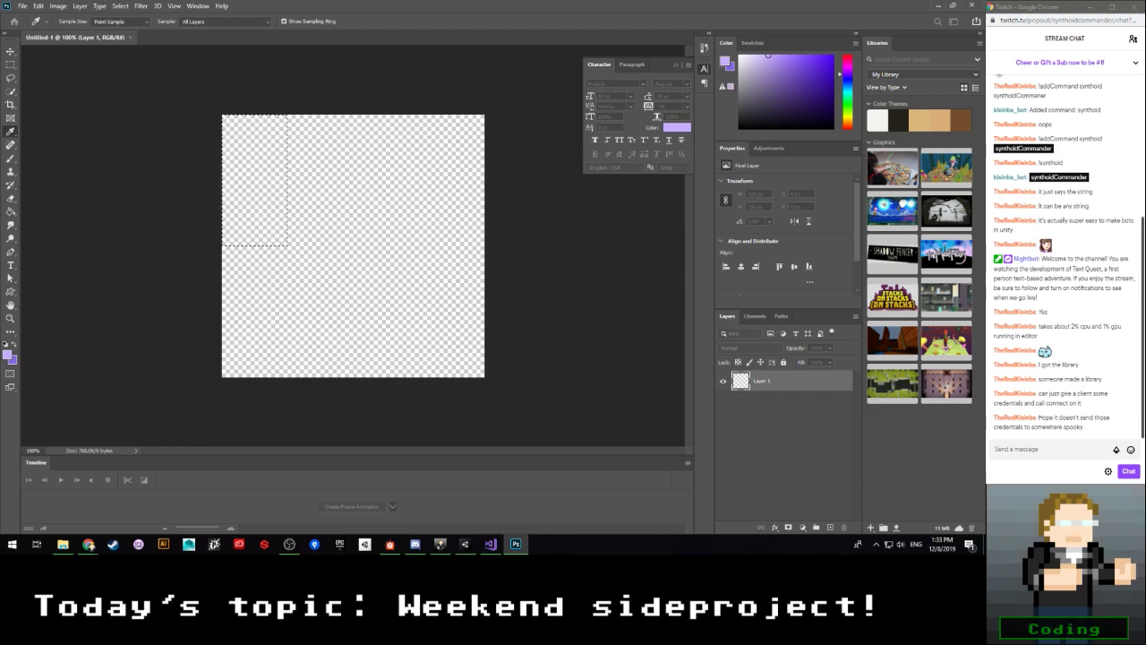
{"action": "key", "text": "g"}
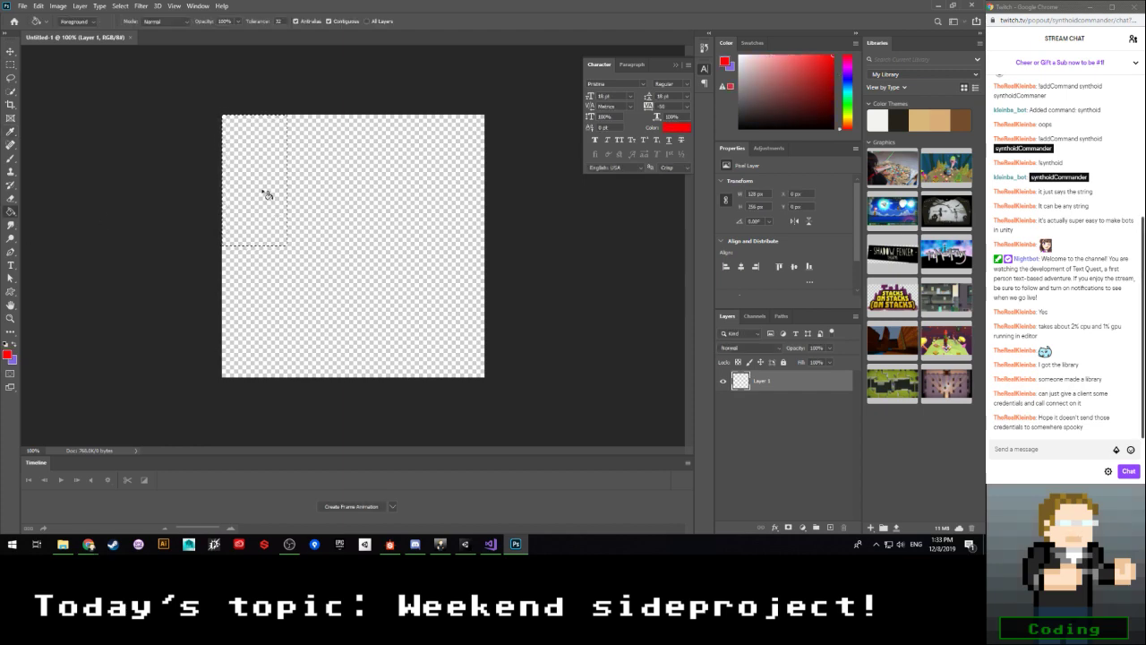
{"action": "left_click", "coordinate": [259, 190]}
Step: Move the selection one cell right, to X 128 px in the upper row, and fill it with orange
{"action": "key", "text": "m"}
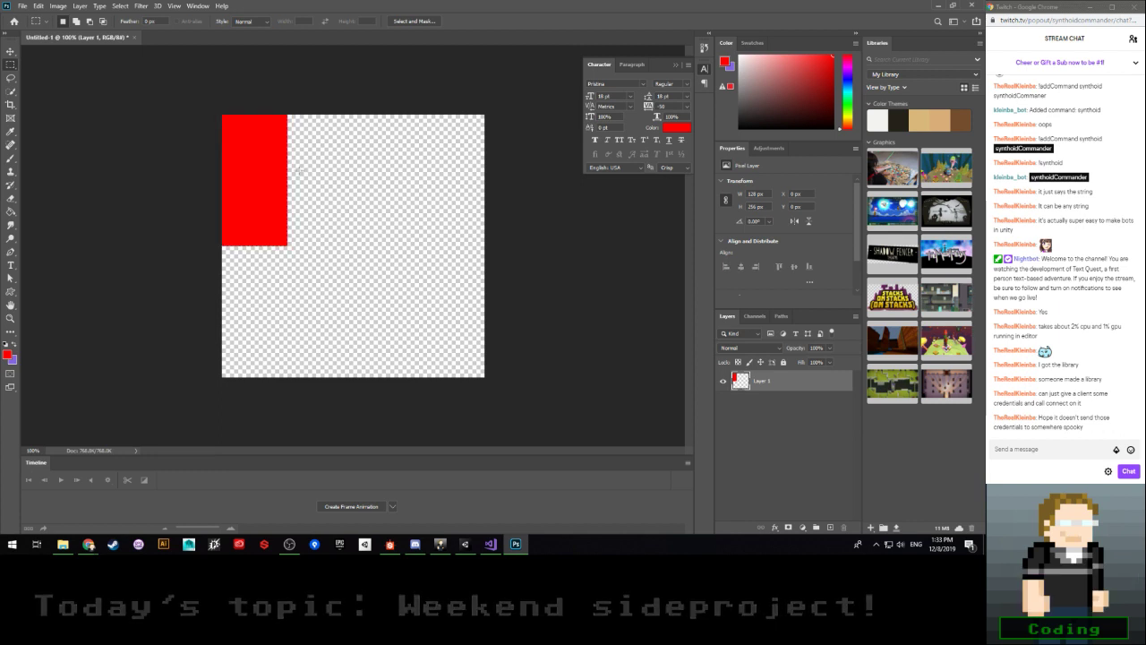
{"action": "left_click_drag", "start_coordinate": [271, 181], "coordinate": [318, 181]}
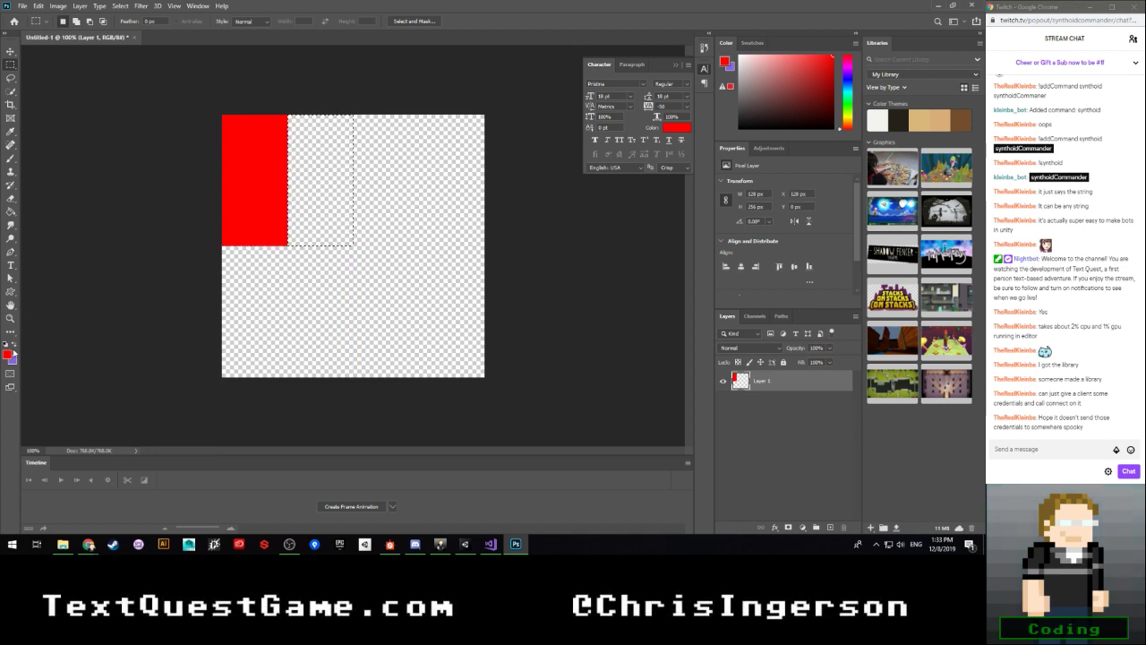
{"action": "key", "text": "i"}
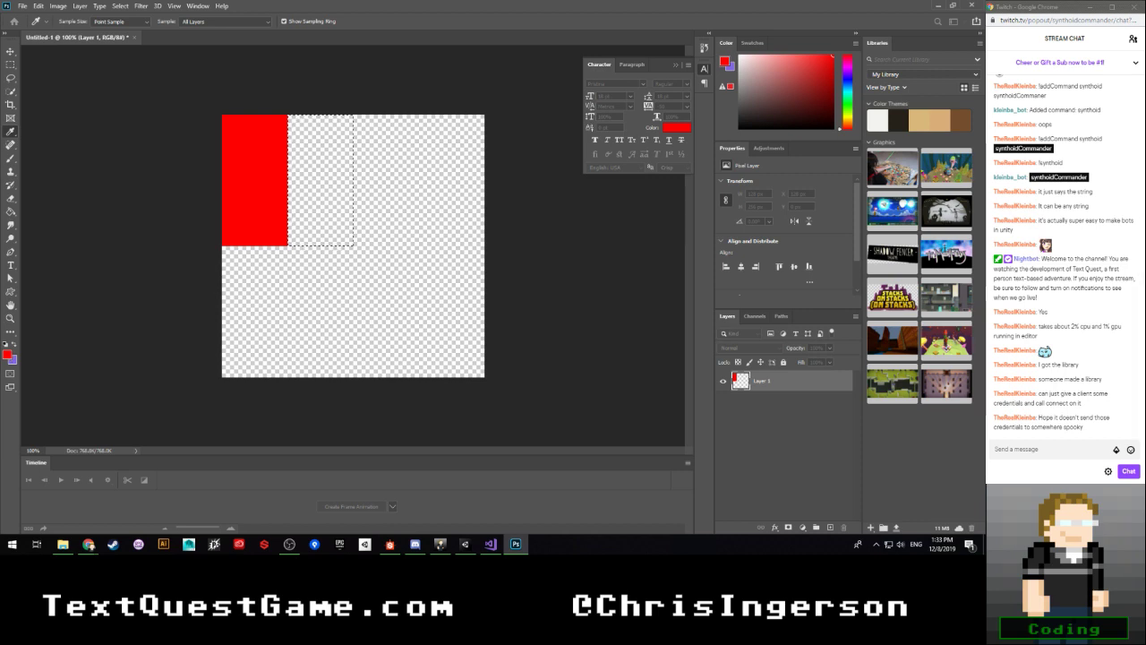
{"action": "key", "text": "Return"}
{"action": "left_click", "coordinate": [10, 212]}
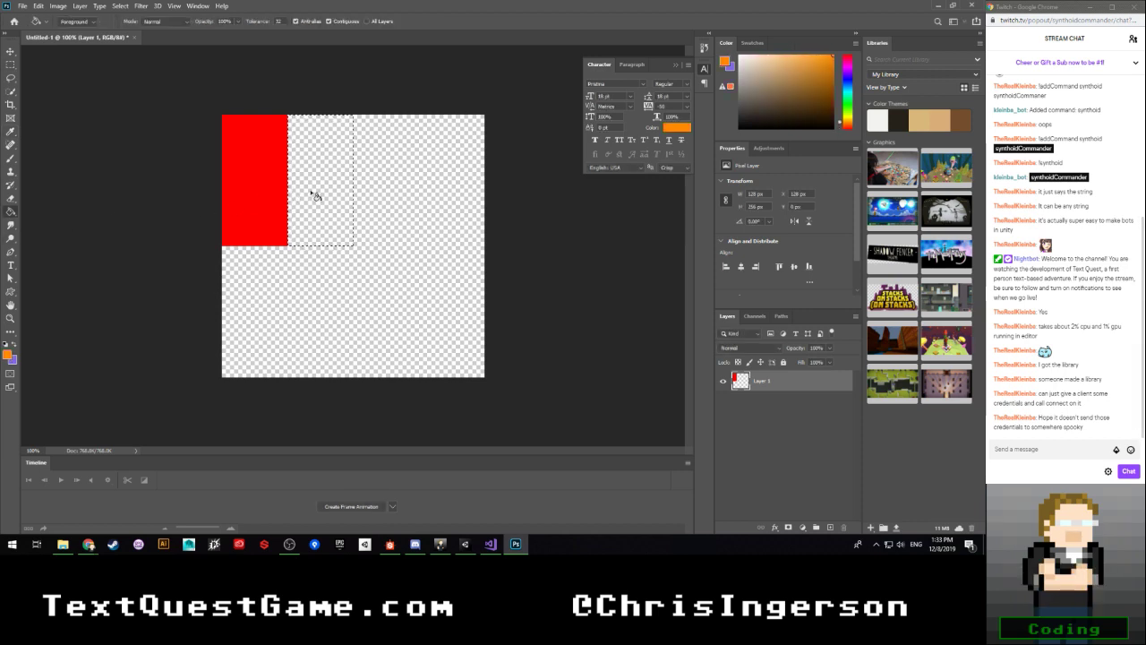
{"action": "left_click", "coordinate": [313, 194]}
Step: Move the selection to the third cell of the upper row and fill it with golden yellow
{"action": "key", "text": "m"}
{"action": "mouse_move", "coordinate": [315, 192]}
{"action": "left_mouse_down"}
{"action": "mouse_move", "coordinate": [334, 180]}
{"action": "mouse_move", "coordinate": [394, 182]}
{"action": "left_mouse_up"}
{"action": "key", "text": "i"}
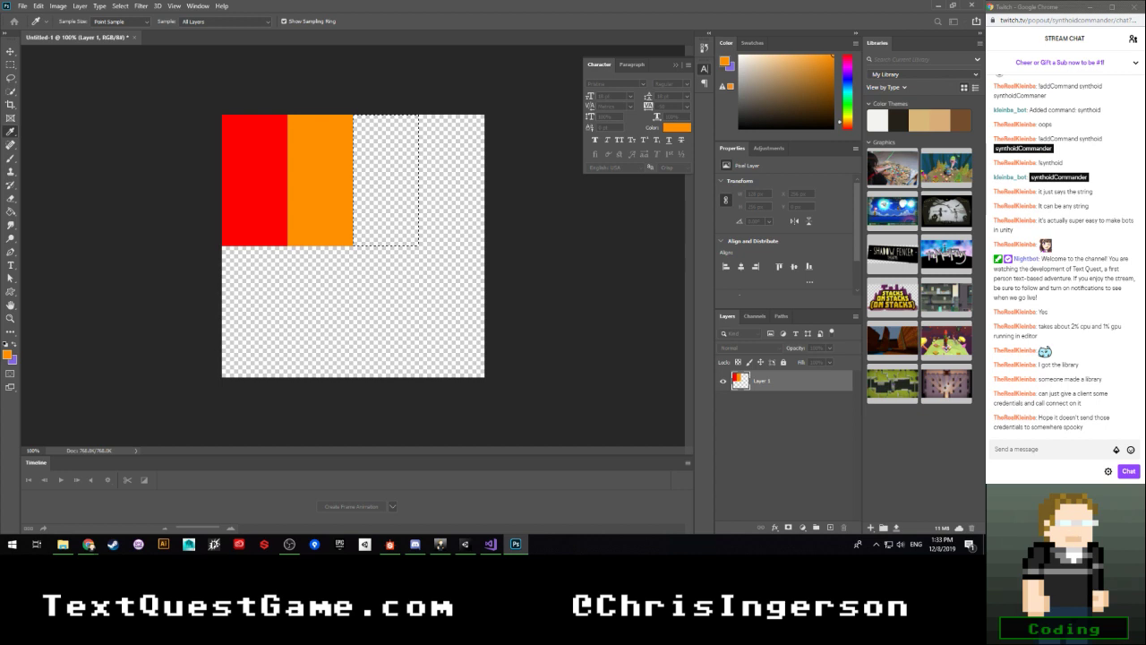
{"action": "left_click", "coordinate": [226, 224]}
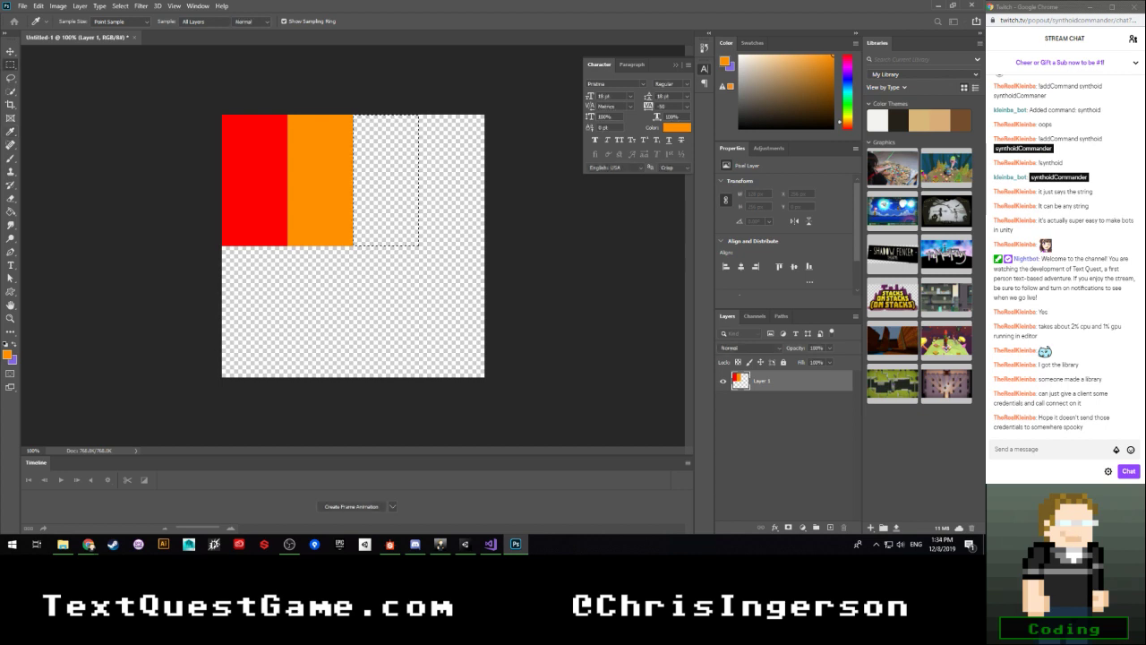
{"action": "key", "text": "alt+BackSpace"}
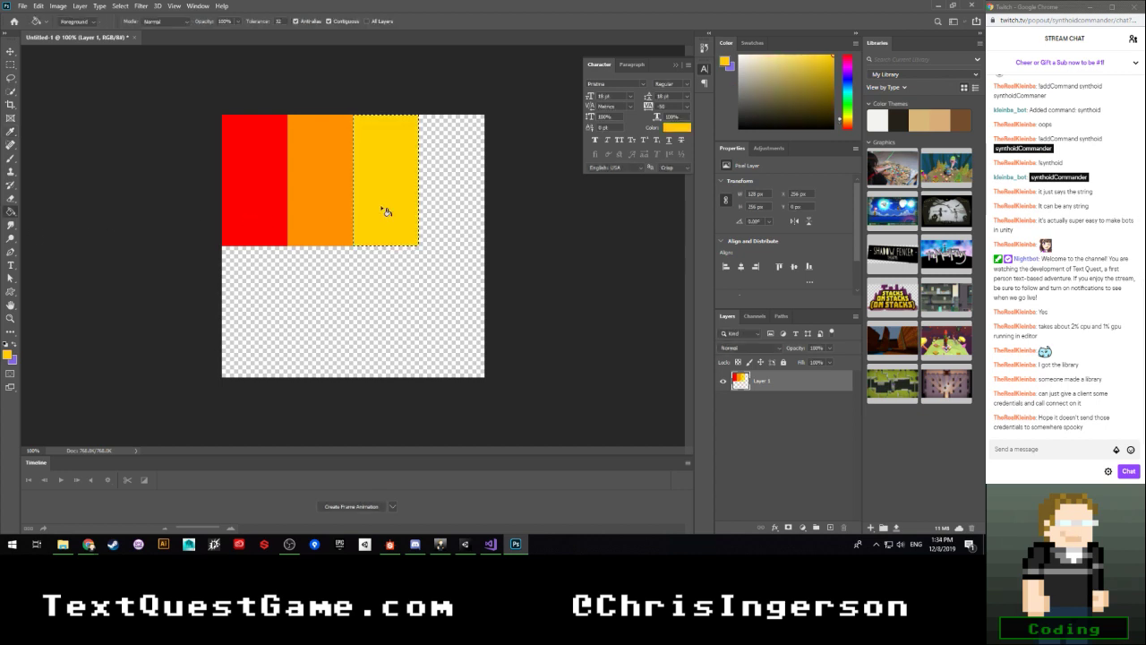
Step: Move the selection to the fourth cell of the upper row and fill it with bright green
{"action": "left_click_drag", "start_coordinate": [408, 146], "coordinate": [474, 147]}
{"action": "key", "text": "i"}
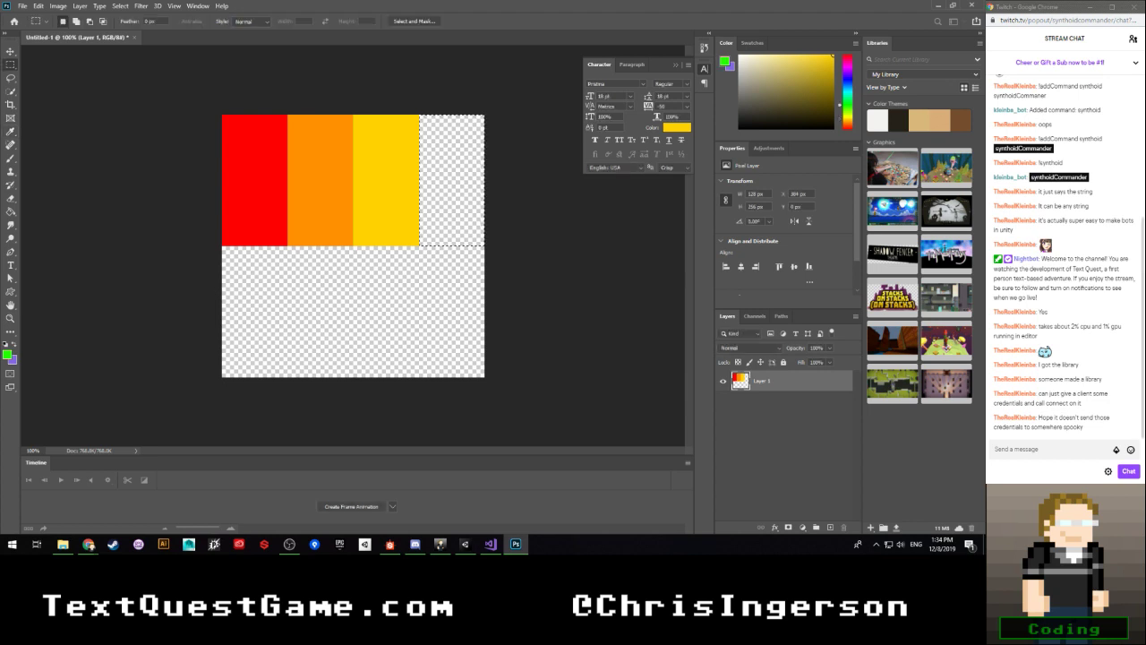
{"action": "key", "text": "g"}
{"action": "left_click", "coordinate": [438, 200]}
Step: Move the selection to the first cell of the lower row, at X 0 px and Y 256 px, and fill it with turquoise
{"action": "key", "text": "m"}
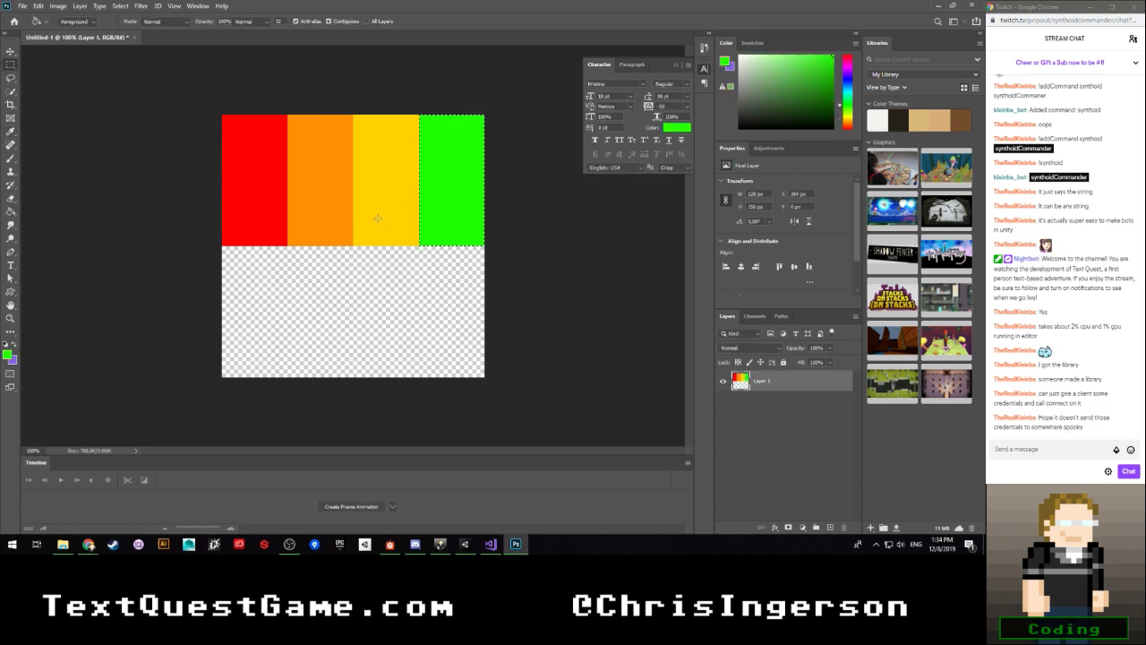
{"action": "mouse_move", "coordinate": [435, 184]}
{"action": "left_mouse_down"}
{"action": "mouse_move", "coordinate": [249, 314]}
{"action": "mouse_move", "coordinate": [231, 315]}
{"action": "left_mouse_up"}
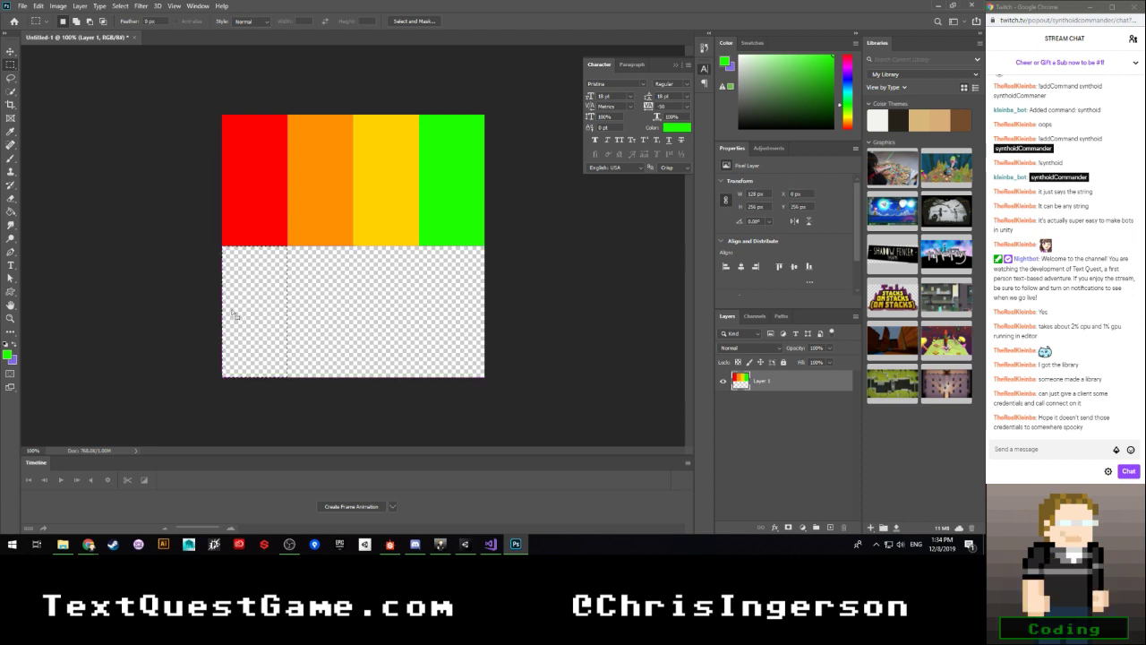
{"action": "left_click", "coordinate": [8, 356]}
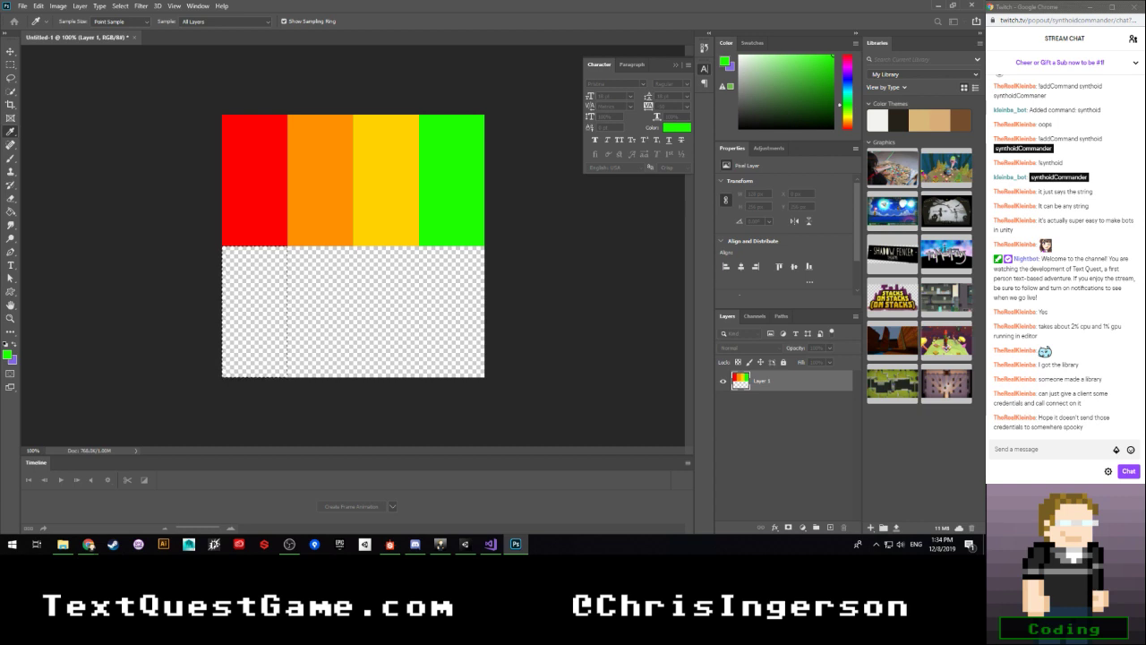
{"action": "key", "text": "Return"}
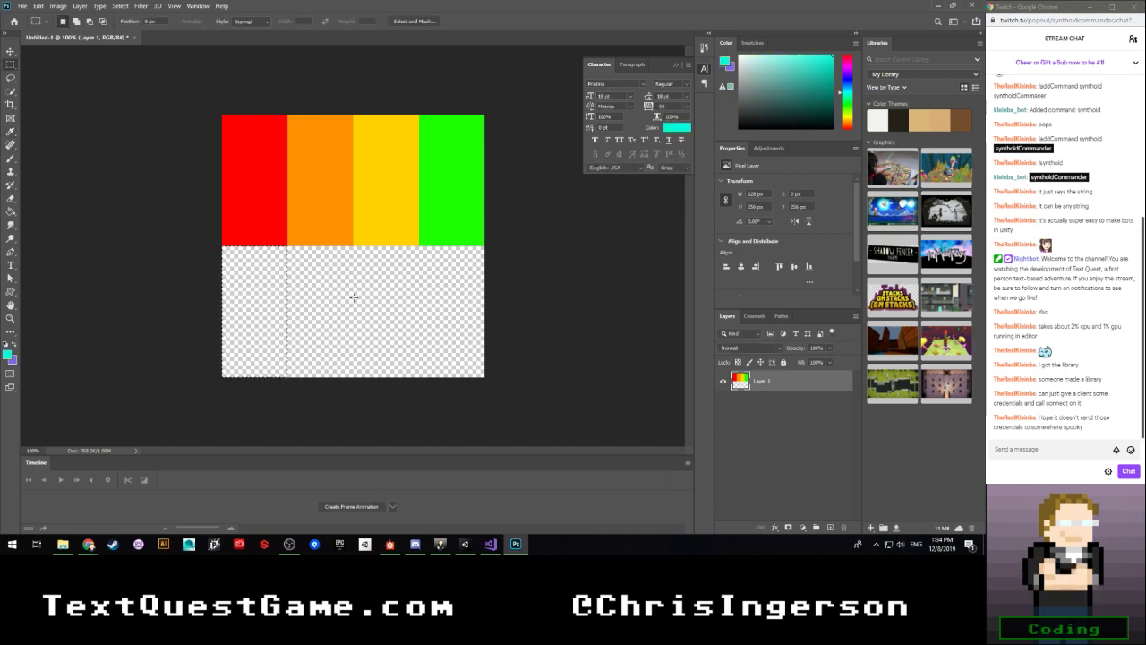
{"action": "key", "text": "g"}
{"action": "left_click", "coordinate": [262, 299]}
Step: Move the selection to the second cell of the lower row and fill it with bright blue
{"action": "key", "text": "m"}
{"action": "left_click_drag", "start_coordinate": [269, 299], "coordinate": [321, 311]}
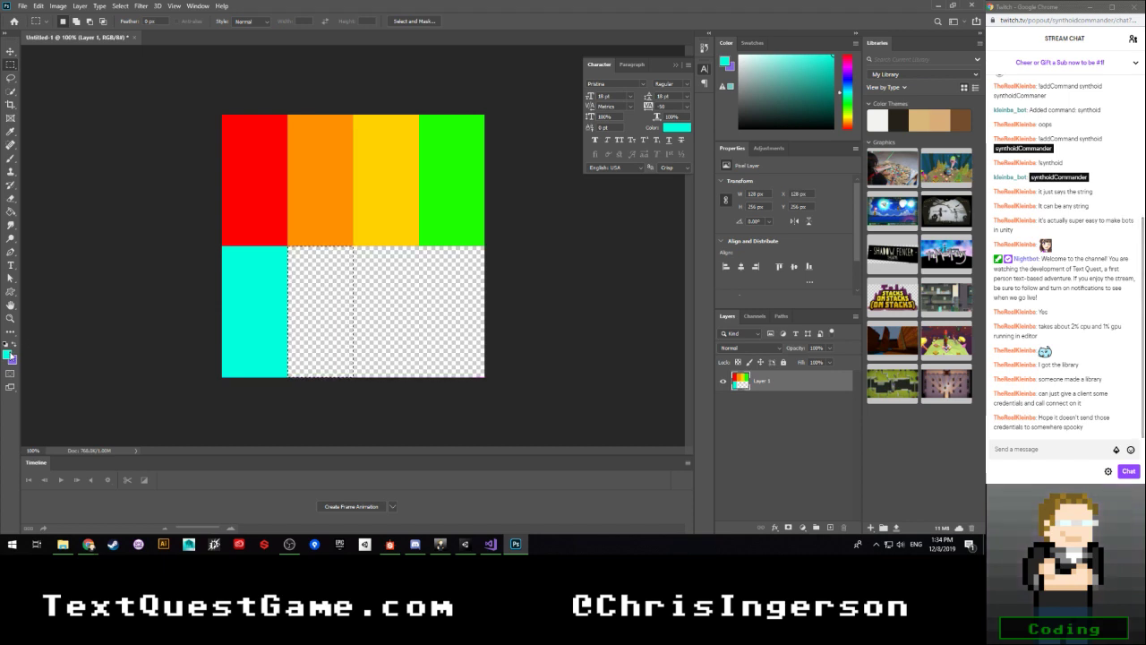
{"action": "key", "text": "i"}
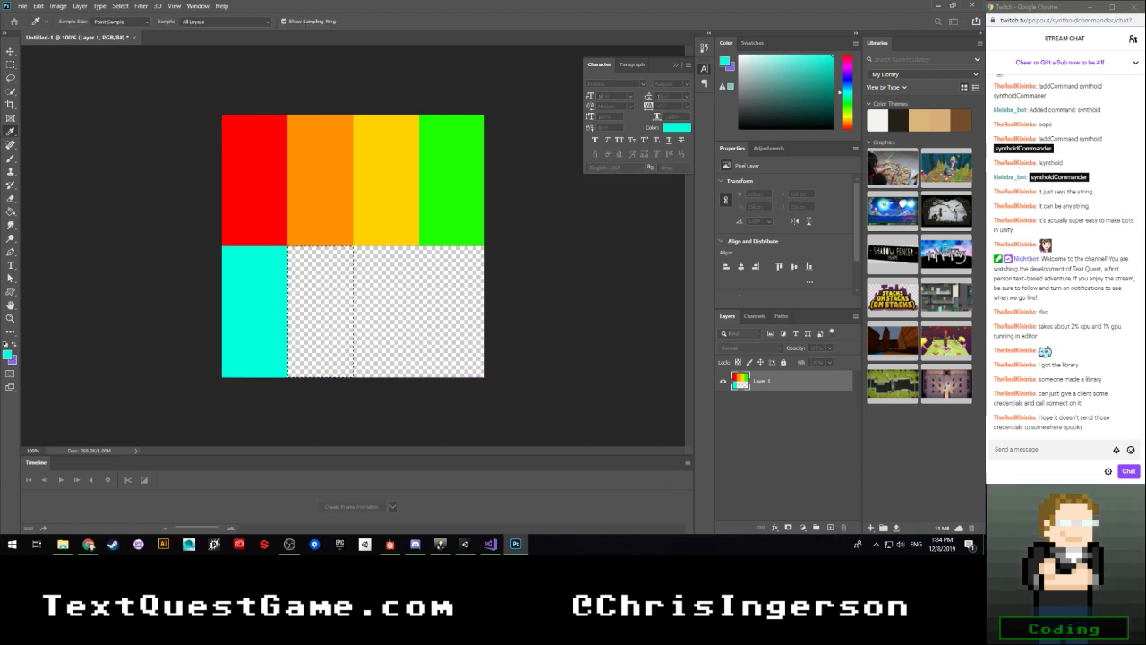
{"action": "left_click", "coordinate": [846, 81]}
{"action": "key", "text": "g"}
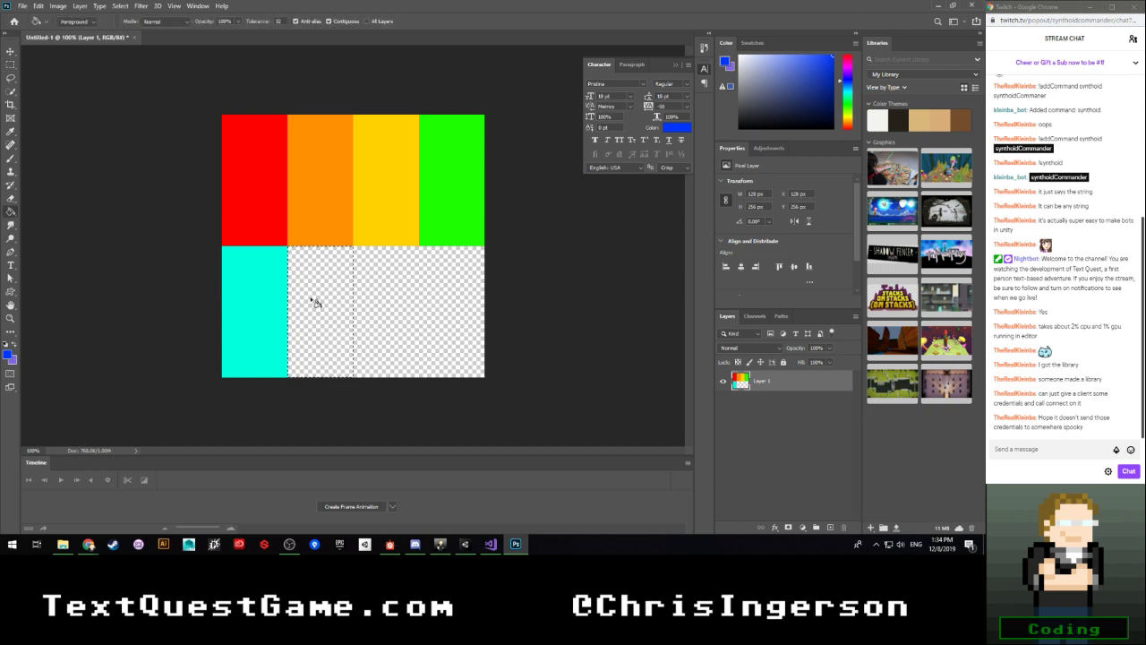
{"action": "left_click", "coordinate": [302, 301]}
Step: Move the selection to the third cell of the lower row and fill it with blue-violet
{"action": "key", "text": "m"}
{"action": "left_click_drag", "start_coordinate": [325, 305], "coordinate": [391, 305]}
{"action": "key", "text": "i"}
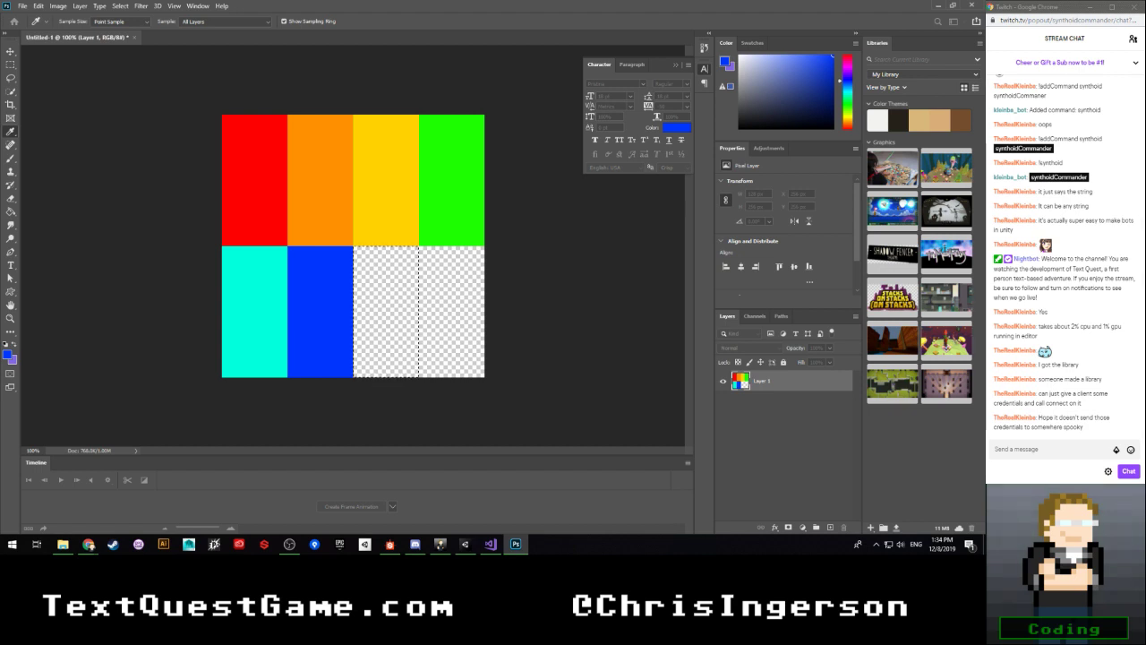
{"action": "key", "text": "Return"}
{"action": "key", "text": "g"}
{"action": "left_click", "coordinate": [376, 294]}
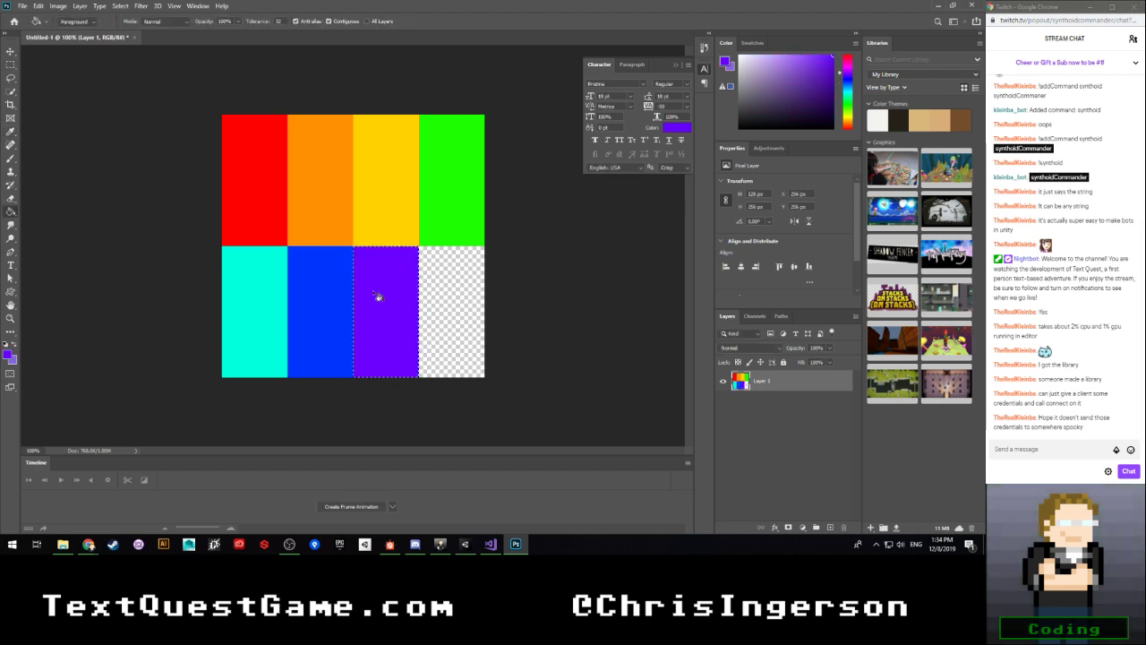
Step: Move the selection to the fourth cell of the lower row and fill it with hot pink
{"action": "key", "text": "m"}
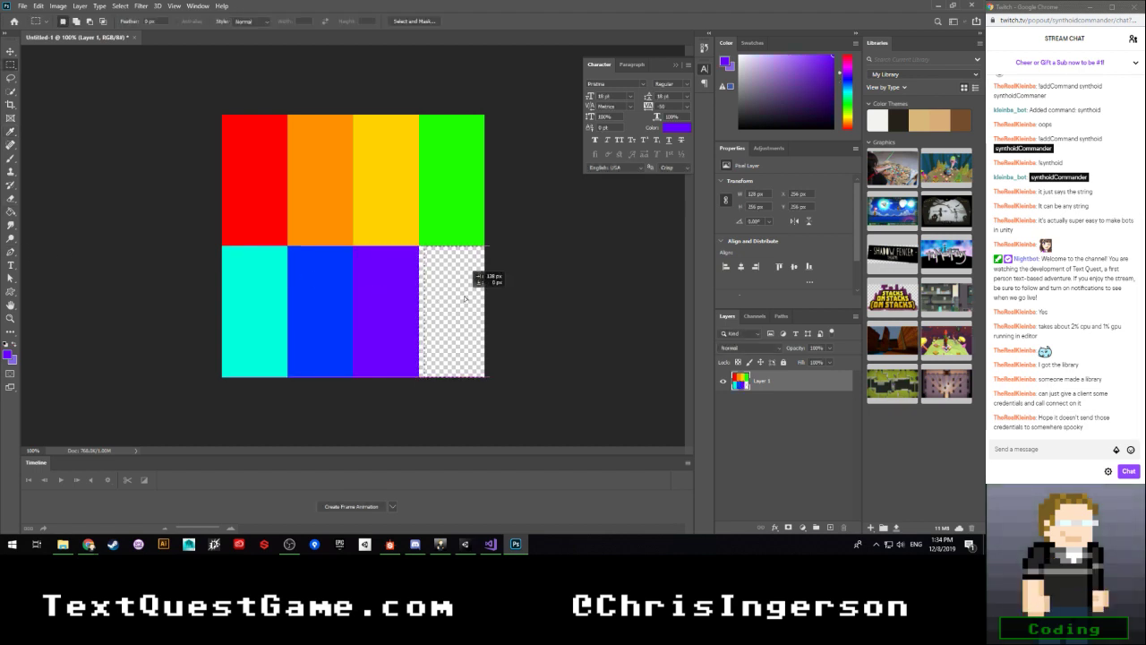
{"action": "key", "text": "ctrl+d"}
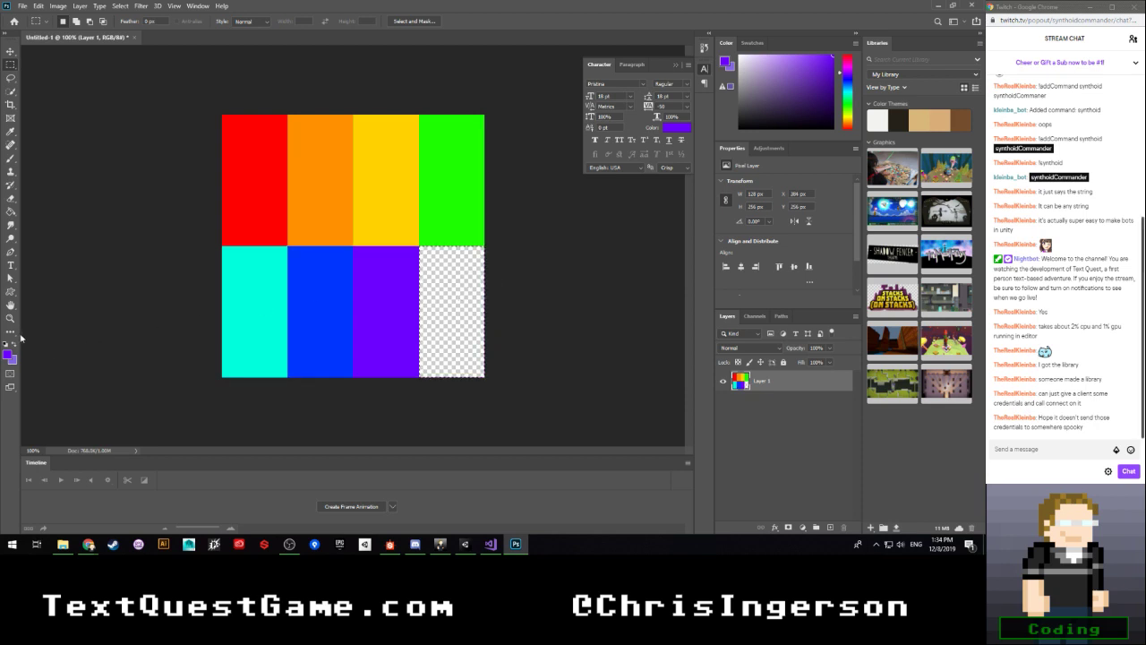
{"action": "key", "text": "i"}
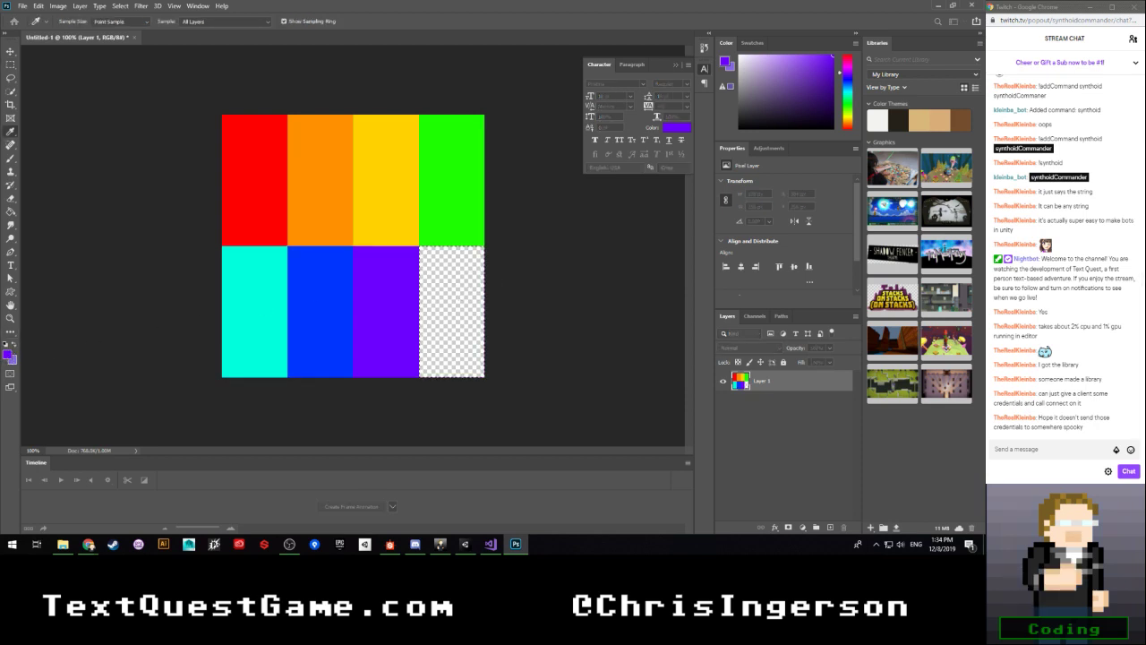
{"action": "key", "text": "Return"}
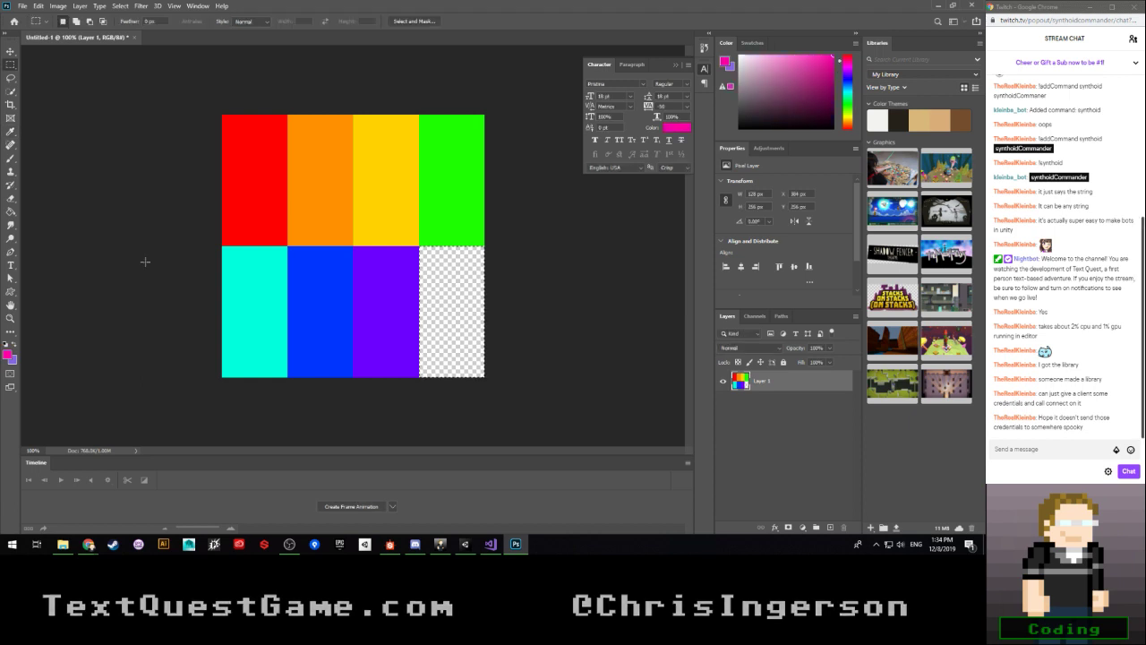
{"action": "key", "text": "g"}
{"action": "left_click", "coordinate": [455, 298]}
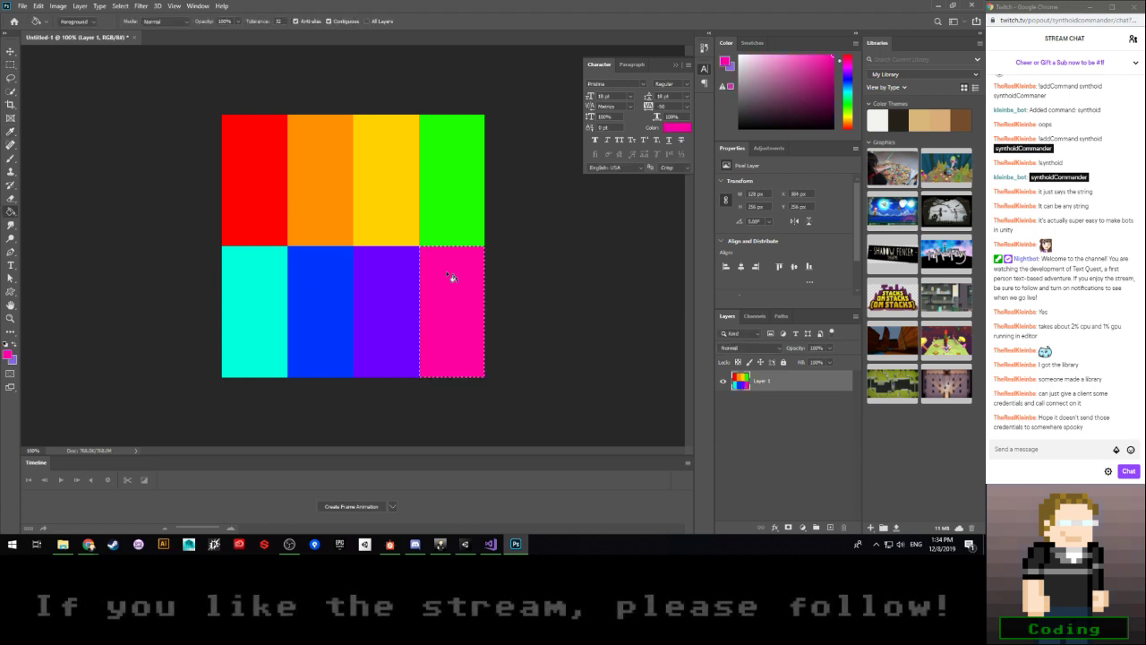
Step: Move the selection back to the third cell of the lower row and refill it with a magenta-leaning purple
{"action": "key", "text": "m"}
{"action": "left_click_drag", "start_coordinate": [443, 296], "coordinate": [378, 297]}
{"action": "key", "text": "i"}
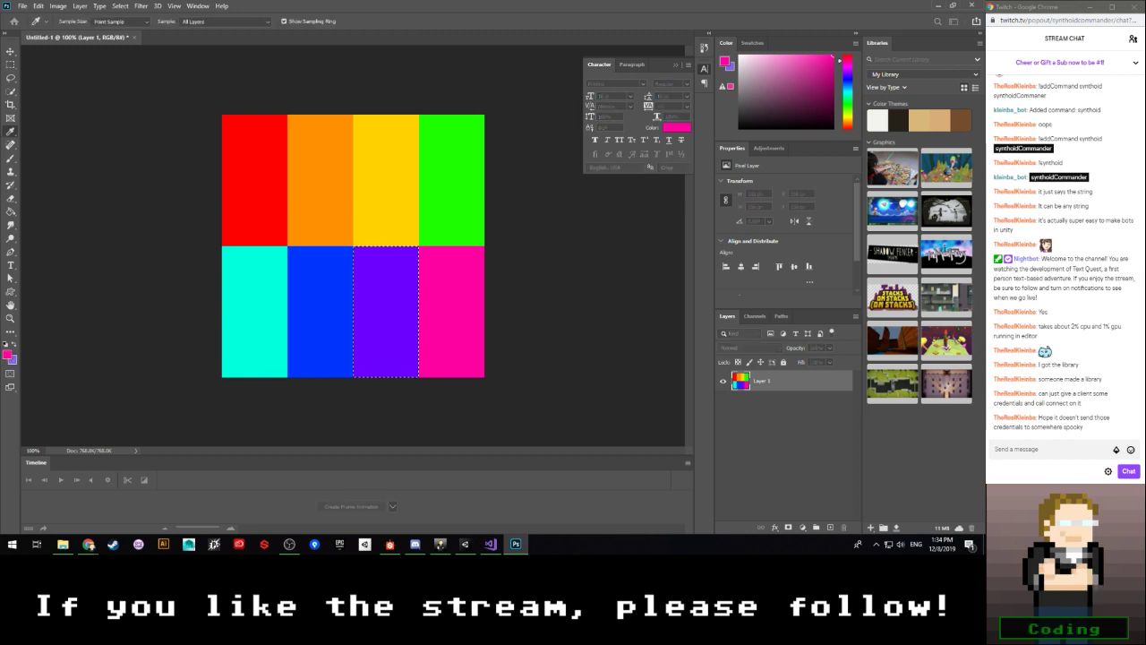
{"action": "key", "text": "Return"}
{"action": "key", "text": "g"}
{"action": "left_click", "coordinate": [385, 310]}
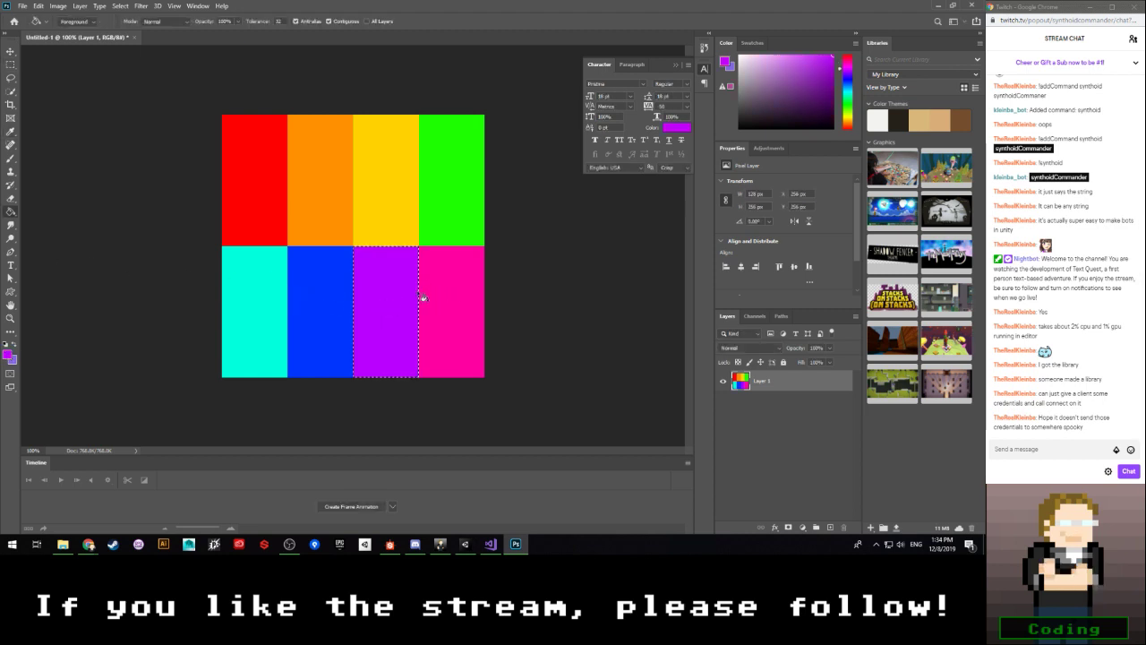
Step: Refill the selected third cell with a slightly bluer purple and clear the selection
{"action": "key", "text": "i"}
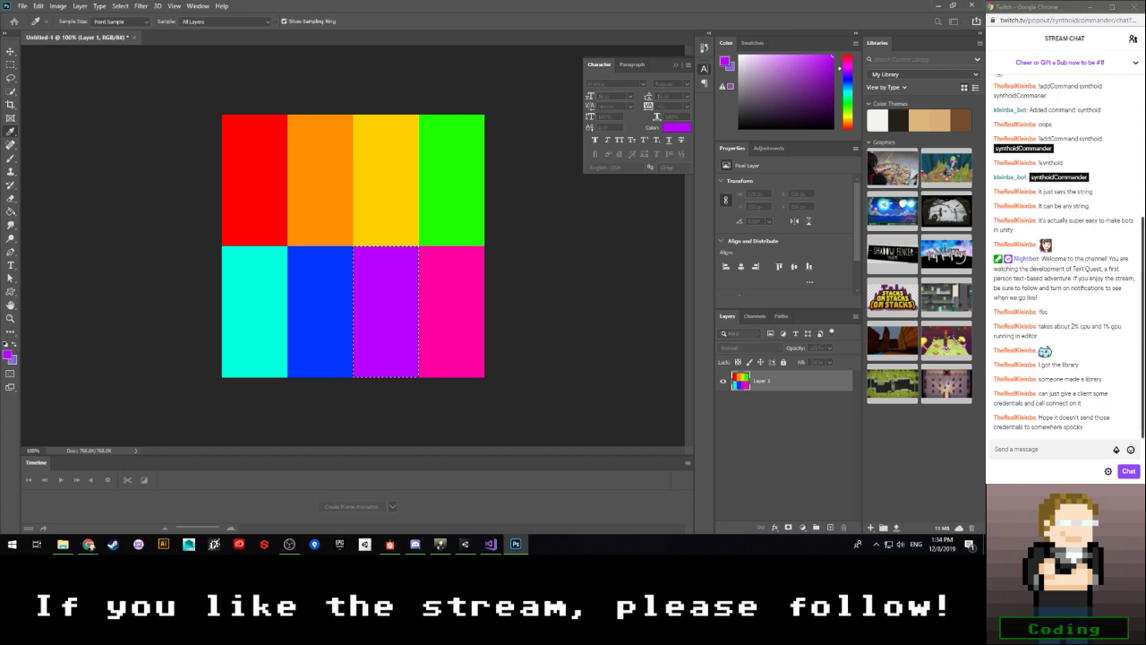
{"action": "key", "text": "g"}
{"action": "left_click", "coordinate": [378, 282]}
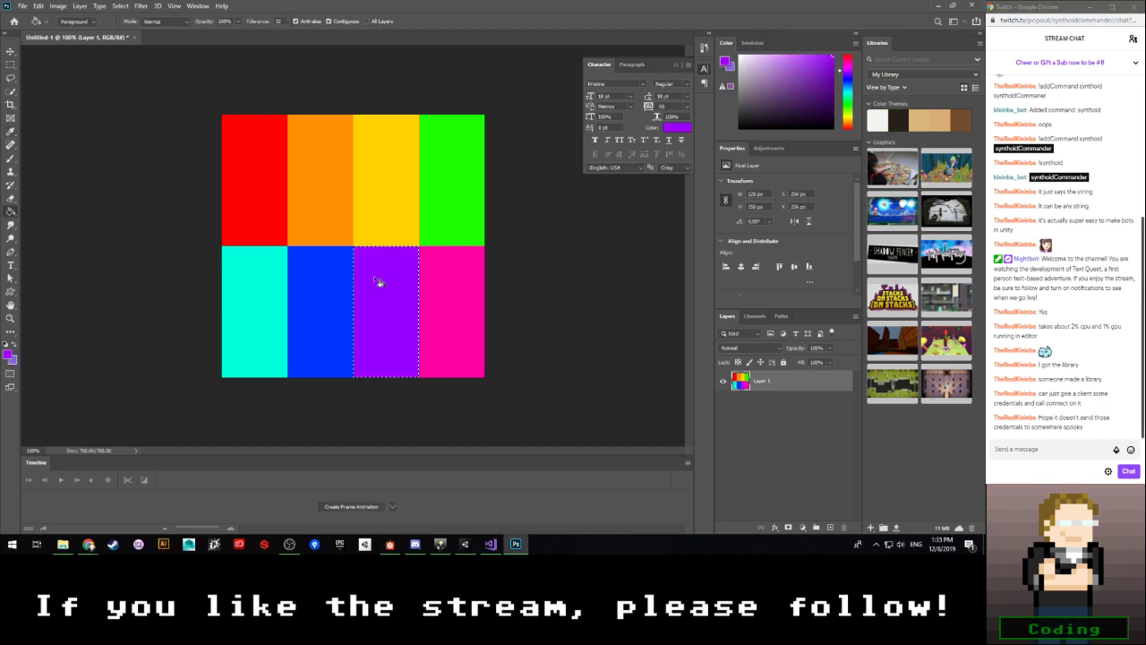
{"action": "key", "text": "m"}
{"action": "left_click", "coordinate": [505, 243]}
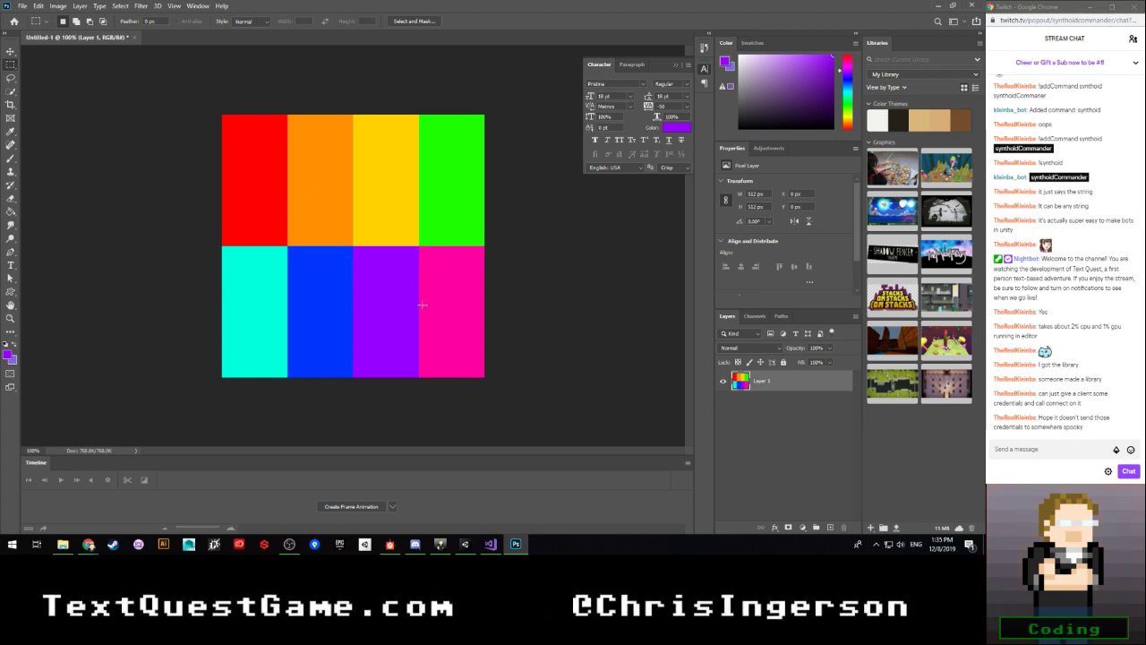
Step: Add a new layer and a group named Labels, and move the new layer into the group
{"action": "left_click", "coordinate": [830, 528]}
{"action": "left_click", "coordinate": [815, 528]}
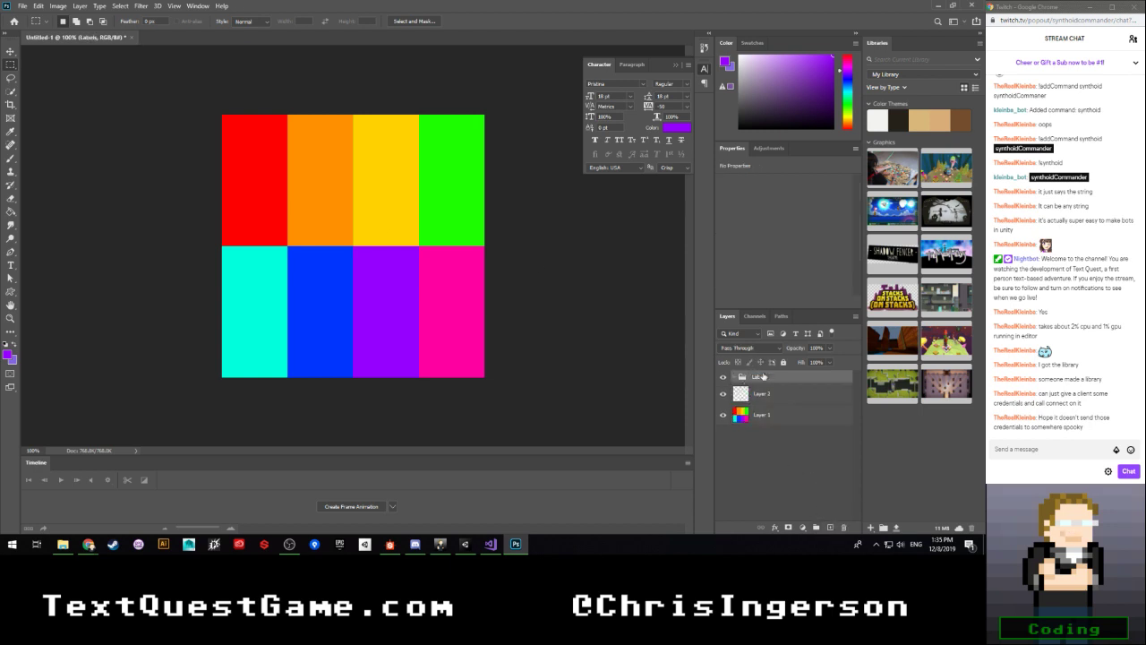
{"action": "left_click_drag", "start_coordinate": [758, 394], "coordinate": [756, 383]}
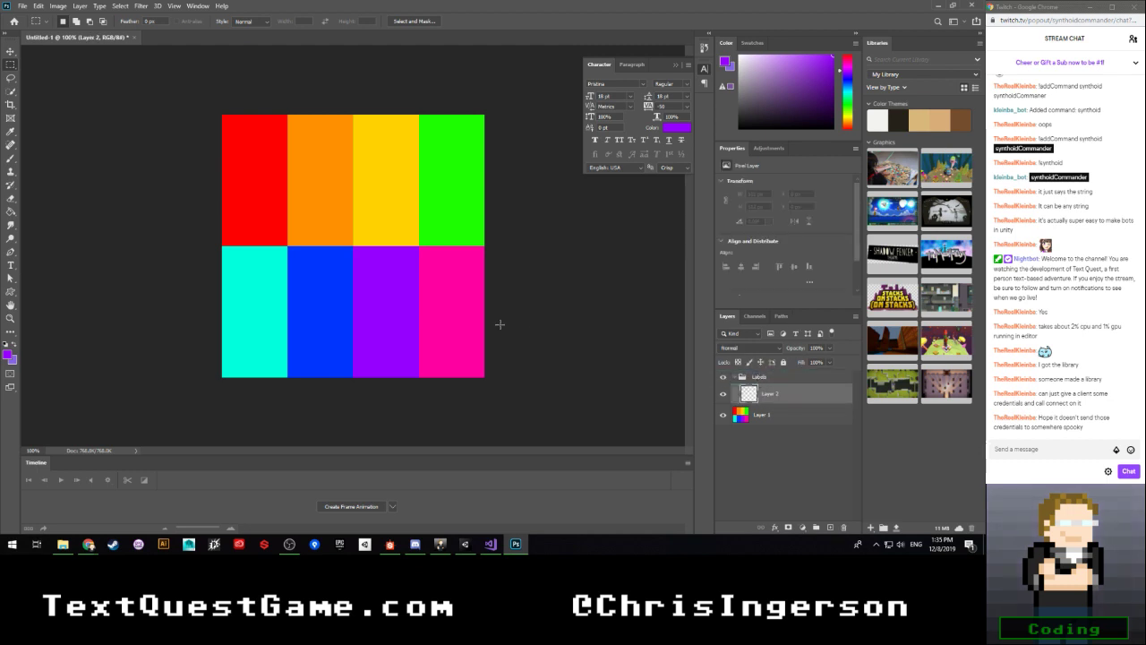
Step: Set the Type tool's font to Commodore 64 Pixelized
{"action": "key", "text": "t"}
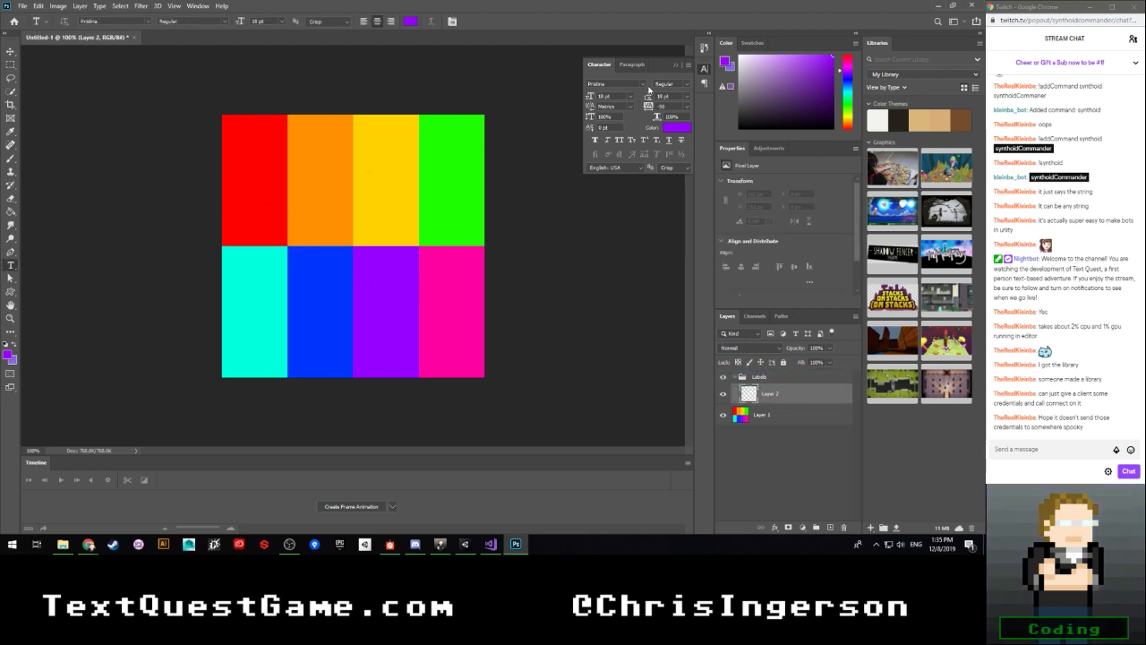
{"action": "left_click", "coordinate": [642, 84]}
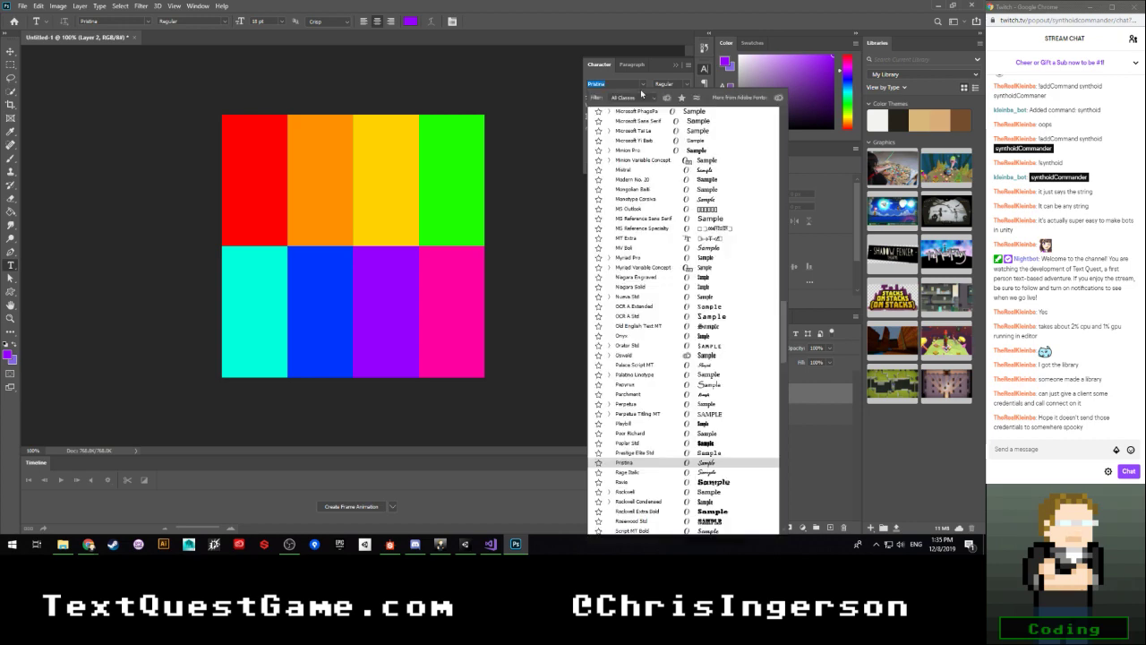
{"action": "scroll", "coordinate": [654, 147], "scroll_direction": "up", "scroll_amount": 8}
{"action": "scroll", "coordinate": [653, 148], "scroll_direction": "up", "scroll_amount": 15}
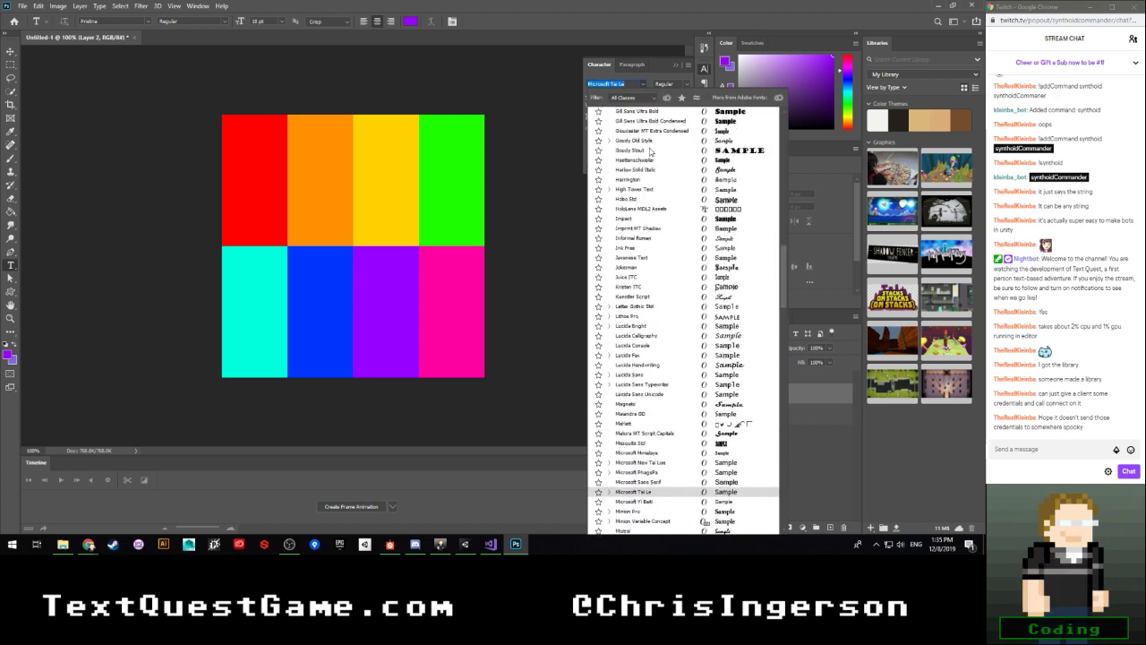
{"action": "scroll", "coordinate": [651, 157], "scroll_direction": "up", "scroll_amount": 8}
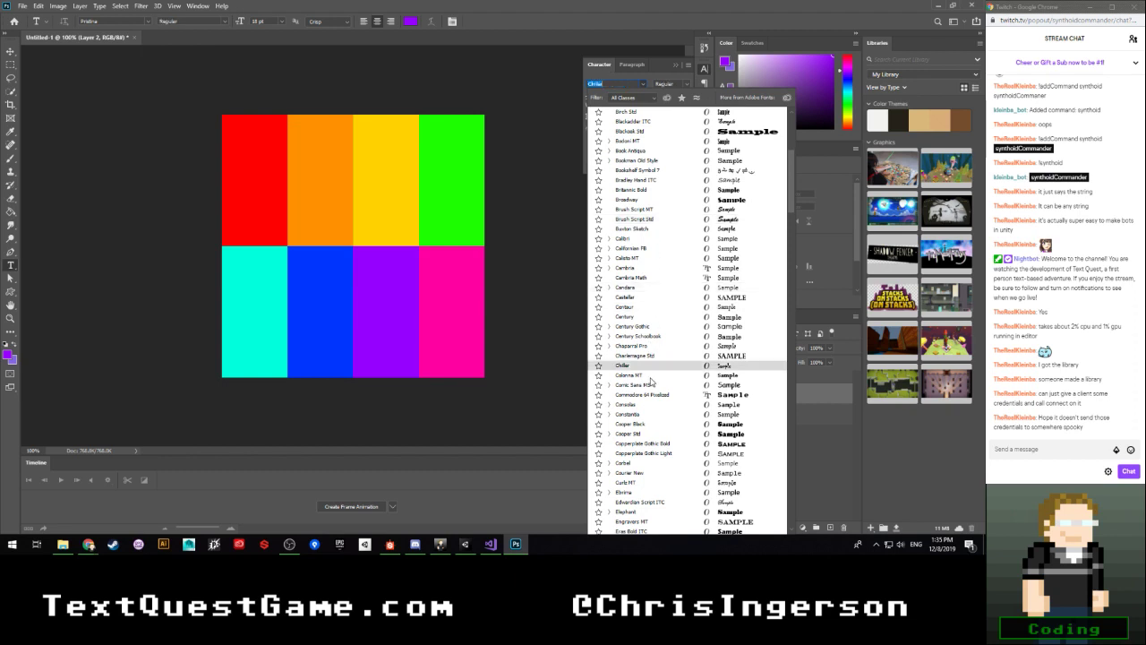
{"action": "scroll", "coordinate": [649, 367], "scroll_direction": "down", "scroll_amount": 4}
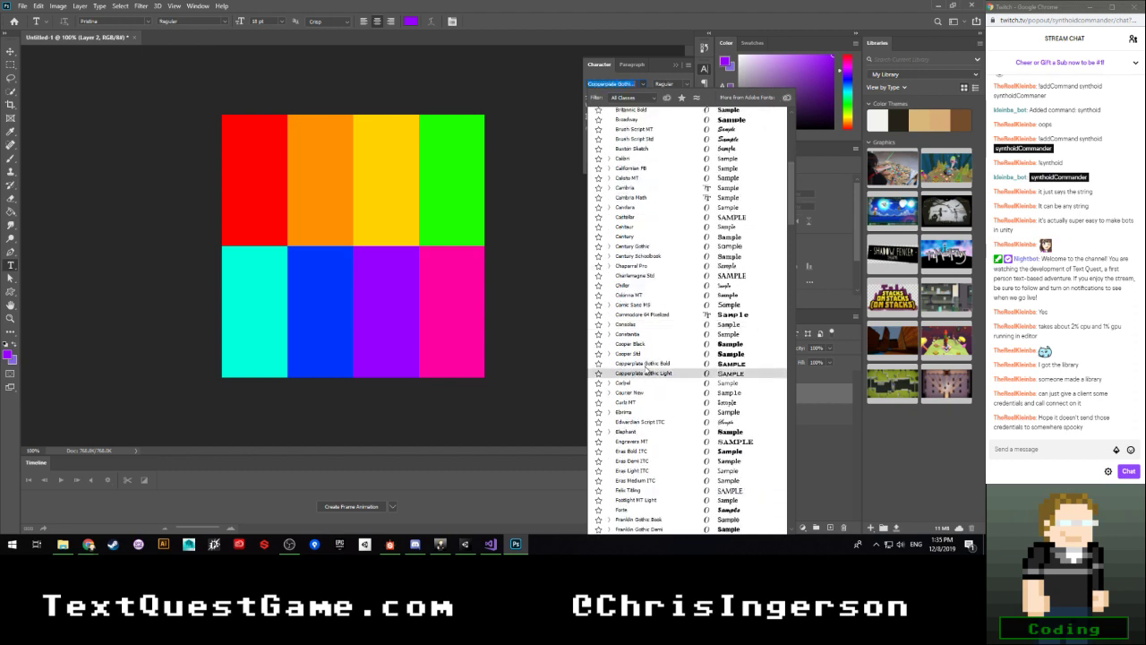
{"action": "left_click", "coordinate": [641, 315]}
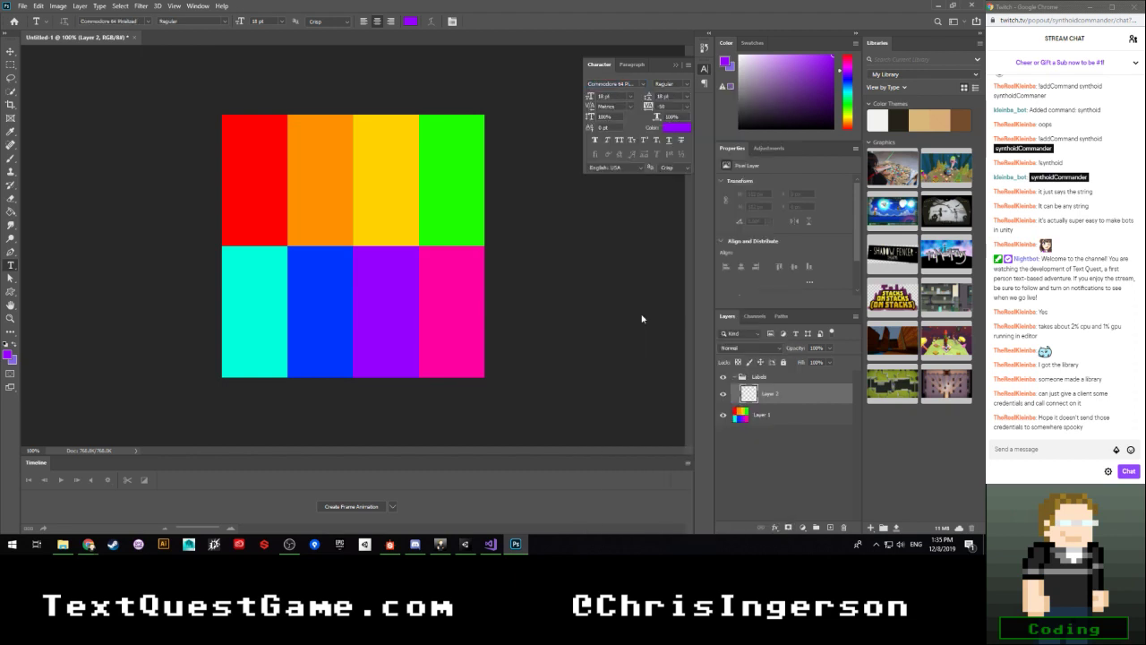
Step: Add the text label "1" in the red cell and colour it white
{"action": "left_click", "coordinate": [245, 180]}
{"action": "key", "text": "BackSpace"}
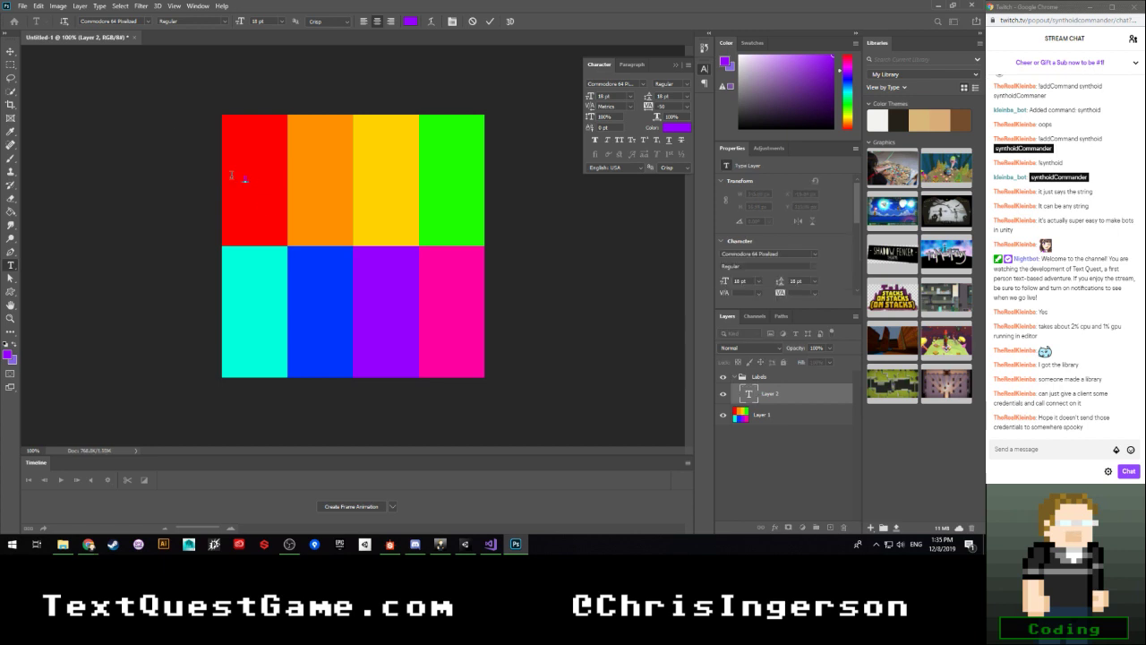
{"action": "left_click", "coordinate": [14, 52]}
{"action": "left_click", "coordinate": [678, 128]}
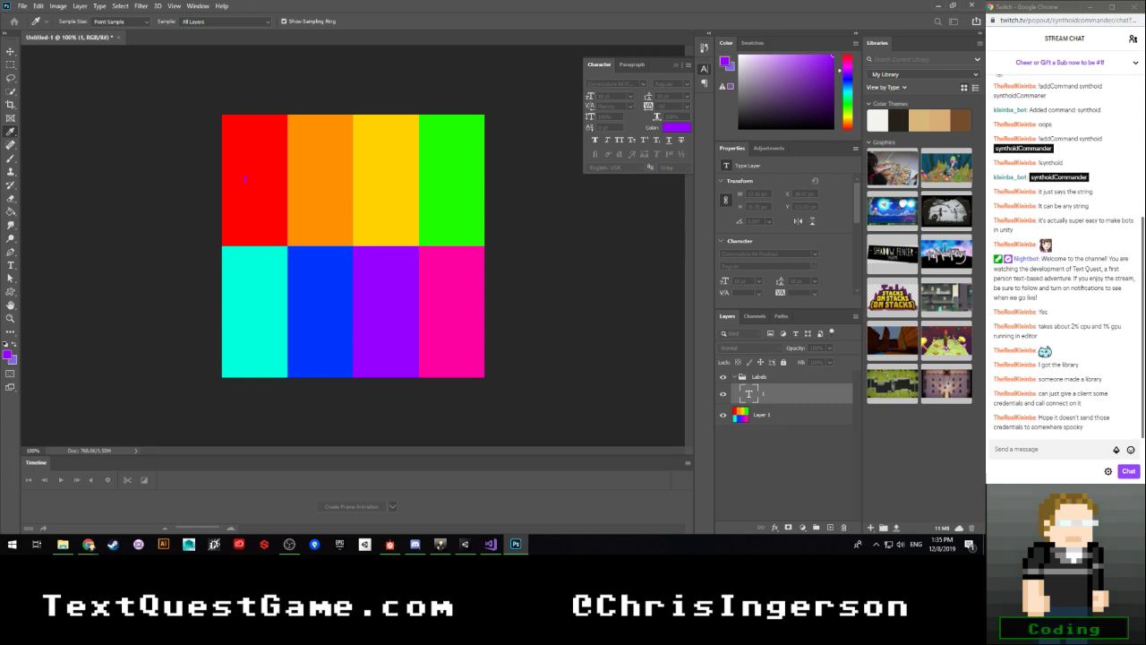
{"action": "key", "text": "v"}
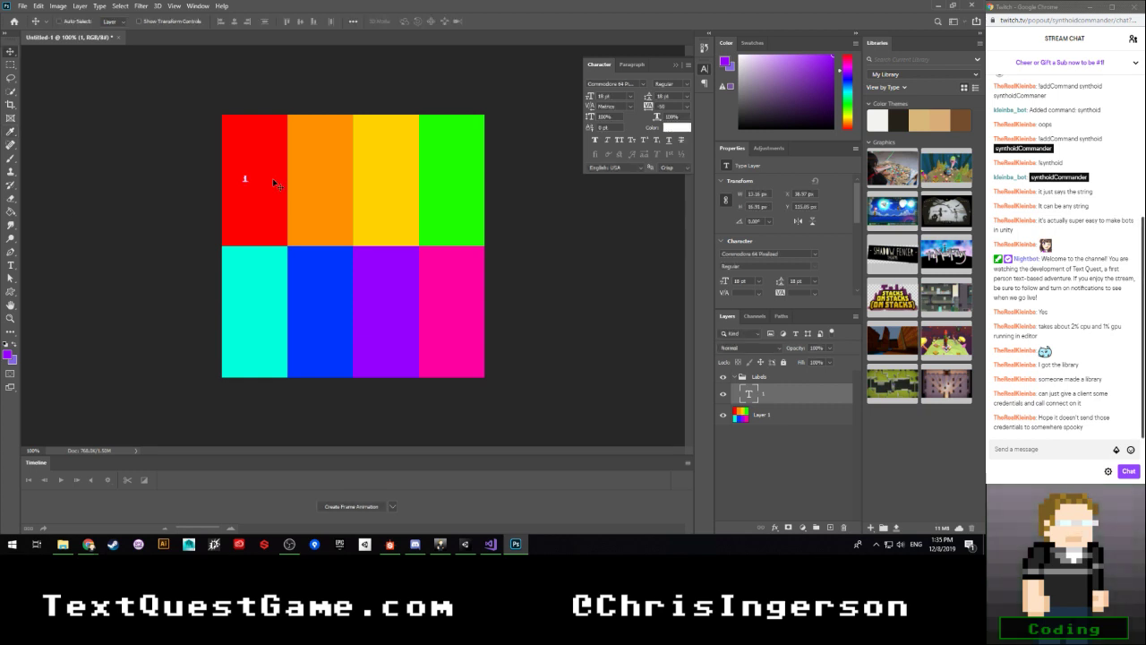
Step: Set the label's font size to 72 pt and move it to the middle of the red cell
{"action": "left_click", "coordinate": [631, 99]}
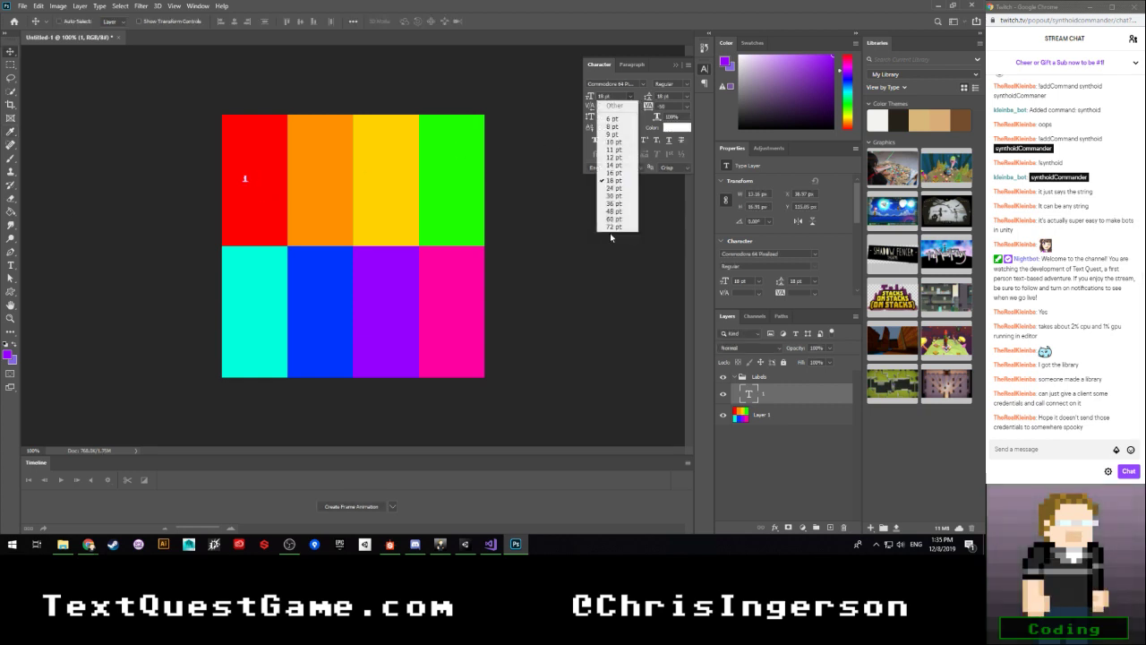
{"action": "left_click", "coordinate": [615, 231]}
{"action": "left_click_drag", "start_coordinate": [261, 189], "coordinate": [265, 211]}
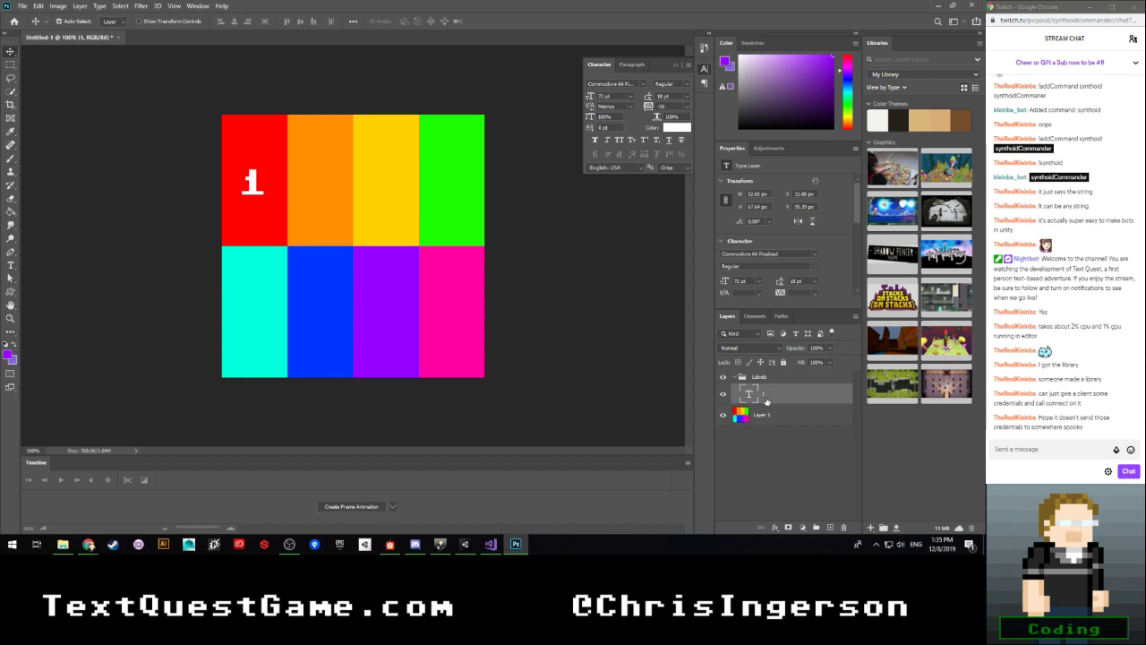
Step: Duplicate the "1" label twice, placing one copy in the orange cell and one in the yellow cell
{"action": "key", "text": "ctrl+j"}
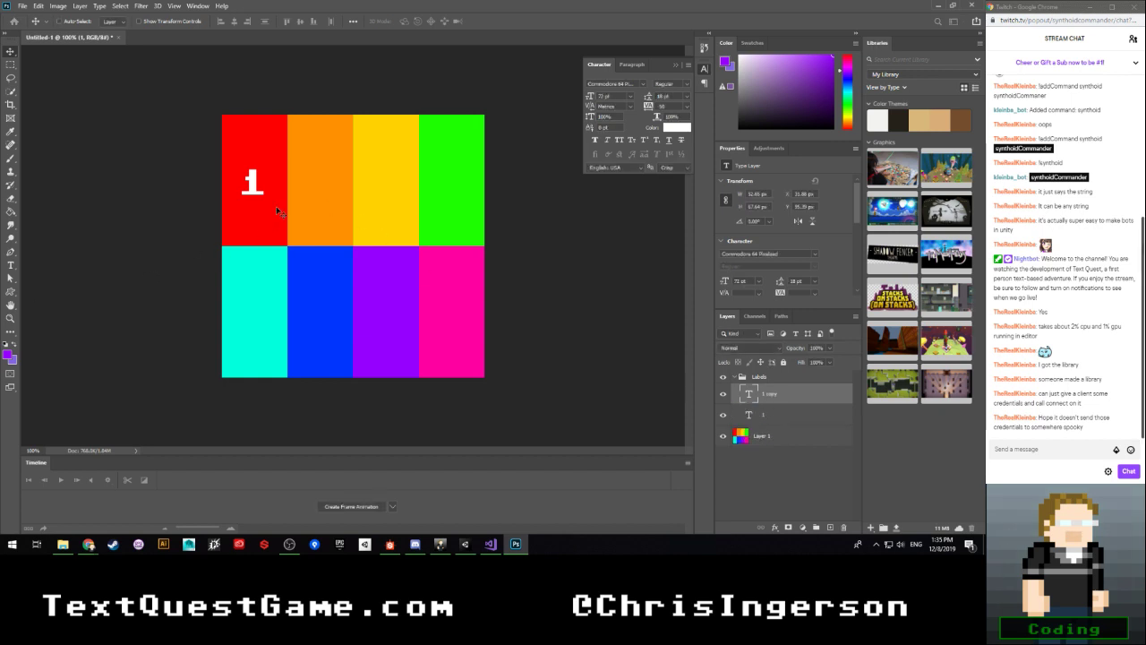
{"action": "left_click_drag", "start_coordinate": [275, 206], "coordinate": [324, 217]}
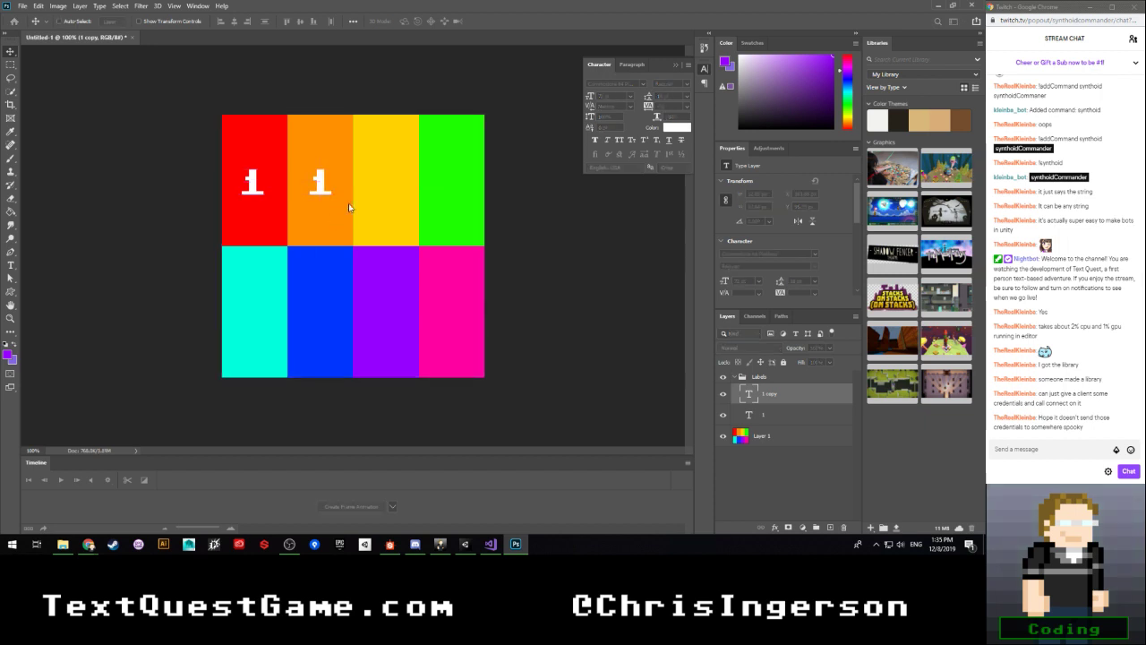
{"action": "left_click_drag", "start_coordinate": [268, 255], "coordinate": [333, 254], "text": "alt"}
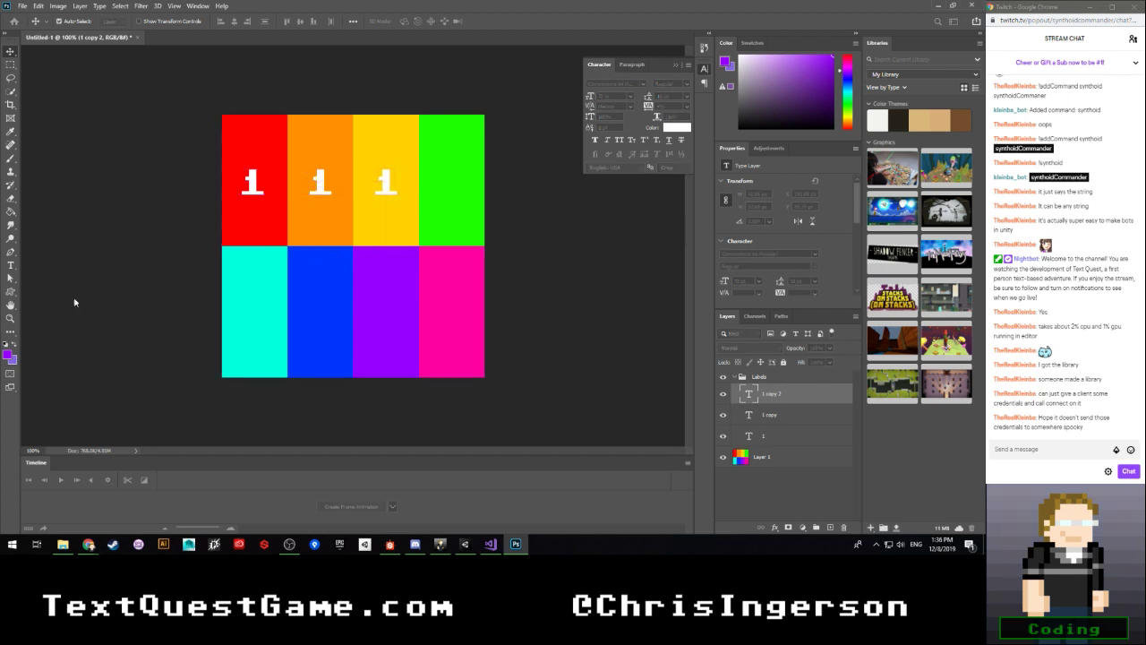
Step: Duplicate the "1" label into the green cell, and change the orange cell's label to "2"
{"action": "left_click_drag", "start_coordinate": [220, 275], "coordinate": [284, 275]}
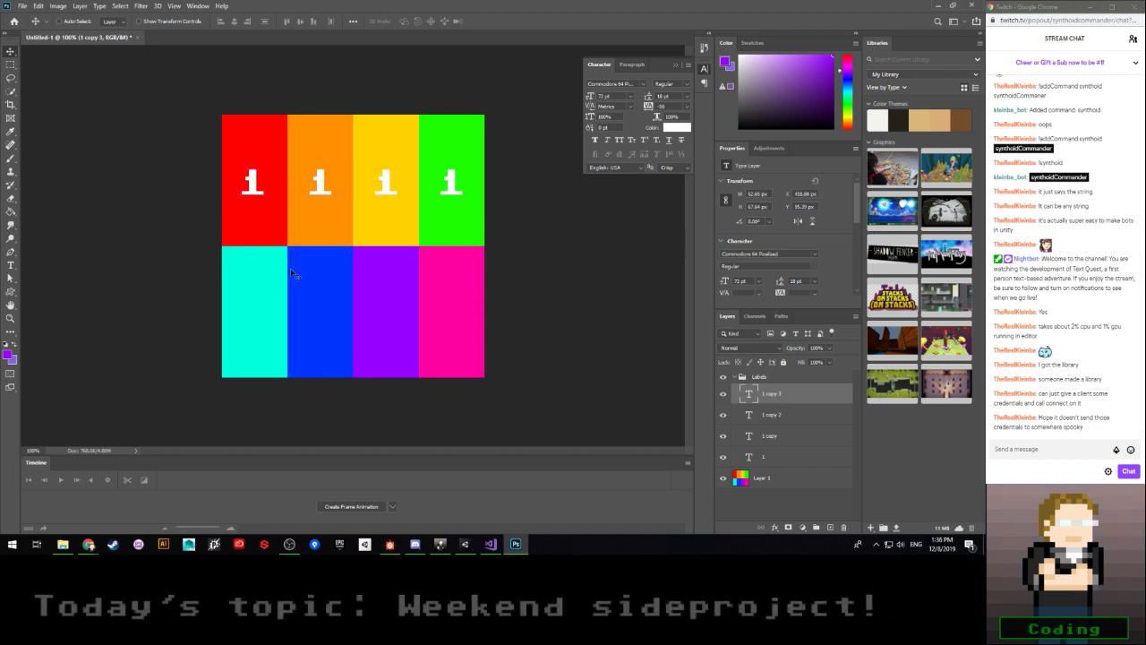
{"action": "key", "text": "1"}
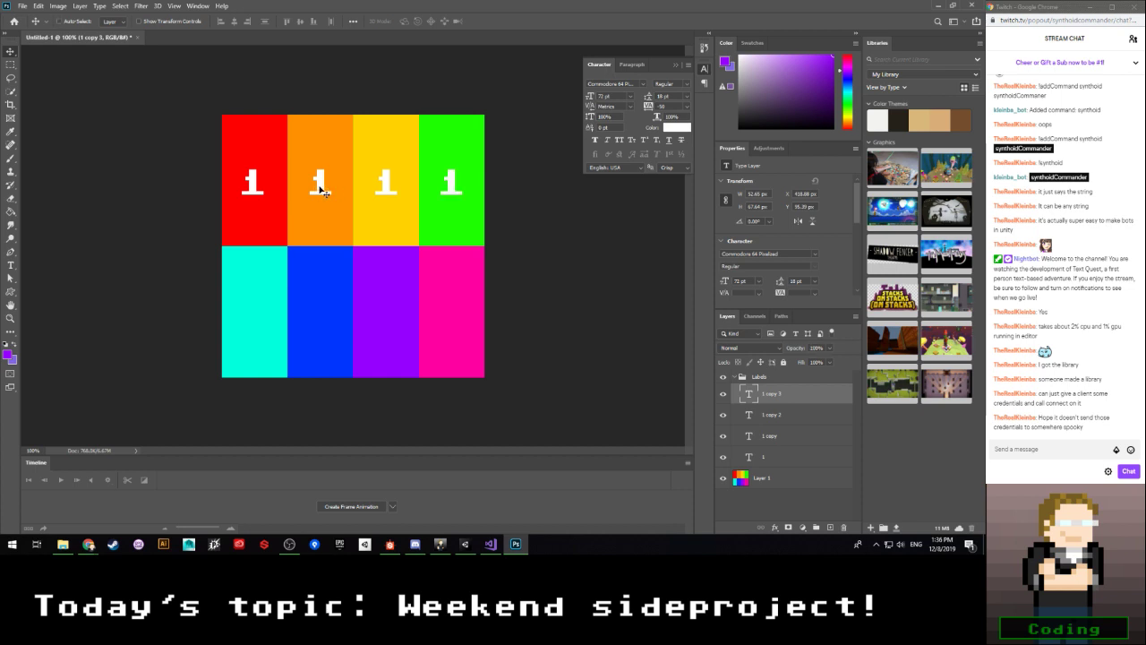
{"action": "key", "text": "t"}
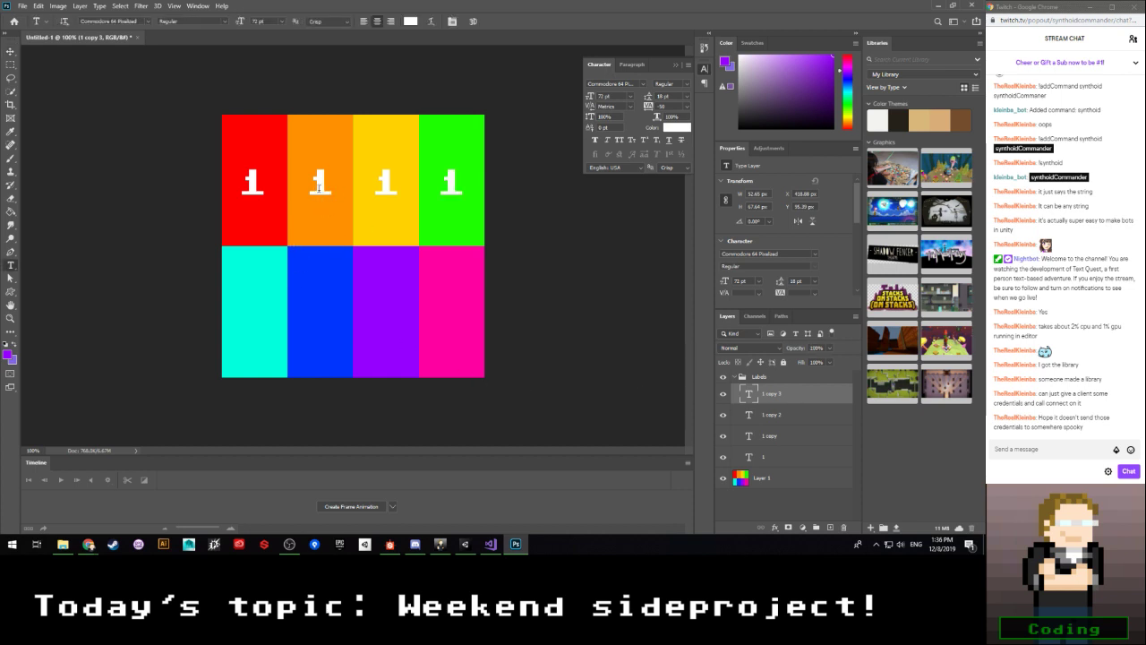
{"action": "double_click", "coordinate": [322, 188]}
{"action": "type", "text": "2"}
{"action": "left_click", "coordinate": [11, 51]}
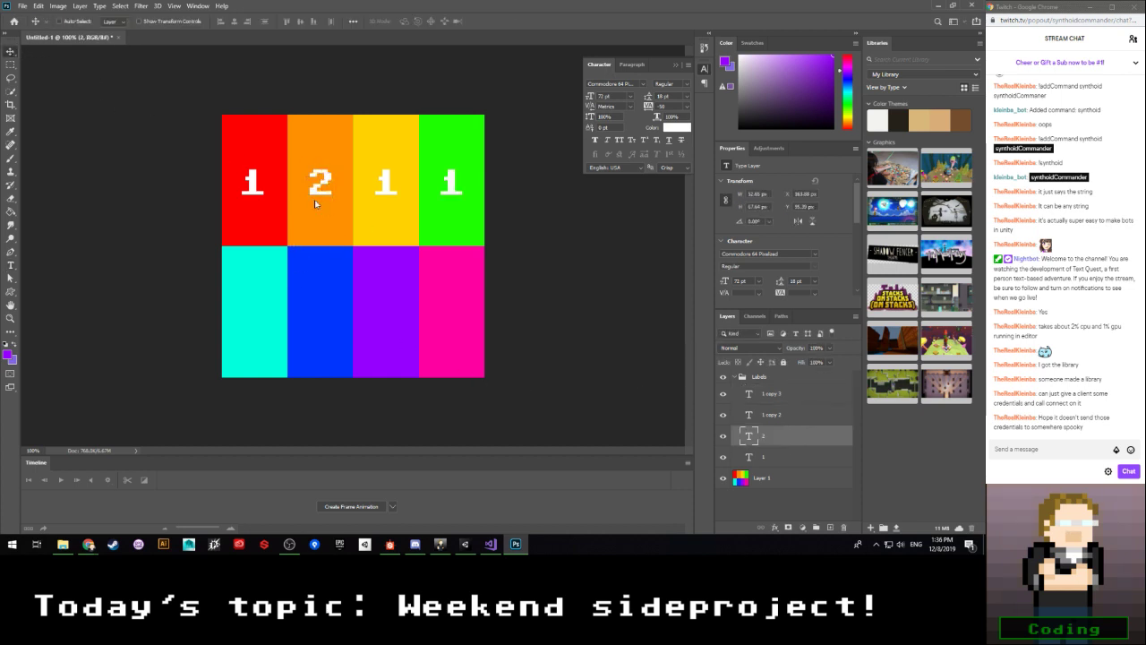
Step: Change the yellow cell's label to "3" and the green cell's label to "4"
{"action": "key", "text": "t"}
{"action": "double_click", "coordinate": [376, 183]}
{"action": "type", "text": "3"}
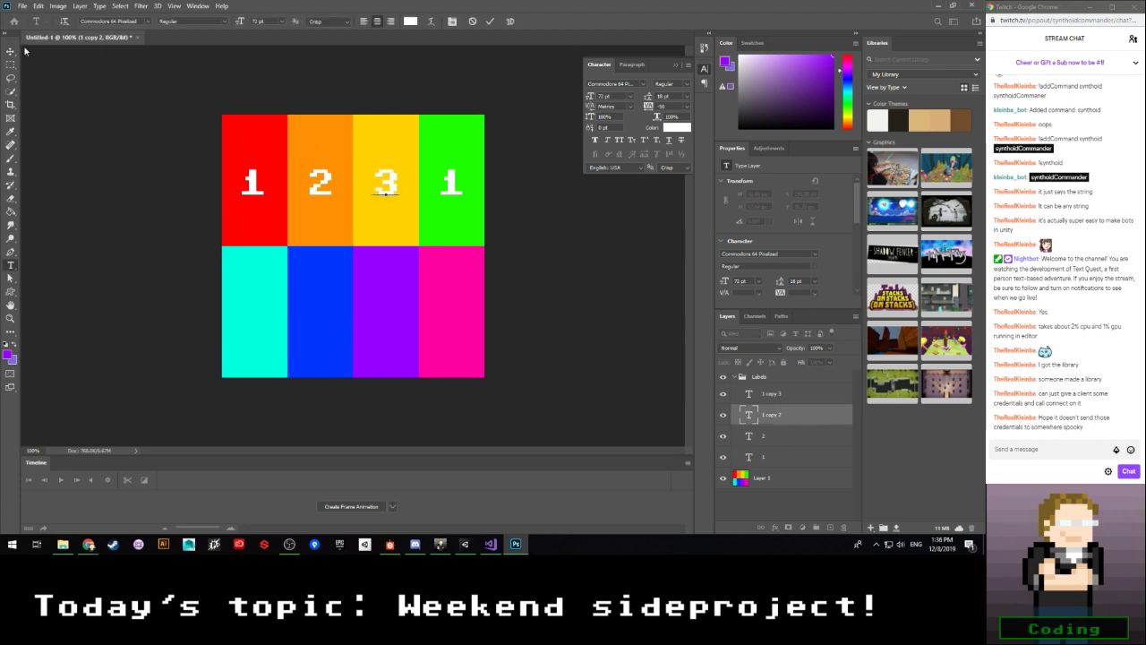
{"action": "left_click", "coordinate": [11, 51]}
{"action": "key", "text": "t"}
{"action": "double_click", "coordinate": [451, 182]}
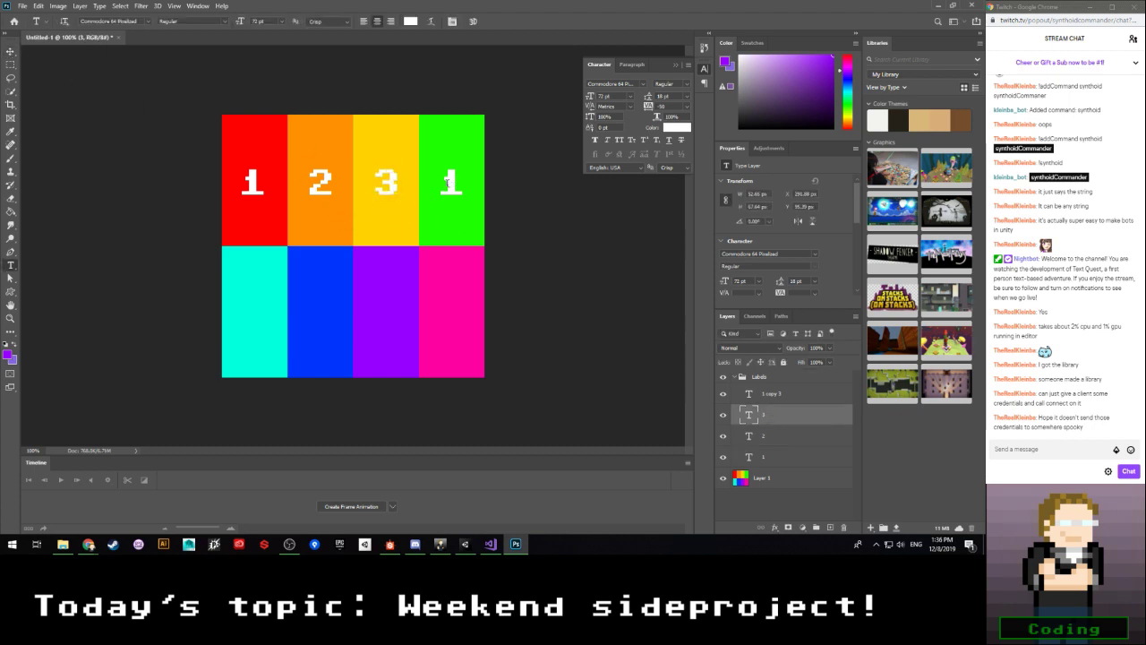
{"action": "type", "text": "4"}
{"action": "key", "text": "Escape"}
{"action": "key", "text": "v"}
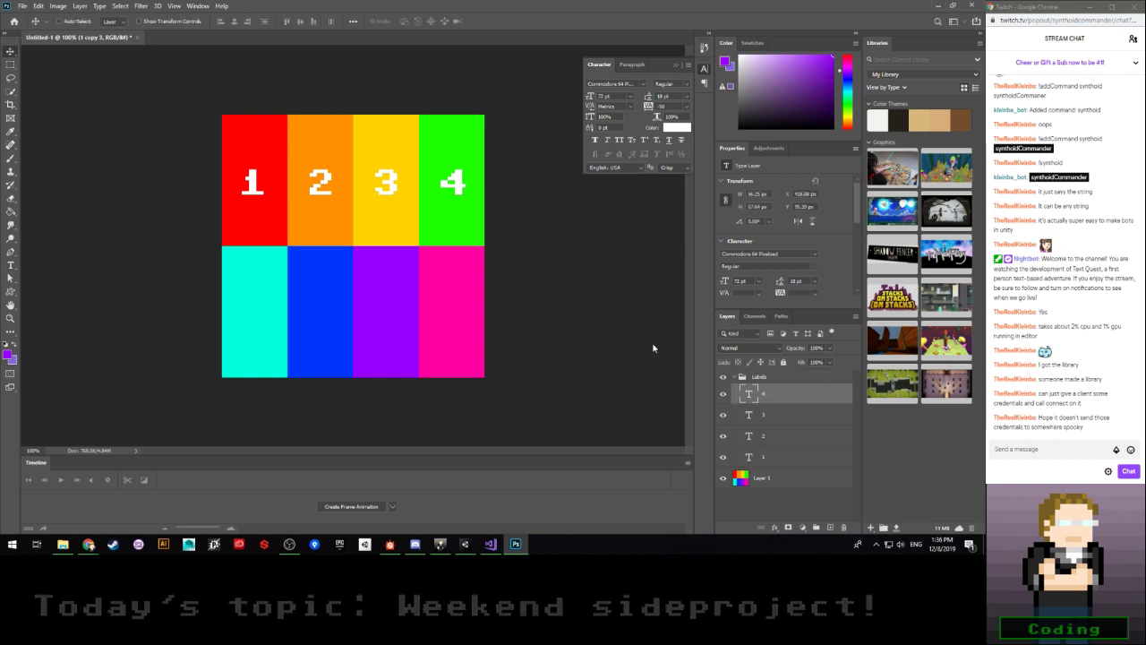
Step: Select all four number labels and duplicate them straight down into the lower row of colour cells
{"action": "left_click", "coordinate": [775, 436], "text": "shift"}
{"action": "left_click", "coordinate": [775, 456], "text": "shift"}
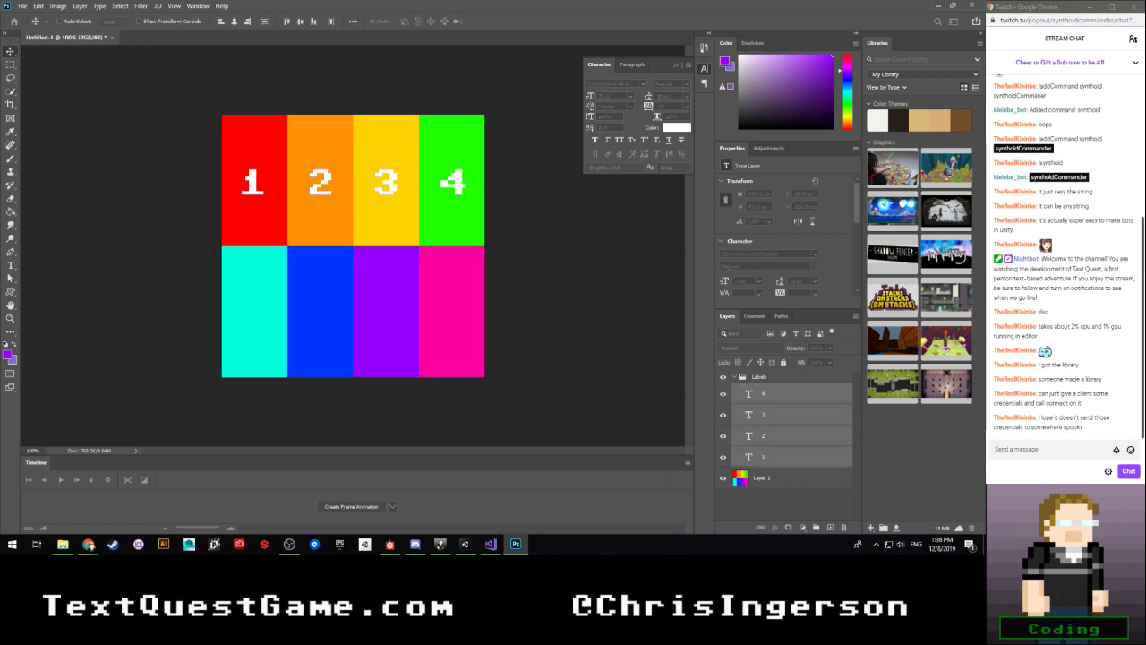
{"action": "left_click_drag", "start_coordinate": [184, 222], "coordinate": [191, 351], "text": "alt+shift"}
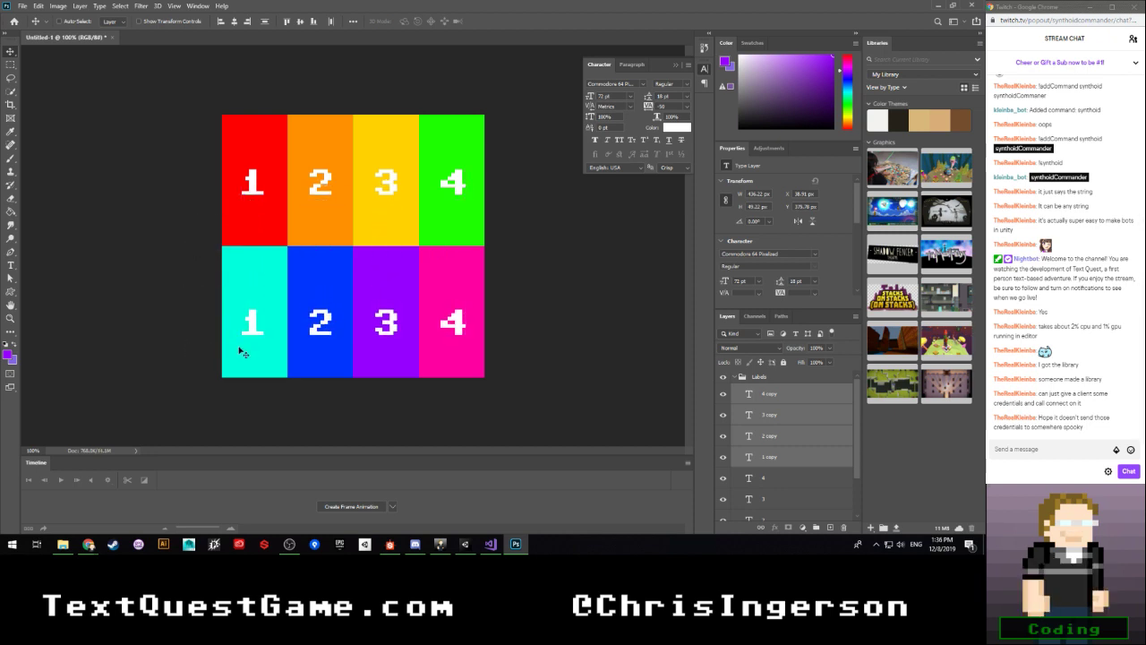
Step: Renumber the lower row's labels "5" in cyan, "6" in blue, "7" in purple and "8" in pink
{"action": "key", "text": "t"}
{"action": "double_click", "coordinate": [252, 324]}
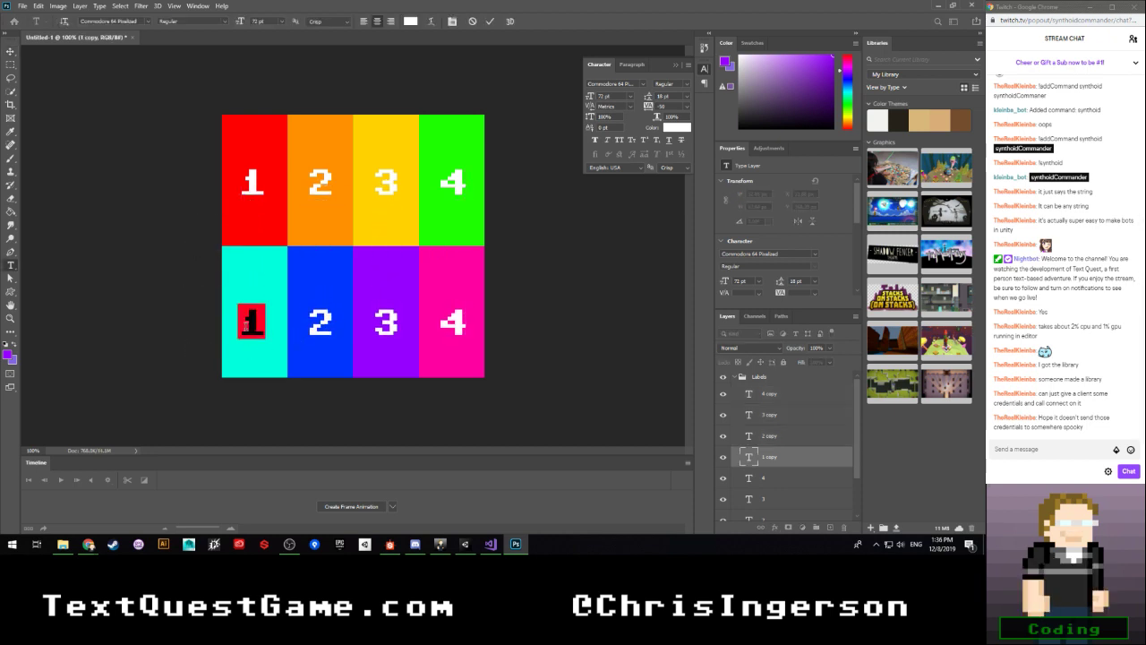
{"action": "type", "text": "5"}
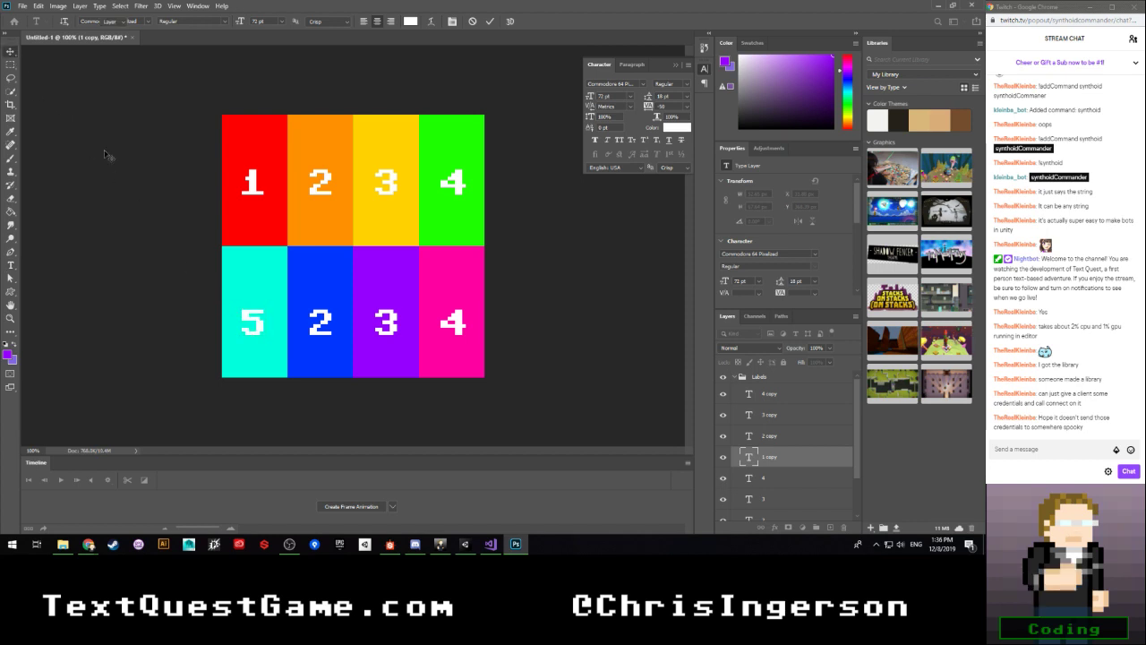
{"action": "double_click", "coordinate": [319, 322]}
{"action": "type", "text": "6"}
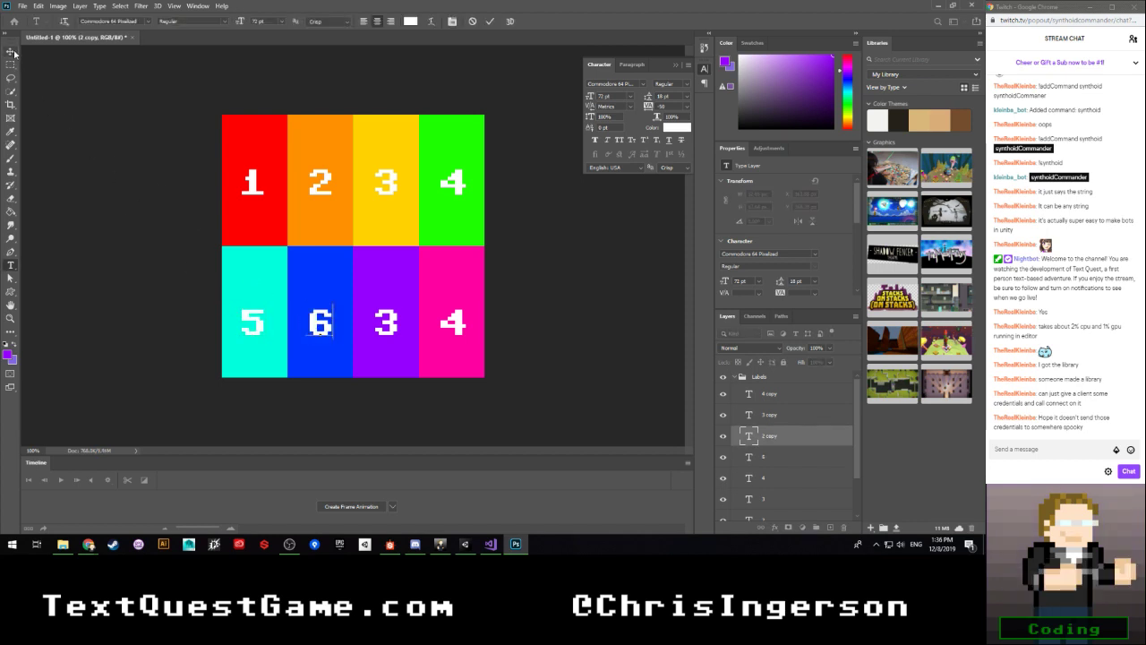
{"action": "double_click", "coordinate": [386, 322]}
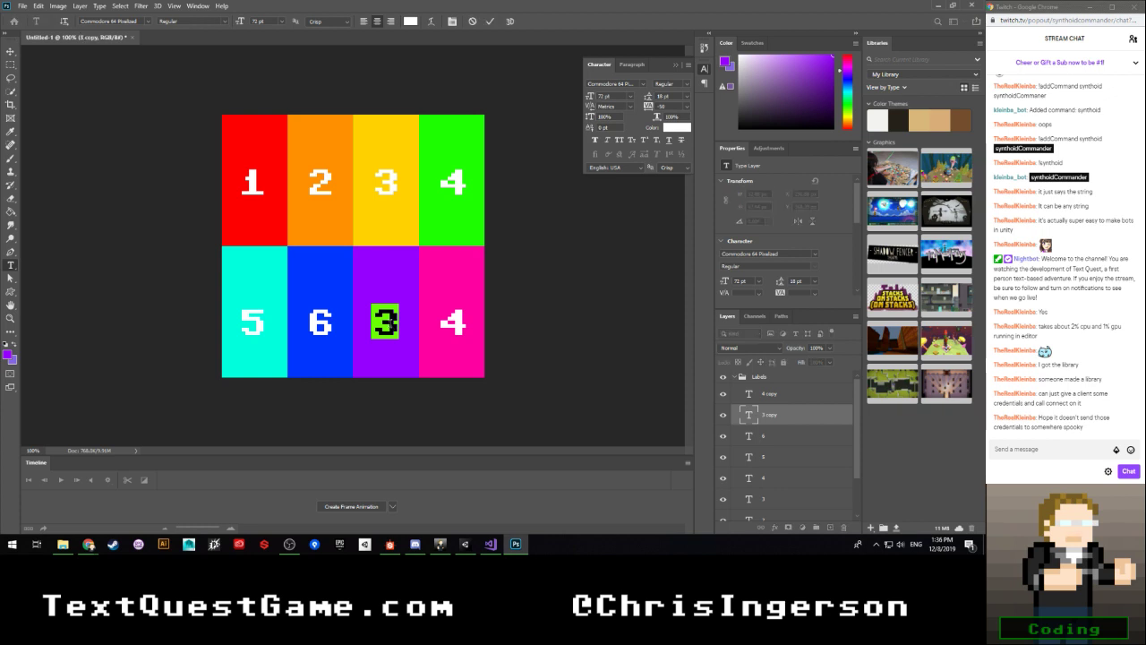
{"action": "type", "text": "7"}
{"action": "key", "text": "ctrl+Return"}
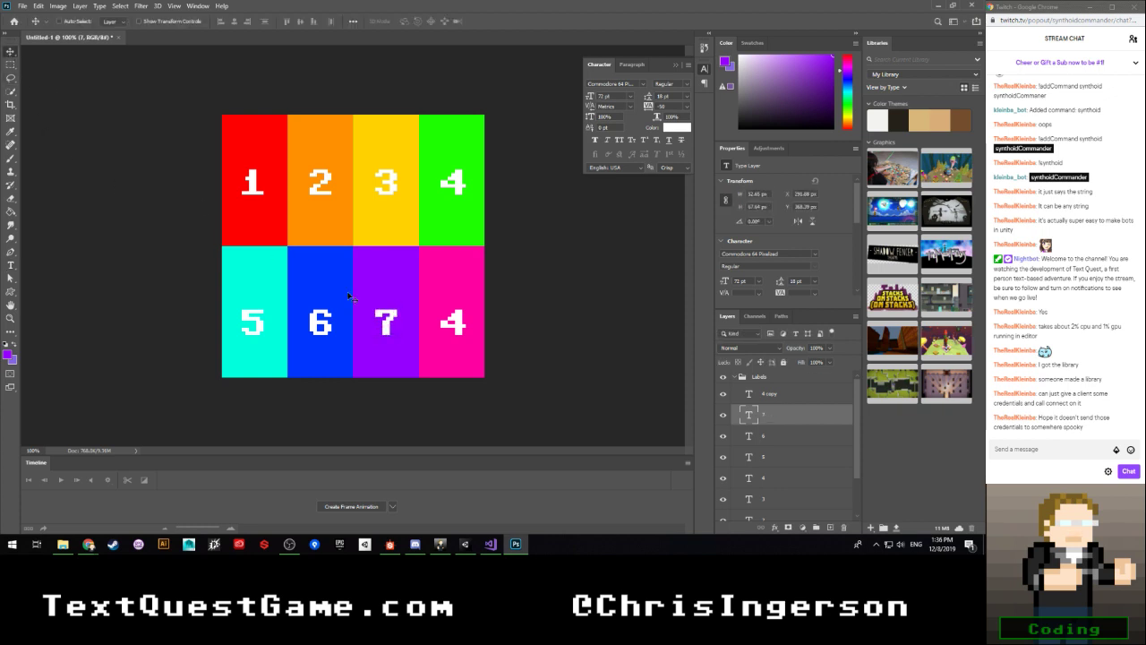
{"action": "double_click", "coordinate": [452, 324]}
{"action": "type", "text": "8"}
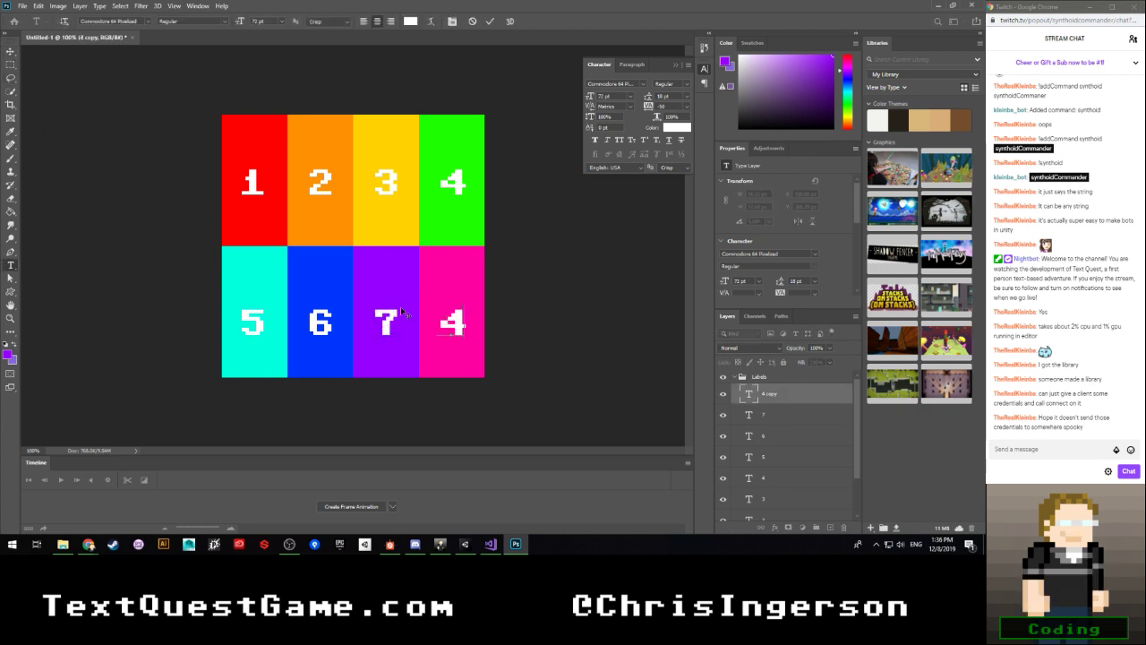
{"action": "left_click", "coordinate": [11, 51]}
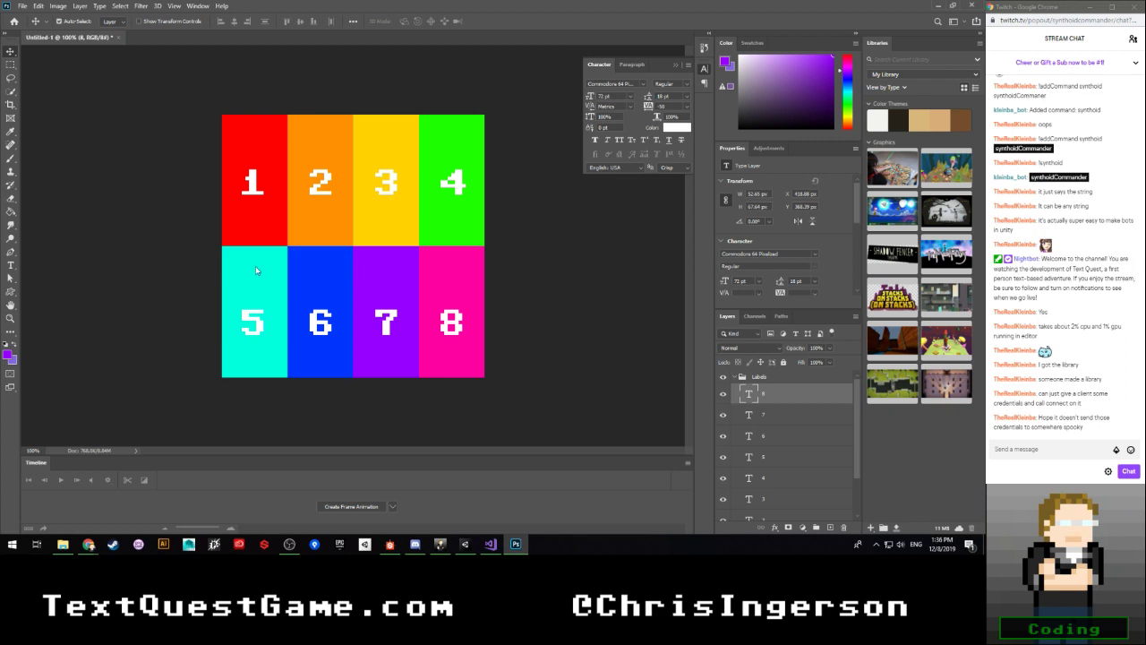
Step: Start saving the document and browse to the Game Development\Unity\Saturday Jams\Arcadia\Art folder on the HD Drive
{"action": "key", "text": "ctrl+s"}
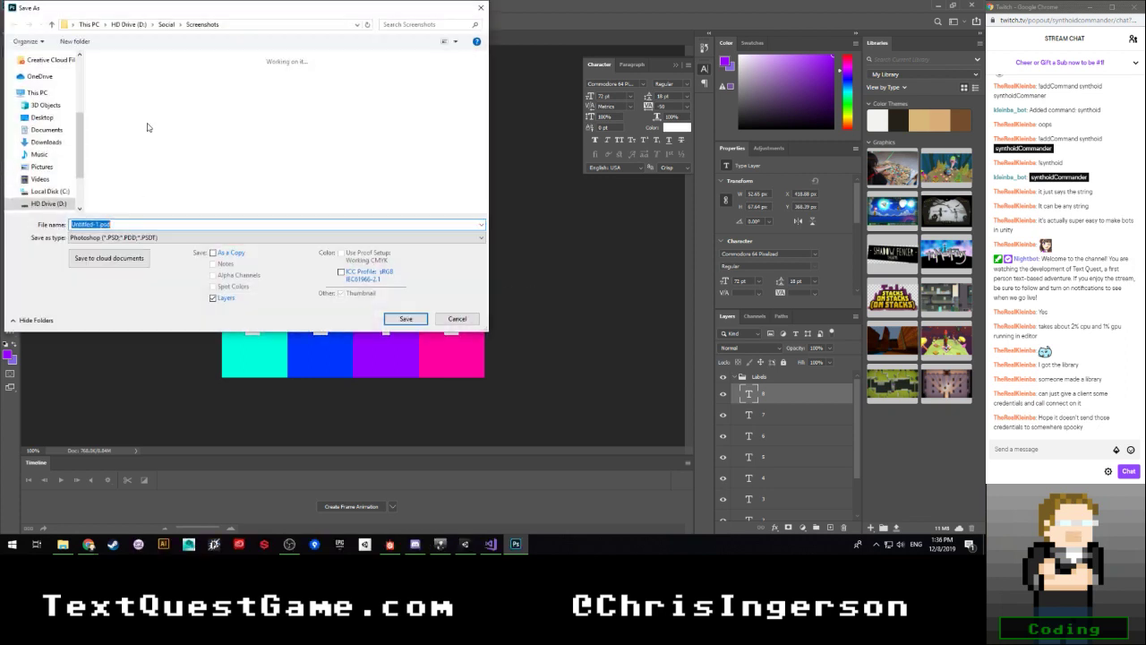
{"action": "left_click", "coordinate": [129, 24]}
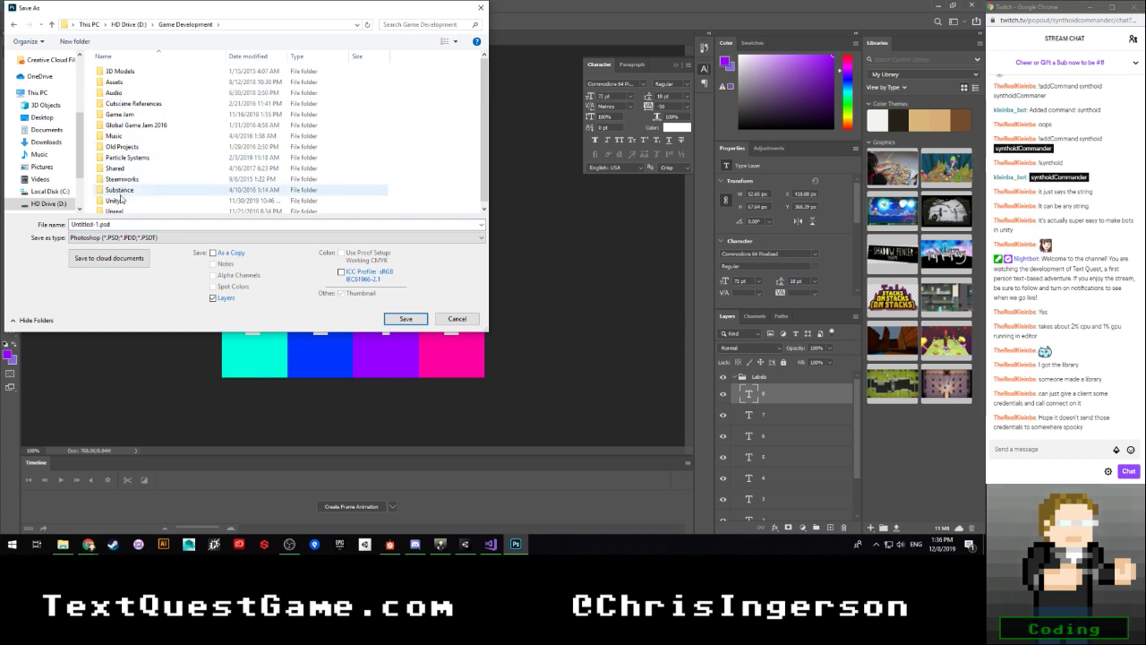
{"action": "double_click", "coordinate": [113, 200]}
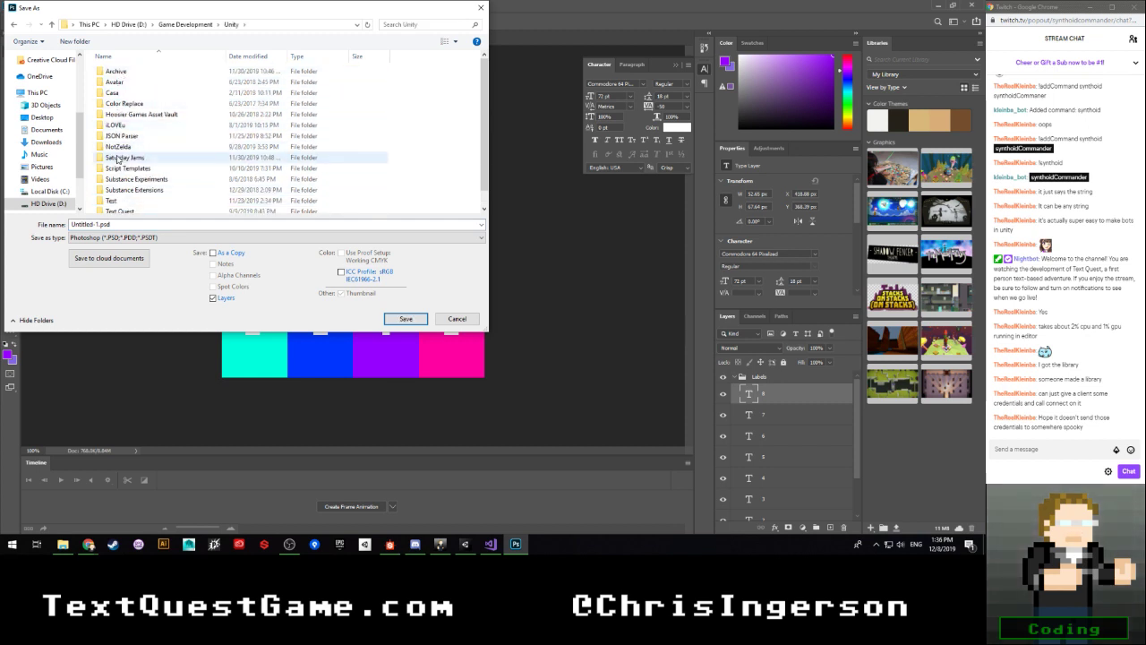
{"action": "double_click", "coordinate": [121, 157]}
{"action": "double_click", "coordinate": [117, 73]}
{"action": "double_click", "coordinate": [117, 73]}
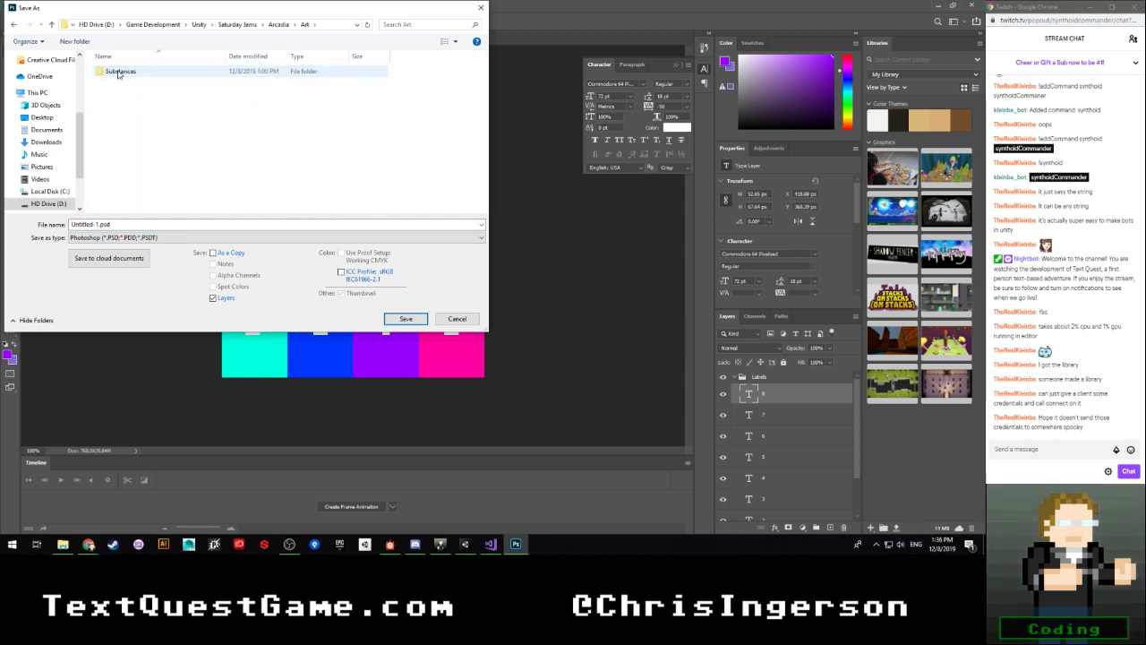
Step: Create a folder named Placeholder inside the Art folder and open it as the save location
{"action": "right_click", "coordinate": [111, 100]}
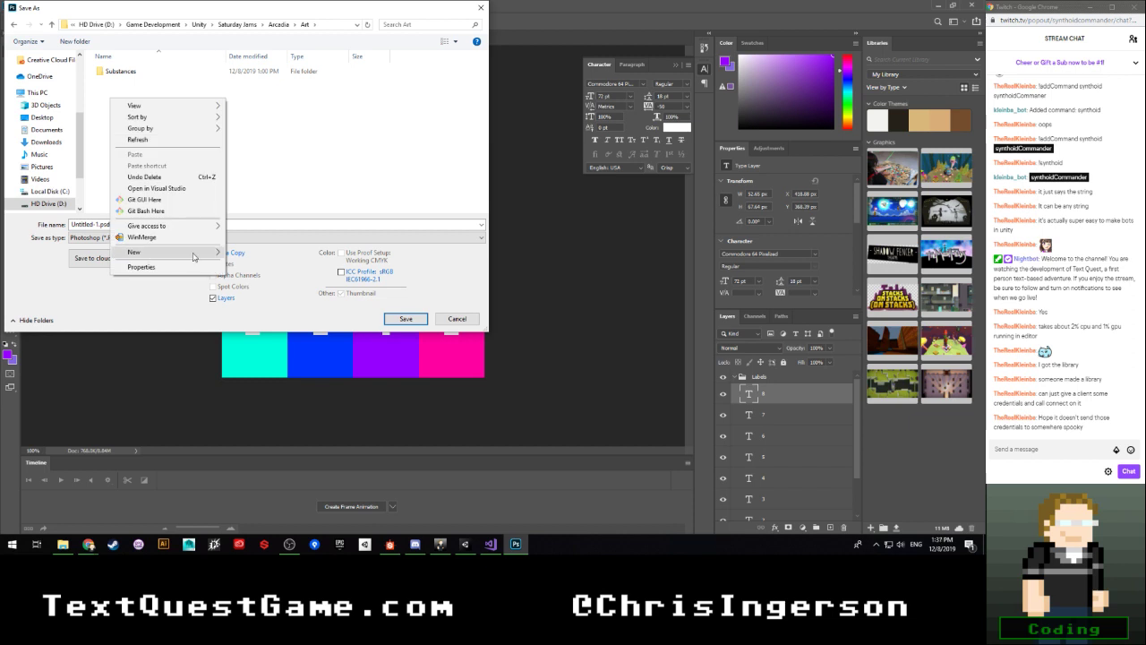
{"action": "mouse_move", "coordinate": [193, 255]}
{"action": "left_click", "coordinate": [251, 252]}
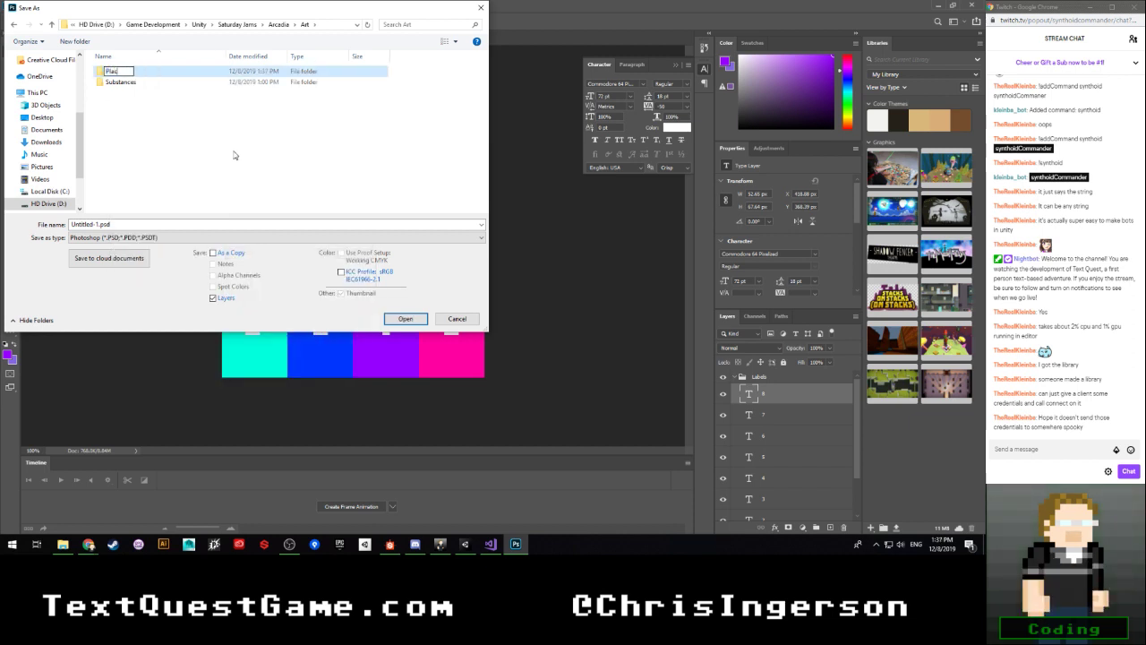
{"action": "key", "text": "Return"}
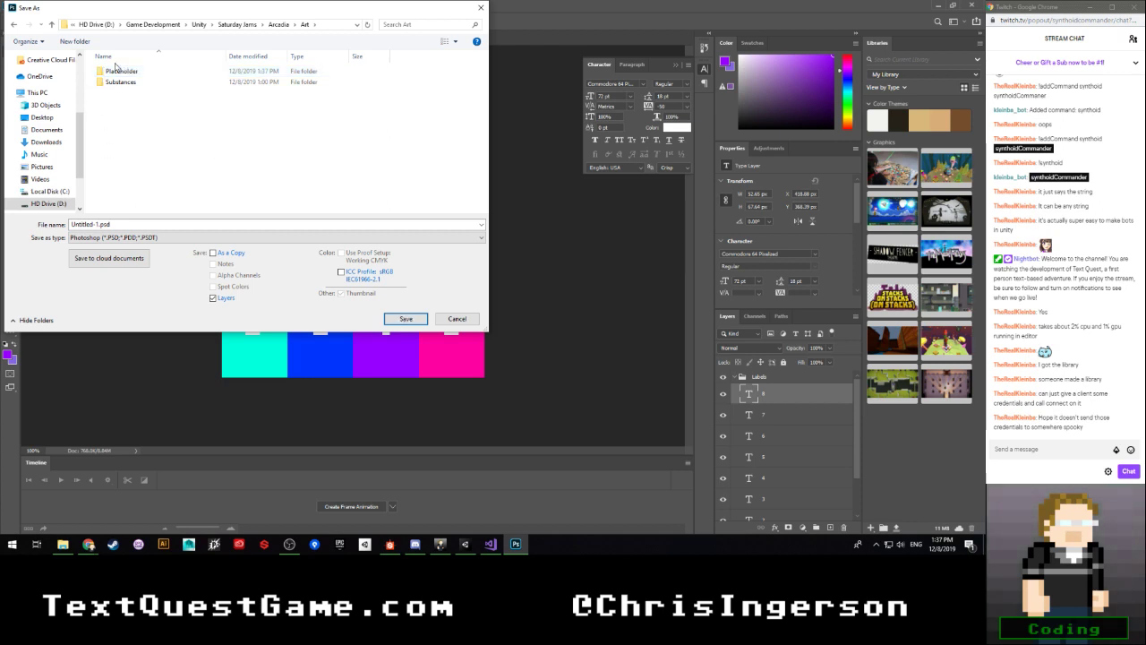
{"action": "key", "text": "Return"}
Step: Save the document as the Photoshop file ScreenAnimationTest.psd in the Placeholder folder
{"action": "left_click", "coordinate": [89, 224]}
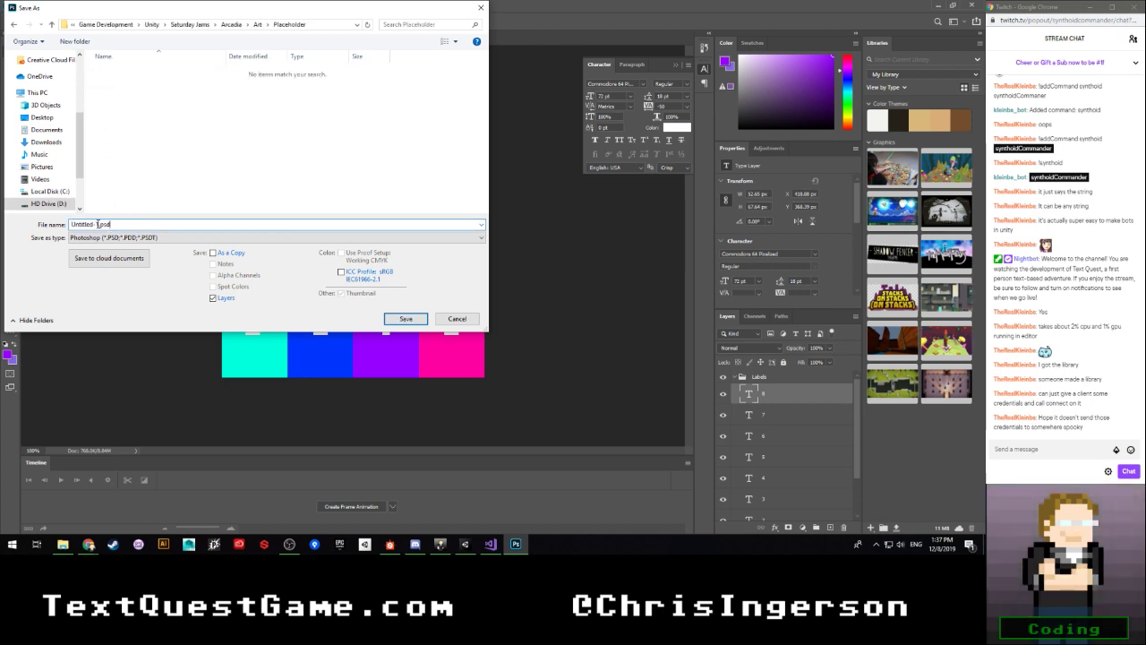
{"action": "left_click_drag", "start_coordinate": [98, 224], "coordinate": [42, 226]}
{"action": "type", "text": "ScreenAnimationTes"}
{"action": "left_click", "coordinate": [405, 319]}
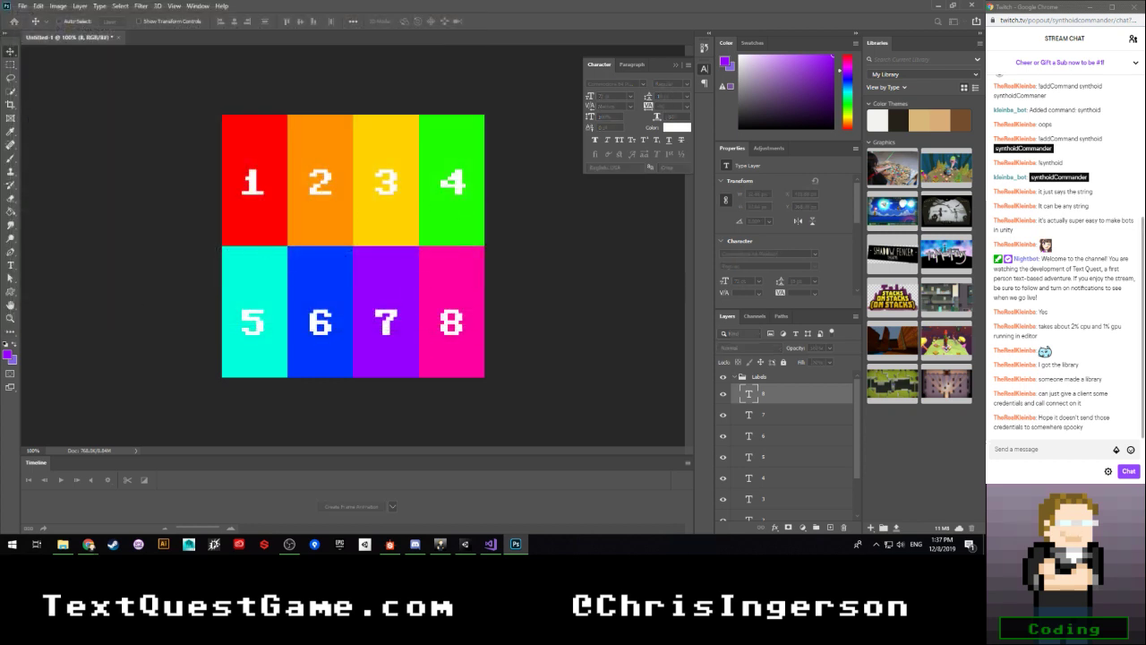
Step: Switch to File Explorer and open the Placeholder folder inside Arcadia's Art folder
{"action": "left_click", "coordinate": [62, 544]}
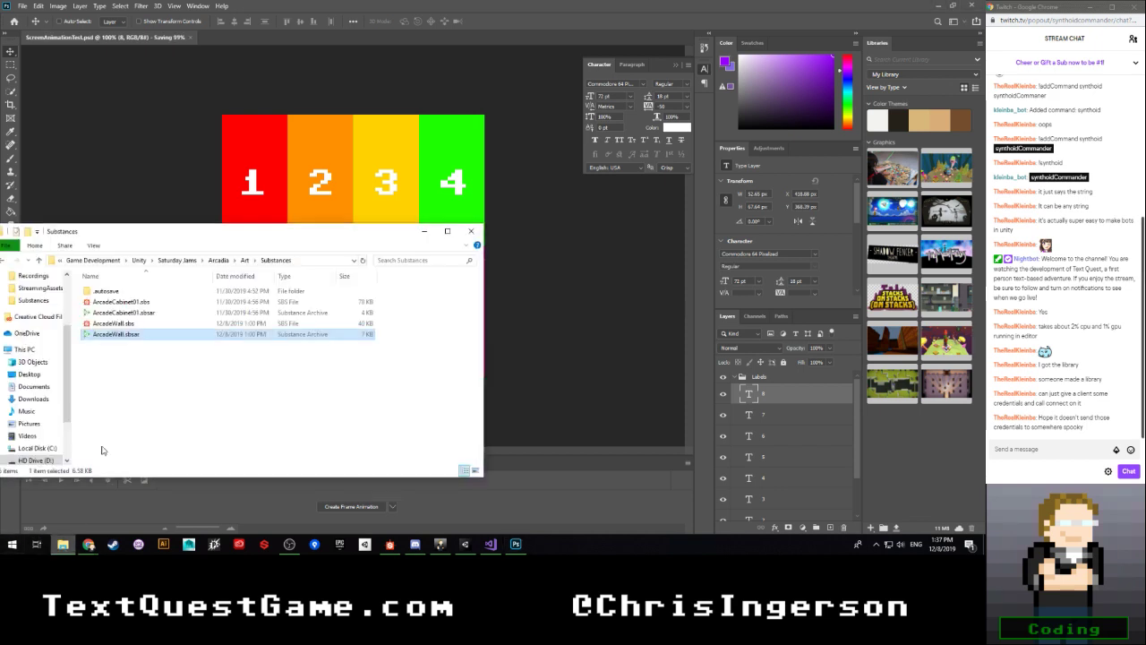
{"action": "left_click", "coordinate": [245, 259]}
{"action": "left_click", "coordinate": [264, 276]}
{"action": "double_click", "coordinate": [106, 291]}
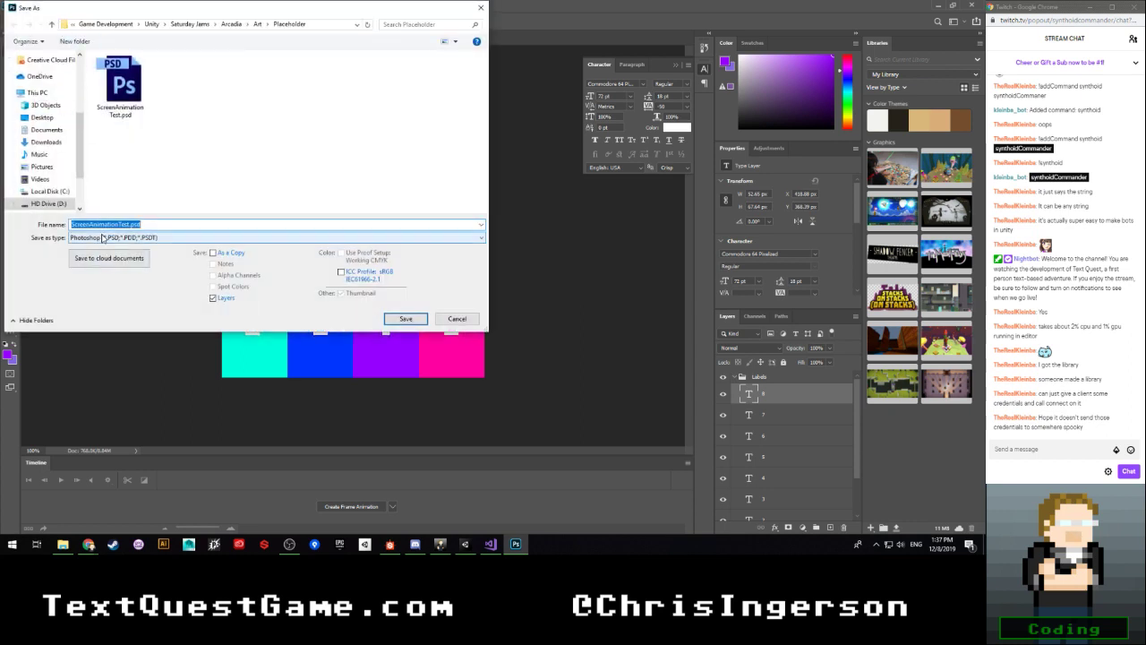
Step: Save a PNG version of ScreenAnimationTest in the Placeholder folder from Photoshop
{"action": "left_click", "coordinate": [104, 238]}
{"action": "left_click", "coordinate": [97, 381]}
{"action": "left_click", "coordinate": [406, 319]}
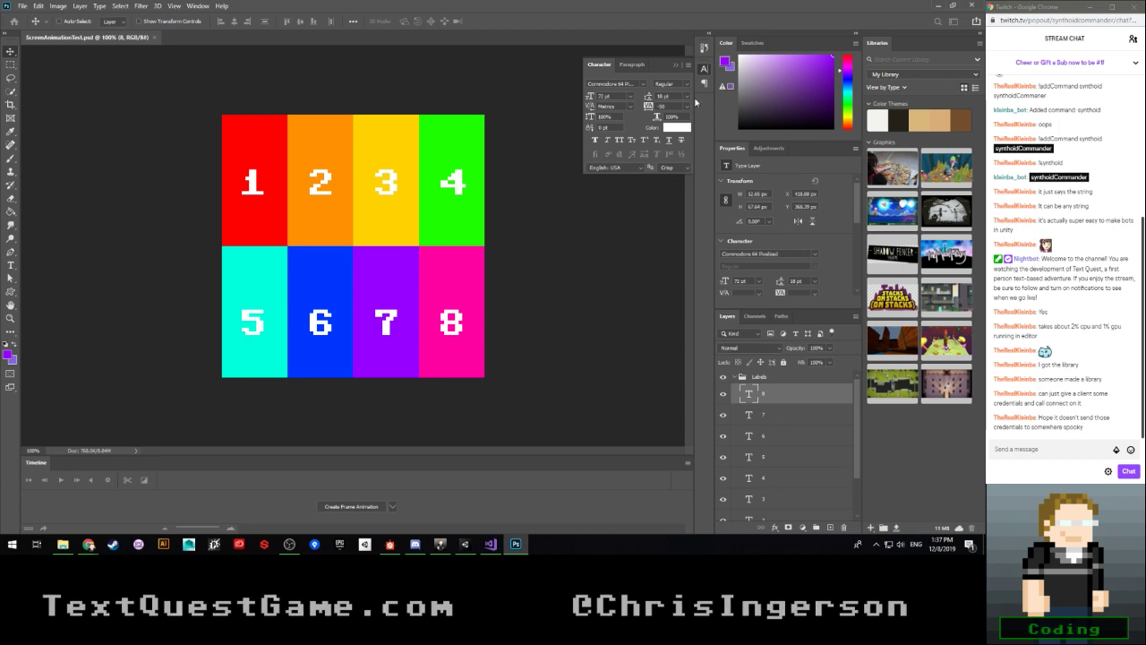
Step: Switch to Unity and import ScreenAnimationTest.png from File Explorer into the project's Materials/Cabinets/Core folder
{"action": "left_click", "coordinate": [465, 544]}
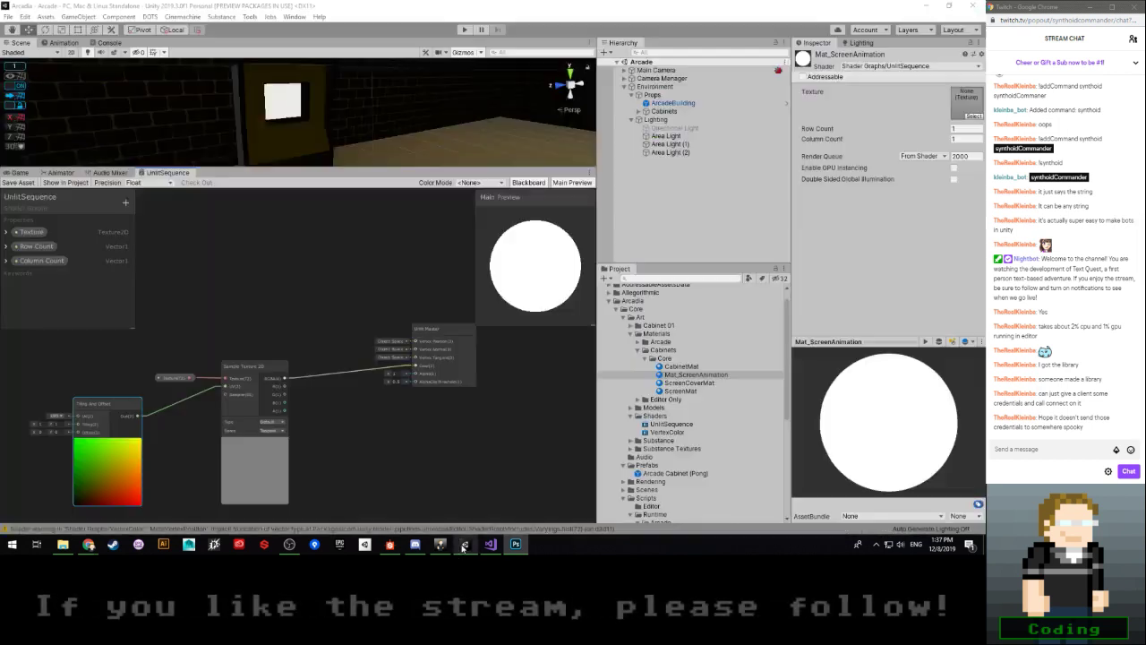
{"action": "left_click", "coordinate": [63, 544]}
{"action": "left_click", "coordinate": [107, 302]}
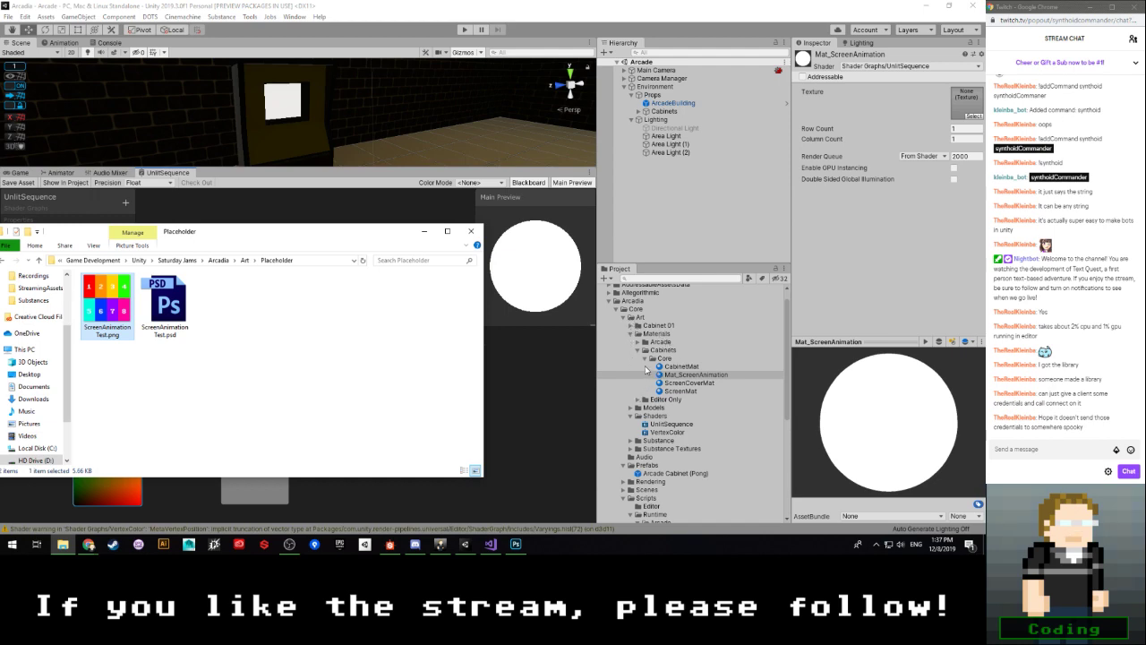
{"action": "left_click_drag", "start_coordinate": [117, 278], "coordinate": [666, 357]}
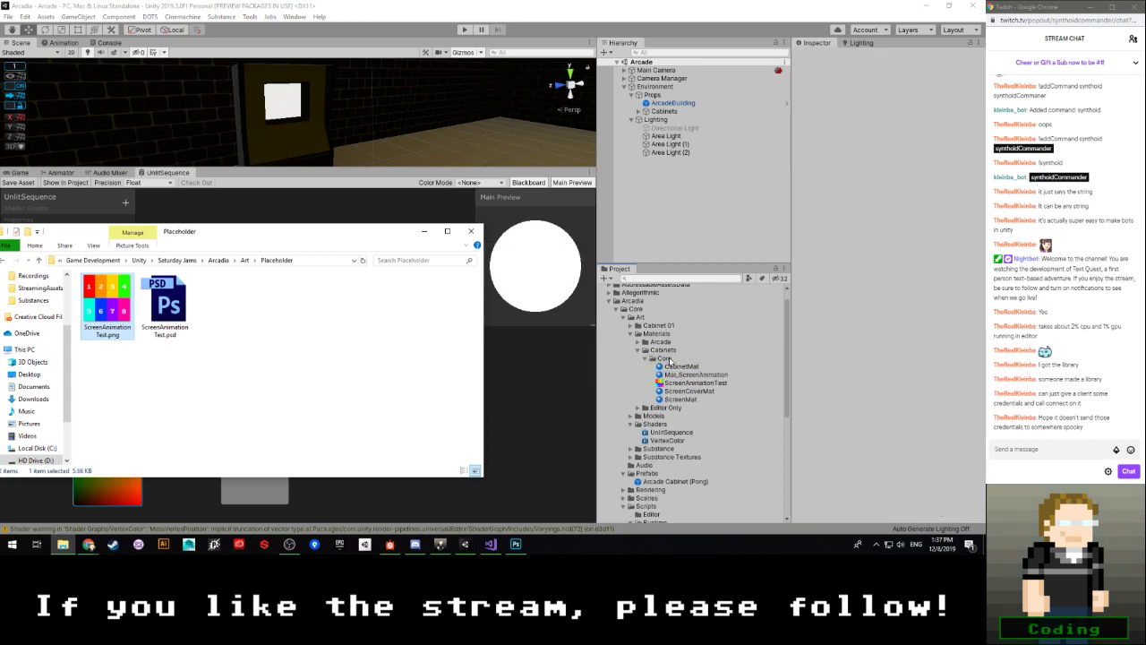
{"action": "left_click", "coordinate": [665, 356]}
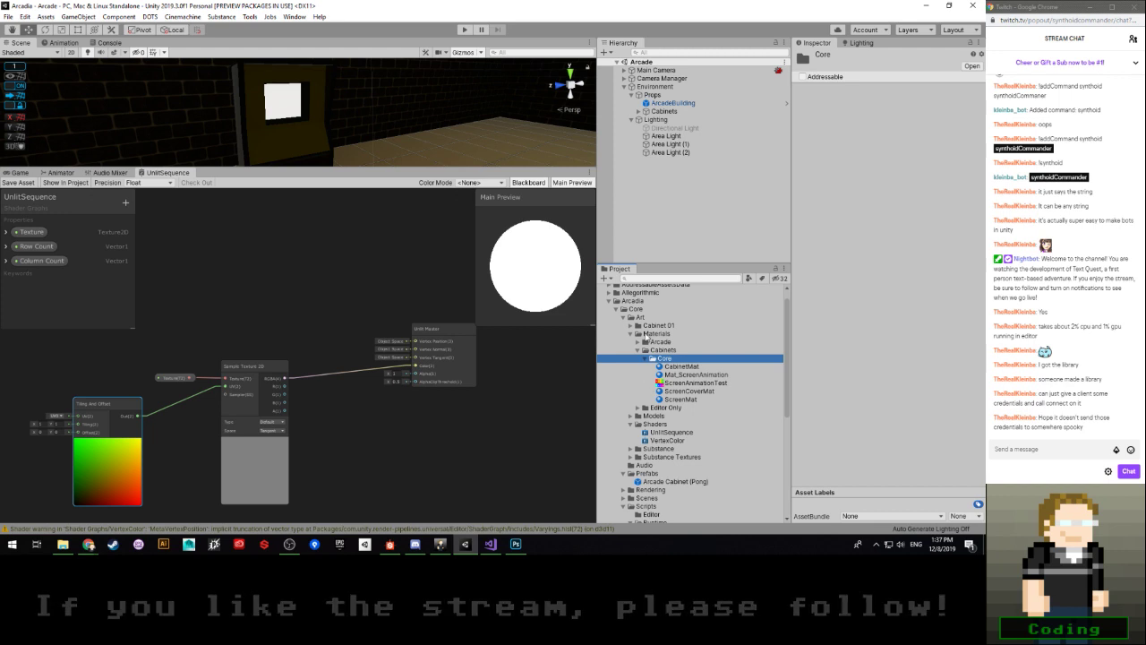
Step: Create a new folder named Placeholder inside the project's Core/Art folder
{"action": "right_click", "coordinate": [643, 317]}
{"action": "mouse_move", "coordinate": [772, 57]}
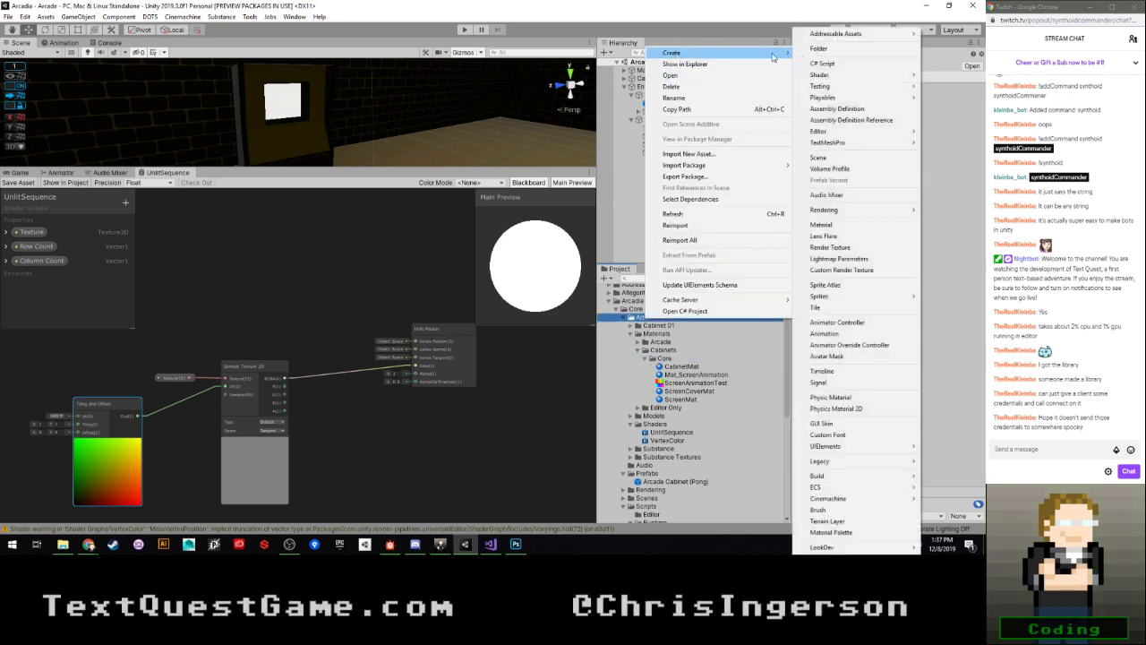
{"action": "left_click", "coordinate": [814, 49]}
{"action": "type", "text": "Plac"}
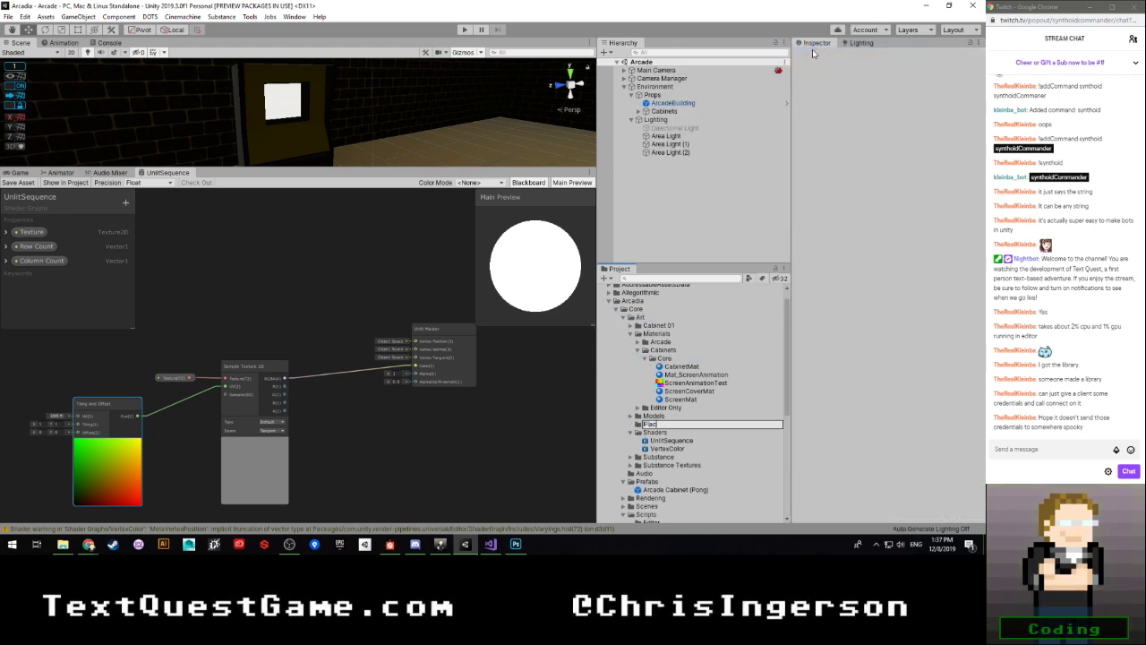
{"action": "type", "text": "eholder"}
{"action": "key", "text": "Return"}
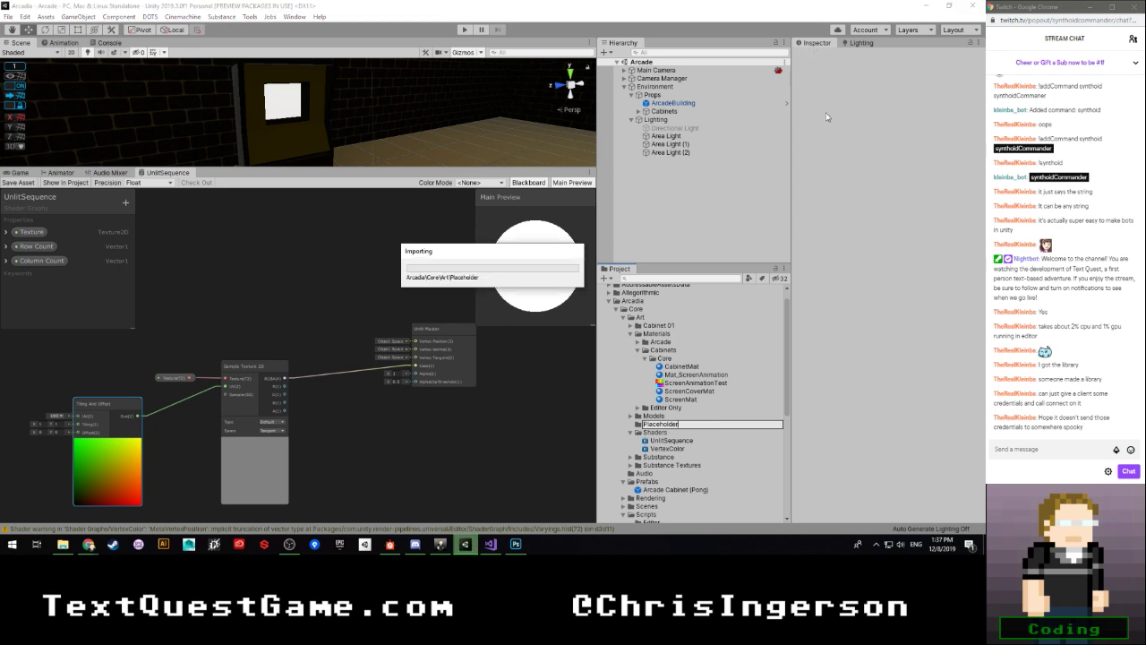
Step: Move ScreenAnimationTest into the new Placeholder folder and assign it as the Texture of Mat_ScreenAnimation
{"action": "left_click_drag", "start_coordinate": [665, 381], "coordinate": [633, 426]}
{"action": "left_click", "coordinate": [630, 417]}
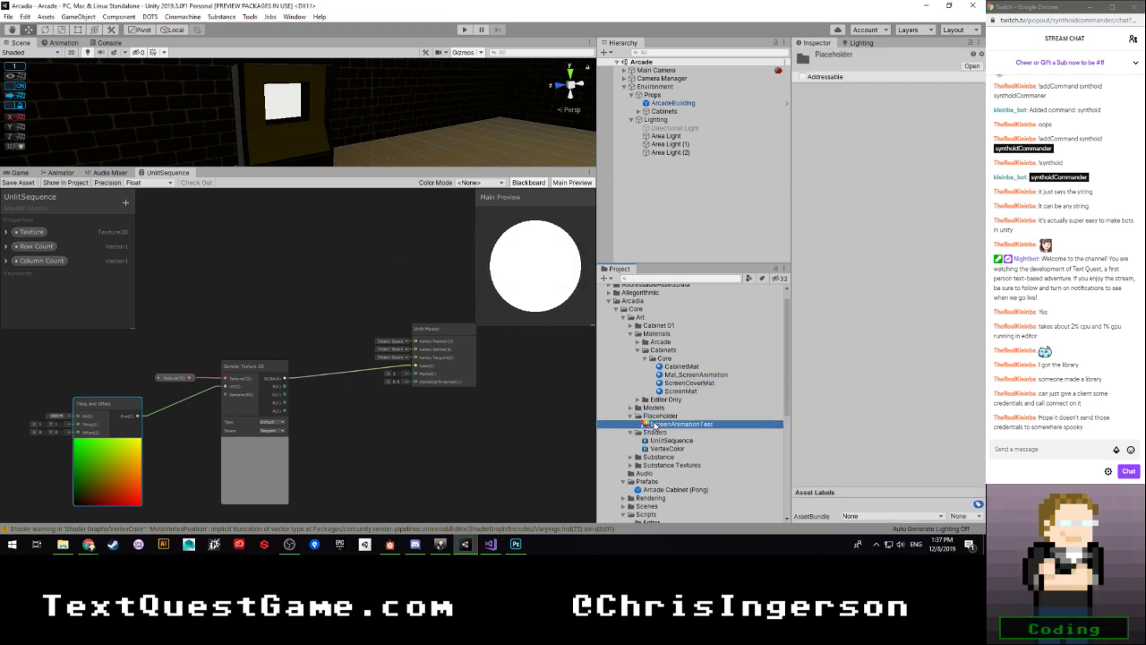
{"action": "left_click", "coordinate": [658, 423]}
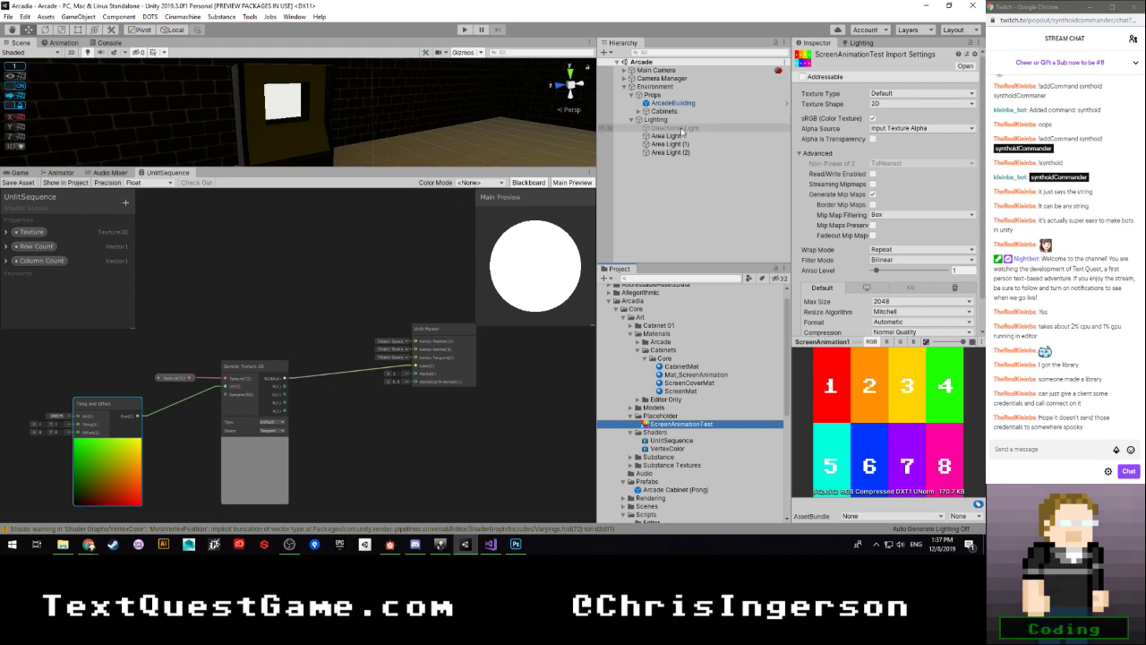
{"action": "left_click", "coordinate": [694, 374]}
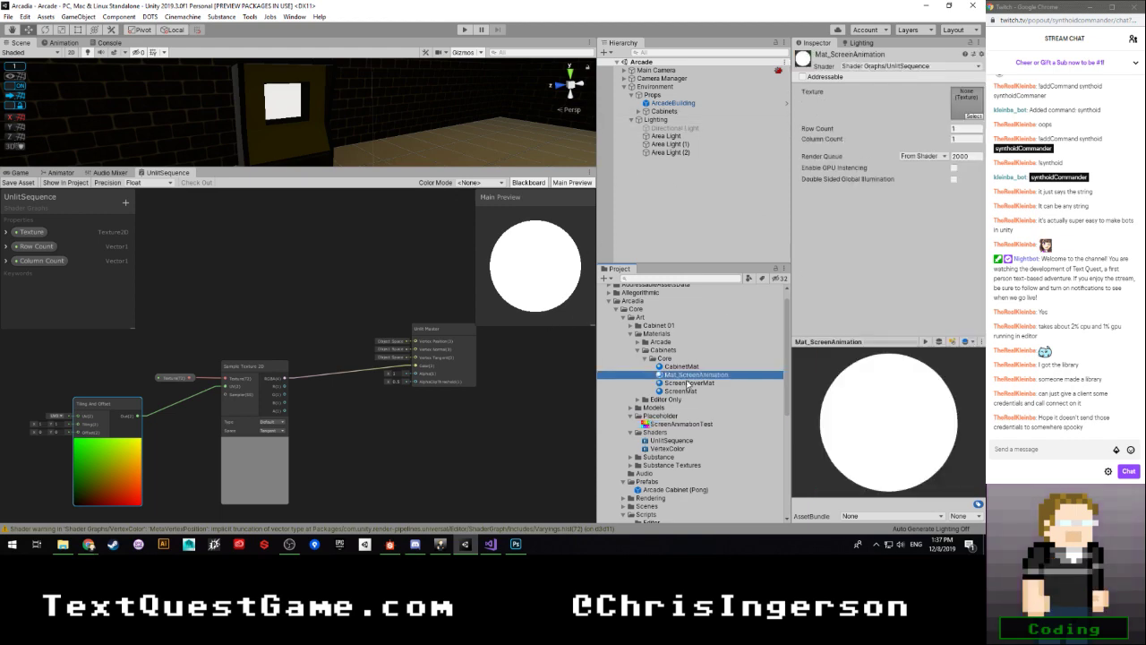
{"action": "left_click_drag", "start_coordinate": [667, 429], "coordinate": [960, 108]}
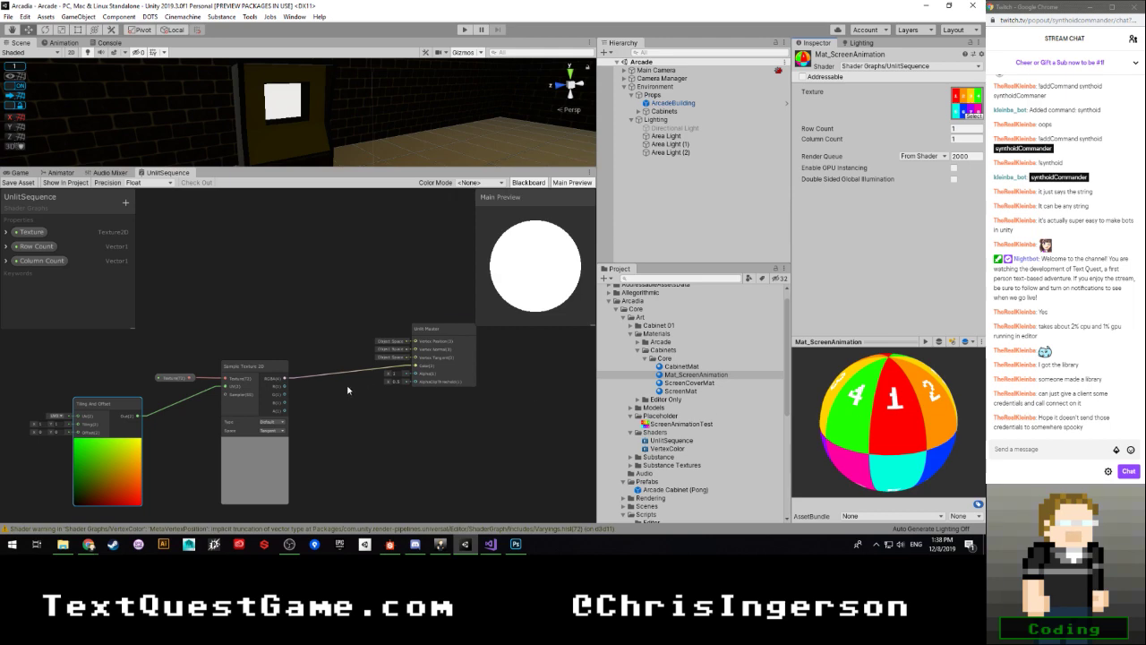
Step: Add a Vector 2 node to the UnlitSequence graph and place it just before the Tiling And Offset node
{"action": "middle_click_drag", "start_coordinate": [90, 354], "coordinate": [288, 348]}
{"action": "scroll", "coordinate": [214, 371], "scroll_direction": "up", "scroll_amount": 2}
{"action": "middle_click_drag", "start_coordinate": [211, 421], "coordinate": [256, 376]}
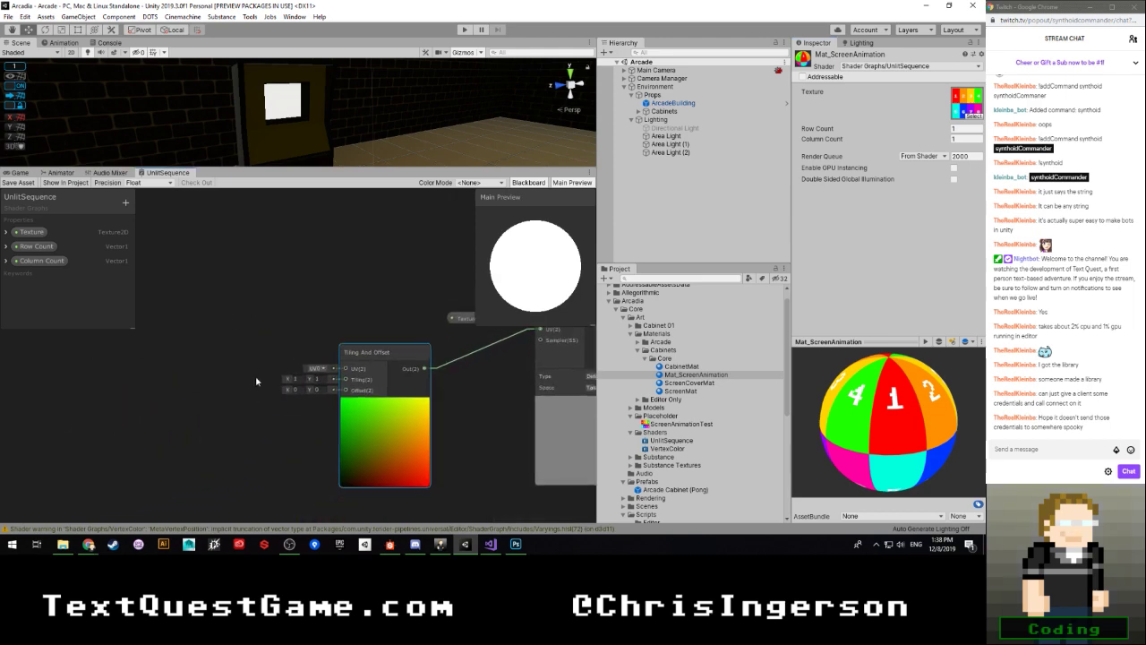
{"action": "left_click", "coordinate": [255, 376]}
{"action": "key", "text": "space"}
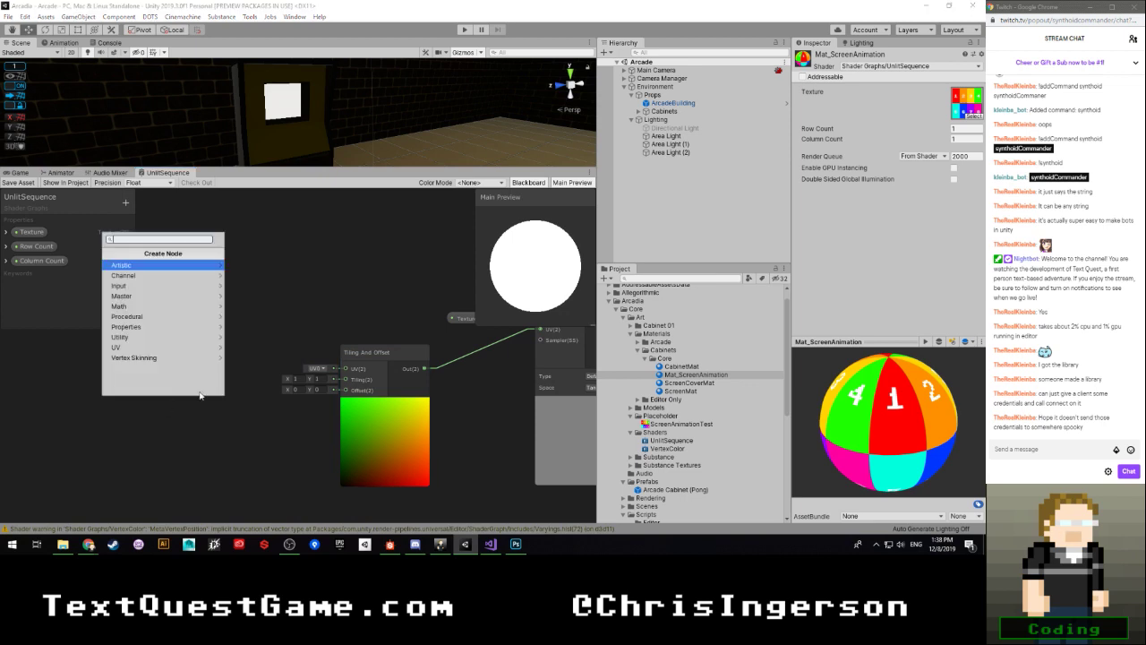
{"action": "type", "text": "vect"}
{"action": "key", "text": "Down"}
{"action": "key", "text": "Return"}
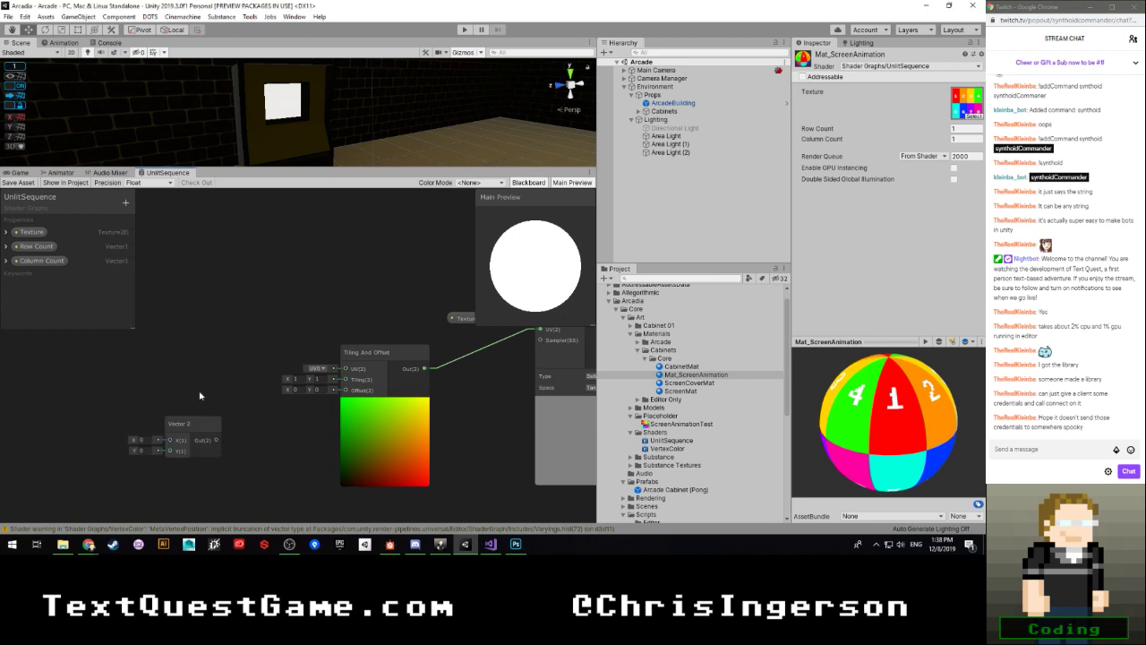
{"action": "scroll", "coordinate": [196, 395], "scroll_direction": "up", "scroll_amount": 2}
{"action": "left_click_drag", "start_coordinate": [196, 427], "coordinate": [237, 357]}
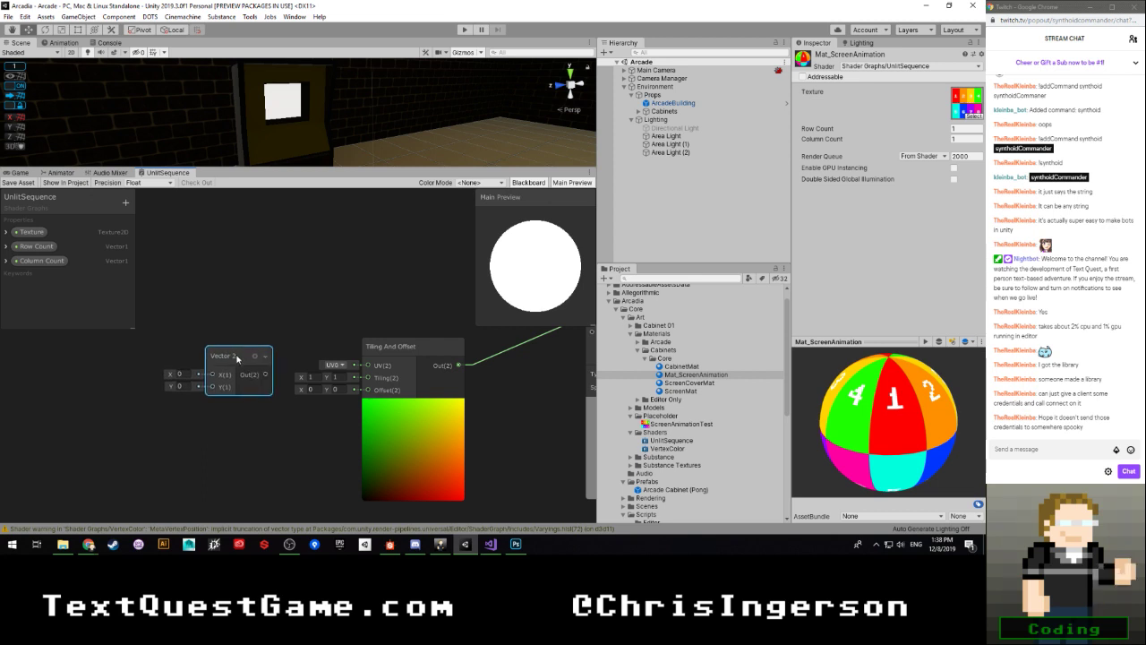
Step: Add Column Count and Row Count property nodes to the UnlitSequence graph
{"action": "key", "text": "space"}
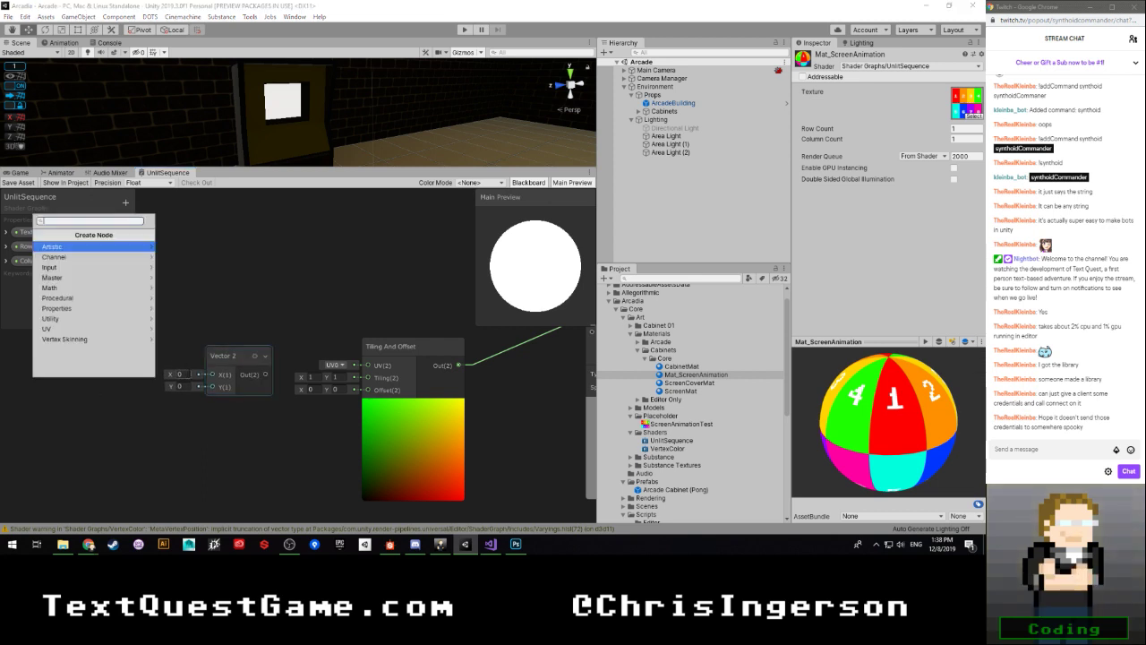
{"action": "left_click", "coordinate": [92, 308]}
{"action": "left_click", "coordinate": [93, 246]}
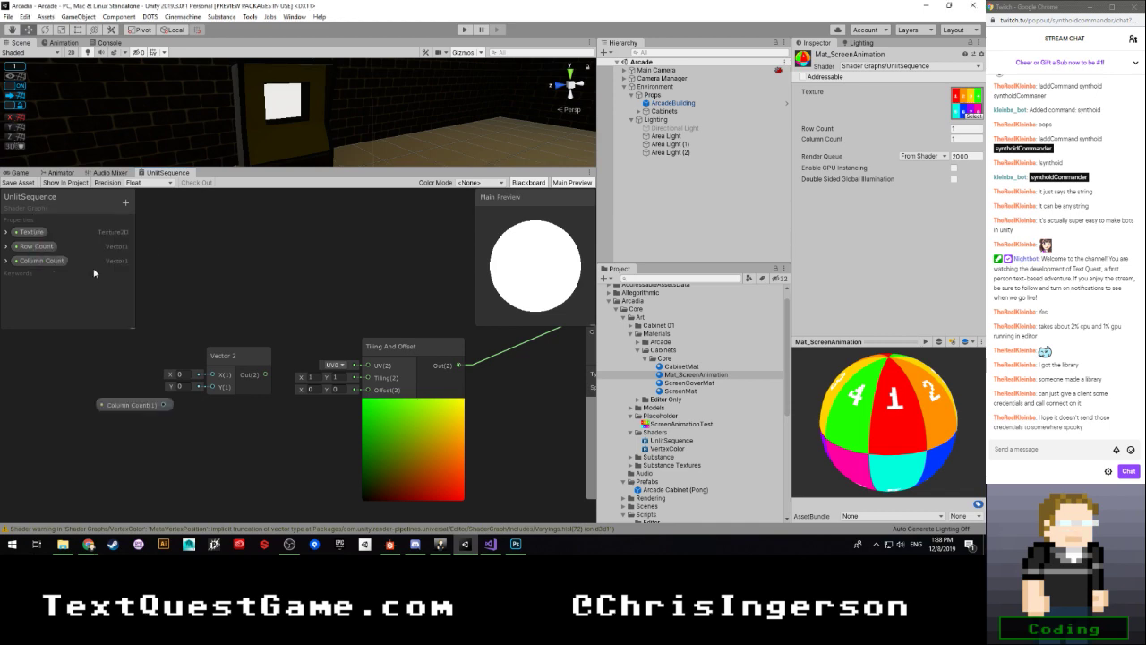
{"action": "key", "text": "space"}
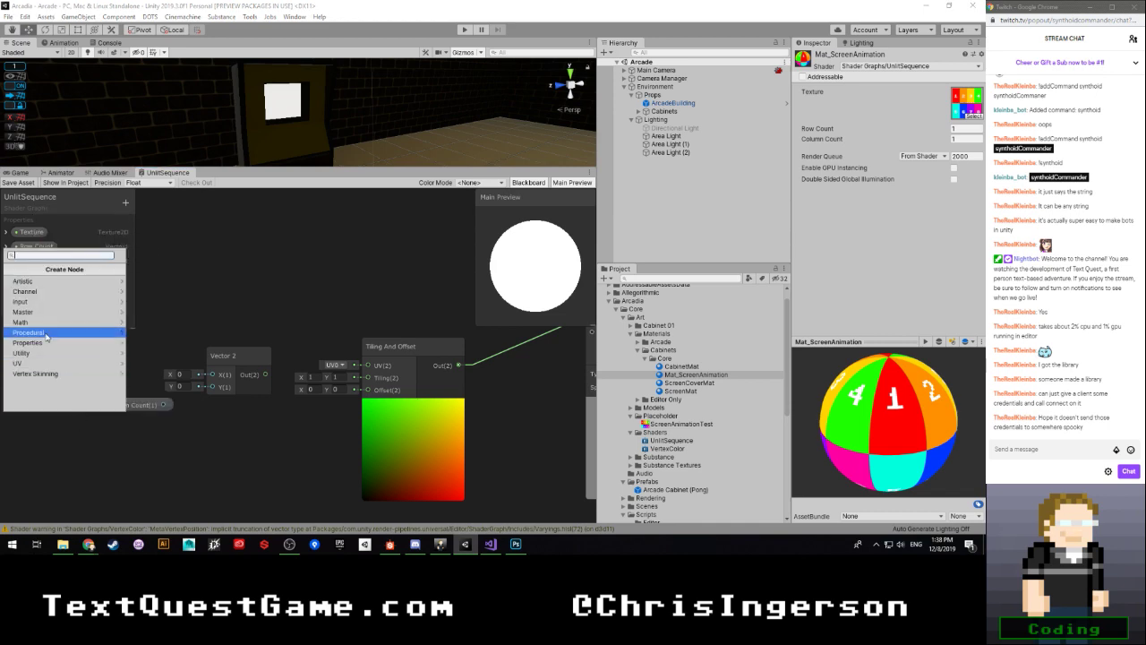
{"action": "left_click", "coordinate": [54, 337]}
{"action": "left_click", "coordinate": [43, 295]}
Step: Connect Row Count to Vector 2's X, Column Count to its Y, and the Vector 2 output to Tiling And Offset's Tiling input
{"action": "left_click_drag", "start_coordinate": [130, 407], "coordinate": [204, 376]}
{"action": "left_click_drag", "start_coordinate": [136, 407], "coordinate": [367, 378]}
{"action": "scroll", "coordinate": [524, 420], "scroll_direction": "down", "scroll_amount": 2}
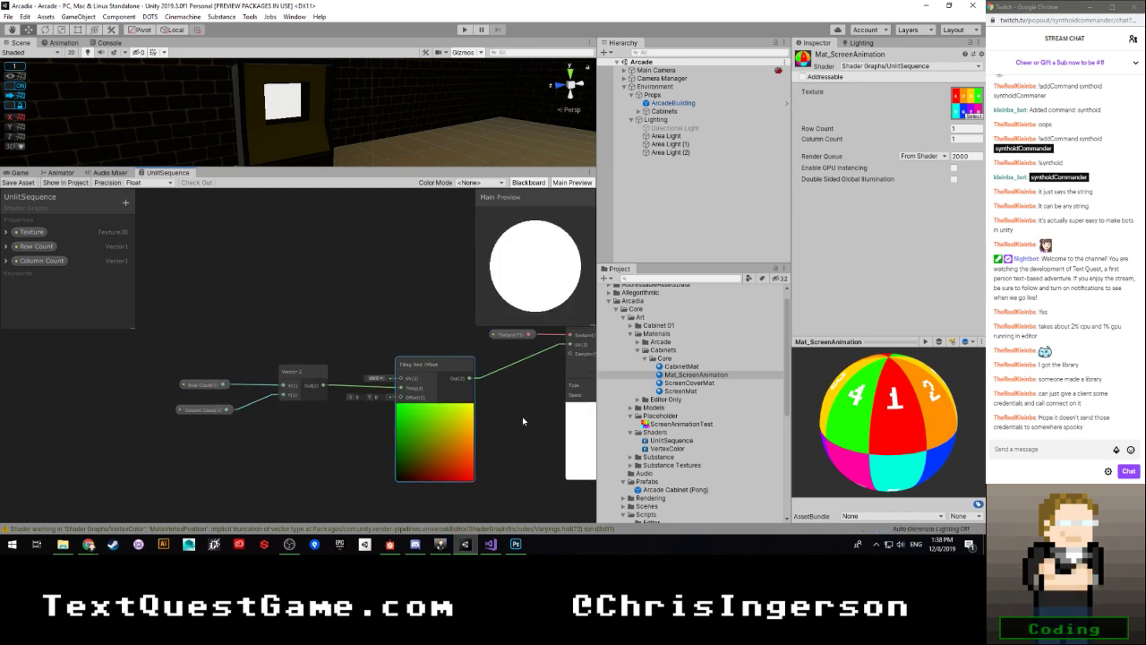
Step: Space out the Row Count and Column Count nodes and save the UnlitSequence shader graph
{"action": "middle_click_drag", "start_coordinate": [523, 421], "coordinate": [298, 459]}
{"action": "scroll", "coordinate": [166, 435], "scroll_direction": "down", "scroll_amount": 2}
{"action": "middle_click_drag", "start_coordinate": [63, 465], "coordinate": [141, 460]}
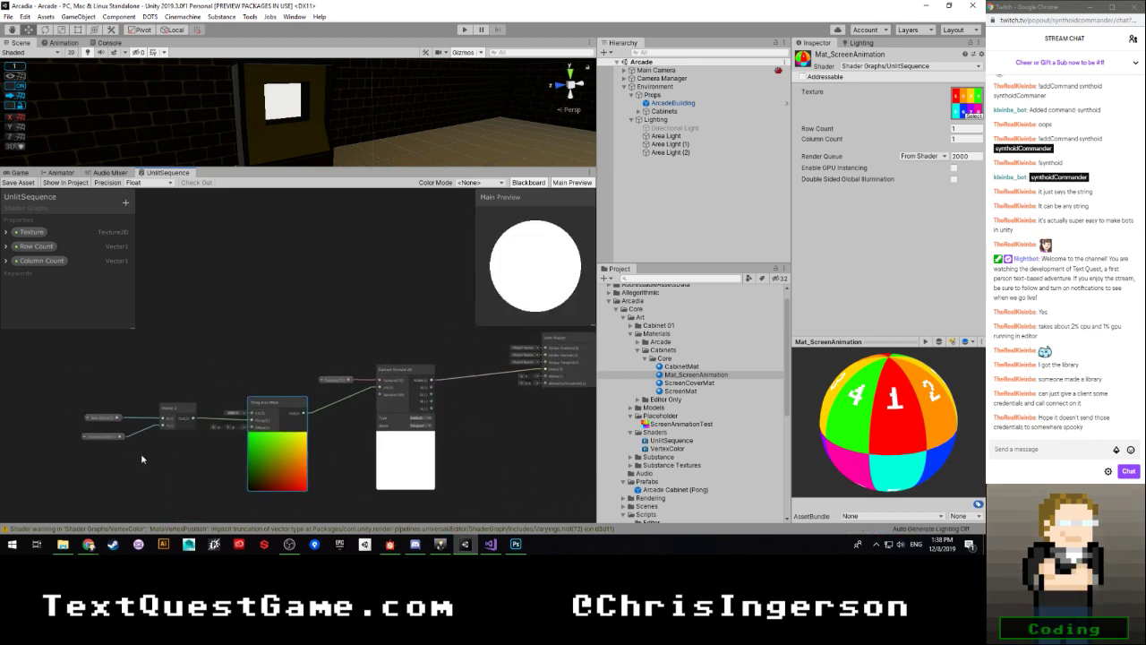
{"action": "scroll", "coordinate": [141, 459], "scroll_direction": "up", "scroll_amount": 2}
{"action": "left_click", "coordinate": [82, 380]}
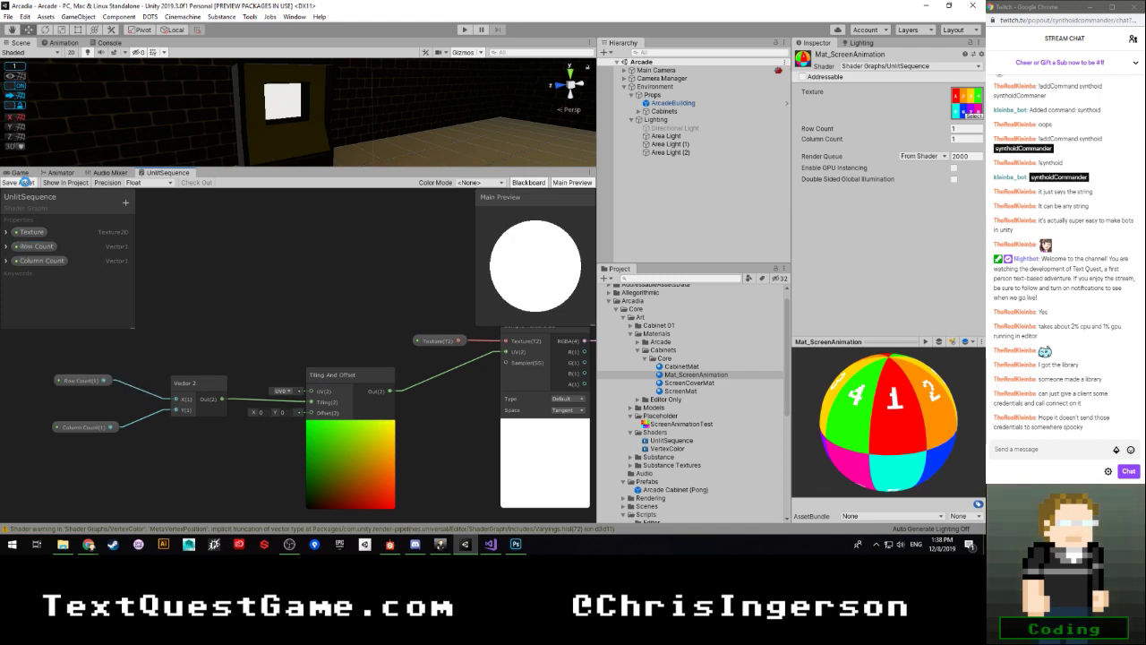
{"action": "left_click", "coordinate": [25, 183]}
Step: Set Mat_ScreenAnimation's Row Count to 4
{"action": "scroll", "coordinate": [421, 349], "scroll_direction": "down", "scroll_amount": 3}
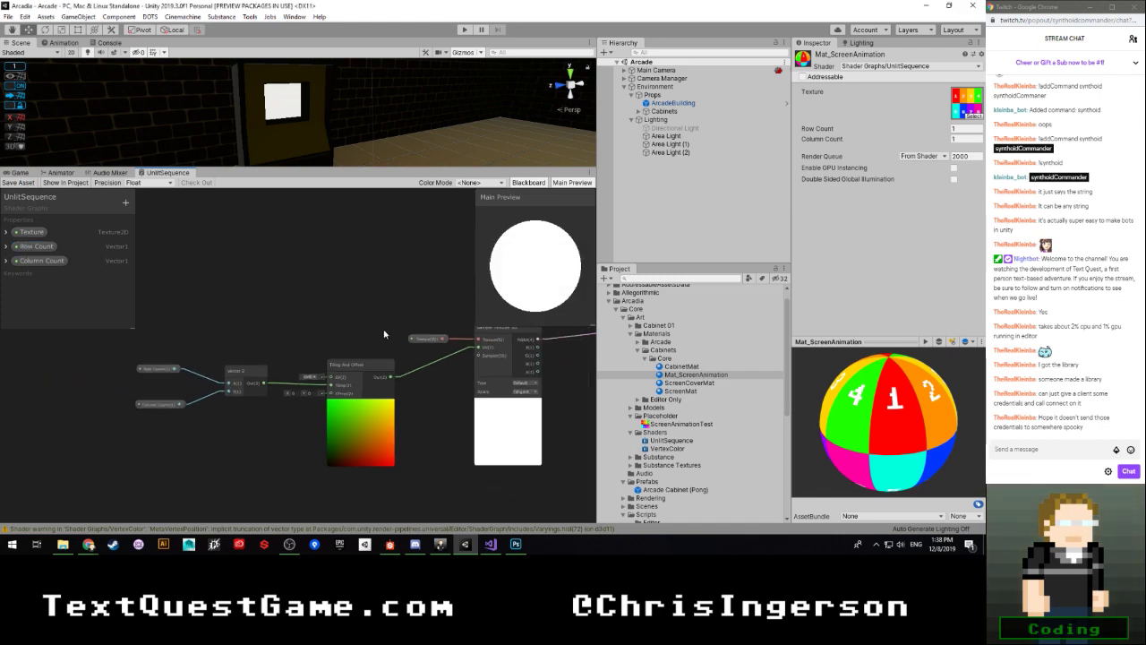
{"action": "middle_click_drag", "start_coordinate": [437, 376], "coordinate": [343, 421]}
{"action": "scroll", "coordinate": [345, 422], "scroll_direction": "up", "scroll_amount": 2}
{"action": "scroll", "coordinate": [345, 422], "scroll_direction": "down", "scroll_amount": 3}
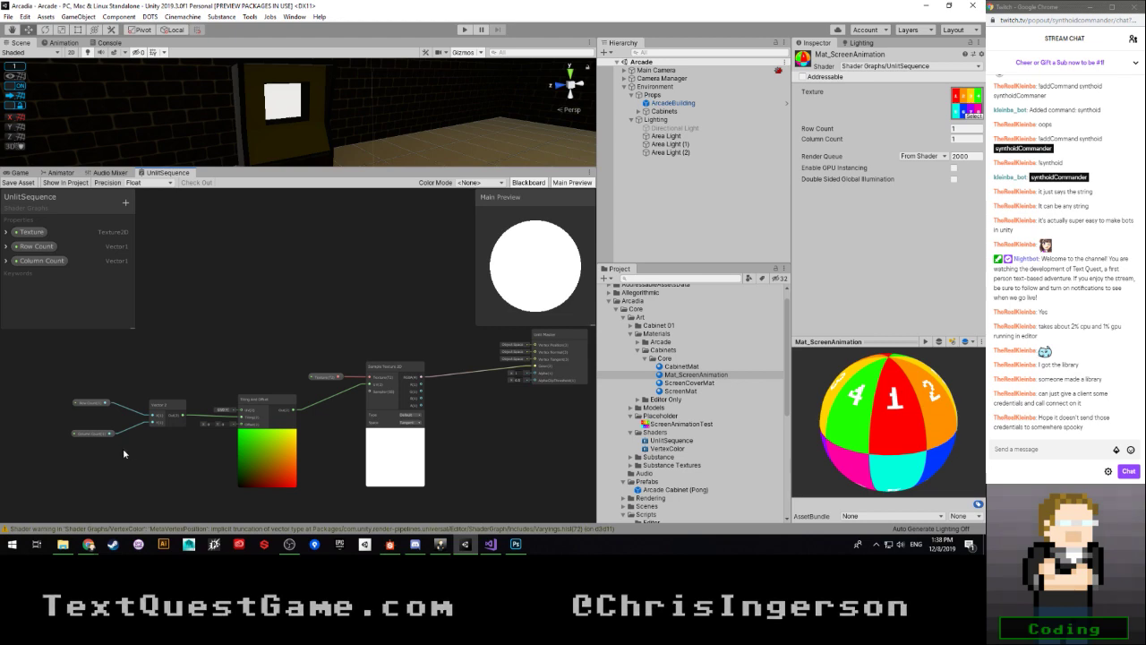
{"action": "scroll", "coordinate": [123, 448], "scroll_direction": "up", "scroll_amount": 2}
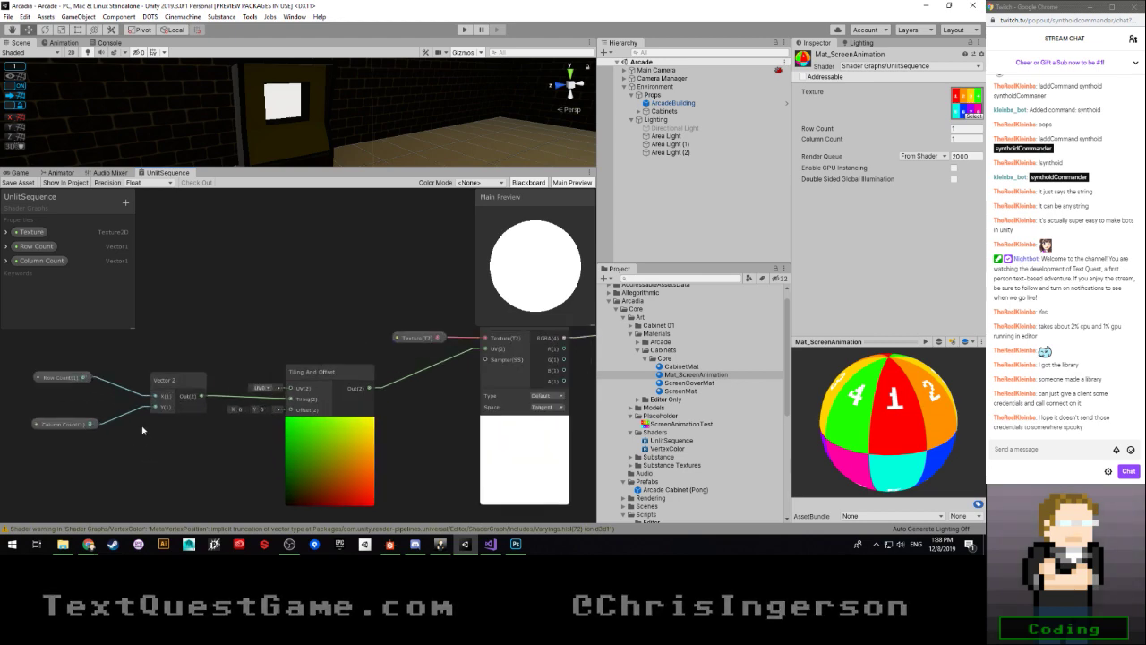
{"action": "left_click", "coordinate": [965, 128]}
{"action": "type", "text": "2"}
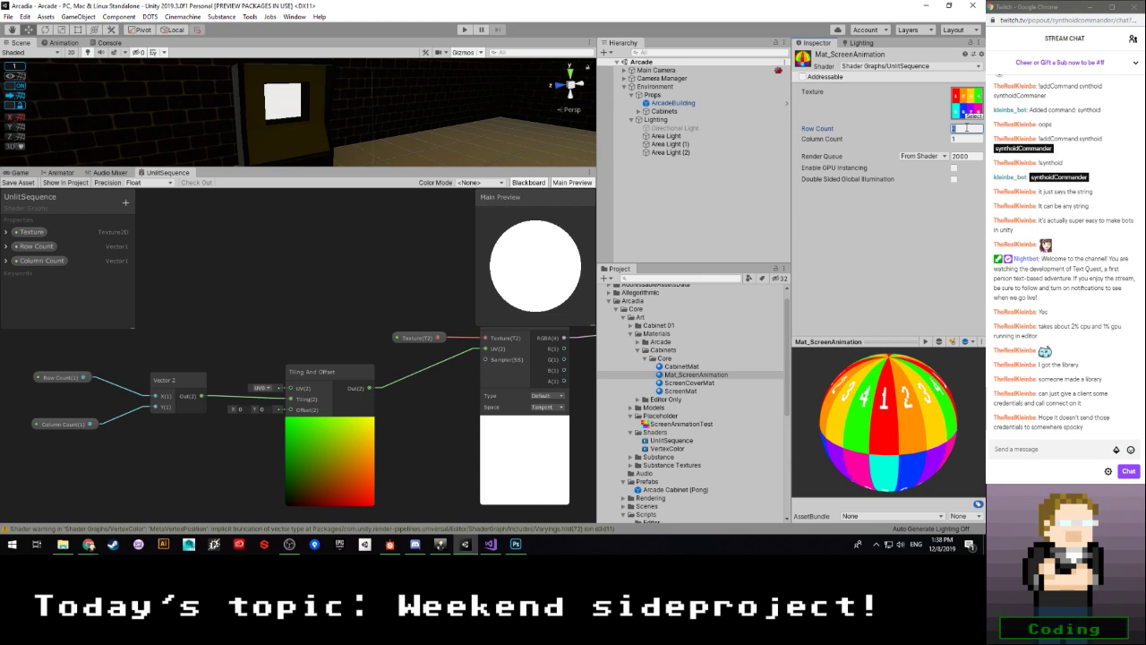
{"action": "type", "text": "6"}
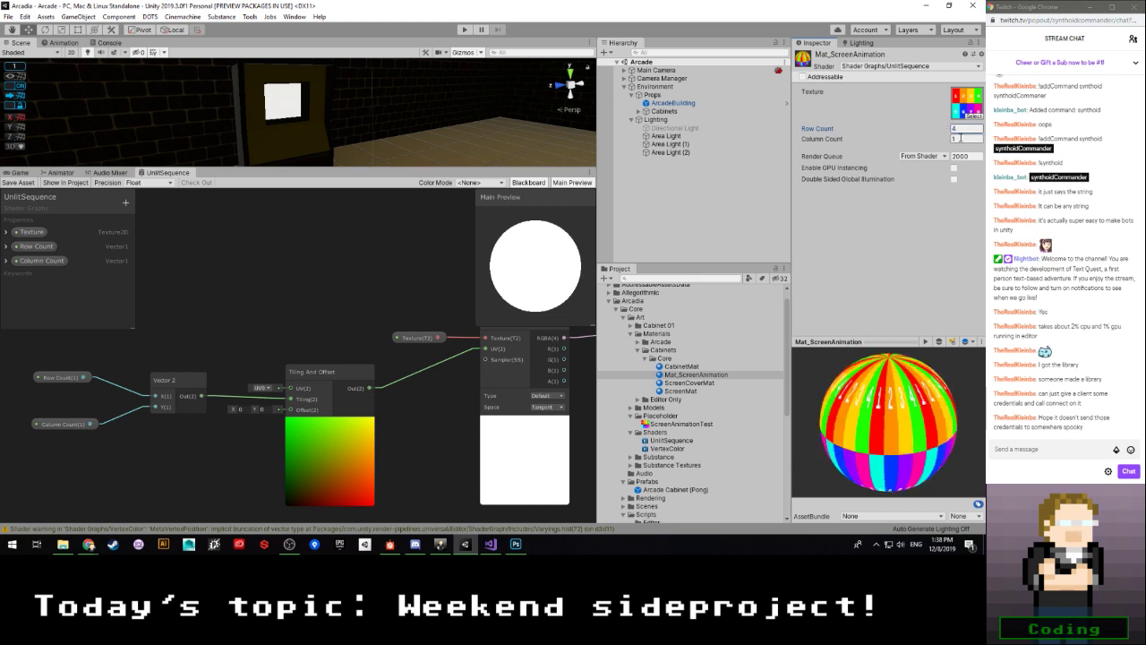
Step: Add a Vector 1 node with an X value of 1 and place it below the Column Count node
{"action": "scroll", "coordinate": [194, 436], "scroll_direction": "up", "scroll_amount": 1}
{"action": "middle_click_drag", "start_coordinate": [173, 455], "coordinate": [317, 434]}
{"action": "key", "text": "space"}
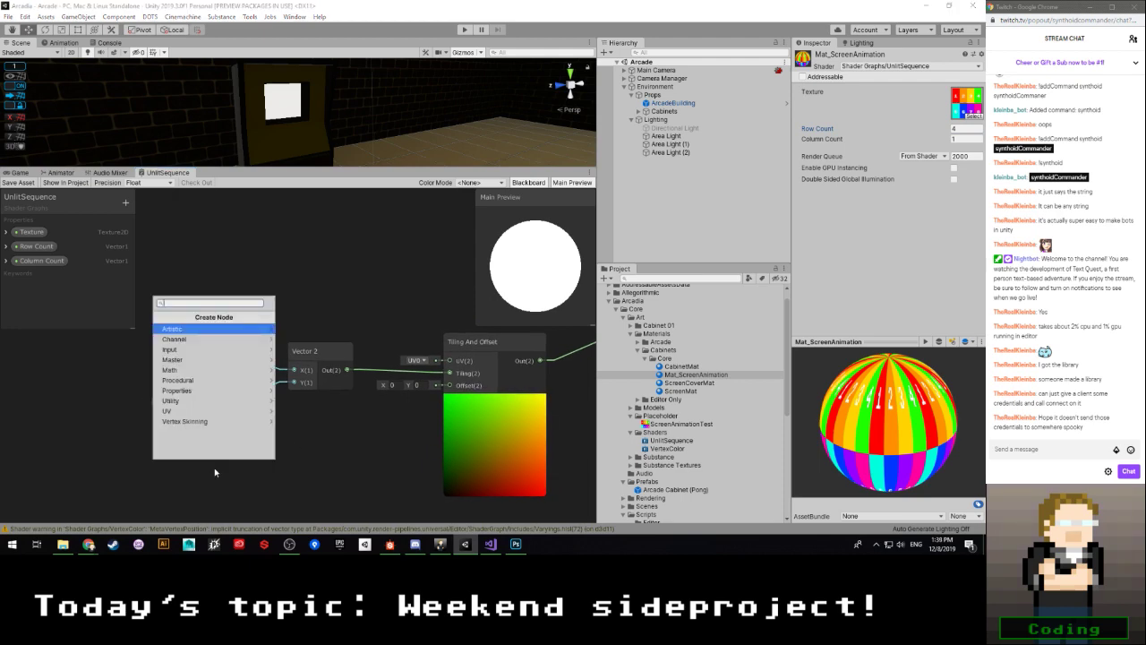
{"action": "type", "text": "inv"}
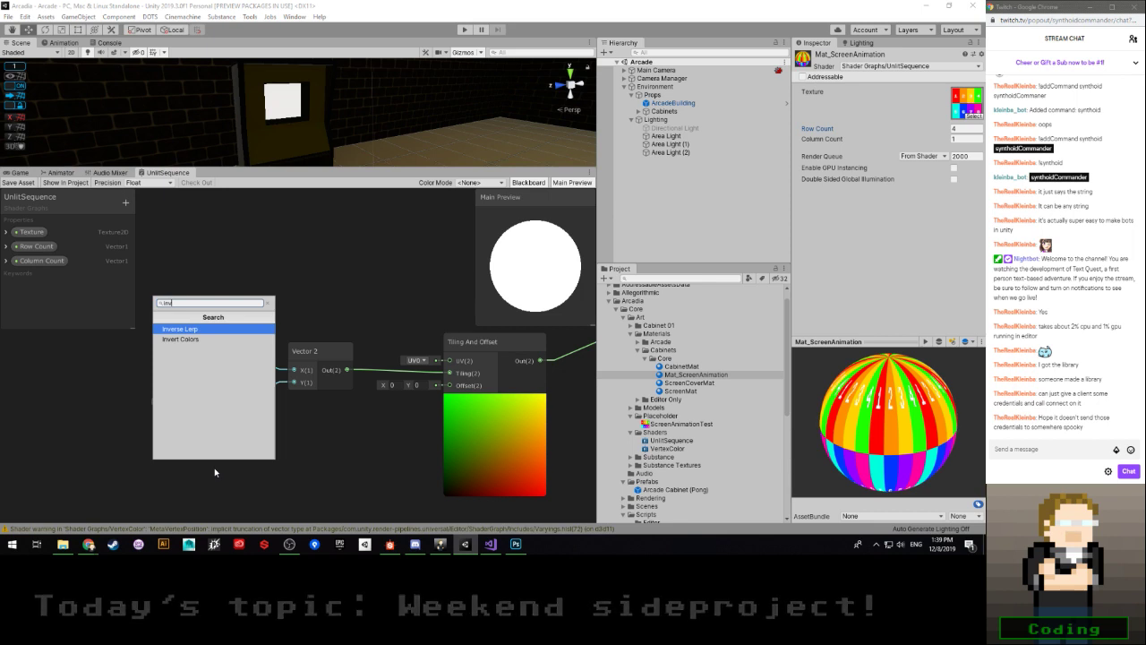
{"action": "key", "text": "BackSpace"}
{"action": "key", "text": "BackSpace"}
{"action": "key", "text": "BackSpace"}
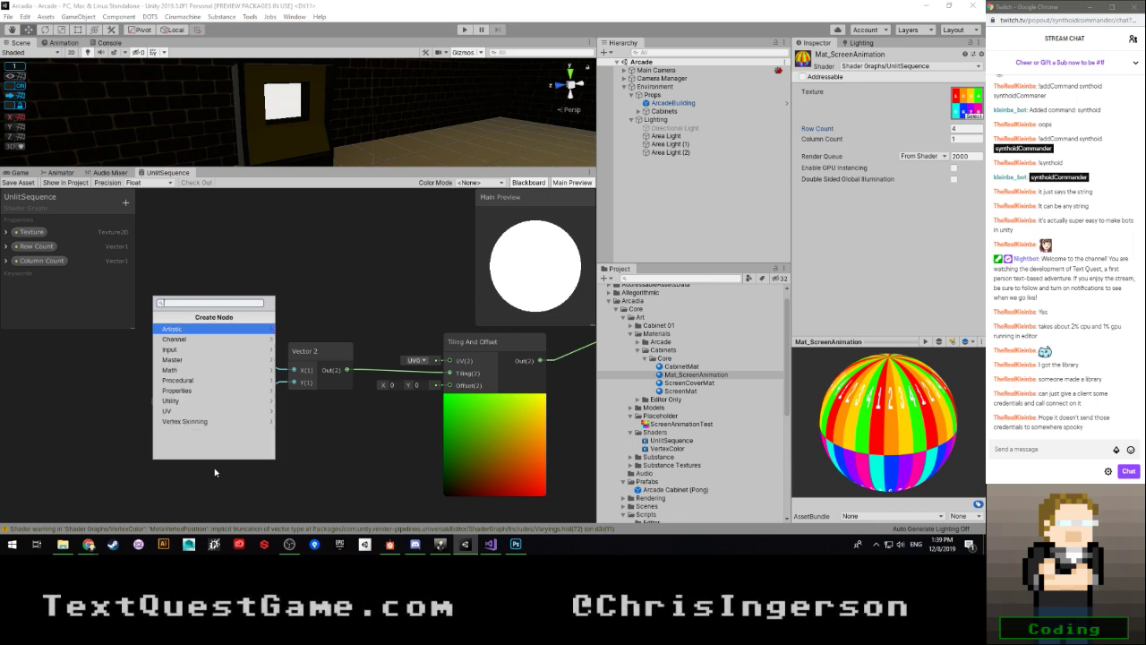
{"action": "type", "text": "vec"}
{"action": "key", "text": "Return"}
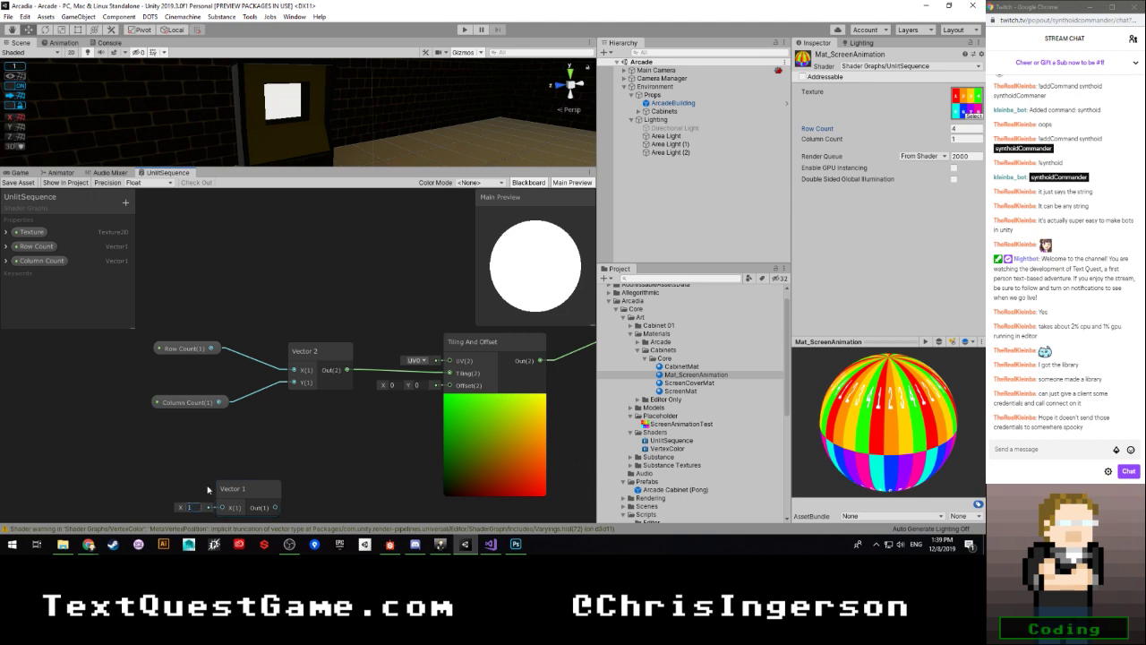
{"action": "left_click_drag", "start_coordinate": [254, 490], "coordinate": [189, 445]}
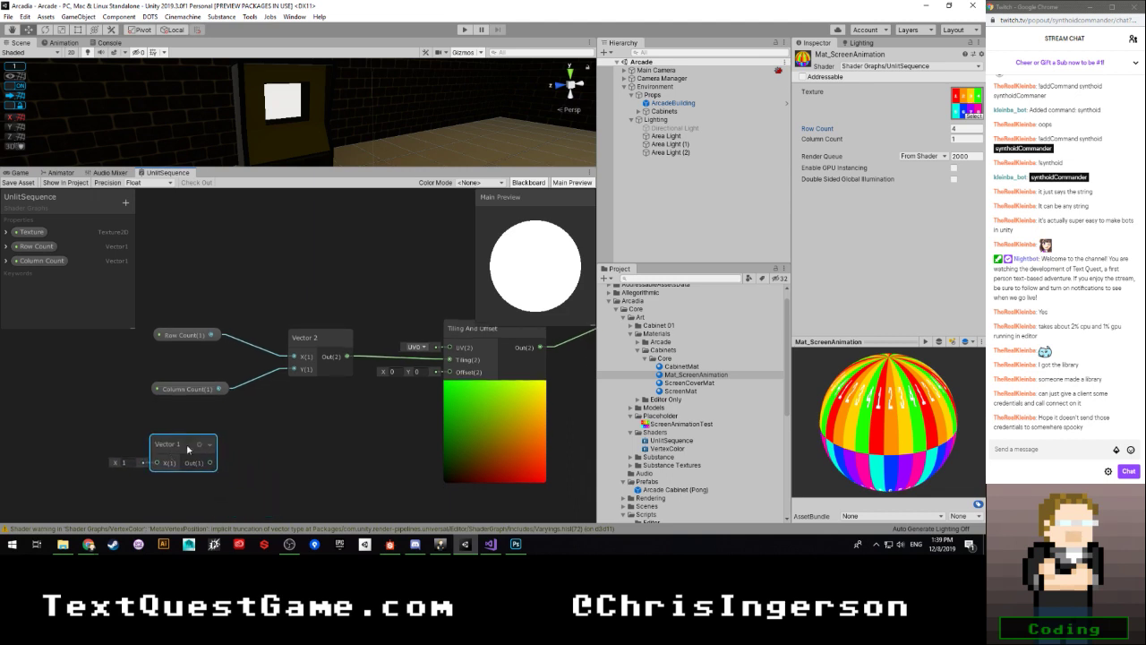
Step: Add a Divide node, collapse its preview, and connect the Vector 1 output to its A input
{"action": "key", "text": "space"}
{"action": "type", "text": "div"}
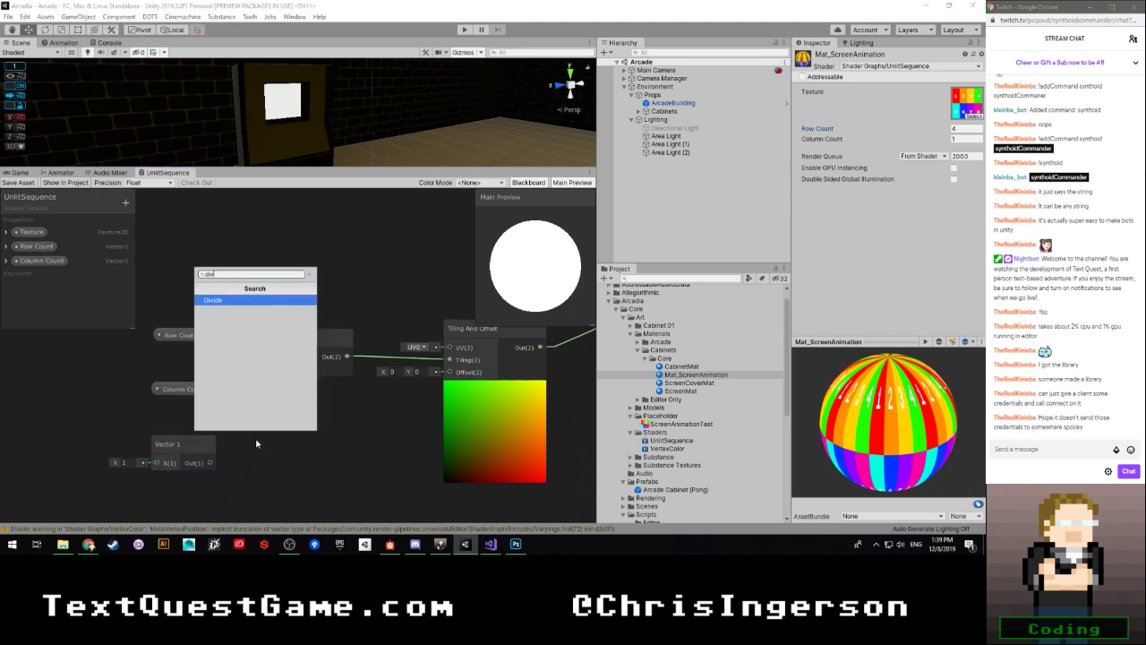
{"action": "key", "text": "Return"}
{"action": "middle_click_drag", "start_coordinate": [307, 465], "coordinate": [308, 427]}
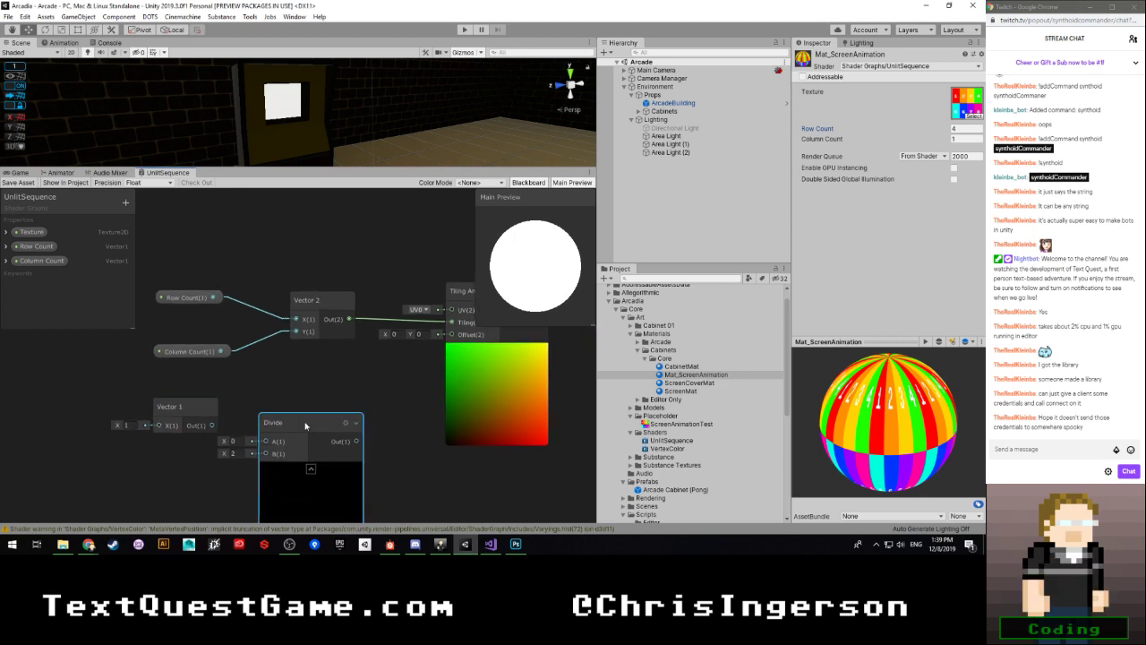
{"action": "left_click", "coordinate": [311, 467]}
{"action": "left_click_drag", "start_coordinate": [212, 424], "coordinate": [266, 441]}
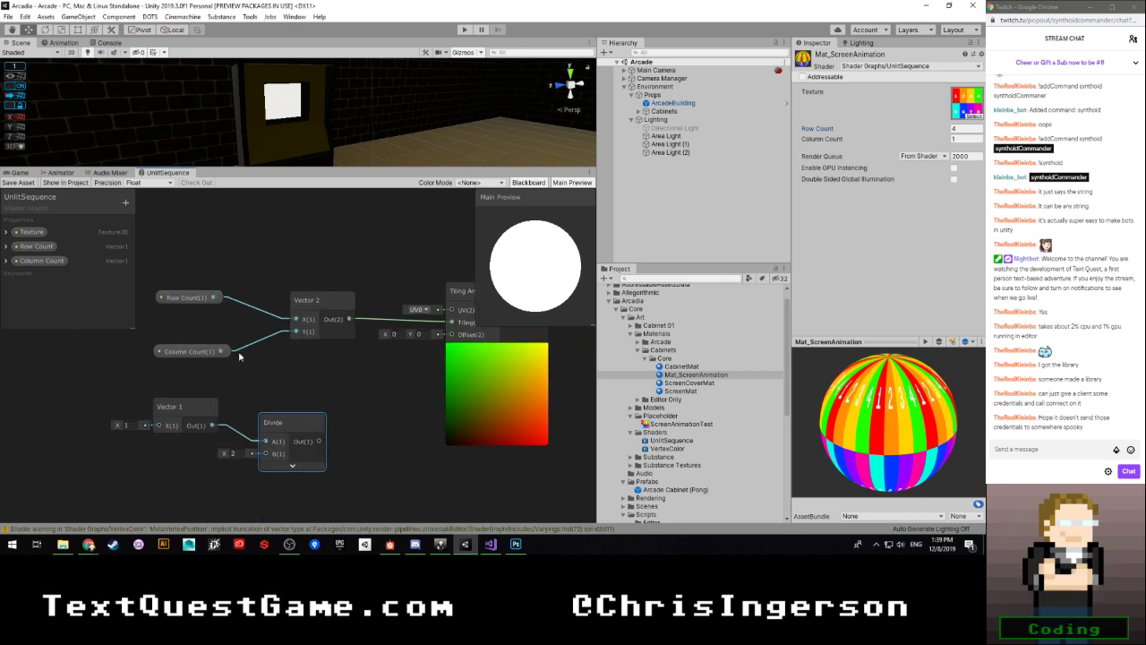
Step: Route Row Count through the Divide node's B input into Vector 2's X, and rearrange the nodes to untangle the connections
{"action": "left_click_drag", "start_coordinate": [243, 336], "coordinate": [295, 325]}
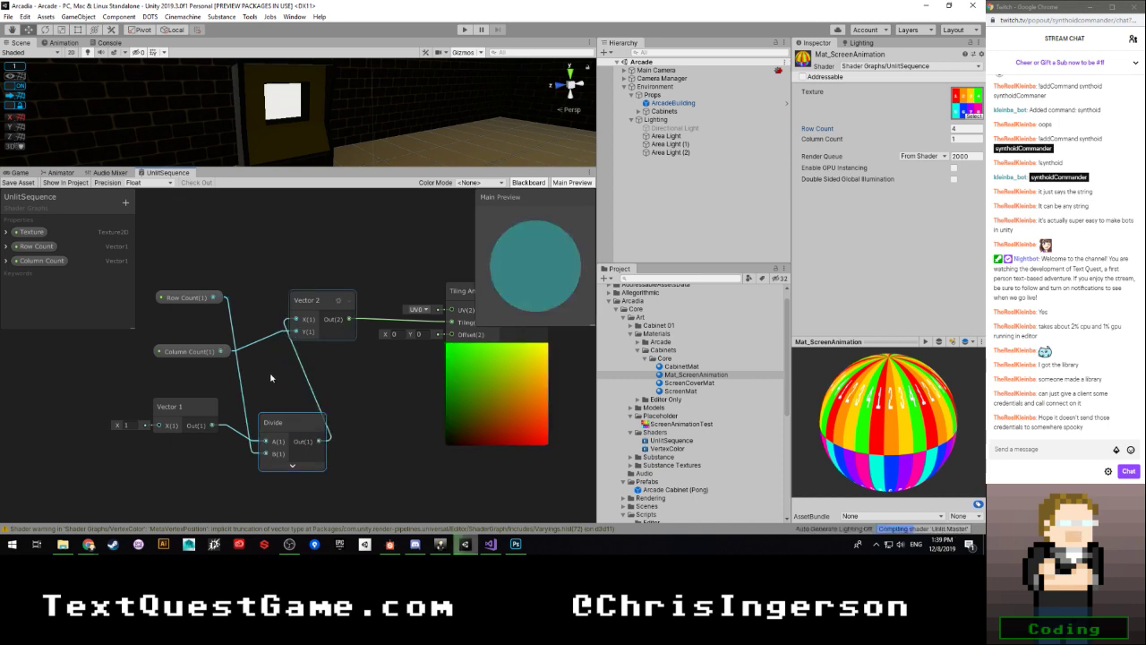
{"action": "left_click_drag", "start_coordinate": [288, 421], "coordinate": [268, 359]}
{"action": "middle_click_drag", "start_coordinate": [267, 359], "coordinate": [377, 373]}
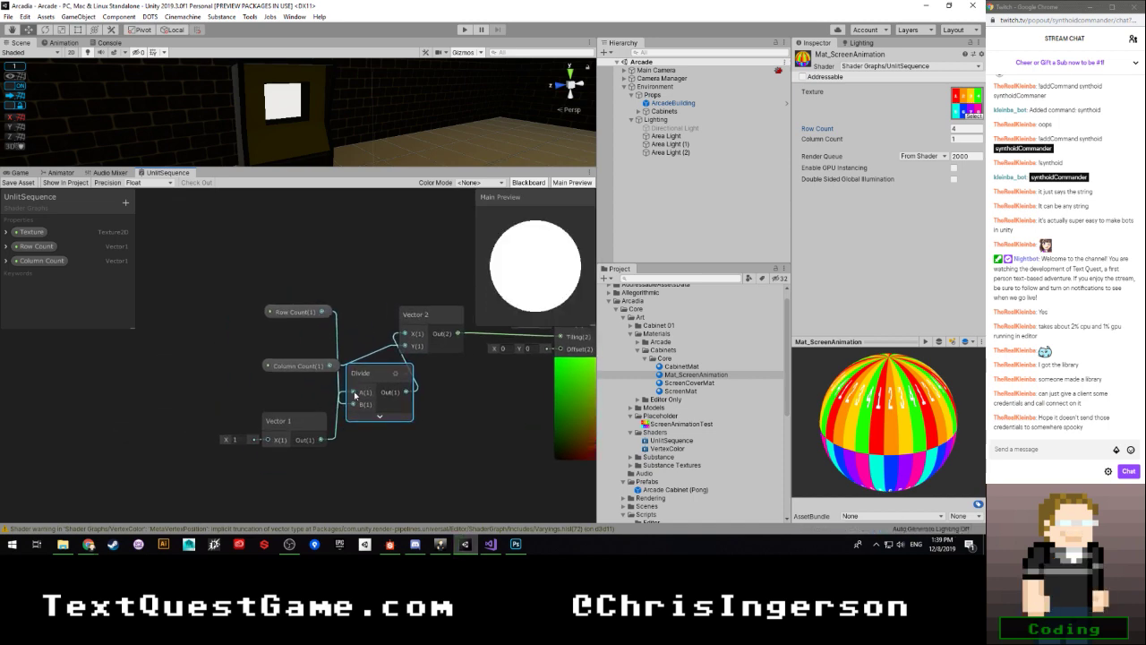
{"action": "left_click_drag", "start_coordinate": [294, 425], "coordinate": [209, 340]}
{"action": "left_click_drag", "start_coordinate": [367, 383], "coordinate": [219, 218]}
{"action": "middle_click_drag", "start_coordinate": [285, 341], "coordinate": [286, 353]}
{"action": "left_click_drag", "start_coordinate": [337, 344], "coordinate": [320, 265]}
{"action": "left_click_drag", "start_coordinate": [218, 358], "coordinate": [190, 295]}
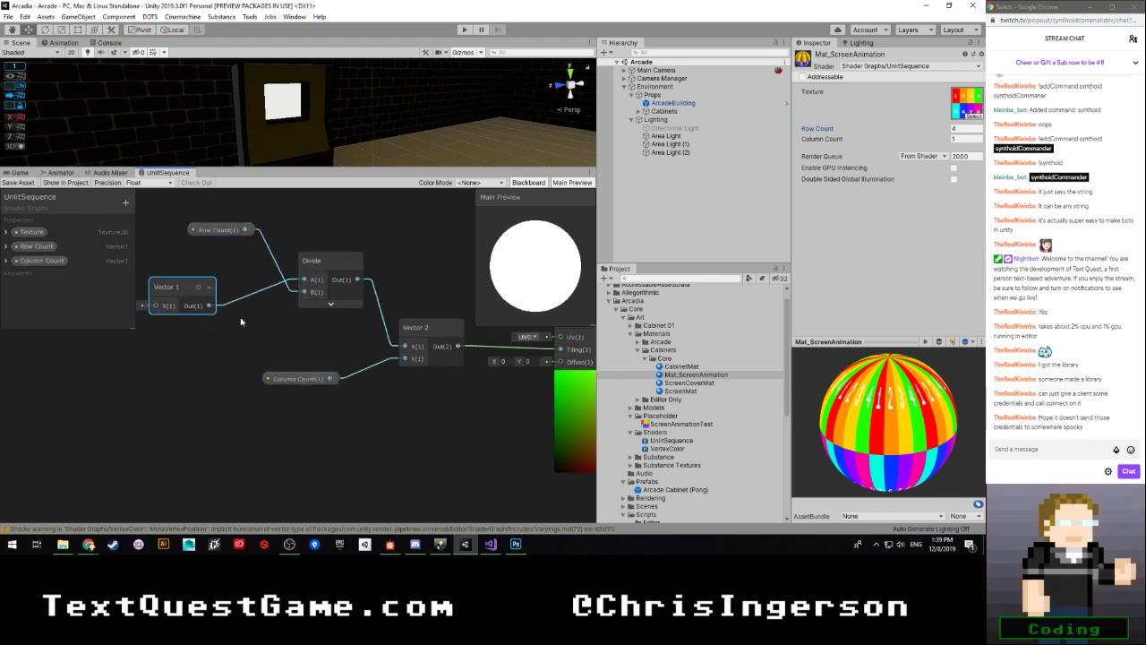
Step: Duplicate the Divide node, feed Vector 1 into its A and Column Count into its B, and connect its output to Vector 2's Y
{"action": "left_click", "coordinate": [313, 274]}
{"action": "left_click", "coordinate": [321, 331]}
{"action": "key", "text": "ctrl+v"}
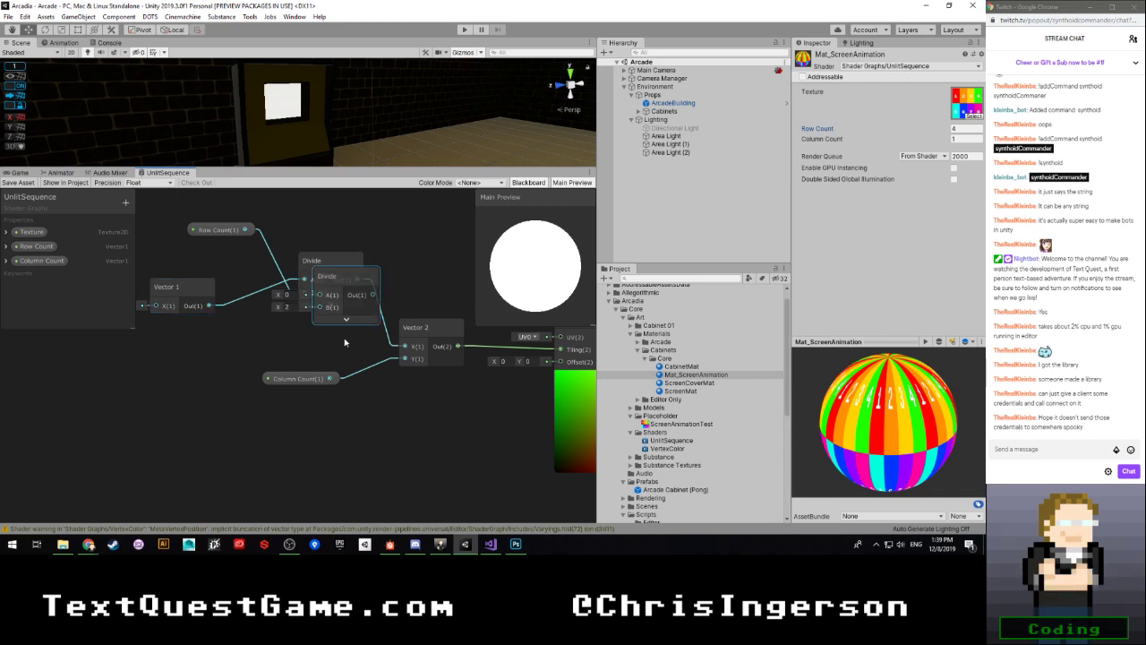
{"action": "left_click_drag", "start_coordinate": [349, 286], "coordinate": [327, 335]}
{"action": "left_click_drag", "start_coordinate": [209, 305], "coordinate": [198, 392]}
{"action": "left_click_drag", "start_coordinate": [350, 345], "coordinate": [404, 358]}
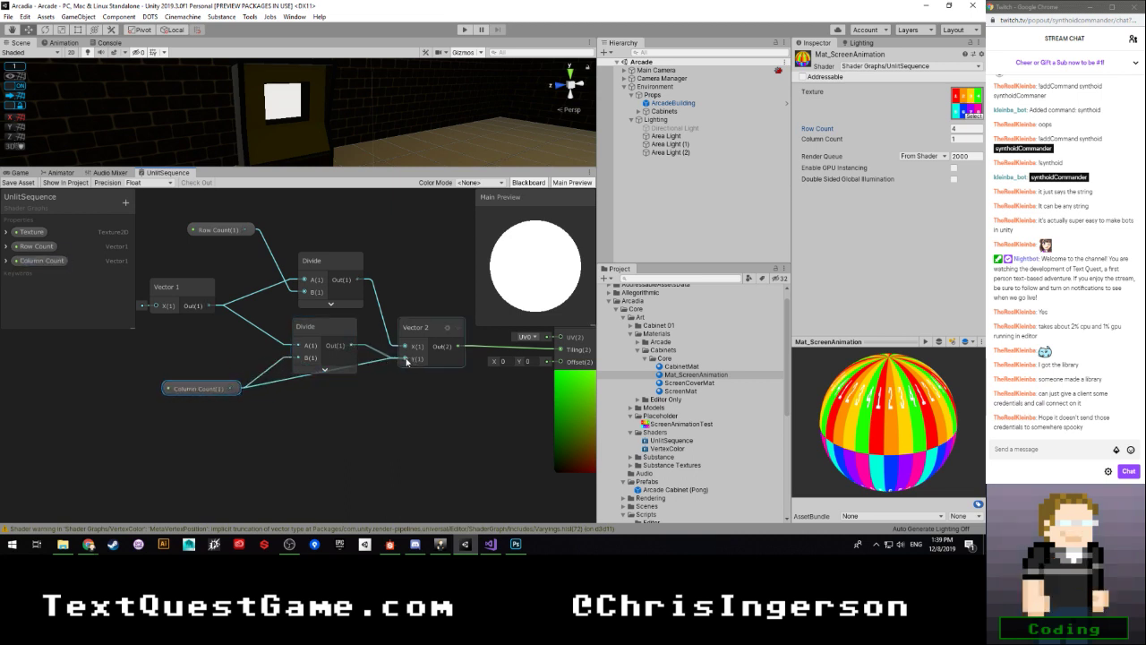
Step: Save the UnlitSequence shader graph and set Mat_ScreenAnimation's Column Count to 2
{"action": "middle_click_drag", "start_coordinate": [406, 391], "coordinate": [329, 393]}
{"action": "scroll", "coordinate": [270, 395], "scroll_direction": "down", "scroll_amount": 2}
{"action": "scroll", "coordinate": [306, 407], "scroll_direction": "up", "scroll_amount": 1}
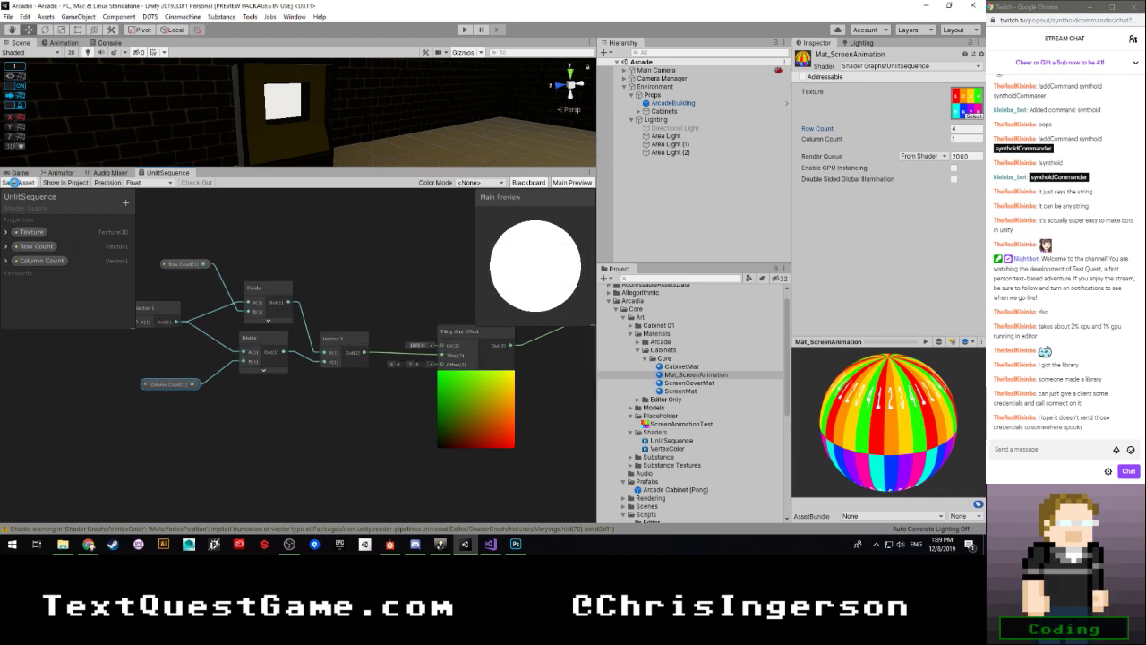
{"action": "left_click", "coordinate": [14, 181]}
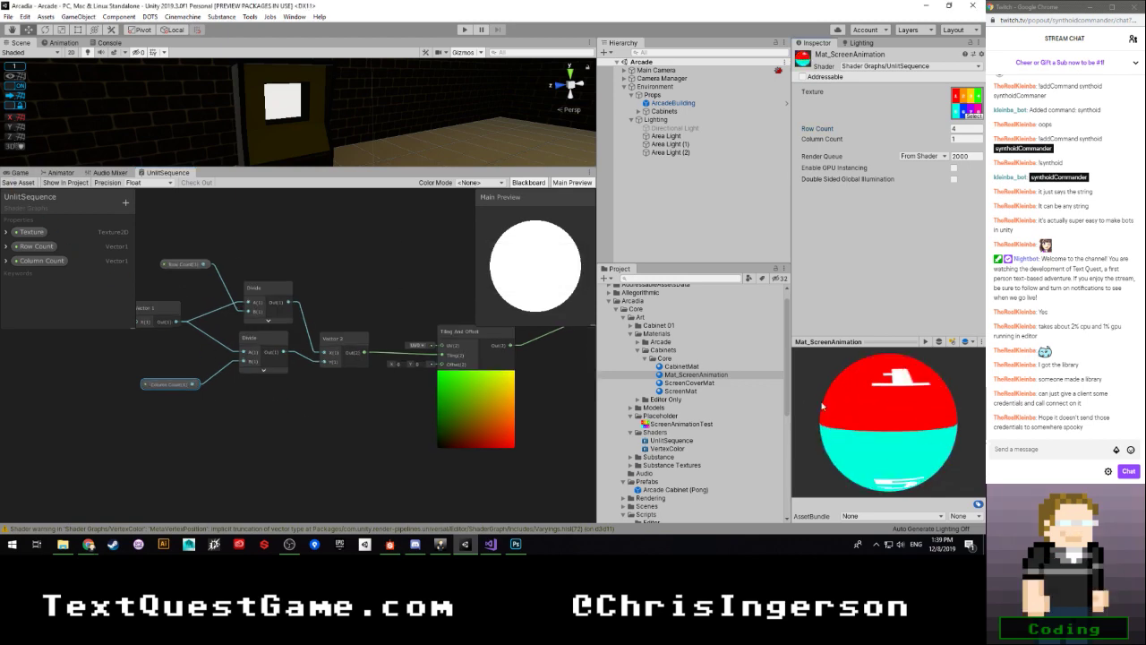
{"action": "left_click", "coordinate": [965, 139]}
{"action": "type", "text": "2"}
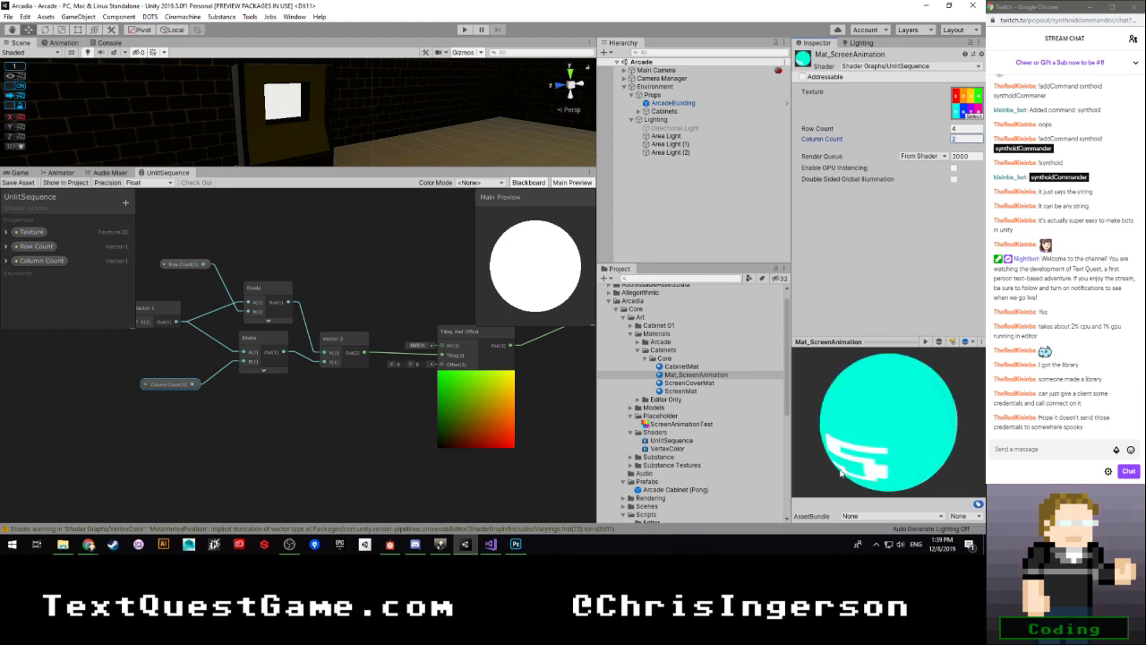
Step: Add a Vector1 property named Index to the UnlitSequence graph and set its reference to _index
{"action": "key", "text": "Return"}
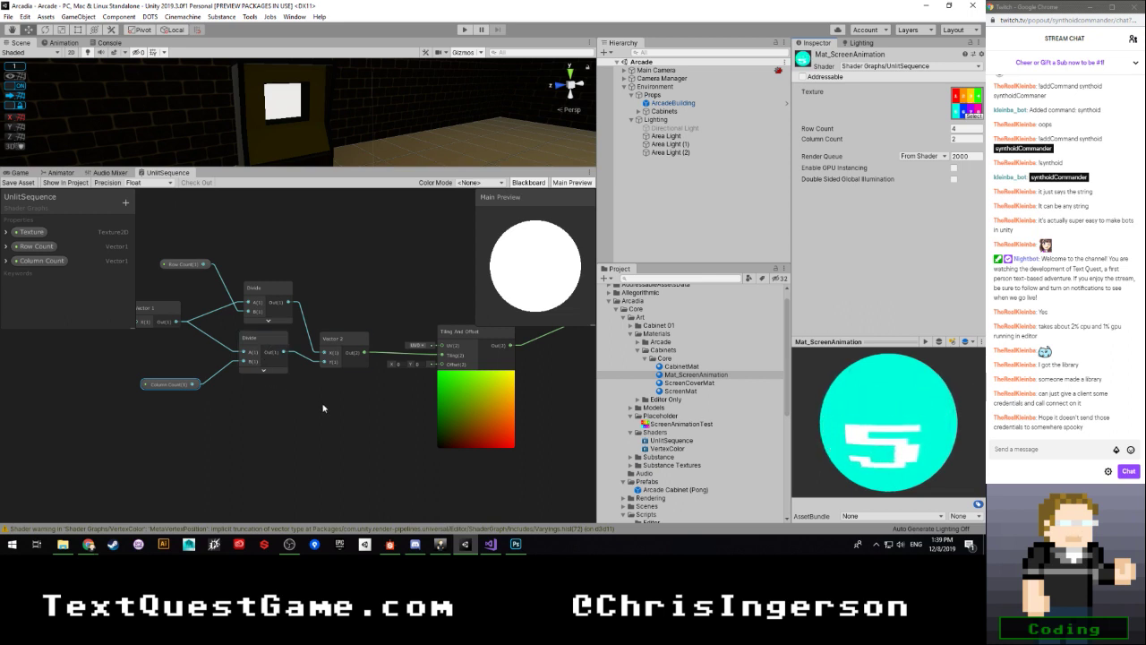
{"action": "scroll", "coordinate": [323, 408], "scroll_direction": "down", "scroll_amount": 2}
{"action": "middle_click_drag", "start_coordinate": [322, 408], "coordinate": [245, 381]}
{"action": "scroll", "coordinate": [290, 388], "scroll_direction": "up", "scroll_amount": 3}
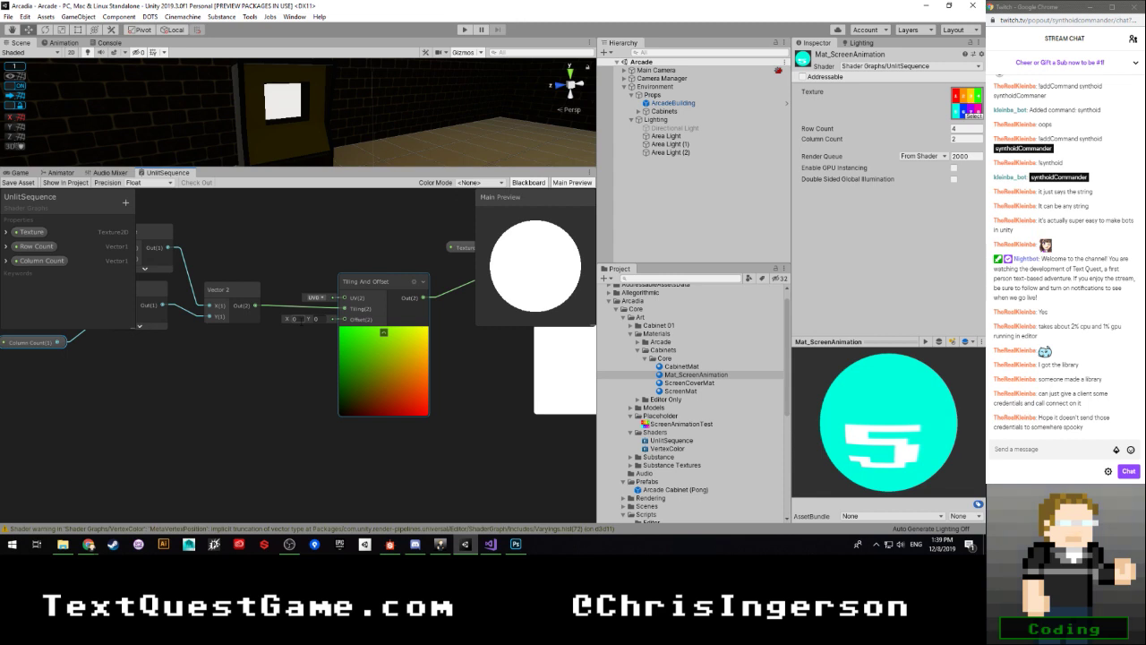
{"action": "left_click", "coordinate": [266, 374]}
{"action": "scroll", "coordinate": [239, 385], "scroll_direction": "down", "scroll_amount": 1}
{"action": "middle_click_drag", "start_coordinate": [213, 394], "coordinate": [259, 412]}
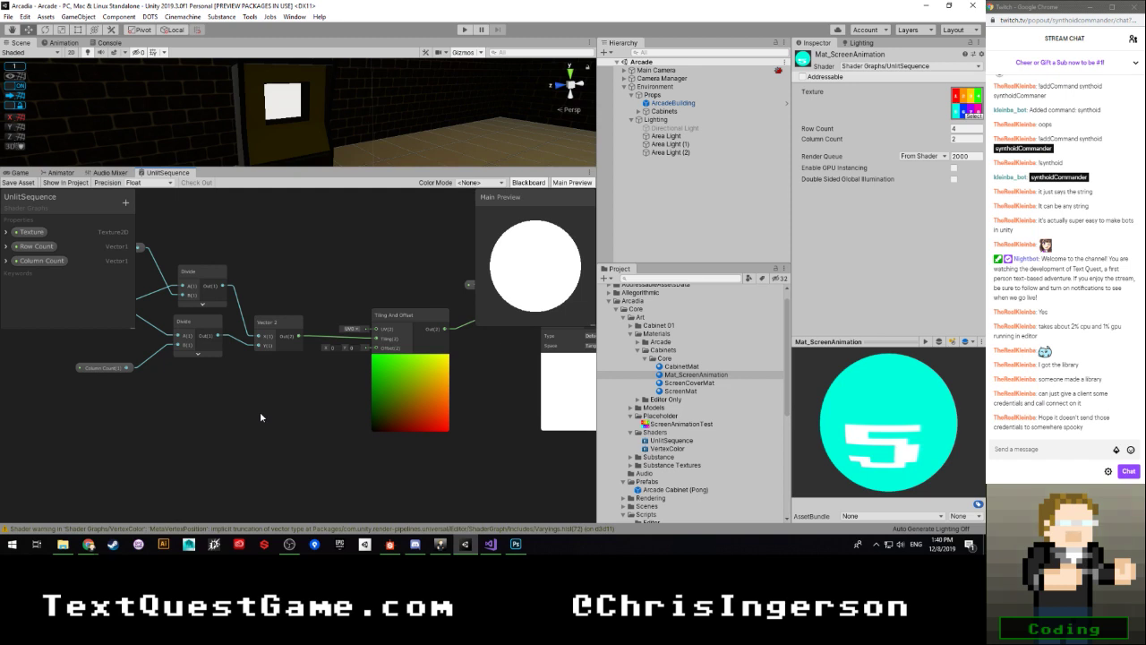
{"action": "left_click", "coordinate": [126, 204]}
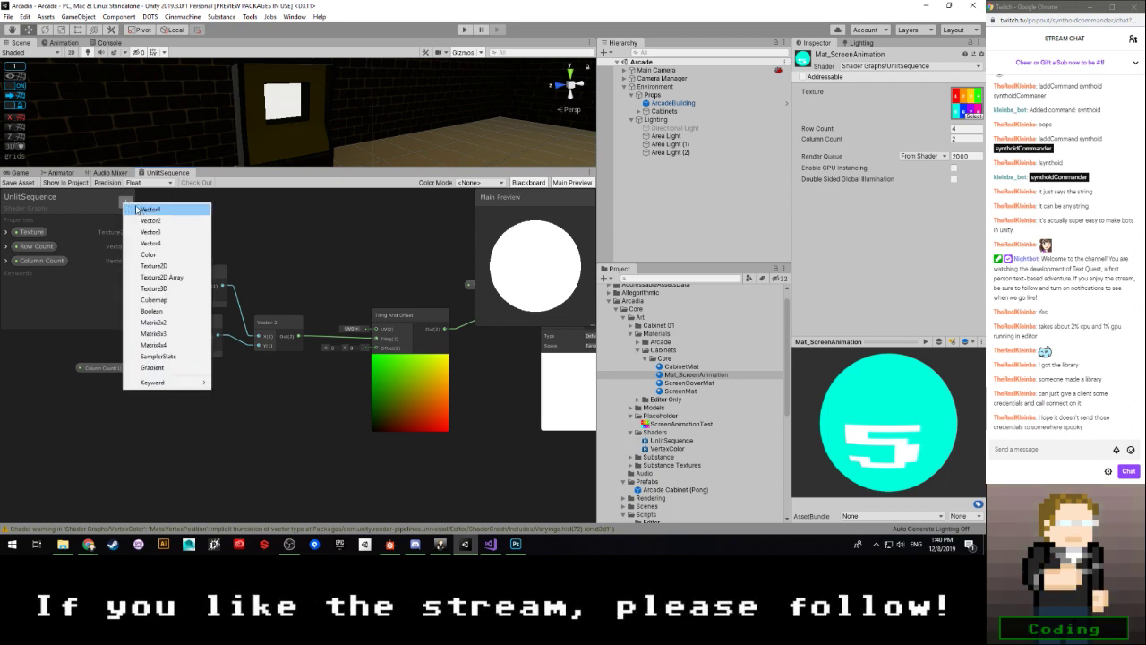
{"action": "left_click", "coordinate": [143, 209]}
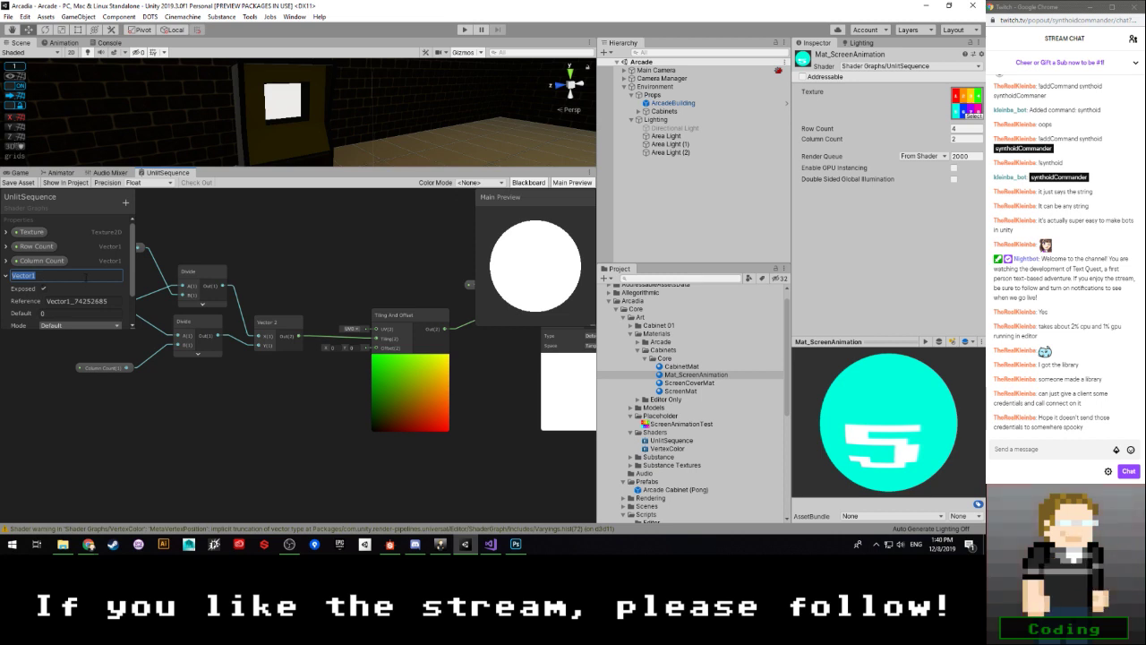
{"action": "type", "text": "Index"}
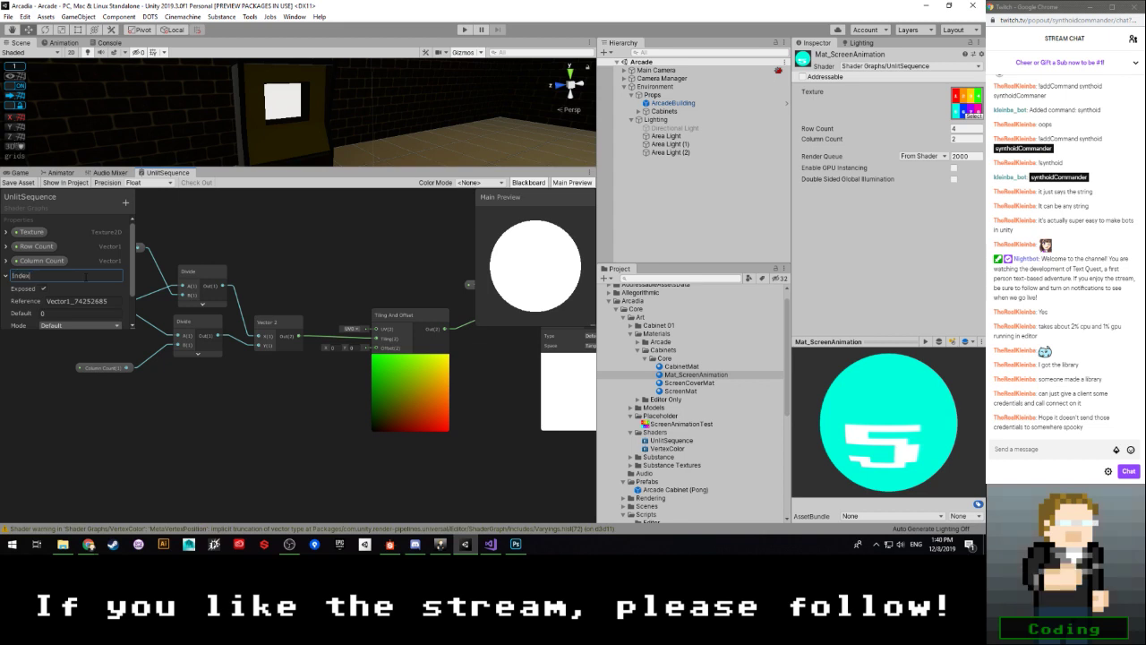
{"action": "double_click", "coordinate": [99, 301]}
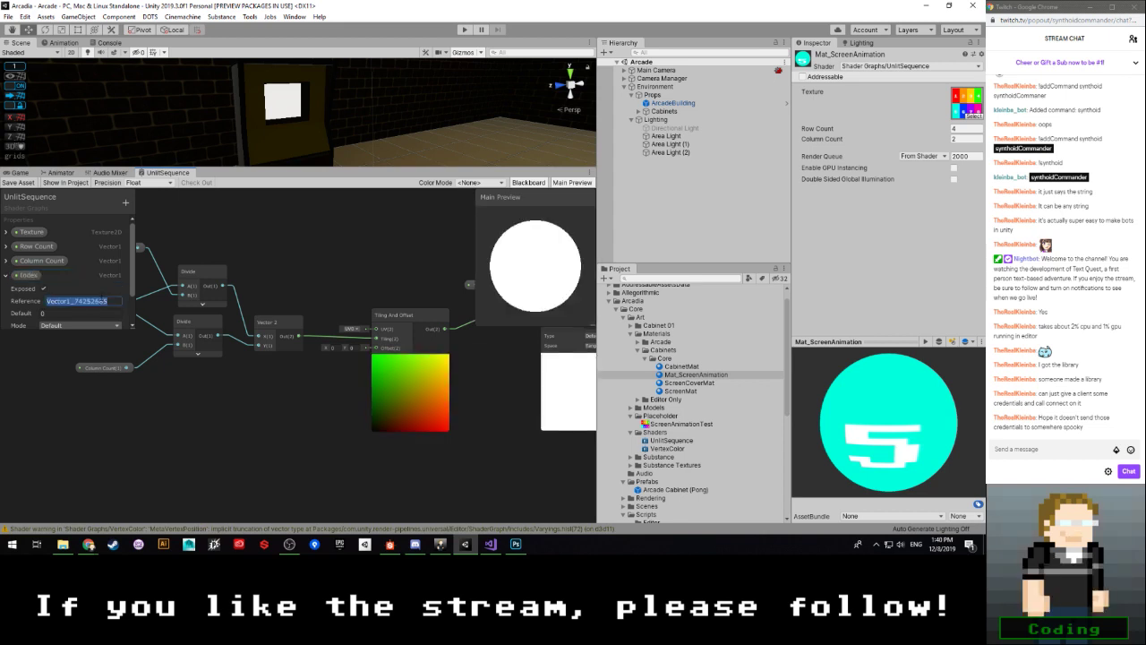
{"action": "type", "text": "_Index"}
{"action": "key", "text": "Return"}
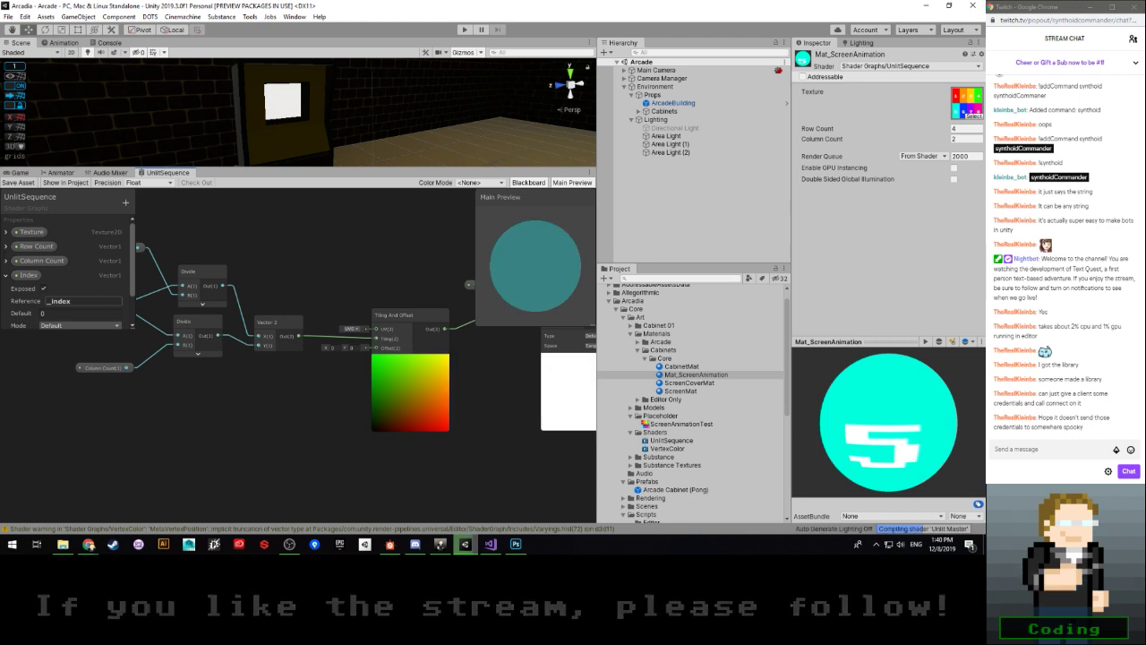
Step: Prefix the Row Count property's reference with an underscore so it reads _rowCount
{"action": "left_click", "coordinate": [7, 261]}
{"action": "left_click", "coordinate": [7, 246]}
{"action": "left_click", "coordinate": [94, 271]}
{"action": "key", "text": "Home"}
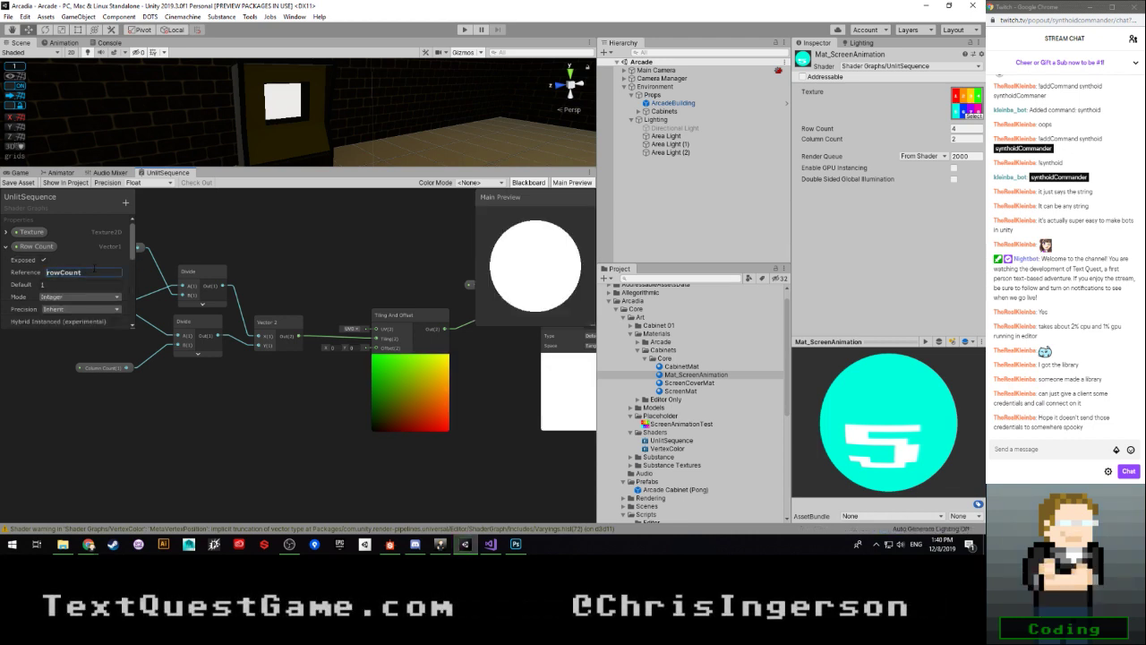
{"action": "type", "text": "_"}
{"action": "key", "text": "Return"}
{"action": "left_click", "coordinate": [6, 245]}
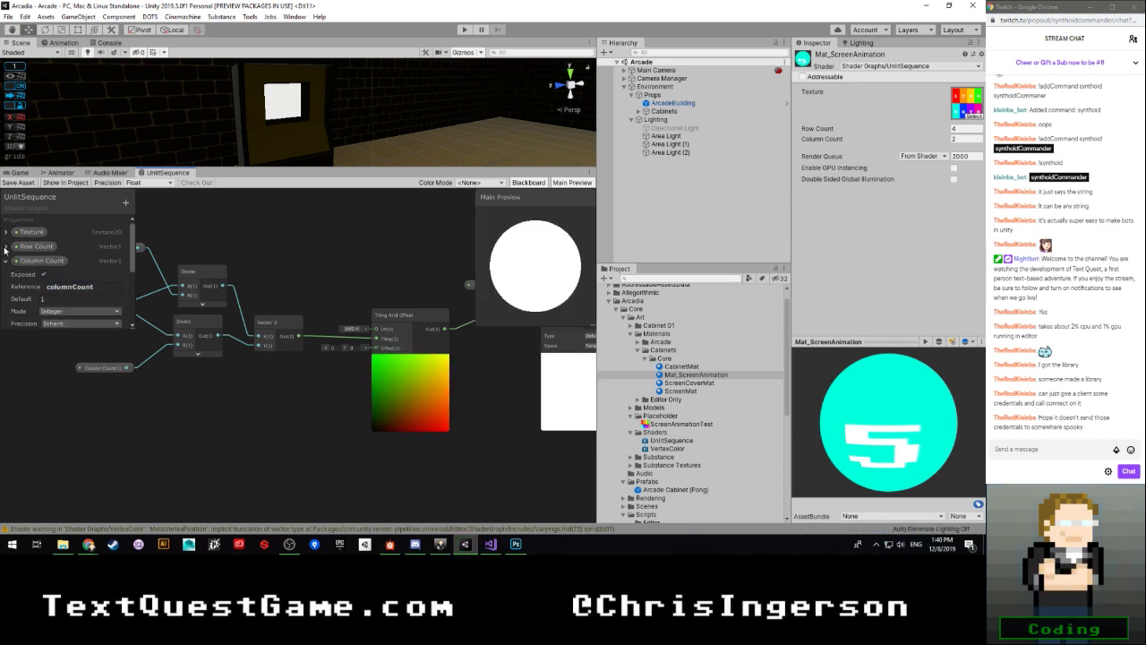
Step: Change the Column Count property's reference to _columnCount and check the Texture property's reference
{"action": "left_click", "coordinate": [6, 260]}
{"action": "left_click", "coordinate": [84, 286]}
{"action": "key", "text": "Home"}
{"action": "type", "text": "_"}
{"action": "left_click", "coordinate": [7, 261]}
{"action": "left_click", "coordinate": [6, 232]}
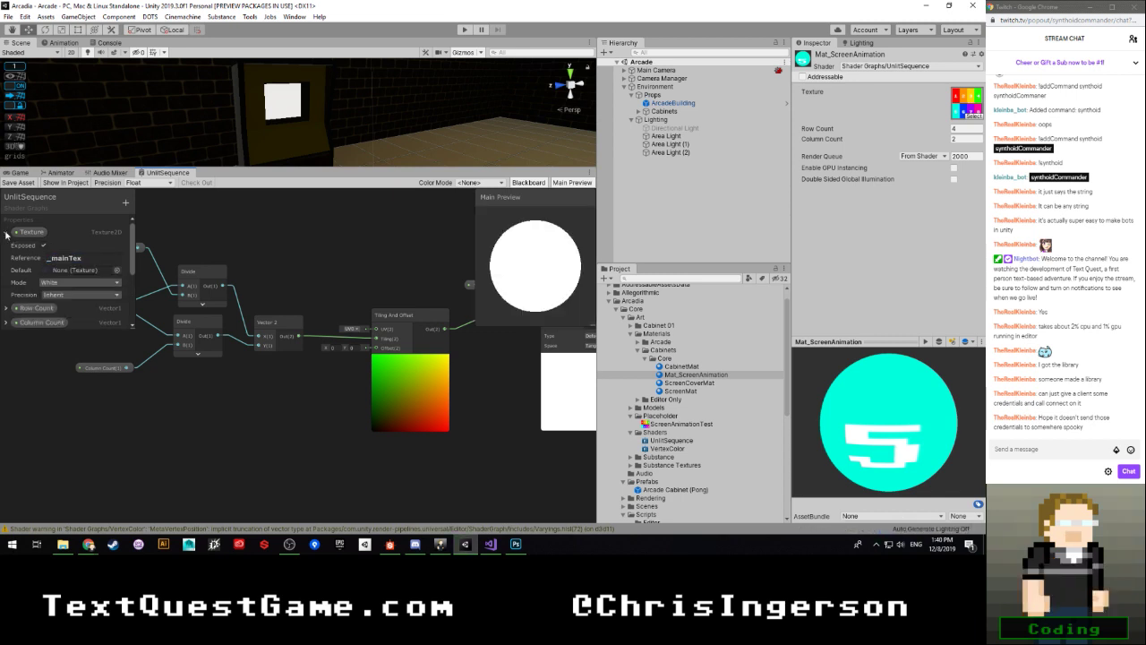
{"action": "left_click", "coordinate": [6, 232]}
Step: Set the Index property's mode to Integer, turn off its Exposed option, and collapse its settings
{"action": "scroll", "coordinate": [59, 302], "scroll_direction": "down", "scroll_amount": 2}
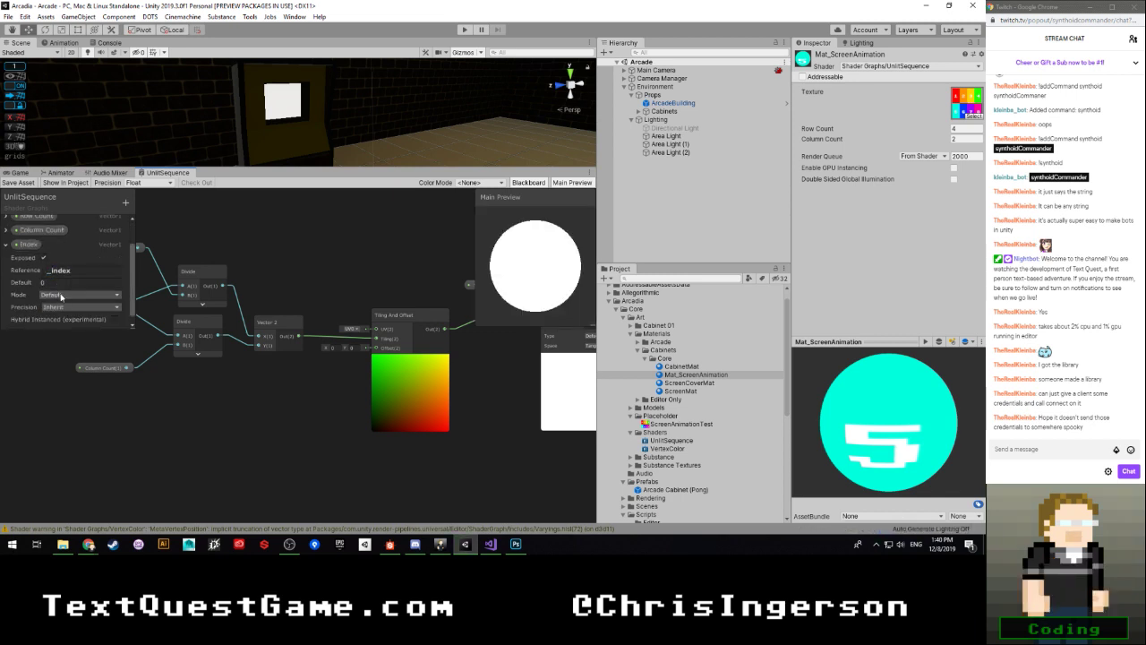
{"action": "left_click", "coordinate": [60, 294]}
{"action": "left_click", "coordinate": [62, 329]}
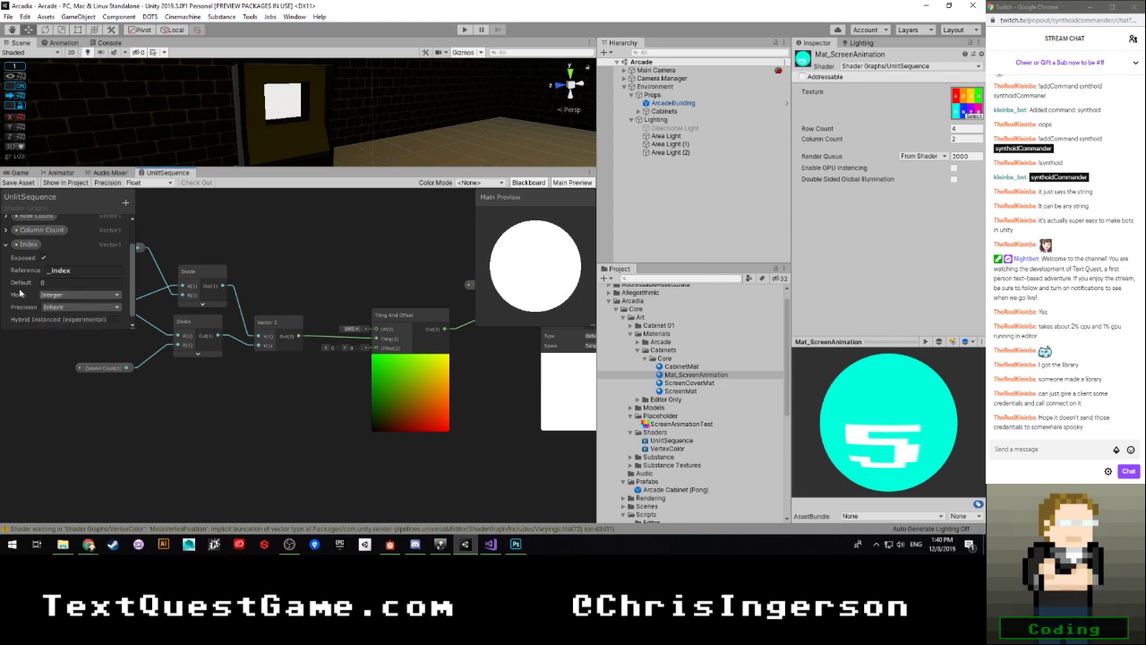
{"action": "left_click", "coordinate": [43, 258]}
{"action": "left_click", "coordinate": [8, 246]}
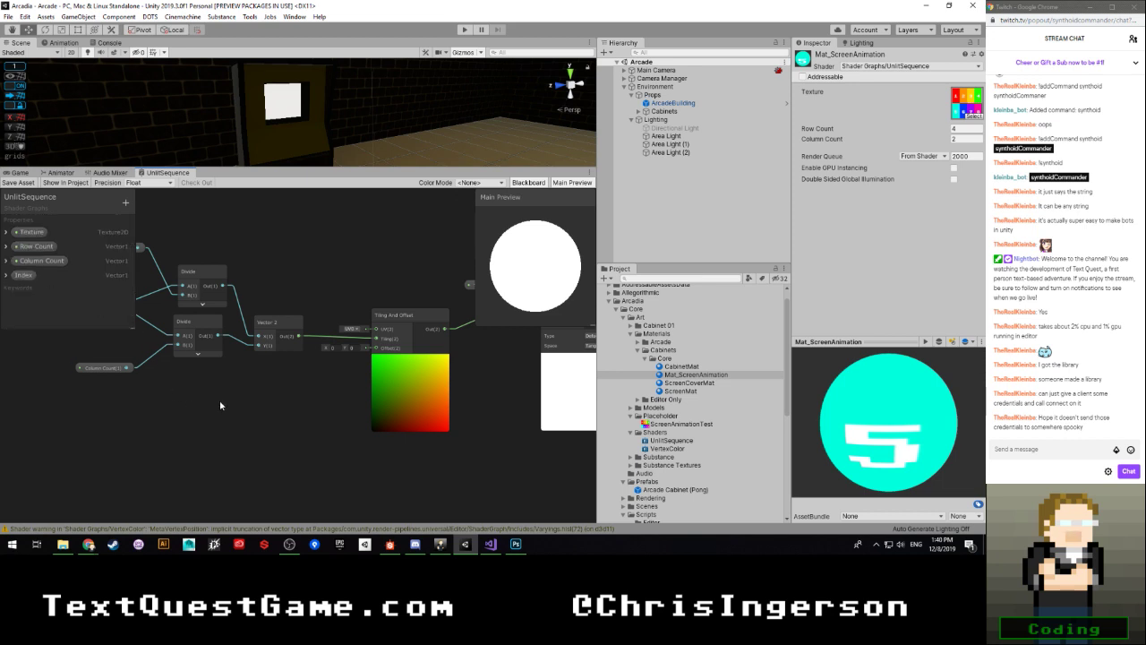
Step: Add another Vector1 property to the graph and name it Frame Rate
{"action": "scroll", "coordinate": [219, 403], "scroll_direction": "down", "scroll_amount": 2}
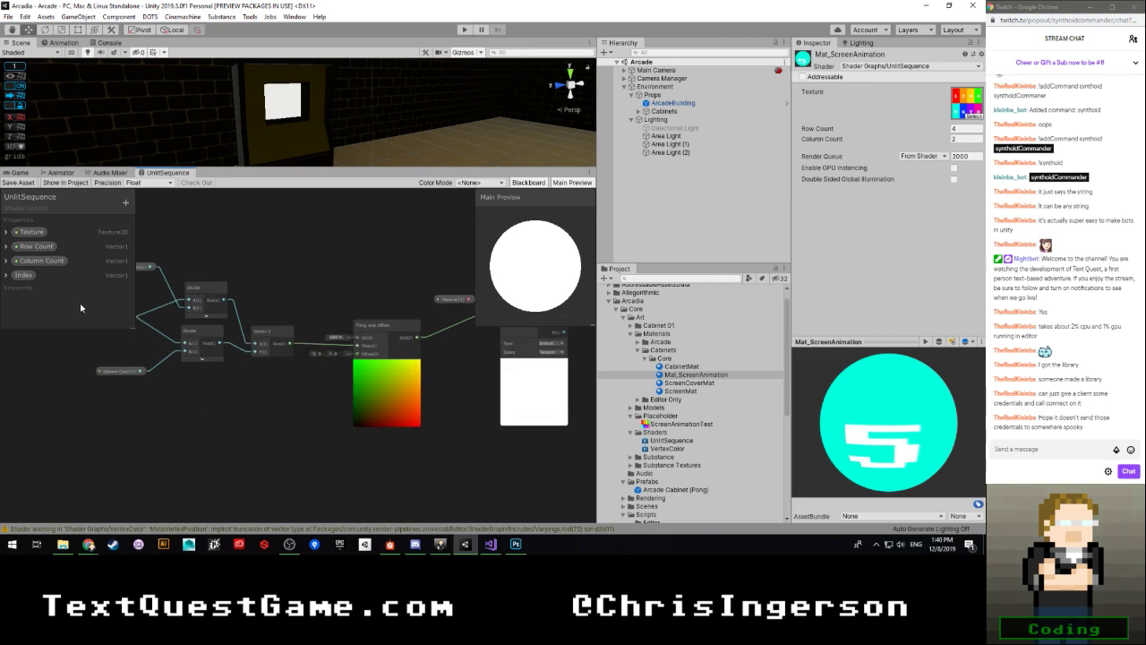
{"action": "left_click", "coordinate": [125, 202]}
{"action": "left_click", "coordinate": [151, 216]}
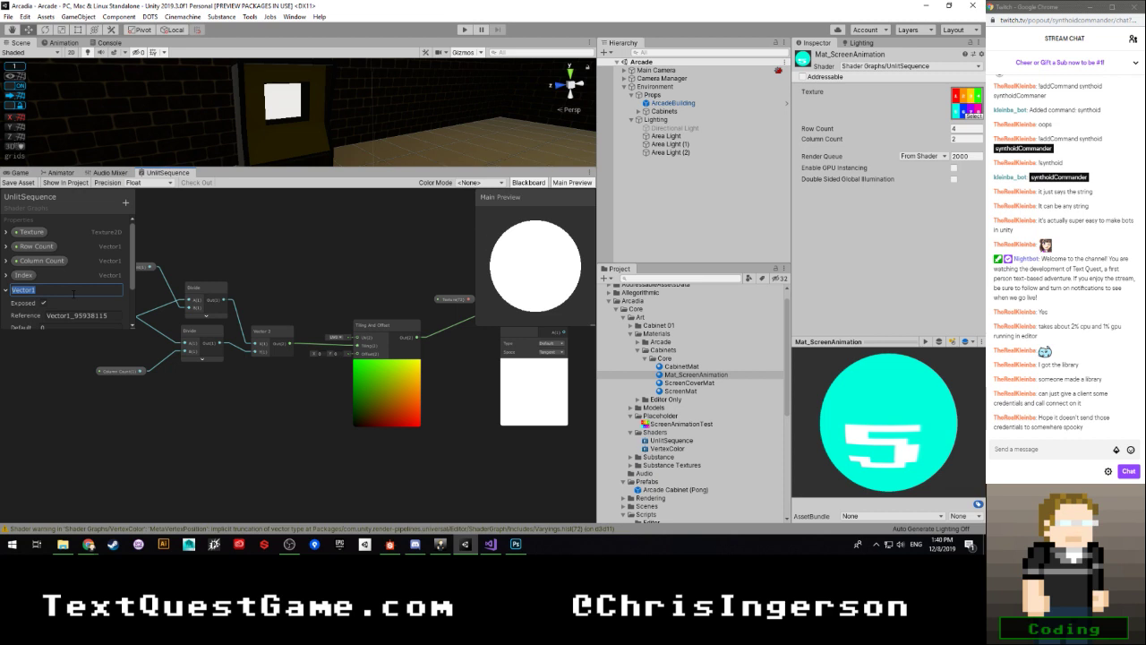
{"action": "type", "text": "Frame Rate"}
{"action": "key", "text": "Return"}
{"action": "scroll", "coordinate": [83, 267], "scroll_direction": "down", "scroll_amount": 2}
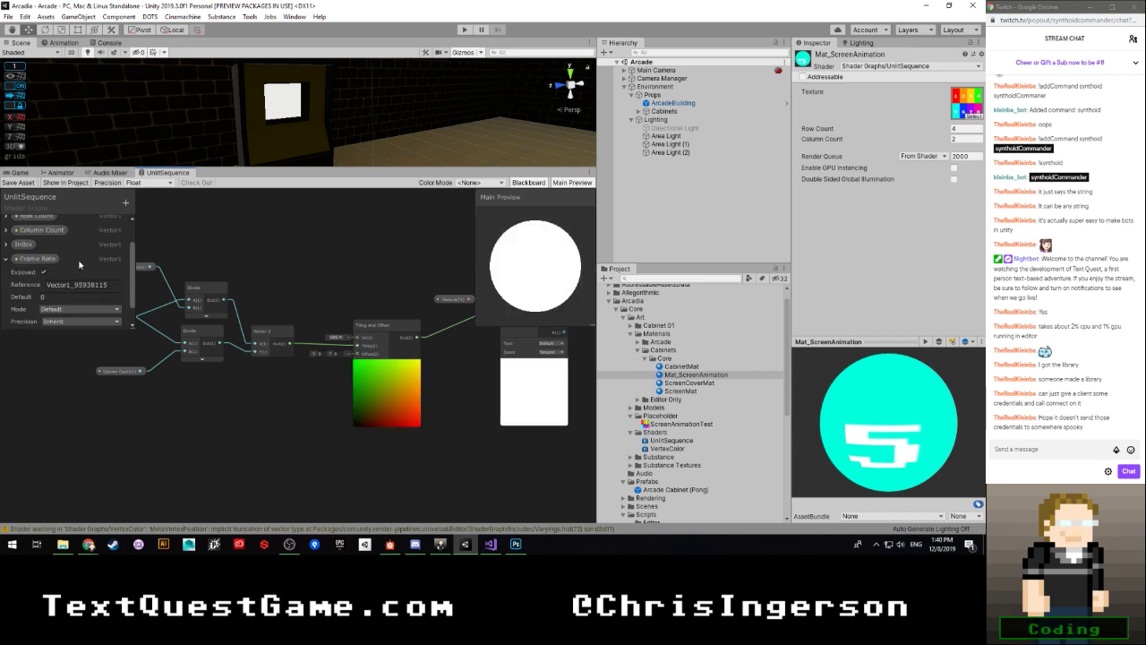
Step: Set the Frame Rate property's reference to _speed and rename the property Speed
{"action": "double_click", "coordinate": [114, 285]}
{"action": "type", "text": "_speed"}
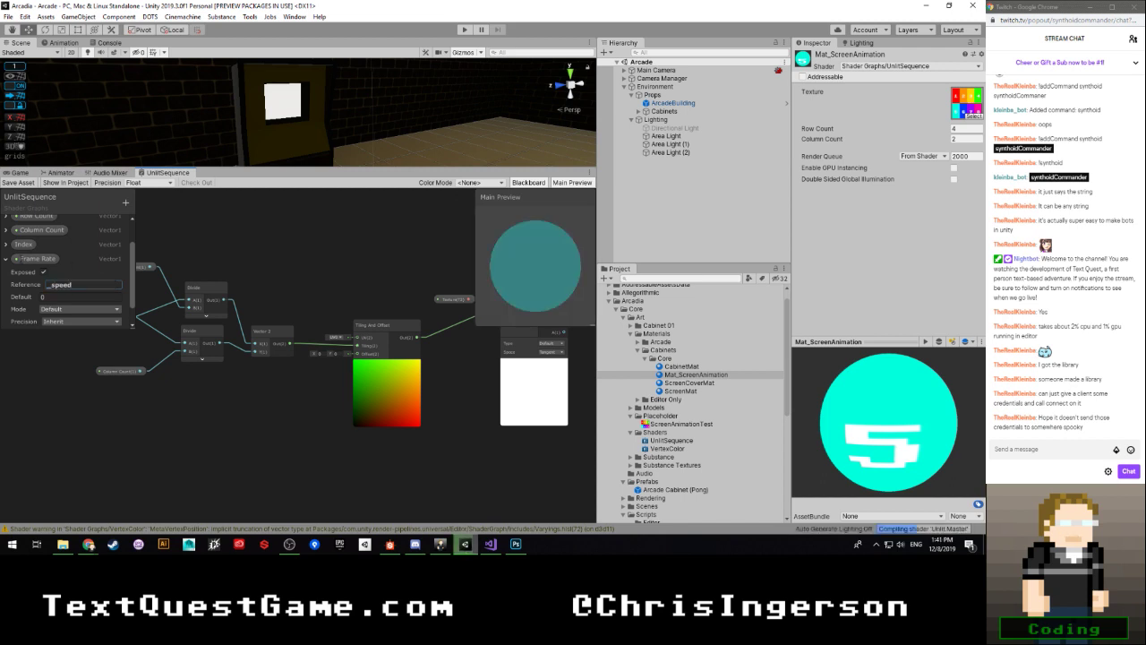
{"action": "right_click", "coordinate": [50, 258]}
{"action": "left_click", "coordinate": [59, 266]}
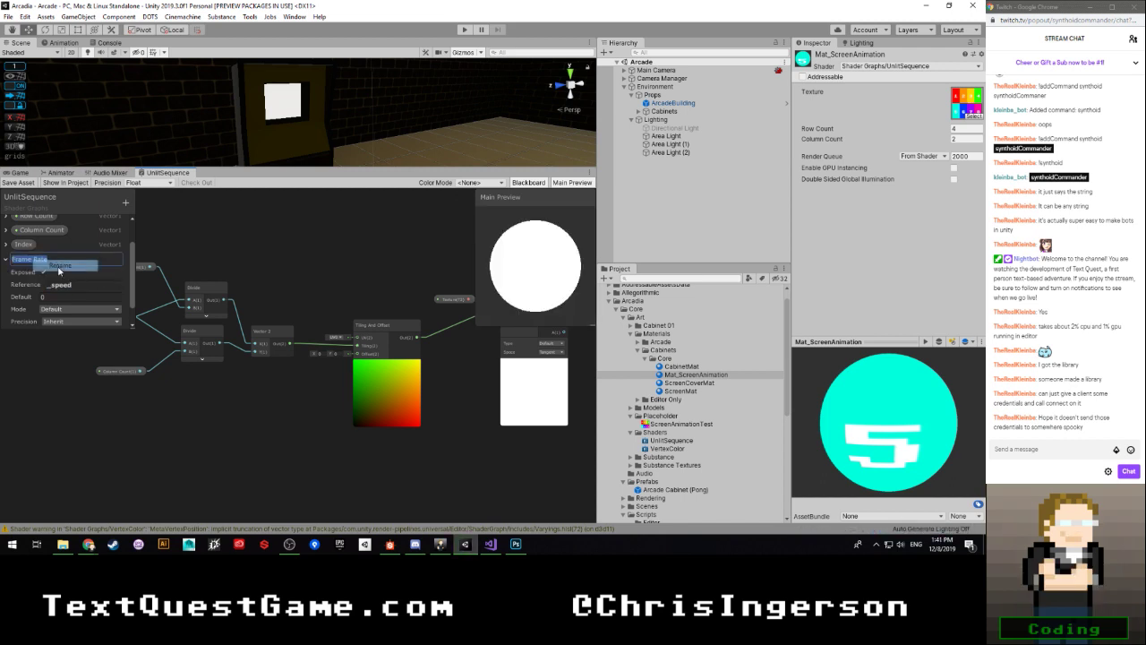
{"action": "type", "text": "Speed"}
{"action": "key", "text": "Return"}
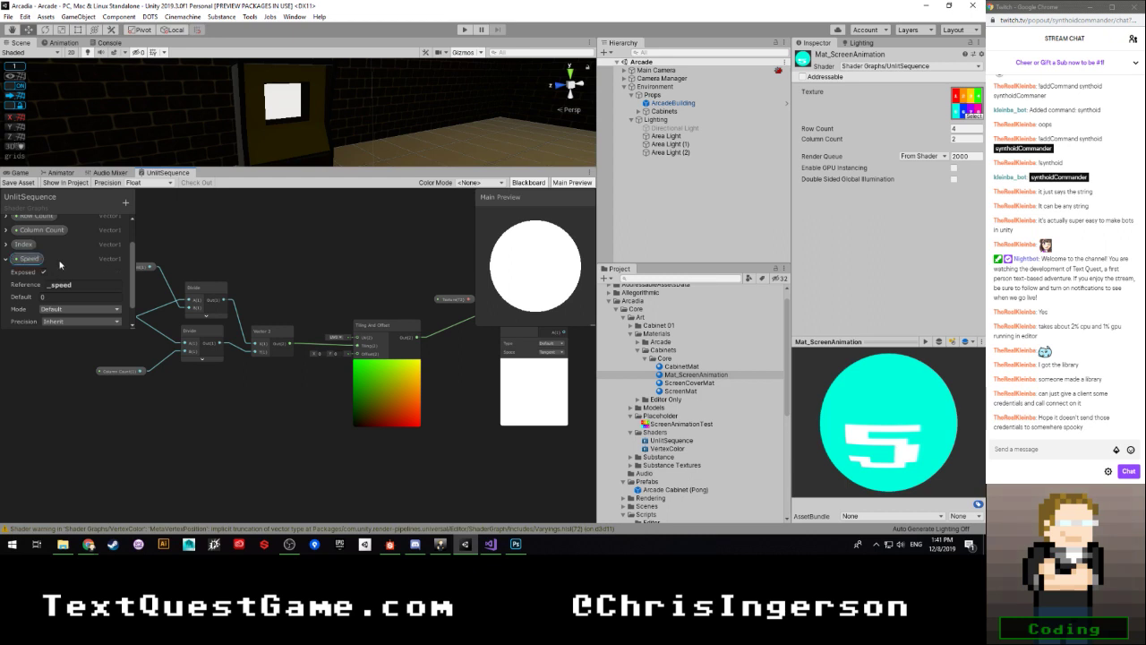
Step: Review the Speed property's mode options and default value, and move the property above Index in the list
{"action": "left_click", "coordinate": [6, 259]}
{"action": "left_click", "coordinate": [6, 290]}
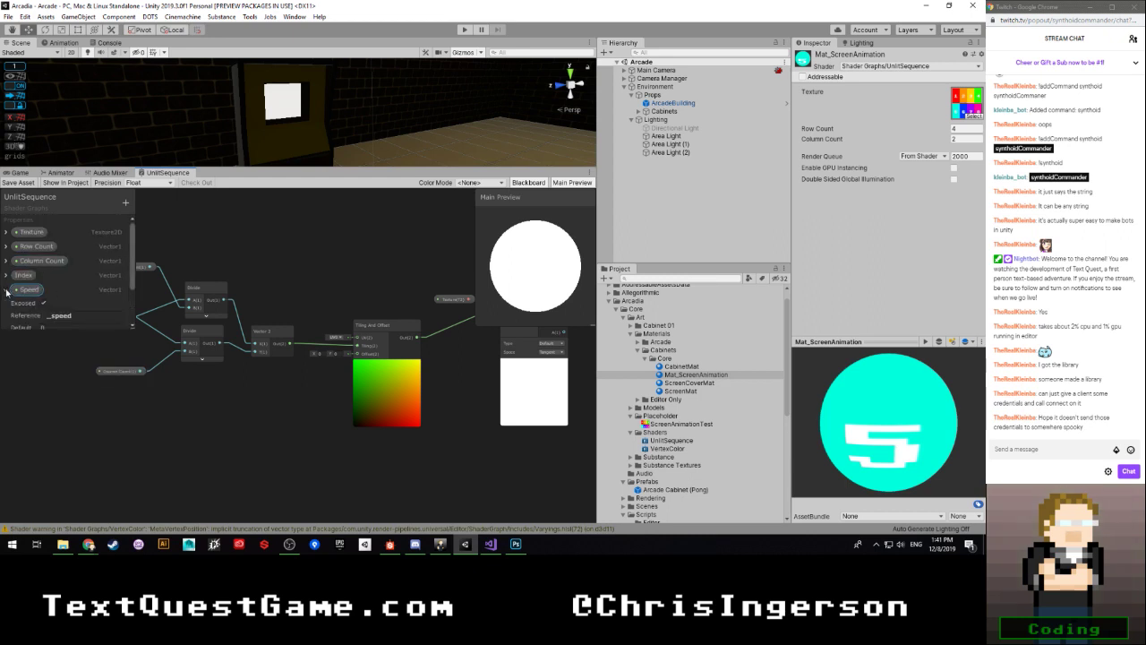
{"action": "scroll", "coordinate": [69, 288], "scroll_direction": "down", "scroll_amount": 3}
{"action": "left_click", "coordinate": [69, 287]}
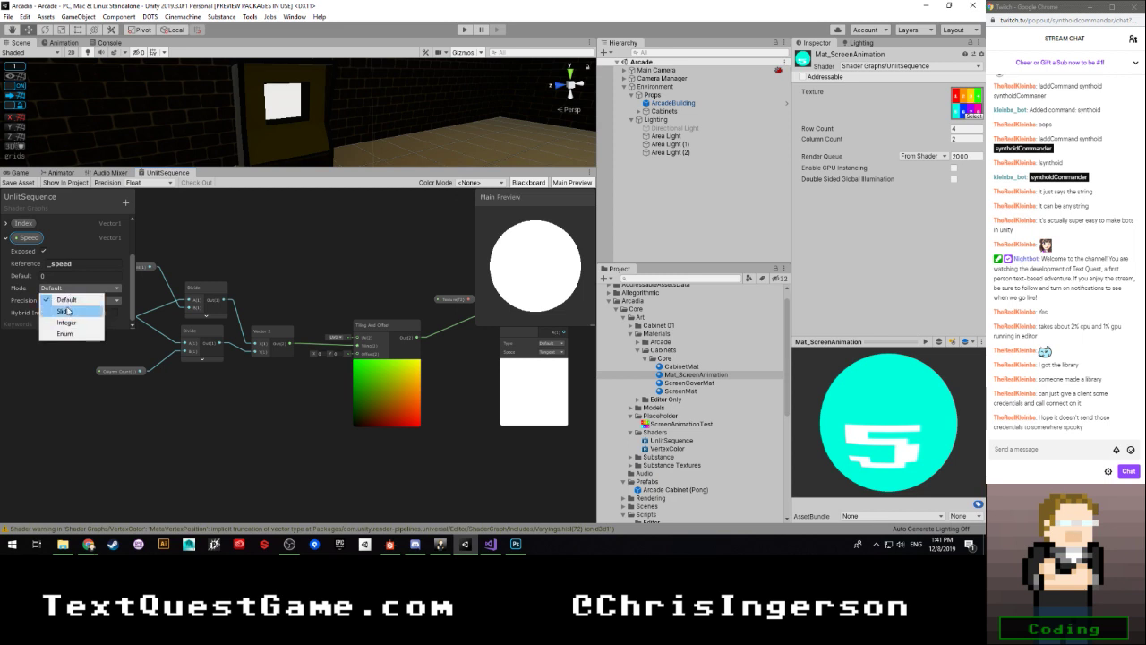
{"action": "left_click", "coordinate": [22, 297]}
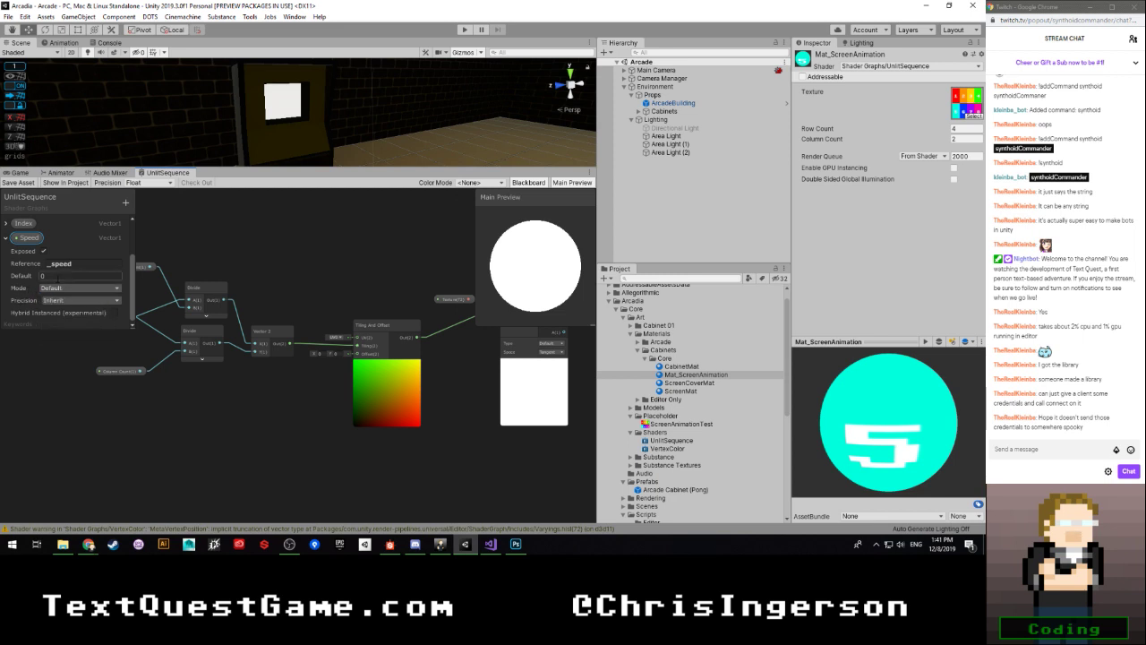
{"action": "left_click", "coordinate": [60, 275]}
{"action": "left_click", "coordinate": [5, 238]}
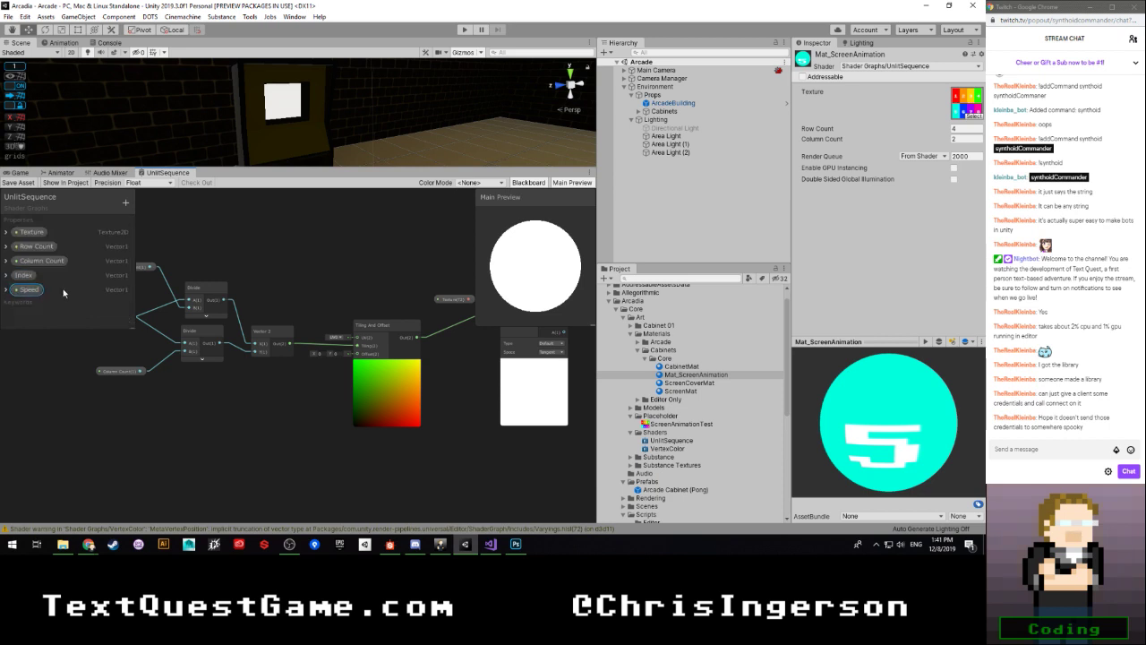
{"action": "left_click_drag", "start_coordinate": [64, 291], "coordinate": [63, 277]}
Step: Add a Time node to the graph and place it below the Column Count node
{"action": "scroll", "coordinate": [248, 368], "scroll_direction": "down", "scroll_amount": 2}
{"action": "middle_click_drag", "start_coordinate": [255, 419], "coordinate": [313, 429]}
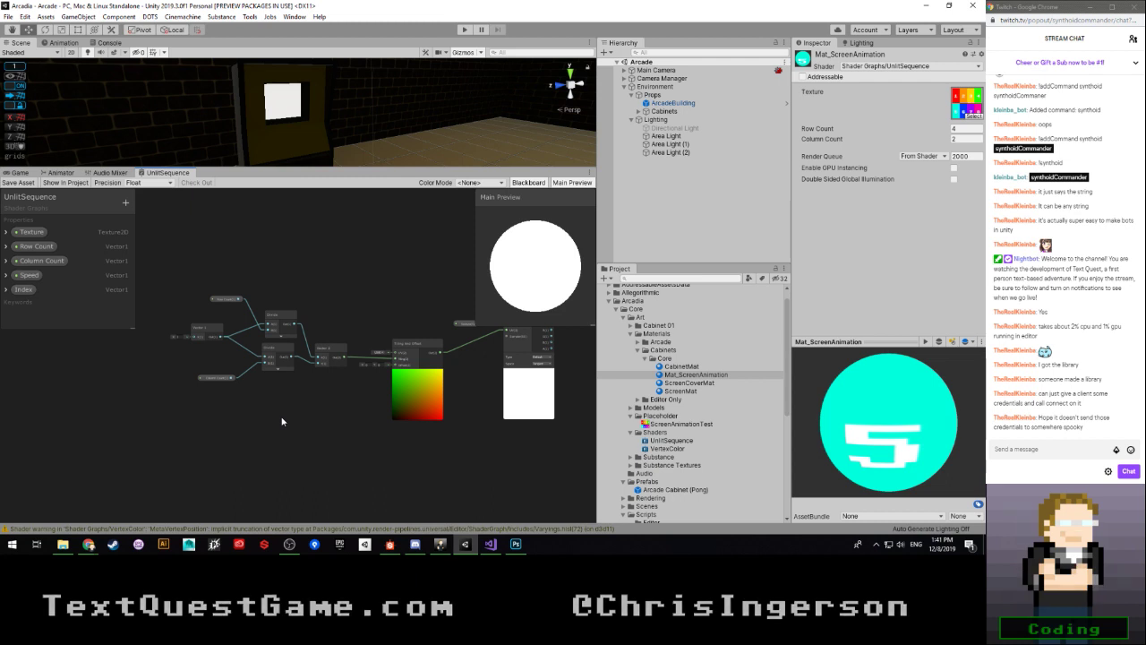
{"action": "key", "text": "space"}
{"action": "type", "text": "time"}
{"action": "key", "text": "Return"}
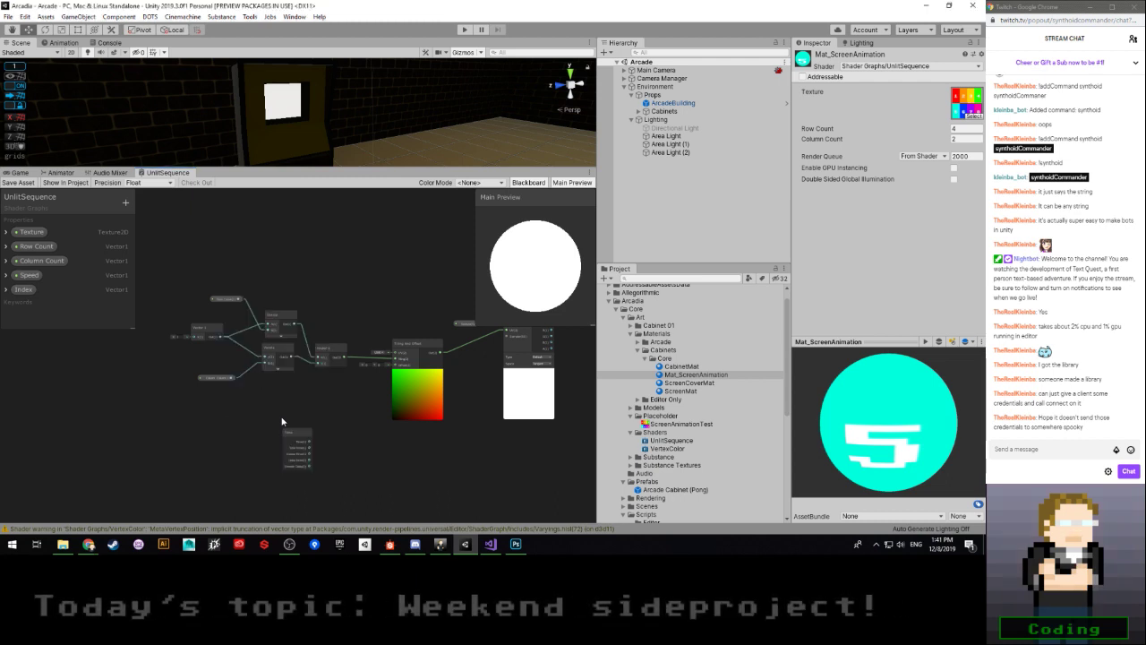
{"action": "scroll", "coordinate": [286, 426], "scroll_direction": "up", "scroll_amount": 3}
{"action": "middle_click_drag", "start_coordinate": [290, 426], "coordinate": [288, 376]}
{"action": "left_click_drag", "start_coordinate": [303, 391], "coordinate": [172, 356]}
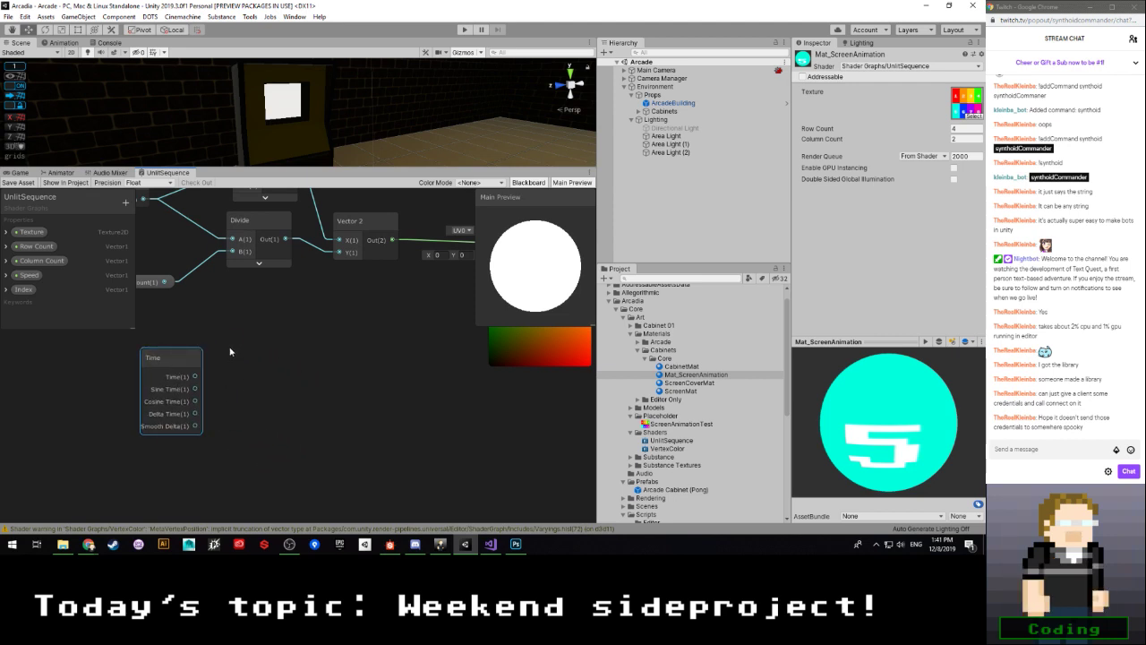
{"action": "left_click", "coordinate": [220, 344]}
{"action": "key", "text": "space"}
{"action": "type", "text": "time"}
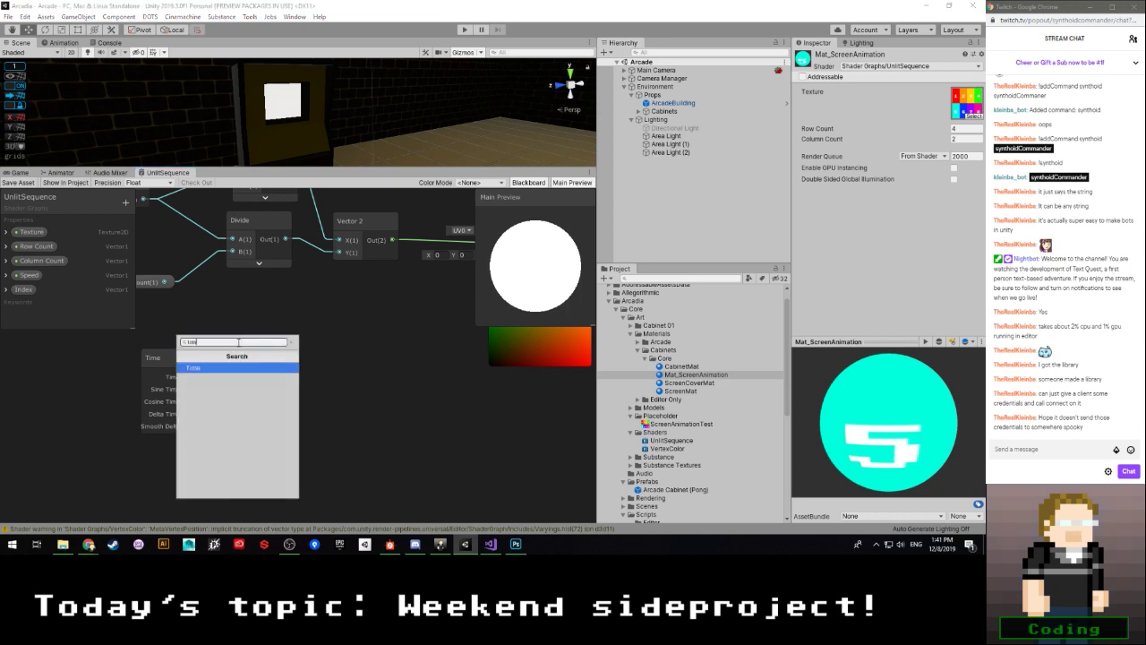
{"action": "key", "text": "BackSpace"}
{"action": "key", "text": "BackSpace"}
{"action": "key", "text": "BackSpace"}
{"action": "key", "text": "BackSpace"}
{"action": "type", "text": "r"}
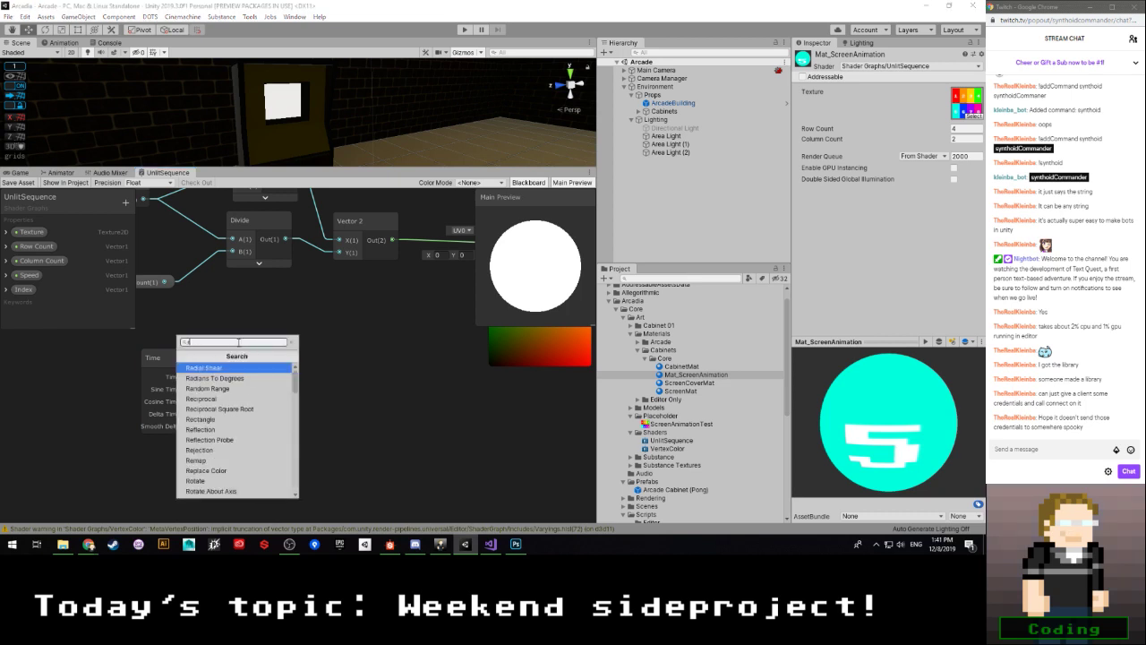
{"action": "key", "text": "BackSpace"}
{"action": "type", "text": "stair"}
{"action": "key", "text": "BackSpace"}
{"action": "key", "text": "BackSpace"}
{"action": "key", "text": "BackSpace"}
{"action": "key", "text": "BackSpace"}
{"action": "key", "text": "BackSpace"}
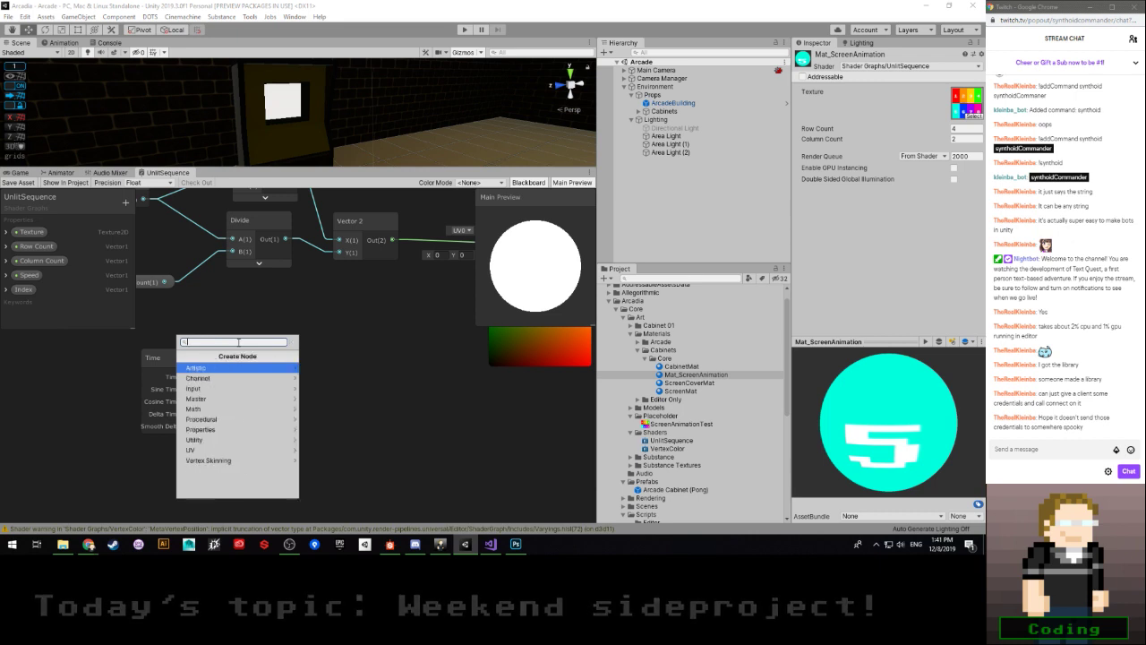
{"action": "left_click", "coordinate": [243, 322]}
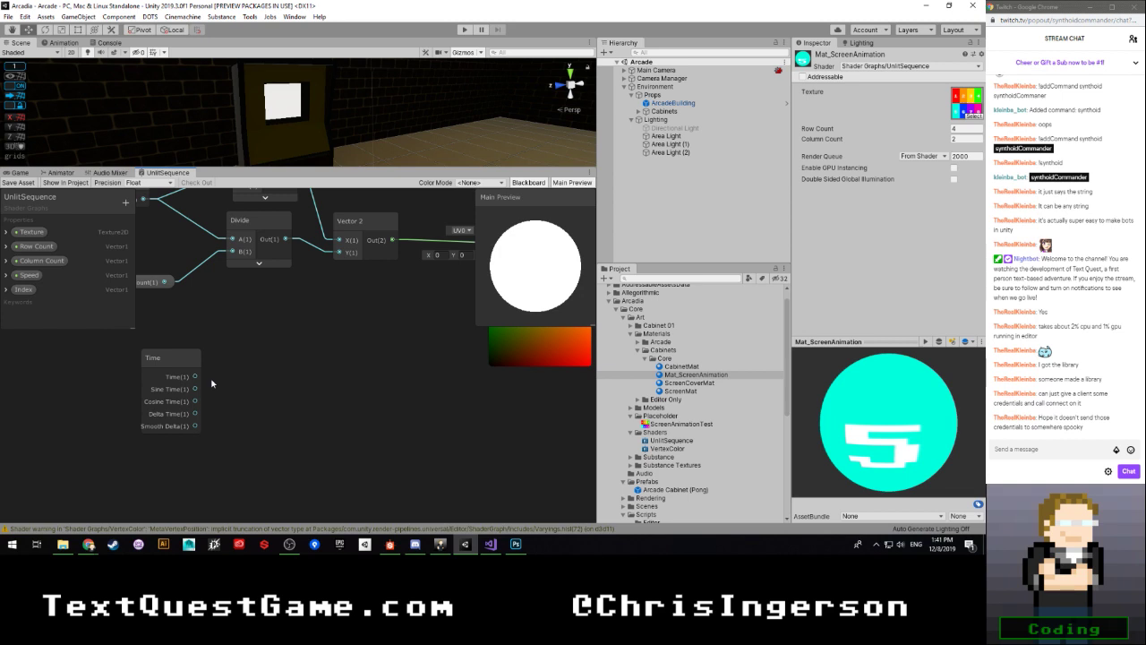
Step: Reposition the Time node below the Column Count node, leaving free space beside it for further nodes
{"action": "scroll", "coordinate": [278, 387], "scroll_direction": "down", "scroll_amount": 2}
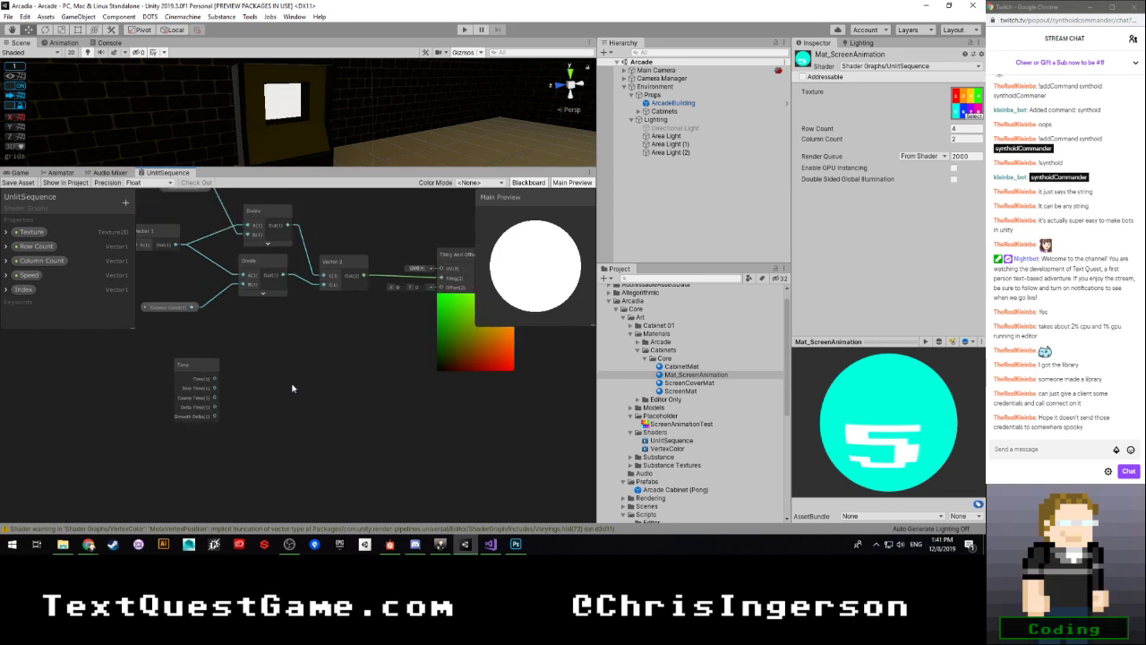
{"action": "middle_click_drag", "start_coordinate": [292, 387], "coordinate": [350, 361]}
{"action": "left_click_drag", "start_coordinate": [263, 350], "coordinate": [202, 352]}
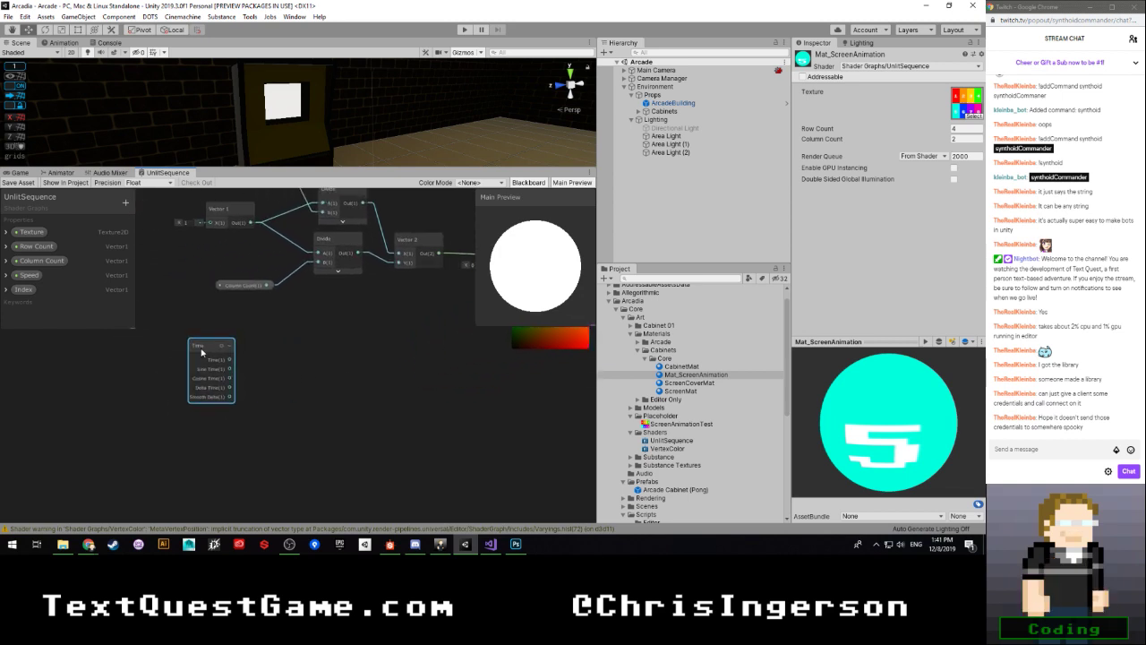
{"action": "middle_click_drag", "start_coordinate": [303, 355], "coordinate": [211, 394]}
{"action": "left_click_drag", "start_coordinate": [124, 382], "coordinate": [175, 382]}
{"action": "scroll", "coordinate": [245, 367], "scroll_direction": "down", "scroll_amount": 2}
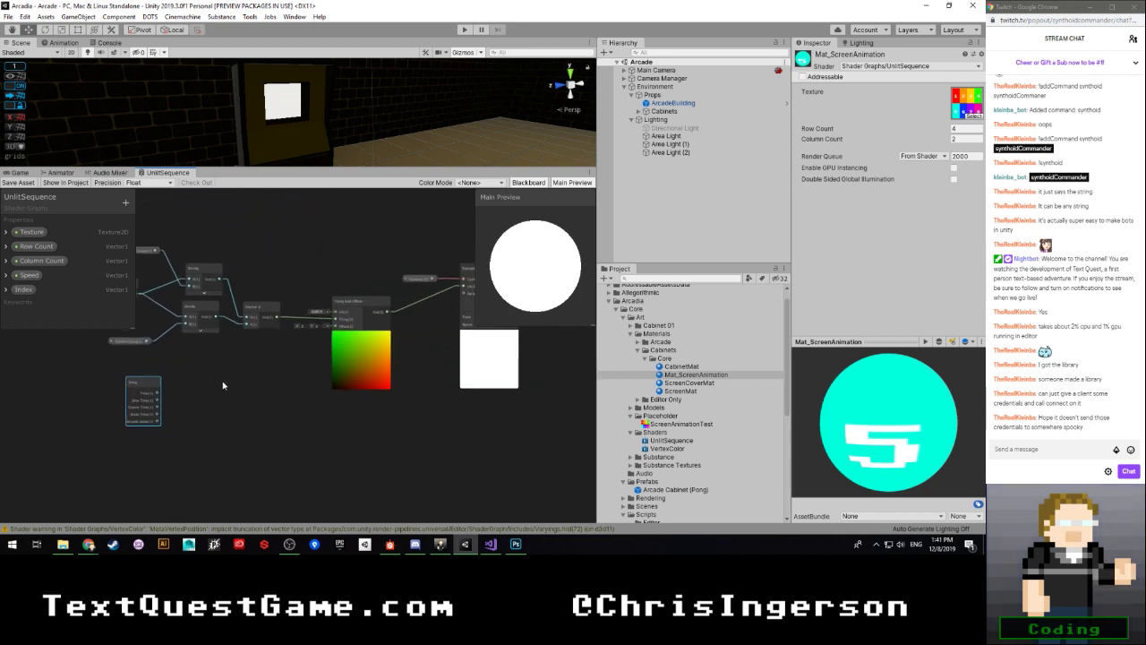
{"action": "scroll", "coordinate": [223, 385], "scroll_direction": "up", "scroll_amount": 1}
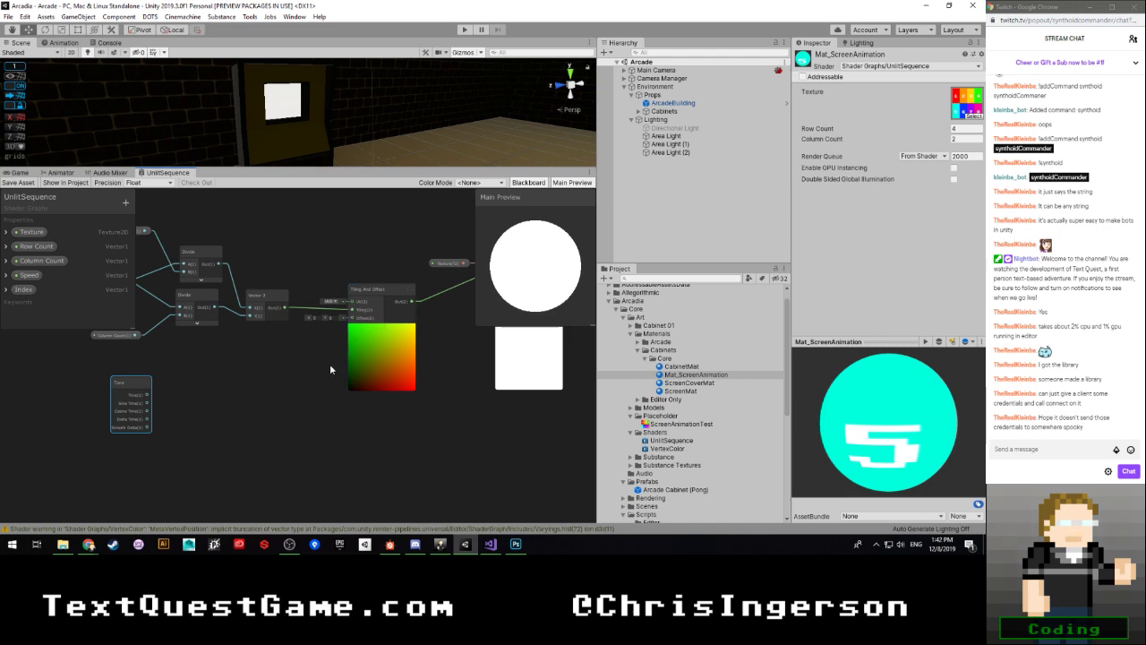
Step: Move the Row Count and Column Count property nodes closer to the Vector 1 and Divide nodes
{"action": "scroll", "coordinate": [229, 367], "scroll_direction": "up", "scroll_amount": 3}
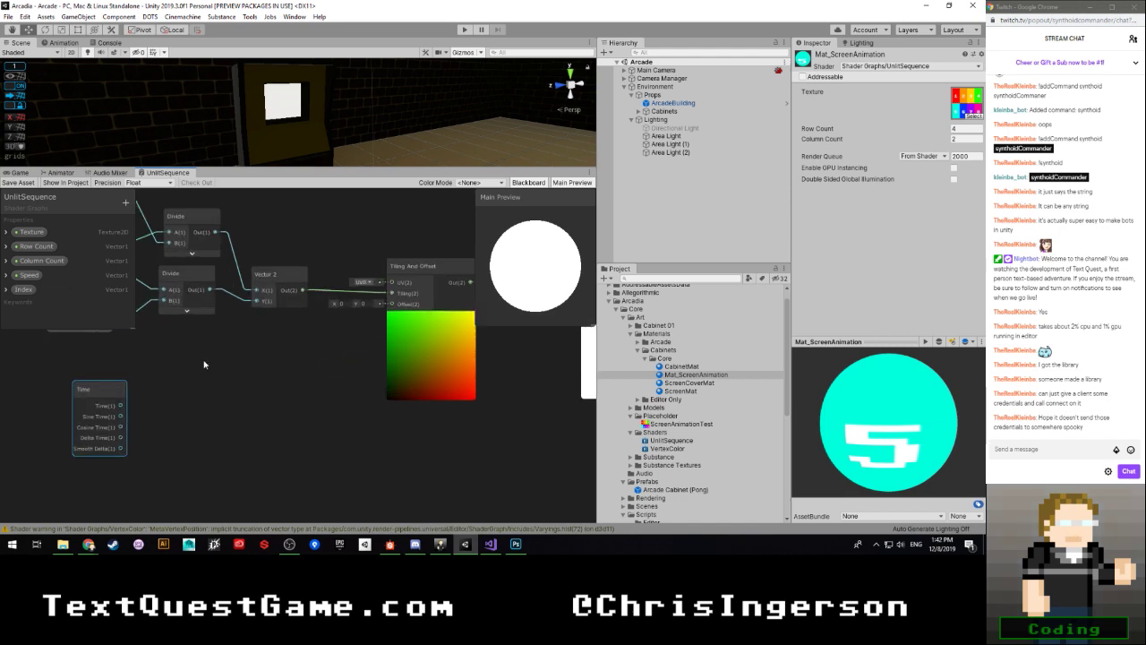
{"action": "scroll", "coordinate": [322, 371], "scroll_direction": "down", "scroll_amount": 3}
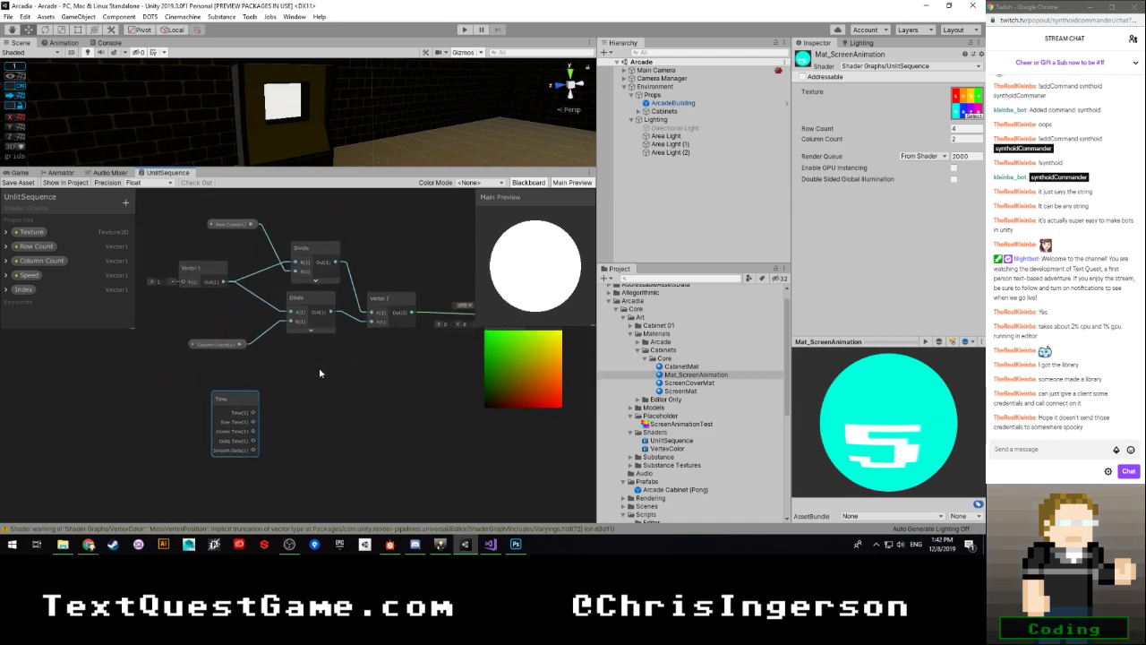
{"action": "scroll", "coordinate": [302, 385], "scroll_direction": "up", "scroll_amount": 2}
{"action": "left_click_drag", "start_coordinate": [296, 270], "coordinate": [291, 267]}
{"action": "left_click", "coordinate": [323, 407]}
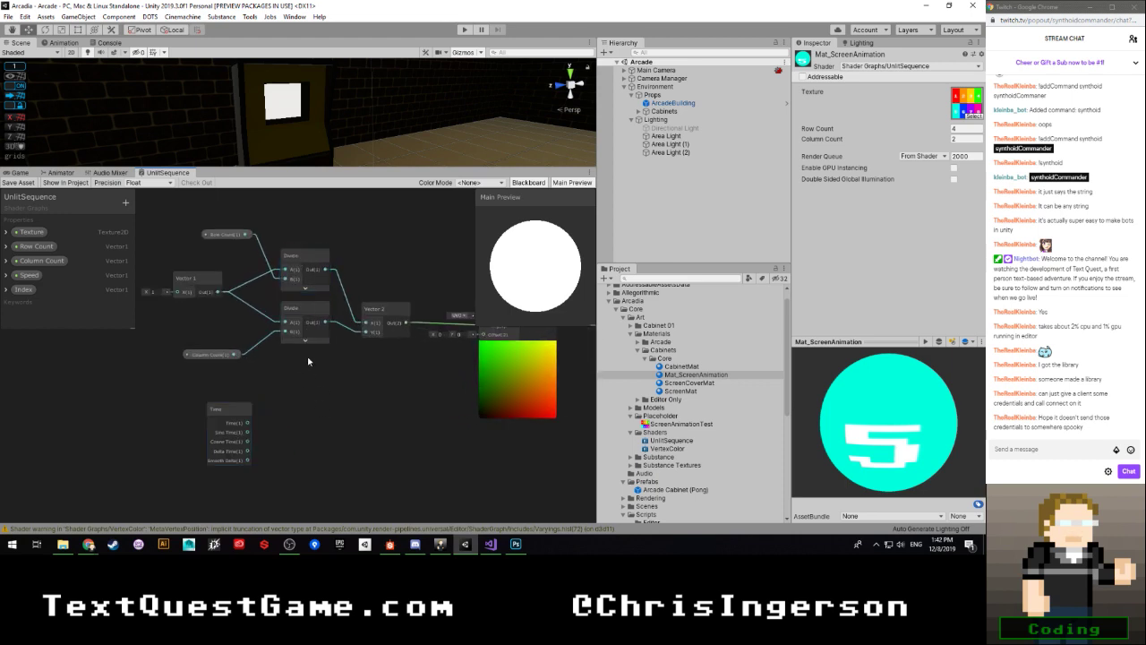
{"action": "scroll", "coordinate": [314, 352], "scroll_direction": "down", "scroll_amount": 2}
{"action": "left_click_drag", "start_coordinate": [212, 340], "coordinate": [226, 313]}
{"action": "left_click_drag", "start_coordinate": [231, 224], "coordinate": [208, 305]}
{"action": "left_click", "coordinate": [220, 279]}
{"action": "scroll", "coordinate": [255, 299], "scroll_direction": "up", "scroll_amount": 3}
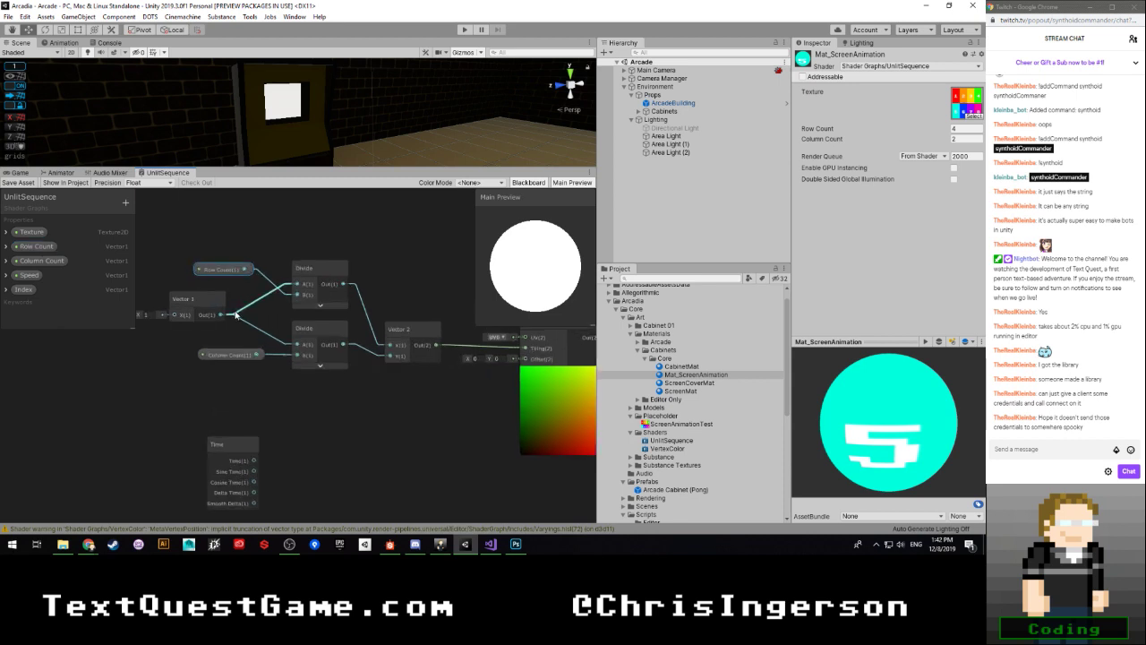
Step: Search the available nodes for "con" and "equ" to find a comparison operation beside the Time node
{"action": "scroll", "coordinate": [261, 330], "scroll_direction": "down", "scroll_amount": 3}
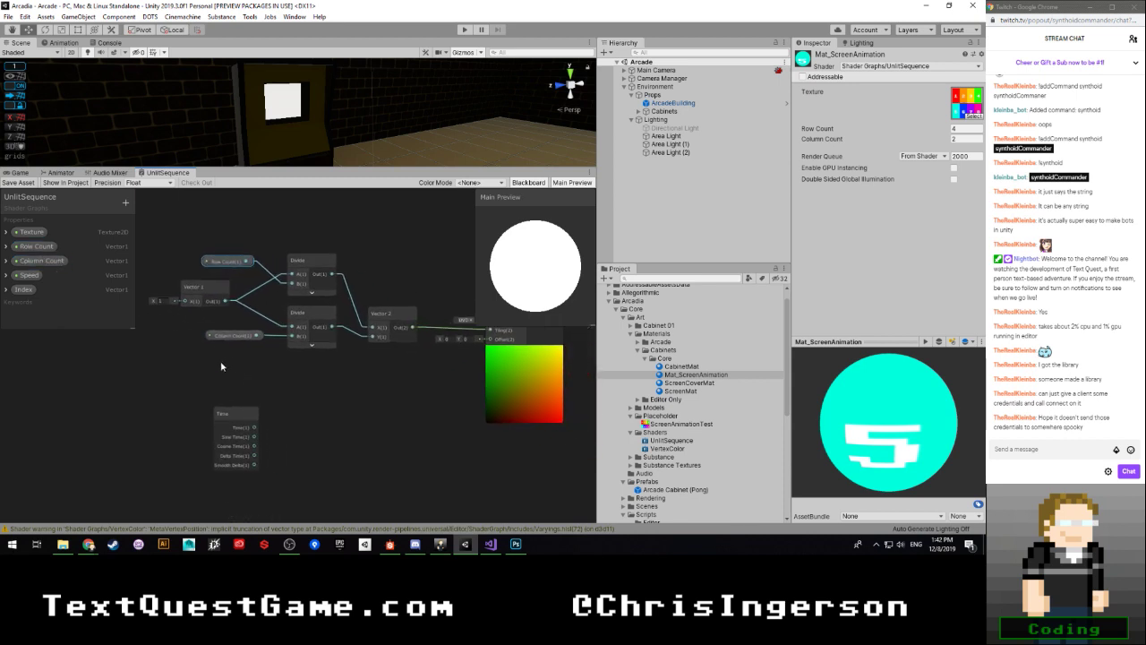
{"action": "scroll", "coordinate": [277, 376], "scroll_direction": "down", "scroll_amount": 4}
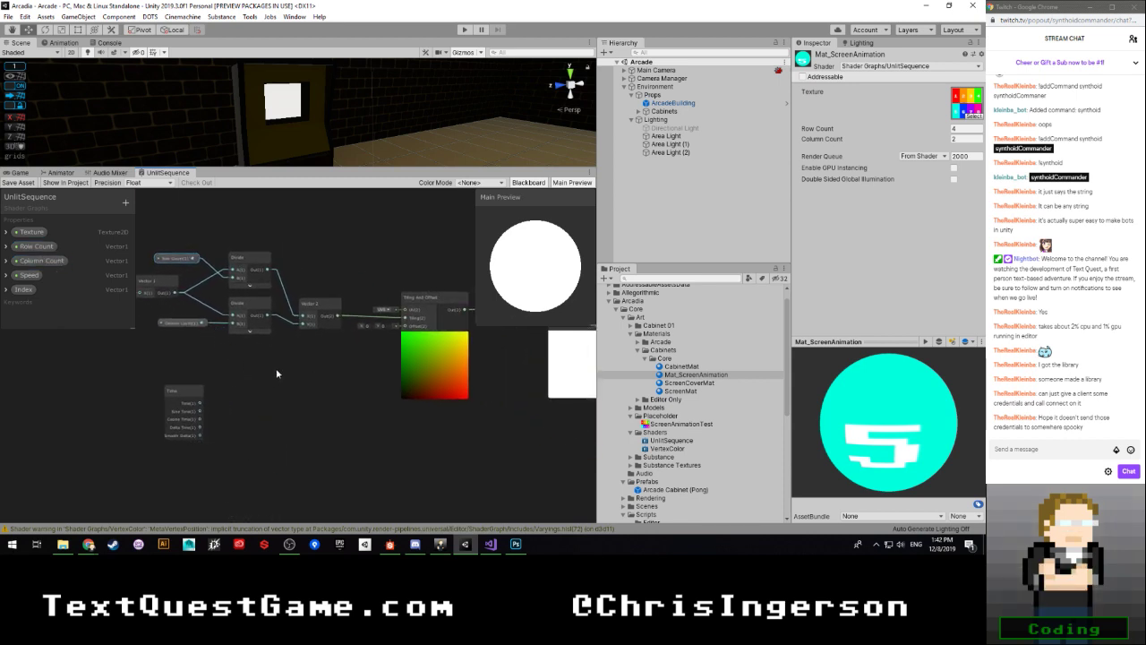
{"action": "scroll", "coordinate": [256, 376], "scroll_direction": "up", "scroll_amount": 2}
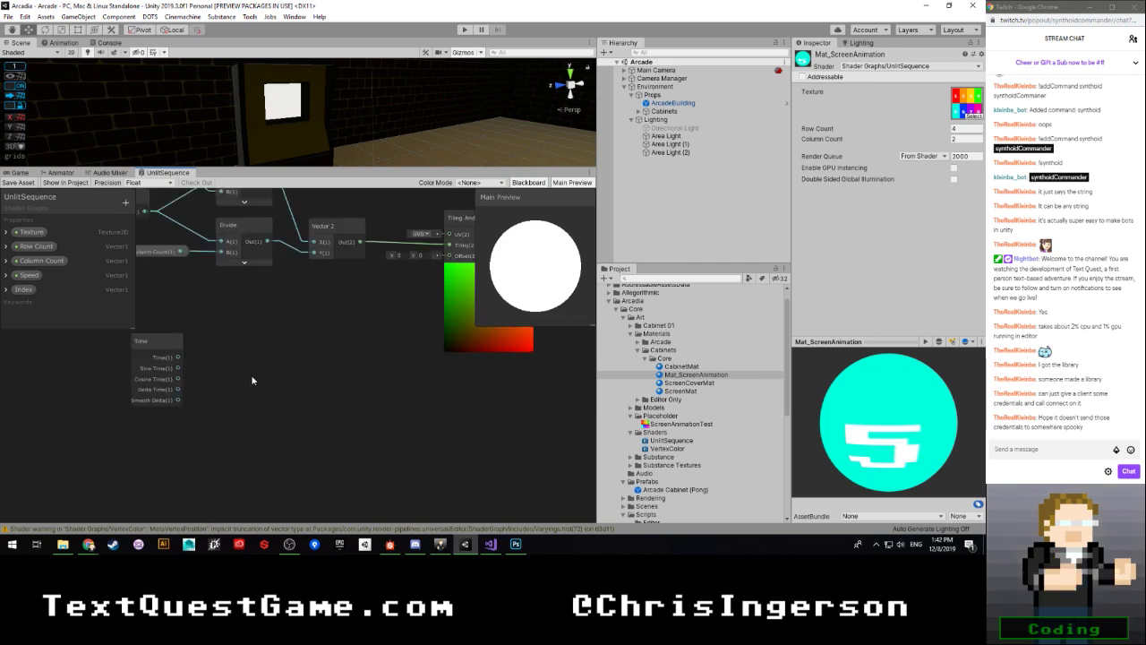
{"action": "scroll", "coordinate": [247, 374], "scroll_direction": "up", "scroll_amount": 3}
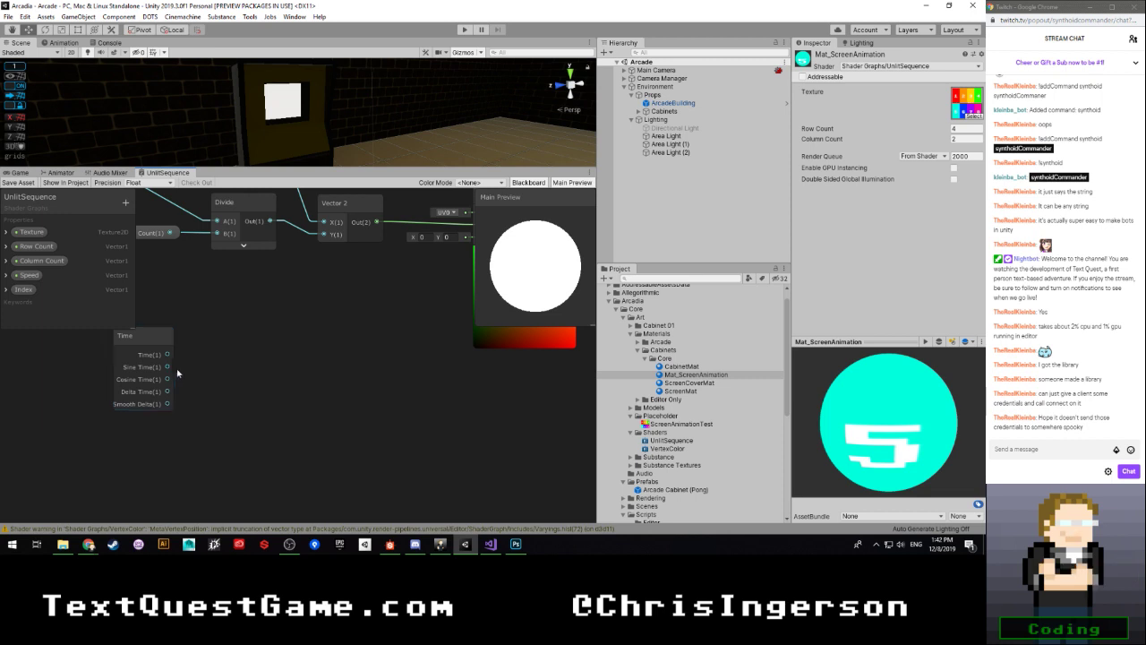
{"action": "key", "text": "space"}
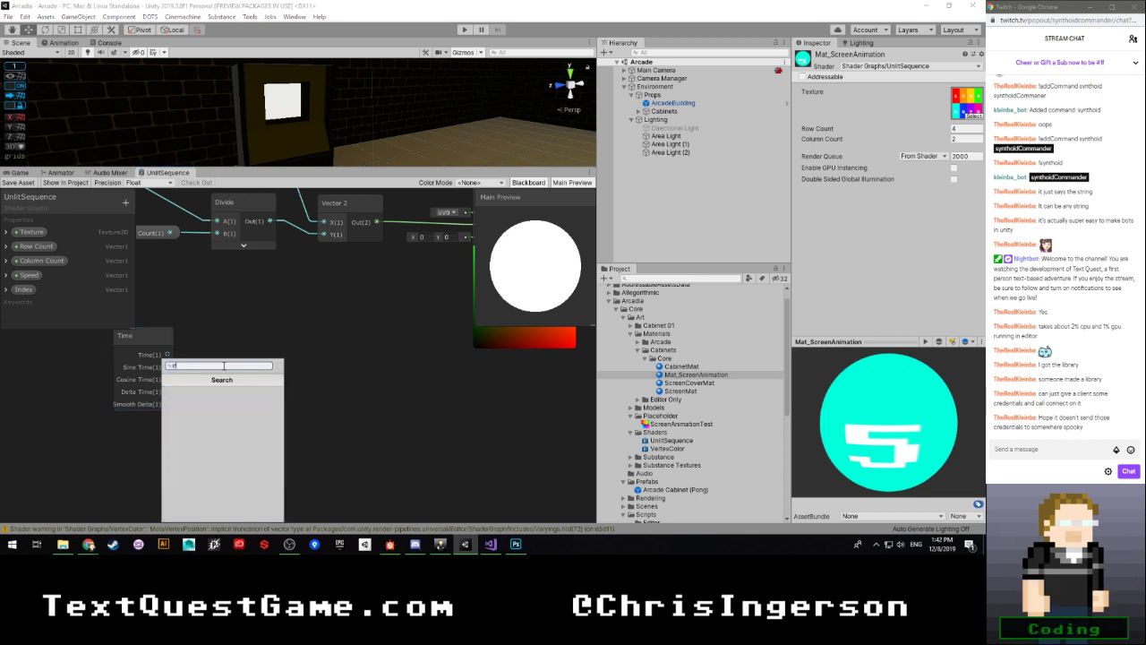
{"action": "type", "text": "con"}
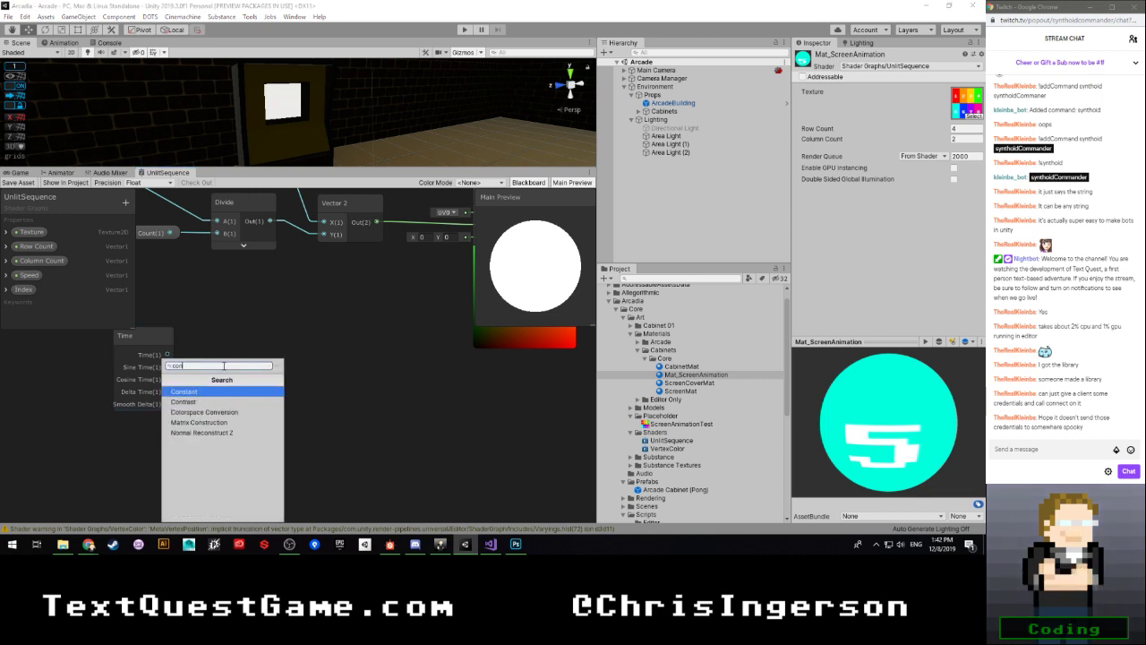
{"action": "key", "text": "BackSpace"}
{"action": "key", "text": "BackSpace"}
{"action": "key", "text": "BackSpace"}
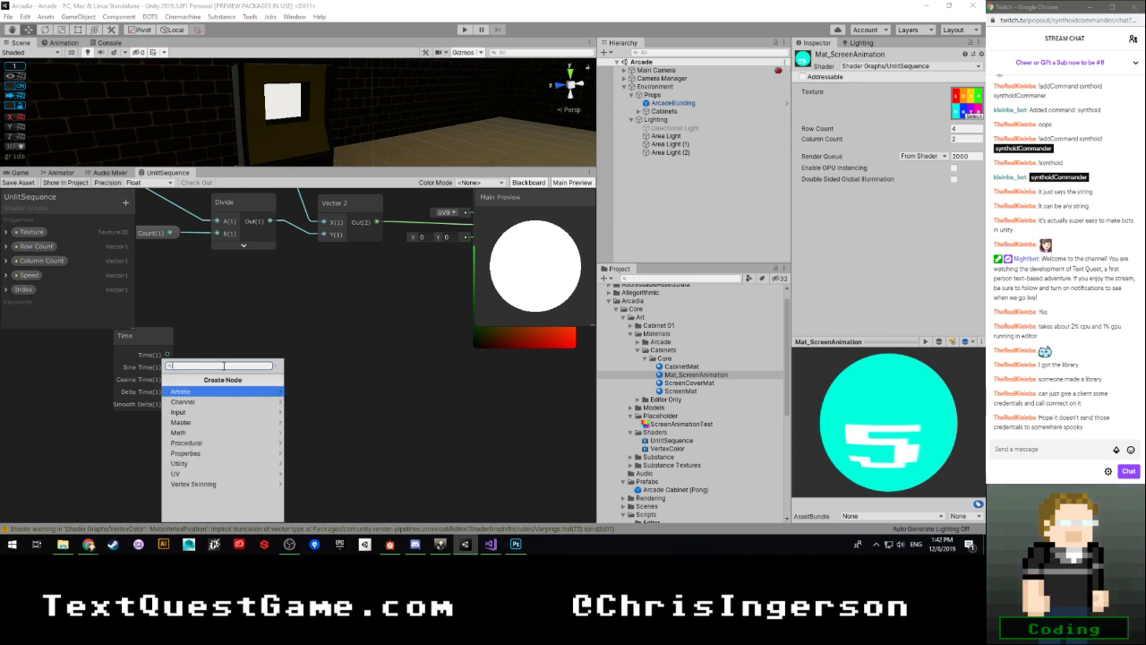
{"action": "type", "text": "equ"}
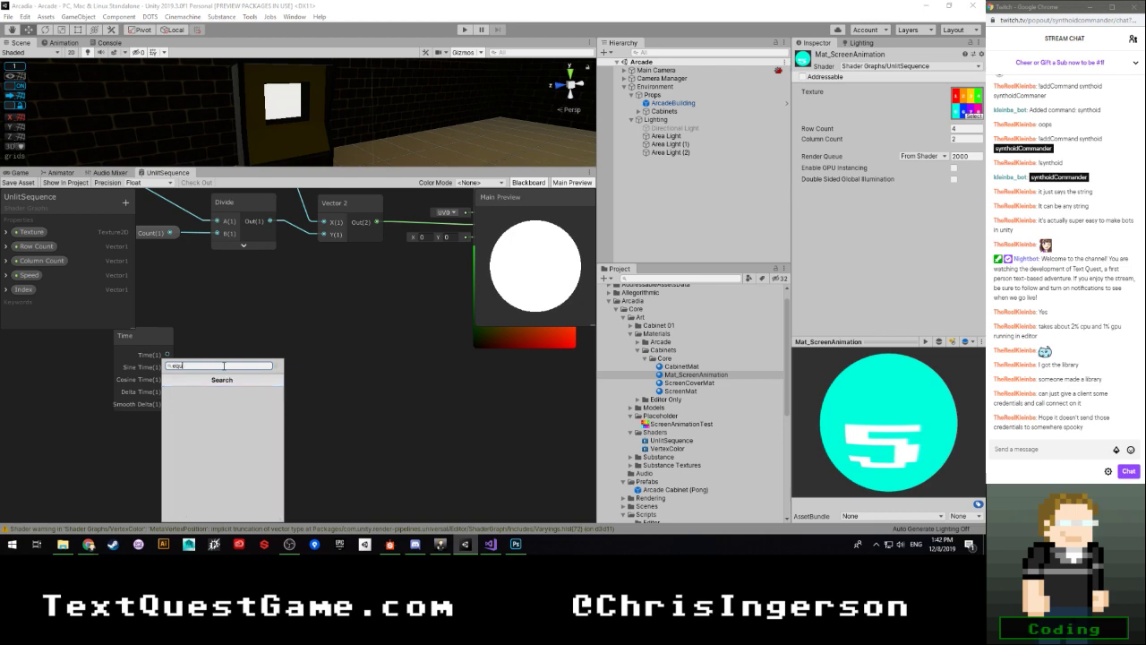
{"action": "key", "text": "BackSpace"}
{"action": "key", "text": "BackSpace"}
{"action": "key", "text": "BackSpace"}
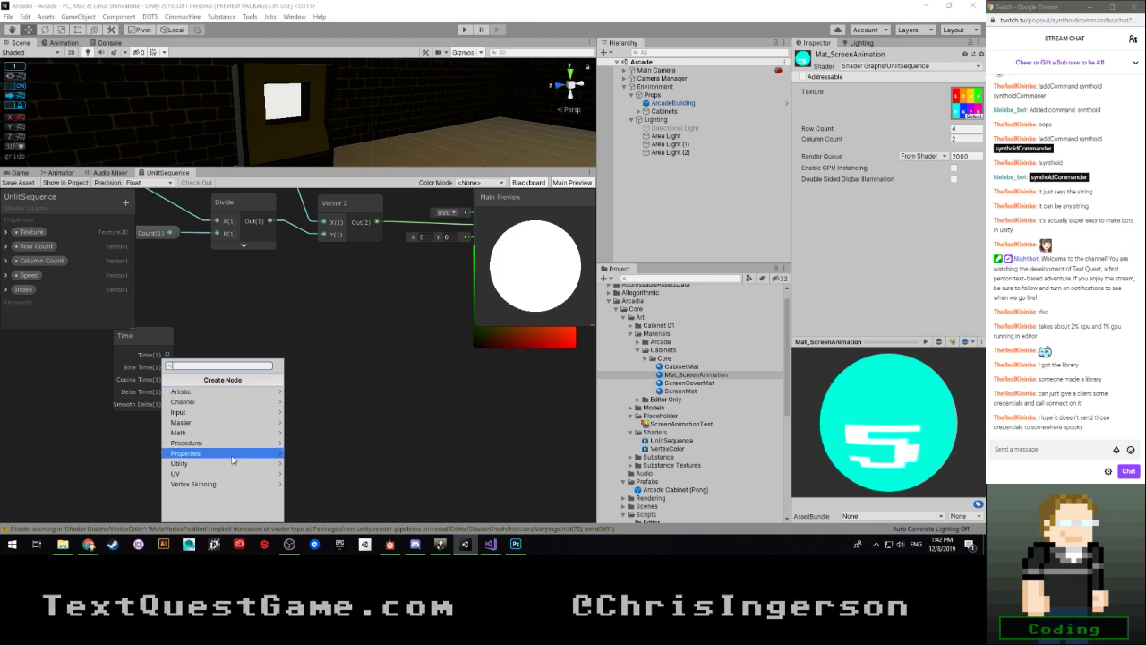
Step: Browse the Utility, Math, Master and Properties node categories for a node that compares two values
{"action": "left_click", "coordinate": [179, 463]}
{"action": "left_click", "coordinate": [165, 379]}
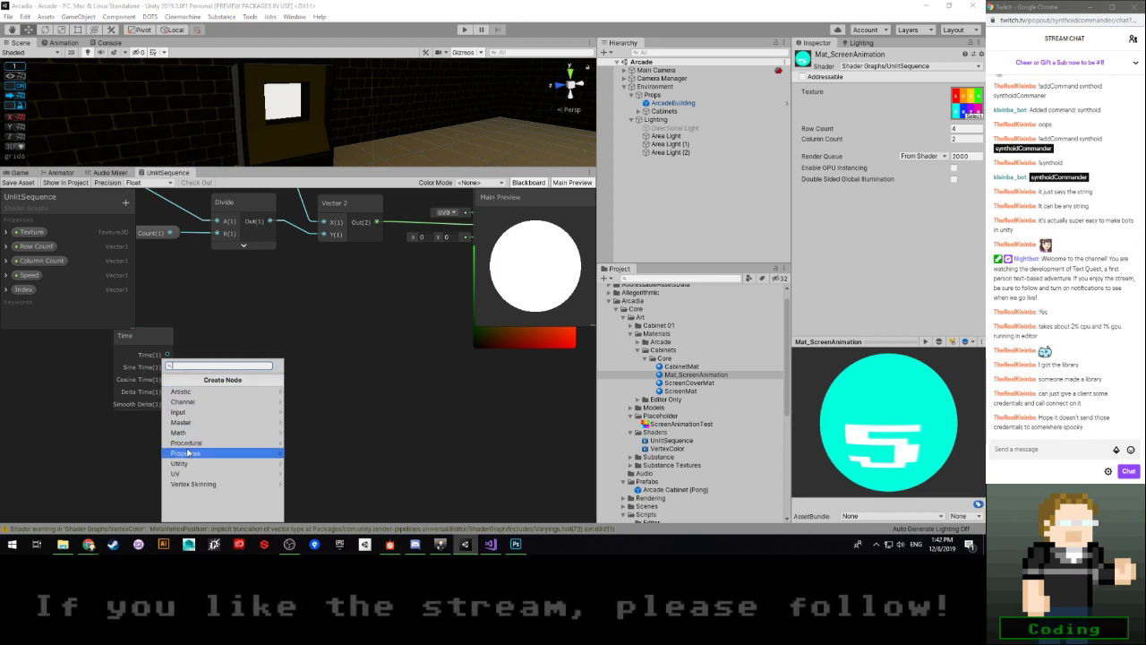
{"action": "left_click", "coordinate": [184, 433]}
{"action": "left_click", "coordinate": [205, 393]}
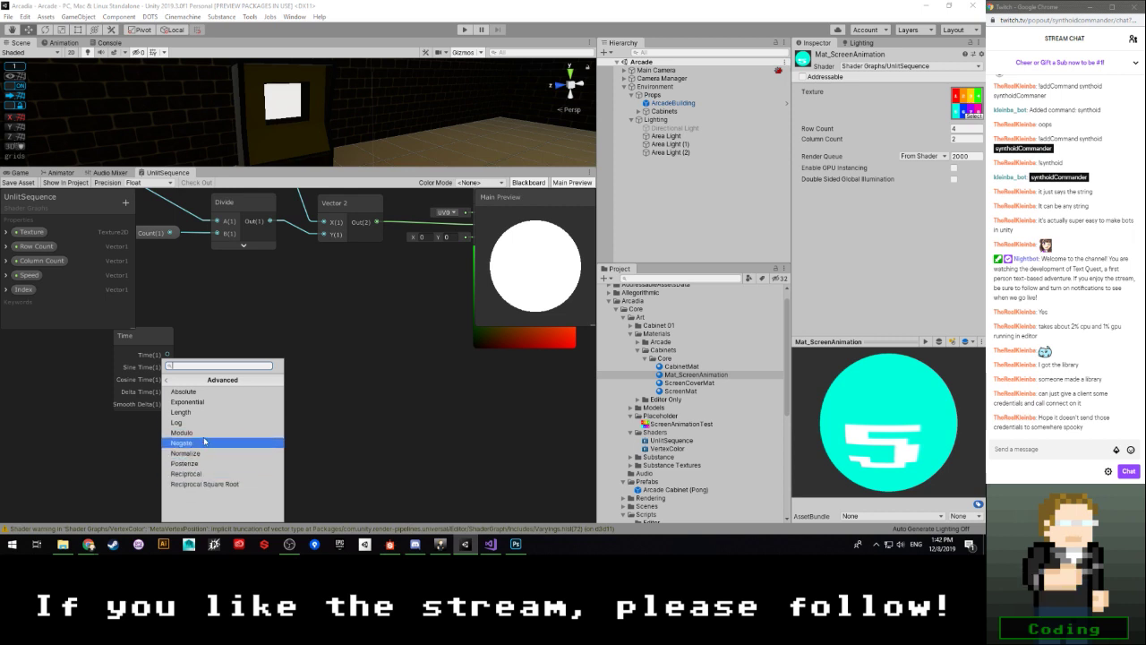
{"action": "left_click", "coordinate": [166, 379]}
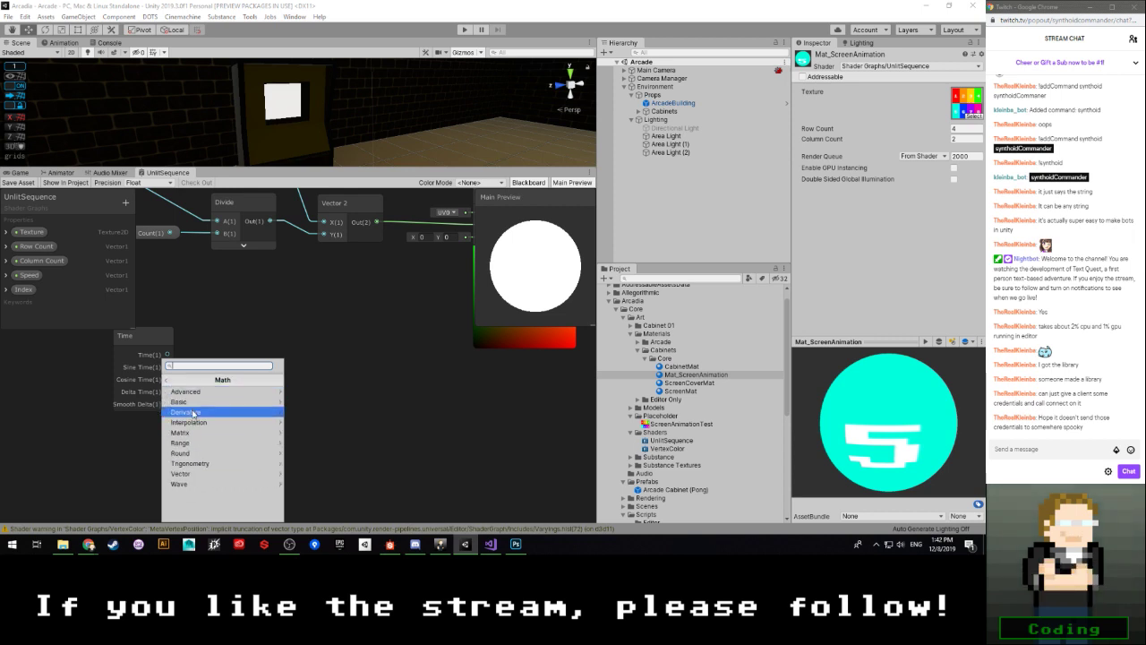
{"action": "left_click", "coordinate": [200, 402]}
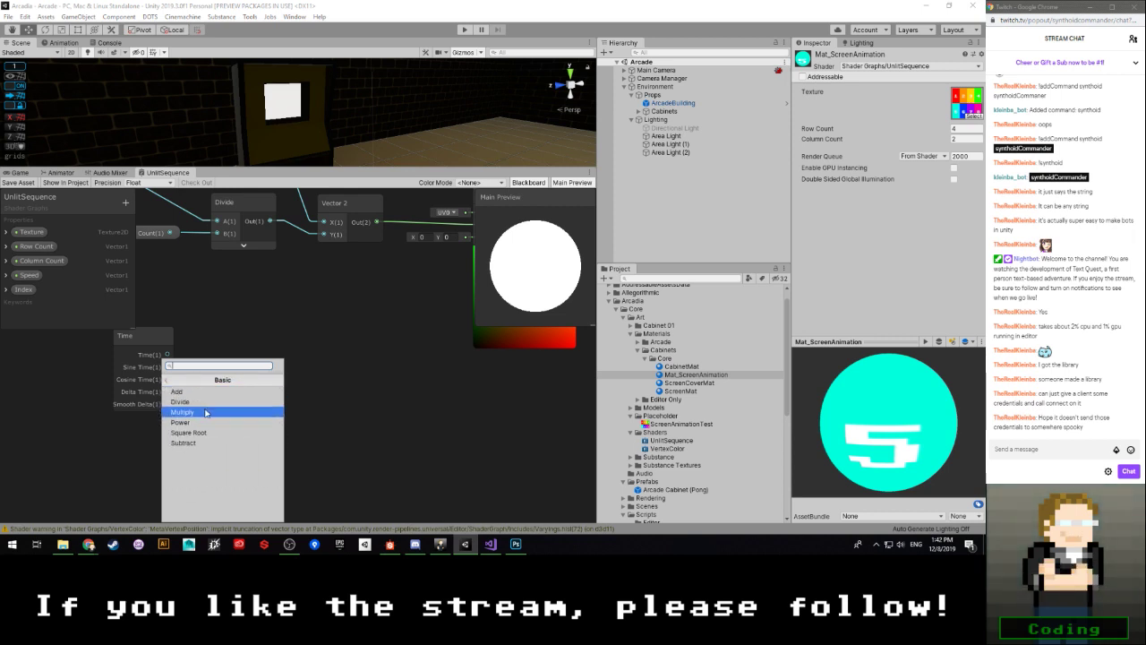
{"action": "left_click", "coordinate": [167, 381]}
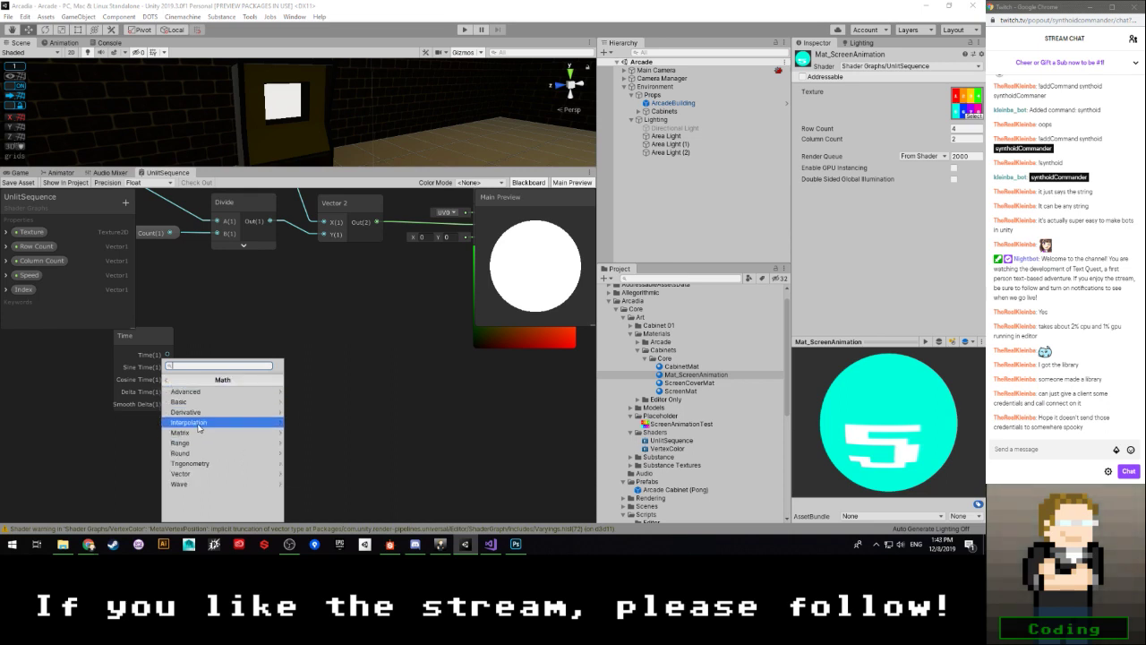
{"action": "left_click", "coordinate": [198, 422]}
{"action": "left_click", "coordinate": [167, 380]}
{"action": "left_click", "coordinate": [167, 380]}
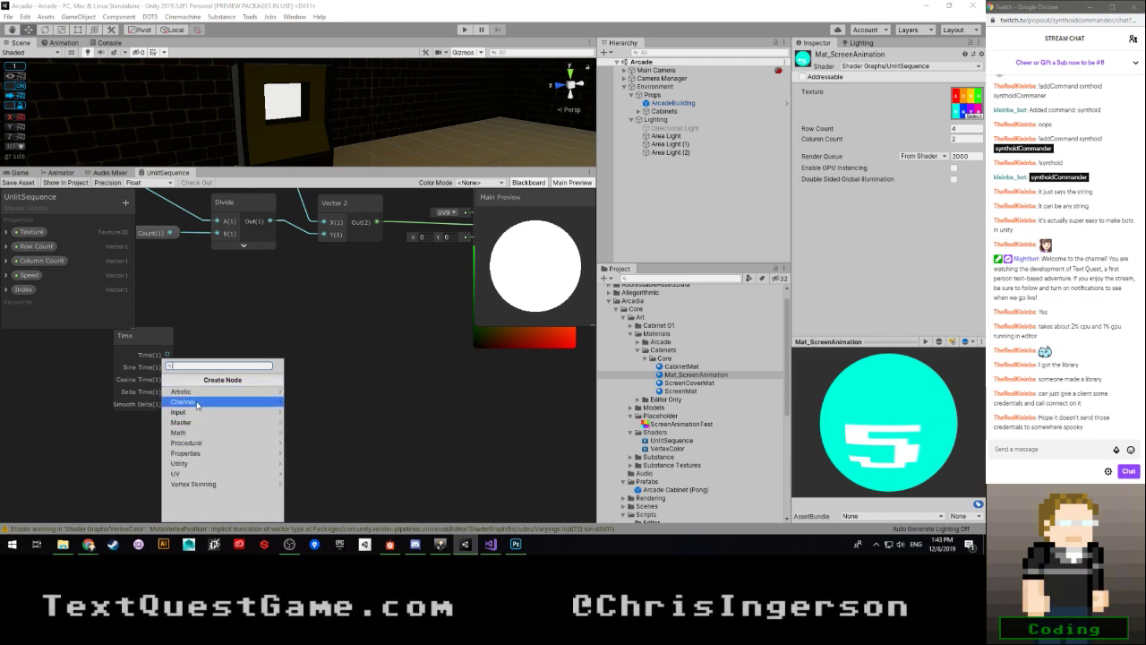
{"action": "left_click", "coordinate": [181, 421]}
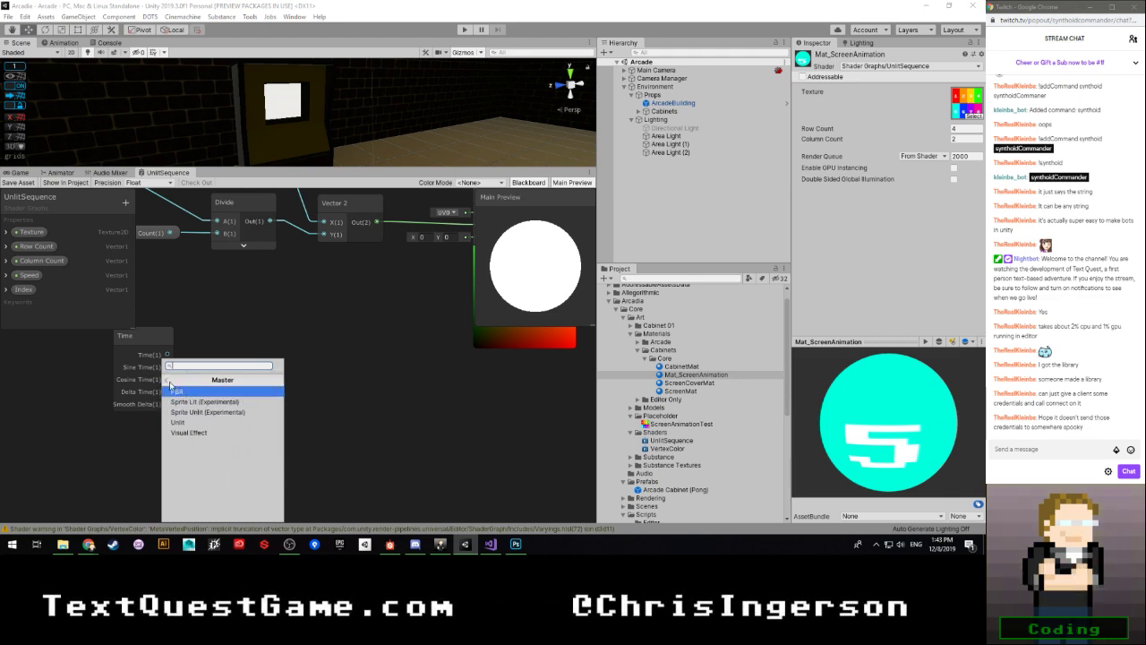
{"action": "left_click", "coordinate": [168, 382]}
{"action": "left_click", "coordinate": [187, 457]}
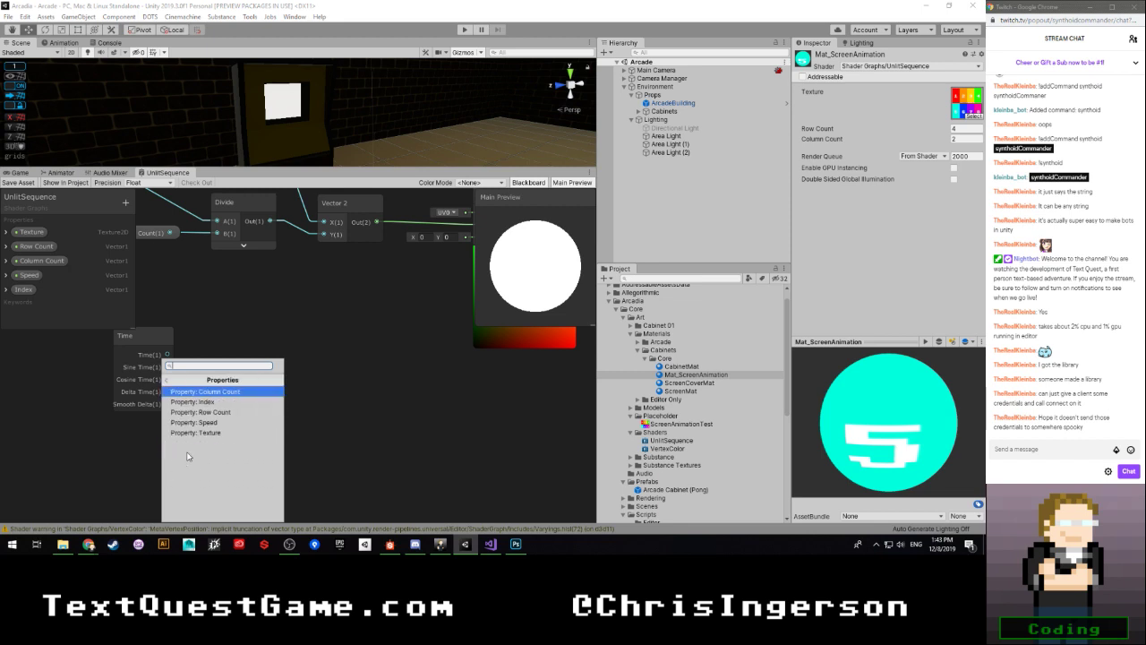
{"action": "left_click", "coordinate": [168, 380]}
Step: Add a Comparison node from the Utility Logic category and place it beside the Time node
{"action": "left_click", "coordinate": [183, 464]}
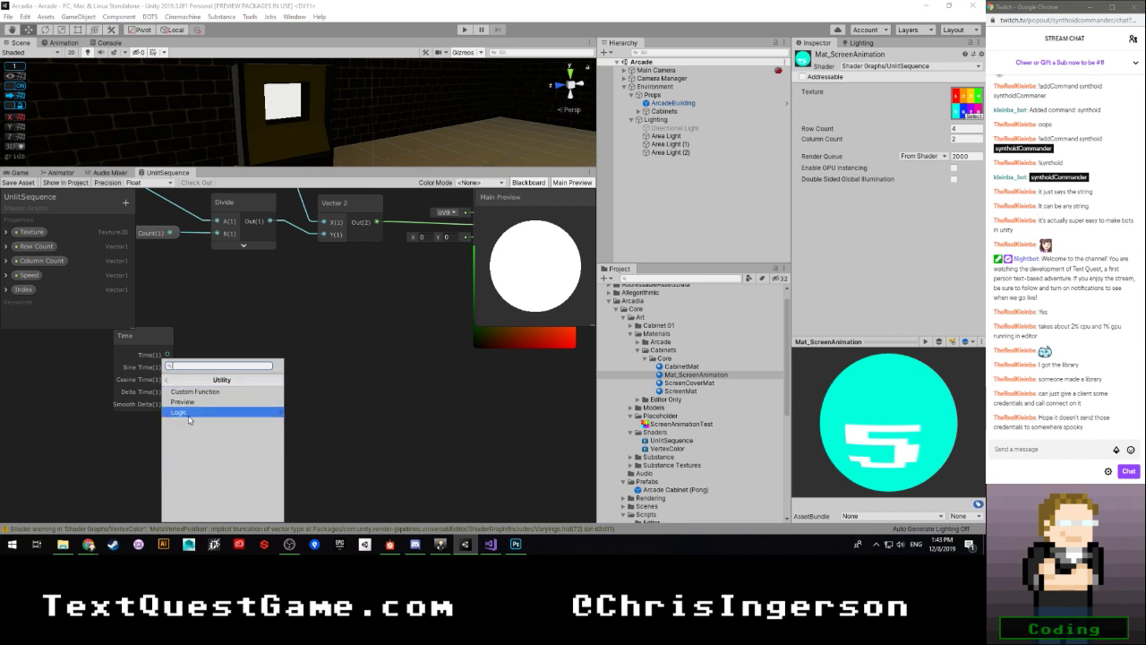
{"action": "left_click", "coordinate": [186, 413]}
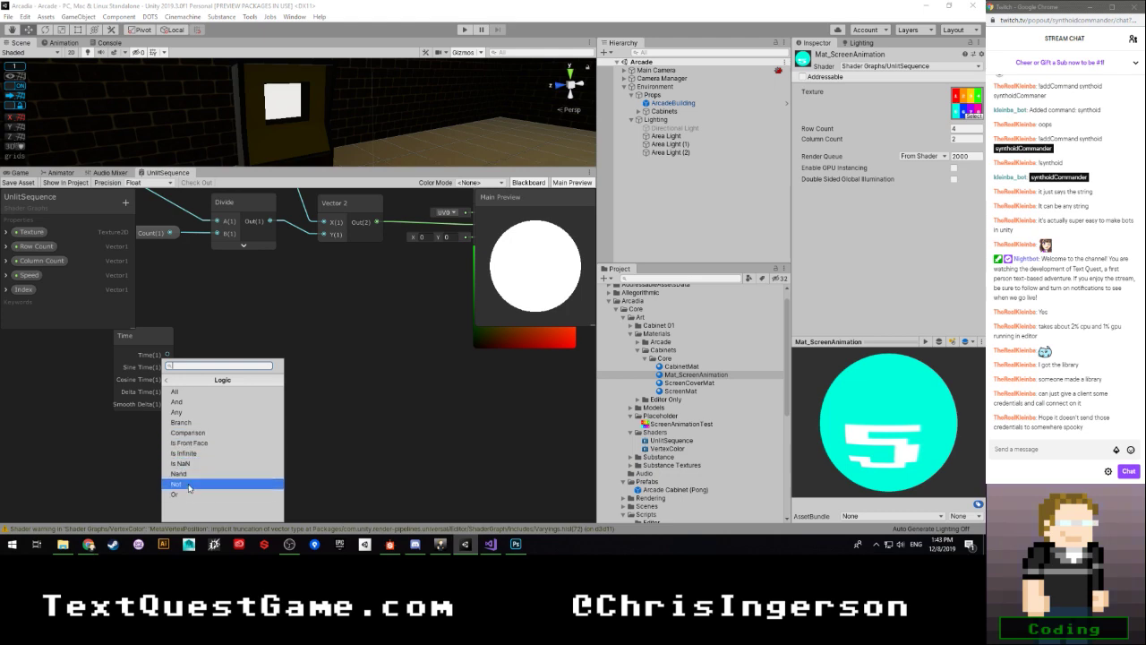
{"action": "left_click", "coordinate": [198, 433]}
{"action": "mouse_move", "coordinate": [260, 391]}
{"action": "left_mouse_down"}
{"action": "mouse_move", "coordinate": [303, 380]}
{"action": "mouse_move", "coordinate": [302, 353]}
{"action": "mouse_move", "coordinate": [281, 360]}
{"action": "mouse_move", "coordinate": [270, 388]}
{"action": "left_mouse_up"}
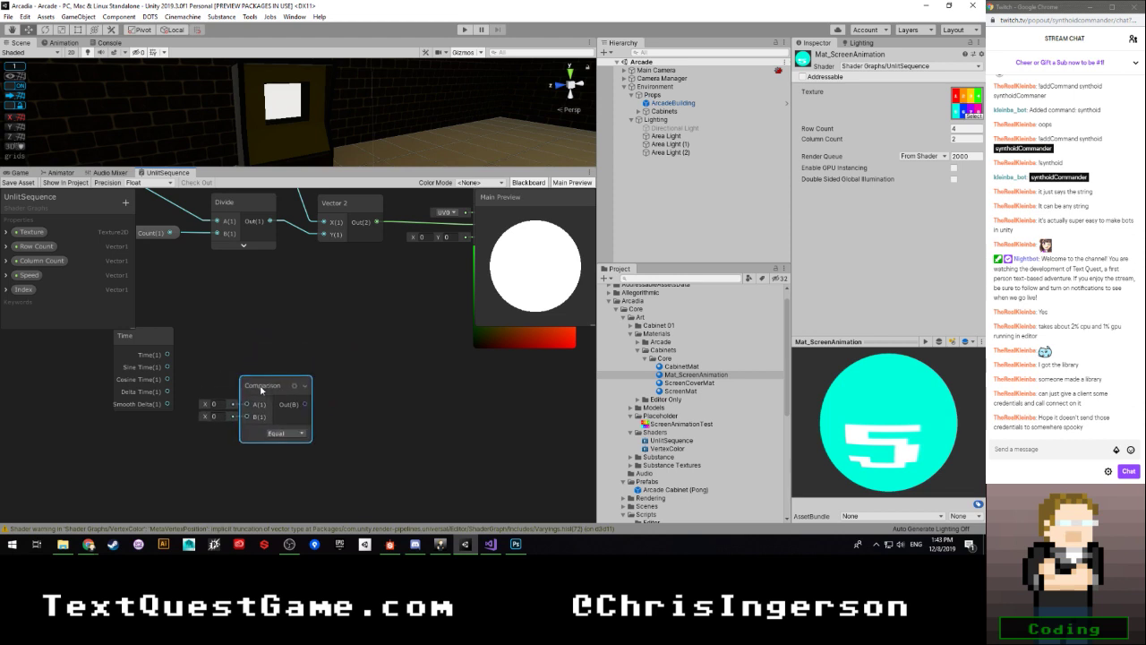
Step: Connect the Time output to the Comparison node's A input and the Vector 1 output to its B input
{"action": "scroll", "coordinate": [223, 367], "scroll_direction": "down", "scroll_amount": 3}
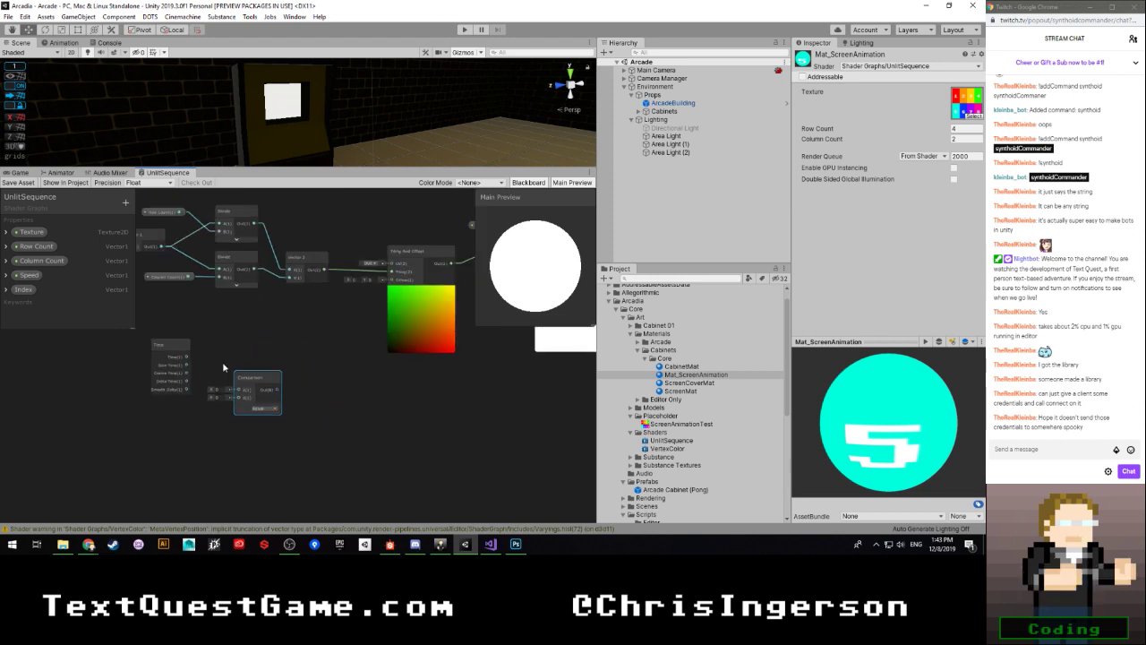
{"action": "scroll", "coordinate": [231, 337], "scroll_direction": "up", "scroll_amount": 4}
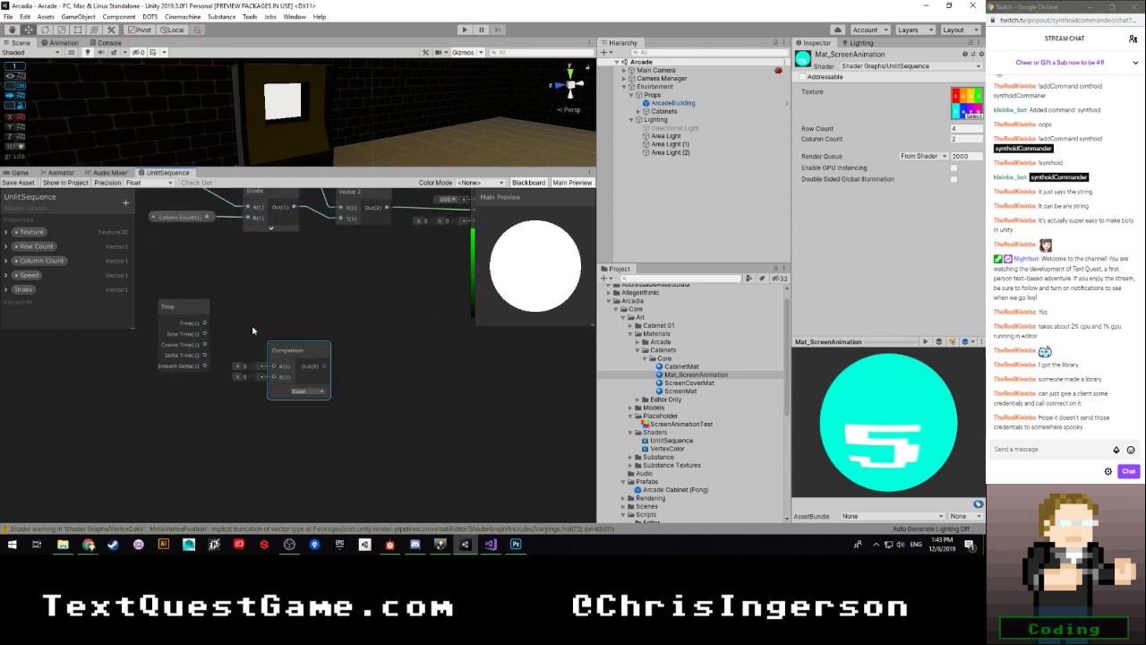
{"action": "left_click_drag", "start_coordinate": [205, 323], "coordinate": [273, 366]}
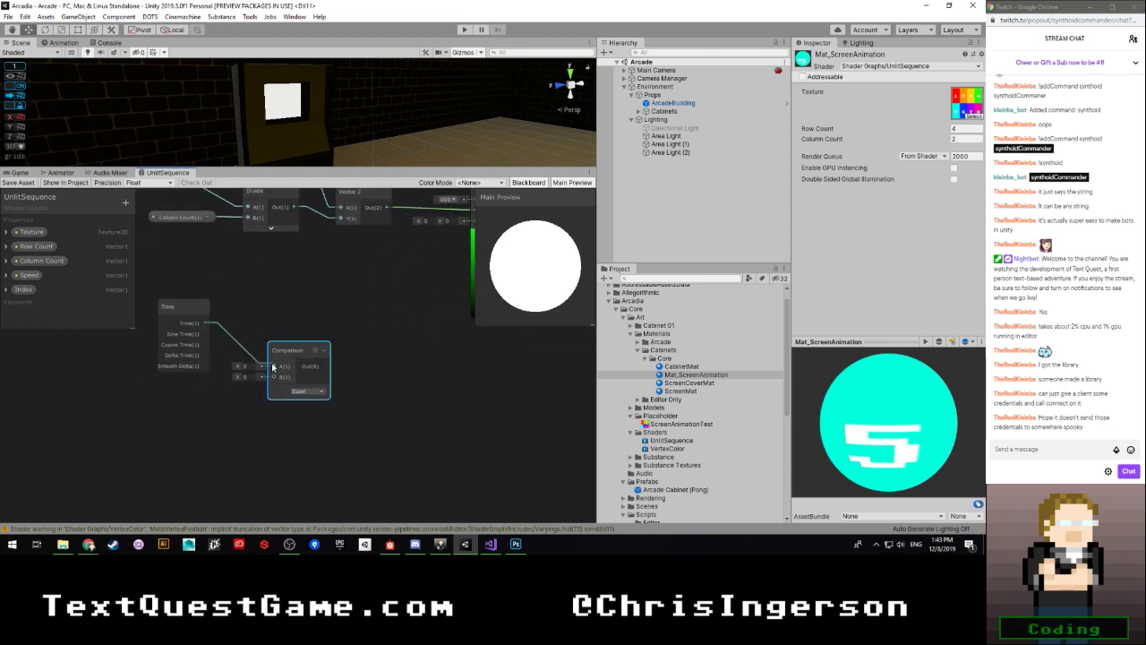
{"action": "scroll", "coordinate": [249, 363], "scroll_direction": "down", "scroll_amount": 2}
{"action": "left_click_drag", "start_coordinate": [189, 226], "coordinate": [266, 386]}
{"action": "scroll", "coordinate": [265, 385], "scroll_direction": "up", "scroll_amount": 2}
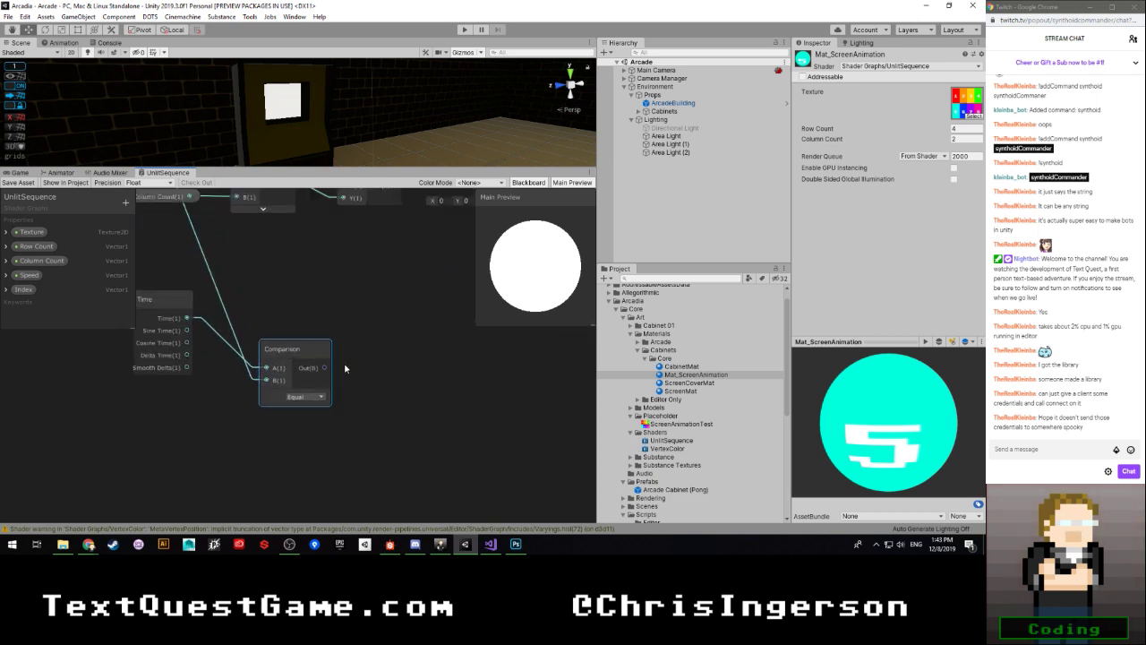
Step: Try an Any logic node beside the Comparison node, and delete it
{"action": "scroll", "coordinate": [344, 367], "scroll_direction": "down", "scroll_amount": 2}
{"action": "middle_click_drag", "start_coordinate": [384, 363], "coordinate": [328, 373]}
{"action": "key", "text": "space"}
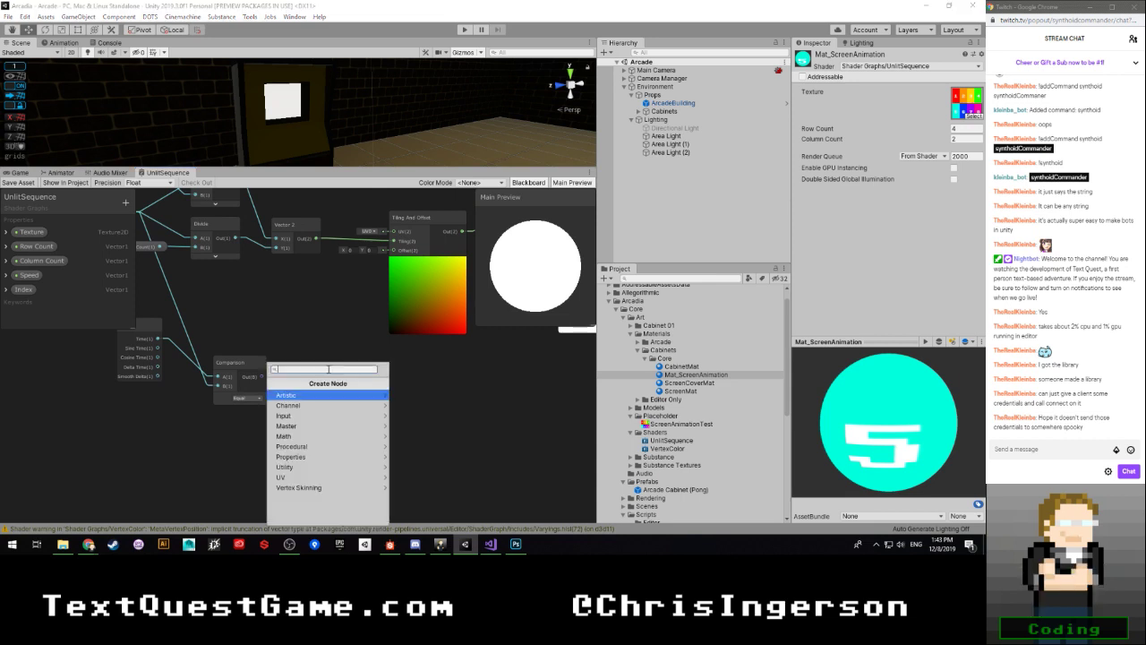
{"action": "left_click", "coordinate": [305, 467]}
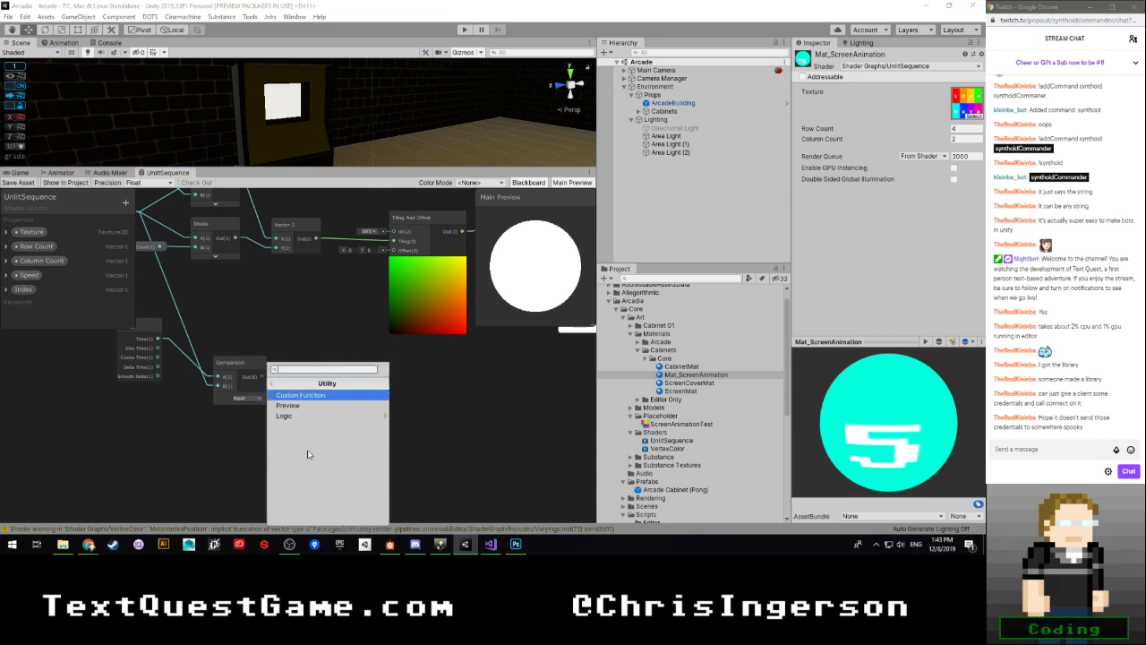
{"action": "left_click", "coordinate": [308, 416]}
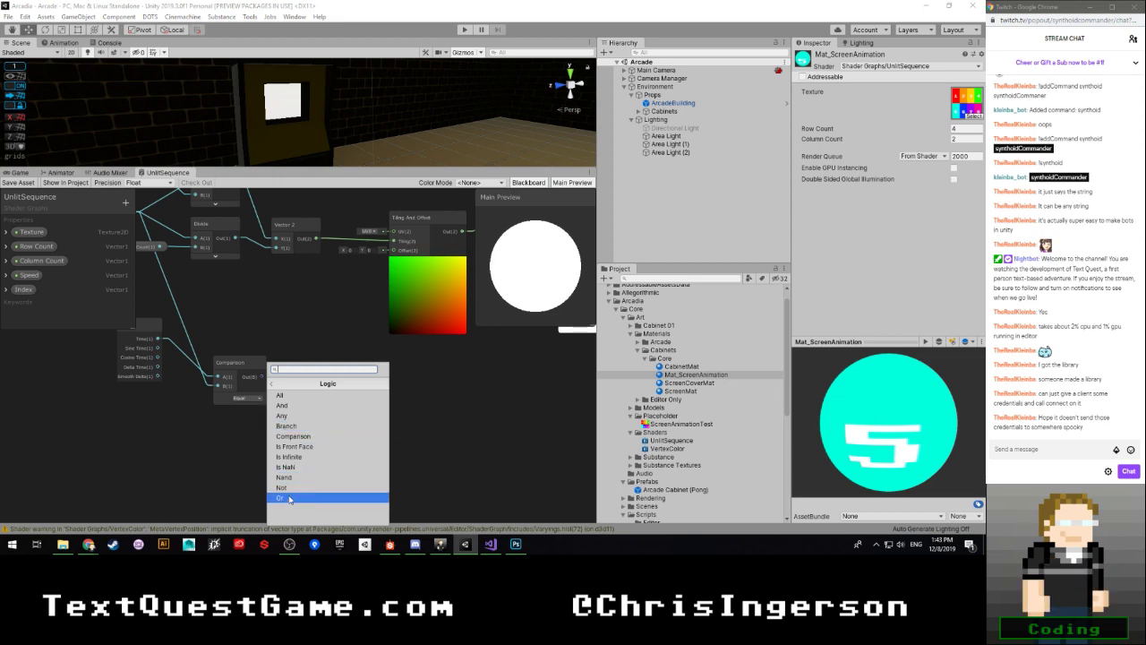
{"action": "left_click", "coordinate": [294, 414]}
{"action": "scroll", "coordinate": [295, 409], "scroll_direction": "up", "scroll_amount": 2}
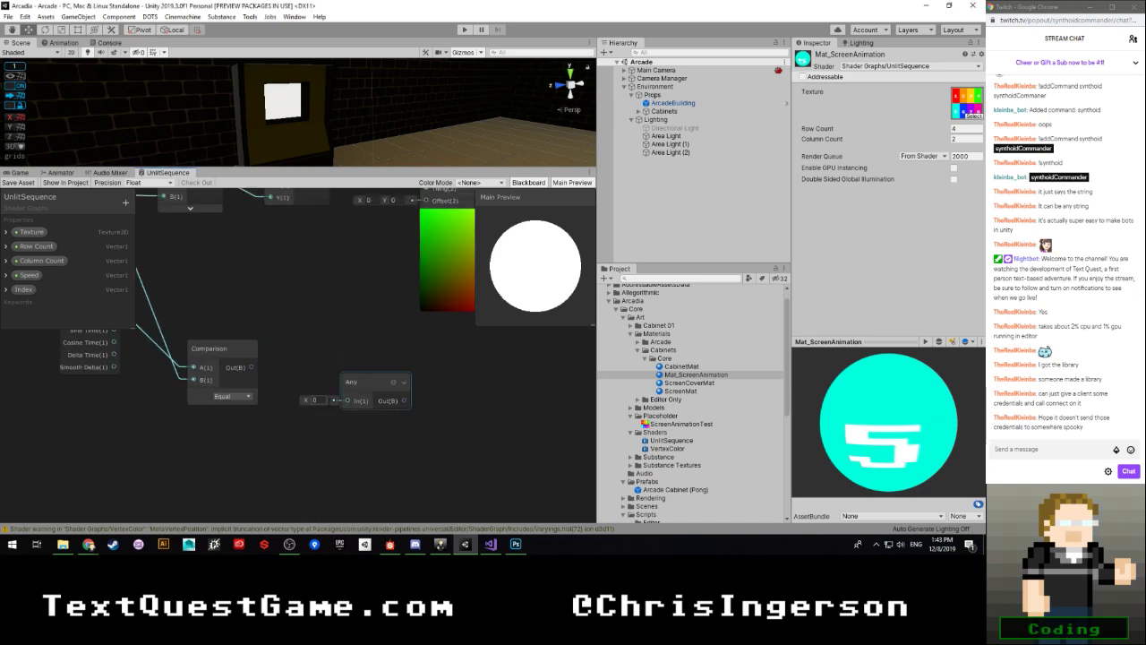
{"action": "left_click", "coordinate": [341, 376]}
{"action": "key", "text": "Delete"}
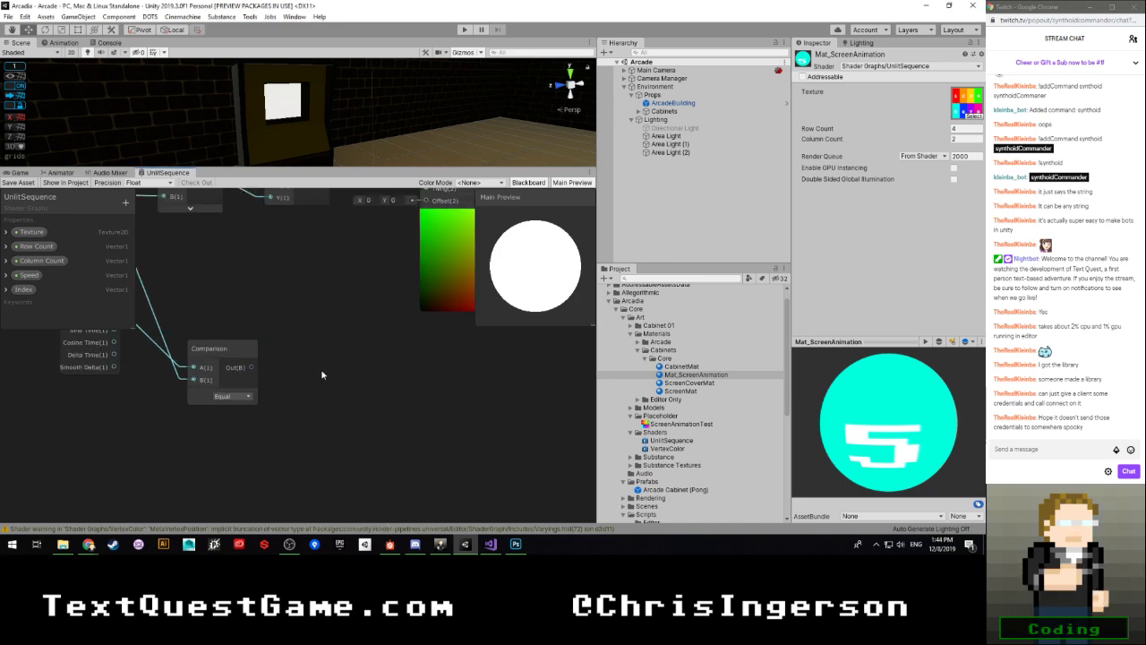
Step: Try a Not node from the Utility Logic category on the Comparison node's output, and delete it
{"action": "key", "text": "space"}
{"action": "type", "text": "logic"}
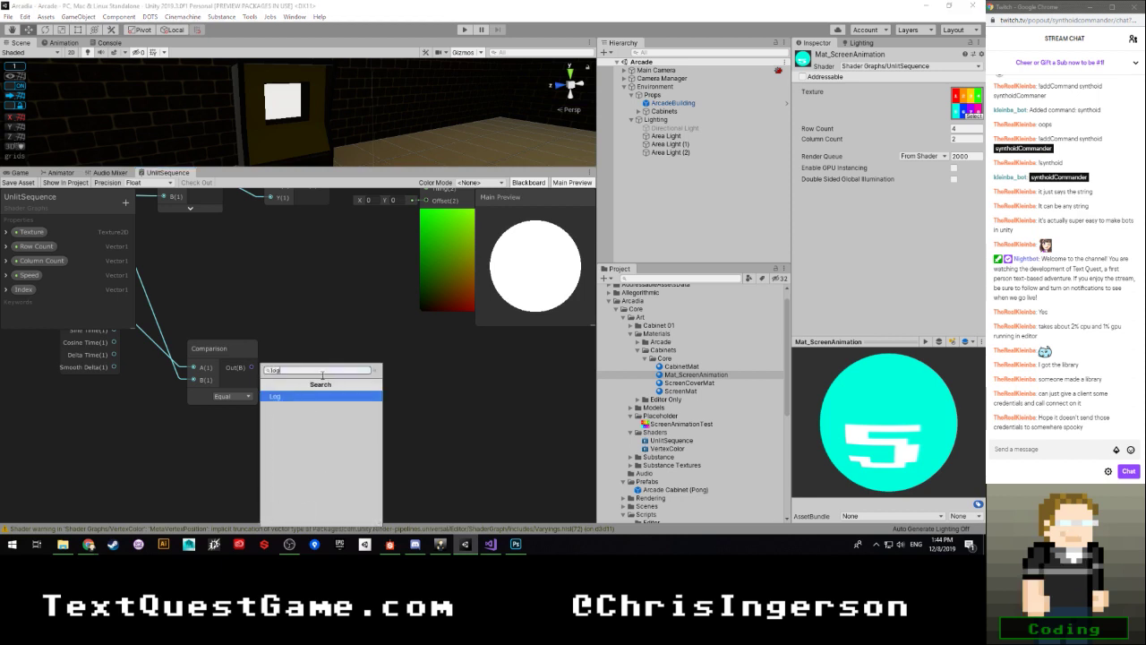
{"action": "key", "text": "BackSpace"}
{"action": "key", "text": "BackSpace"}
{"action": "key", "text": "BackSpace"}
{"action": "key", "text": "BackSpace"}
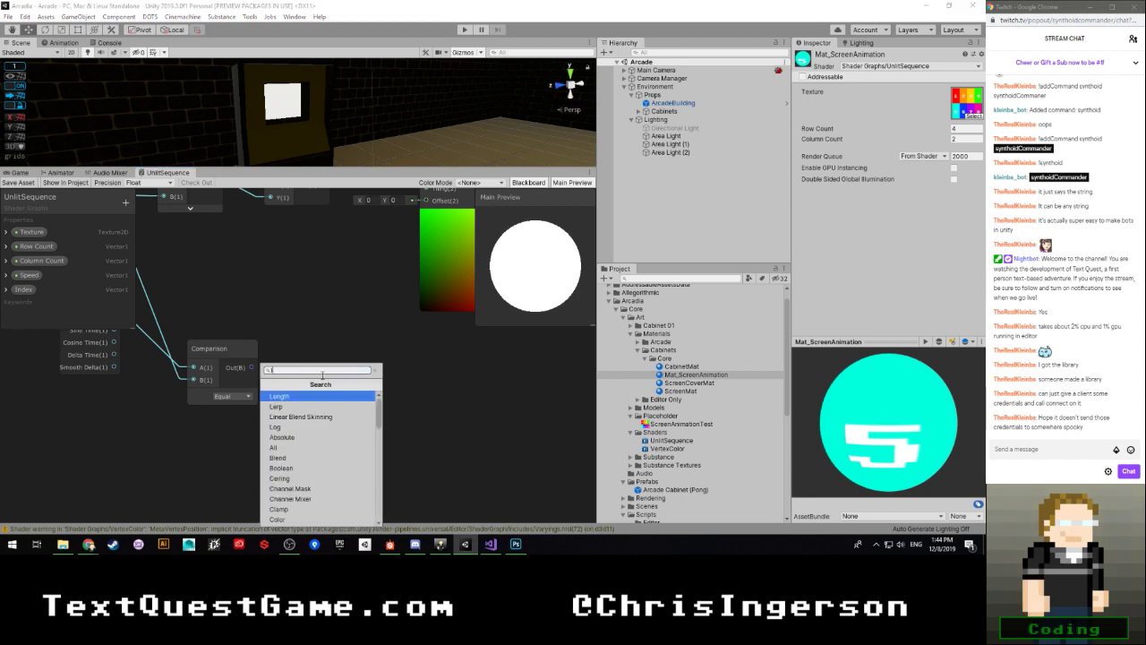
{"action": "key", "text": "BackSpace"}
{"action": "left_click", "coordinate": [300, 468]}
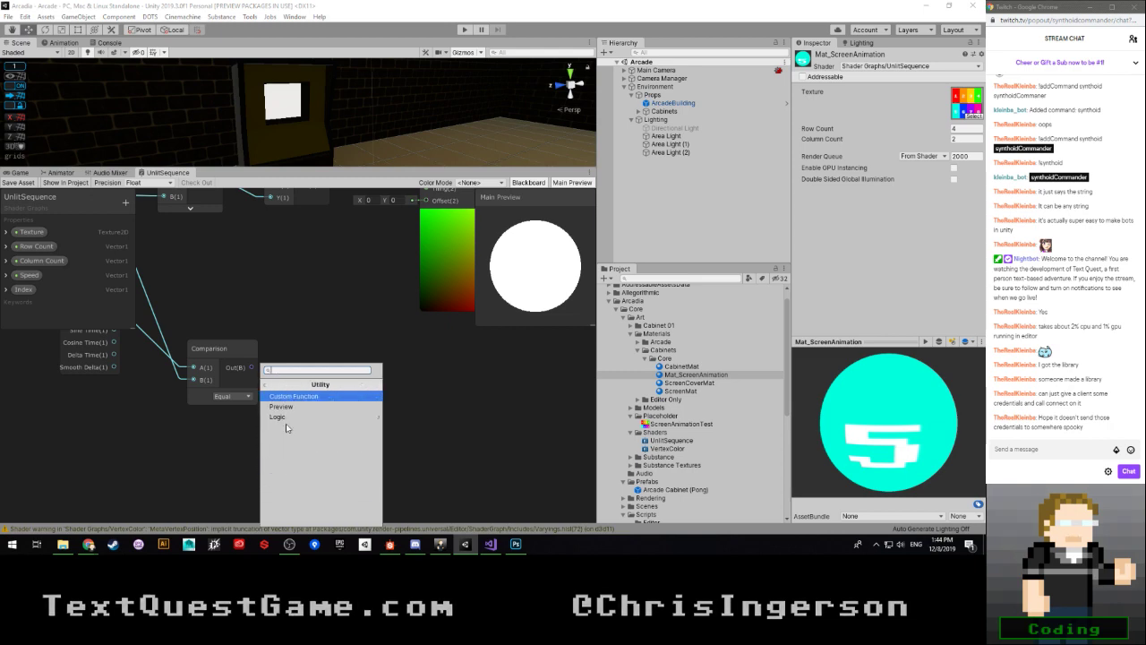
{"action": "left_click", "coordinate": [283, 417]}
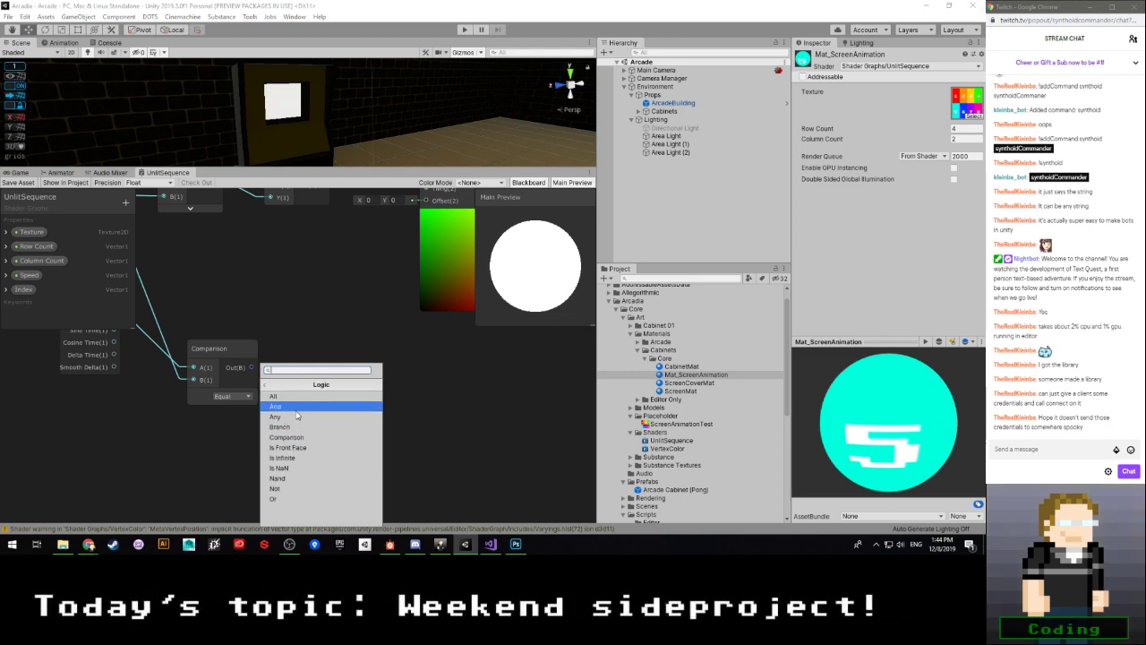
{"action": "left_click", "coordinate": [296, 488]}
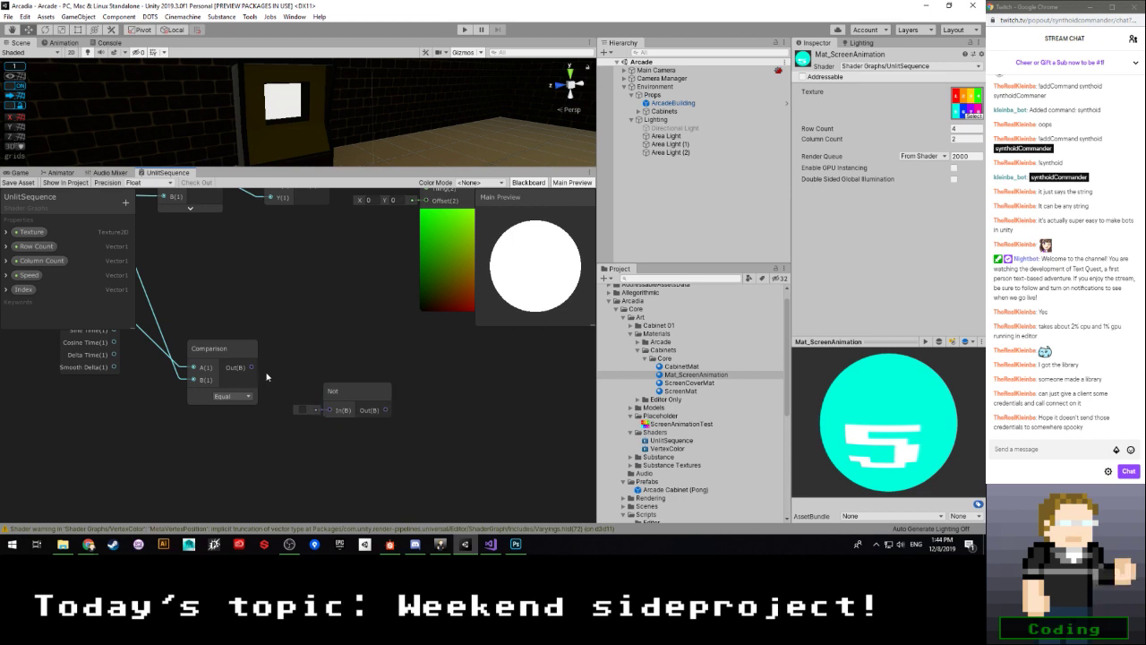
{"action": "left_click_drag", "start_coordinate": [253, 368], "coordinate": [328, 409]}
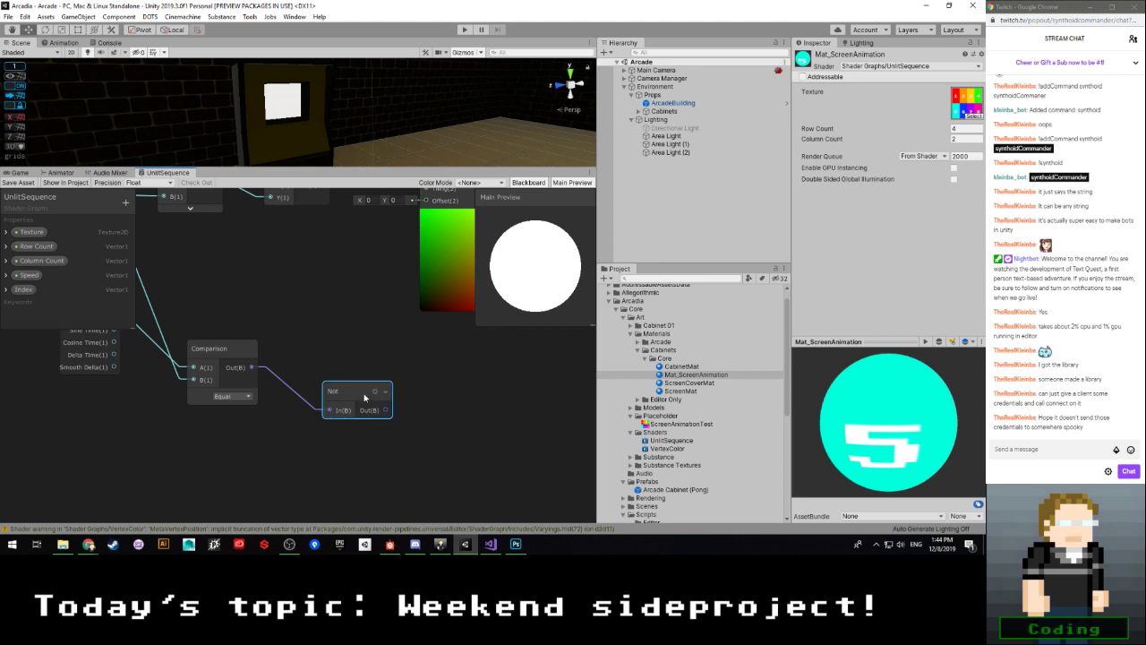
{"action": "key", "text": "Delete"}
Step: Examine the shader graph's layout and the comparison types offered by the Comparison node
{"action": "scroll", "coordinate": [316, 384], "scroll_direction": "down", "scroll_amount": 5}
{"action": "middle_click_drag", "start_coordinate": [342, 371], "coordinate": [312, 457]}
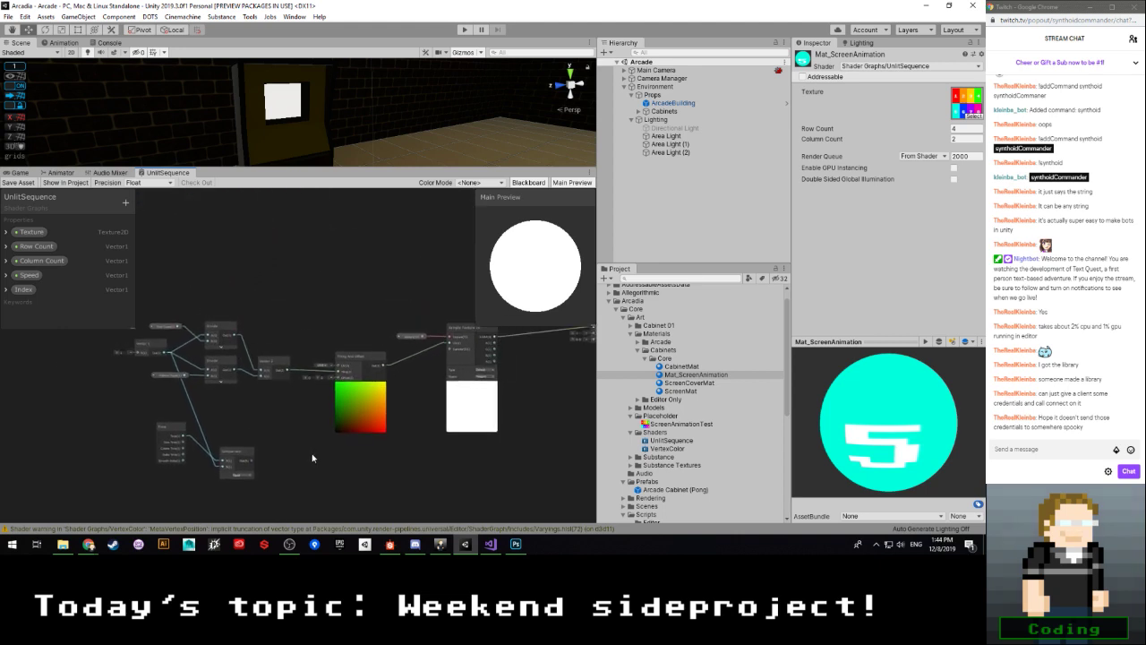
{"action": "scroll", "coordinate": [263, 477], "scroll_direction": "down", "scroll_amount": 3}
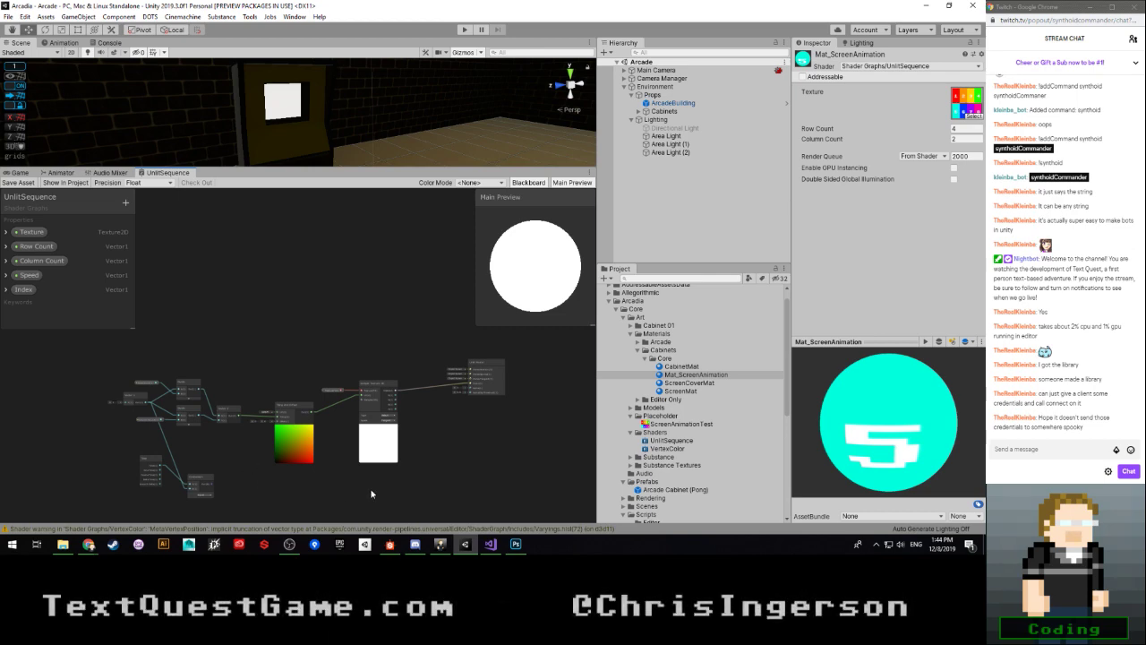
{"action": "scroll", "coordinate": [371, 493], "scroll_direction": "up", "scroll_amount": 5}
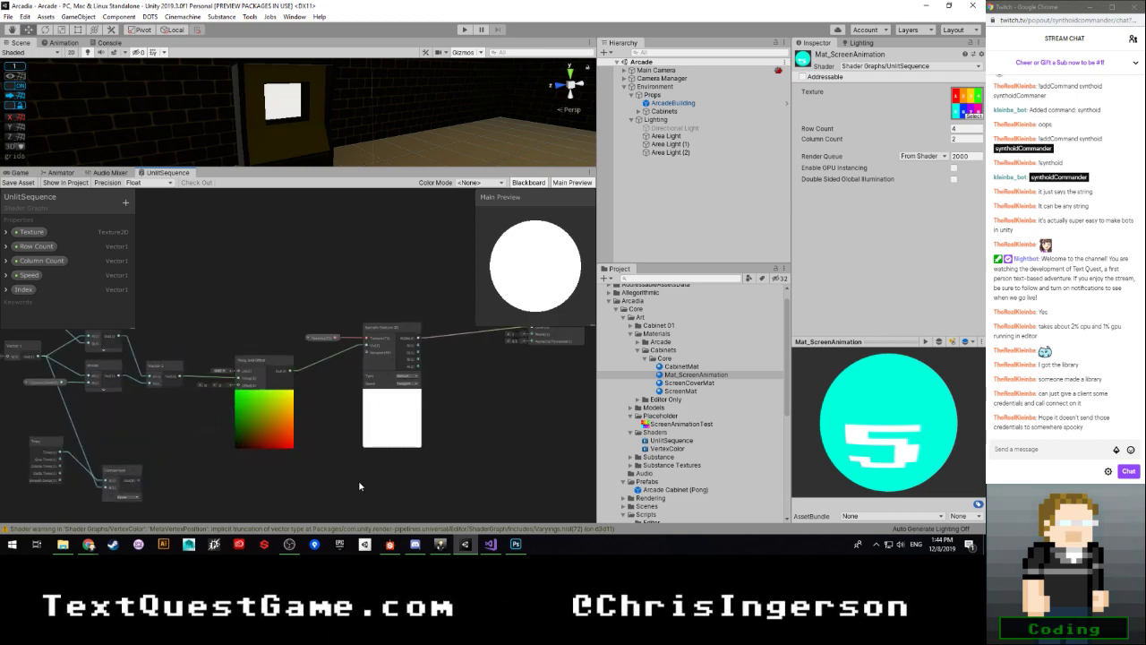
{"action": "scroll", "coordinate": [359, 485], "scroll_direction": "down", "scroll_amount": 4}
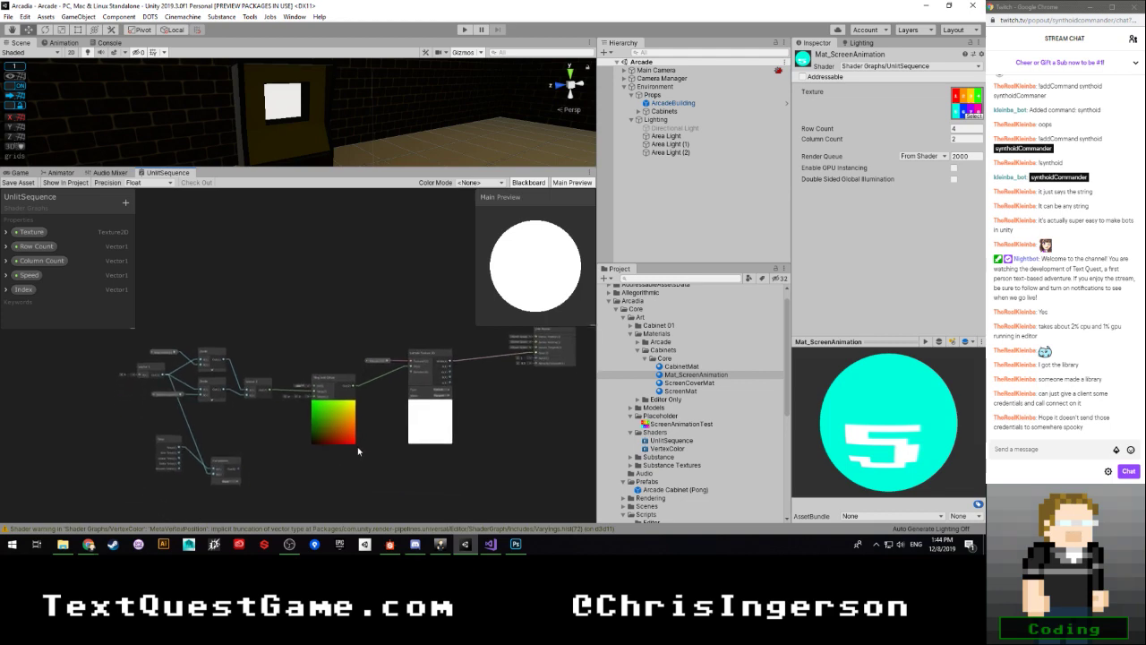
{"action": "scroll", "coordinate": [307, 420], "scroll_direction": "up", "scroll_amount": 5}
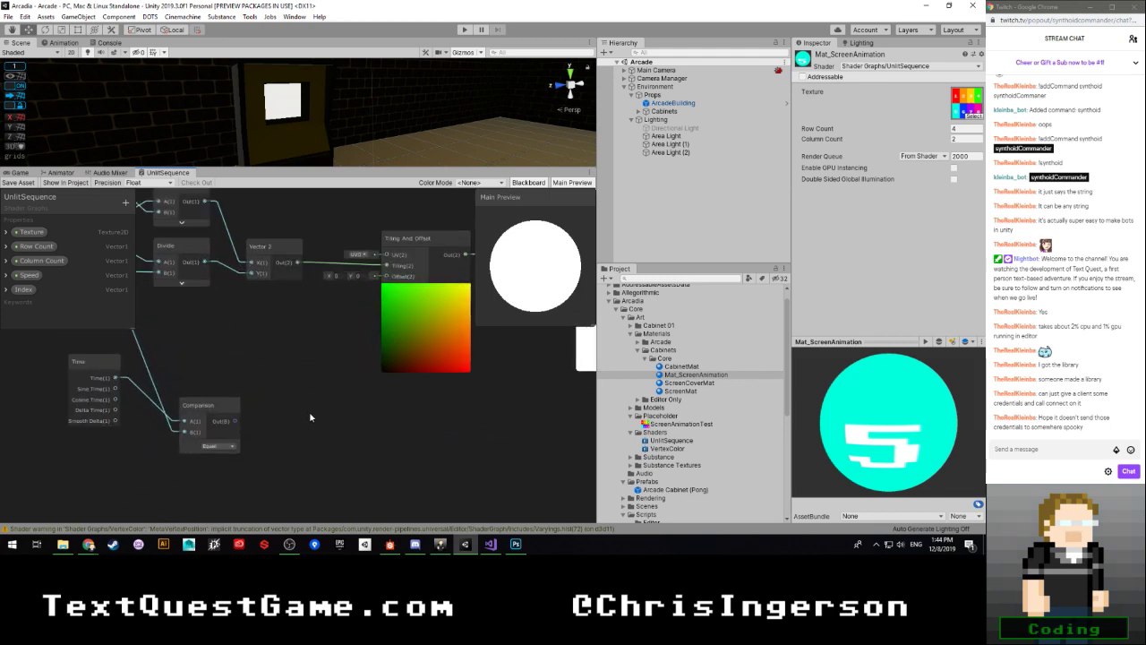
{"action": "left_click", "coordinate": [216, 452]}
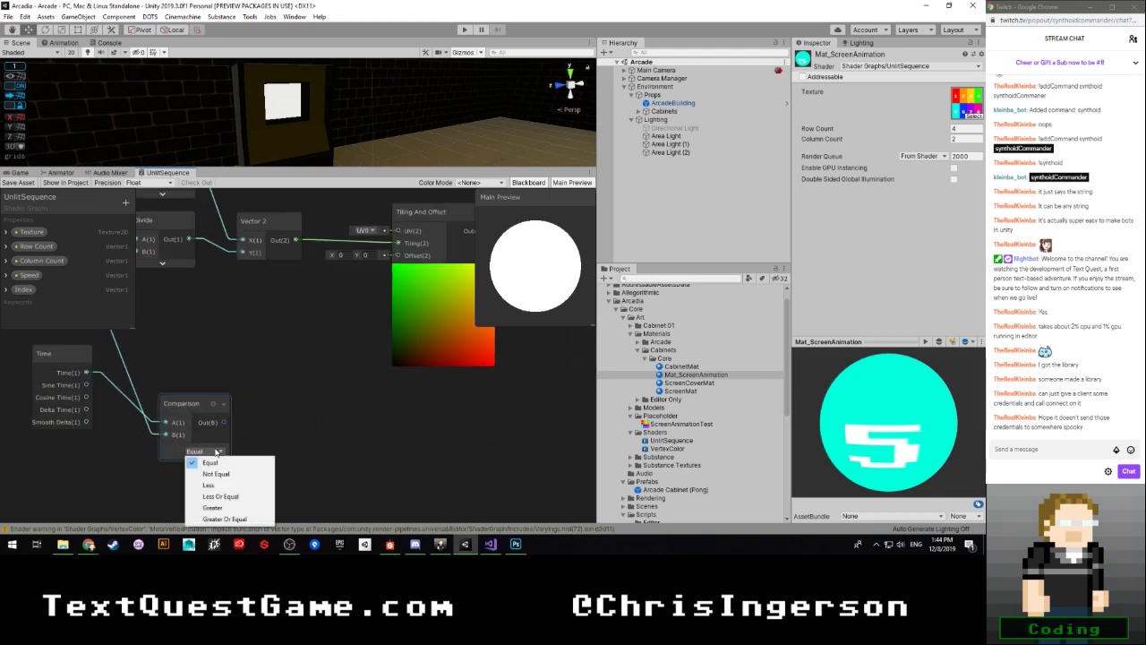
{"action": "left_click", "coordinate": [262, 428]}
{"action": "scroll", "coordinate": [259, 413], "scroll_direction": "down", "scroll_amount": 3}
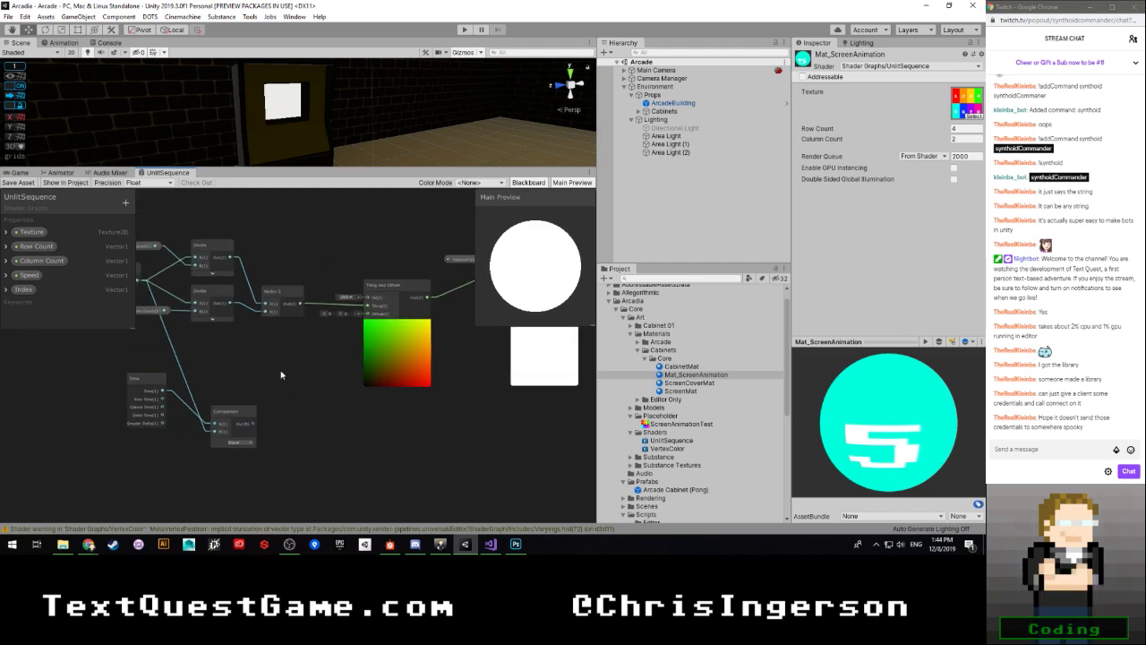
{"action": "scroll", "coordinate": [205, 394], "scroll_direction": "up", "scroll_amount": 3}
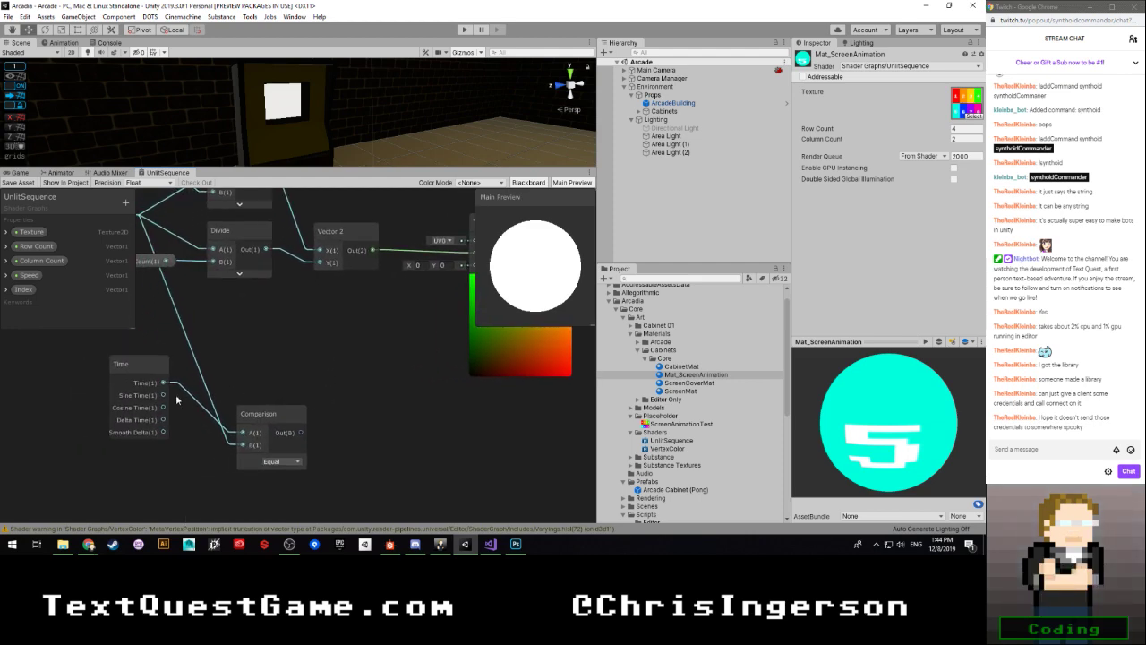
Step: Connect the Sine Time output to the Comparison node's A input and move the Time node farther from it
{"action": "left_click_drag", "start_coordinate": [163, 394], "coordinate": [241, 434]}
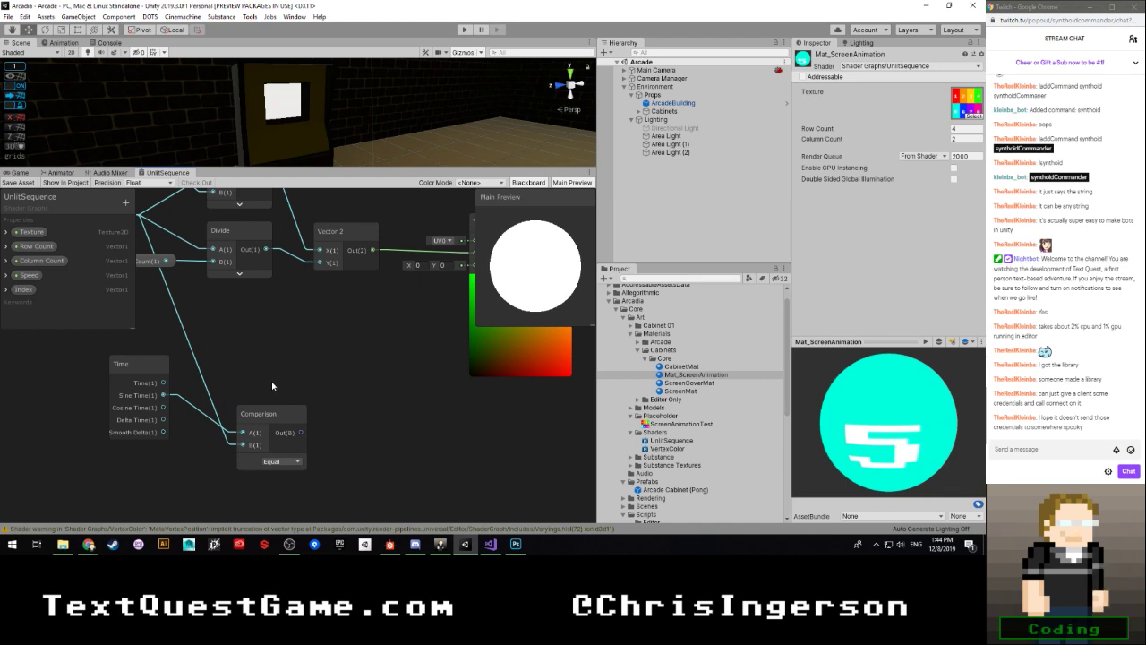
{"action": "scroll", "coordinate": [204, 405], "scroll_direction": "down", "scroll_amount": 2}
{"action": "left_click_drag", "start_coordinate": [172, 356], "coordinate": [95, 361]}
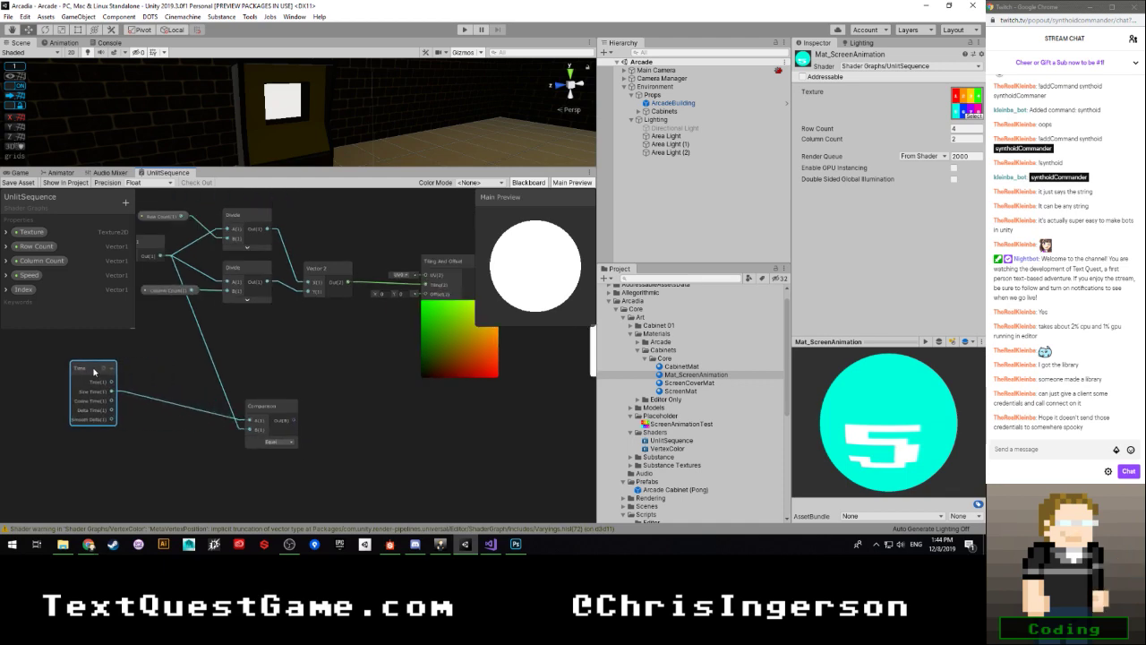
Step: Add a Multiply node and a Speed property node between the Time and Comparison nodes
{"action": "middle_click_drag", "start_coordinate": [148, 360], "coordinate": [225, 368]}
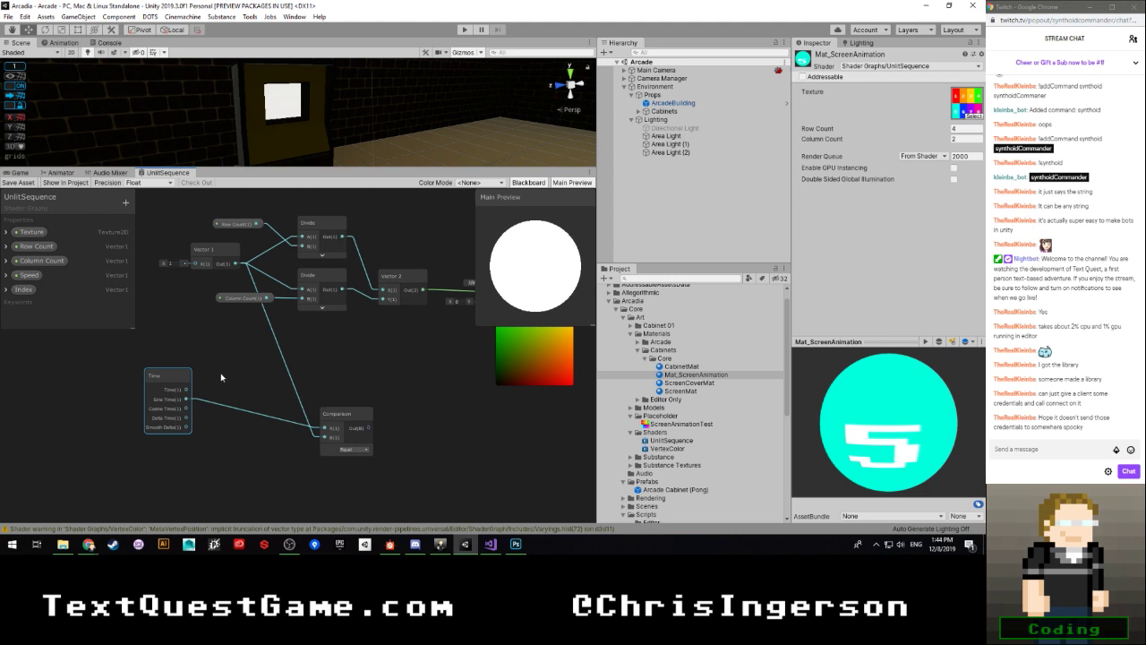
{"action": "key", "text": "space"}
{"action": "type", "text": "multi"}
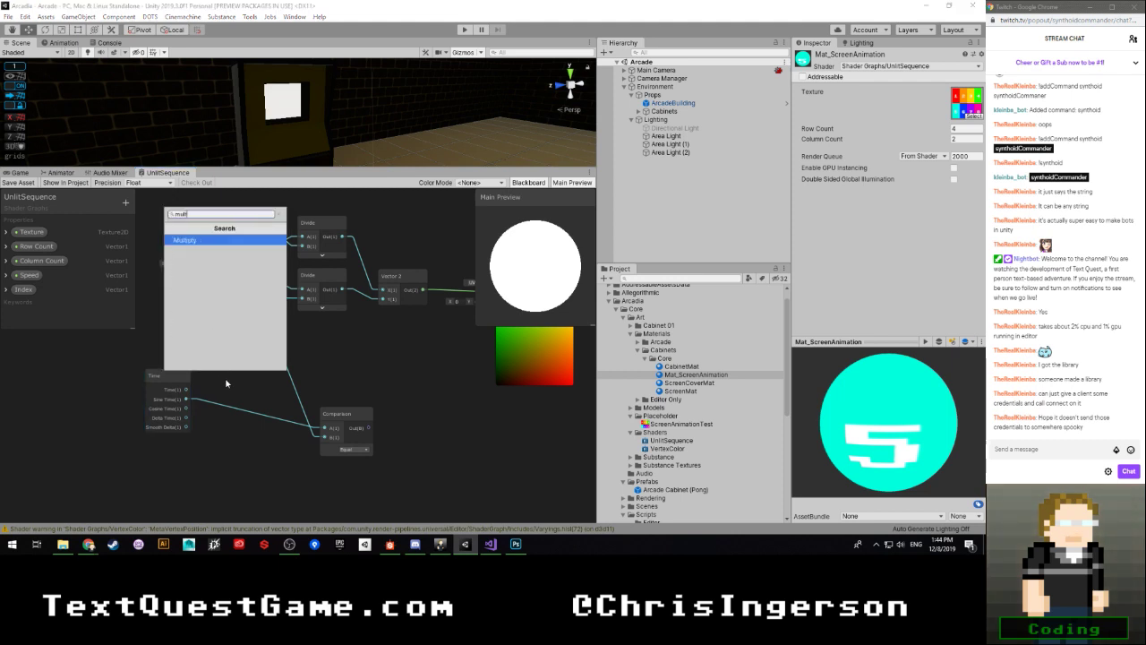
{"action": "key", "text": "Return"}
{"action": "key", "text": "space"}
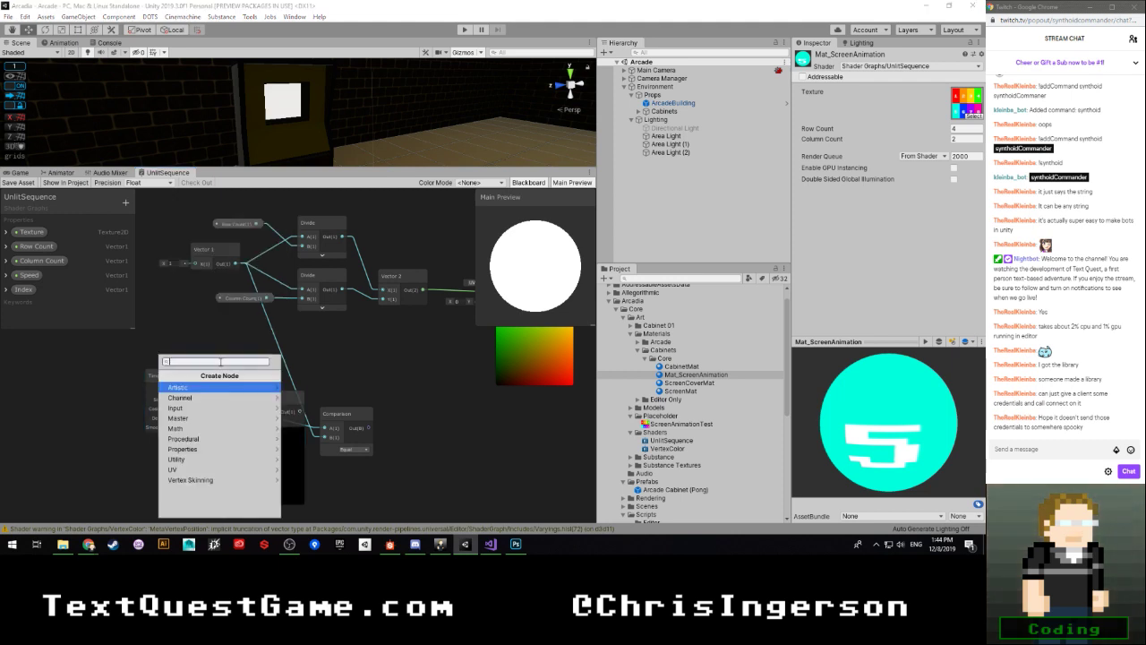
{"action": "type", "text": "speed"}
{"action": "key", "text": "Return"}
Step: Connect Sine Time to the Multiply node's A input and Speed to its B input, and collapse the Multiply preview
{"action": "scroll", "coordinate": [220, 360], "scroll_direction": "up", "scroll_amount": 1}
{"action": "scroll", "coordinate": [219, 364], "scroll_direction": "up", "scroll_amount": 1}
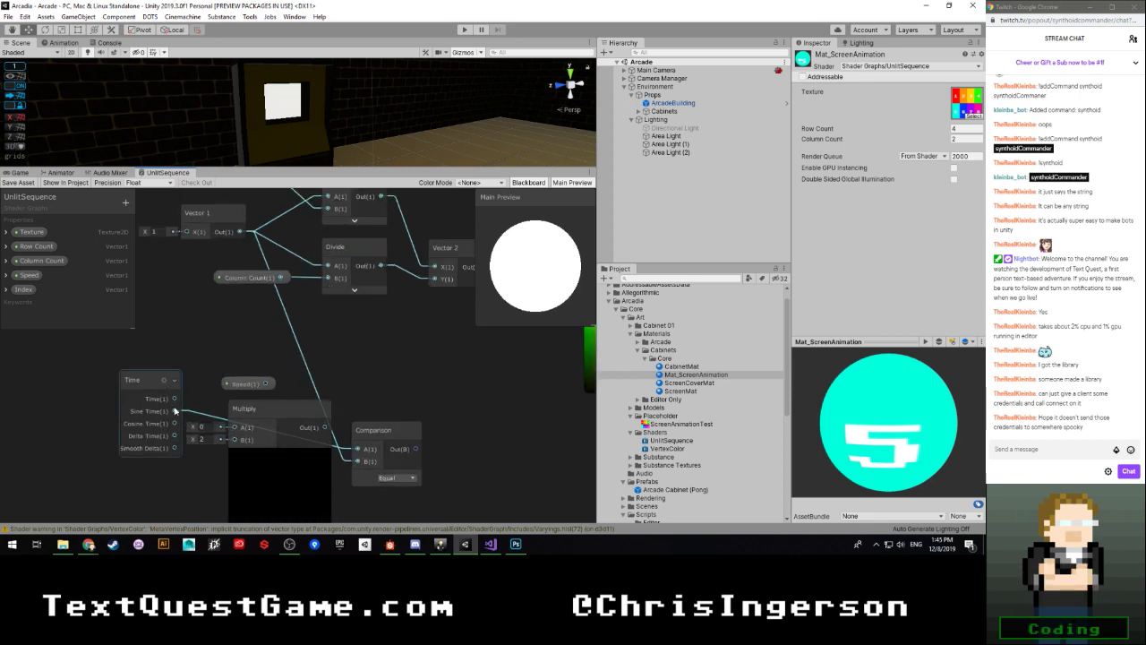
{"action": "left_click_drag", "start_coordinate": [175, 410], "coordinate": [234, 427]}
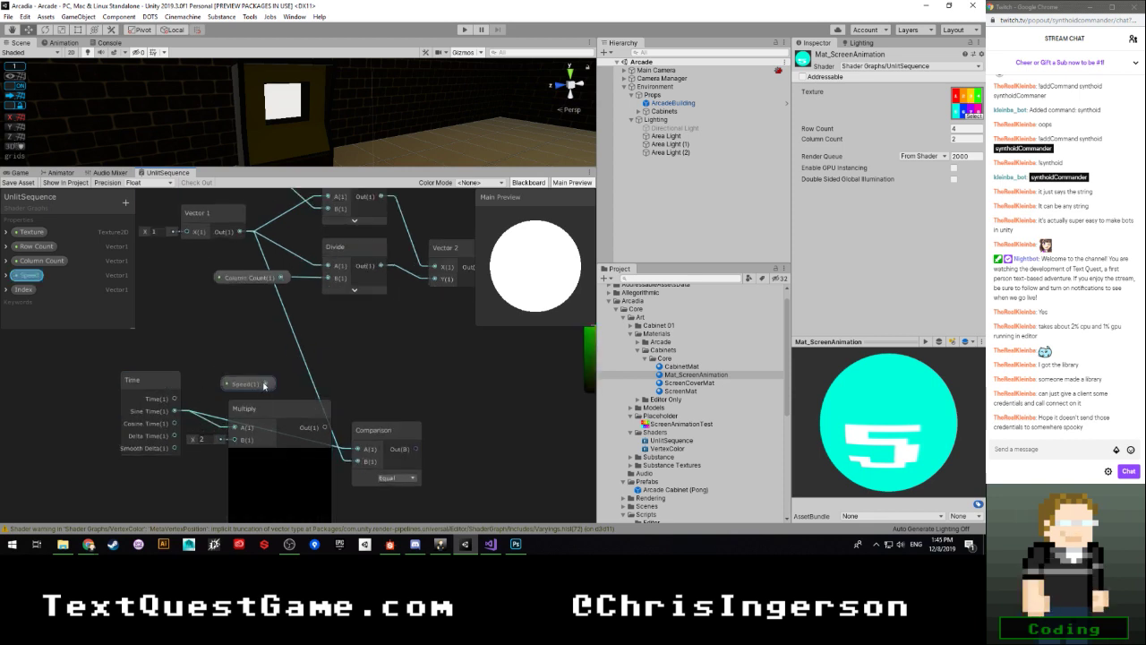
{"action": "left_click_drag", "start_coordinate": [265, 384], "coordinate": [240, 441]}
{"action": "left_click", "coordinate": [279, 455]}
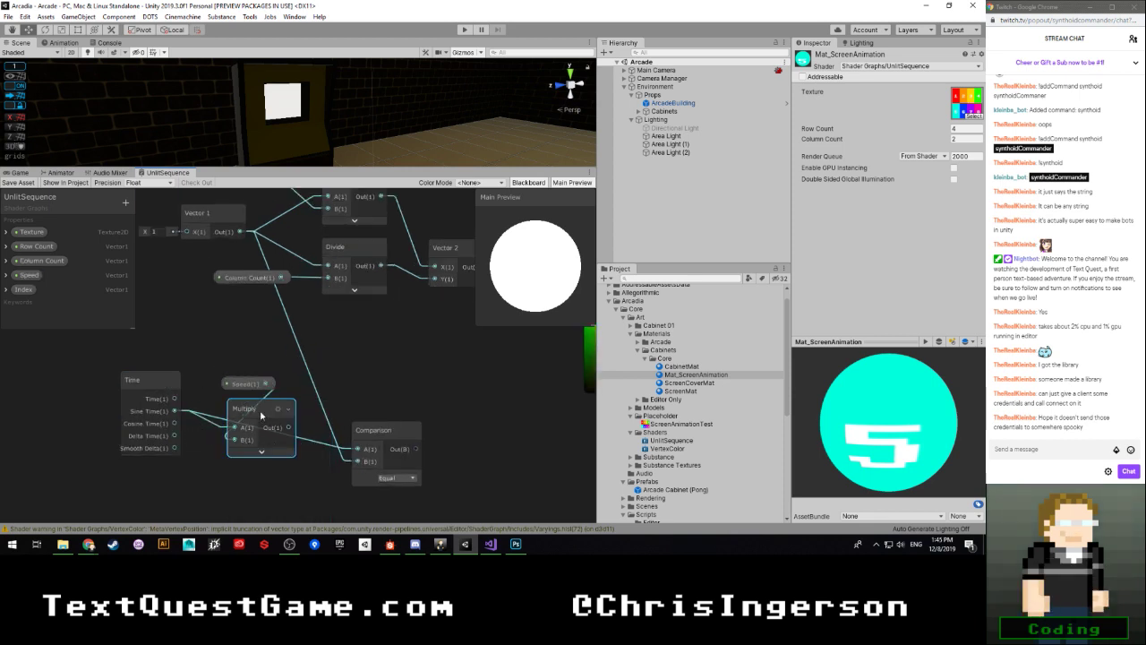
Step: Arrange the Speed node below the Time node and the Multiply node between Time and Comparison
{"action": "left_click_drag", "start_coordinate": [244, 385], "coordinate": [247, 424]}
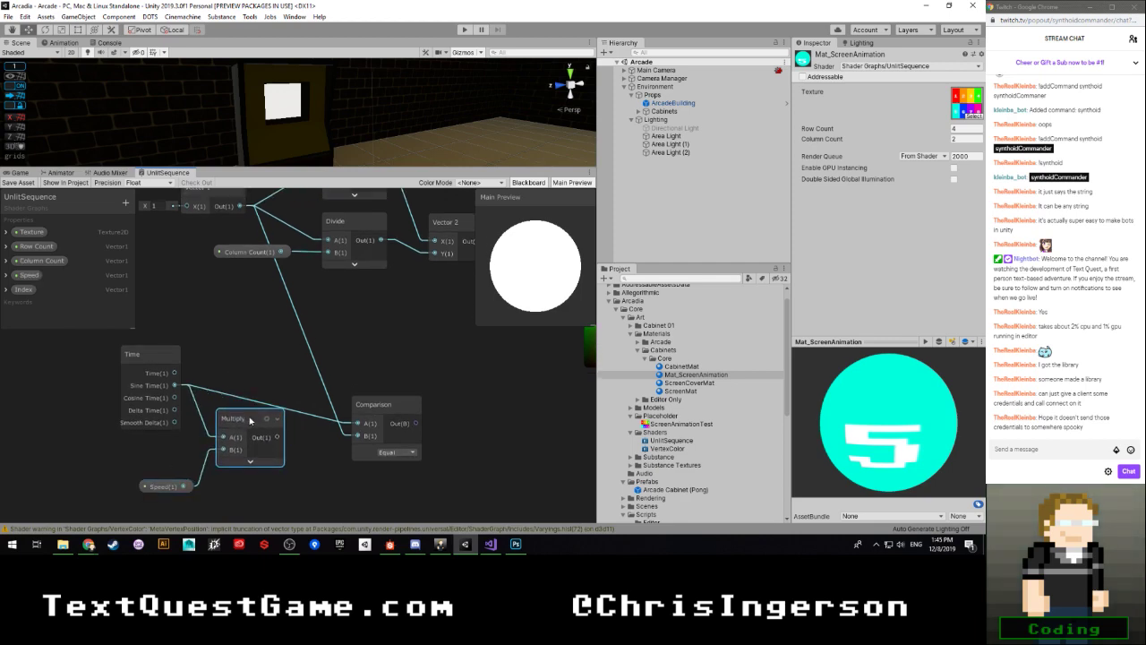
{"action": "left_click_drag", "start_coordinate": [169, 490], "coordinate": [156, 444]}
{"action": "left_click", "coordinate": [252, 388]}
{"action": "mouse_move", "coordinate": [252, 388]}
{"action": "left_mouse_down"}
{"action": "mouse_move", "coordinate": [241, 394]}
{"action": "mouse_move", "coordinate": [245, 385]}
{"action": "left_mouse_up"}
{"action": "middle_click_drag", "start_coordinate": [224, 319], "coordinate": [263, 365]}
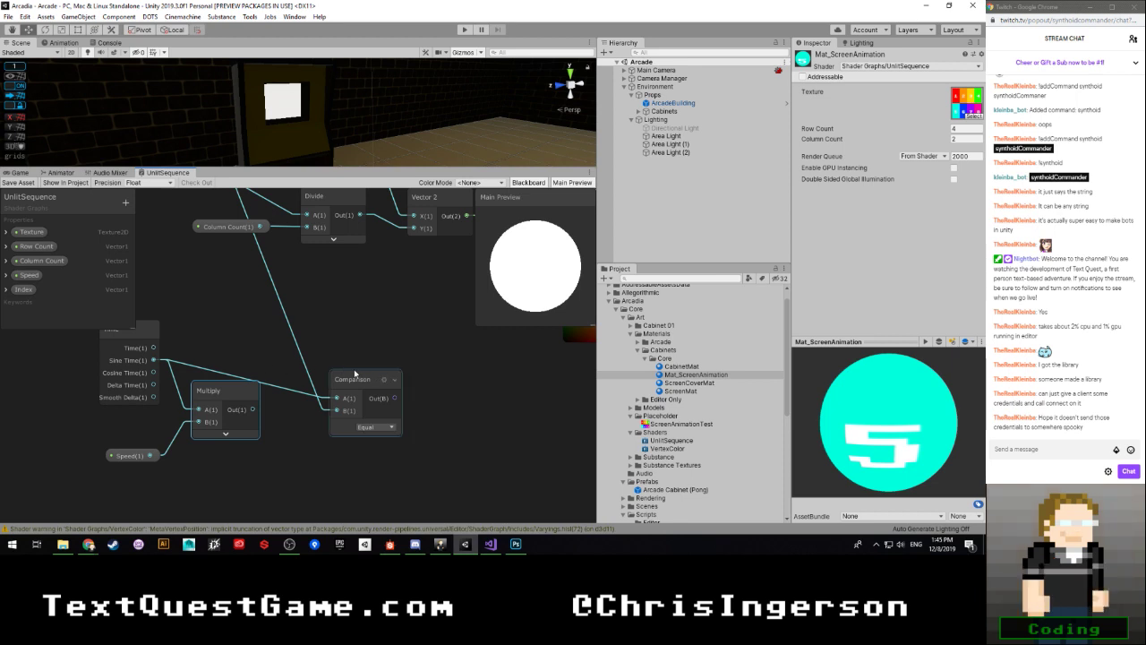
Step: Expand the Multiply node's preview, try a default of 2 for the Speed property, and set it back to 1
{"action": "left_click", "coordinate": [226, 436]}
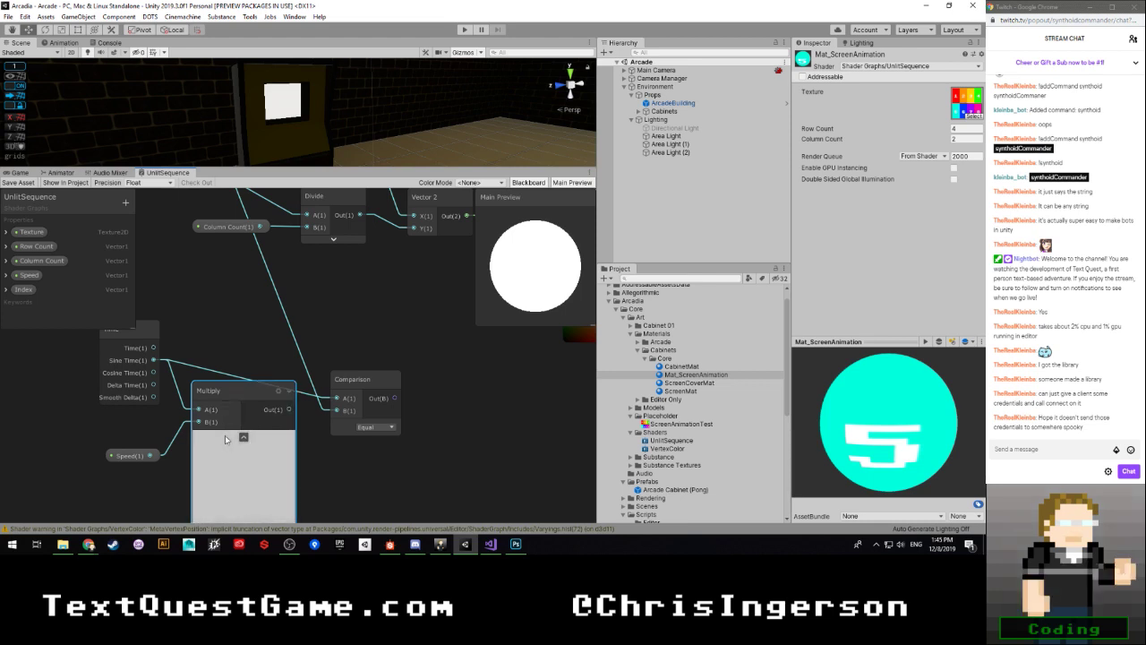
{"action": "scroll", "coordinate": [303, 452], "scroll_direction": "down", "scroll_amount": 2}
{"action": "scroll", "coordinate": [298, 395], "scroll_direction": "up", "scroll_amount": 2}
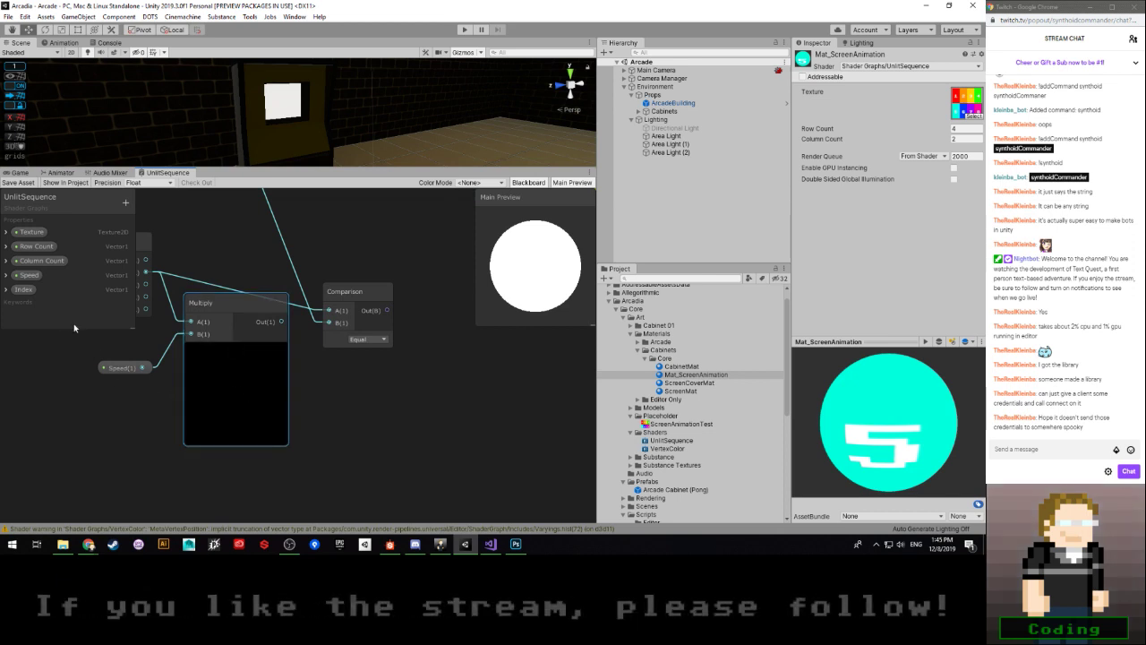
{"action": "left_click", "coordinate": [9, 275]}
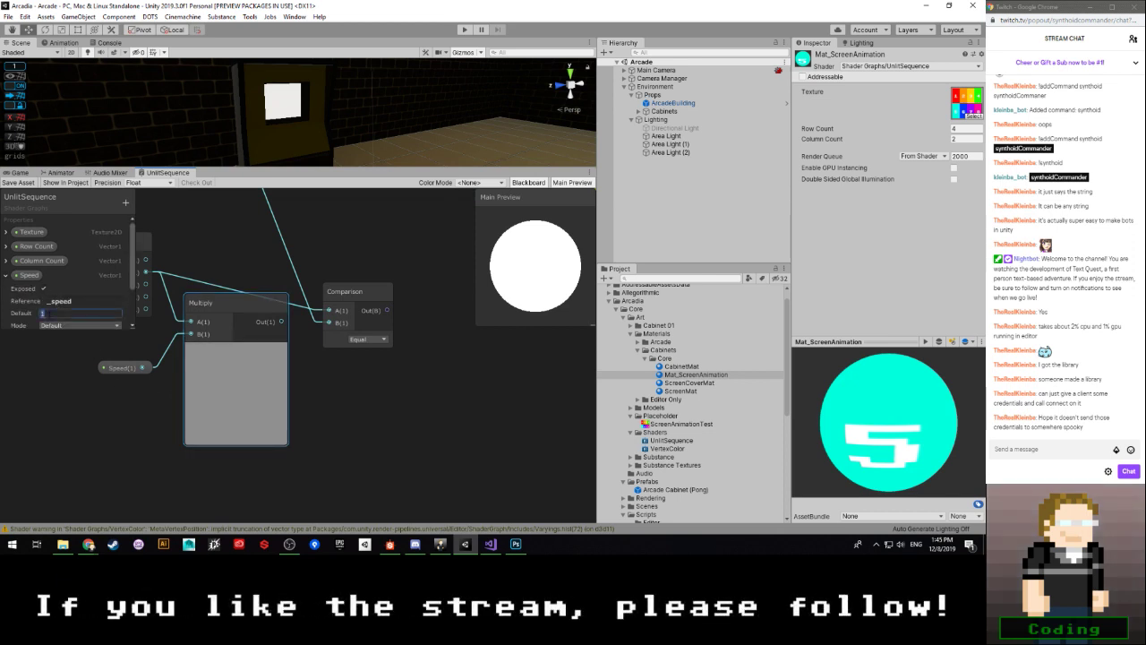
{"action": "left_click", "coordinate": [230, 434]}
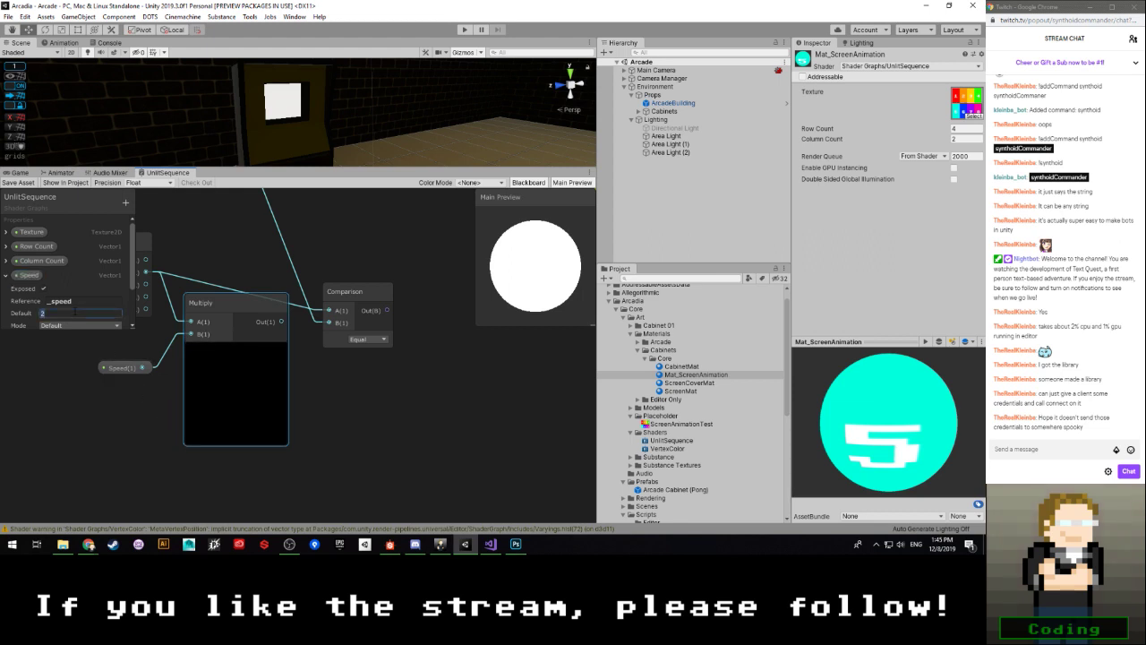
{"action": "type", "text": "1"}
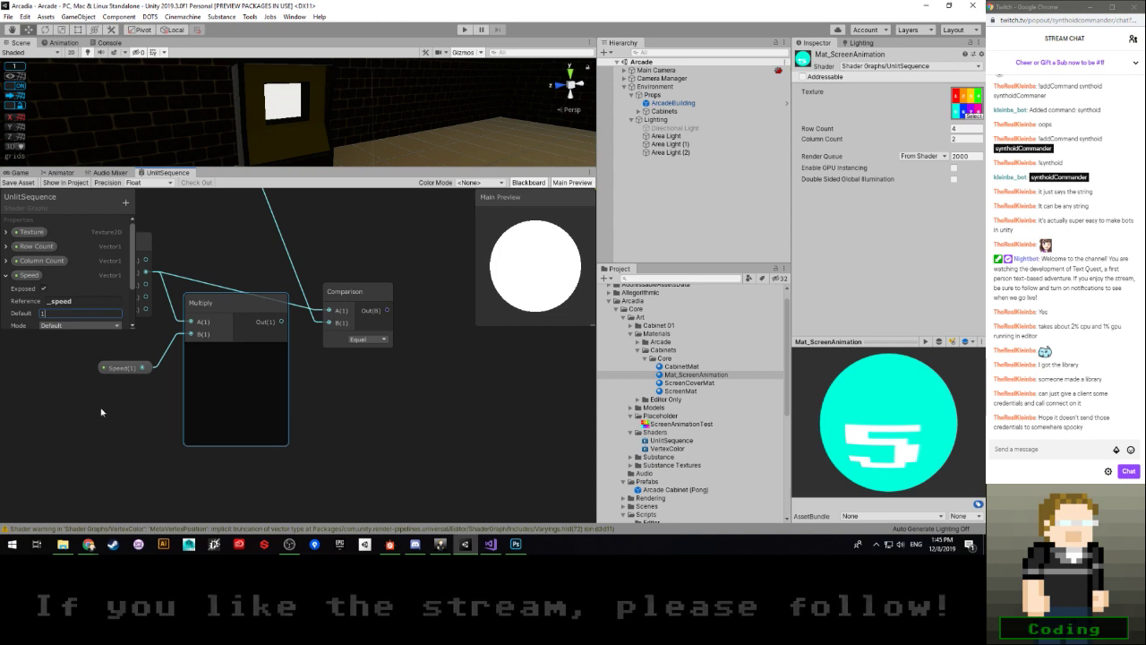
Step: Try 0.5 as the Speed property's default while watching the Multiply preview, and restore it to 1
{"action": "scroll", "coordinate": [117, 413], "scroll_direction": "down", "scroll_amount": 2}
{"action": "middle_click_drag", "start_coordinate": [109, 415], "coordinate": [170, 415]}
{"action": "scroll", "coordinate": [187, 416], "scroll_direction": "up", "scroll_amount": 1}
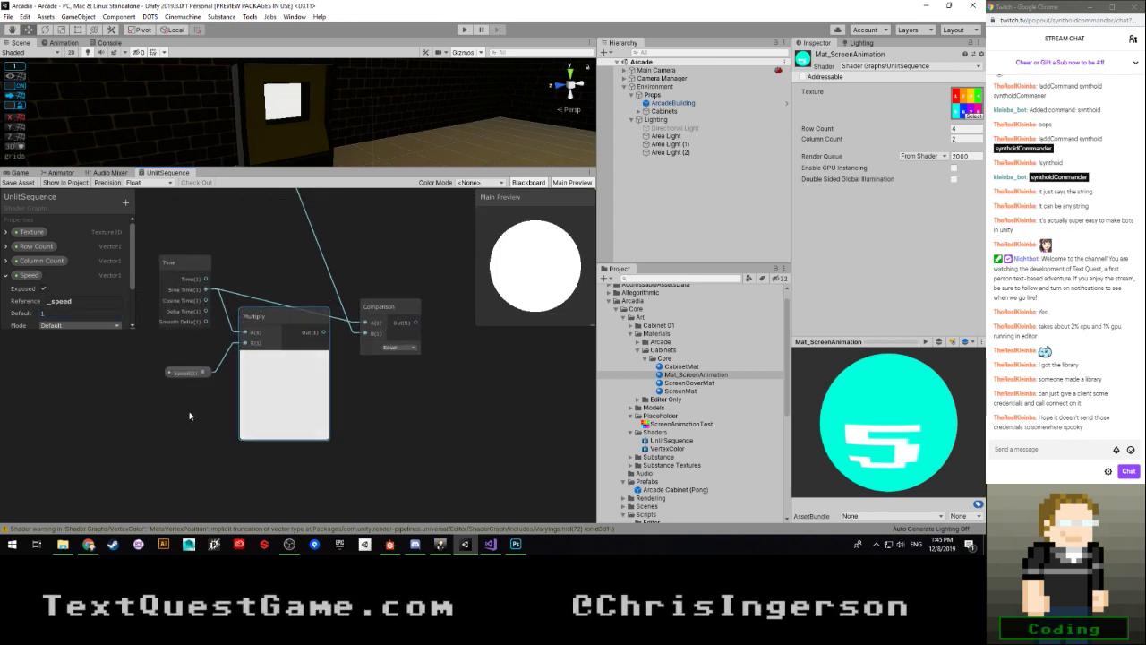
{"action": "scroll", "coordinate": [190, 415], "scroll_direction": "up", "scroll_amount": 1}
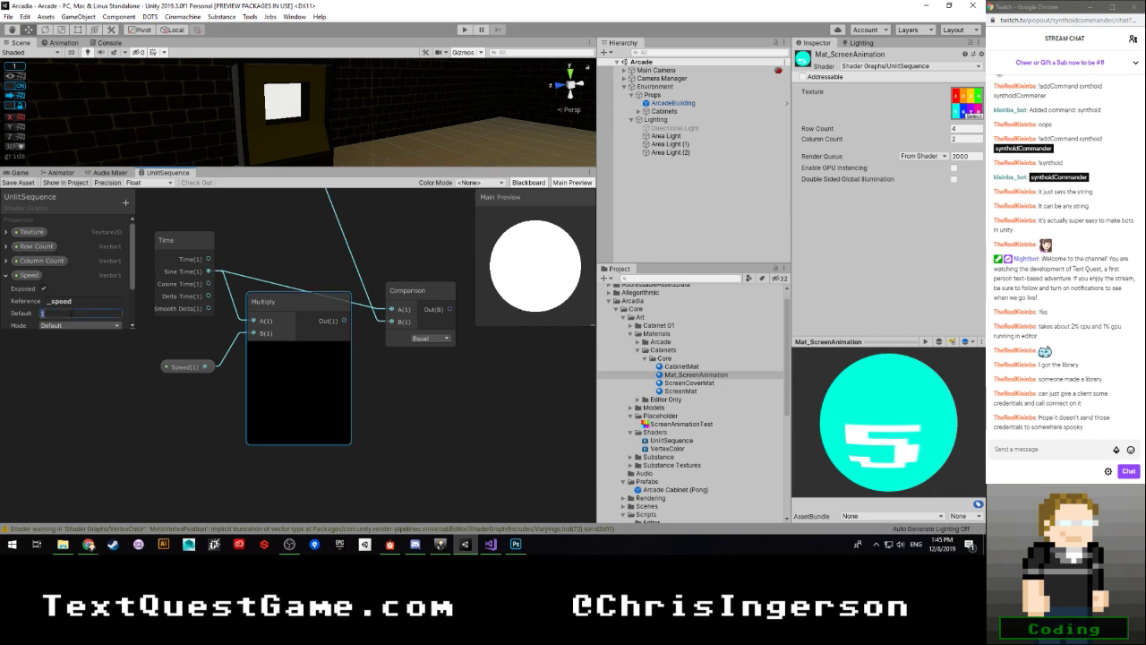
{"action": "type", "text": "0.5"}
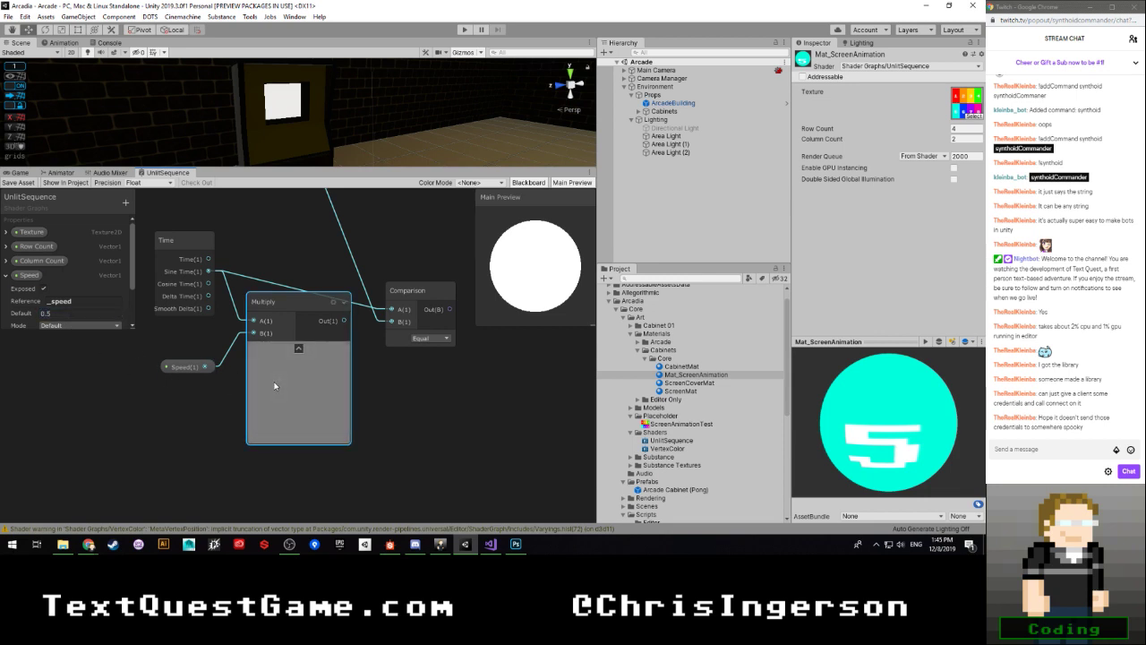
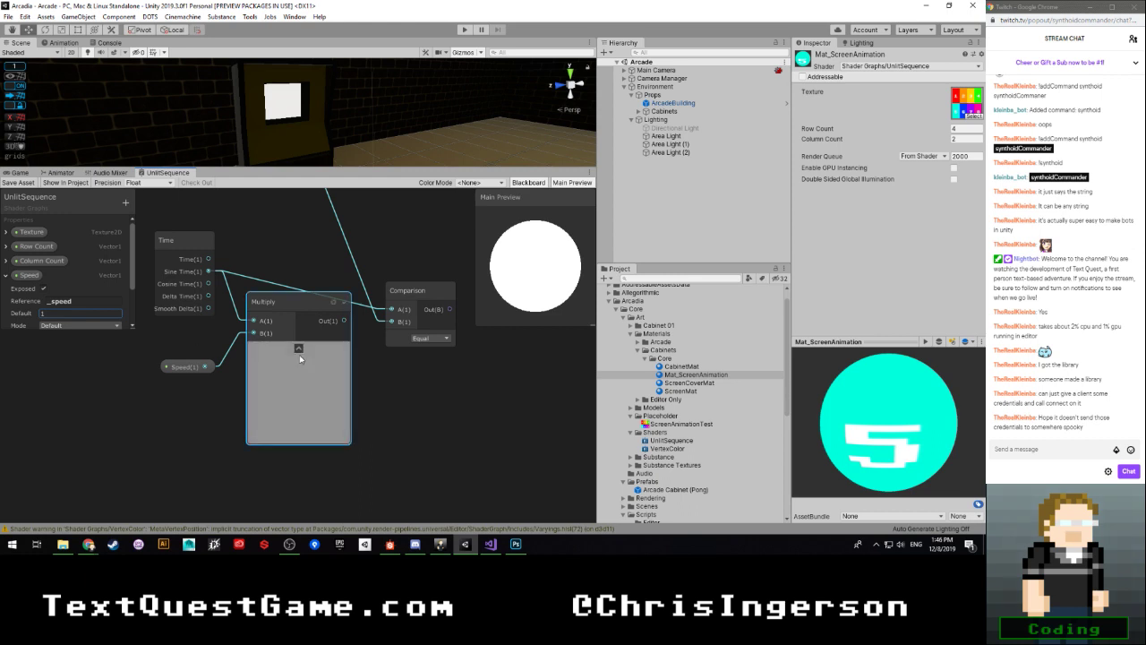
{"action": "mouse_move", "coordinate": [365, 386]}
{"action": "middle_mouse_down"}
{"action": "mouse_move", "coordinate": [341, 386]}
{"action": "mouse_move", "coordinate": [366, 379]}
{"action": "middle_mouse_up"}
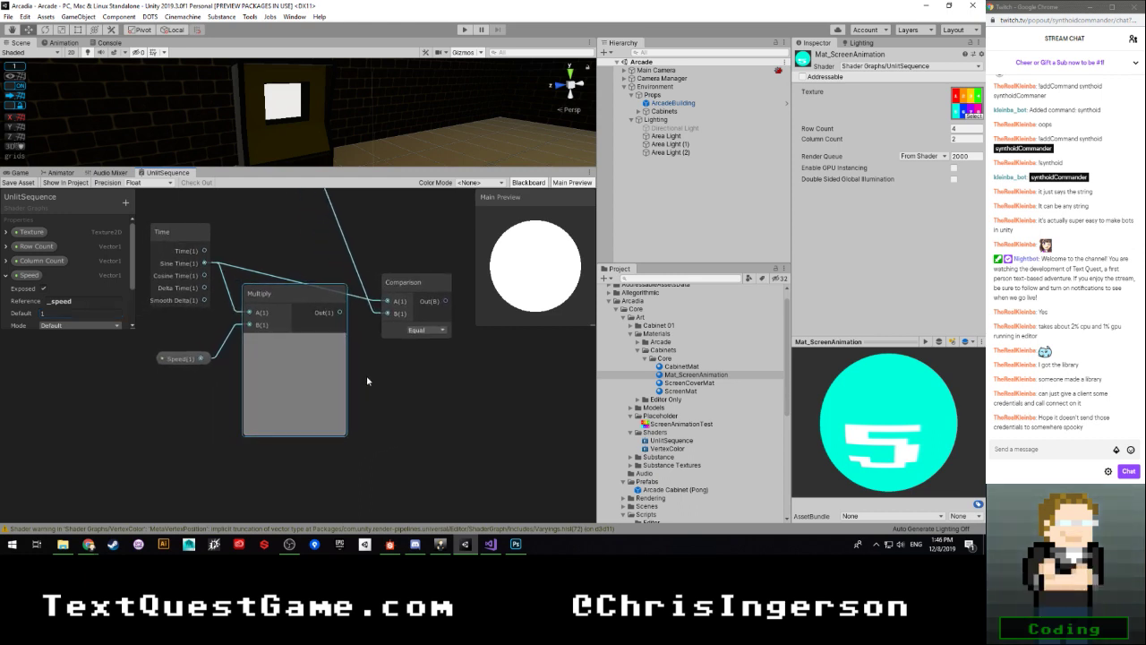
{"action": "left_click", "coordinate": [187, 295]}
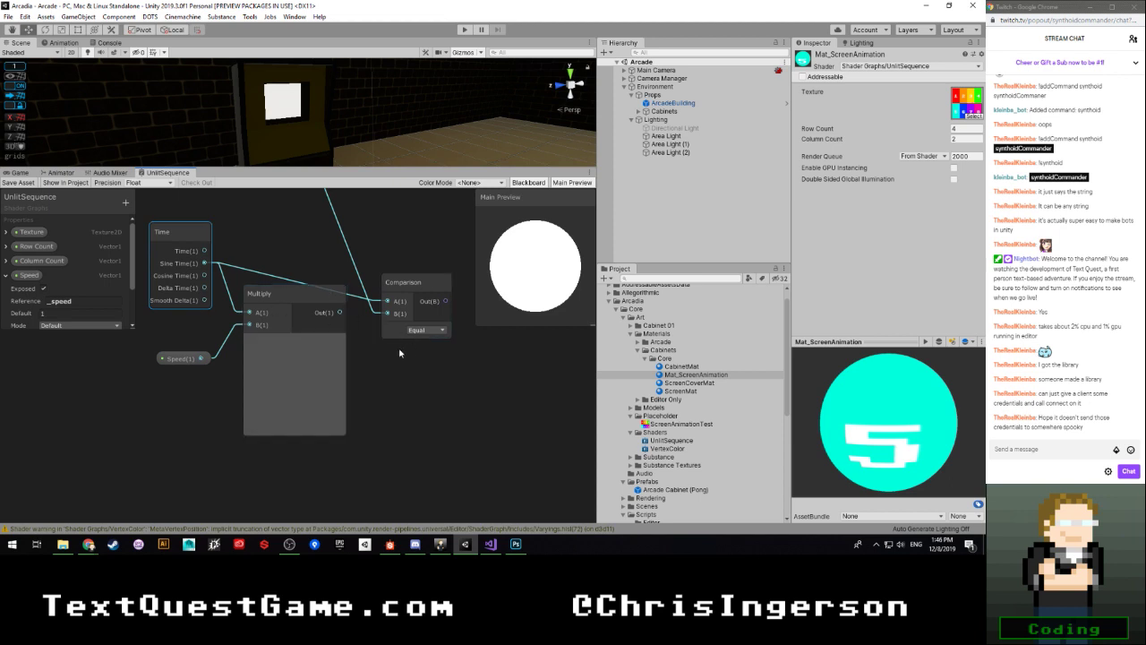
Step: Shift the Comparison node upward, remove the Sine Time connection to its A input, and delete the Multiply node
{"action": "middle_click_drag", "start_coordinate": [372, 332], "coordinate": [341, 417]}
{"action": "left_click_drag", "start_coordinate": [387, 369], "coordinate": [389, 331]}
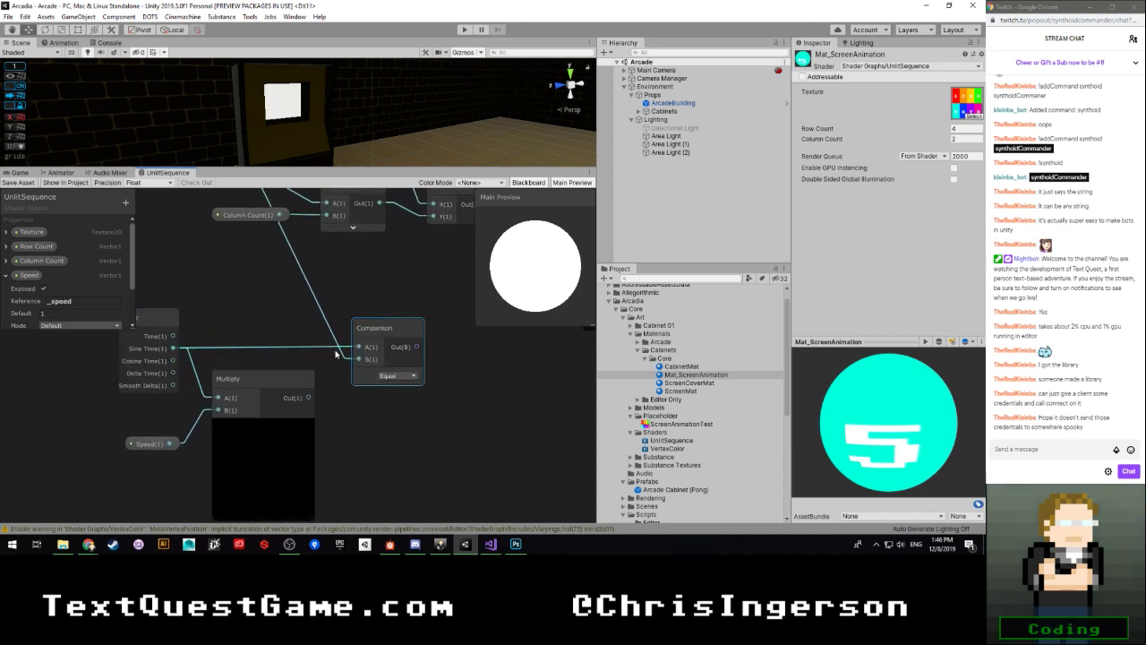
{"action": "left_click", "coordinate": [259, 350]}
{"action": "key", "text": "Delete"}
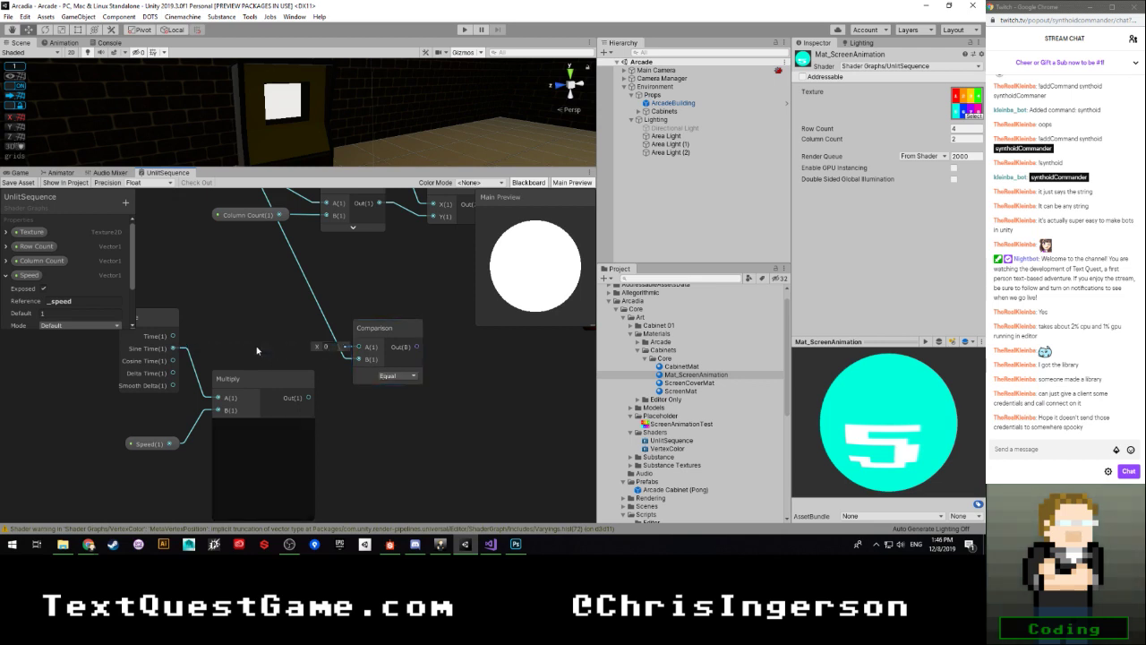
{"action": "left_click", "coordinate": [244, 377]}
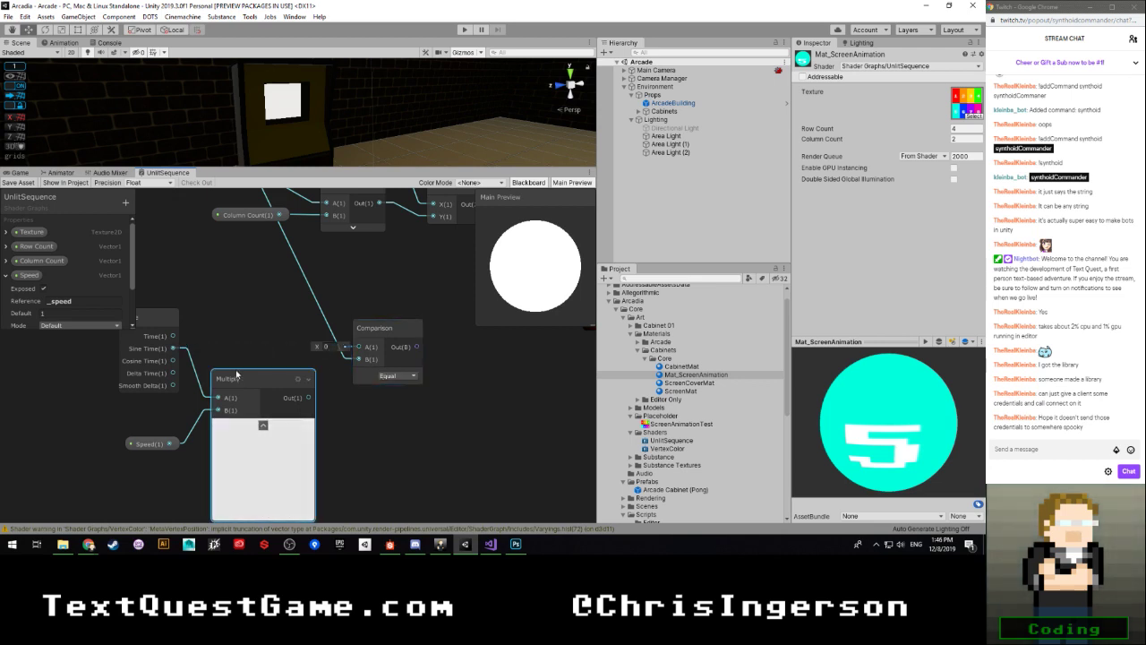
{"action": "key", "text": "Delete"}
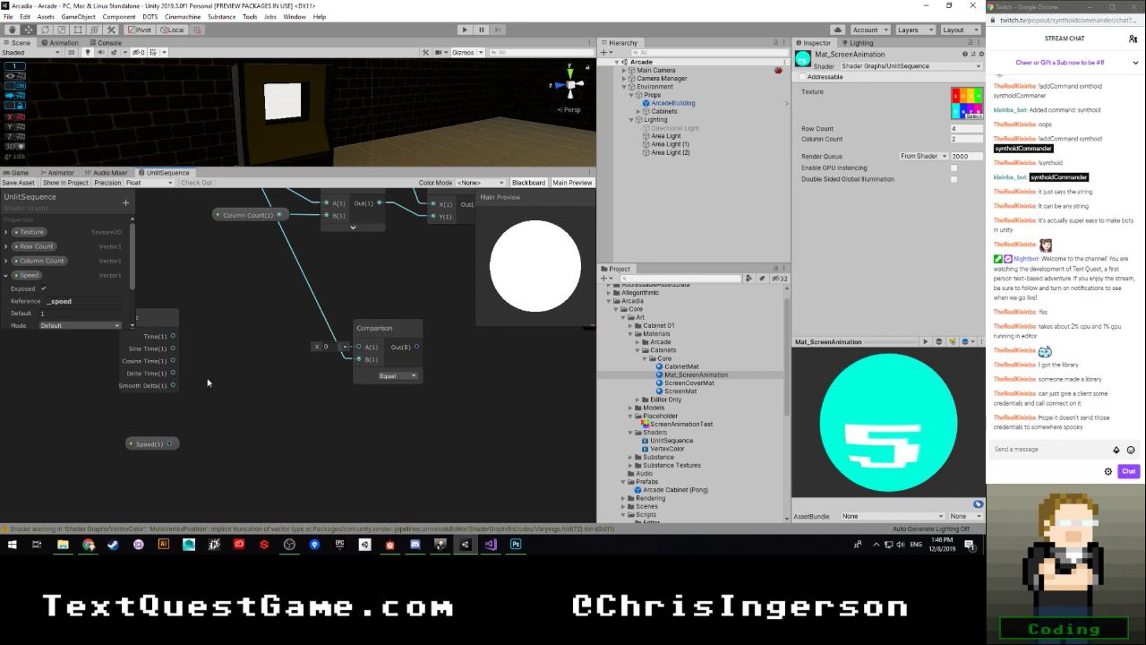
Step: Create an Add node beside the Time node and delete the Speed node from the graph
{"action": "left_click", "coordinate": [138, 379]}
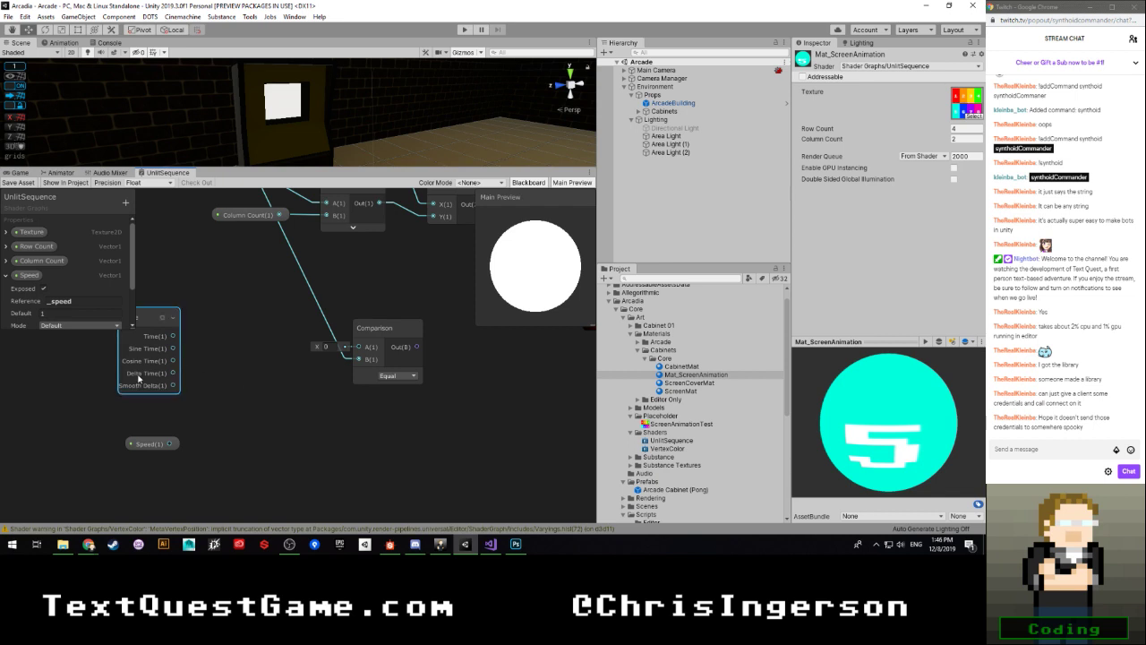
{"action": "left_click", "coordinate": [226, 393]}
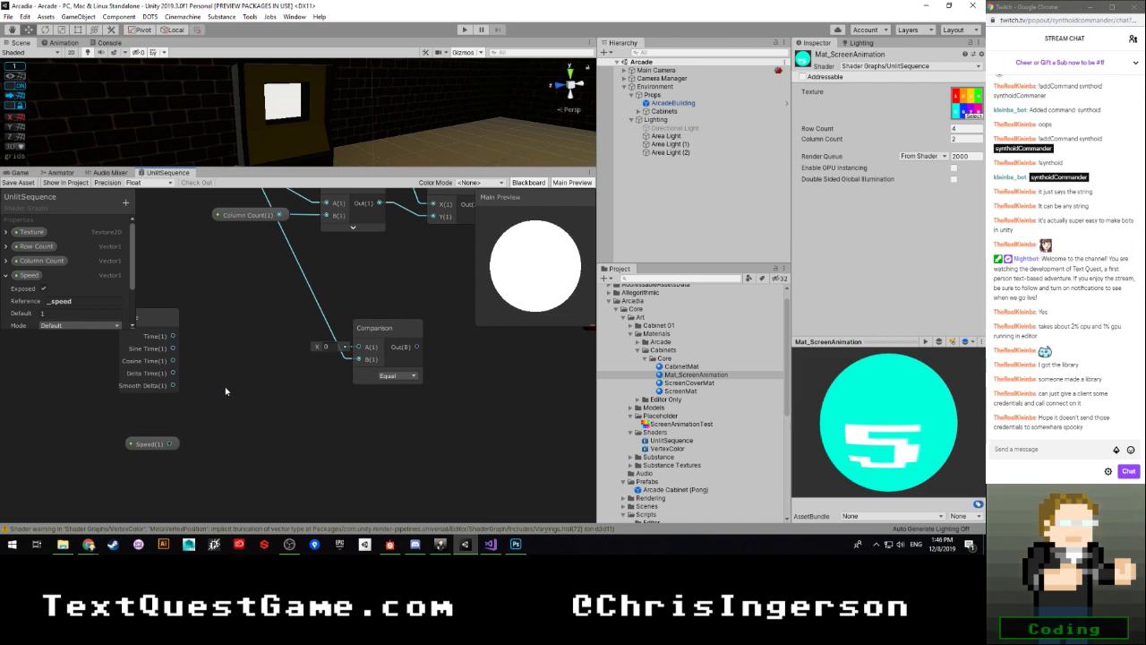
{"action": "key", "text": "space"}
{"action": "type", "text": "add"}
{"action": "key", "text": "Return"}
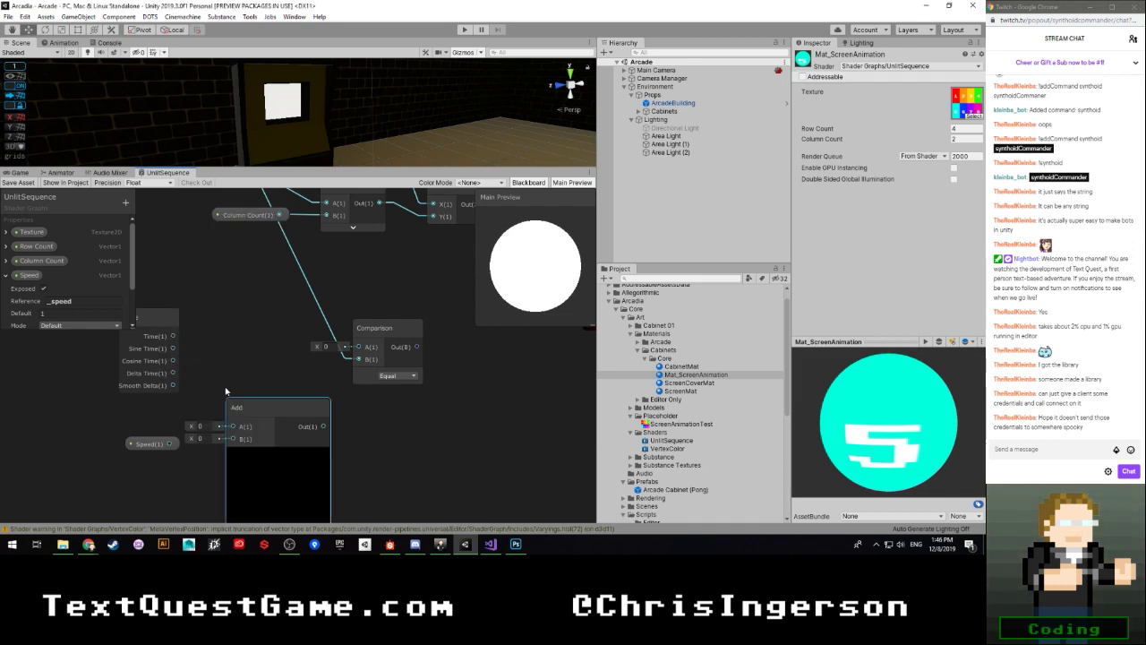
{"action": "left_click", "coordinate": [144, 445]}
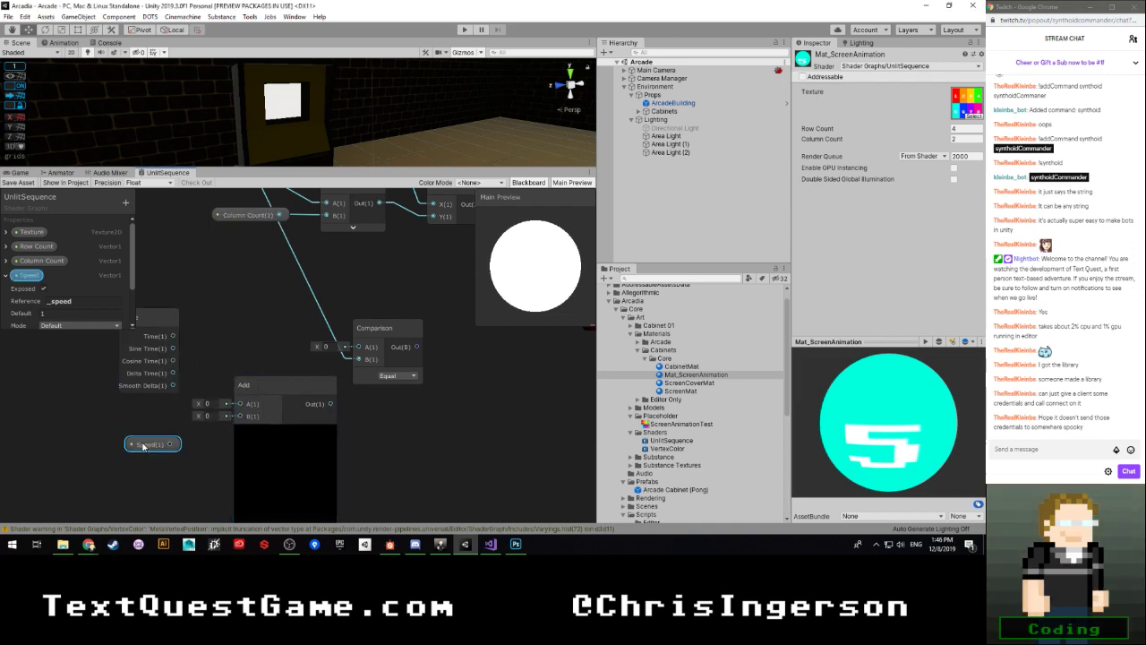
{"action": "key", "text": "Delete"}
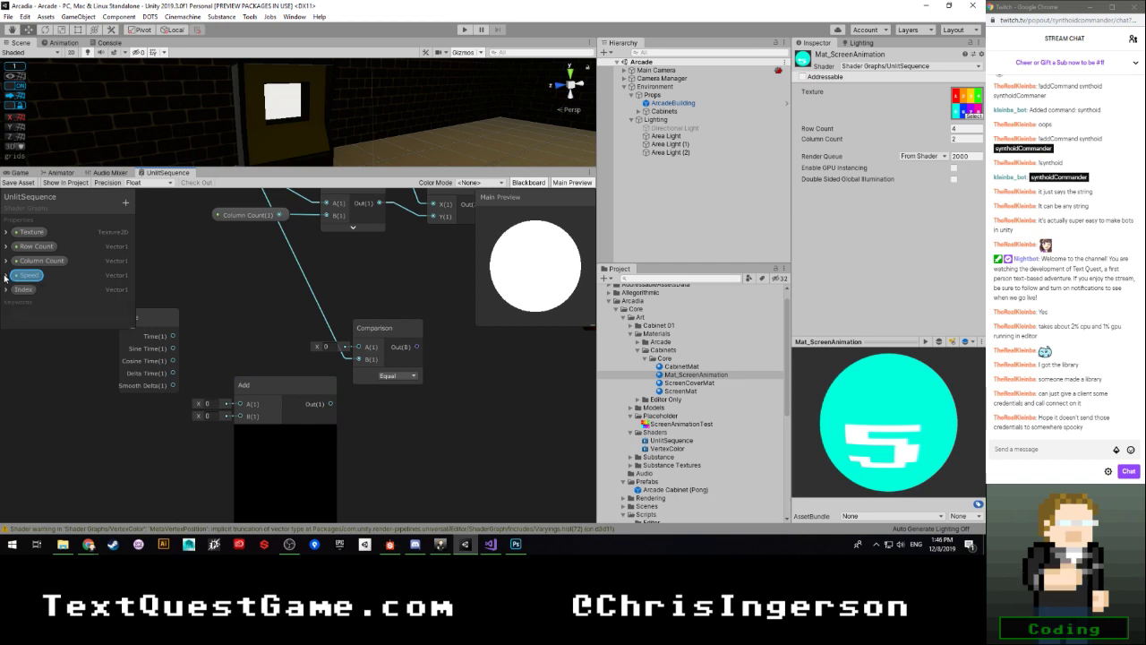
Step: Collapse the Speed property and add an unexposed Vector1 property named Time
{"action": "left_click", "coordinate": [6, 276]}
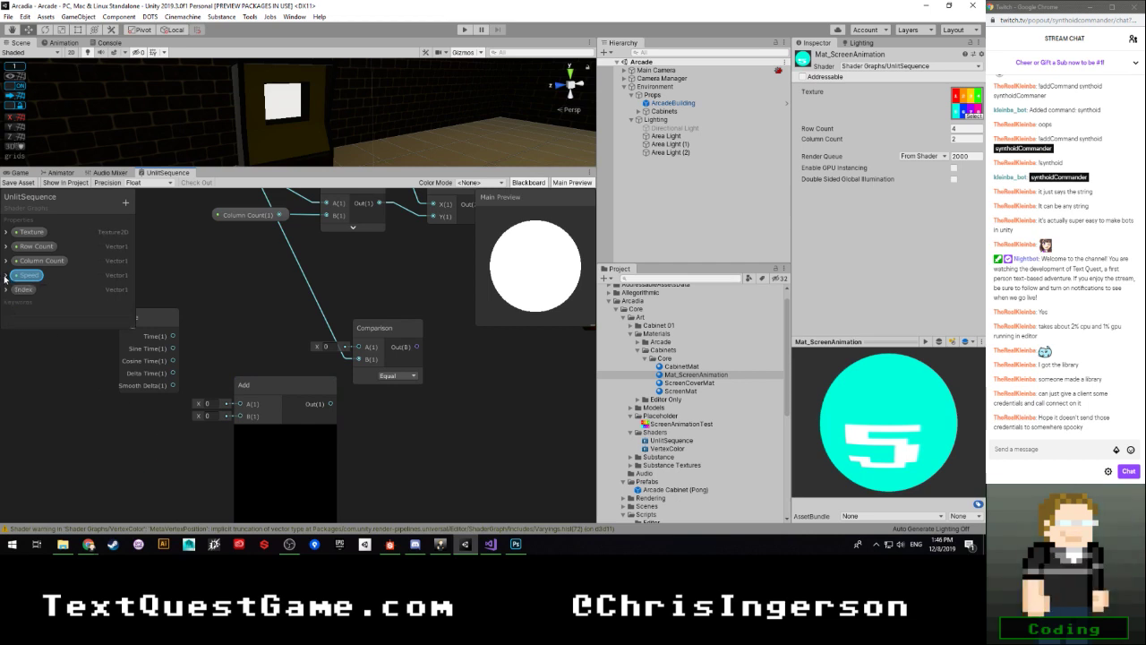
{"action": "left_click", "coordinate": [125, 203]}
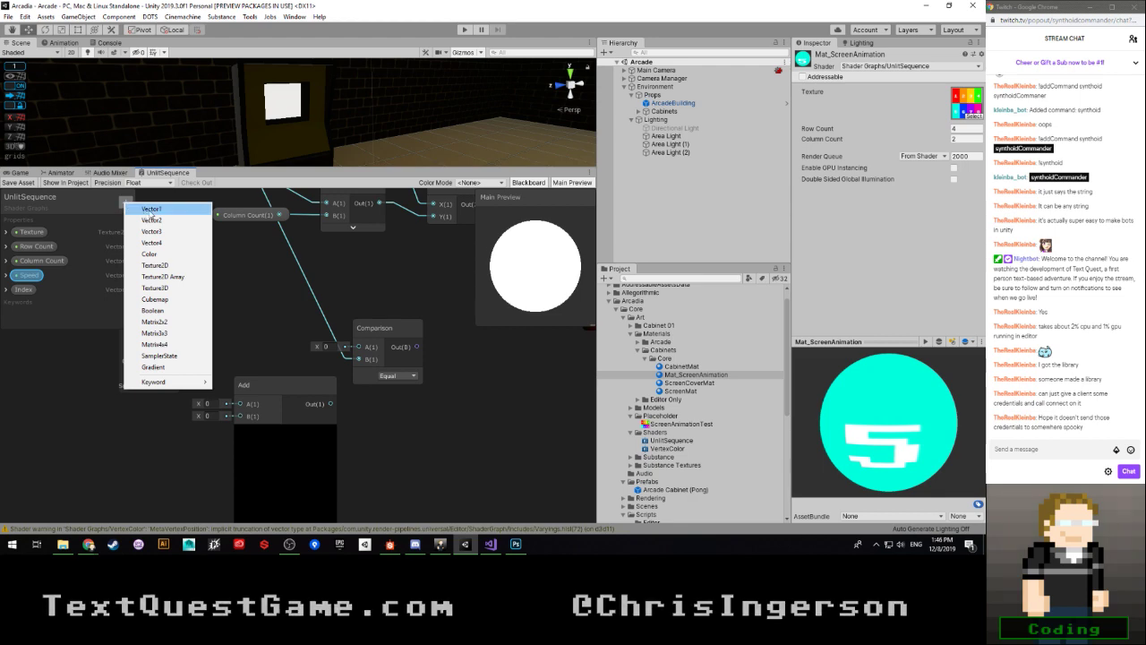
{"action": "left_click", "coordinate": [153, 205]}
{"action": "type", "text": "Time"}
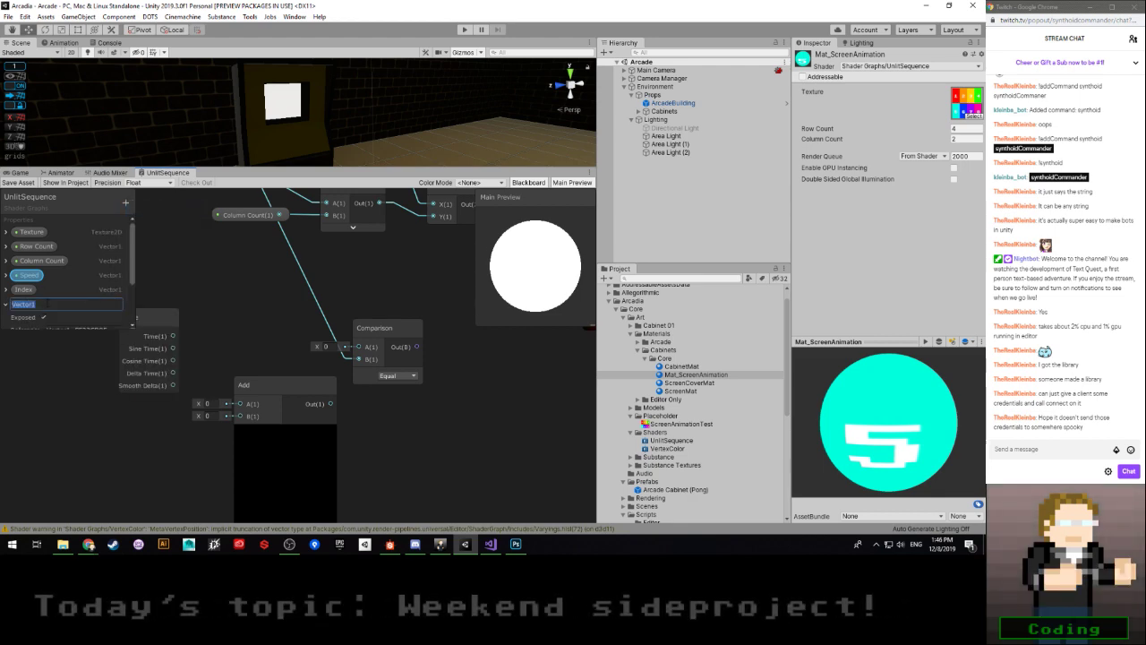
{"action": "key", "text": "Return"}
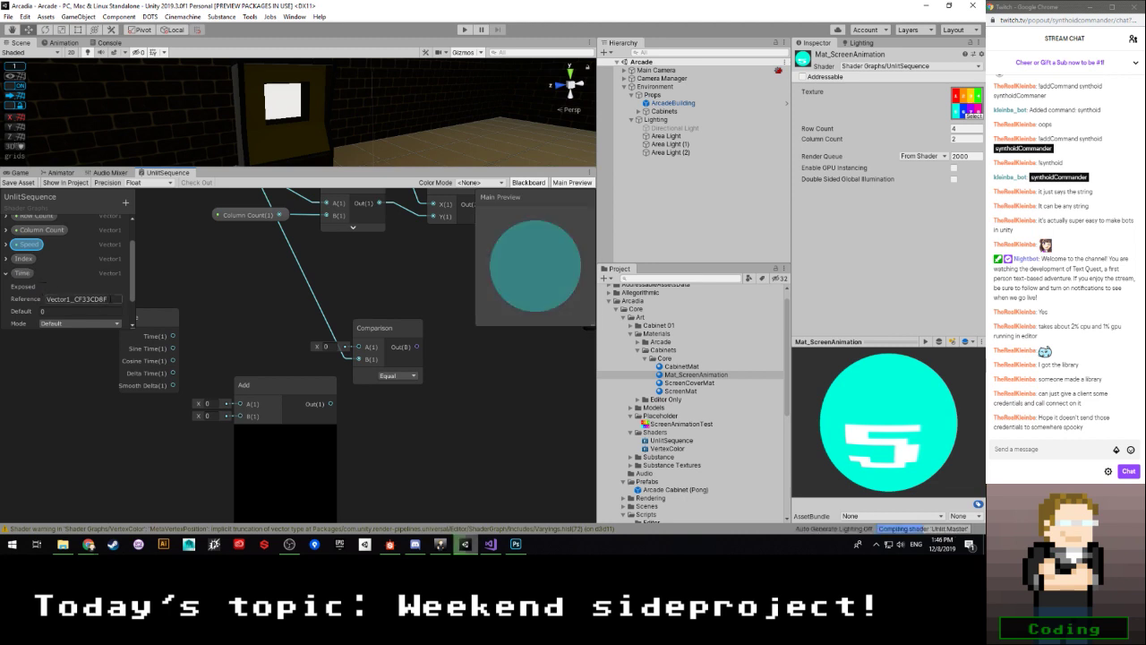
Step: Set the Time property's reference to _time and collapse its settings
{"action": "left_click", "coordinate": [99, 299]}
{"action": "key", "text": "BackSpace"}
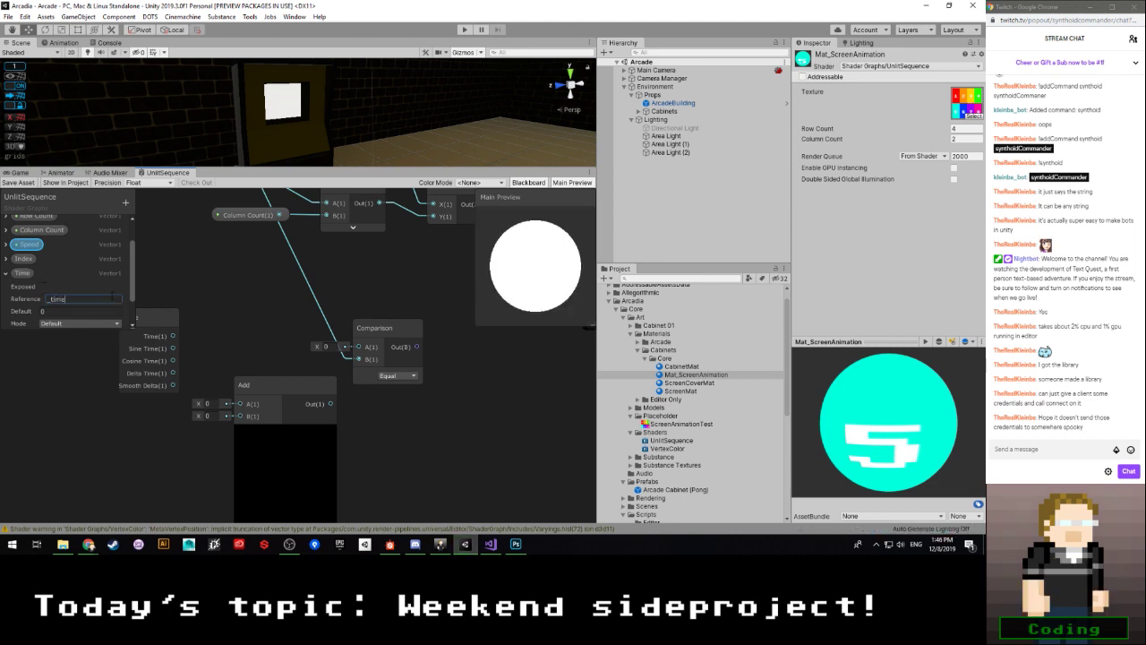
{"action": "type", "text": "_time"}
{"action": "key", "text": "Return"}
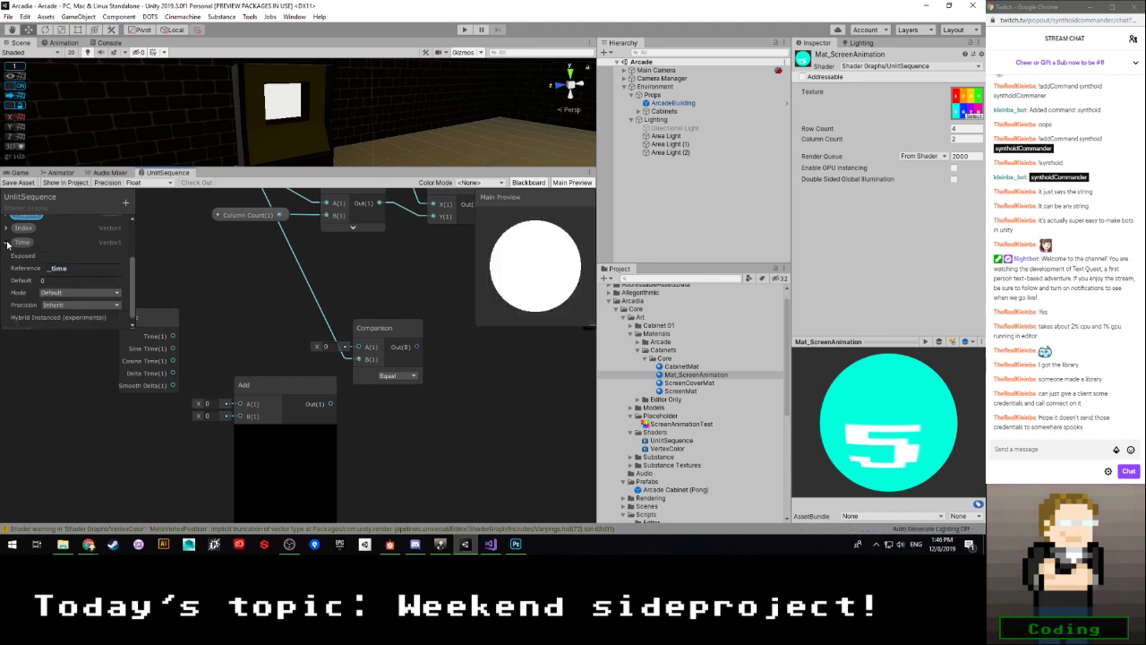
{"action": "left_click", "coordinate": [6, 242]}
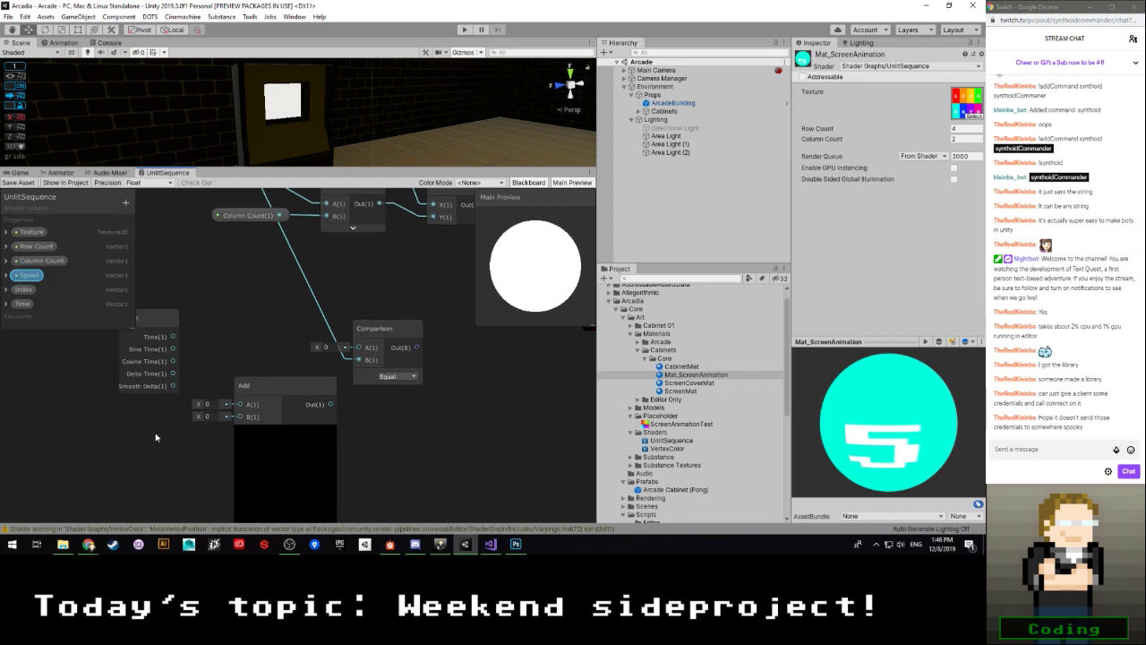
Step: Connect Delta Time to the Add node's A input and a new Time property node to its B input
{"action": "middle_click_drag", "start_coordinate": [156, 436], "coordinate": [182, 427]}
{"action": "left_click_drag", "start_coordinate": [198, 365], "coordinate": [265, 395]}
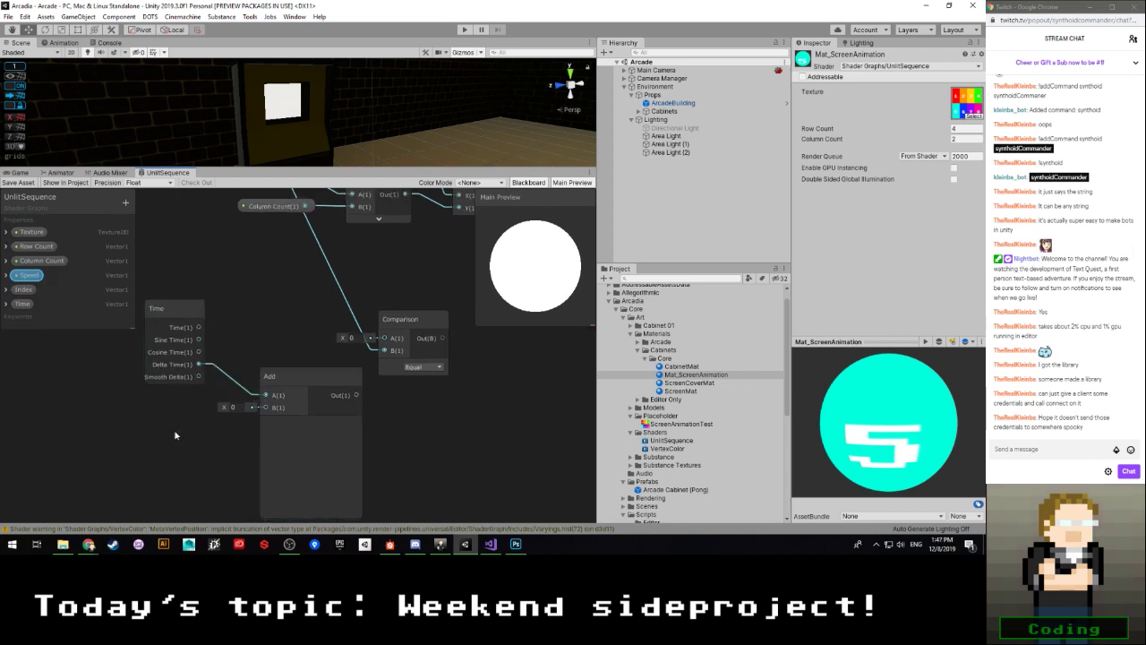
{"action": "key", "text": "space"}
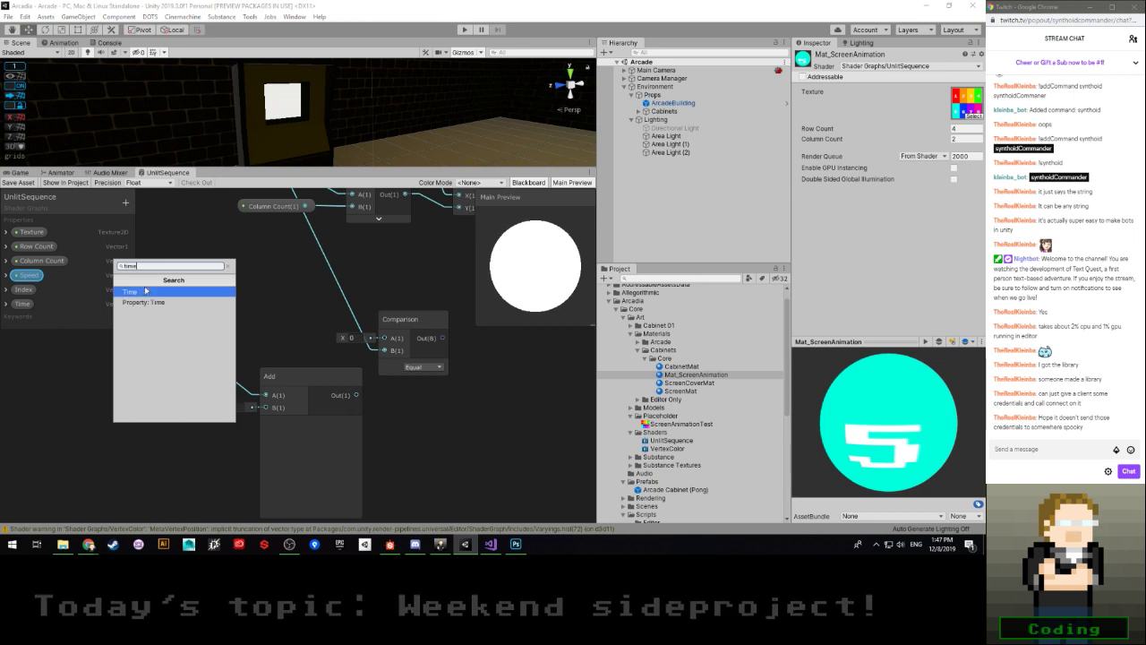
{"action": "left_click", "coordinate": [149, 304]}
{"action": "left_click_drag", "start_coordinate": [212, 450], "coordinate": [266, 409]}
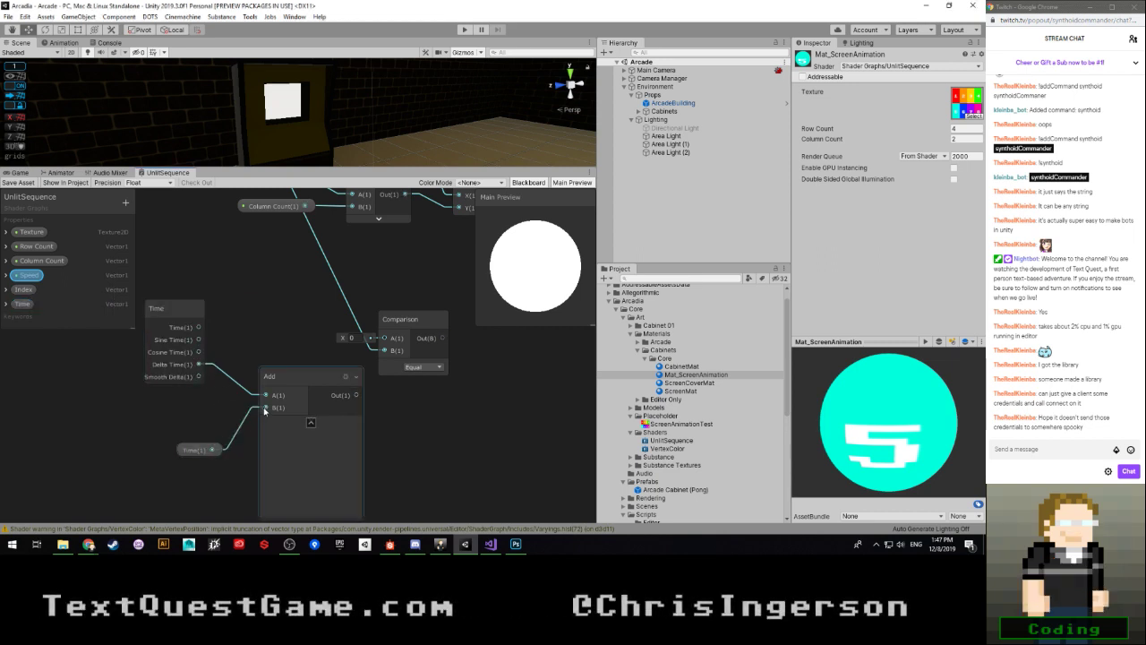
{"action": "left_click_drag", "start_coordinate": [200, 450], "coordinate": [211, 425]}
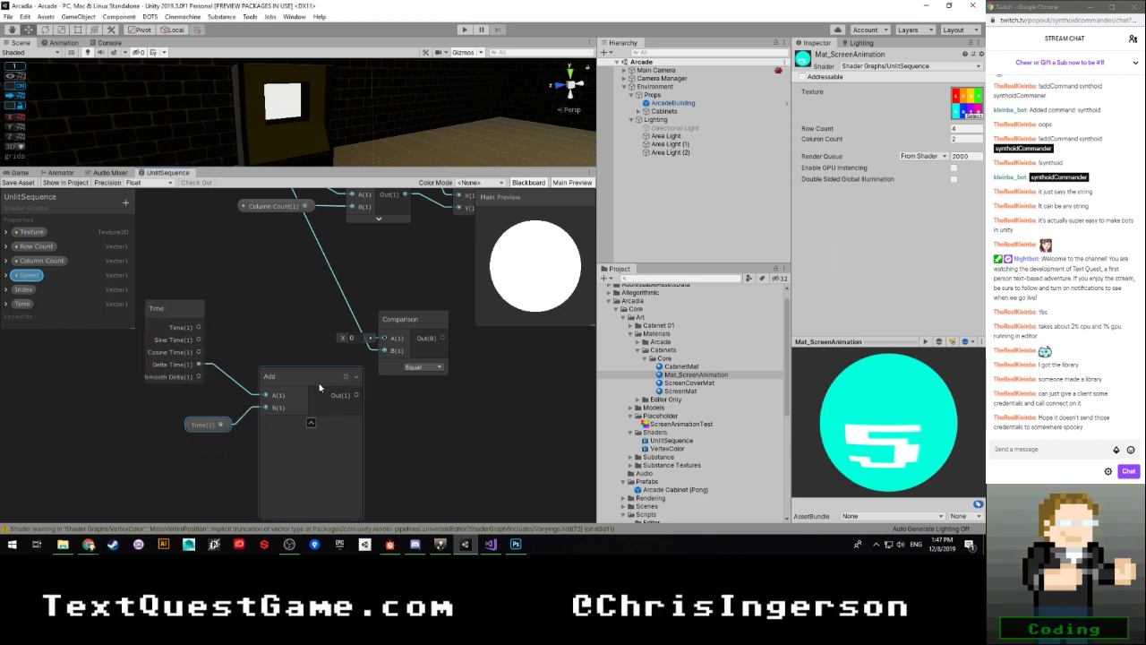
{"action": "mouse_move", "coordinate": [323, 386]}
{"action": "left_mouse_down"}
{"action": "mouse_move", "coordinate": [301, 377]}
{"action": "mouse_move", "coordinate": [312, 383]}
{"action": "left_mouse_up"}
Step: Connect the Add node's output to the Comparison node's A input and set the comparison to Greater Or Equal
{"action": "middle_click_drag", "start_coordinate": [362, 390], "coordinate": [294, 413]}
{"action": "left_click_drag", "start_coordinate": [291, 413], "coordinate": [332, 367]}
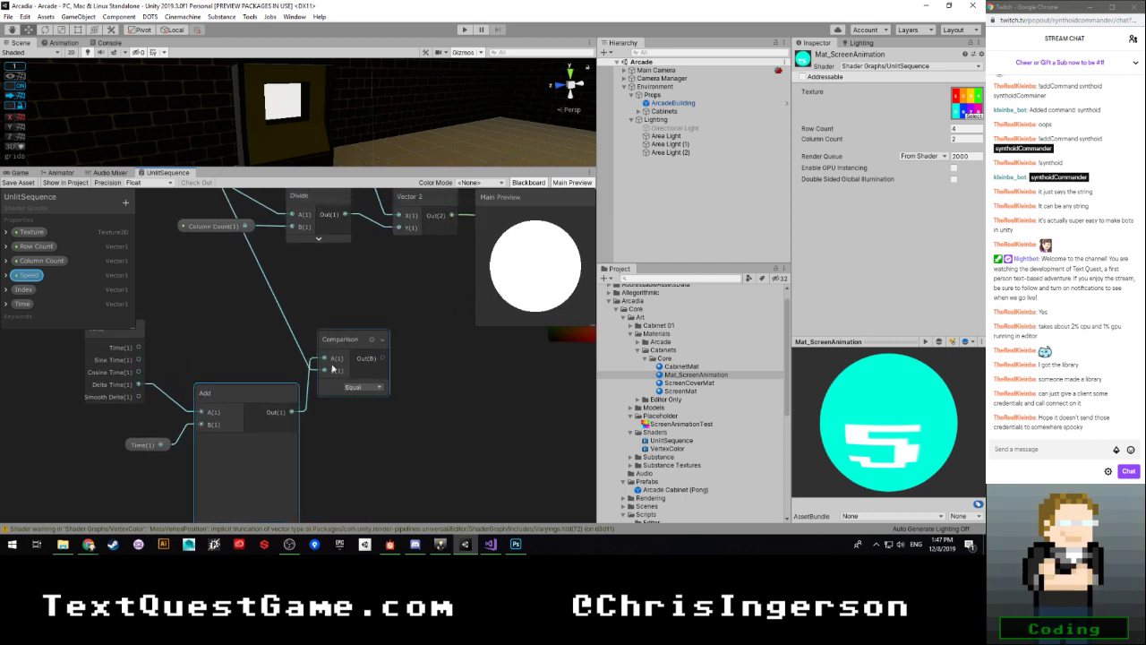
{"action": "left_click", "coordinate": [355, 387]}
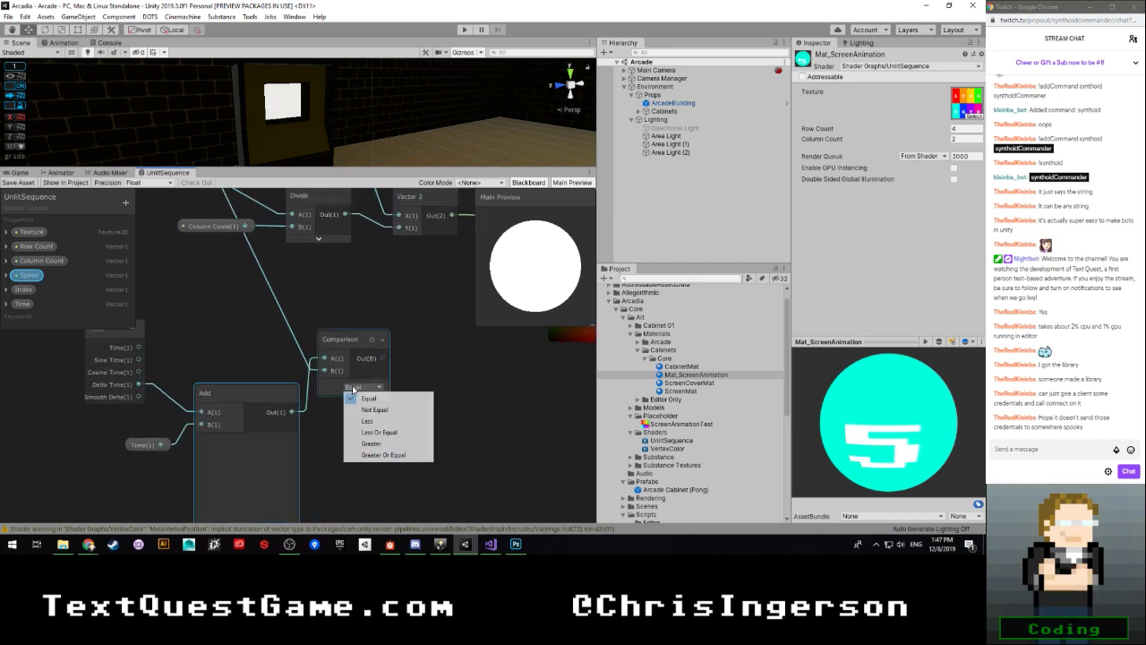
{"action": "left_click", "coordinate": [383, 455]}
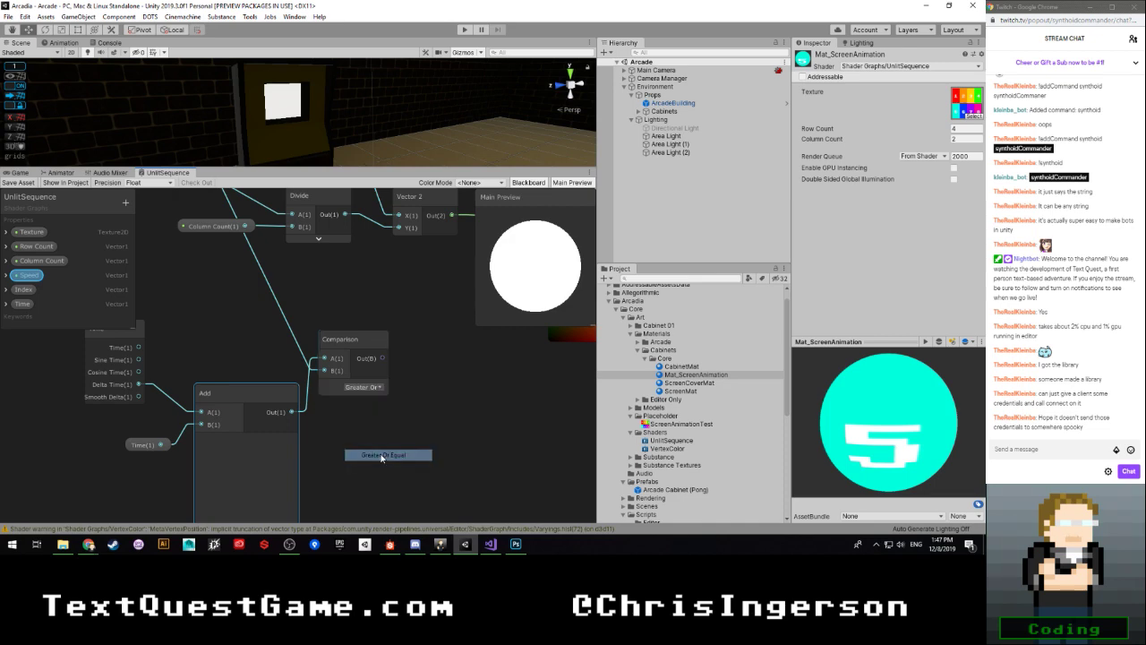
{"action": "left_click_drag", "start_coordinate": [350, 338], "coordinate": [358, 341]}
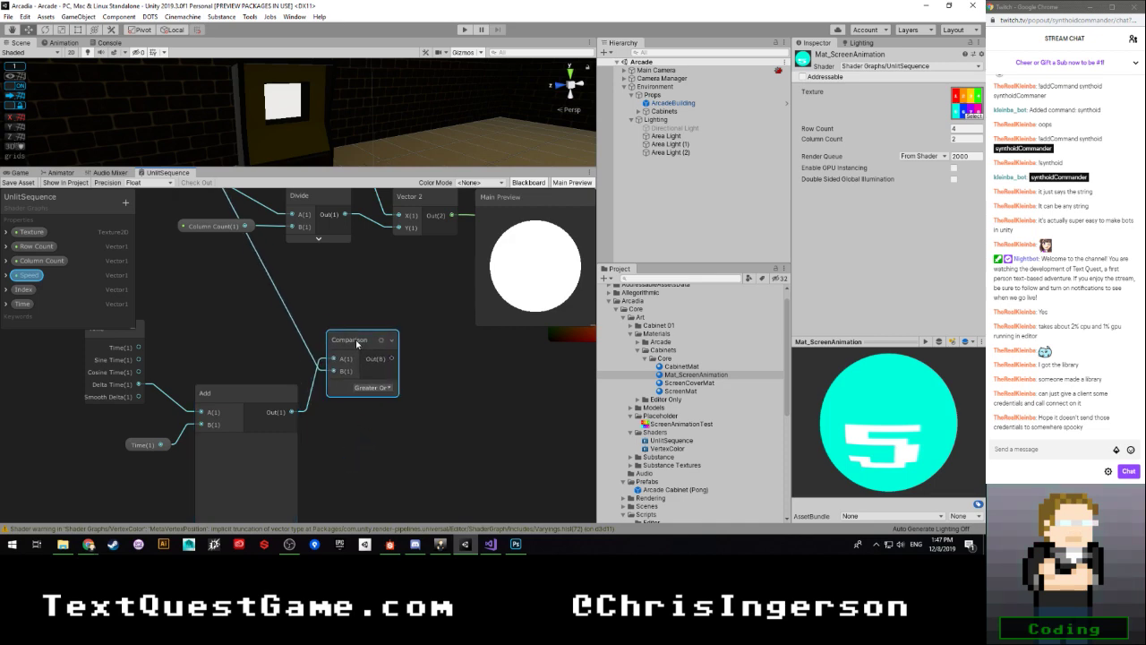
Step: Create a Subtract node below the Comparison node and connect the Vector 1 node's output to its B input
{"action": "left_click", "coordinate": [430, 438]}
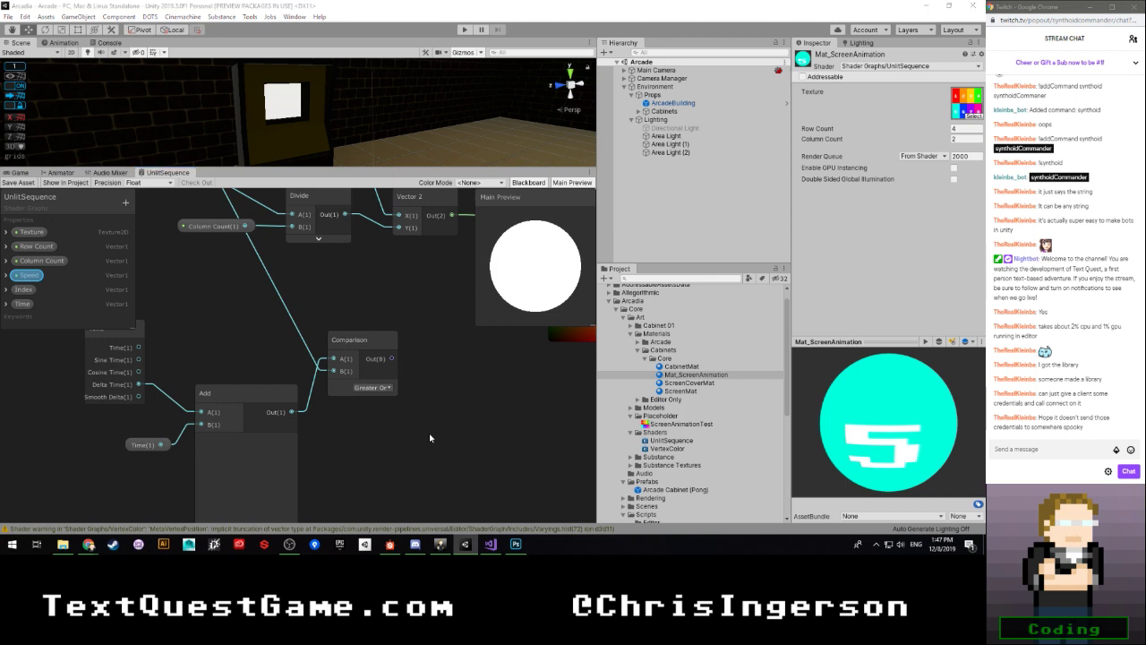
{"action": "key", "text": "space"}
{"action": "type", "text": "sub"}
{"action": "key", "text": "Return"}
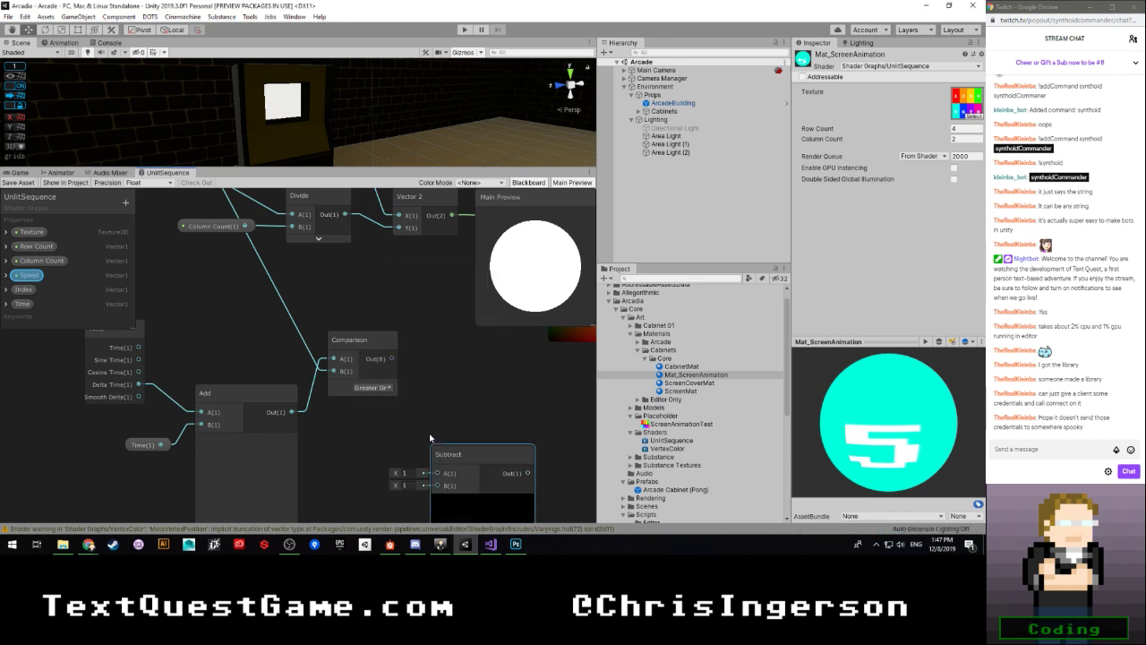
{"action": "scroll", "coordinate": [353, 367], "scroll_direction": "down", "scroll_amount": 3}
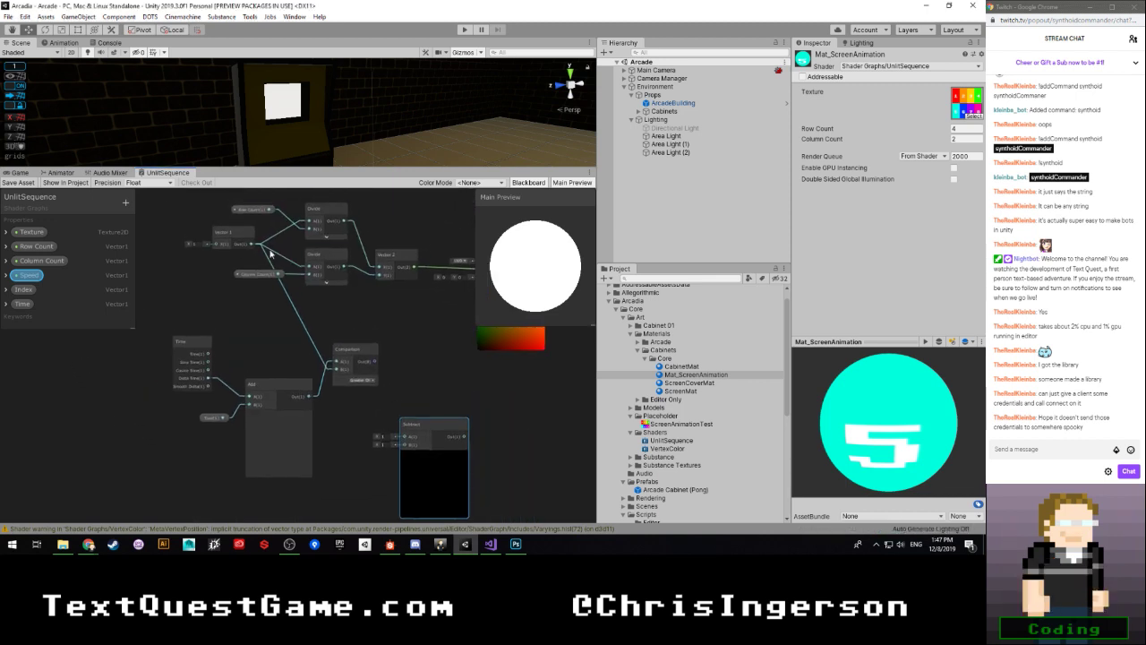
{"action": "left_click_drag", "start_coordinate": [252, 247], "coordinate": [404, 444]}
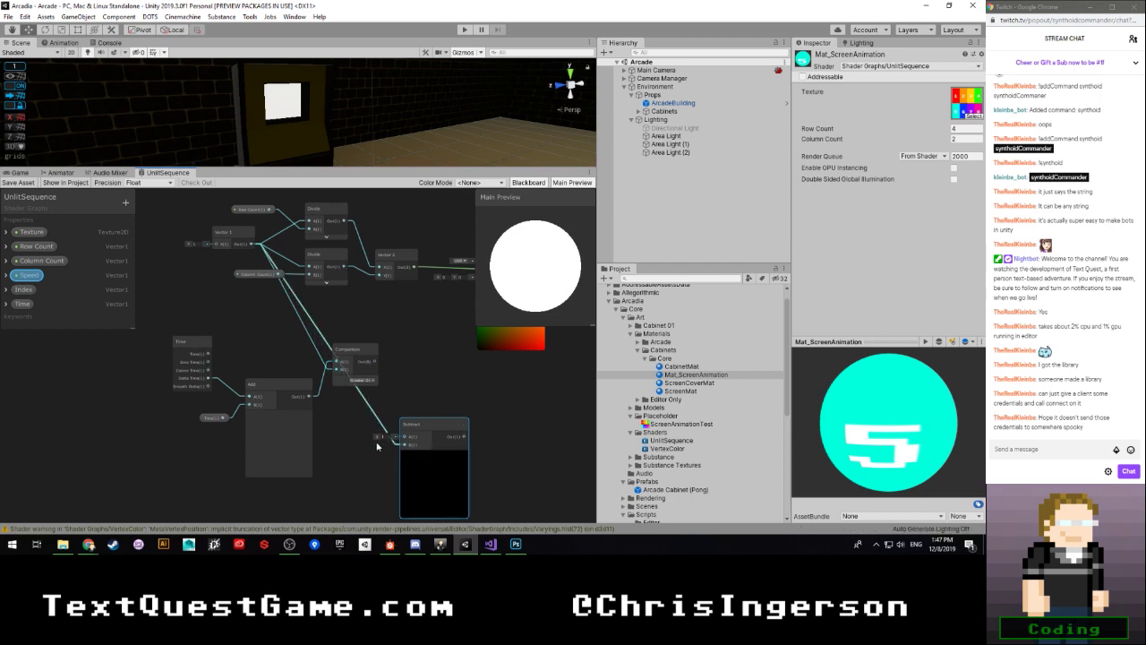
{"action": "scroll", "coordinate": [363, 437], "scroll_direction": "up", "scroll_amount": 2}
{"action": "left_click_drag", "start_coordinate": [153, 406], "coordinate": [425, 434]}
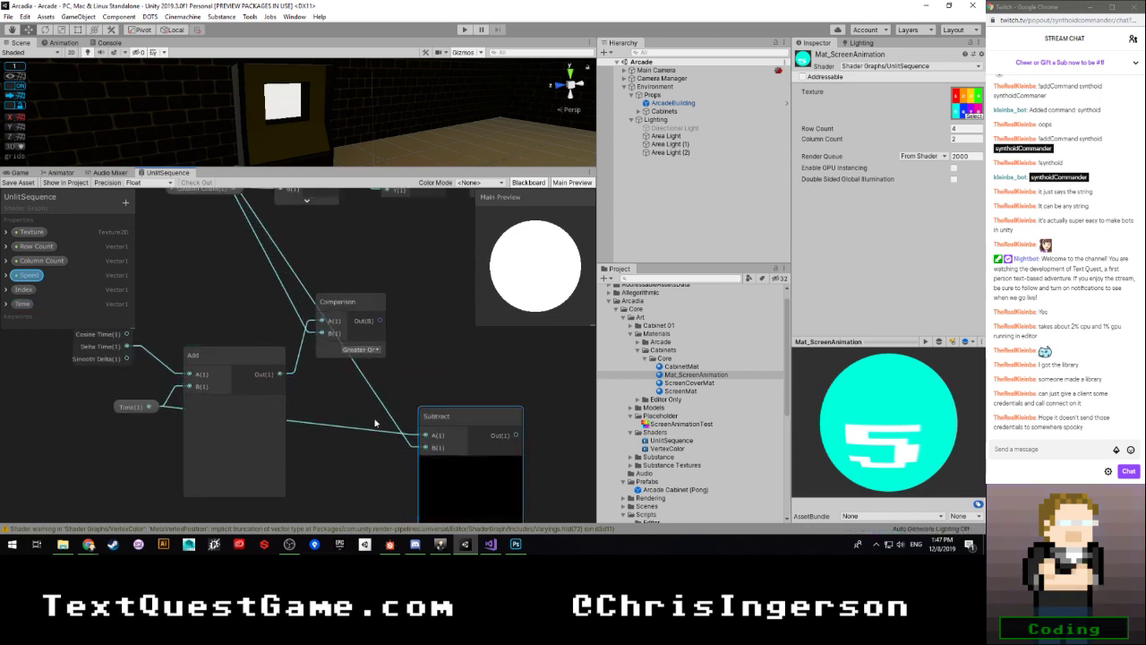
{"action": "left_click", "coordinate": [318, 427]}
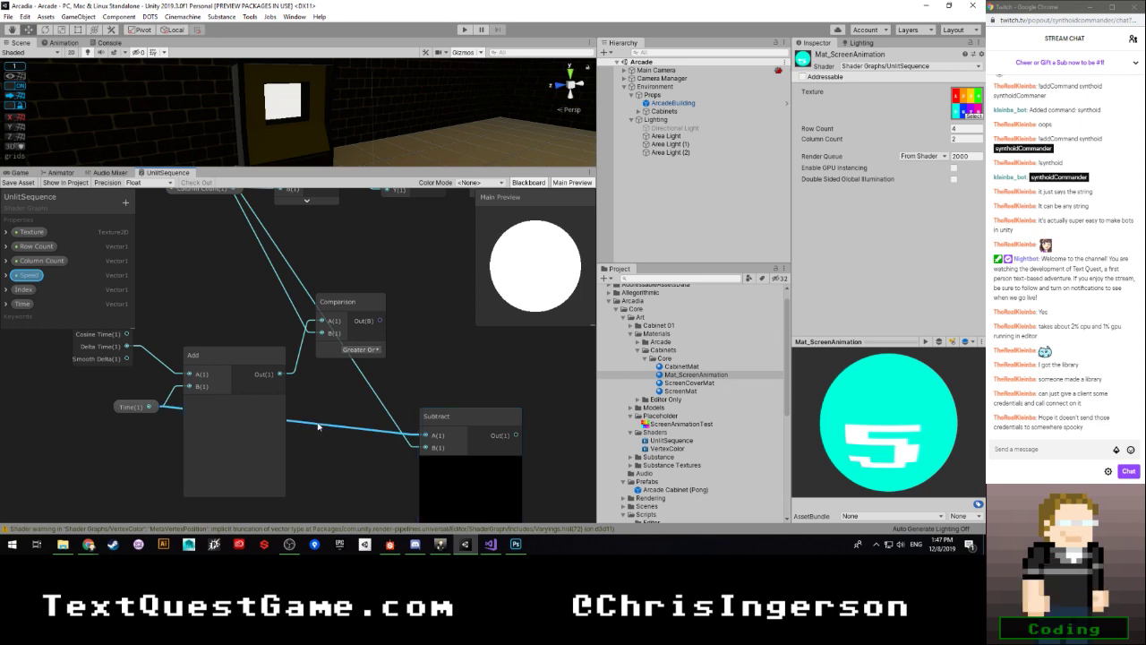
{"action": "key", "text": "Delete"}
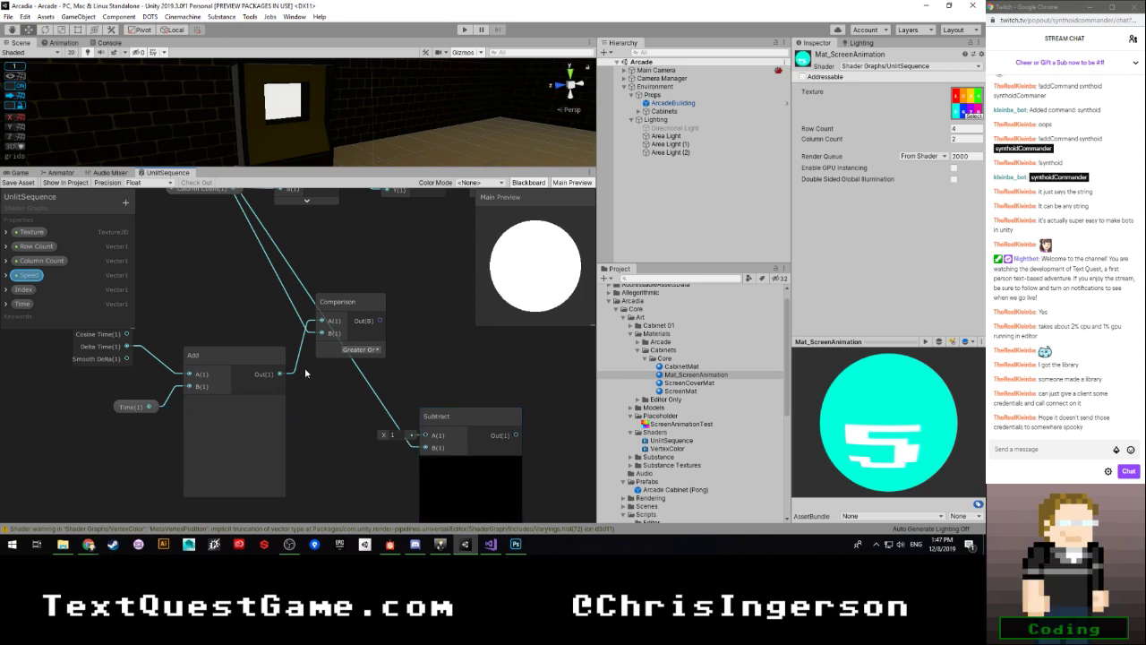
Step: Connect the Add node's output to the Subtract node's A input and collapse the Subtract preview
{"action": "left_click_drag", "start_coordinate": [281, 374], "coordinate": [439, 439]}
{"action": "middle_click_drag", "start_coordinate": [442, 413], "coordinate": [361, 392]}
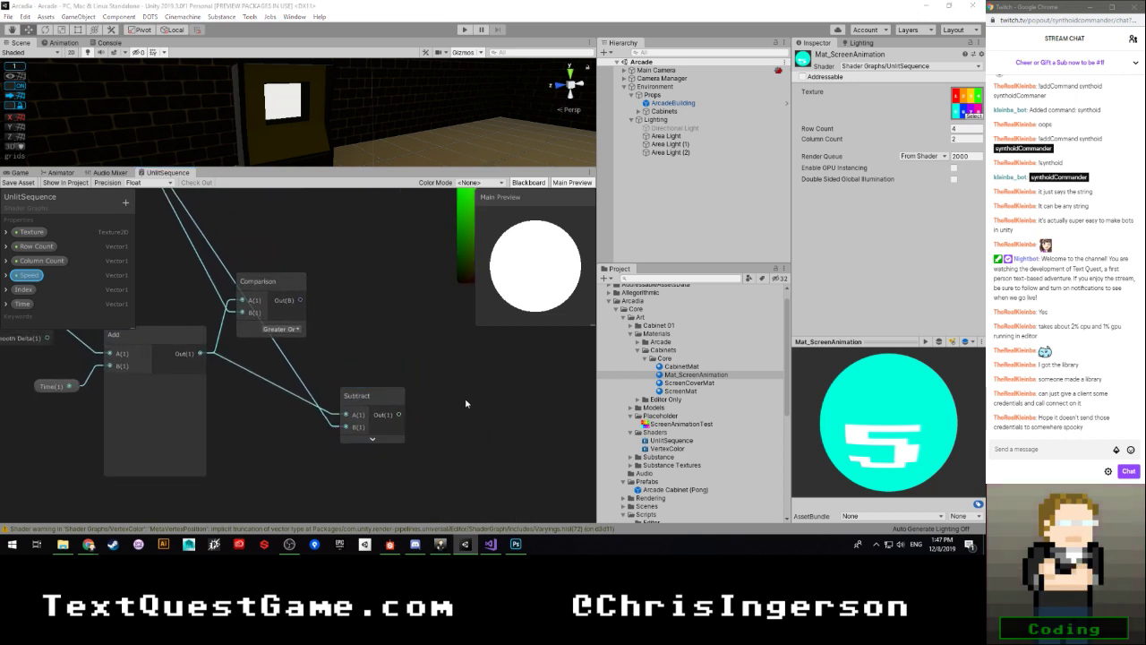
{"action": "key", "text": "space"}
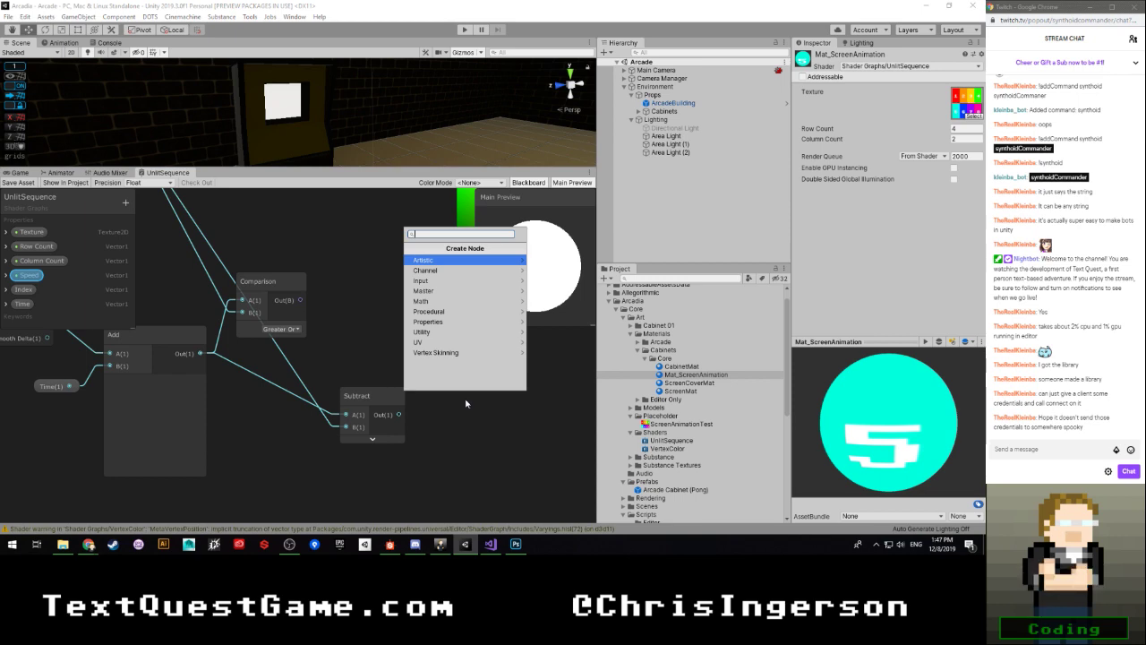
{"action": "key", "text": "Escape"}
{"action": "scroll", "coordinate": [466, 403], "scroll_direction": "down", "scroll_amount": 4}
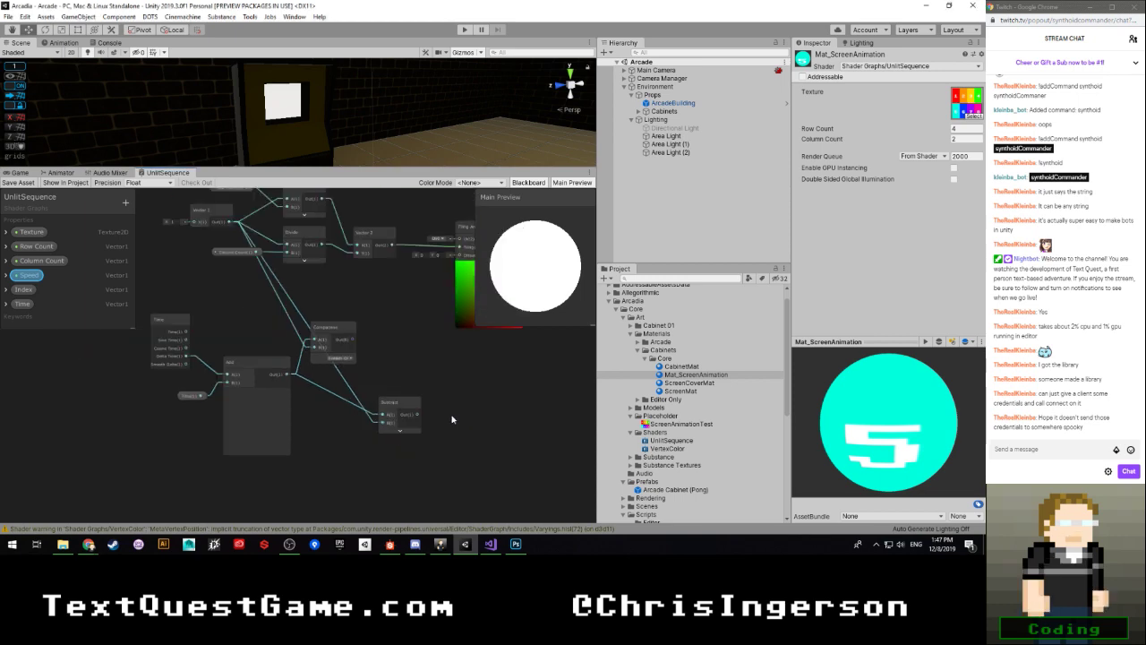
{"action": "middle_click_drag", "start_coordinate": [465, 403], "coordinate": [374, 410]}
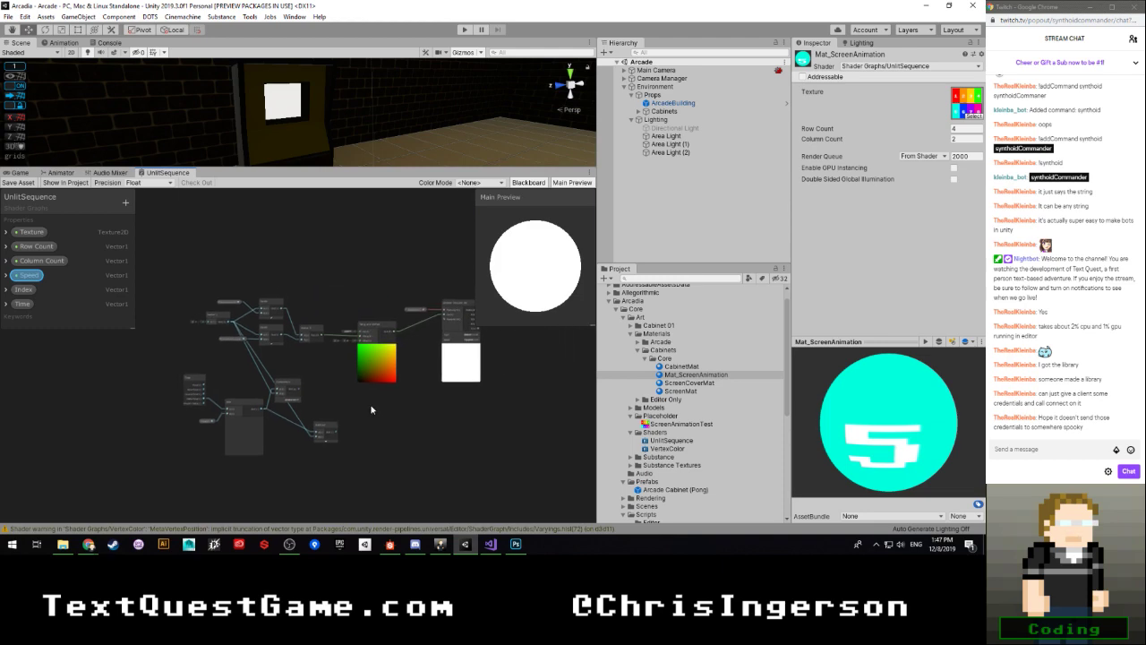
Step: Add an Or logic node and place it above and to the right of the Subtract node
{"action": "scroll", "coordinate": [371, 407], "scroll_direction": "up", "scroll_amount": 5}
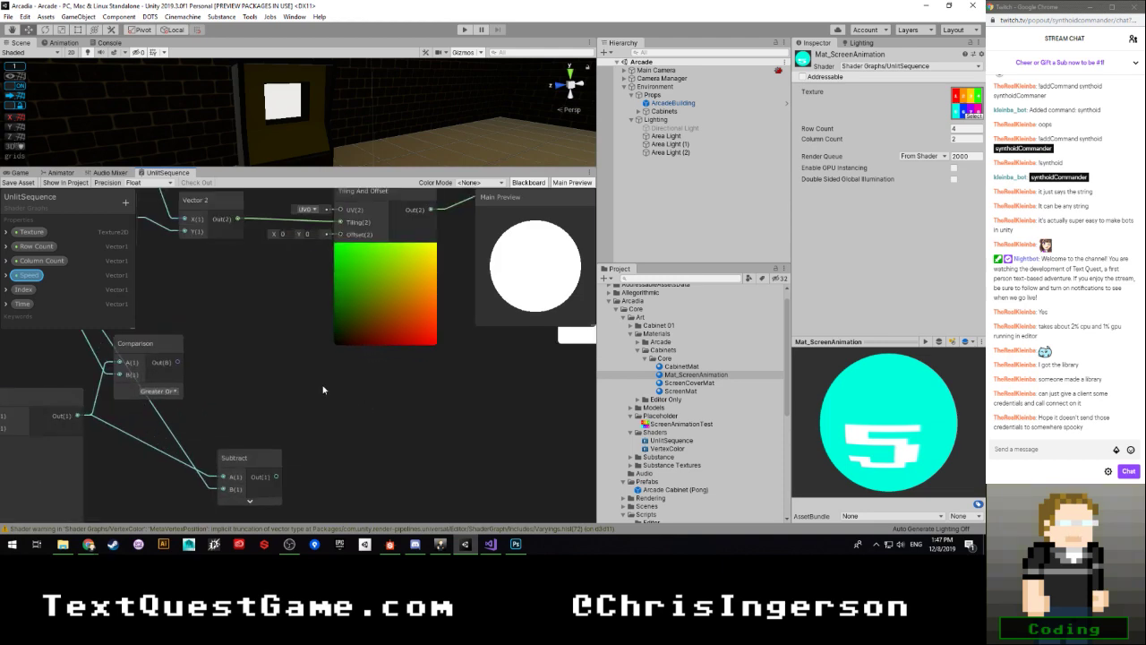
{"action": "scroll", "coordinate": [323, 390], "scroll_direction": "down", "scroll_amount": 5}
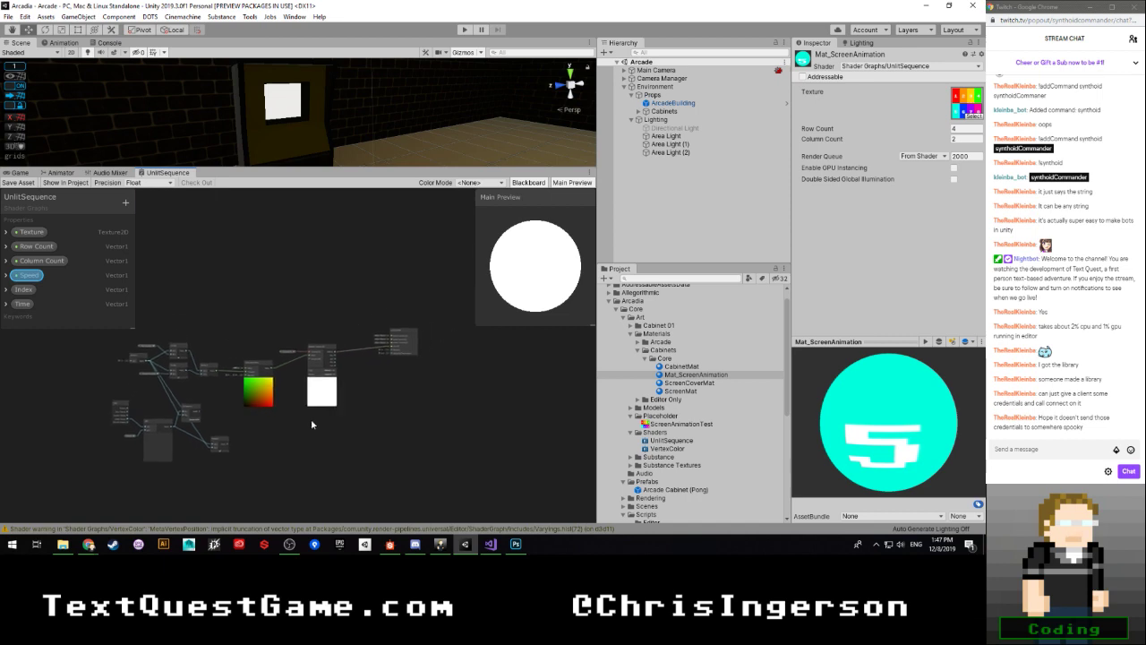
{"action": "scroll", "coordinate": [346, 398], "scroll_direction": "up", "scroll_amount": 6}
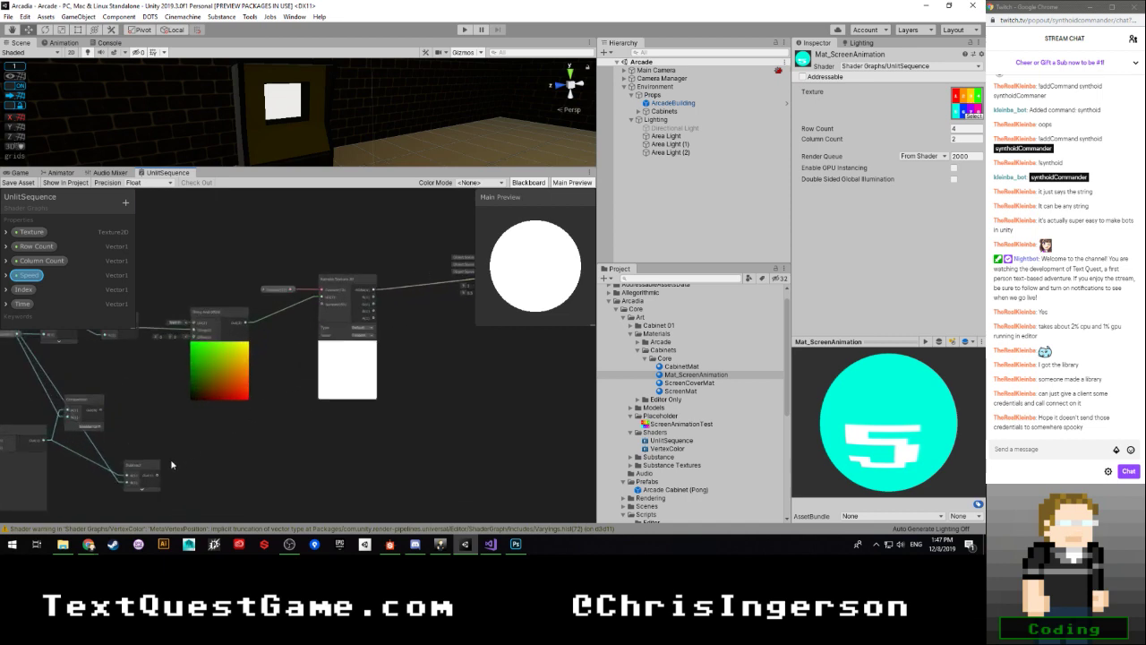
{"action": "scroll", "coordinate": [340, 446], "scroll_direction": "down", "scroll_amount": 2}
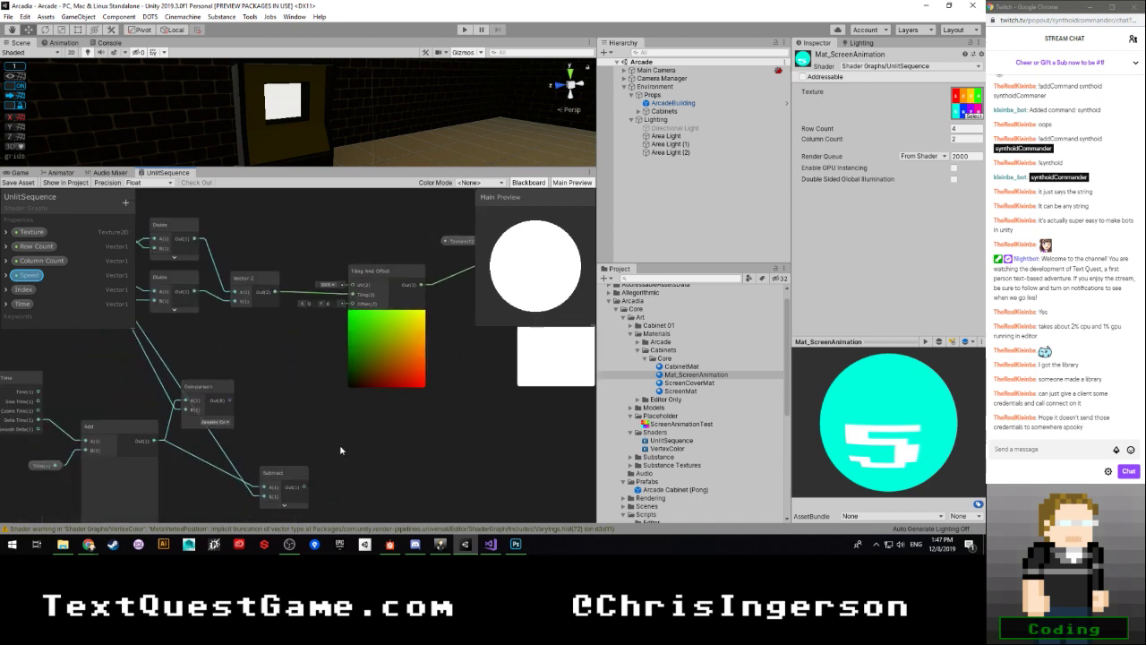
{"action": "middle_click_drag", "start_coordinate": [340, 445], "coordinate": [314, 405]}
{"action": "scroll", "coordinate": [307, 393], "scroll_direction": "up", "scroll_amount": 2}
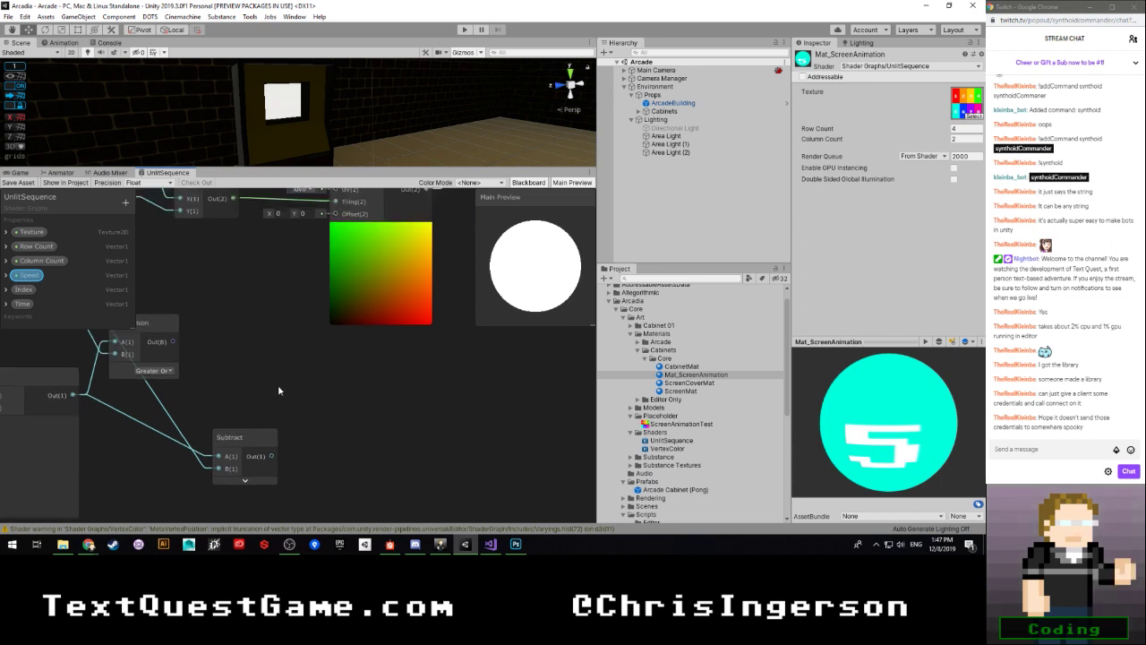
{"action": "key", "text": "space"}
{"action": "type", "text": "al"}
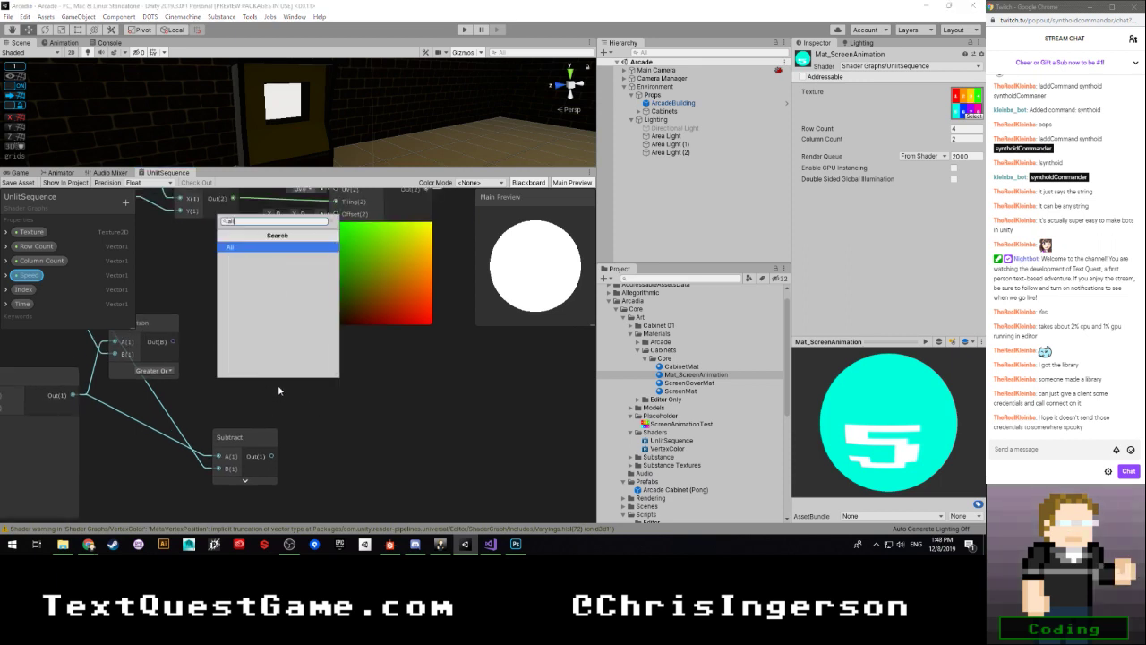
{"action": "type", "text": "l"}
{"action": "key", "text": "BackSpace"}
{"action": "key", "text": "BackSpace"}
{"action": "key", "text": "BackSpace"}
{"action": "type", "text": "or"}
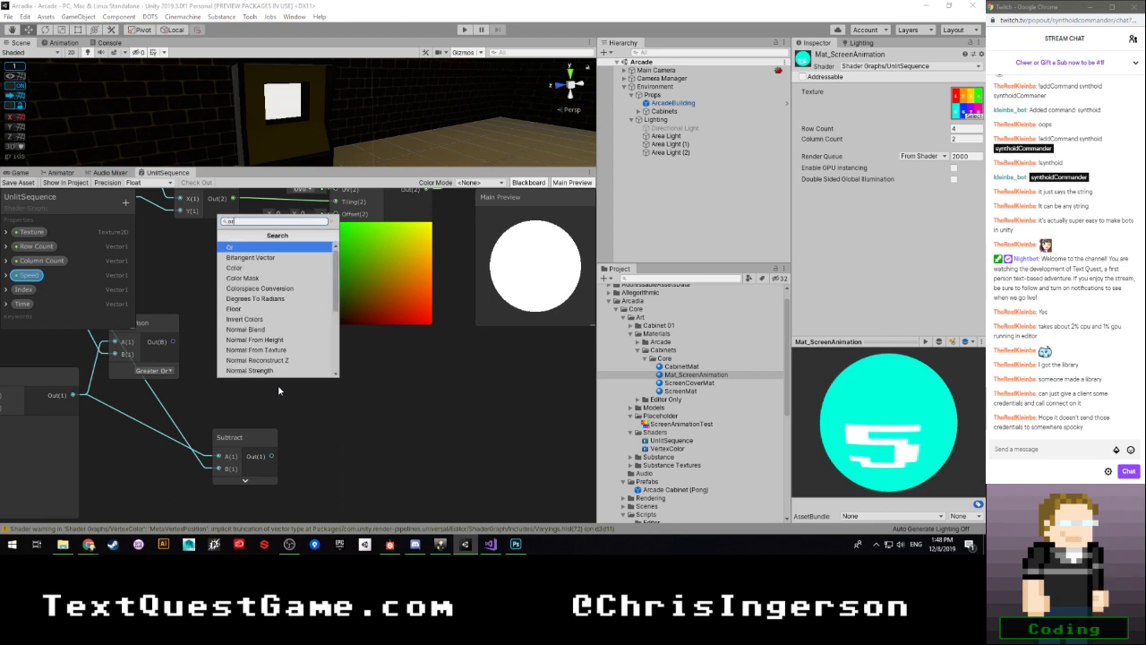
{"action": "key", "text": "Return"}
{"action": "left_click_drag", "start_coordinate": [310, 409], "coordinate": [315, 357]}
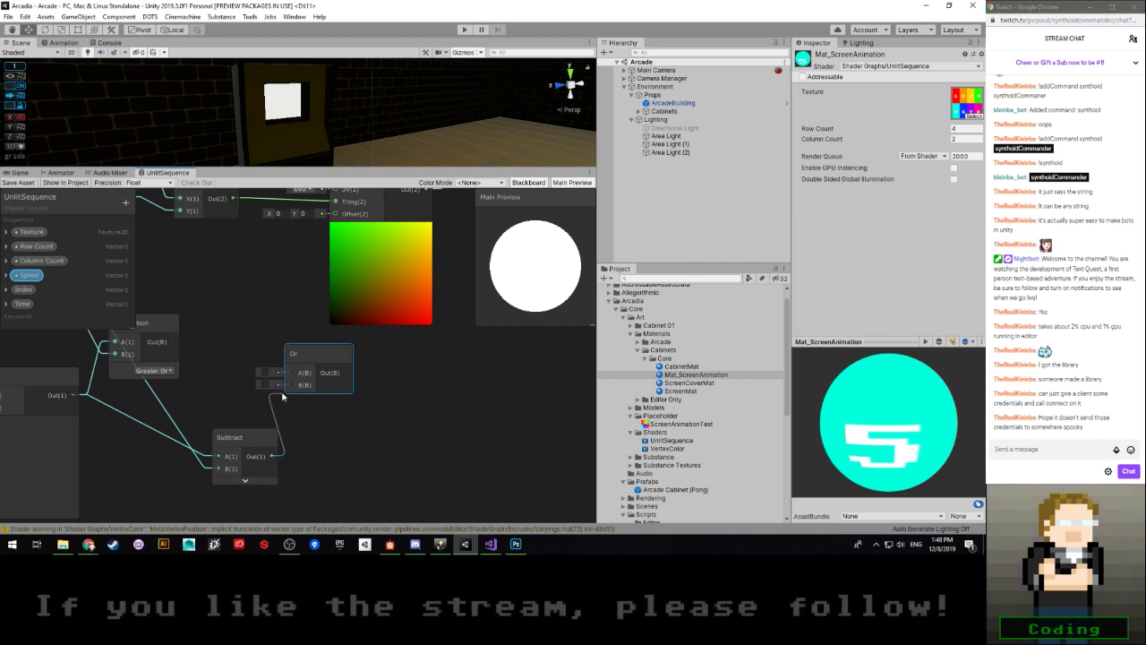
Step: Dismiss the node creation search and delete the Or node from the graph
{"action": "key", "text": "space"}
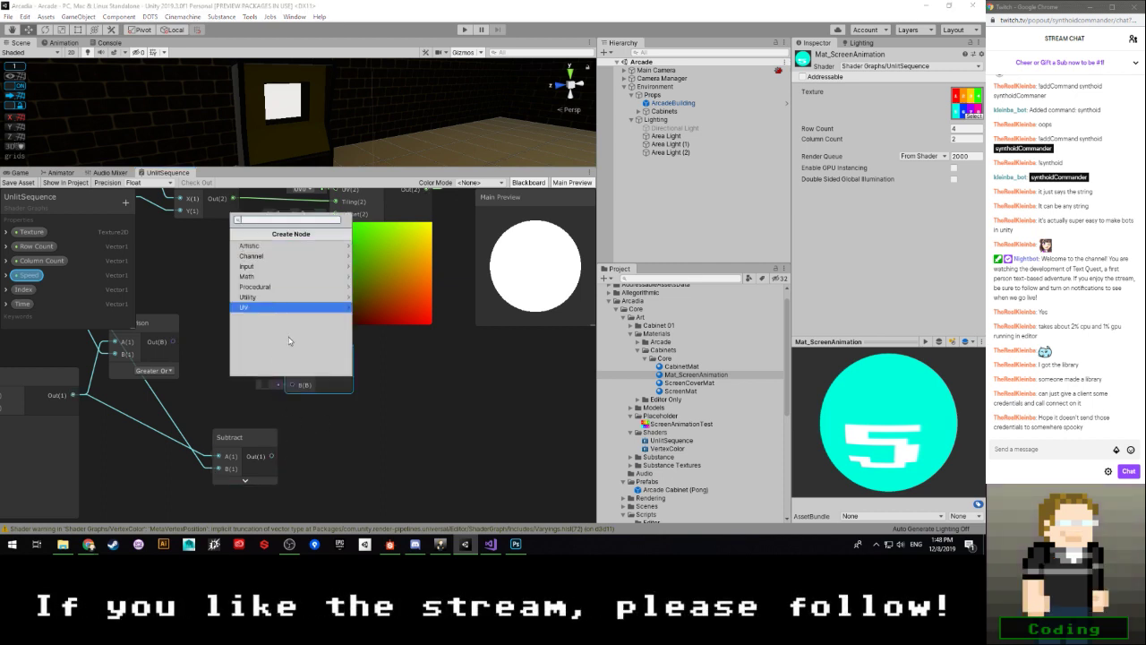
{"action": "left_click", "coordinate": [324, 439]}
{"action": "key", "text": "Delete"}
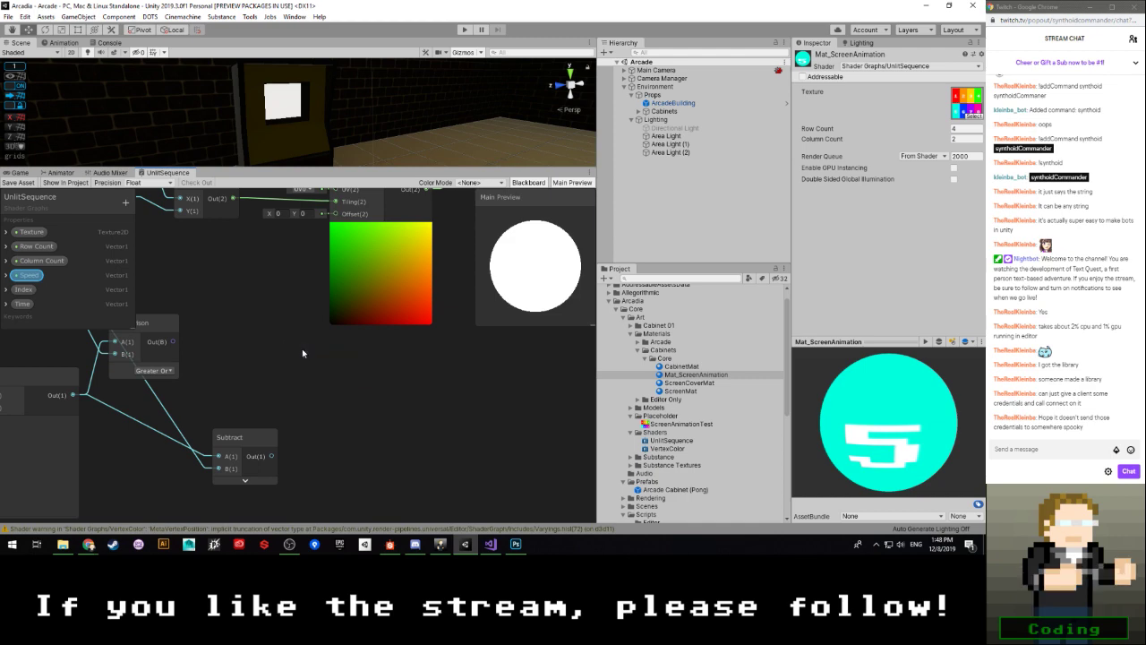
Step: Search the node library for "tern" and "log" to find a conditional node
{"action": "scroll", "coordinate": [340, 390], "scroll_direction": "down", "scroll_amount": 5}
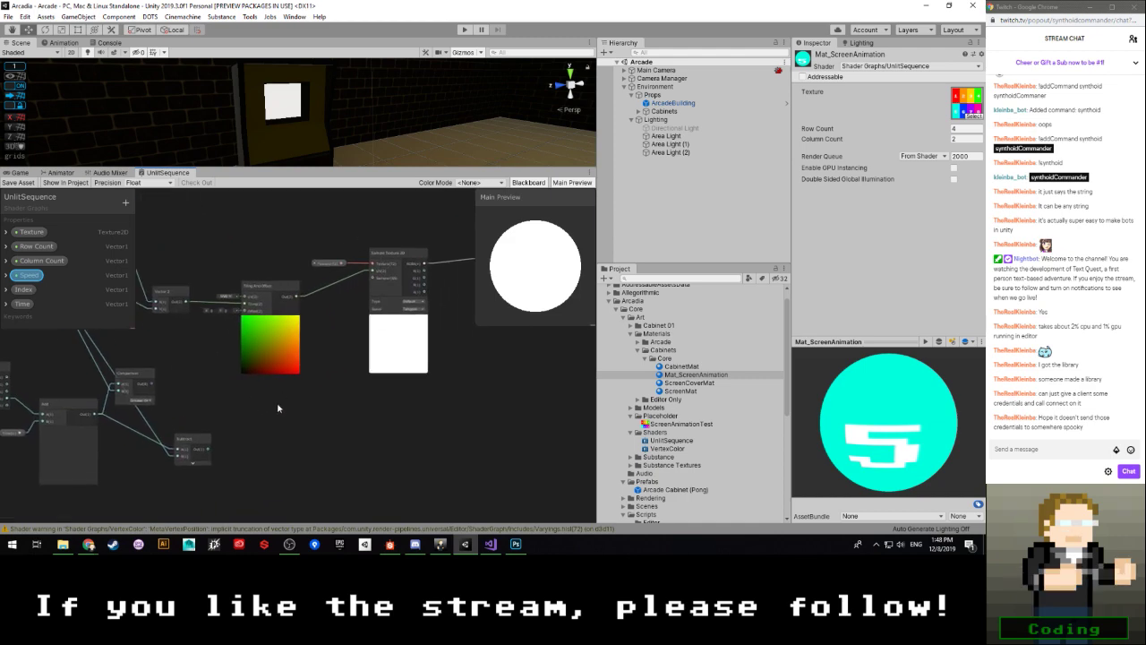
{"action": "scroll", "coordinate": [241, 434], "scroll_direction": "up", "scroll_amount": 4}
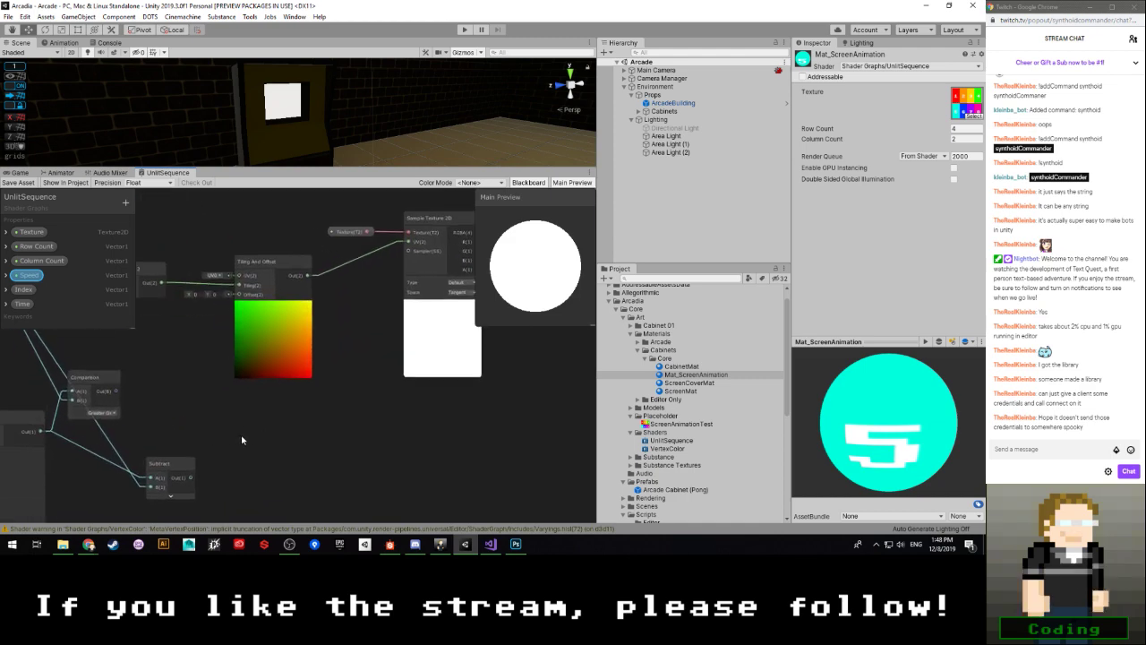
{"action": "middle_click_drag", "start_coordinate": [277, 445], "coordinate": [271, 420]}
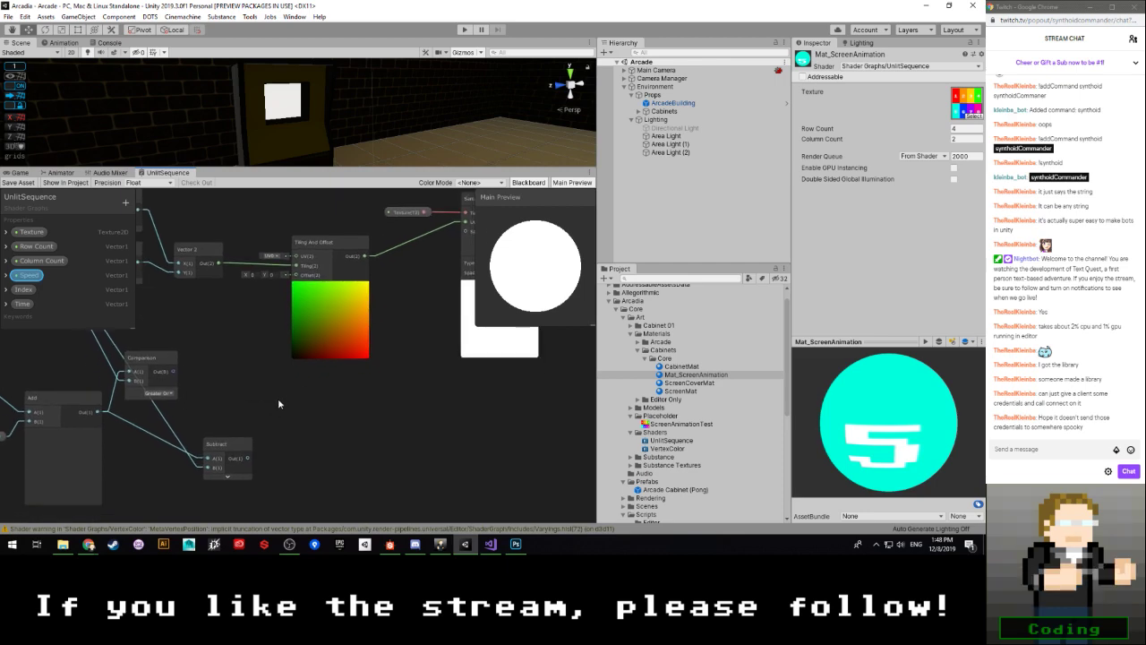
{"action": "key", "text": "space"}
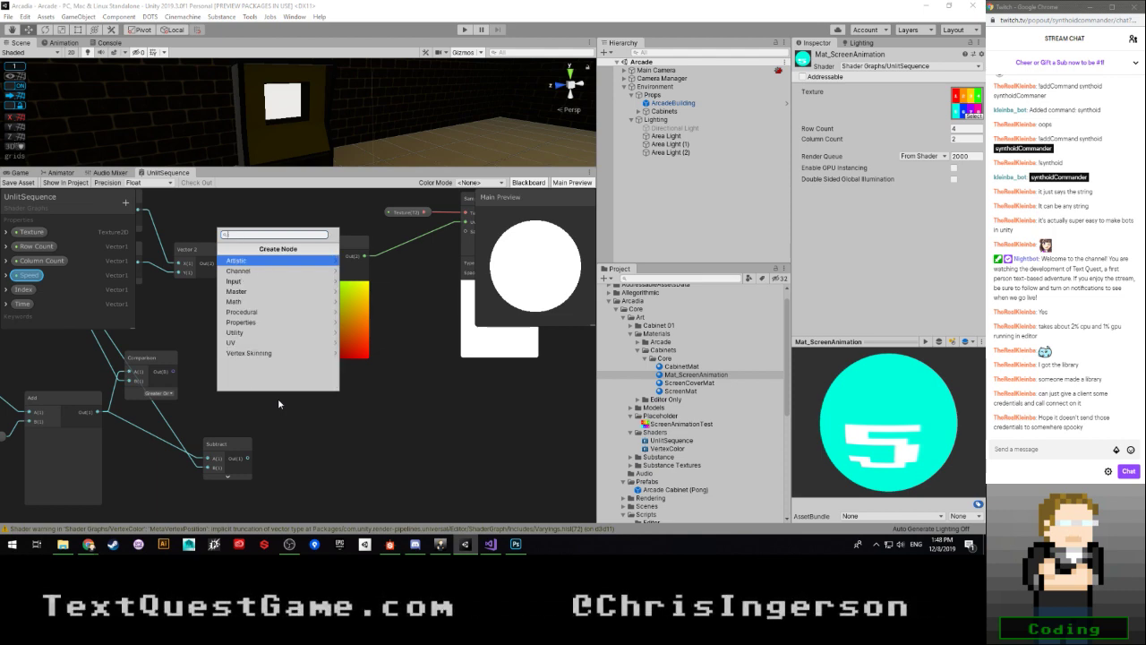
{"action": "type", "text": "tern"}
{"action": "key", "text": "BackSpace"}
{"action": "key", "text": "BackSpace"}
{"action": "key", "text": "BackSpace"}
{"action": "key", "text": "BackSpace"}
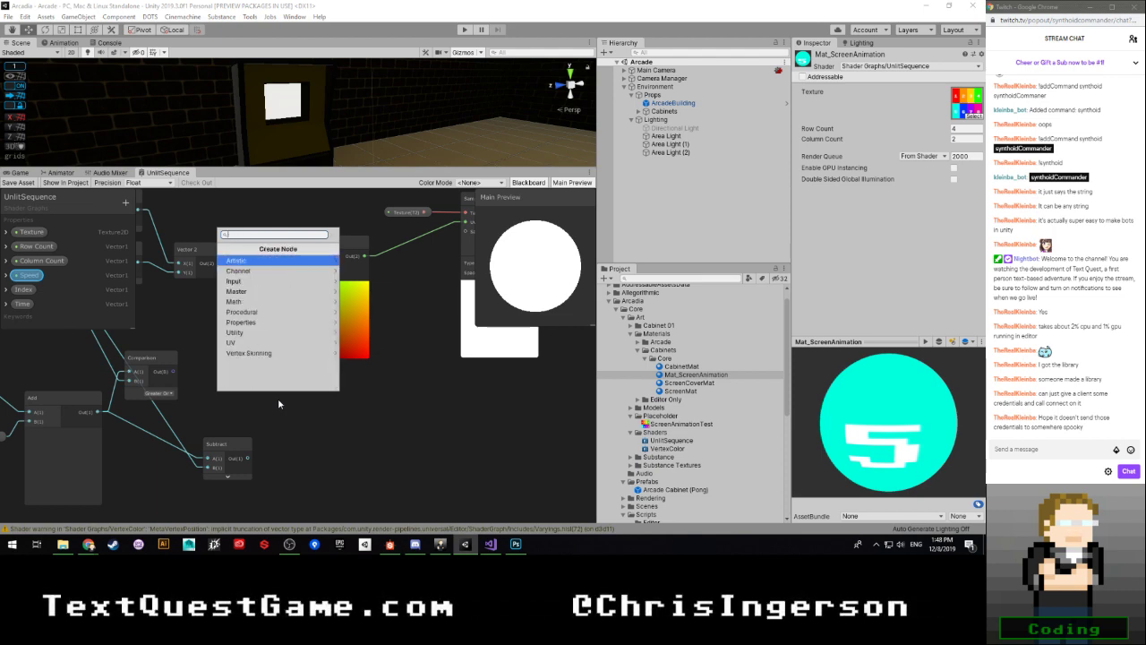
{"action": "type", "text": "log"}
{"action": "key", "text": "BackSpace"}
{"action": "key", "text": "BackSpace"}
{"action": "key", "text": "BackSpace"}
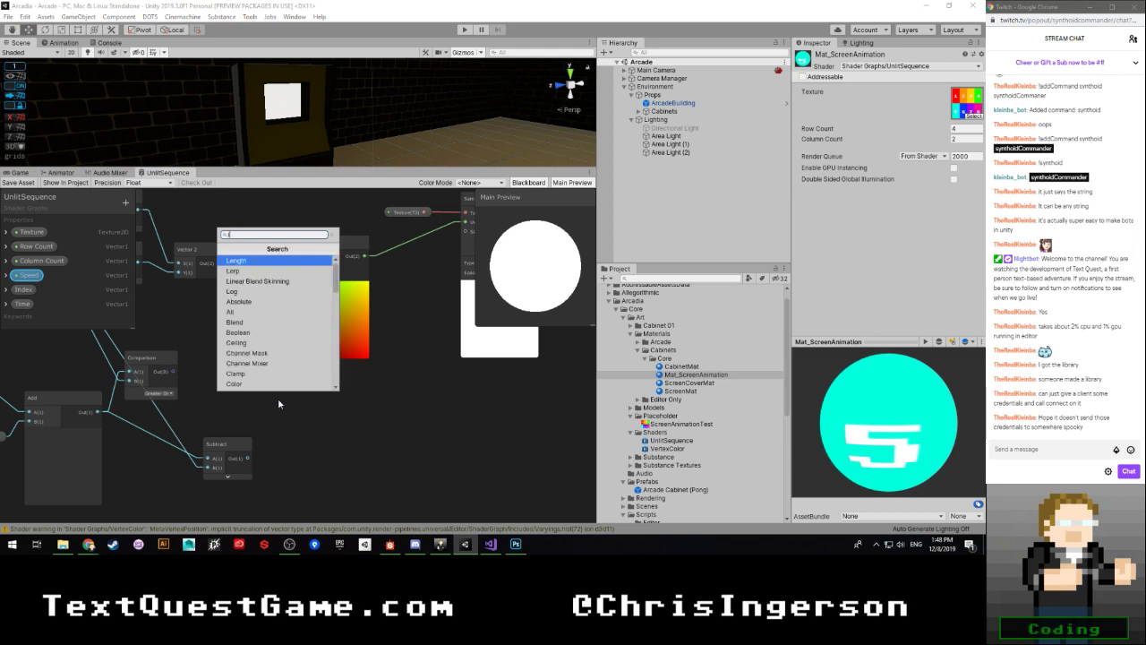
Step: Add a Branch node from the Utility Logic category, place it below Tiling And Offset, and collapse its preview
{"action": "left_click", "coordinate": [264, 332]}
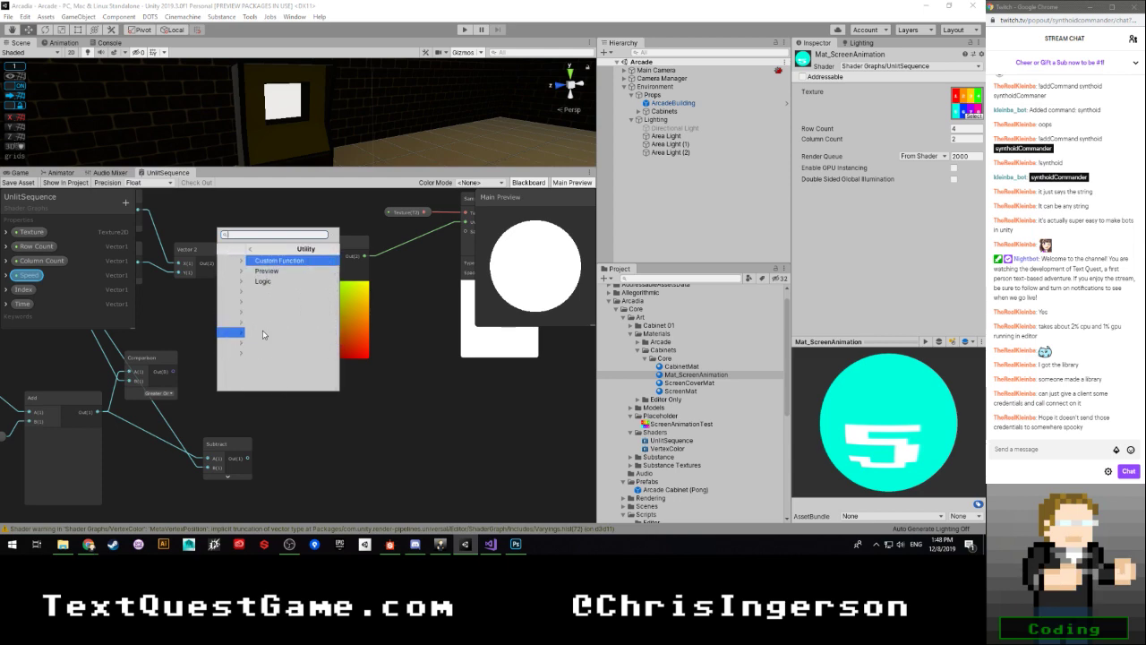
{"action": "left_click", "coordinate": [256, 282]}
{"action": "left_click", "coordinate": [225, 251]}
{"action": "left_click", "coordinate": [237, 282]}
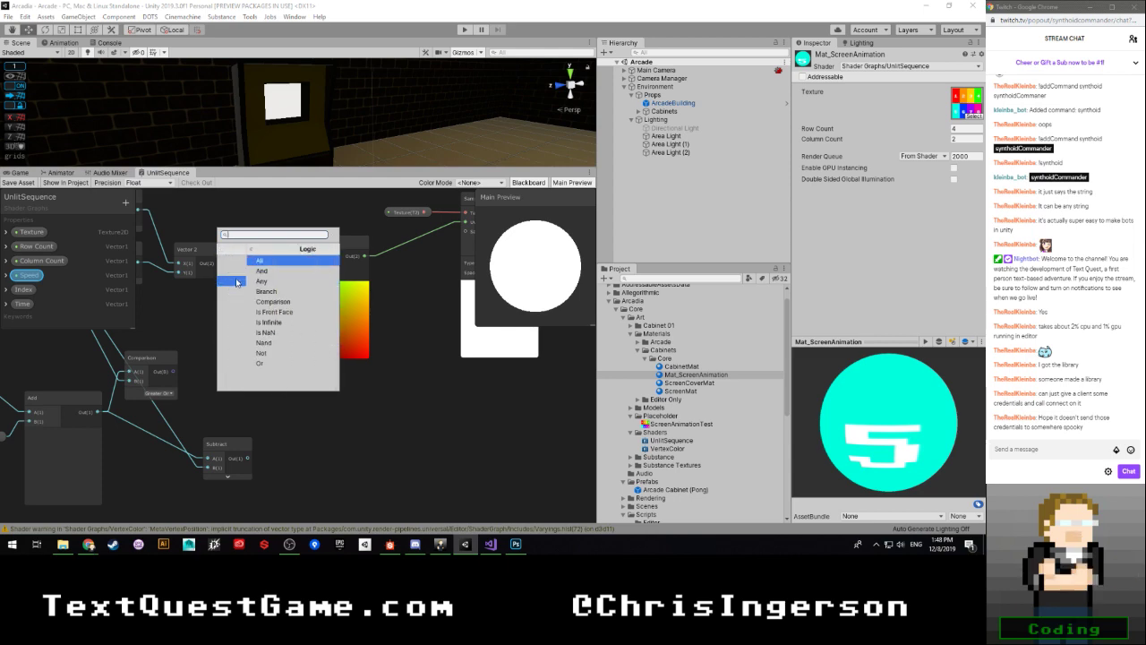
{"action": "left_click", "coordinate": [242, 291]}
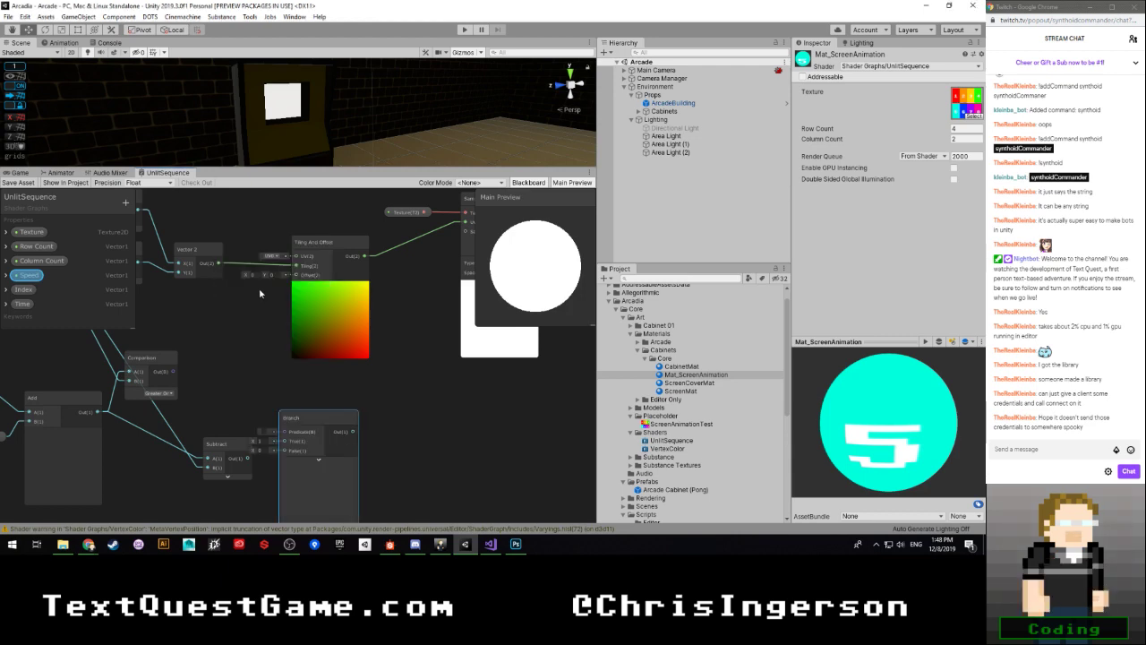
{"action": "scroll", "coordinate": [311, 428], "scroll_direction": "up", "scroll_amount": 2}
{"action": "left_click_drag", "start_coordinate": [326, 393], "coordinate": [320, 381]}
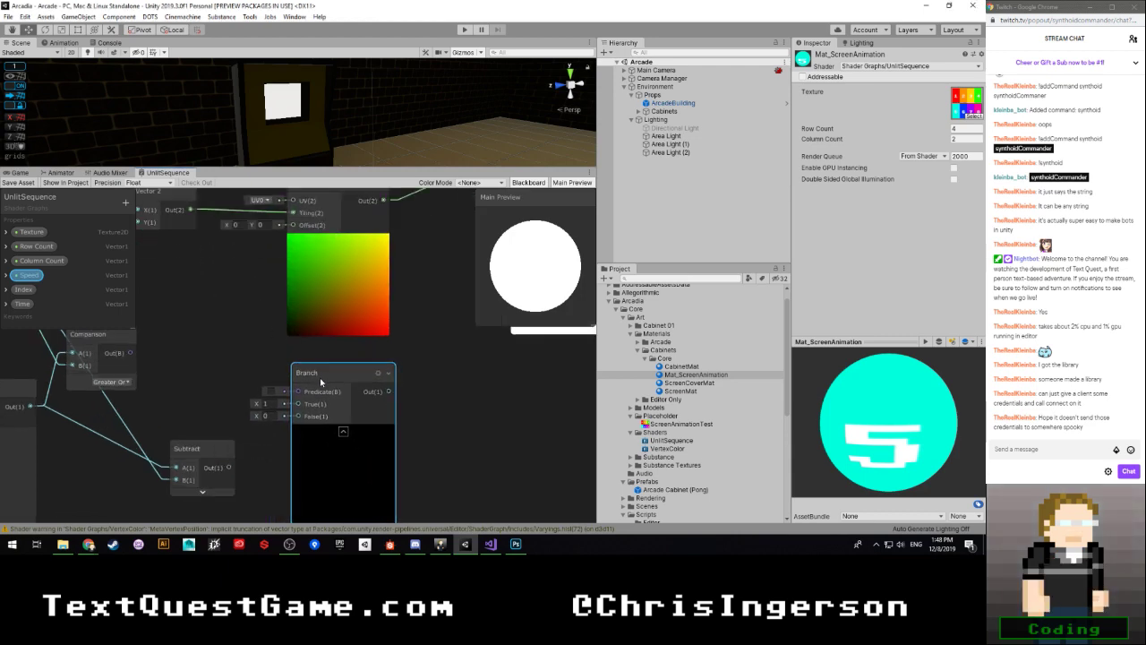
{"action": "left_click", "coordinate": [344, 429]}
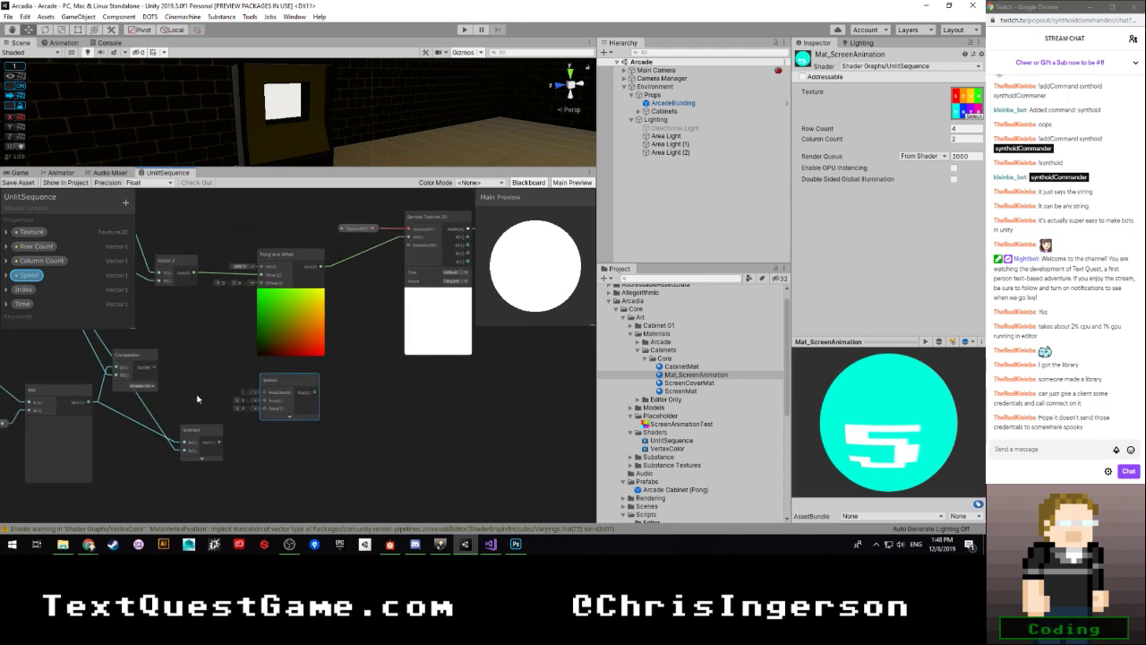
Step: Connect the Comparison output to the Branch's Predicate, the Subtract output to True, and the Add output to False
{"action": "middle_click_drag", "start_coordinate": [208, 400], "coordinate": [311, 356]}
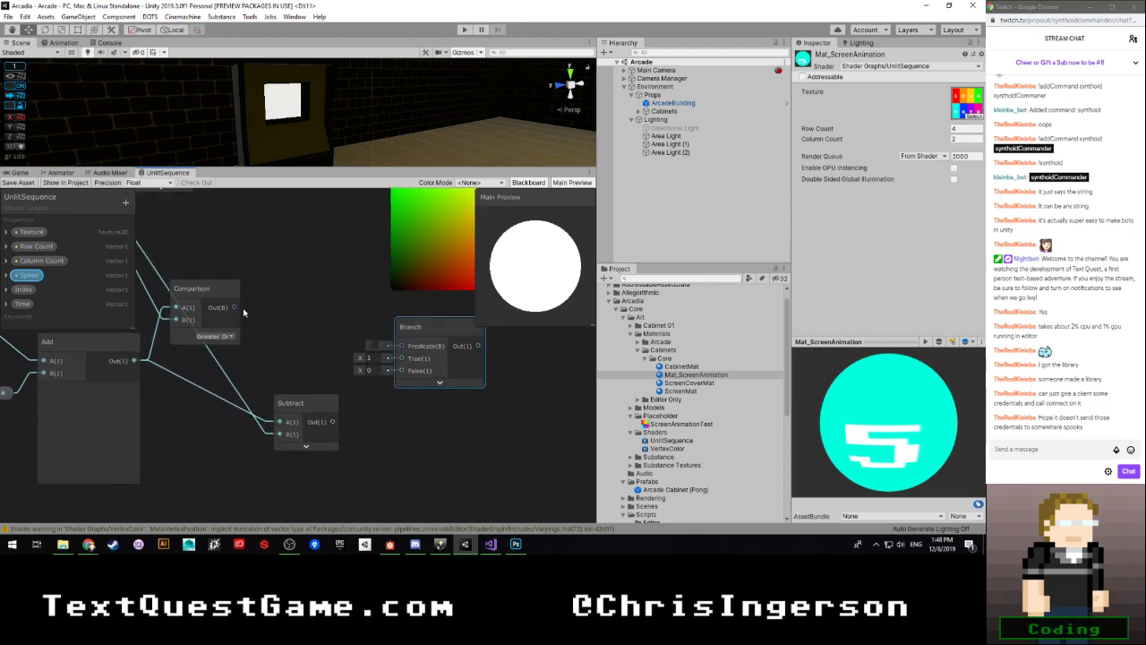
{"action": "left_click_drag", "start_coordinate": [234, 307], "coordinate": [401, 346]}
{"action": "scroll", "coordinate": [261, 382], "scroll_direction": "down", "scroll_amount": 3}
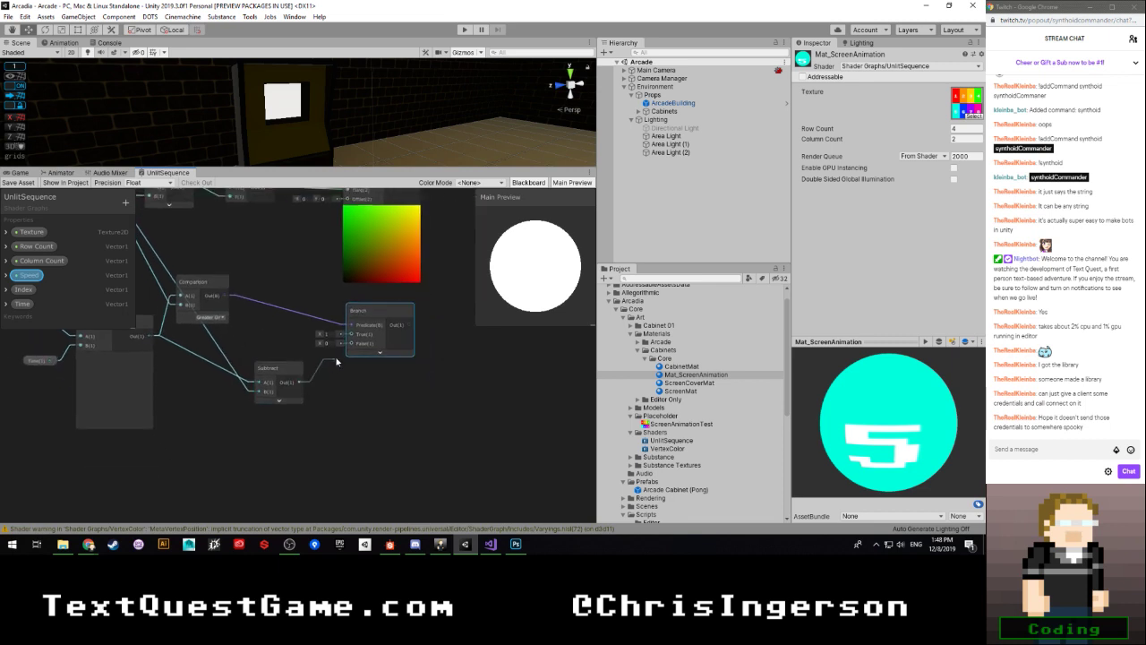
{"action": "left_click_drag", "start_coordinate": [336, 362], "coordinate": [351, 334]}
{"action": "left_click_drag", "start_coordinate": [152, 336], "coordinate": [350, 344]}
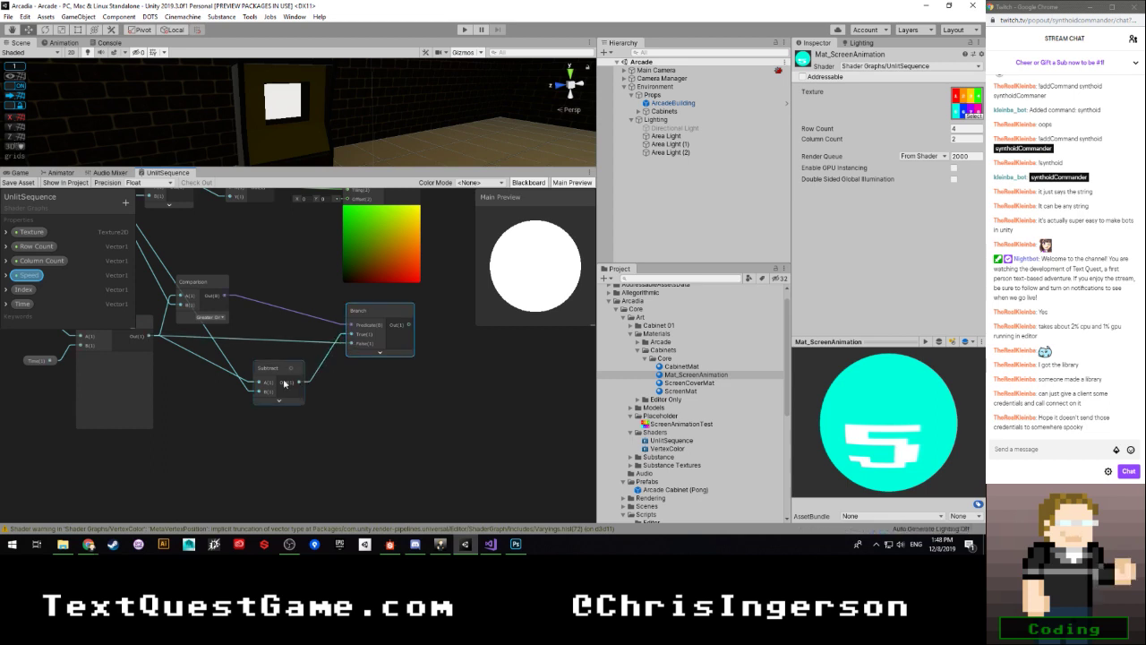
Step: Rearrange the nodes so Comparison sits directly above Subtract, with Branch lower down to their right
{"action": "left_click_drag", "start_coordinate": [271, 368], "coordinate": [266, 326]}
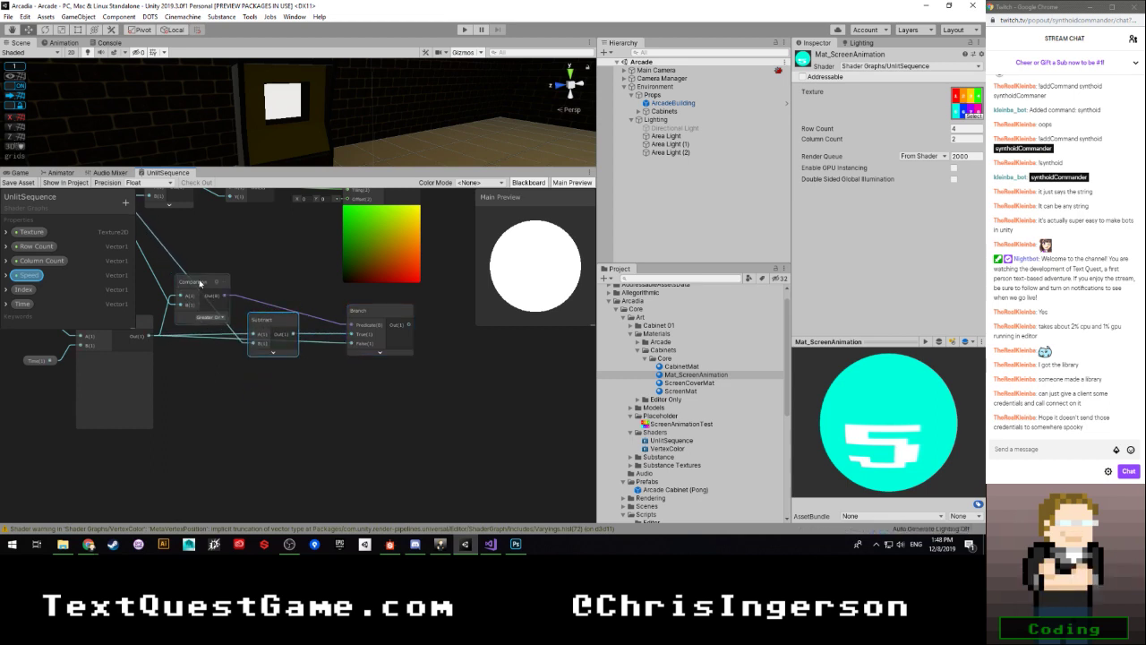
{"action": "left_click_drag", "start_coordinate": [199, 282], "coordinate": [260, 262]}
{"action": "left_click_drag", "start_coordinate": [266, 320], "coordinate": [251, 314]}
{"action": "left_click_drag", "start_coordinate": [379, 319], "coordinate": [380, 363]}
Step: Search the node library for "as", "set" and "prope", and look through the Properties category for a way to assign a property
{"action": "middle_click_drag", "start_coordinate": [259, 366], "coordinate": [294, 410]}
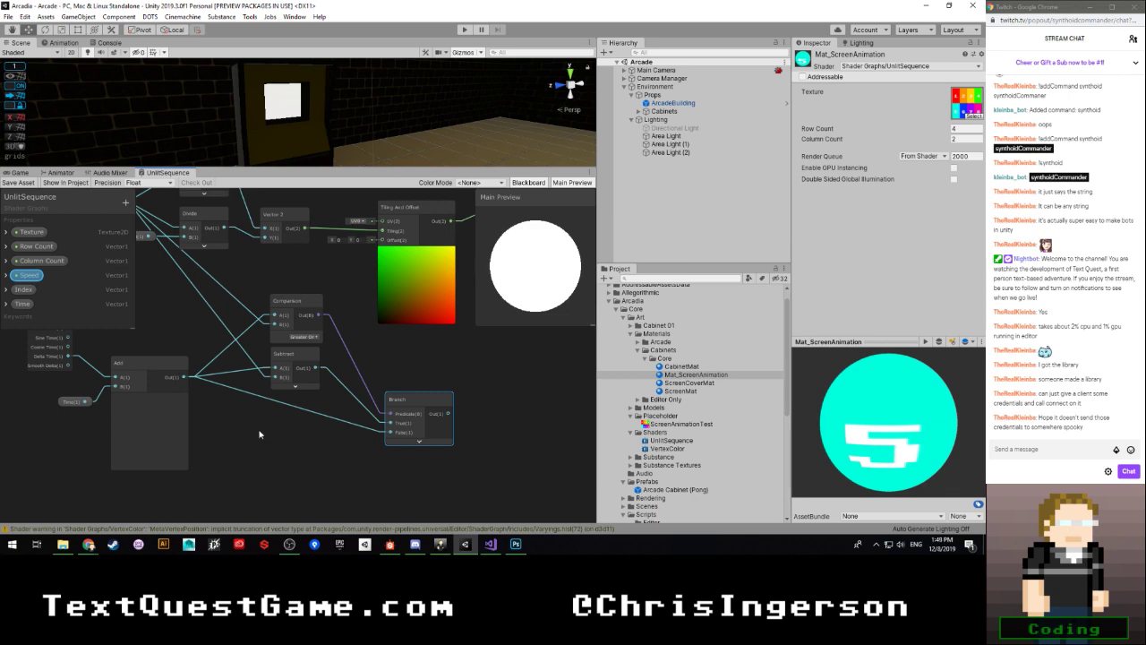
{"action": "left_click", "coordinate": [304, 443]}
{"action": "key", "text": "space"}
{"action": "type", "text": "as"}
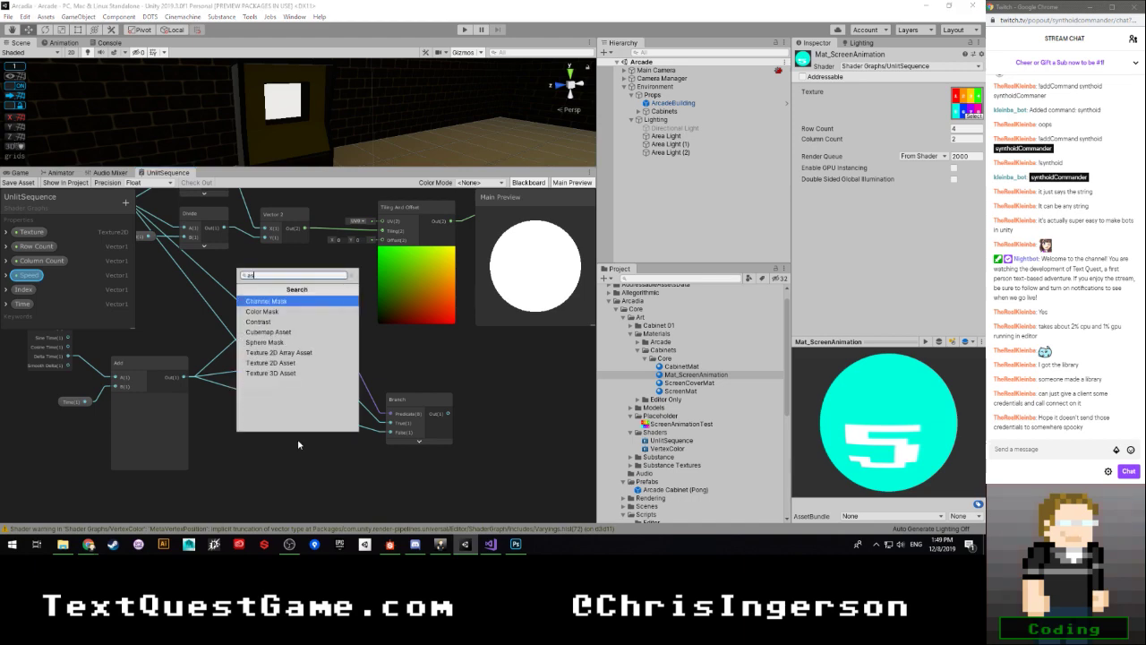
{"action": "key", "text": "BackSpace"}
{"action": "key", "text": "BackSpace"}
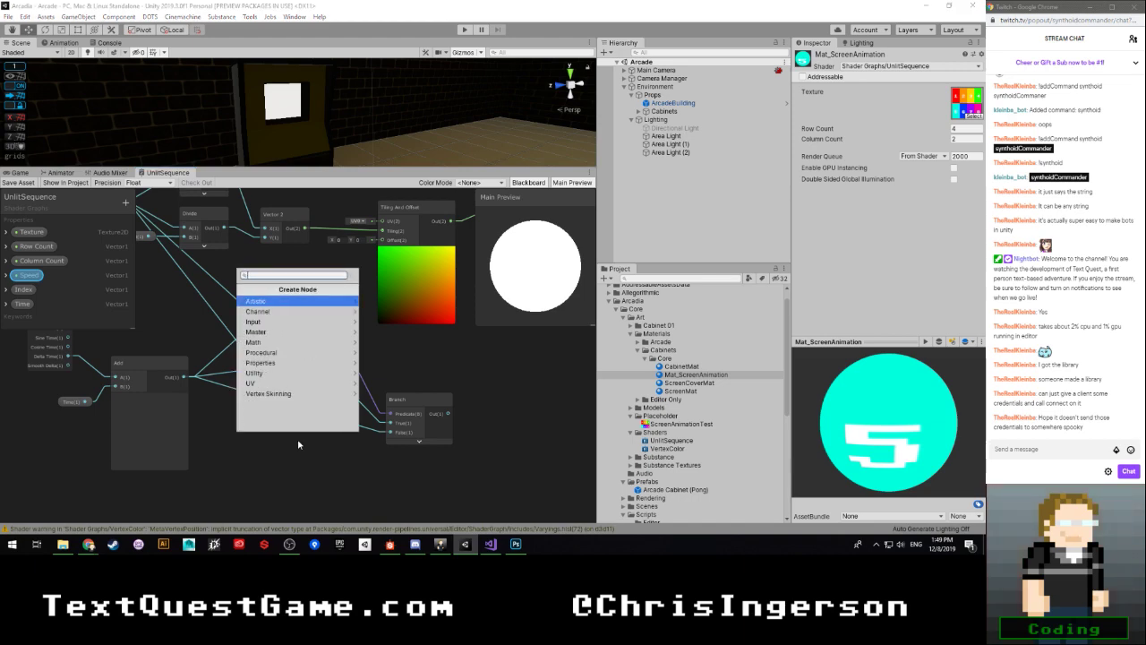
{"action": "type", "text": "set"}
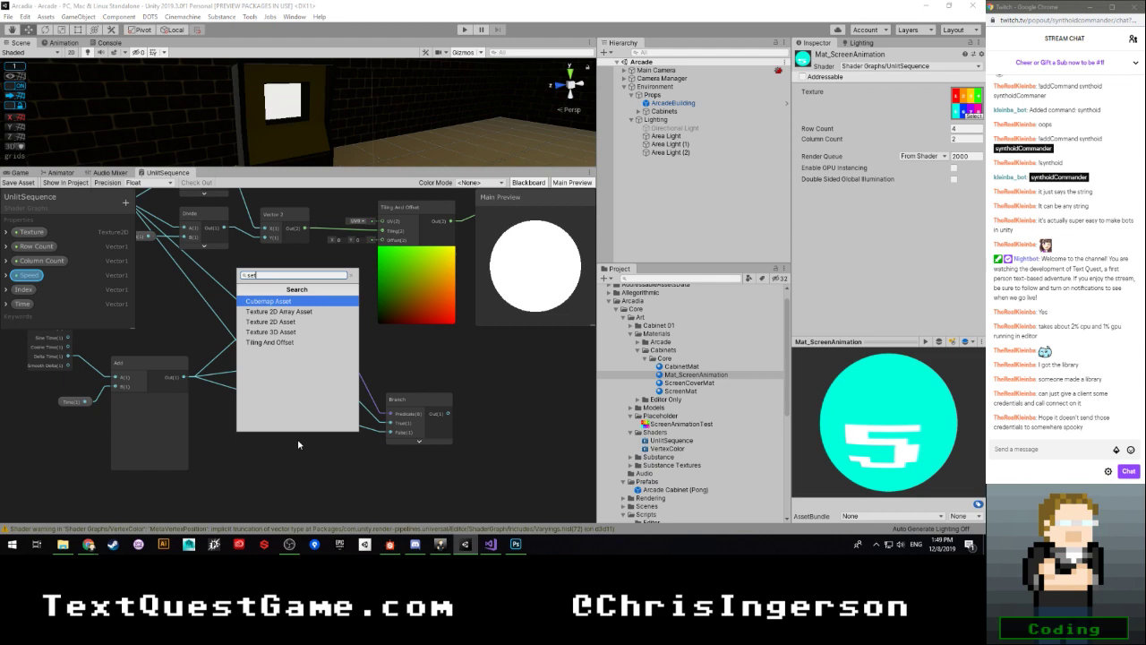
{"action": "key", "text": "BackSpace"}
{"action": "key", "text": "BackSpace"}
{"action": "key", "text": "BackSpace"}
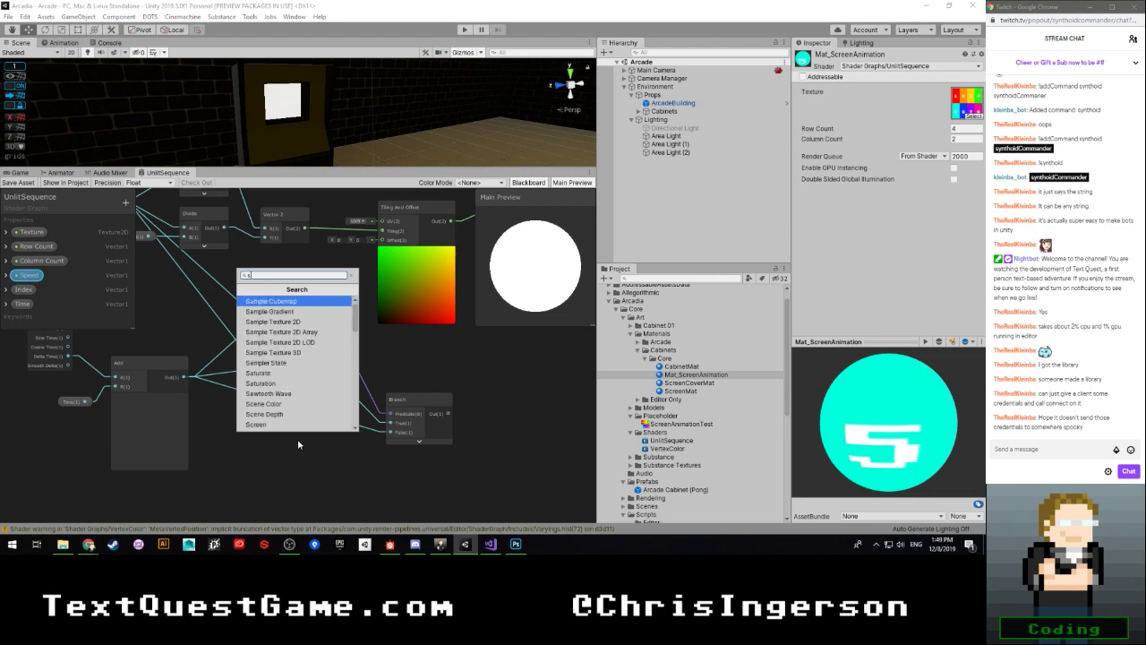
{"action": "type", "text": "proper"}
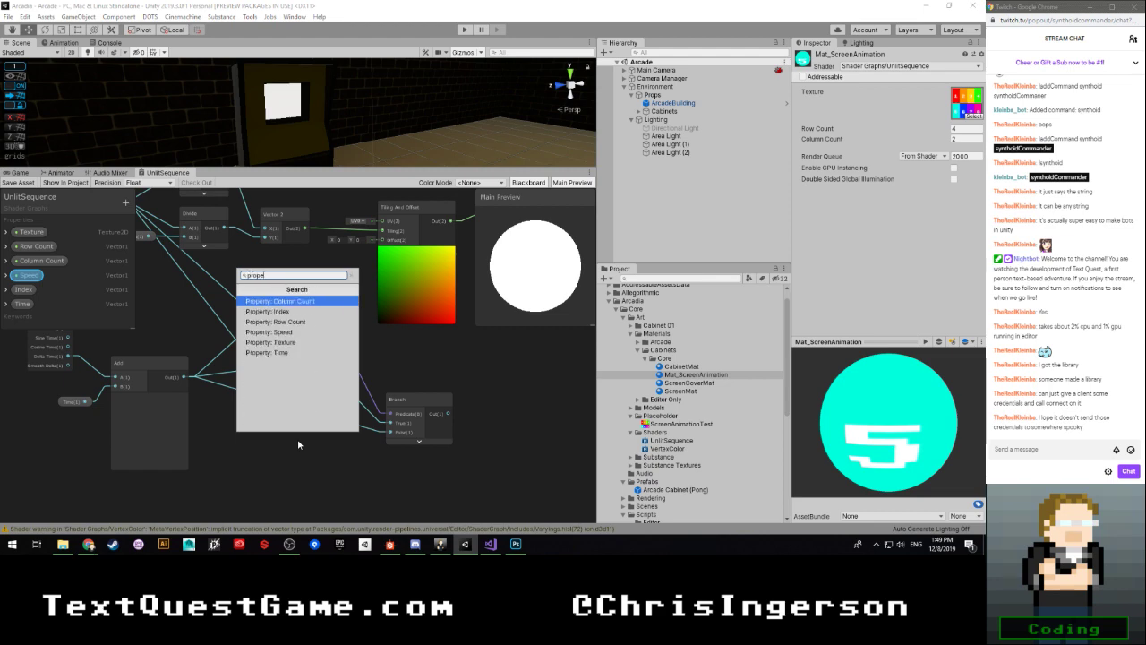
{"action": "key", "text": "BackSpace"}
{"action": "key", "text": "BackSpace"}
{"action": "key", "text": "BackSpace"}
{"action": "key", "text": "BackSpace"}
{"action": "key", "text": "BackSpace"}
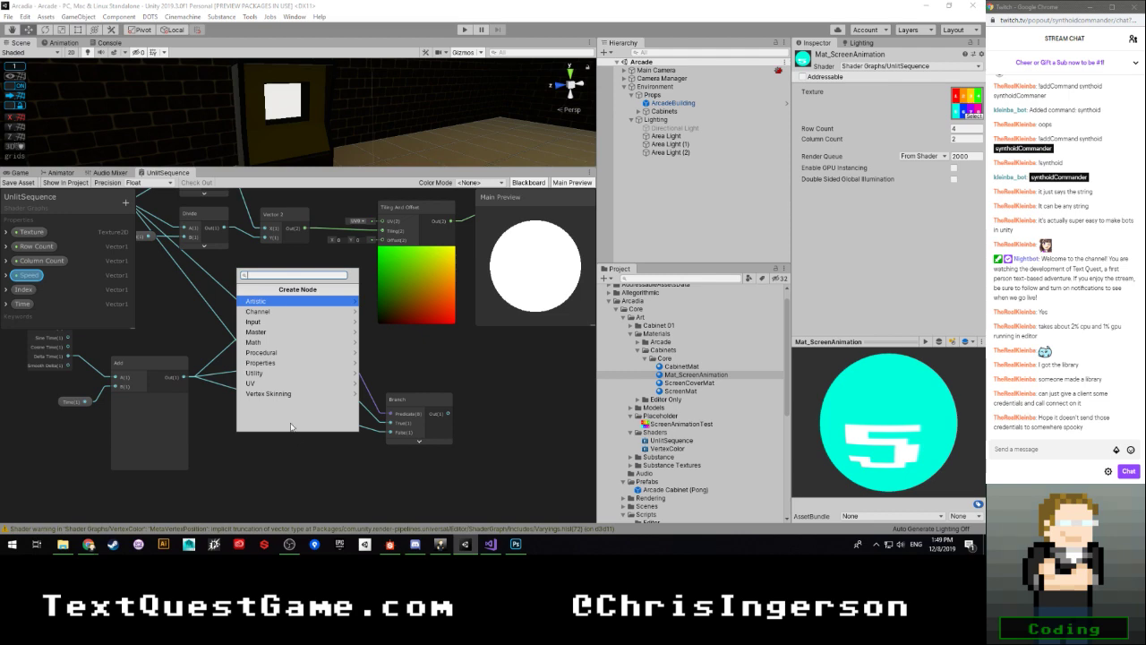
{"action": "left_click", "coordinate": [267, 363]}
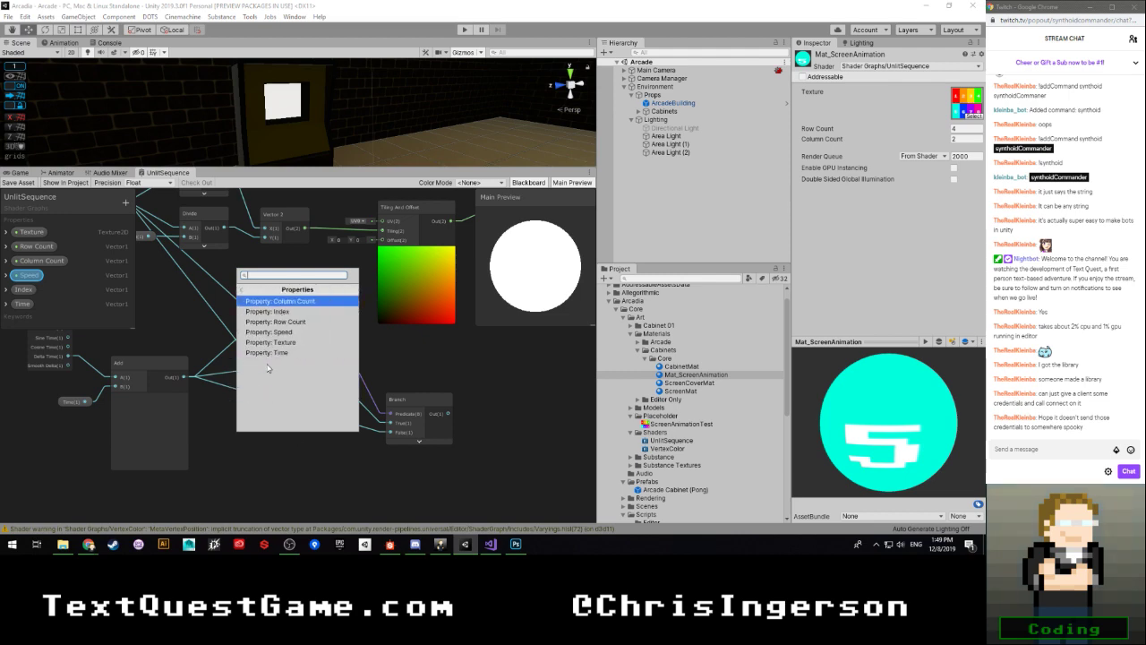
{"action": "left_click", "coordinate": [241, 288]}
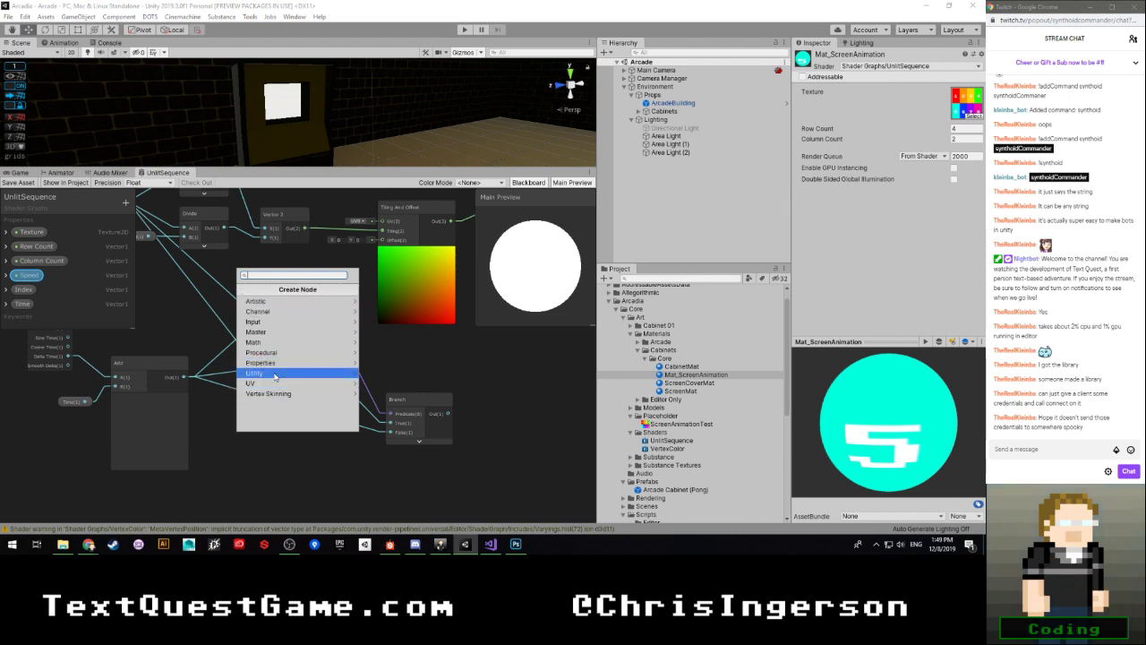
{"action": "left_click", "coordinate": [243, 489]}
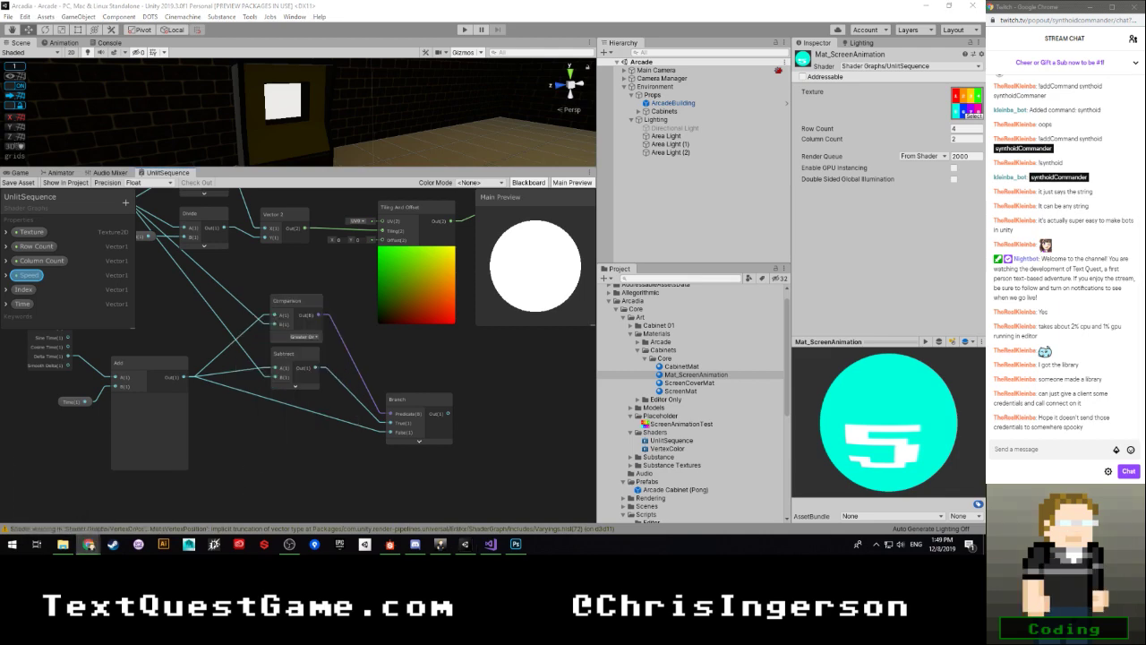
Step: Switch to Chrome and search the web for "unity shader graph set property"
{"action": "left_click", "coordinate": [88, 543]}
{"action": "type", "text": "unit"}
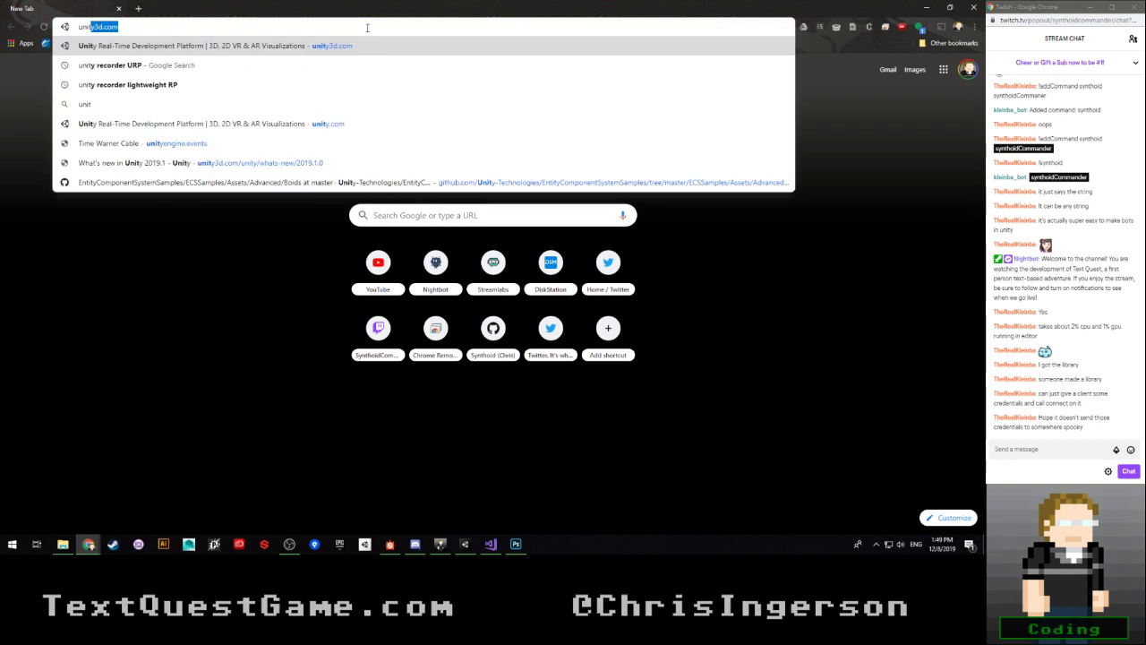
{"action": "type", "text": "y substance gra"}
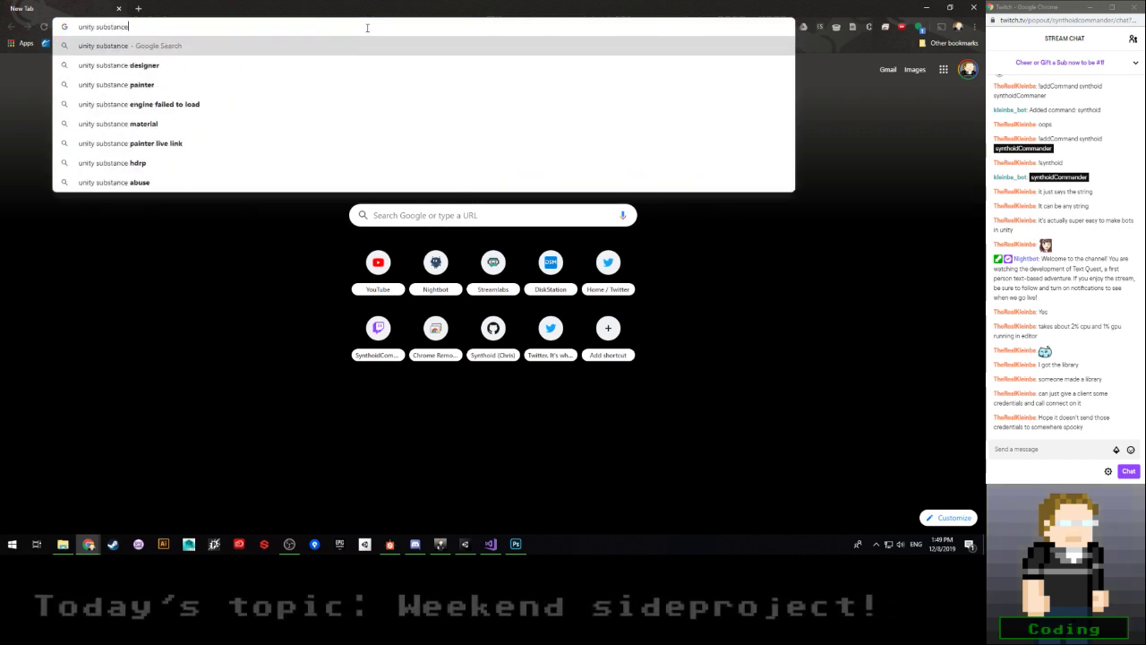
{"action": "key", "text": "BackSpace"}
{"action": "key", "text": "BackSpace"}
{"action": "key", "text": "BackSpace"}
{"action": "key", "text": "BackSpace"}
{"action": "key", "text": "BackSpace"}
{"action": "key", "text": "BackSpace"}
{"action": "key", "text": "BackSpace"}
{"action": "key", "text": "BackSpace"}
{"action": "key", "text": "BackSpace"}
{"action": "key", "text": "BackSpace"}
{"action": "key", "text": "BackSpace"}
{"action": "key", "text": "BackSpace"}
{"action": "key", "text": "BackSpace"}
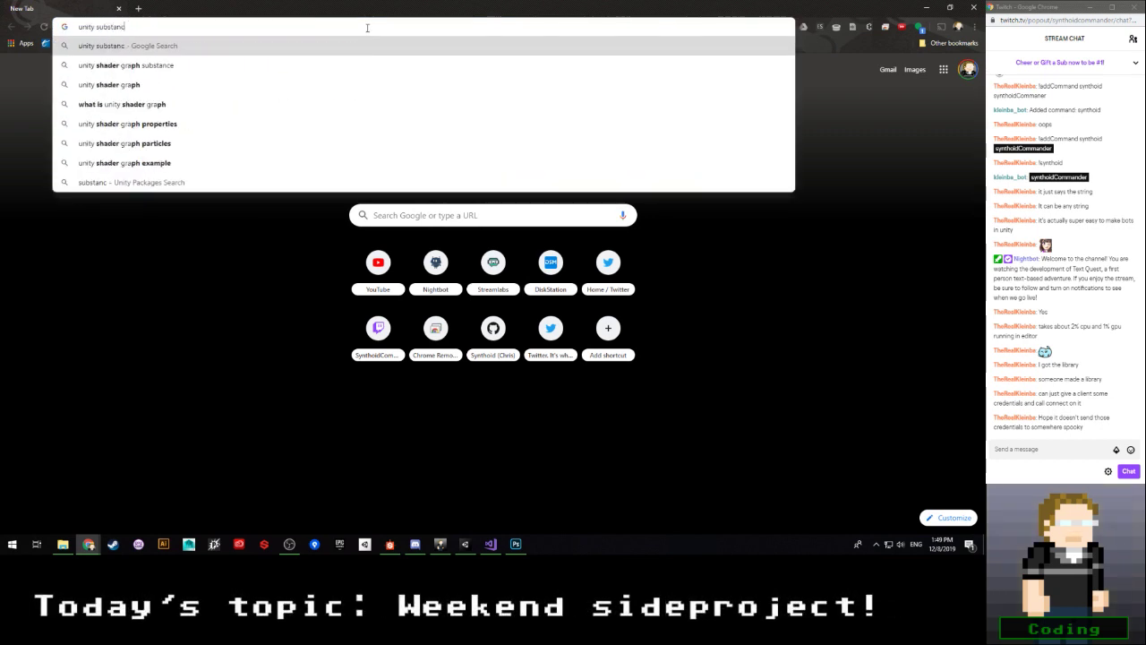
{"action": "type", "text": "shader graph set"}
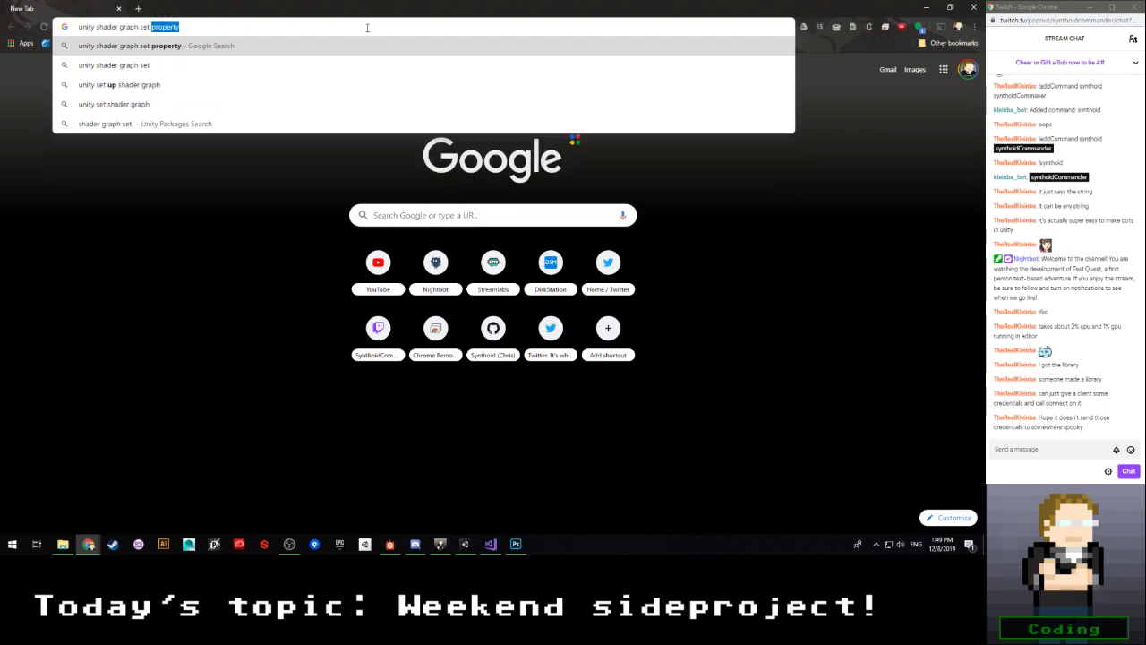
{"action": "key", "text": "Return"}
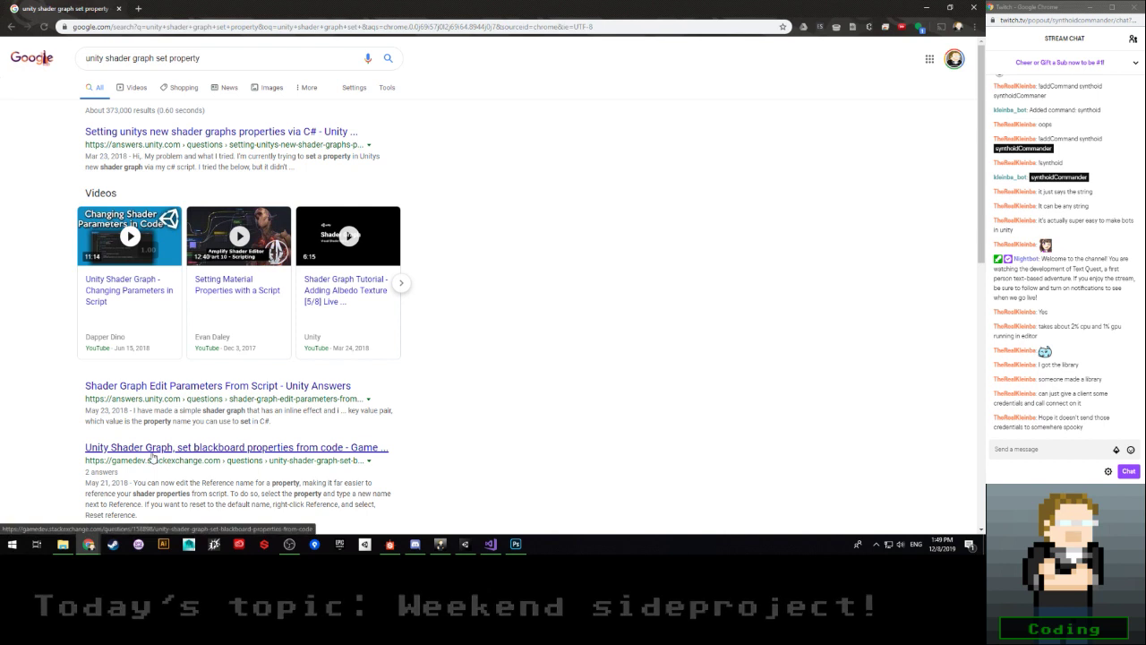
Step: Refine the web search to "unity shader graph set property in shader" and scan the results for a relevant page
{"action": "left_click", "coordinate": [208, 59]}
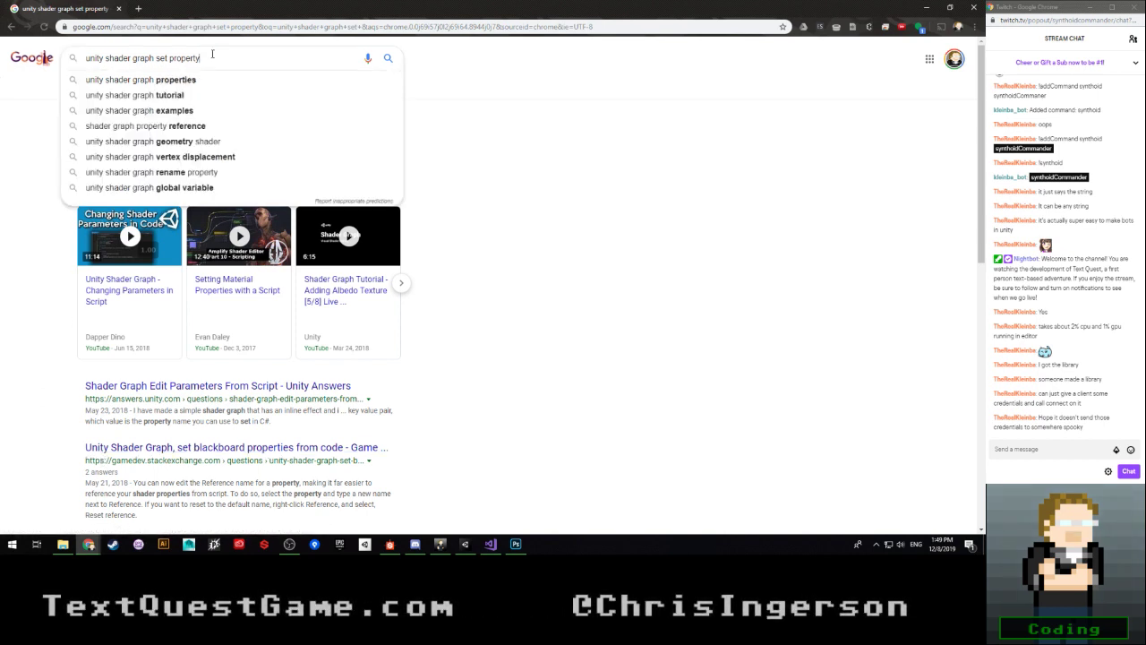
{"action": "type", "text": "in shader"}
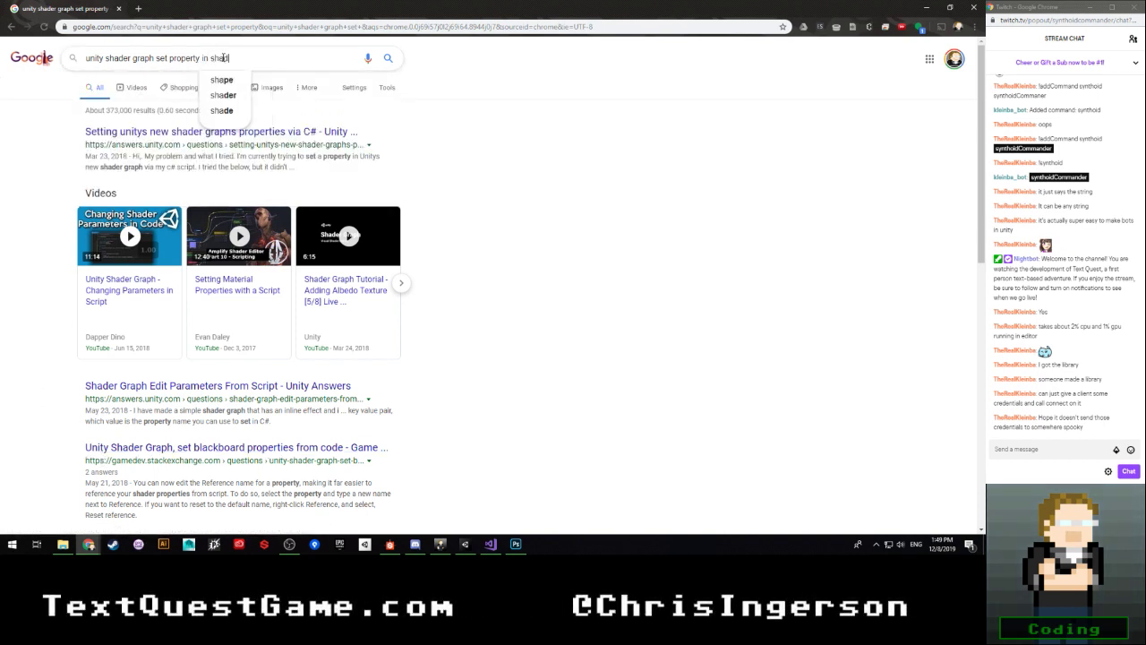
{"action": "key", "text": "Return"}
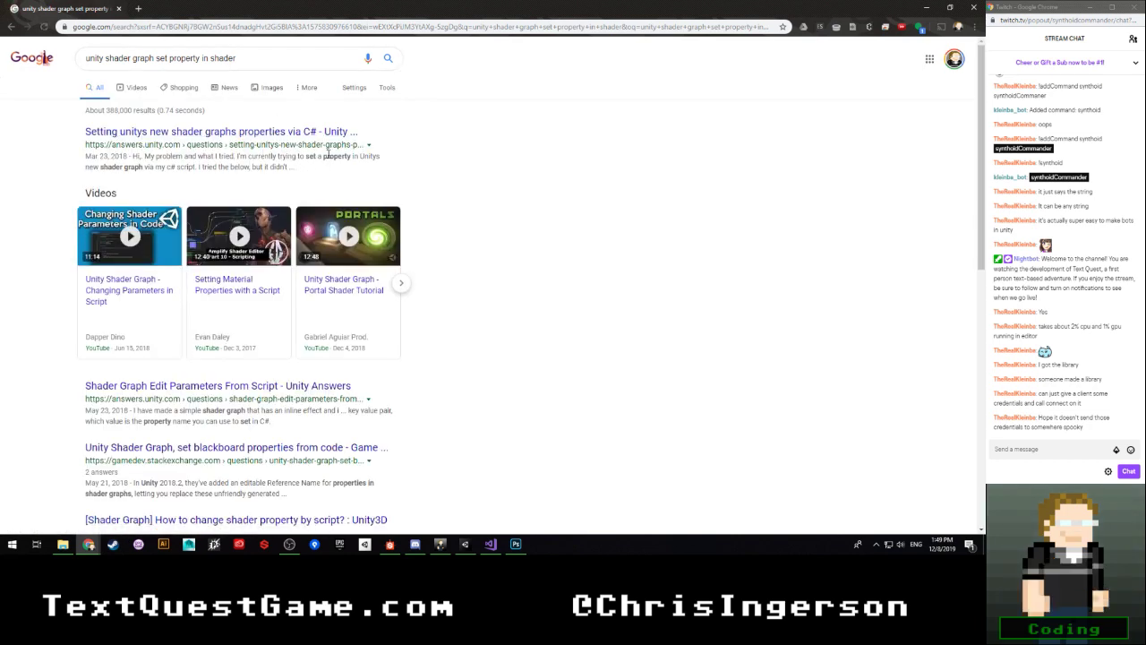
{"action": "scroll", "coordinate": [542, 246], "scroll_direction": "down", "scroll_amount": 1}
{"action": "scroll", "coordinate": [539, 246], "scroll_direction": "down", "scroll_amount": 2}
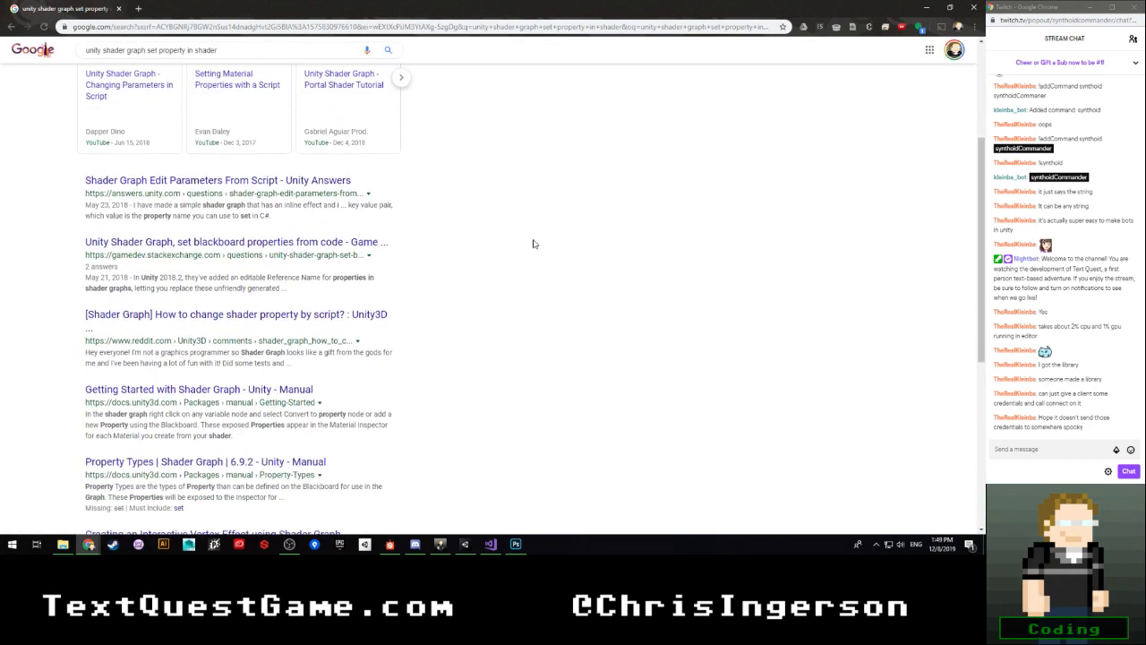
{"action": "scroll", "coordinate": [532, 244], "scroll_direction": "down", "scroll_amount": 1}
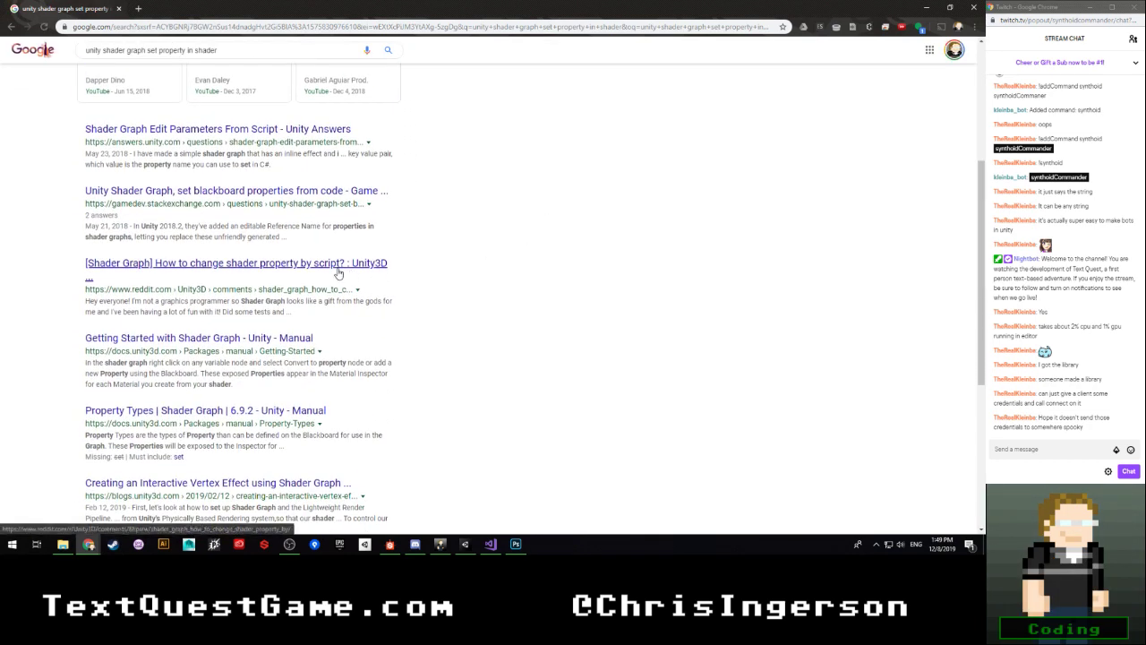
{"action": "scroll", "coordinate": [439, 283], "scroll_direction": "down", "scroll_amount": 2}
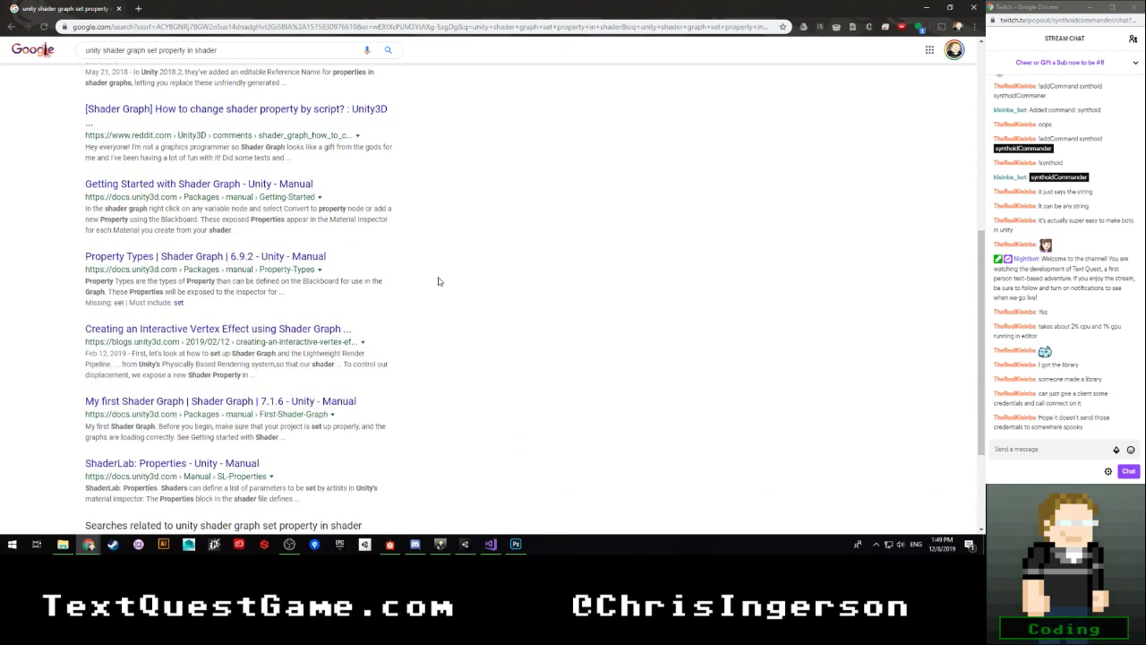
{"action": "scroll", "coordinate": [438, 281], "scroll_direction": "down", "scroll_amount": 1}
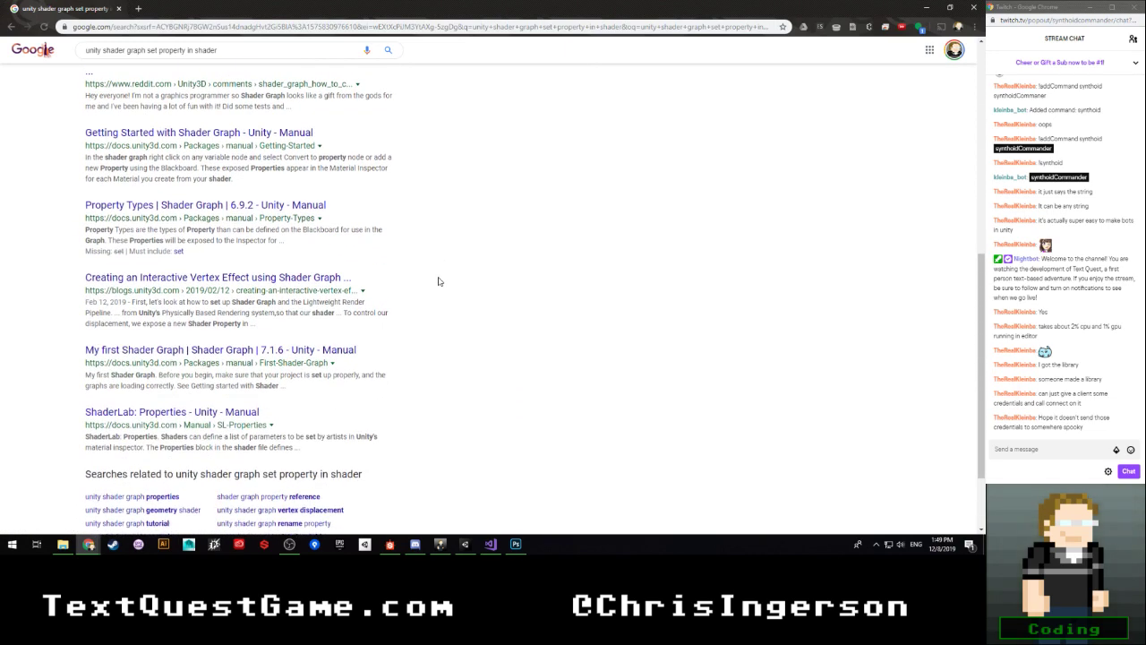
{"action": "scroll", "coordinate": [437, 281], "scroll_direction": "up", "scroll_amount": 3}
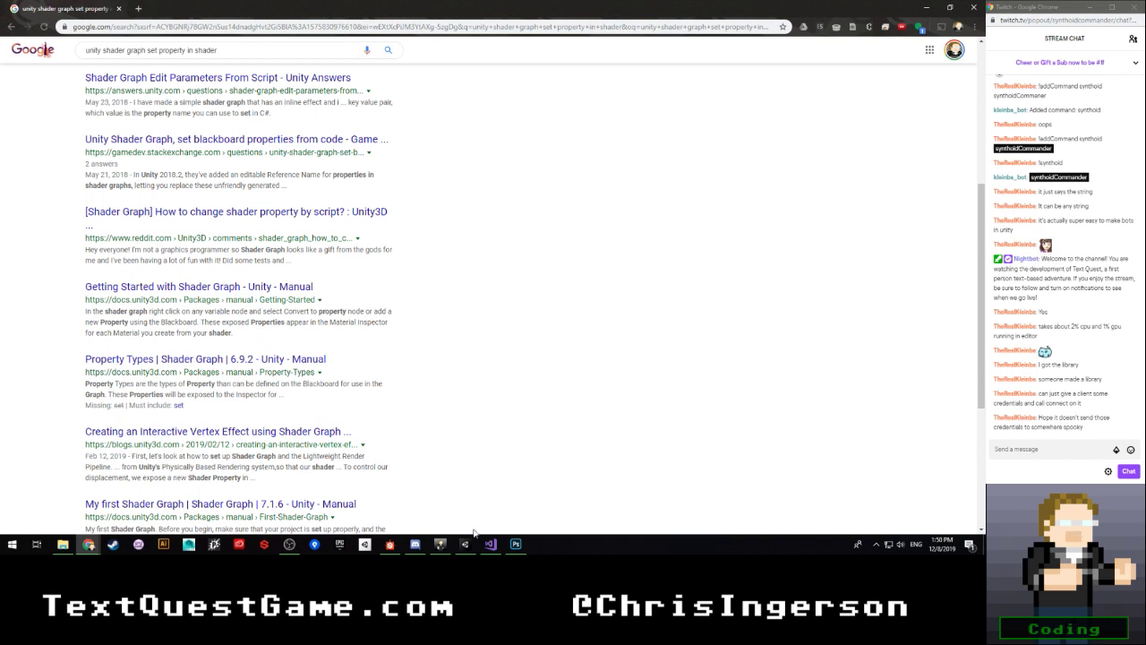
Step: Change the search to "unity shader graph set property in graph" and open the Stack Exchange result about setting blackboard properties in a separate tab
{"action": "mouse_move", "coordinate": [474, 550]}
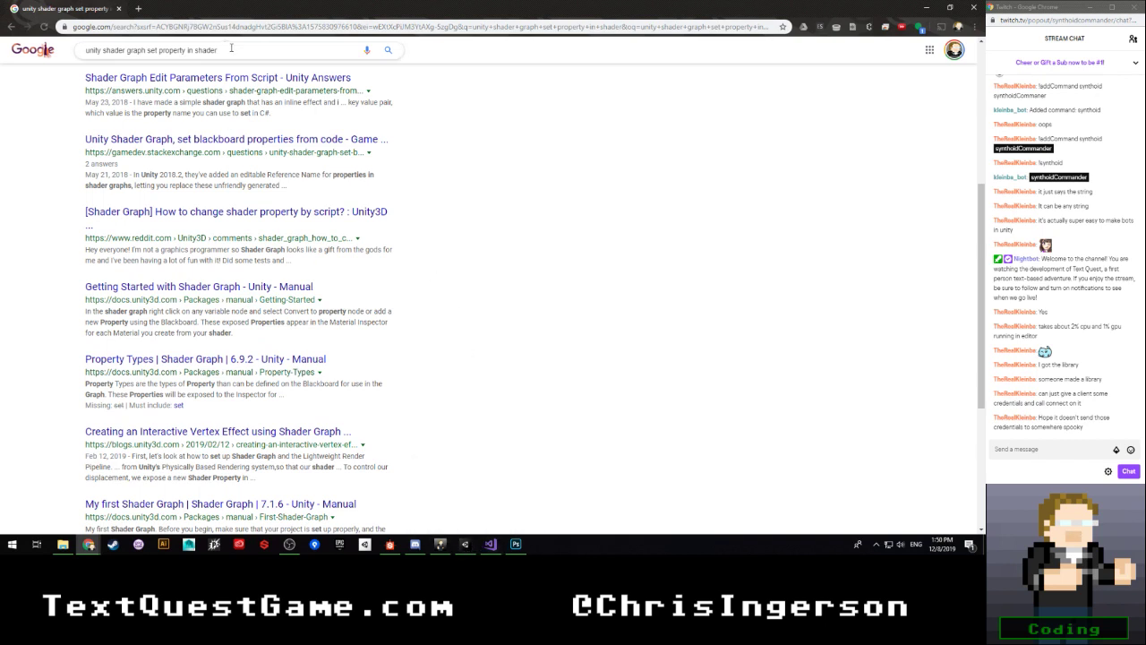
{"action": "left_click_drag", "start_coordinate": [219, 51], "coordinate": [193, 54]}
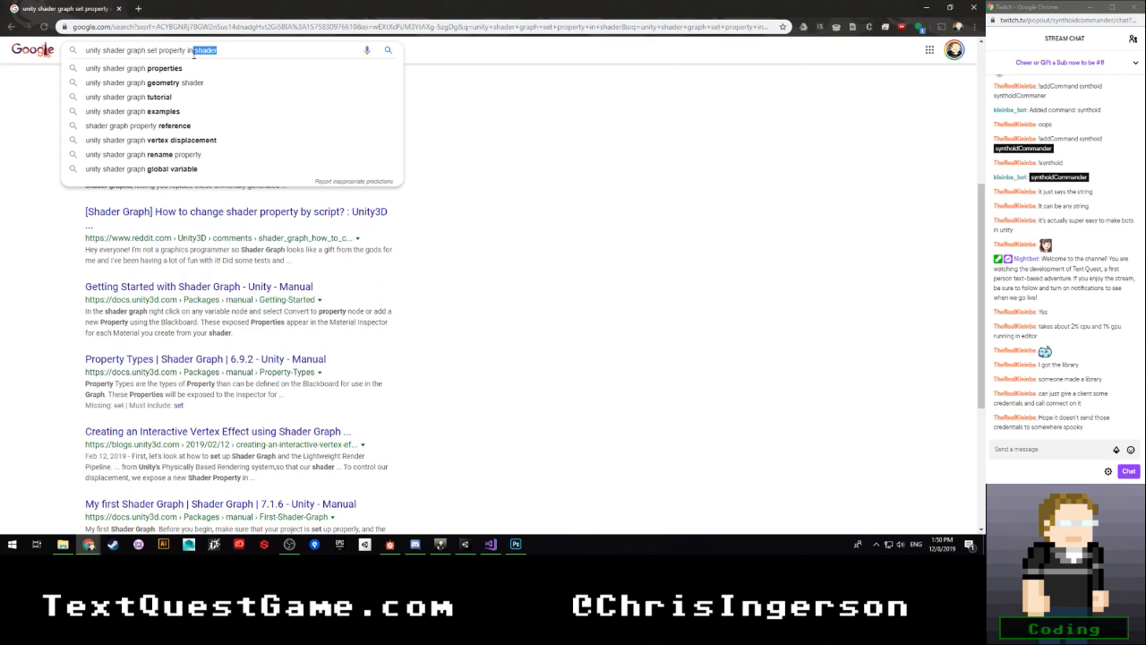
{"action": "type", "text": "graph"}
{"action": "key", "text": "Return"}
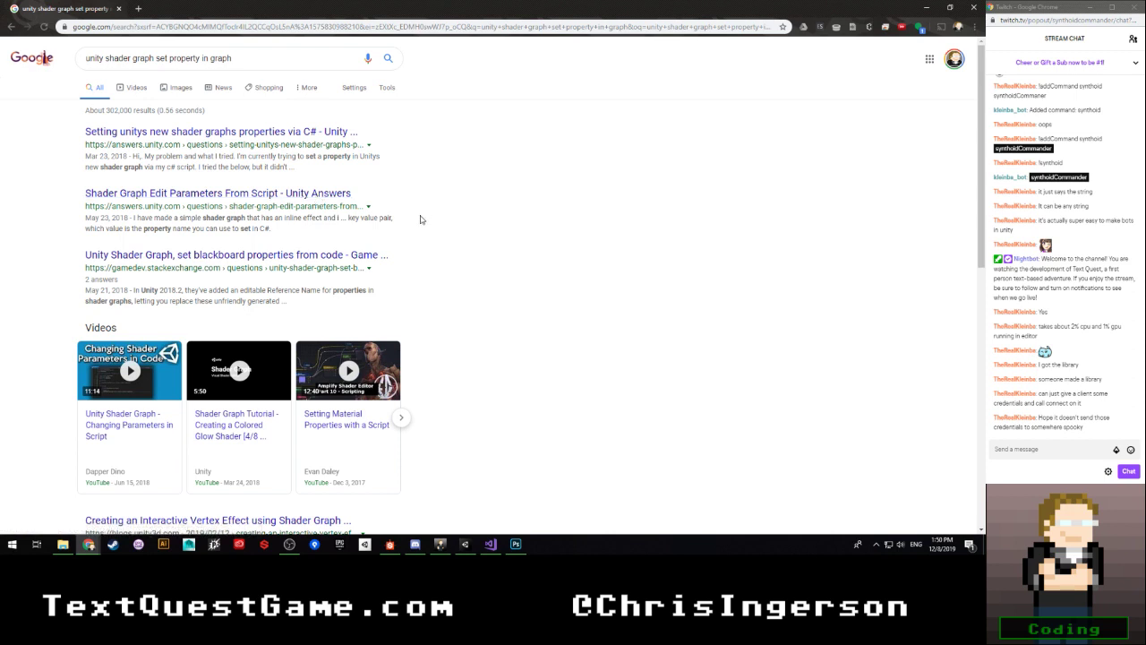
{"action": "scroll", "coordinate": [418, 222], "scroll_direction": "down", "scroll_amount": 1}
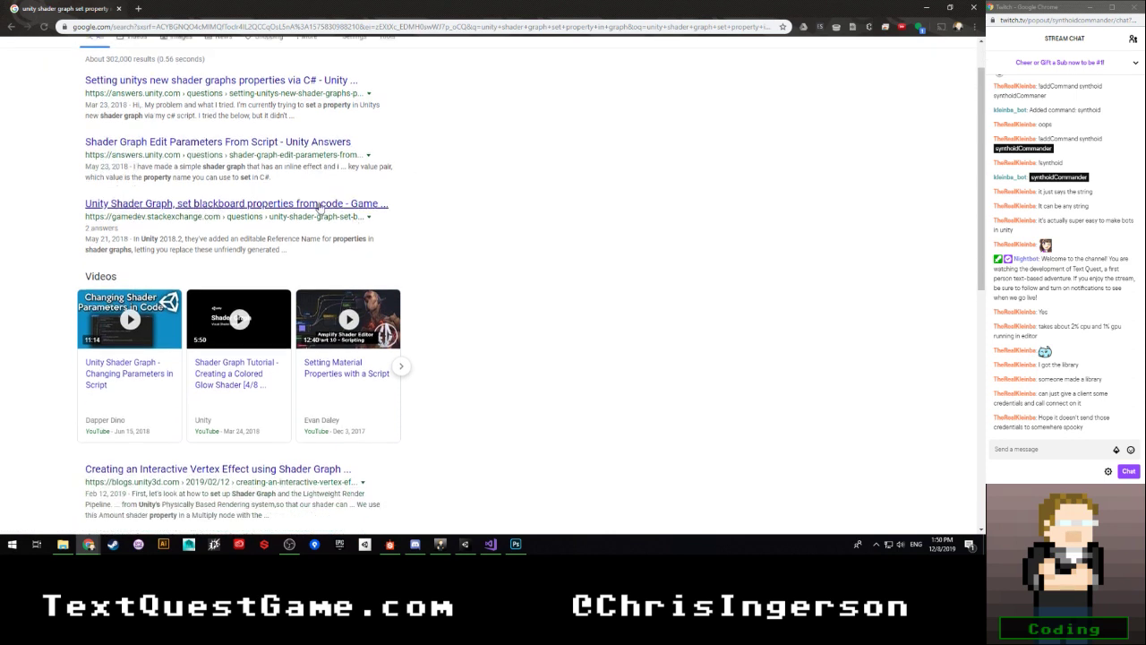
{"action": "middle_click", "coordinate": [367, 207]}
{"action": "scroll", "coordinate": [468, 209], "scroll_direction": "down", "scroll_amount": 3}
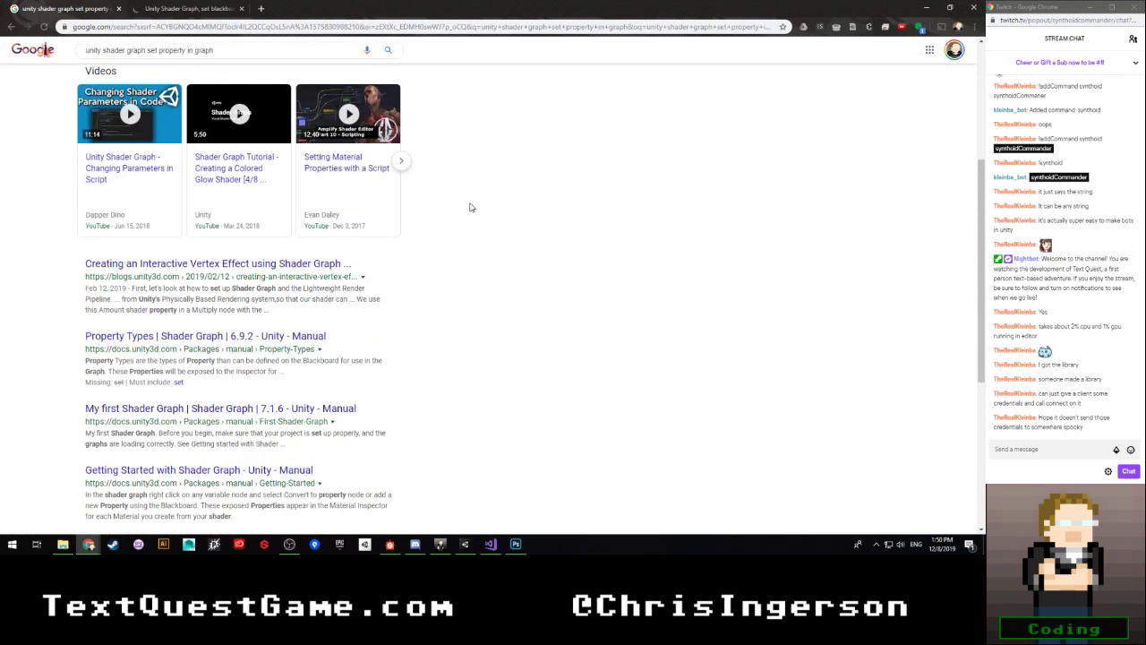
{"action": "scroll", "coordinate": [468, 206], "scroll_direction": "down", "scroll_amount": 3}
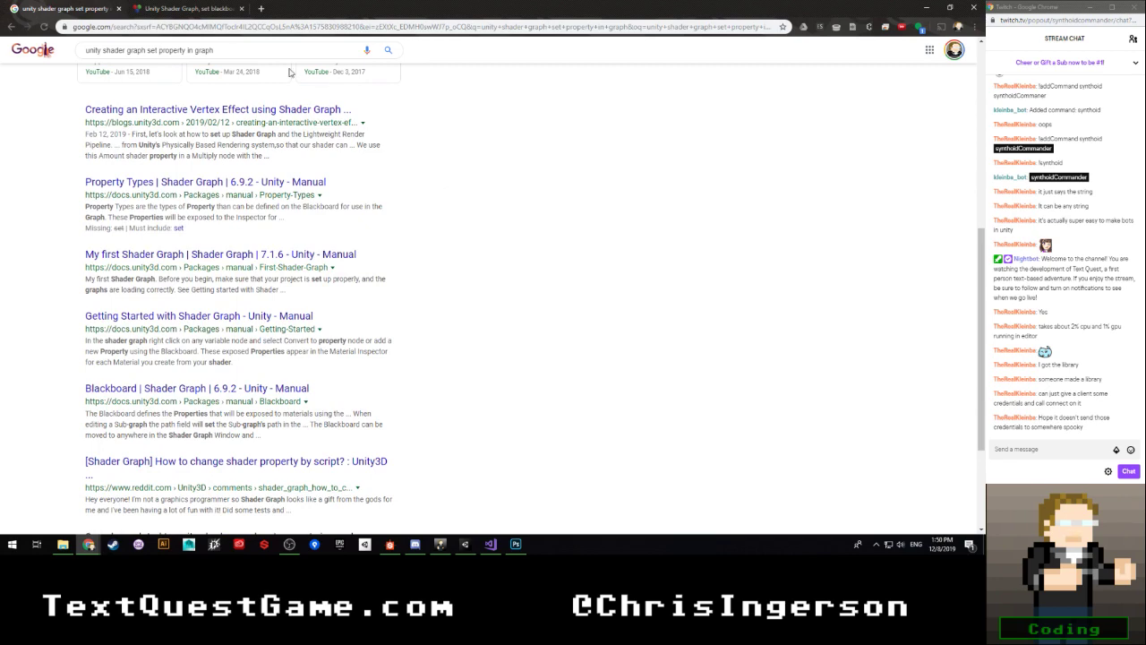
Step: Read the Stack Exchange question and answers on setting blackboard properties, close that page, and recheck the remaining search results
{"action": "left_click", "coordinate": [221, 8]}
{"action": "scroll", "coordinate": [242, 278], "scroll_direction": "down", "scroll_amount": 2}
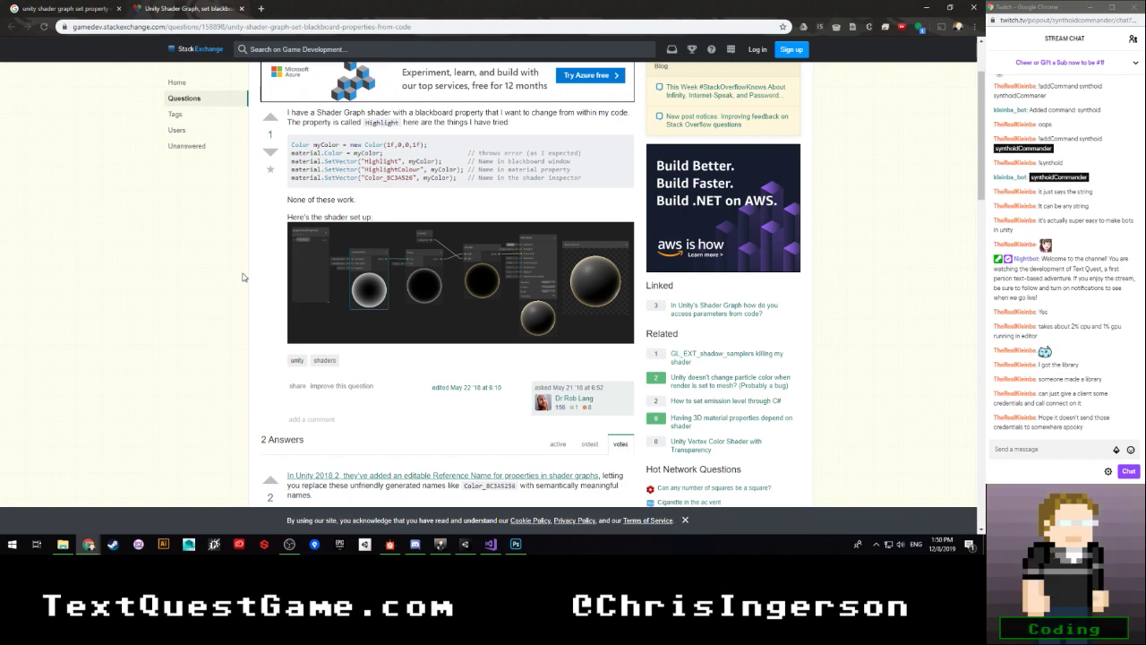
{"action": "scroll", "coordinate": [242, 277], "scroll_direction": "down", "scroll_amount": 5}
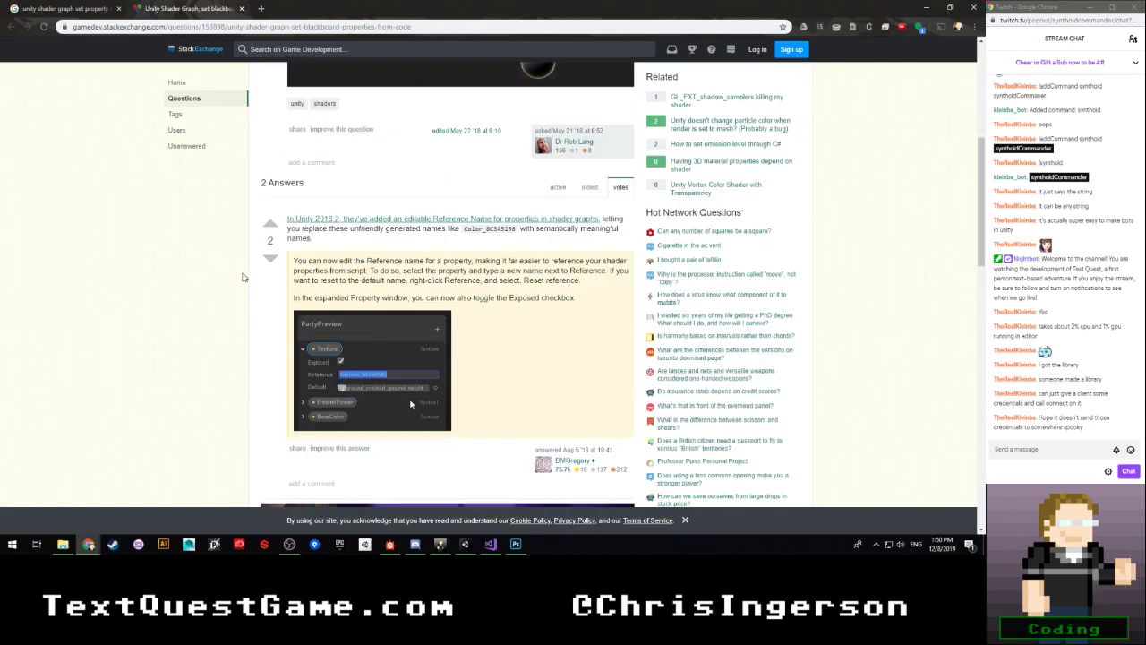
{"action": "scroll", "coordinate": [242, 277], "scroll_direction": "down", "scroll_amount": 8}
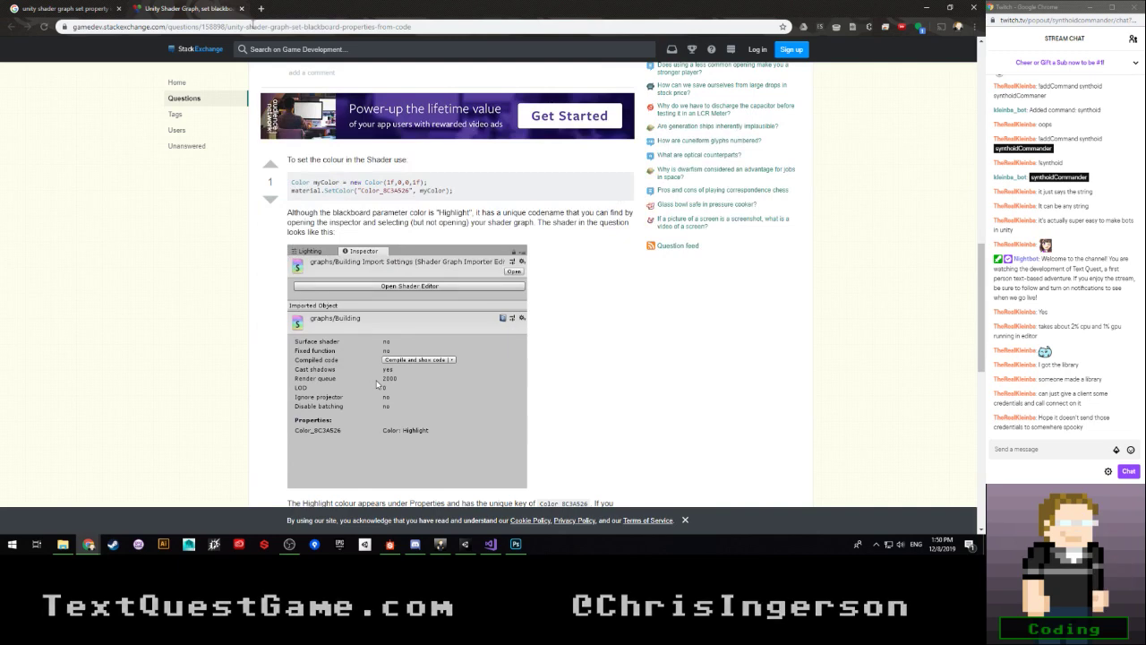
{"action": "key", "text": "ctrl+w"}
{"action": "scroll", "coordinate": [448, 341], "scroll_direction": "down", "scroll_amount": 2}
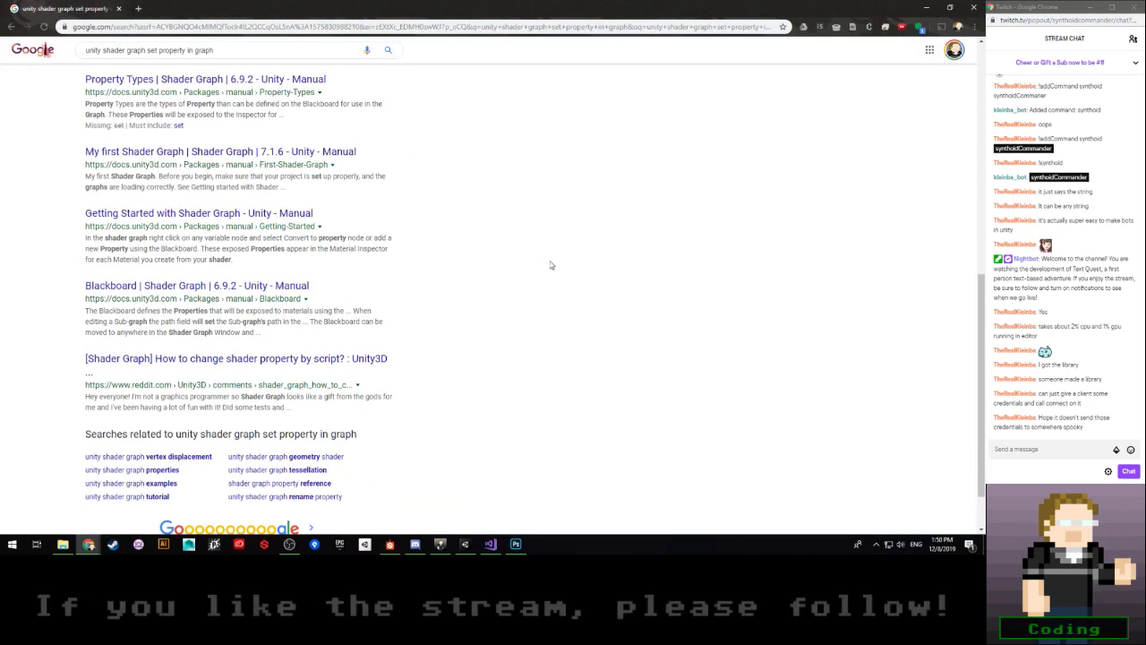
{"action": "scroll", "coordinate": [420, 305], "scroll_direction": "up", "scroll_amount": 3}
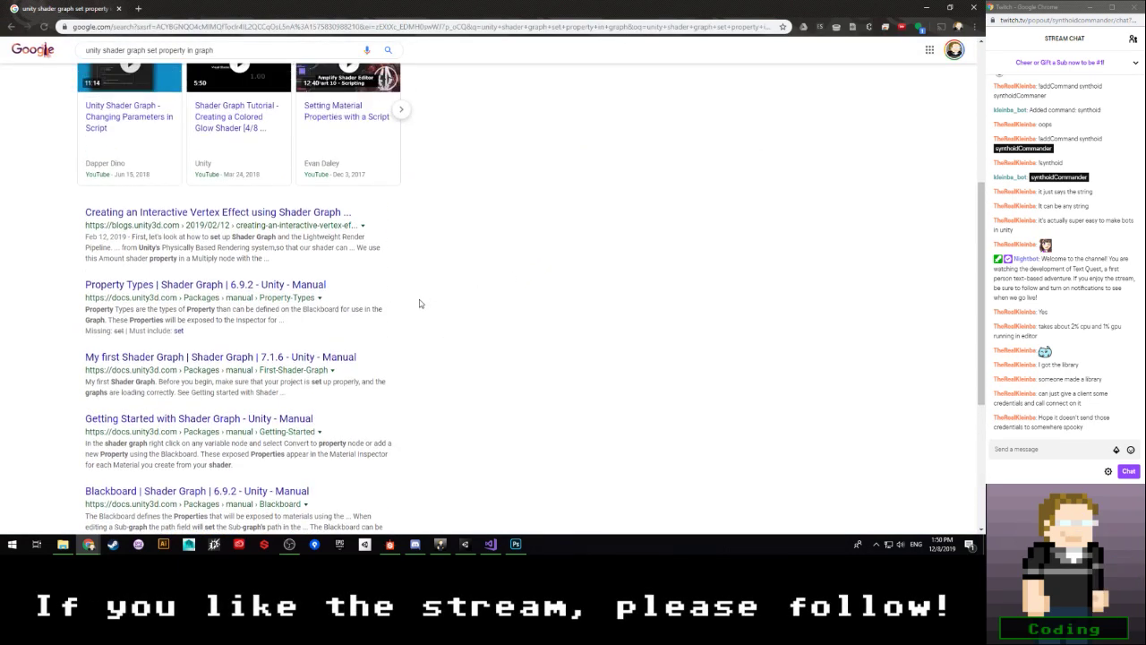
{"action": "scroll", "coordinate": [420, 303], "scroll_direction": "up", "scroll_amount": 4}
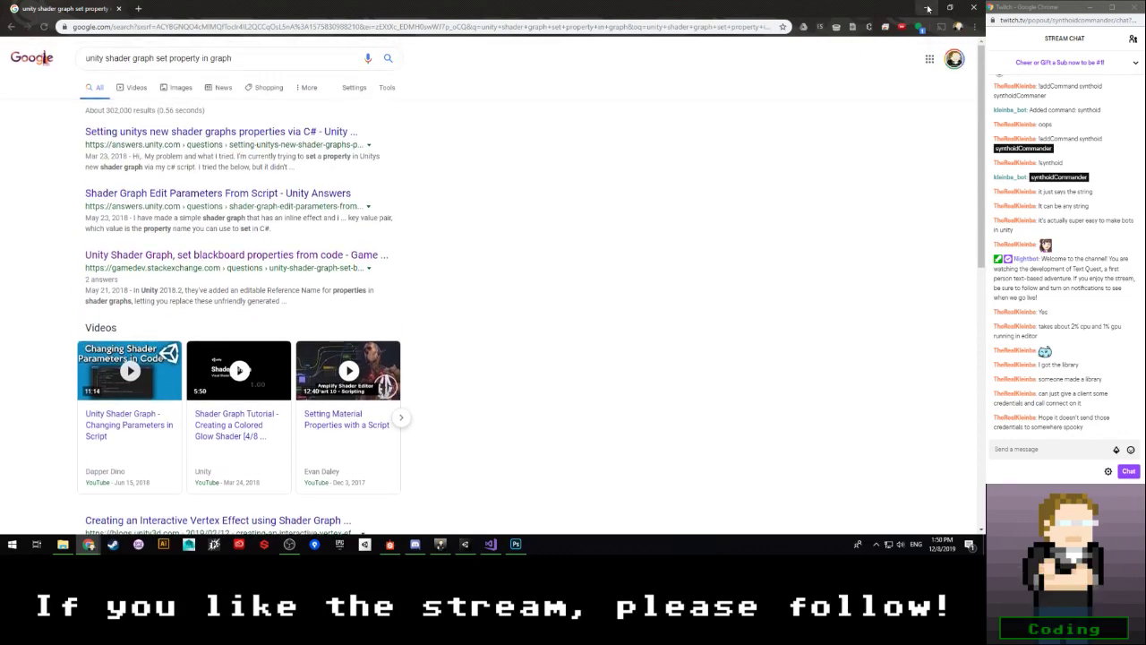
Step: Switch back to Unity and examine the UnlitSequence graph's node layout around Comparison, Subtract and Branch
{"action": "key", "text": "alt+Tab"}
{"action": "scroll", "coordinate": [327, 313], "scroll_direction": "down", "scroll_amount": 5}
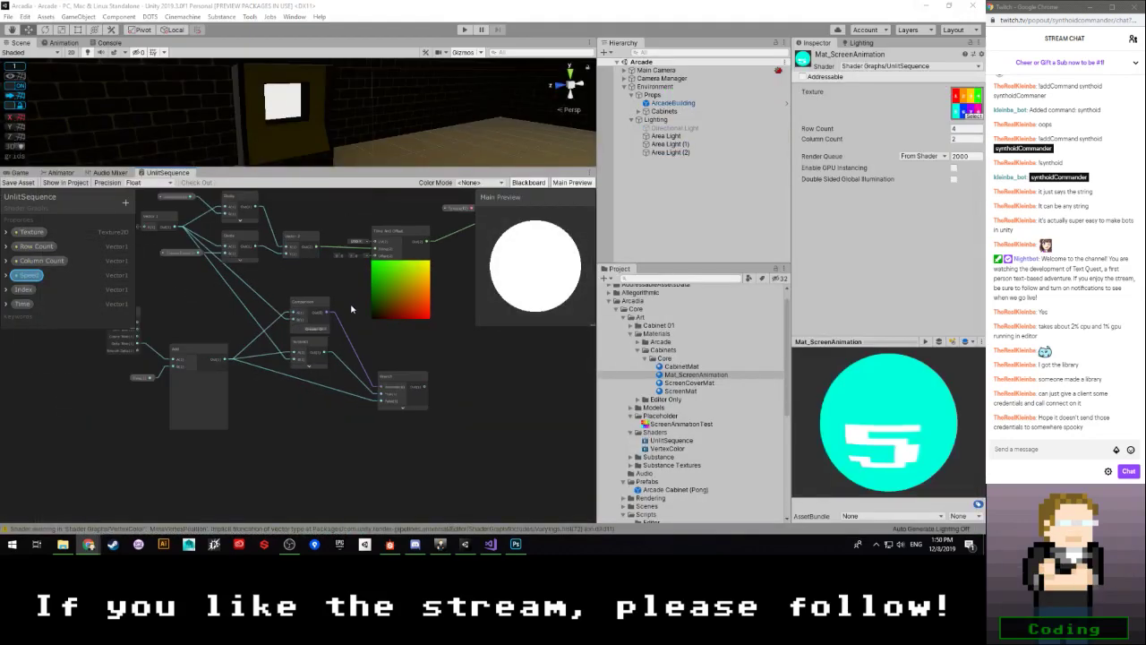
{"action": "middle_click_drag", "start_coordinate": [324, 360], "coordinate": [256, 472]}
{"action": "scroll", "coordinate": [295, 473], "scroll_direction": "up", "scroll_amount": 3}
{"action": "scroll", "coordinate": [294, 473], "scroll_direction": "up", "scroll_amount": 1}
{"action": "scroll", "coordinate": [294, 497], "scroll_direction": "down", "scroll_amount": 3}
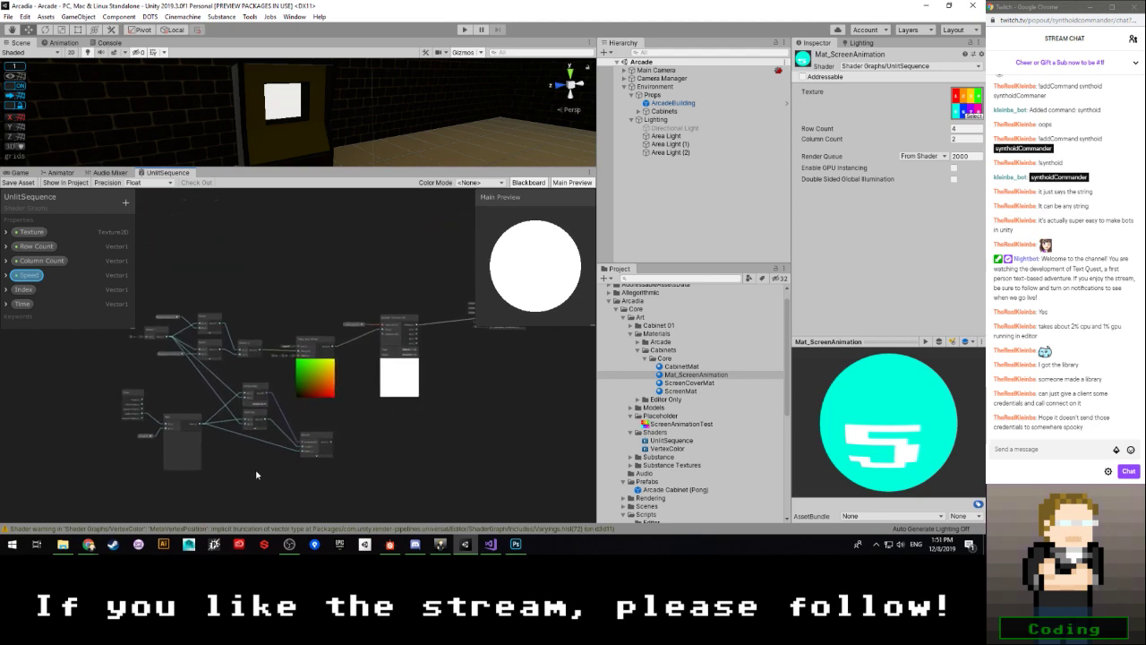
{"action": "scroll", "coordinate": [256, 474], "scroll_direction": "up", "scroll_amount": 6}
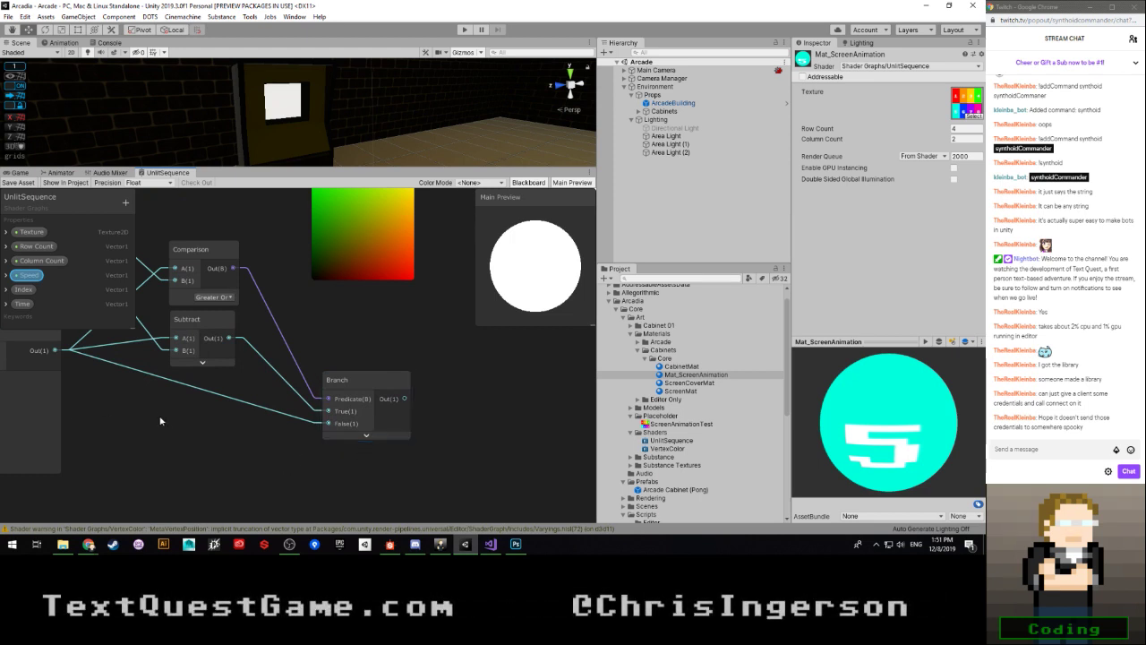
{"action": "right_click", "coordinate": [193, 424]}
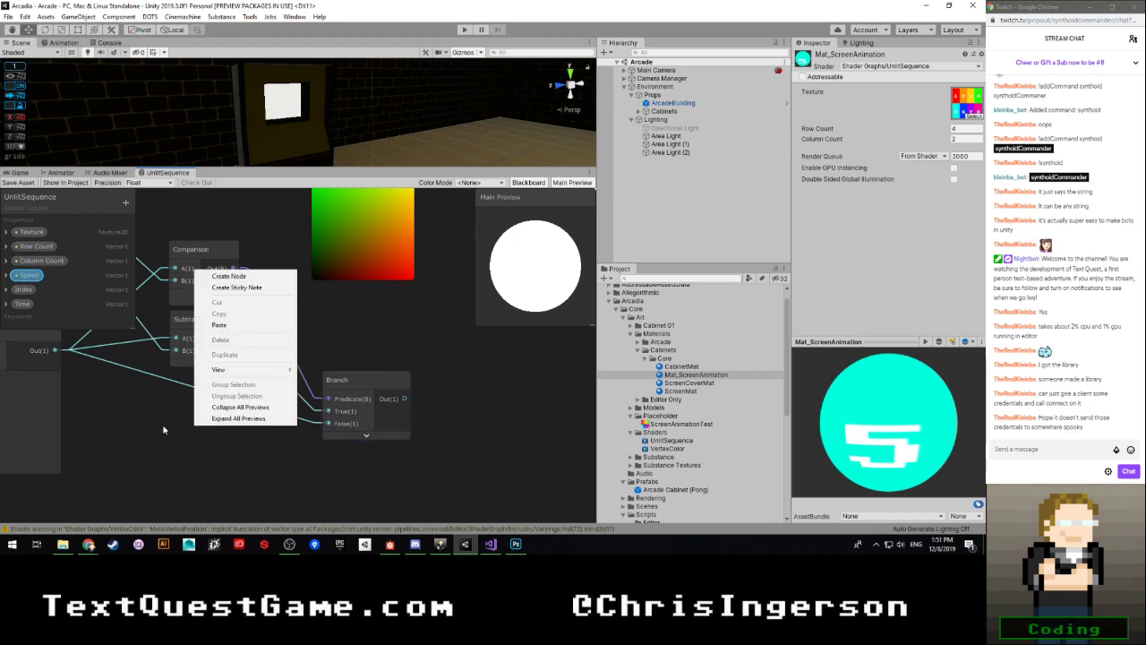
{"action": "left_click", "coordinate": [163, 430]}
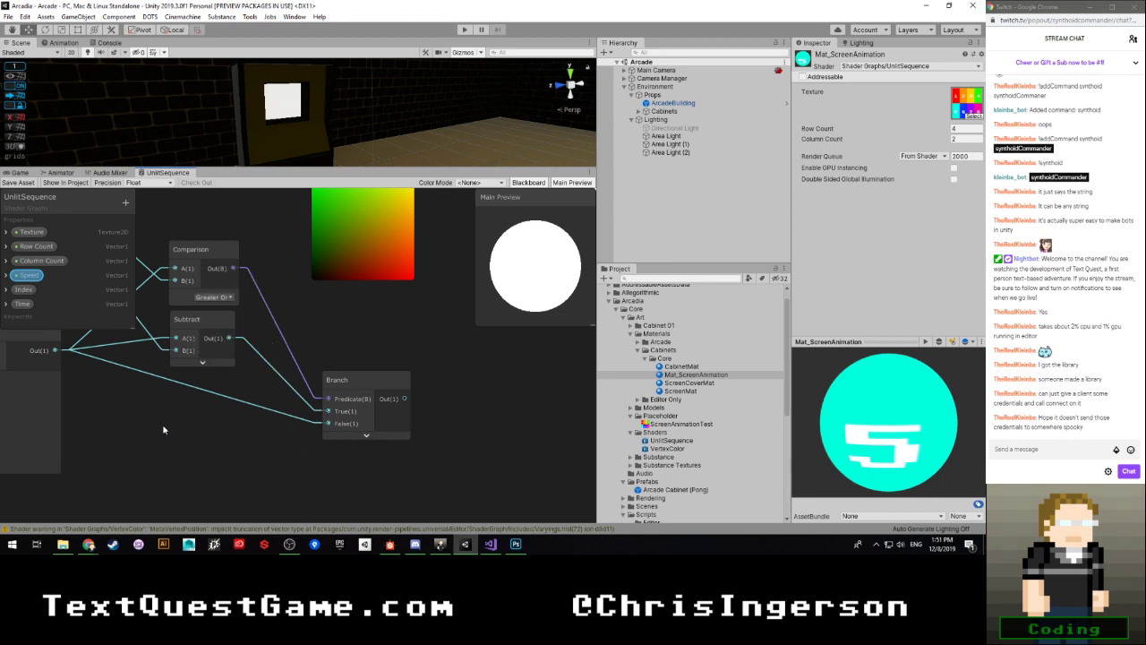
Step: Browse the node creation categories, including Input, Procedural, Math and Properties, for a node that can write a property
{"action": "key", "text": "space"}
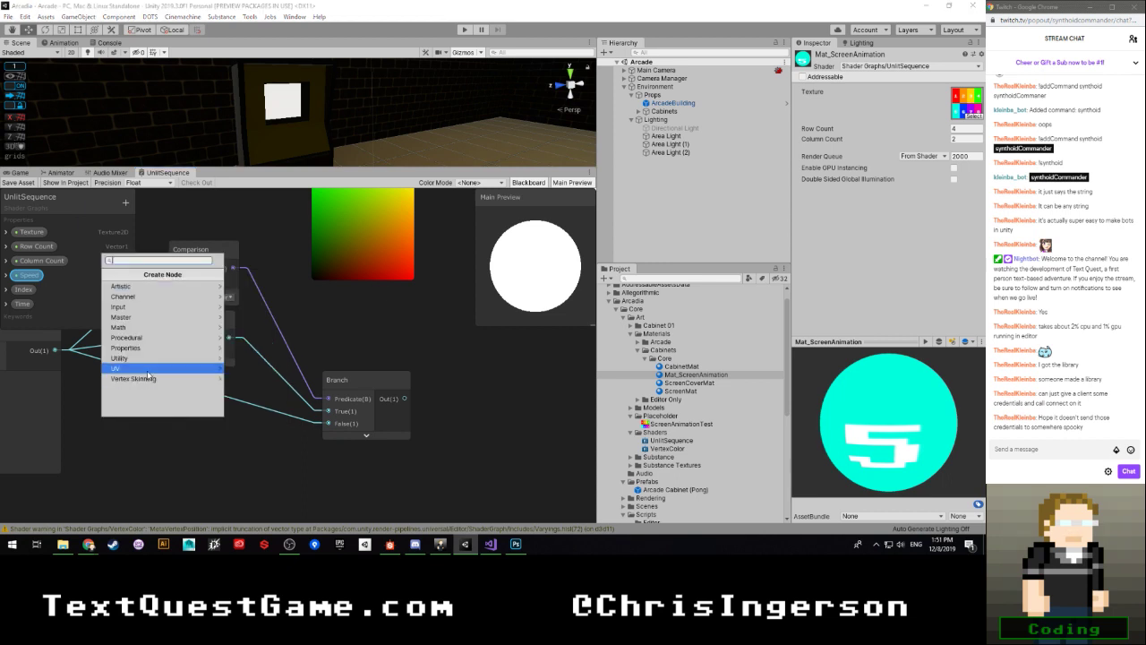
{"action": "left_click", "coordinate": [114, 368]}
{"action": "left_click", "coordinate": [108, 275]}
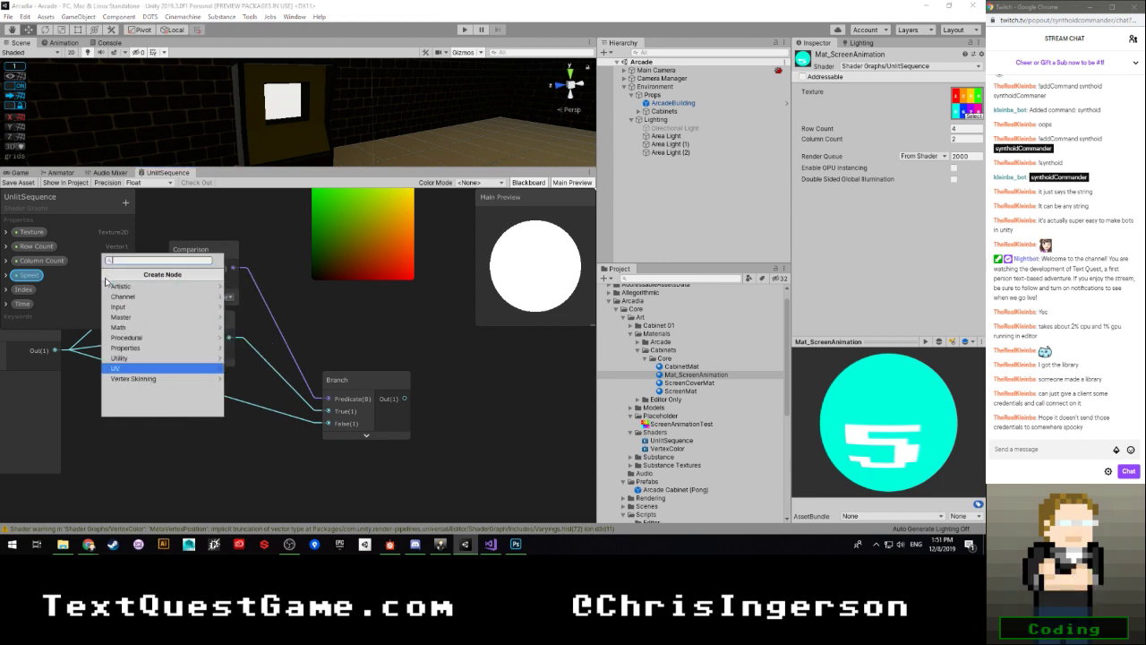
{"action": "left_click", "coordinate": [142, 307]}
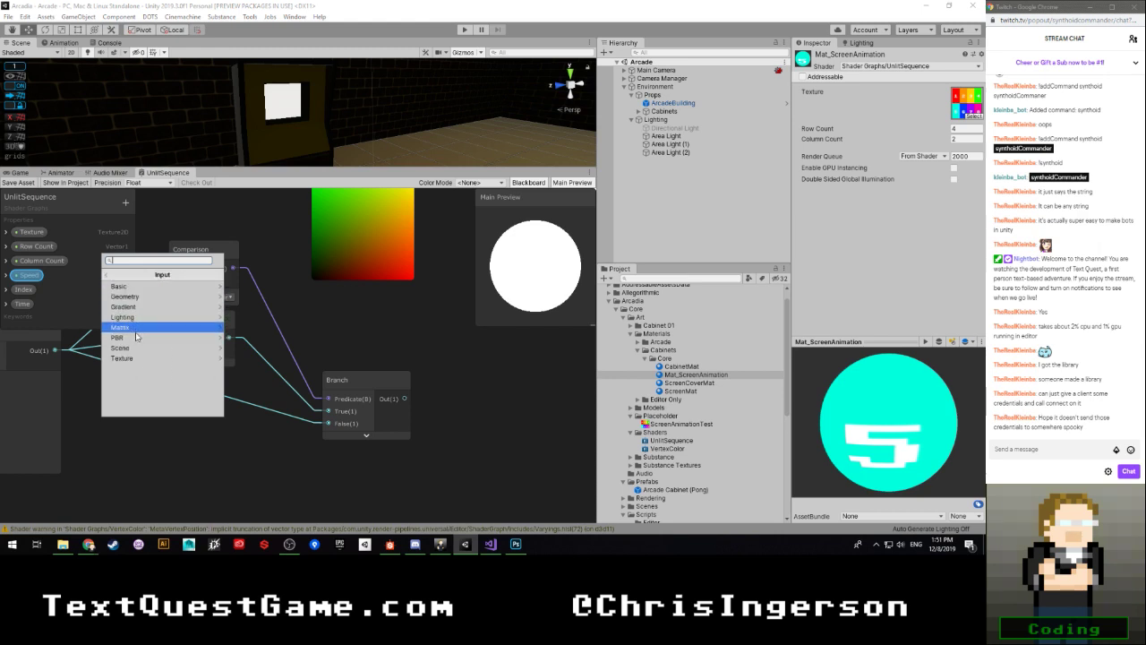
{"action": "left_click", "coordinate": [135, 286]}
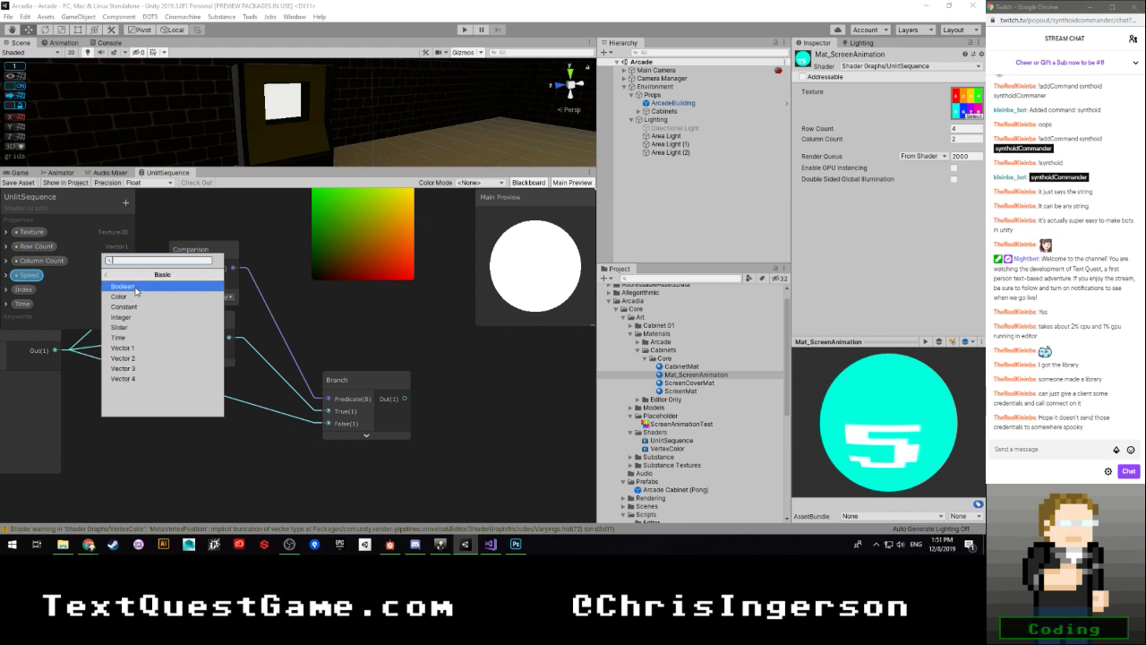
{"action": "left_click", "coordinate": [107, 276]}
{"action": "left_click", "coordinate": [107, 277]}
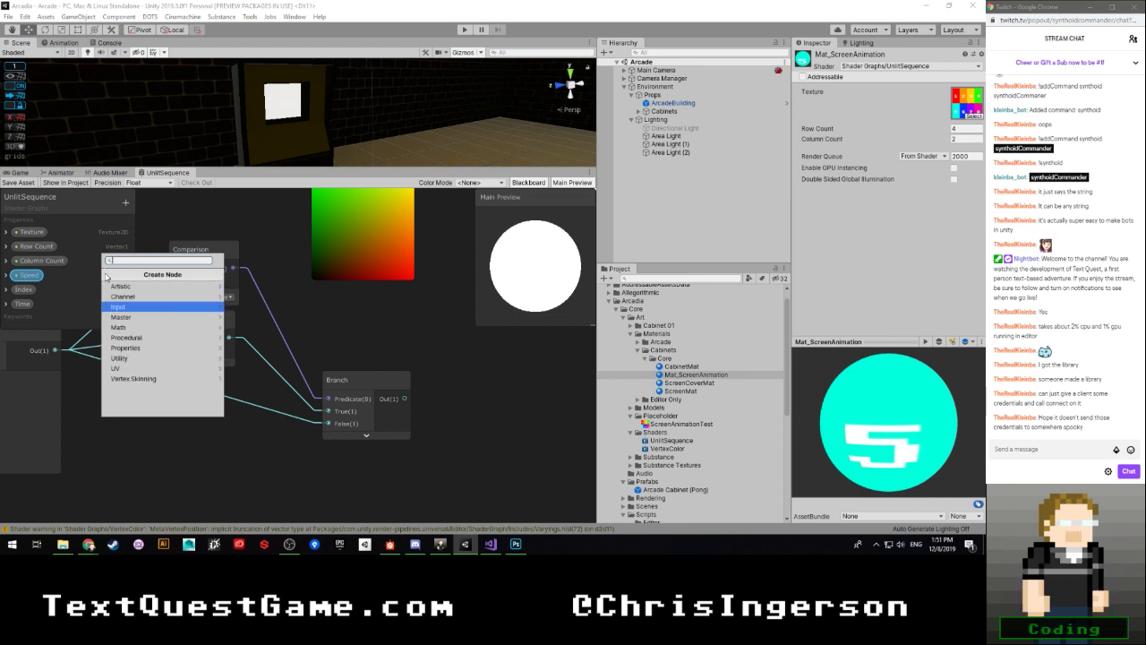
{"action": "left_click", "coordinate": [127, 337]}
{"action": "left_click", "coordinate": [108, 277]}
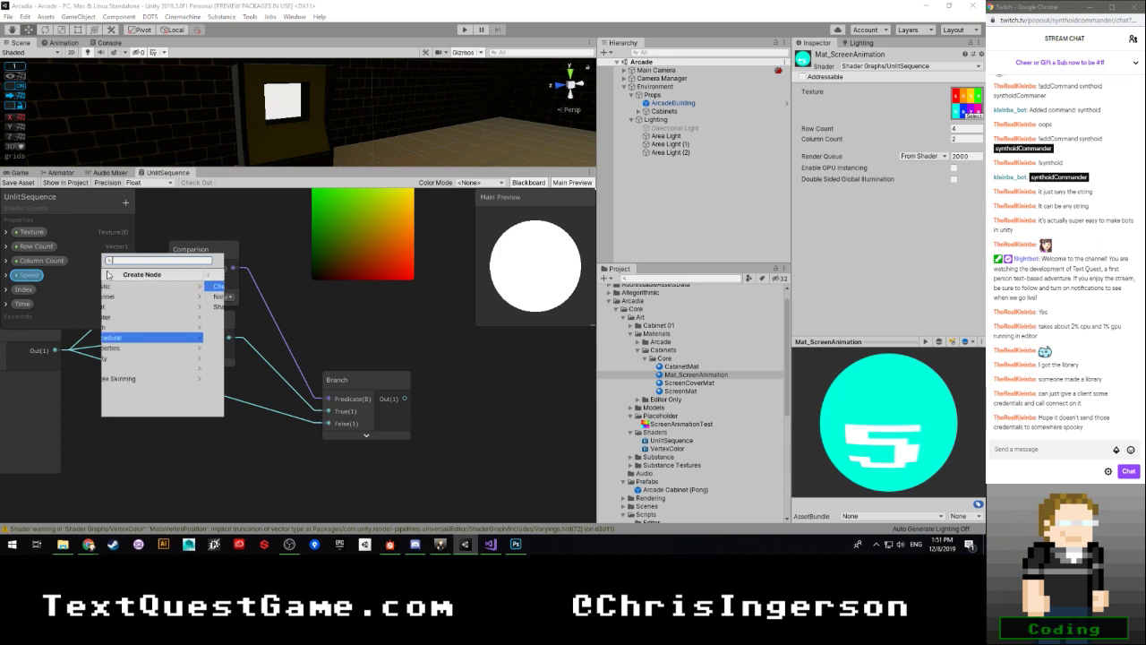
{"action": "left_click", "coordinate": [130, 327]}
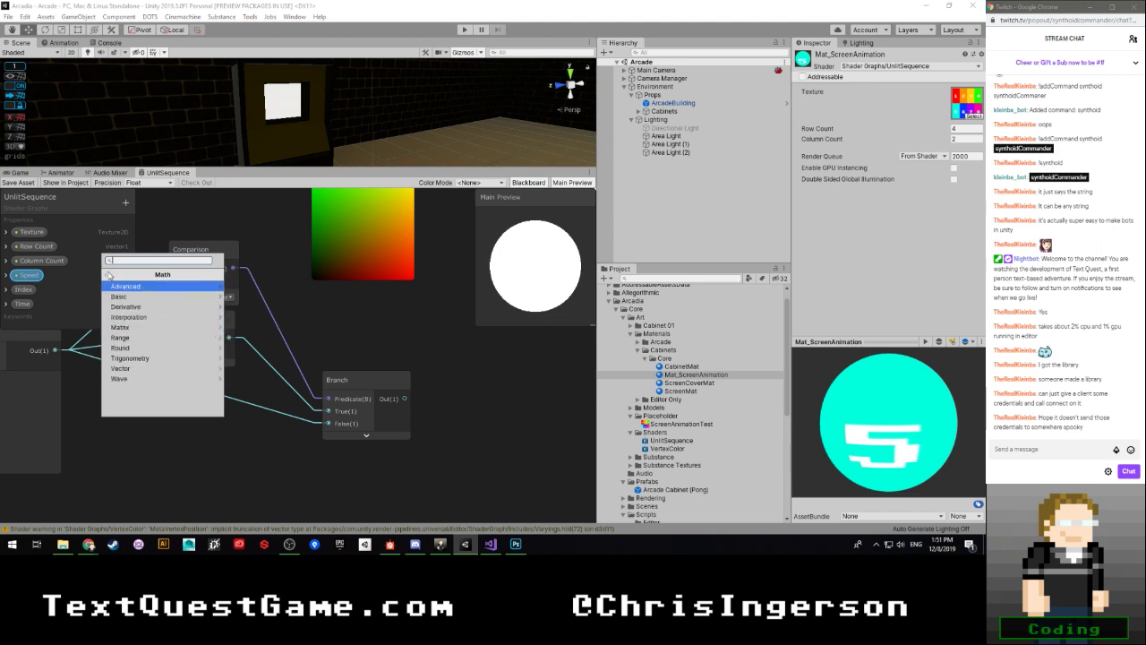
{"action": "left_click", "coordinate": [108, 277]}
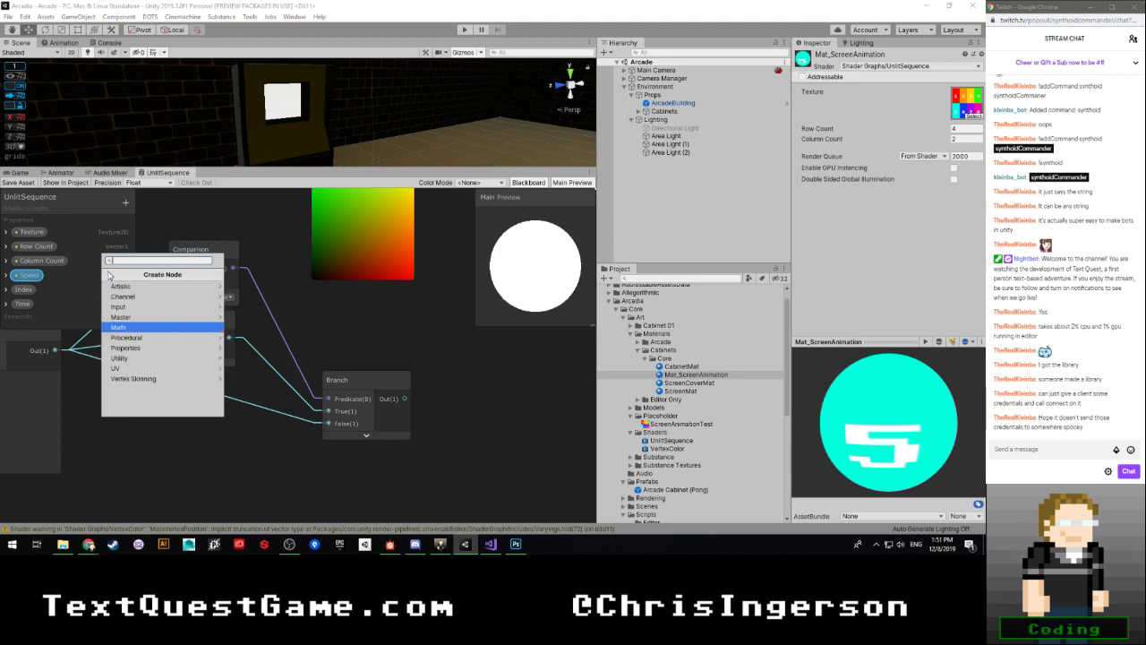
{"action": "left_click", "coordinate": [120, 347]}
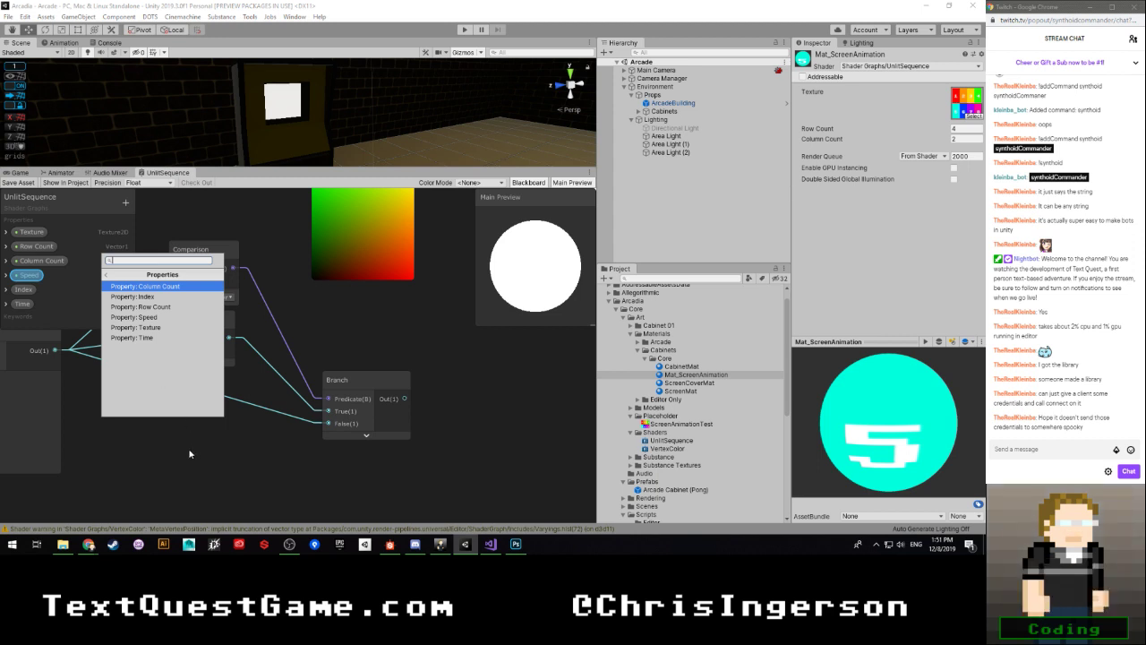
{"action": "left_click", "coordinate": [191, 471]}
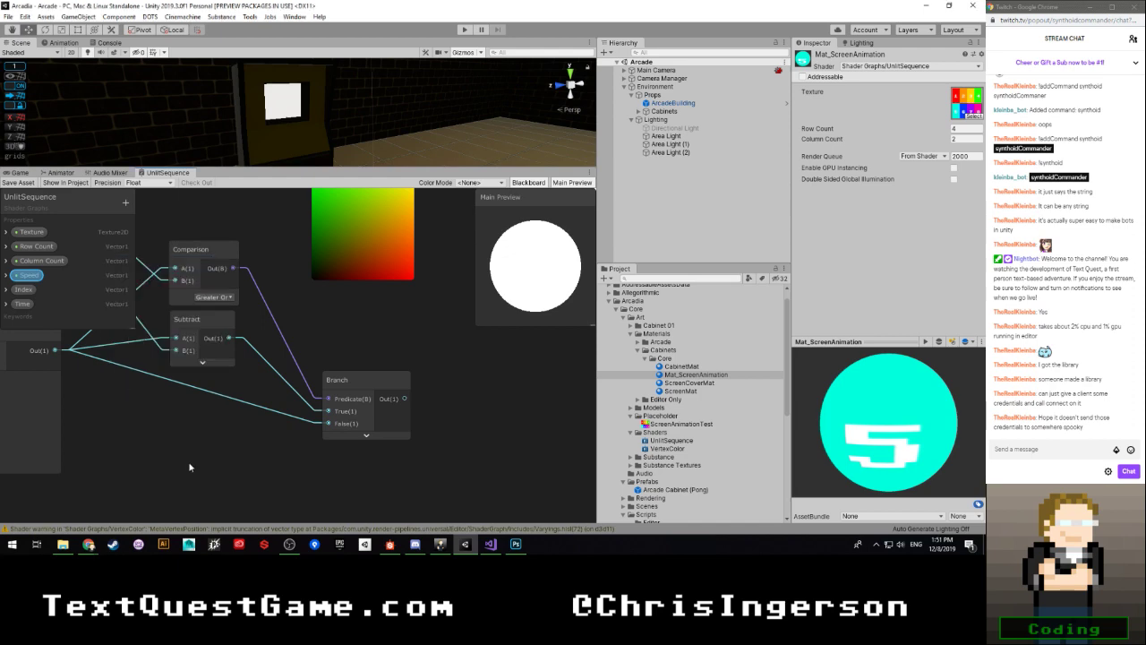
Step: Add a Modulo node beyond the Branch node and connect the Branch output to its A input
{"action": "scroll", "coordinate": [224, 474], "scroll_direction": "down", "scroll_amount": 4}
{"action": "scroll", "coordinate": [267, 481], "scroll_direction": "up", "scroll_amount": 3}
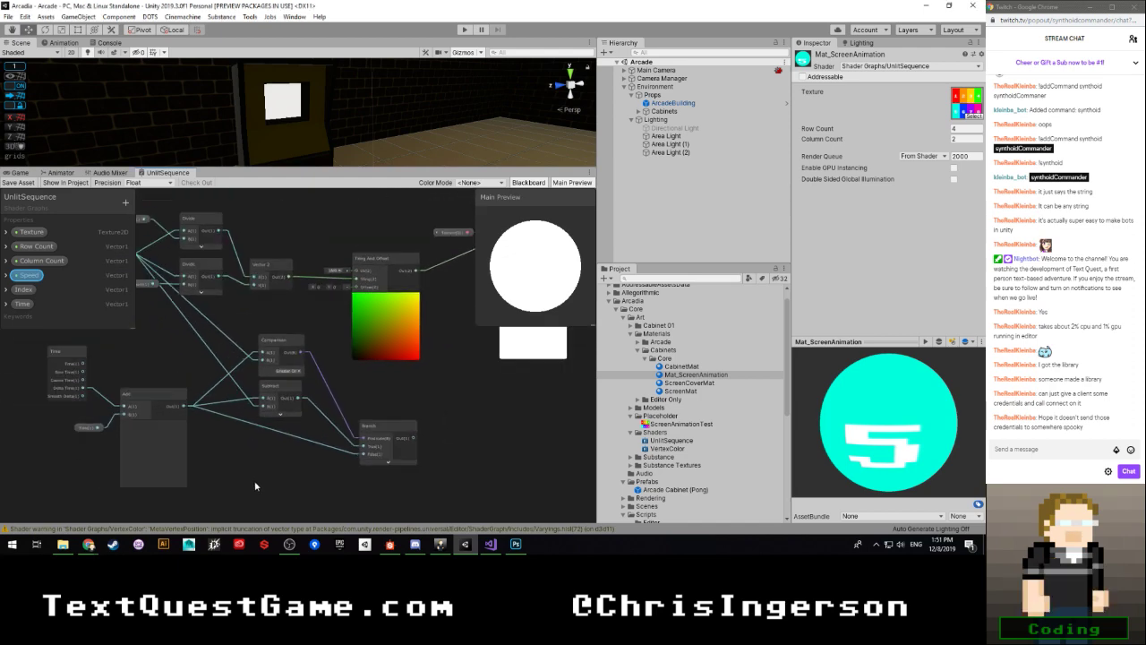
{"action": "middle_click_drag", "start_coordinate": [264, 472], "coordinate": [340, 467]}
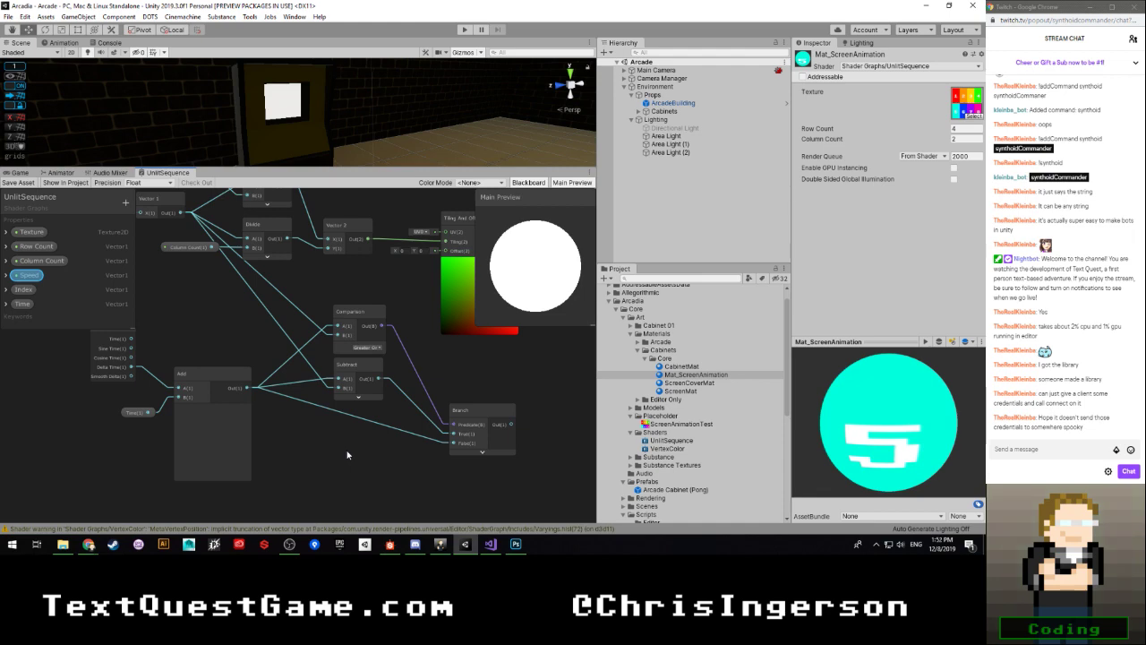
{"action": "middle_click_drag", "start_coordinate": [350, 456], "coordinate": [277, 431]}
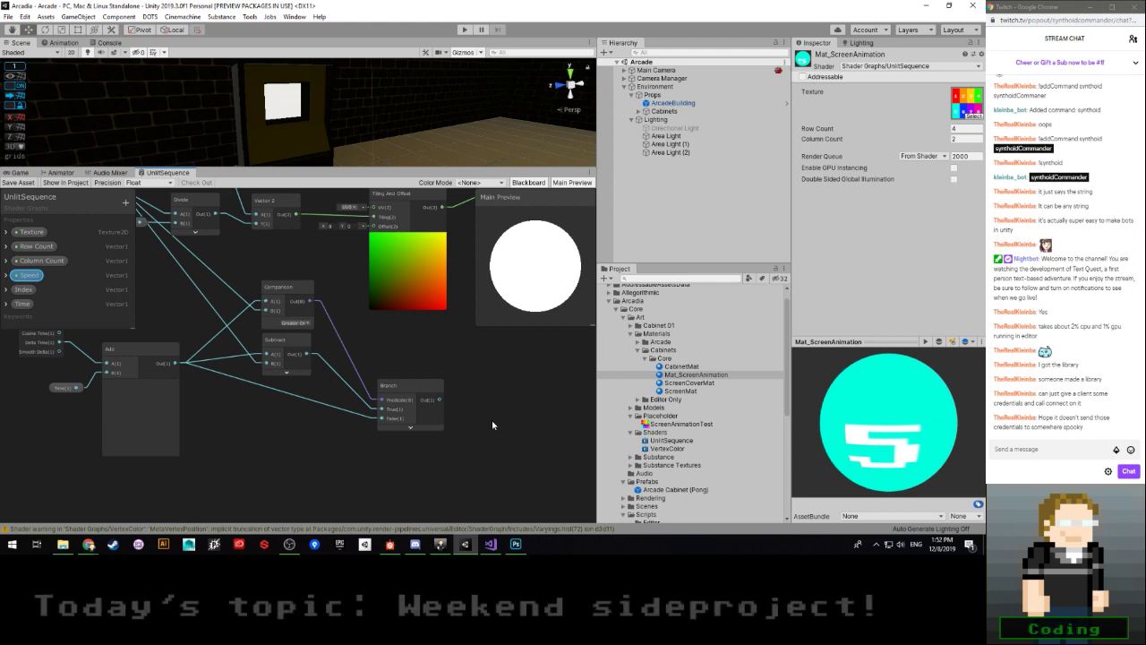
{"action": "key", "text": "space"}
{"action": "type", "text": "modu"}
{"action": "key", "text": "Return"}
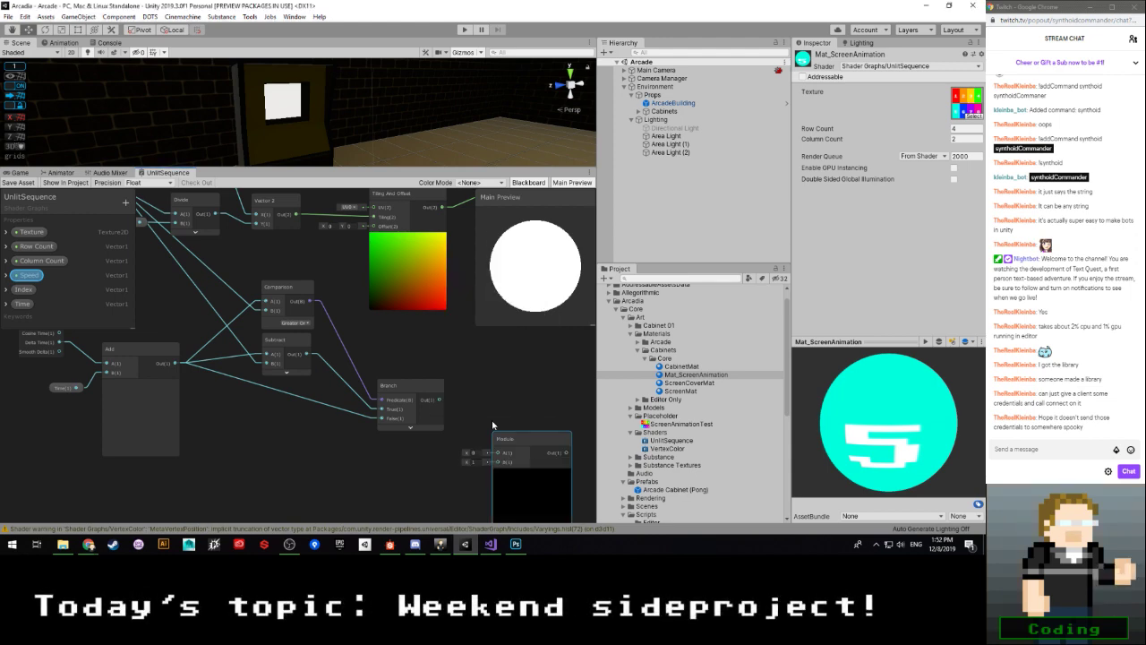
{"action": "scroll", "coordinate": [492, 426], "scroll_direction": "up", "scroll_amount": 2}
{"action": "middle_click_drag", "start_coordinate": [509, 426], "coordinate": [428, 372]}
{"action": "left_click_drag", "start_coordinate": [444, 395], "coordinate": [463, 338]}
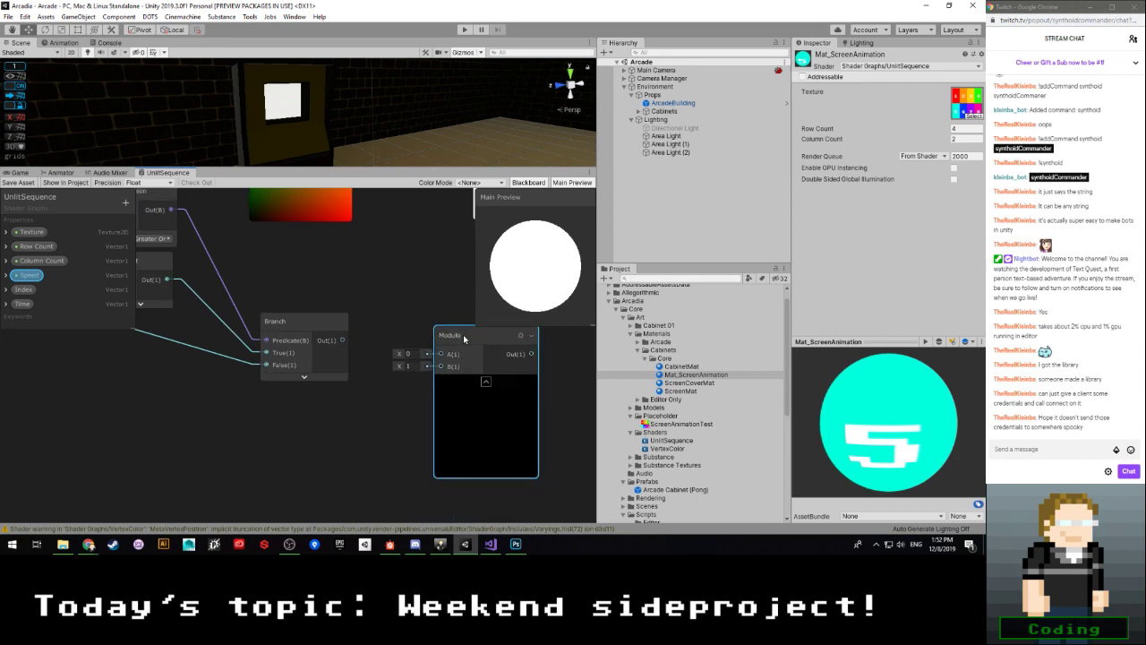
{"action": "left_click_drag", "start_coordinate": [342, 340], "coordinate": [440, 354]}
{"action": "scroll", "coordinate": [373, 402], "scroll_direction": "down", "scroll_amount": 1}
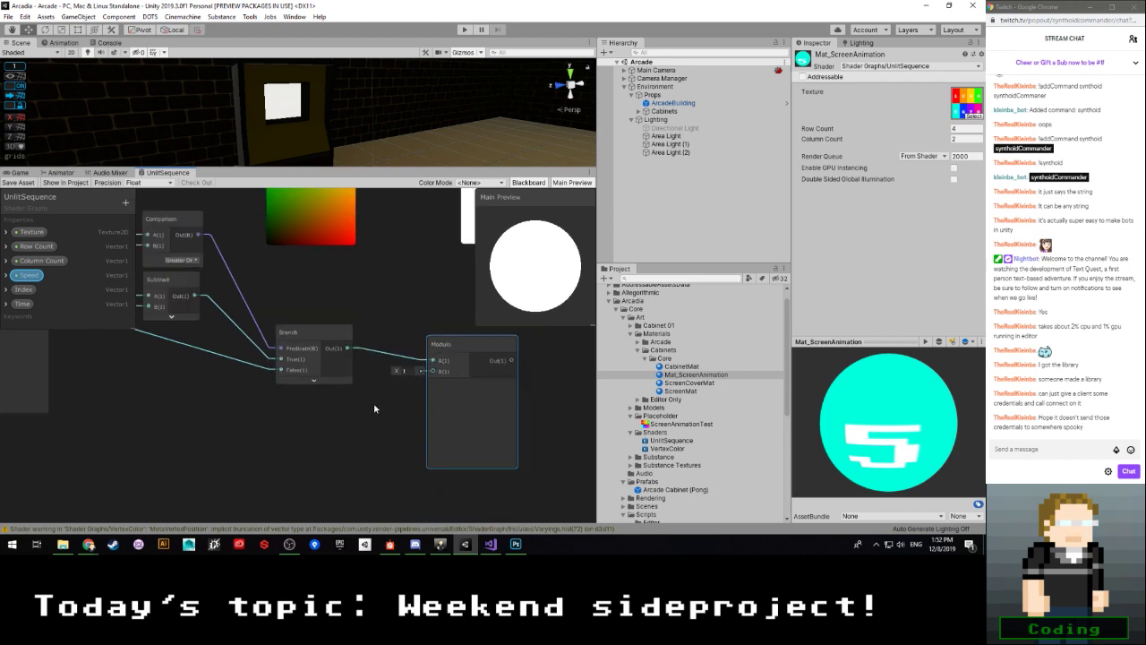
Step: Add a Multiply node below Subtract combining Row Count and Column Count, and connect its output to the Modulo node's B input
{"action": "scroll", "coordinate": [309, 417], "scroll_direction": "down", "scroll_amount": 5}
{"action": "middle_click_drag", "start_coordinate": [226, 431], "coordinate": [376, 451]}
{"action": "scroll", "coordinate": [276, 434], "scroll_direction": "up", "scroll_amount": 3}
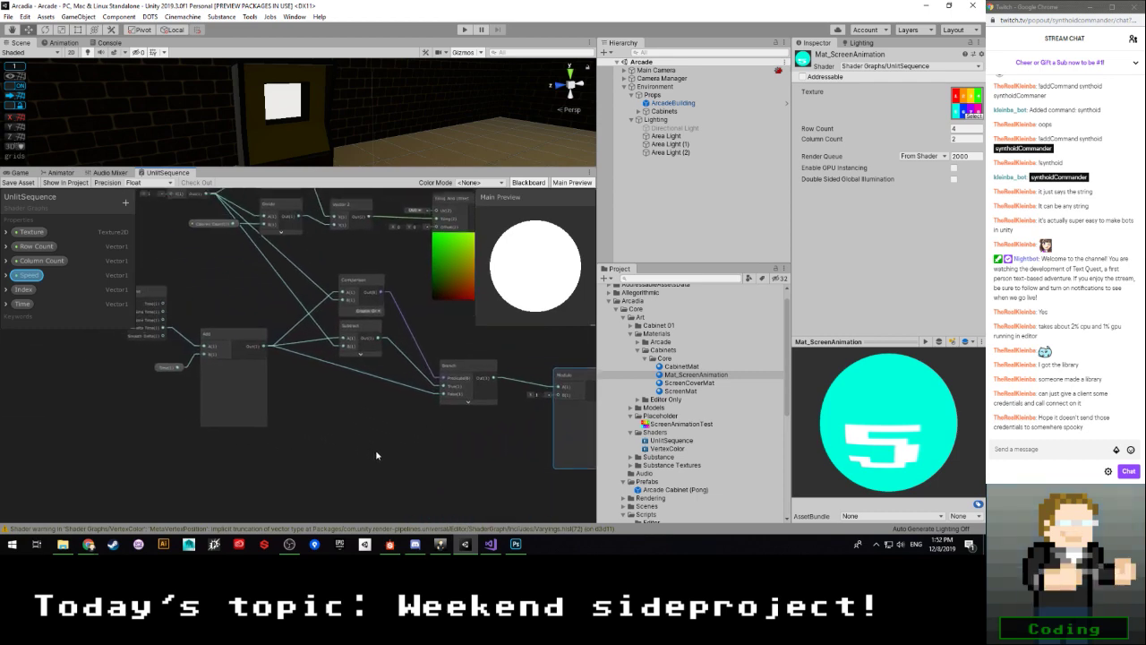
{"action": "scroll", "coordinate": [369, 451], "scroll_direction": "down", "scroll_amount": 2}
{"action": "scroll", "coordinate": [357, 449], "scroll_direction": "up", "scroll_amount": 3}
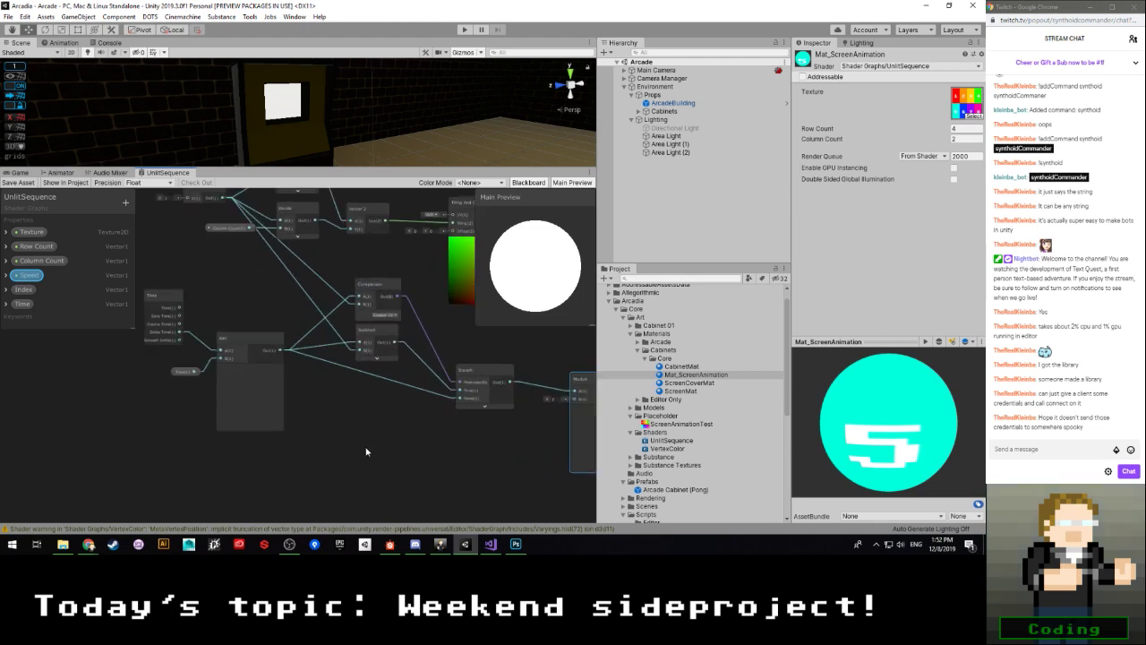
{"action": "scroll", "coordinate": [366, 452], "scroll_direction": "down", "scroll_amount": 2}
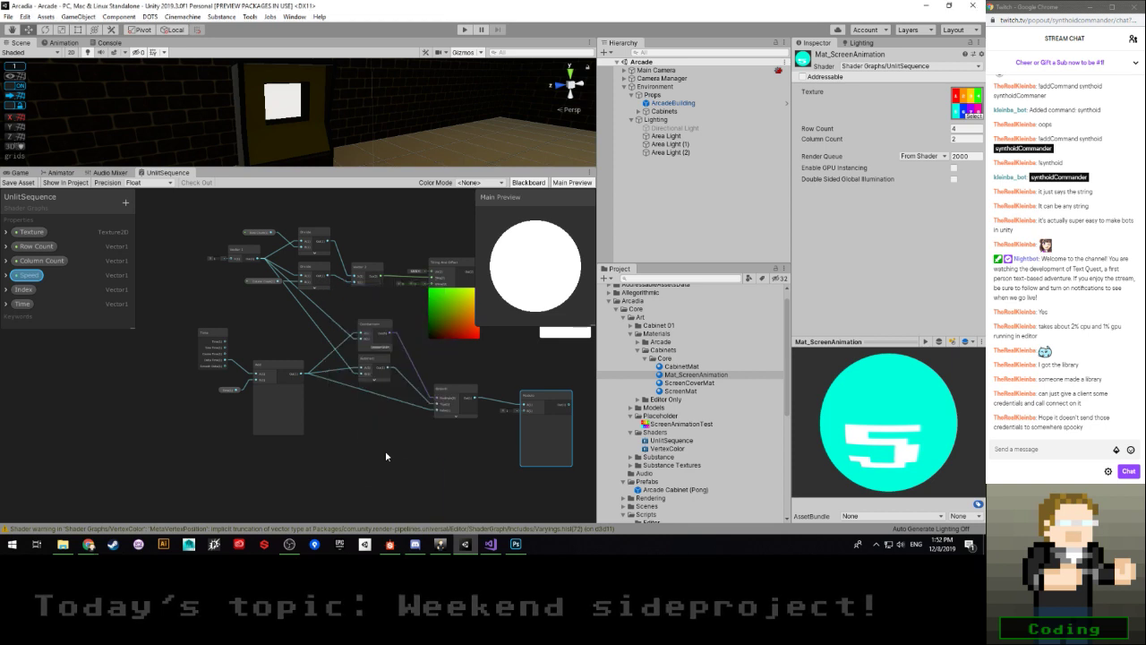
{"action": "key", "text": "ctrl+d"}
{"action": "left_click_drag", "start_coordinate": [266, 259], "coordinate": [383, 453]}
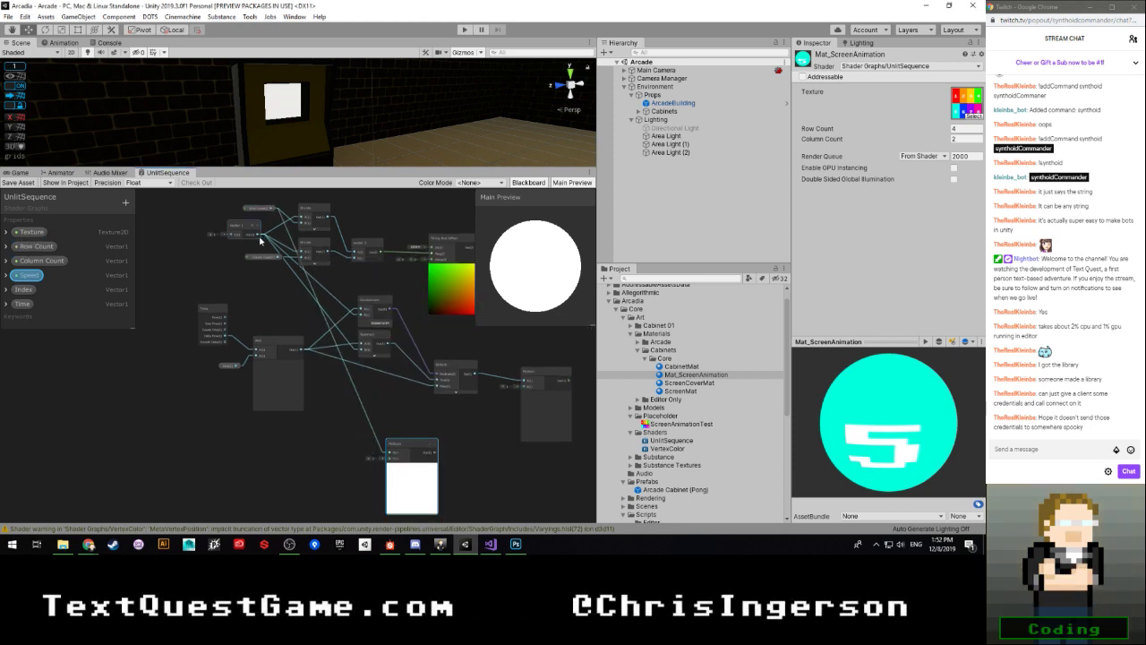
{"action": "left_click_drag", "start_coordinate": [259, 237], "coordinate": [330, 378]}
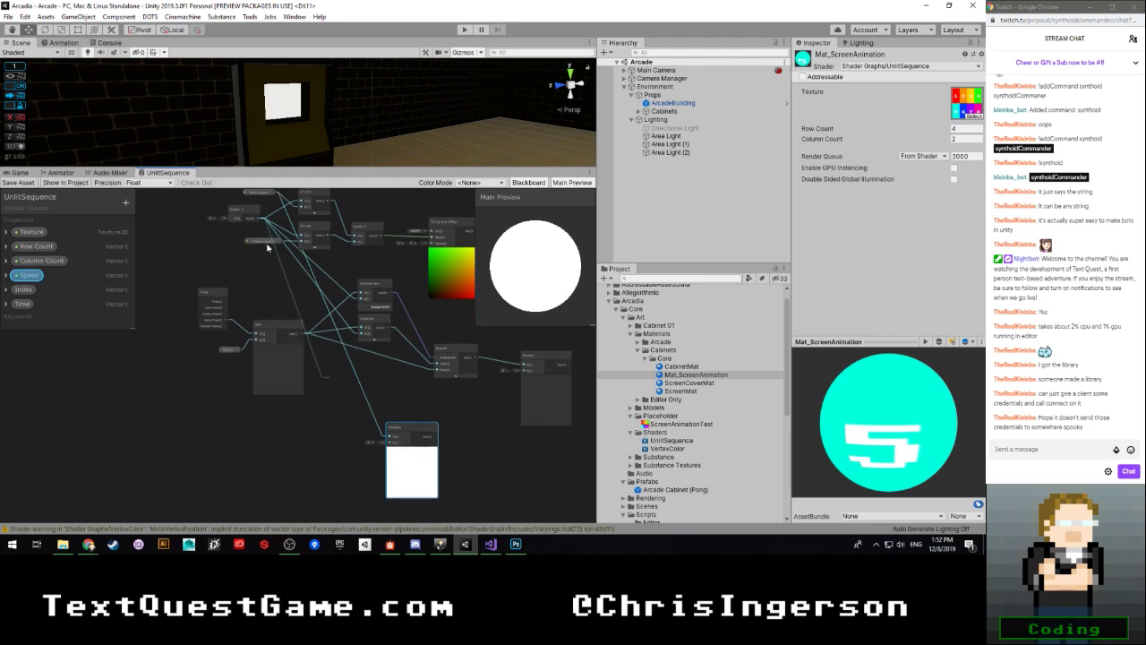
{"action": "left_click", "coordinate": [234, 228]}
{"action": "left_click_drag", "start_coordinate": [279, 241], "coordinate": [525, 365]}
{"action": "left_click_drag", "start_coordinate": [409, 431], "coordinate": [376, 385]}
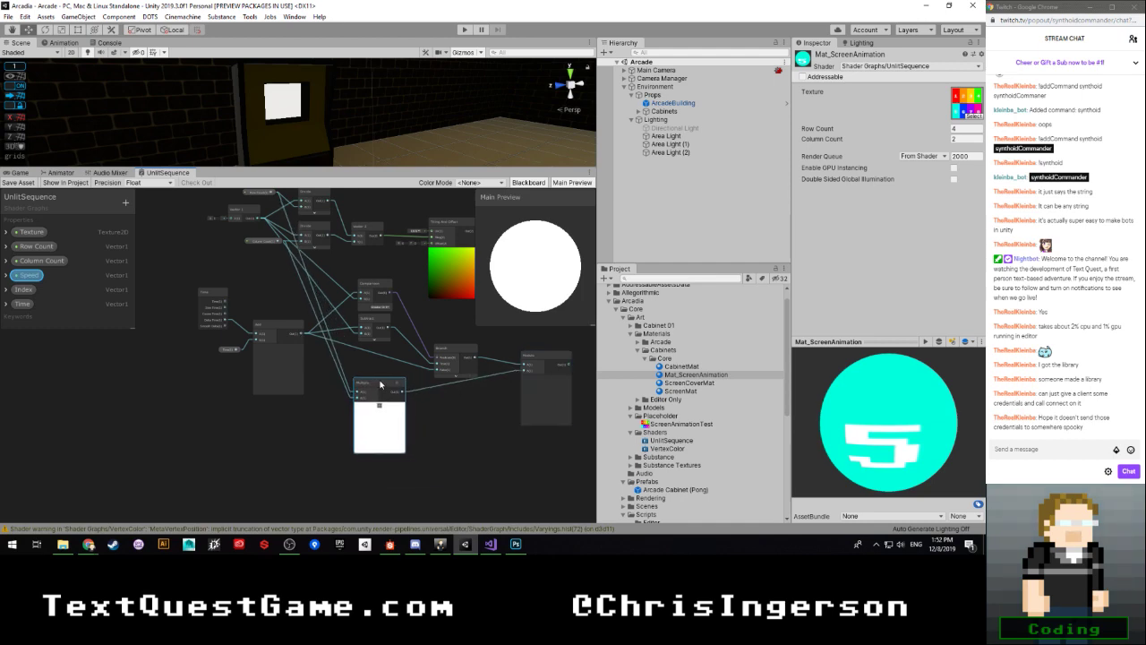
Step: Examine the wiring of the time accumulation, Comparison, Branch, Multiply and Modulo nodes in the graph
{"action": "scroll", "coordinate": [431, 410], "scroll_direction": "up", "scroll_amount": 4}
{"action": "scroll", "coordinate": [427, 406], "scroll_direction": "down", "scroll_amount": 3}
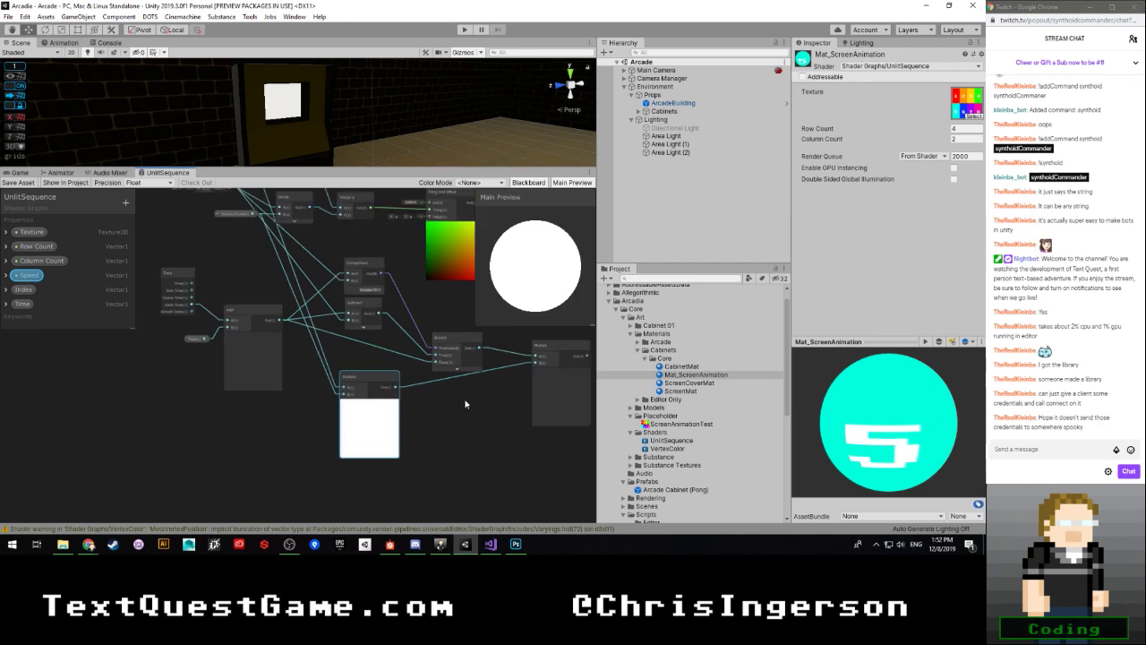
{"action": "middle_click_drag", "start_coordinate": [465, 403], "coordinate": [407, 440]}
{"action": "scroll", "coordinate": [271, 427], "scroll_direction": "up", "scroll_amount": 2}
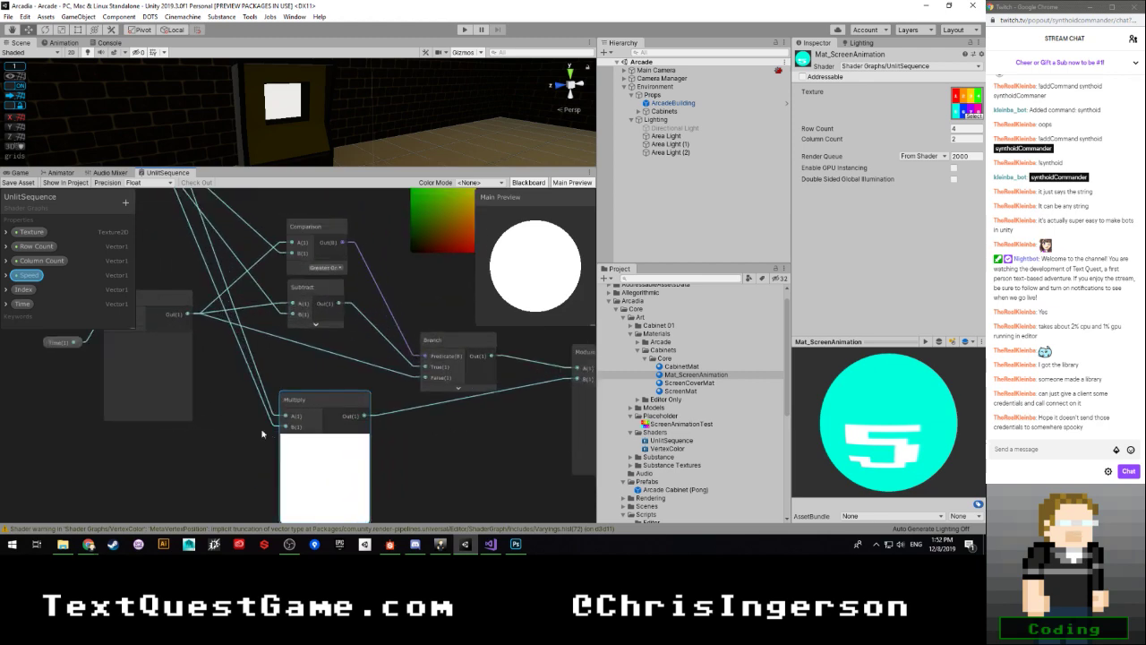
{"action": "middle_click_drag", "start_coordinate": [224, 393], "coordinate": [231, 462]}
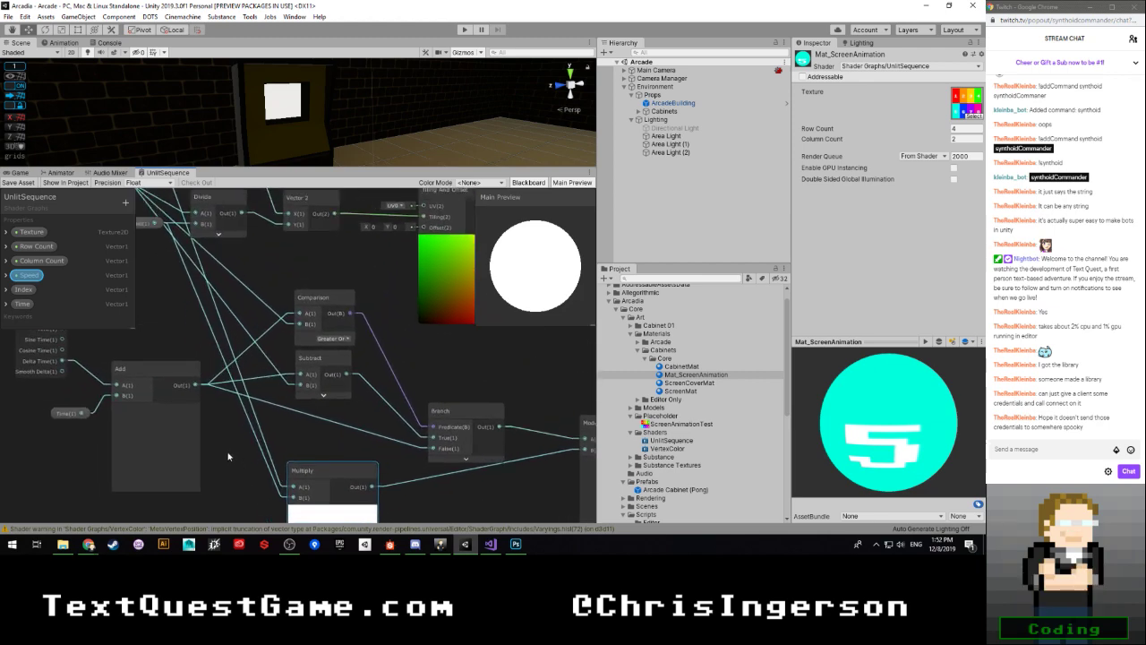
{"action": "scroll", "coordinate": [228, 456], "scroll_direction": "down", "scroll_amount": 1}
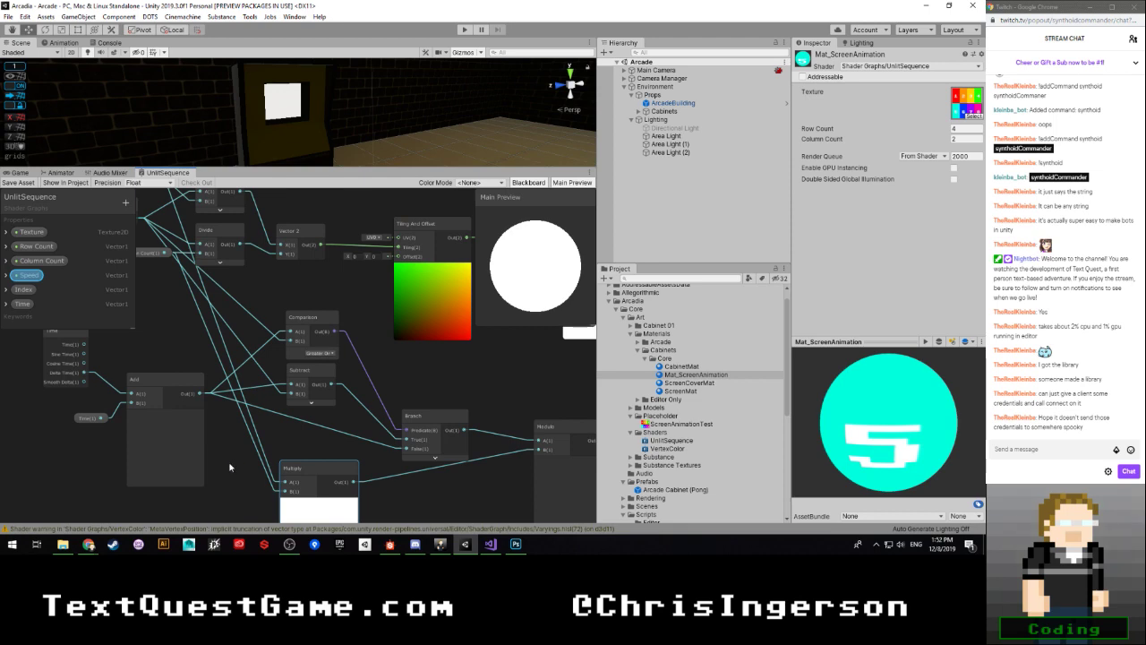
{"action": "scroll", "coordinate": [229, 466], "scroll_direction": "down", "scroll_amount": 4}
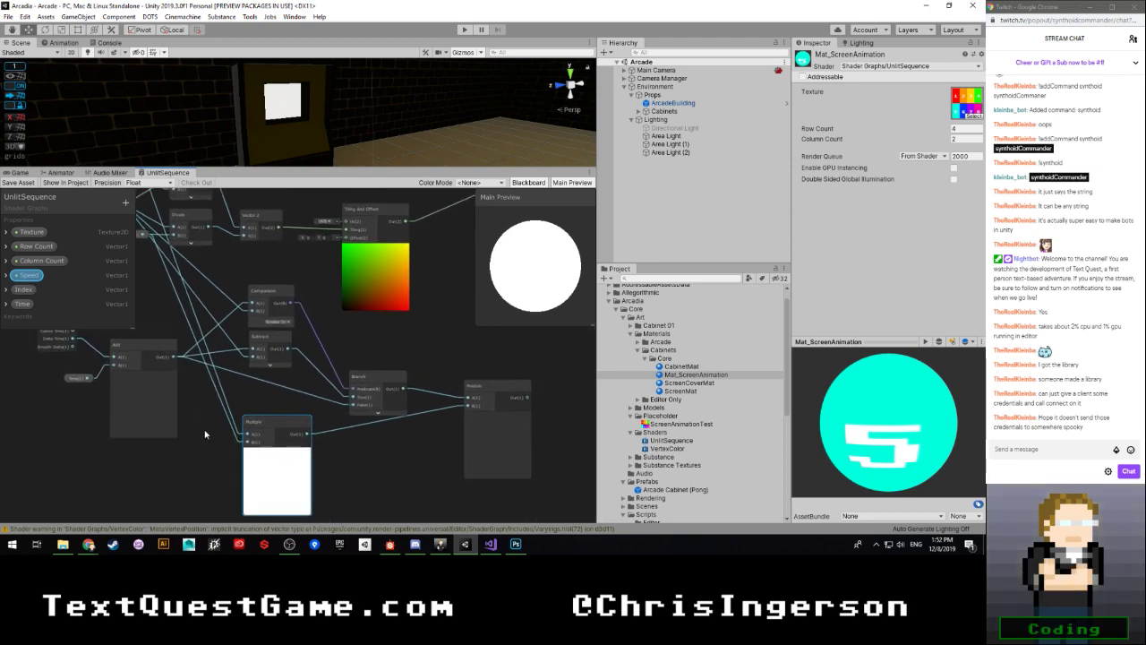
{"action": "middle_click_drag", "start_coordinate": [205, 434], "coordinate": [178, 428]}
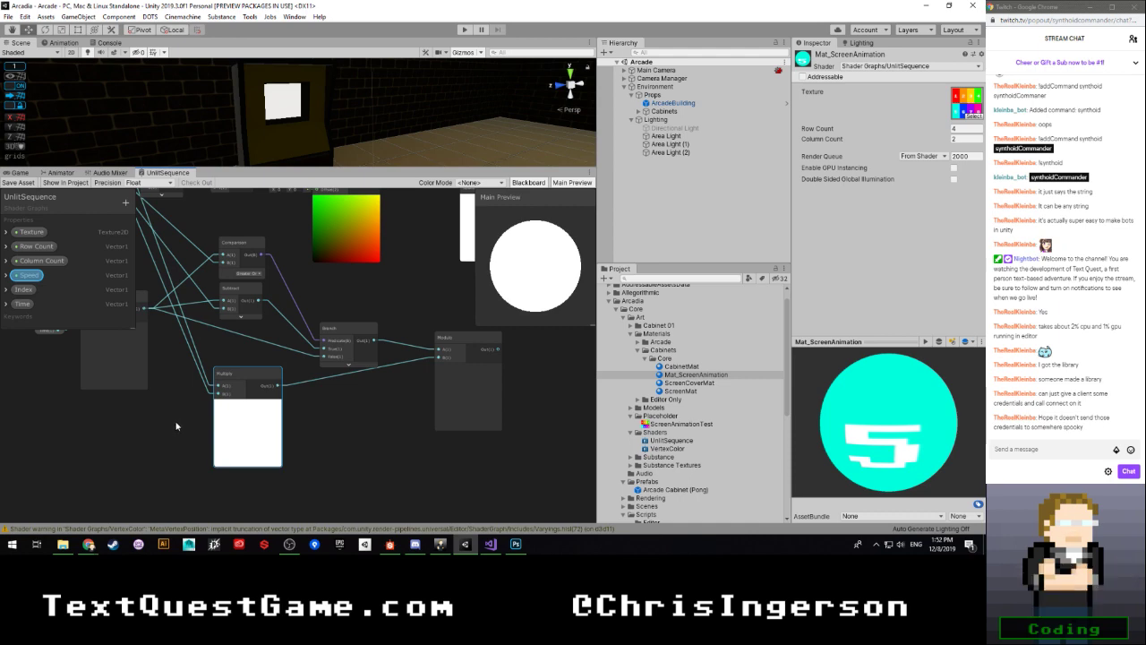
{"action": "scroll", "coordinate": [176, 422], "scroll_direction": "down", "scroll_amount": 2}
{"action": "middle_click_drag", "start_coordinate": [176, 423], "coordinate": [216, 432]}
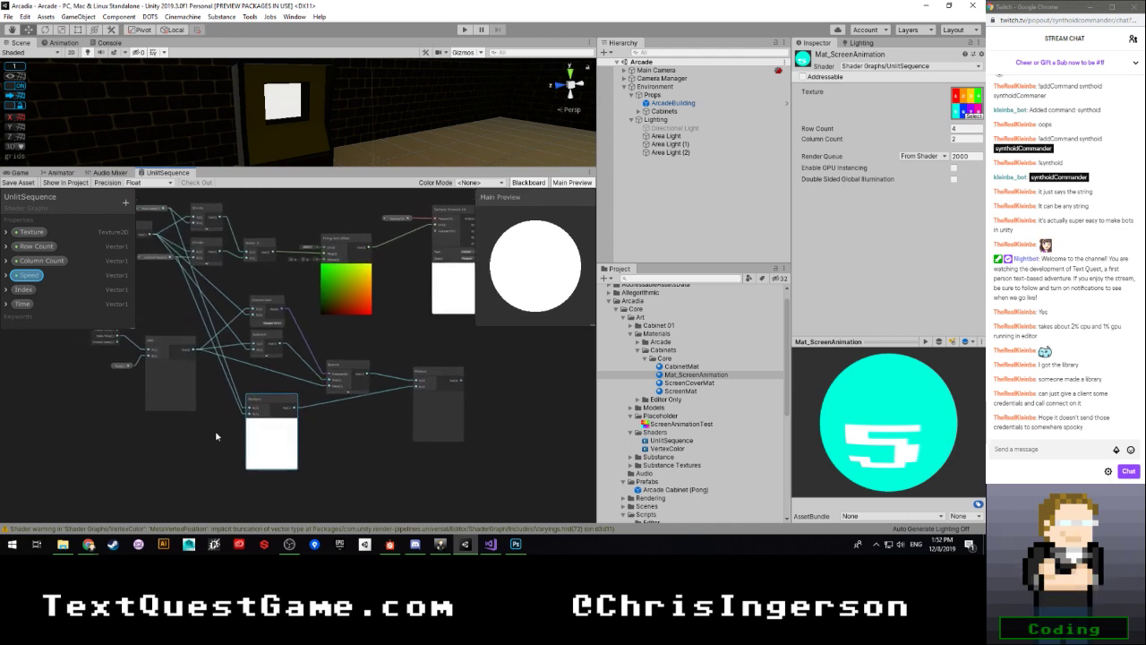
{"action": "scroll", "coordinate": [211, 437], "scroll_direction": "up", "scroll_amount": 2}
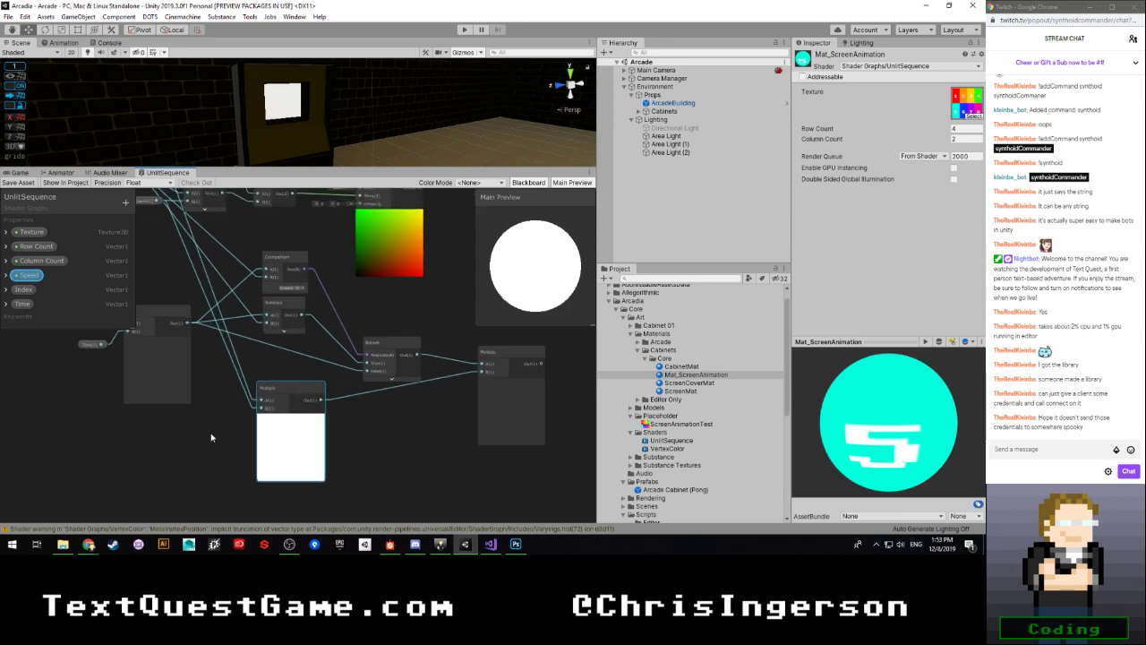
{"action": "middle_click_drag", "start_coordinate": [212, 426], "coordinate": [211, 436]}
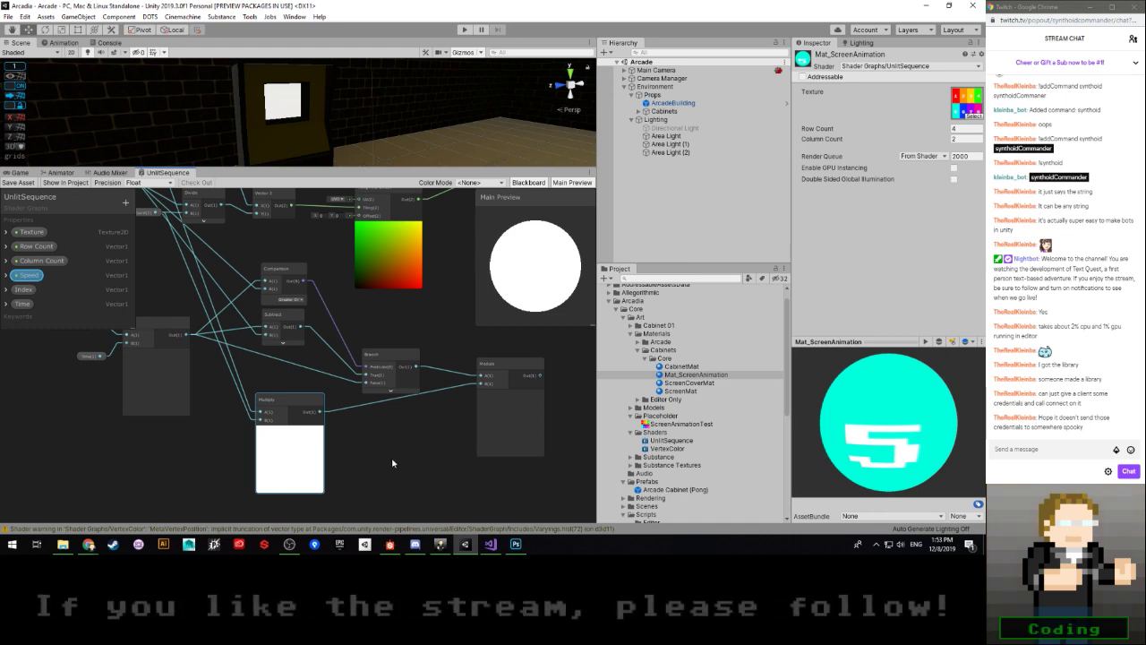
Step: Move the Branch node up close beside the Subtract node to tidy the layout
{"action": "middle_click_drag", "start_coordinate": [397, 453], "coordinate": [361, 417]}
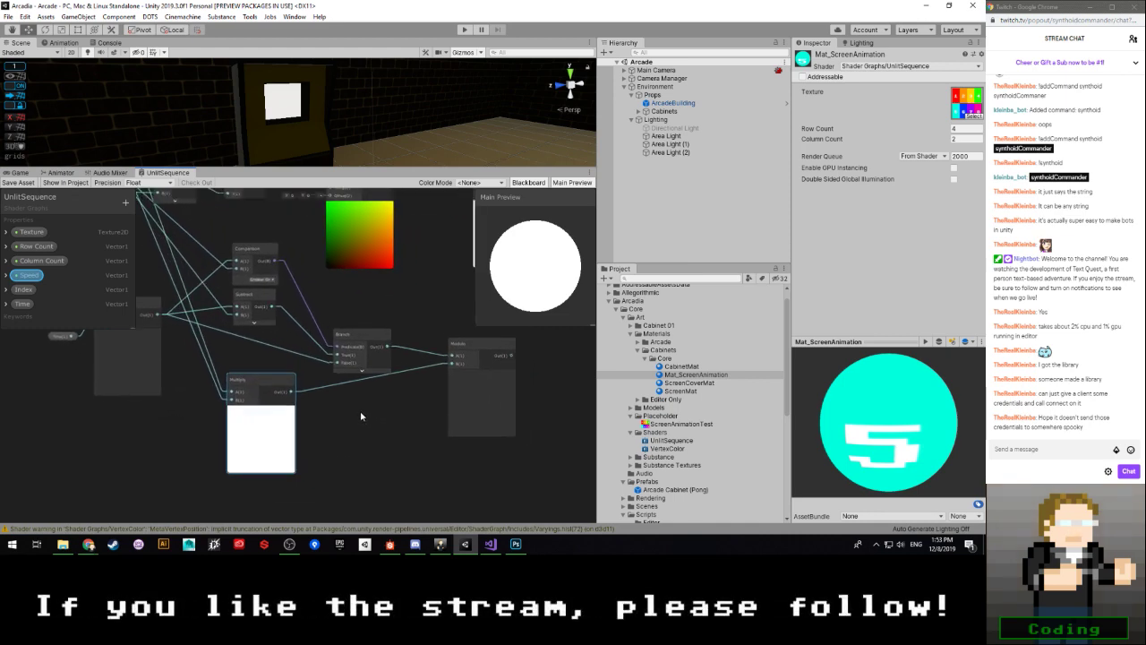
{"action": "left_click_drag", "start_coordinate": [357, 336], "coordinate": [323, 291]}
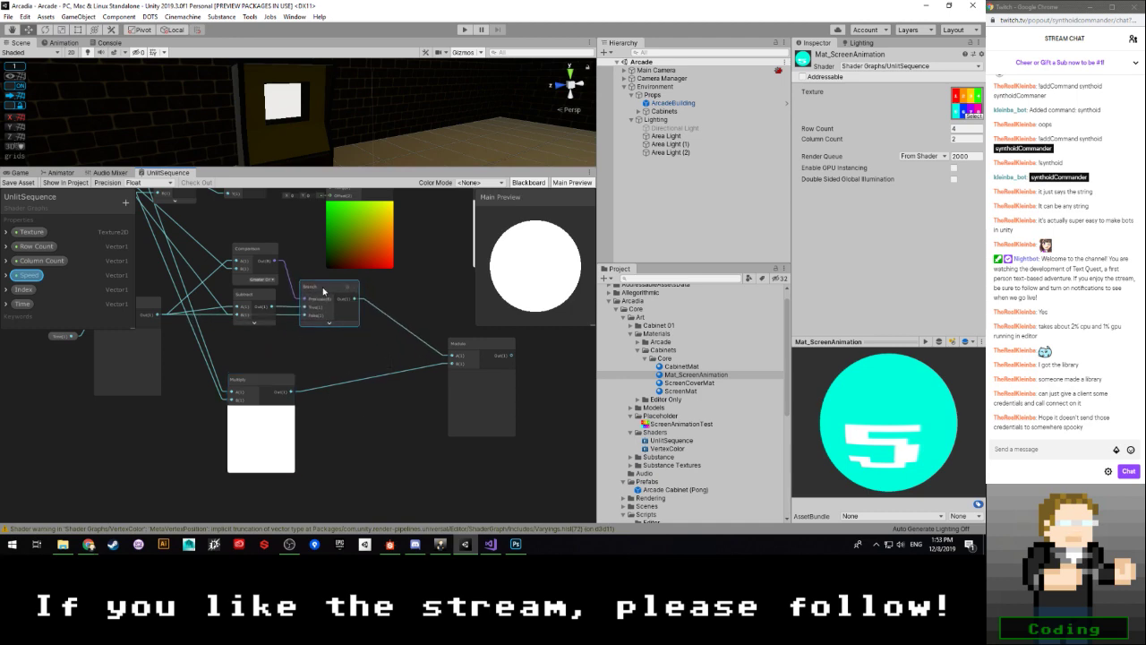
{"action": "mouse_move", "coordinate": [318, 355]}
{"action": "middle_mouse_down"}
{"action": "mouse_move", "coordinate": [364, 354]}
{"action": "mouse_move", "coordinate": [403, 384]}
{"action": "mouse_move", "coordinate": [379, 386]}
{"action": "mouse_move", "coordinate": [298, 352]}
{"action": "middle_mouse_up"}
{"action": "left_click_drag", "start_coordinate": [301, 292], "coordinate": [292, 301]}
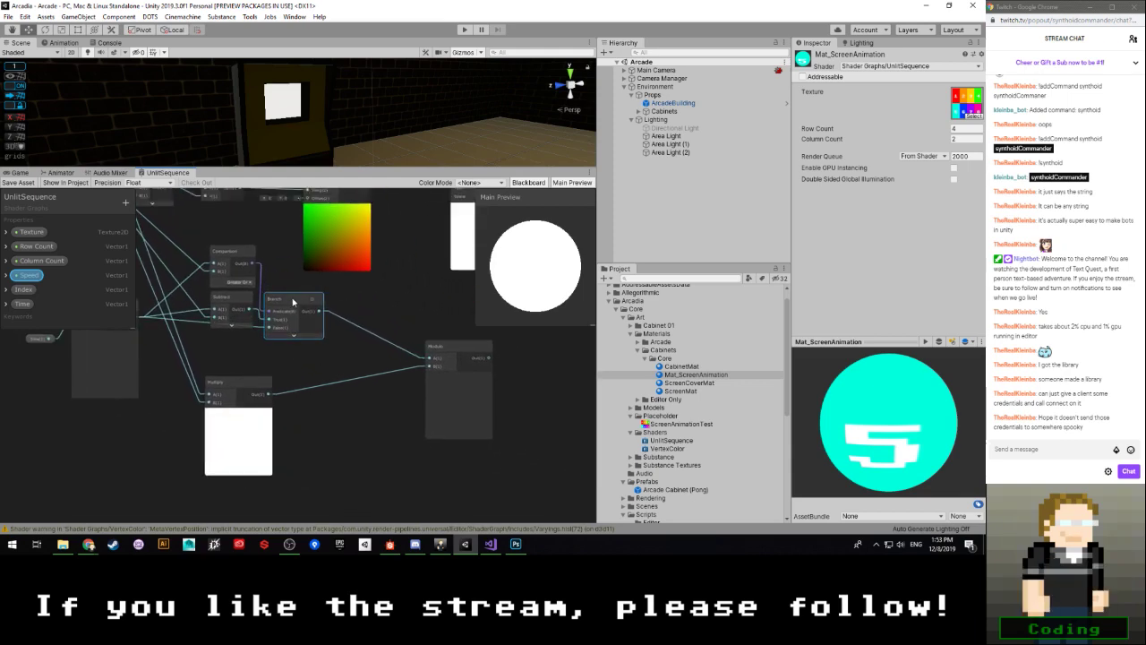
{"action": "middle_click_drag", "start_coordinate": [340, 355], "coordinate": [305, 341]}
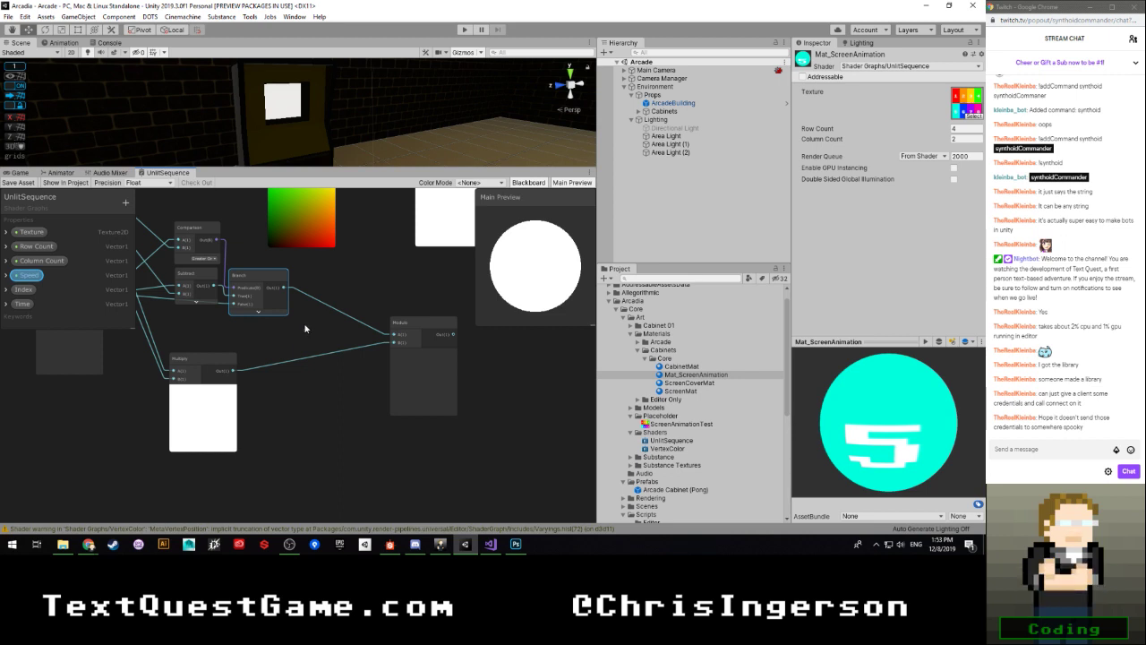
Step: Add a second Branch node beyond the first, connect the Comparison output to its Predicate, and shift the first Branch slightly down
{"action": "middle_click_drag", "start_coordinate": [304, 329], "coordinate": [322, 342]}
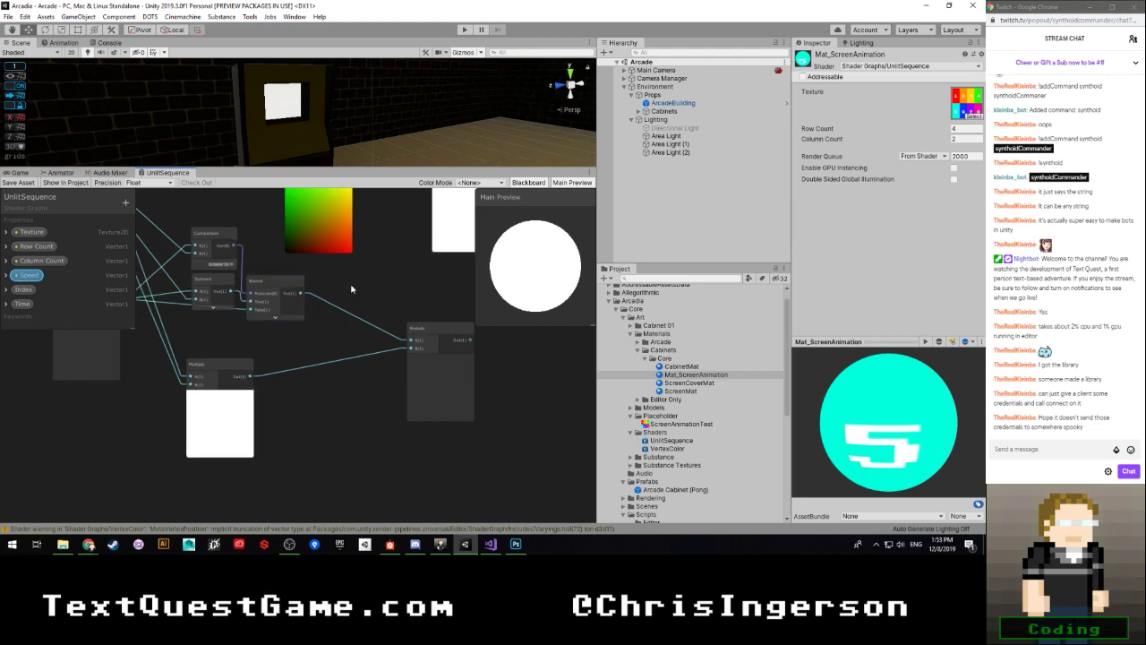
{"action": "key", "text": "space"}
{"action": "type", "text": "branch"}
{"action": "key", "text": "Return"}
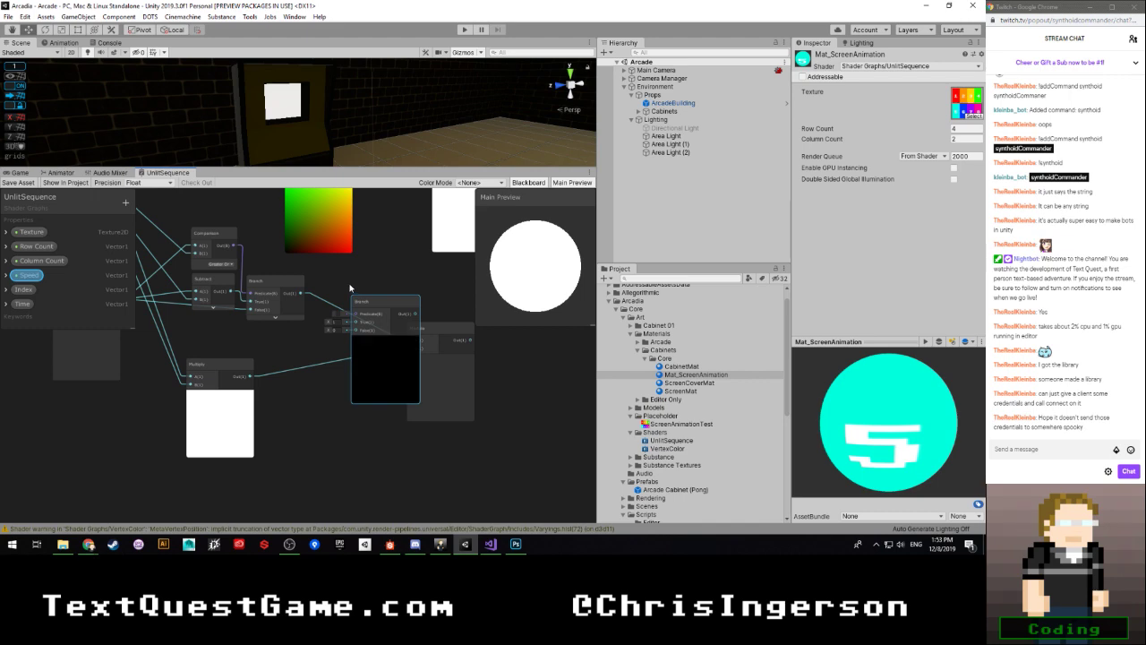
{"action": "left_click_drag", "start_coordinate": [249, 262], "coordinate": [355, 314]}
{"action": "left_click_drag", "start_coordinate": [273, 284], "coordinate": [273, 302]}
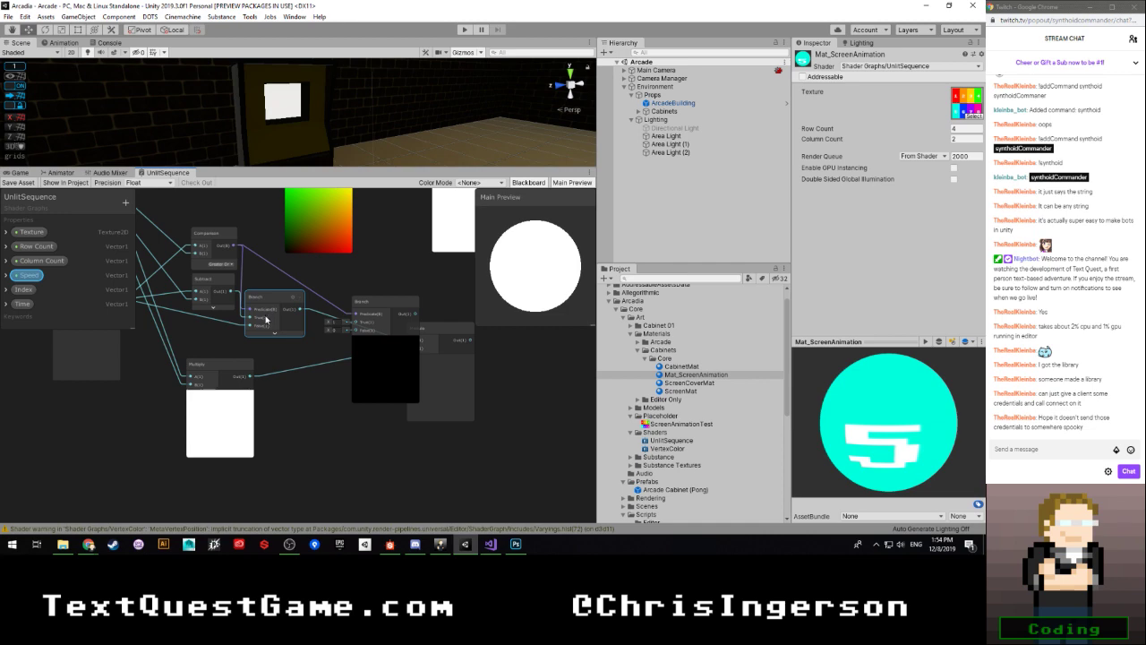
Step: Add an Index property node beside the Multiply node and connect it to the second Branch node's False input
{"action": "middle_click_drag", "start_coordinate": [194, 336], "coordinate": [254, 368]}
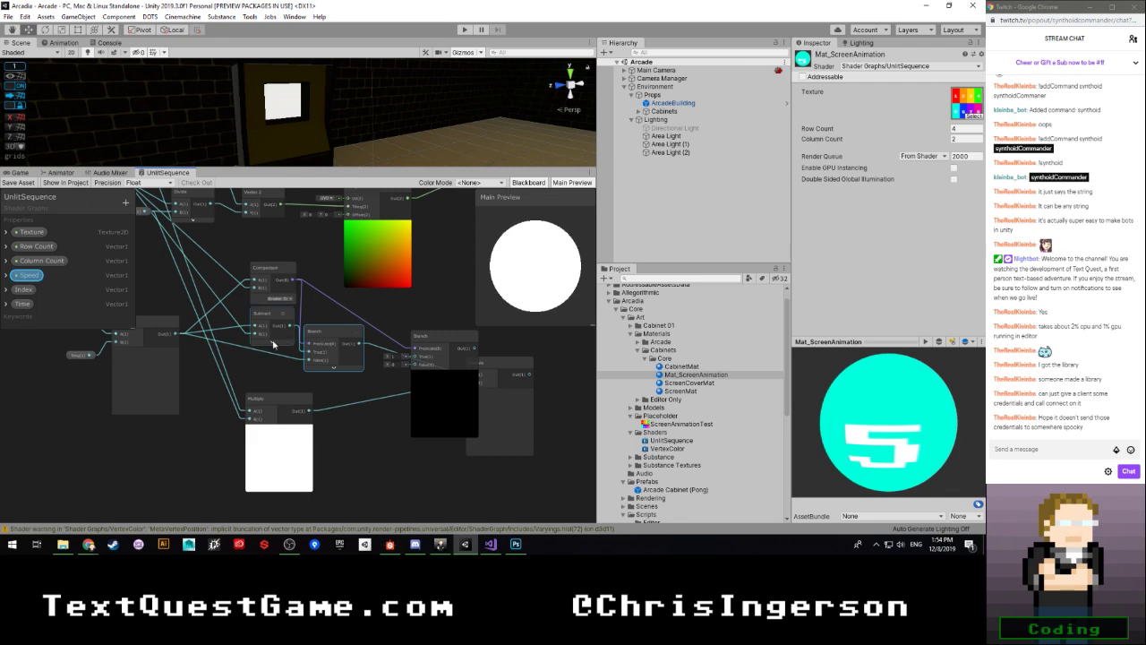
{"action": "left_click", "coordinate": [80, 356]}
{"action": "middle_click_drag", "start_coordinate": [94, 385], "coordinate": [57, 407]}
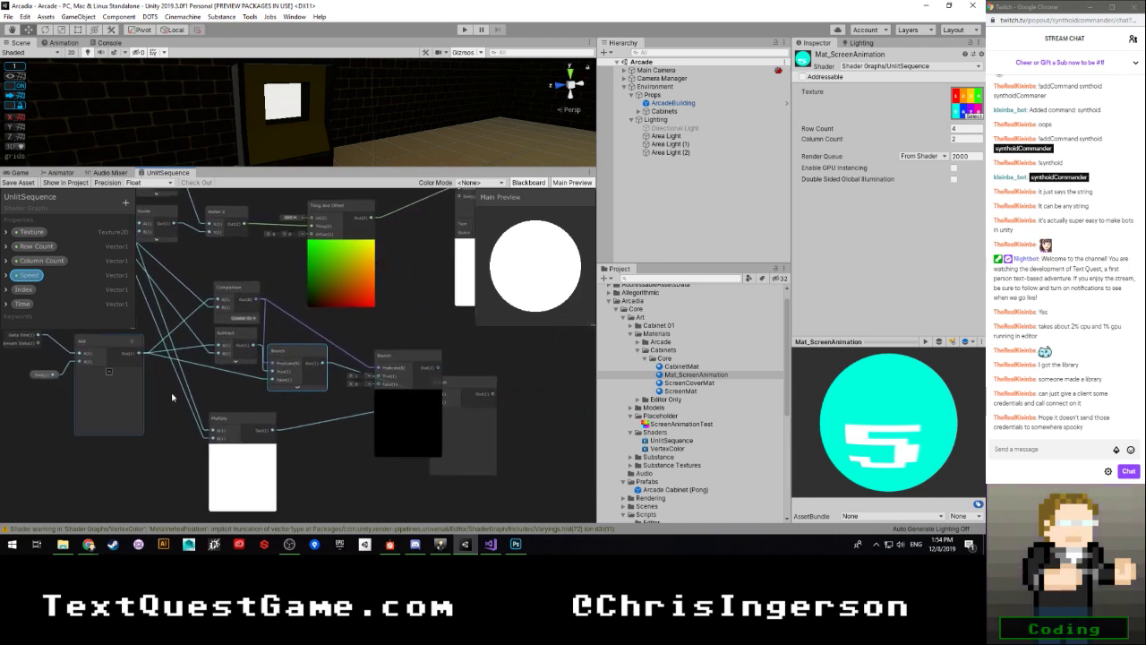
{"action": "scroll", "coordinate": [286, 392], "scroll_direction": "up", "scroll_amount": 1}
{"action": "middle_click_drag", "start_coordinate": [286, 393], "coordinate": [239, 385]}
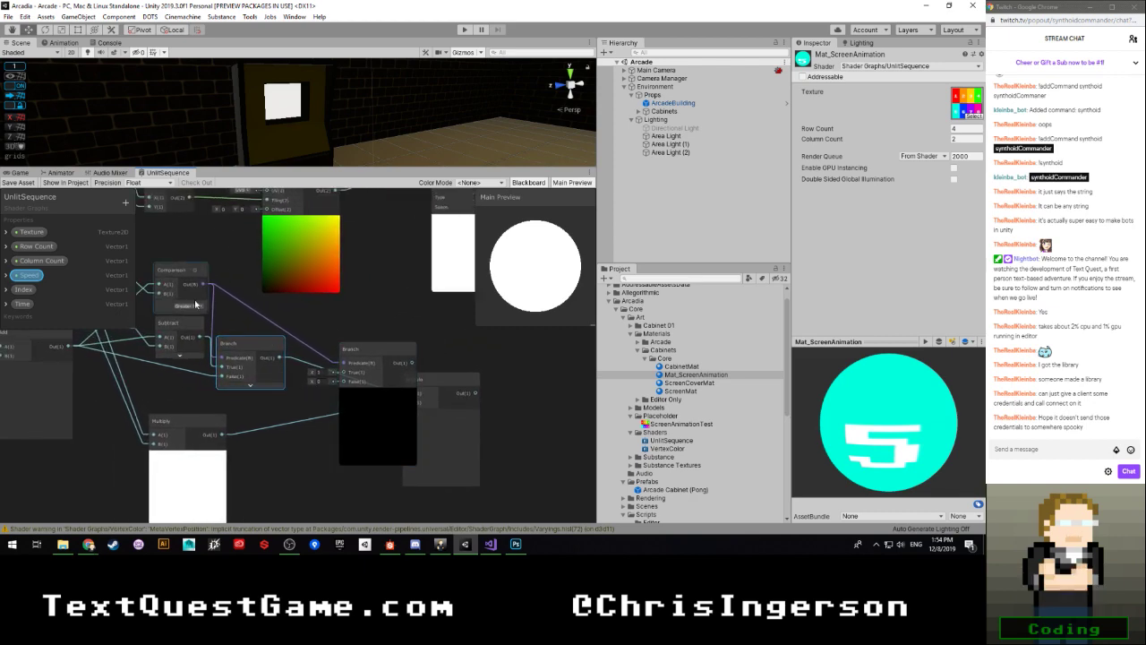
{"action": "scroll", "coordinate": [186, 299], "scroll_direction": "down", "scroll_amount": 2}
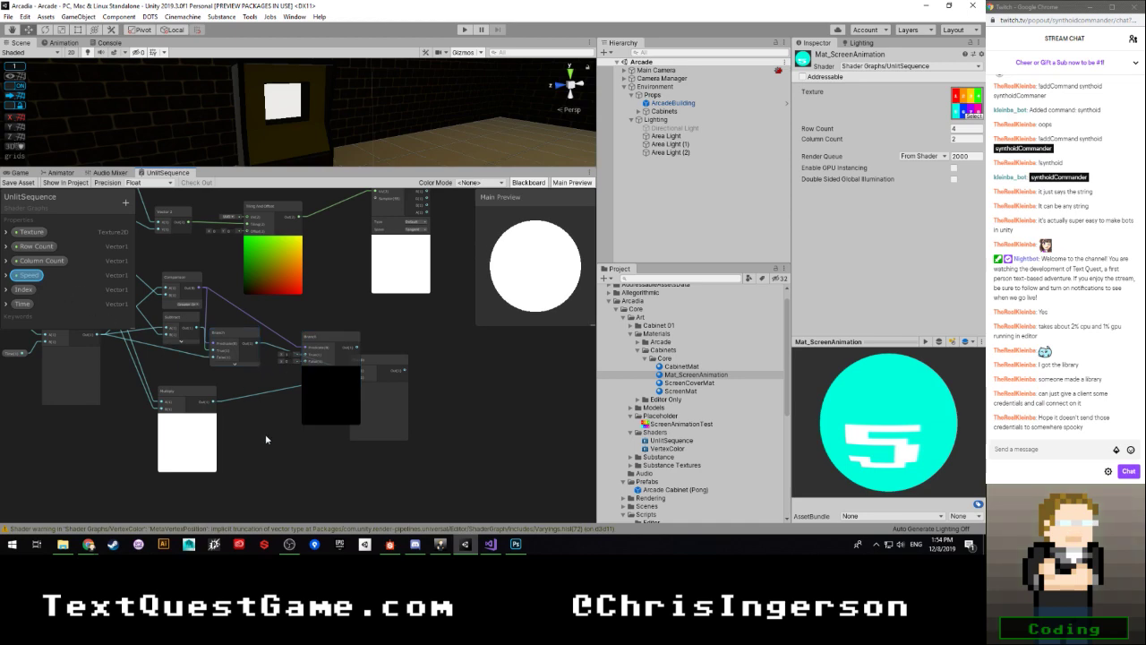
{"action": "key", "text": "space"}
{"action": "type", "text": "index"}
{"action": "key", "text": "Return"}
{"action": "scroll", "coordinate": [277, 430], "scroll_direction": "up", "scroll_amount": 2}
{"action": "left_click_drag", "start_coordinate": [292, 454], "coordinate": [271, 363]}
{"action": "left_click", "coordinate": [278, 425]}
{"action": "left_click", "coordinate": [216, 373]}
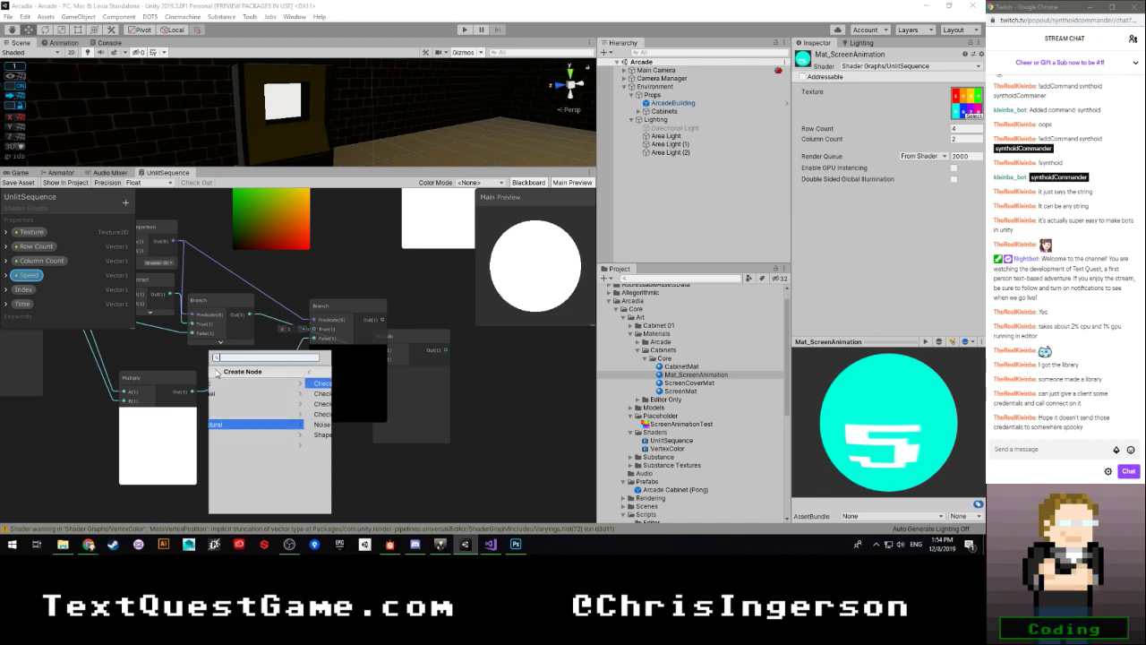
{"action": "left_click", "coordinate": [361, 492]}
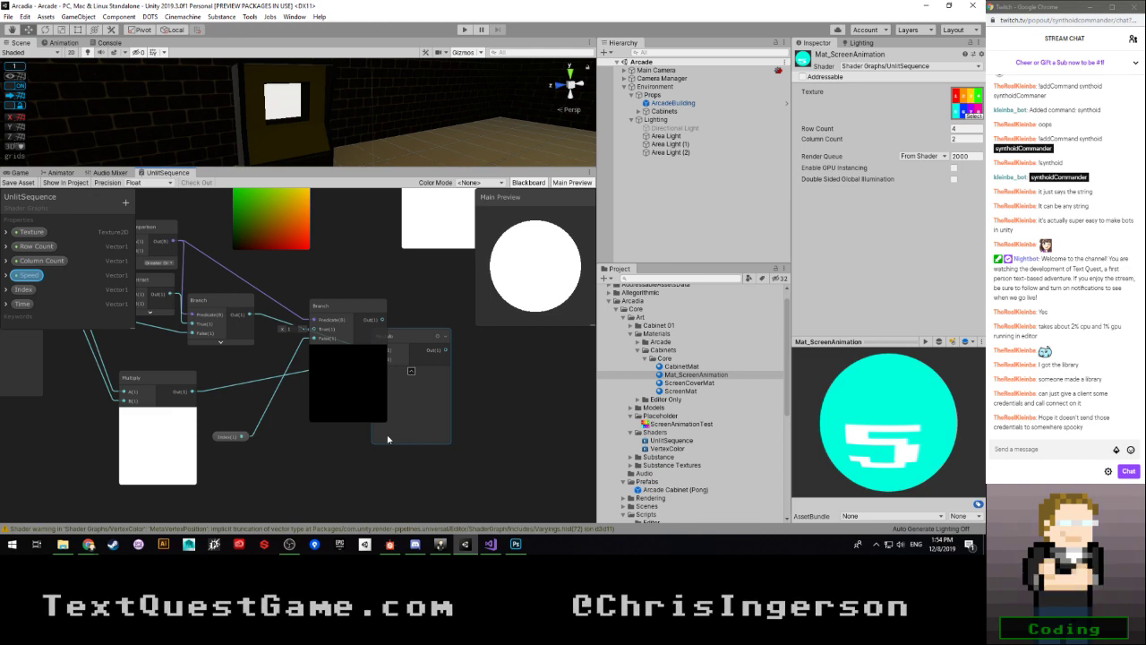
Step: Search the available graph nodes for "set" and close the node search without adding anything
{"action": "scroll", "coordinate": [537, 411], "scroll_direction": "down", "scroll_amount": 2}
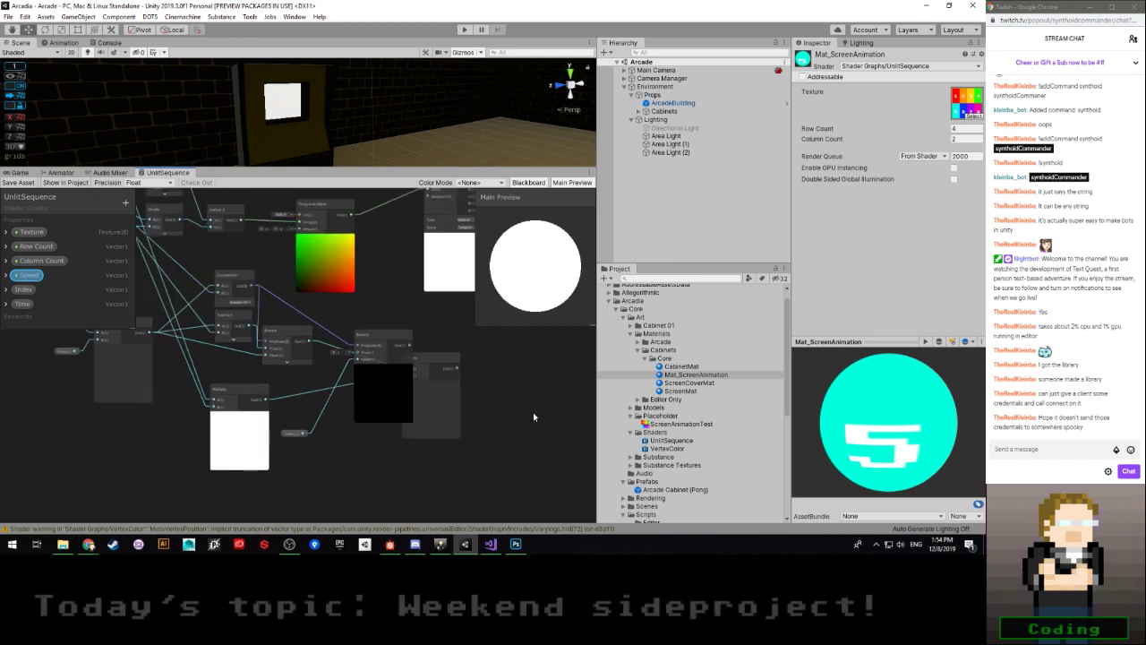
{"action": "middle_click_drag", "start_coordinate": [532, 412], "coordinate": [325, 470]}
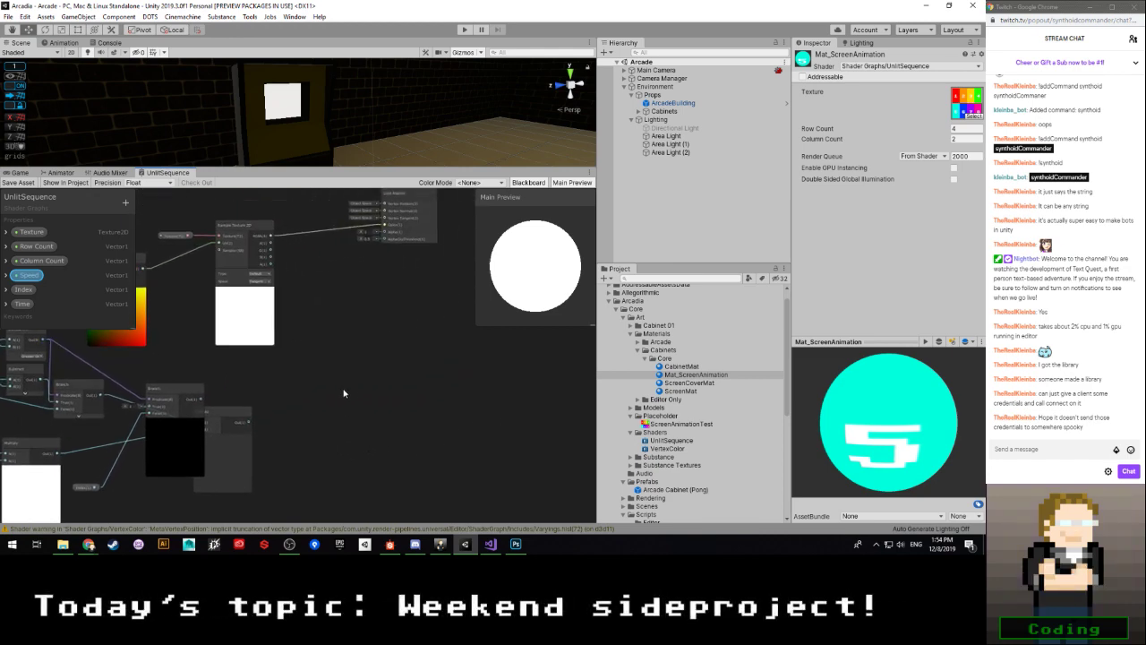
{"action": "key", "text": "space"}
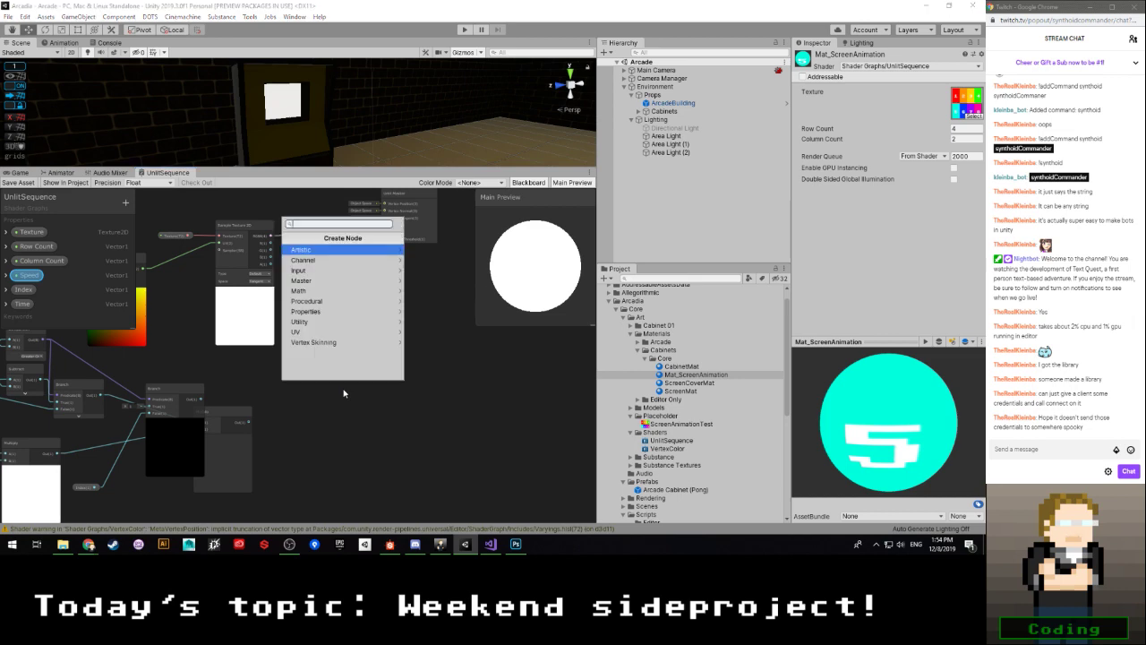
{"action": "type", "text": "ast"}
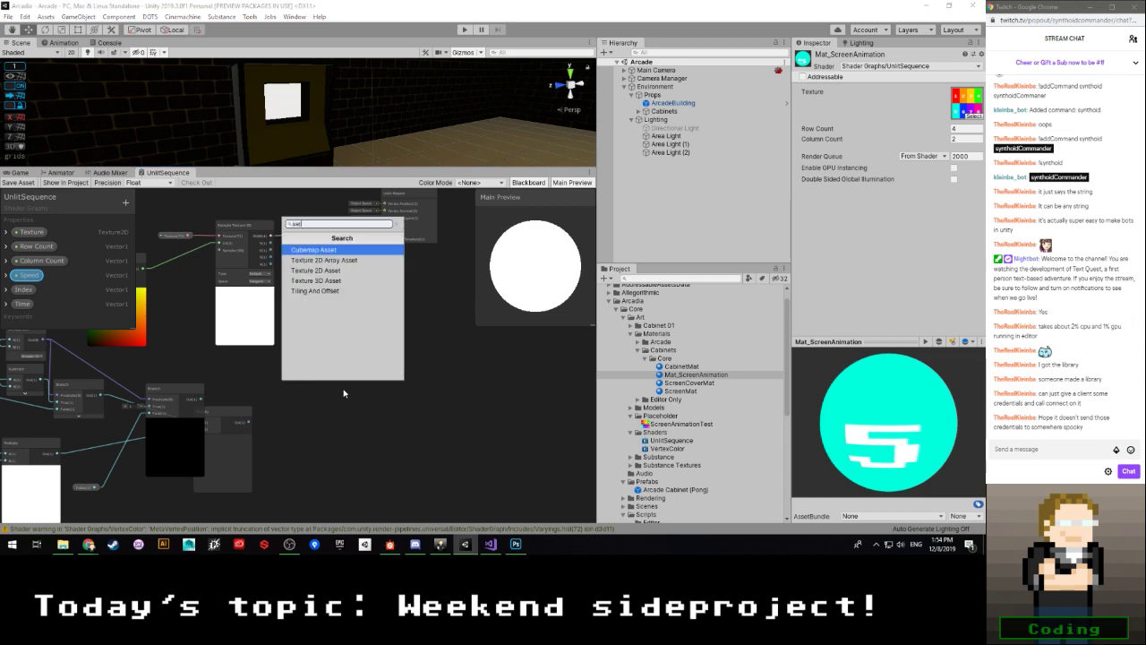
{"action": "key", "text": "Escape"}
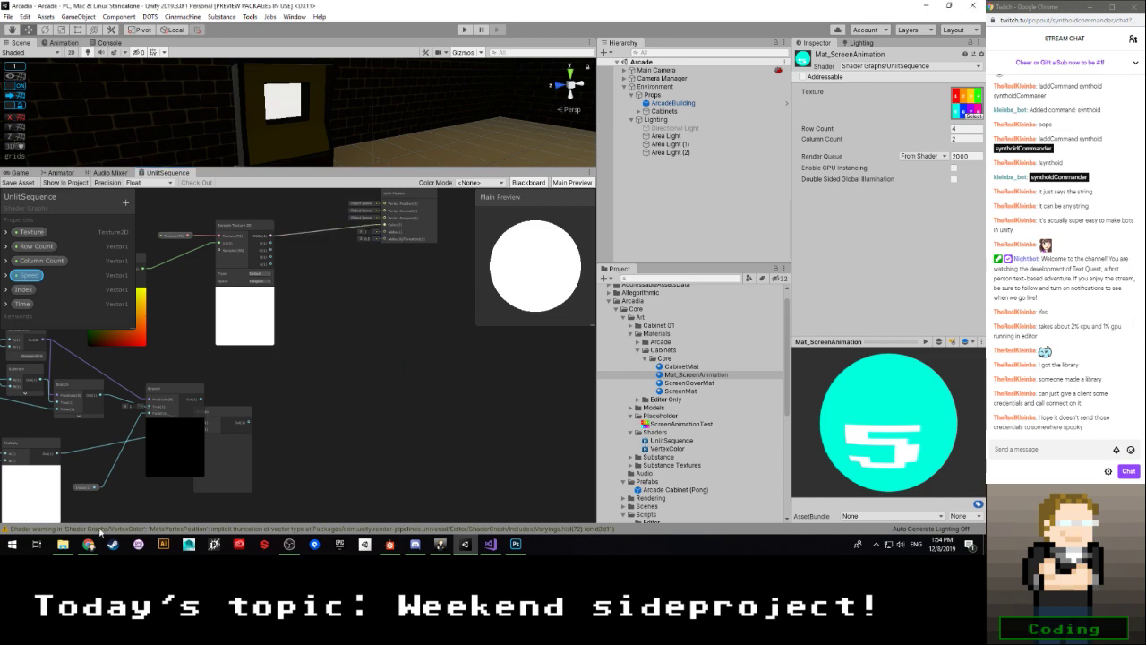
Step: Switch to Chrome to view the "unity shader graph set property in graph" results, check Visual Studio, and return to Unity
{"action": "mouse_move", "coordinate": [89, 544]}
{"action": "left_click", "coordinate": [200, 497]}
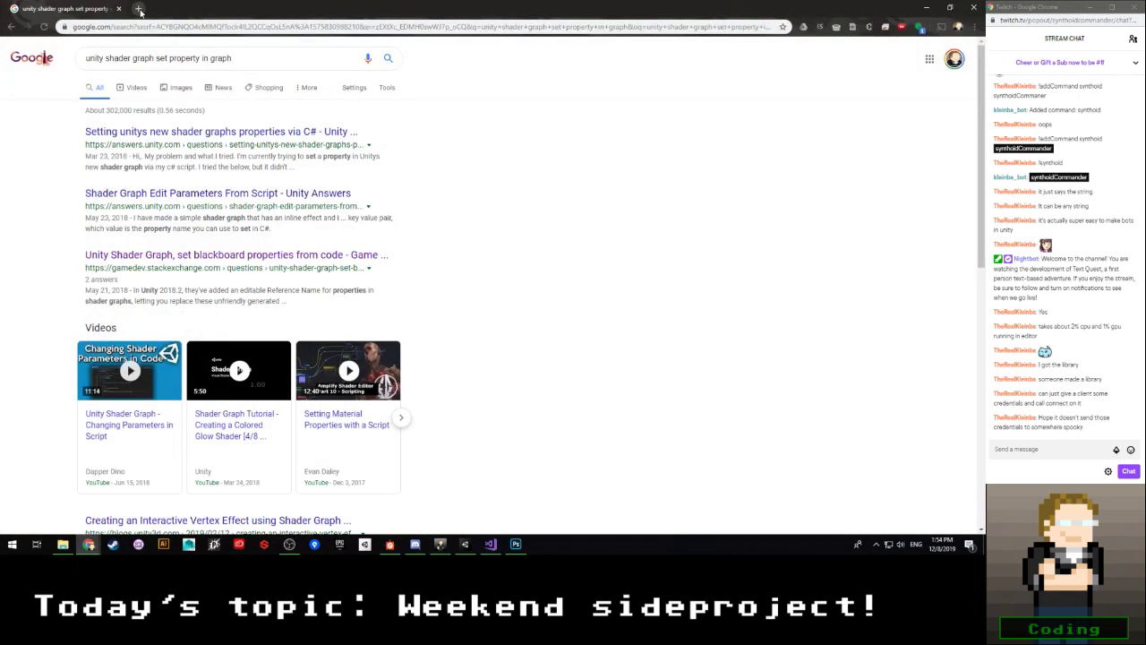
{"action": "left_click", "coordinate": [139, 9]}
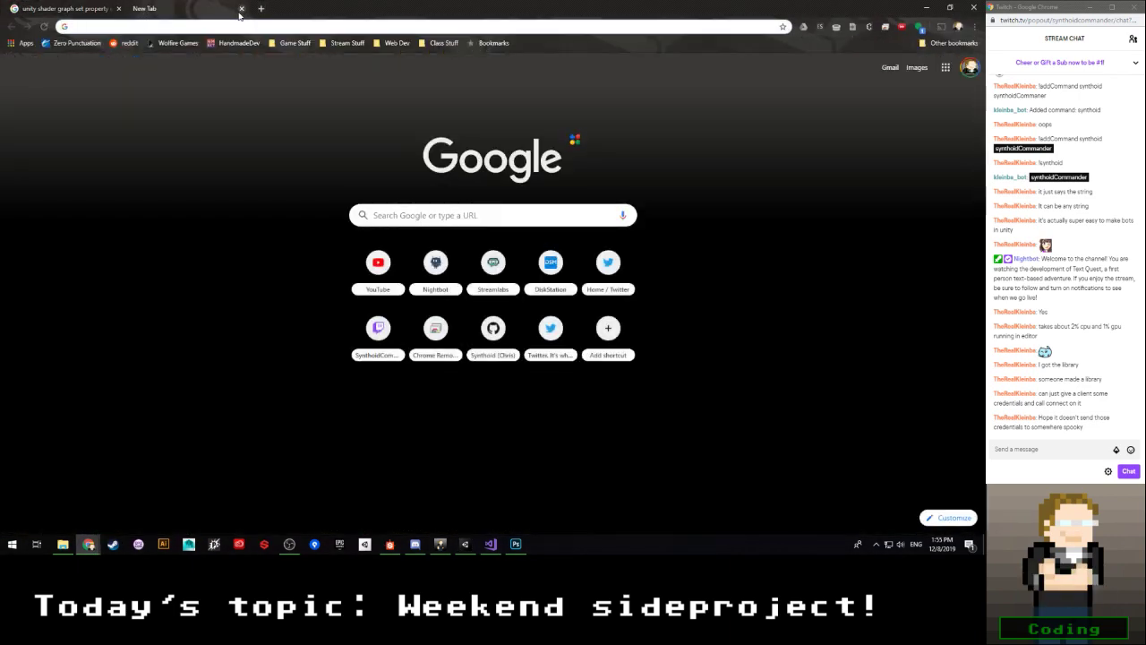
{"action": "left_click", "coordinate": [241, 9]}
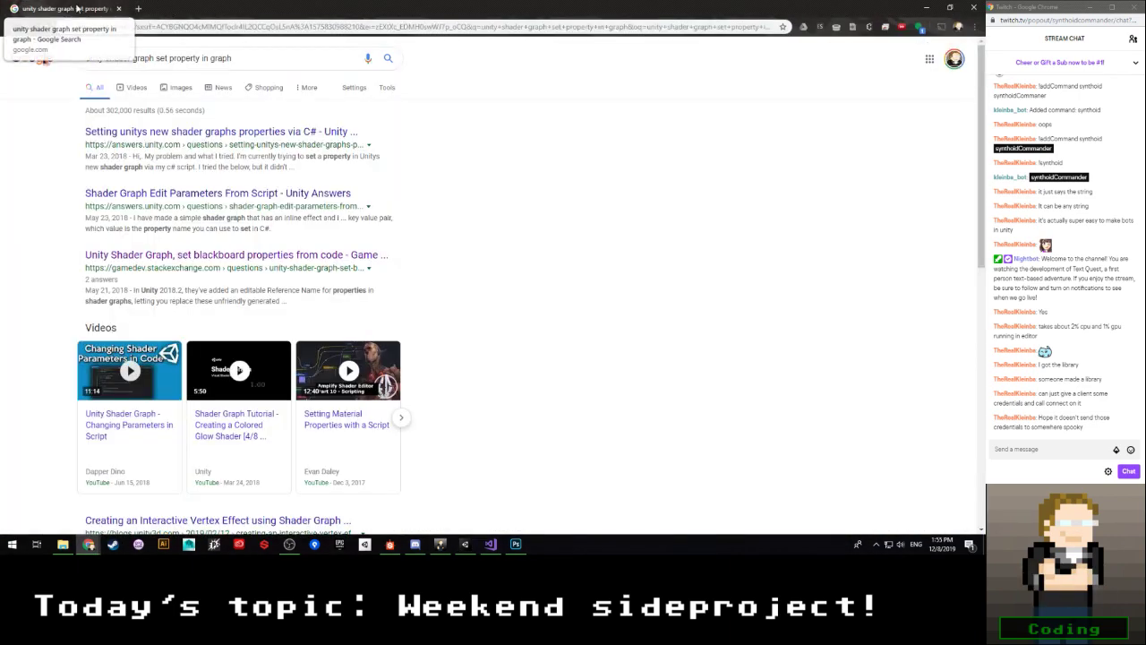
{"action": "left_click", "coordinate": [533, 116]}
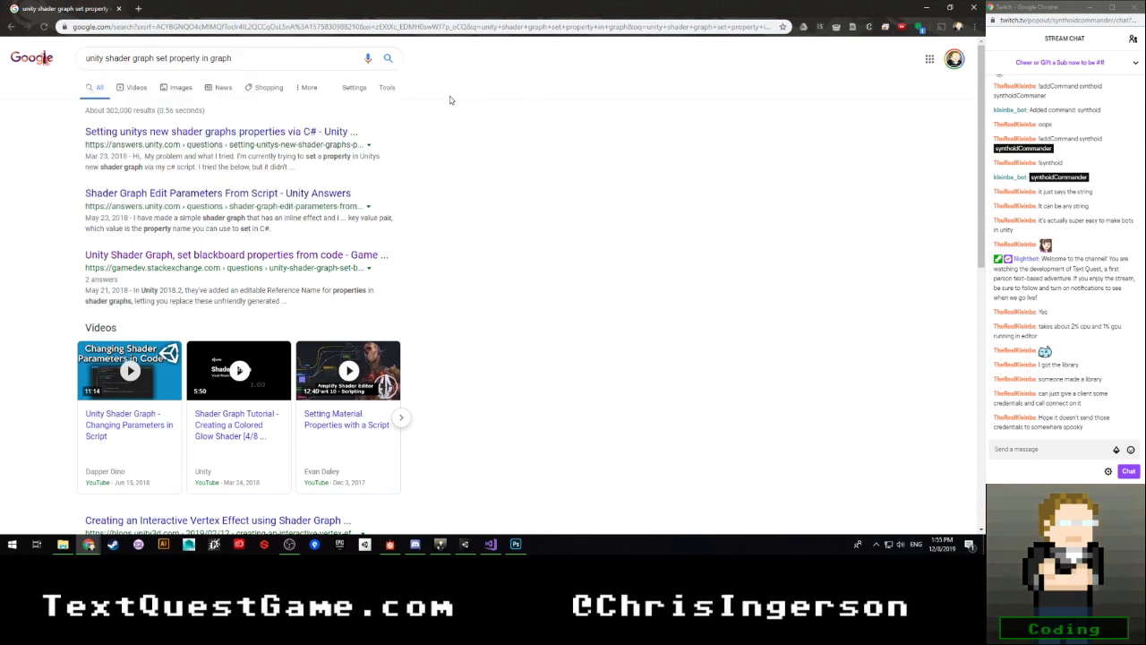
{"action": "left_click", "coordinate": [491, 544]}
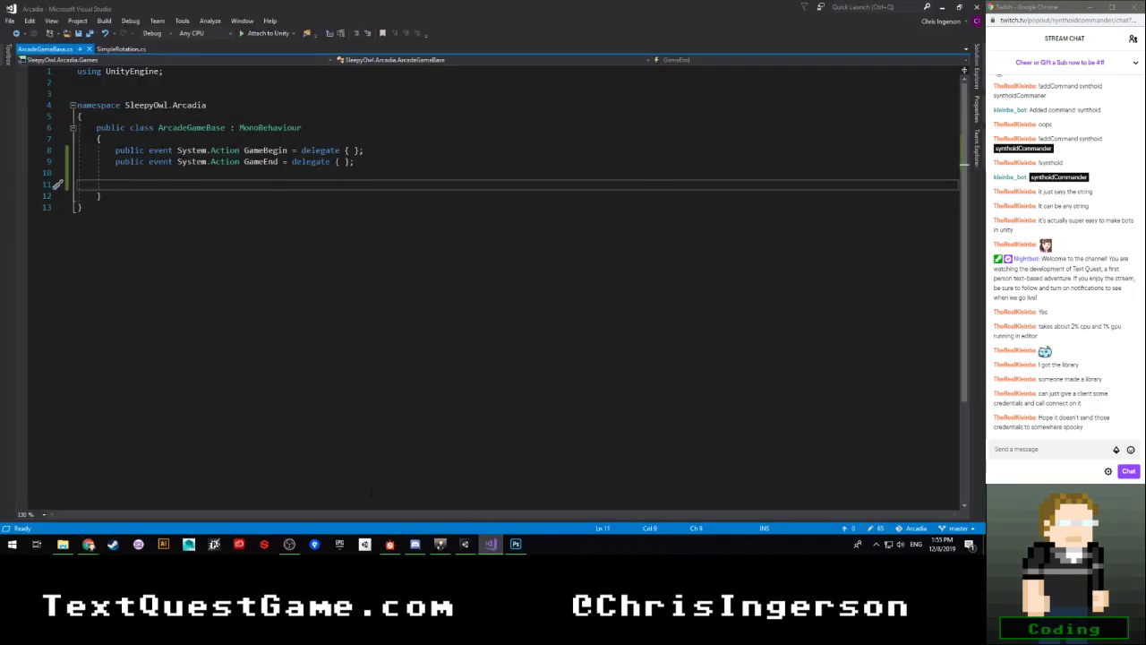
{"action": "left_click", "coordinate": [465, 544]}
Step: Move the Modulo node clear of the second Branch node and disconnect its A and B inputs
{"action": "scroll", "coordinate": [254, 371], "scroll_direction": "down", "scroll_amount": 5}
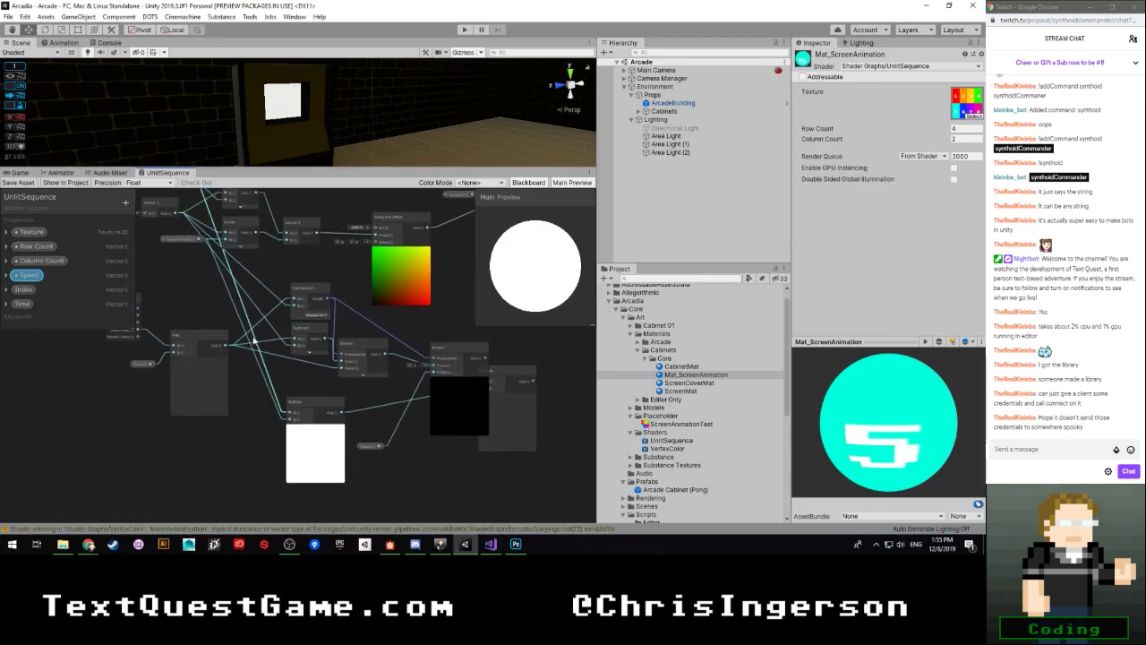
{"action": "scroll", "coordinate": [259, 367], "scroll_direction": "up", "scroll_amount": 3}
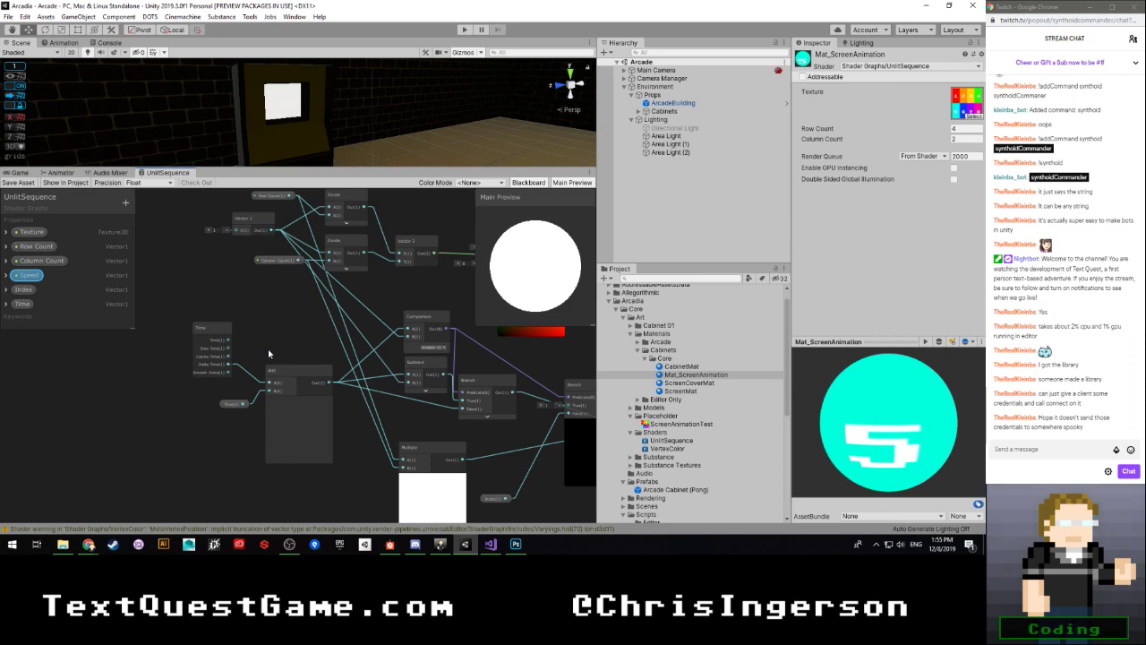
{"action": "scroll", "coordinate": [419, 387], "scroll_direction": "down", "scroll_amount": 2}
{"action": "middle_click_drag", "start_coordinate": [419, 387], "coordinate": [239, 253]}
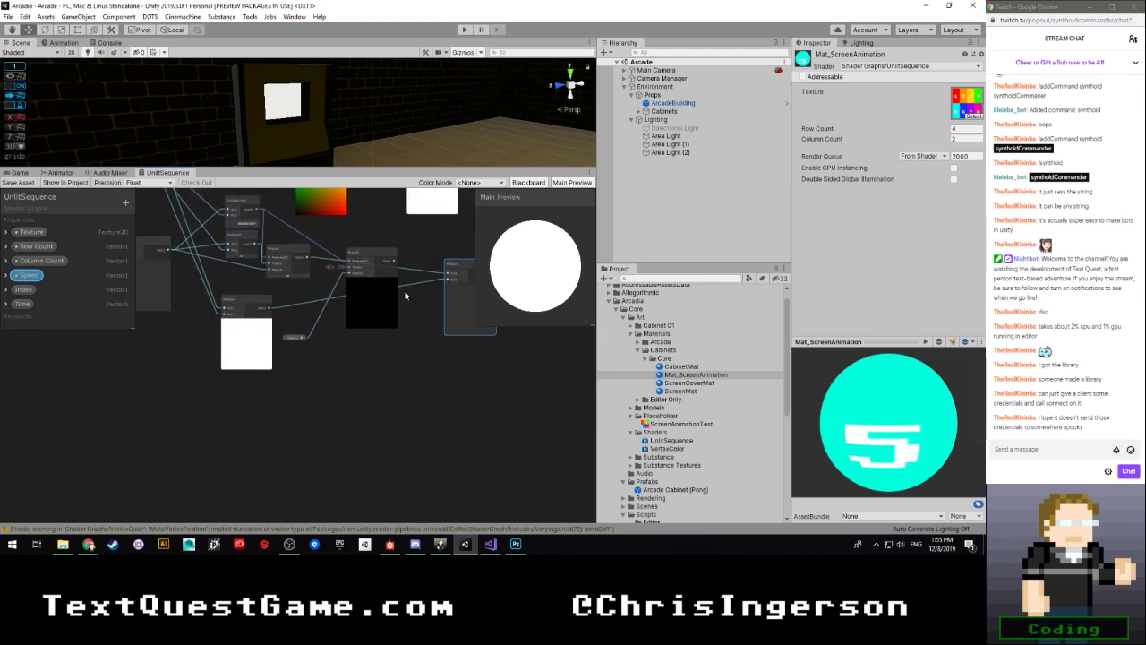
{"action": "scroll", "coordinate": [421, 291], "scroll_direction": "down", "scroll_amount": 2}
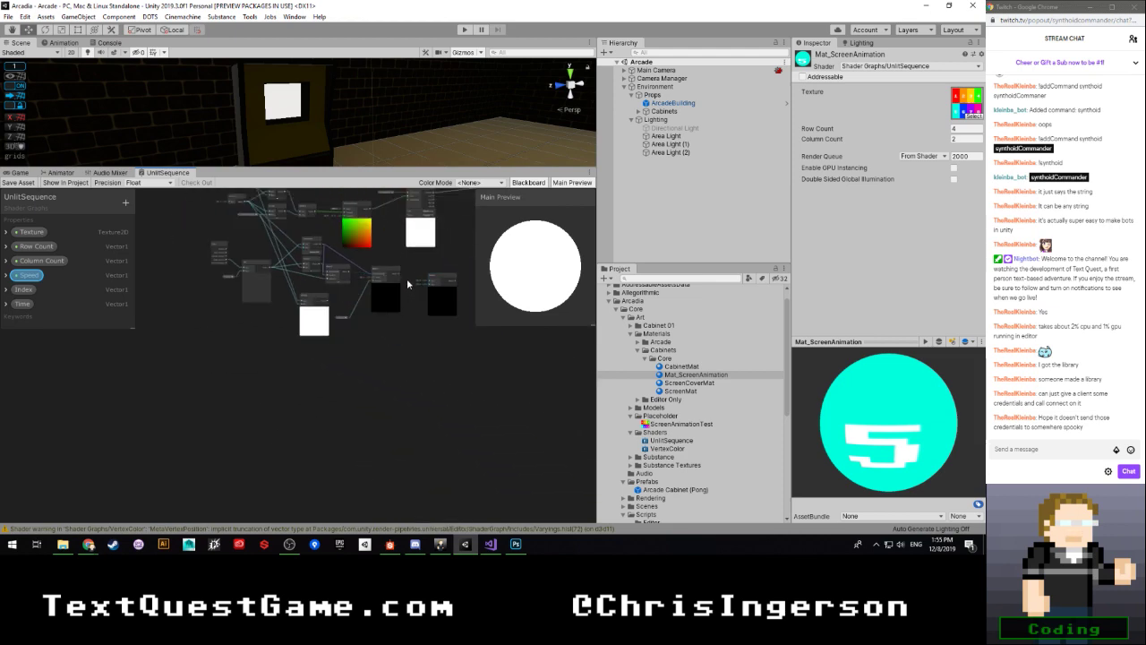
Step: Move the Add, Comparison, Subtract, Branch and Multiply group farther down the graph and place the Time property node beside Add
{"action": "left_click_drag", "start_coordinate": [394, 367], "coordinate": [314, 341]}
{"action": "scroll", "coordinate": [271, 302], "scroll_direction": "up", "scroll_amount": 4}
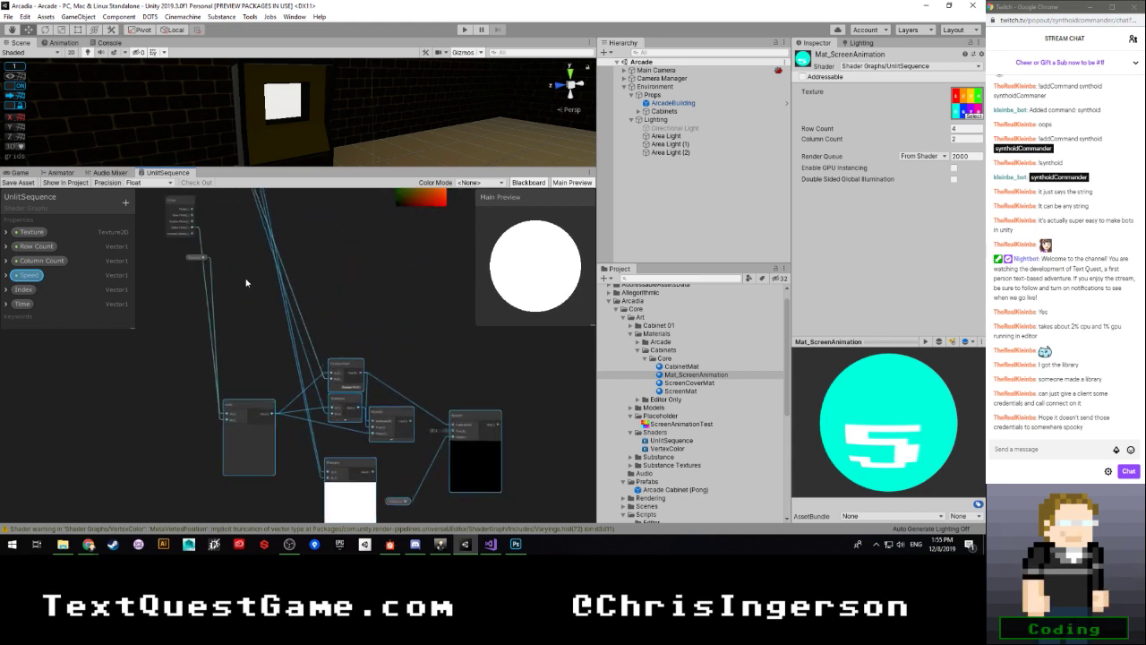
{"action": "left_click_drag", "start_coordinate": [139, 420], "coordinate": [139, 499]}
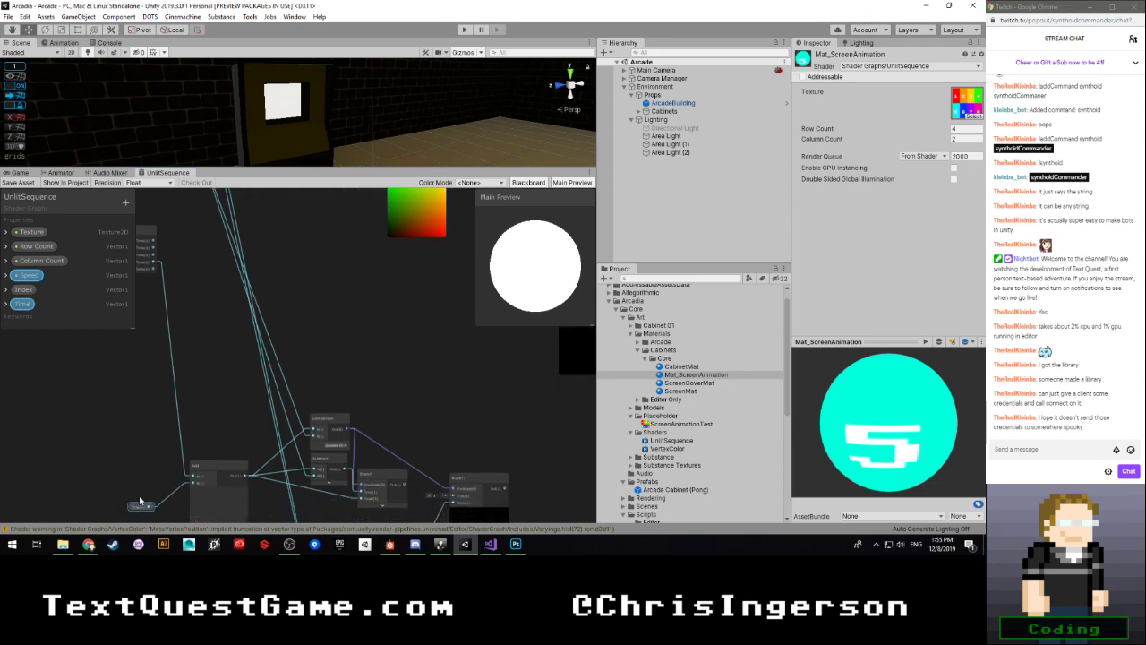
Step: Add a Round node beside the Time node and connect the Time output to its In port
{"action": "middle_click_drag", "start_coordinate": [212, 360], "coordinate": [233, 441]}
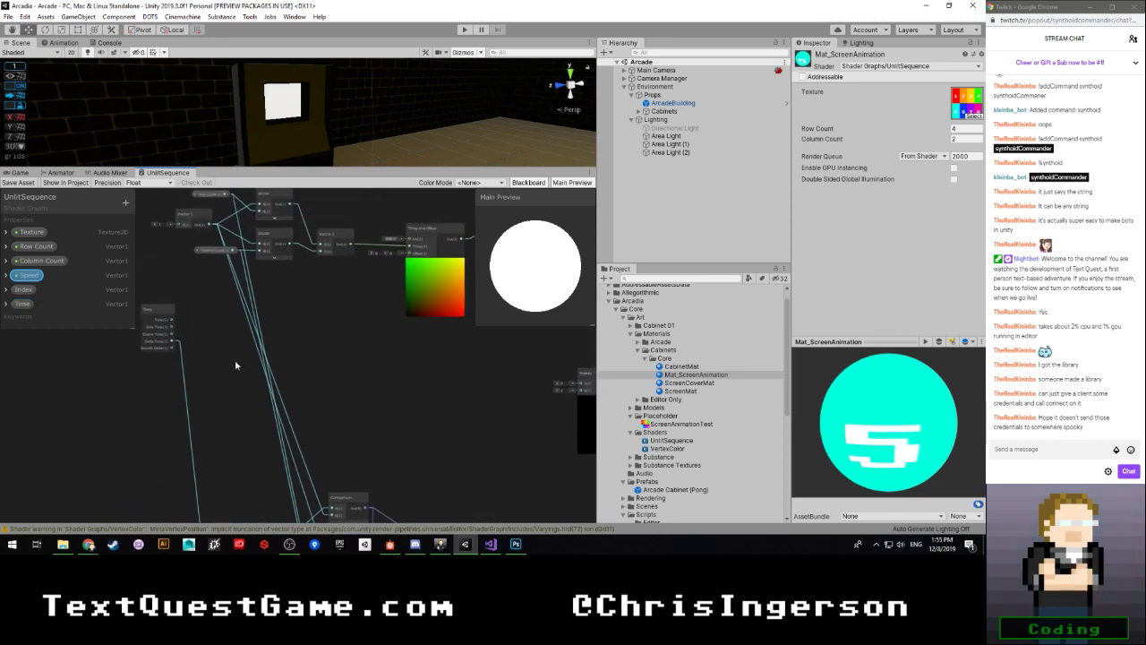
{"action": "key", "text": "space"}
{"action": "type", "text": "round"}
{"action": "key", "text": "Return"}
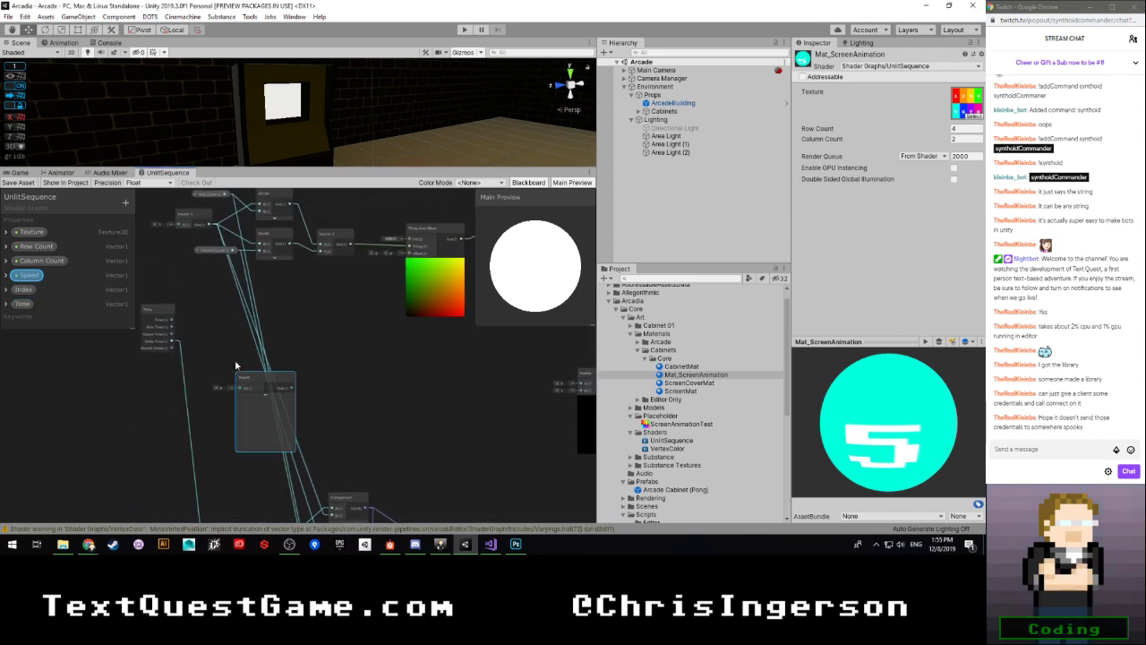
{"action": "scroll", "coordinate": [235, 359], "scroll_direction": "up", "scroll_amount": 3}
{"action": "left_click_drag", "start_coordinate": [262, 386], "coordinate": [358, 317]}
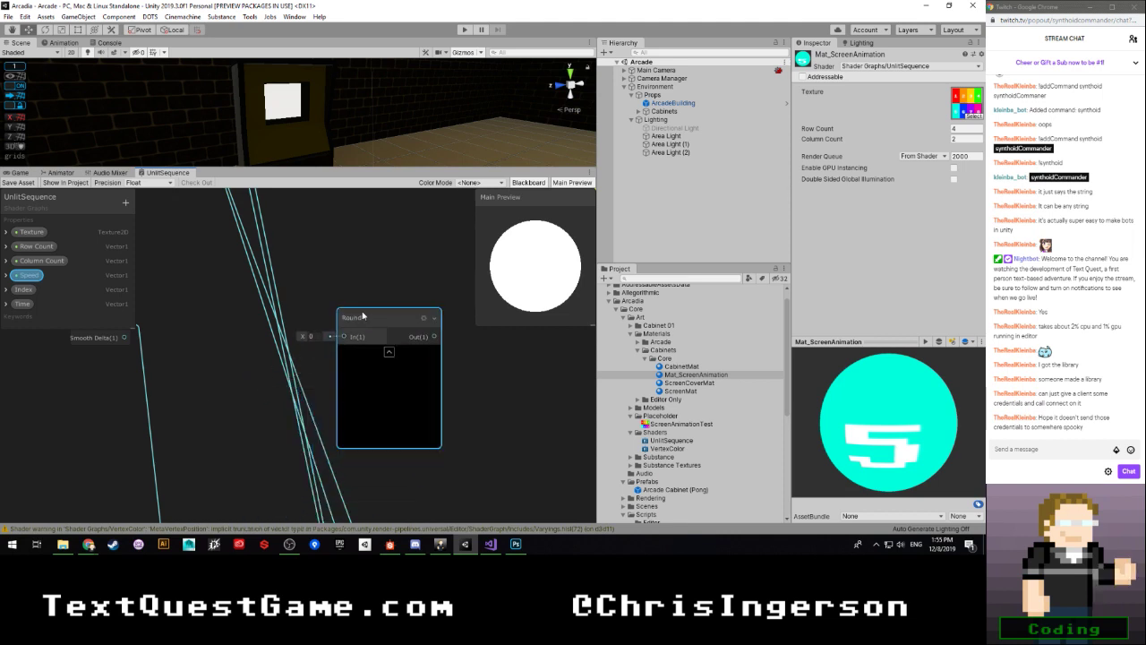
{"action": "scroll", "coordinate": [268, 333], "scroll_direction": "down", "scroll_amount": 3}
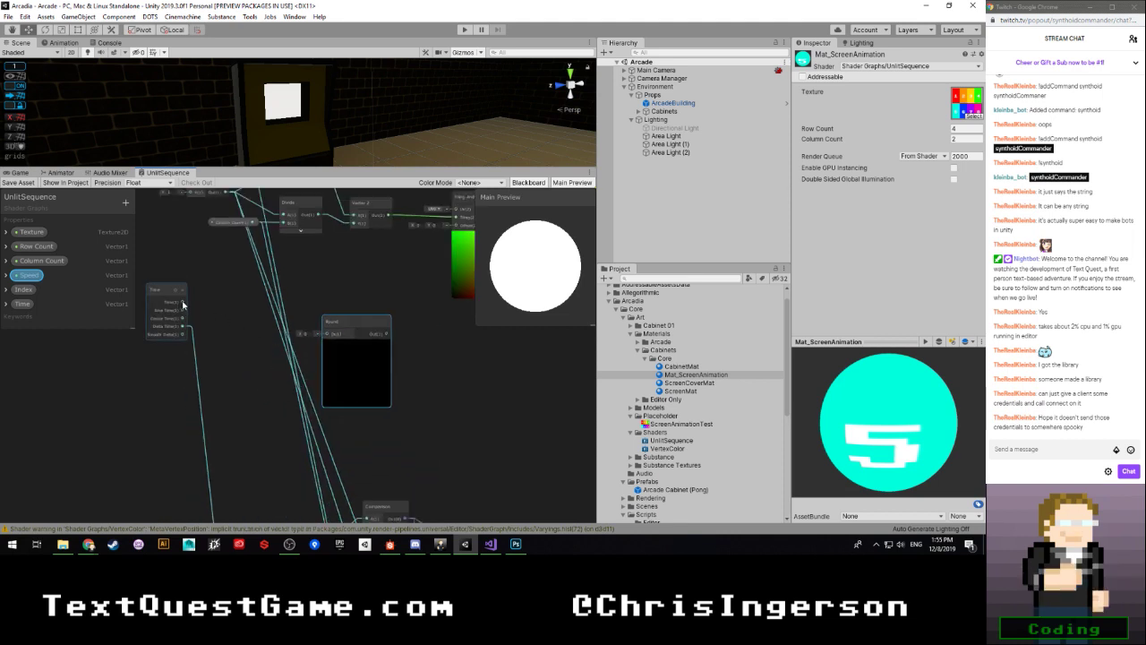
{"action": "left_click_drag", "start_coordinate": [183, 302], "coordinate": [245, 287]}
{"action": "scroll", "coordinate": [332, 332], "scroll_direction": "down", "scroll_amount": 3}
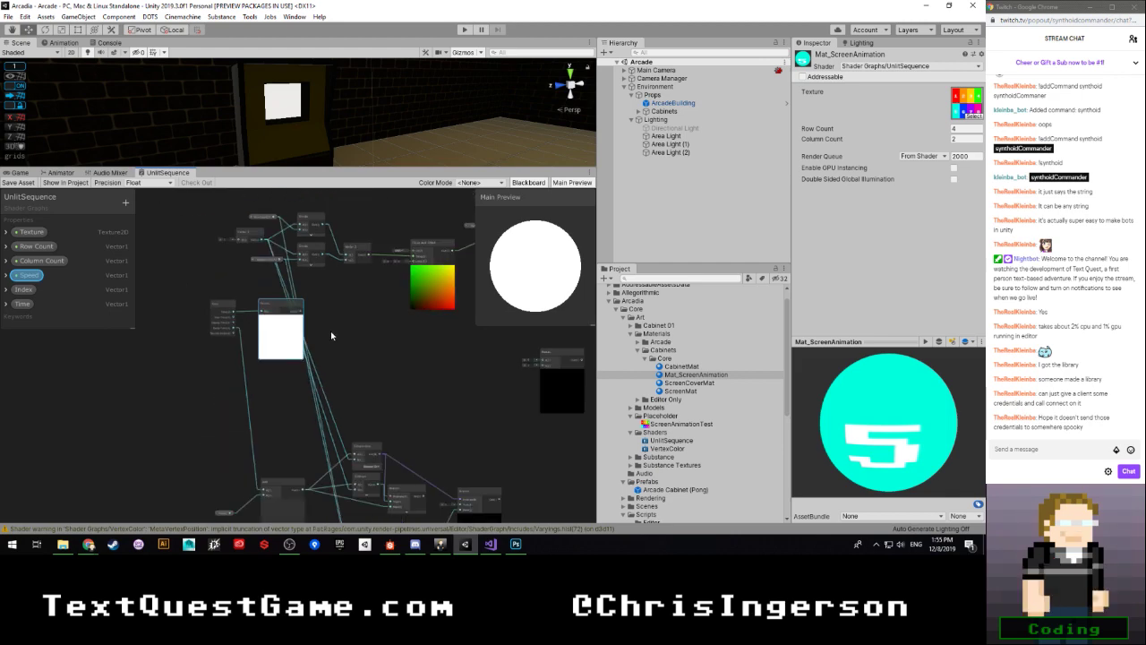
Step: Move the Multiply node up out of the old time accumulation group and connect its output to the Modulo node's B input
{"action": "middle_click_drag", "start_coordinate": [332, 332], "coordinate": [249, 320]}
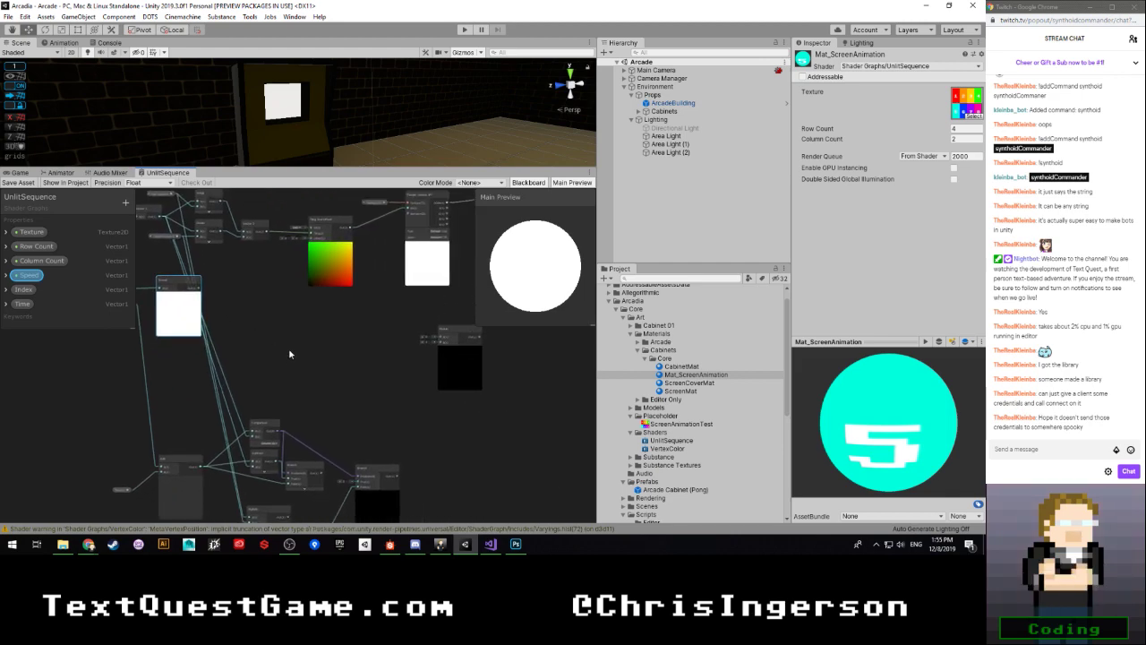
{"action": "middle_click_drag", "start_coordinate": [289, 353], "coordinate": [281, 304]}
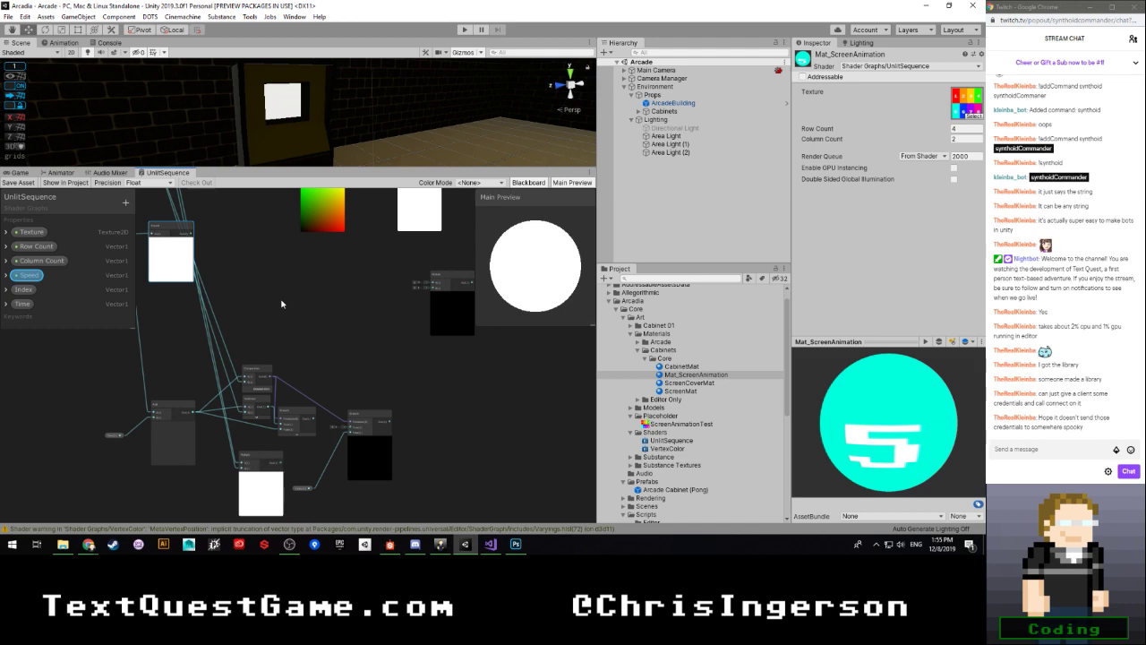
{"action": "scroll", "coordinate": [318, 333], "scroll_direction": "up", "scroll_amount": 3}
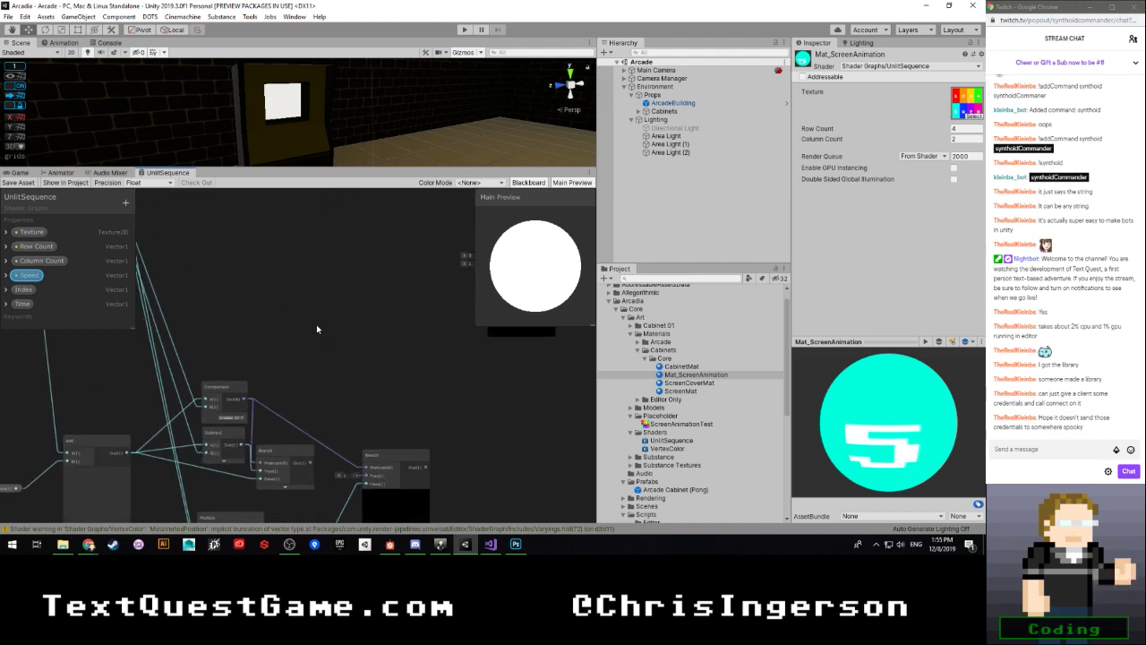
{"action": "scroll", "coordinate": [317, 326], "scroll_direction": "down", "scroll_amount": 2}
{"action": "middle_click_drag", "start_coordinate": [322, 299], "coordinate": [401, 424]}
{"action": "left_click", "coordinate": [263, 319]}
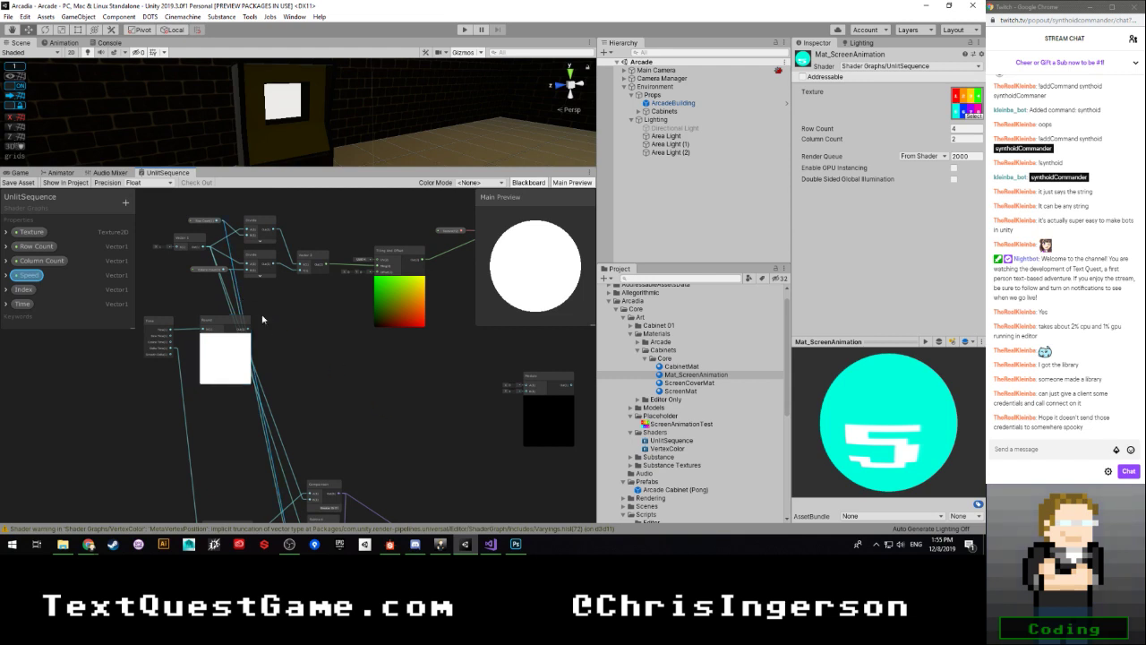
{"action": "middle_click_drag", "start_coordinate": [332, 376], "coordinate": [296, 217]}
{"action": "scroll", "coordinate": [296, 433], "scroll_direction": "down", "scroll_amount": 1}
{"action": "left_click_drag", "start_coordinate": [299, 436], "coordinate": [360, 304]}
{"action": "scroll", "coordinate": [368, 365], "scroll_direction": "up", "scroll_amount": 2}
{"action": "middle_click_drag", "start_coordinate": [369, 365], "coordinate": [299, 422]}
{"action": "left_click_drag", "start_coordinate": [287, 382], "coordinate": [402, 347]}
{"action": "middle_click_drag", "start_coordinate": [288, 359], "coordinate": [332, 394]}
{"action": "middle_click_drag", "start_coordinate": [179, 352], "coordinate": [227, 397]}
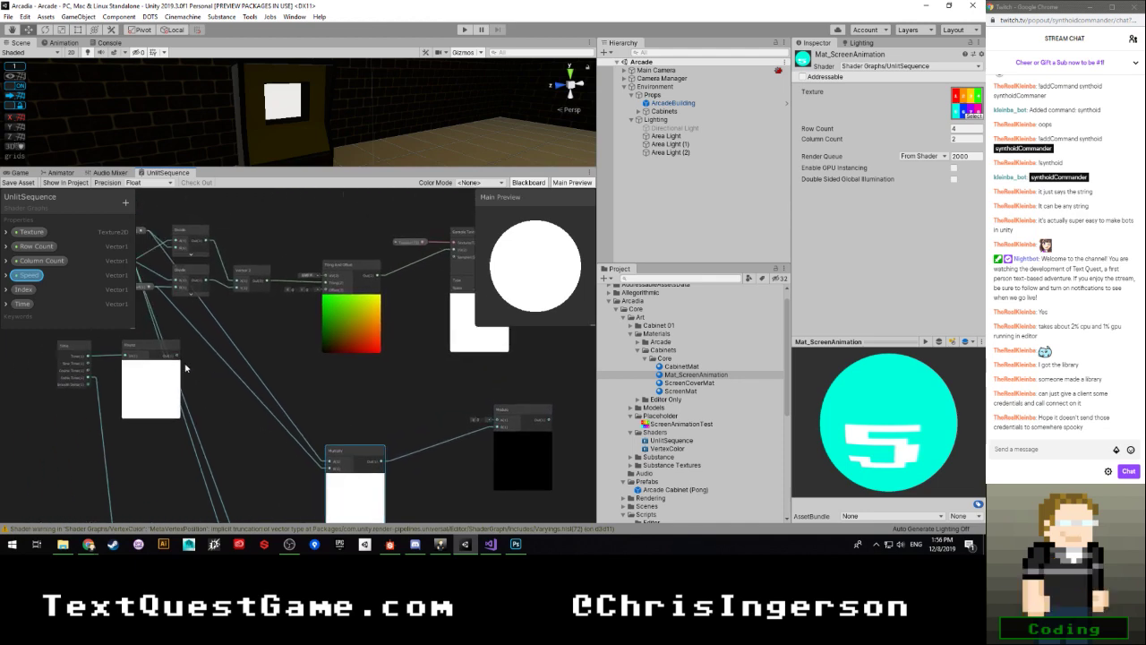
Step: Connect the Round node's output to the Modulo node's A input and move Modulo closer to the Multiply node
{"action": "left_click_drag", "start_coordinate": [178, 356], "coordinate": [409, 414]}
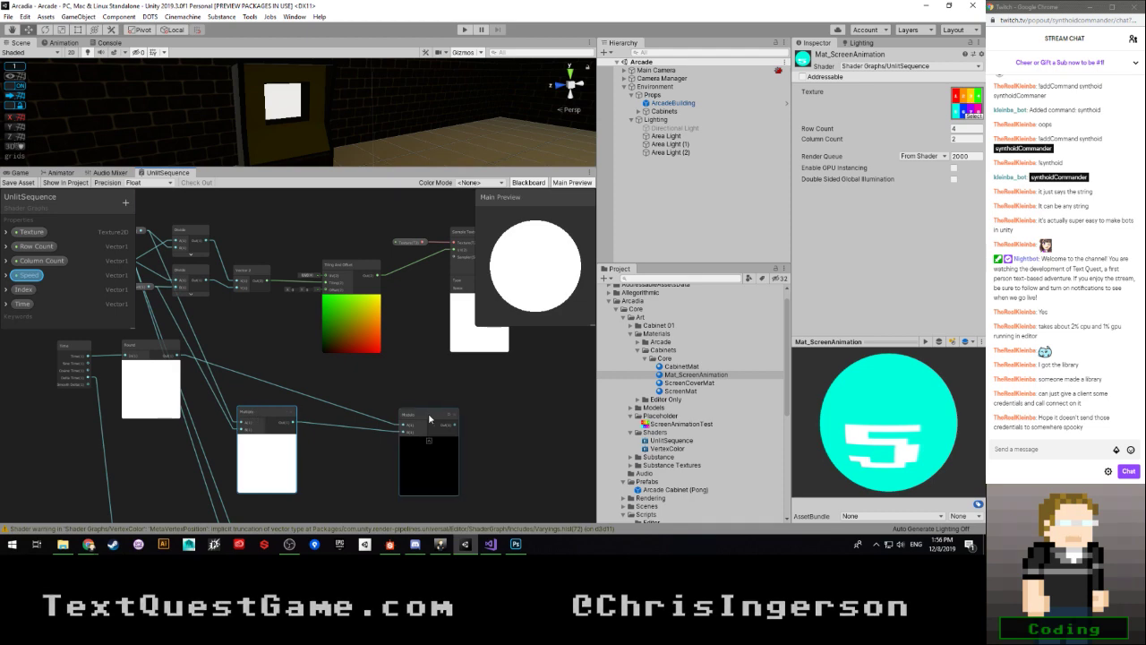
{"action": "left_click_drag", "start_coordinate": [421, 414], "coordinate": [344, 379]}
{"action": "scroll", "coordinate": [414, 411], "scroll_direction": "down", "scroll_amount": 3}
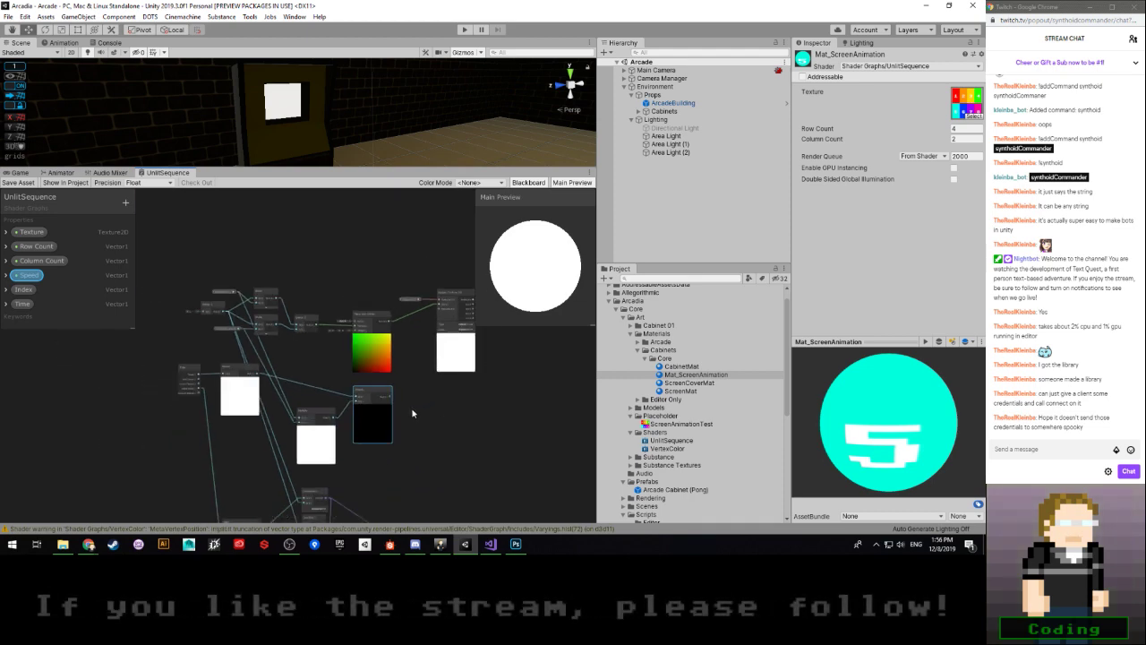
{"action": "middle_click_drag", "start_coordinate": [405, 398], "coordinate": [382, 401]}
{"action": "scroll", "coordinate": [269, 404], "scroll_direction": "up", "scroll_amount": 3}
{"action": "scroll", "coordinate": [277, 391], "scroll_direction": "down", "scroll_amount": 2}
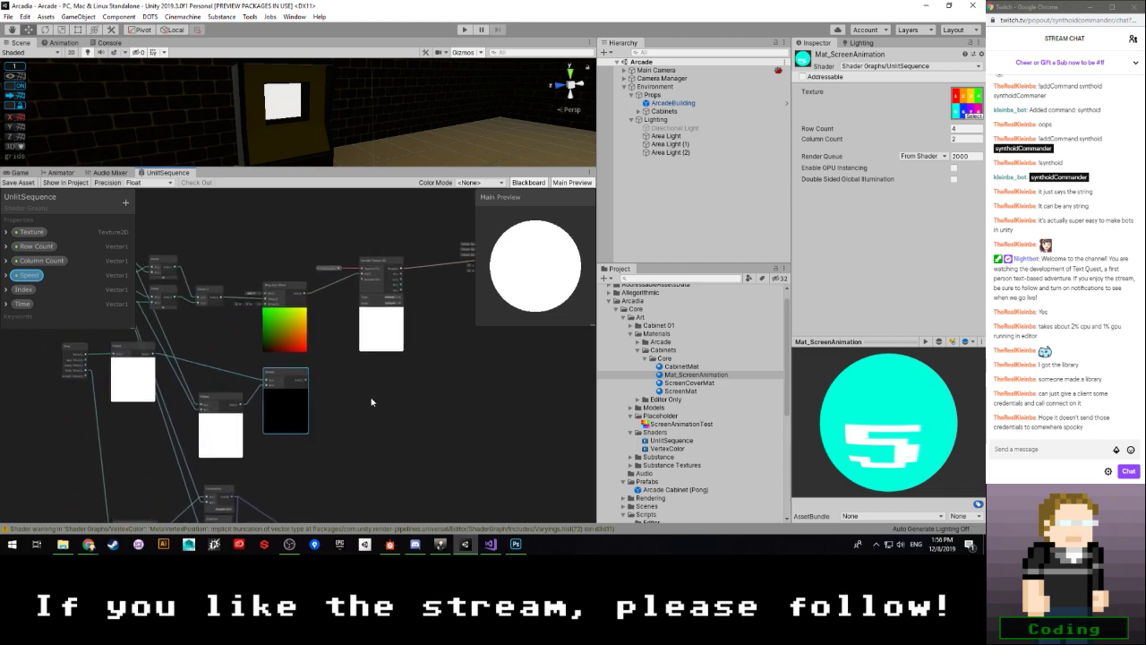
{"action": "scroll", "coordinate": [417, 340], "scroll_direction": "up", "scroll_amount": 3}
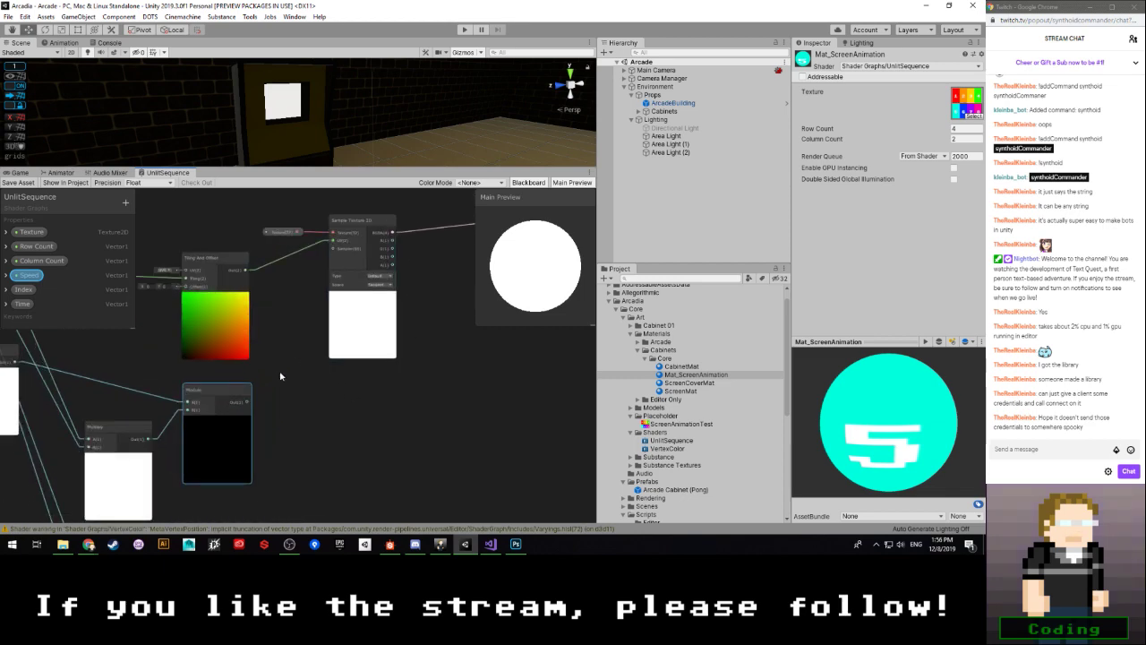
Step: Line up the Multiply and Modulo nodes in a compact row directly after the Time and Round nodes
{"action": "middle_click_drag", "start_coordinate": [248, 391], "coordinate": [465, 341]}
{"action": "scroll", "coordinate": [362, 374], "scroll_direction": "down", "scroll_amount": 2}
{"action": "left_click_drag", "start_coordinate": [346, 383], "coordinate": [319, 321]}
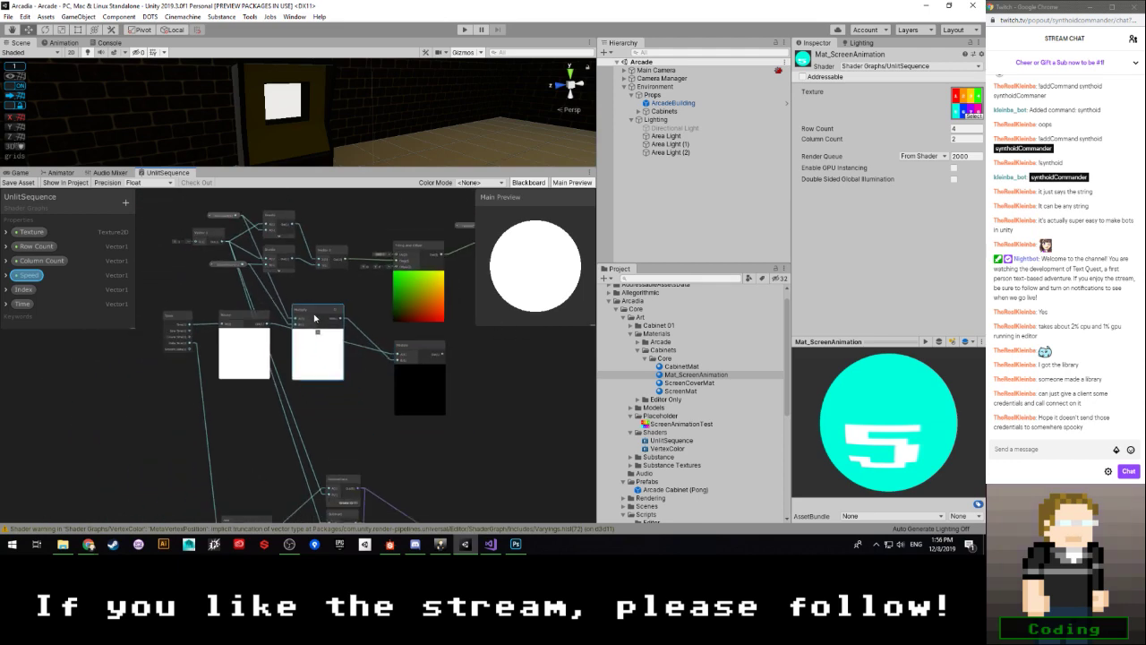
{"action": "left_click_drag", "start_coordinate": [420, 350], "coordinate": [383, 337]}
{"action": "middle_click_drag", "start_coordinate": [294, 383], "coordinate": [347, 338]}
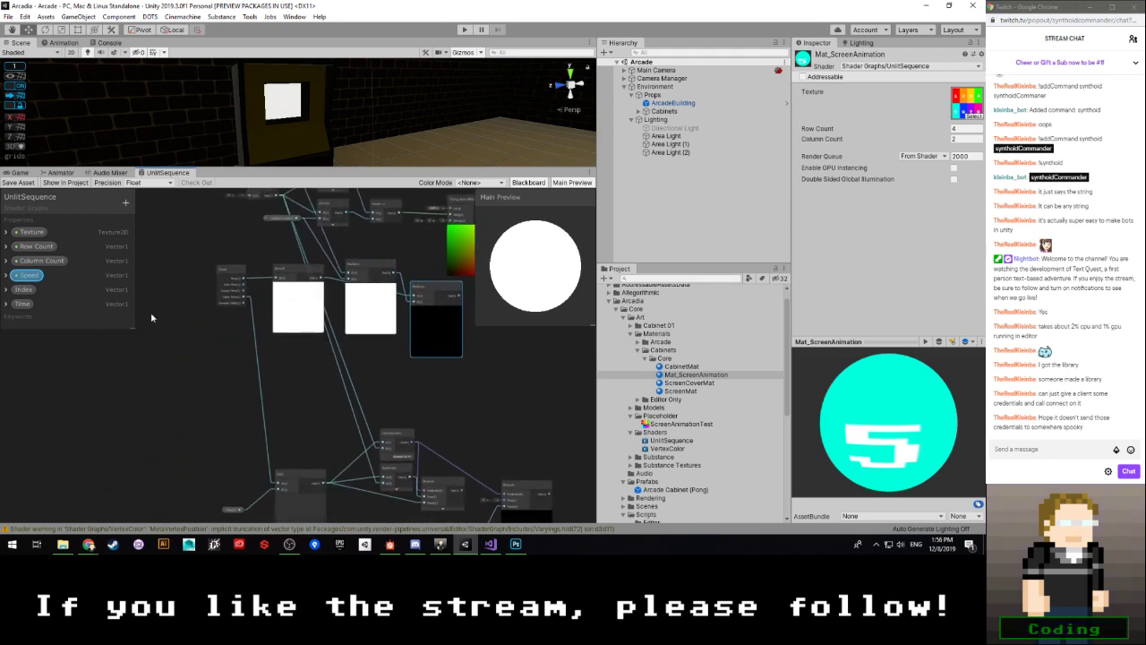
{"action": "left_click_drag", "start_coordinate": [205, 265], "coordinate": [431, 347]}
{"action": "left_click_drag", "start_coordinate": [435, 293], "coordinate": [391, 286]}
{"action": "left_click", "coordinate": [380, 285]}
{"action": "middle_click_drag", "start_coordinate": [346, 254], "coordinate": [292, 350]}
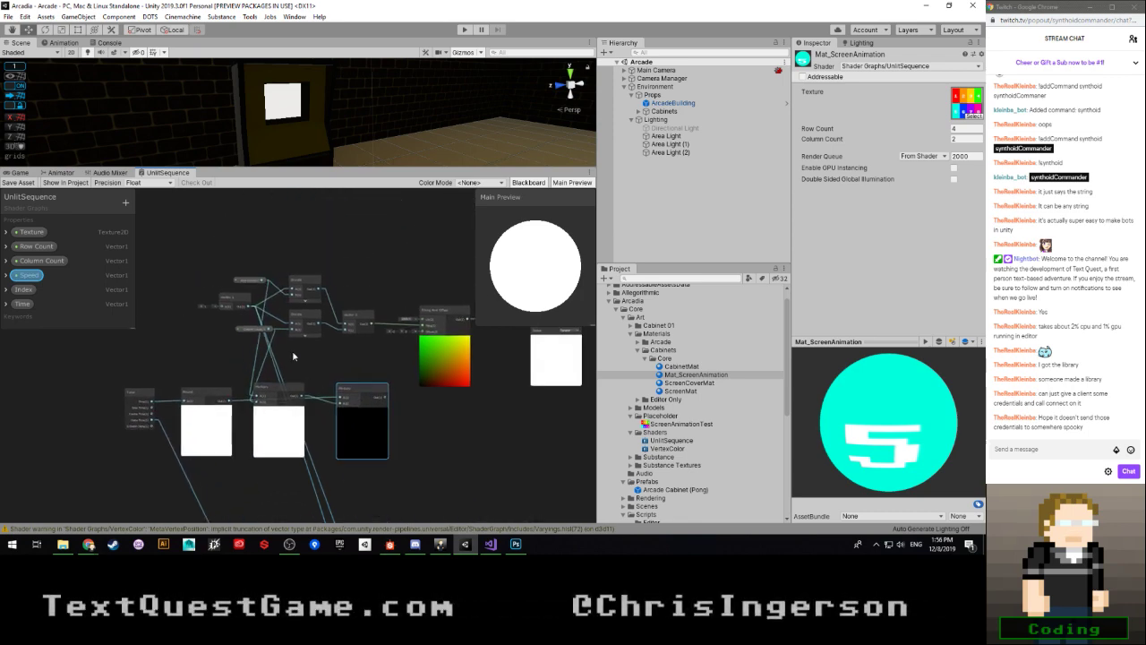
Step: Shift the count property, Divide and Vector 2 nodes away from Tiling And Offset, and bring Modulo nearer to Multiply
{"action": "left_click_drag", "start_coordinate": [205, 256], "coordinate": [265, 310]}
{"action": "scroll", "coordinate": [307, 264], "scroll_direction": "down", "scroll_amount": 3}
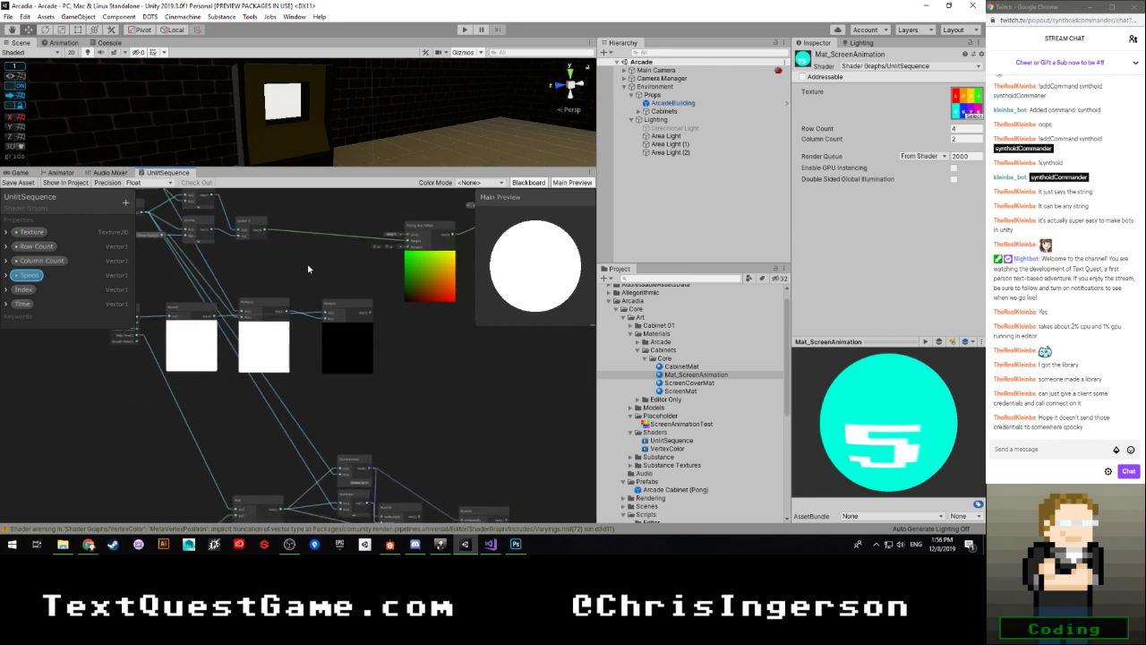
{"action": "left_click", "coordinate": [330, 375]}
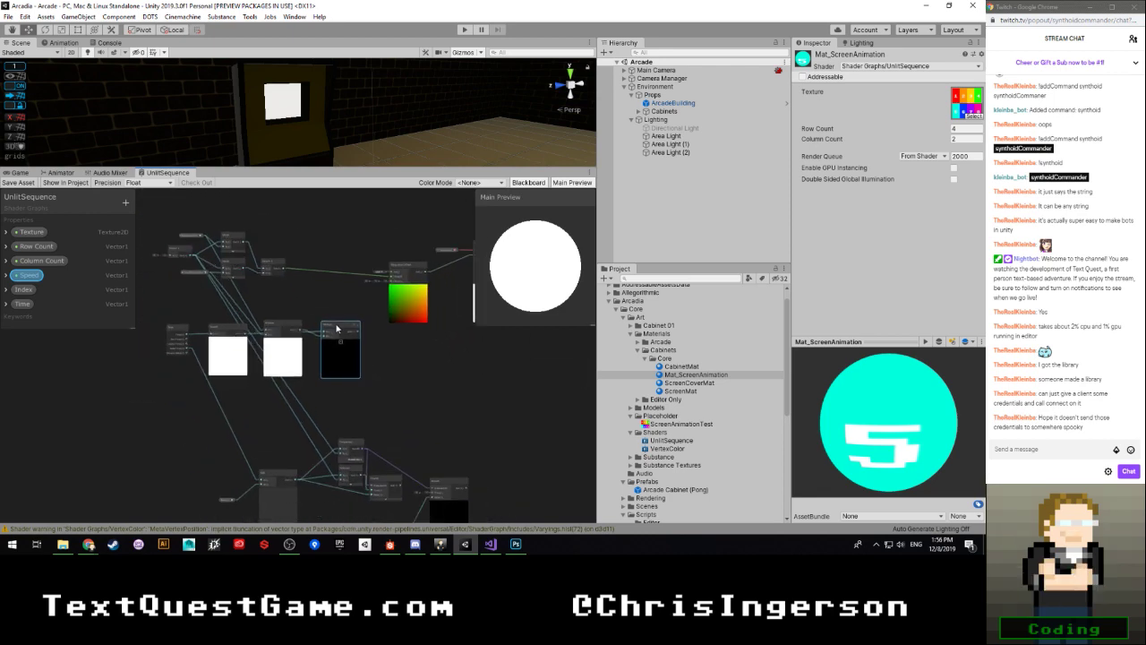
{"action": "scroll", "coordinate": [328, 377], "scroll_direction": "up", "scroll_amount": 3}
{"action": "scroll", "coordinate": [329, 379], "scroll_direction": "down", "scroll_amount": 3}
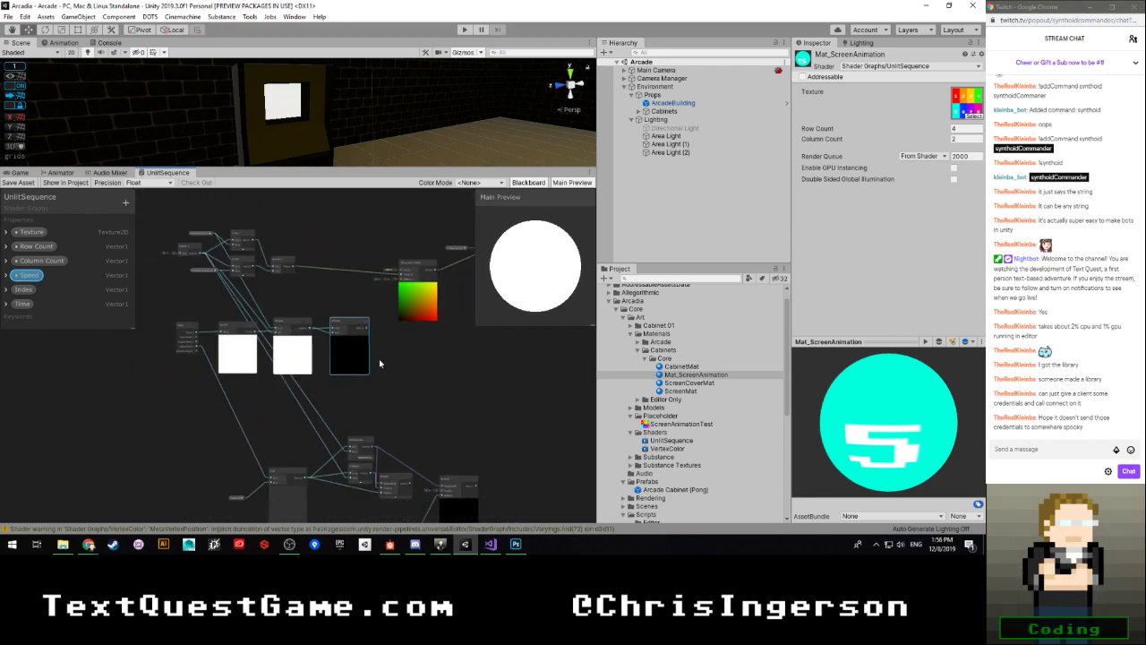
{"action": "scroll", "coordinate": [349, 382], "scroll_direction": "up", "scroll_amount": 2}
{"action": "scroll", "coordinate": [345, 385], "scroll_direction": "up", "scroll_amount": 2}
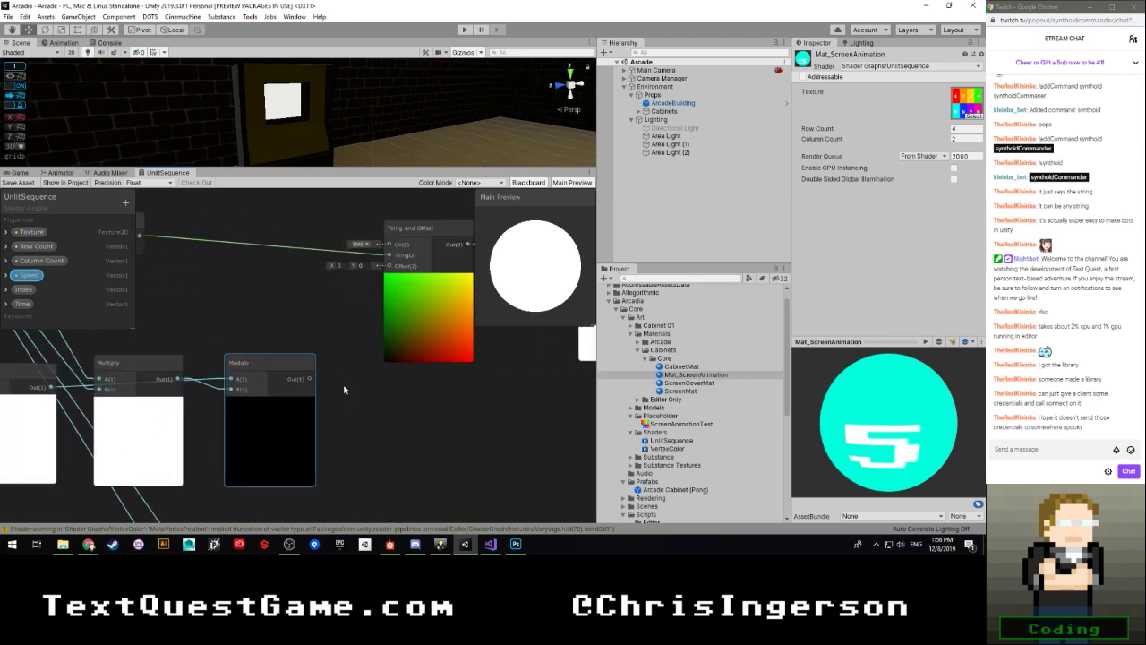
{"action": "scroll", "coordinate": [352, 388], "scroll_direction": "down", "scroll_amount": 3}
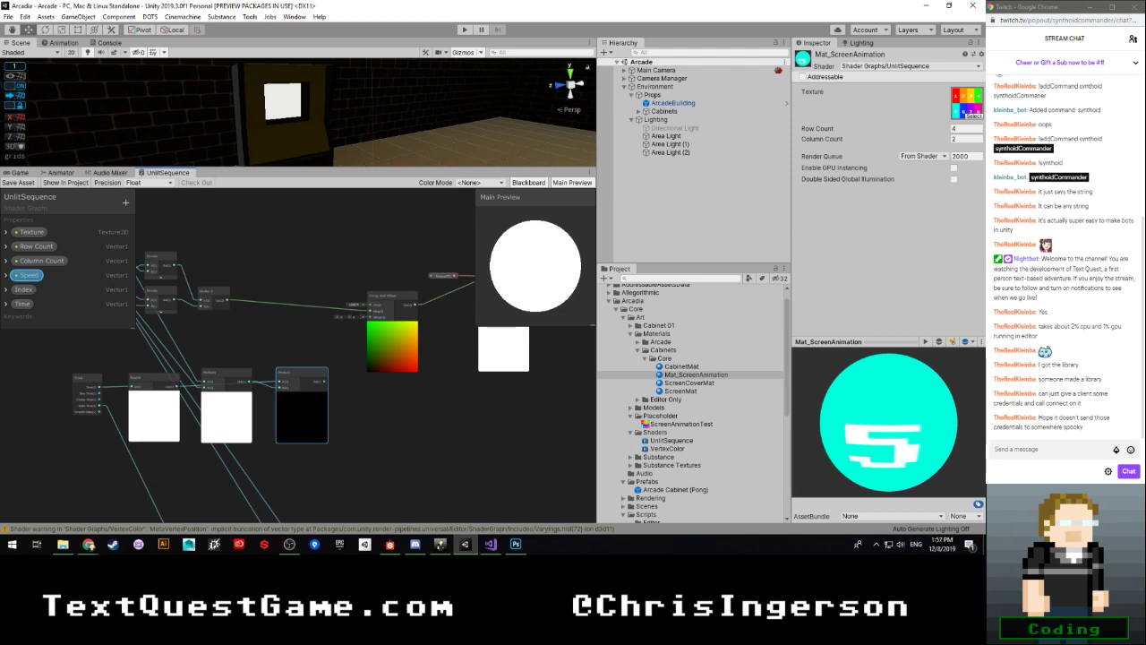
Step: Switch to Chrome and read the Stack Overflow question on flattening or indexing a 3D array in a 1D array
{"action": "left_click", "coordinate": [89, 543]}
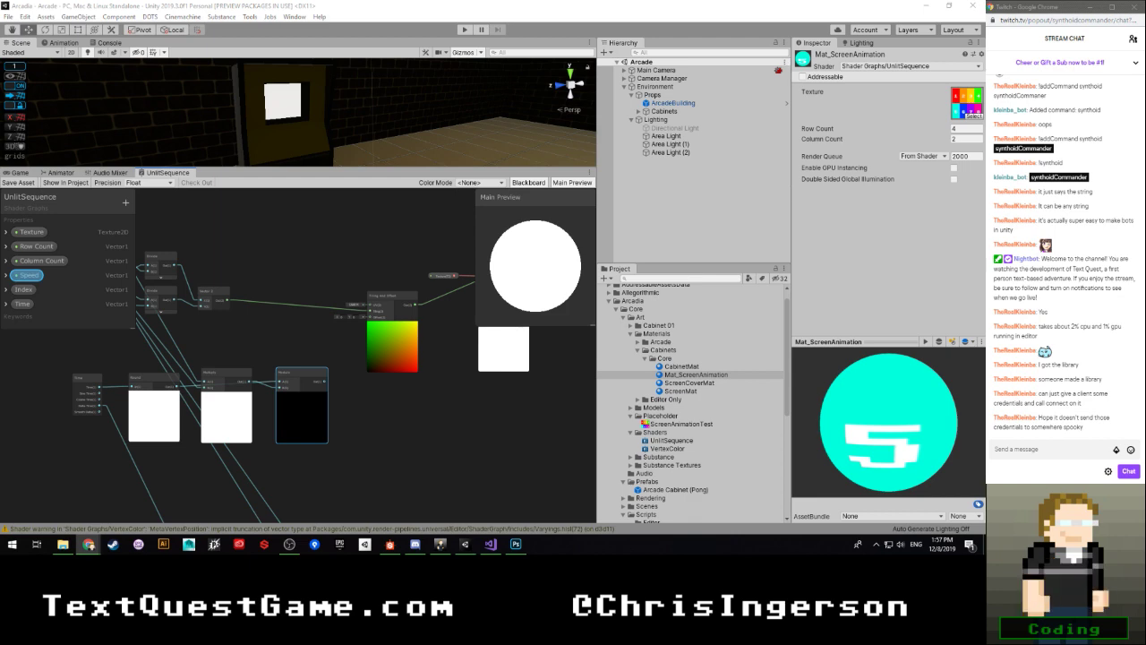
{"action": "mouse_move", "coordinate": [89, 543]}
{"action": "left_click", "coordinate": [133, 460]}
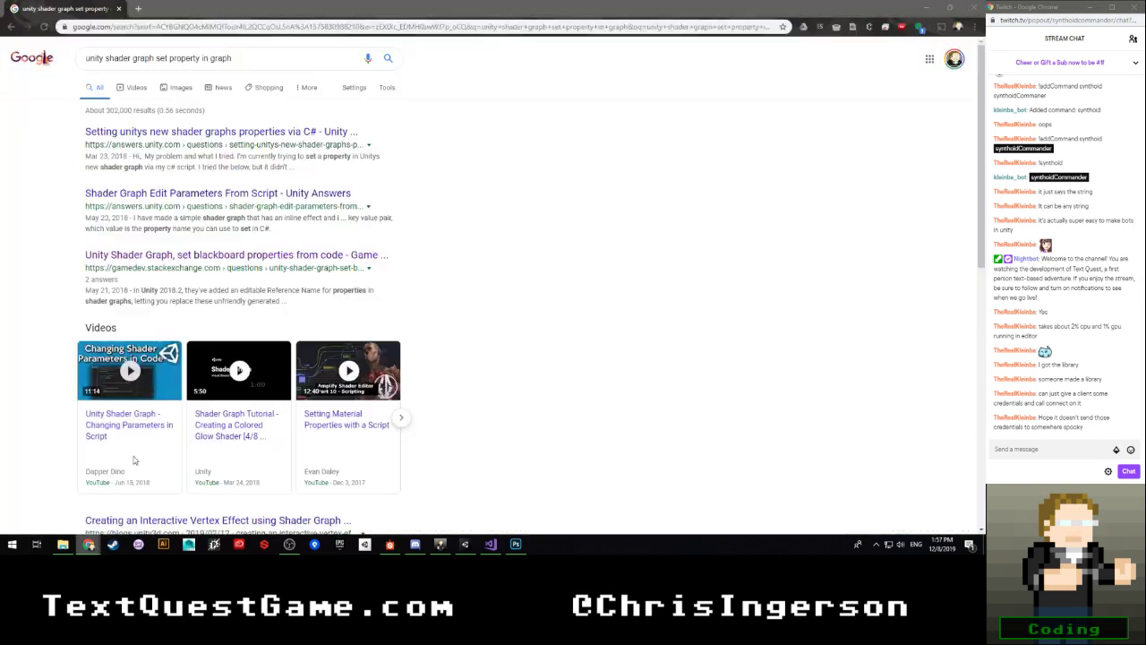
{"action": "left_click_drag", "start_coordinate": [225, 3], "coordinate": [203, 8]}
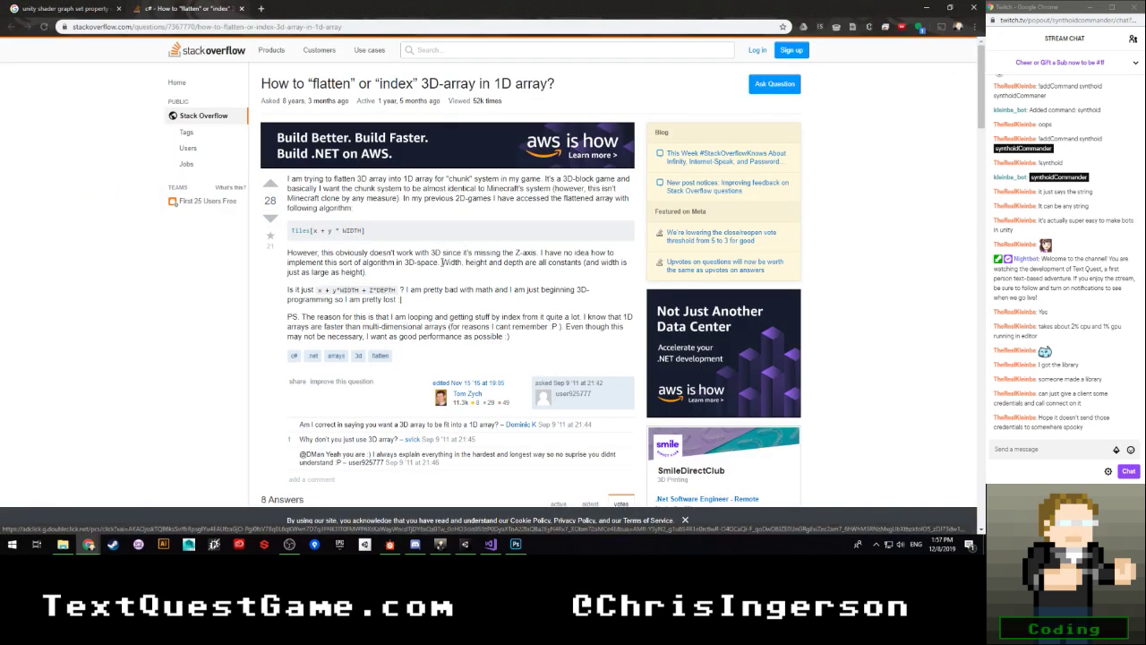
{"action": "scroll", "coordinate": [432, 260], "scroll_direction": "down", "scroll_amount": 3}
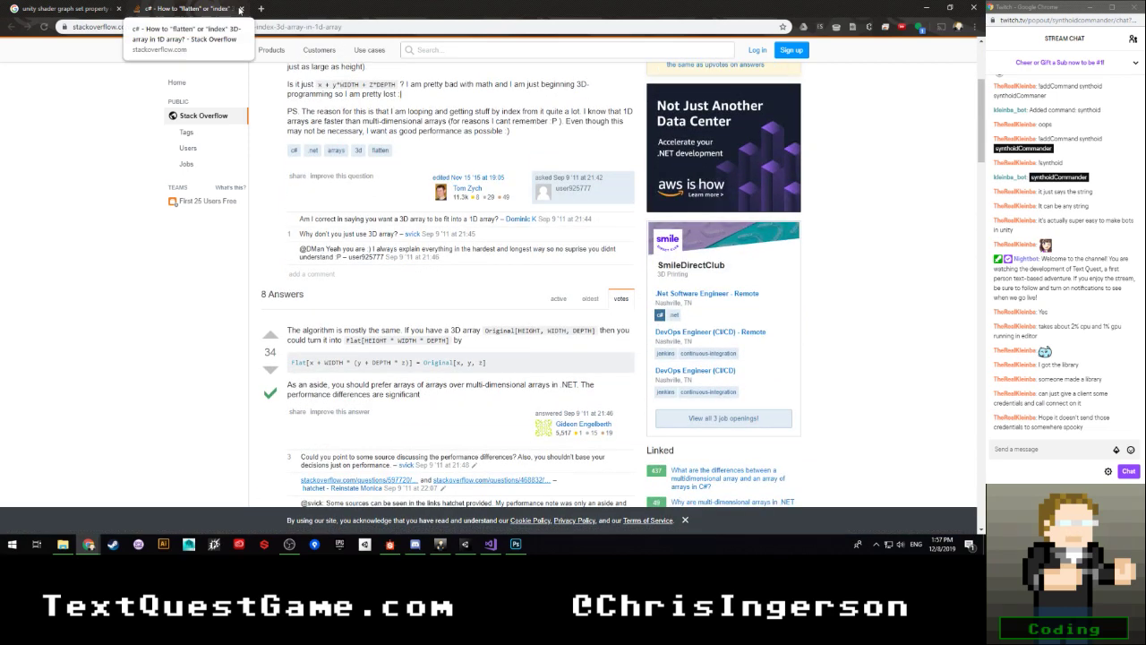
Step: Open the Dot Net Perls C# Flatten Array article from the "flattened array index" results and read its index computation and example
{"action": "left_click", "coordinate": [241, 8]}
{"action": "key", "text": "ctrl+shift+t"}
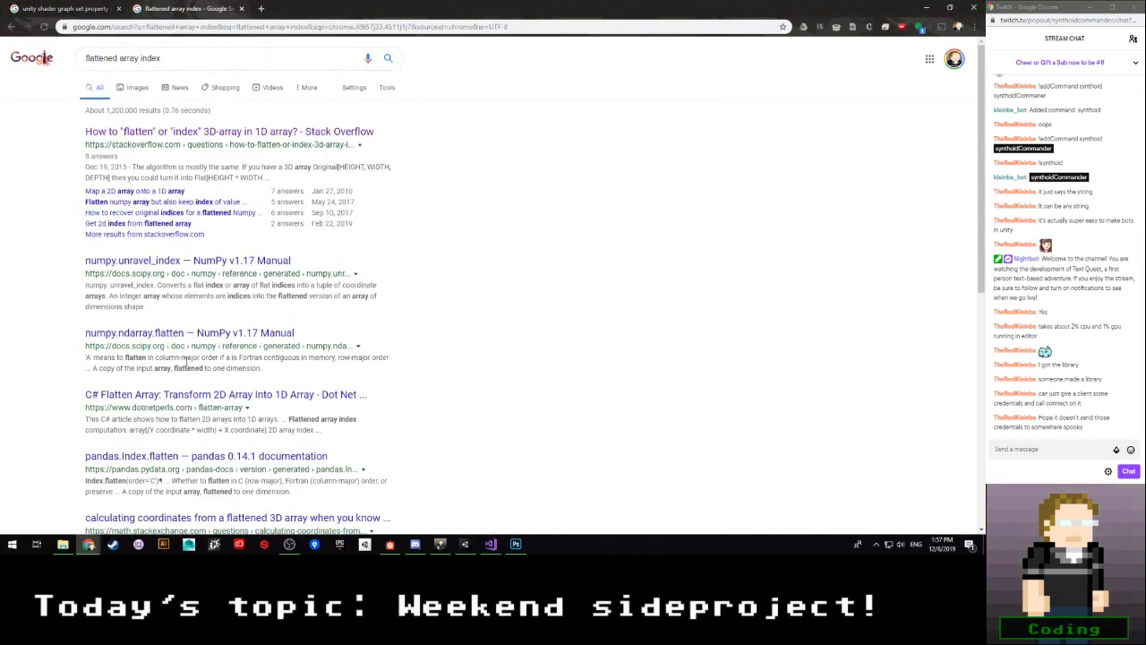
{"action": "scroll", "coordinate": [137, 351], "scroll_direction": "down", "scroll_amount": 3}
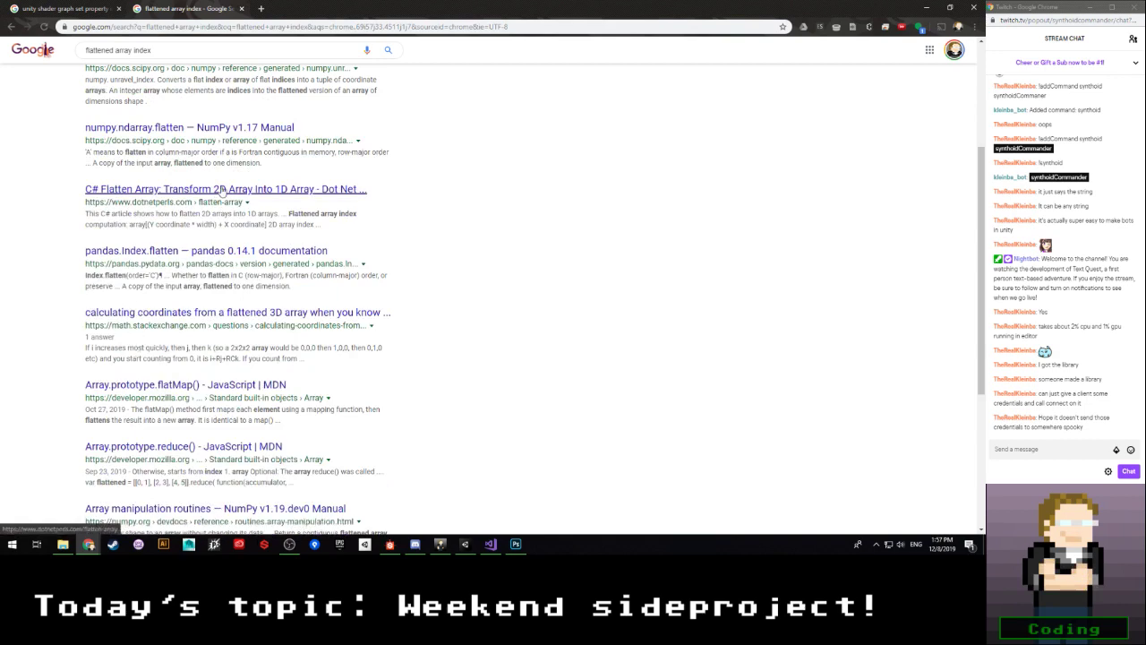
{"action": "left_click", "coordinate": [222, 190]}
{"action": "scroll", "coordinate": [480, 327], "scroll_direction": "down", "scroll_amount": 1}
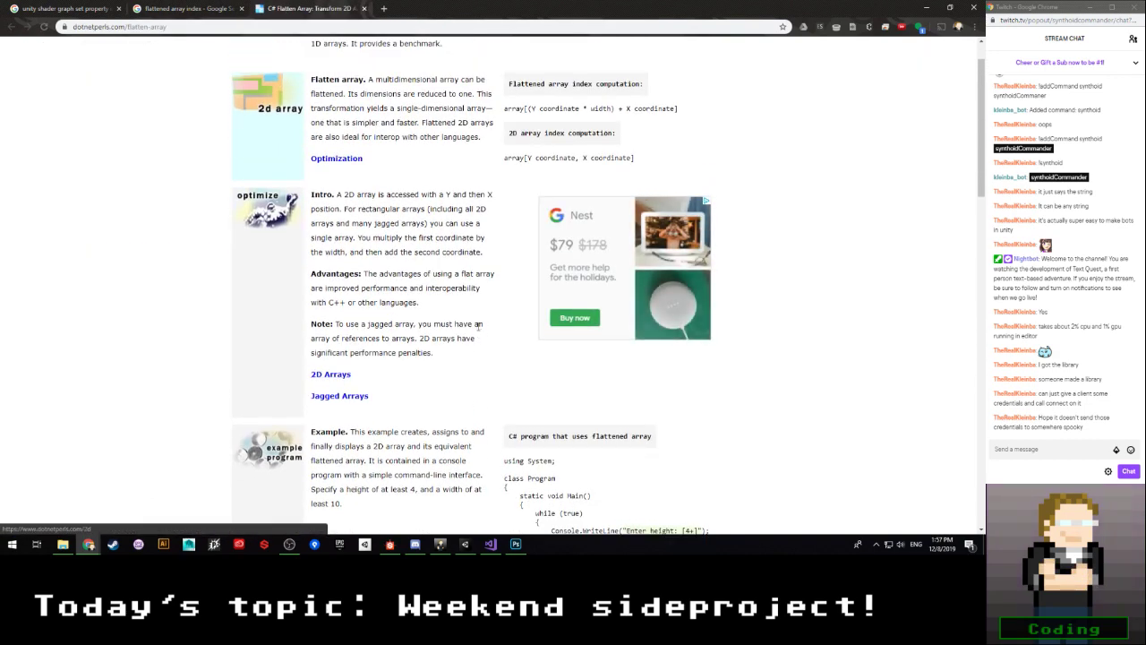
{"action": "scroll", "coordinate": [478, 327], "scroll_direction": "down", "scroll_amount": 5}
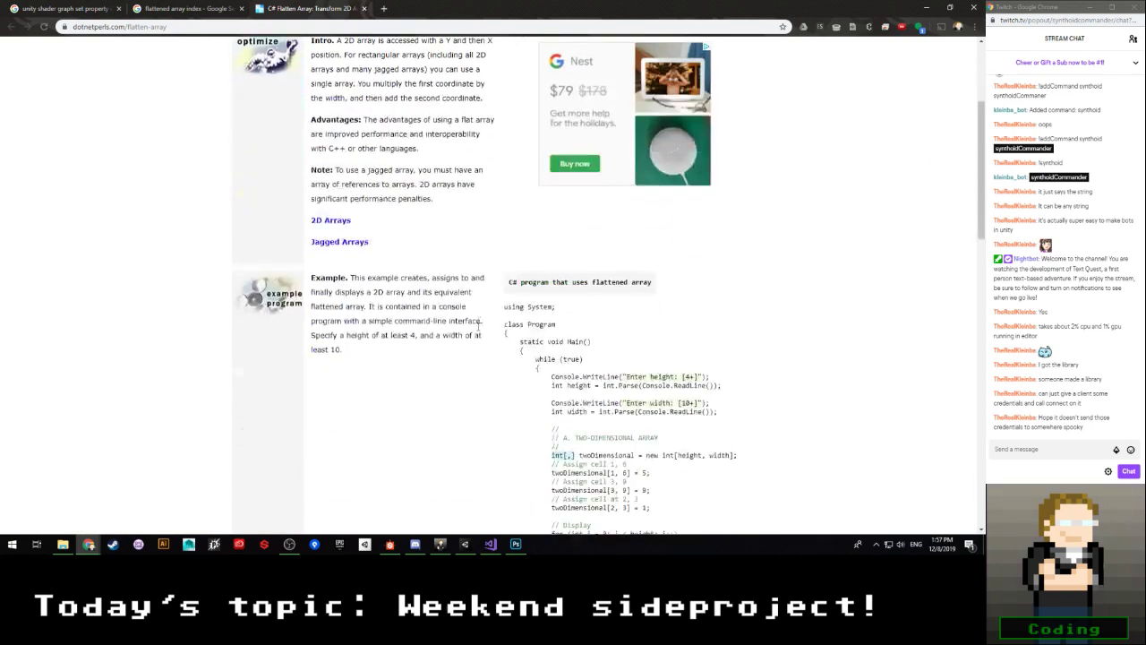
{"action": "scroll", "coordinate": [478, 330], "scroll_direction": "down", "scroll_amount": 1}
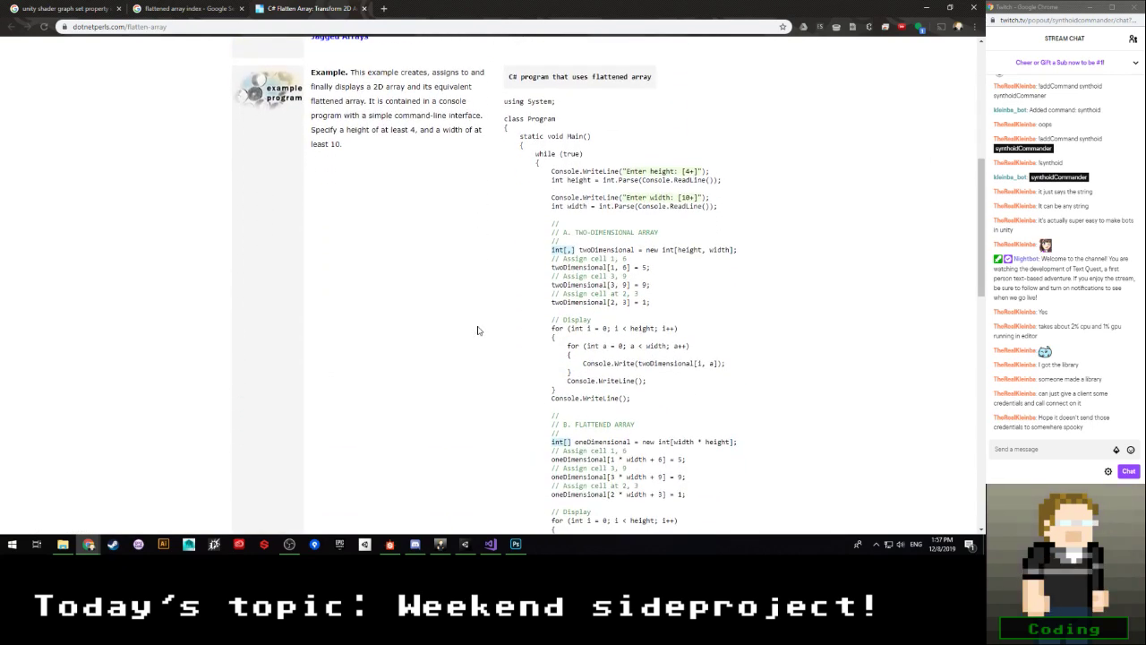
{"action": "scroll", "coordinate": [475, 328], "scroll_direction": "down", "scroll_amount": 3}
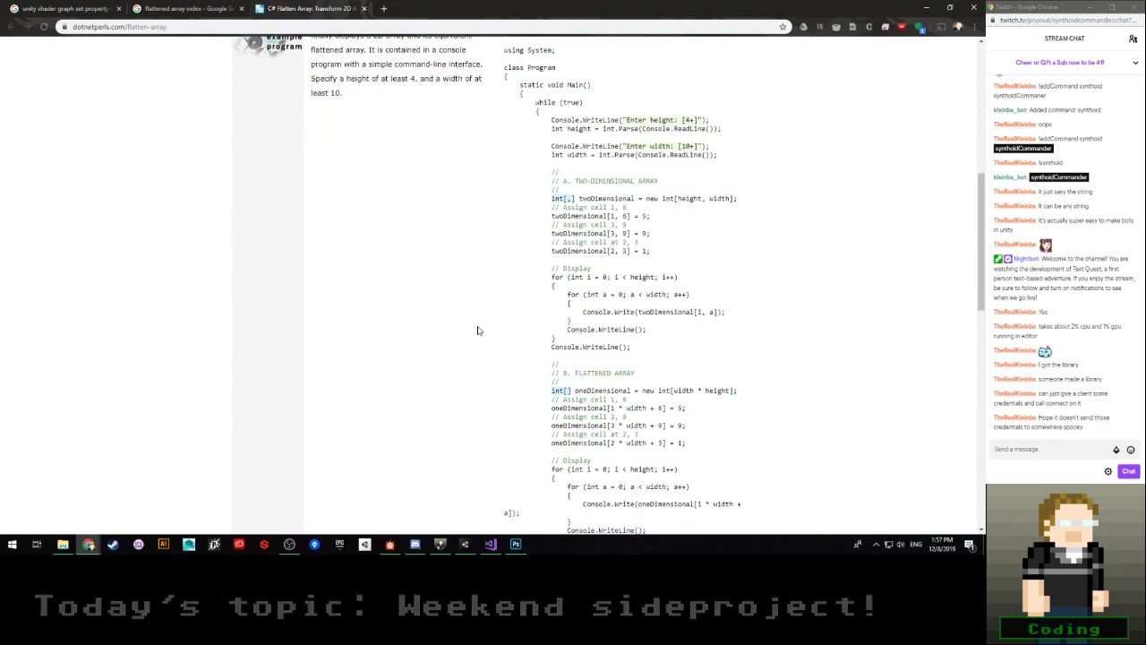
{"action": "scroll", "coordinate": [473, 325], "scroll_direction": "down", "scroll_amount": 1}
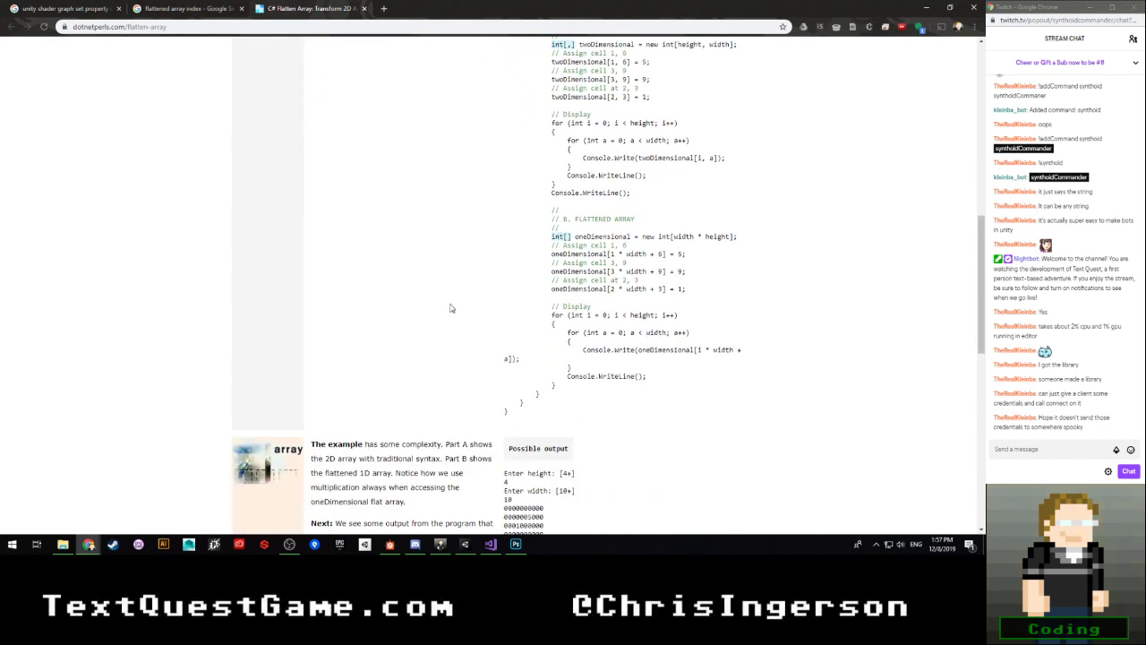
{"action": "scroll", "coordinate": [449, 307], "scroll_direction": "down", "scroll_amount": 12}
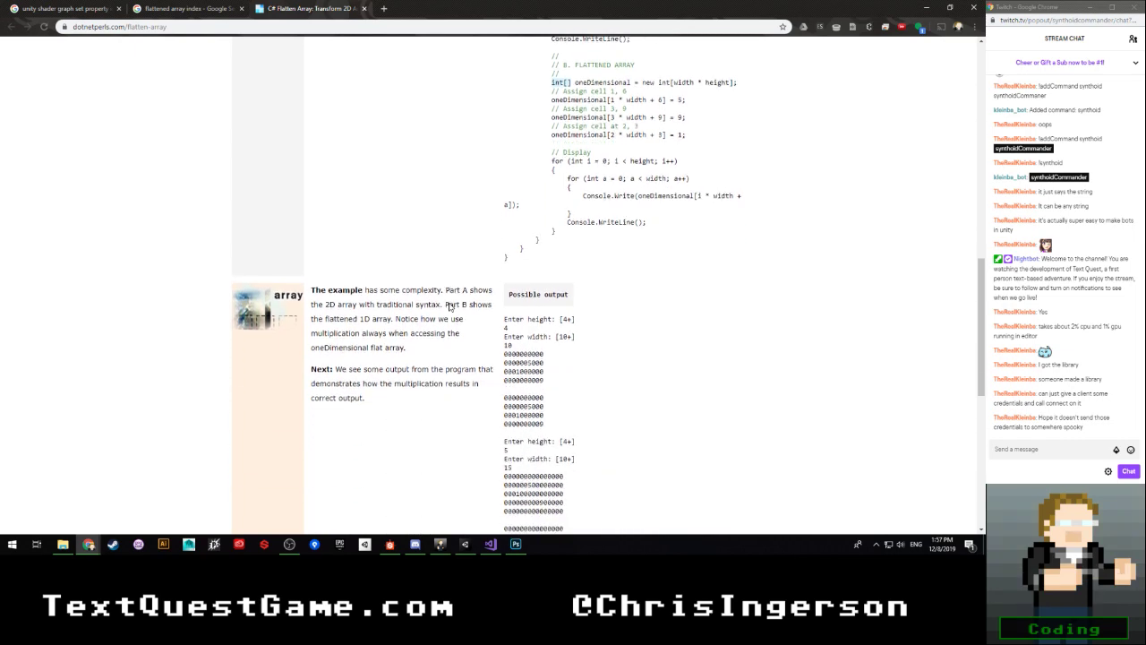
{"action": "scroll", "coordinate": [449, 307], "scroll_direction": "down", "scroll_amount": 1}
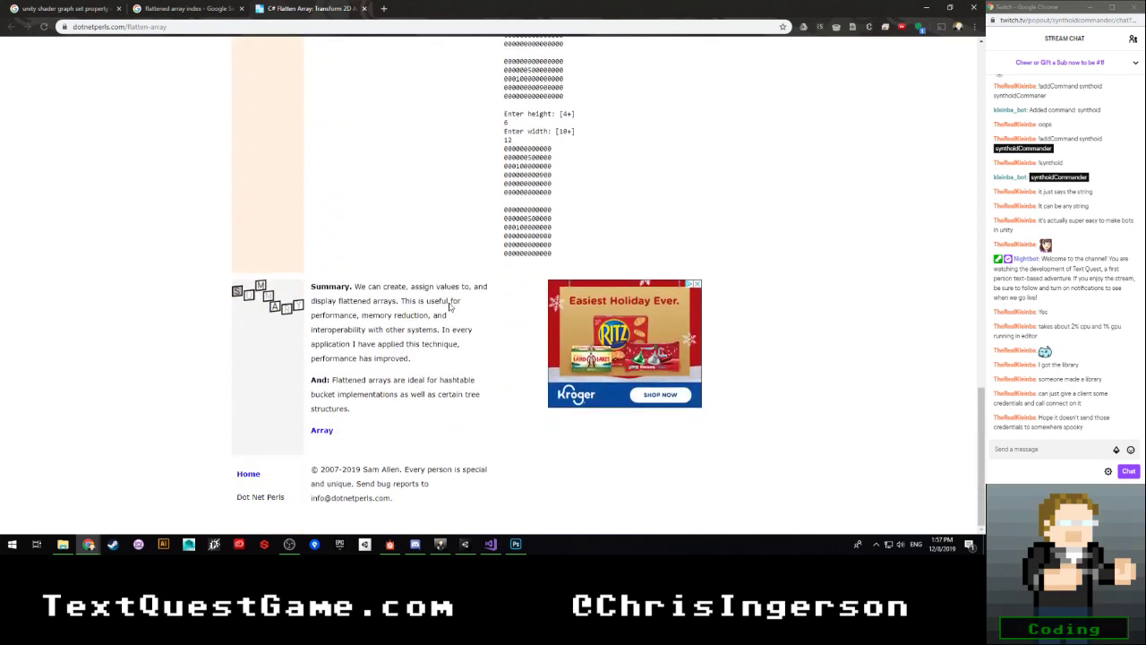
Step: Look through the shader graph property and "flattened array index" search results for a page on getting coordinates from a flat index
{"action": "left_click", "coordinate": [65, 13]}
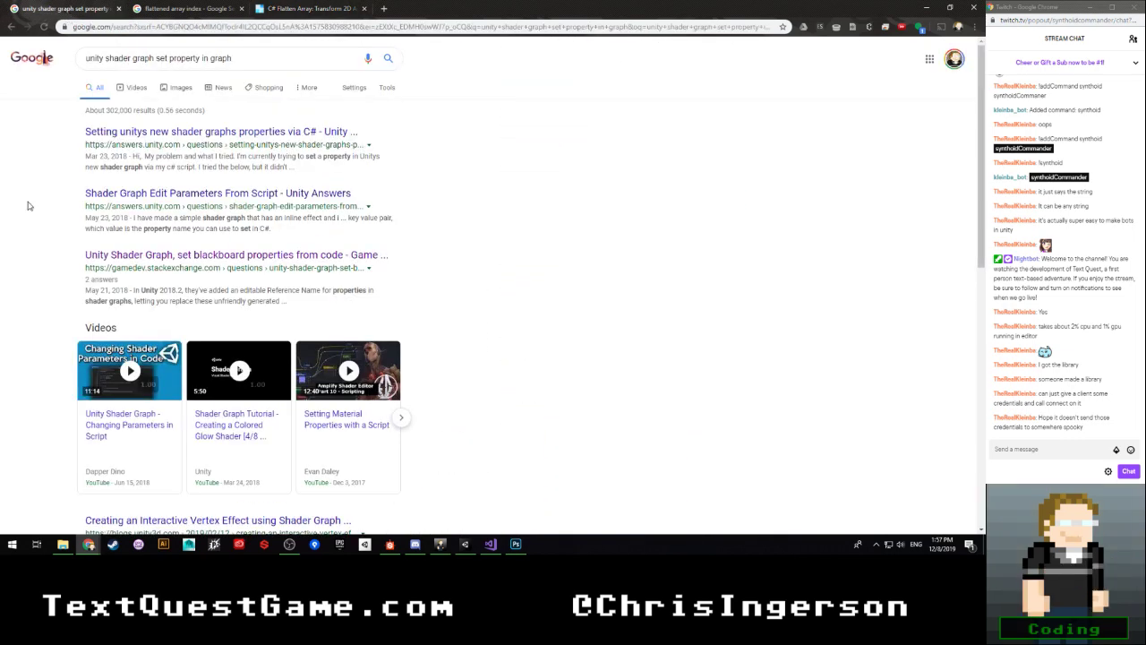
{"action": "scroll", "coordinate": [27, 283], "scroll_direction": "down", "scroll_amount": 2}
{"action": "scroll", "coordinate": [28, 283], "scroll_direction": "down", "scroll_amount": 1}
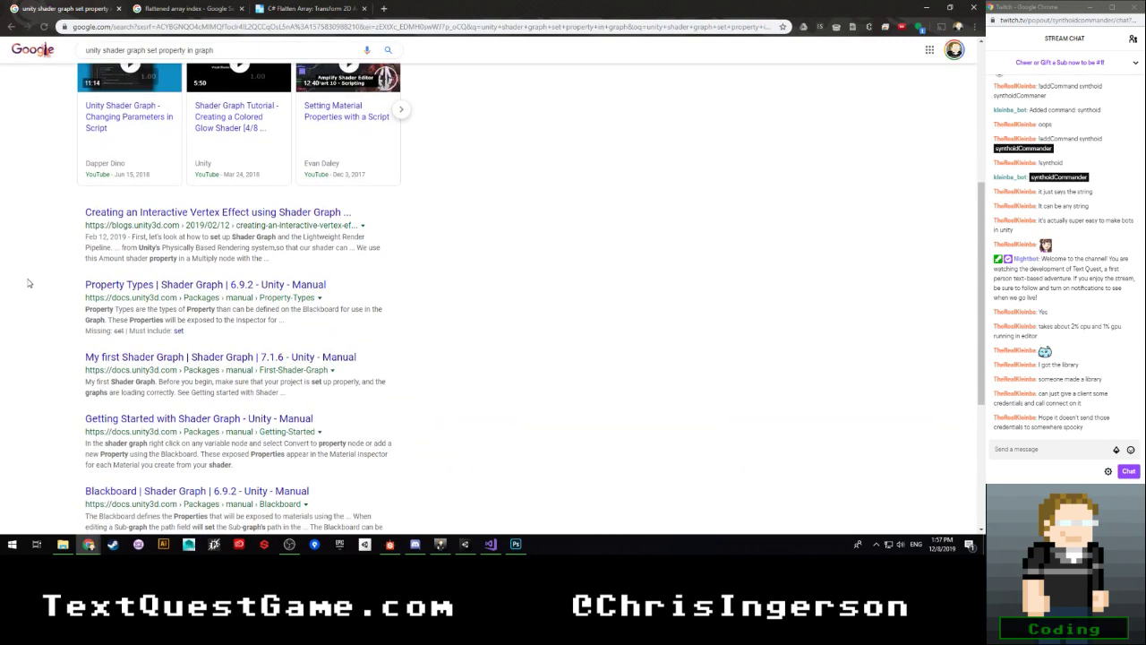
{"action": "left_click", "coordinate": [154, 7]}
{"action": "scroll", "coordinate": [50, 256], "scroll_direction": "down", "scroll_amount": 1}
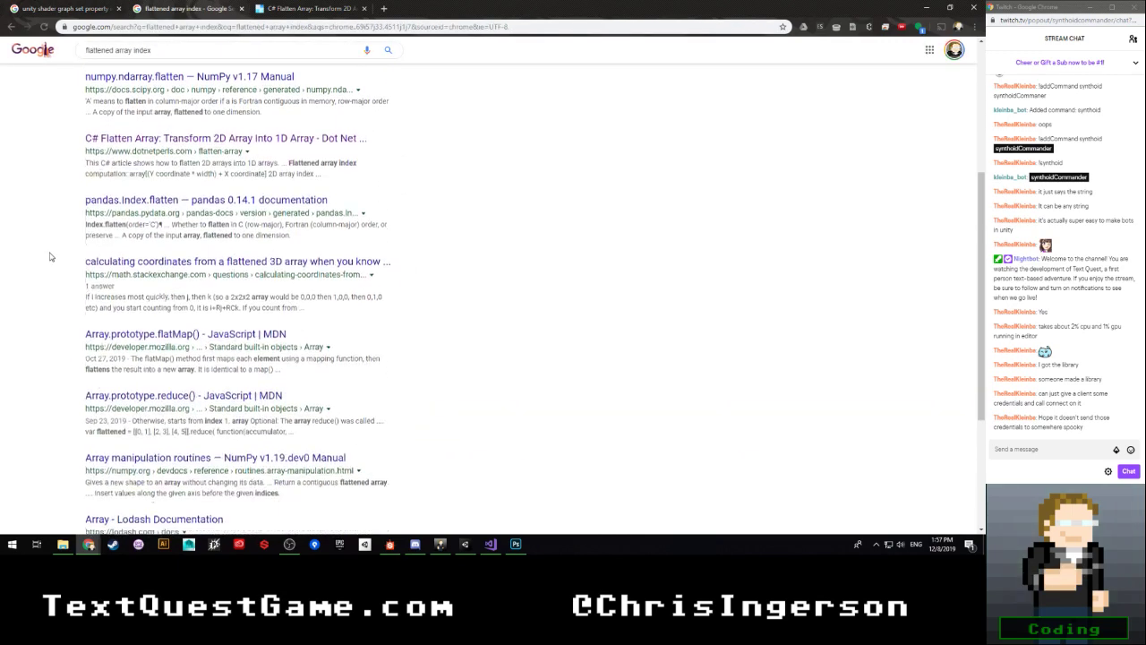
{"action": "scroll", "coordinate": [69, 285], "scroll_direction": "down", "scroll_amount": 1}
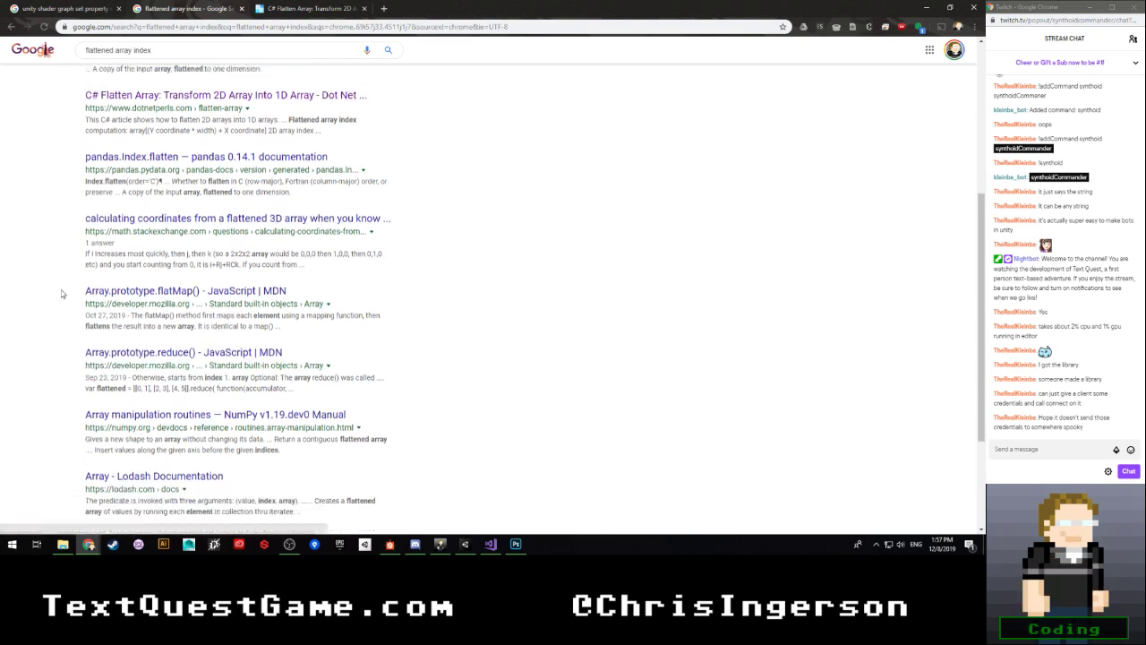
{"action": "scroll", "coordinate": [69, 235], "scroll_direction": "down", "scroll_amount": 2}
{"action": "scroll", "coordinate": [69, 236], "scroll_direction": "up", "scroll_amount": 3}
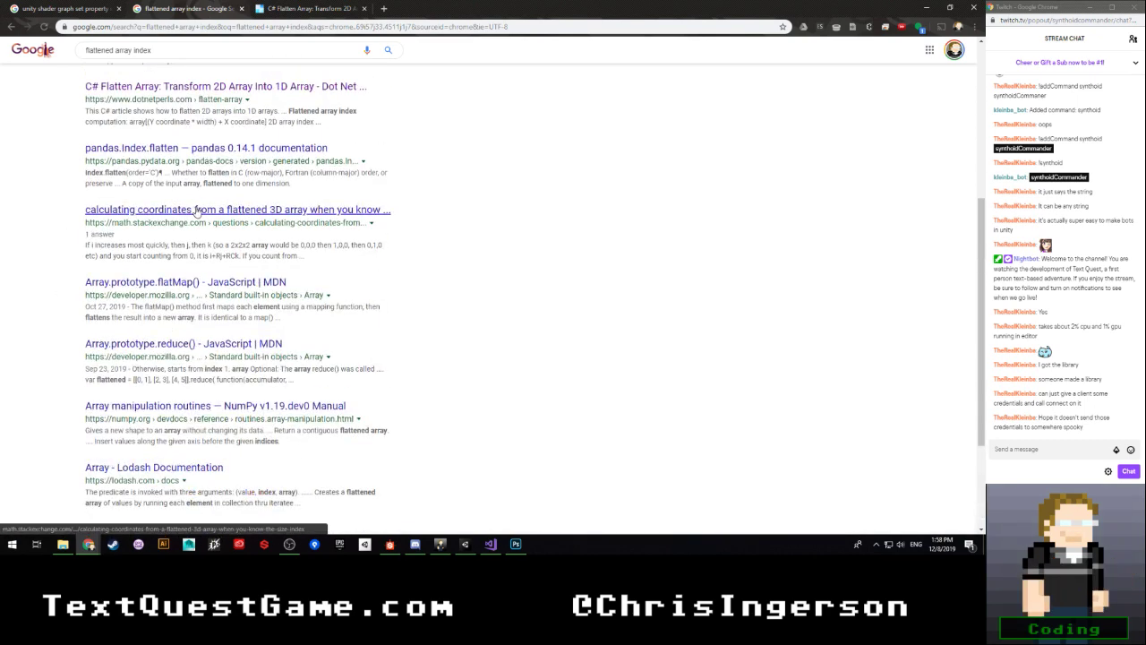
{"action": "scroll", "coordinate": [197, 211], "scroll_direction": "up", "scroll_amount": 6}
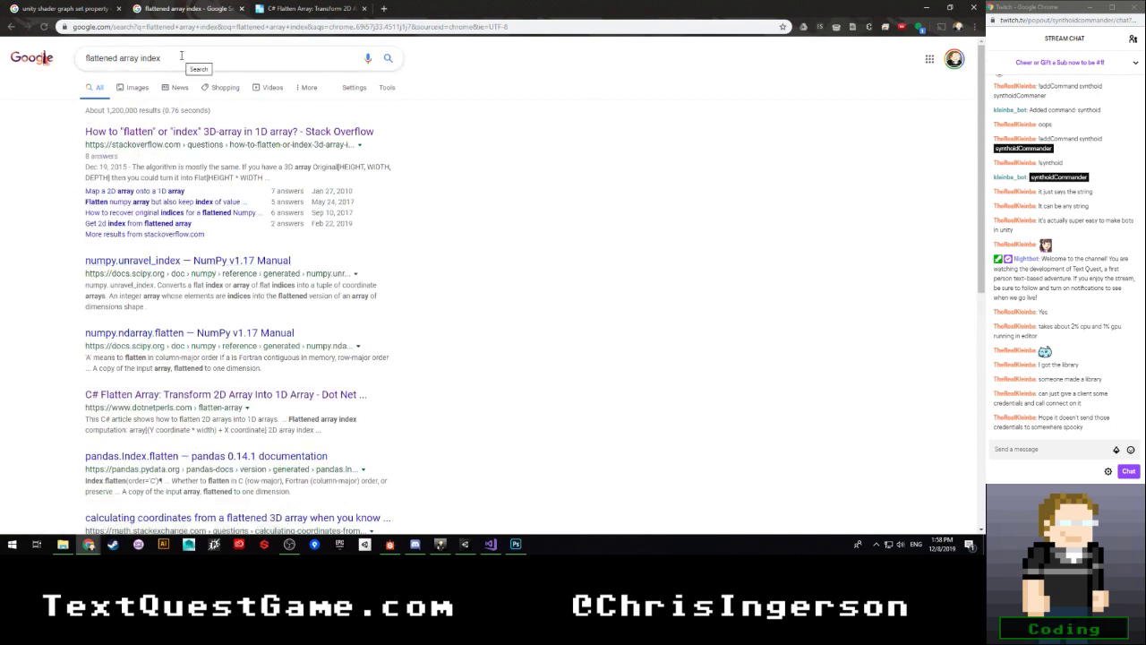
Step: Open the Stack Overflow result "Get 2d index from flattened array" and read the question and its answers
{"action": "middle_click", "coordinate": [174, 228]}
{"action": "left_click", "coordinate": [313, 9]}
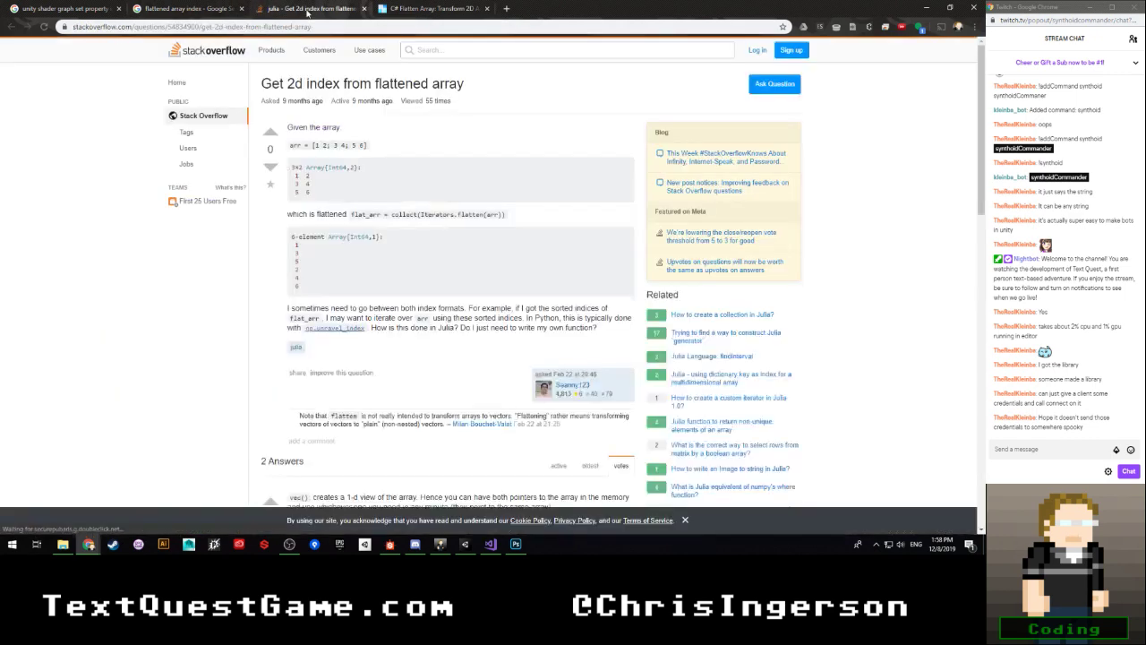
{"action": "scroll", "coordinate": [232, 266], "scroll_direction": "down", "scroll_amount": 3}
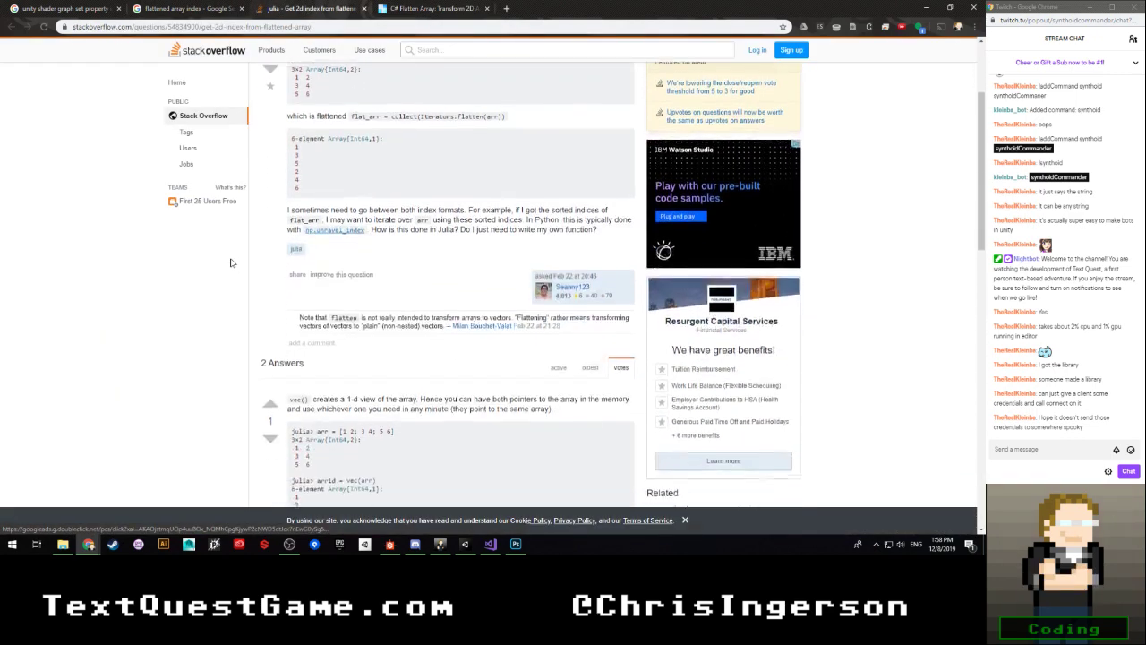
{"action": "scroll", "coordinate": [230, 263], "scroll_direction": "down", "scroll_amount": 1}
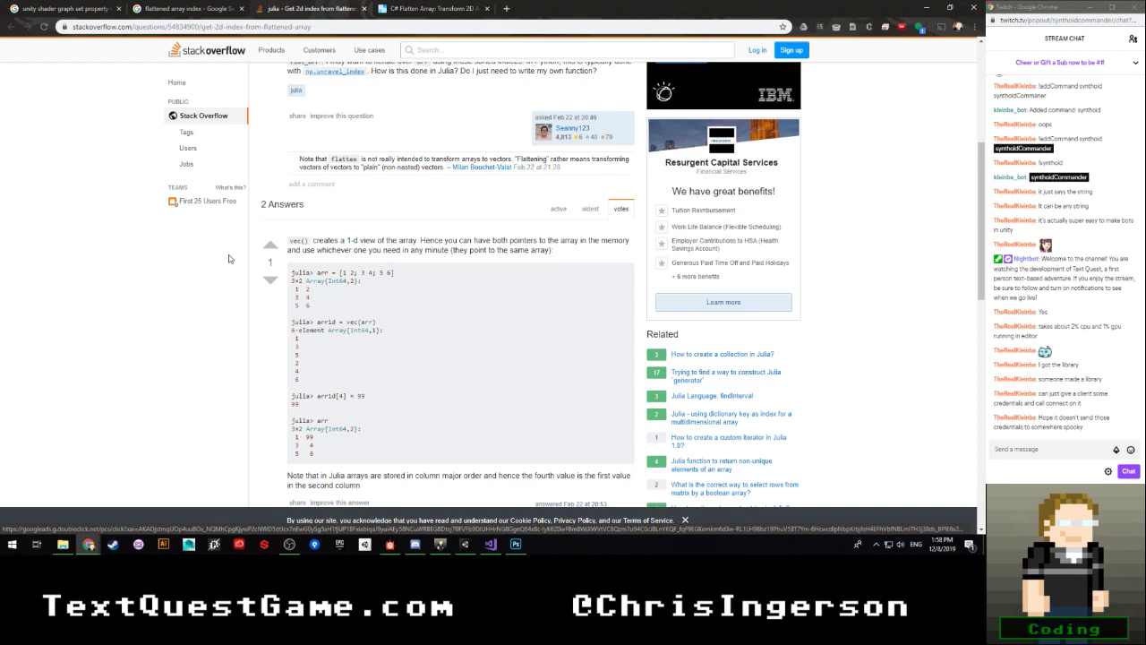
{"action": "scroll", "coordinate": [228, 258], "scroll_direction": "down", "scroll_amount": 3}
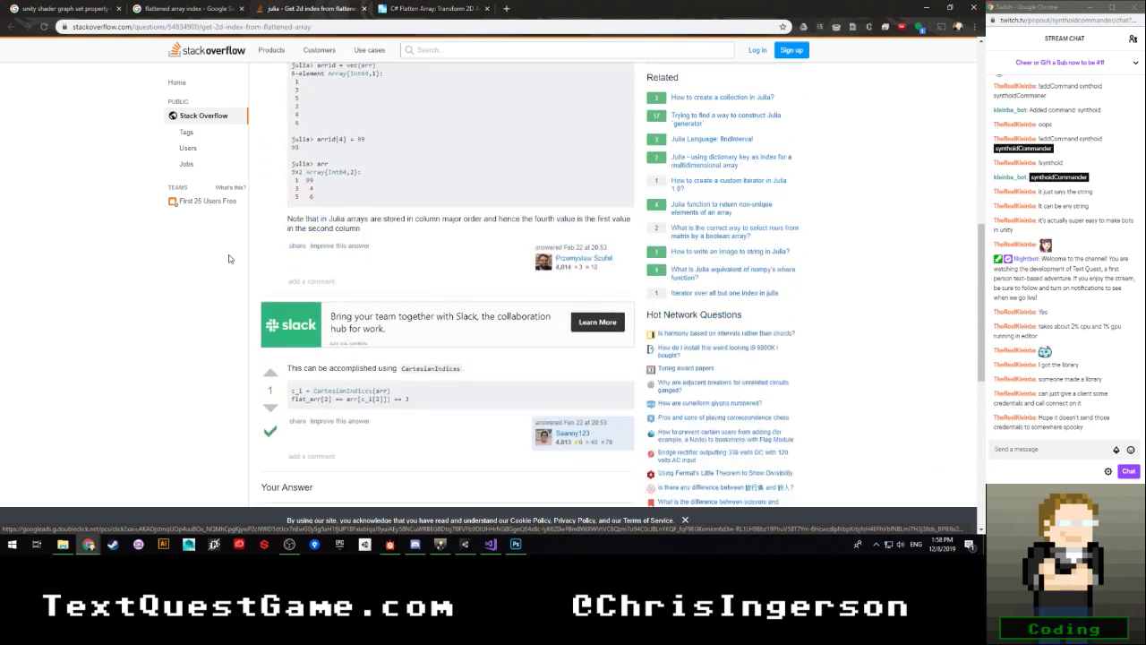
Step: Close the C# Flatten Array article in Chrome and return to the UnlitSequence shader graph in Unity
{"action": "left_click", "coordinate": [486, 8]}
{"action": "left_click", "coordinate": [188, 8]}
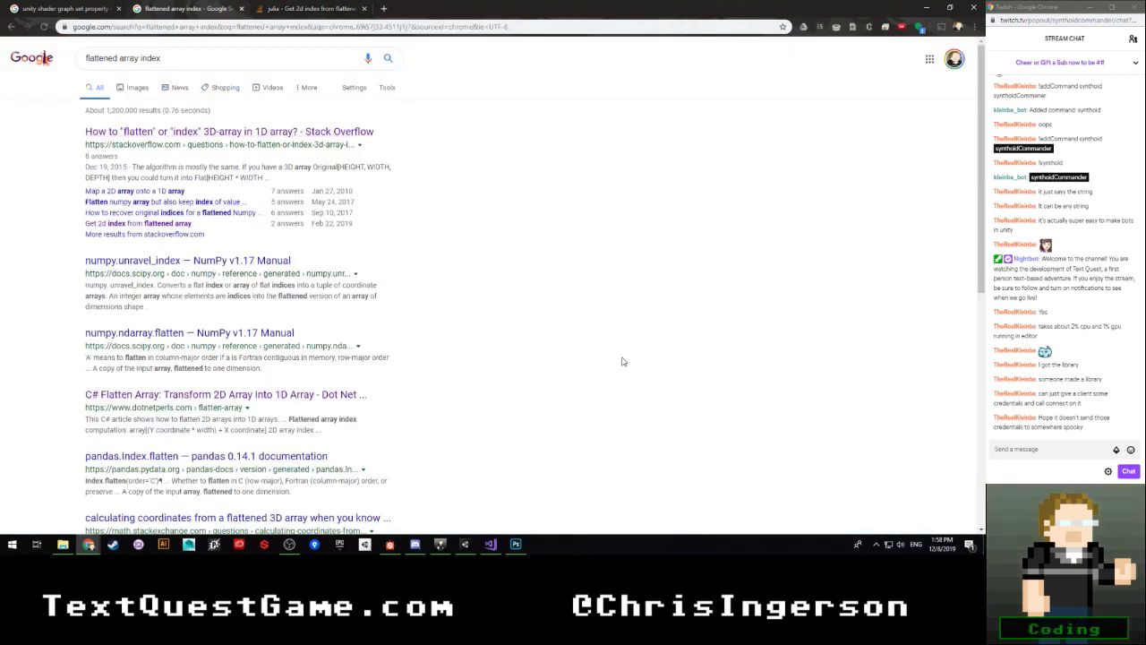
{"action": "left_click", "coordinate": [926, 8]}
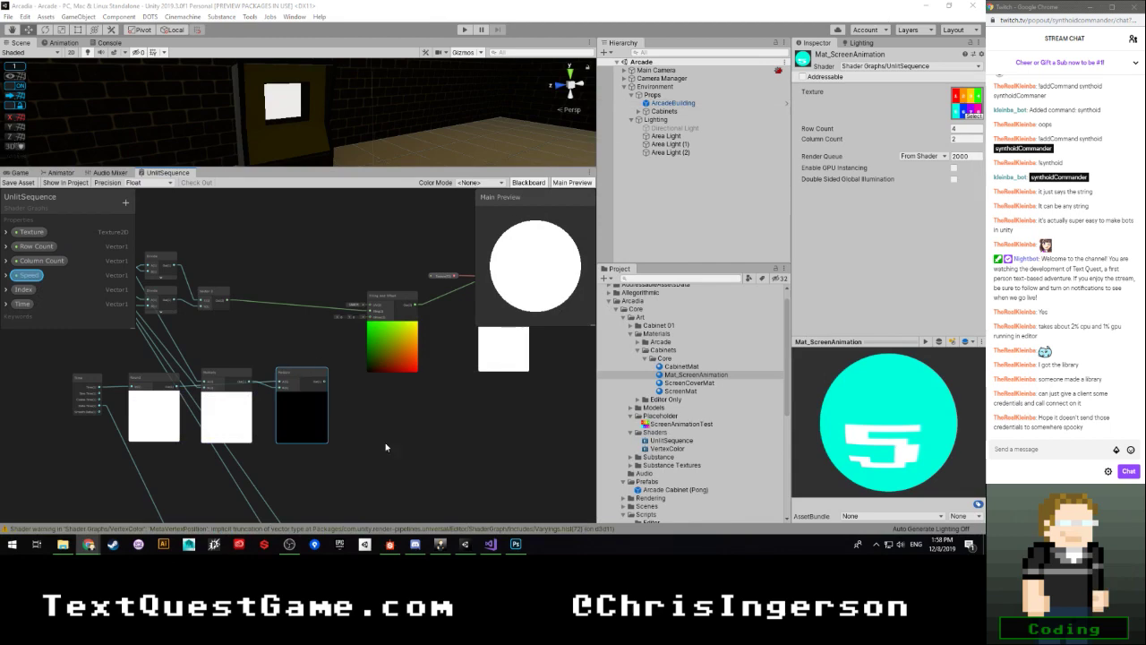
Step: Add a Vector 2 node and place it in the empty area below the Tiling And Offset node
{"action": "middle_click_drag", "start_coordinate": [393, 413], "coordinate": [329, 377]}
{"action": "scroll", "coordinate": [366, 377], "scroll_direction": "up", "scroll_amount": 3}
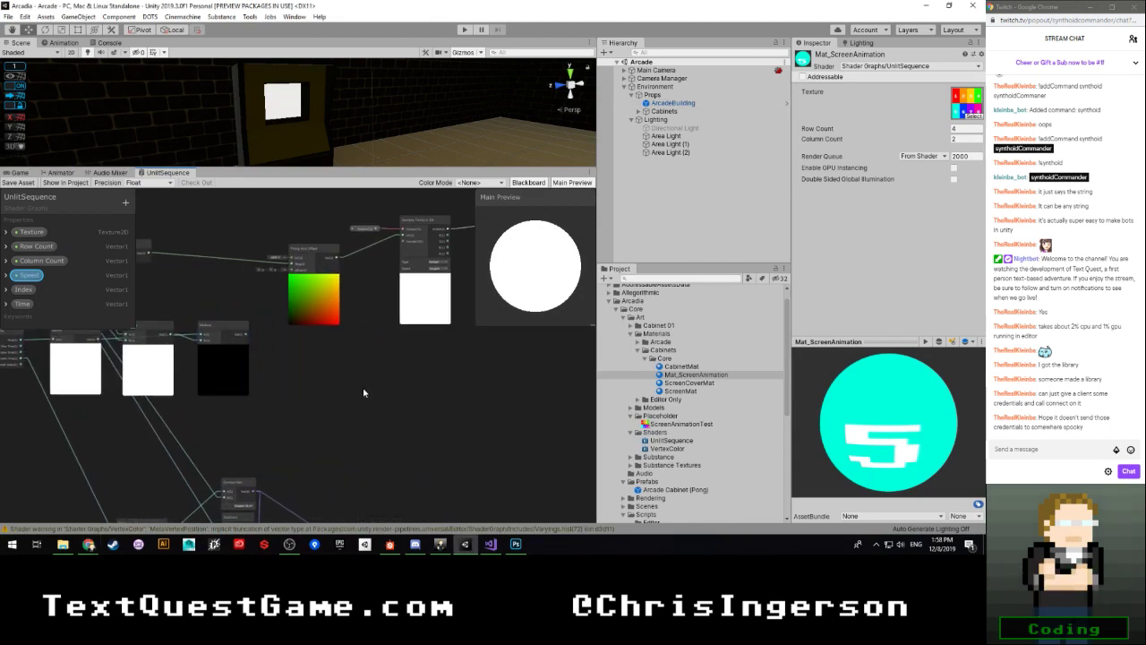
{"action": "key", "text": "space"}
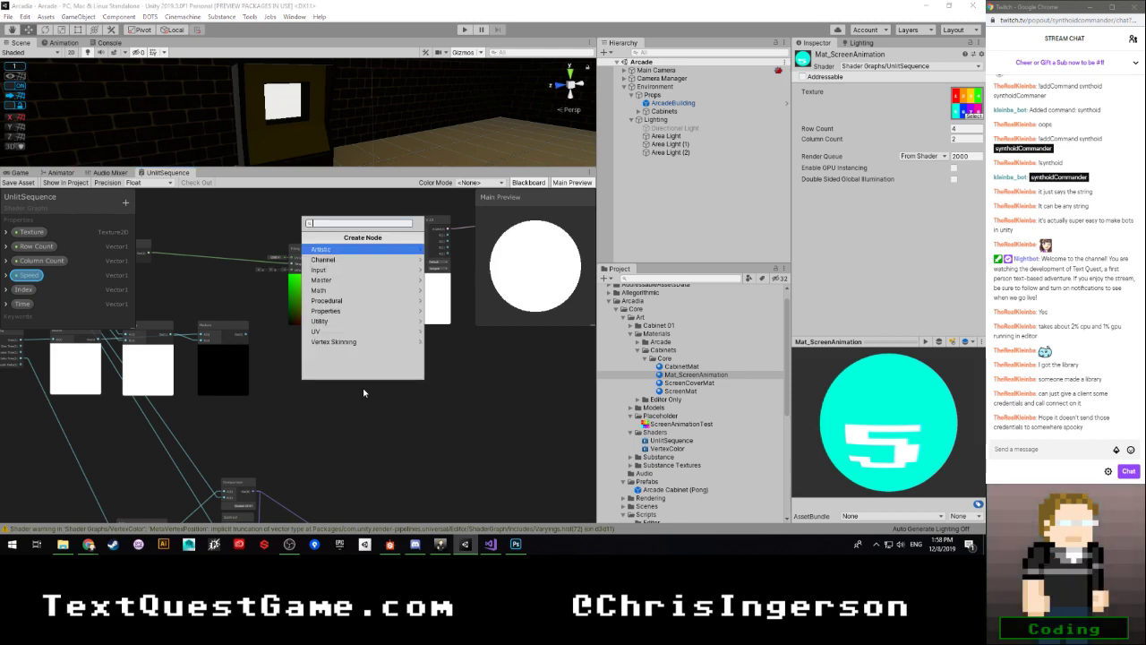
{"action": "type", "text": "vect"}
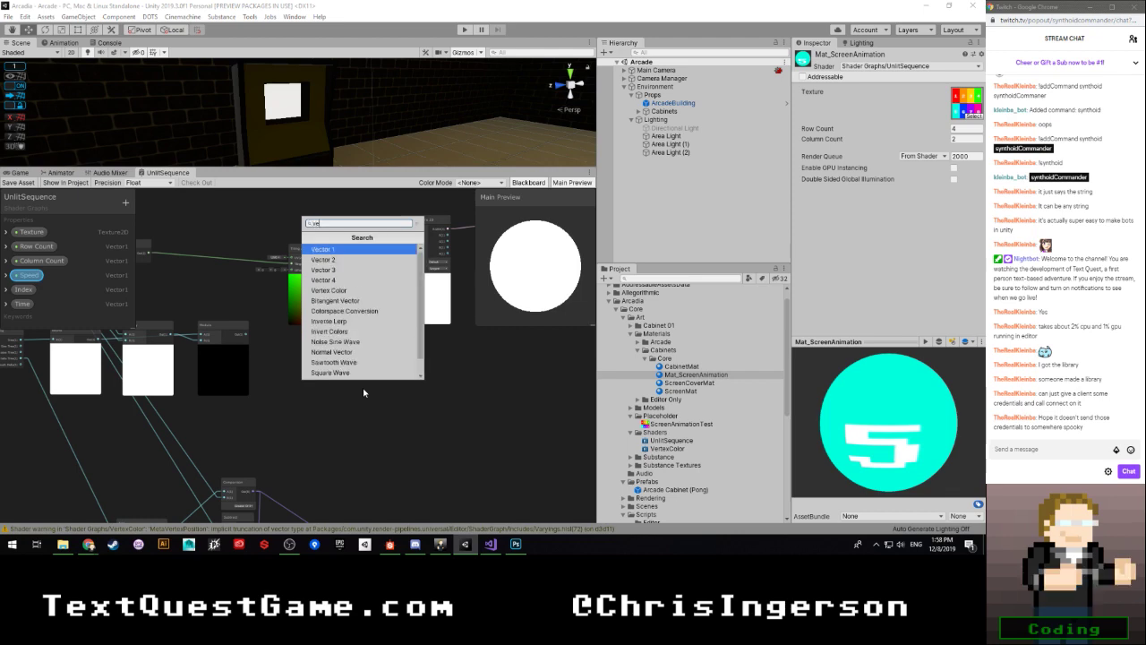
{"action": "key", "text": "Down"}
{"action": "key", "text": "Down"}
{"action": "key", "text": "Up"}
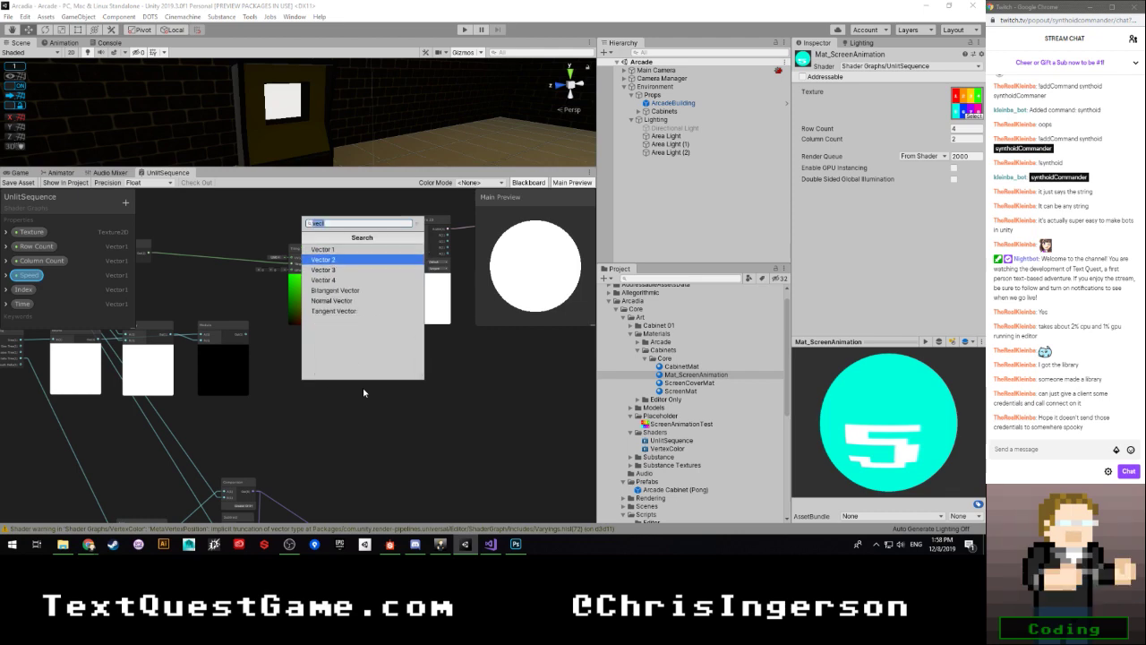
{"action": "key", "text": "Return"}
{"action": "scroll", "coordinate": [353, 385], "scroll_direction": "up", "scroll_amount": 2}
{"action": "middle_click_drag", "start_coordinate": [347, 382], "coordinate": [316, 348]}
{"action": "left_click_drag", "start_coordinate": [362, 382], "coordinate": [384, 324]}
{"action": "scroll", "coordinate": [291, 373], "scroll_direction": "down", "scroll_amount": 1}
{"action": "middle_click_drag", "start_coordinate": [268, 348], "coordinate": [314, 393]}
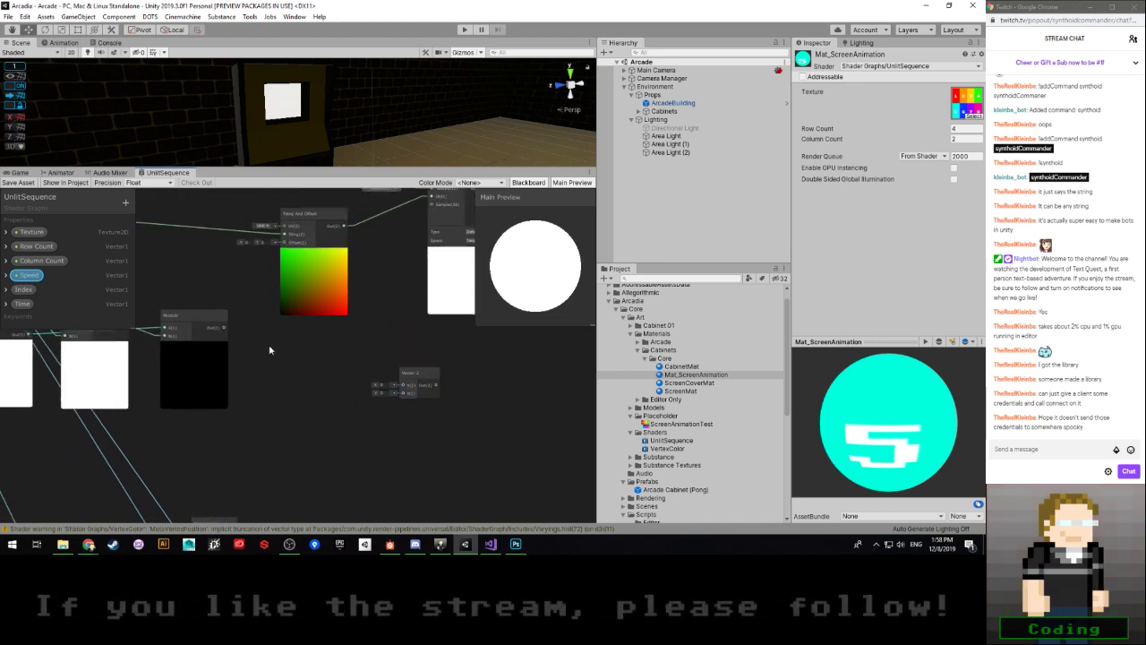
{"action": "key", "text": "space"}
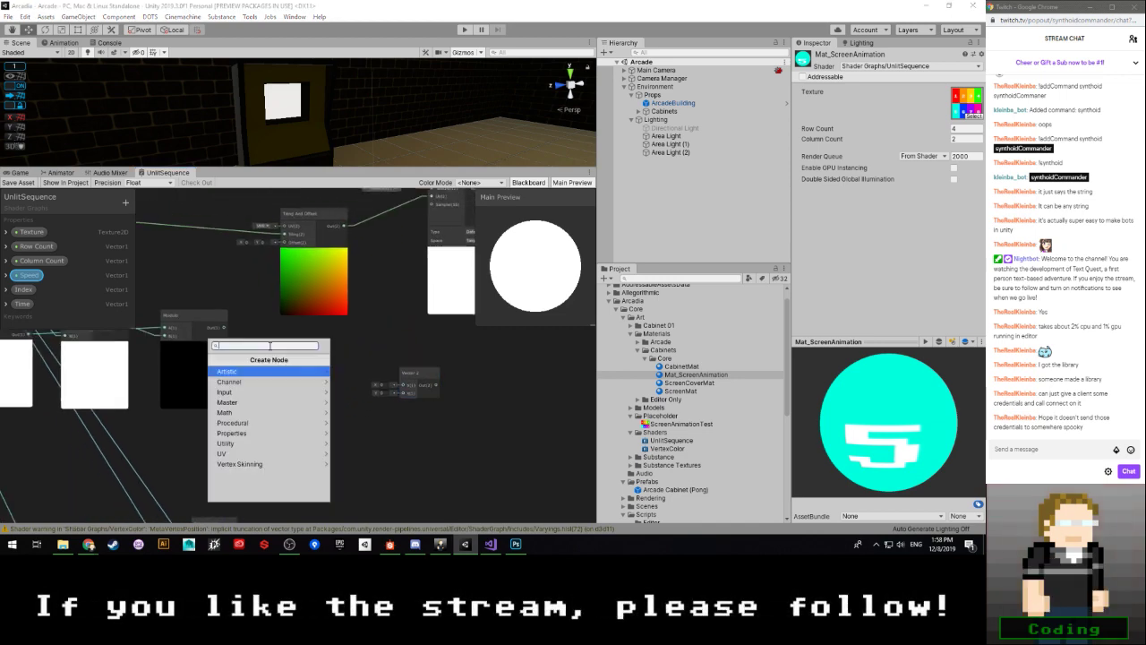
{"action": "type", "text": "row"}
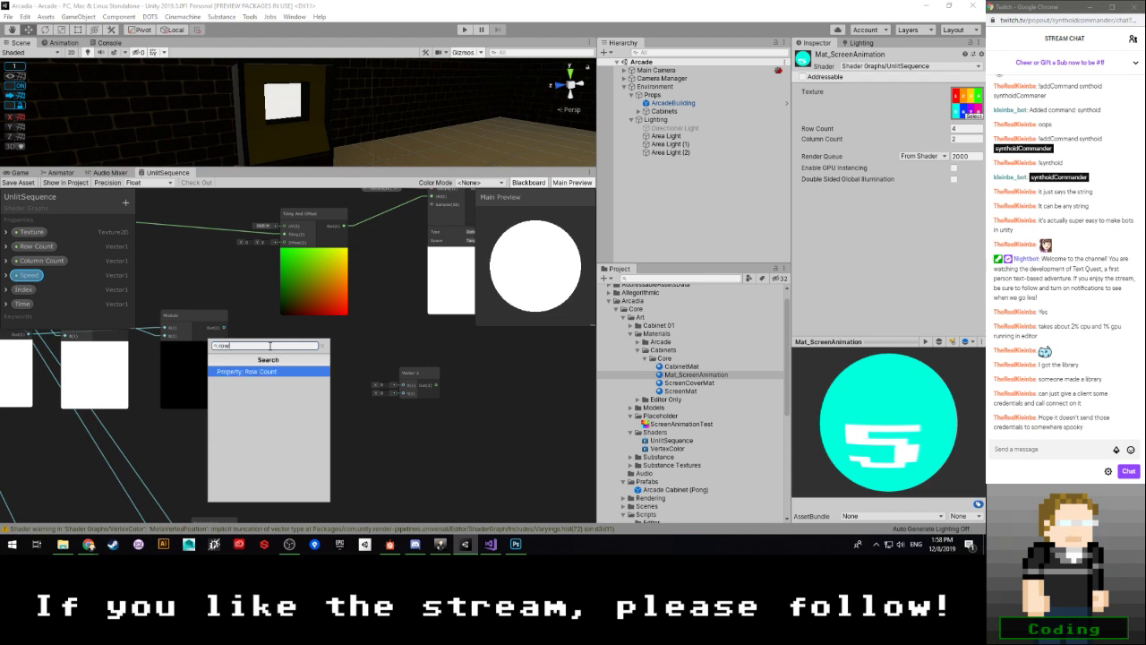
{"action": "key", "text": "Return"}
{"action": "scroll", "coordinate": [270, 350], "scroll_direction": "down", "scroll_amount": 5}
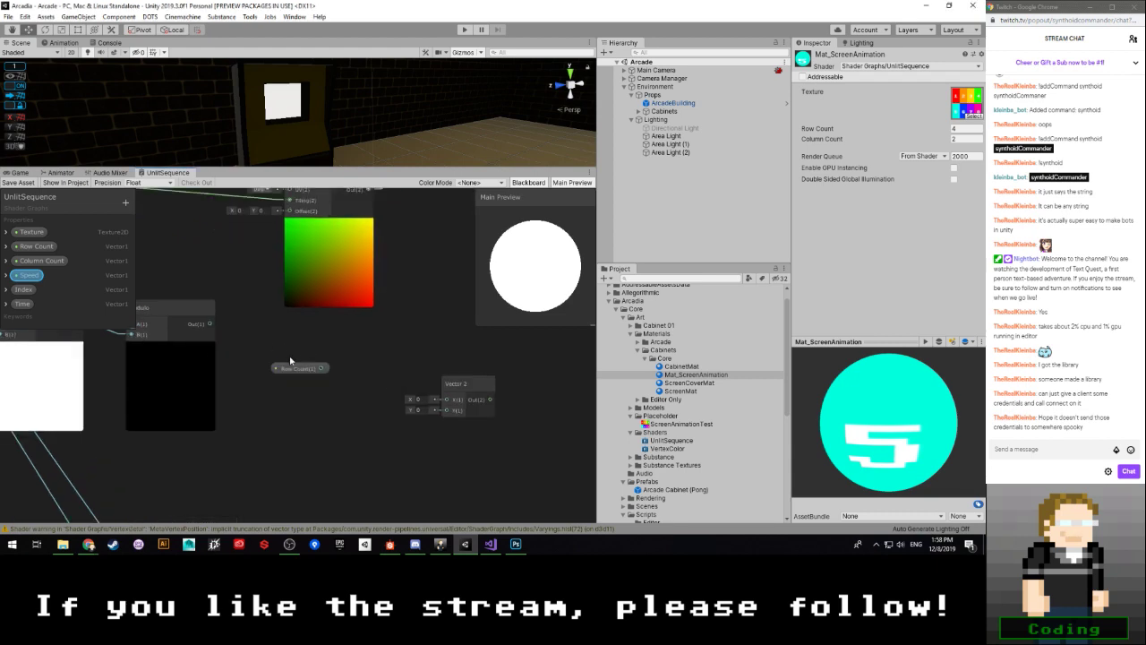
{"action": "scroll", "coordinate": [200, 292], "scroll_direction": "up", "scroll_amount": 6}
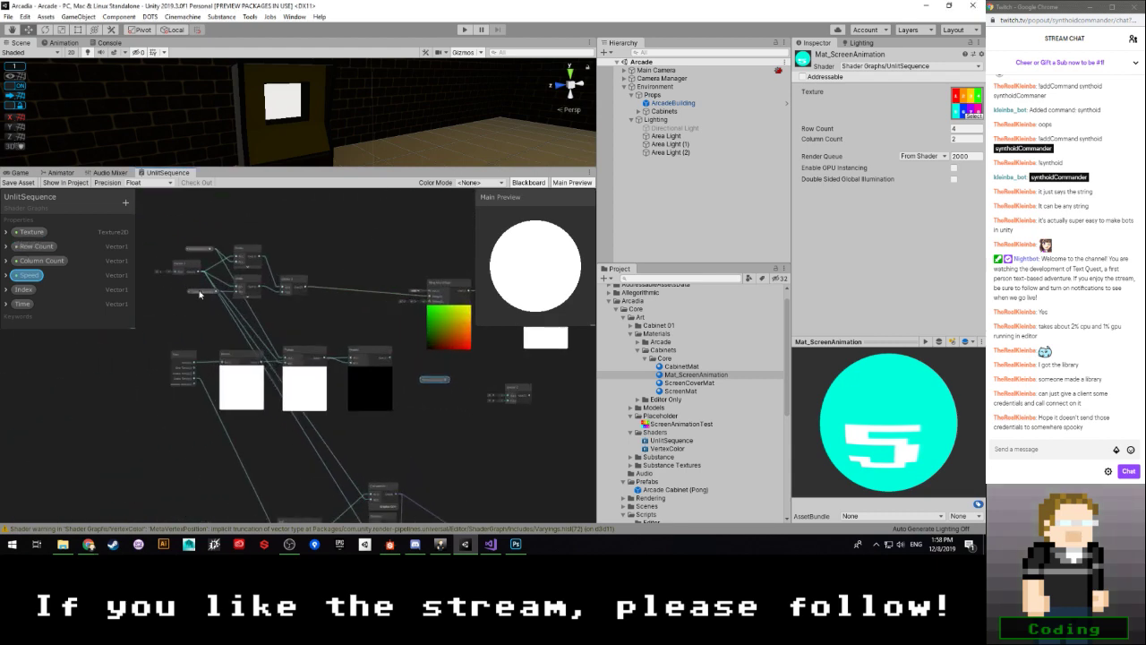
{"action": "middle_click_drag", "start_coordinate": [340, 352], "coordinate": [269, 324]}
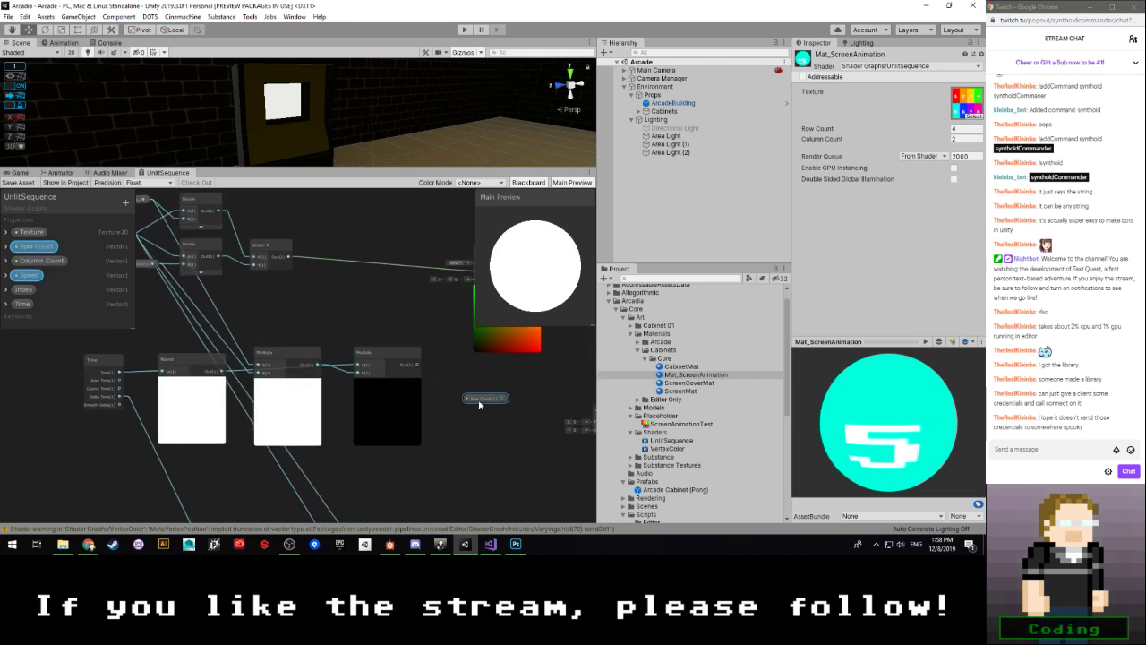
{"action": "key", "text": "Delete"}
Step: Add a second Modulo node before the new Vector 2 and wire the first Modulo's output into its B input
{"action": "scroll", "coordinate": [457, 400], "scroll_direction": "down", "scroll_amount": 1}
{"action": "middle_click_drag", "start_coordinate": [470, 398], "coordinate": [440, 417]}
{"action": "scroll", "coordinate": [438, 416], "scroll_direction": "down", "scroll_amount": 2}
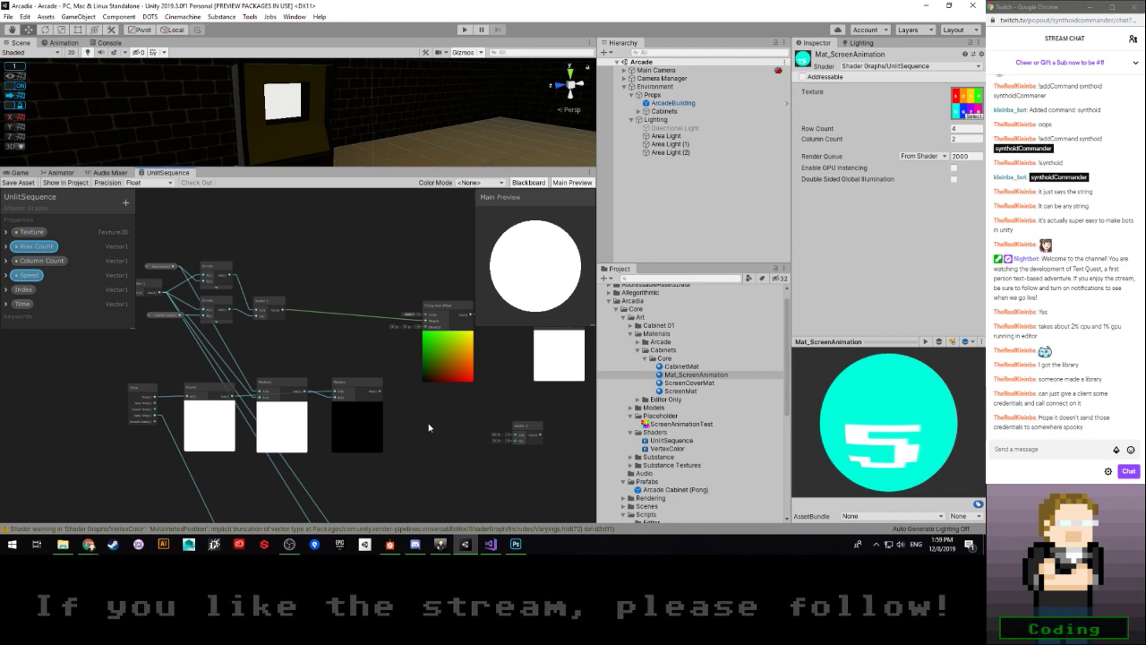
{"action": "key", "text": "space"}
{"action": "type", "text": "modul"}
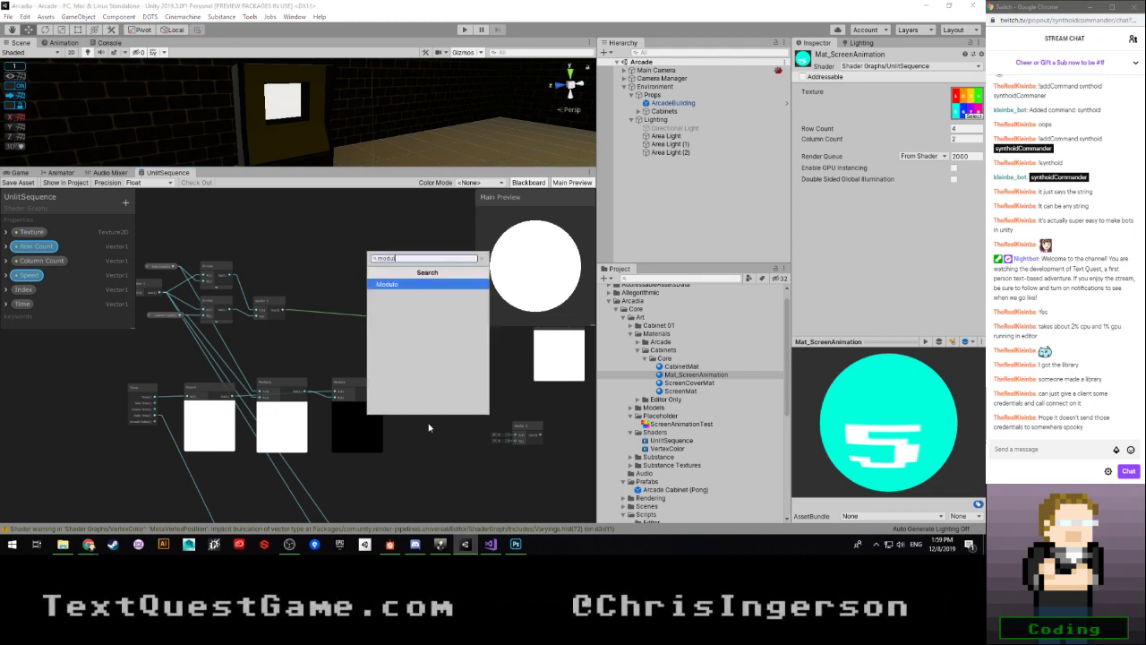
{"action": "key", "text": "Return"}
{"action": "scroll", "coordinate": [428, 428], "scroll_direction": "up", "scroll_amount": 2}
{"action": "left_click_drag", "start_coordinate": [458, 446], "coordinate": [453, 402]}
{"action": "left_click_drag", "start_coordinate": [365, 380], "coordinate": [428, 418]}
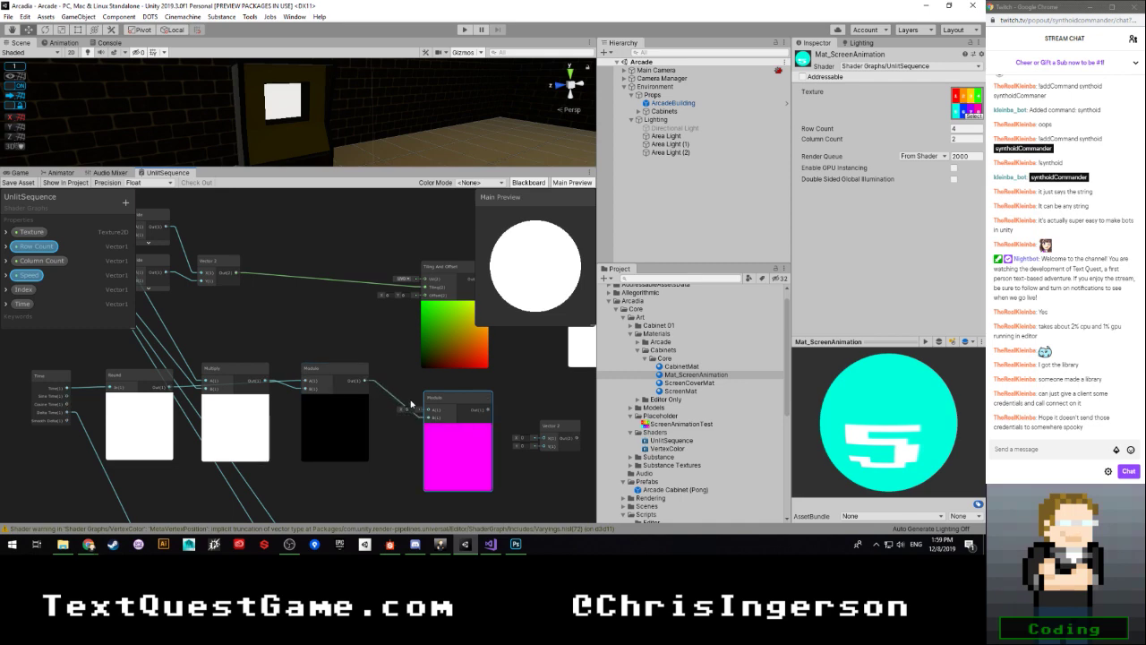
Step: Connect the existing Row Count property node to the A input of the second Modulo
{"action": "scroll", "coordinate": [376, 358], "scroll_direction": "down", "scroll_amount": 1}
{"action": "middle_click_drag", "start_coordinate": [376, 358], "coordinate": [428, 403]}
{"action": "left_click", "coordinate": [237, 284]}
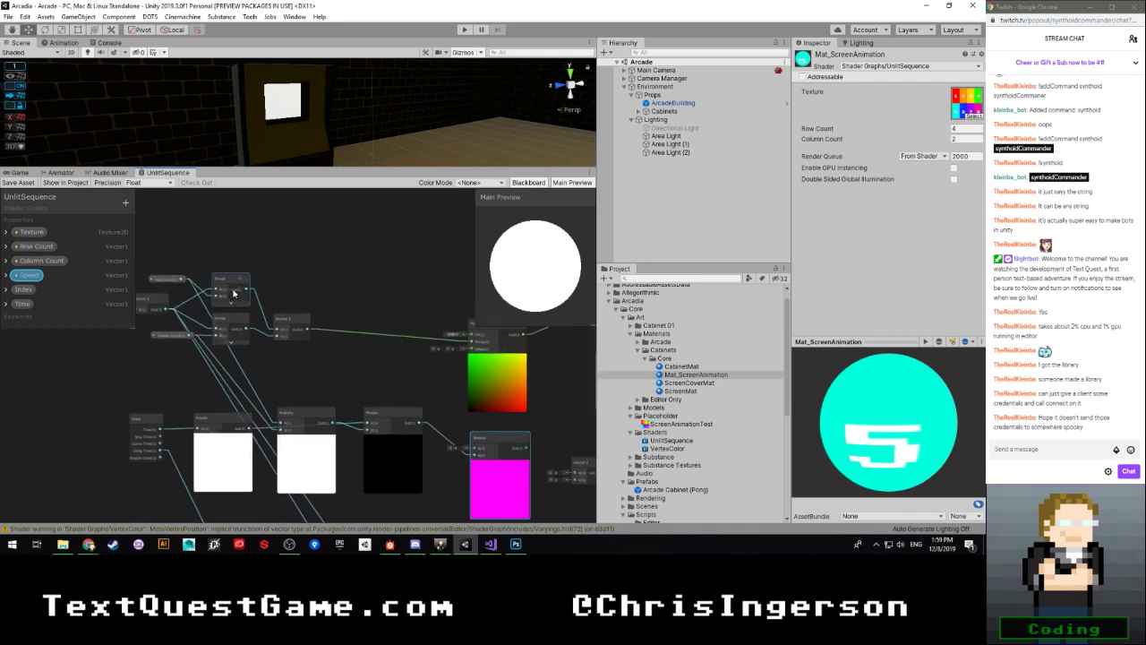
{"action": "left_click_drag", "start_coordinate": [183, 278], "coordinate": [475, 447]}
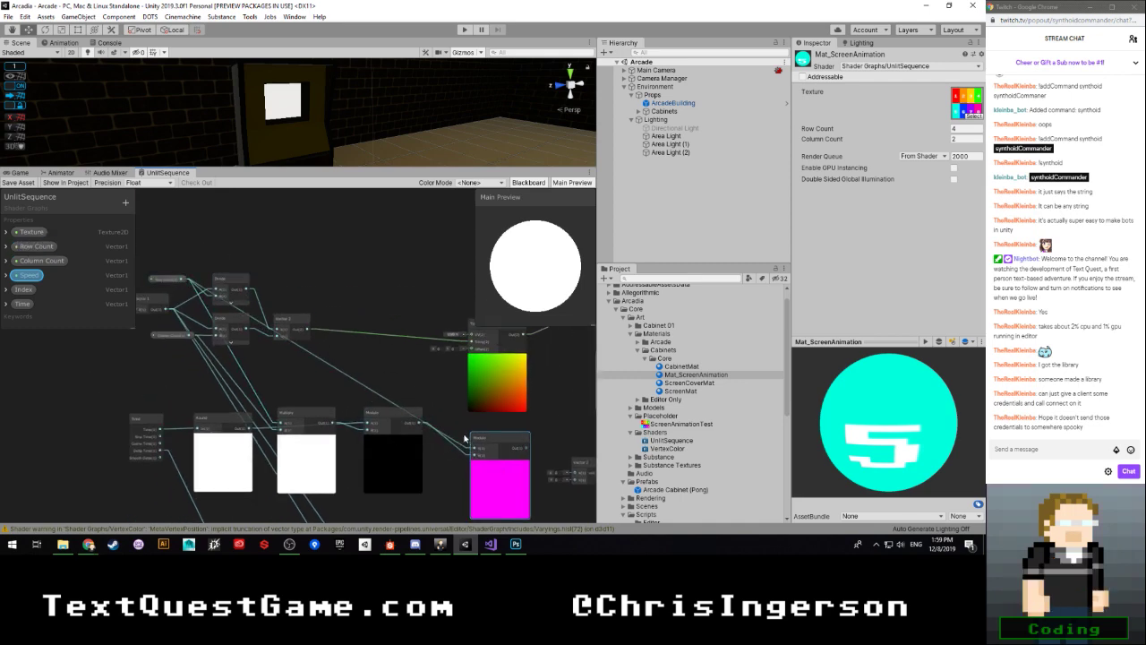
{"action": "scroll", "coordinate": [465, 439], "scroll_direction": "up", "scroll_amount": 2}
{"action": "middle_click_drag", "start_coordinate": [447, 409], "coordinate": [350, 335]}
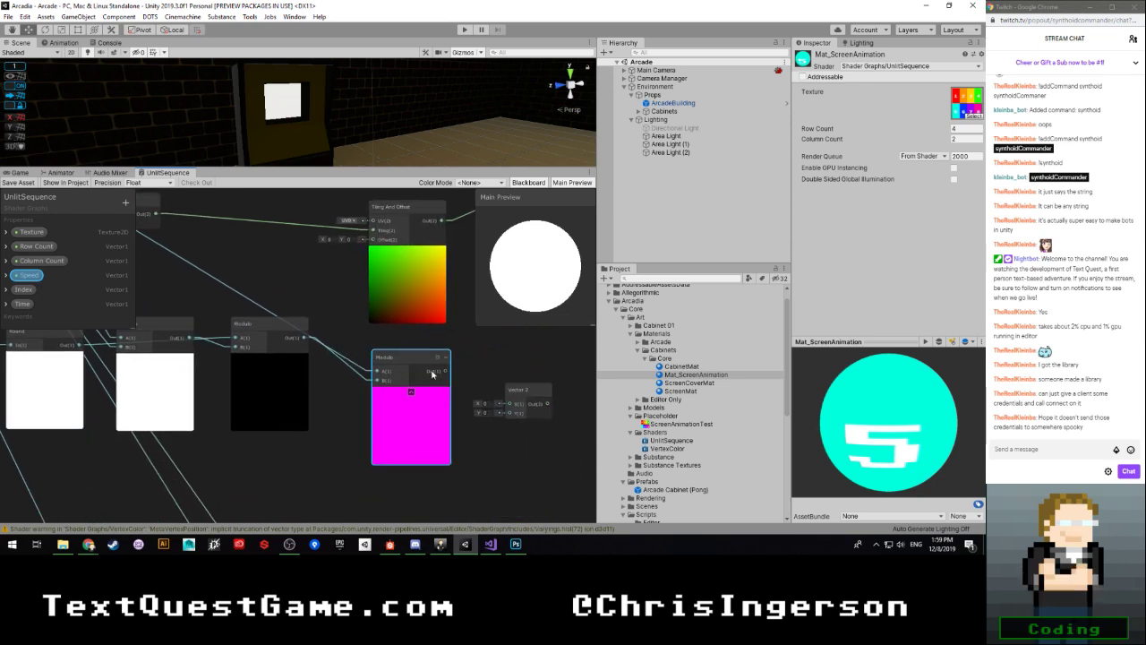
Step: Connect the second Modulo's output to the X input of the new Vector 2 and collapse the Modulo's preview
{"action": "left_click_drag", "start_coordinate": [446, 371], "coordinate": [510, 404]}
{"action": "scroll", "coordinate": [450, 410], "scroll_direction": "down", "scroll_amount": 3}
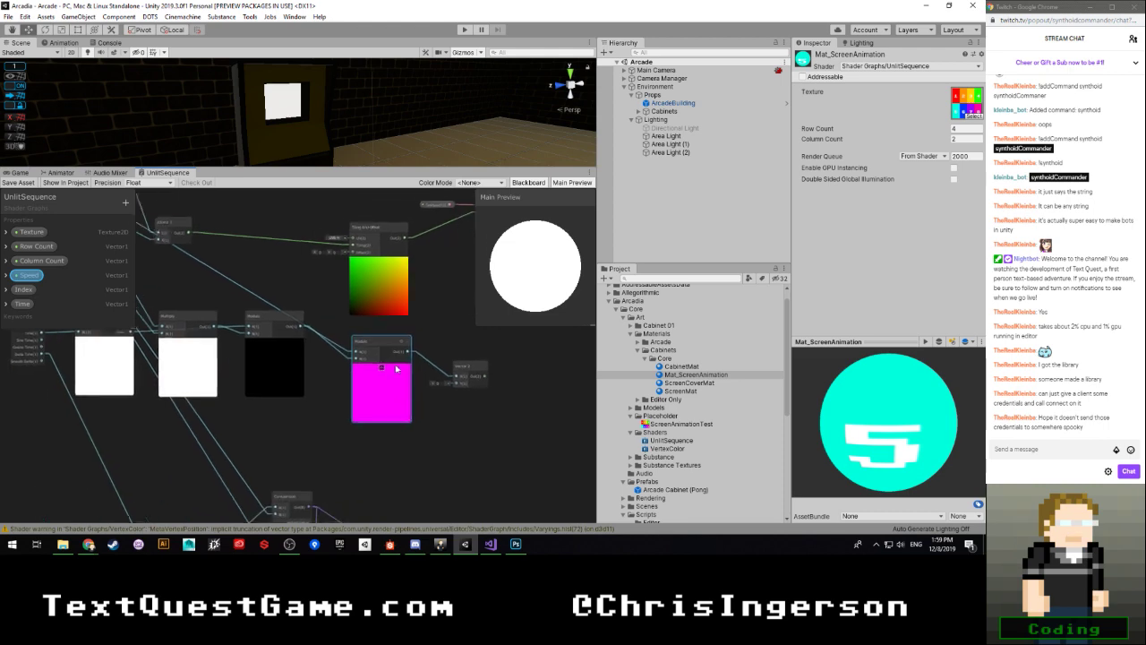
{"action": "left_click", "coordinate": [372, 353]}
{"action": "middle_click_drag", "start_coordinate": [388, 360], "coordinate": [399, 348]}
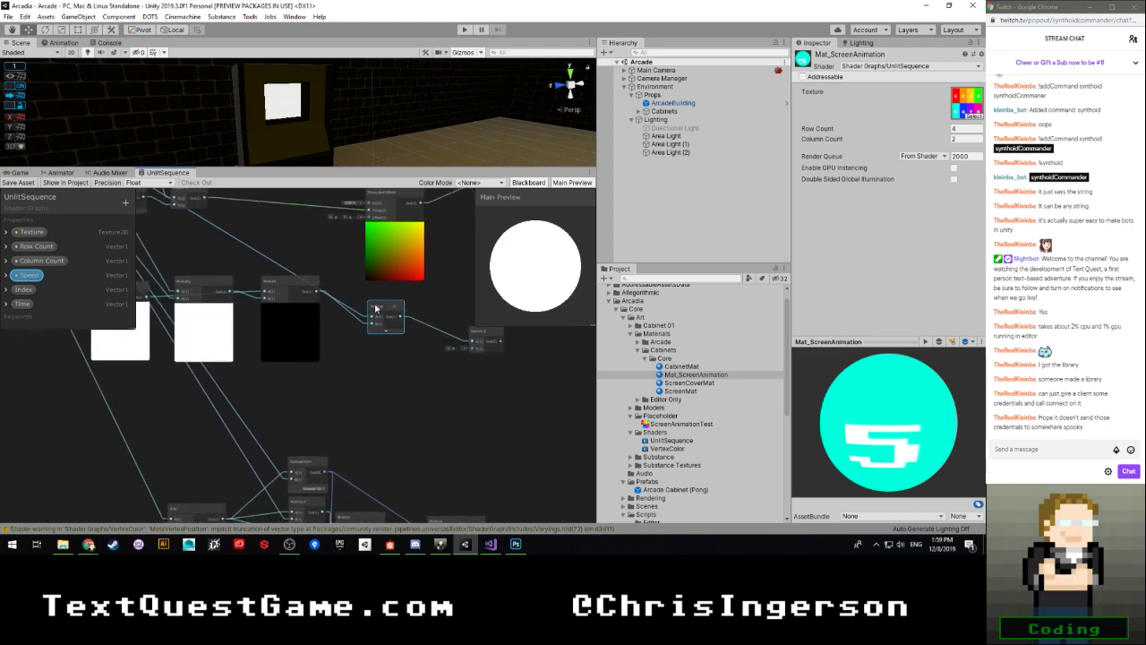
Step: Add a Divide node, collapse its preview and place it directly below the second Modulo
{"action": "left_click", "coordinate": [384, 371]}
{"action": "key", "text": "space"}
{"action": "type", "text": "div"}
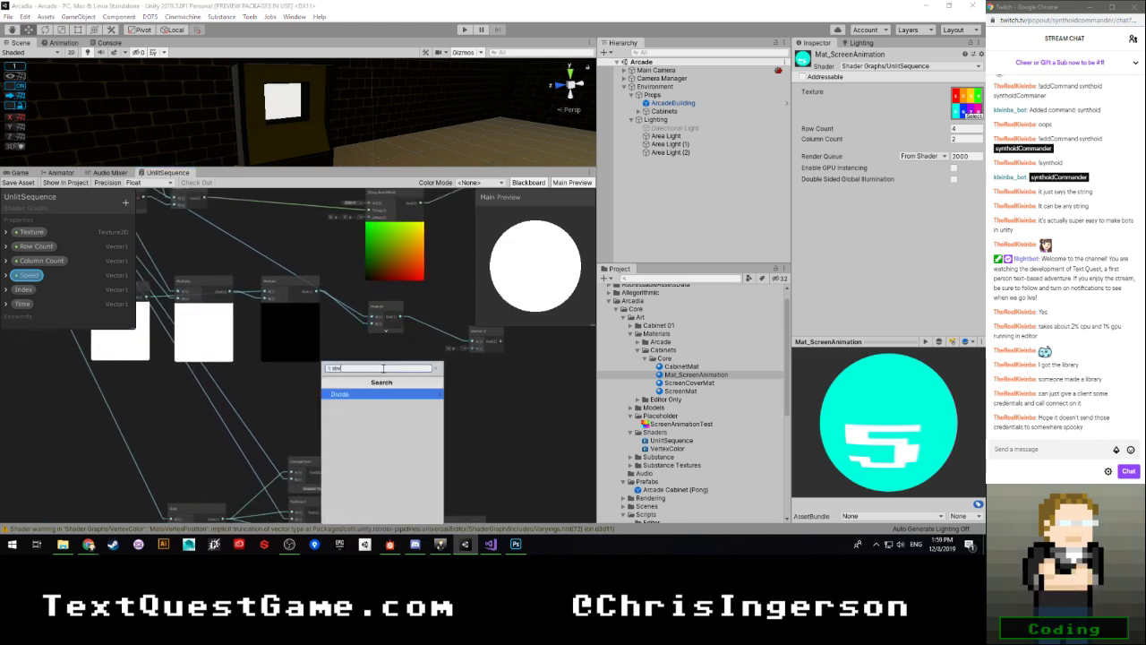
{"action": "key", "text": "Return"}
{"action": "left_click", "coordinate": [412, 410]}
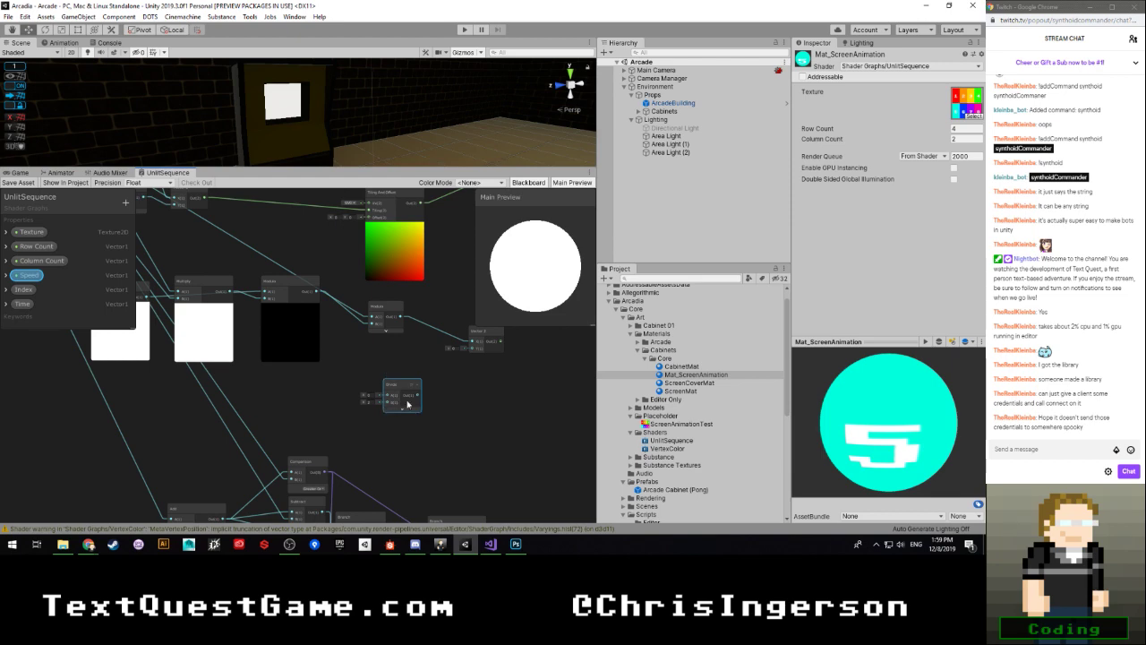
{"action": "left_click_drag", "start_coordinate": [396, 385], "coordinate": [377, 356]}
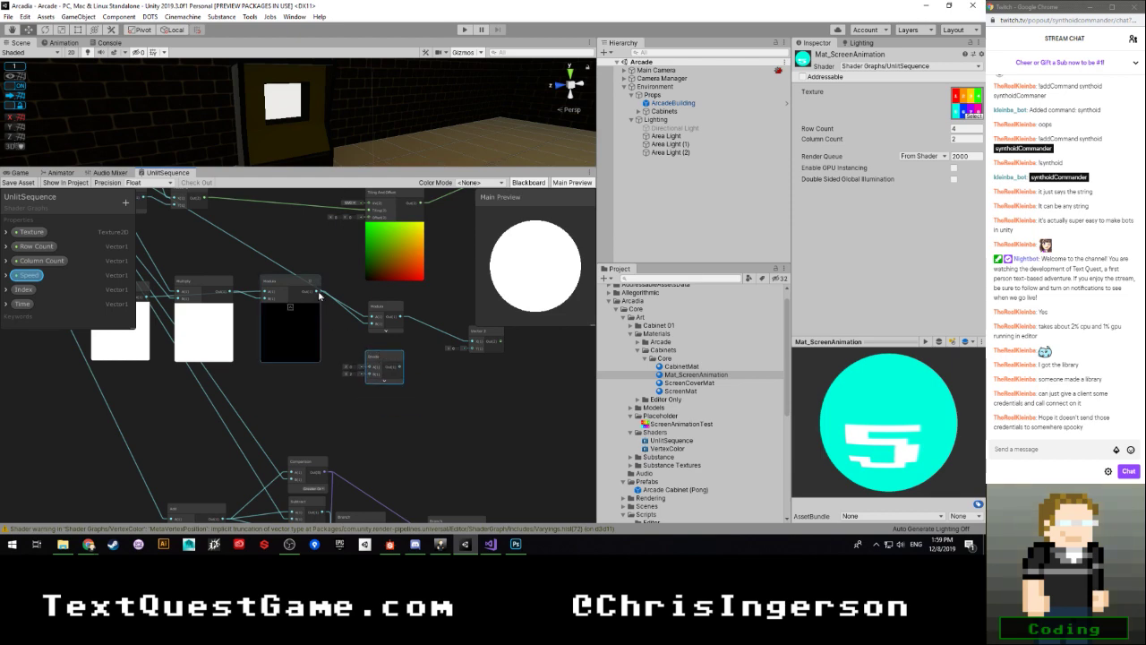
Step: Wire the first Modulo's output into the new Divide's B input and the Column Count property into its A input
{"action": "left_click_drag", "start_coordinate": [315, 293], "coordinate": [369, 374]}
{"action": "scroll", "coordinate": [343, 328], "scroll_direction": "down", "scroll_amount": 2}
{"action": "middle_click_drag", "start_coordinate": [311, 308], "coordinate": [365, 394]}
{"action": "scroll", "coordinate": [218, 329], "scroll_direction": "up", "scroll_amount": 2}
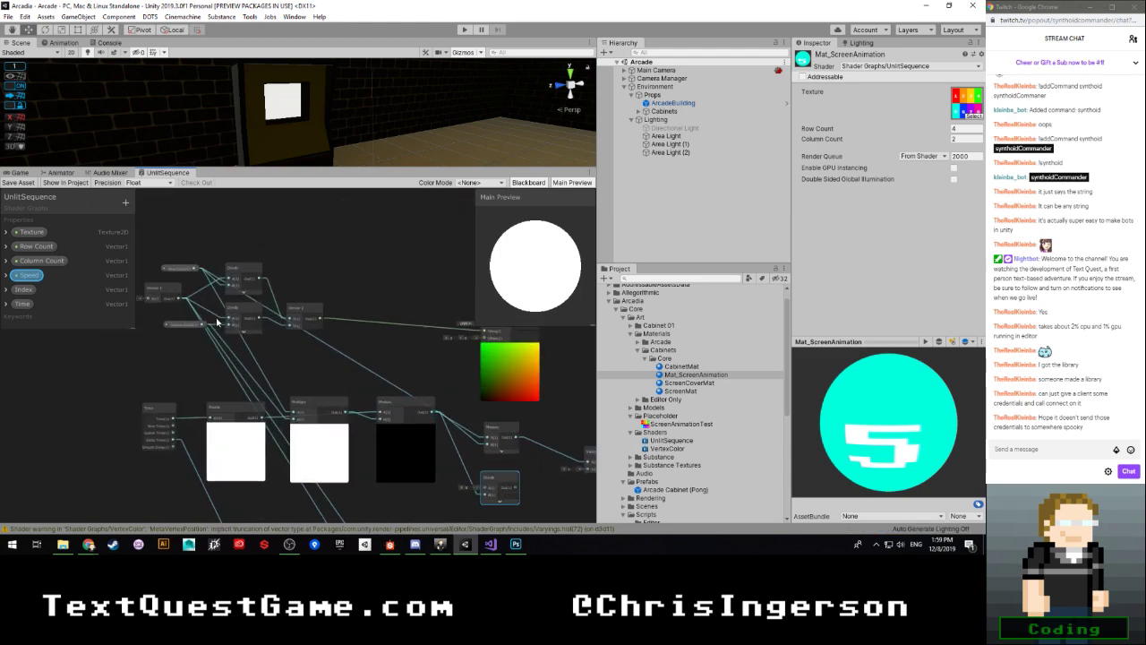
{"action": "left_click_drag", "start_coordinate": [445, 468], "coordinate": [486, 457]}
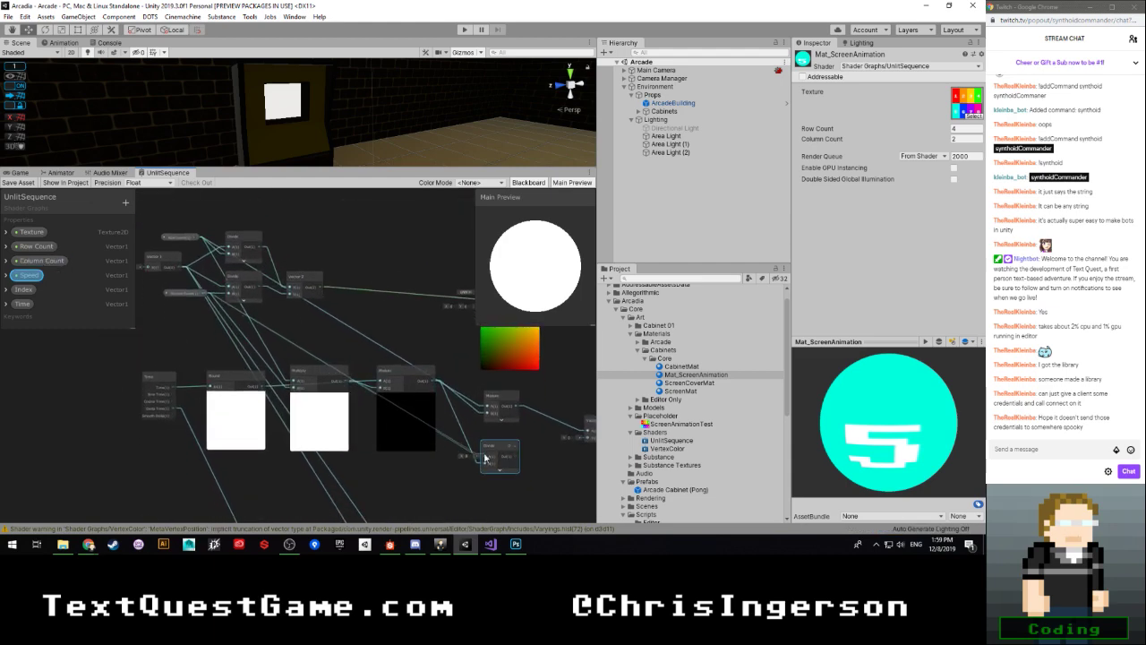
{"action": "scroll", "coordinate": [445, 473], "scroll_direction": "up", "scroll_amount": 1}
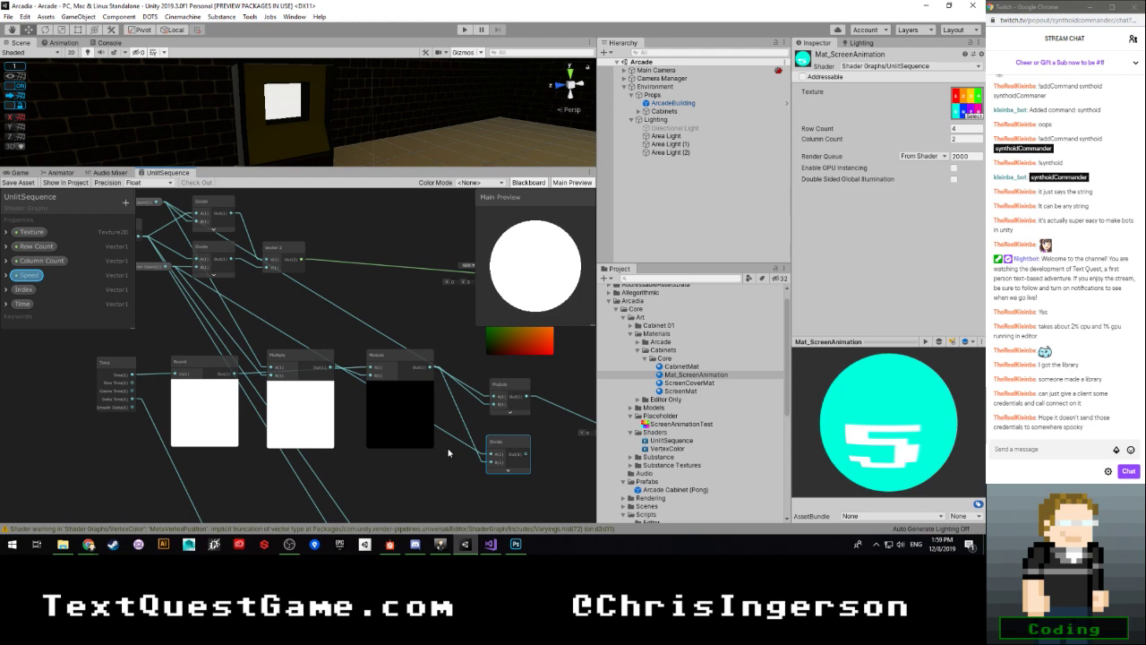
{"action": "scroll", "coordinate": [439, 450], "scroll_direction": "down", "scroll_amount": 1}
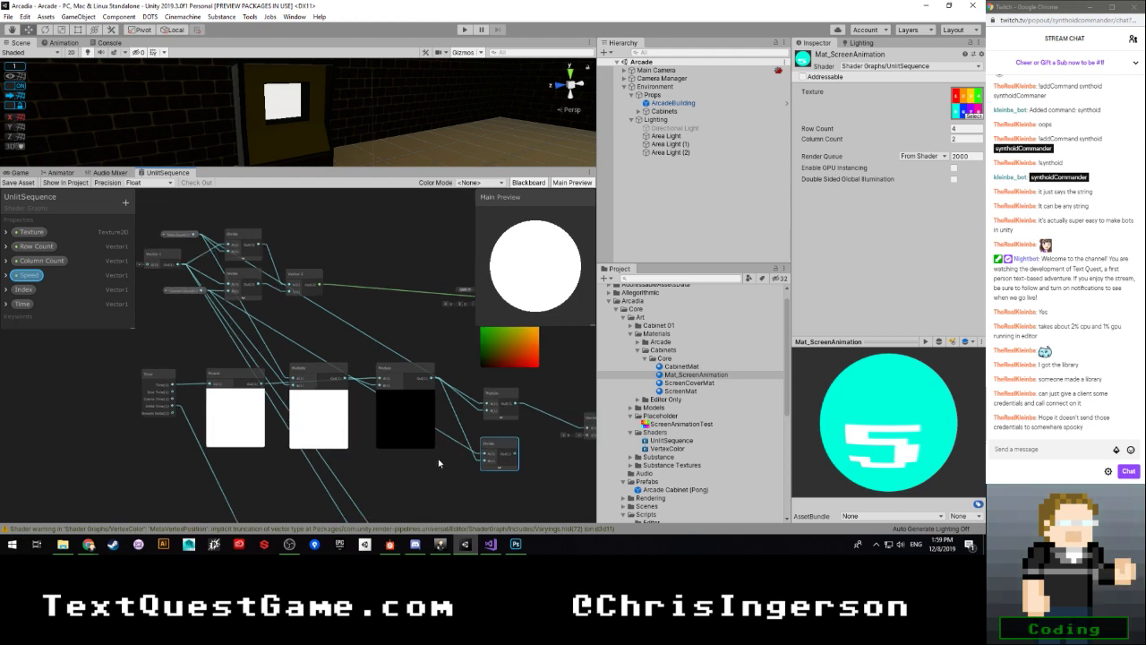
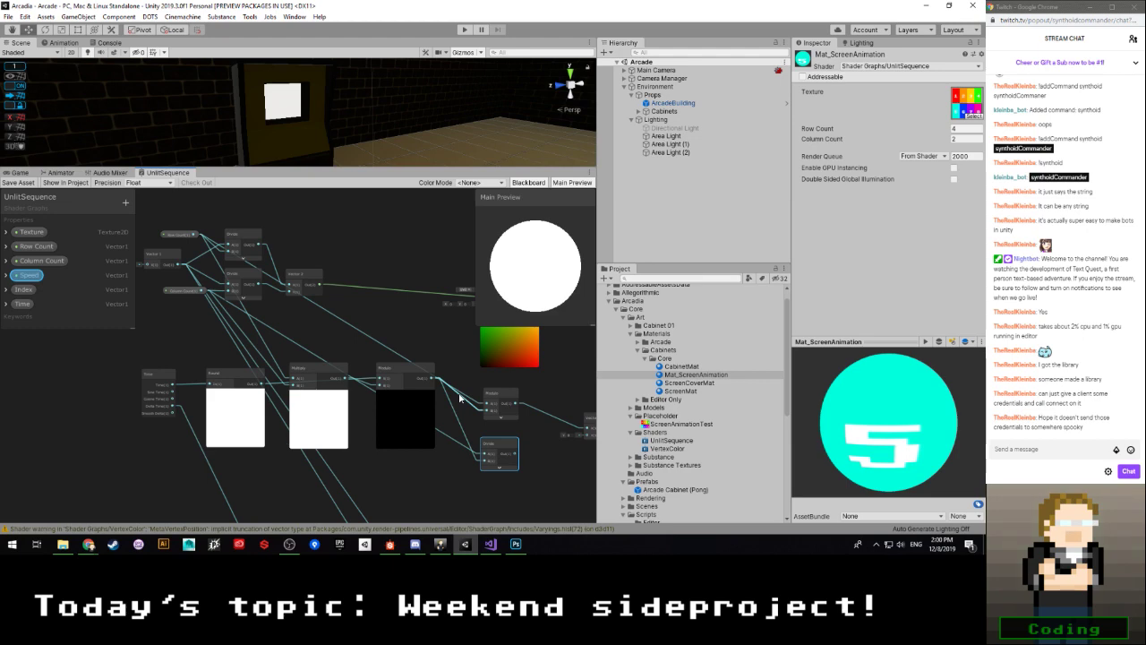
{"action": "left_click_drag", "start_coordinate": [201, 234], "coordinate": [471, 405]}
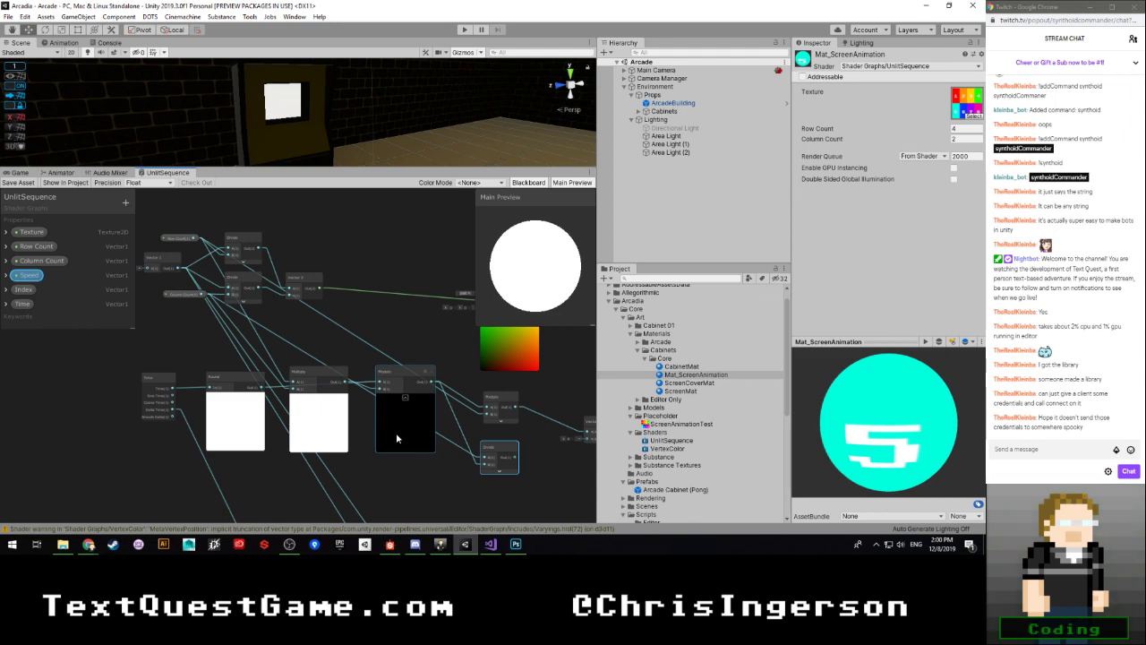
{"action": "left_click", "coordinate": [457, 419]}
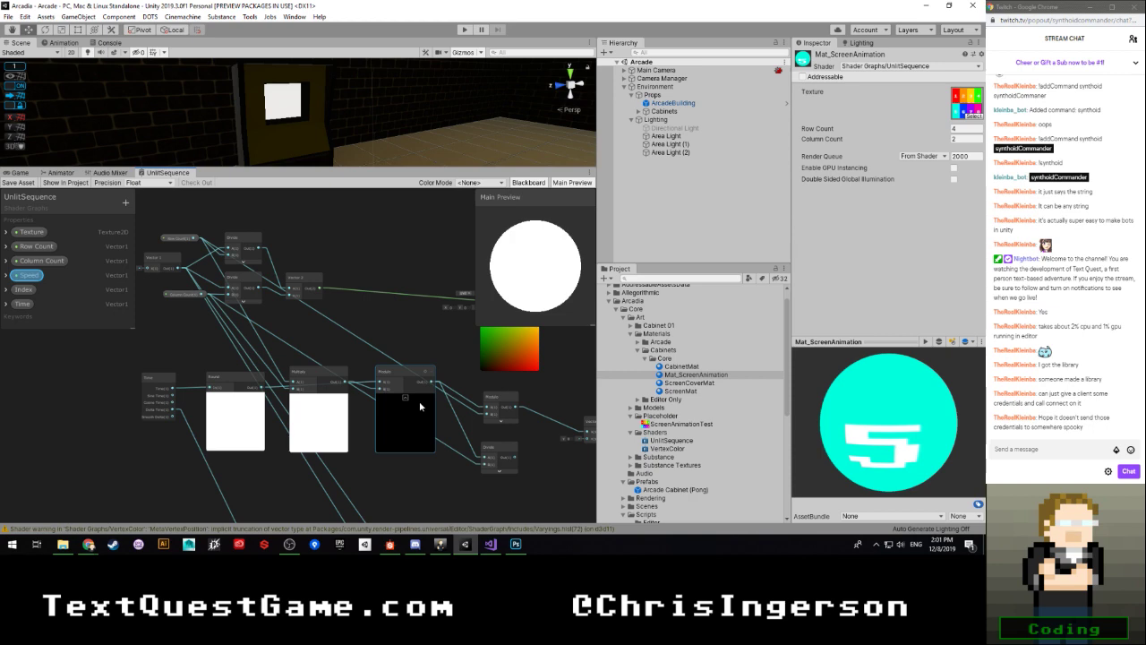
{"action": "mouse_move", "coordinate": [88, 543]}
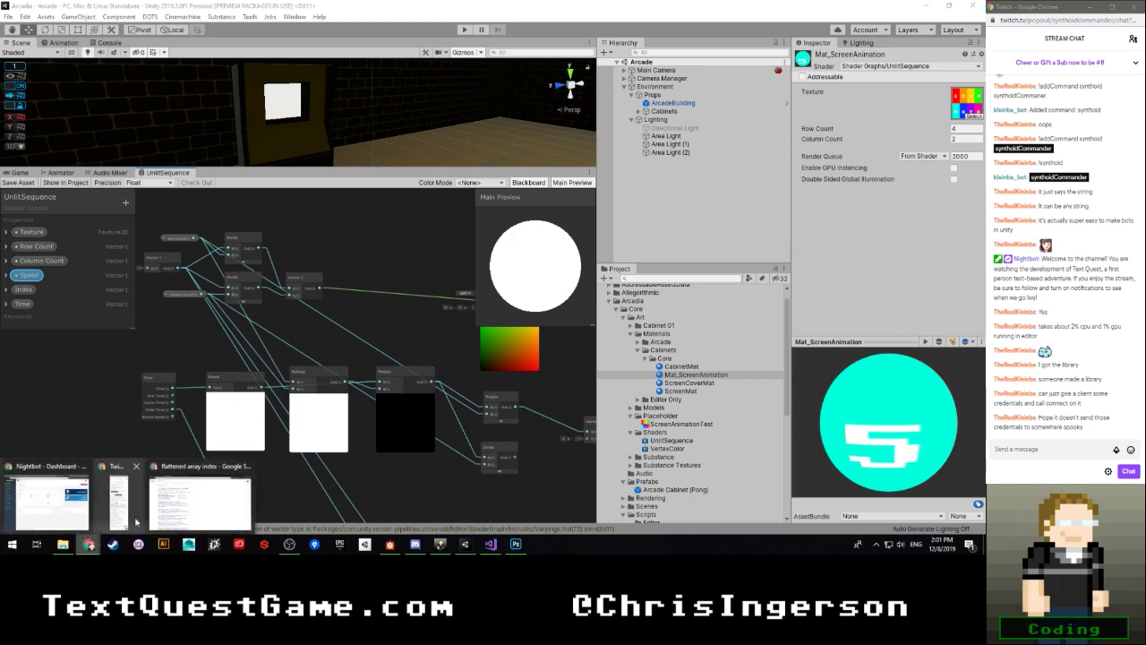
Step: Connect the new Divide's output to the Vector 2's Y input, and the Vector 2's output to the Tiling And Offset node's Offset
{"action": "middle_click_drag", "start_coordinate": [412, 470], "coordinate": [204, 413]}
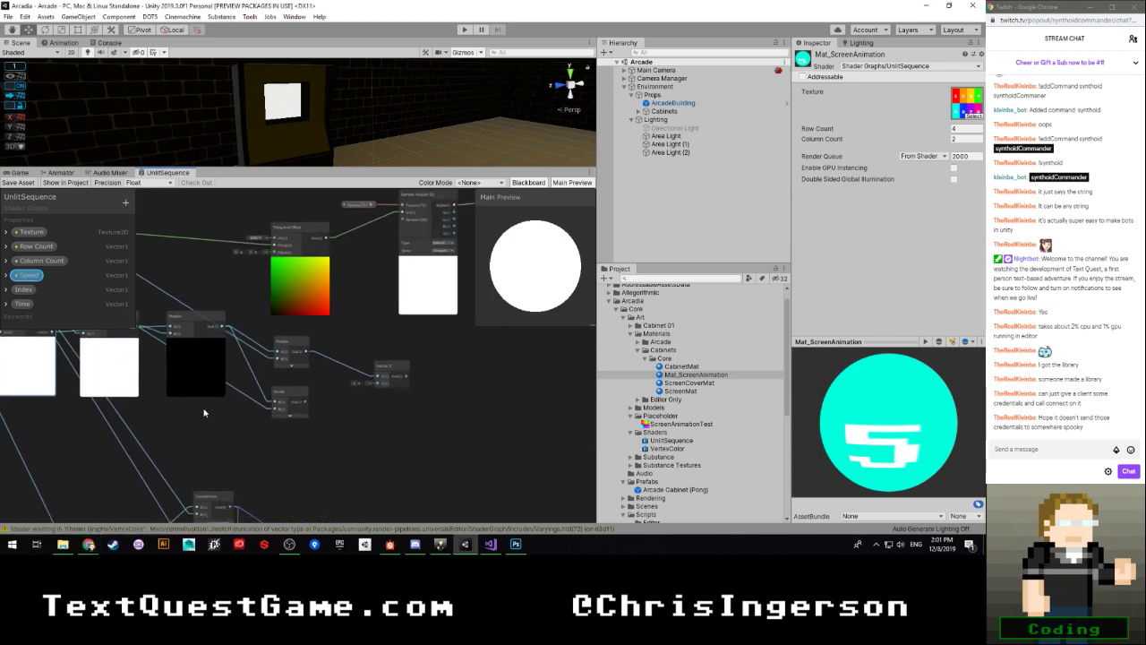
{"action": "scroll", "coordinate": [297, 407], "scroll_direction": "up", "scroll_amount": 2}
{"action": "left_click_drag", "start_coordinate": [295, 399], "coordinate": [386, 377]}
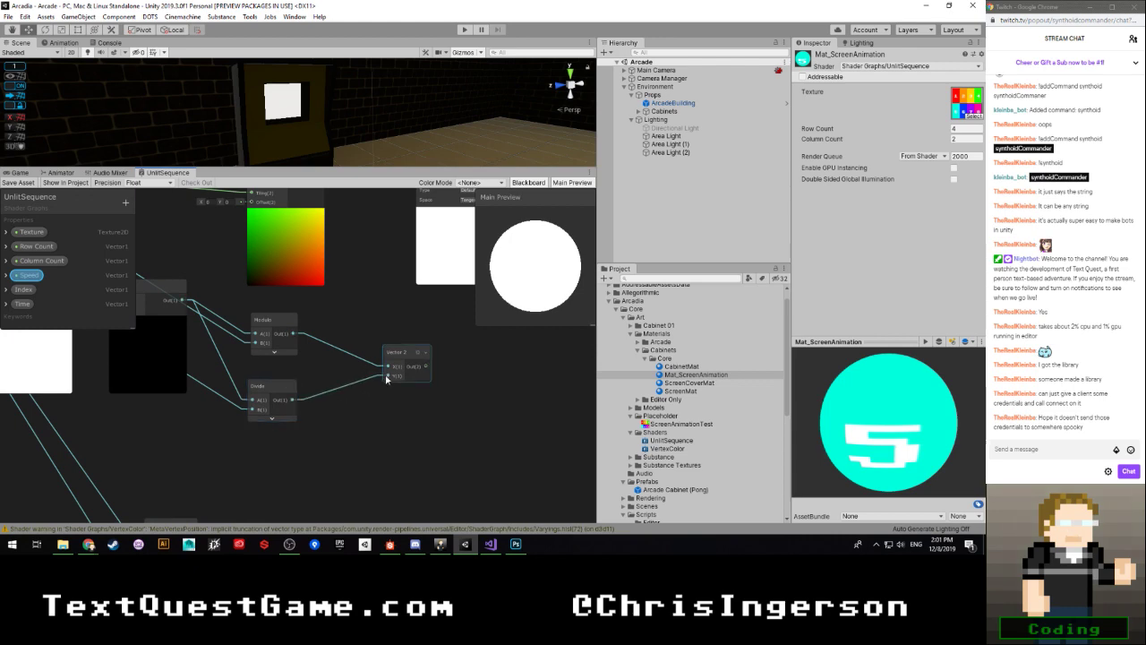
{"action": "scroll", "coordinate": [455, 362], "scroll_direction": "down", "scroll_amount": 2}
{"action": "middle_click_drag", "start_coordinate": [457, 362], "coordinate": [414, 442]}
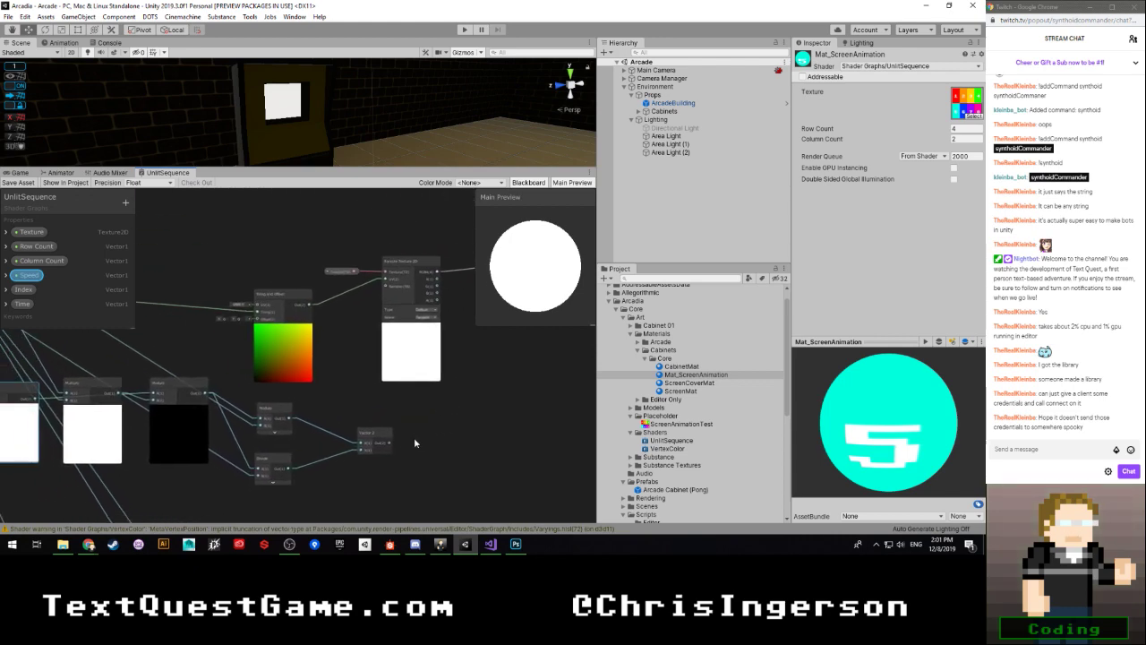
{"action": "left_click_drag", "start_coordinate": [389, 442], "coordinate": [269, 326]}
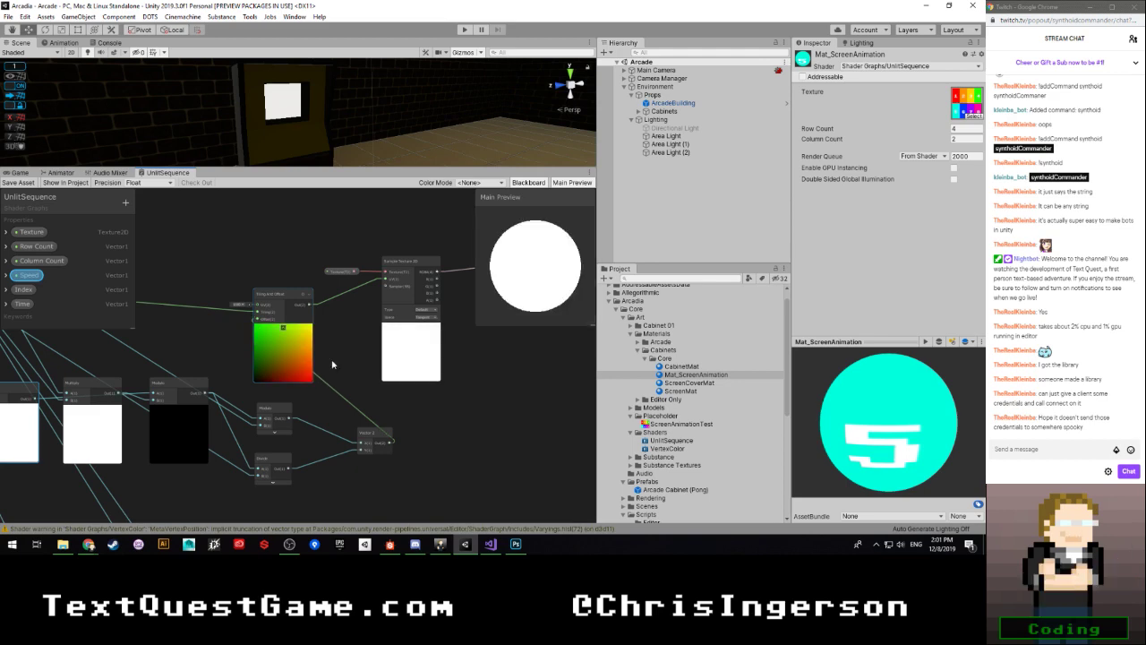
Step: Save the shader graph, and set the Mat_ScreenAnimation material's Row Count to 4 and Column Count to 2
{"action": "scroll", "coordinate": [409, 358], "scroll_direction": "down", "scroll_amount": 2}
{"action": "left_click", "coordinate": [15, 182]}
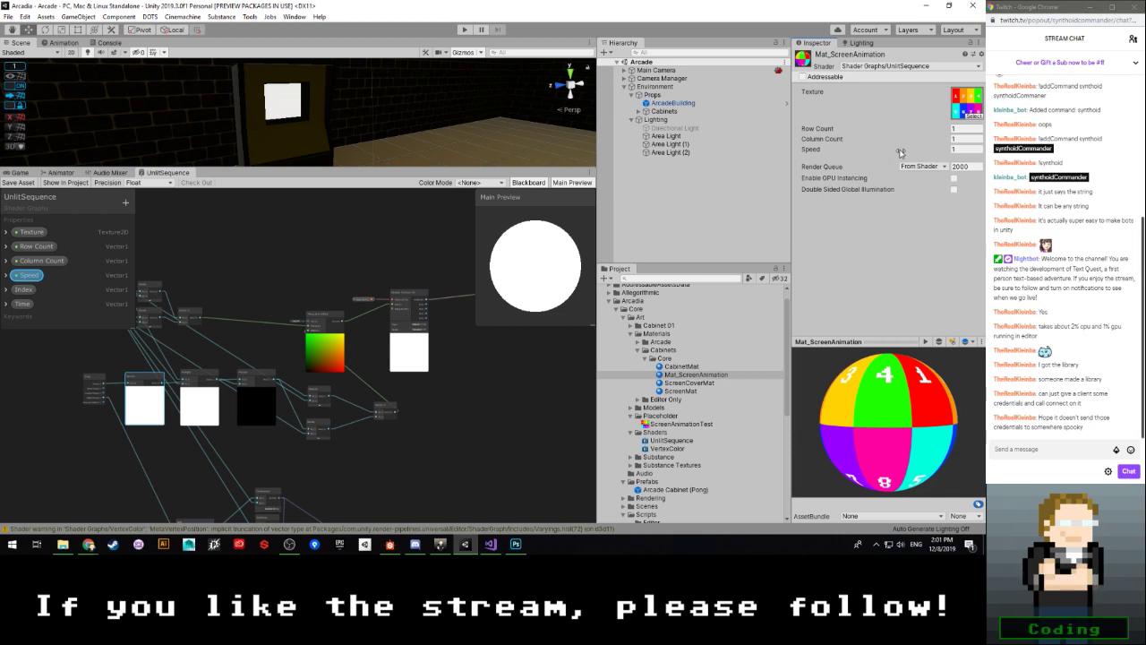
{"action": "left_click", "coordinate": [959, 128]}
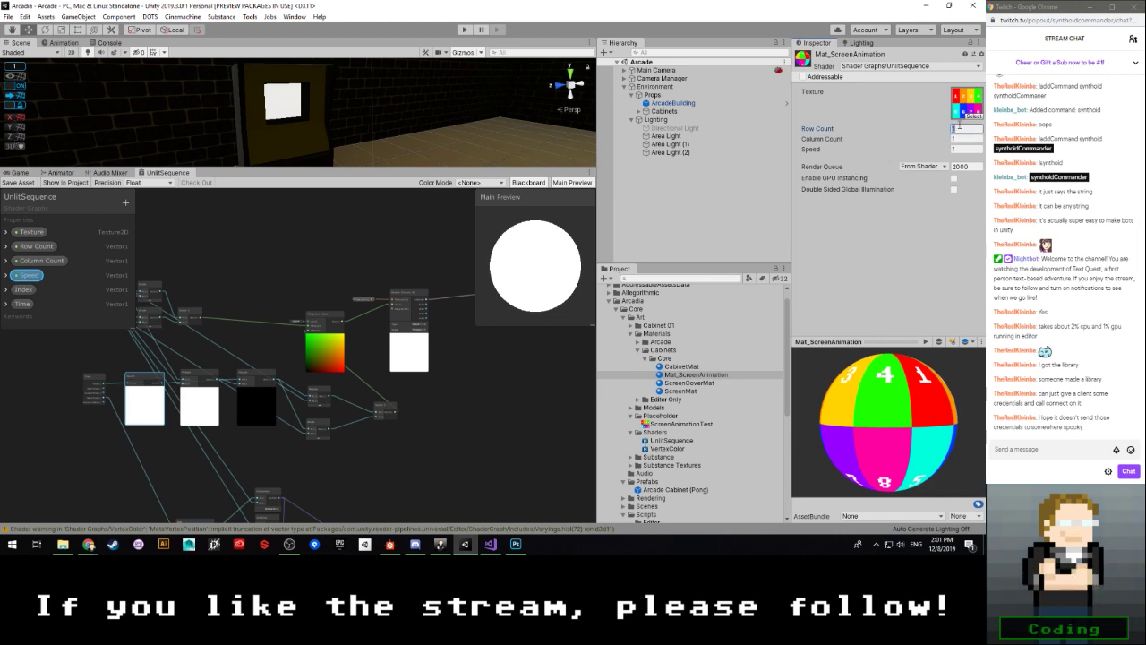
{"action": "type", "text": "2"}
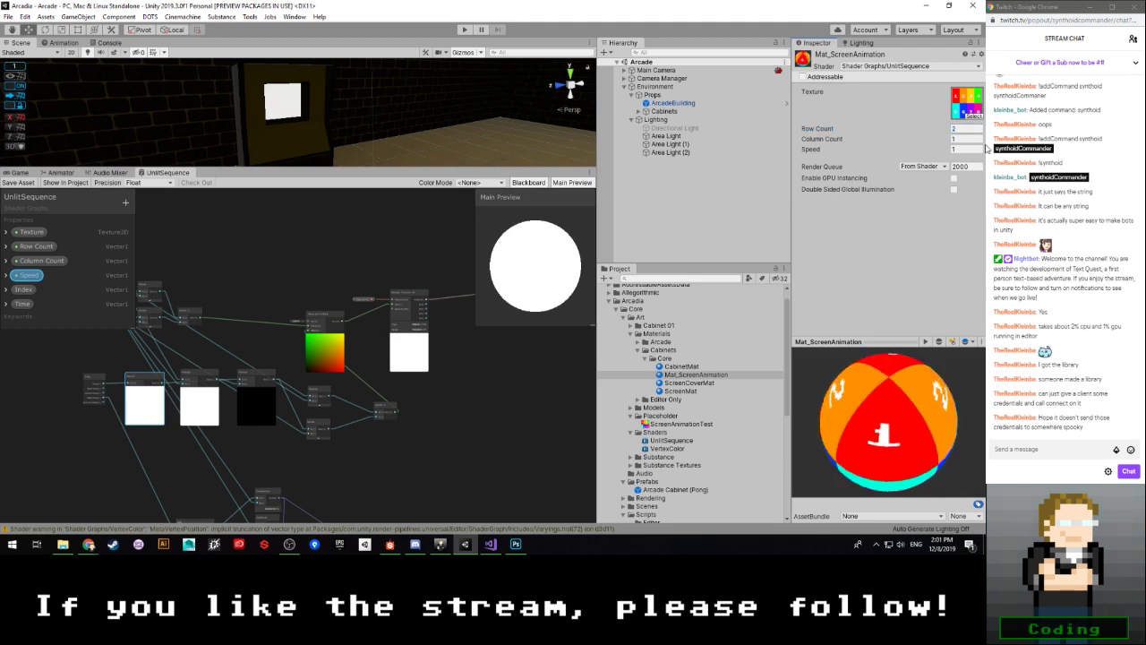
{"action": "key", "text": "BackSpace"}
{"action": "type", "text": "4"}
{"action": "left_click", "coordinate": [958, 140]}
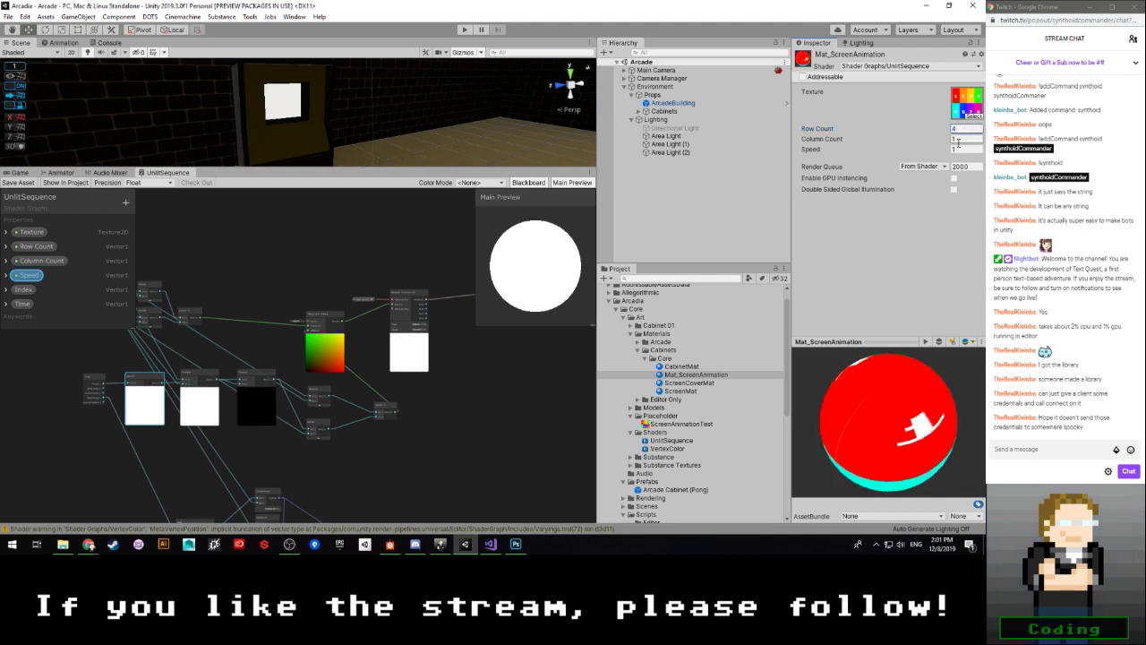
{"action": "type", "text": "2"}
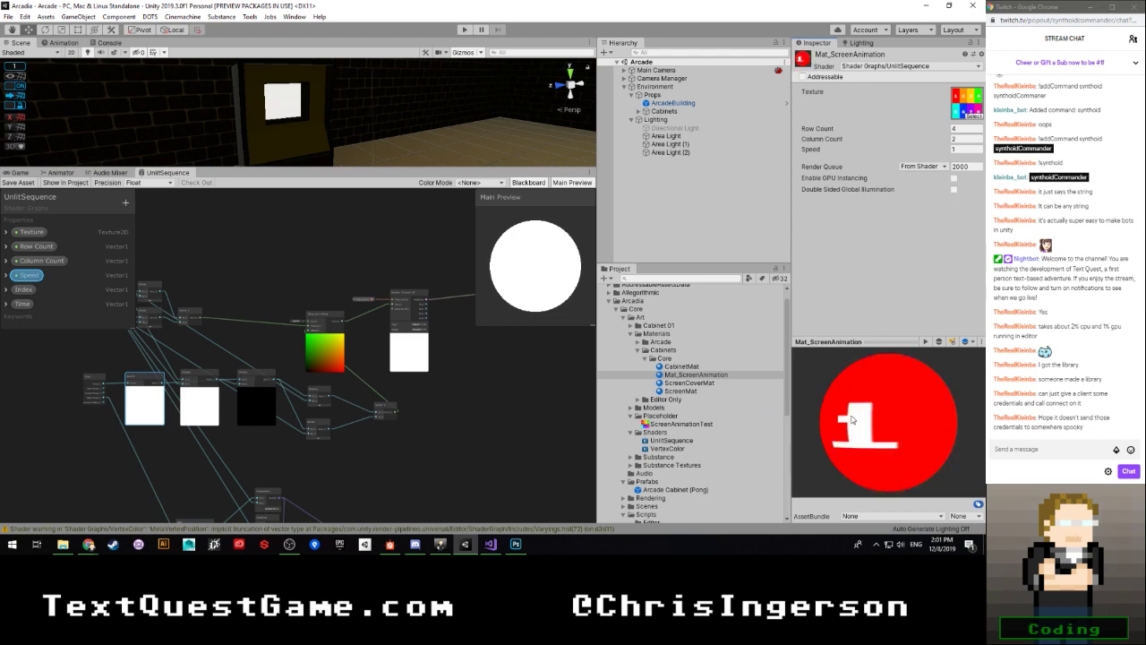
{"action": "mouse_move", "coordinate": [873, 418]}
{"action": "left_mouse_down"}
{"action": "mouse_move", "coordinate": [899, 449]}
{"action": "mouse_move", "coordinate": [954, 417]}
{"action": "mouse_move", "coordinate": [861, 422]}
{"action": "left_mouse_up"}
Step: Delete the old group of nodes below the new Modulo and Divide chain
{"action": "scroll", "coordinate": [435, 435], "scroll_direction": "up", "scroll_amount": 2}
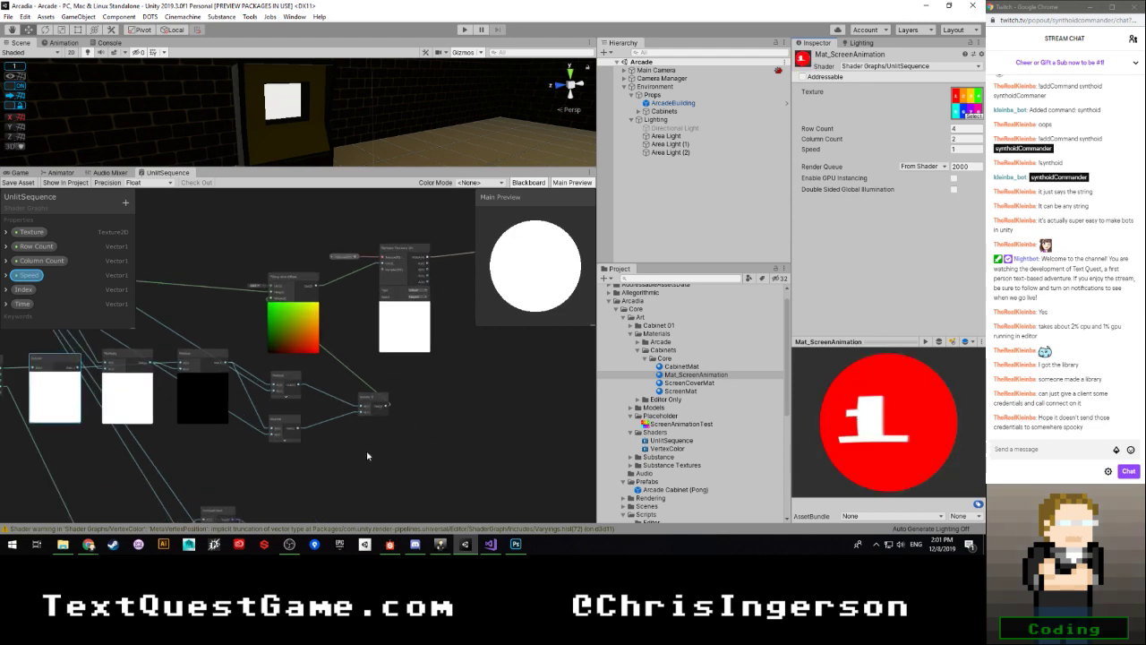
{"action": "middle_click_drag", "start_coordinate": [368, 455], "coordinate": [531, 421]}
{"action": "scroll", "coordinate": [531, 420], "scroll_direction": "down", "scroll_amount": 2}
{"action": "middle_click_drag", "start_coordinate": [486, 451], "coordinate": [439, 358]}
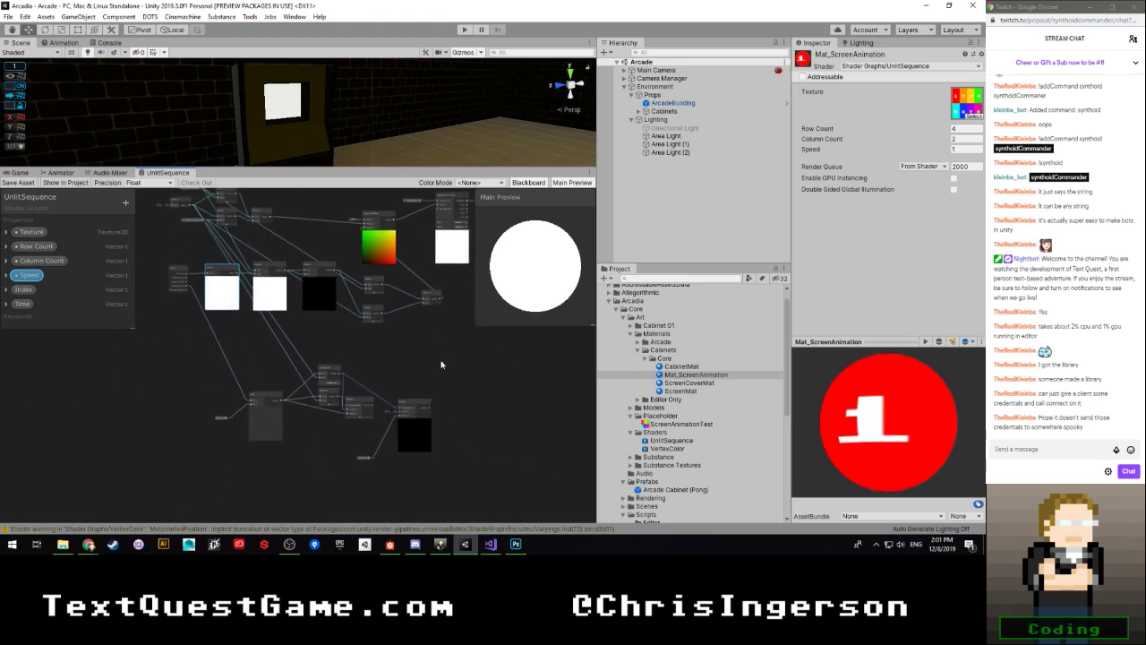
{"action": "left_click_drag", "start_coordinate": [362, 417], "coordinate": [198, 468]}
{"action": "key", "text": "Delete"}
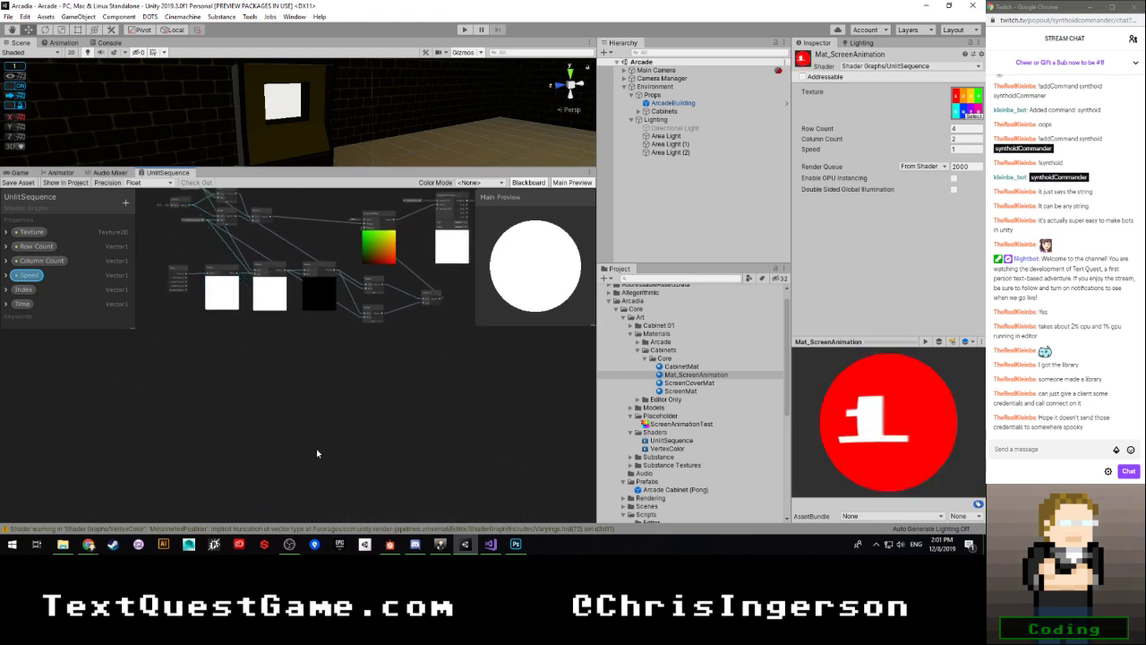
Step: Move the whole chain from the Time node to the Vector 2 leftward, clear of the Tiling And Offset node
{"action": "middle_click_drag", "start_coordinate": [335, 379], "coordinate": [322, 469]}
{"action": "left_click_drag", "start_coordinate": [443, 447], "coordinate": [154, 352]}
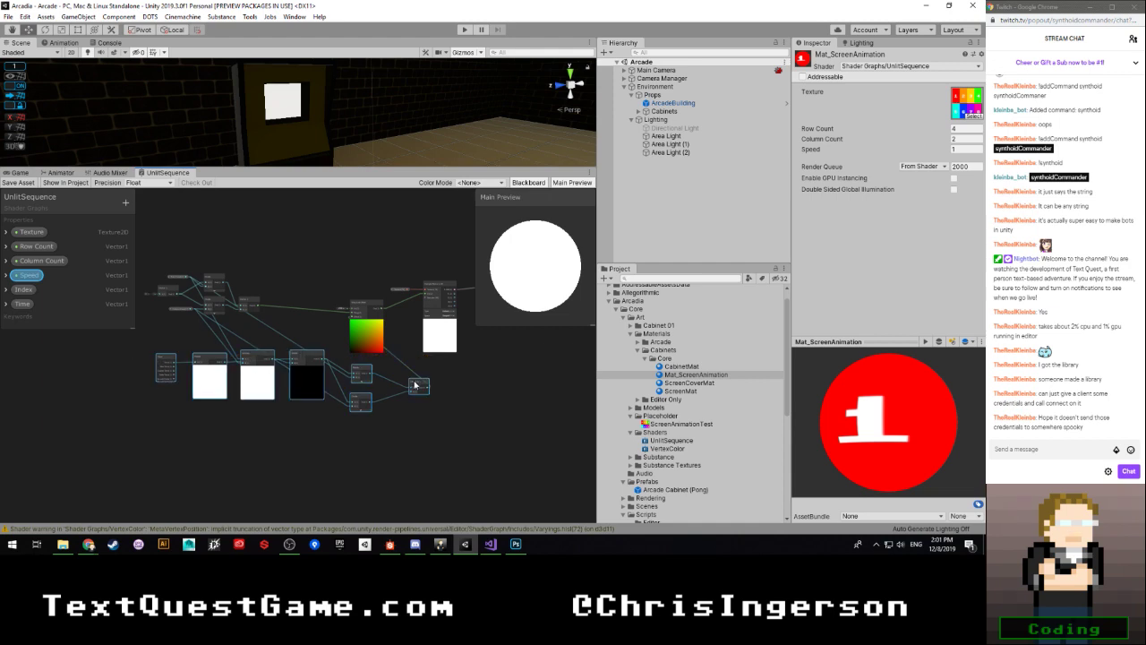
{"action": "left_click_drag", "start_coordinate": [415, 383], "coordinate": [269, 386]}
{"action": "middle_click_drag", "start_coordinate": [263, 353], "coordinate": [261, 399]}
{"action": "left_click_drag", "start_coordinate": [260, 413], "coordinate": [304, 408]}
{"action": "left_click", "coordinate": [293, 384]}
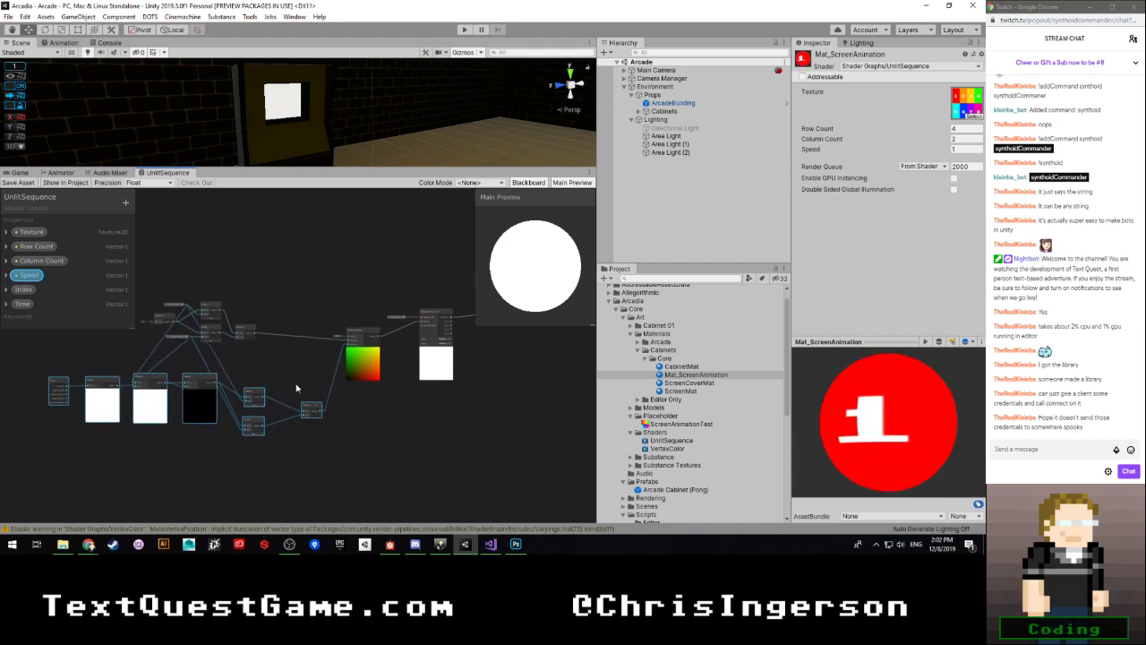
Step: Collapse the previews of the Round, Multiply and first Modulo nodes
{"action": "scroll", "coordinate": [284, 400], "scroll_direction": "up", "scroll_amount": 2}
{"action": "scroll", "coordinate": [179, 394], "scroll_direction": "up", "scroll_amount": 3}
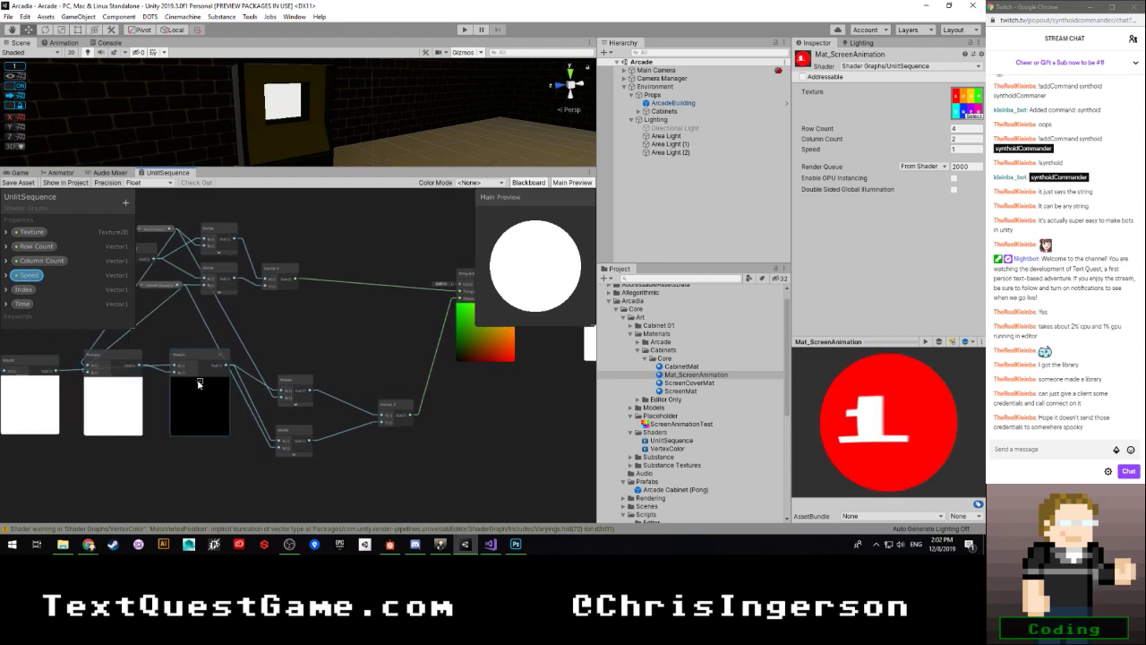
{"action": "middle_click_drag", "start_coordinate": [169, 388], "coordinate": [93, 422]}
{"action": "left_click", "coordinate": [236, 392]}
{"action": "left_click", "coordinate": [154, 389]}
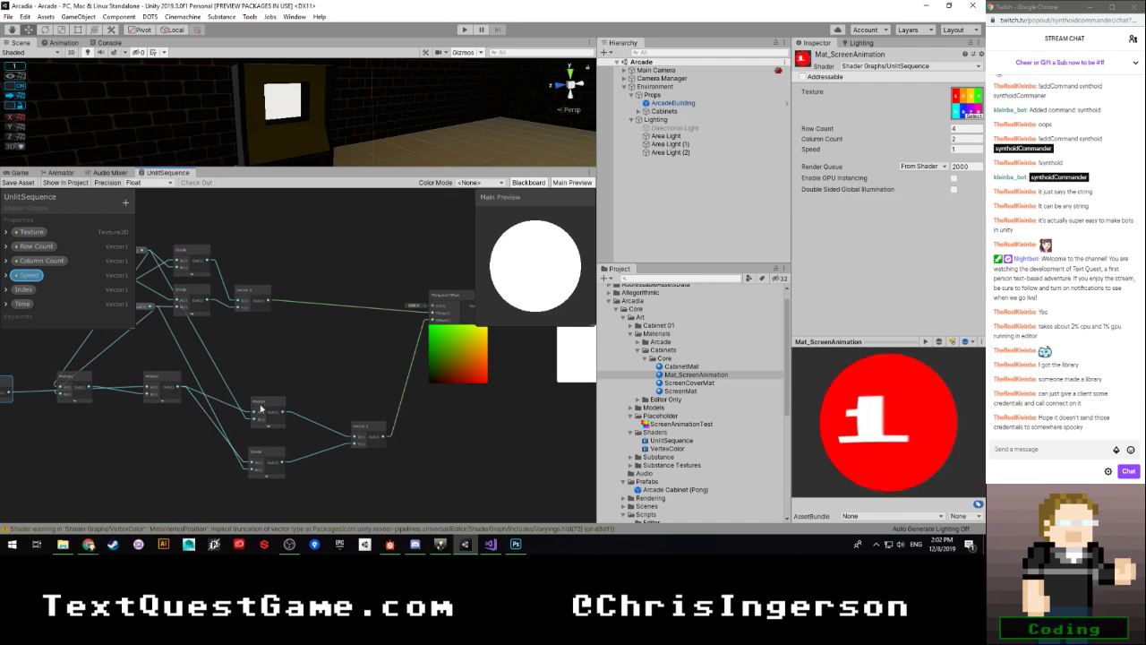
Step: Move the offset Vector 2, the second Modulo and the Divide of the offset chain up, closer to the tiling nodes
{"action": "left_click_drag", "start_coordinate": [364, 425], "coordinate": [359, 336]}
{"action": "left_click_drag", "start_coordinate": [265, 427], "coordinate": [265, 374]}
{"action": "left_click_drag", "start_coordinate": [261, 450], "coordinate": [267, 391]}
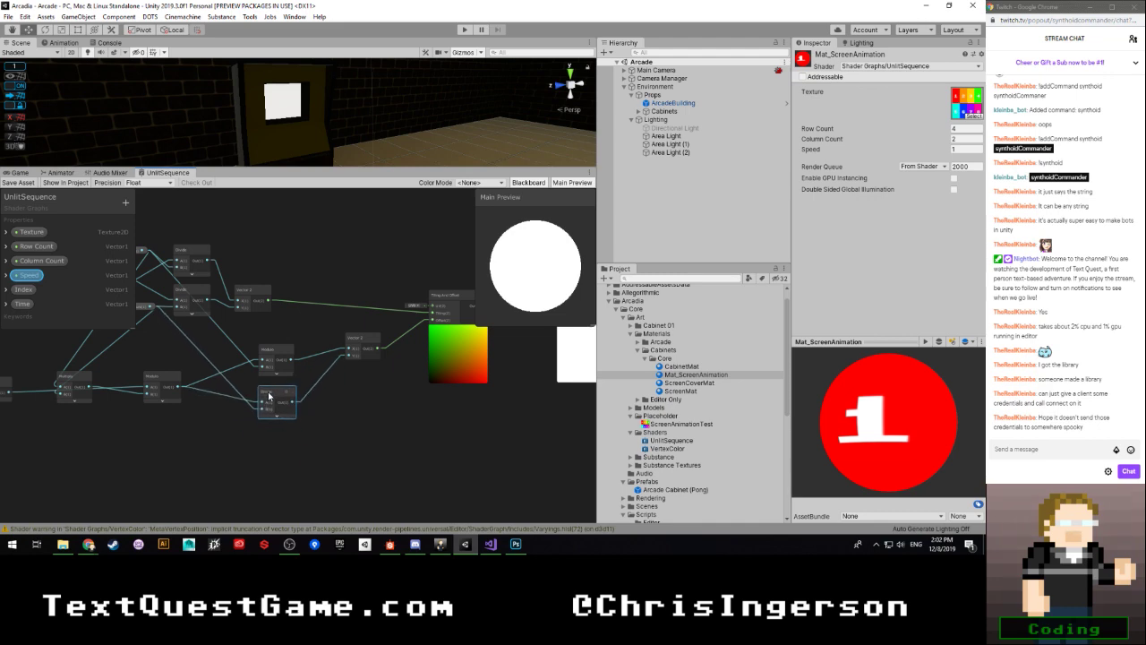
Step: Move the first Modulo, Multiply, Round and Time nodes closer to the second Modulo and Divide to tighten the chain
{"action": "middle_click_drag", "start_coordinate": [217, 430], "coordinate": [332, 430]}
{"action": "middle_click_drag", "start_coordinate": [148, 455], "coordinate": [229, 454]}
{"action": "left_click_drag", "start_coordinate": [97, 454], "coordinate": [351, 375]}
{"action": "left_click_drag", "start_coordinate": [351, 375], "coordinate": [402, 364]}
{"action": "left_click", "coordinate": [332, 422]}
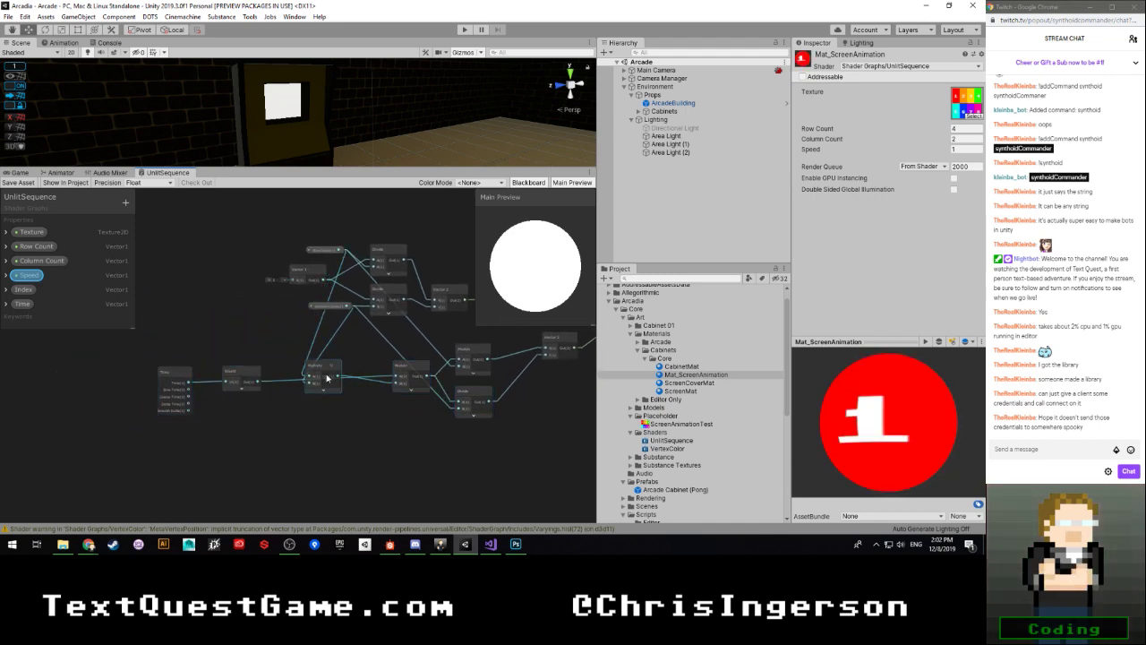
{"action": "left_click_drag", "start_coordinate": [323, 368], "coordinate": [359, 377]}
{"action": "left_click_drag", "start_coordinate": [143, 349], "coordinate": [296, 342]}
{"action": "middle_click_drag", "start_coordinate": [301, 298], "coordinate": [267, 333]}
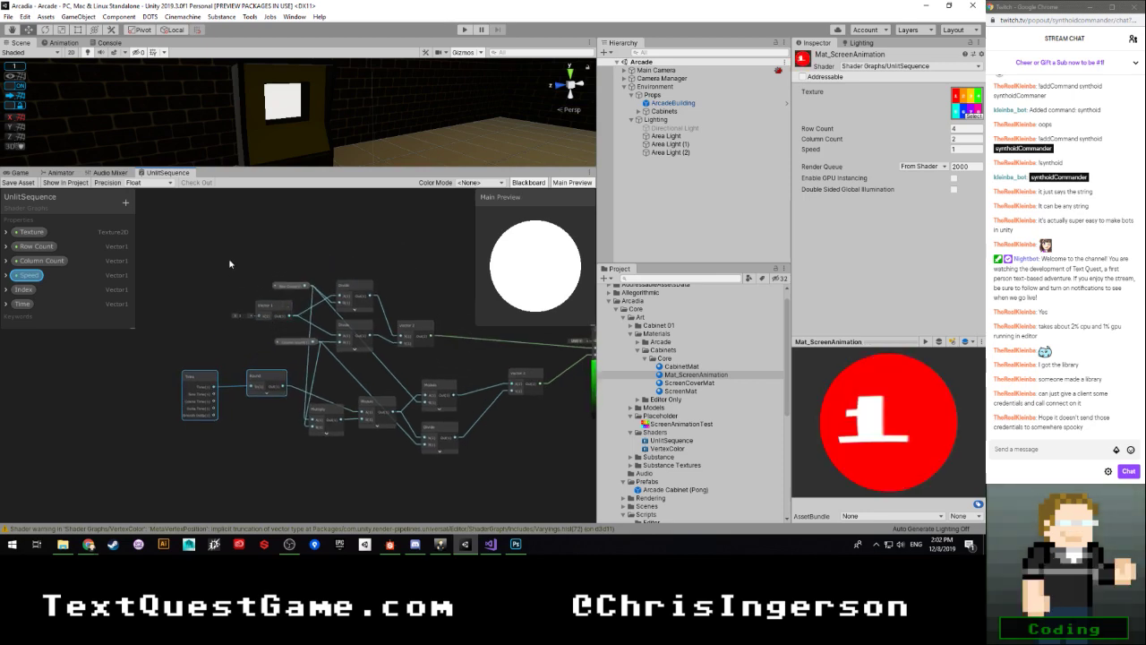
Step: Move the Row Count, Column Count and Vector 1 nodes together farther left of the tiling Divide nodes
{"action": "left_click_drag", "start_coordinate": [228, 258], "coordinate": [247, 345]}
{"action": "left_click", "coordinate": [264, 323]}
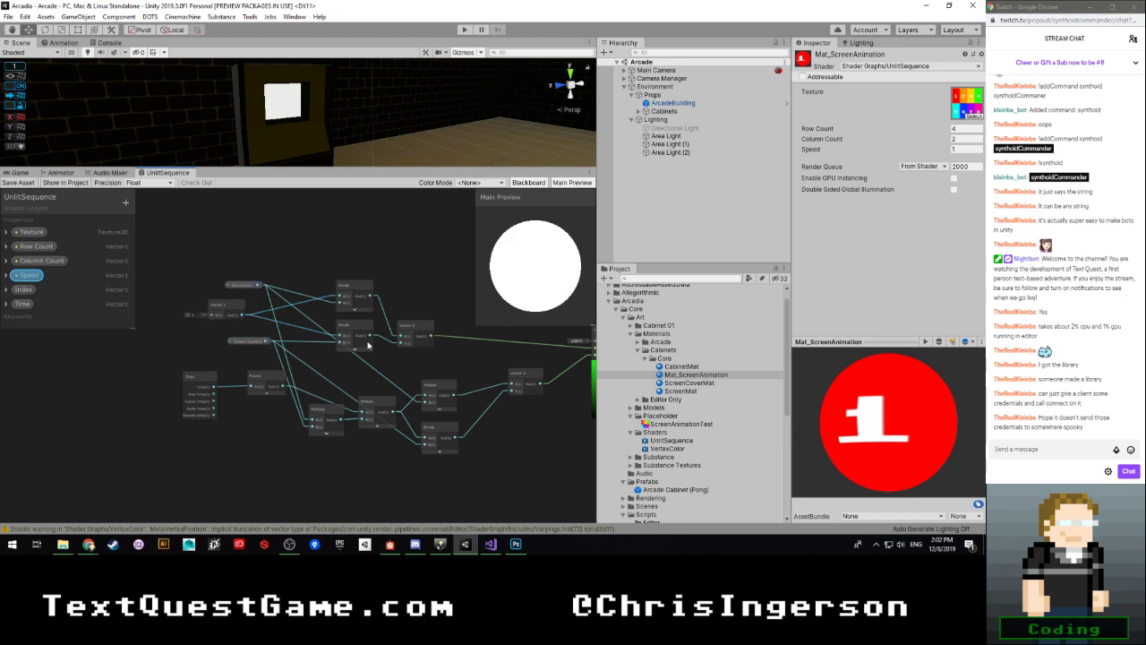
{"action": "scroll", "coordinate": [369, 346], "scroll_direction": "down", "scroll_amount": 3}
{"action": "middle_click_drag", "start_coordinate": [385, 374], "coordinate": [235, 390]}
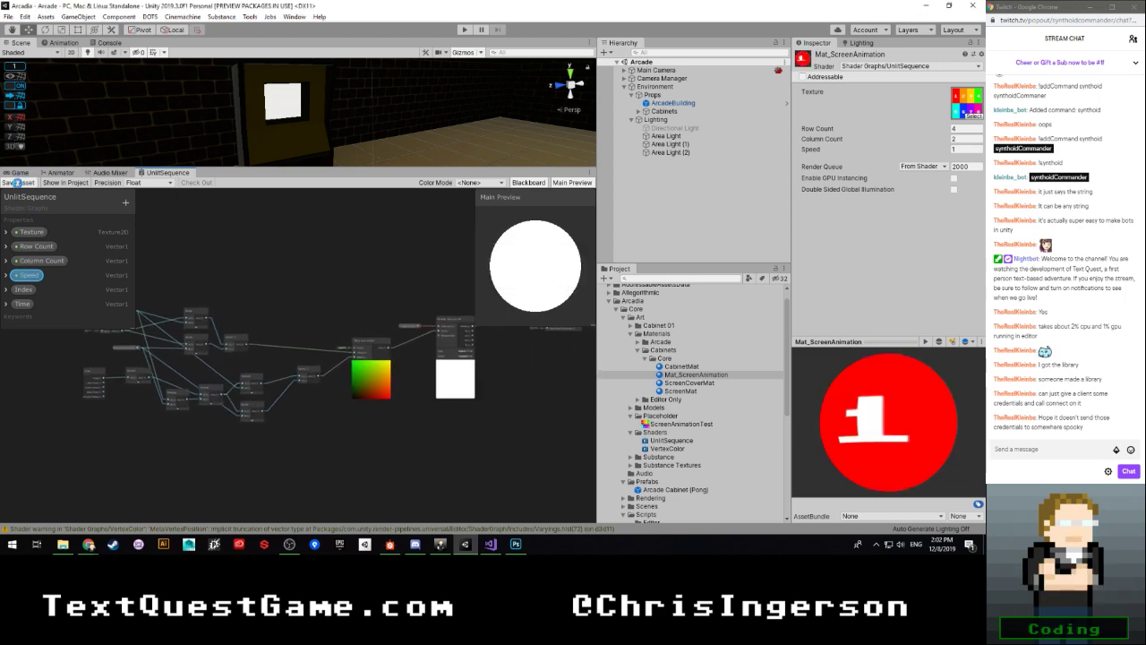
Step: Delete the Index and Time properties from the graph's property list
{"action": "left_click", "coordinate": [6, 289]}
{"action": "left_click", "coordinate": [5, 289]}
{"action": "scroll", "coordinate": [117, 419], "scroll_direction": "up", "scroll_amount": 4}
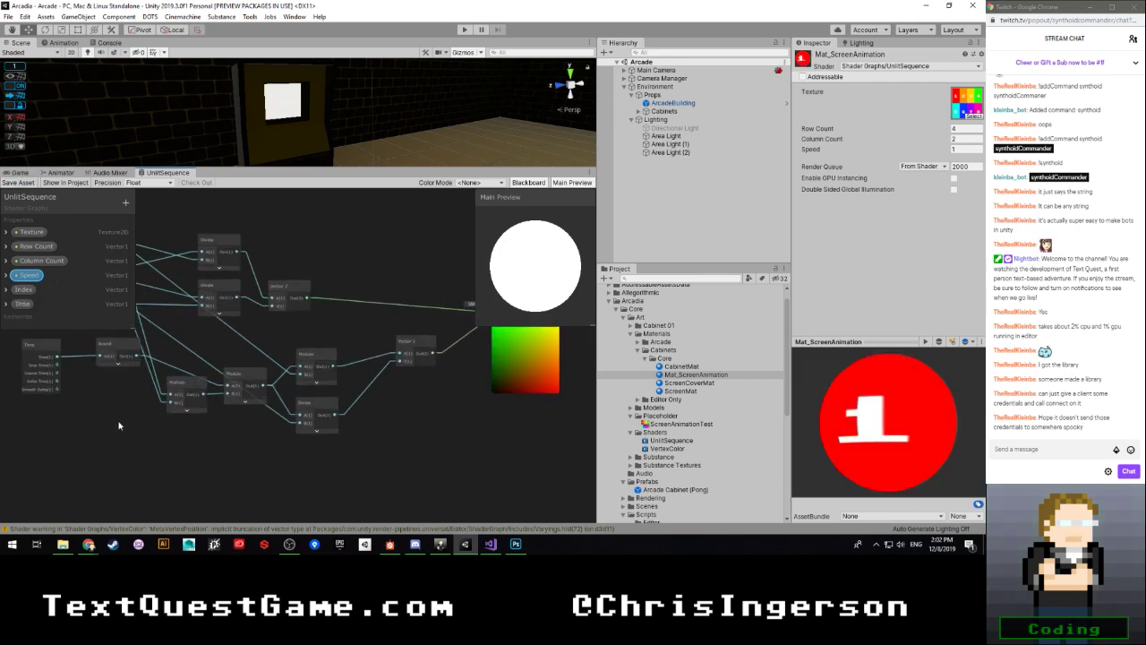
{"action": "middle_click_drag", "start_coordinate": [206, 481], "coordinate": [59, 427]}
{"action": "middle_click_drag", "start_coordinate": [440, 463], "coordinate": [455, 489]}
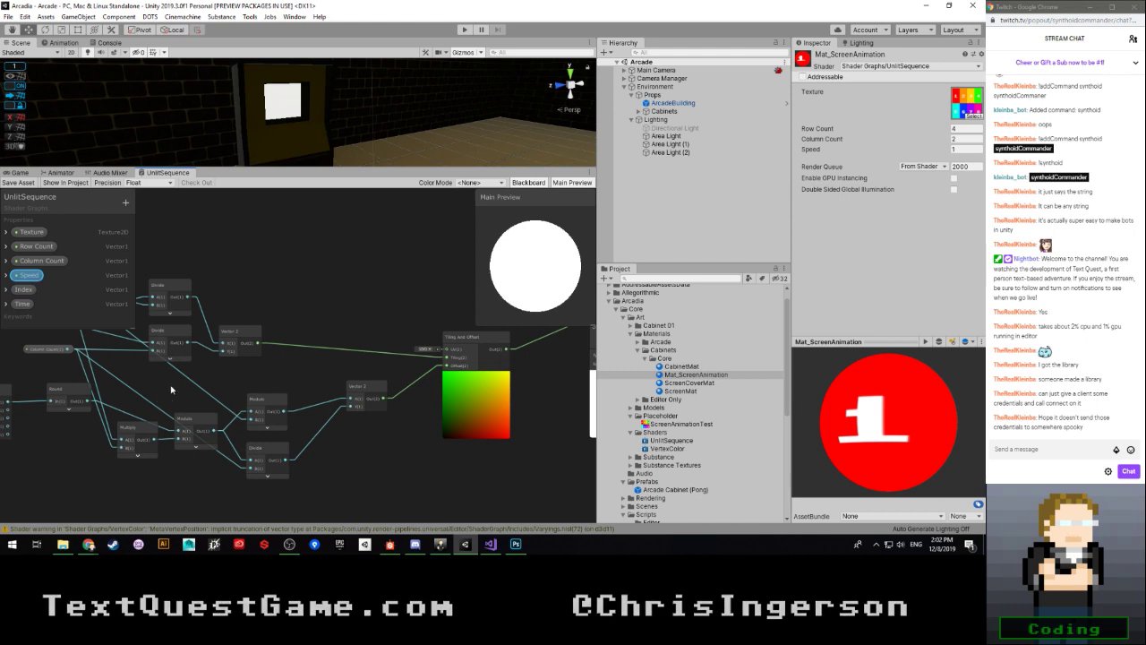
{"action": "middle_click_drag", "start_coordinate": [166, 394], "coordinate": [296, 384]}
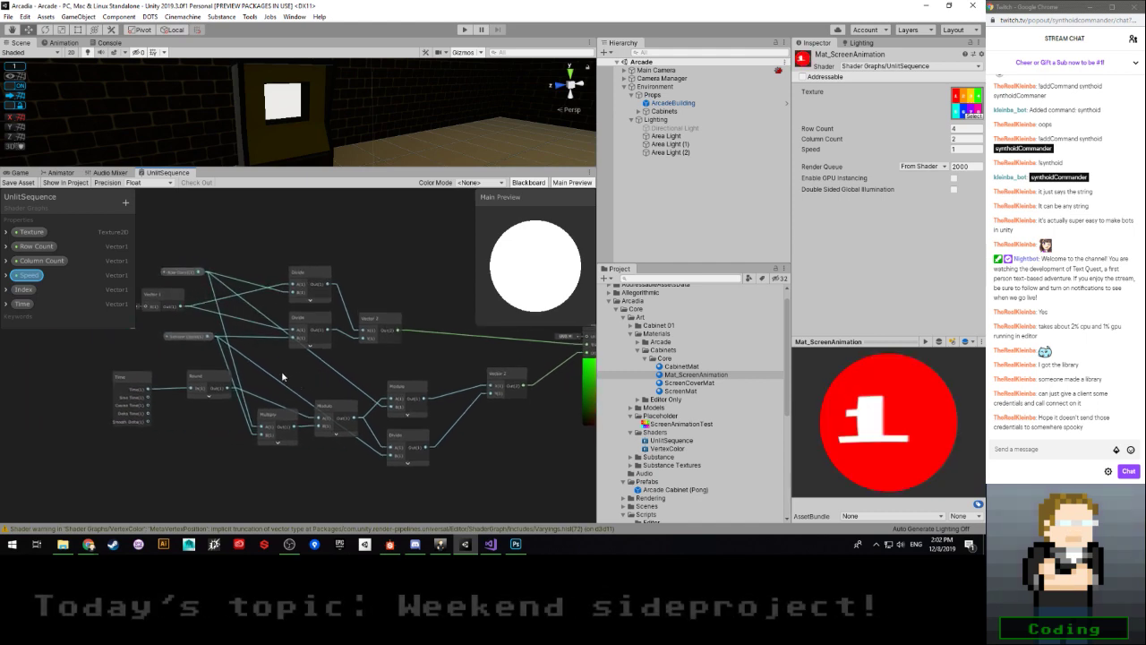
{"action": "scroll", "coordinate": [282, 376], "scroll_direction": "down", "scroll_amount": 1}
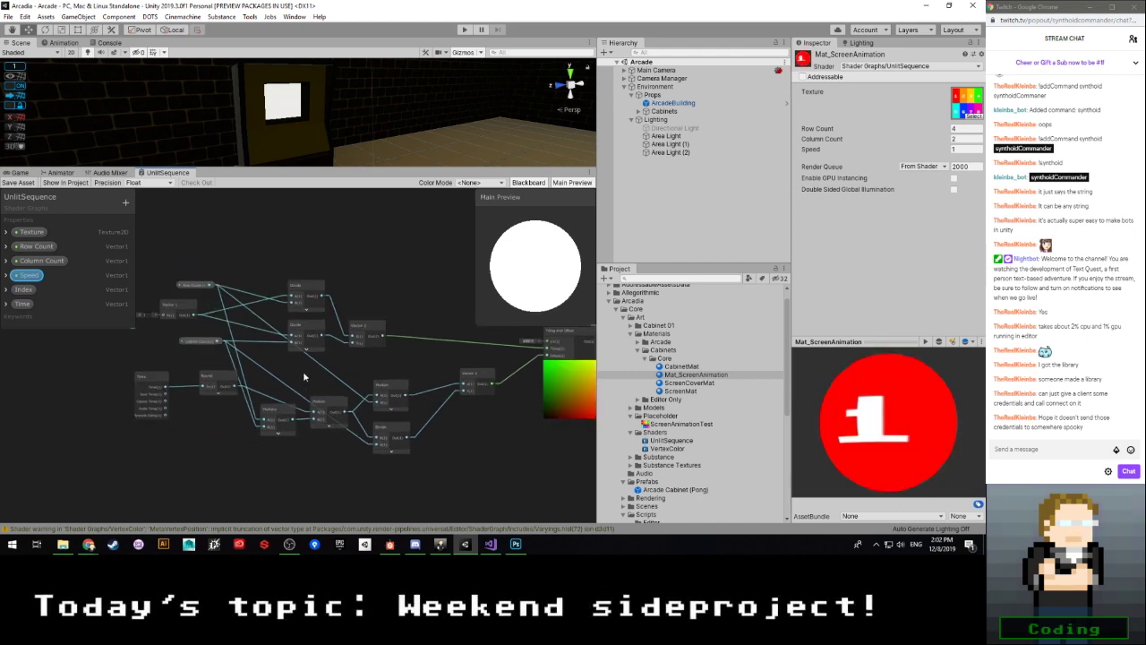
{"action": "right_click", "coordinate": [30, 289]}
{"action": "left_click", "coordinate": [50, 307]}
{"action": "right_click", "coordinate": [32, 295]}
{"action": "left_click", "coordinate": [51, 307]}
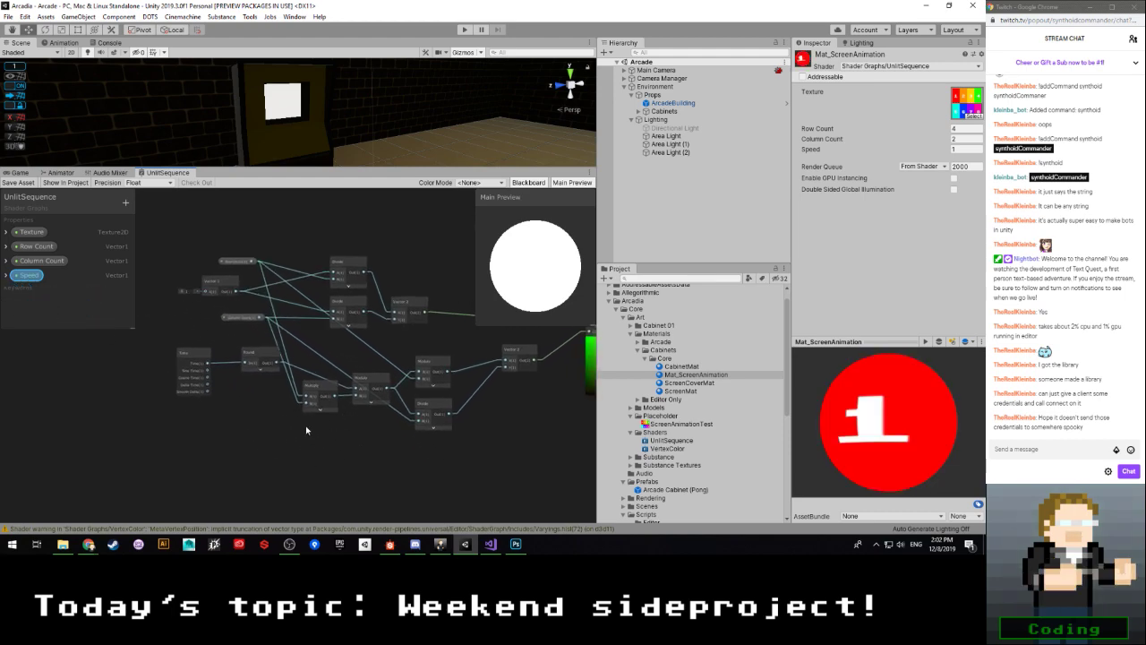
Step: Add a Multiply node below the Round node and collapse its preview
{"action": "scroll", "coordinate": [278, 419], "scroll_direction": "up", "scroll_amount": 4}
{"action": "scroll", "coordinate": [226, 389], "scroll_direction": "down", "scroll_amount": 2}
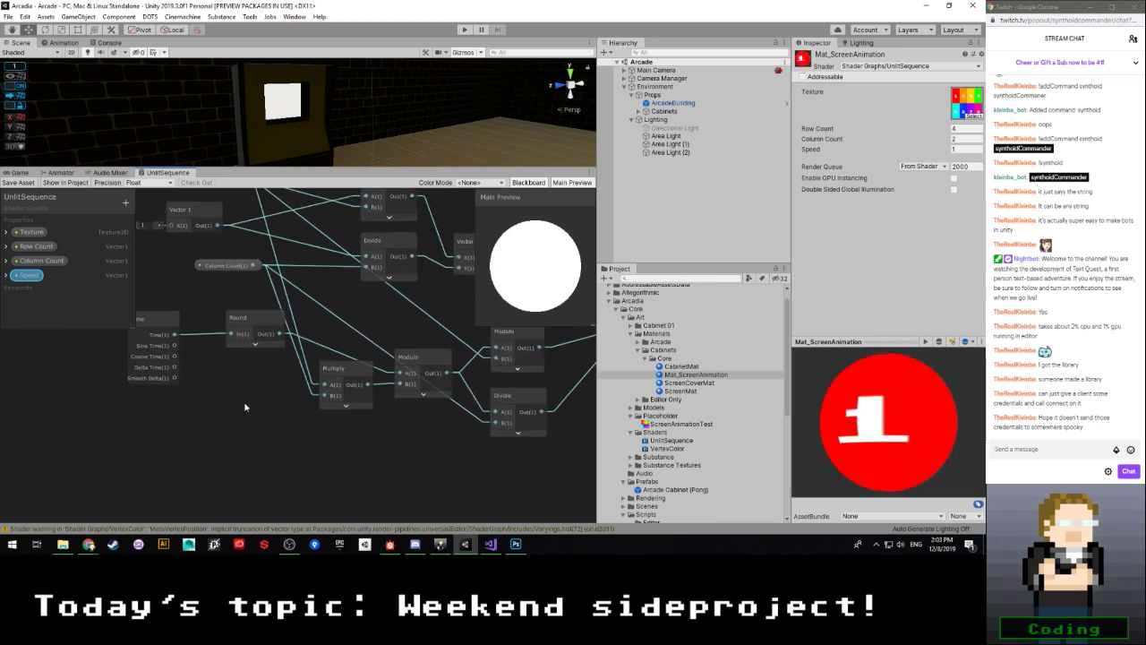
{"action": "middle_click_drag", "start_coordinate": [249, 405], "coordinate": [223, 450]}
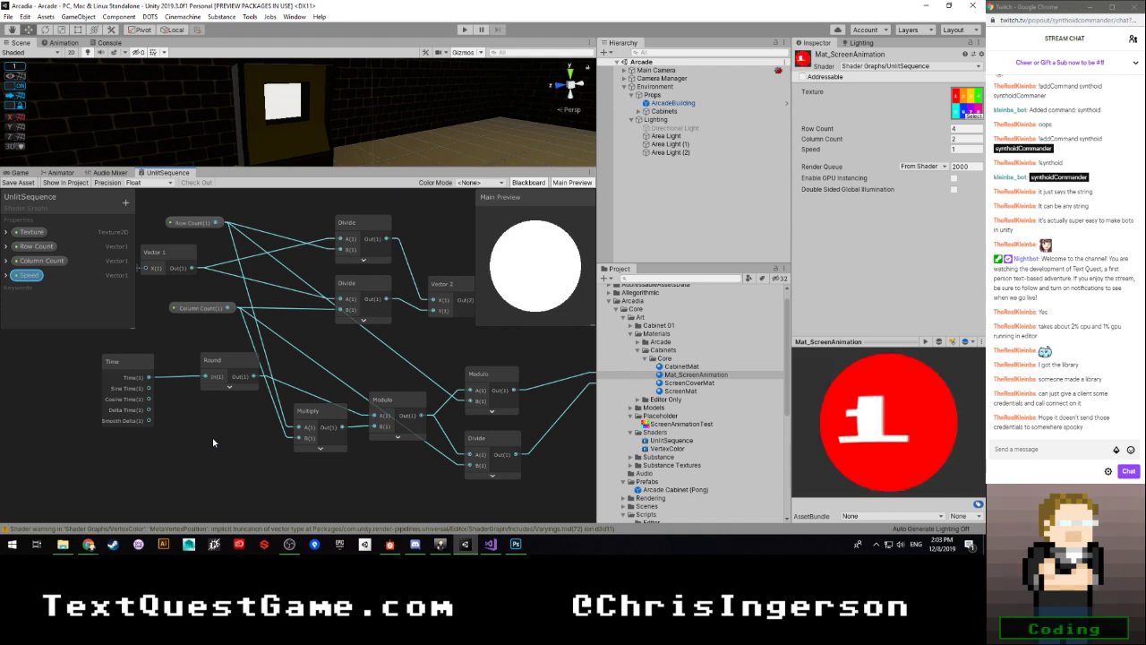
{"action": "scroll", "coordinate": [130, 380], "scroll_direction": "up", "scroll_amount": 3}
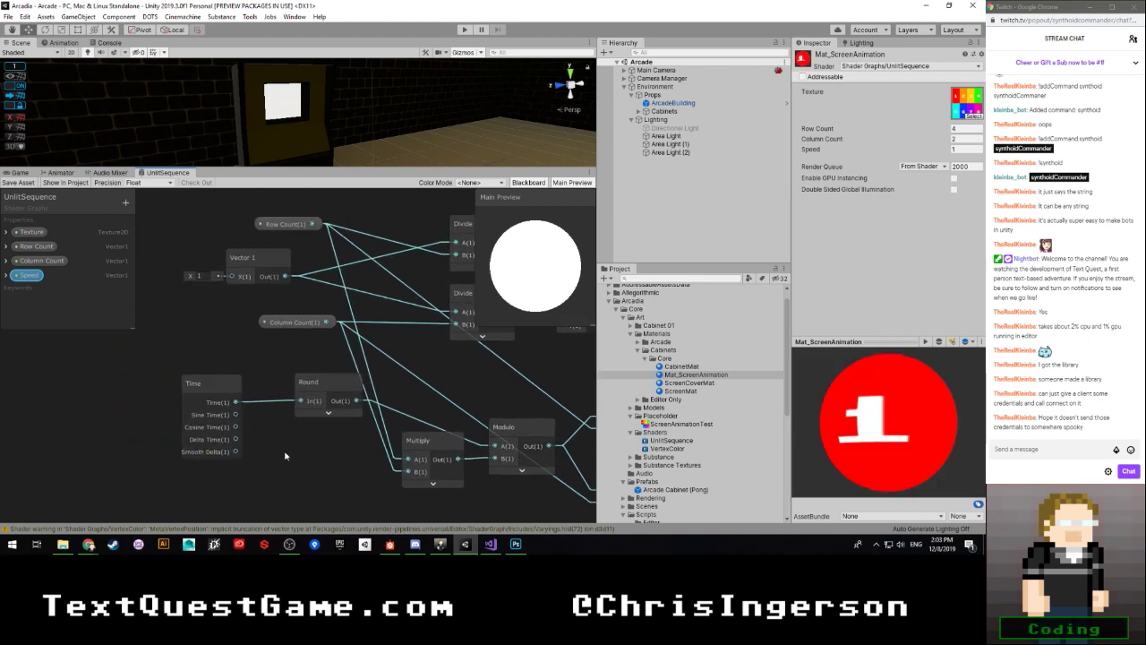
{"action": "key", "text": "space"}
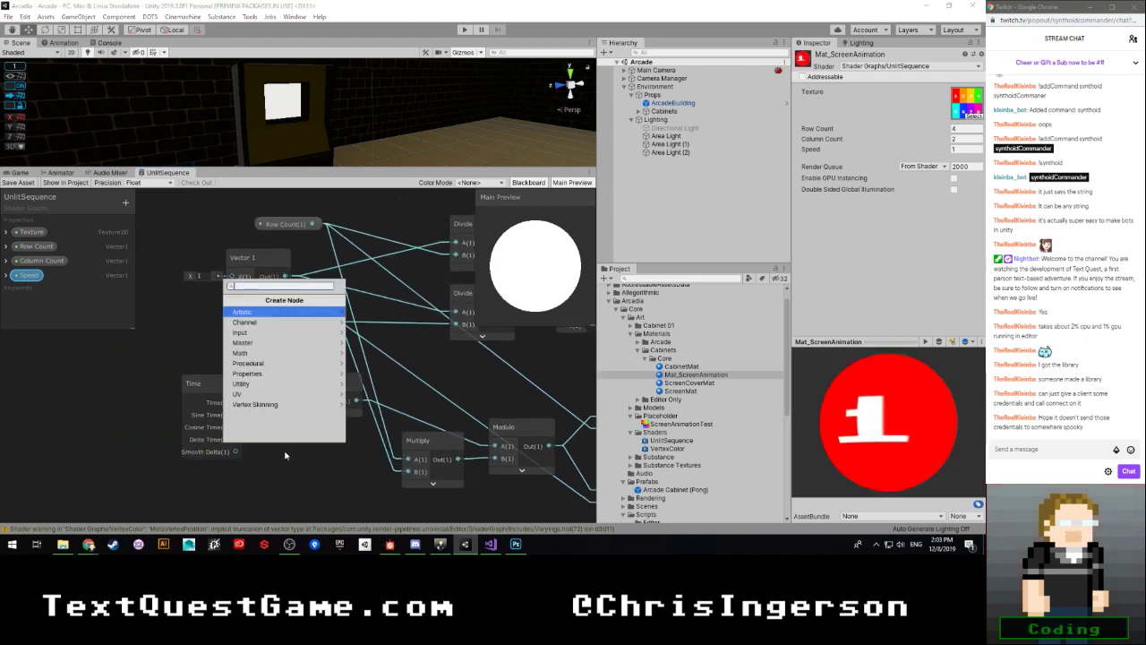
{"action": "type", "text": "multiply"}
{"action": "key", "text": "Return"}
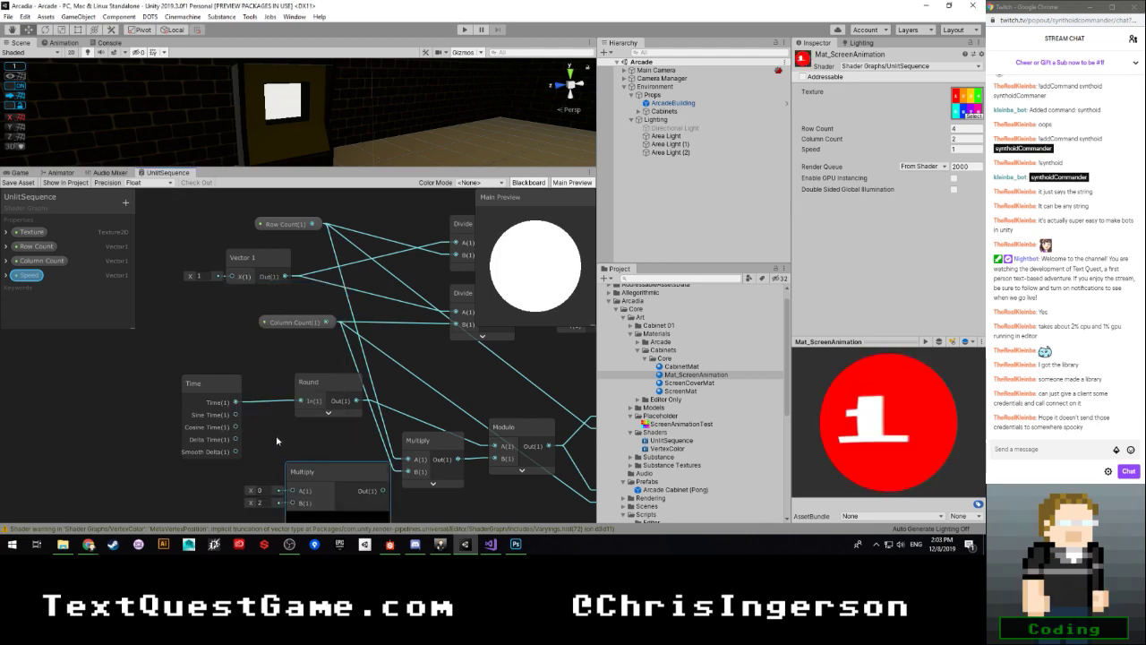
{"action": "middle_click_drag", "start_coordinate": [313, 446], "coordinate": [281, 336]}
{"action": "left_click", "coordinate": [307, 409]}
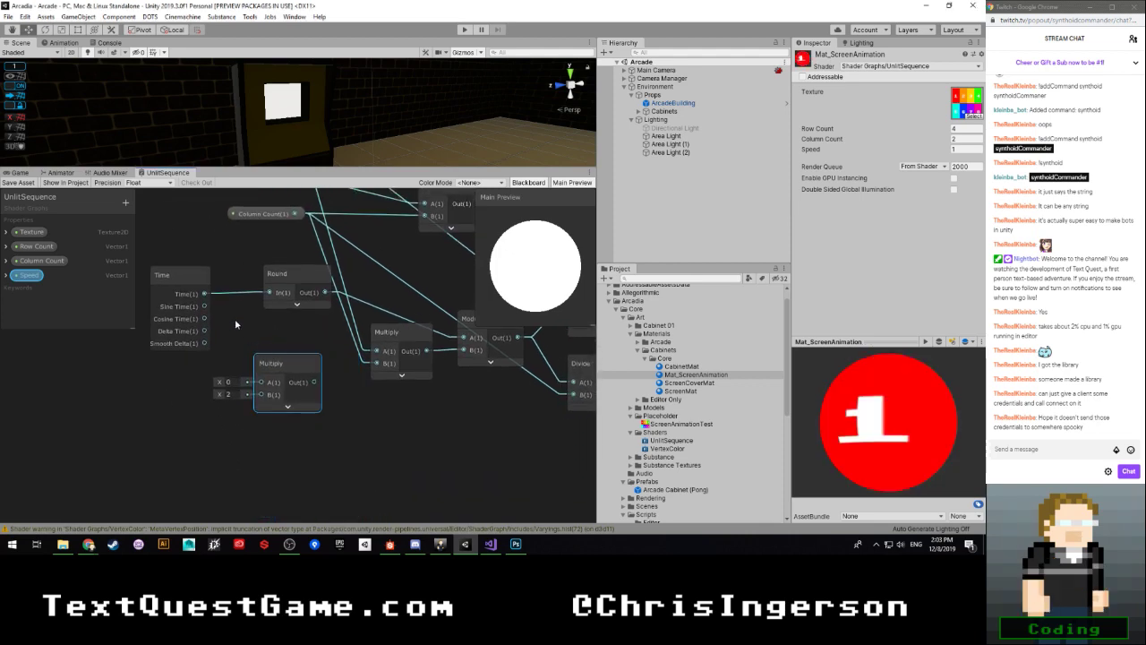
Step: Wire Time into the new Multiply's A input and an added Speed property into B, and its output into Round
{"action": "left_click_drag", "start_coordinate": [204, 293], "coordinate": [260, 382]}
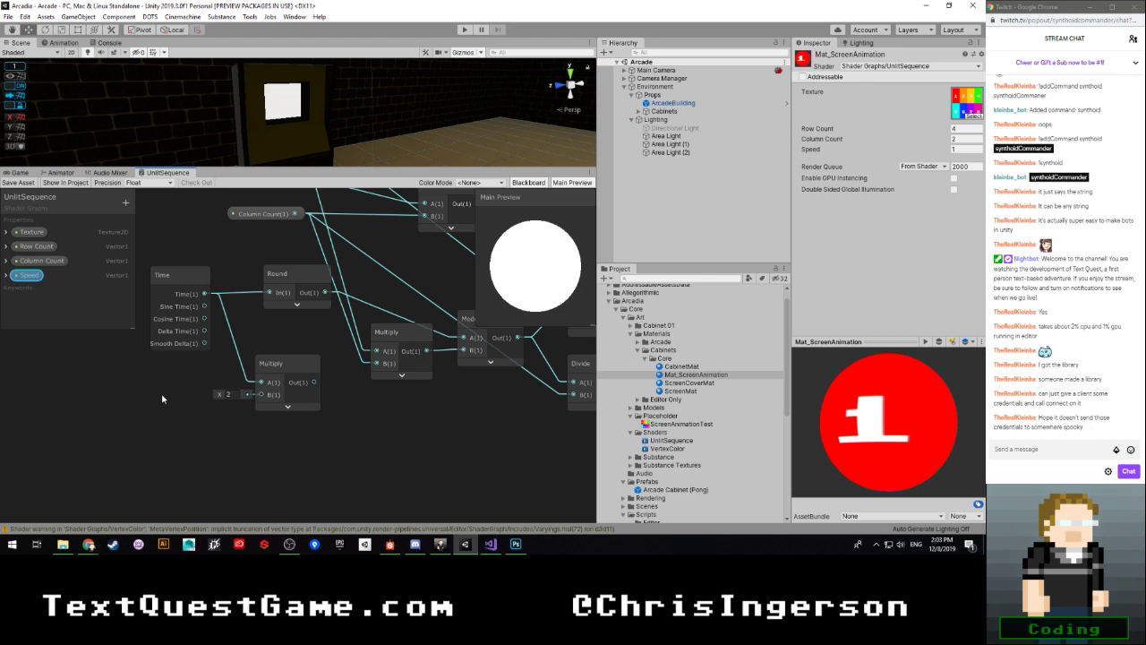
{"action": "key", "text": "space"}
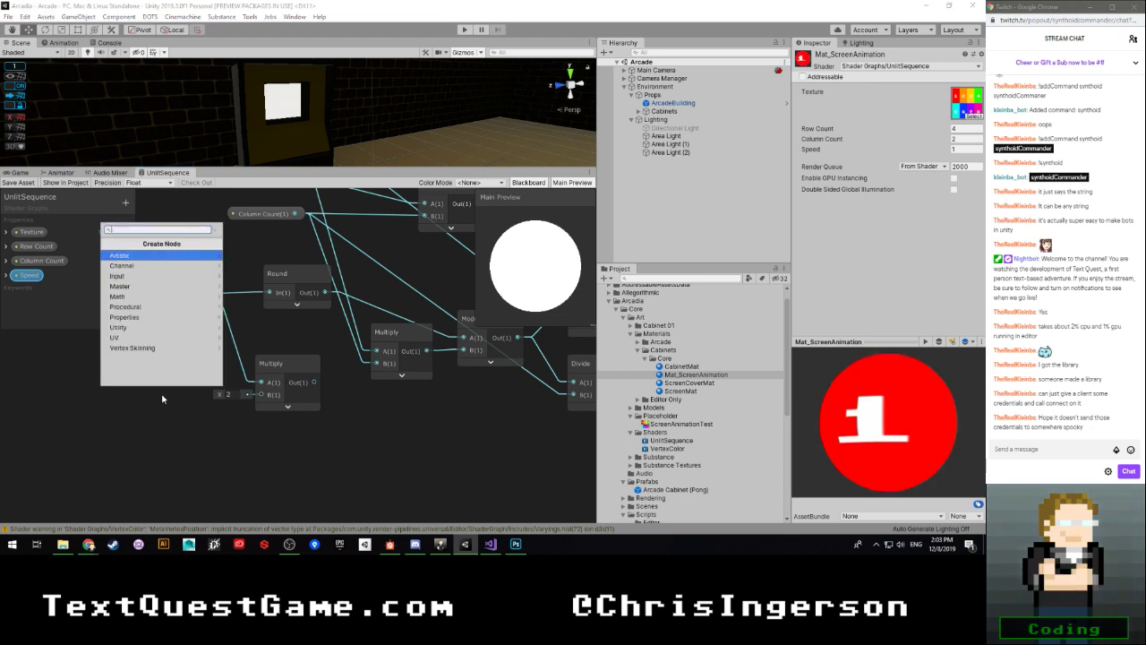
{"action": "type", "text": "speed"}
{"action": "key", "text": "Return"}
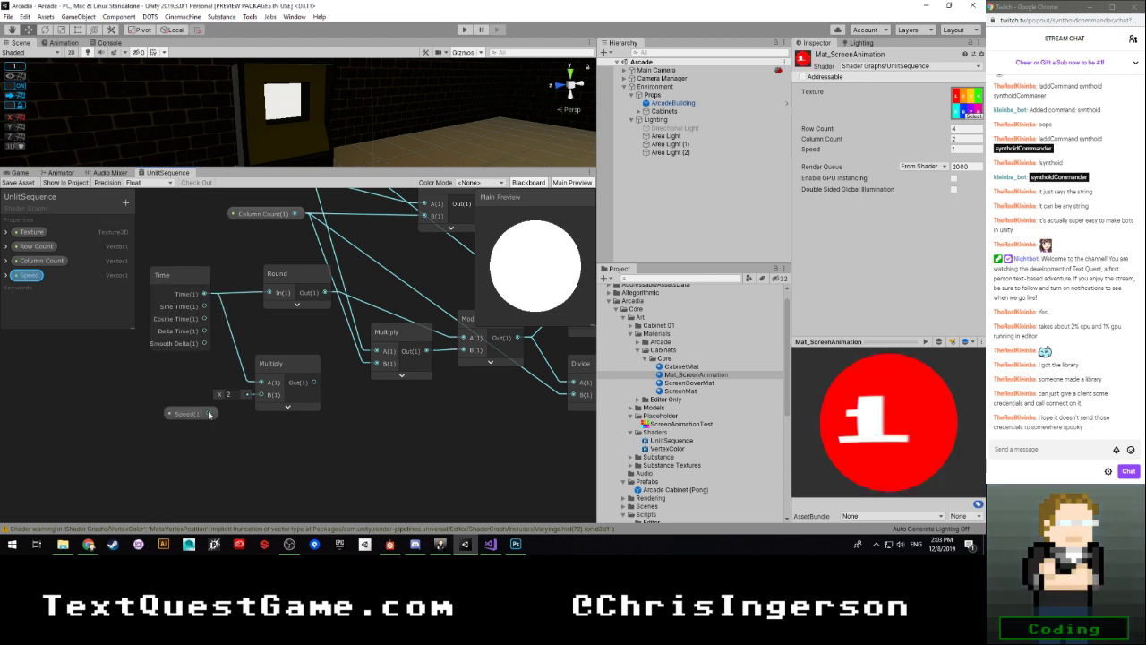
{"action": "left_click_drag", "start_coordinate": [208, 414], "coordinate": [268, 295]}
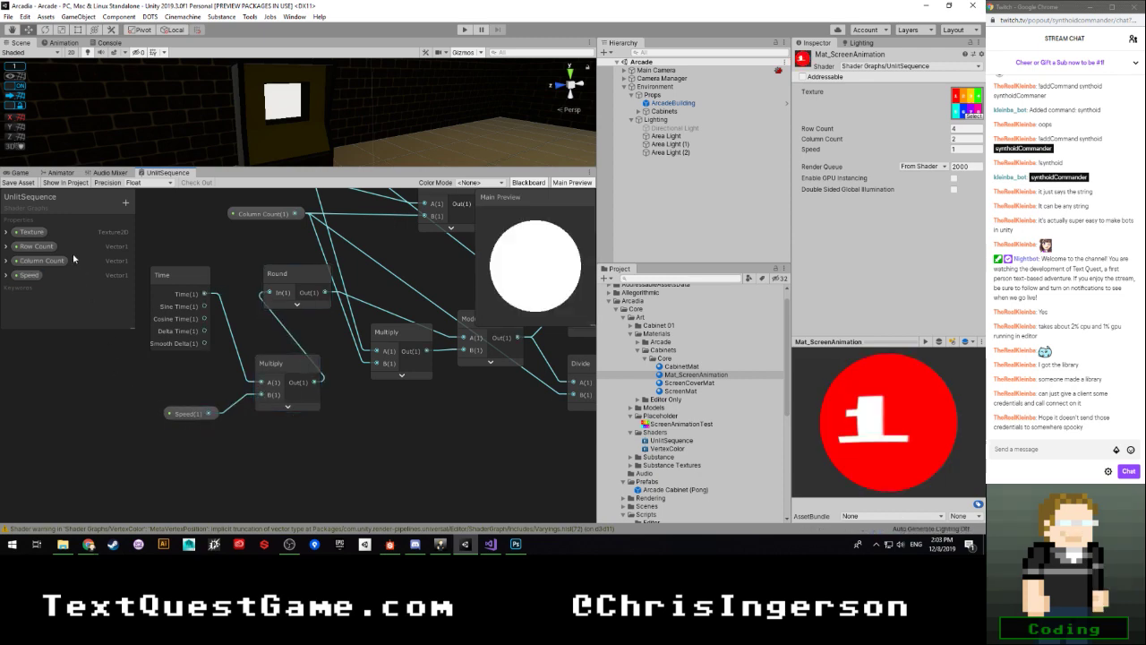
Step: Save the UnlitSequence graph and try a Speed of 2 on Mat_ScreenAnimation while checking its animated preview
{"action": "left_click", "coordinate": [25, 183]}
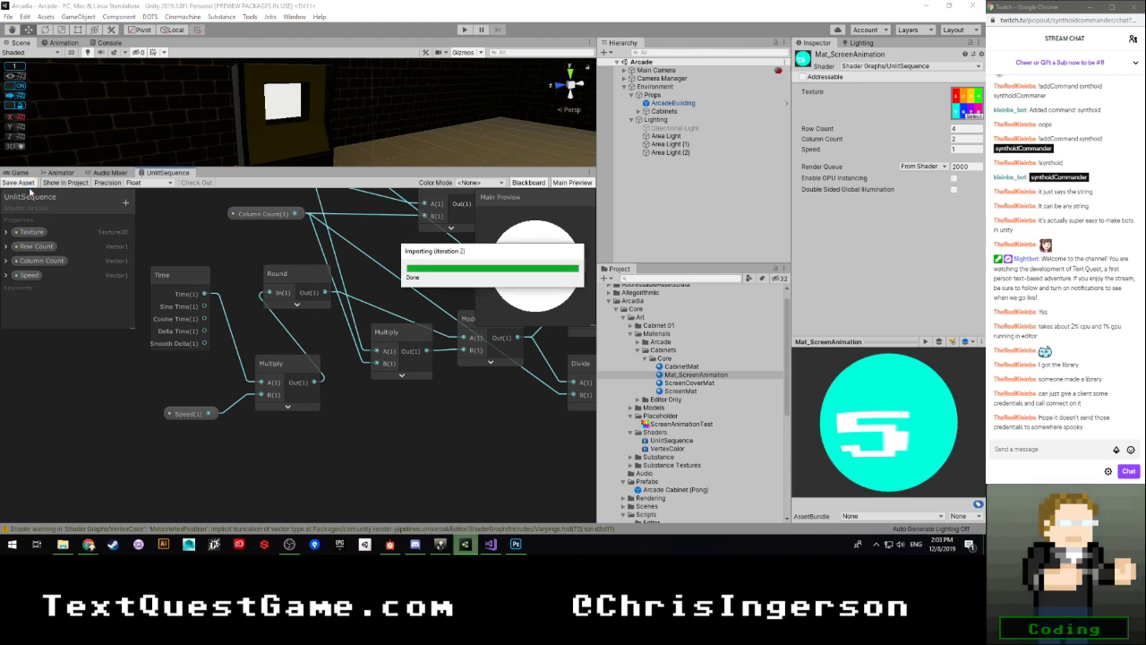
{"action": "left_click_drag", "start_coordinate": [881, 416], "coordinate": [860, 435]}
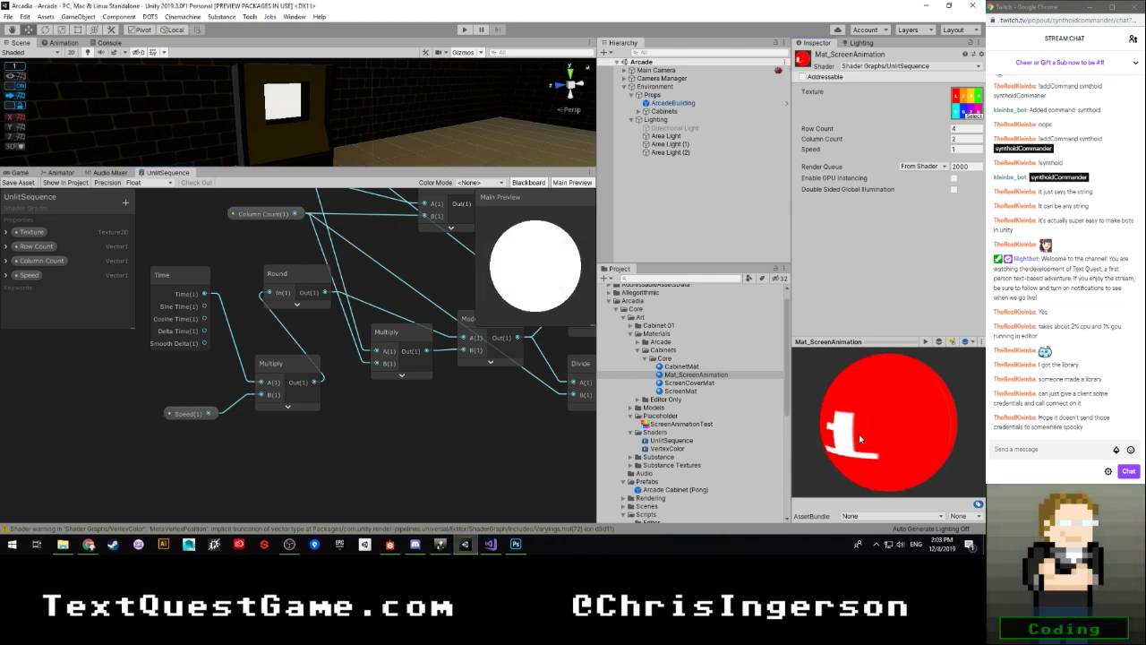
{"action": "left_click", "coordinate": [971, 151]}
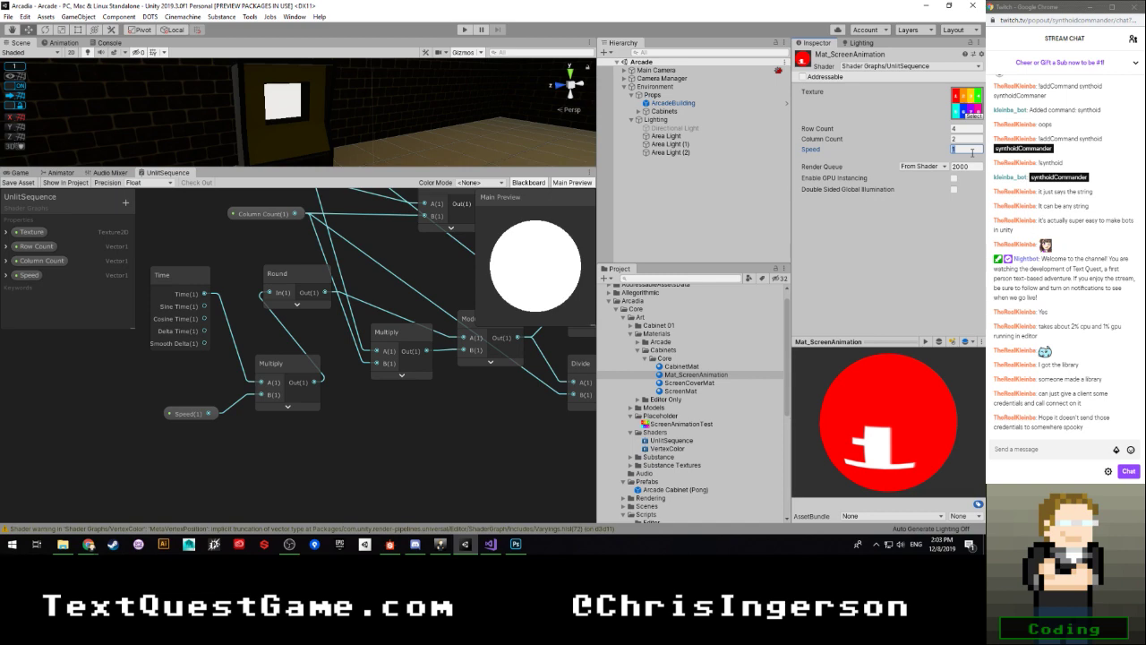
{"action": "type", "text": "2"}
{"action": "mouse_move", "coordinate": [885, 403]}
{"action": "left_mouse_down"}
{"action": "mouse_move", "coordinate": [813, 416]}
{"action": "mouse_move", "coordinate": [856, 421]}
{"action": "mouse_move", "coordinate": [904, 390]}
{"action": "left_mouse_up"}
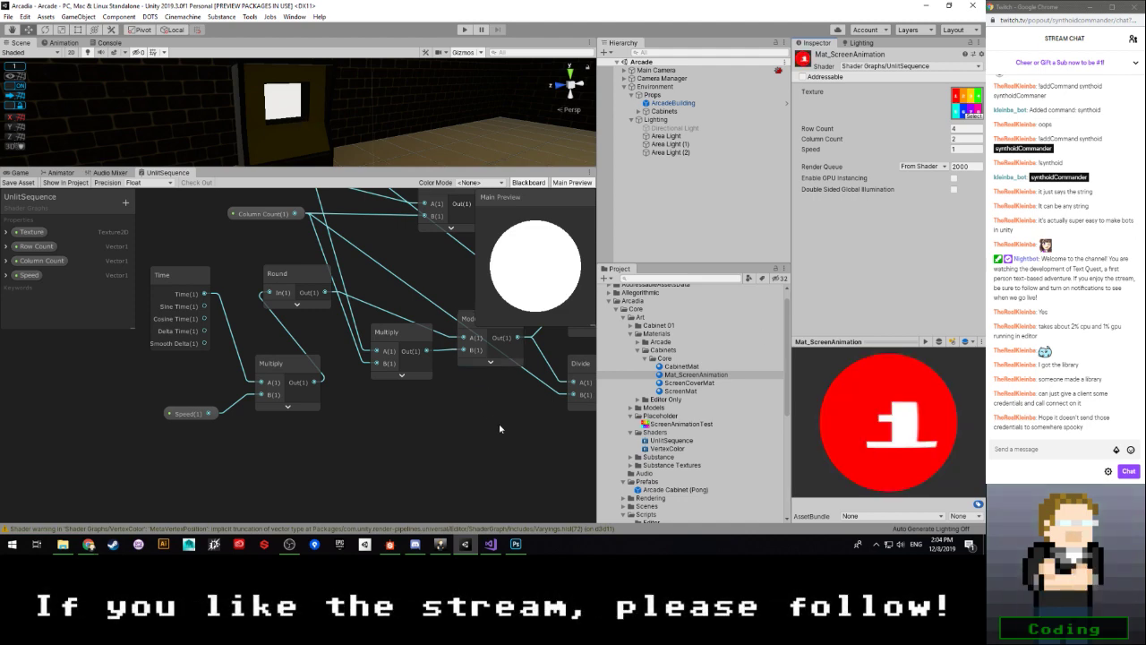
{"action": "scroll", "coordinate": [499, 428], "scroll_direction": "down", "scroll_amount": 8}
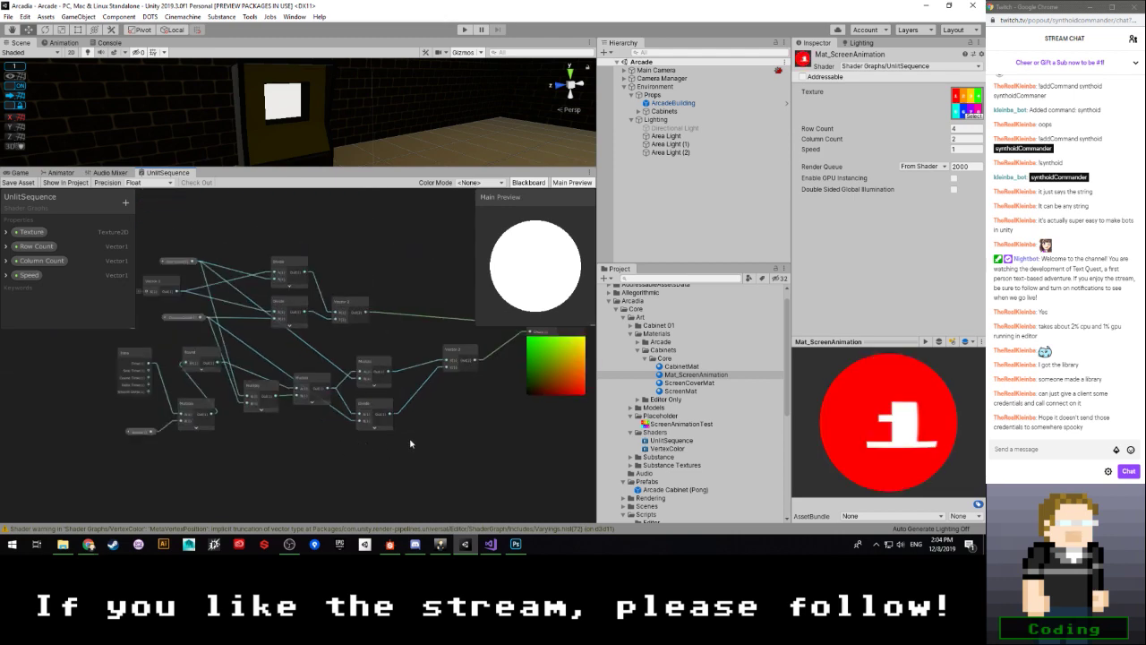
{"action": "middle_click_drag", "start_coordinate": [410, 442], "coordinate": [377, 420]}
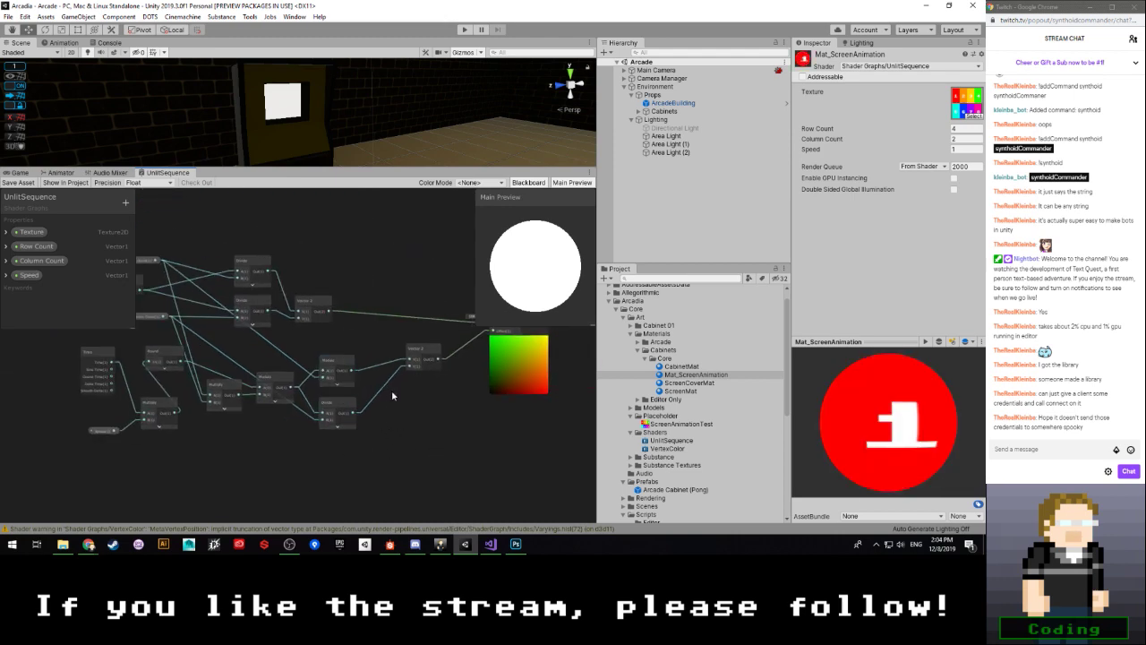
{"action": "scroll", "coordinate": [329, 481], "scroll_direction": "up", "scroll_amount": 3}
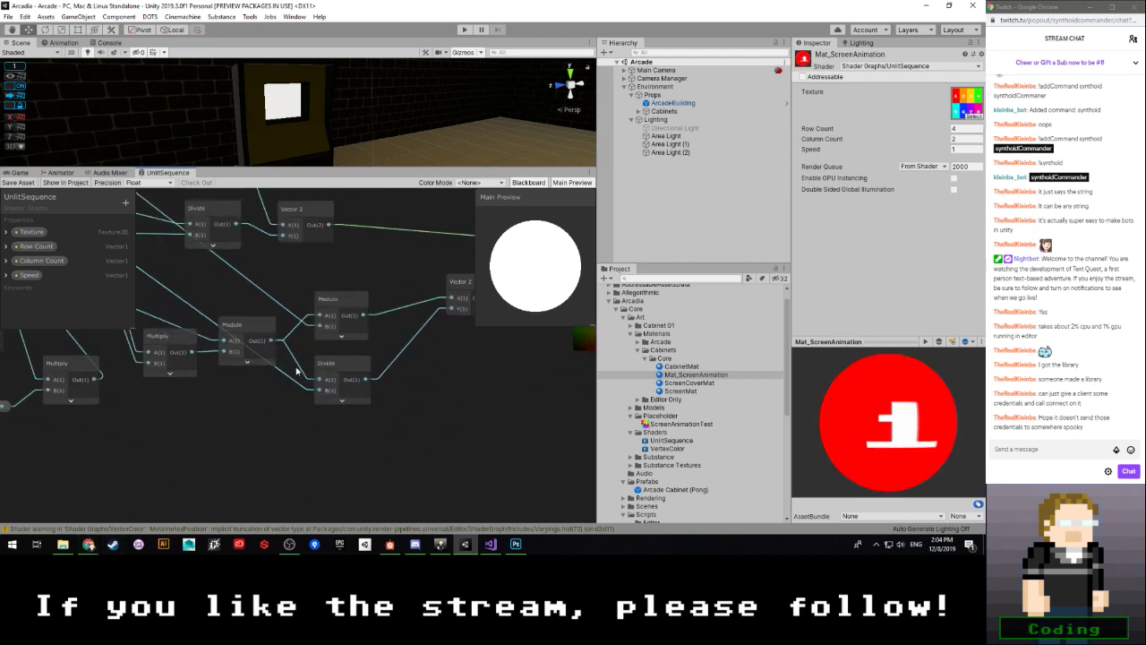
{"action": "scroll", "coordinate": [412, 409], "scroll_direction": "down", "scroll_amount": 4}
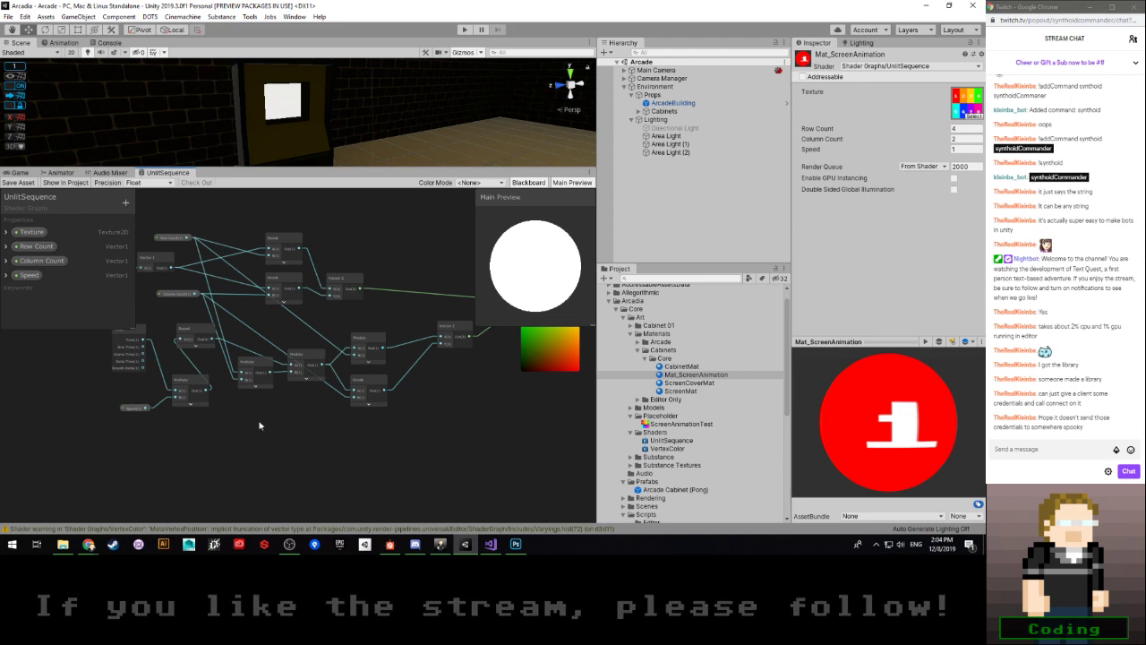
Step: Switch to Chrome and search Google for "flattened array index value"
{"action": "mouse_move", "coordinate": [88, 543]}
{"action": "left_click", "coordinate": [208, 502]}
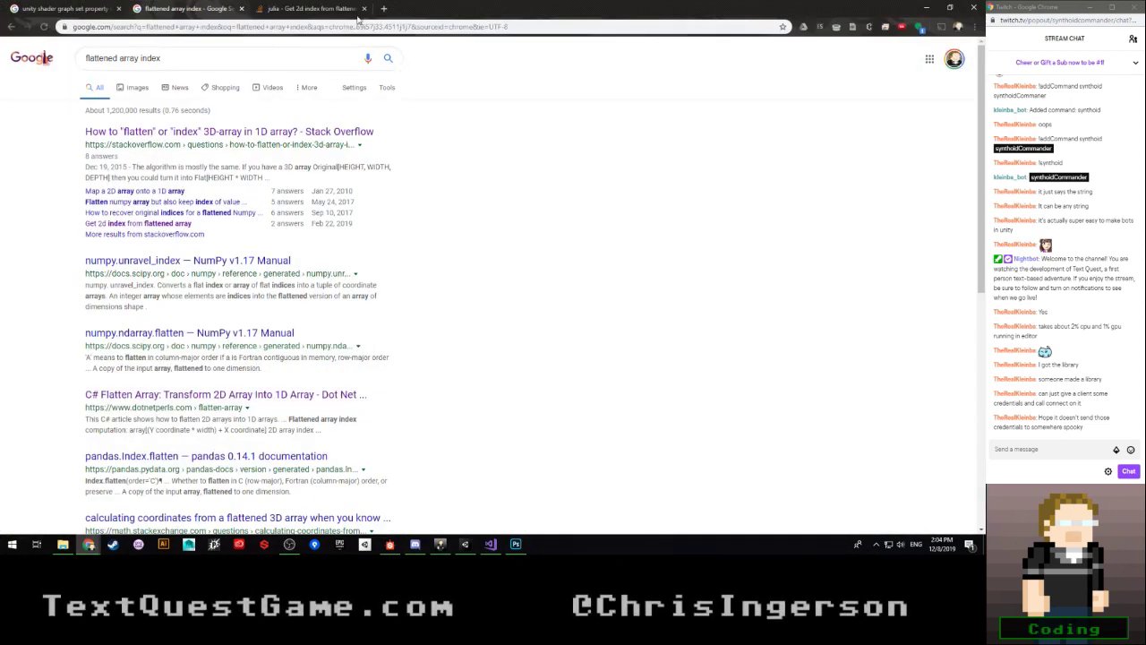
{"action": "left_click", "coordinate": [197, 59]}
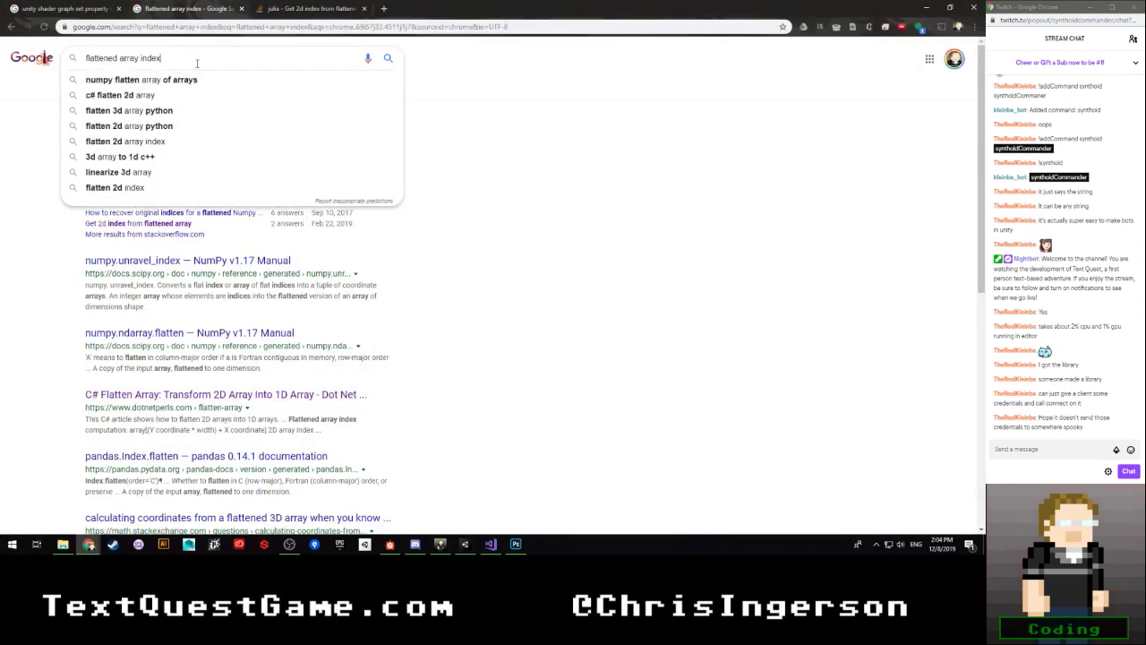
{"action": "type", "text": "value"}
{"action": "key", "text": "Return"}
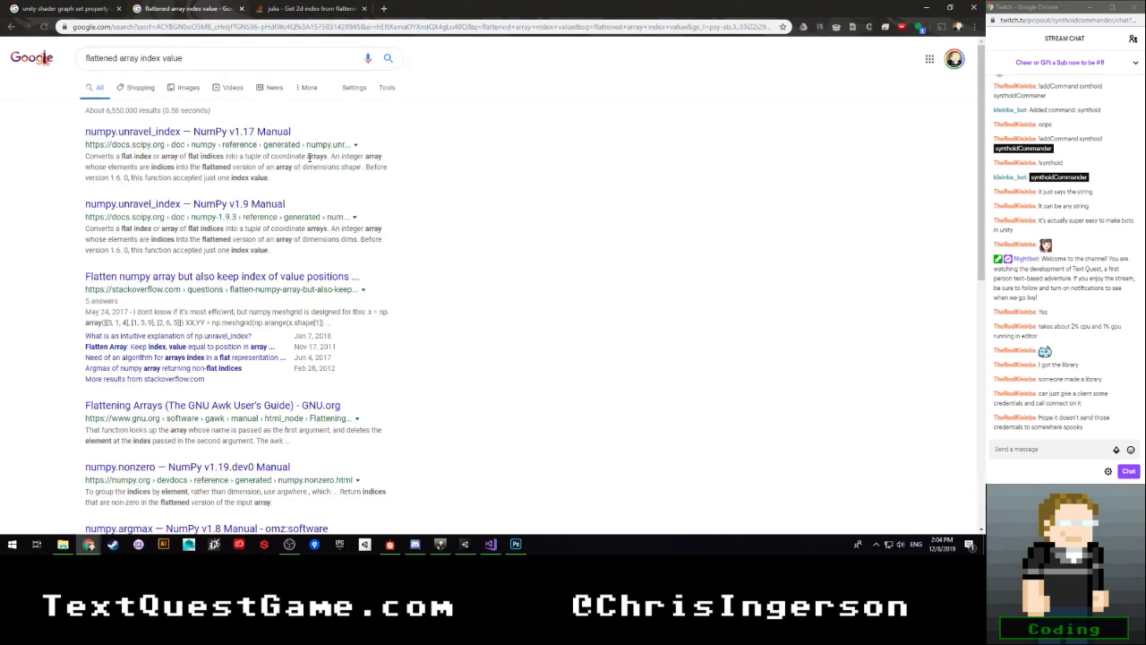
Step: Open the Stack Overflow results on flattening numpy and PHP arrays in new tabs, read the PHP question's answers and close it
{"action": "middle_click", "coordinate": [311, 279]}
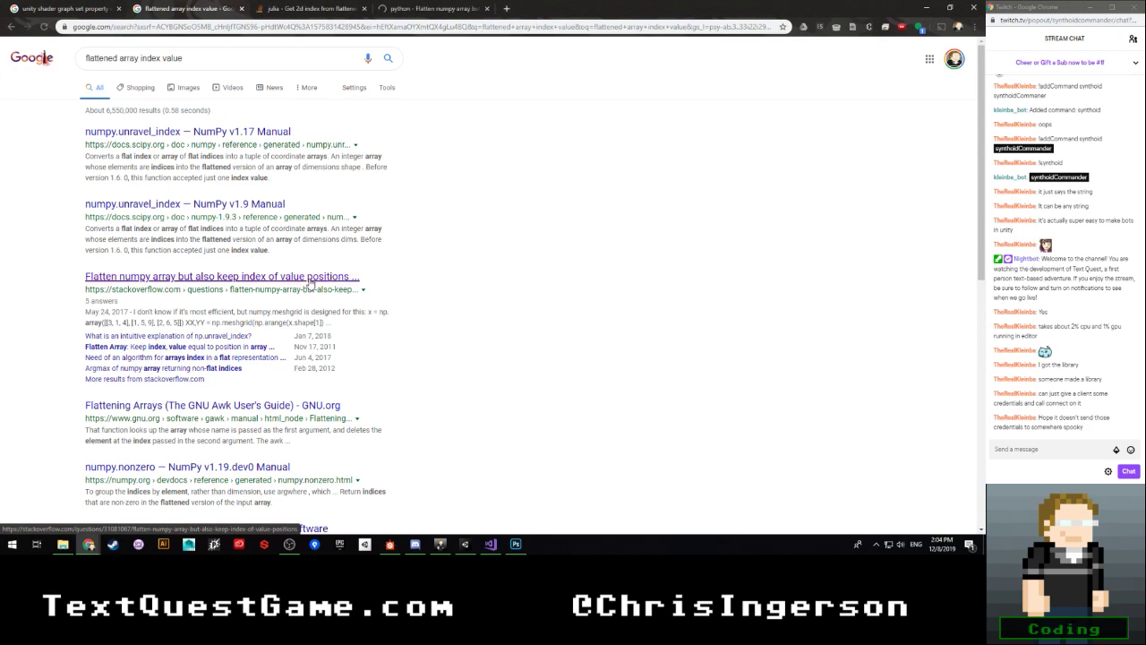
{"action": "middle_click", "coordinate": [170, 346]}
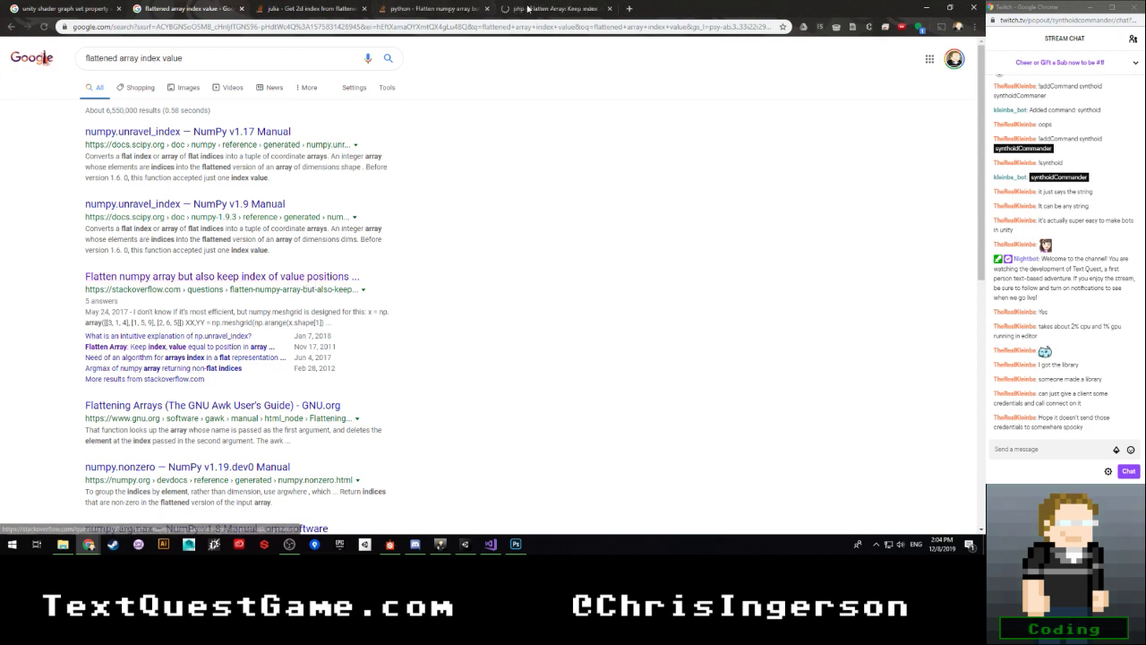
{"action": "left_click", "coordinate": [515, 11]}
{"action": "scroll", "coordinate": [262, 276], "scroll_direction": "down", "scroll_amount": 2}
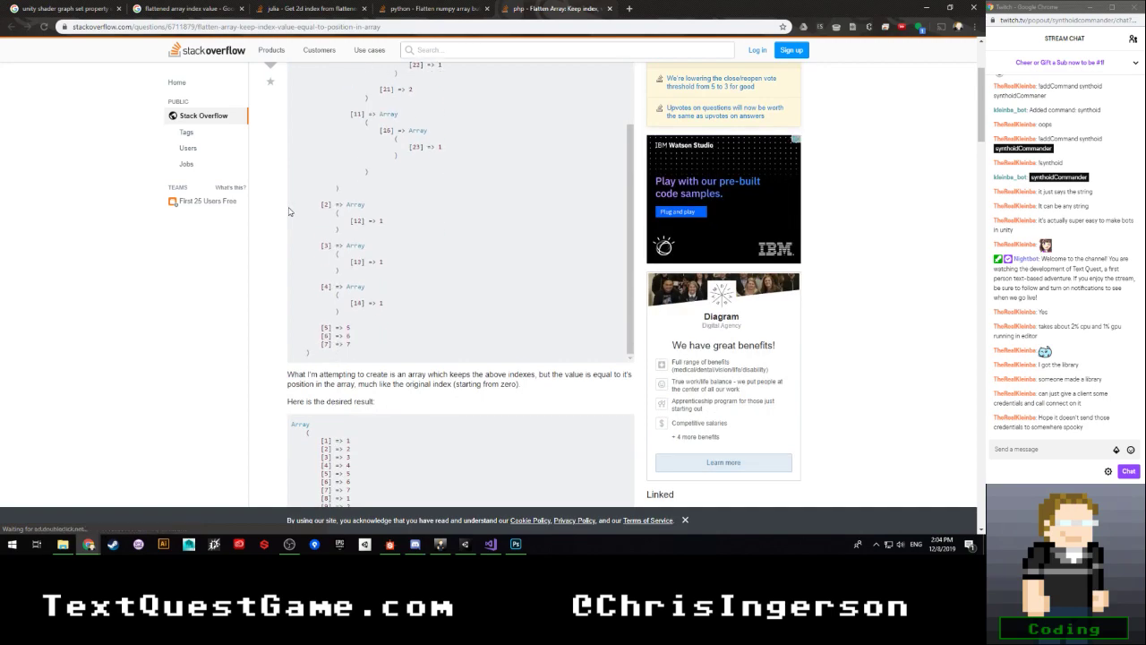
{"action": "scroll", "coordinate": [262, 276], "scroll_direction": "down", "scroll_amount": 3}
{"action": "scroll", "coordinate": [262, 275], "scroll_direction": "down", "scroll_amount": 15}
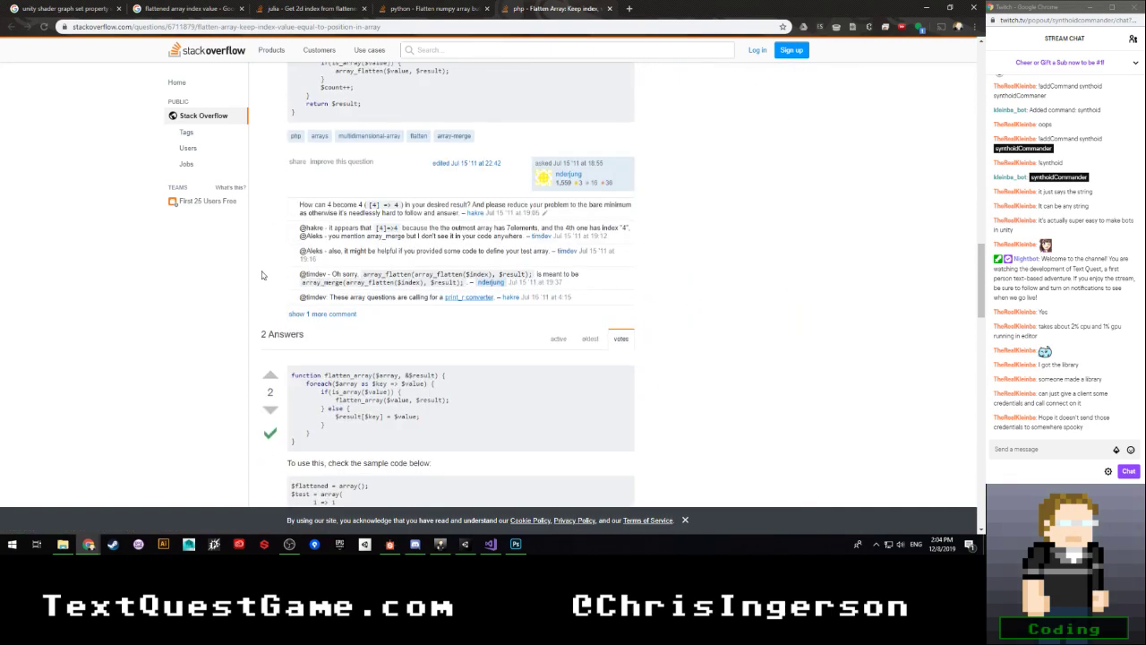
{"action": "scroll", "coordinate": [262, 276], "scroll_direction": "down", "scroll_amount": 5}
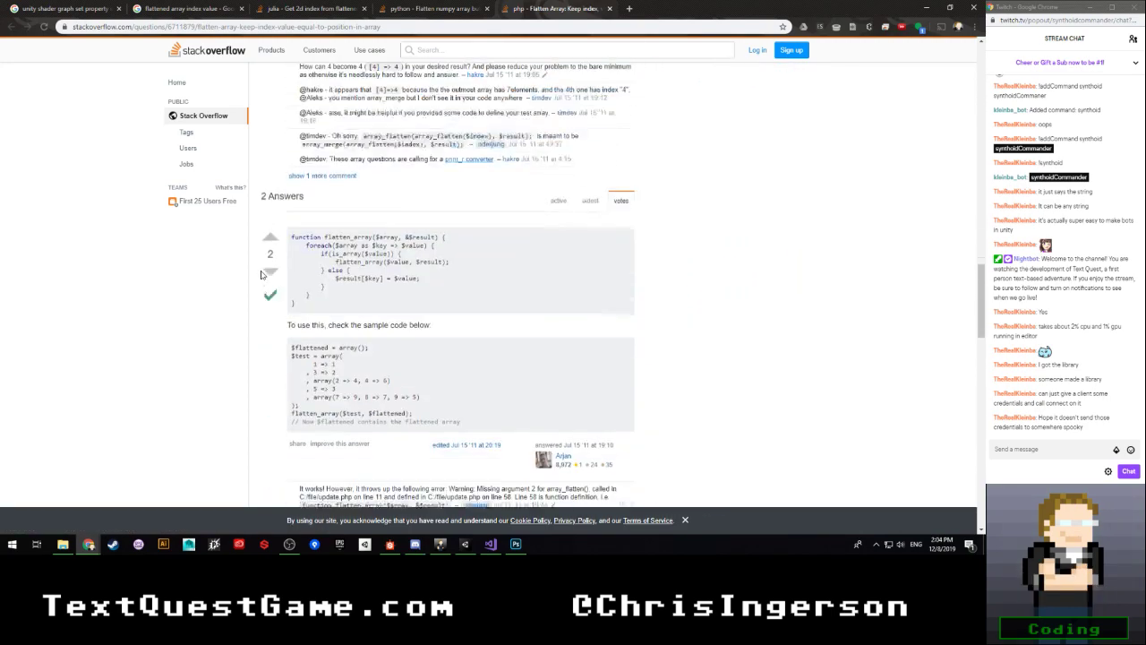
{"action": "left_click", "coordinate": [610, 9]}
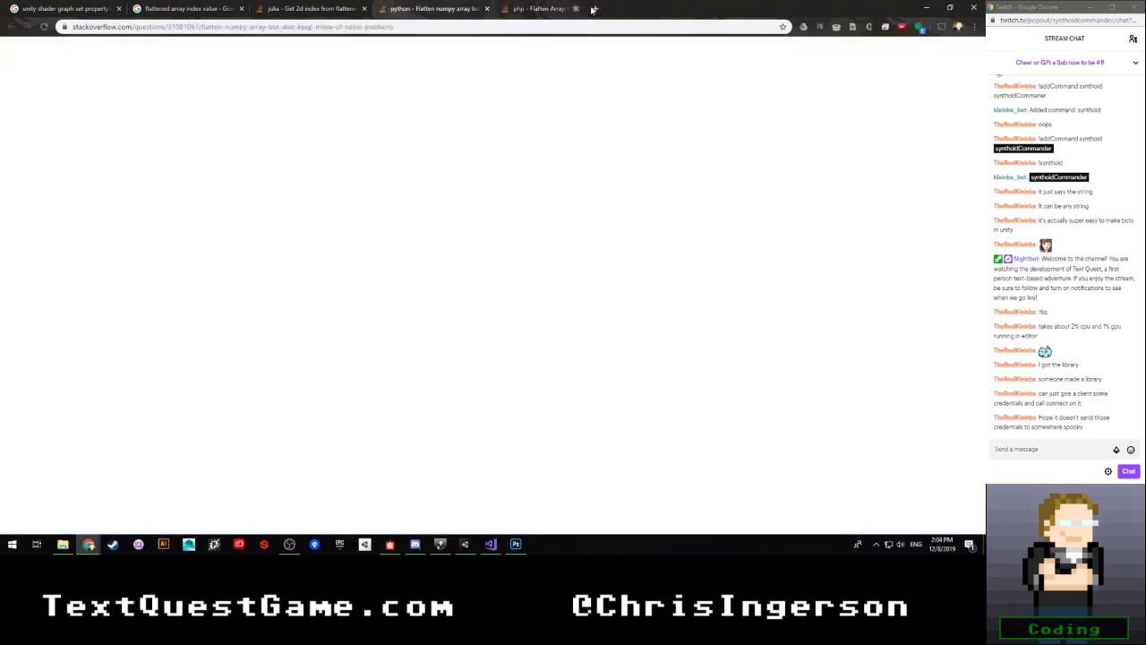
Step: Read the numpy question on flattening an array with value positions and its answers, and close the page
{"action": "scroll", "coordinate": [273, 247], "scroll_direction": "down", "scroll_amount": 10}
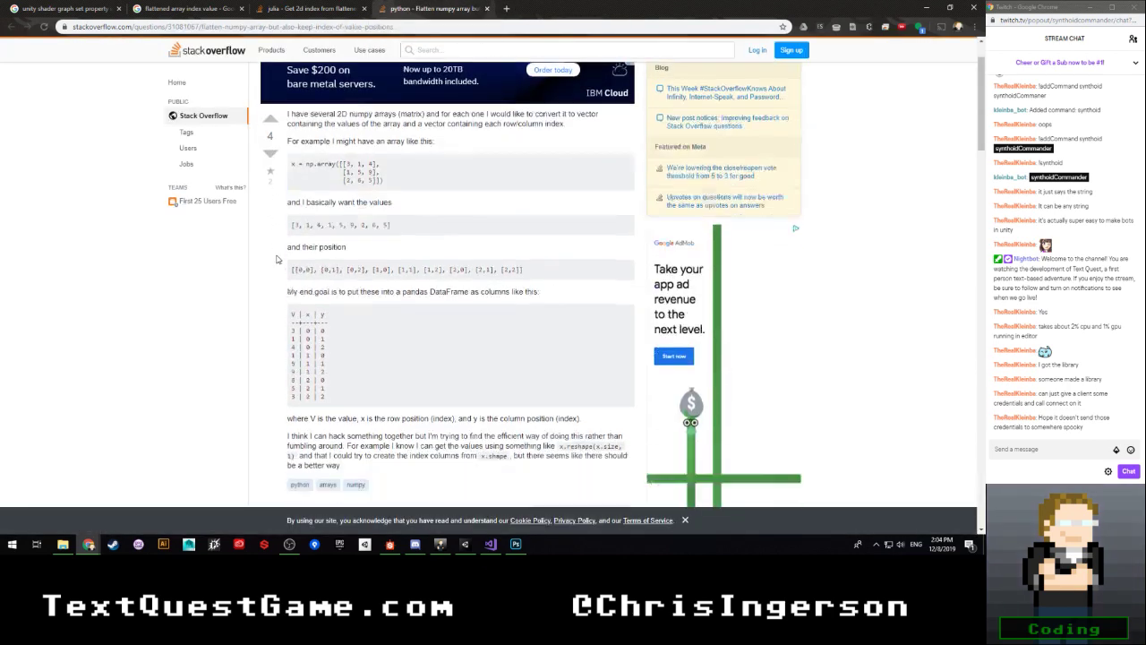
{"action": "scroll", "coordinate": [273, 247], "scroll_direction": "down", "scroll_amount": 1}
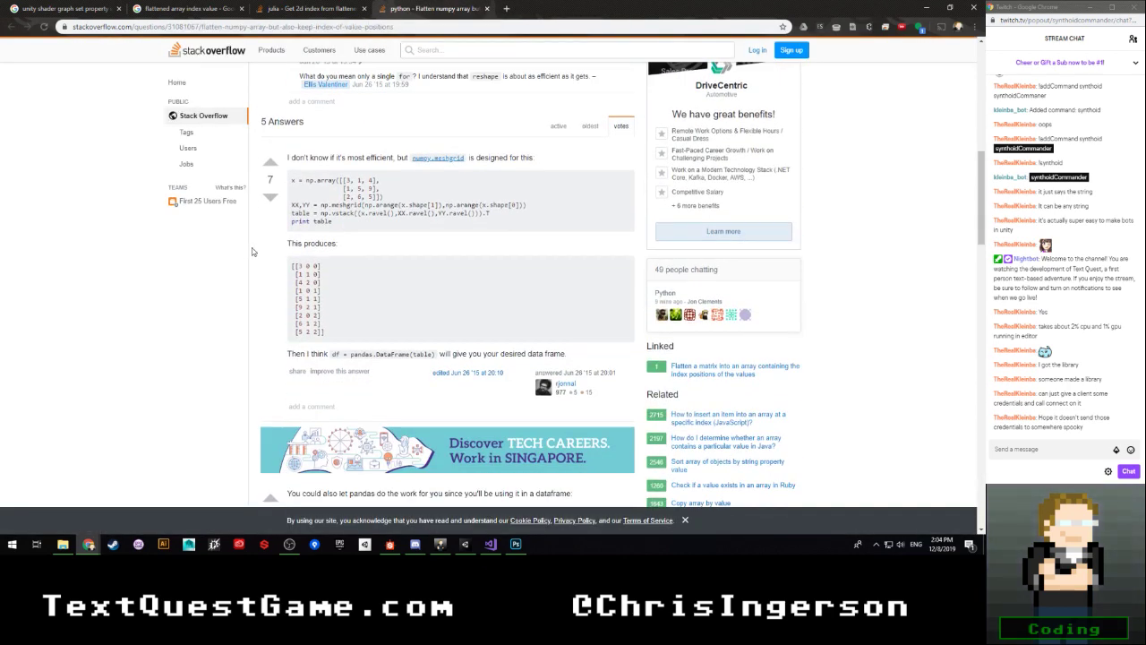
{"action": "left_click", "coordinate": [487, 9]}
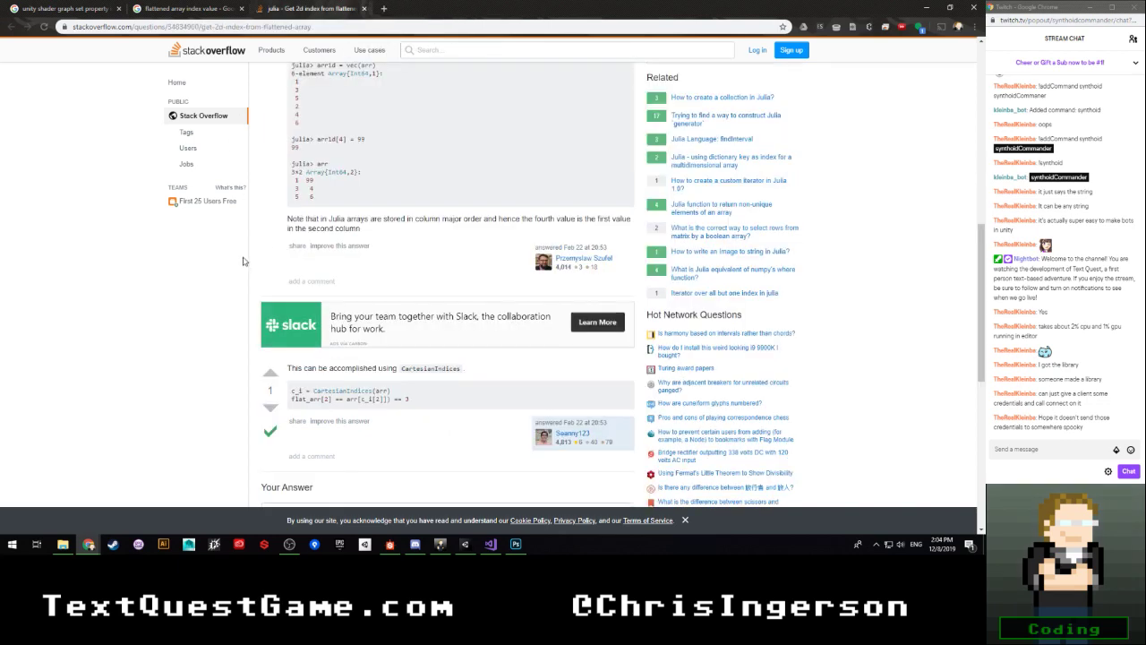
Step: Return to the Google results and change the query to "2d array index value"
{"action": "left_click", "coordinate": [199, 8]}
{"action": "scroll", "coordinate": [53, 390], "scroll_direction": "down", "scroll_amount": 5}
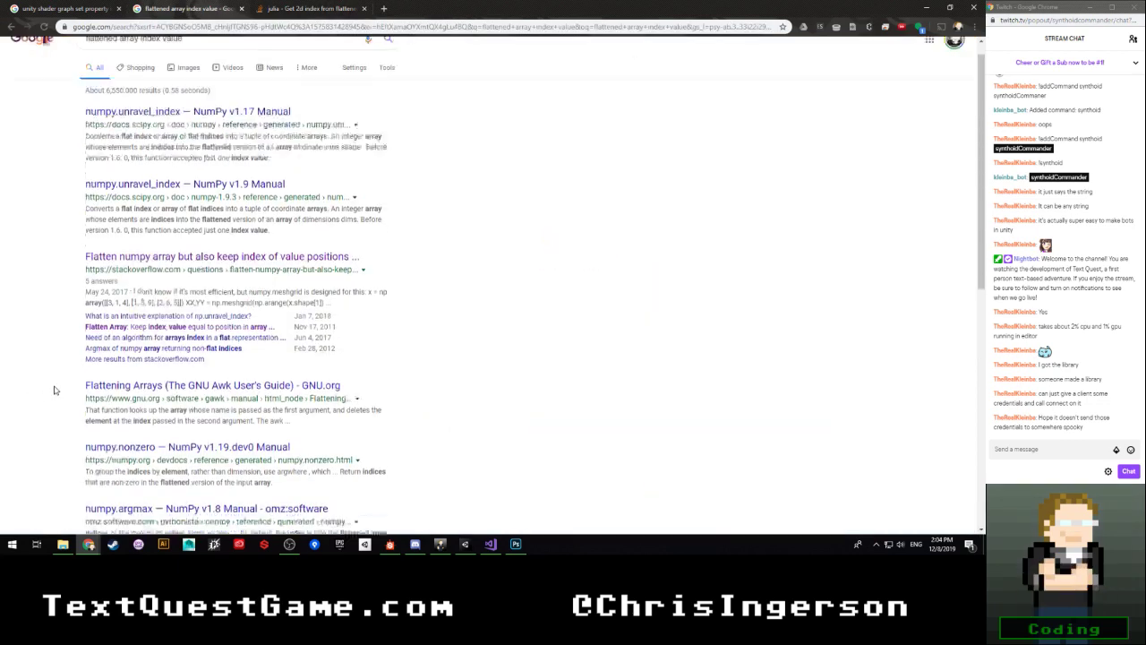
{"action": "scroll", "coordinate": [54, 391], "scroll_direction": "up", "scroll_amount": 5}
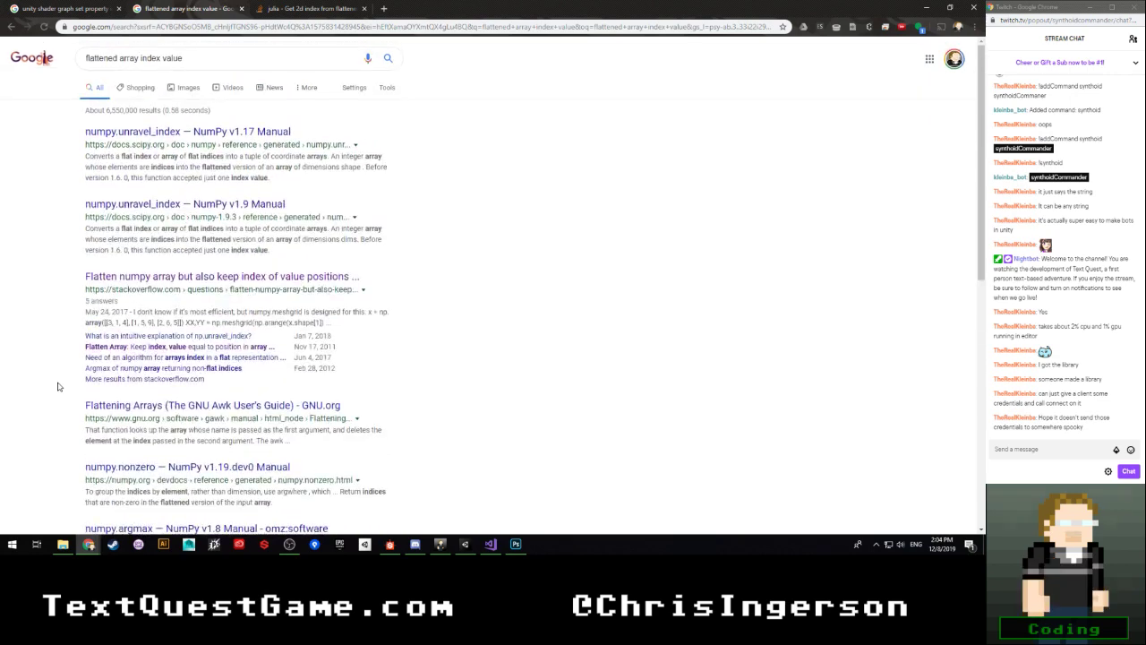
{"action": "left_click", "coordinate": [118, 59]}
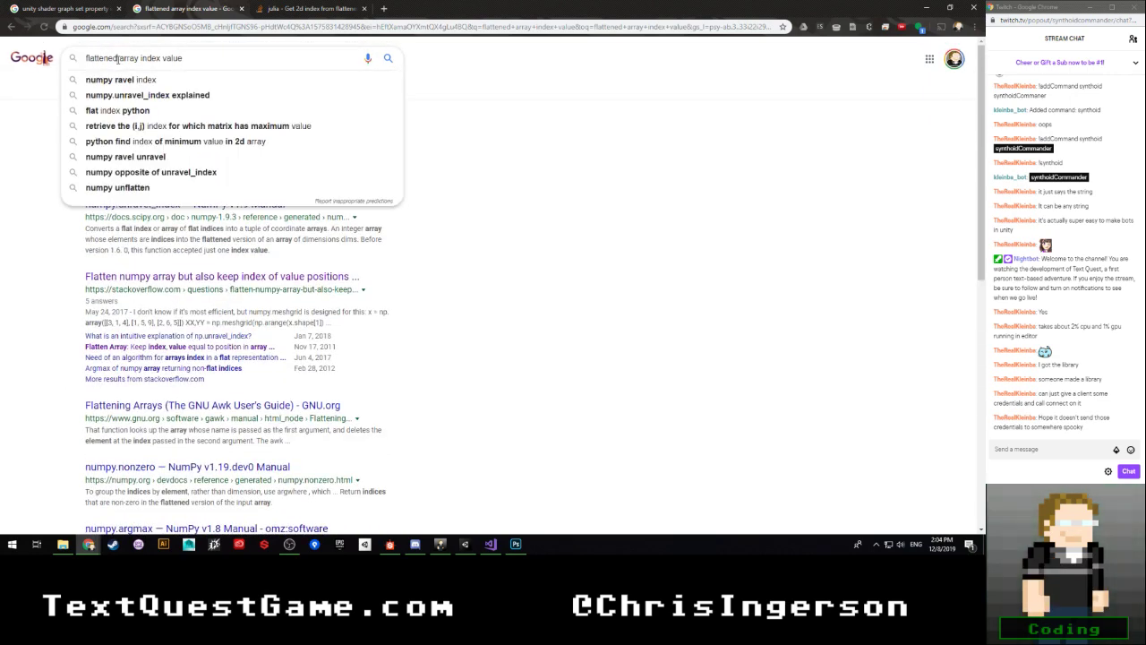
{"action": "left_click_drag", "start_coordinate": [117, 59], "coordinate": [75, 62]}
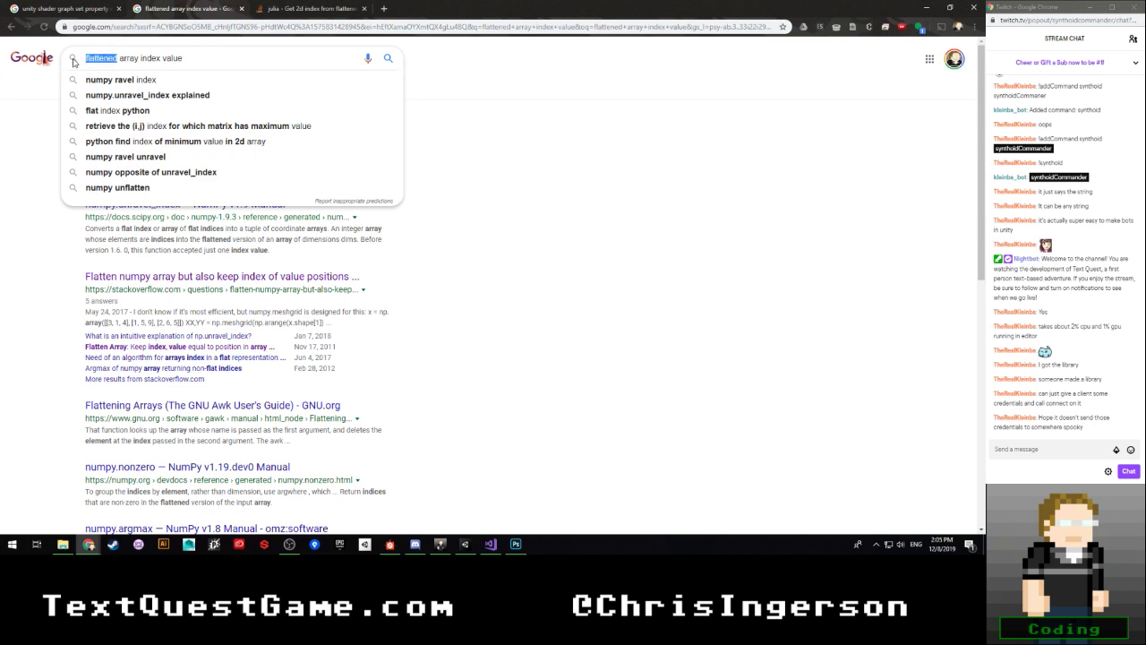
{"action": "type", "text": "2d"}
{"action": "key", "text": "Return"}
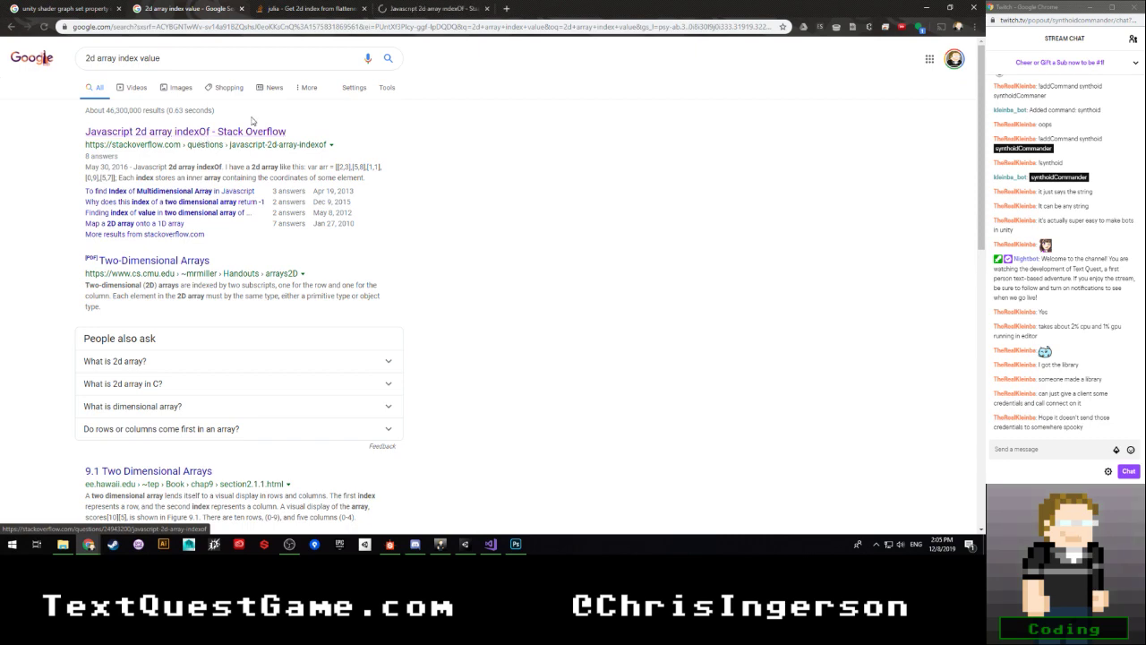
Step: Read the "Javascript 2d array indexOf" question and its accepted answer on Stack Overflow, and close the page
{"action": "left_click", "coordinate": [480, 10]}
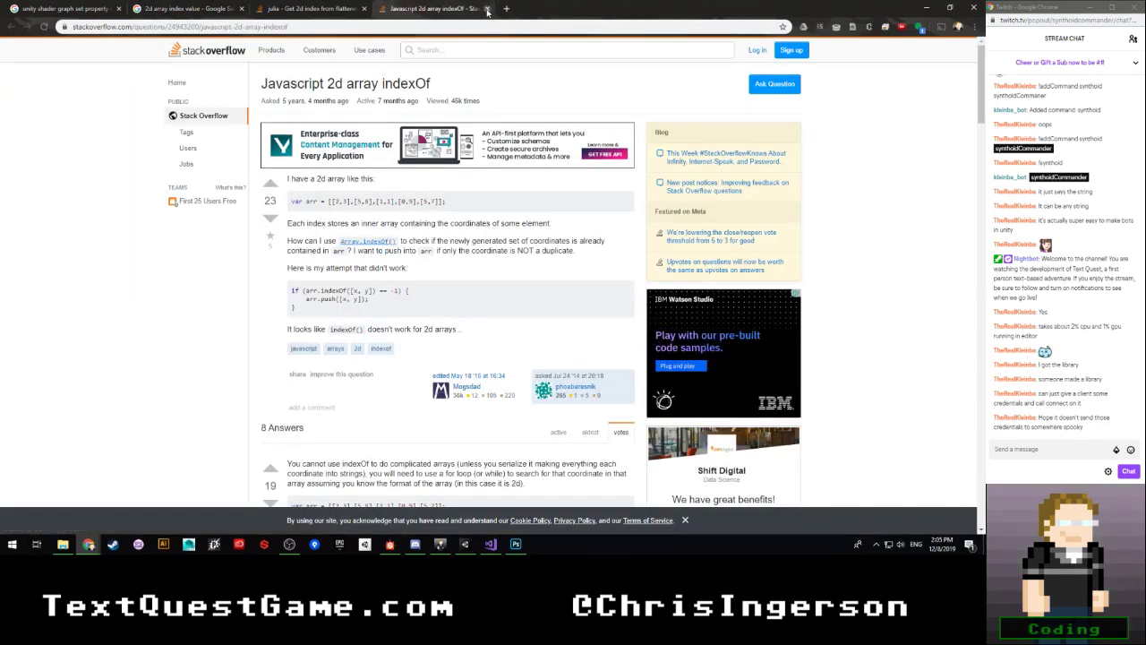
{"action": "left_click", "coordinate": [487, 9]}
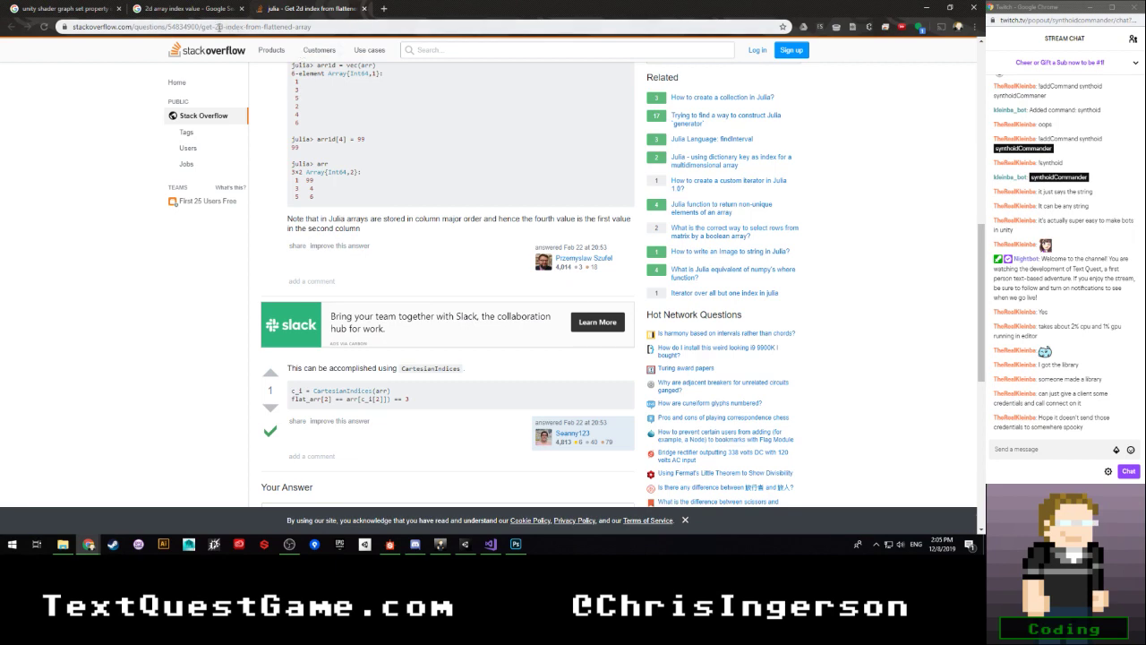
{"action": "left_click", "coordinate": [135, 11]}
{"action": "left_click", "coordinate": [126, 136]}
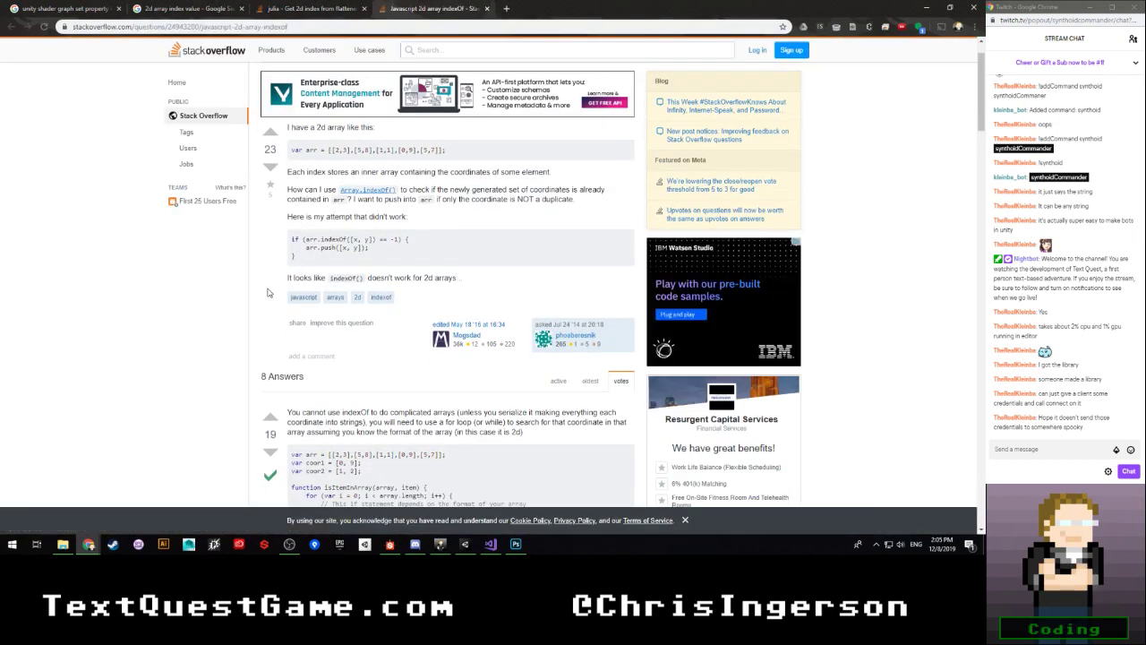
{"action": "scroll", "coordinate": [267, 292], "scroll_direction": "down", "scroll_amount": 4}
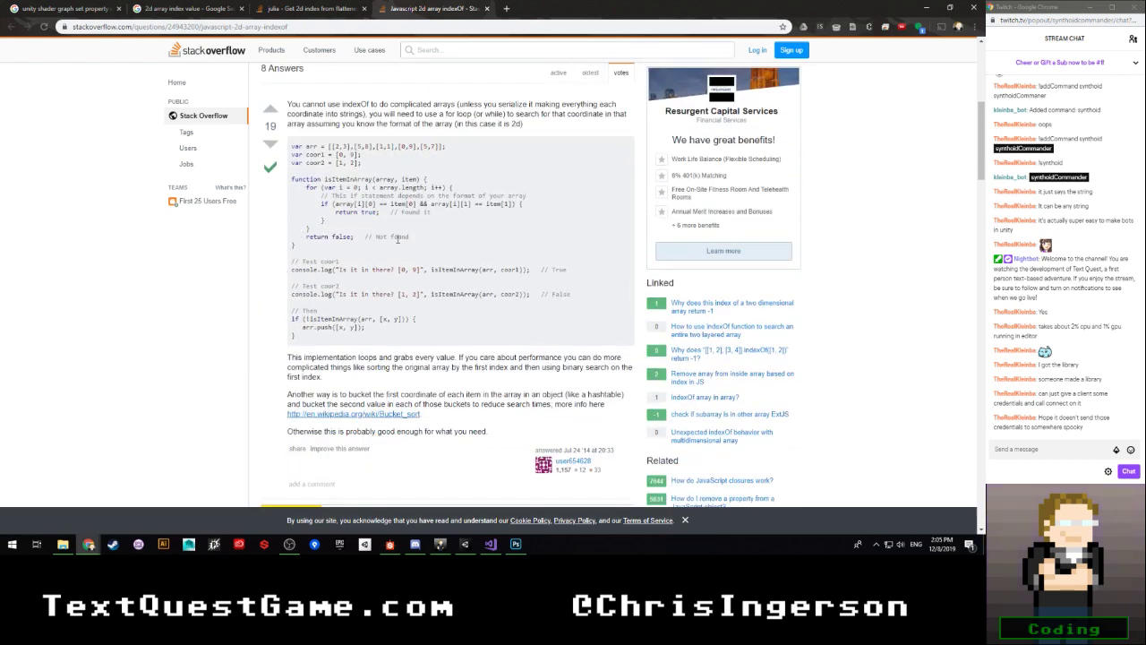
{"action": "left_click", "coordinate": [487, 8]}
{"action": "scroll", "coordinate": [292, 308], "scroll_direction": "down", "scroll_amount": 1}
Step: Open the result on finding a value's index in a two dimensional array, read its accepted answer and close it
{"action": "left_click", "coordinate": [186, 9]}
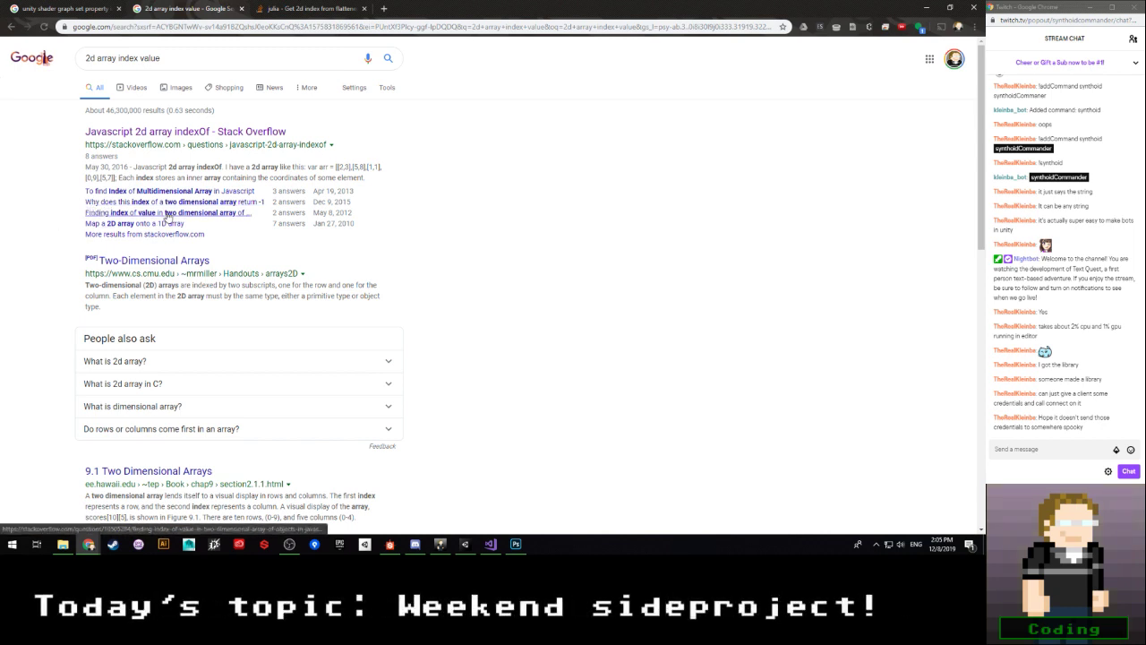
{"action": "left_click", "coordinate": [168, 215]}
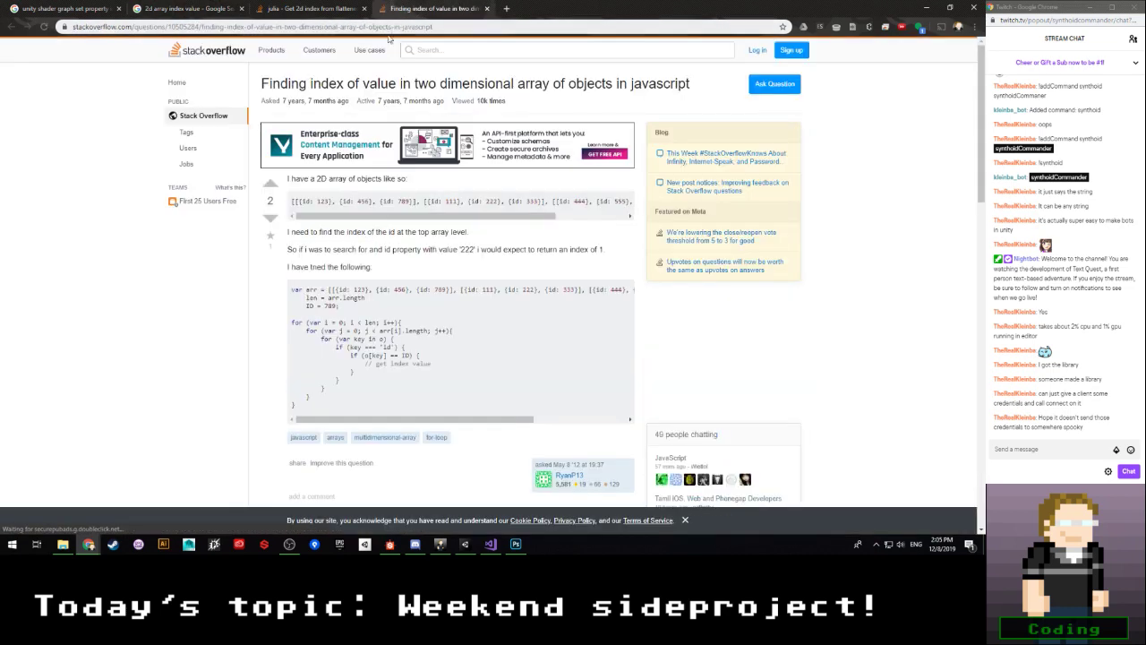
{"action": "scroll", "coordinate": [264, 241], "scroll_direction": "down", "scroll_amount": 3}
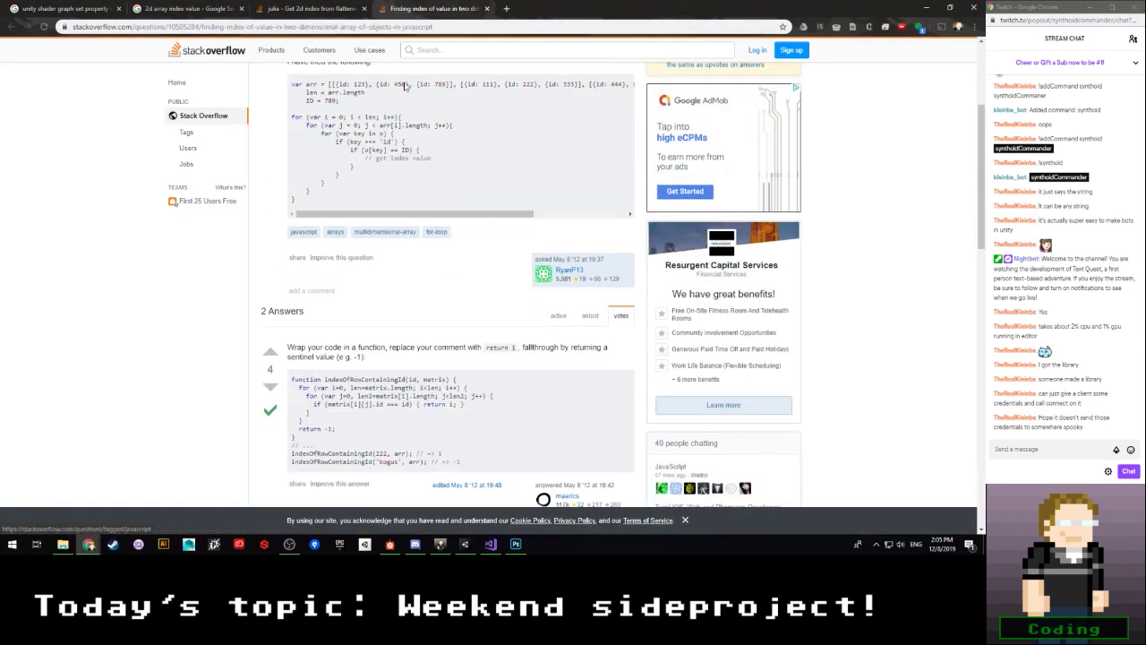
{"action": "left_click", "coordinate": [485, 9]}
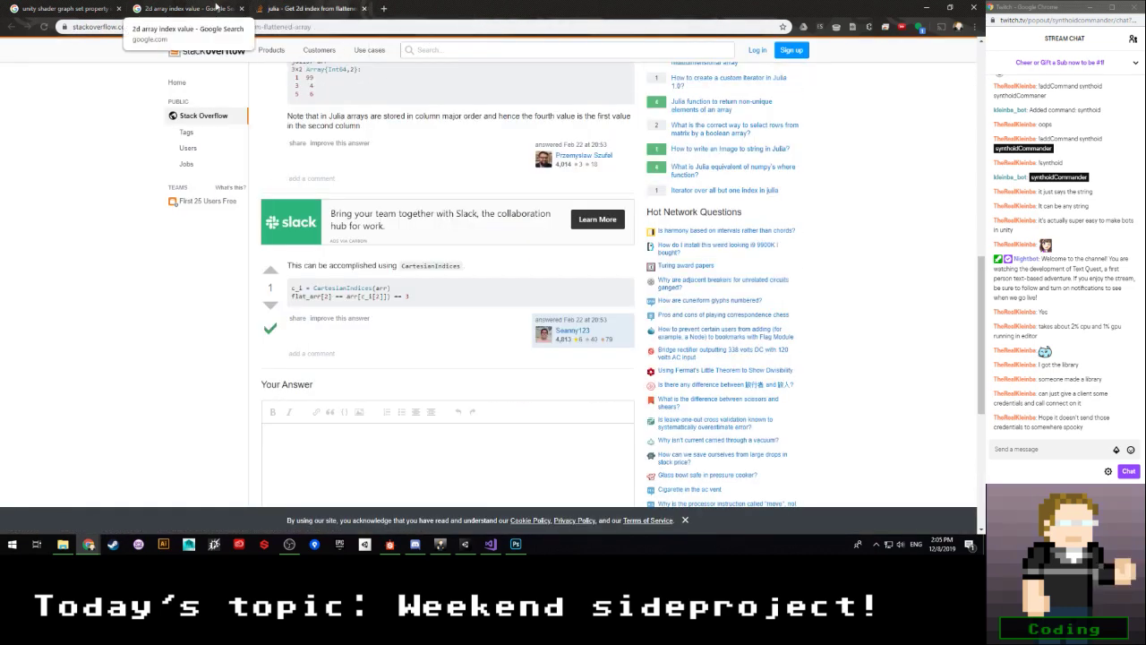
Step: Look through the Google results for "2d array index value" and change the query to "2d array index calculation"
{"action": "left_click", "coordinate": [188, 9]}
{"action": "scroll", "coordinate": [57, 331], "scroll_direction": "down", "scroll_amount": 3}
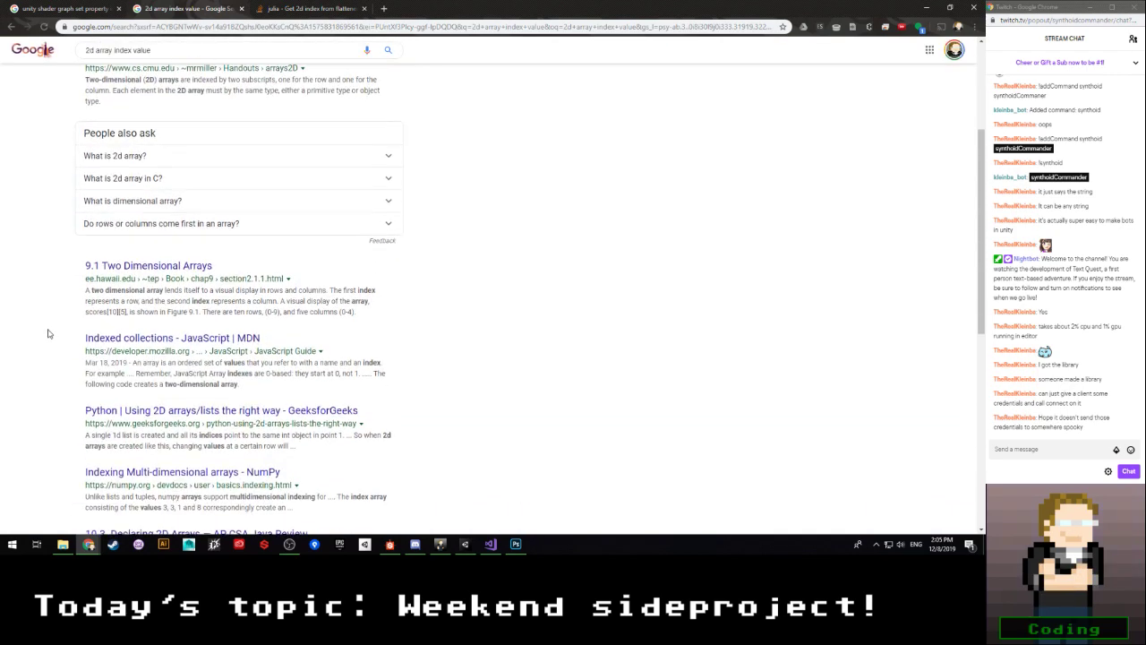
{"action": "scroll", "coordinate": [49, 333], "scroll_direction": "down", "scroll_amount": 2}
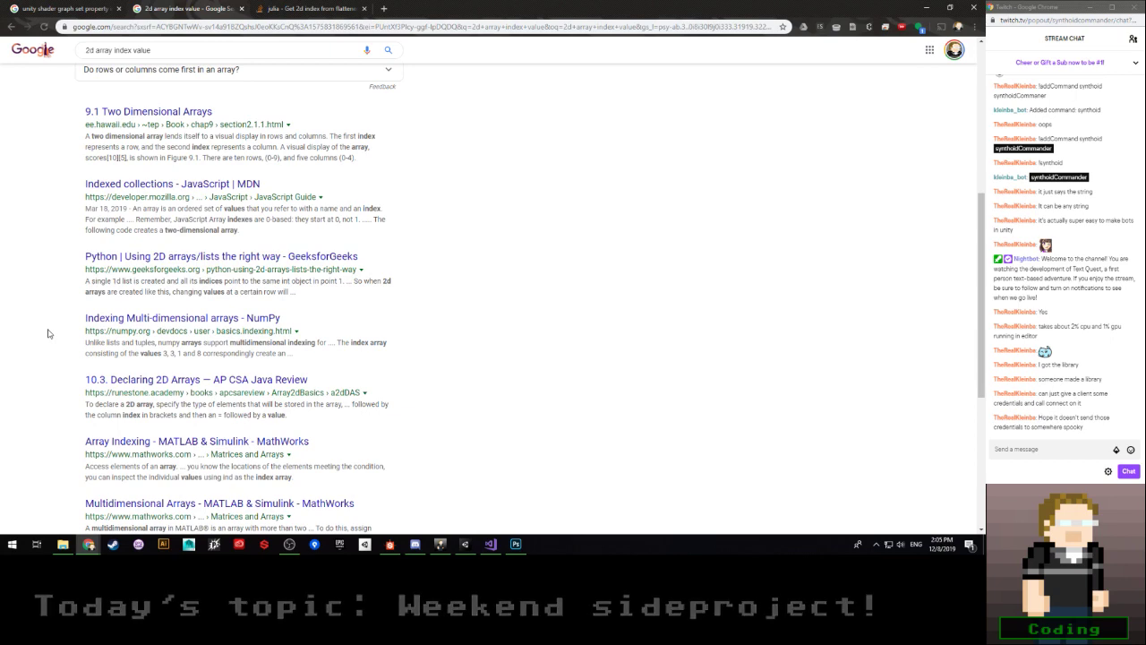
{"action": "scroll", "coordinate": [48, 333], "scroll_direction": "down", "scroll_amount": 2}
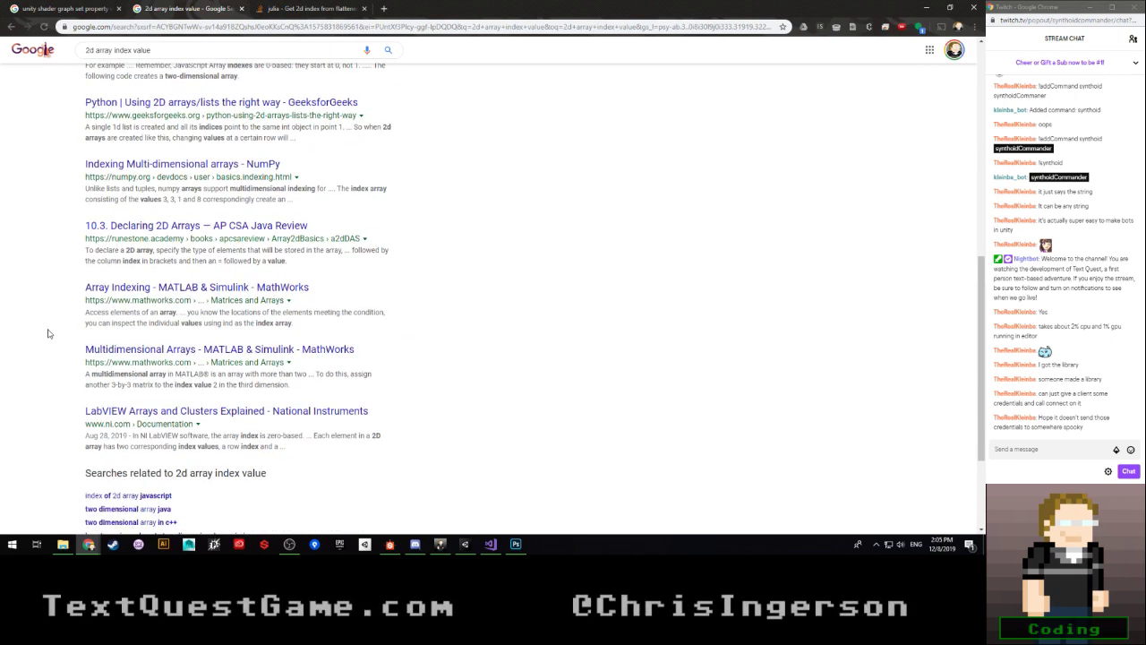
{"action": "scroll", "coordinate": [48, 333], "scroll_direction": "up", "scroll_amount": 5}
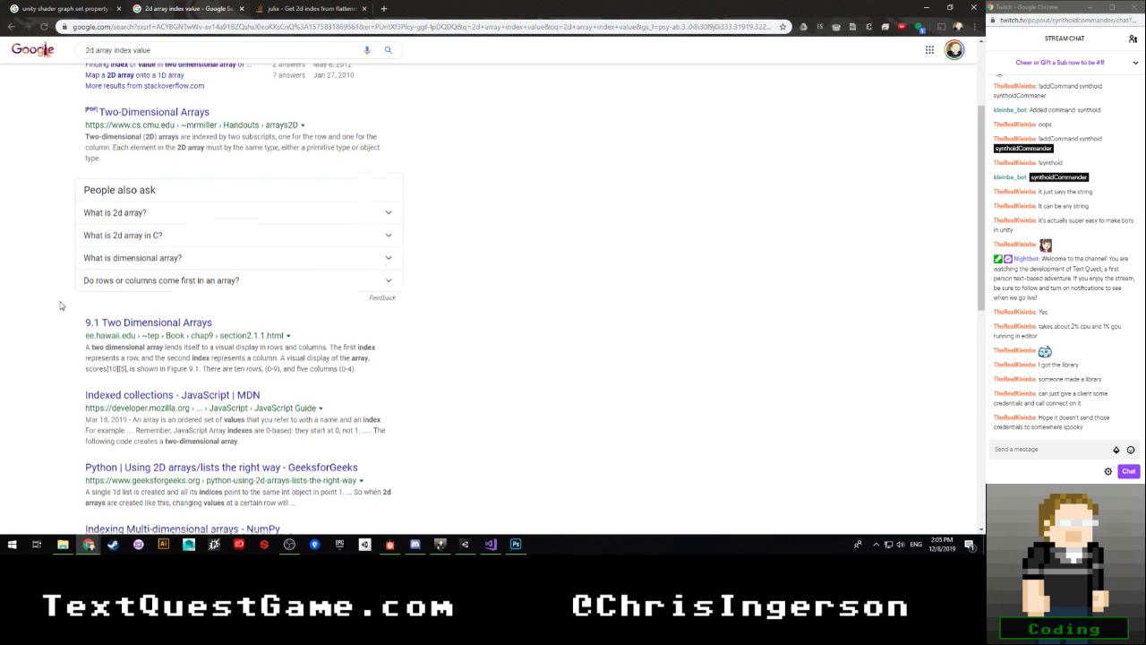
{"action": "scroll", "coordinate": [48, 333], "scroll_direction": "up", "scroll_amount": 3}
{"action": "left_click", "coordinate": [176, 57]}
{"action": "key", "text": "BackSpace"}
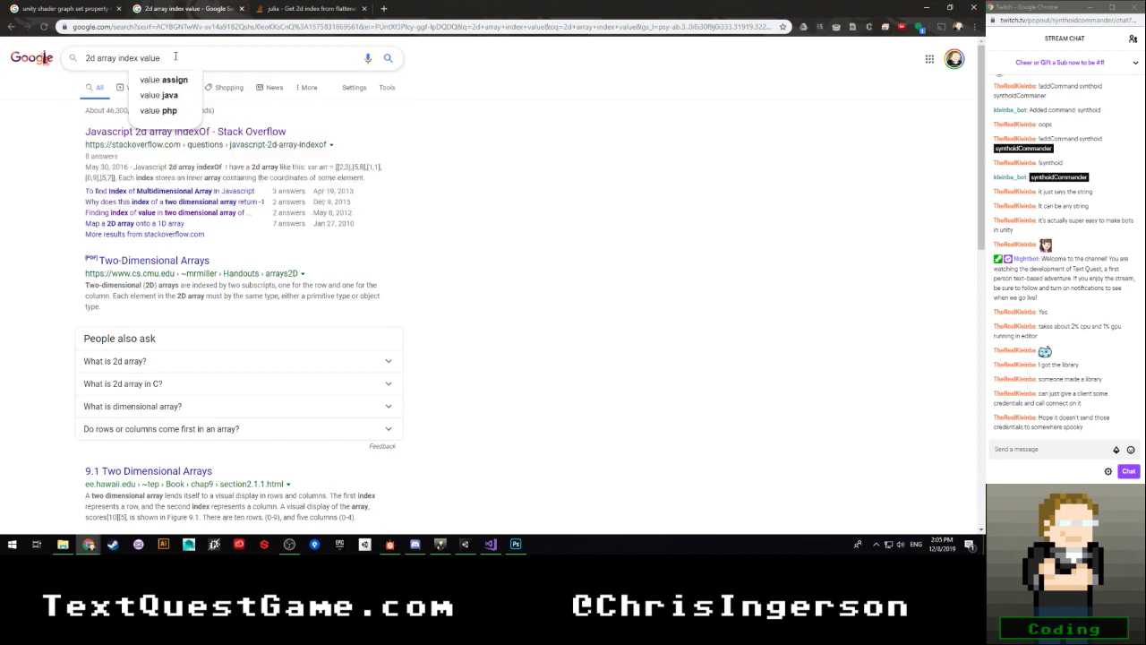
{"action": "key", "text": "BackSpace"}
{"action": "key", "text": "BackSpace"}
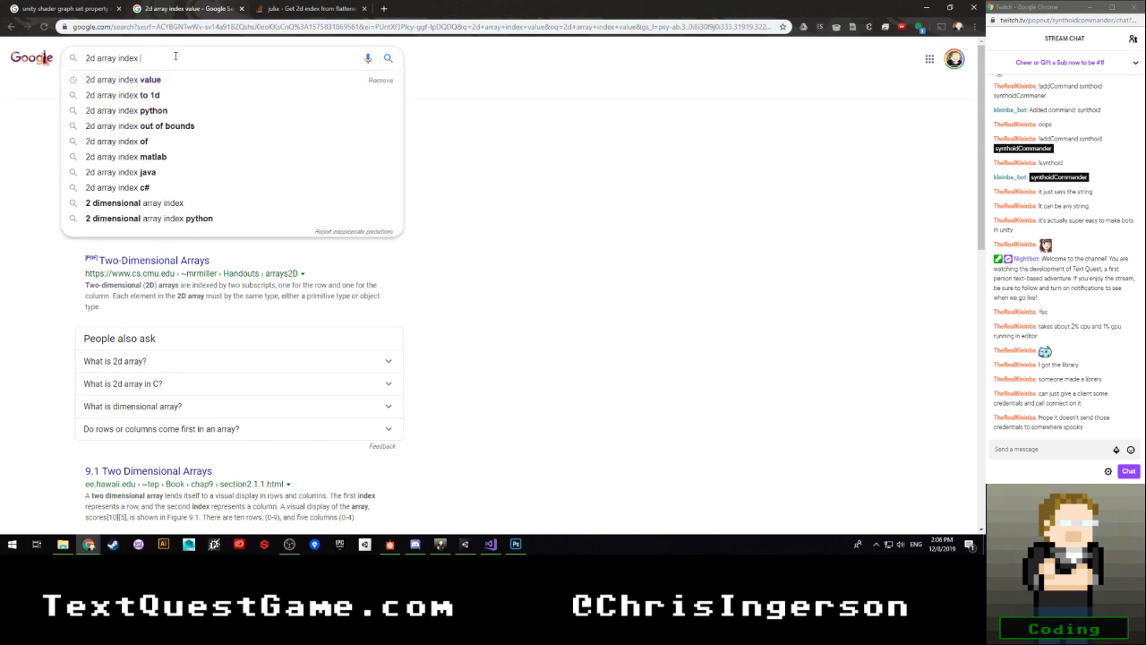
{"action": "type", "text": "calculation"}
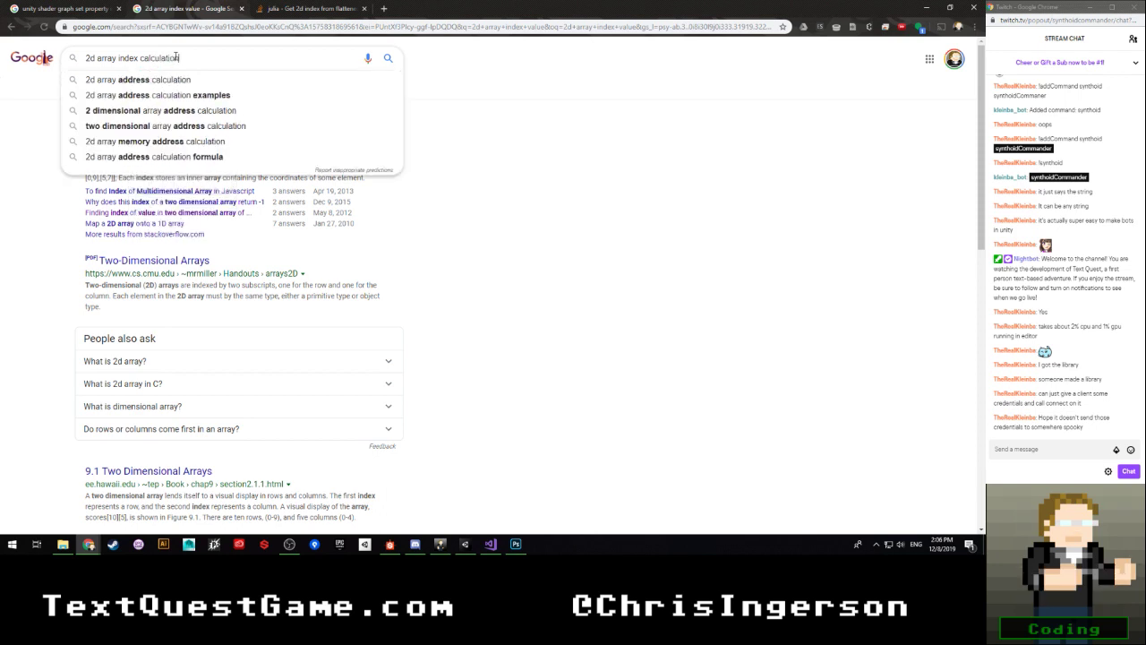
{"action": "key", "text": "Return"}
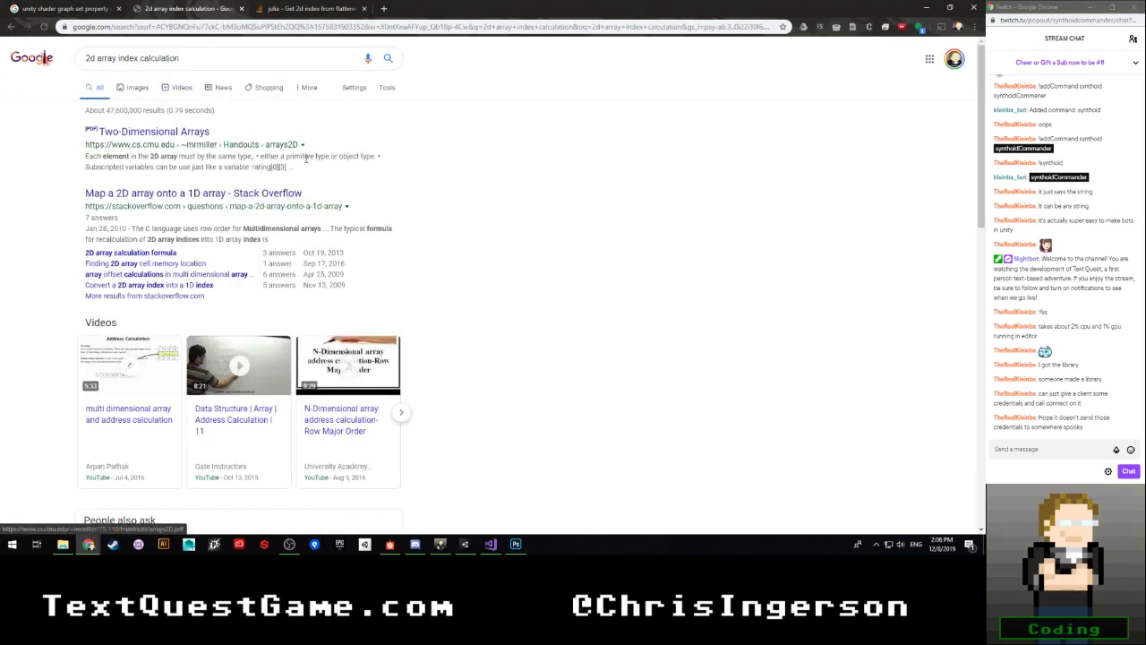
Step: Change the search query to "flattened array index calculation"
{"action": "double_click", "coordinate": [89, 57]}
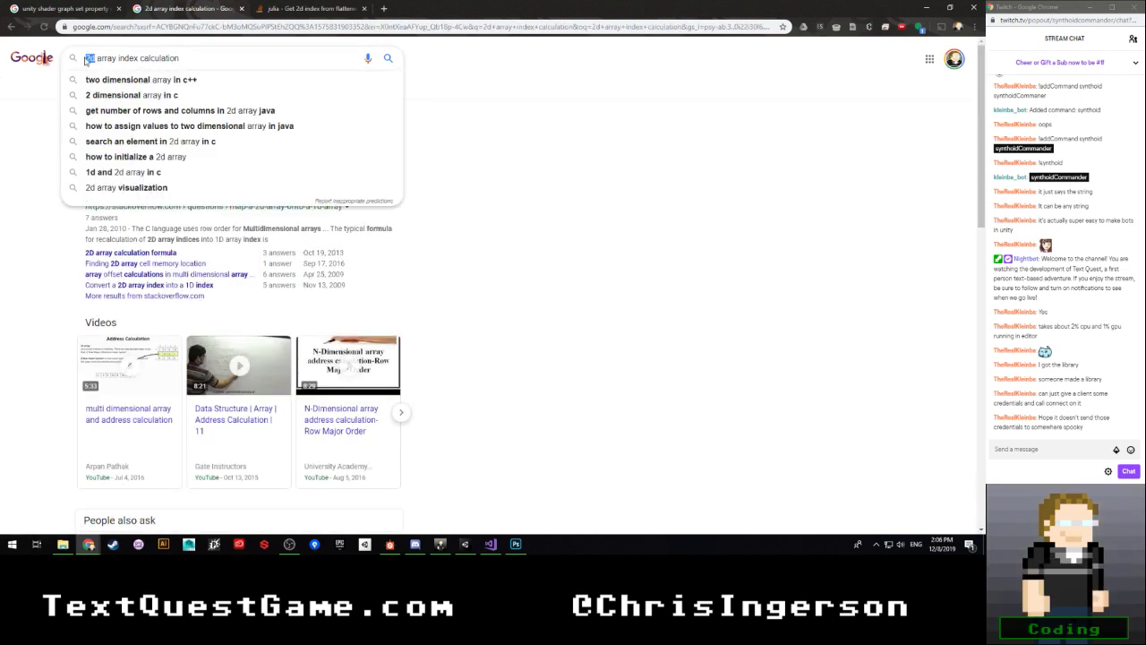
{"action": "type", "text": "flattened"}
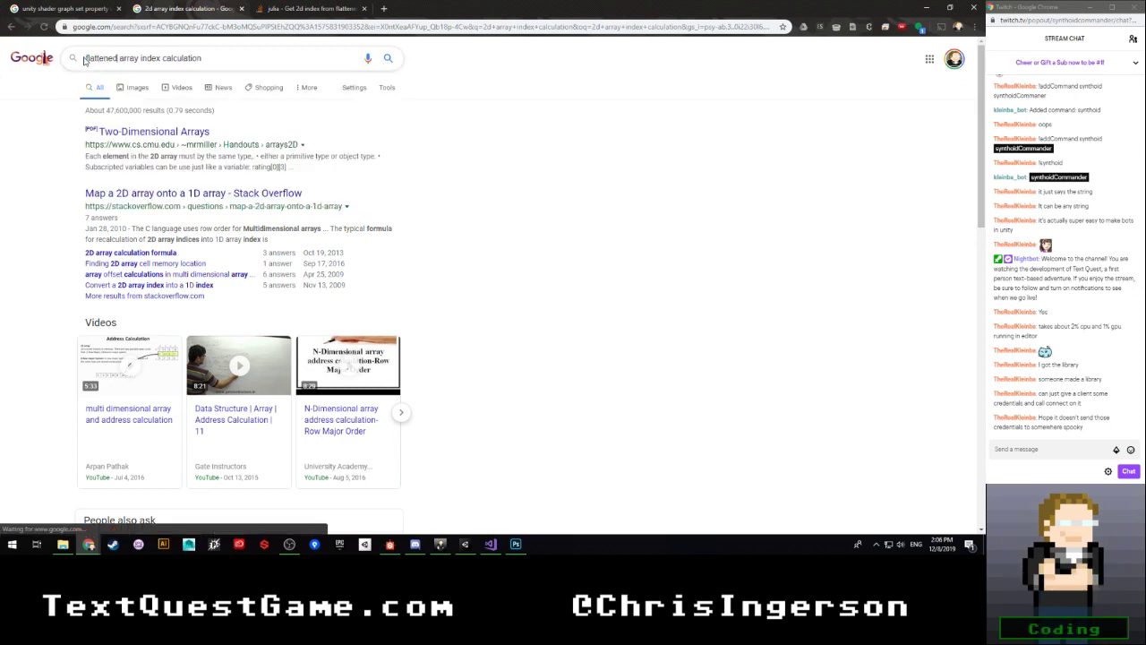
{"action": "key", "text": "Return"}
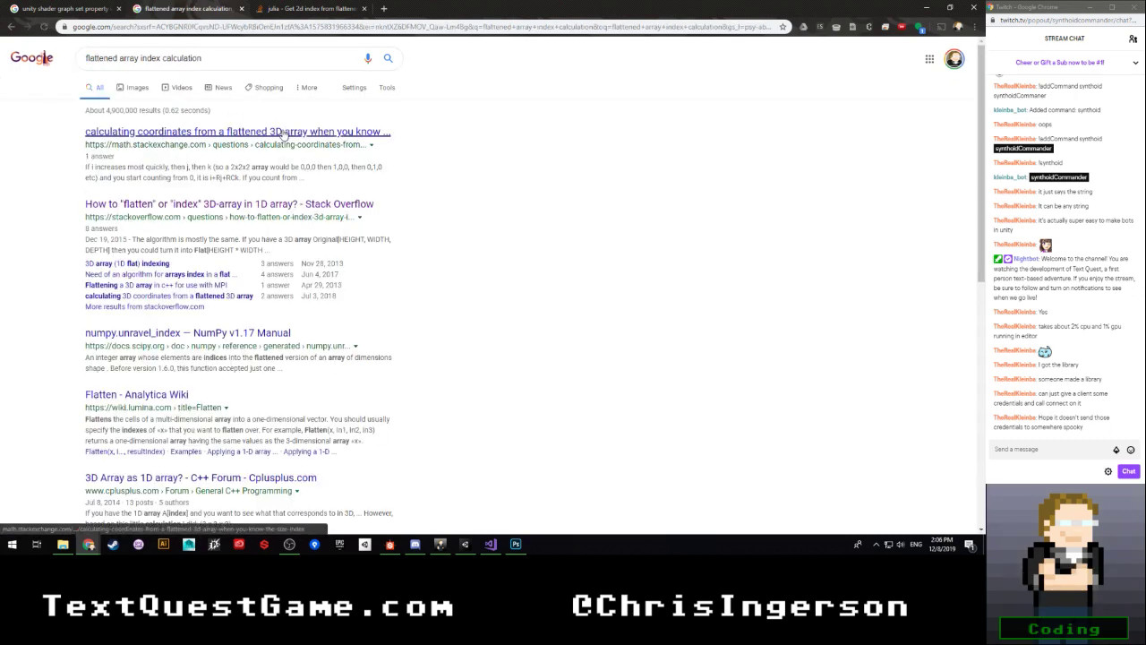
Step: Open the Mathematics question on calculating coordinates from a flattened 3D array, read its answer, and return to the Google results
{"action": "left_click", "coordinate": [283, 132]}
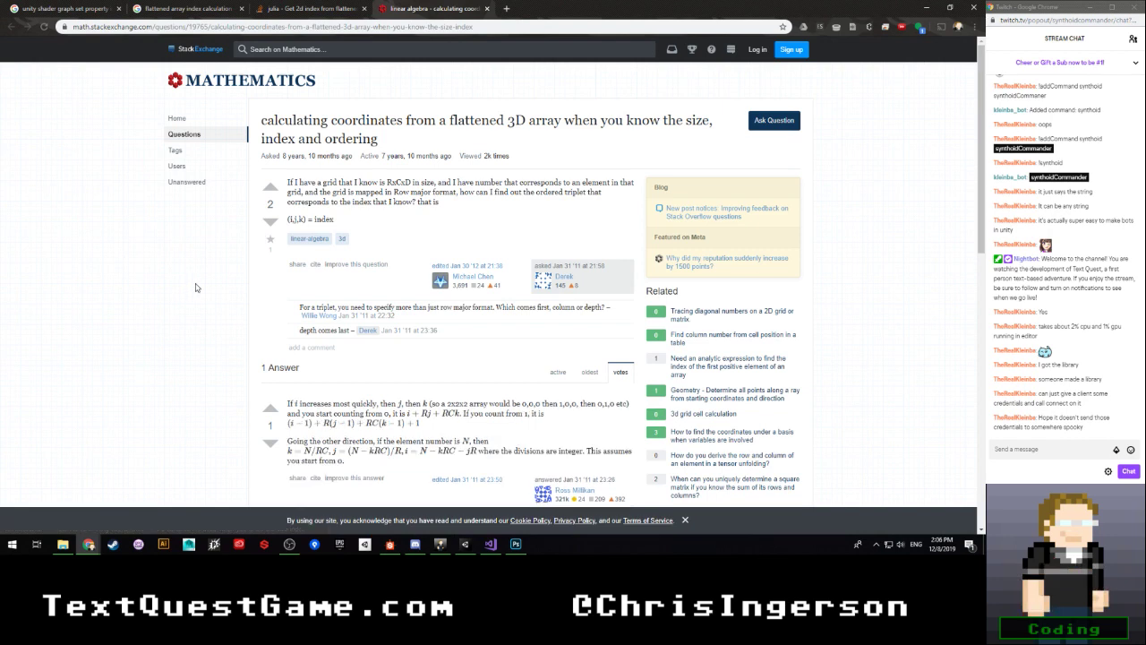
{"action": "scroll", "coordinate": [196, 288], "scroll_direction": "down", "scroll_amount": 1}
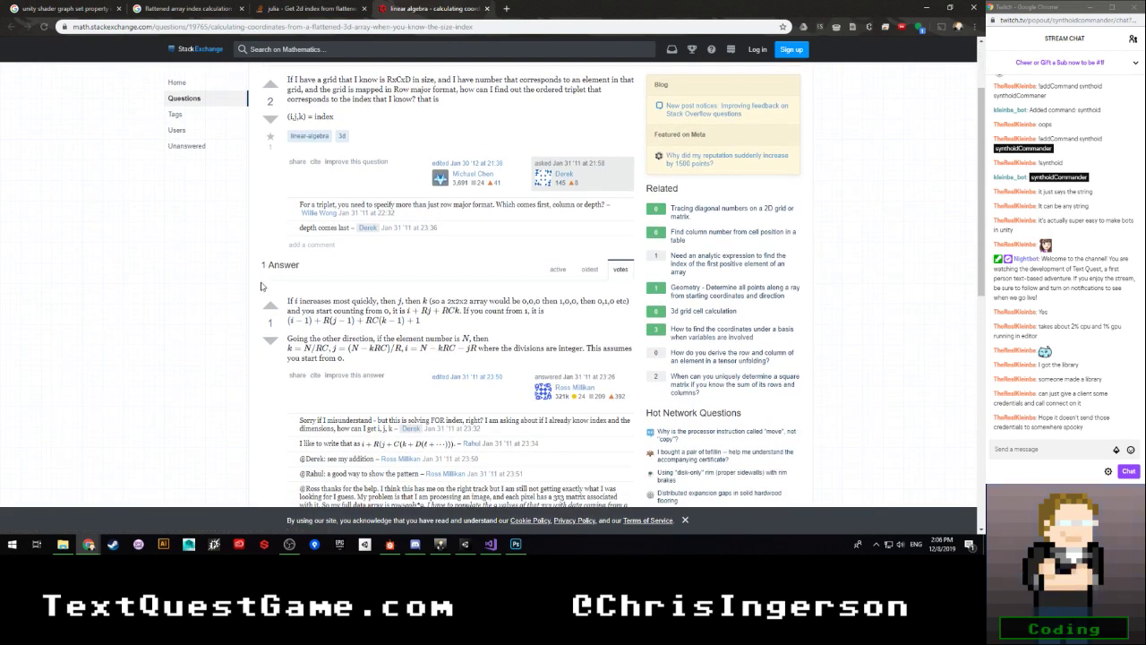
{"action": "scroll", "coordinate": [262, 286], "scroll_direction": "down", "scroll_amount": 1}
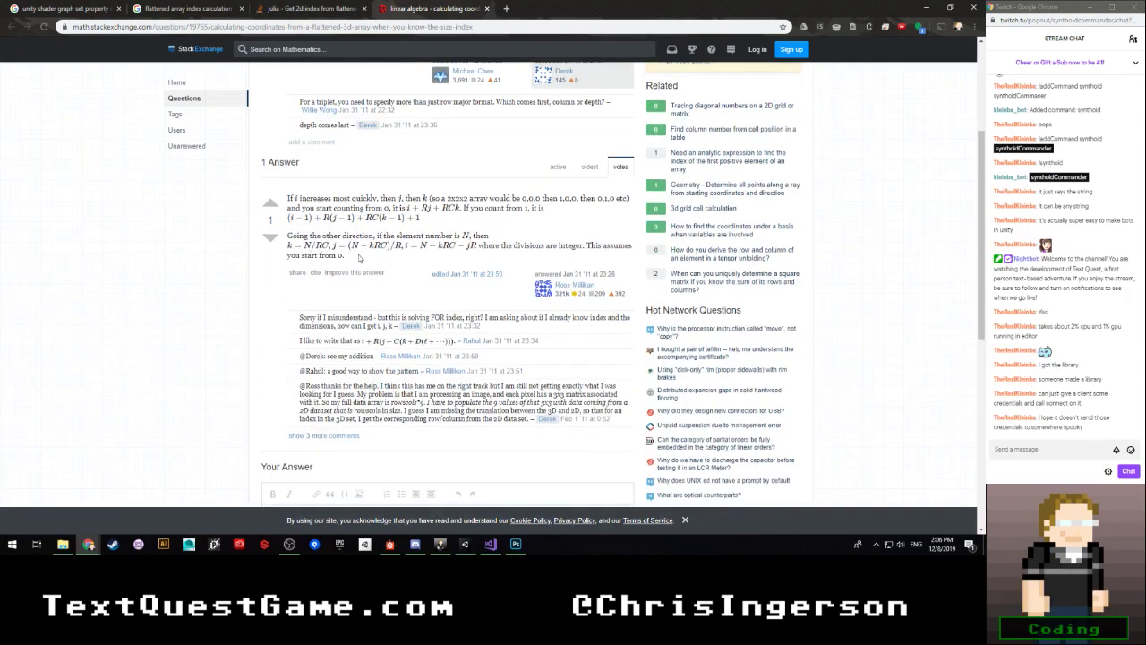
{"action": "scroll", "coordinate": [438, 273], "scroll_direction": "down", "scroll_amount": 1}
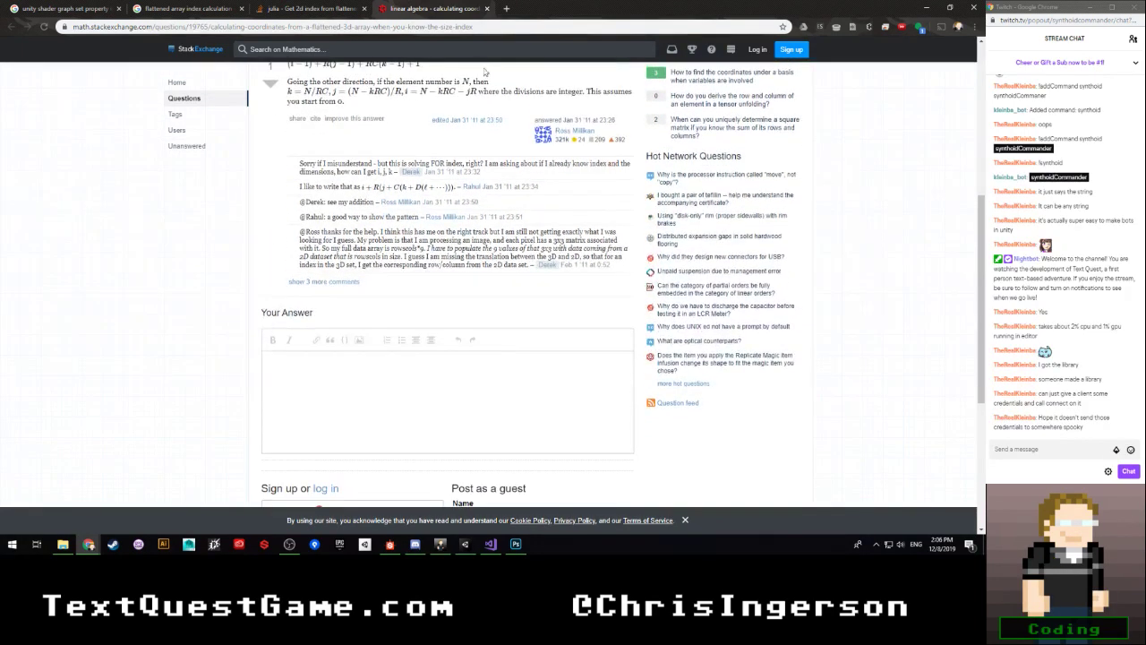
{"action": "left_click", "coordinate": [486, 9]}
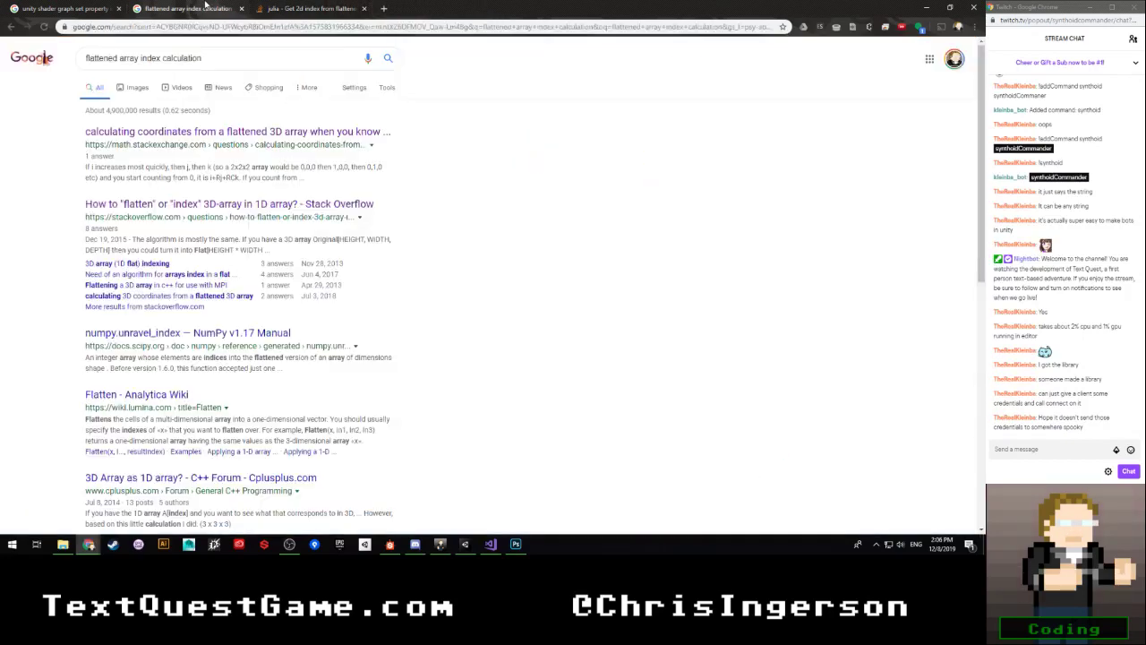
{"action": "left_click", "coordinate": [207, 8]}
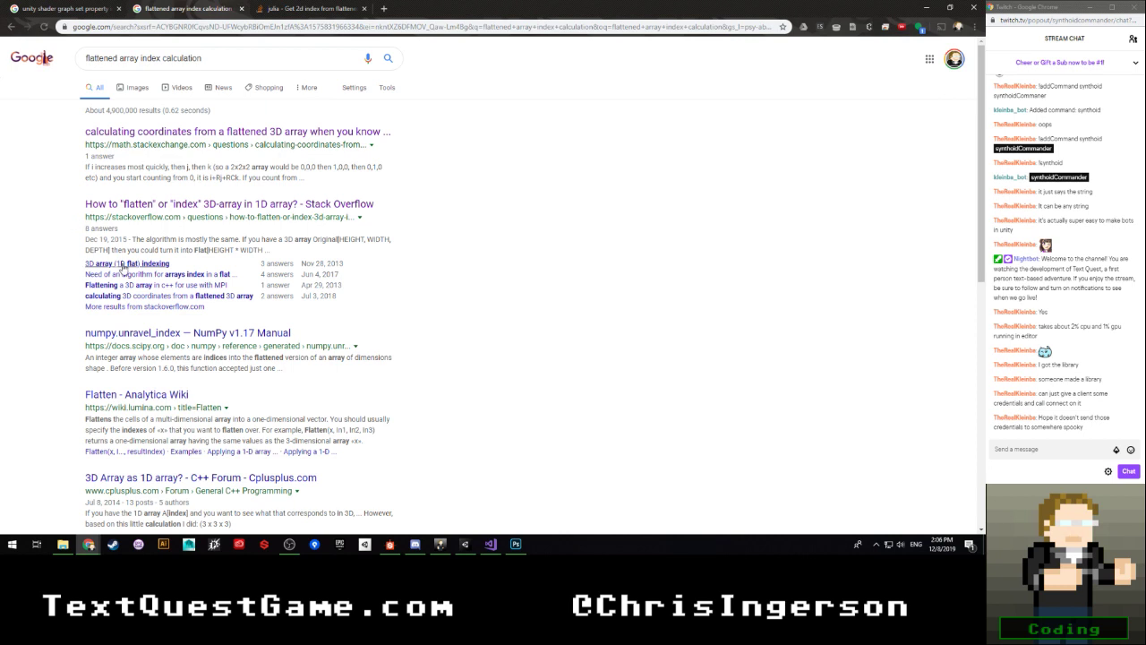
Step: Open the "3D array (1D flat) indexing" question, read its accepted answer, and close it to return to the Google results
{"action": "middle_click", "coordinate": [127, 263]}
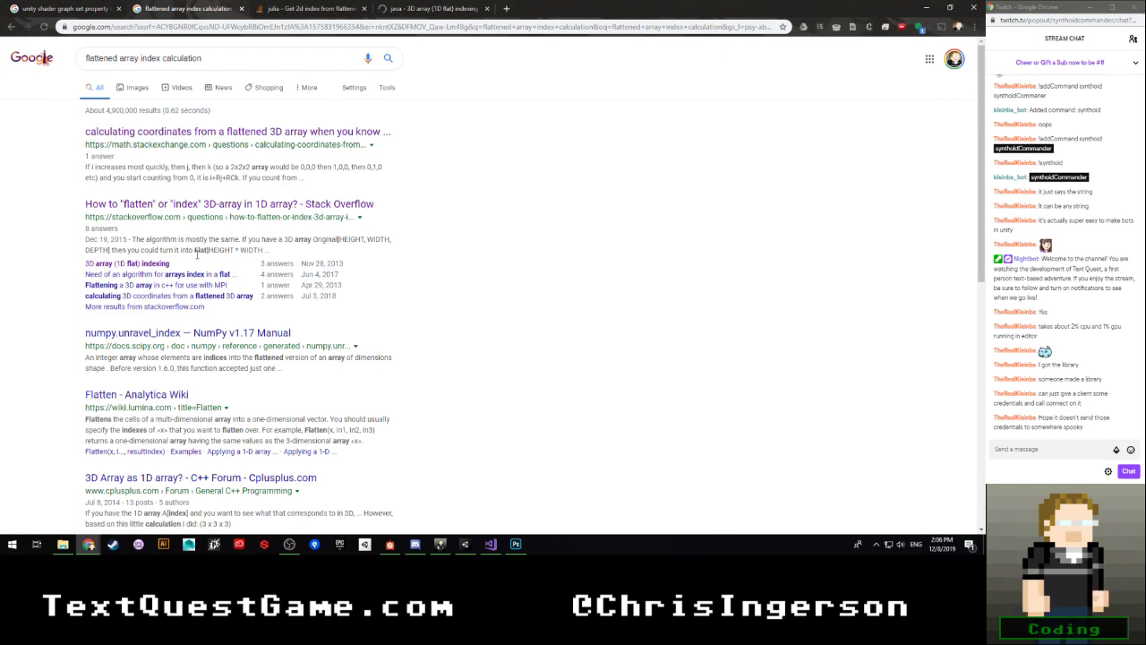
{"action": "left_click", "coordinate": [435, 7]}
{"action": "scroll", "coordinate": [269, 271], "scroll_direction": "down", "scroll_amount": 2}
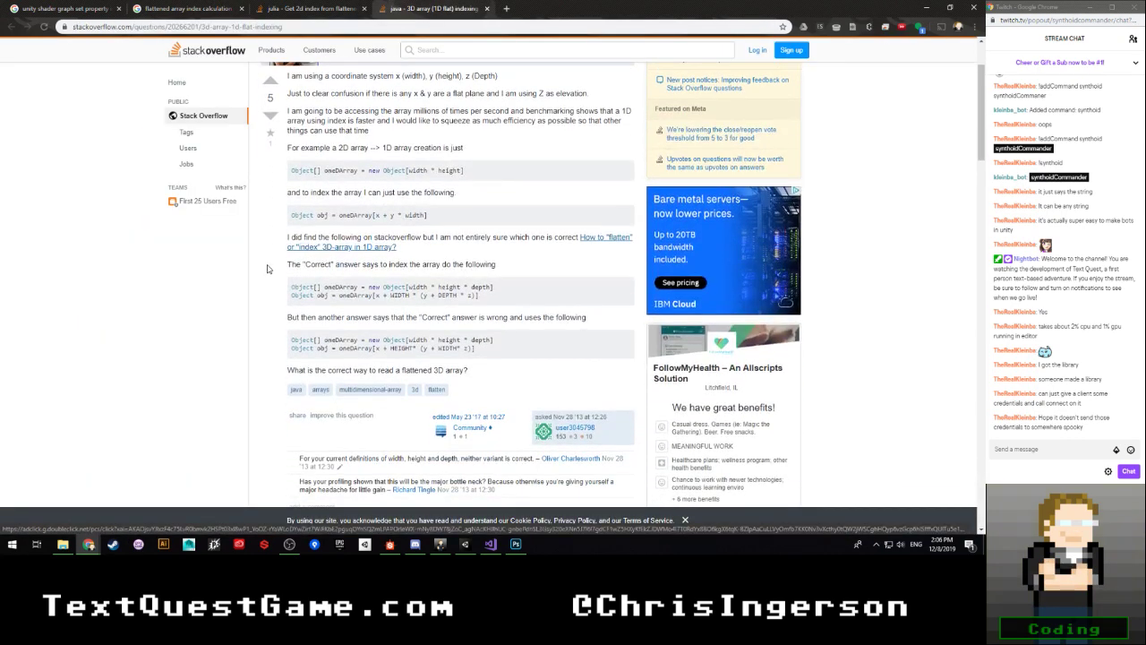
{"action": "scroll", "coordinate": [267, 265], "scroll_direction": "down", "scroll_amount": 1}
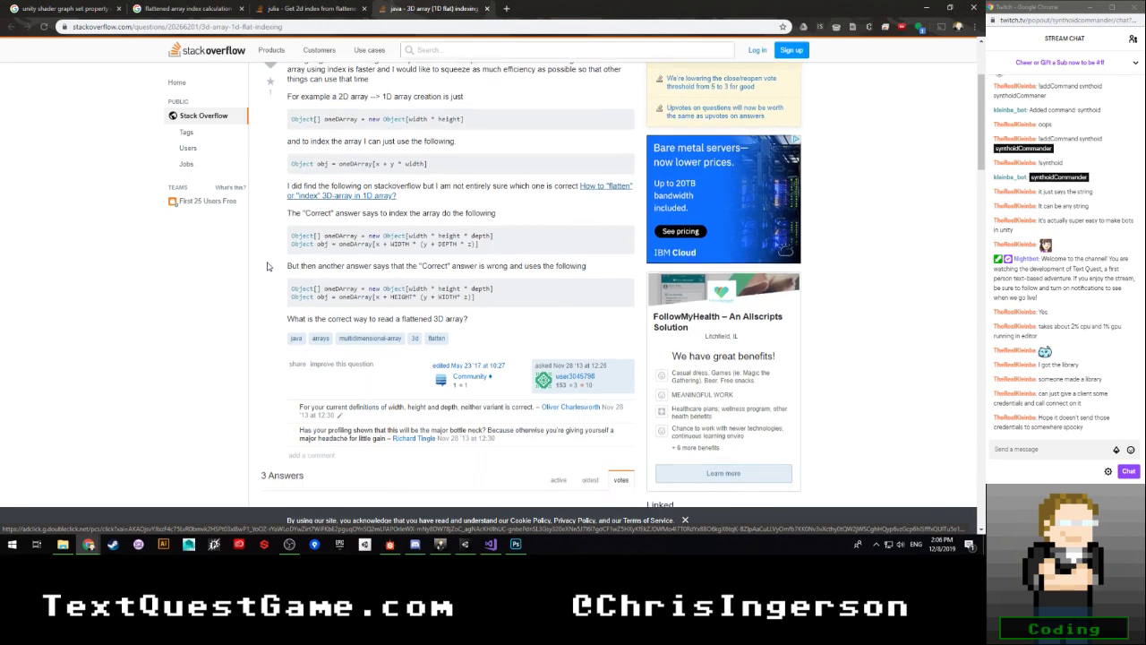
{"action": "scroll", "coordinate": [267, 266], "scroll_direction": "down", "scroll_amount": 4}
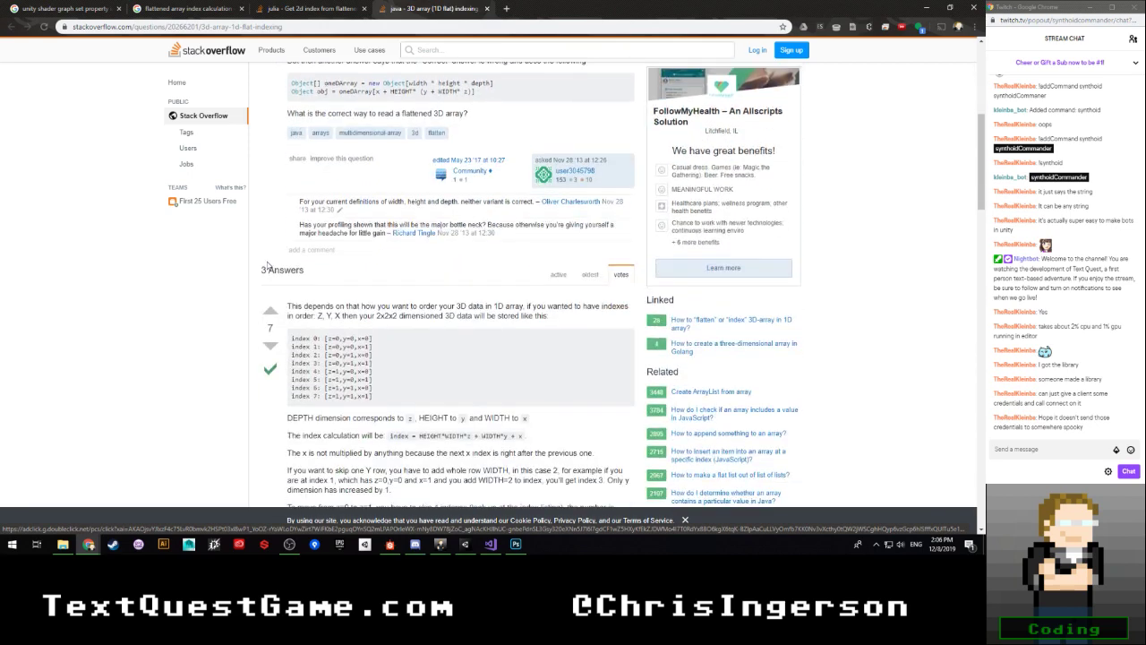
{"action": "scroll", "coordinate": [267, 266], "scroll_direction": "down", "scroll_amount": 2}
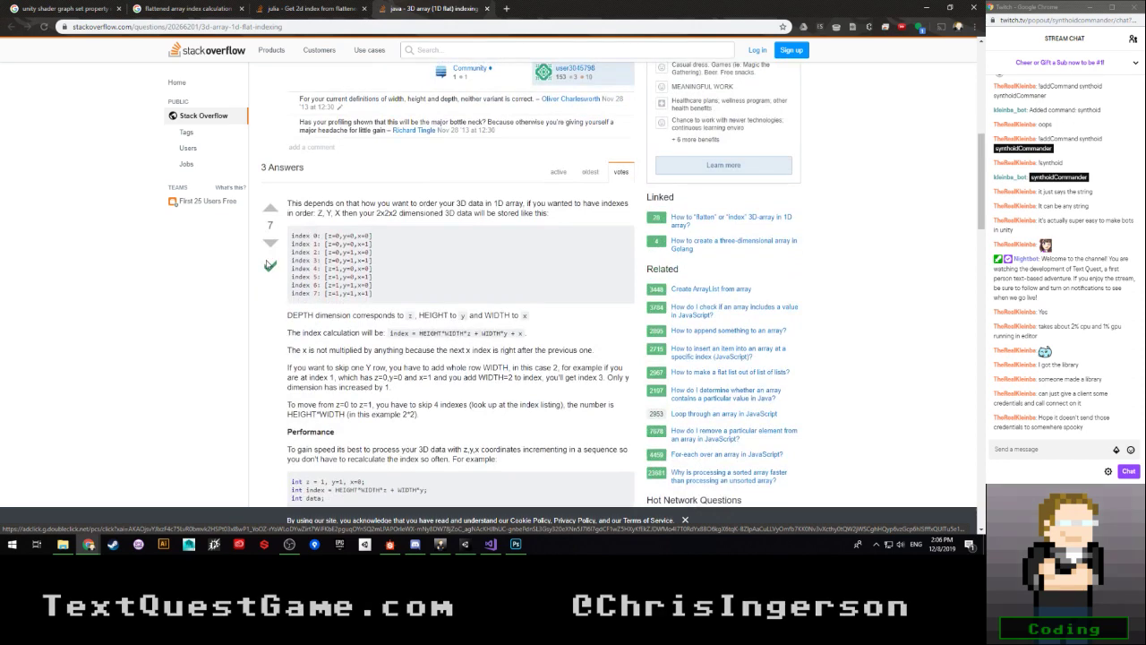
{"action": "scroll", "coordinate": [266, 264], "scroll_direction": "down", "scroll_amount": 1}
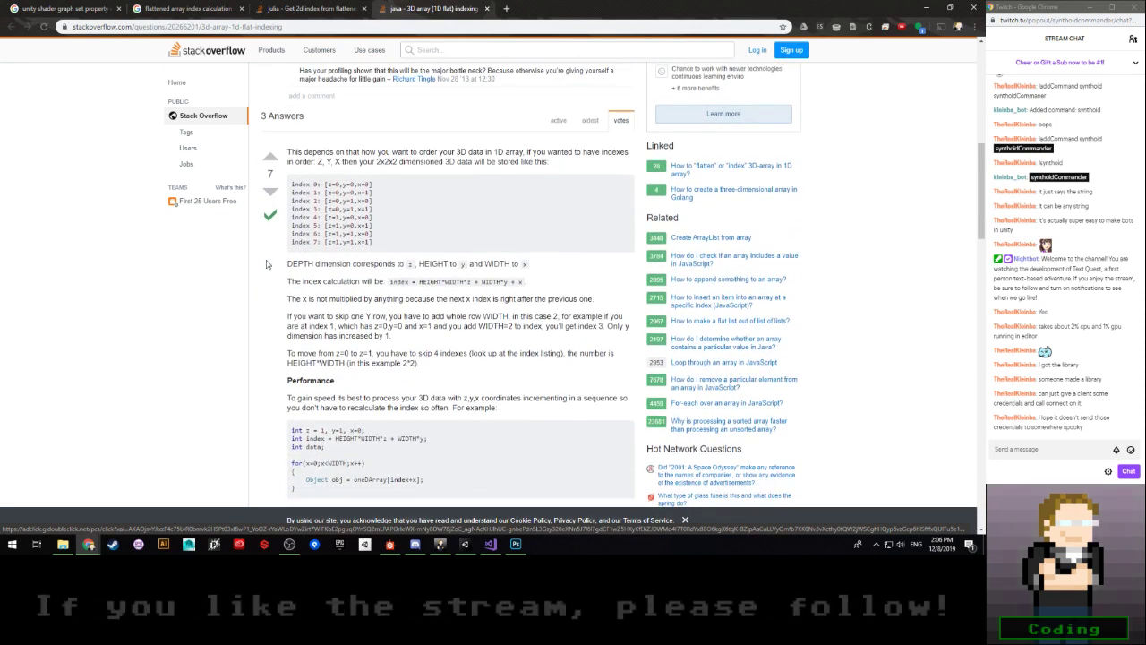
{"action": "scroll", "coordinate": [266, 264], "scroll_direction": "down", "scroll_amount": 4}
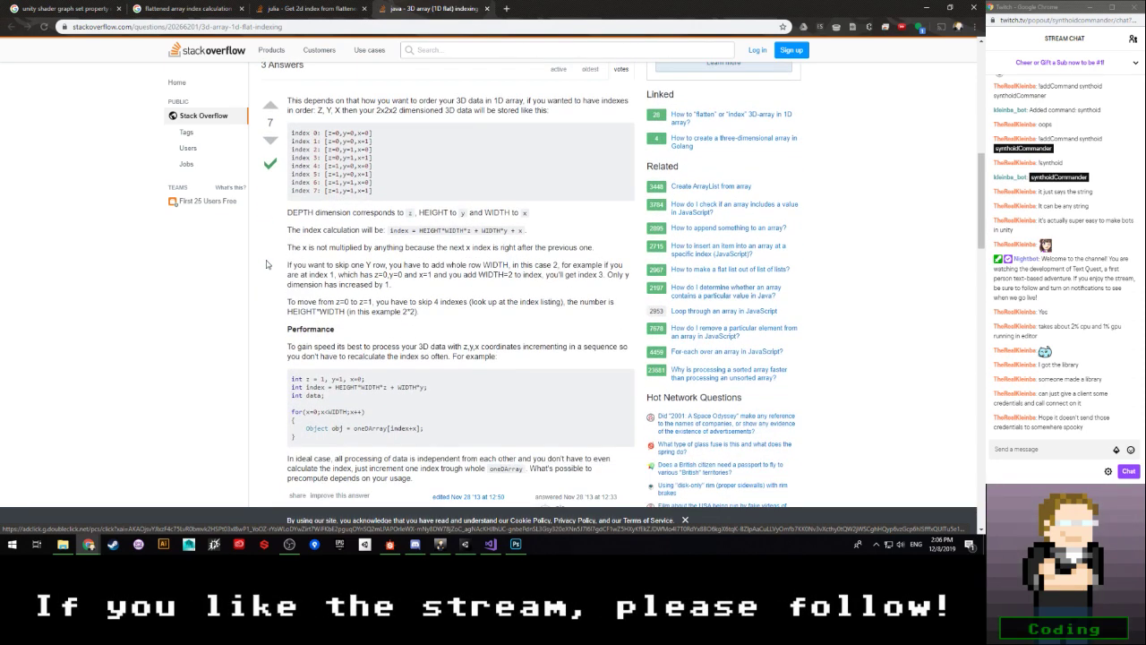
{"action": "left_click", "coordinate": [486, 8]}
{"action": "left_click", "coordinate": [188, 9]}
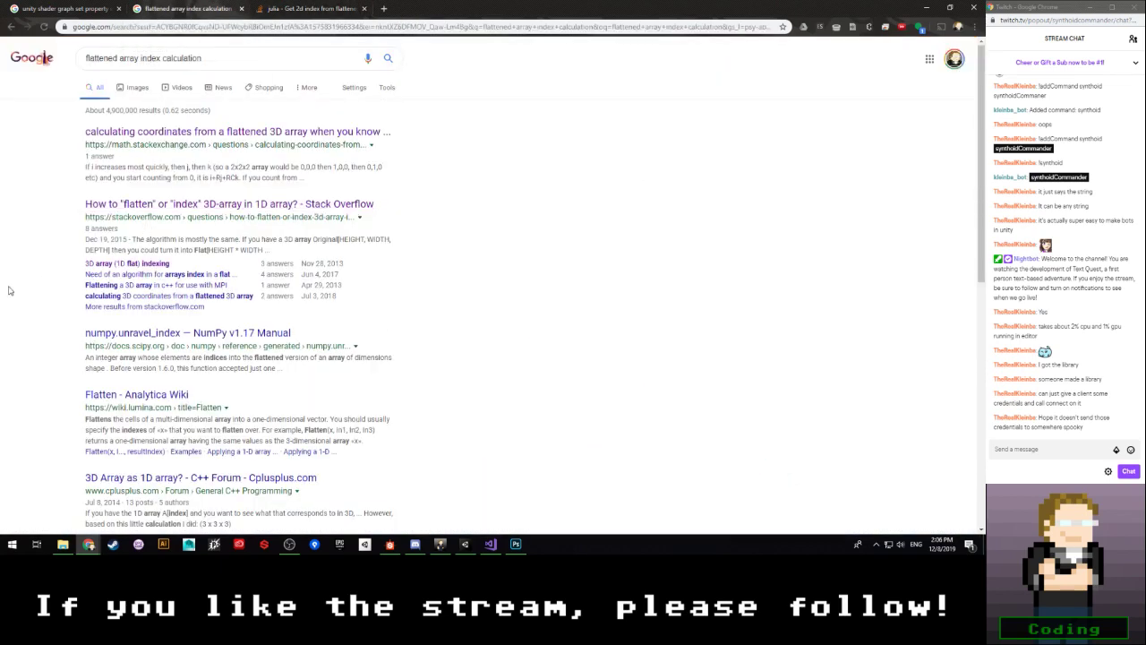
Step: Open the cplusplus.com result "3D Array as 1D array?" and read the formulas for converting a flat index into width, height and depth indices
{"action": "scroll", "coordinate": [62, 272], "scroll_direction": "down", "scroll_amount": 3}
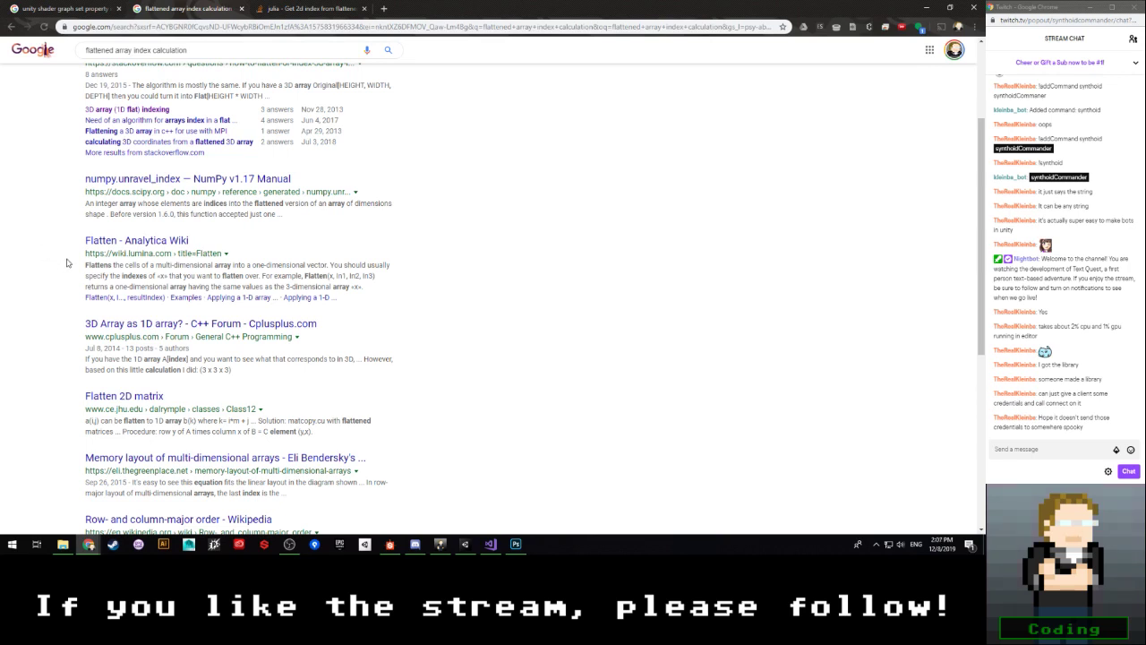
{"action": "middle_click", "coordinate": [161, 323]}
{"action": "left_click", "coordinate": [430, 9]}
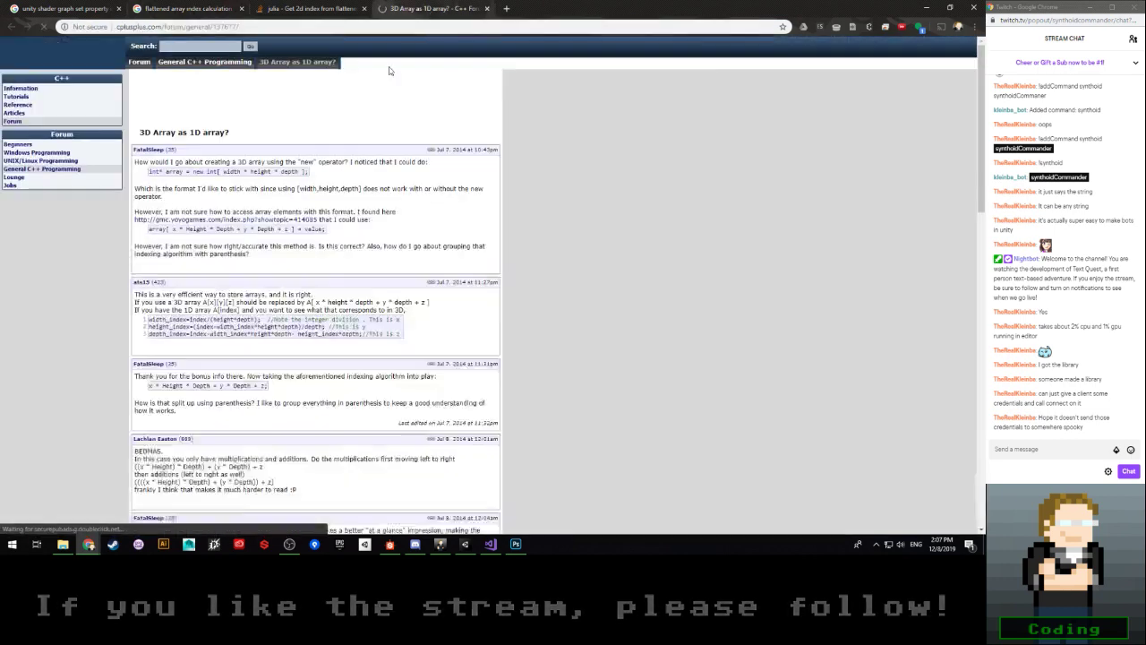
{"action": "scroll", "coordinate": [421, 225], "scroll_direction": "down", "scroll_amount": 1}
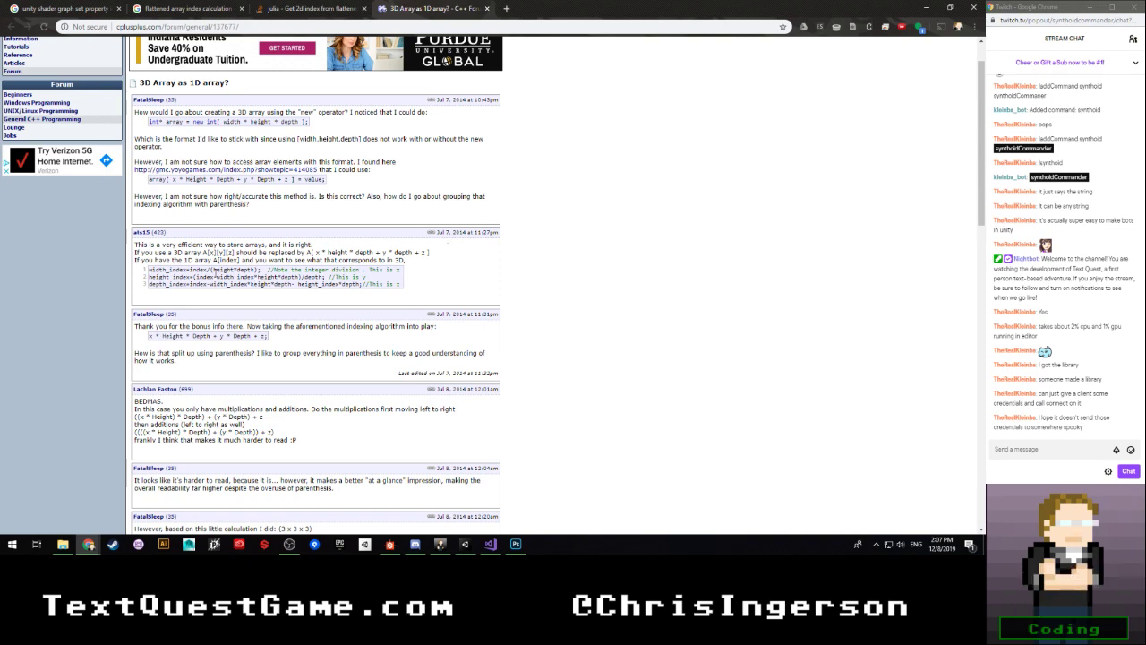
Step: Switch to Unity and replace the Modulo node above the lower Divide node in the UnlitSequence graph with a new Divide node
{"action": "left_click", "coordinate": [490, 543]}
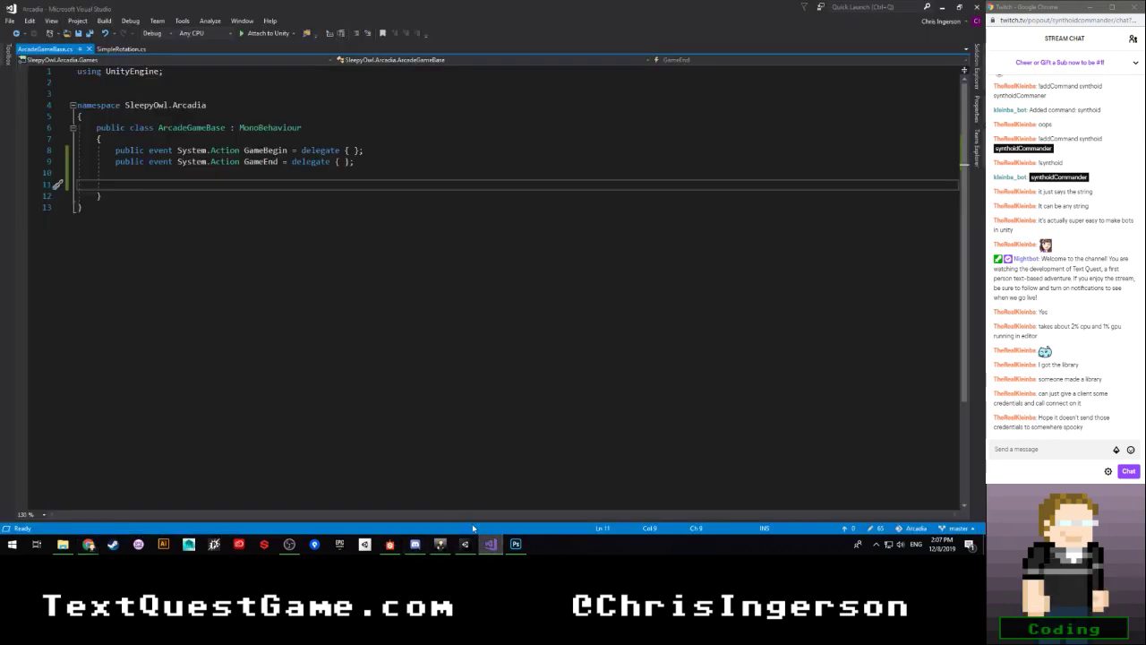
{"action": "left_click", "coordinate": [464, 545]}
{"action": "scroll", "coordinate": [300, 323], "scroll_direction": "up", "scroll_amount": 3}
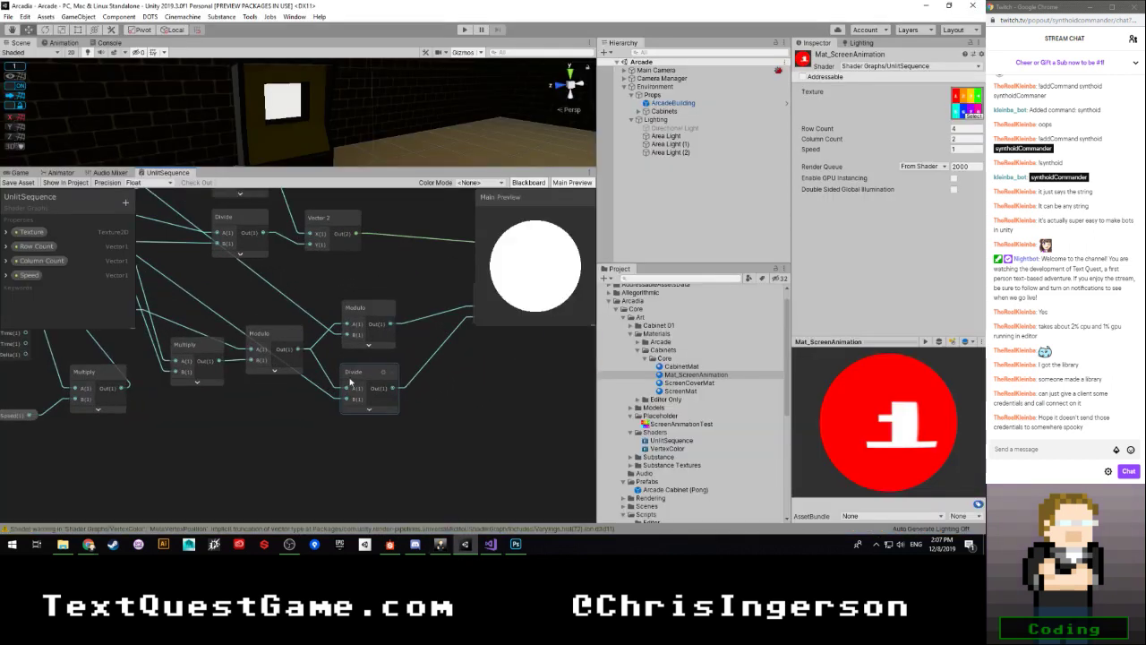
{"action": "scroll", "coordinate": [305, 324], "scroll_direction": "up", "scroll_amount": 3}
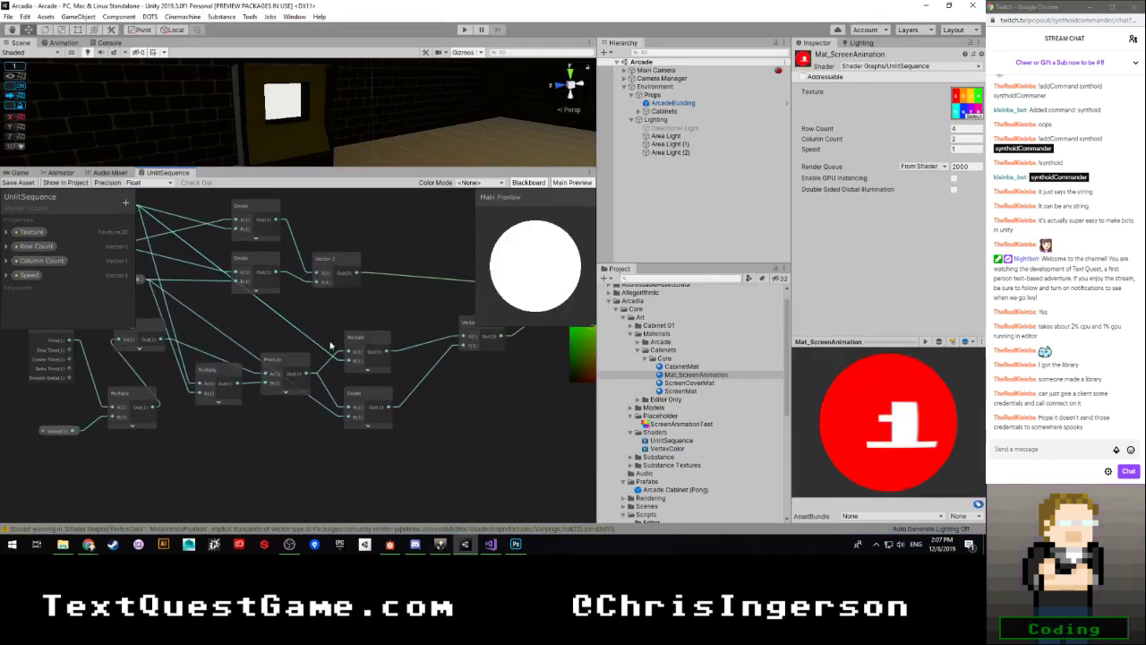
{"action": "left_click", "coordinate": [360, 400]}
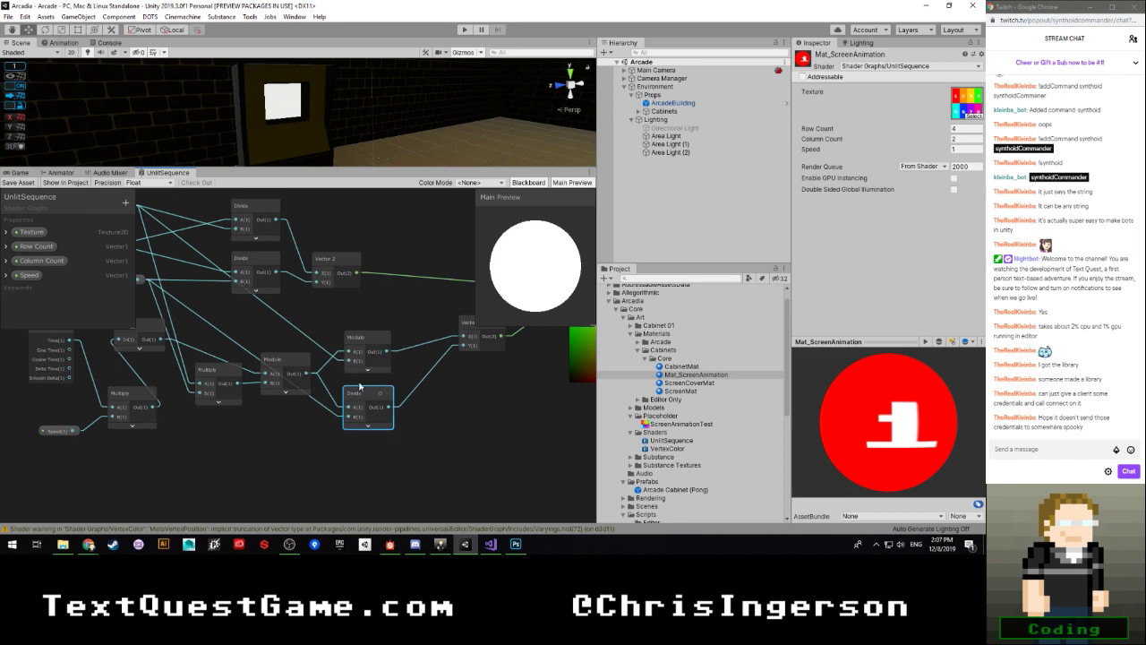
{"action": "left_click", "coordinate": [362, 339]}
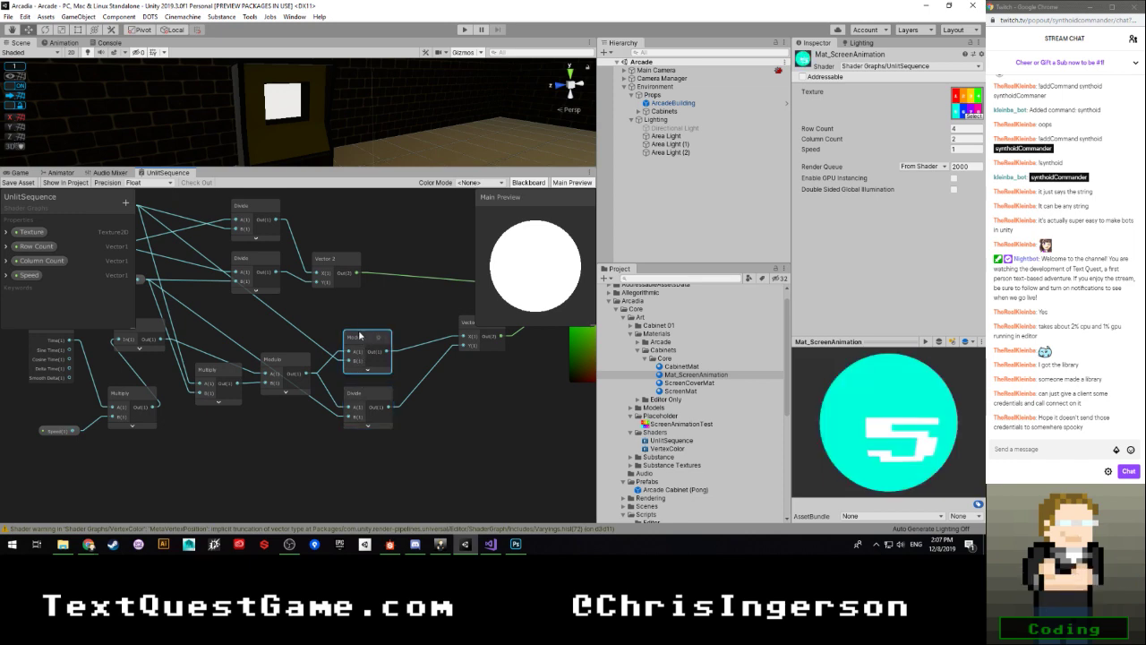
{"action": "key", "text": "Delete"}
{"action": "key", "text": "space"}
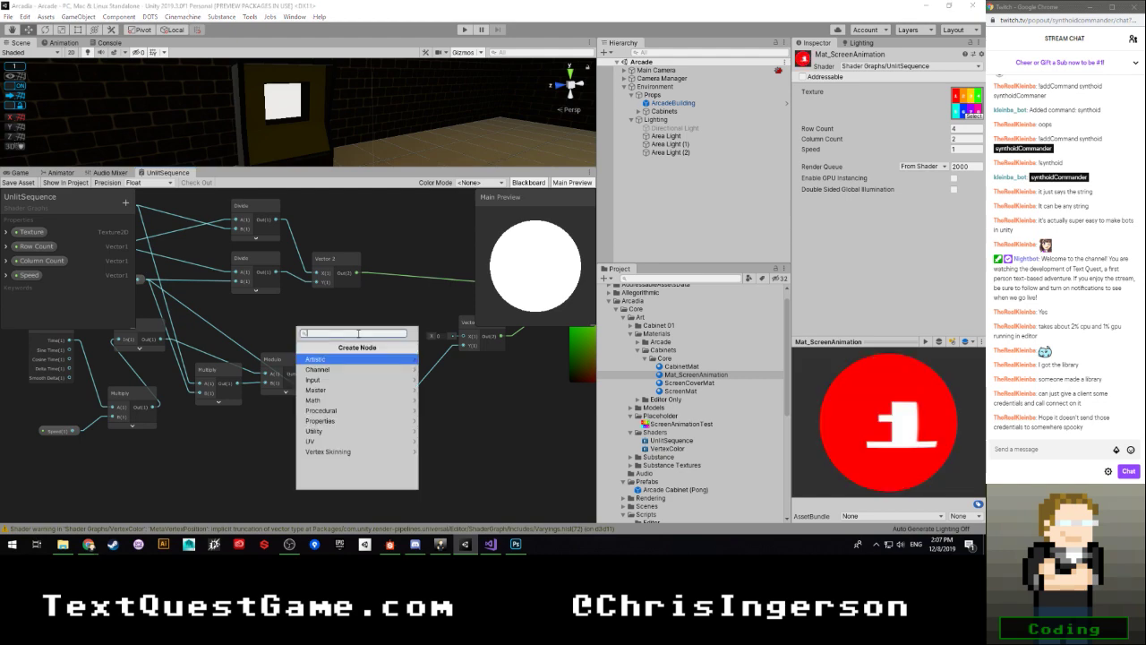
{"action": "type", "text": "div"}
{"action": "key", "text": "Return"}
{"action": "left_click", "coordinate": [398, 389]}
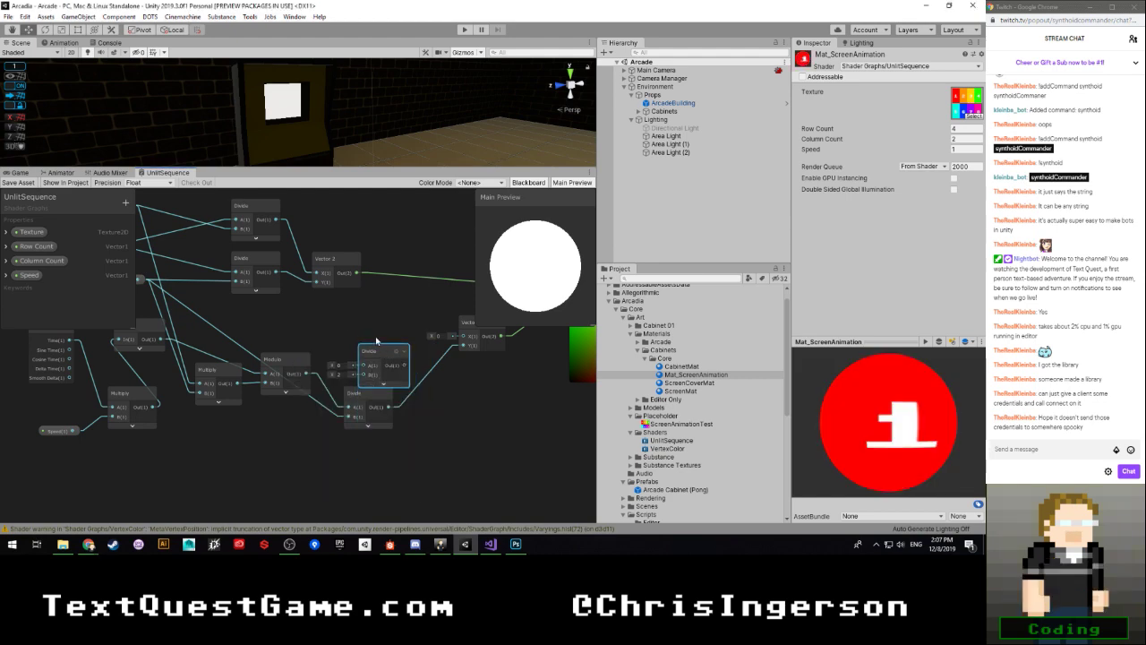
Step: Reposition the new Divide node and feed the Modulo output into its A input and Row Count into its B input
{"action": "left_click_drag", "start_coordinate": [381, 350], "coordinate": [368, 324]}
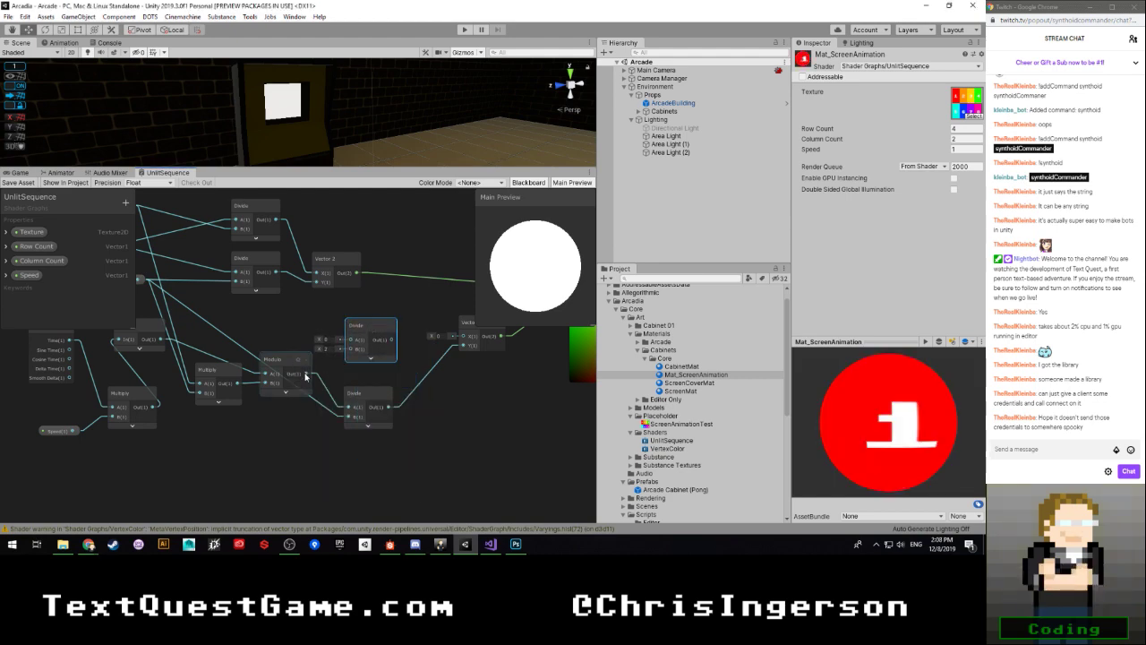
{"action": "left_click_drag", "start_coordinate": [307, 374], "coordinate": [351, 339]}
{"action": "scroll", "coordinate": [332, 347], "scroll_direction": "down", "scroll_amount": 2}
{"action": "middle_click_drag", "start_coordinate": [287, 326], "coordinate": [324, 348]}
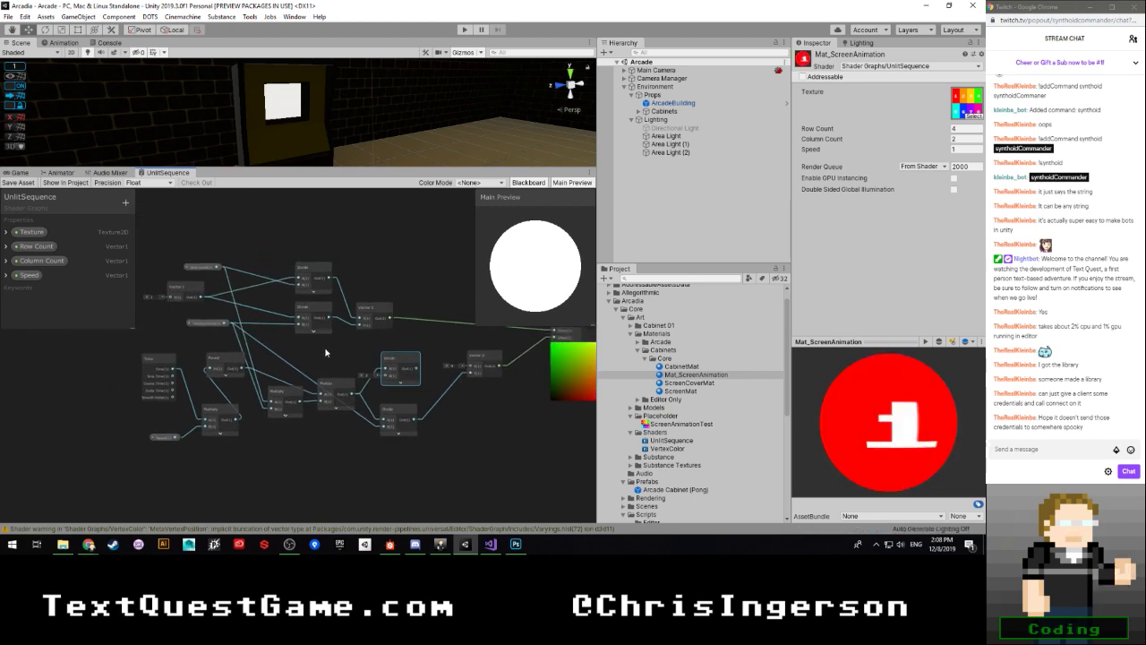
{"action": "scroll", "coordinate": [223, 275], "scroll_direction": "up", "scroll_amount": 1}
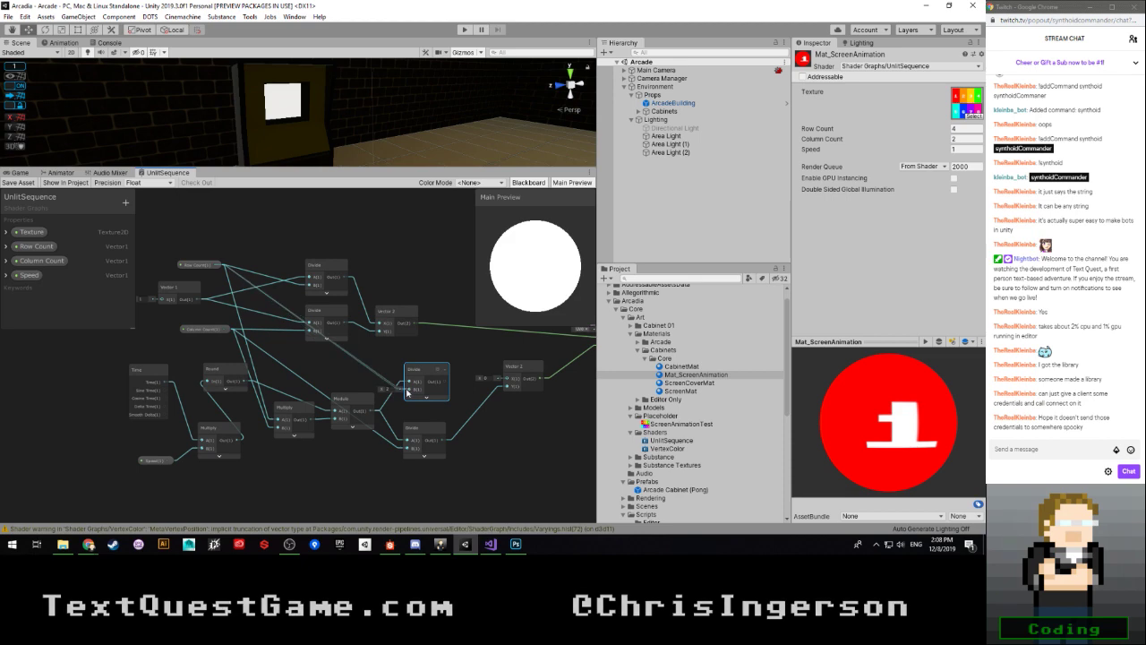
{"action": "scroll", "coordinate": [383, 386], "scroll_direction": "up", "scroll_amount": 2}
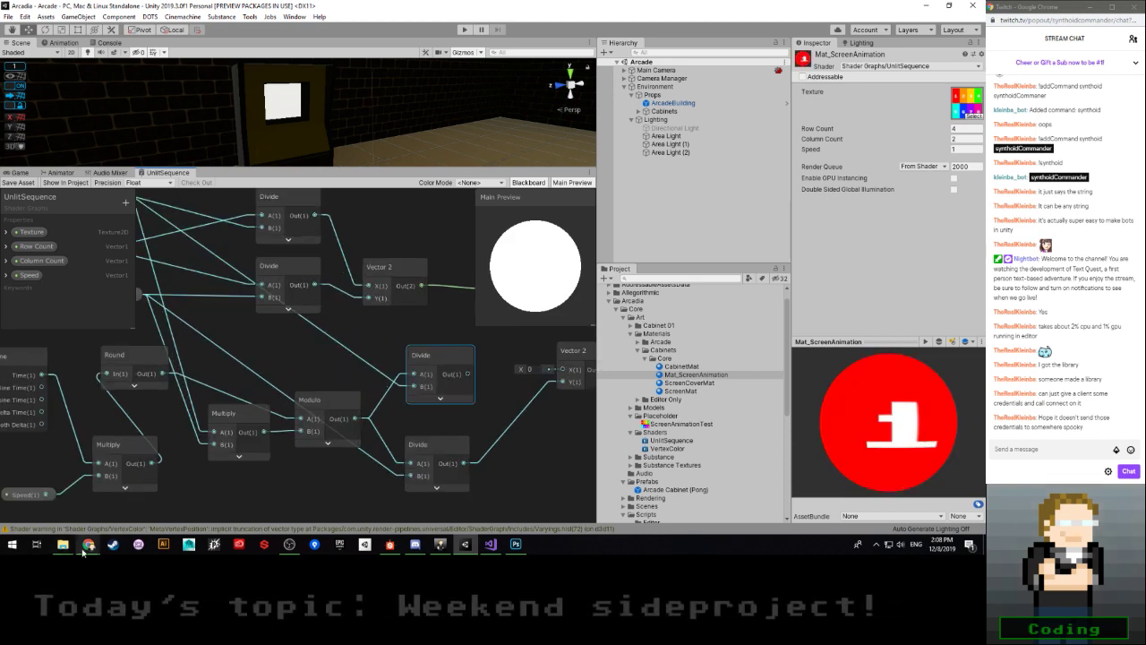
{"action": "mouse_move", "coordinate": [89, 544]}
{"action": "mouse_move", "coordinate": [178, 501]}
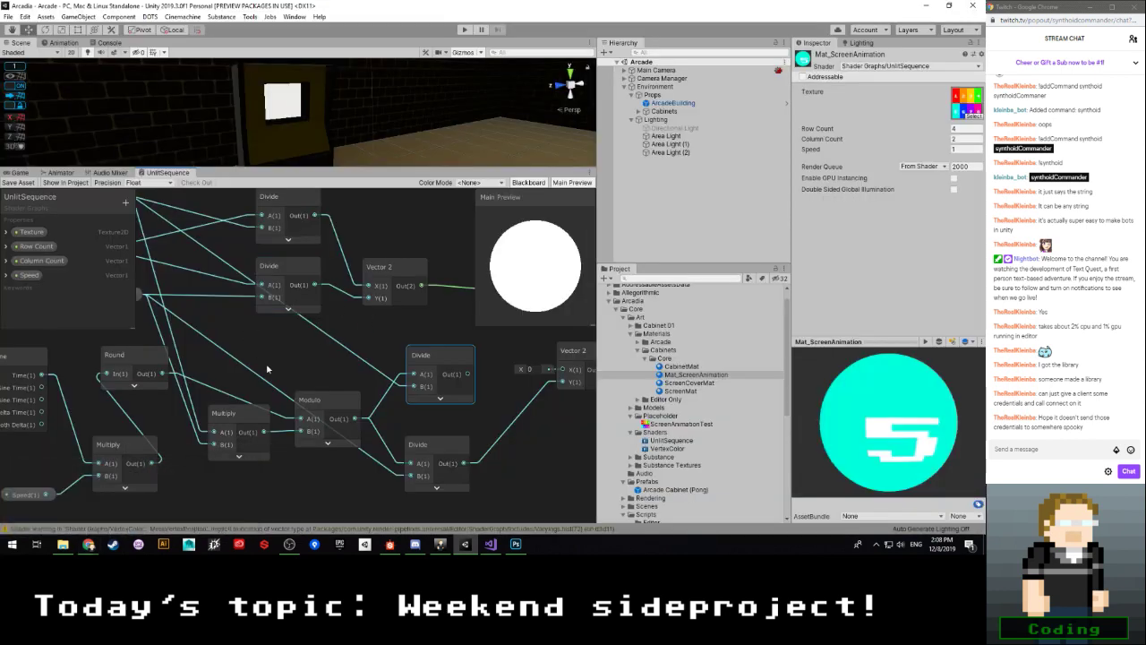
Step: Rewire the upper Divide node's B input to Column Count and connect its output to X of the lower Vector 2 node
{"action": "middle_click_drag", "start_coordinate": [267, 368], "coordinate": [351, 404]}
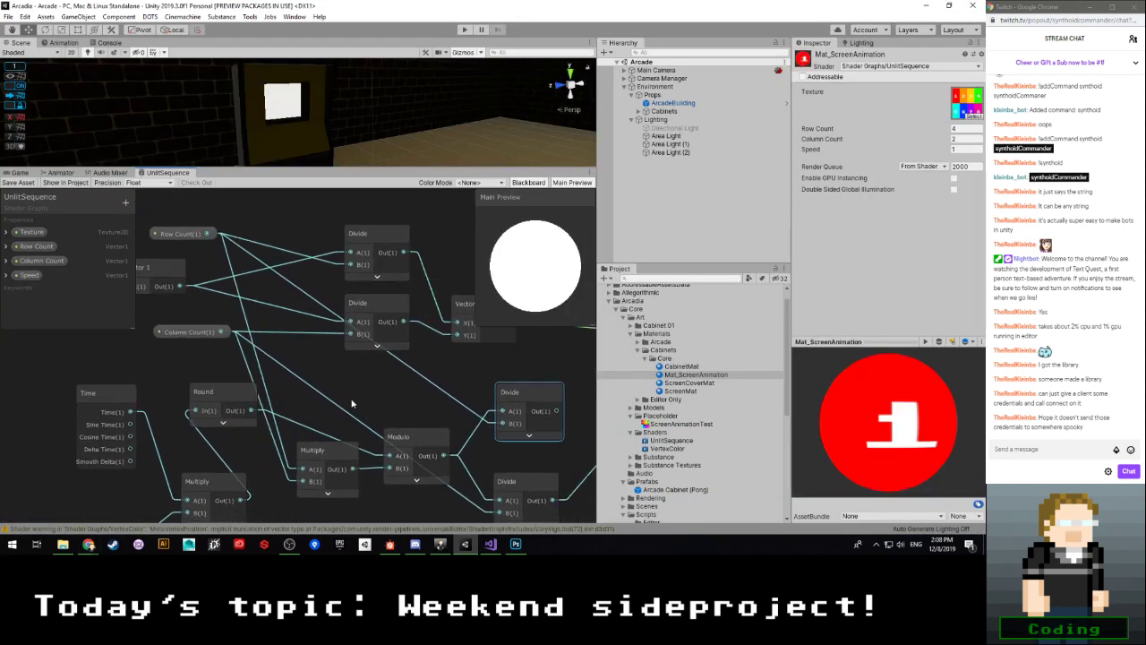
{"action": "middle_click_drag", "start_coordinate": [227, 333], "coordinate": [188, 298]}
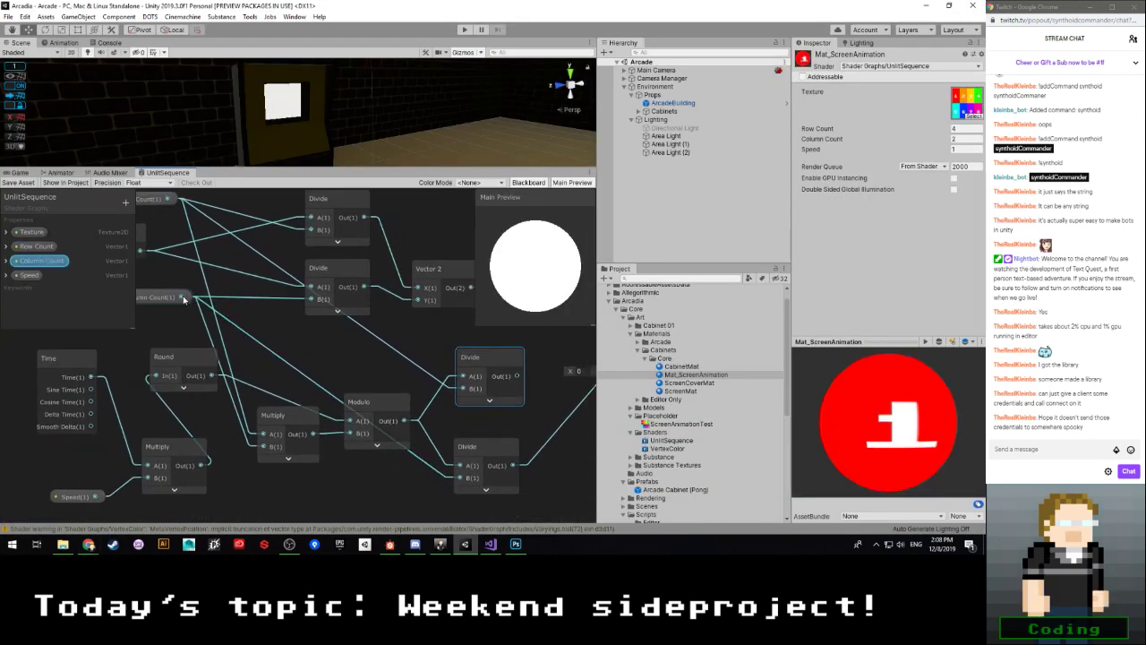
{"action": "middle_click_drag", "start_coordinate": [519, 379], "coordinate": [405, 355]}
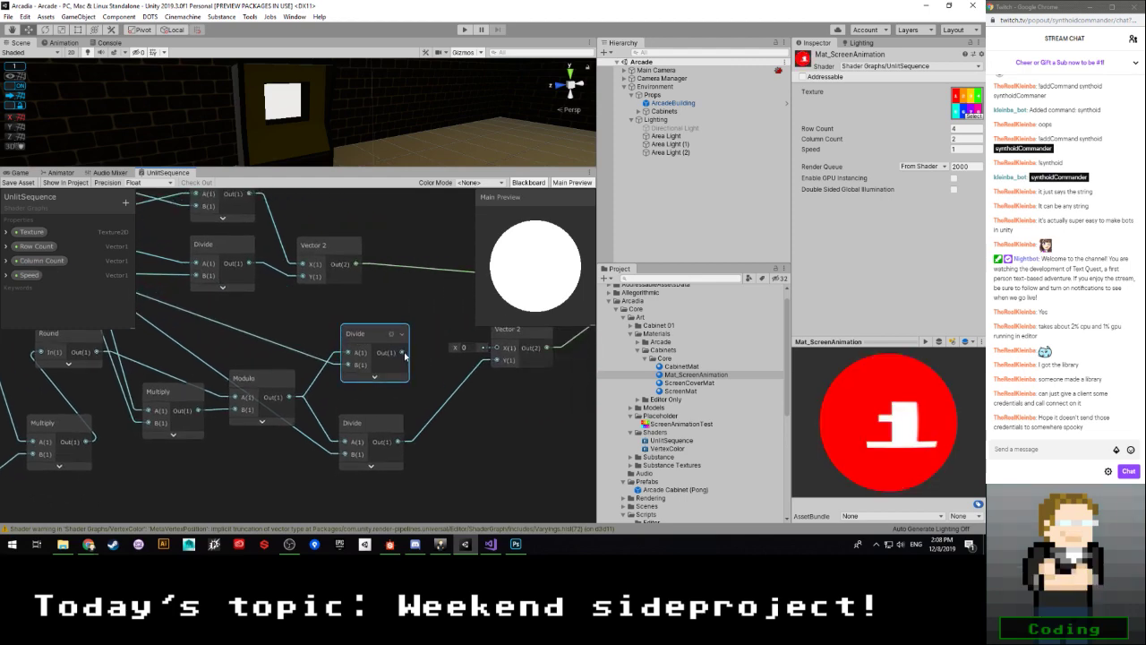
{"action": "left_click_drag", "start_coordinate": [404, 355], "coordinate": [491, 355]}
{"action": "left_click_drag", "start_coordinate": [365, 336], "coordinate": [361, 349]}
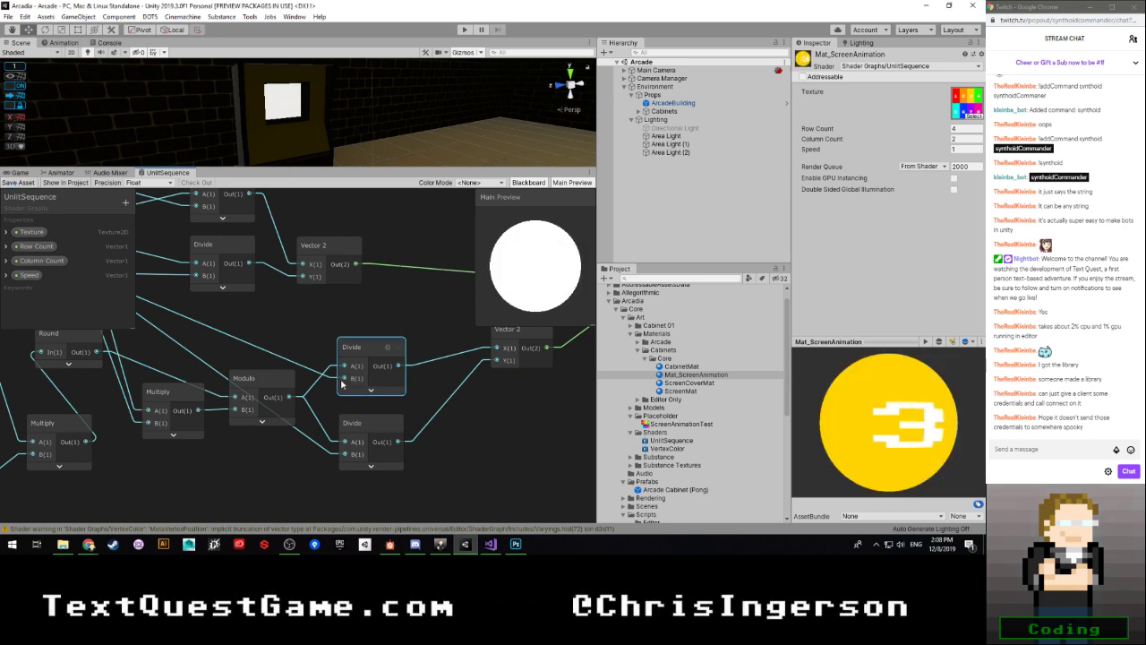
{"action": "scroll", "coordinate": [336, 385], "scroll_direction": "down", "scroll_amount": 3}
{"action": "middle_click_drag", "start_coordinate": [274, 470], "coordinate": [295, 465]}
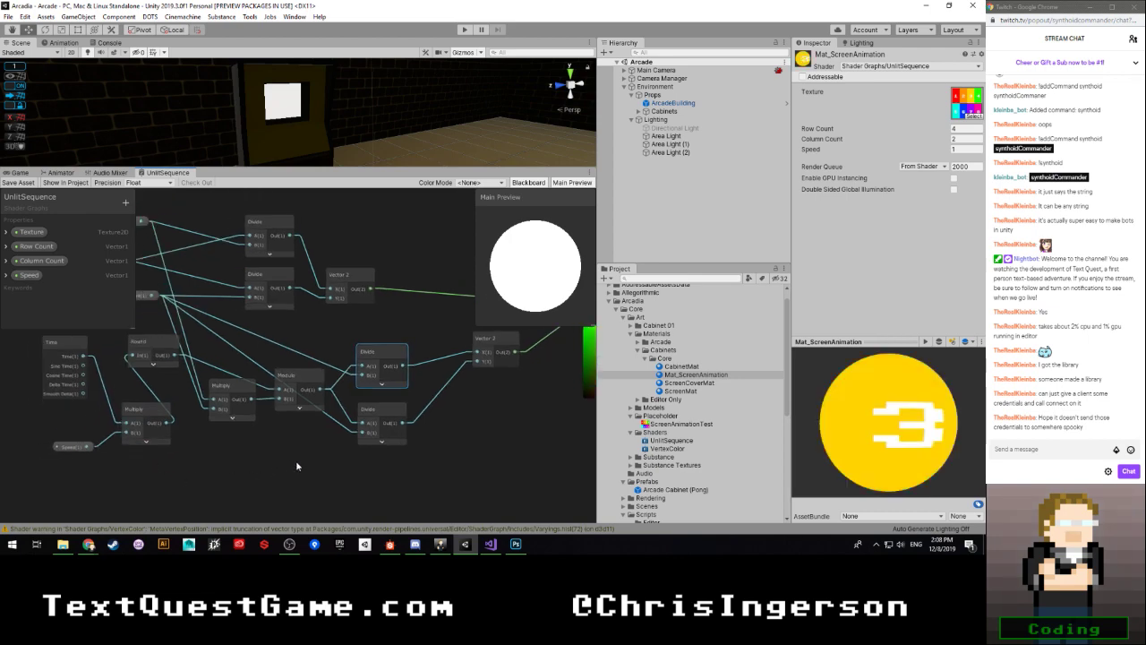
Step: Add a Subtract node below the Divide nodes, with the Modulo output as A and the upper Divide output as B
{"action": "mouse_move", "coordinate": [88, 543]}
{"action": "mouse_move", "coordinate": [181, 505]}
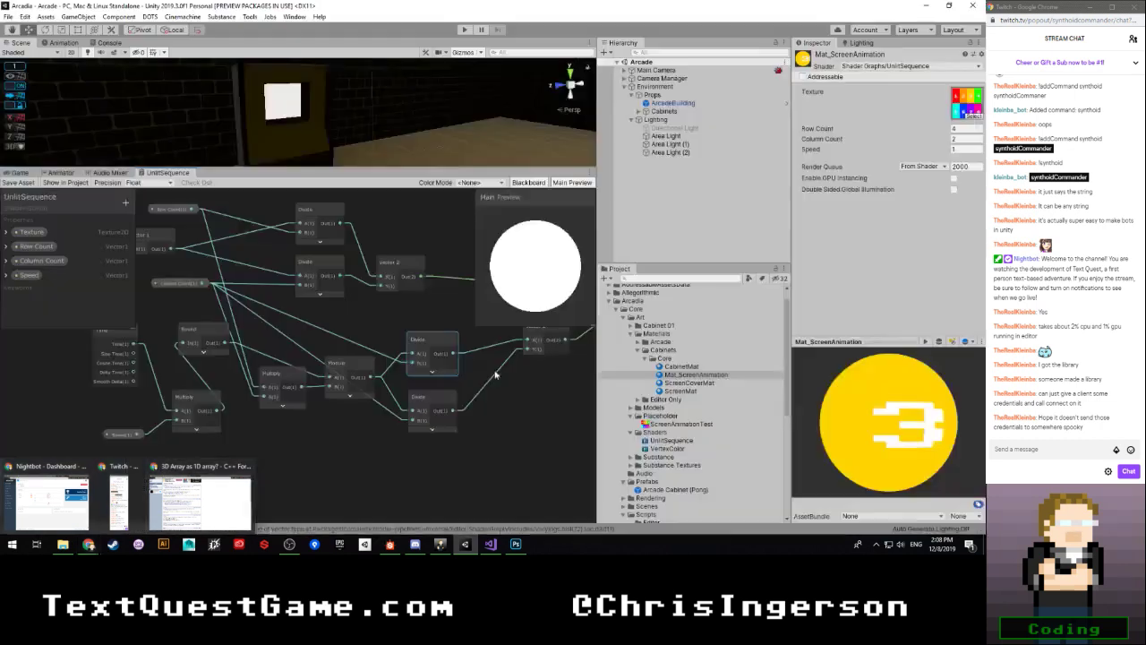
{"action": "scroll", "coordinate": [401, 390], "scroll_direction": "up", "scroll_amount": 2}
{"action": "middle_click_drag", "start_coordinate": [402, 388], "coordinate": [340, 368]}
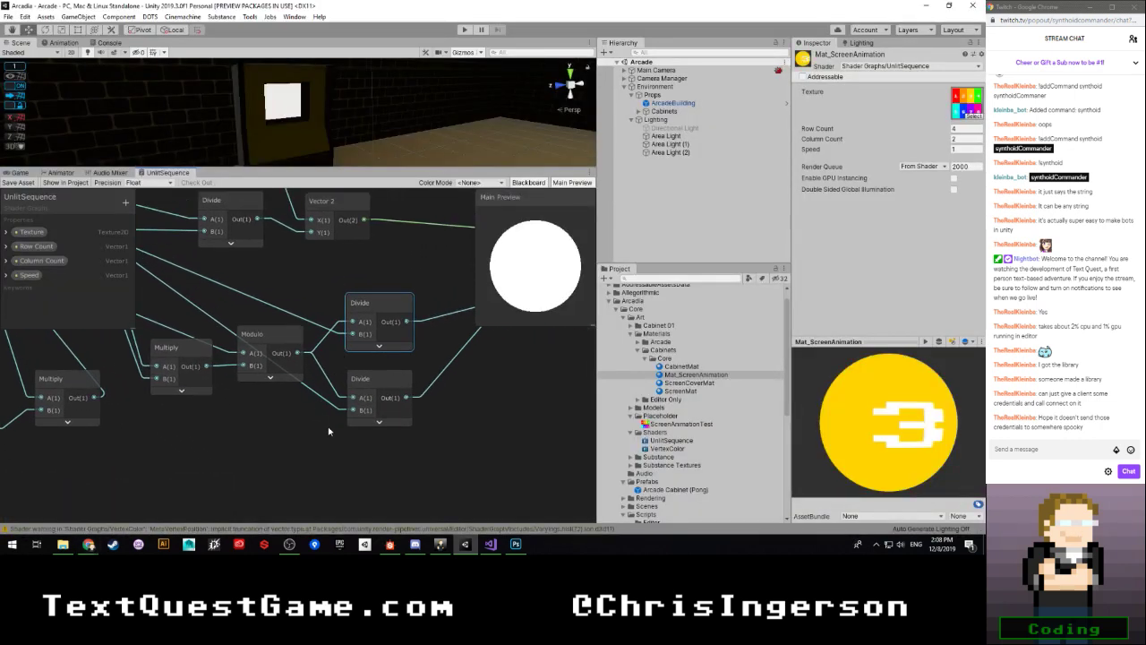
{"action": "scroll", "coordinate": [281, 408], "scroll_direction": "down", "scroll_amount": 2}
{"action": "key", "text": "space"}
{"action": "type", "text": "s"}
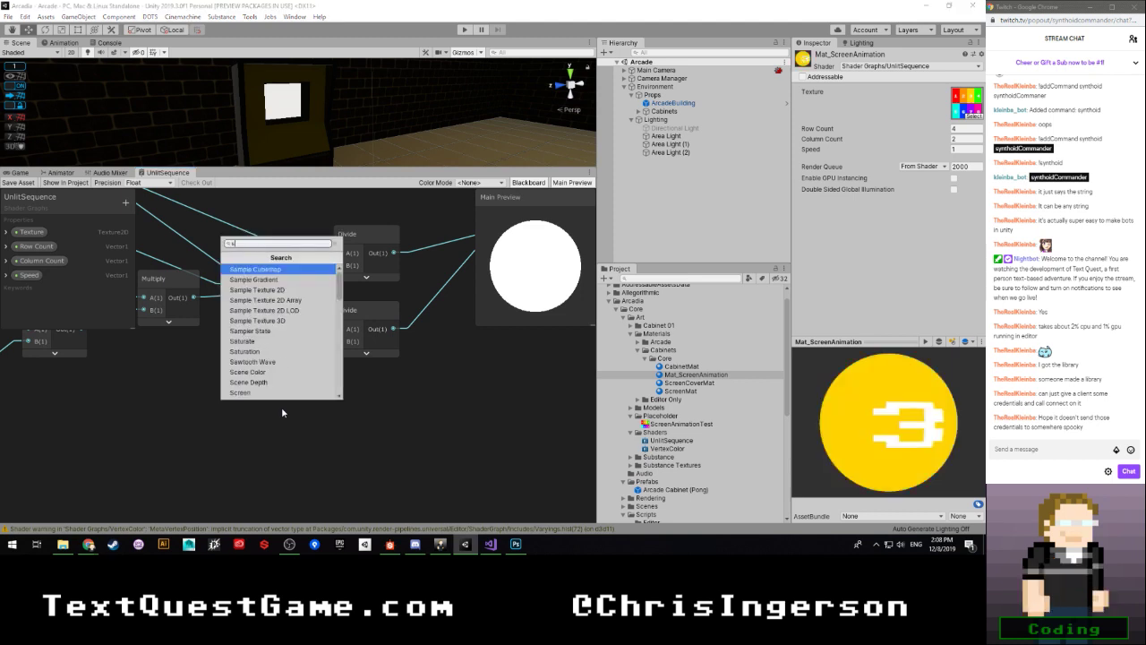
{"action": "type", "text": "ib"}
{"action": "key", "text": "BackSpace"}
{"action": "key", "text": "BackSpace"}
{"action": "type", "text": "ub"}
{"action": "key", "text": "Return"}
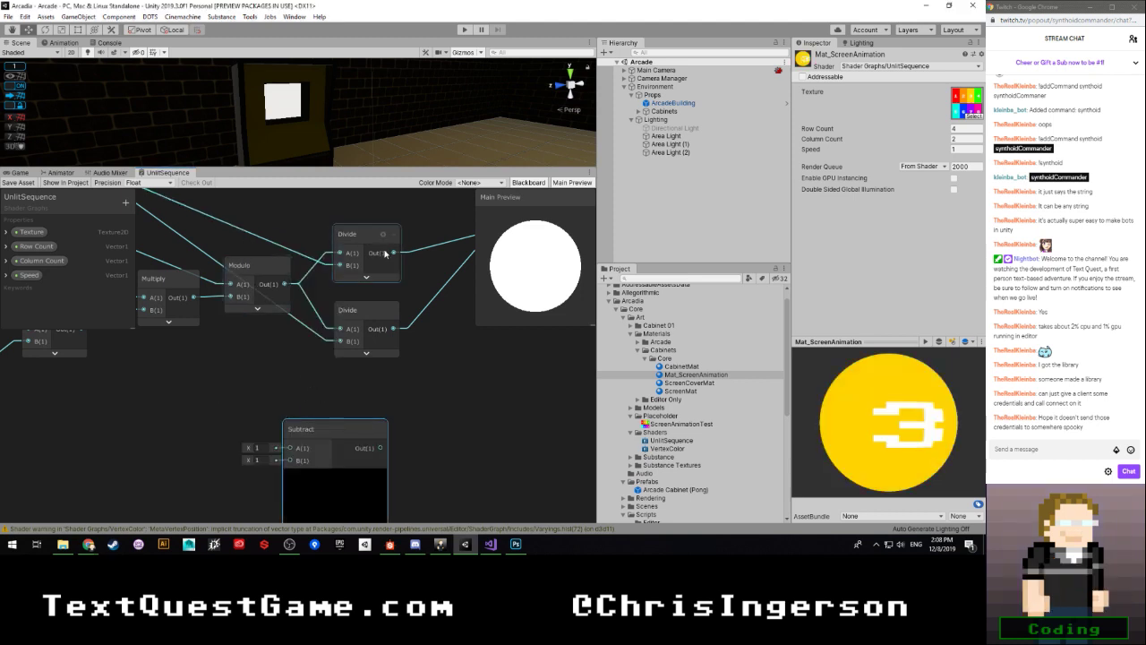
{"action": "left_click_drag", "start_coordinate": [384, 255], "coordinate": [280, 460]}
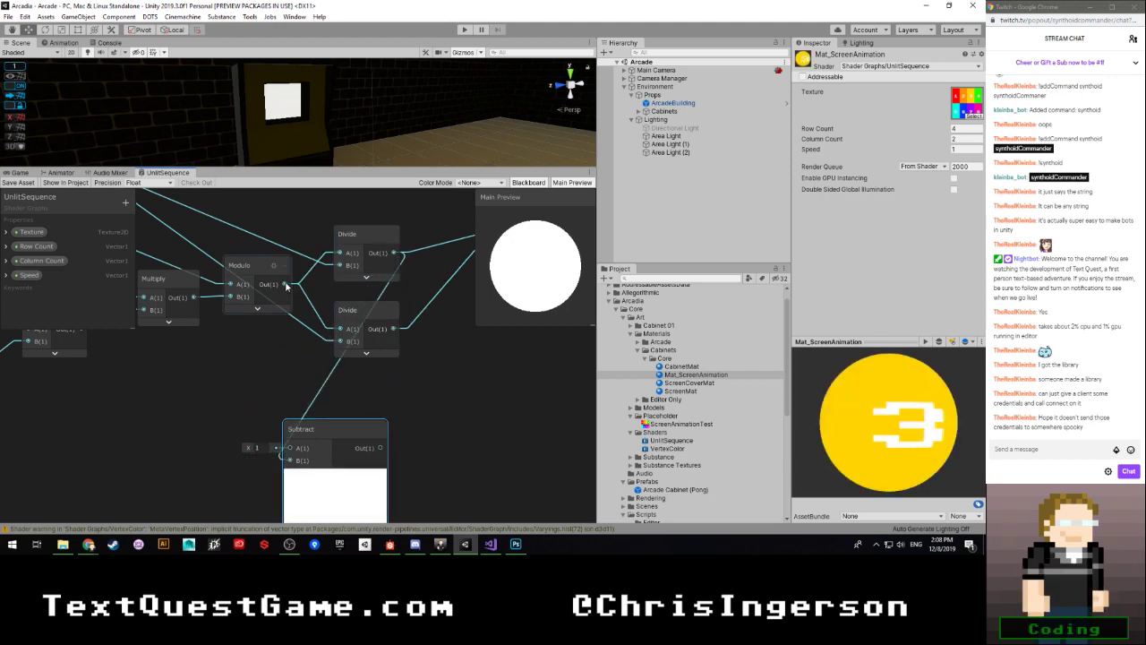
{"action": "left_click_drag", "start_coordinate": [286, 285], "coordinate": [289, 448]}
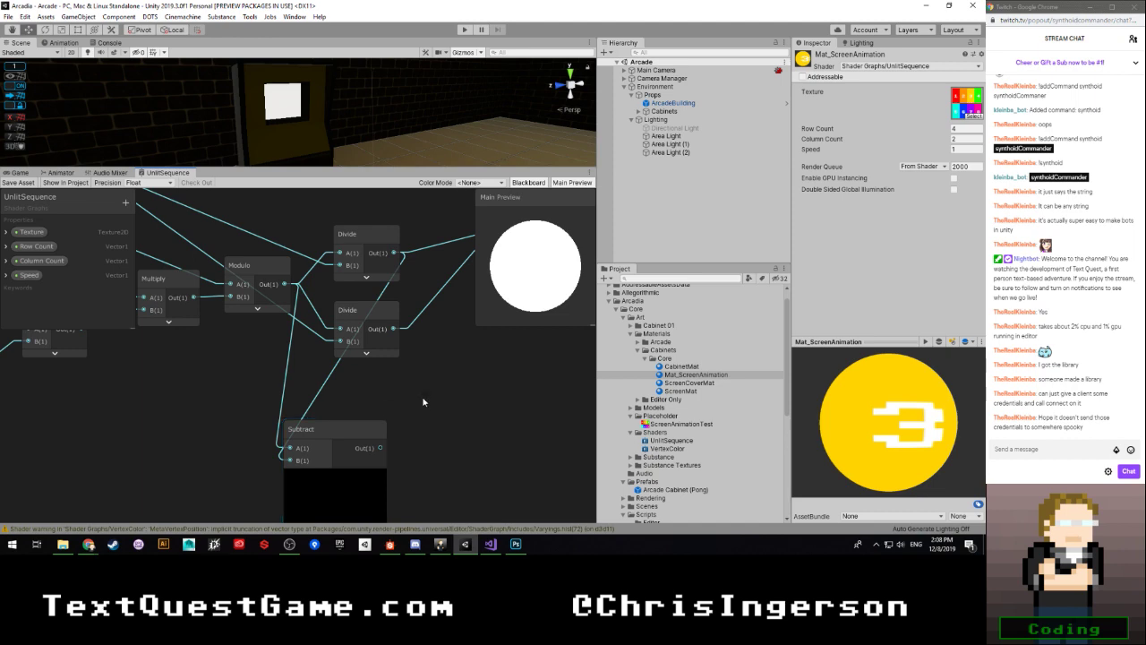
Step: Add a Multiply node combining Column Count with the Subtract output, and connect its result to Y of the lower Vector 2 node
{"action": "key", "text": "space"}
{"action": "type", "text": "mul"}
{"action": "key", "text": "Return"}
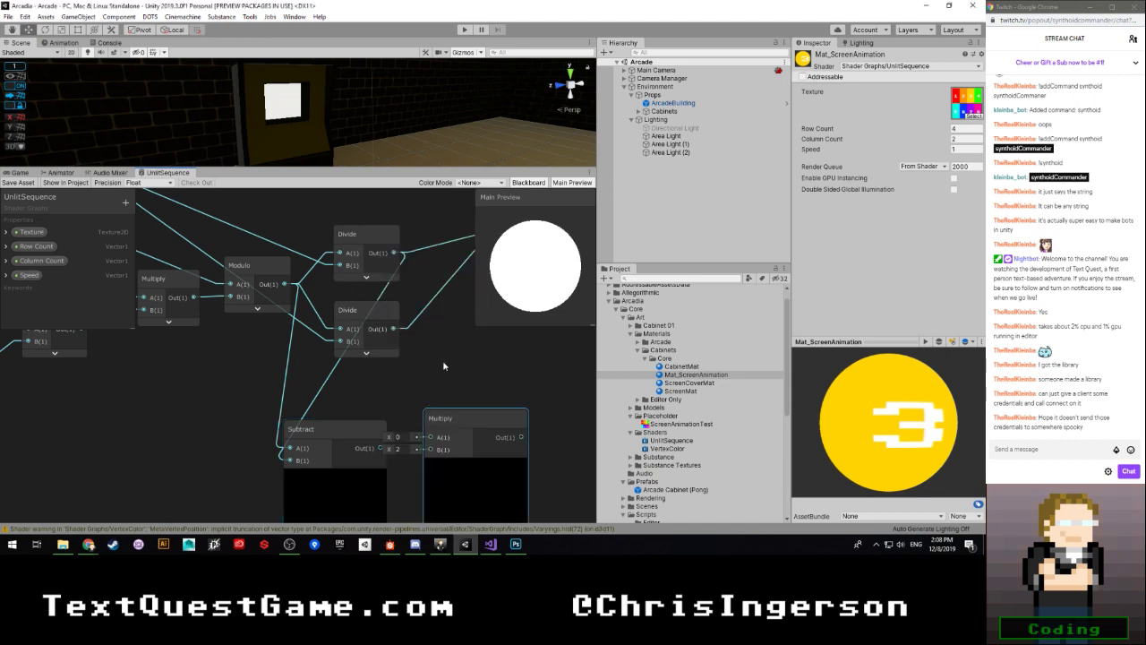
{"action": "scroll", "coordinate": [444, 361], "scroll_direction": "down", "scroll_amount": 4}
{"action": "left_click_drag", "start_coordinate": [412, 411], "coordinate": [440, 410]}
{"action": "middle_click_drag", "start_coordinate": [365, 369], "coordinate": [388, 425]}
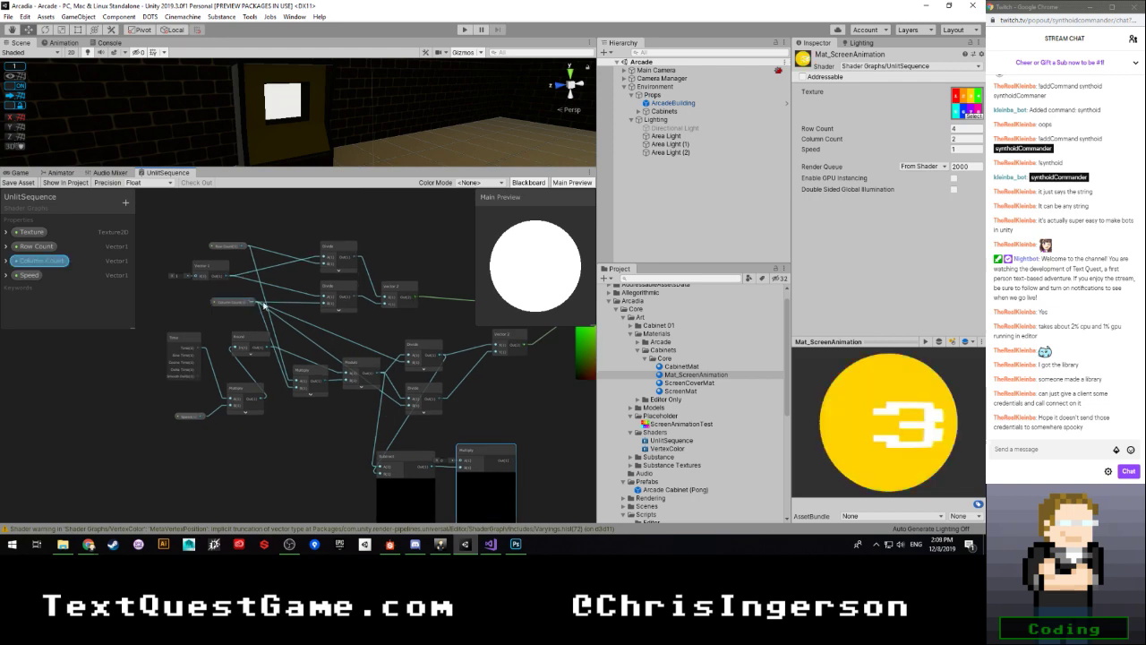
{"action": "left_click_drag", "start_coordinate": [257, 301], "coordinate": [501, 357]}
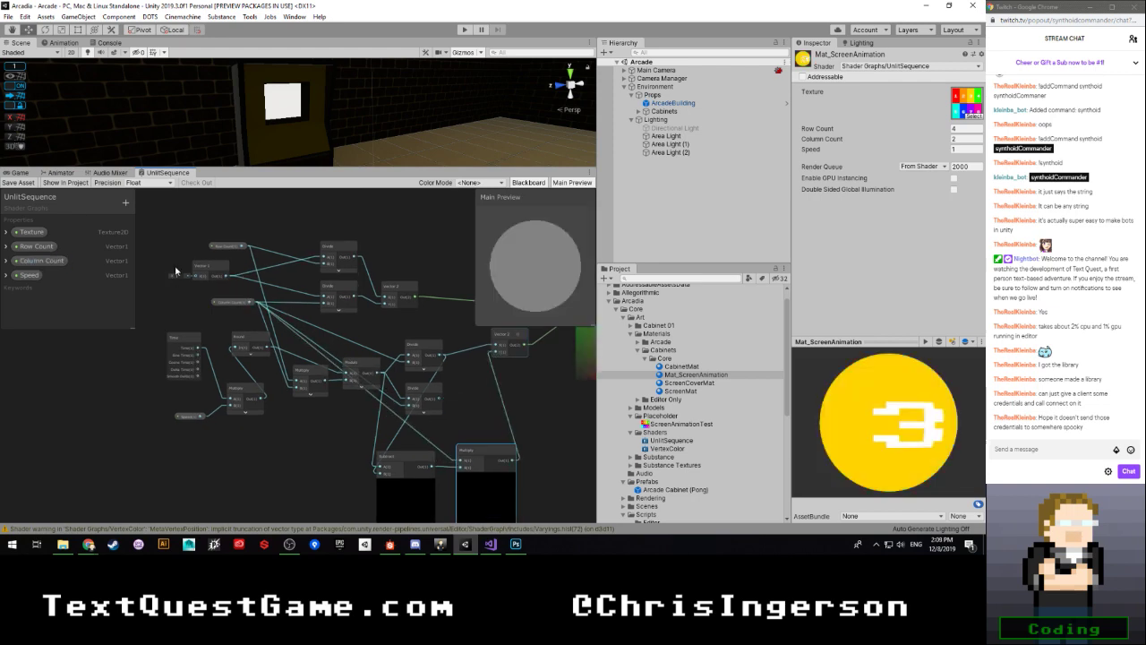
Step: Save the UnlitSequence graph, look over its node network and check the cabinet in the Game view
{"action": "left_click", "coordinate": [20, 183]}
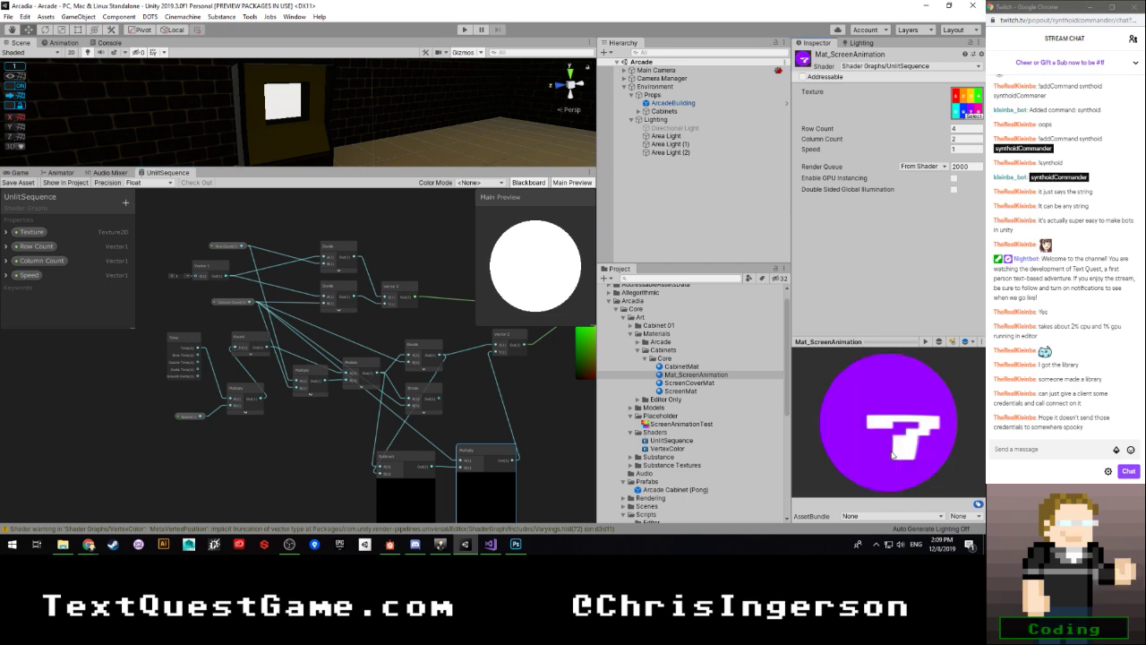
{"action": "scroll", "coordinate": [524, 419], "scroll_direction": "down", "scroll_amount": 1}
{"action": "scroll", "coordinate": [474, 407], "scroll_direction": "up", "scroll_amount": 2}
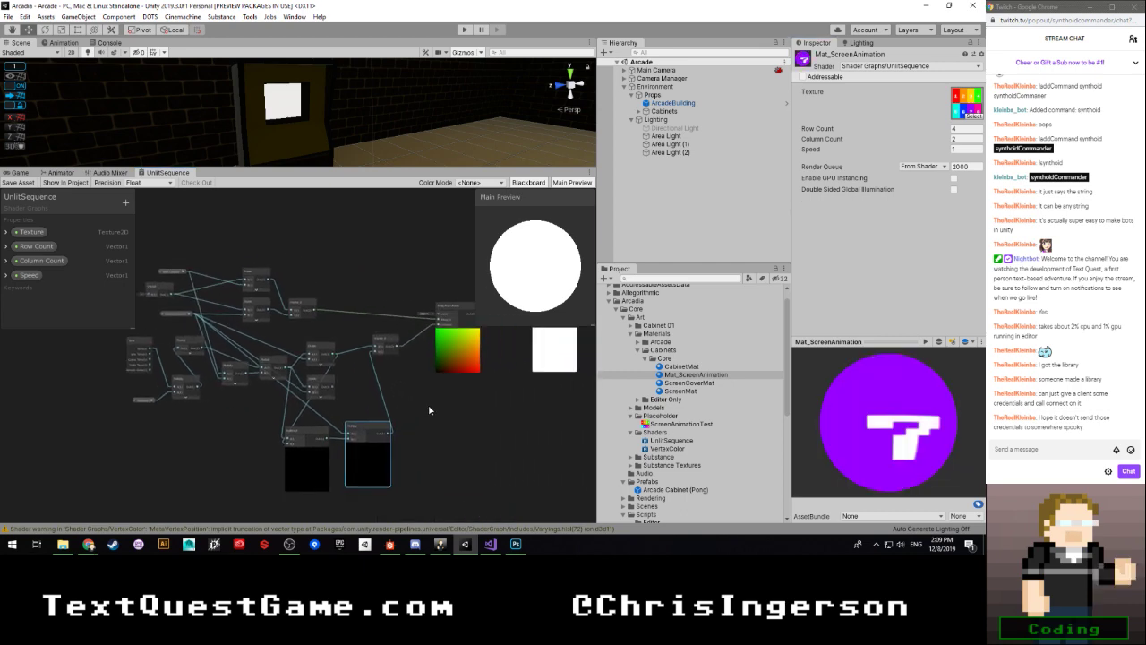
{"action": "scroll", "coordinate": [428, 403], "scroll_direction": "up", "scroll_amount": 1}
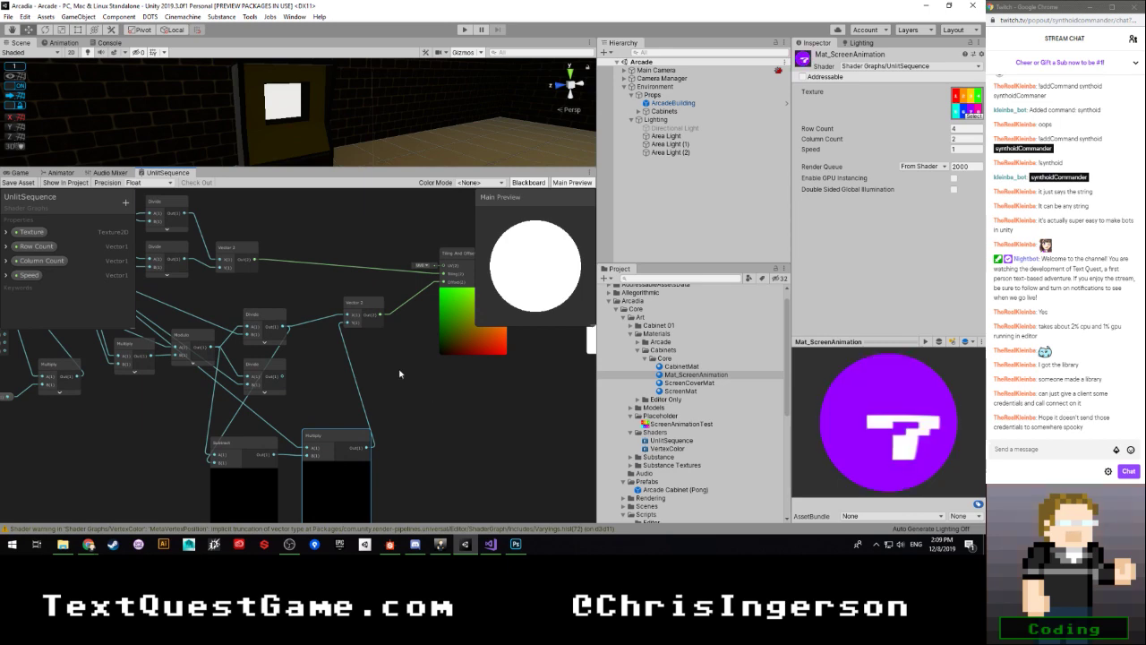
{"action": "left_click", "coordinate": [26, 172]}
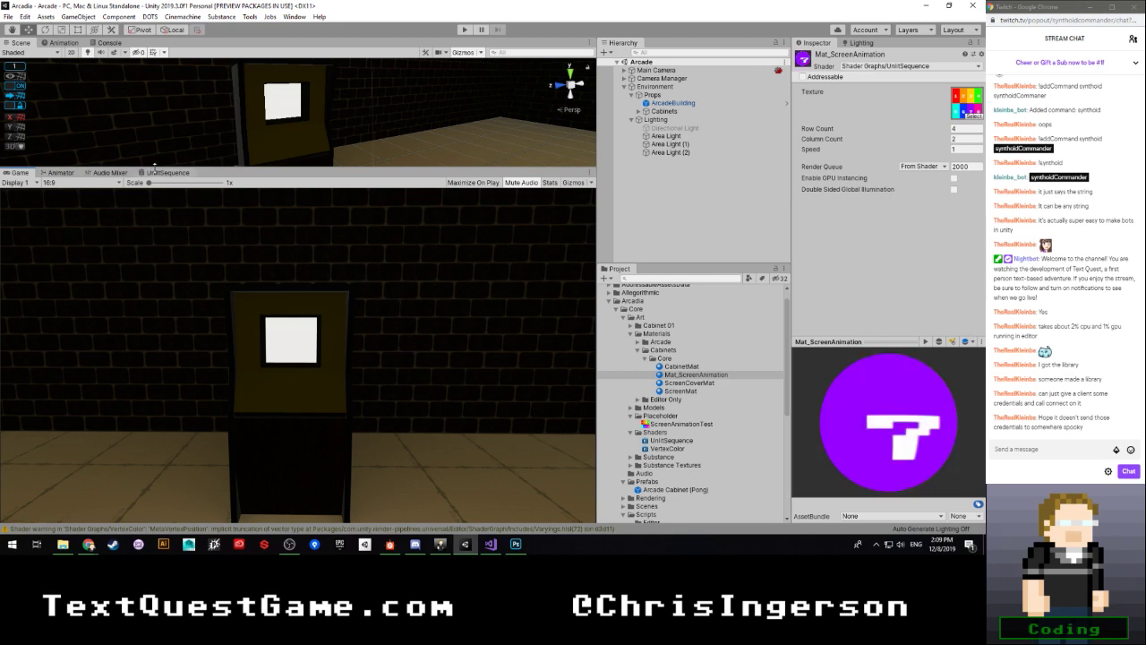
{"action": "left_click", "coordinate": [163, 173]}
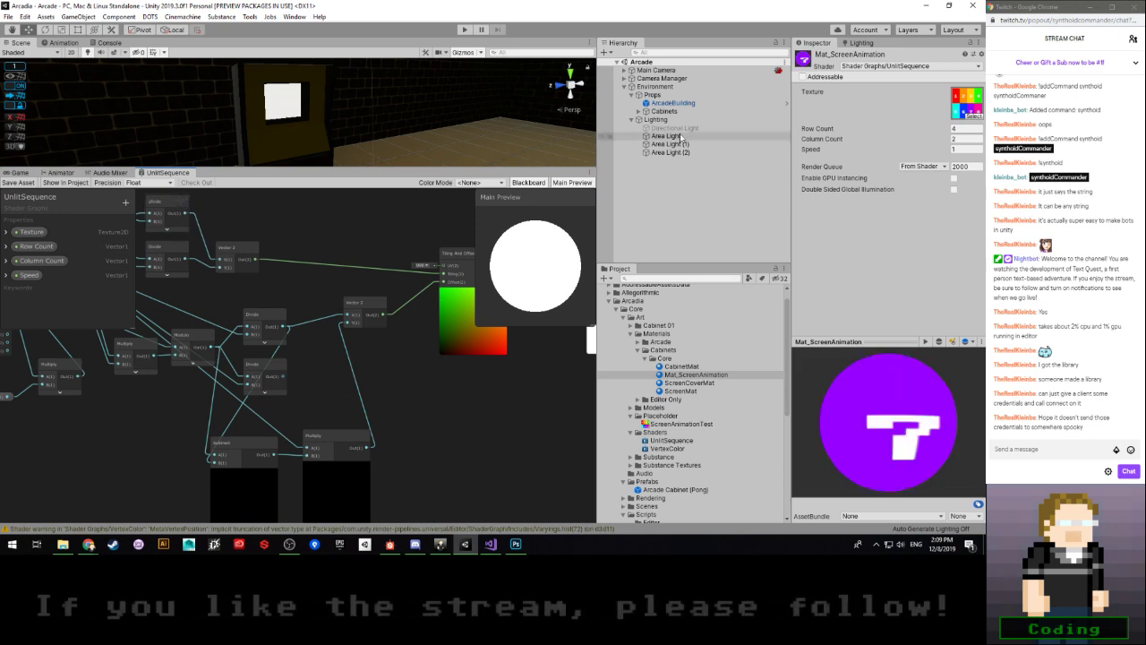
Step: Assign Mat_ScreenAnimation as Element 0 of the Screen (Pong) prefab inside Arcade Cabinet (Pong), and return to the Arcade scene
{"action": "double_click", "coordinate": [671, 103]}
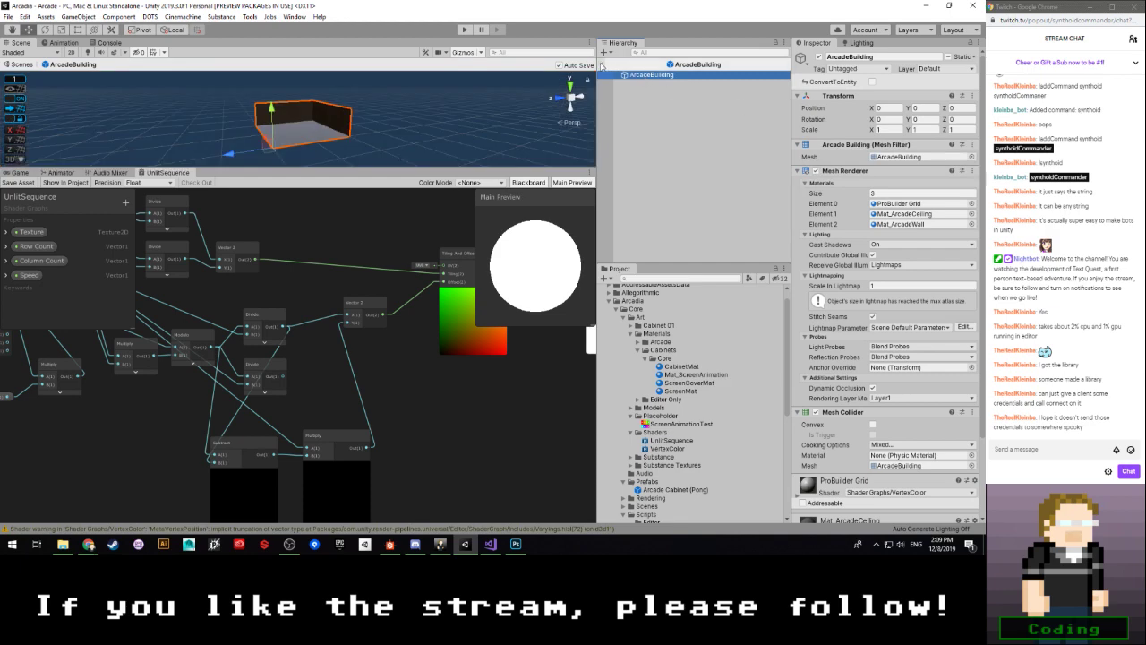
{"action": "left_click", "coordinate": [601, 65]}
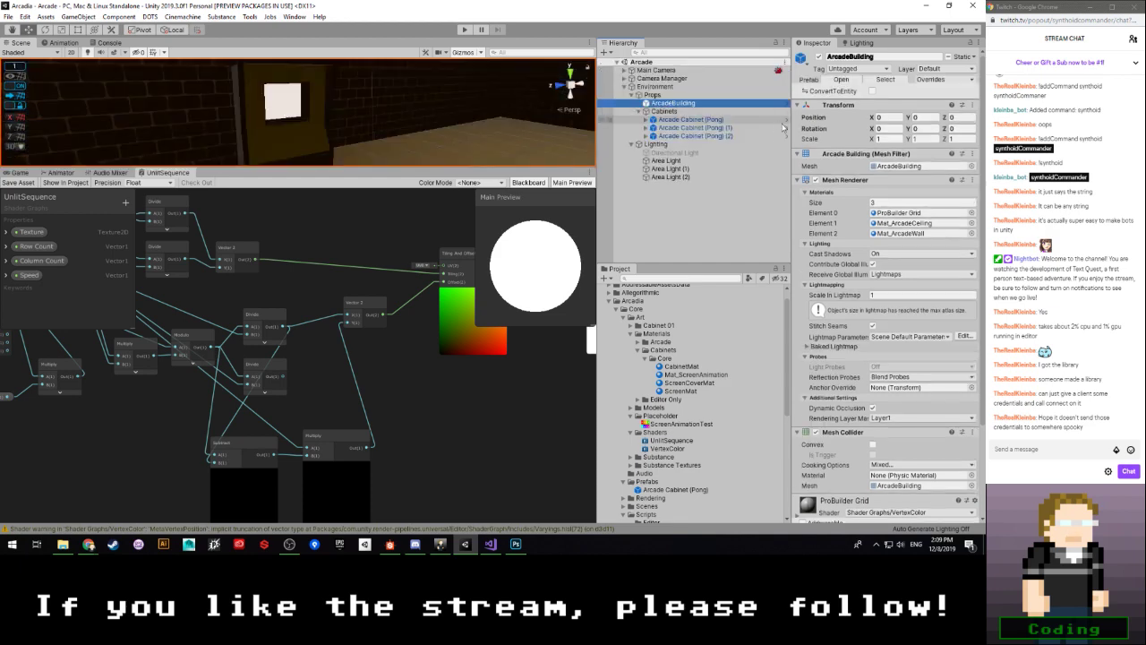
{"action": "left_click", "coordinate": [785, 127]}
{"action": "left_click", "coordinate": [667, 91]}
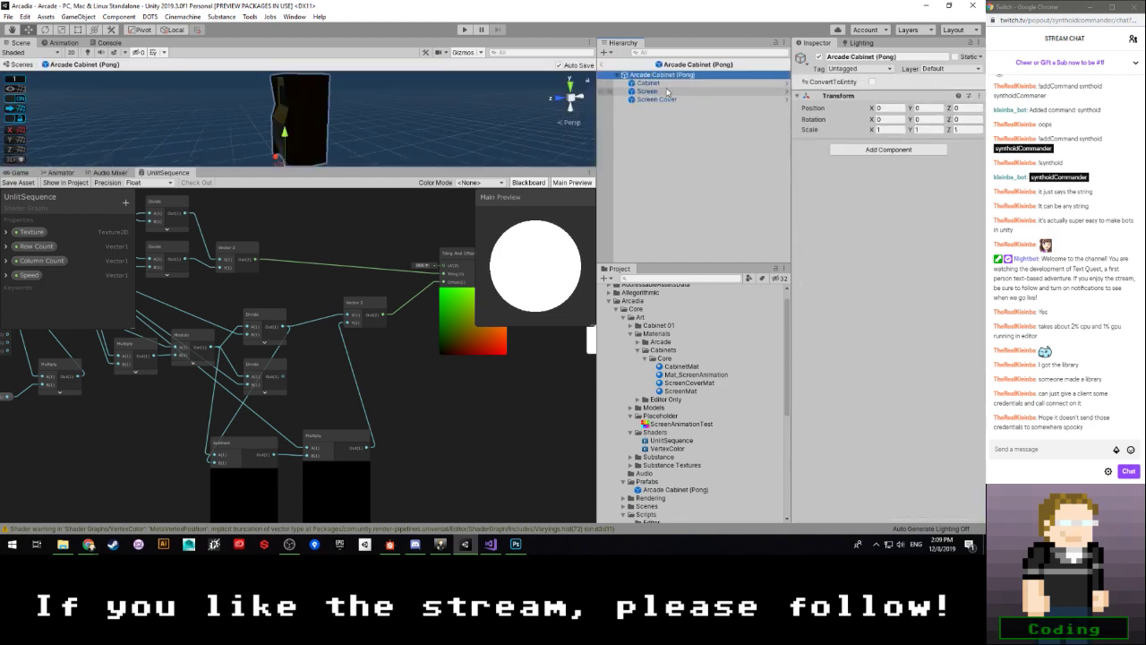
{"action": "left_click", "coordinate": [785, 94]}
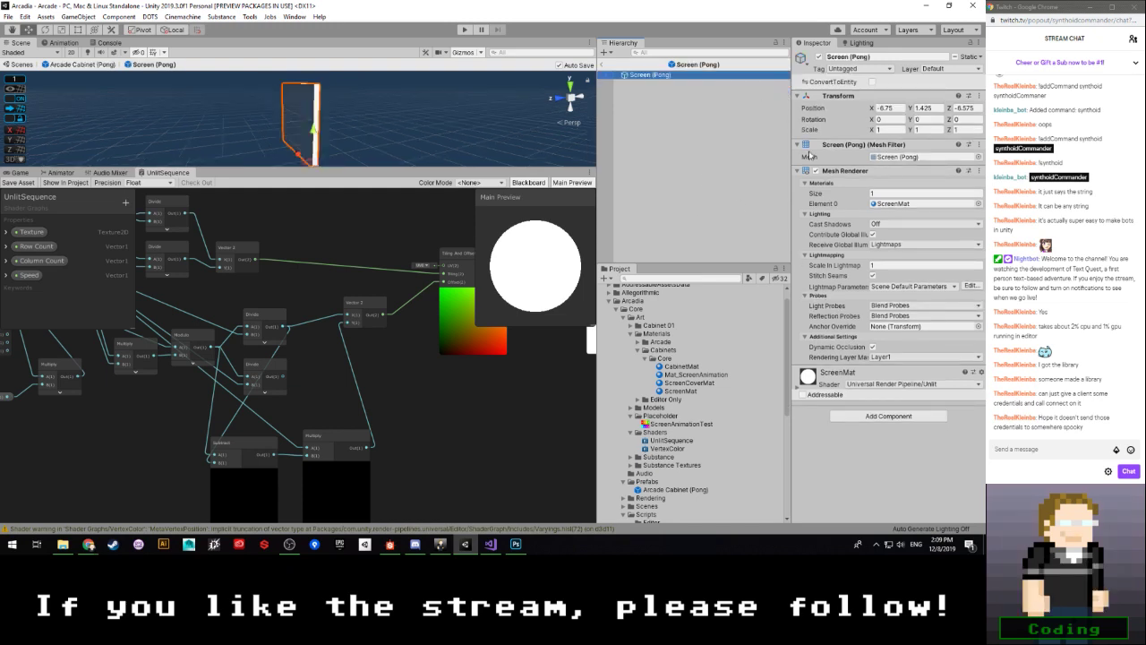
{"action": "left_click_drag", "start_coordinate": [675, 376], "coordinate": [904, 203]}
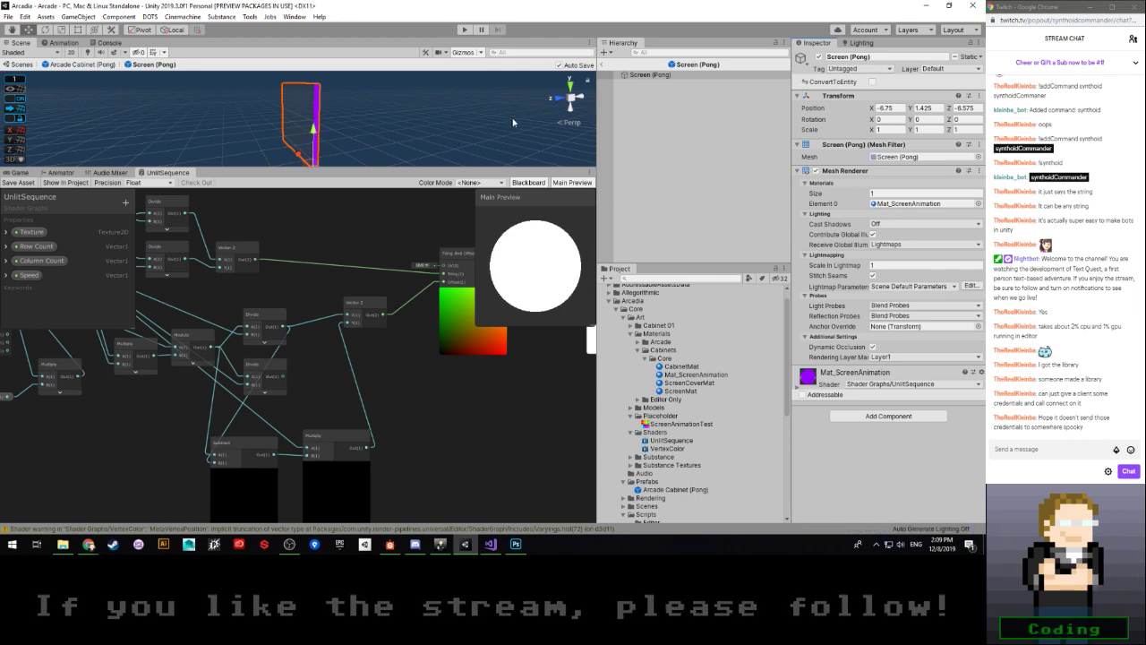
{"action": "left_click_drag", "start_coordinate": [514, 122], "coordinate": [213, 97], "text": "alt"}
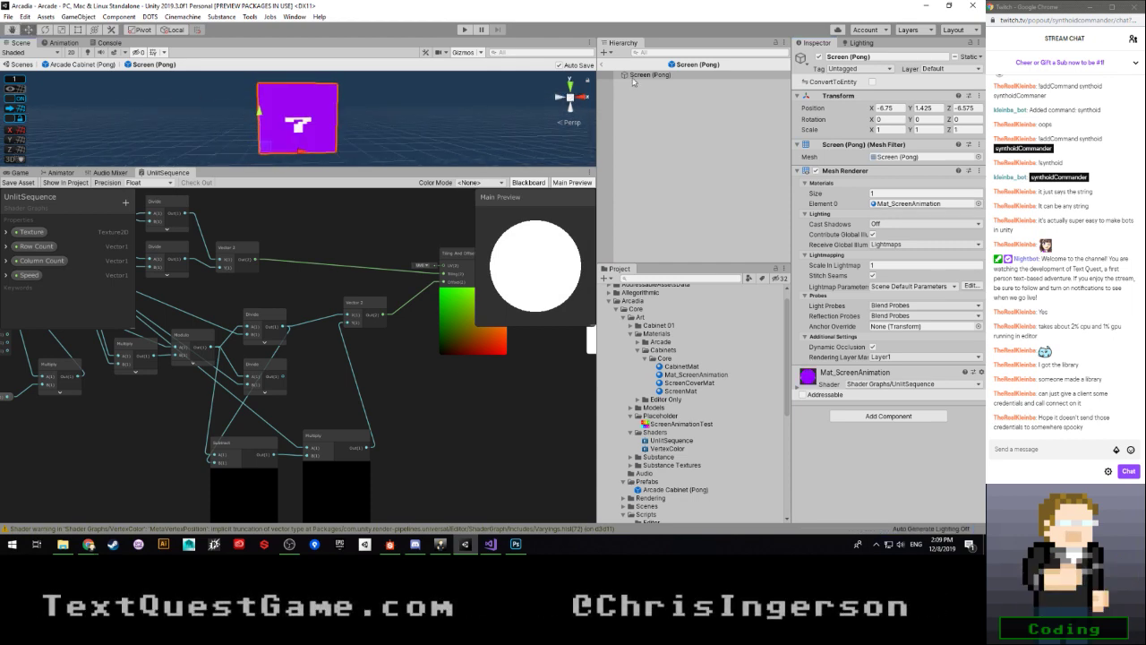
{"action": "left_click", "coordinate": [602, 64]}
{"action": "left_click", "coordinate": [606, 64]}
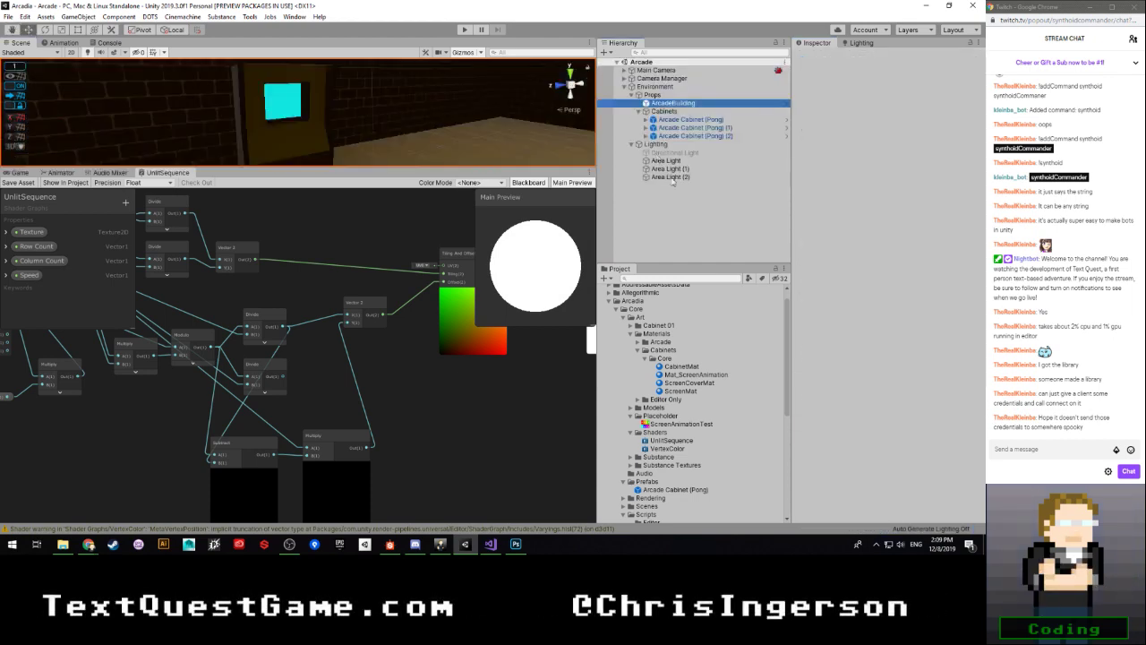
Step: Look around at the cabinets in the Arcade scene and play the game to check the animated screen material
{"action": "scroll", "coordinate": [338, 120], "scroll_direction": "down", "scroll_amount": 8}
{"action": "left_click_drag", "start_coordinate": [338, 120], "coordinate": [537, 120], "text": "alt"}
{"action": "middle_click_drag", "start_coordinate": [511, 122], "coordinate": [313, 113]}
{"action": "right_click_drag", "start_coordinate": [313, 113], "coordinate": [303, 112]}
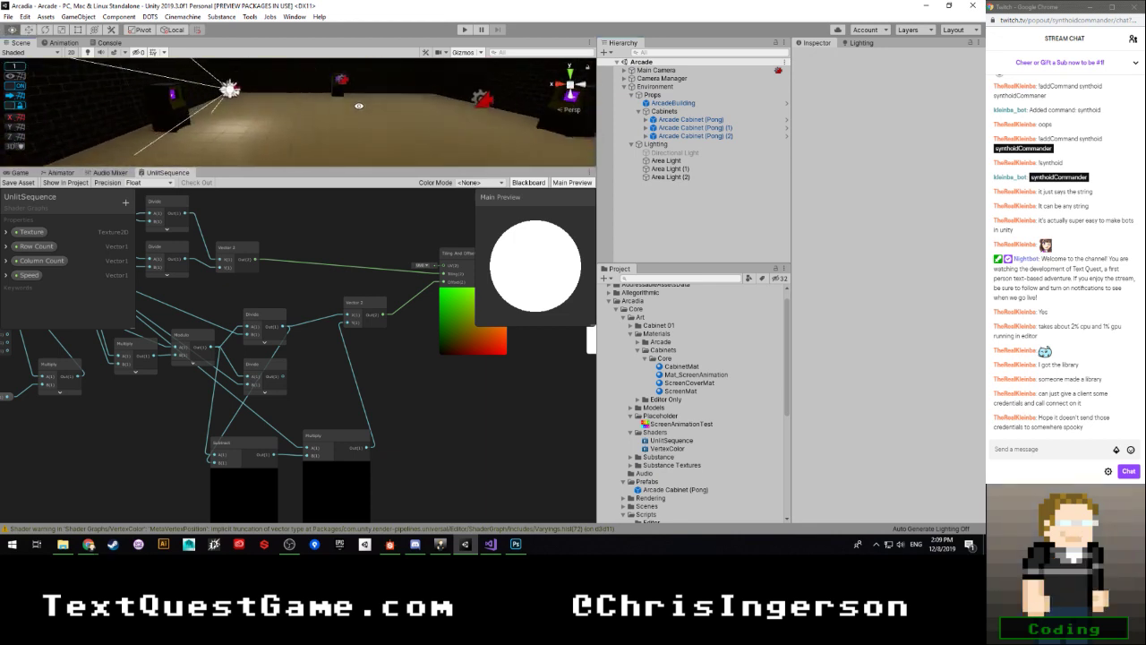
{"action": "left_click", "coordinate": [20, 172]}
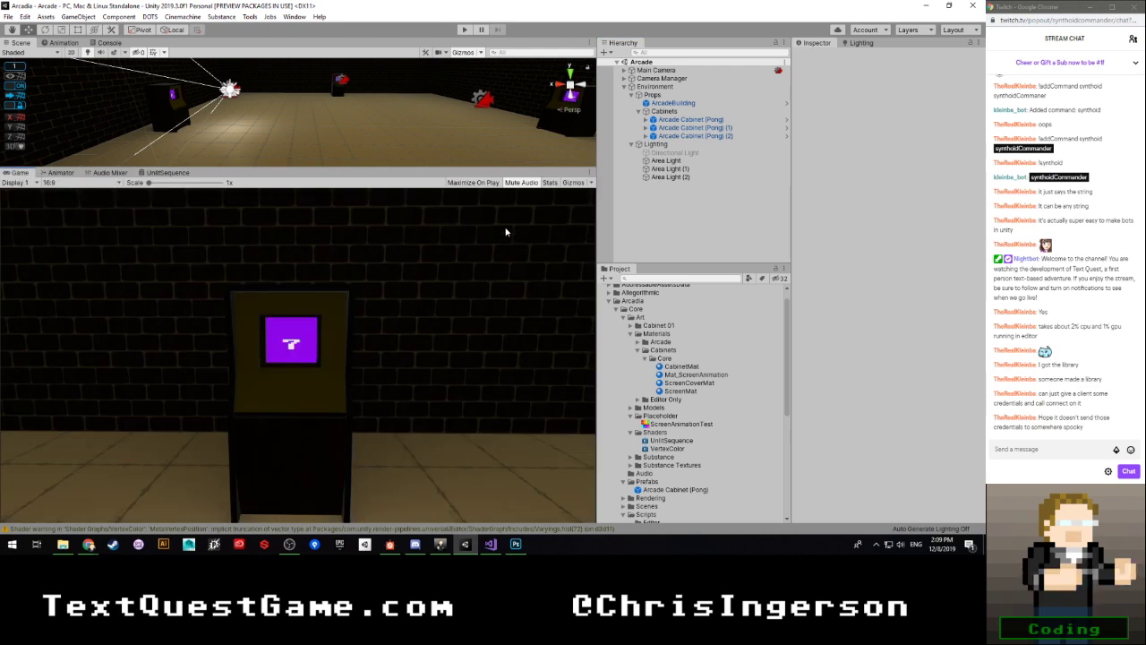
{"action": "left_click", "coordinate": [463, 30]}
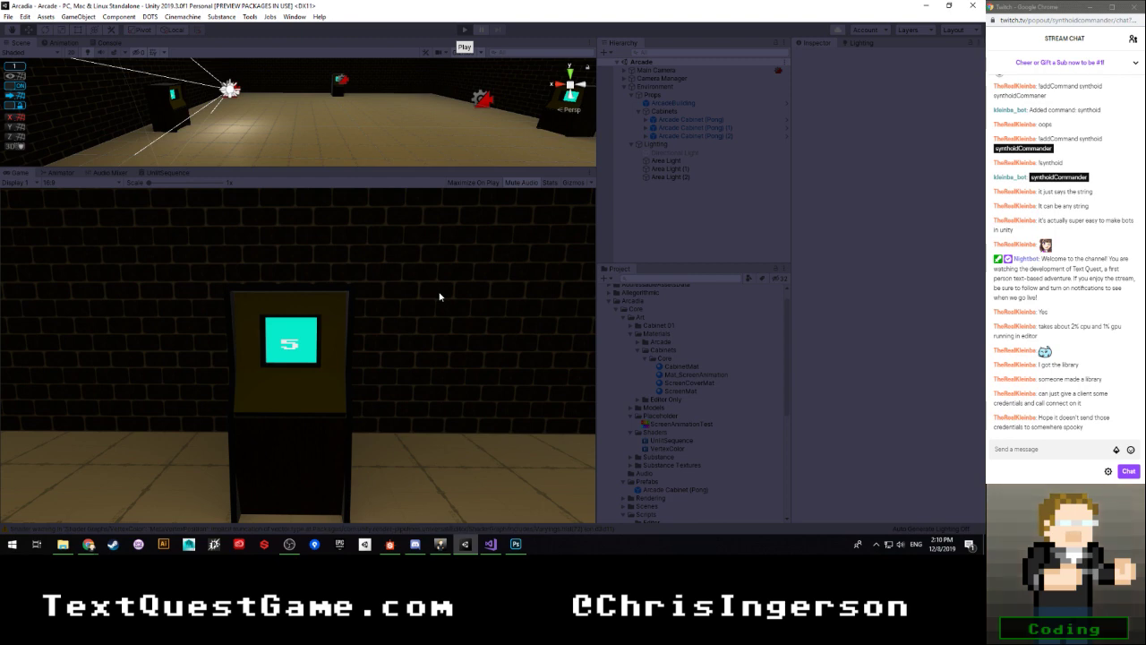
{"action": "key", "text": "ctrl+p"}
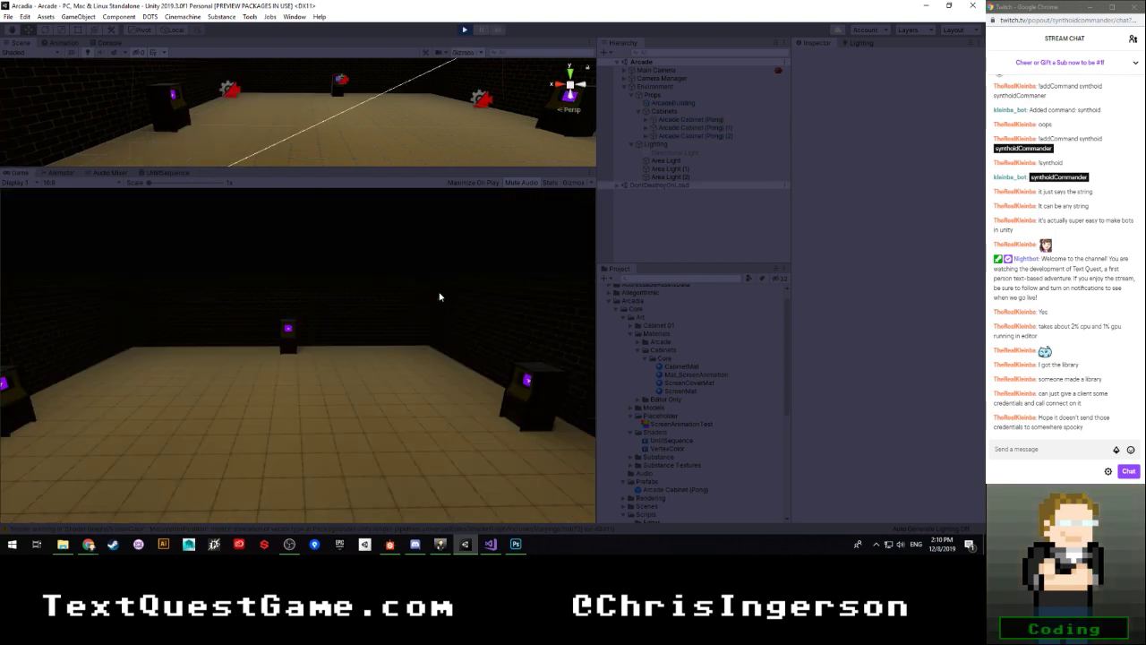
{"action": "key", "text": "a"}
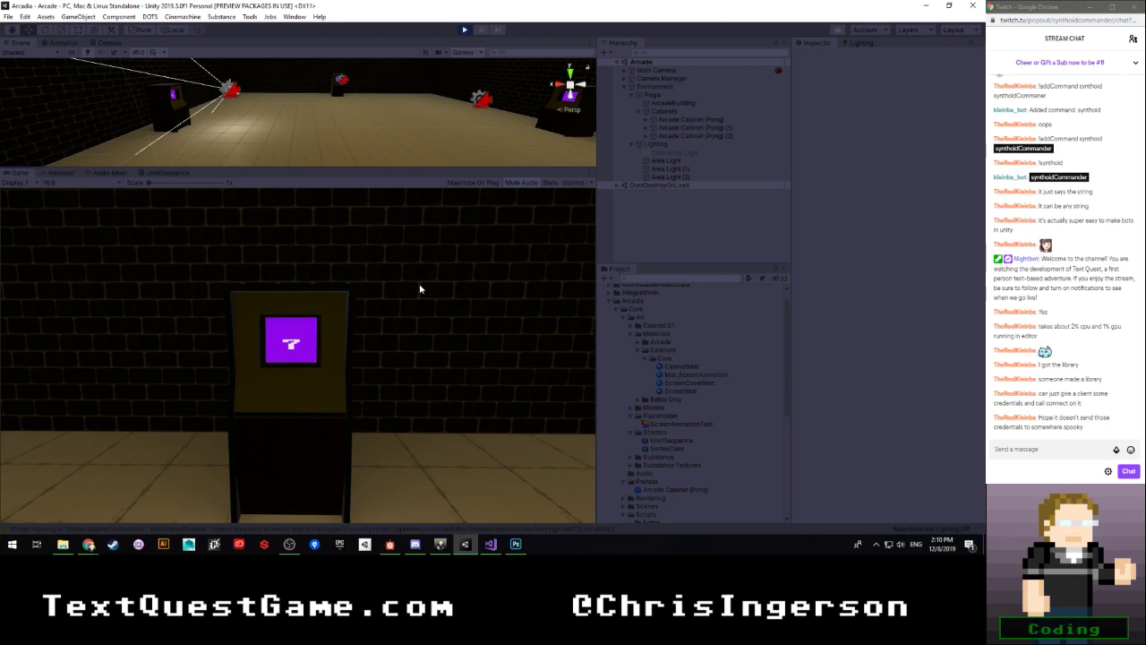
Step: Stop the play test of the Arcade scene
{"action": "left_click", "coordinate": [1047, 450]}
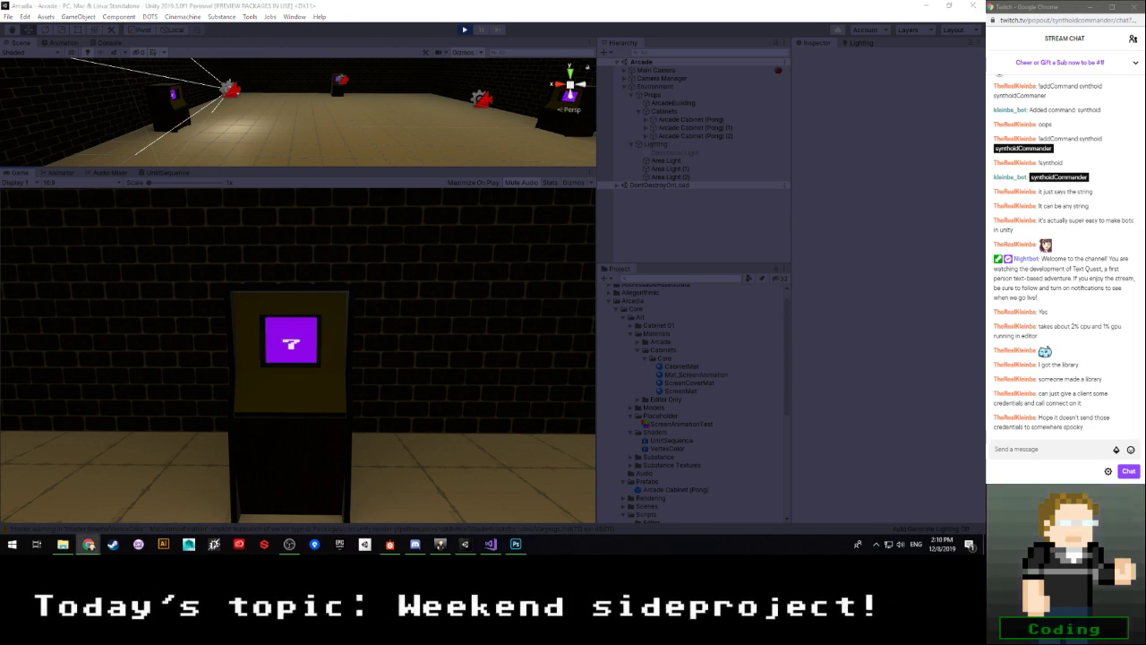
{"action": "left_click", "coordinate": [218, 269]}
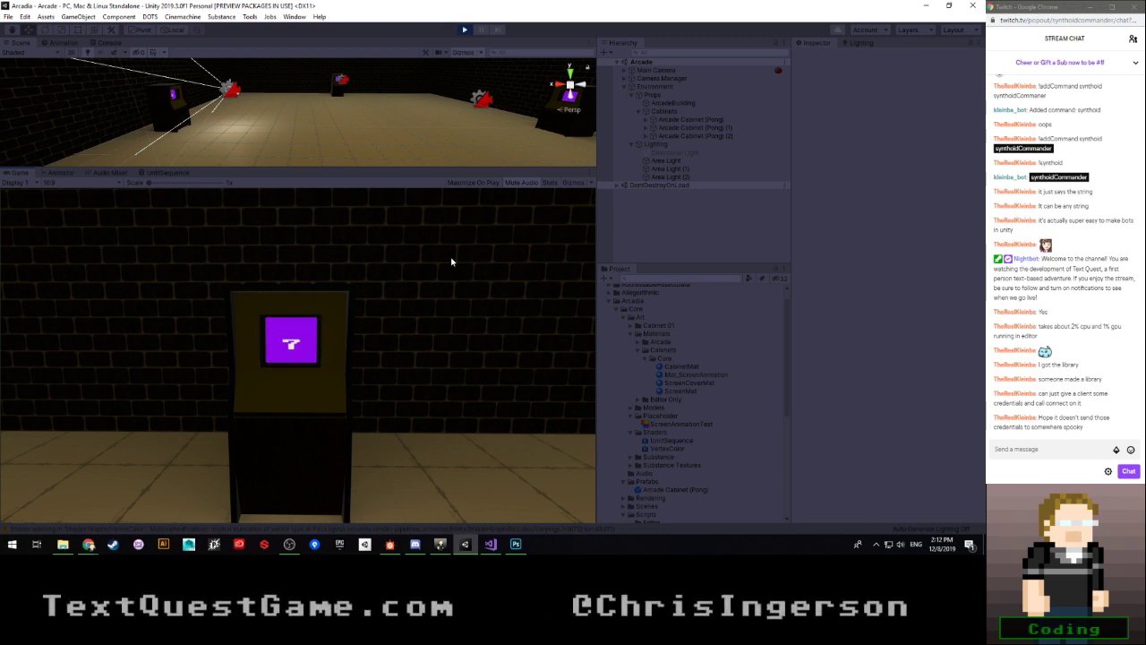
{"action": "left_click", "coordinate": [464, 31]}
{"action": "left_click", "coordinate": [439, 543]}
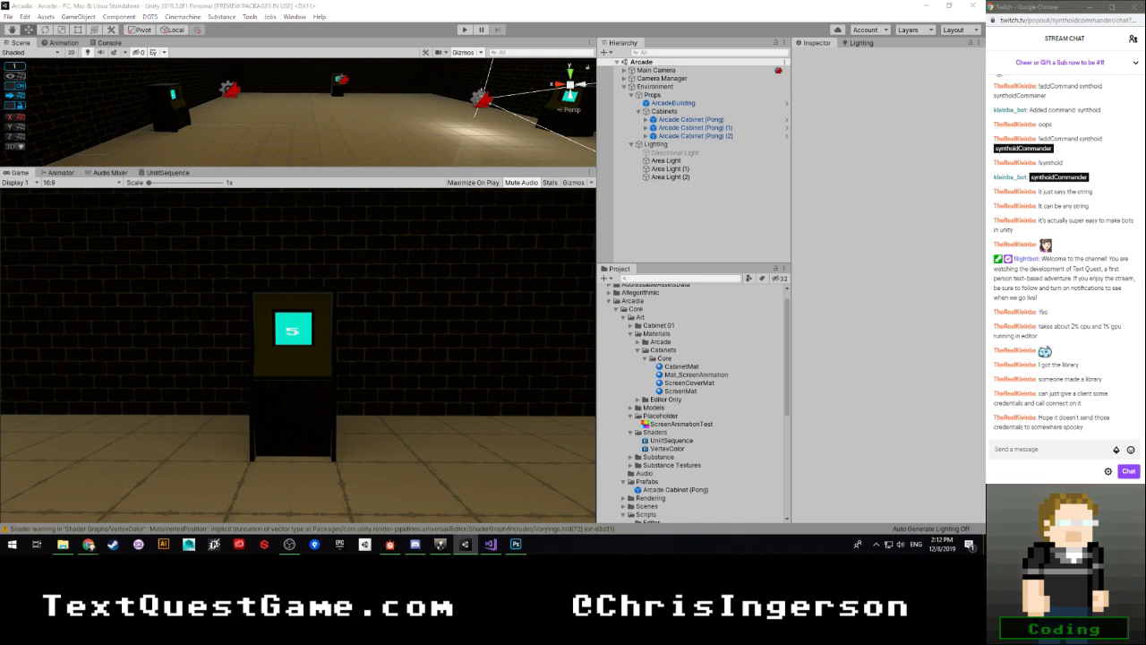